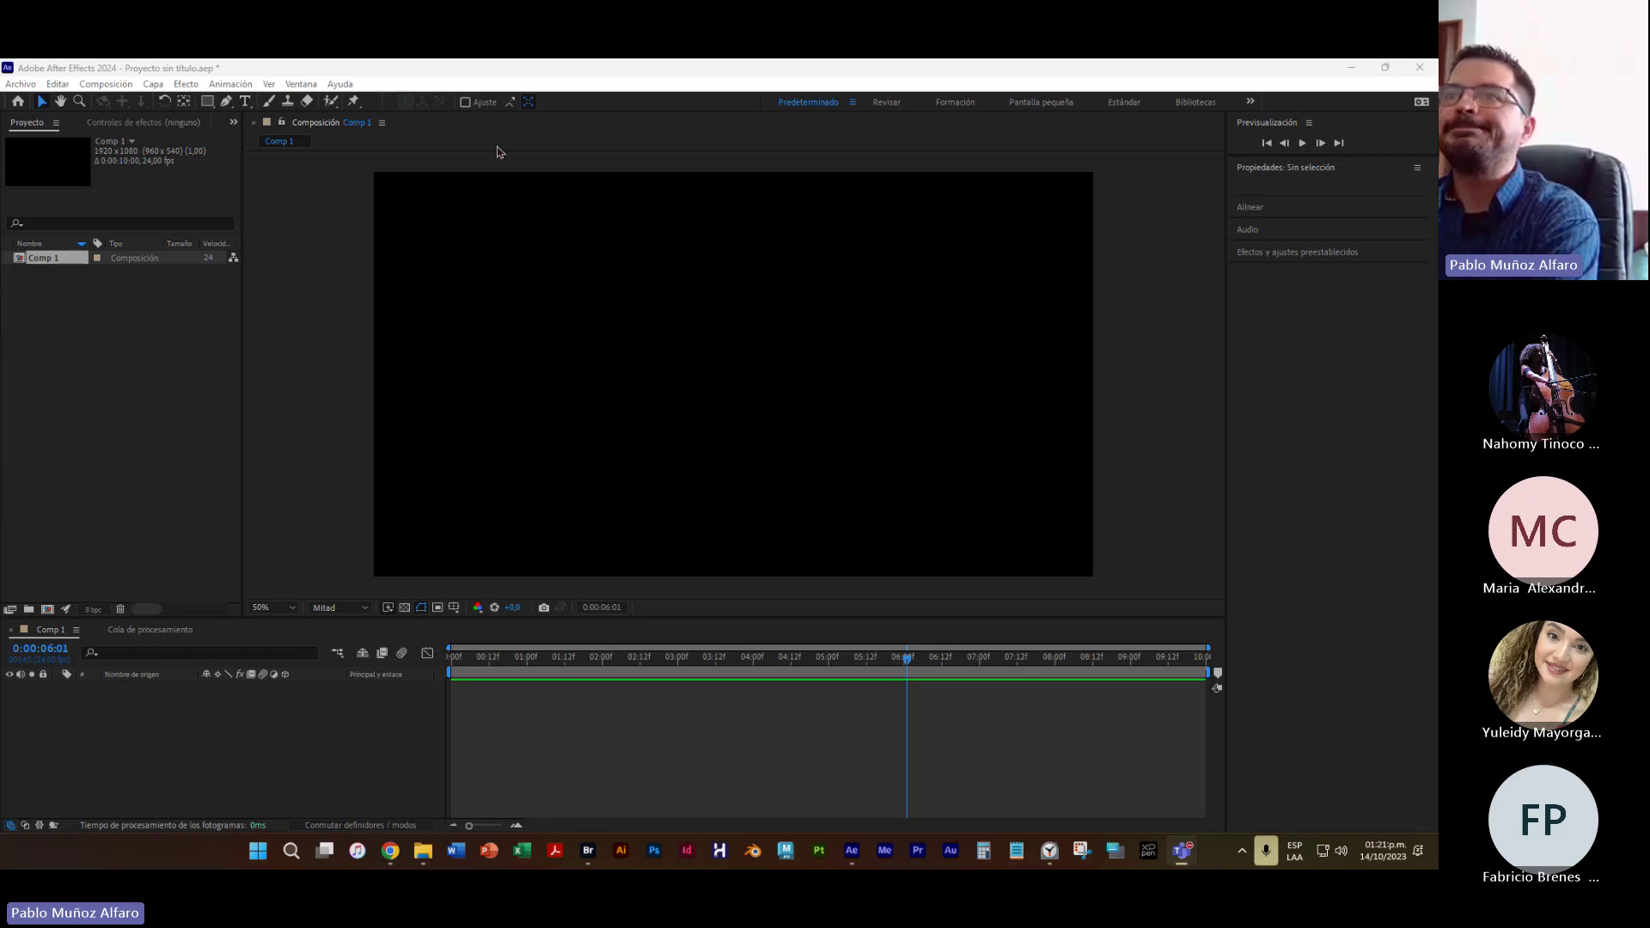
# Close the current project without saving its changes
pyautogui.click(20, 84)
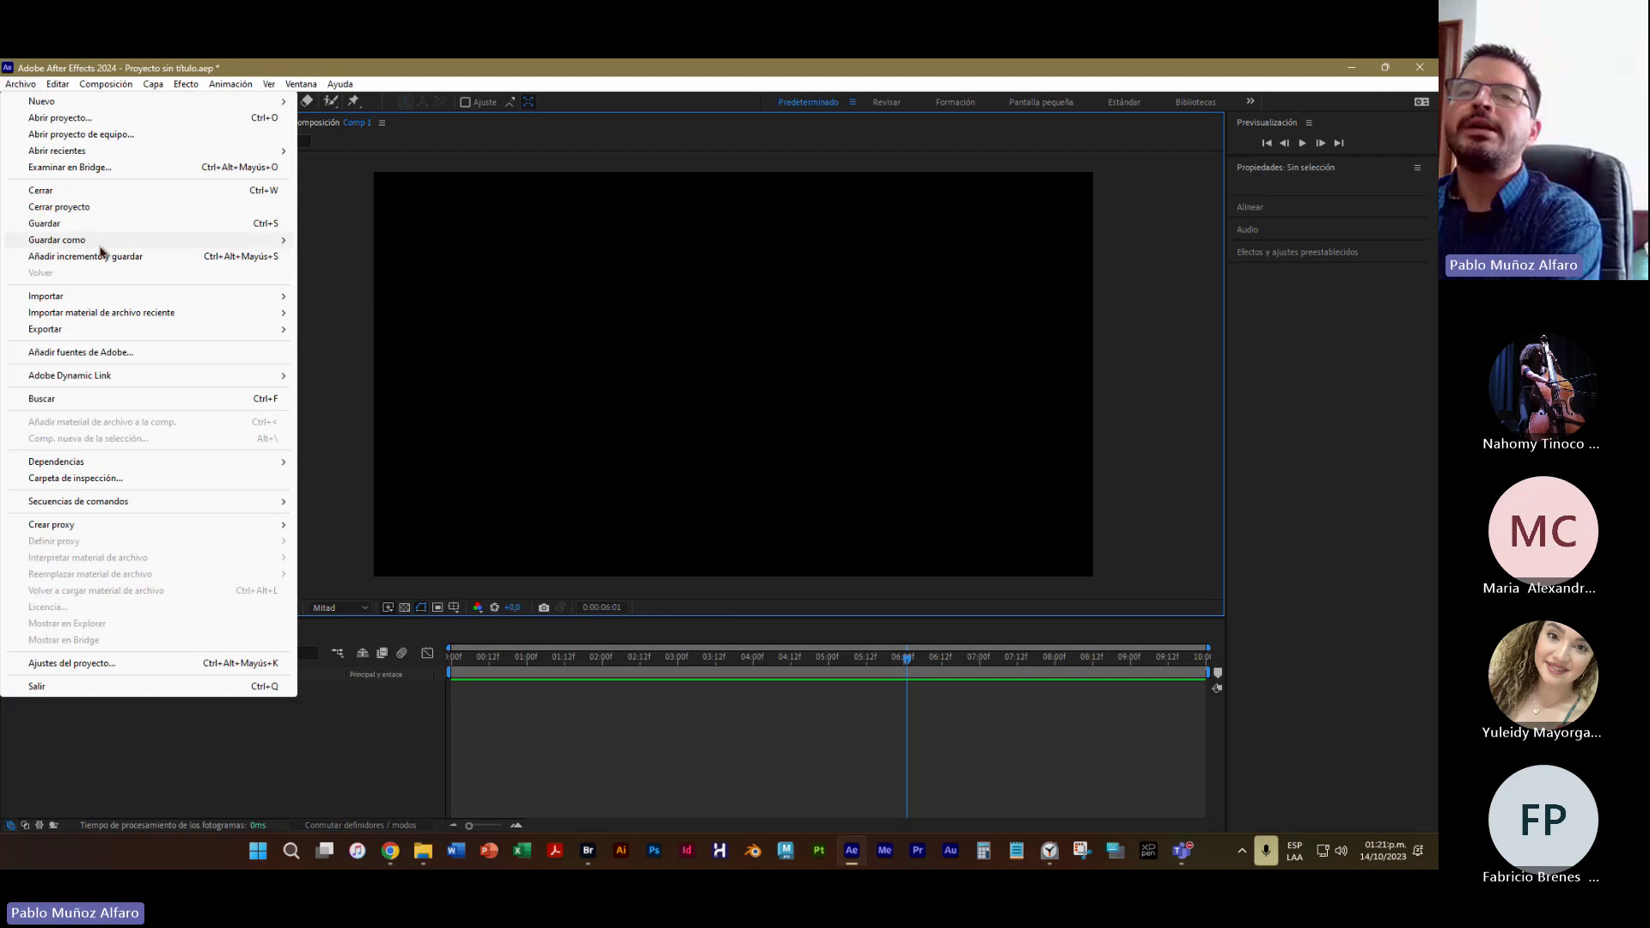
pyautogui.moveTo(100, 247)
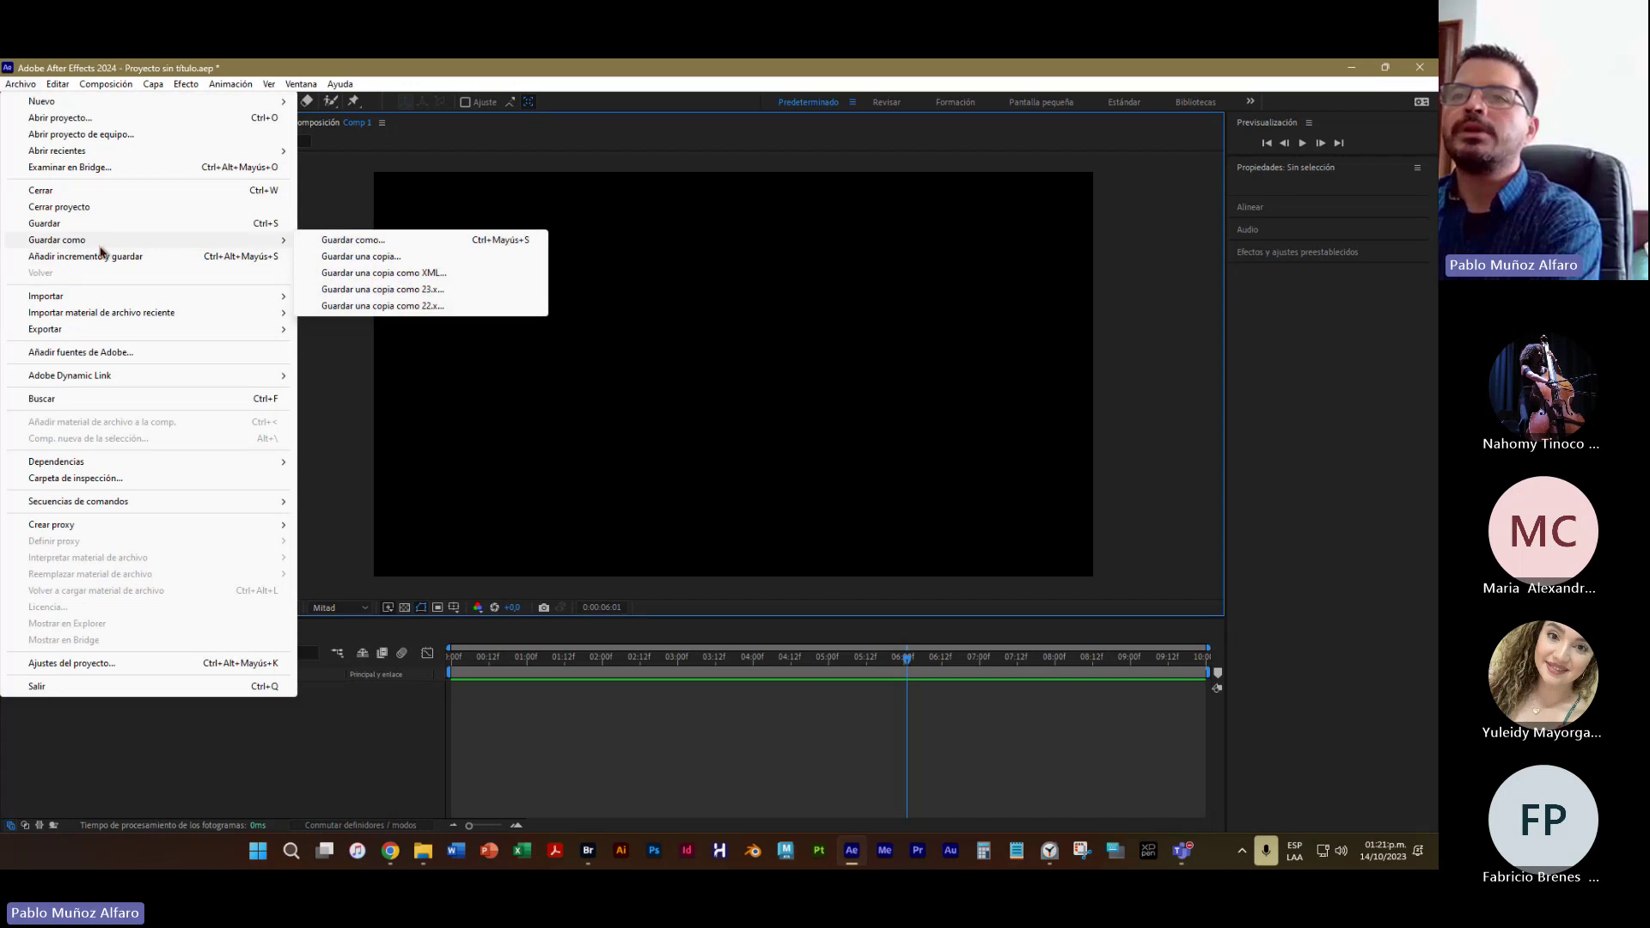
pyautogui.click(90, 211)
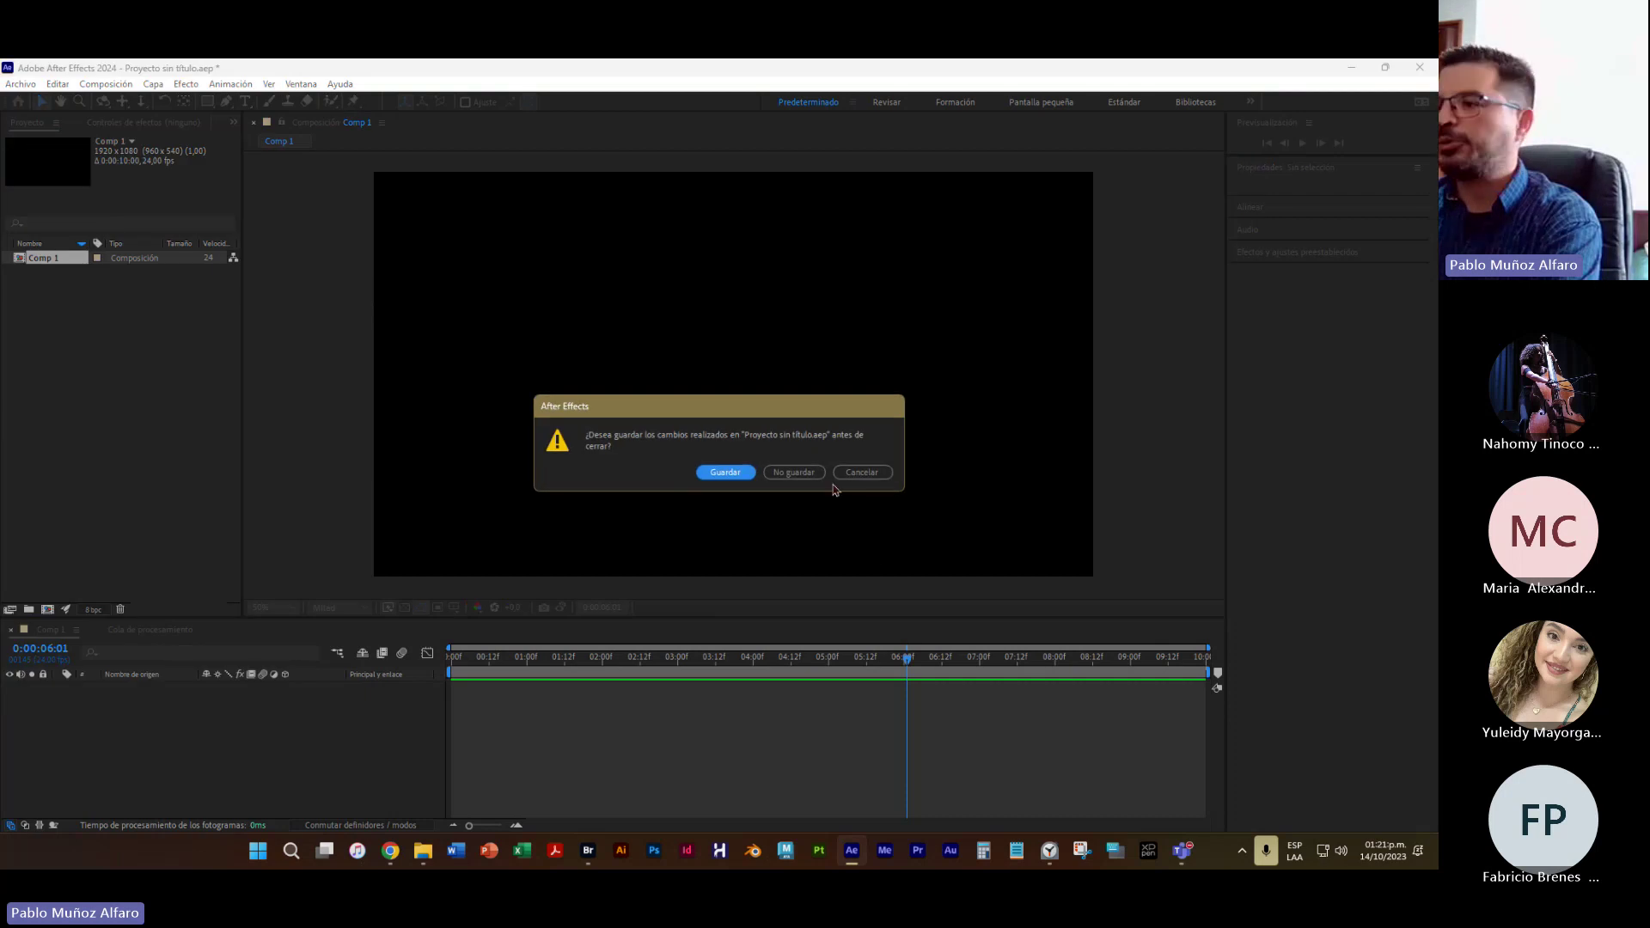
pyautogui.click(791, 475)
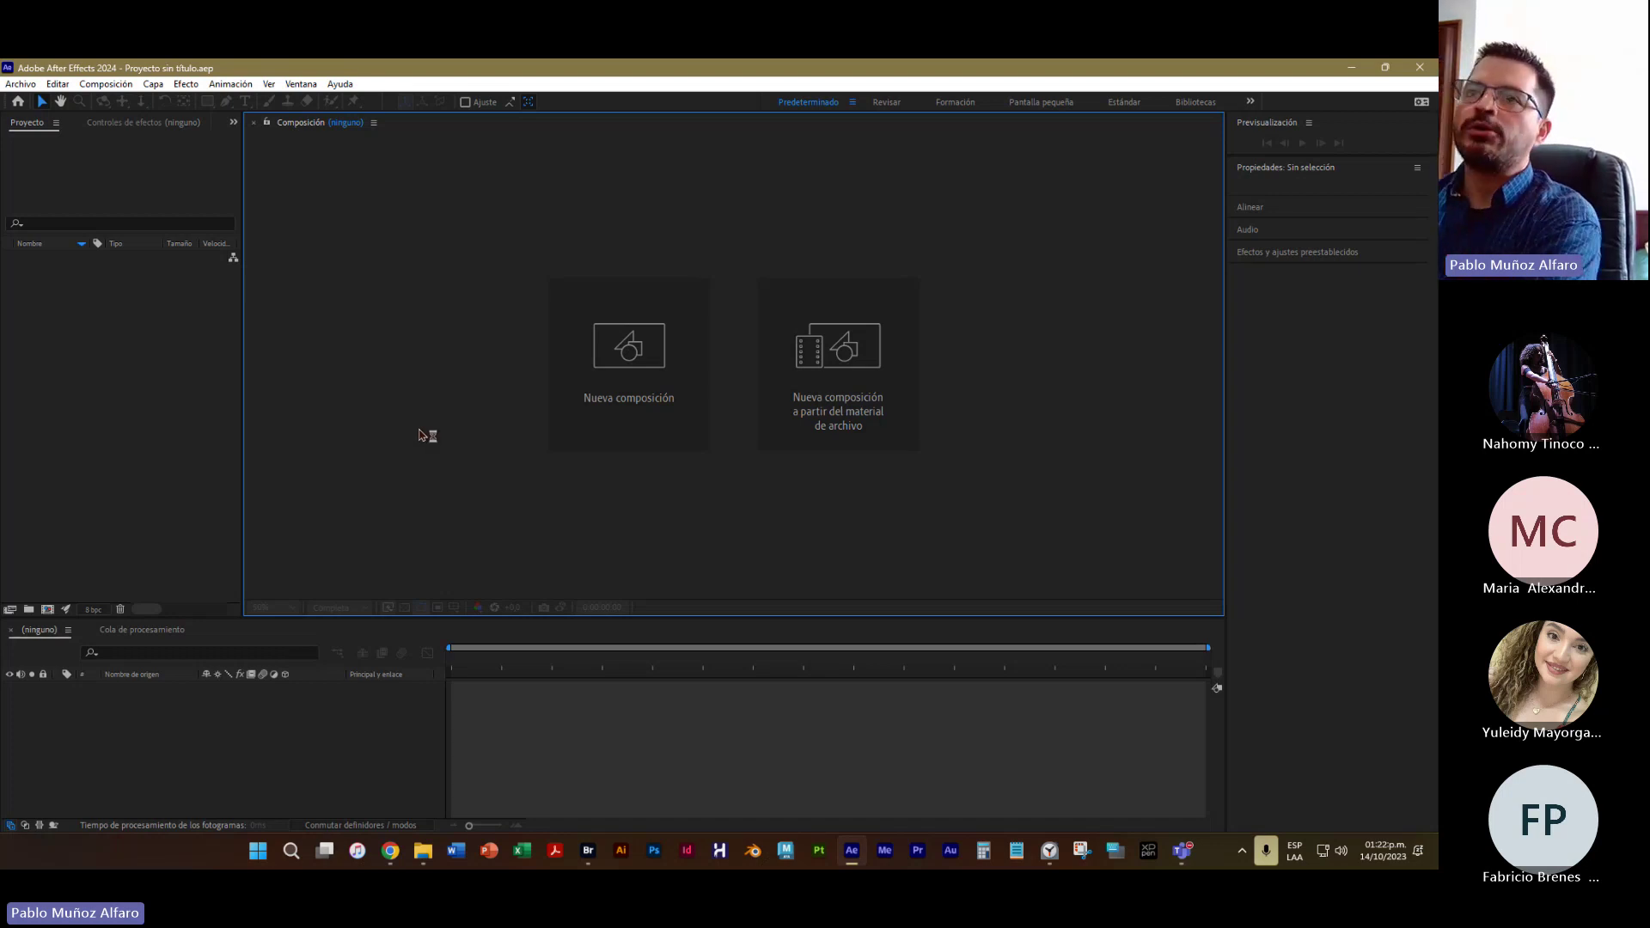
# Create a composition named "Clase 5 - Animación Texto" with the HD 1920x1080 24 fps preset
pyautogui.click(122, 84)
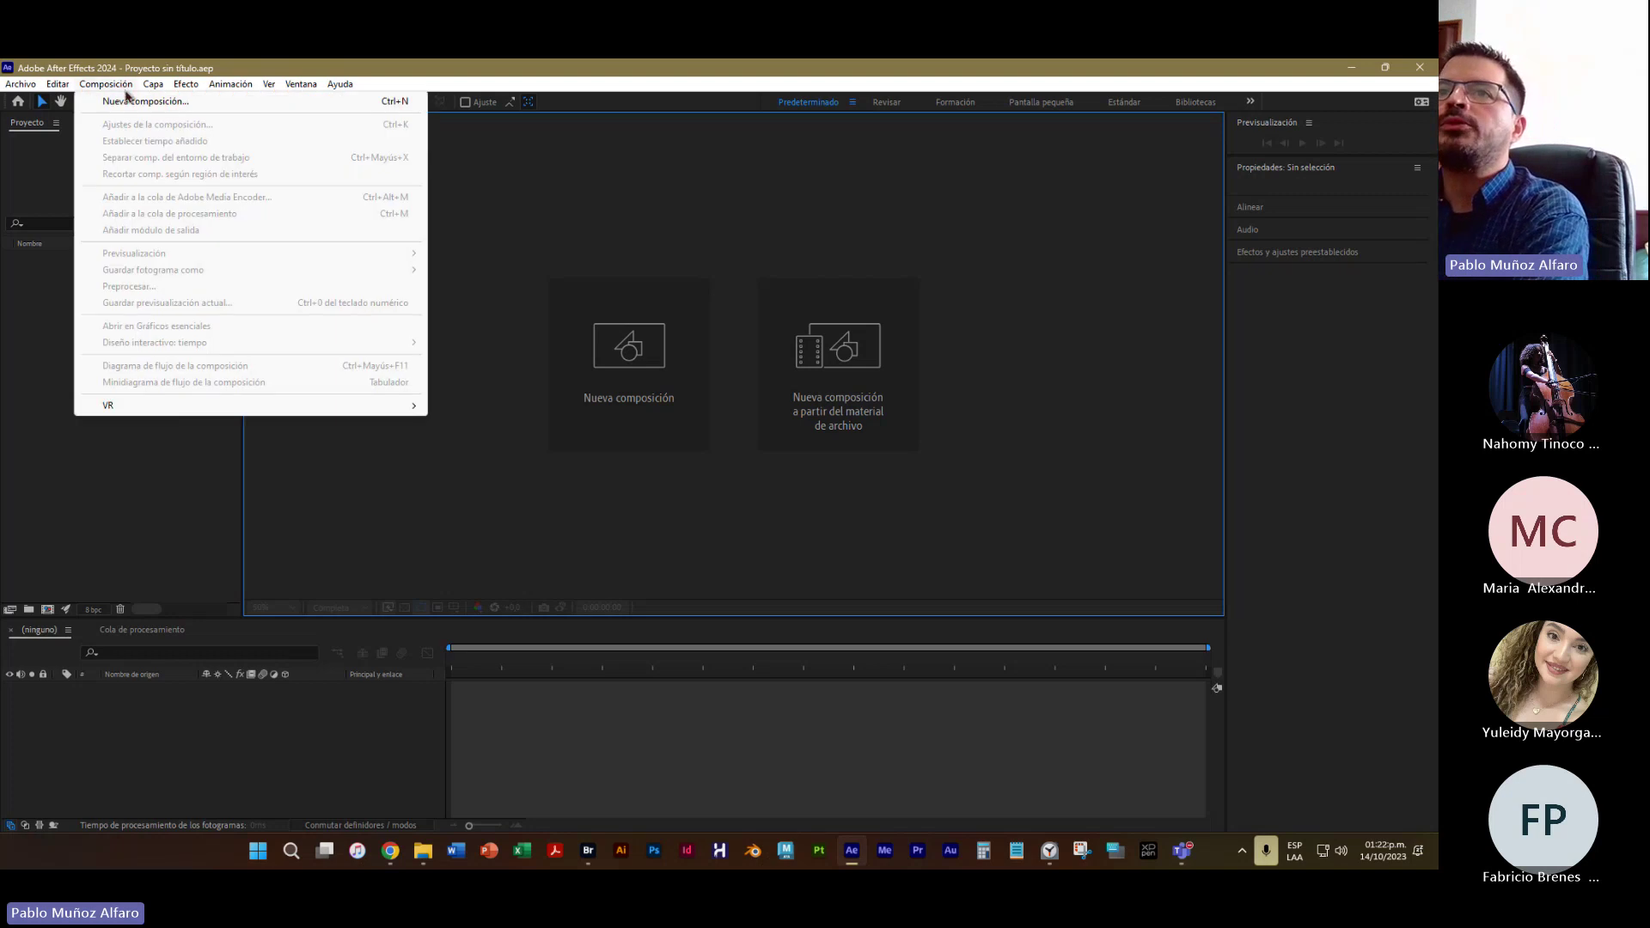
pyautogui.click(129, 100)
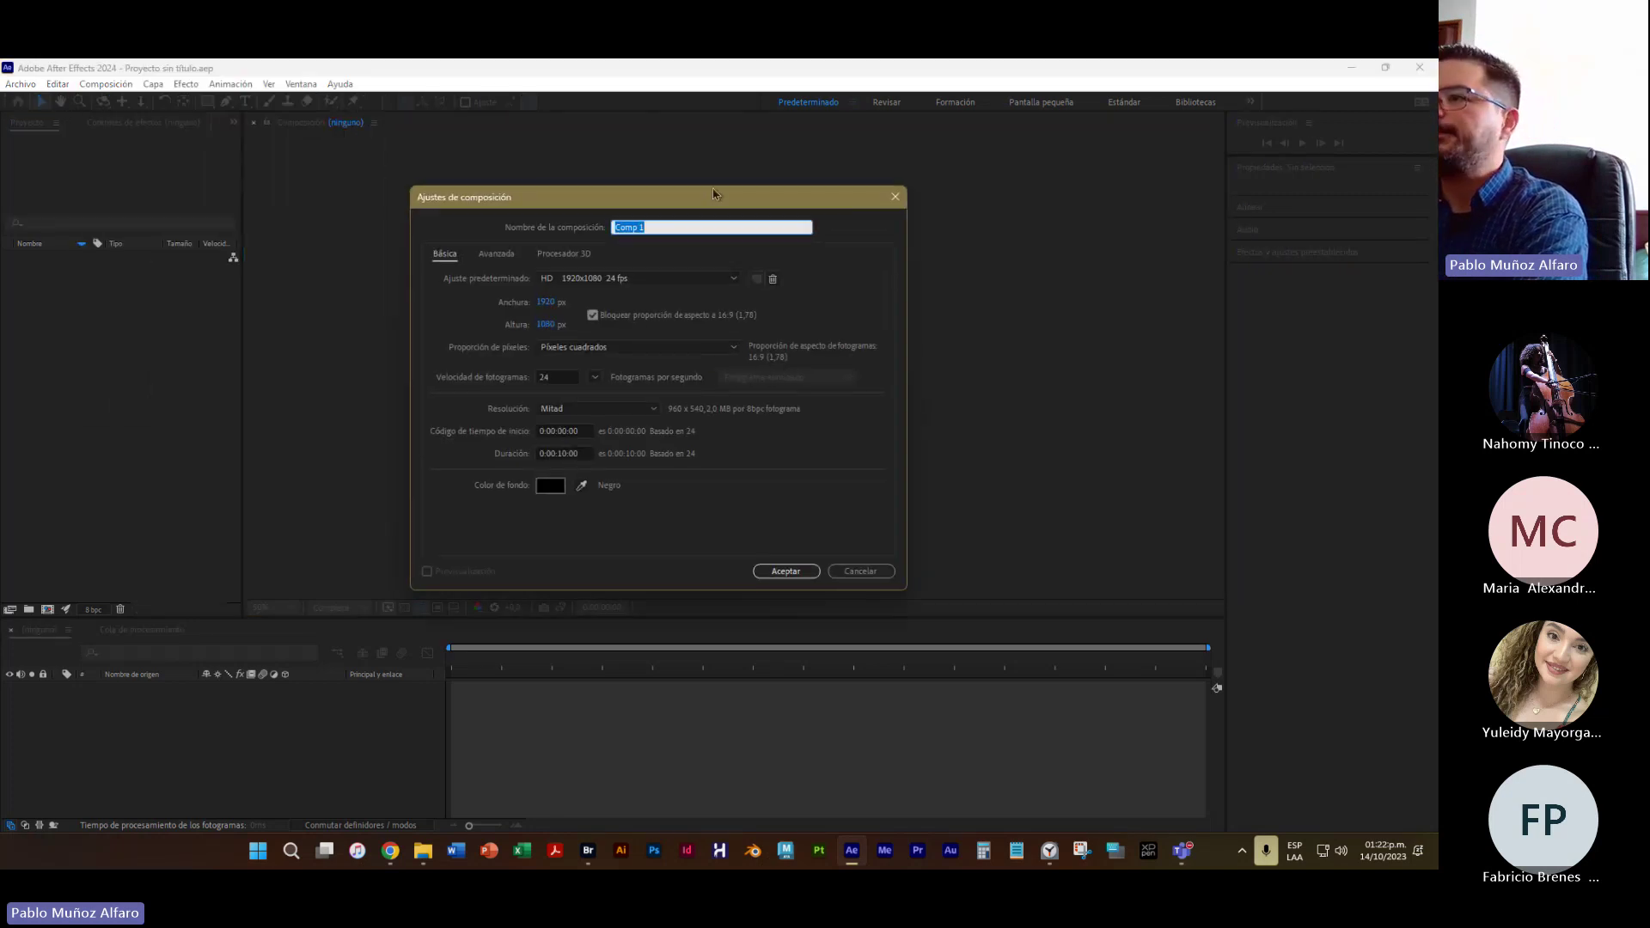
pyautogui.moveTo(710, 193); pyautogui.dragTo(771, 184)
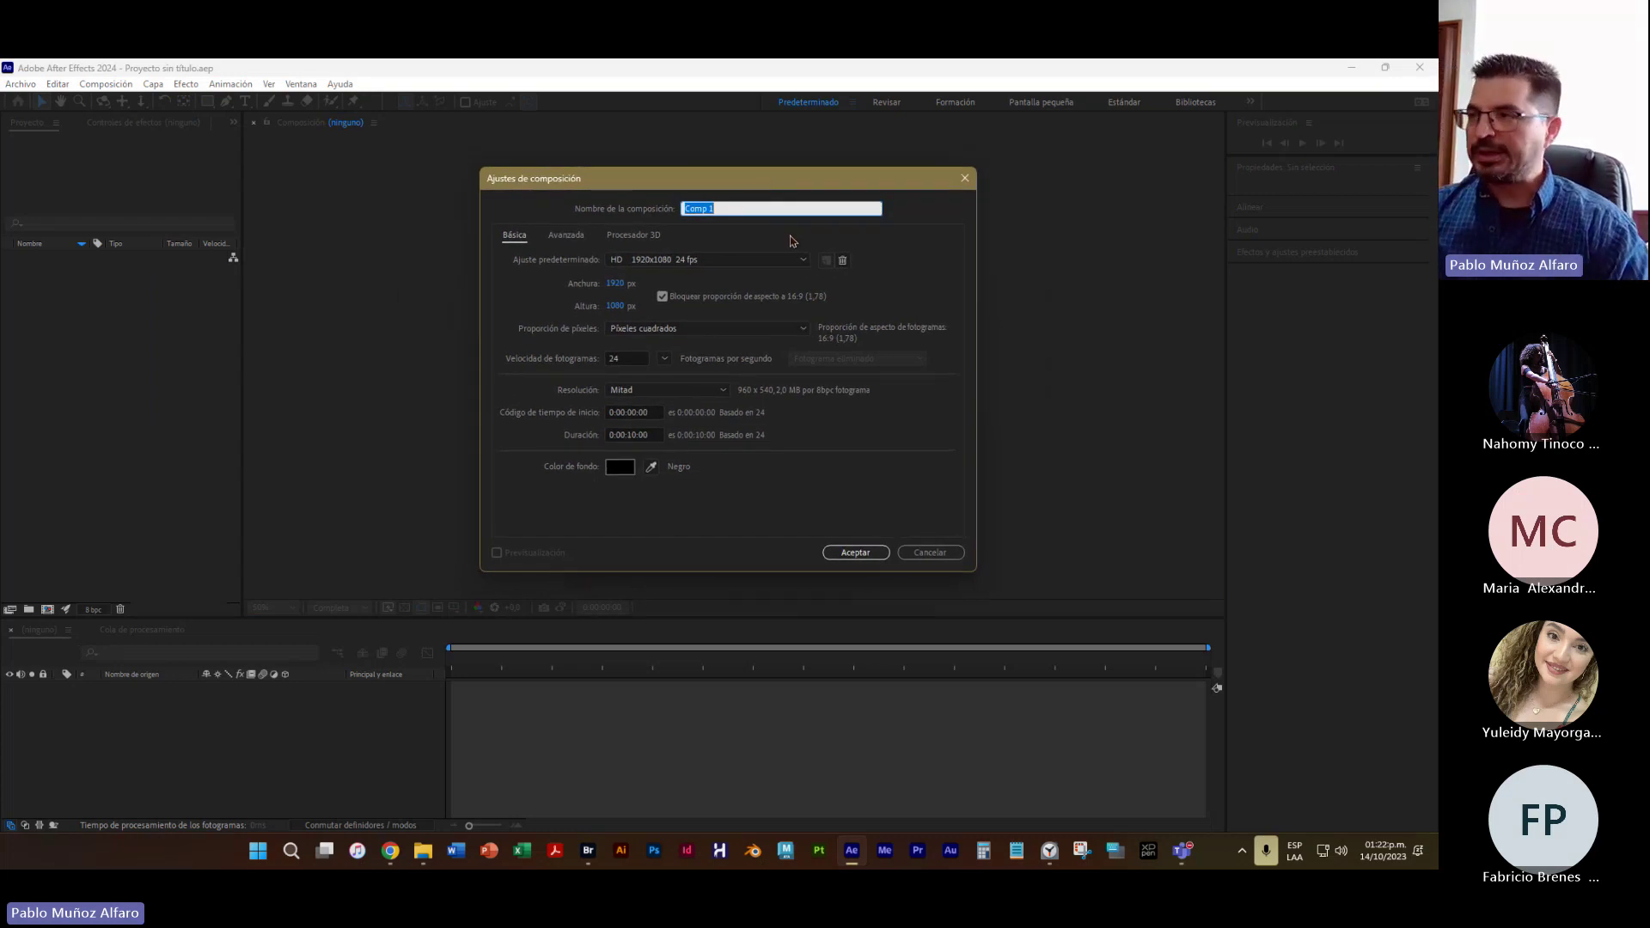
pyautogui.write('Clase 5')
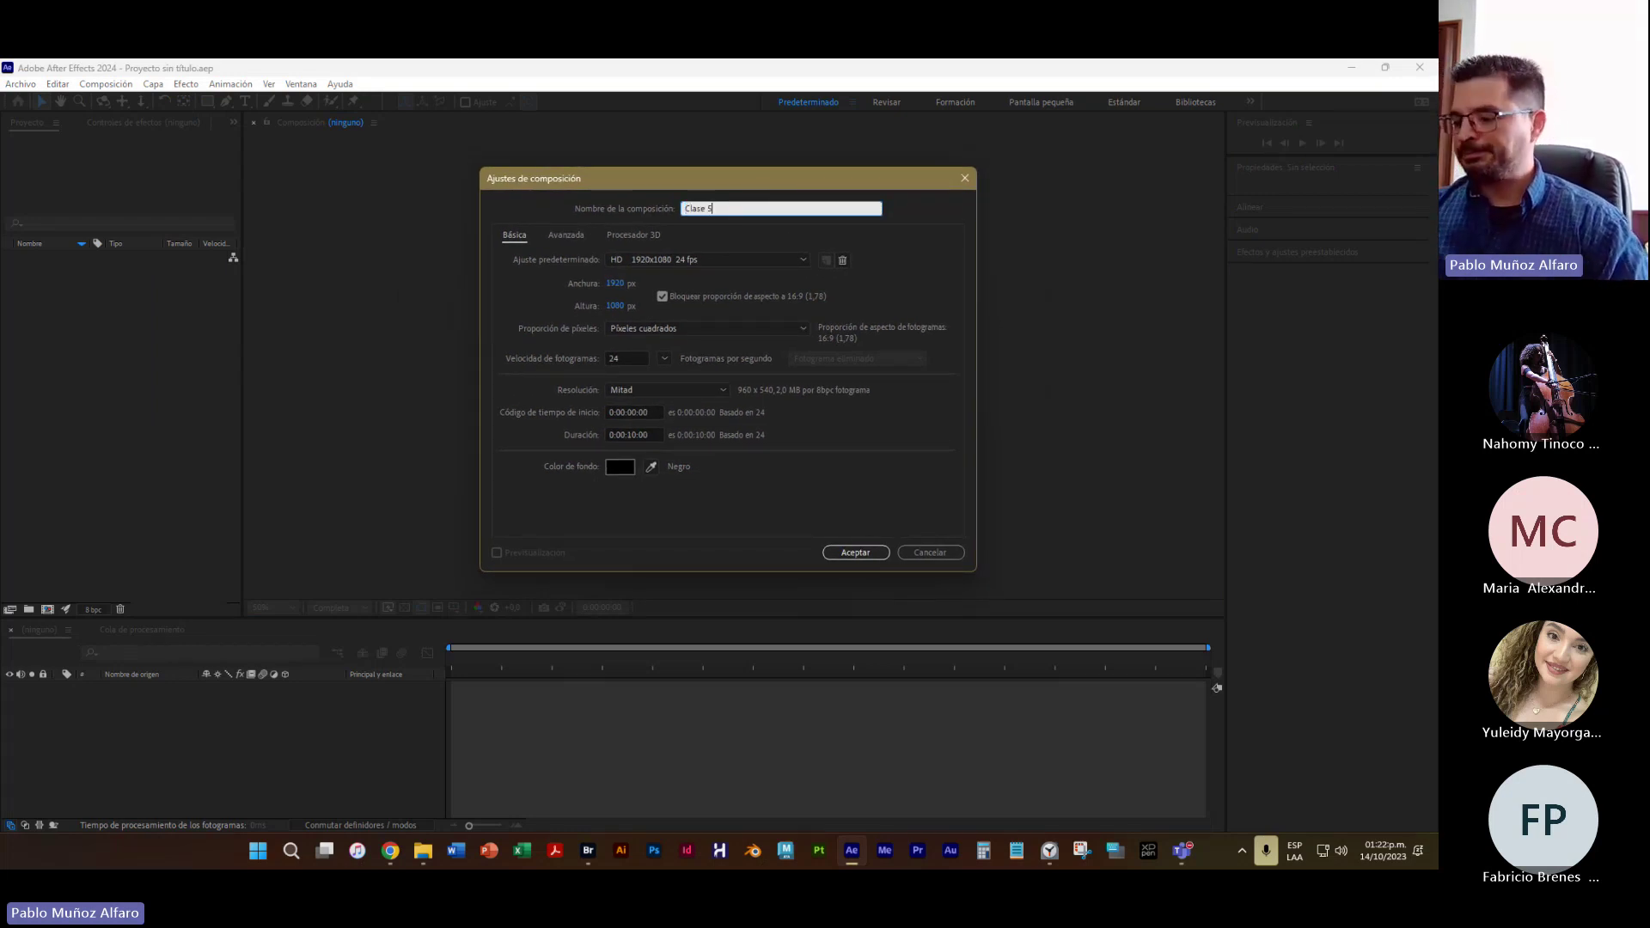
pyautogui.write(' - An')
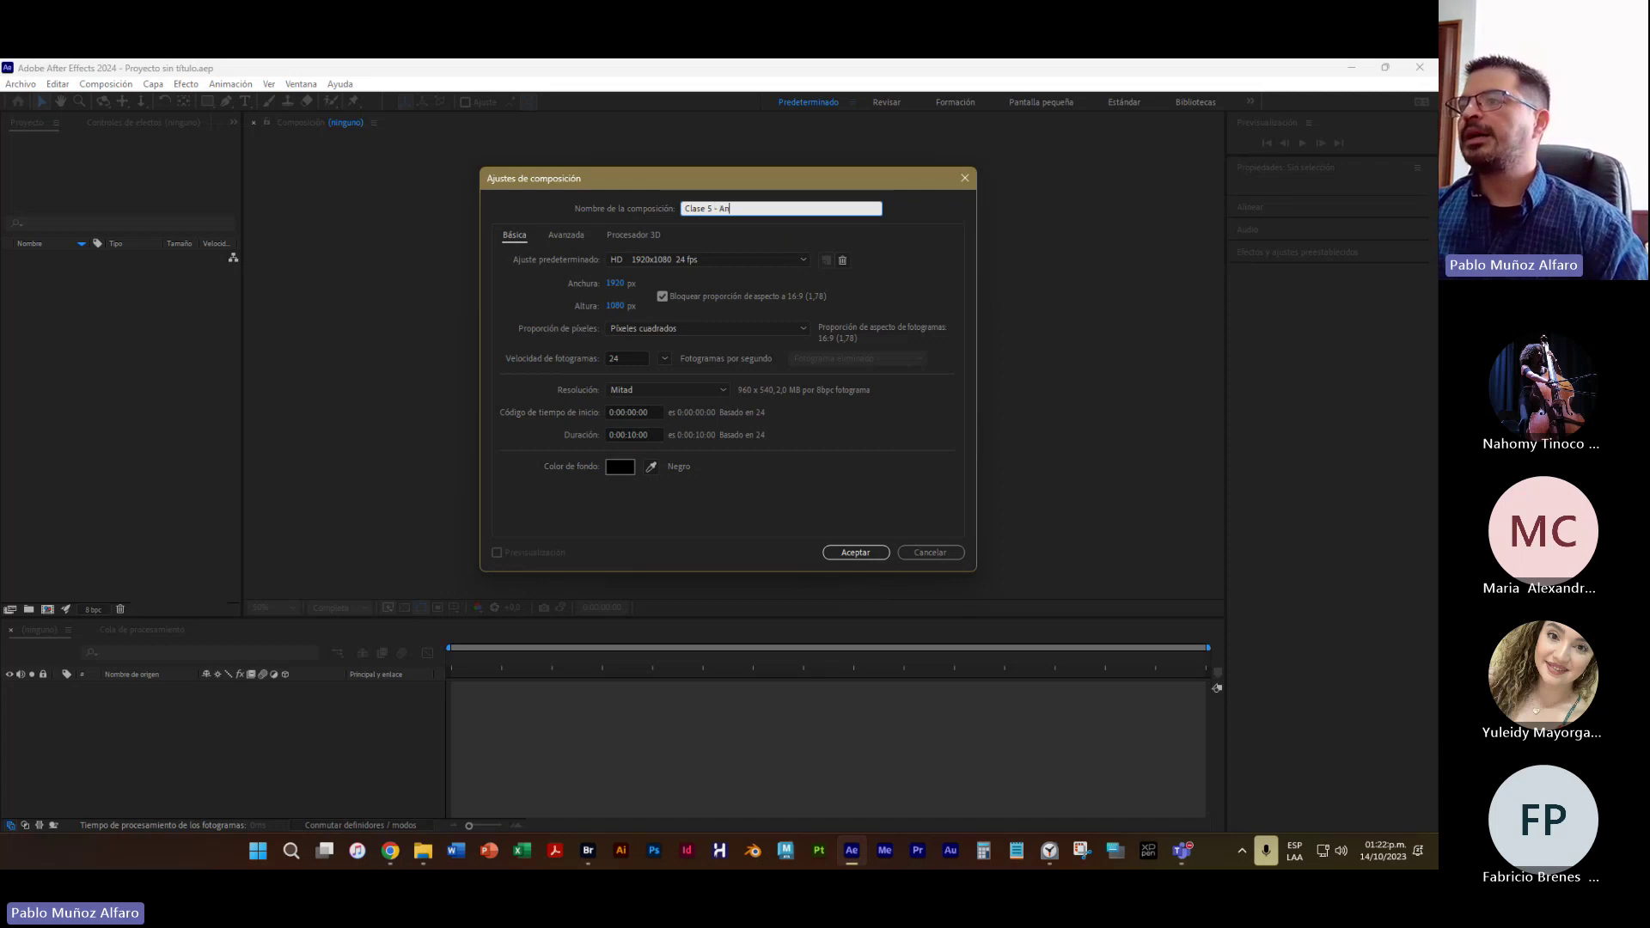
pyautogui.write('imación Texto')
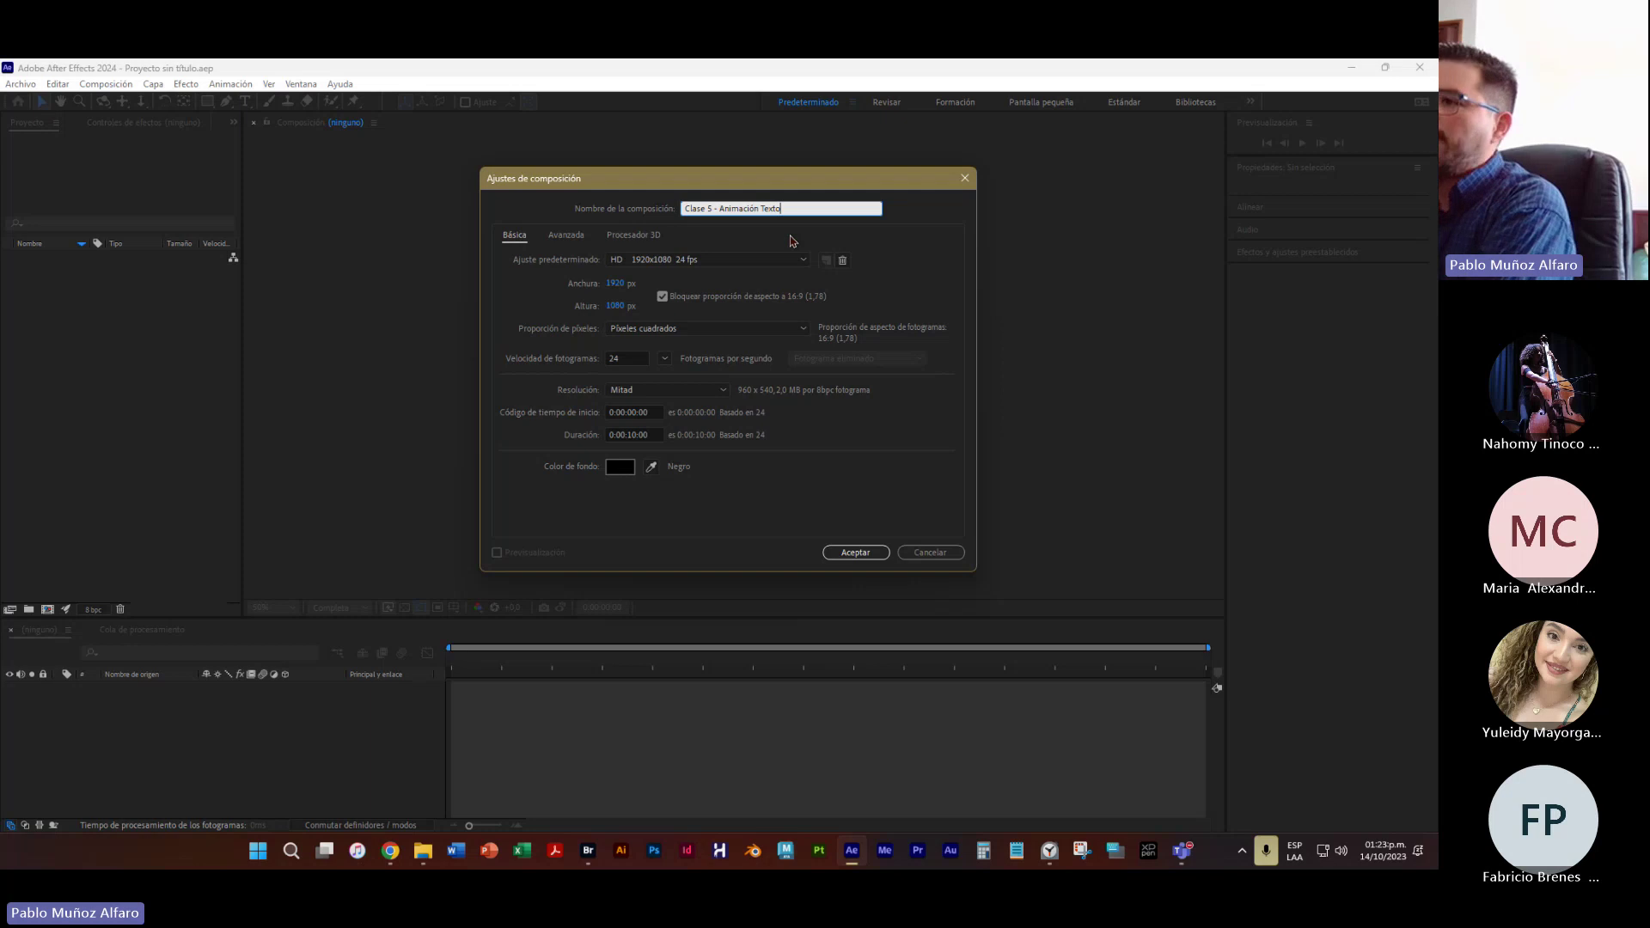
pyautogui.click(707, 261)
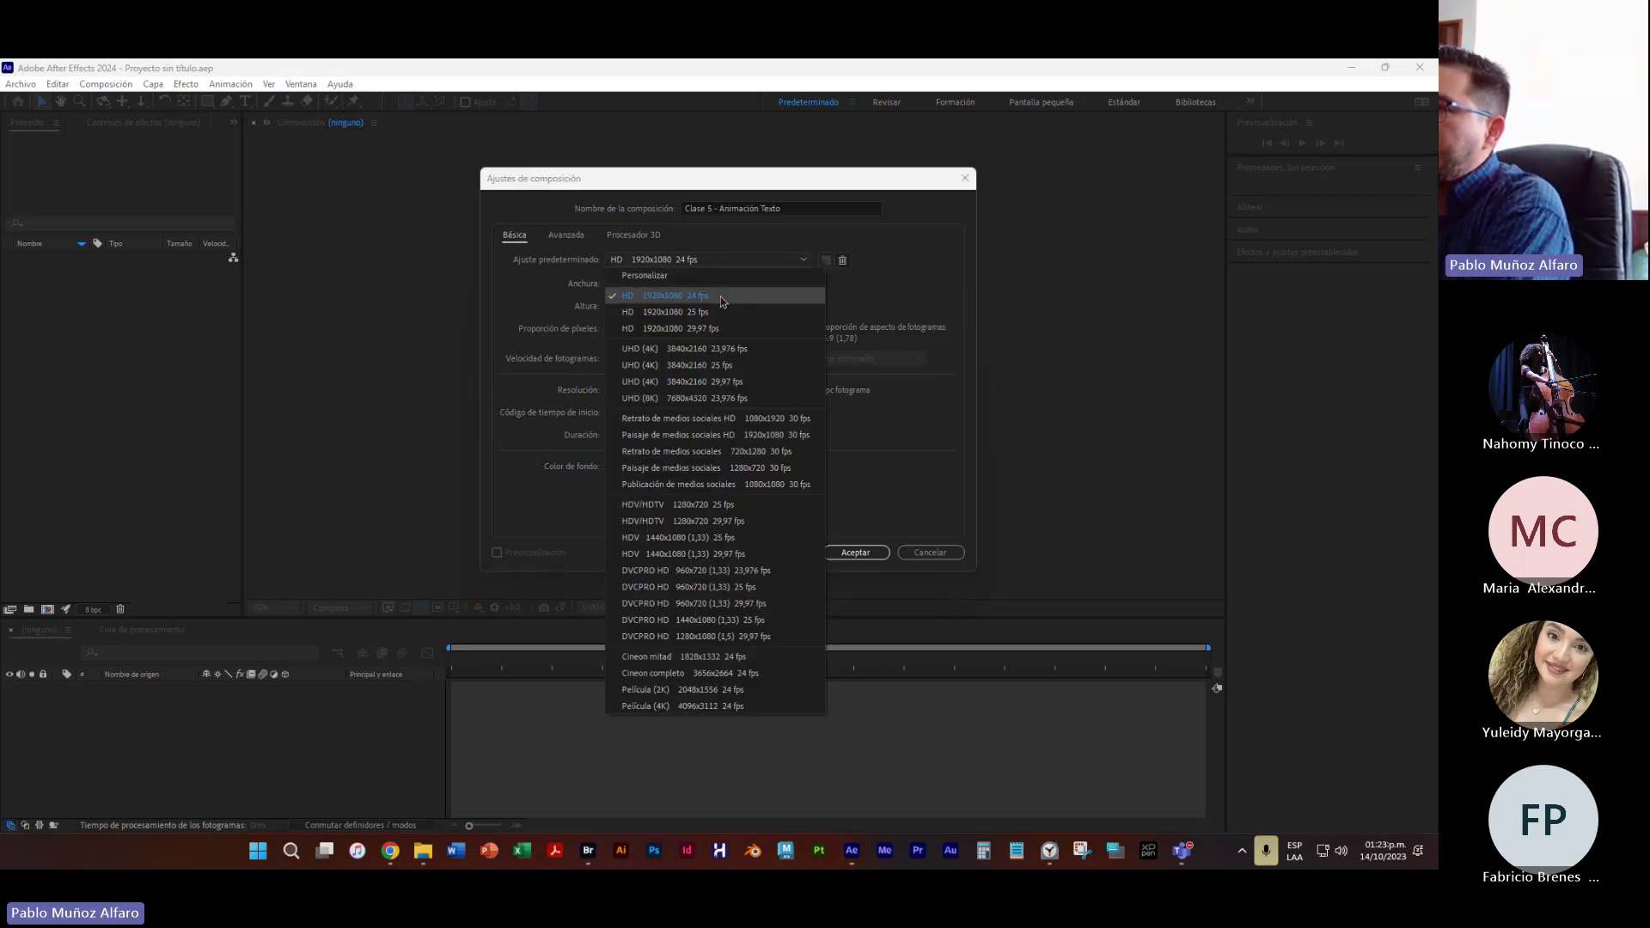
pyautogui.click(690, 297)
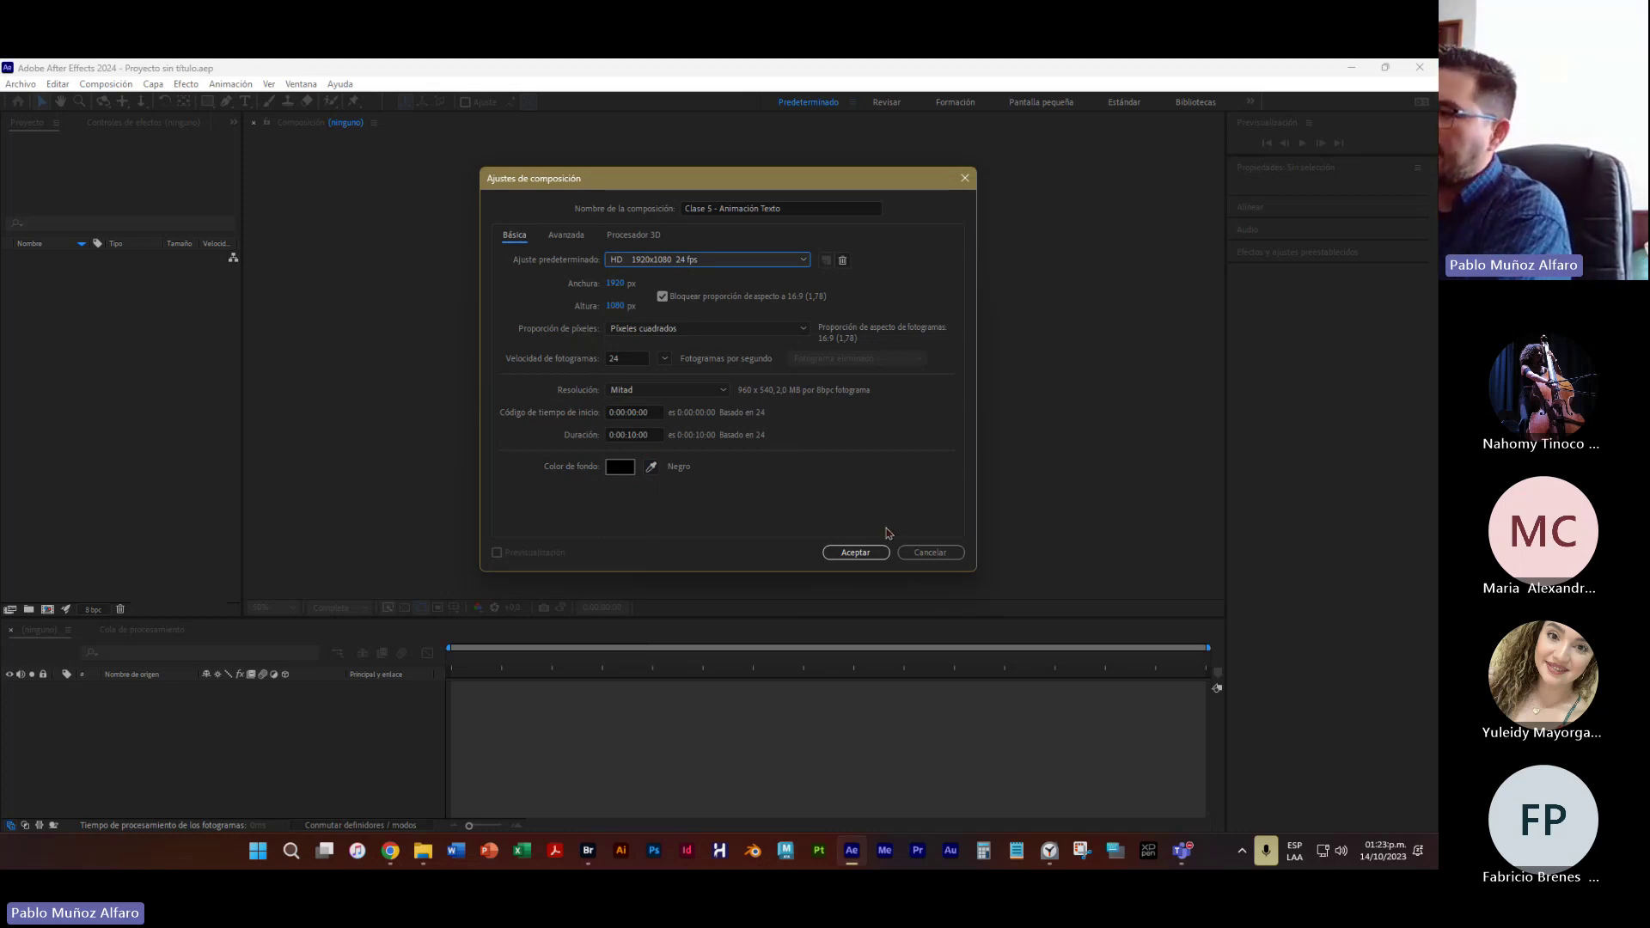
pyautogui.click(866, 554)
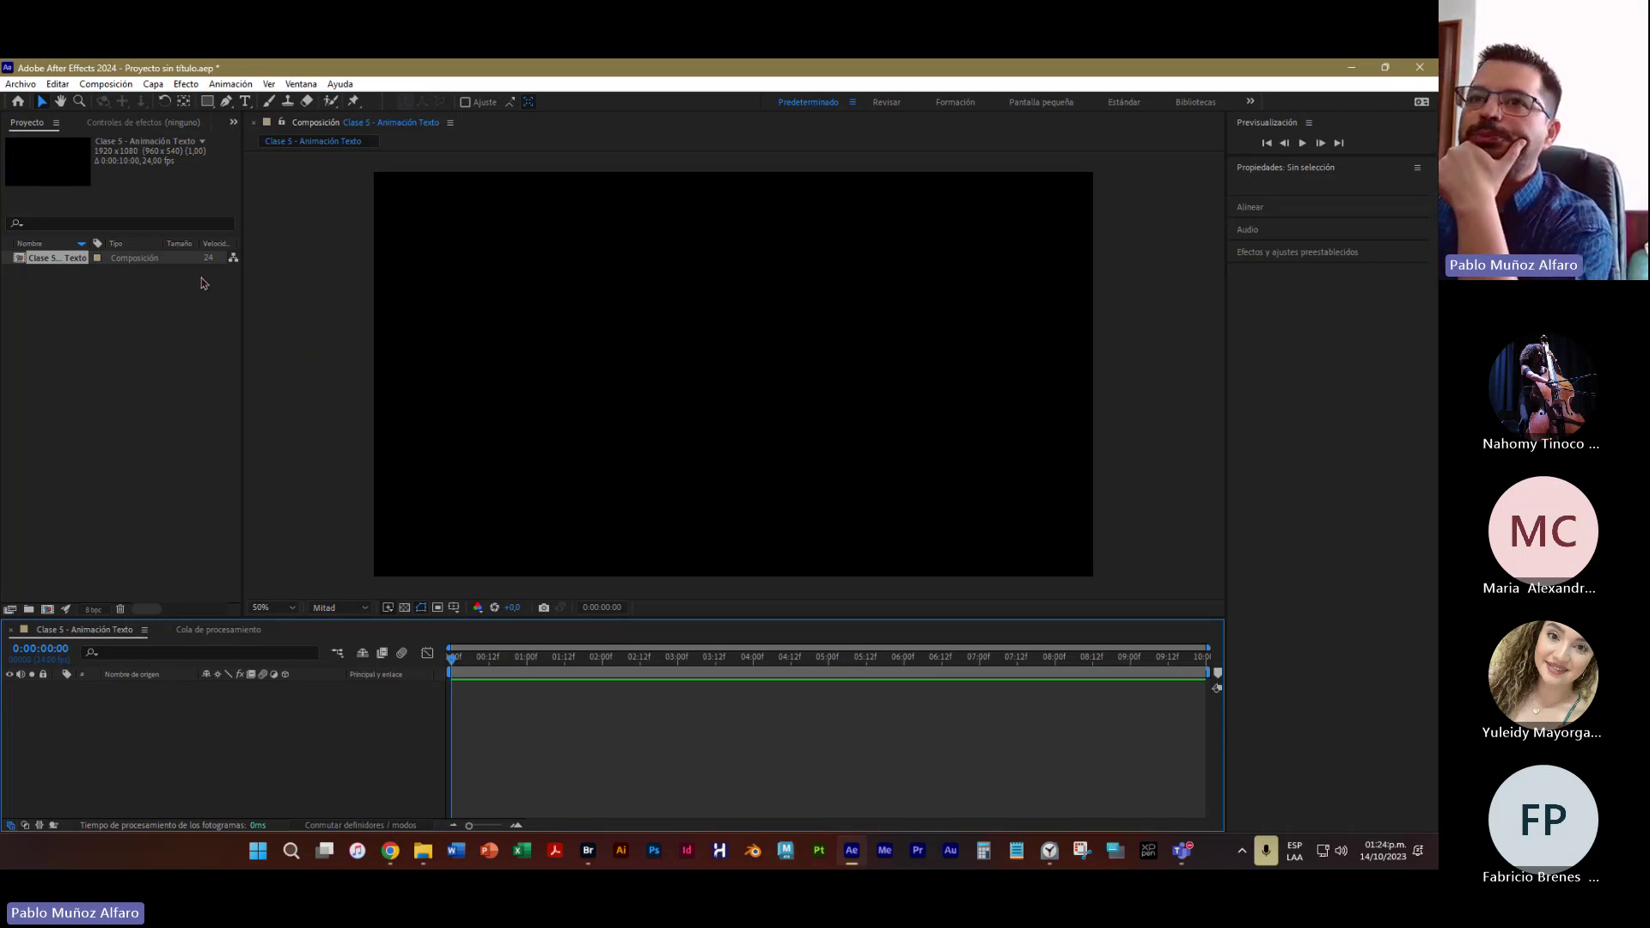
# Add a text layer reading "Hola" near the centre of the composition, and deselect it
pyautogui.click(245, 102)
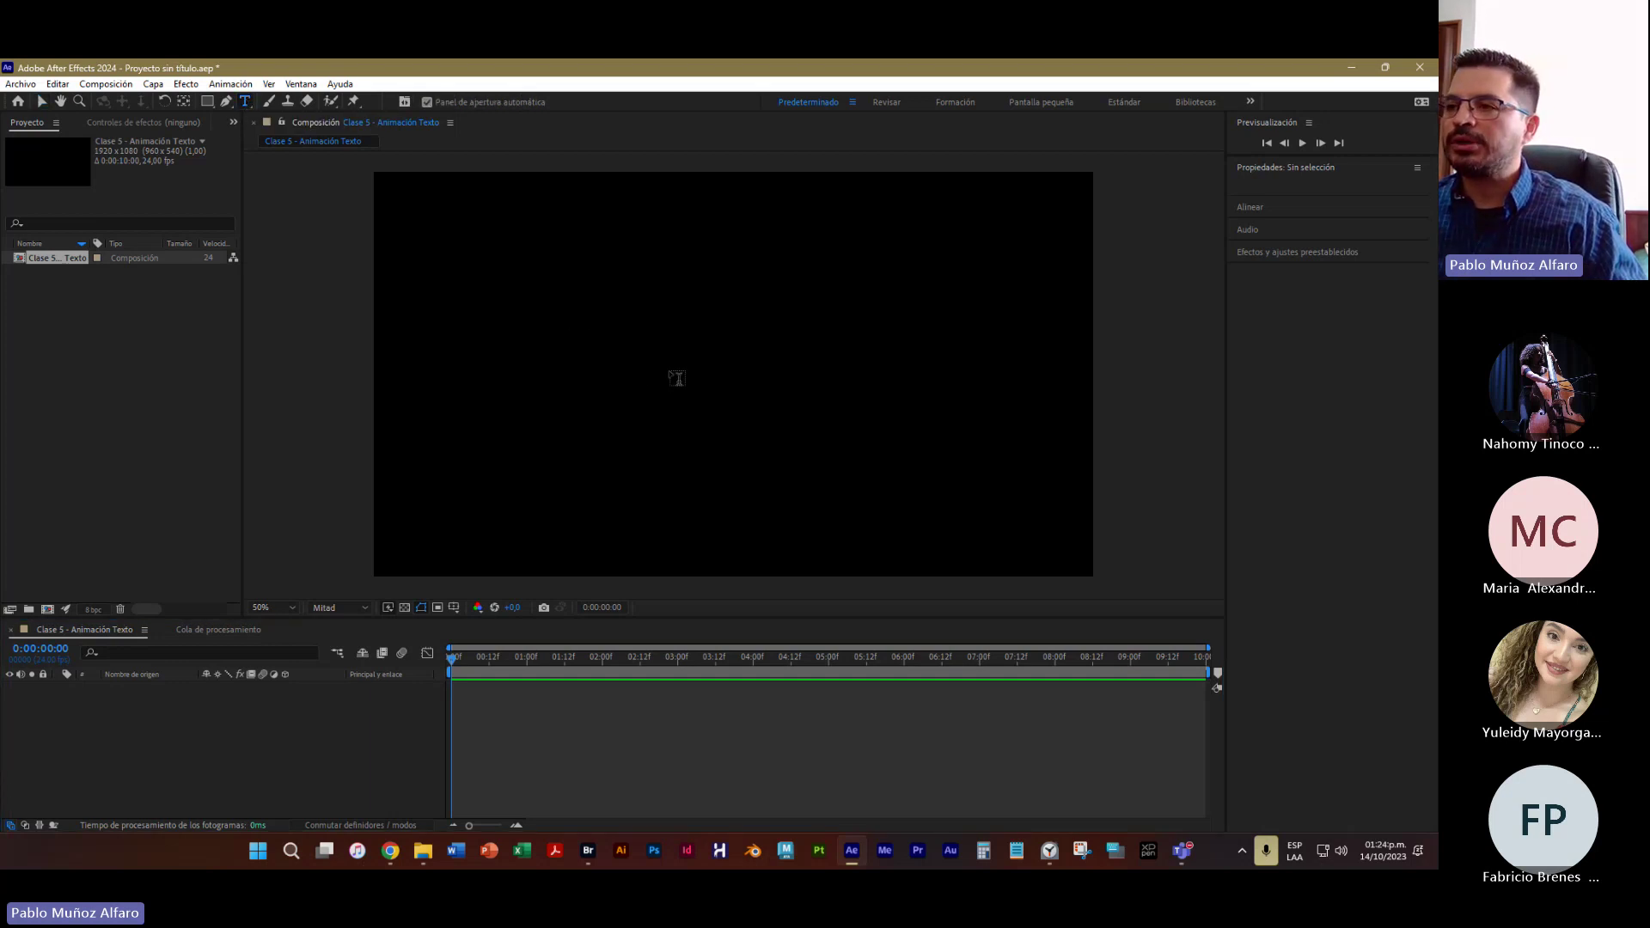
pyautogui.click(670, 371)
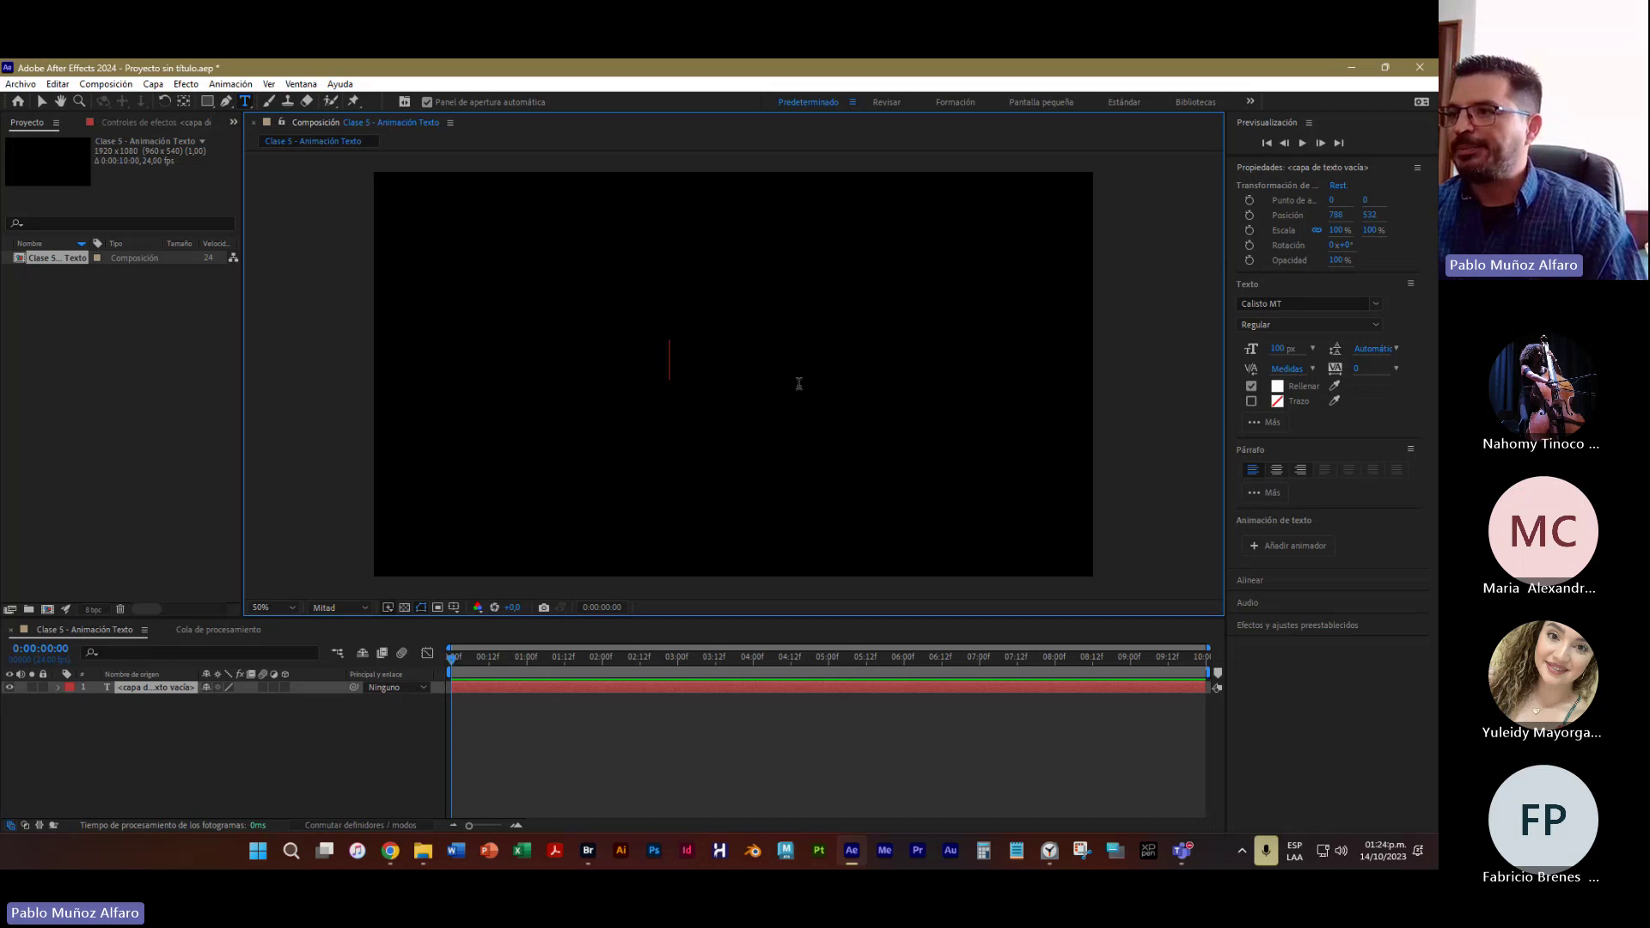
pyautogui.write('Ho')
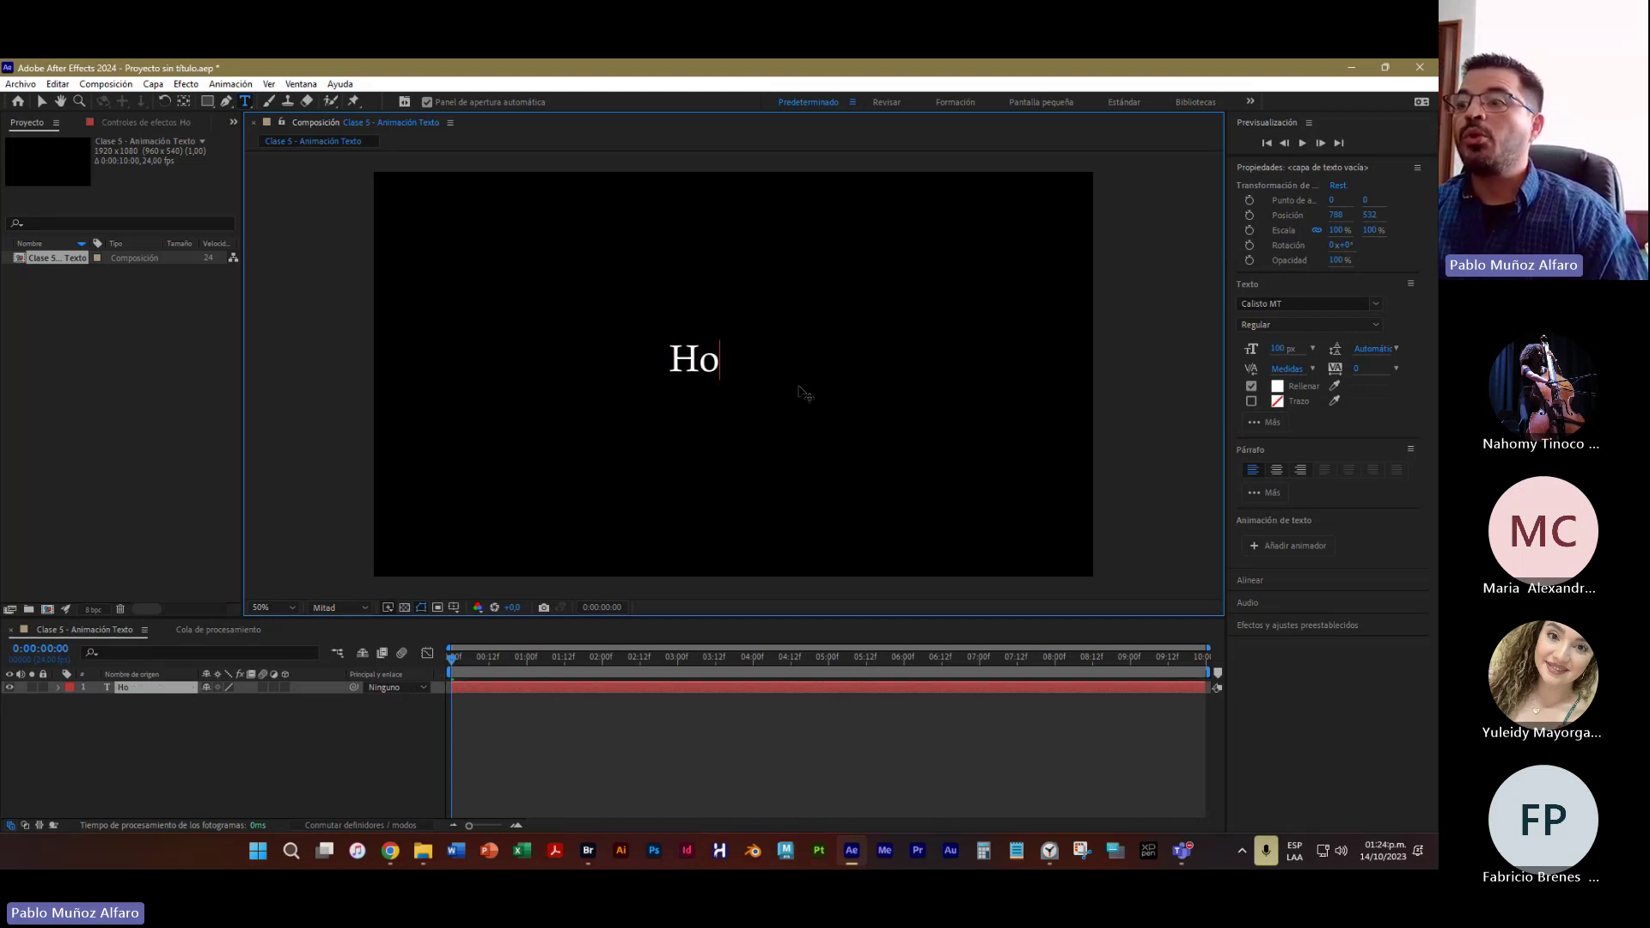
pyautogui.write('la')
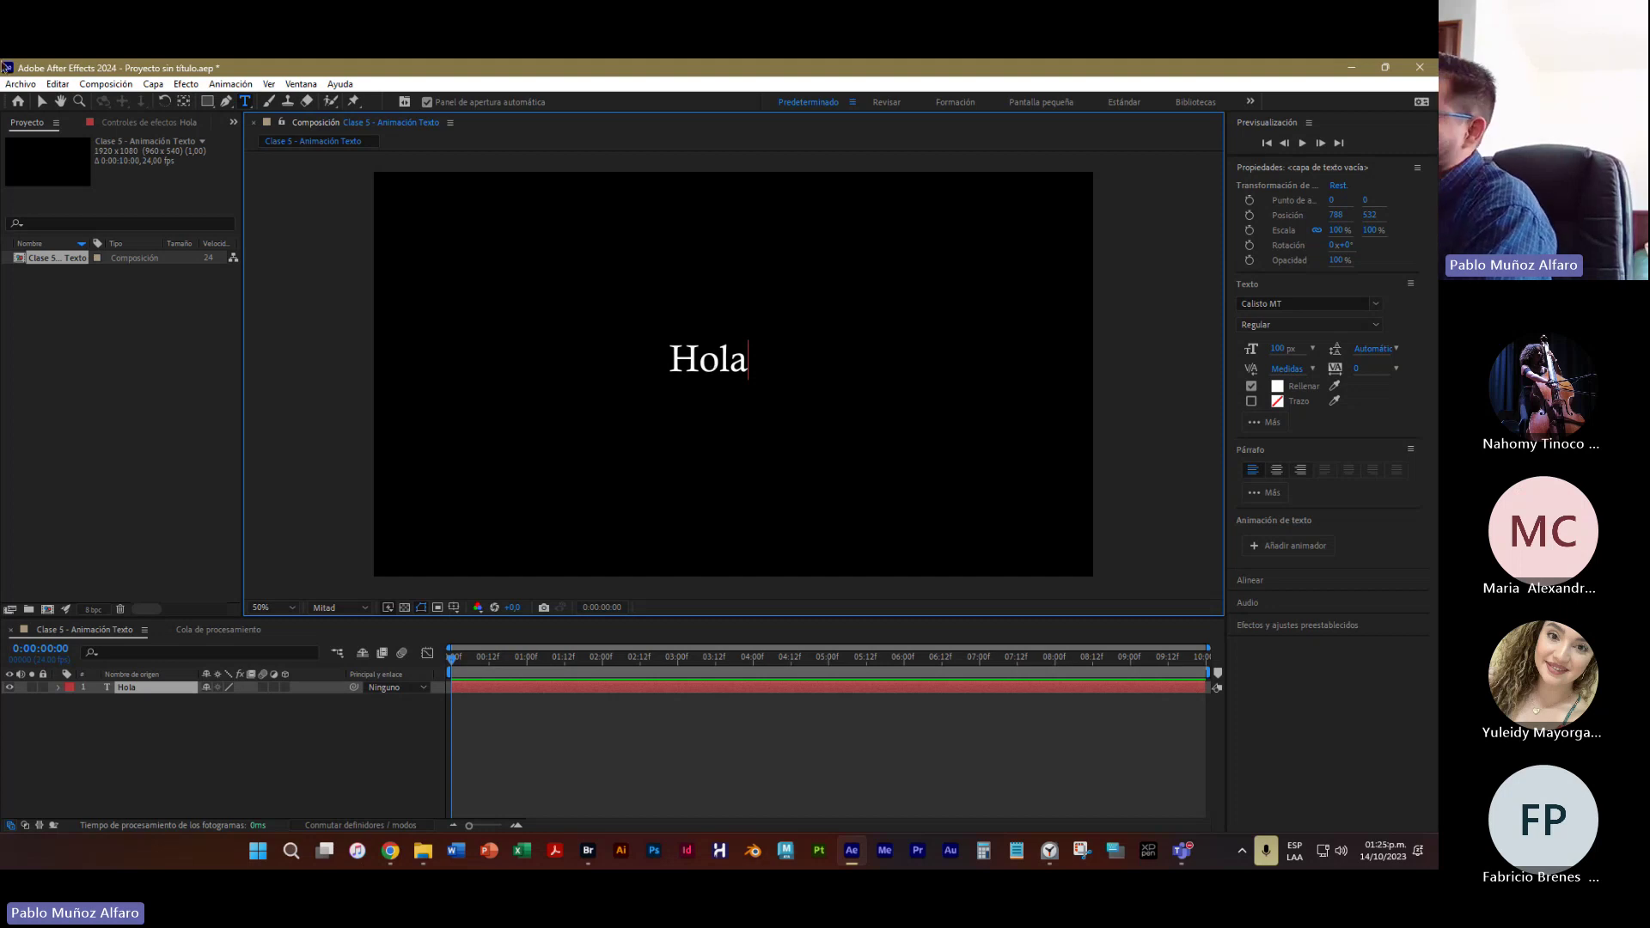
pyautogui.click(41, 102)
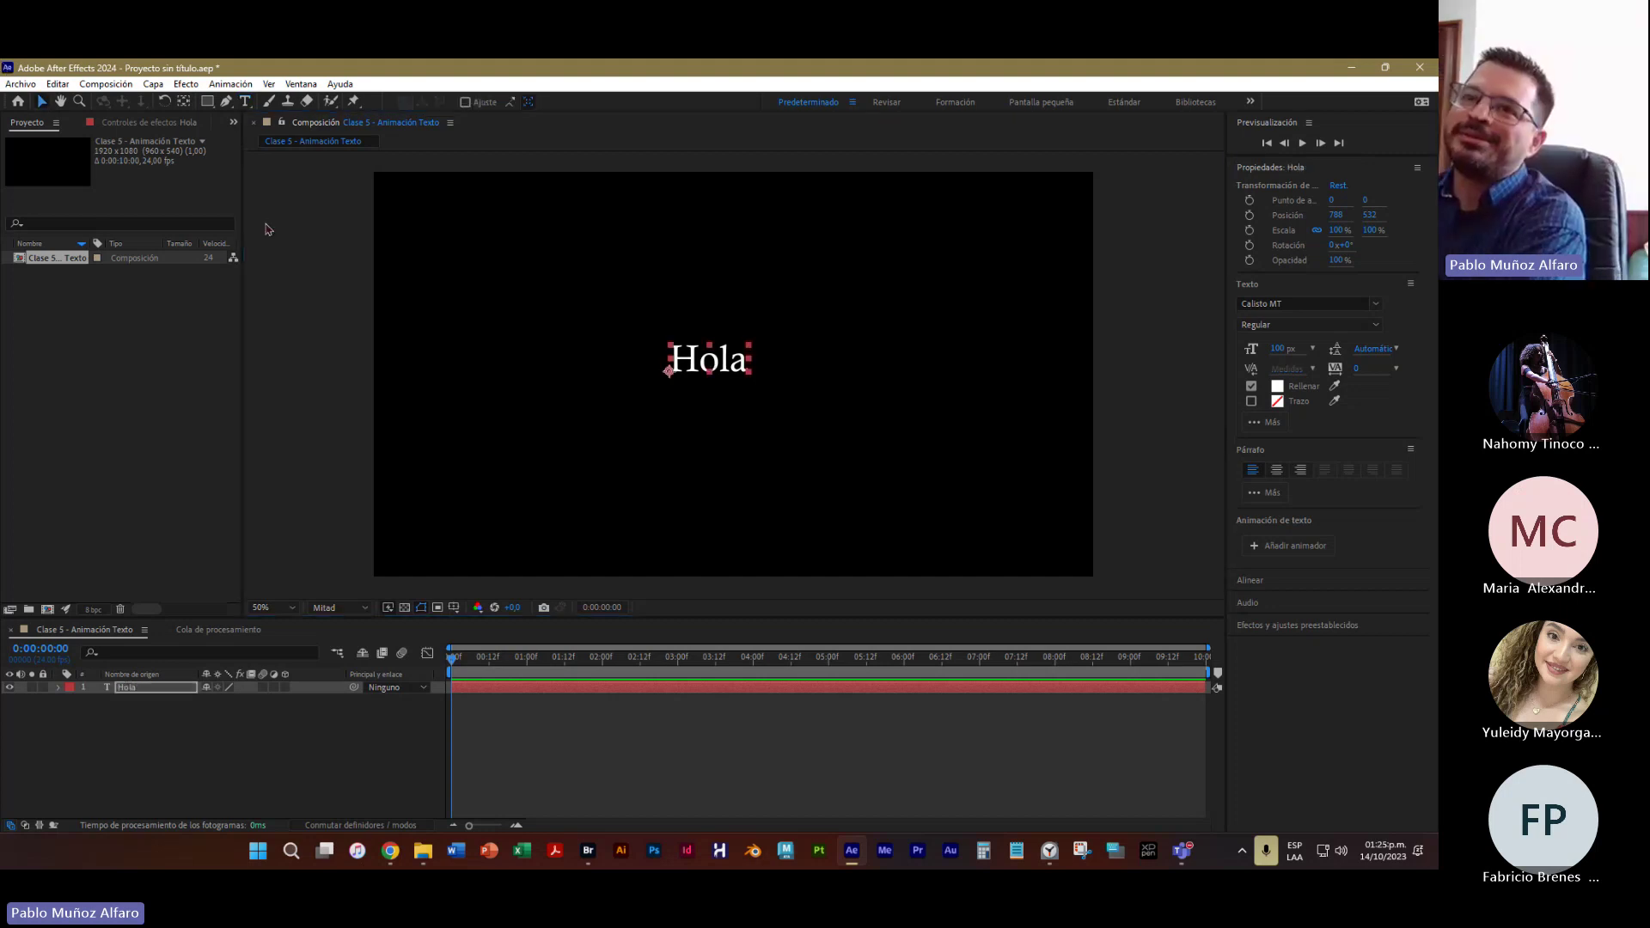
pyautogui.click(347, 250)
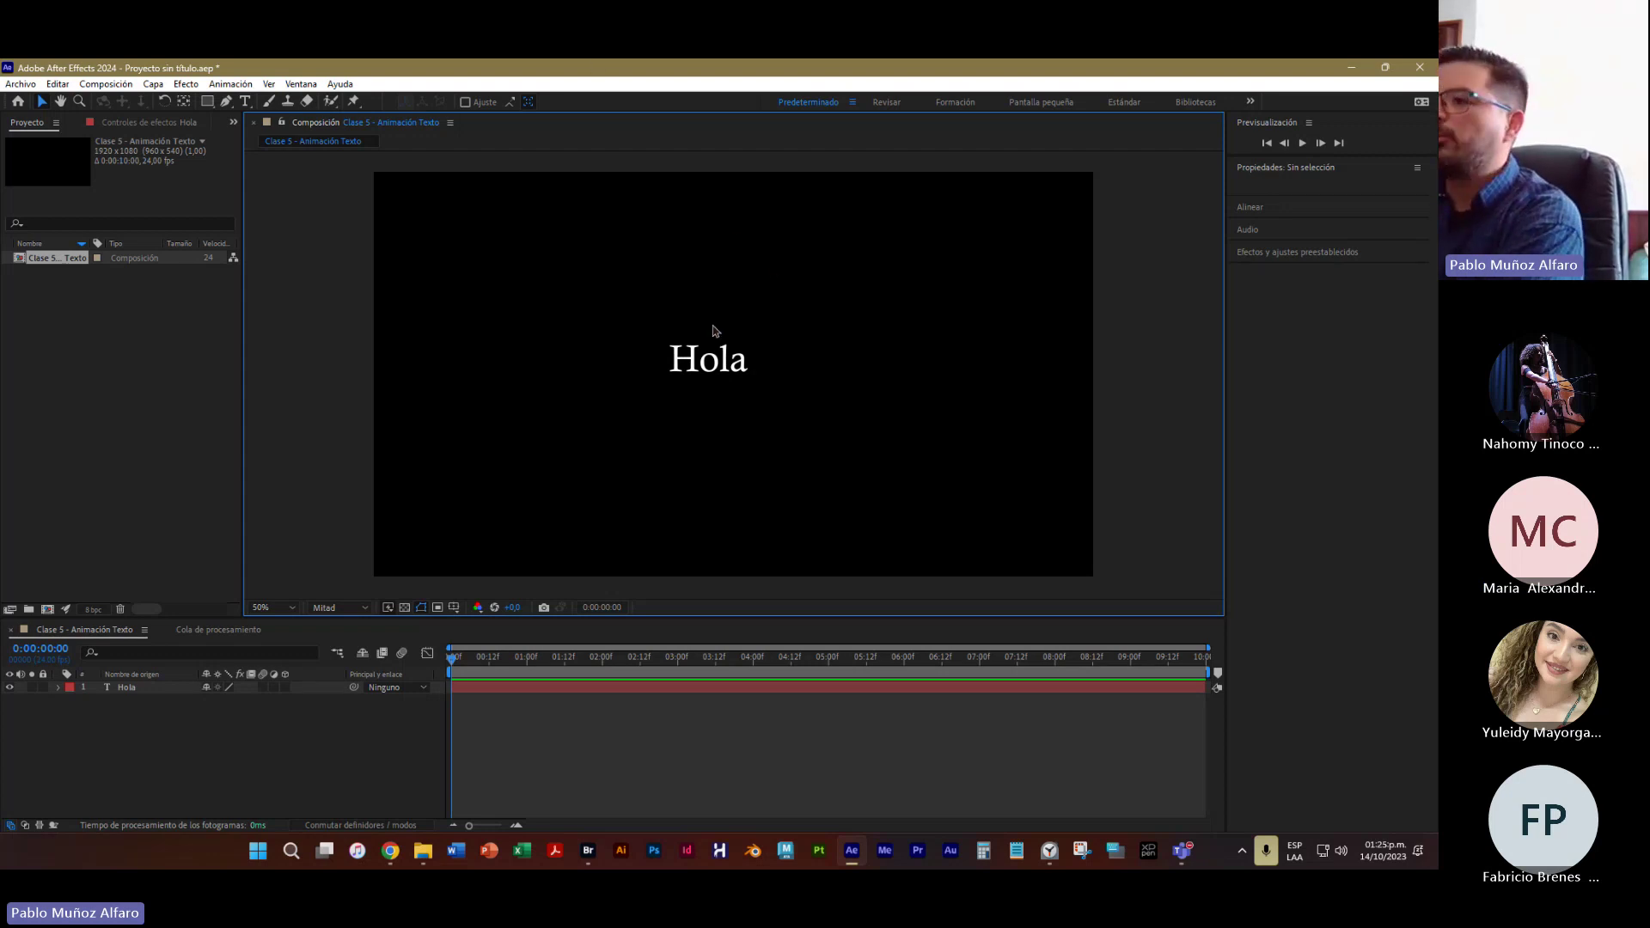
# Try selecting the whole word "Hola" and only part of its letters with the Type tool
pyautogui.click(245, 101)
pyautogui.click(679, 357)
pyautogui.moveTo(667, 359); pyautogui.dragTo(738, 365)
pyautogui.click(715, 362)
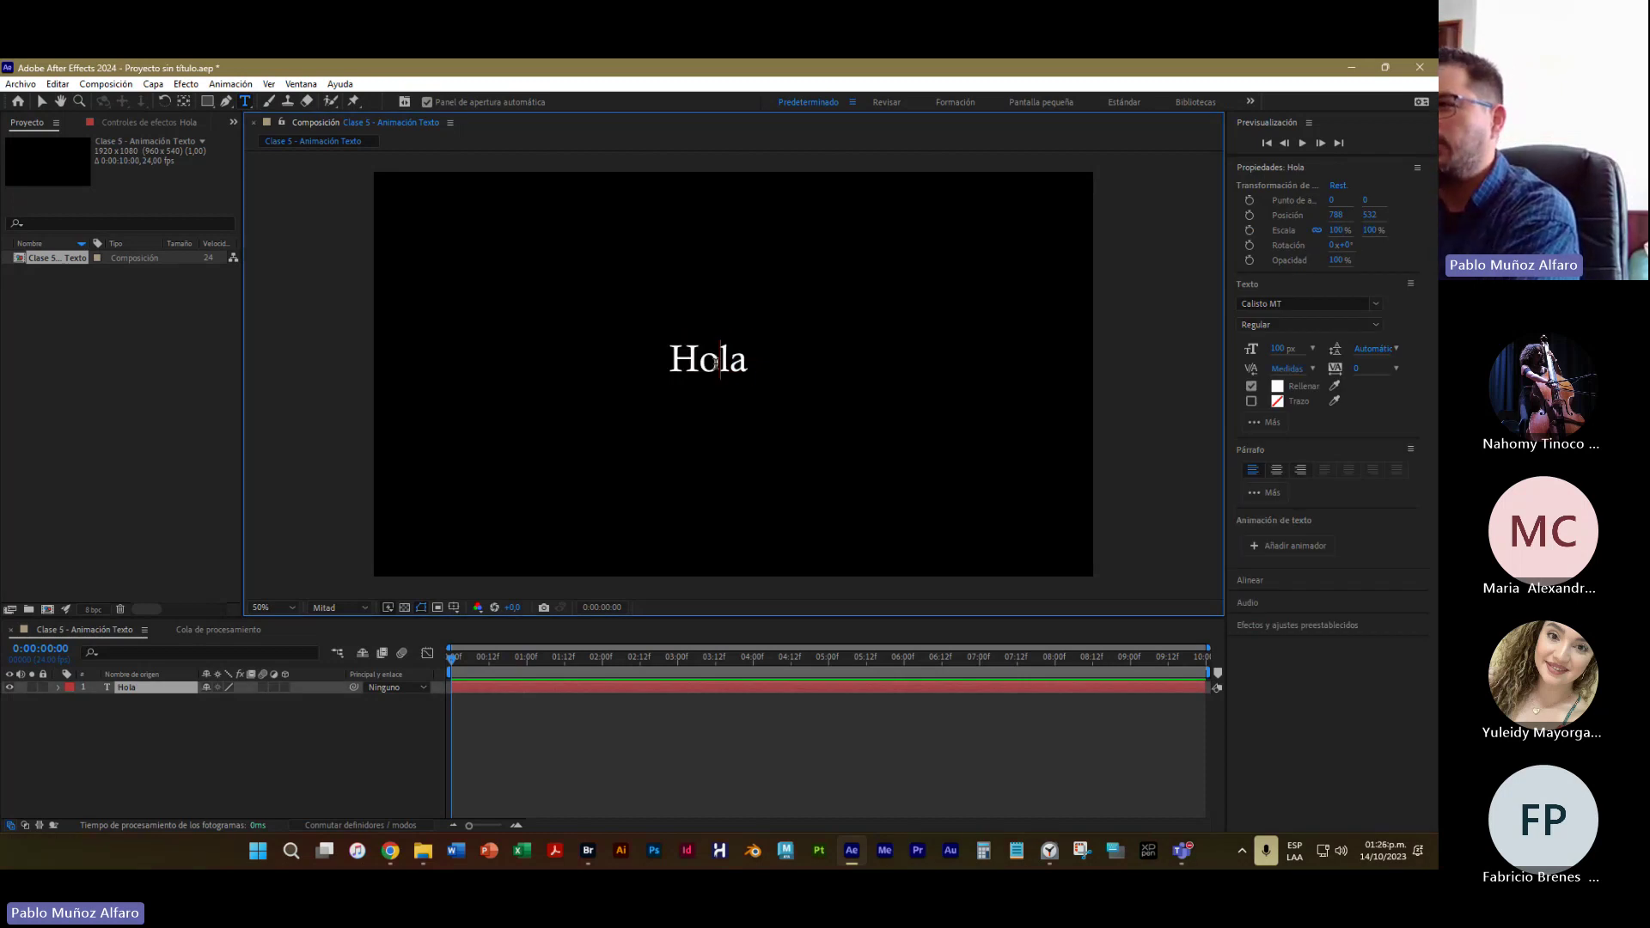
pyautogui.doubleClick(715, 363)
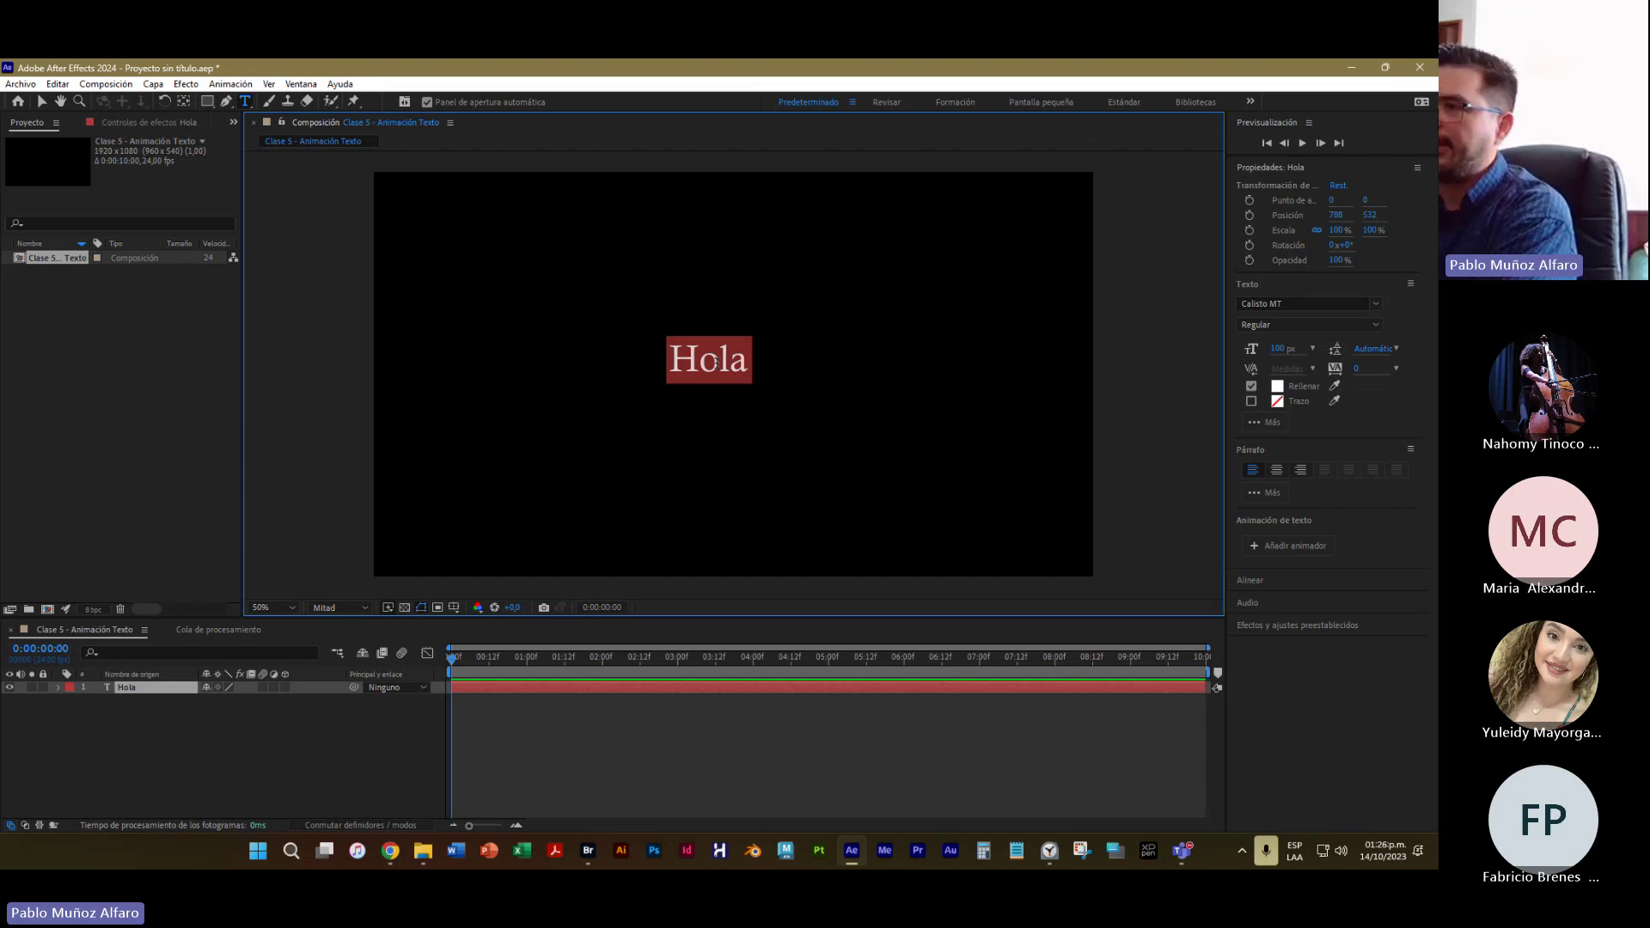
pyautogui.moveTo(645, 354); pyautogui.dragTo(715, 362)
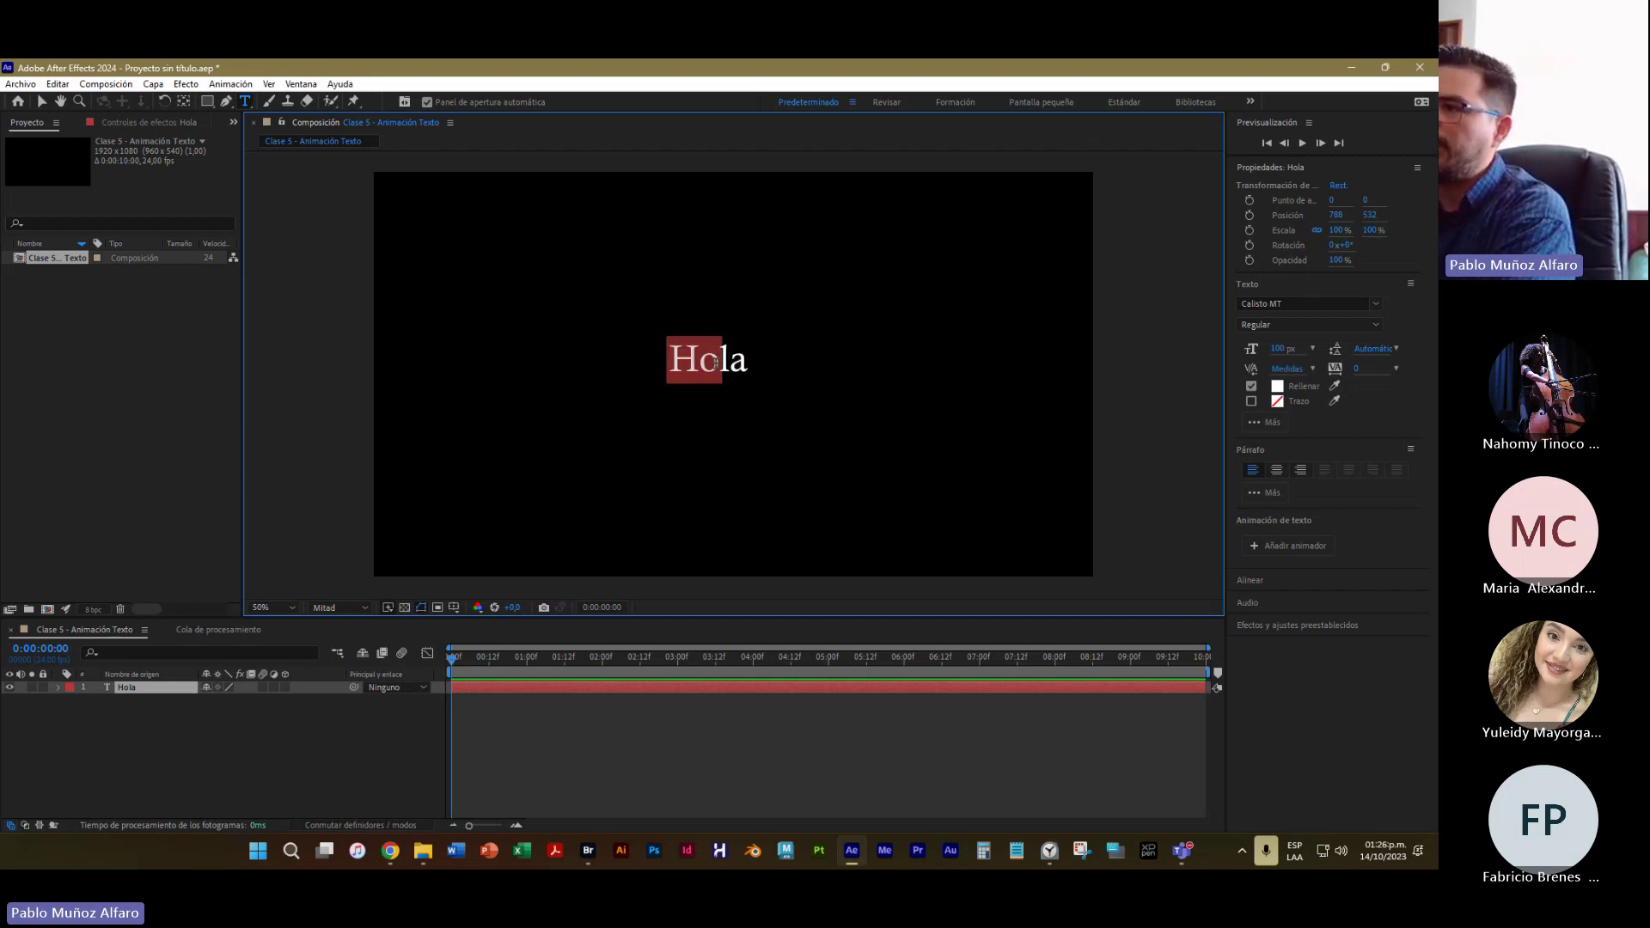
pyautogui.doubleClick(718, 363)
pyautogui.click(719, 362)
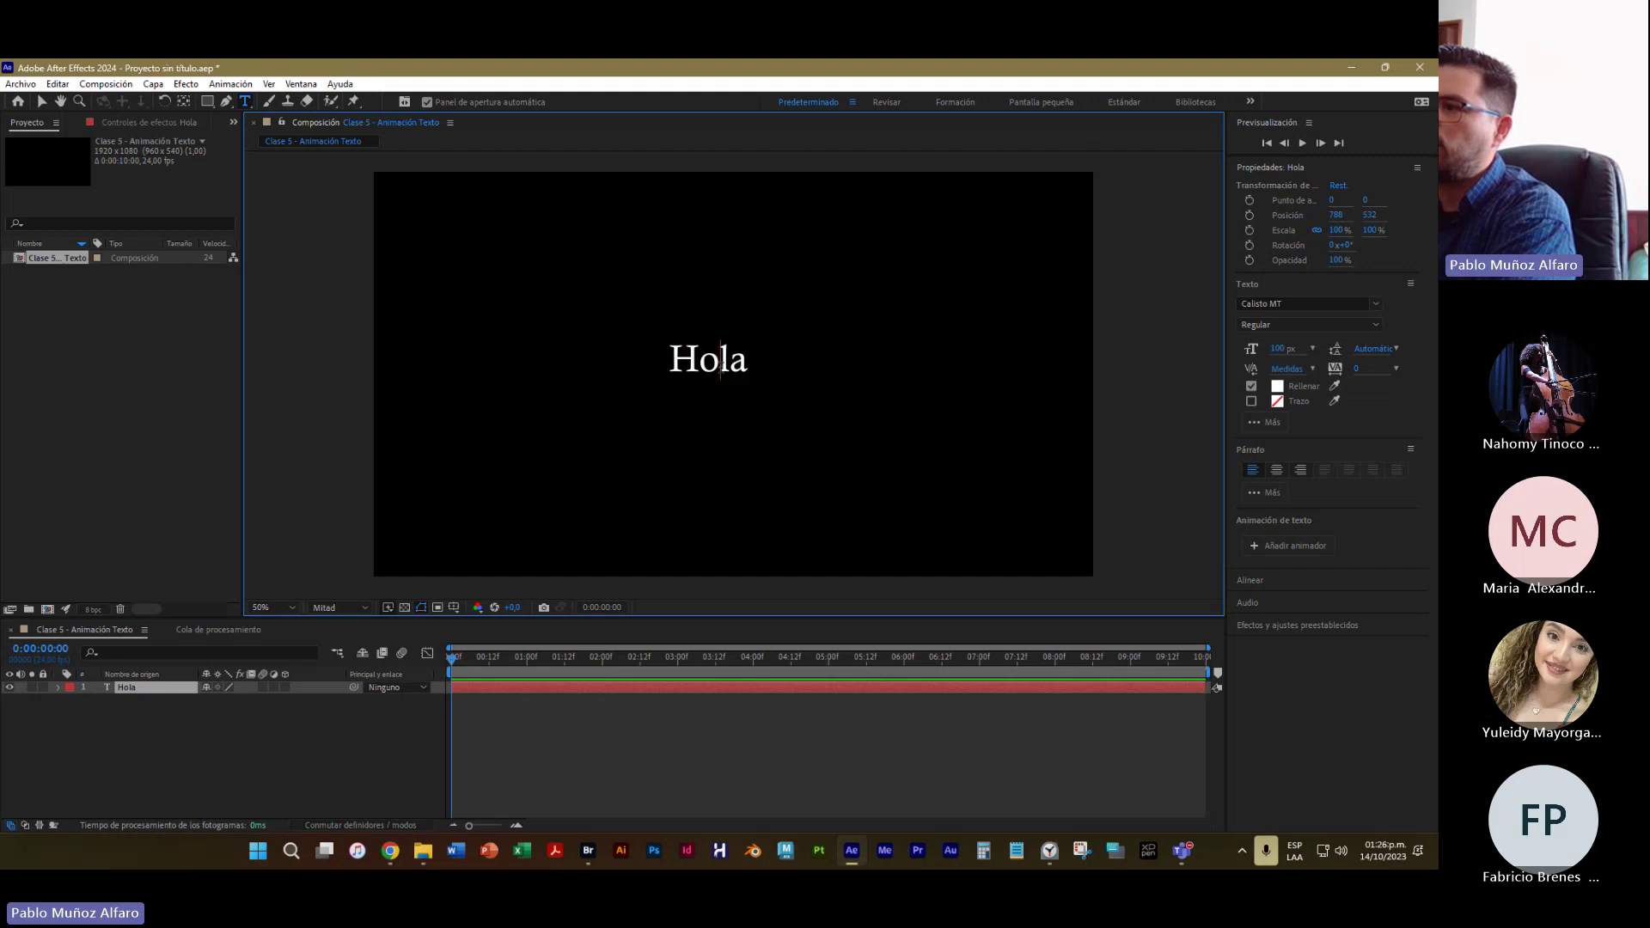
pyautogui.doubleClick(719, 363)
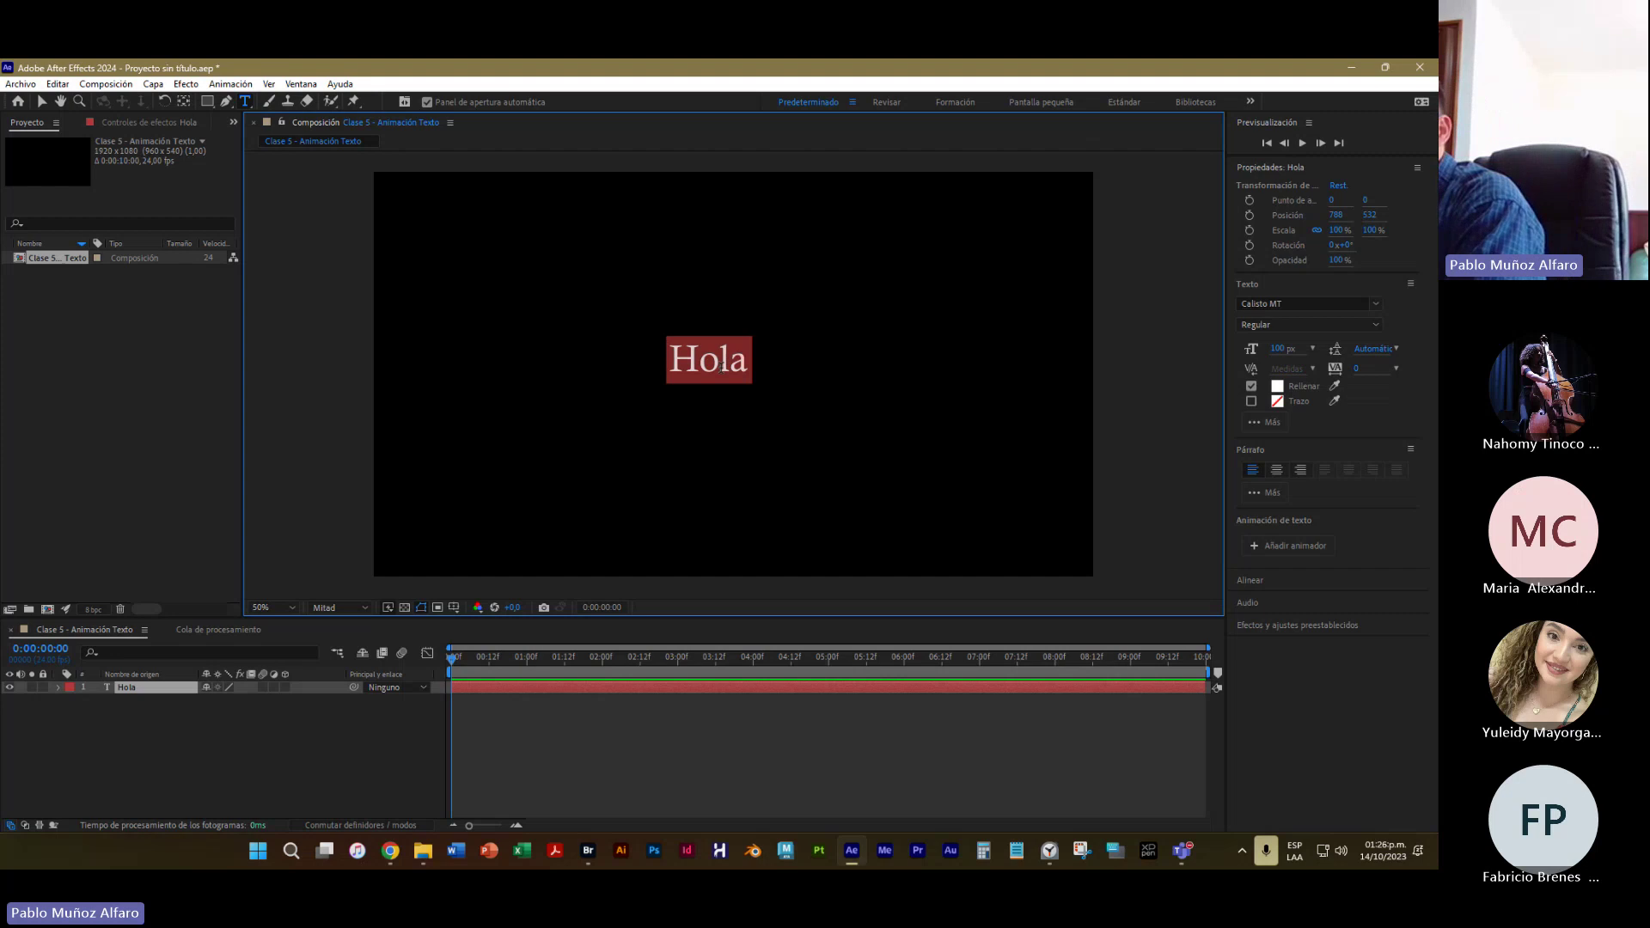
# Extend the text to read "Hola a todos" and select the whole line
pyautogui.press('Right')
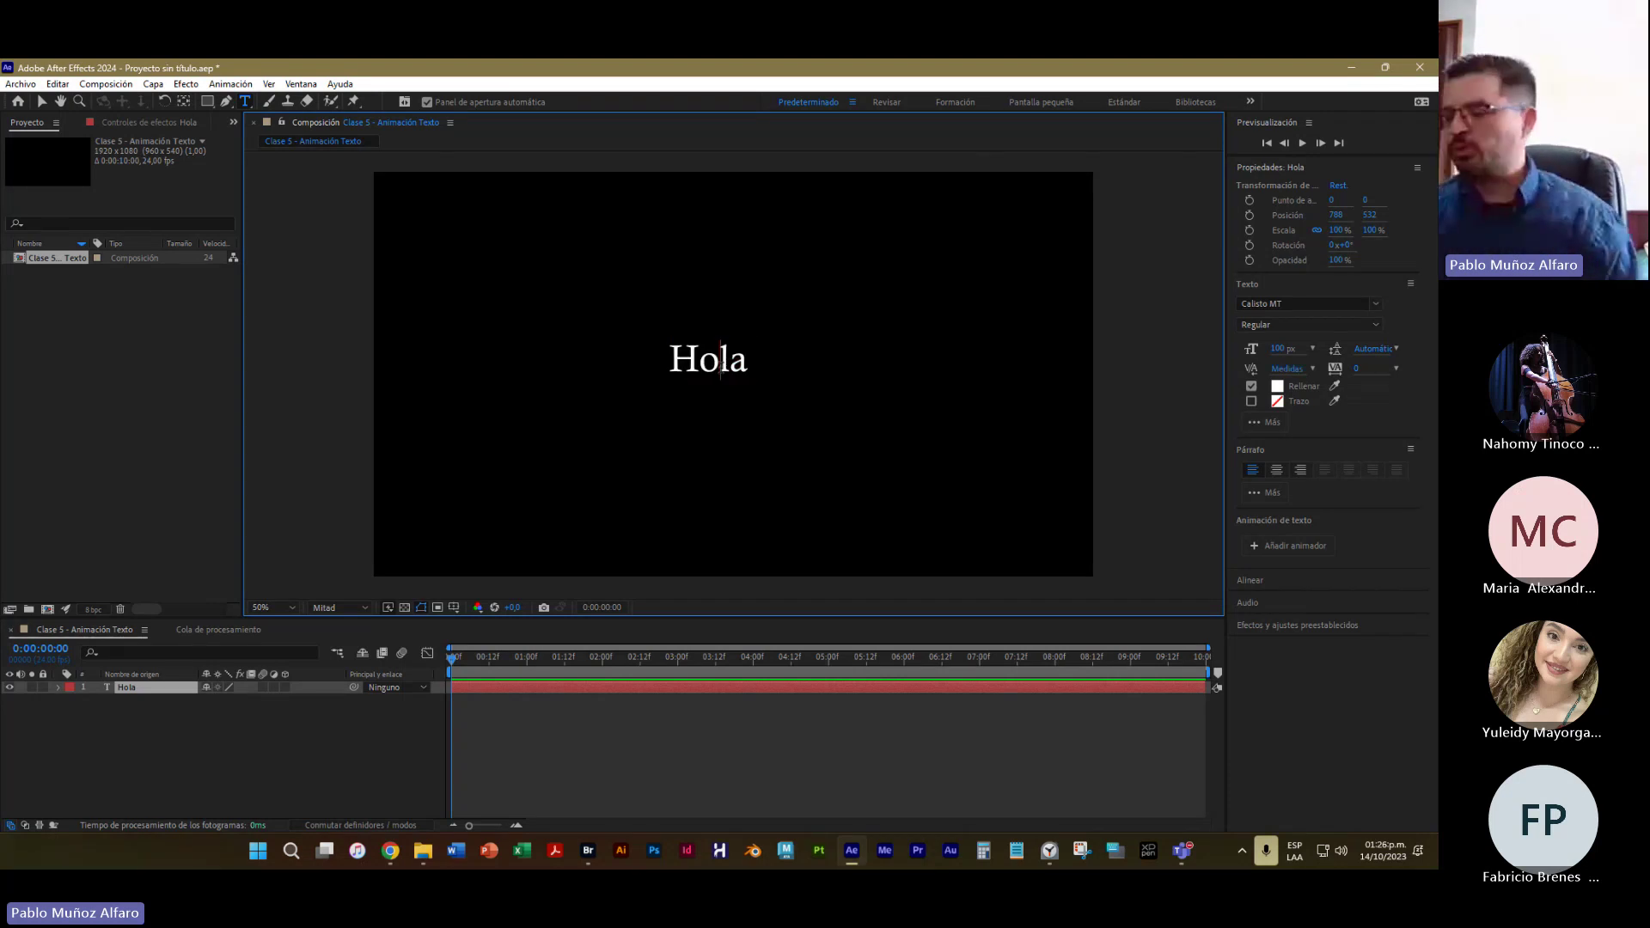
pyautogui.write('a todos')
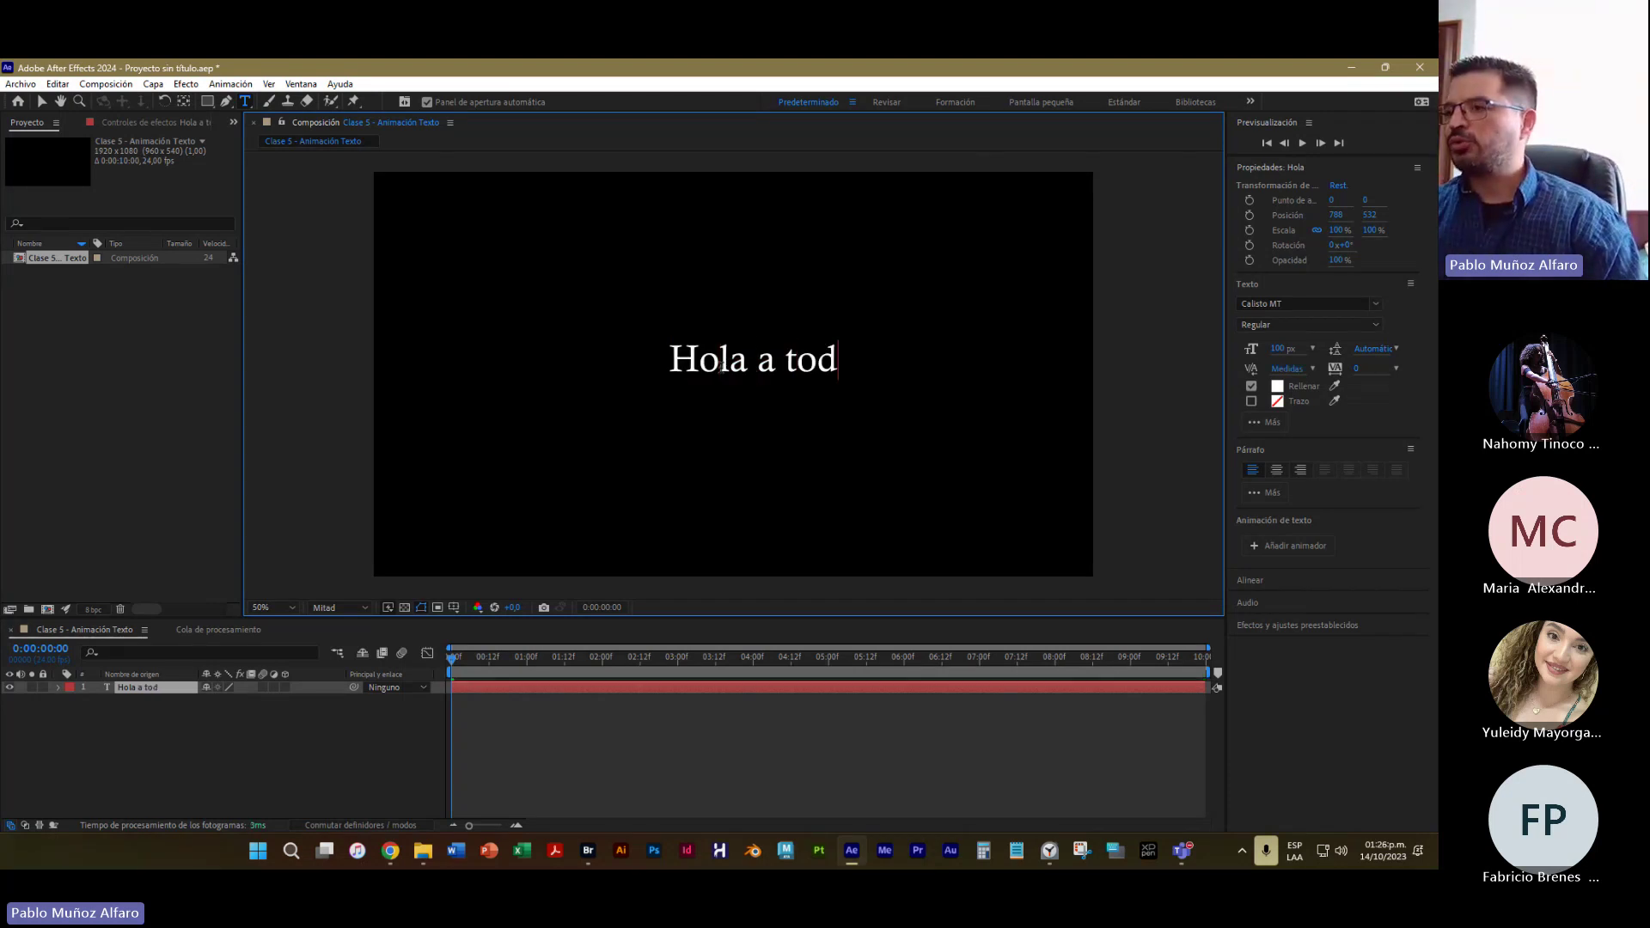
pyautogui.tripleClick(761, 365)
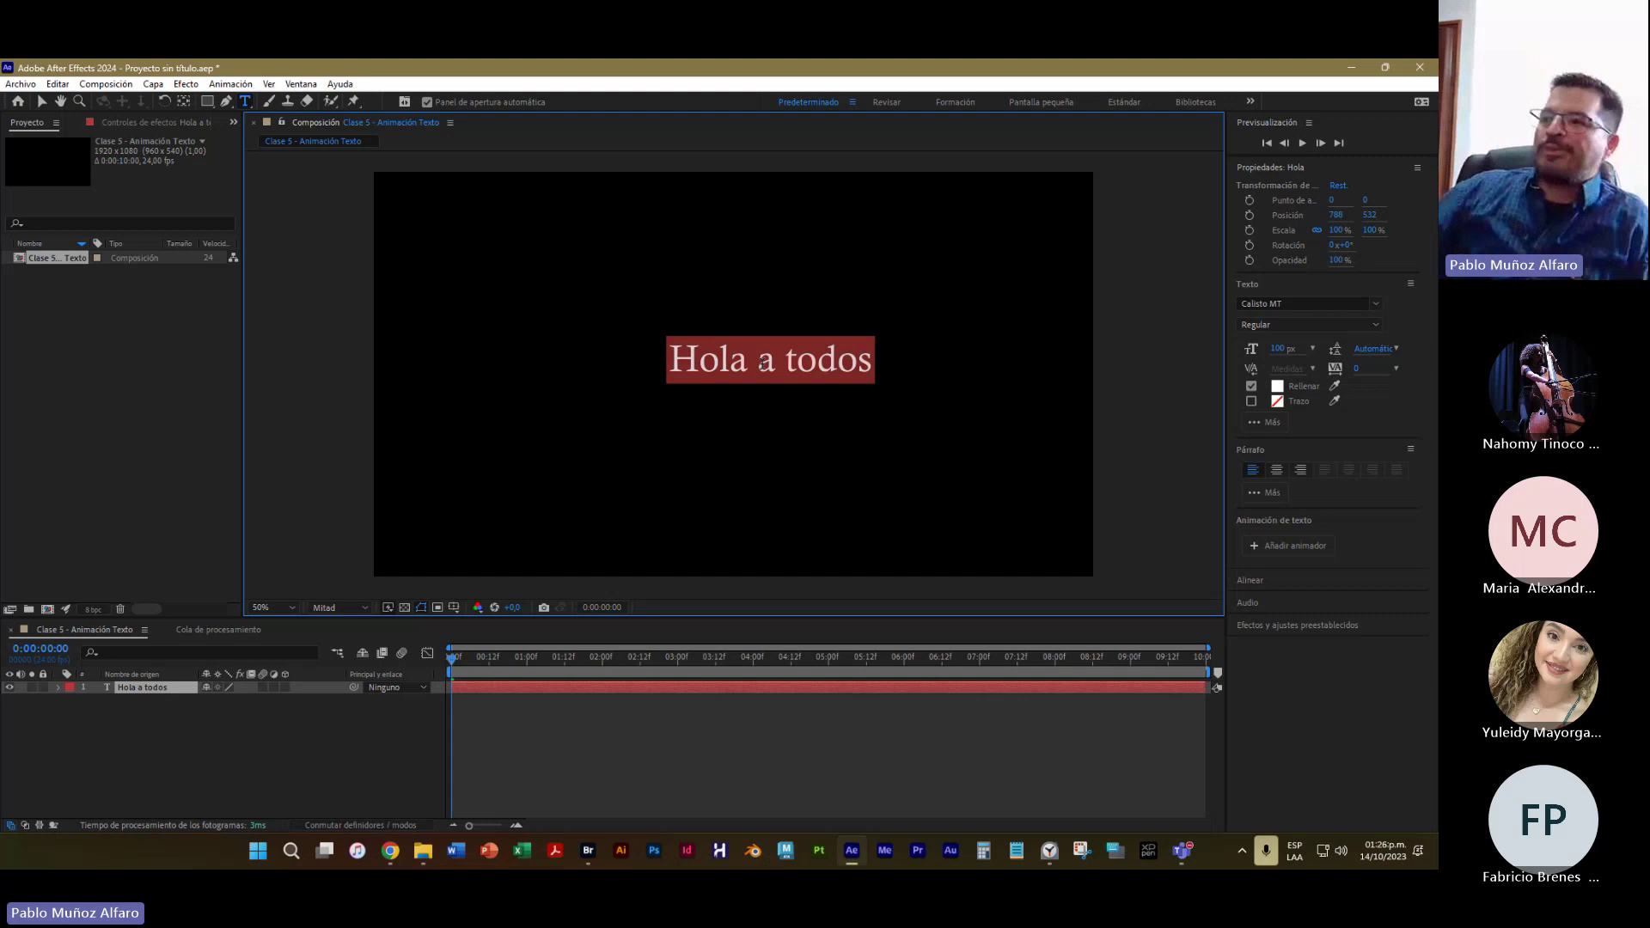
# Delete "a todos" from the end of the text so only "Hola" is left
pyautogui.click(761, 364)
pyautogui.press('End')
pyautogui.press('BackSpace')
pyautogui.press('BackSpace')
pyautogui.press('BackSpace')
pyautogui.press('BackSpace')
pyautogui.press('BackSpace')
pyautogui.press('BackSpace')
pyautogui.press('BackSpace')
pyautogui.press('BackSpace')
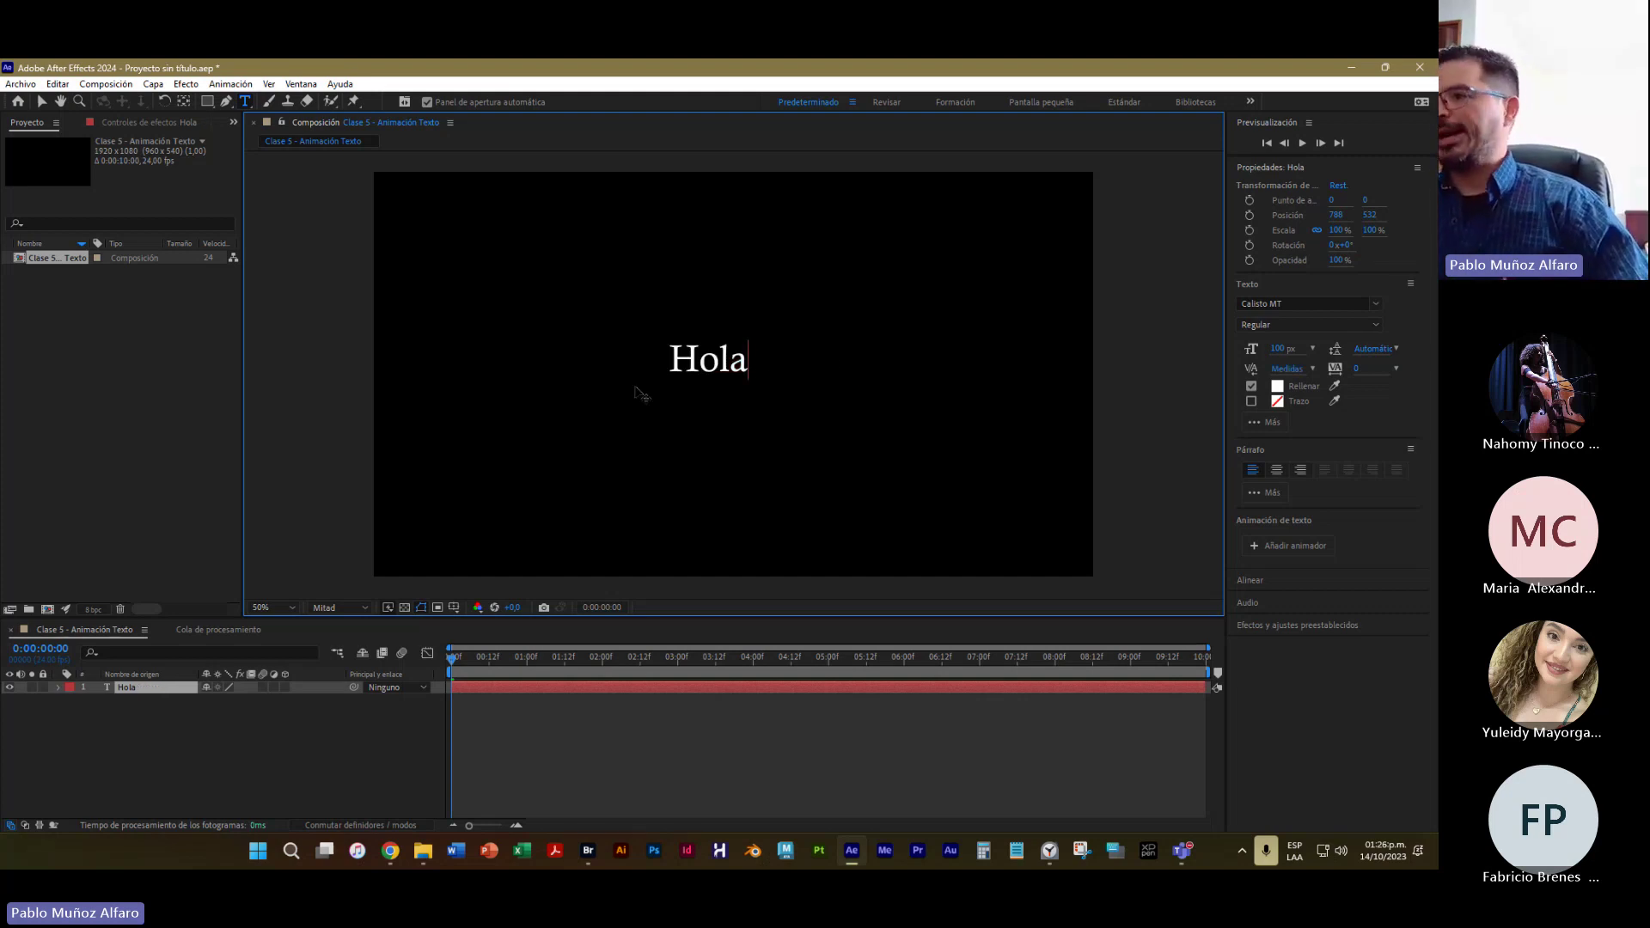
pyautogui.click(687, 361)
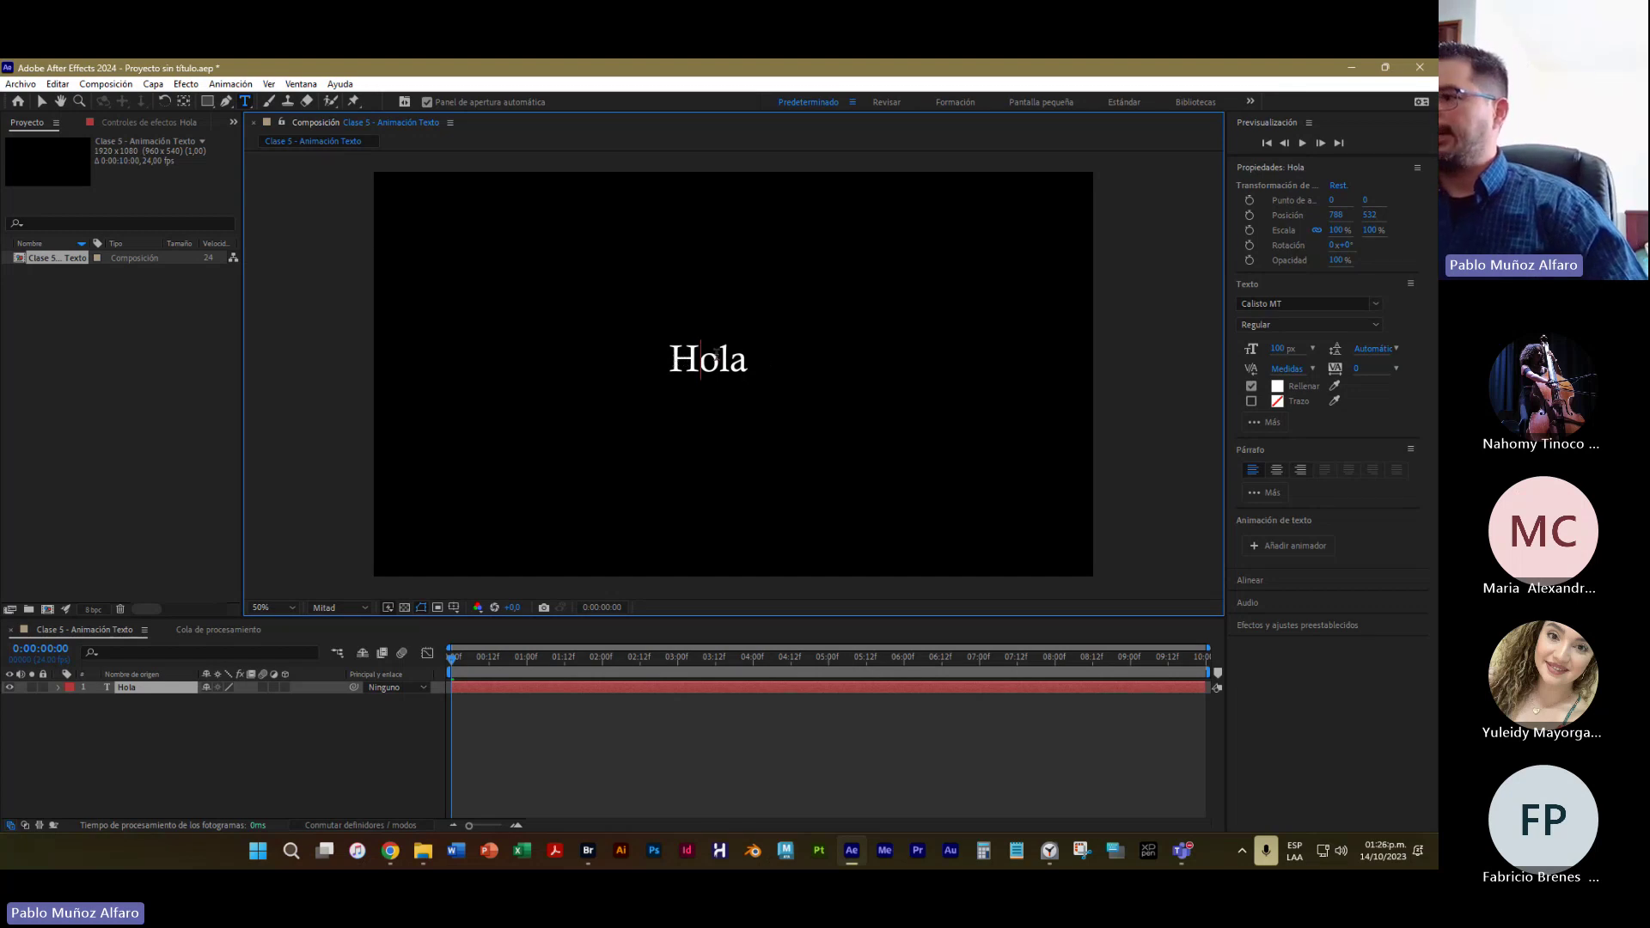
pyautogui.doubleClick(677, 361)
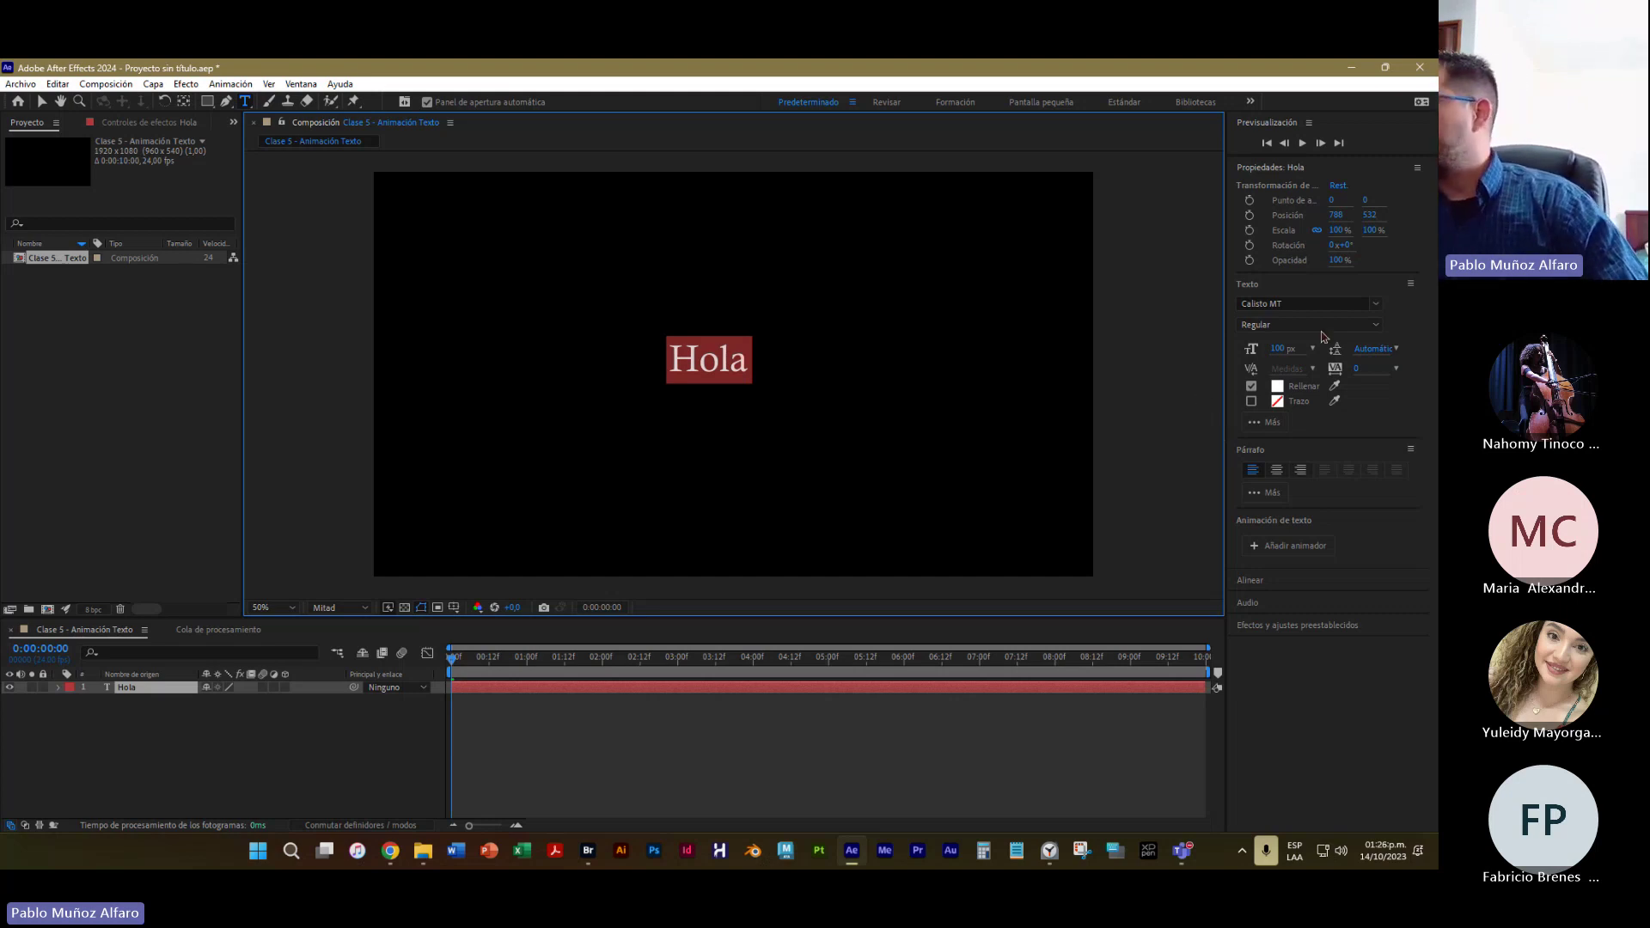
pyautogui.press('ctrl')
pyautogui.press('ctrl')
pyautogui.press('ctrl')
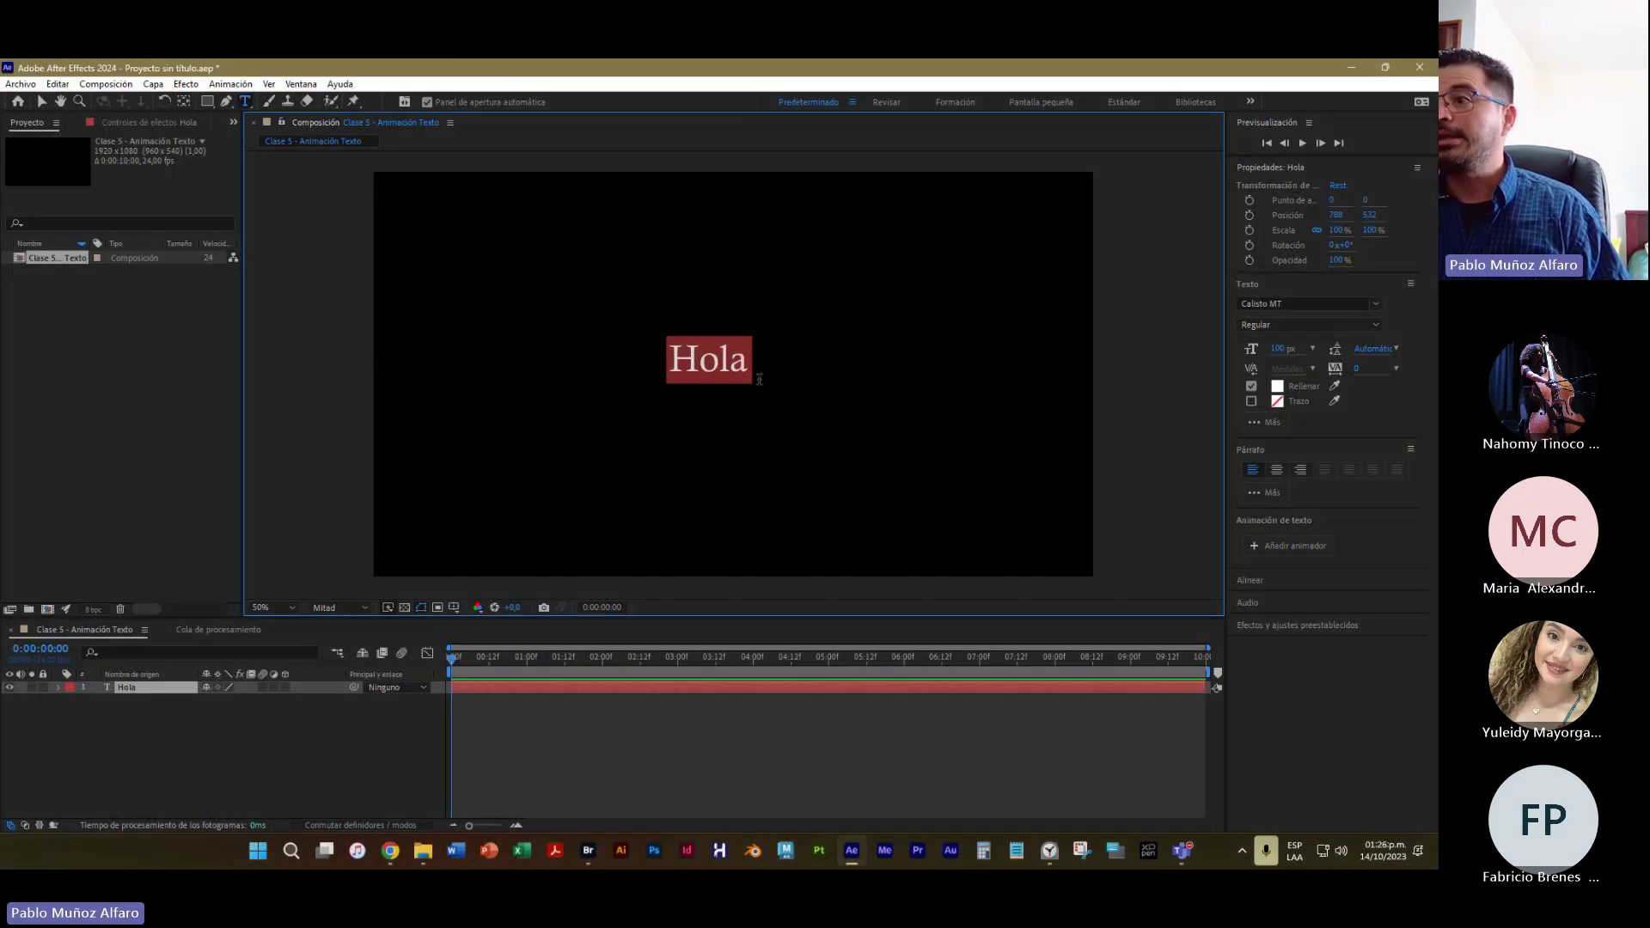
pyautogui.click(722, 365)
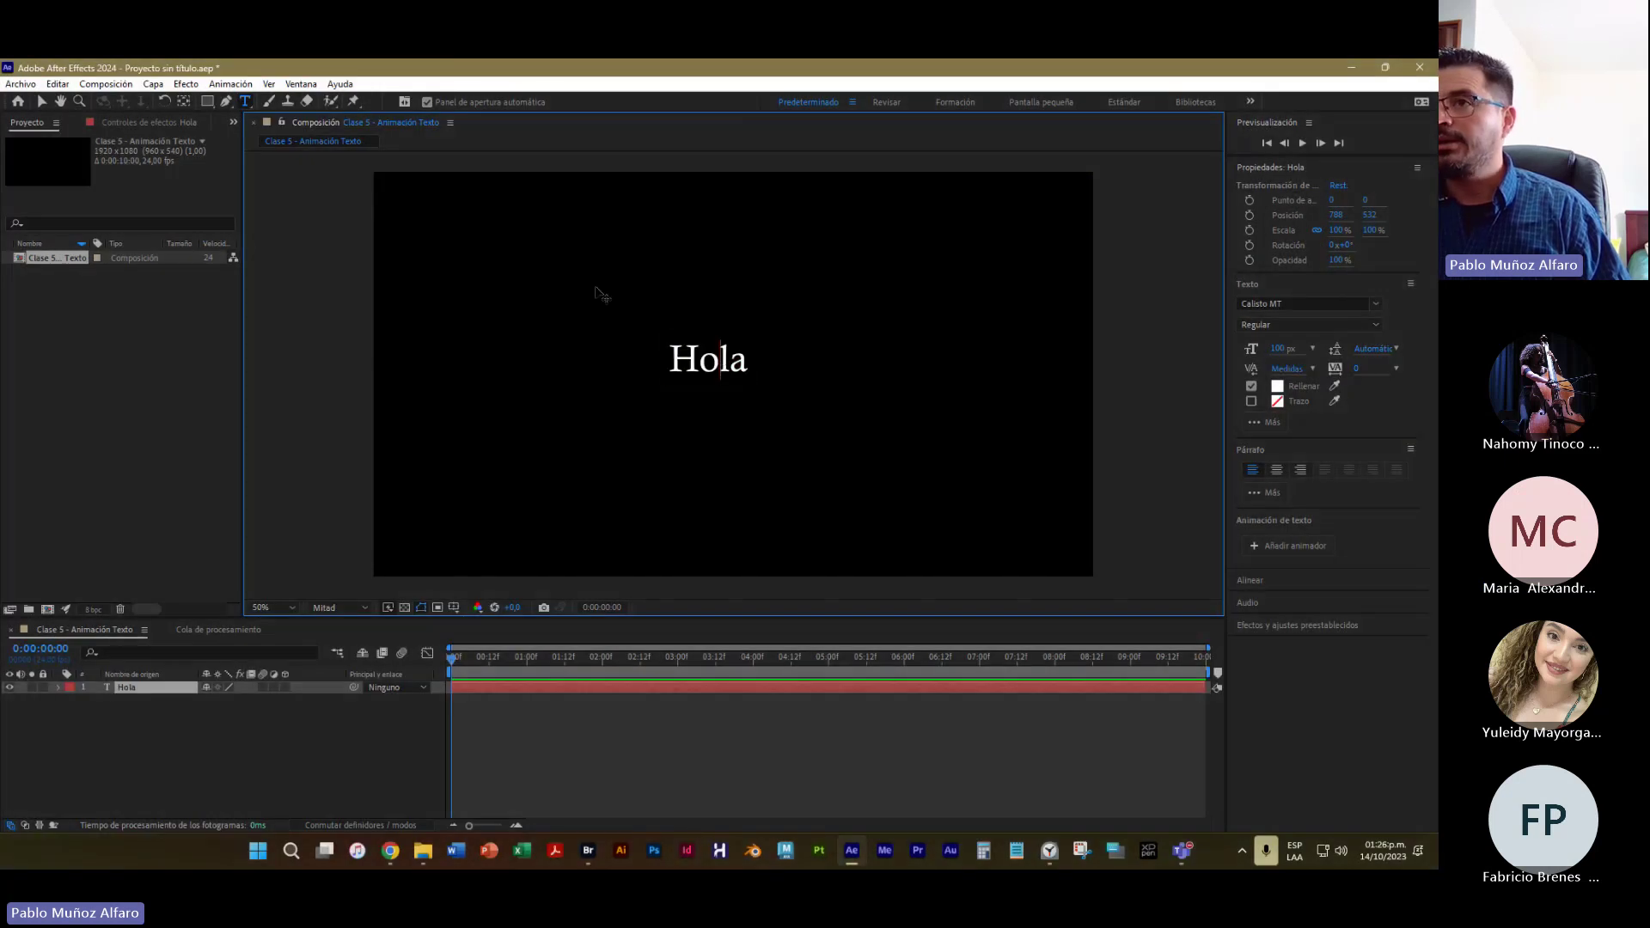
# Turn on the screen magnifier and add the Carácter panel to the workspace
pyautogui.click(306, 84)
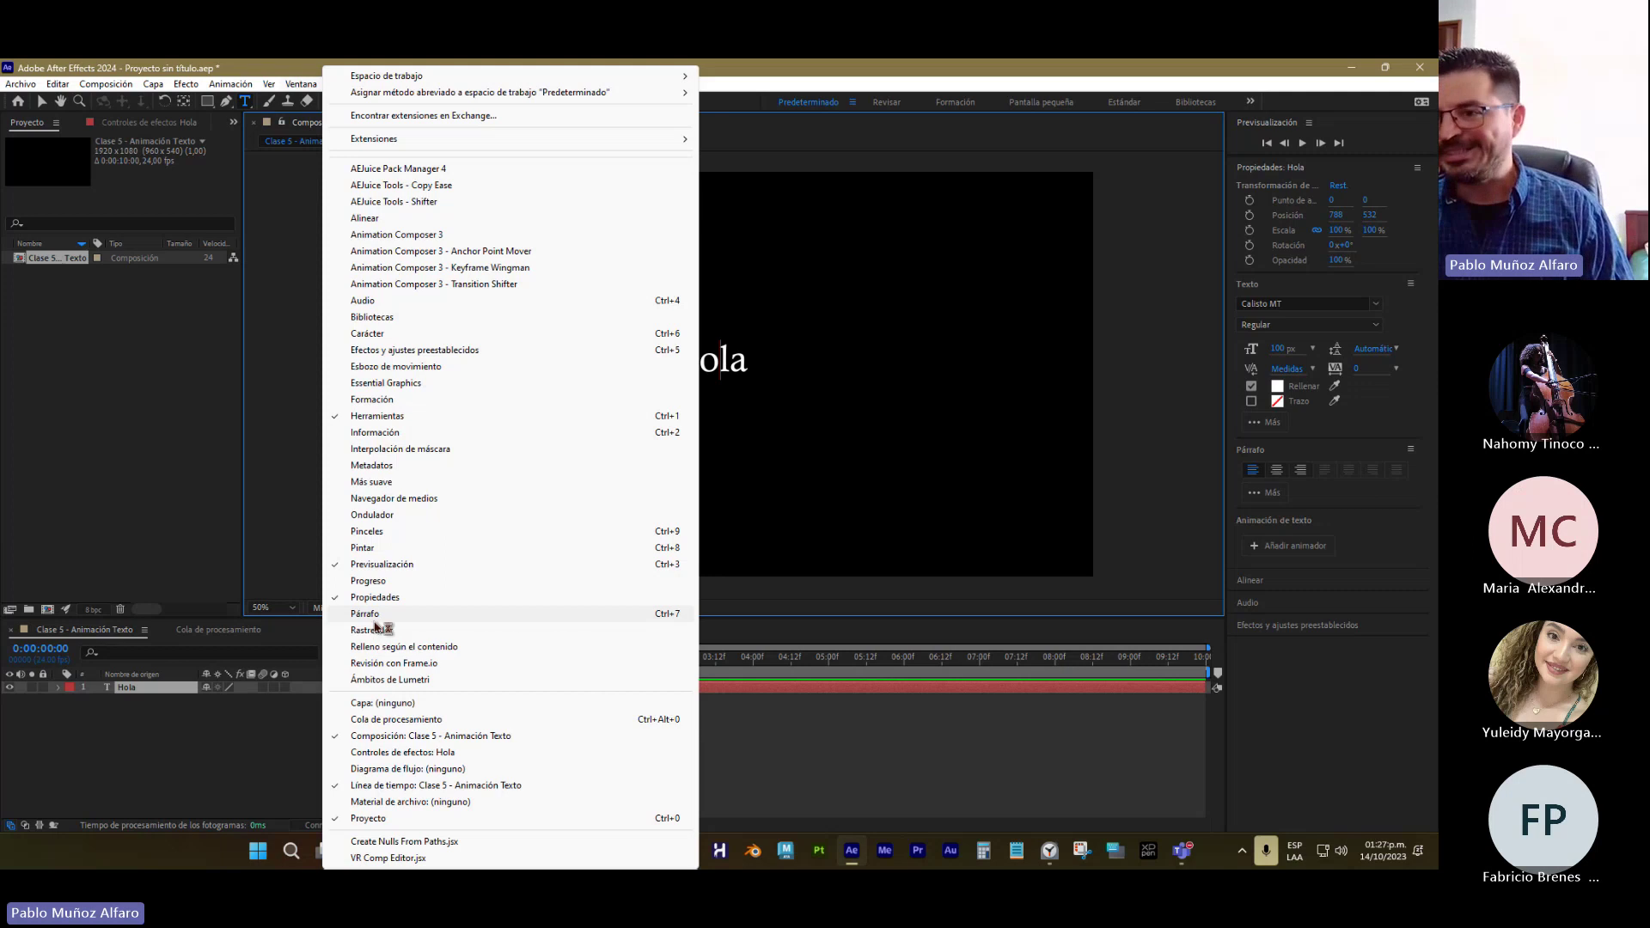
pyautogui.press('super+plus')
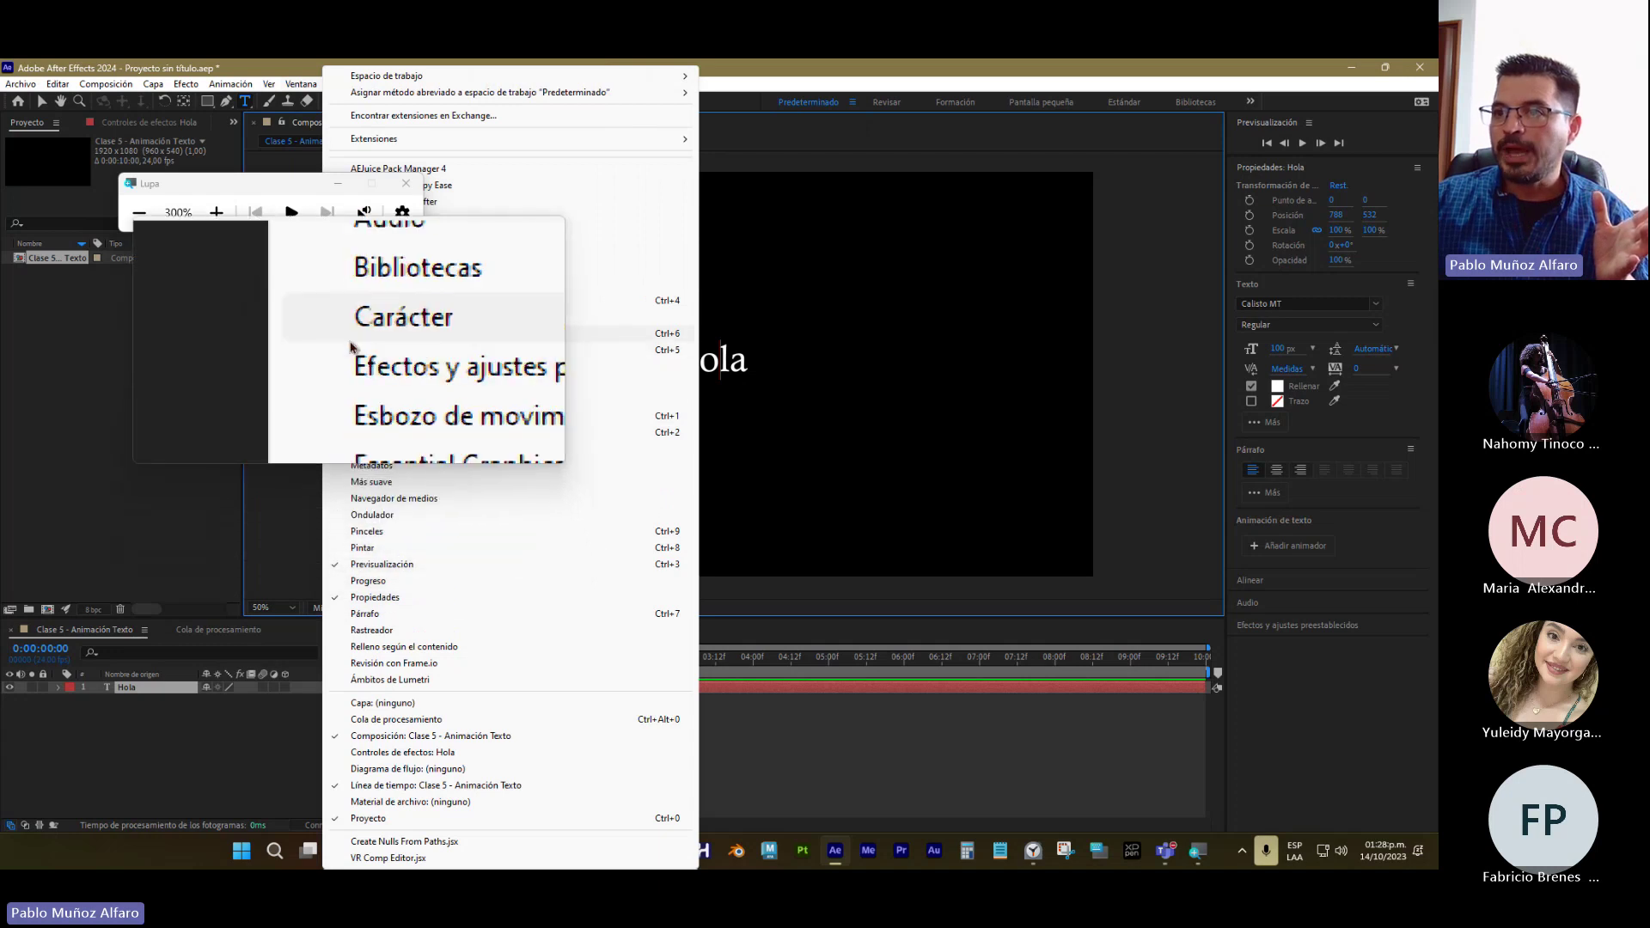
pyautogui.click(347, 336)
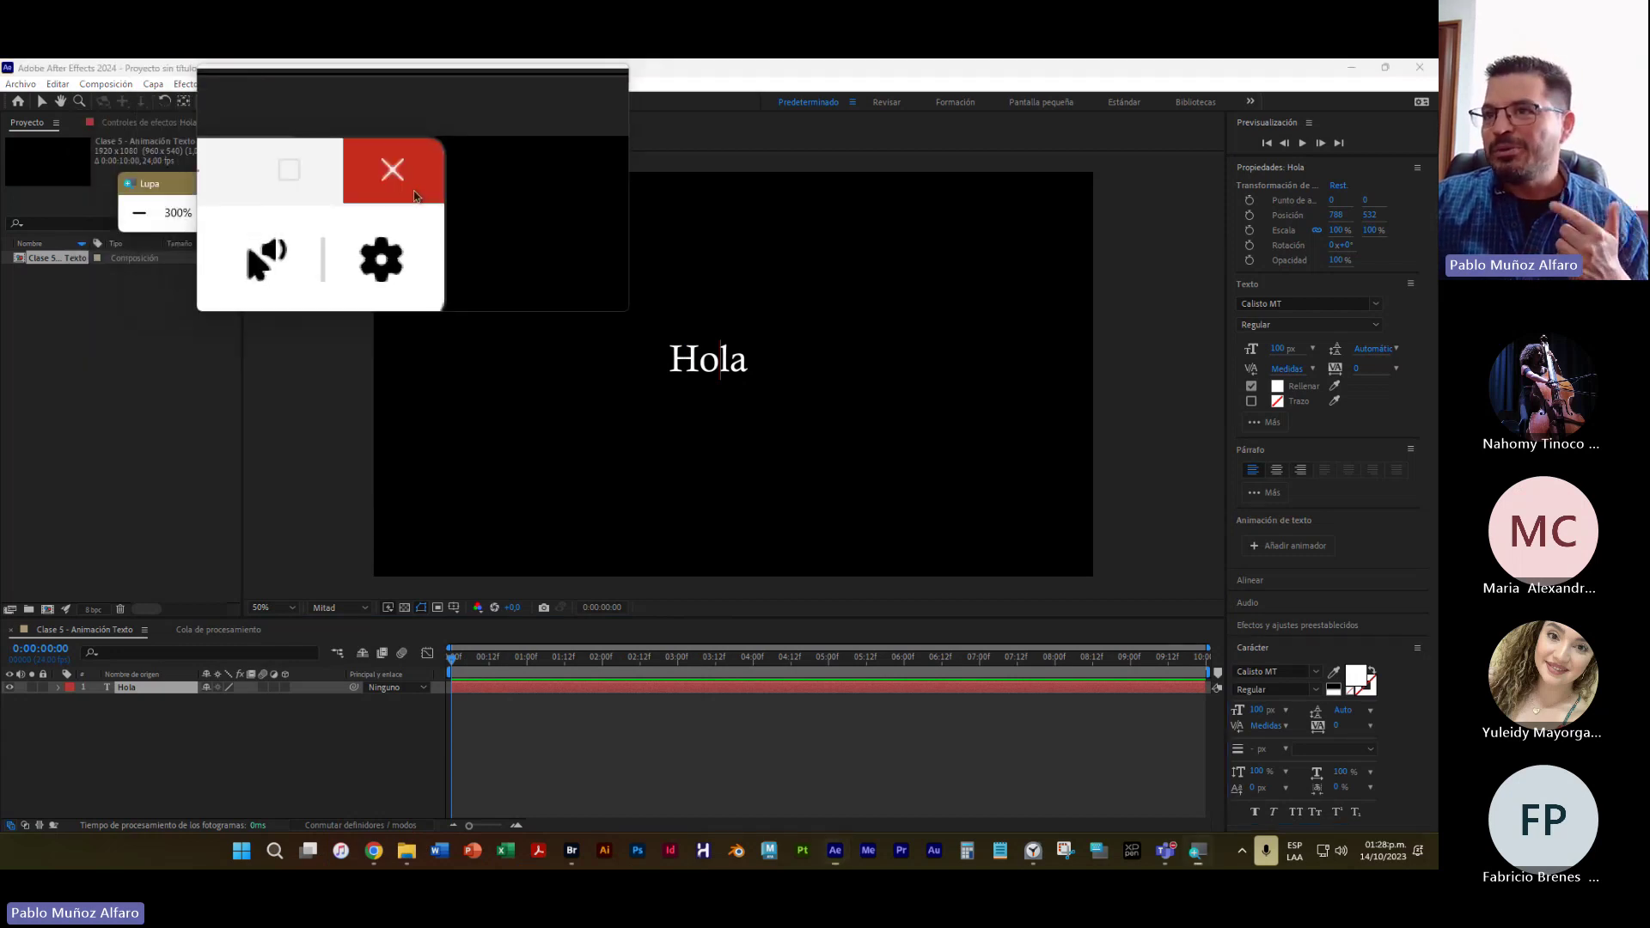
# Close the screen magnifier, then collapse and re-expand the Propiedades panel
pyautogui.click(357, 182)
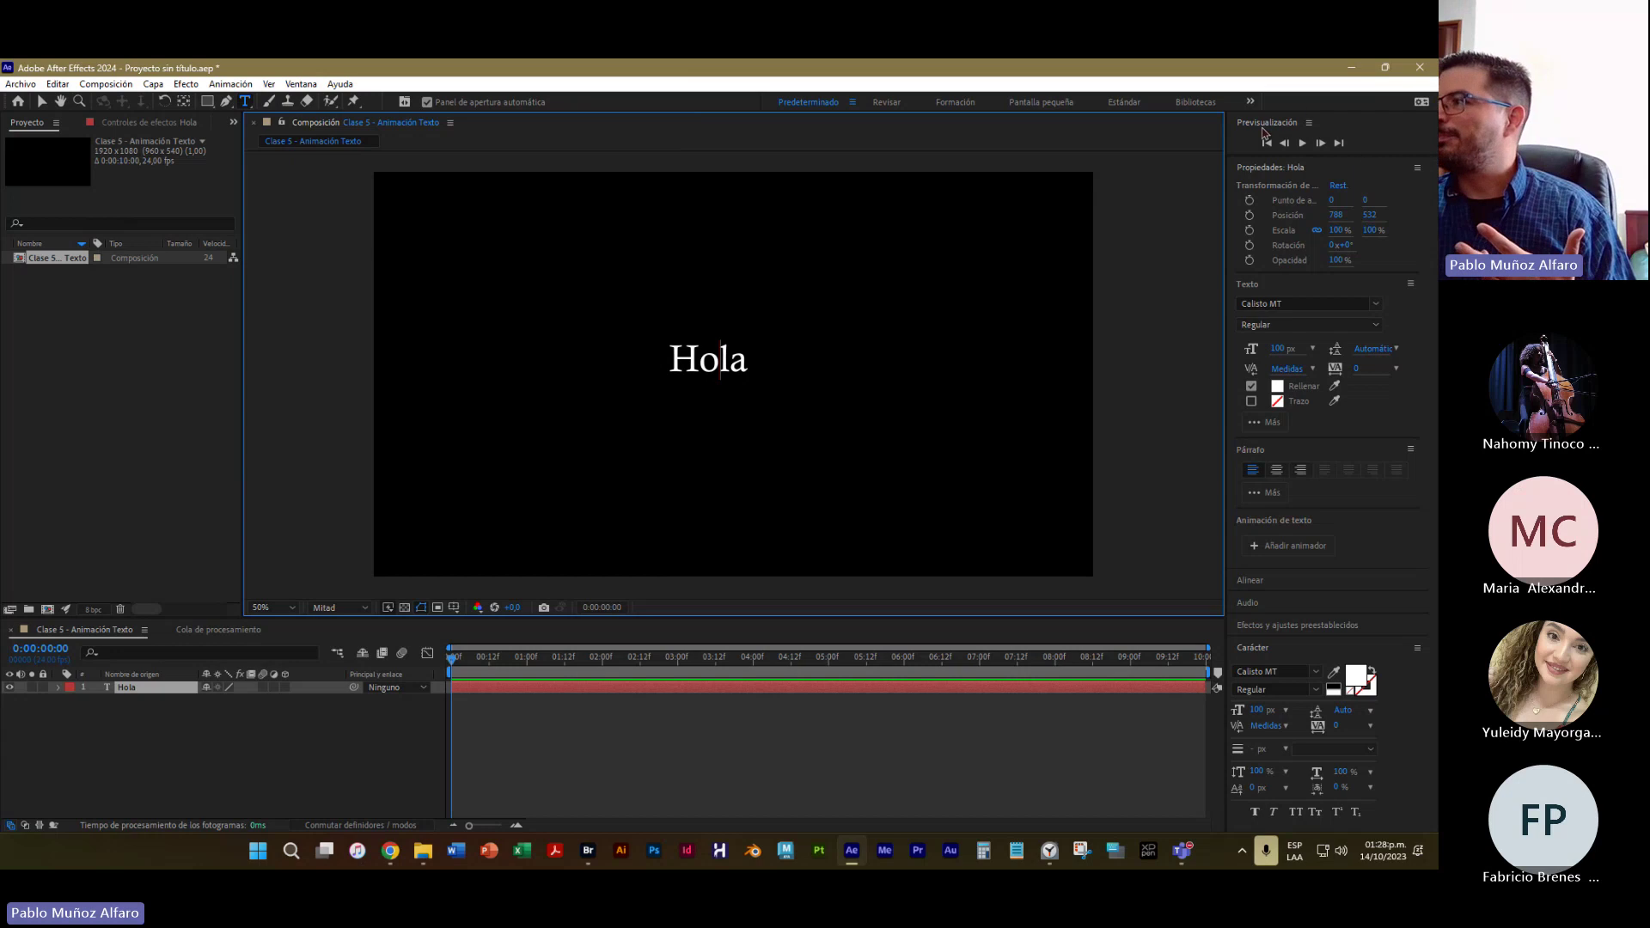
pyautogui.click(1263, 131)
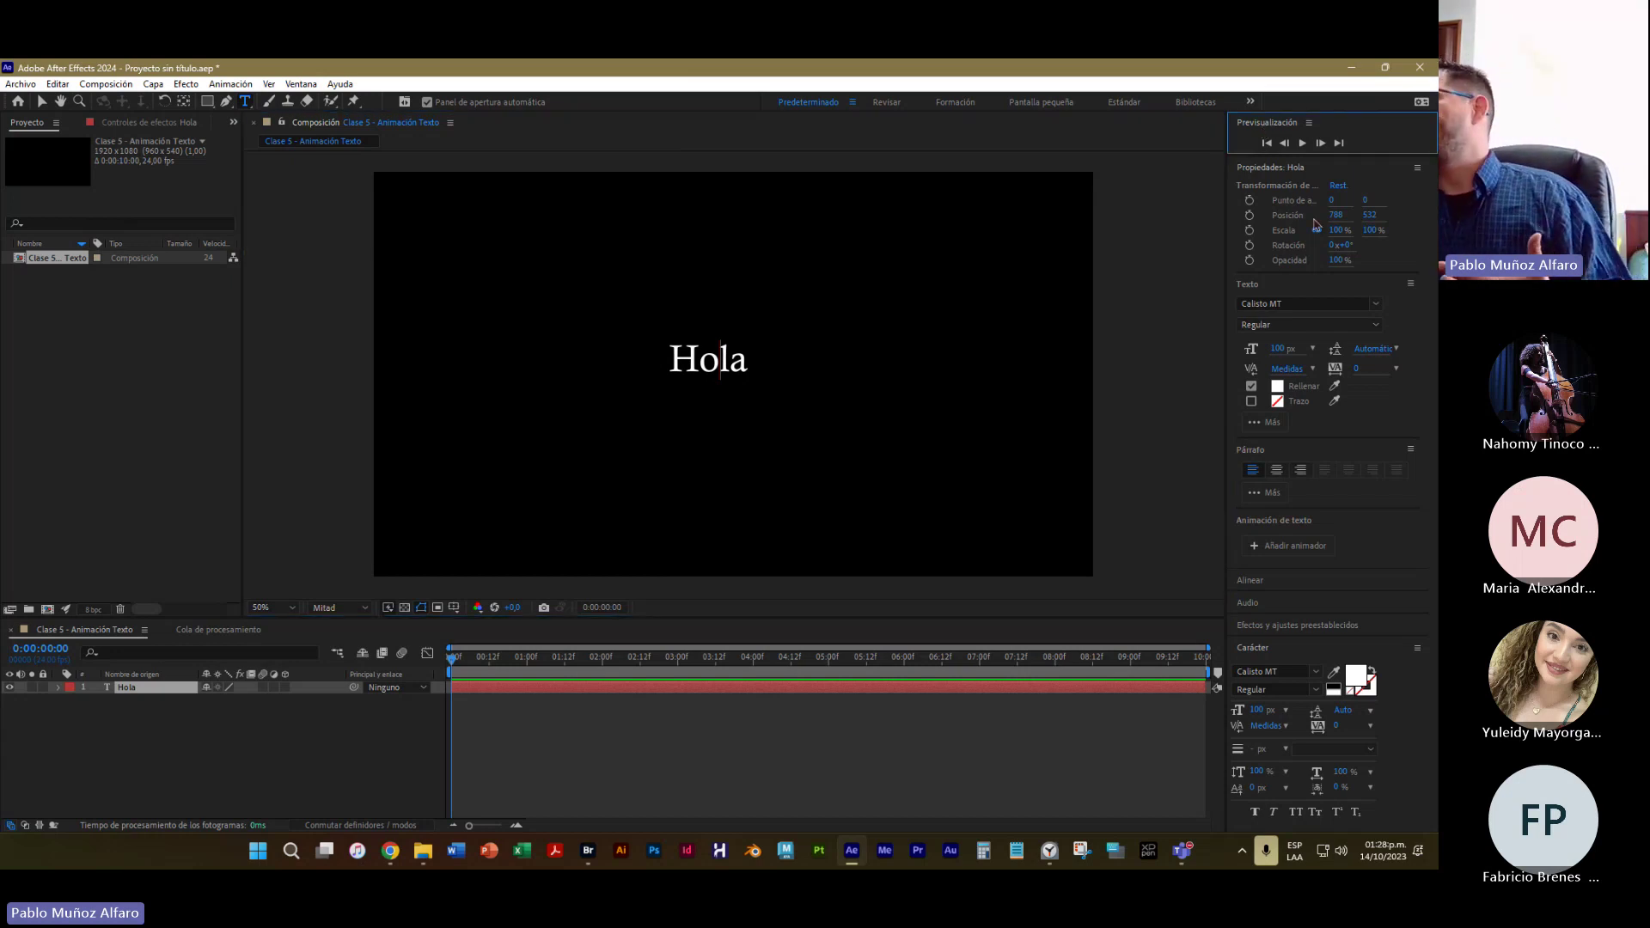
pyautogui.click(1269, 171)
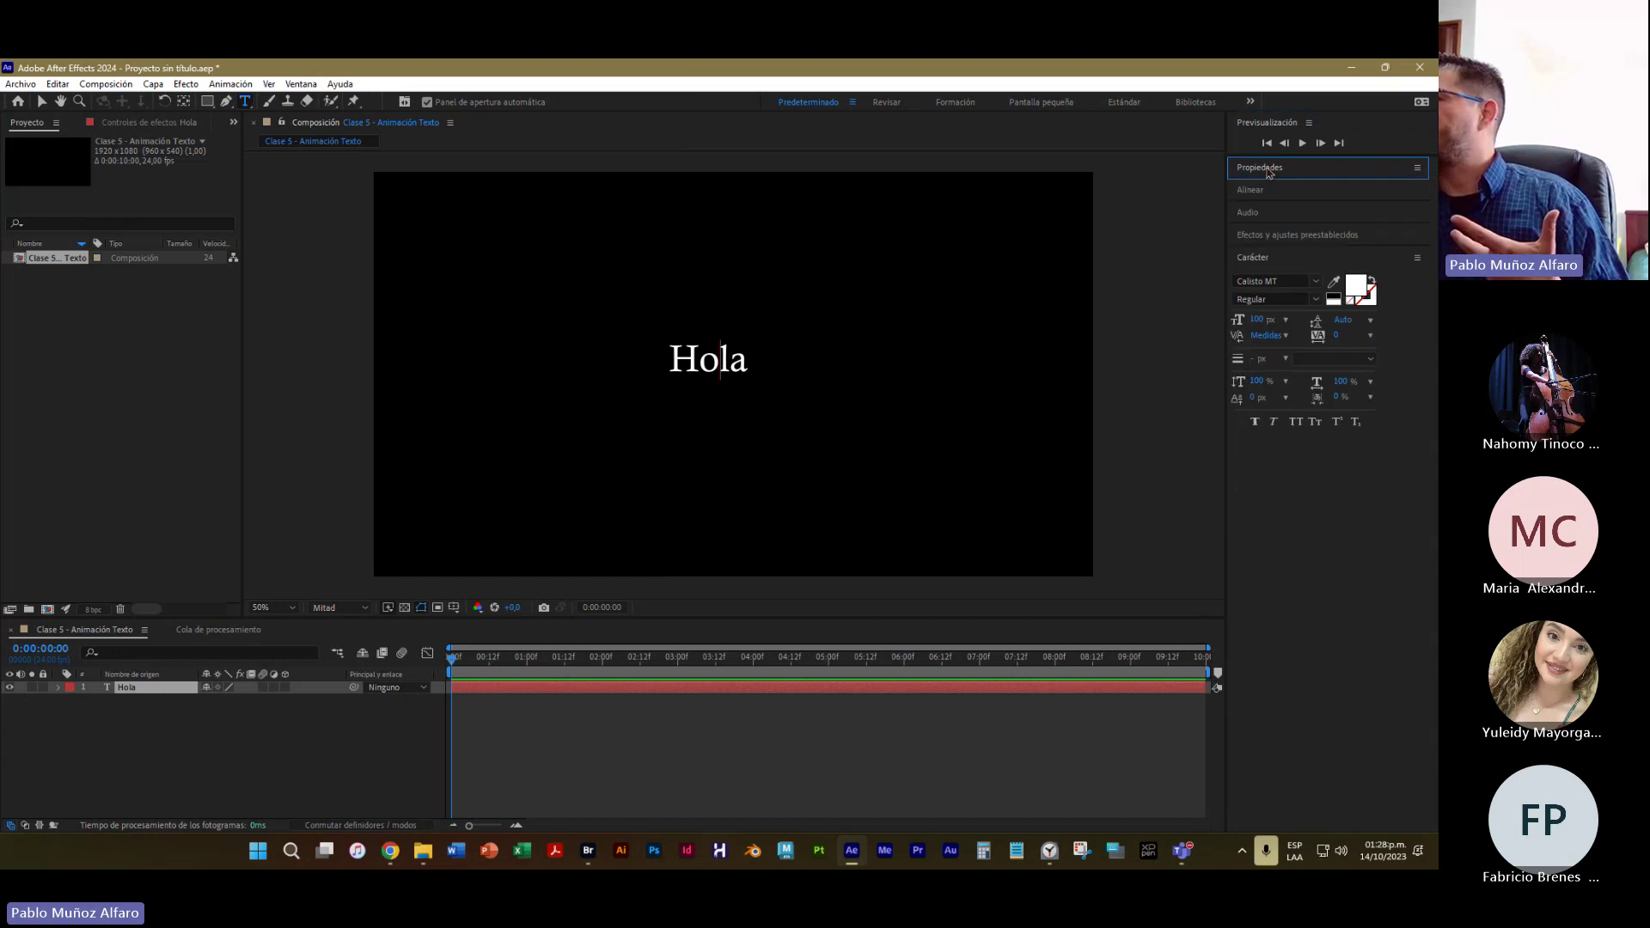
pyautogui.click(1269, 171)
pyautogui.click(1269, 171)
pyautogui.click(1268, 171)
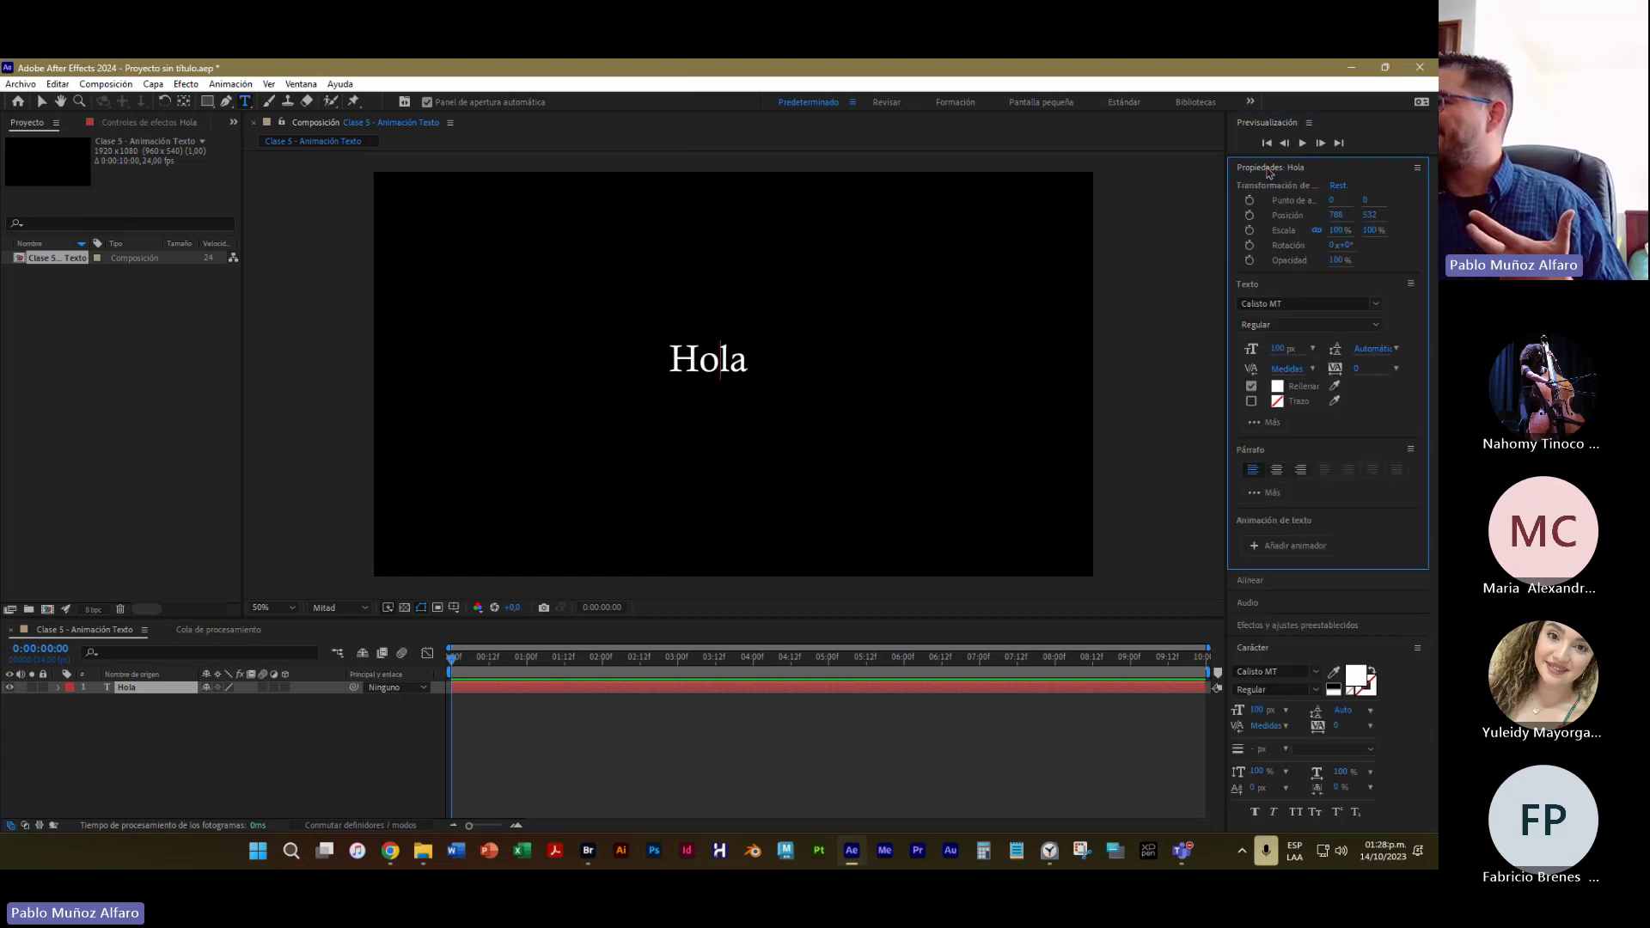
pyautogui.click(1268, 171)
pyautogui.click(1268, 171)
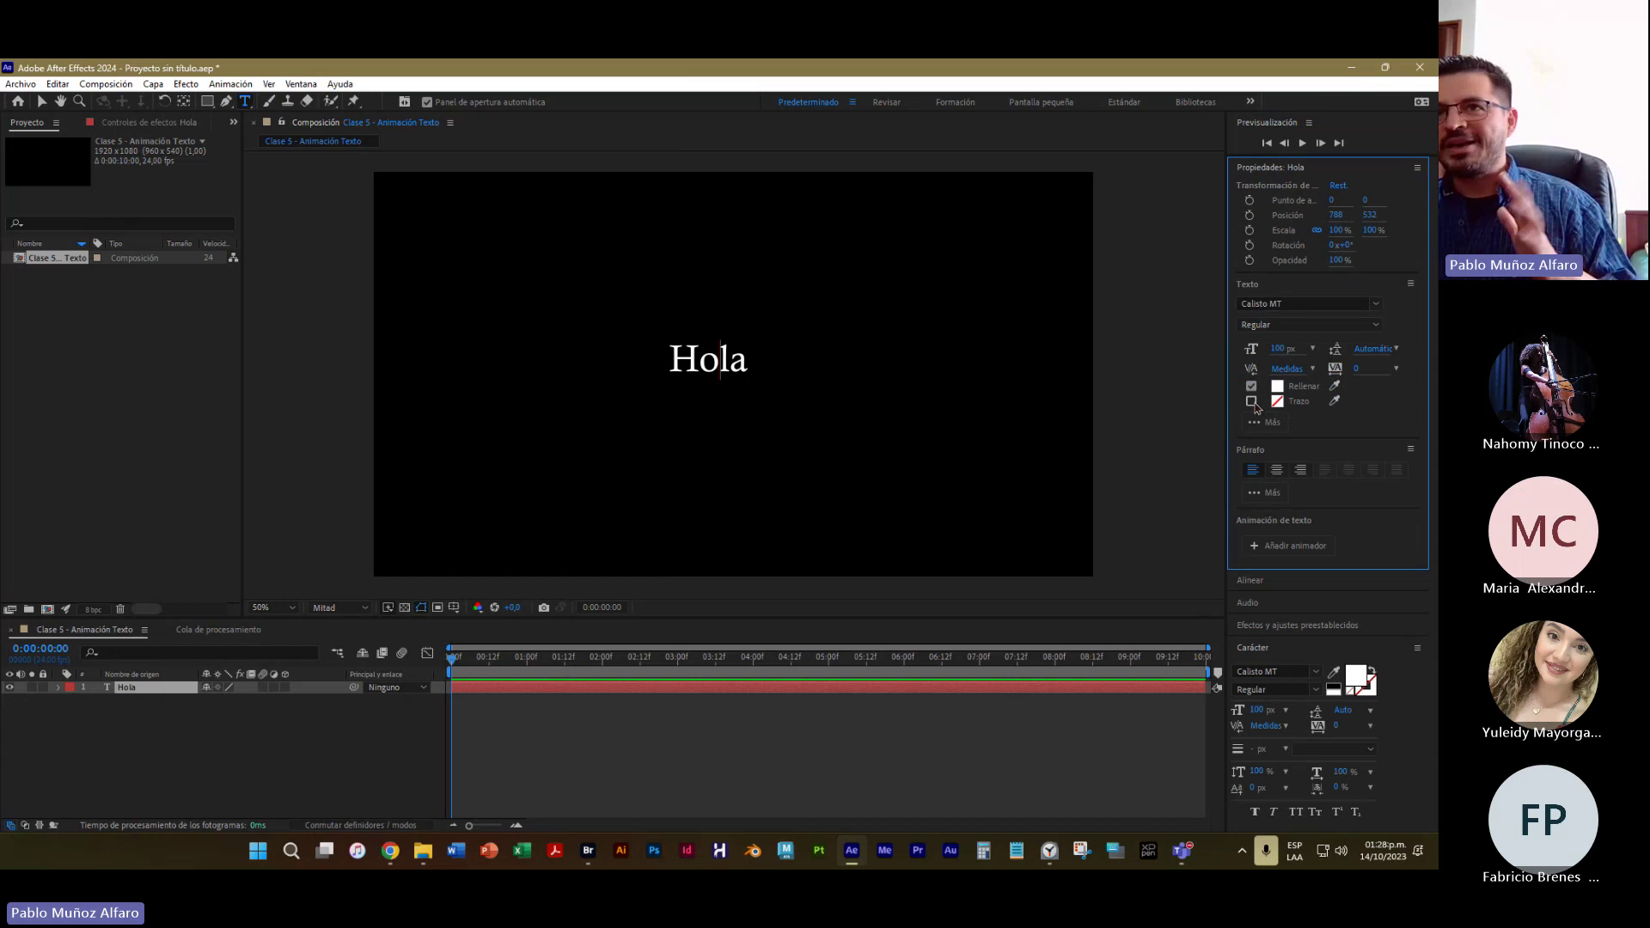
# Exit text editing on "Hola" by switching to the shape tool, and reactivate the Type tool with the layer still selected
pyautogui.click(207, 103)
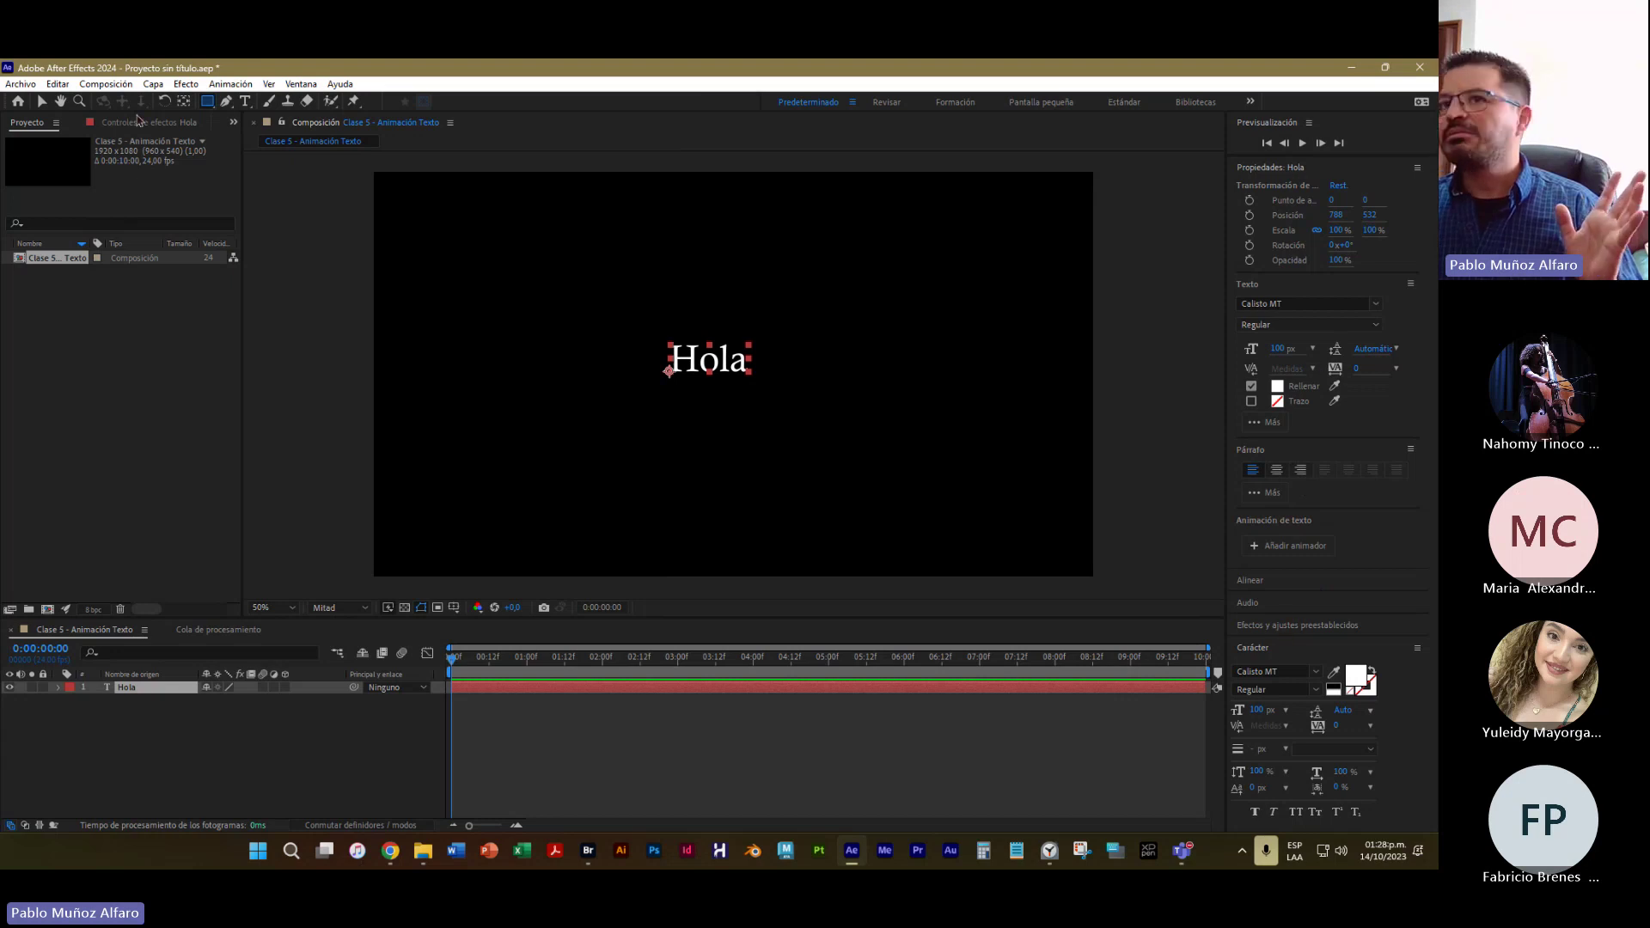
pyautogui.click(245, 101)
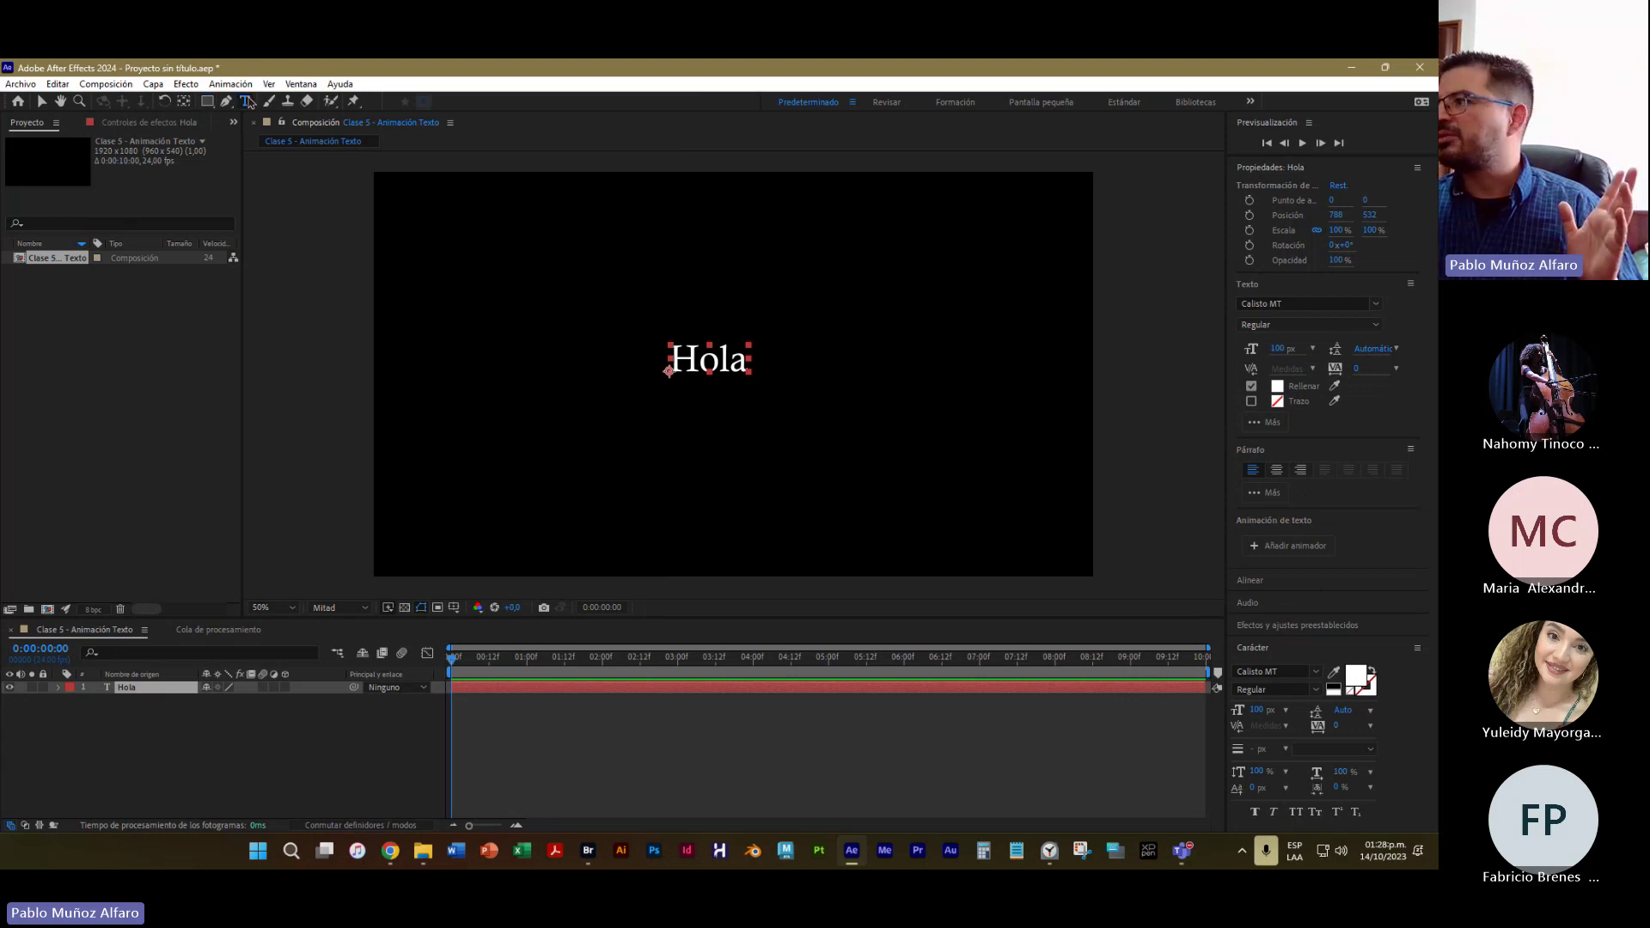
pyautogui.click(1342, 174)
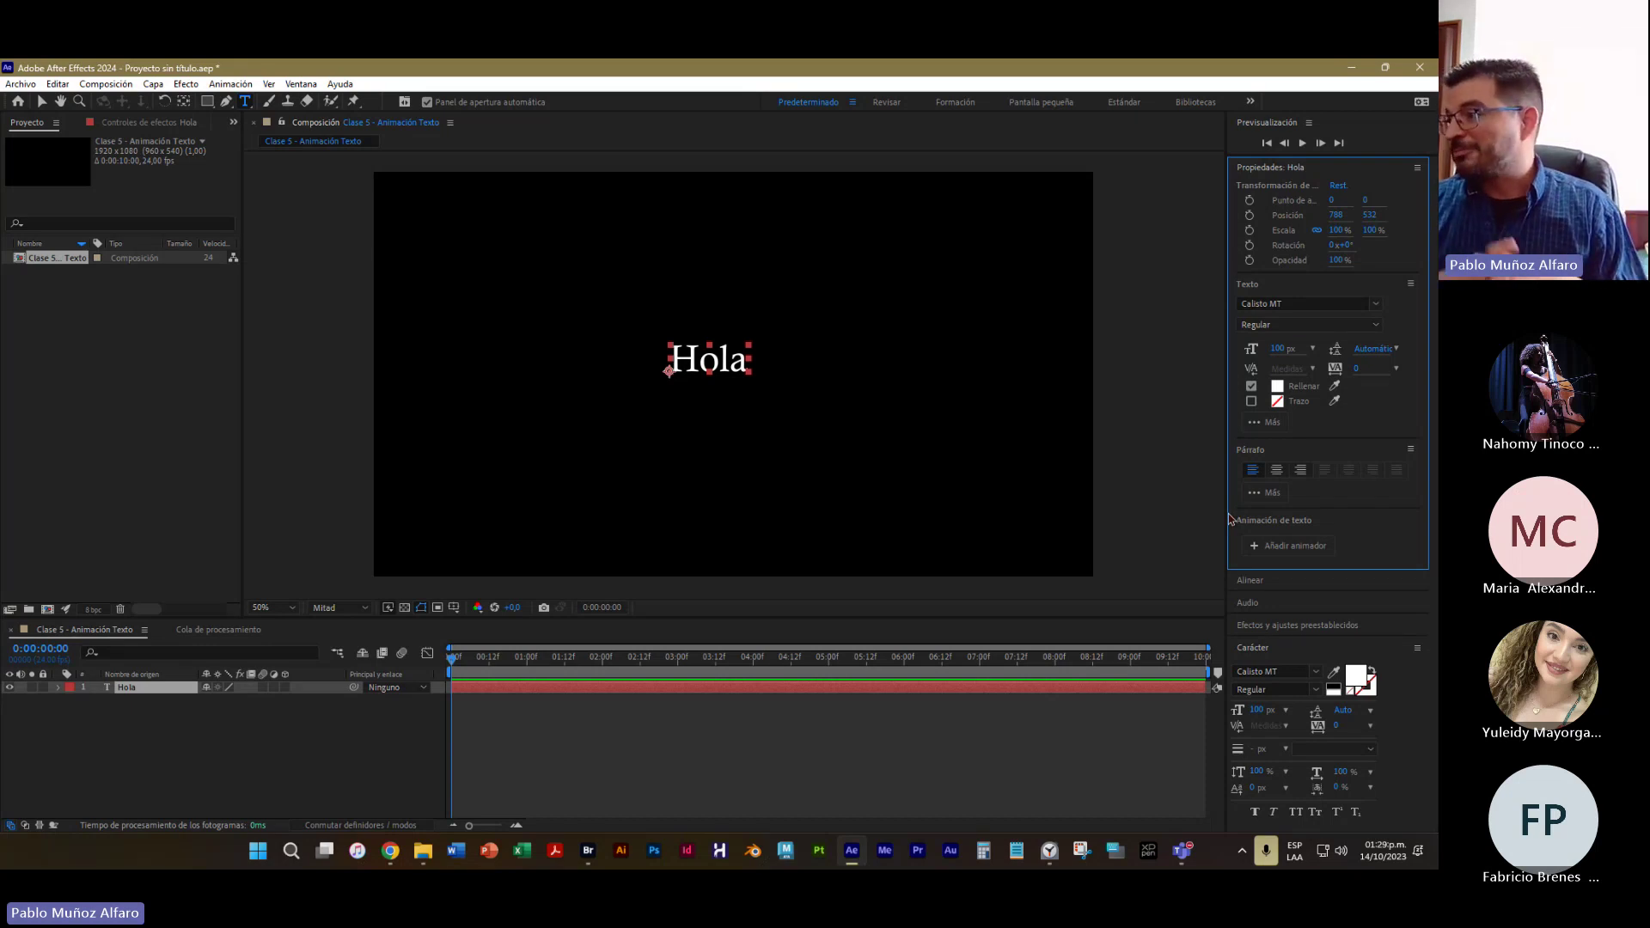
# Examine the text animator properties offered in Propiedades and under the expanded Hola layer in the timeline
pyautogui.click(1282, 551)
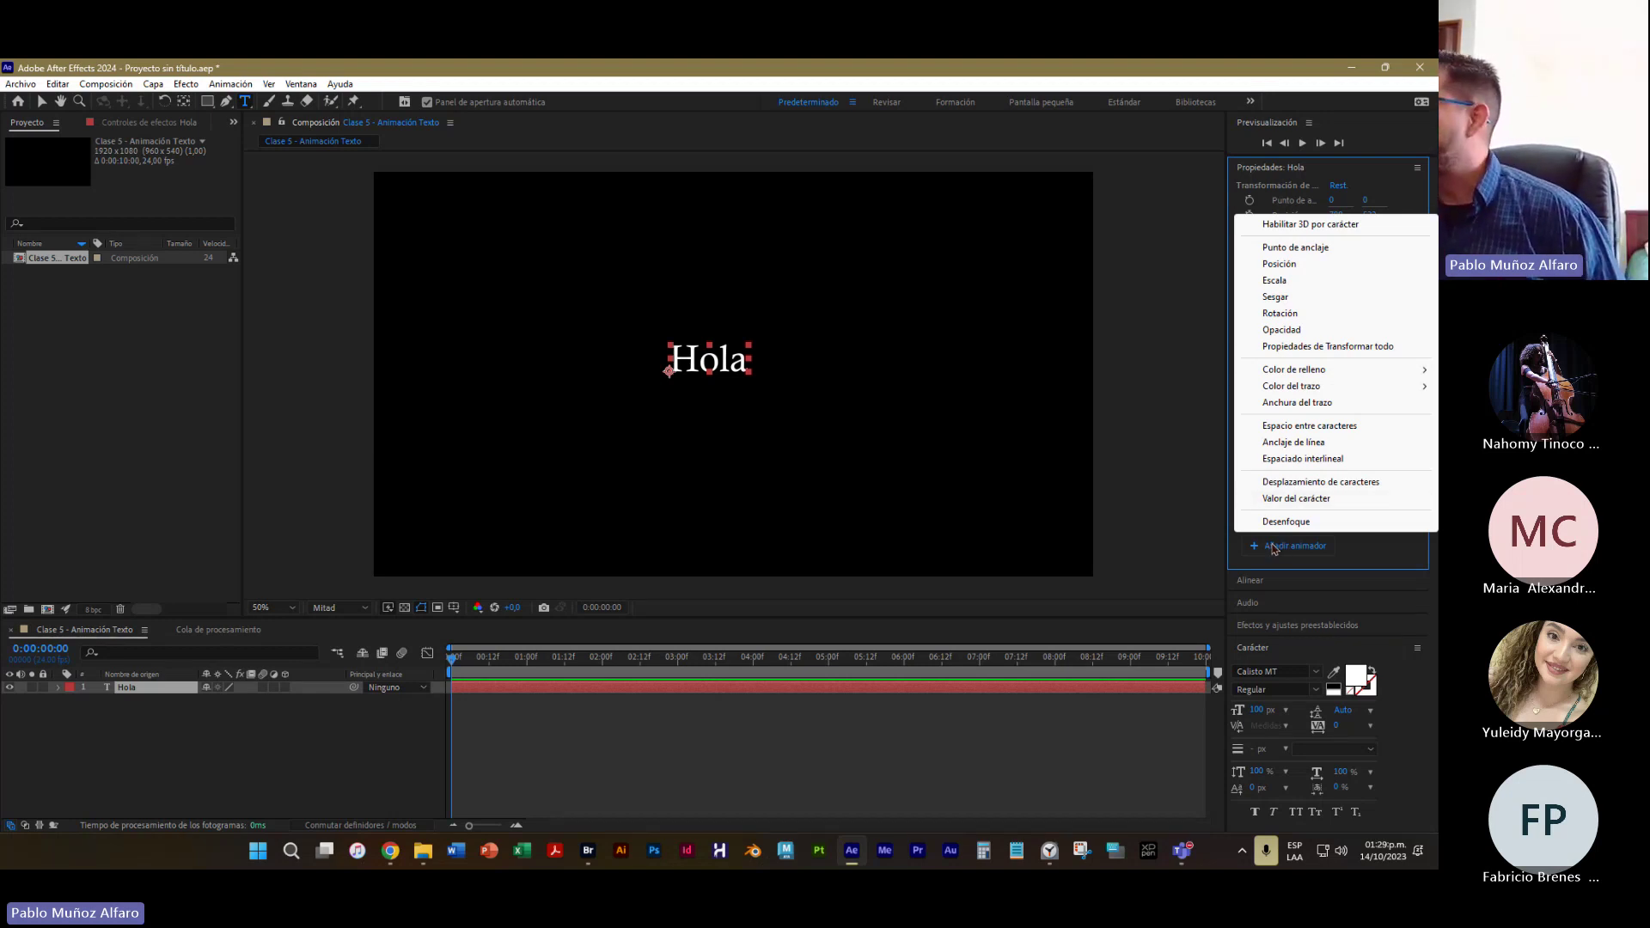
pyautogui.click(1273, 548)
pyautogui.click(1273, 548)
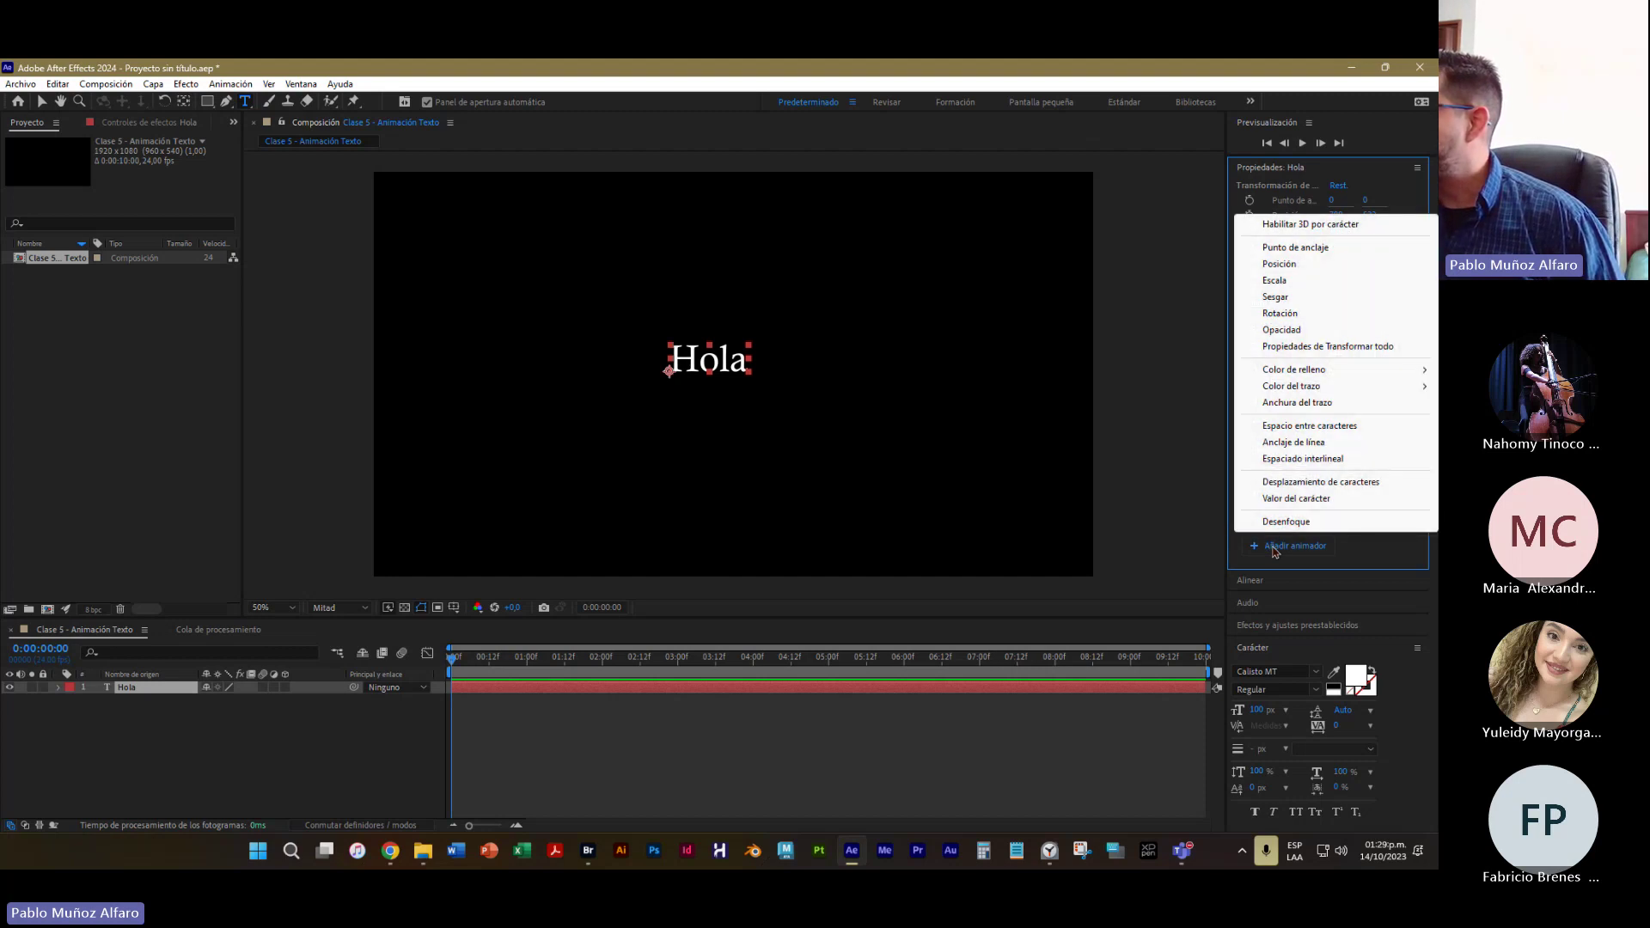
pyautogui.click(1272, 547)
pyautogui.click(1273, 547)
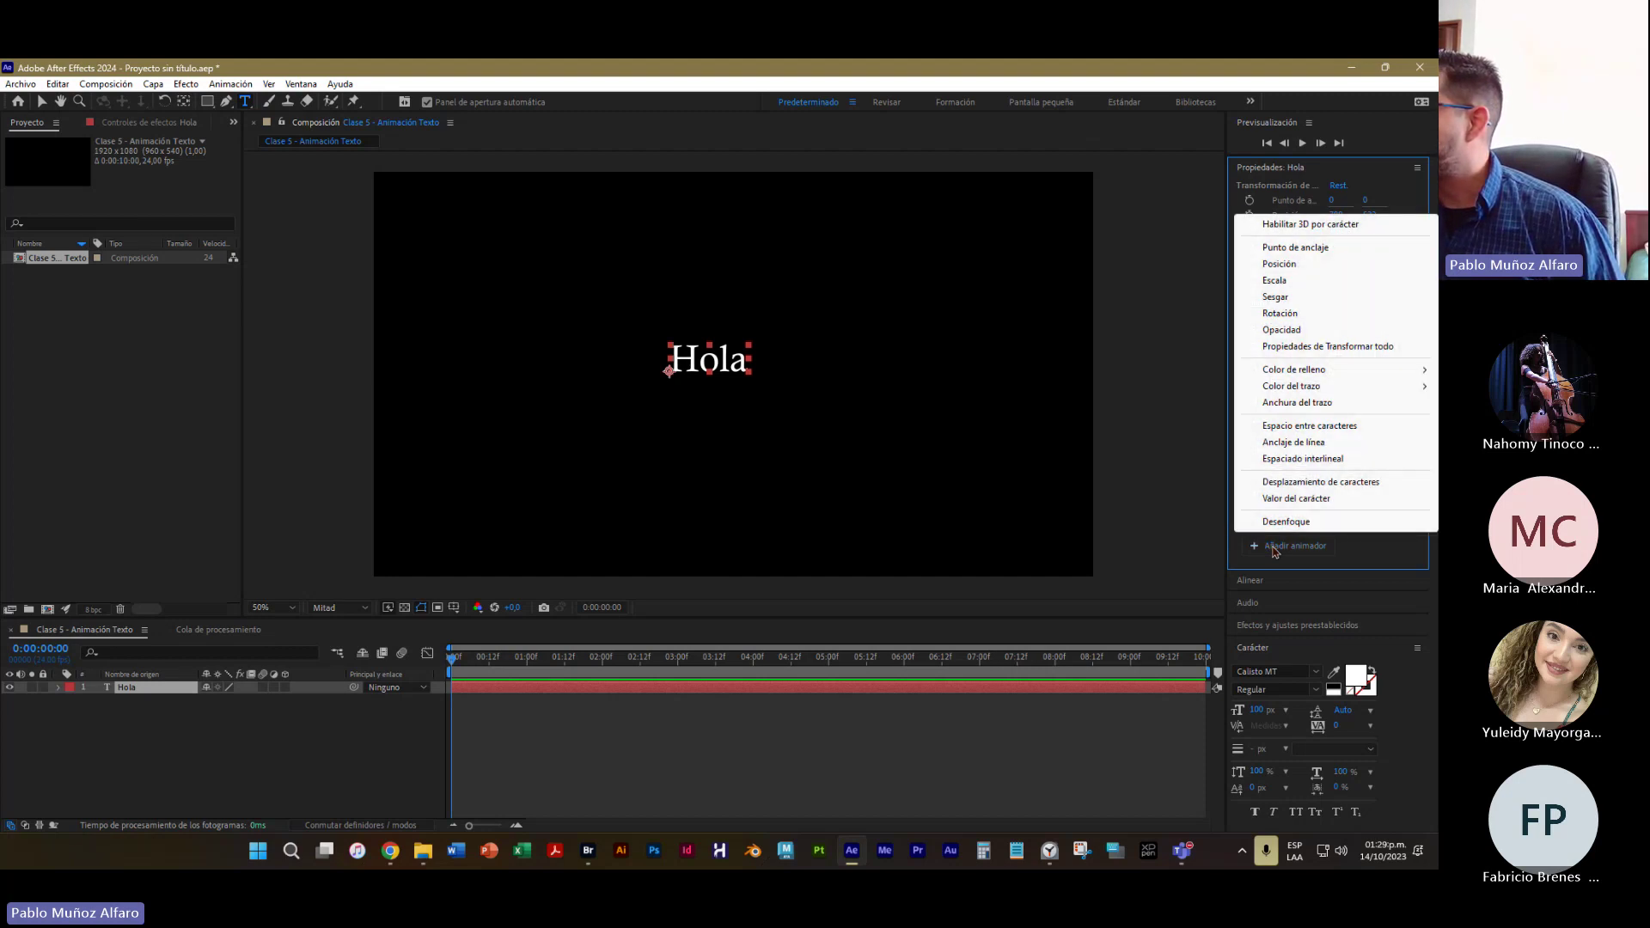
pyautogui.click(58, 687)
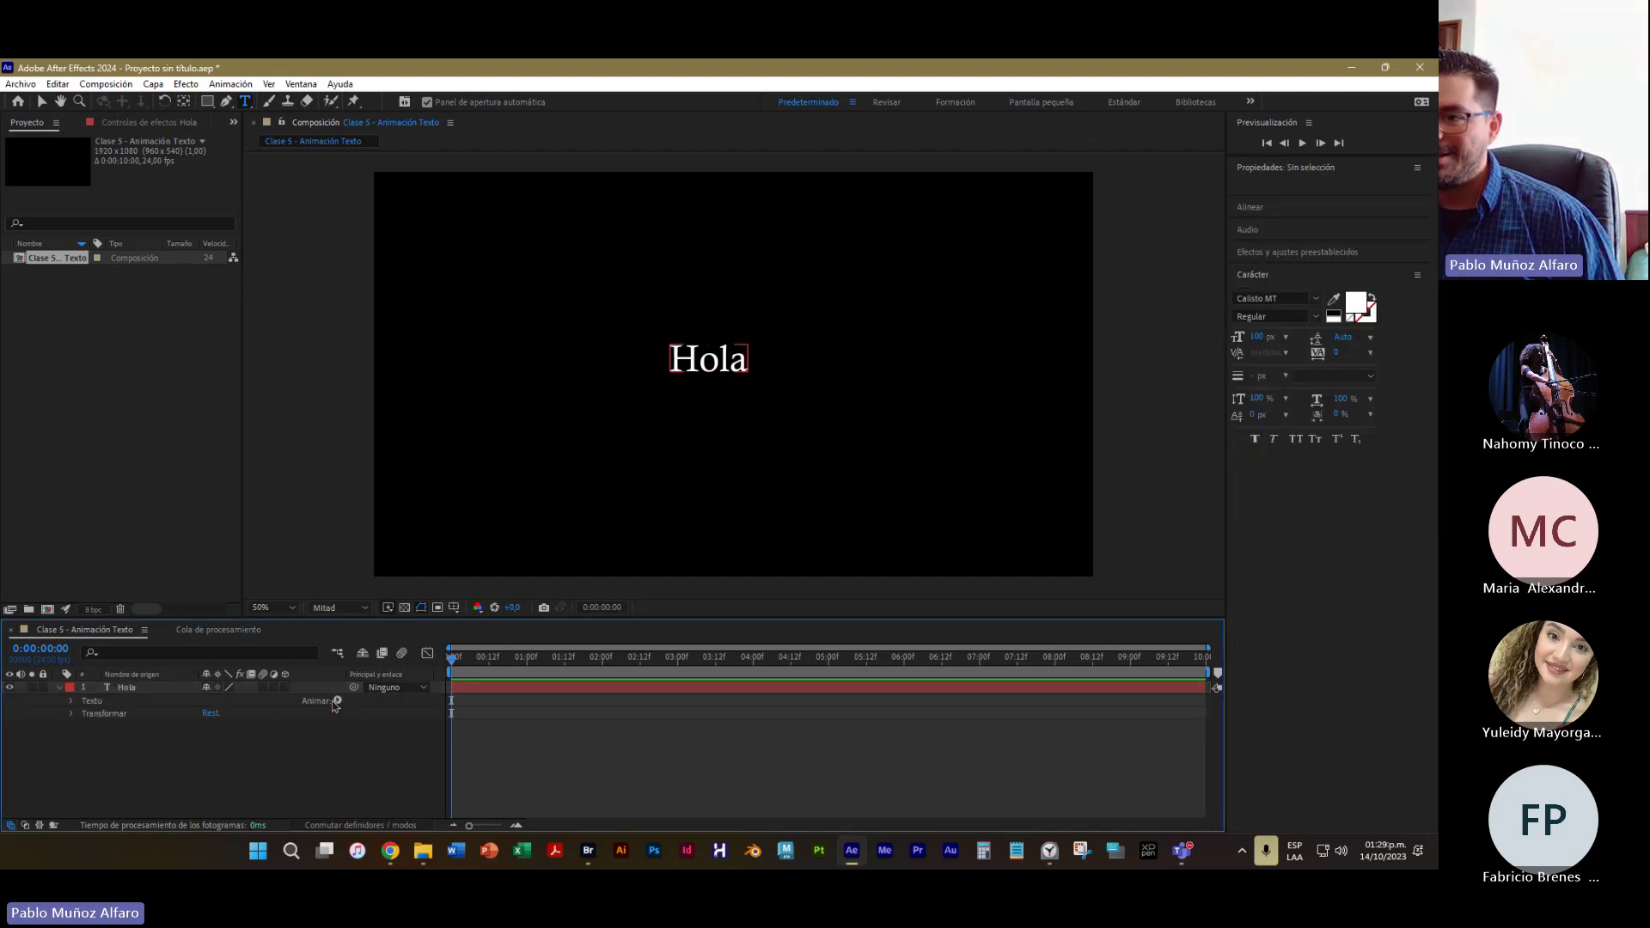
pyautogui.click(336, 702)
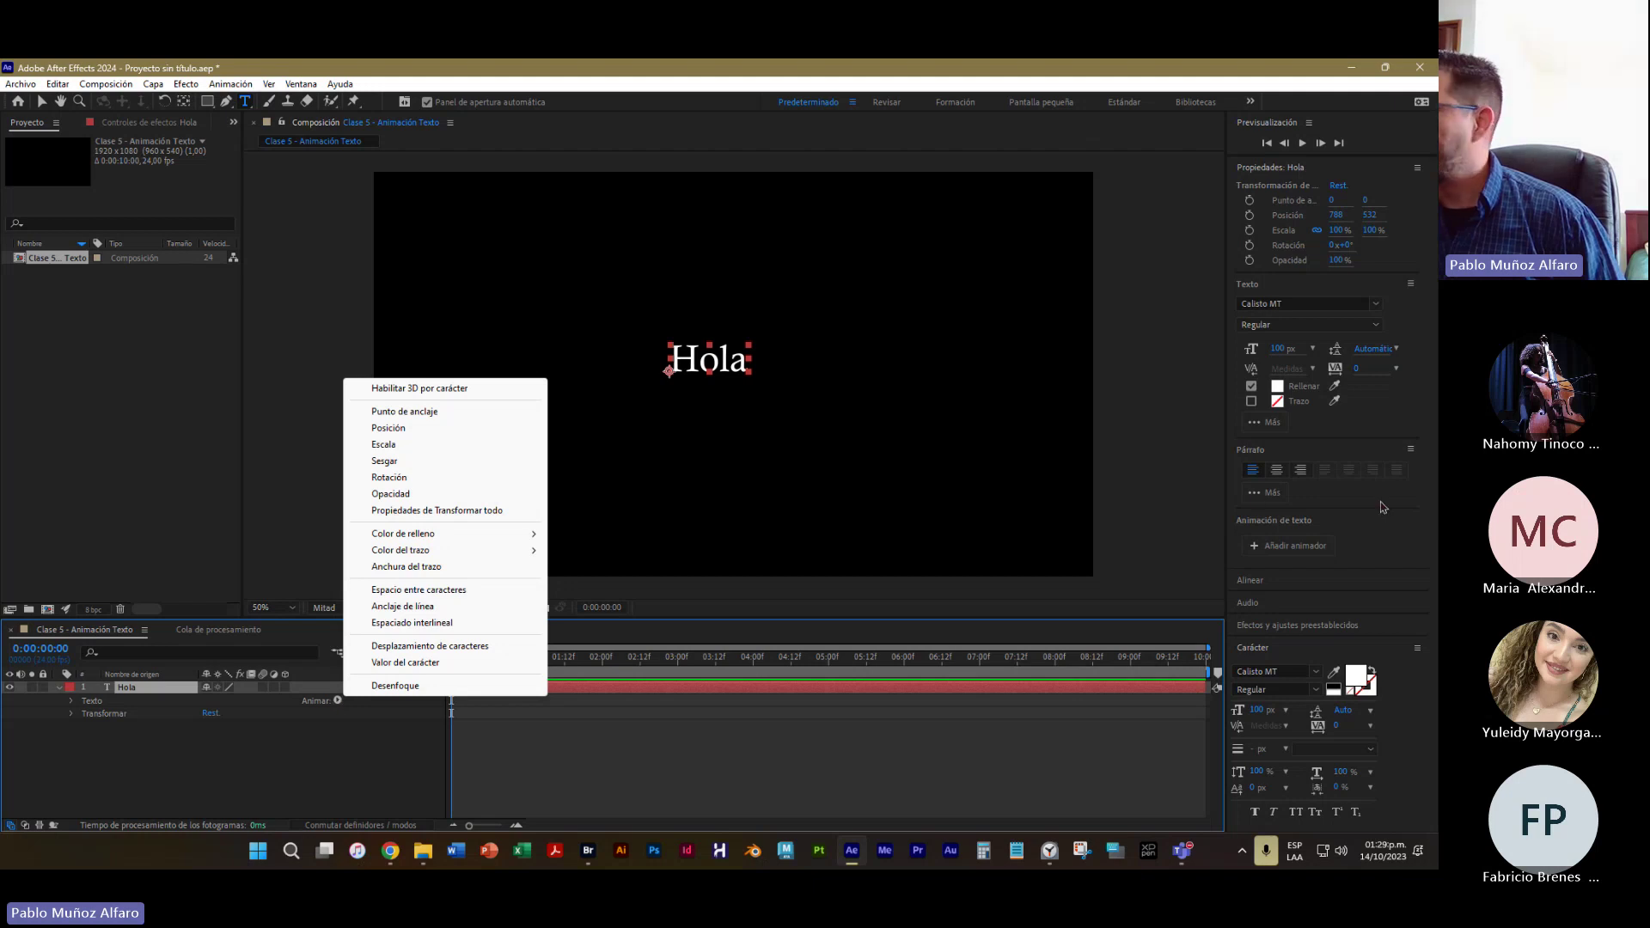
pyautogui.click(1290, 548)
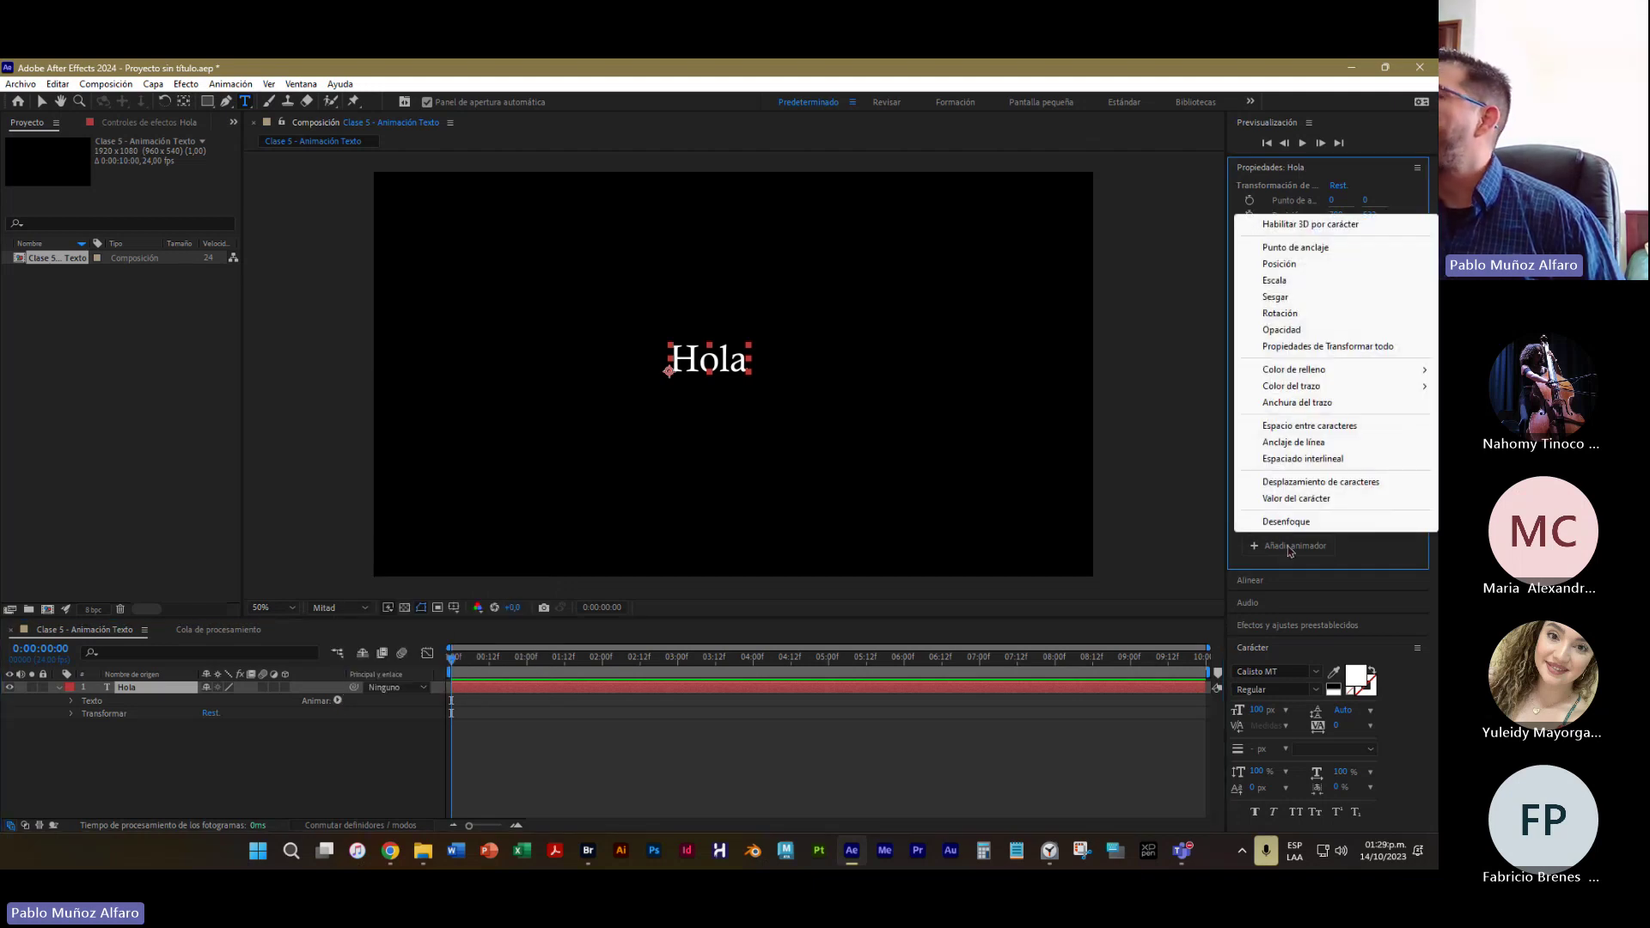
pyautogui.click(1377, 555)
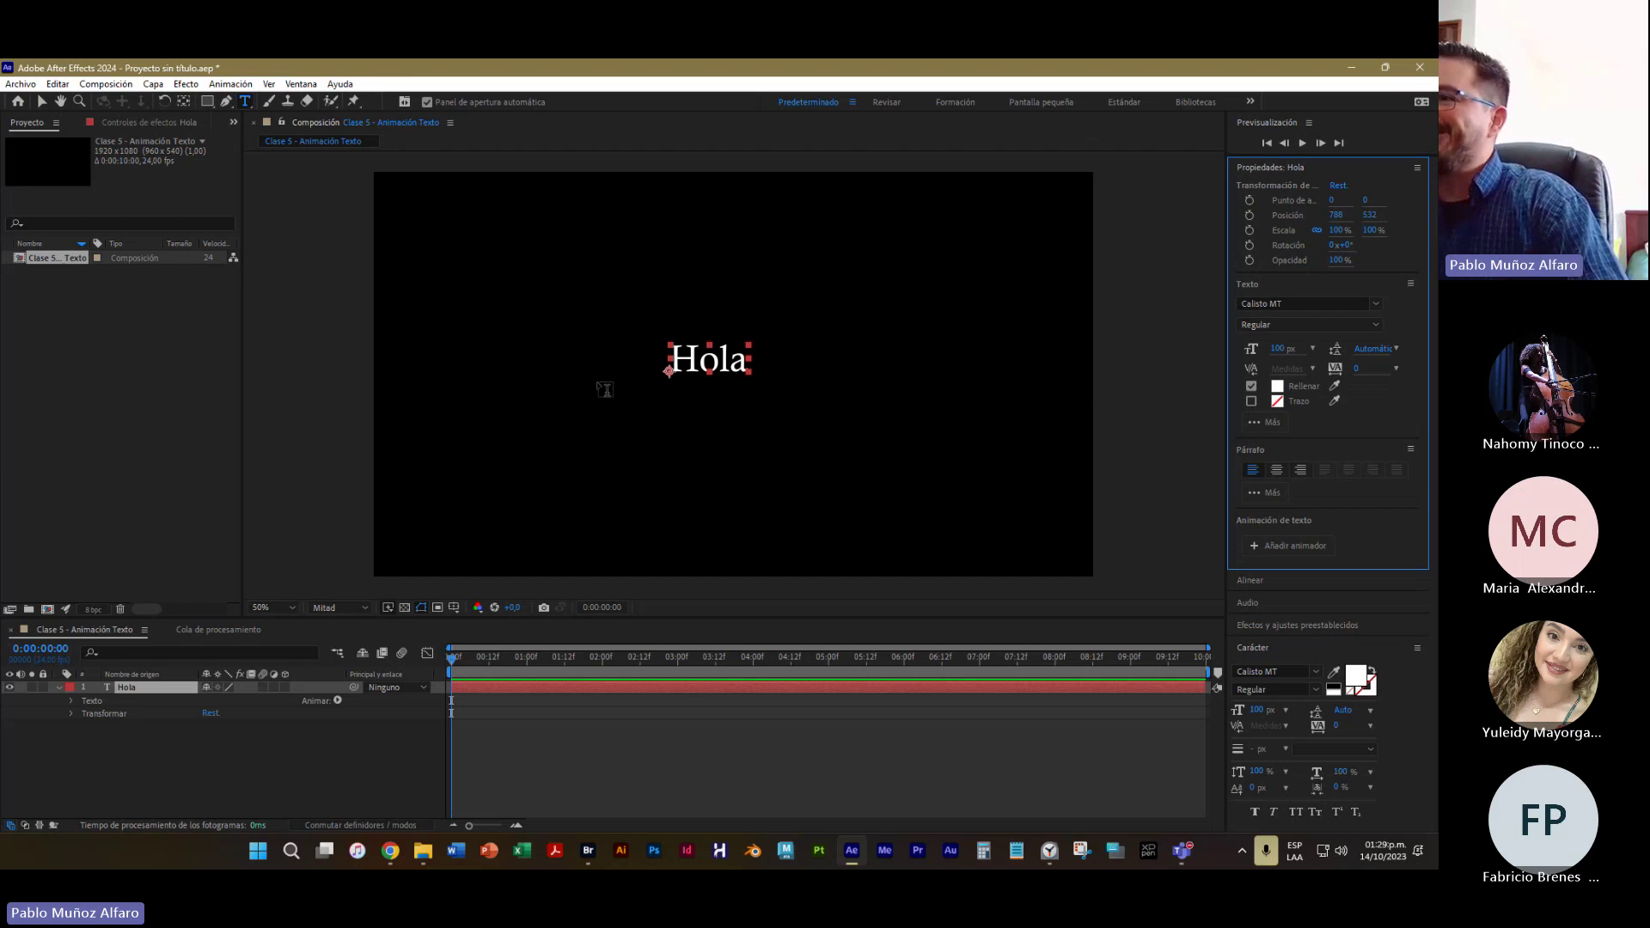
# Place the text cursor in "Hola", check the list of available panels for Carácter, and make that panel active
pyautogui.click(676, 355)
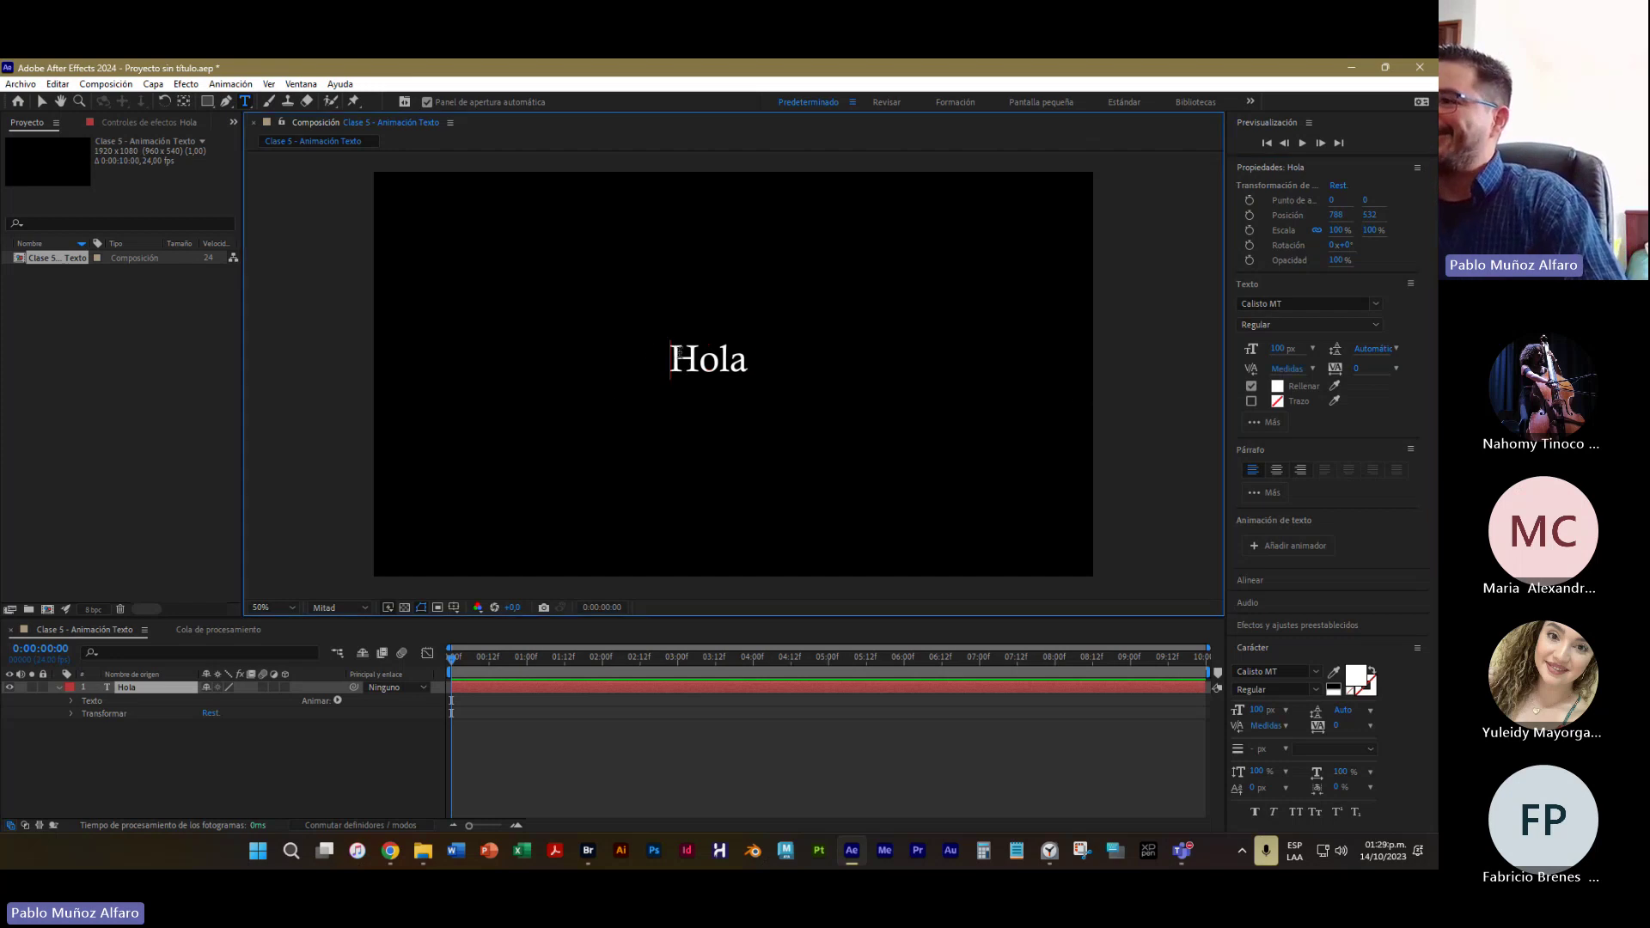
pyautogui.click(302, 85)
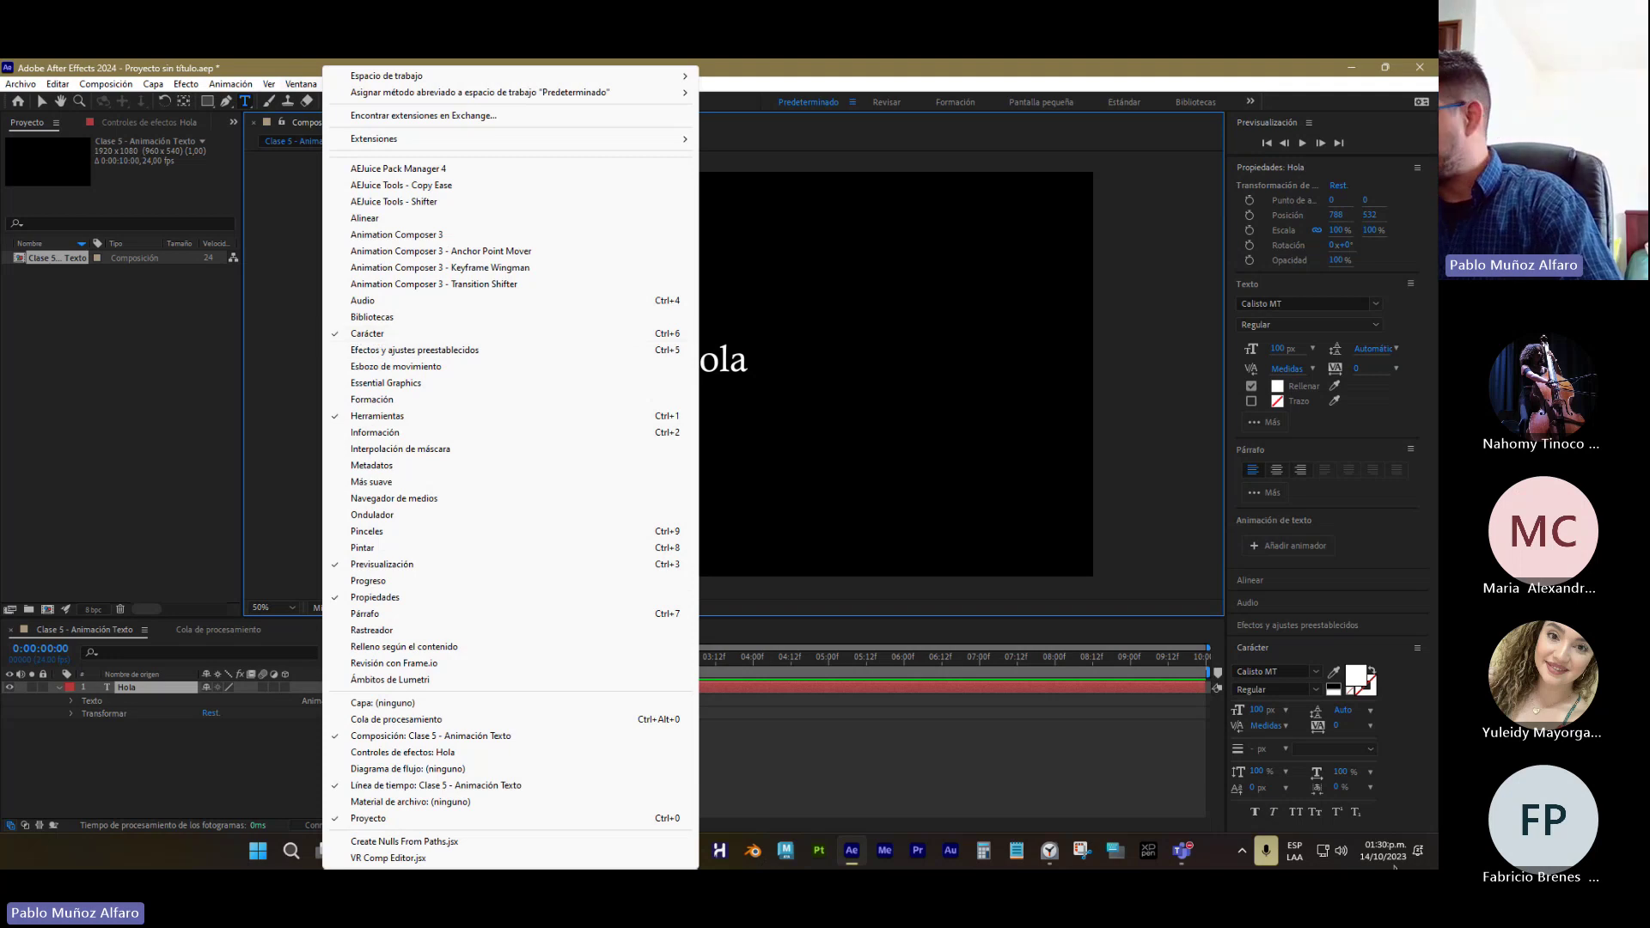
pyautogui.click(1283, 654)
pyautogui.click(1283, 656)
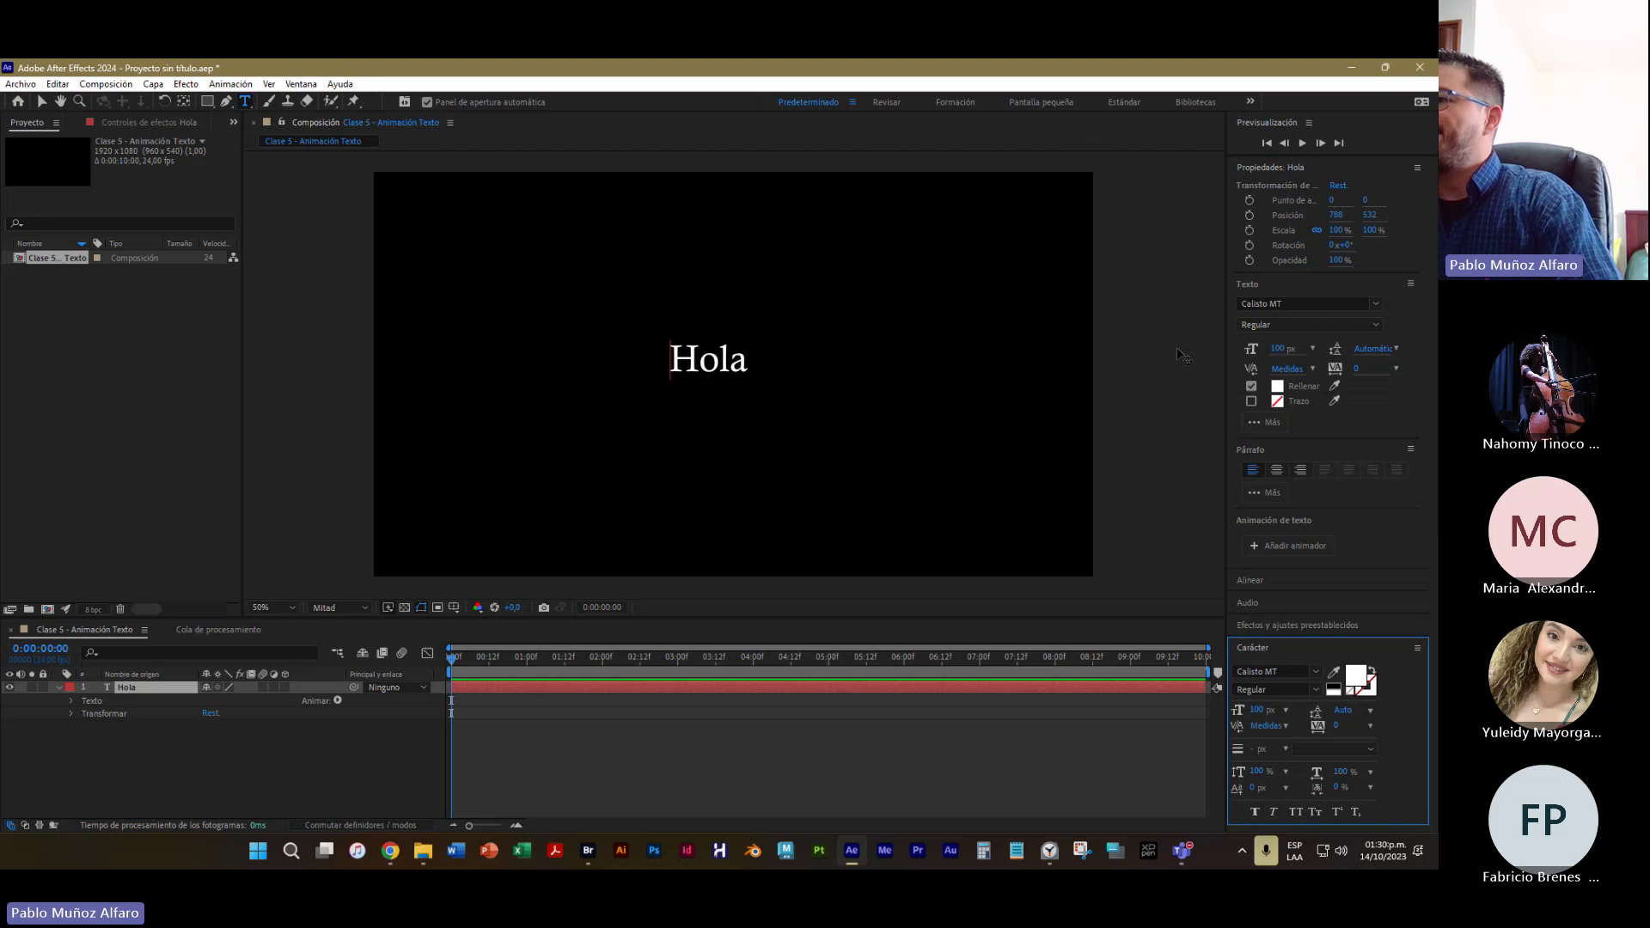
# Select the whole word "Hola" and change its font to Eras Bold ITC
pyautogui.doubleClick(717, 365)
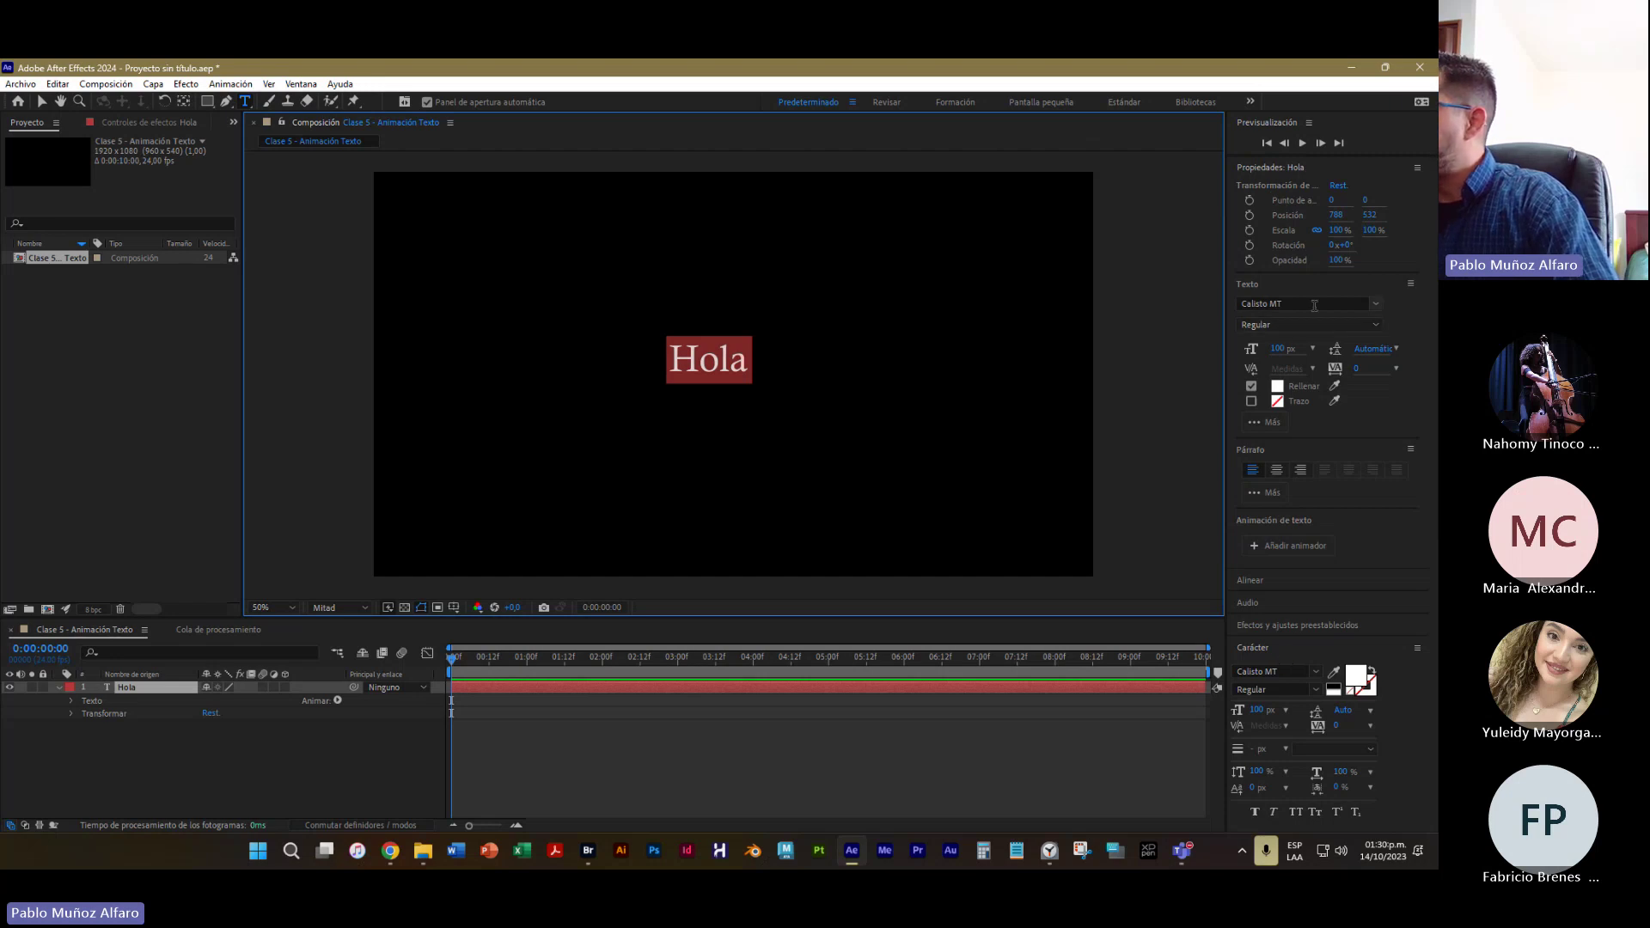
pyautogui.click(1375, 303)
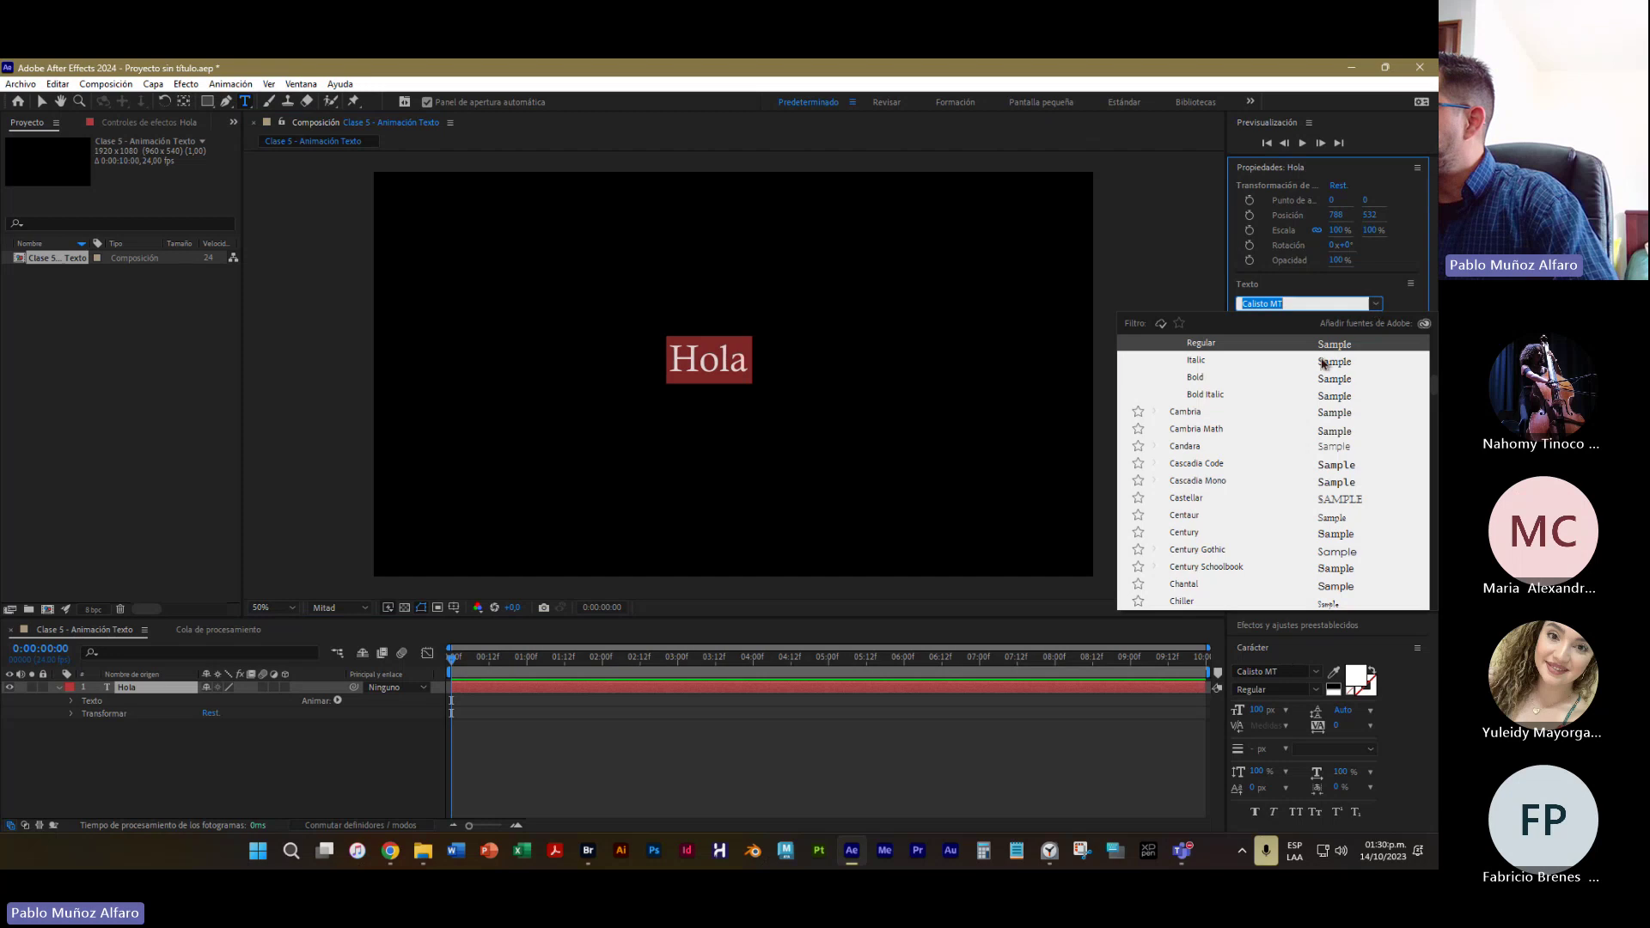
pyautogui.scroll(-3, 1296, 409)
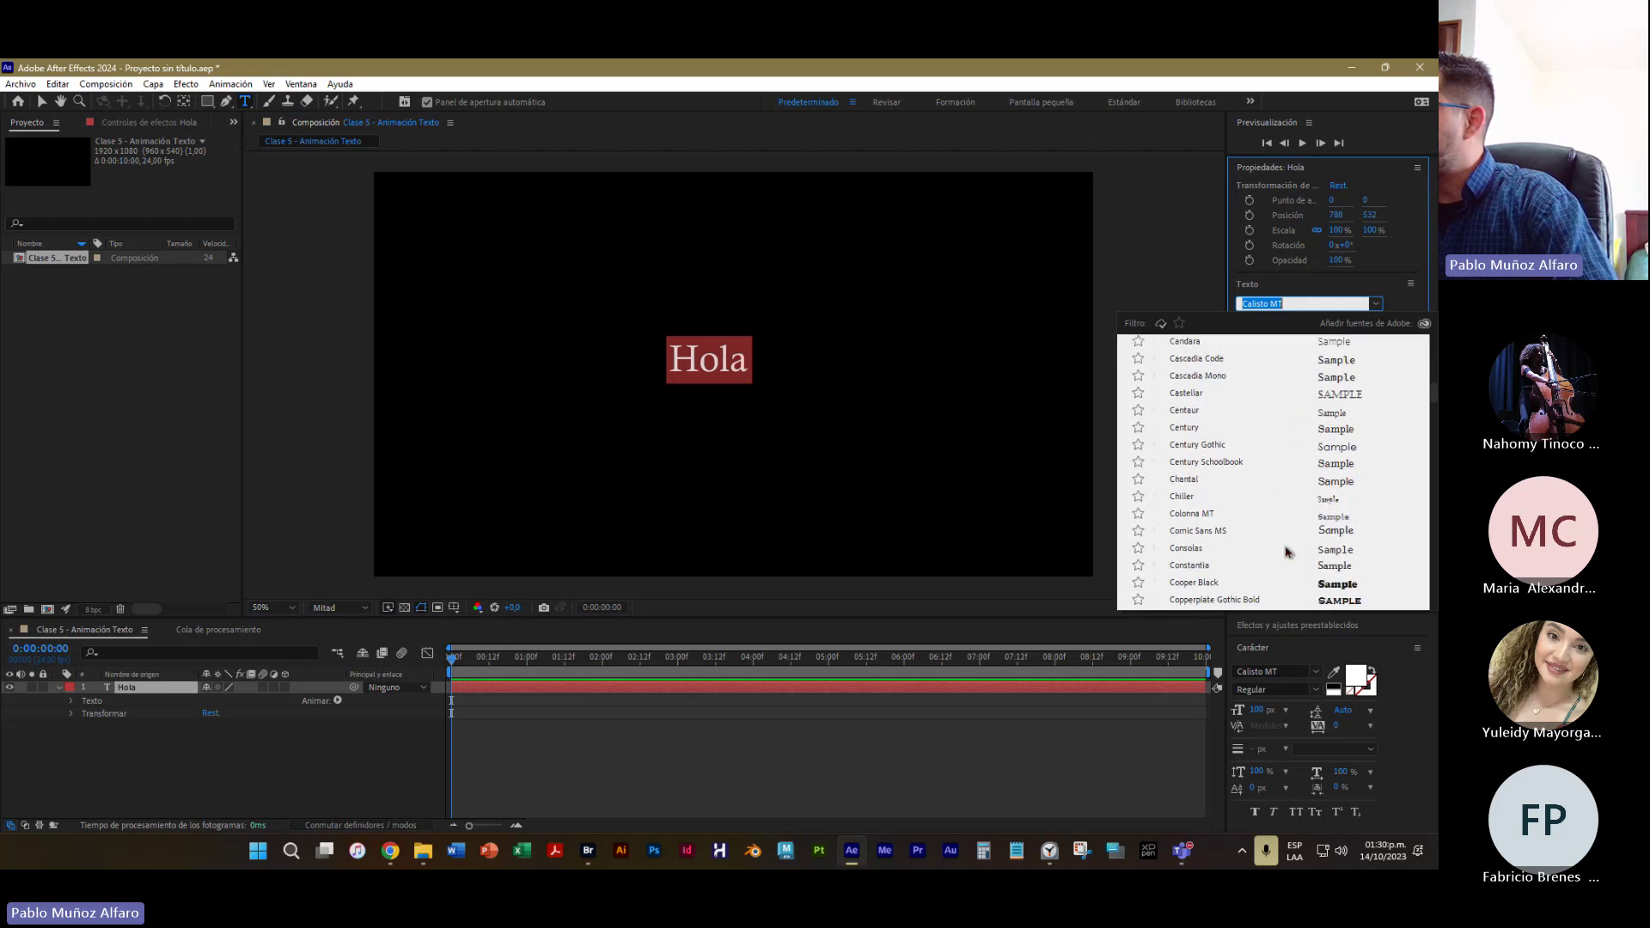
pyautogui.scroll(-2, 1275, 486)
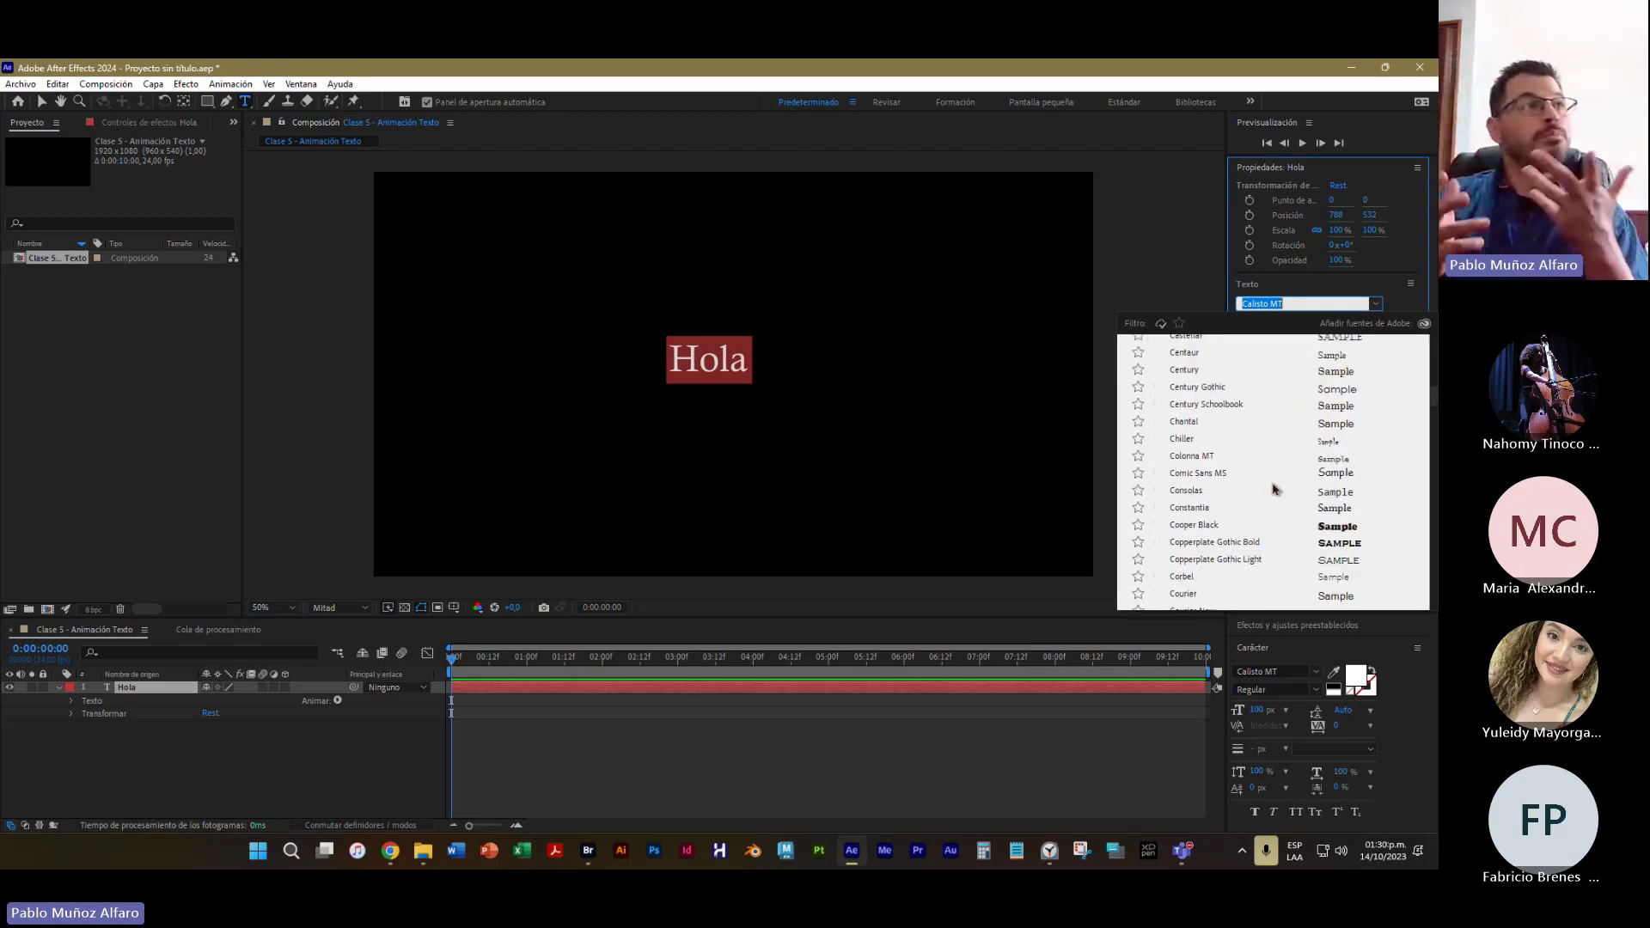
pyautogui.scroll(-1, 1270, 491)
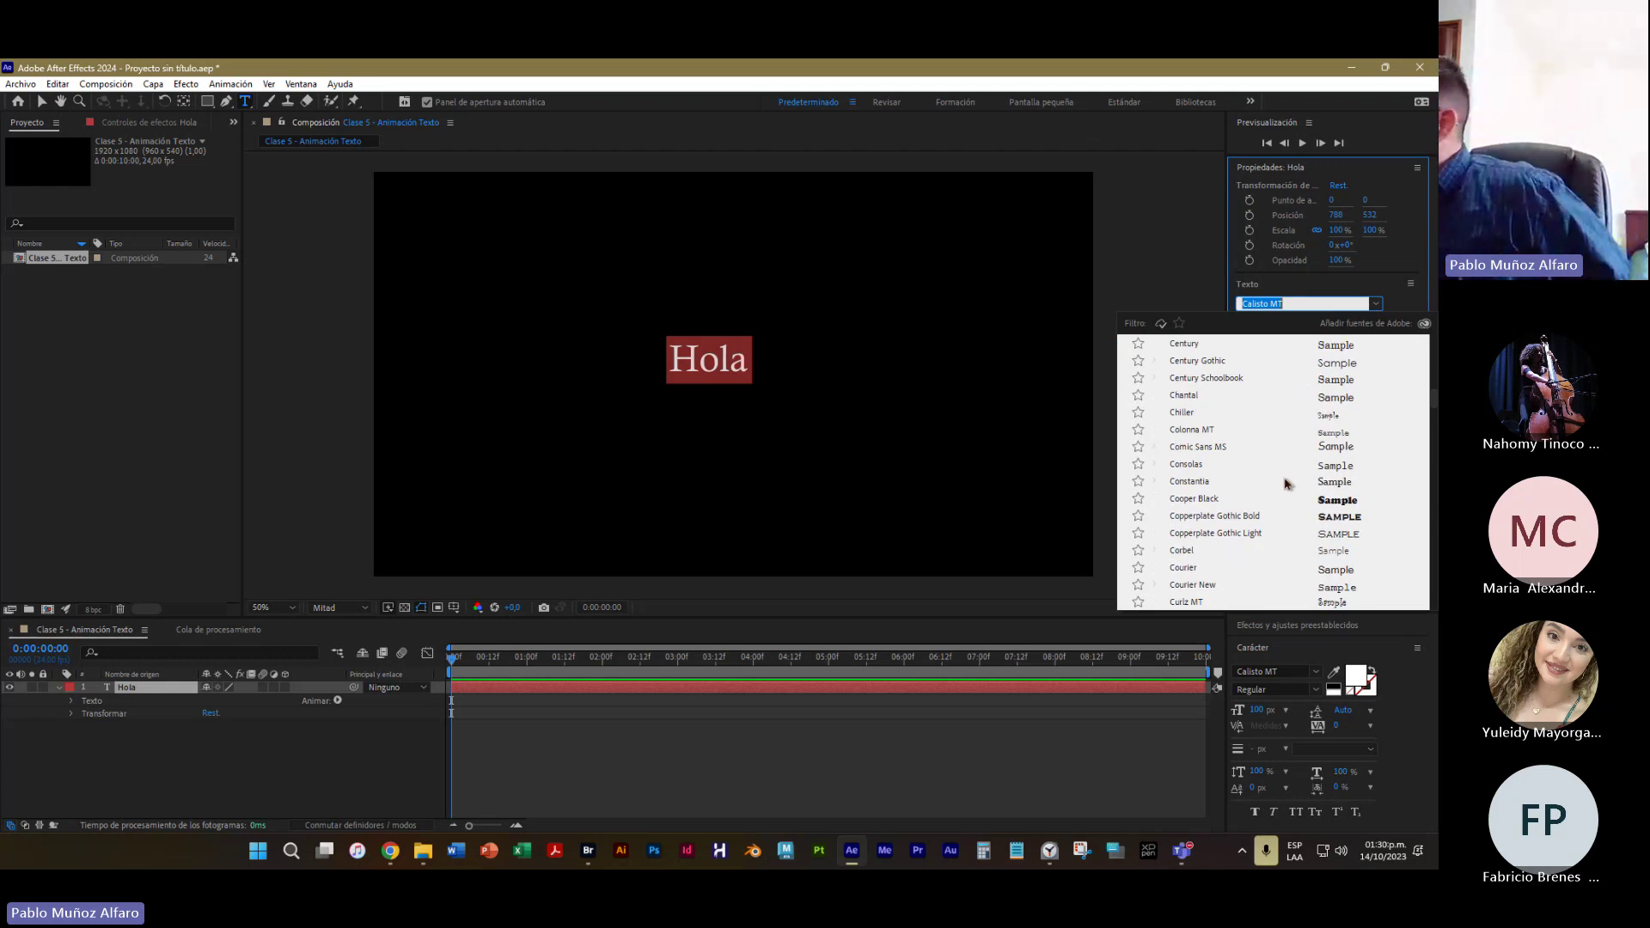
pyautogui.scroll(-4, 1381, 513)
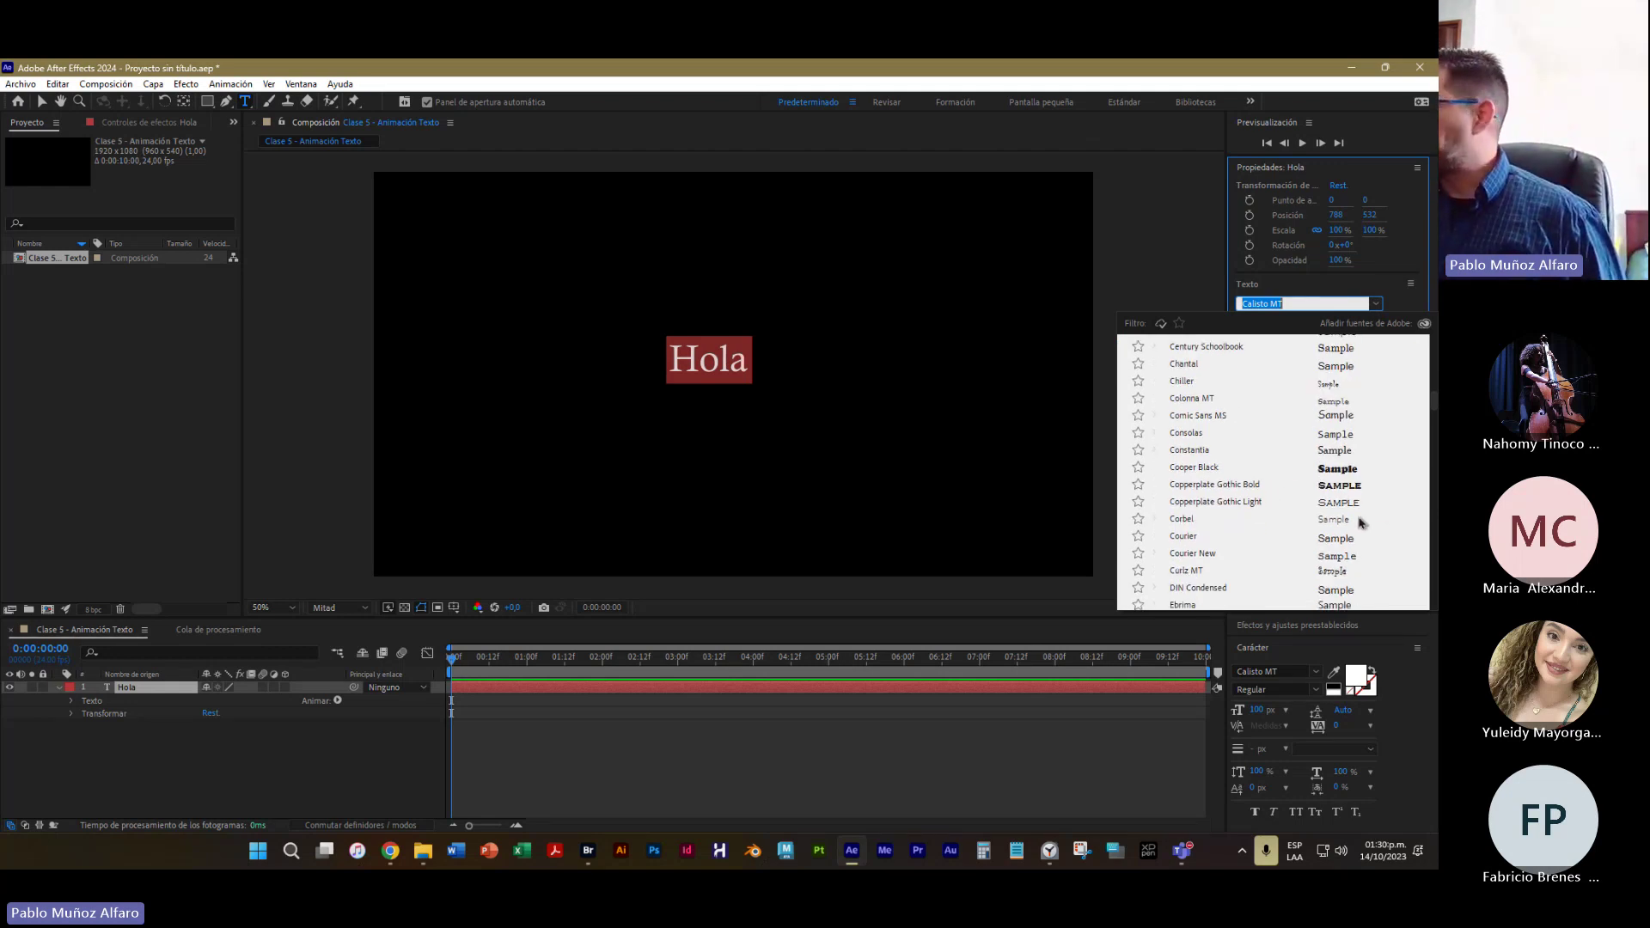
pyautogui.scroll(-2, 1358, 522)
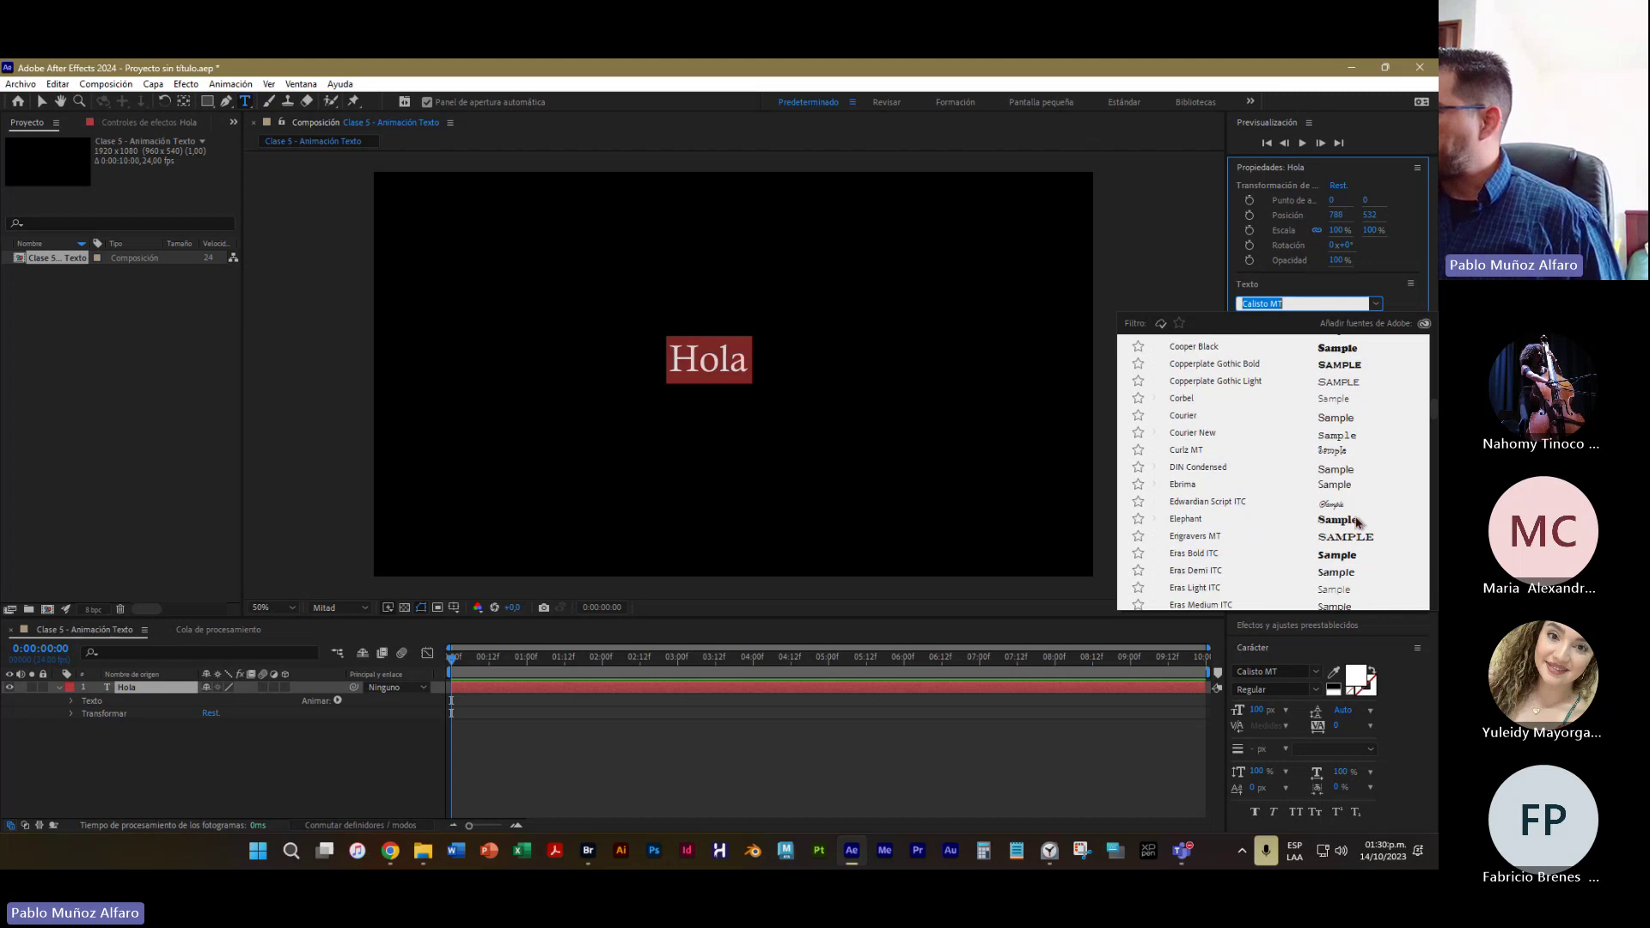
pyautogui.click(1338, 539)
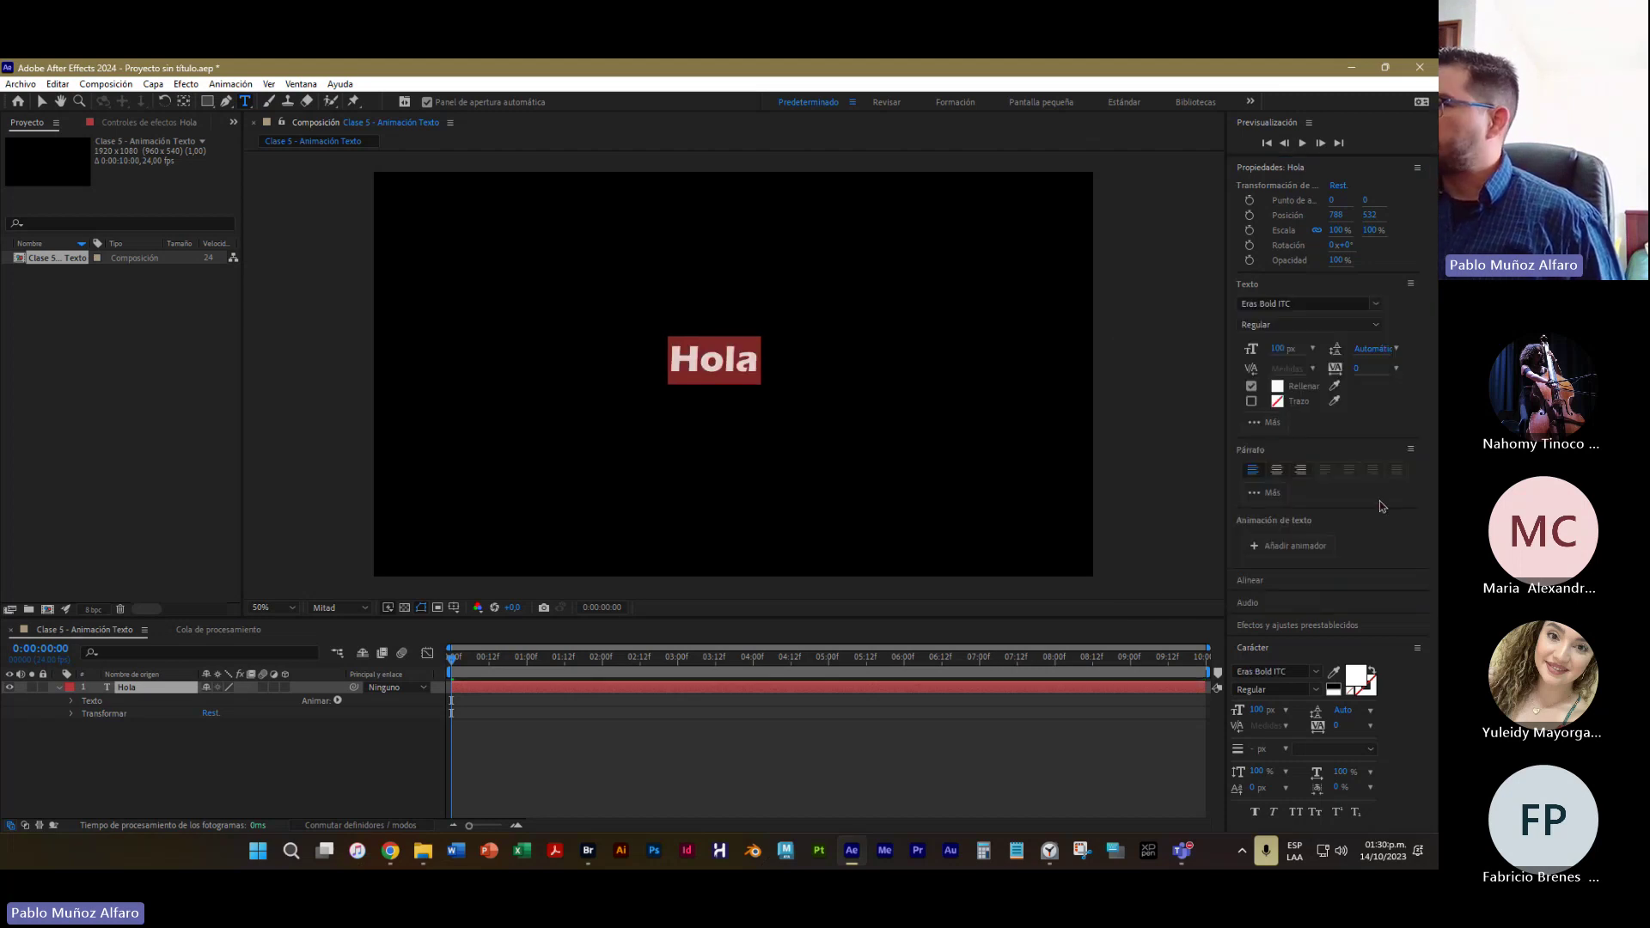
# Change the font of the selected word "Hola" to Impact
pyautogui.click(1271, 311)
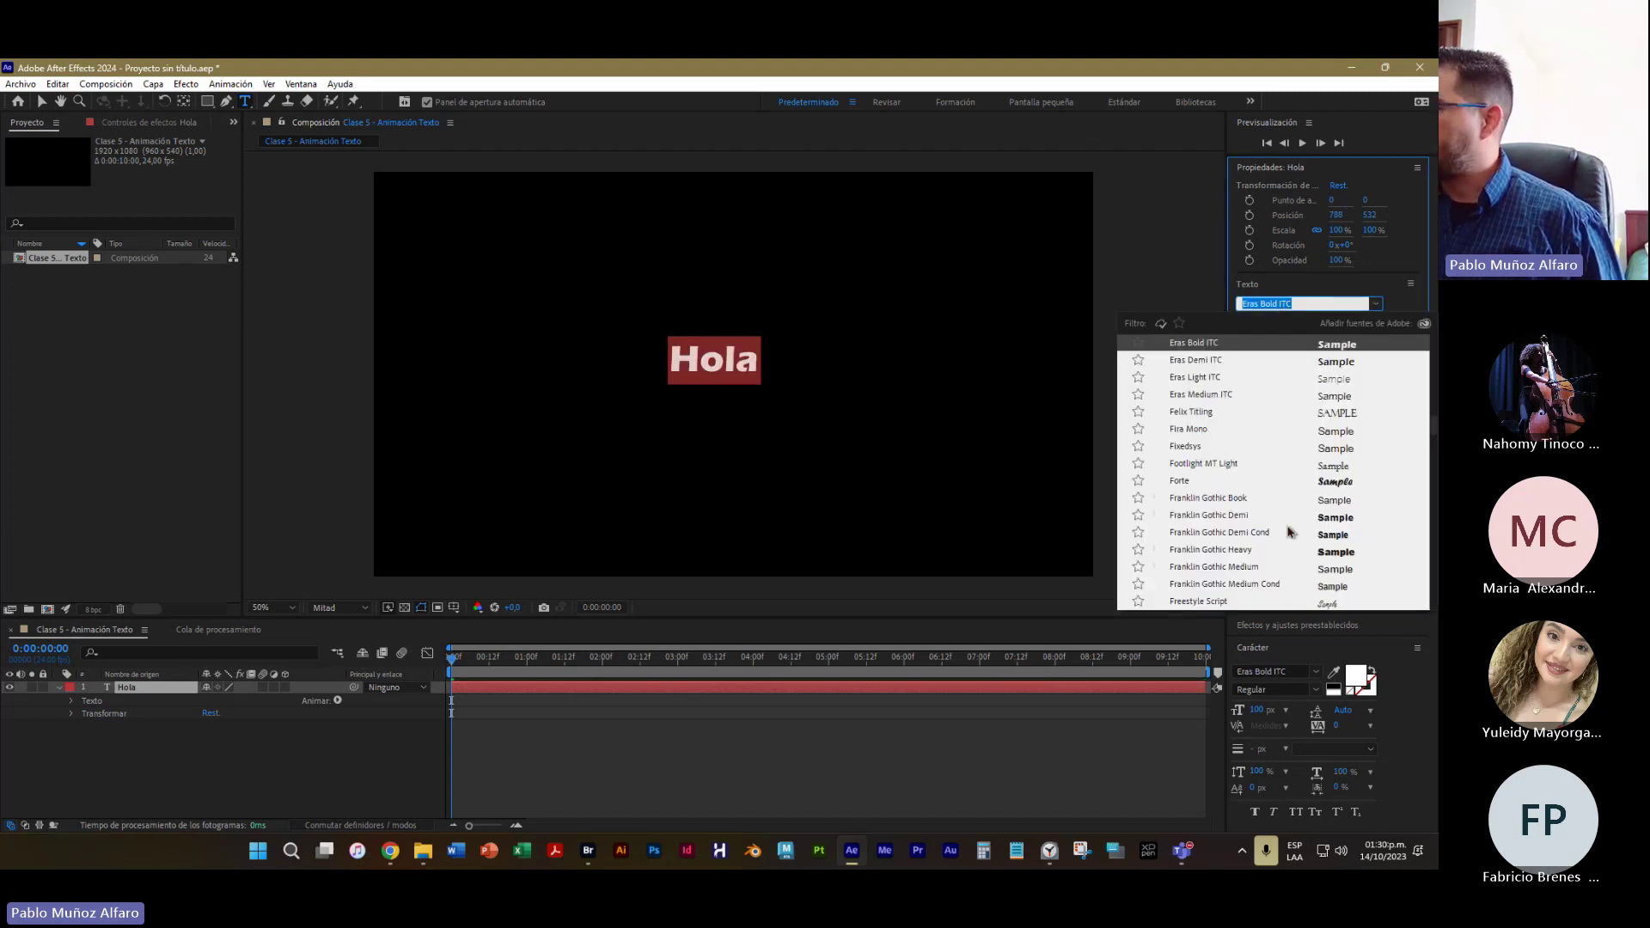
pyautogui.scroll(-4, 1286, 531)
pyautogui.scroll(-3, 1288, 532)
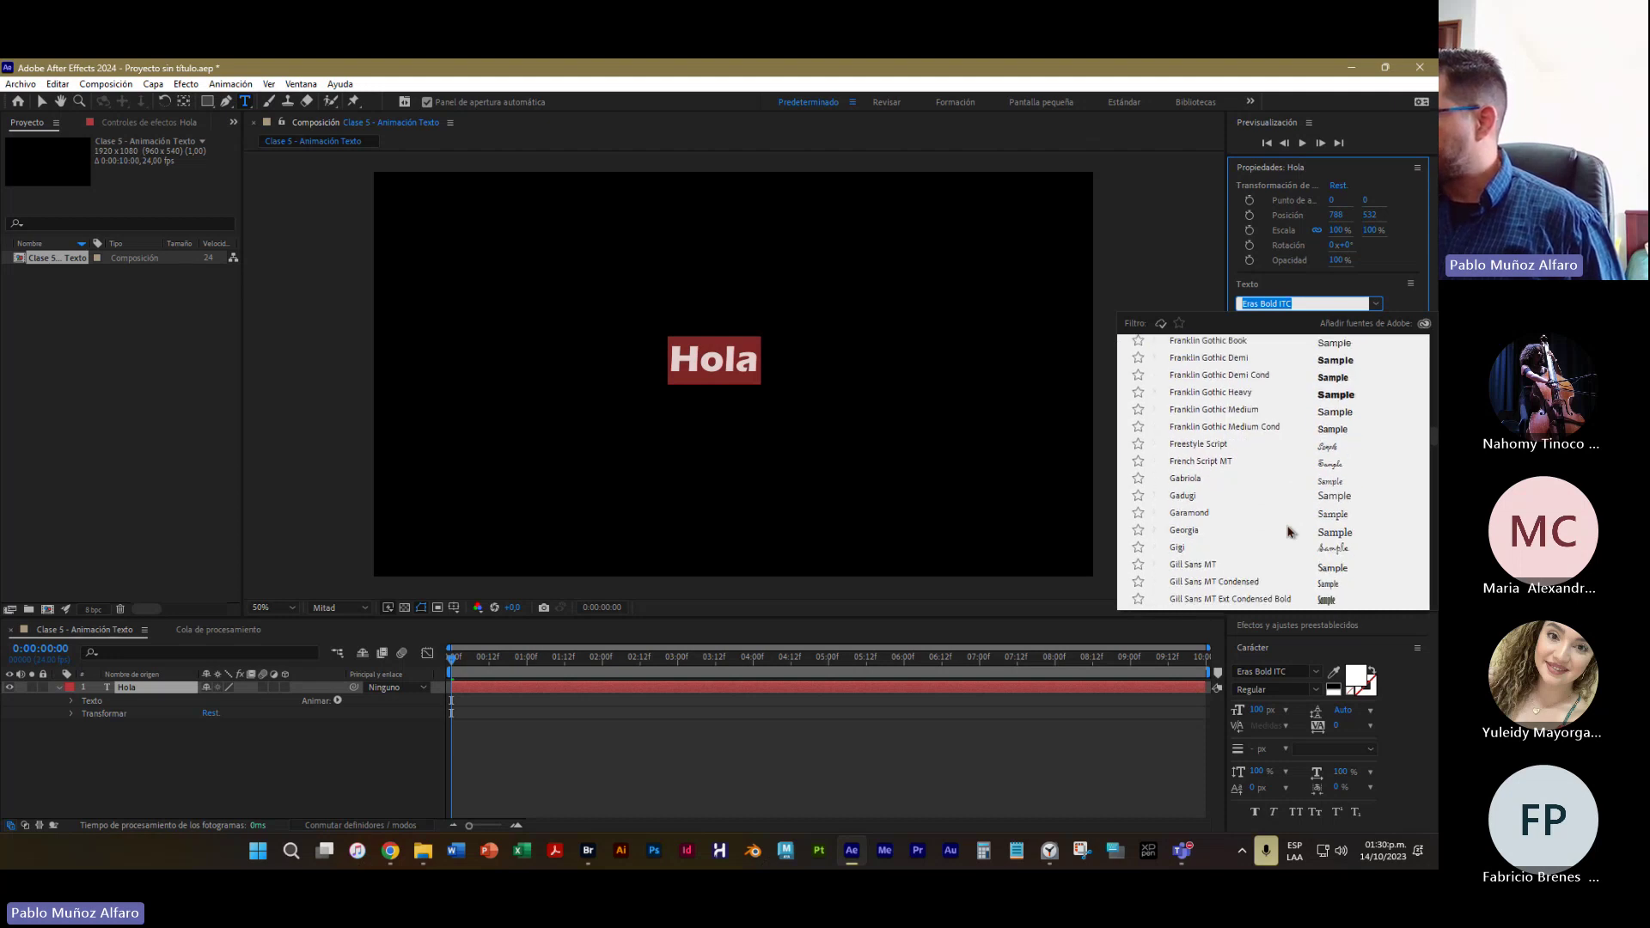
pyautogui.scroll(-2, 1306, 538)
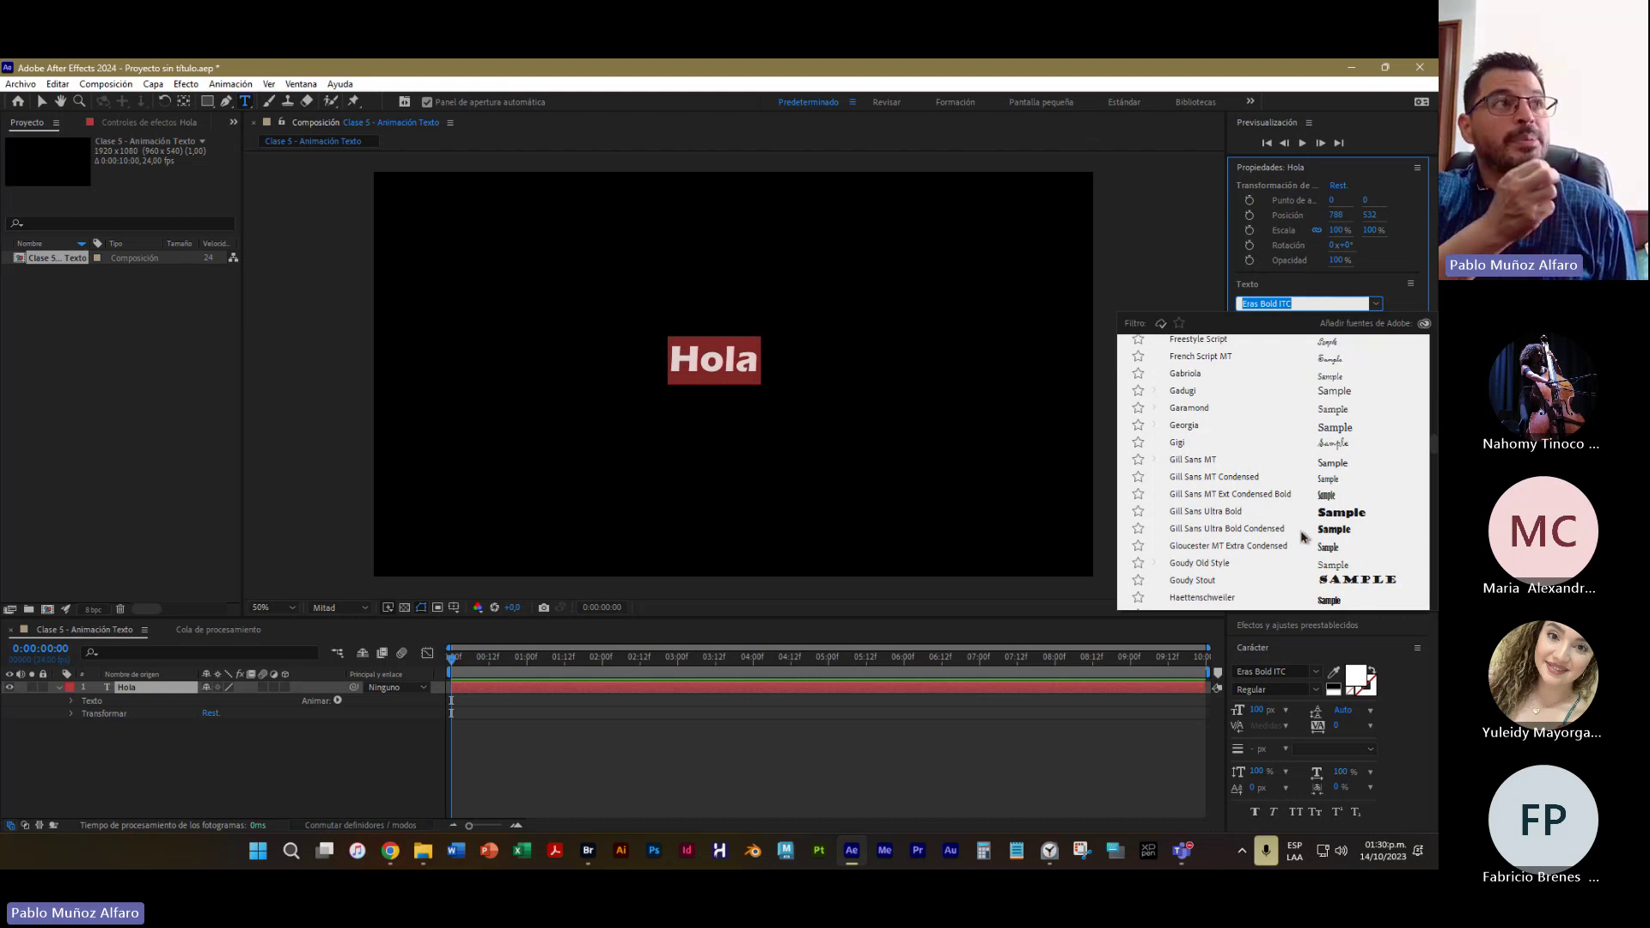
pyautogui.scroll(-3, 1305, 533)
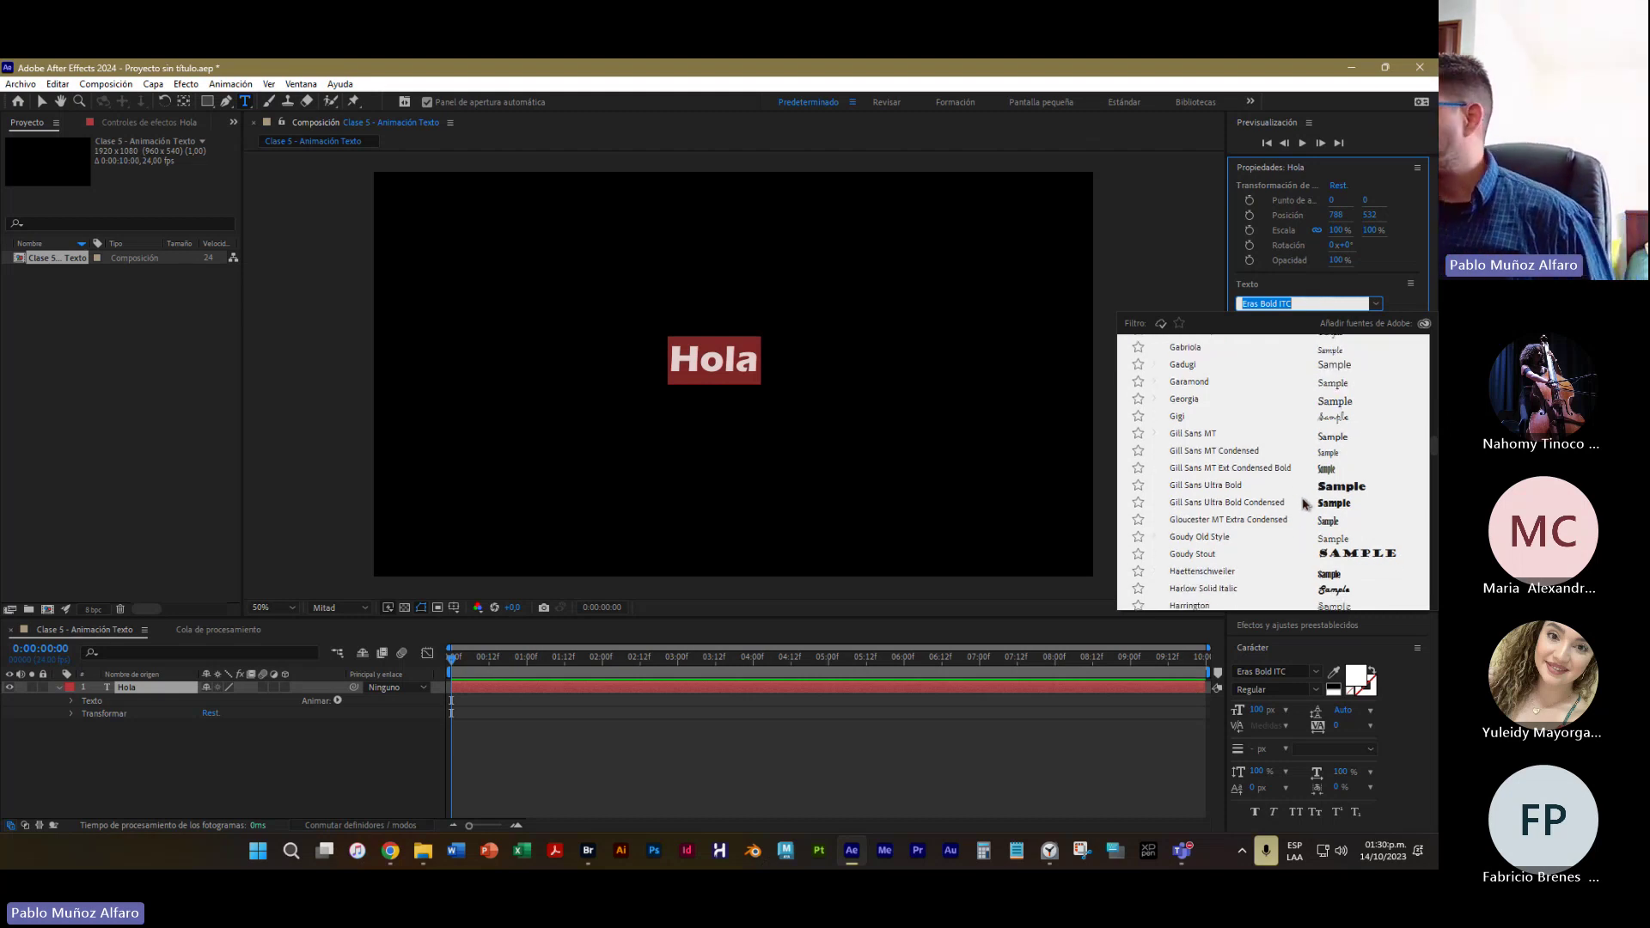
pyautogui.scroll(1, 1306, 502)
pyautogui.scroll(-2, 1306, 503)
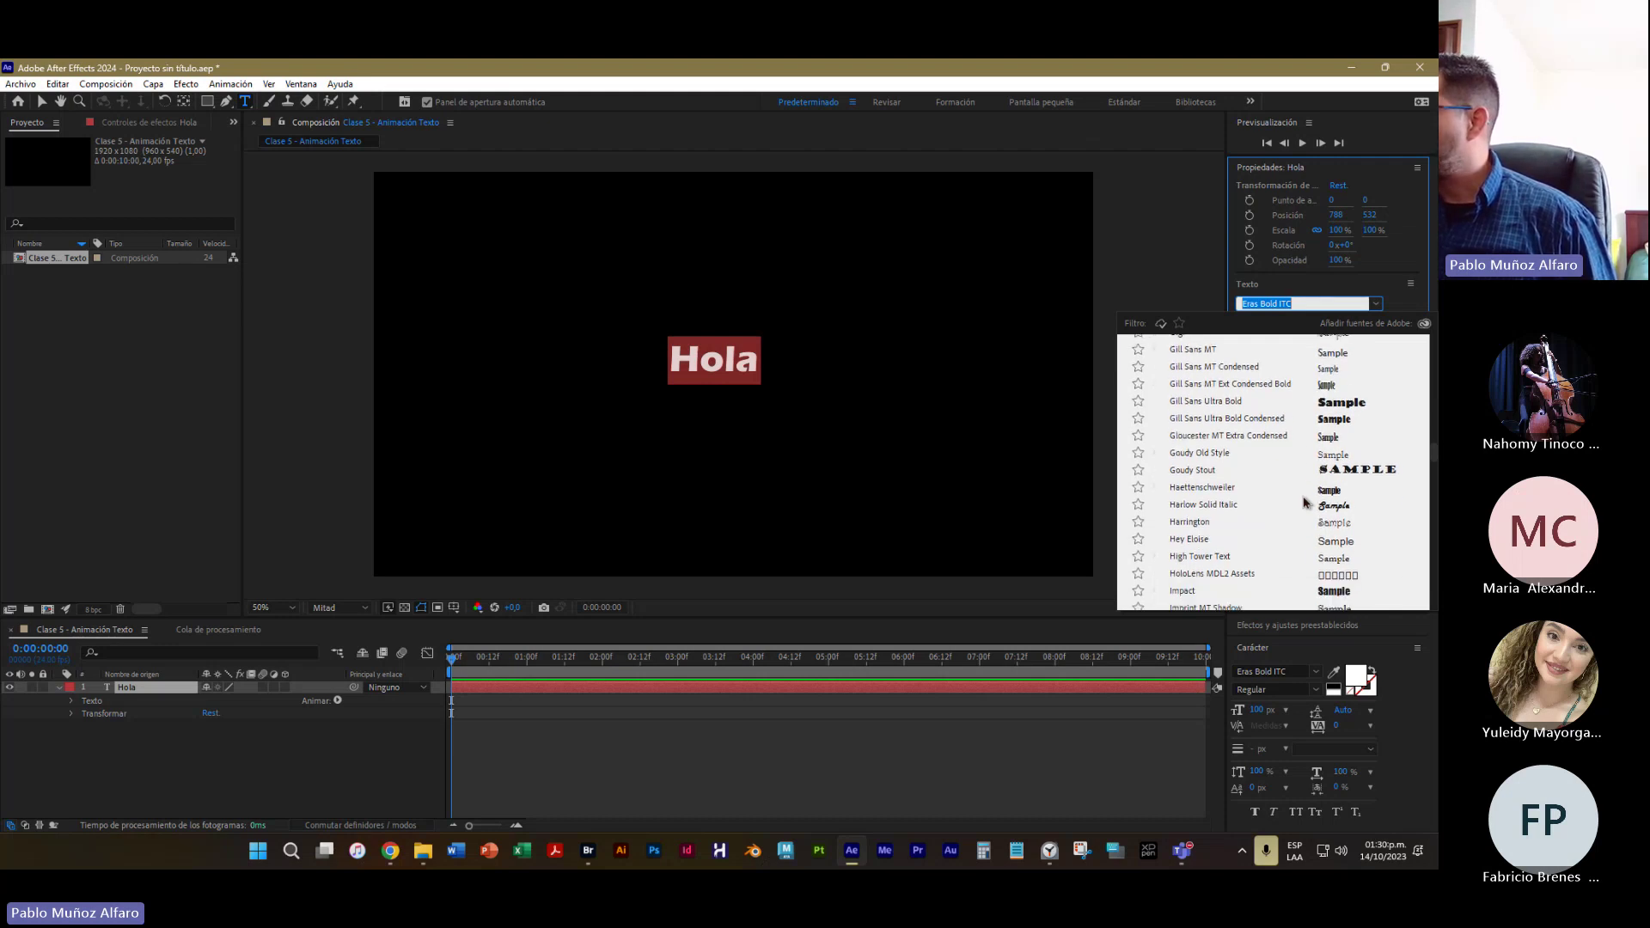
pyautogui.click(1294, 562)
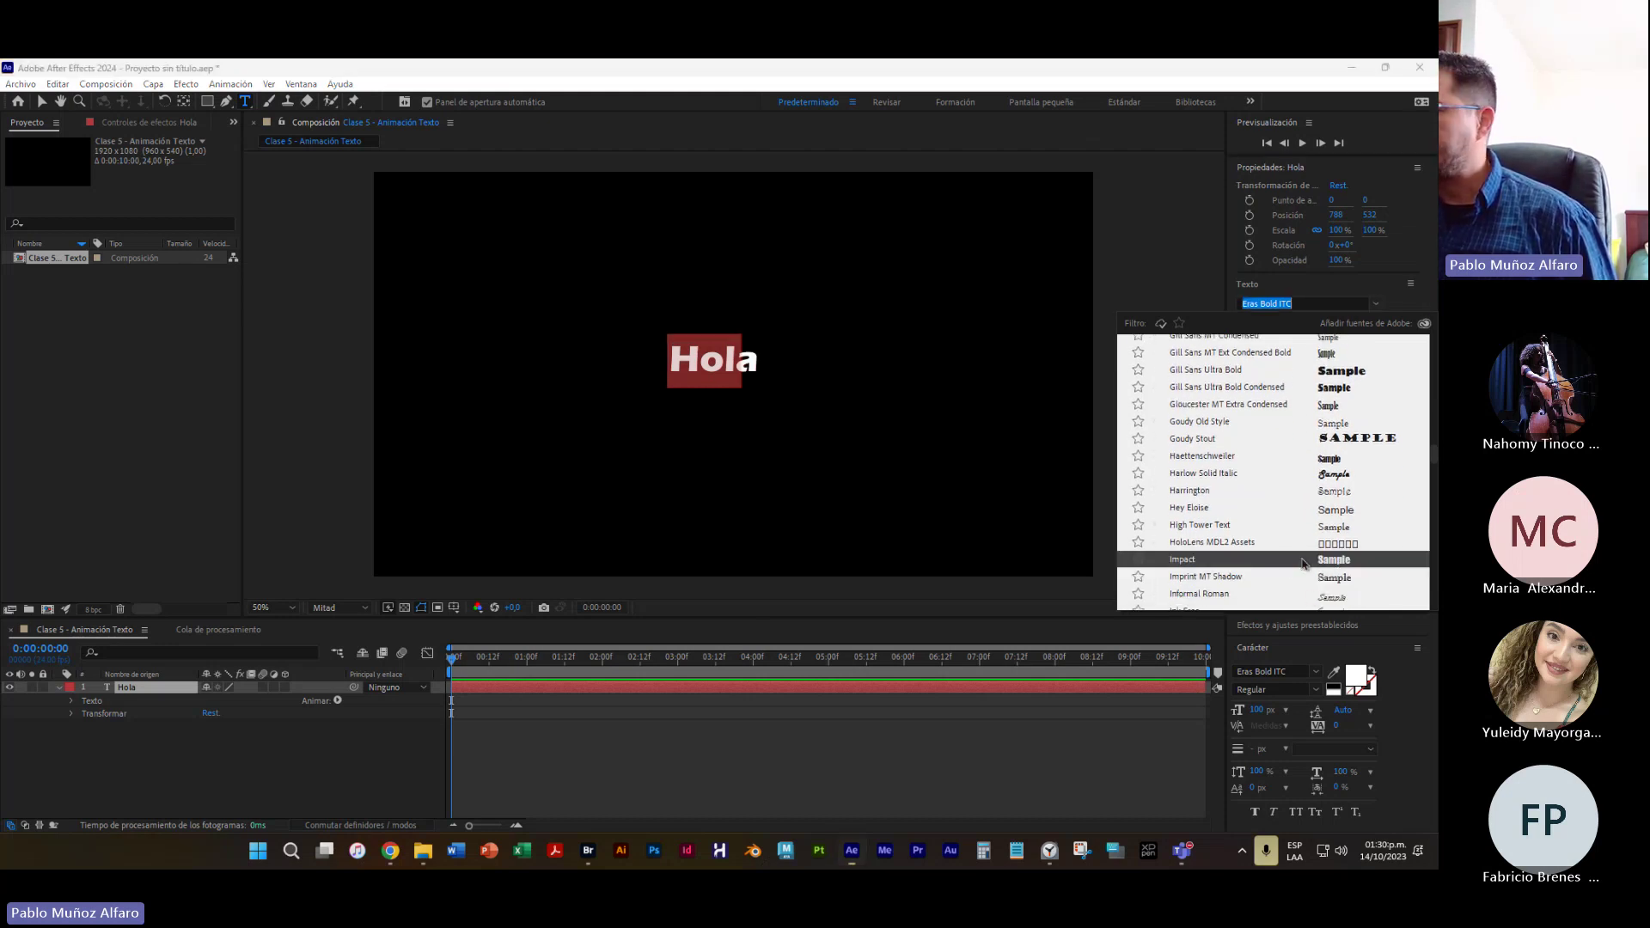
# Change the font of the selected word "Hola" to Gill Sans Ultra Bold Condensed
pyautogui.click(1376, 303)
pyautogui.scroll(-5, 1321, 573)
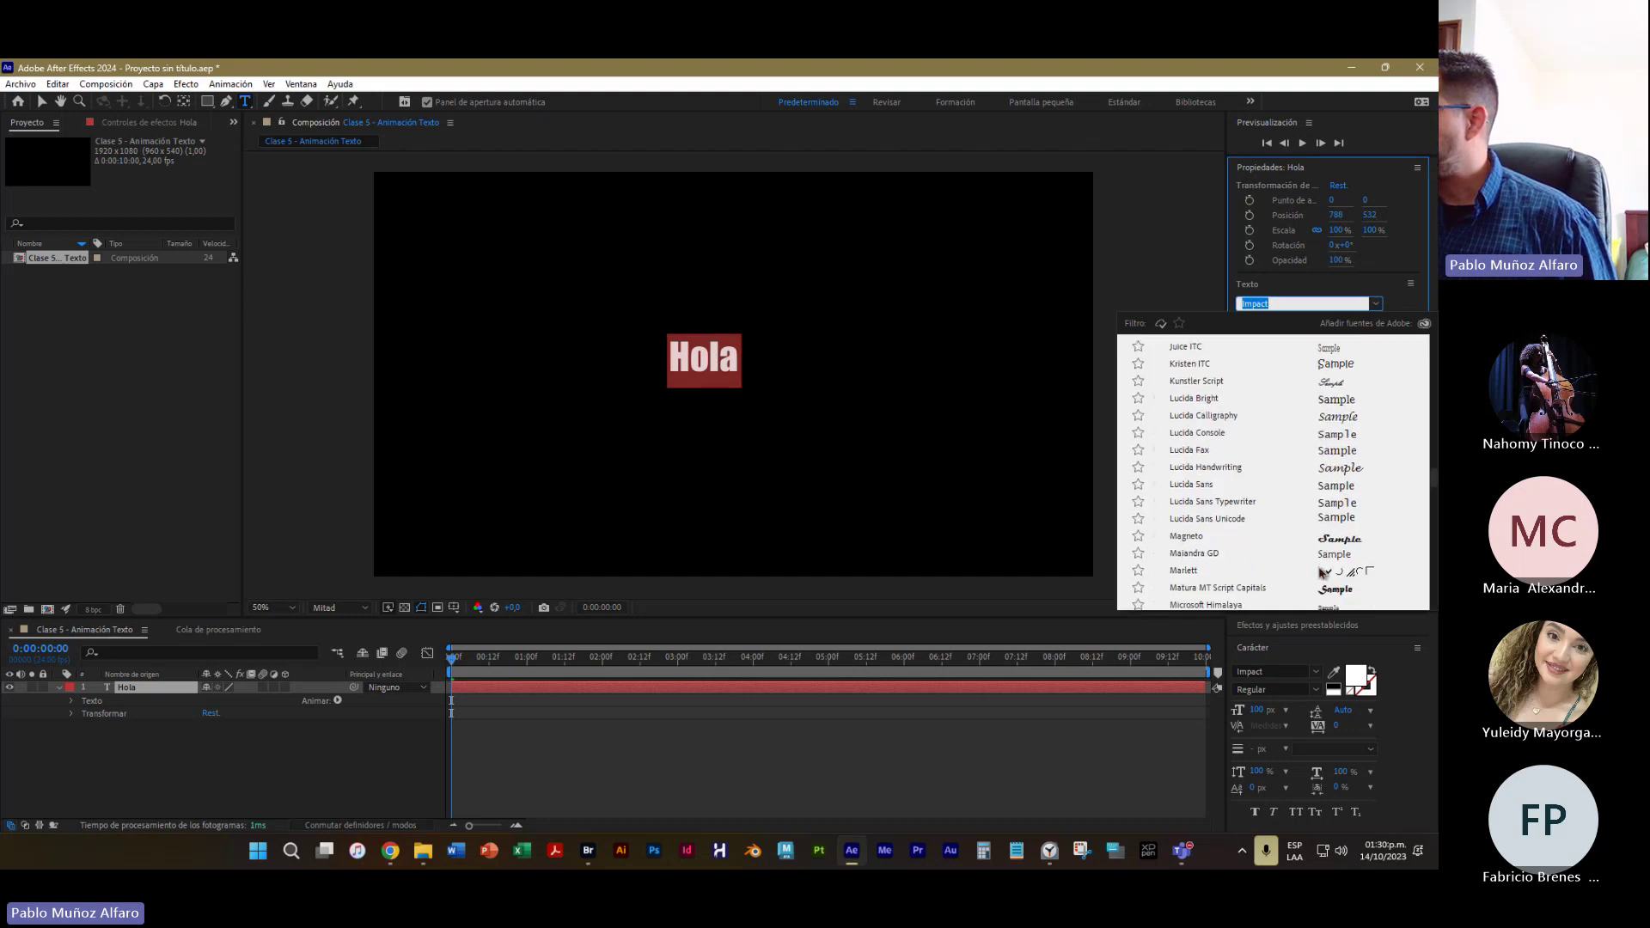
pyautogui.scroll(5, 1314, 572)
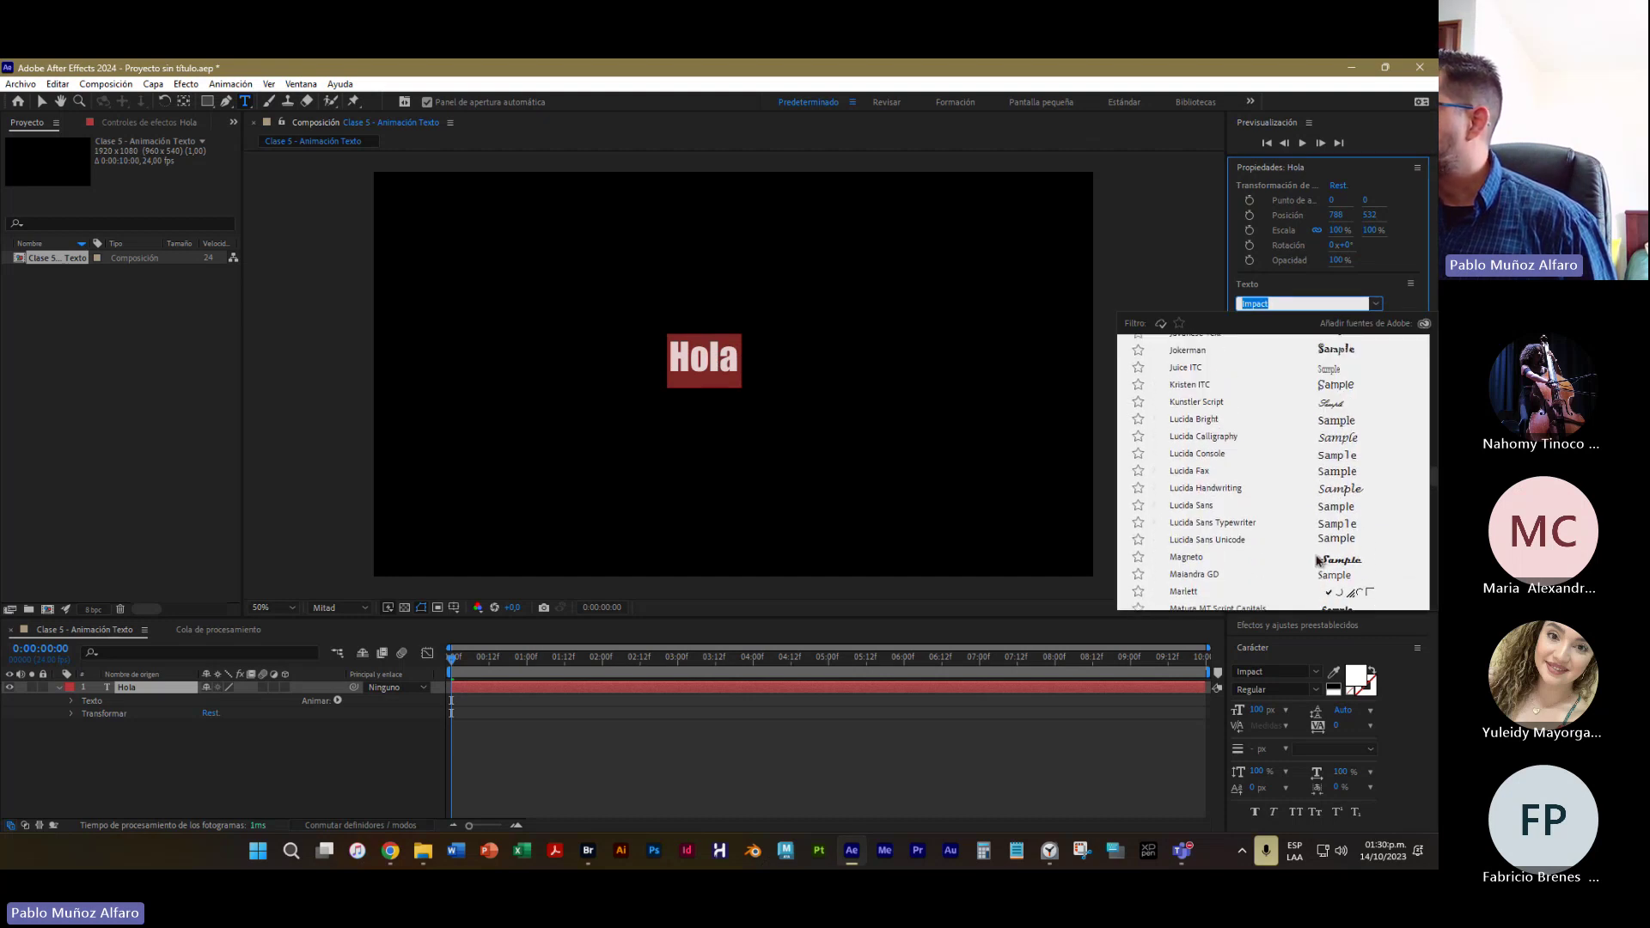
pyautogui.scroll(5, 1315, 555)
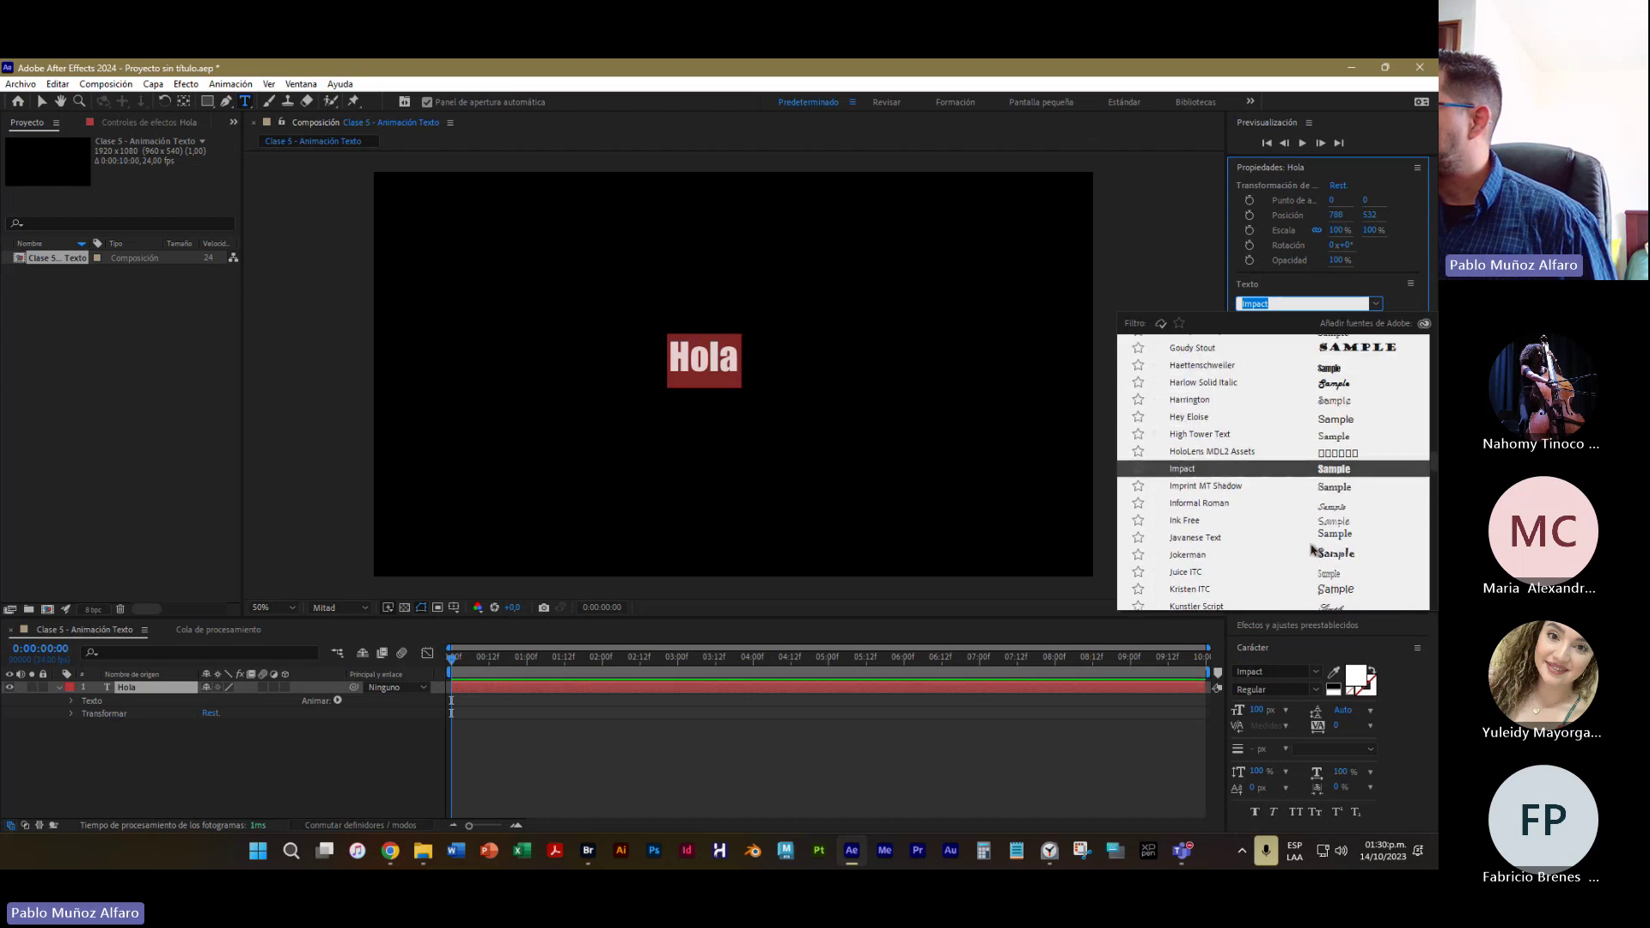
pyautogui.scroll(1, 1307, 530)
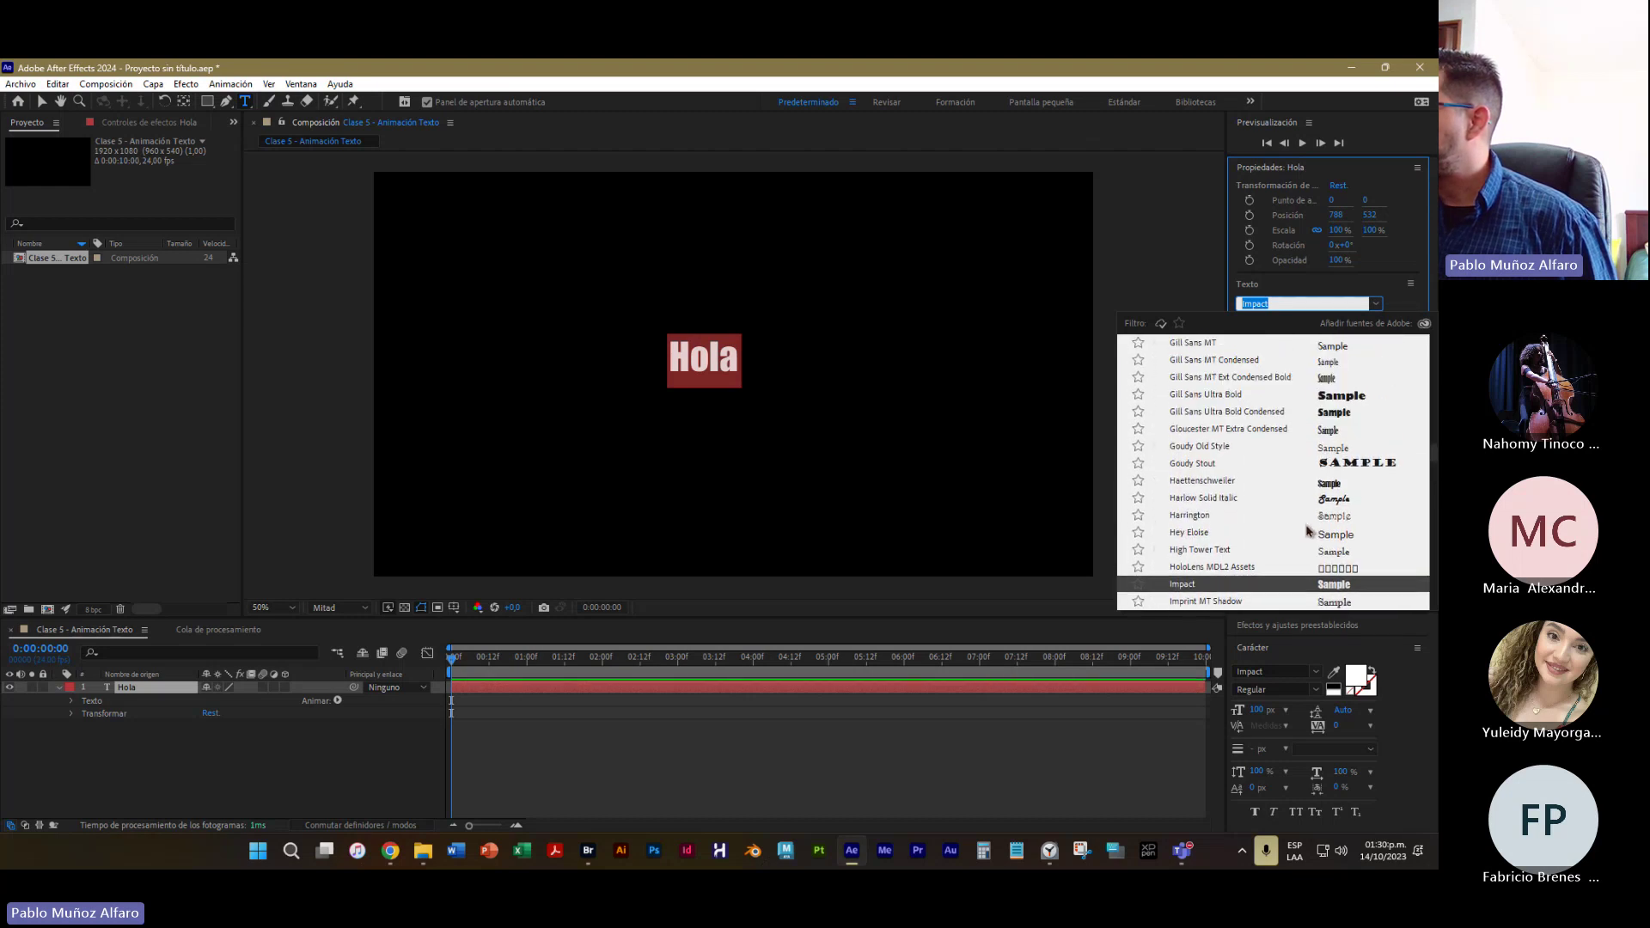
pyautogui.click(1323, 414)
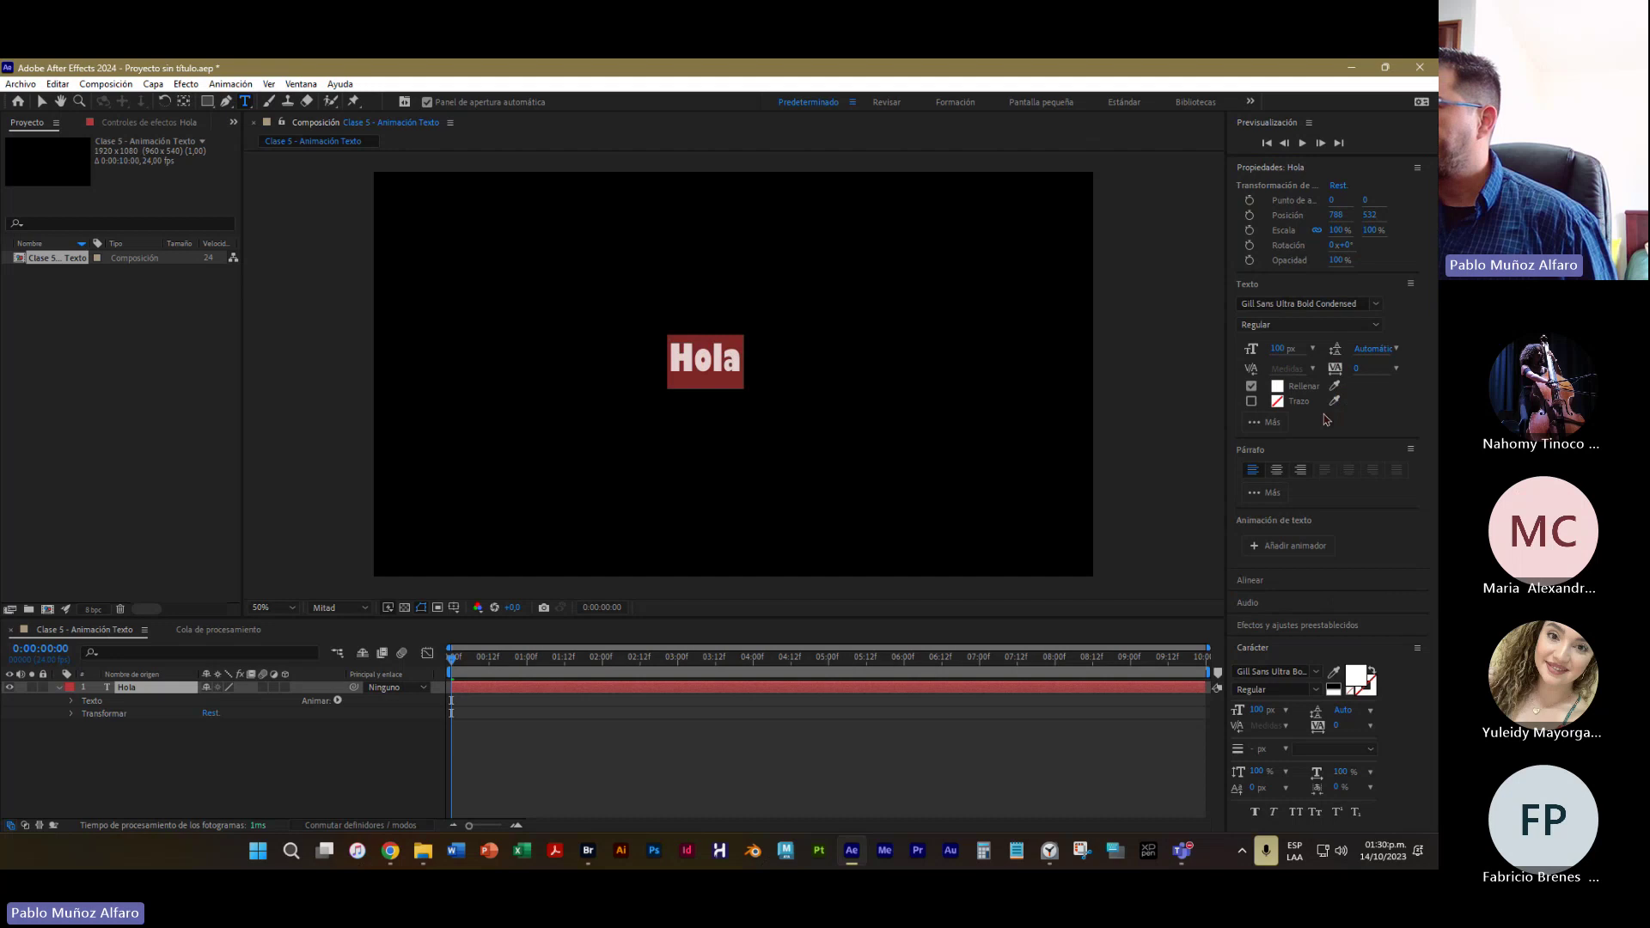
# Change the font of the selected word "Hola" to Franklin Gothic Heavy
pyautogui.click(1377, 304)
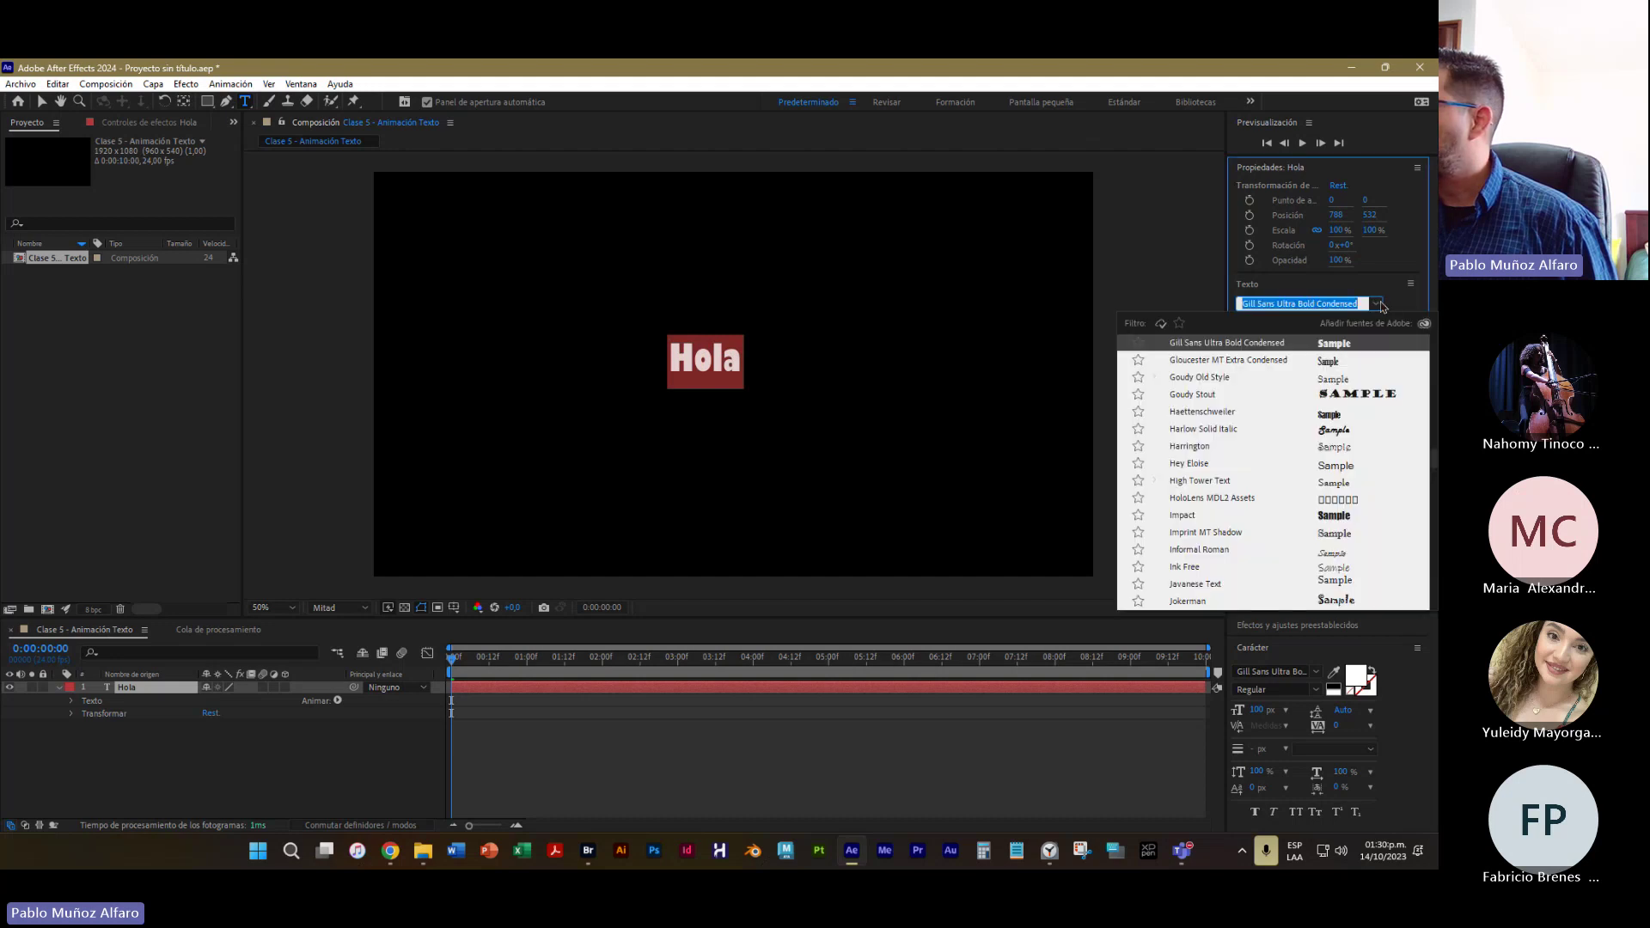
pyautogui.scroll(4, 1206, 515)
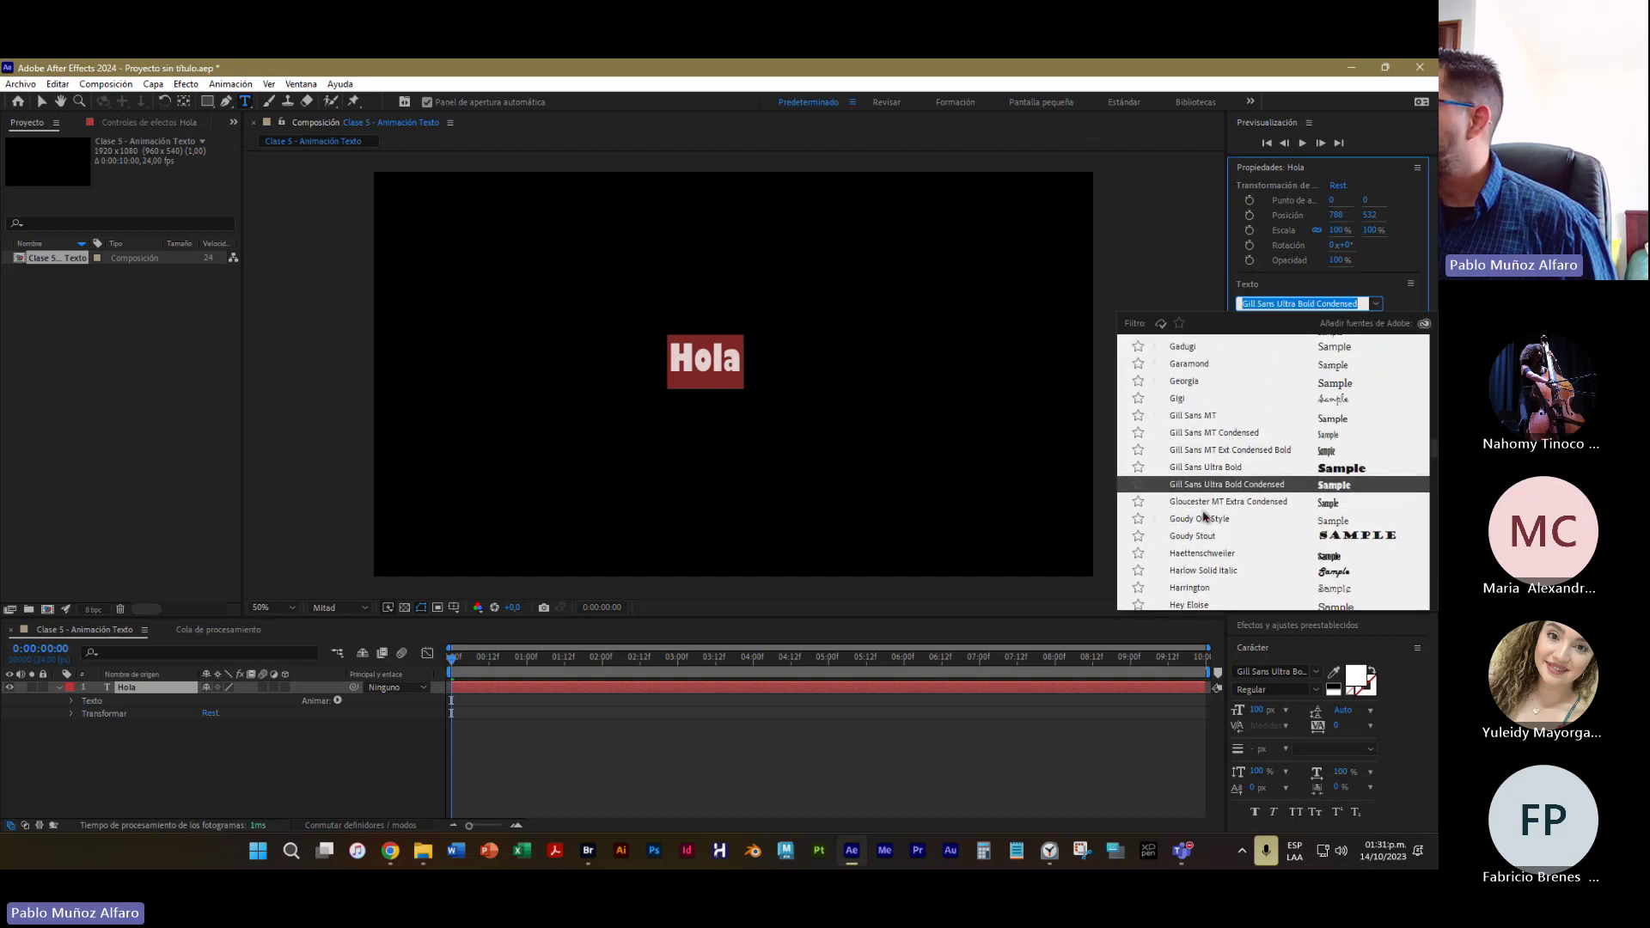
pyautogui.scroll(4, 1205, 516)
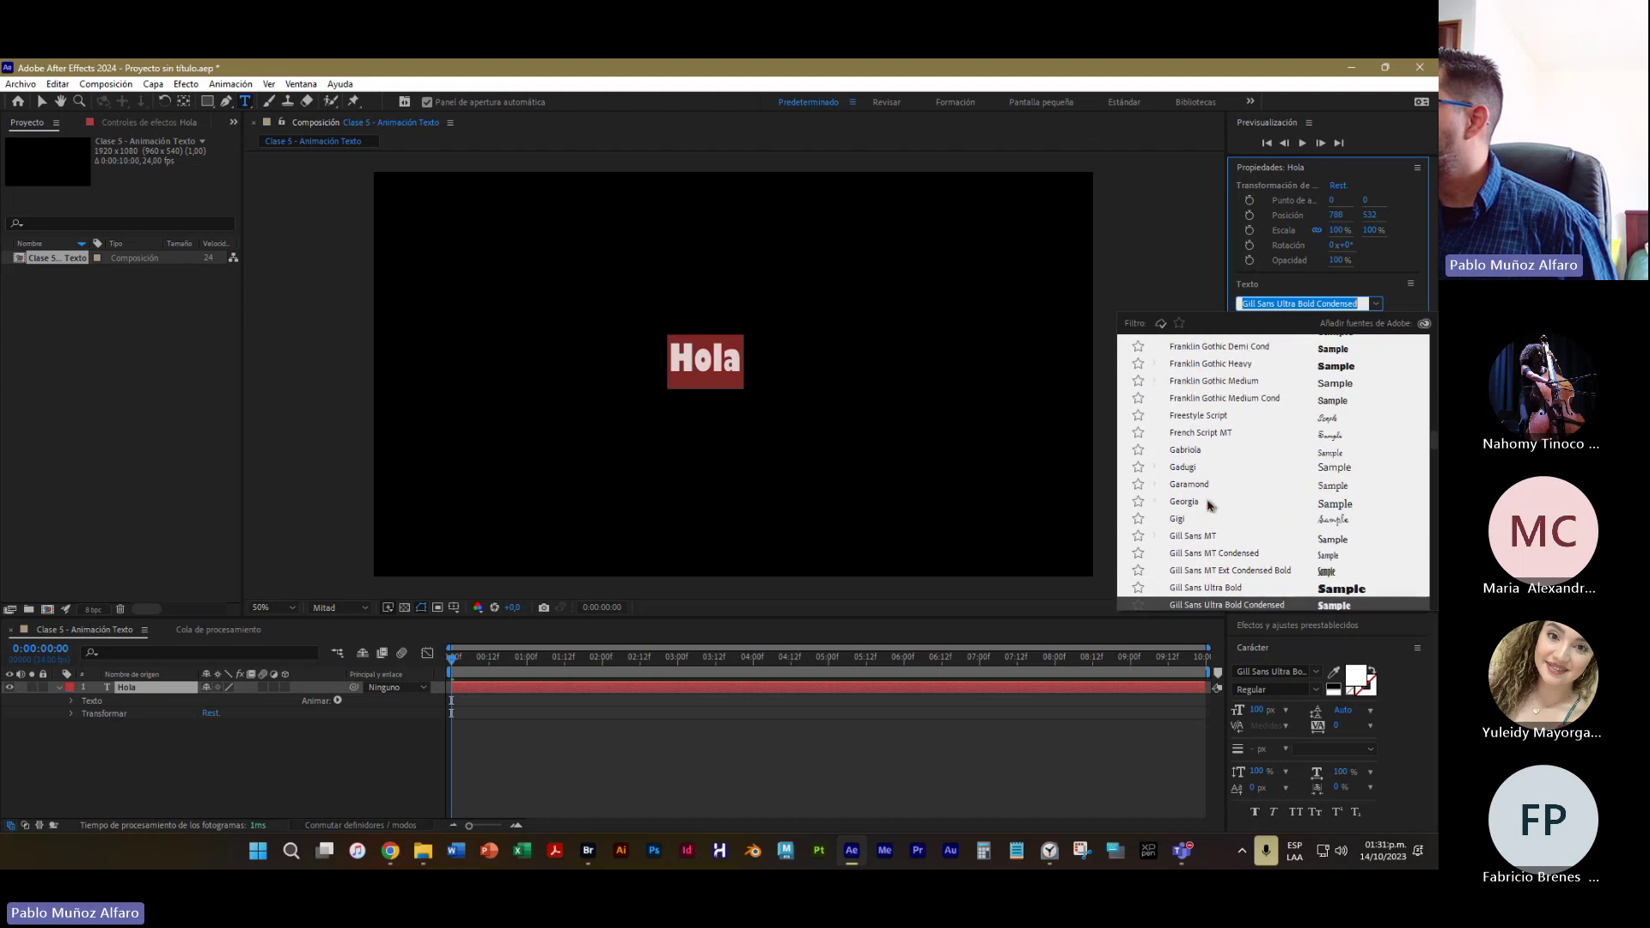
pyautogui.click(1267, 366)
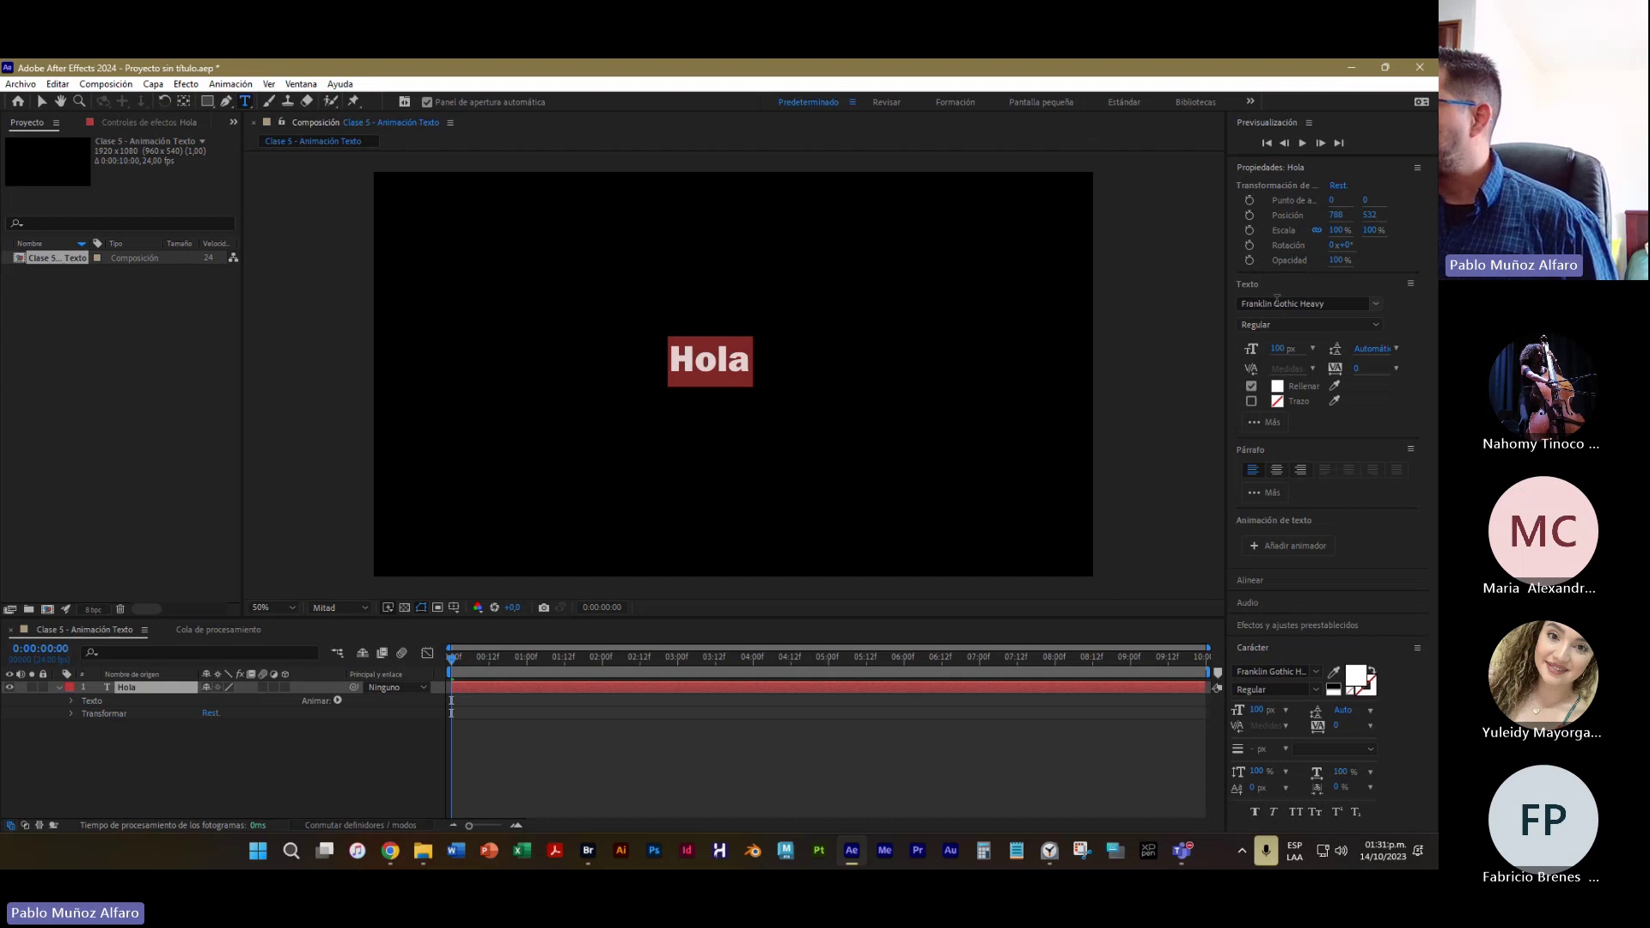
# Switch the font style of "Hola" to Italic and back to Regular
pyautogui.click(1289, 324)
pyautogui.click(1278, 347)
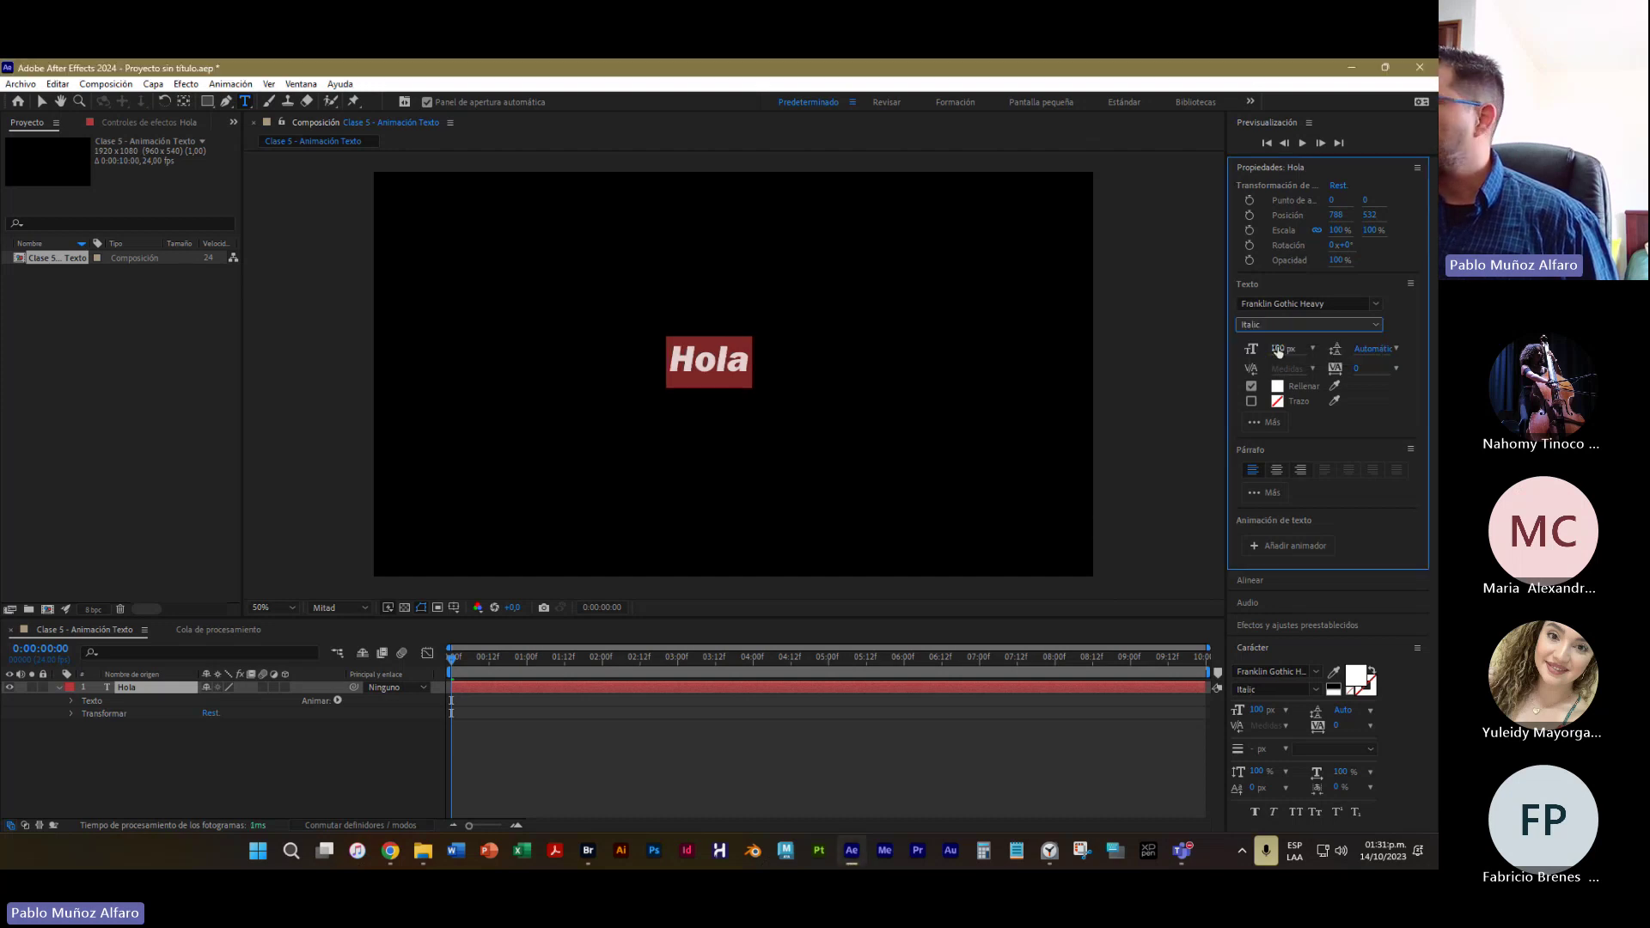
pyautogui.click(1286, 325)
pyautogui.click(1274, 346)
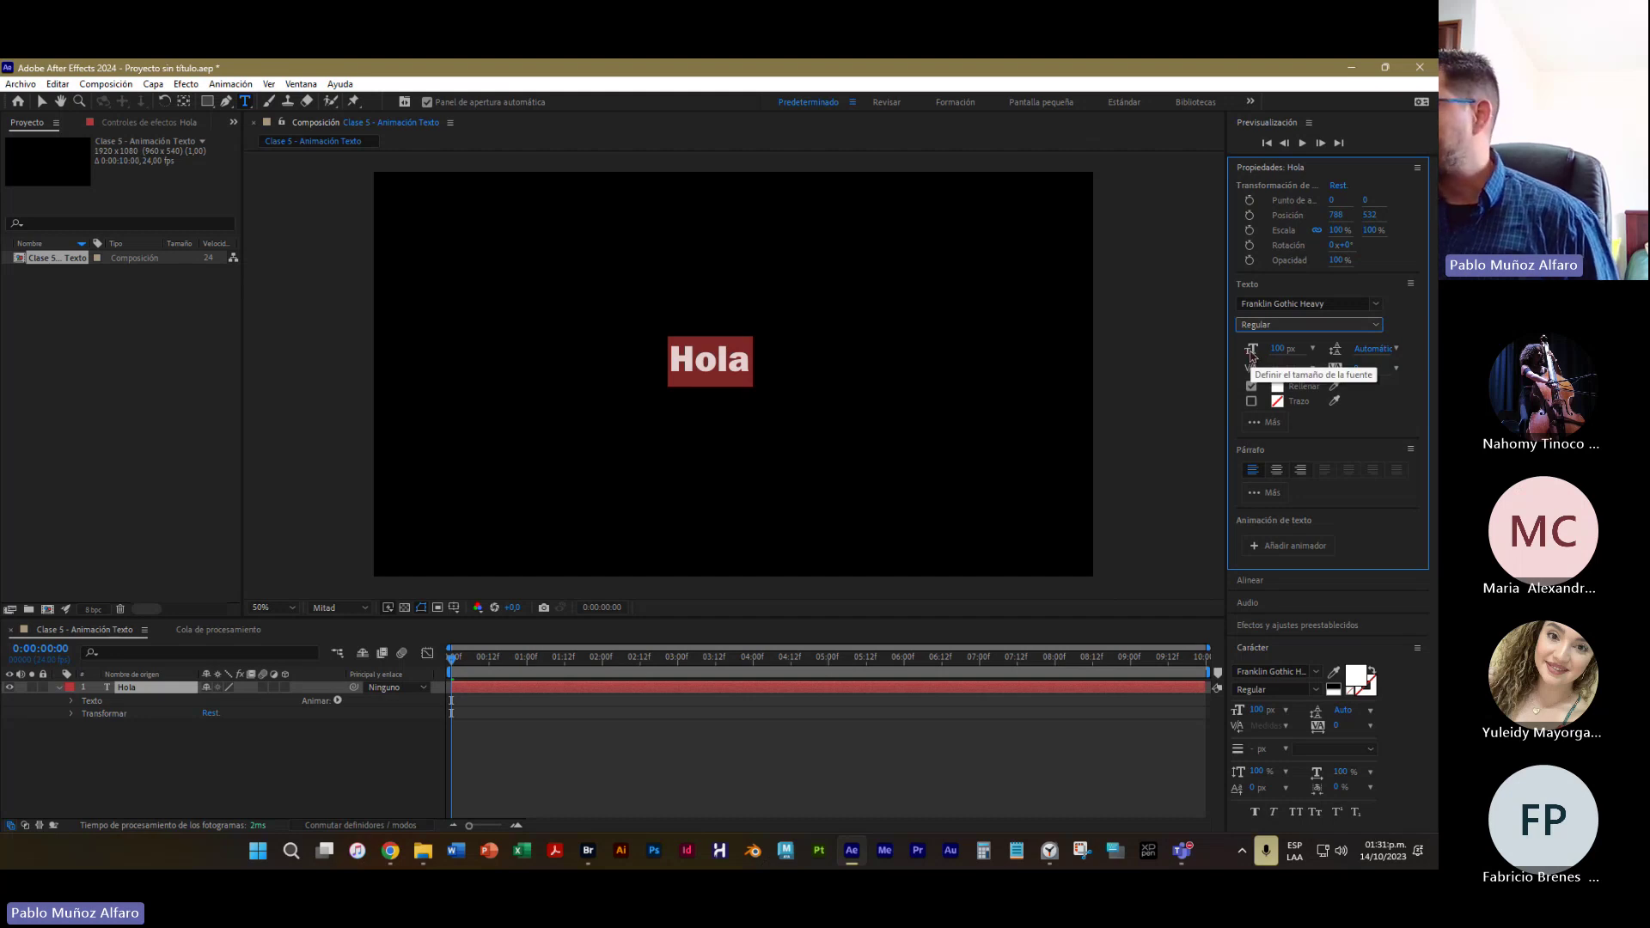
# Set the font size of the selected word "Hola" to 200 px
pyautogui.click(1277, 351)
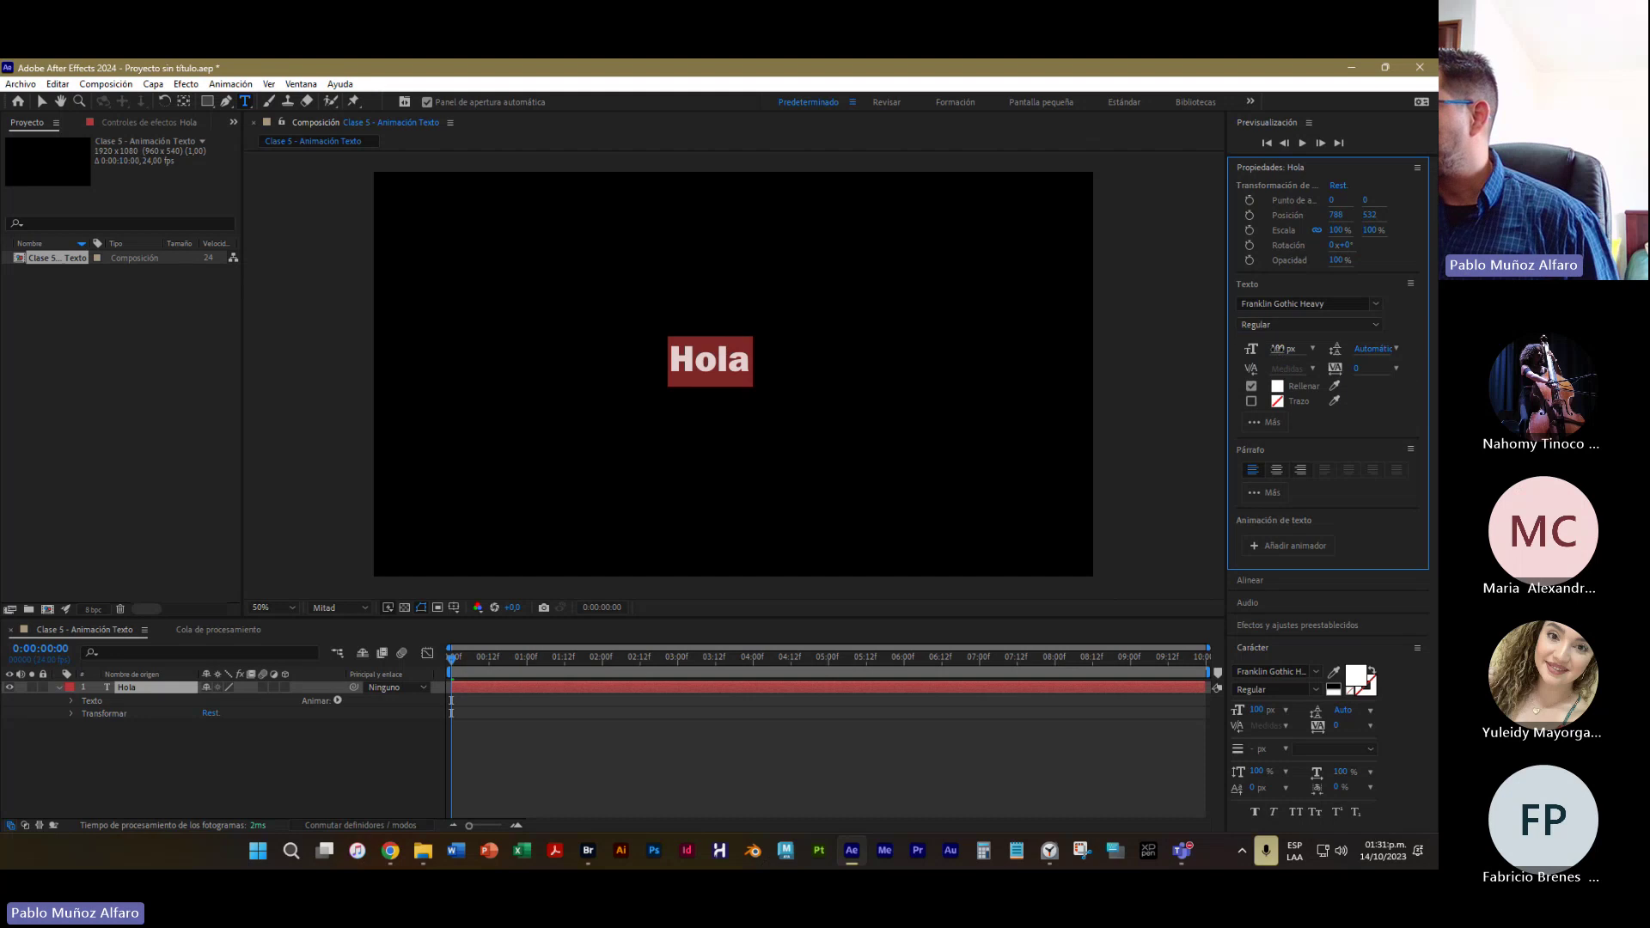
pyautogui.moveTo(1278, 348)
pyautogui.mouseDown()
pyautogui.moveTo(1395, 348)
pyautogui.moveTo(1294, 352)
pyautogui.mouseUp()
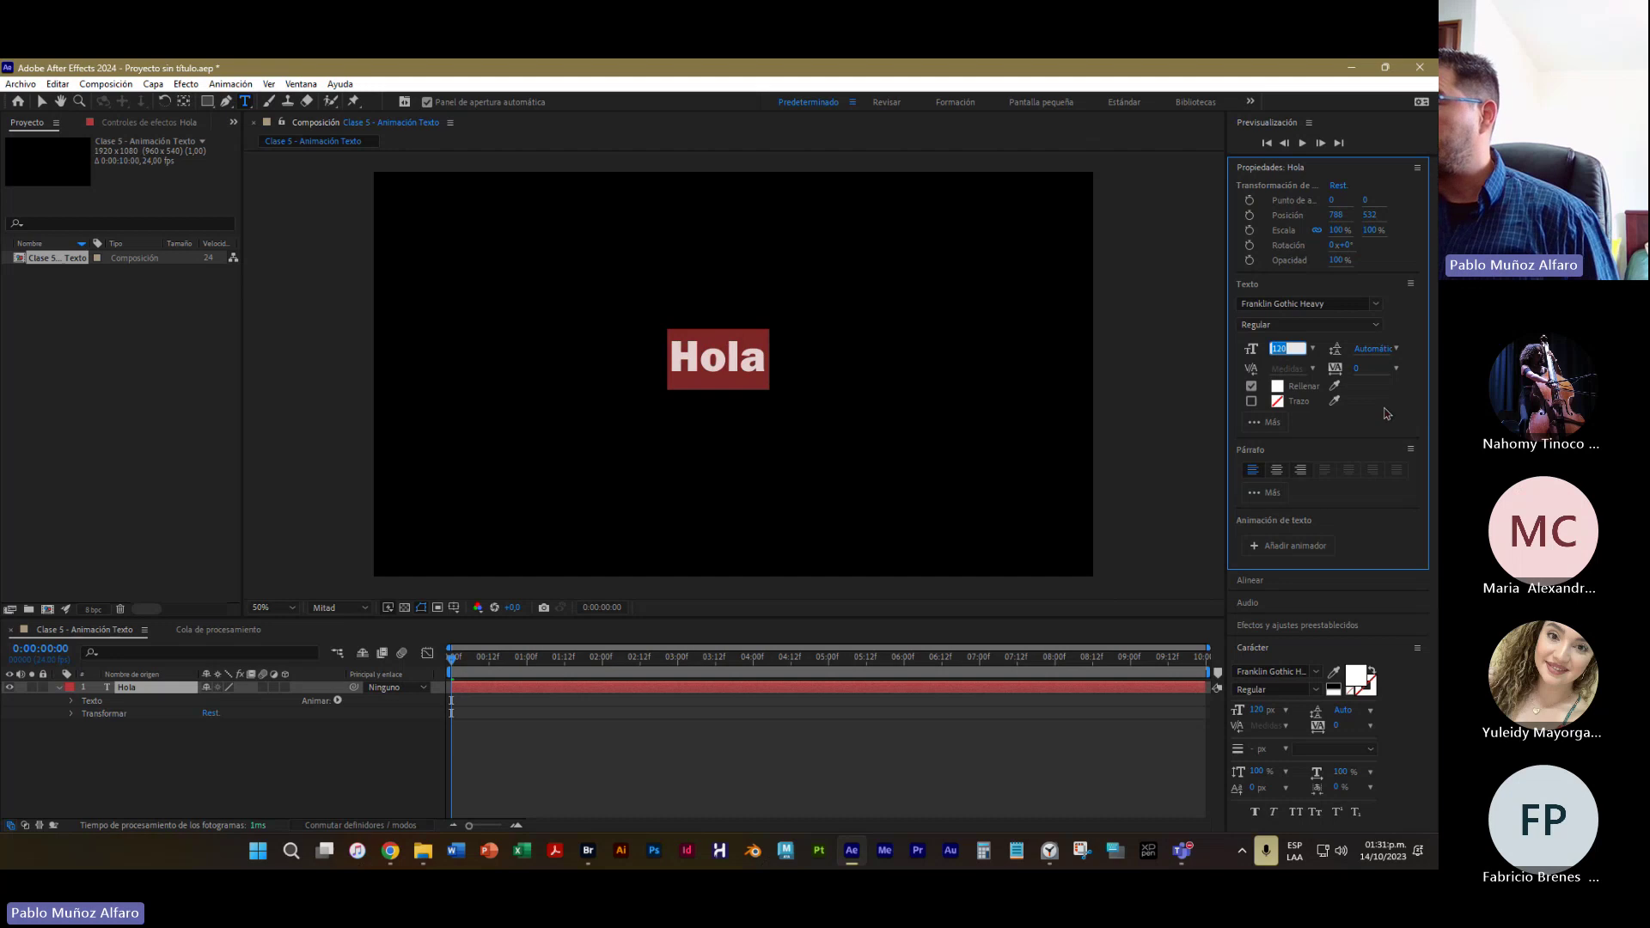
pyautogui.write('200')
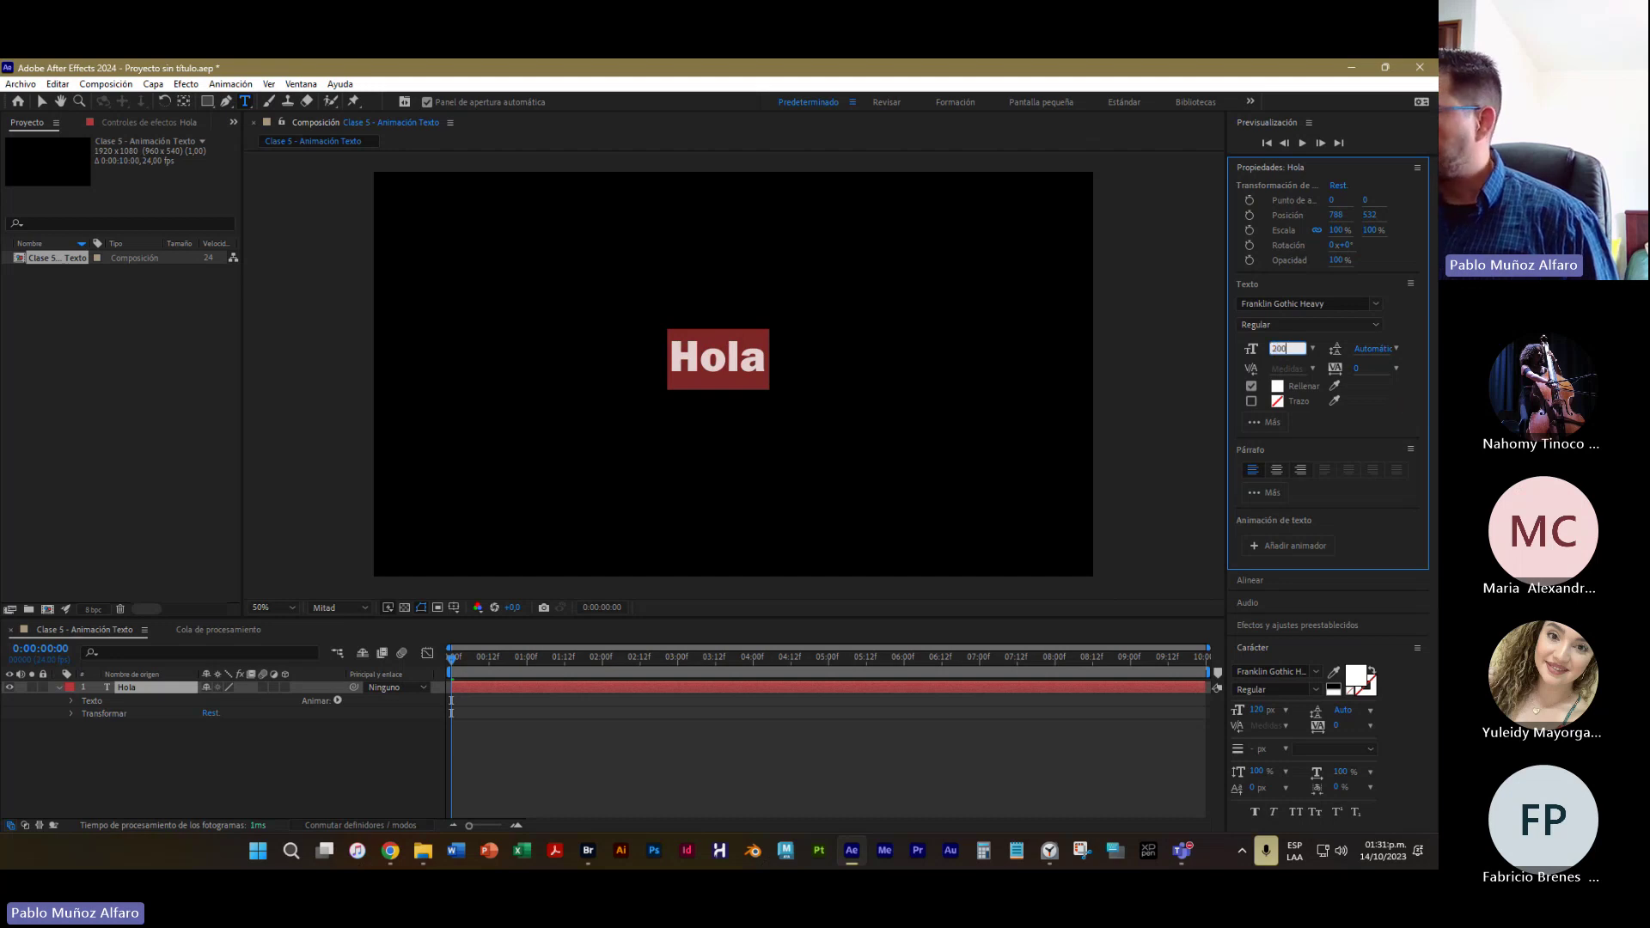
pyautogui.press('Return')
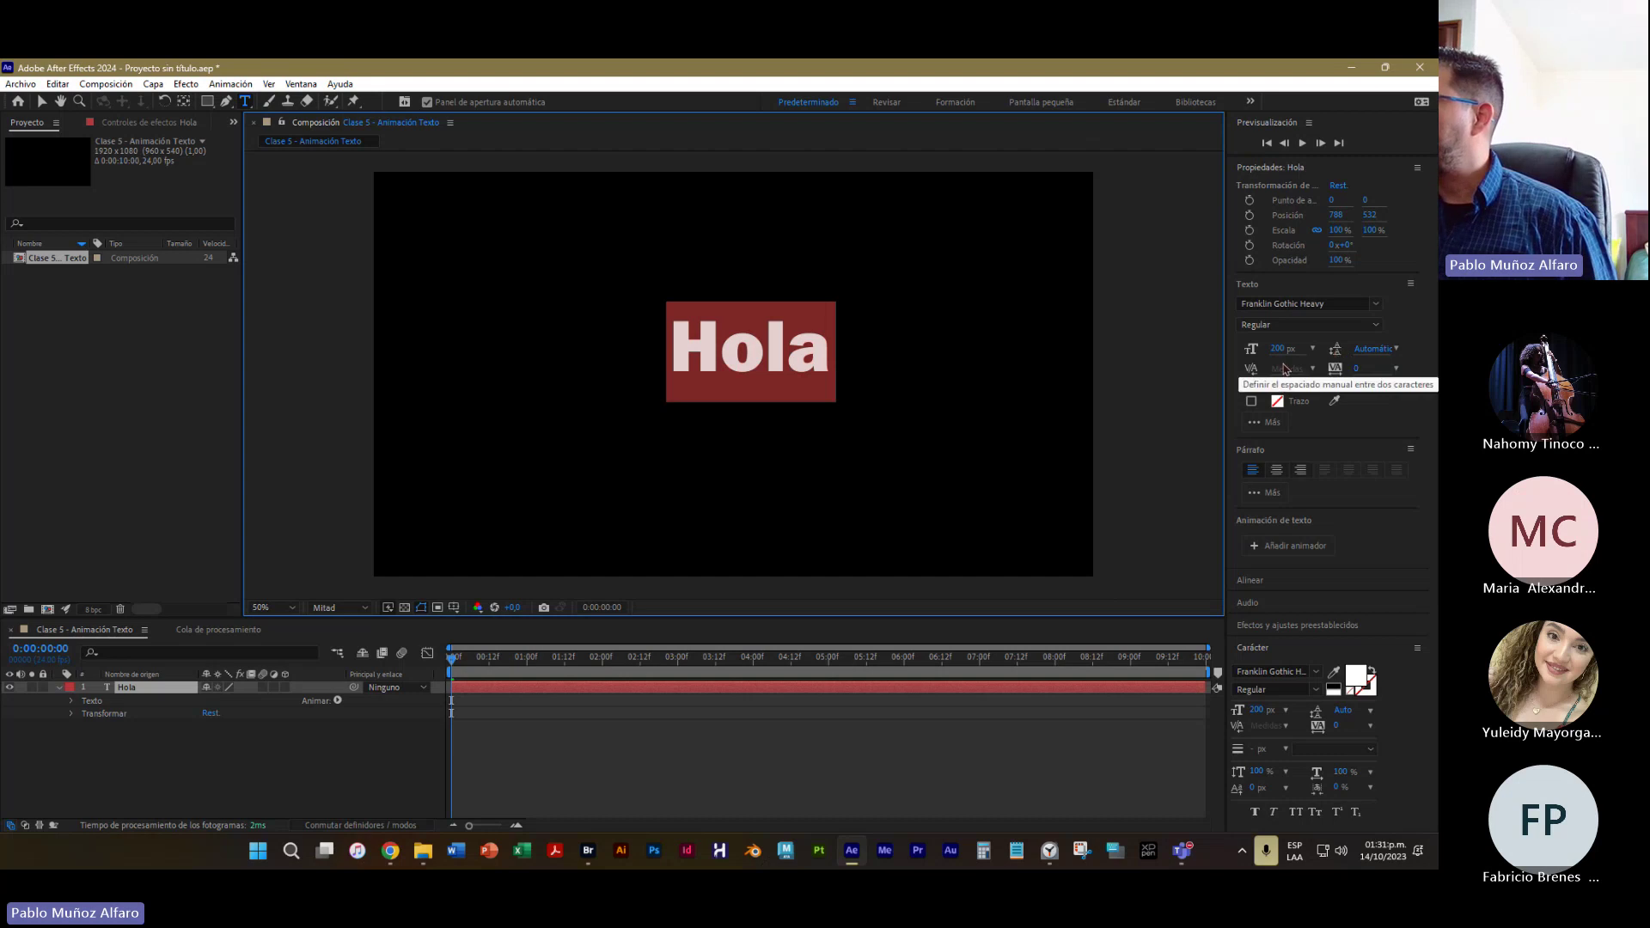
# Widen the tracking between the letters of "Hola" to about 200 and undo that change
pyautogui.moveTo(1356, 368); pyautogui.dragTo(1407, 368)
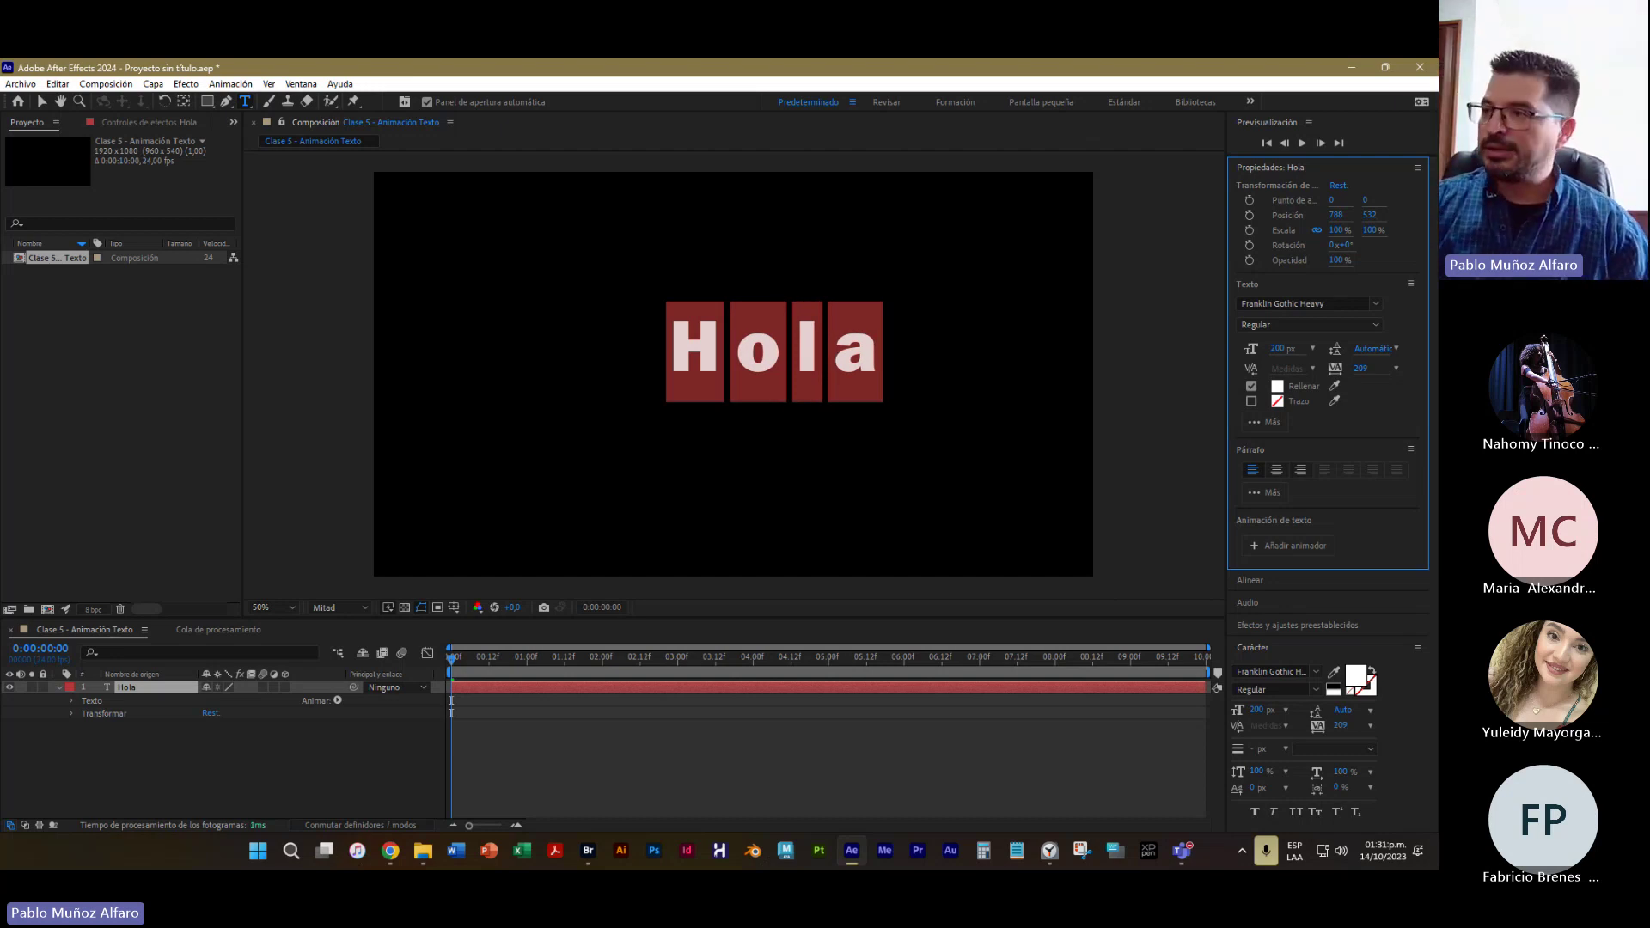
pyautogui.hotkey('ctrl', 'z')
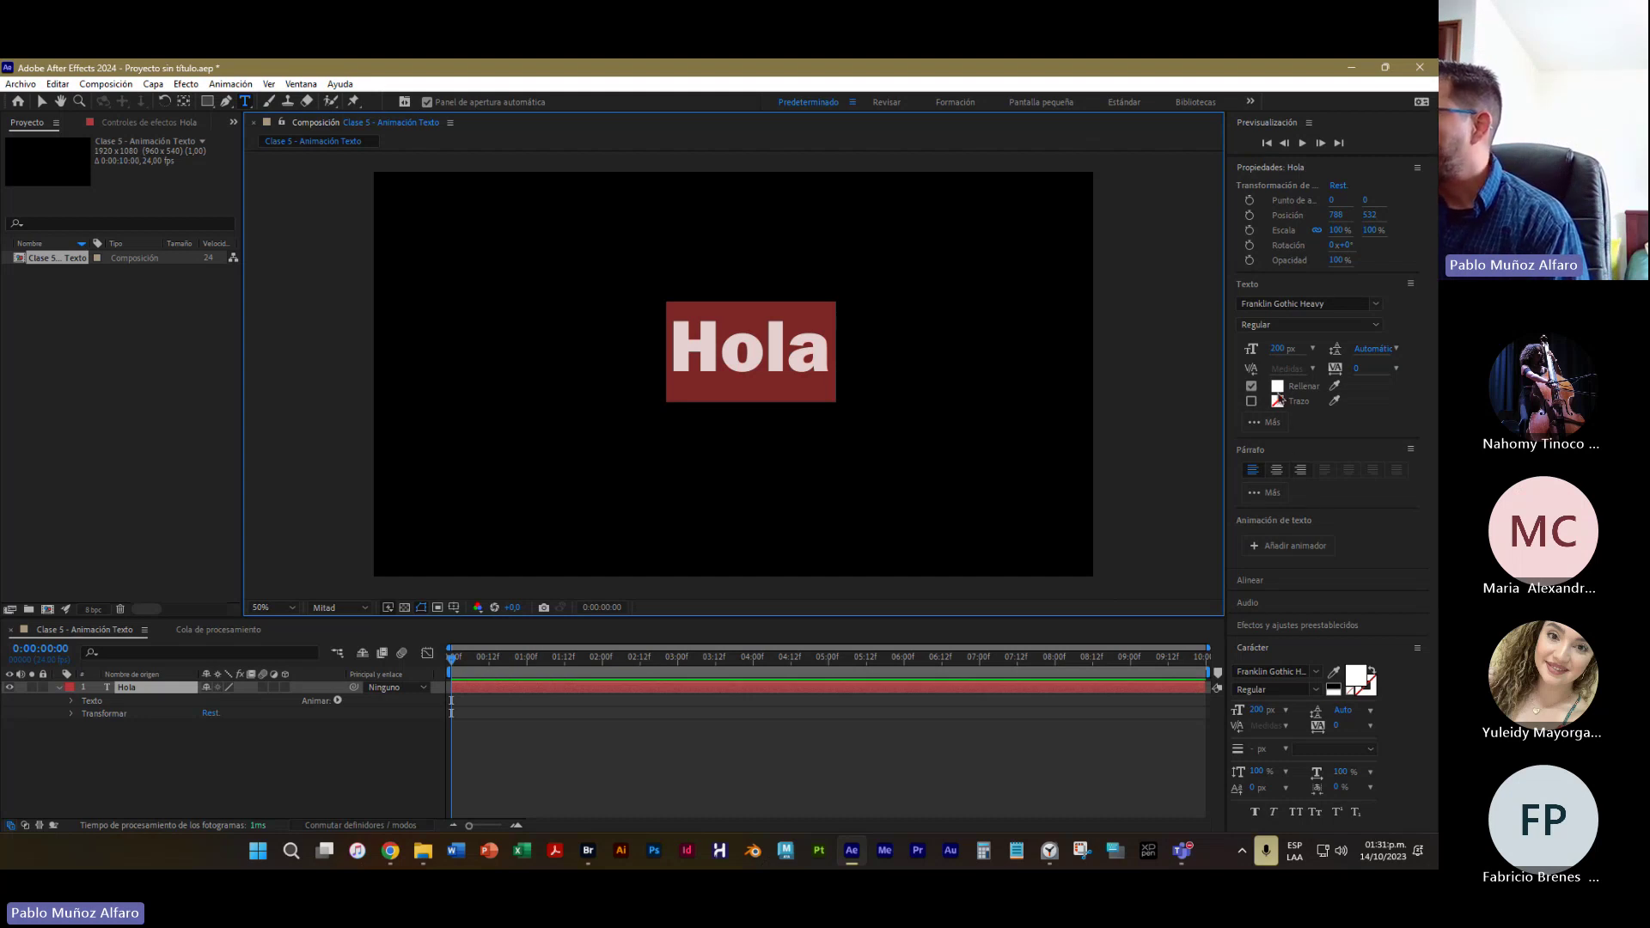
# Set the fill colour of "Hola" to coral red F75D5D and deselect the word, leaving the text cursor in it
pyautogui.click(1278, 388)
pyautogui.click(926, 277)
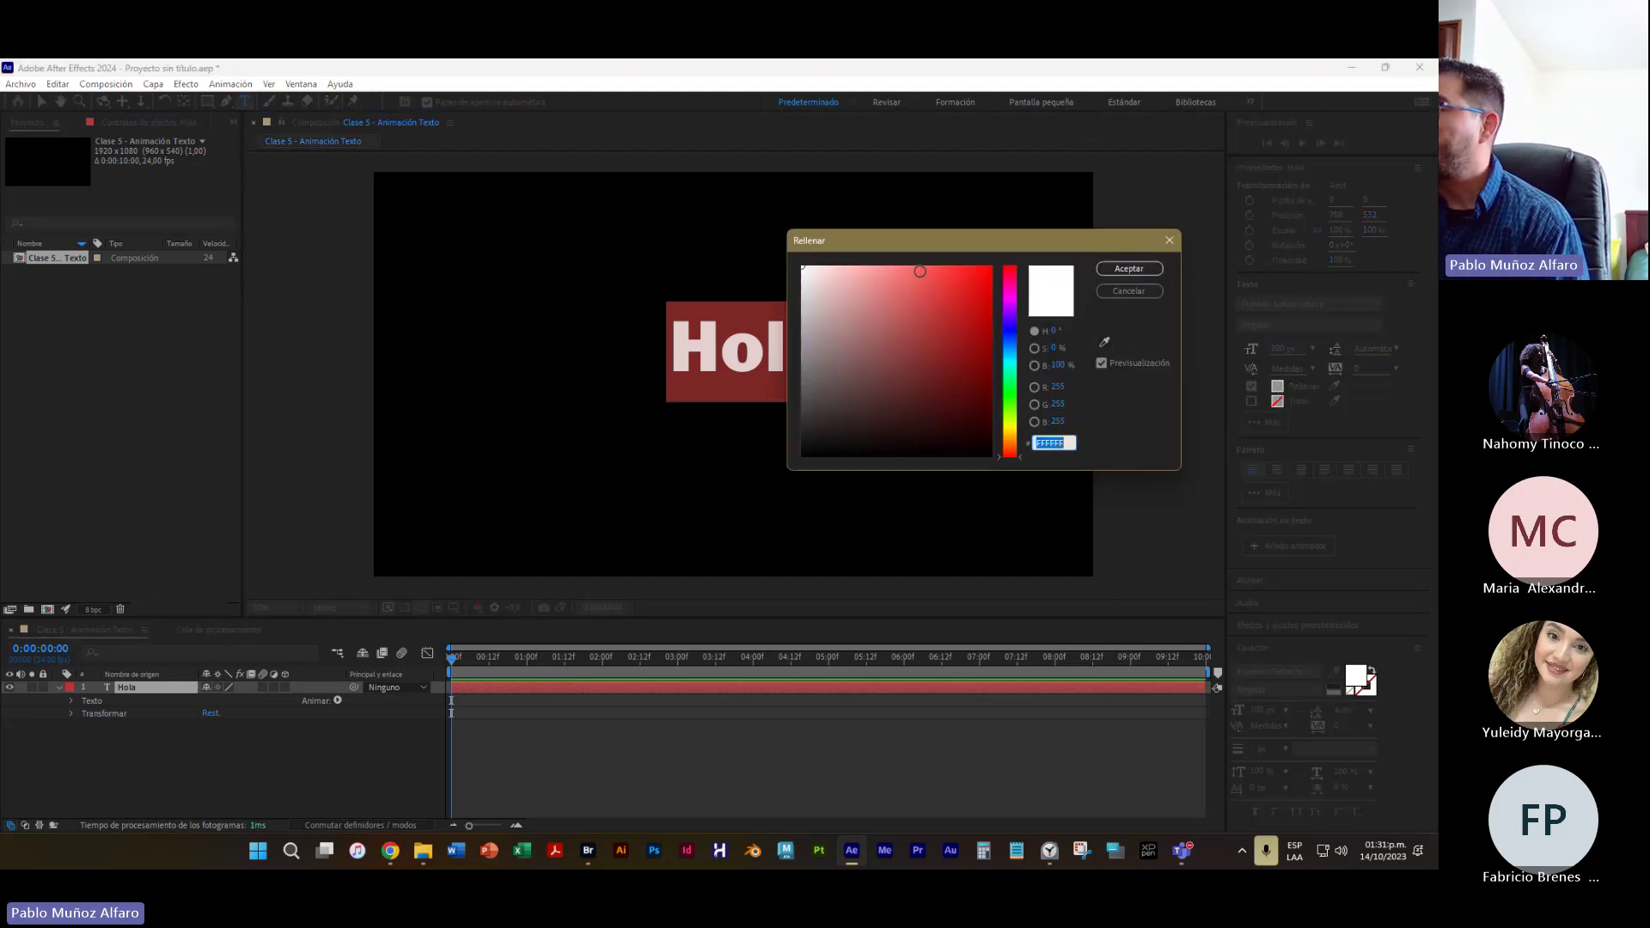
pyautogui.click(1107, 269)
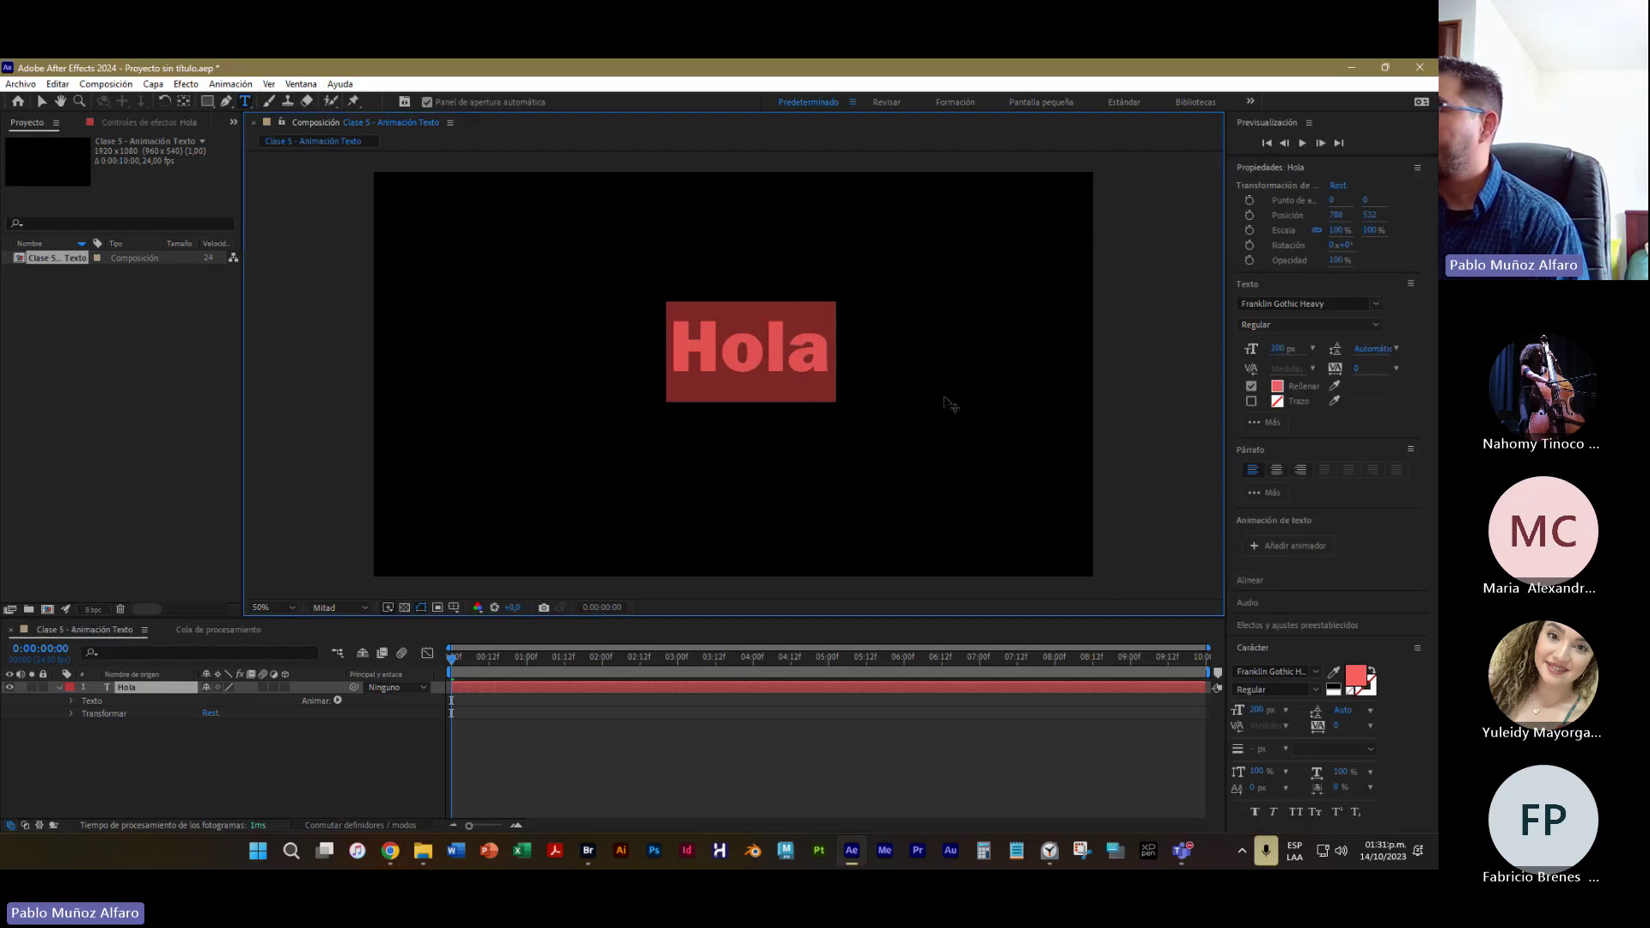
pyautogui.click(756, 368)
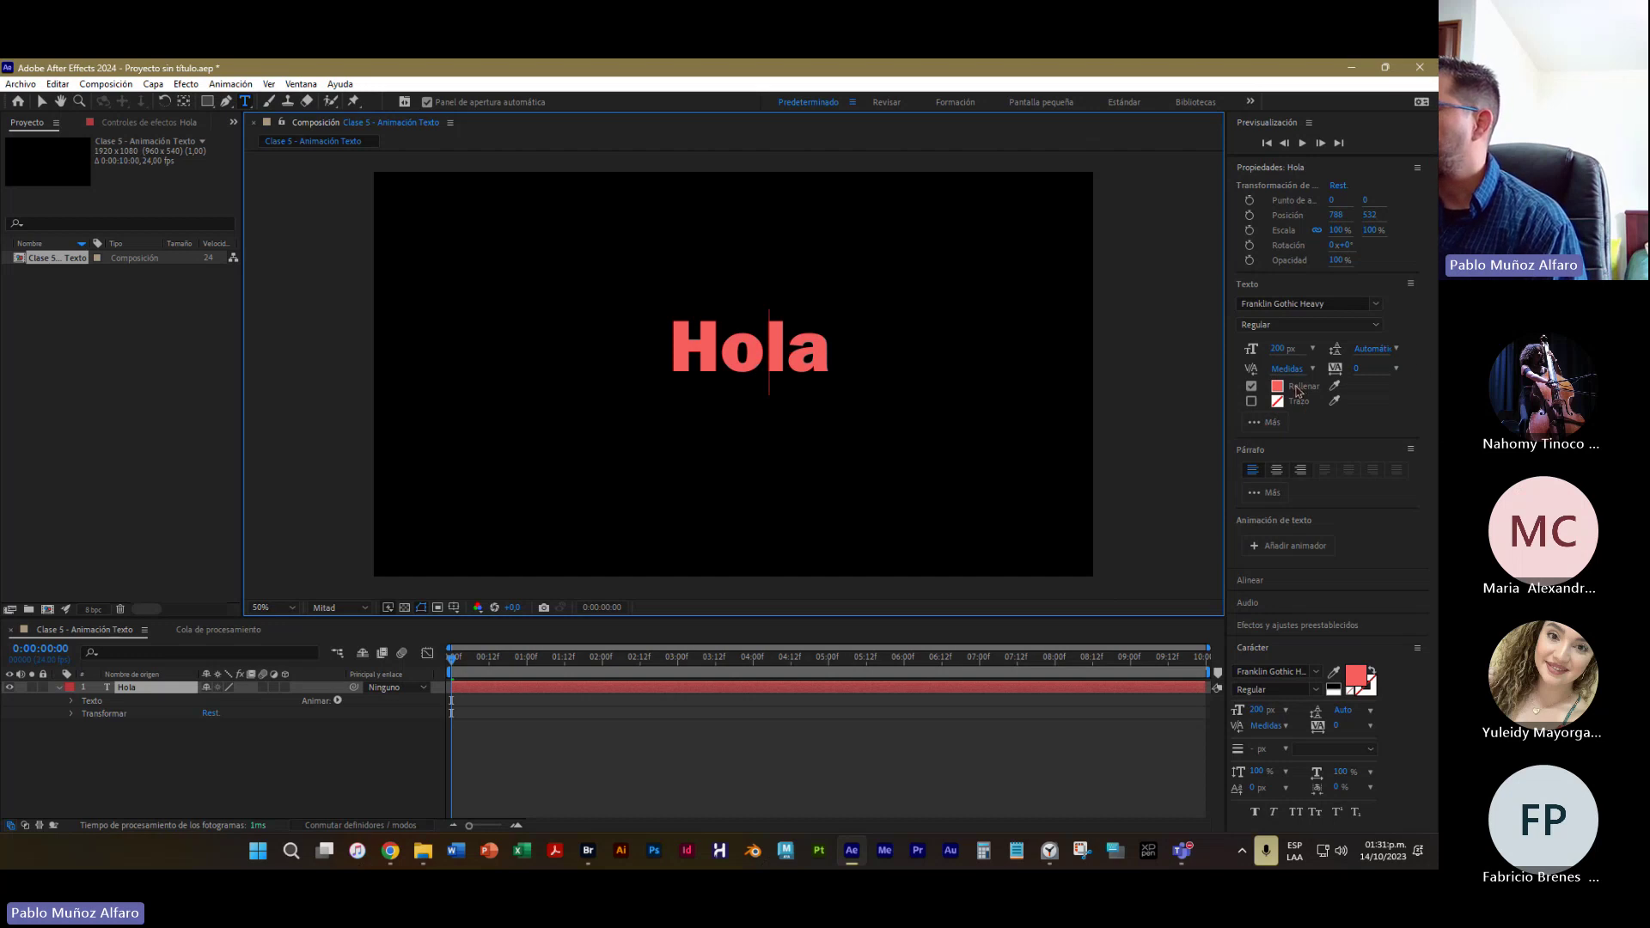
# Try to set the text colour to light blue 92EBF8 with only the cursor placed inside "Hola"
pyautogui.click(1356, 679)
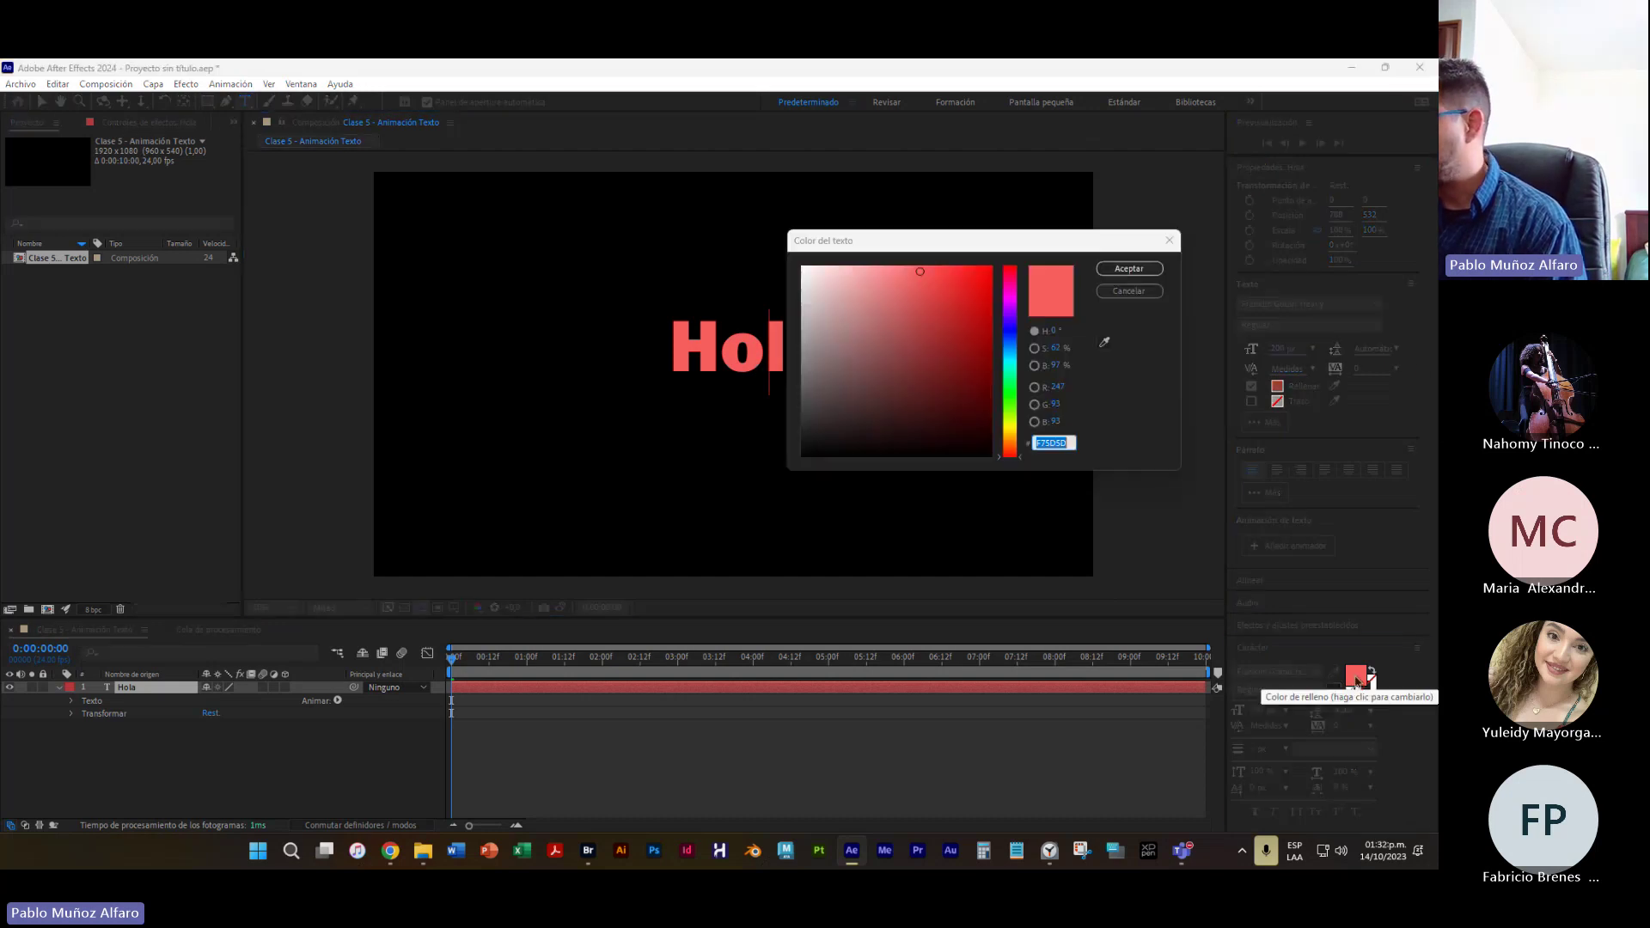
pyautogui.click(1010, 358)
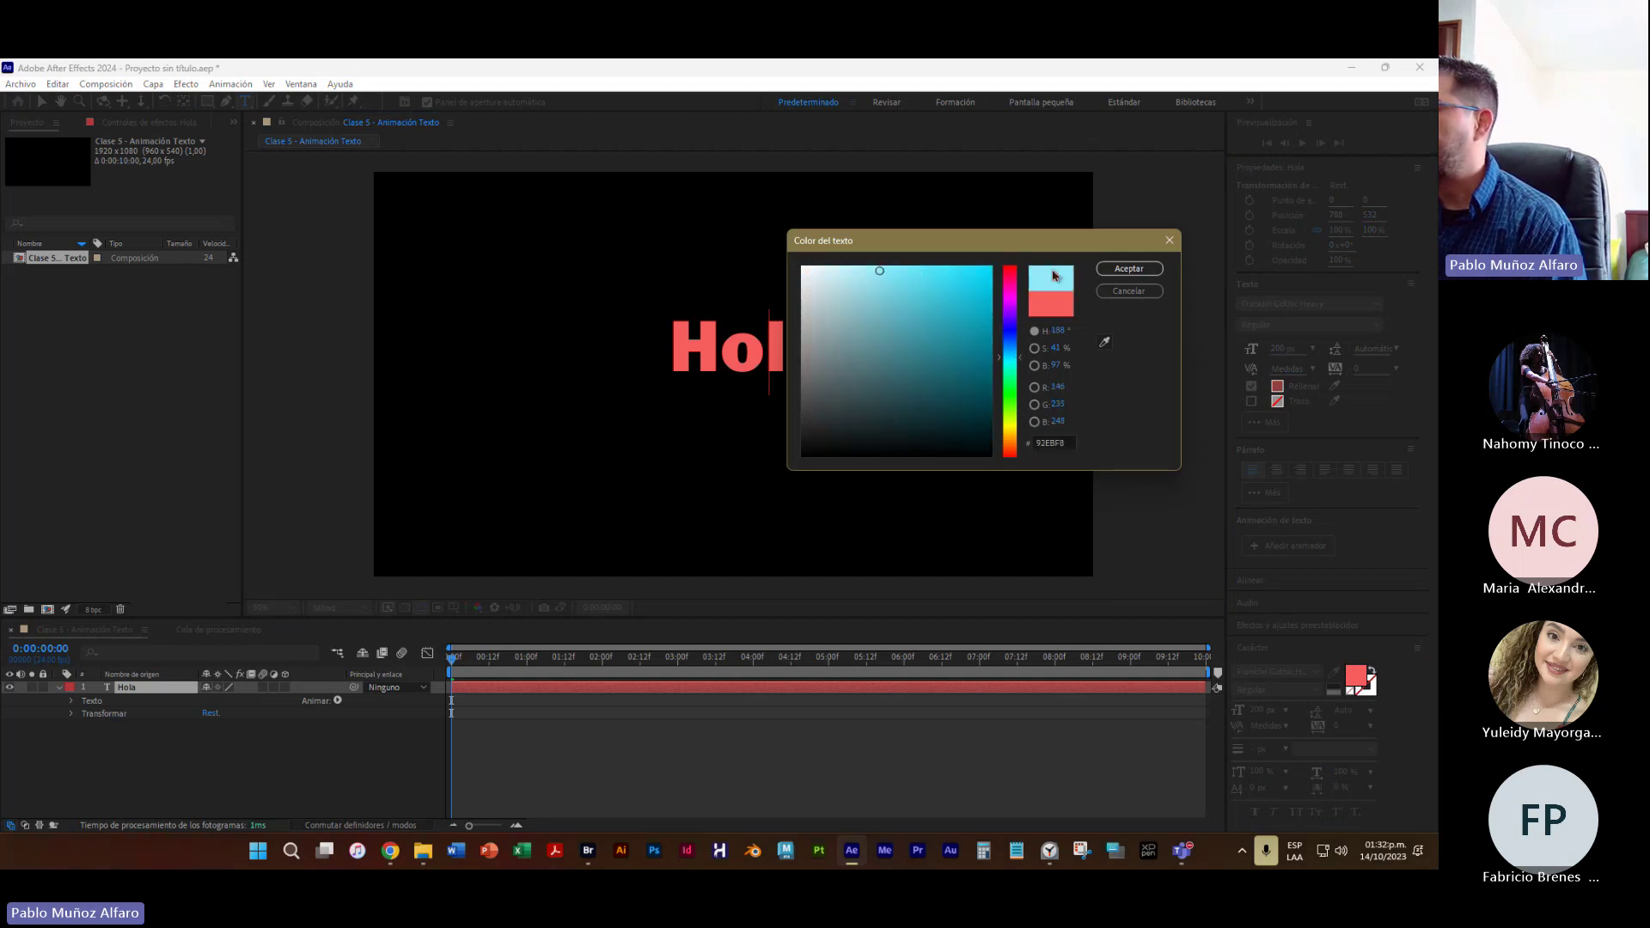
pyautogui.click(1128, 269)
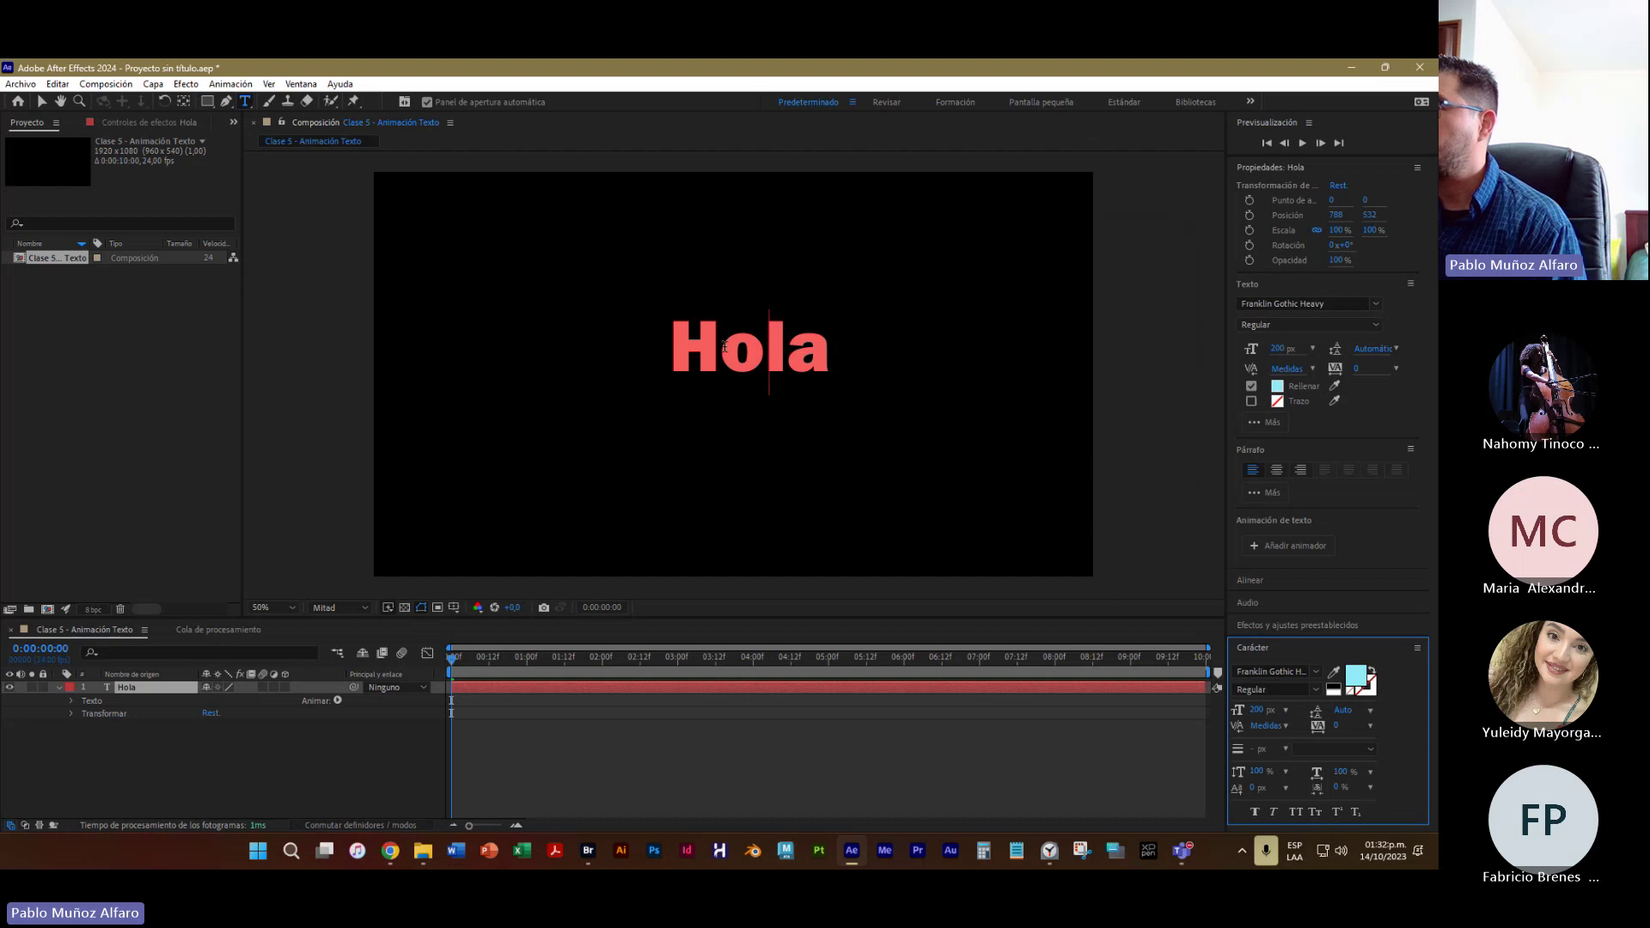
# Select the whole word "Hola" and change its text colour to light blue 9DE3F4
pyautogui.doubleClick(774, 343)
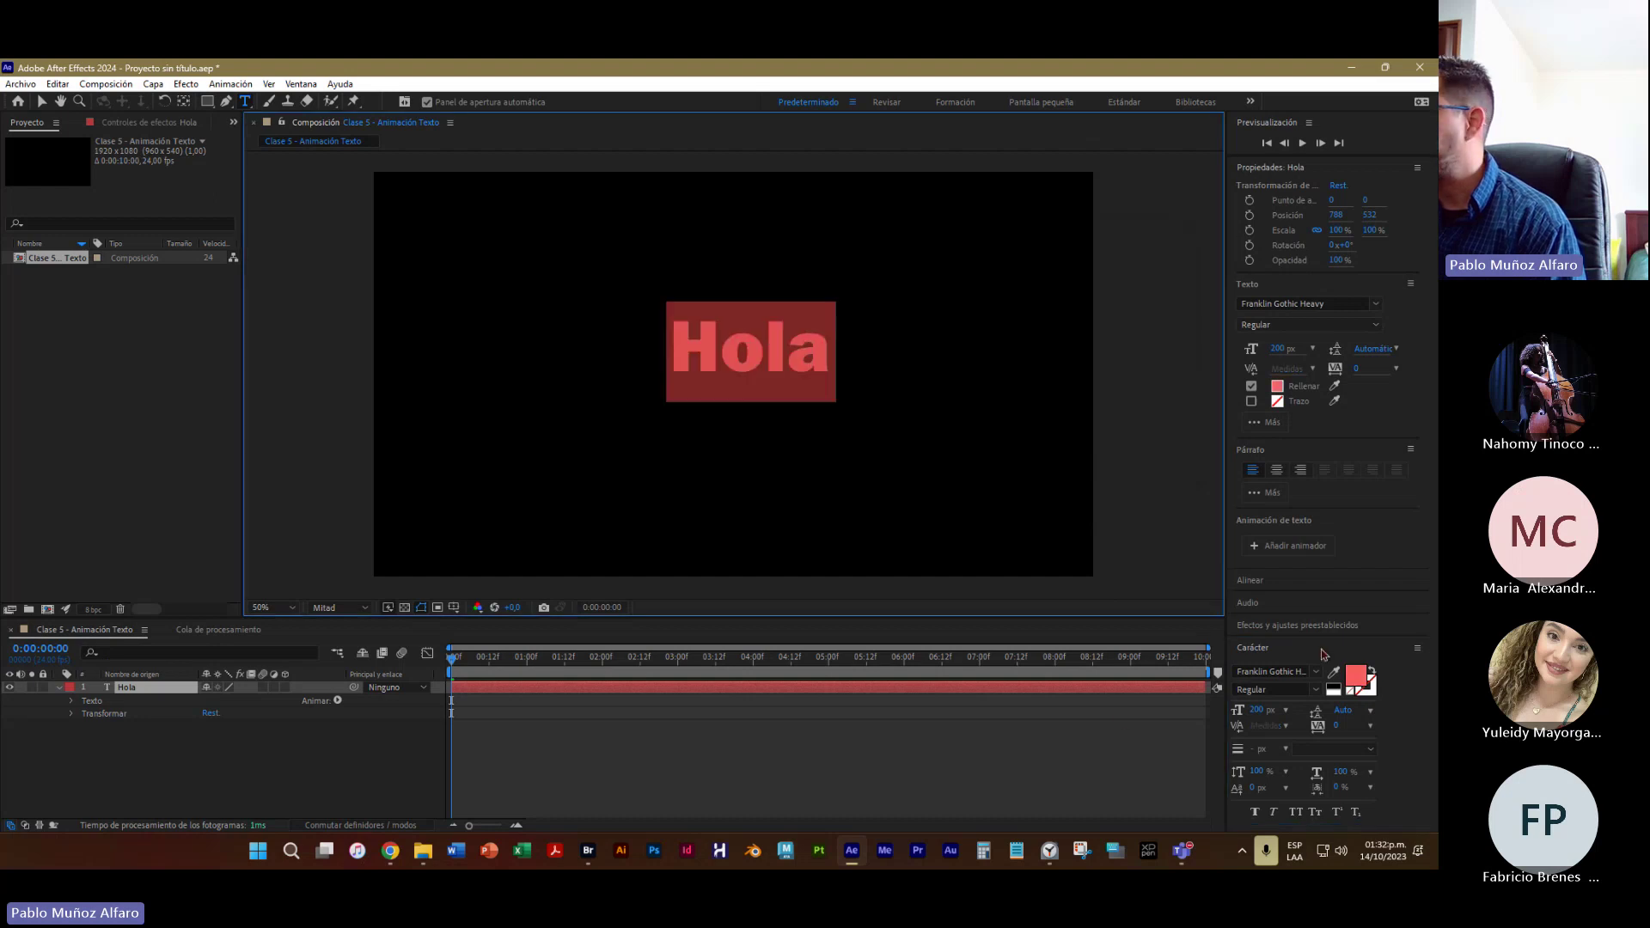
pyautogui.click(1356, 677)
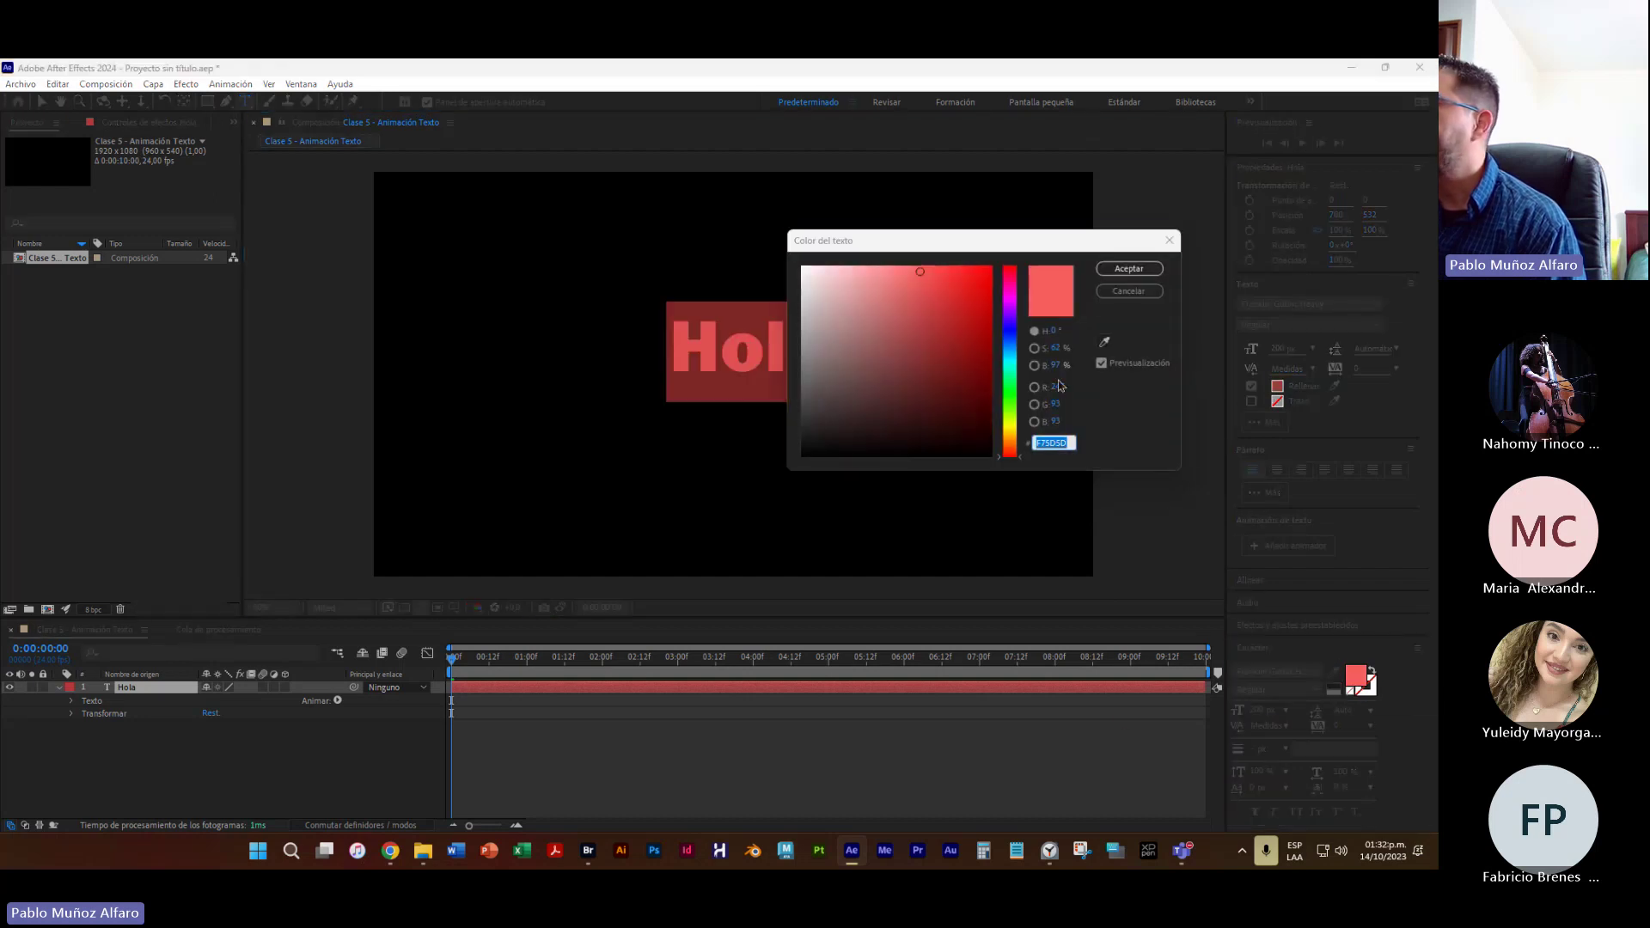
pyautogui.click(1010, 355)
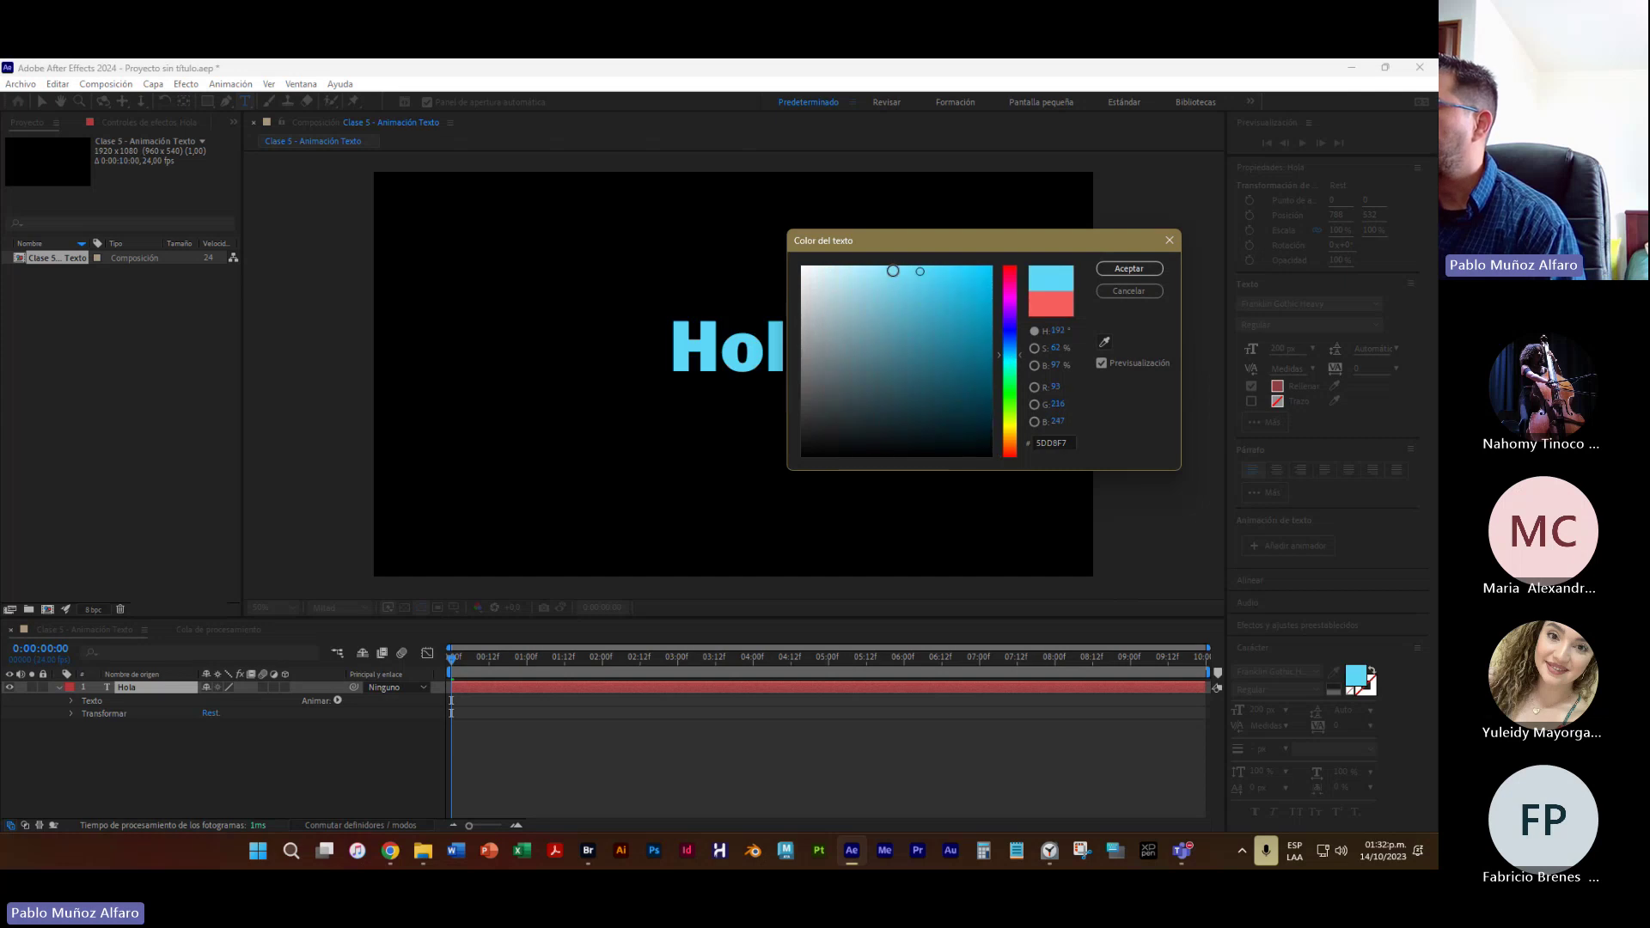
pyautogui.moveTo(893, 271); pyautogui.dragTo(853, 273)
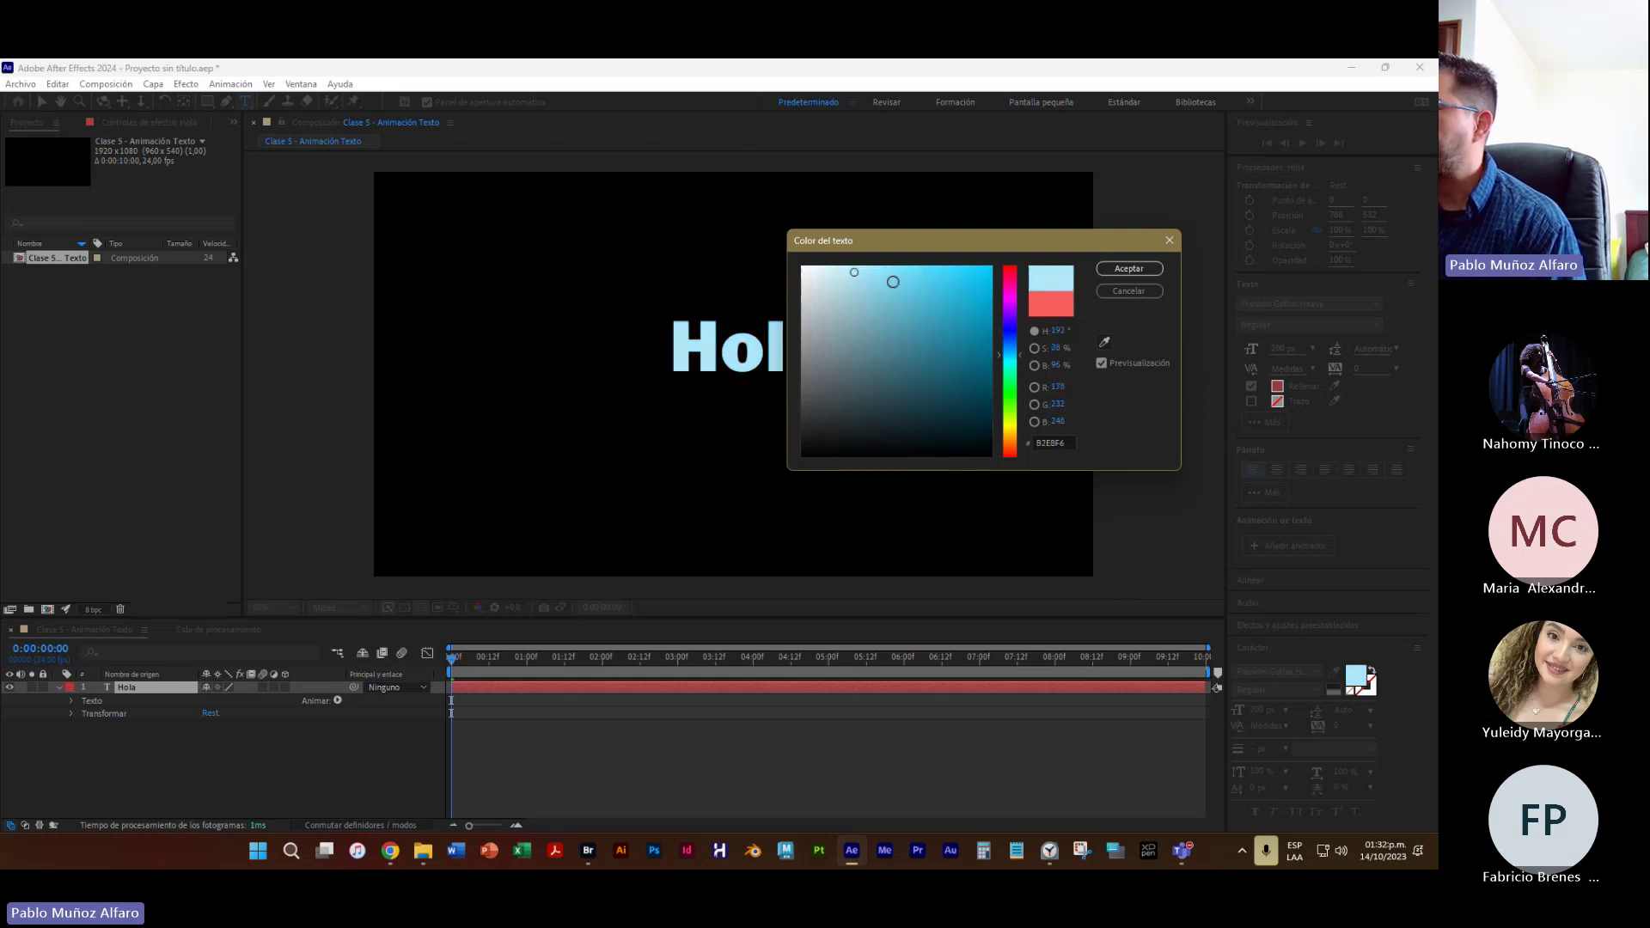
pyautogui.click(1117, 270)
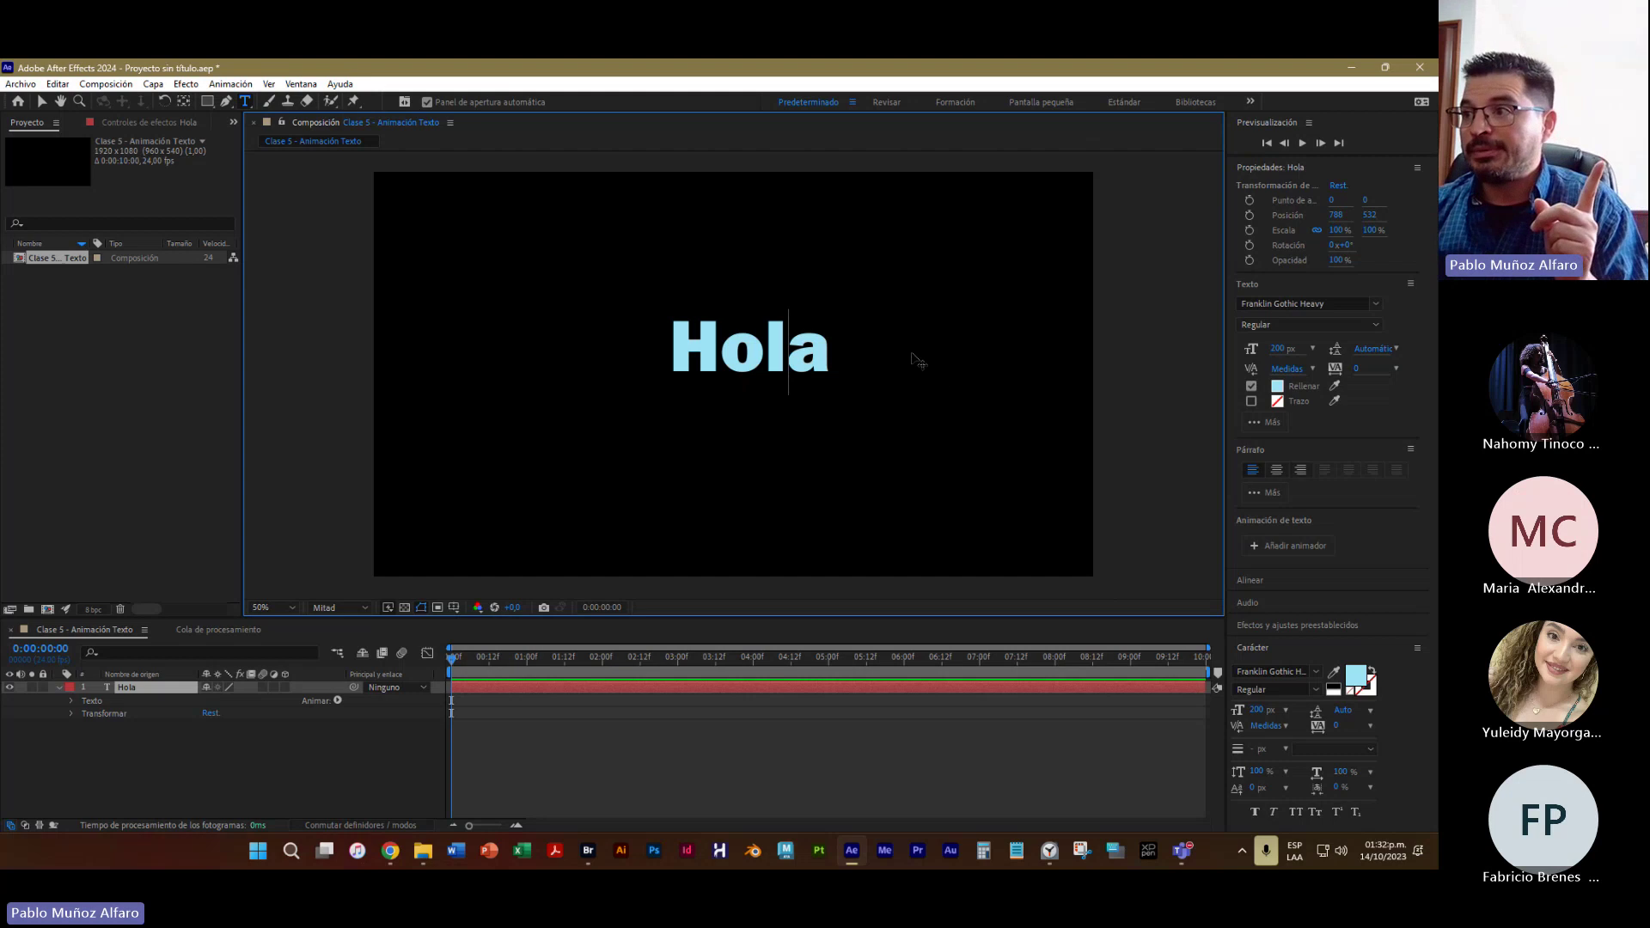
# Recolour the whole word "Hola" dark teal, and undo the blue and teal colour changes
pyautogui.doubleClick(761, 347)
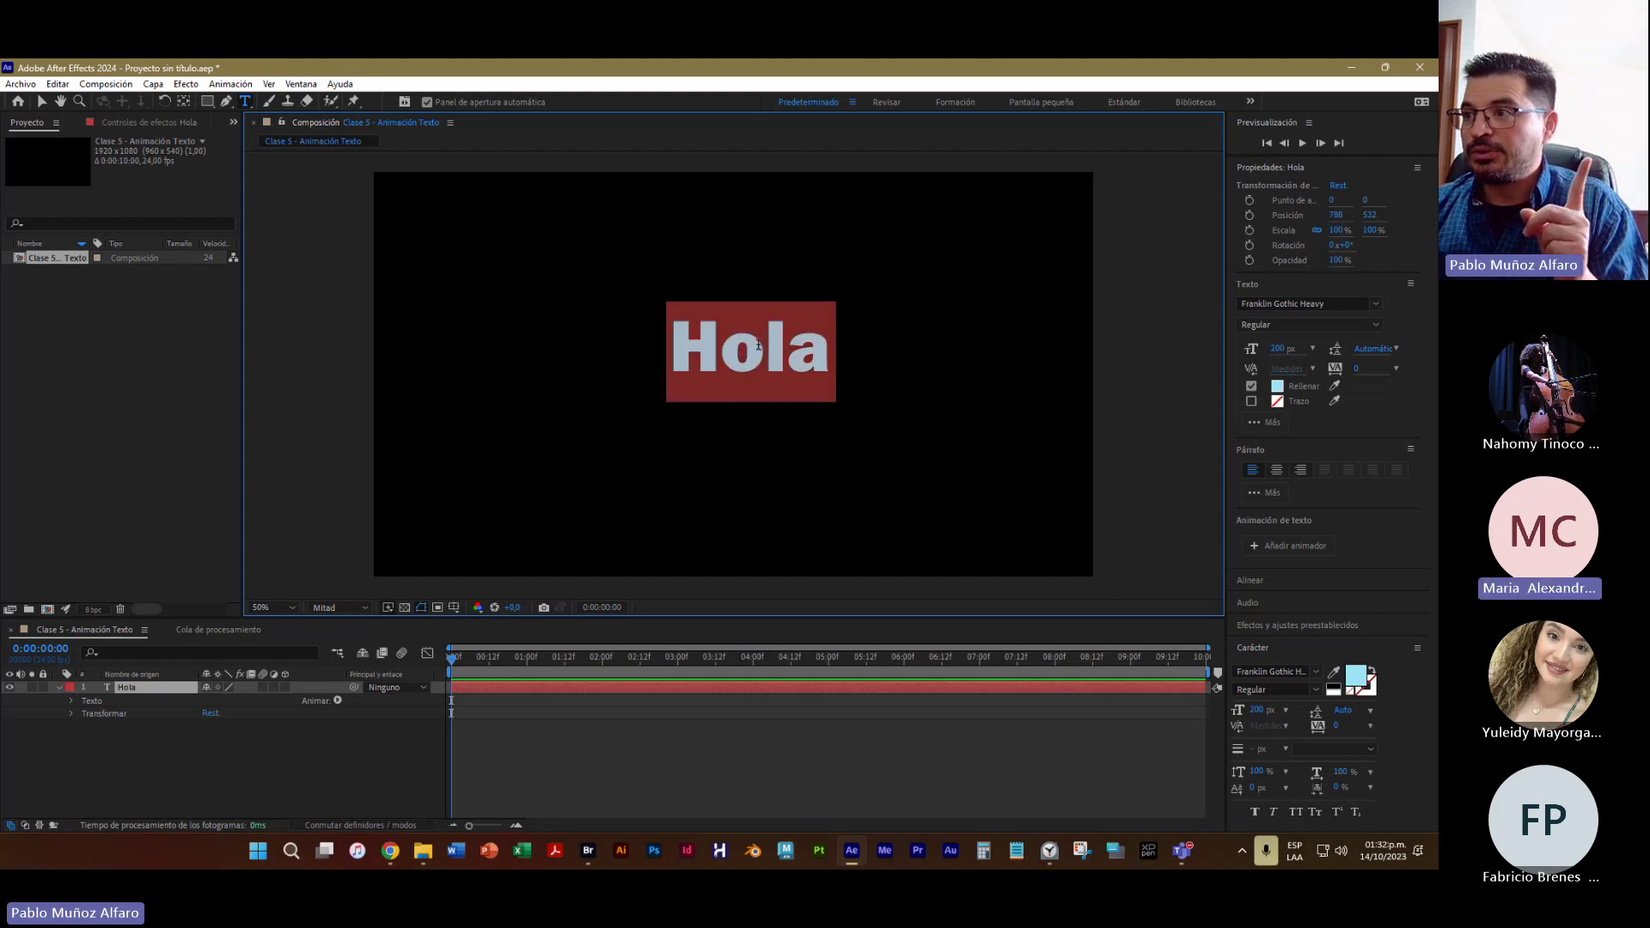
pyautogui.click(1358, 684)
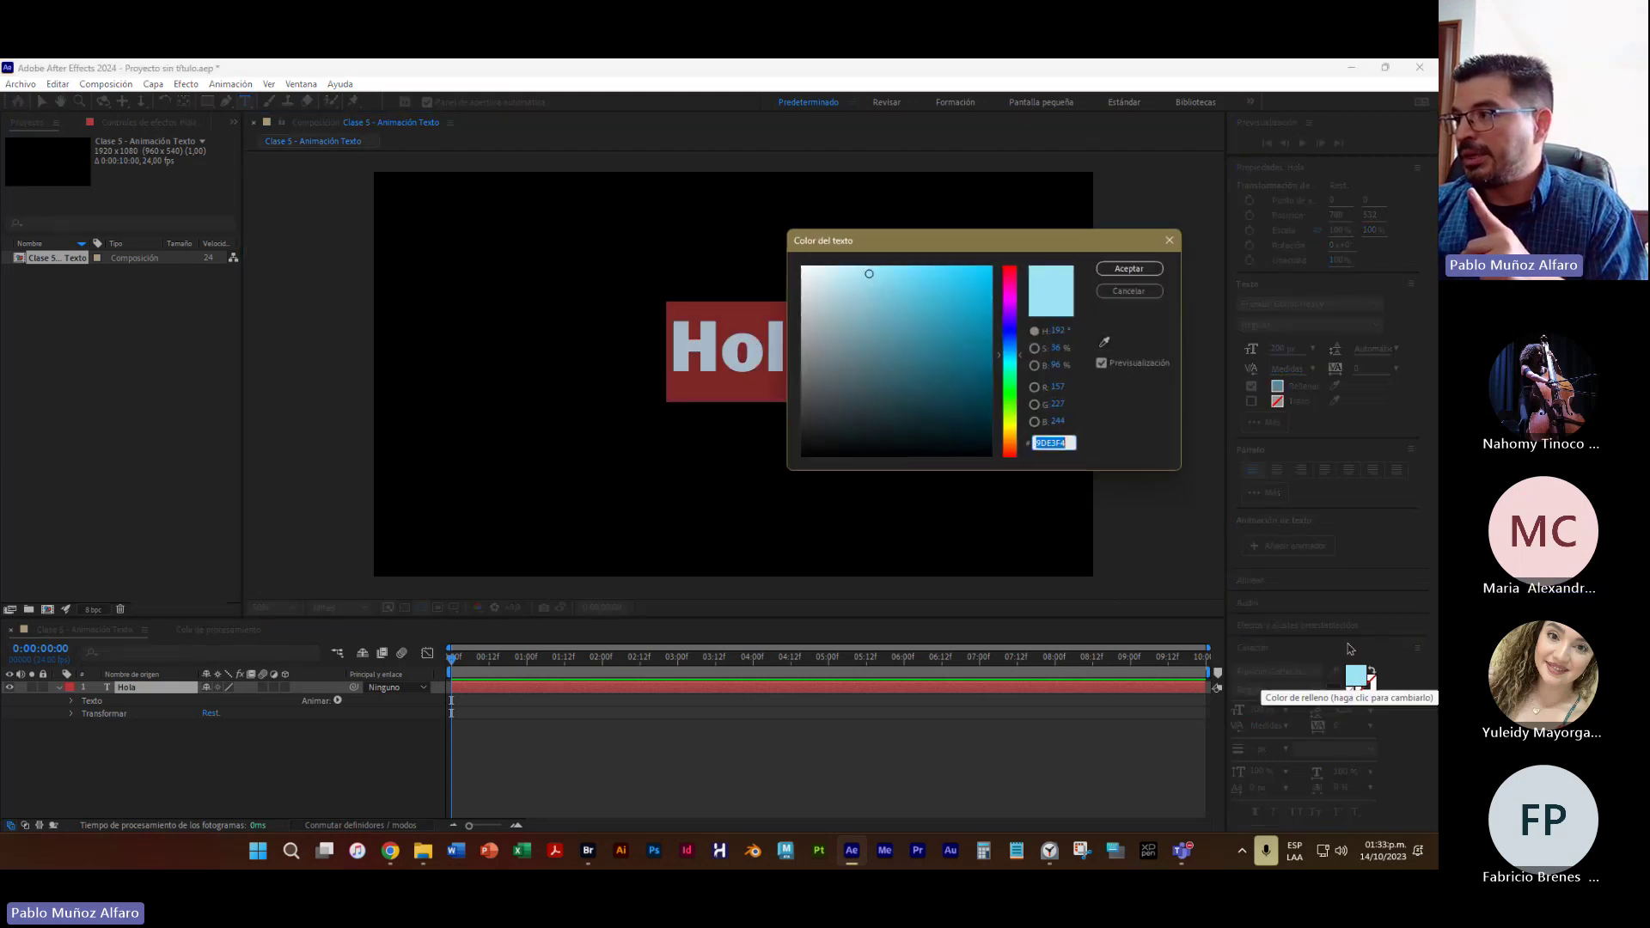
pyautogui.click(972, 390)
pyautogui.click(1129, 269)
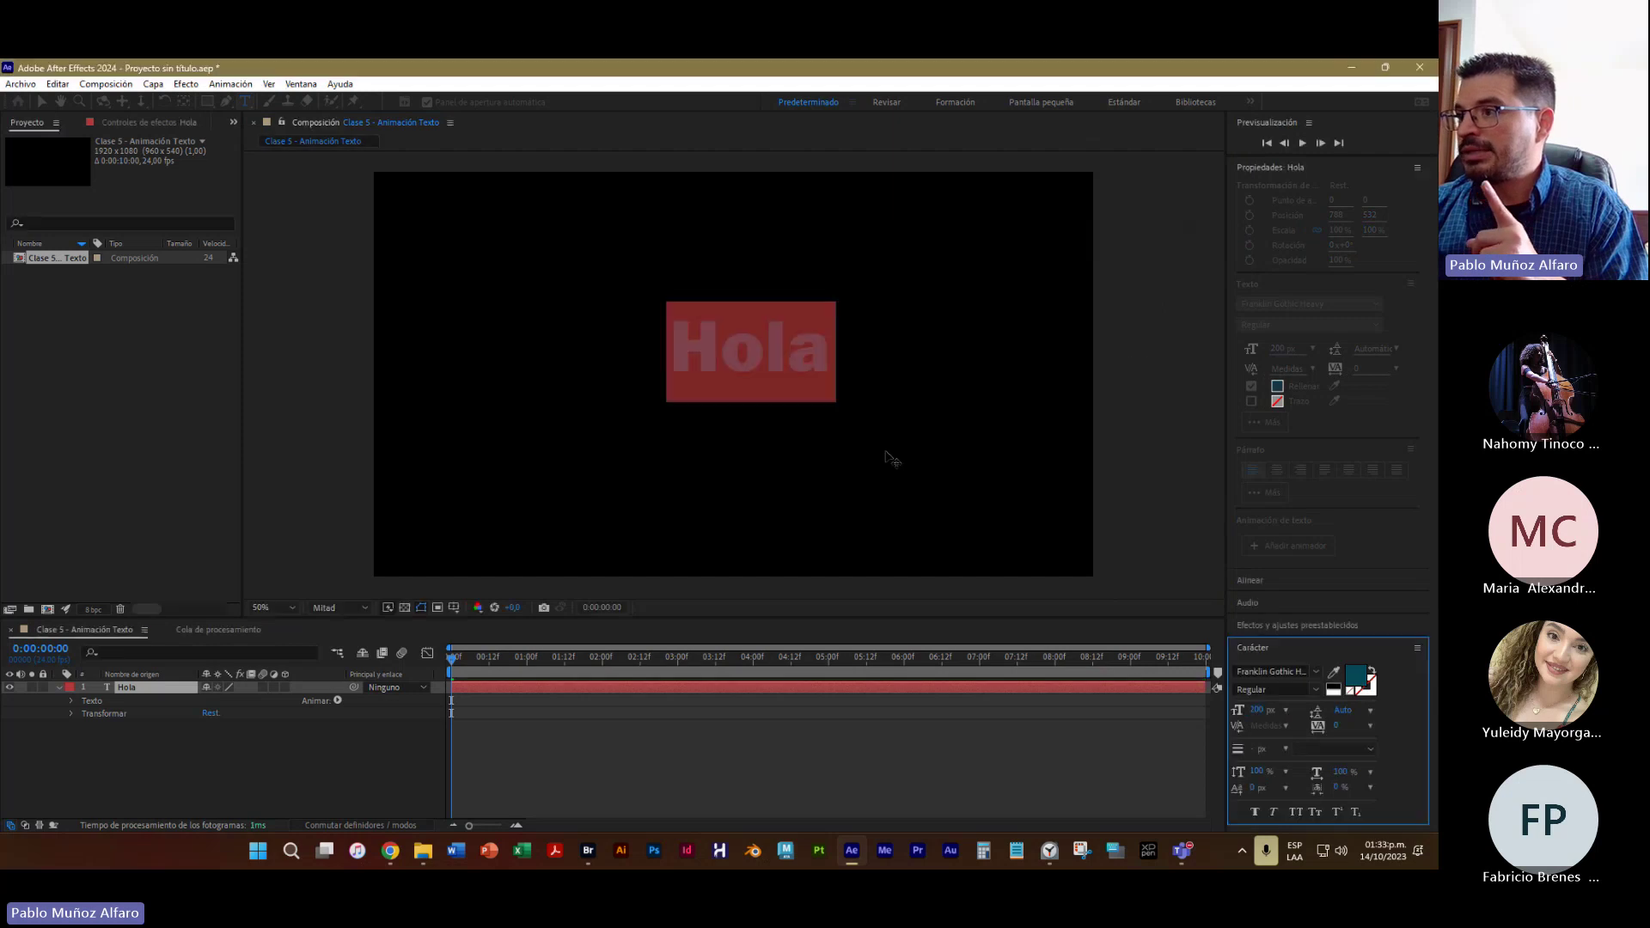
pyautogui.click(750, 344)
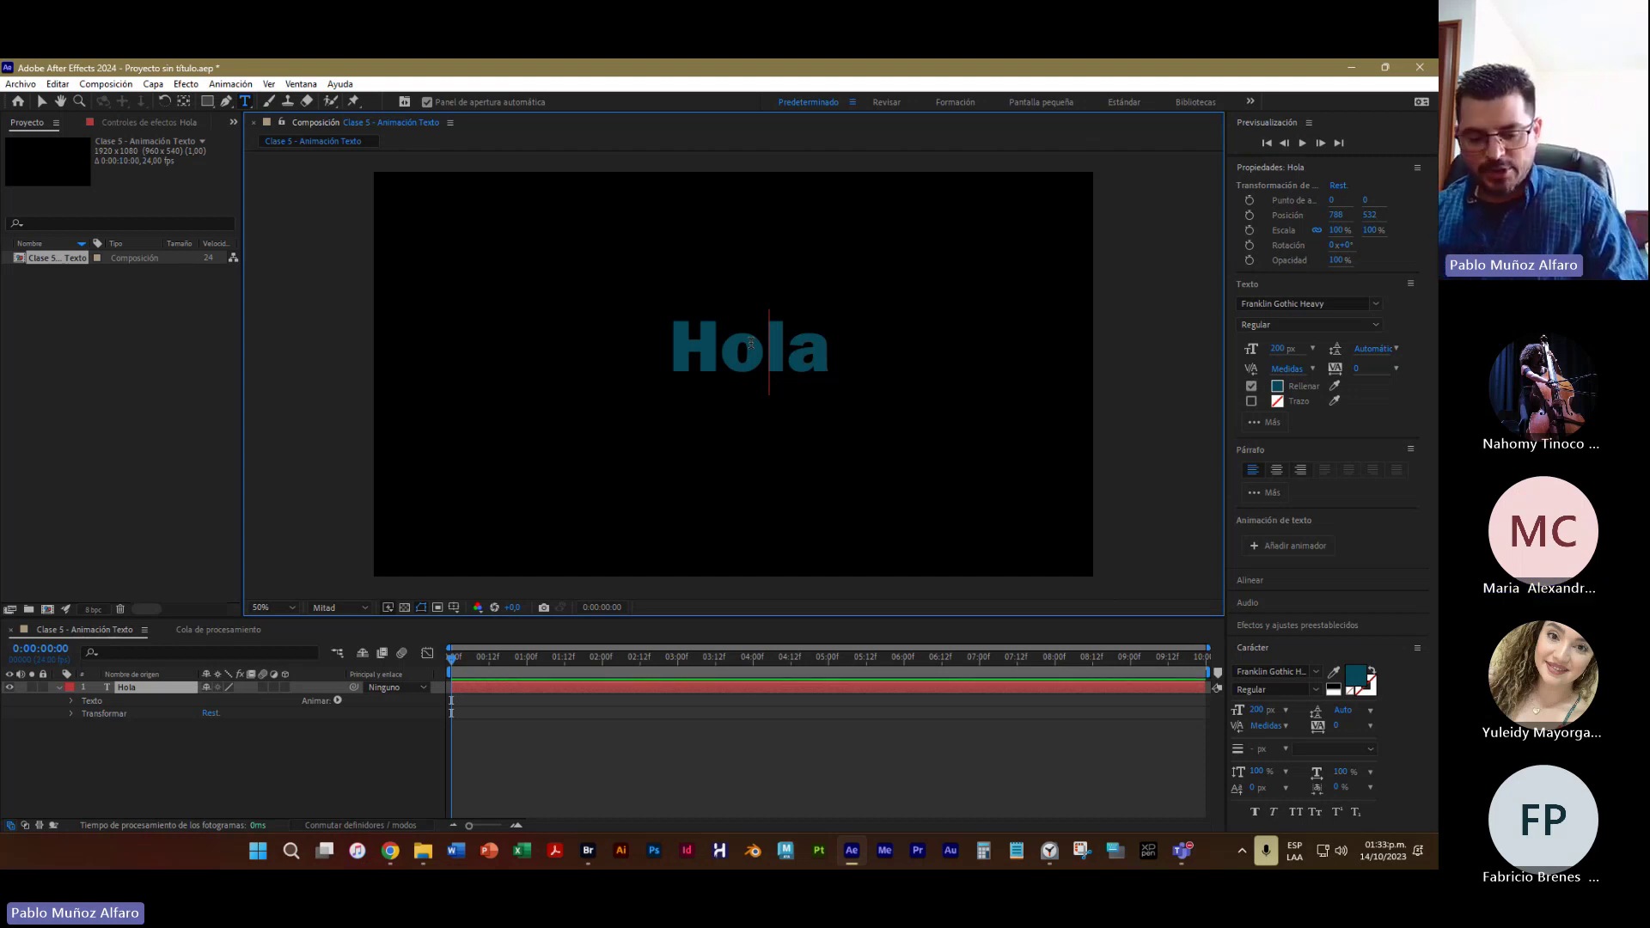
pyautogui.hotkey('ctrl', 'z')
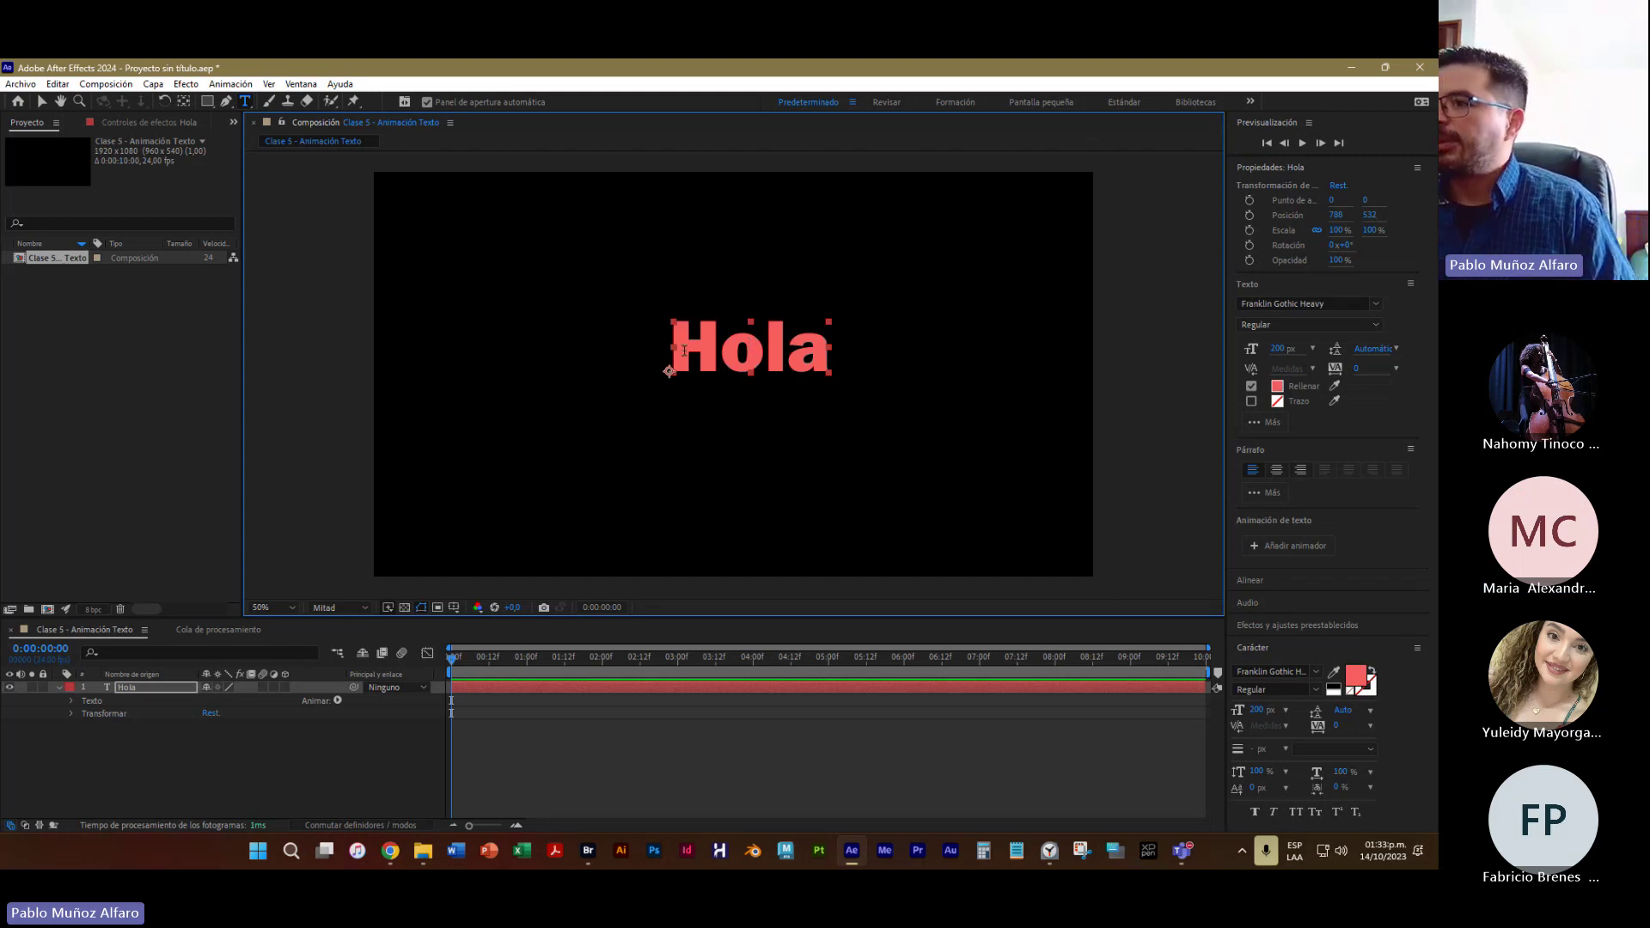
# Set the fill colour of the whole word "Hola" to light blue A6E2F3 and leave the text cursor inside the word
pyautogui.doubleClick(757, 343)
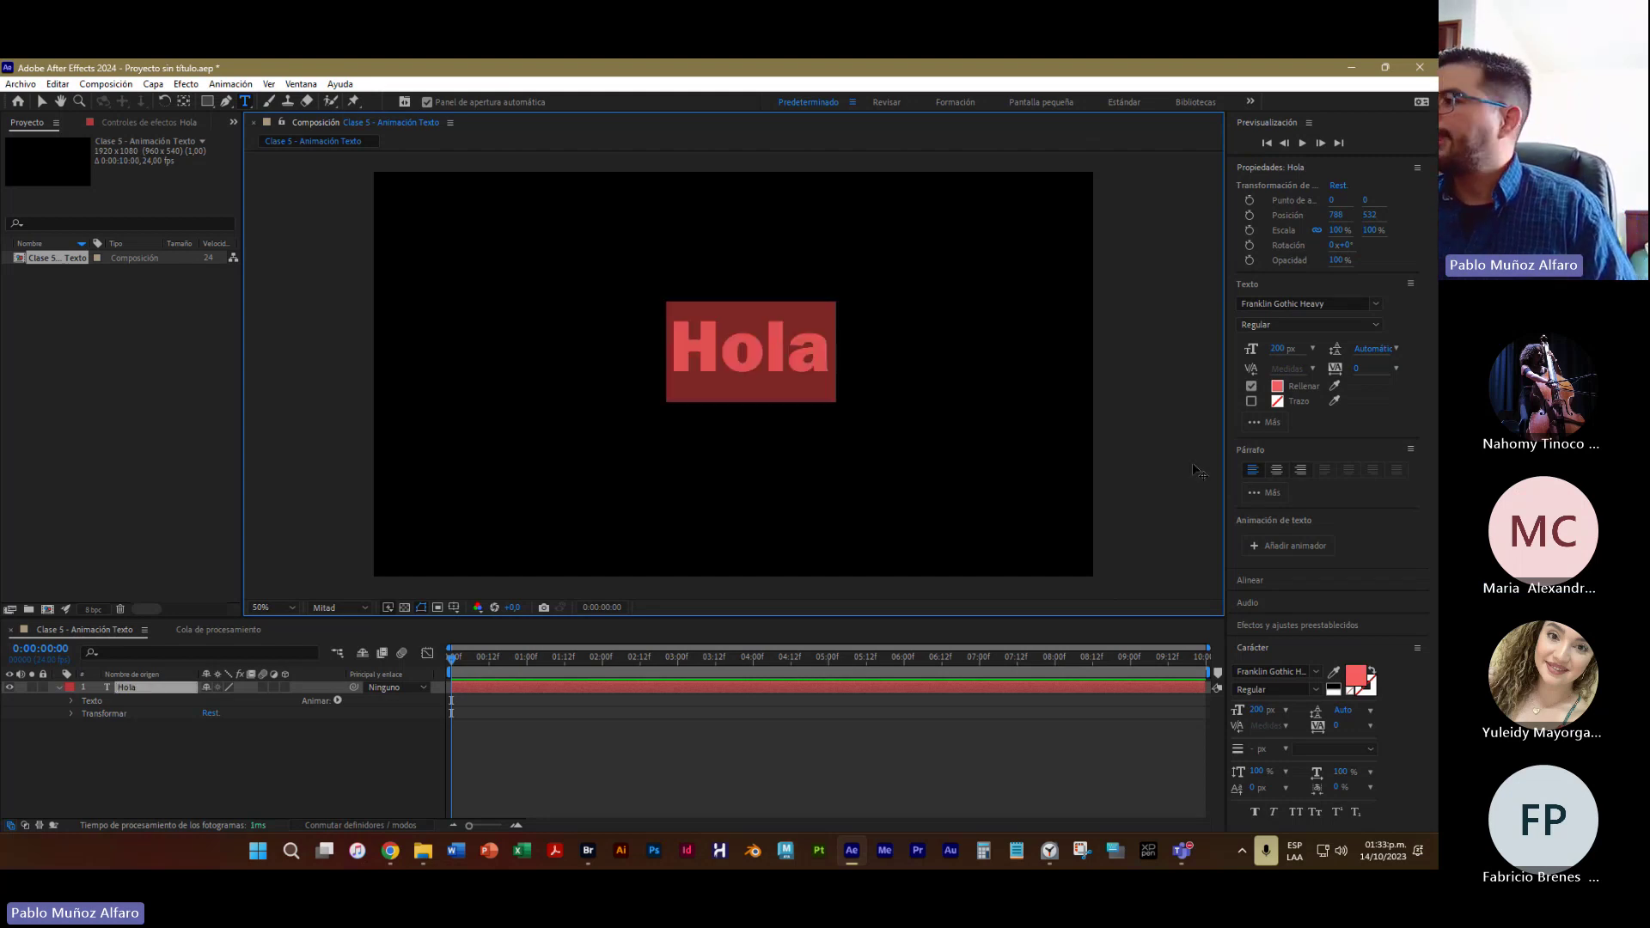
pyautogui.click(1278, 386)
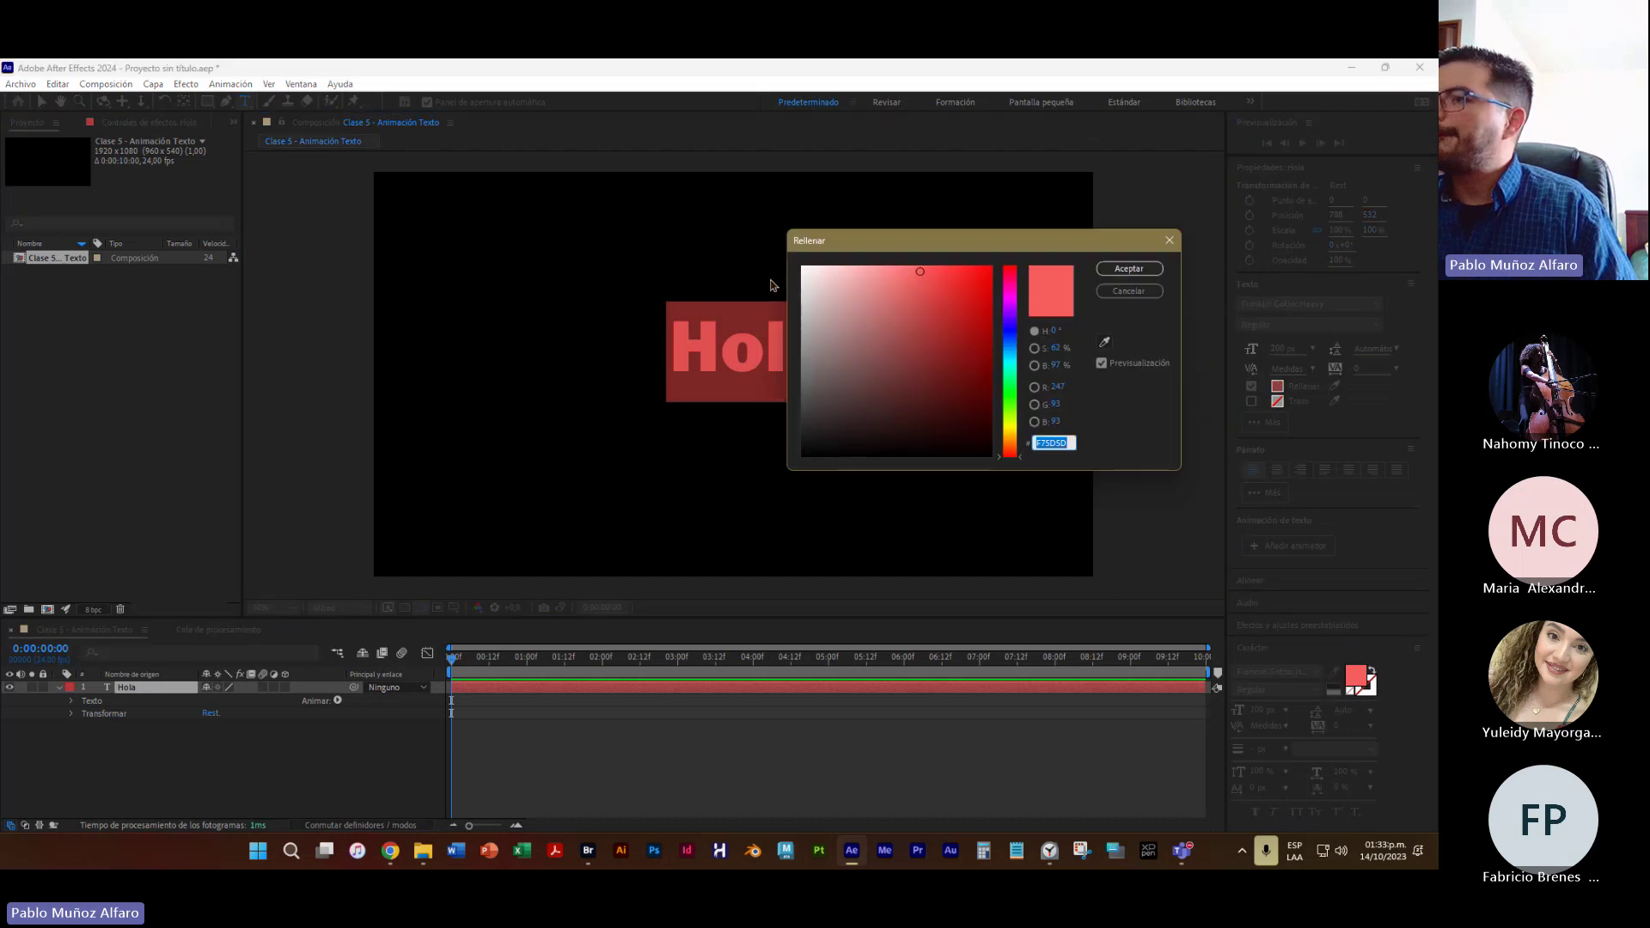
pyautogui.click(1012, 354)
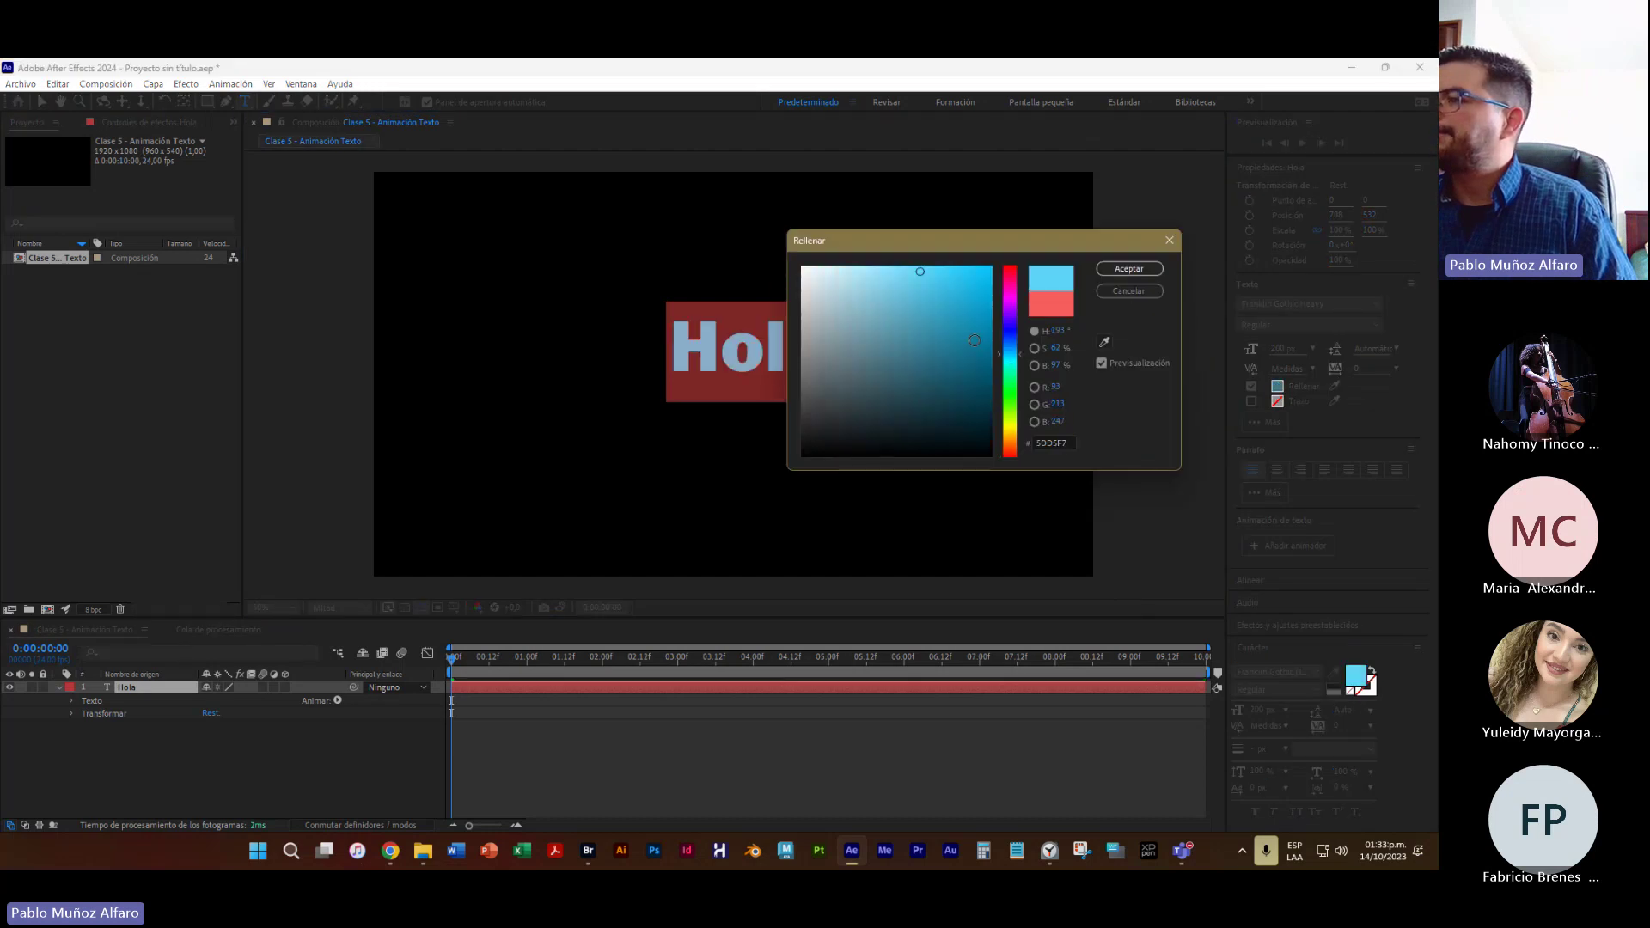
pyautogui.click(862, 275)
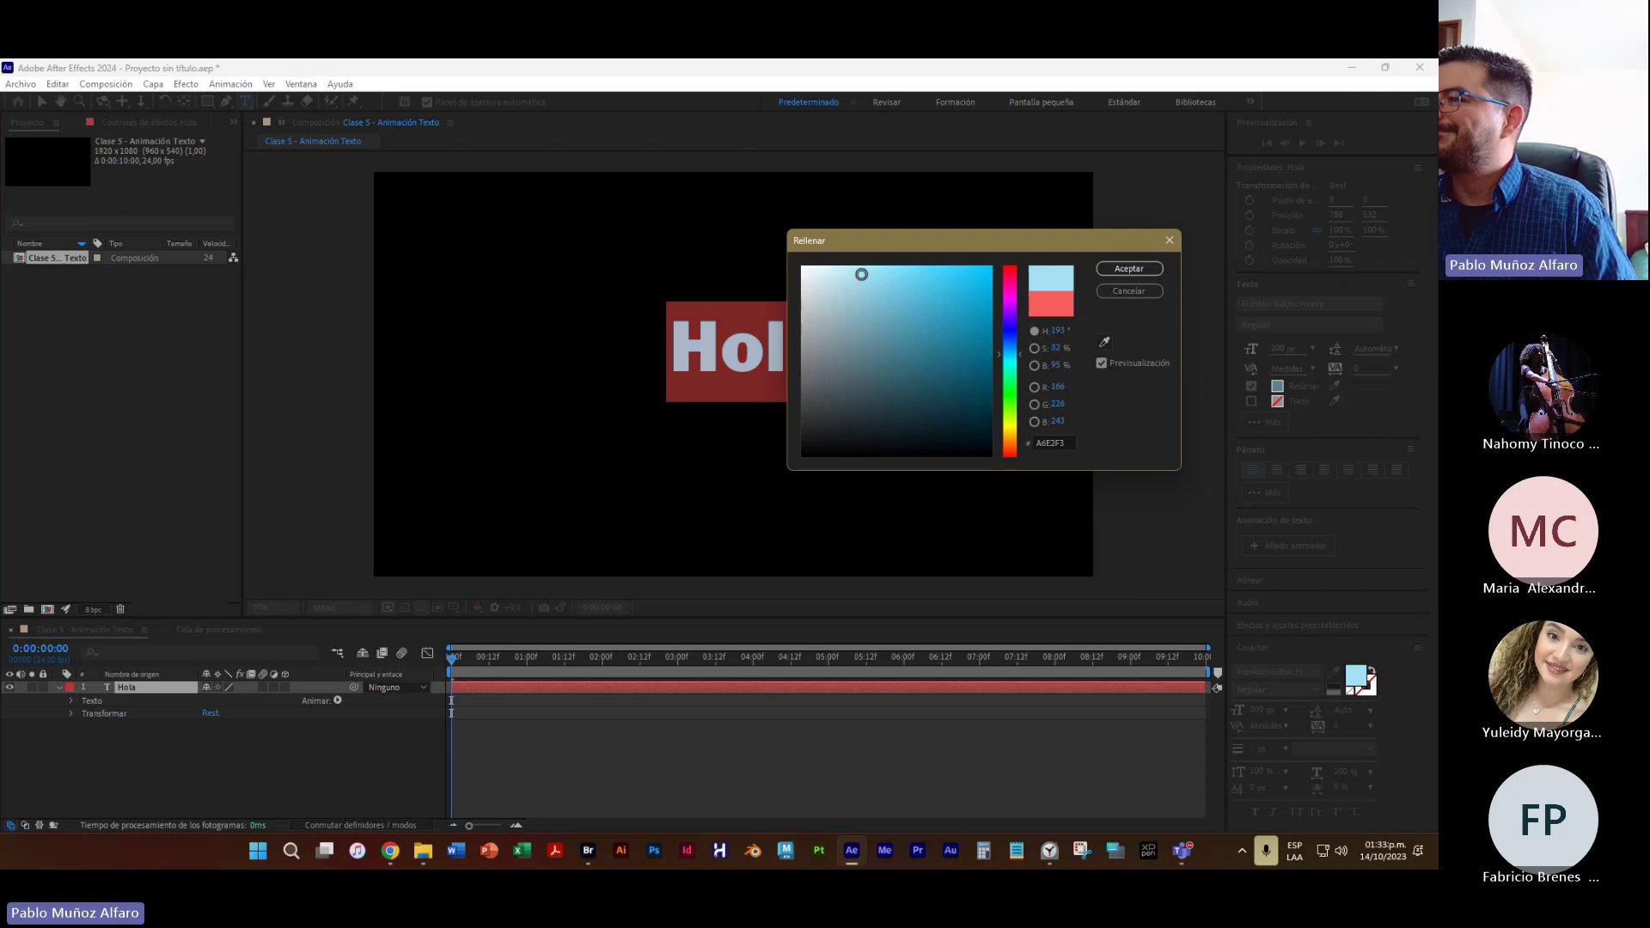
pyautogui.click(1129, 269)
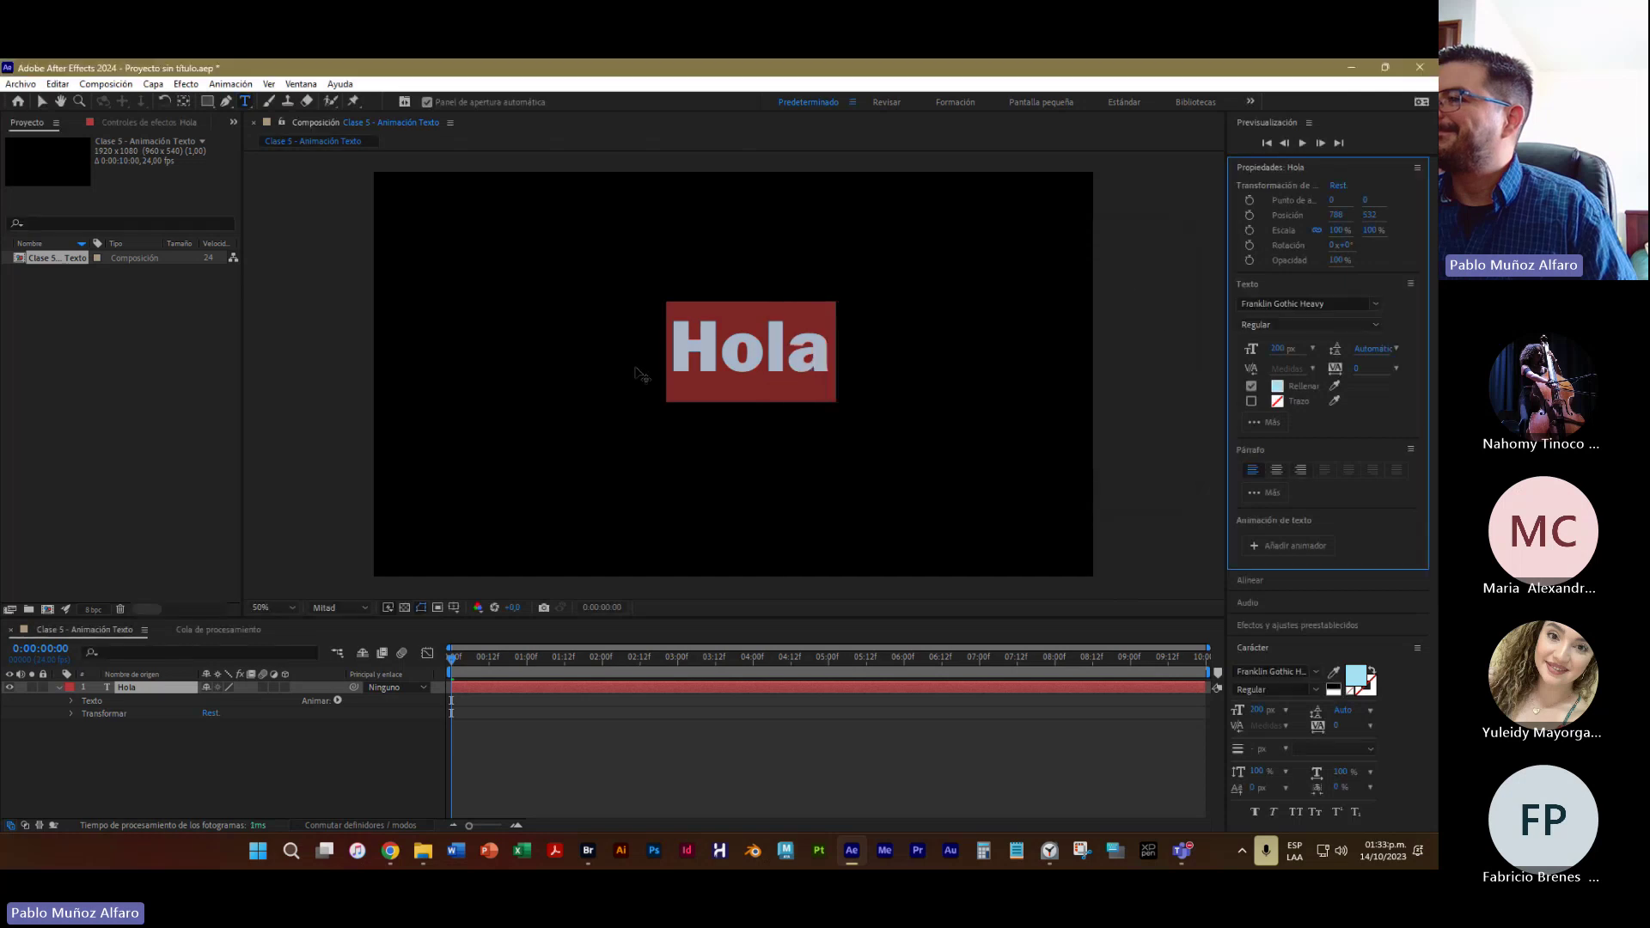
pyautogui.click(755, 348)
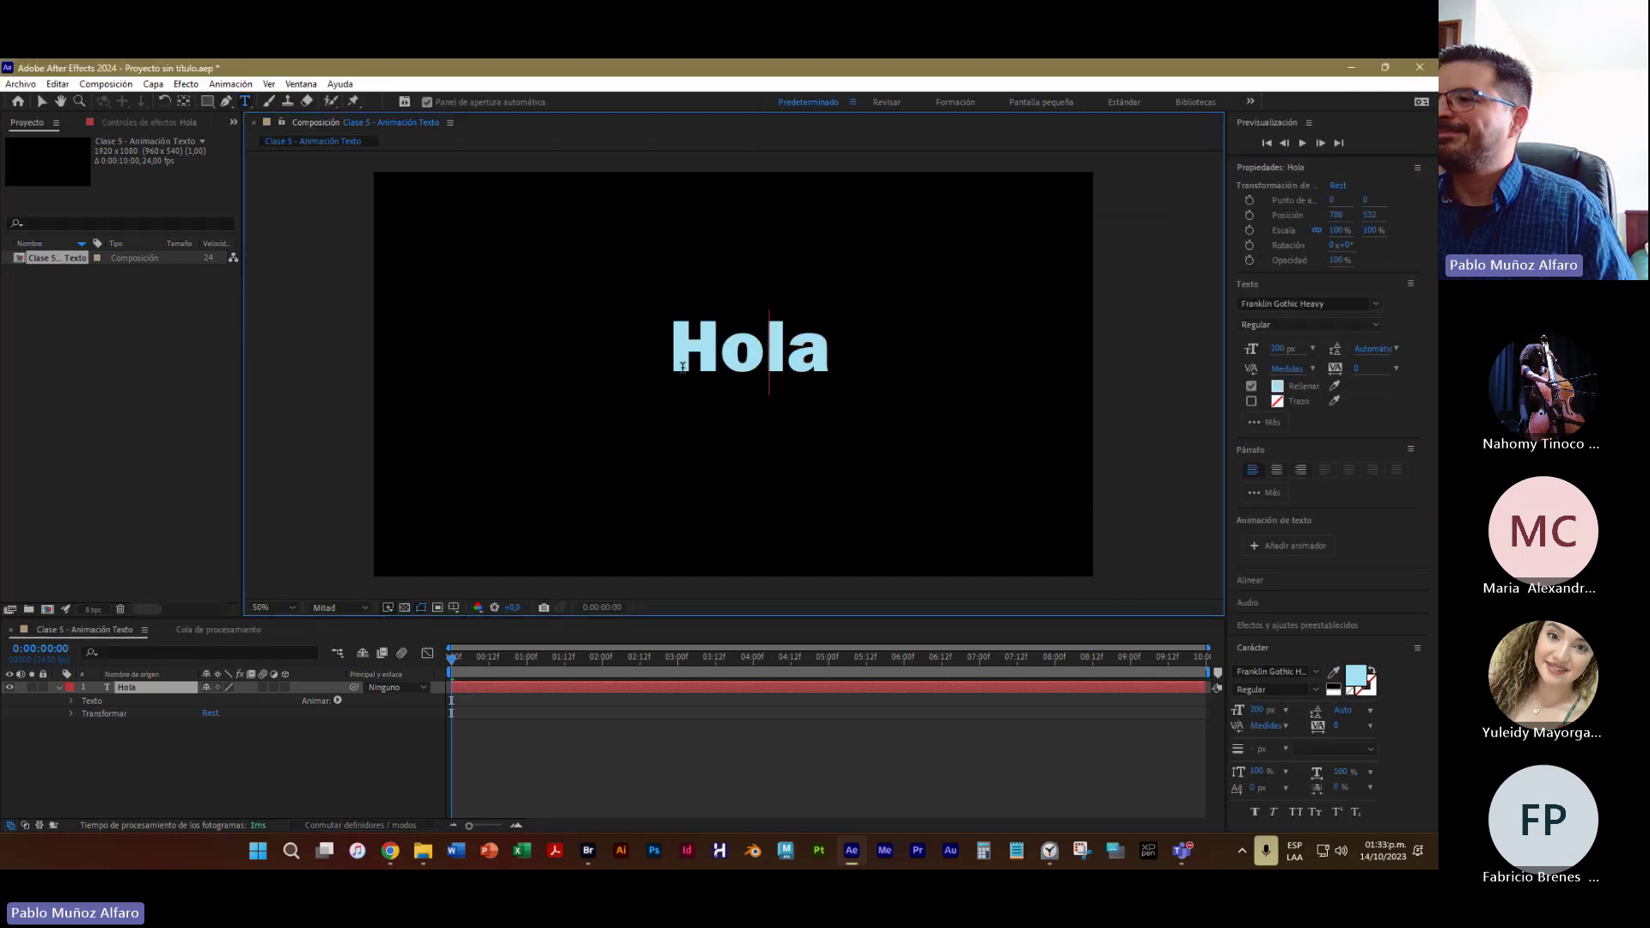
pyautogui.moveTo(673, 359); pyautogui.dragTo(911, 373)
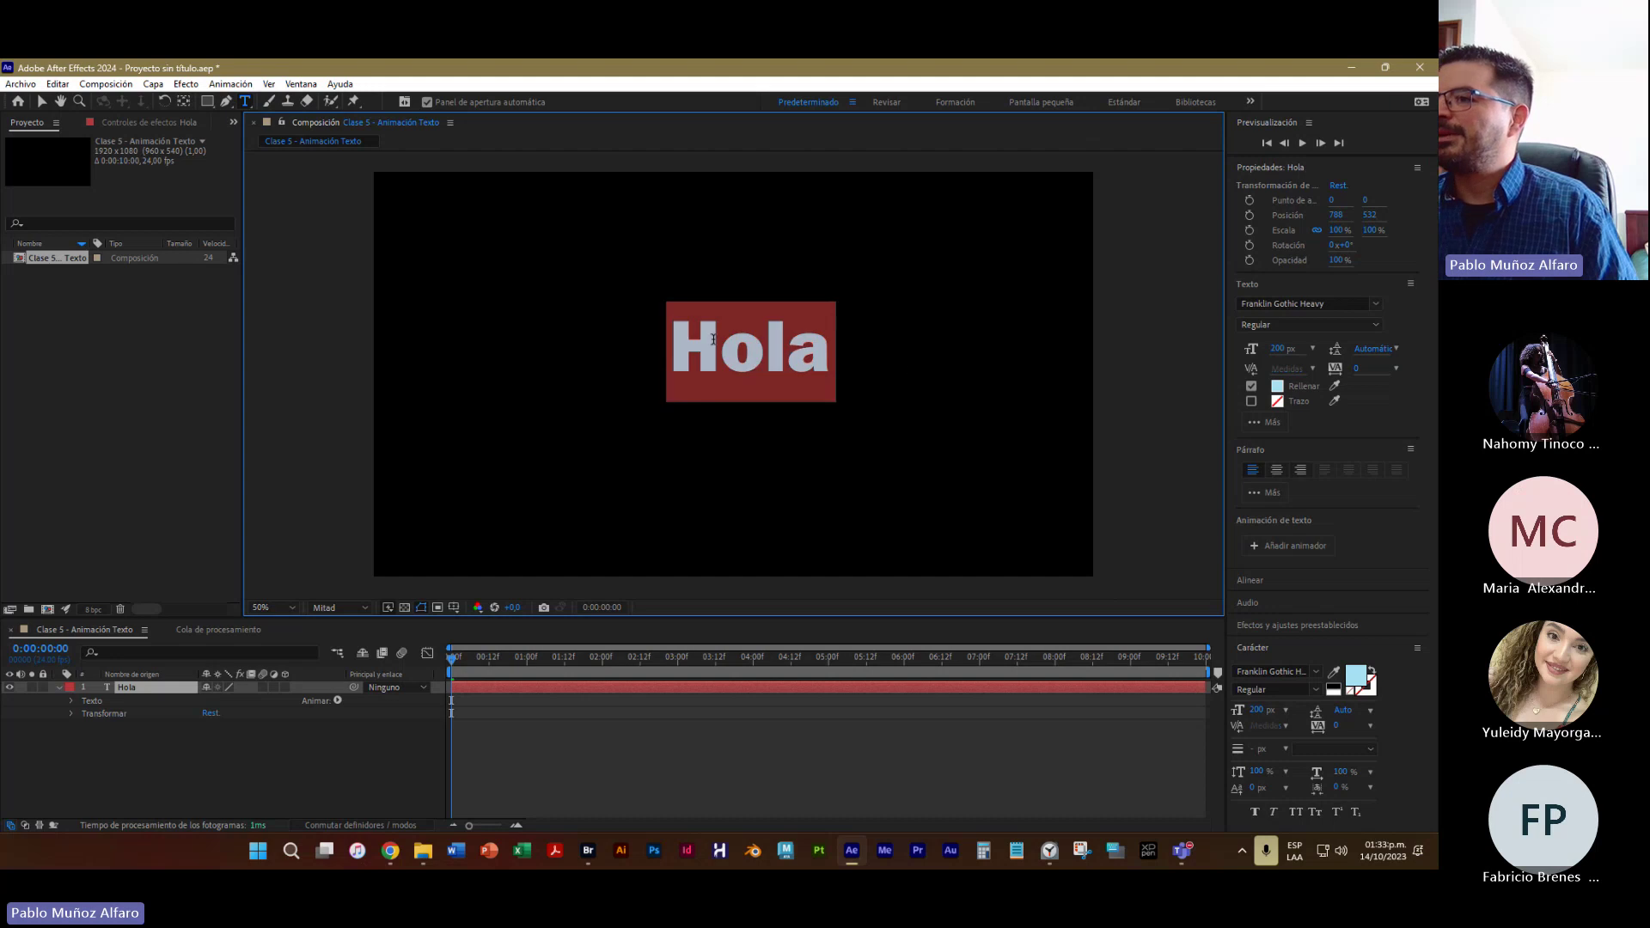
pyautogui.click(768, 346)
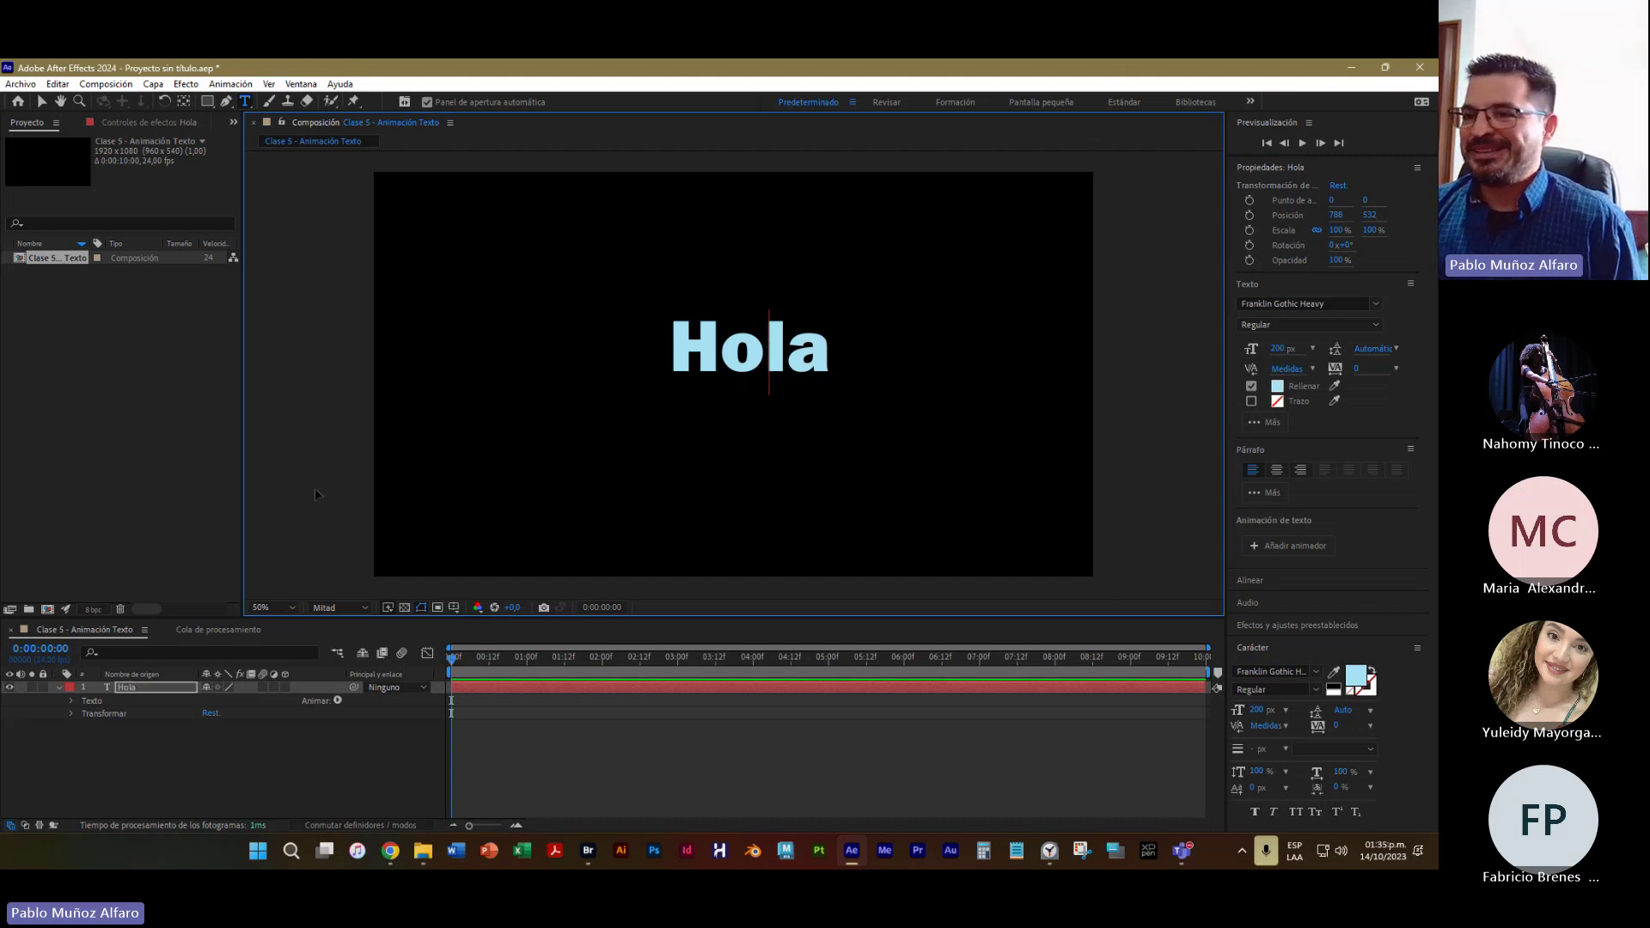
# Move "Hola" with the Selection tool to about position 760, 574 and expand the layer's Transform properties
pyautogui.click(262, 771)
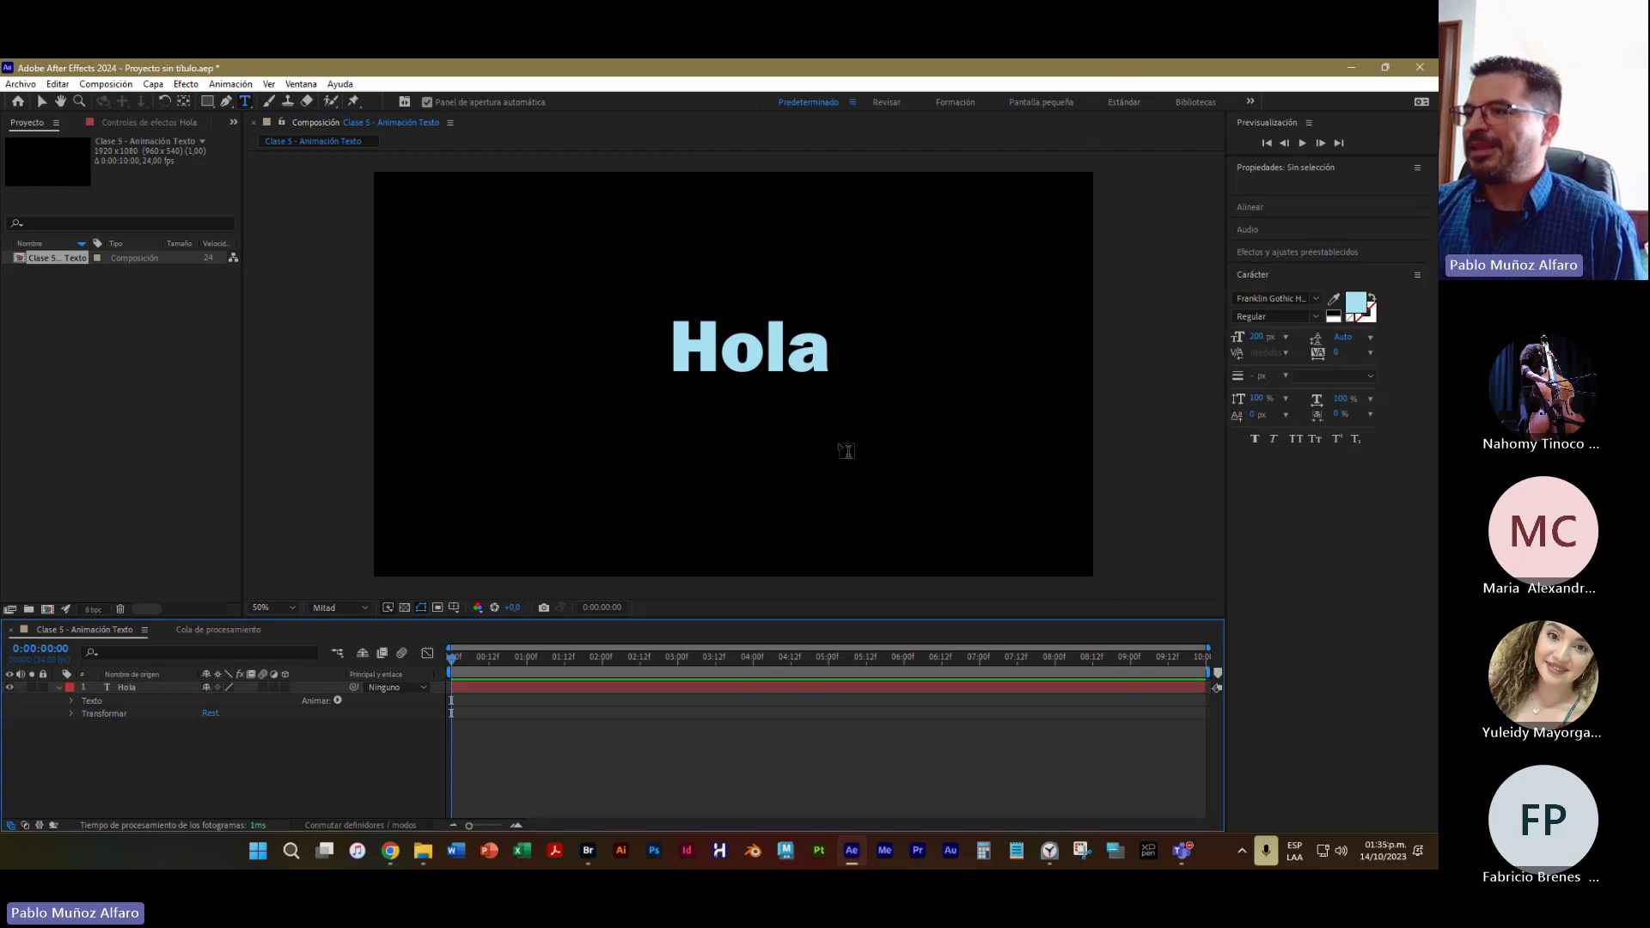
pyautogui.click(726, 356)
pyautogui.click(41, 101)
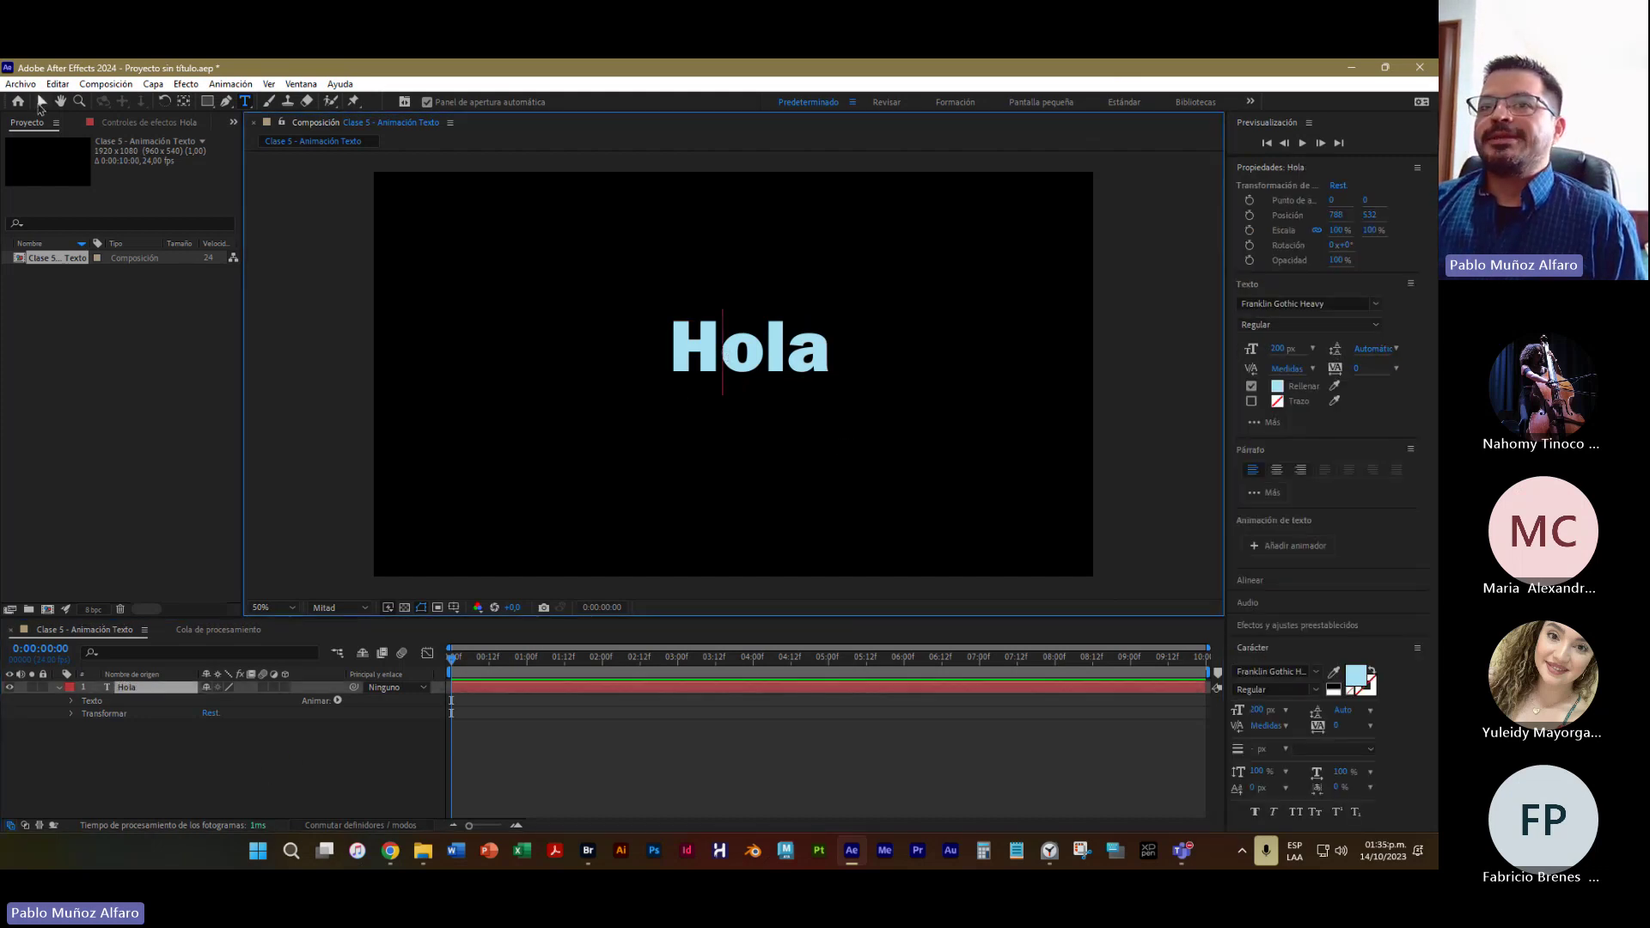
pyautogui.moveTo(705, 366); pyautogui.dragTo(653, 378)
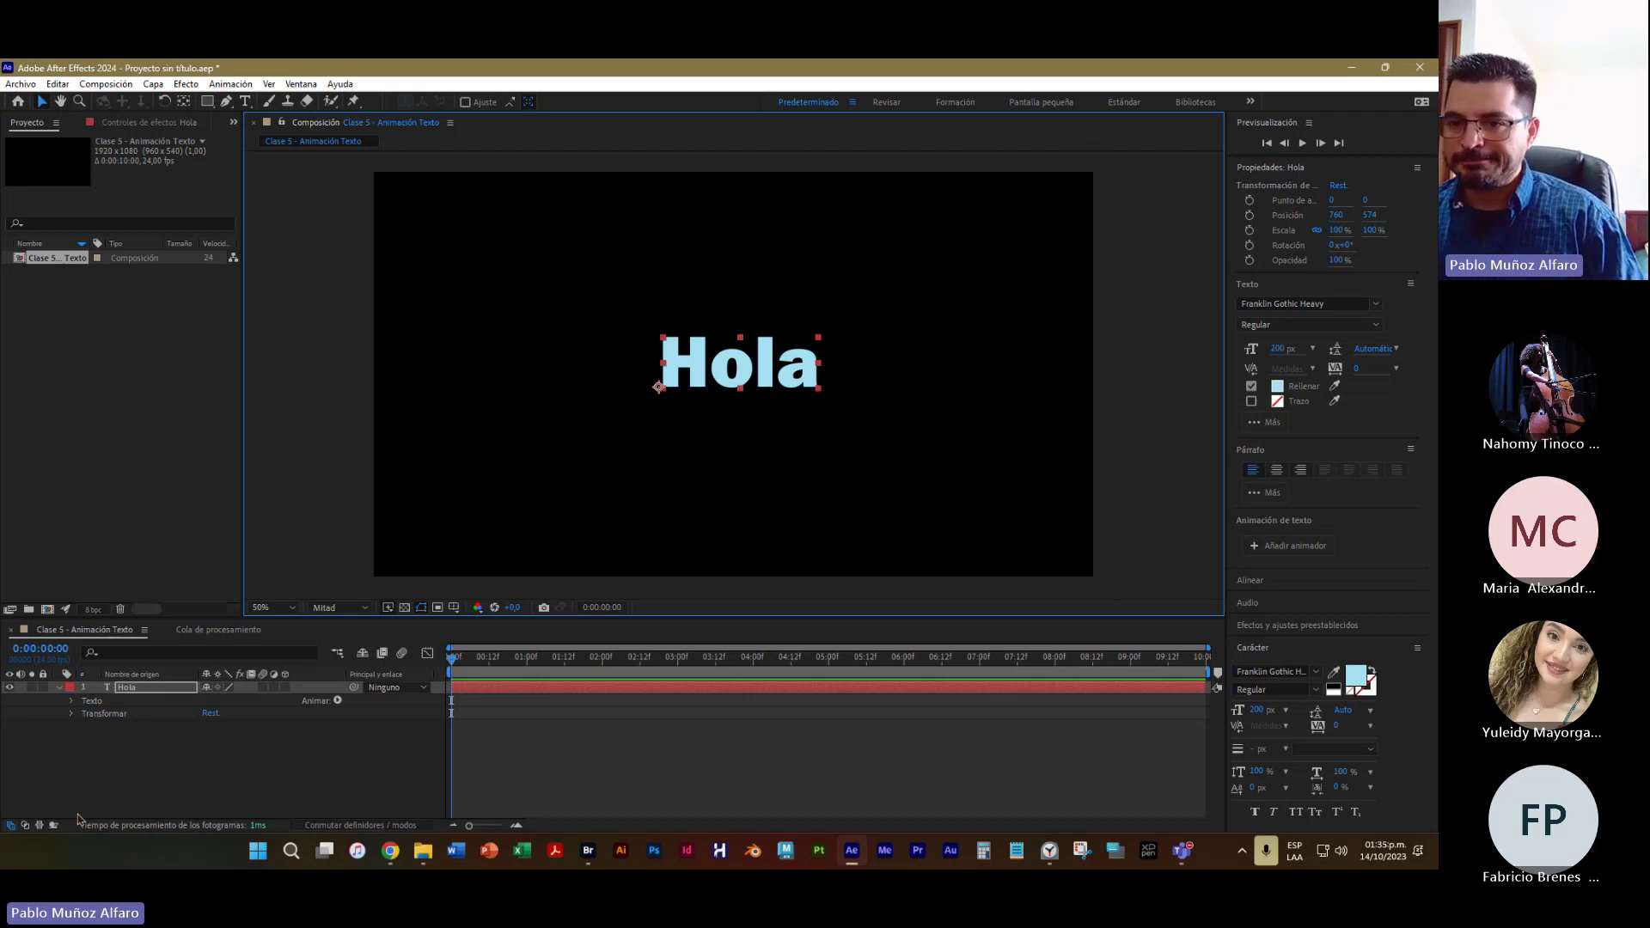
pyautogui.click(72, 714)
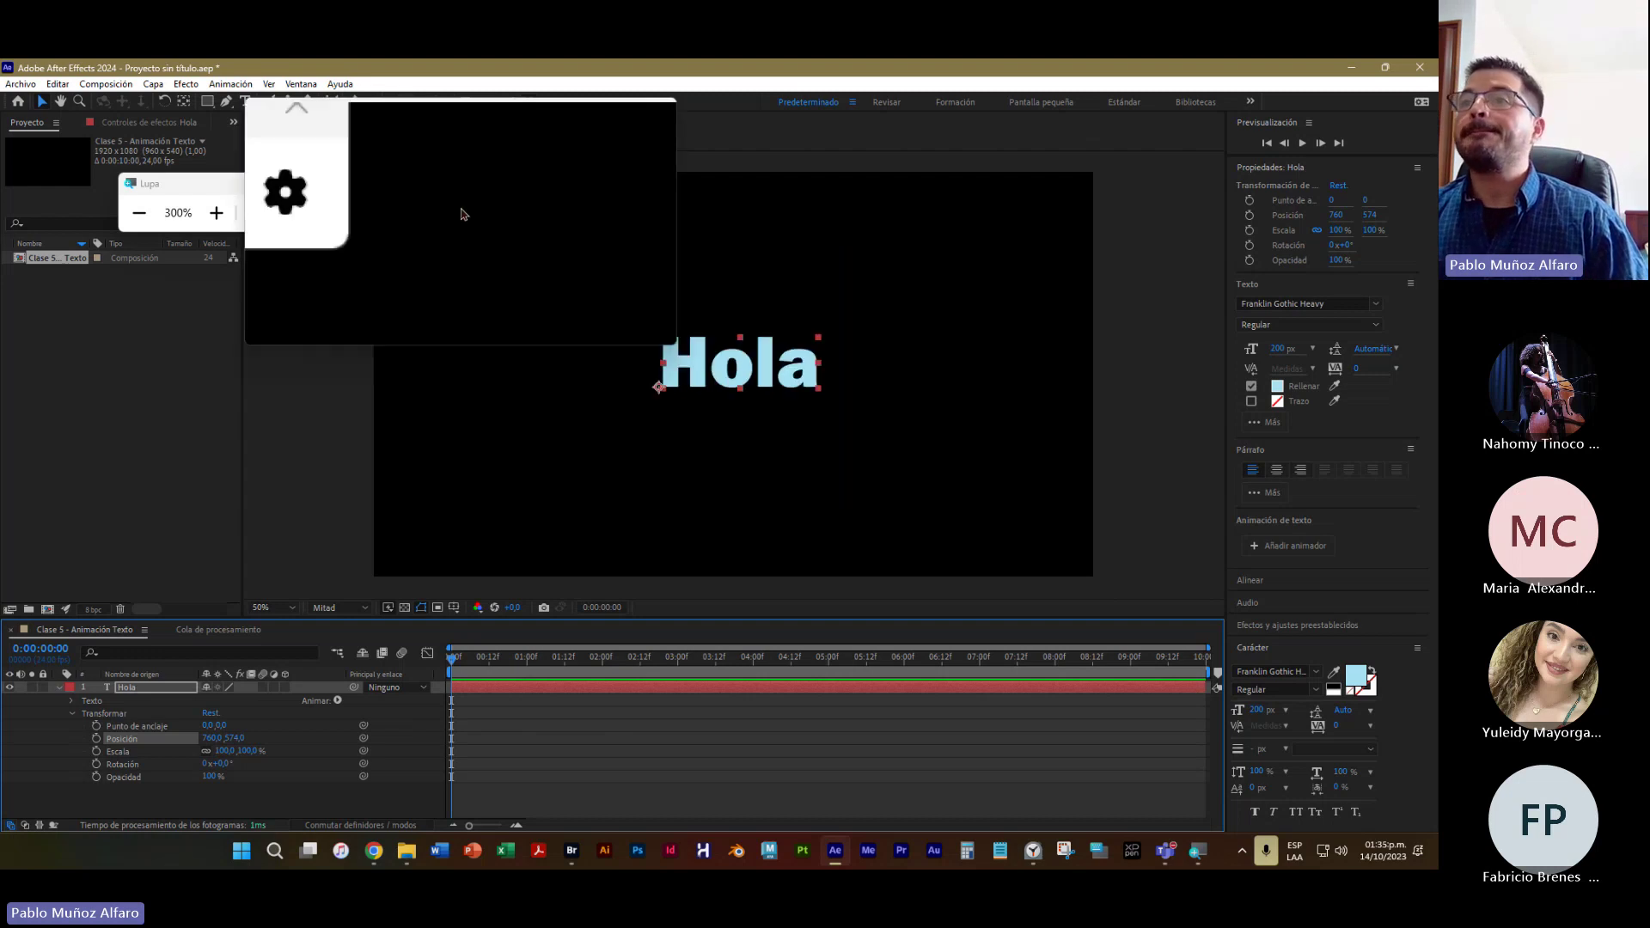
pyautogui.click(406, 183)
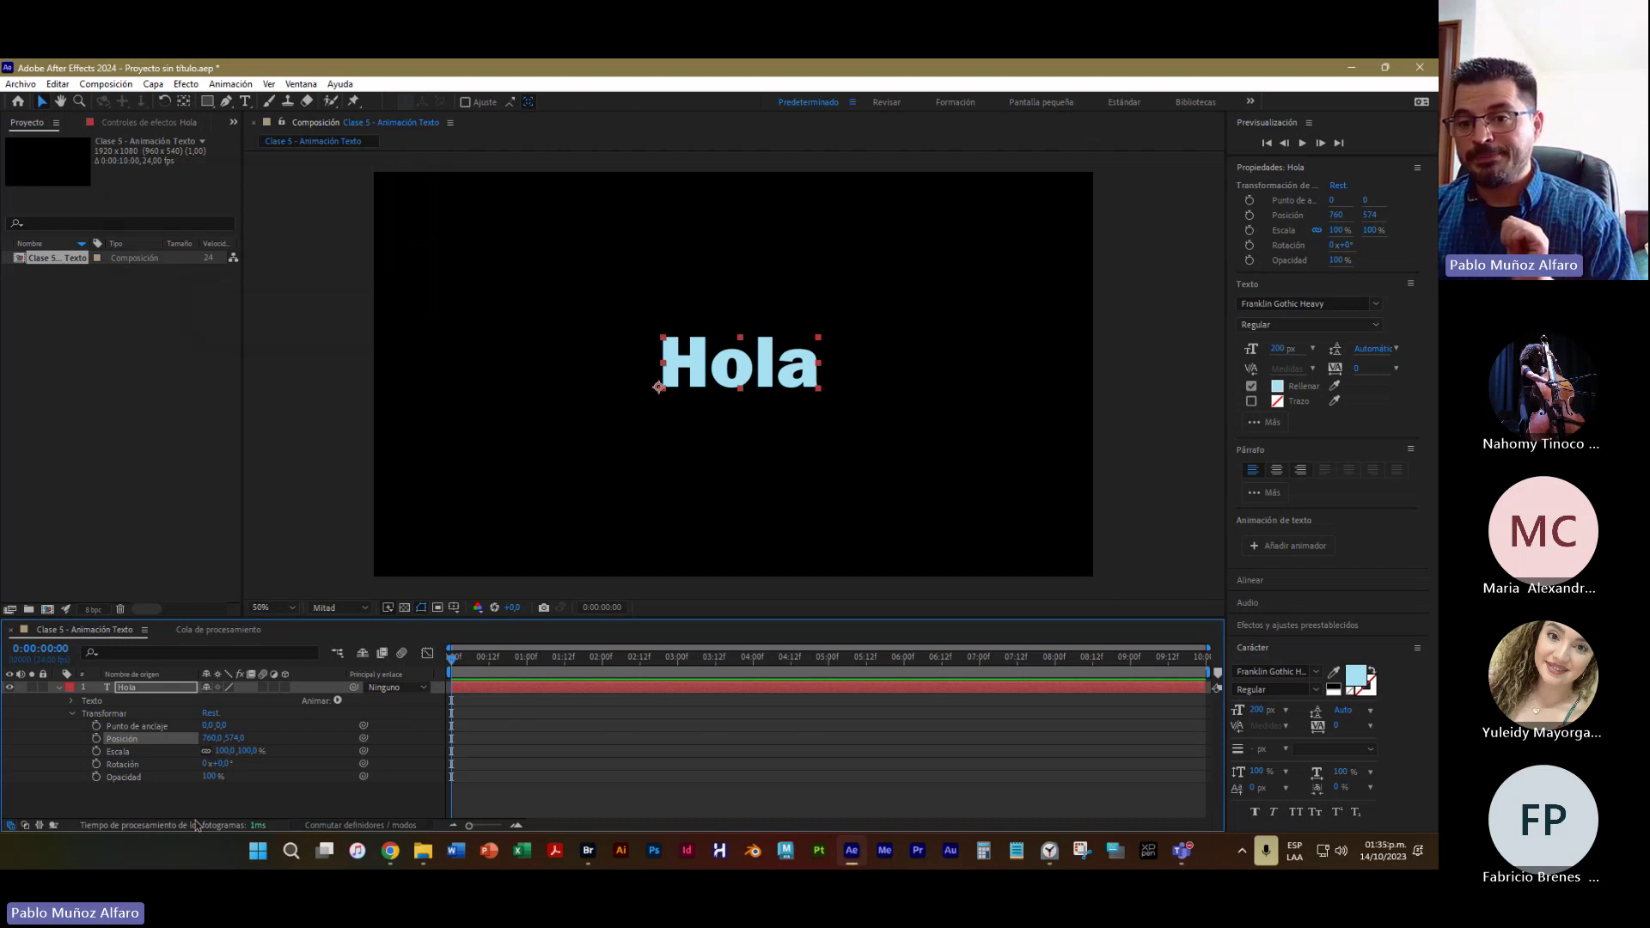
# Try rotating "Hola" to about -8° and scaling it to about 148% around its lower-left anchor point, and undo both changes
pyautogui.moveTo(226, 763); pyautogui.dragTo(284, 763)
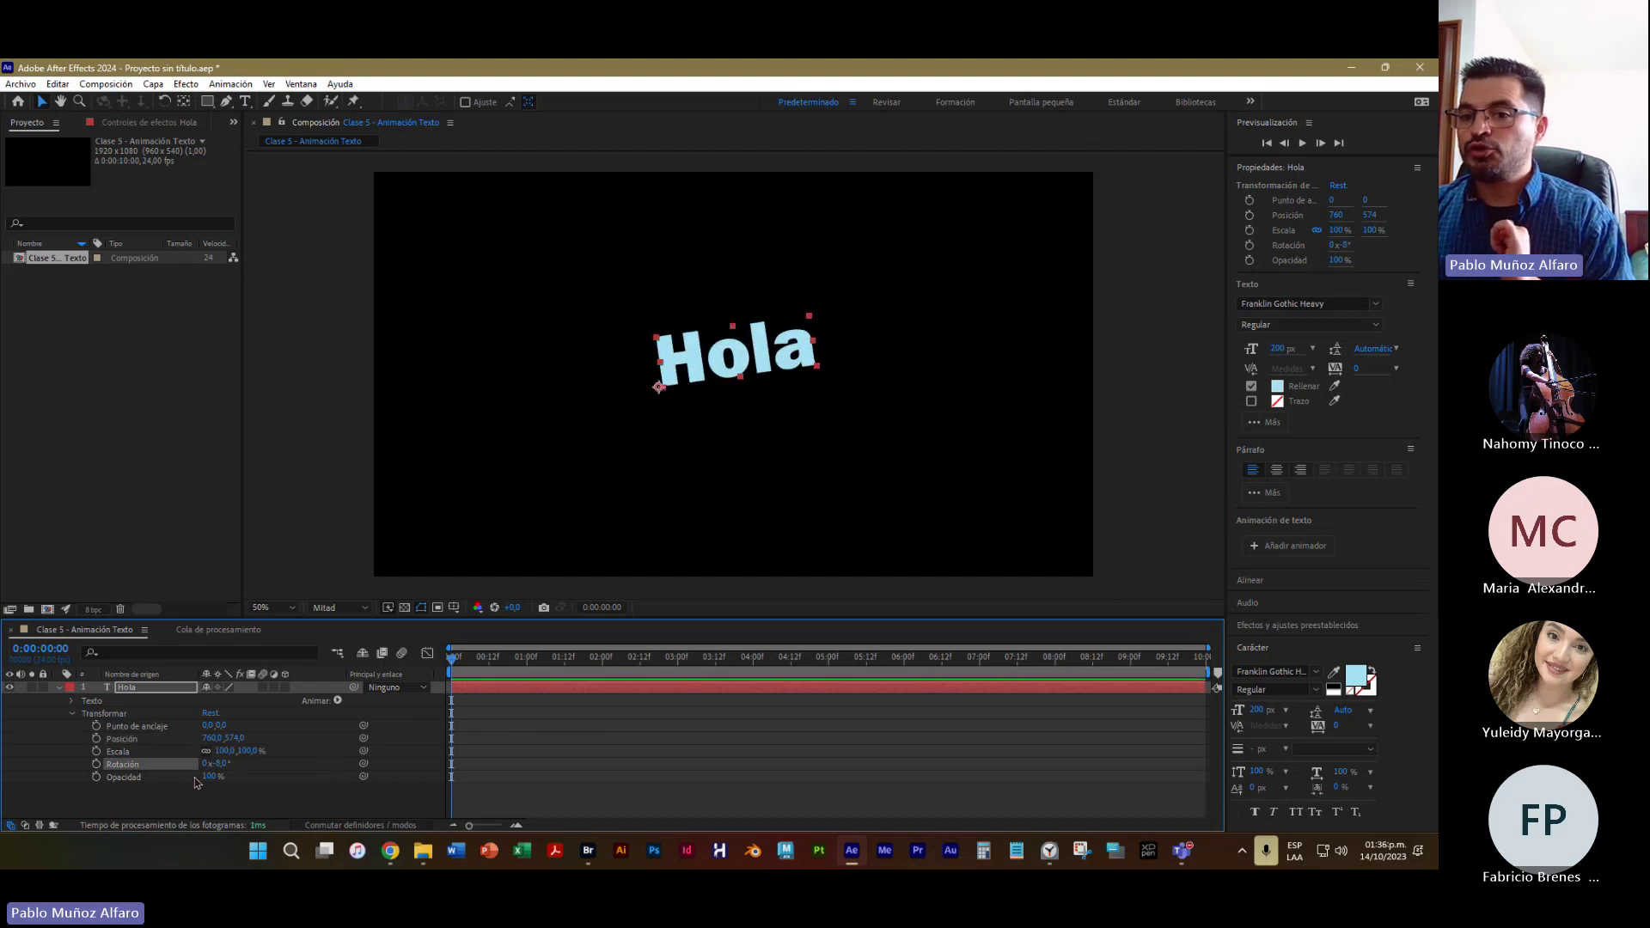
pyautogui.moveTo(224, 750)
pyautogui.mouseDown()
pyautogui.moveTo(169, 767)
pyautogui.moveTo(283, 755)
pyautogui.moveTo(185, 751)
pyautogui.moveTo(245, 744)
pyautogui.mouseUp()
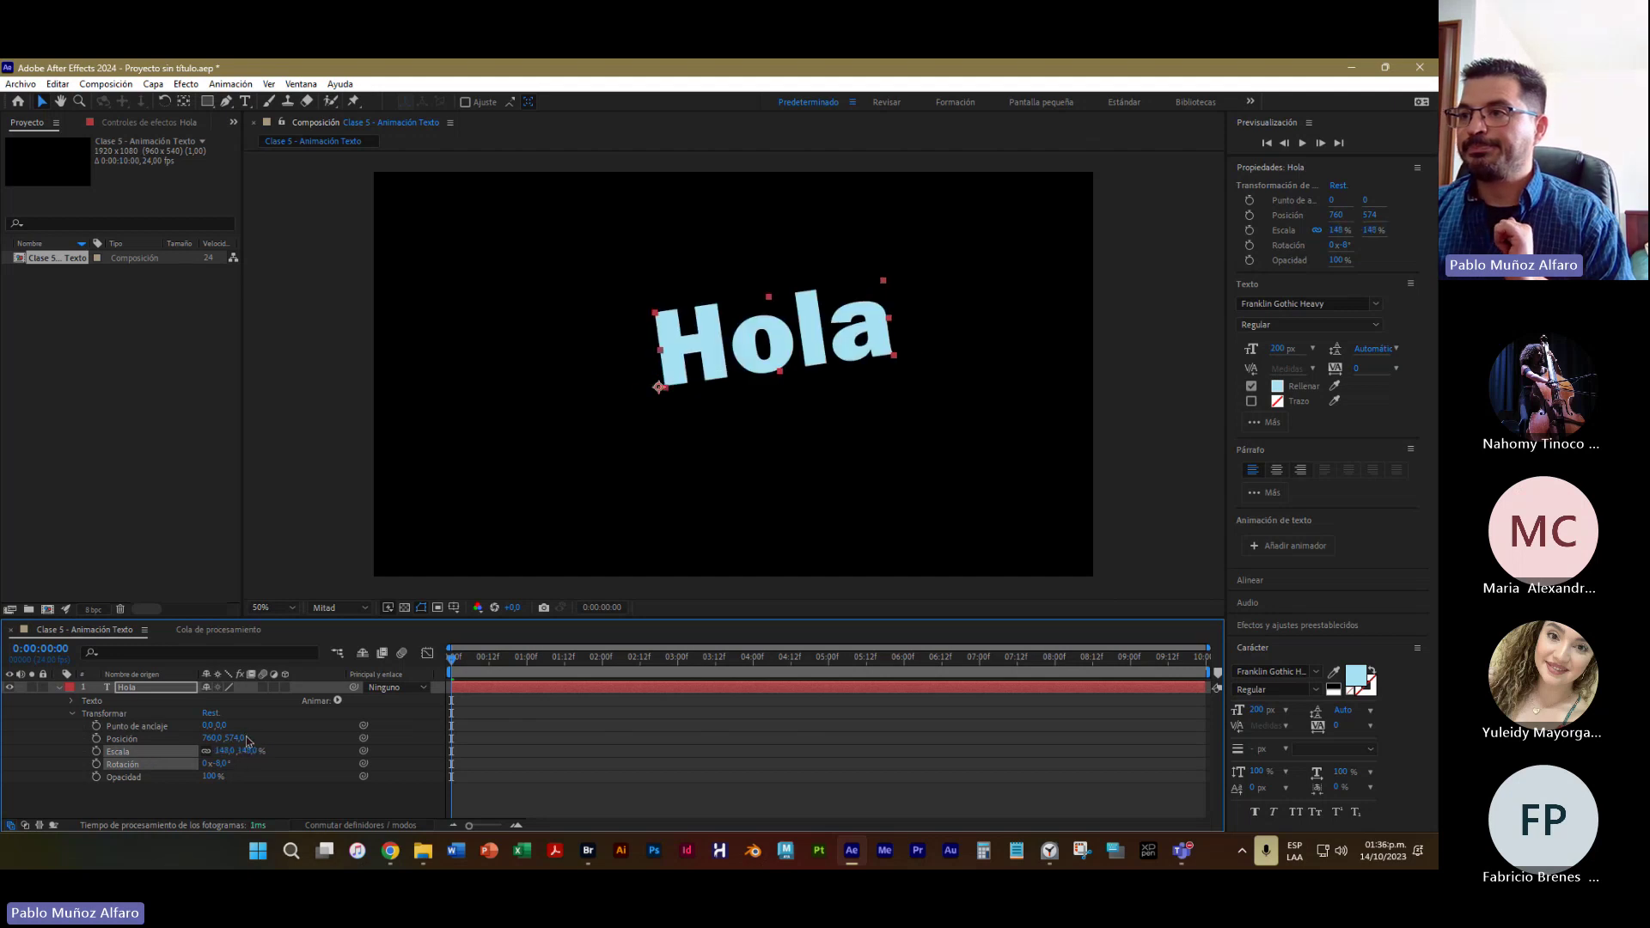
pyautogui.hotkey('ctrl', 'z')
pyautogui.hotkey('ctrl', 'z')
pyautogui.hotkey('ctrl', 'z')
pyautogui.hotkey('ctrl', 'z')
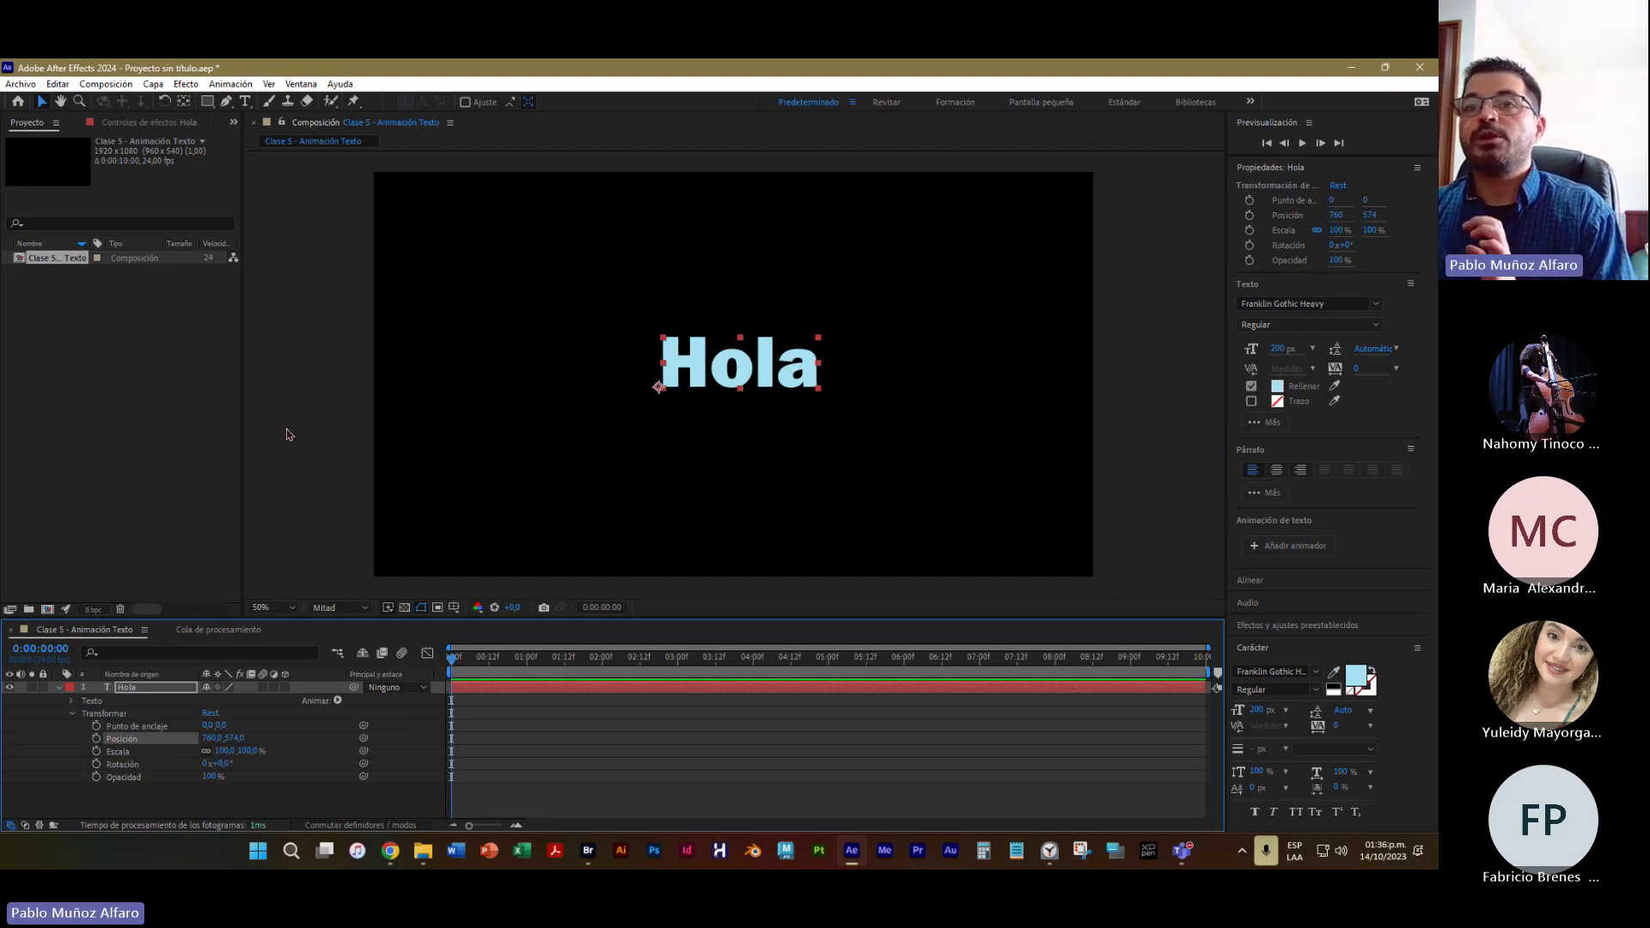
# Move the anchor point of "Hola" with the Pan Behind tool to the bottom centre of the word, at about 216, 6
pyautogui.click(186, 104)
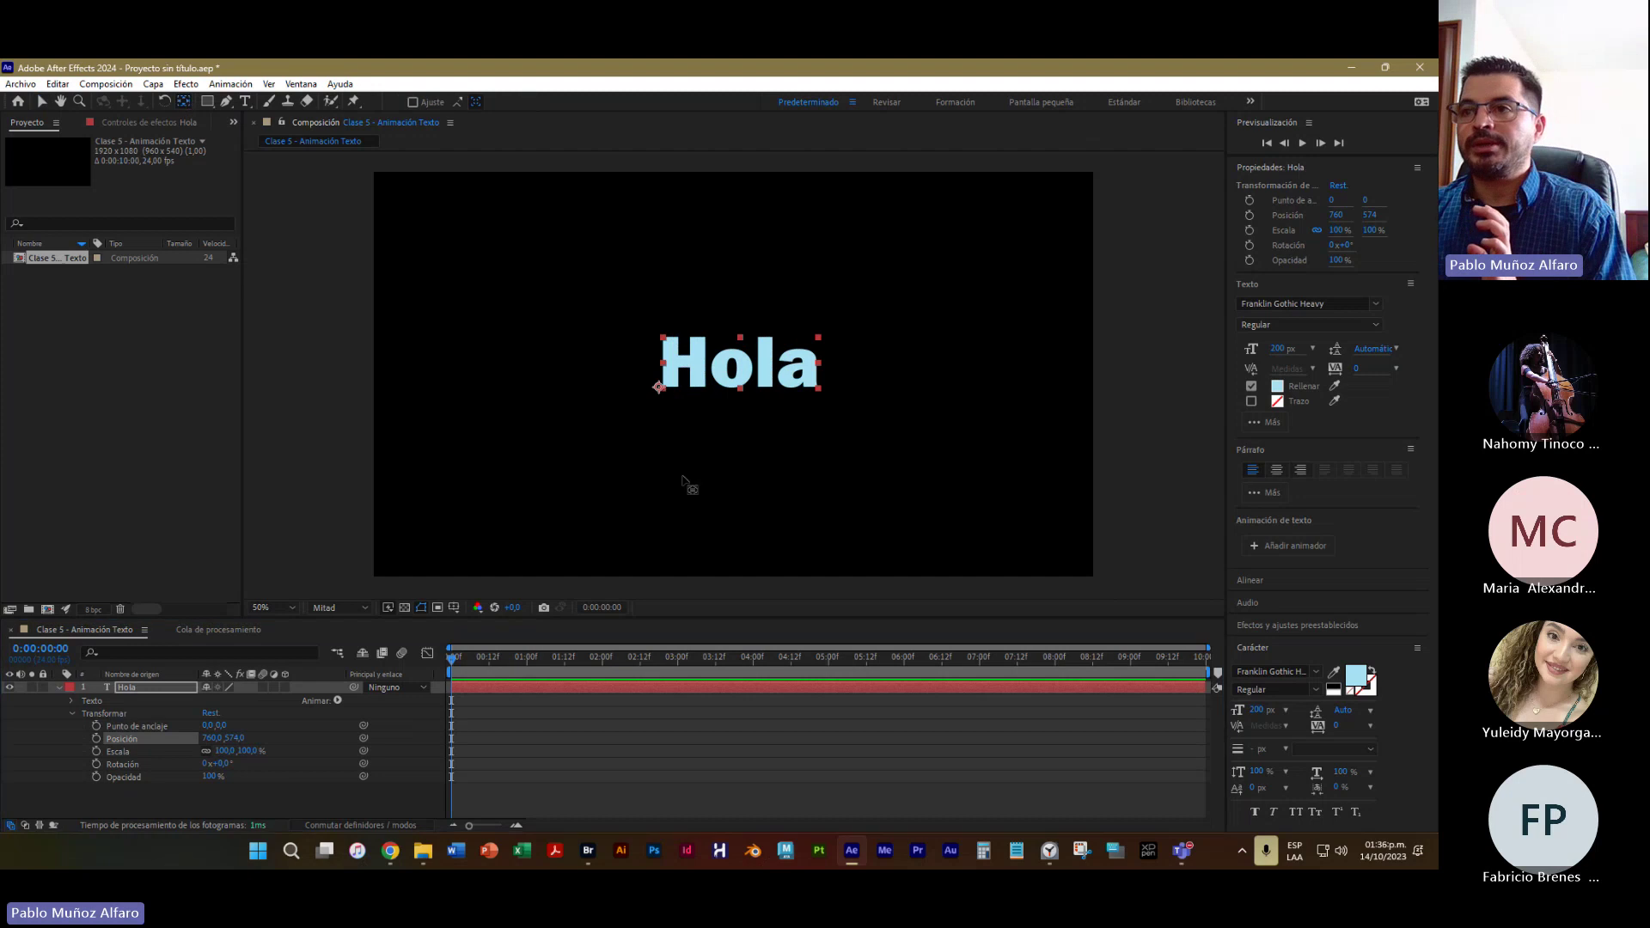
pyautogui.moveTo(667, 384); pyautogui.dragTo(739, 389)
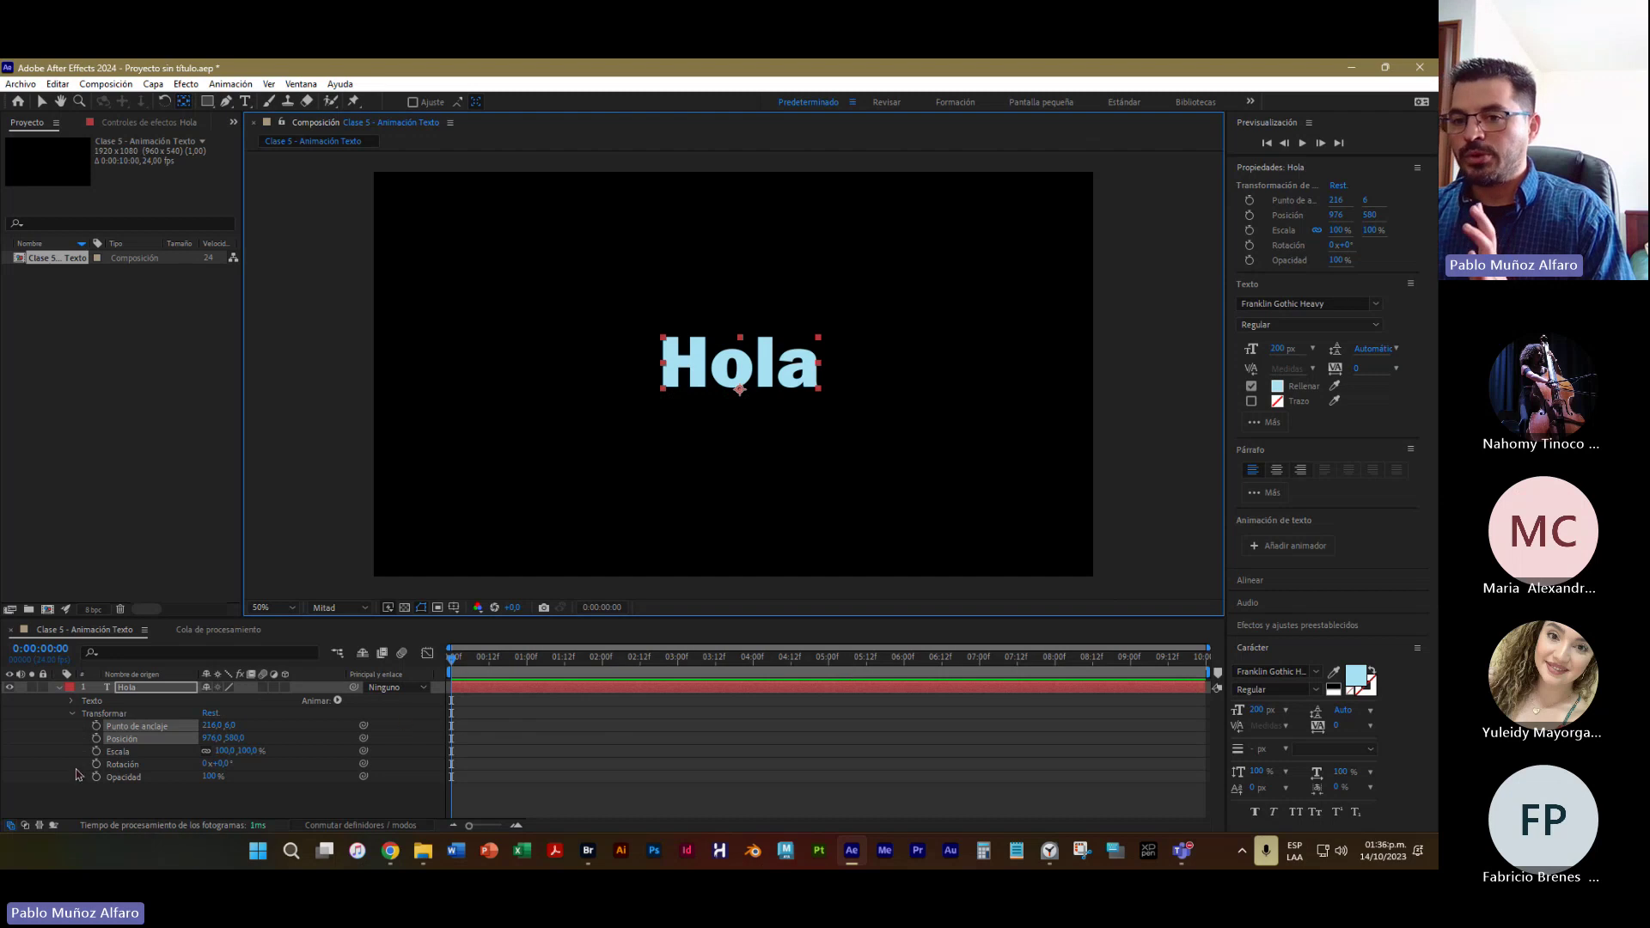
pyautogui.click(72, 713)
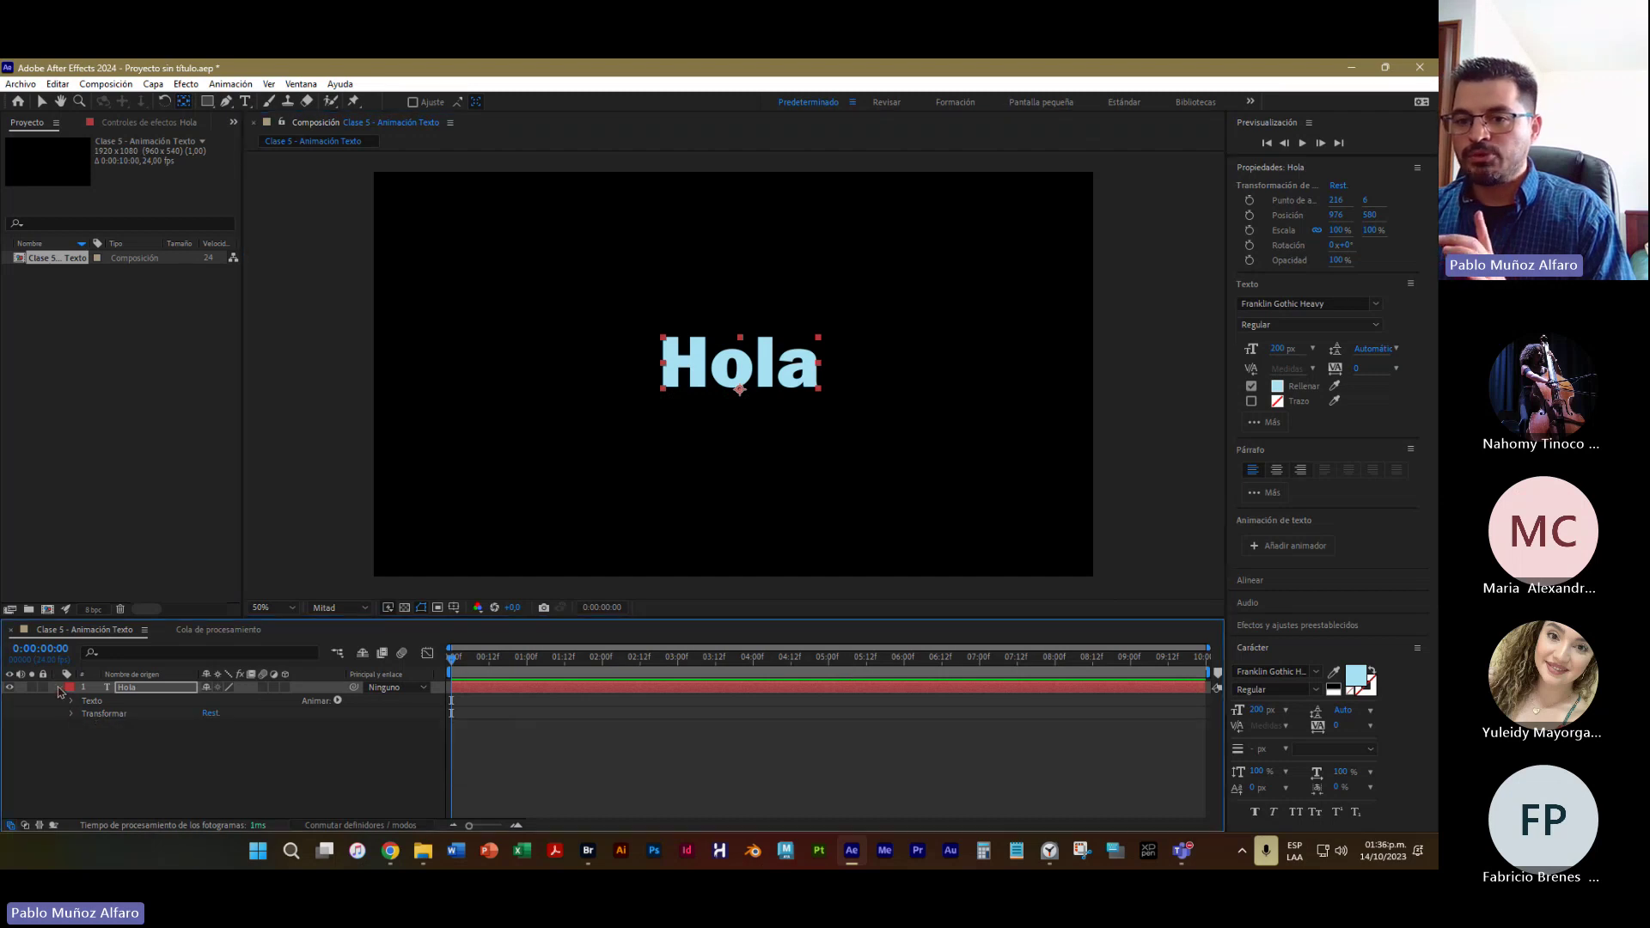
pyautogui.click(58, 688)
pyautogui.click(59, 689)
pyautogui.click(72, 714)
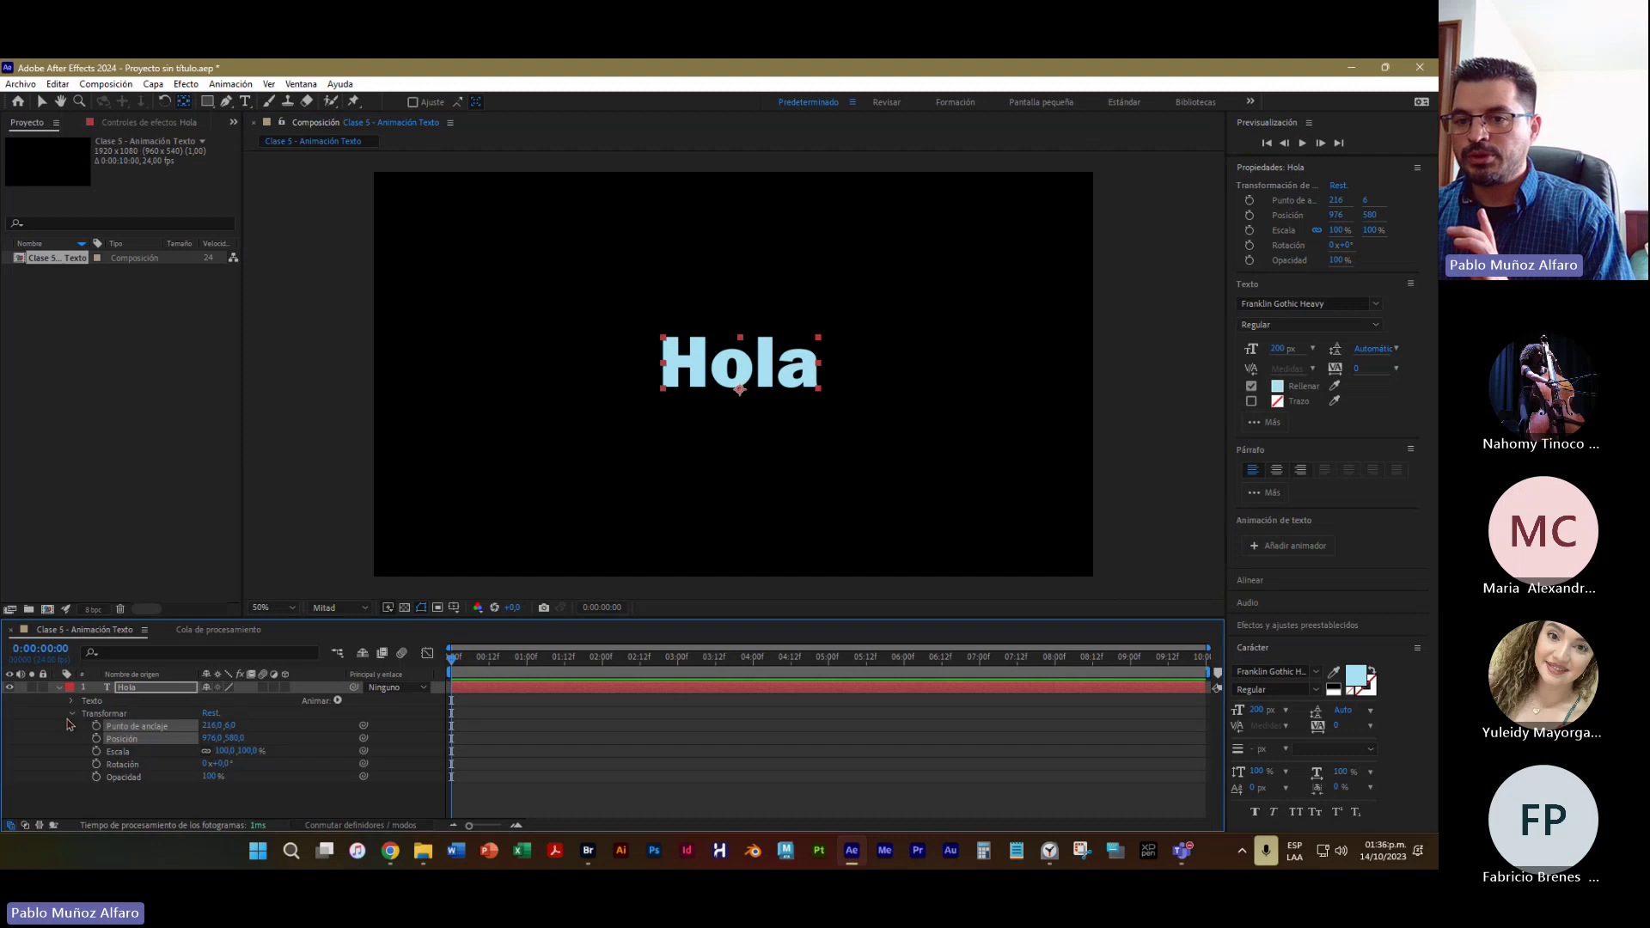
pyautogui.click(222, 797)
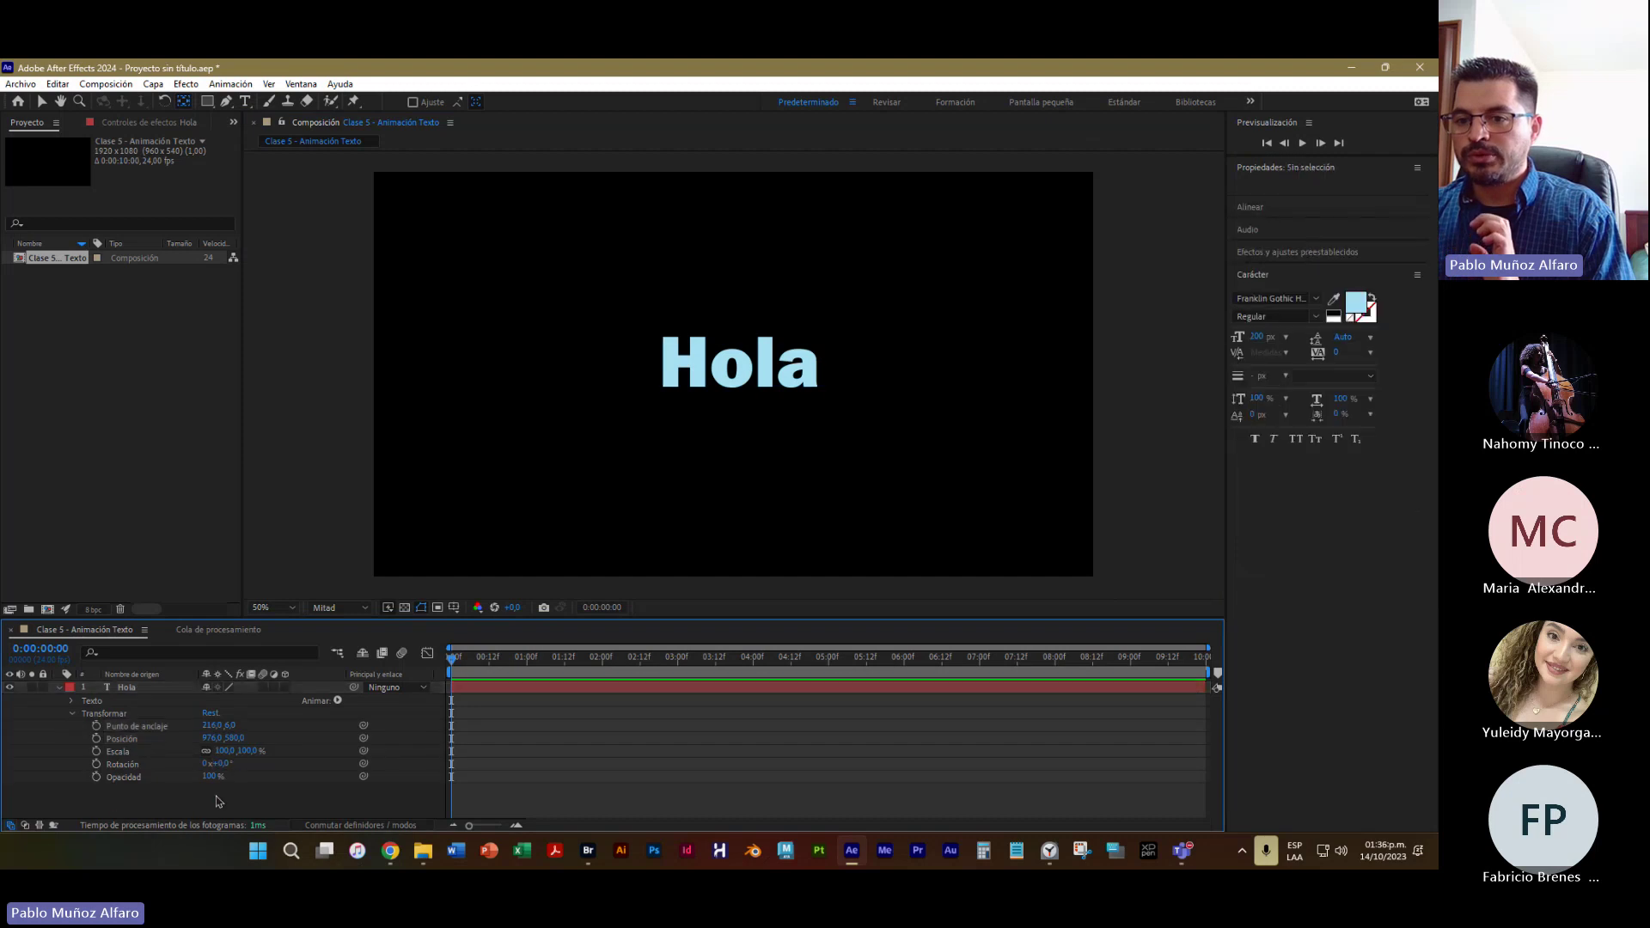
# Try rotating "Hola" to about -18° and scaling it to about 115% around its bottom-centre anchor point, and undo both changes
pyautogui.moveTo(222, 766); pyautogui.dragTo(256, 753)
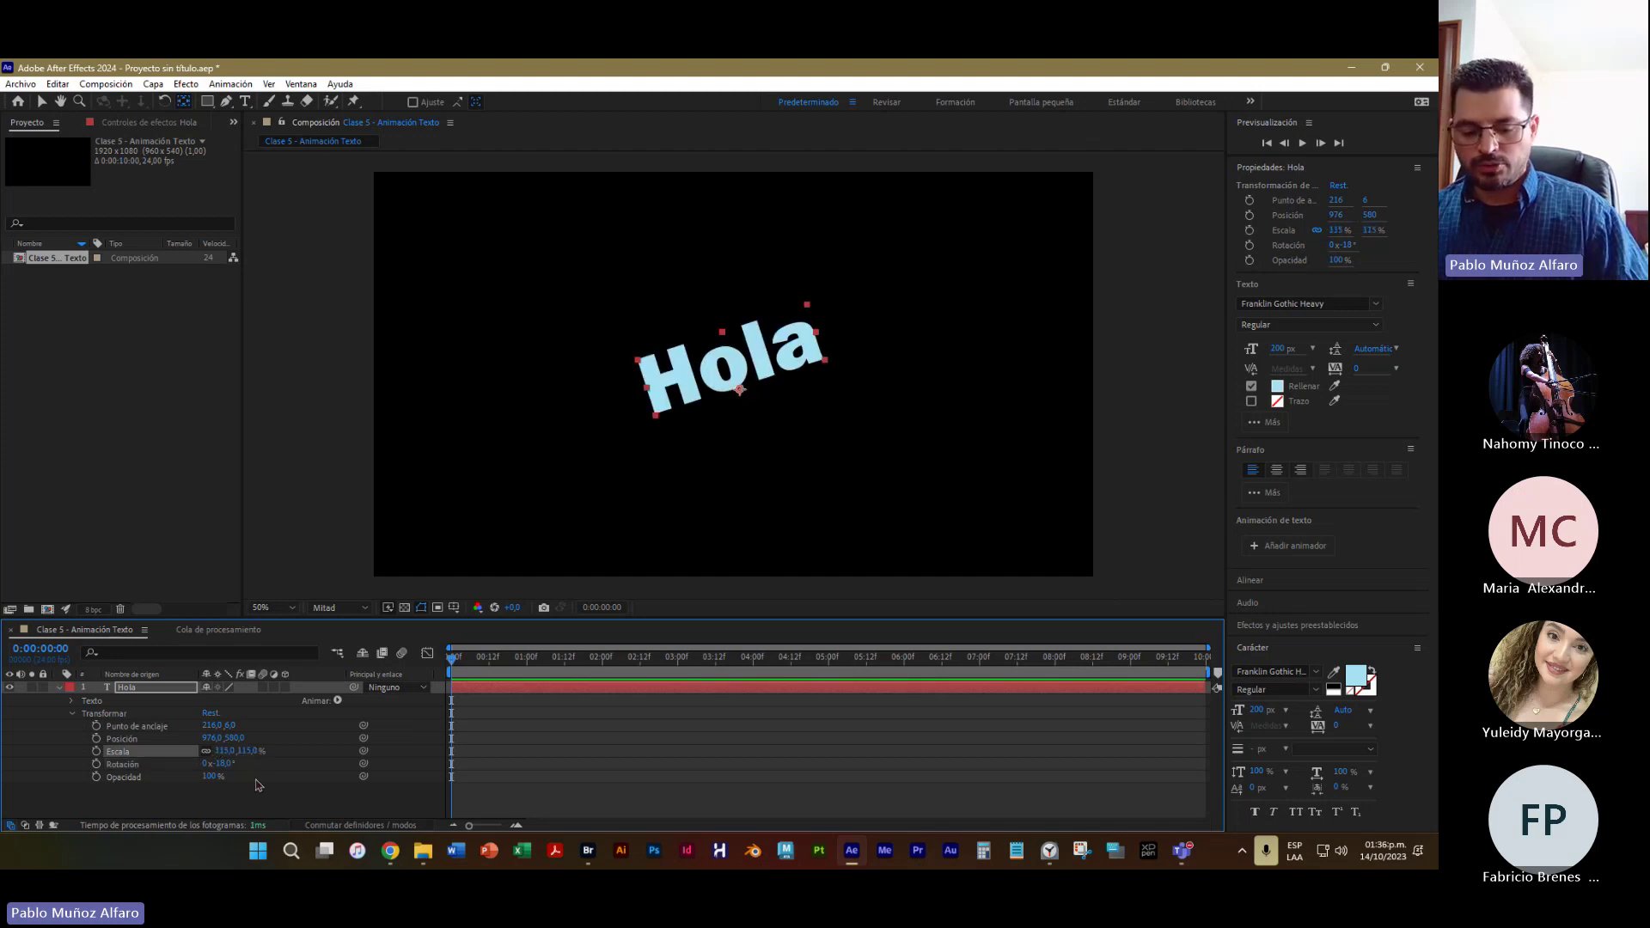
pyautogui.hotkey('ctrl', 'z')
pyautogui.hotkey('ctrl', 'z')
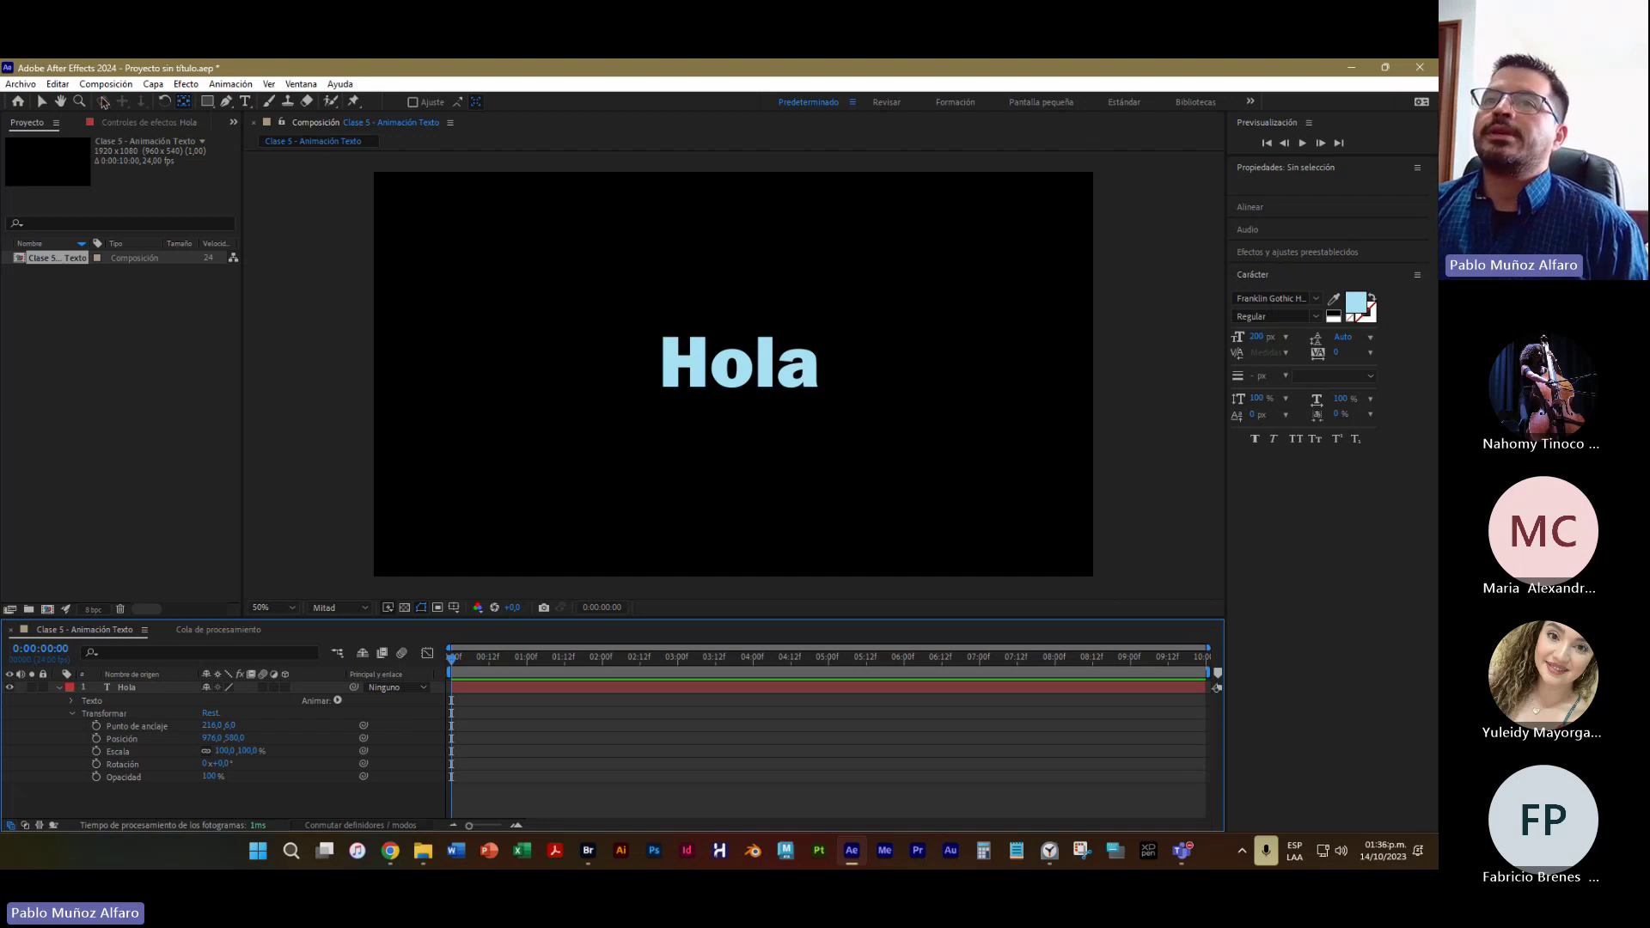
# Centre the anchor point of "Hola" in the layer's content with the Transform command
pyautogui.click(41, 101)
pyautogui.click(700, 378)
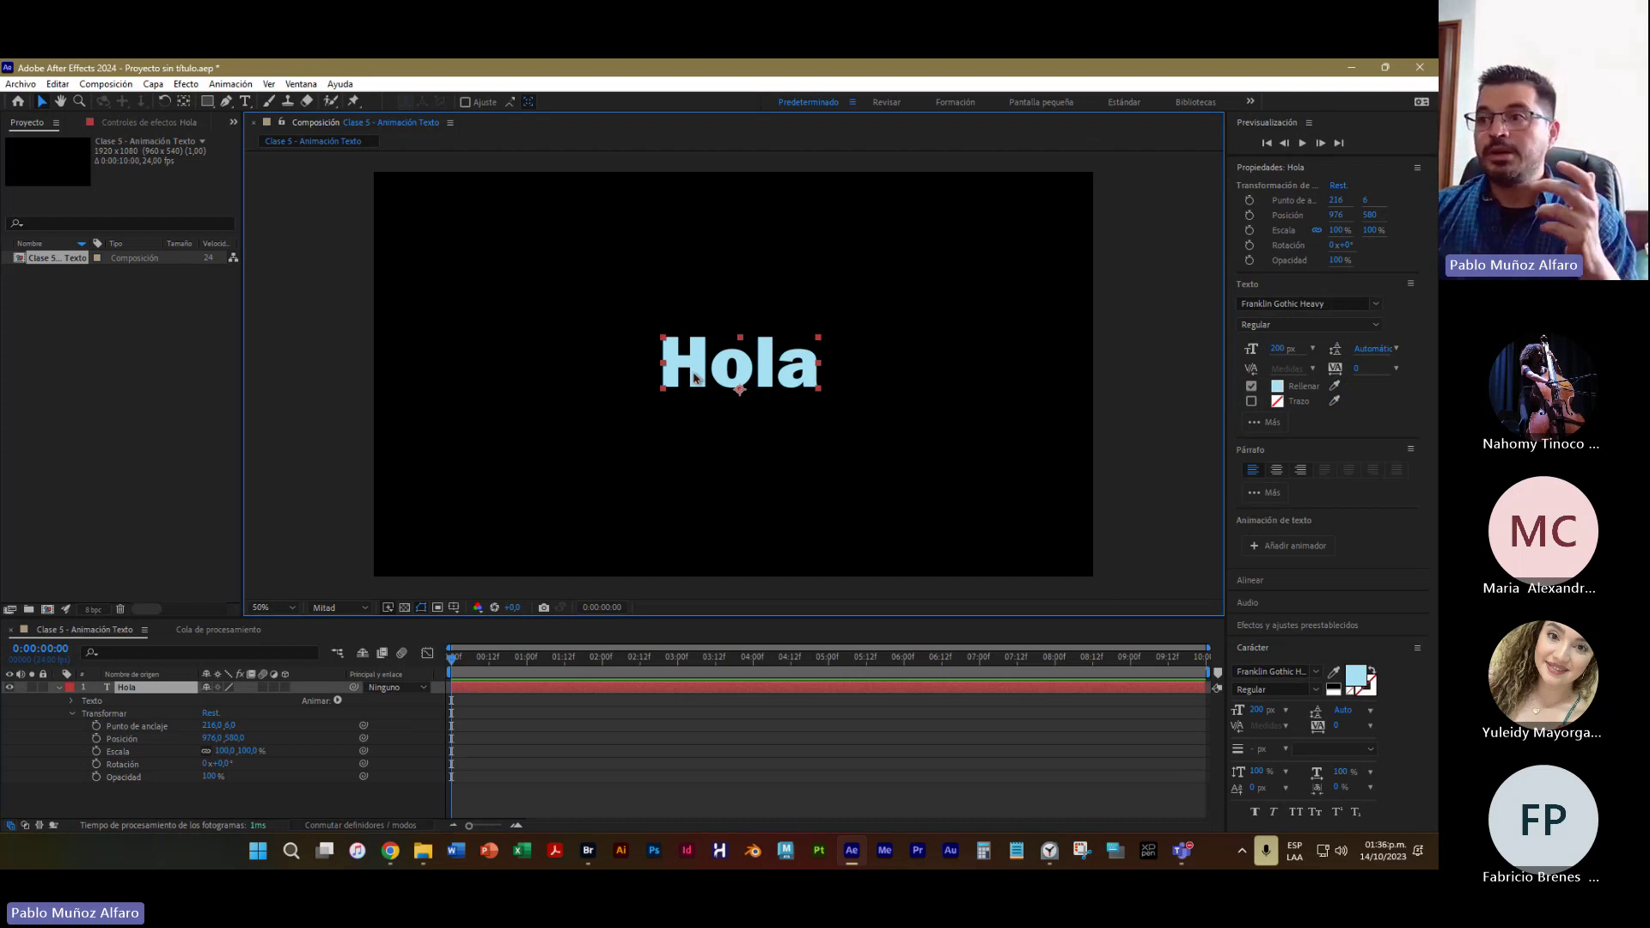
pyautogui.rightClick(694, 377)
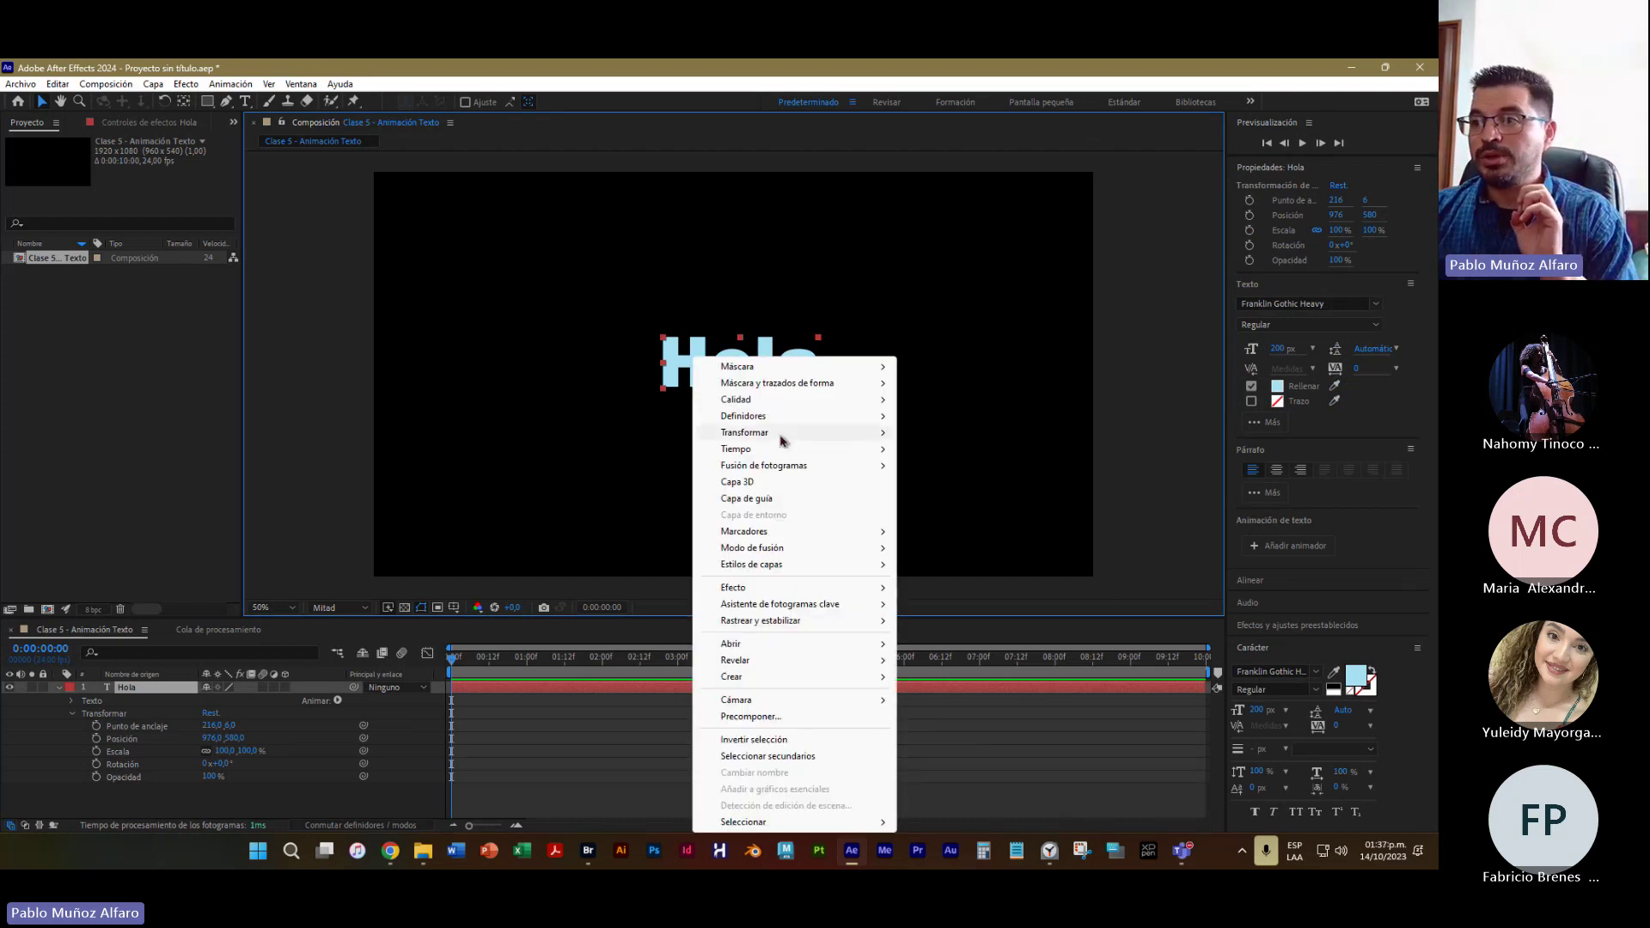
pyautogui.moveTo(781, 436)
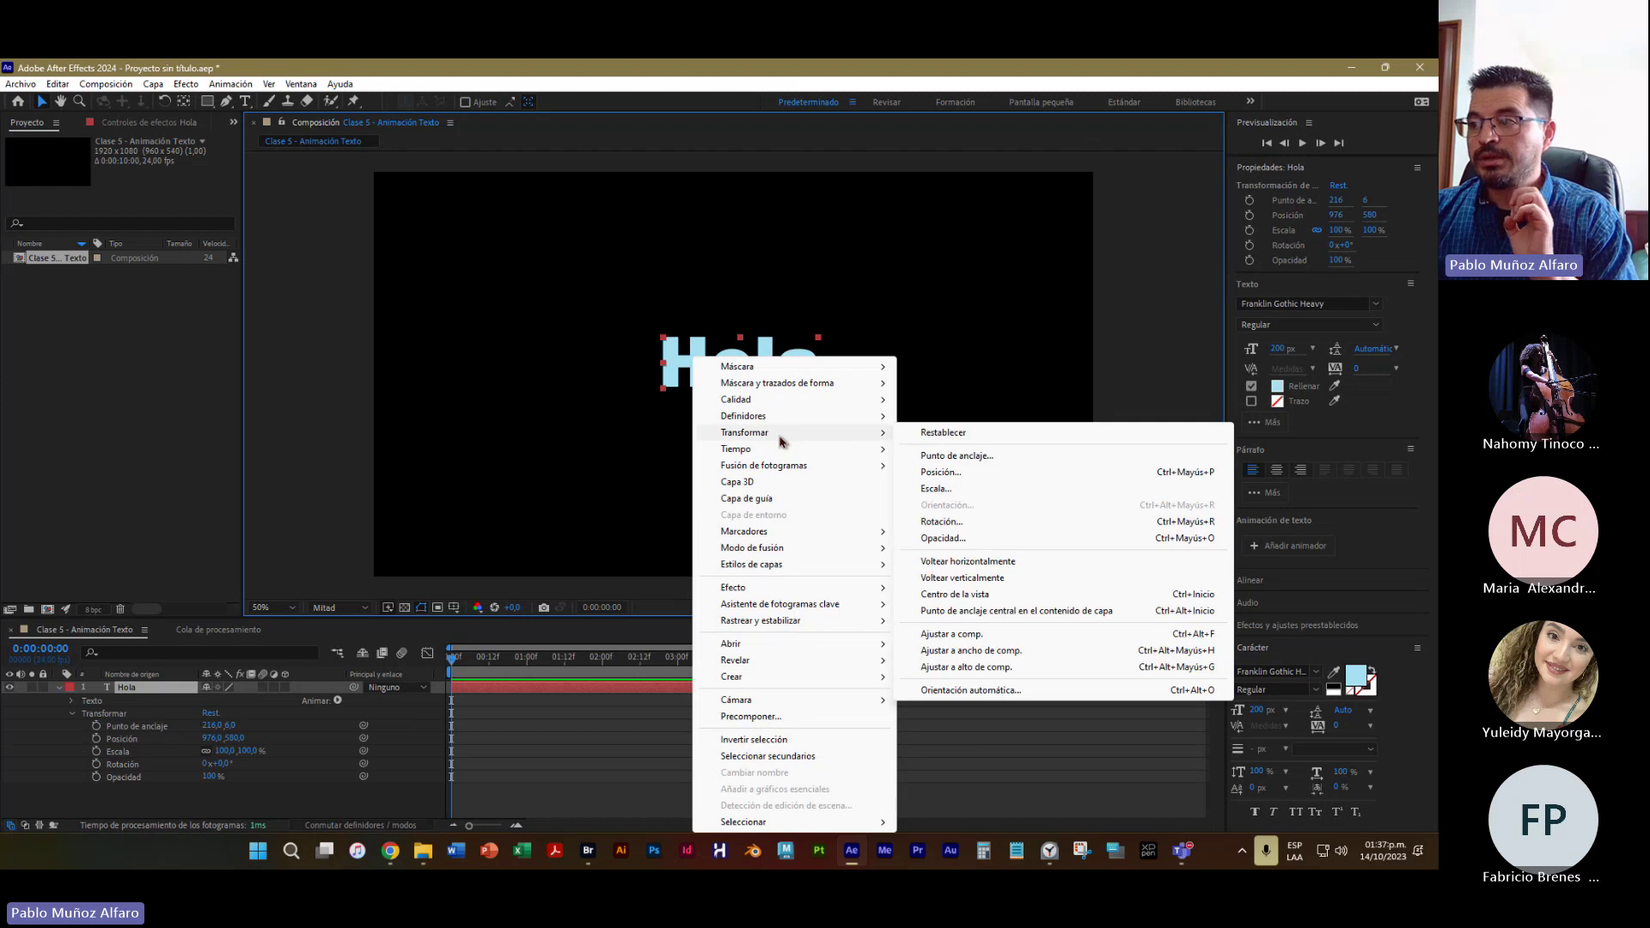
pyautogui.click(1016, 611)
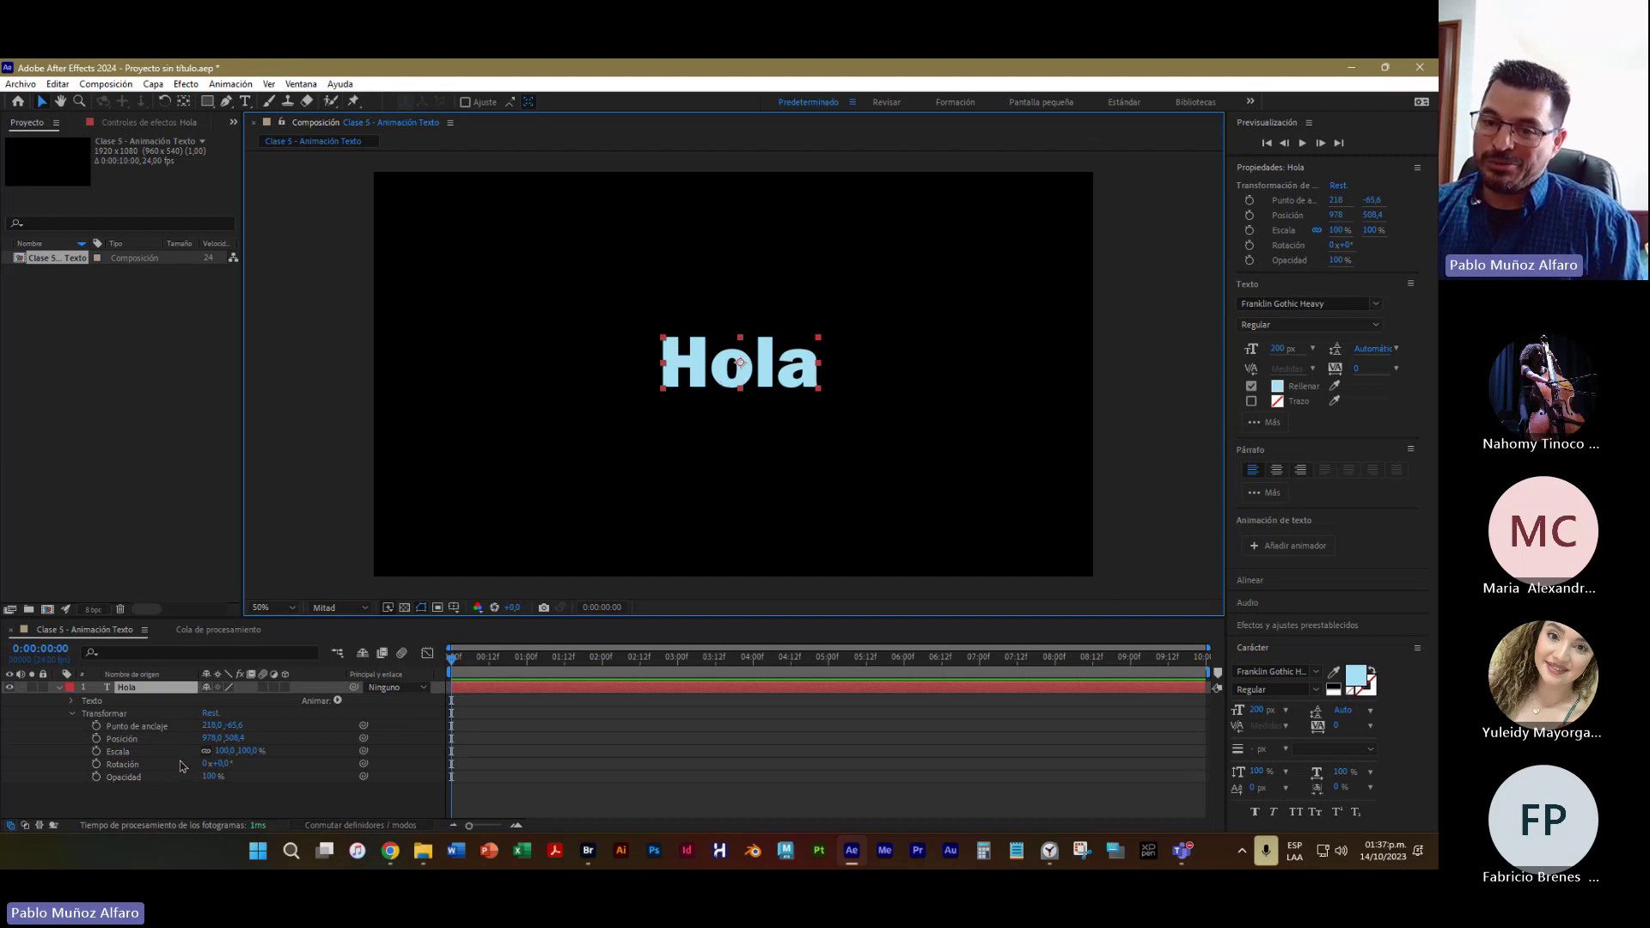
# Try changing the scale of "Hola" around its centred anchor point, and undo the change
pyautogui.moveTo(222, 752); pyautogui.dragTo(249, 783)
pyautogui.hotkey('ctrl', 'z')
pyautogui.hotkey('ctrl', 'z')
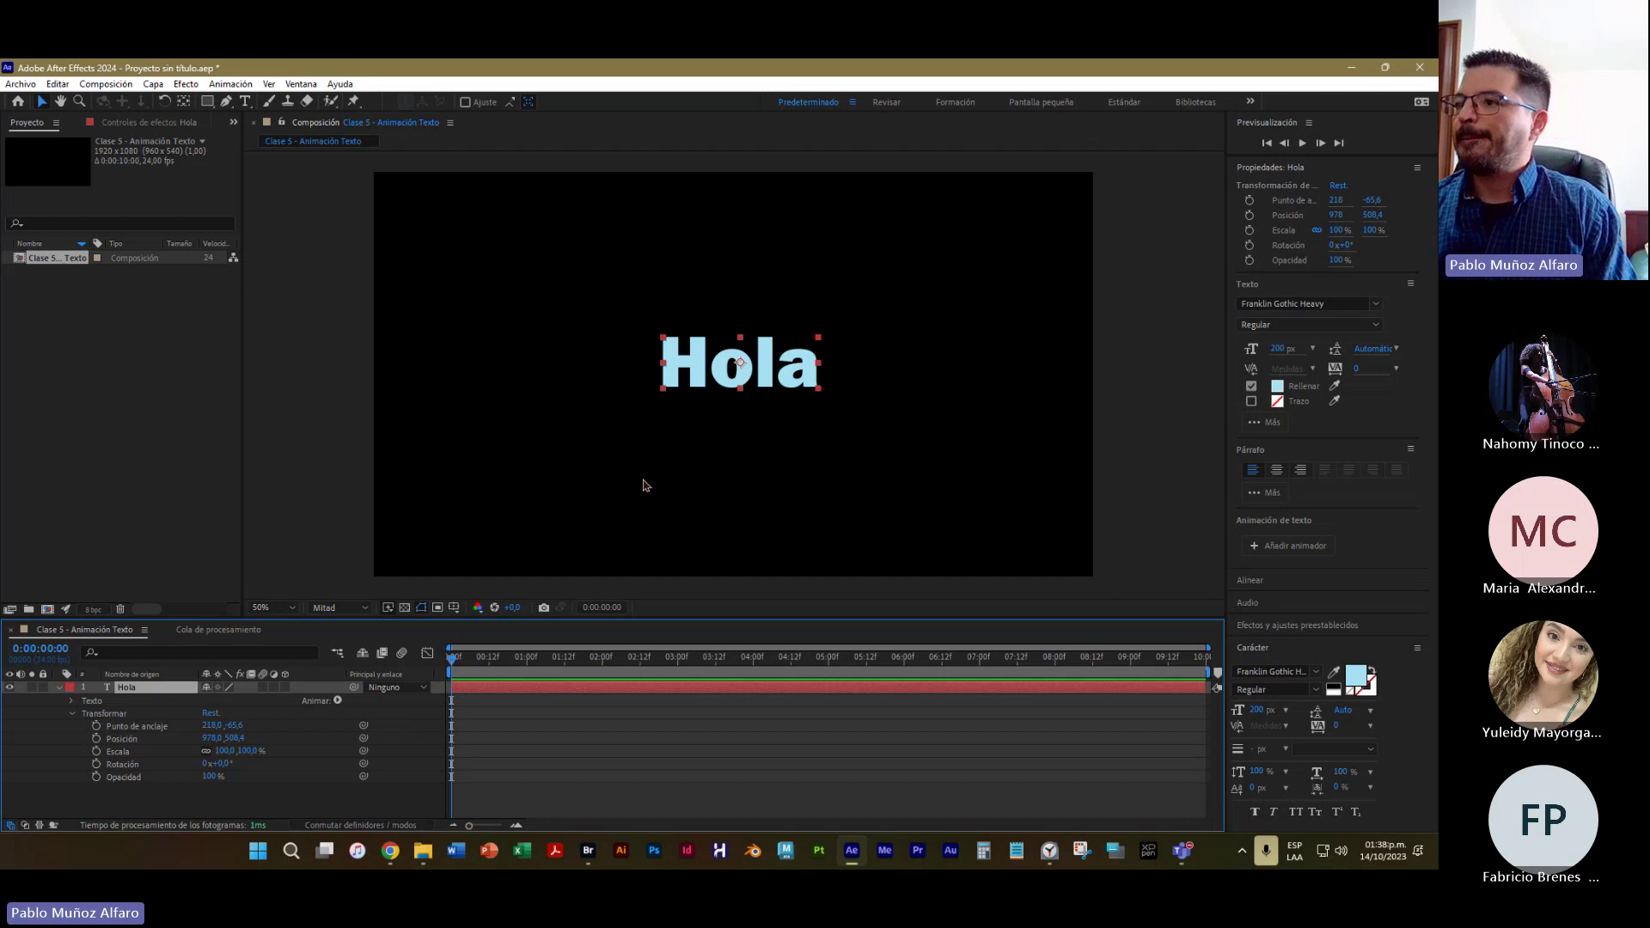
# Move "Hola" outside the frame past the composition's left edge, to about position -234, 478, and enlarge the composition viewer
pyautogui.moveTo(698, 383); pyautogui.dragTo(320, 368)
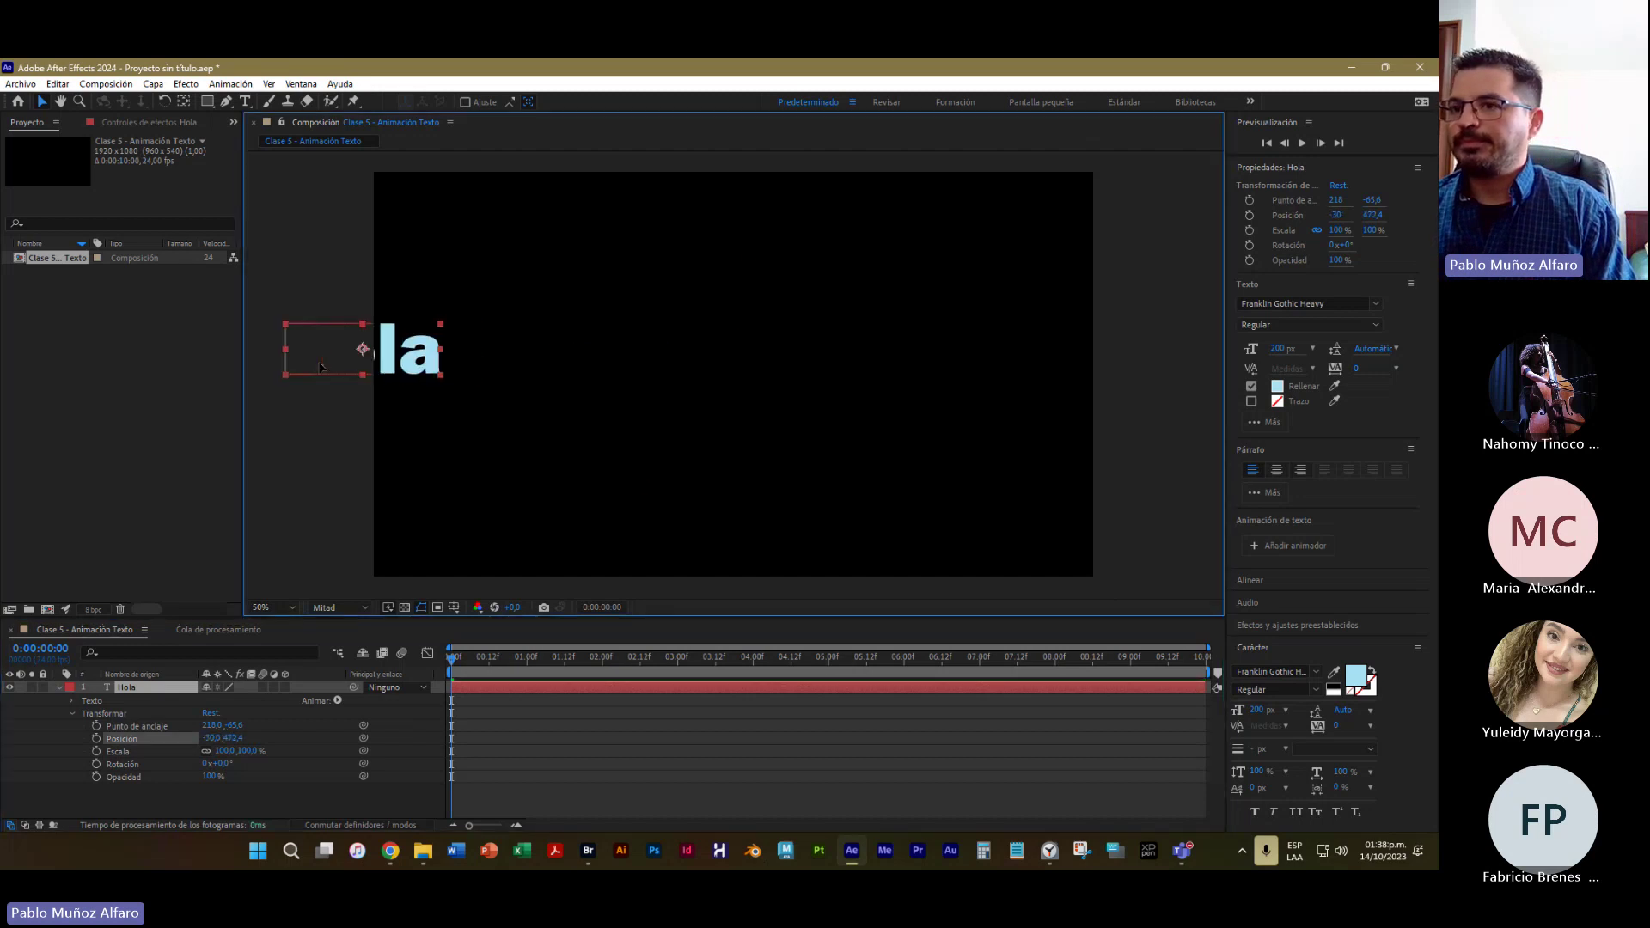
pyautogui.moveTo(421, 369); pyautogui.dragTo(344, 377)
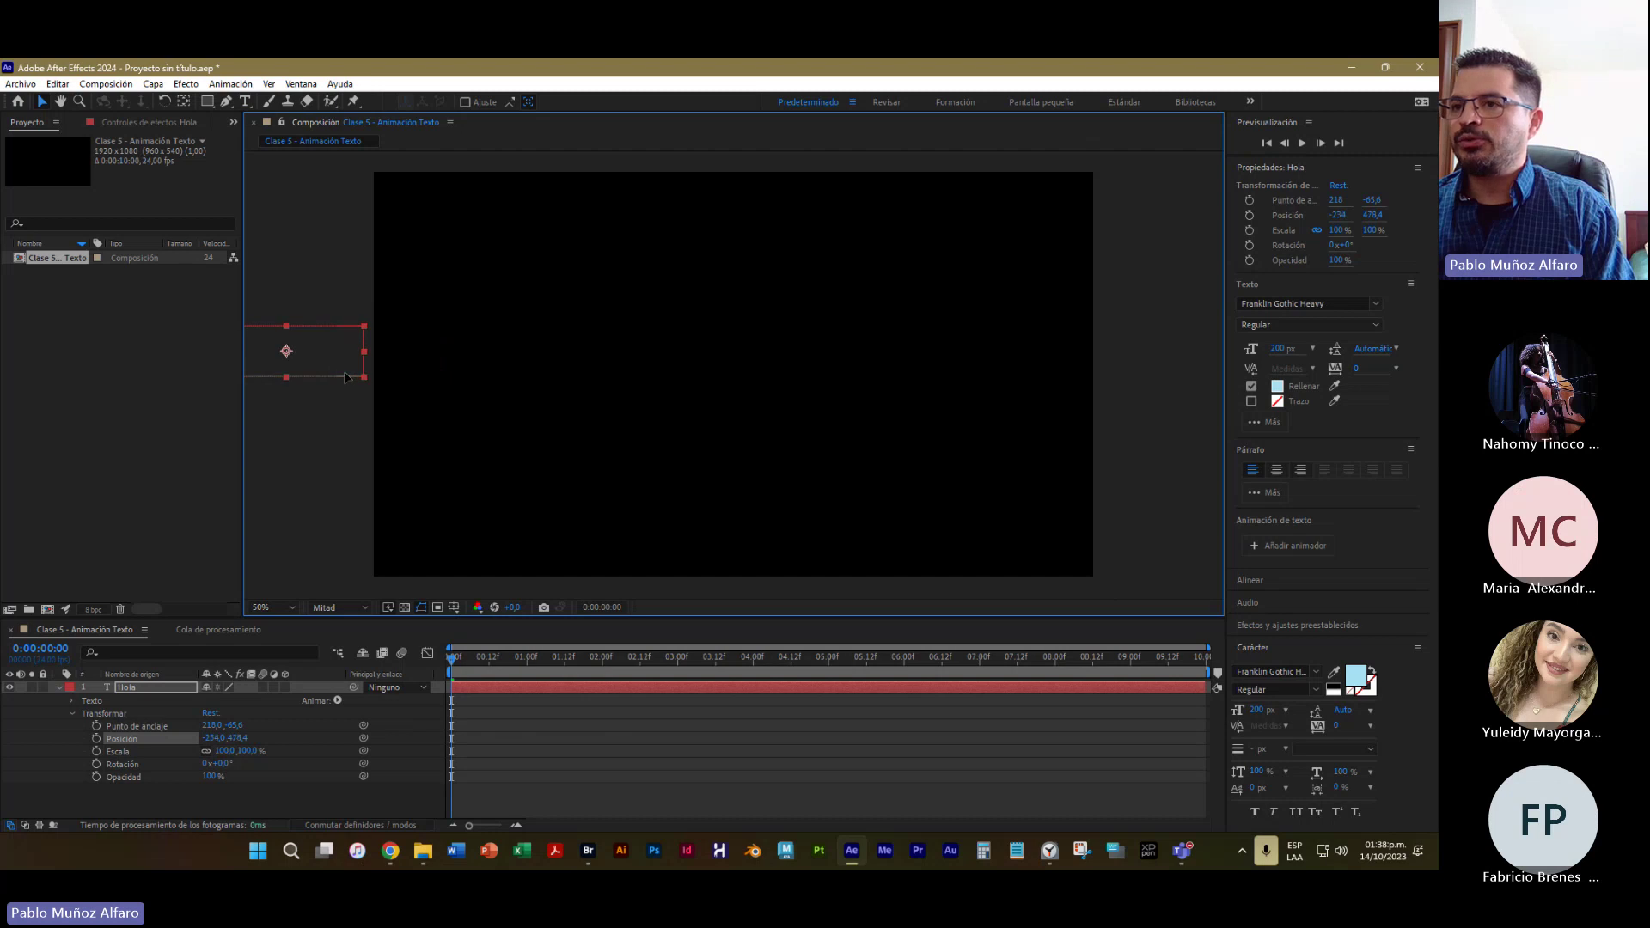
pyautogui.press(',')
pyautogui.press(',')
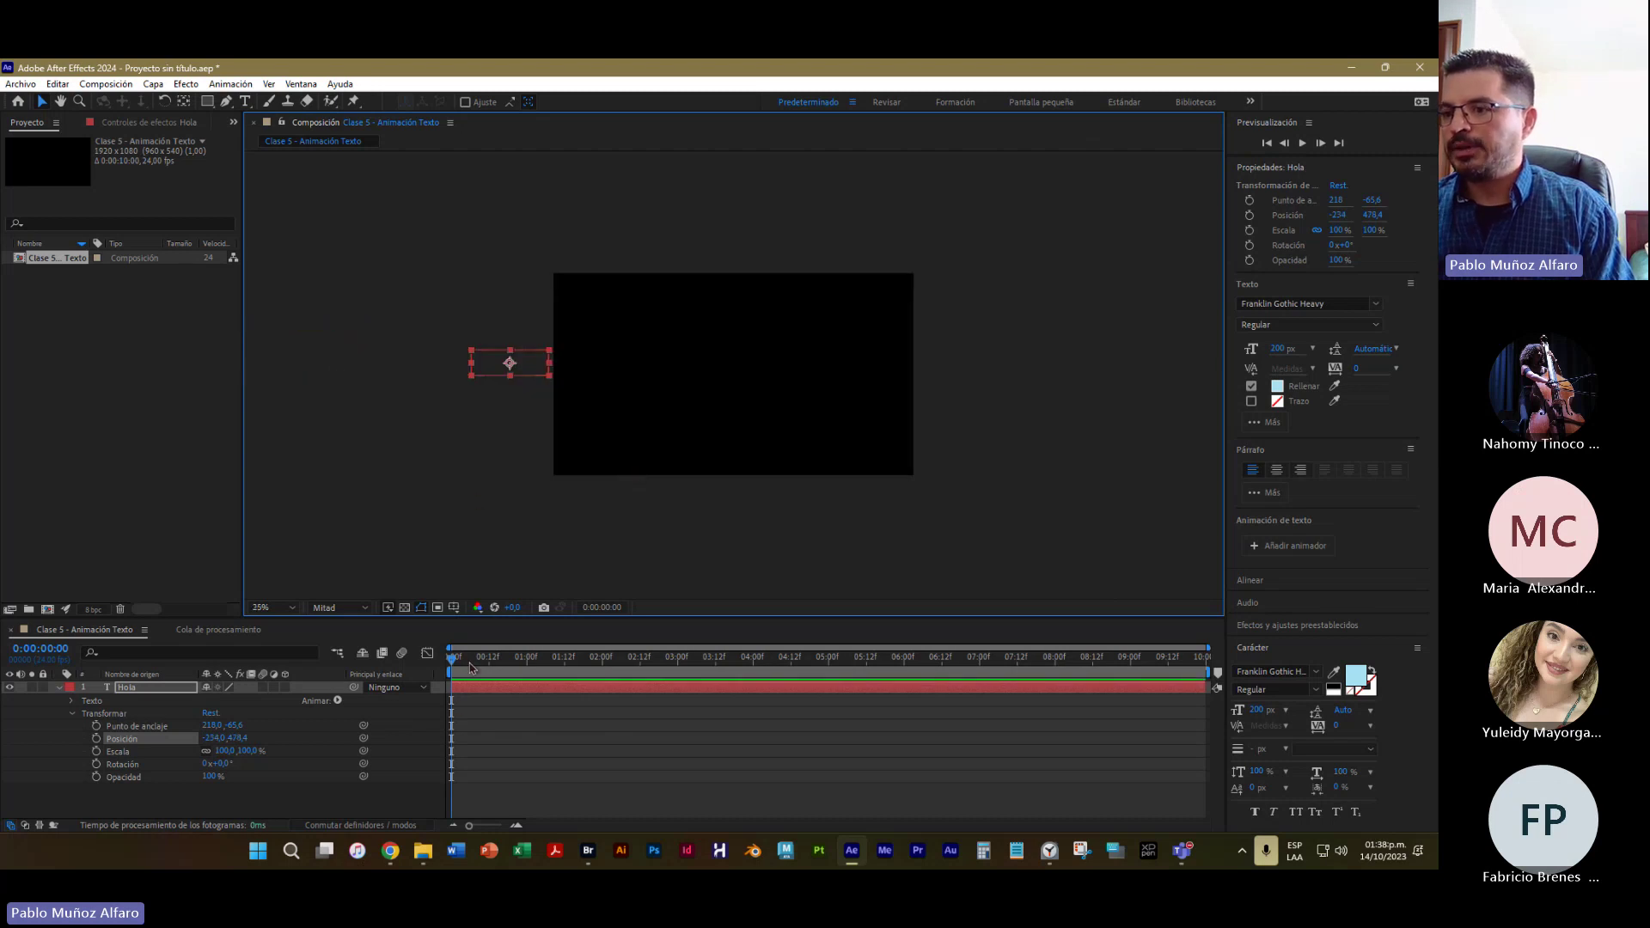
pyautogui.moveTo(455, 658)
pyautogui.mouseDown()
pyautogui.moveTo(582, 658)
pyautogui.moveTo(451, 688)
pyautogui.mouseUp()
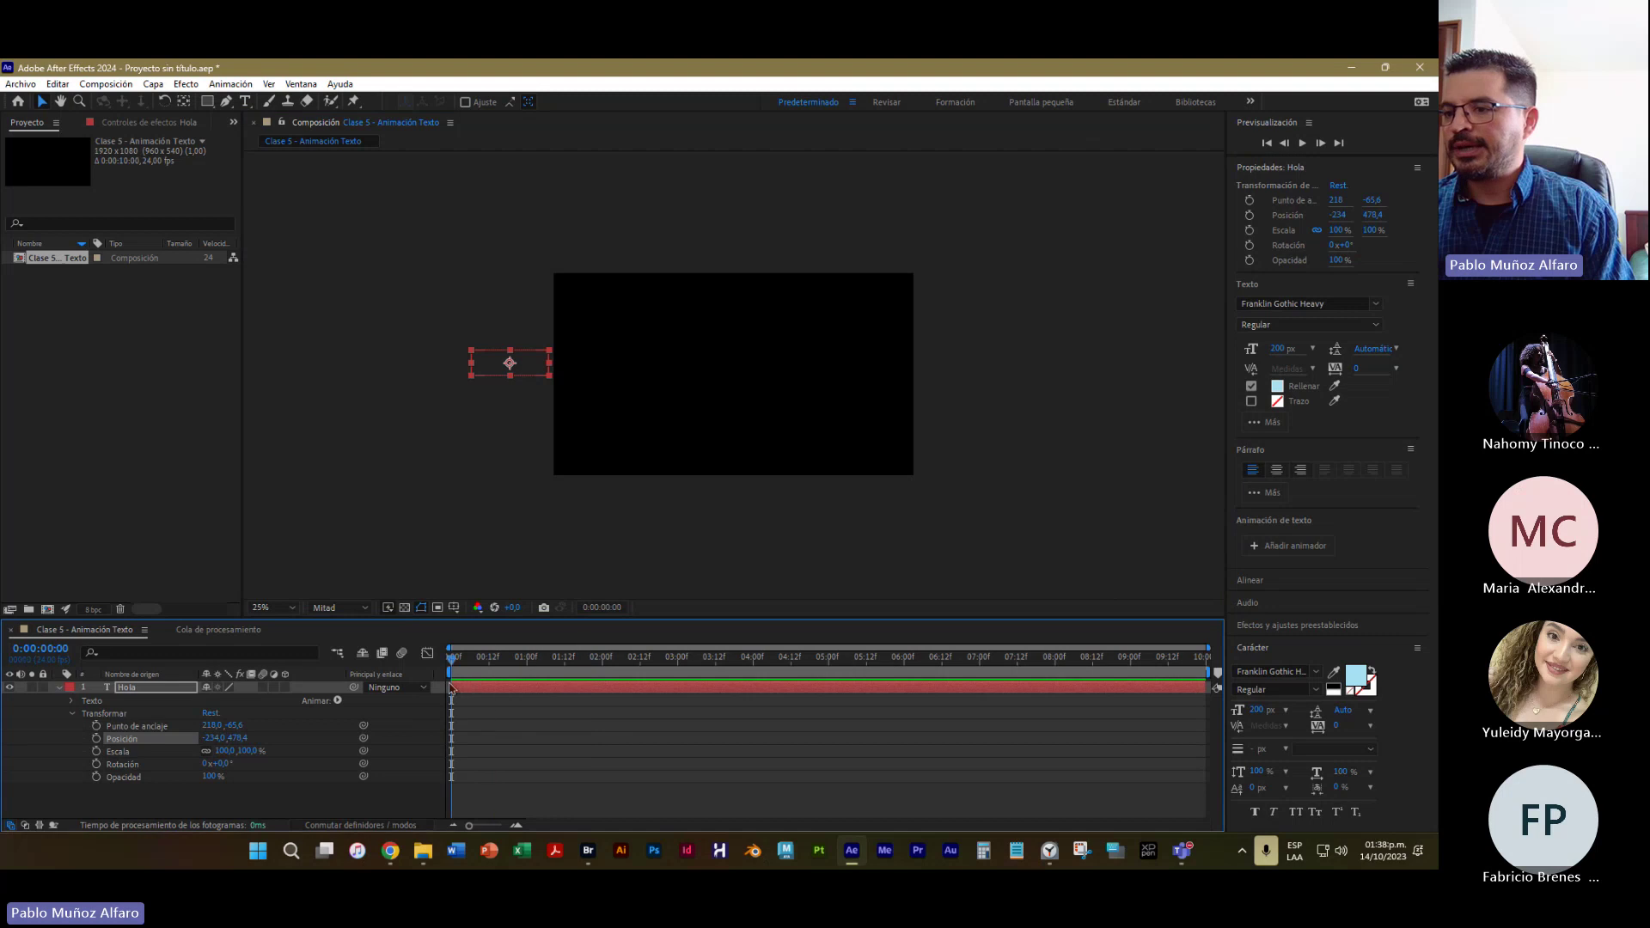
pyautogui.press('.')
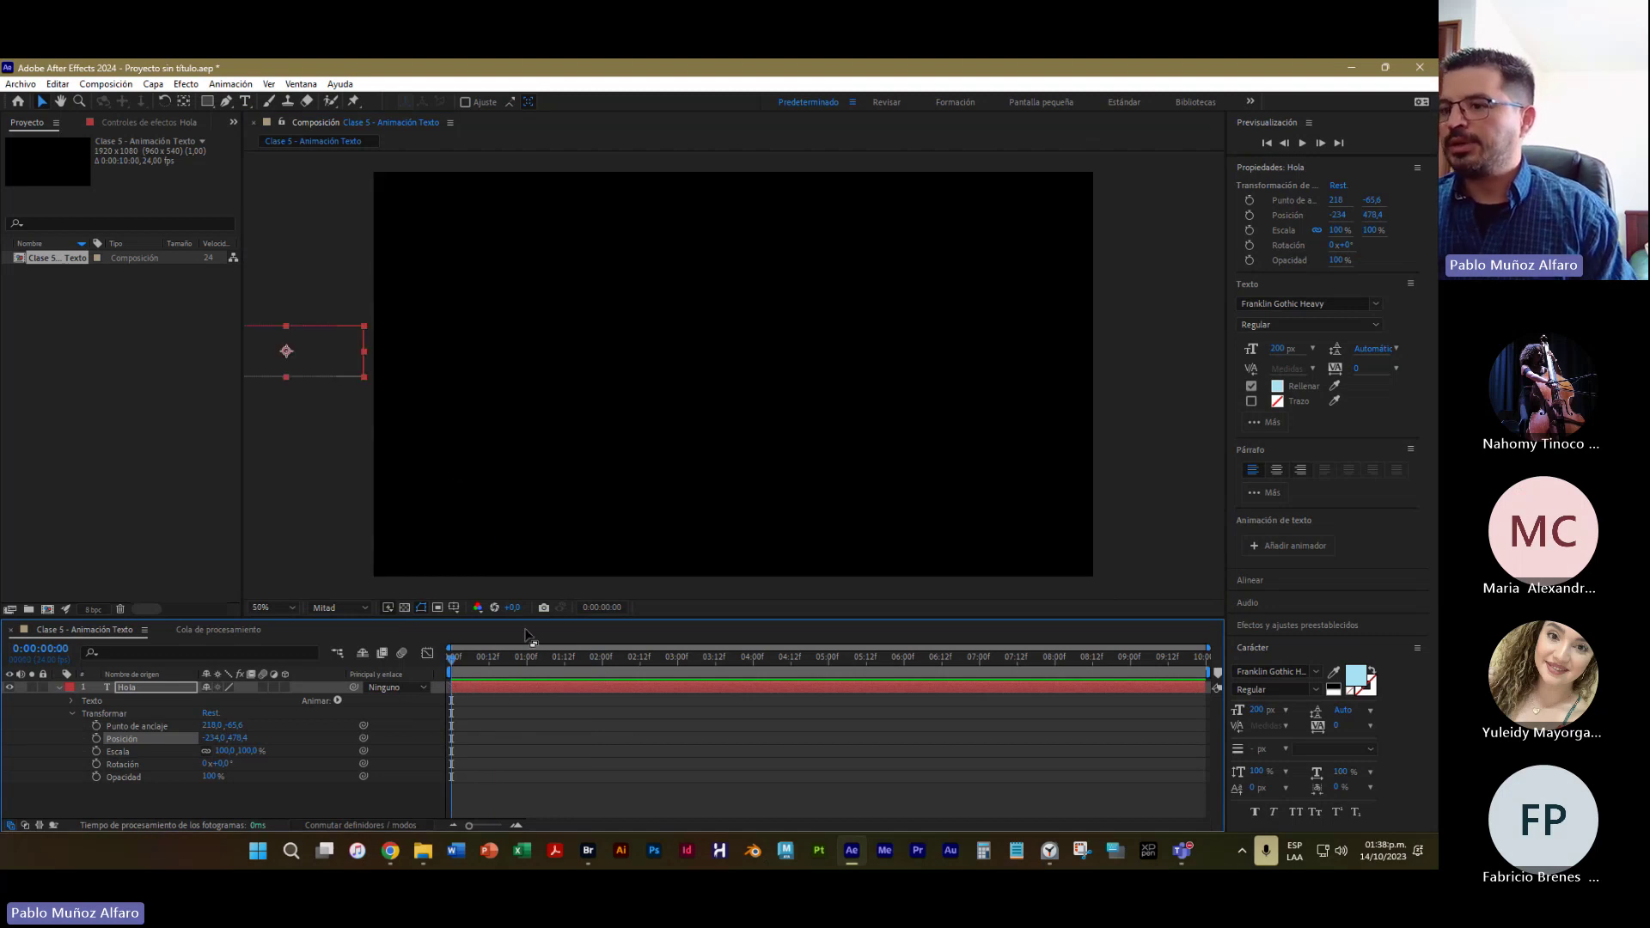
pyautogui.moveTo(525, 630); pyautogui.dragTo(526, 698)
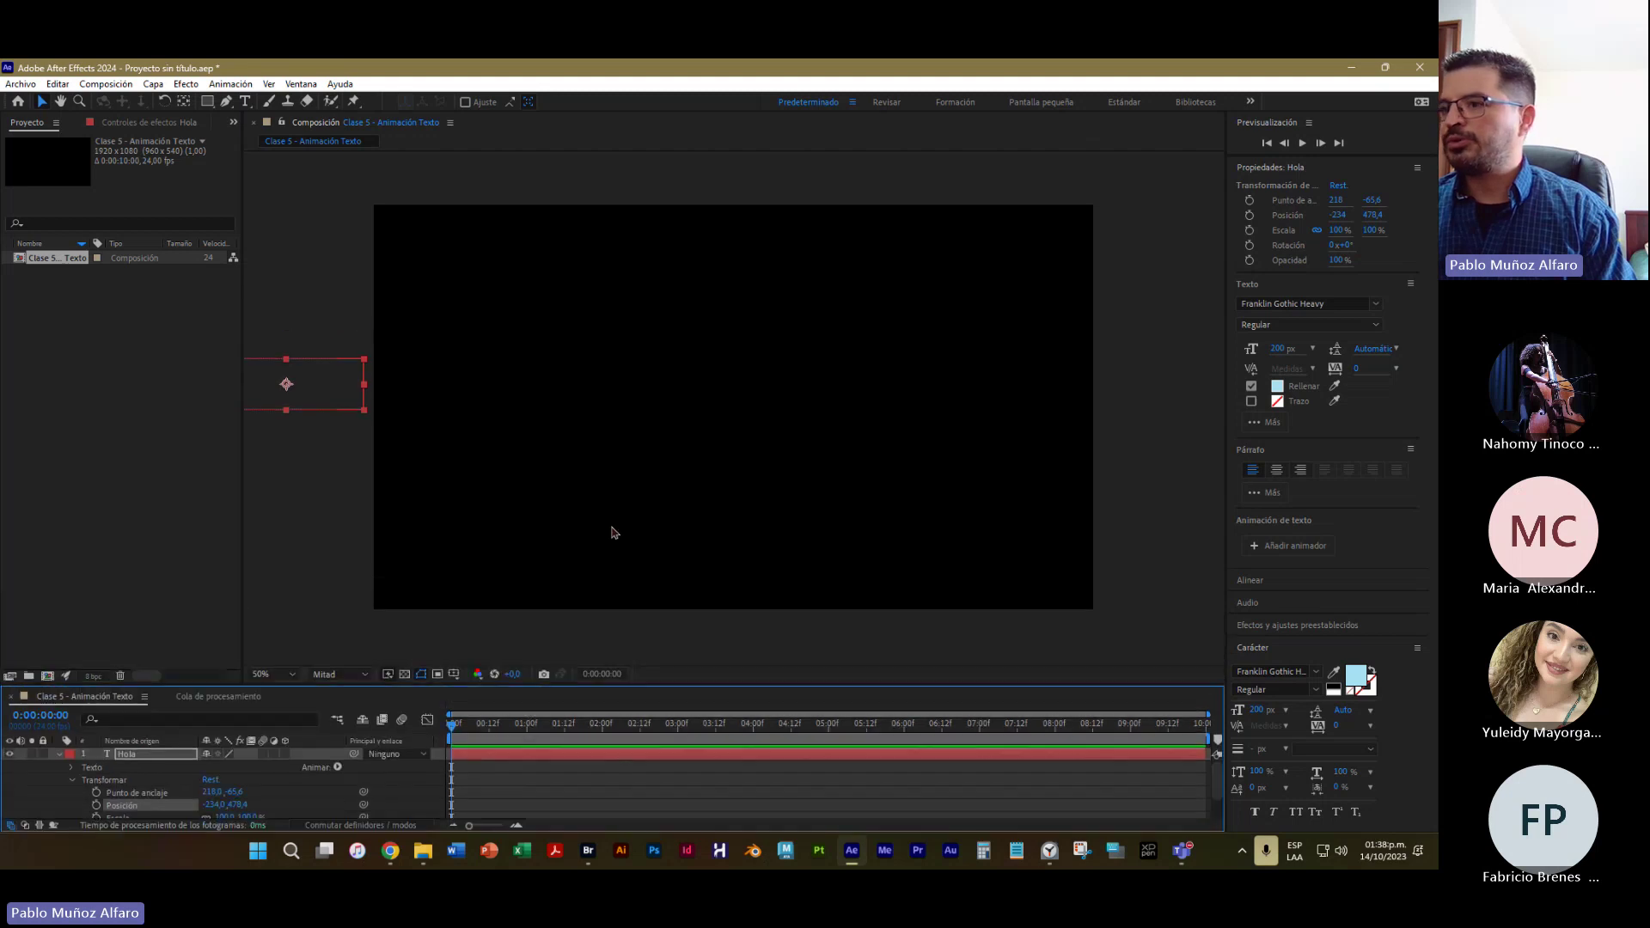
pyautogui.moveTo(614, 533); pyautogui.dragTo(667, 464)
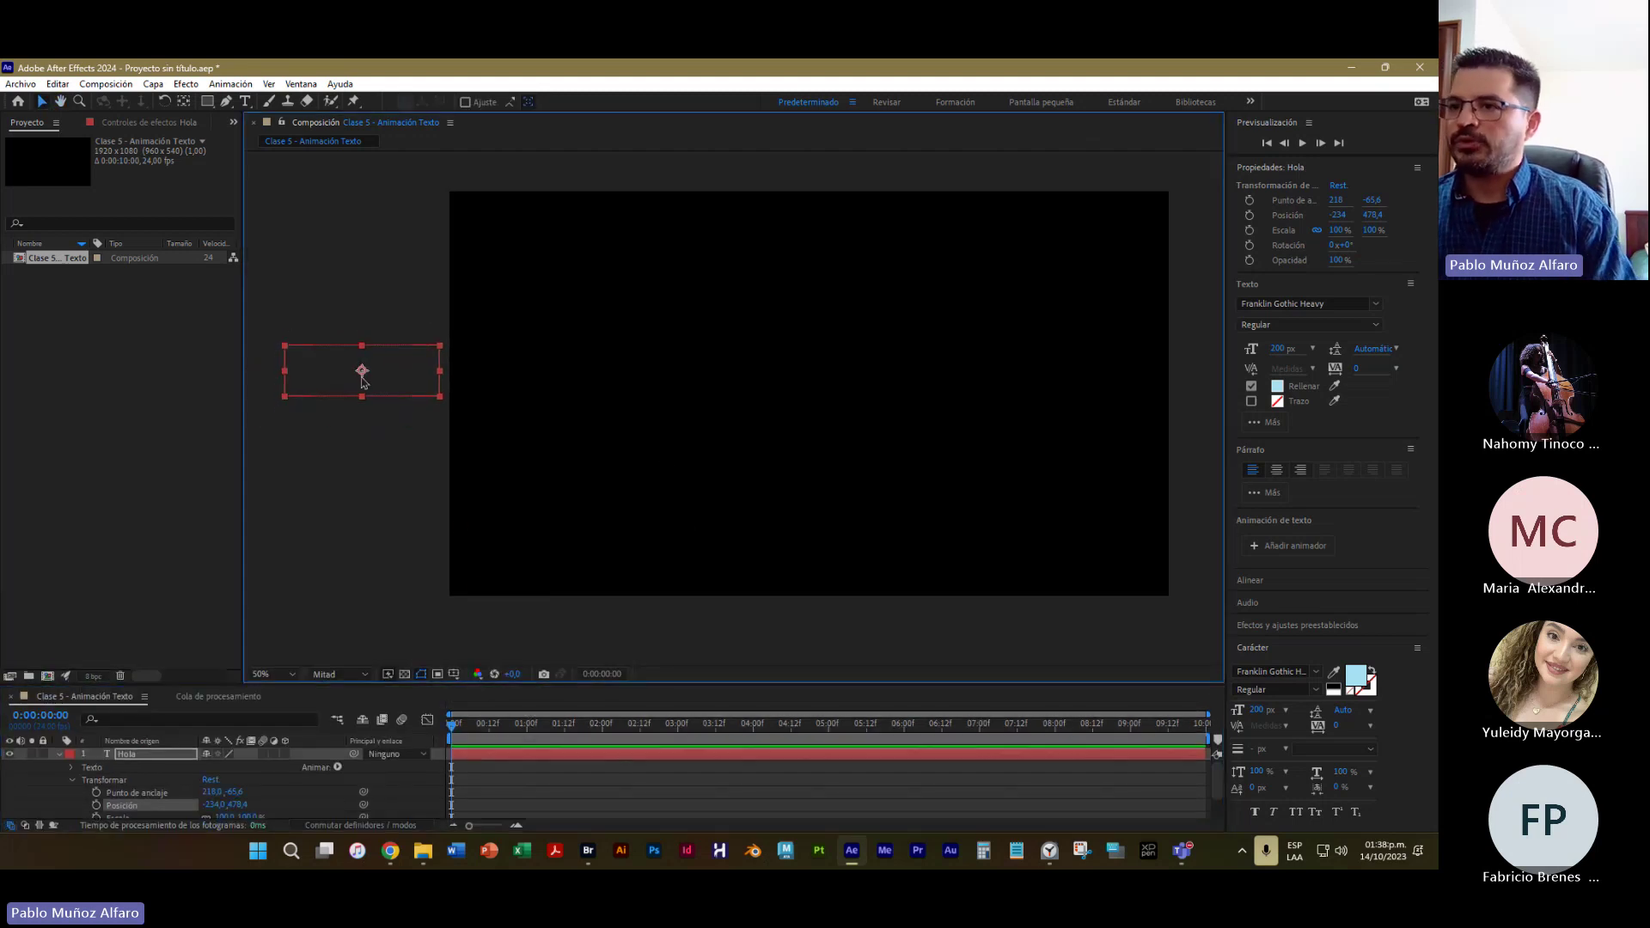
# Shift "Hola" slightly to about position -252, 510 outside the frame and enlarge the timeline area to show all its Transform properties
pyautogui.moveTo(379, 383)
pyautogui.mouseDown()
pyautogui.moveTo(573, 381)
pyautogui.moveTo(374, 395)
pyautogui.mouseUp()
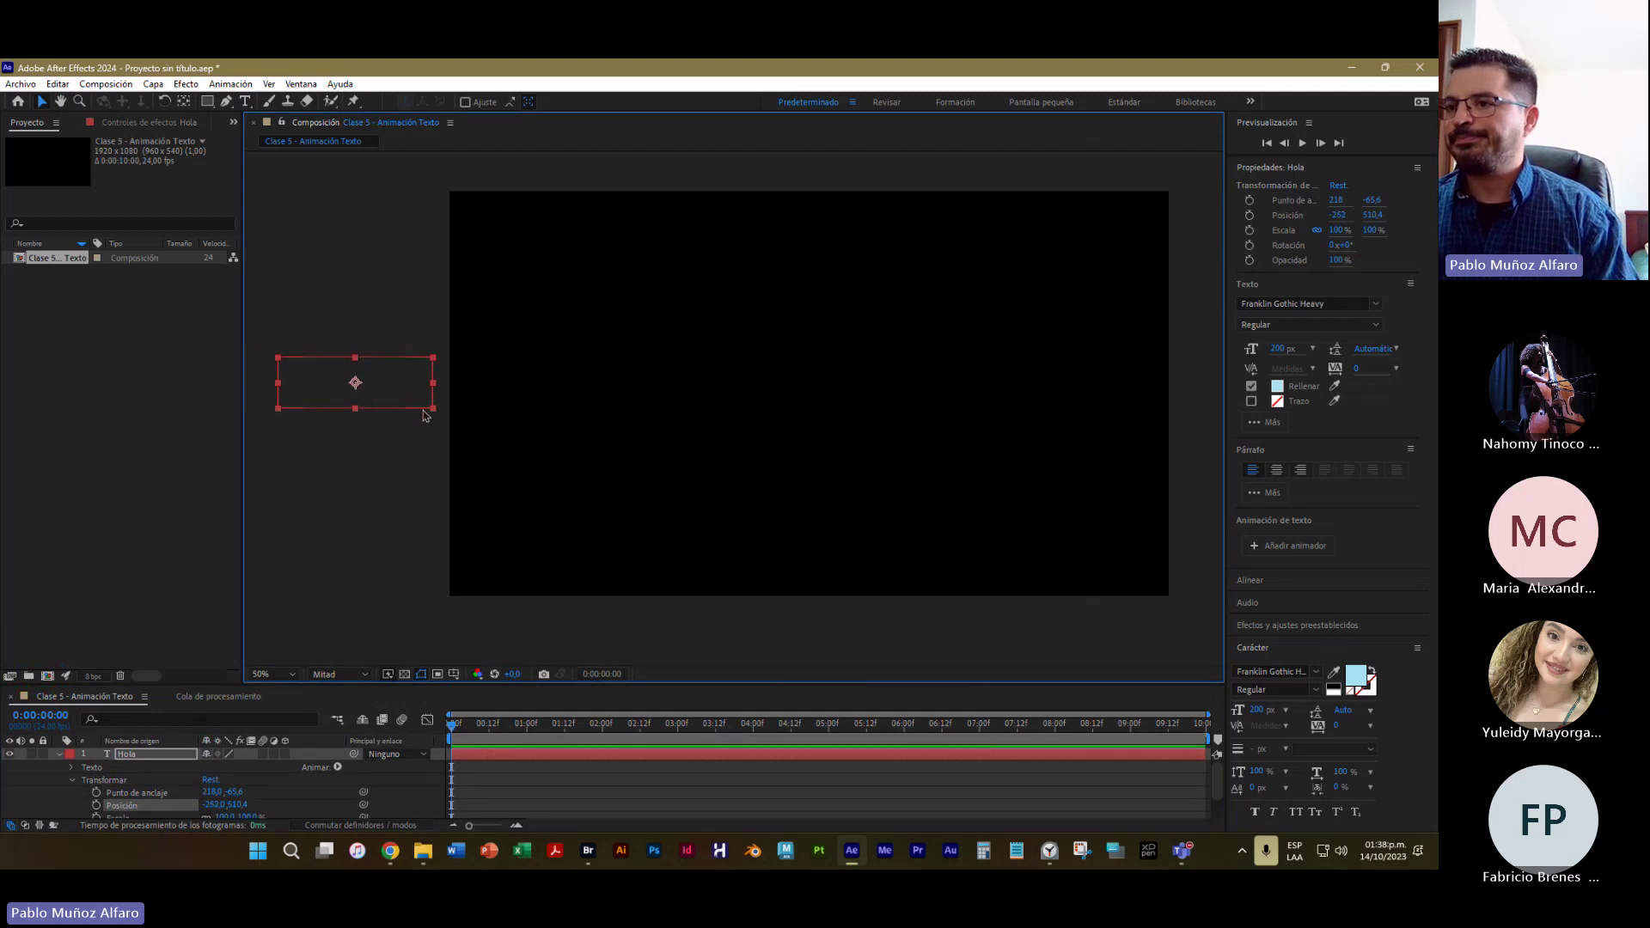
pyautogui.click(453, 730)
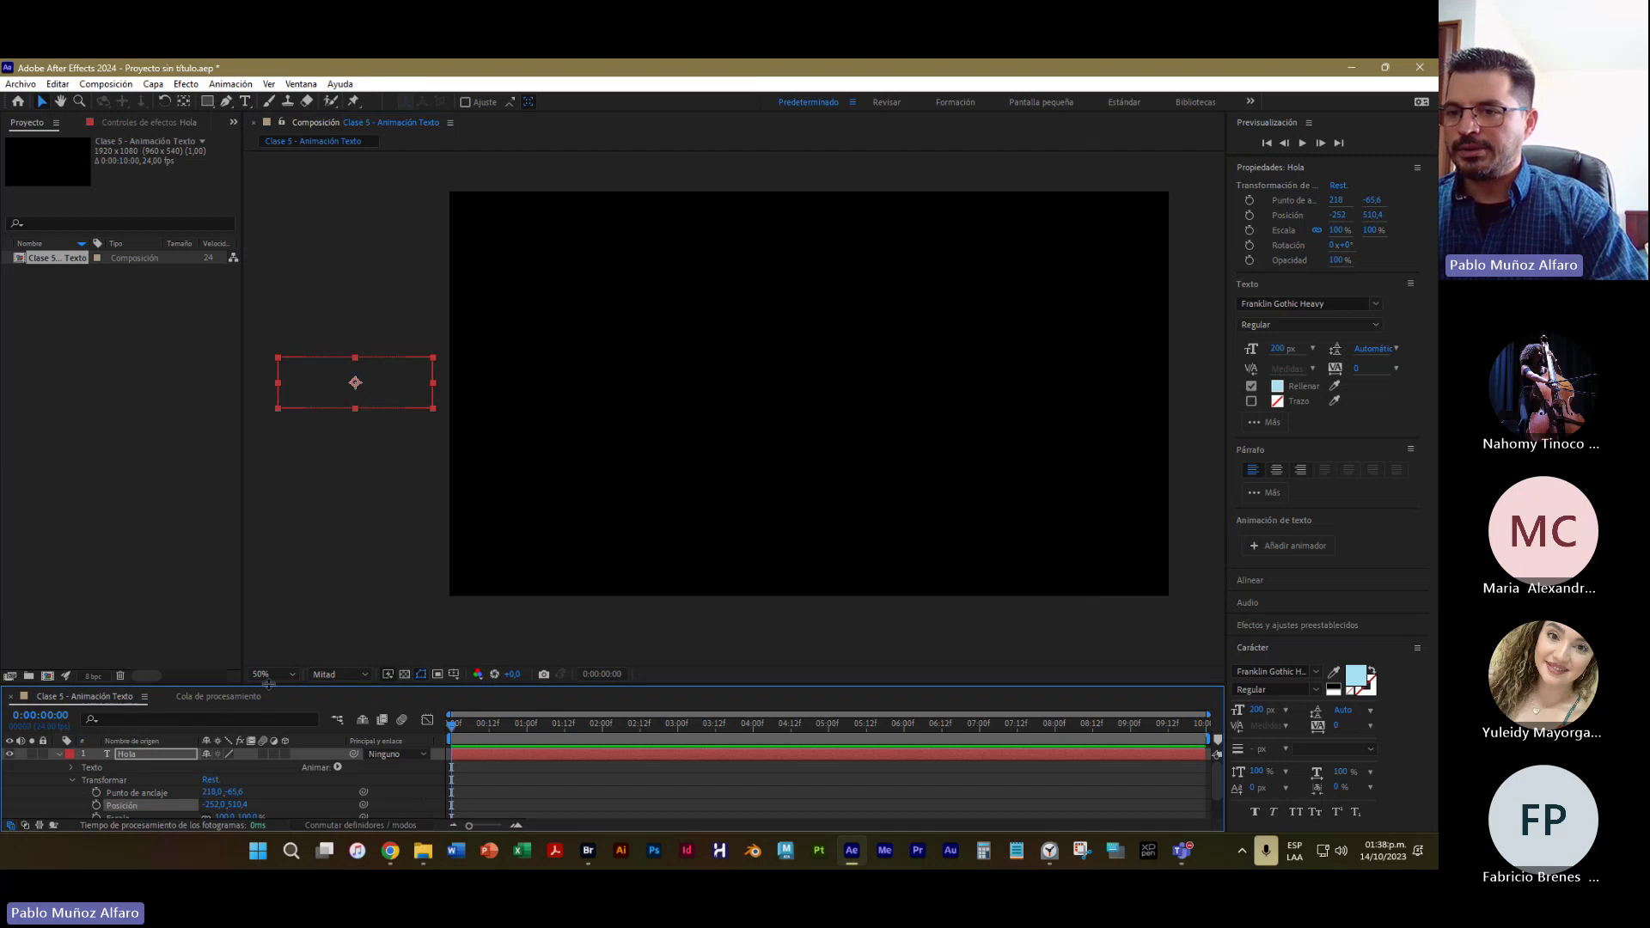
pyautogui.moveTo(269, 683); pyautogui.dragTo(269, 606)
pyautogui.click(79, 709)
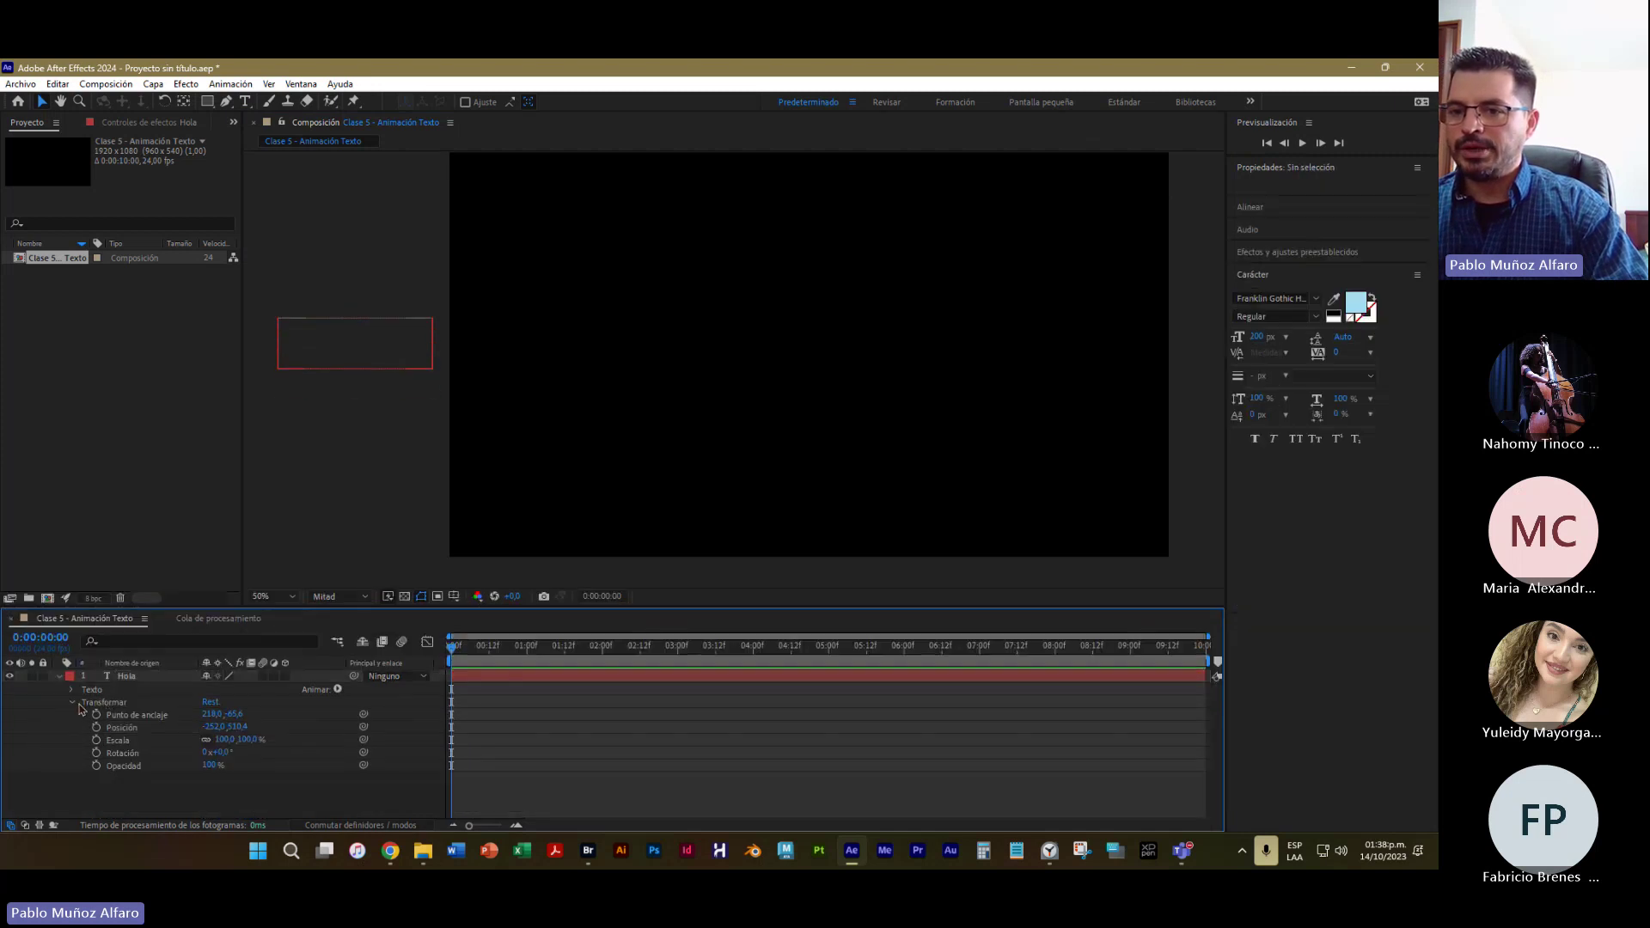
pyautogui.click(60, 677)
pyautogui.click(60, 677)
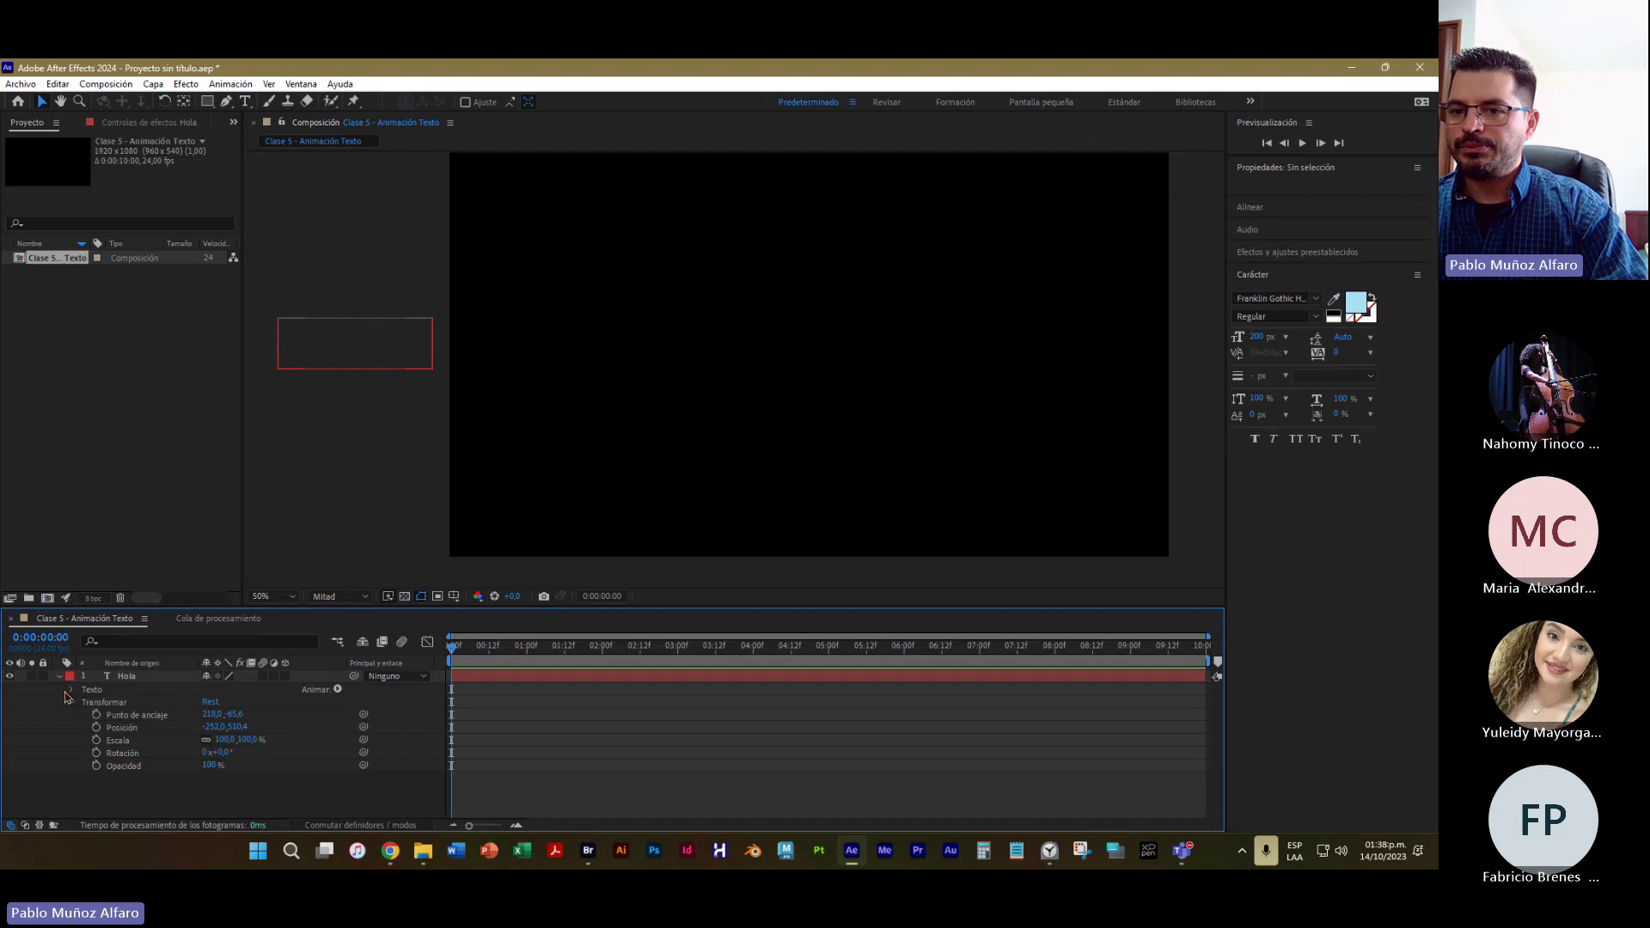
pyautogui.click(72, 703)
pyautogui.click(73, 704)
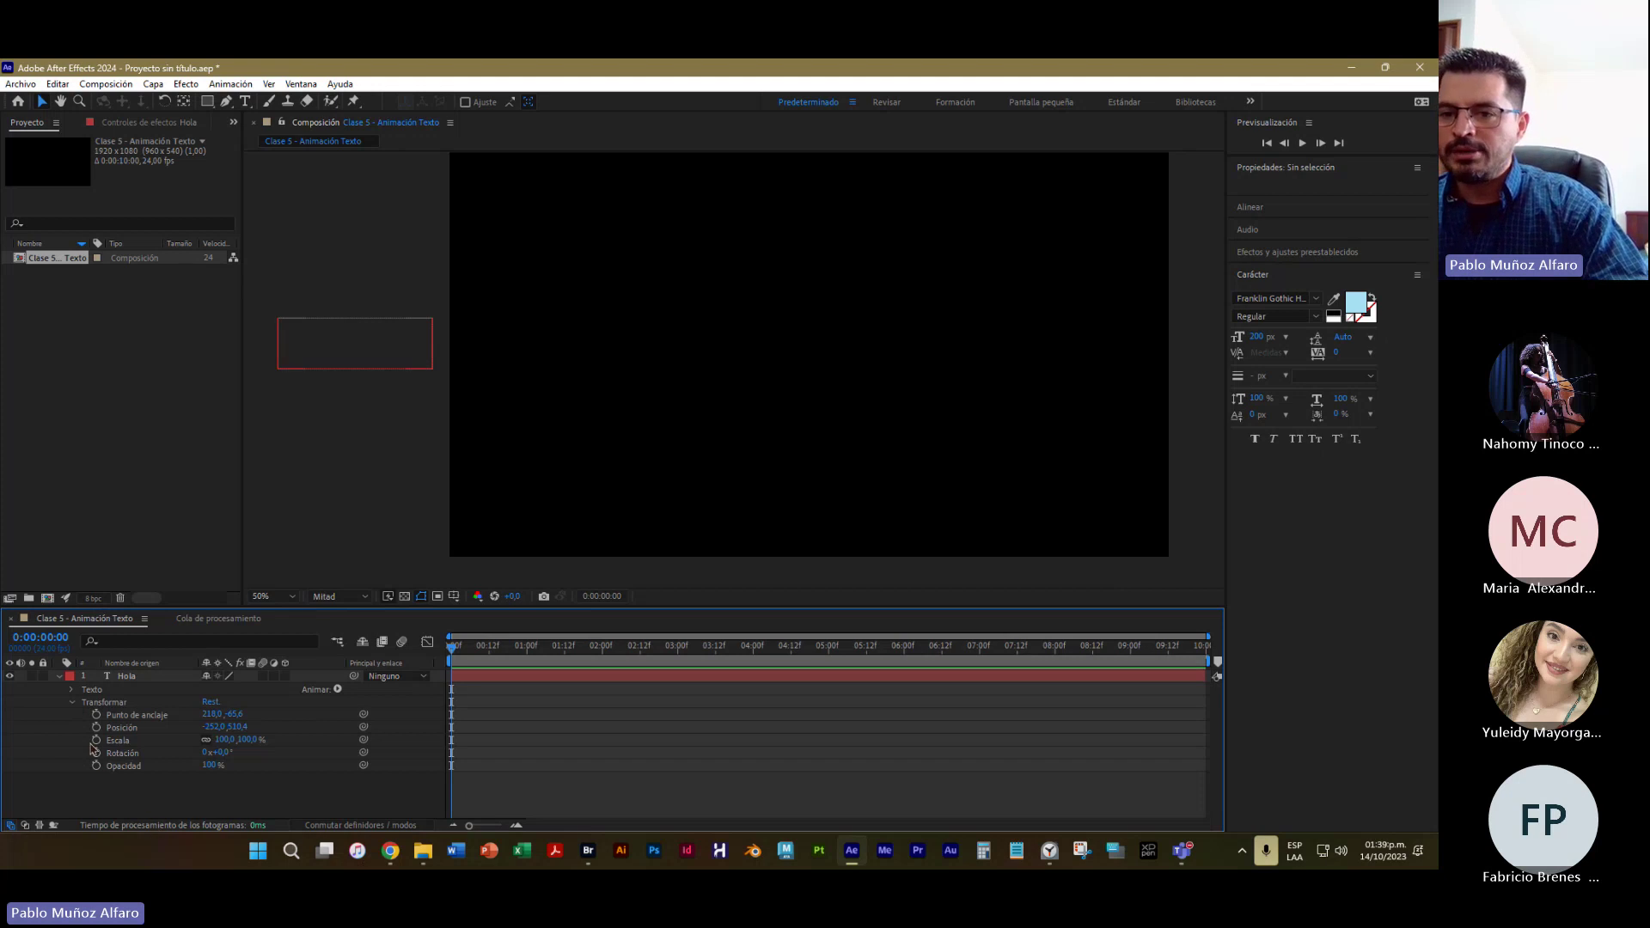
# Enable keyframing at the start of the composition for the Position, Scale, Rotation and Opacity of "Hola"
pyautogui.click(96, 727)
pyautogui.click(96, 740)
pyautogui.click(96, 752)
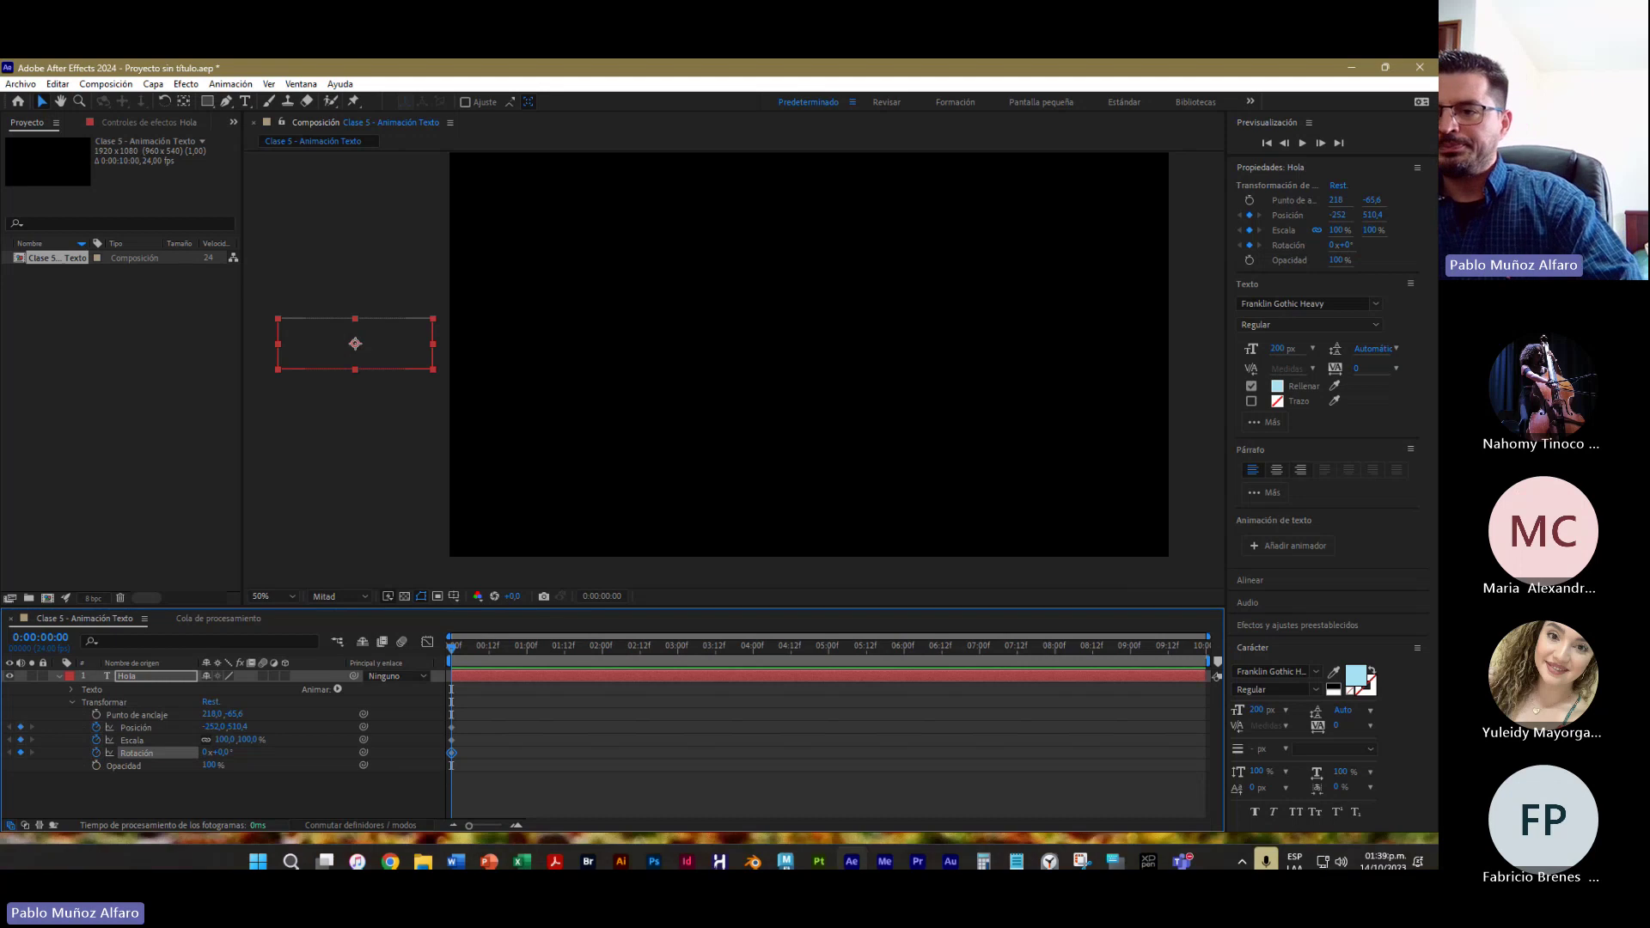
pyautogui.click(96, 765)
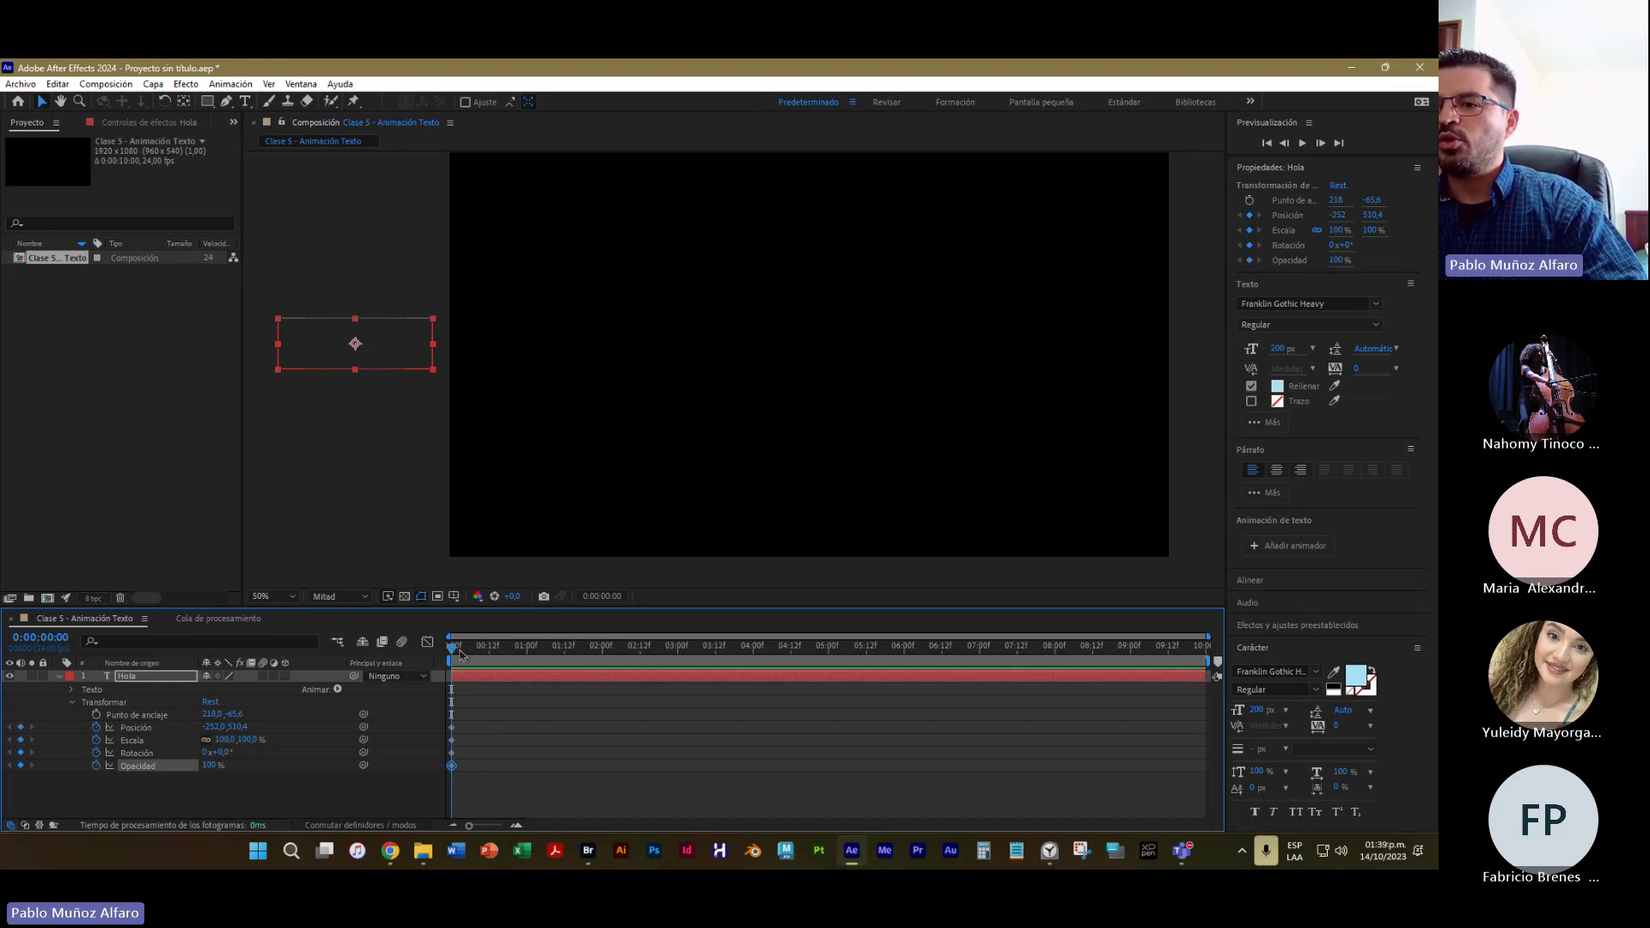
# At 0:00:02:00, keyframe "Hola" inside the frame at about position 456, 902, with 50% scale and 22° rotation
pyautogui.moveTo(466, 651); pyautogui.dragTo(606, 673)
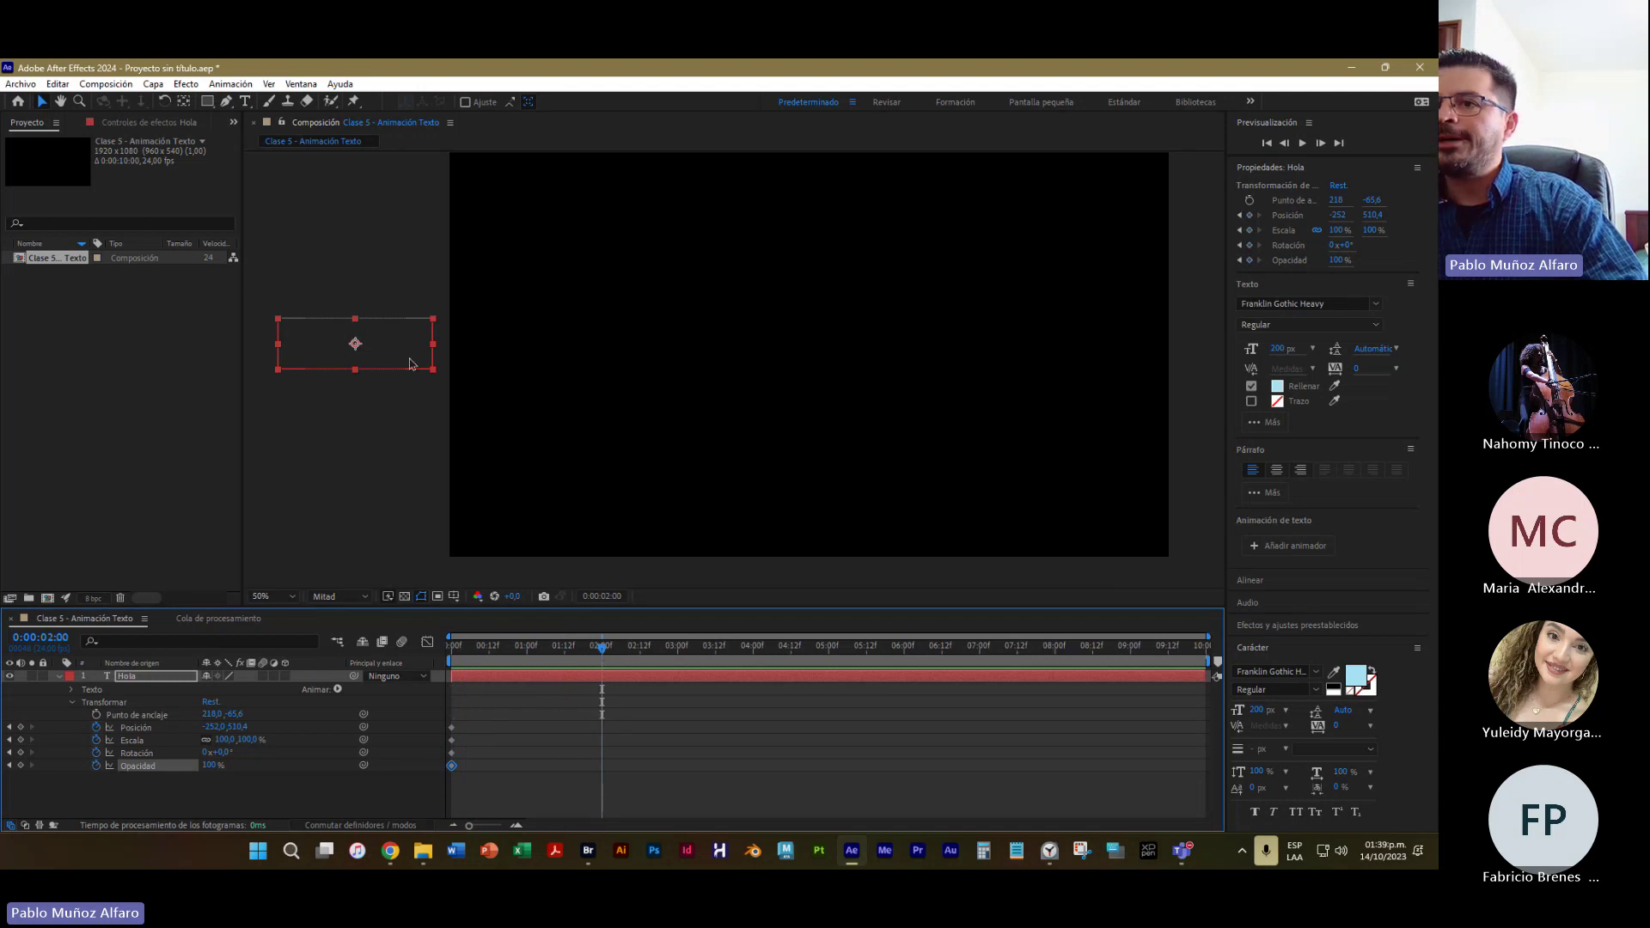
pyautogui.moveTo(424, 370); pyautogui.dragTo(678, 510)
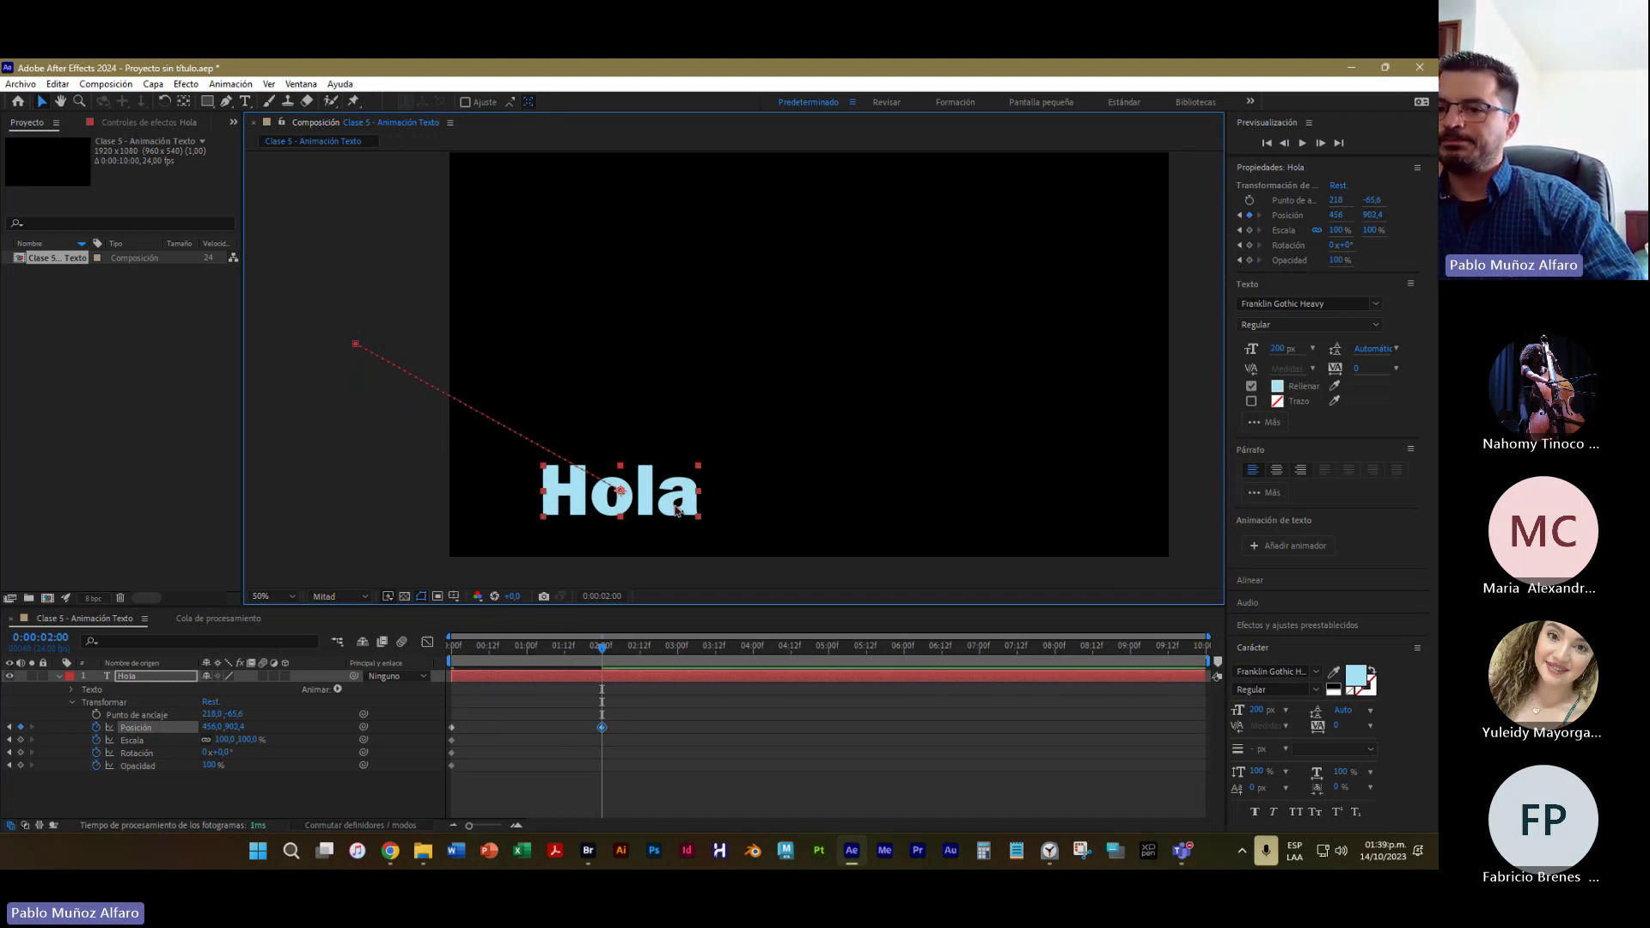
pyautogui.click(740, 450)
pyautogui.click(697, 479)
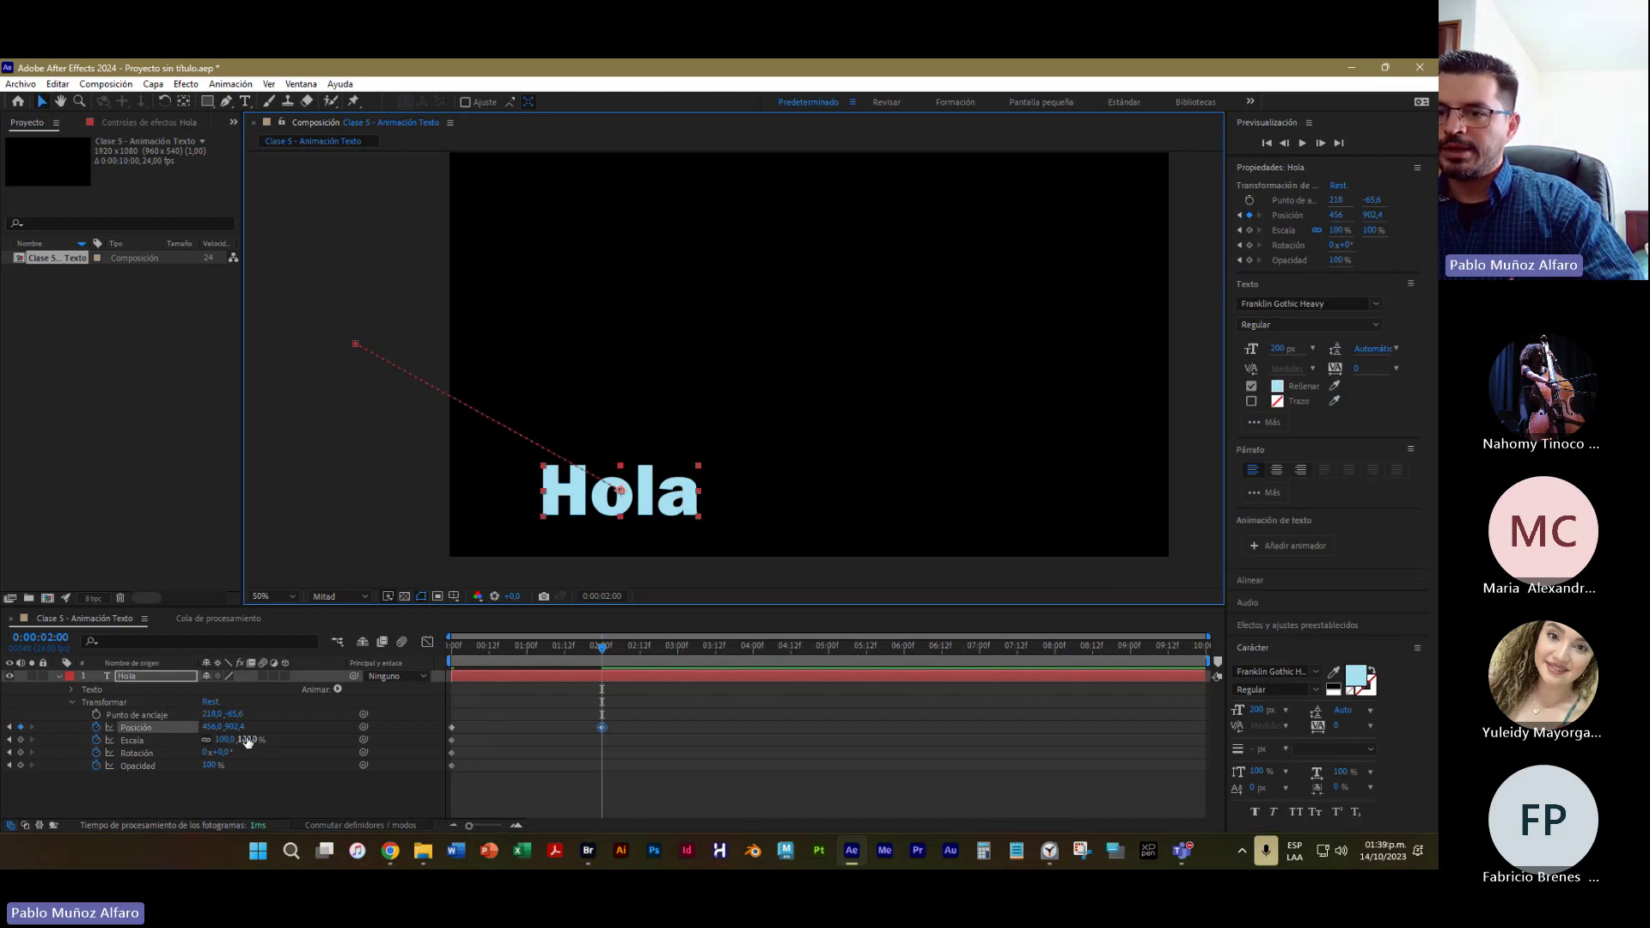
pyautogui.moveTo(247, 739)
pyautogui.mouseDown()
pyautogui.moveTo(206, 739)
pyautogui.moveTo(229, 755)
pyautogui.mouseUp()
# Scrub and step through the first two seconds to preview the "Hola" animation, and return to 0:00:02:00
pyautogui.moveTo(601, 650); pyautogui.dragTo(394, 672)
pyautogui.moveTo(516, 651); pyautogui.dragTo(604, 715)
pyautogui.click(679, 741)
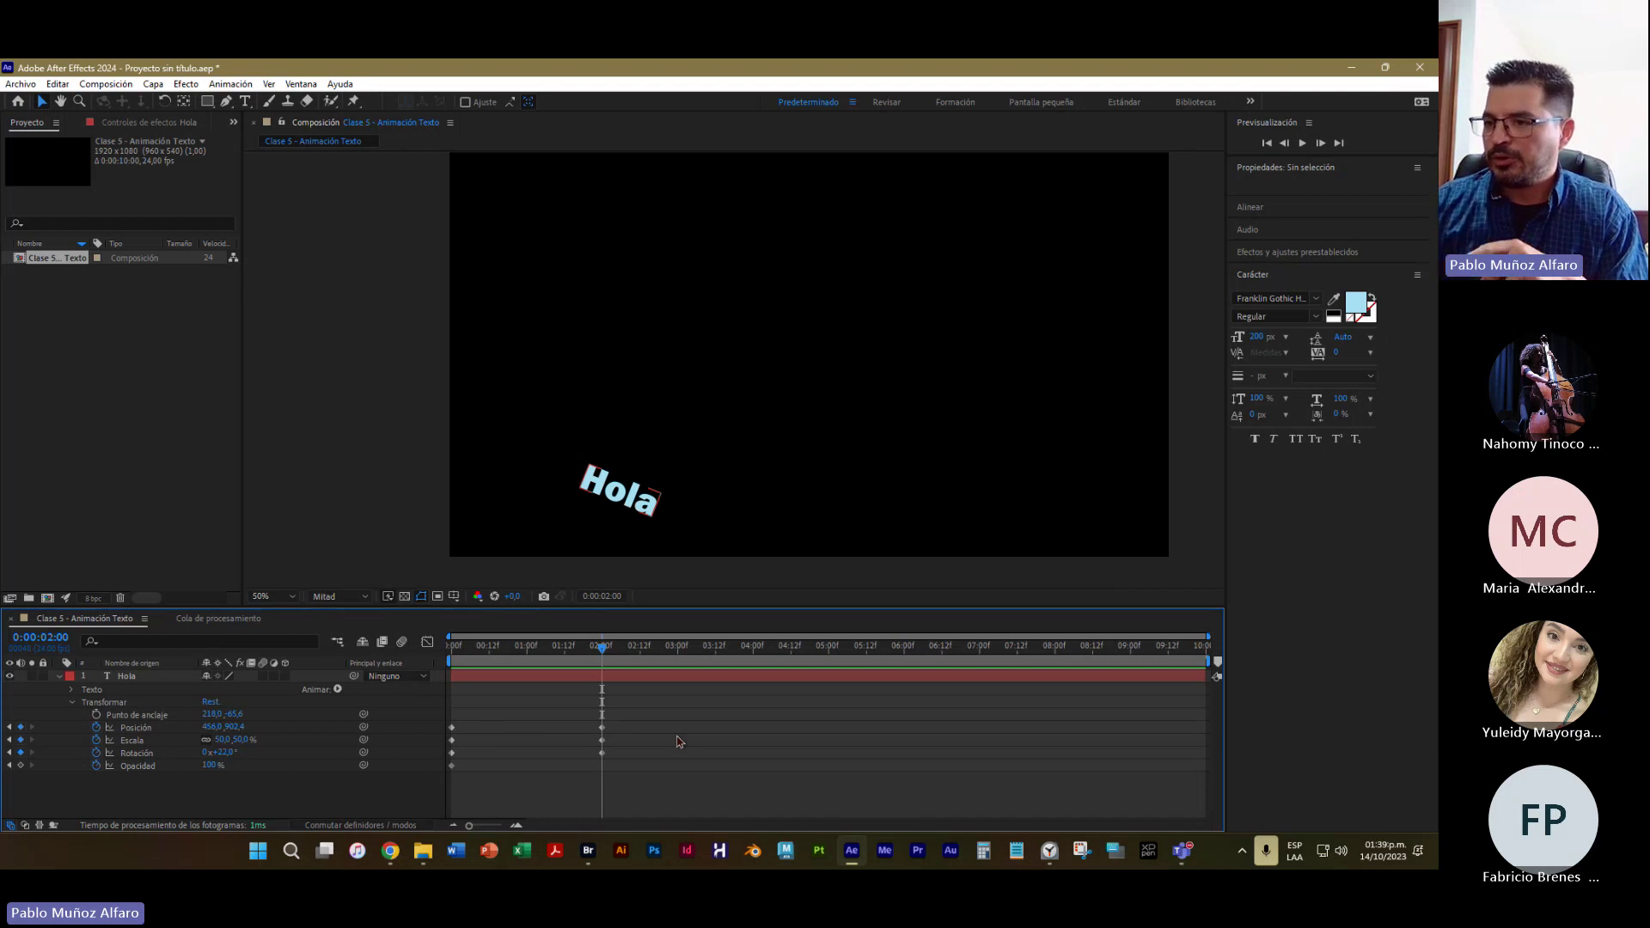
pyautogui.press('pageup')
pyautogui.press('pageup')
pyautogui.press('pageup')
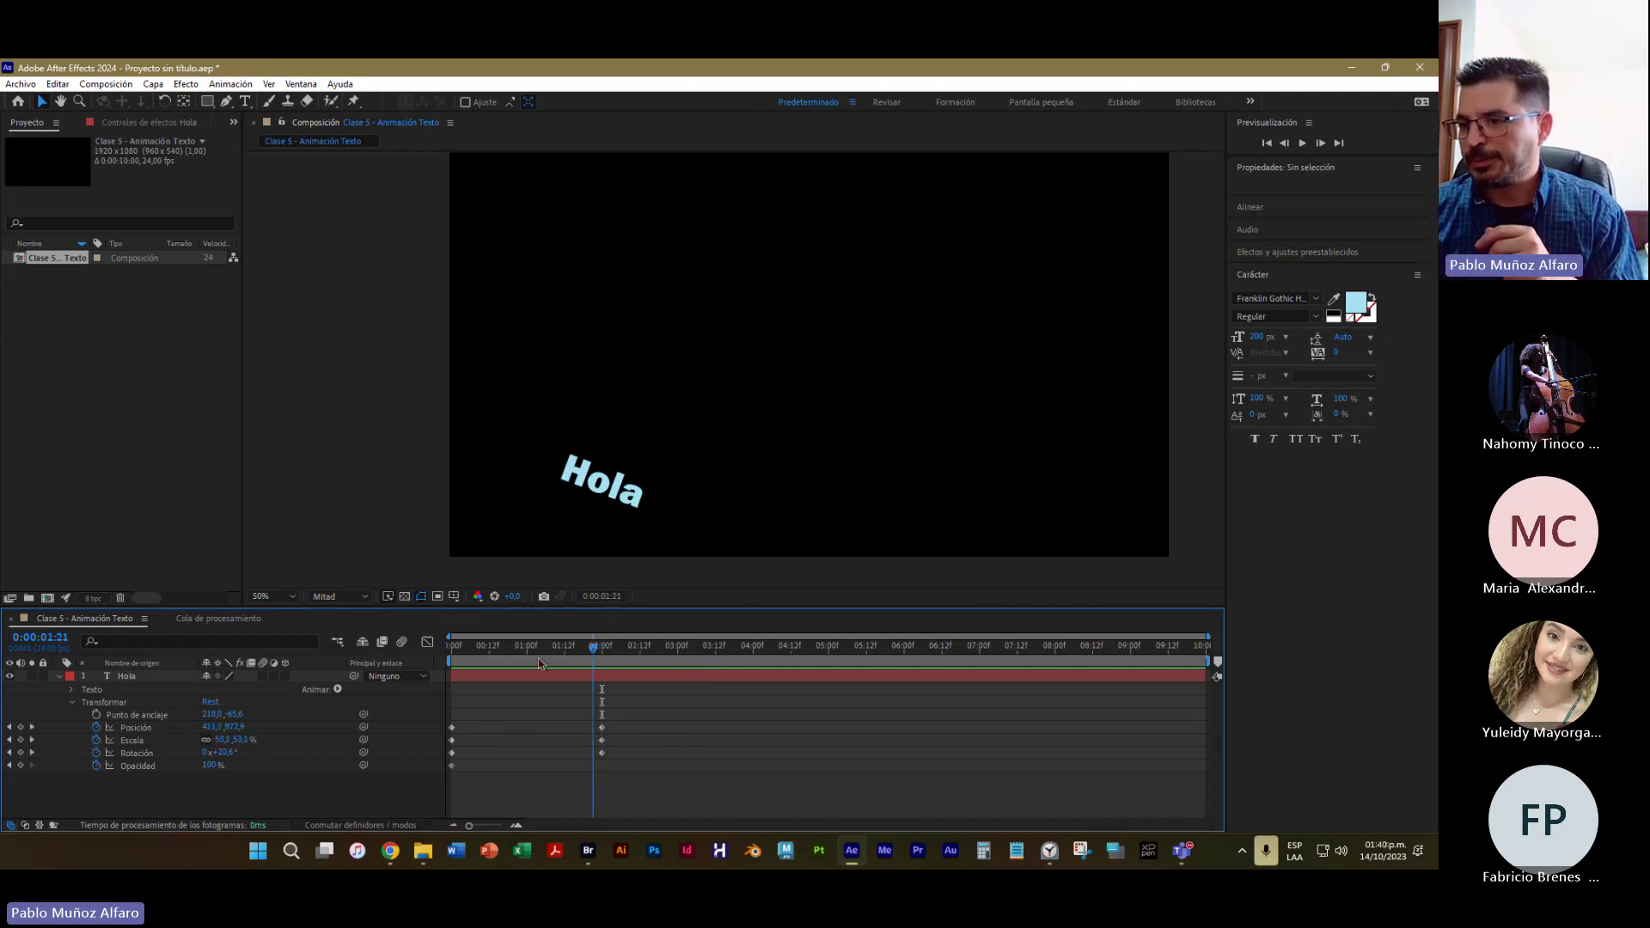
pyautogui.moveTo(539, 664); pyautogui.dragTo(605, 690)
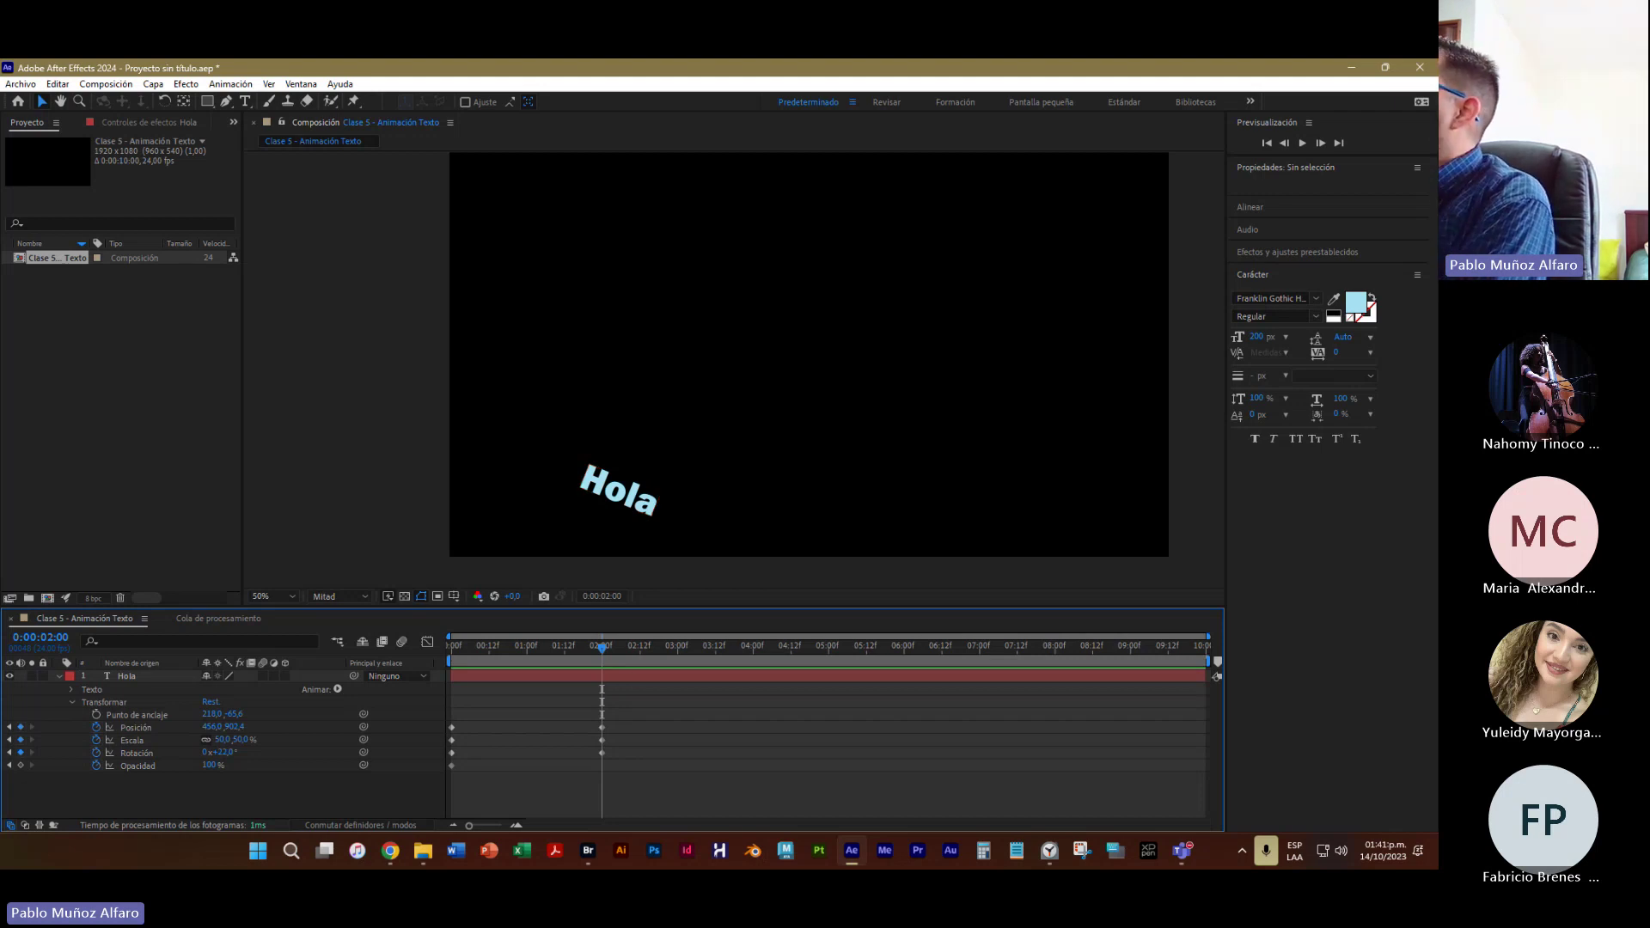
# Examine the contents of the Align and Effects & Presets sections, and collapse them again
pyautogui.click(1304, 211)
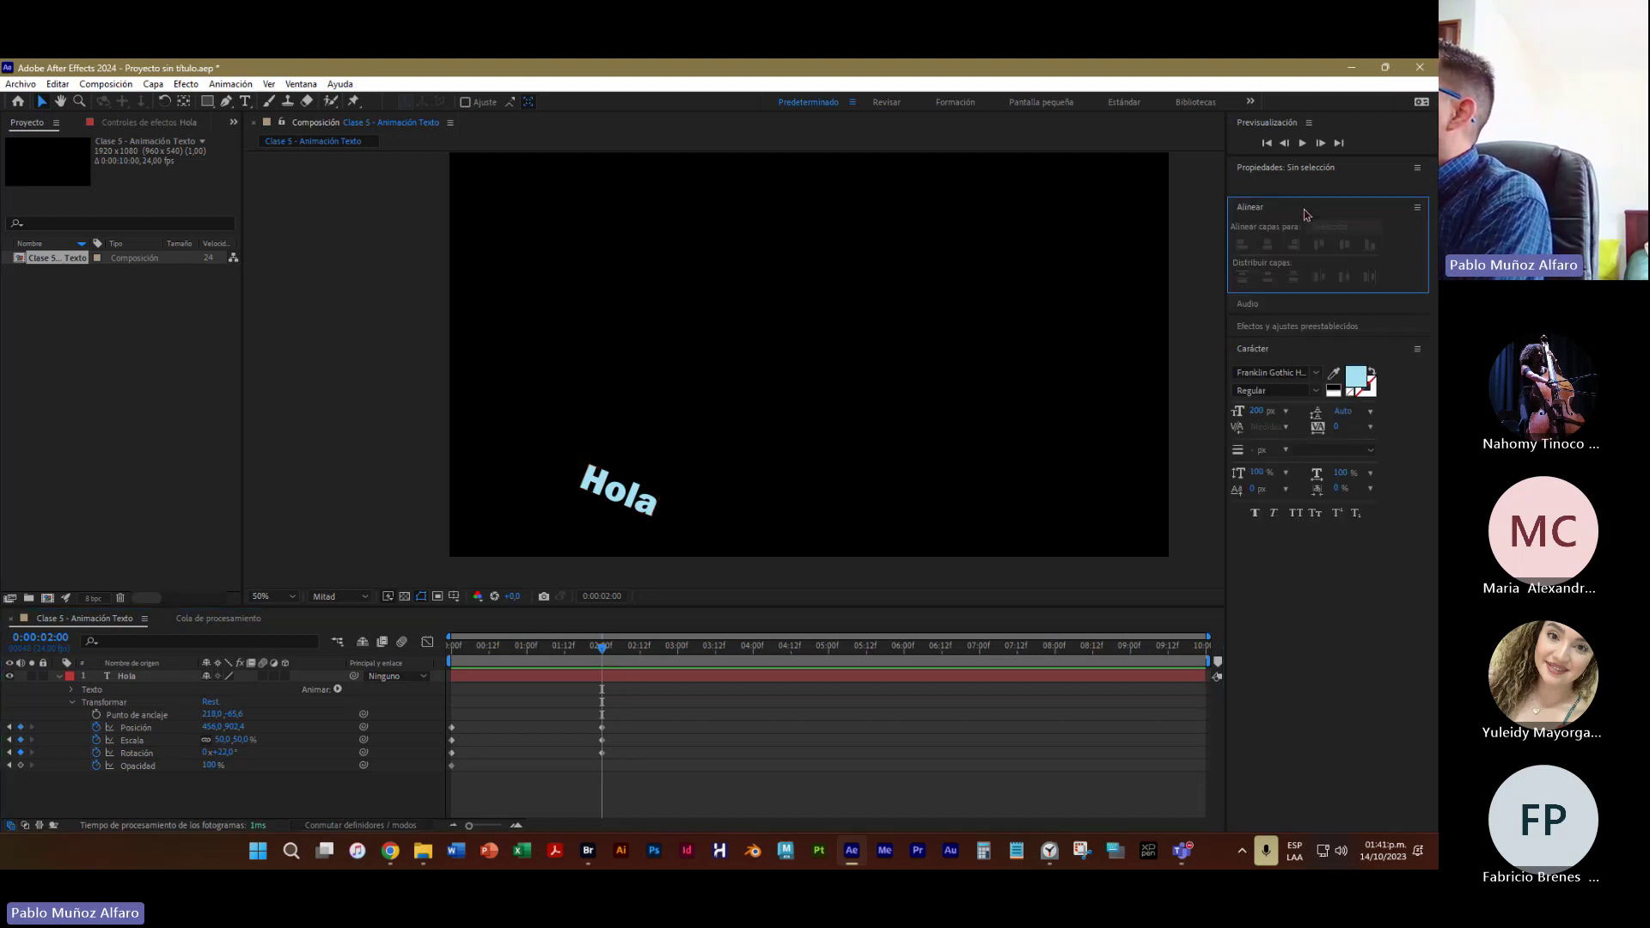
pyautogui.click(1299, 213)
pyautogui.click(1285, 240)
pyautogui.click(1287, 249)
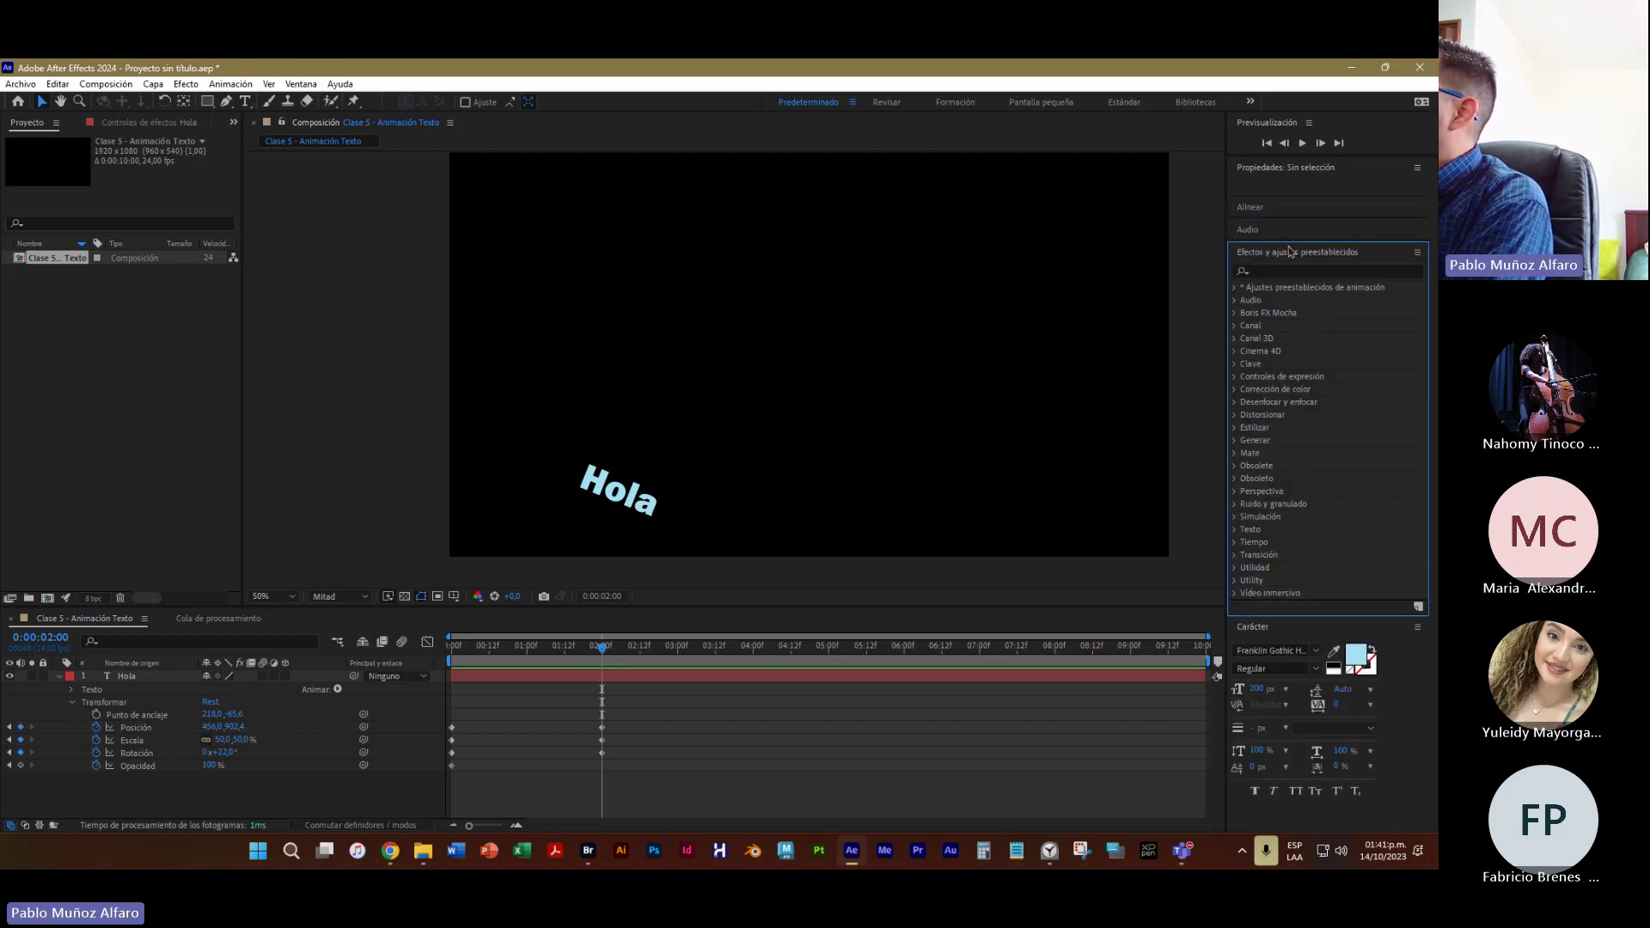
pyautogui.click(1289, 251)
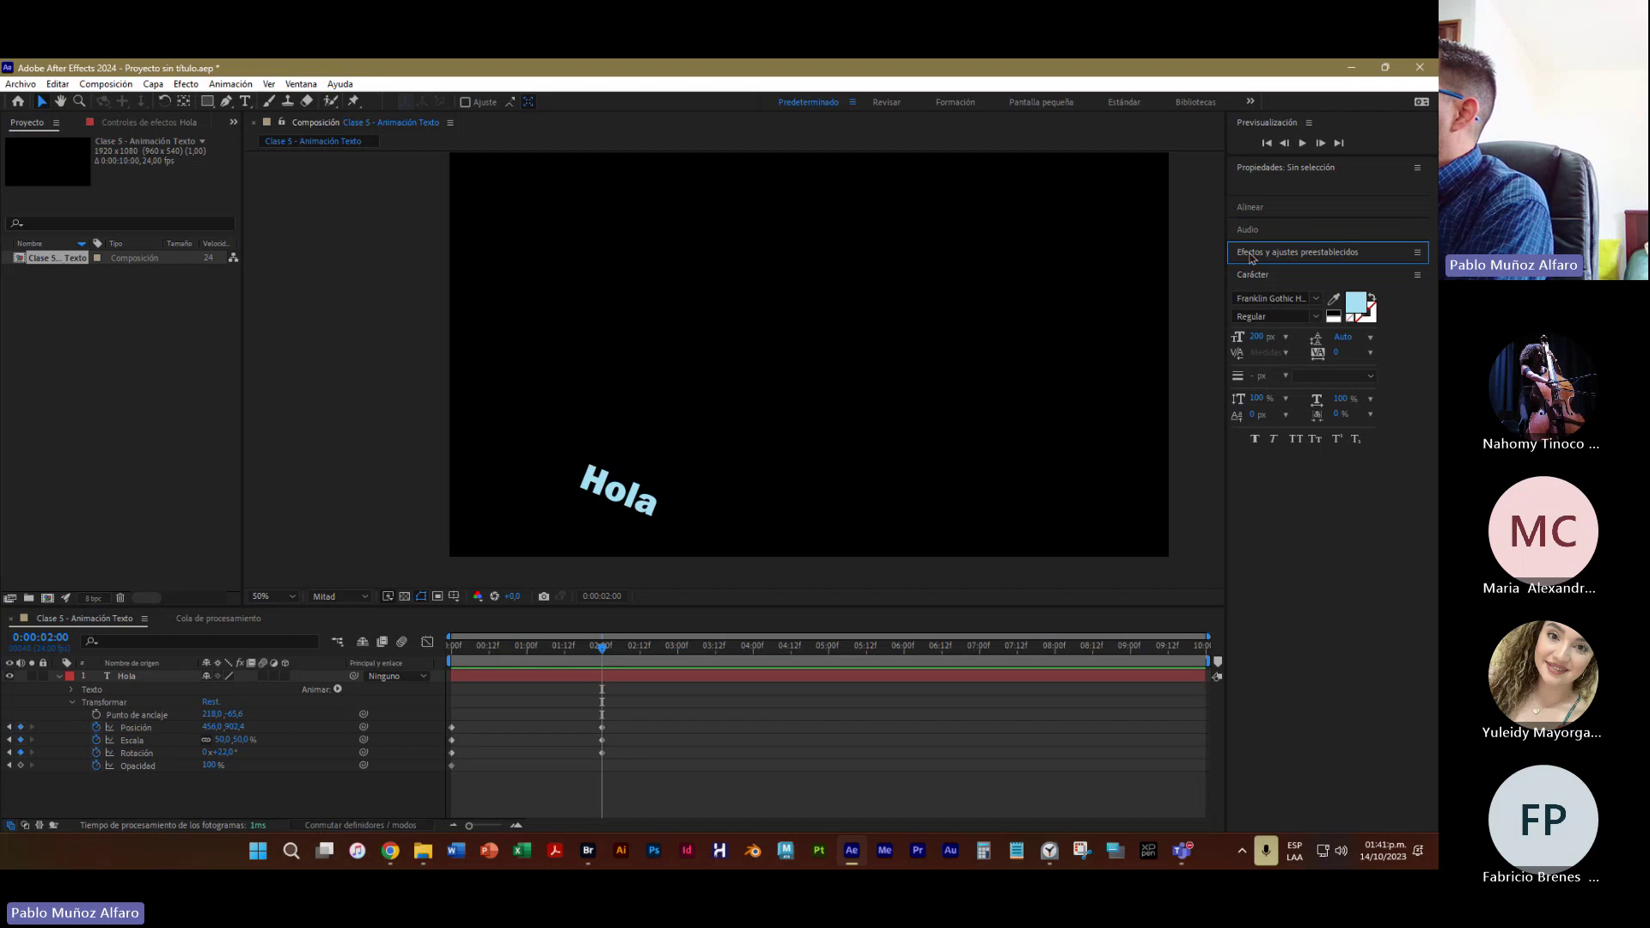
pyautogui.click(1250, 256)
pyautogui.click(1250, 257)
pyautogui.click(1287, 183)
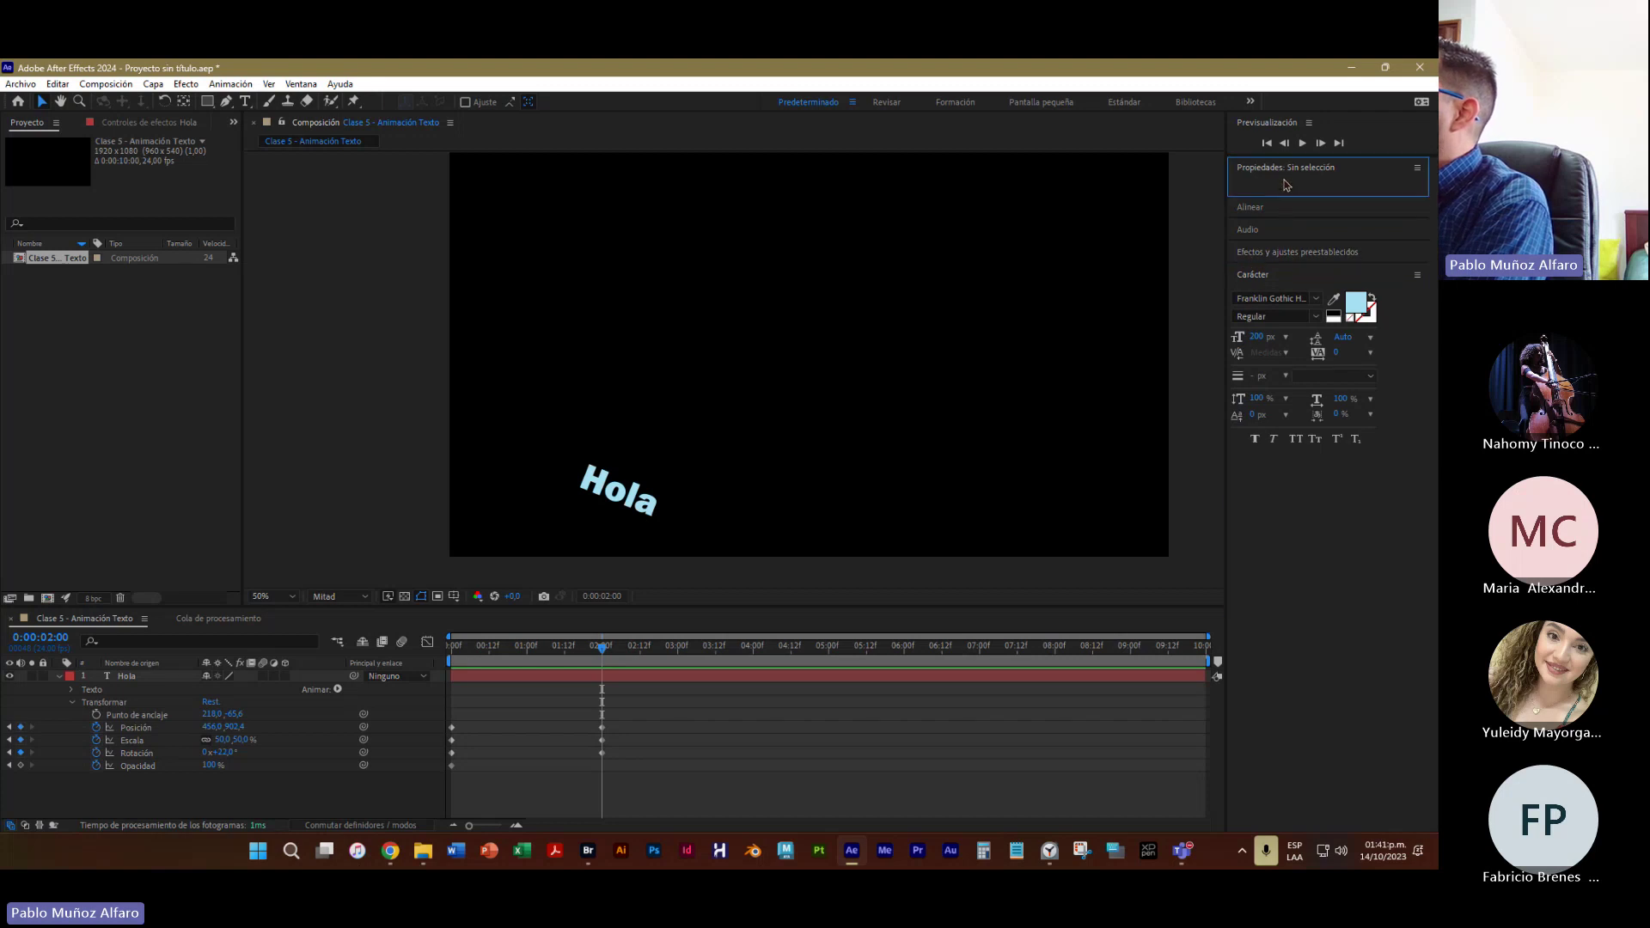
# Select "Hola" and examine how its layer properties collapse and expand
pyautogui.click(632, 498)
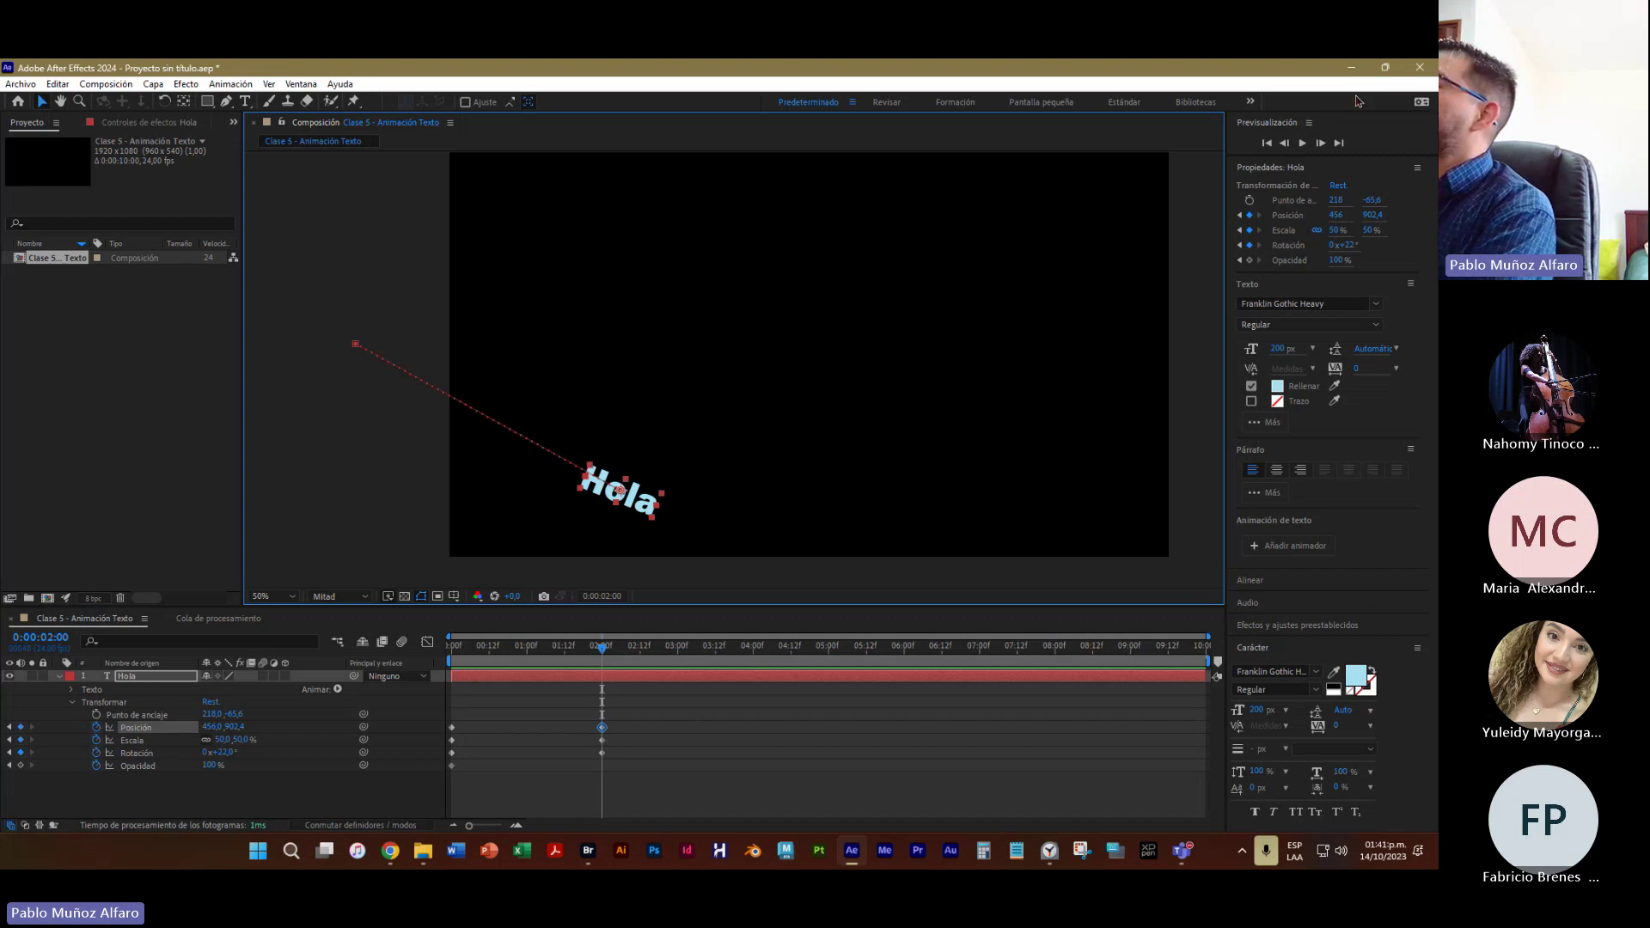
pyautogui.click(1271, 170)
pyautogui.click(1272, 169)
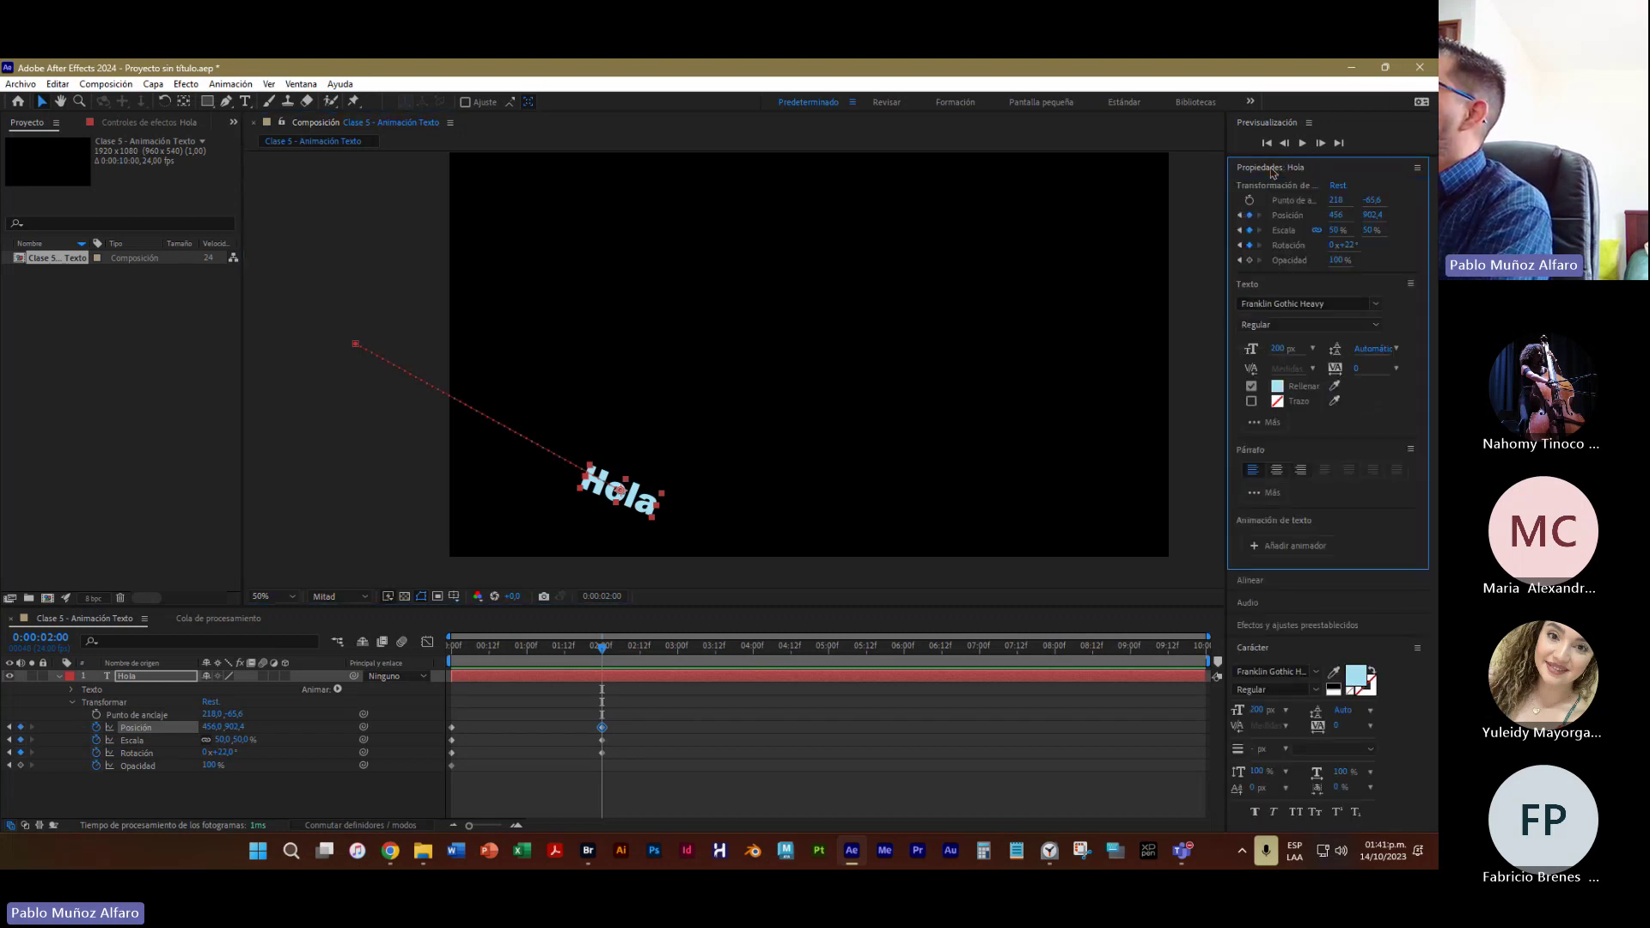
pyautogui.click(1272, 169)
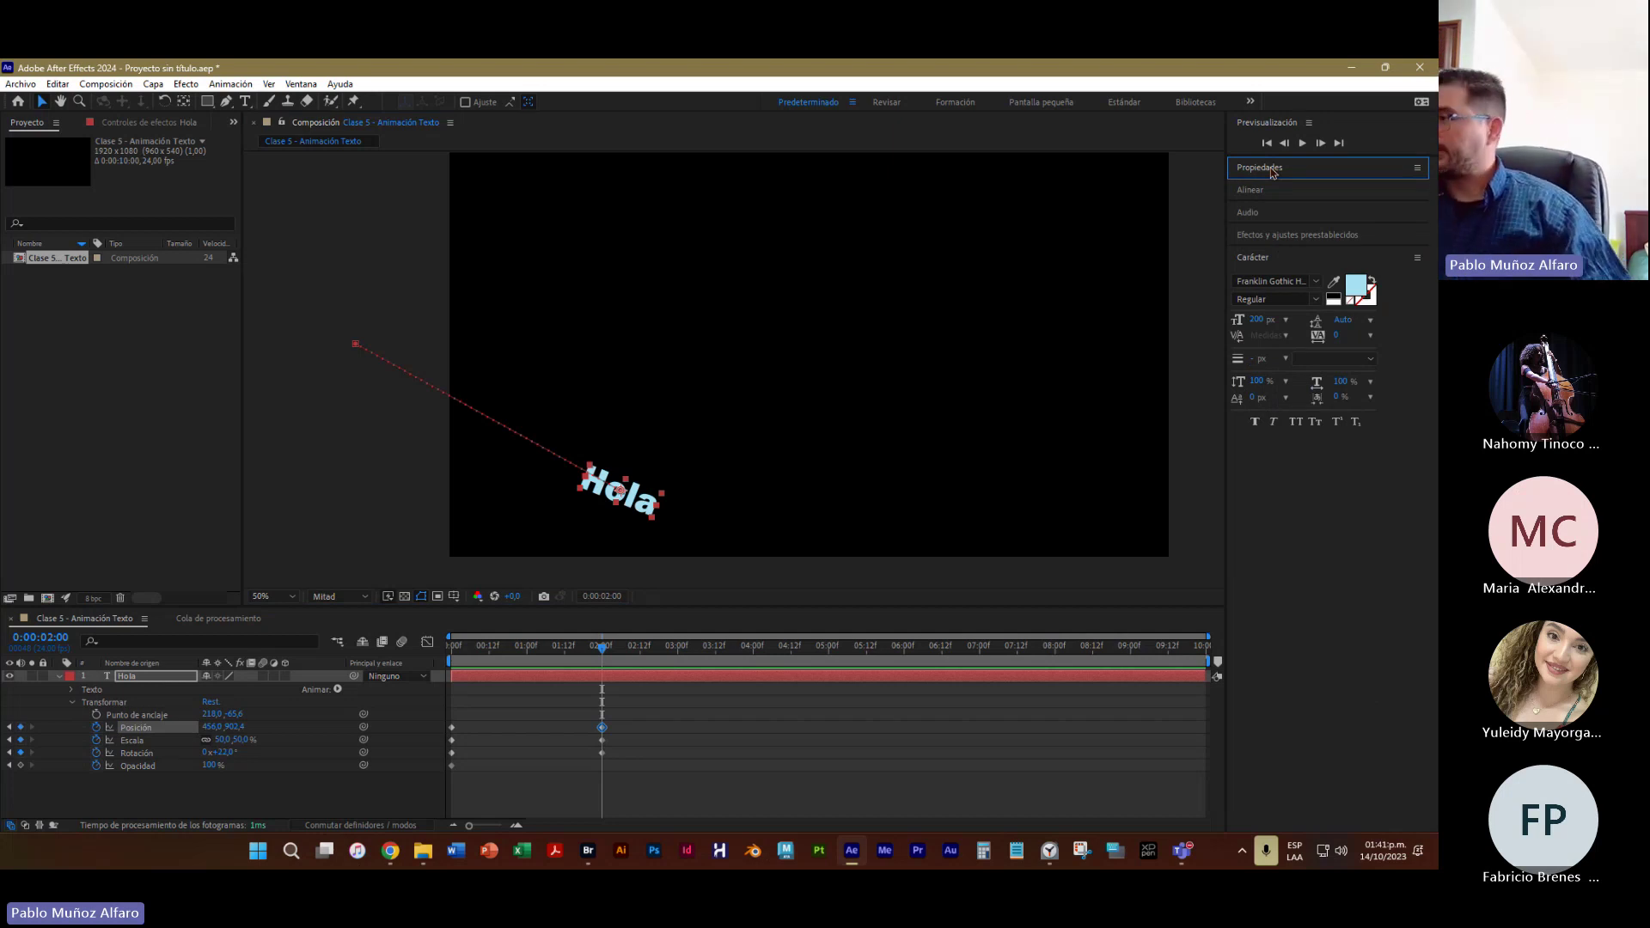
pyautogui.click(1272, 170)
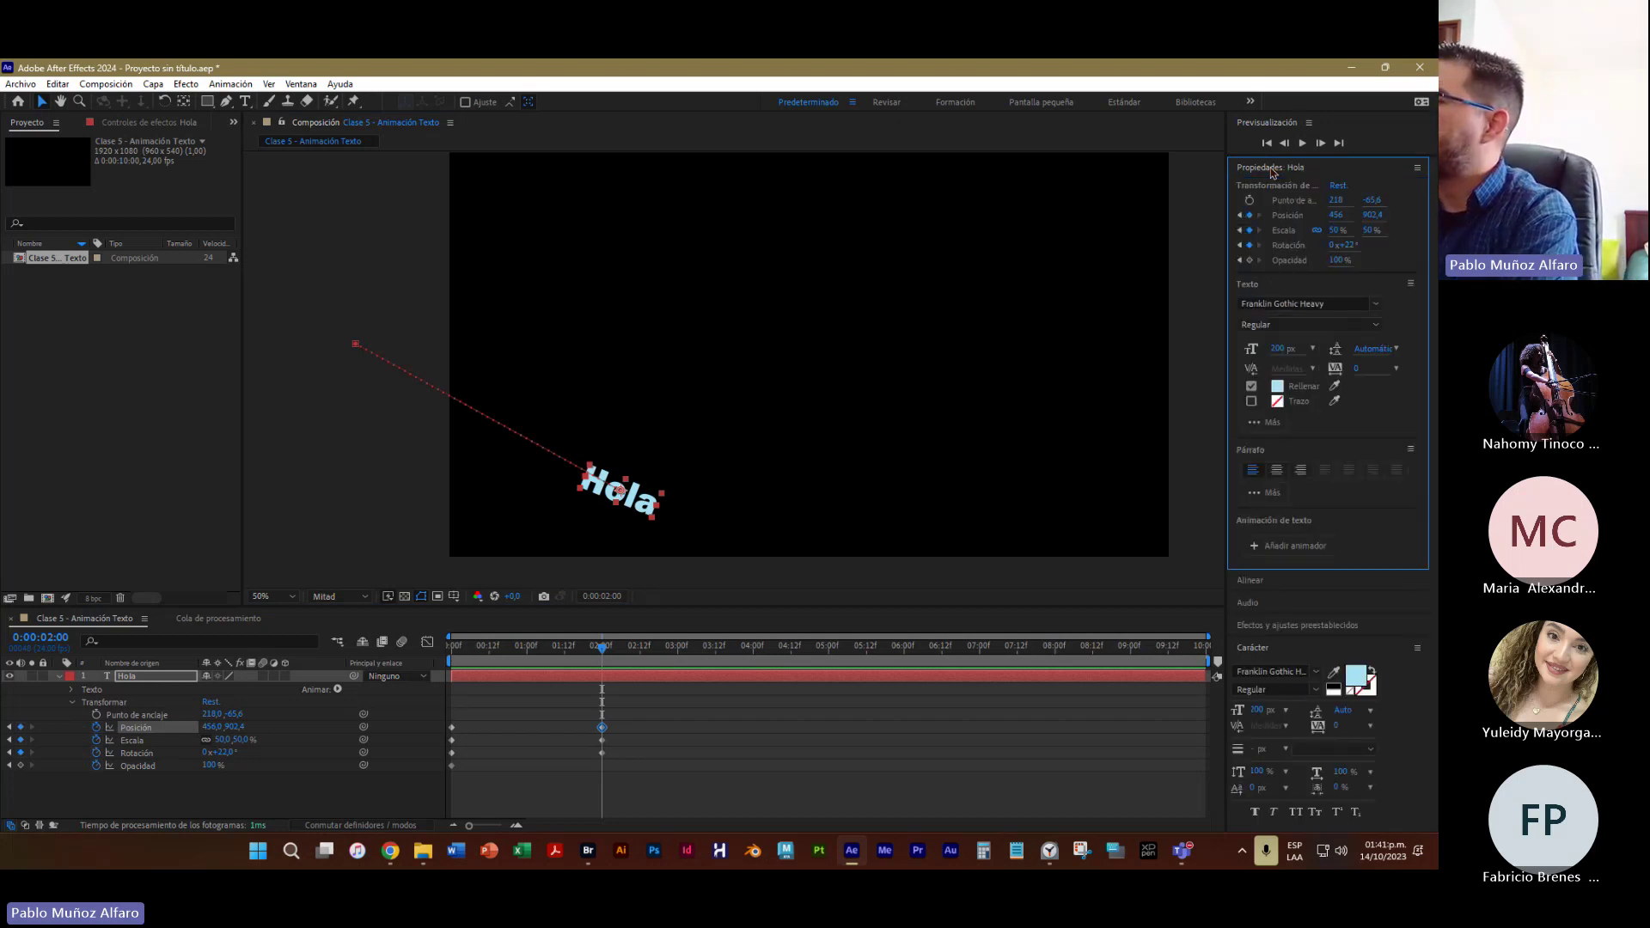
pyautogui.click(1271, 170)
pyautogui.click(1272, 169)
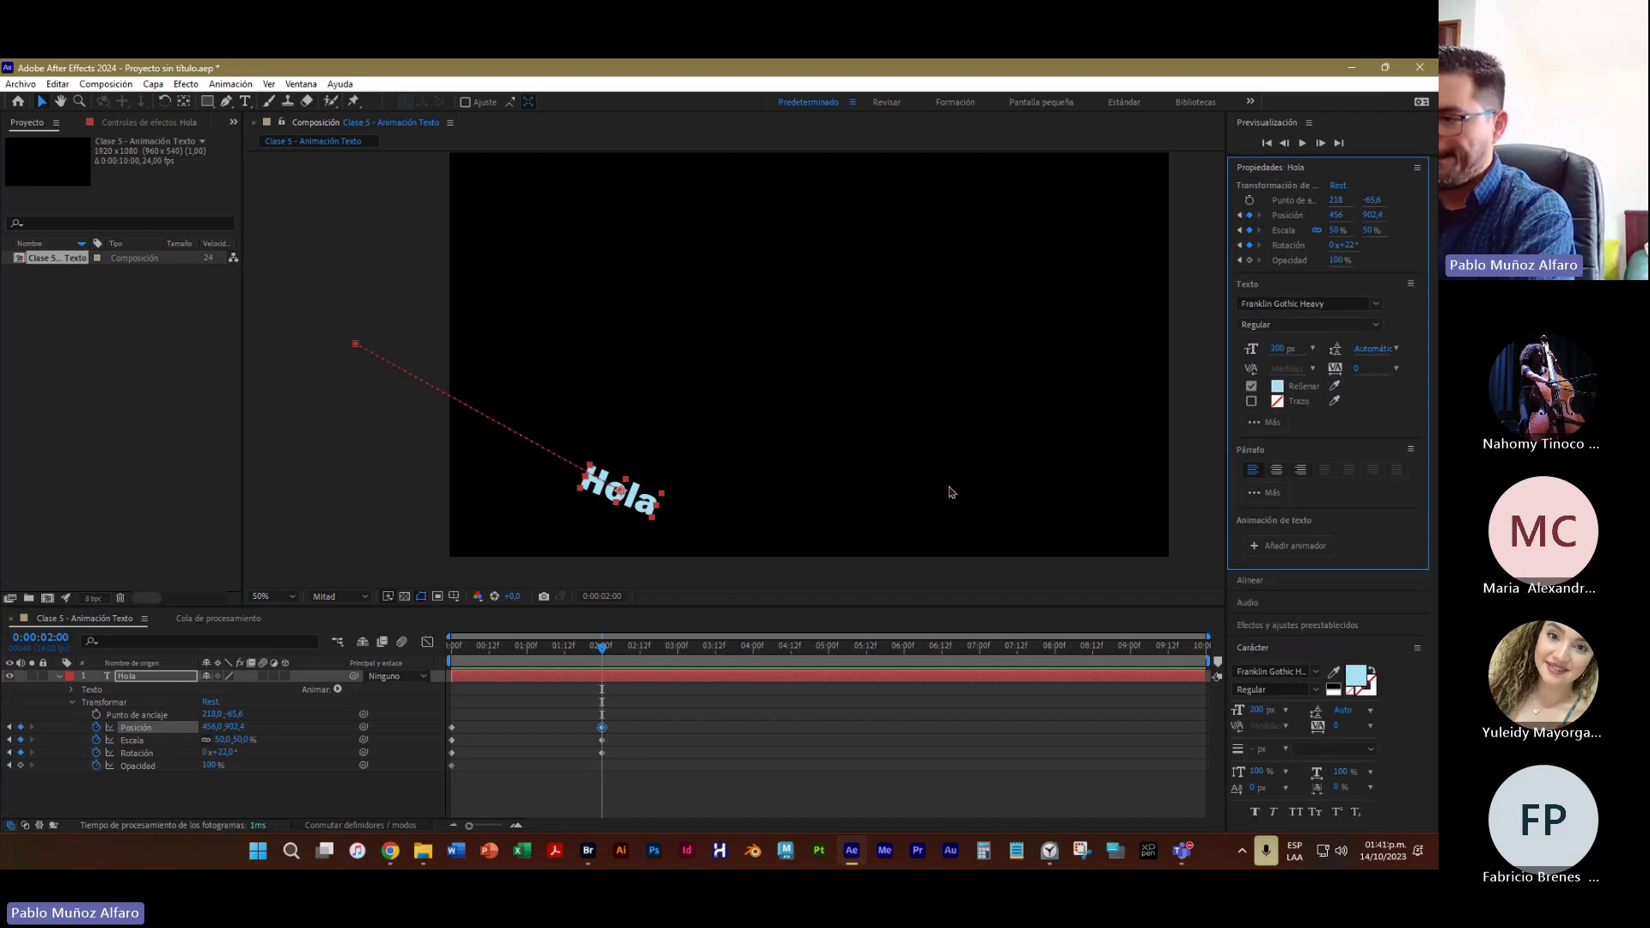
# At 0:00:04:00, keyframe "Hola" at about position 906, 216, with 107% scale and -149° rotation
pyautogui.moveTo(602, 651); pyautogui.dragTo(753, 674)
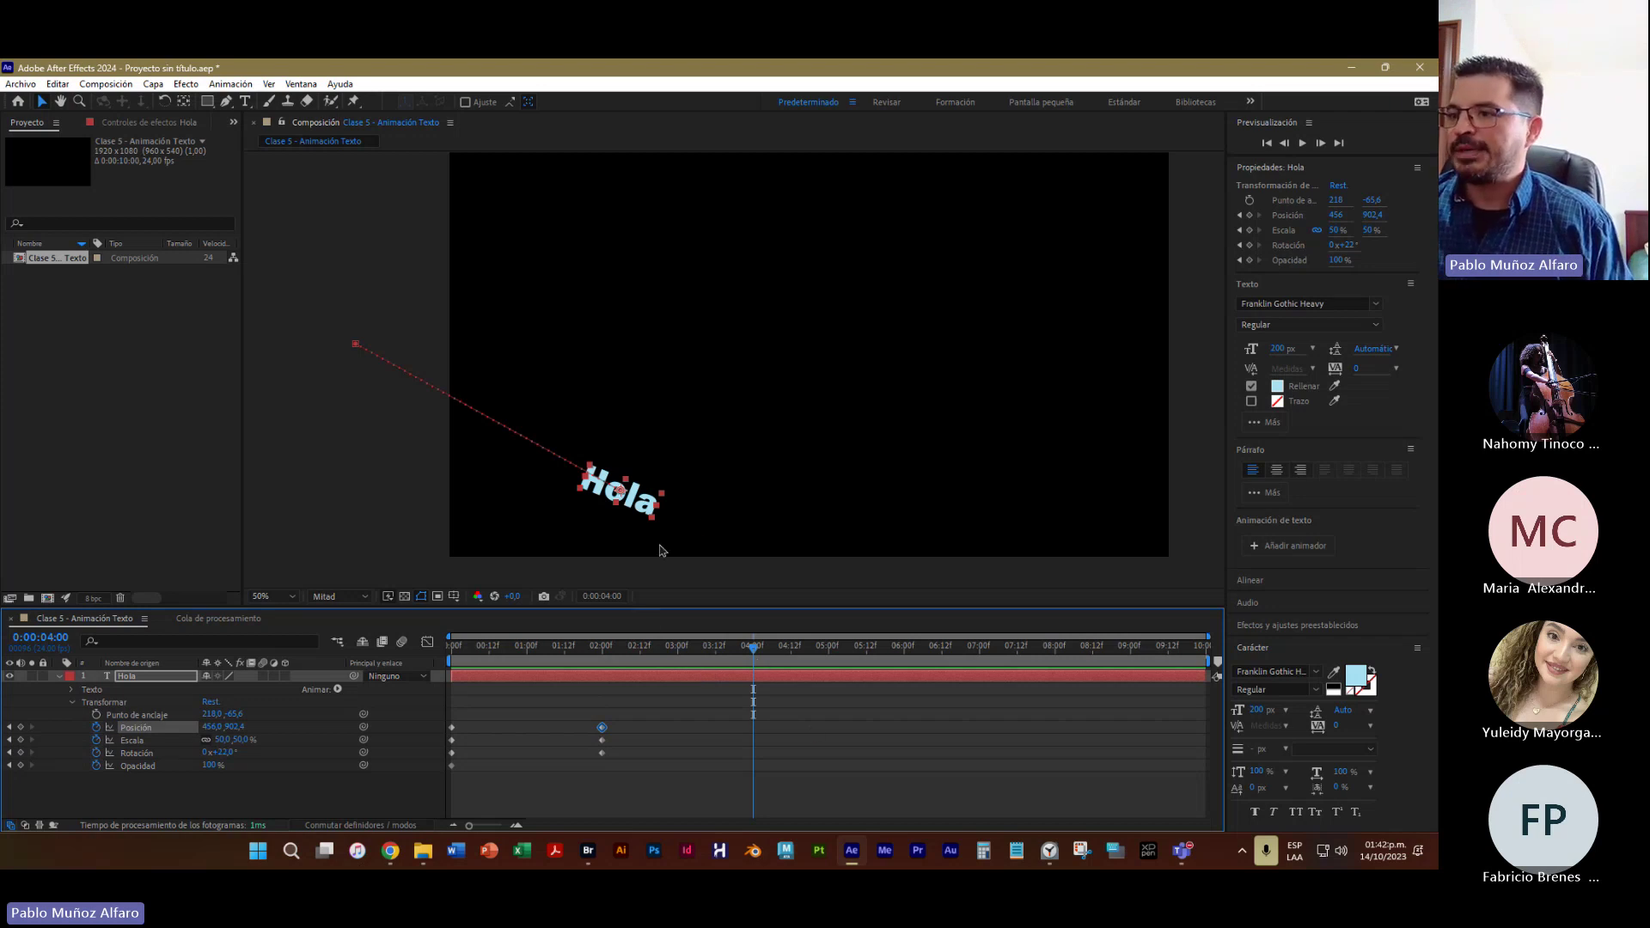
pyautogui.moveTo(642, 513); pyautogui.dragTo(811, 254)
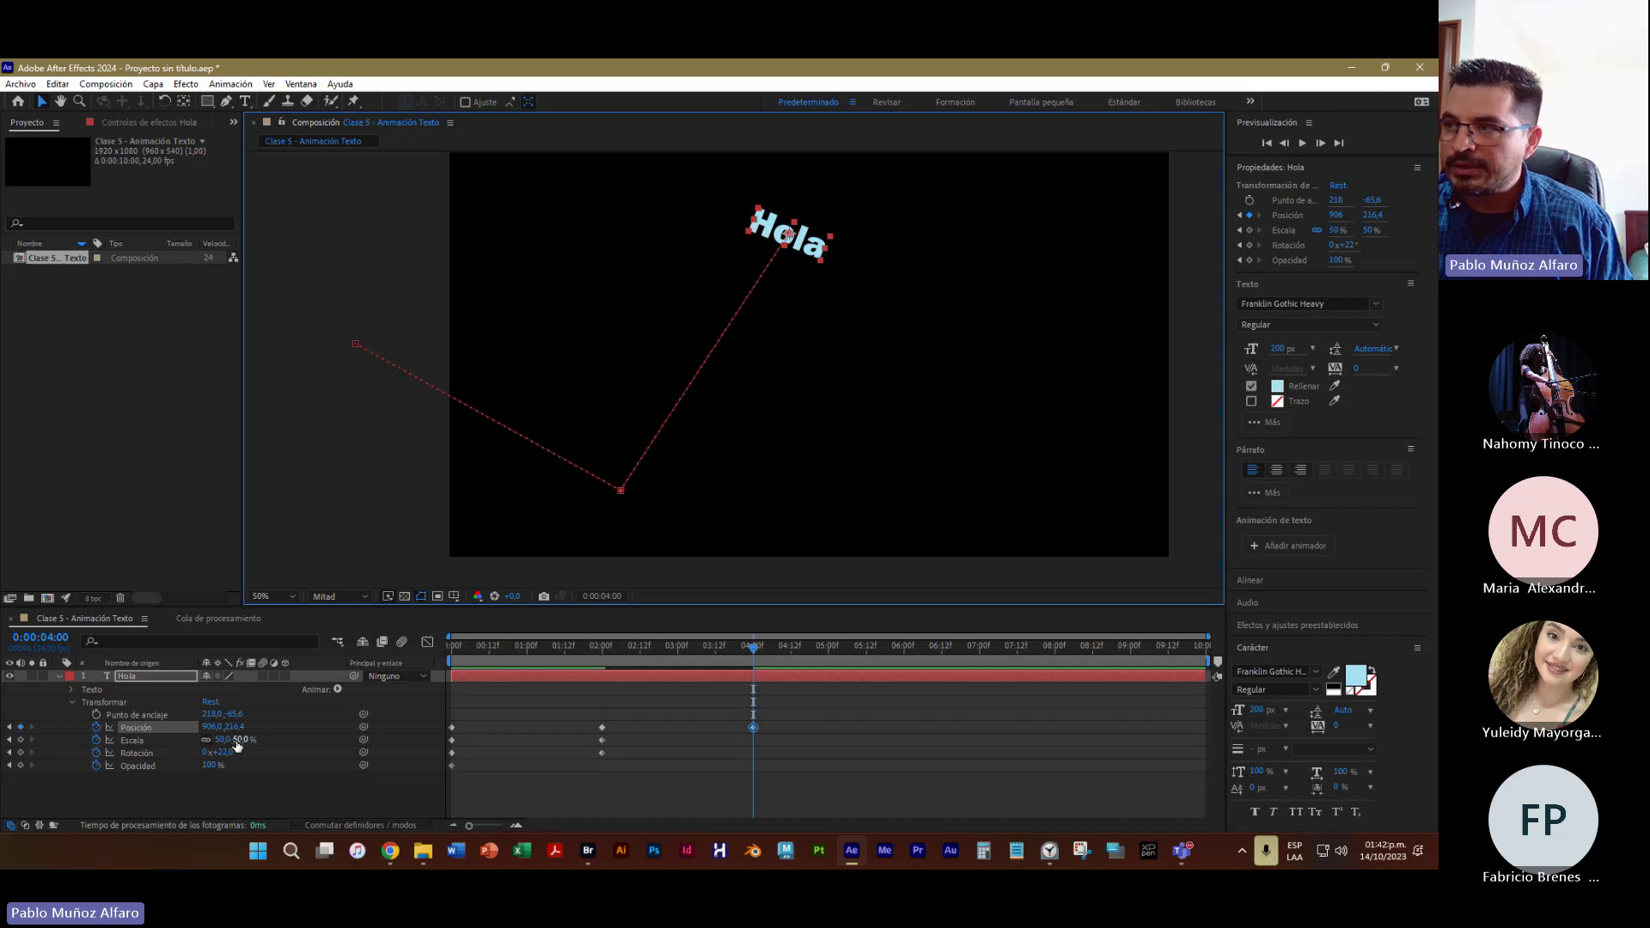
pyautogui.moveTo(225, 739); pyautogui.dragTo(85, 752)
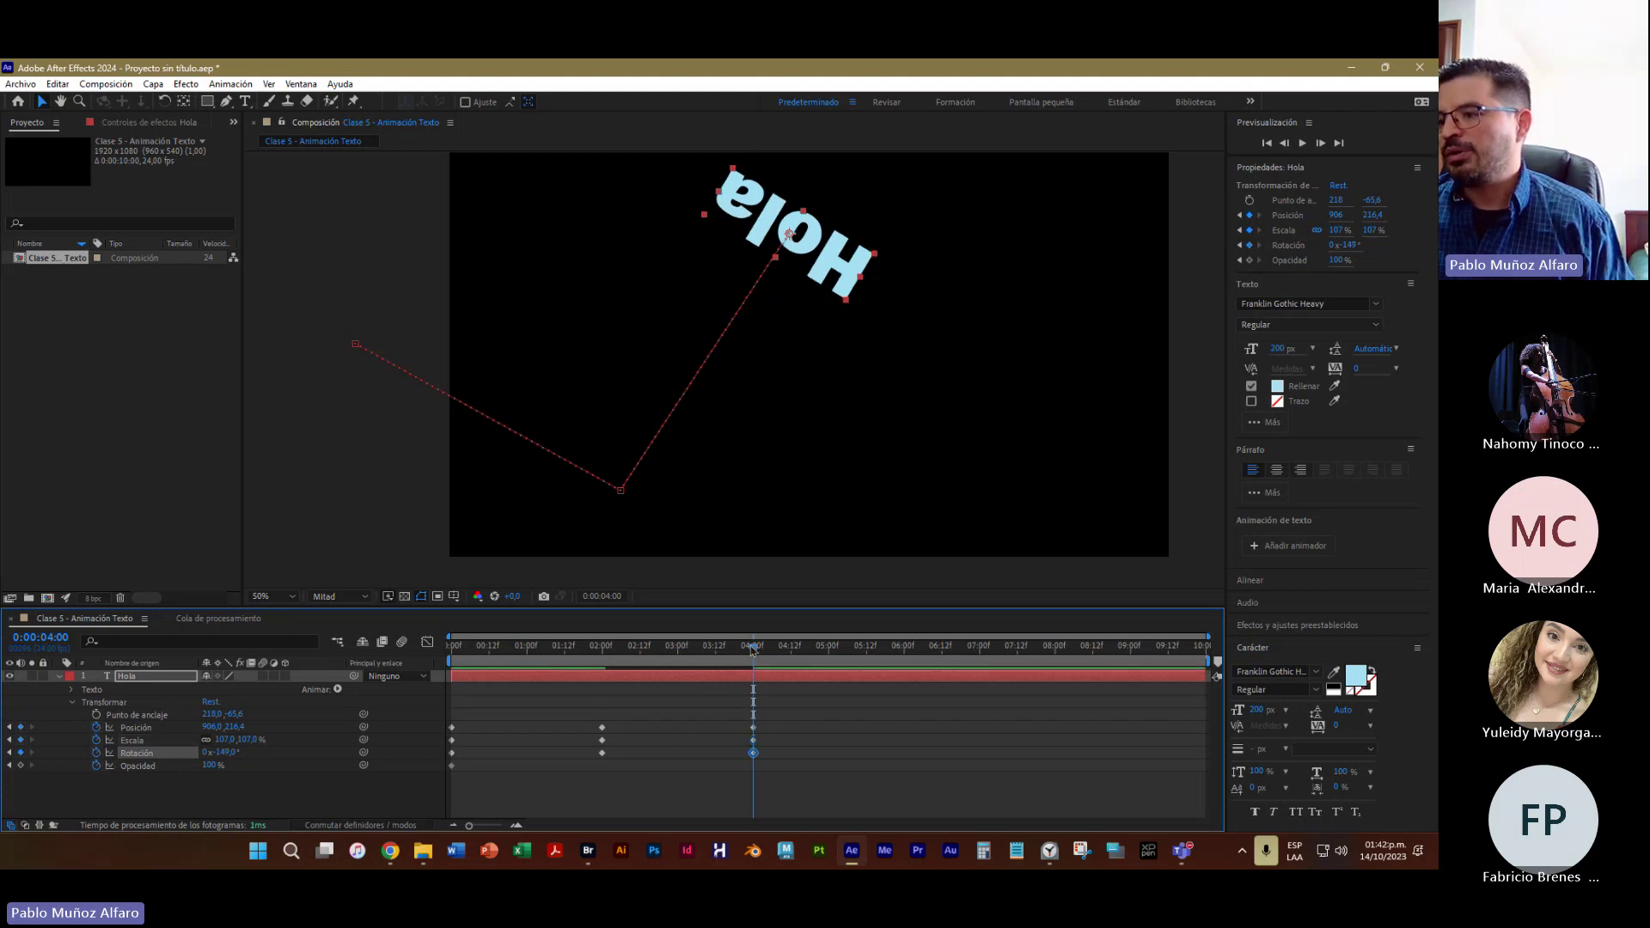
# At 0:00:06:00, keyframe "Hola" at about position 1324, 832, with 33% scale and 6° rotation
pyautogui.moveTo(752, 648); pyautogui.dragTo(903, 649)
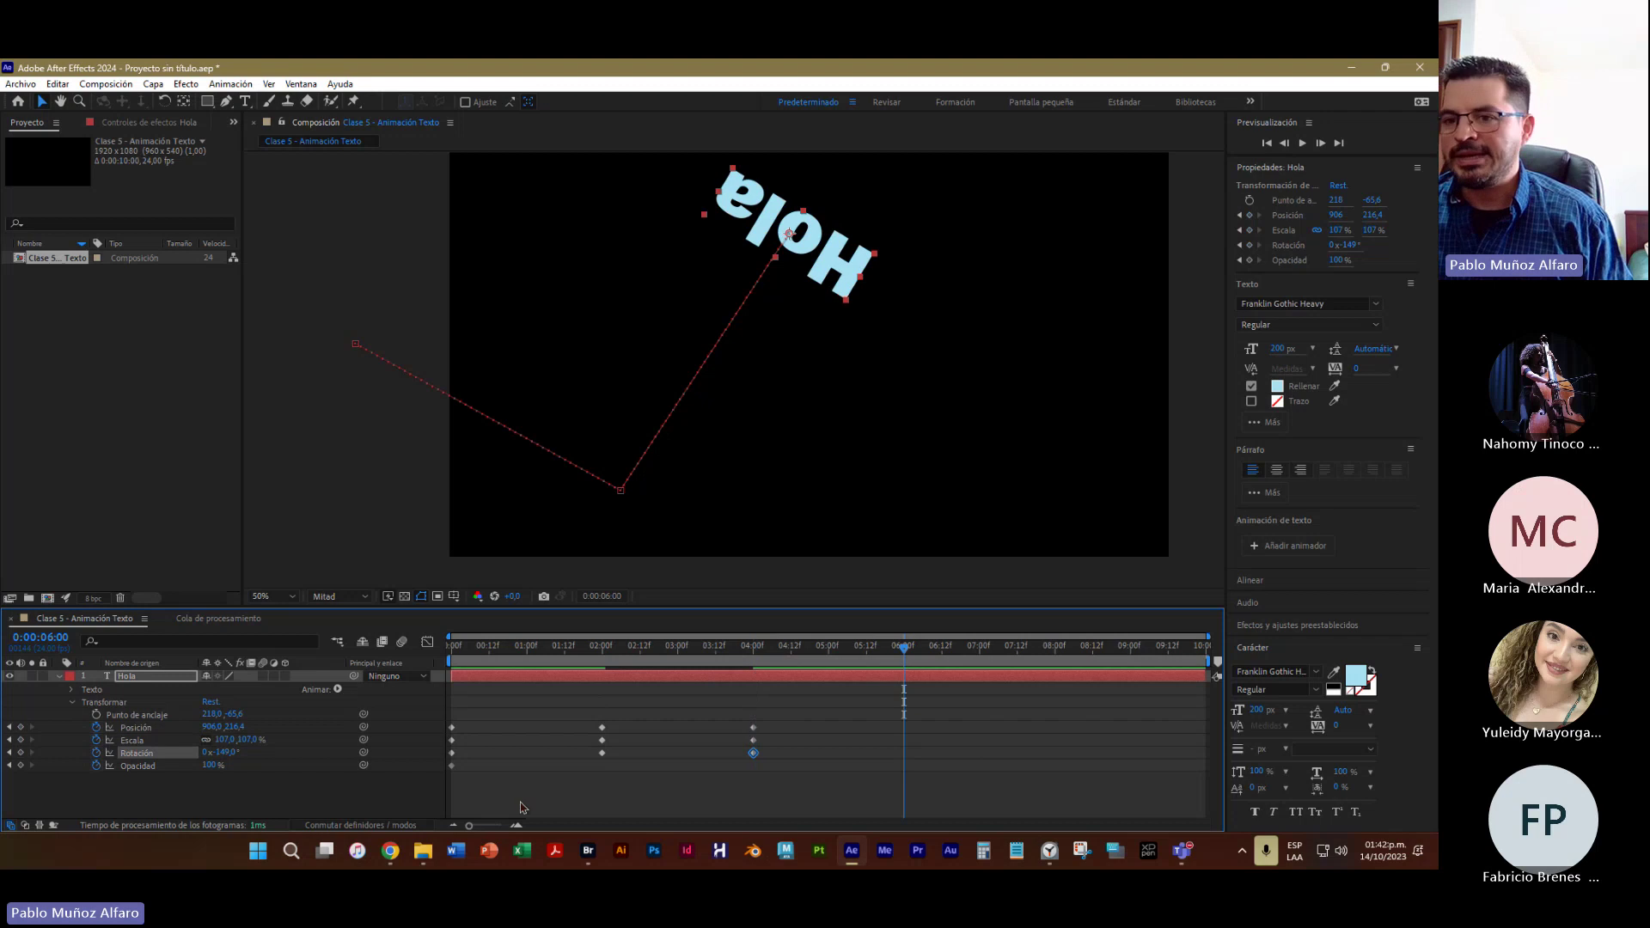
pyautogui.moveTo(853, 268); pyautogui.dragTo(1011, 497)
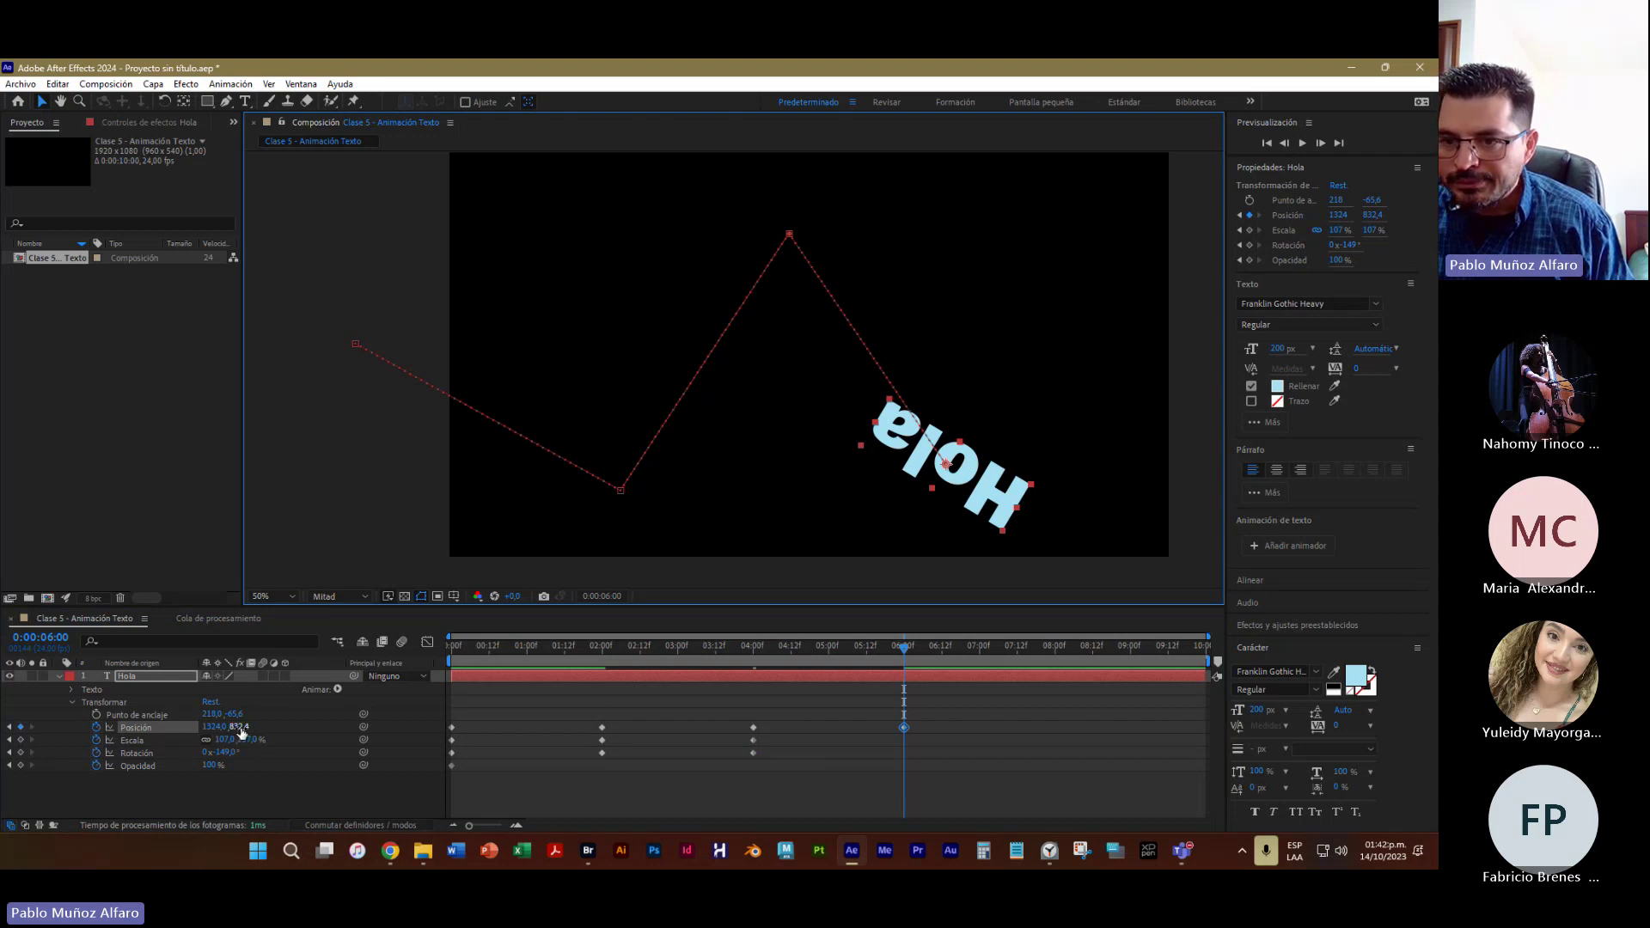
pyautogui.moveTo(227, 754)
pyautogui.mouseDown()
pyautogui.moveTo(382, 755)
pyautogui.moveTo(215, 740)
pyautogui.mouseUp()
pyautogui.click(212, 774)
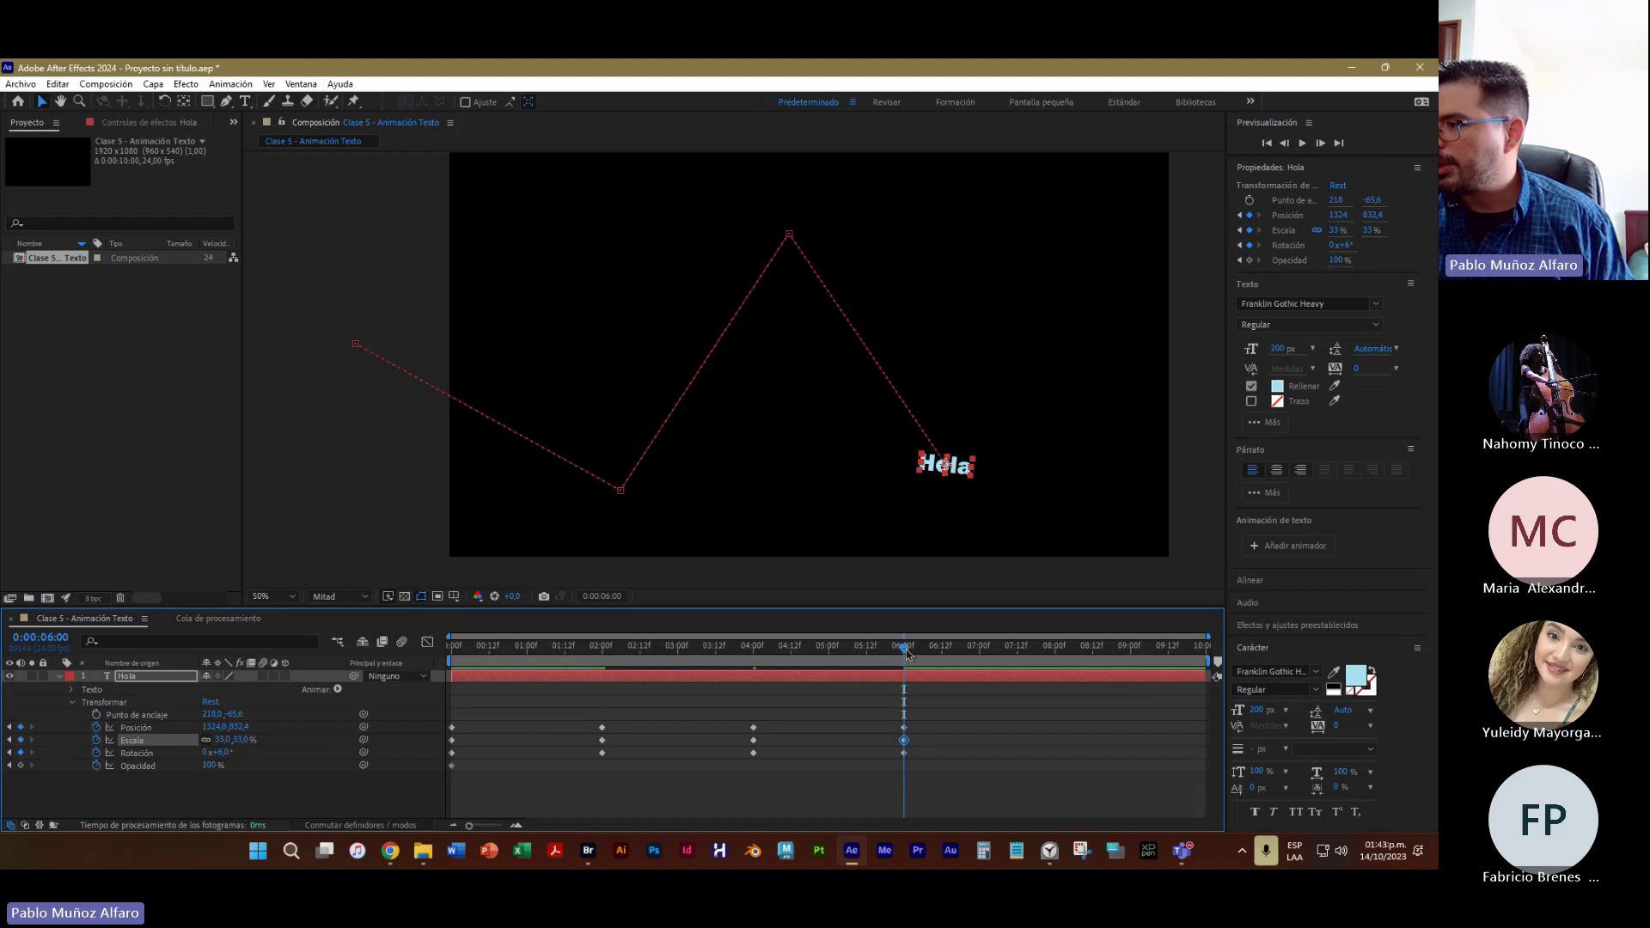
# At 0:00:08:00, keyframe "Hola" near the frame's upper-right corner at about position 1730, 112, with 1% opacity
pyautogui.moveTo(906, 654); pyautogui.dragTo(1055, 655)
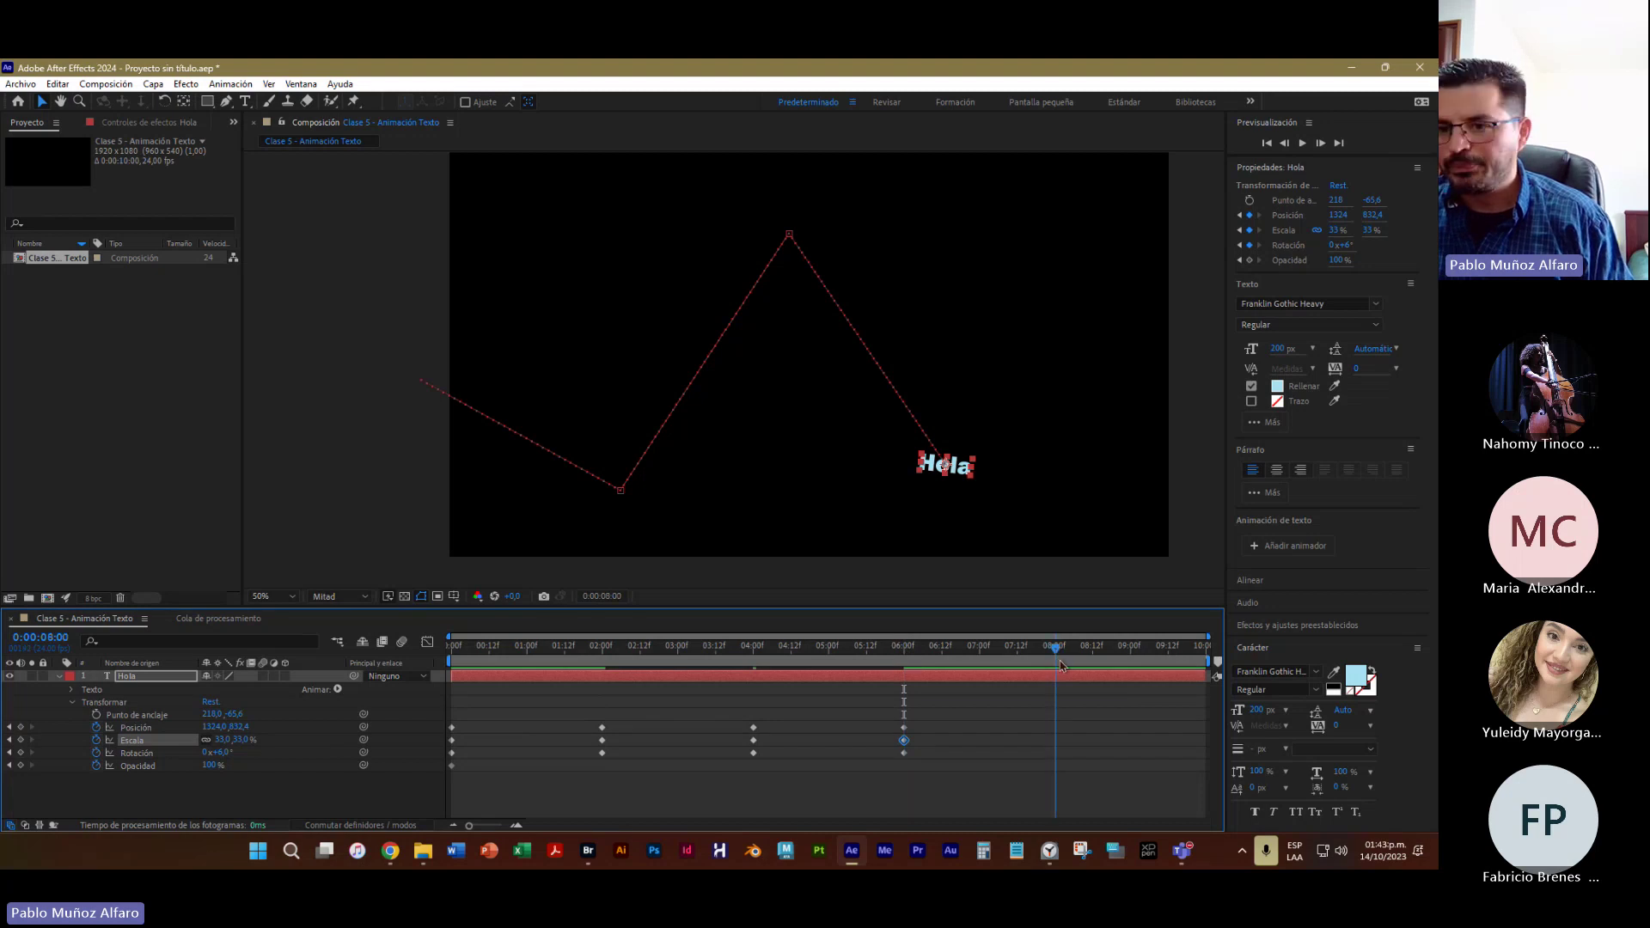
pyautogui.moveTo(945, 466); pyautogui.dragTo(1115, 204)
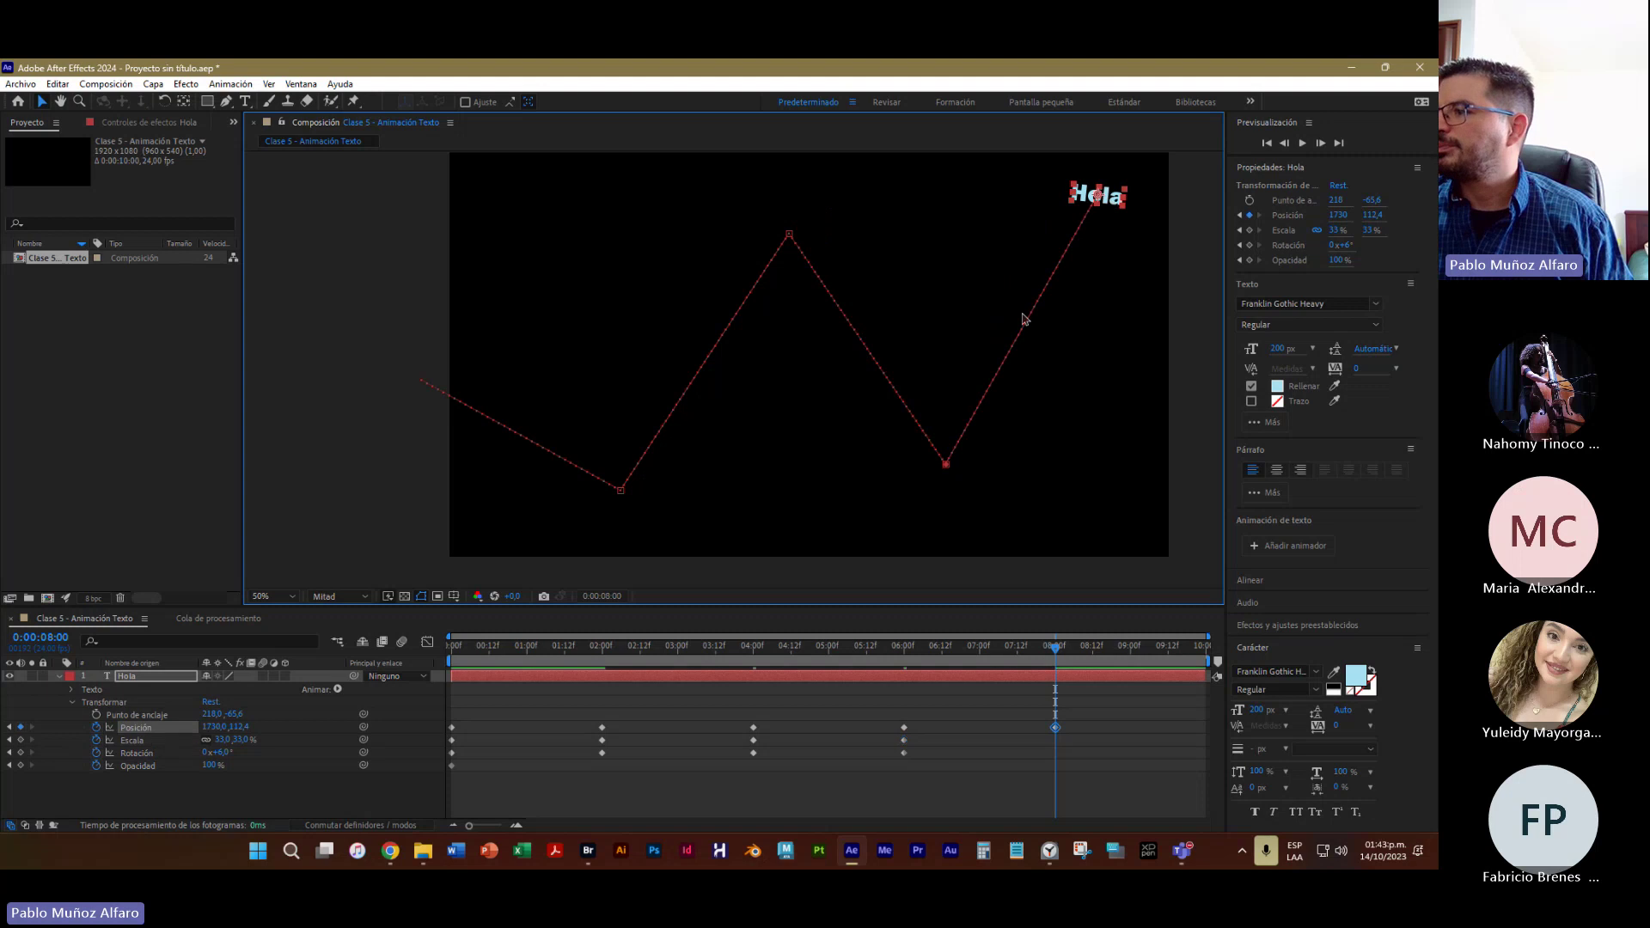
pyautogui.click(209, 765)
pyautogui.write('0')
pyautogui.press('Return')
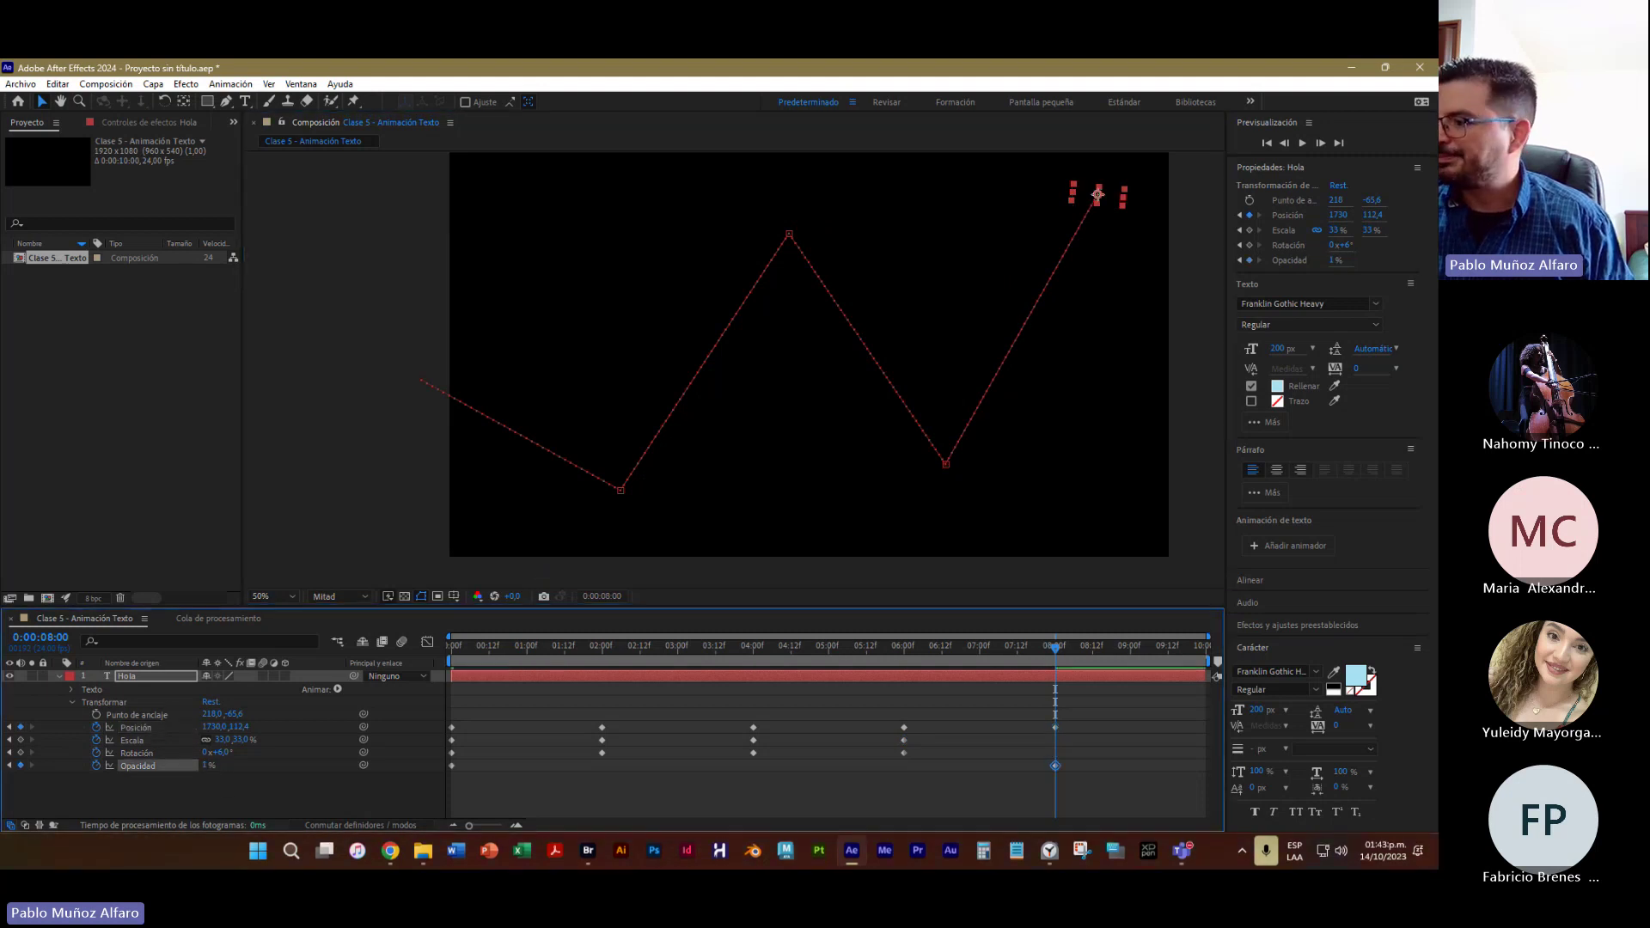
# At 0:00:09:12, keyframe "Hola" near the frame's centre at about position 926, 544, with 100% opacity, 240% scale and -12° rotation
pyautogui.moveTo(1059, 658); pyautogui.dragTo(1171, 676)
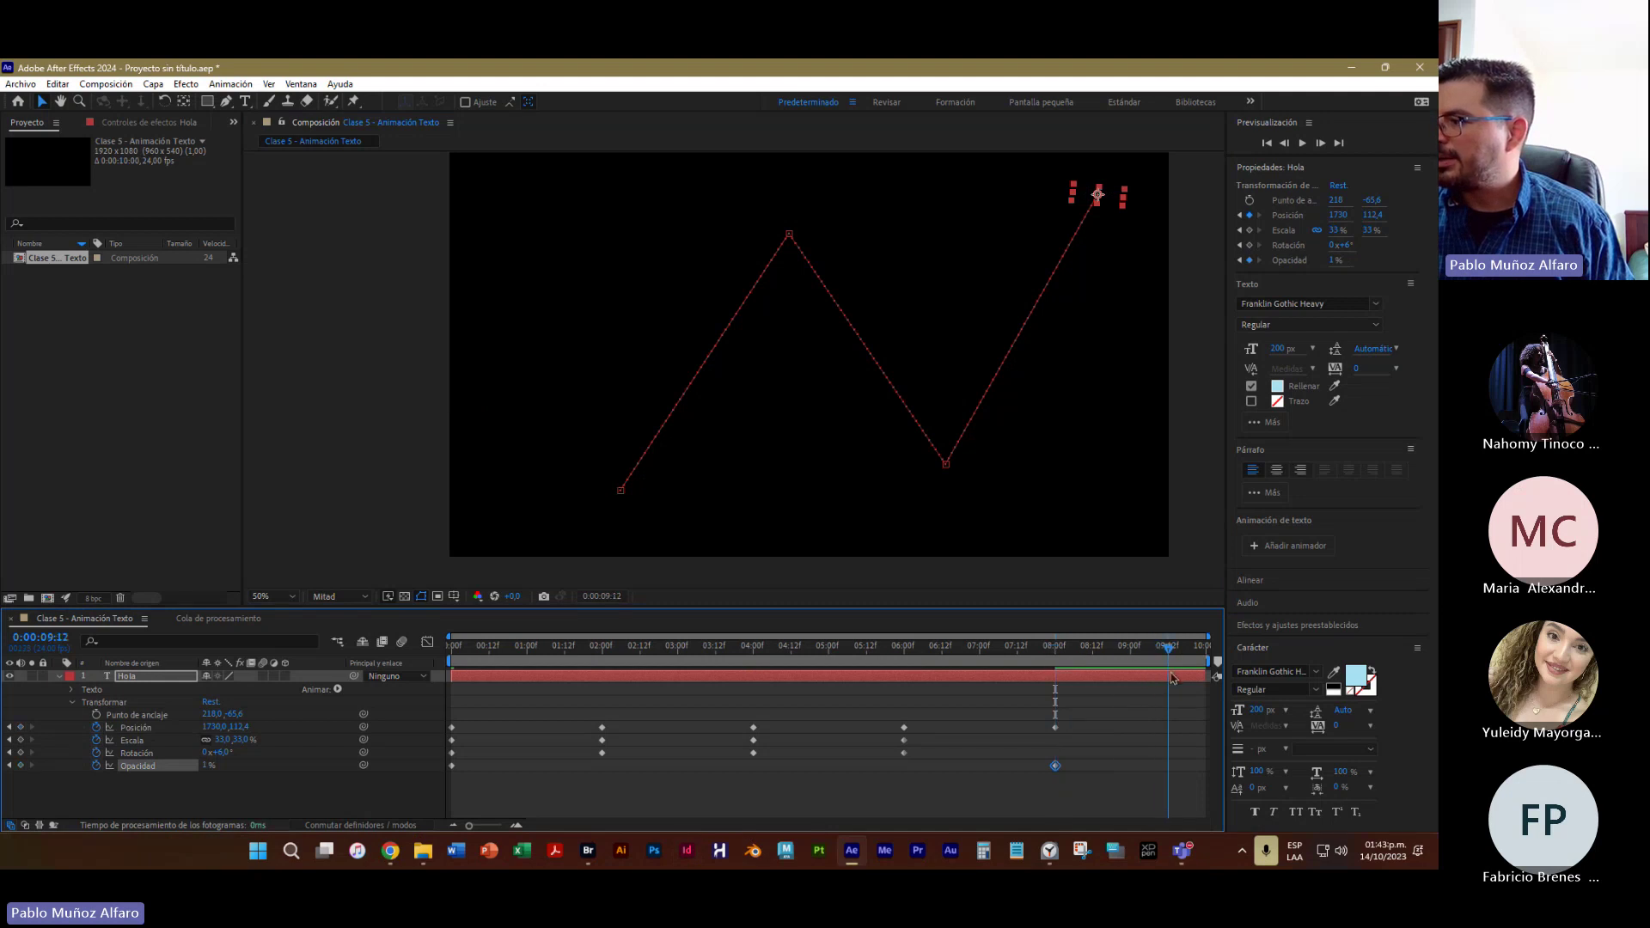
pyautogui.moveTo(1121, 211); pyautogui.dragTo(757, 391)
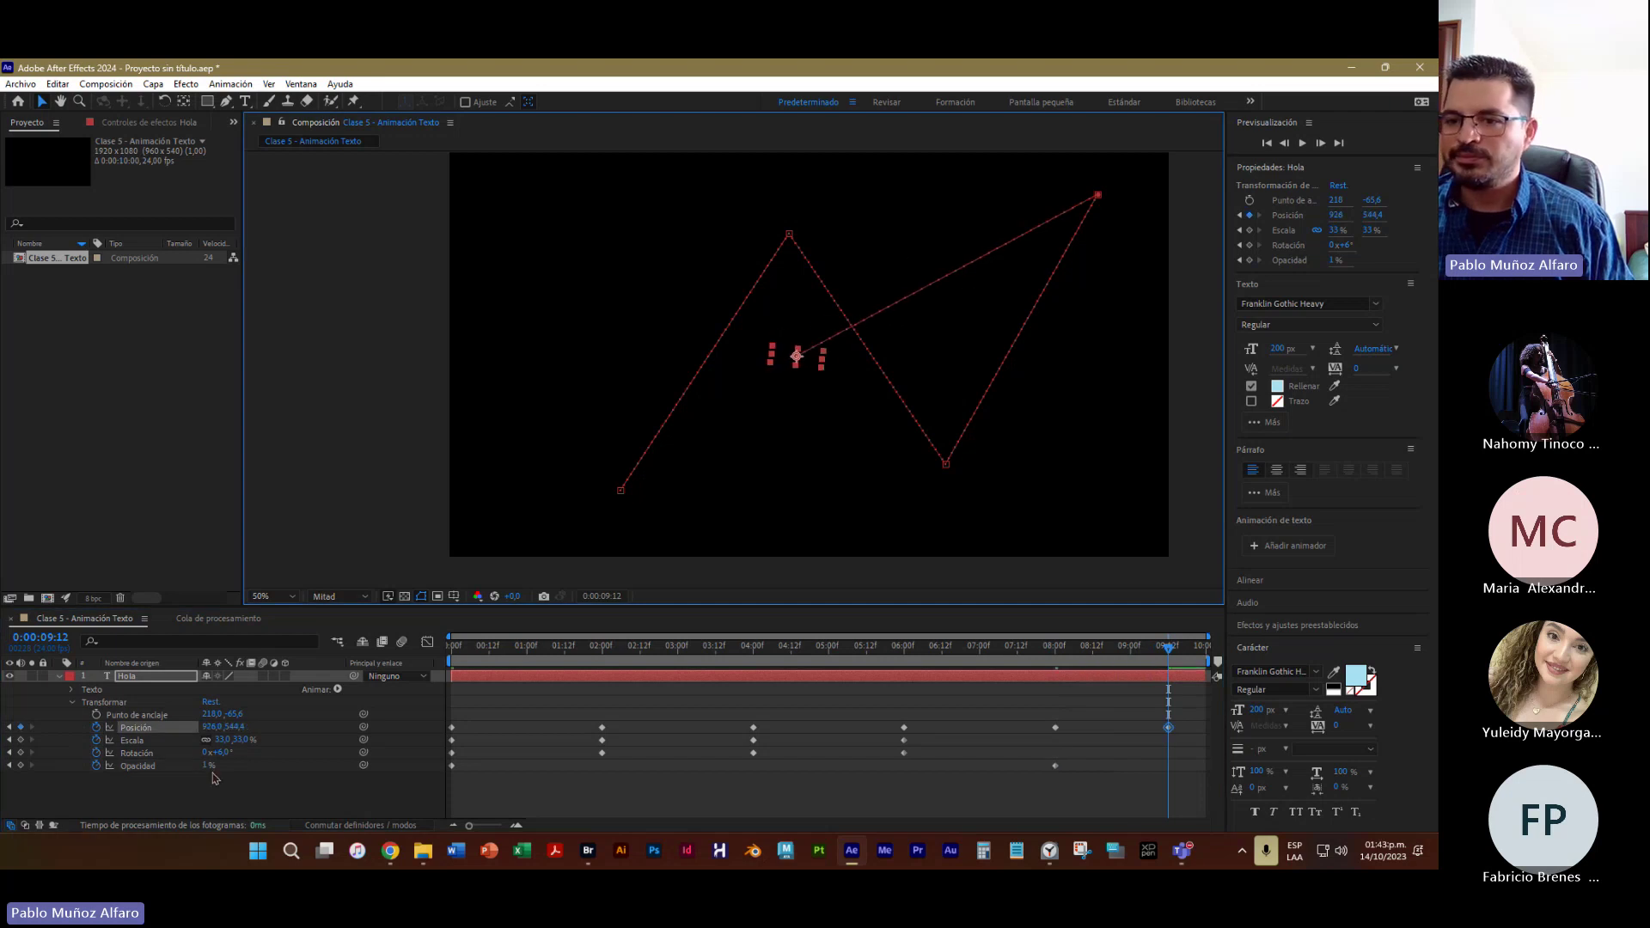
pyautogui.moveTo(206, 768); pyautogui.dragTo(397, 750)
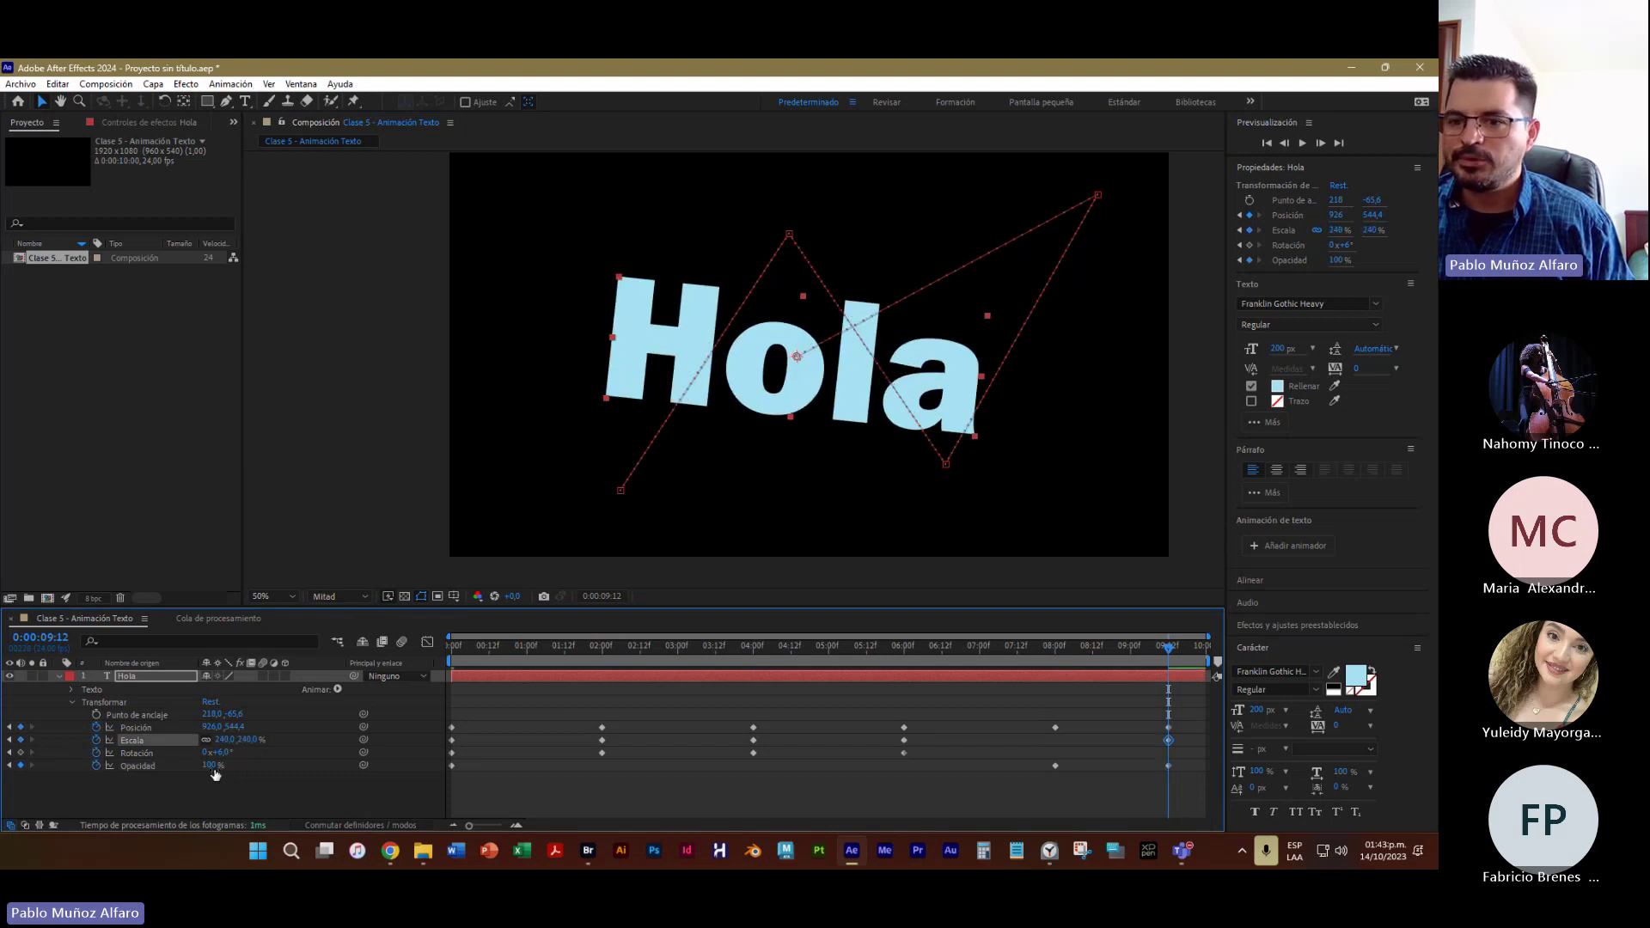
pyautogui.moveTo(226, 753); pyautogui.dragTo(219, 757)
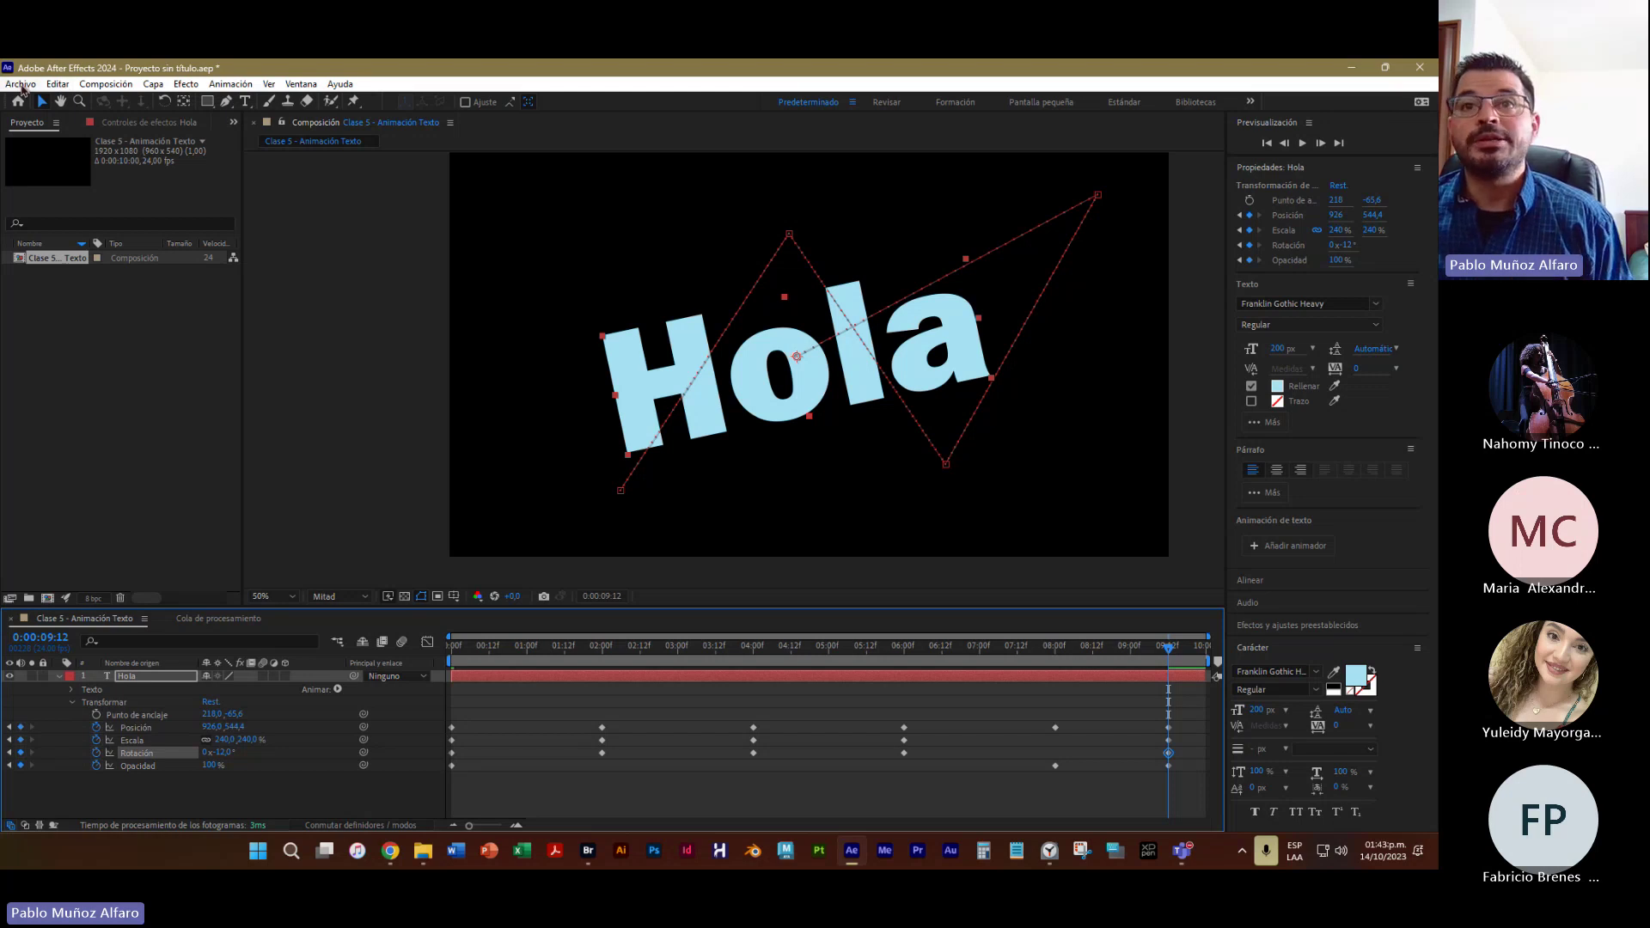
# Start saving the project under a new name in 1 - Documentos > 2 - ULACIT > IIICO 2023 > 4 - Animación de Gráficos Vectoriales > Clase 5
pyautogui.click(21, 84)
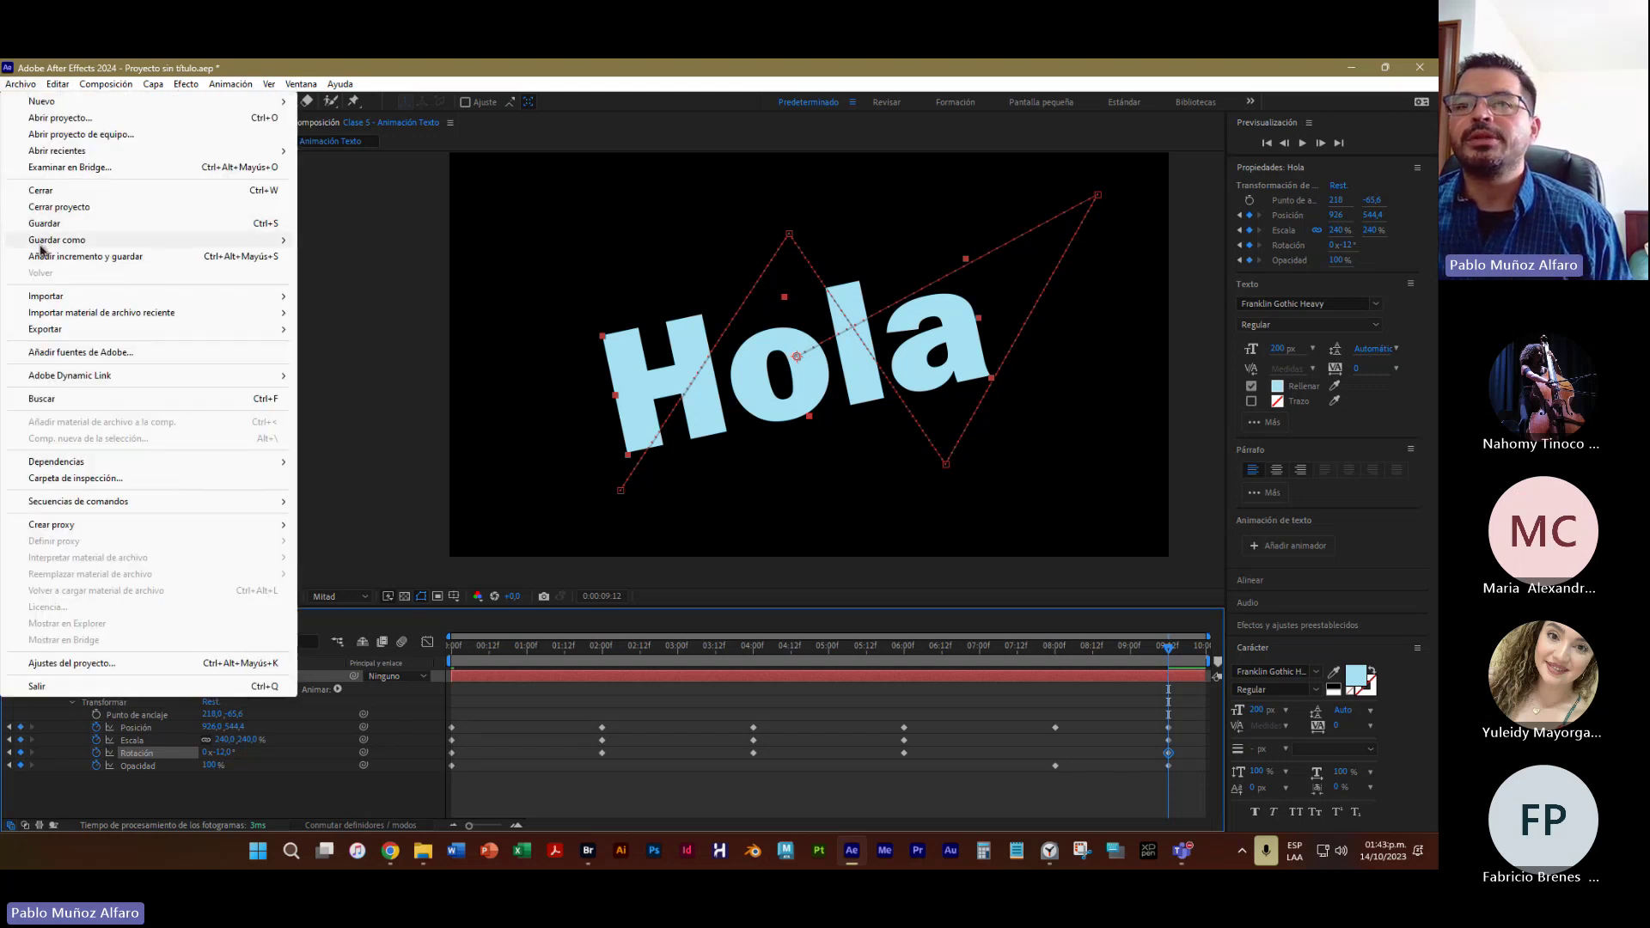
pyautogui.moveTo(40, 243)
pyautogui.click(434, 244)
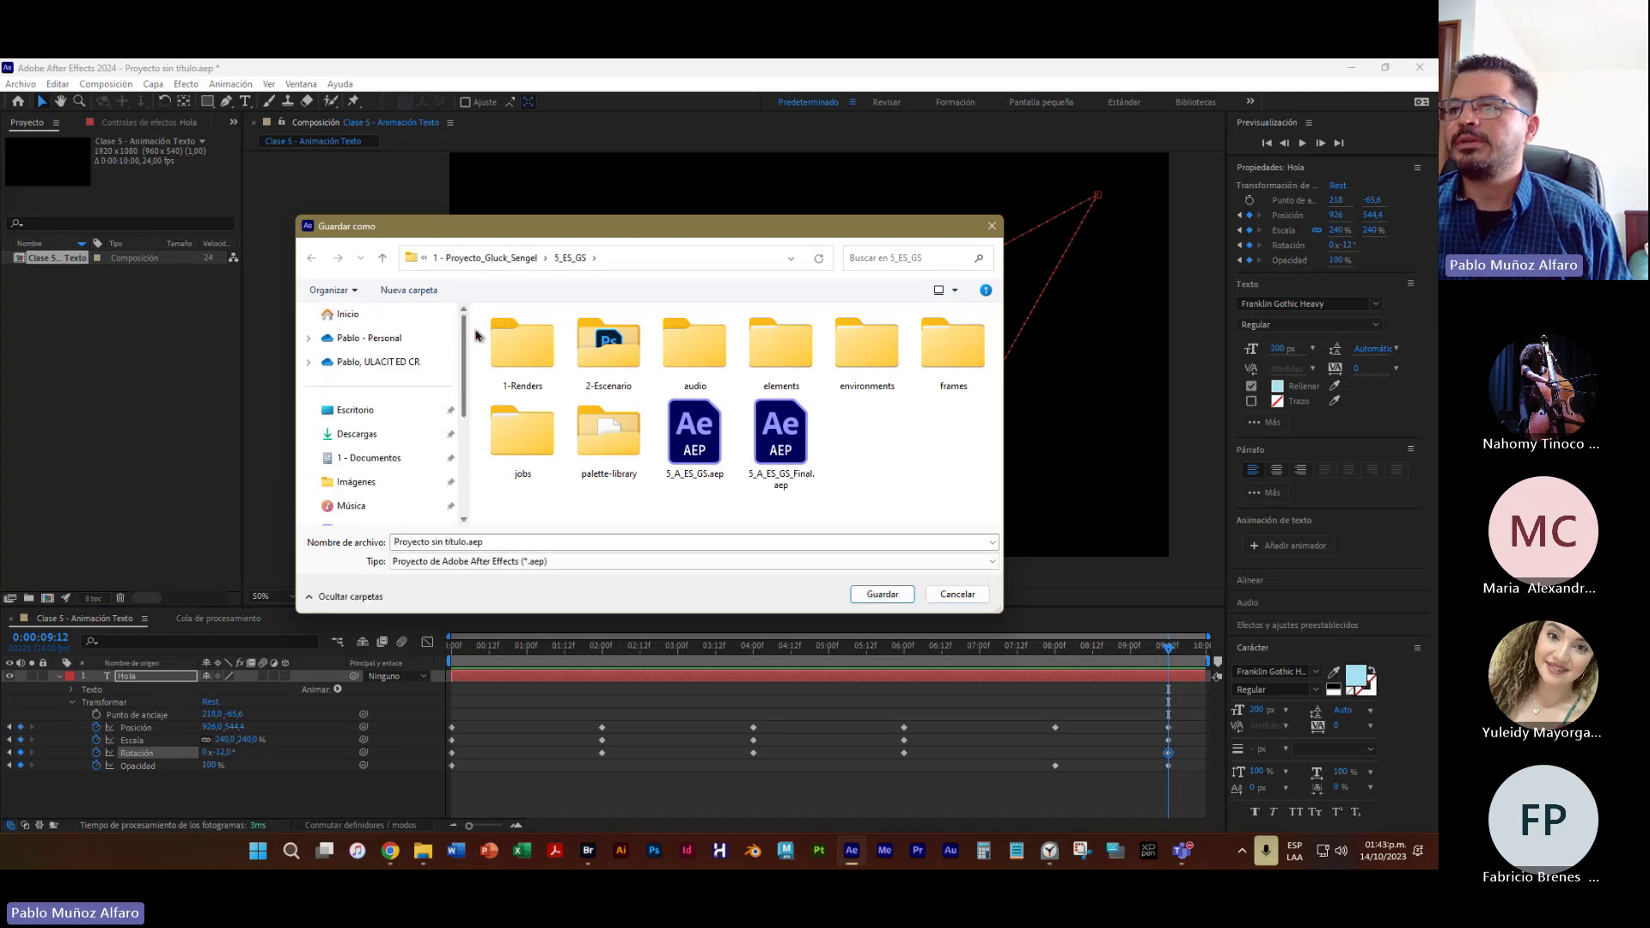
pyautogui.click(370, 457)
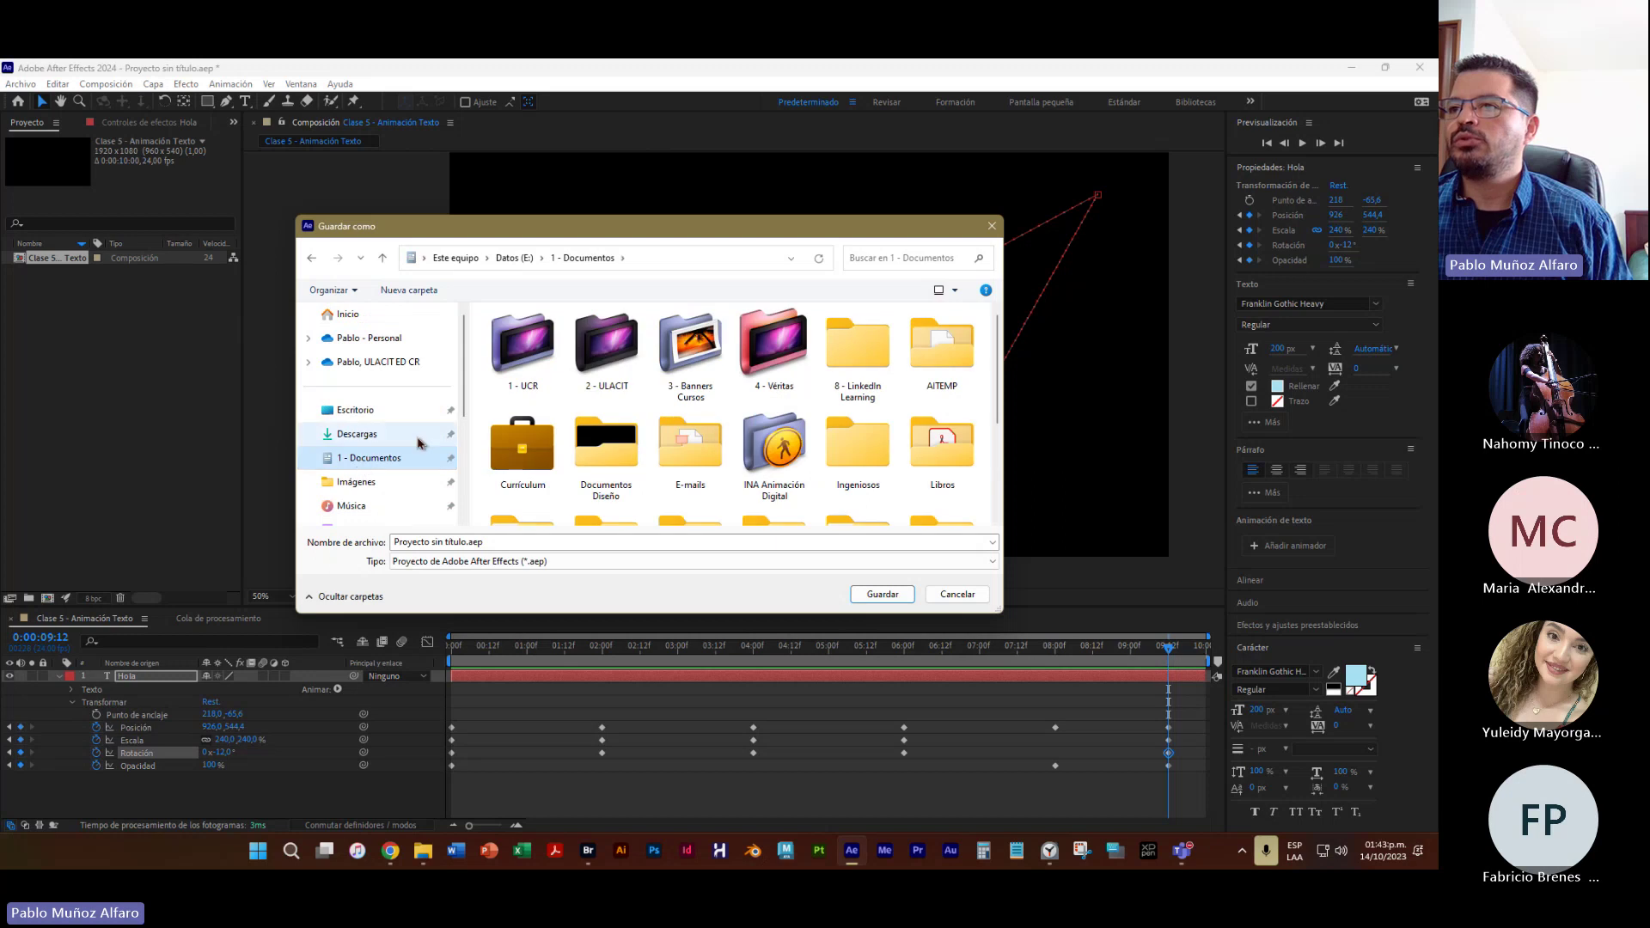
pyautogui.doubleClick(607, 343)
pyautogui.scroll(-3, 725, 476)
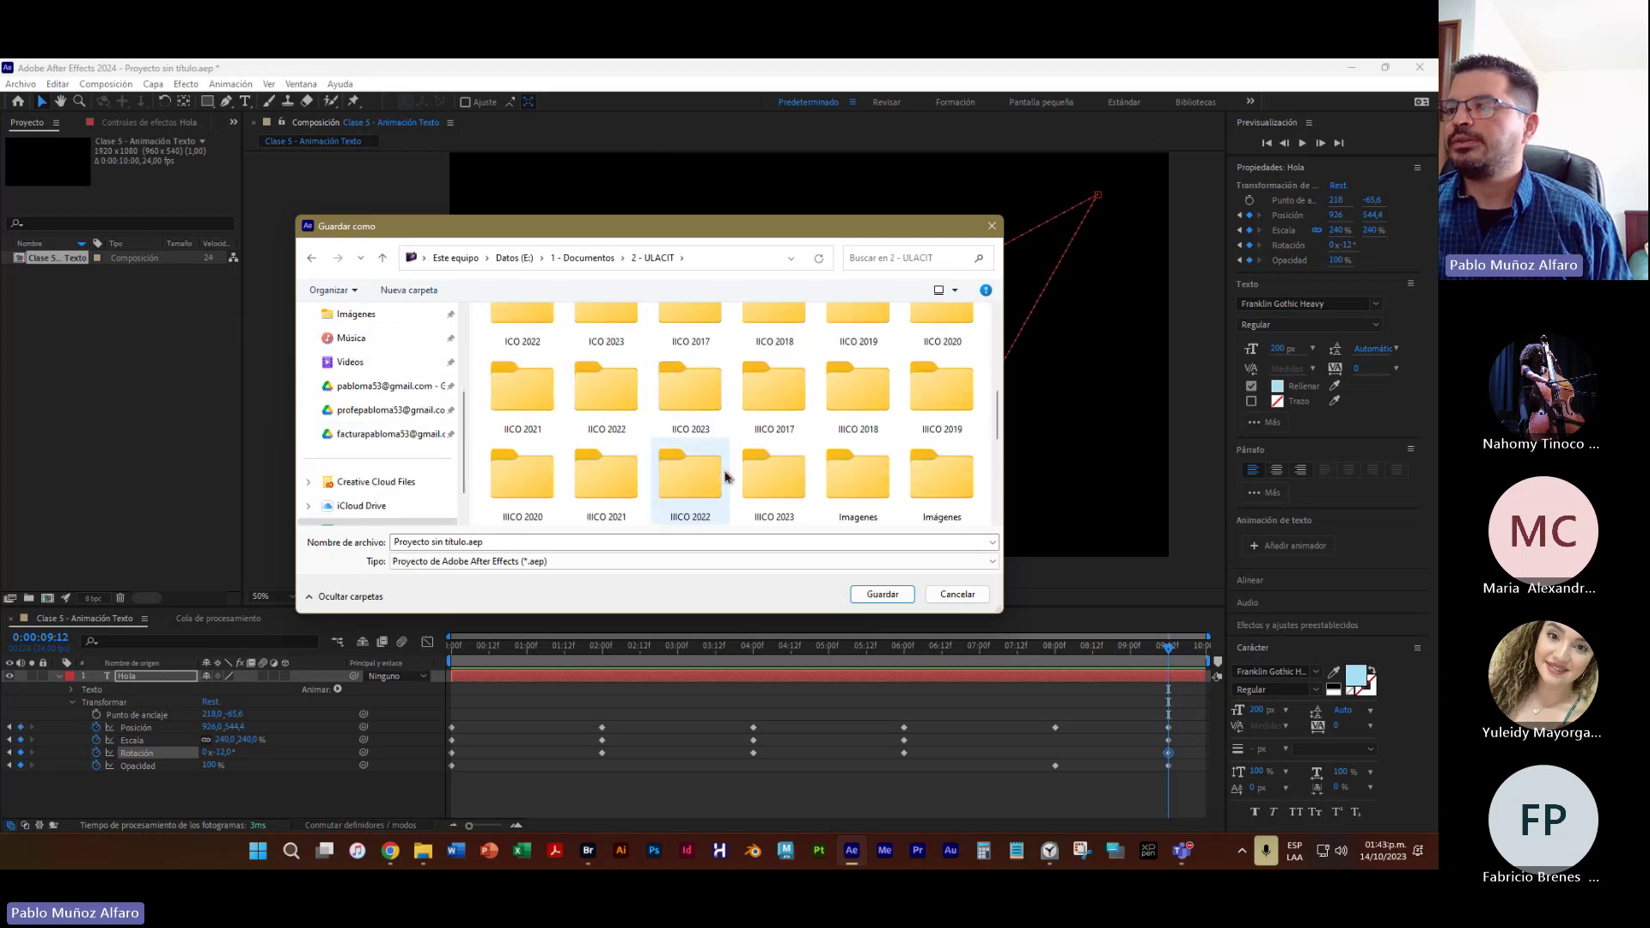
pyautogui.scroll(-1, 724, 475)
pyautogui.doubleClick(774, 385)
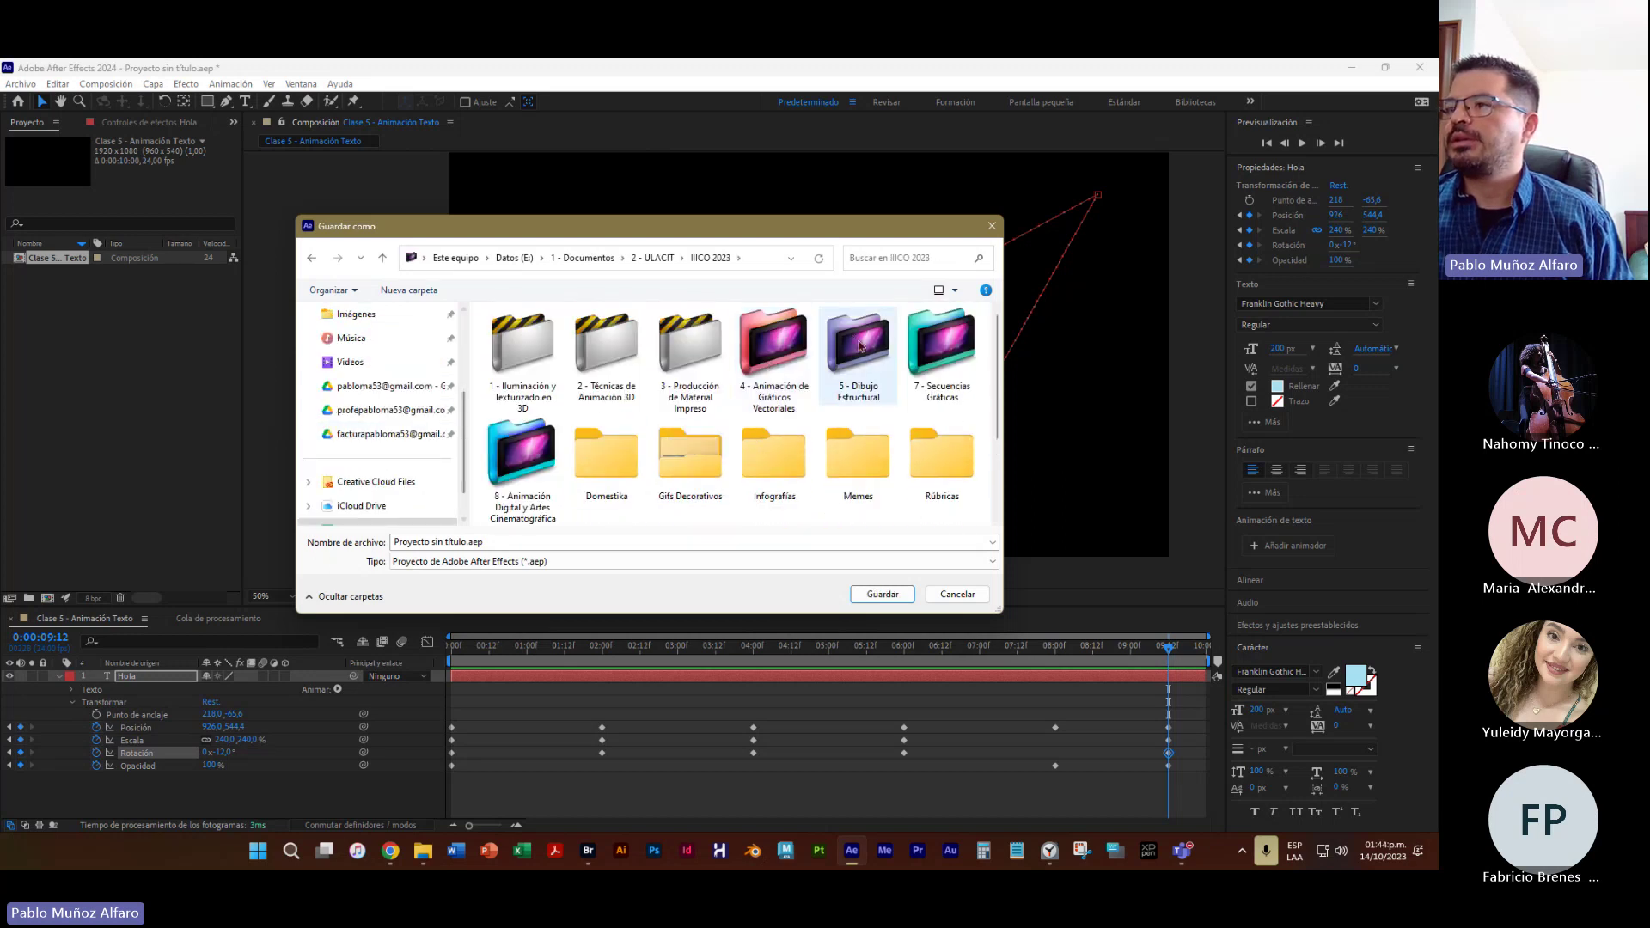
pyautogui.doubleClick(773, 353)
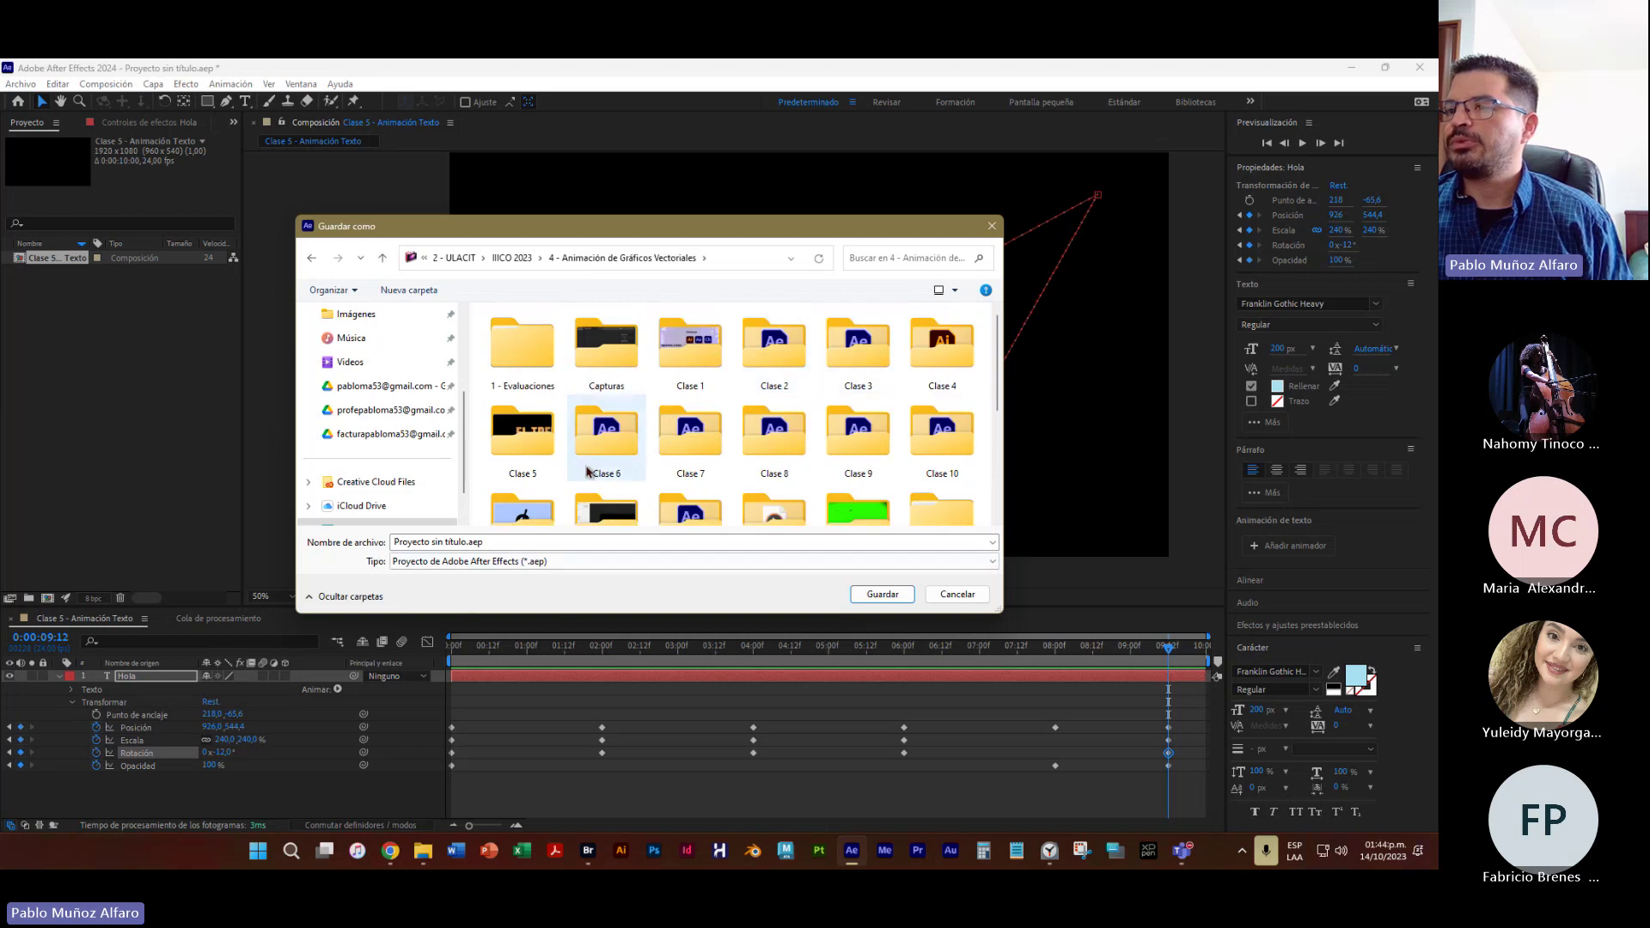
pyautogui.doubleClick(523, 432)
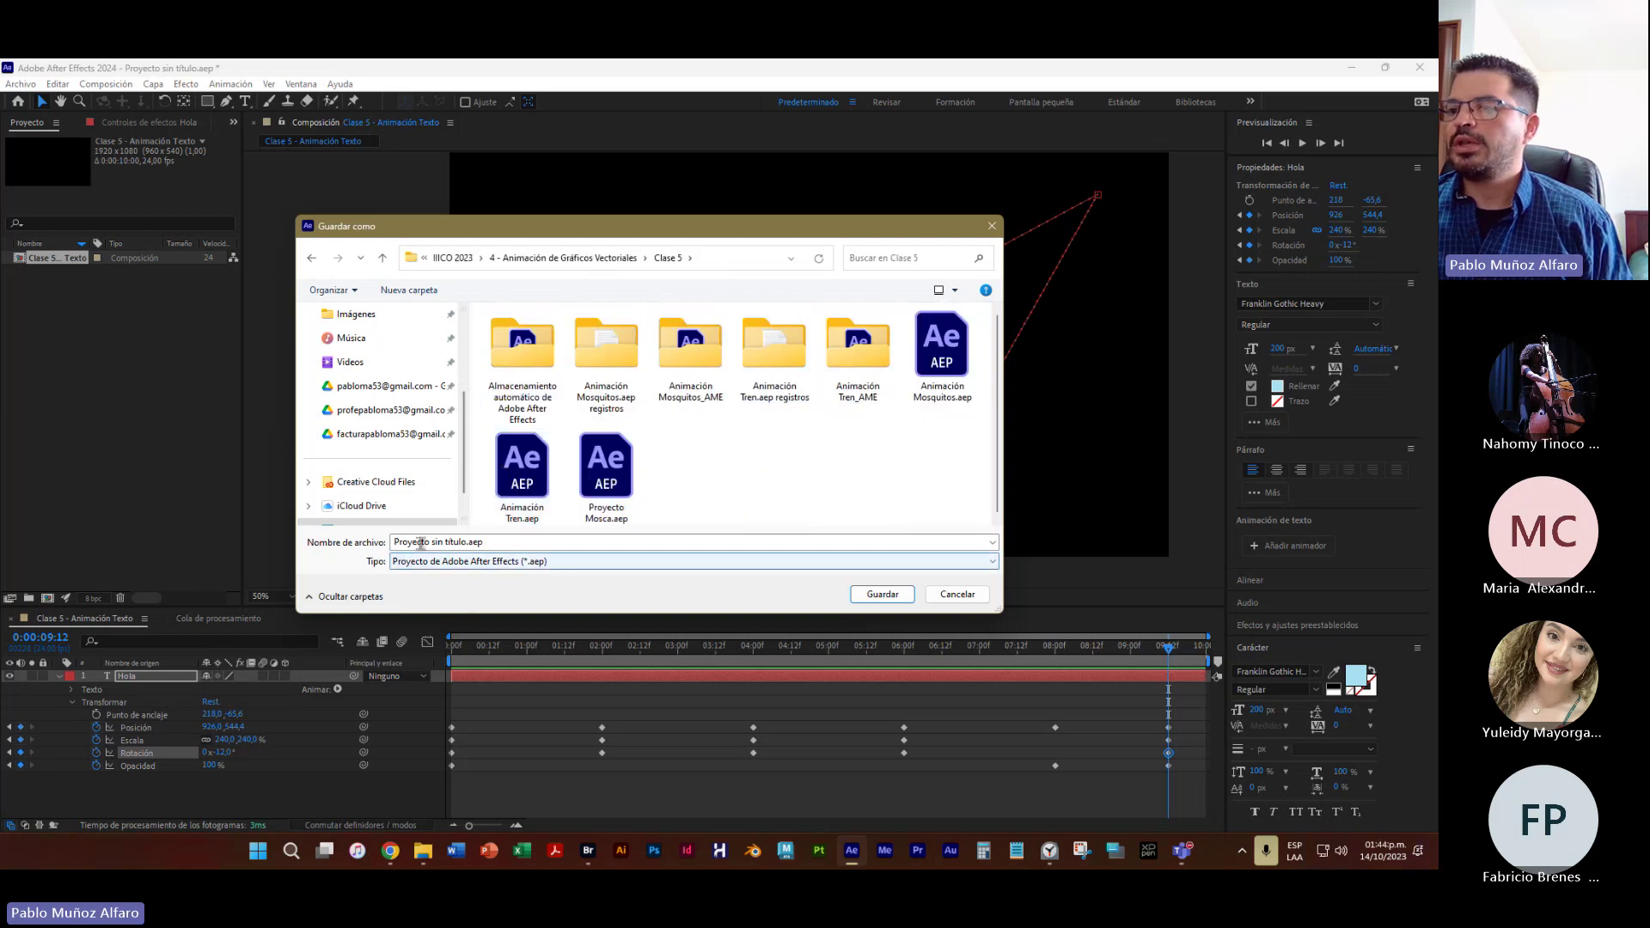
# Name the project file "Clase 5 - Animación Texto.aep" and save it
pyautogui.click(460, 542)
pyautogui.moveTo(466, 542); pyautogui.dragTo(393, 543)
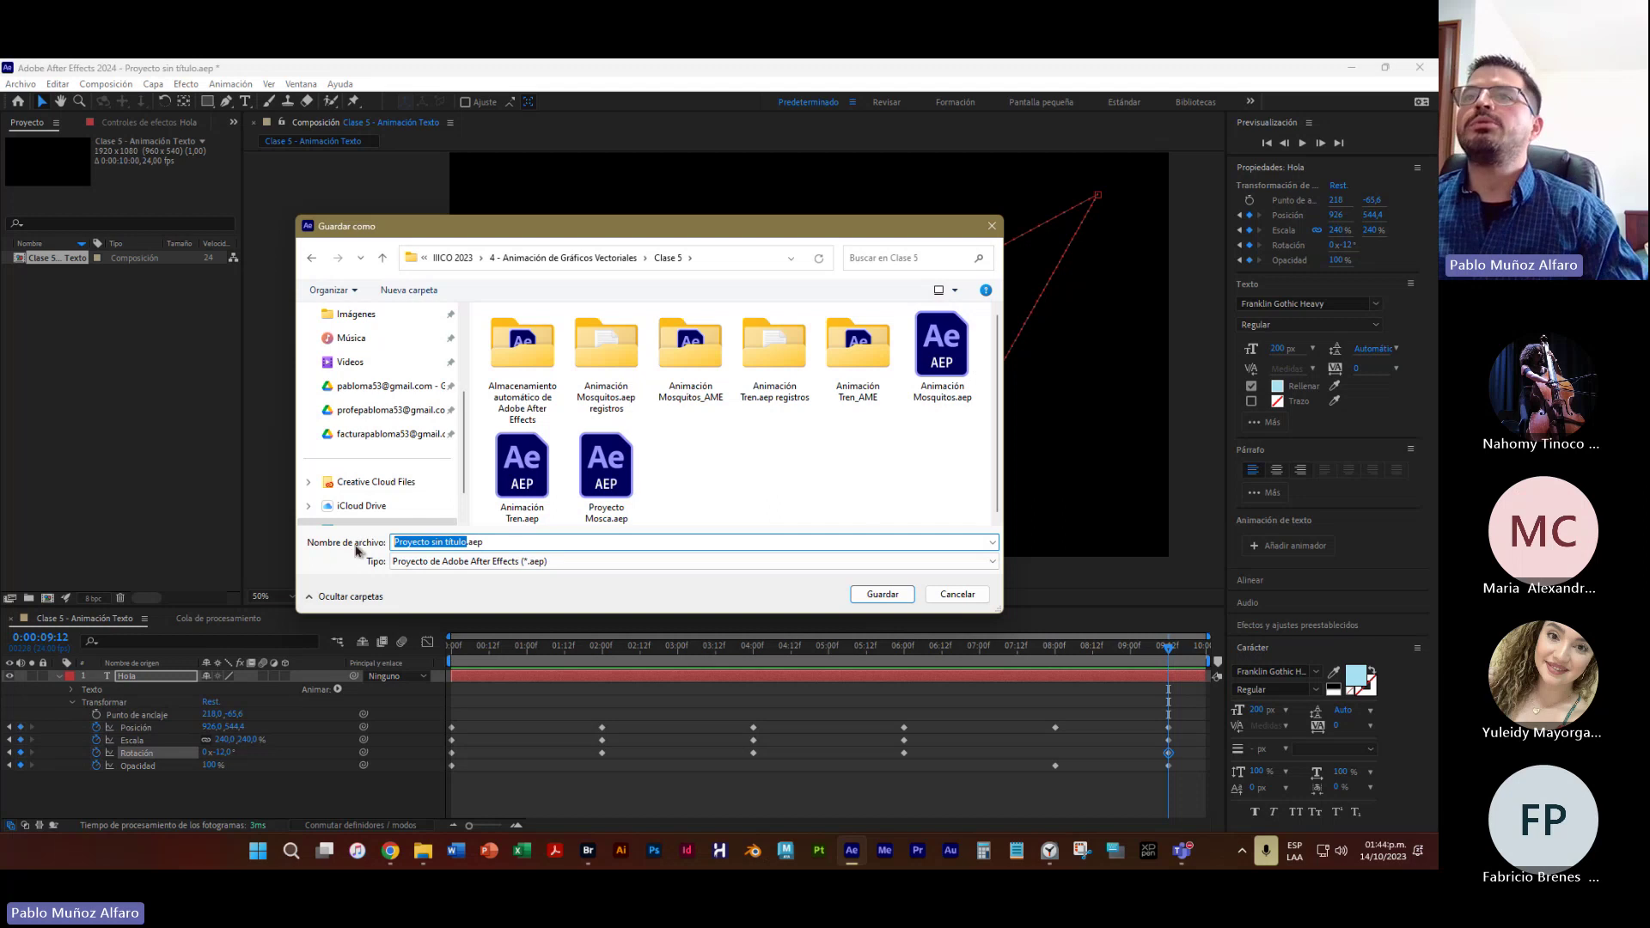
pyautogui.write('A')
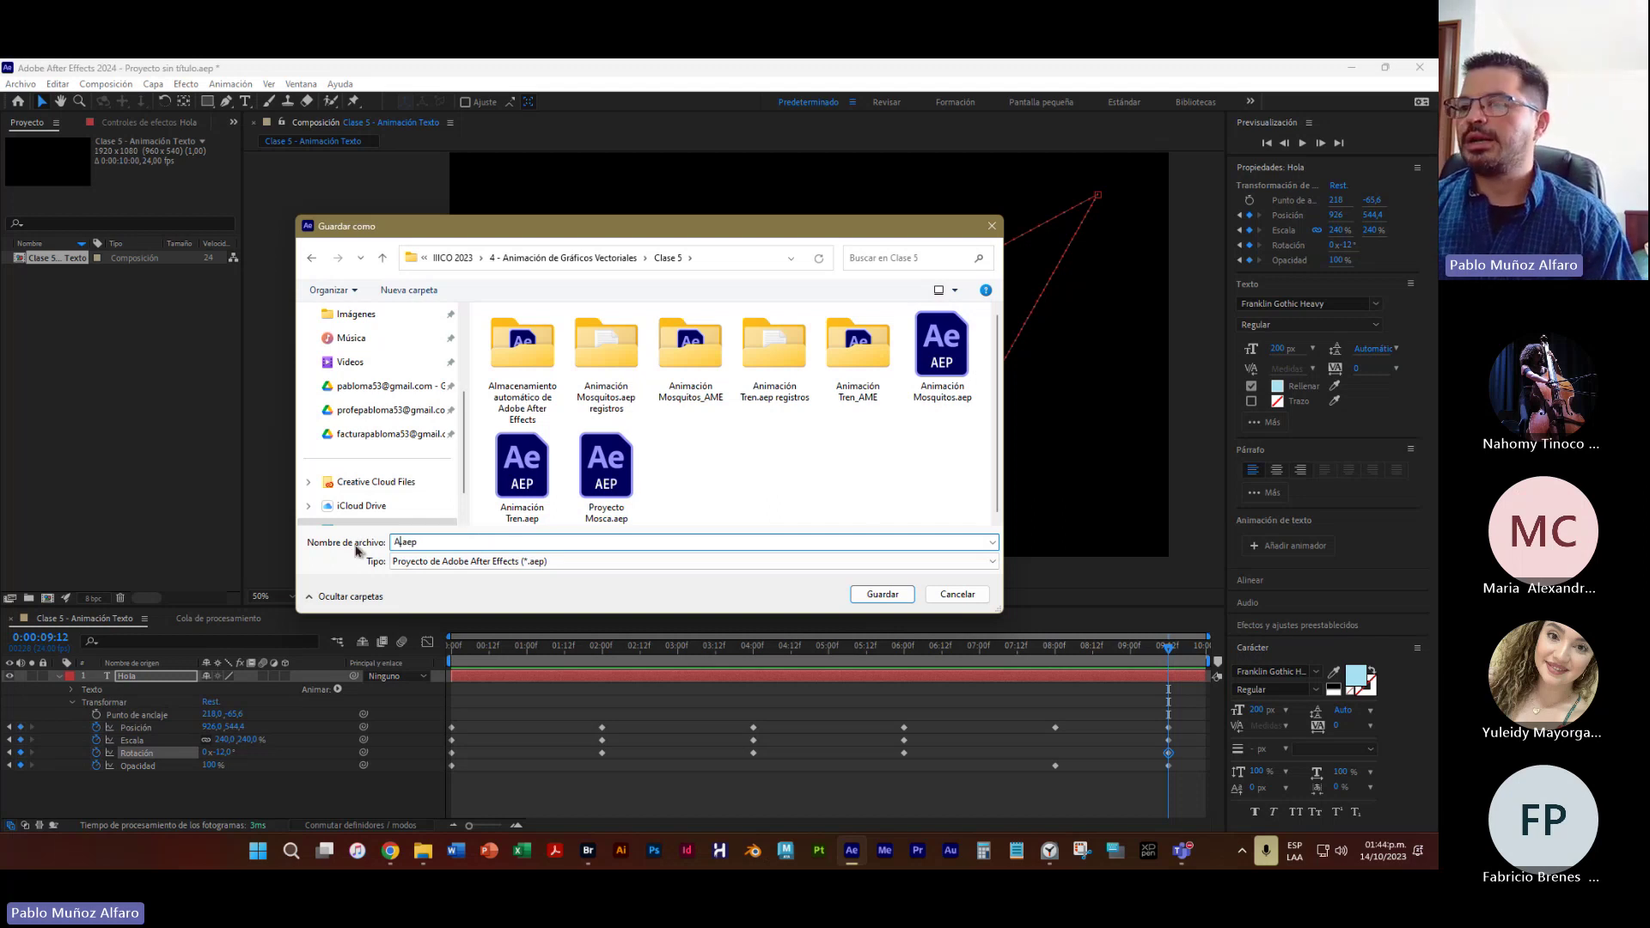
pyautogui.press('BackSpace')
pyautogui.write('Clas')
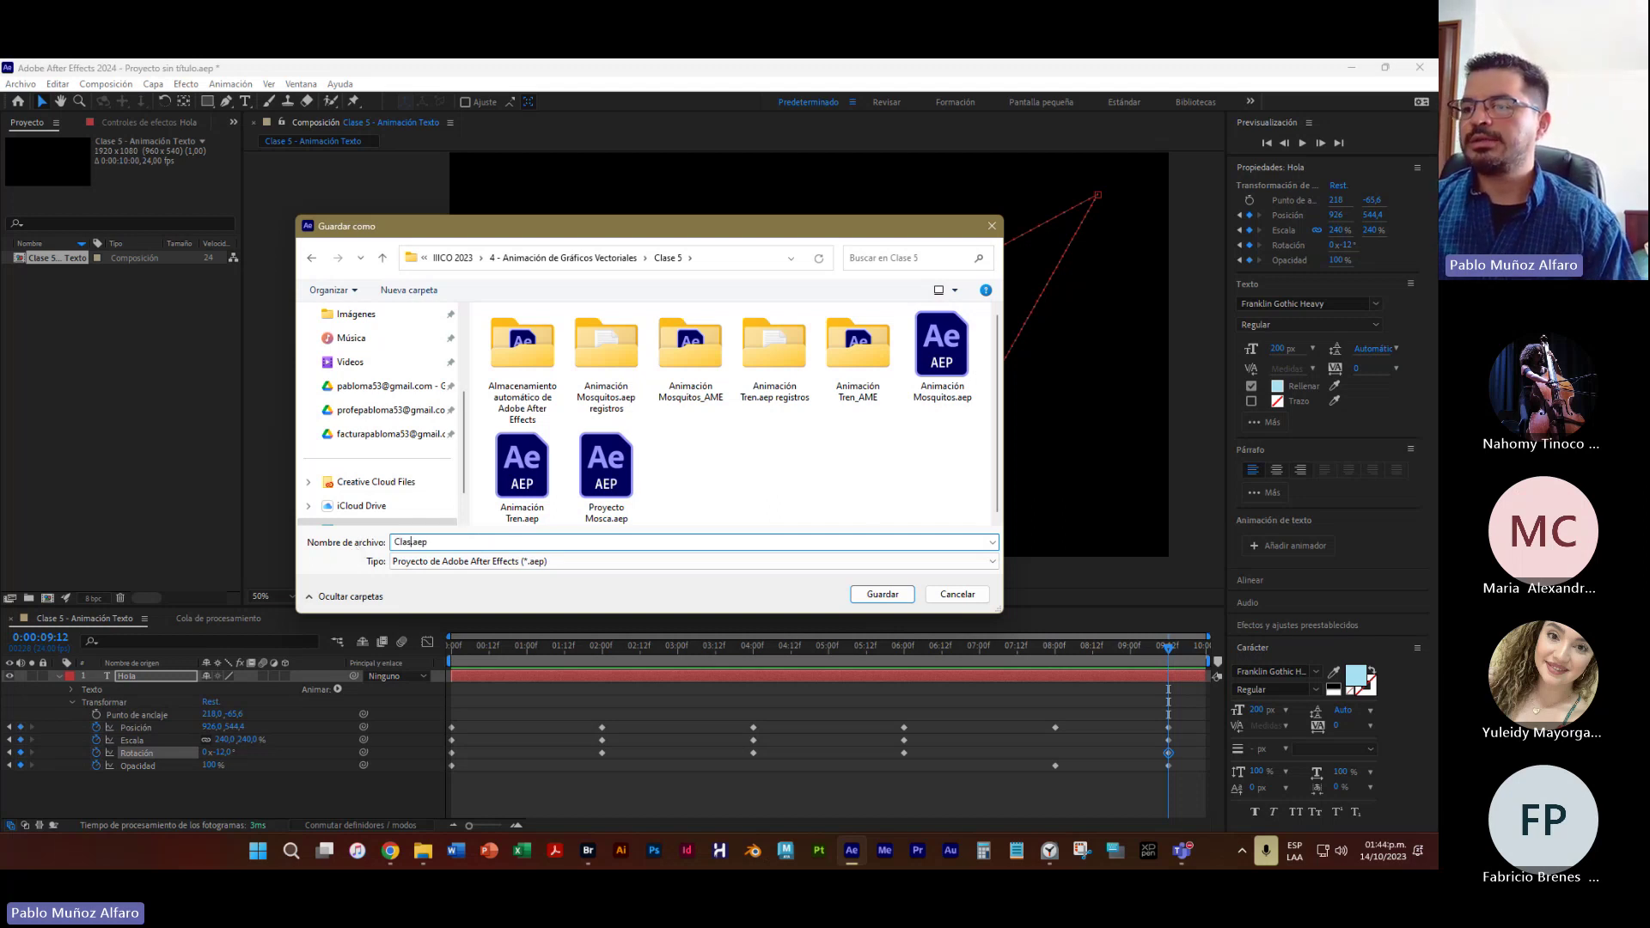
pyautogui.write('e 5 - ')
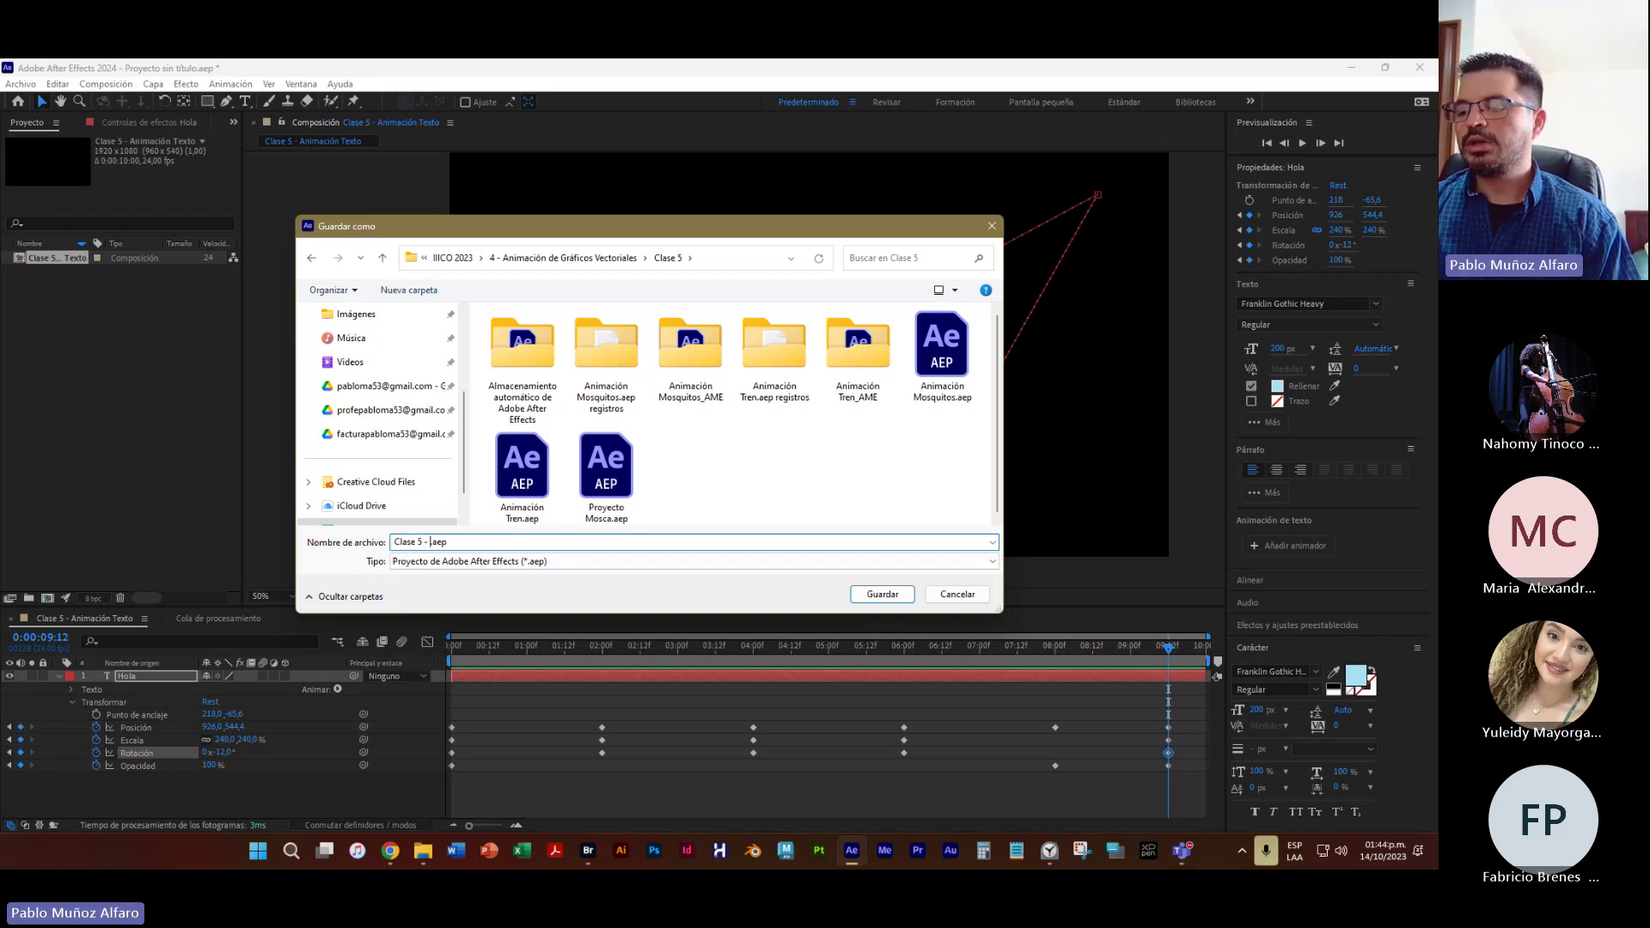
pyautogui.write('Animación Te')
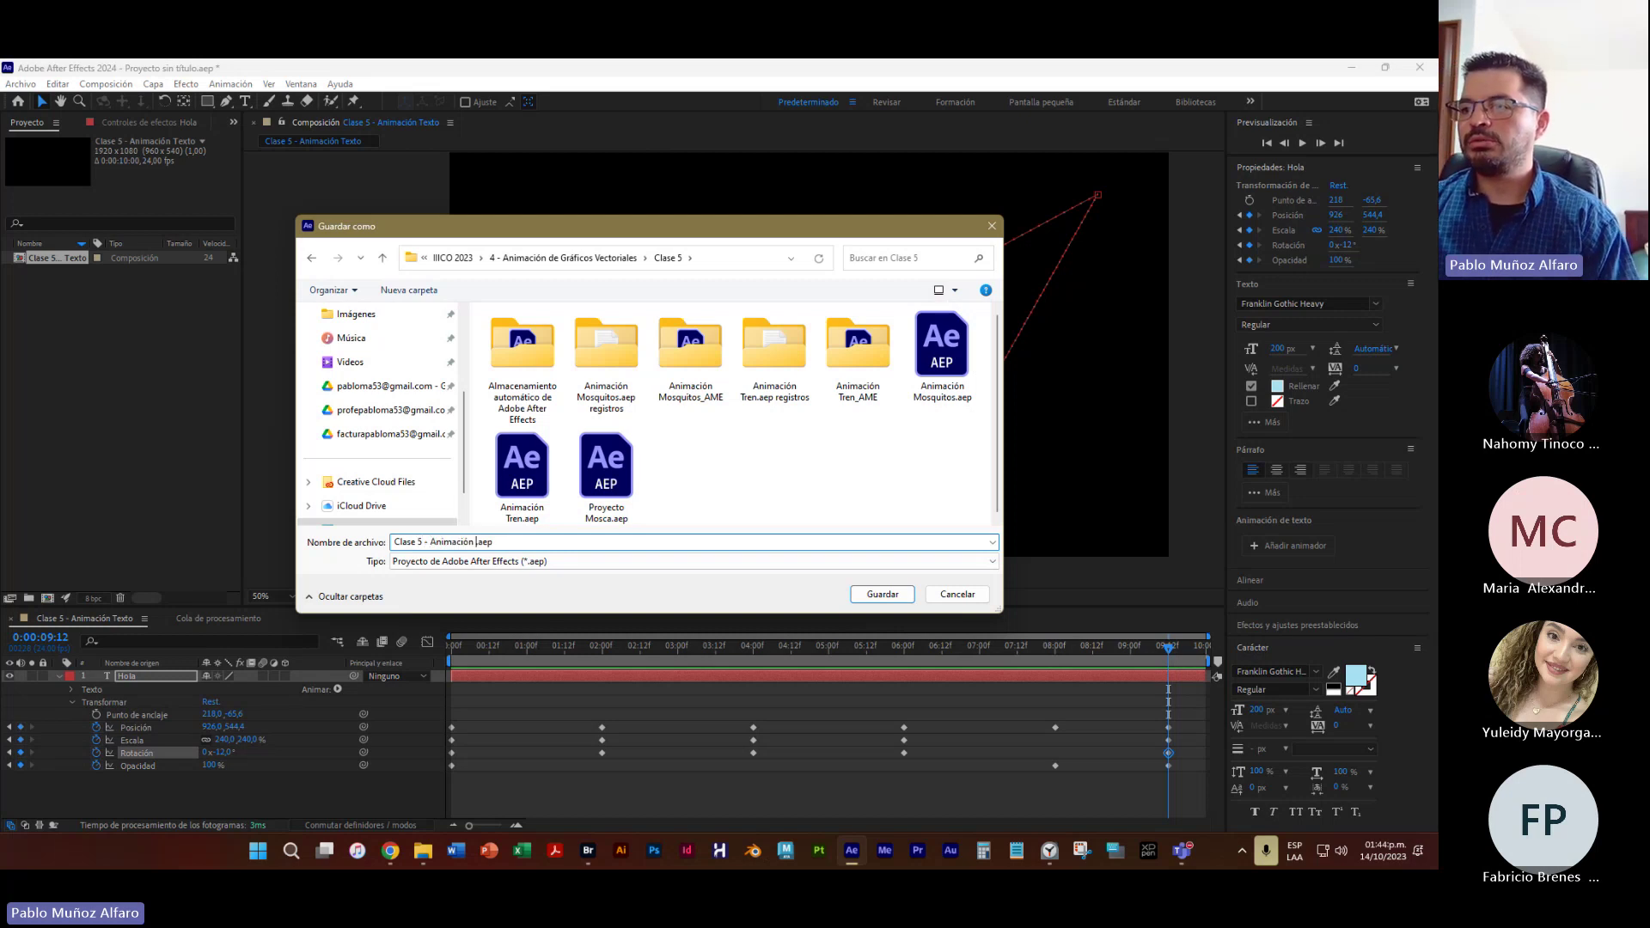
pyautogui.write('xto')
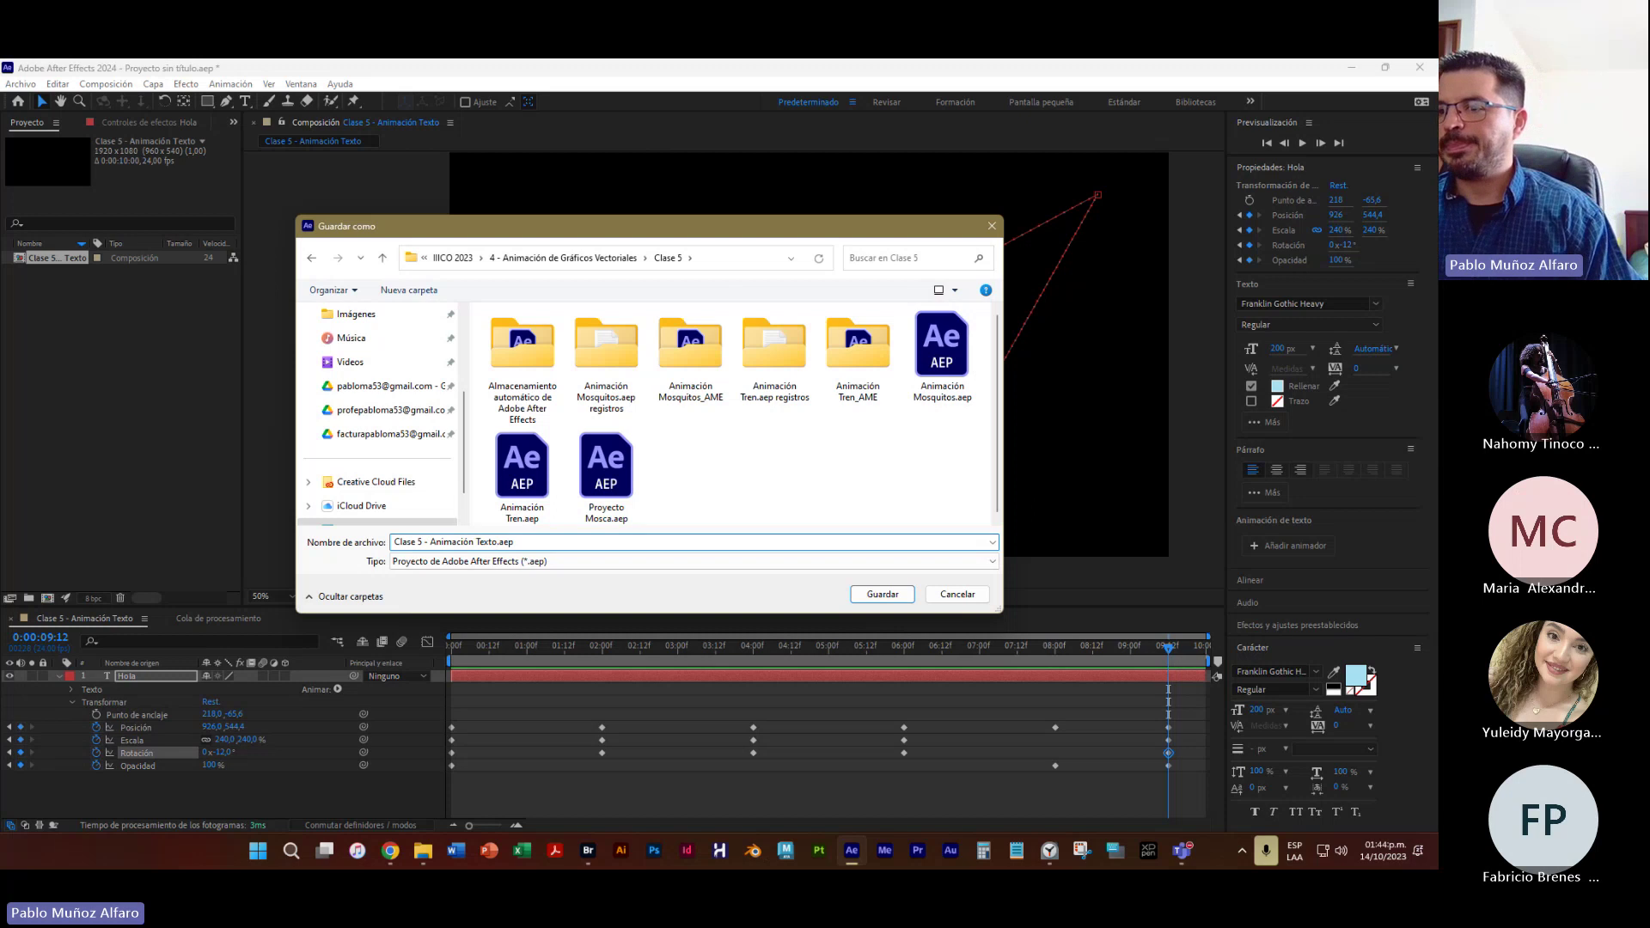
pyautogui.press('Return')
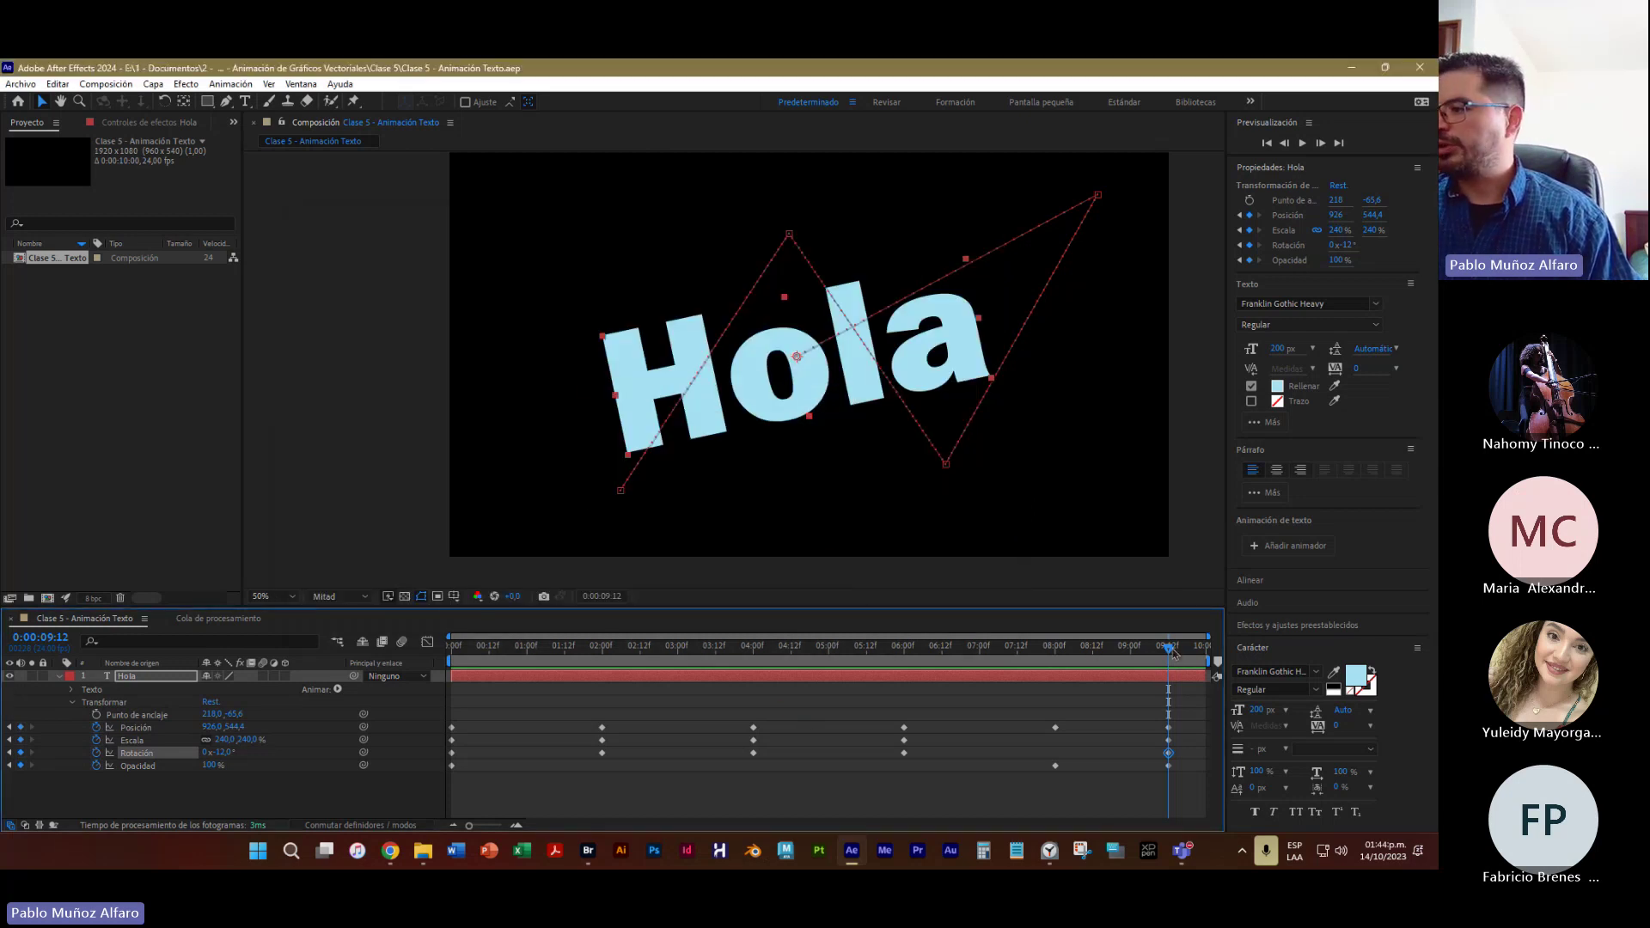
# Preview the "Hola" animation from the beginning of the composition, and stop playback
pyautogui.moveTo(1117, 663); pyautogui.dragTo(341, 671)
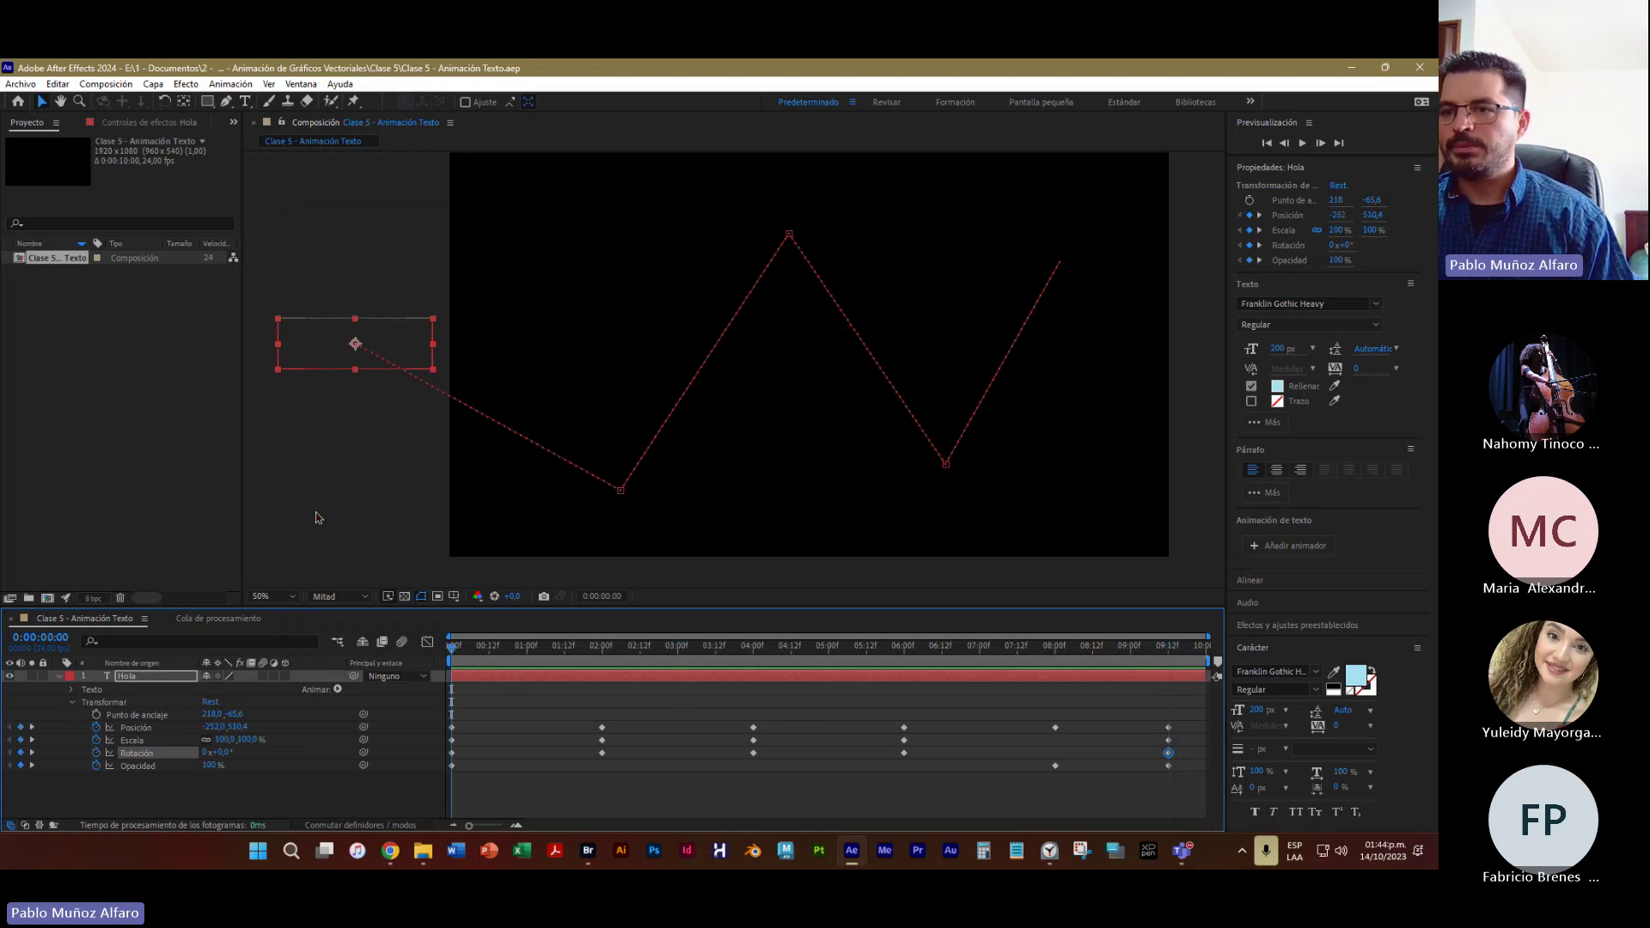
pyautogui.press('space')
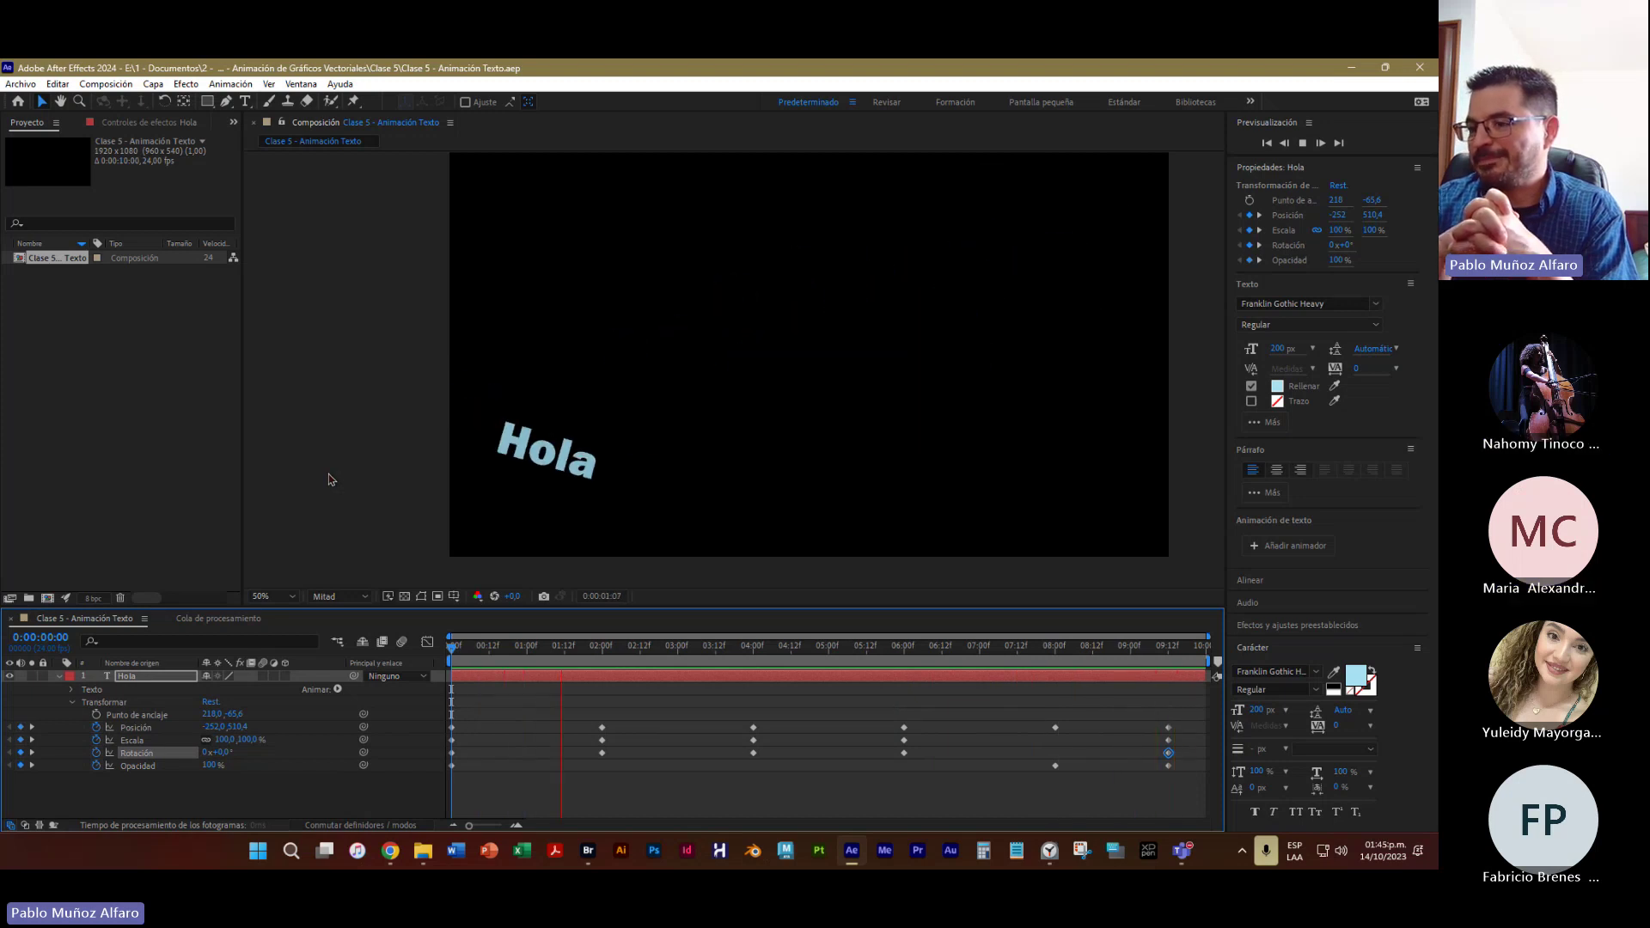
pyautogui.press('space')
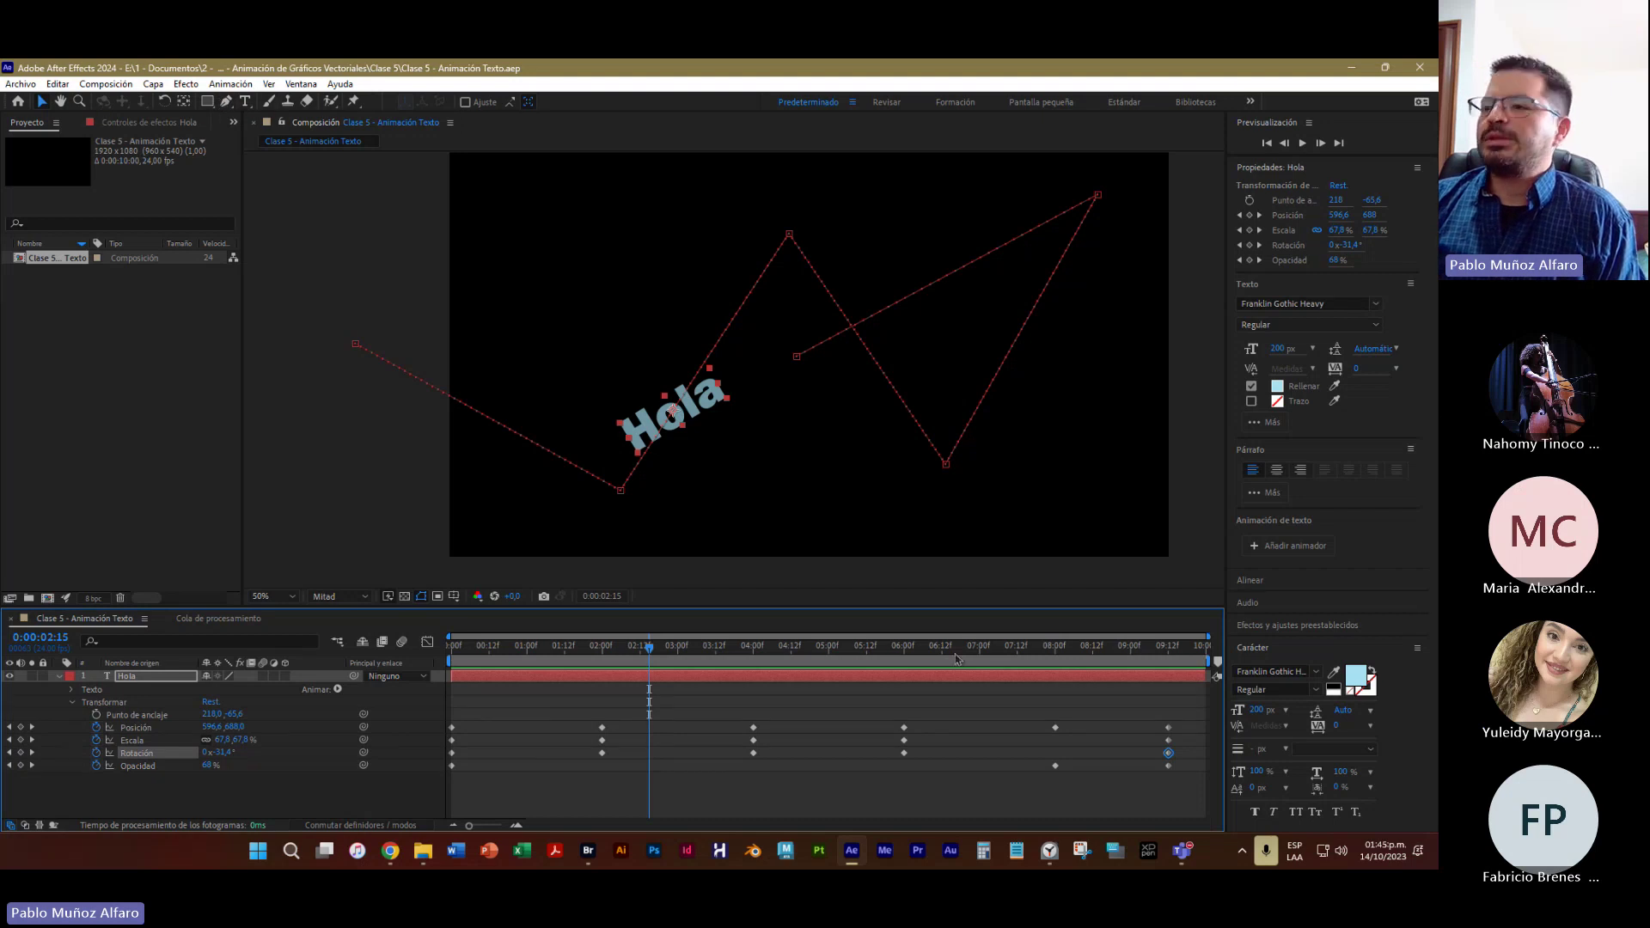
# Curve the "Hola" motion path at its 2, 4, 6 and 8 second keyframes with the Convert Vertex tool, and reselect the 2-second point
pyautogui.click(621, 491)
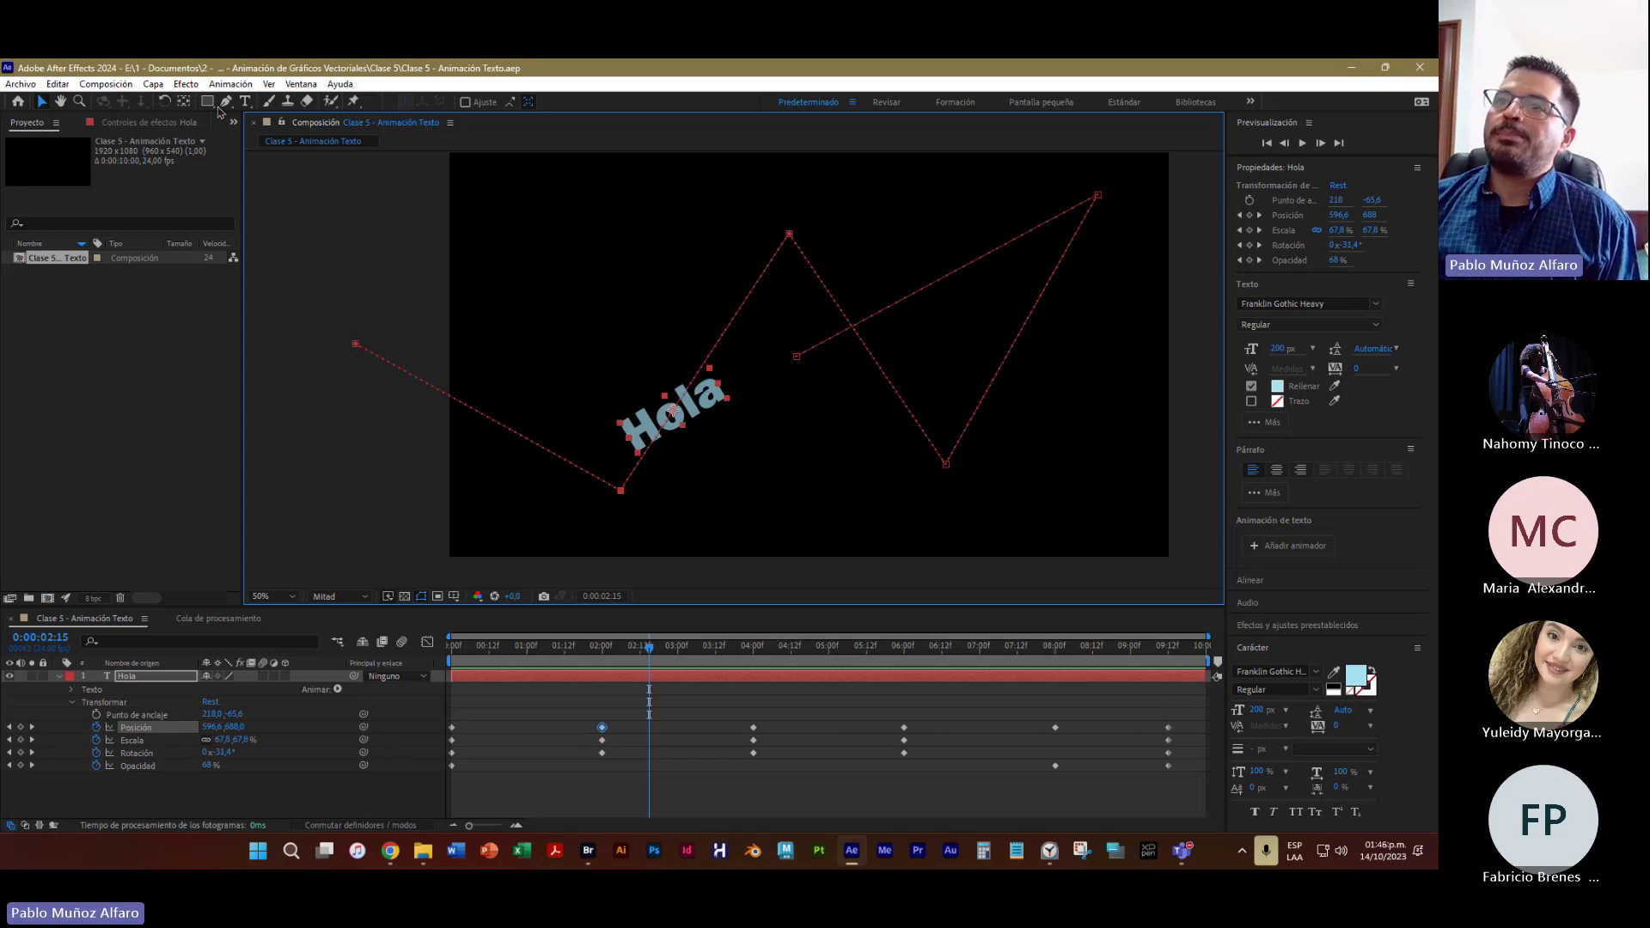
pyautogui.click(227, 102)
pyautogui.click(228, 102)
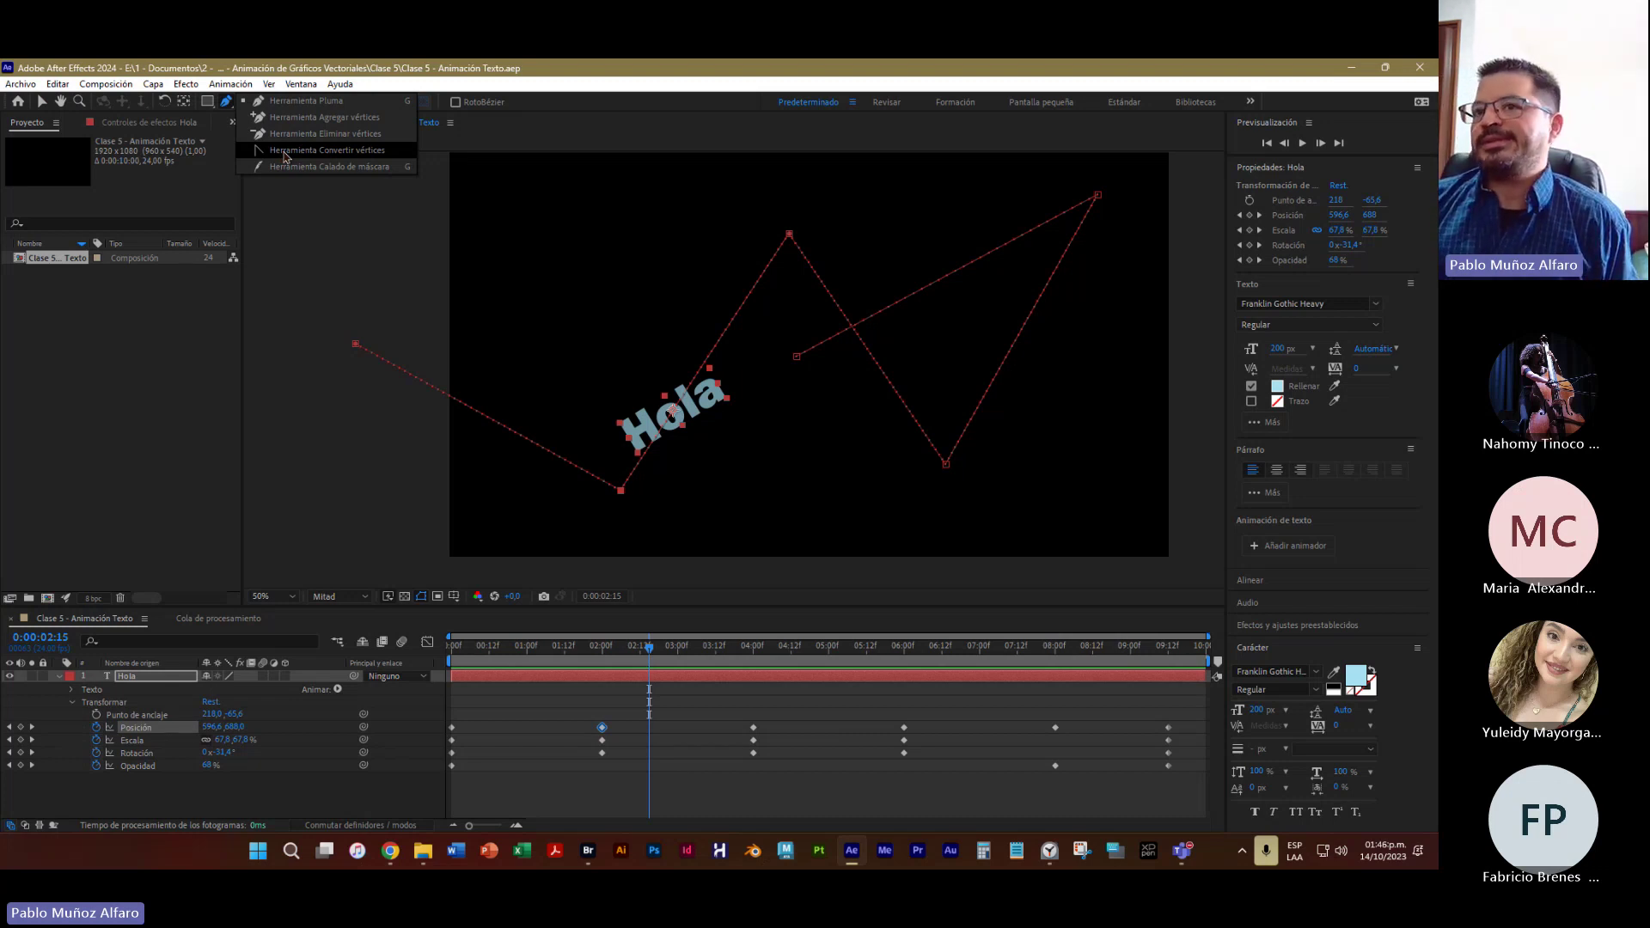
pyautogui.click(286, 151)
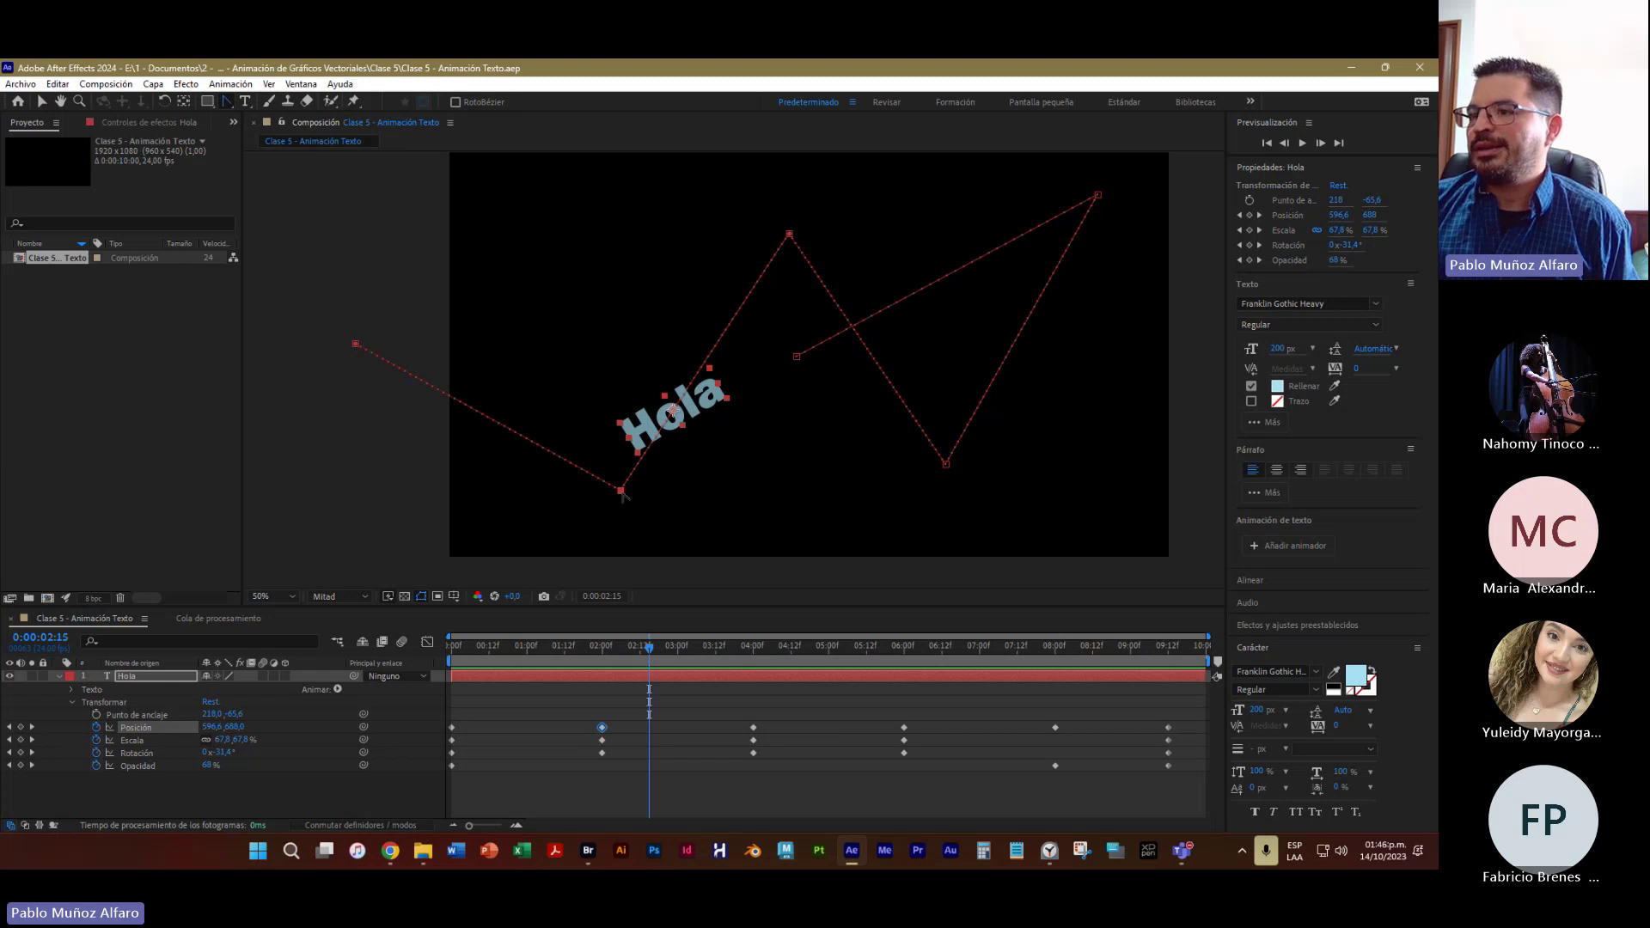
pyautogui.moveTo(621, 491); pyautogui.dragTo(743, 437)
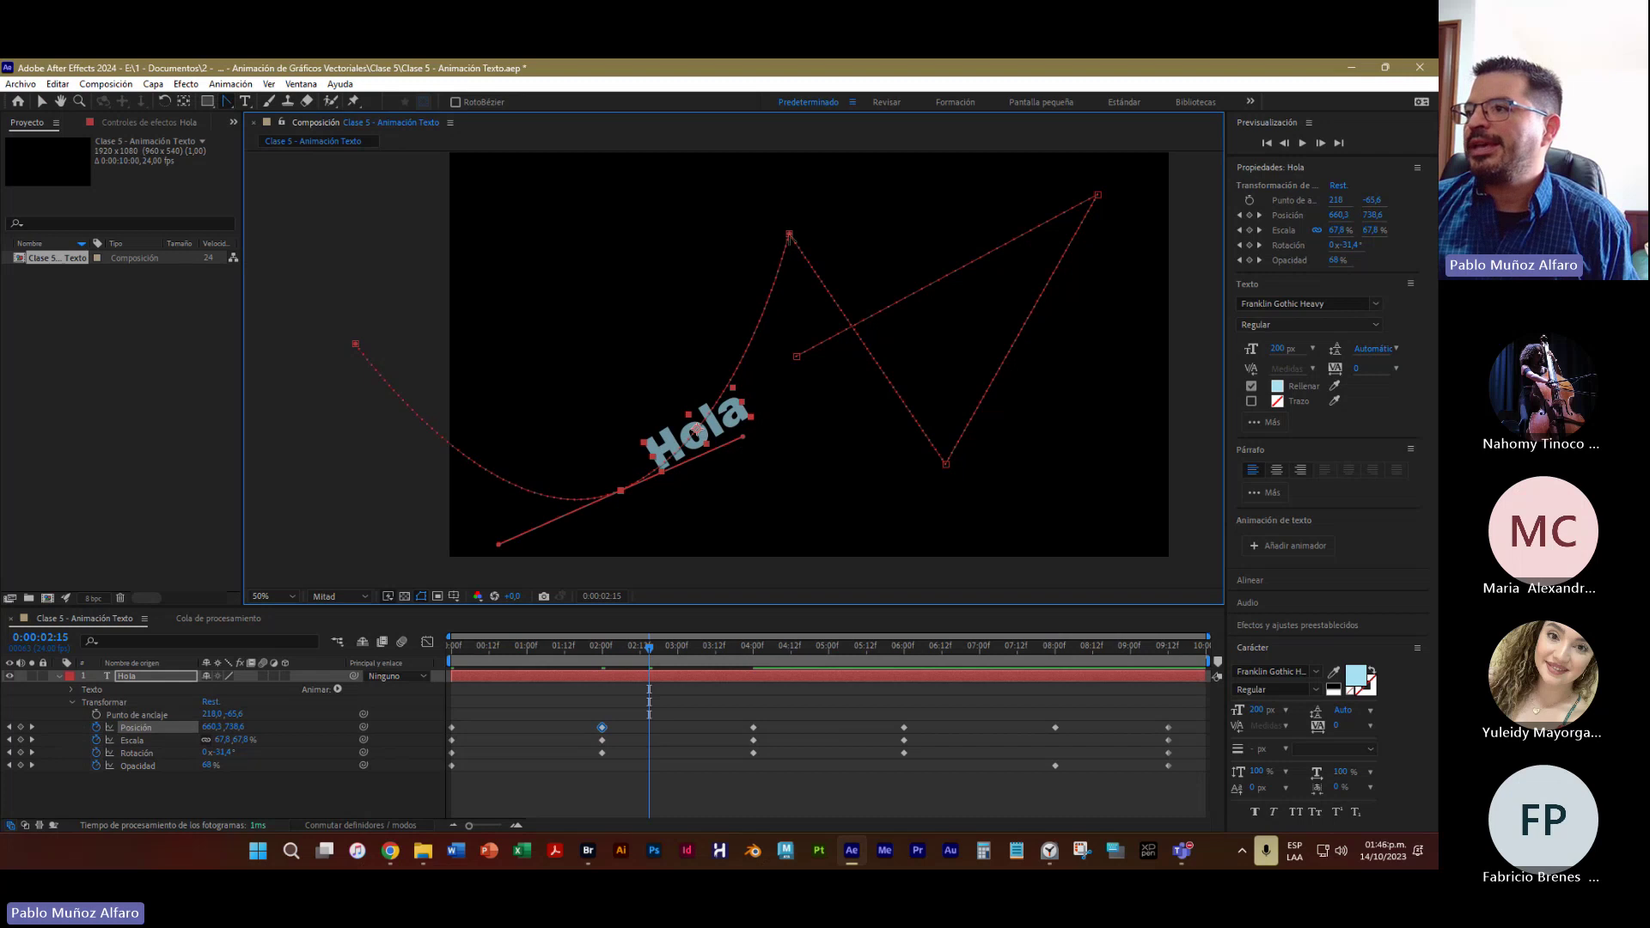
pyautogui.moveTo(789, 233); pyautogui.dragTo(895, 195)
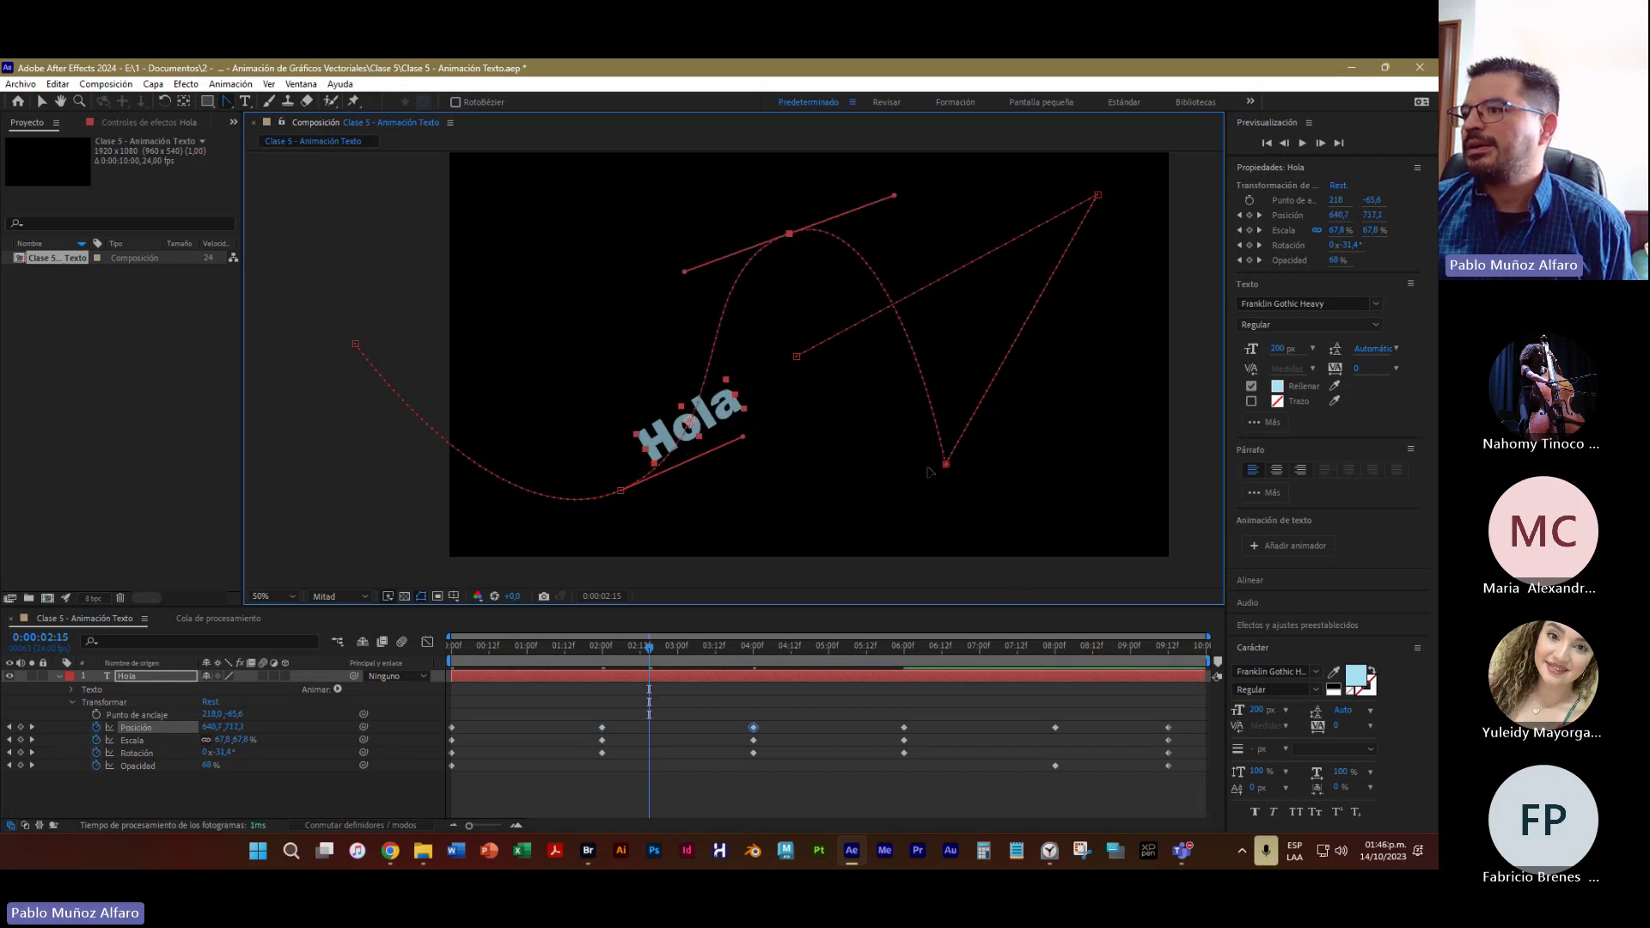
pyautogui.moveTo(946, 464); pyautogui.dragTo(1058, 388)
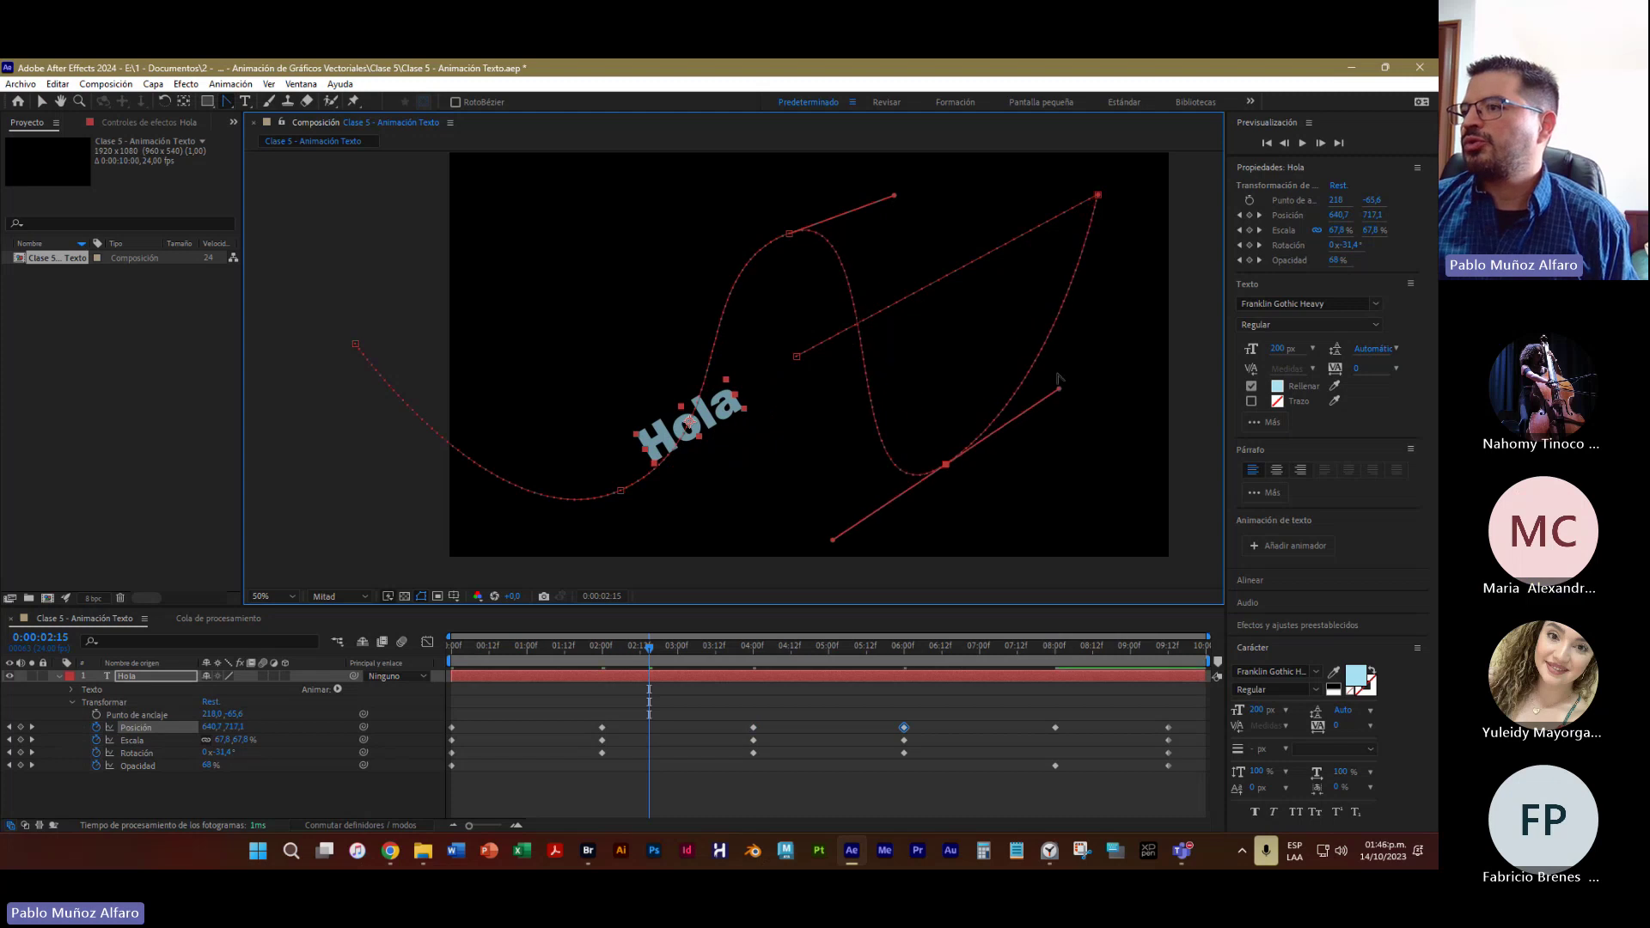
pyautogui.moveTo(1099, 196); pyautogui.dragTo(1037, 158)
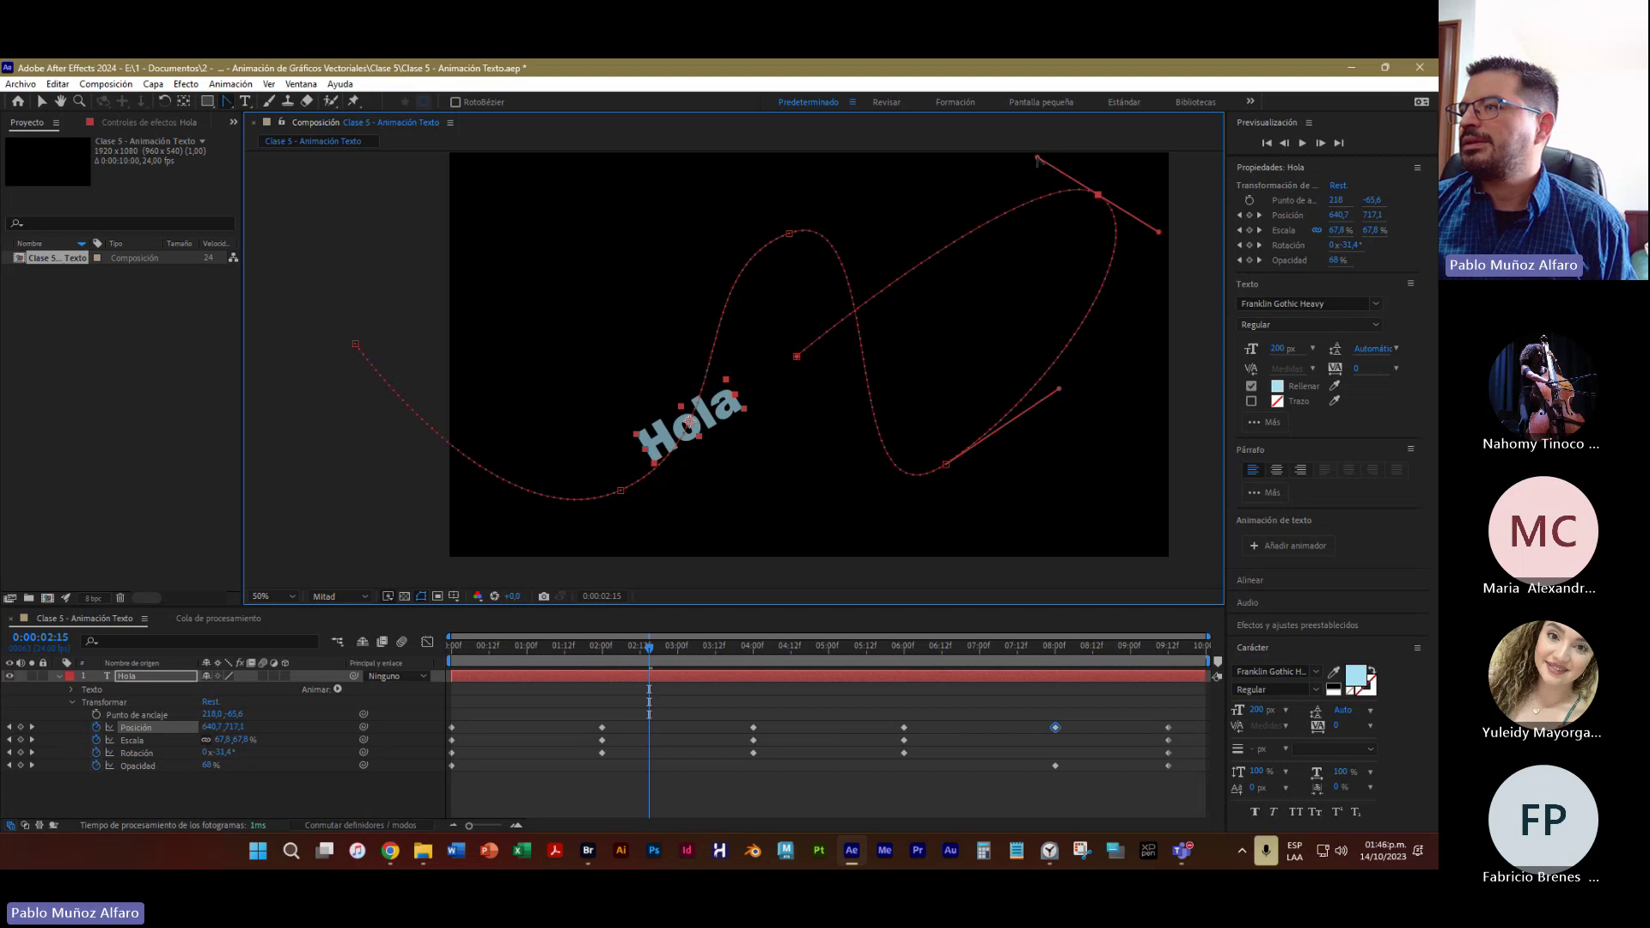
pyautogui.click(41, 101)
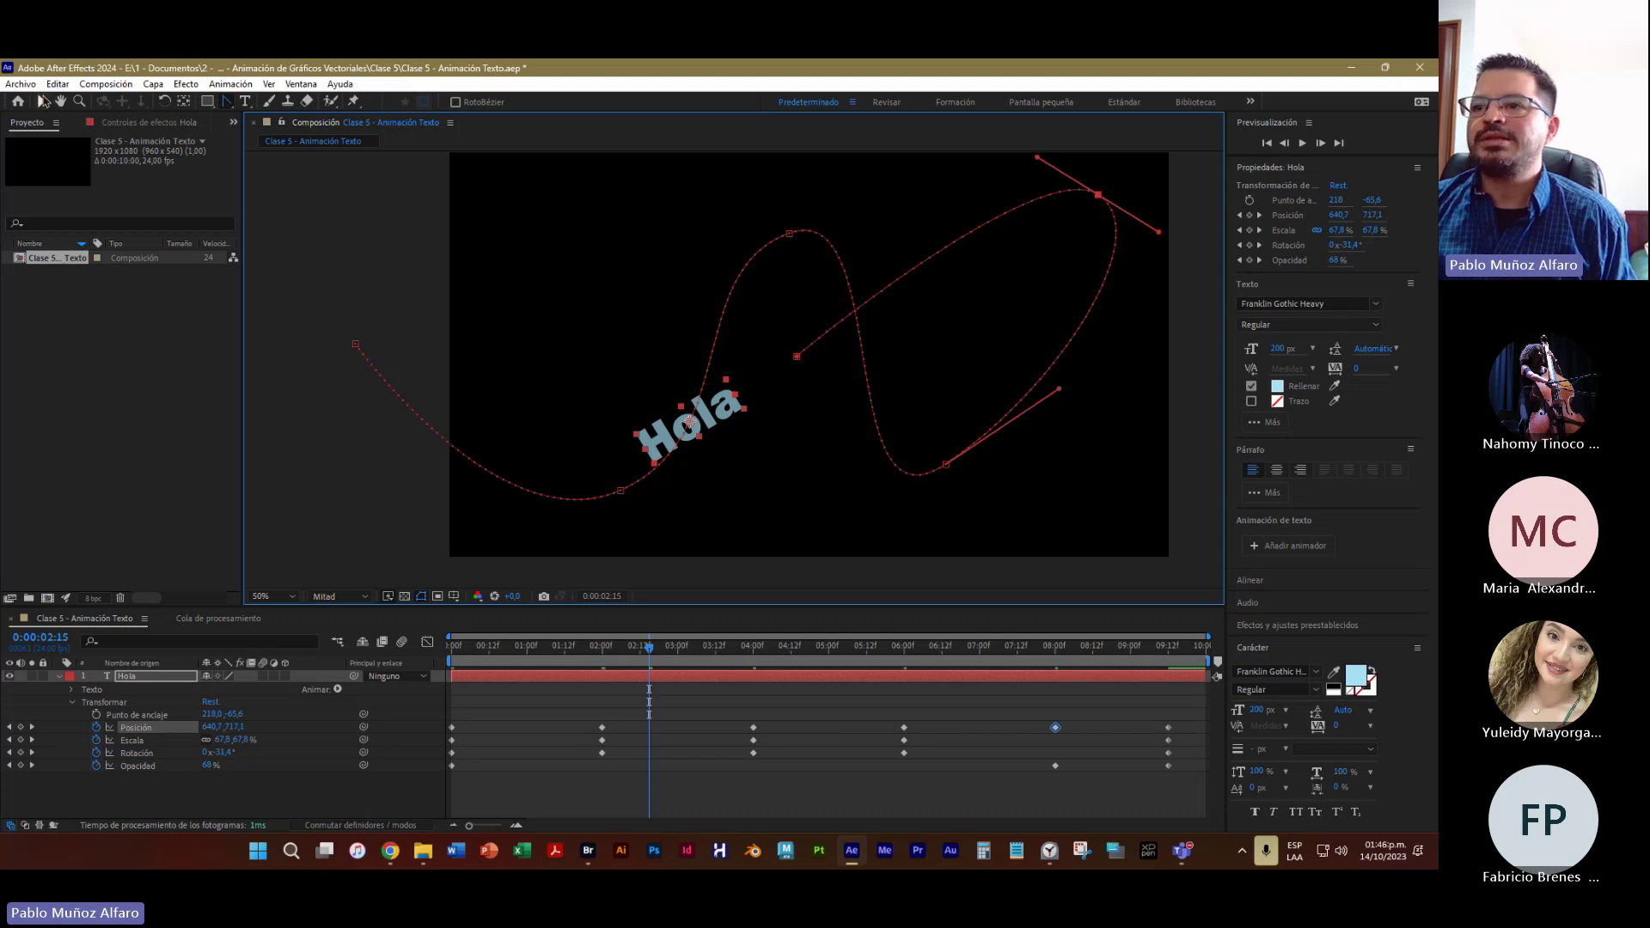
pyautogui.click(620, 493)
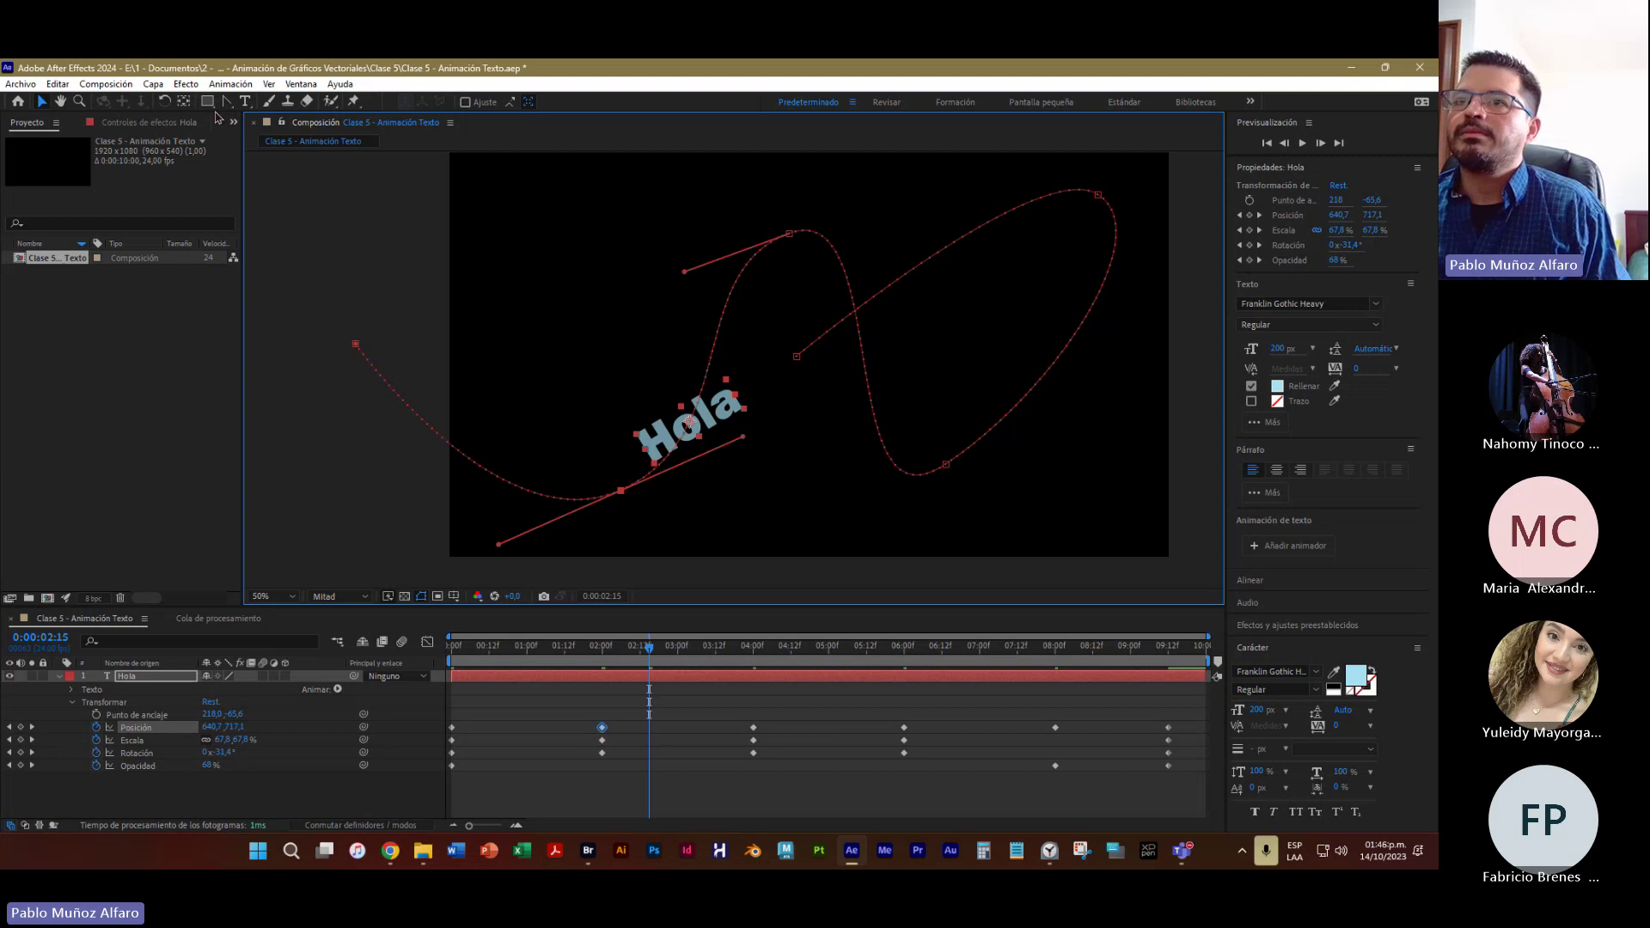
pyautogui.press('super+plus')
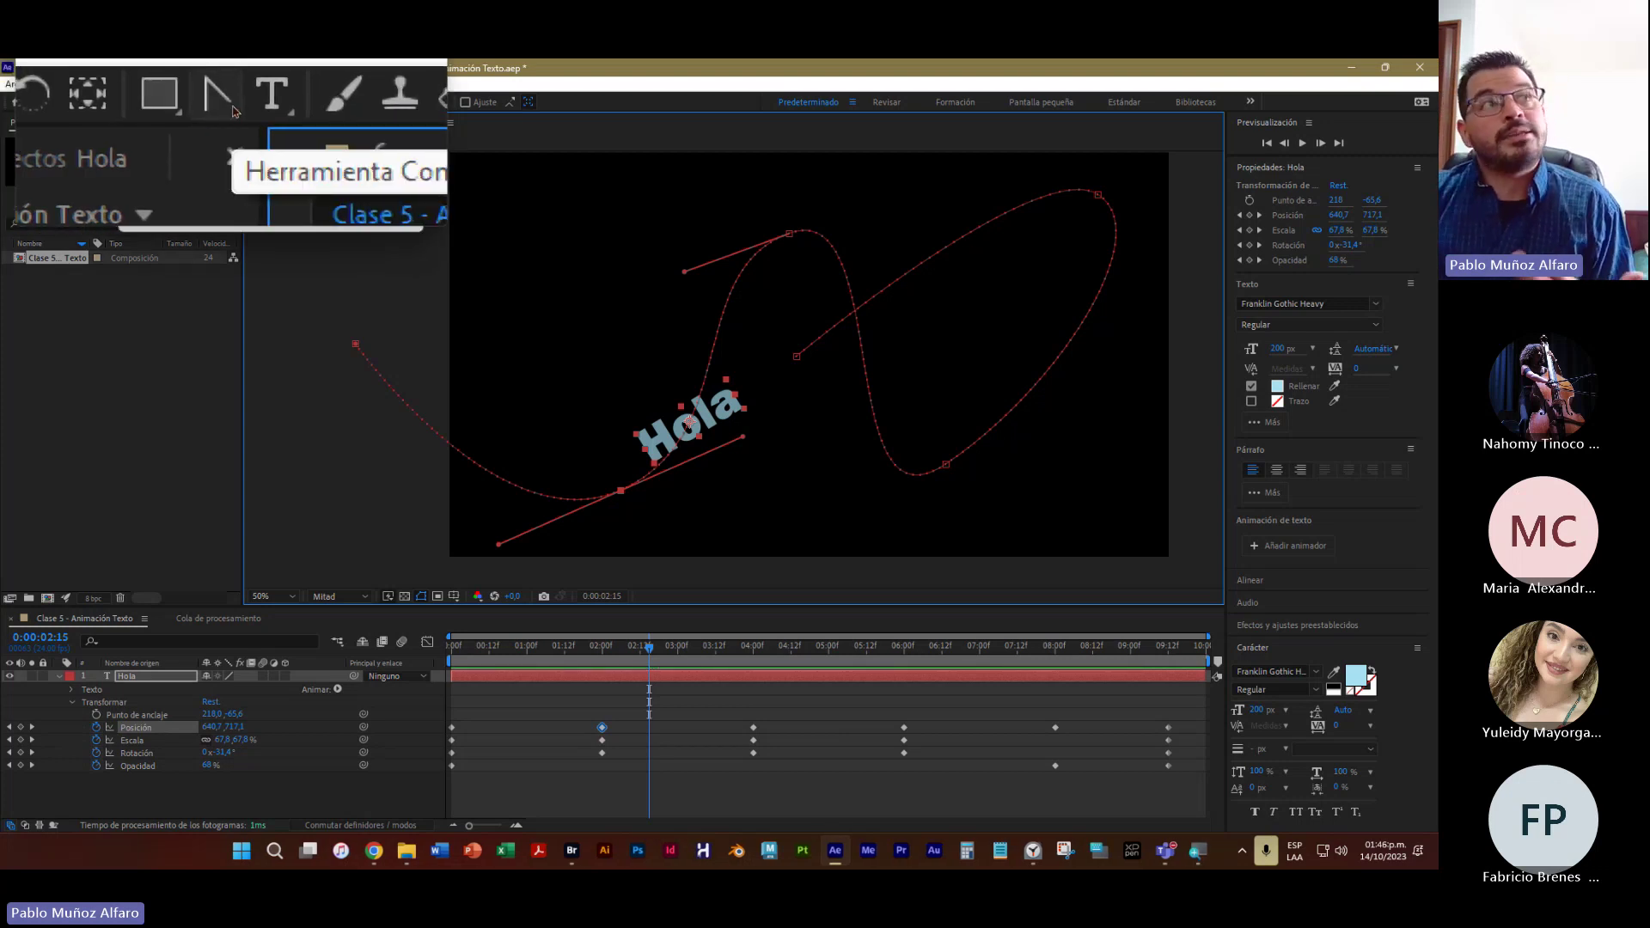
pyautogui.click(231, 108)
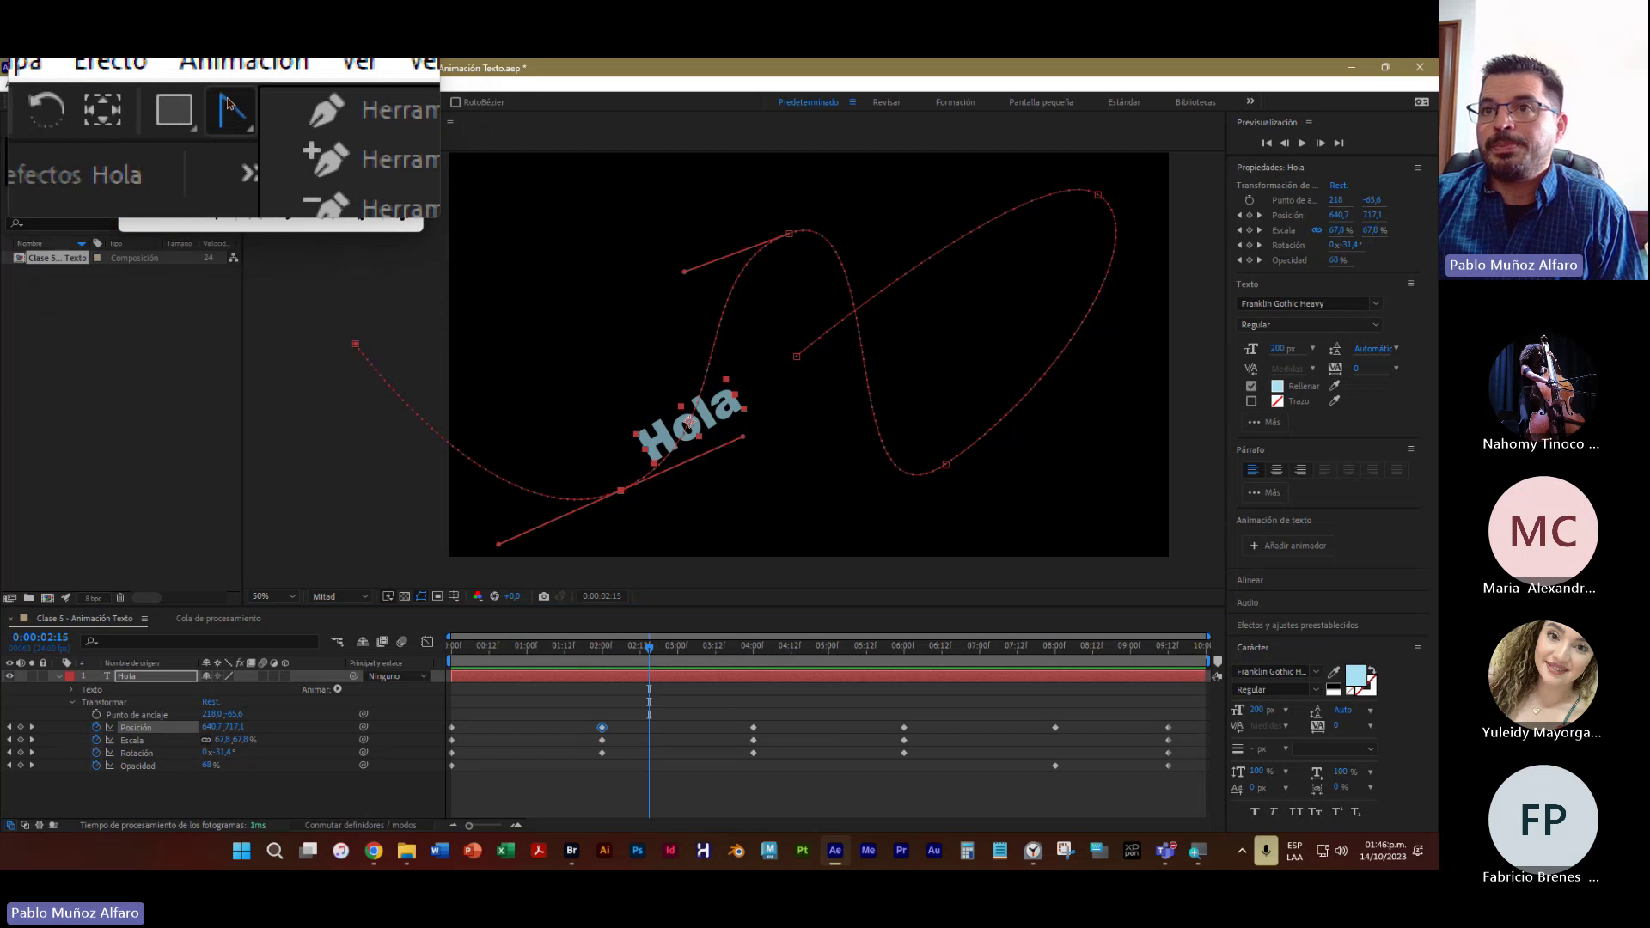
pyautogui.click(226, 105)
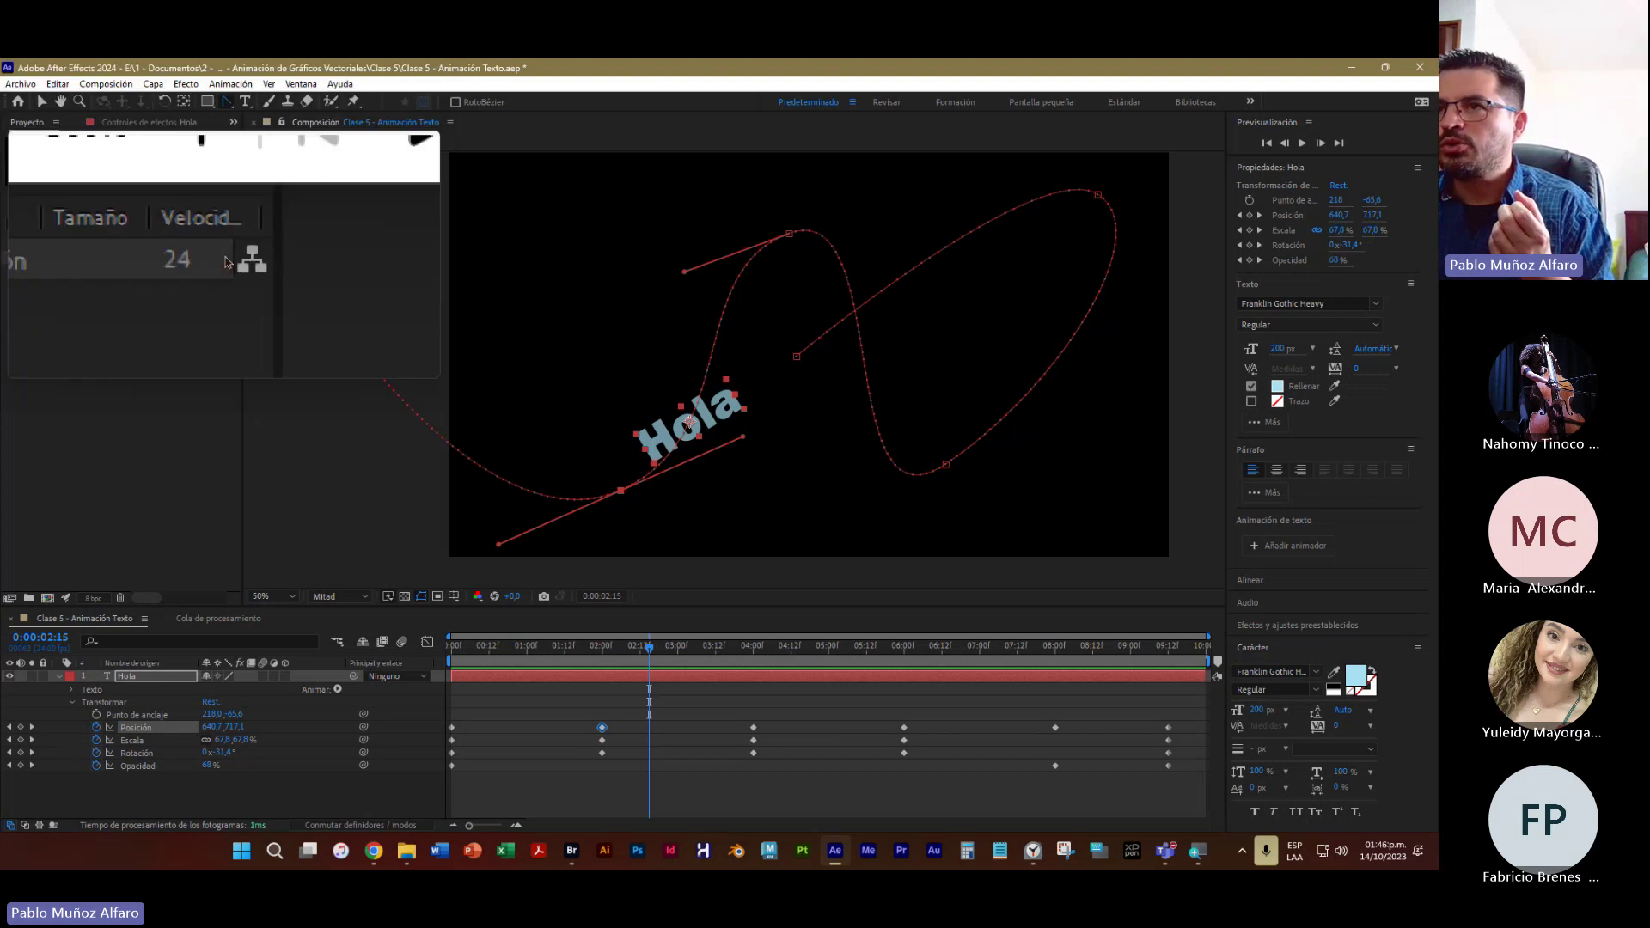
pyautogui.click(402, 186)
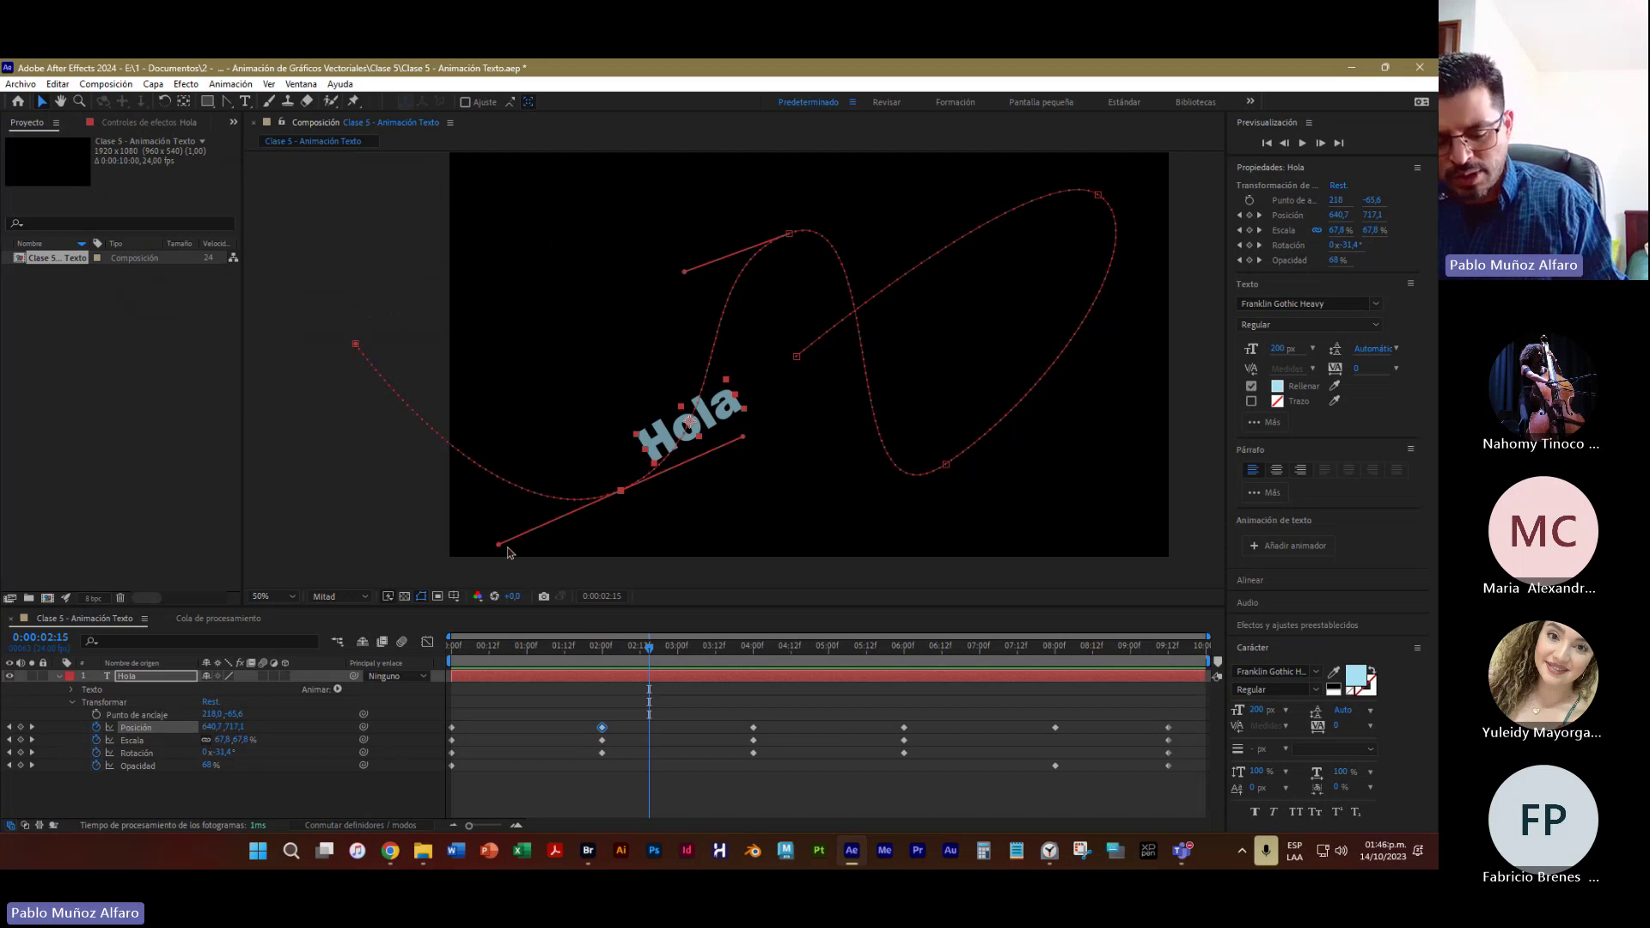
# Bend the path's first segment into an upward arch with the 2-second keyframe's incoming handle, and reshape the 4-second keyframe's curve with its direction handles
pyautogui.moveTo(497, 545); pyautogui.dragTo(542, 267)
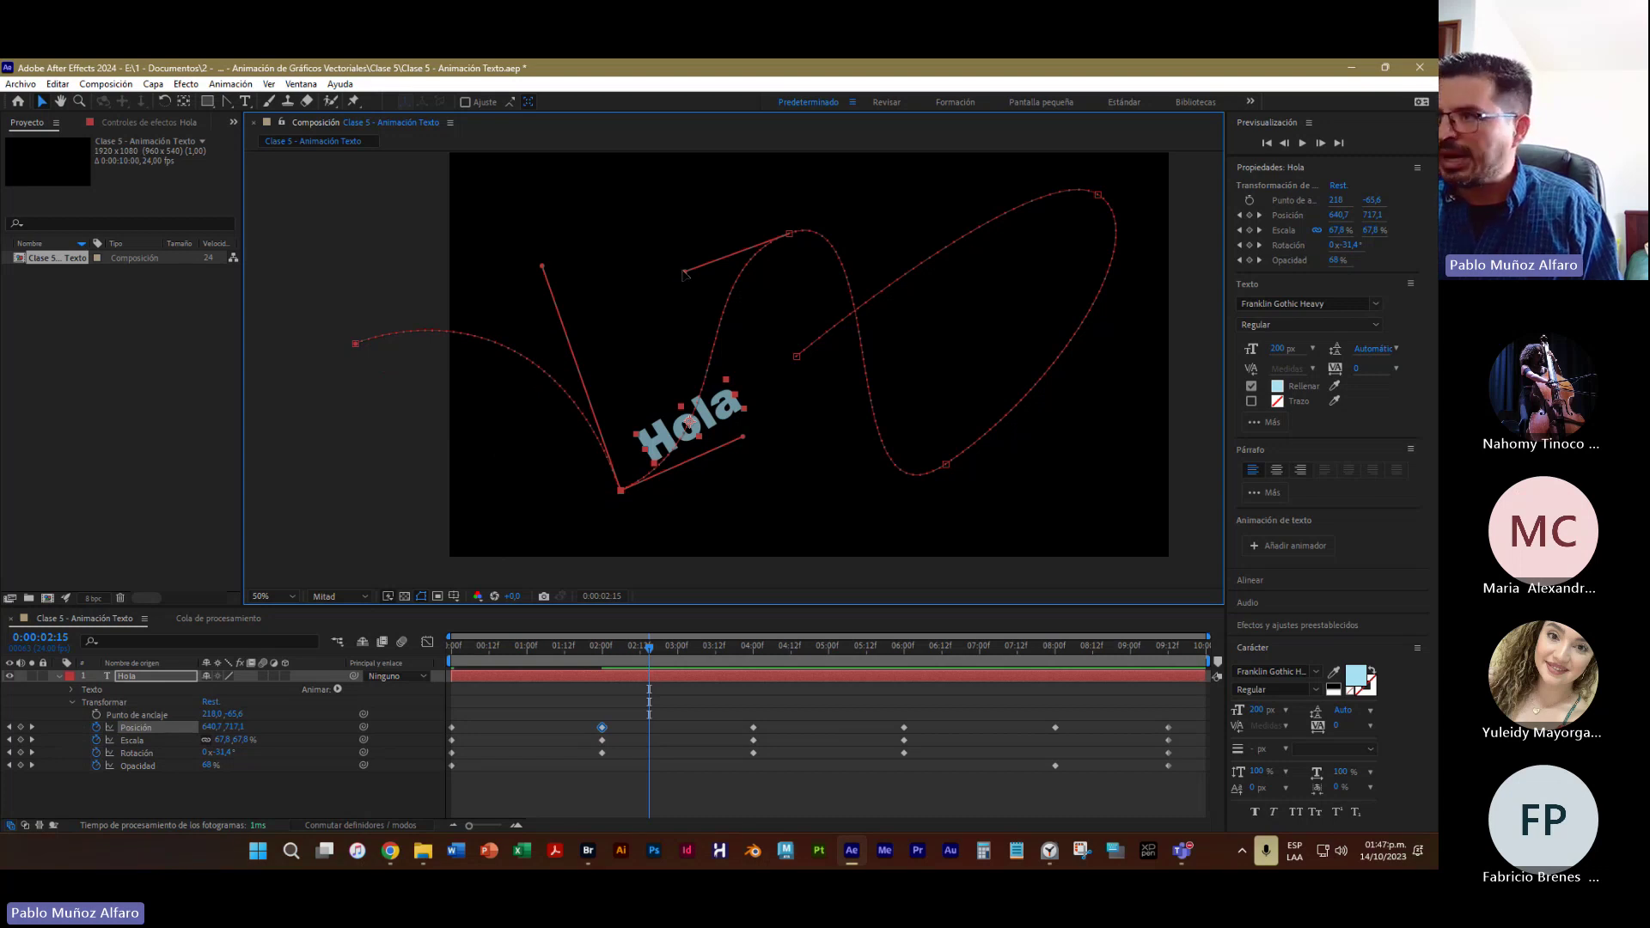
pyautogui.moveTo(684, 273); pyautogui.dragTo(783, 527)
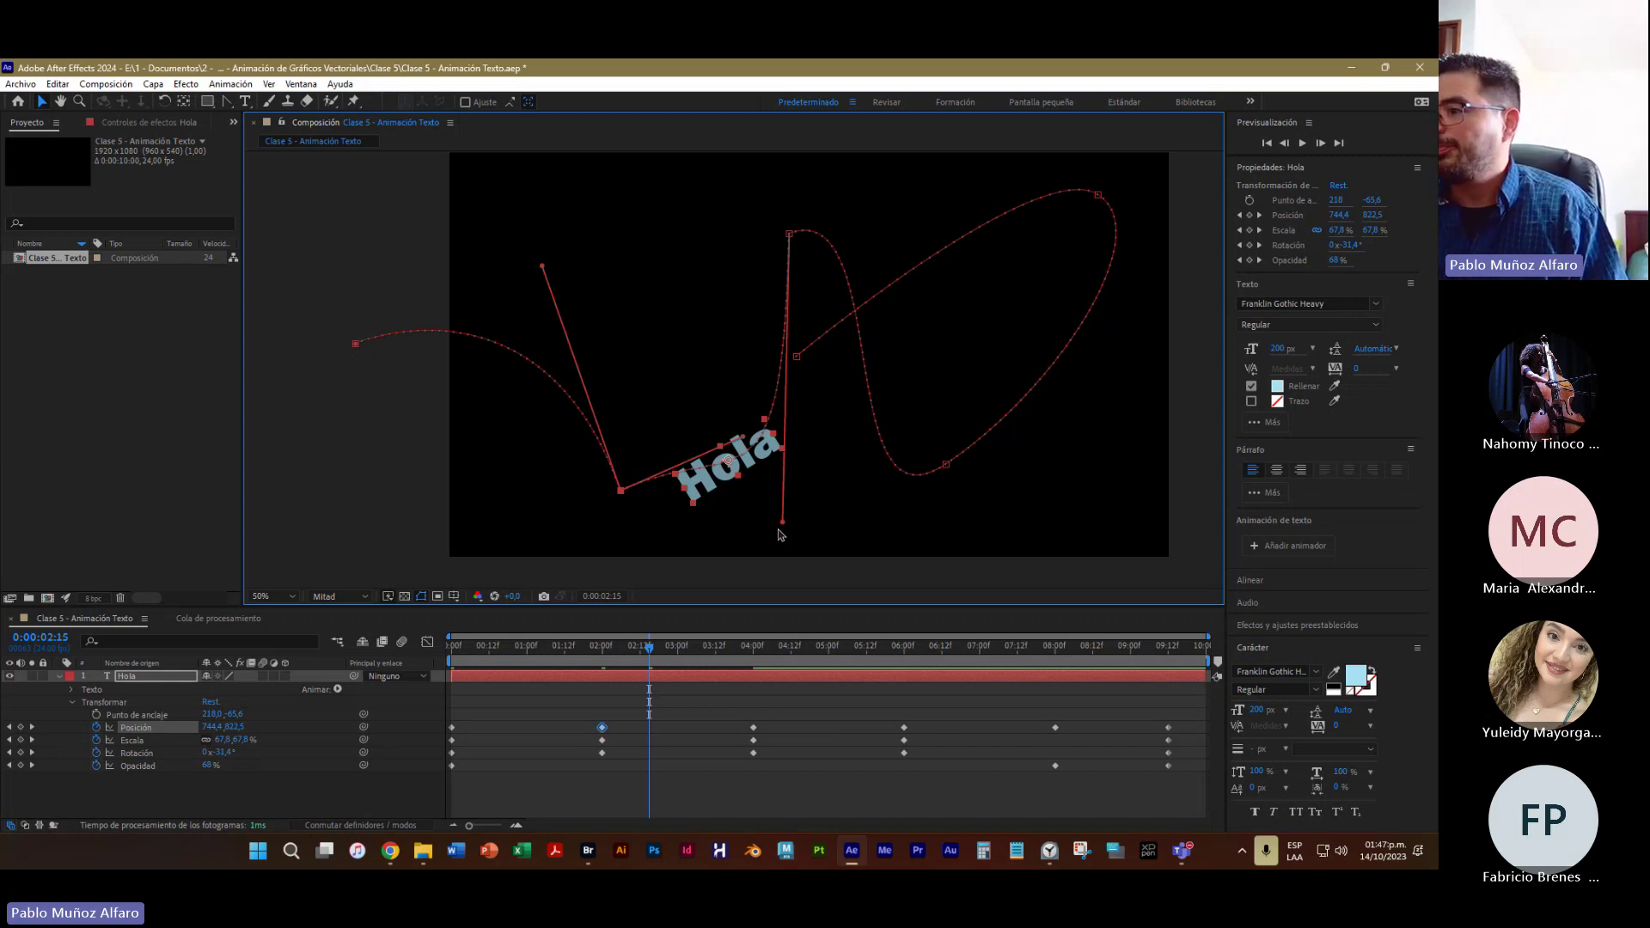
pyautogui.moveTo(783, 527); pyautogui.dragTo(618, 236)
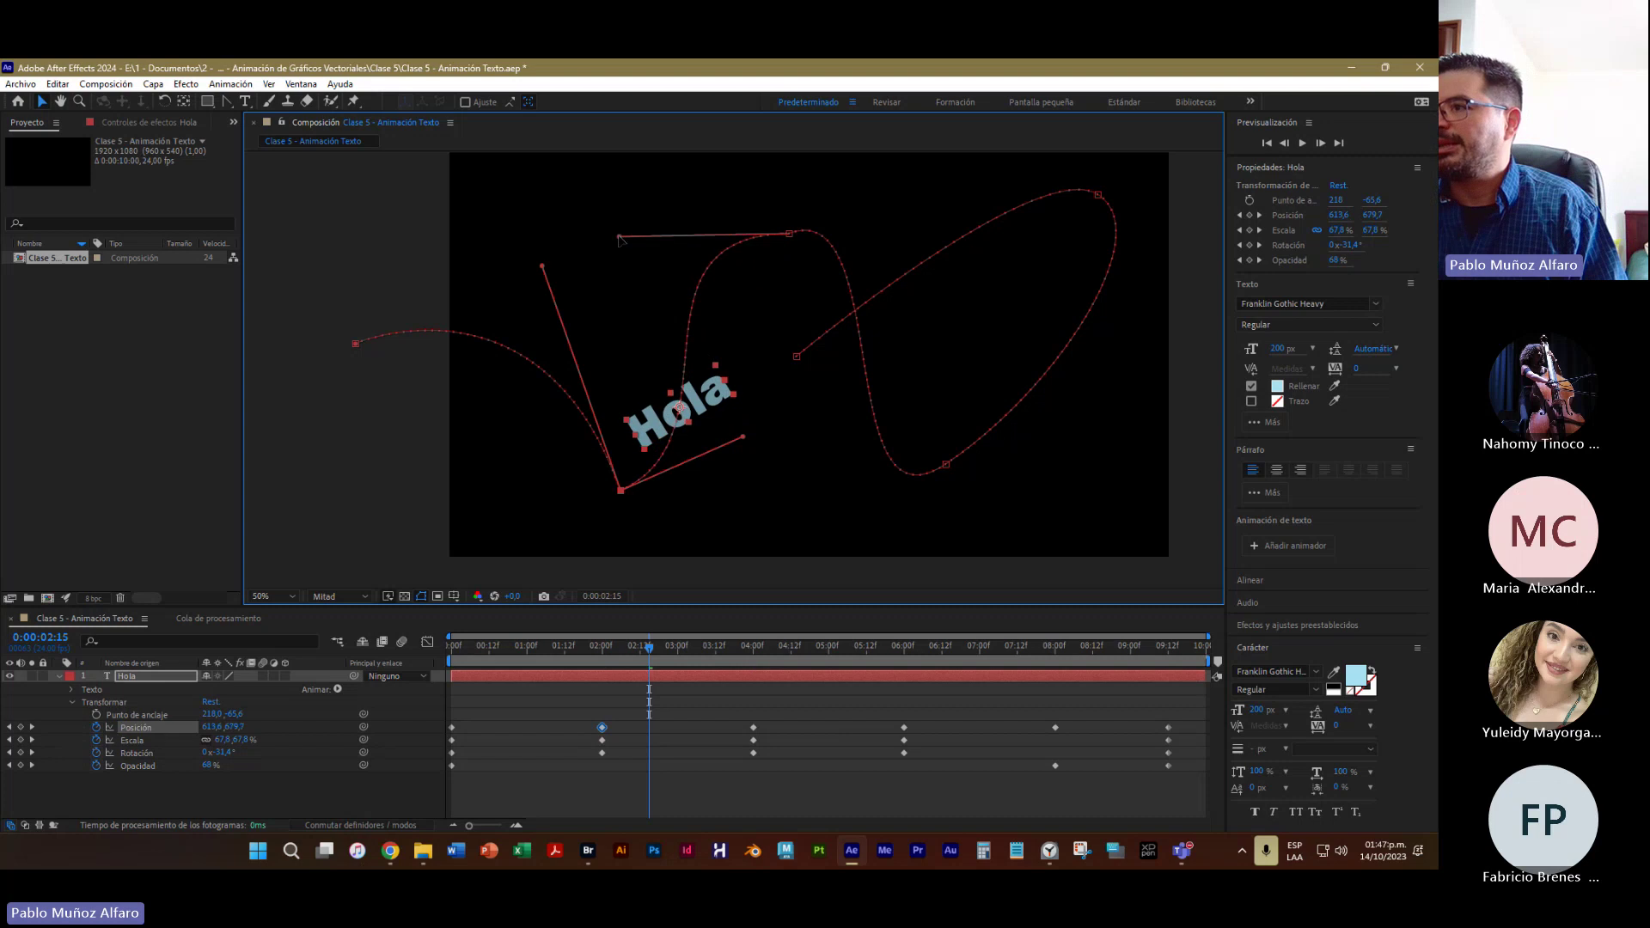
pyautogui.click(791, 234)
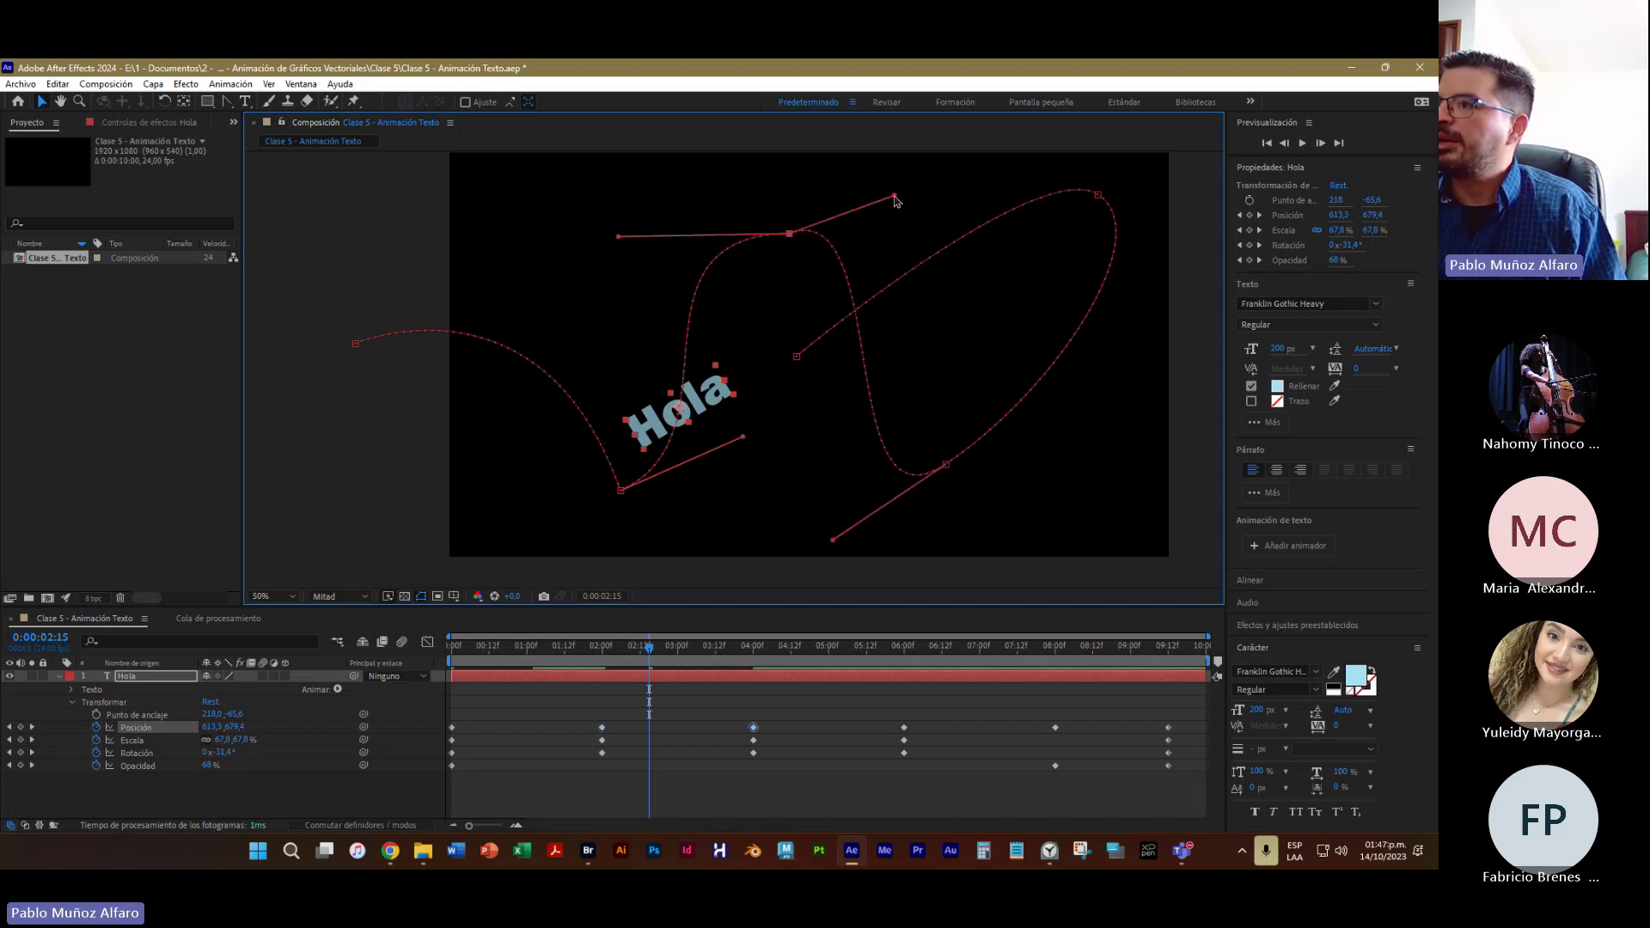
pyautogui.moveTo(893, 197); pyautogui.dragTo(919, 195)
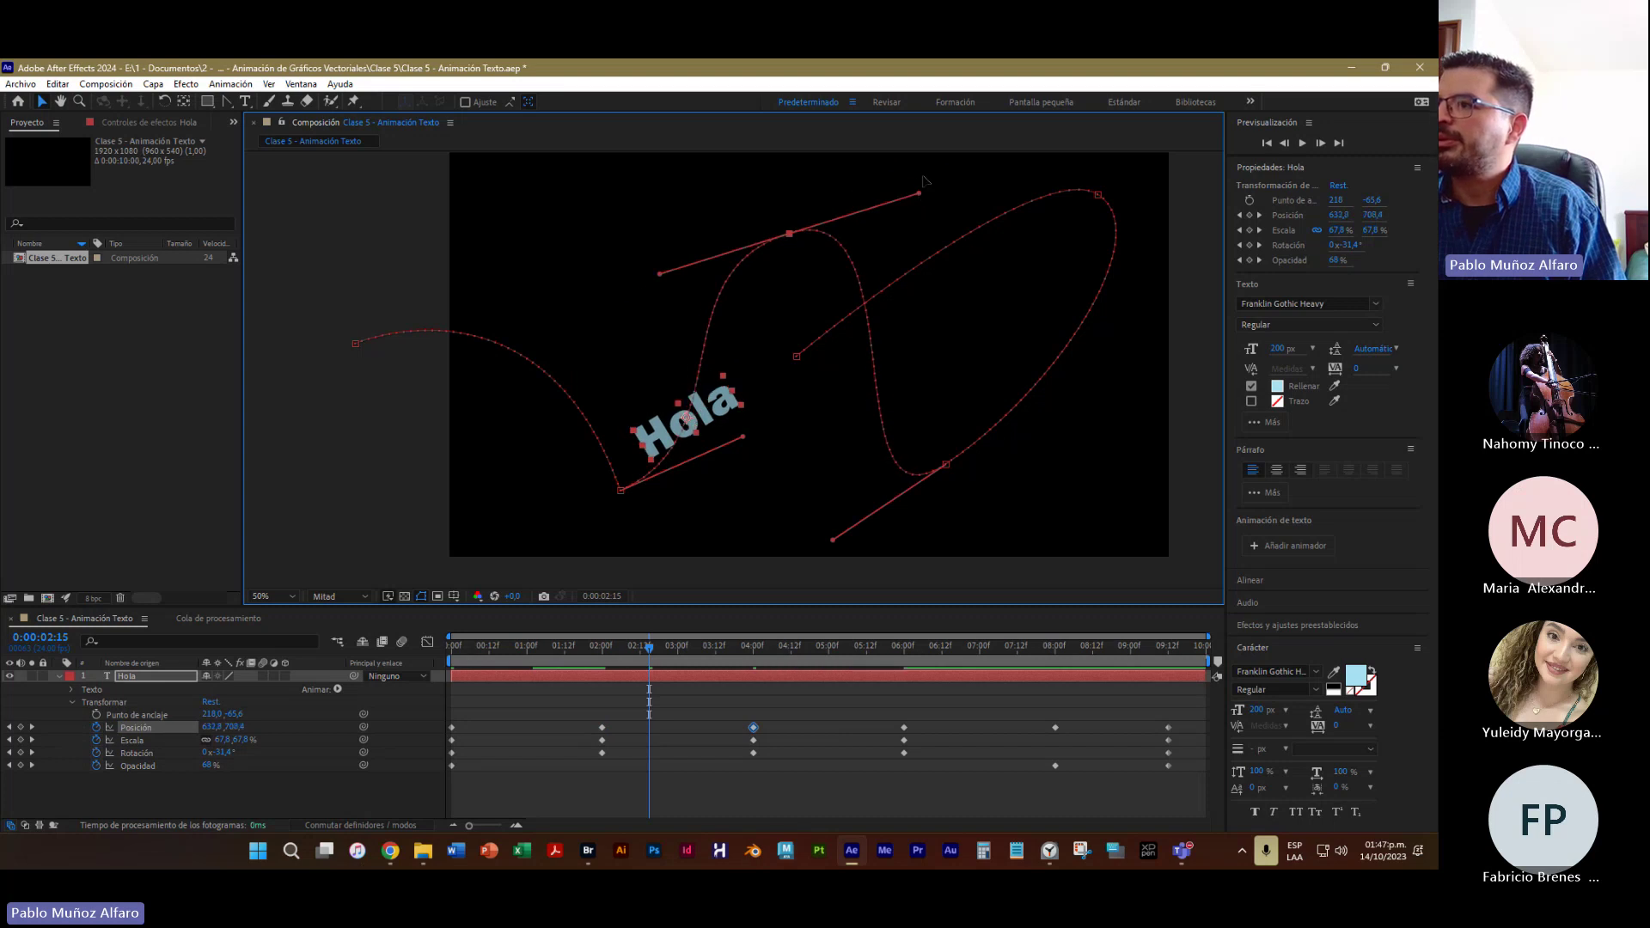
# Reshape the motion path around the 4-second keyframe by lengthening its outgoing handle and pulling its incoming handle outward and up
pyautogui.moveTo(919, 195); pyautogui.dragTo(974, 166)
pyautogui.click(817, 306)
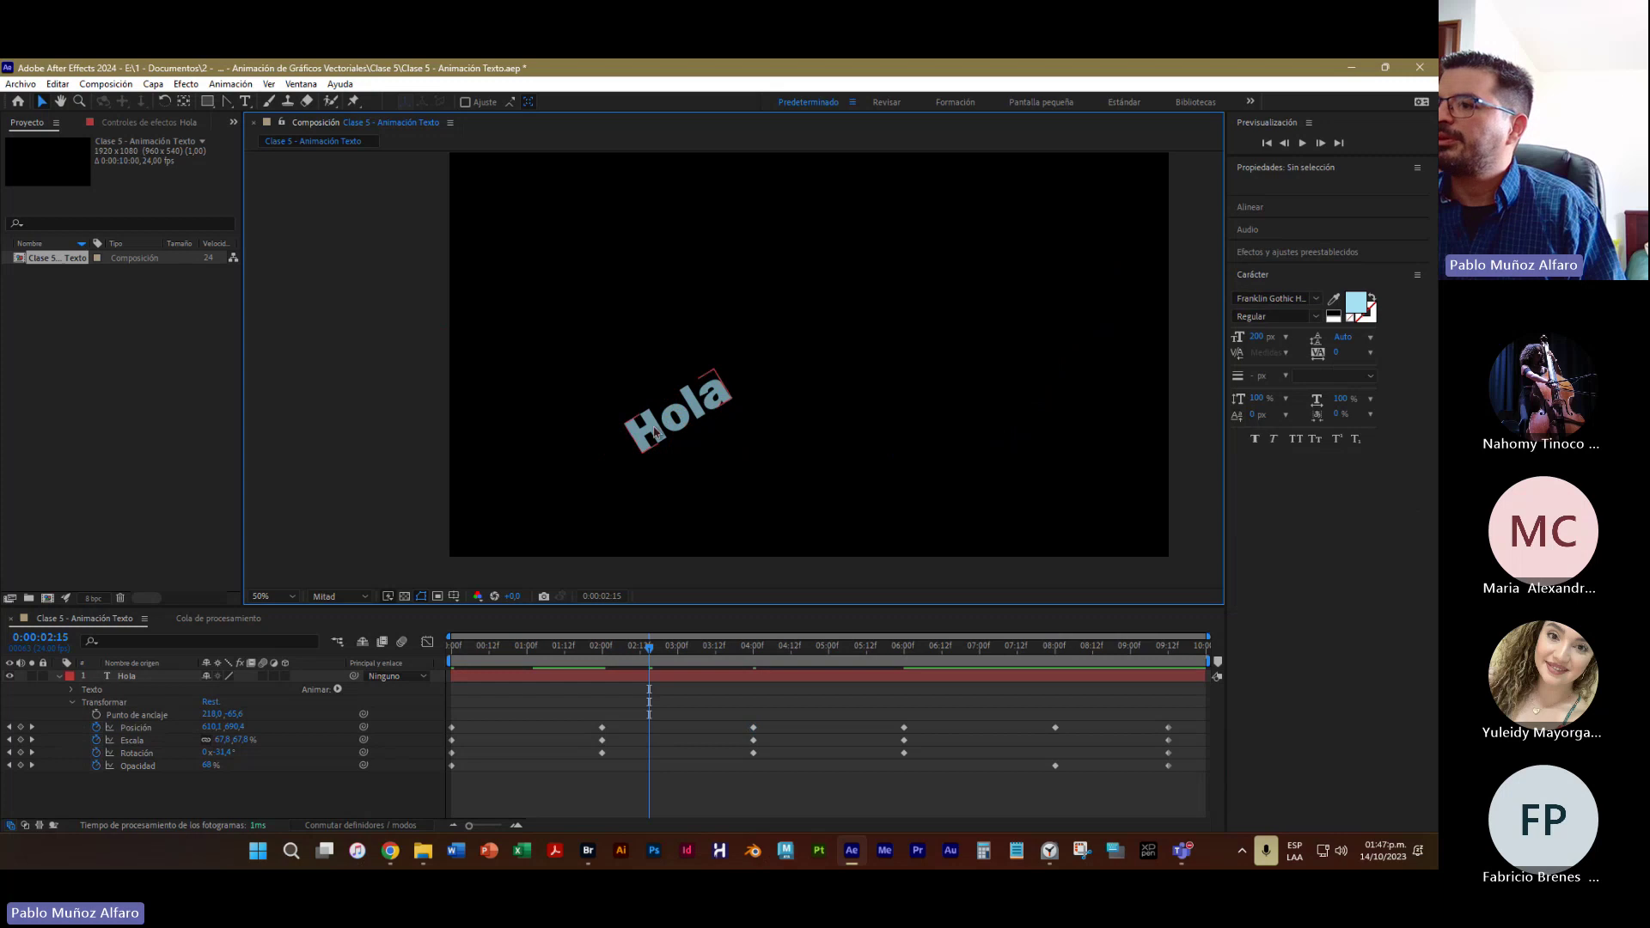
pyautogui.click(685, 427)
pyautogui.click(791, 235)
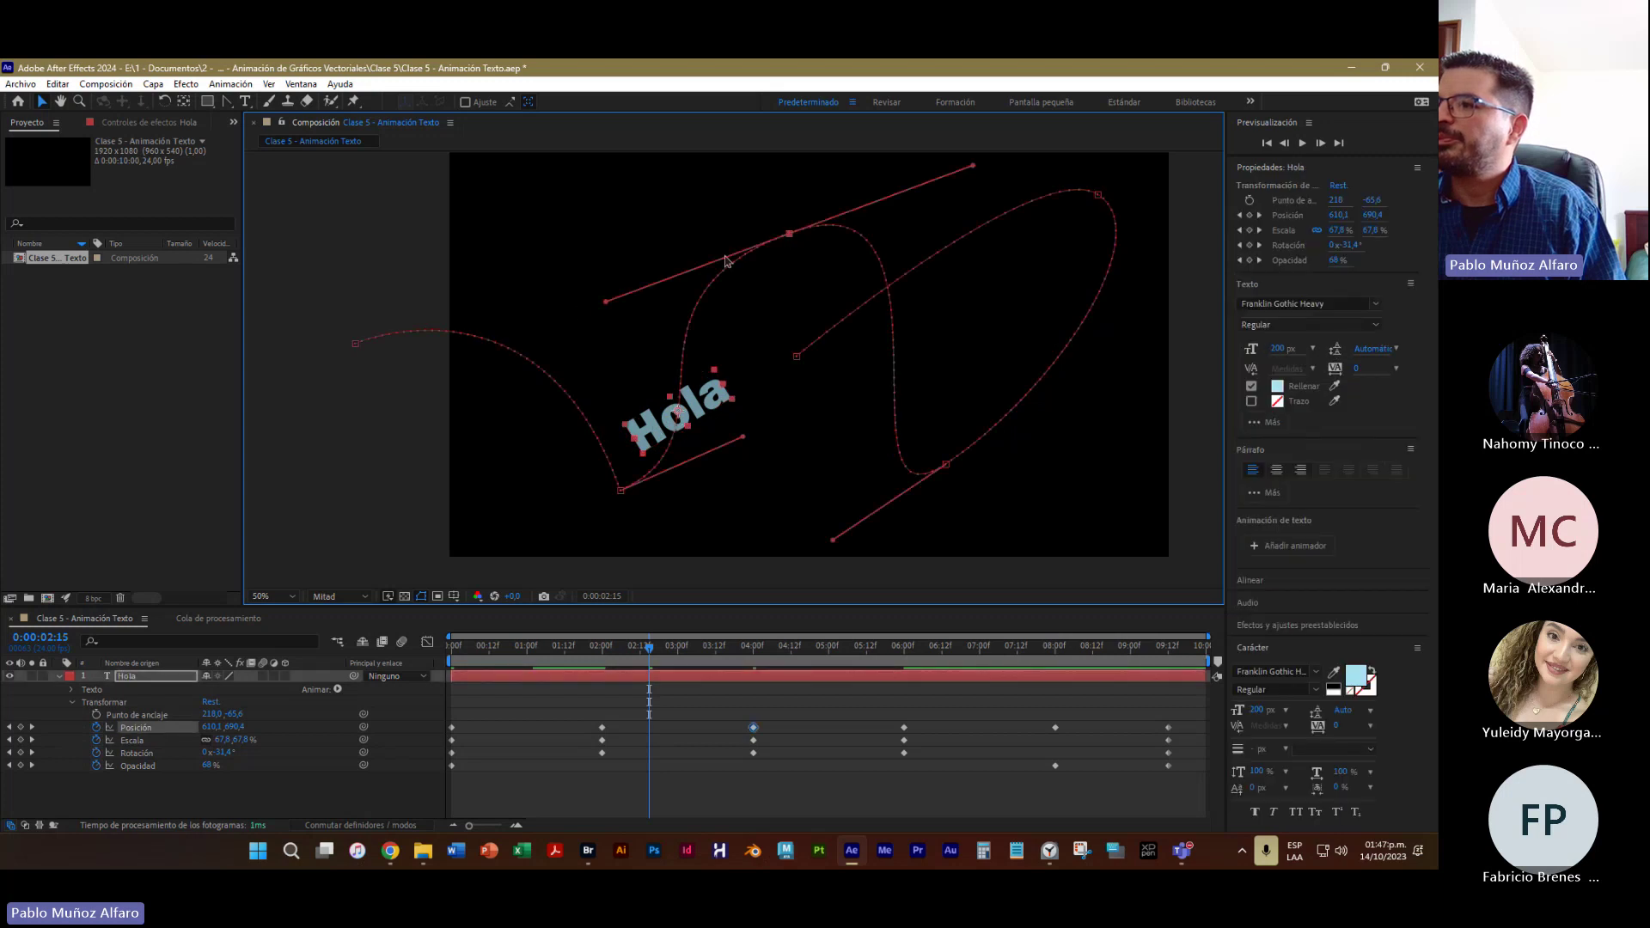
pyautogui.moveTo(609, 304); pyautogui.dragTo(522, 226)
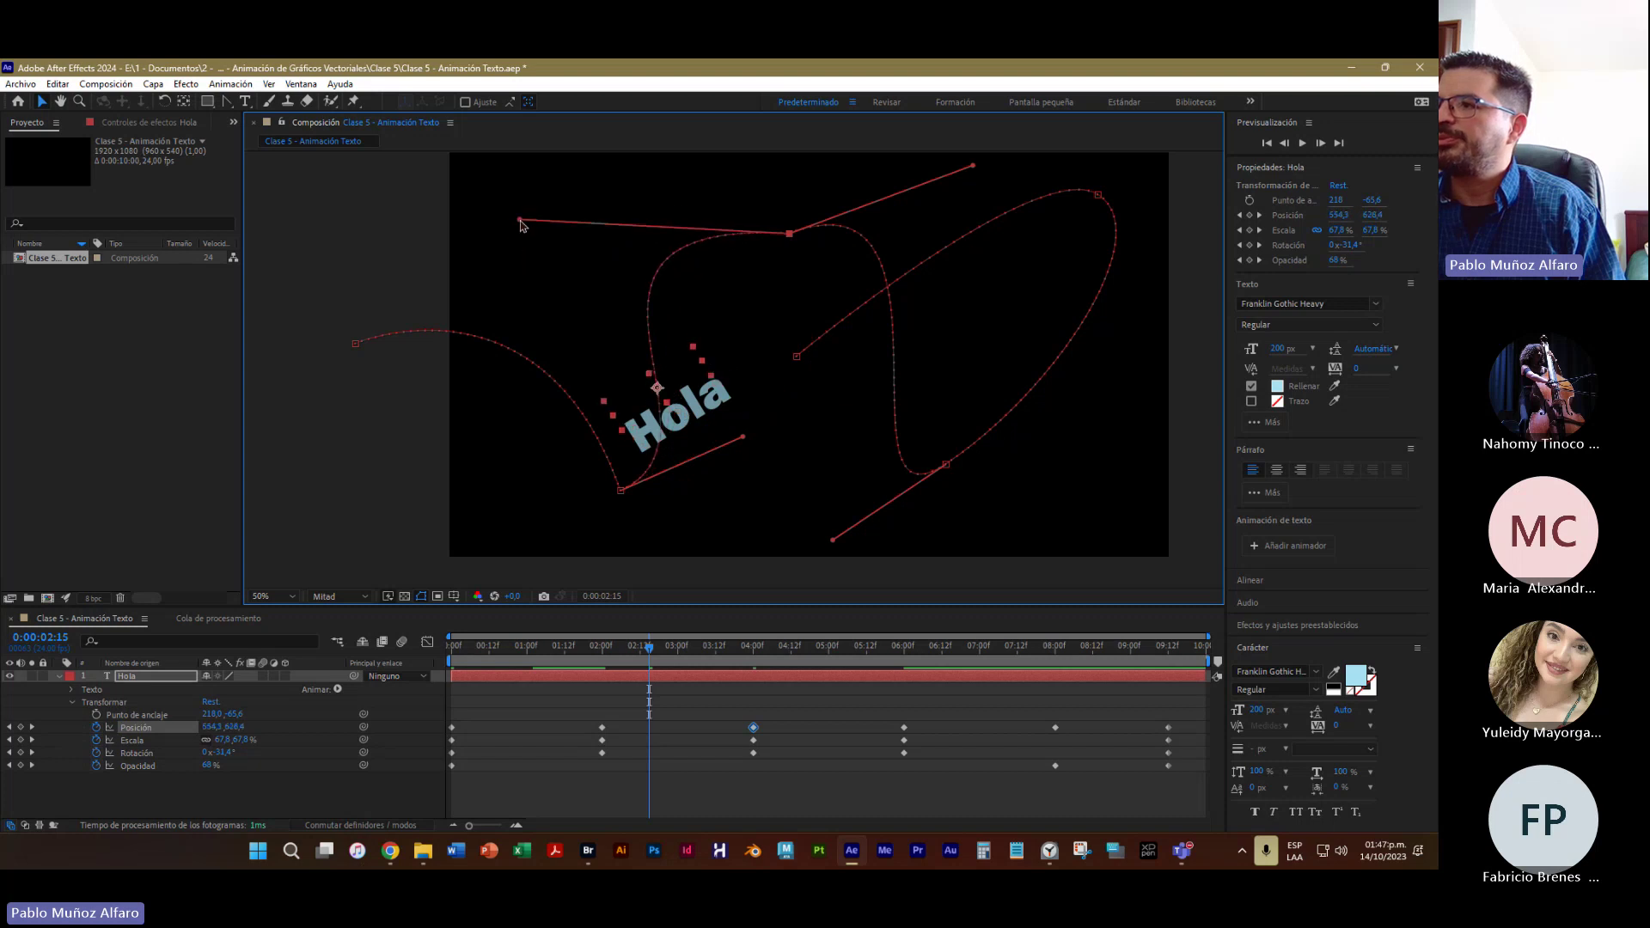
# Round the segment between the 6 and 8 second keyframes into a deep downward curve with its two direction handles
pyautogui.click(946, 465)
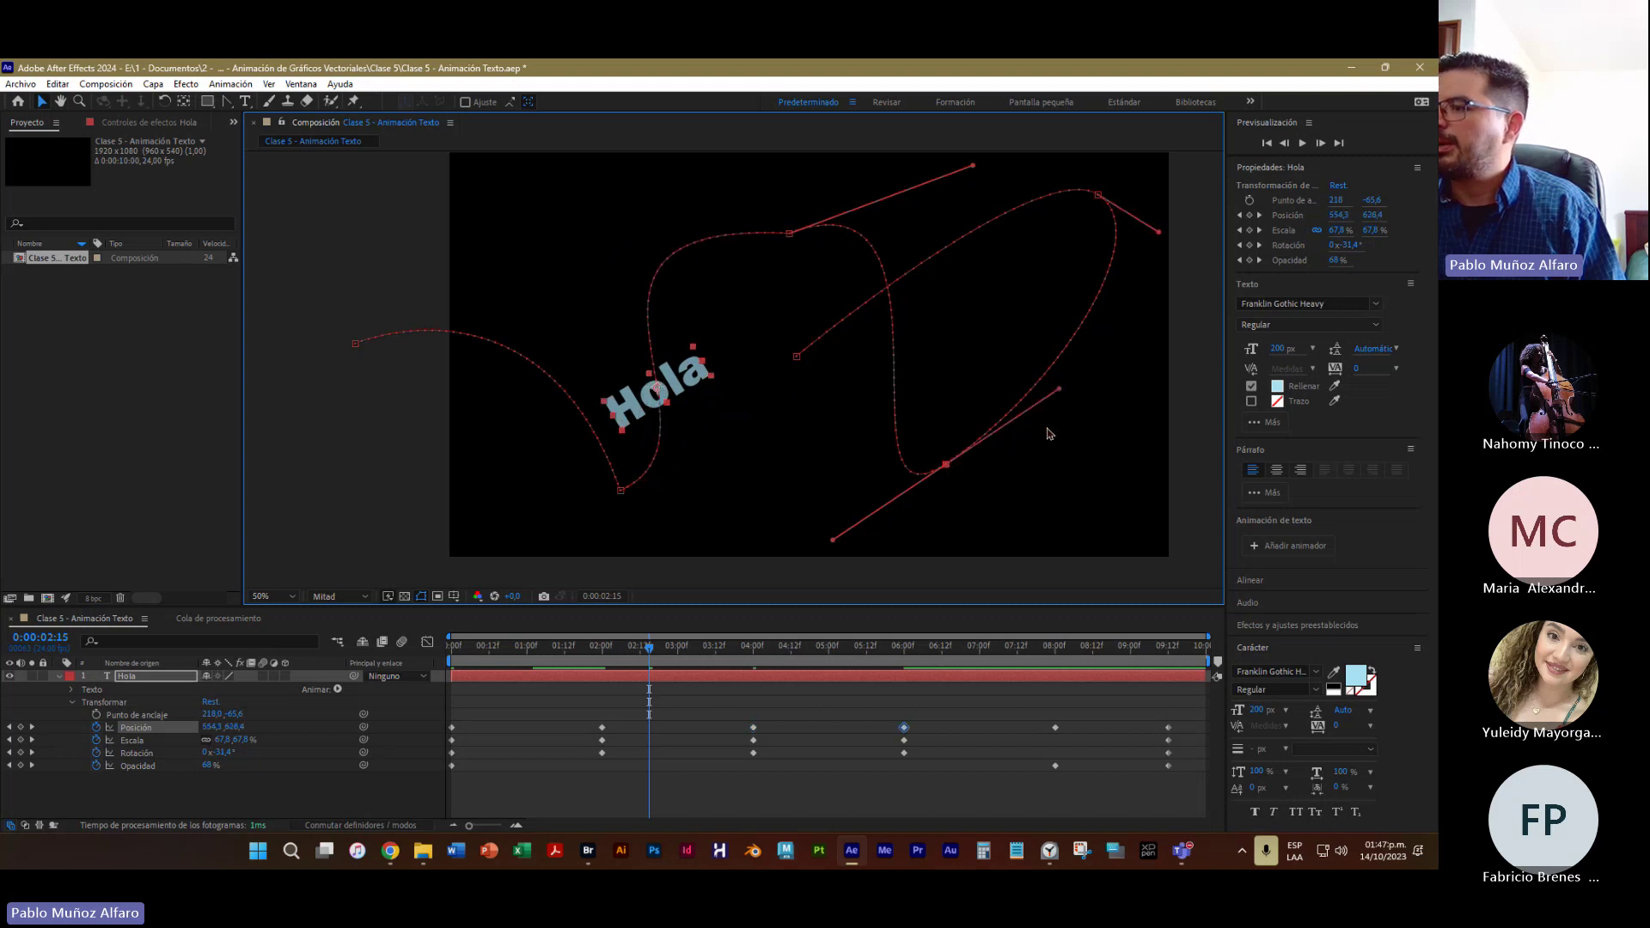
pyautogui.moveTo(1059, 388); pyautogui.dragTo(1128, 619)
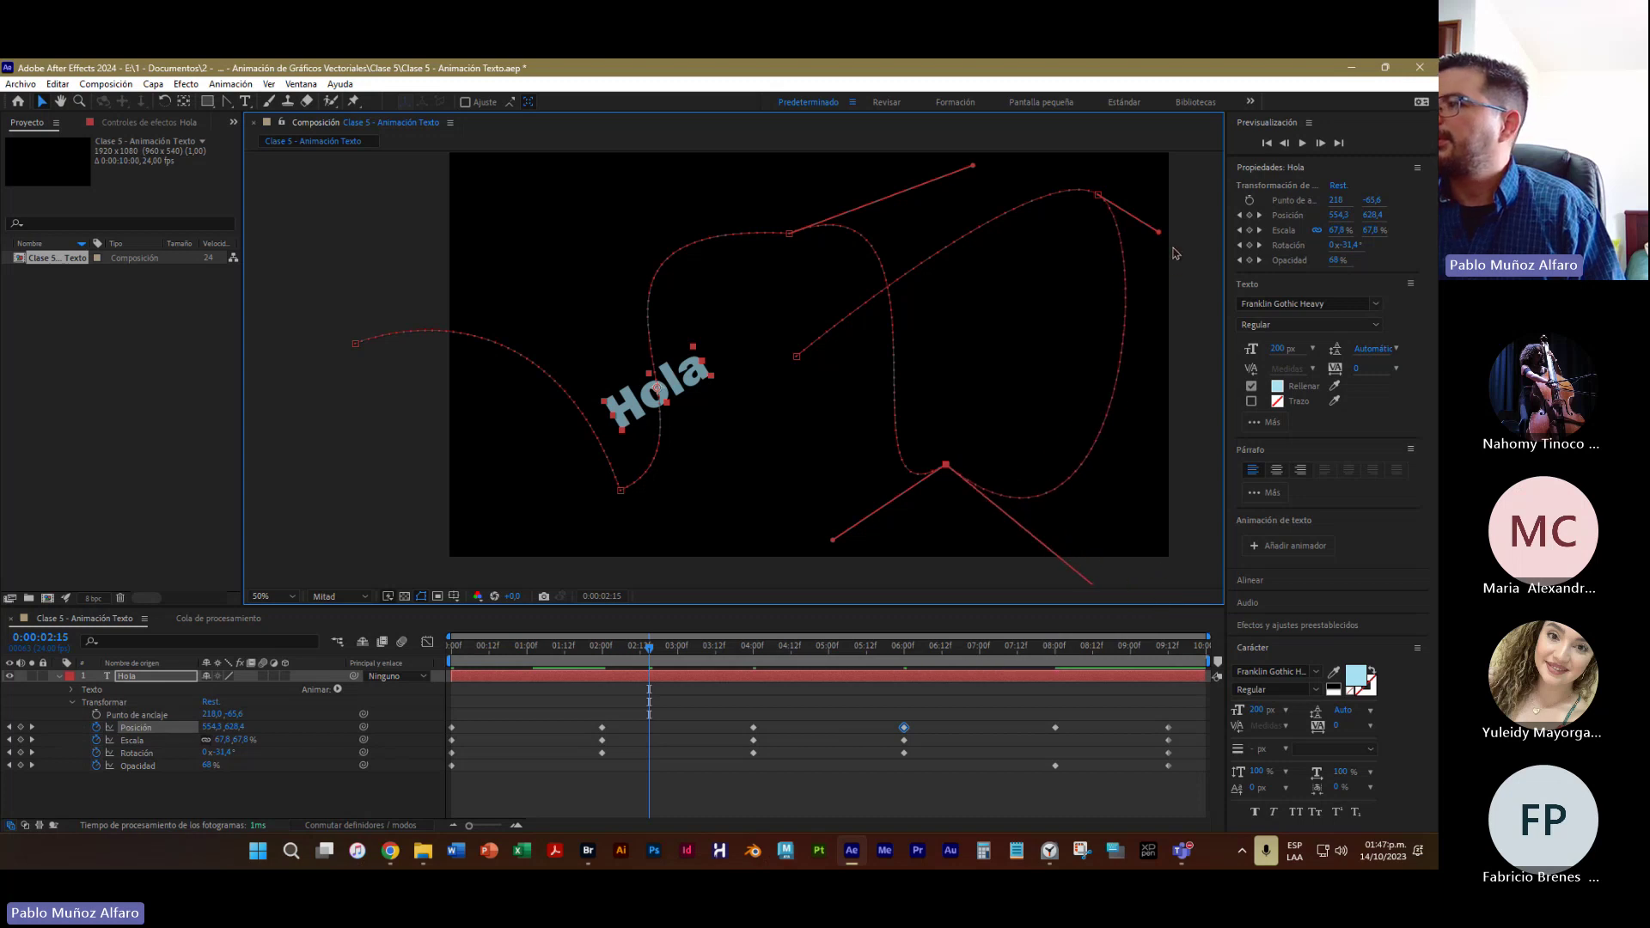
pyautogui.moveTo(1160, 237); pyautogui.dragTo(1138, 392)
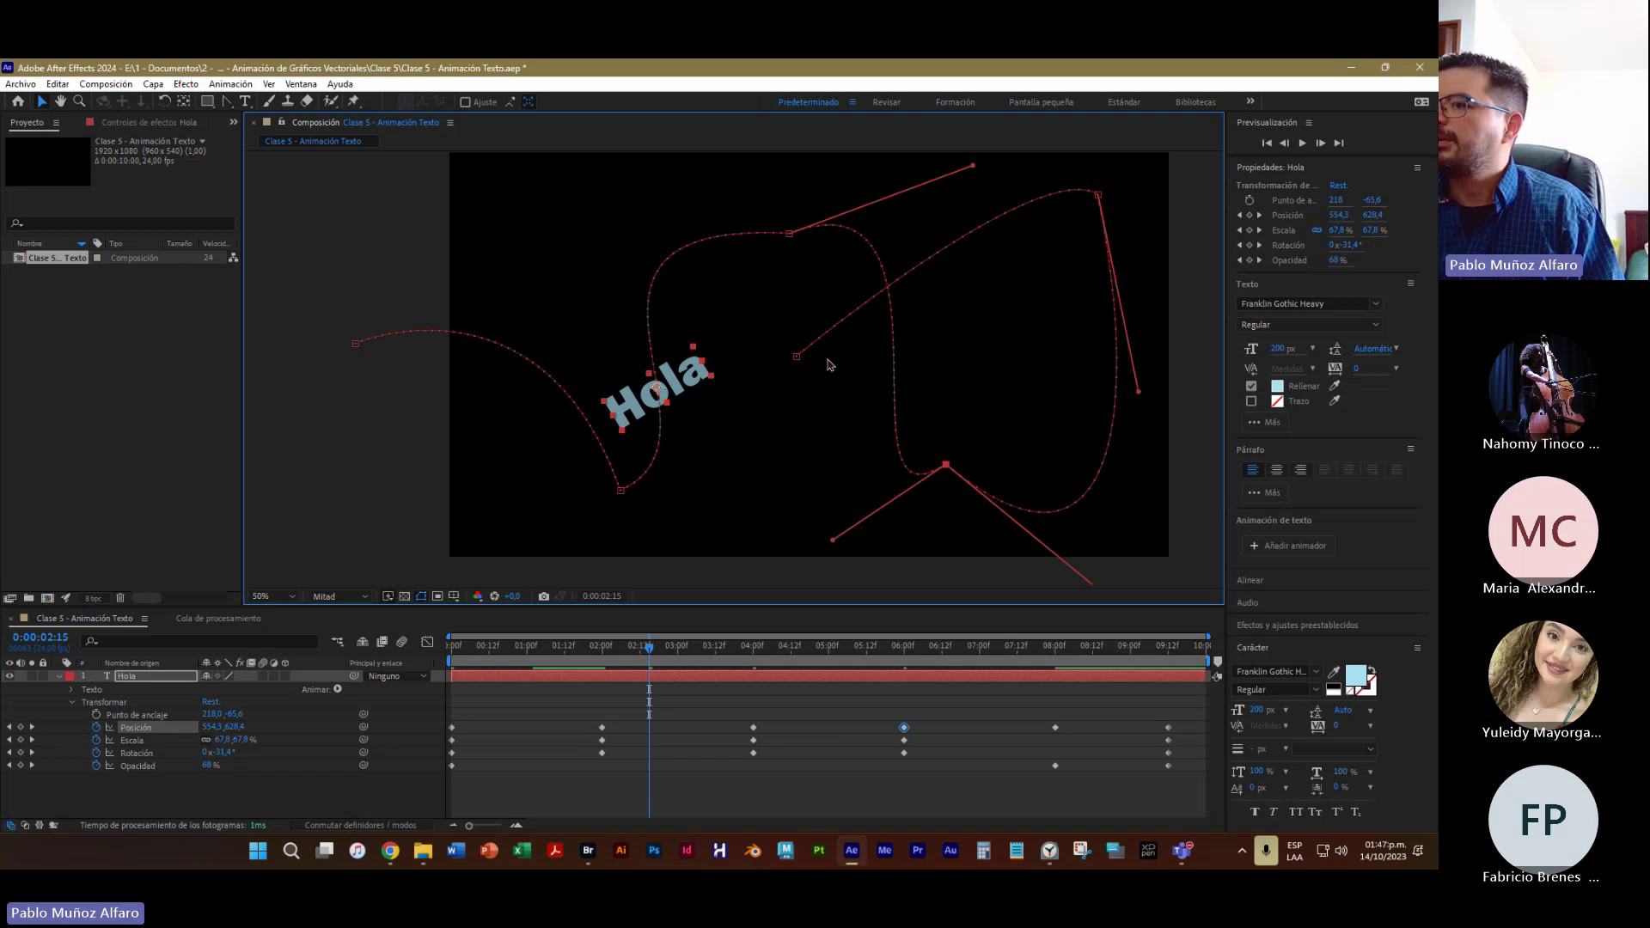
# Arch the path's final segment with the 8-second keyframe's outgoing handle, and pull its incoming handle steeply downward
pyautogui.click(797, 357)
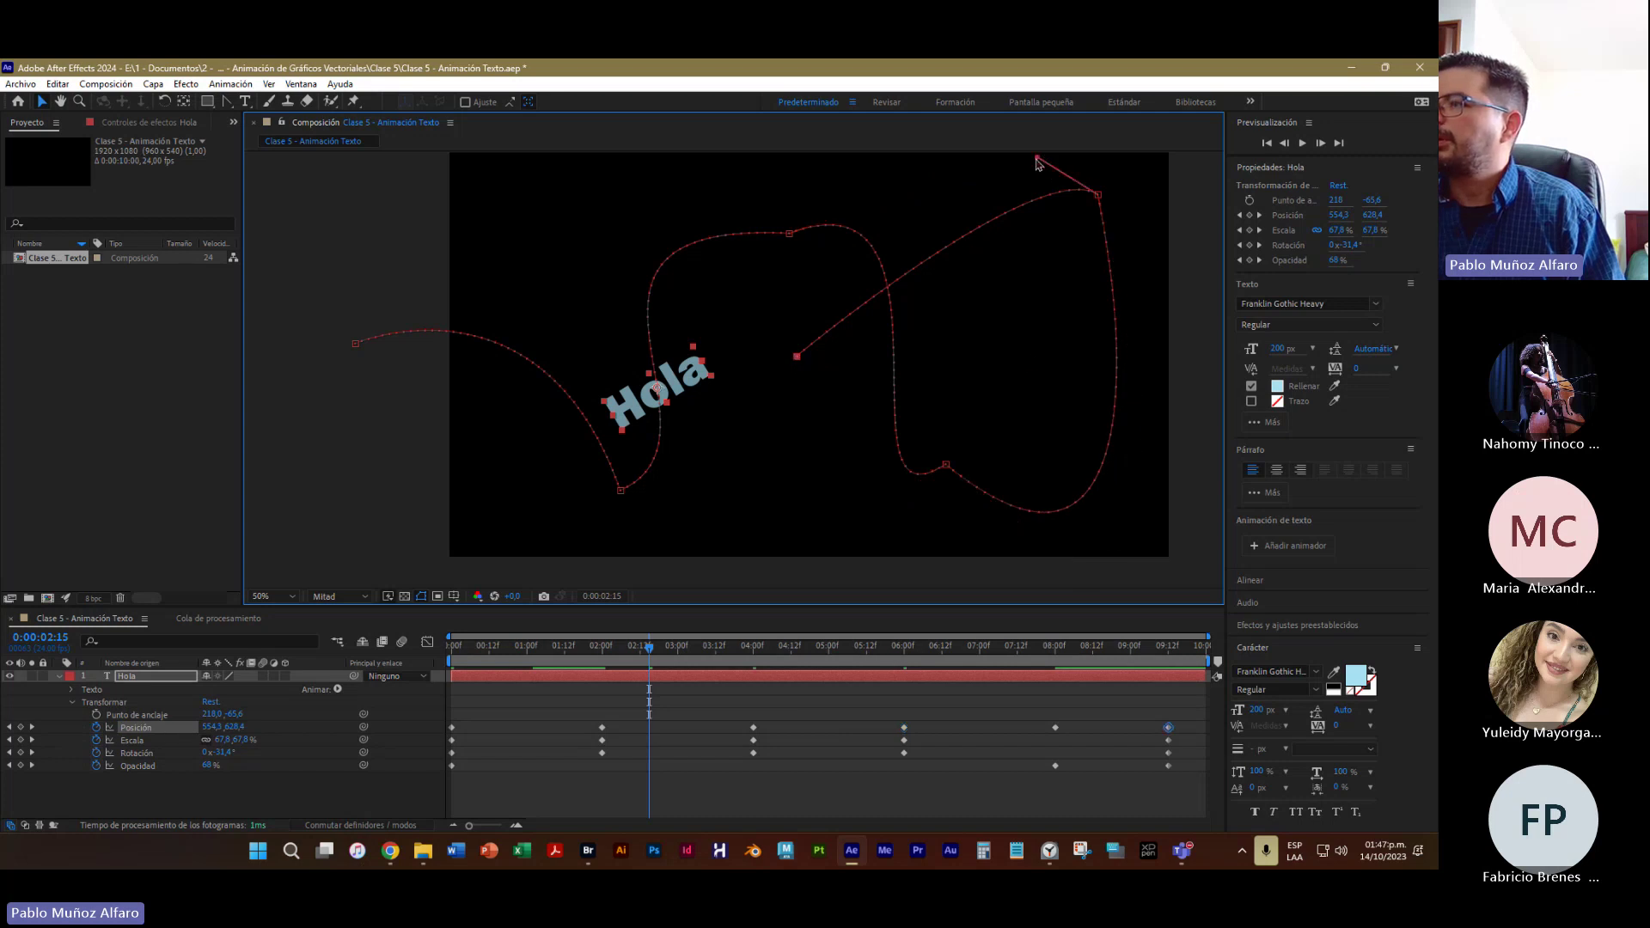
pyautogui.moveTo(1037, 157); pyautogui.dragTo(846, 169)
pyautogui.click(1099, 196)
pyautogui.press(',')
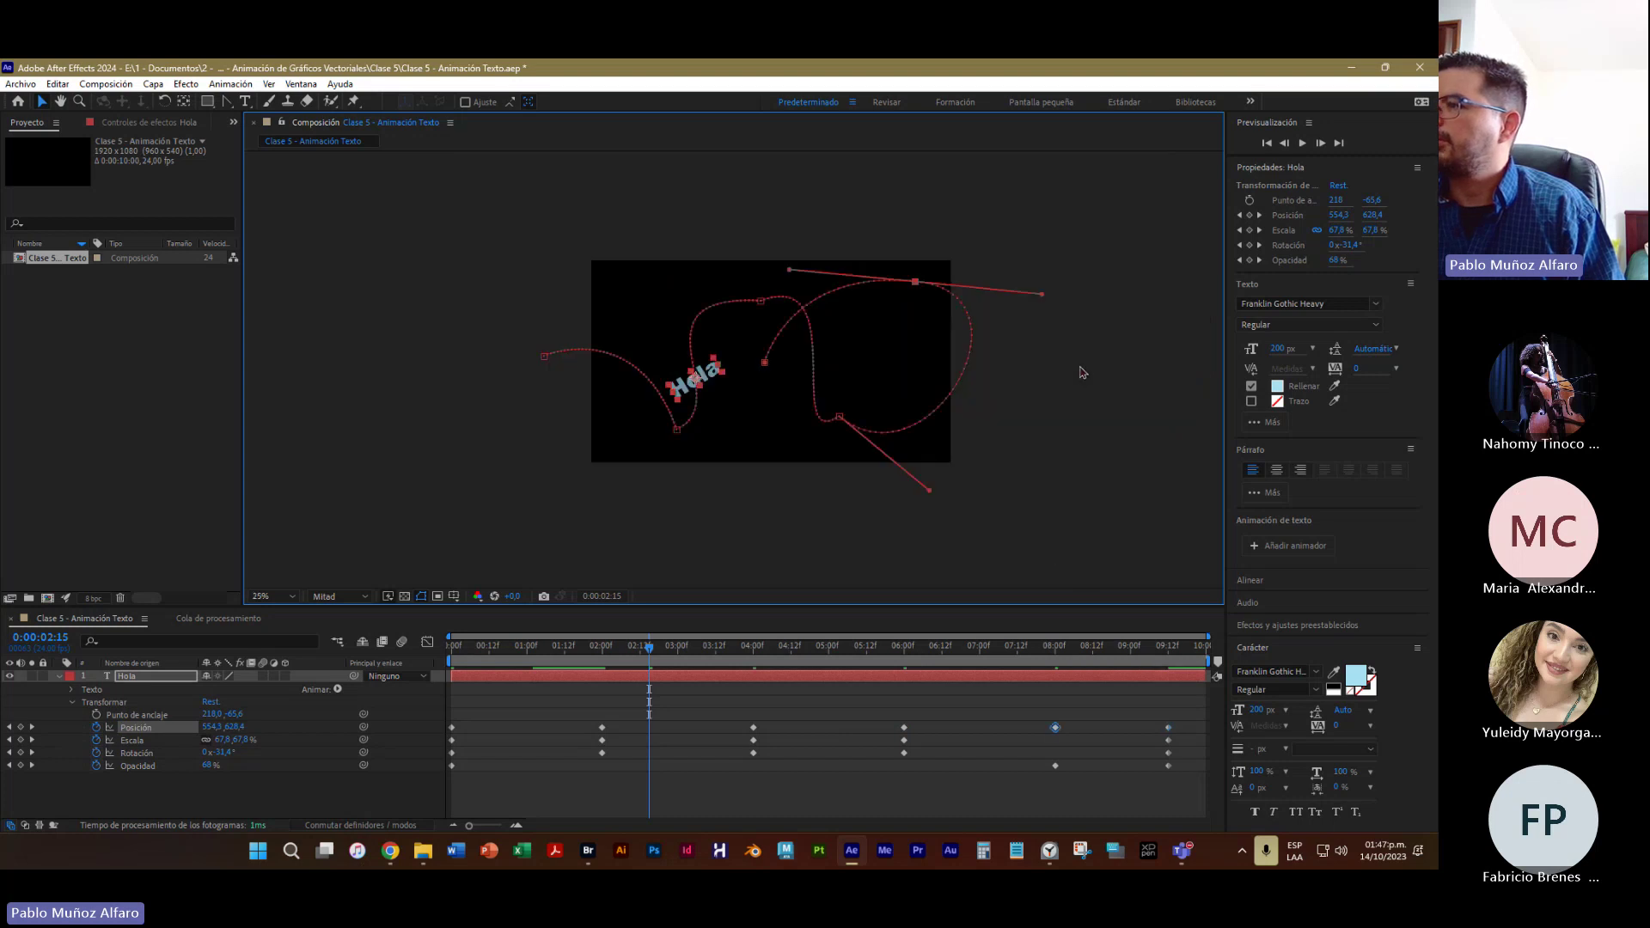
pyautogui.moveTo(1047, 299); pyautogui.dragTo(939, 369)
pyautogui.press('.')
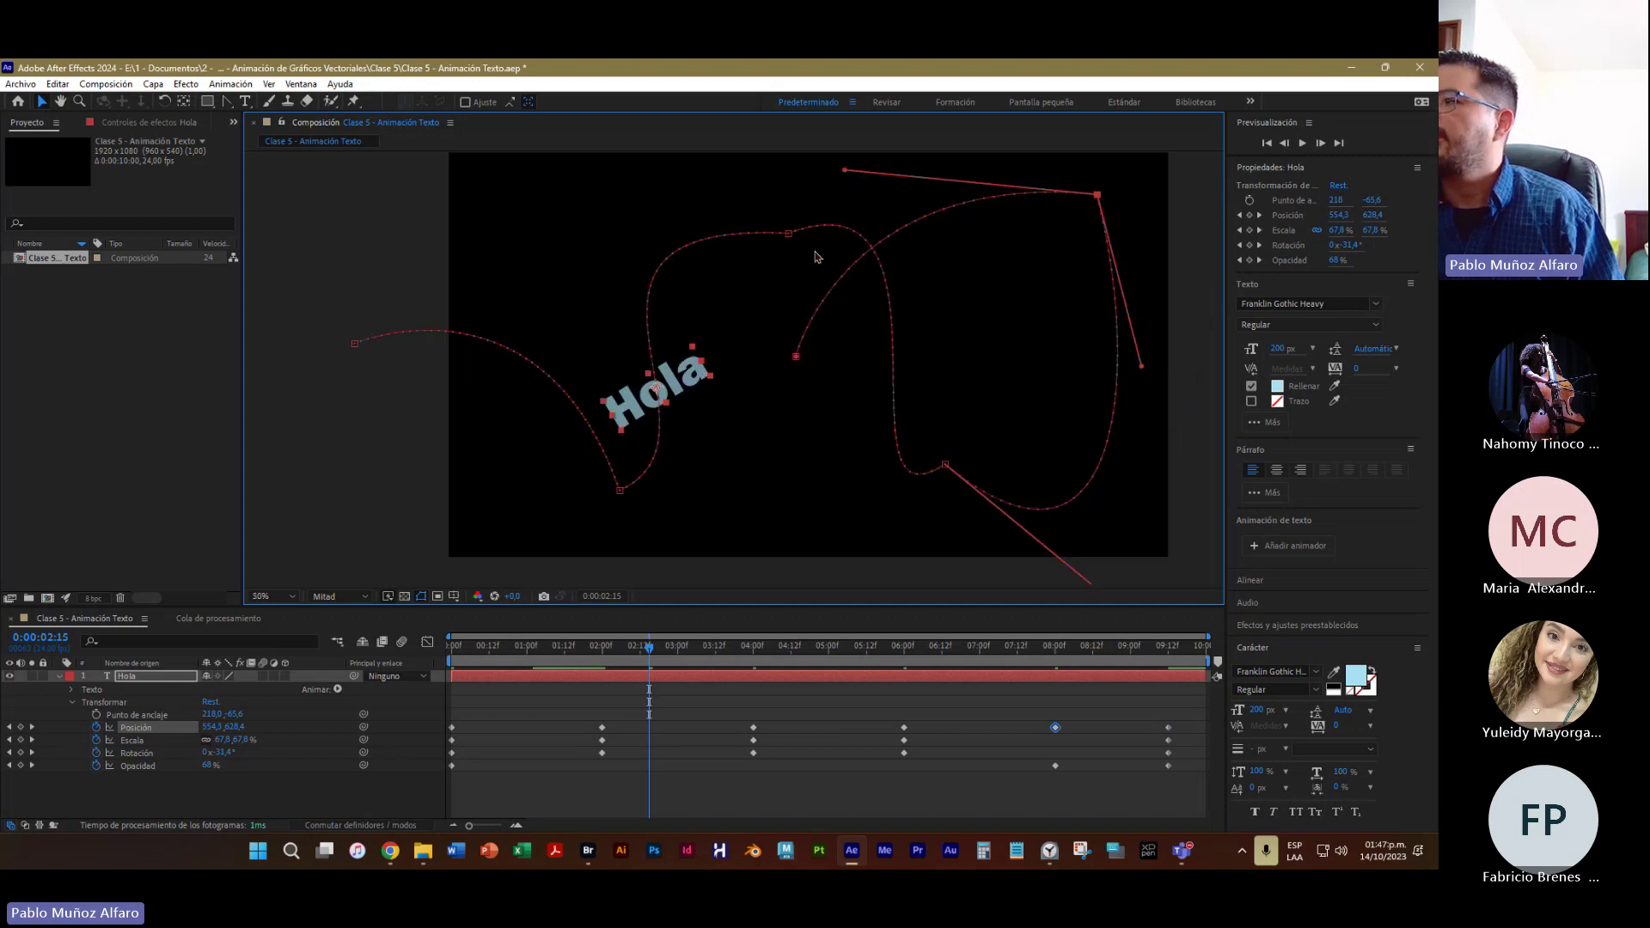
# Move the 4-second path point slightly up and to the left, and stretch its outgoing handle into a long, nearly horizontal one
pyautogui.moveTo(791, 242); pyautogui.dragTo(753, 214)
pyautogui.press(',')
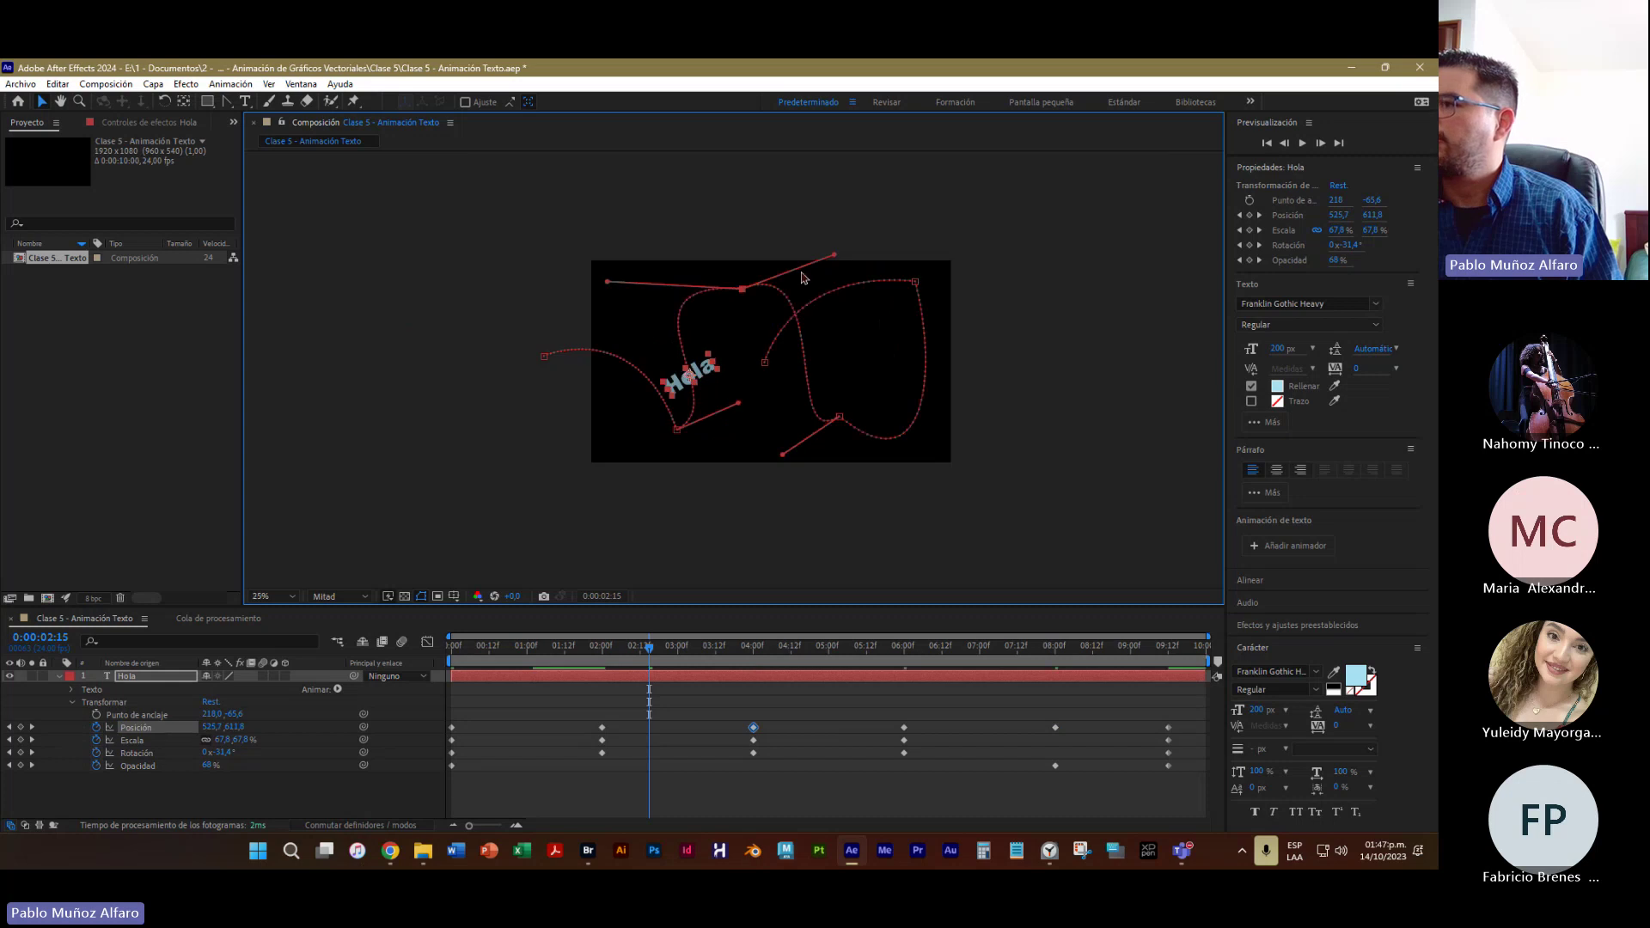
pyautogui.moveTo(835, 256); pyautogui.dragTo(900, 280)
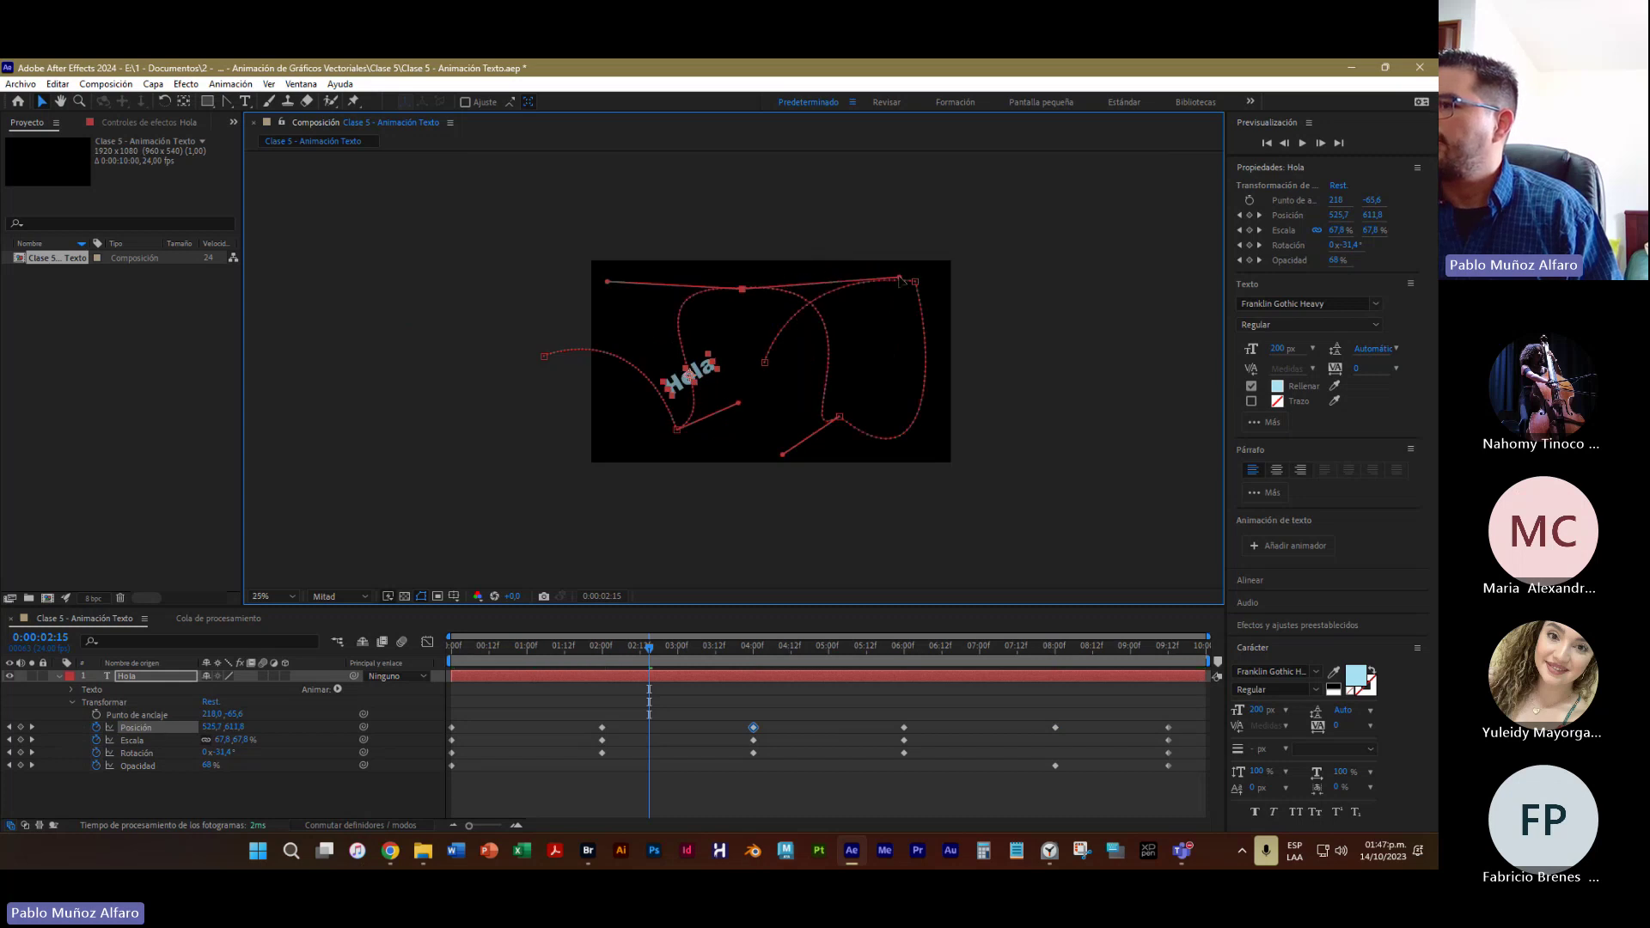
pyautogui.press('.')
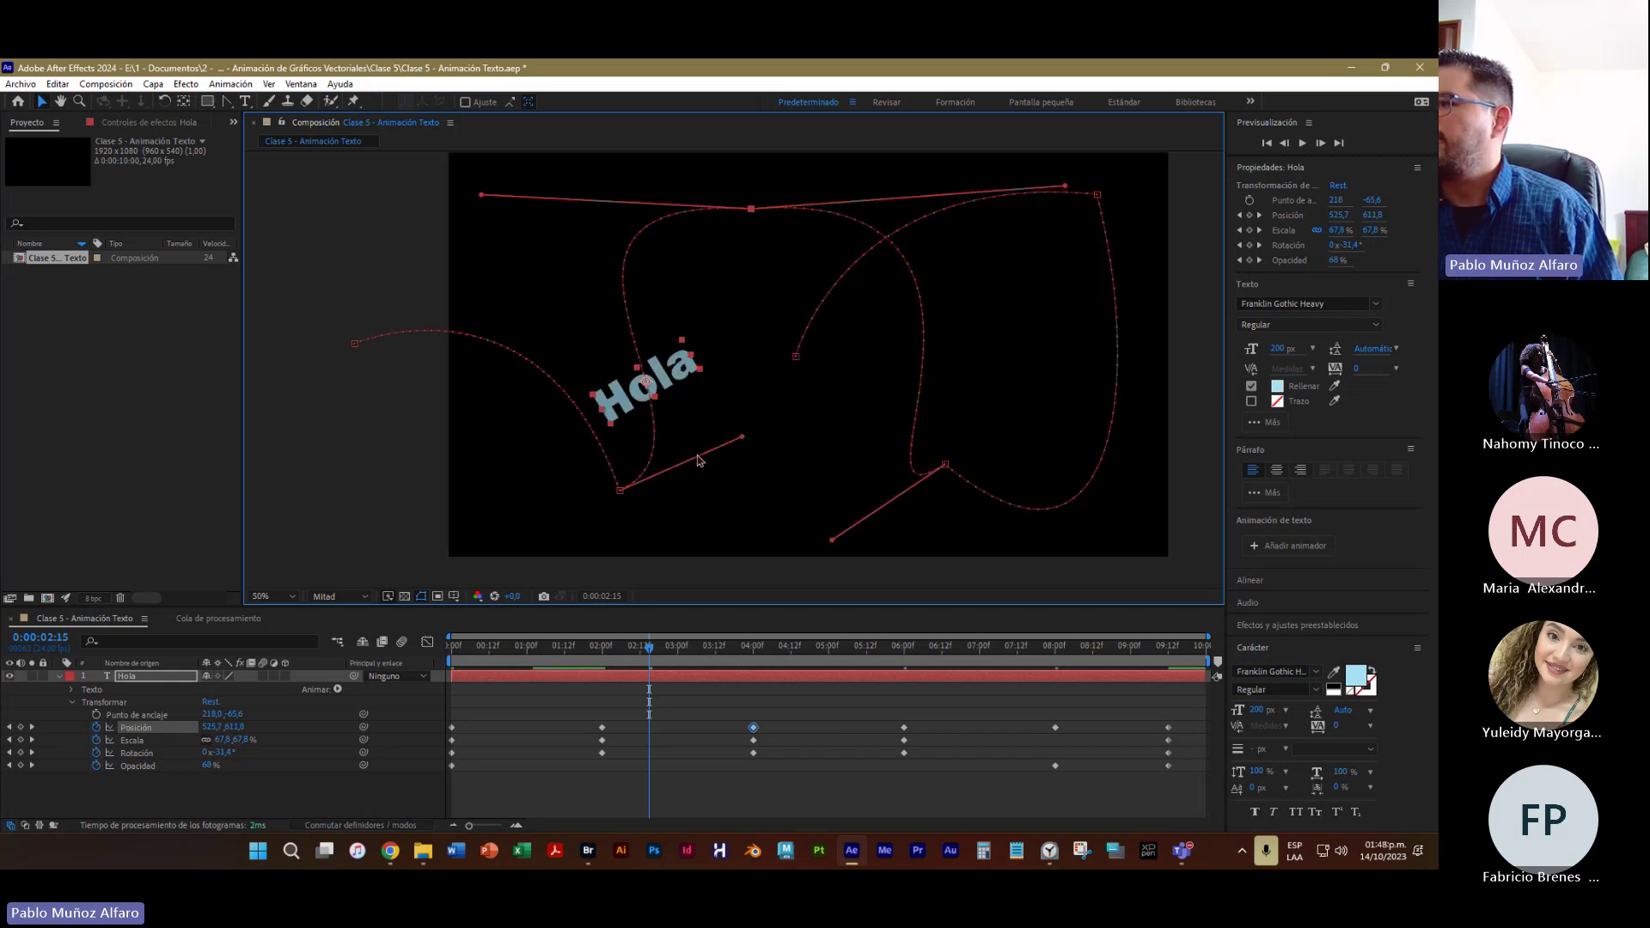
# Return the playhead to the start of the composition and save the project
pyautogui.moveTo(649, 658); pyautogui.dragTo(451, 657)
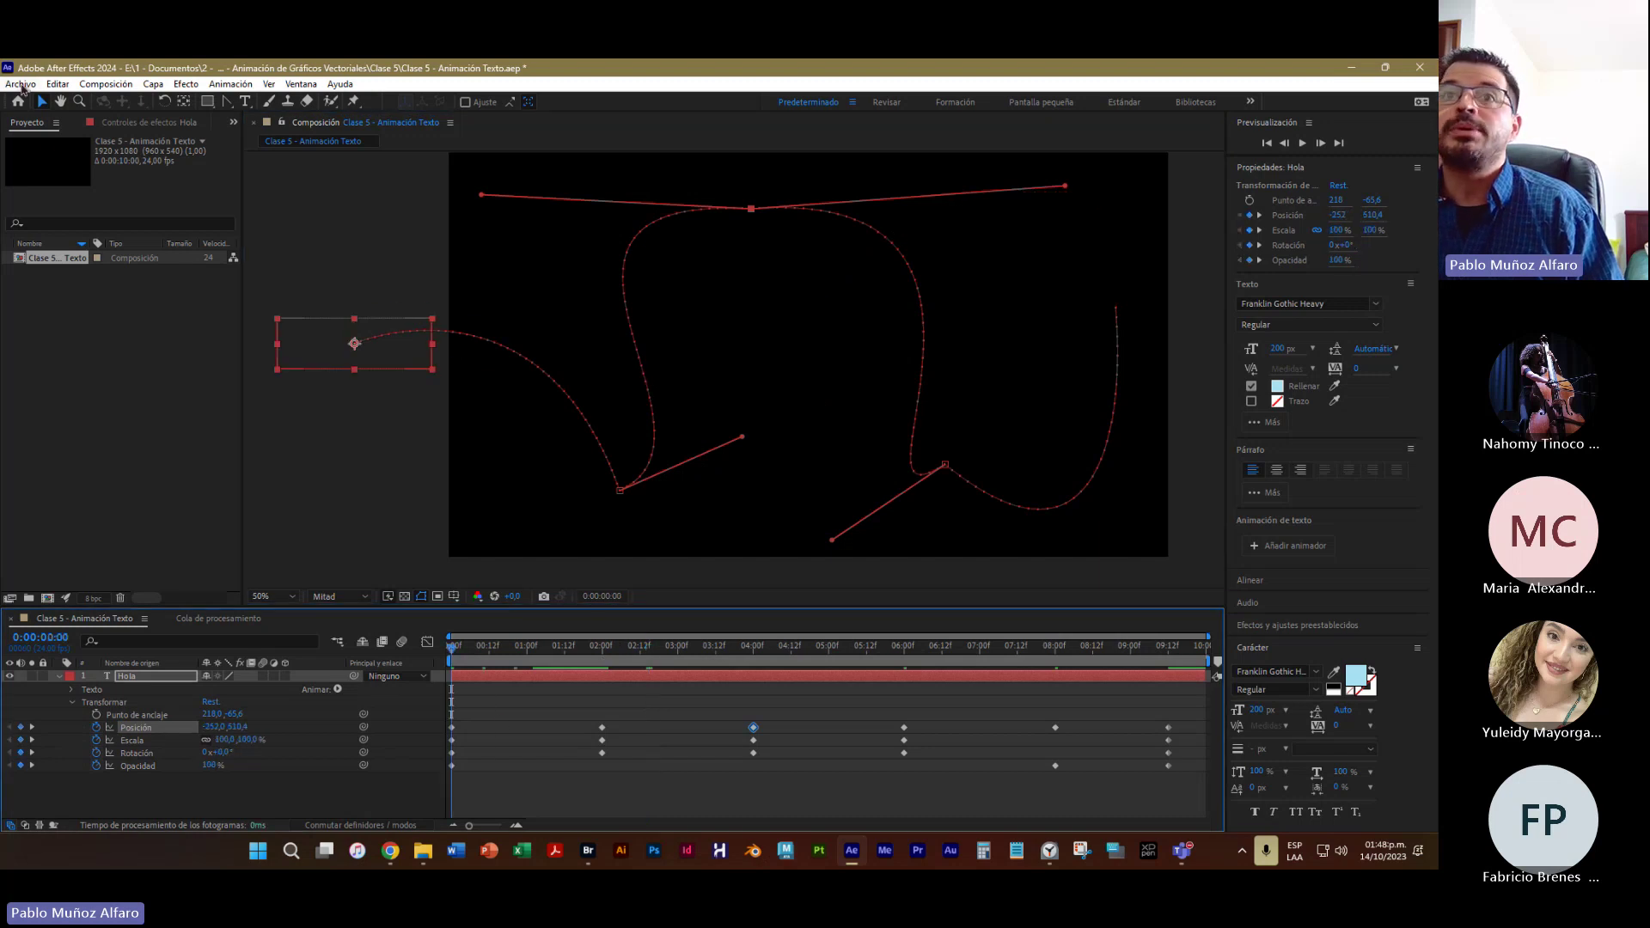
pyautogui.click(20, 84)
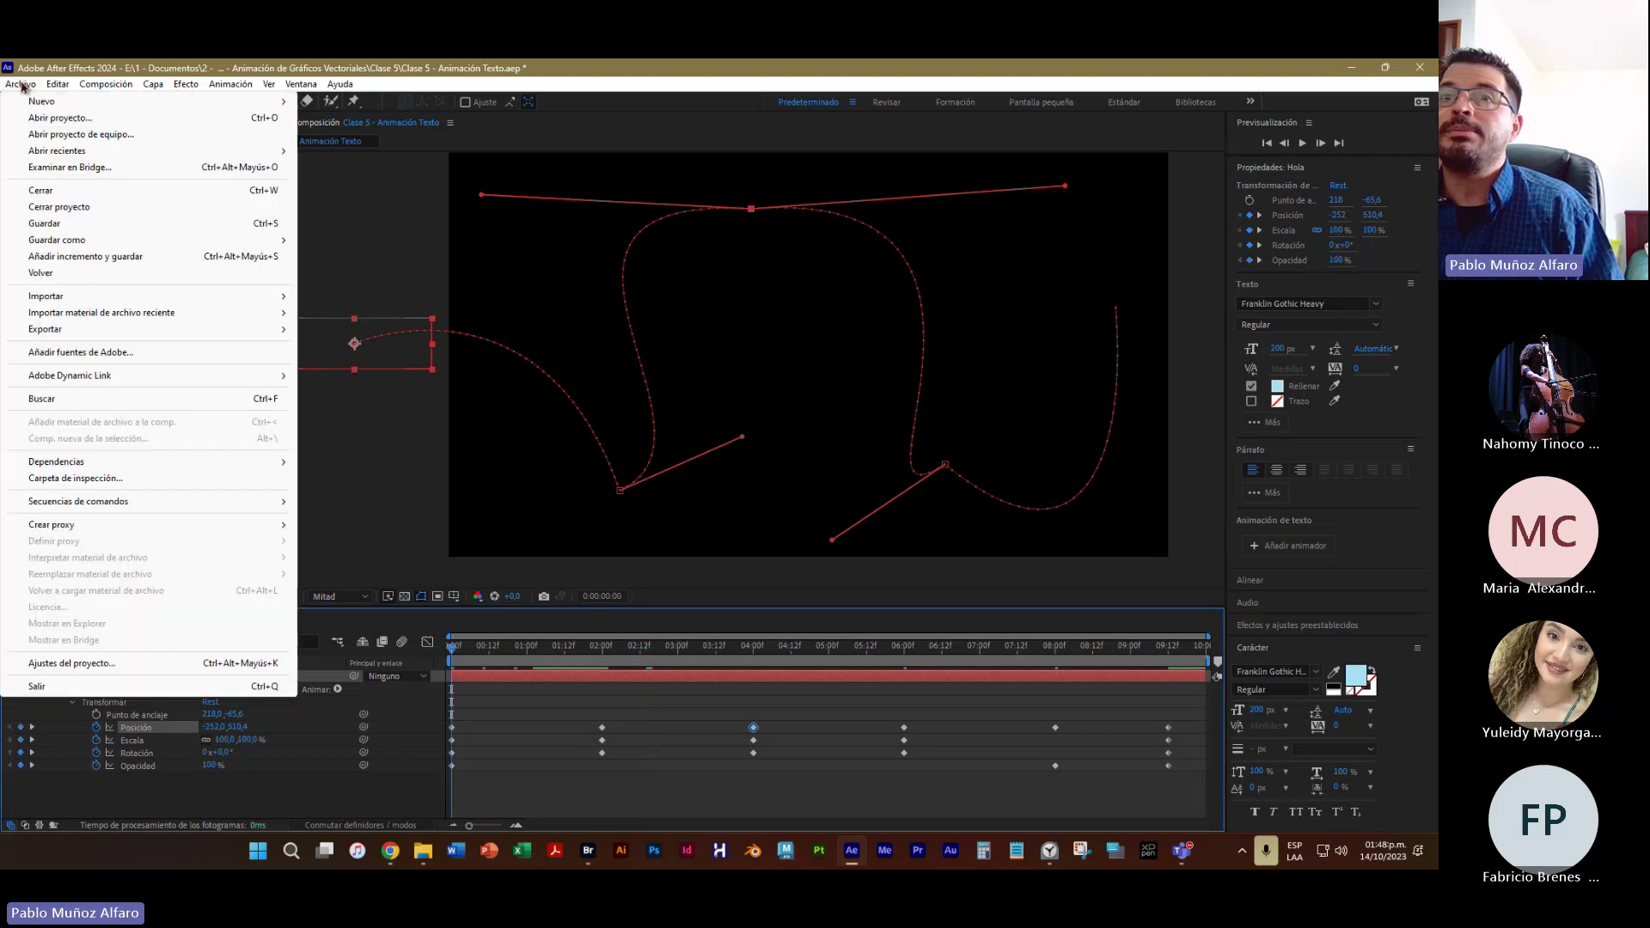
pyautogui.click(45, 224)
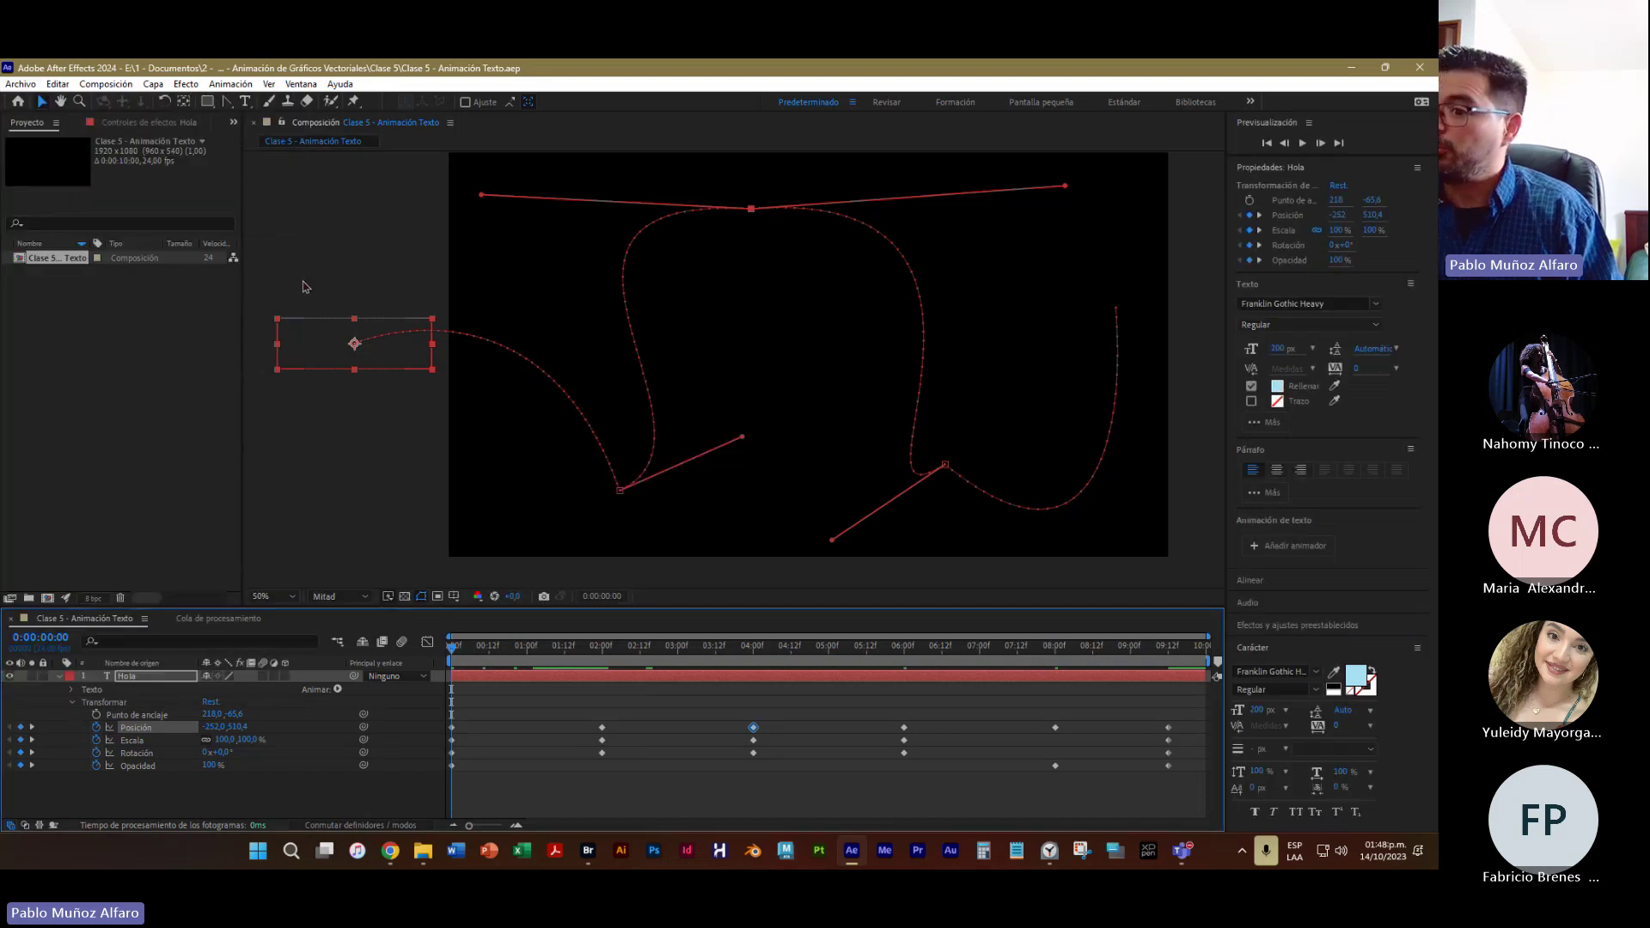
# Preview the "Hola" animation along its curved path, stop playback, and return to the first frame
pyautogui.press('space')
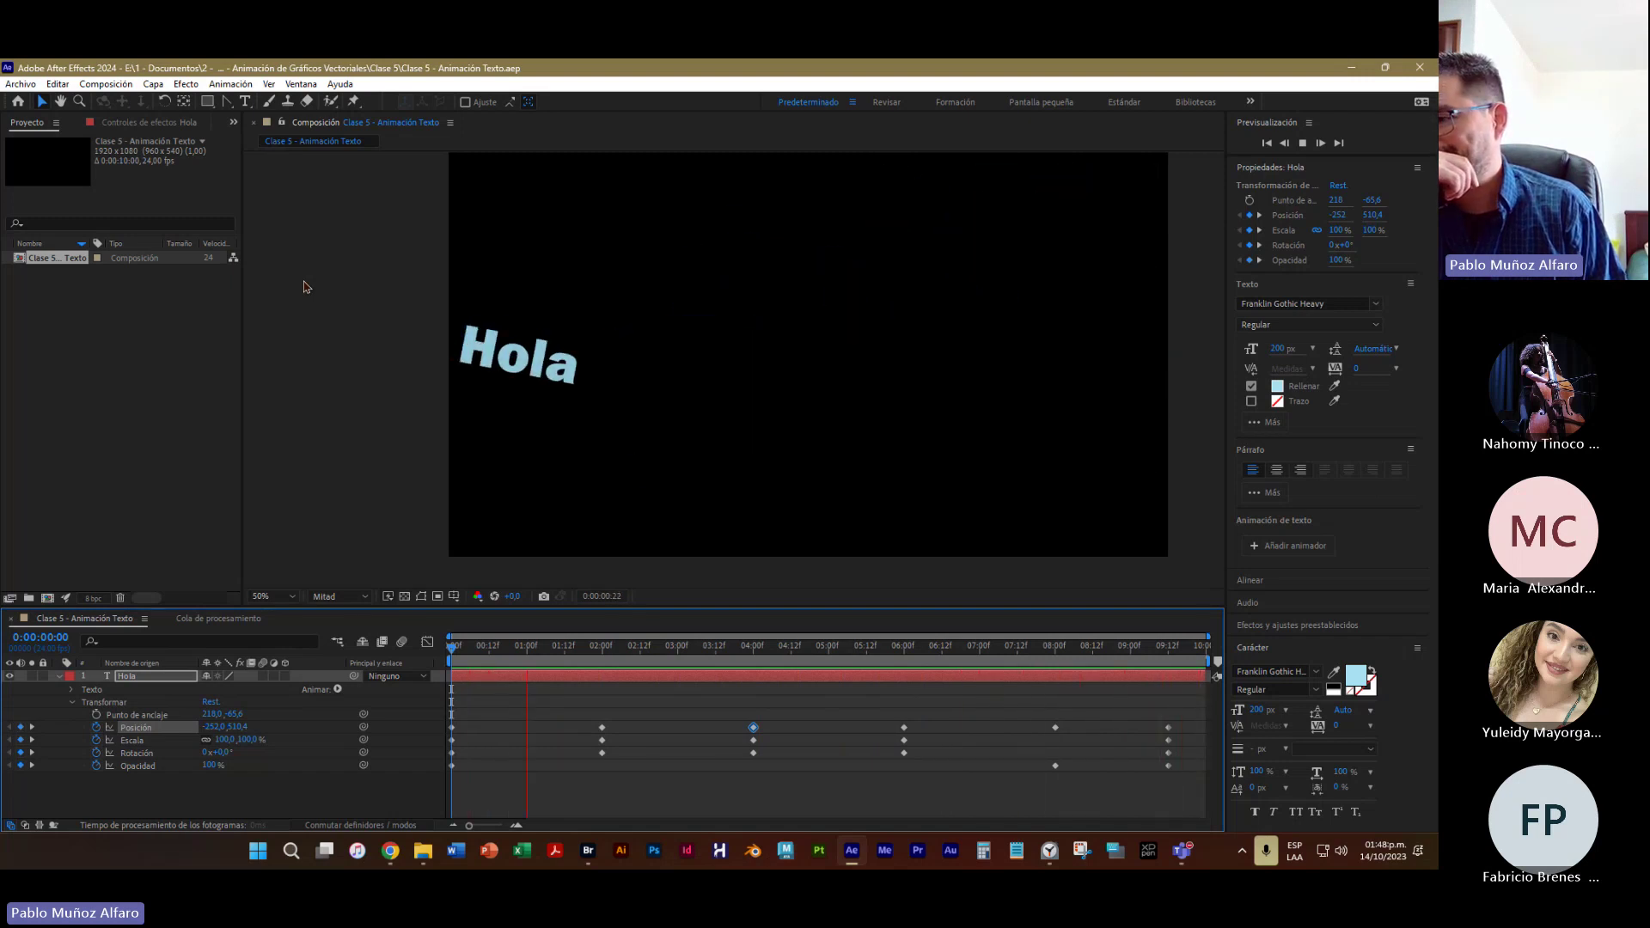
pyautogui.press('space')
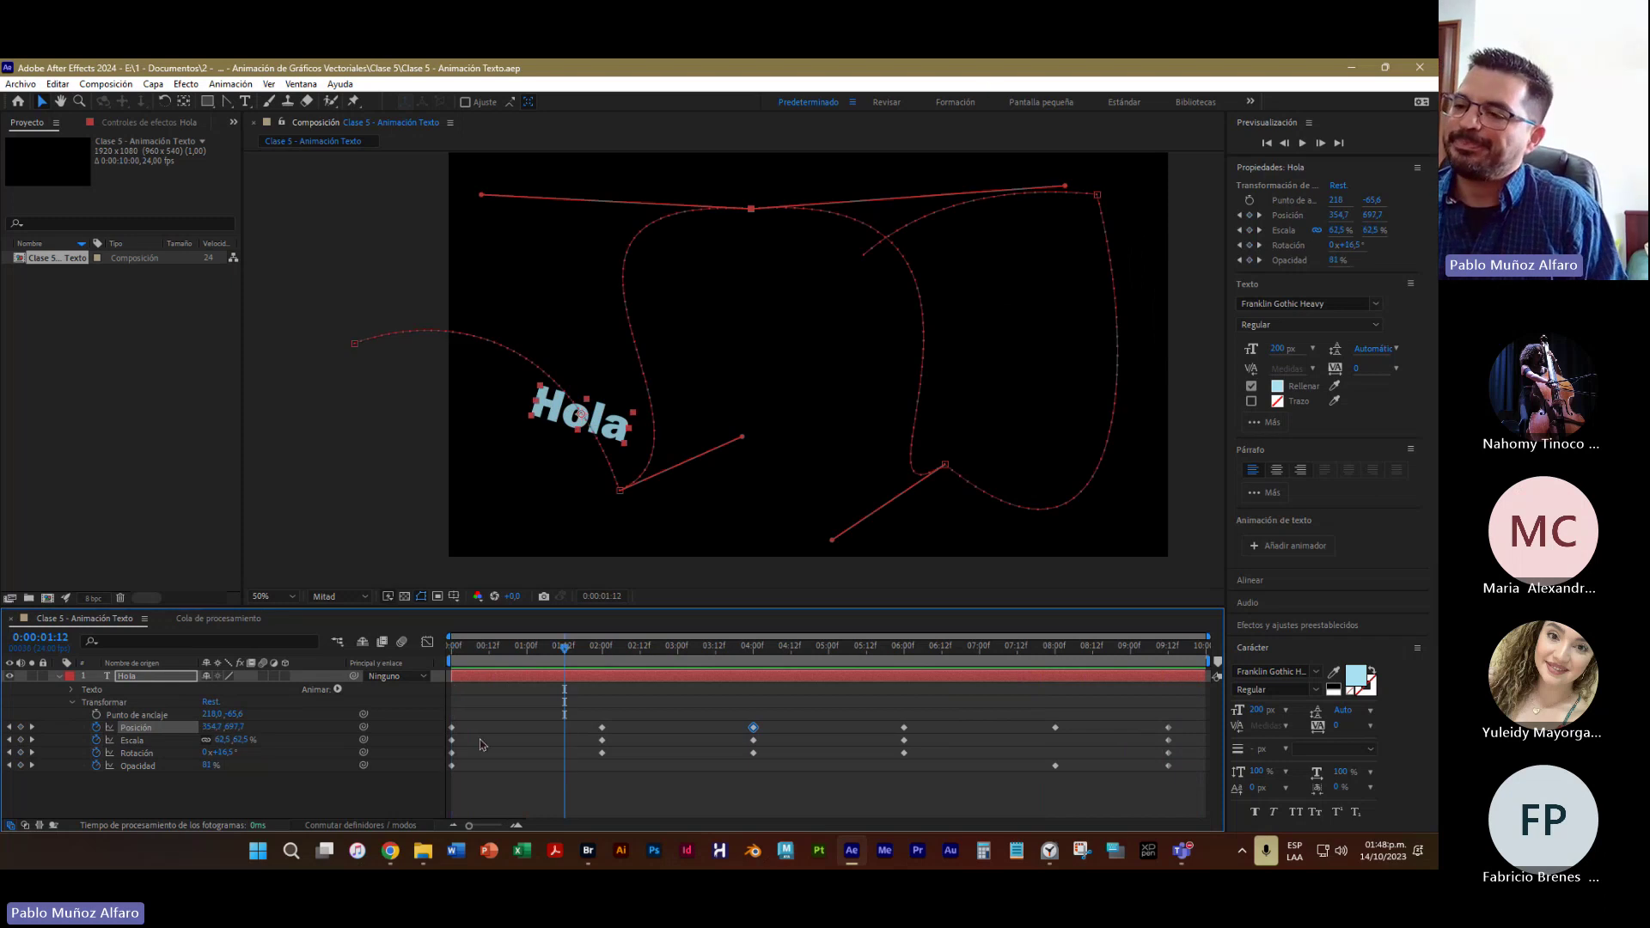
pyautogui.press('Home')
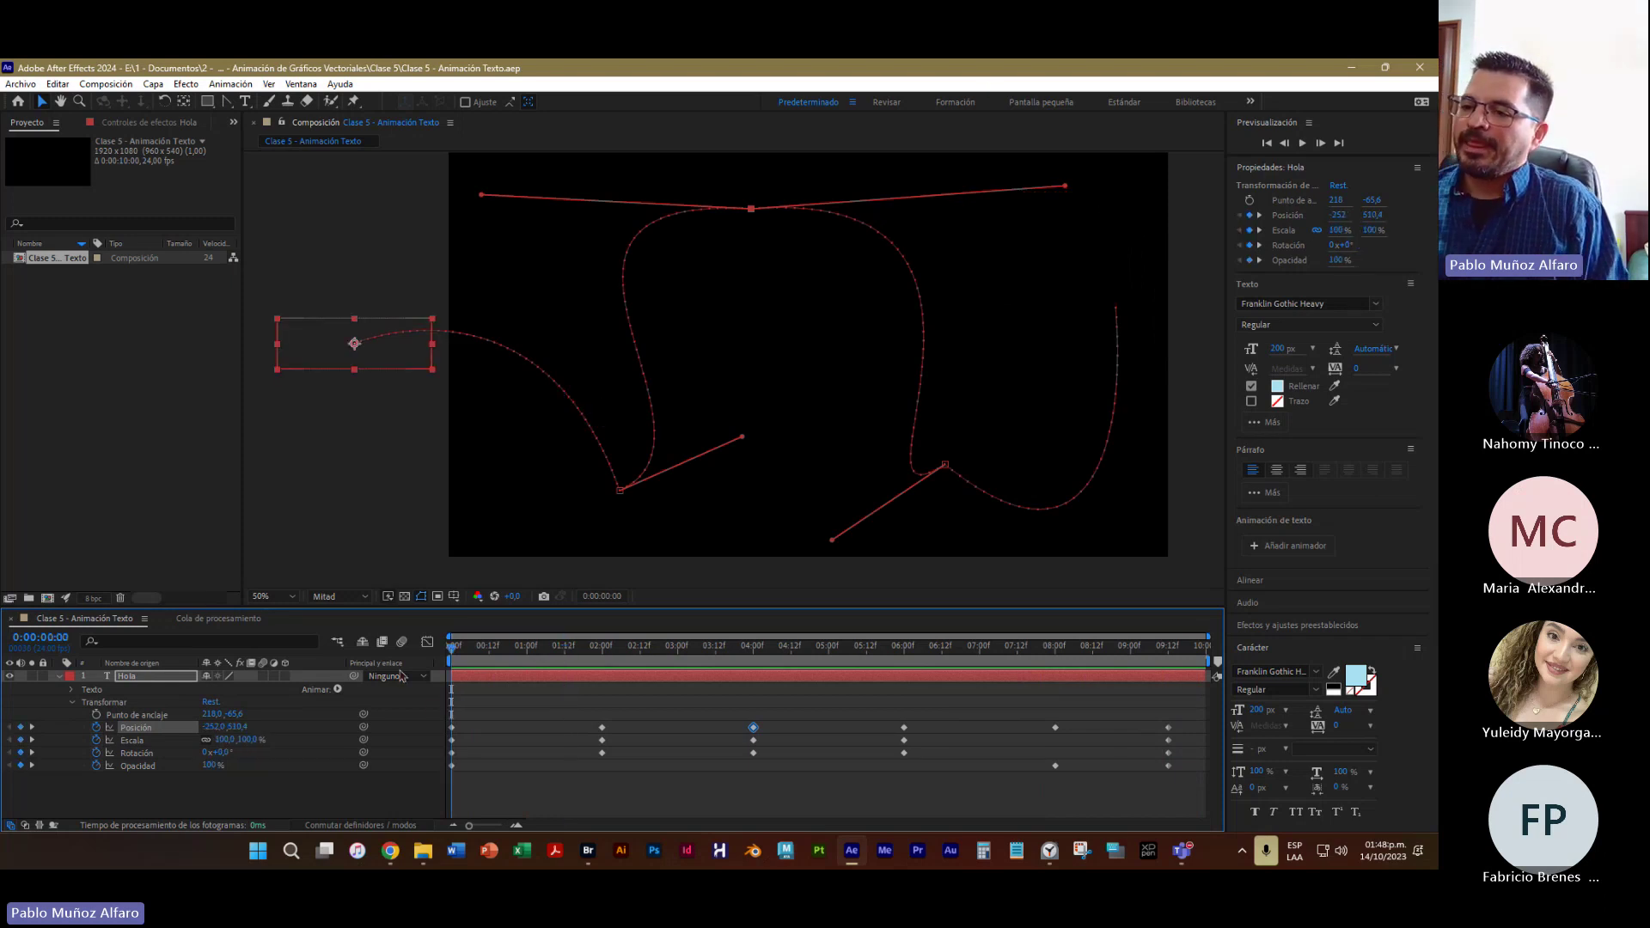
# Expand the "Hola" layer's text, path and more-options properties in an enlarged timeline, and examine them alongside the transform properties
pyautogui.click(70, 690)
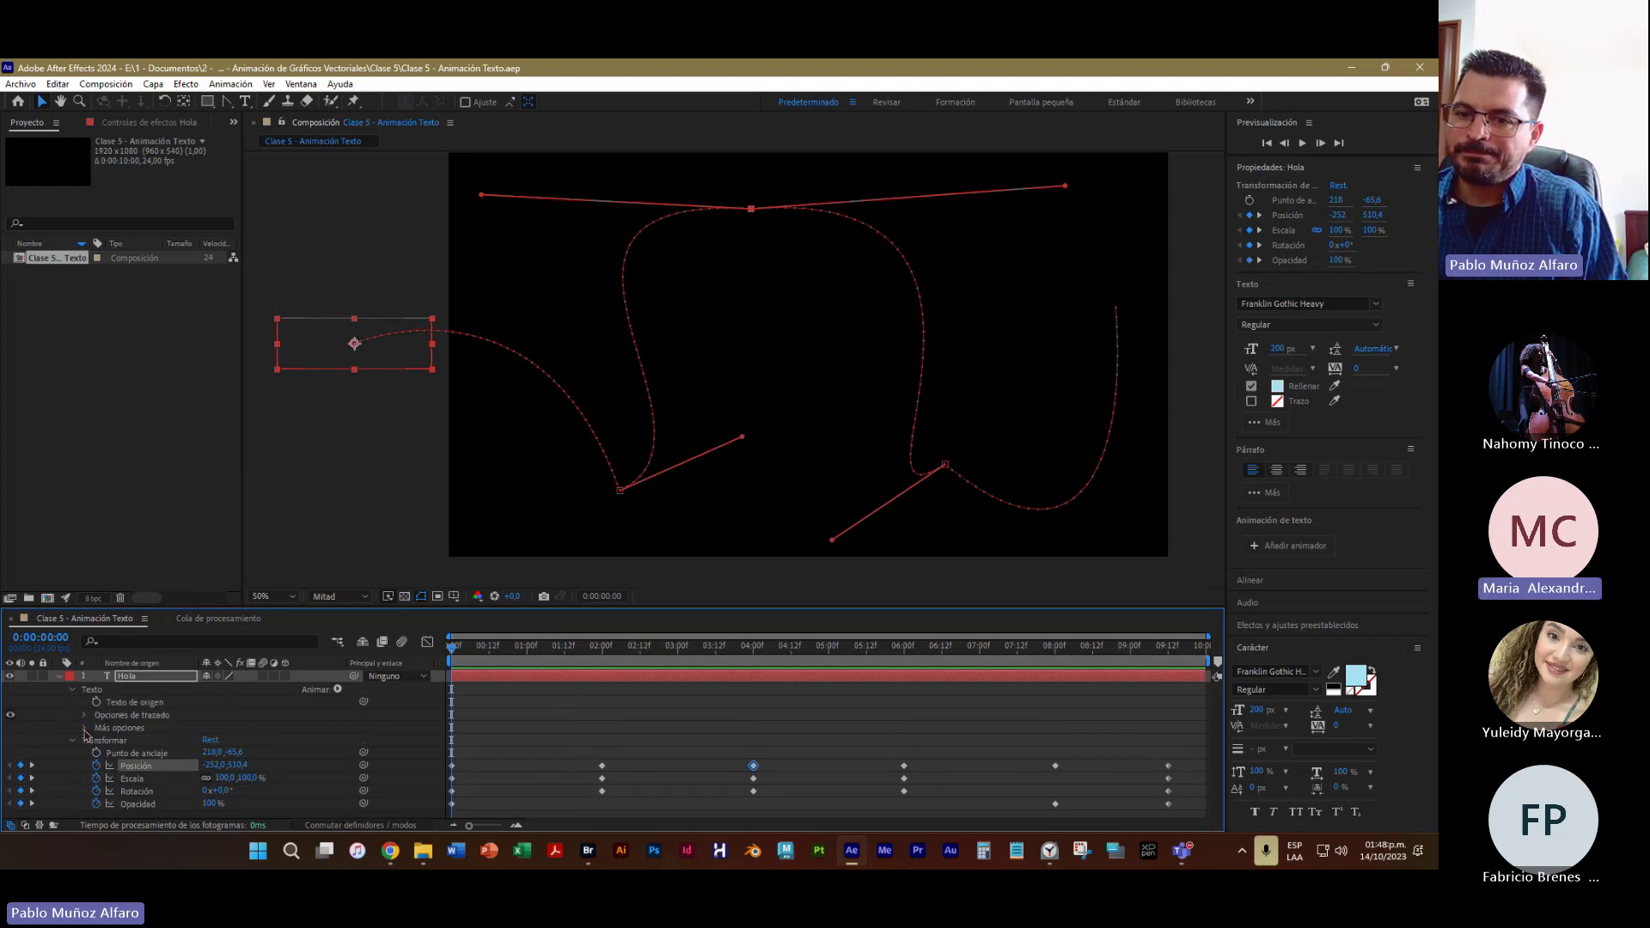
pyautogui.click(84, 728)
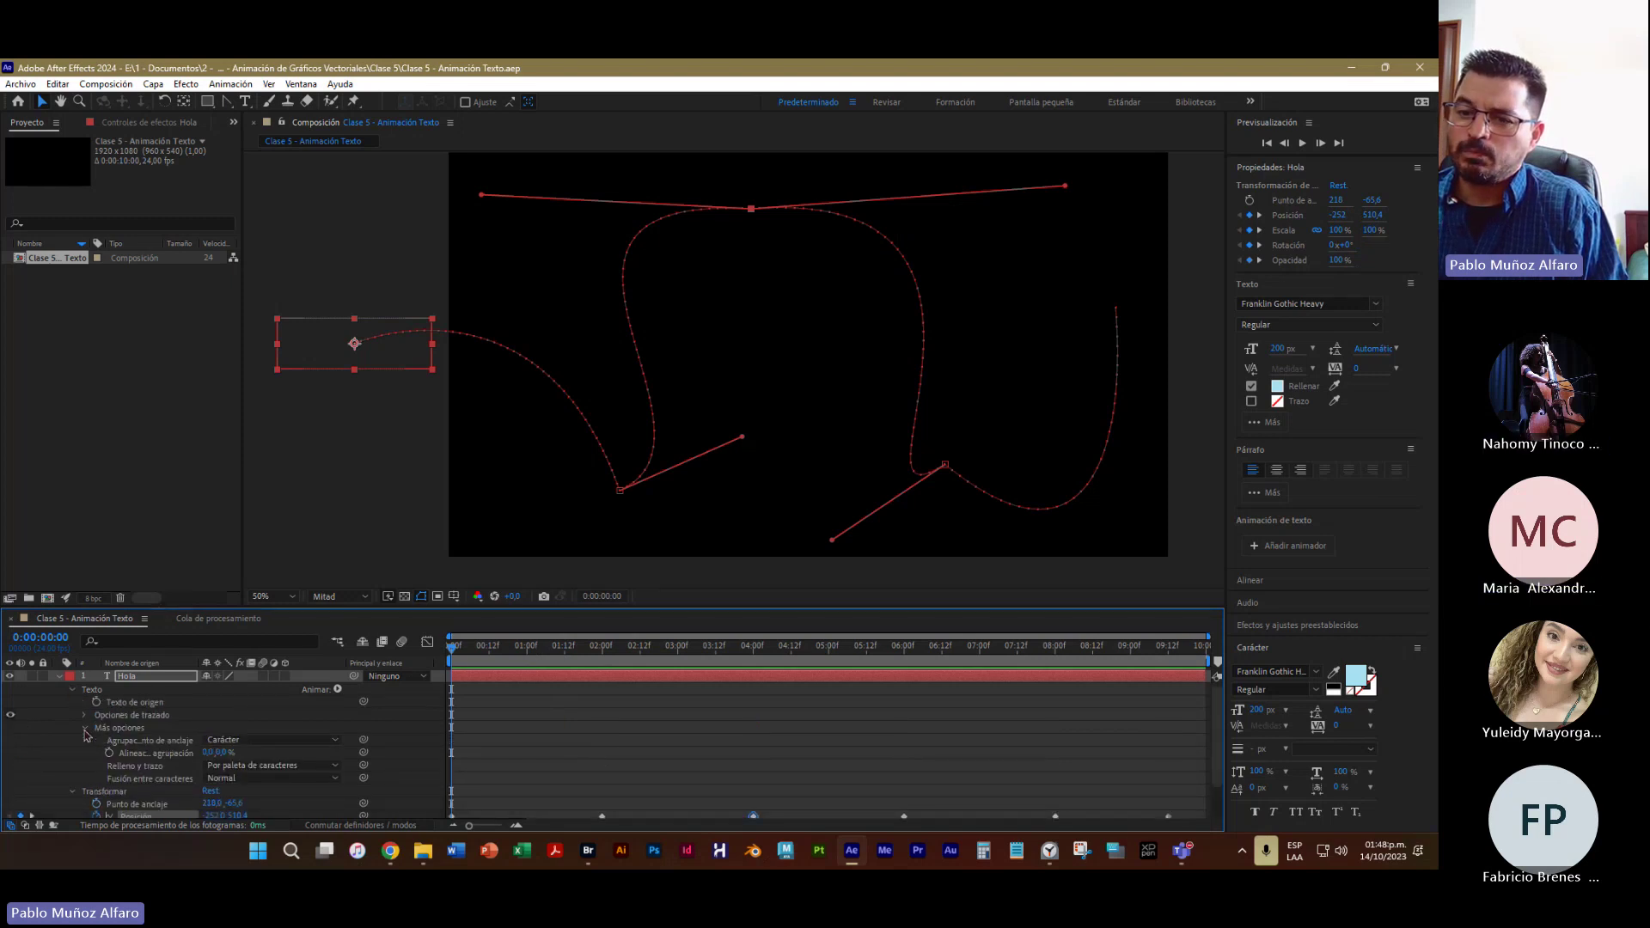
pyautogui.click(84, 715)
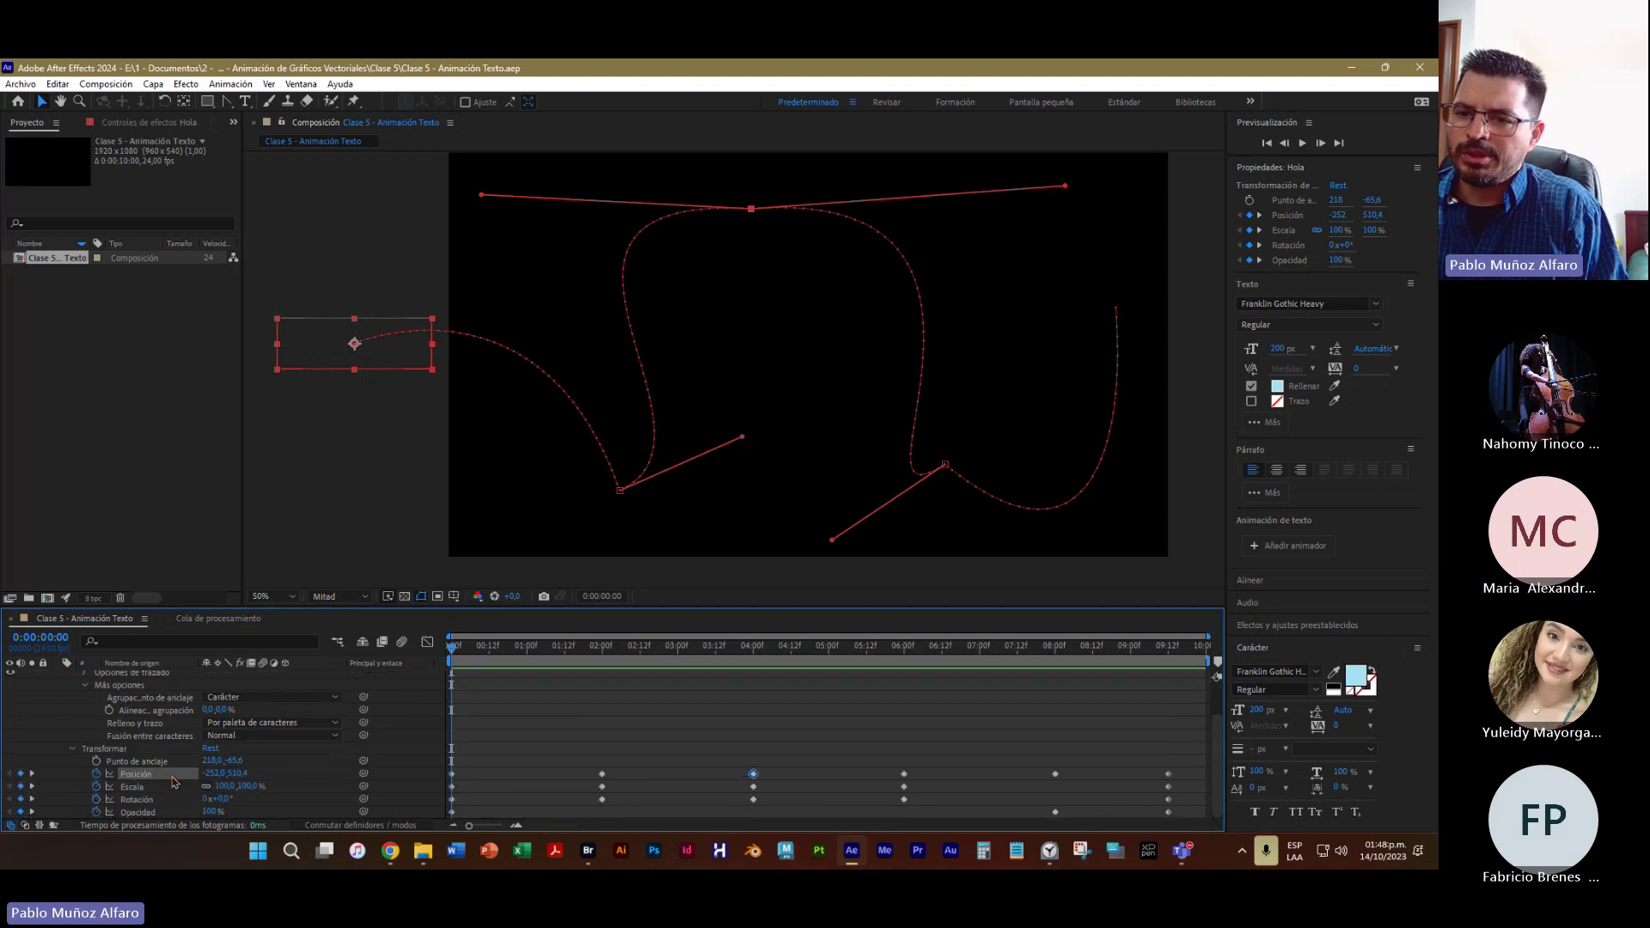
pyautogui.click(85, 715)
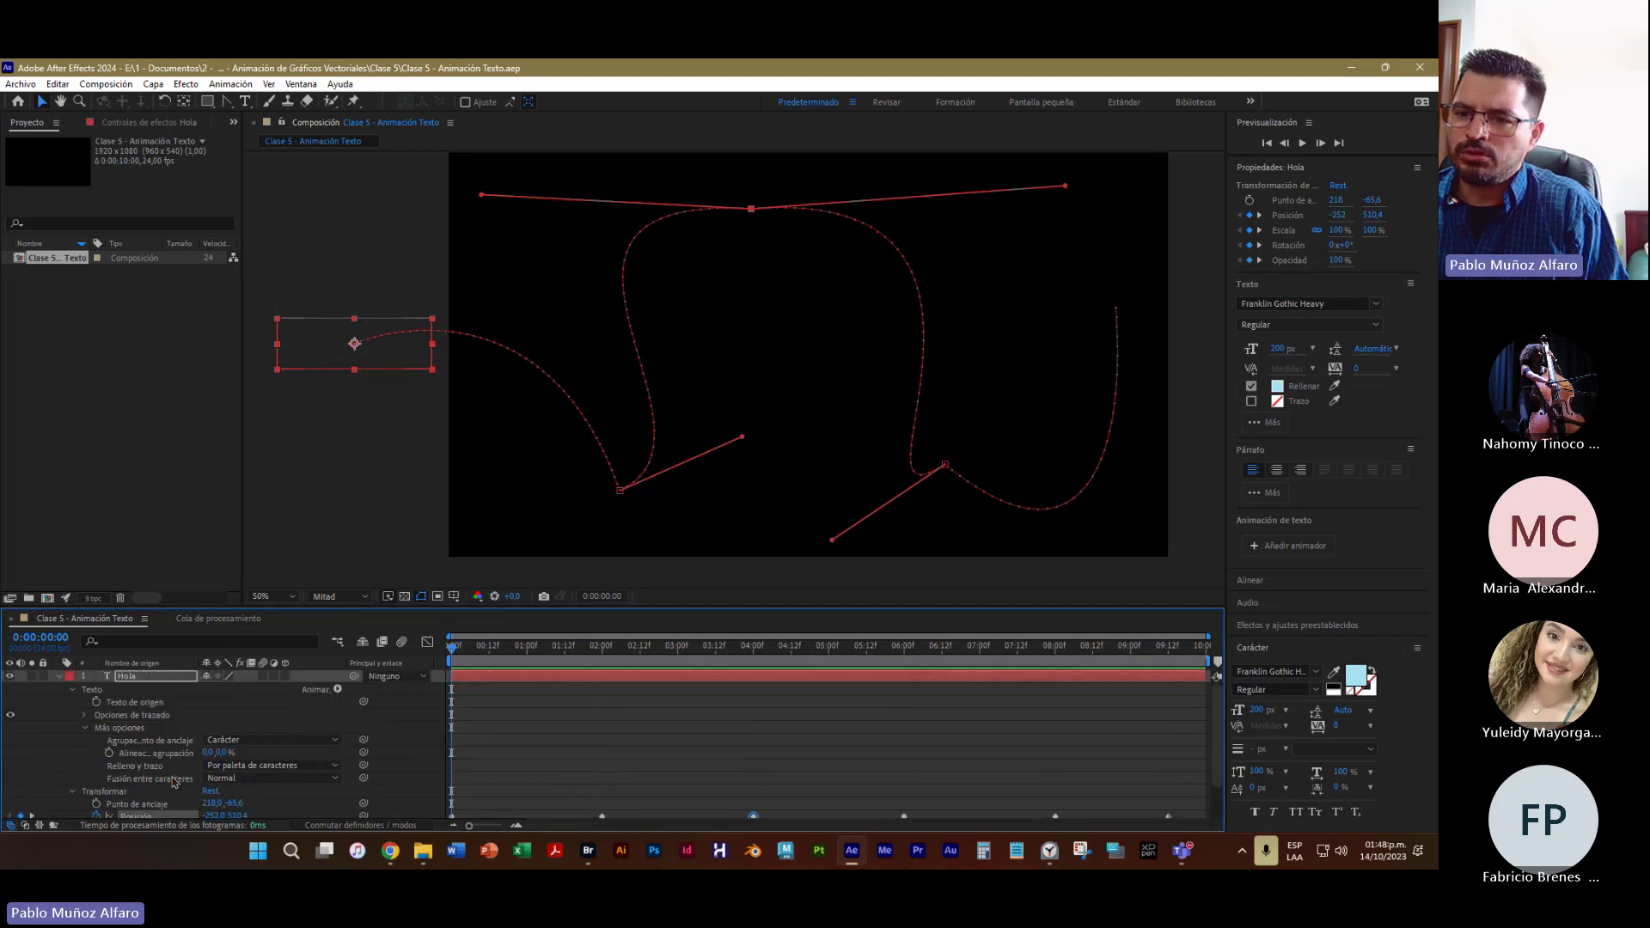
pyautogui.click(85, 716)
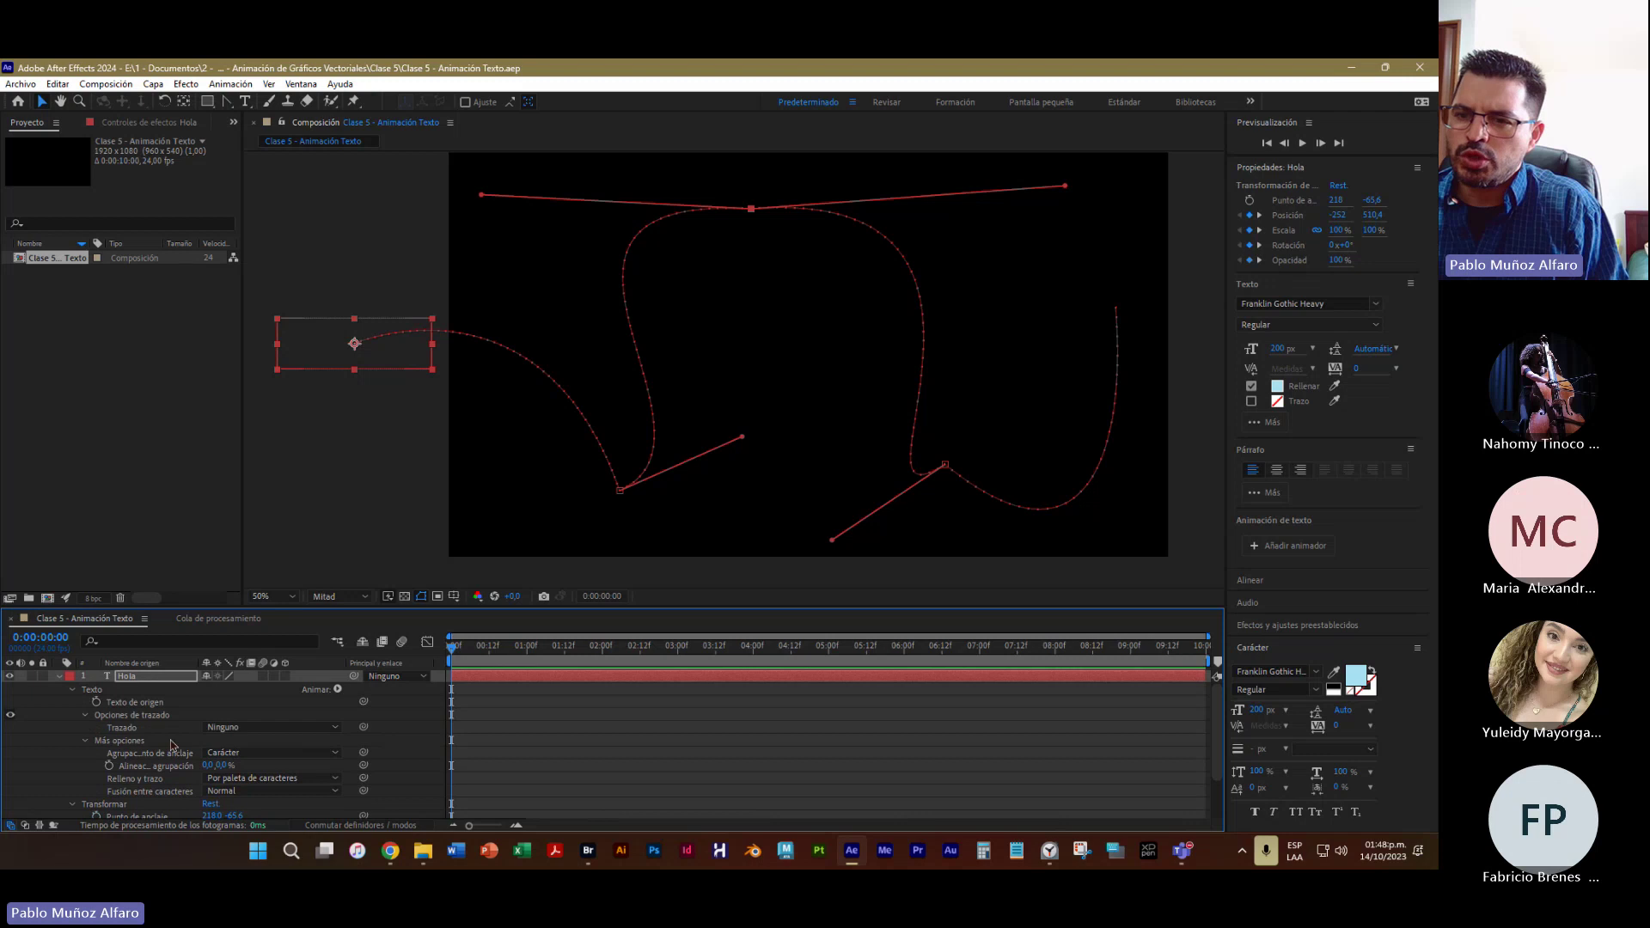
pyautogui.moveTo(298, 602); pyautogui.dragTo(299, 448)
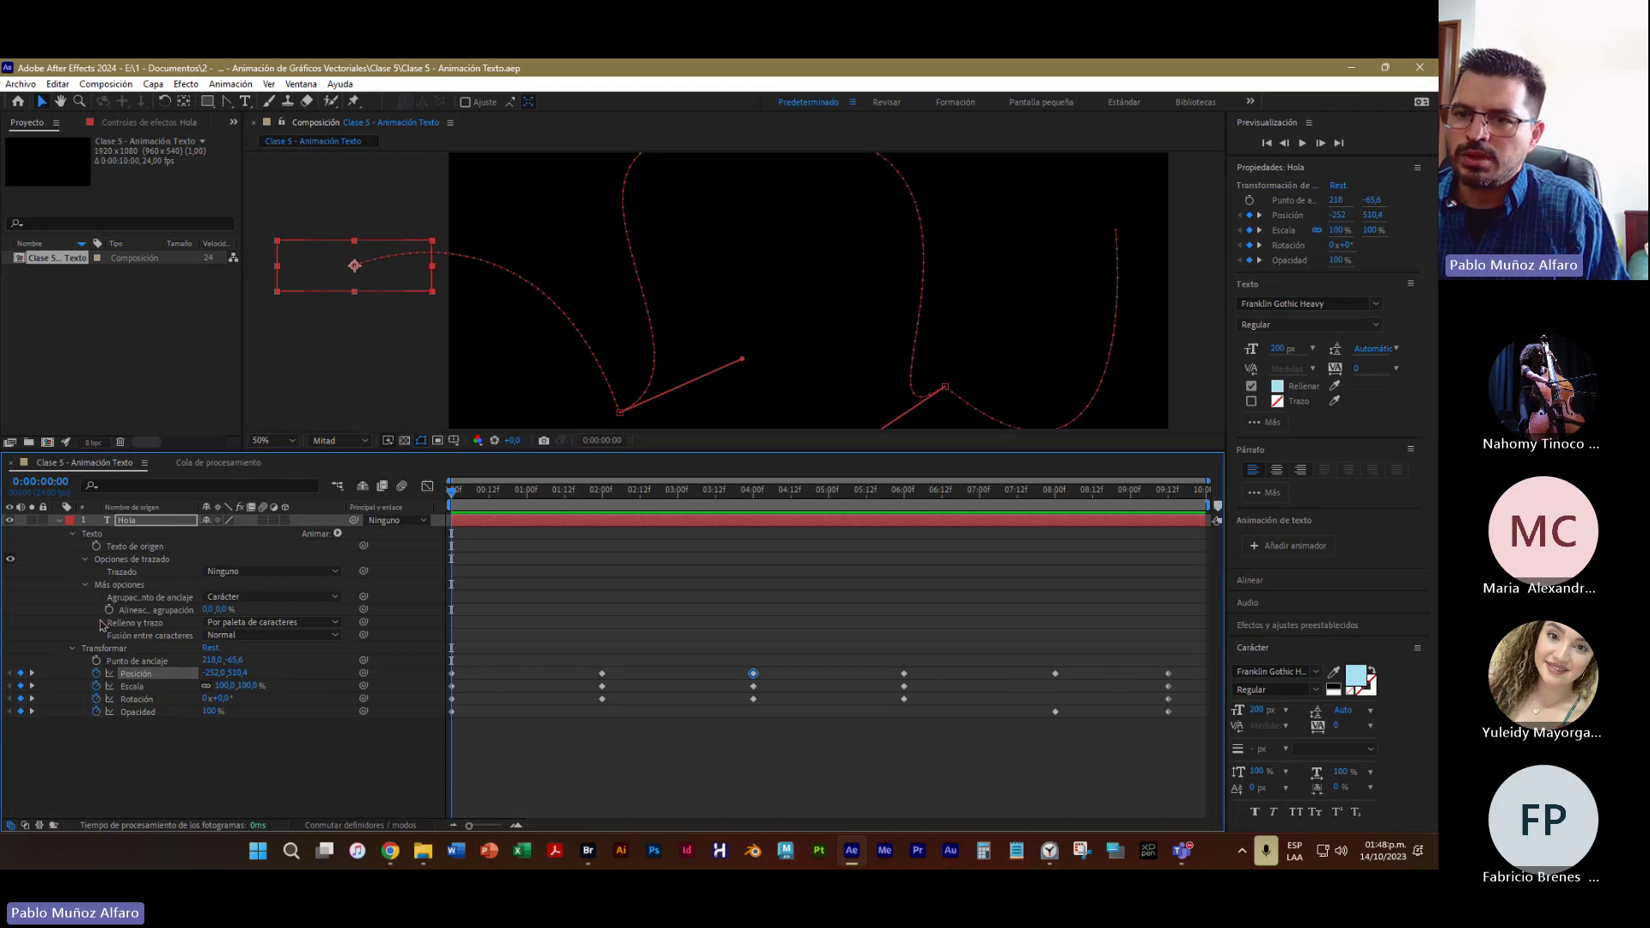
pyautogui.click(73, 535)
pyautogui.click(73, 534)
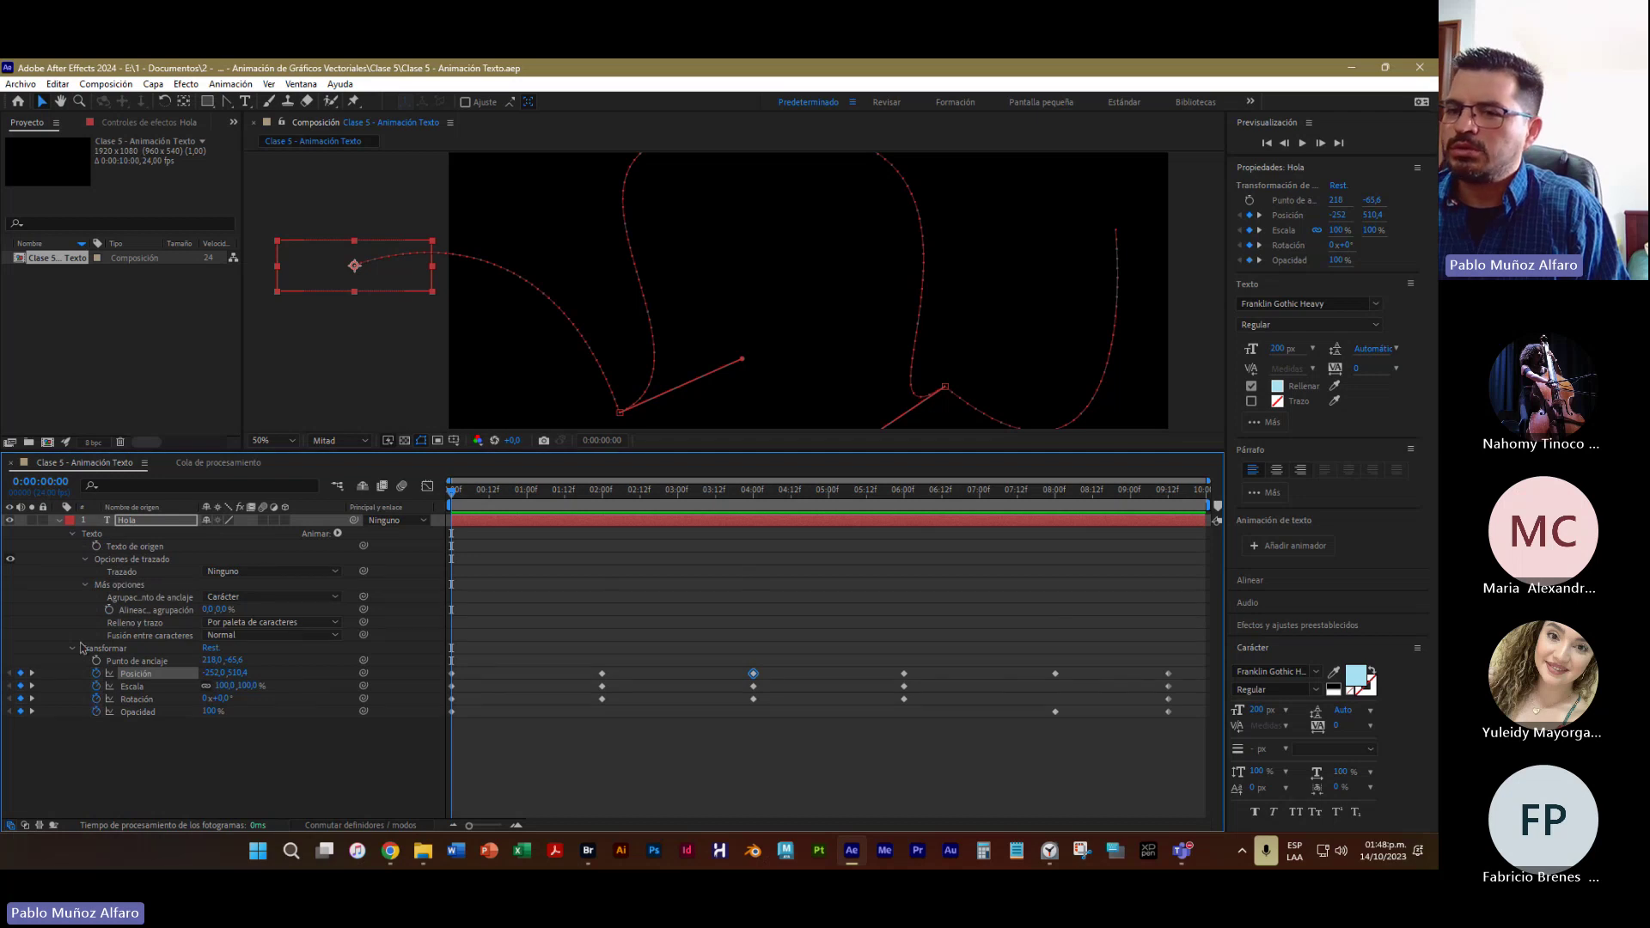
pyautogui.click(73, 650)
pyautogui.click(72, 650)
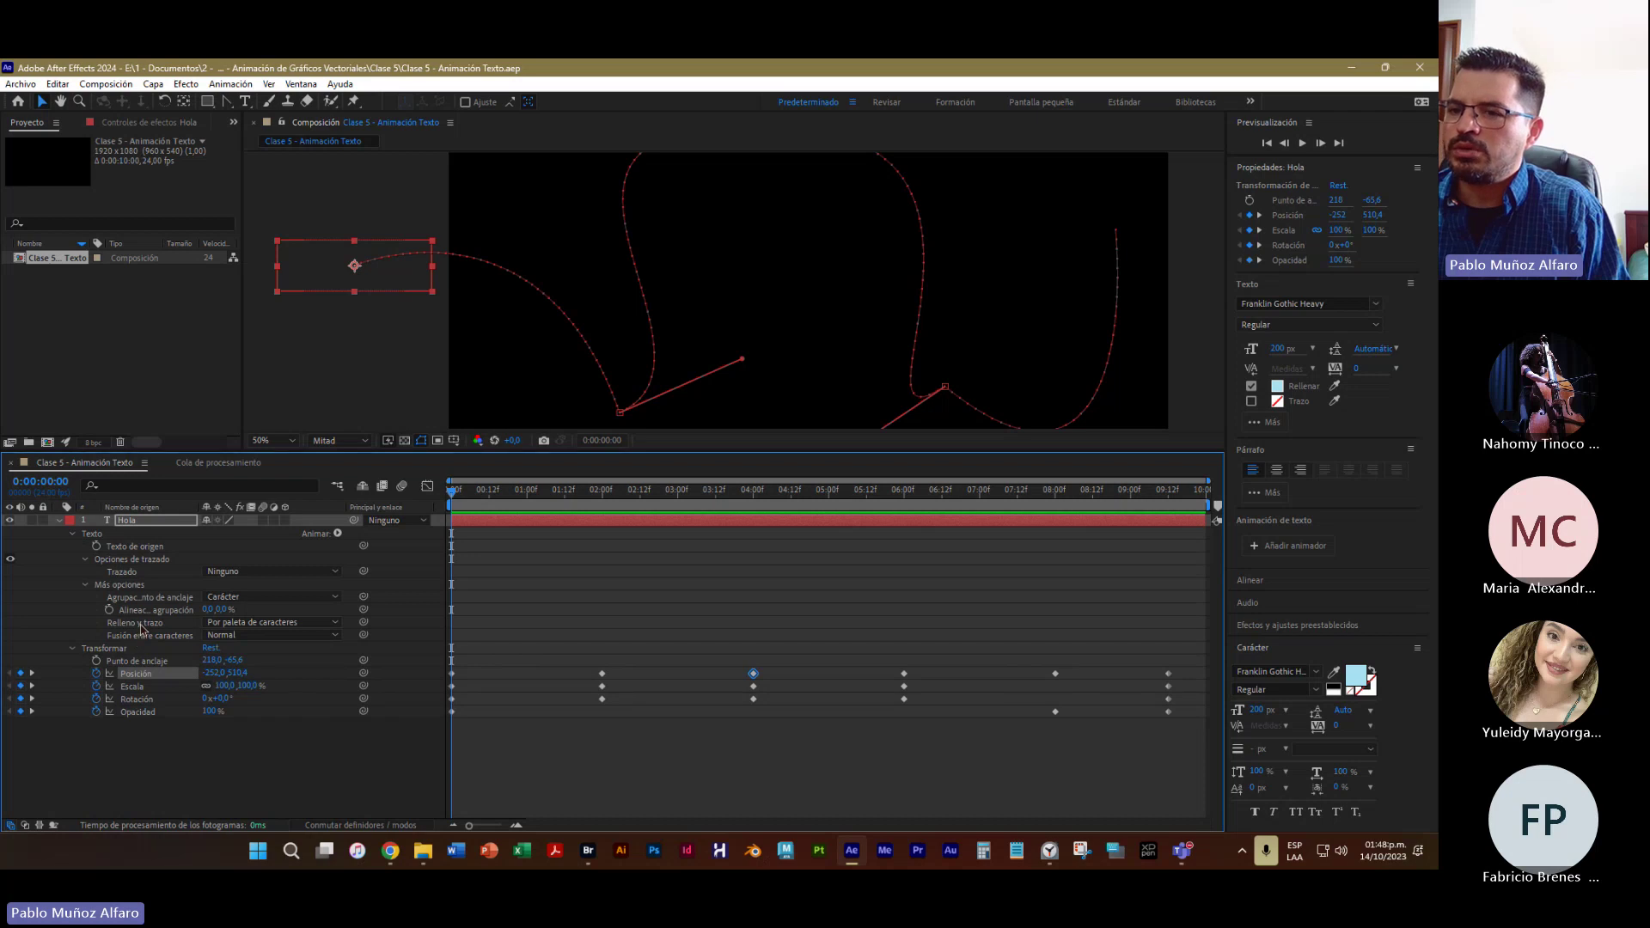
# Try "Todos los rellenos sobre todos los trazos" for the text's fill and stroke, and restore "Por paleta de caracteres"
pyautogui.click(282, 624)
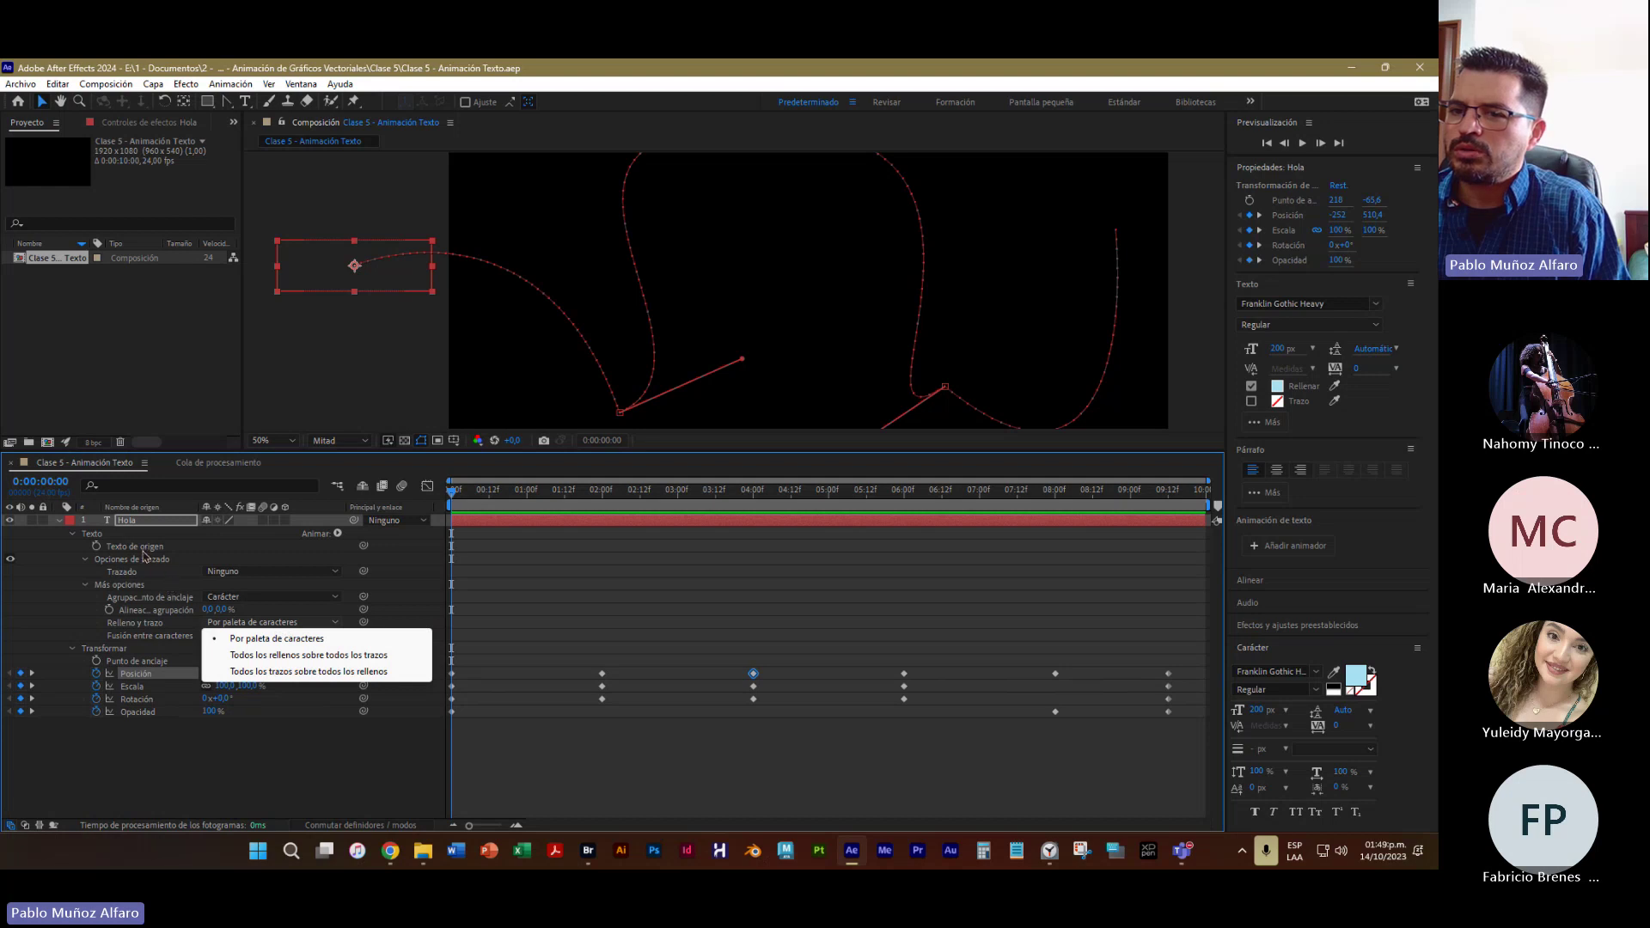
pyautogui.click(199, 783)
pyautogui.click(198, 783)
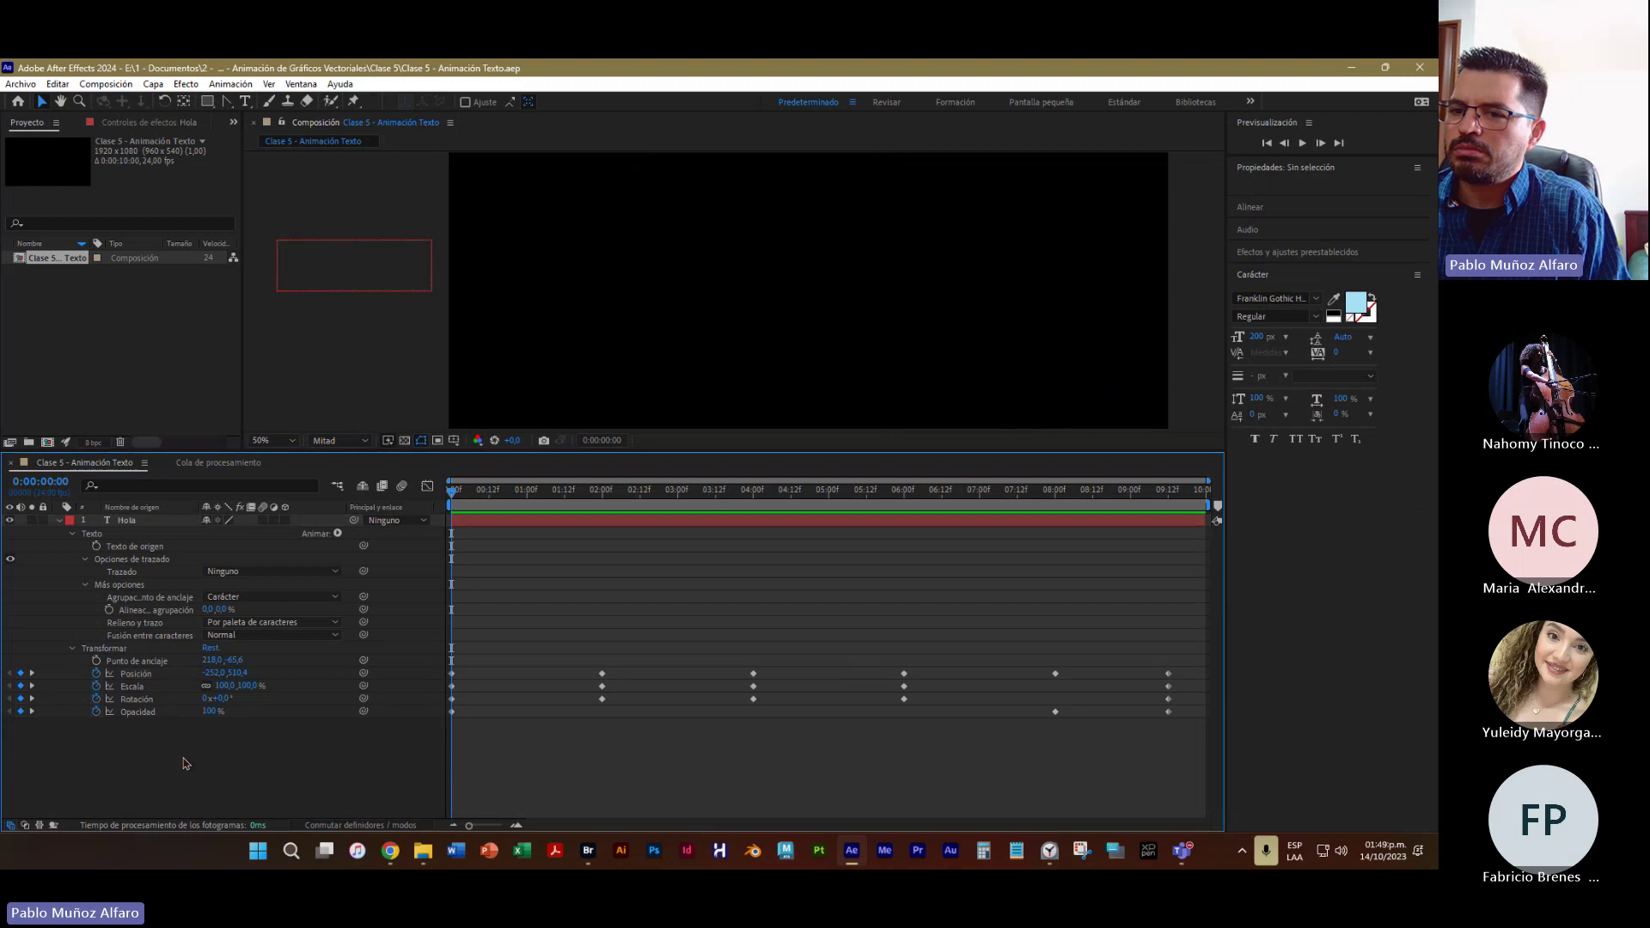
pyautogui.click(215, 622)
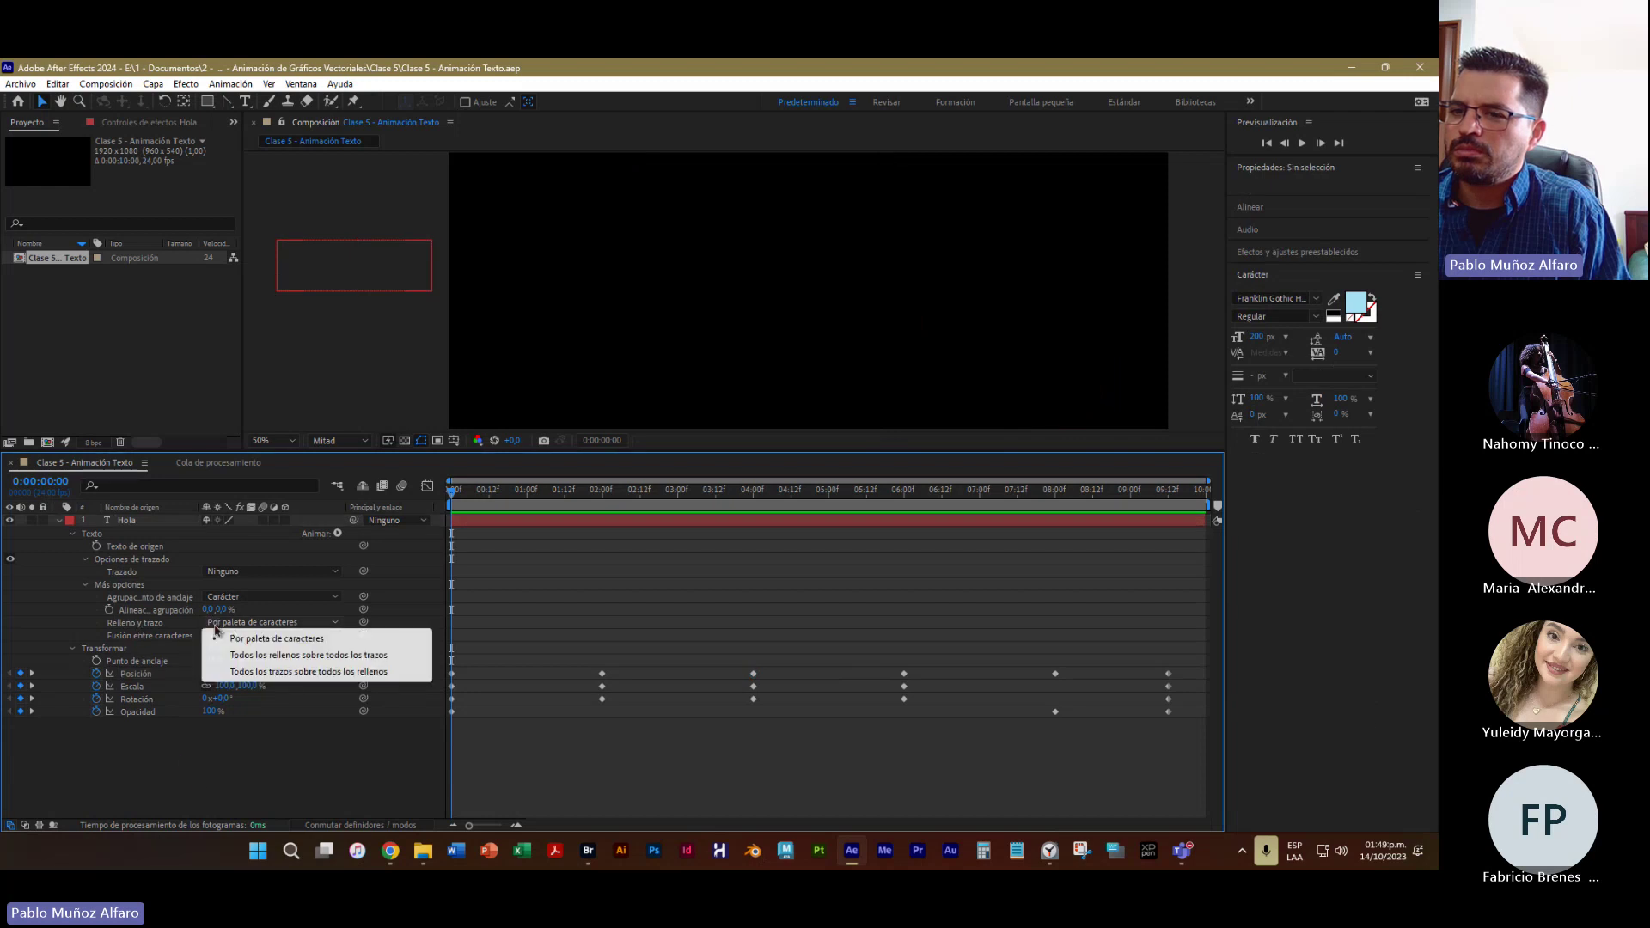
pyautogui.click(238, 657)
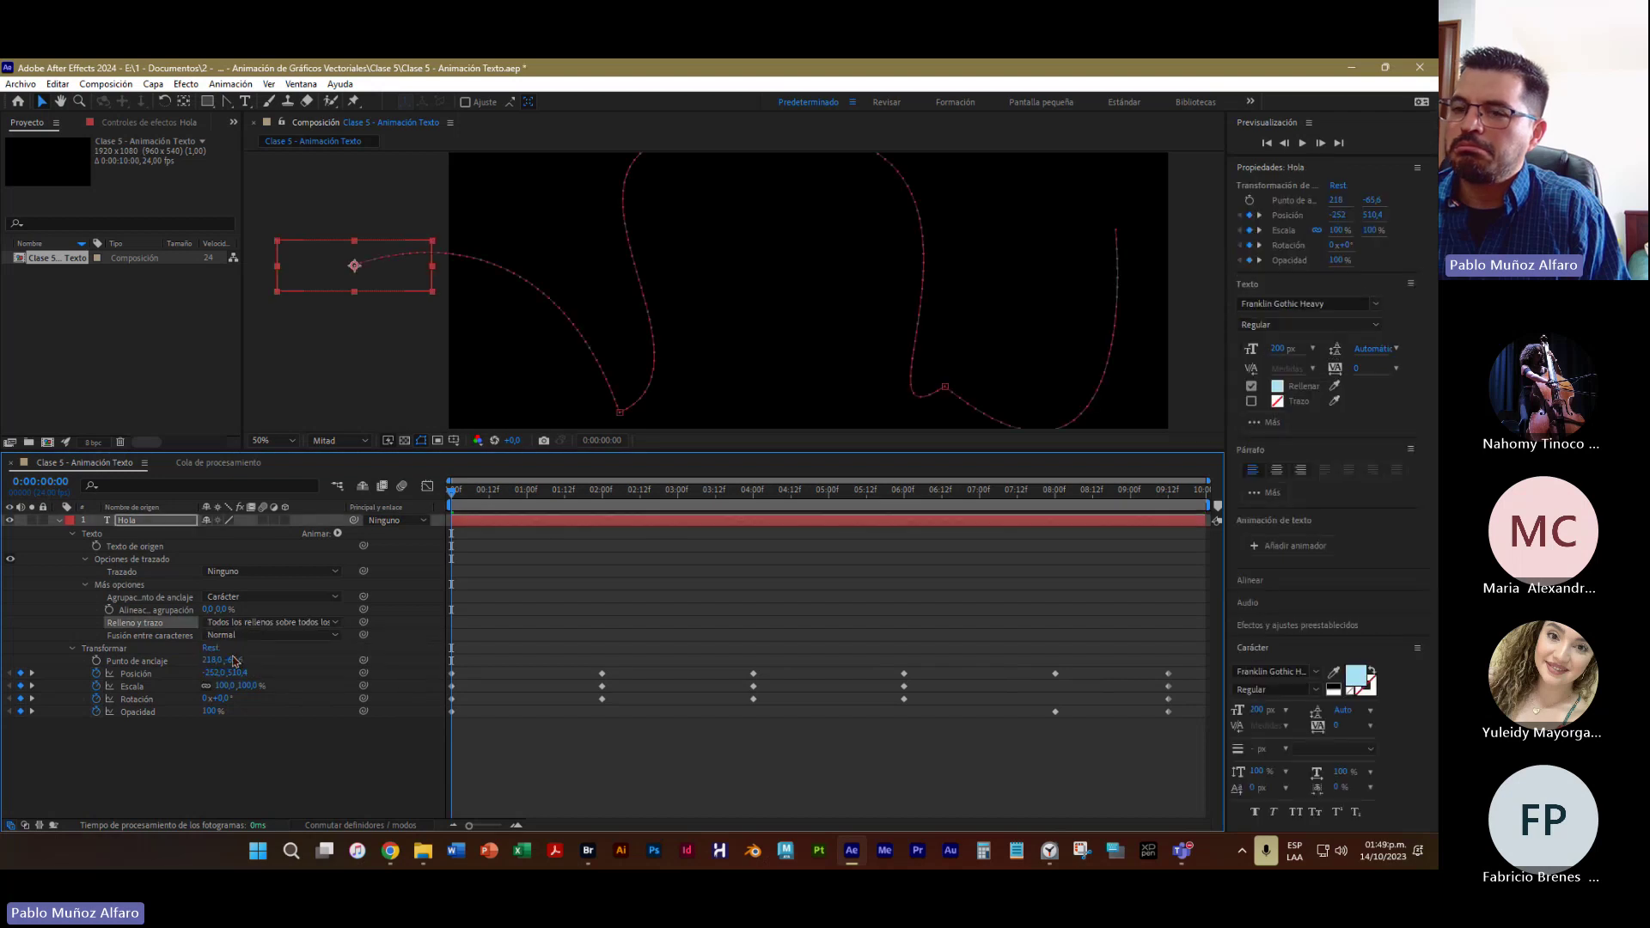
pyautogui.click(232, 622)
pyautogui.click(219, 639)
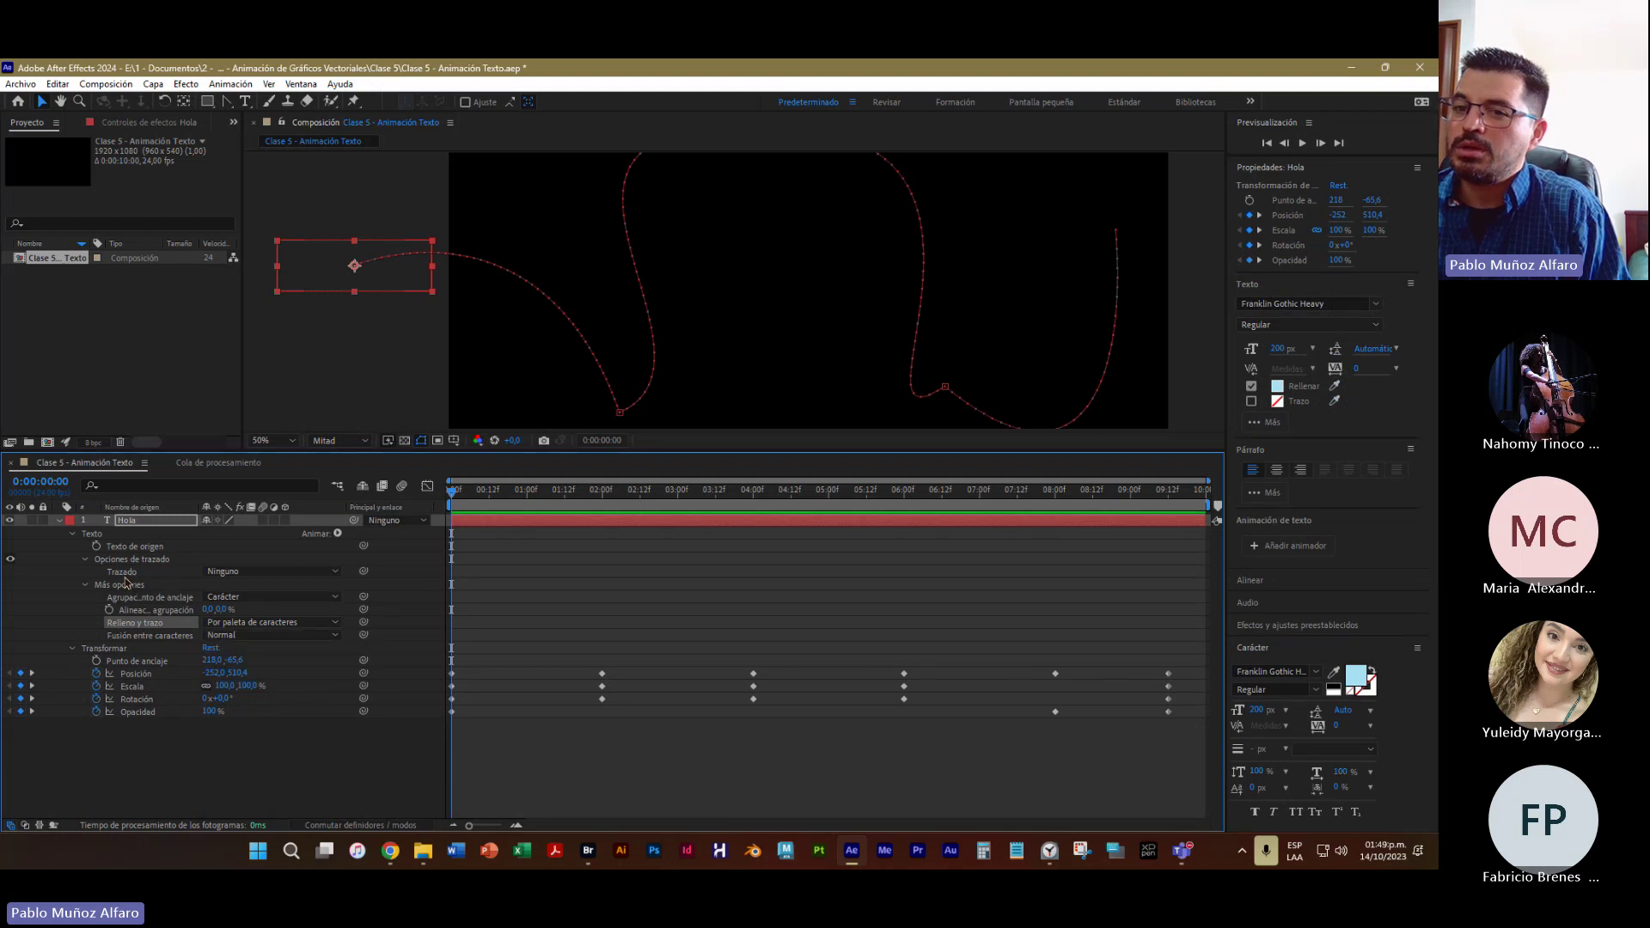
# Collapse the layer's Texto and Transformar groups in a shorter timeline, and scrub the playhead to 0:00:01:21
pyautogui.click(73, 535)
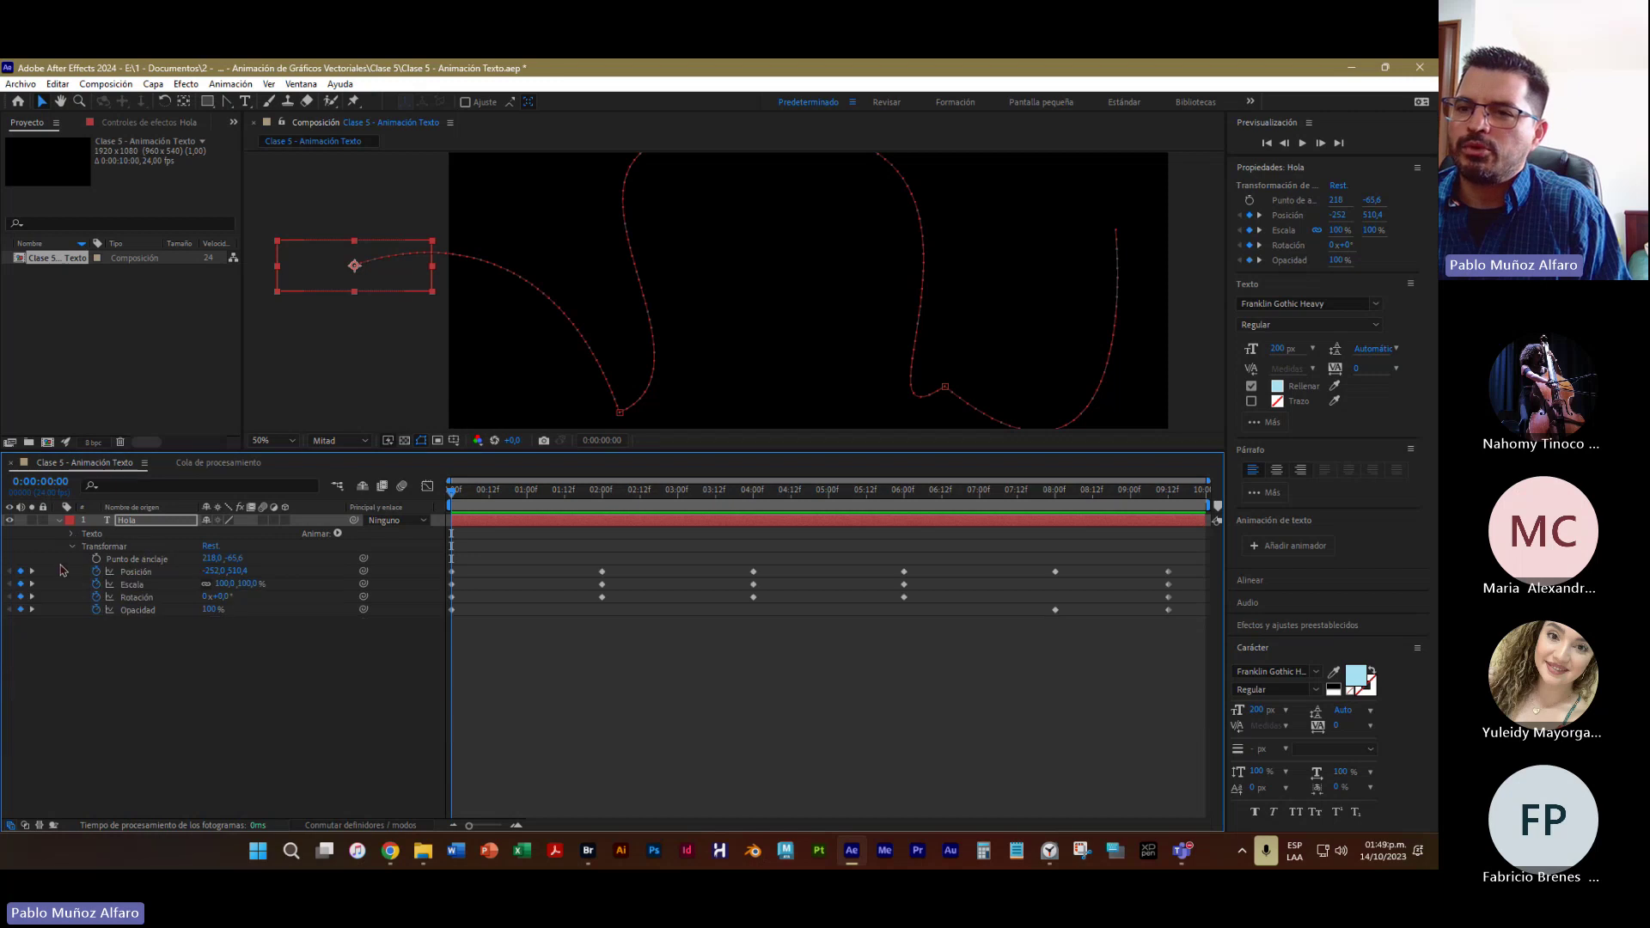
pyautogui.click(73, 547)
pyautogui.click(92, 626)
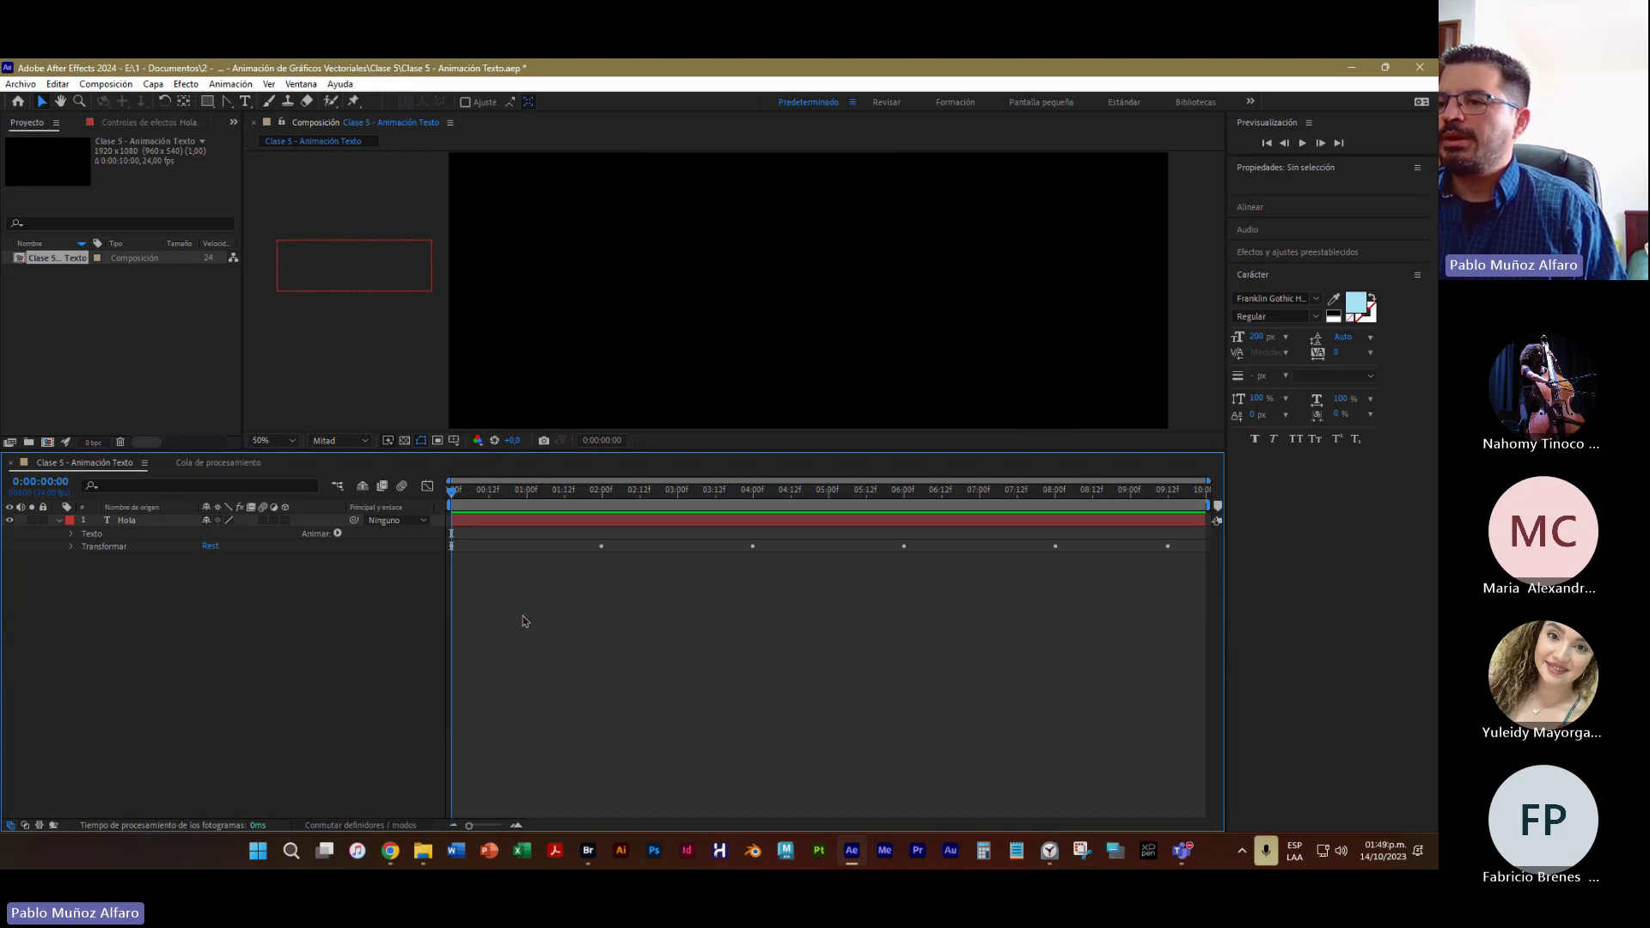
pyautogui.moveTo(522, 451); pyautogui.dragTo(513, 614)
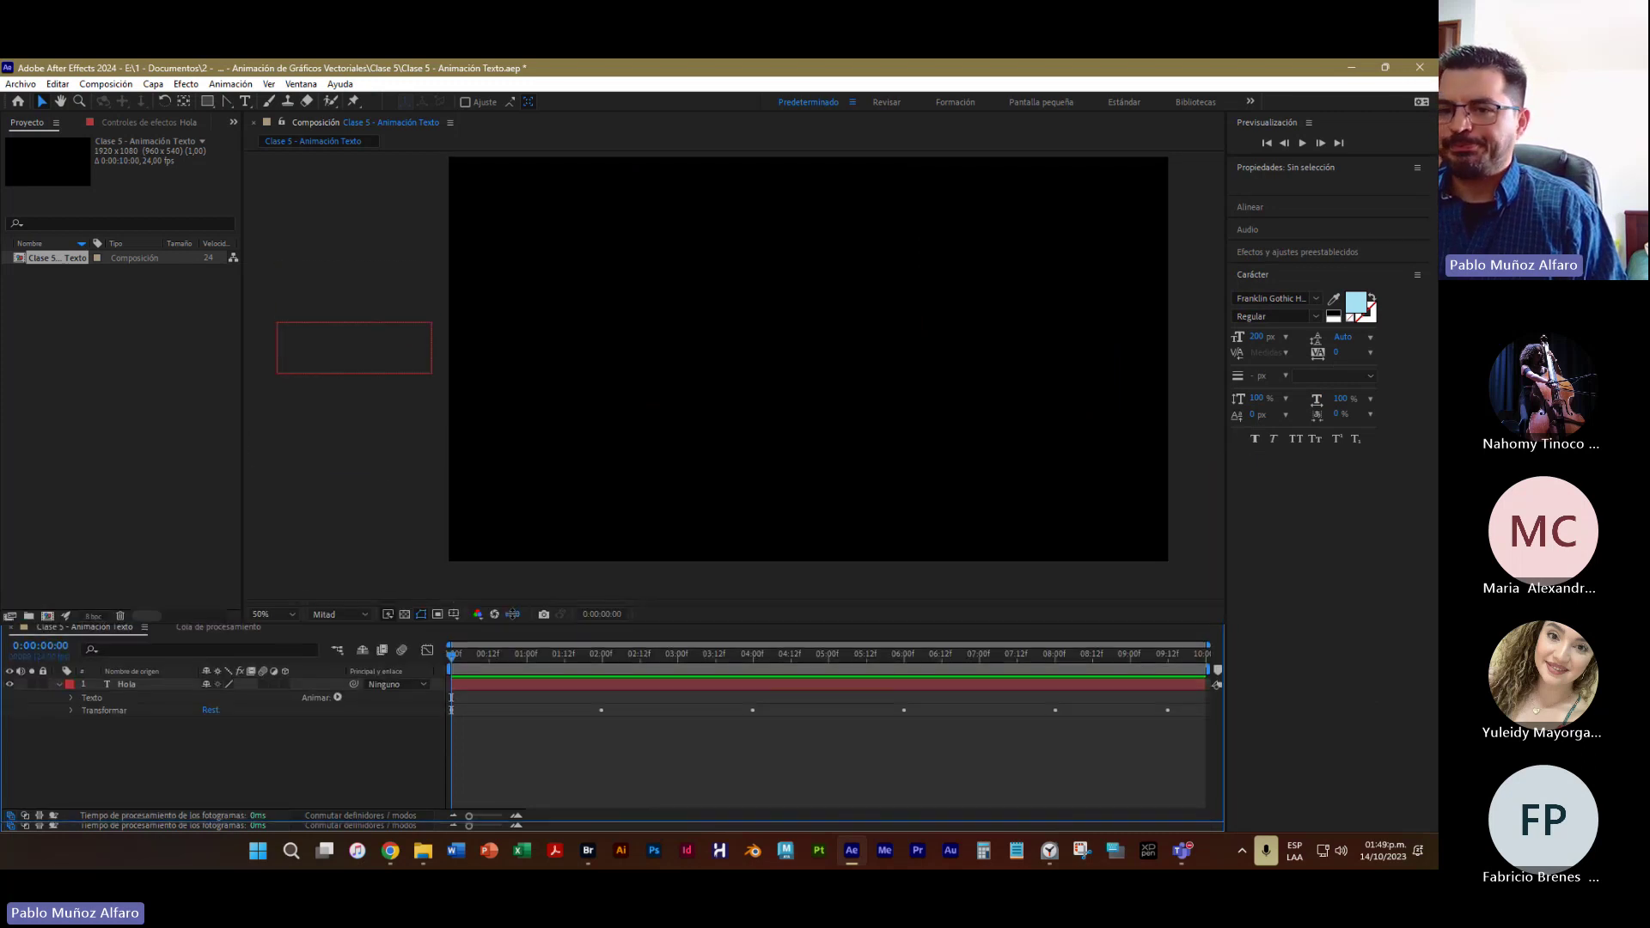
pyautogui.moveTo(449, 657); pyautogui.dragTo(593, 678)
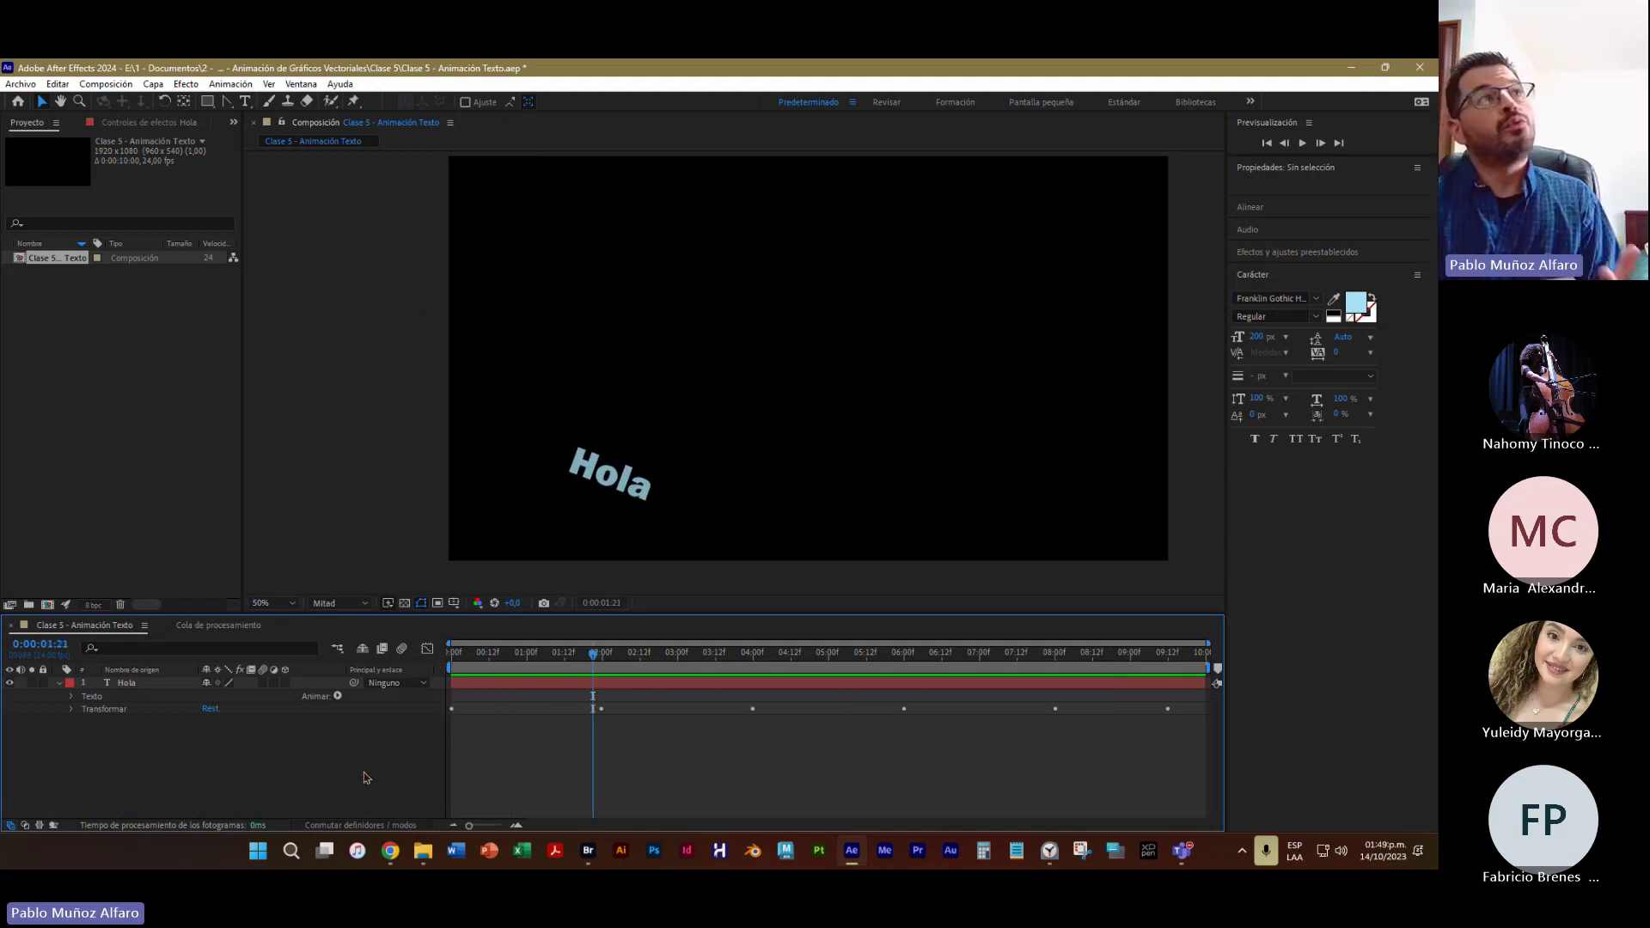
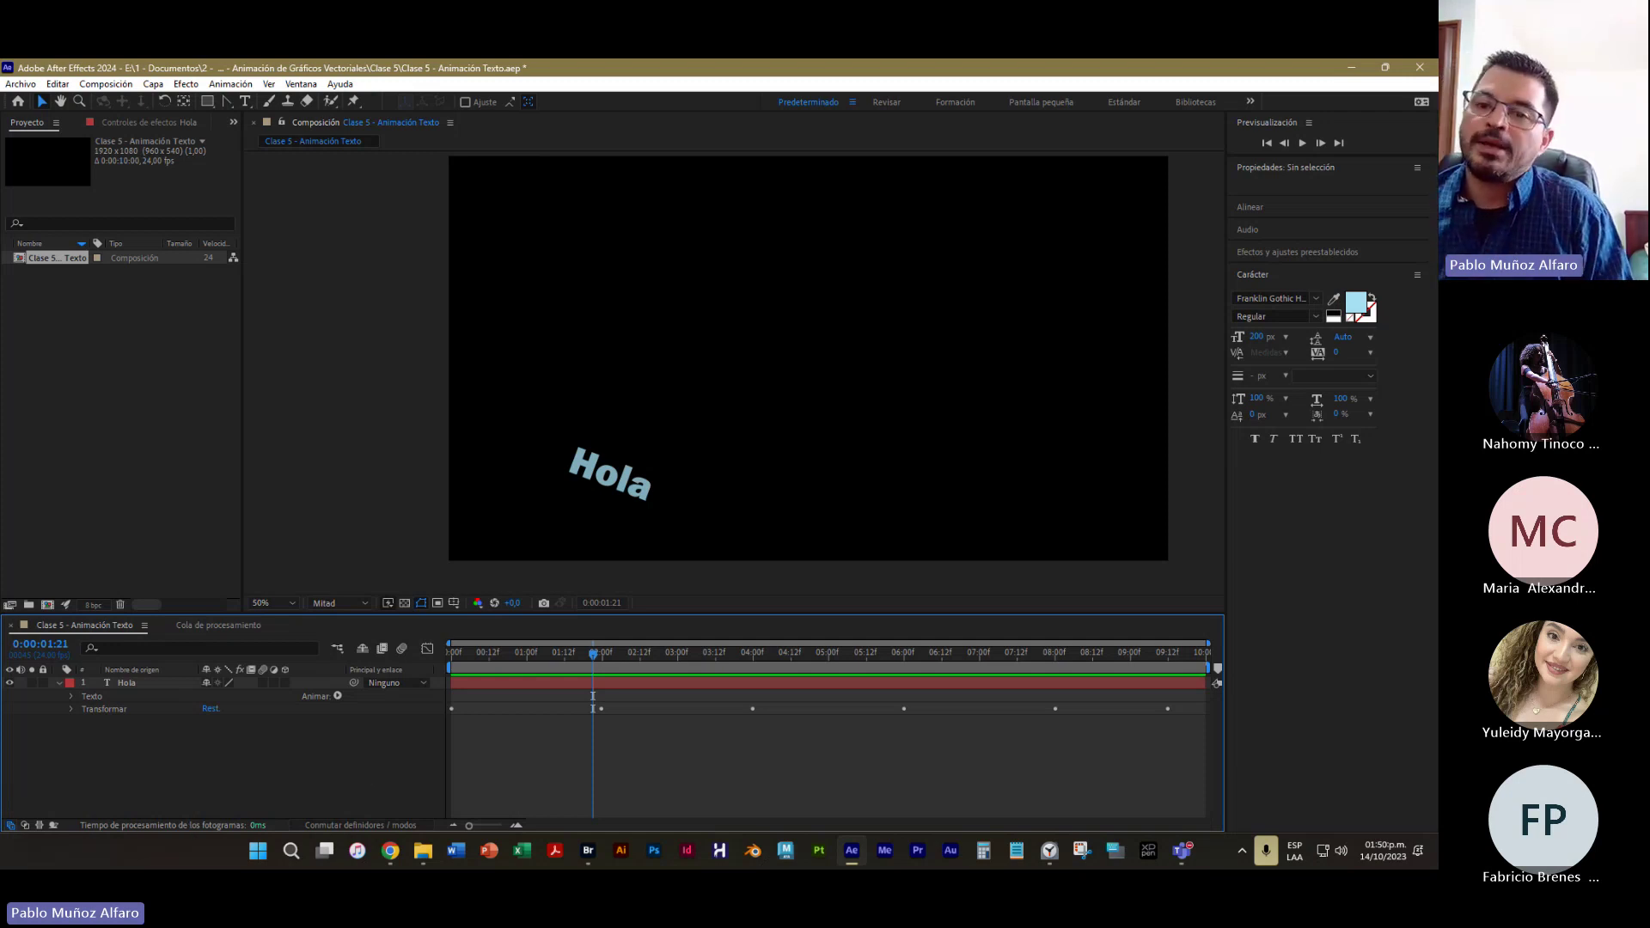
# Collapse the "Hola" layer and start a new solid layer named "Fondo" at 1920 × 1080 px
pyautogui.click(59, 683)
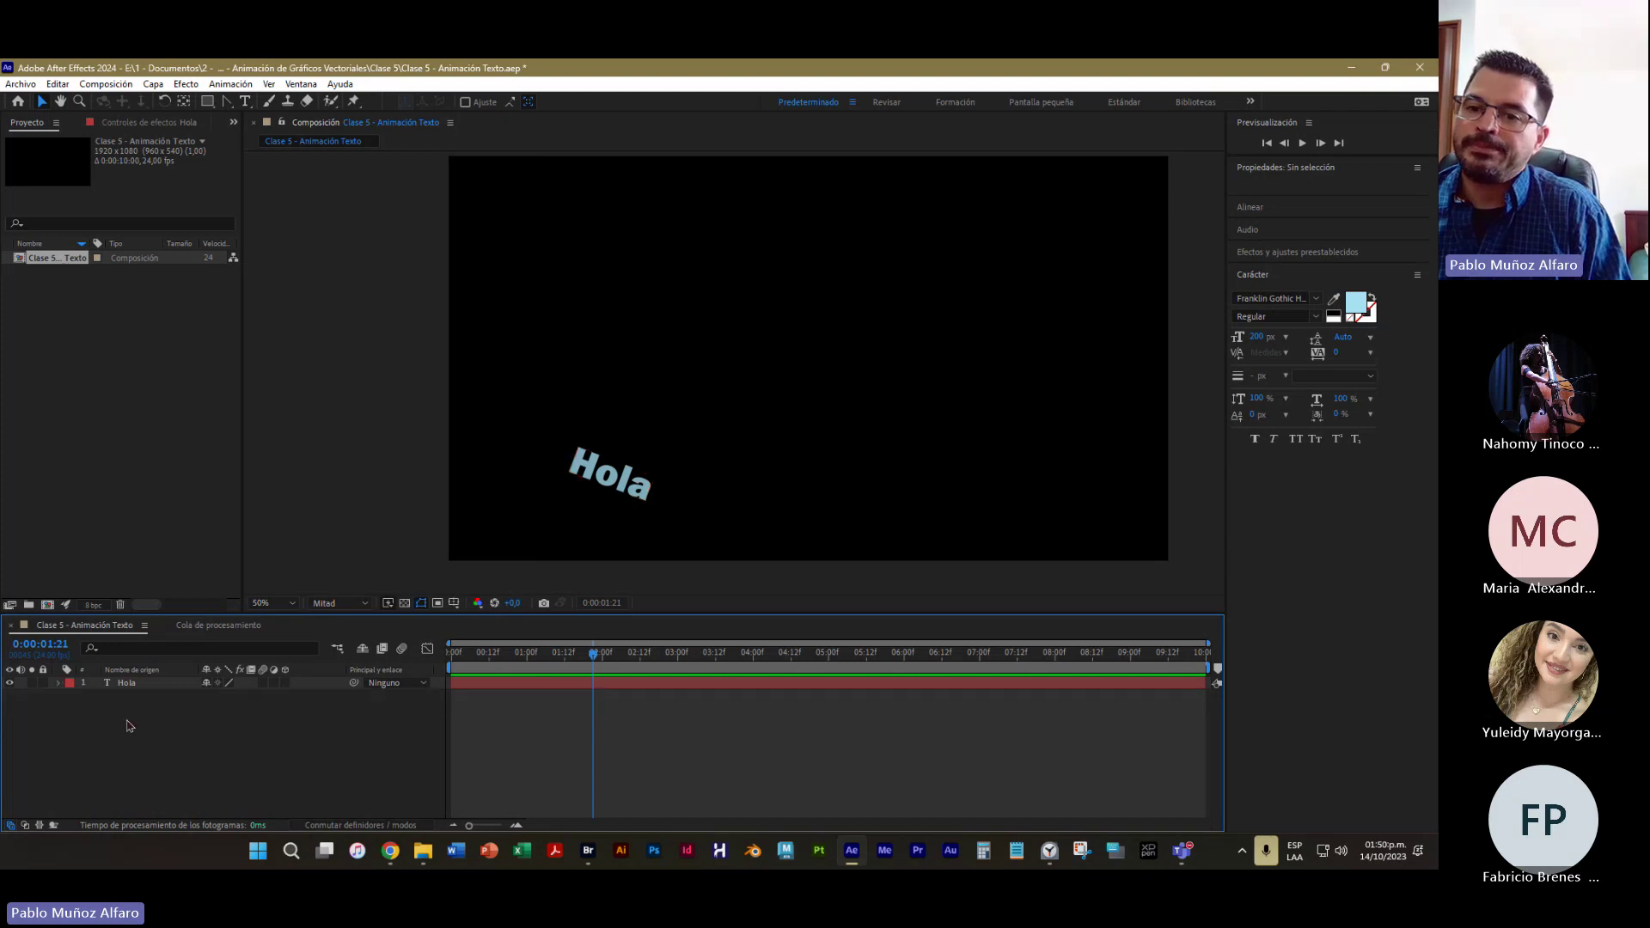
pyautogui.click(318, 473)
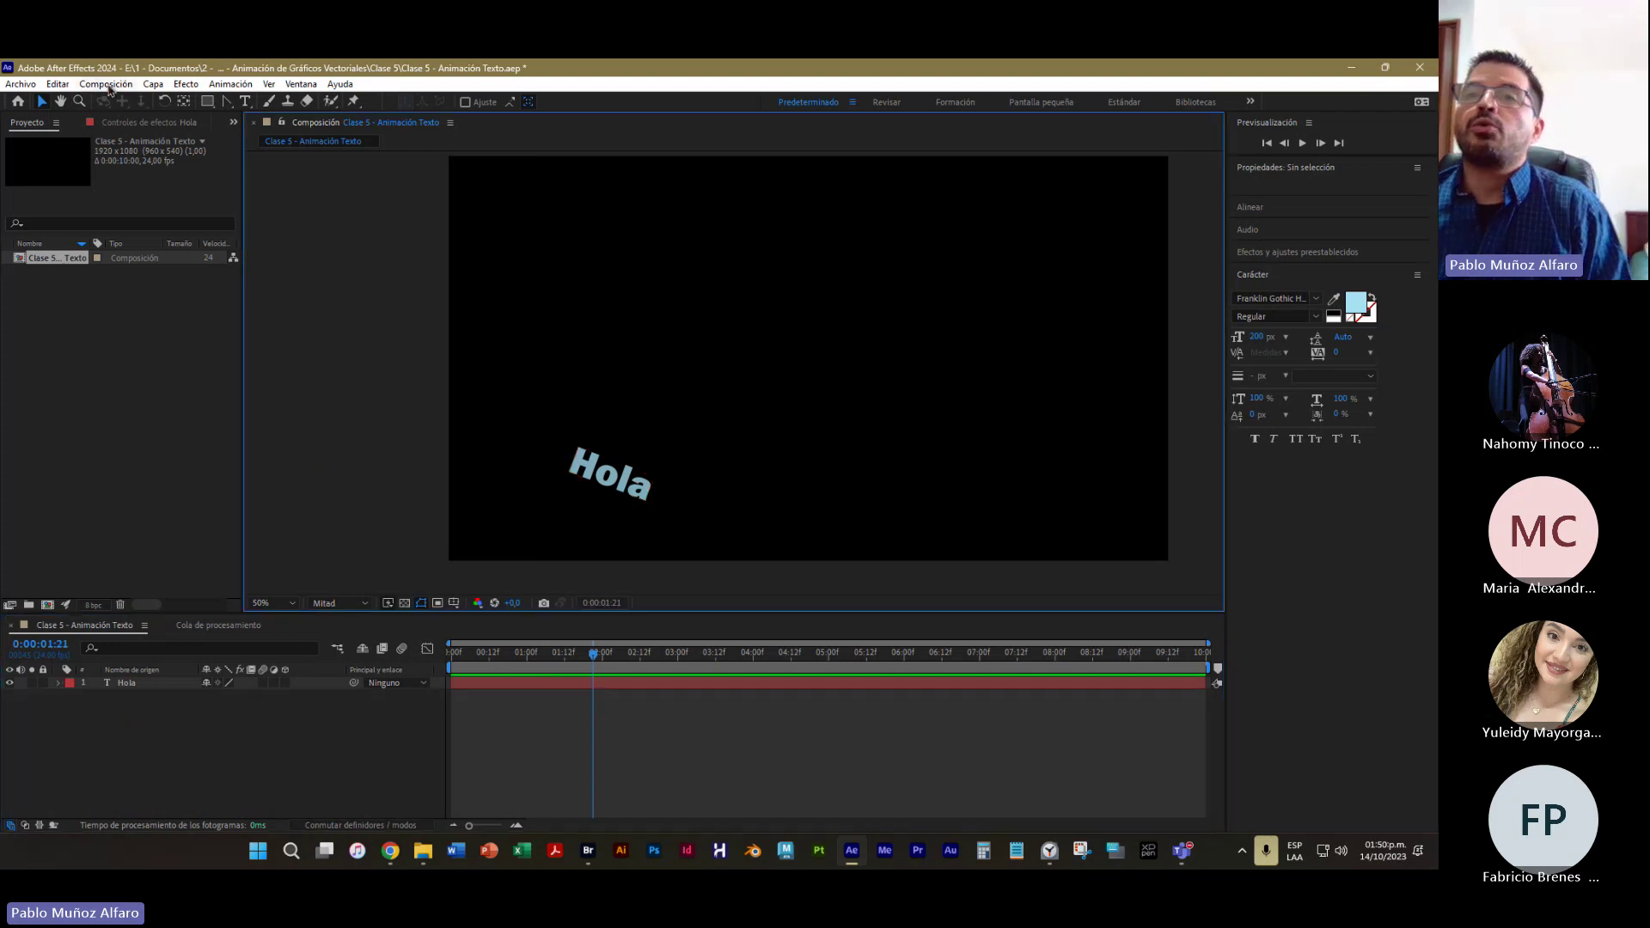
pyautogui.click(153, 85)
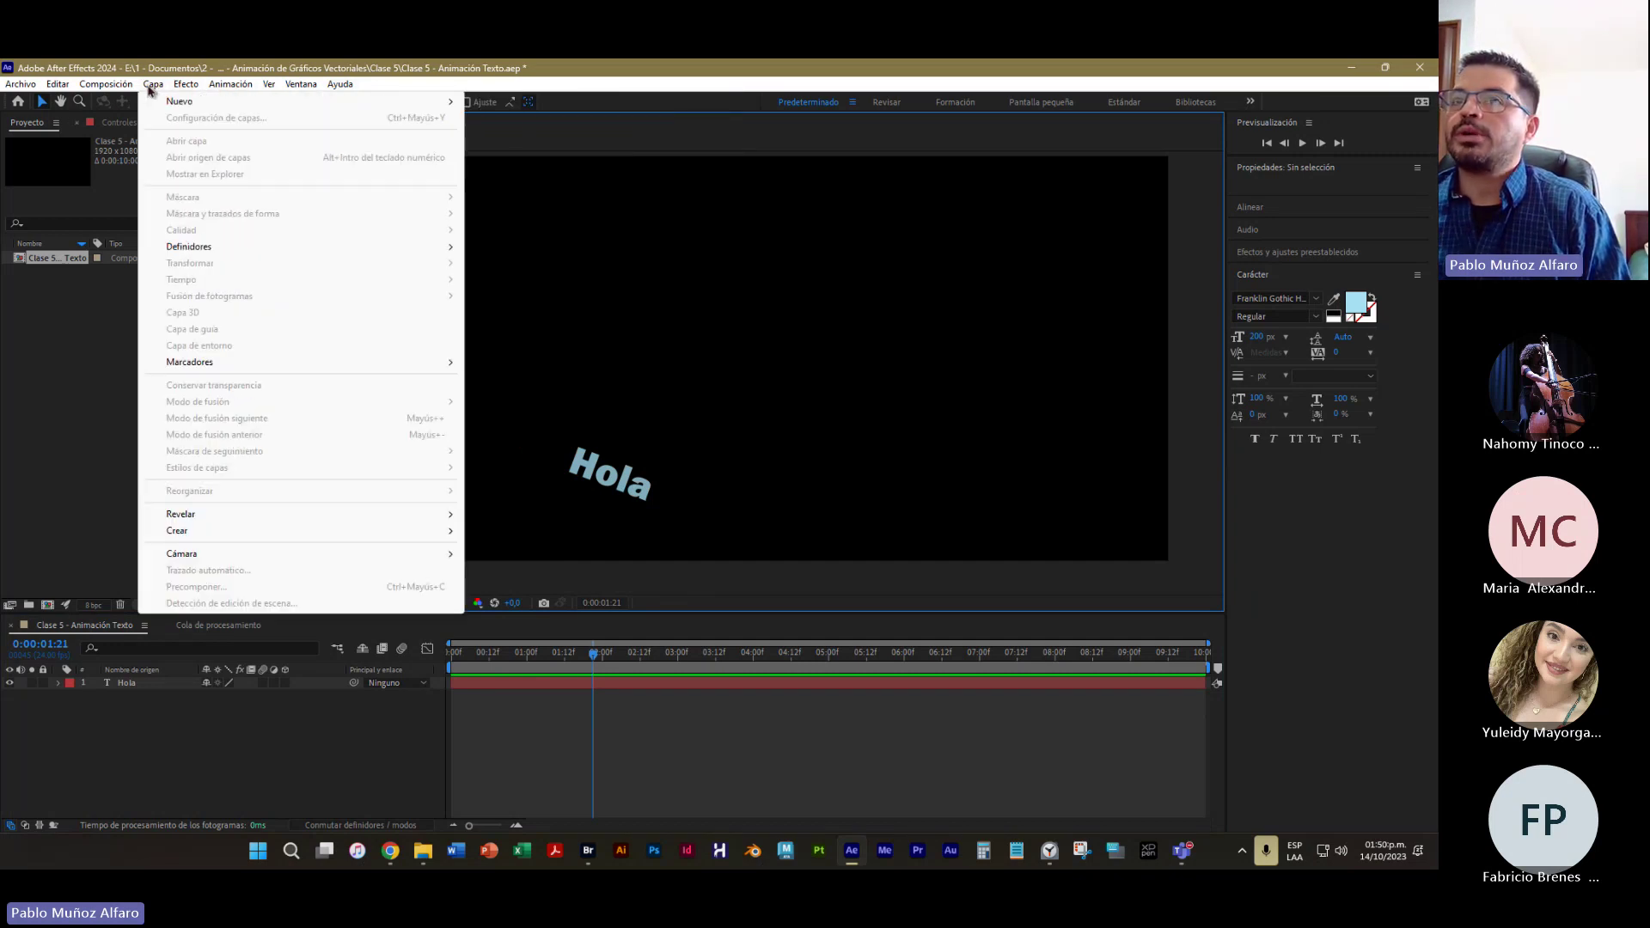
pyautogui.moveTo(188, 103)
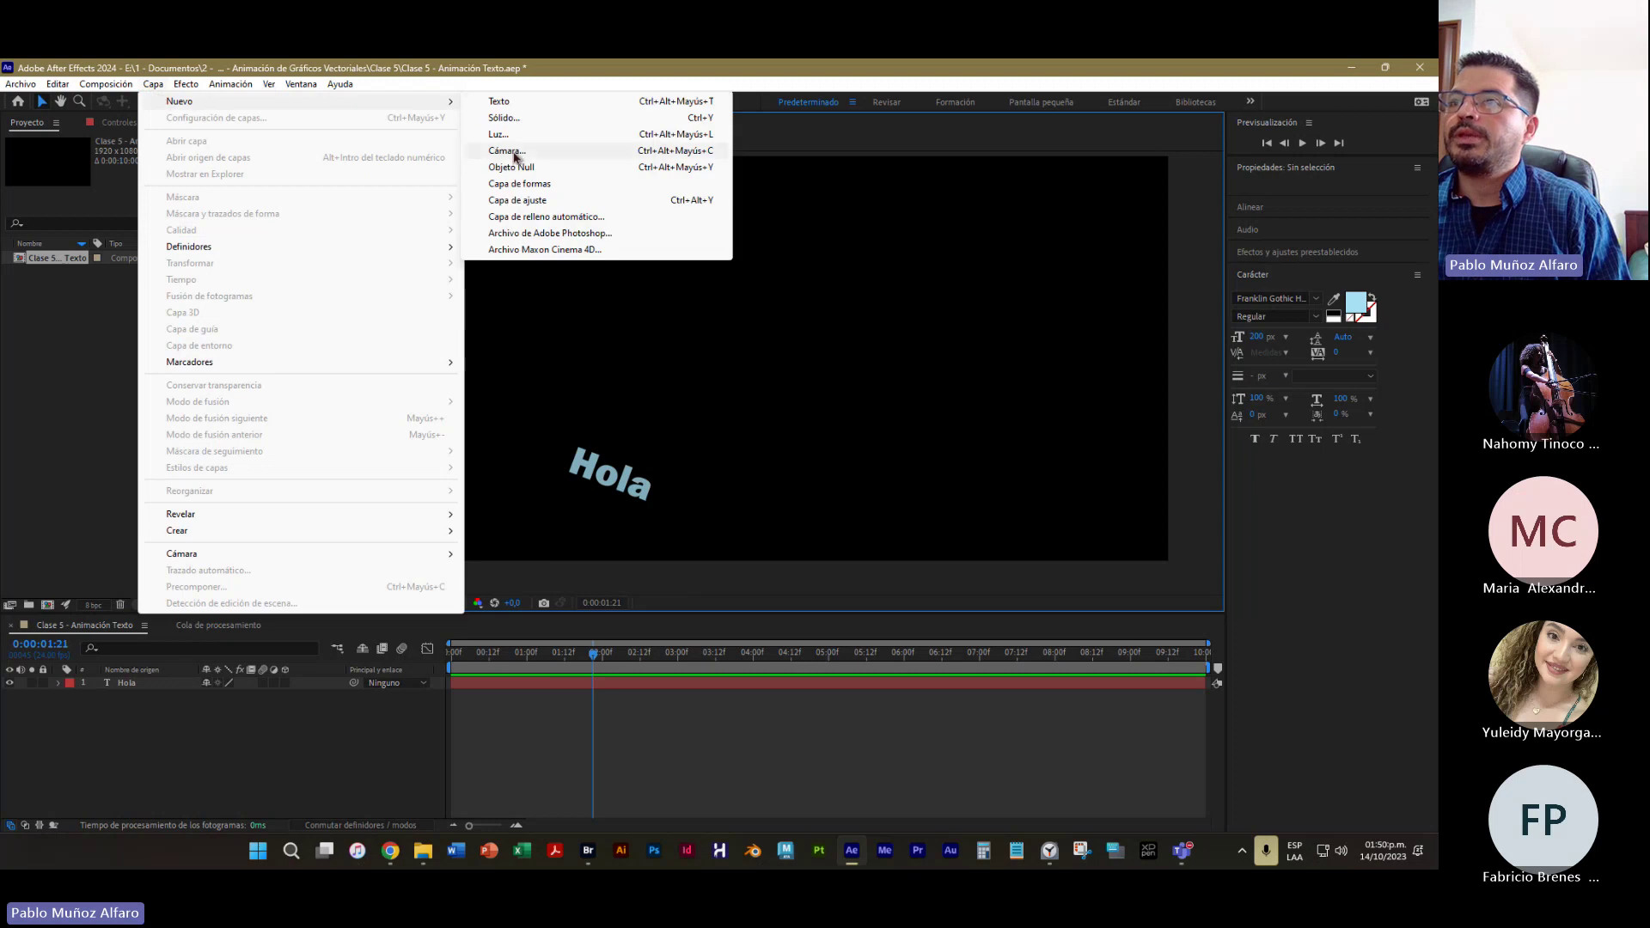
pyautogui.click(538, 120)
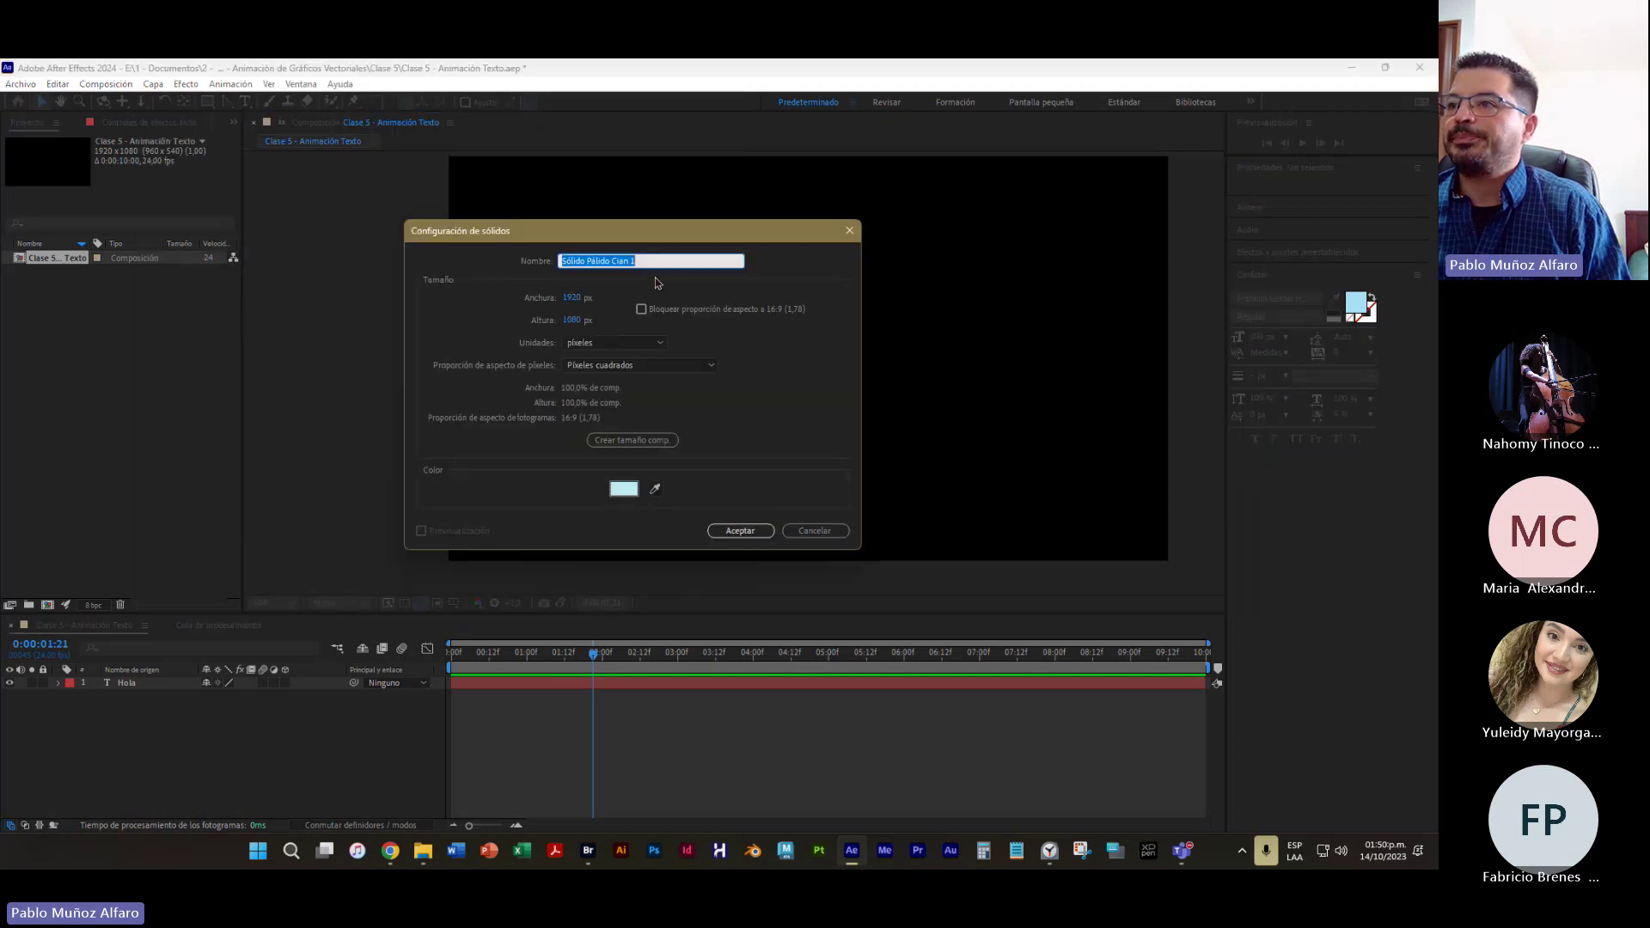
pyautogui.write('Fondo')
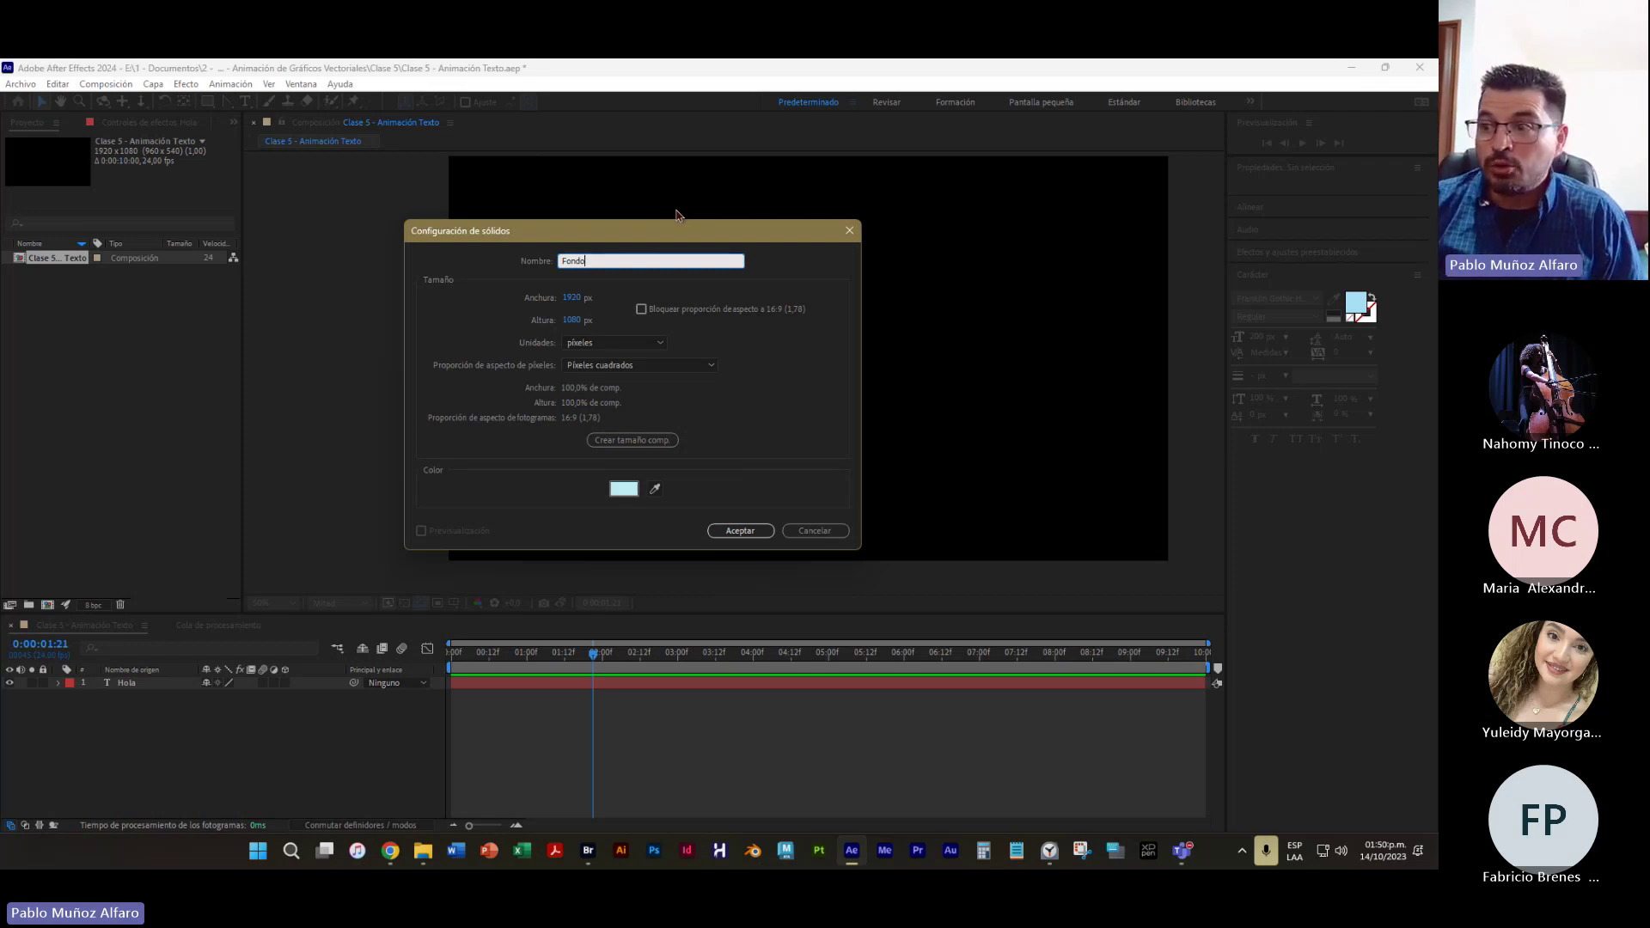
# Set the "Fondo" solid's color to the medium blue 0F7AC4 and create the layer
pyautogui.click(620, 495)
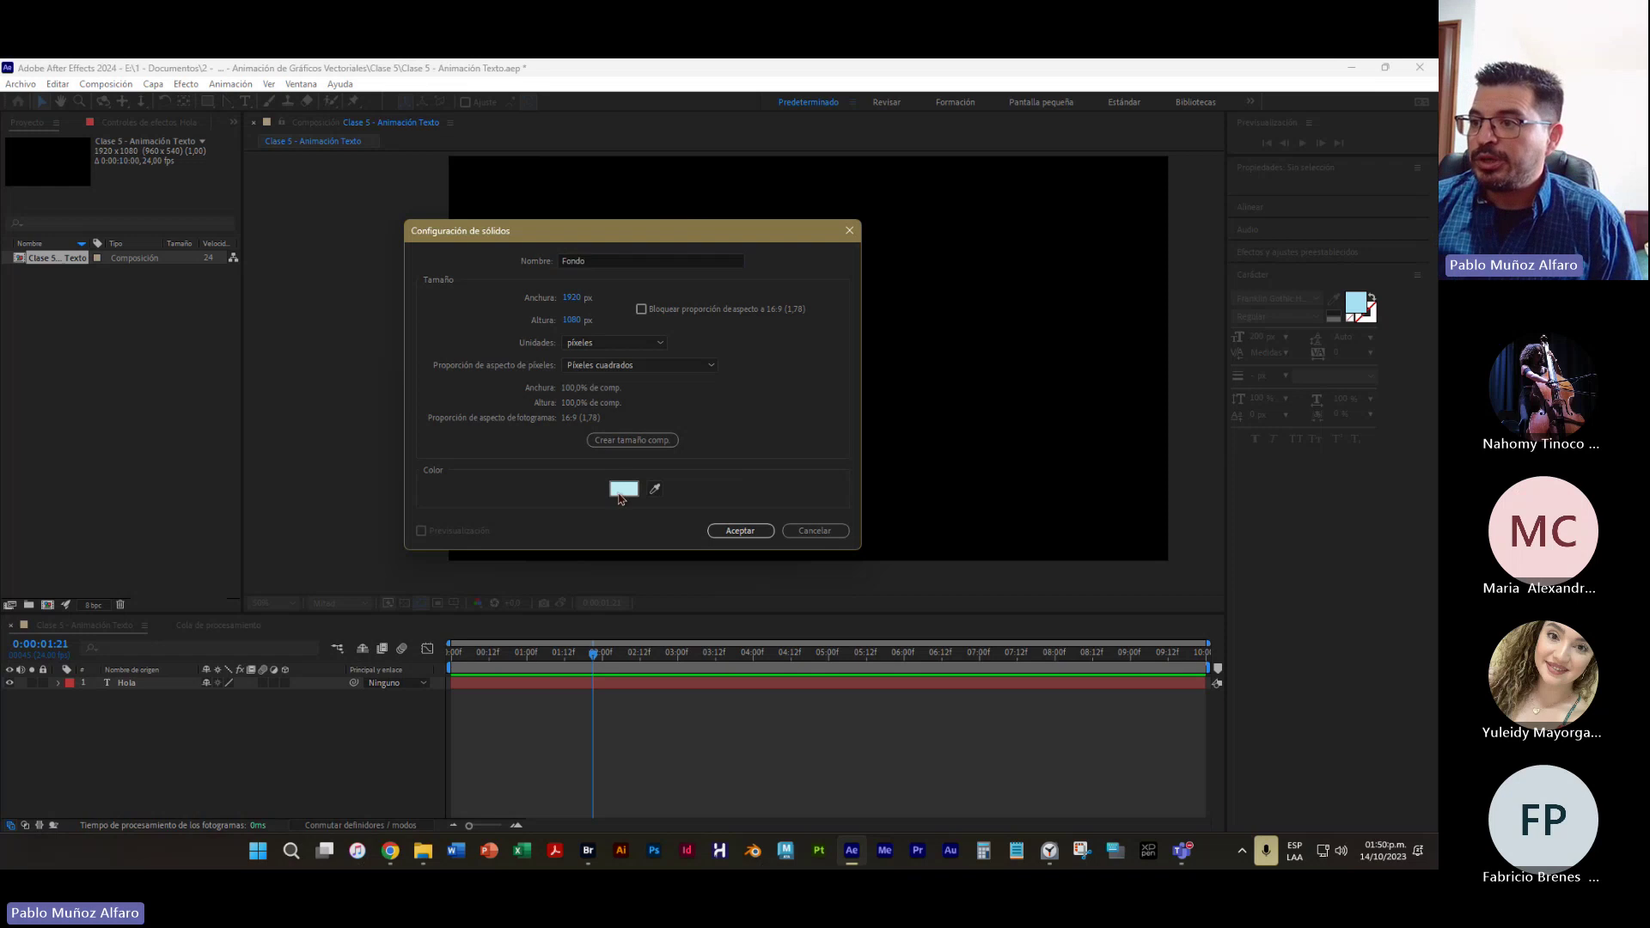
pyautogui.click(950, 290)
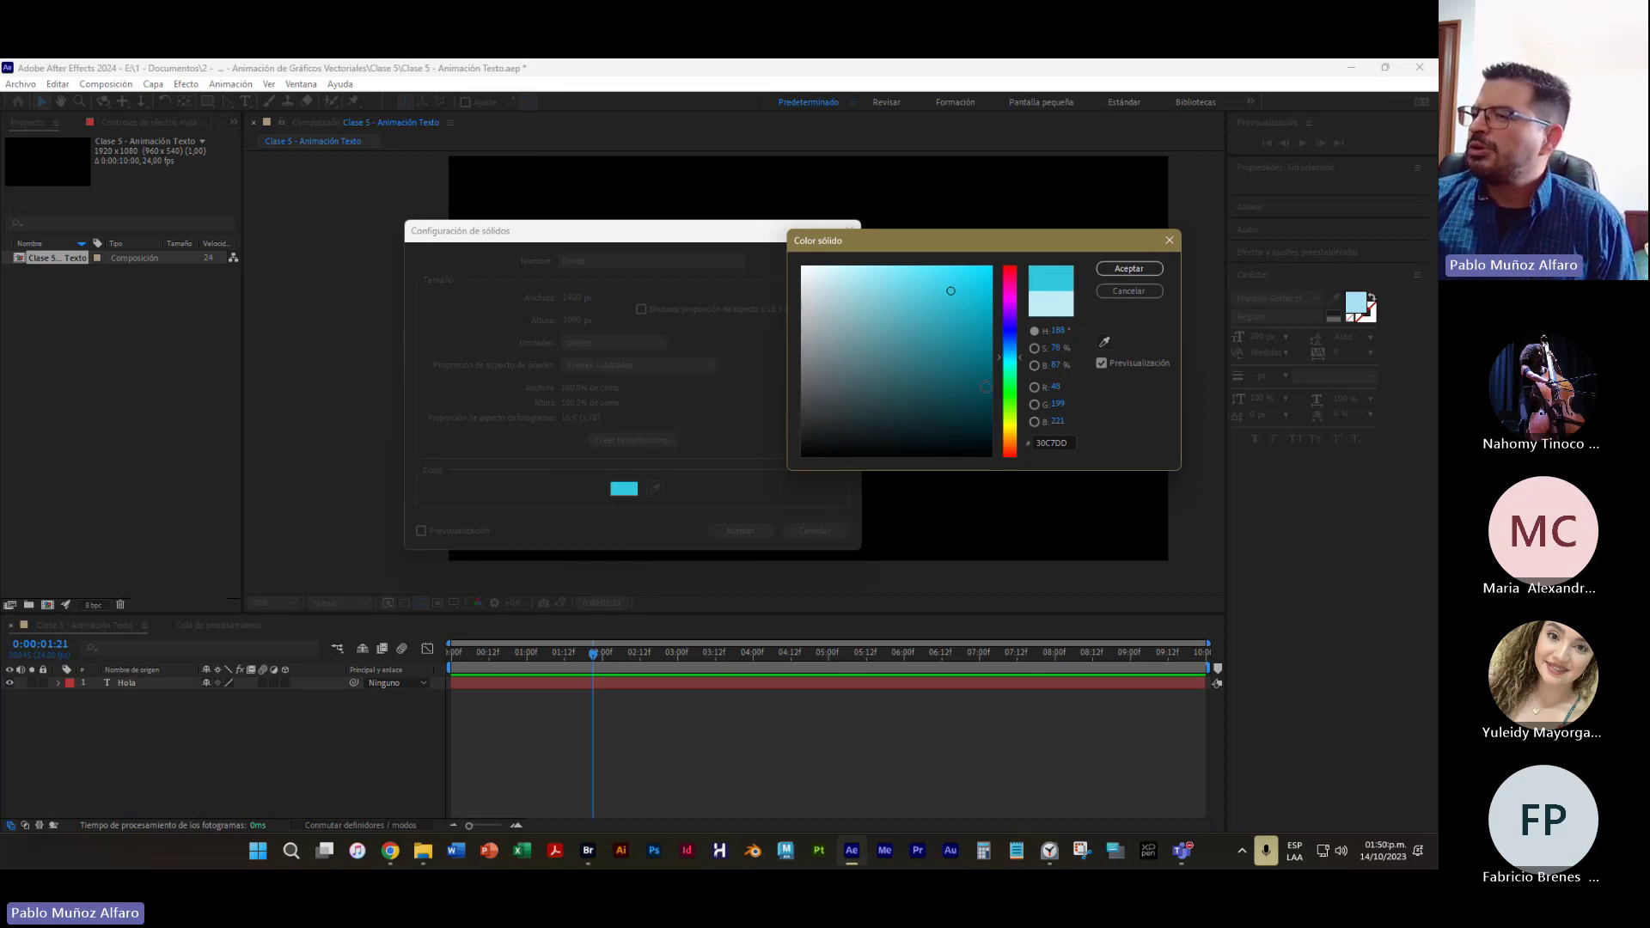
pyautogui.click(1014, 347)
pyautogui.click(1015, 313)
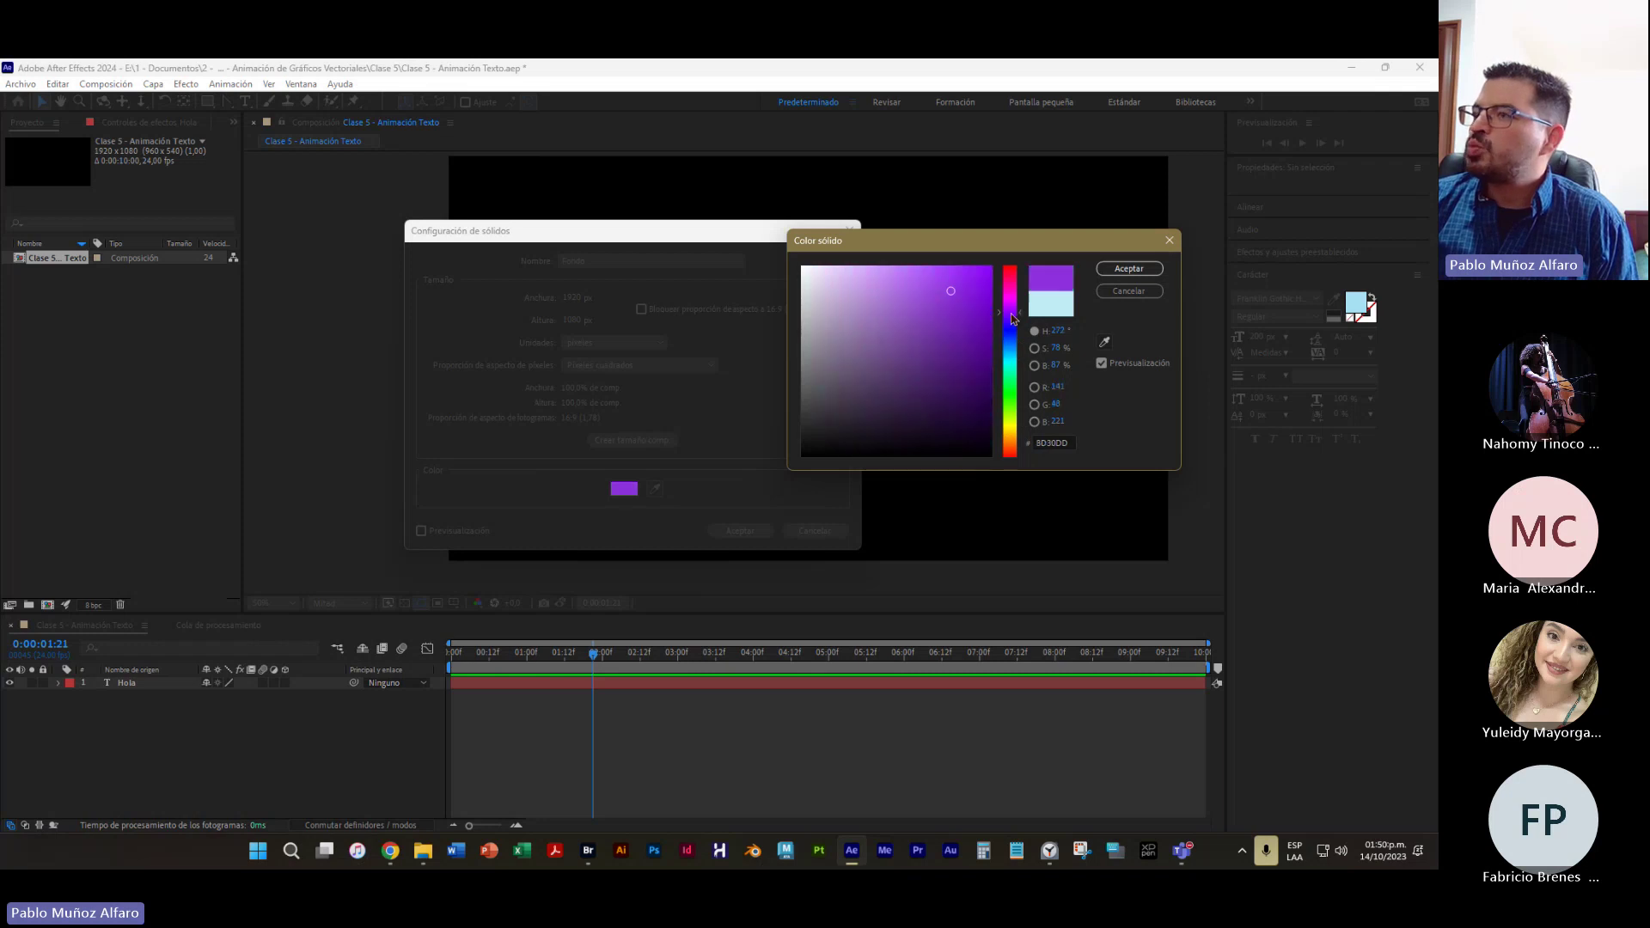
pyautogui.click(901, 284)
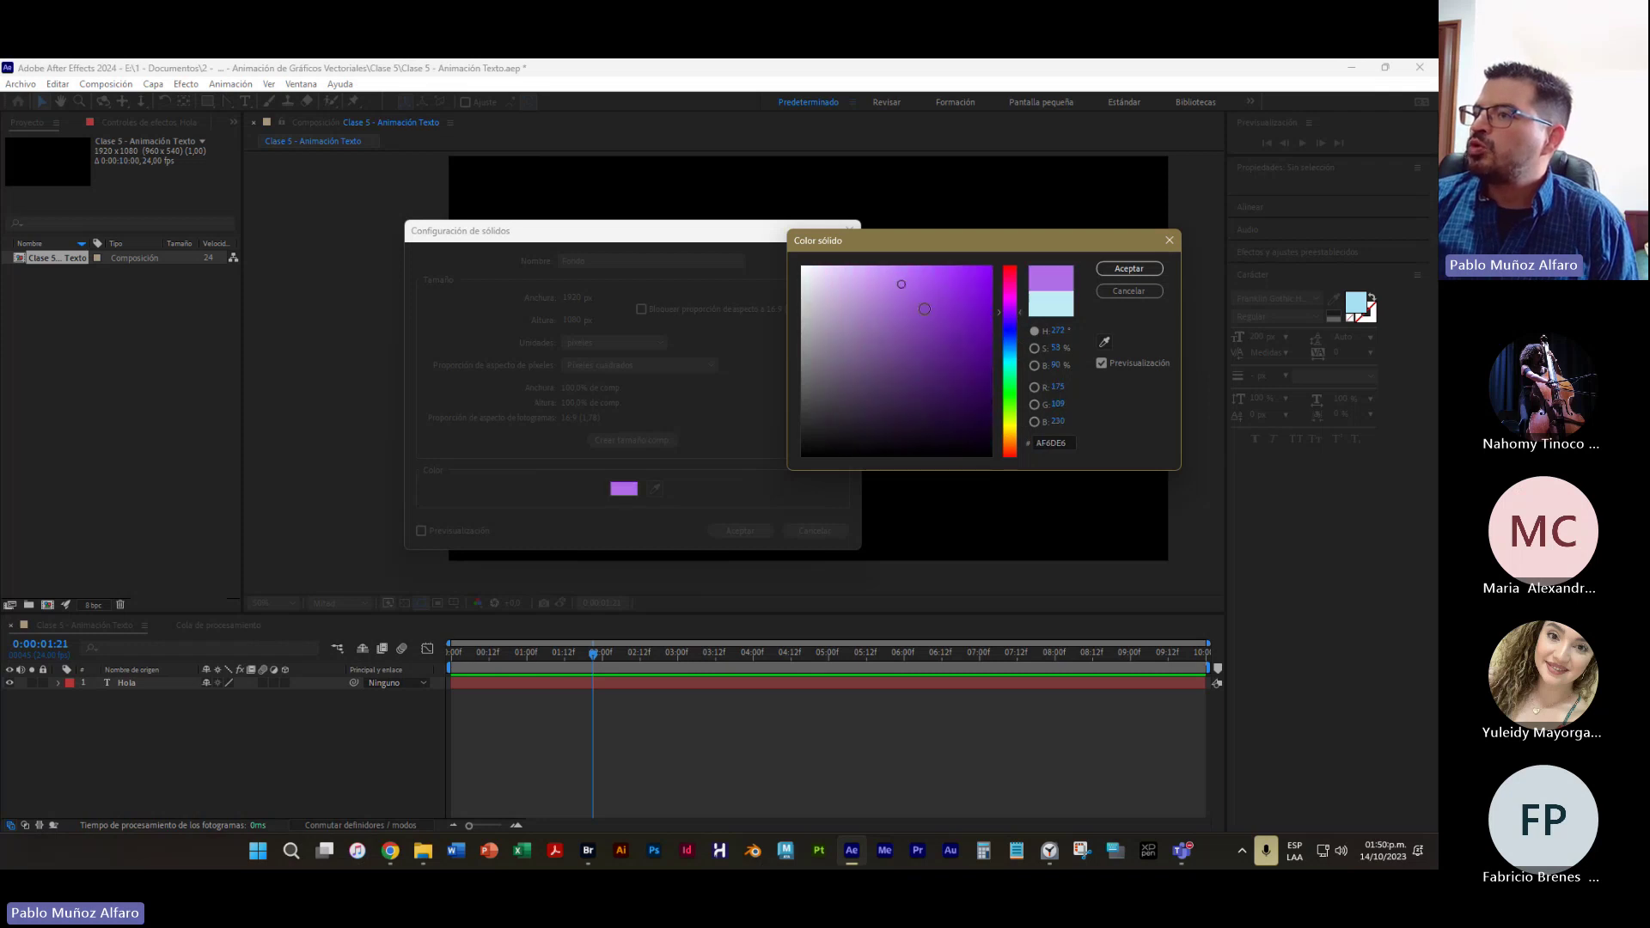
pyautogui.click(1014, 349)
pyautogui.click(979, 281)
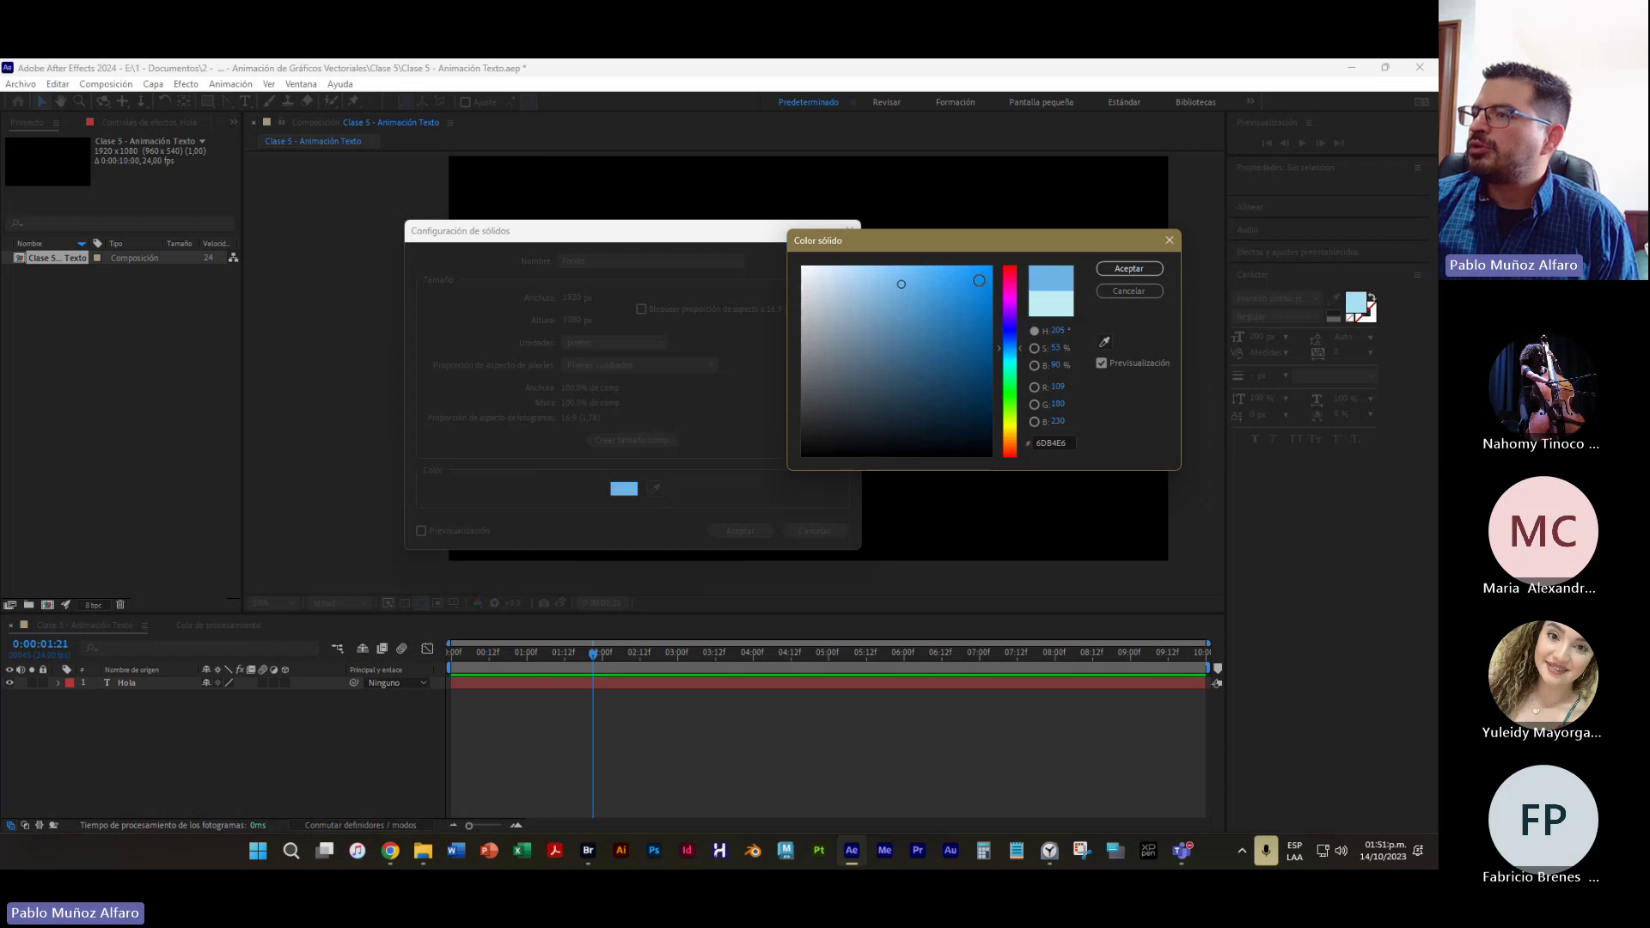
pyautogui.click(978, 326)
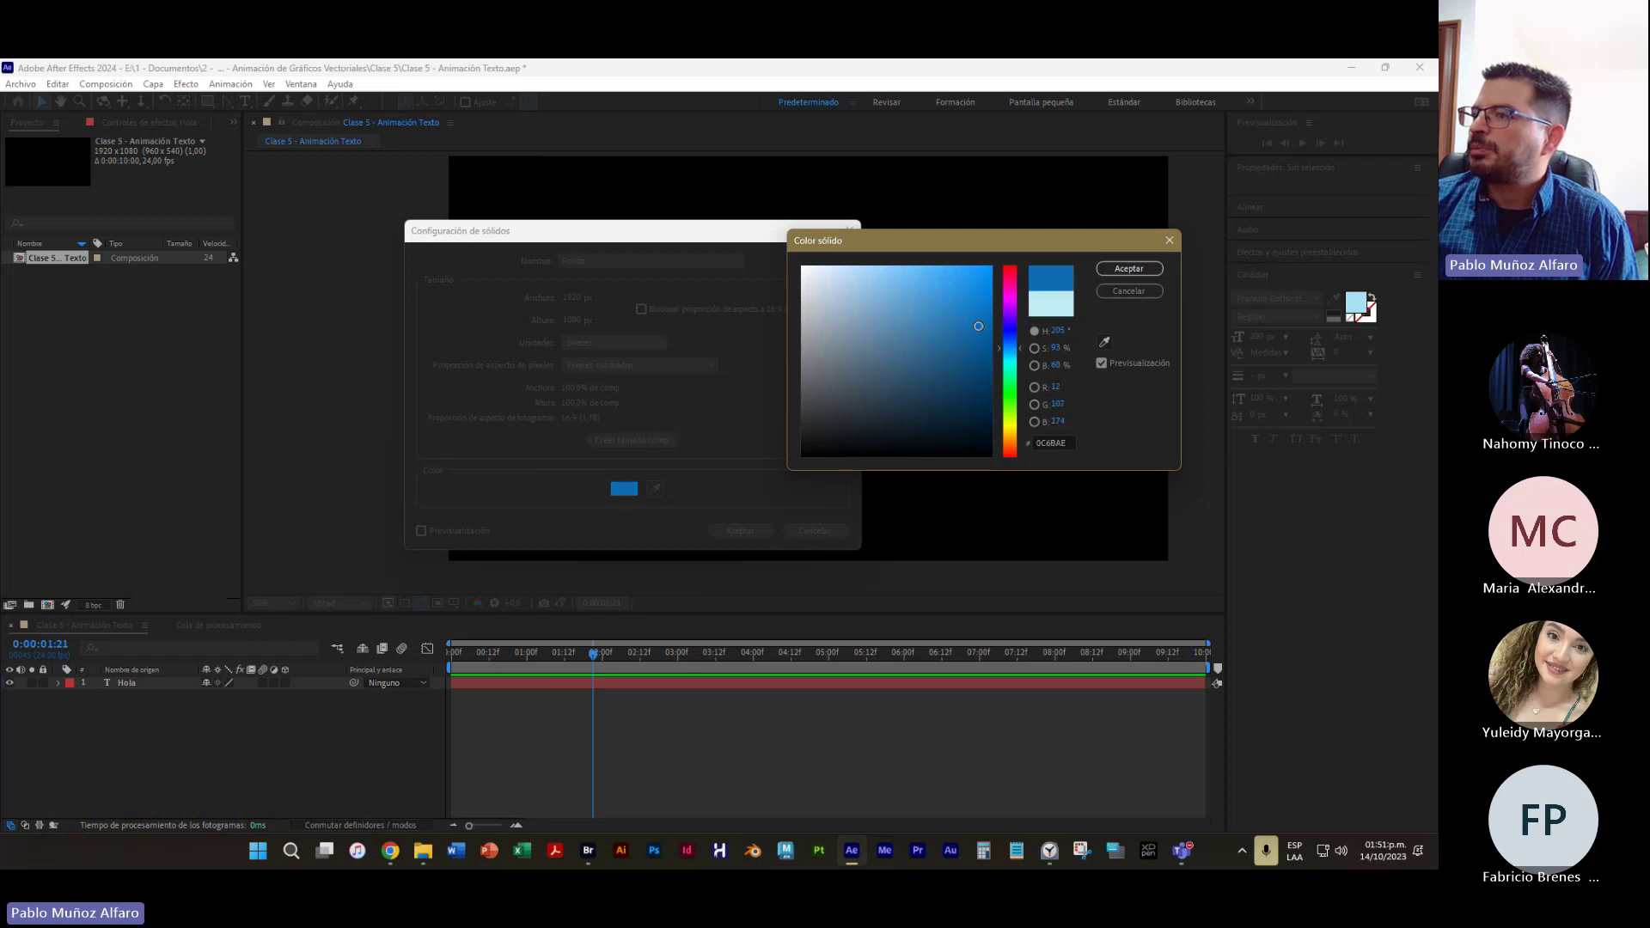
pyautogui.moveTo(978, 326); pyautogui.dragTo(978, 315)
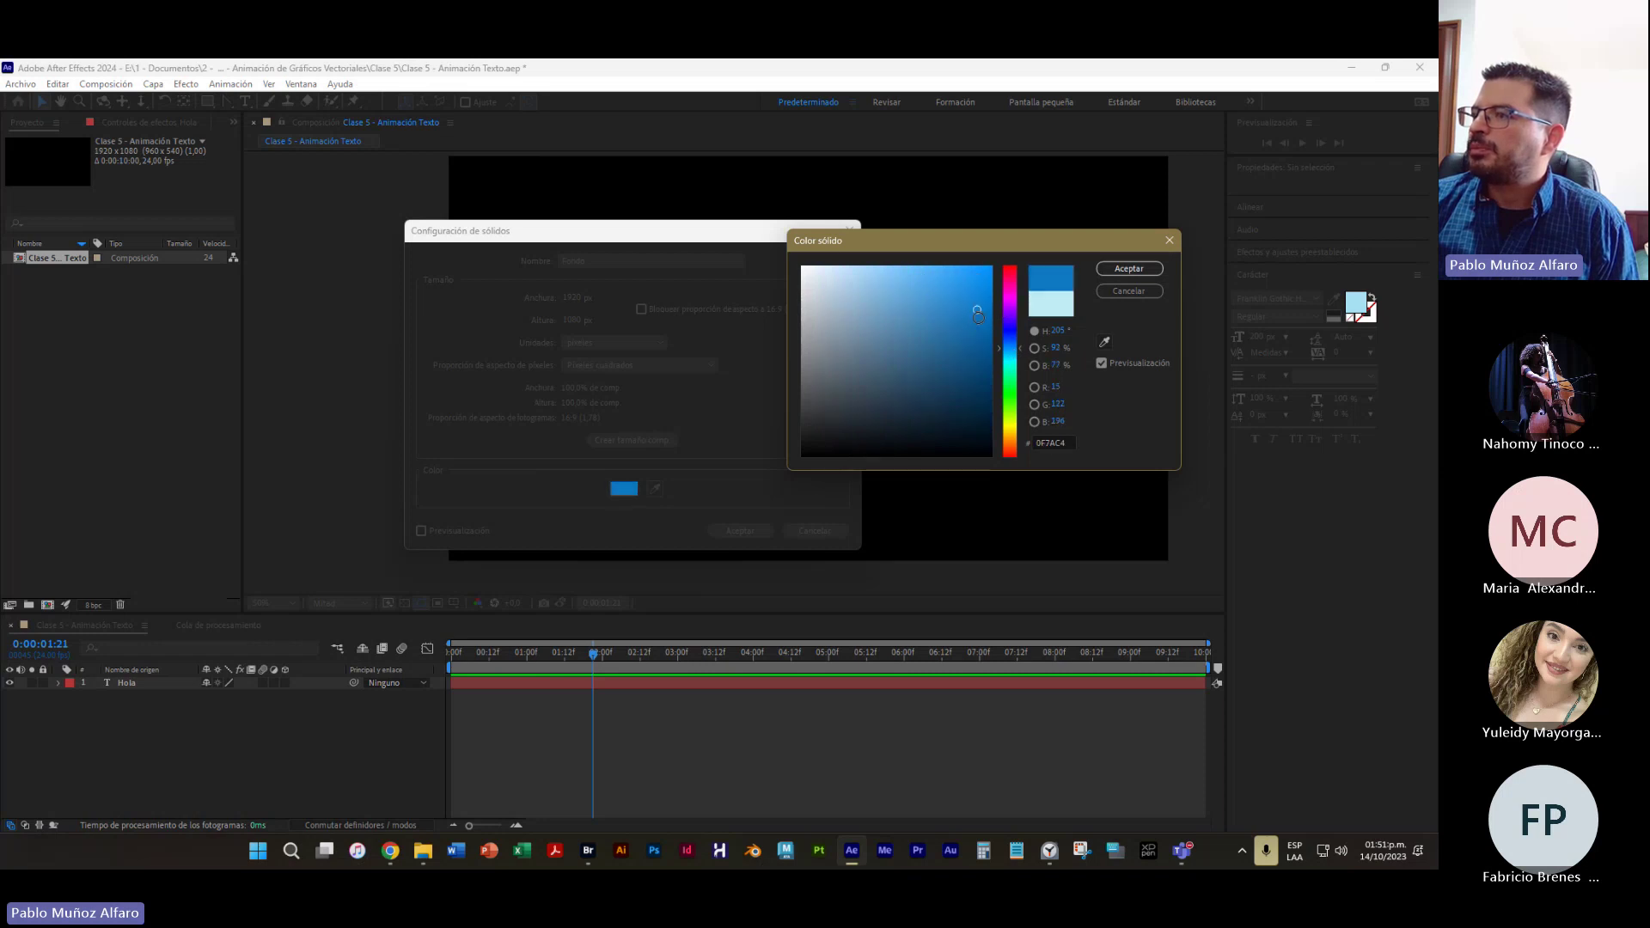
pyautogui.click(1128, 268)
pyautogui.click(739, 528)
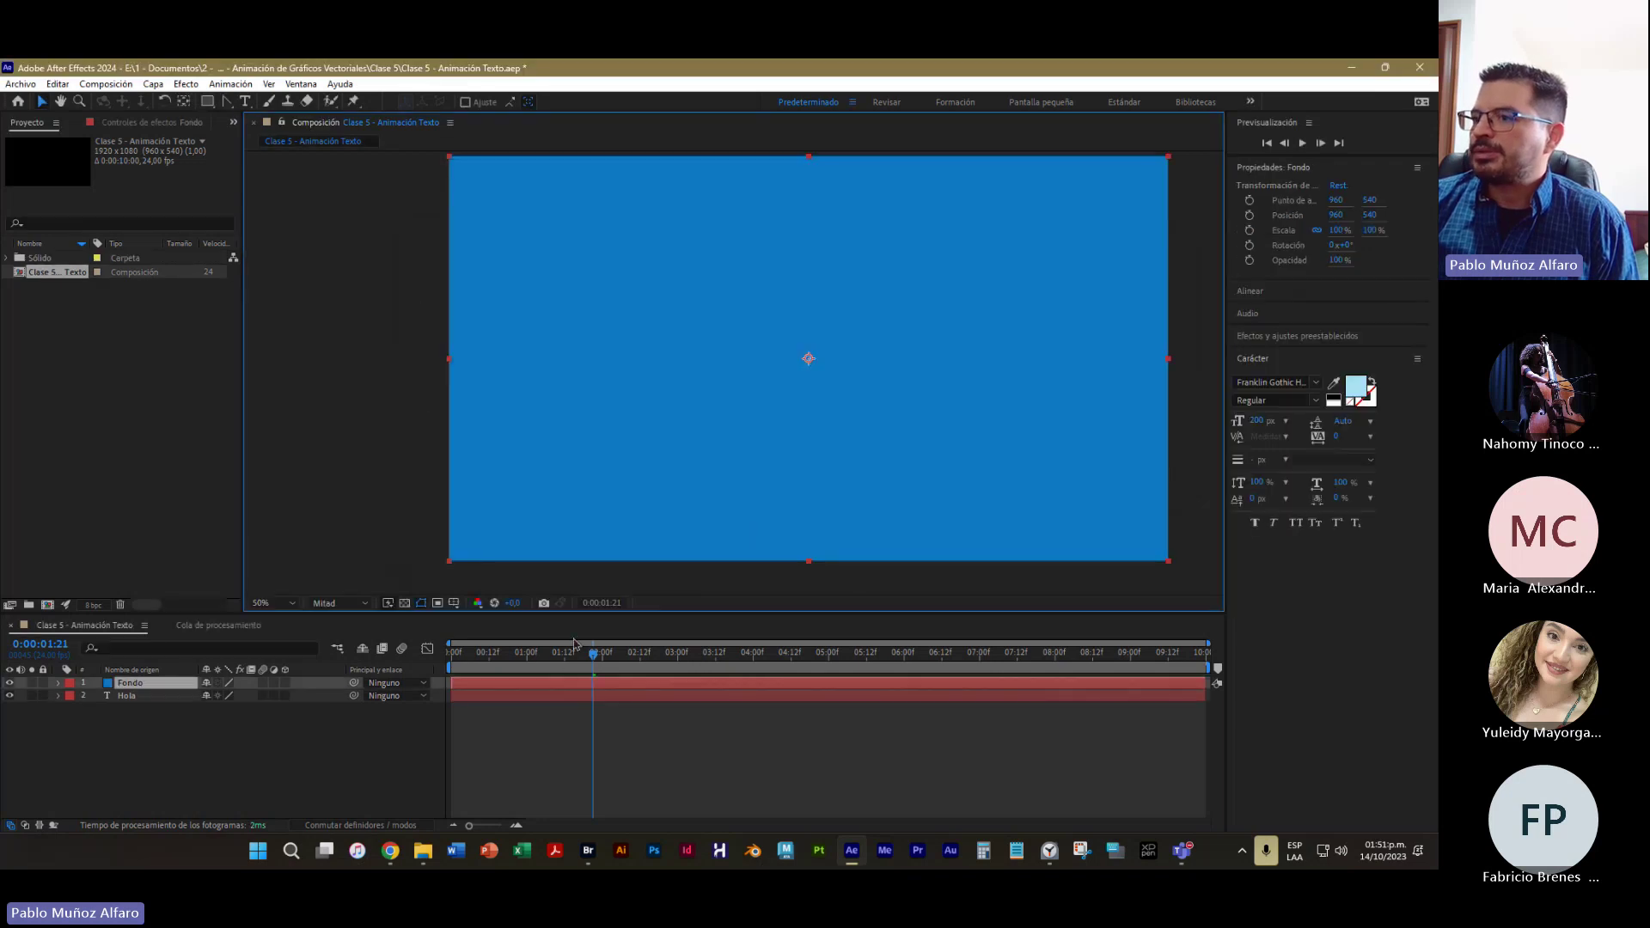
# Place the "Fondo" layer beneath "Hola" and preview the animation from the first frame to about 0:00:02:06
pyautogui.moveTo(151, 694); pyautogui.dragTo(132, 713)
pyautogui.press('Home')
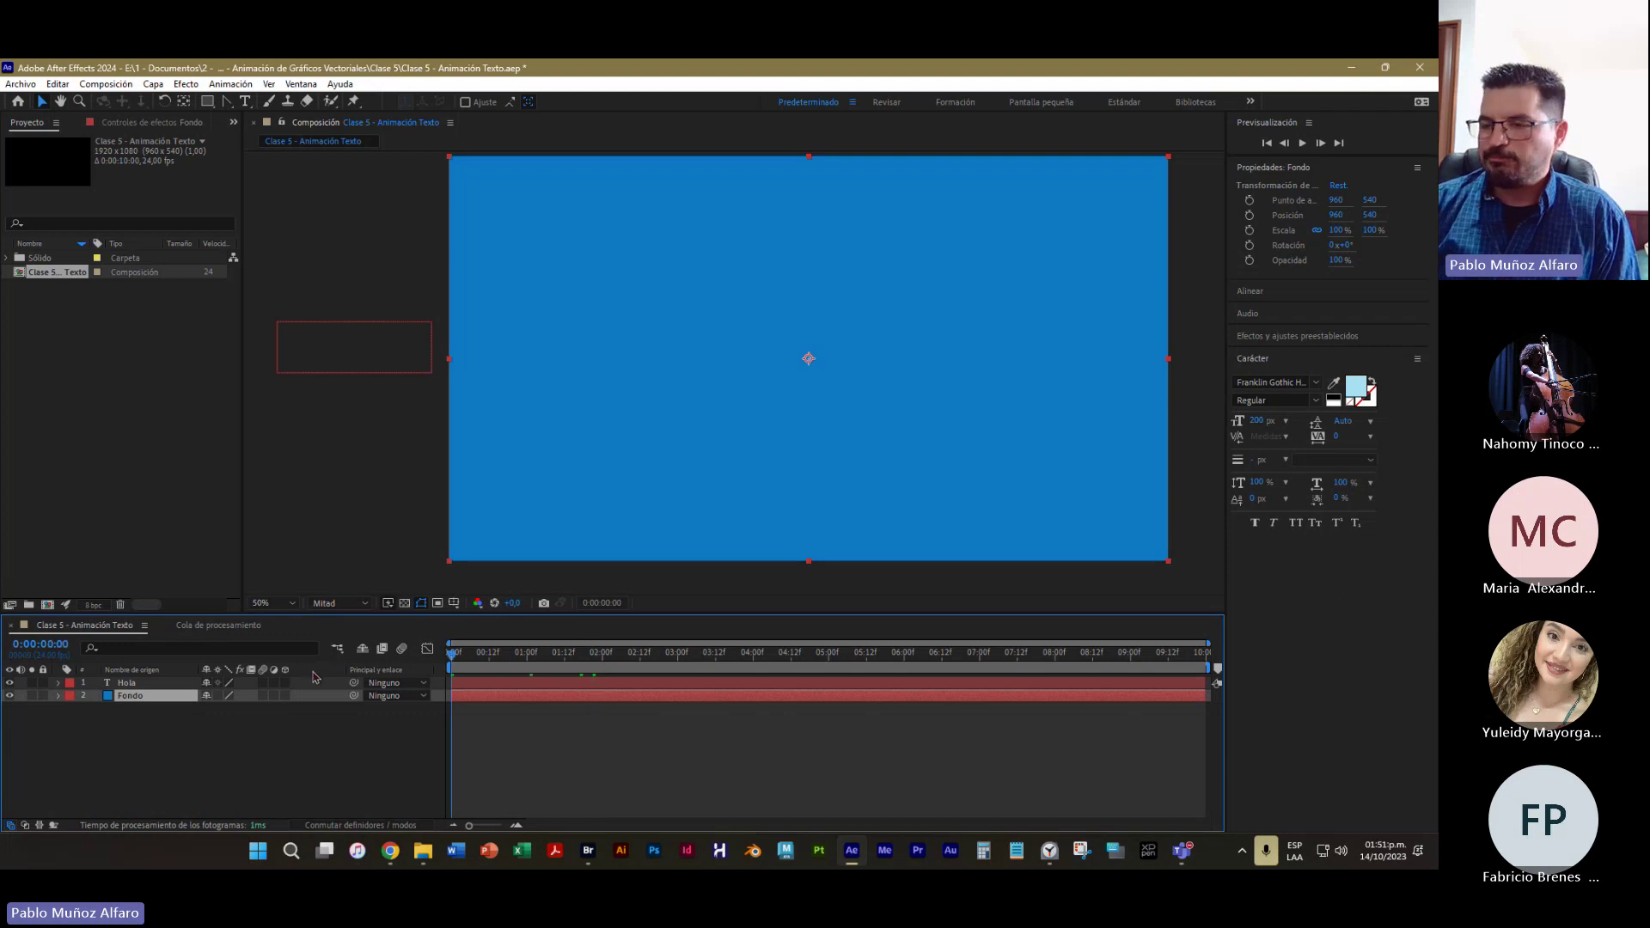
pyautogui.press('space')
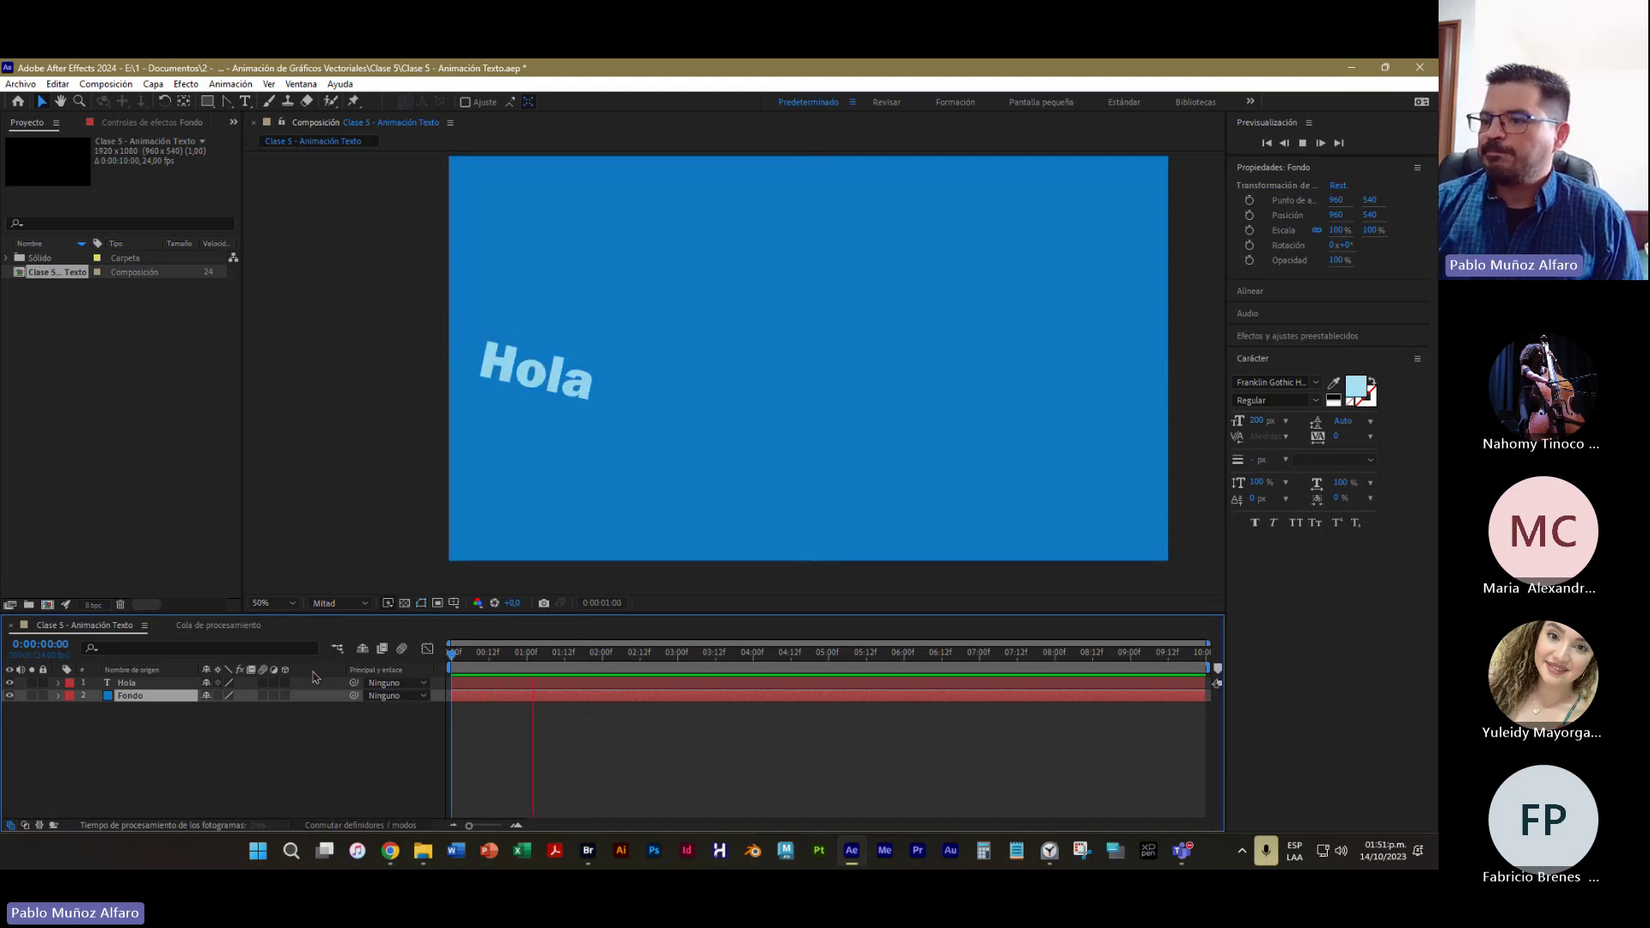
pyautogui.press('space')
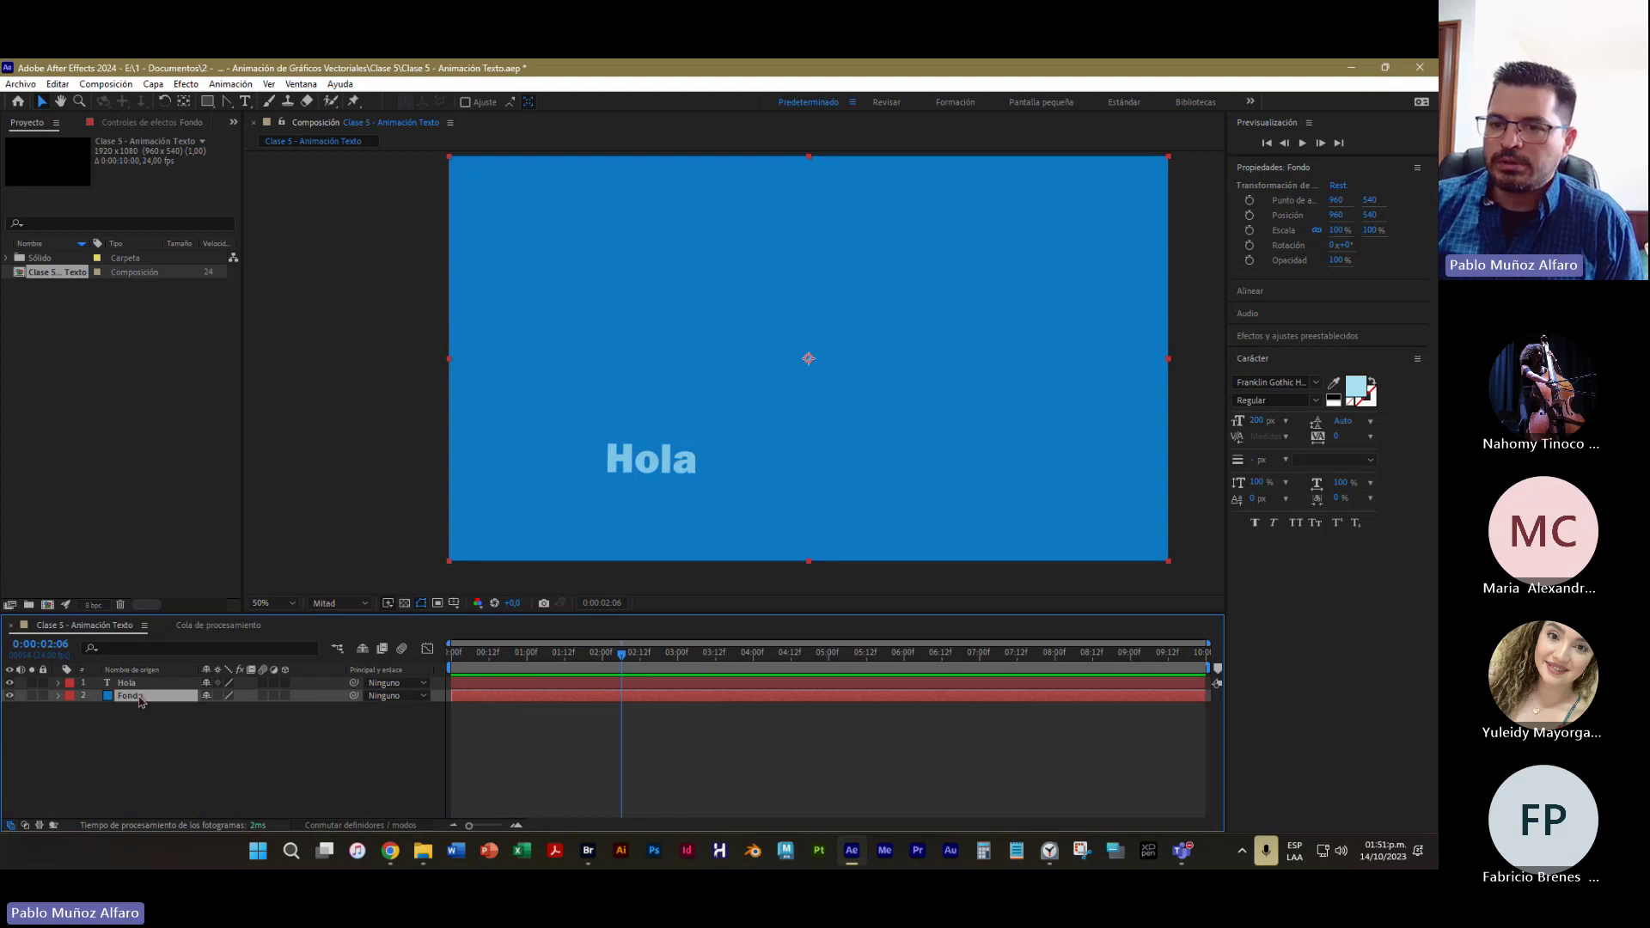
# Expand the "Fondo" layer's Transformar group, examine its properties, and collapse the layer again
pyautogui.click(57, 696)
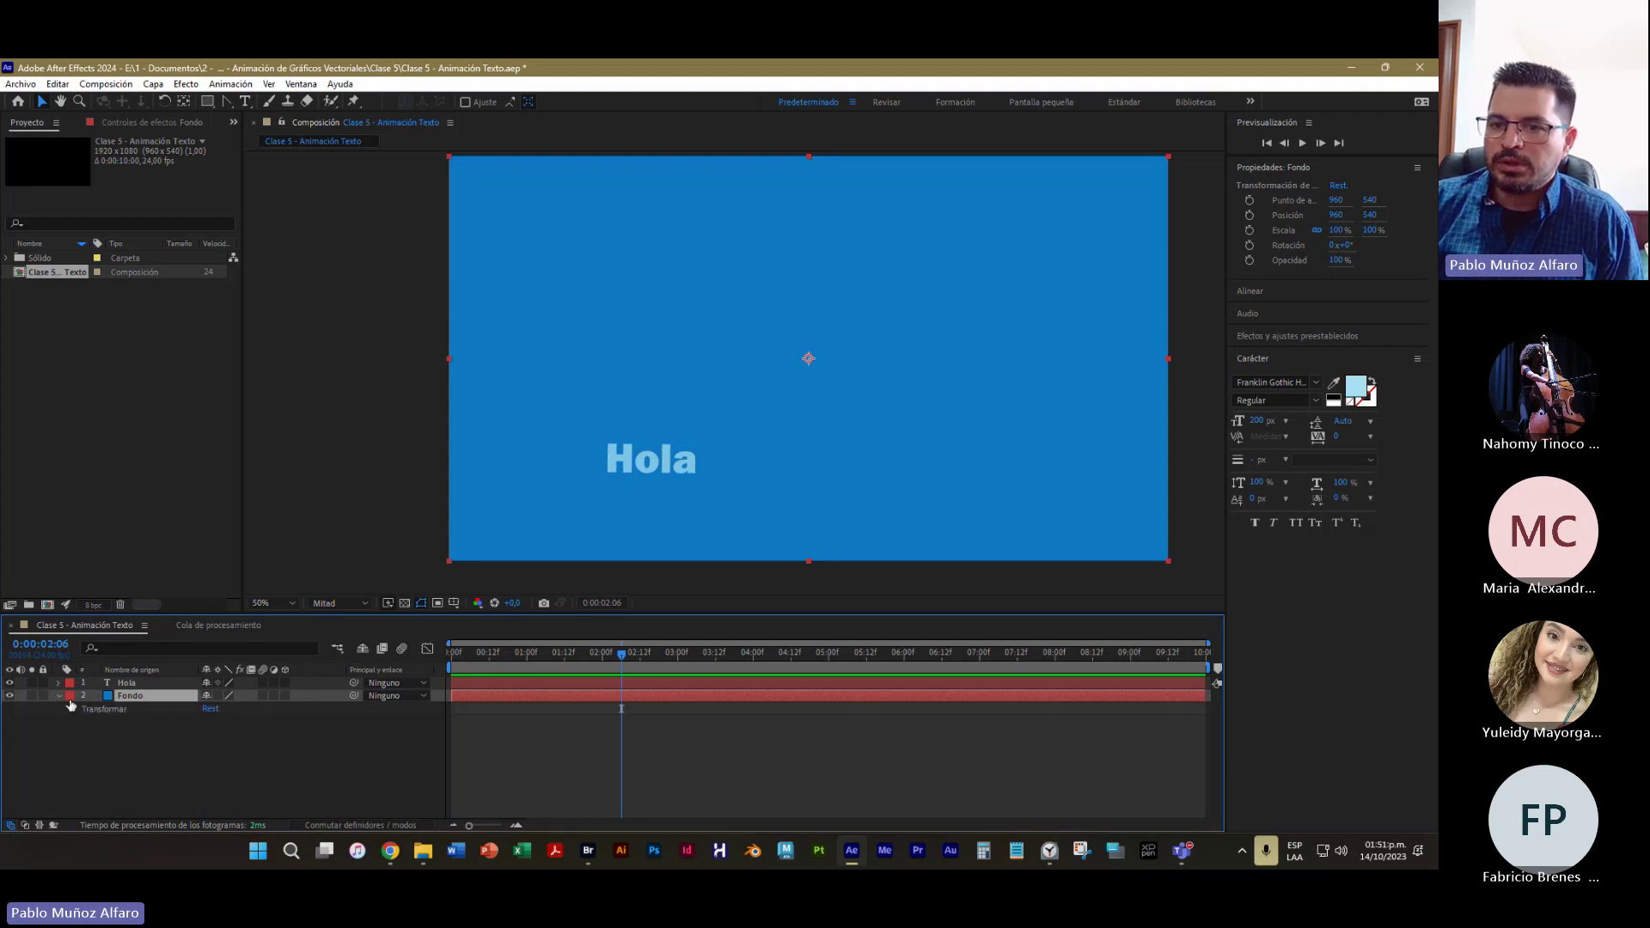
pyautogui.click(73, 715)
pyautogui.click(72, 710)
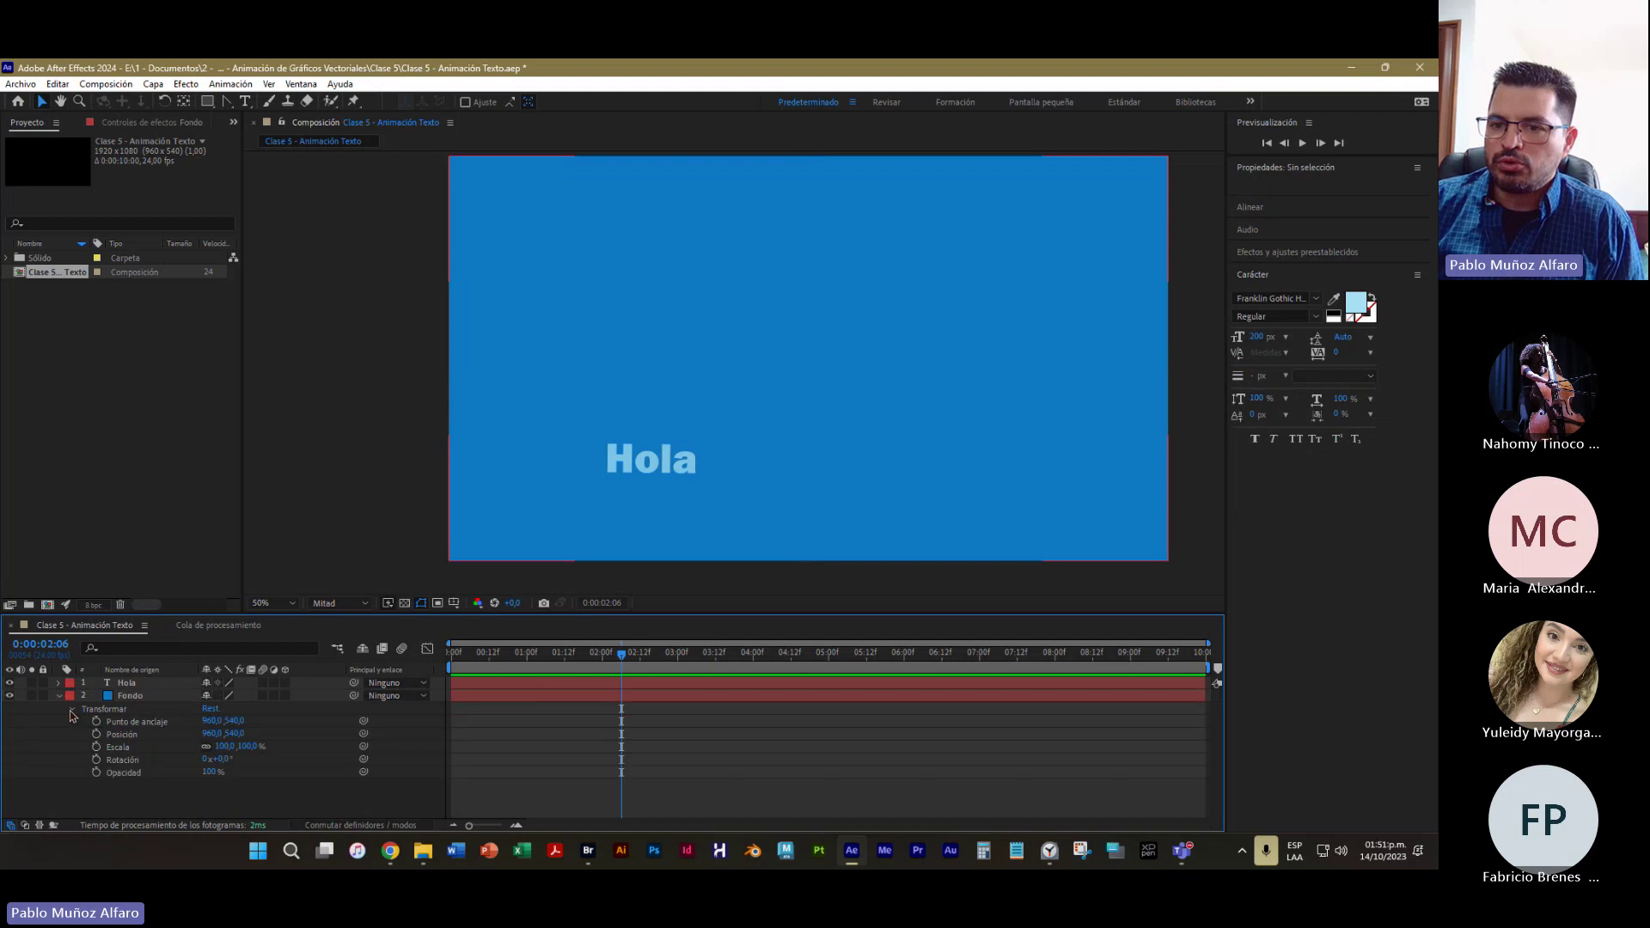
pyautogui.click(72, 709)
pyautogui.click(59, 696)
pyautogui.click(162, 698)
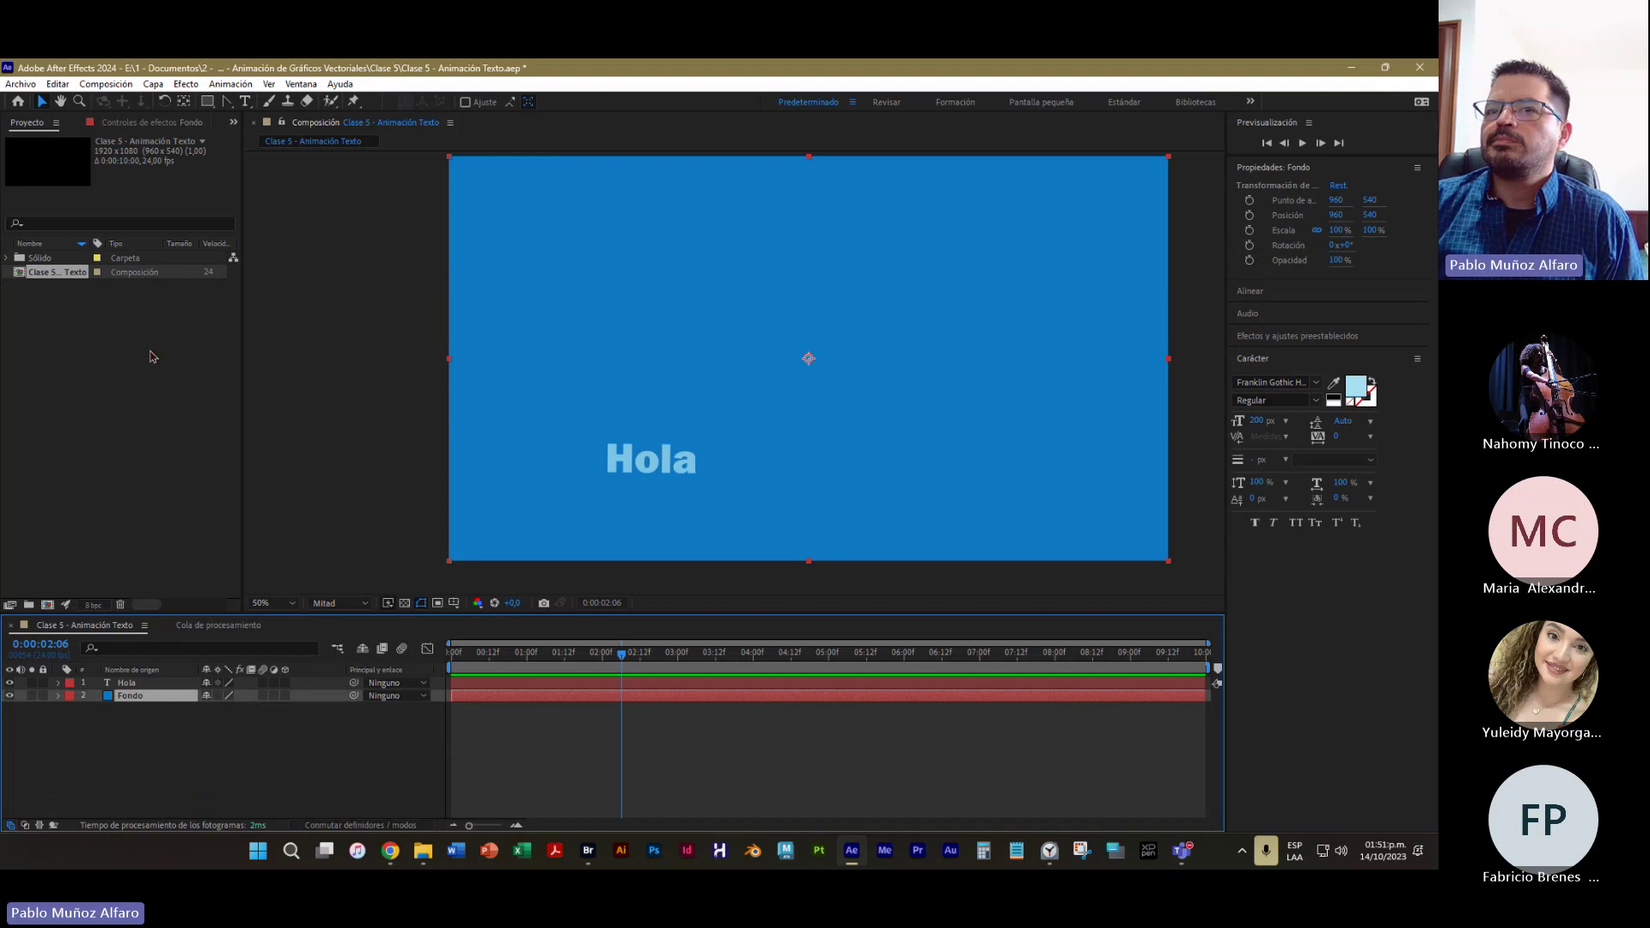
# Look for the "Fondo" solid's color setting in its layer view, context options and timeline properties
pyautogui.doubleClick(163, 701)
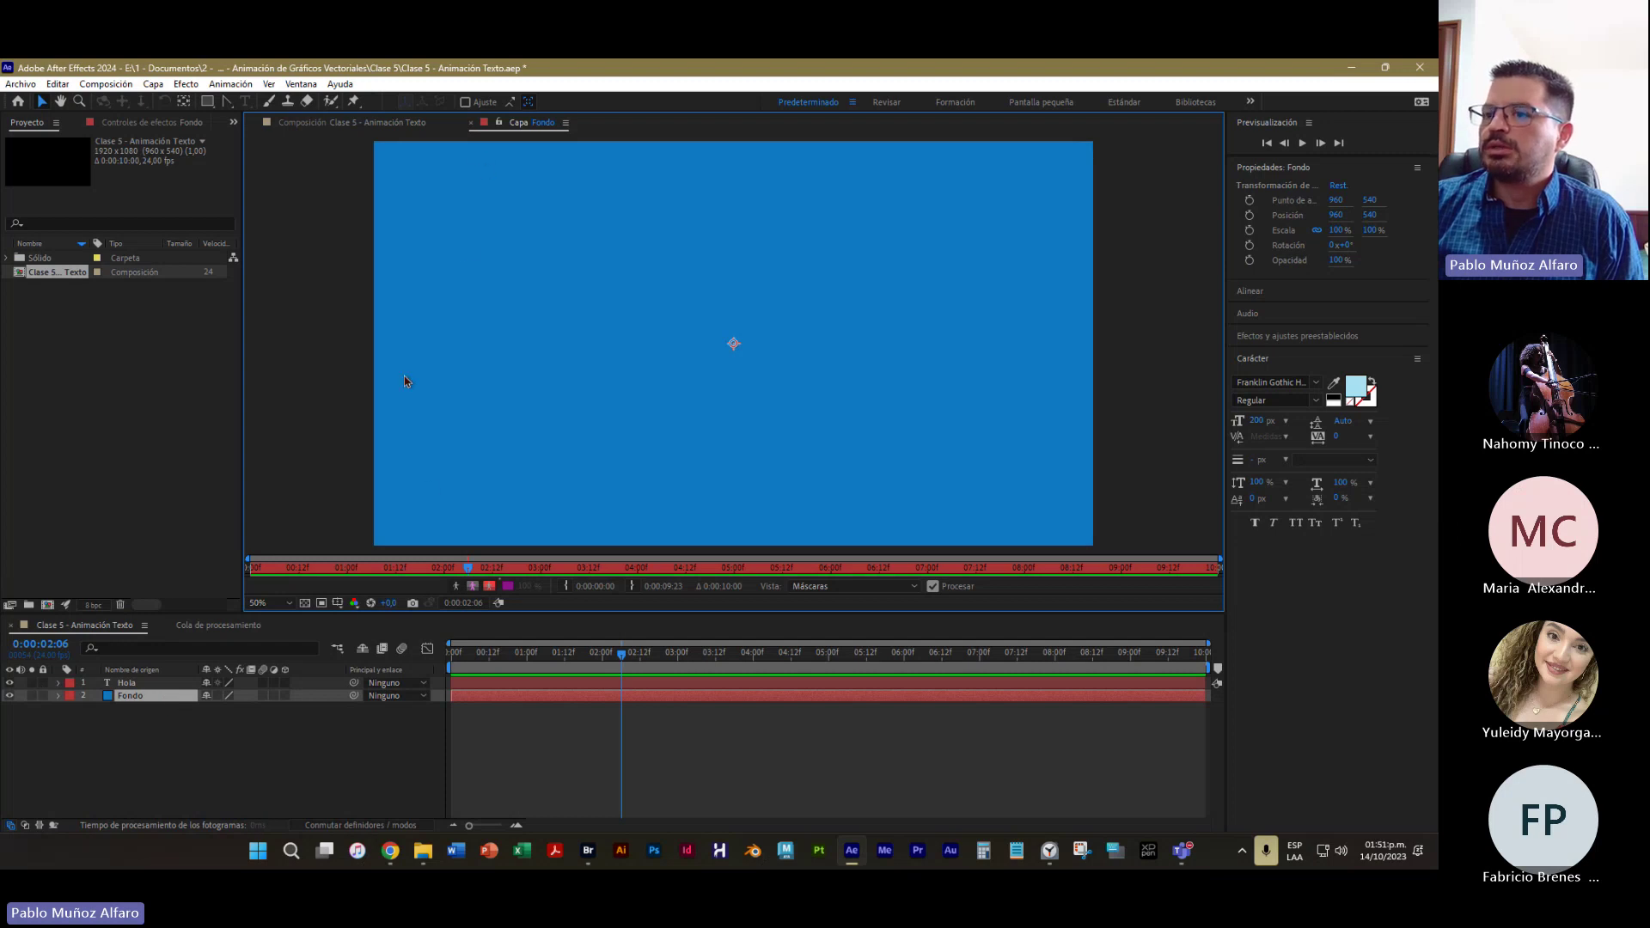
pyautogui.click(327, 125)
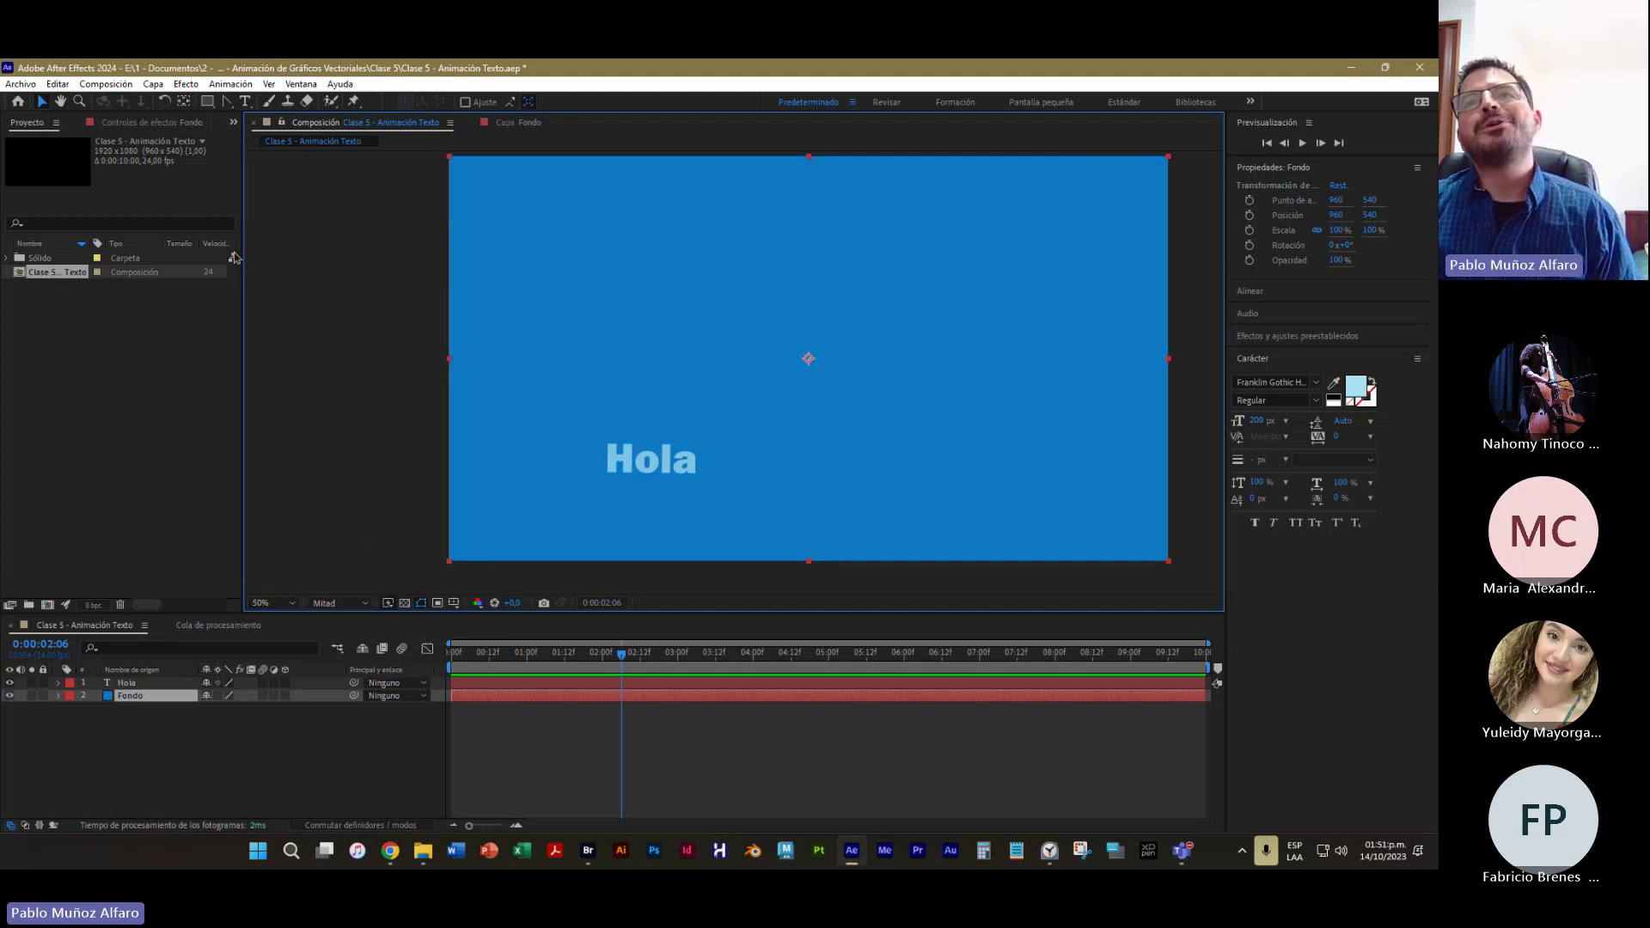
pyautogui.click(148, 774)
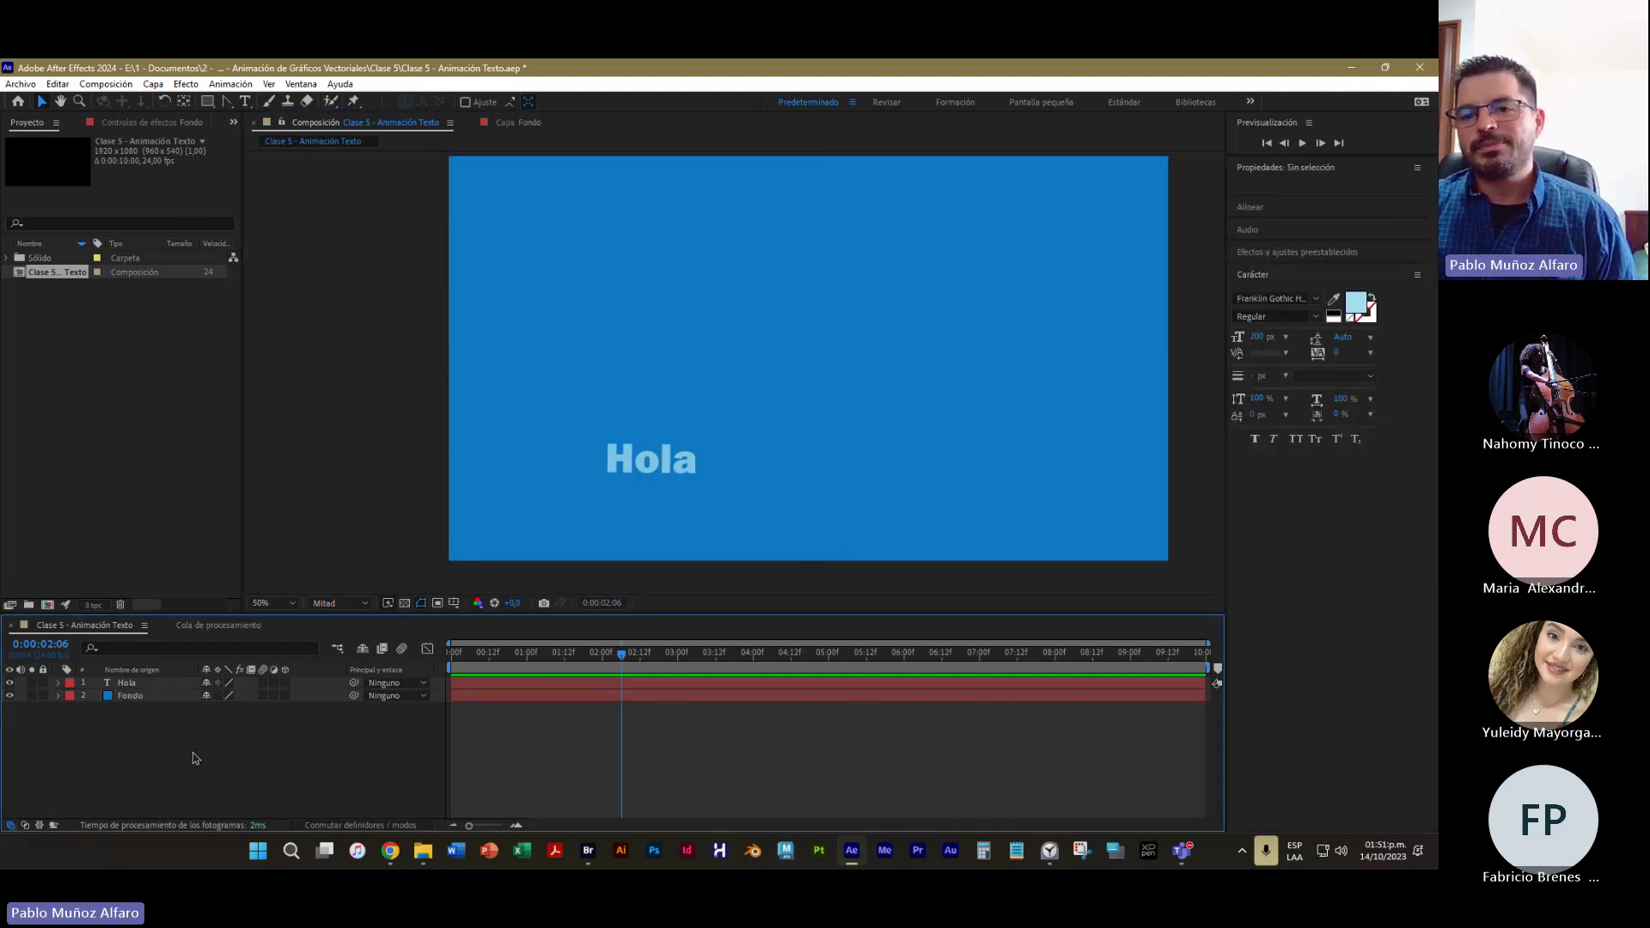
pyautogui.click(535, 435)
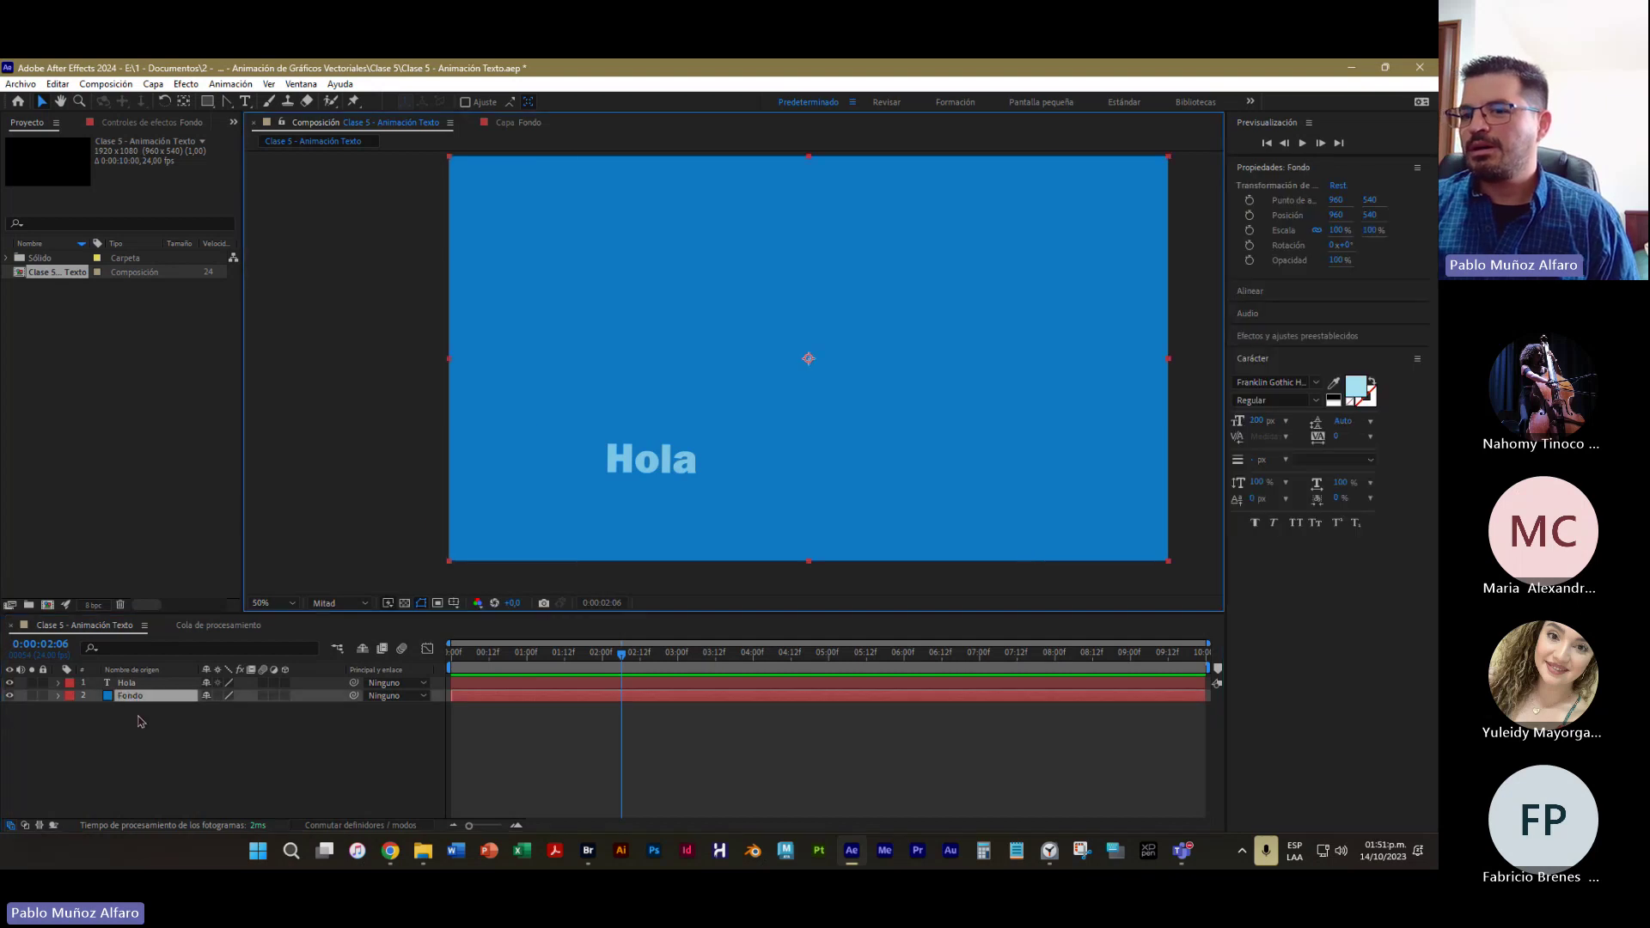
pyautogui.rightClick(165, 700)
pyautogui.click(152, 768)
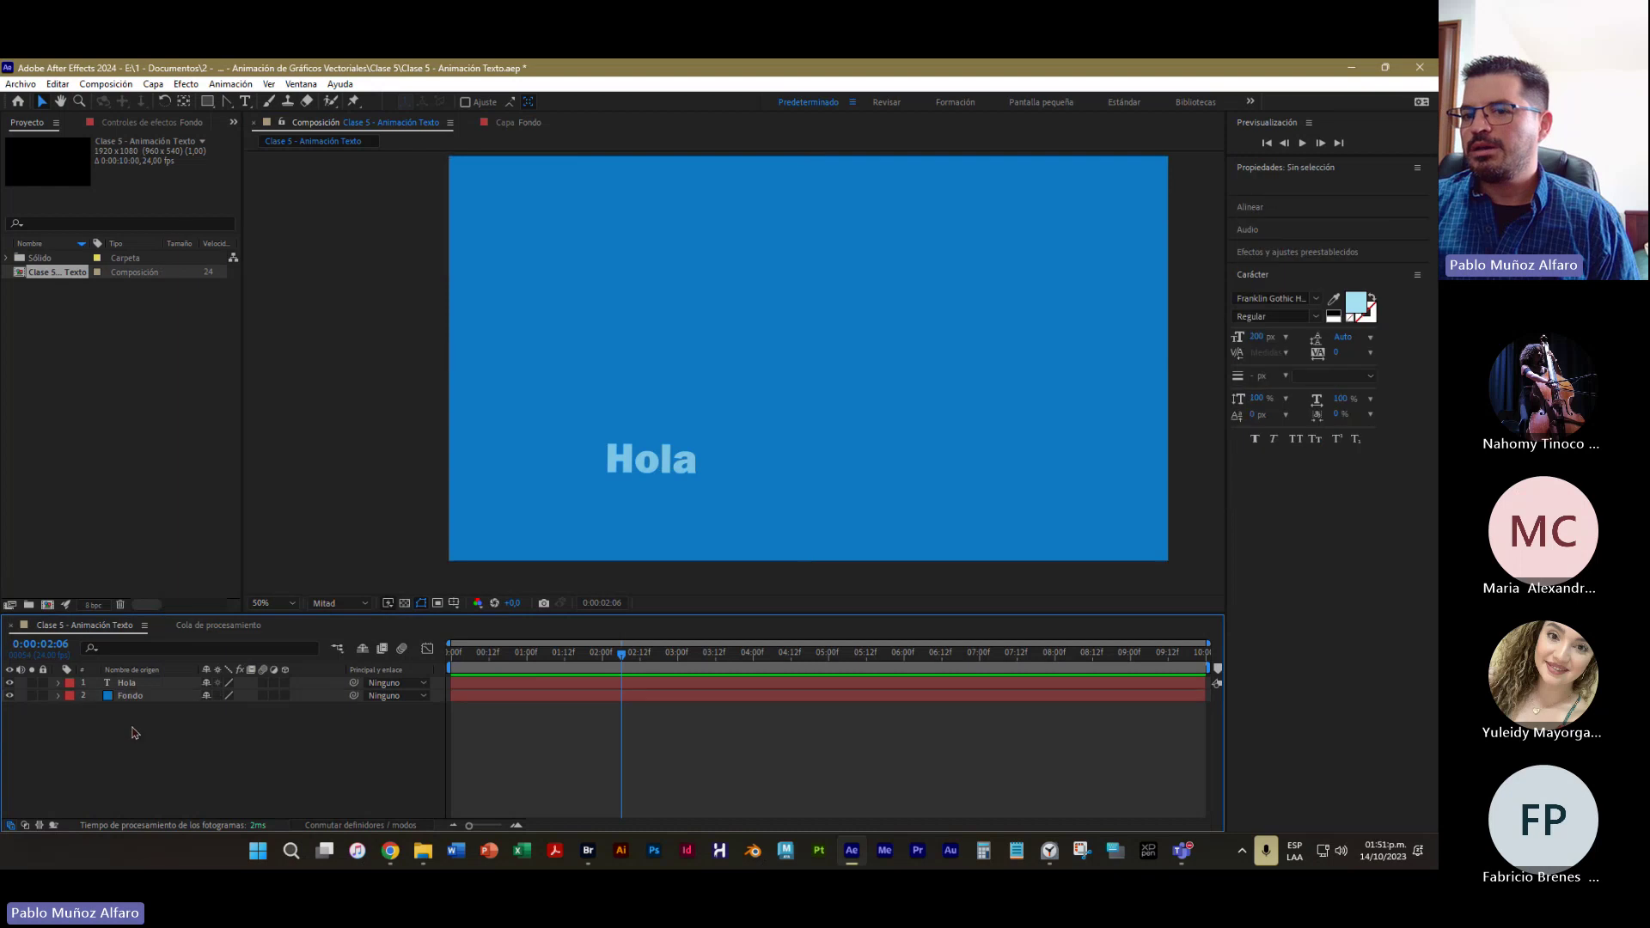
pyautogui.click(58, 697)
pyautogui.click(58, 697)
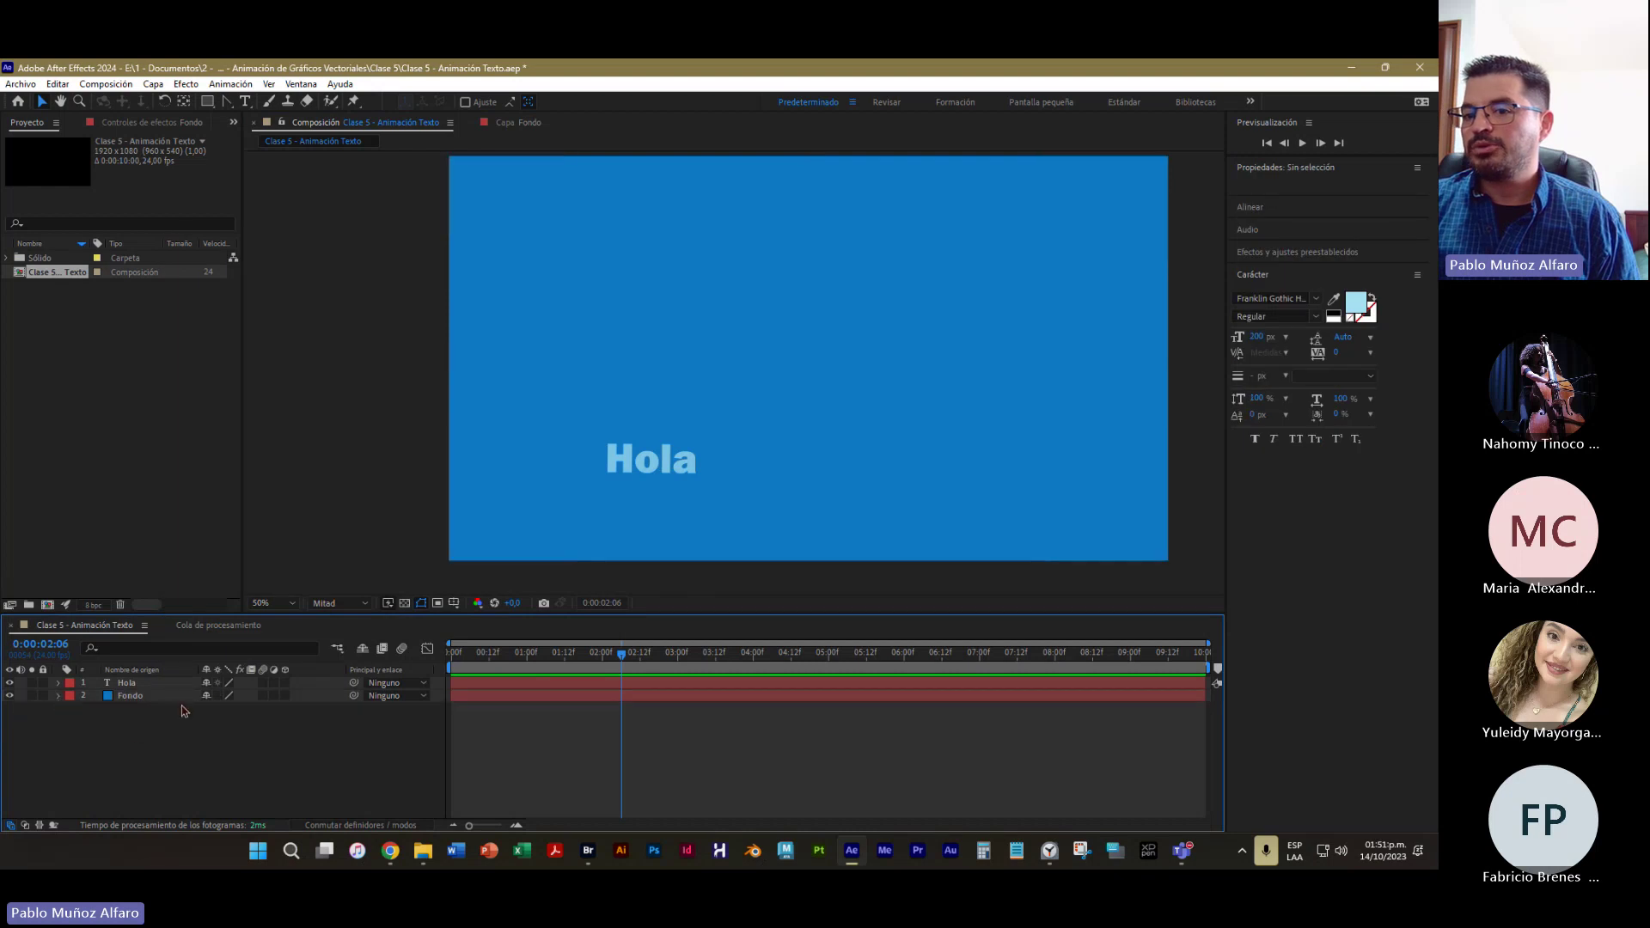
pyautogui.click(133, 695)
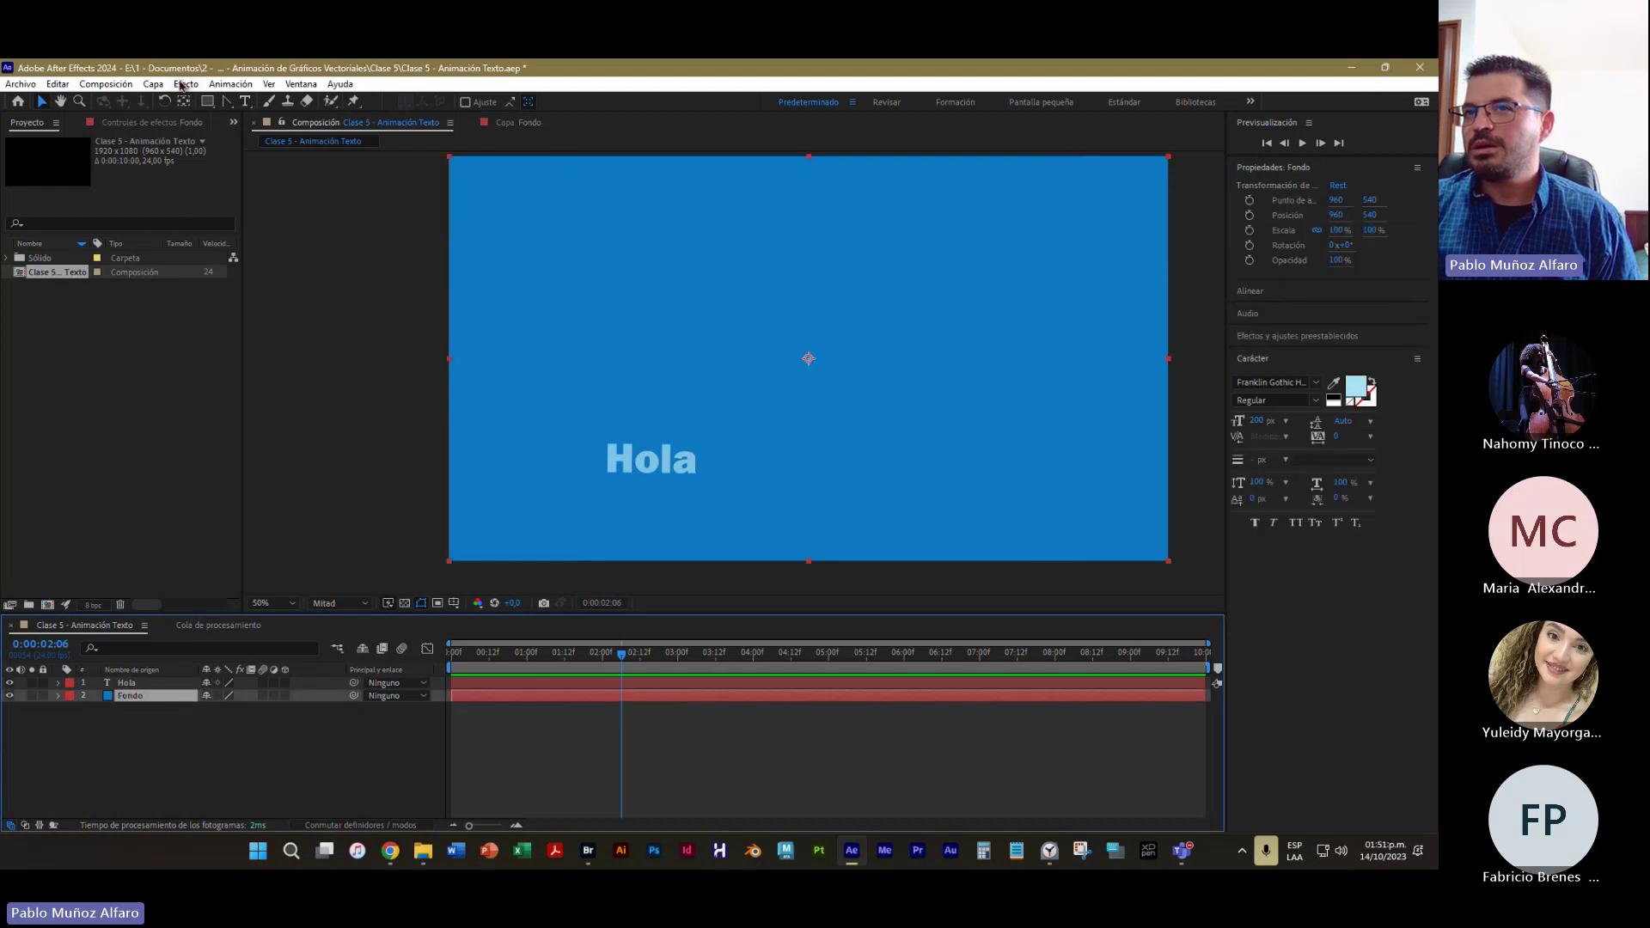
pyautogui.click(154, 86)
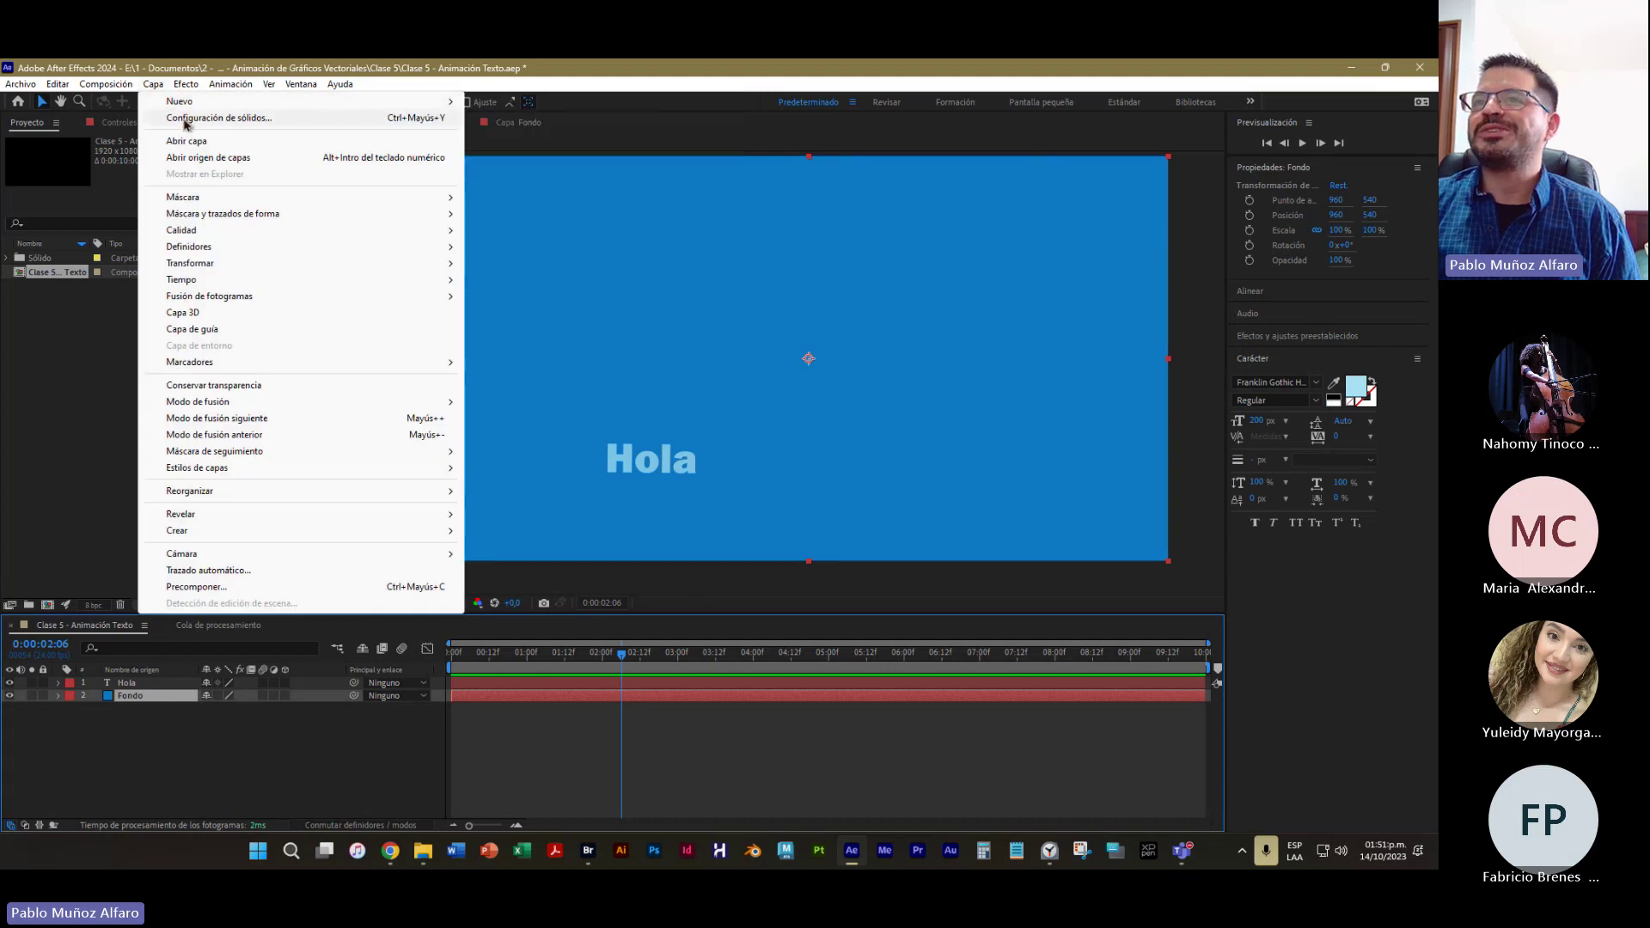
pyautogui.click(185, 118)
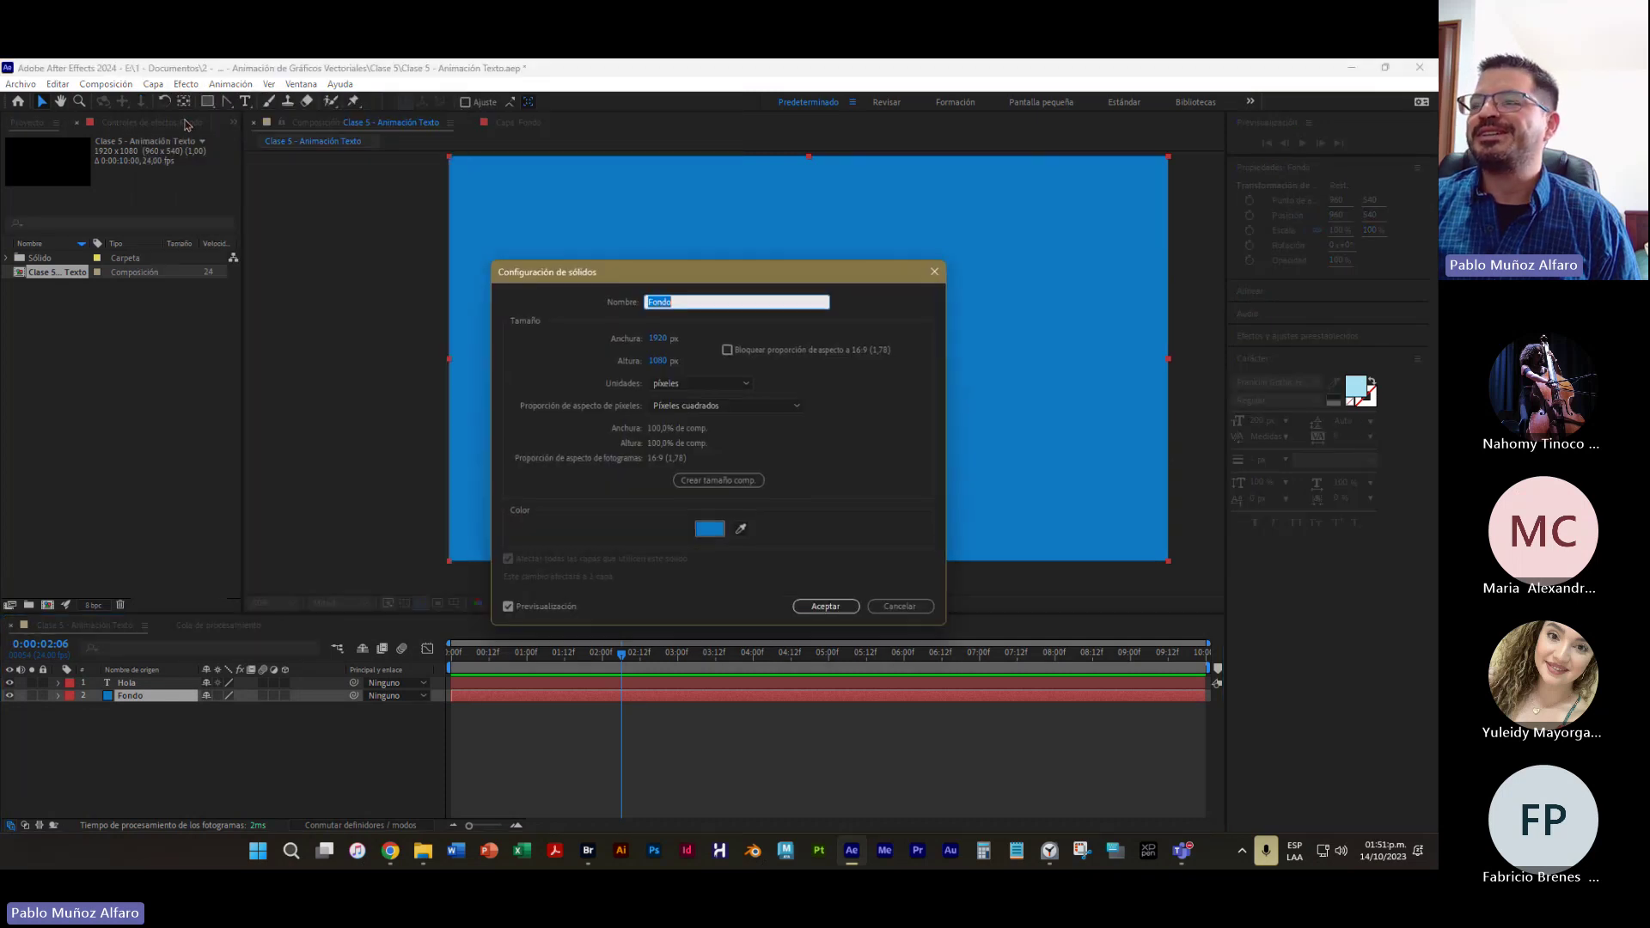
pyautogui.click(891, 612)
# Change the "Fondo" solid's color to a darker blue in its solid settings and apply the change
pyautogui.click(129, 713)
pyautogui.click(135, 697)
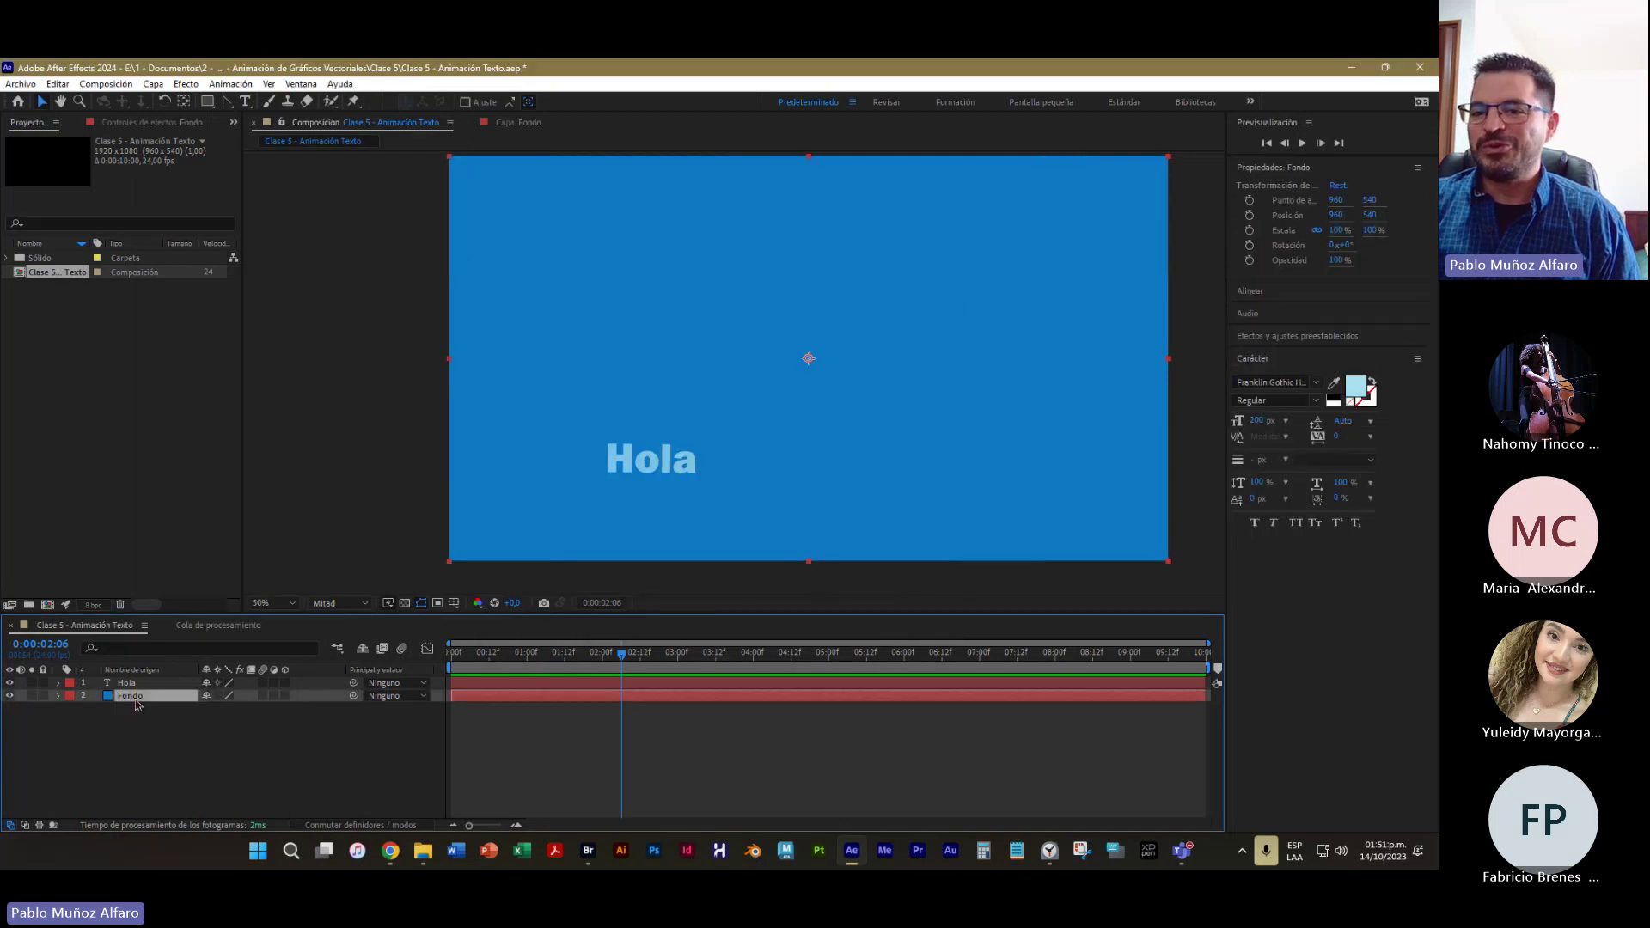
pyautogui.click(153, 84)
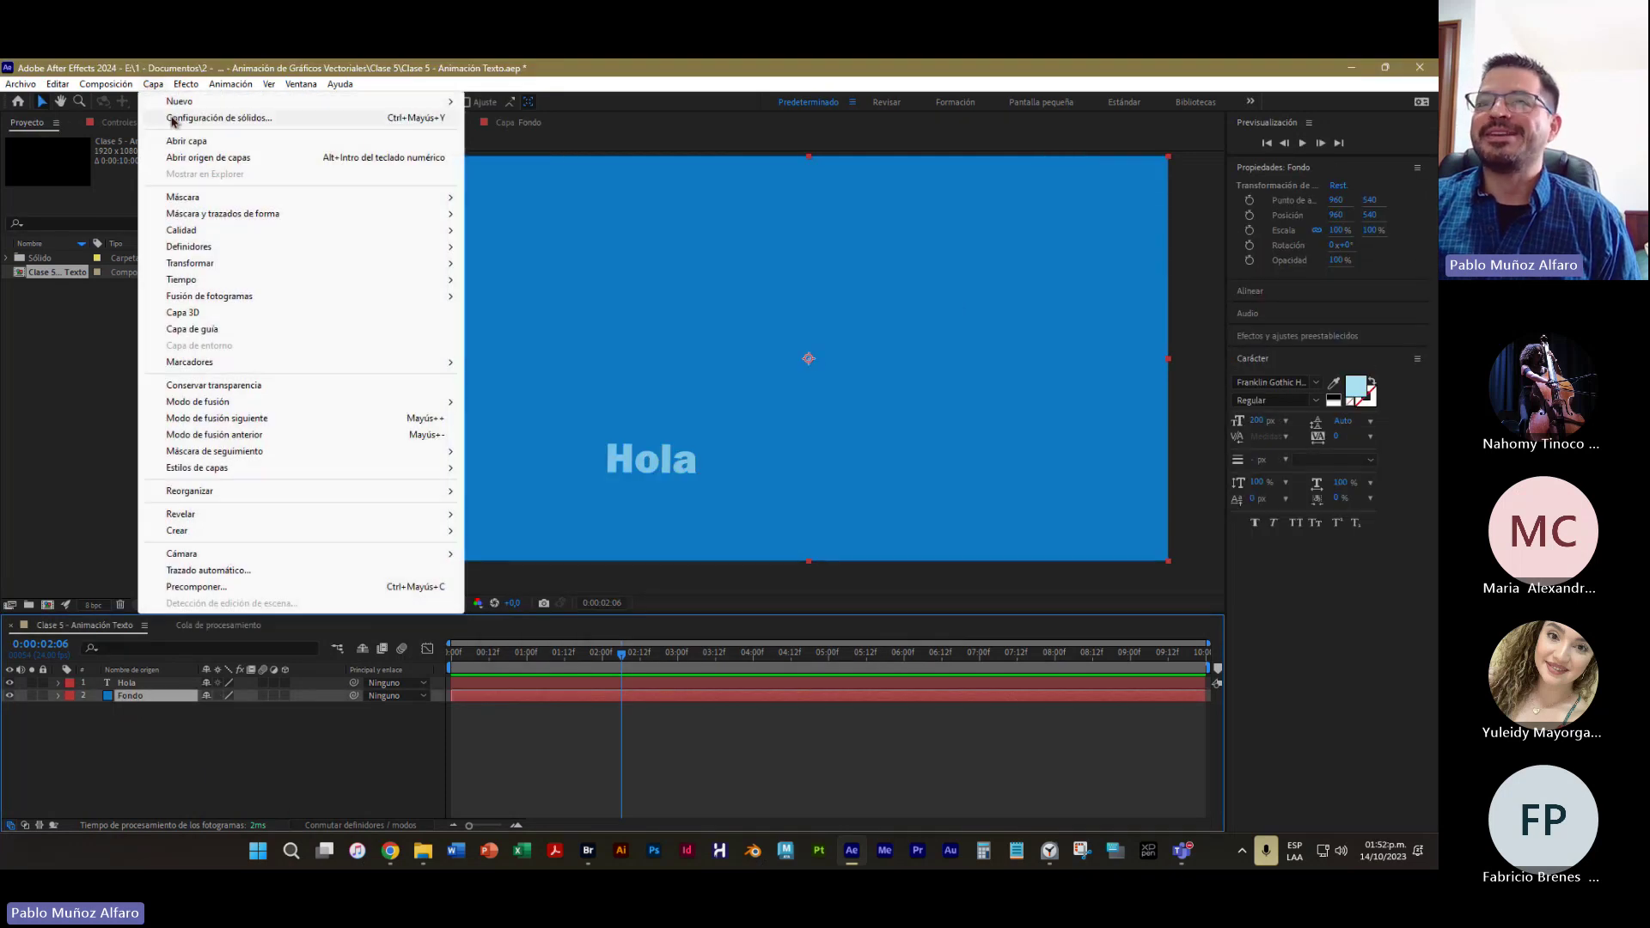
pyautogui.click(170, 120)
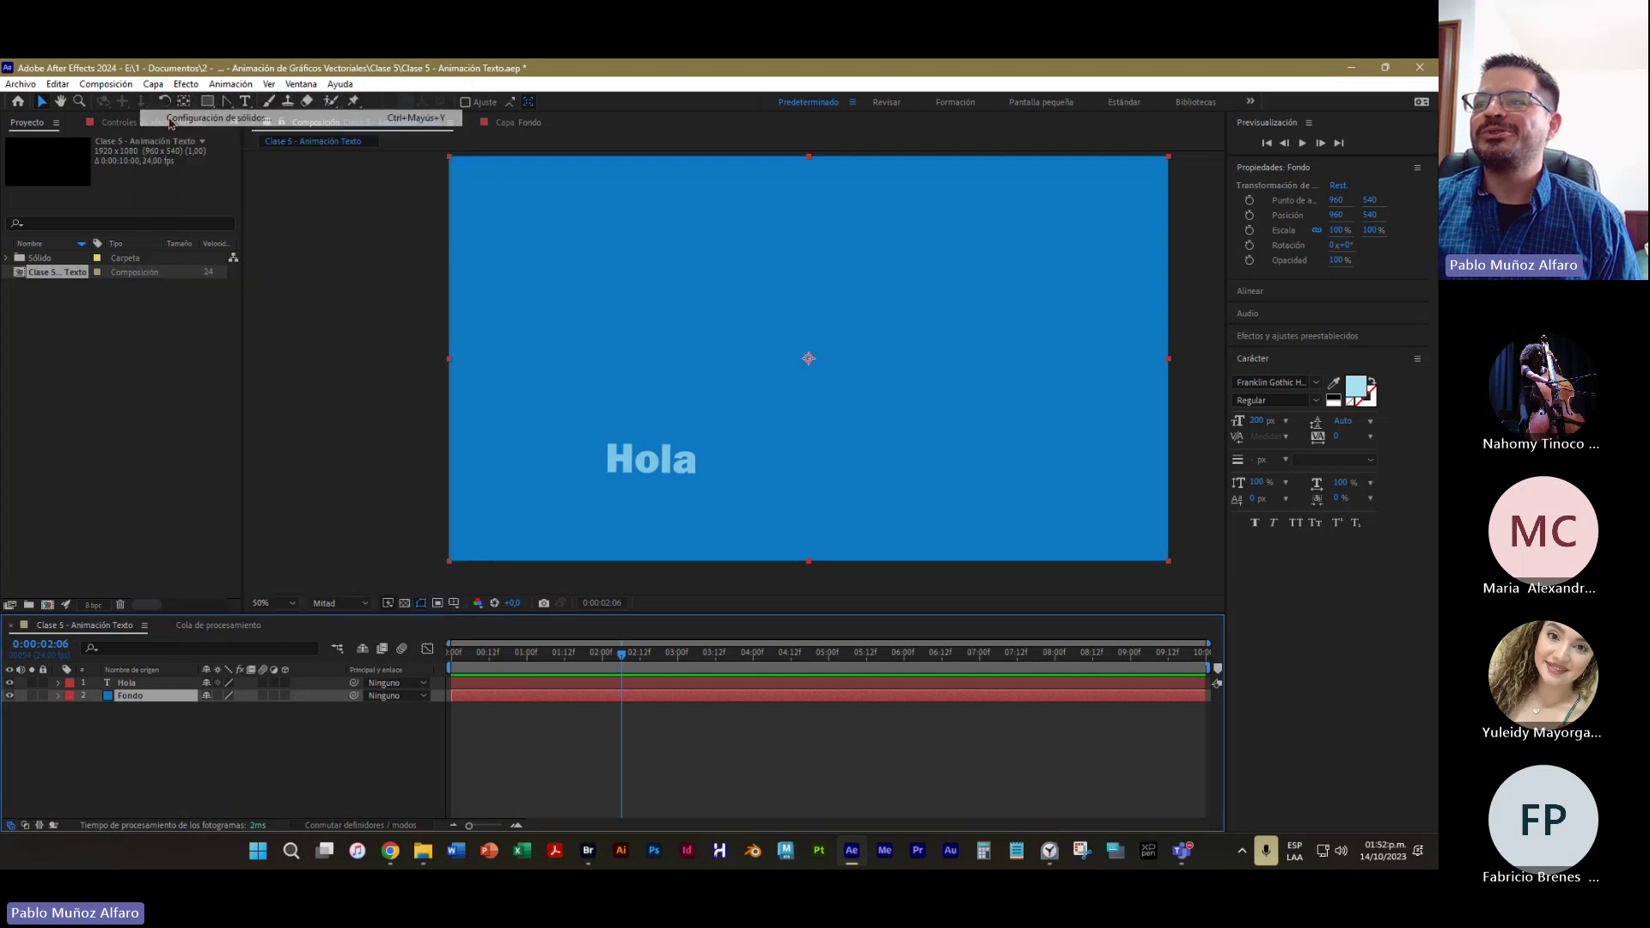
pyautogui.click(710, 528)
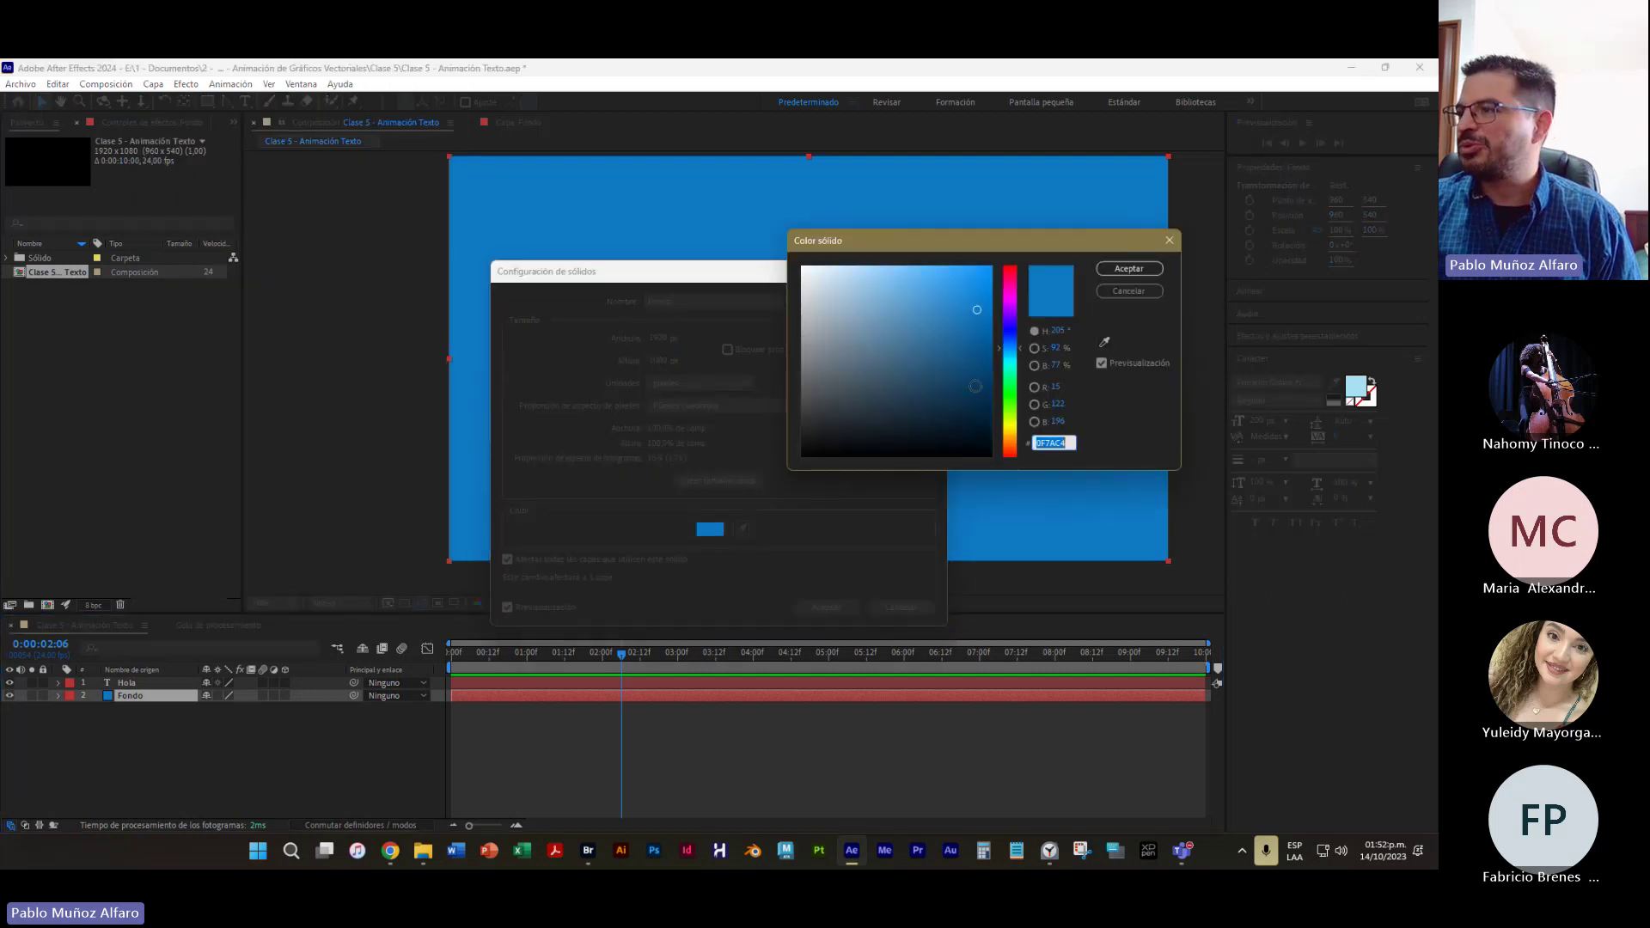
pyautogui.click(981, 376)
pyautogui.click(1129, 268)
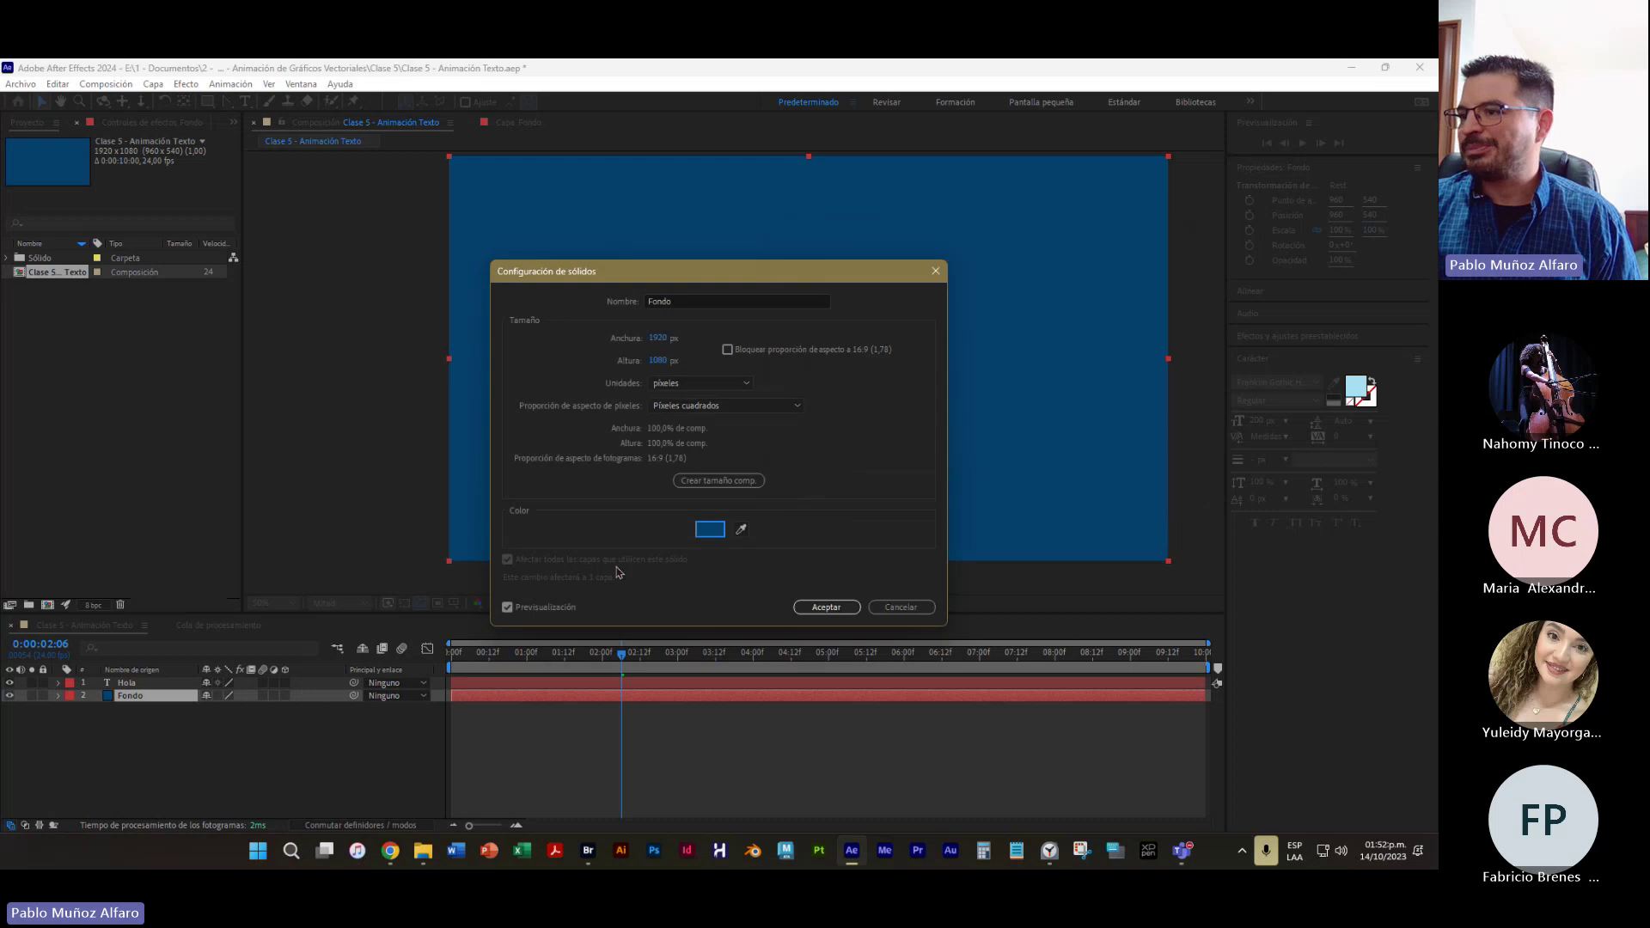
pyautogui.click(825, 606)
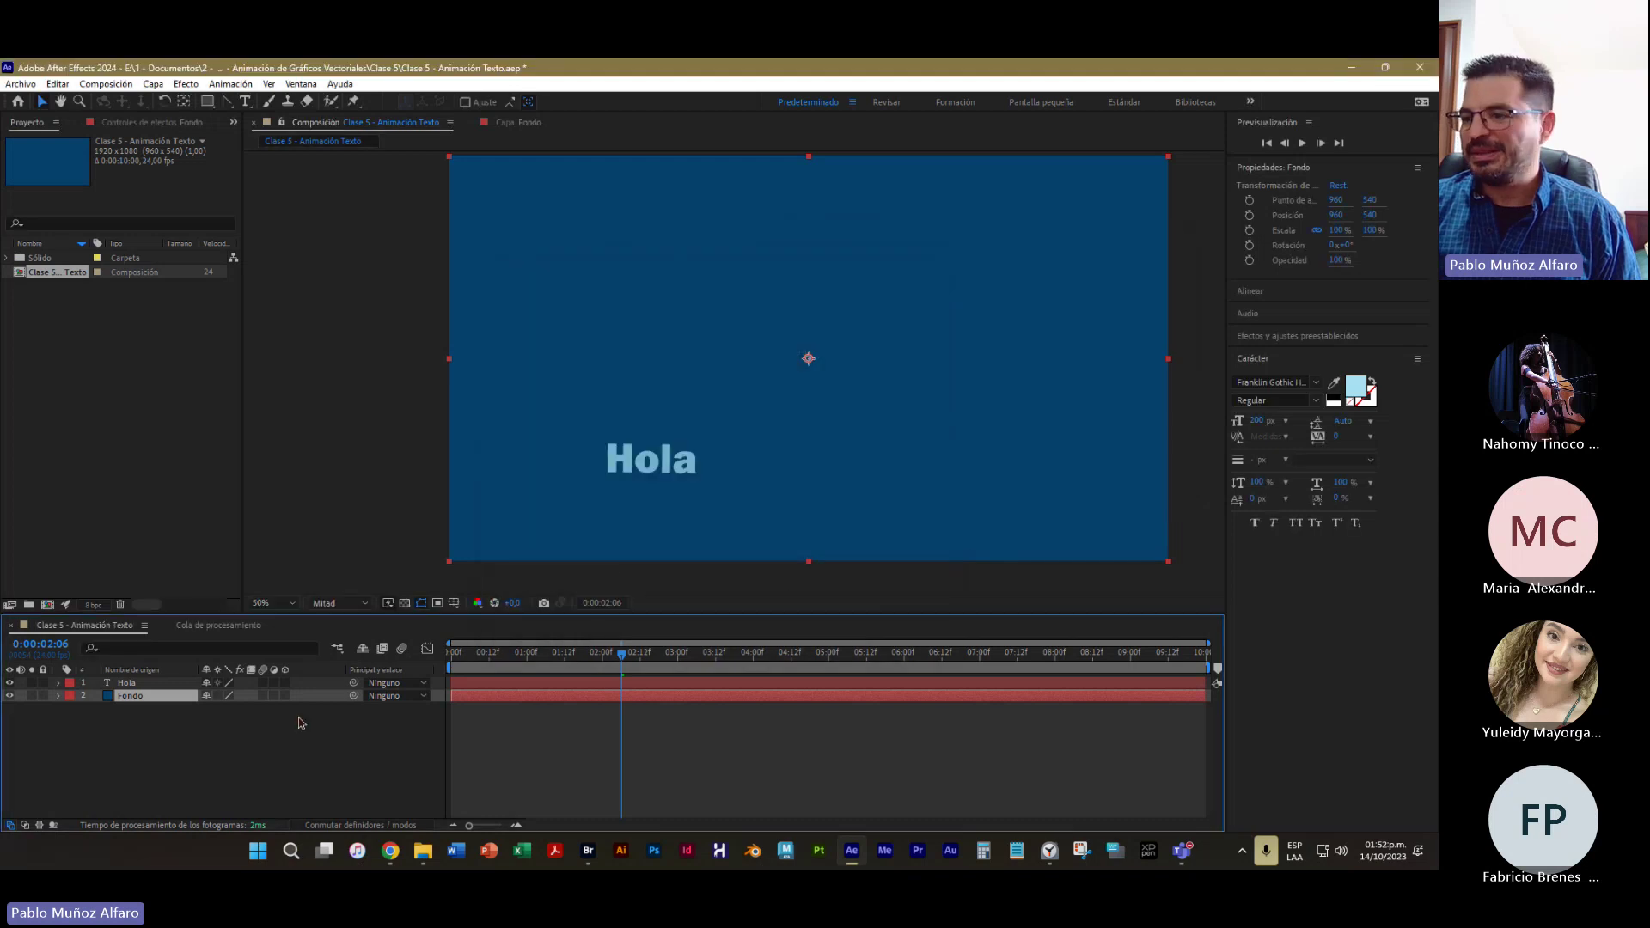
# Preview the animation over the darker background, then return to the first frame and clear the layer selection
pyautogui.press('space')
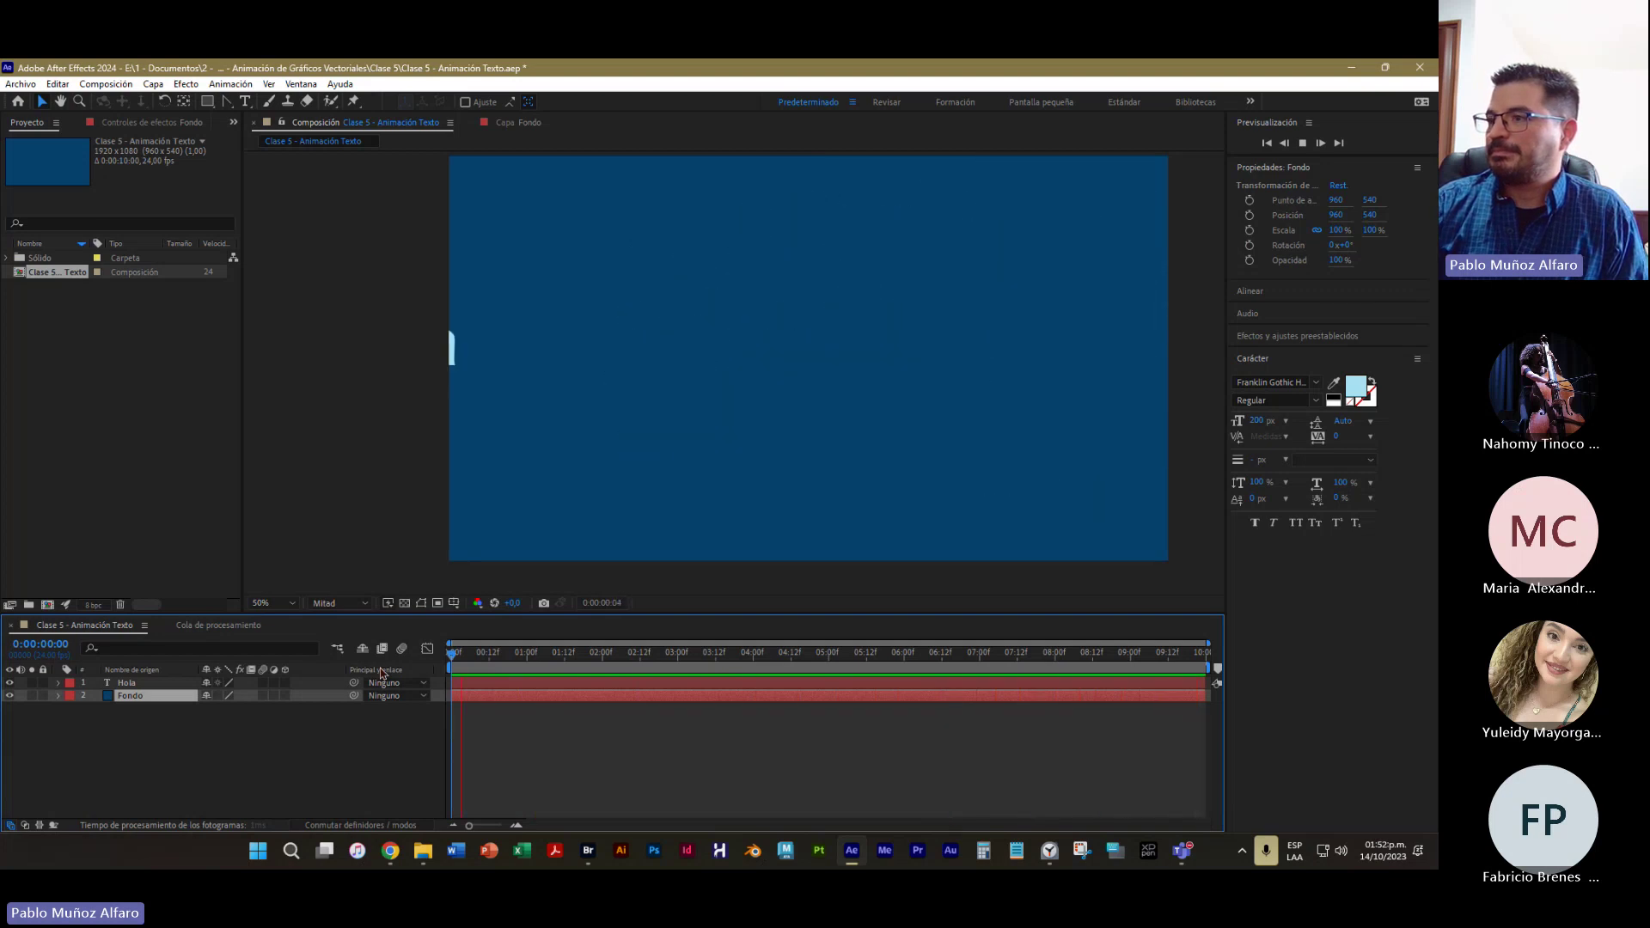
pyautogui.press('space')
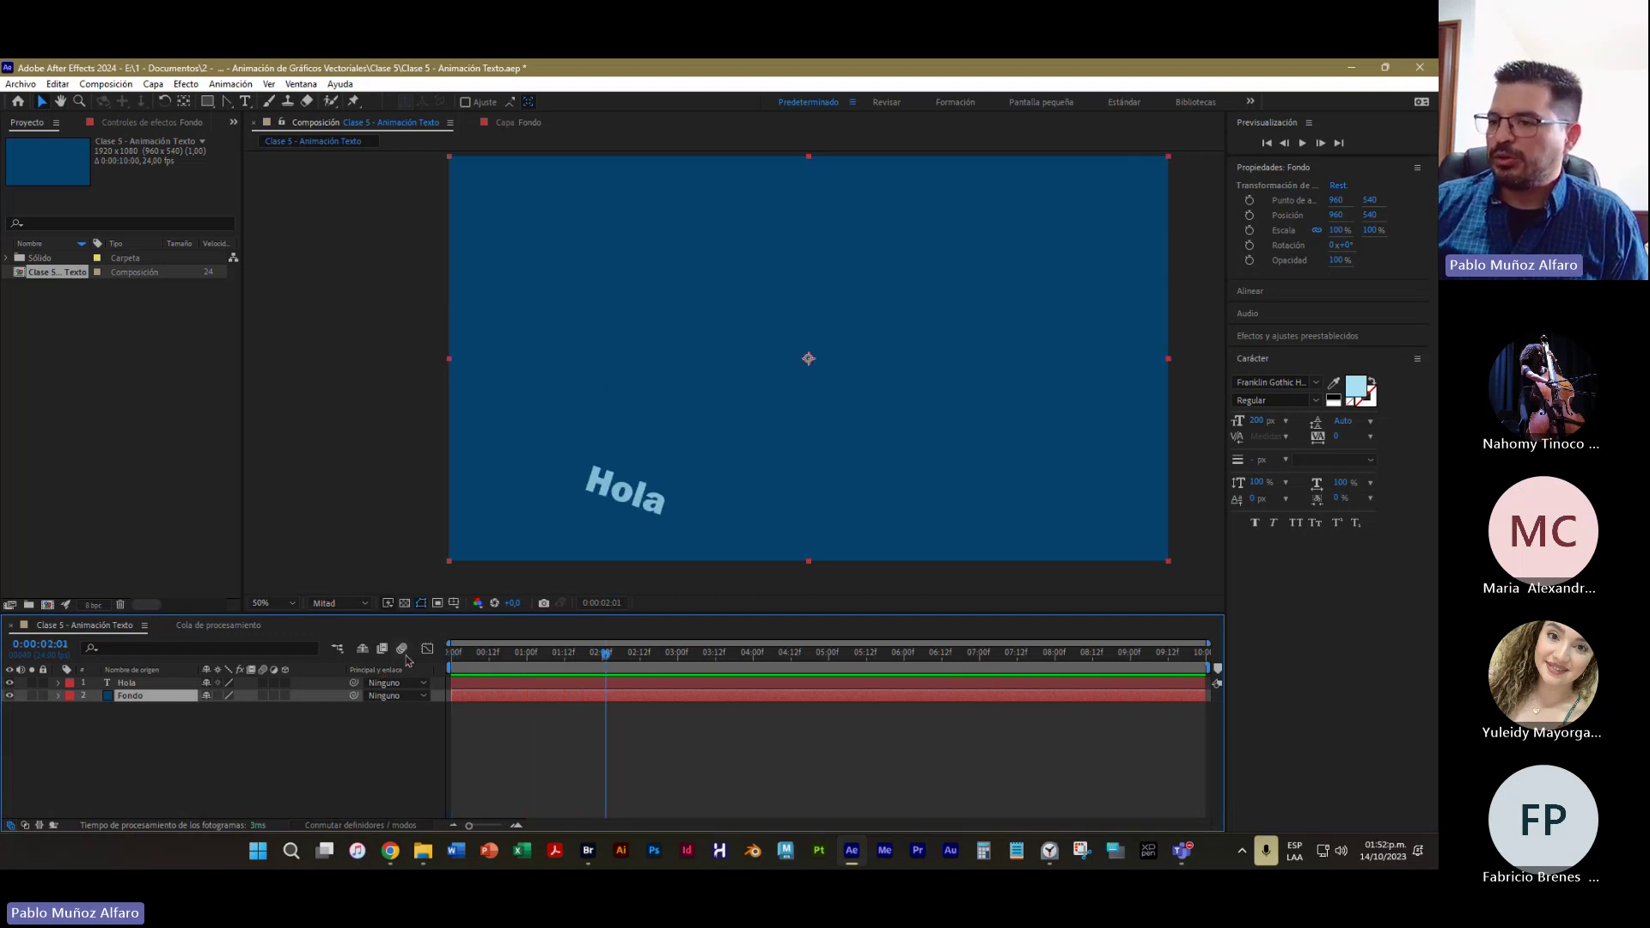
pyautogui.press('Home')
pyautogui.click(122, 765)
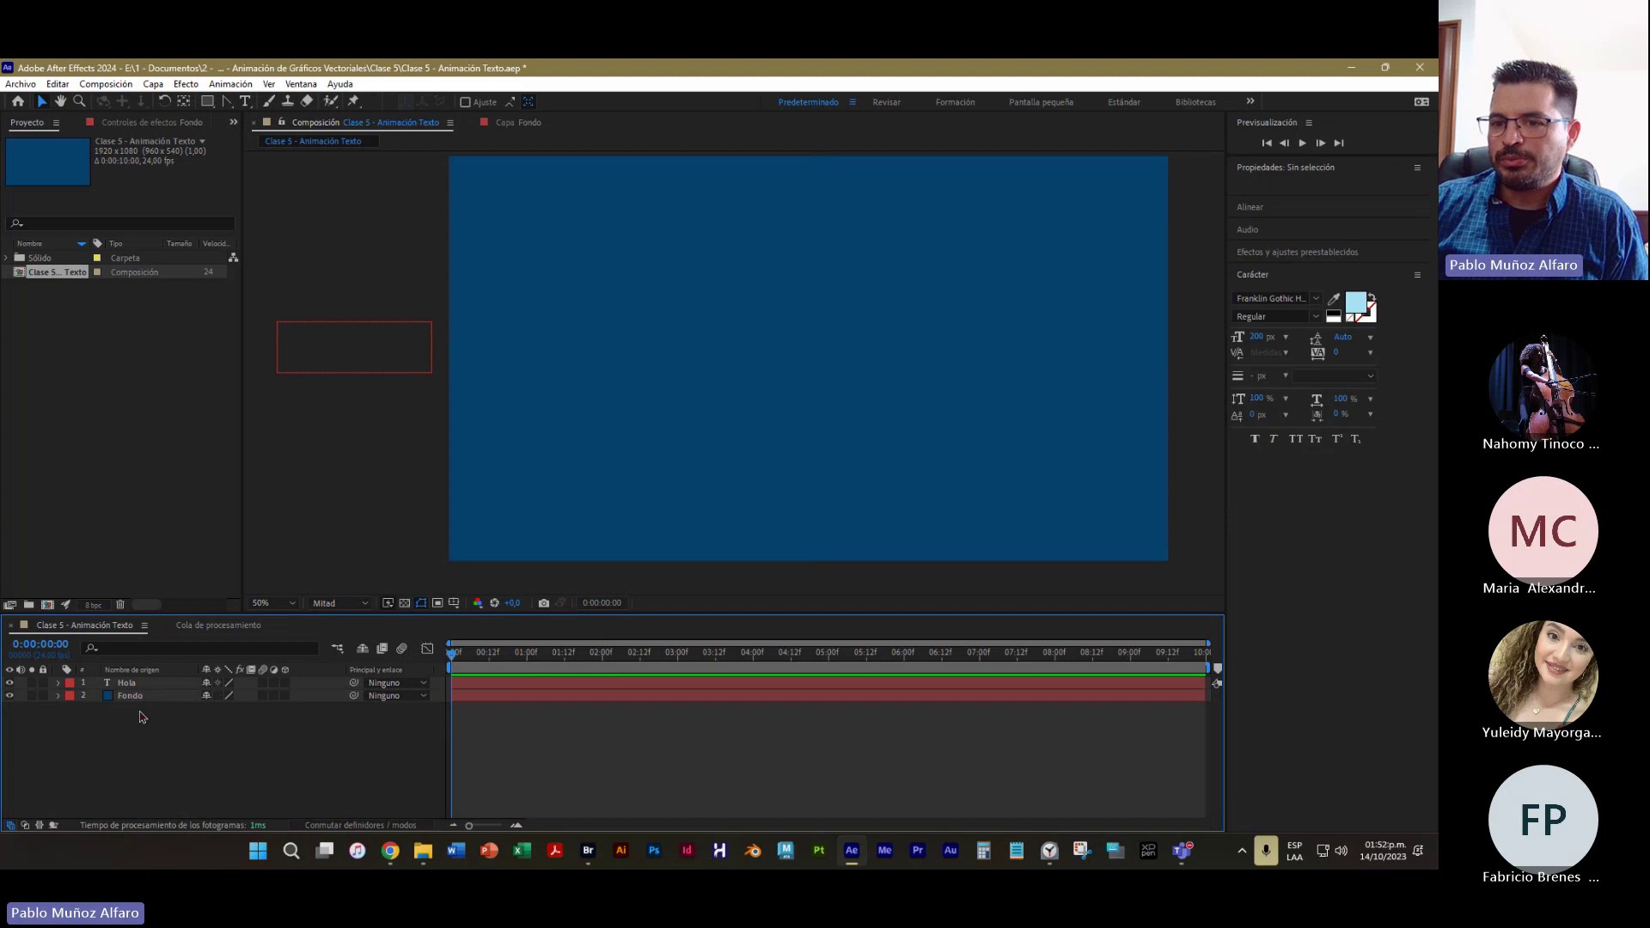
# Compare the availability of layer settings for the "Fondo" solid and the "Hola" text layer
pyautogui.click(135, 697)
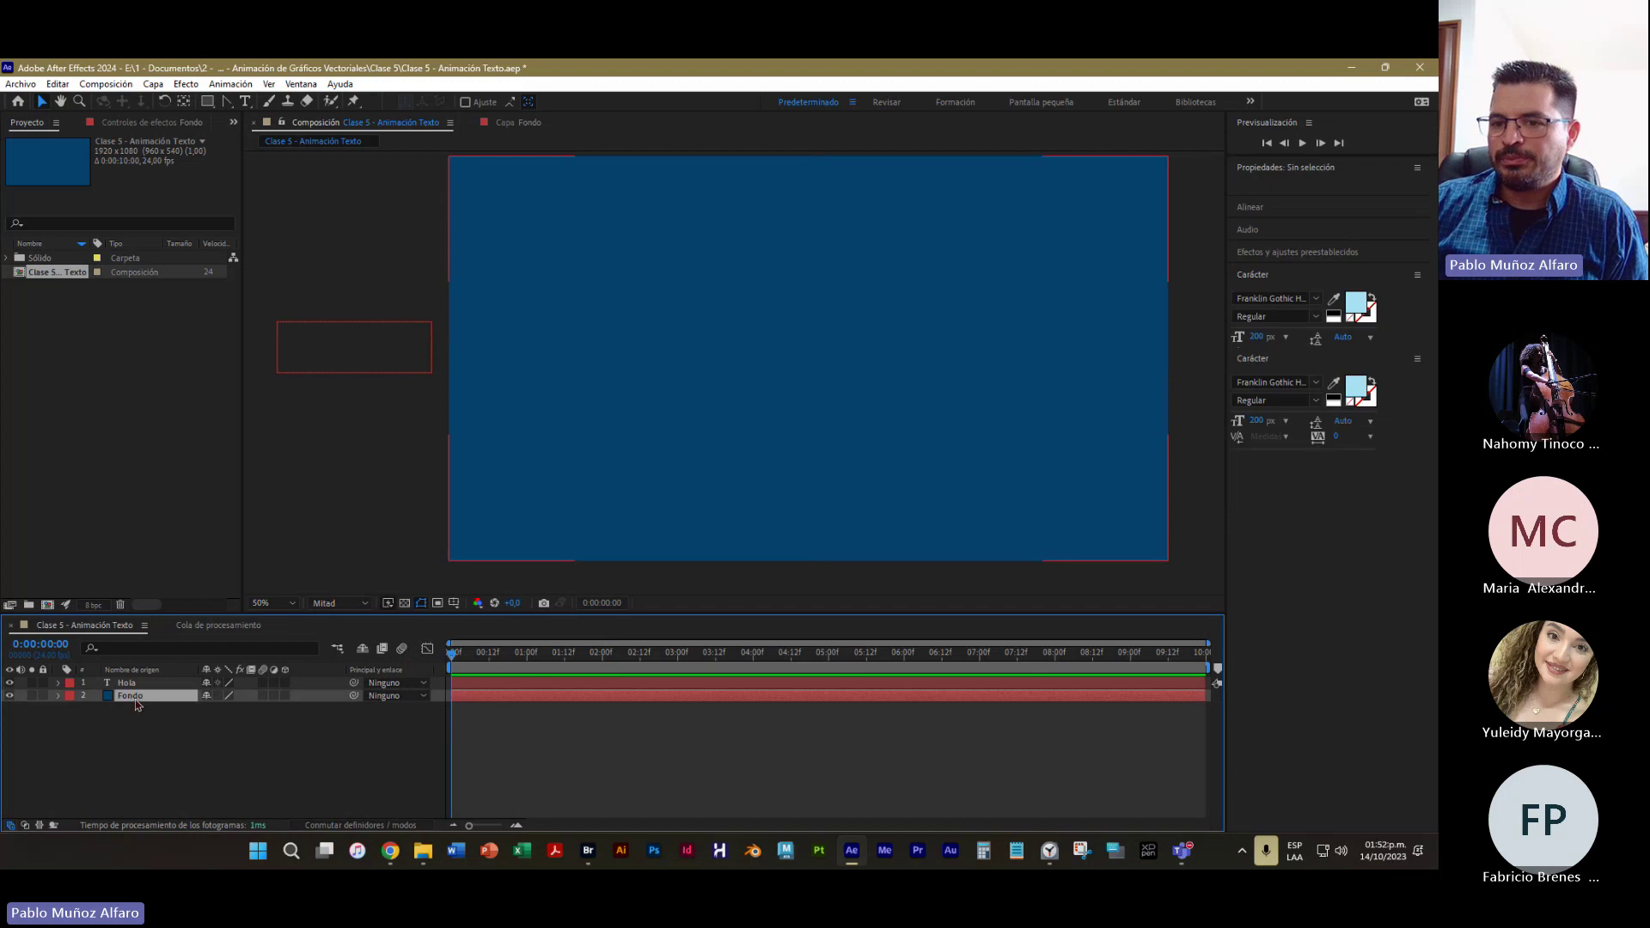
pyautogui.click(153, 85)
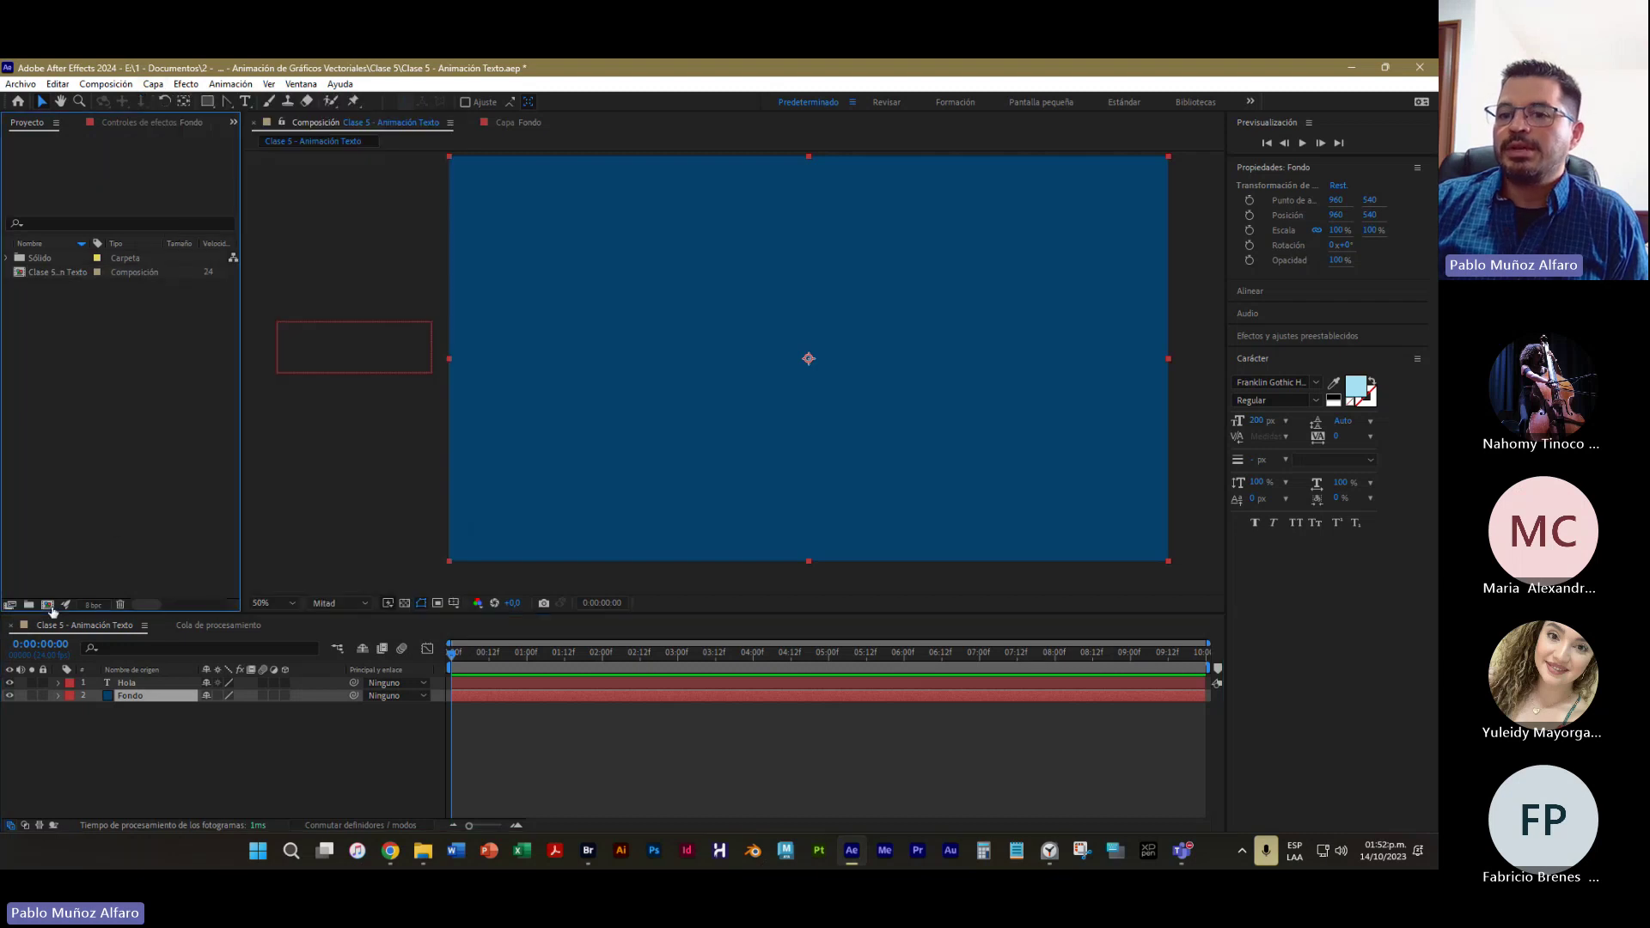
pyautogui.click(55, 515)
pyautogui.click(133, 684)
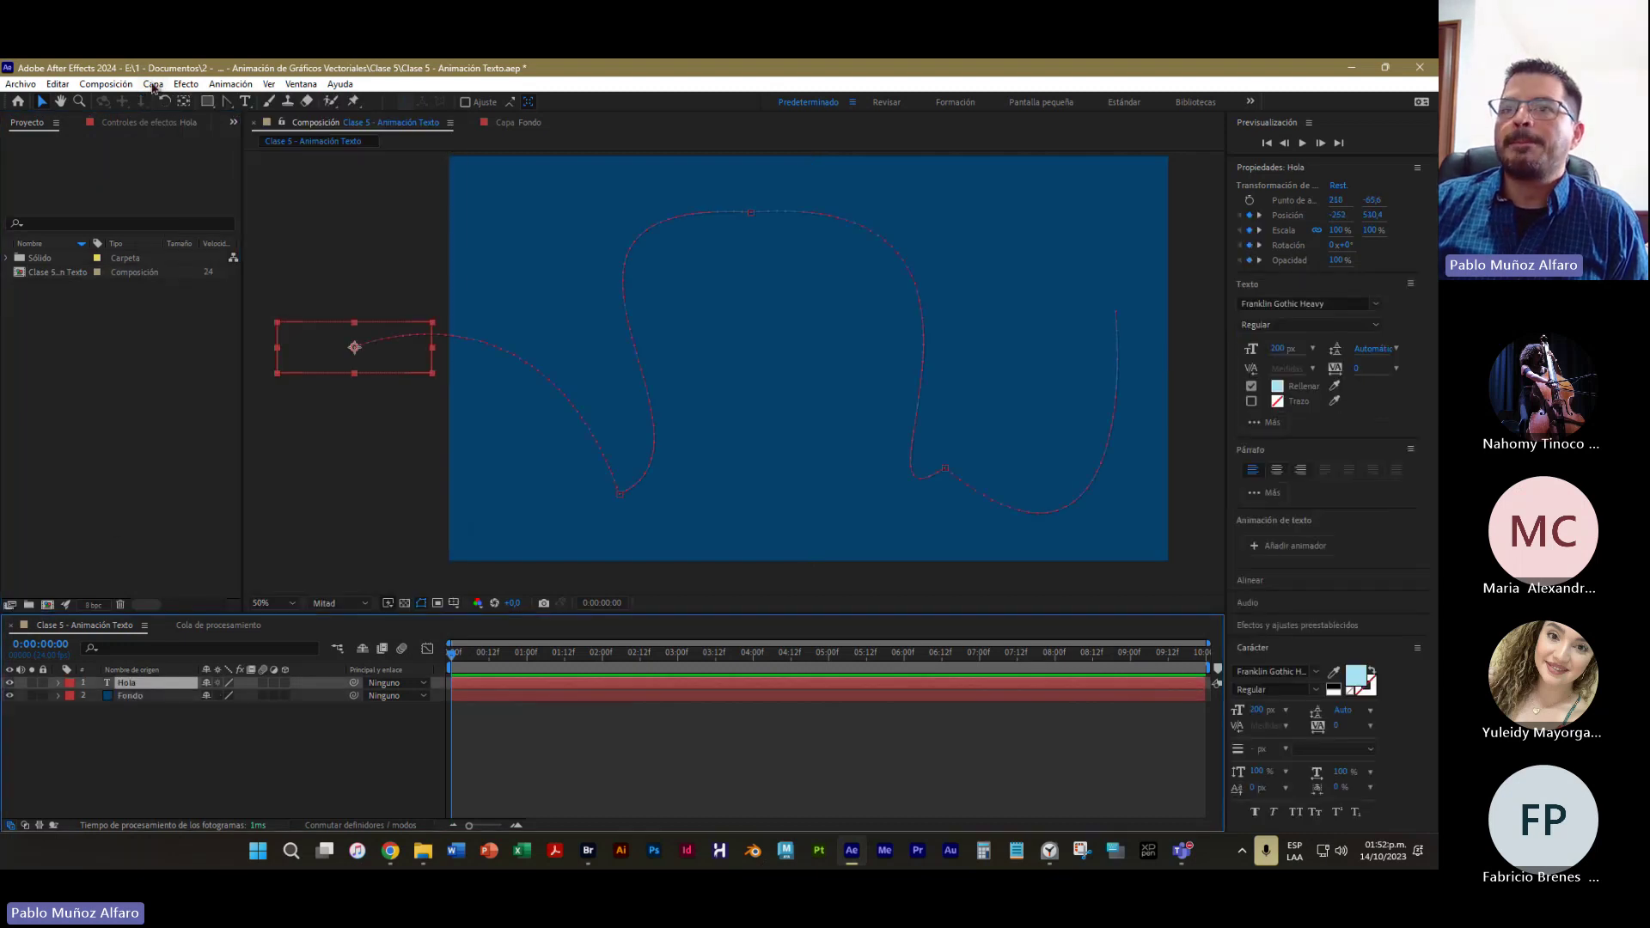
pyautogui.click(153, 84)
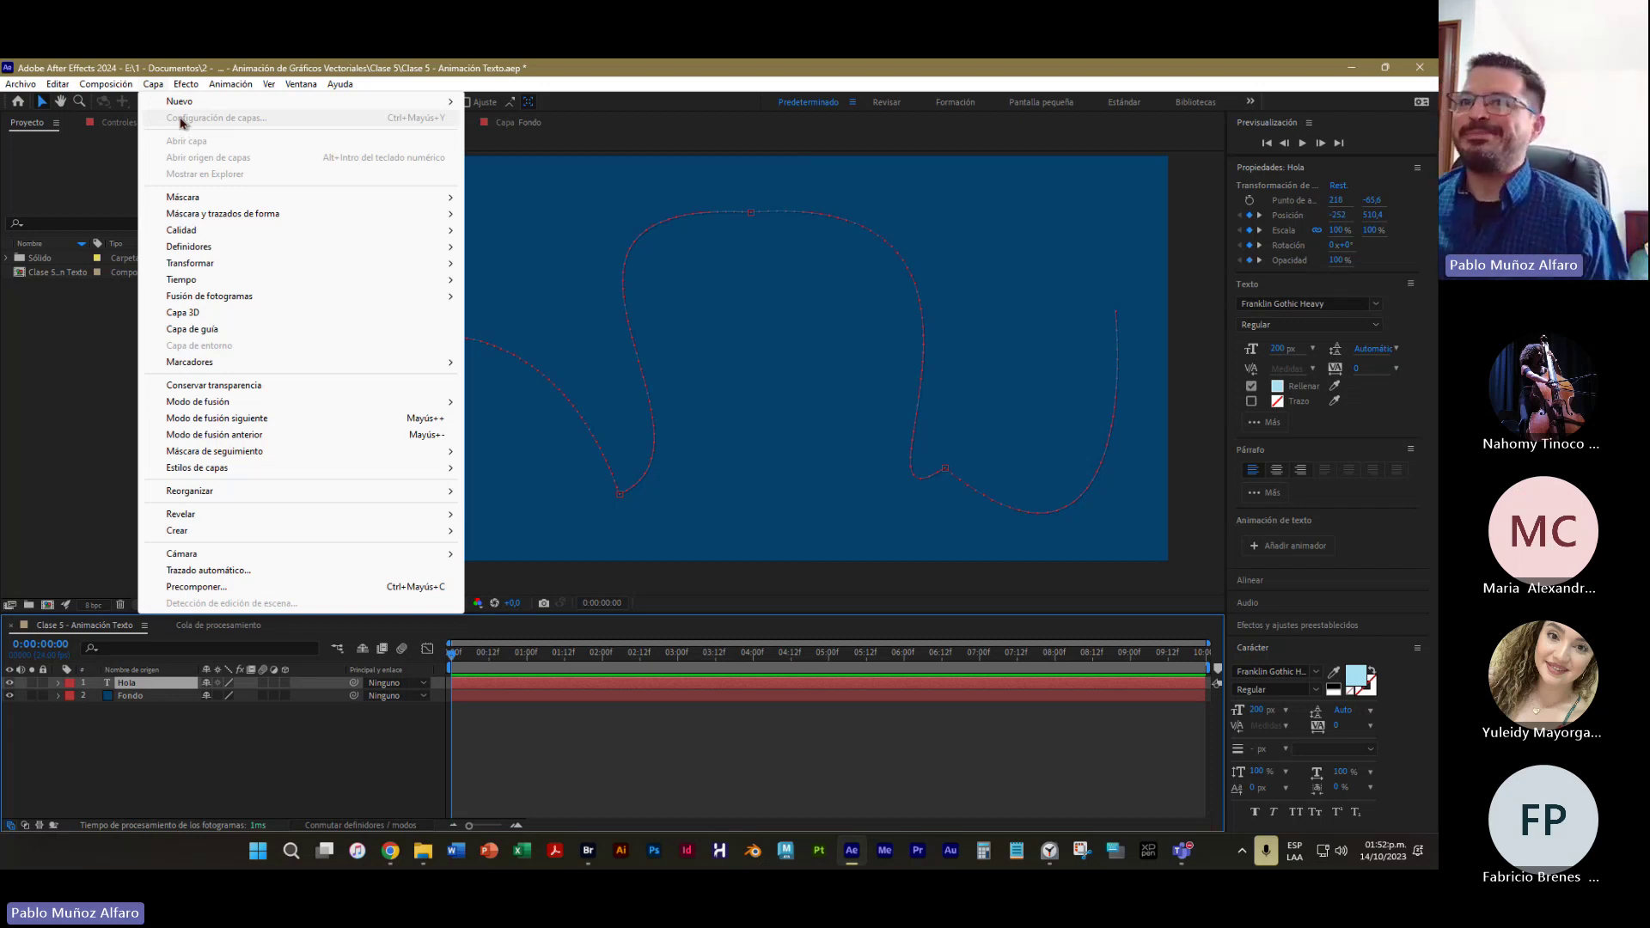
pyautogui.click(146, 696)
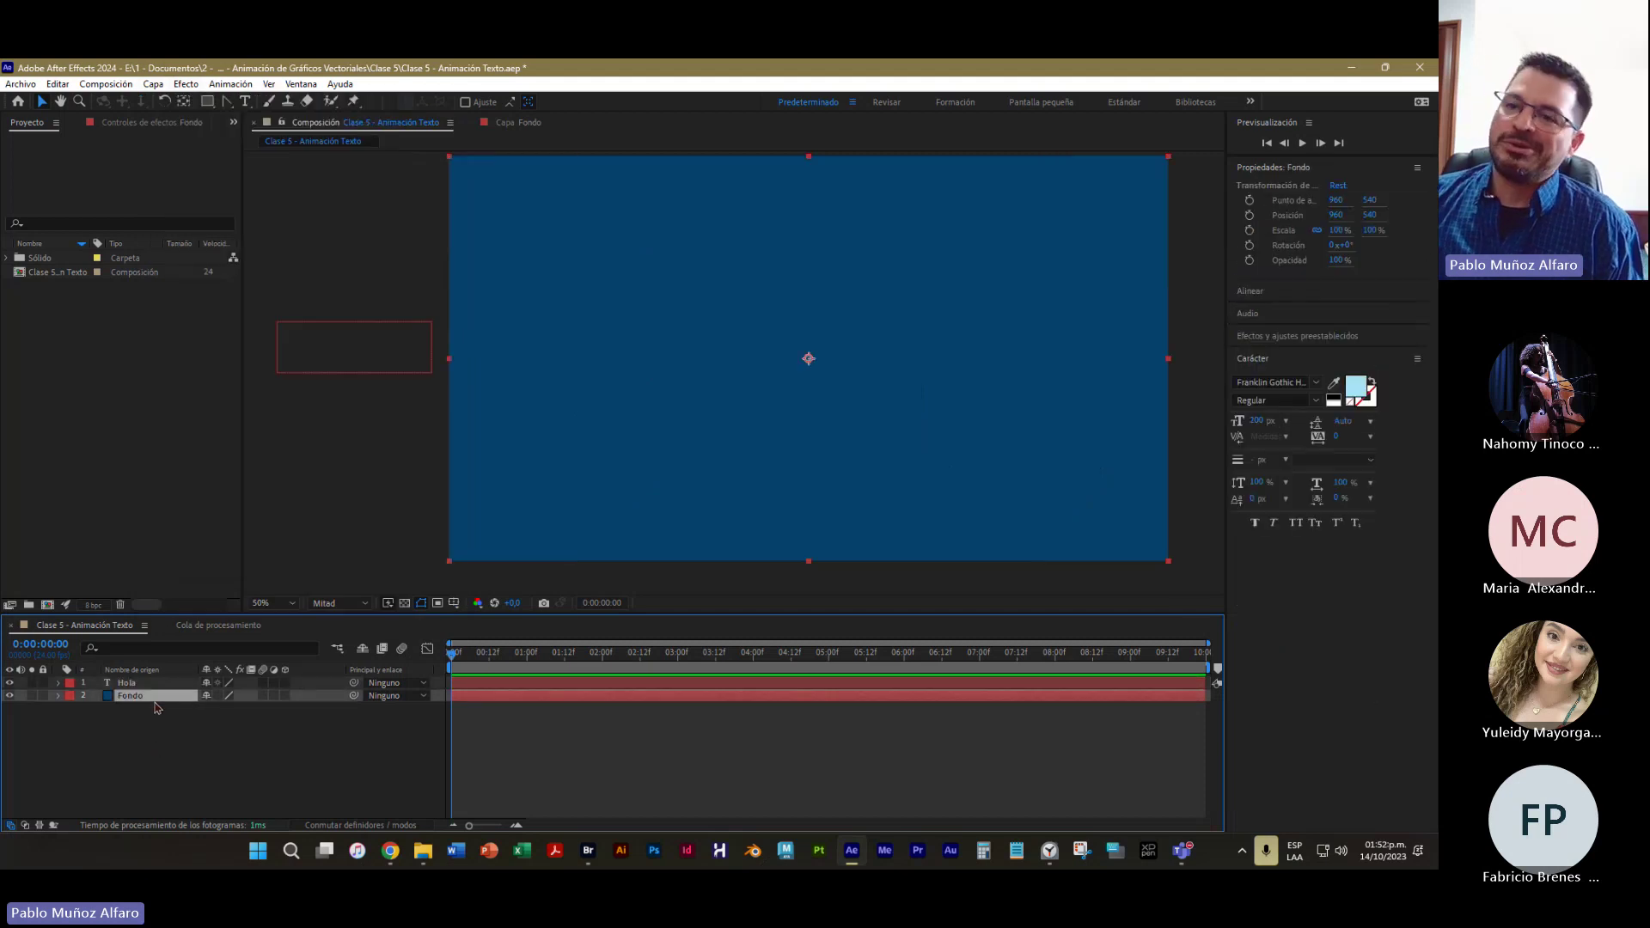
pyautogui.click(153, 84)
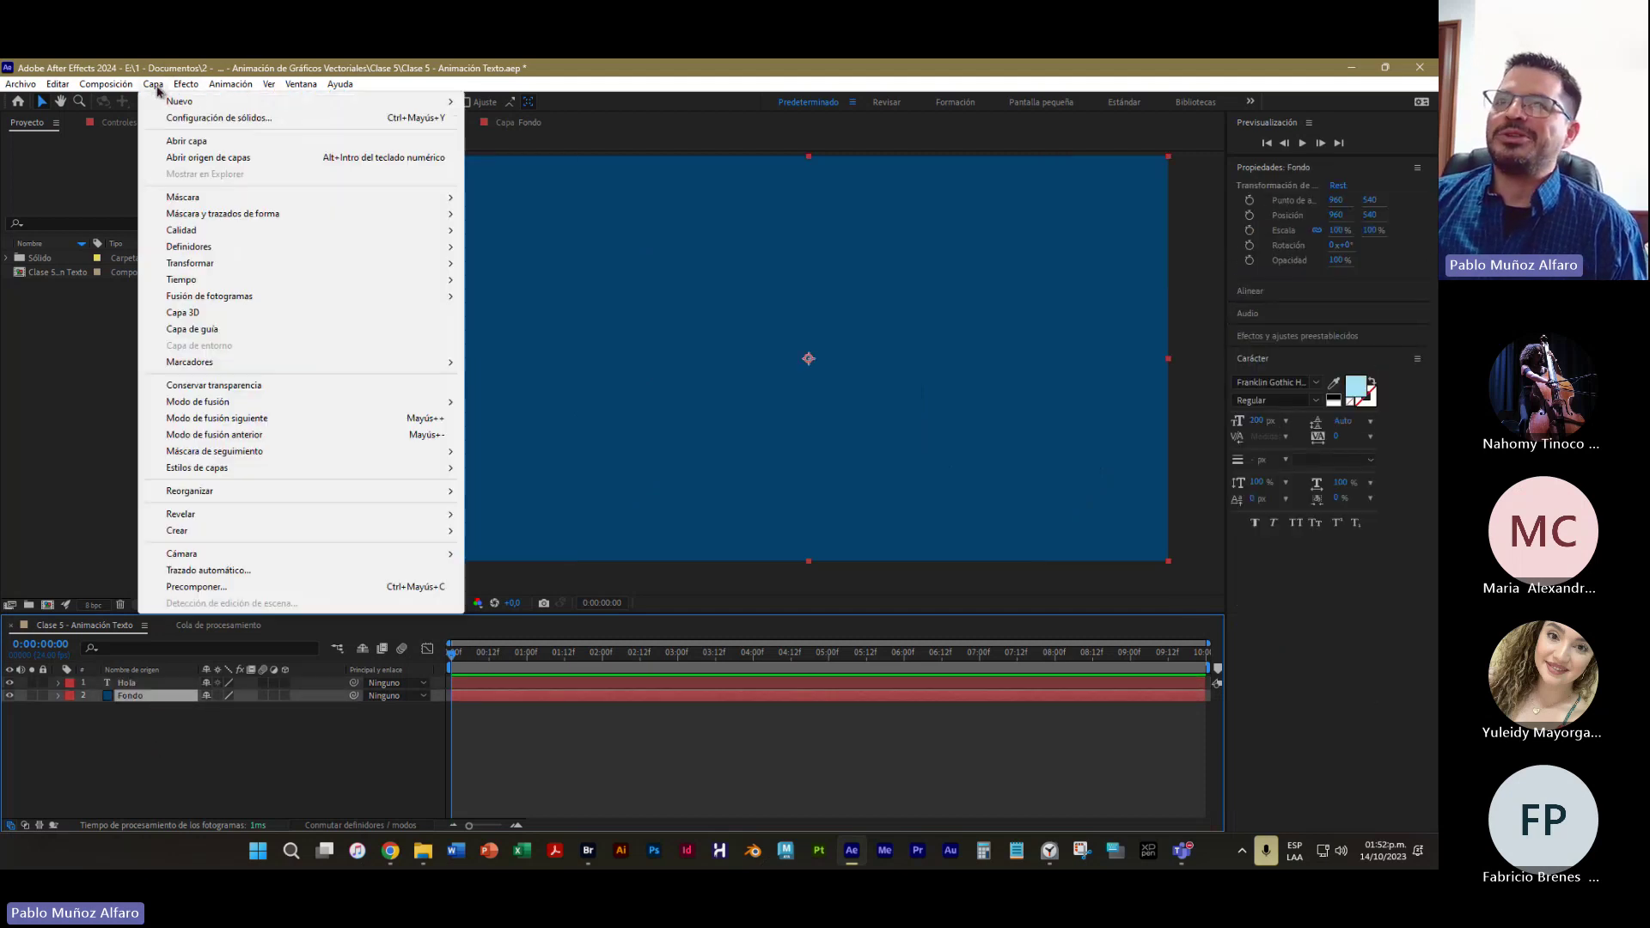
pyautogui.click(70, 407)
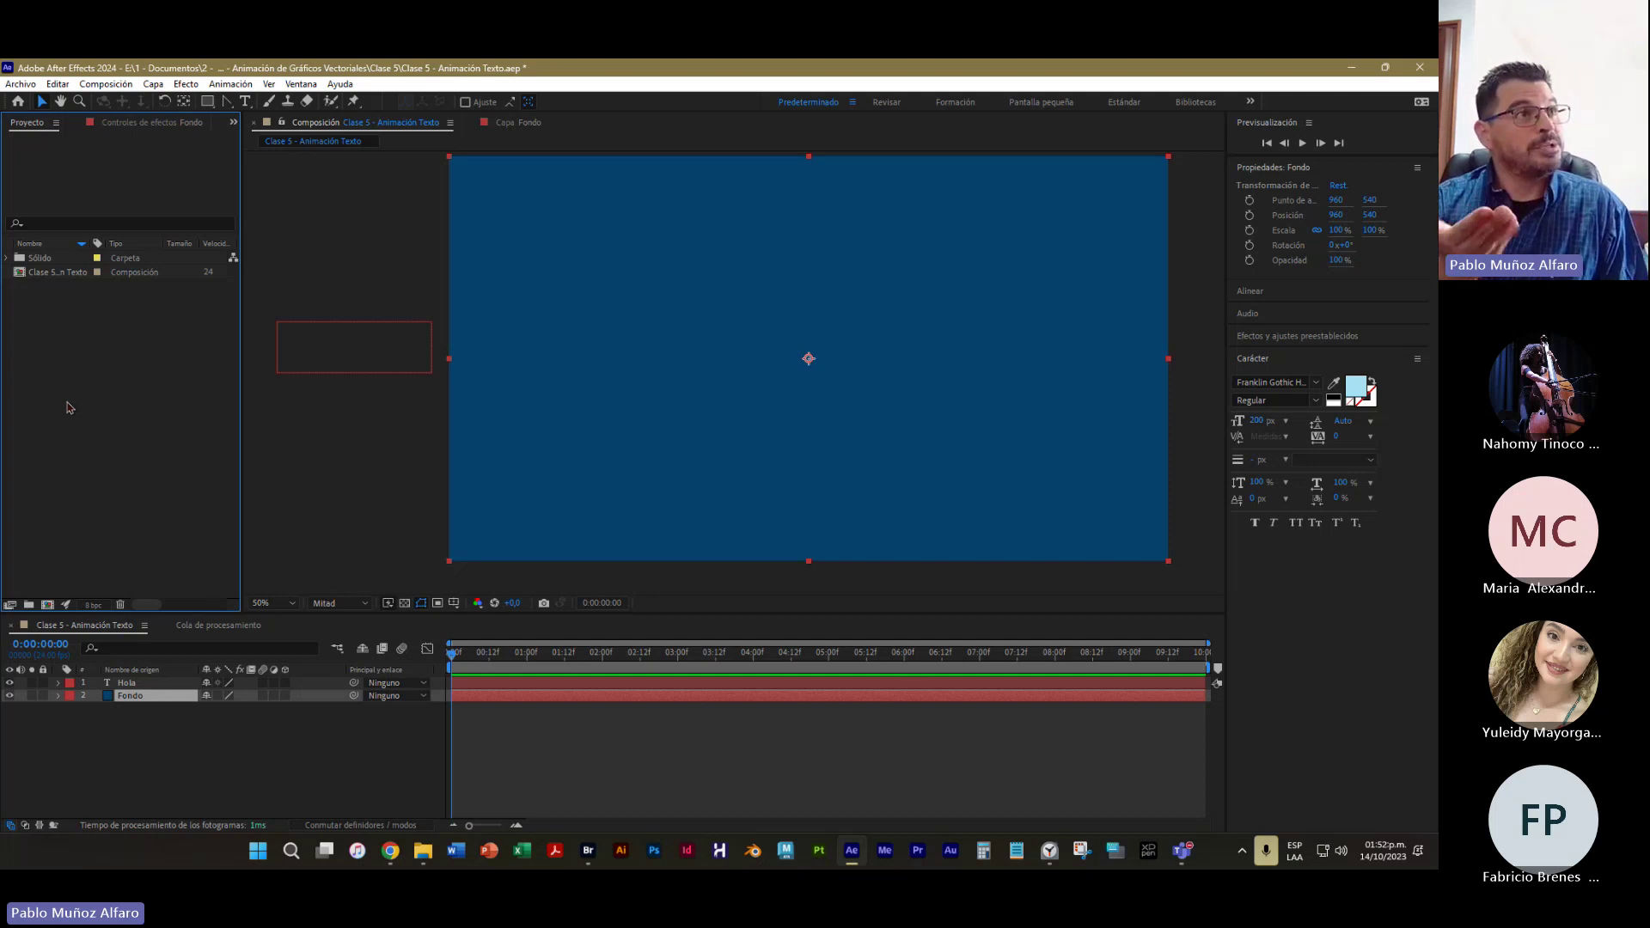
pyautogui.click(213, 770)
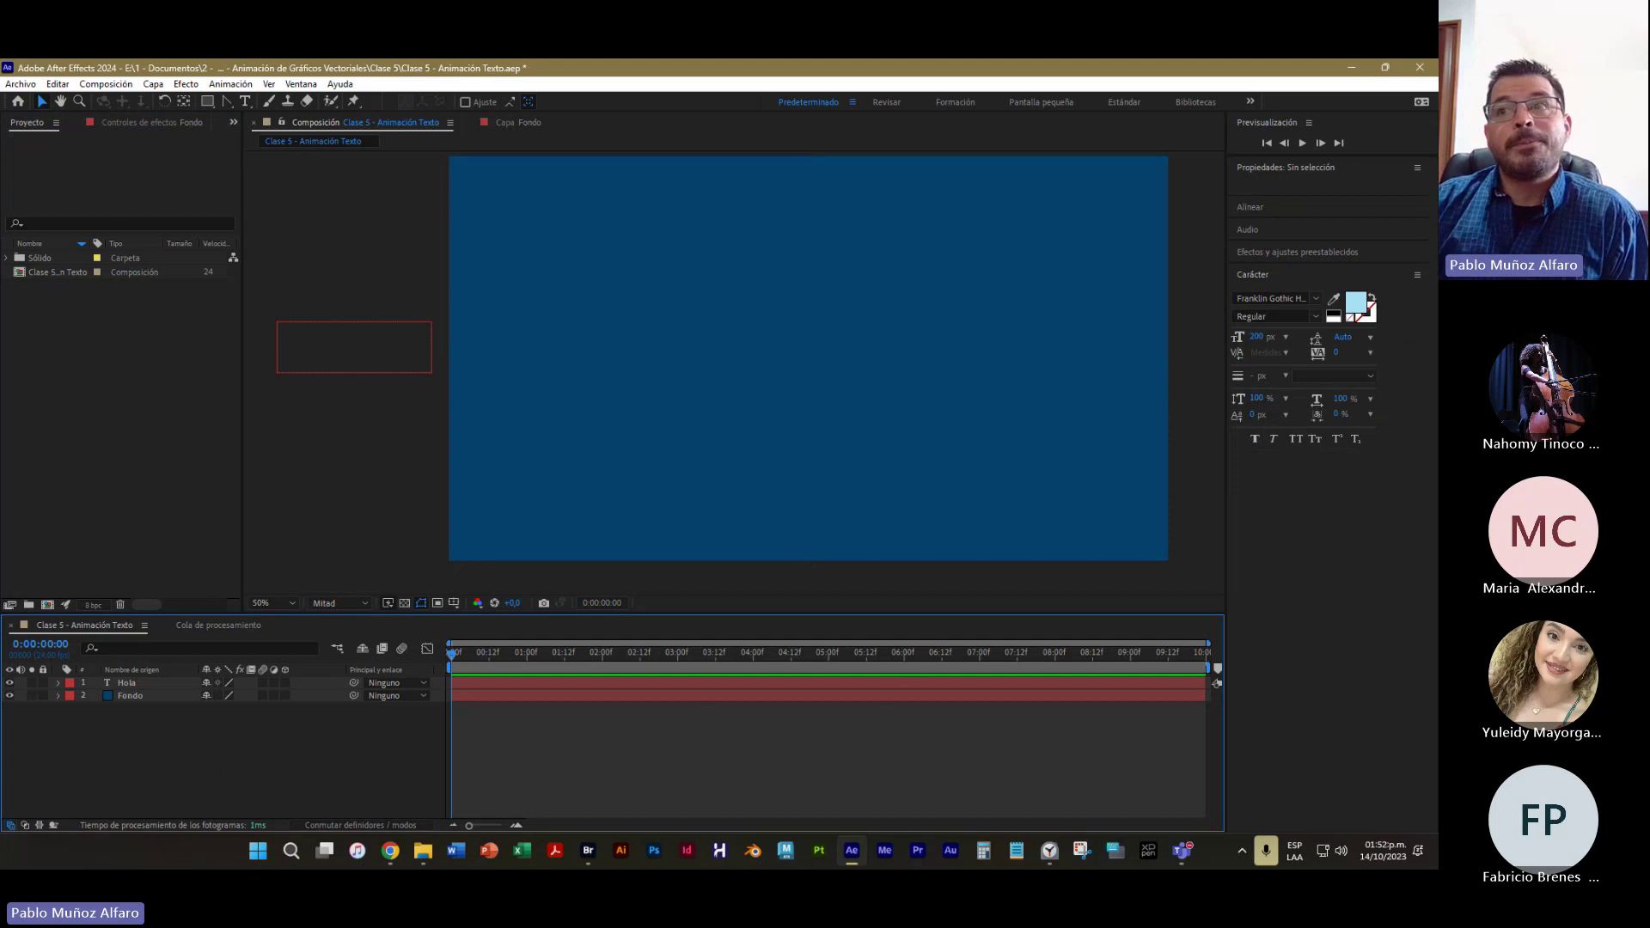
# Select the "Fondo" layer and dock Efectos y ajustes preestablecidos in the same group as Previsualización
pyautogui.click(129, 695)
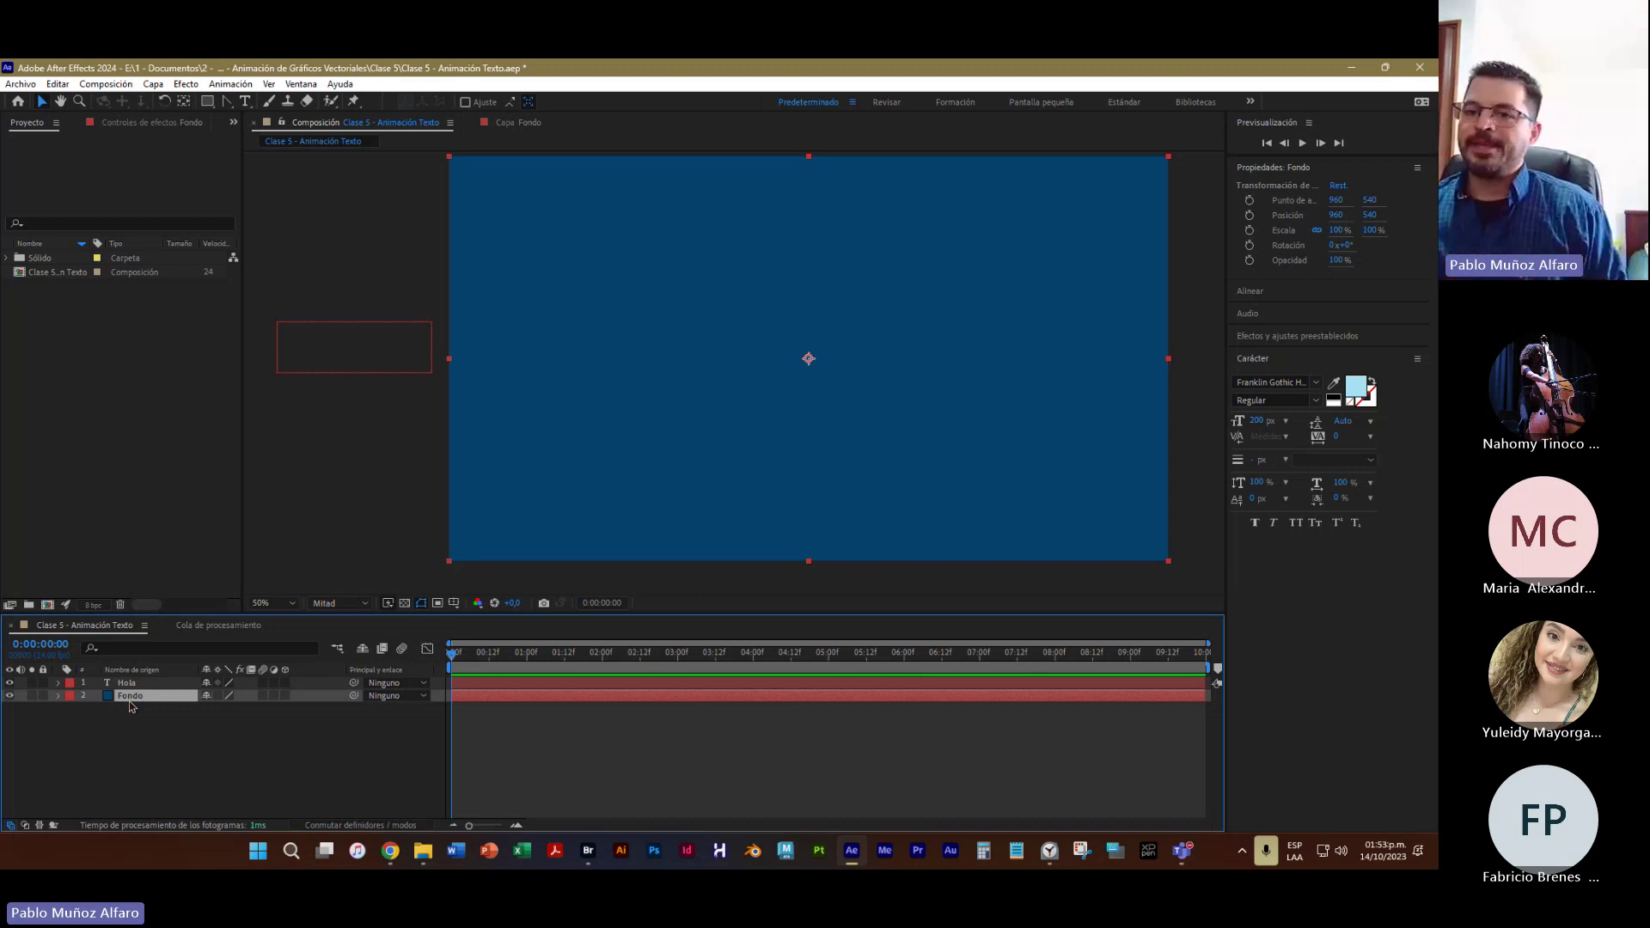
pyautogui.click(137, 712)
pyautogui.click(130, 698)
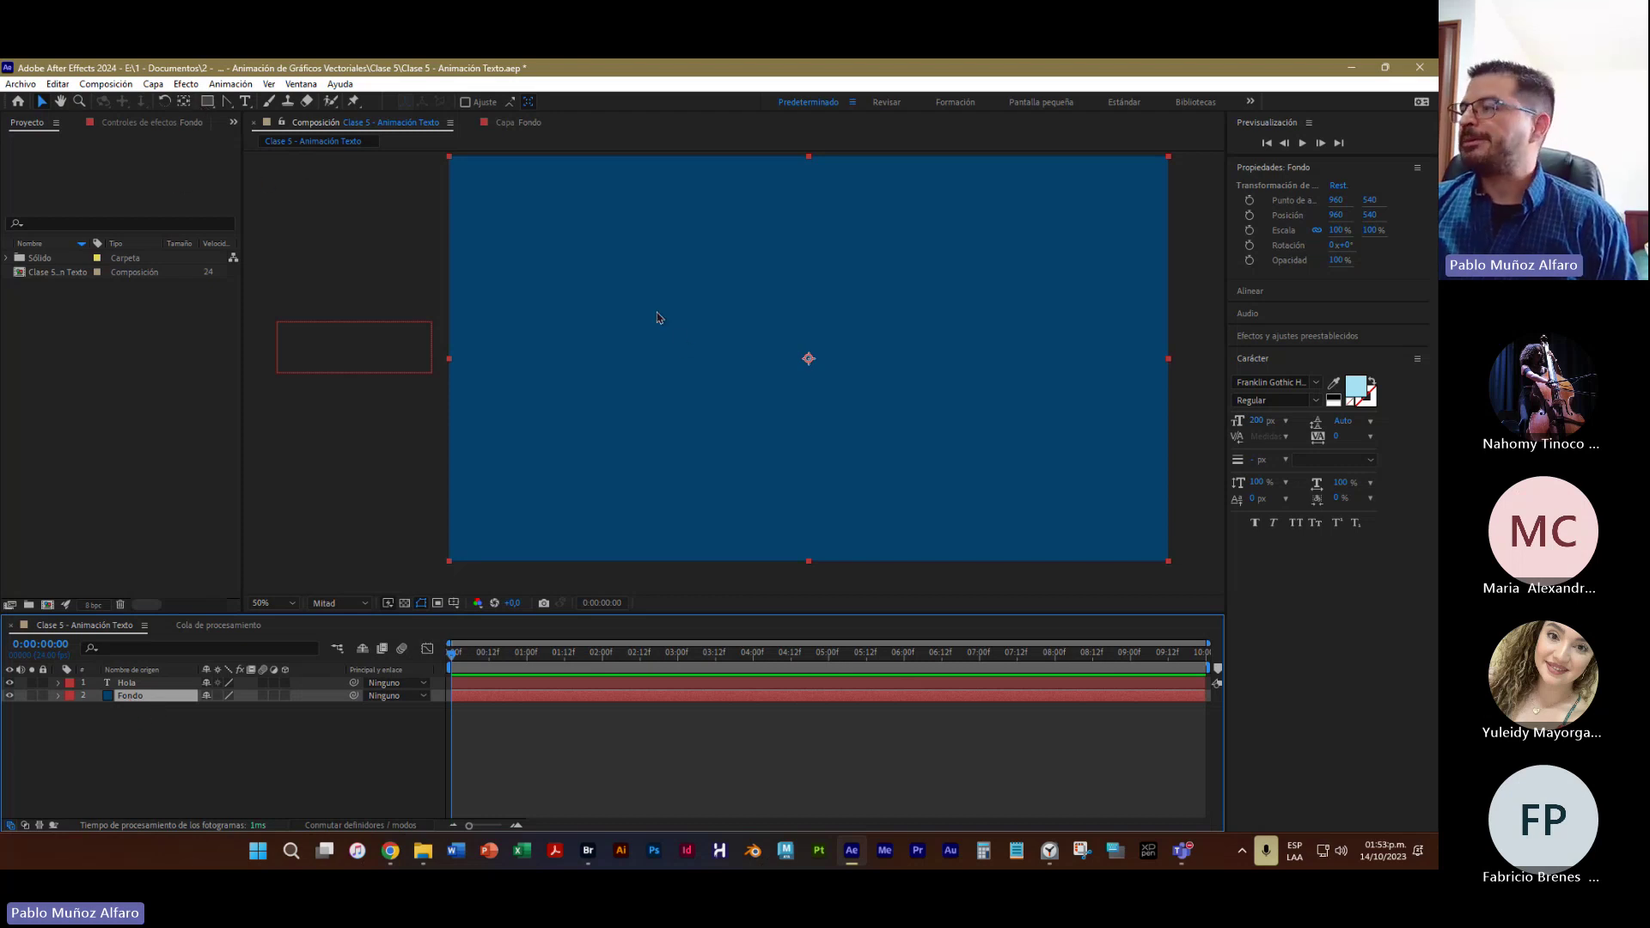
pyautogui.click(1300, 344)
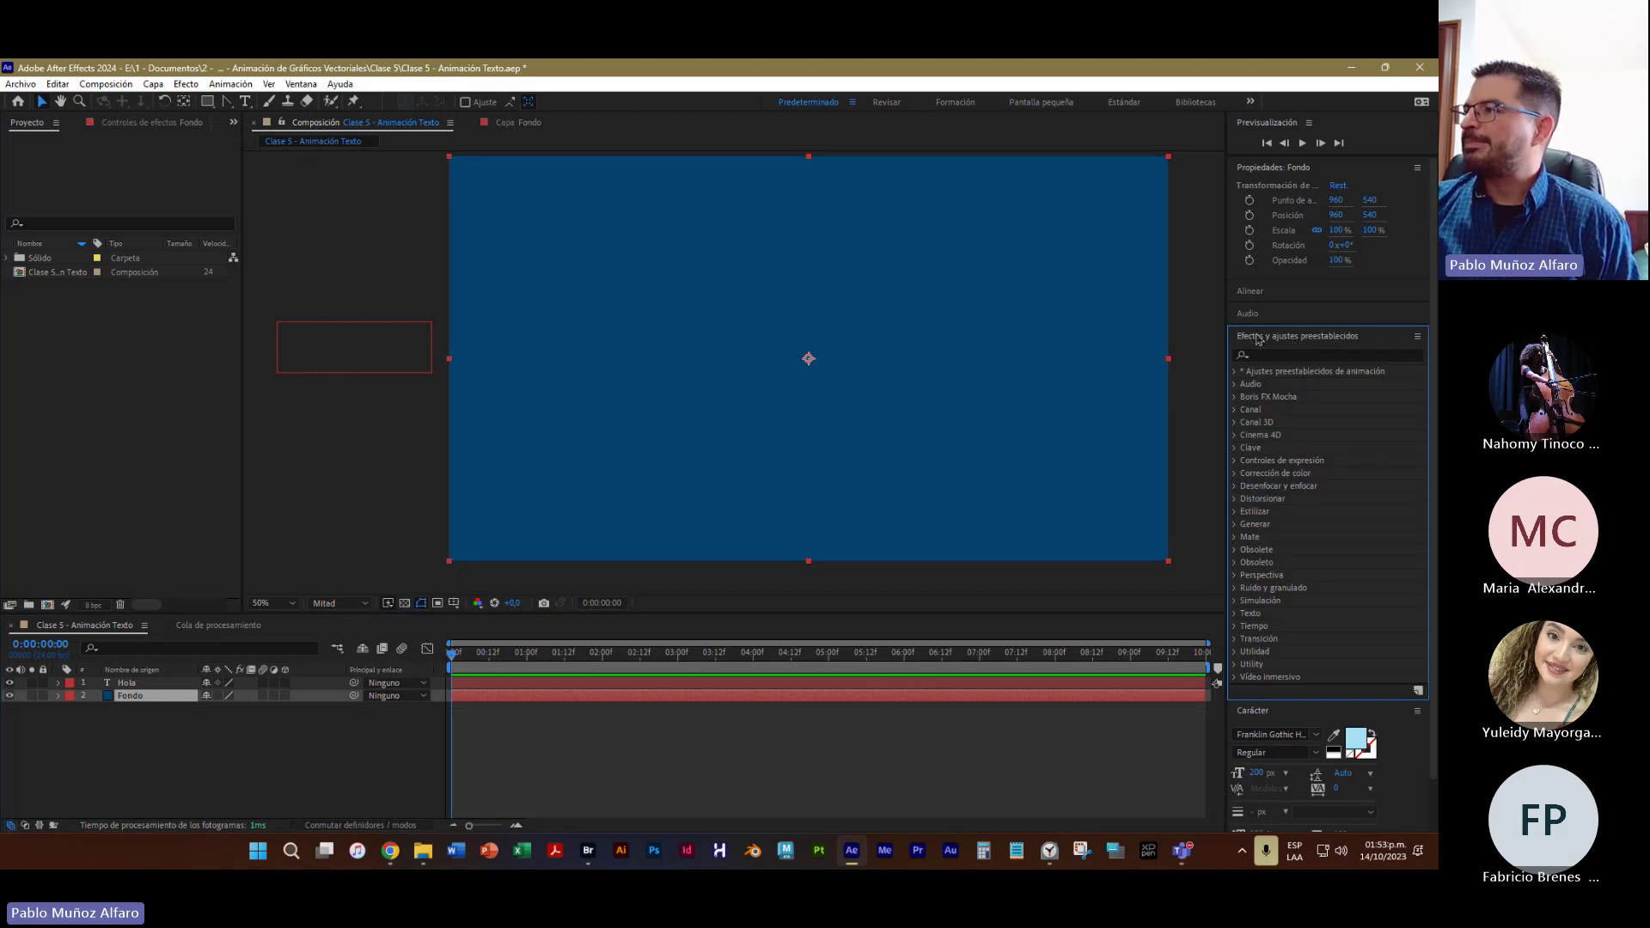
pyautogui.moveTo(1256, 339); pyautogui.dragTo(1256, 154)
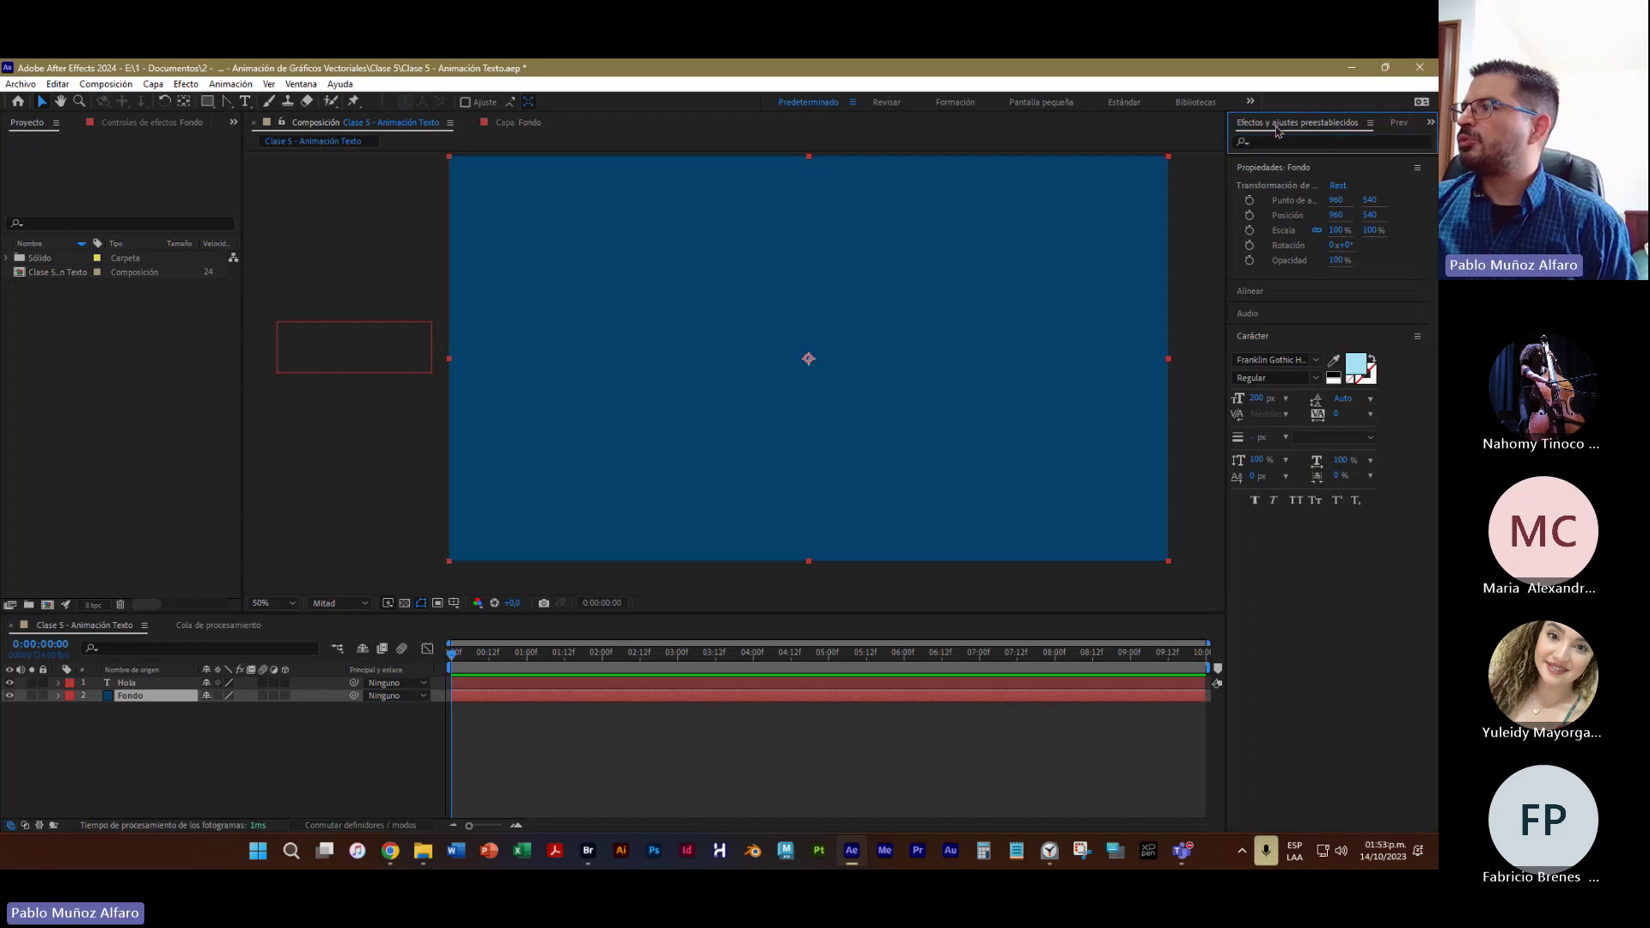
# Magnify the Efectos y ajustes preestablecidos entry in the list of available panels, then close the magnifier and AEJuice Pack Manager
pyautogui.click(300, 84)
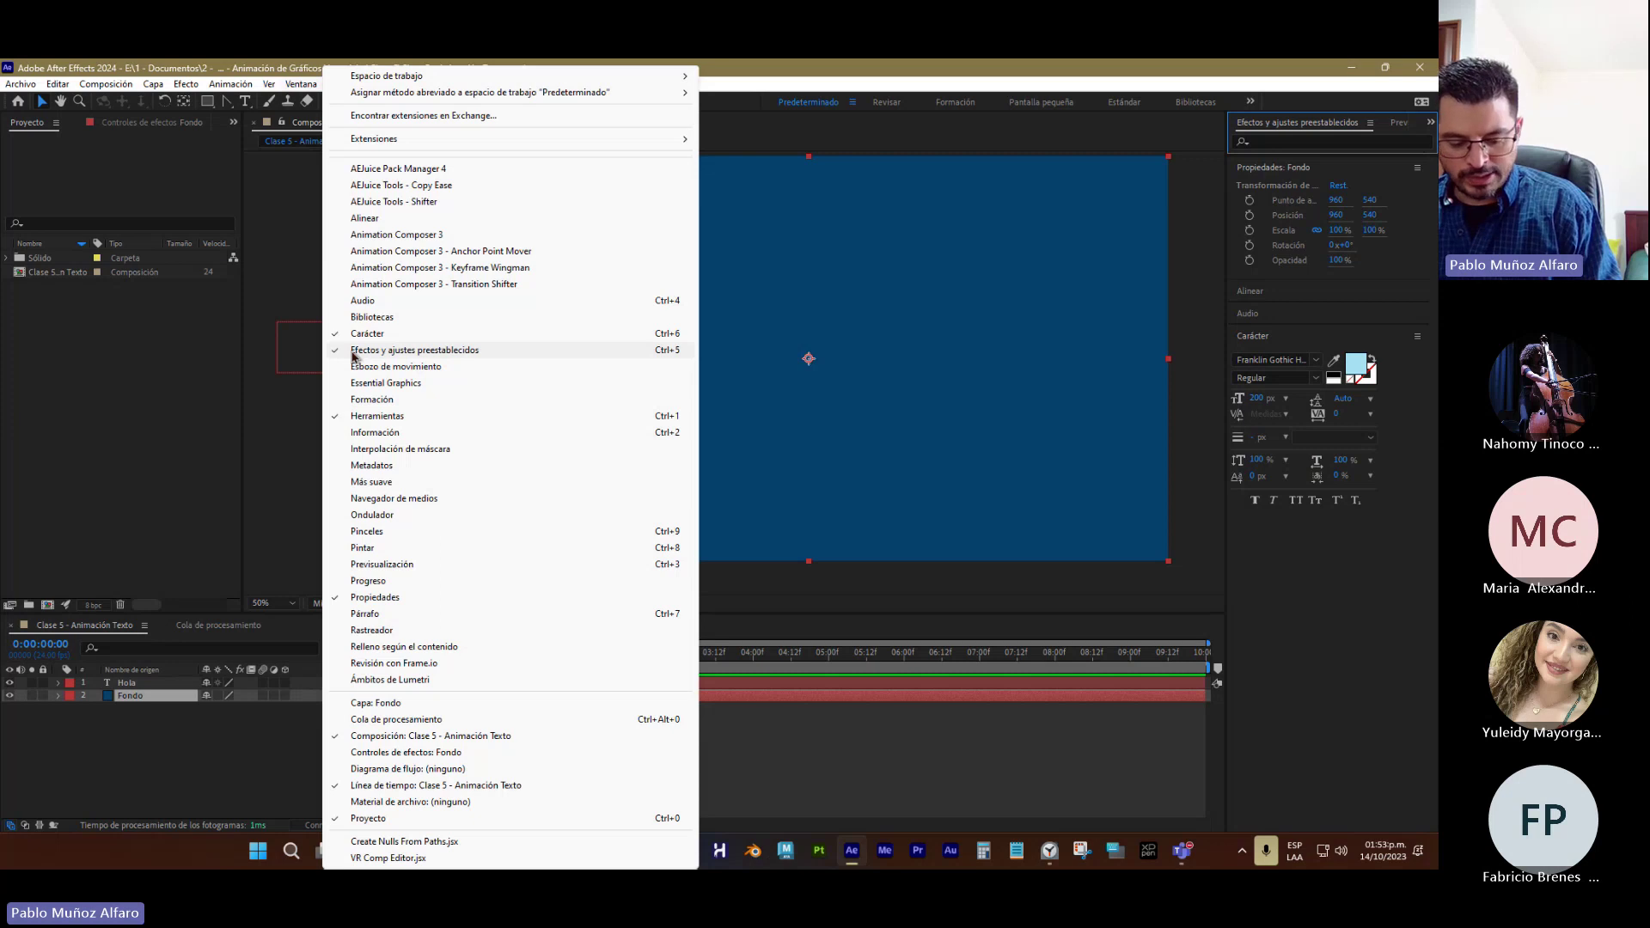
pyautogui.press('super+plus')
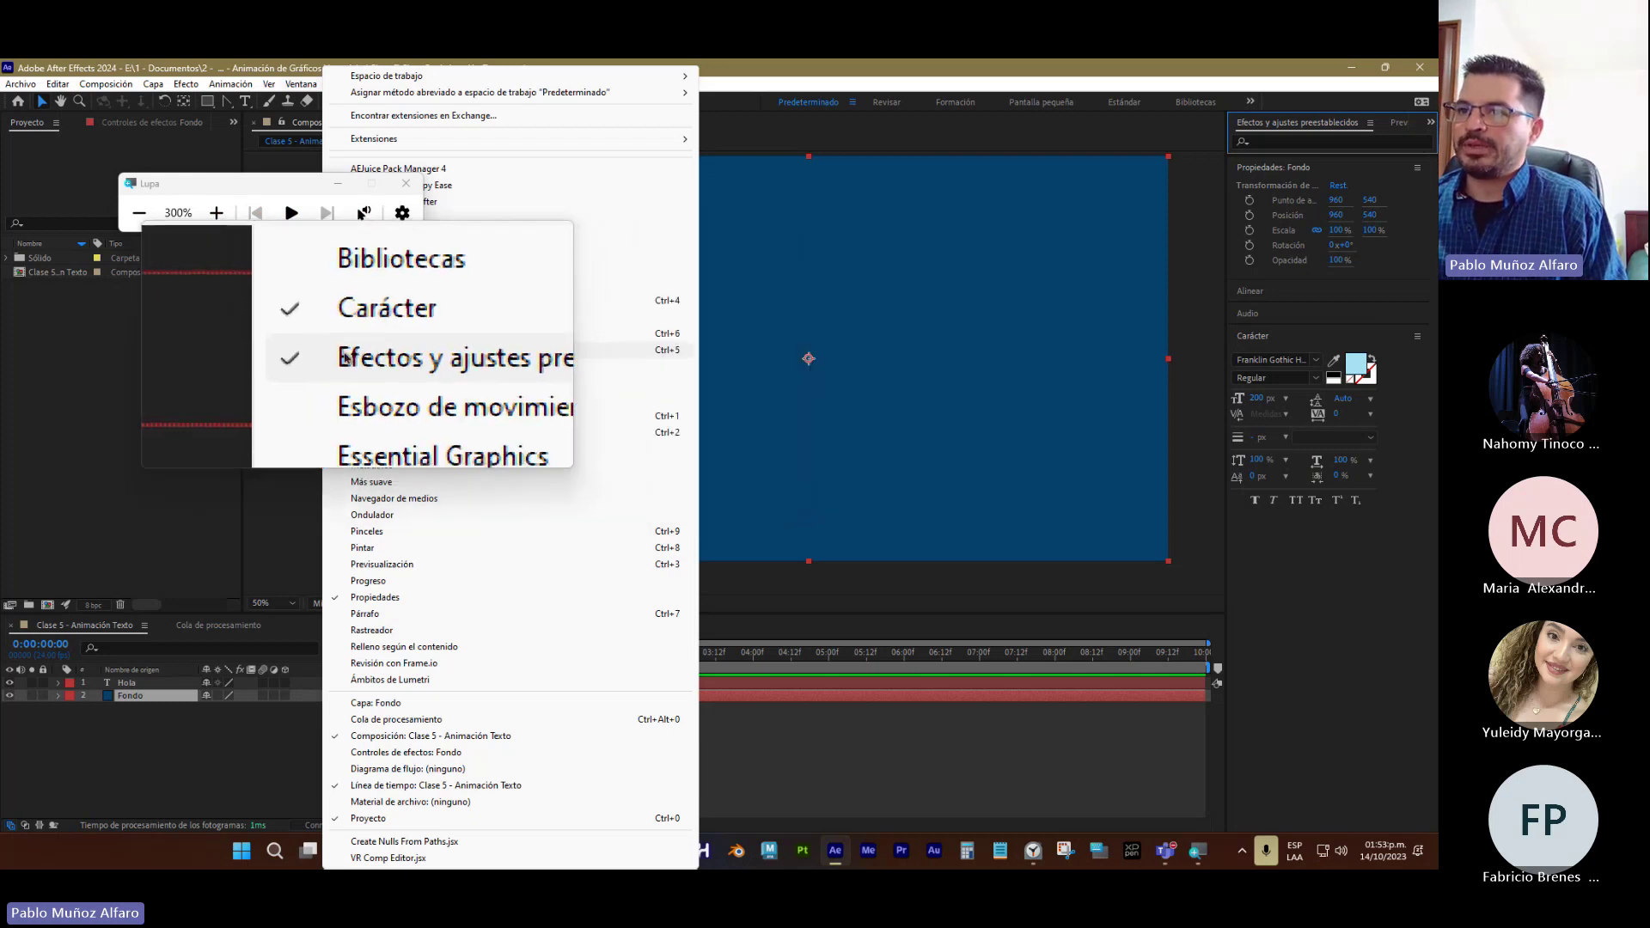
pyautogui.click(410, 183)
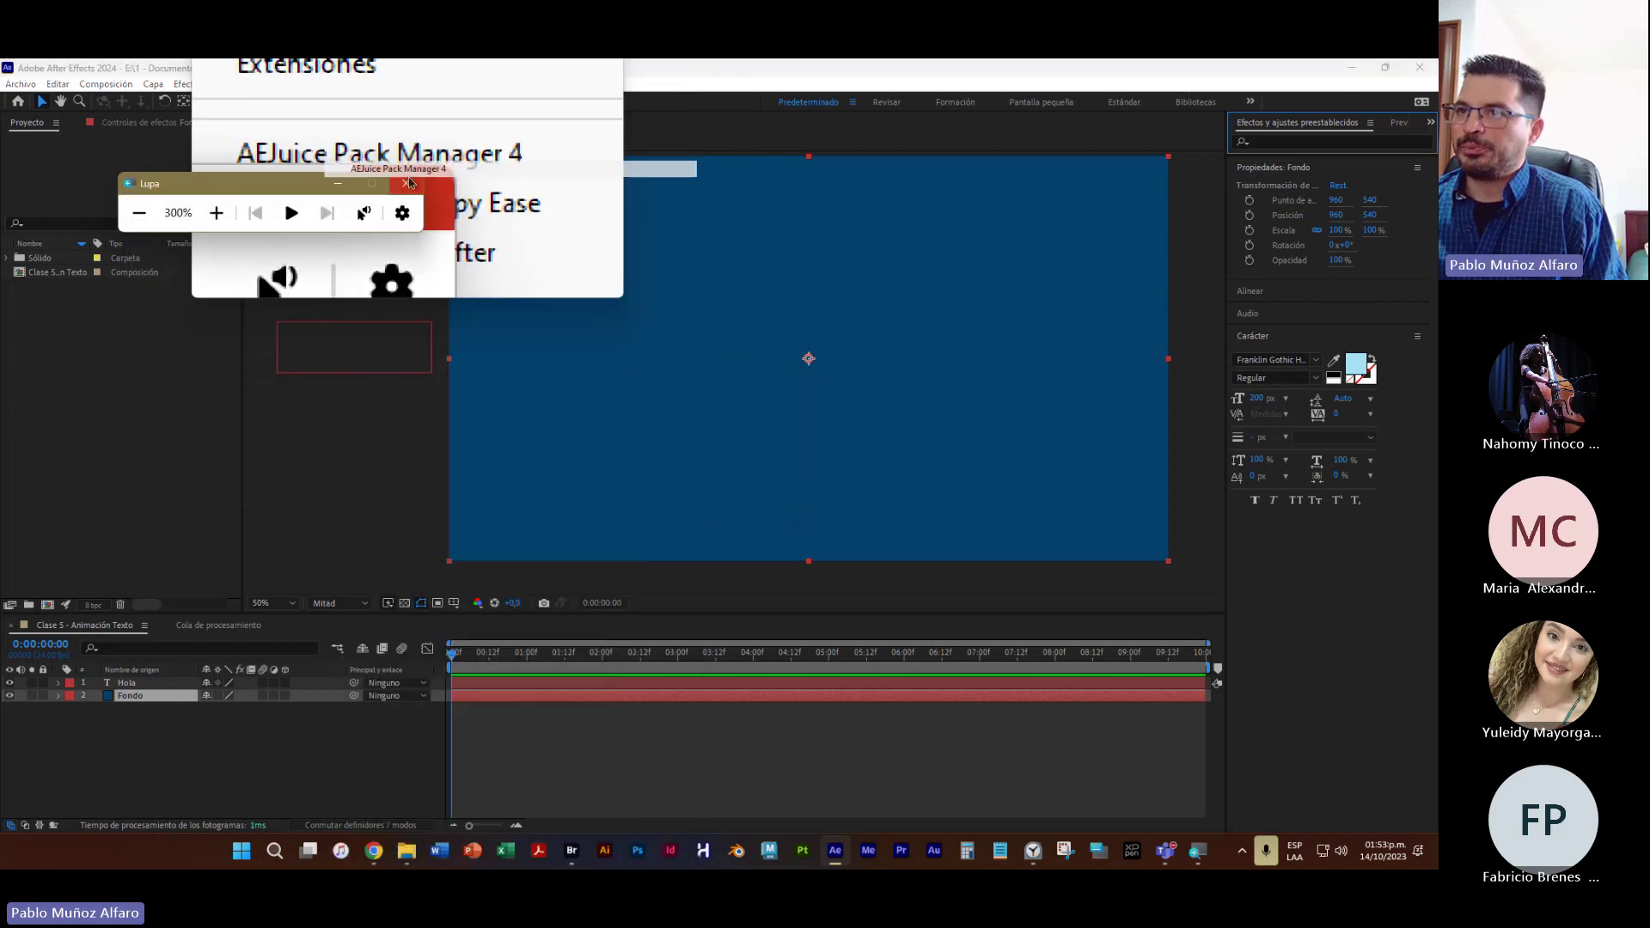
pyautogui.click(411, 183)
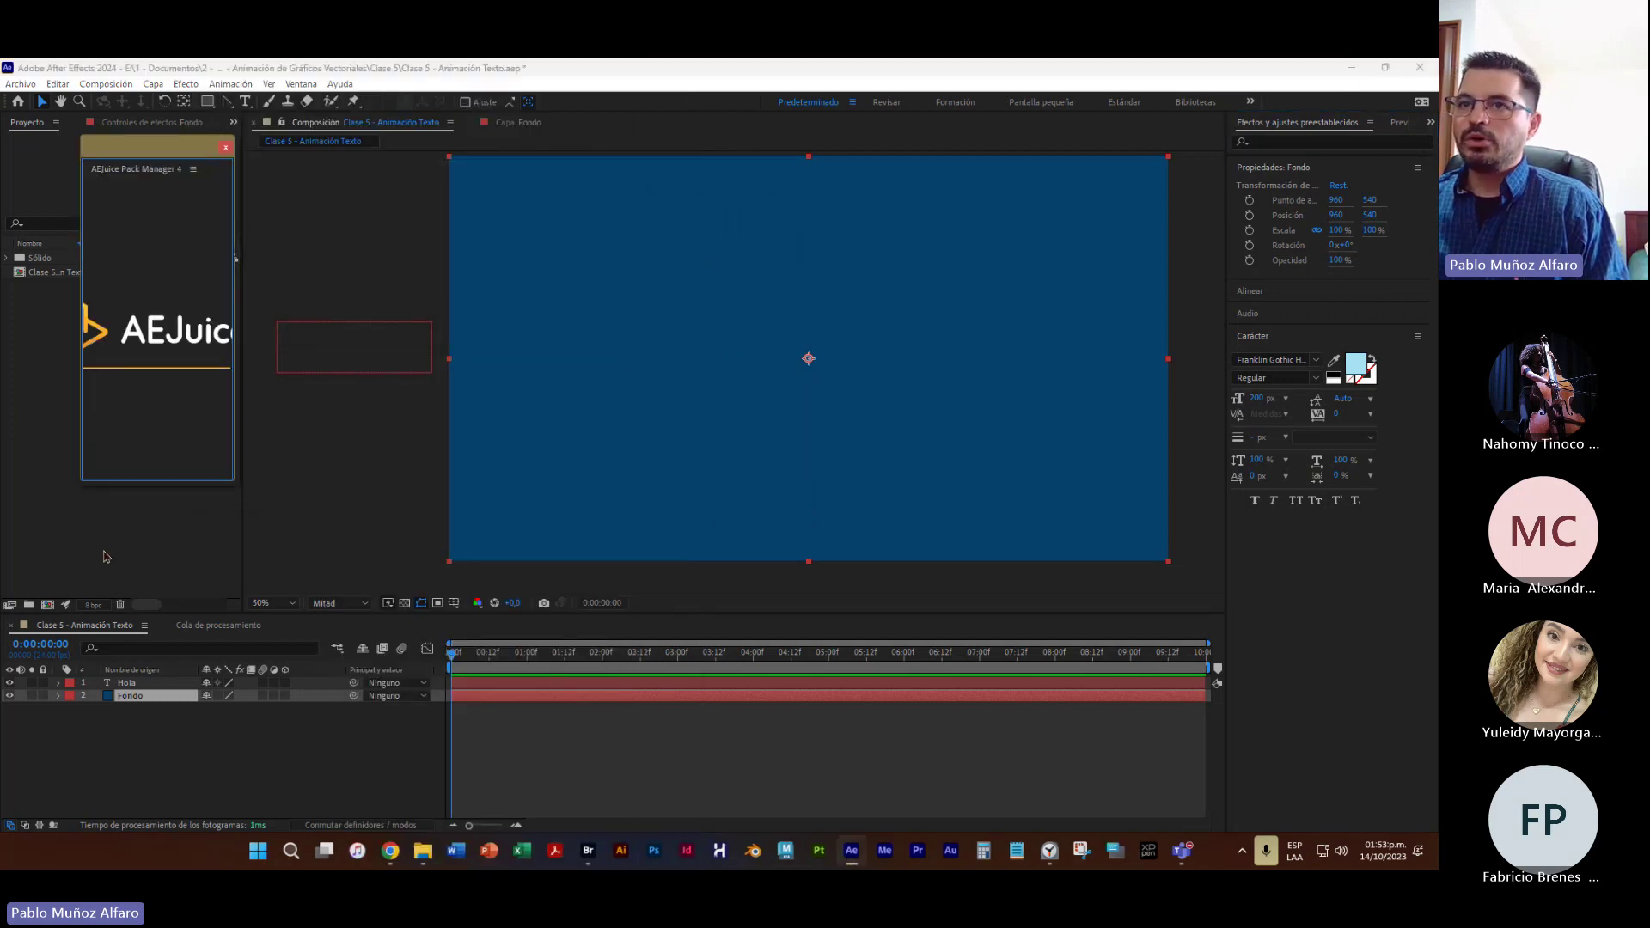
pyautogui.click(226, 148)
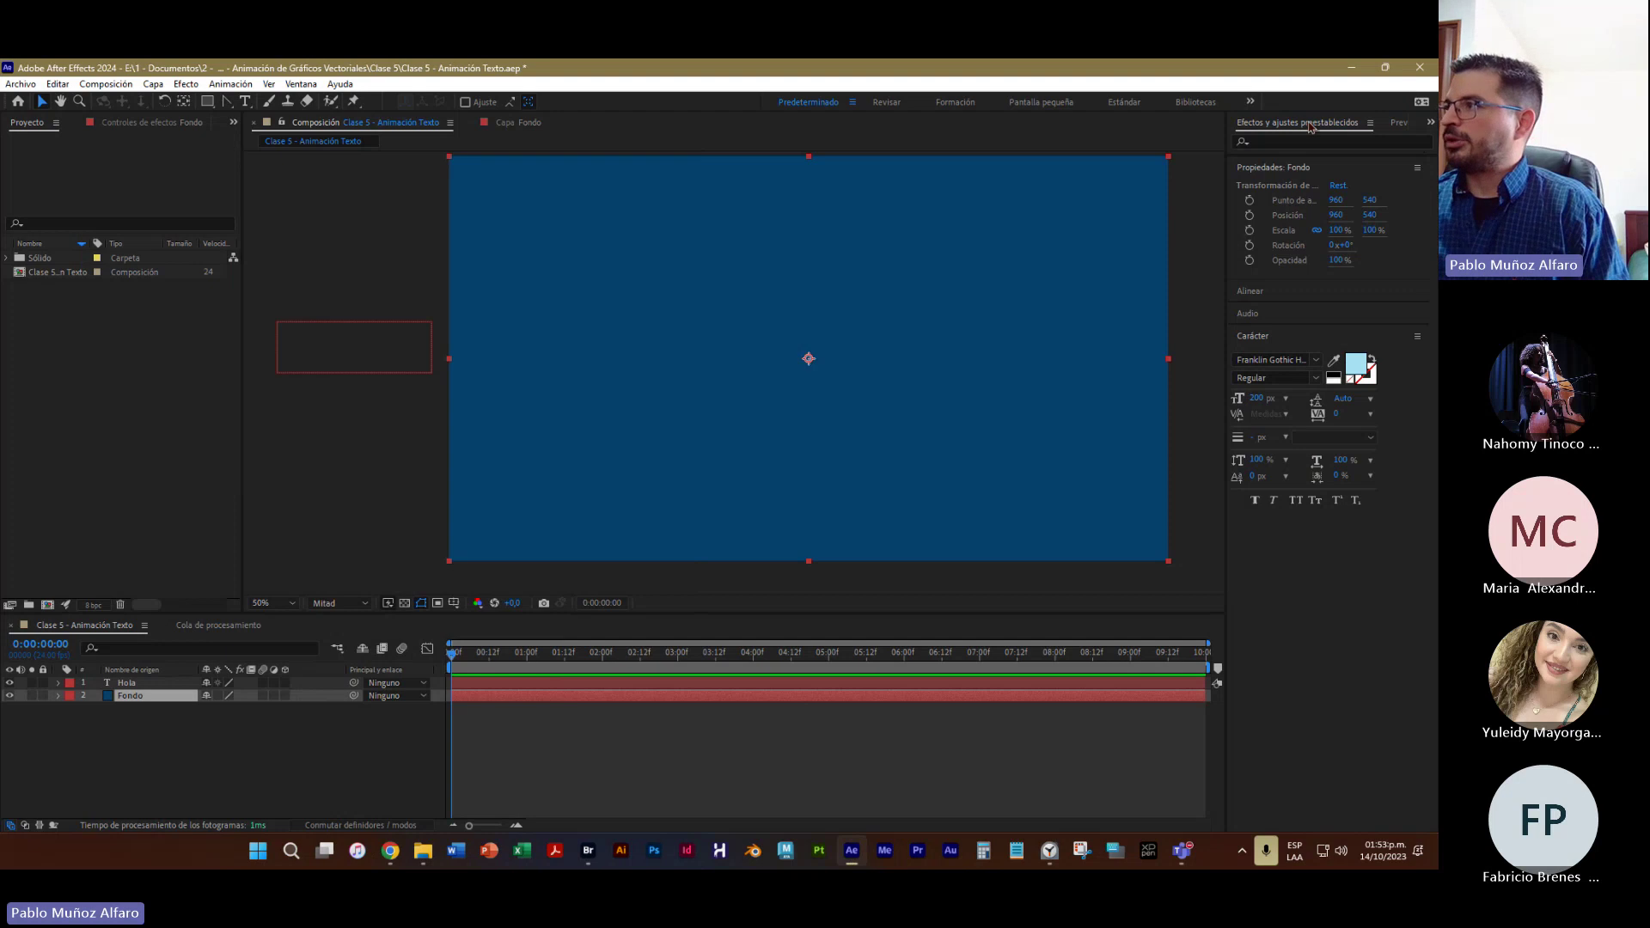
# Search the effects and presets for "degradacion de degradado" and dock Efectos y ajustes preestablecidos beneath Carácter
pyautogui.click(1289, 140)
pyautogui.click(1298, 128)
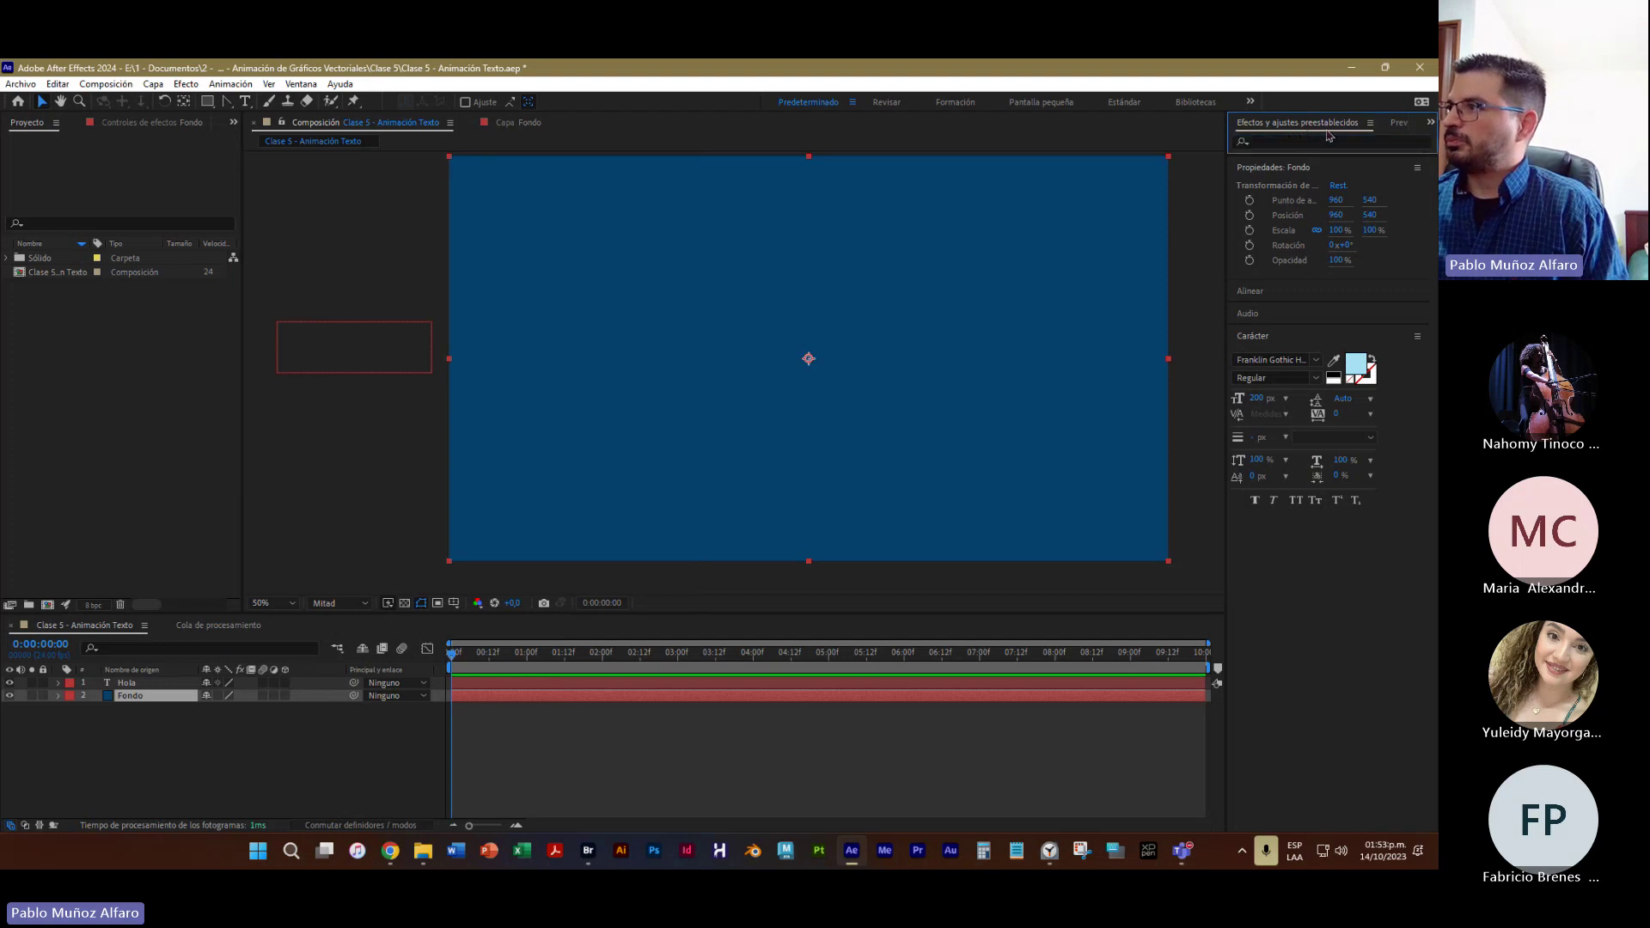
pyautogui.click(1274, 140)
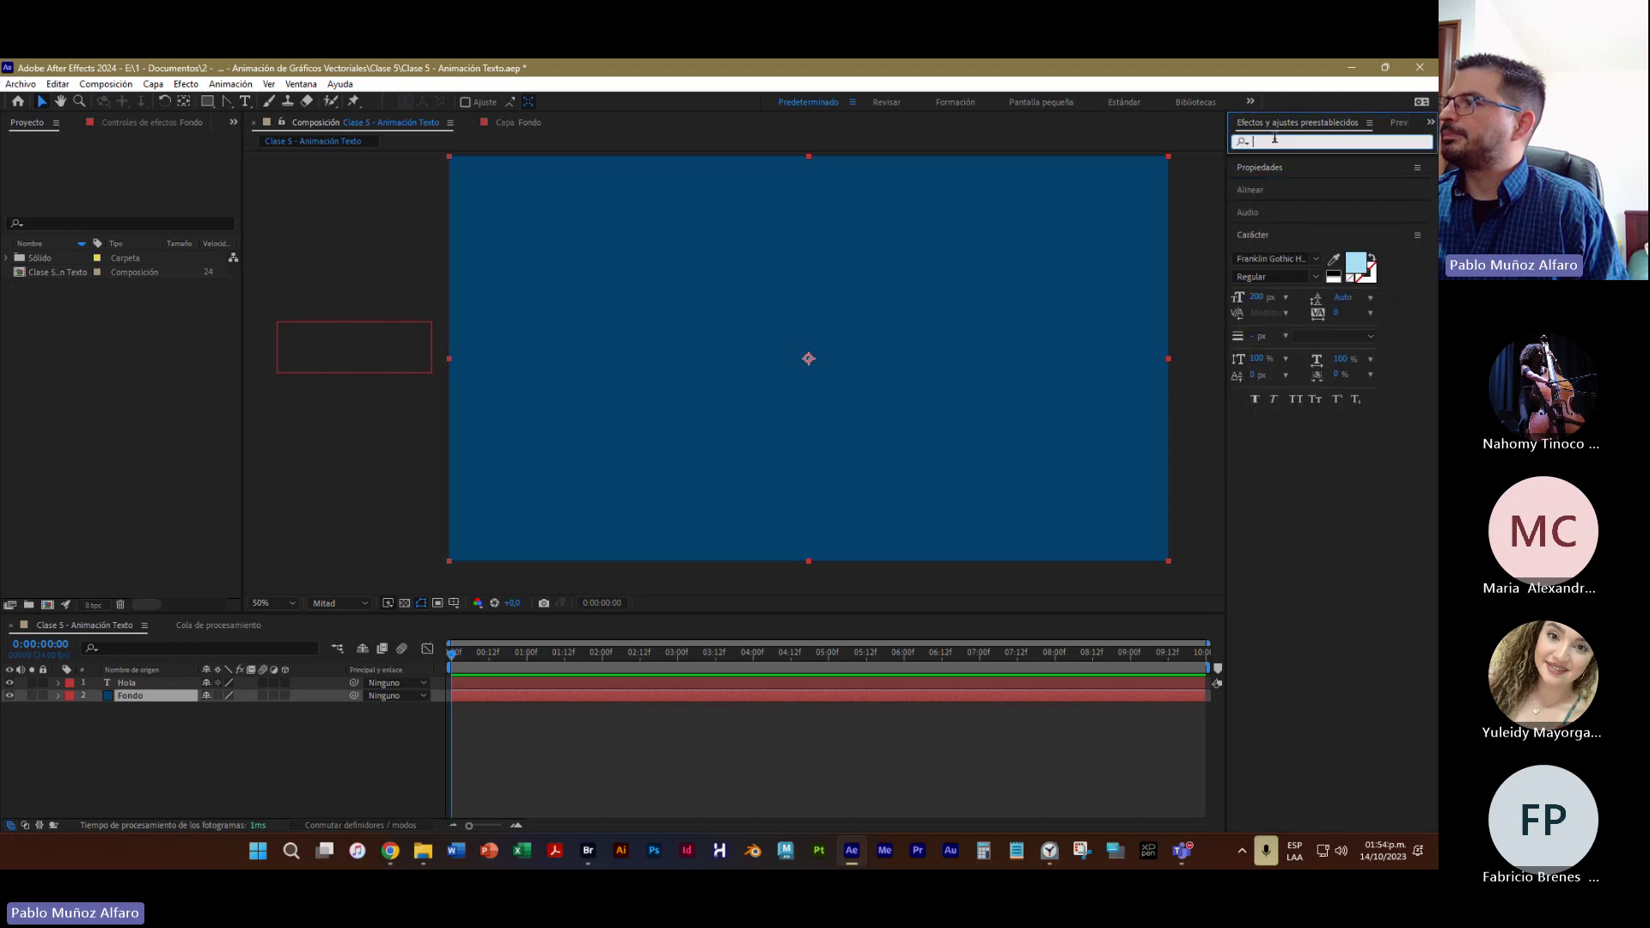
pyautogui.click(1368, 124)
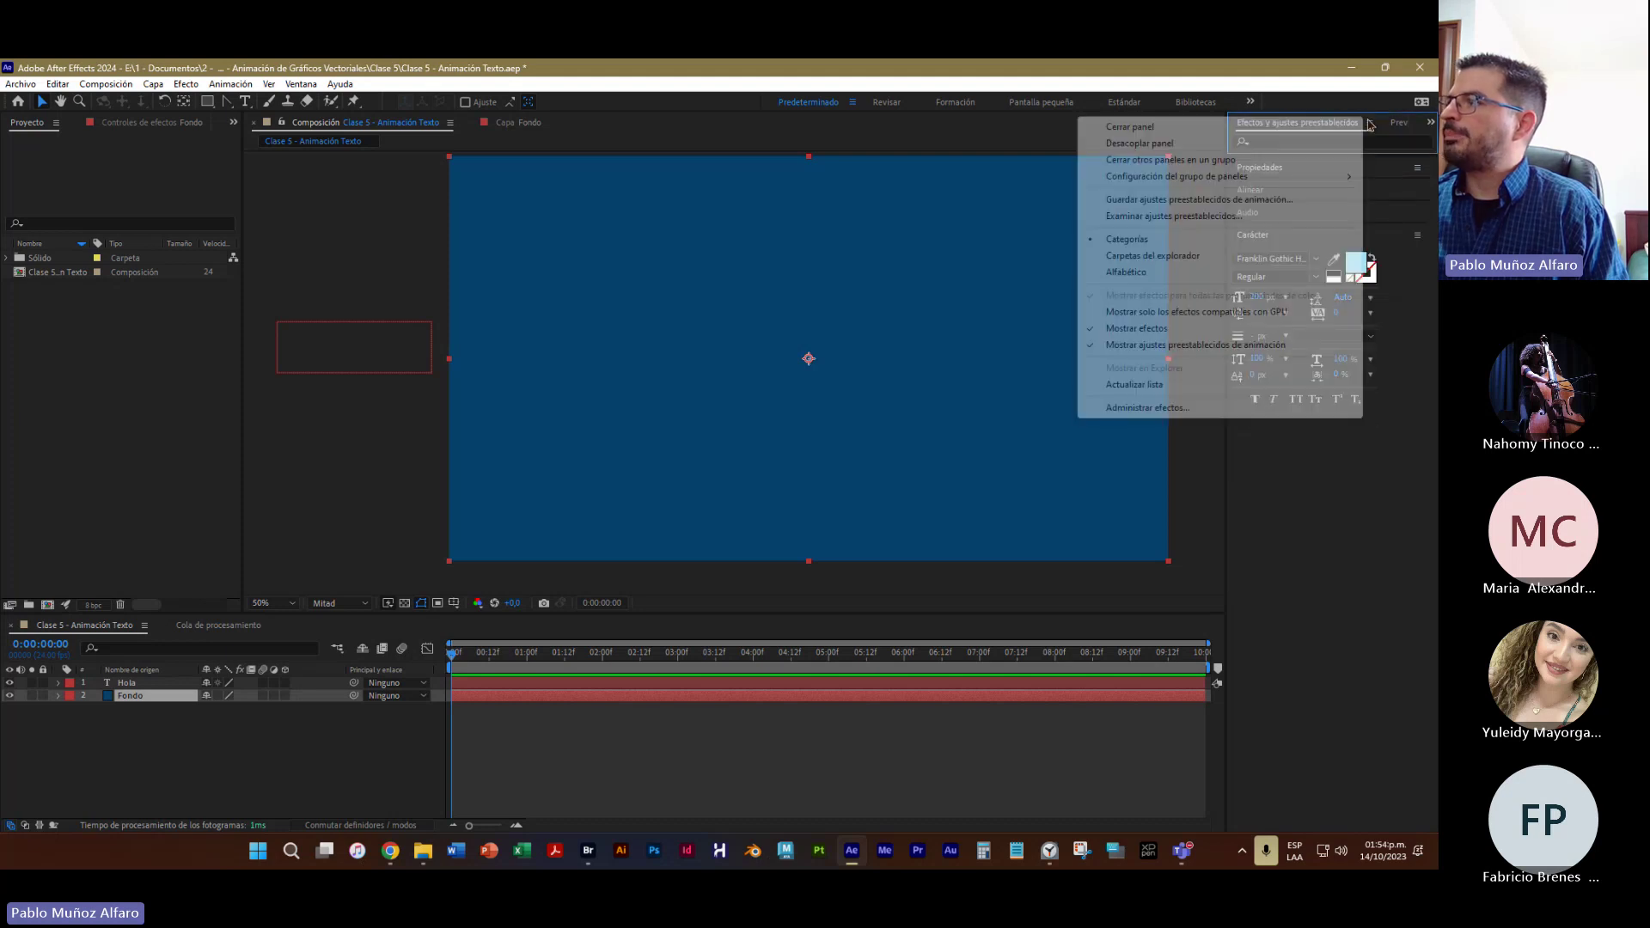
pyautogui.click(1381, 143)
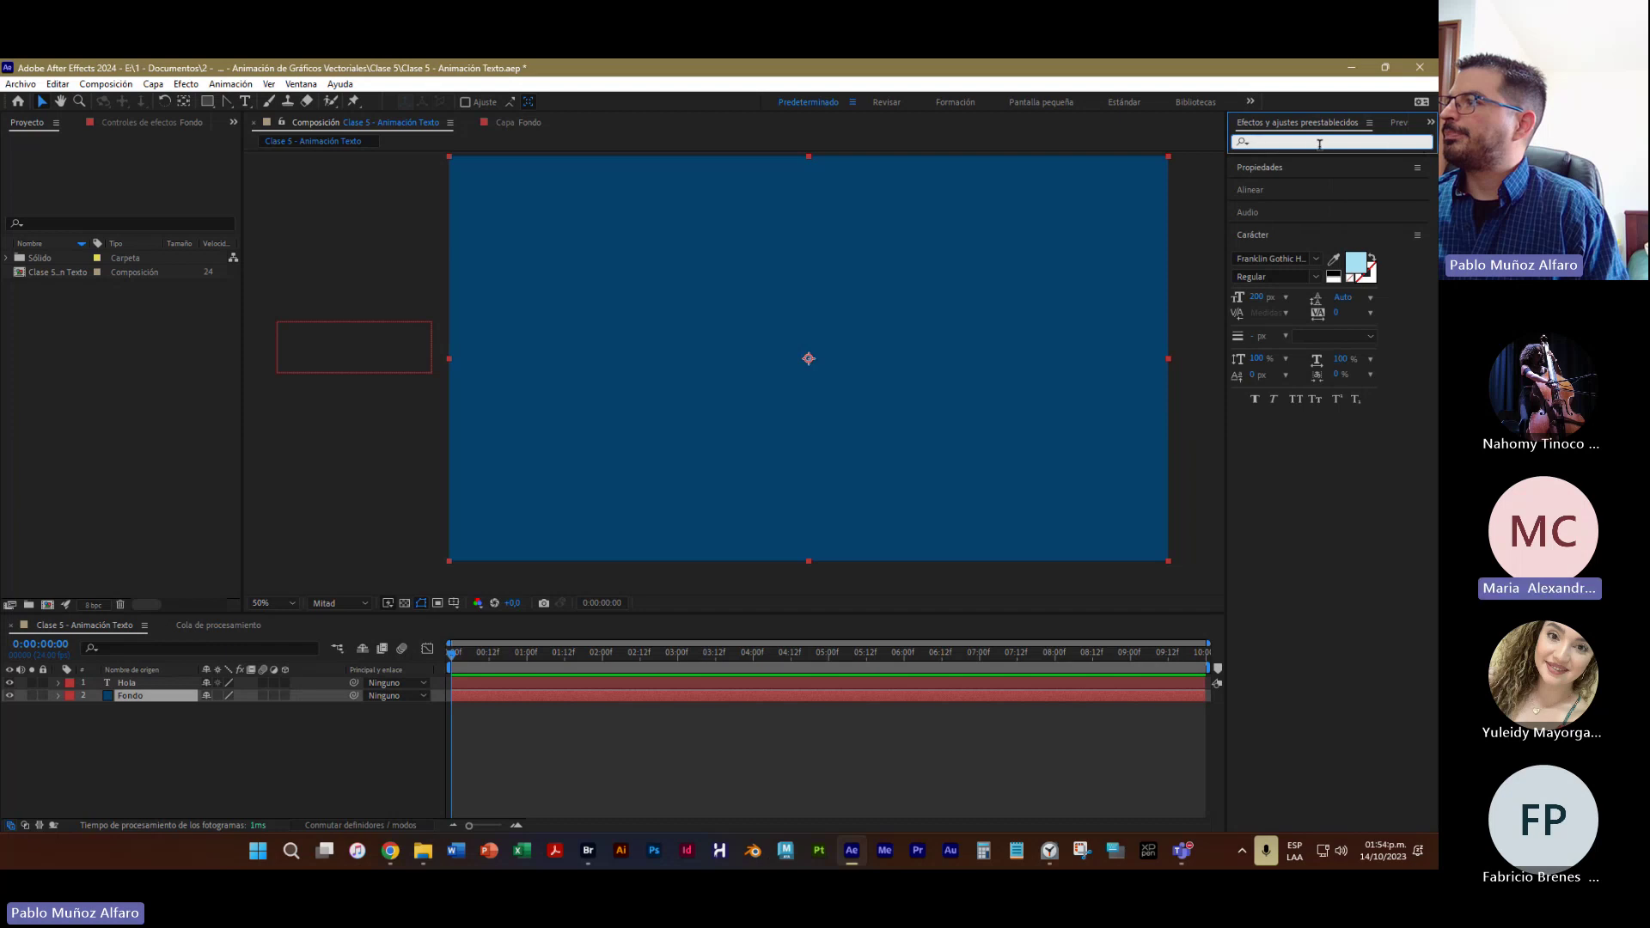
pyautogui.write('deg')
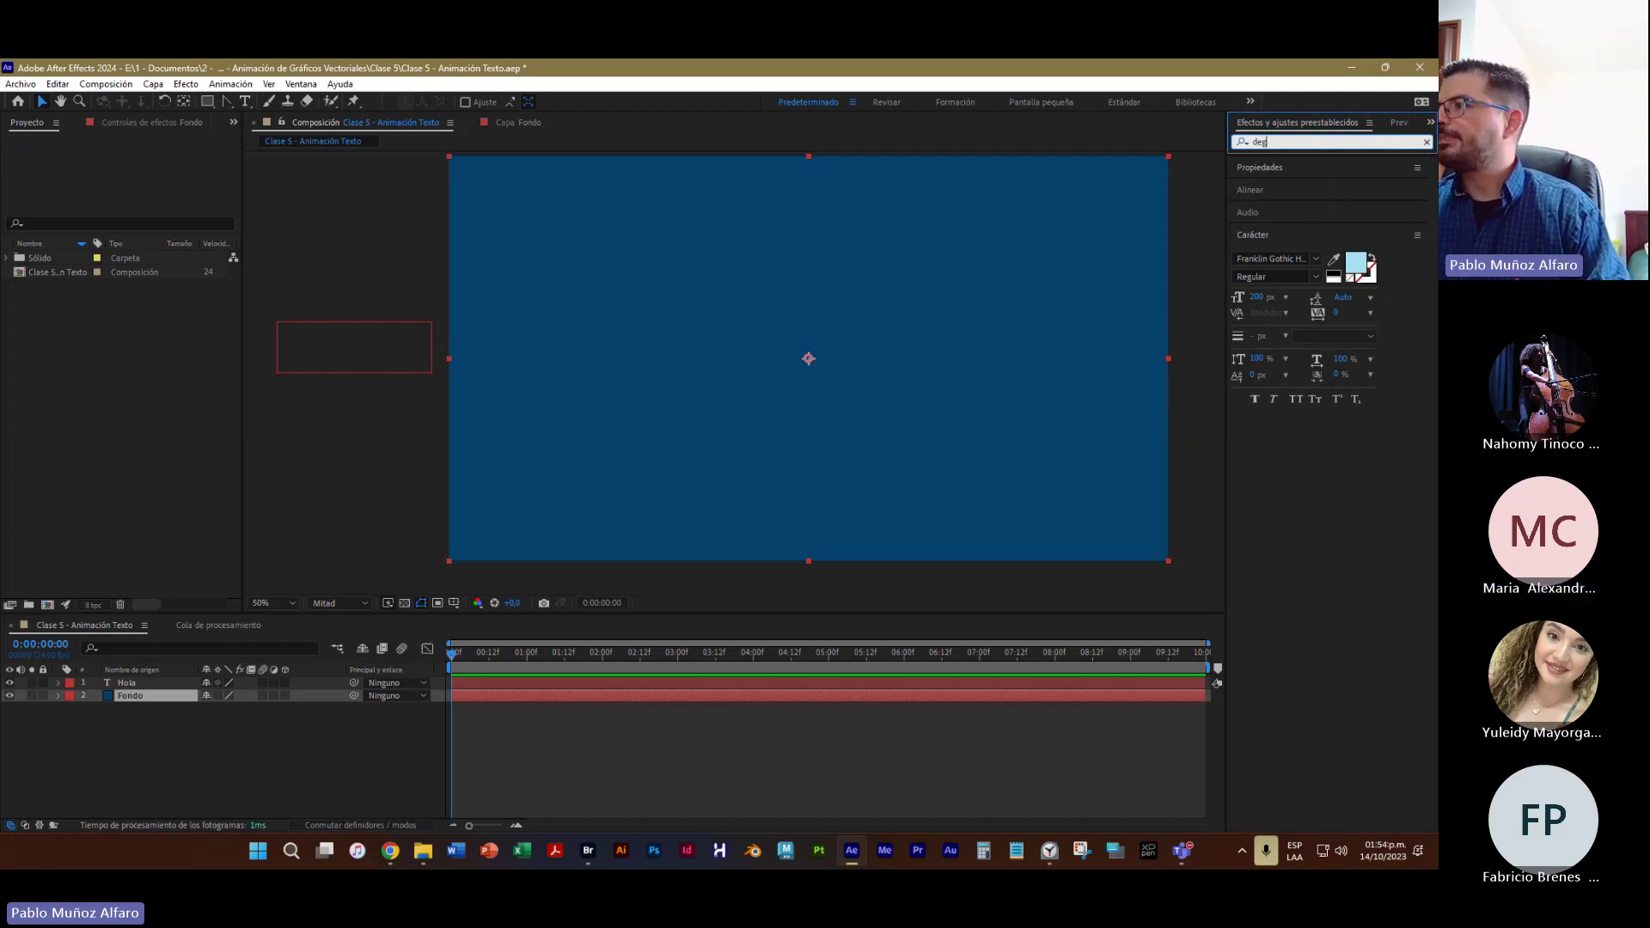
pyautogui.write('radacion ')
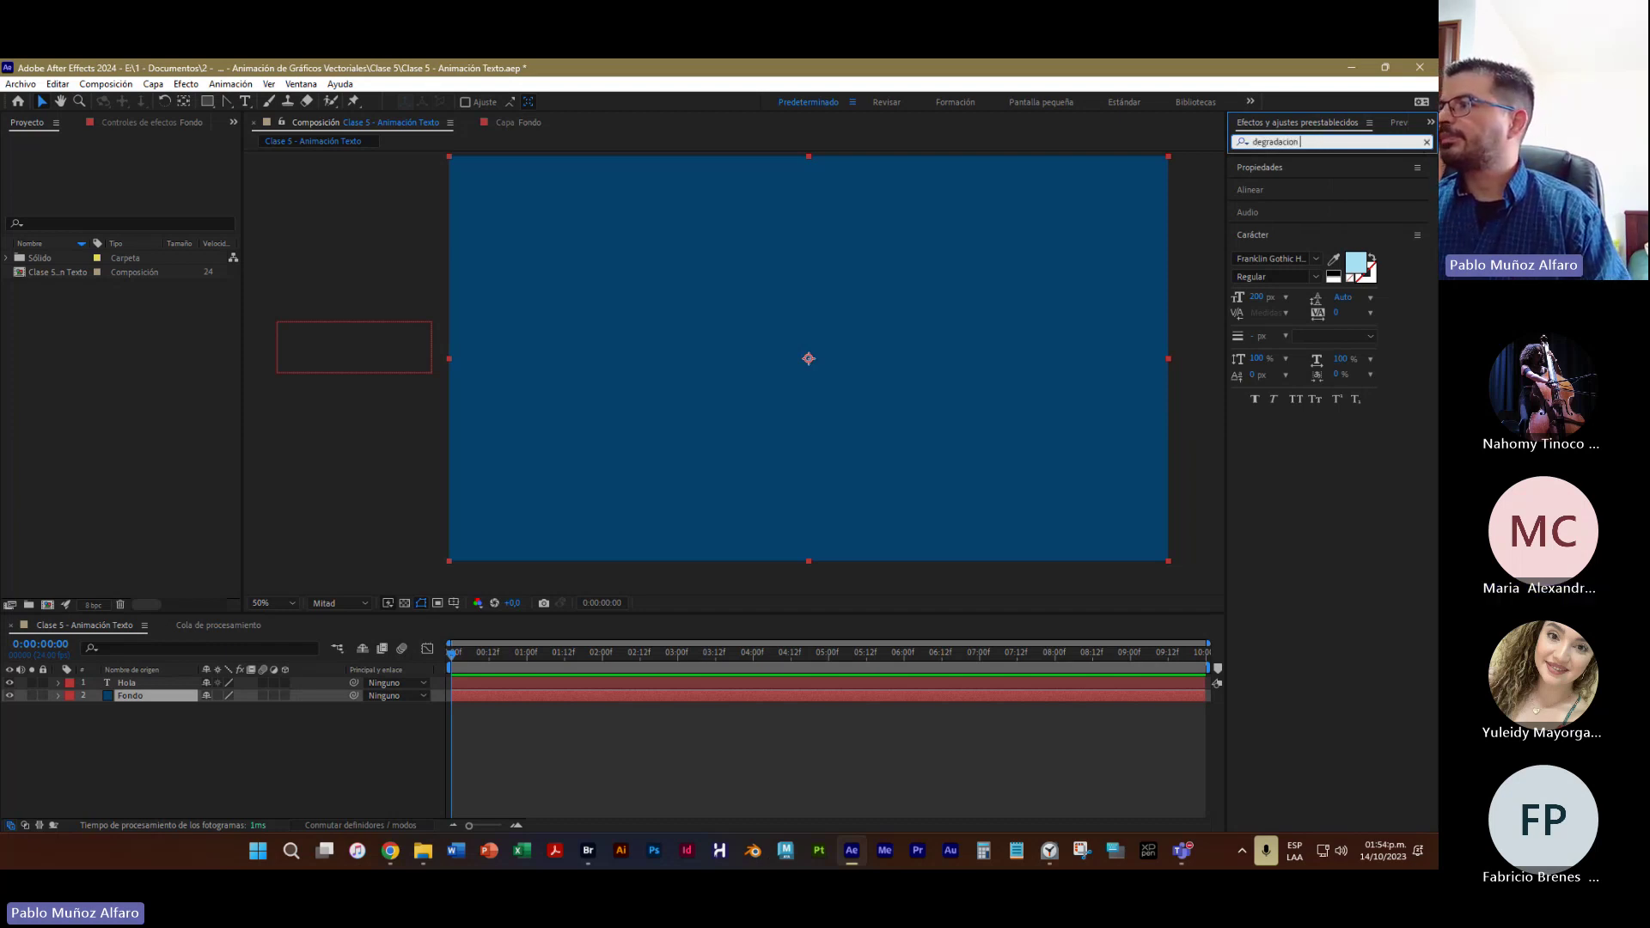
pyautogui.write('de degra')
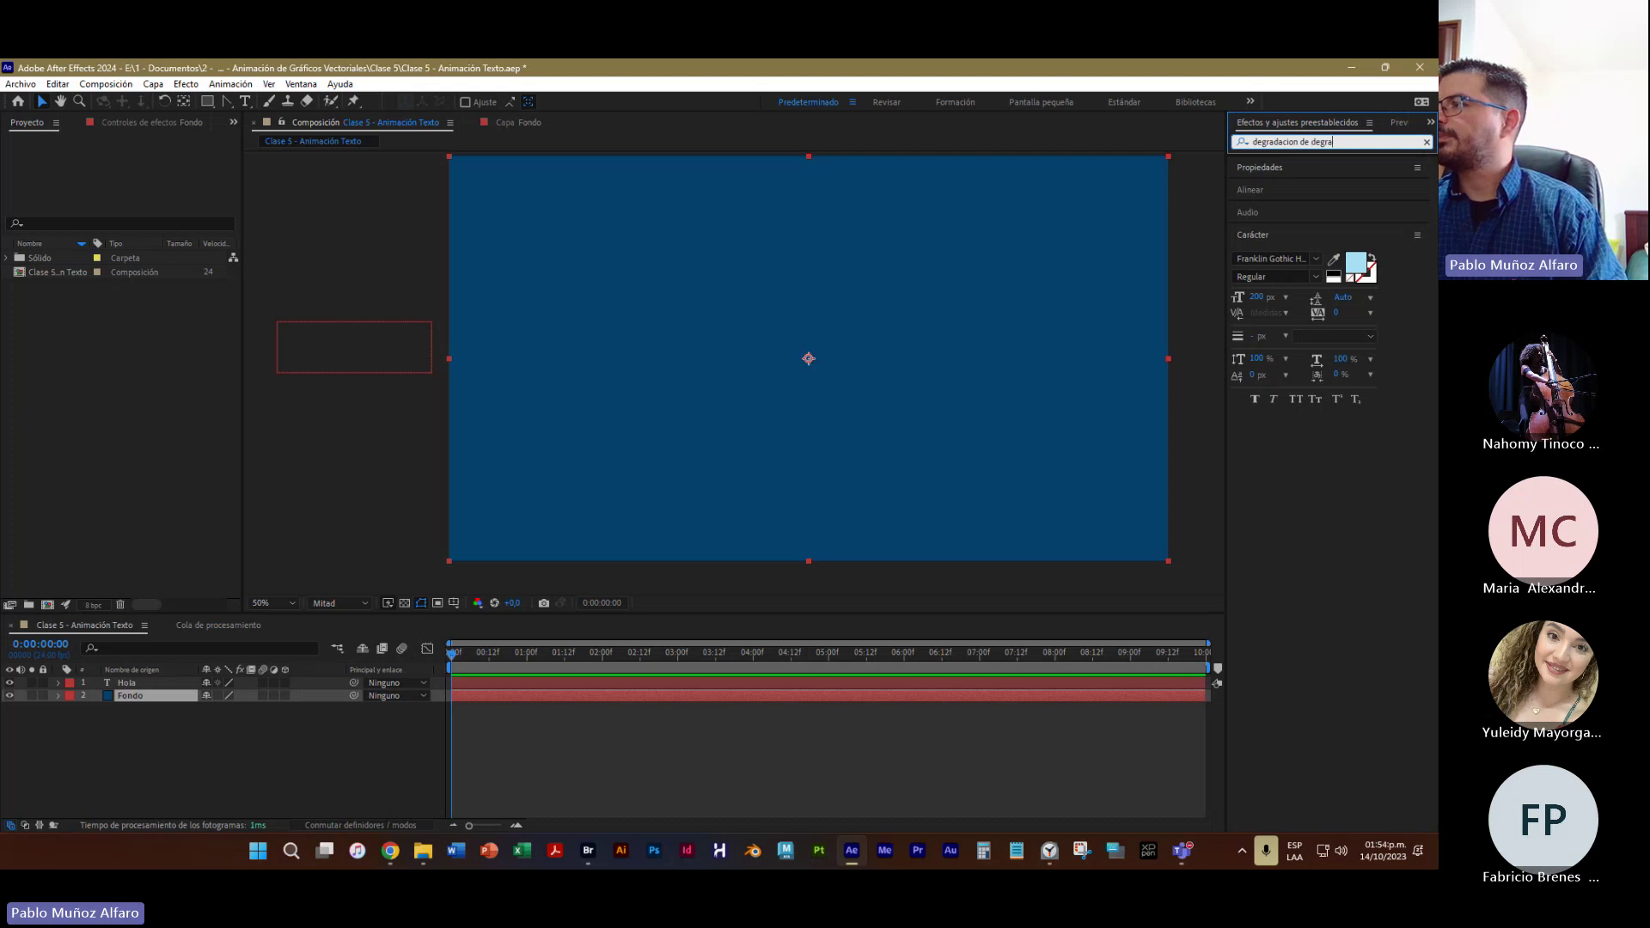
pyautogui.write('dado')
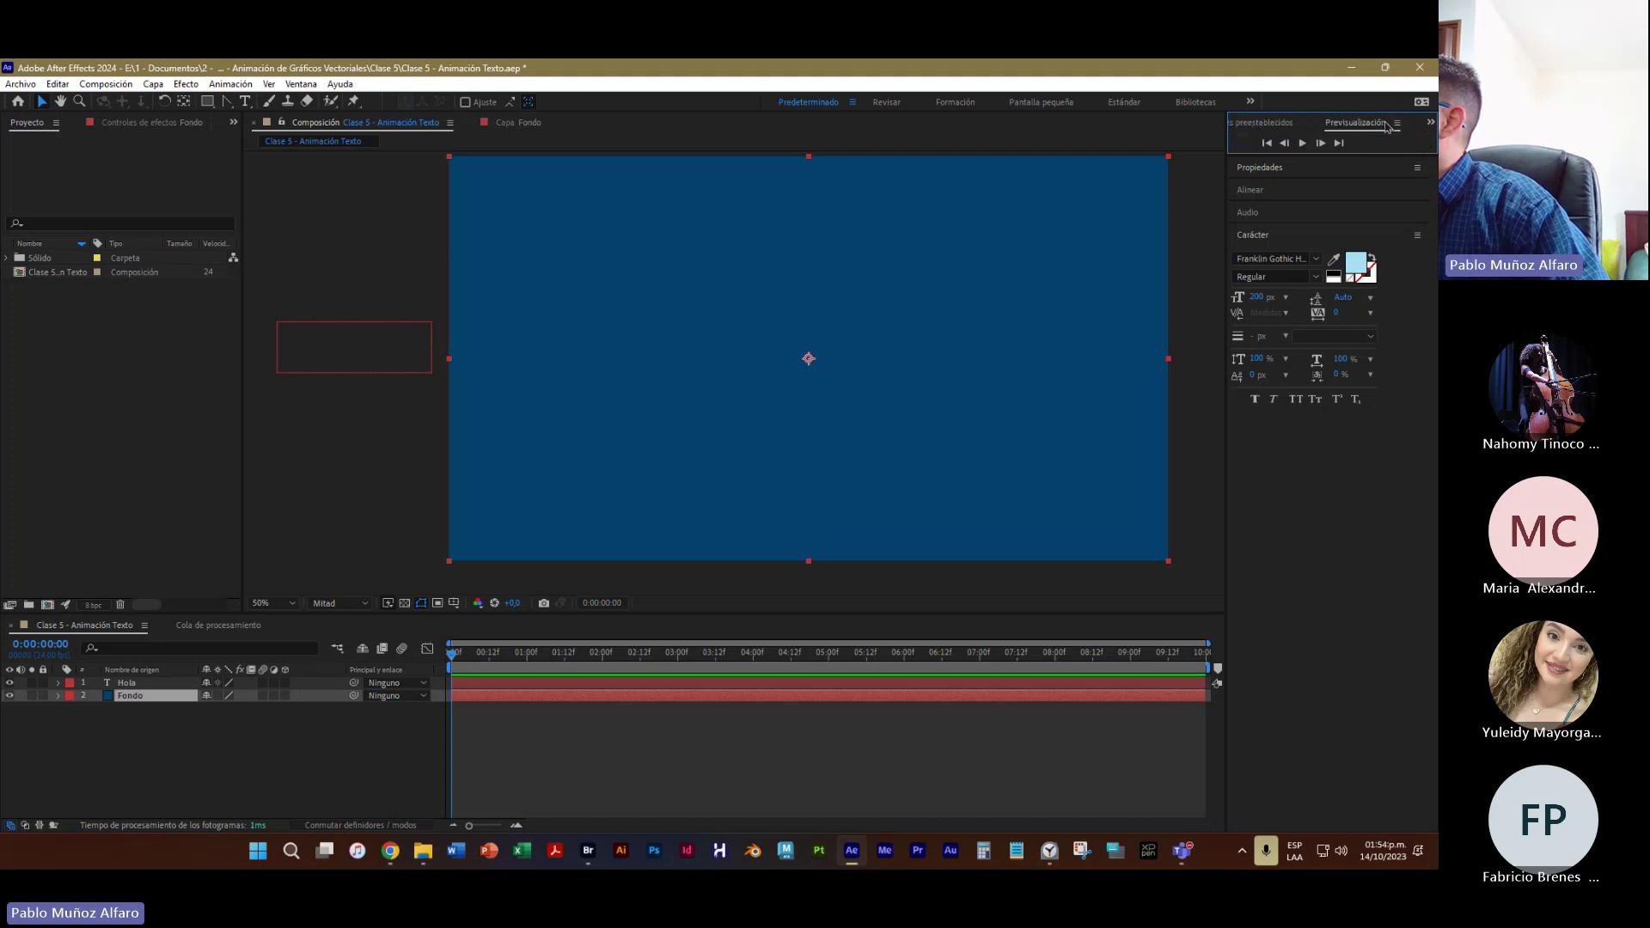
pyautogui.moveTo(1396, 127); pyautogui.dragTo(1337, 227)
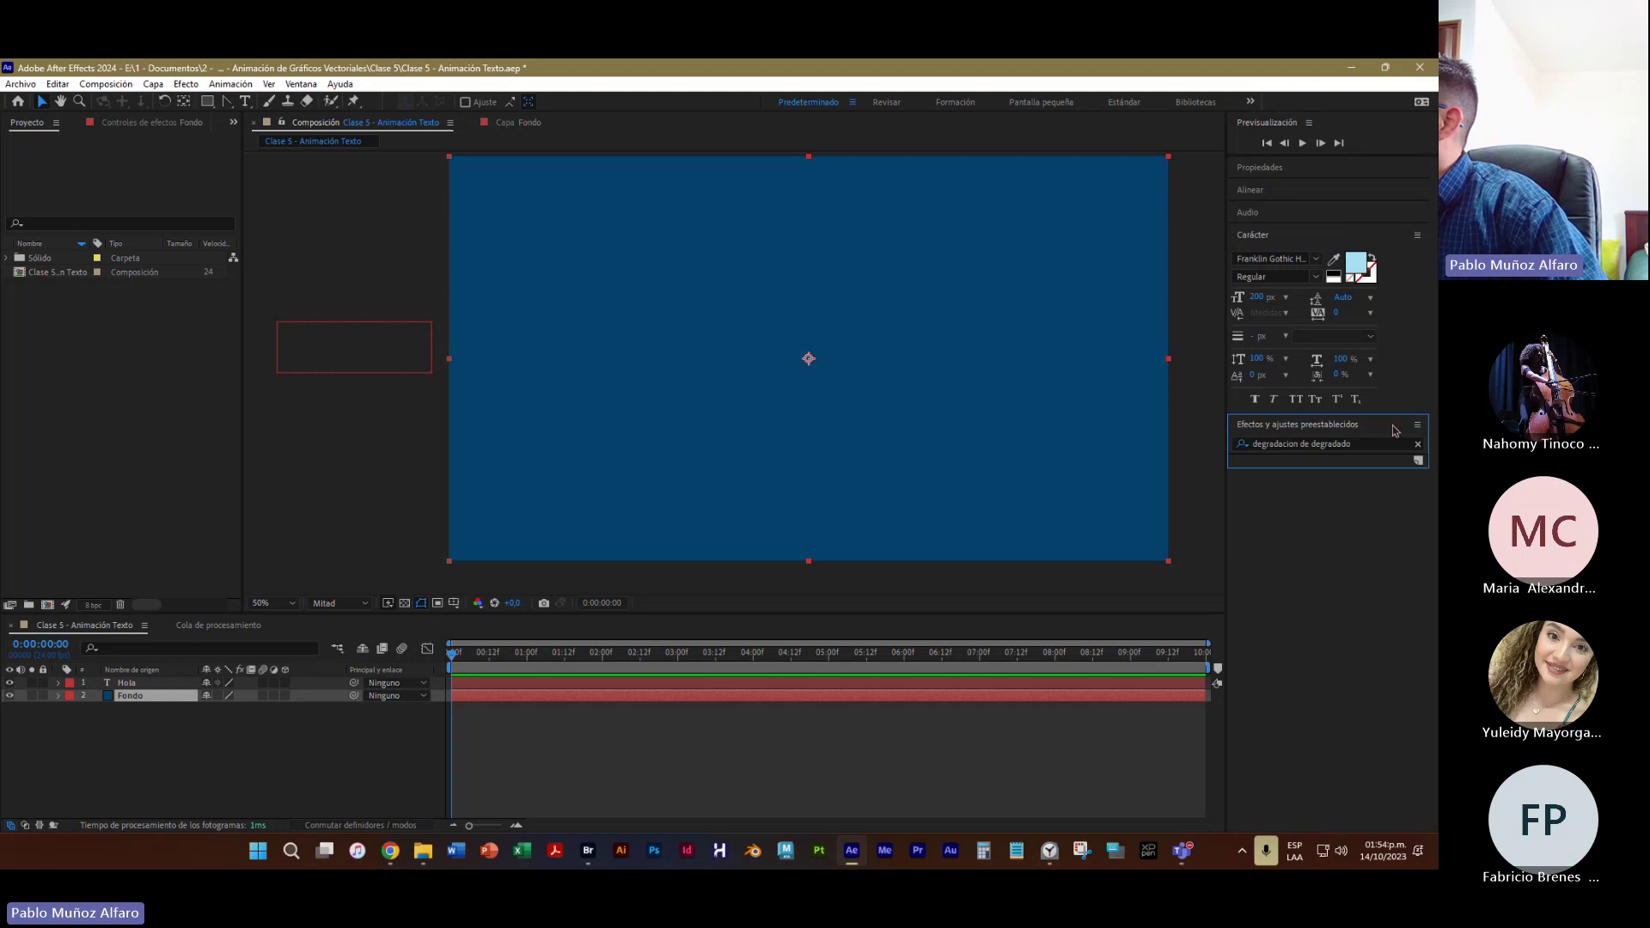
# Close the Efectos y ajustes preestablecidos panel and show it again beneath Carácter
pyautogui.click(1418, 427)
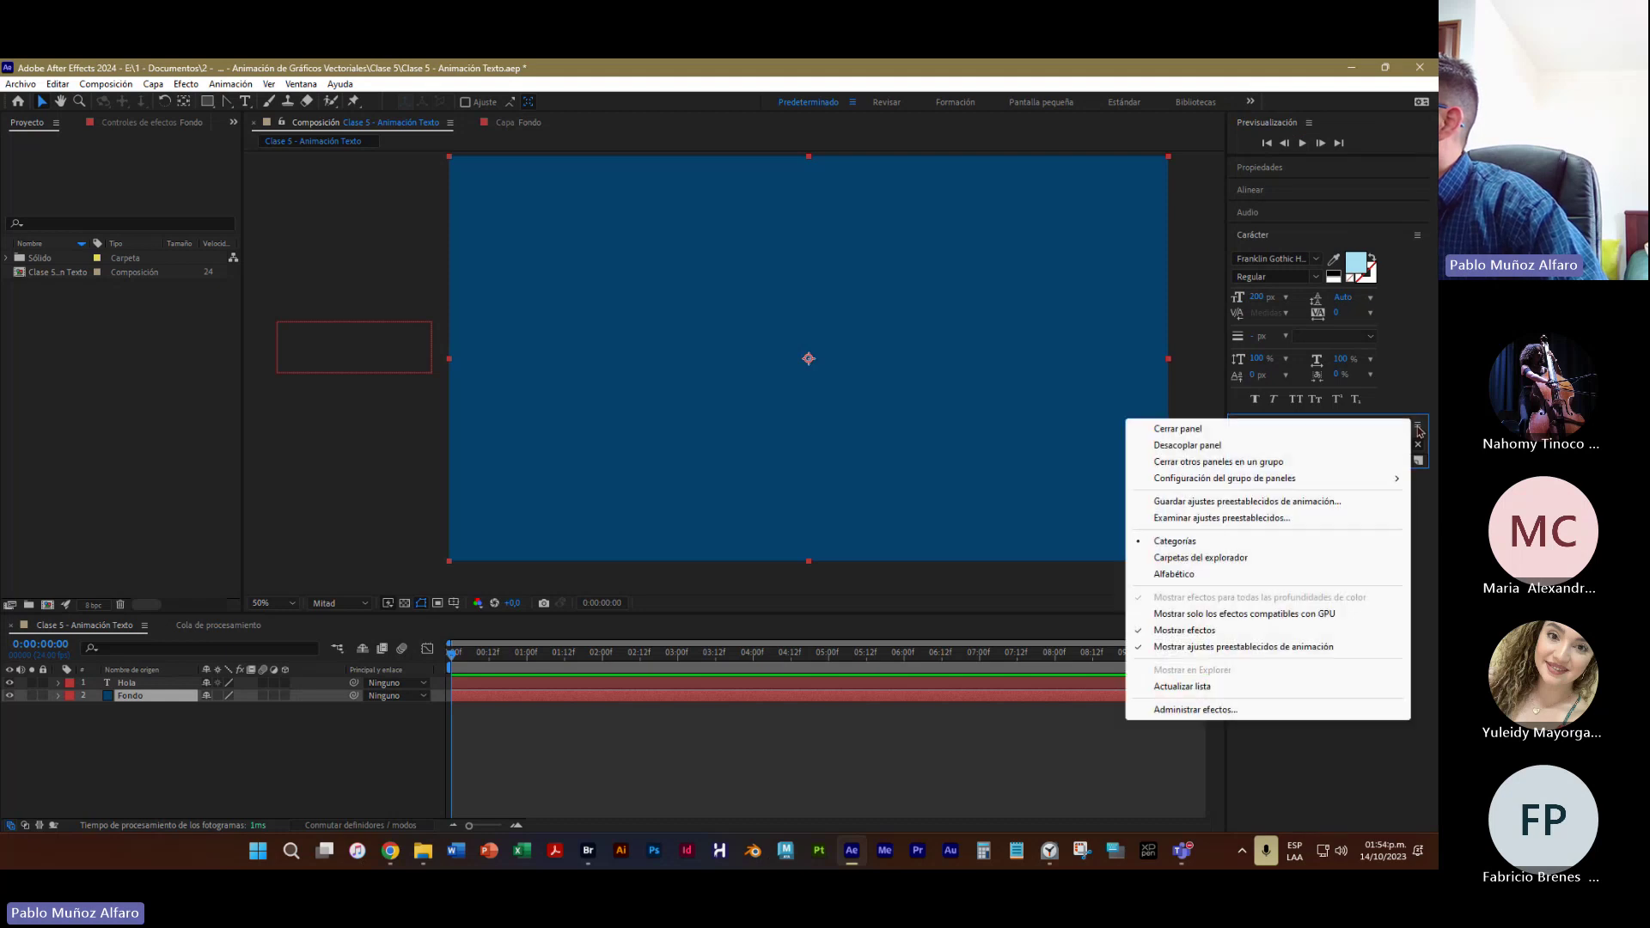
pyautogui.click(1226, 428)
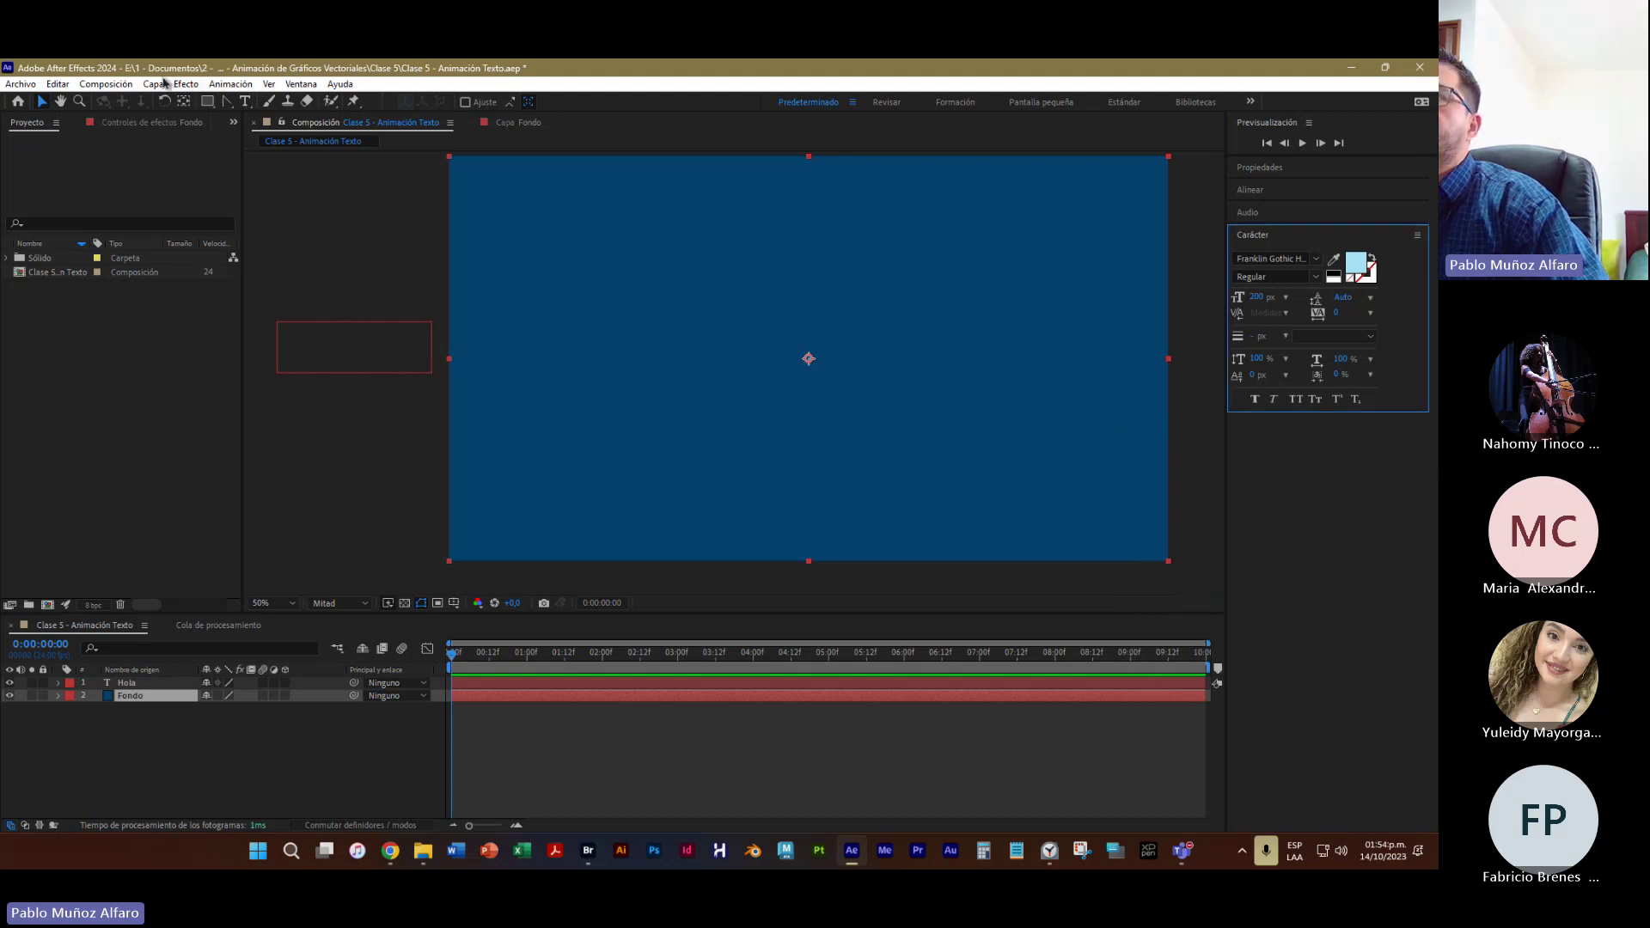
pyautogui.click(301, 85)
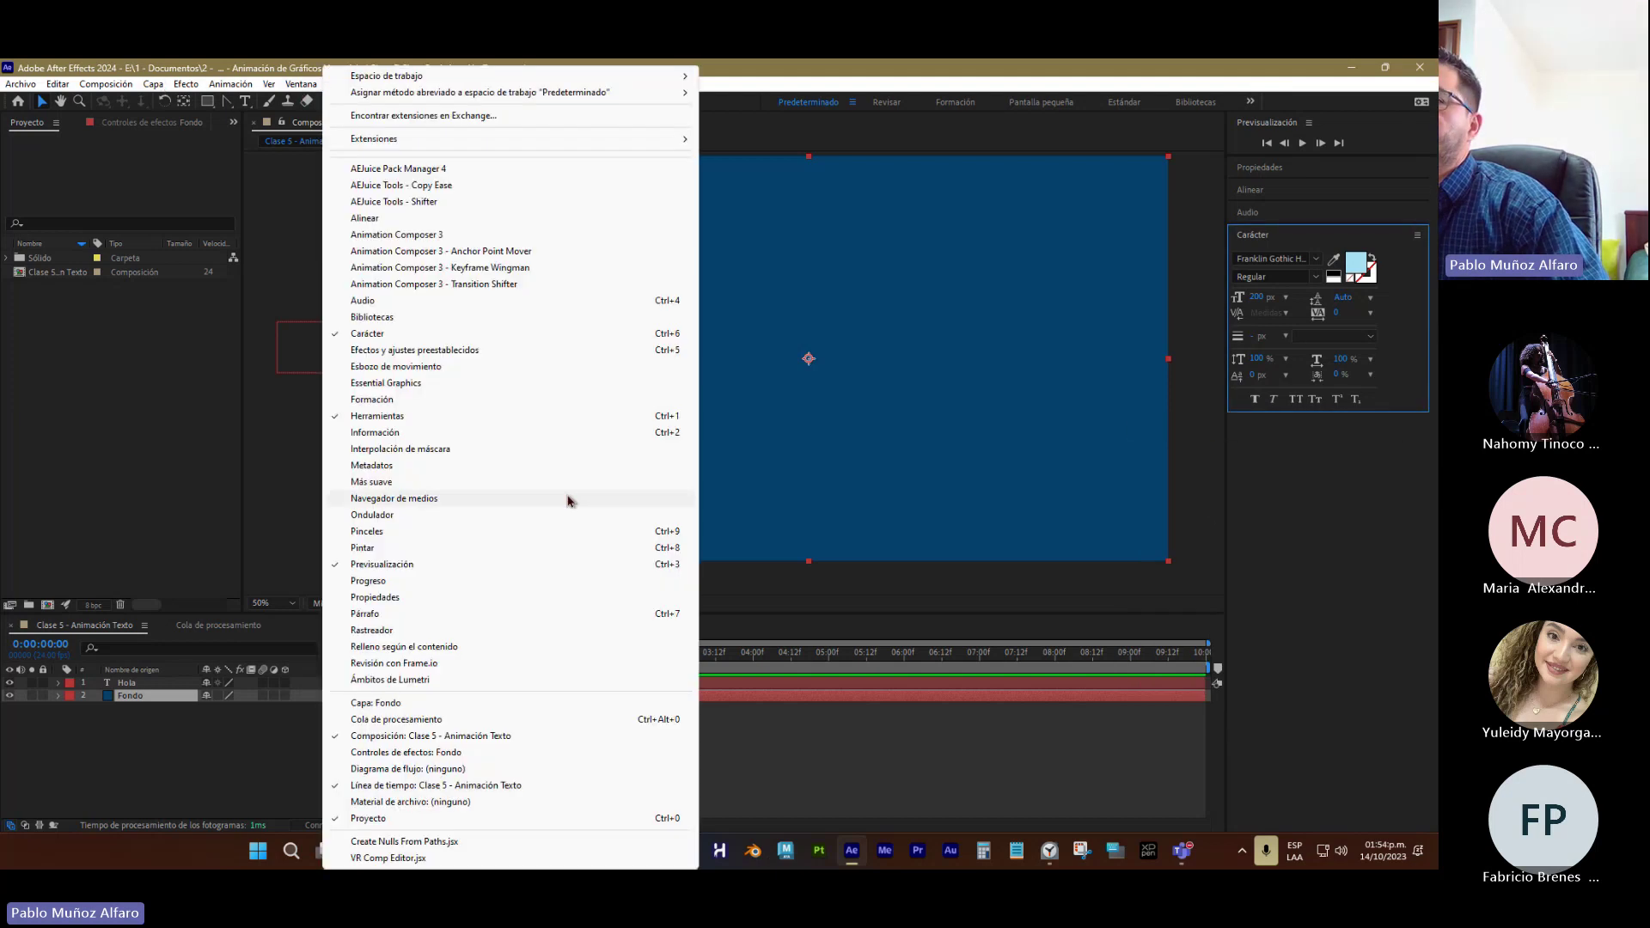
pyautogui.click(400, 350)
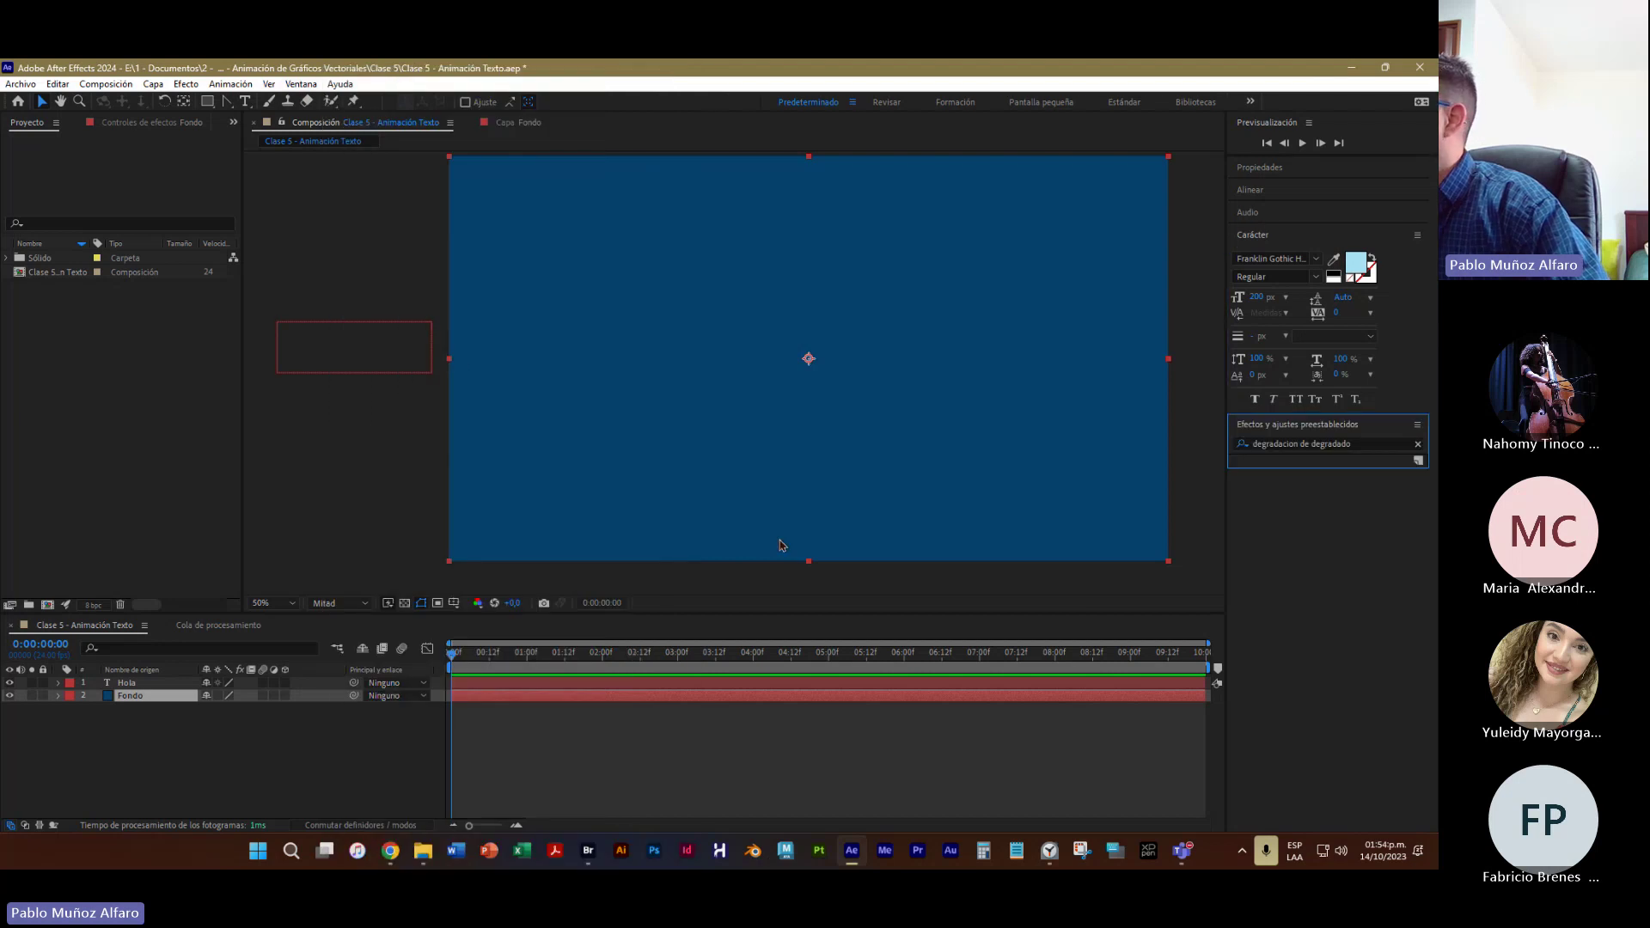
# Search the effects and presets for "degrad" and magnify the search term, then clear the search and close the magnifier
pyautogui.click(1355, 446)
pyautogui.press('BackSpace')
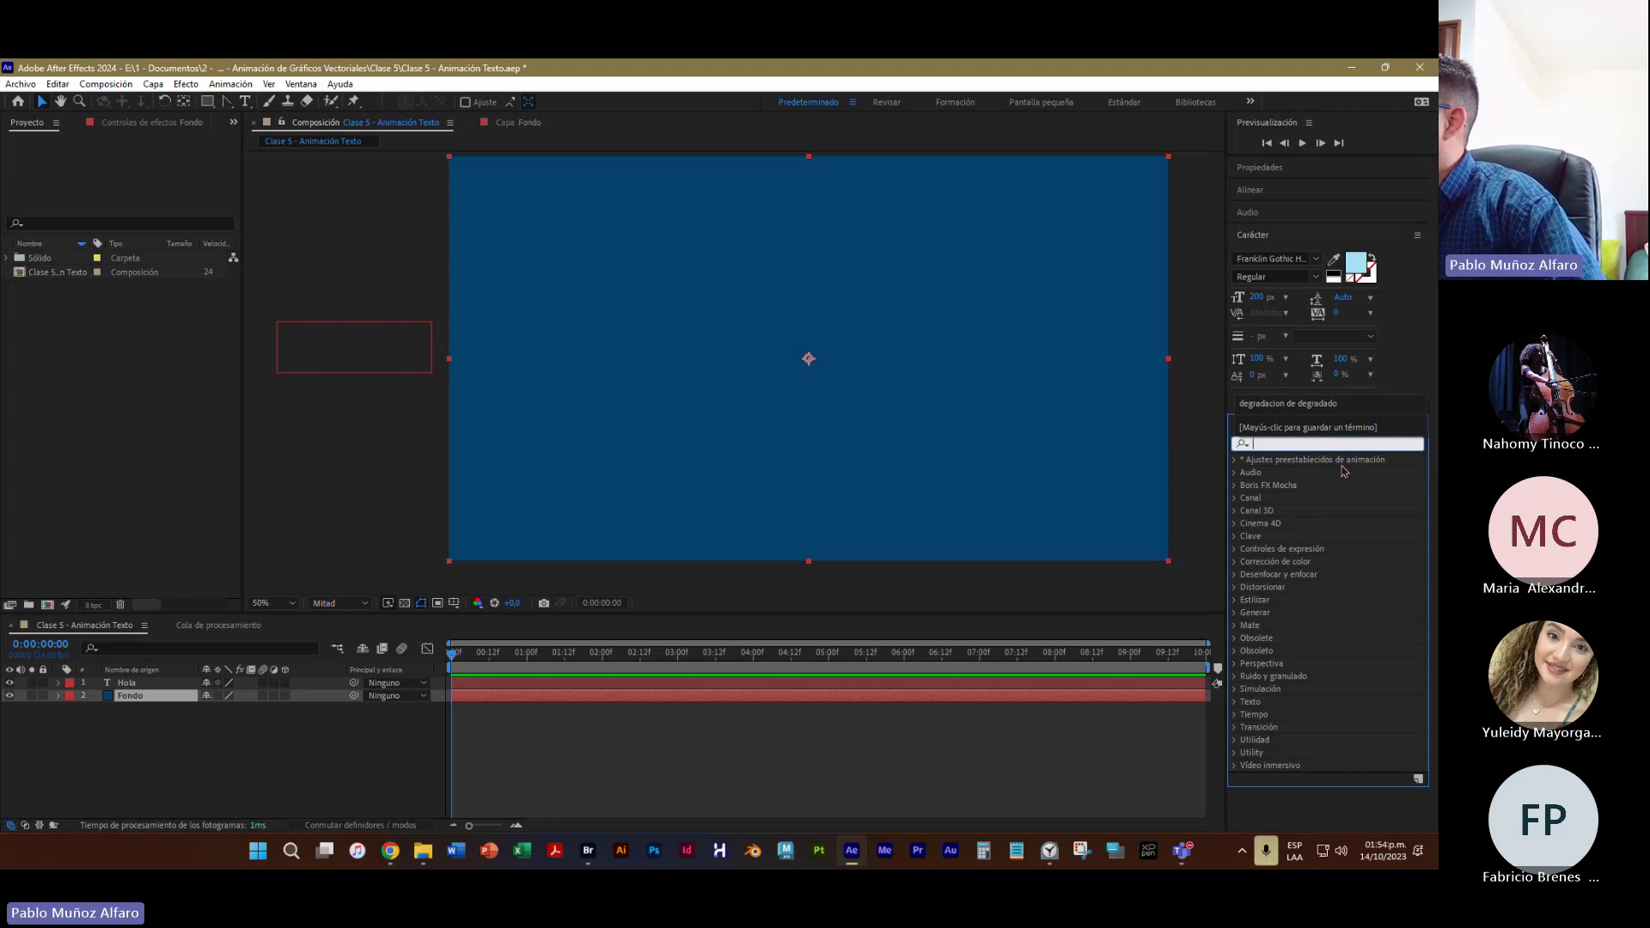
pyautogui.click(1299, 445)
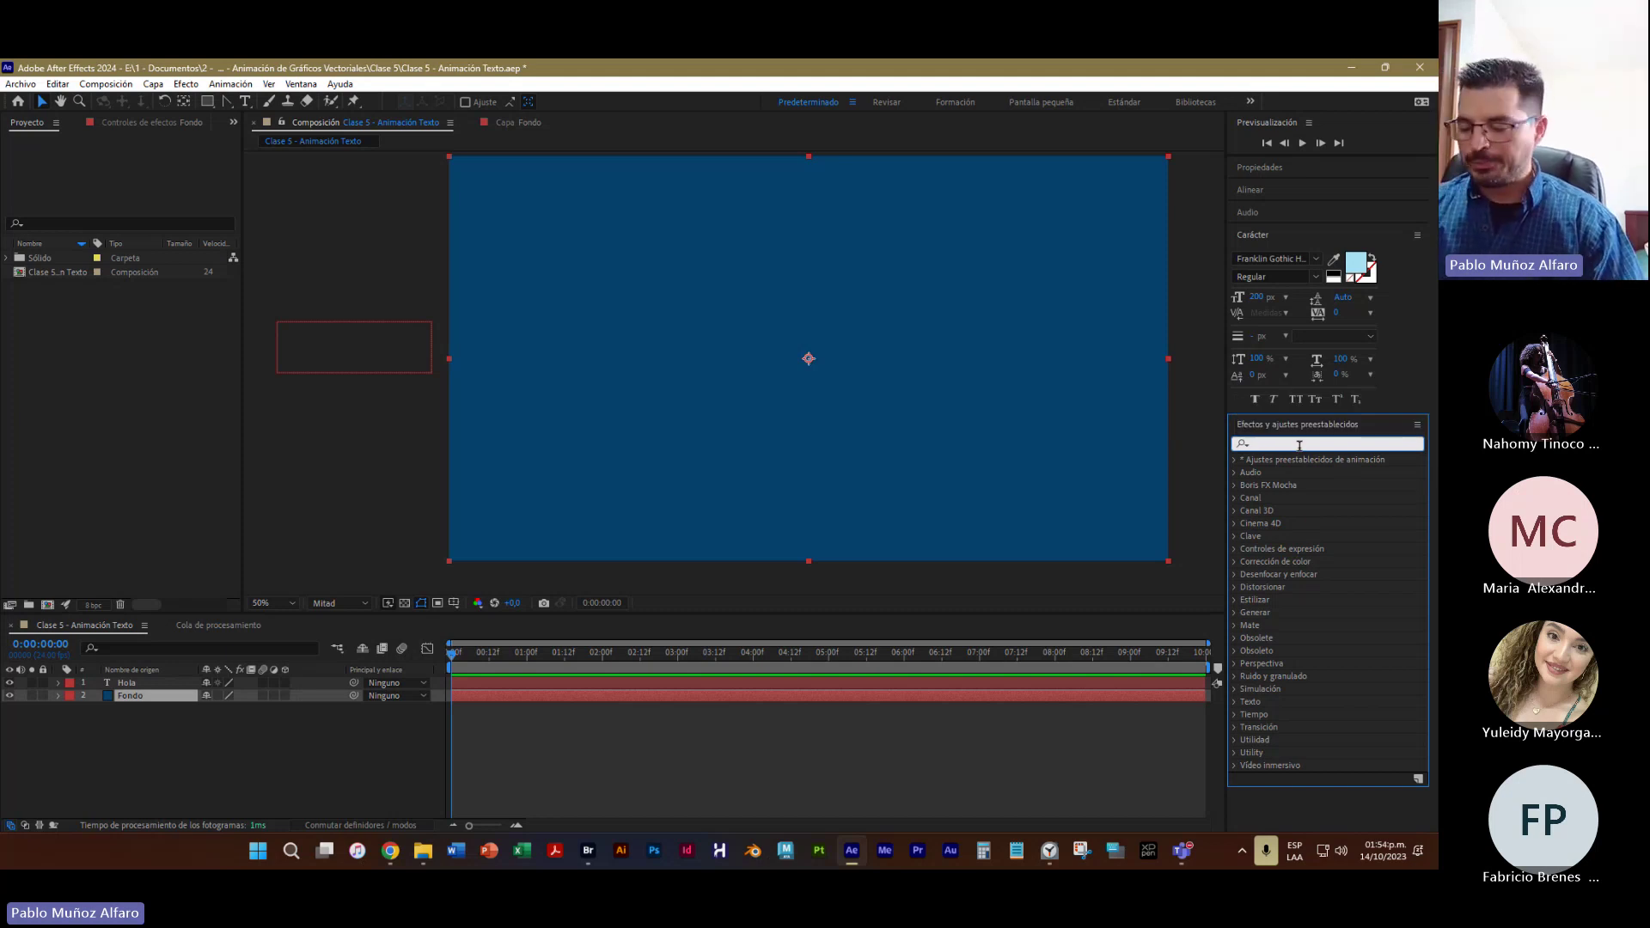
pyautogui.write('degrad')
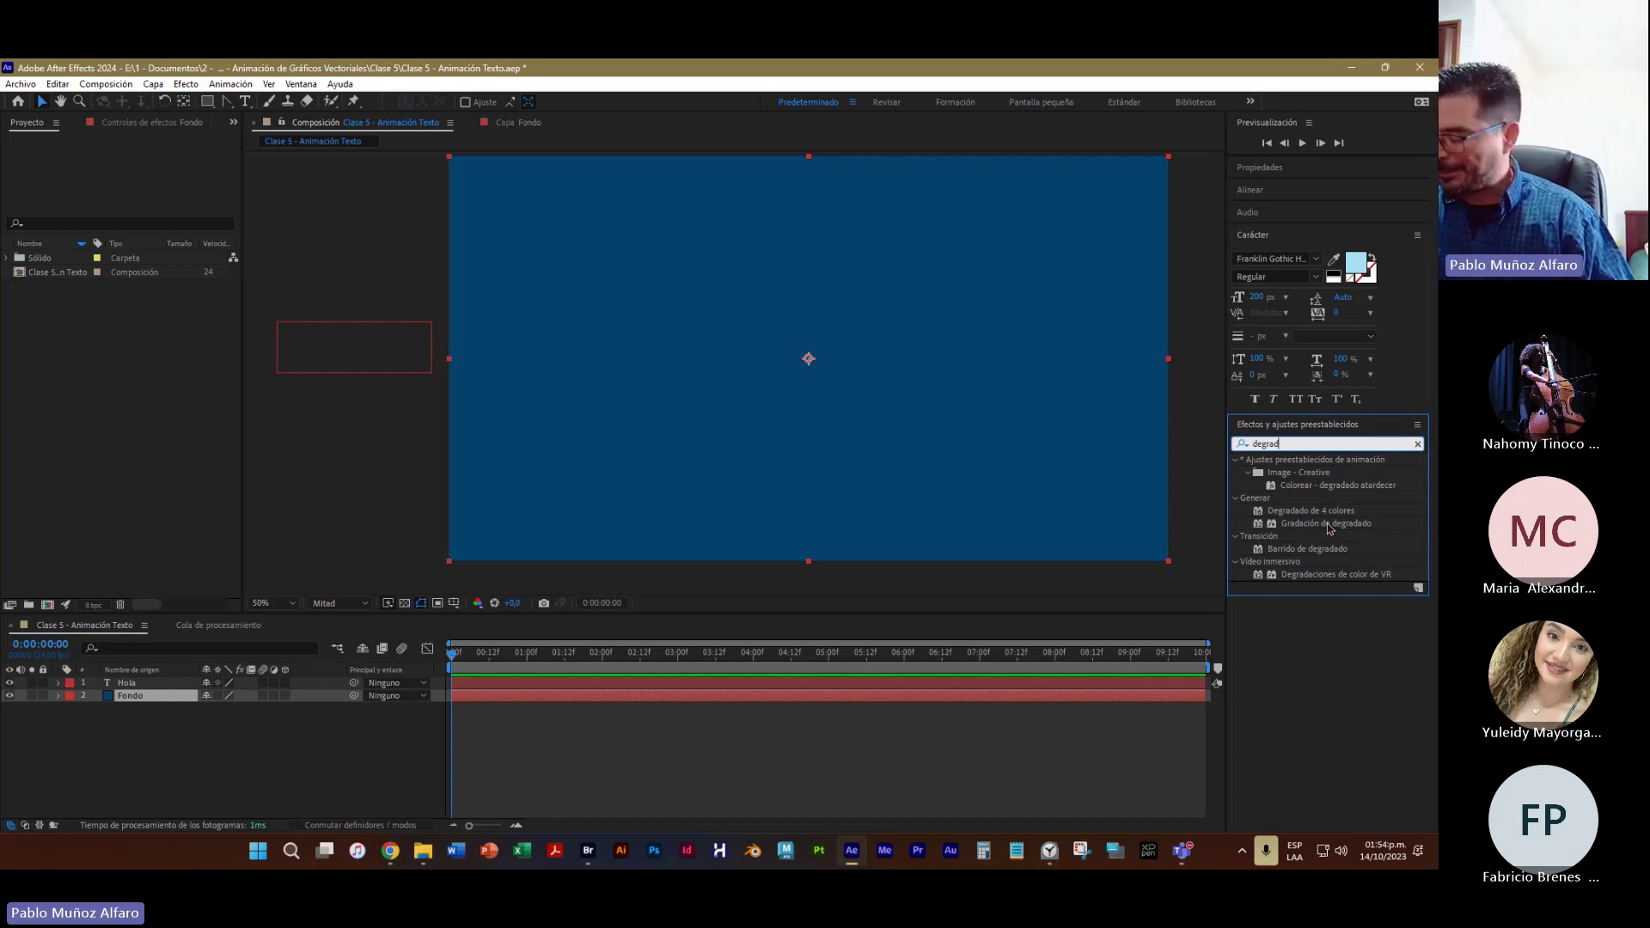
pyautogui.press('super+plus')
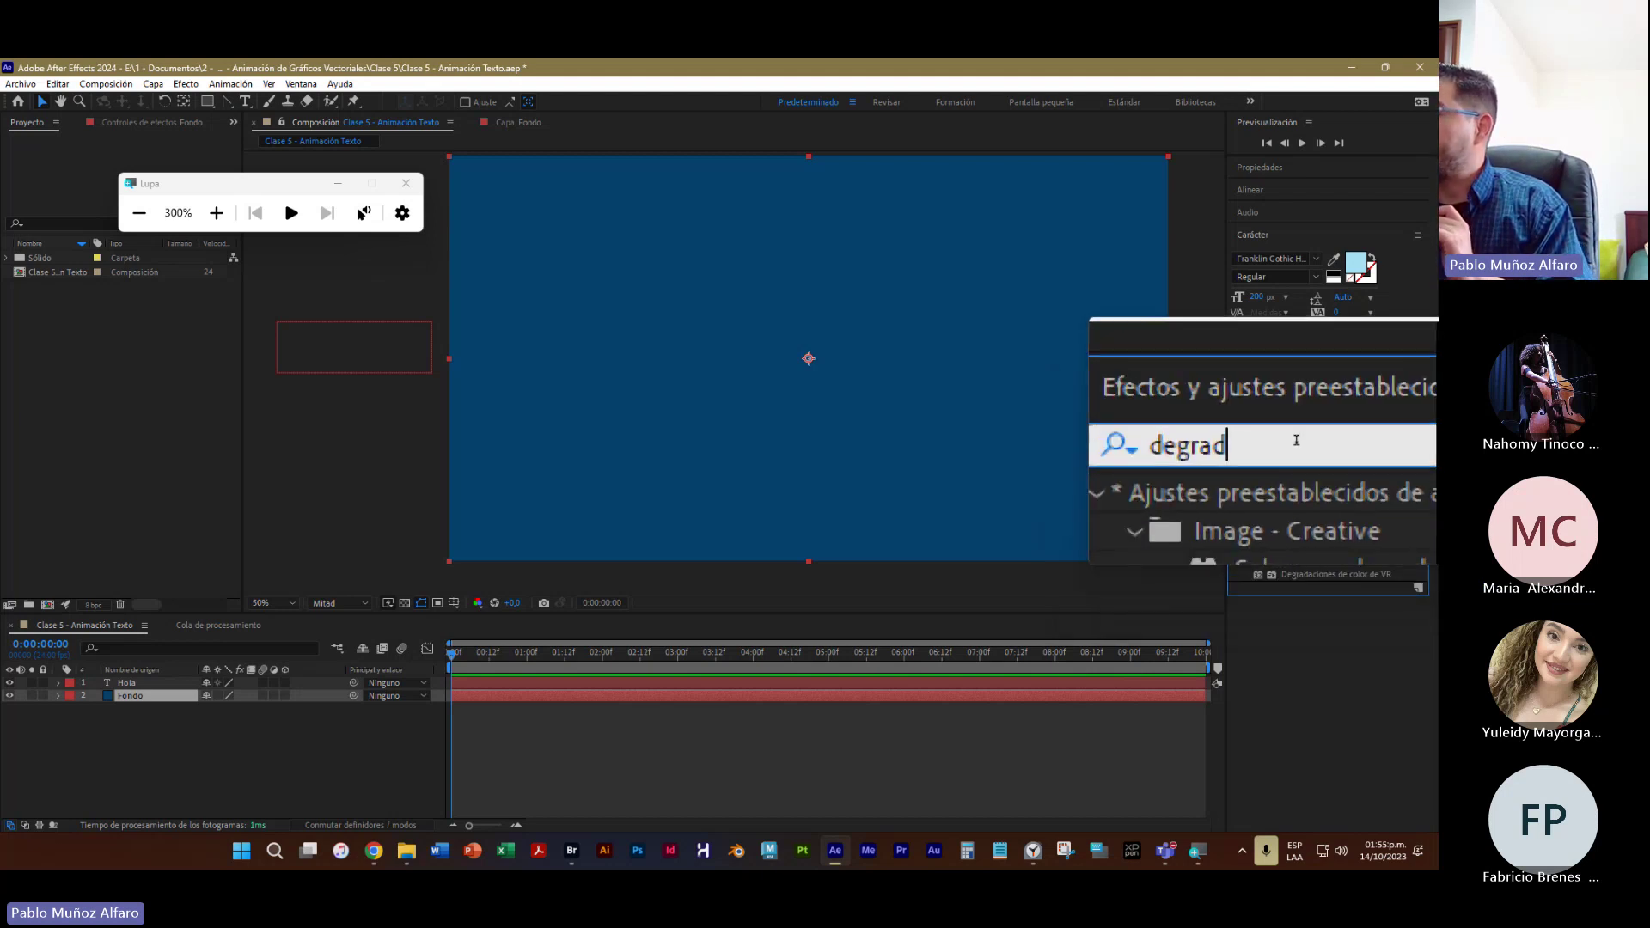
pyautogui.press('BackSpace')
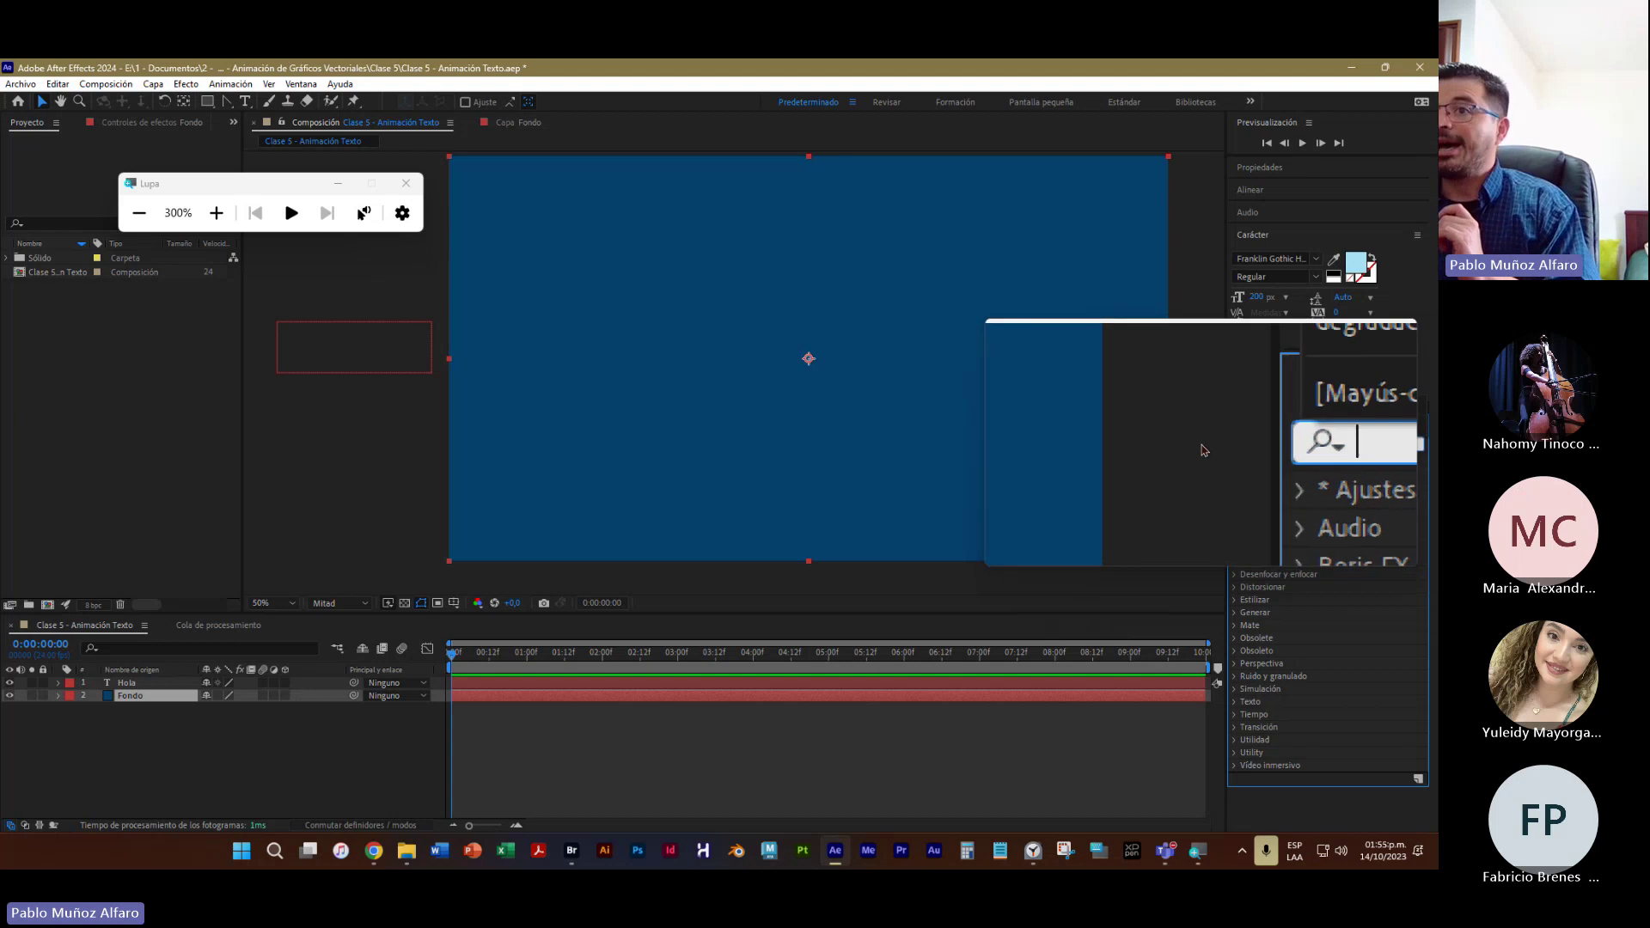
pyautogui.click(421, 220)
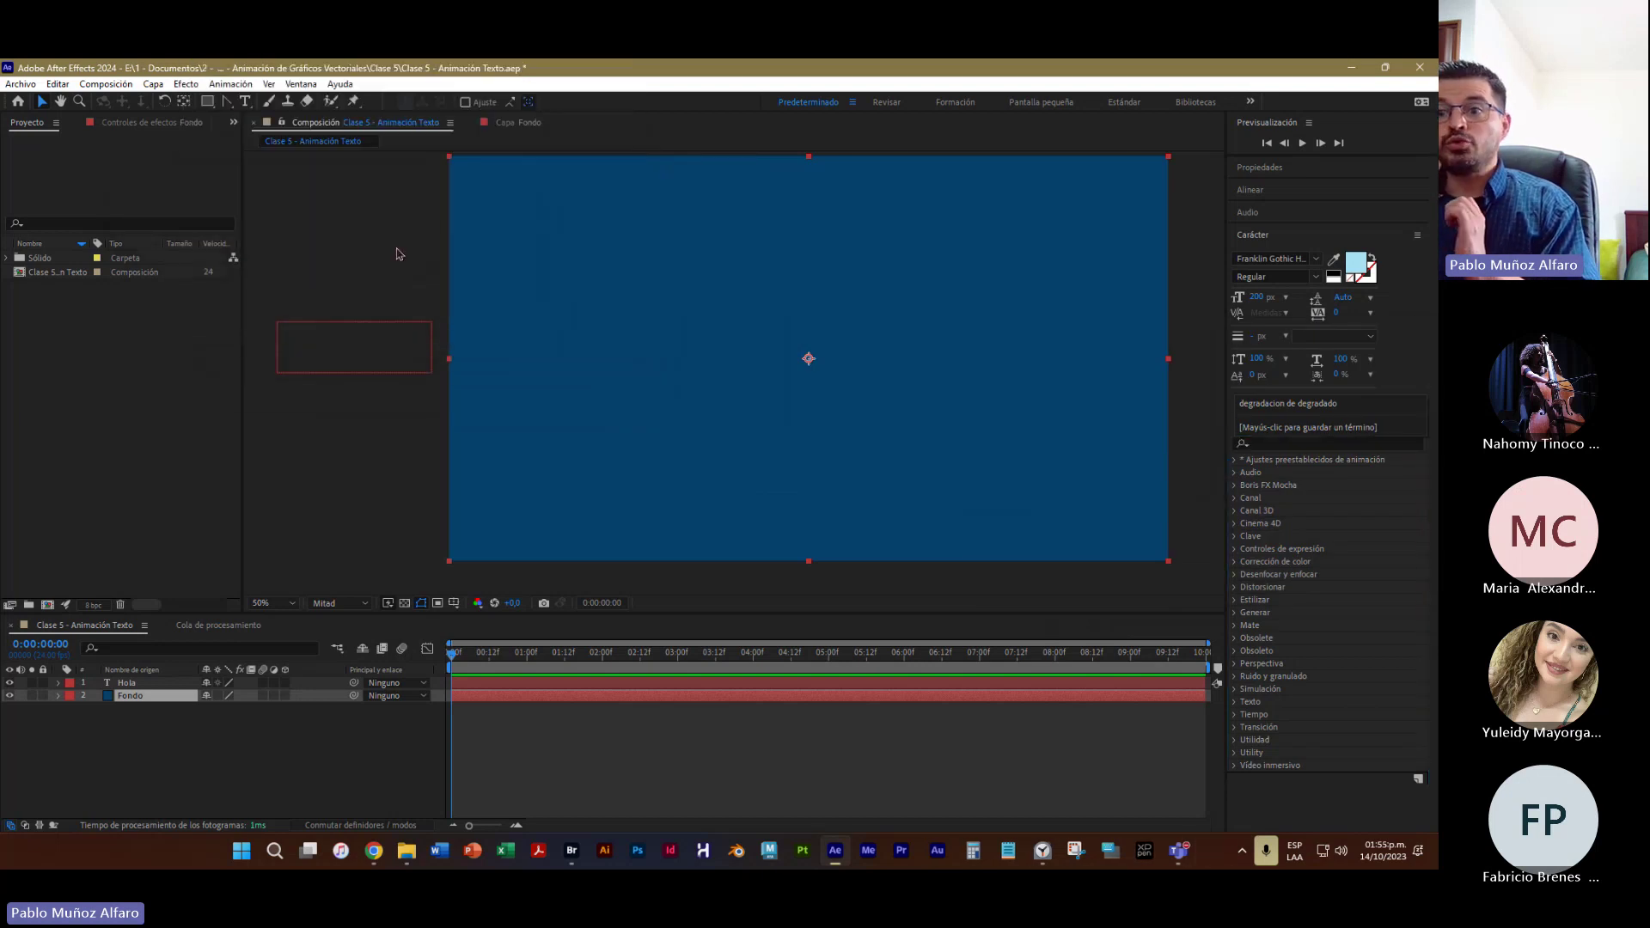
# Apply the Gradación de degradado effect from the Generar category to the "Fondo" layer, magnifying its entry, and close the magnifier
pyautogui.click(137, 704)
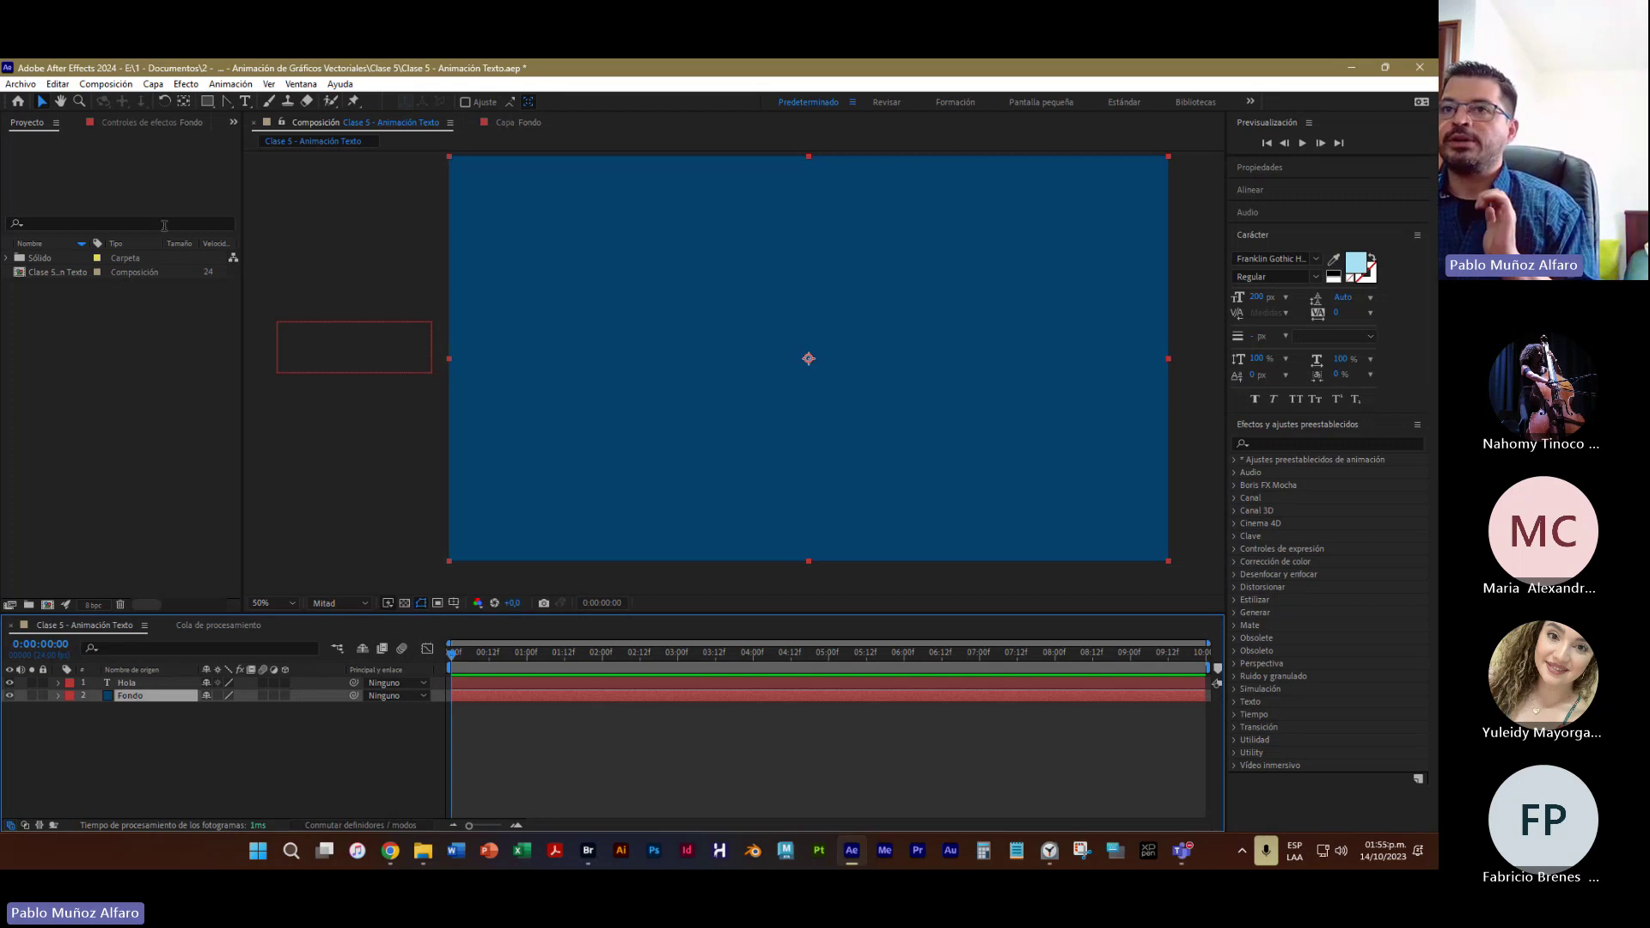
pyautogui.click(185, 85)
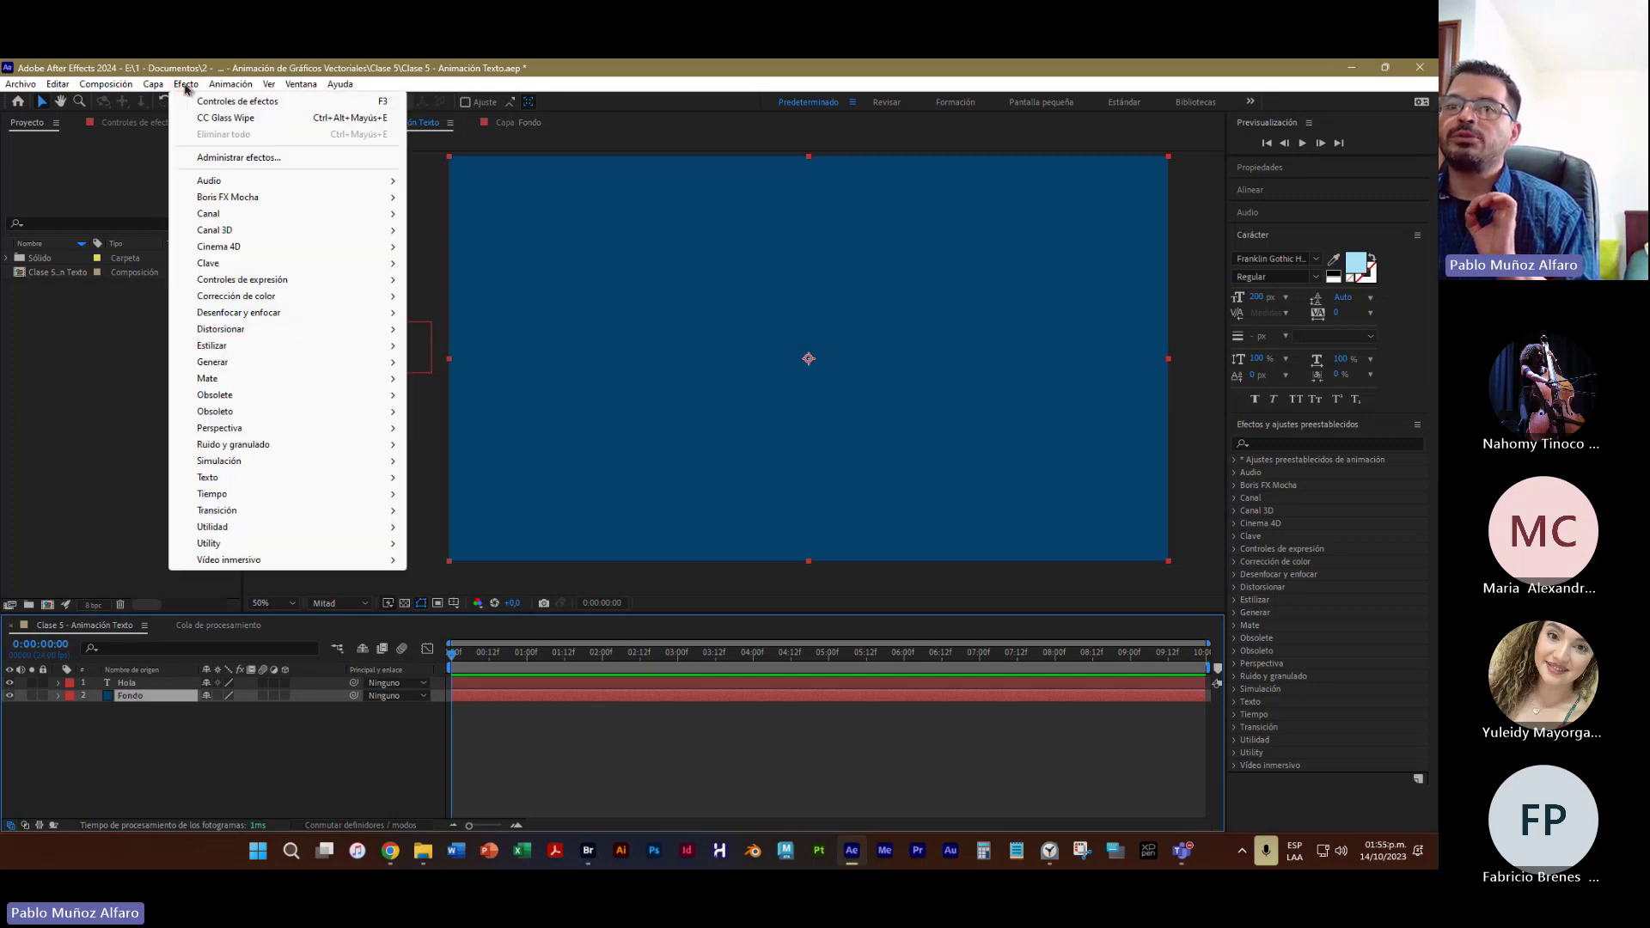
pyautogui.moveTo(214, 362)
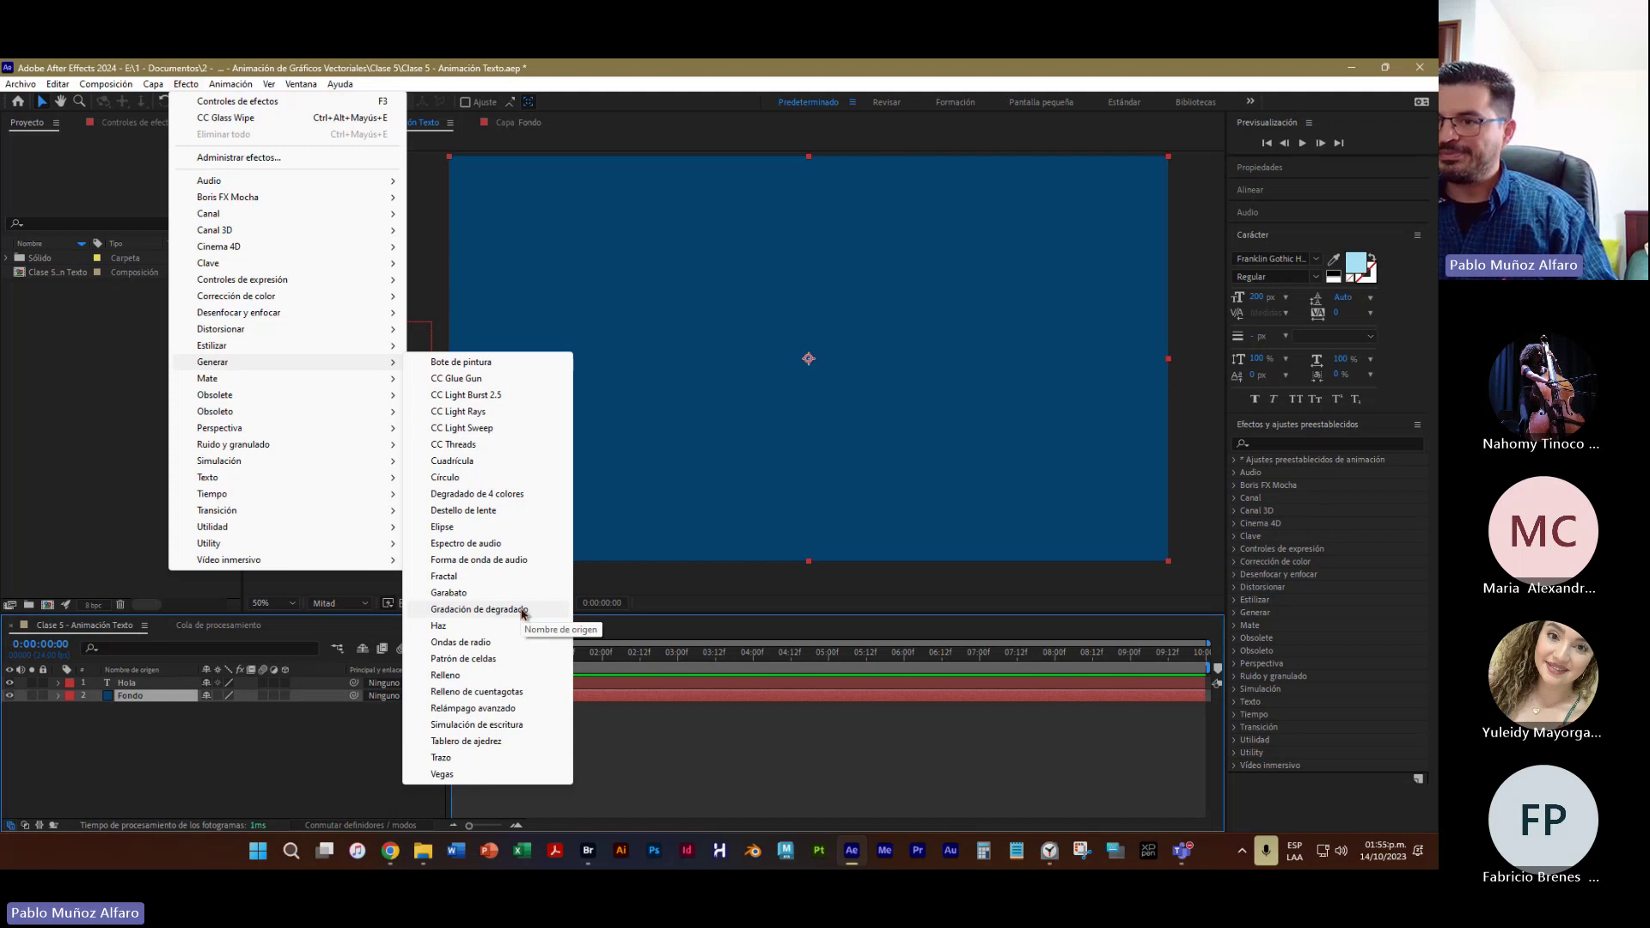
pyautogui.press('super+plus')
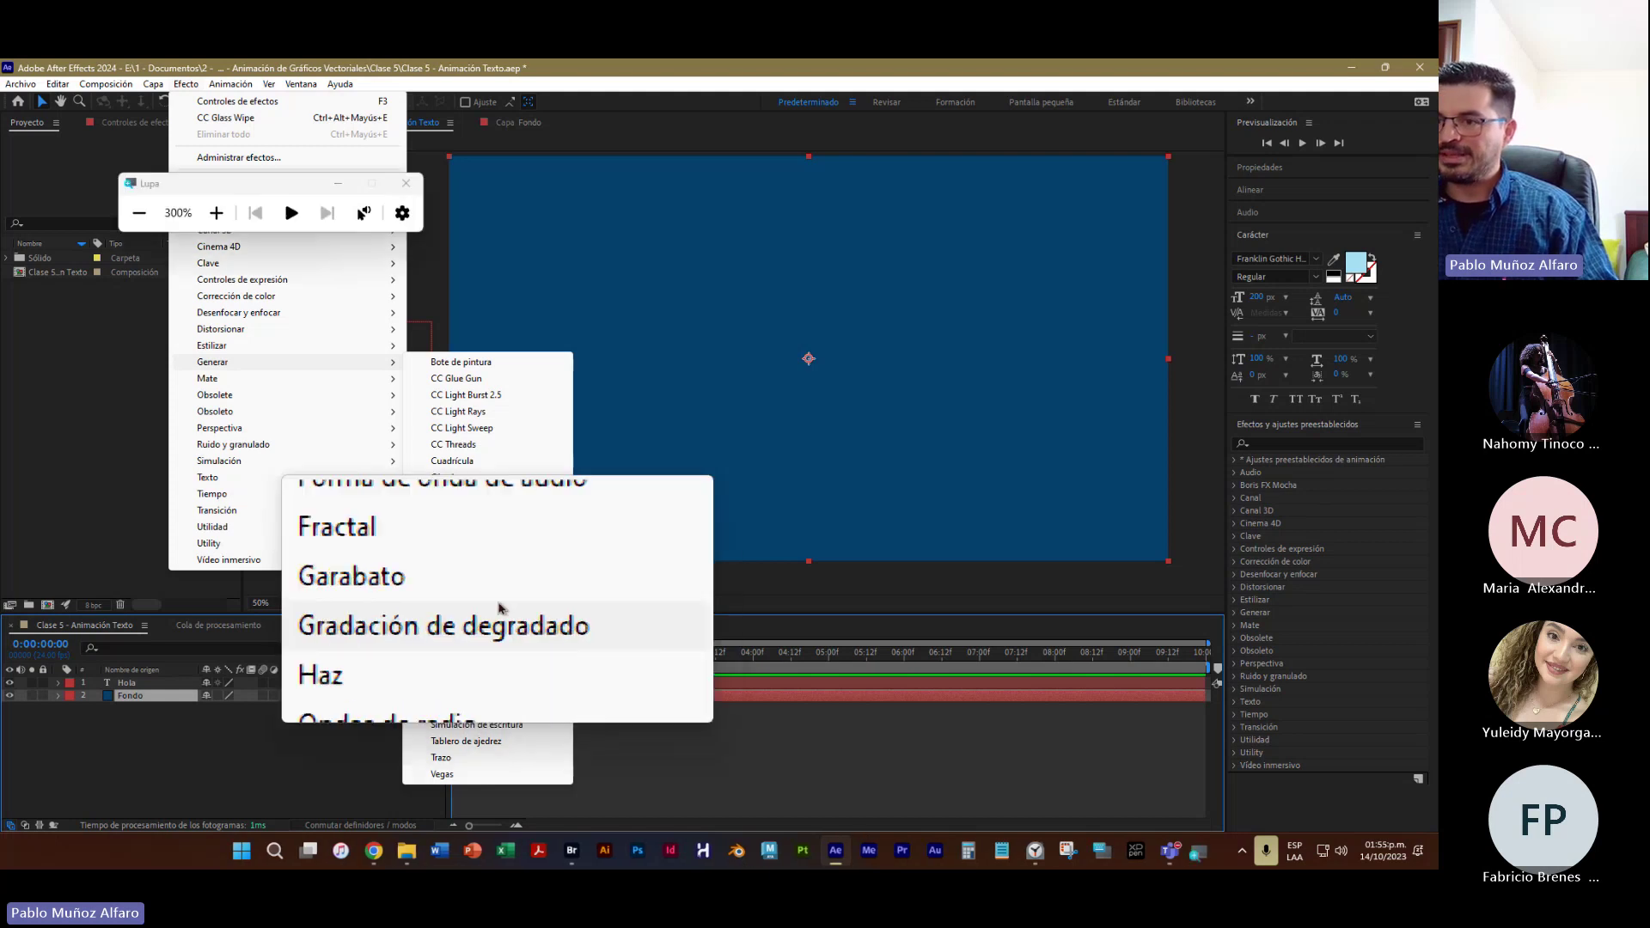
pyautogui.click(453, 616)
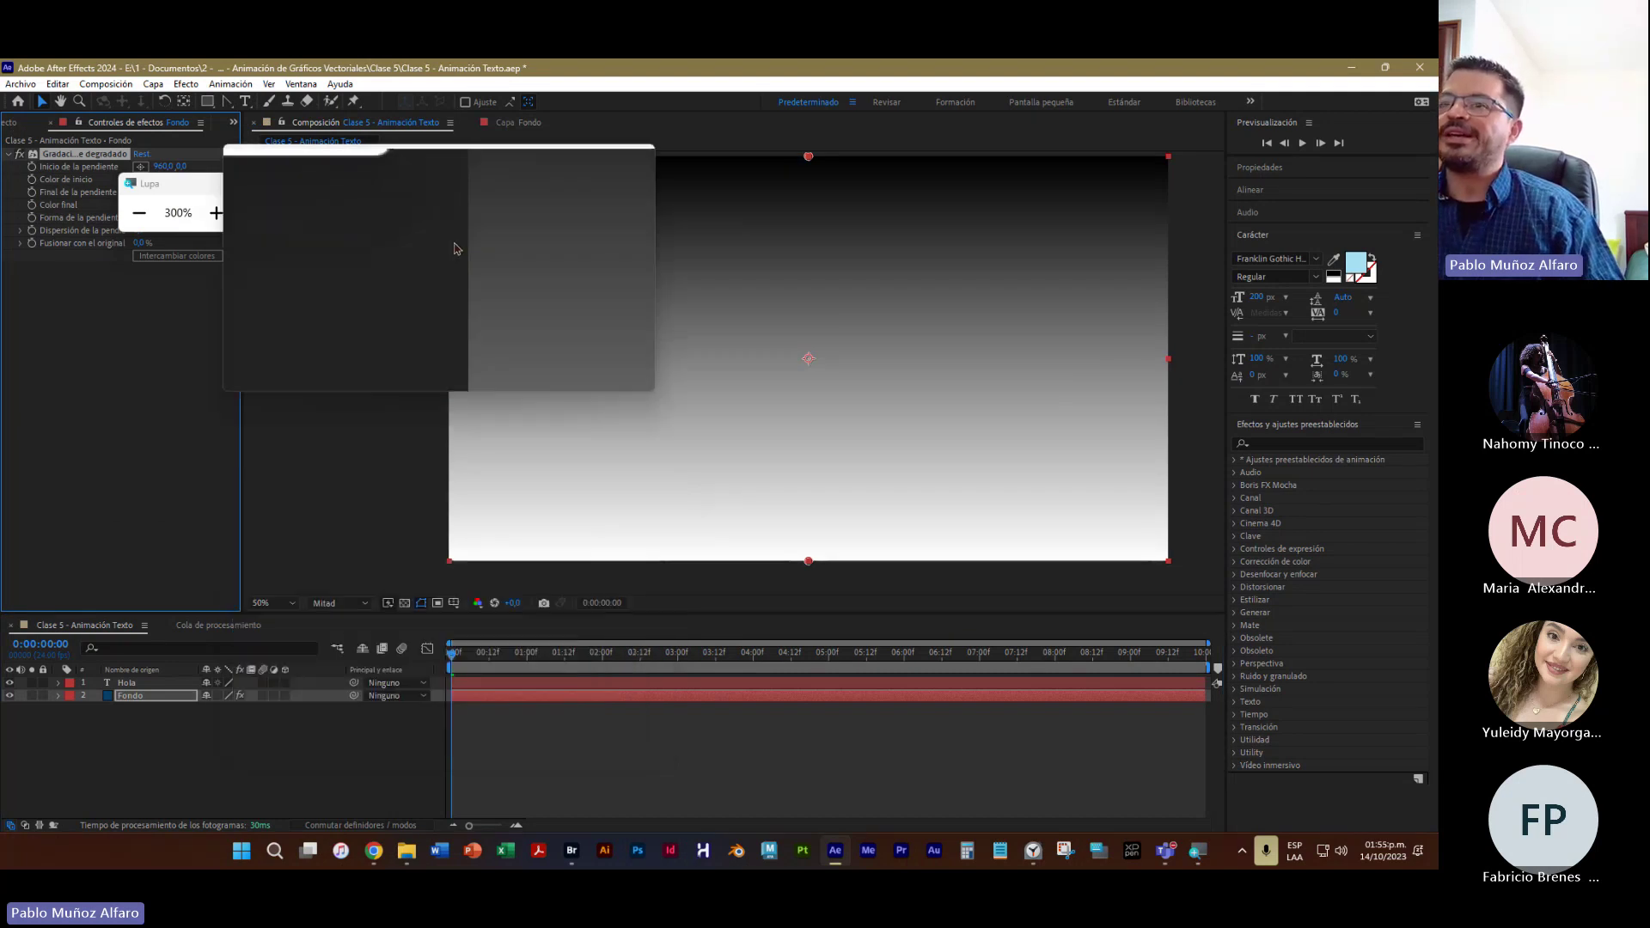
pyautogui.click(395, 184)
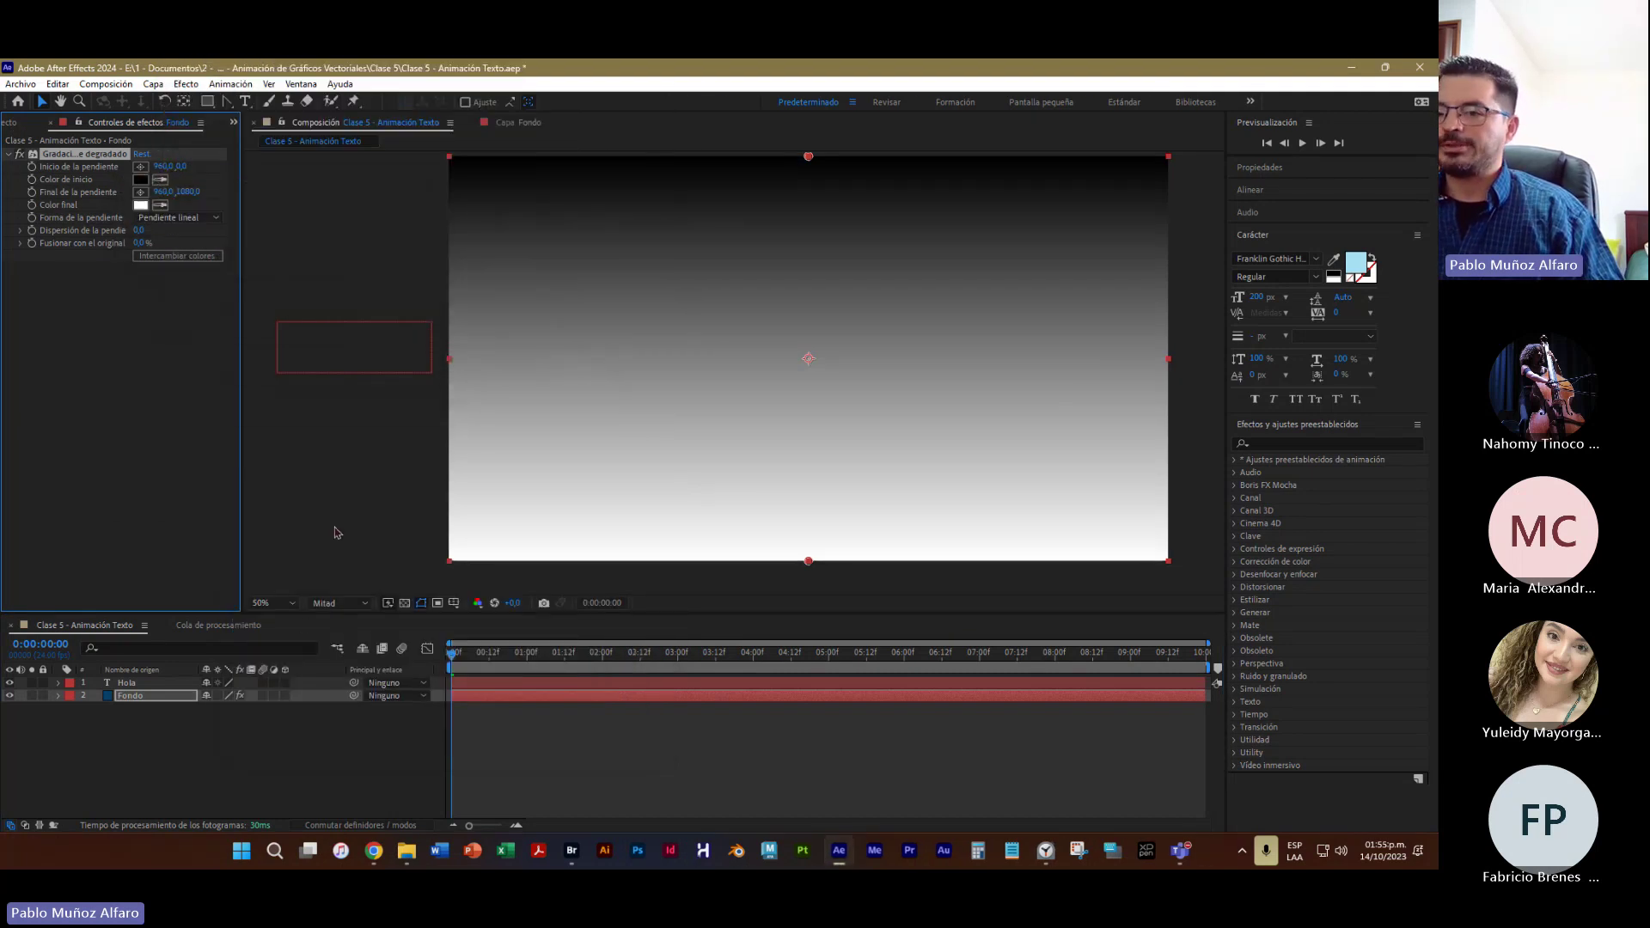
# Undo applying Gradación de degradado to the "Fondo" layer
pyautogui.click(1298, 443)
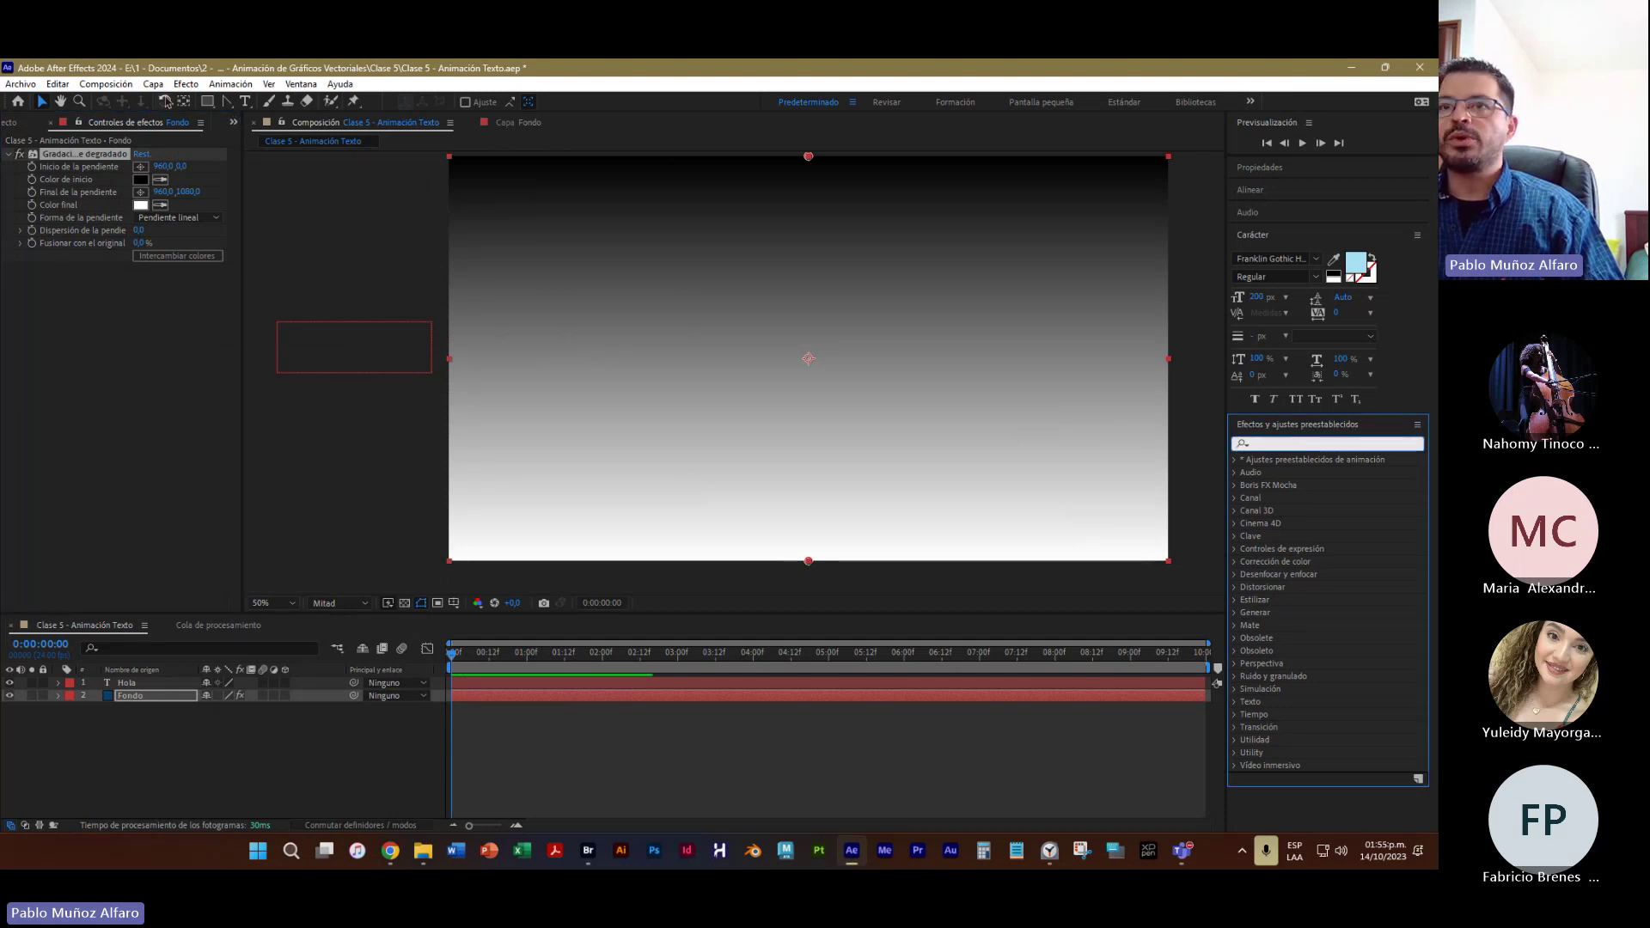
pyautogui.click(295, 455)
pyautogui.hotkey('ctrl', 'z')
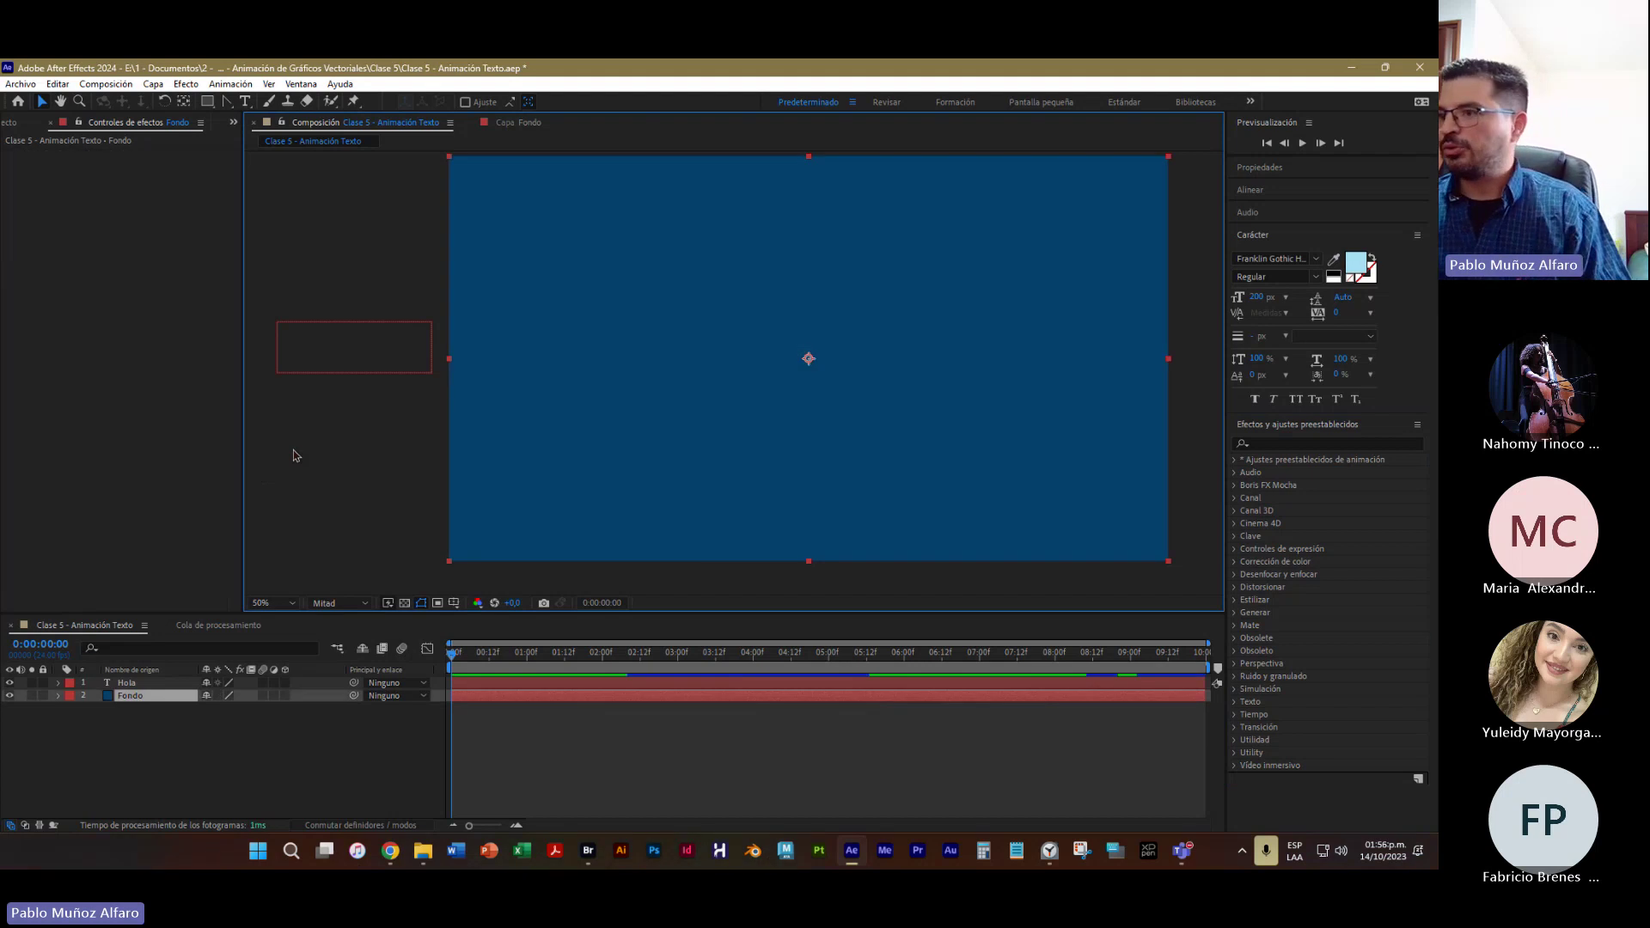
# Search the effects and presets for "gradaci" and apply Gradación de degradado to the "Fondo" solid in the composition
pyautogui.click(1293, 441)
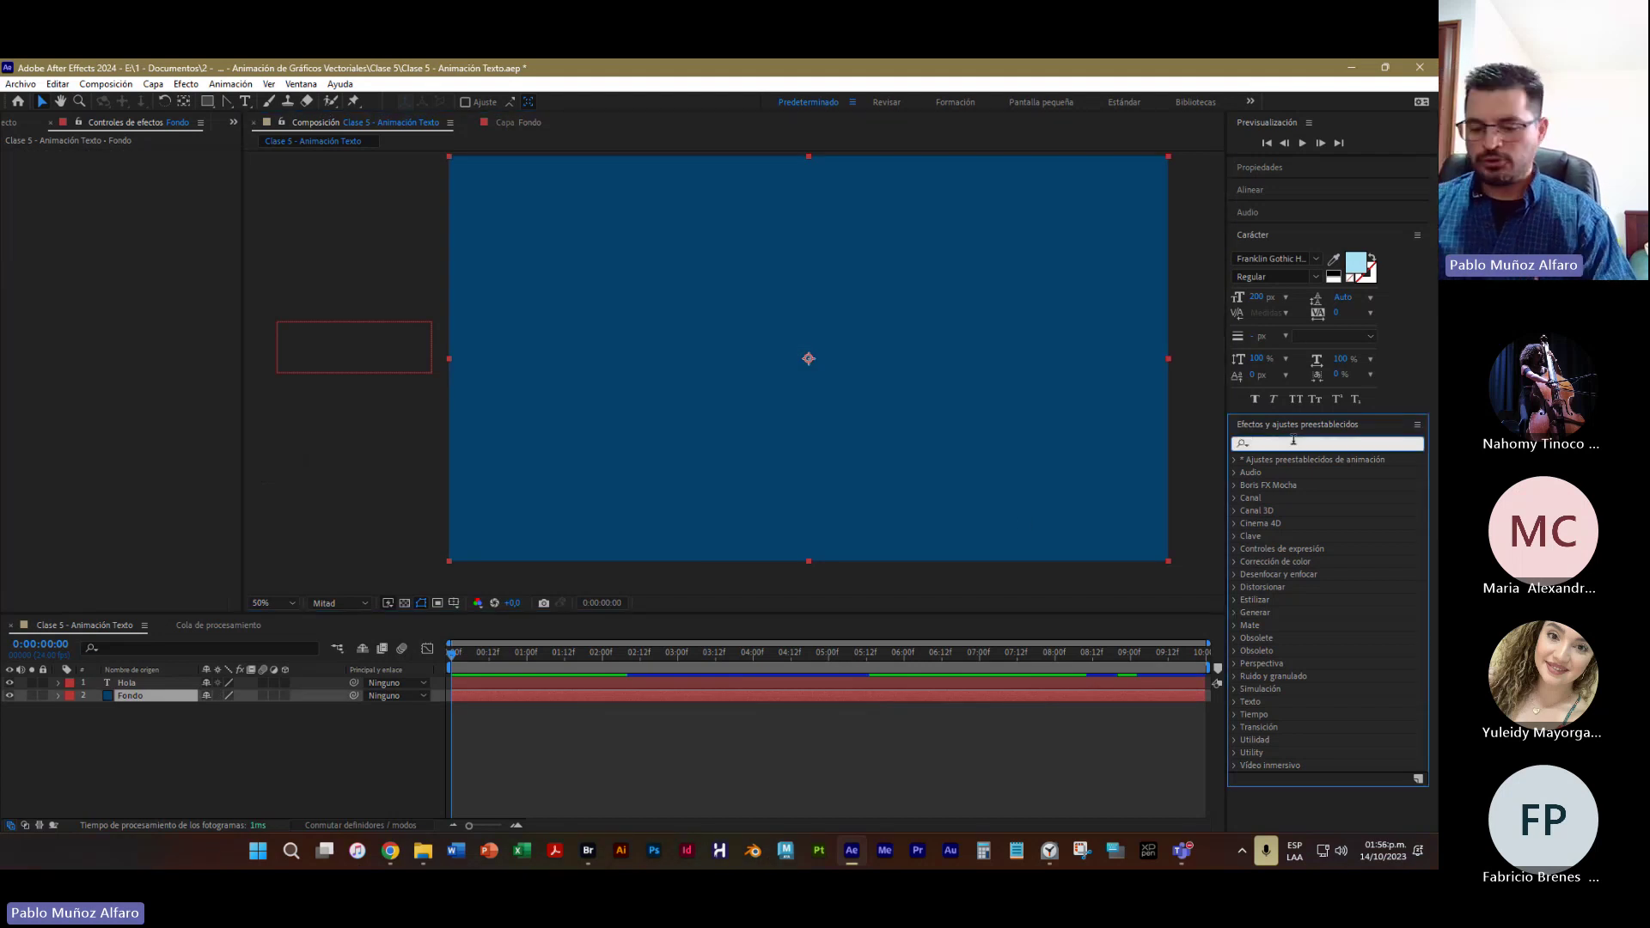
pyautogui.write('gradaci')
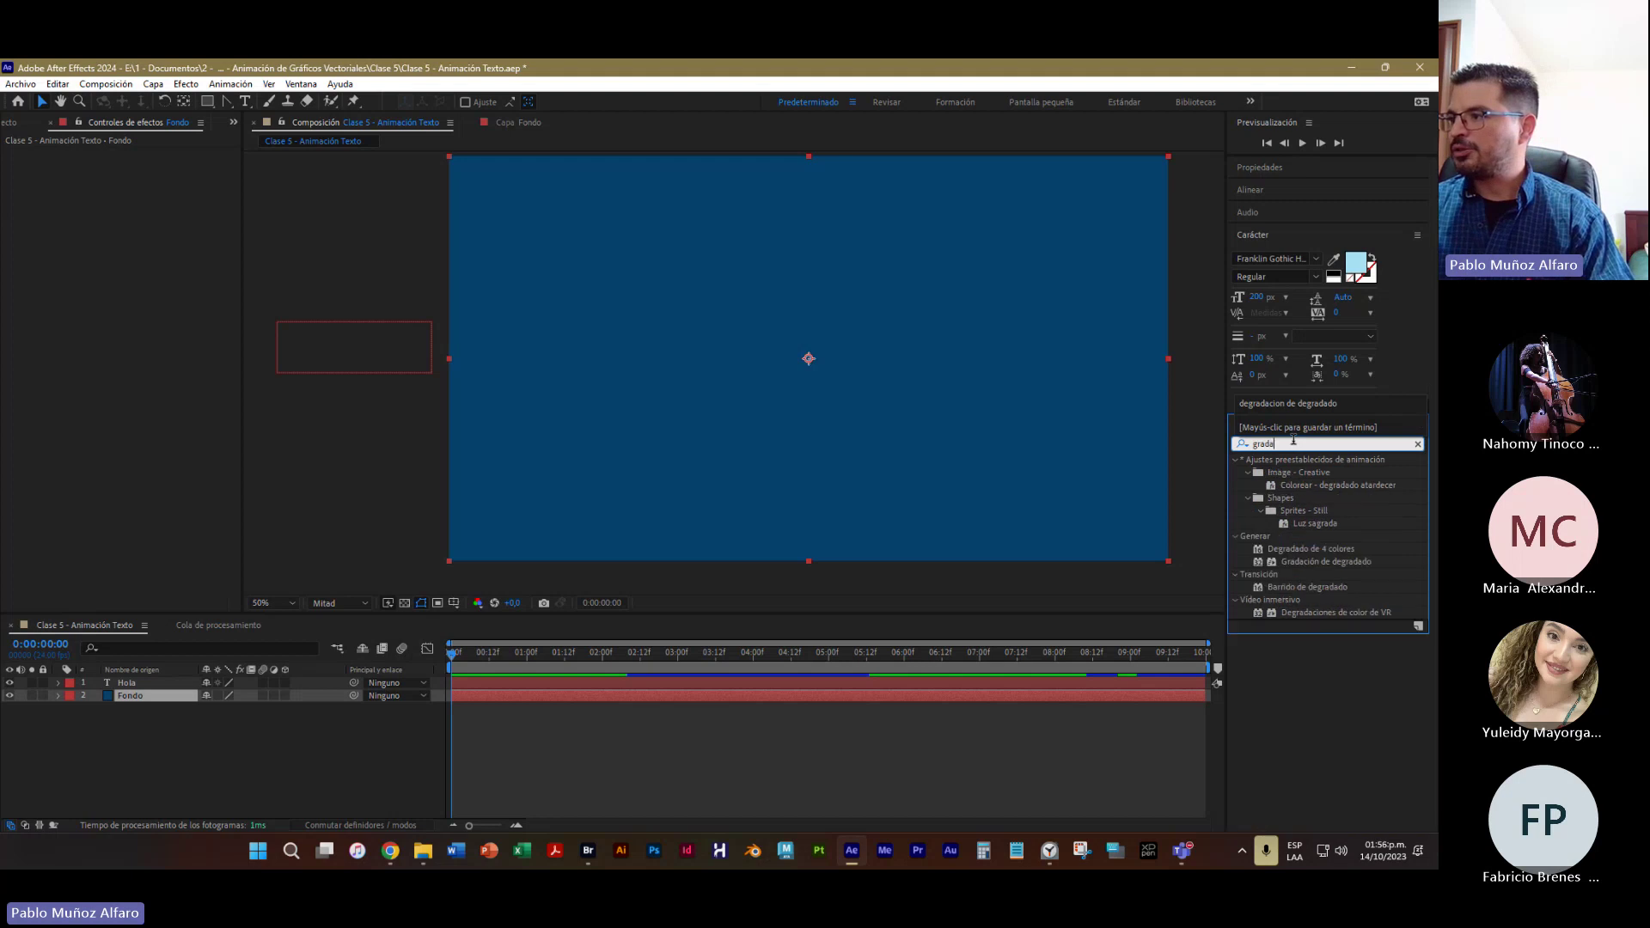
pyautogui.click(1363, 473)
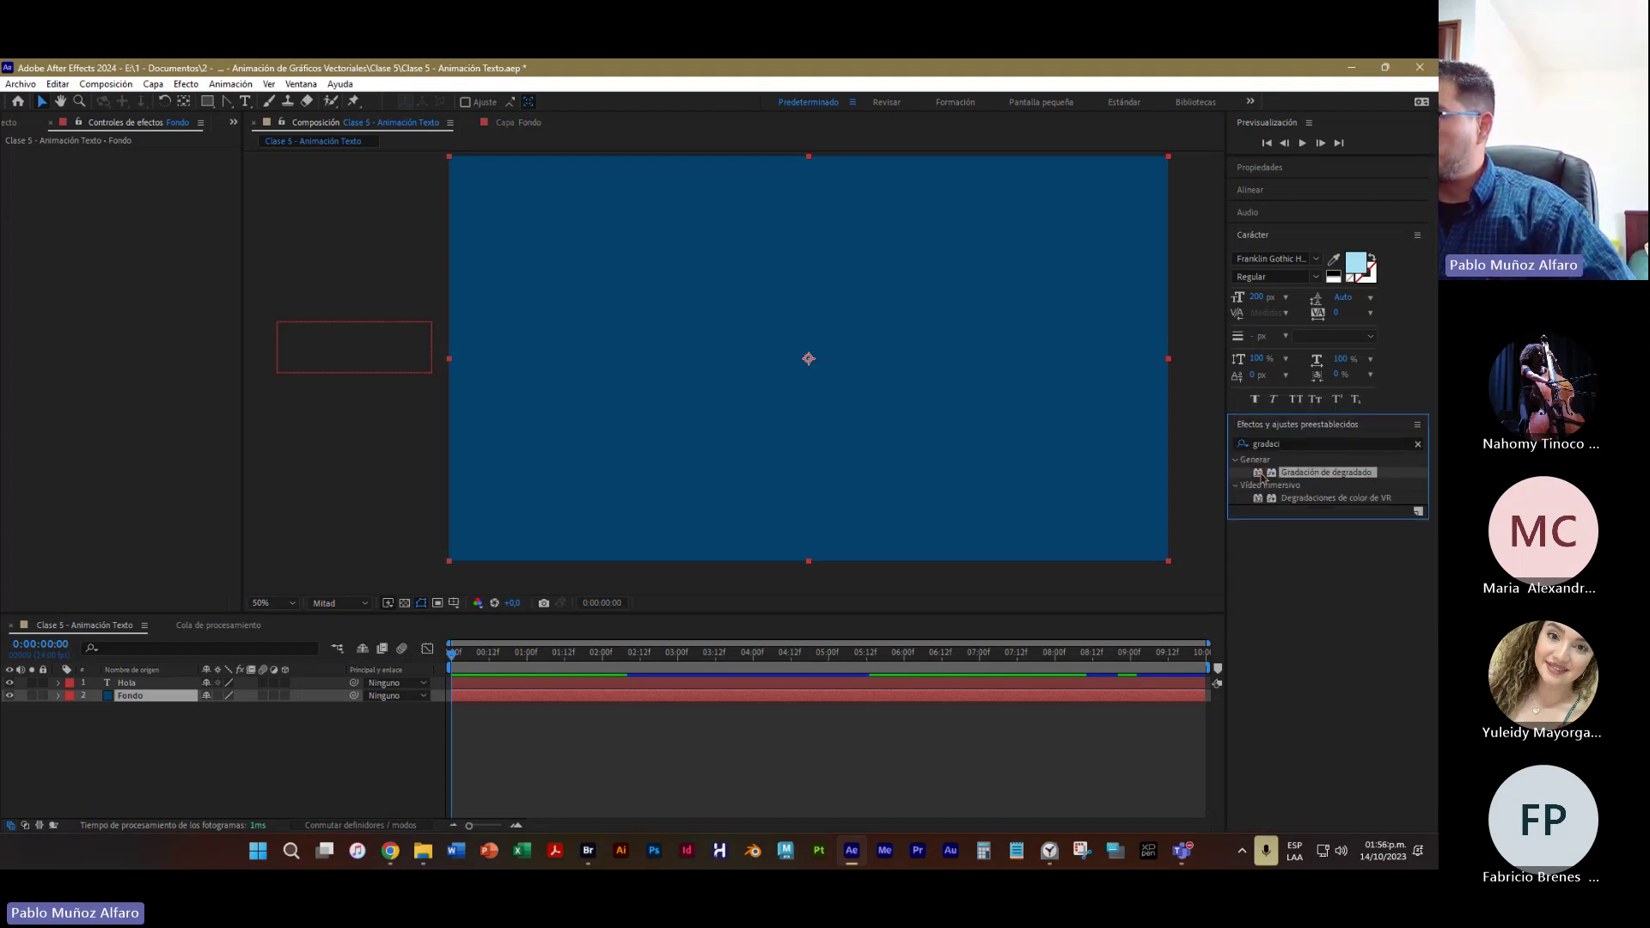
pyautogui.moveTo(1261, 475); pyautogui.dragTo(852, 403)
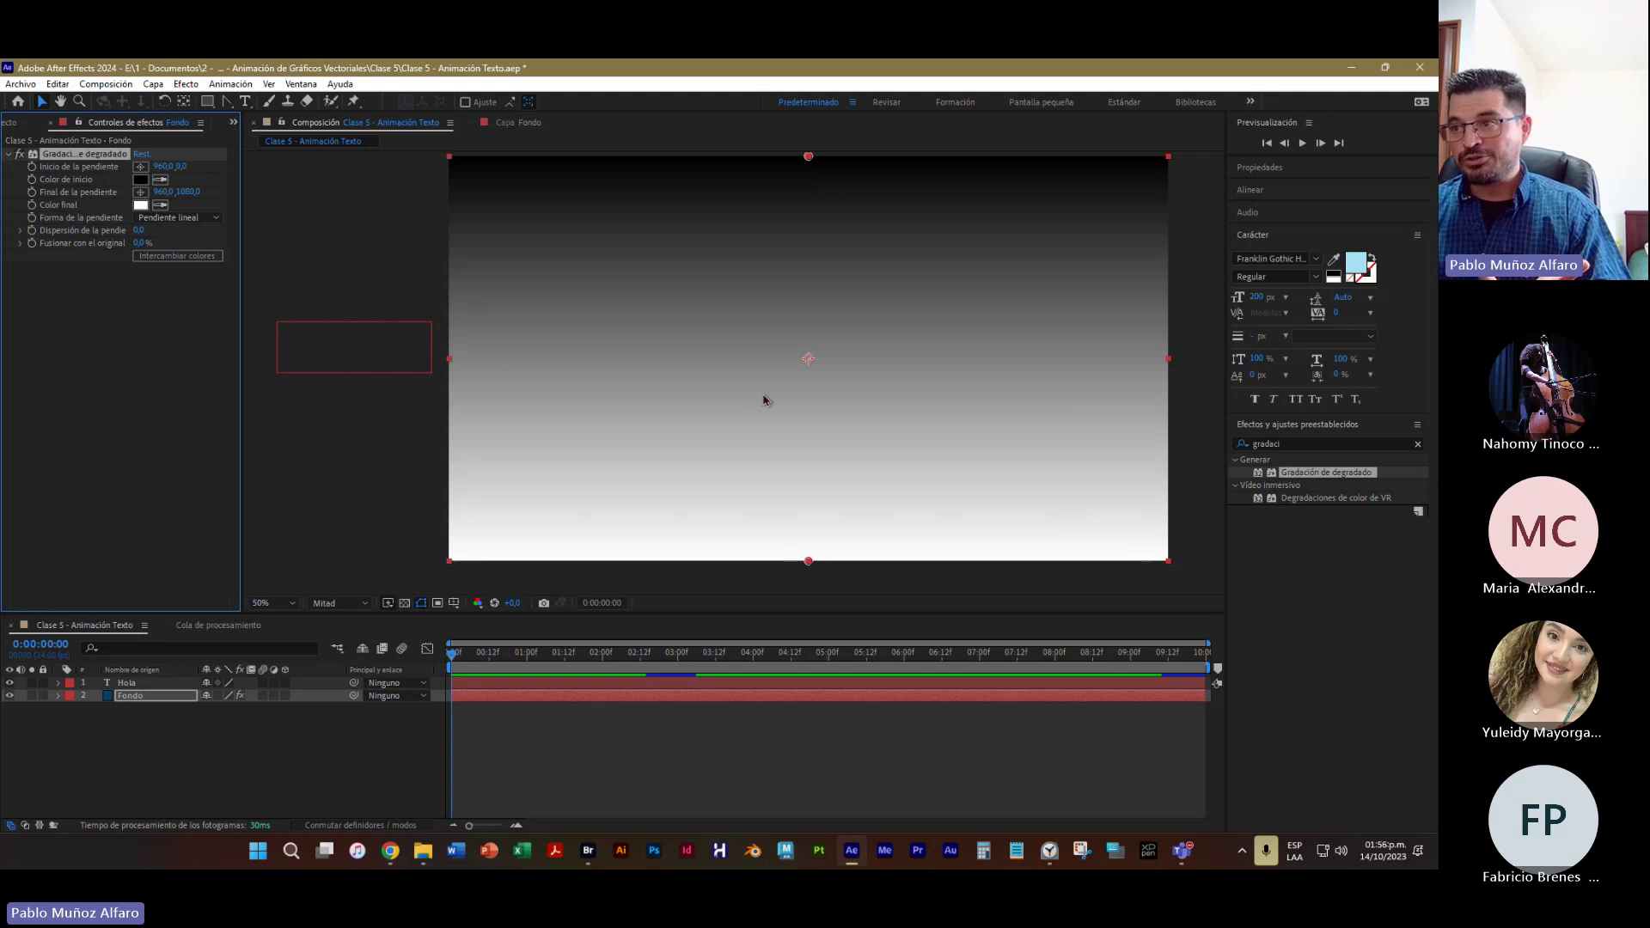
# Locate Gradación de degradado in the Generar effect category without applying it again
pyautogui.click(147, 85)
pyautogui.moveTo(183, 91)
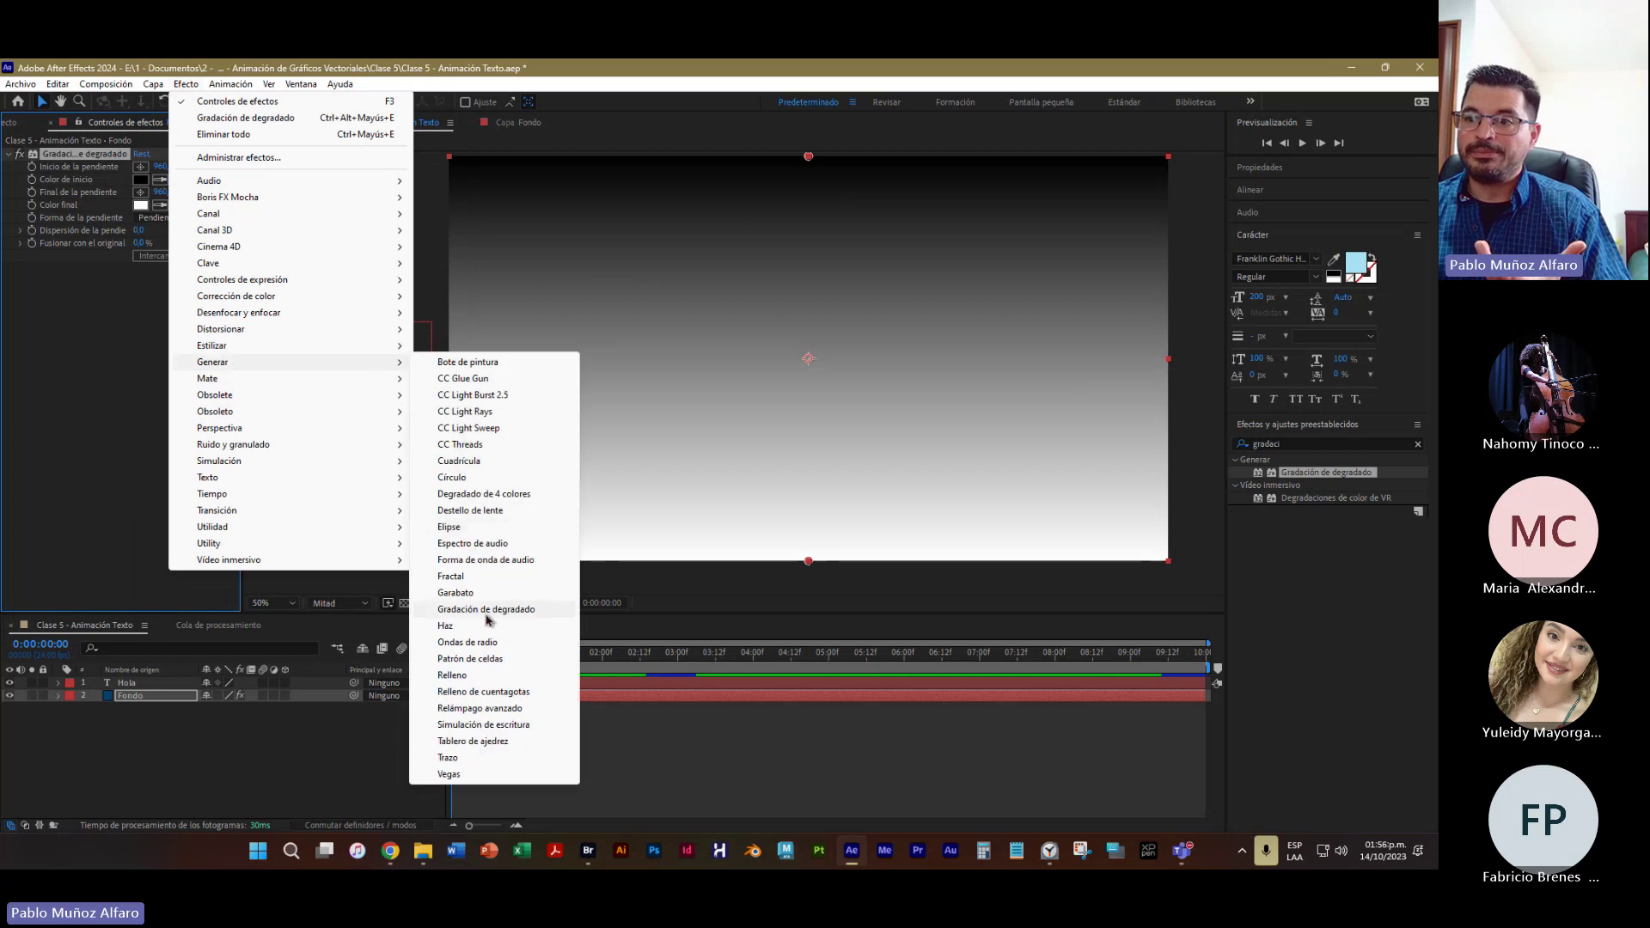
pyautogui.click(286, 780)
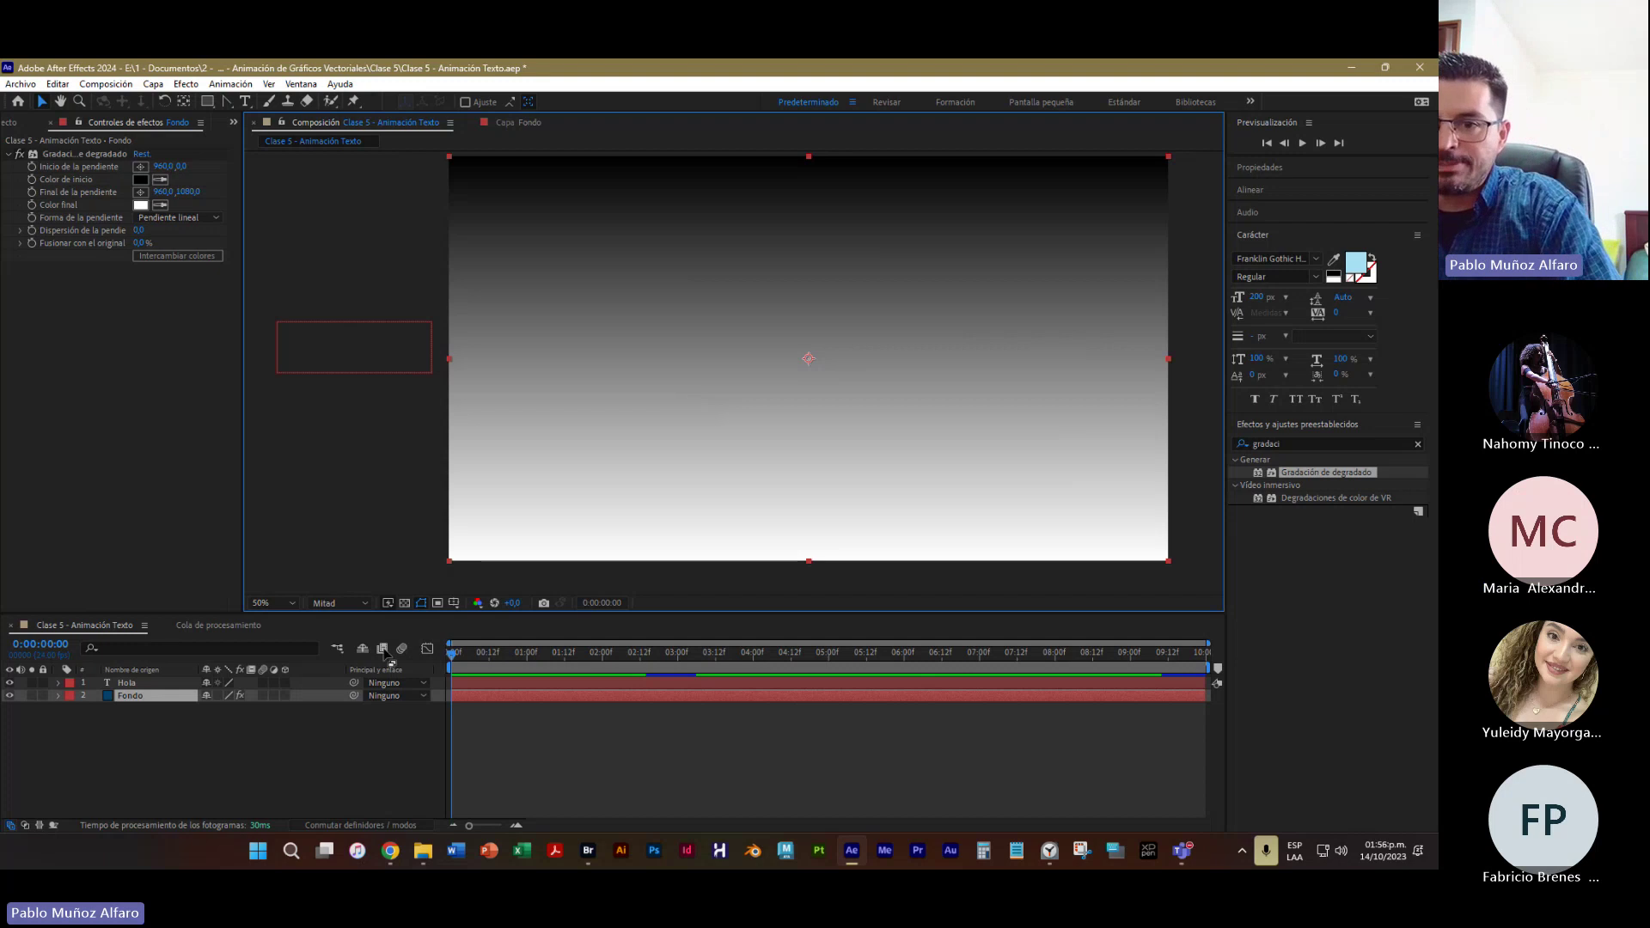
# Expand the Gradación de degradado properties of the "Fondo" layer in the timeline, enlarge the timeline area and zoom the composition to 25%
pyautogui.click(59, 696)
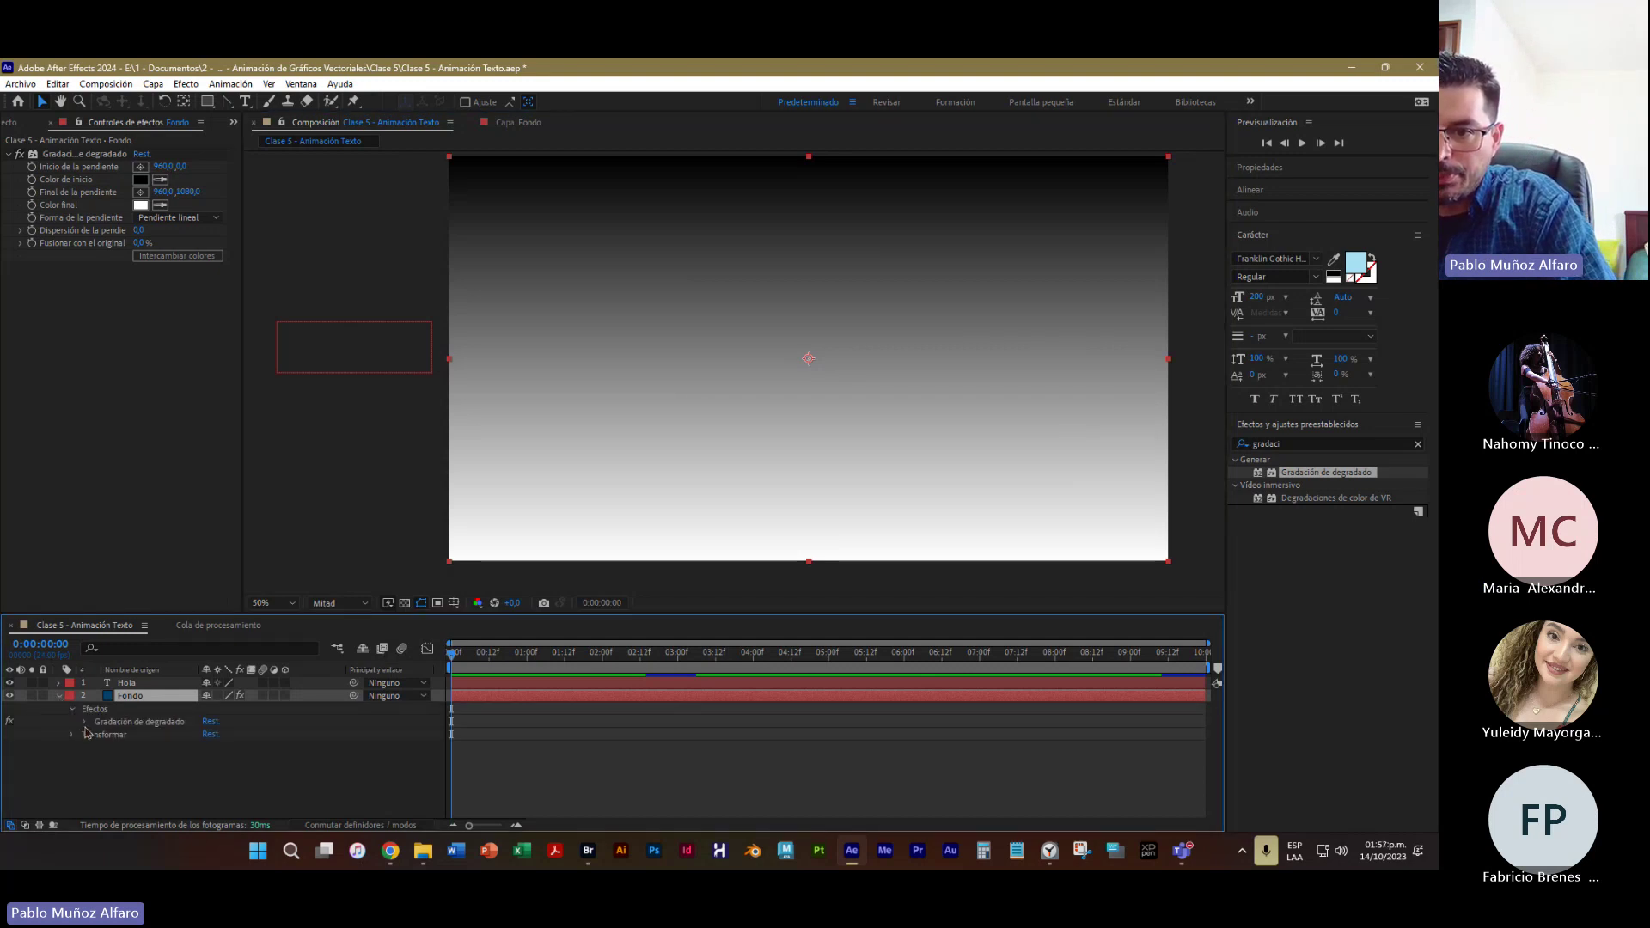
pyautogui.press('e')
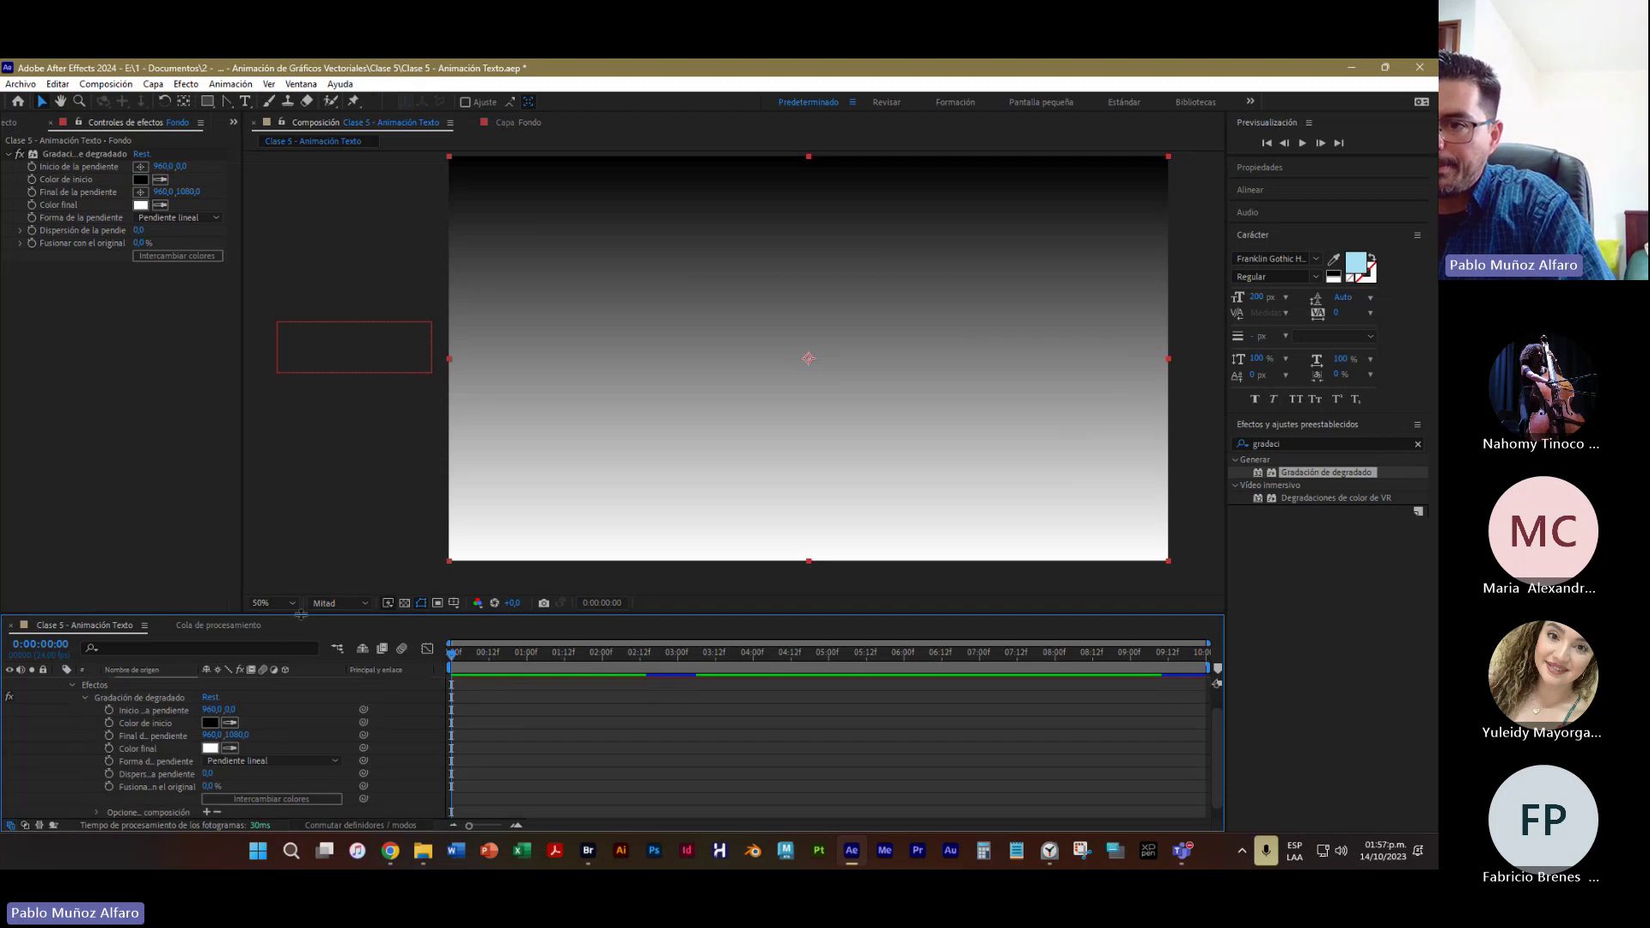
pyautogui.moveTo(305, 614); pyautogui.dragTo(327, 481)
pyautogui.scroll(-2, 542, 457)
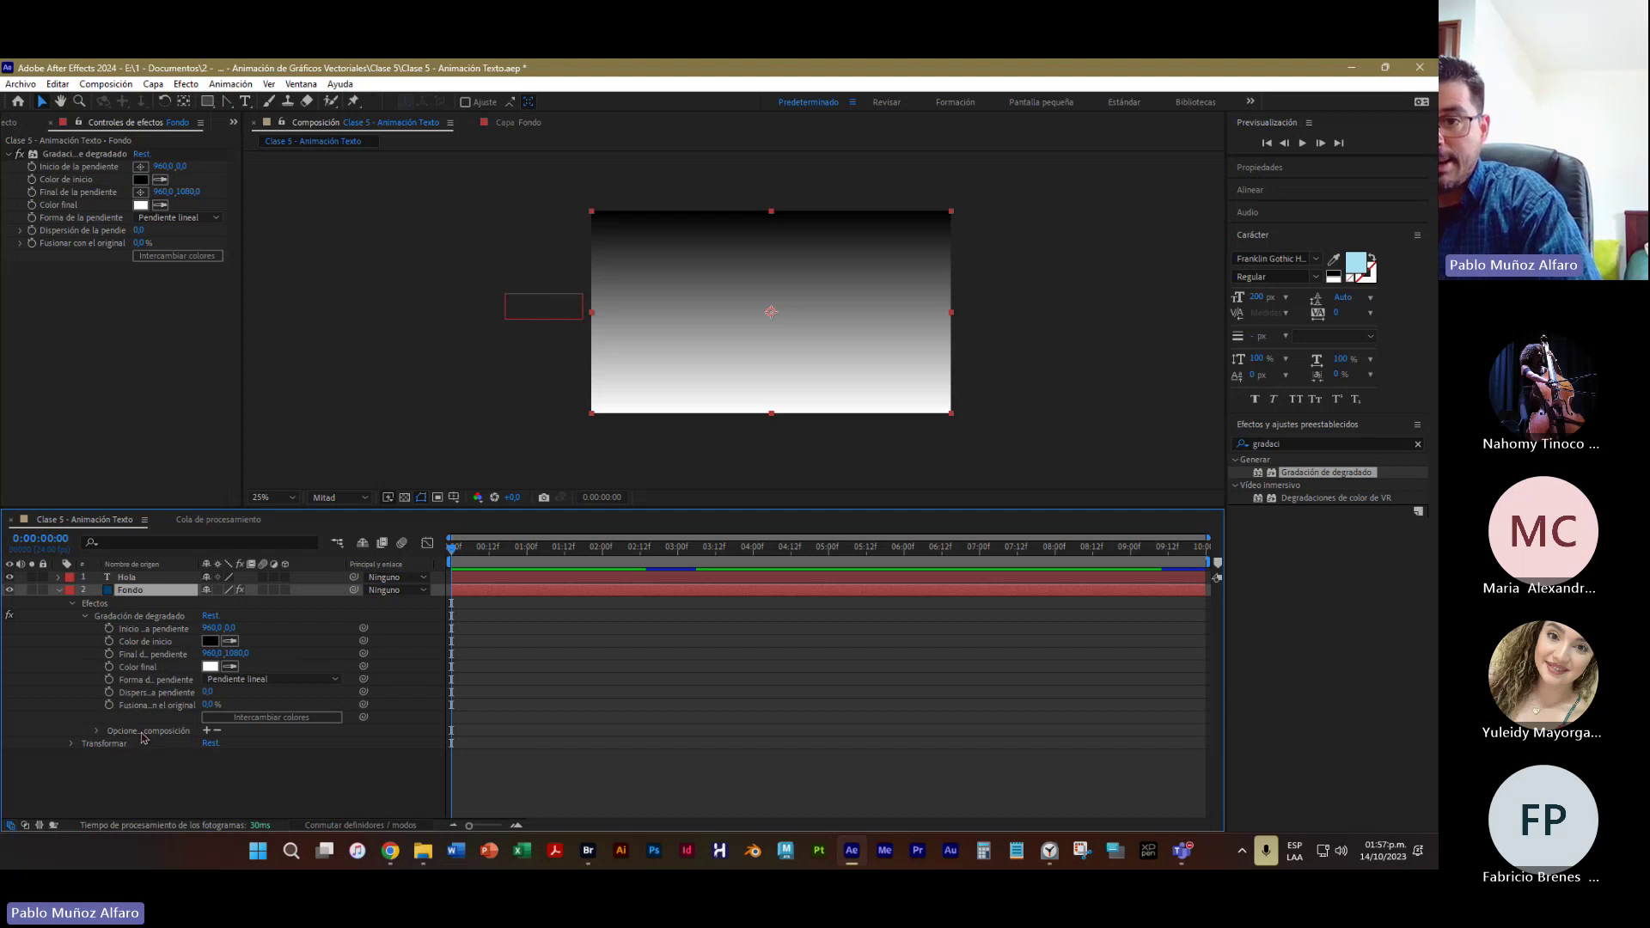
# Collapse the "Fondo" layer's Efectos group and expand it again down to the Gradación de degradado properties
pyautogui.click(85, 616)
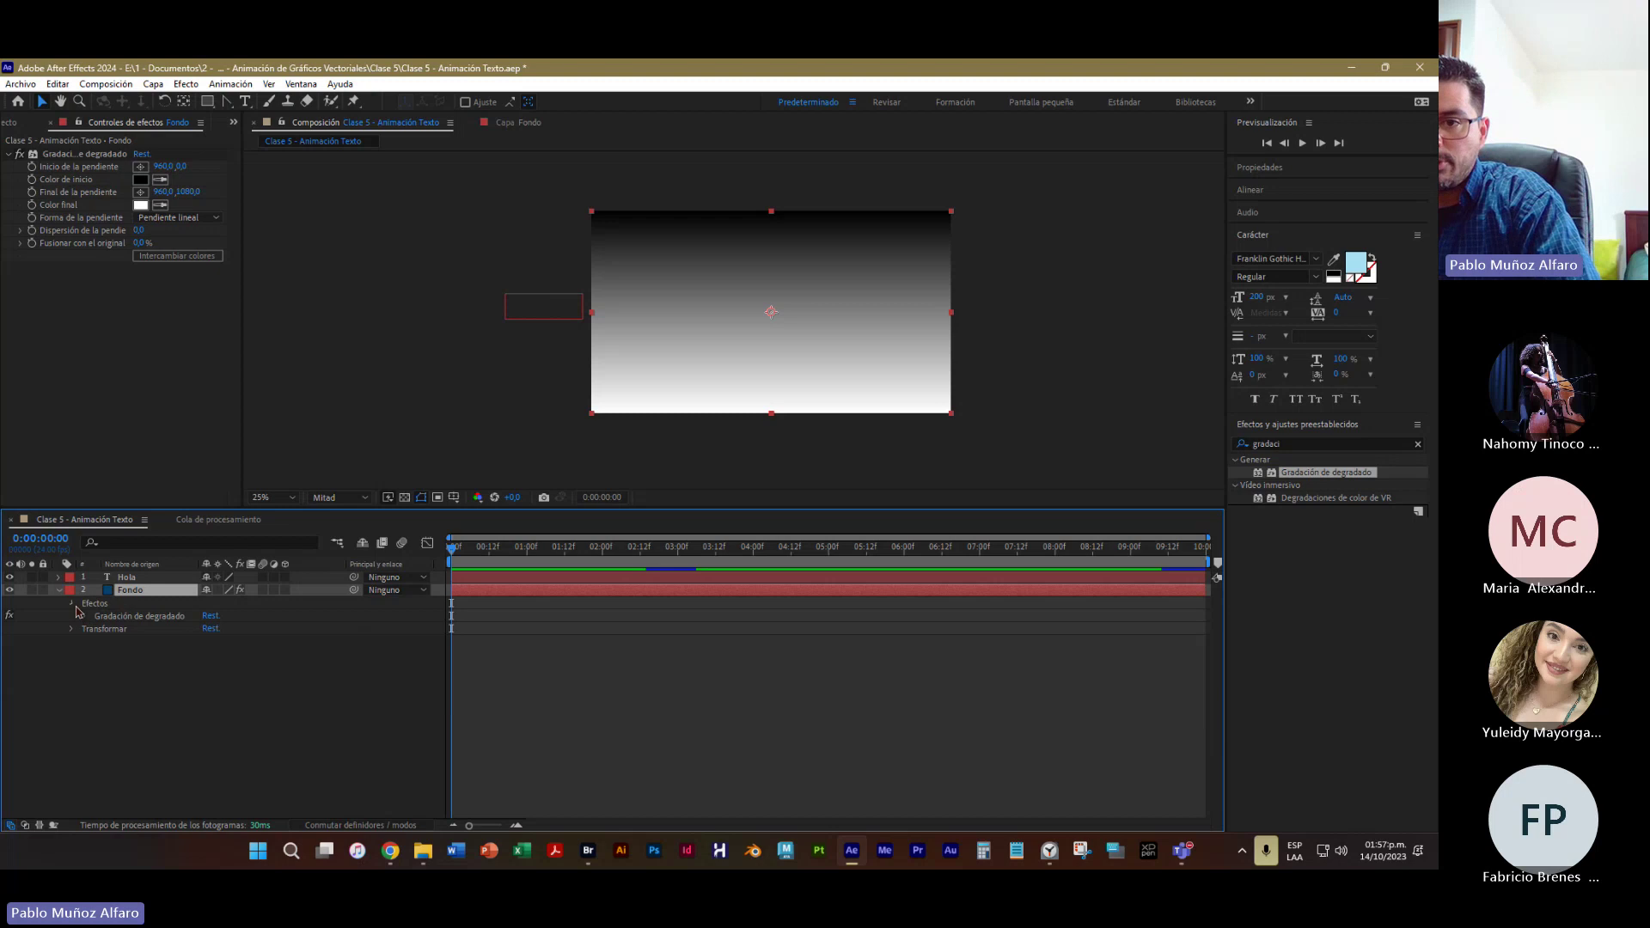
pyautogui.click(73, 604)
pyautogui.click(72, 618)
pyautogui.click(73, 618)
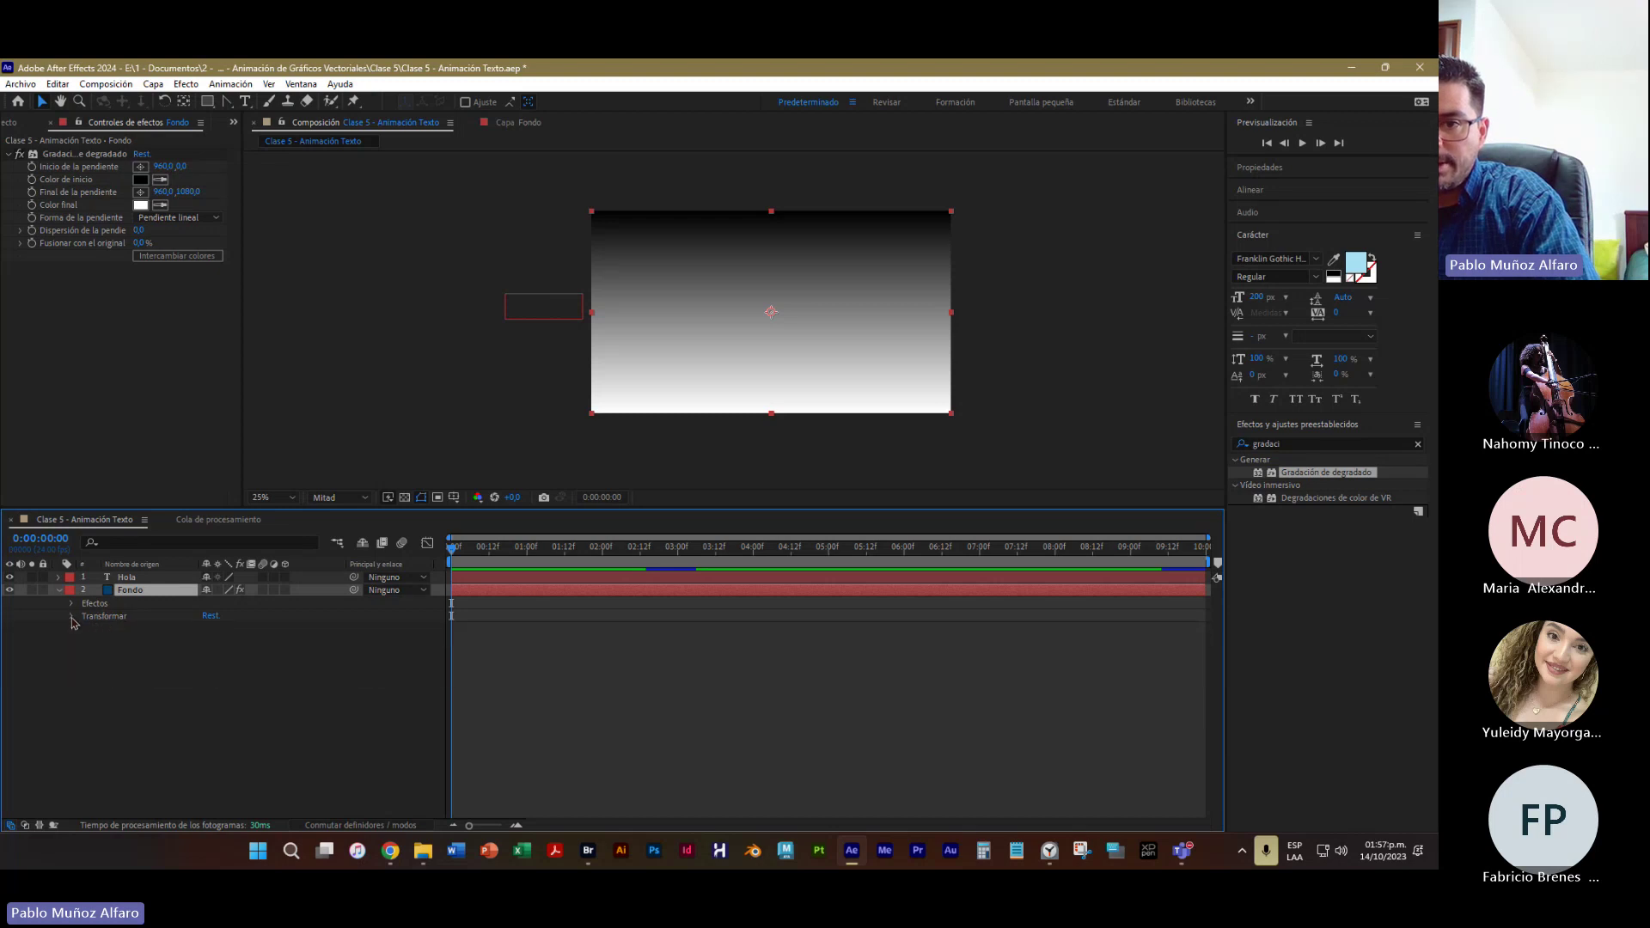
pyautogui.click(71, 604)
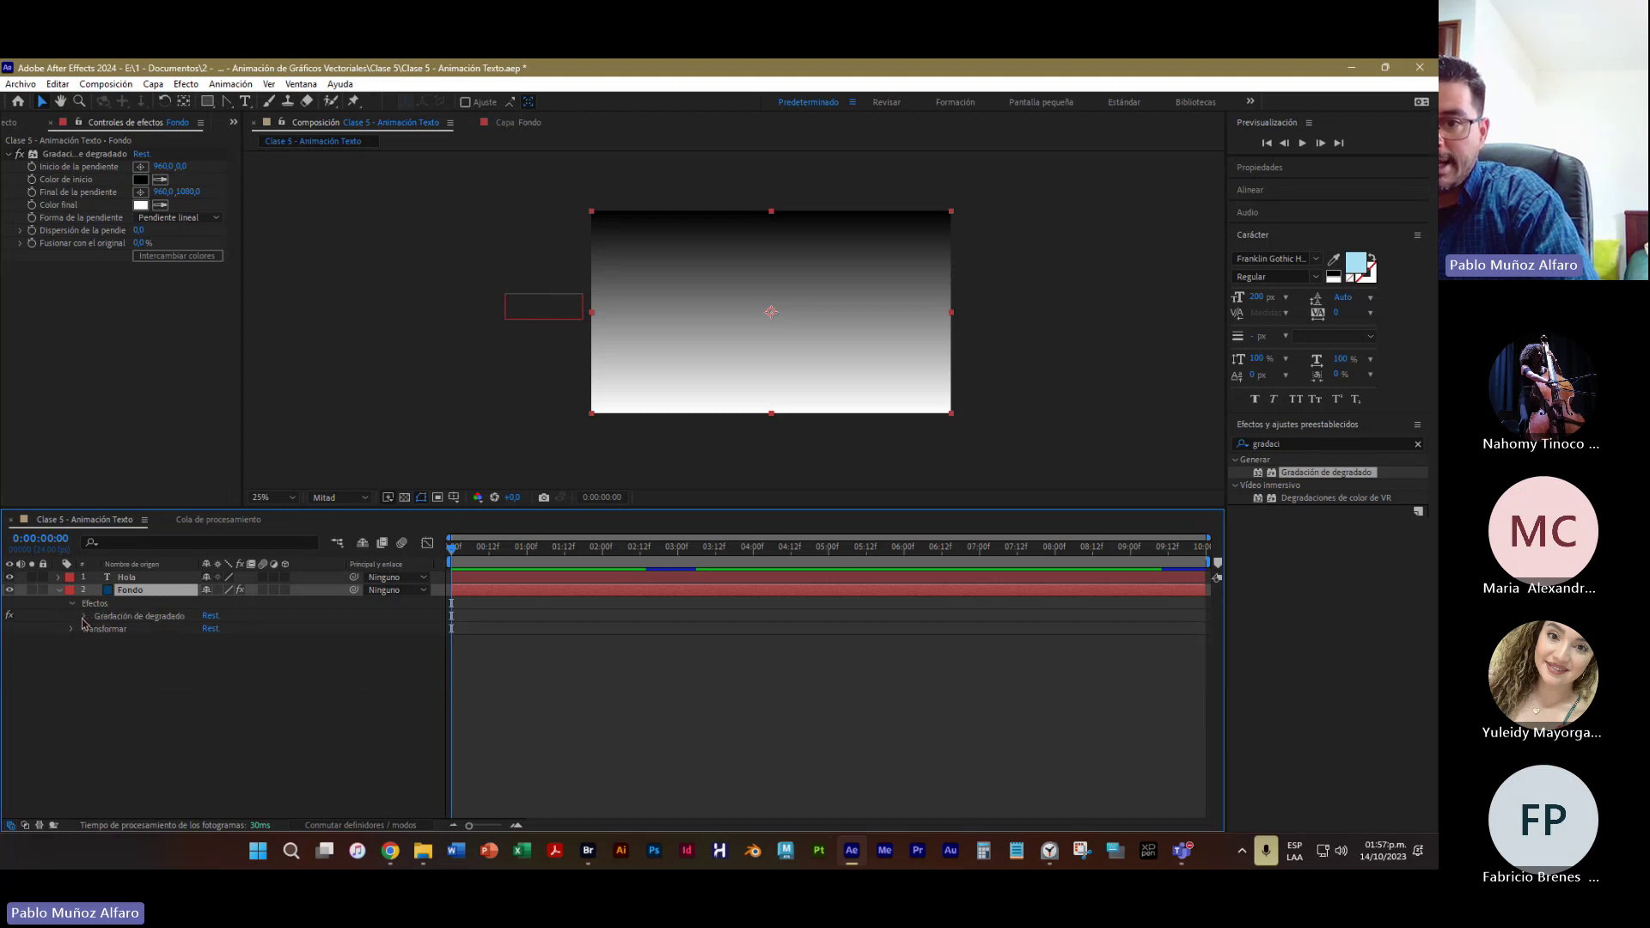
pyautogui.click(84, 617)
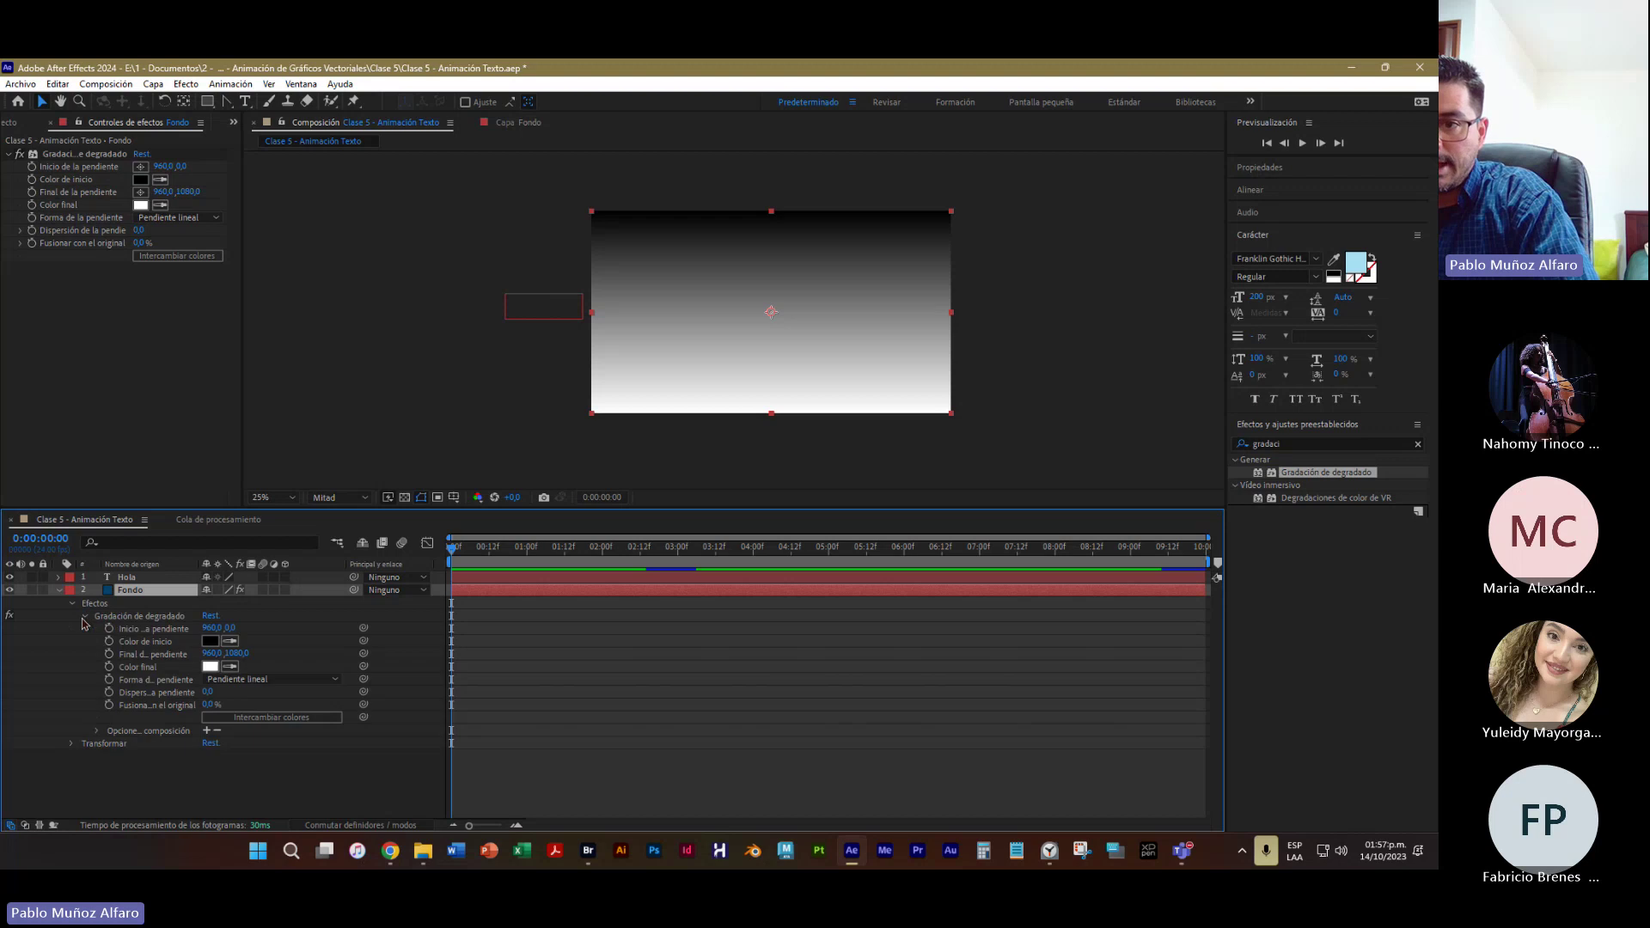
# Set the start colour of the "Fondo" layer's gradient to the dark blue 012434
pyautogui.click(209, 641)
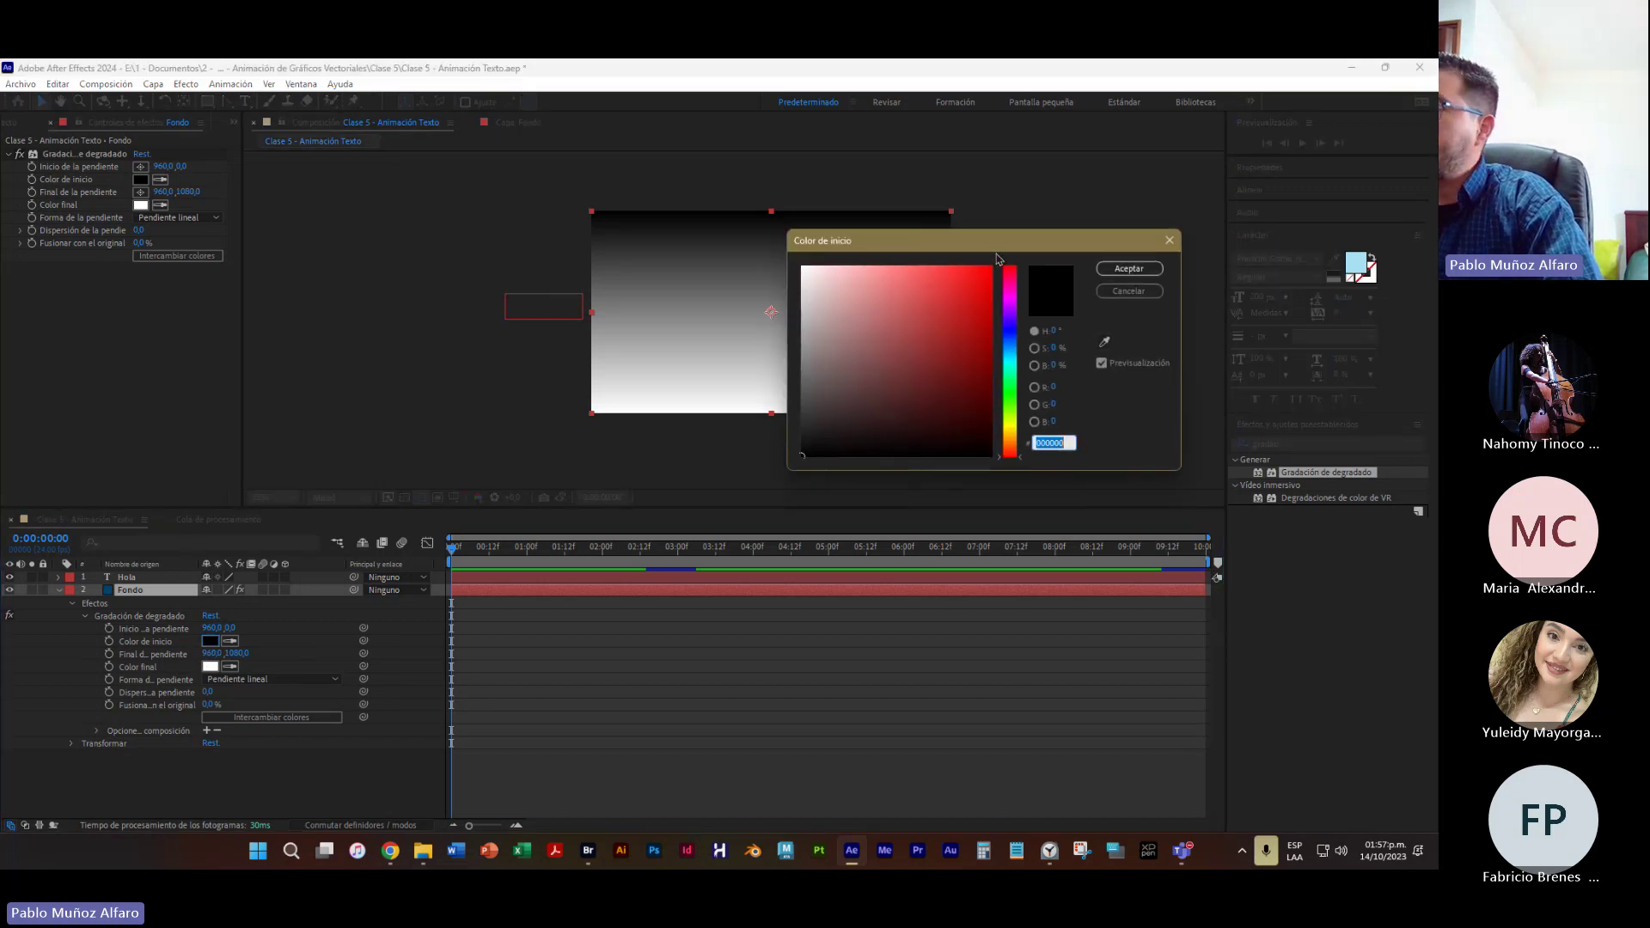
pyautogui.moveTo(938, 244); pyautogui.dragTo(656, 455)
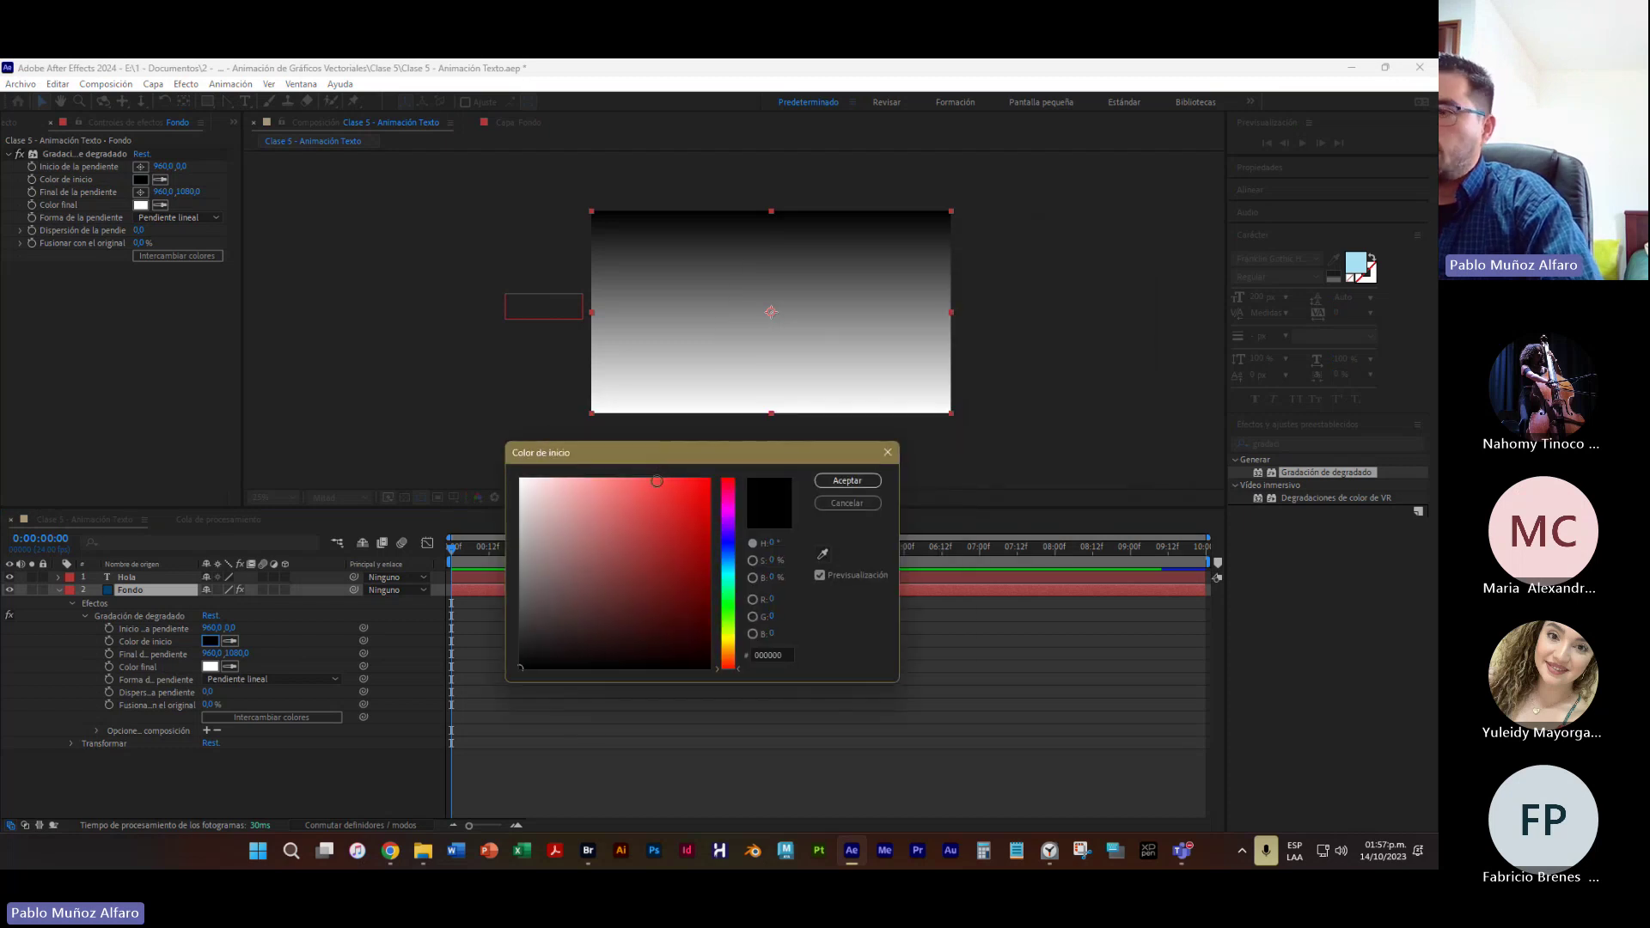
pyautogui.click(729, 552)
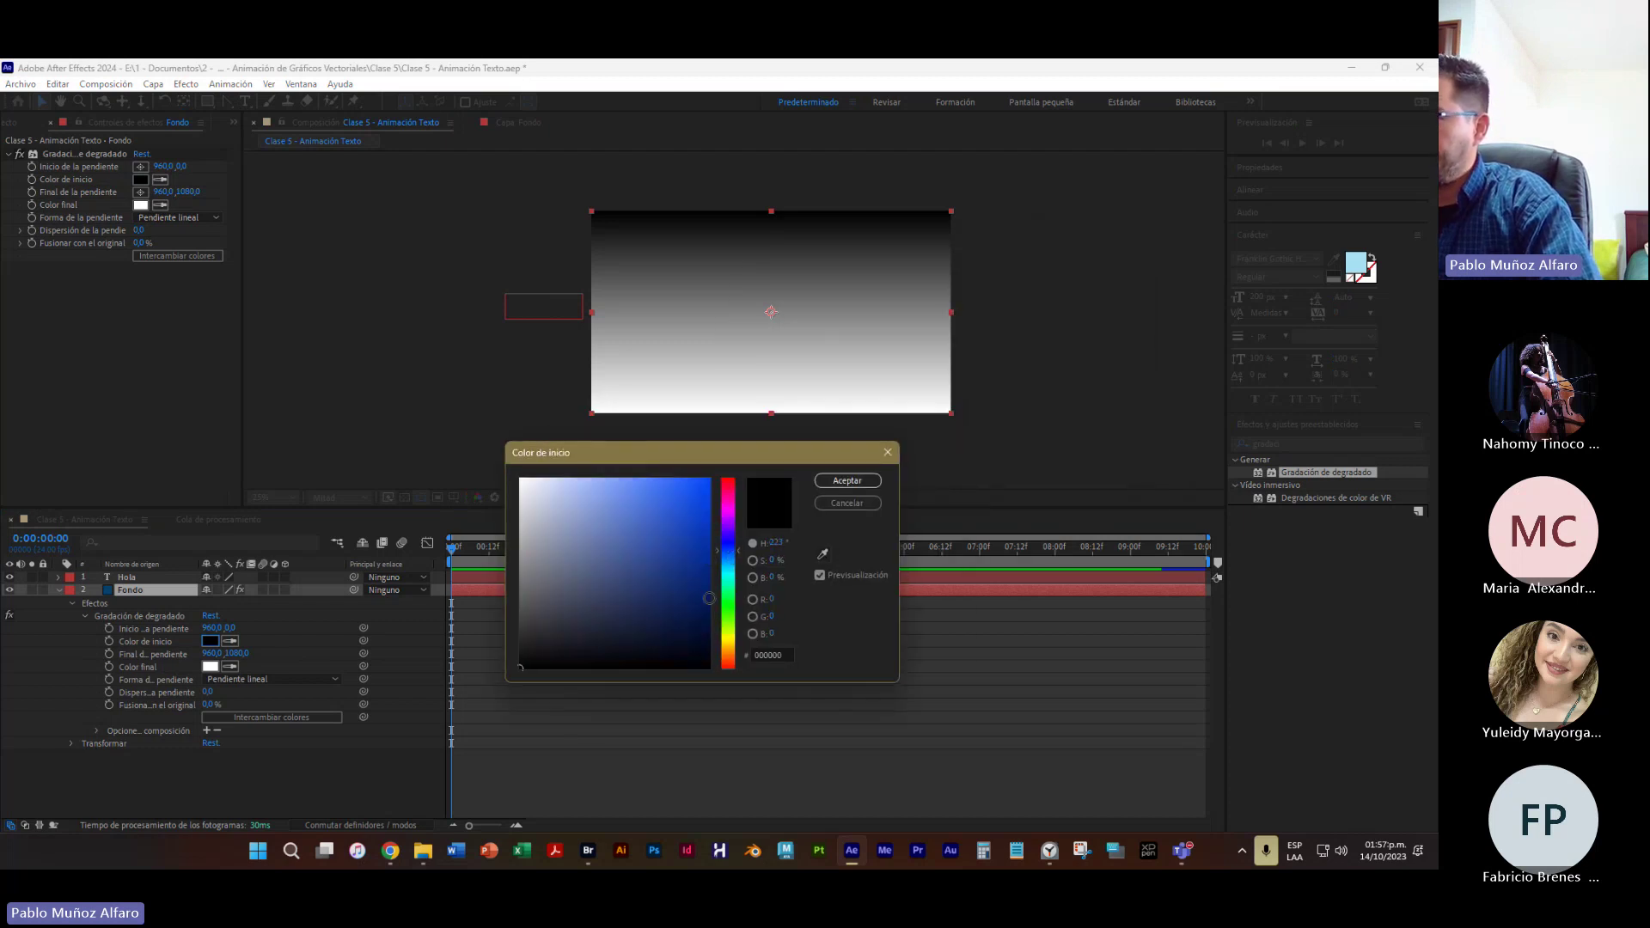
pyautogui.moveTo(732, 556); pyautogui.dragTo(732, 564)
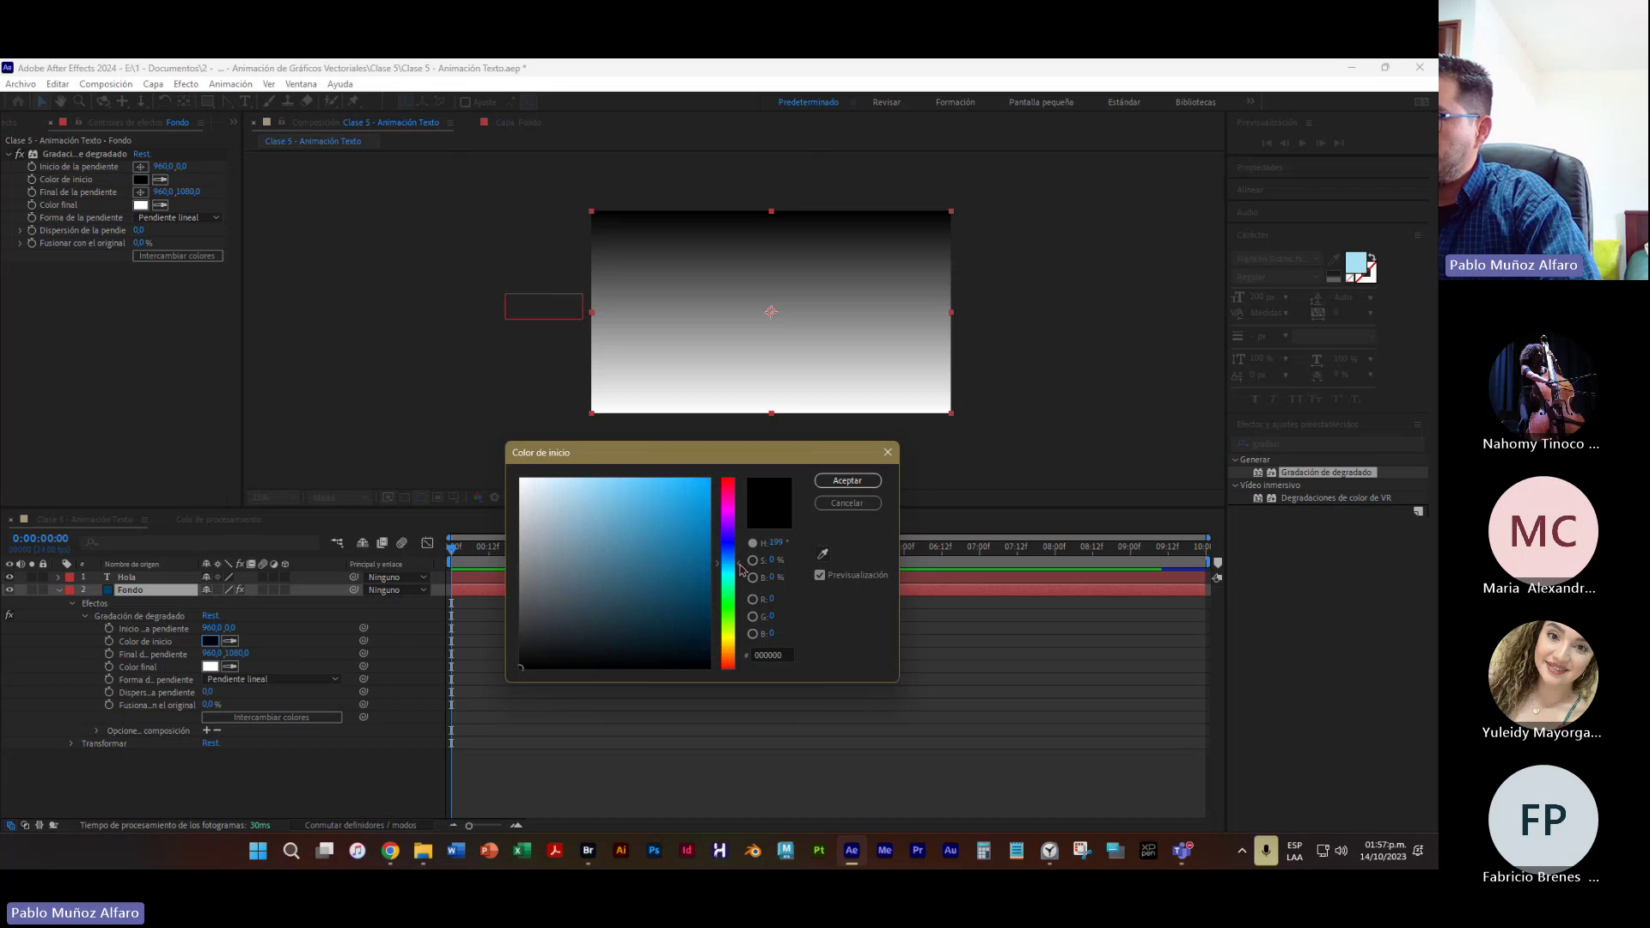
pyautogui.click(705, 615)
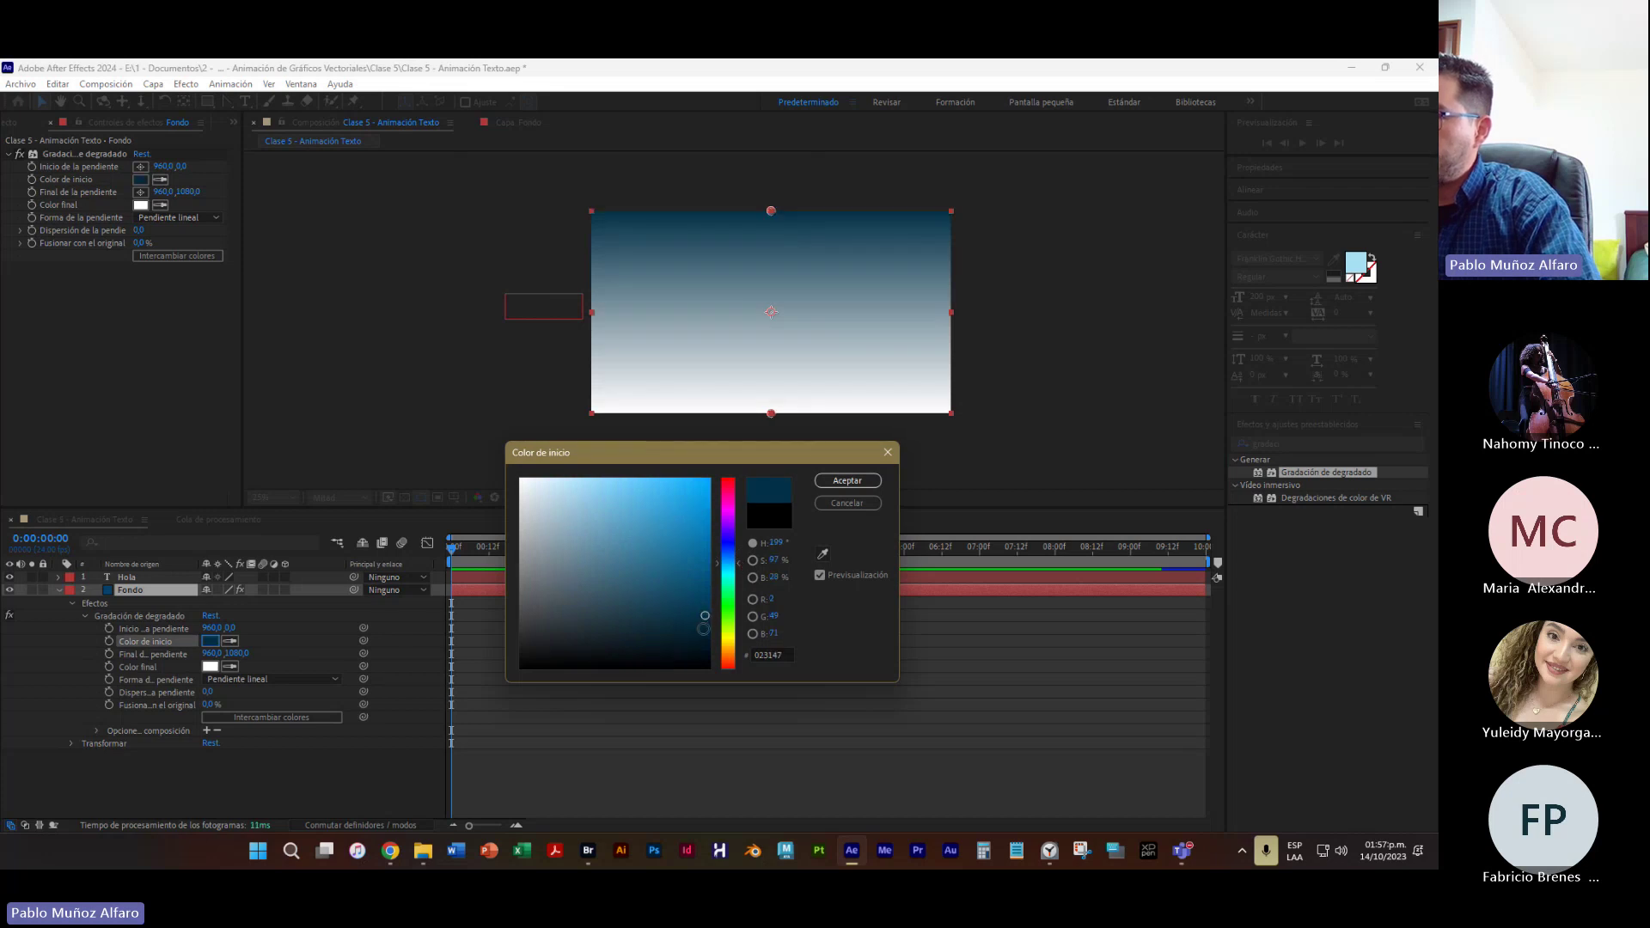
pyautogui.click(705, 629)
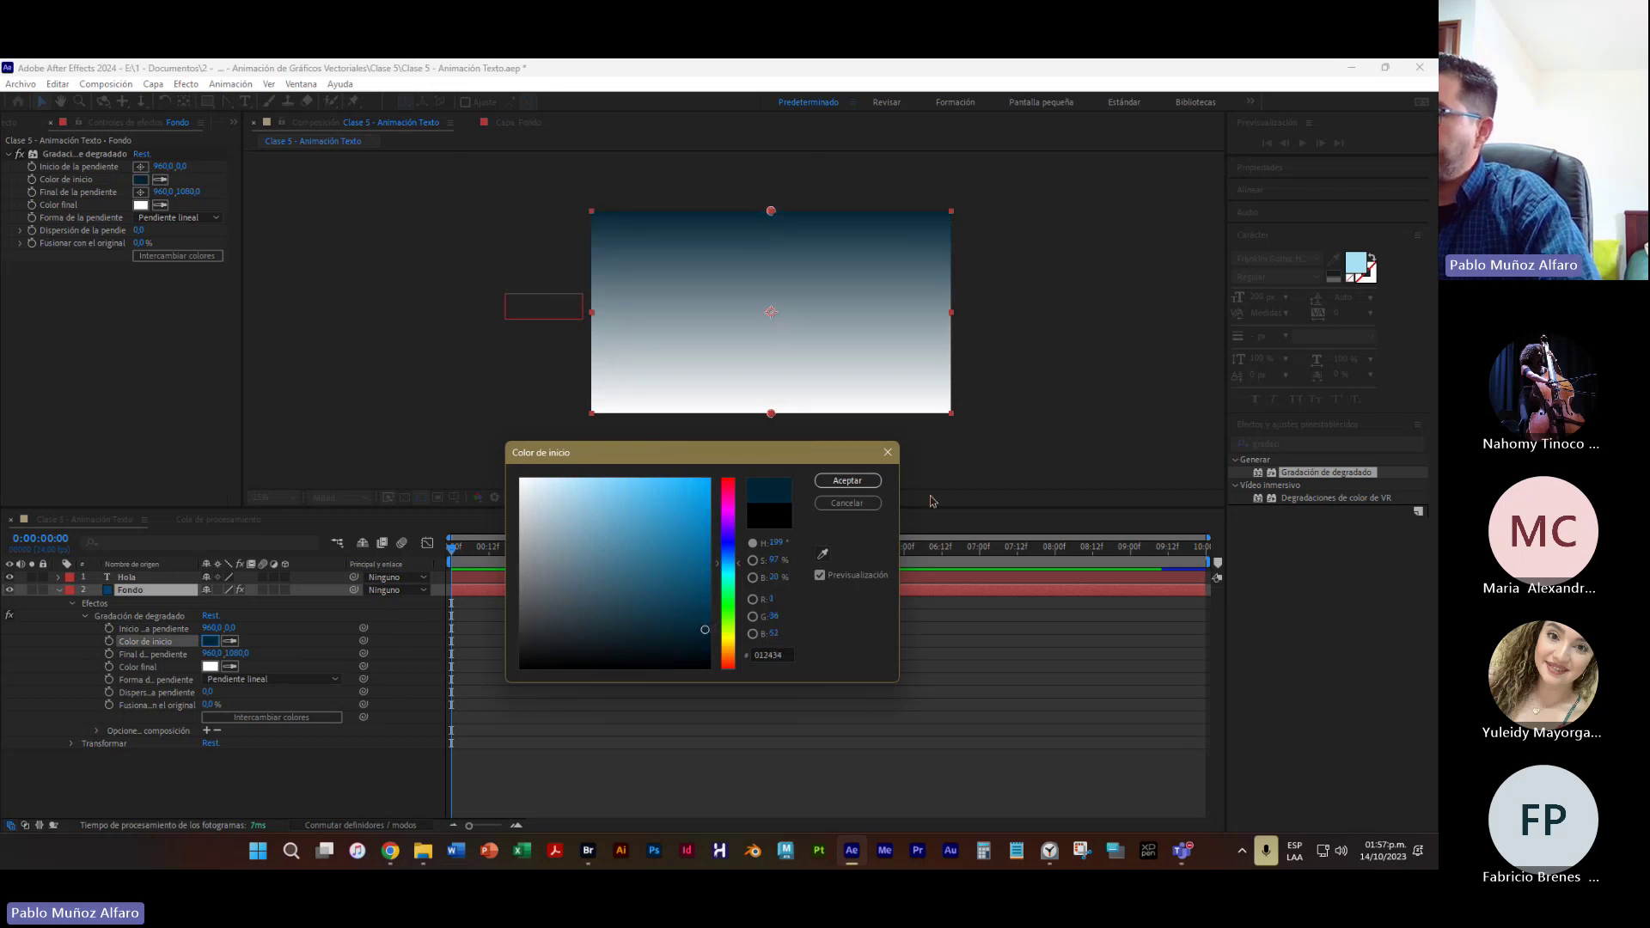
pyautogui.click(868, 490)
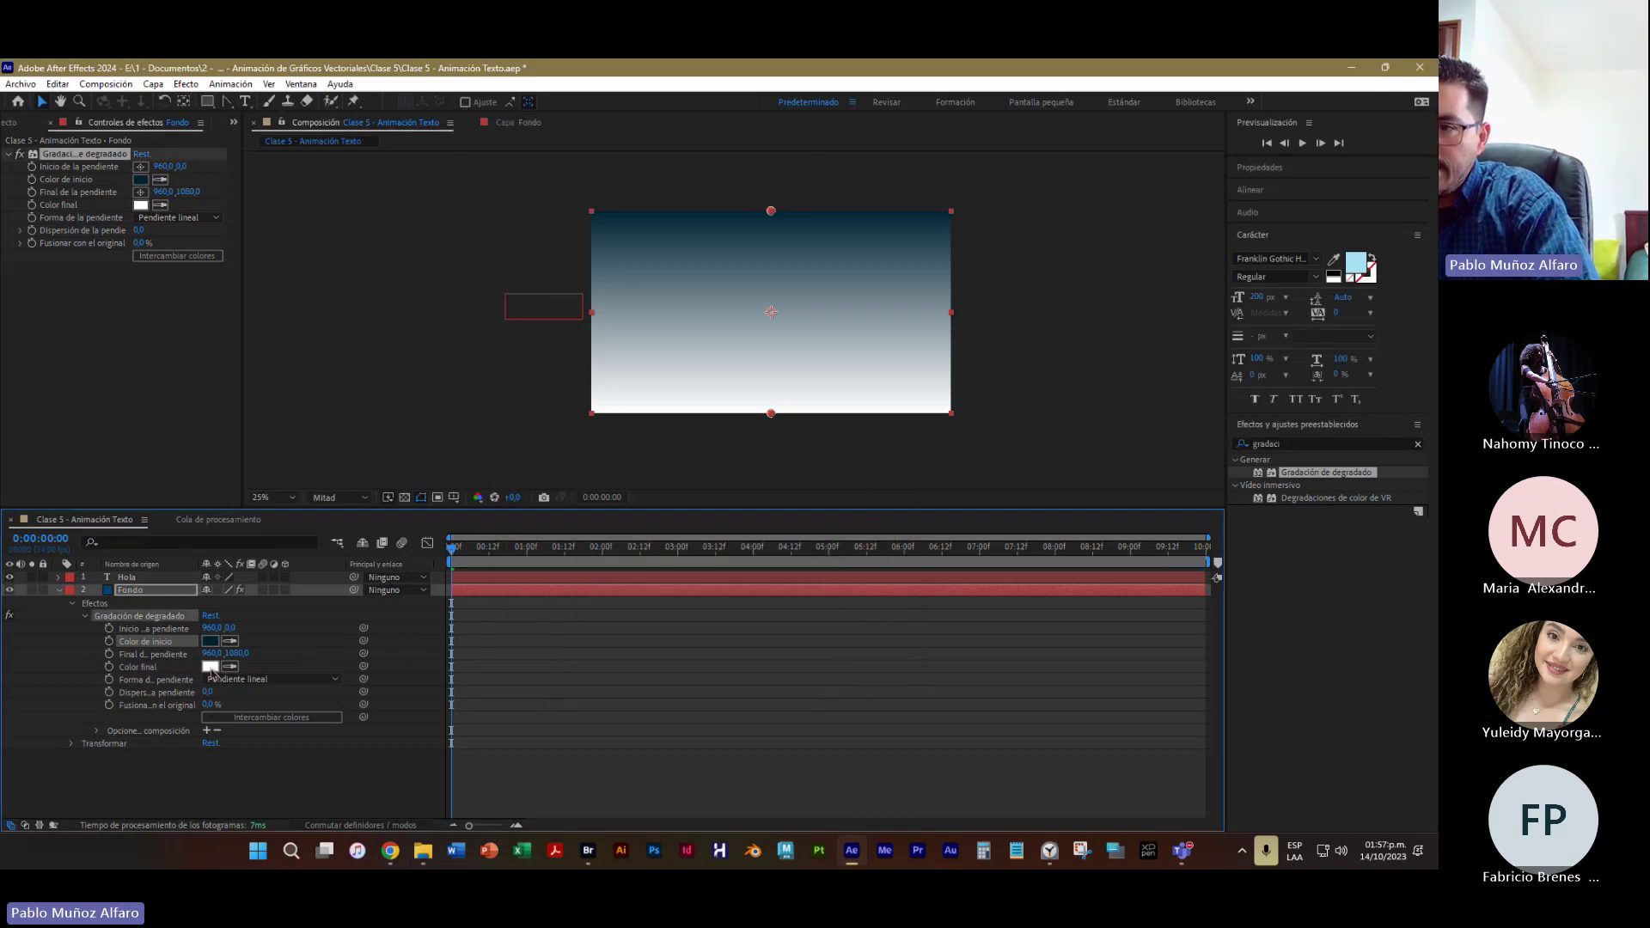
# Set the end colour of the "Fondo" layer's gradient to a very pale cyan blue
pyautogui.click(210, 668)
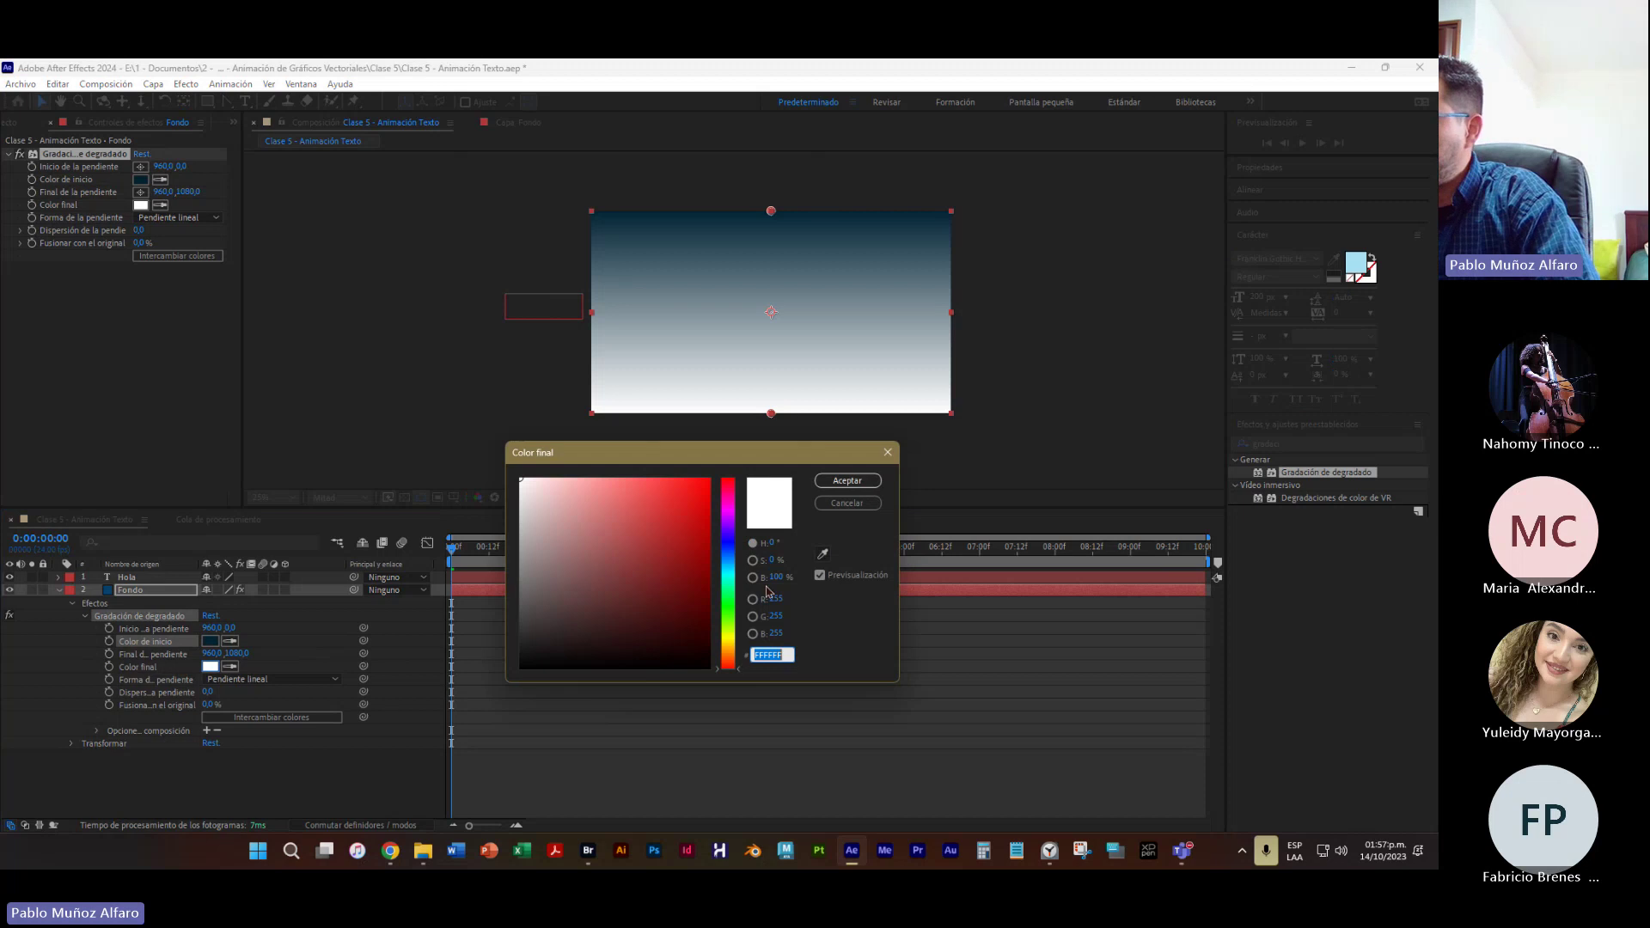
pyautogui.click(730, 569)
pyautogui.click(566, 487)
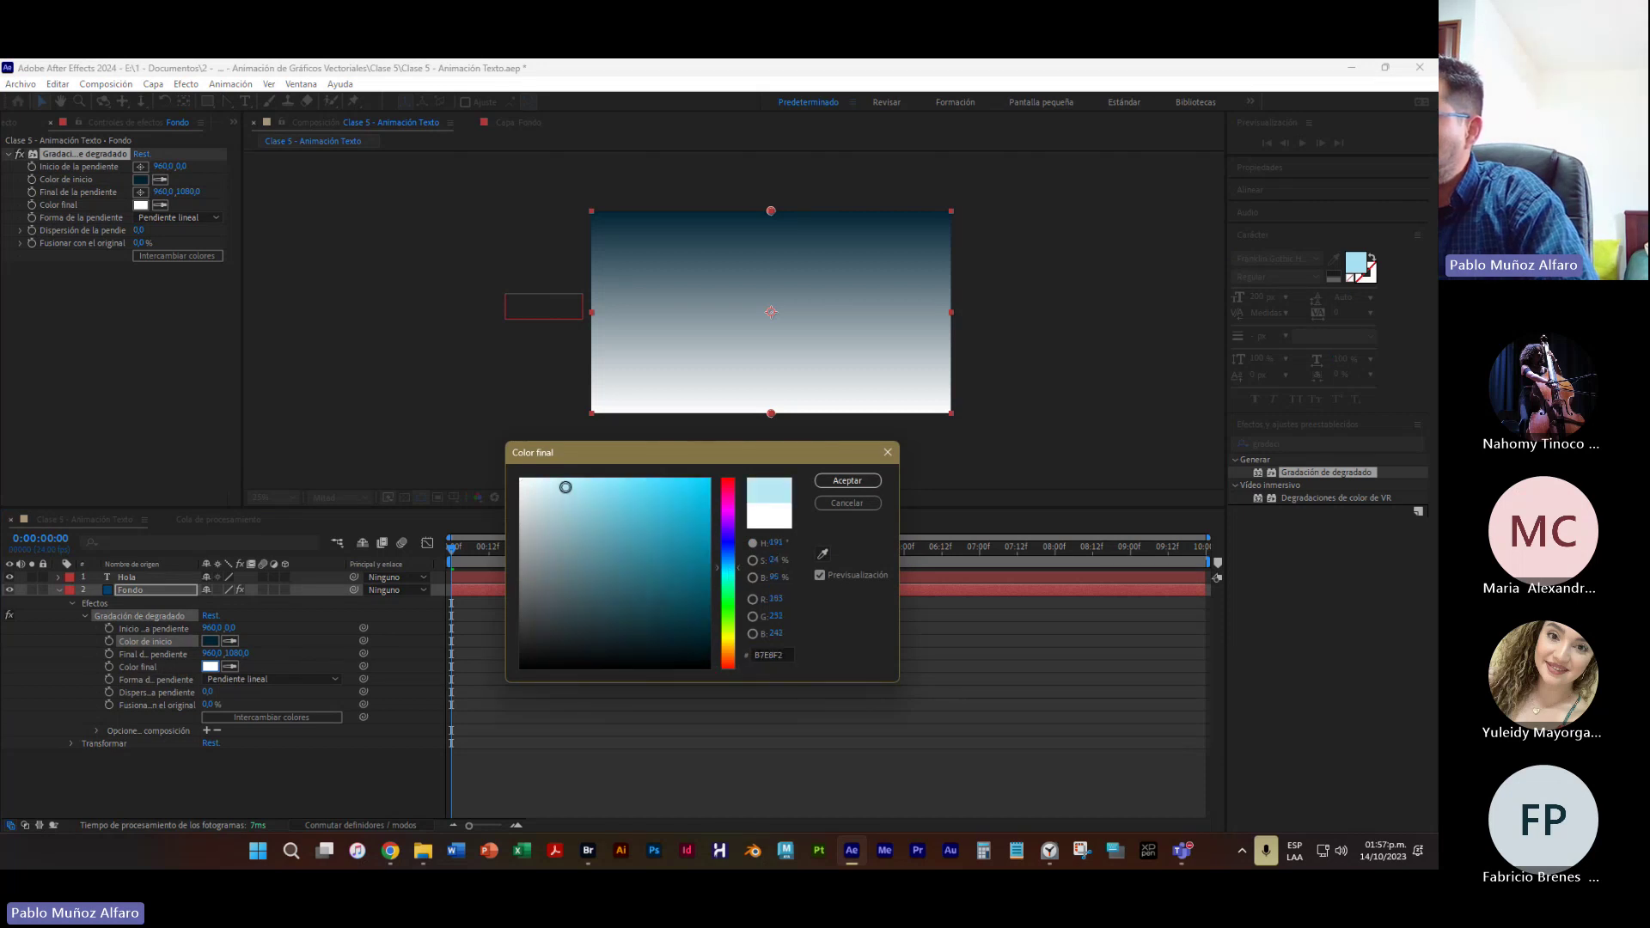
pyautogui.click(554, 483)
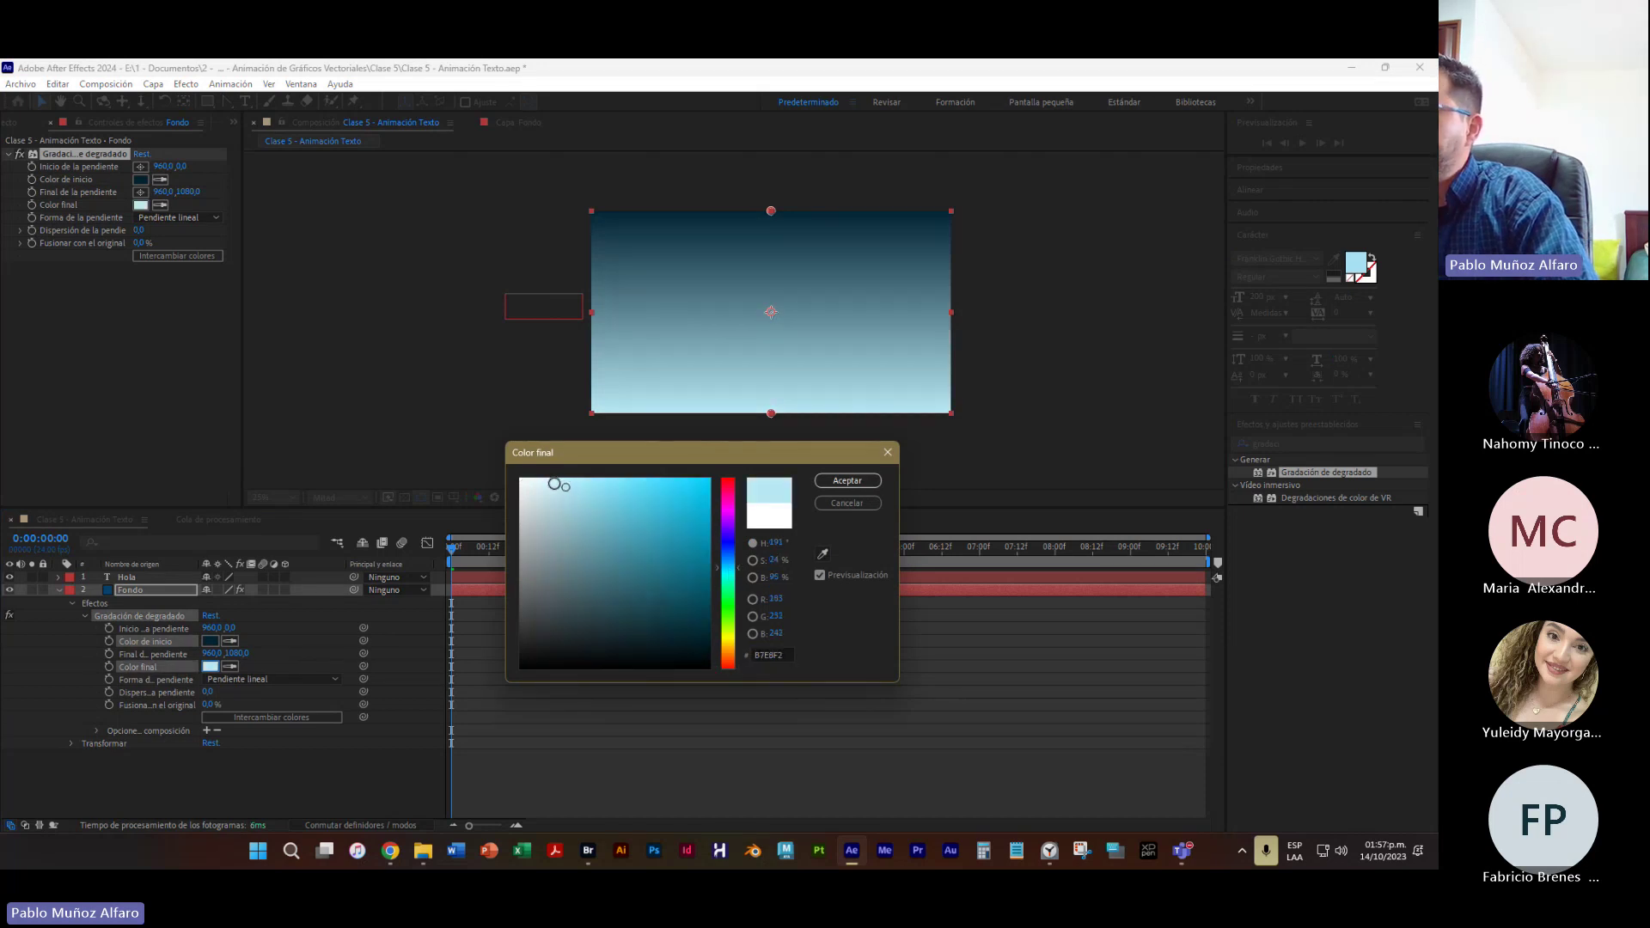
pyautogui.click(850, 482)
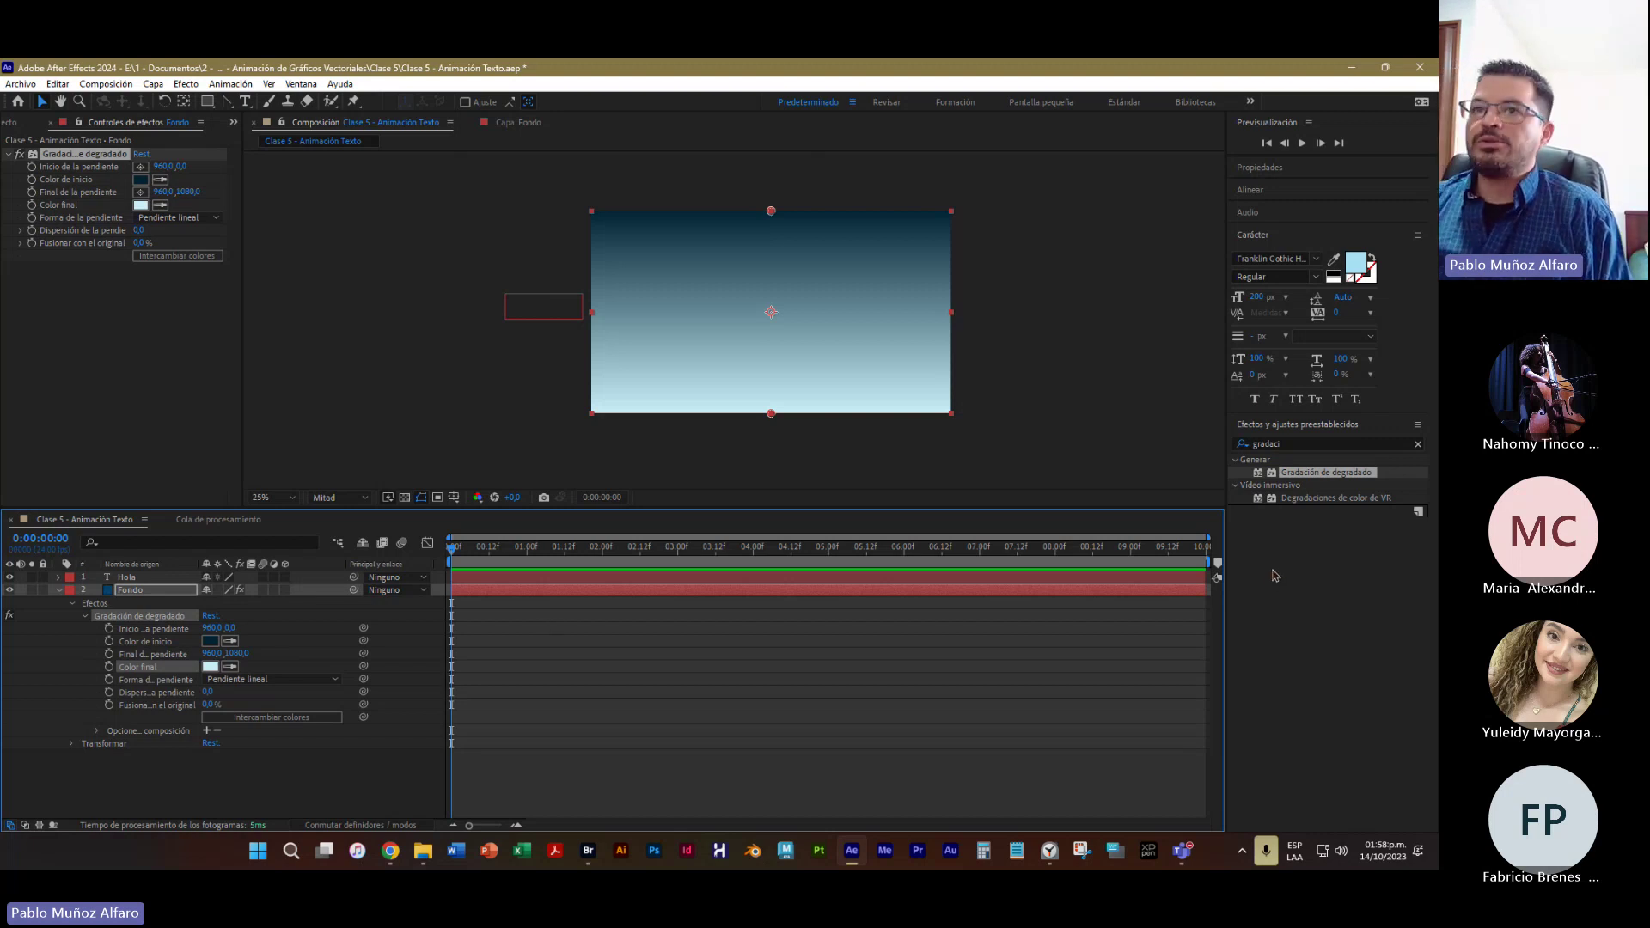
pyautogui.click(186, 84)
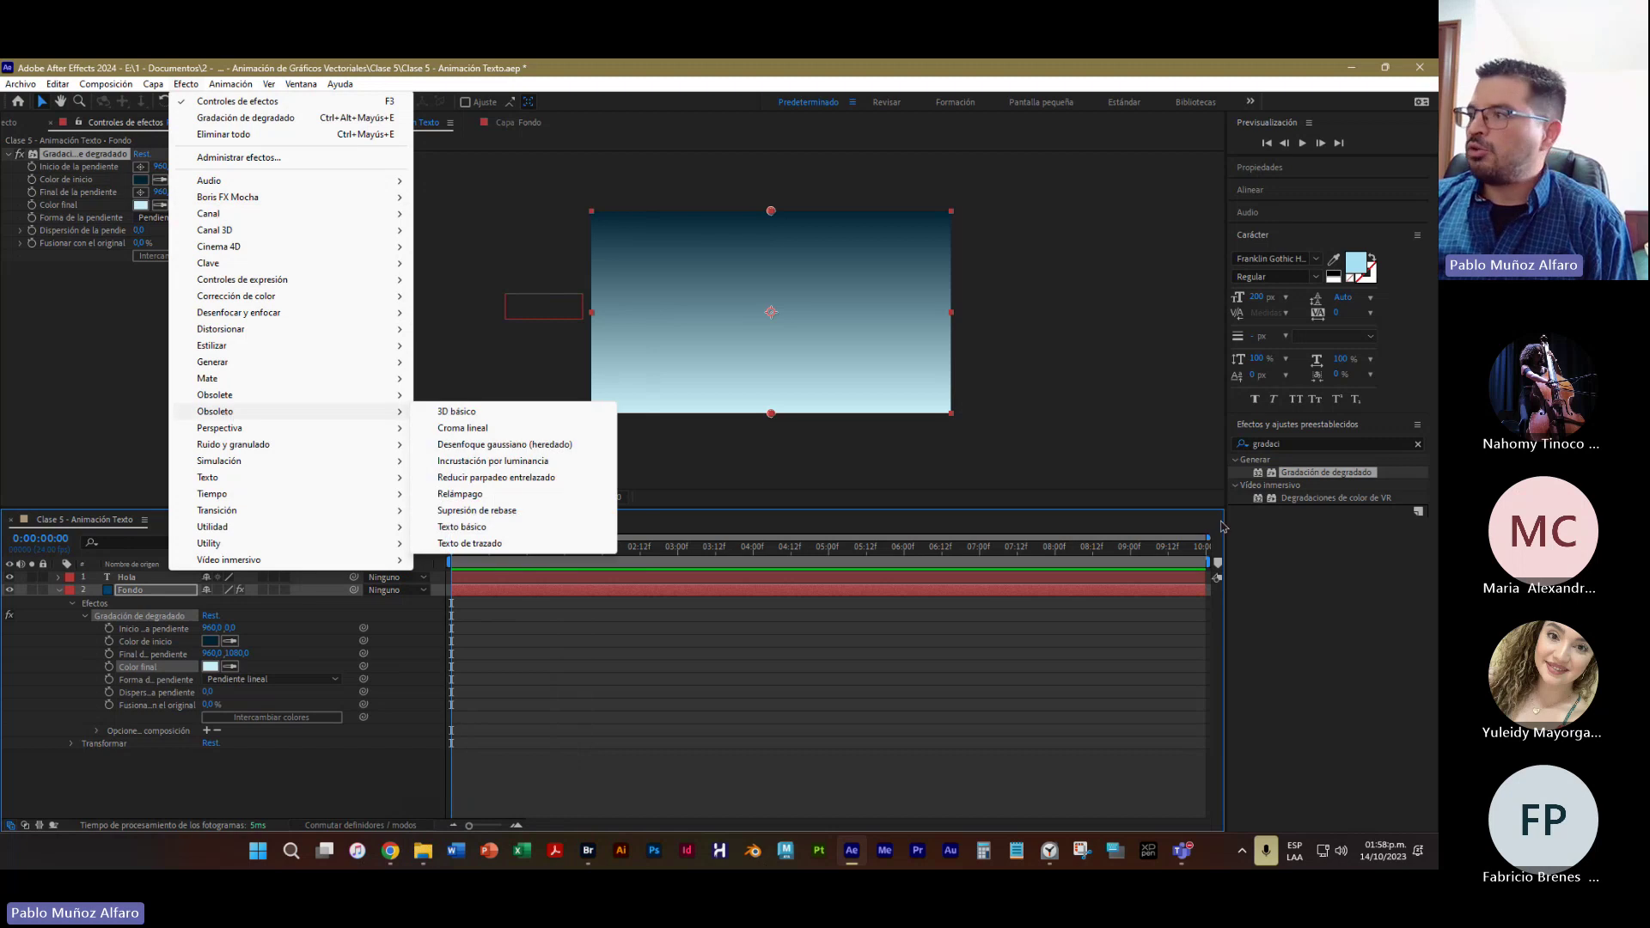
pyautogui.click(1295, 444)
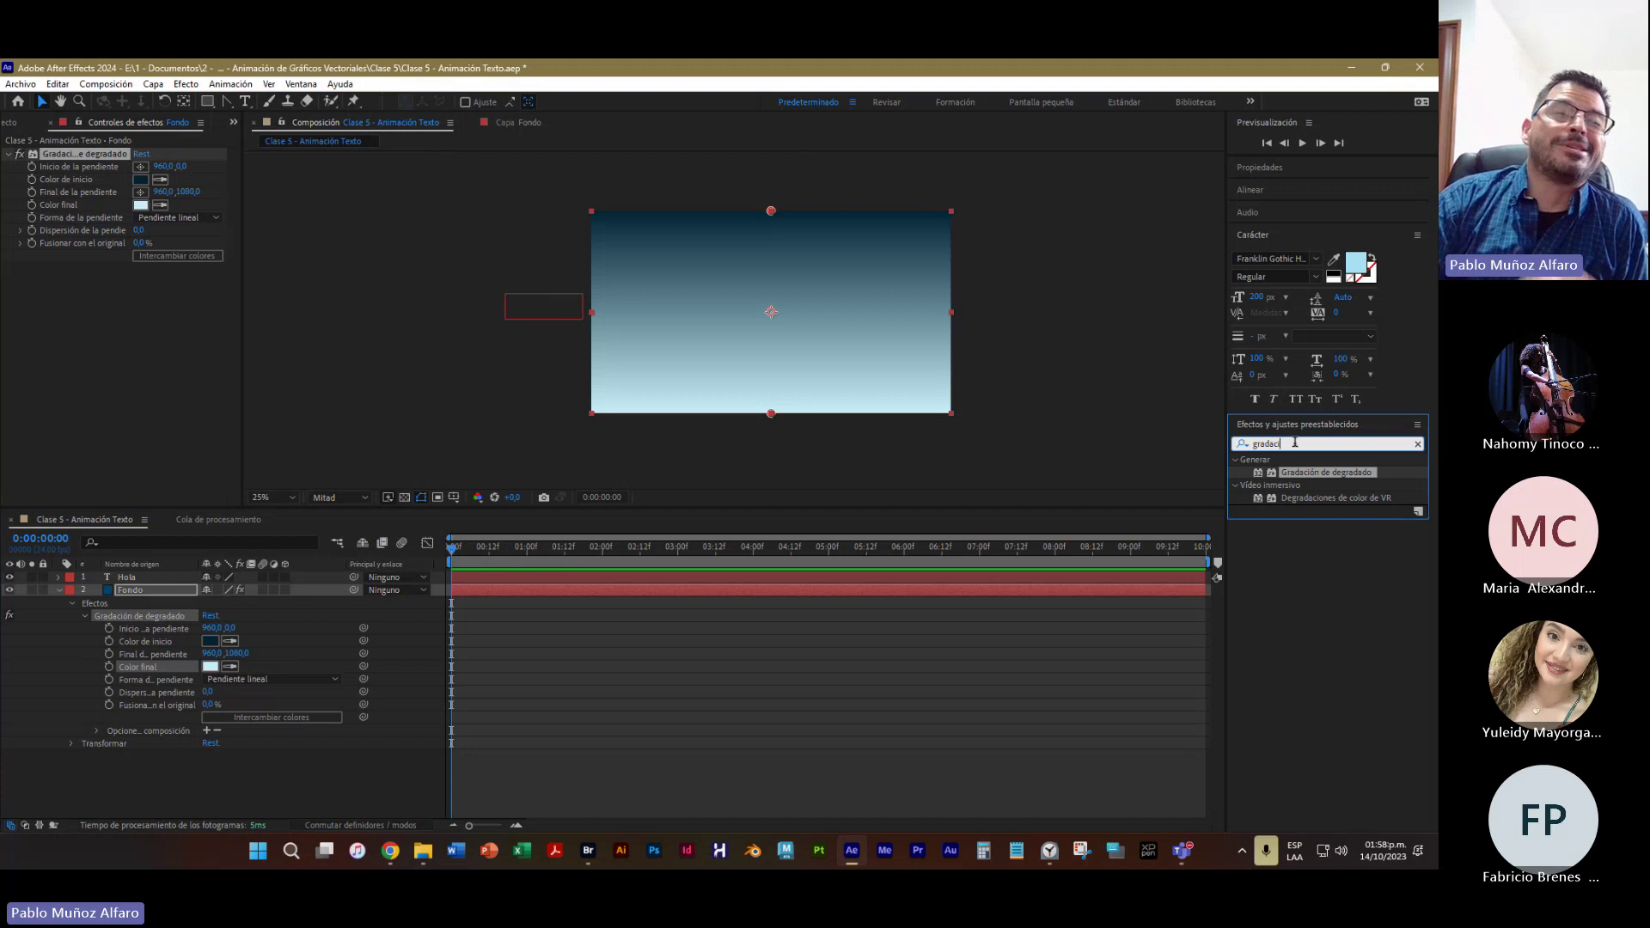
pyautogui.write('i')
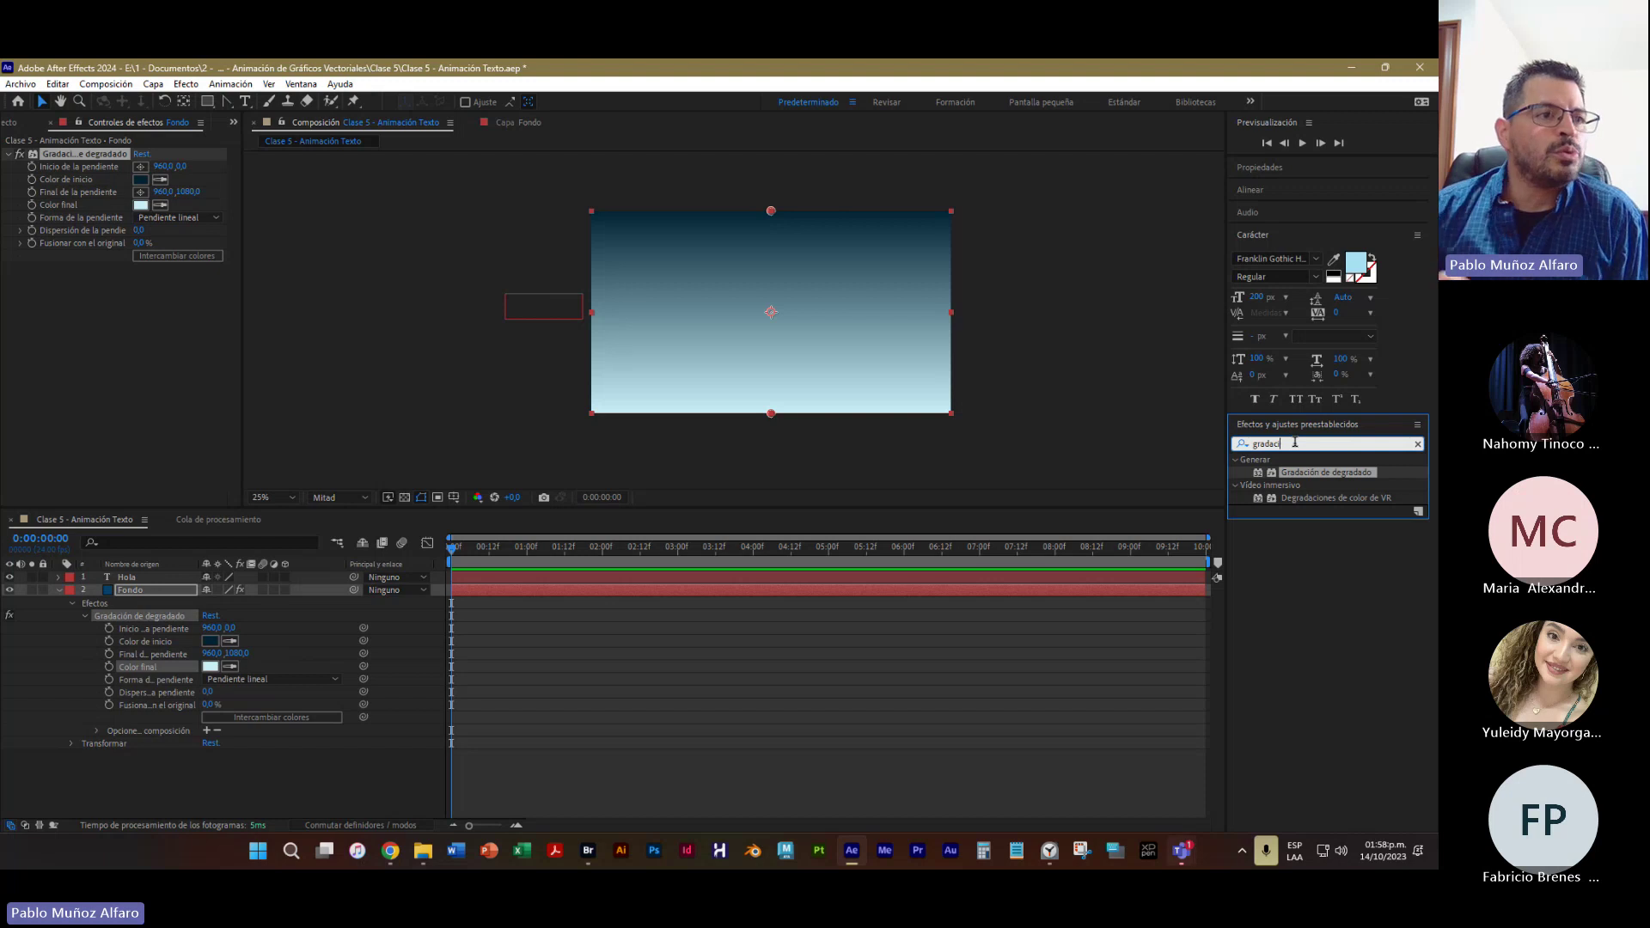
# Collapse the "Fondo" layer's properties and shrink the timeline area to give the composition view more room
pyautogui.click(59, 590)
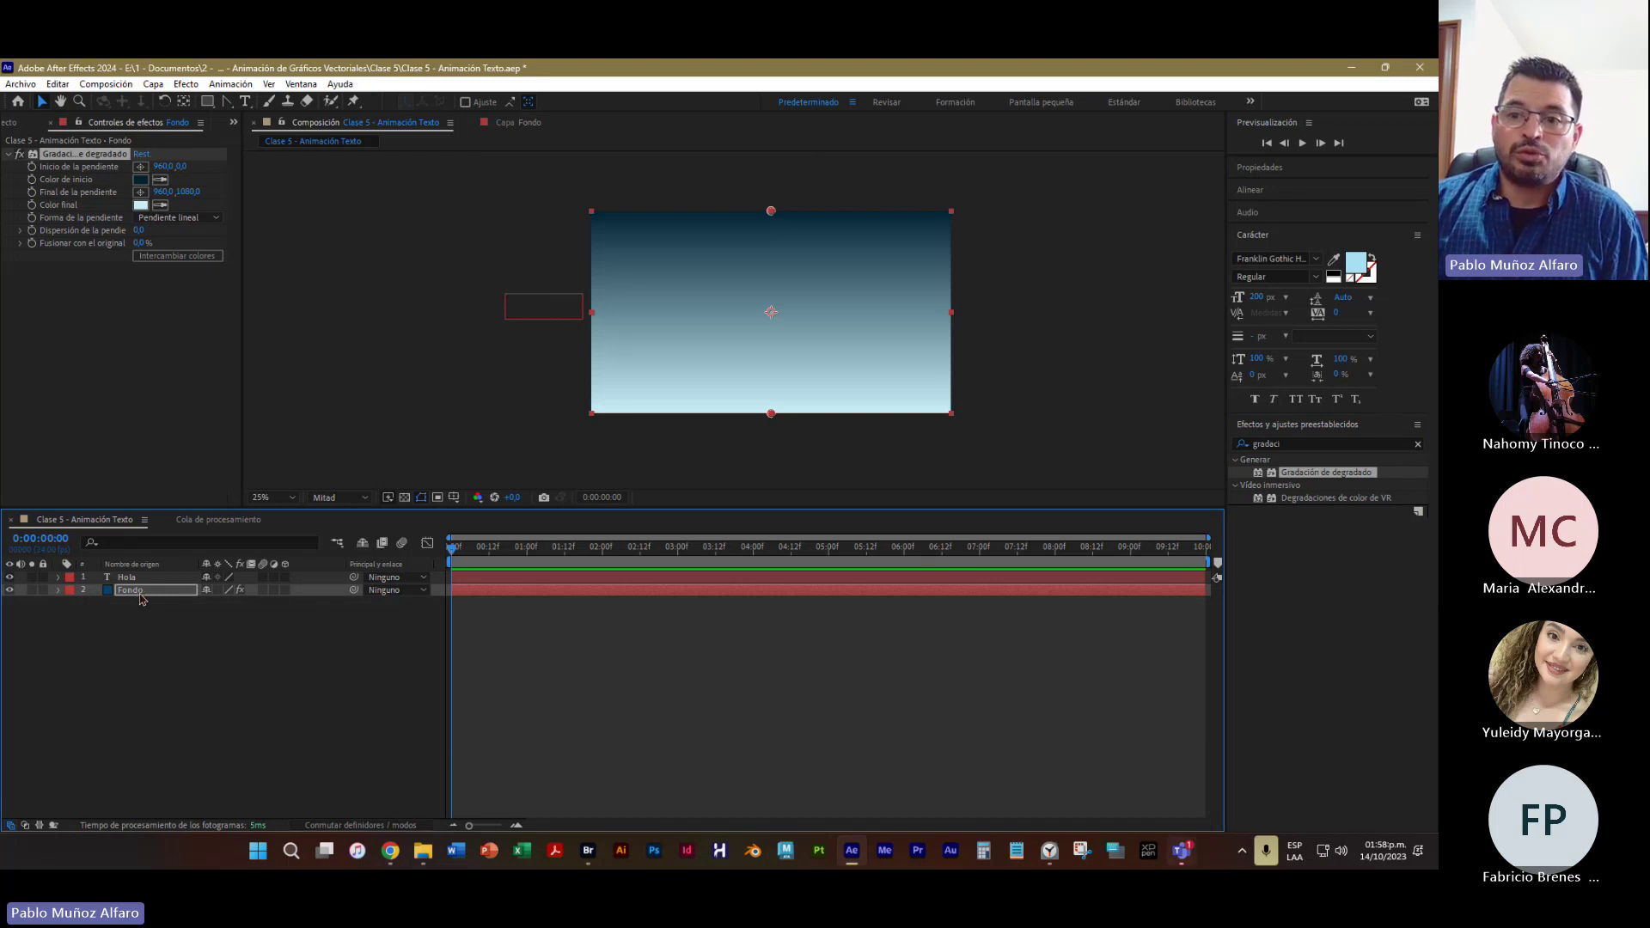
pyautogui.moveTo(142, 599)
pyautogui.mouseDown()
pyautogui.moveTo(135, 578)
pyautogui.moveTo(111, 604)
pyautogui.mouseUp()
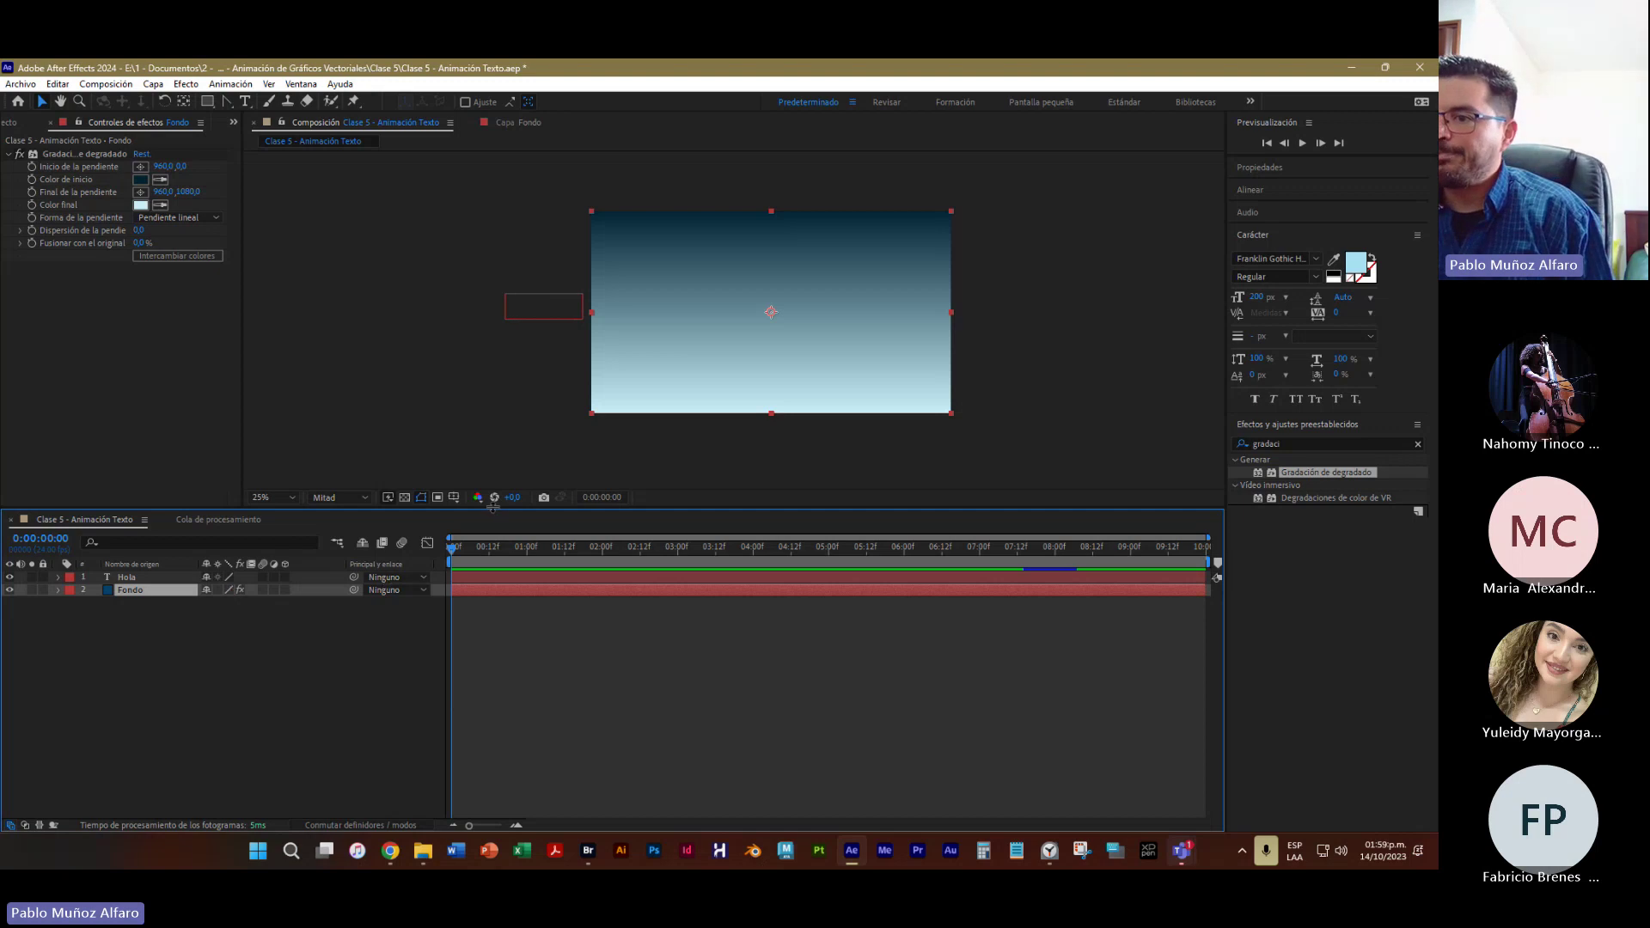
pyautogui.moveTo(492, 508); pyautogui.dragTo(461, 616)
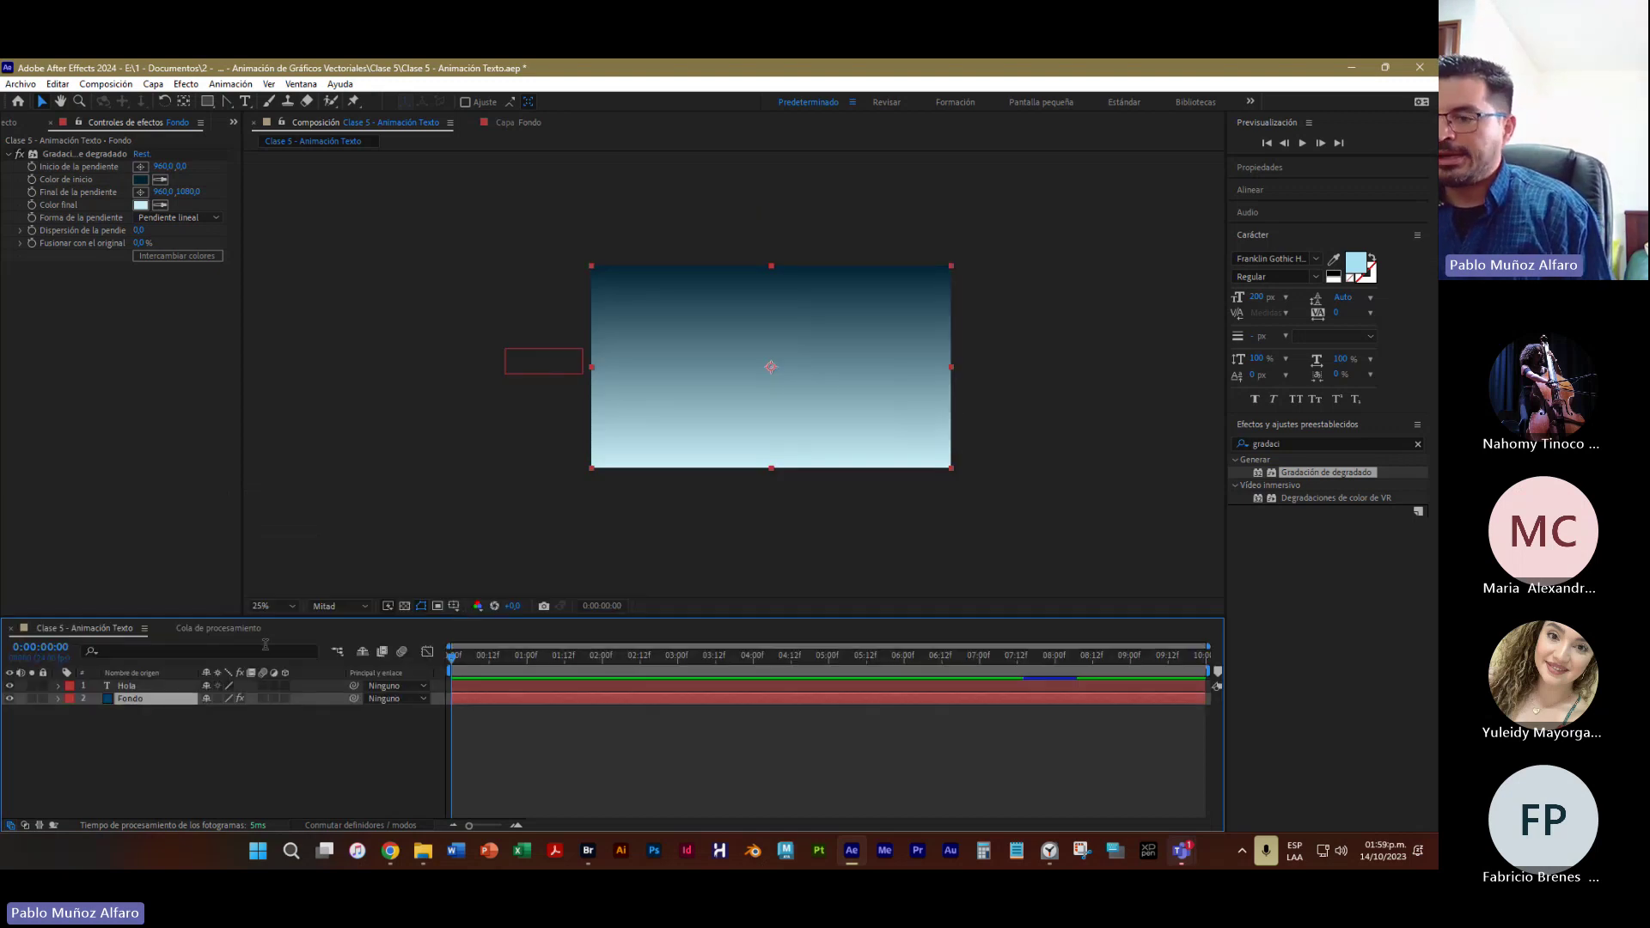
# Preview the "Hola" animation over the gradient, stopping at 0:00:01:14, and save the project
pyautogui.press('space')
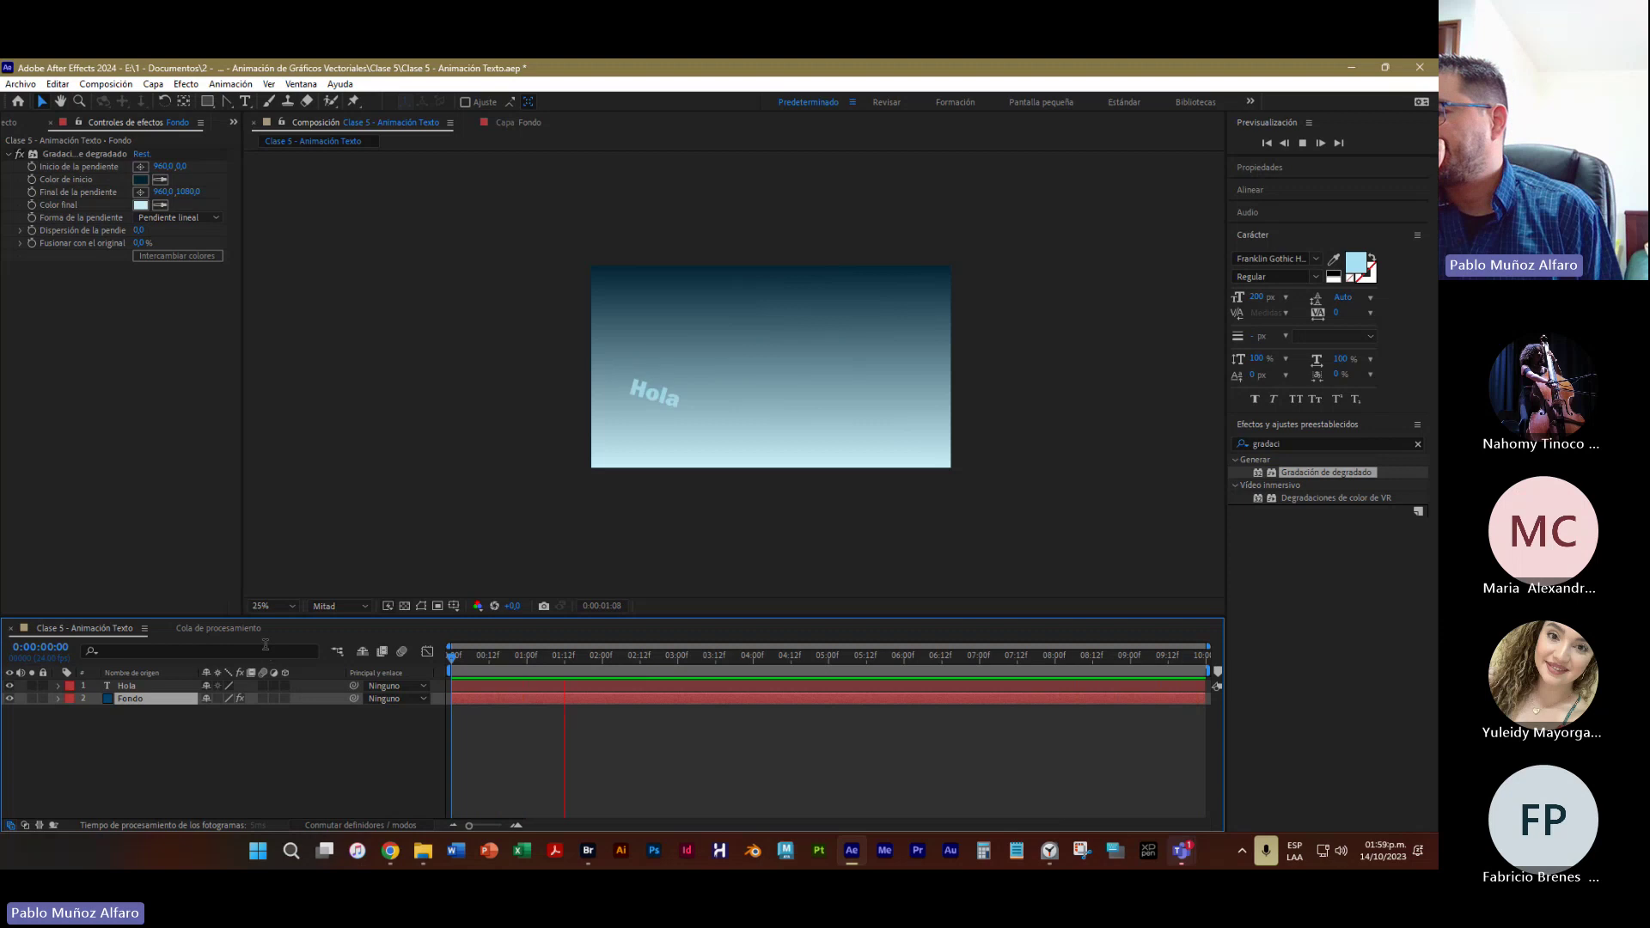
pyautogui.press('space')
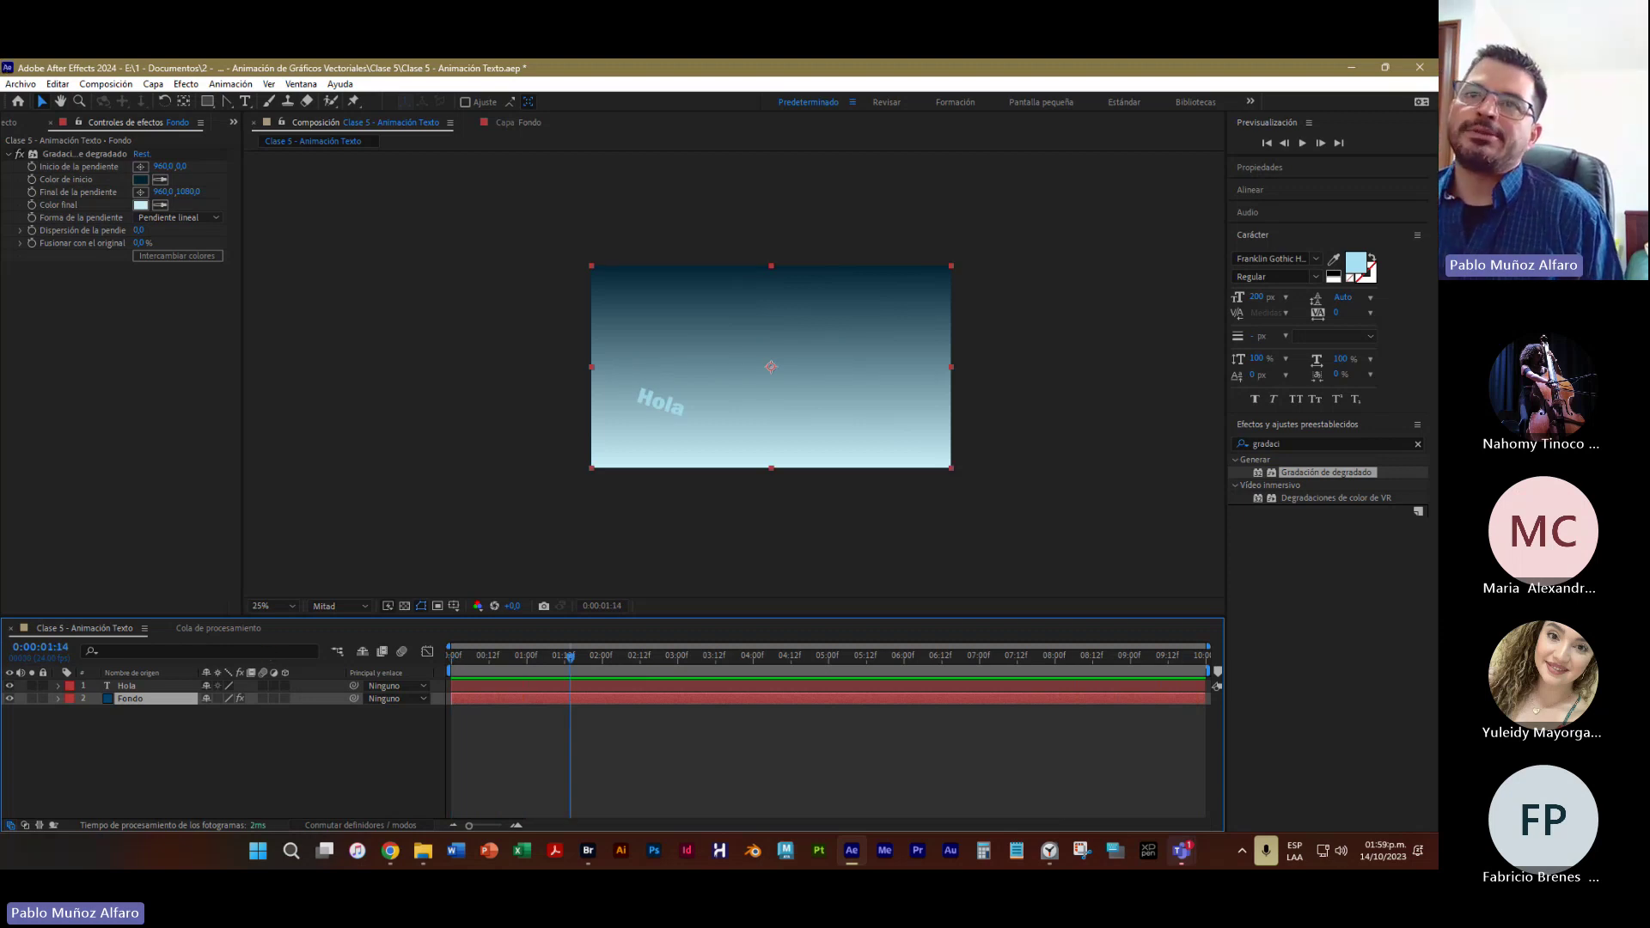
pyautogui.click(15, 85)
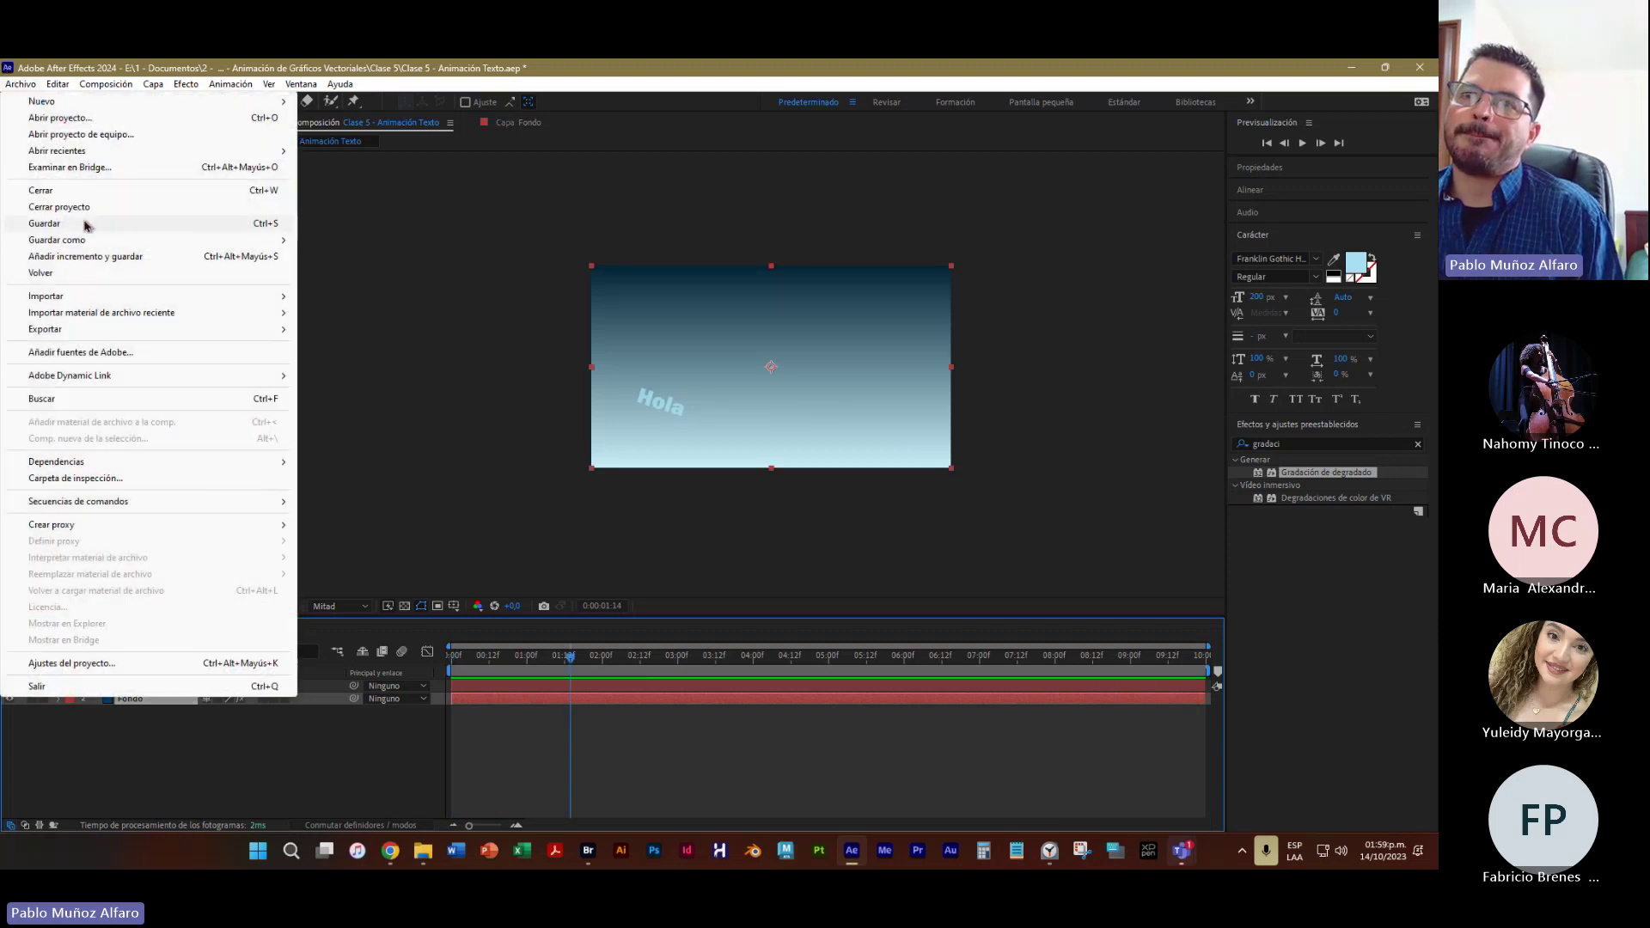
pyautogui.click(82, 224)
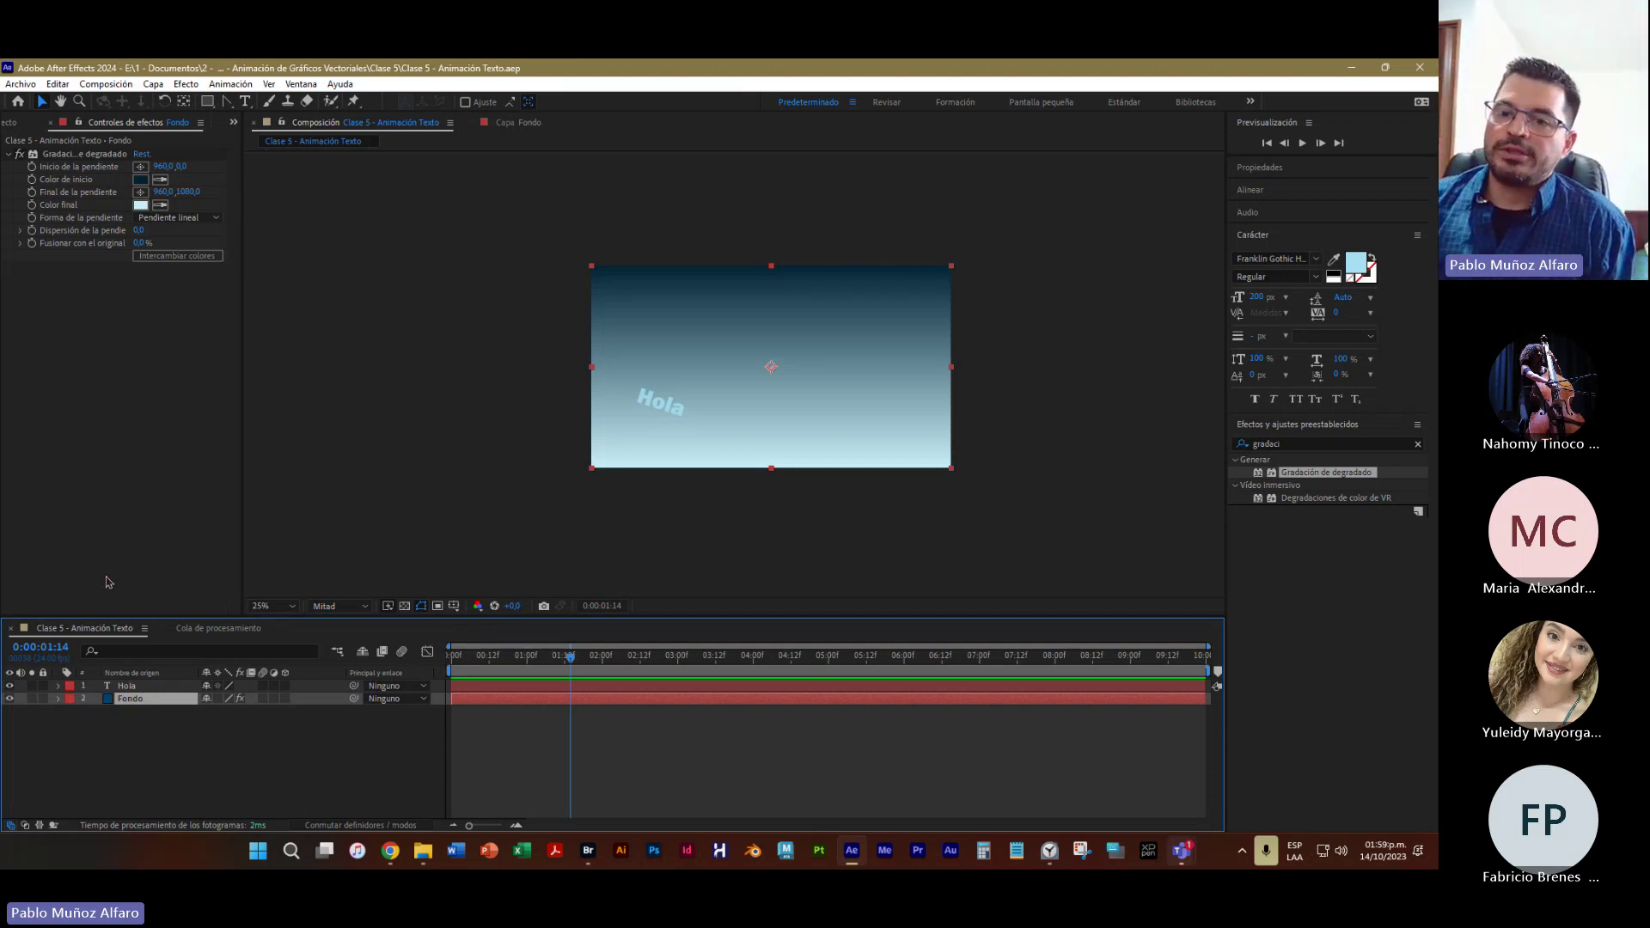
# Set the gradient shape of the "Fondo" layer to Pendiente radial and enlarge the timeline area to show its properties
pyautogui.click(58, 699)
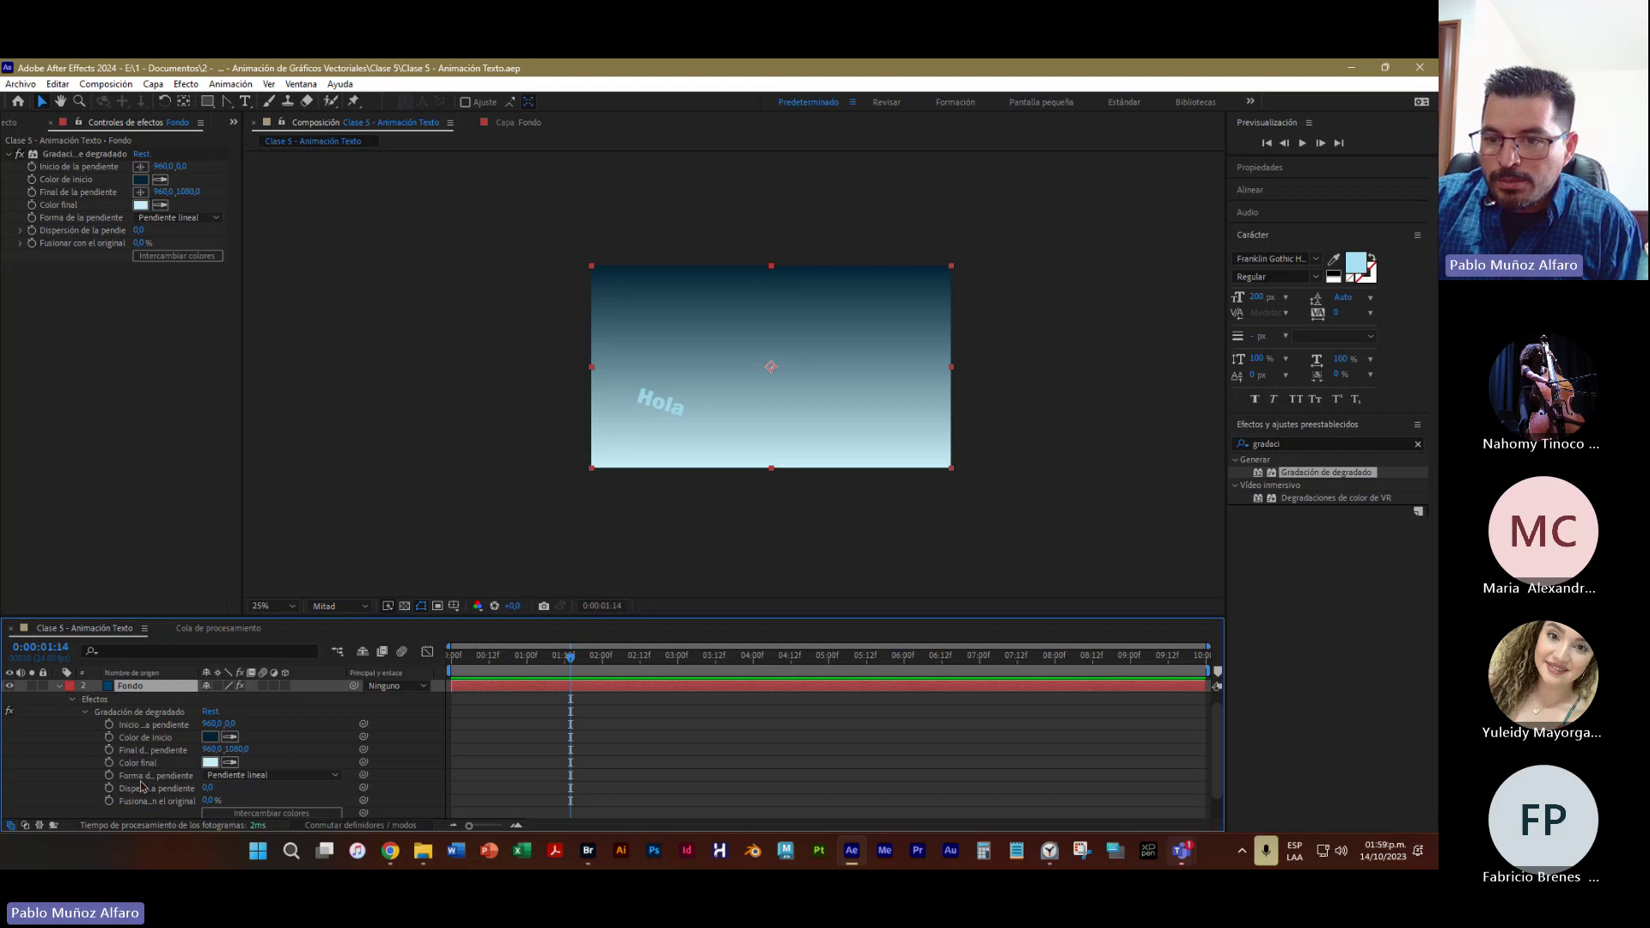
pyautogui.click(276, 781)
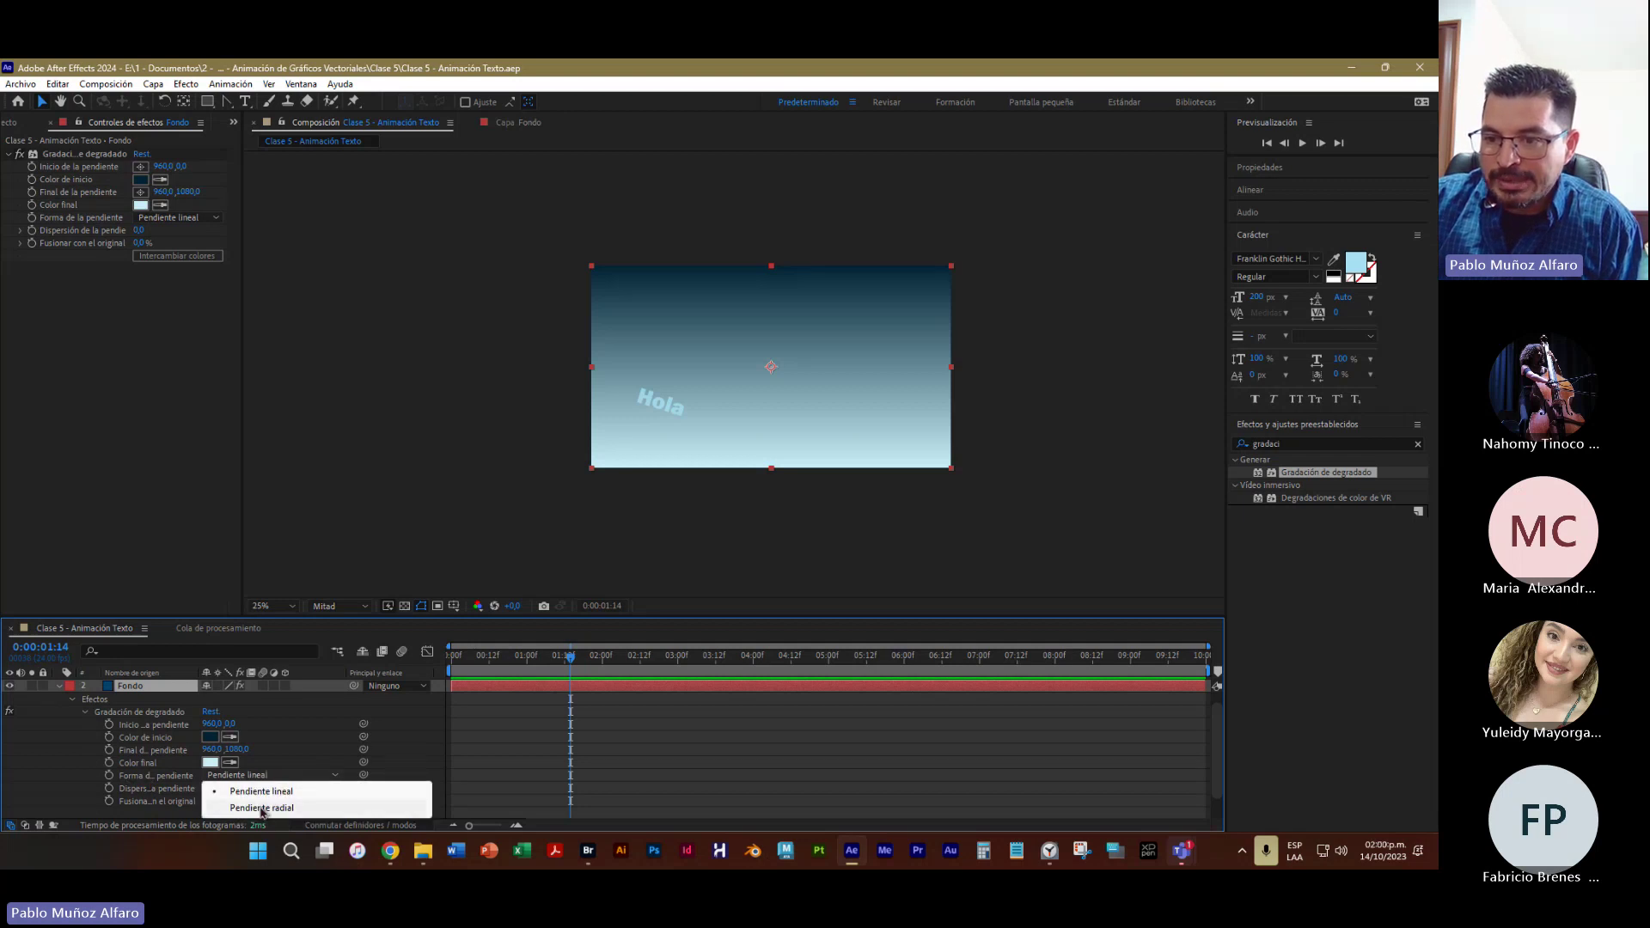
pyautogui.click(262, 809)
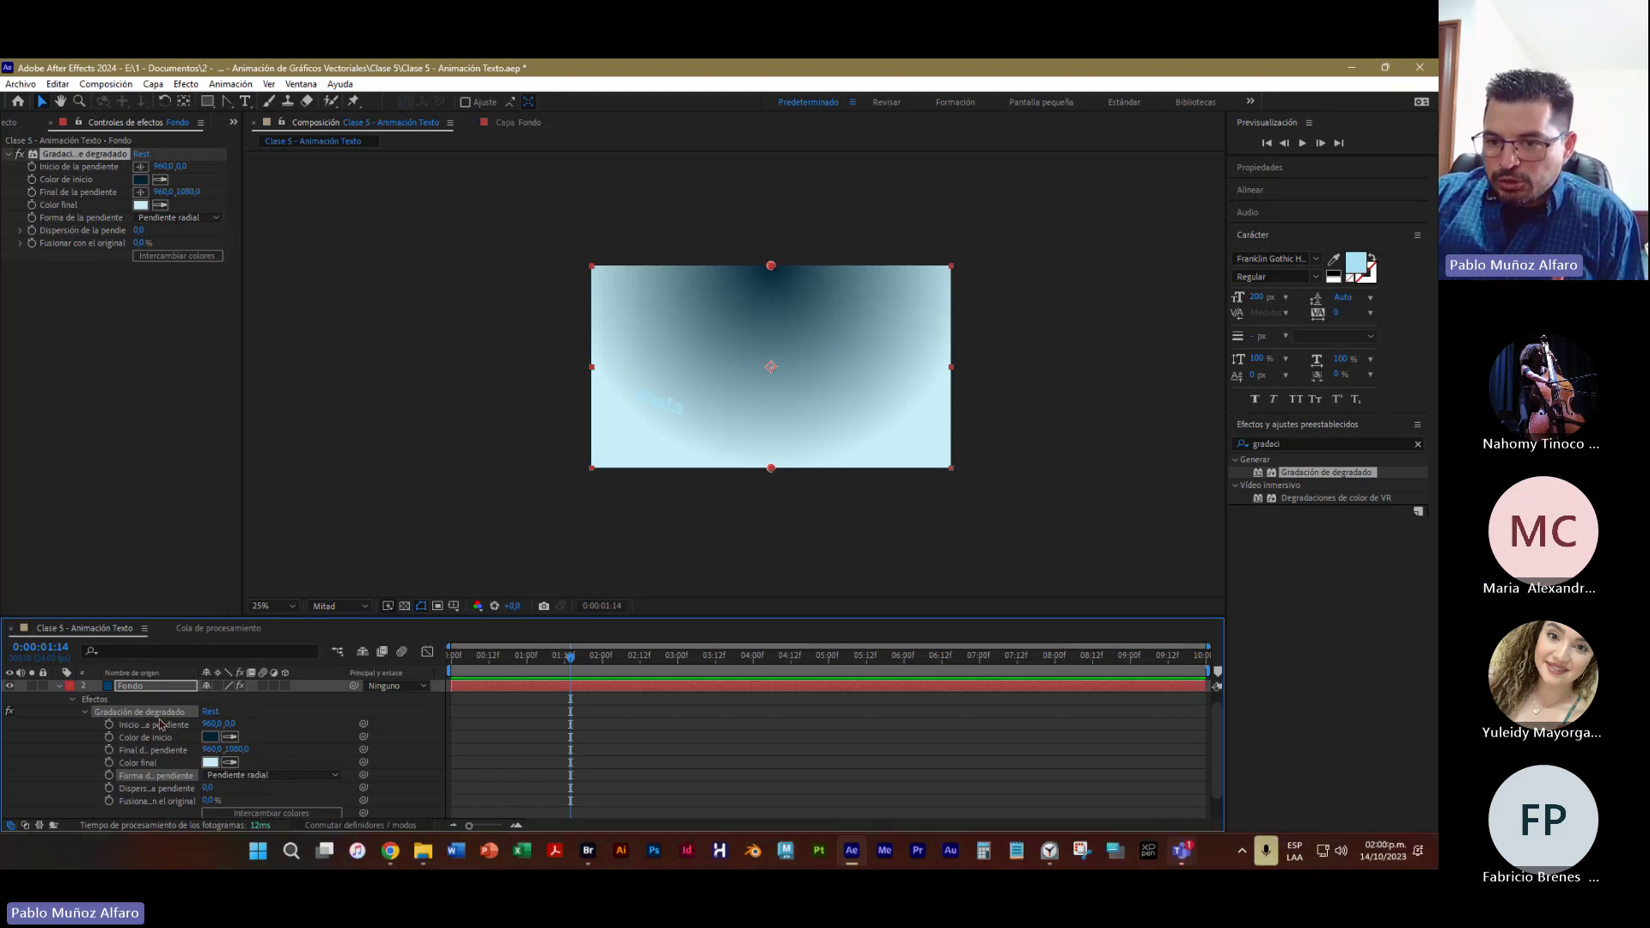
pyautogui.moveTo(323, 616); pyautogui.dragTo(333, 559)
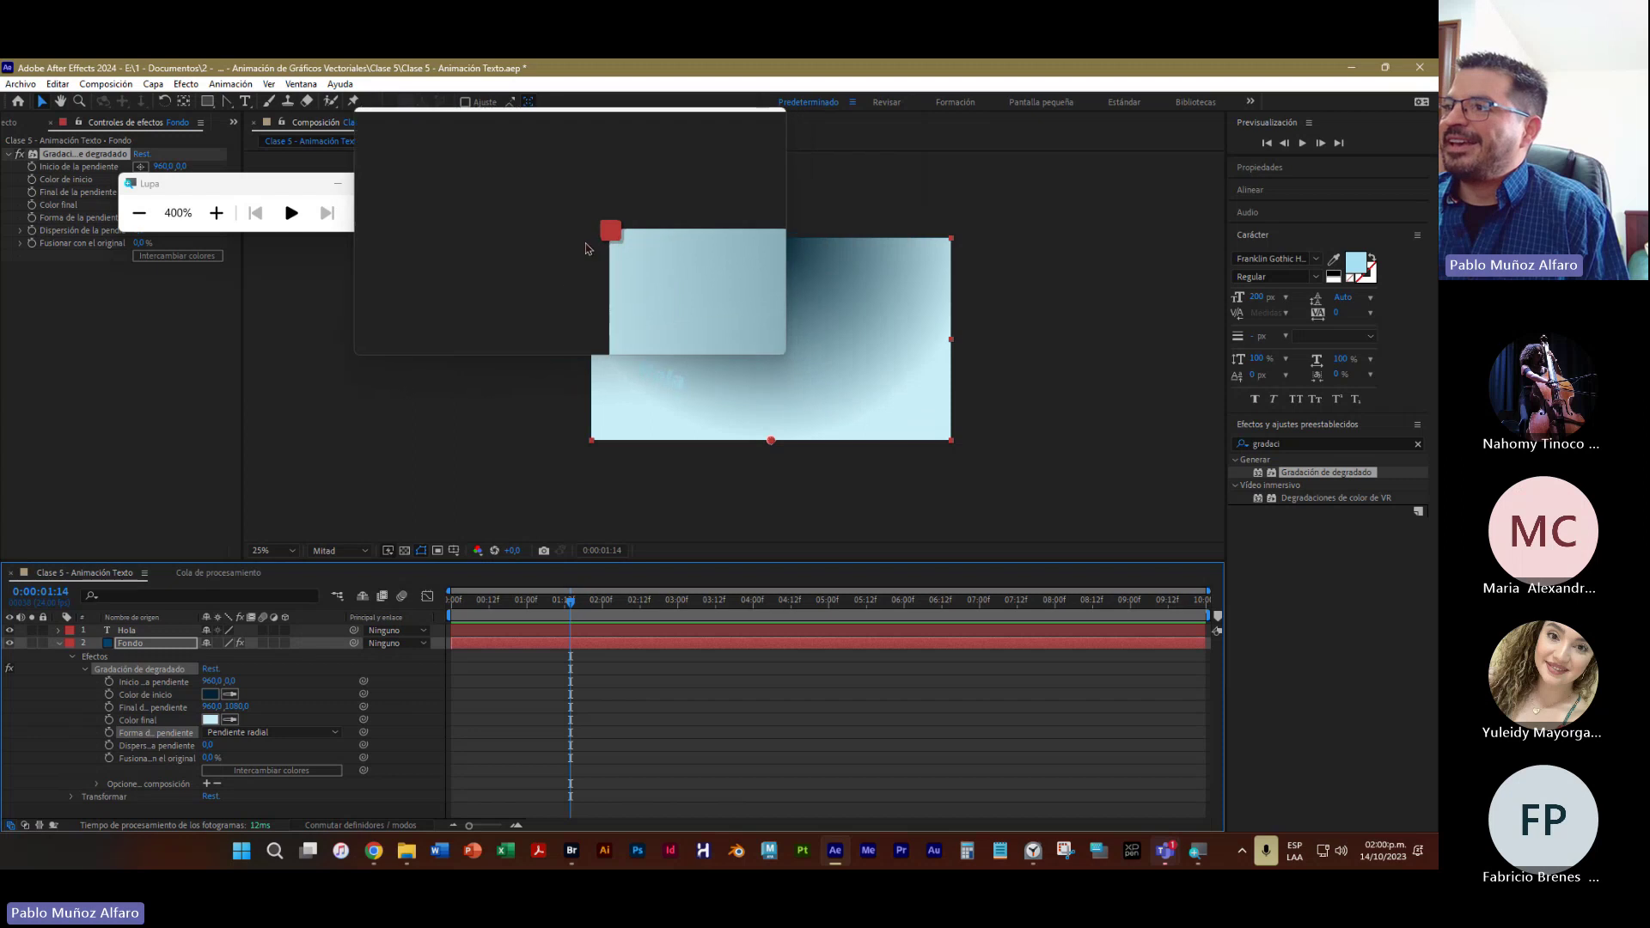
# Set the Fondo gradient's start point X to 856 and end point X to 876, and close the screen magnifier
pyautogui.press('super+plus')
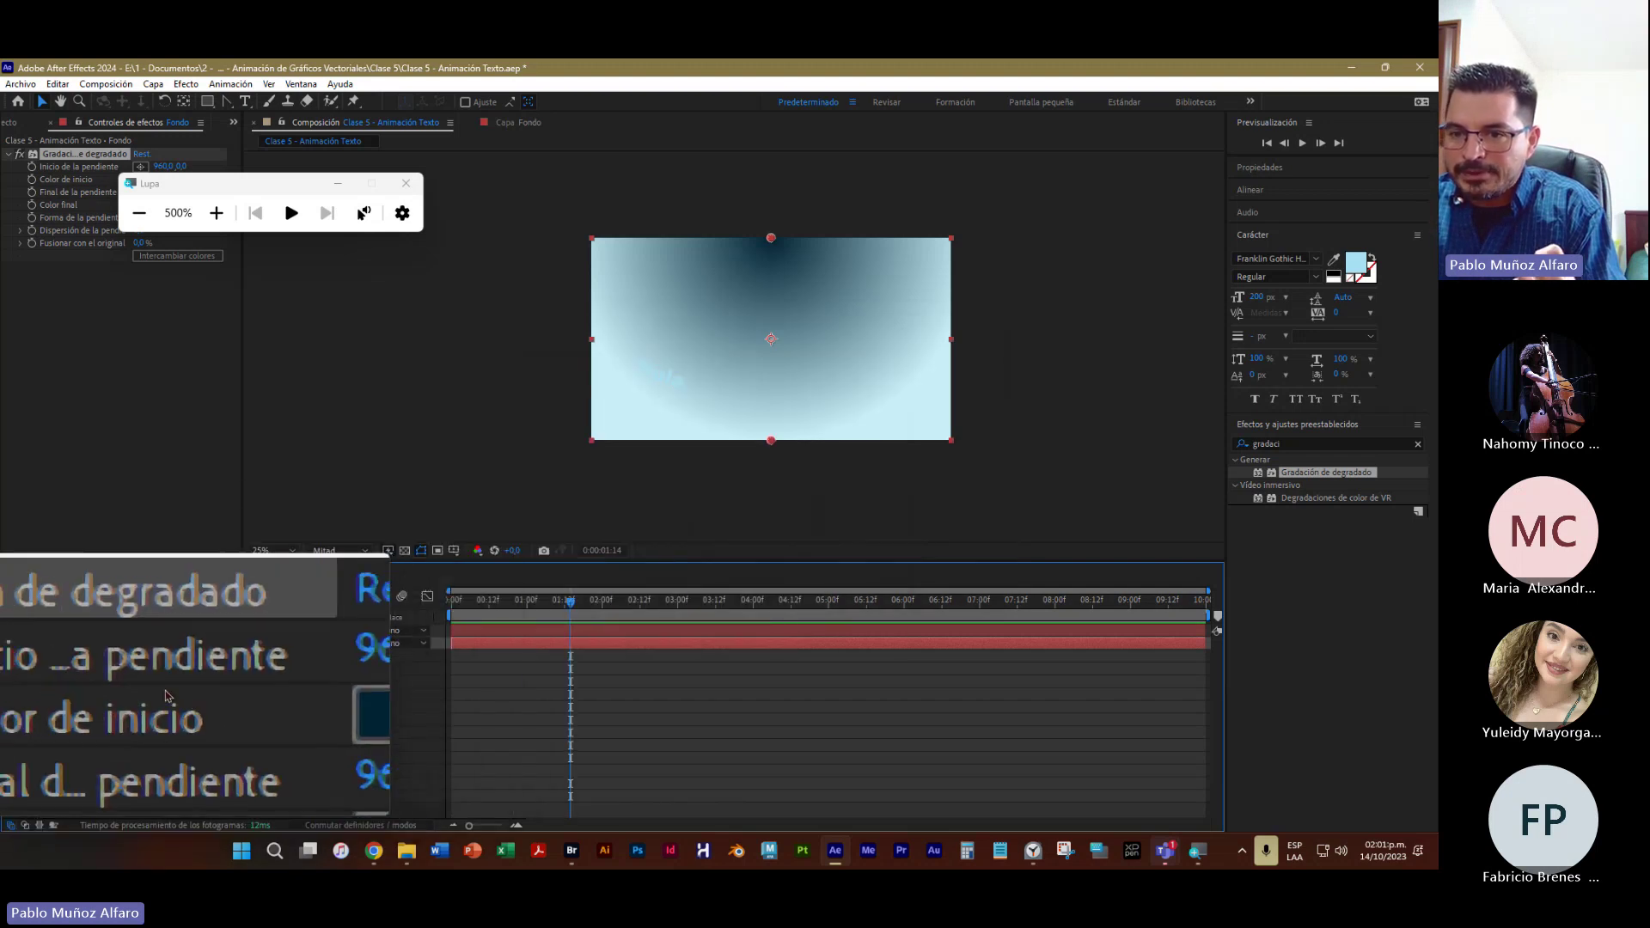
pyautogui.press('super+minus')
pyautogui.press('super+minus')
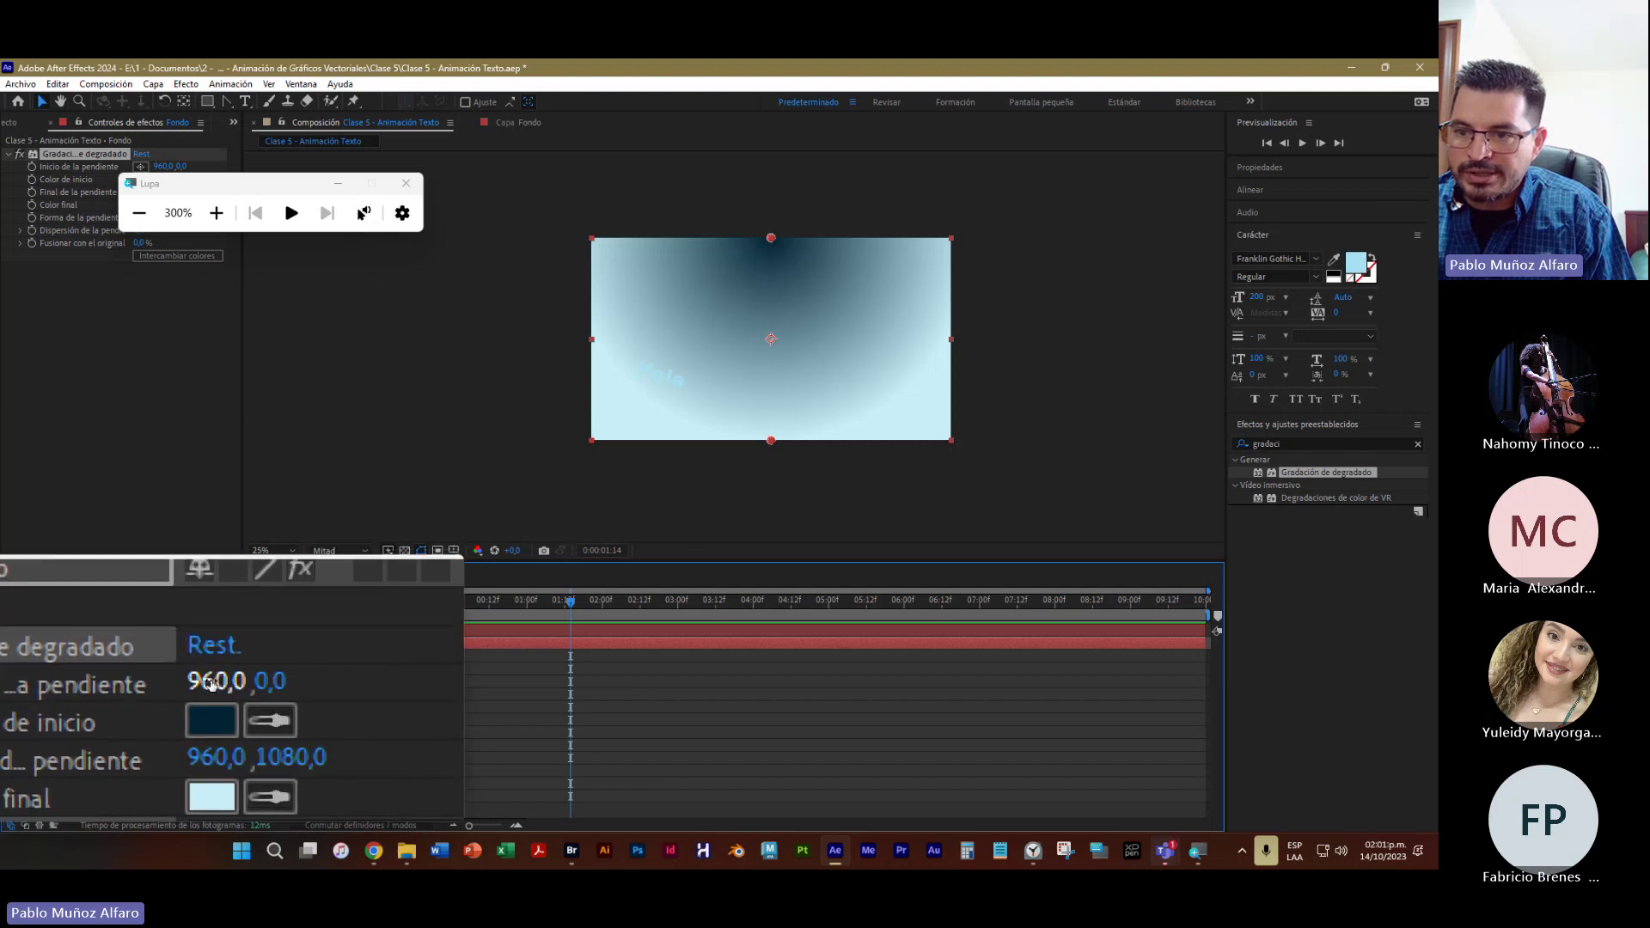
pyautogui.moveTo(214, 683); pyautogui.dragTo(146, 679)
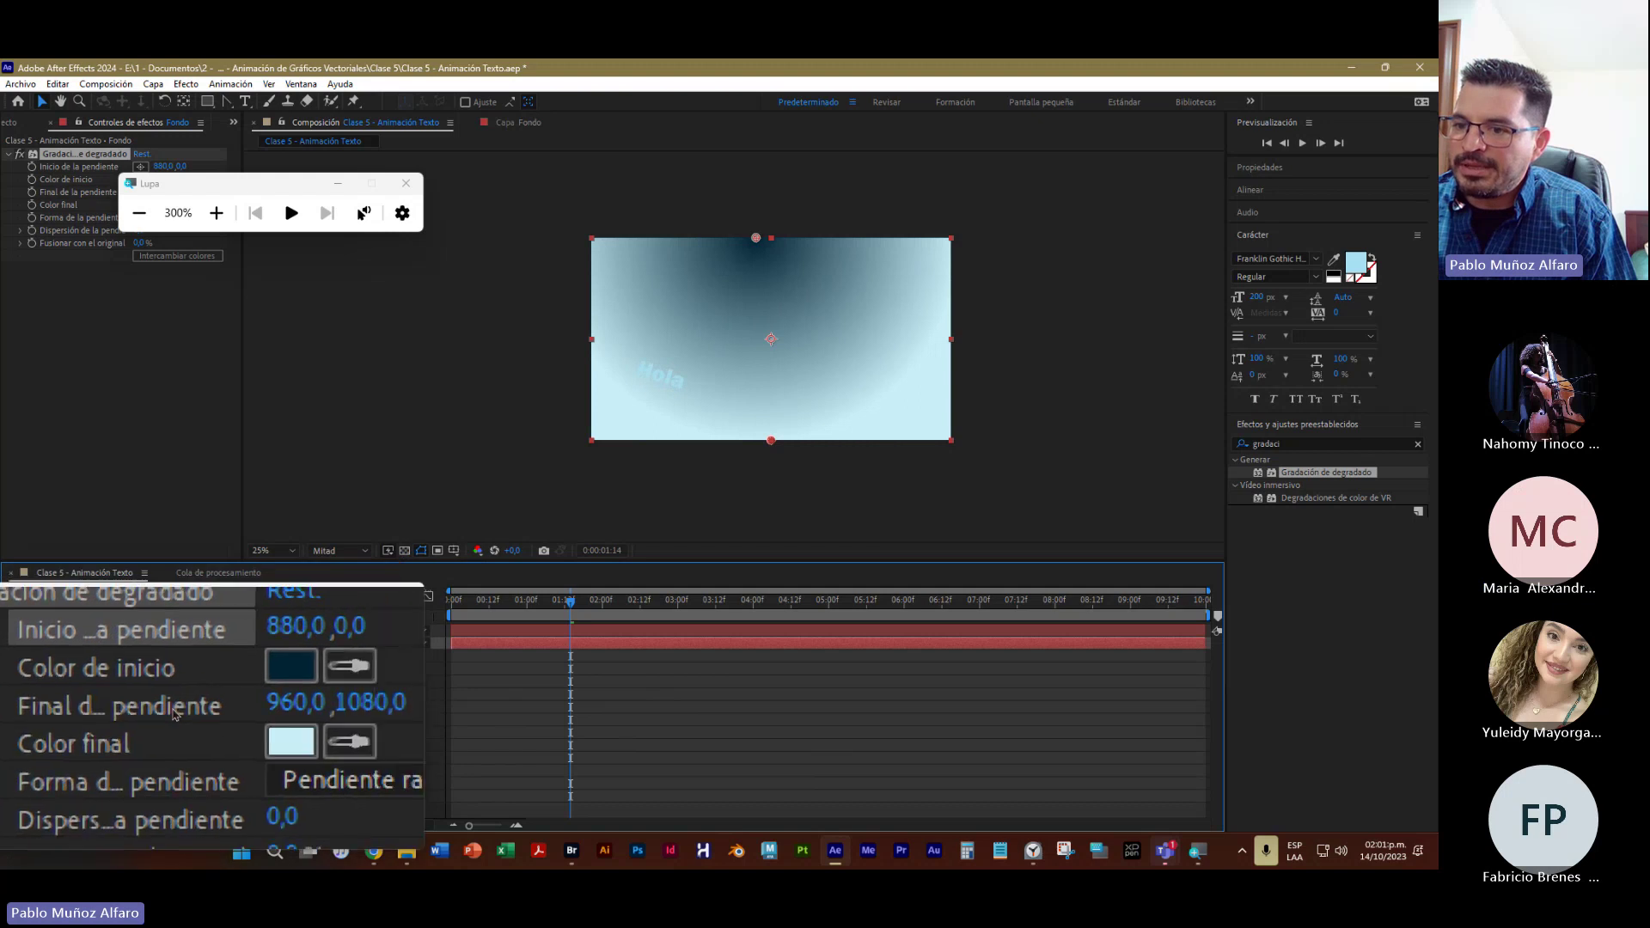
pyautogui.moveTo(191, 713); pyautogui.dragTo(191, 708)
pyautogui.moveTo(159, 709); pyautogui.dragTo(152, 712)
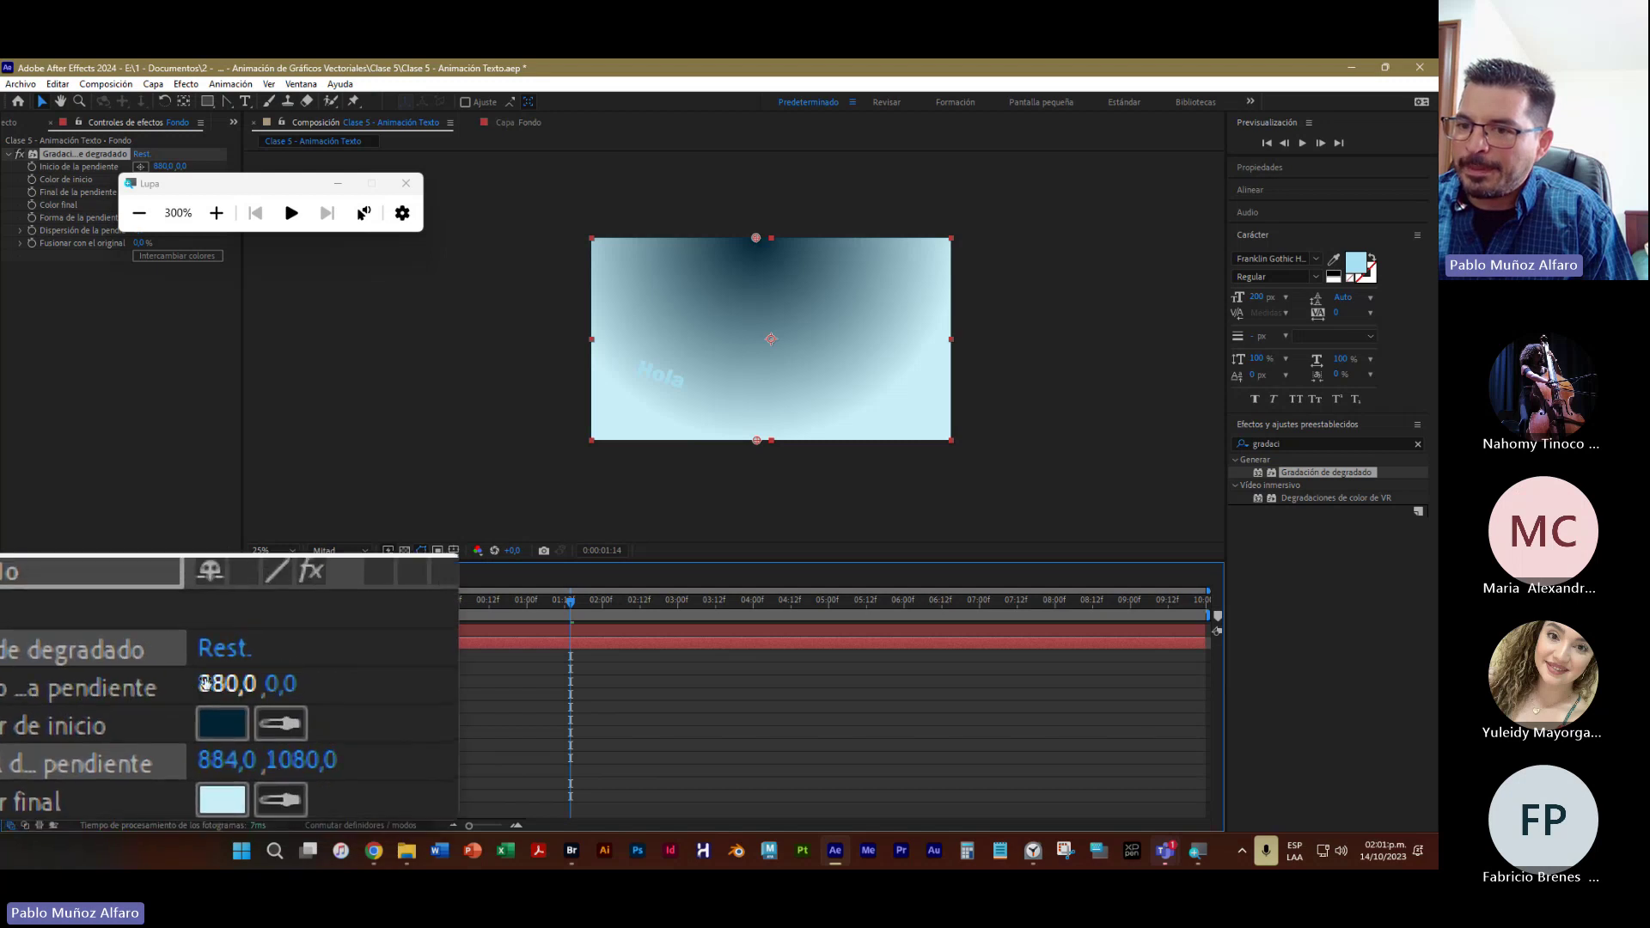
pyautogui.moveTo(205, 683)
pyautogui.mouseDown()
pyautogui.moveTo(178, 683)
pyautogui.moveTo(196, 707)
pyautogui.mouseUp()
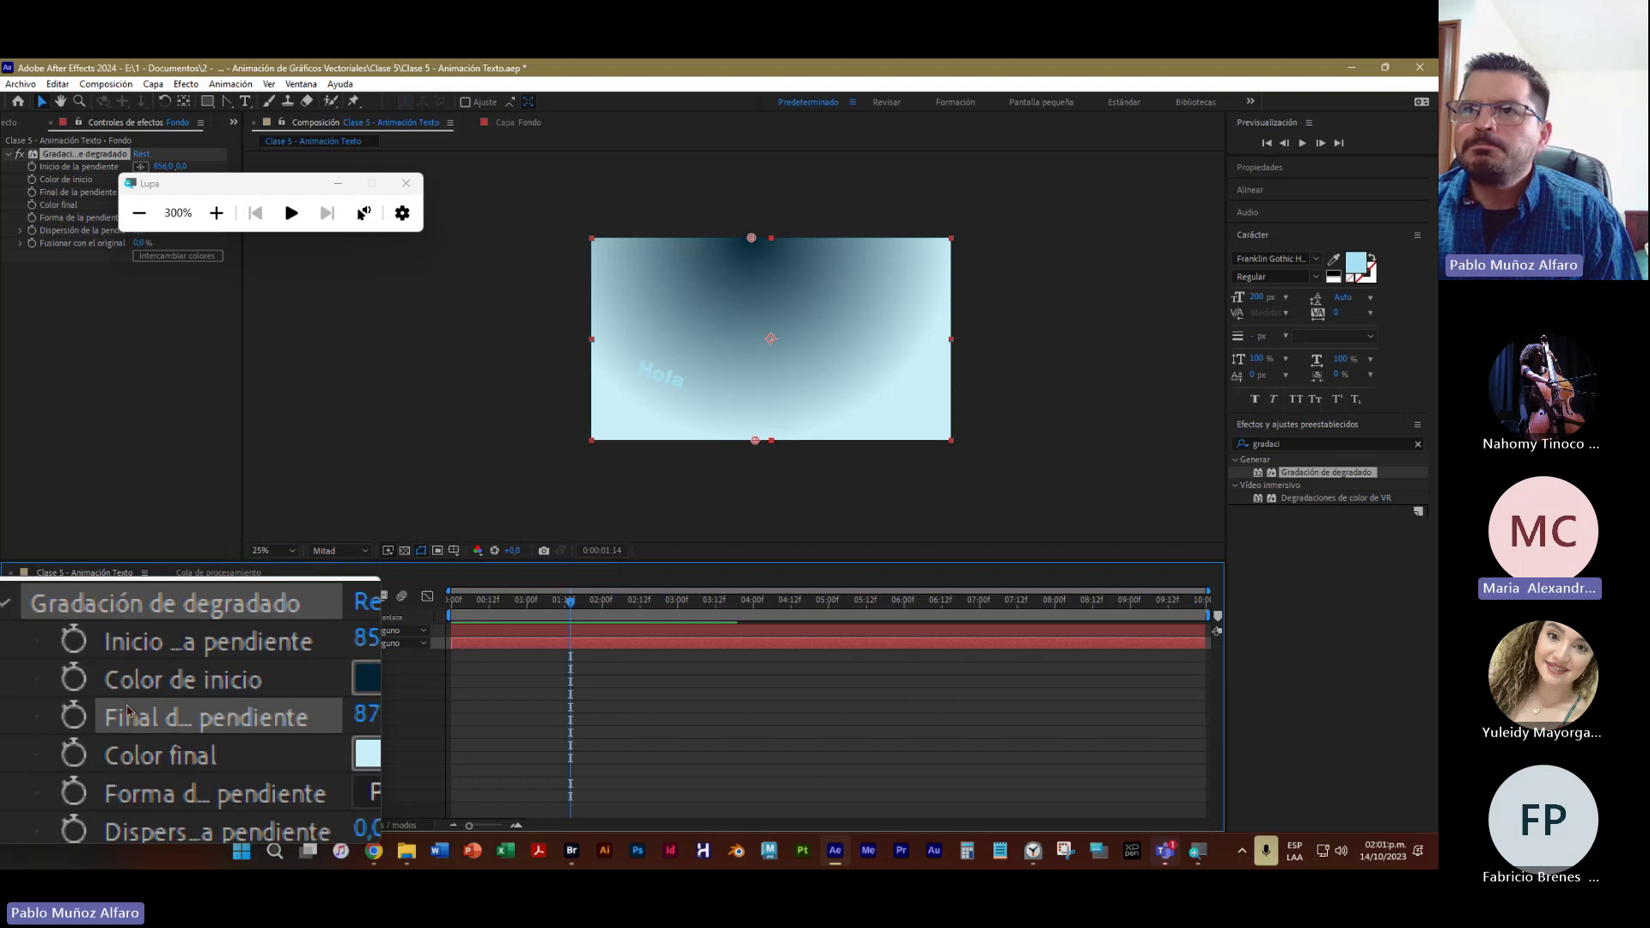
pyautogui.click(401, 190)
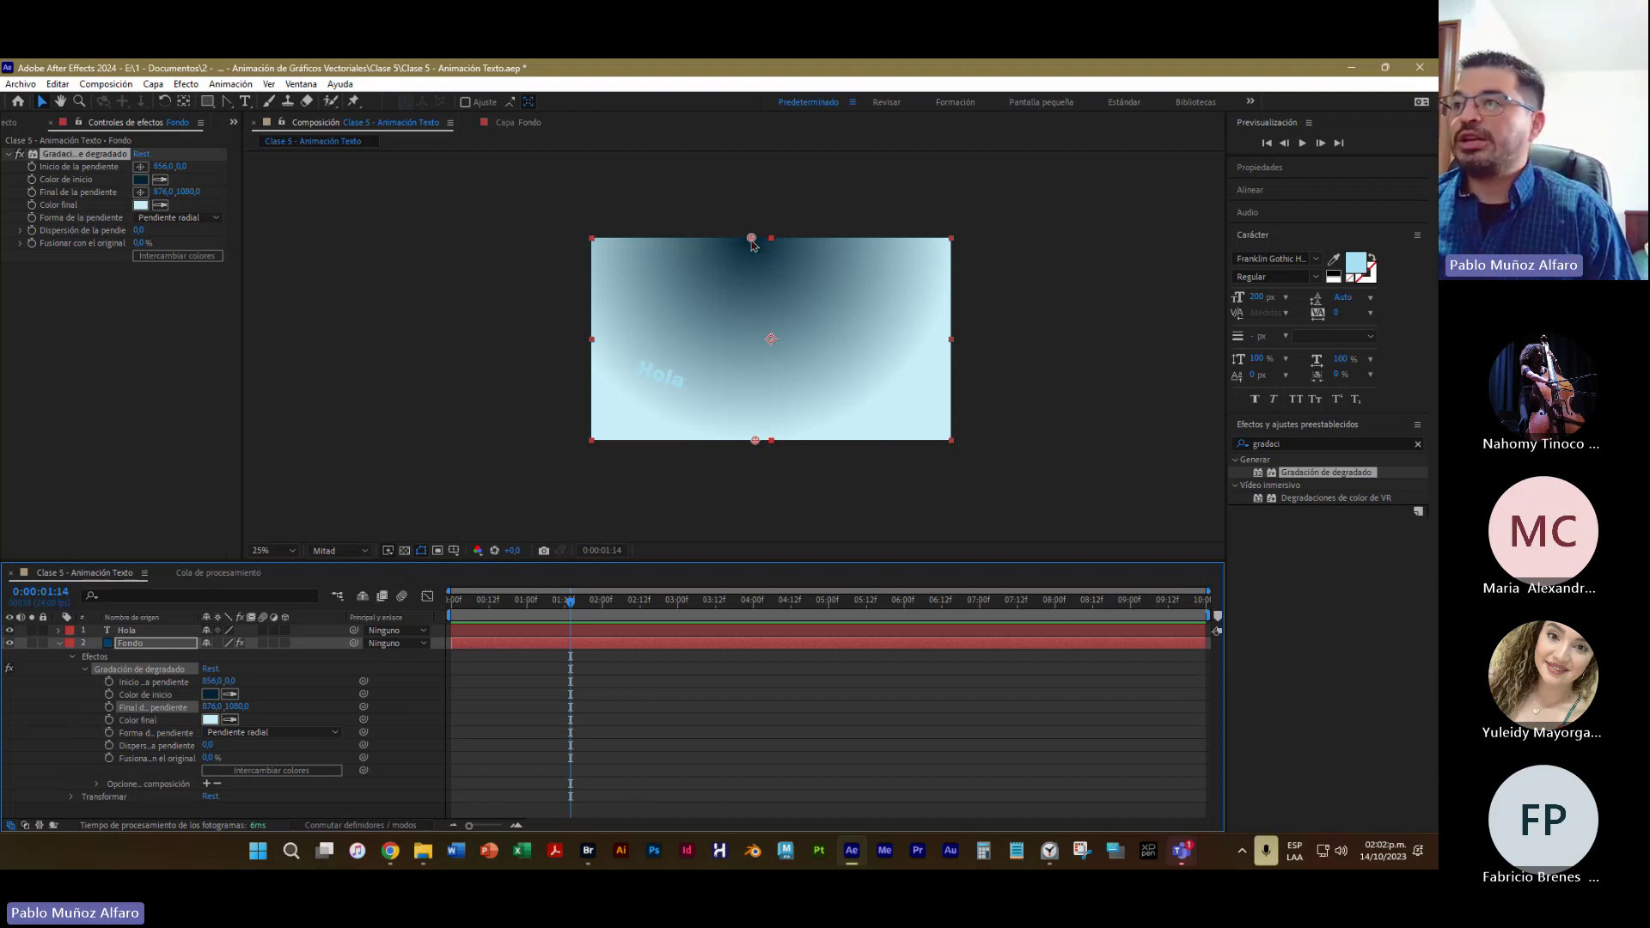
# Reposition the radial gradient's start point near the canvas's upper-right corner at about 1748, 112, and its end point near the lower-left corner
pyautogui.moveTo(751, 238); pyautogui.dragTo(625, 266)
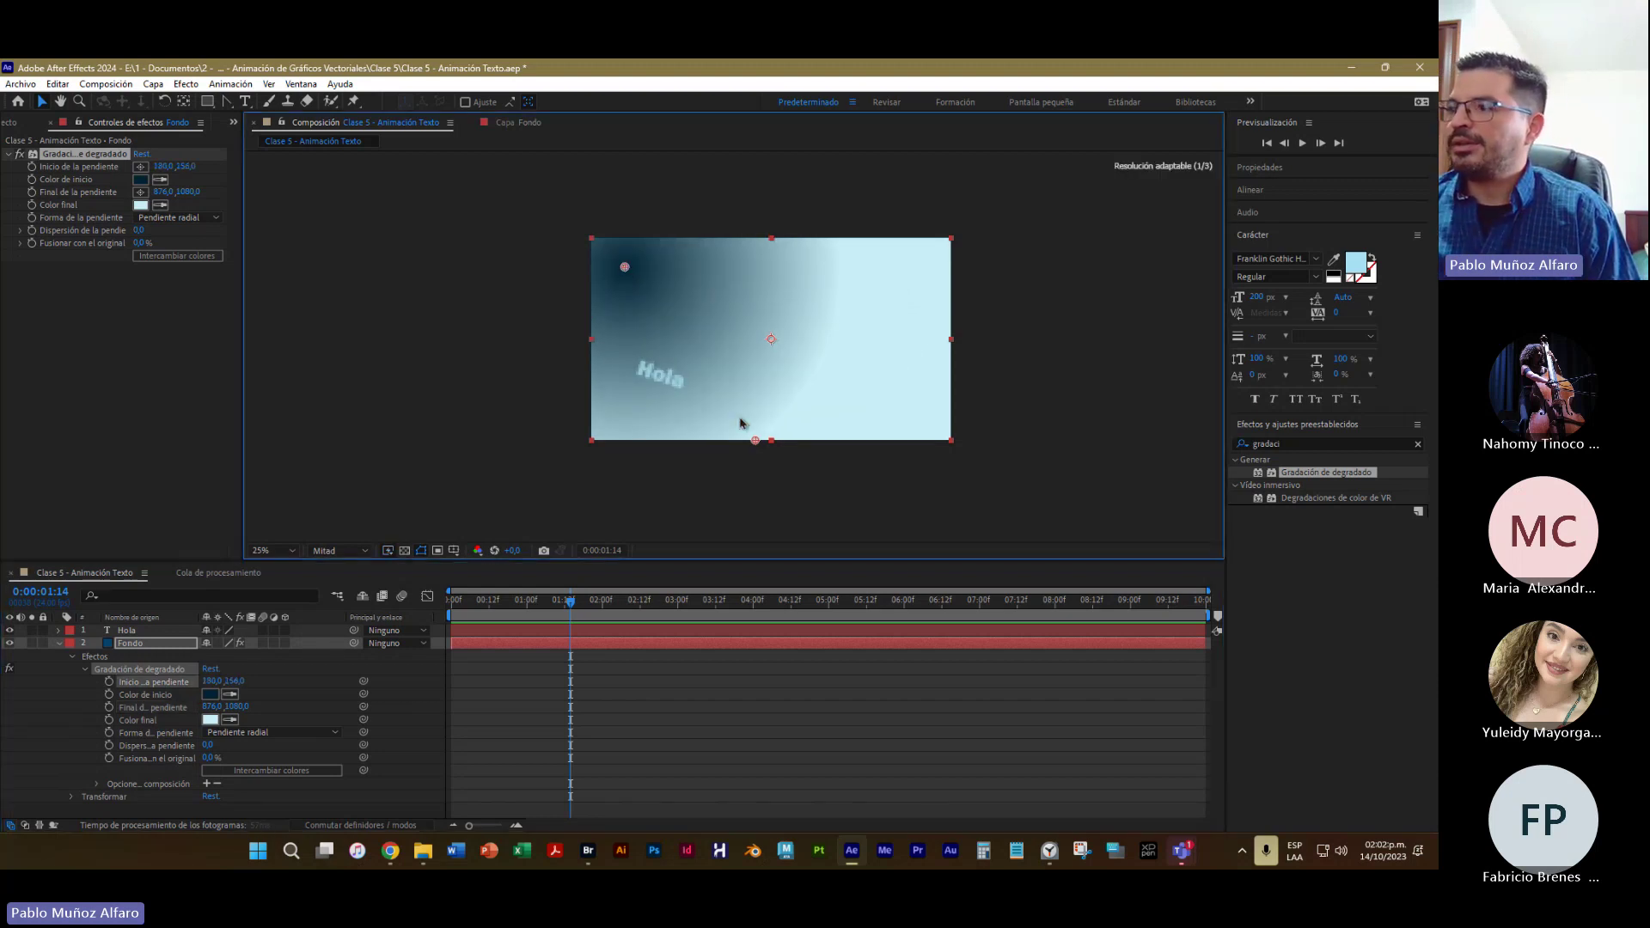
pyautogui.moveTo(754, 443); pyautogui.dragTo(928, 436)
pyautogui.moveTo(626, 268); pyautogui.dragTo(899, 267)
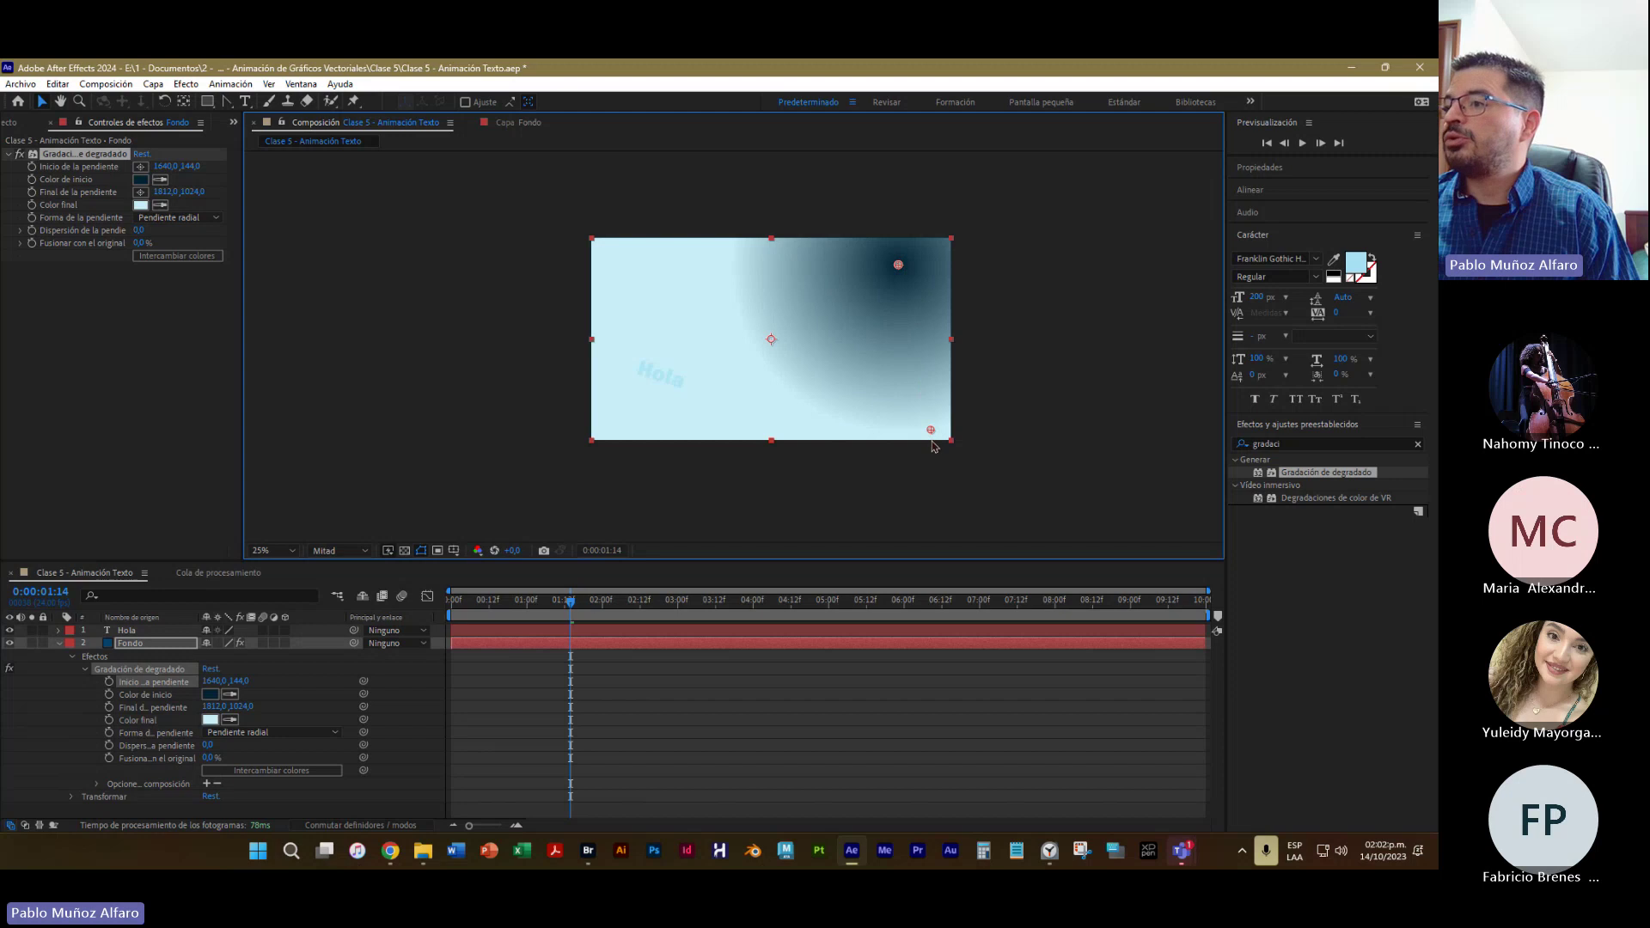
pyautogui.moveTo(931, 432); pyautogui.dragTo(611, 417)
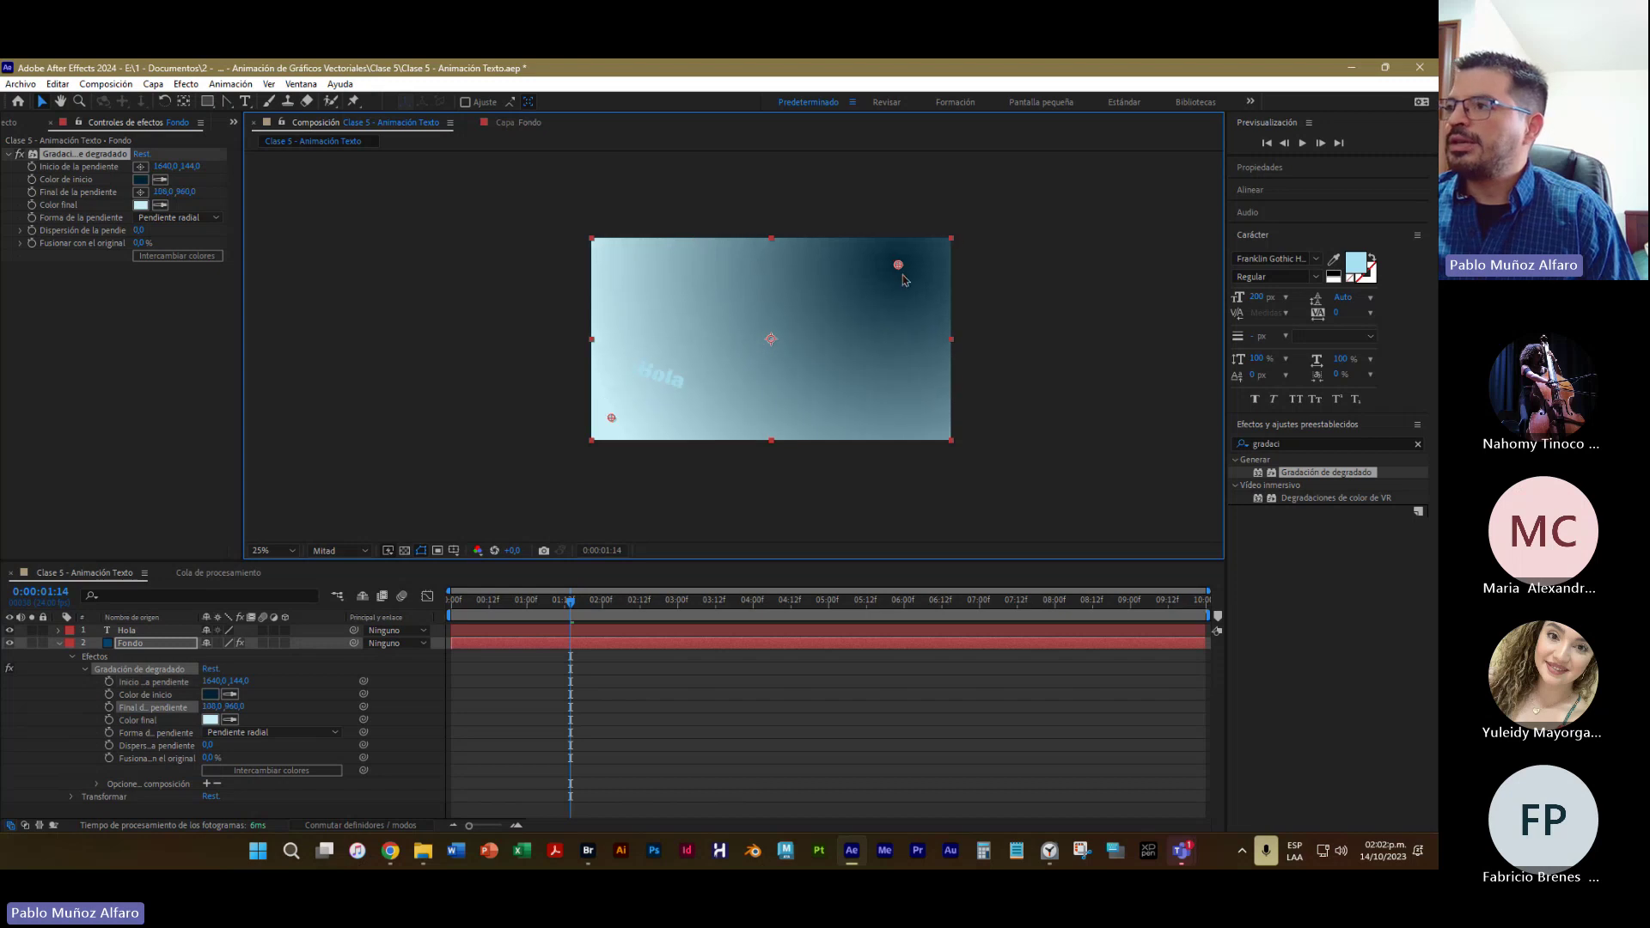
pyautogui.moveTo(898, 266); pyautogui.dragTo(919, 259)
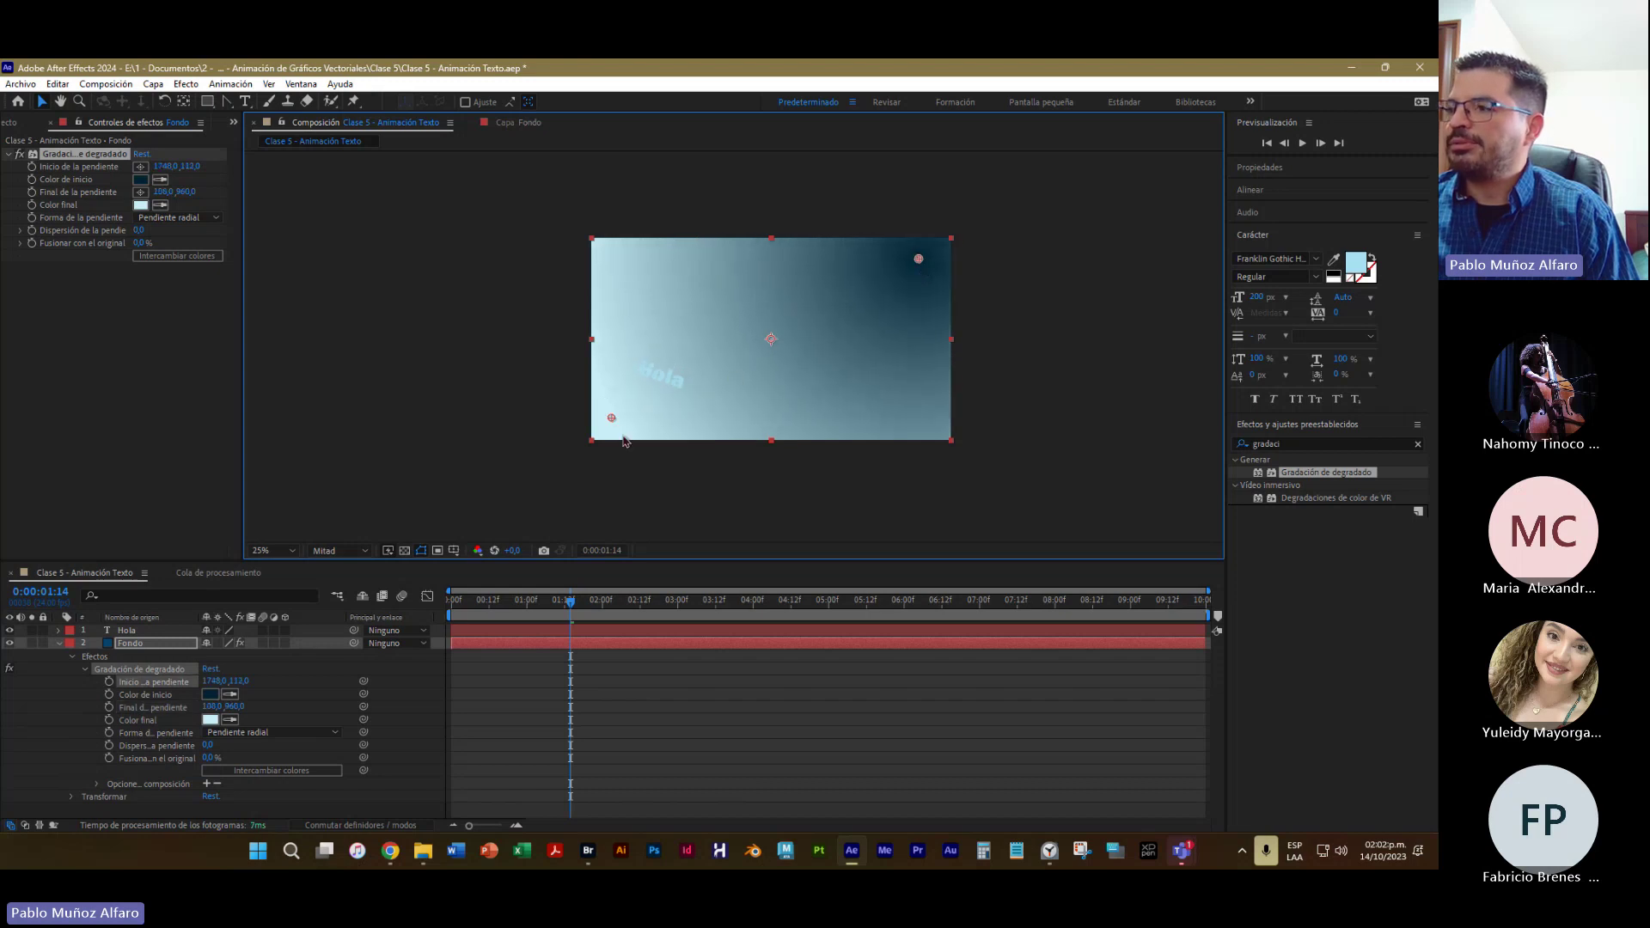
pyautogui.moveTo(611, 421)
pyautogui.mouseDown()
pyautogui.moveTo(670, 371)
pyautogui.moveTo(612, 426)
pyautogui.mouseUp()
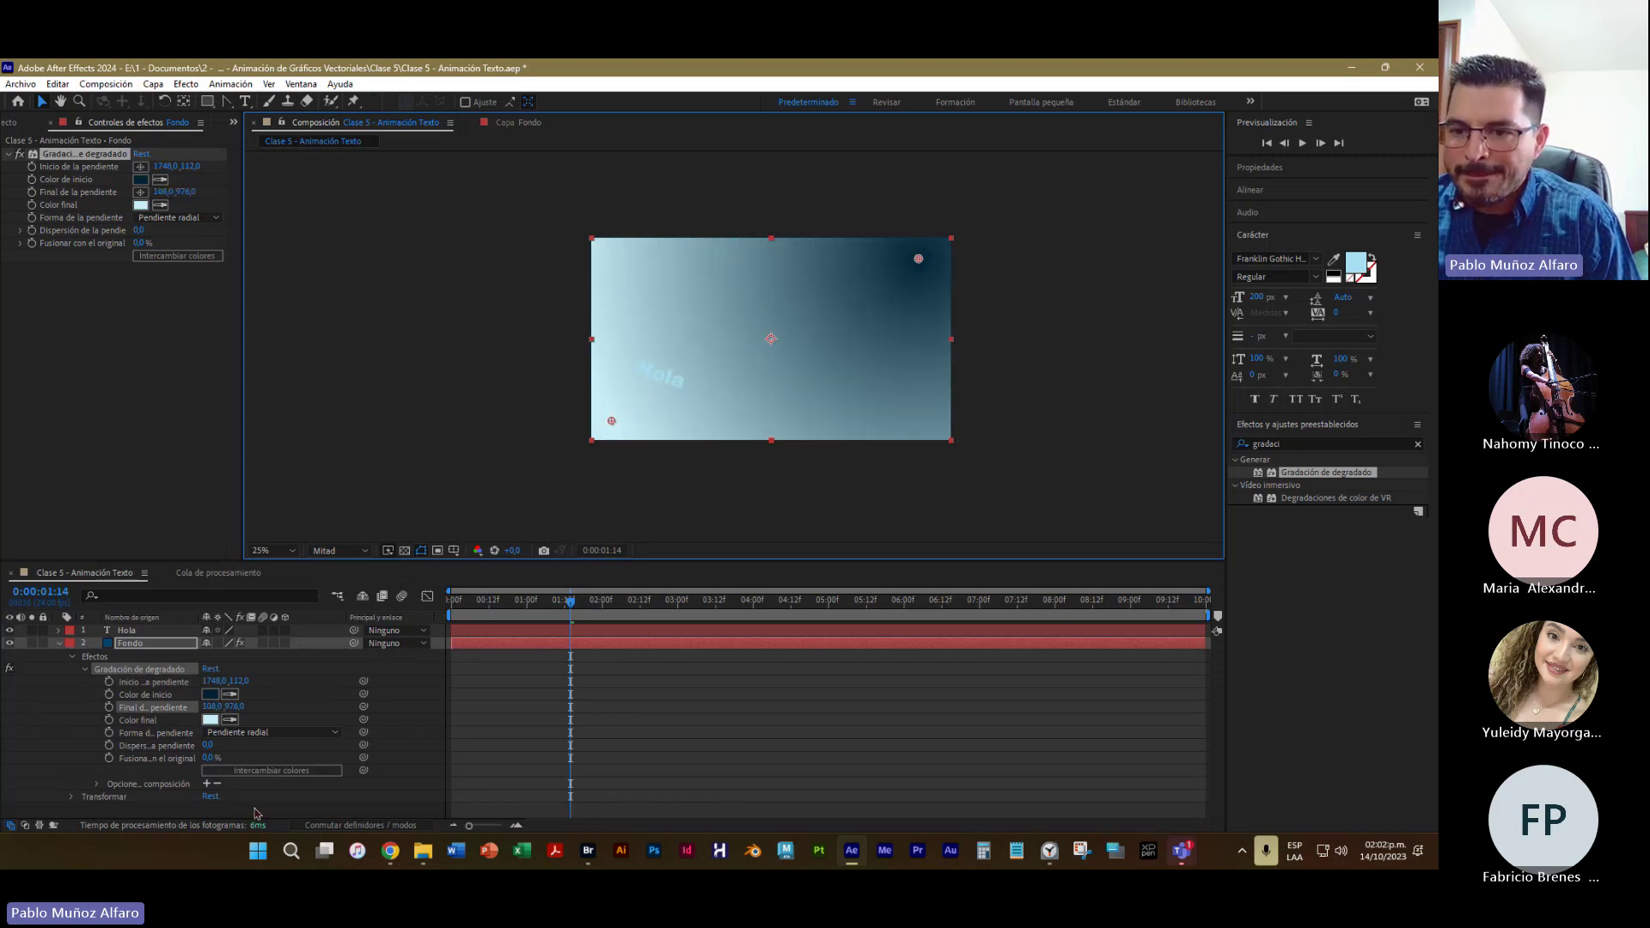
# Recolour the Fondo gradient with light blue B0DCF1 as the start colour and dark teal 012229 as the final colour
pyautogui.click(210, 694)
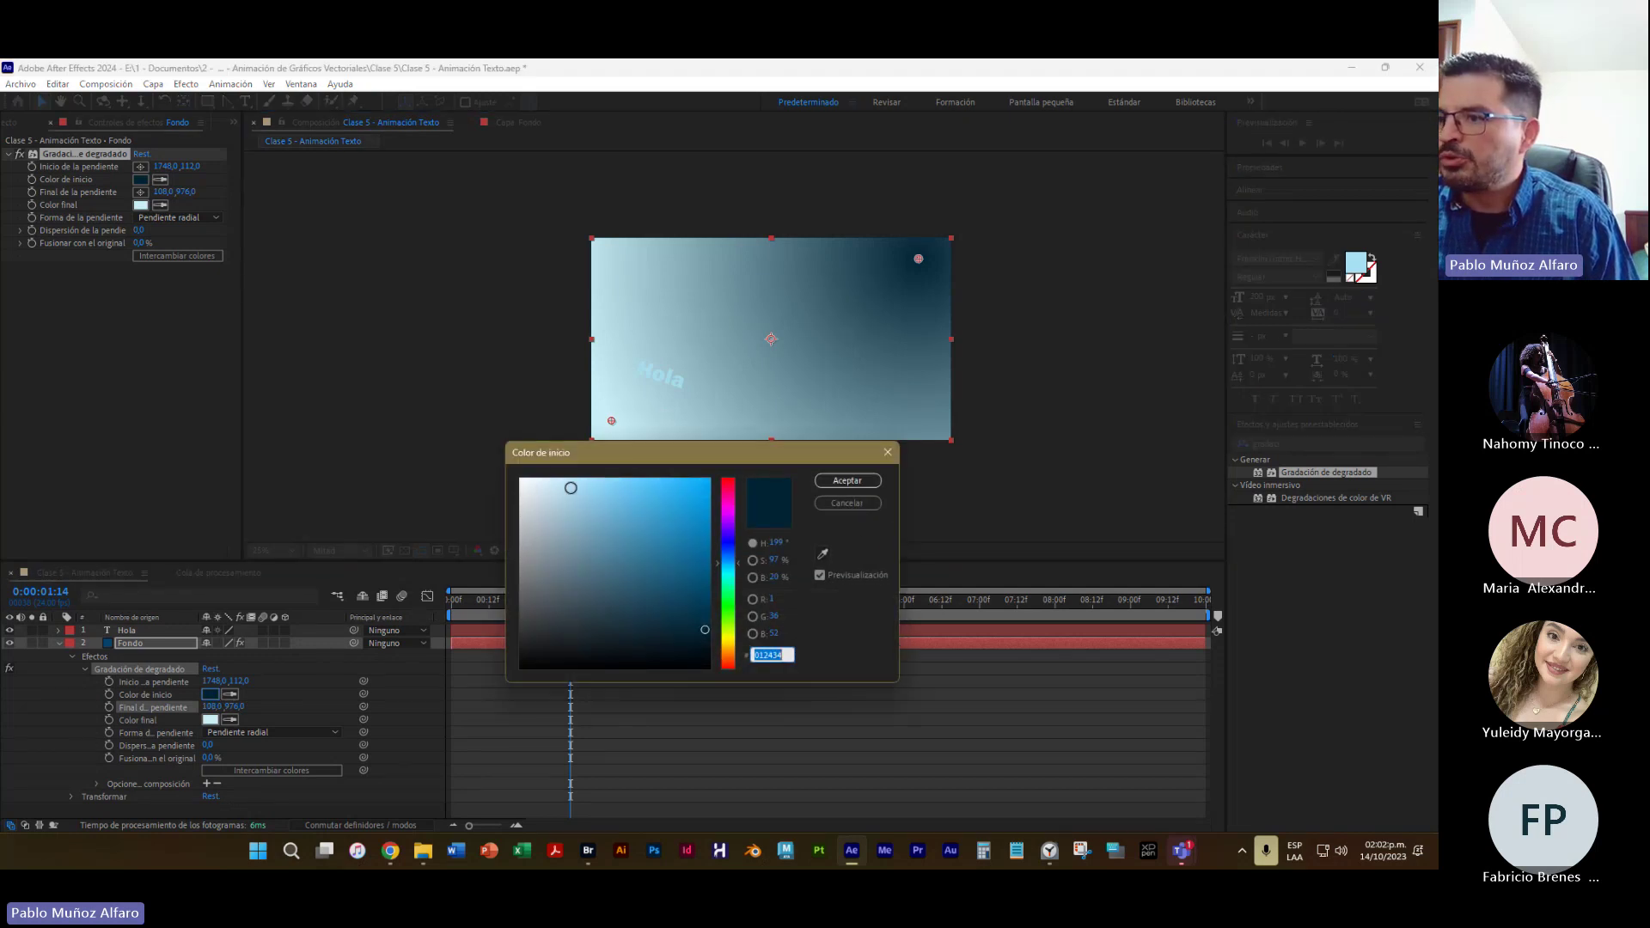
pyautogui.click(571, 488)
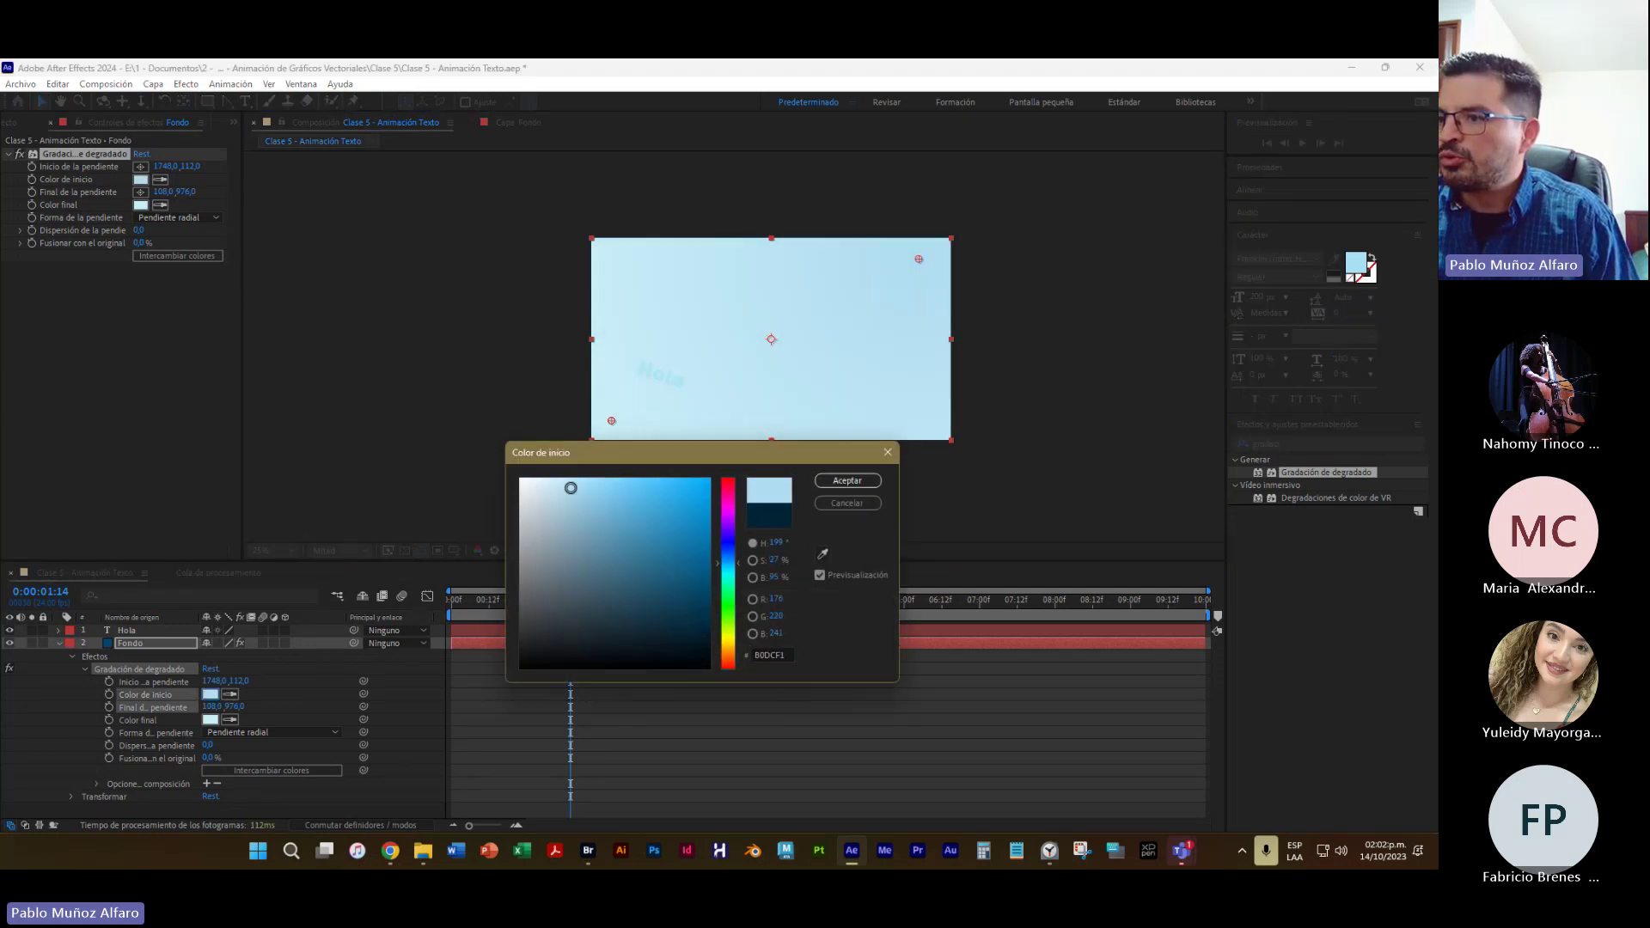
pyautogui.click(847, 481)
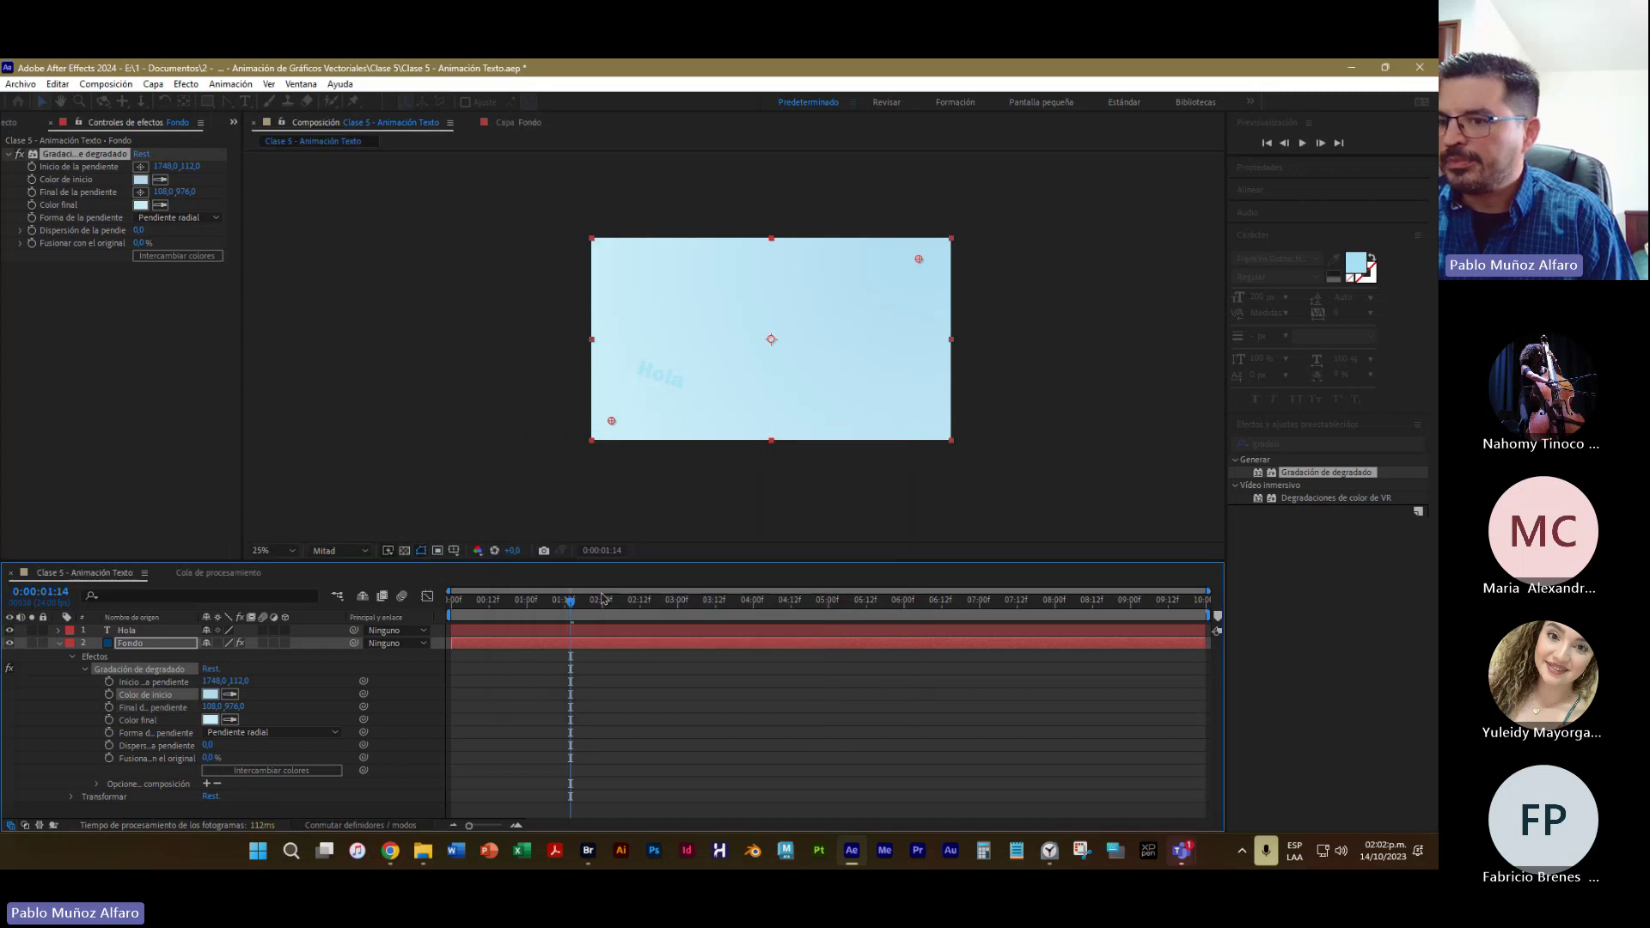
pyautogui.click(210, 719)
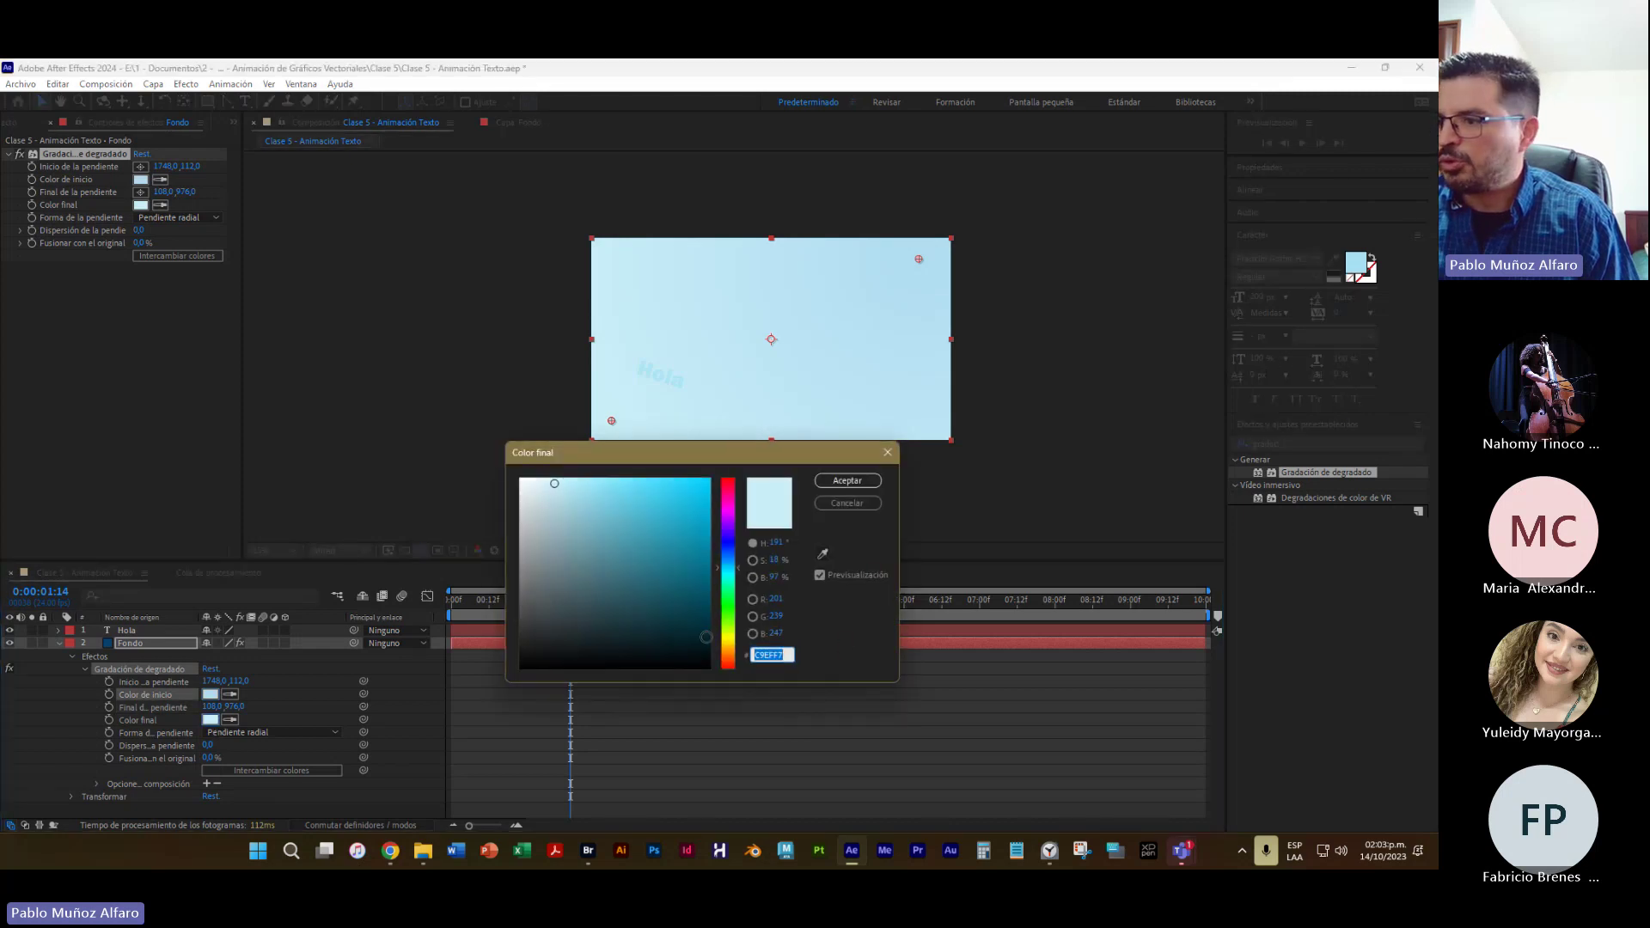
pyautogui.click(706, 638)
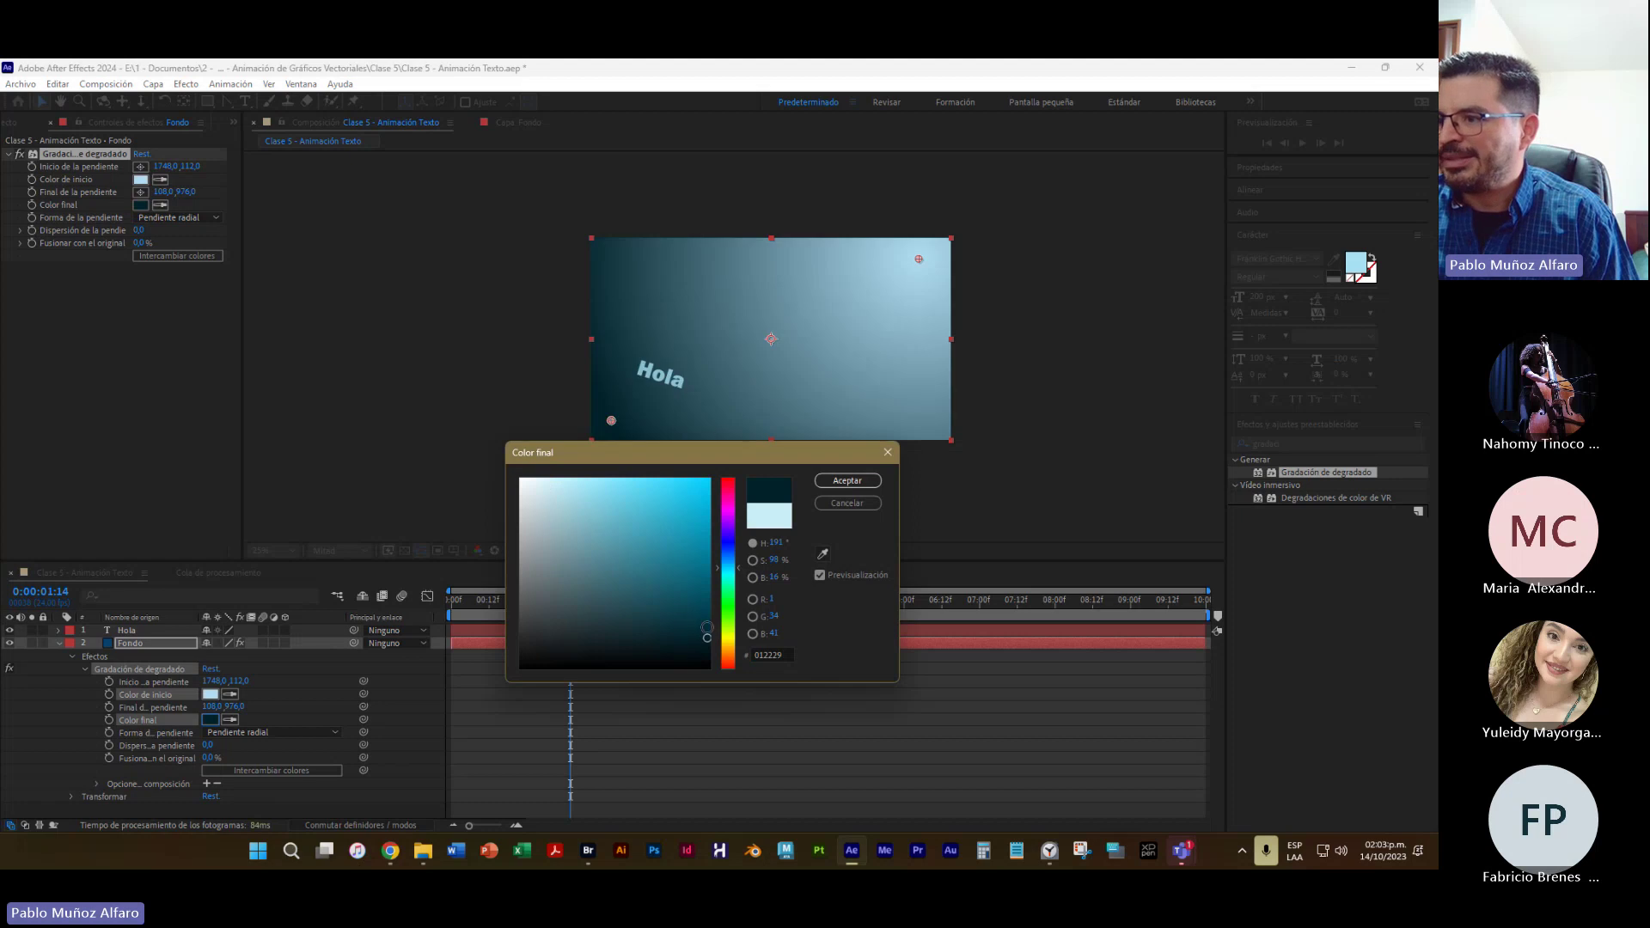
pyautogui.click(859, 484)
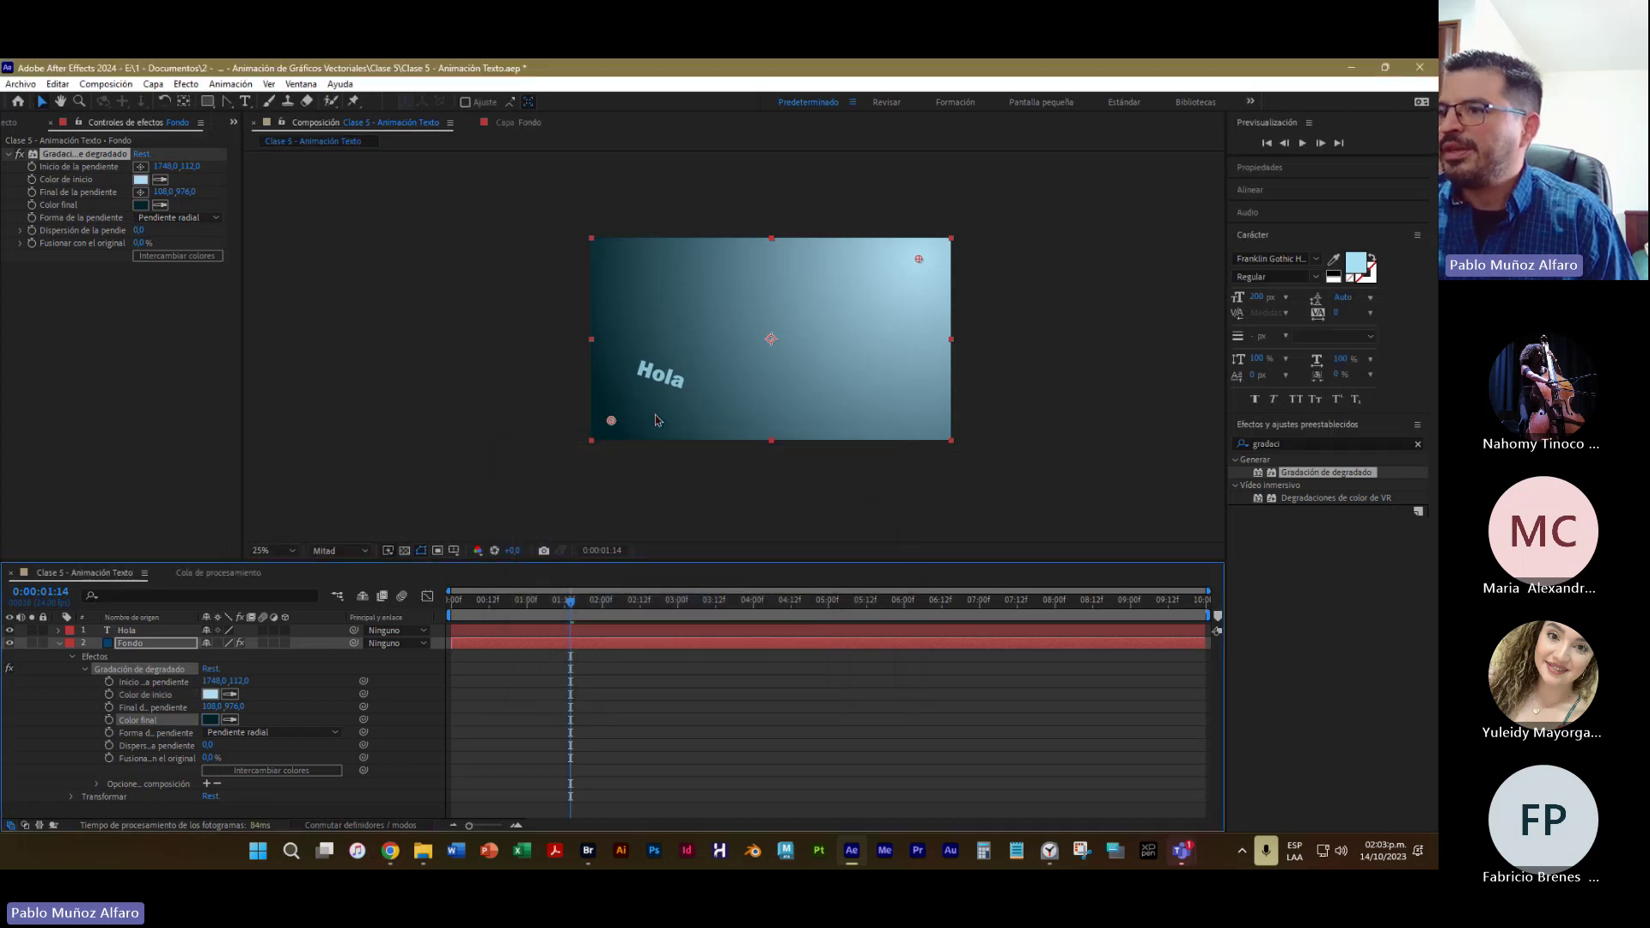
# Centre the gradient's start point at about 956, 544 and place its end point just outside the canvas's lower-left corner at about 84, 1136
pyautogui.moveTo(611, 420); pyautogui.dragTo(618, 450)
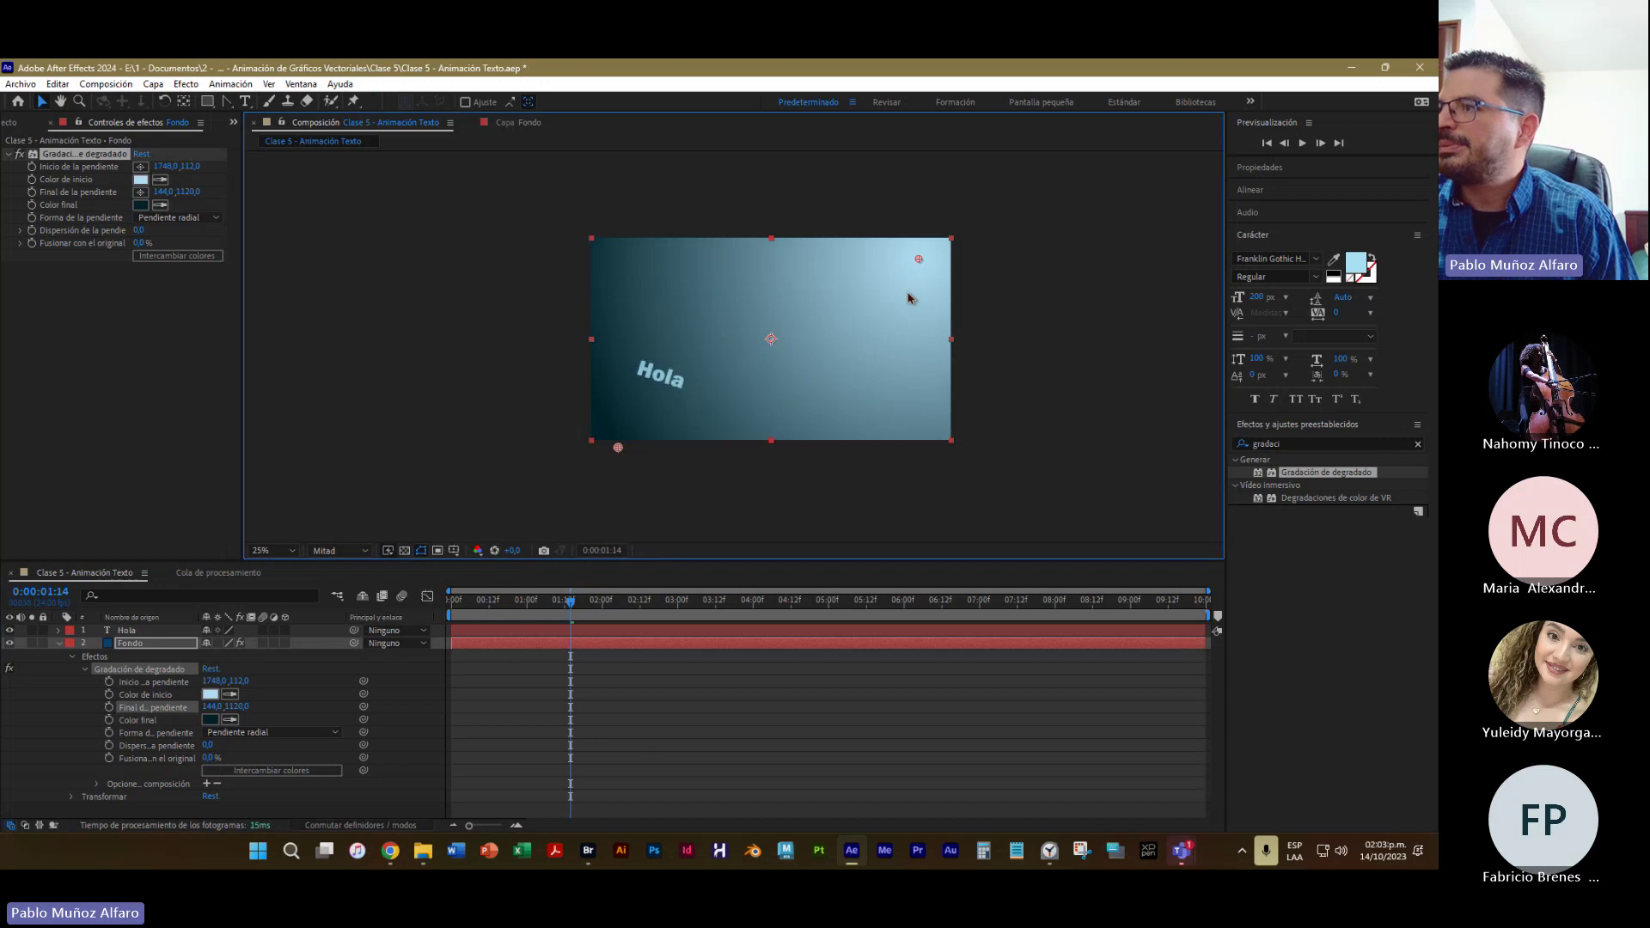
pyautogui.moveTo(919, 258); pyautogui.dragTo(771, 340)
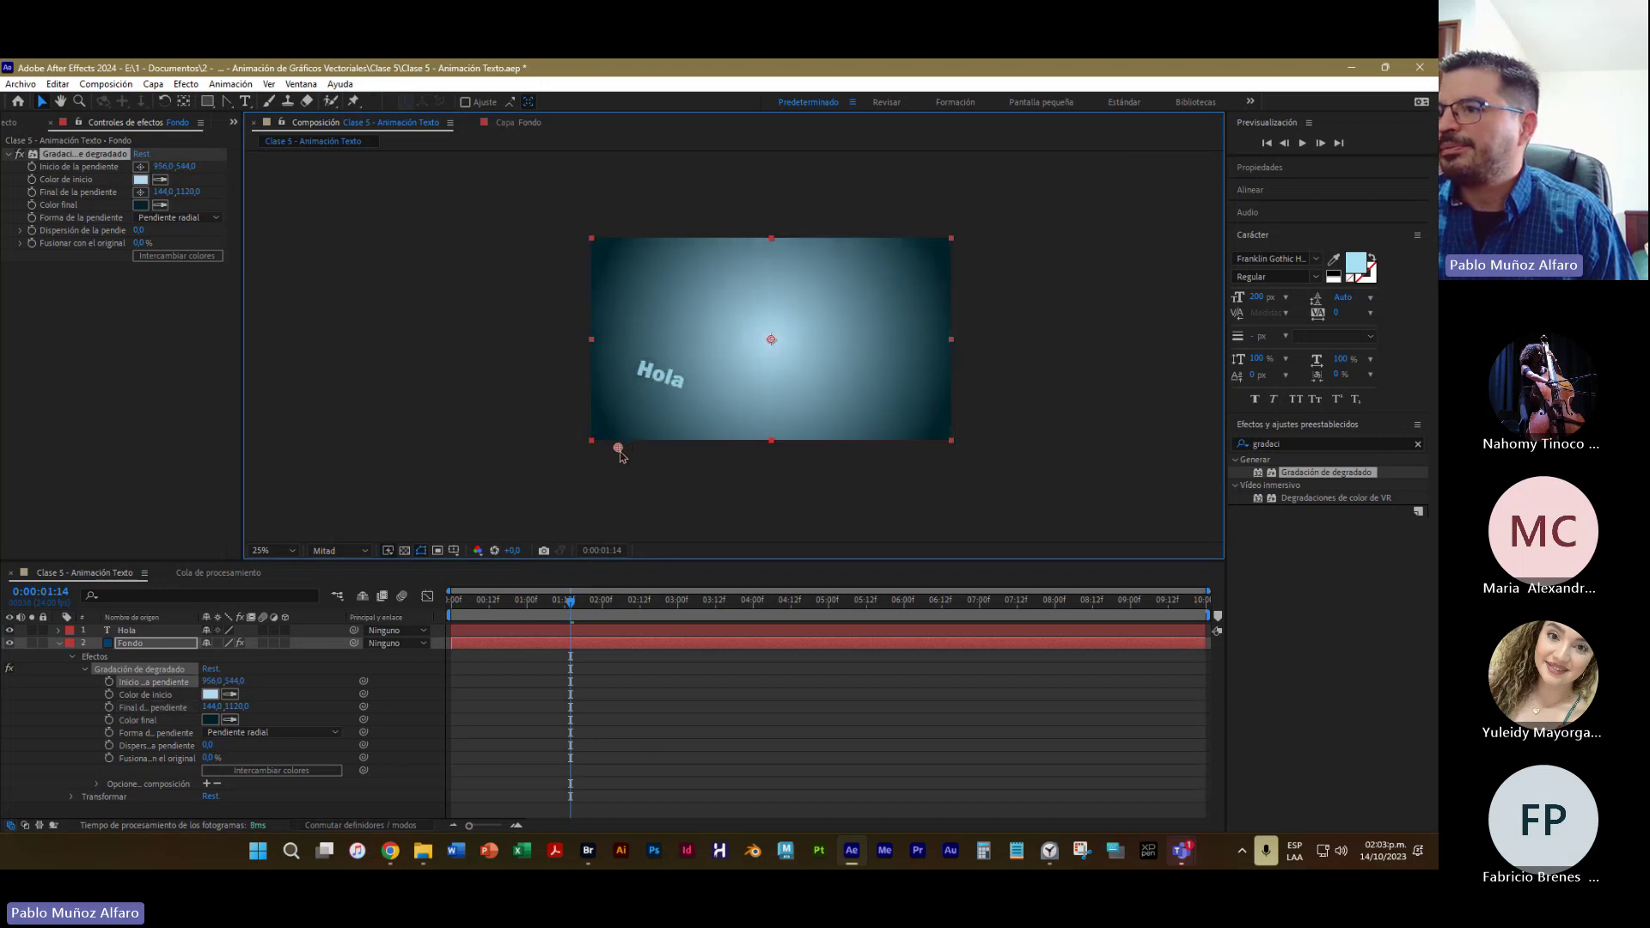
pyautogui.moveTo(618, 447)
pyautogui.mouseDown()
pyautogui.moveTo(611, 459)
pyautogui.moveTo(737, 360)
pyautogui.moveTo(763, 393)
pyautogui.moveTo(630, 452)
pyautogui.moveTo(707, 382)
pyautogui.moveTo(543, 490)
pyautogui.moveTo(678, 378)
pyautogui.moveTo(607, 451)
pyautogui.mouseUp()
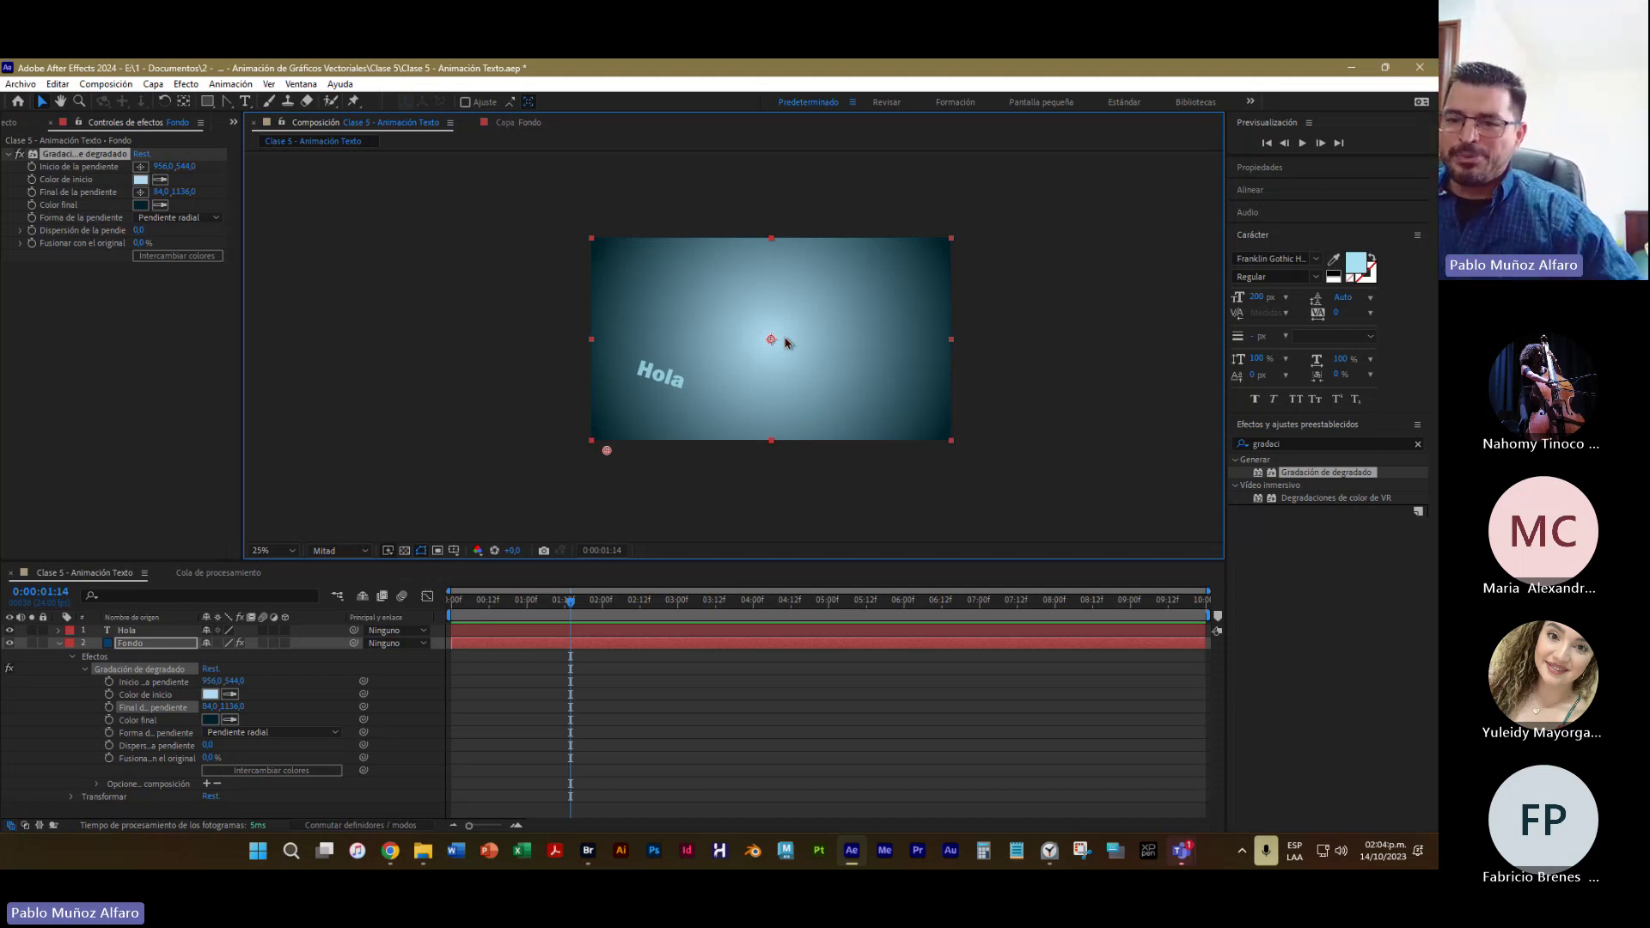
# At 0:00:00:00, move the gradient's end point onto the centre at about 956, 540 and enable keyframing for both start and end points
pyautogui.click(558, 611)
pyautogui.moveTo(558, 611); pyautogui.dragTo(450, 613)
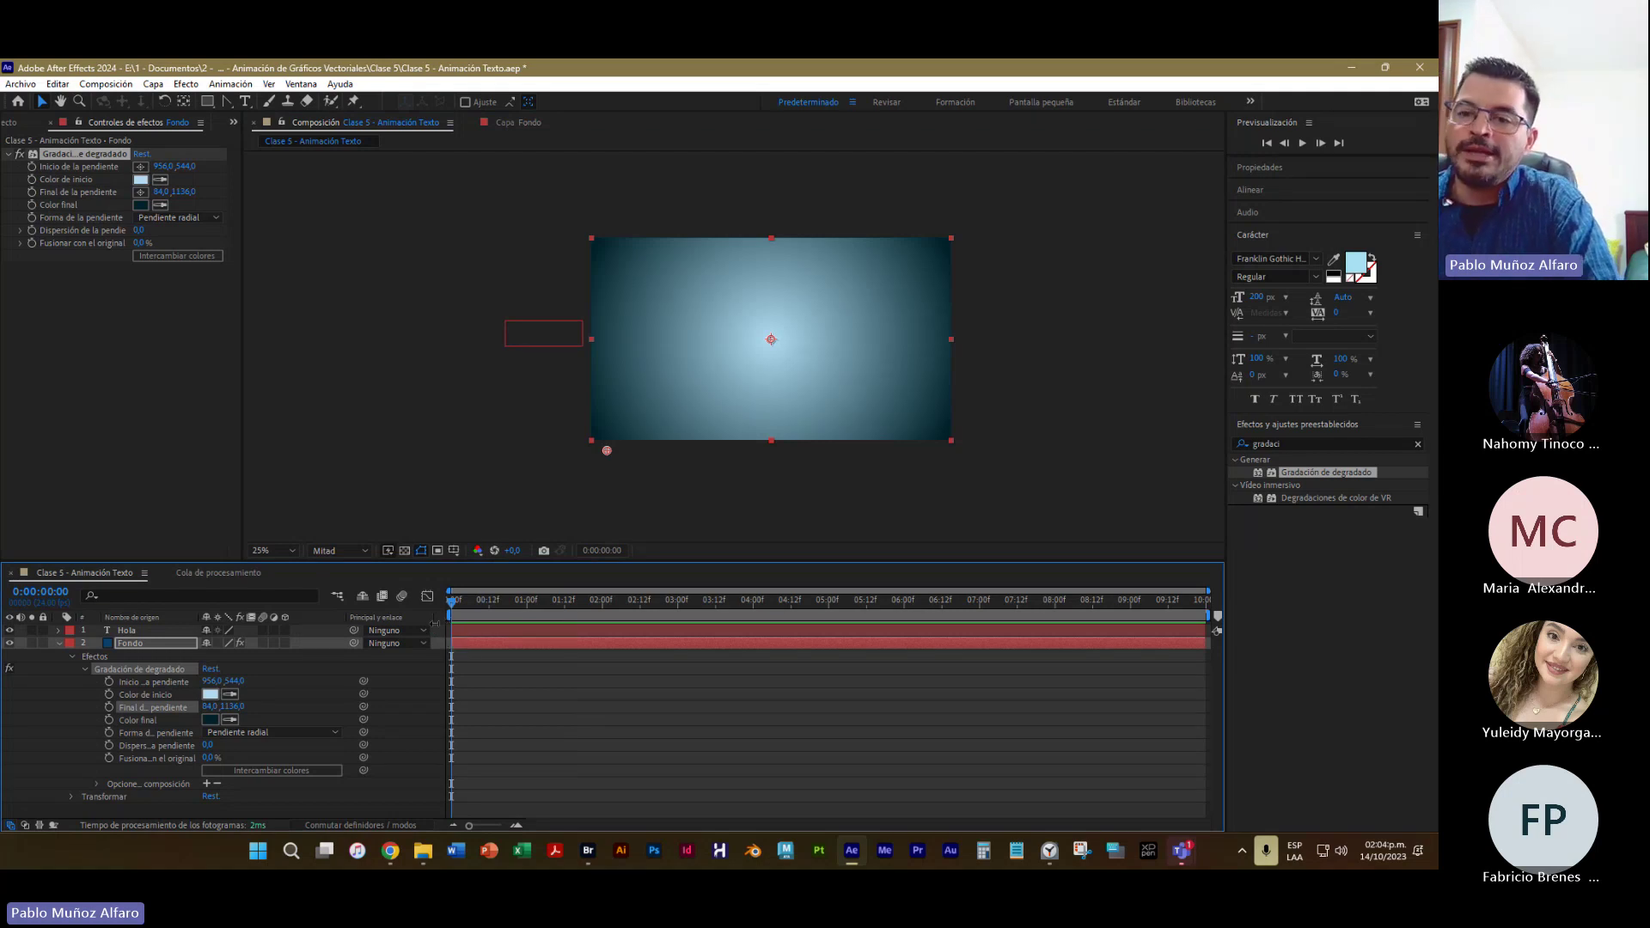
pyautogui.moveTo(606, 451); pyautogui.dragTo(773, 347)
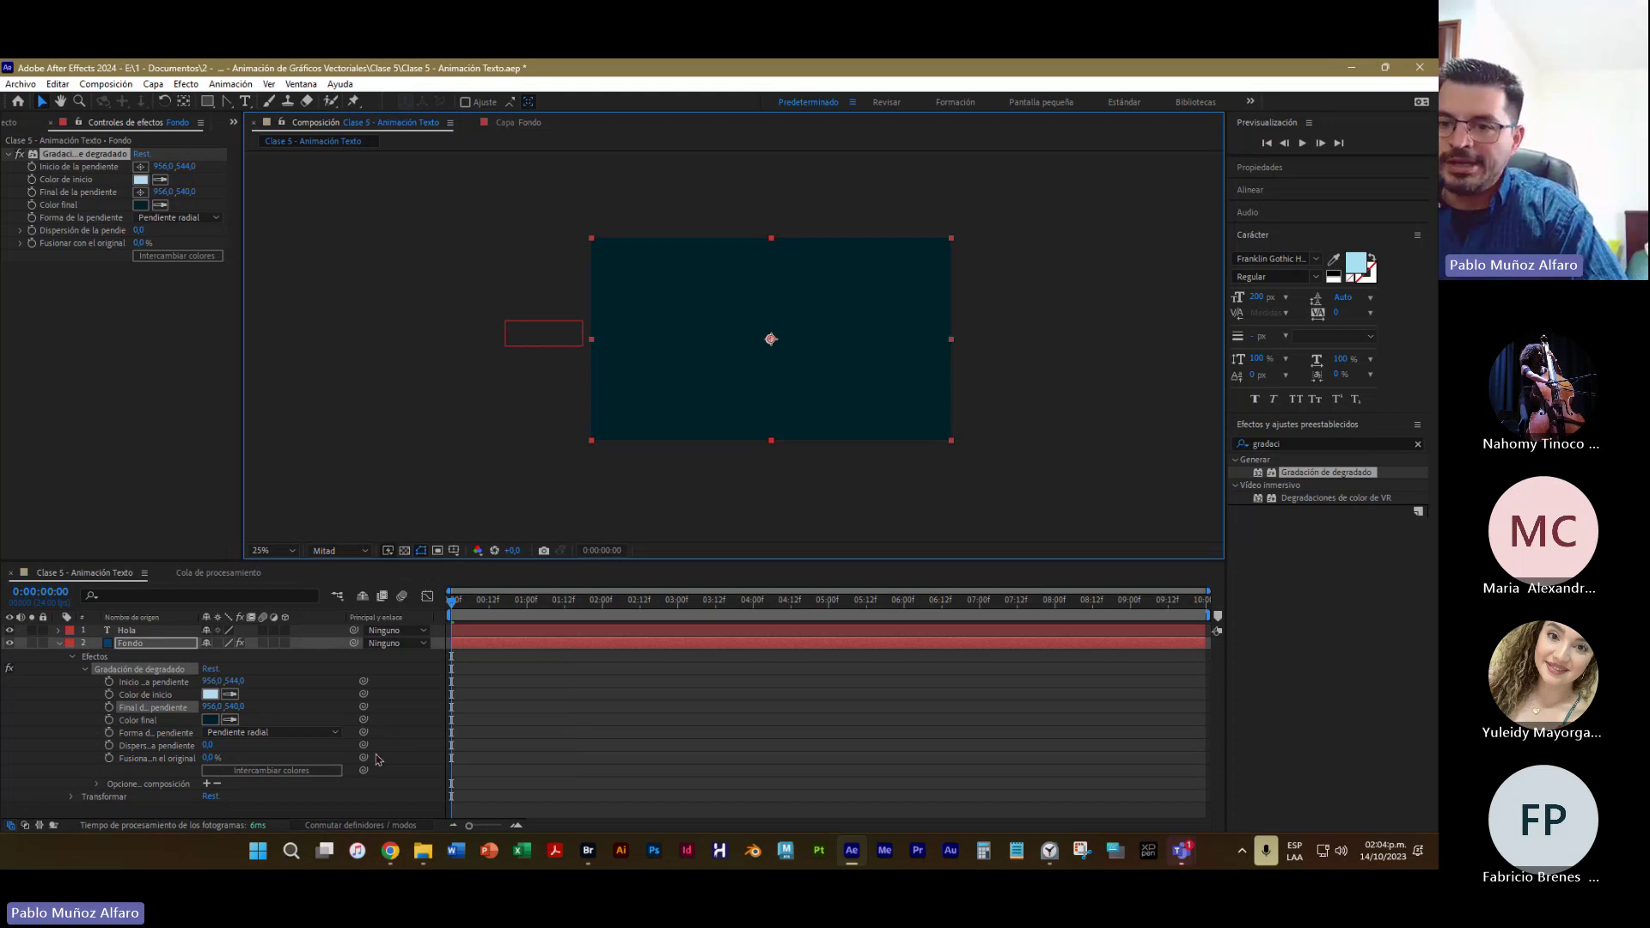
pyautogui.click(109, 682)
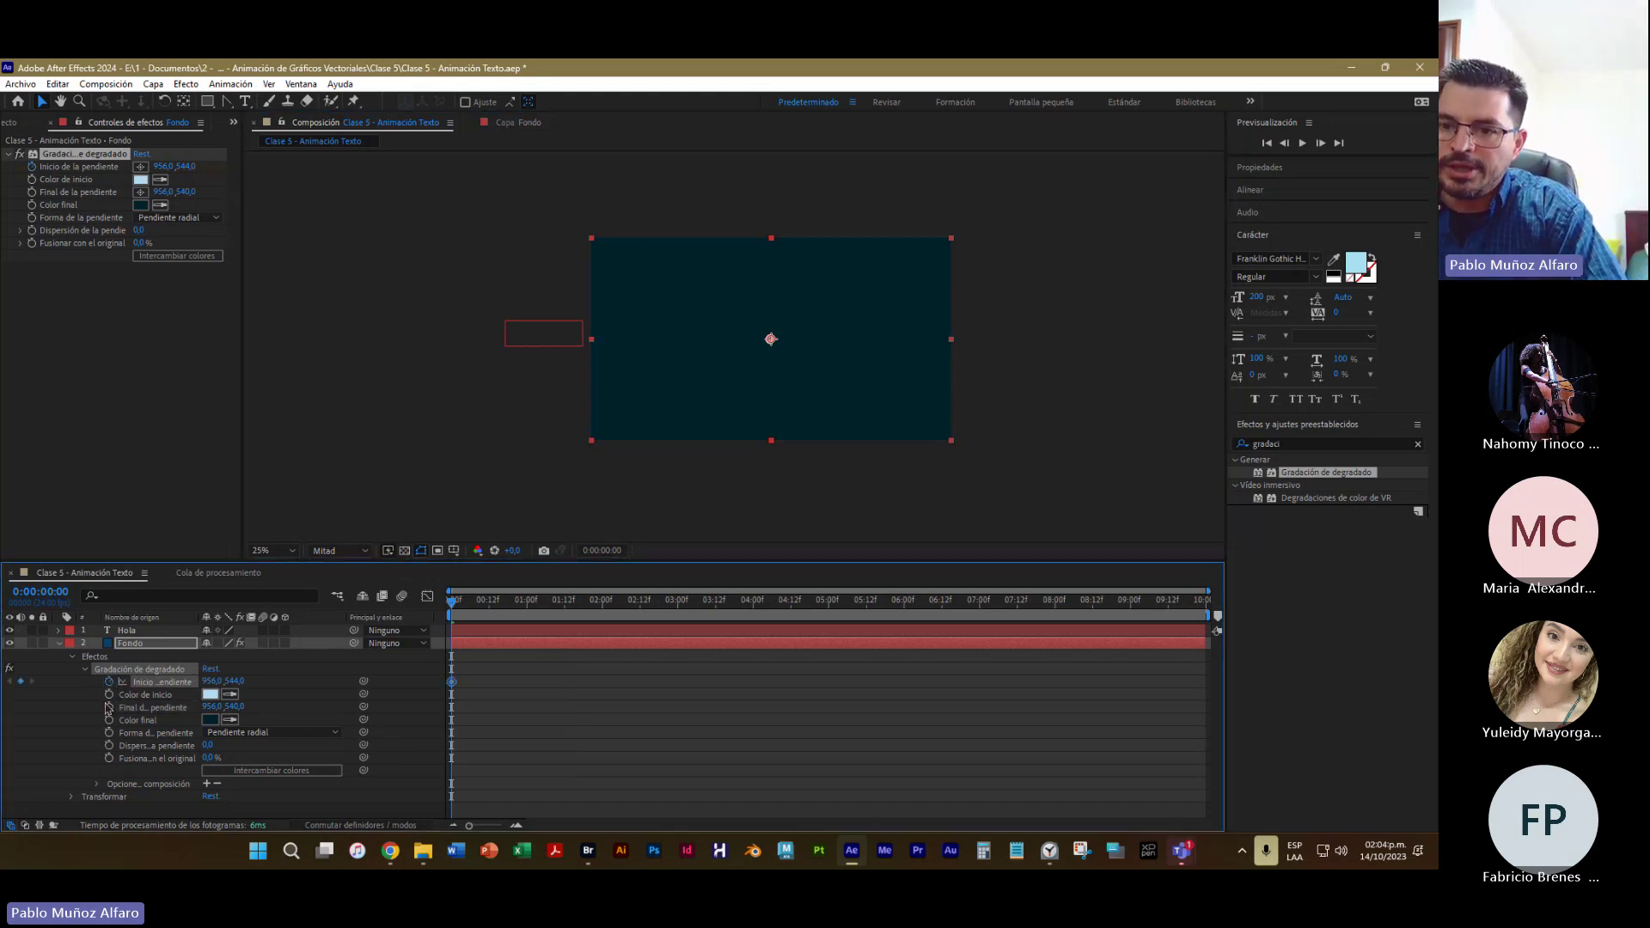
pyautogui.click(109, 708)
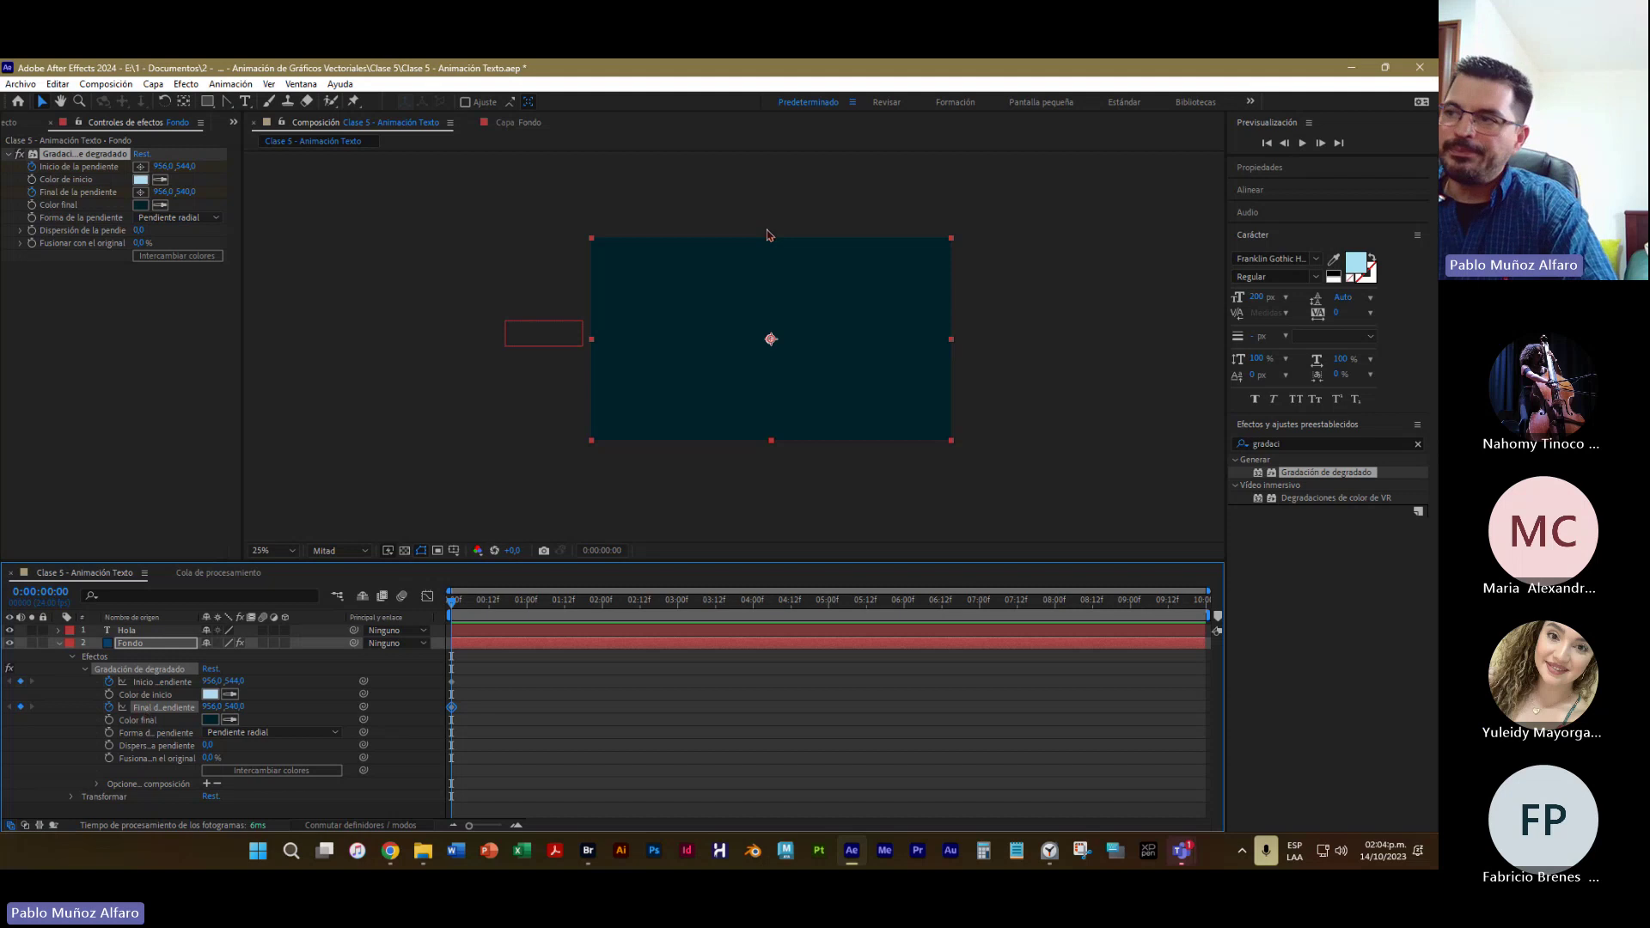
# Undo a trial move of the gradient's start point and adjust its end point to about 959, 540 in the first frame
pyautogui.moveTo(771, 341); pyautogui.dragTo(670, 409)
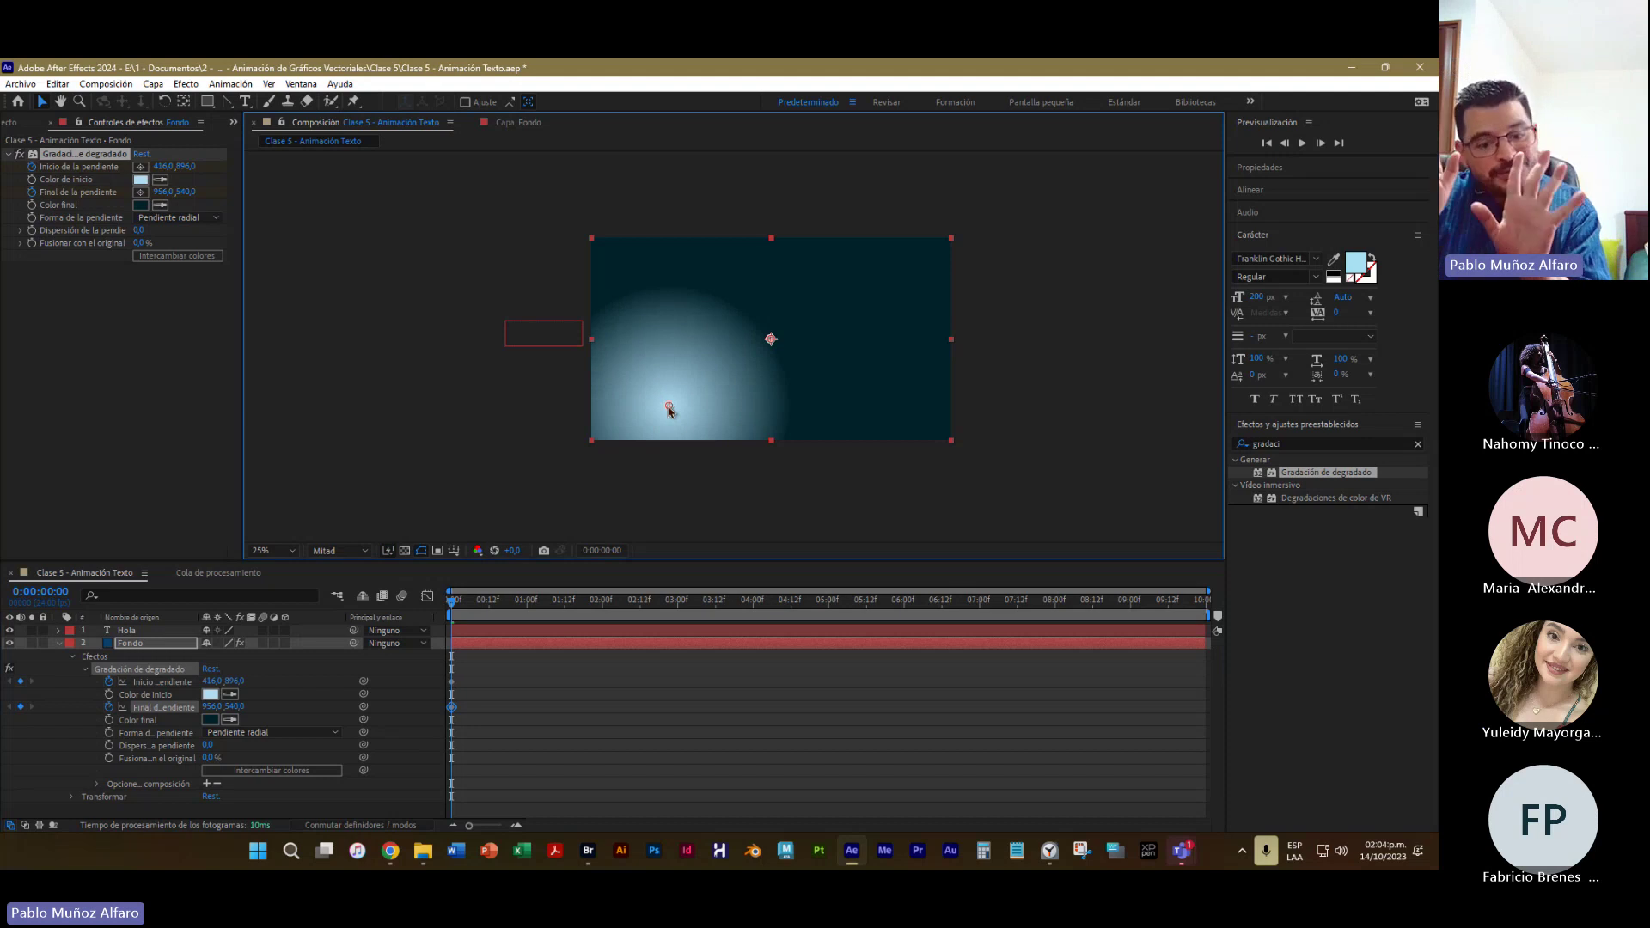
pyautogui.hotkey('ctrl', 'z')
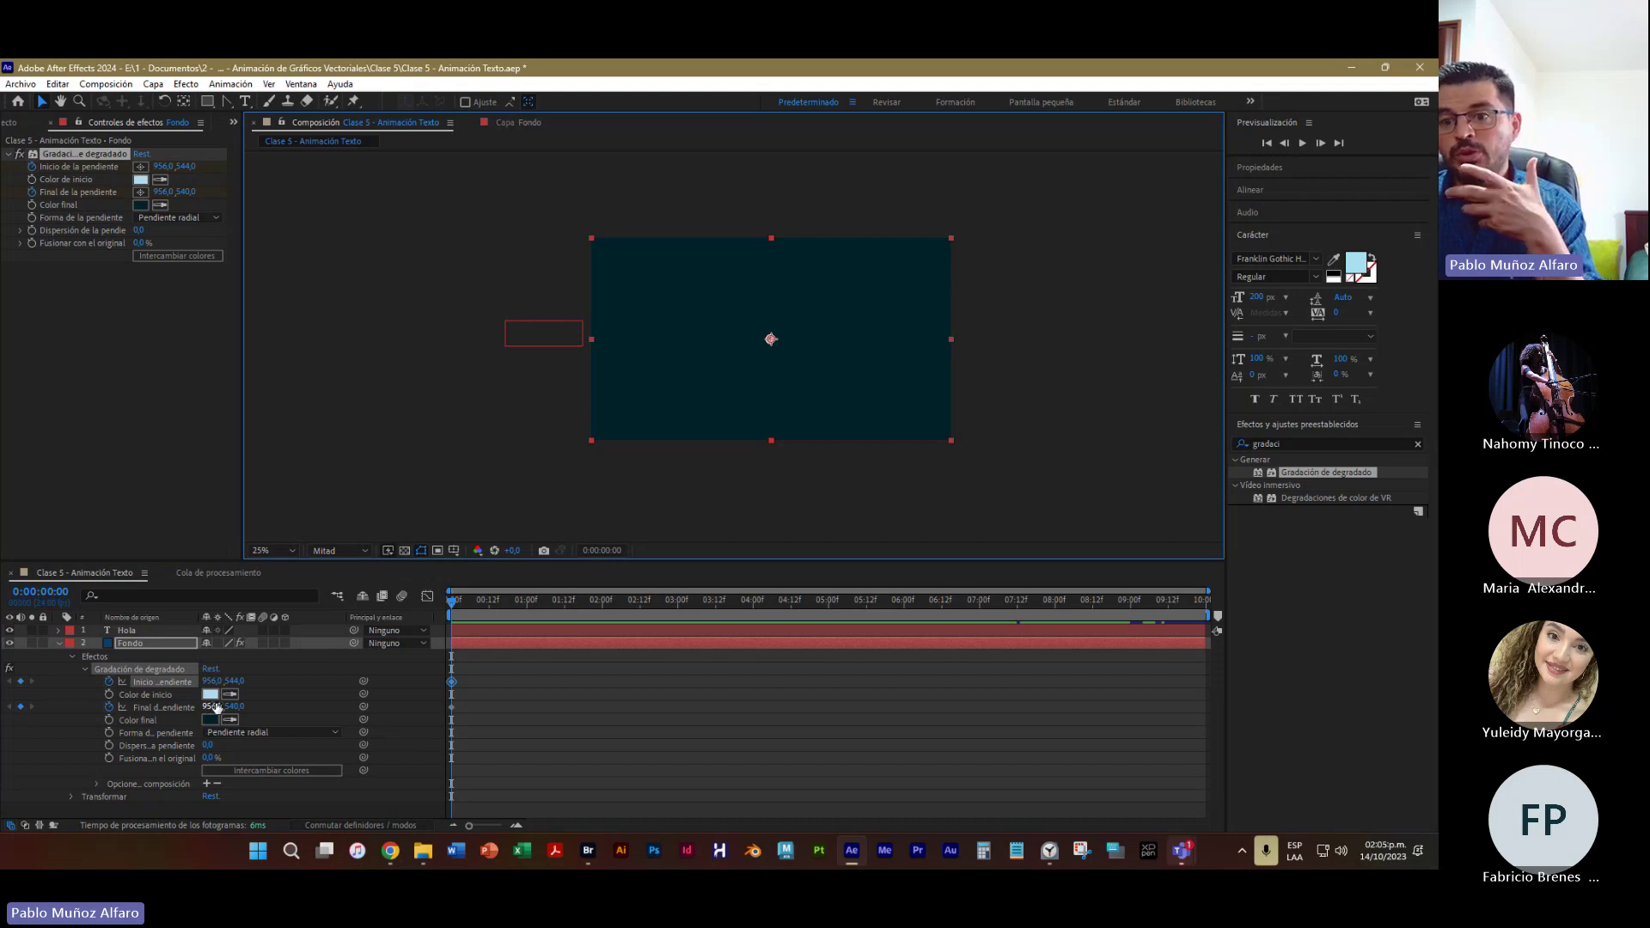
pyautogui.moveTo(215, 706); pyautogui.dragTo(138, 709)
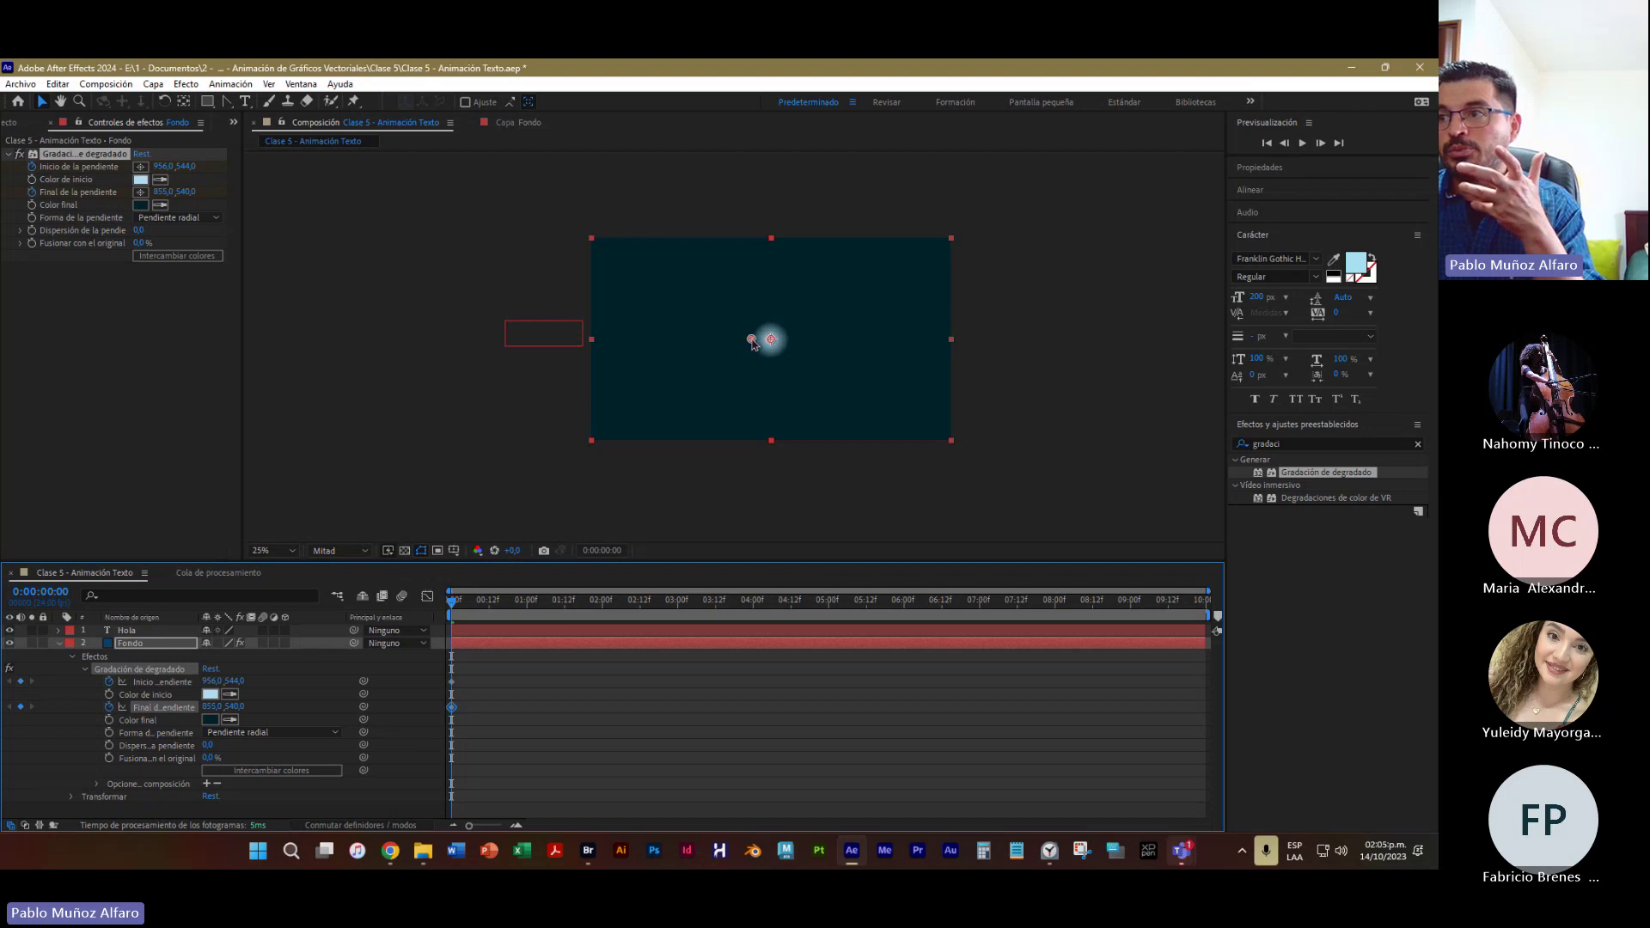
pyautogui.moveTo(754, 343)
pyautogui.mouseDown()
pyautogui.moveTo(543, 481)
pyautogui.moveTo(648, 390)
pyautogui.moveTo(771, 341)
pyautogui.mouseUp()
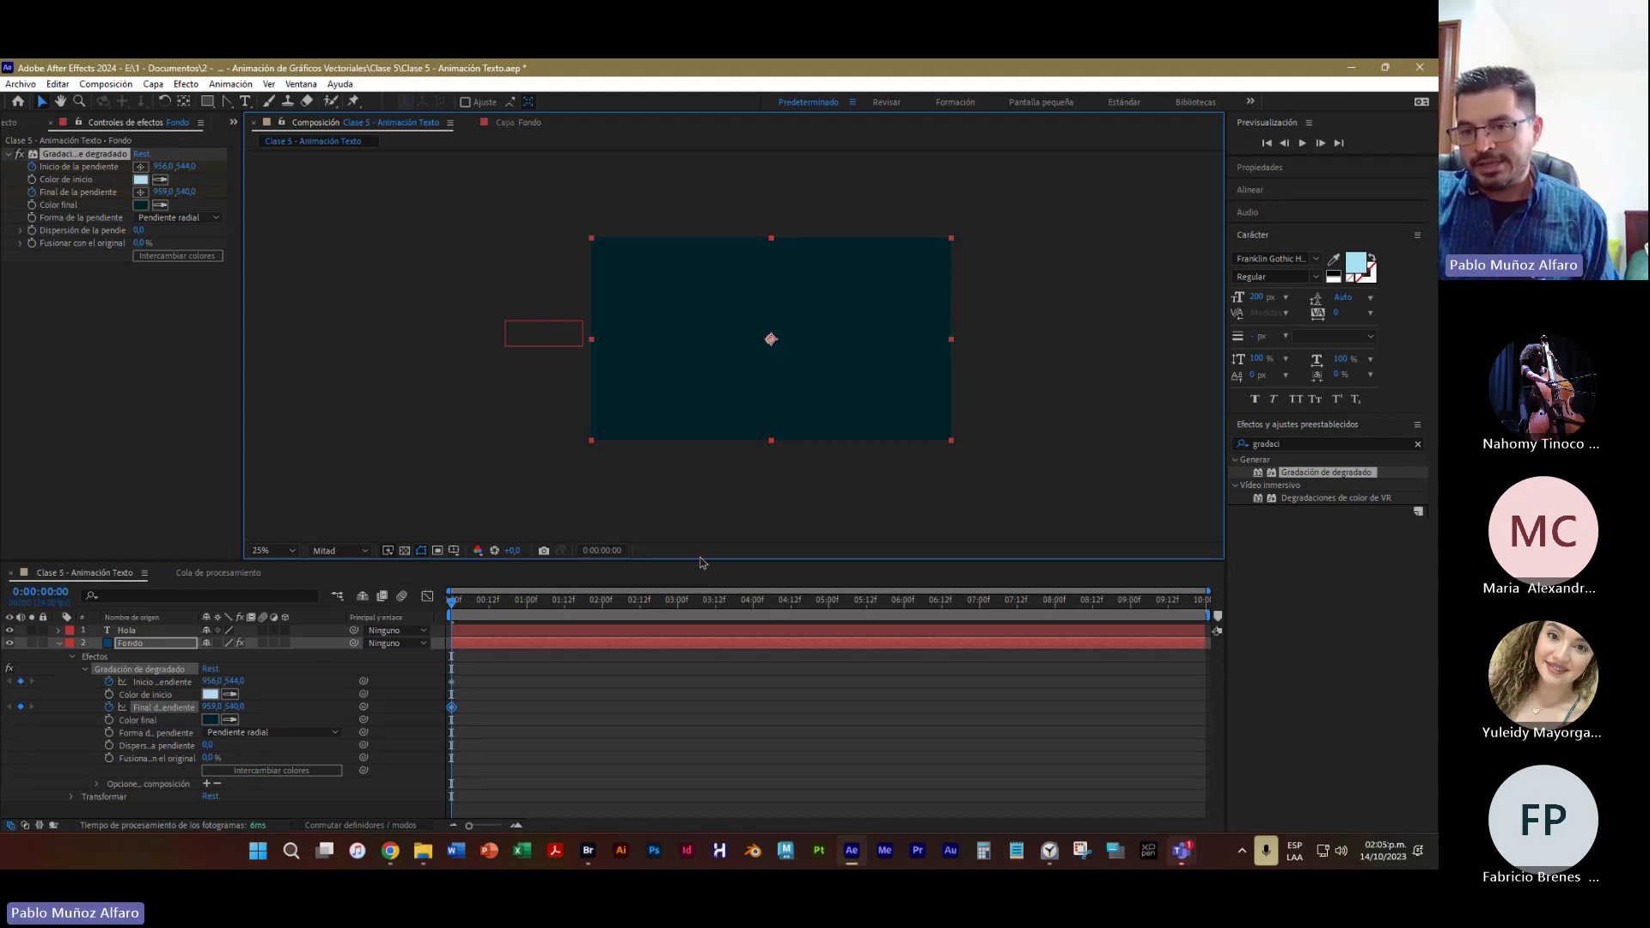
# At 0:00:06:00, keyframe the gradient's end point just below the canvas's lower-left corner at about 102, 1112
pyautogui.press('space')
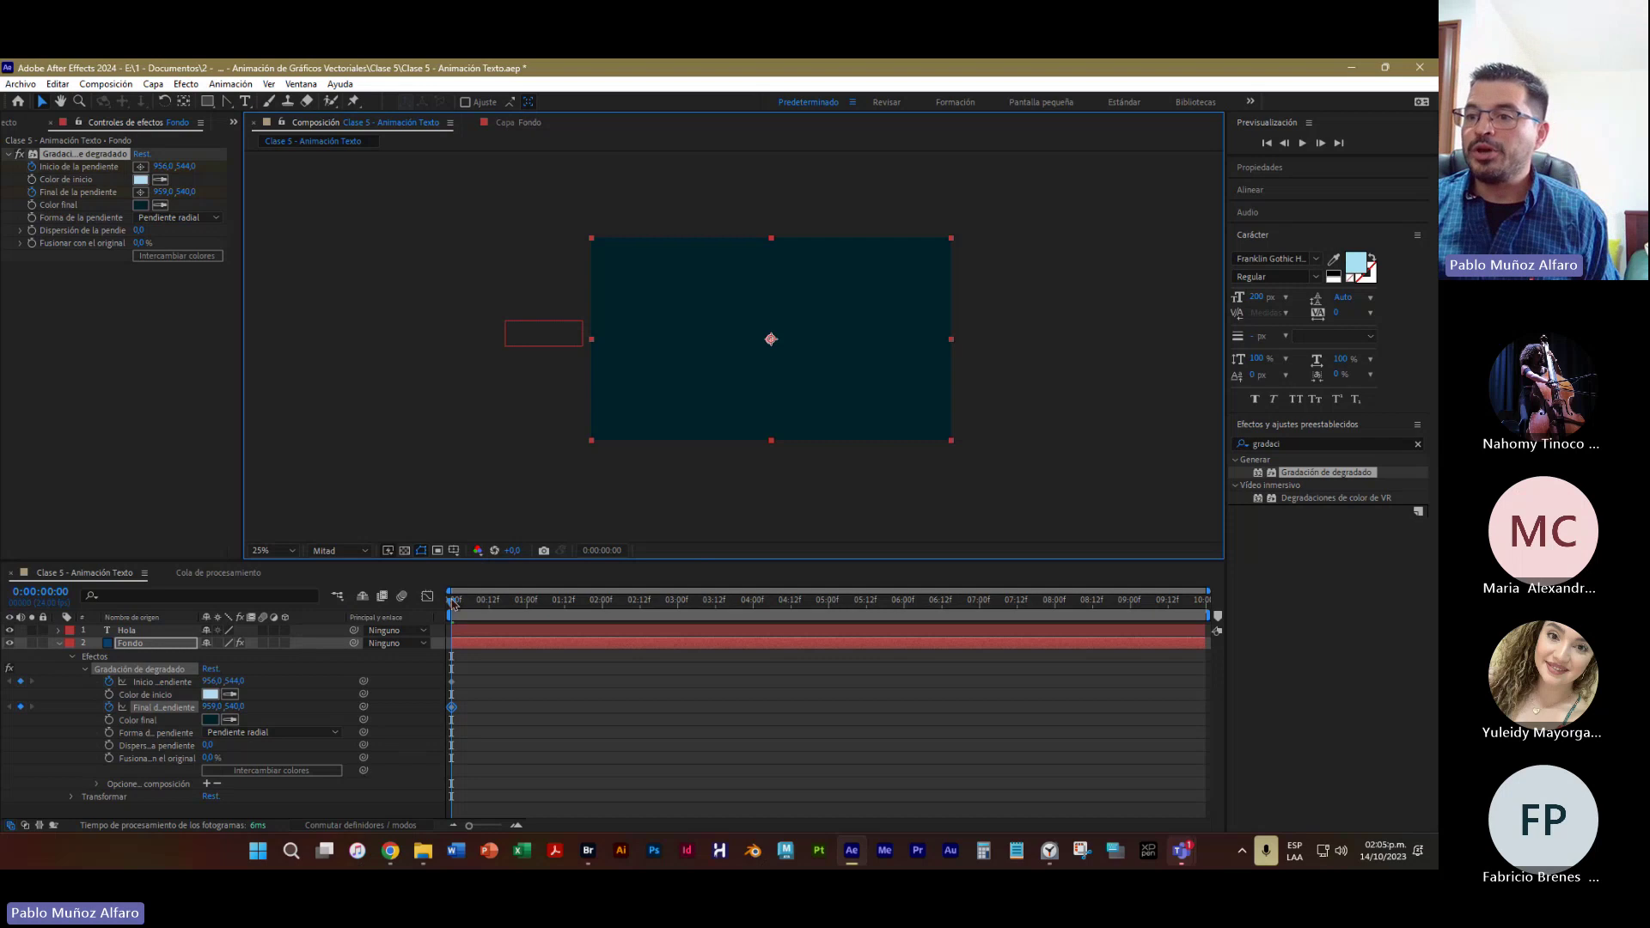
pyautogui.moveTo(659, 643); pyautogui.dragTo(908, 663)
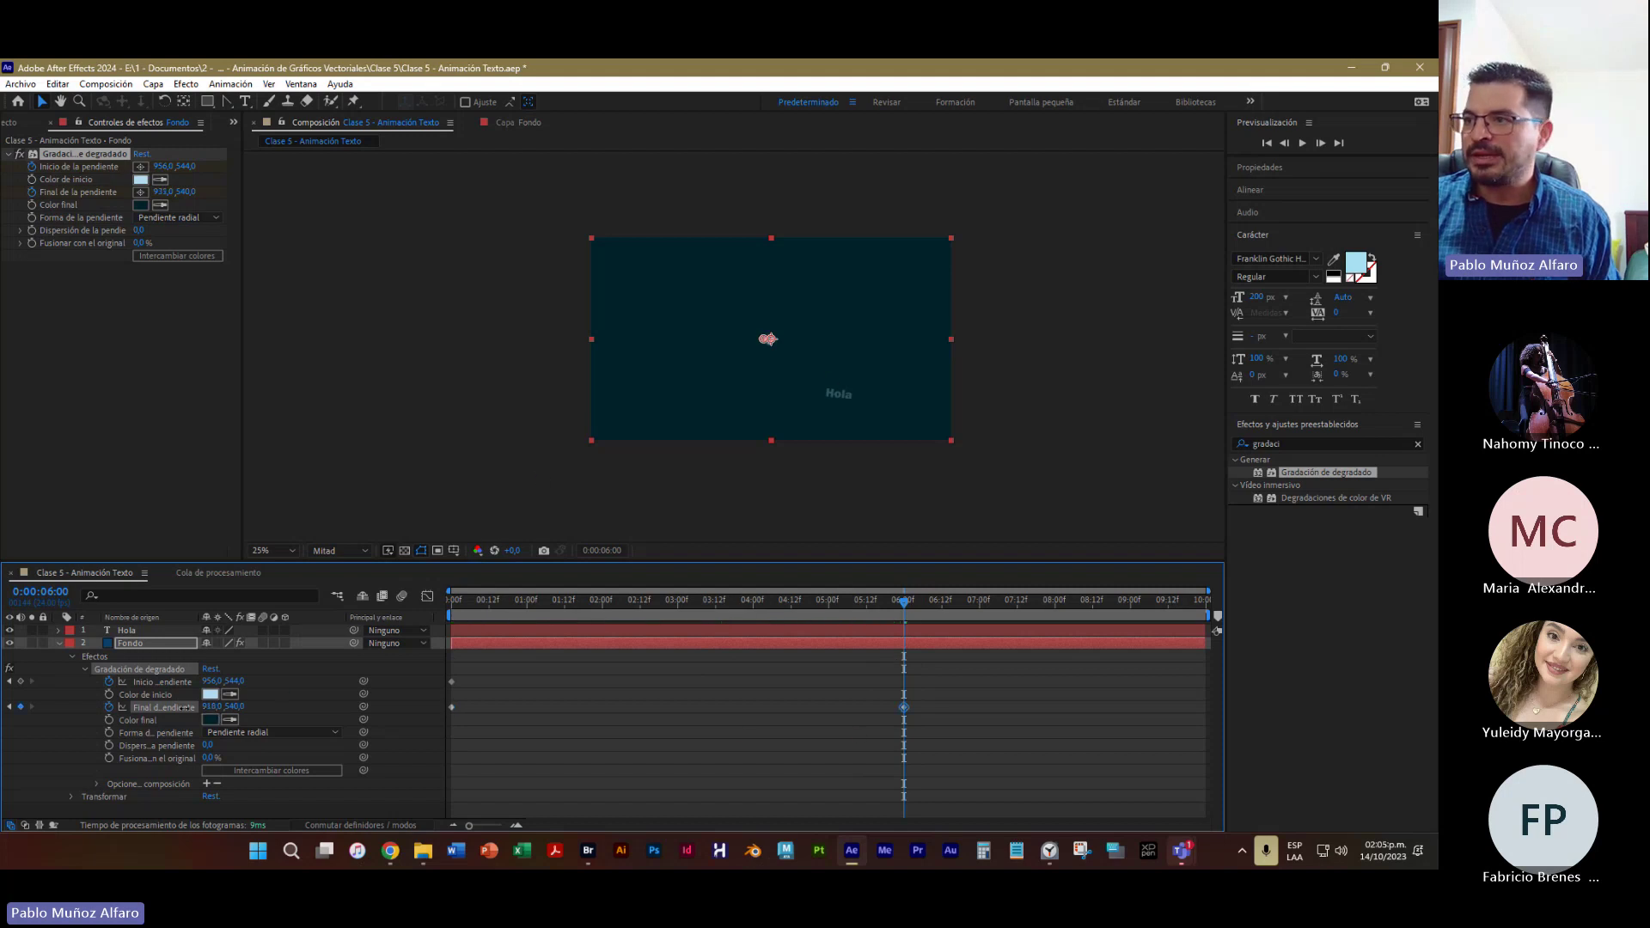
pyautogui.moveTo(764, 340); pyautogui.dragTo(608, 453)
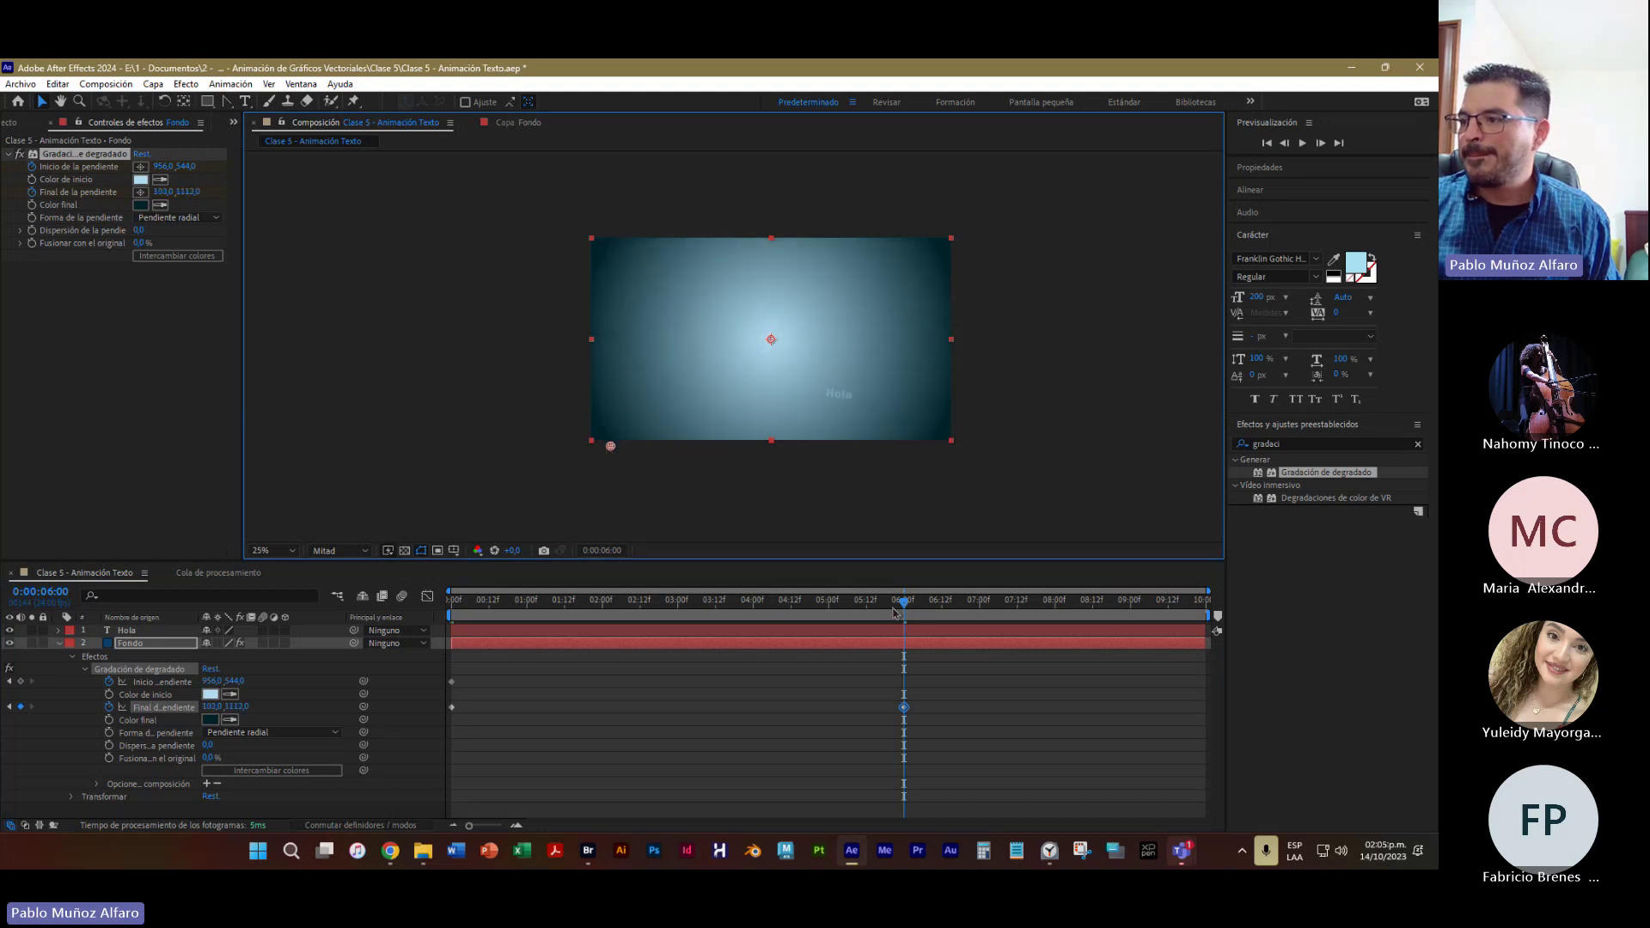
# Keyframe the gradient's end point inward at about 338, 928 at 0:00:07:10, and outward at about 66, 1096 at 0:00:09:11
pyautogui.moveTo(909, 612); pyautogui.dragTo(1010, 615)
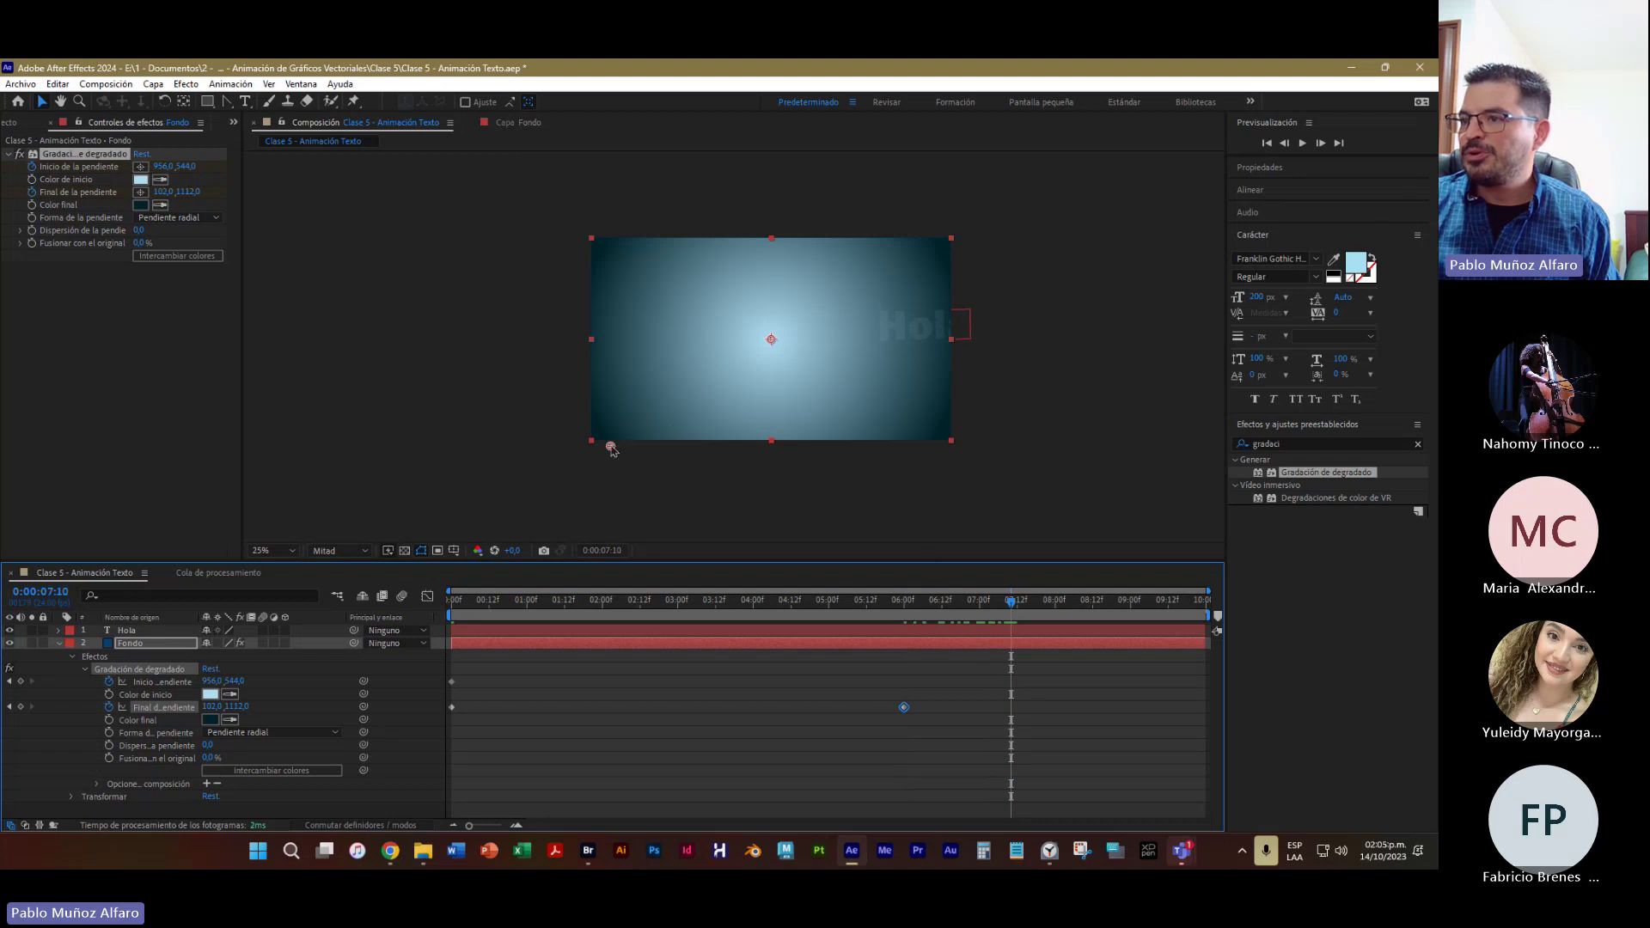
pyautogui.moveTo(610, 447); pyautogui.dragTo(655, 412)
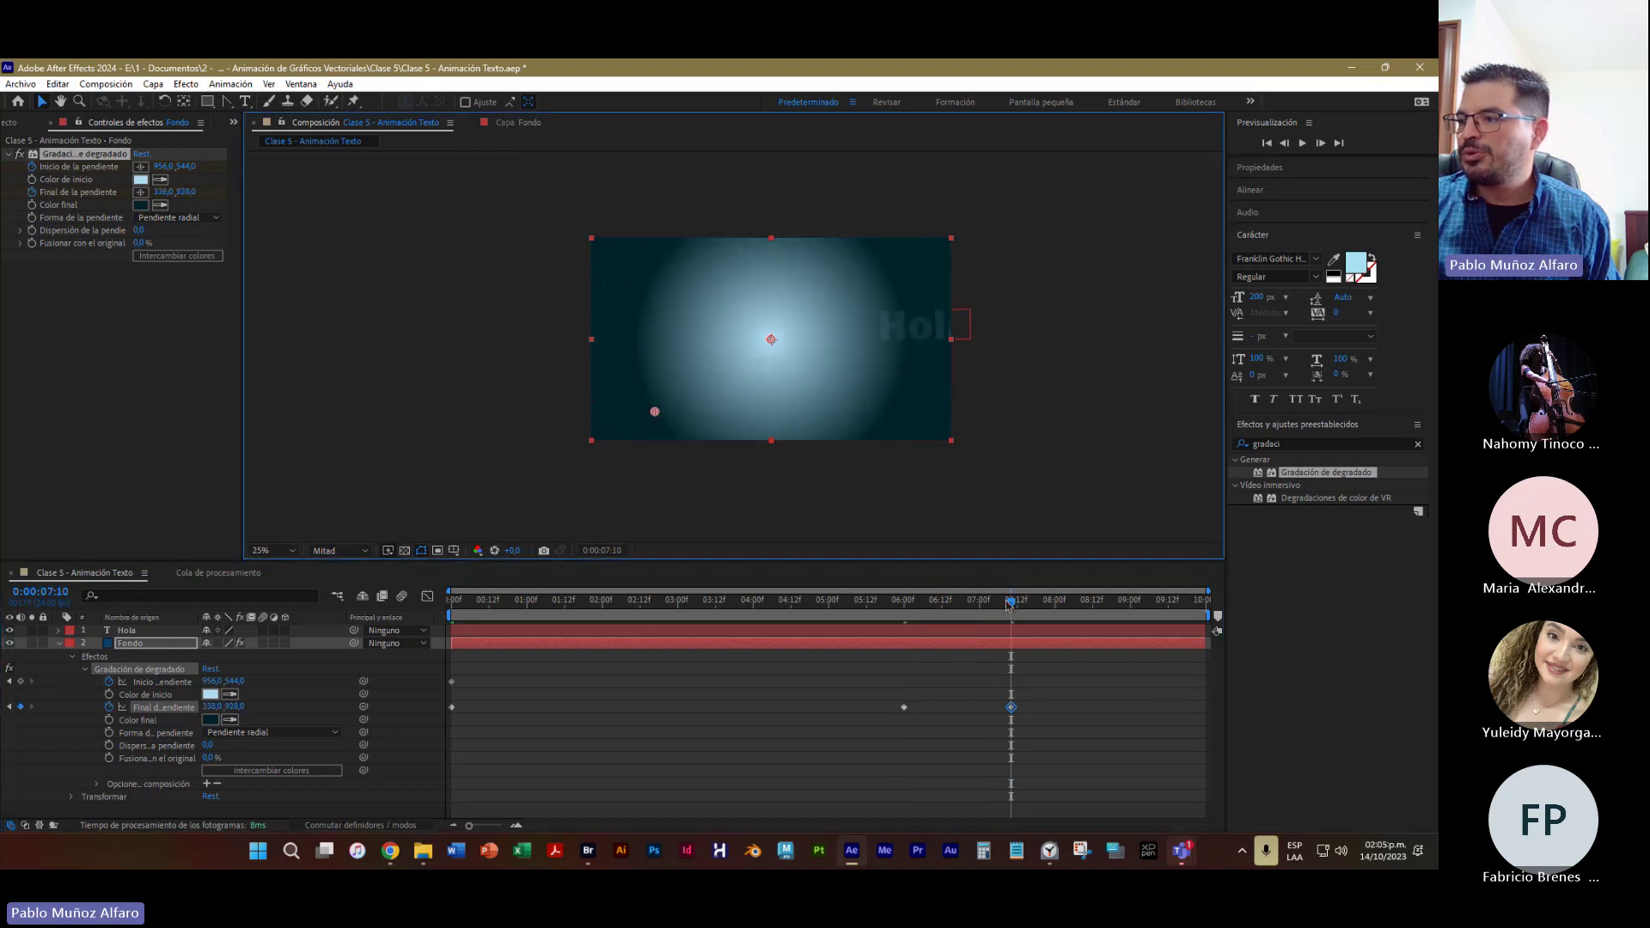
pyautogui.moveTo(1009, 604); pyautogui.dragTo(1169, 630)
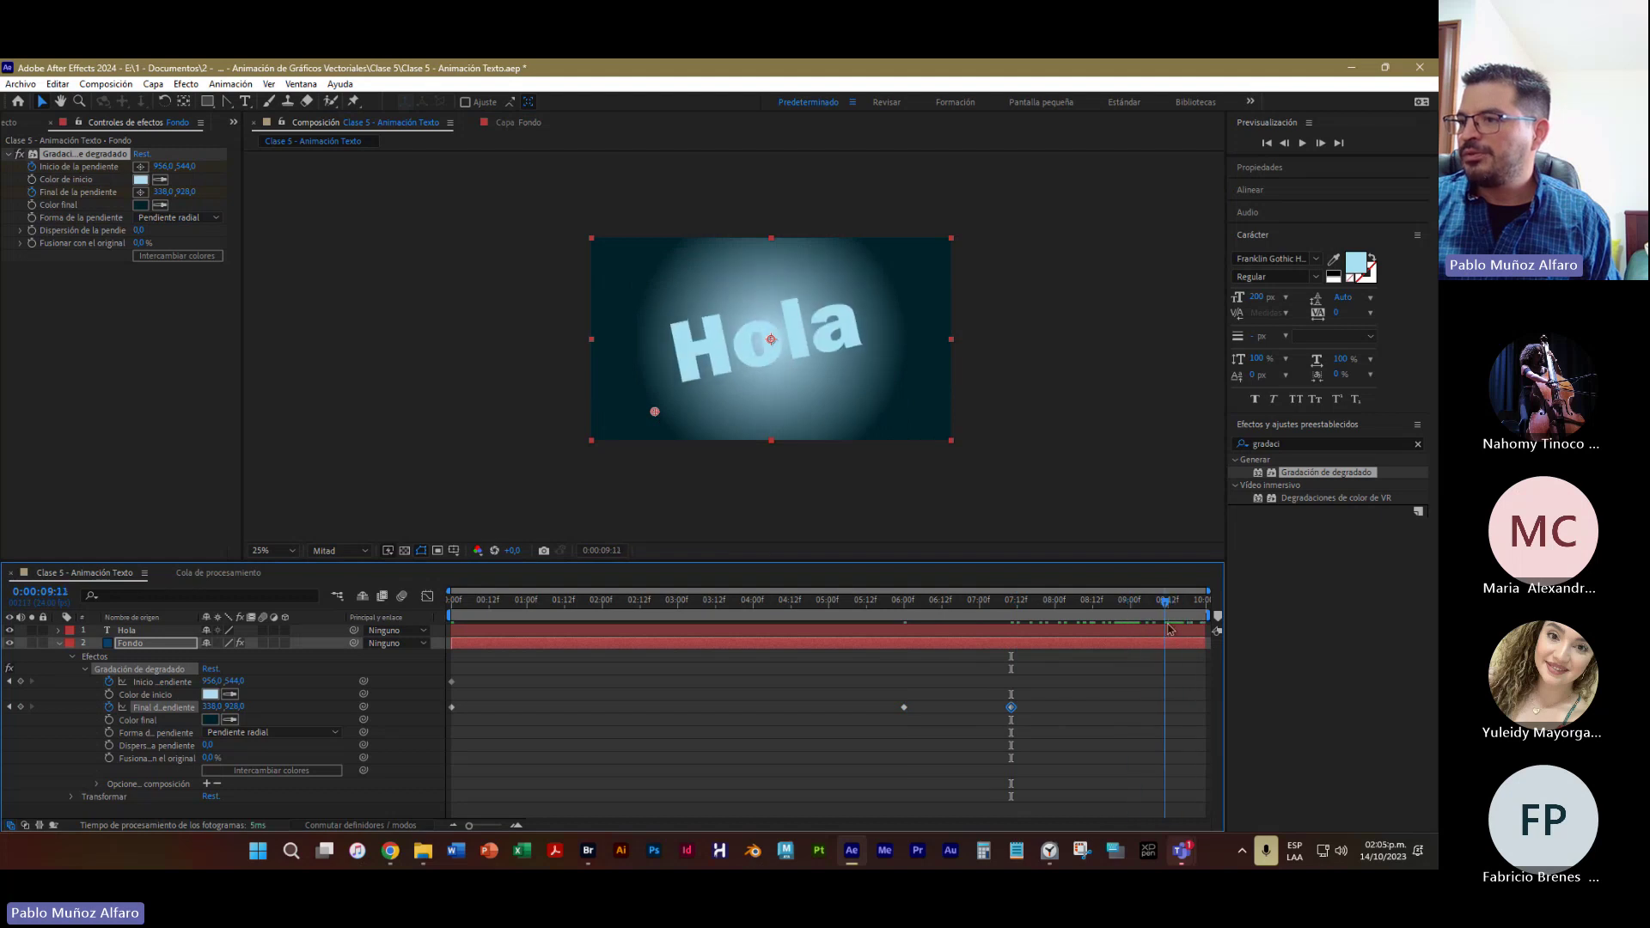
pyautogui.moveTo(655, 412); pyautogui.dragTo(603, 444)
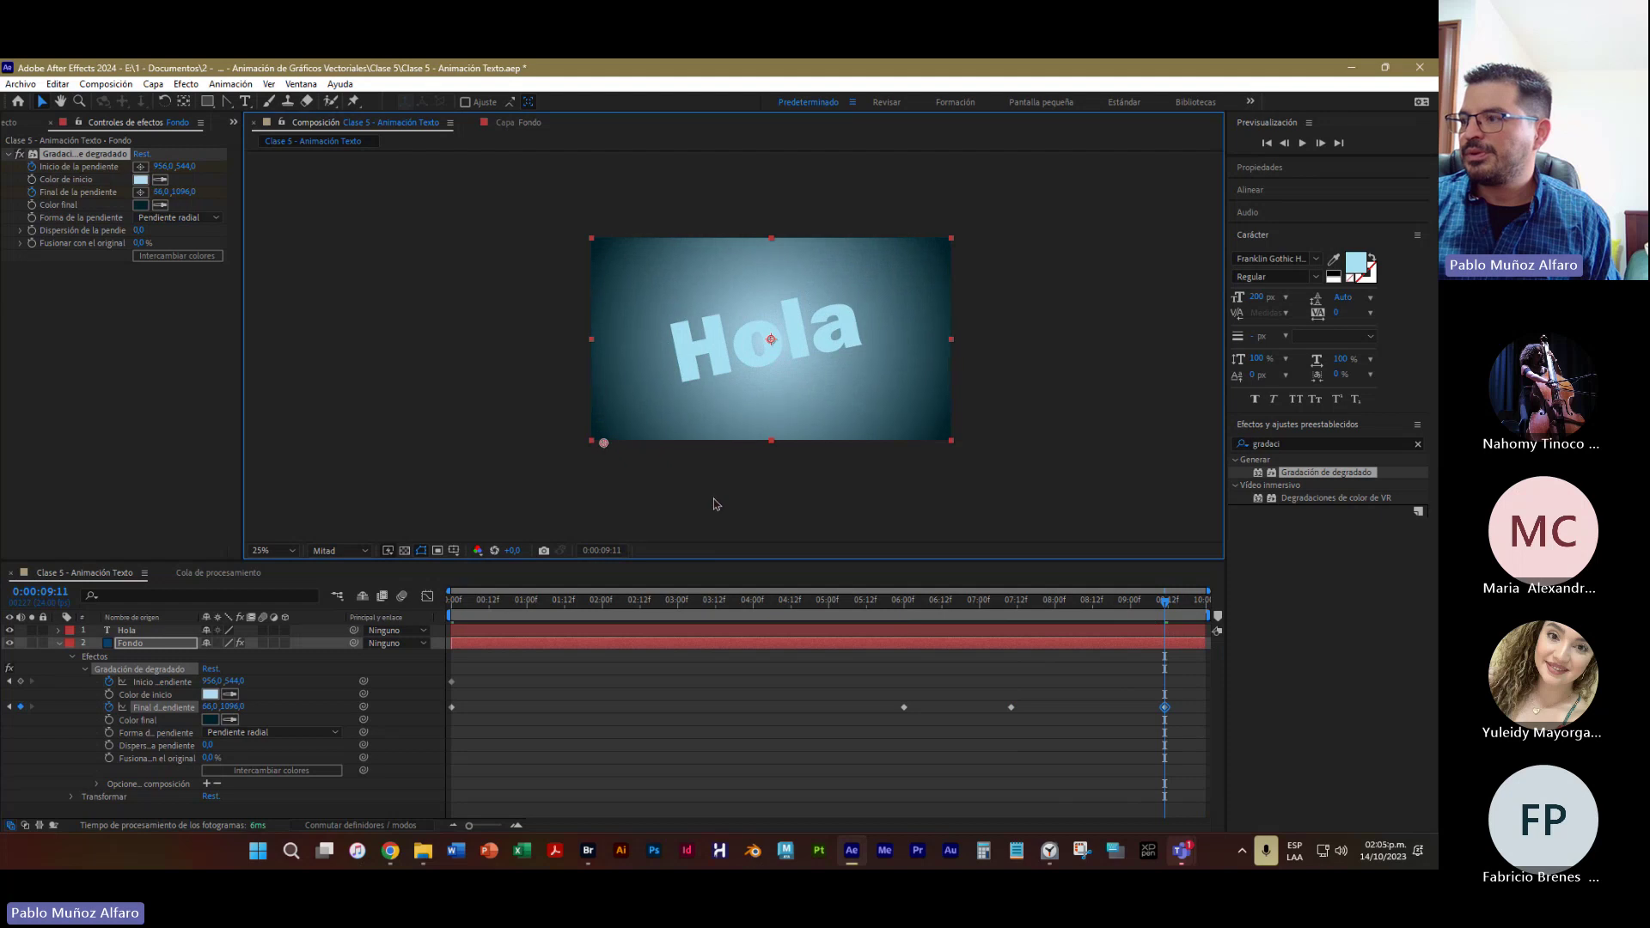
# Save the project and preview the whole animation from the first frame
pyautogui.click(1167, 615)
pyautogui.press('Home')
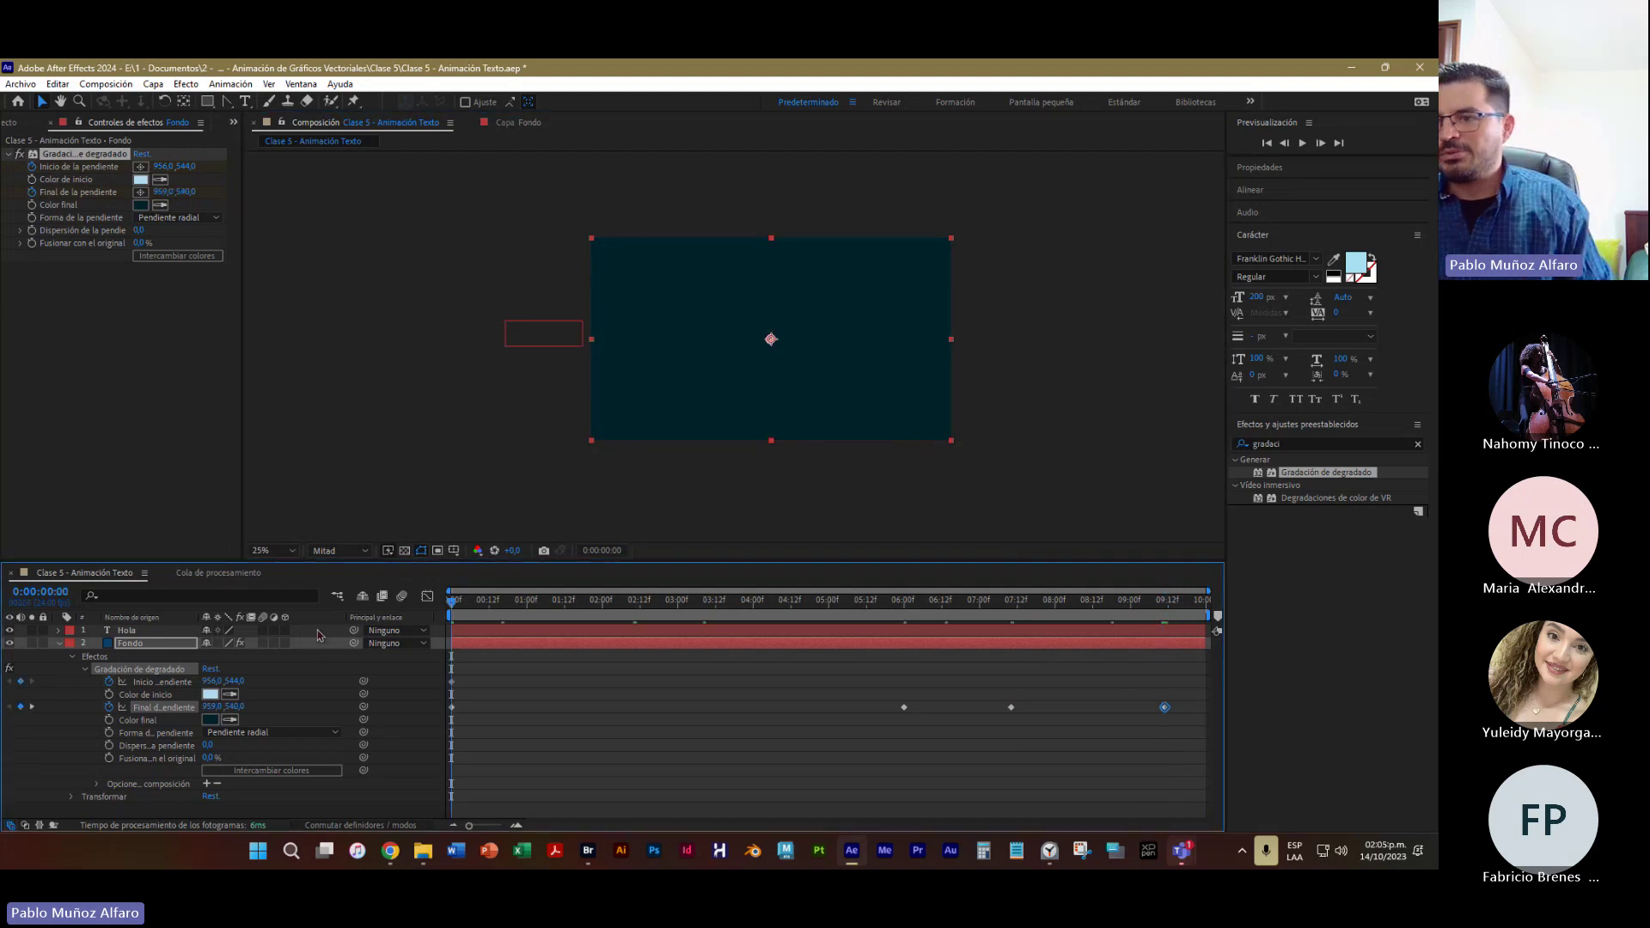
pyautogui.click(24, 85)
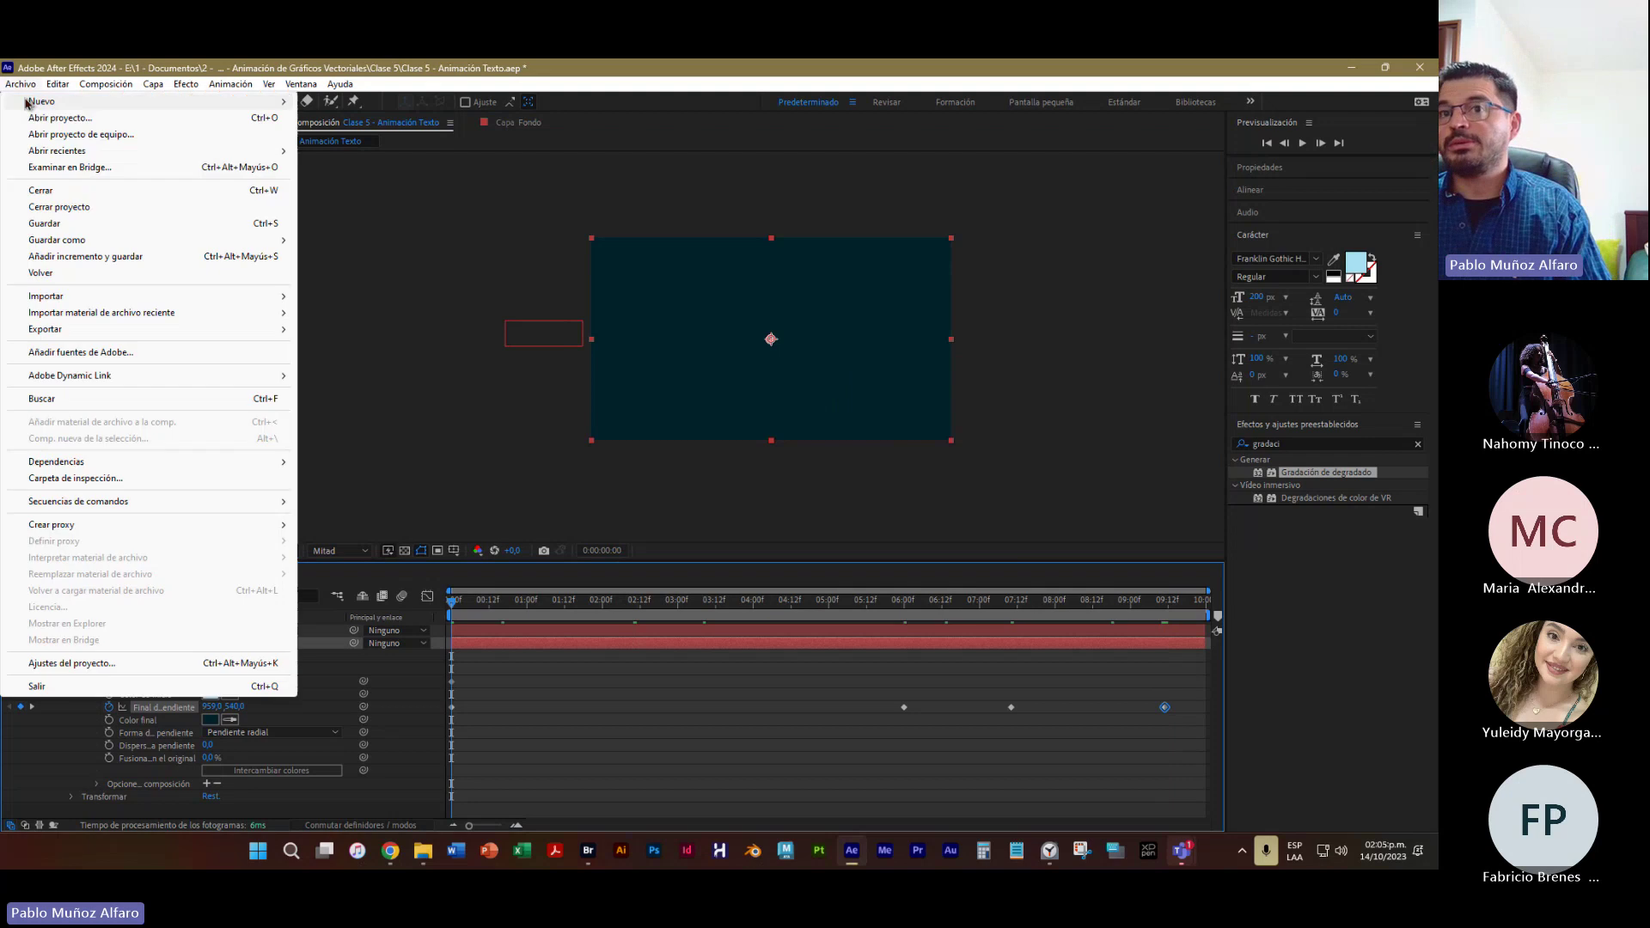
pyautogui.click(43, 223)
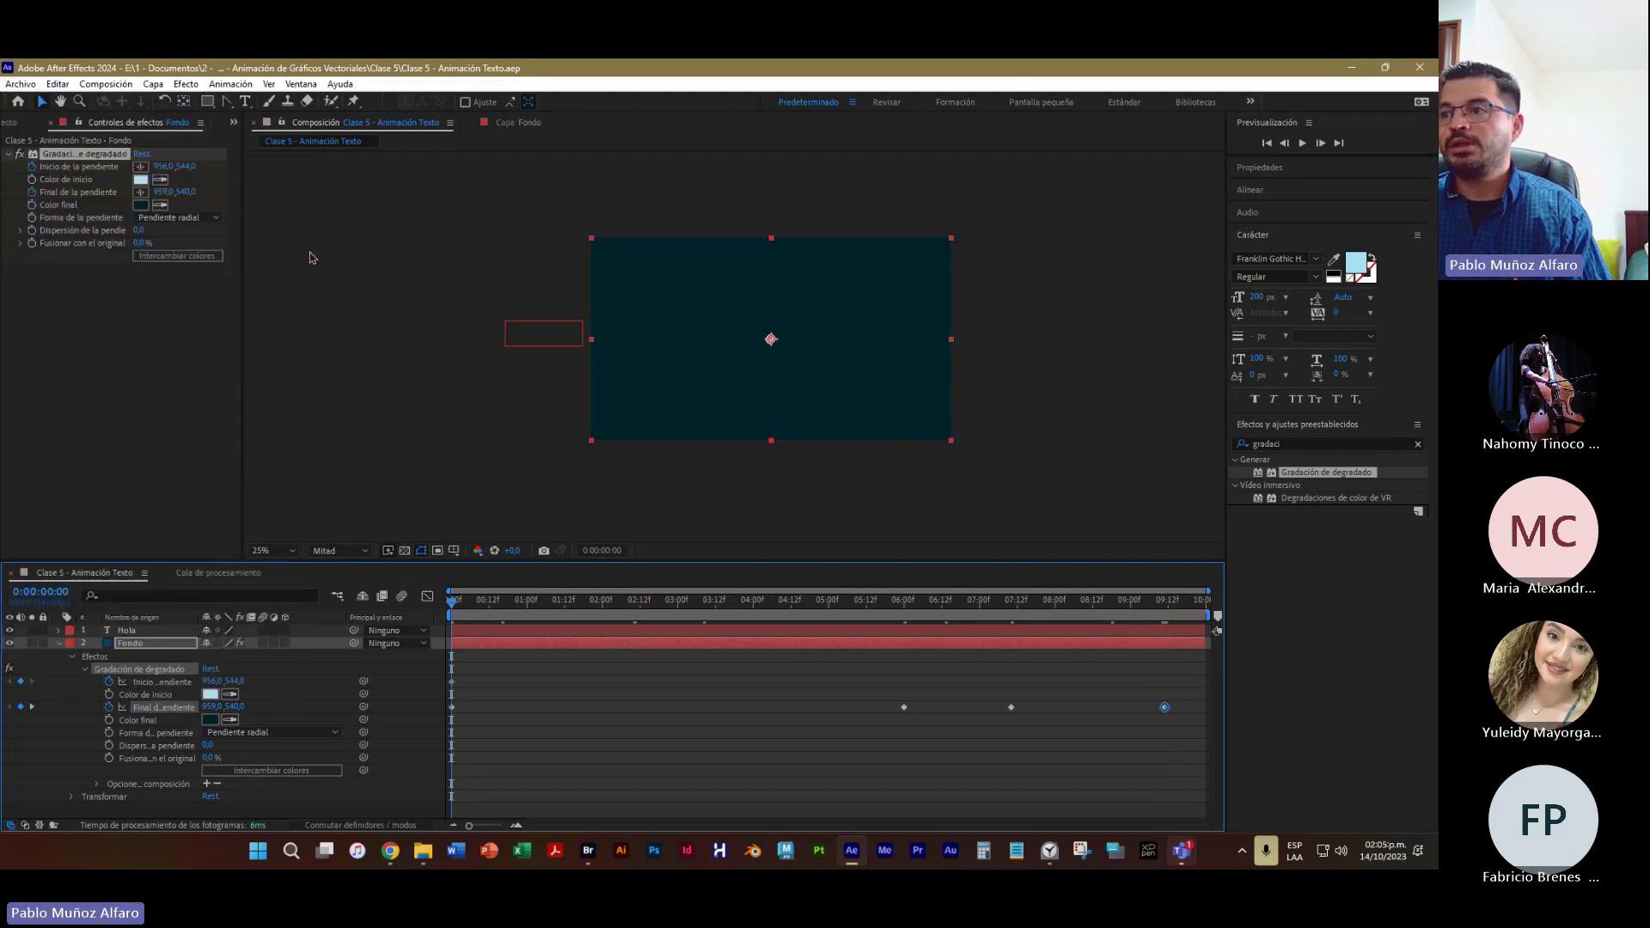
pyautogui.press('space')
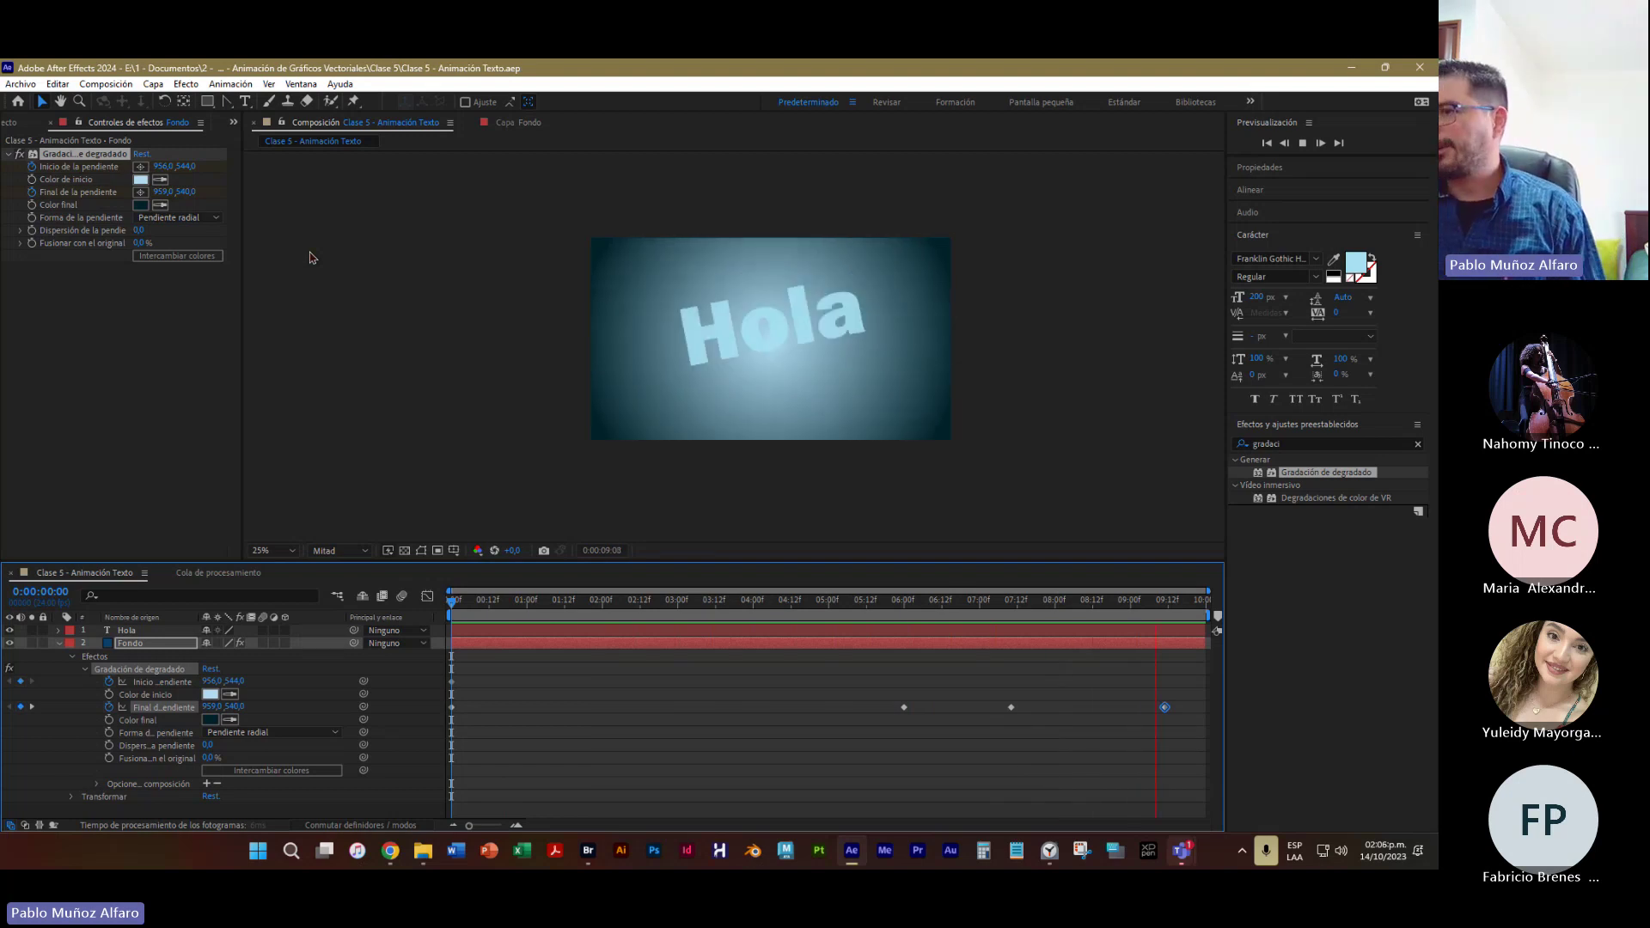
pyautogui.press('space')
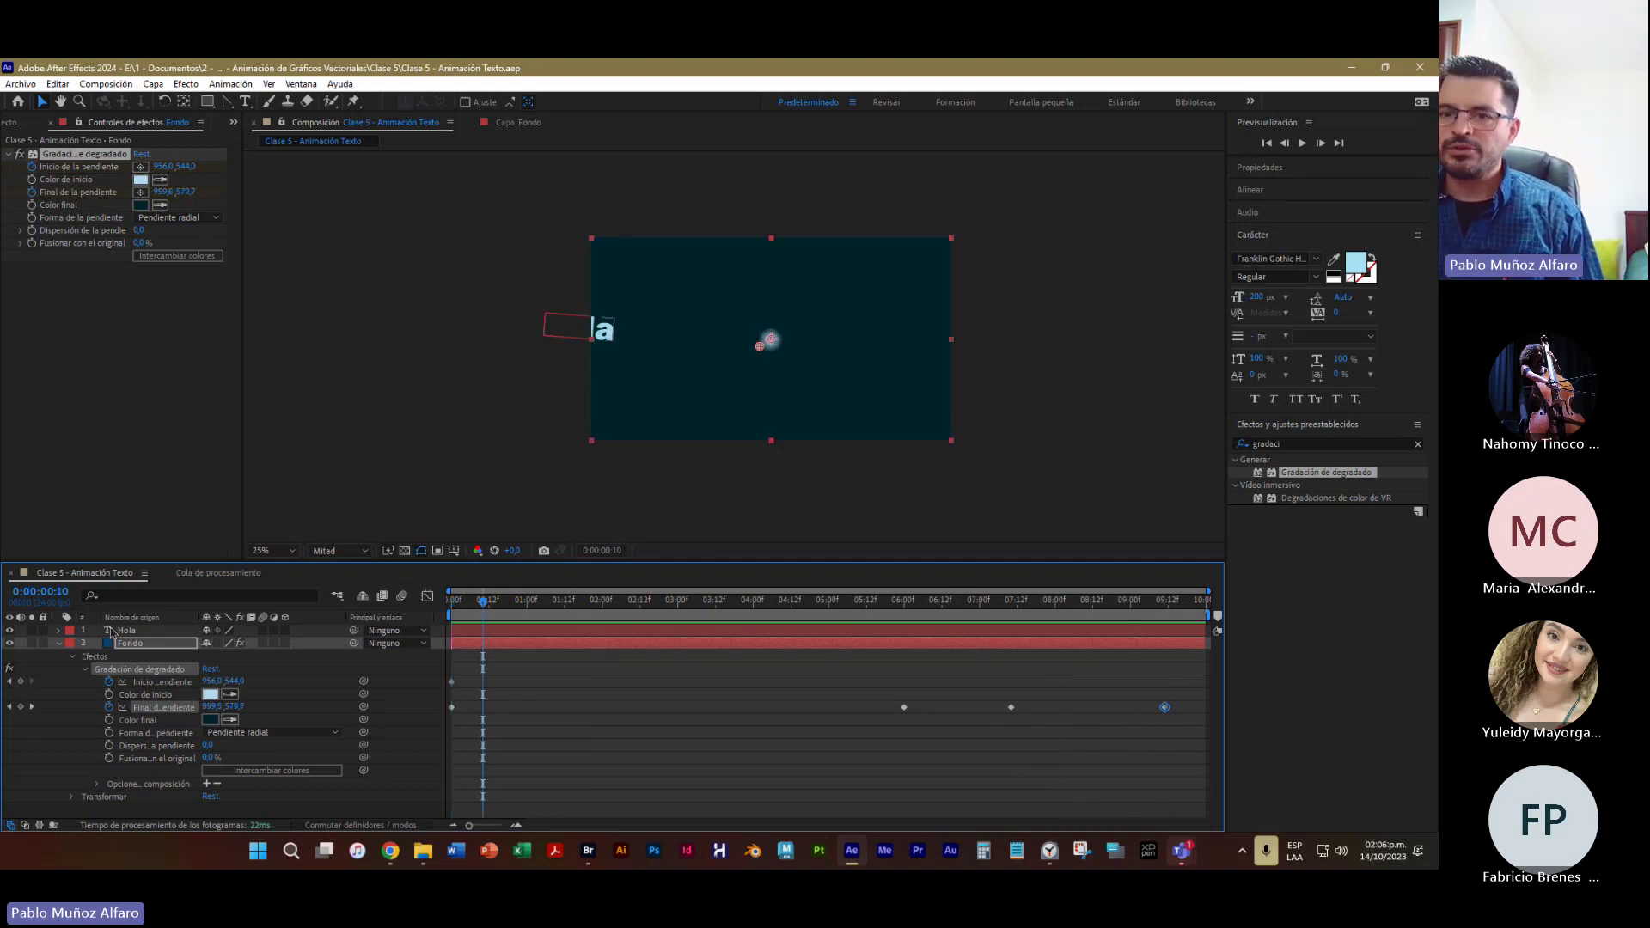
# Smooth the lower-right point of the Hola layer's motion path by lowering it slightly and readjusting both of its direction handles
pyautogui.click(58, 629)
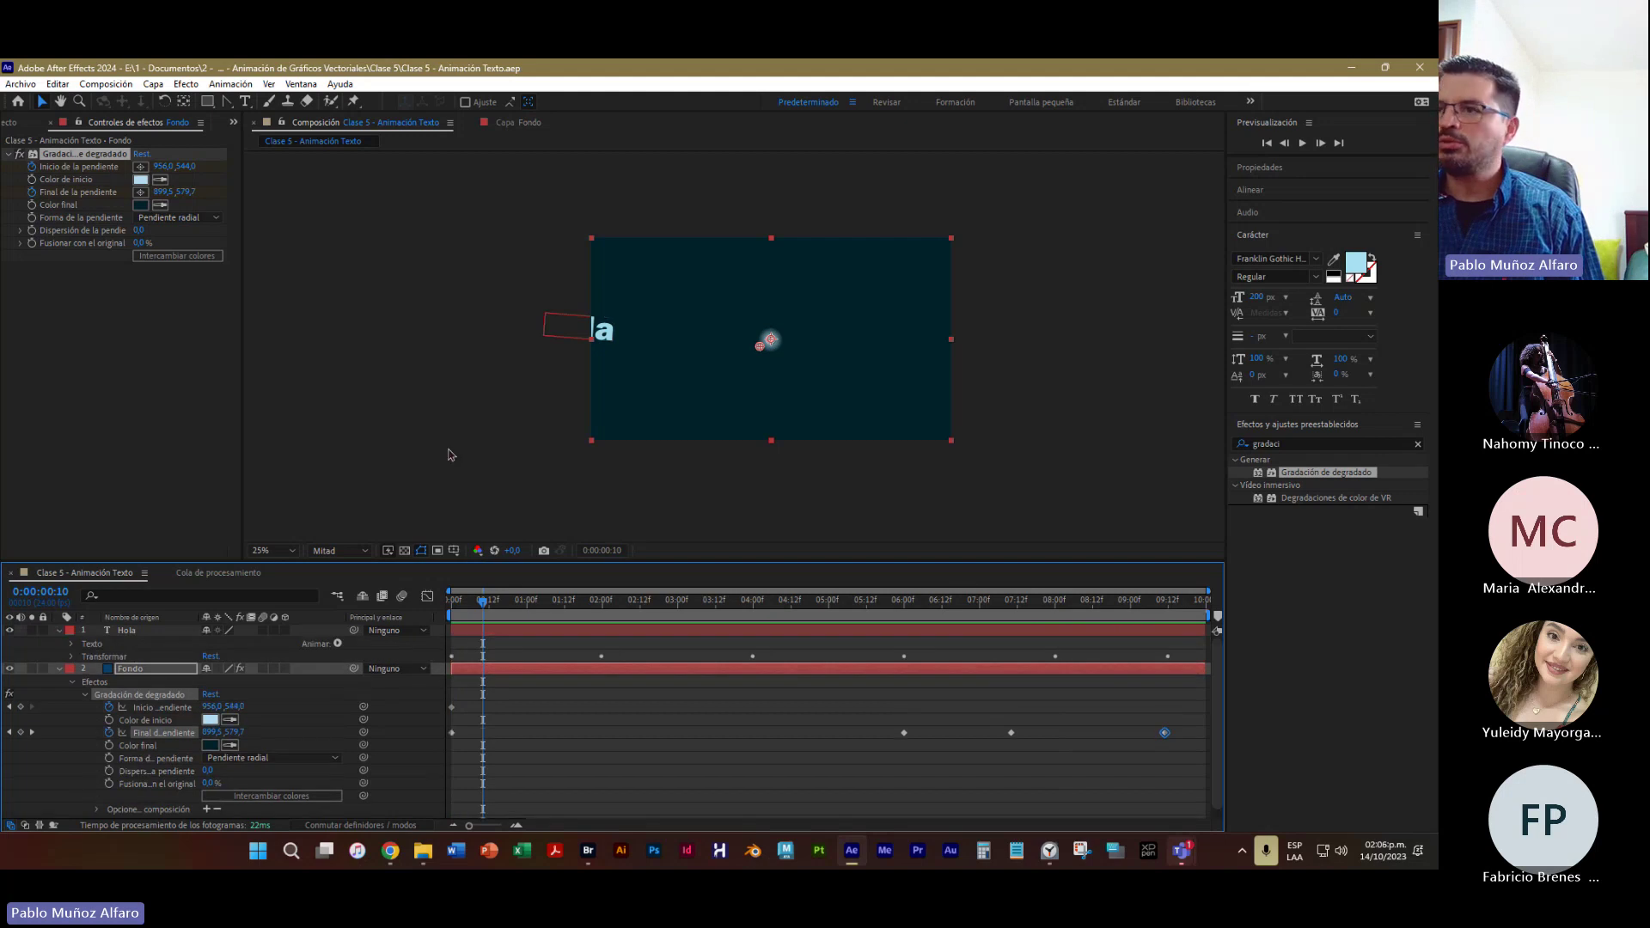
pyautogui.click(611, 341)
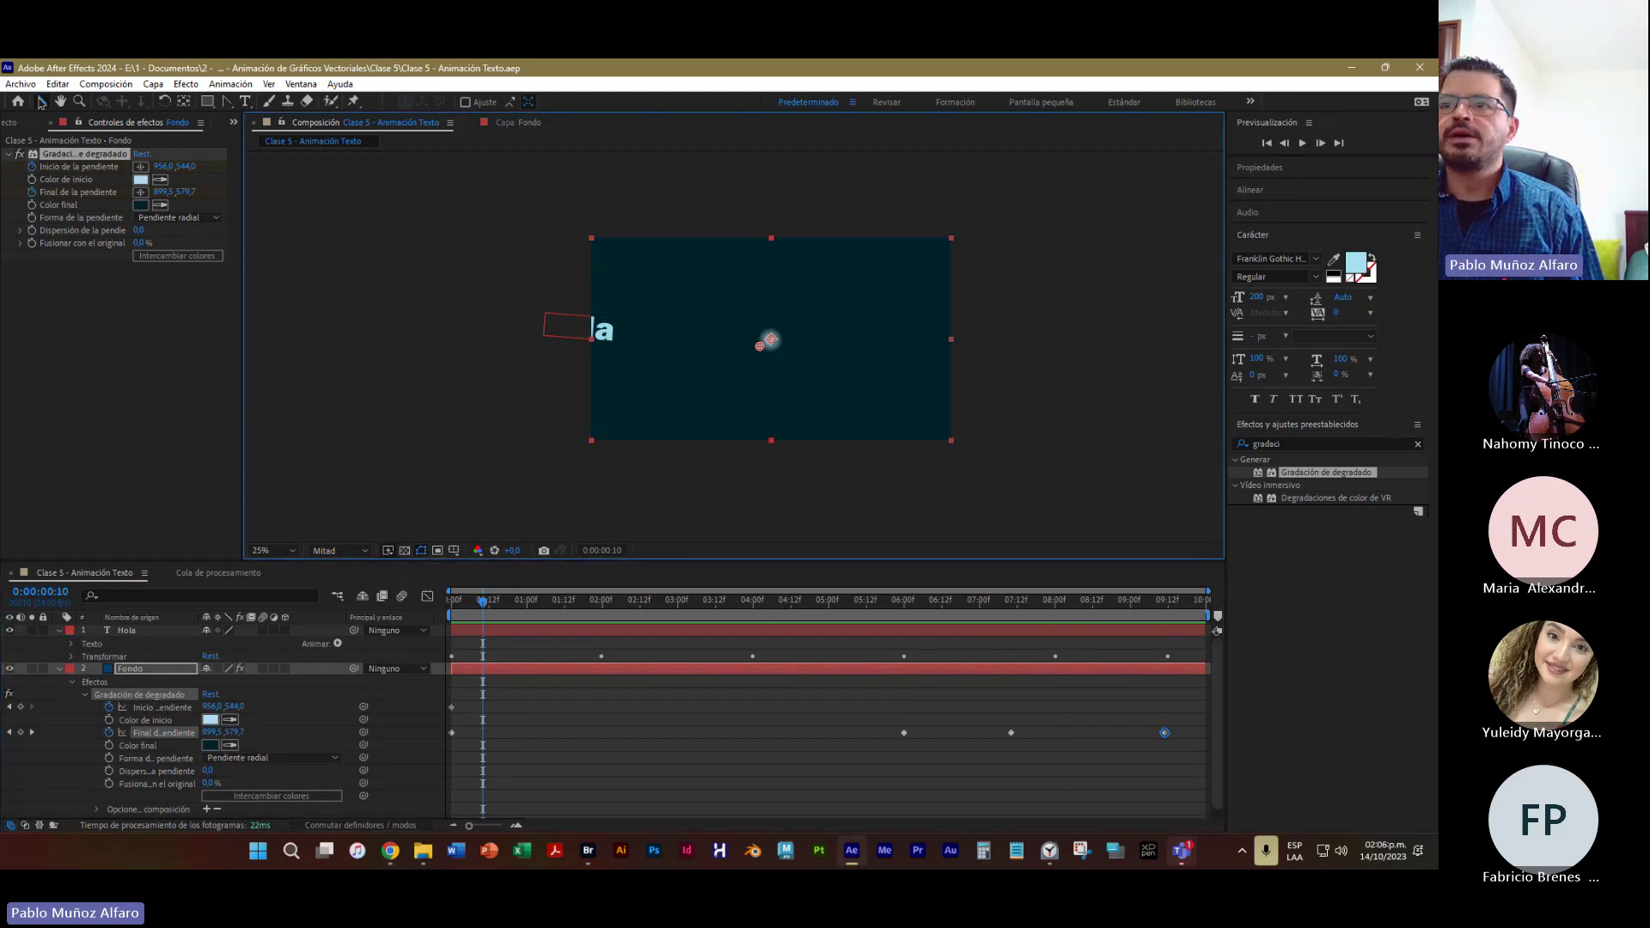
pyautogui.click(129, 630)
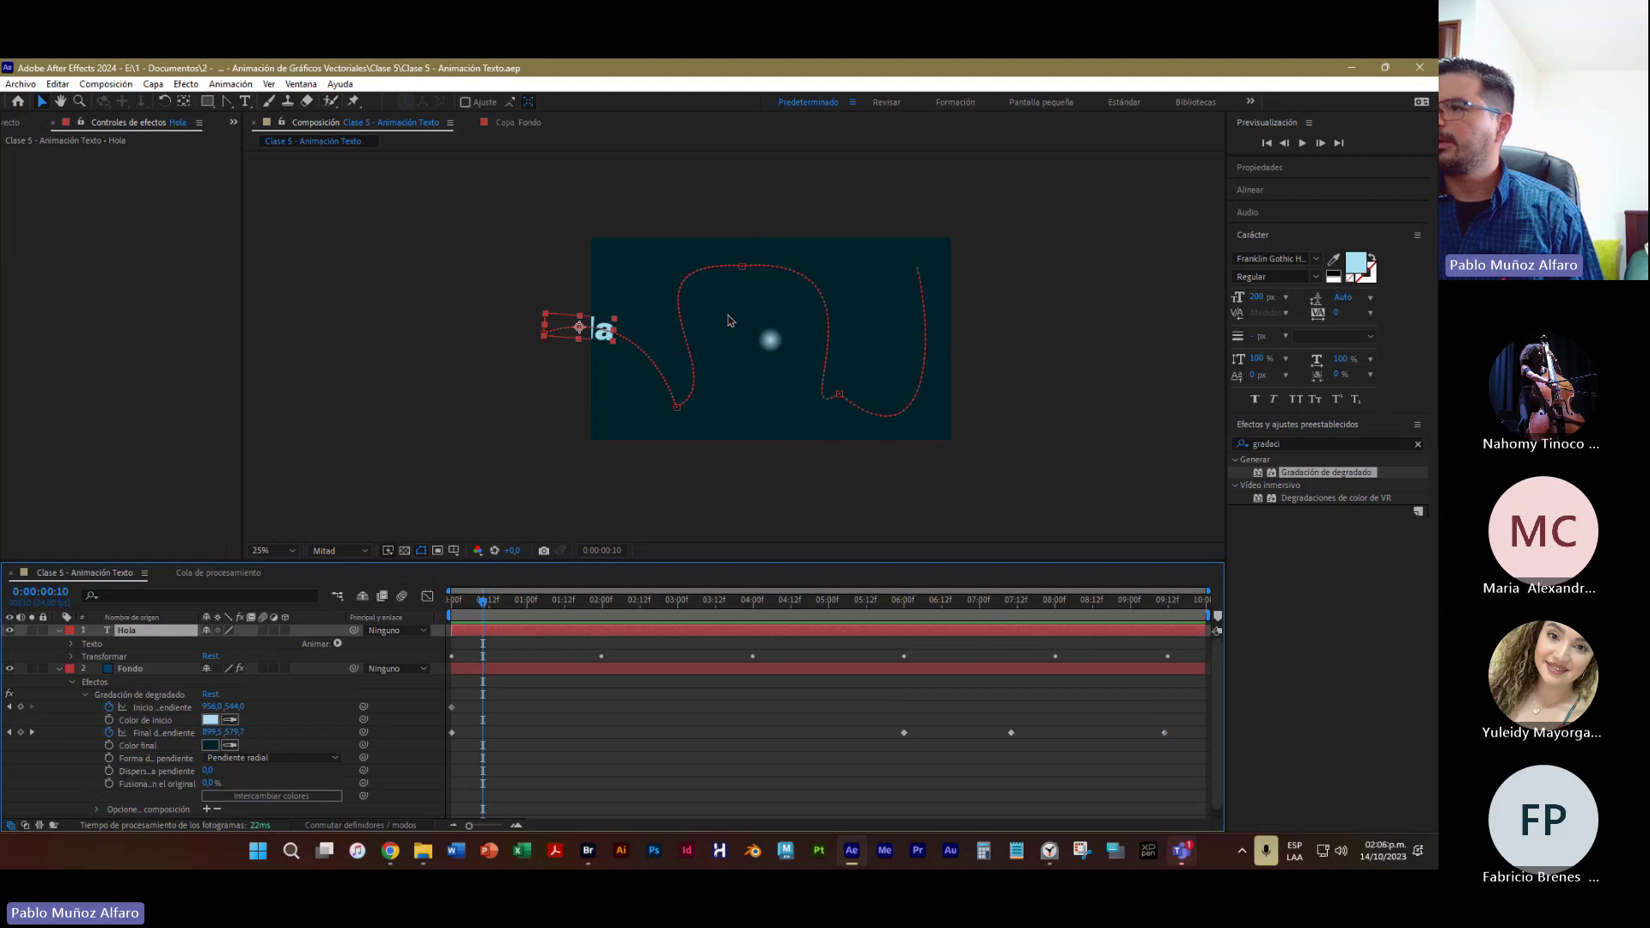
pyautogui.click(839, 395)
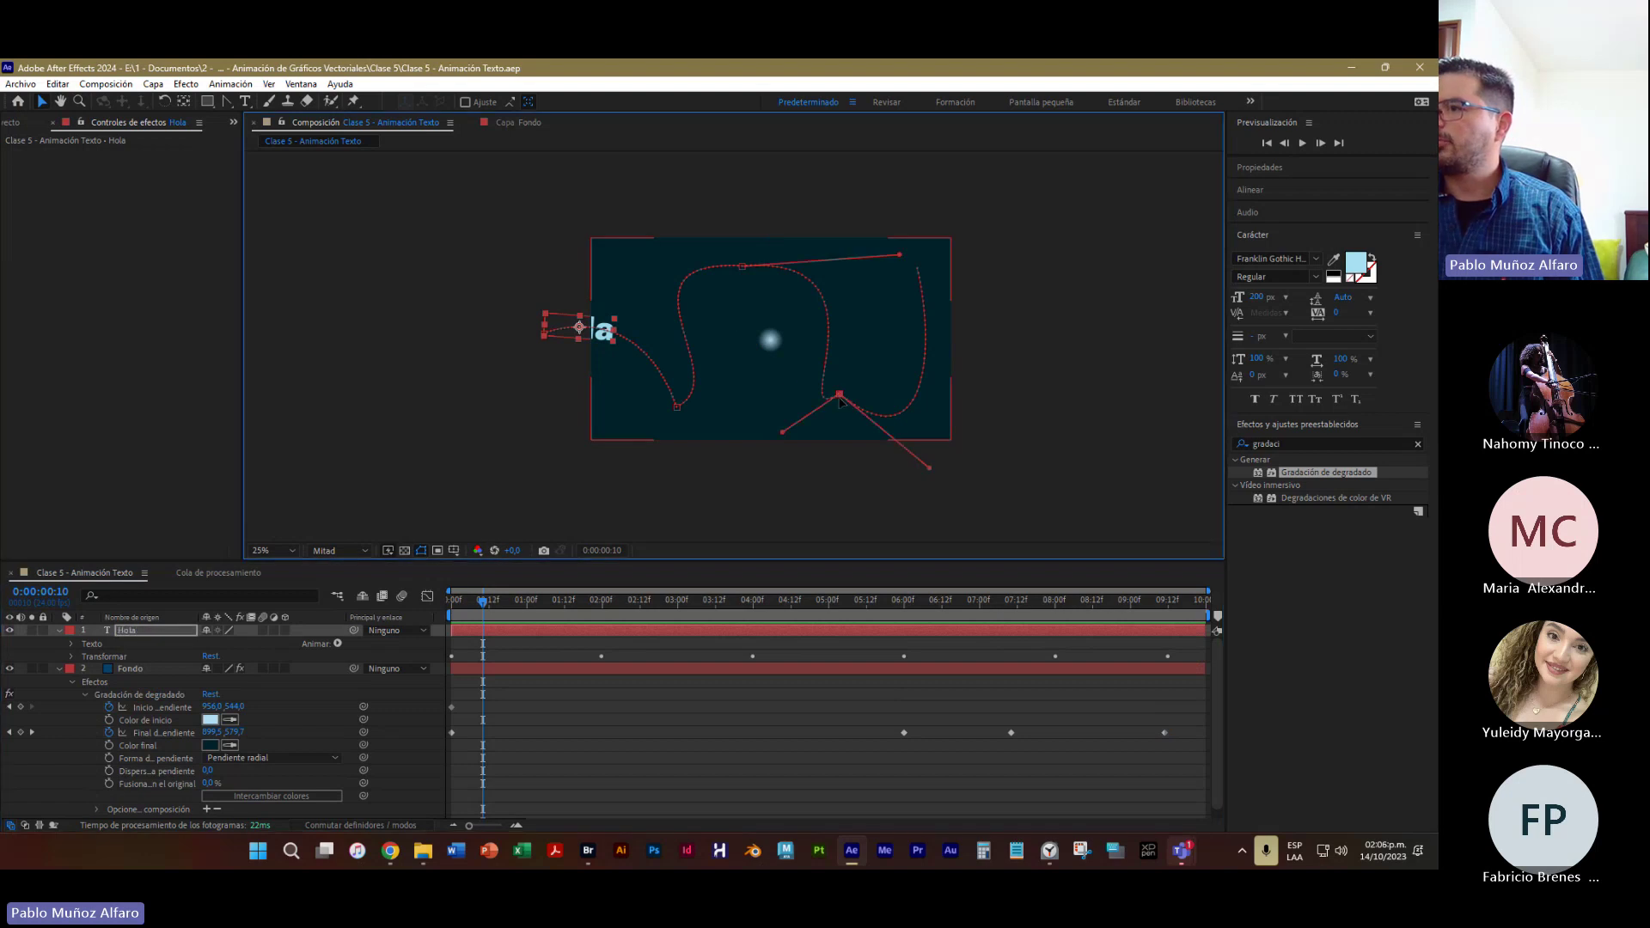
pyautogui.moveTo(839, 395); pyautogui.dragTo(767, 383)
pyautogui.moveTo(930, 487); pyautogui.dragTo(933, 431)
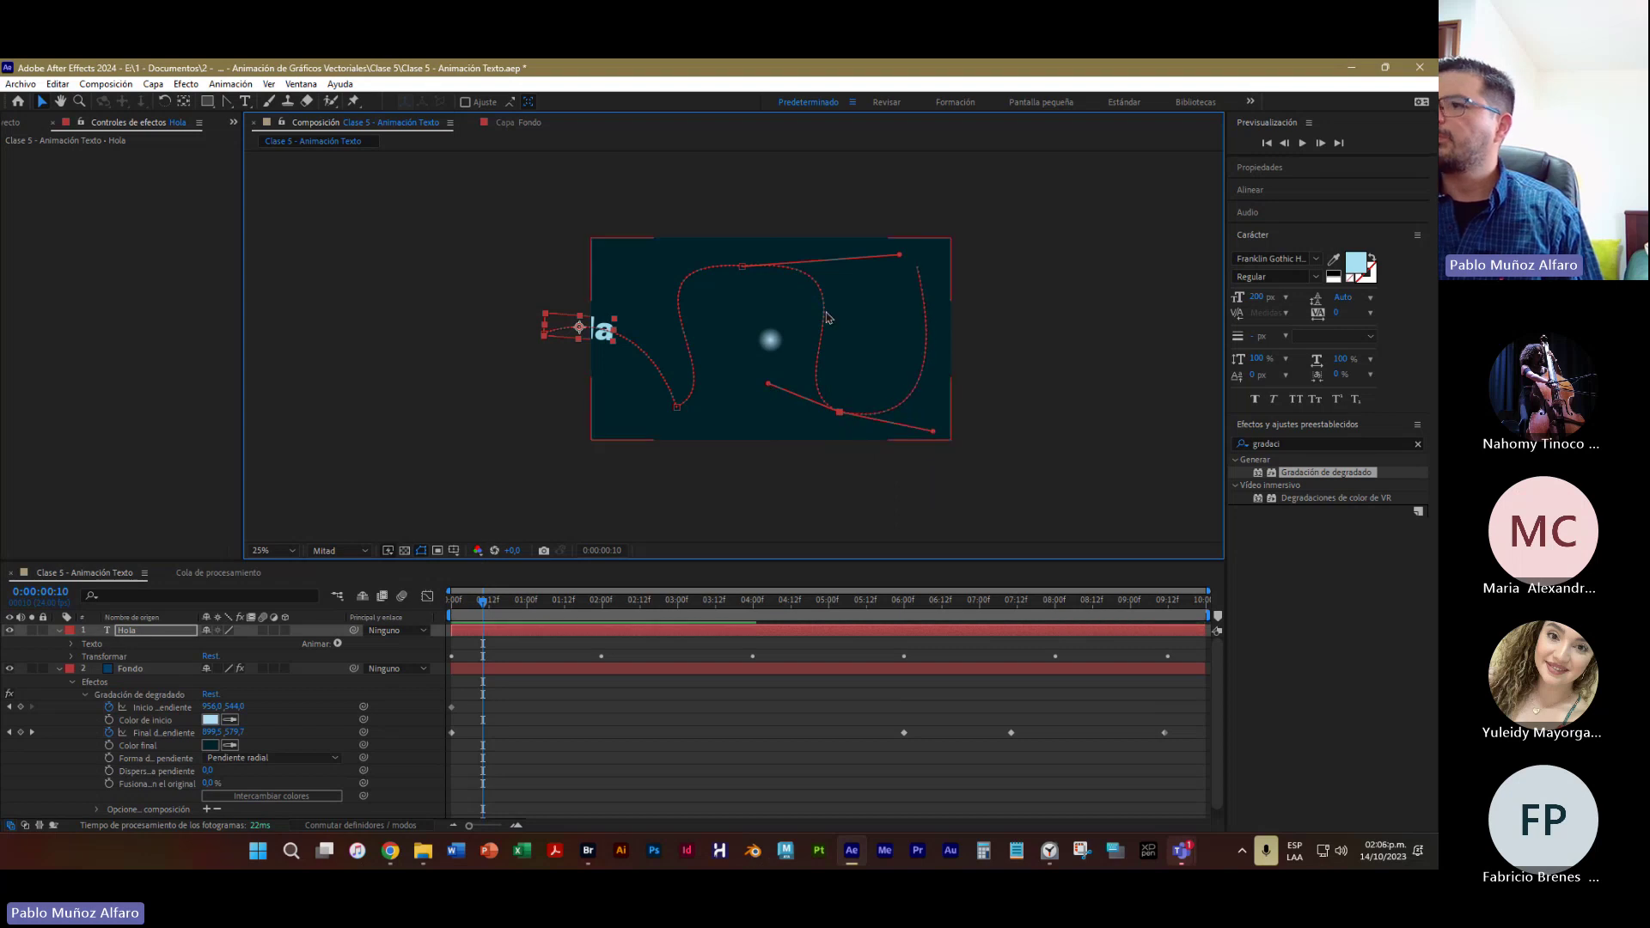
# Round out the Hola motion path's upper curve by adjusting the top point's two handles and the lower-left point's outgoing handle
pyautogui.click(742, 266)
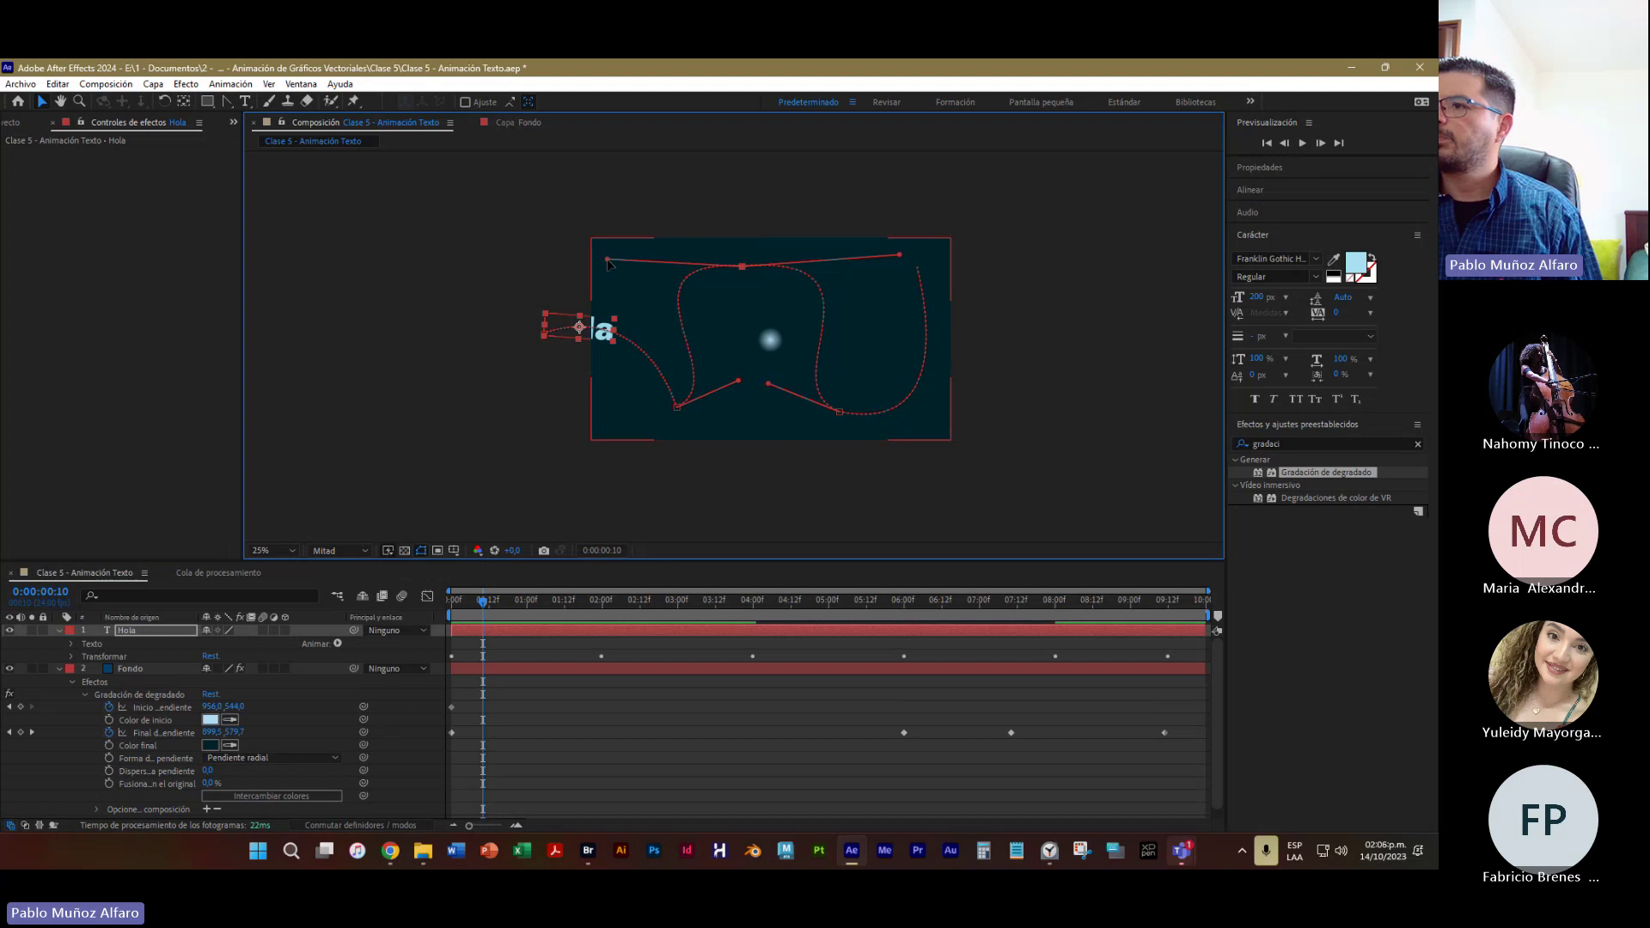
pyautogui.moveTo(608, 260); pyautogui.dragTo(649, 303)
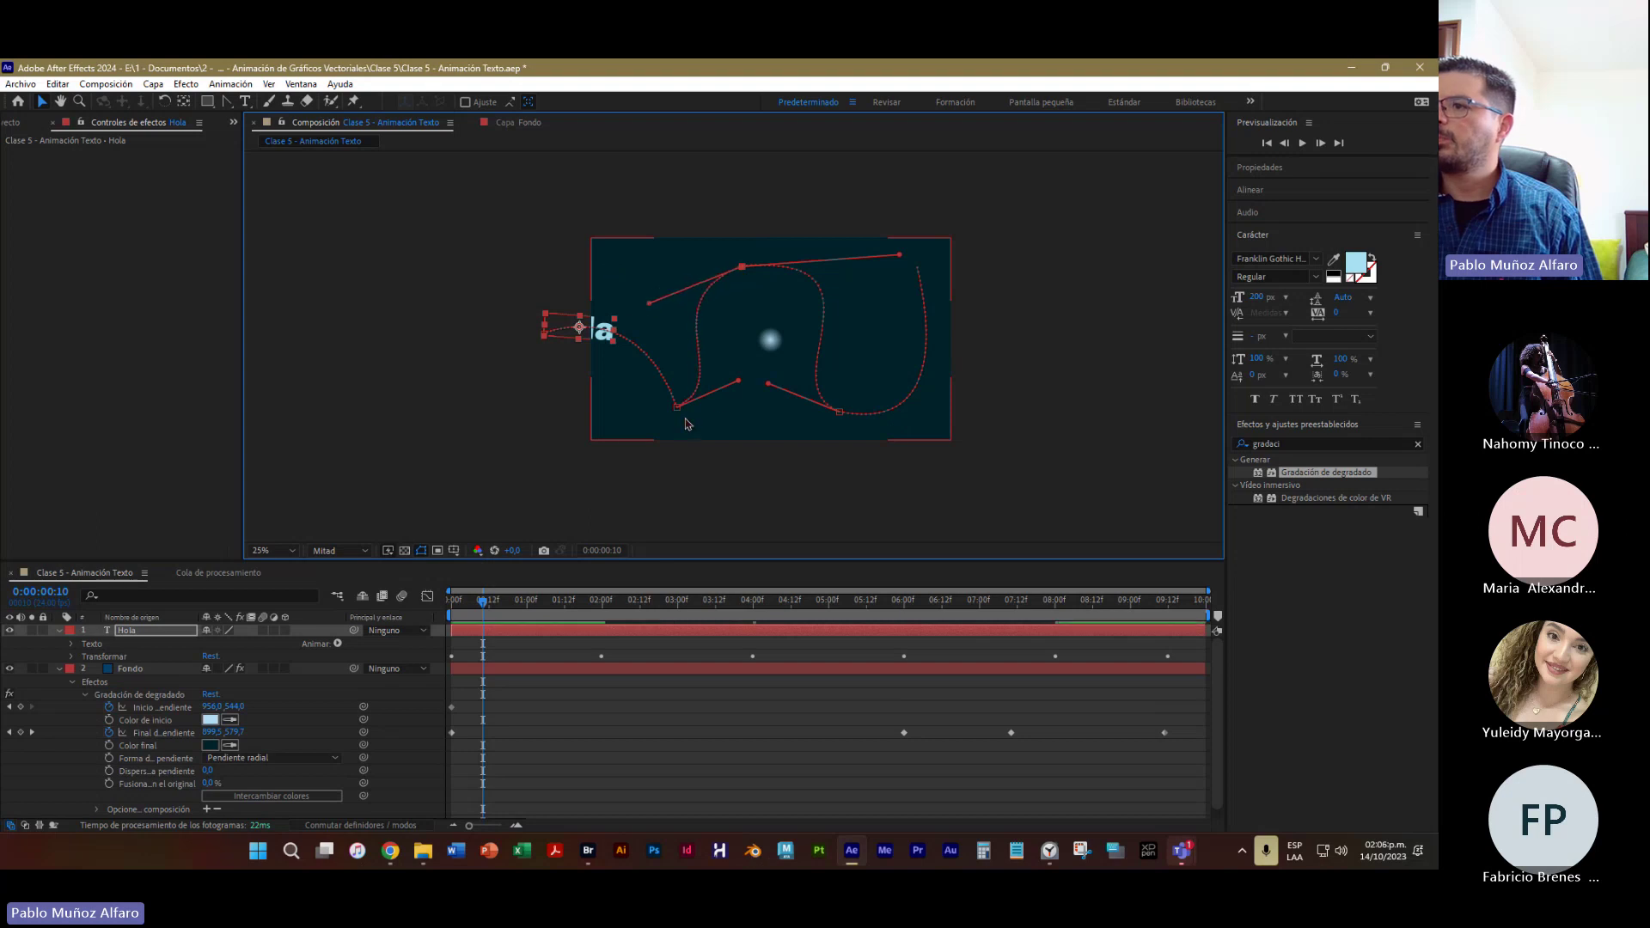
pyautogui.moveTo(738, 379); pyautogui.dragTo(776, 394)
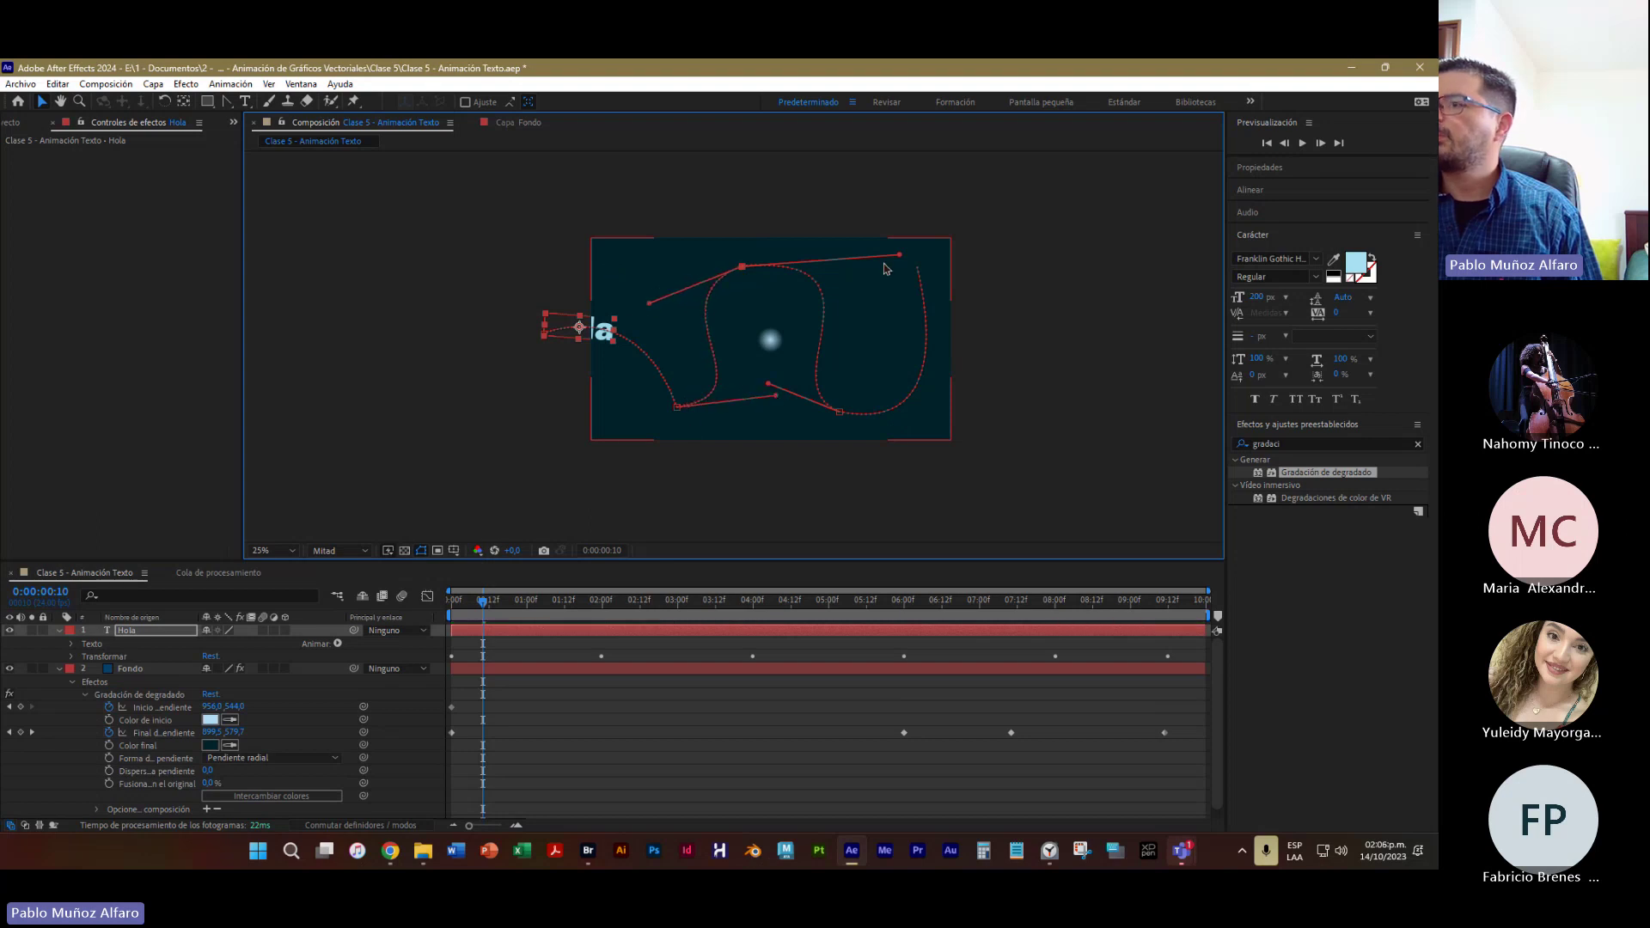
pyautogui.moveTo(898, 254); pyautogui.dragTo(882, 232)
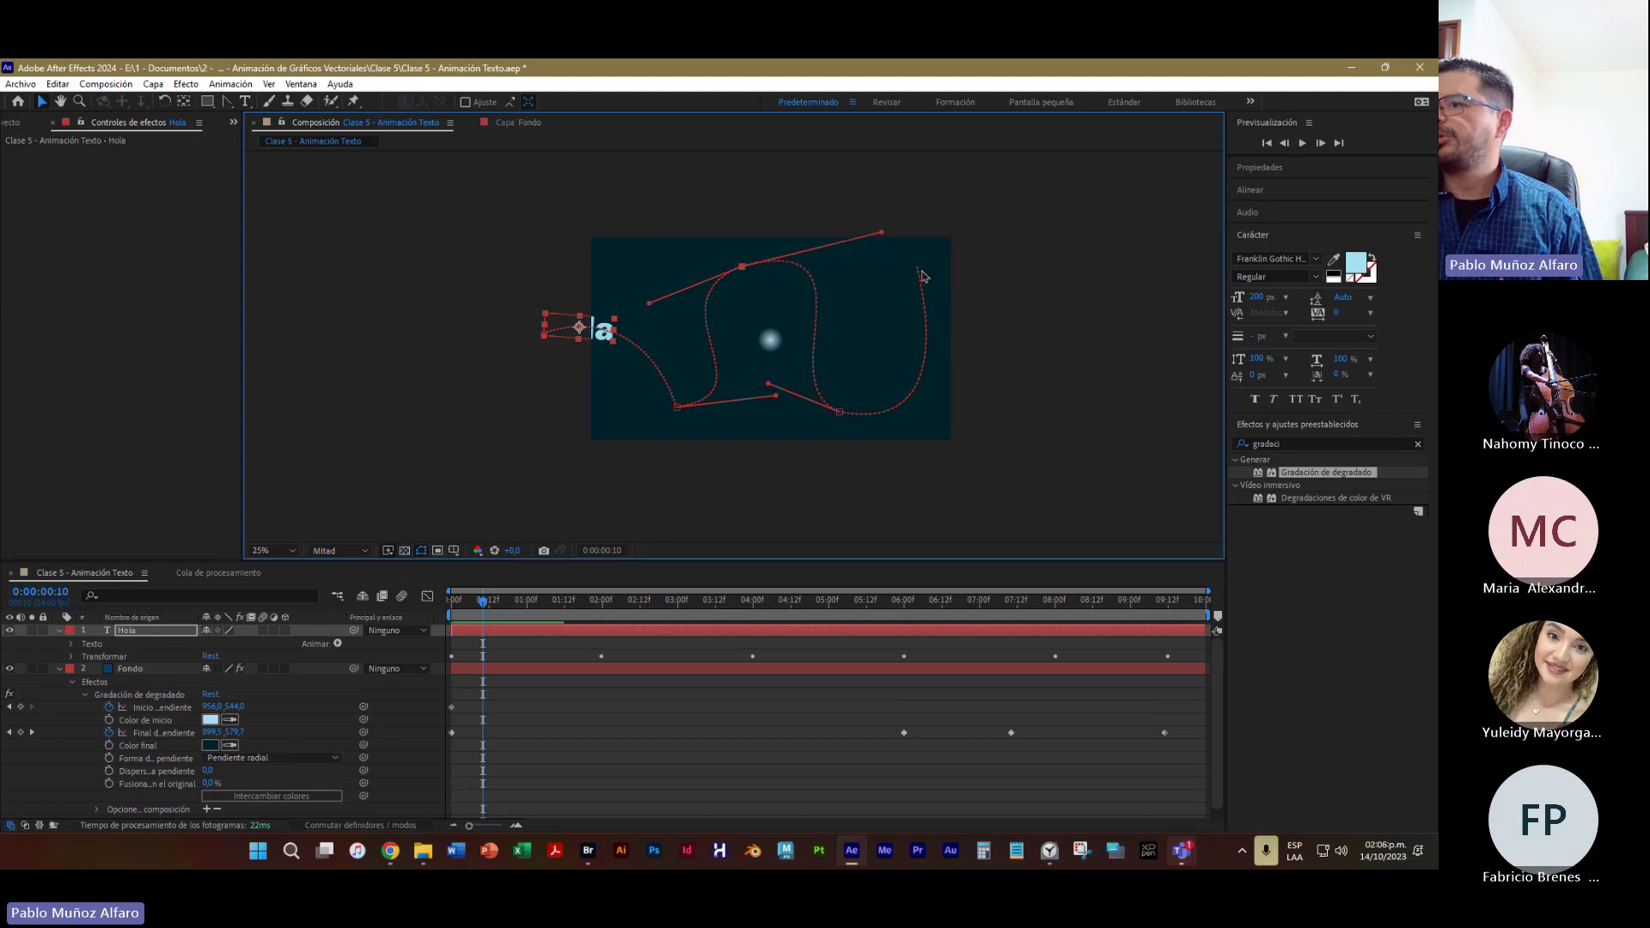
pyautogui.click(990, 464)
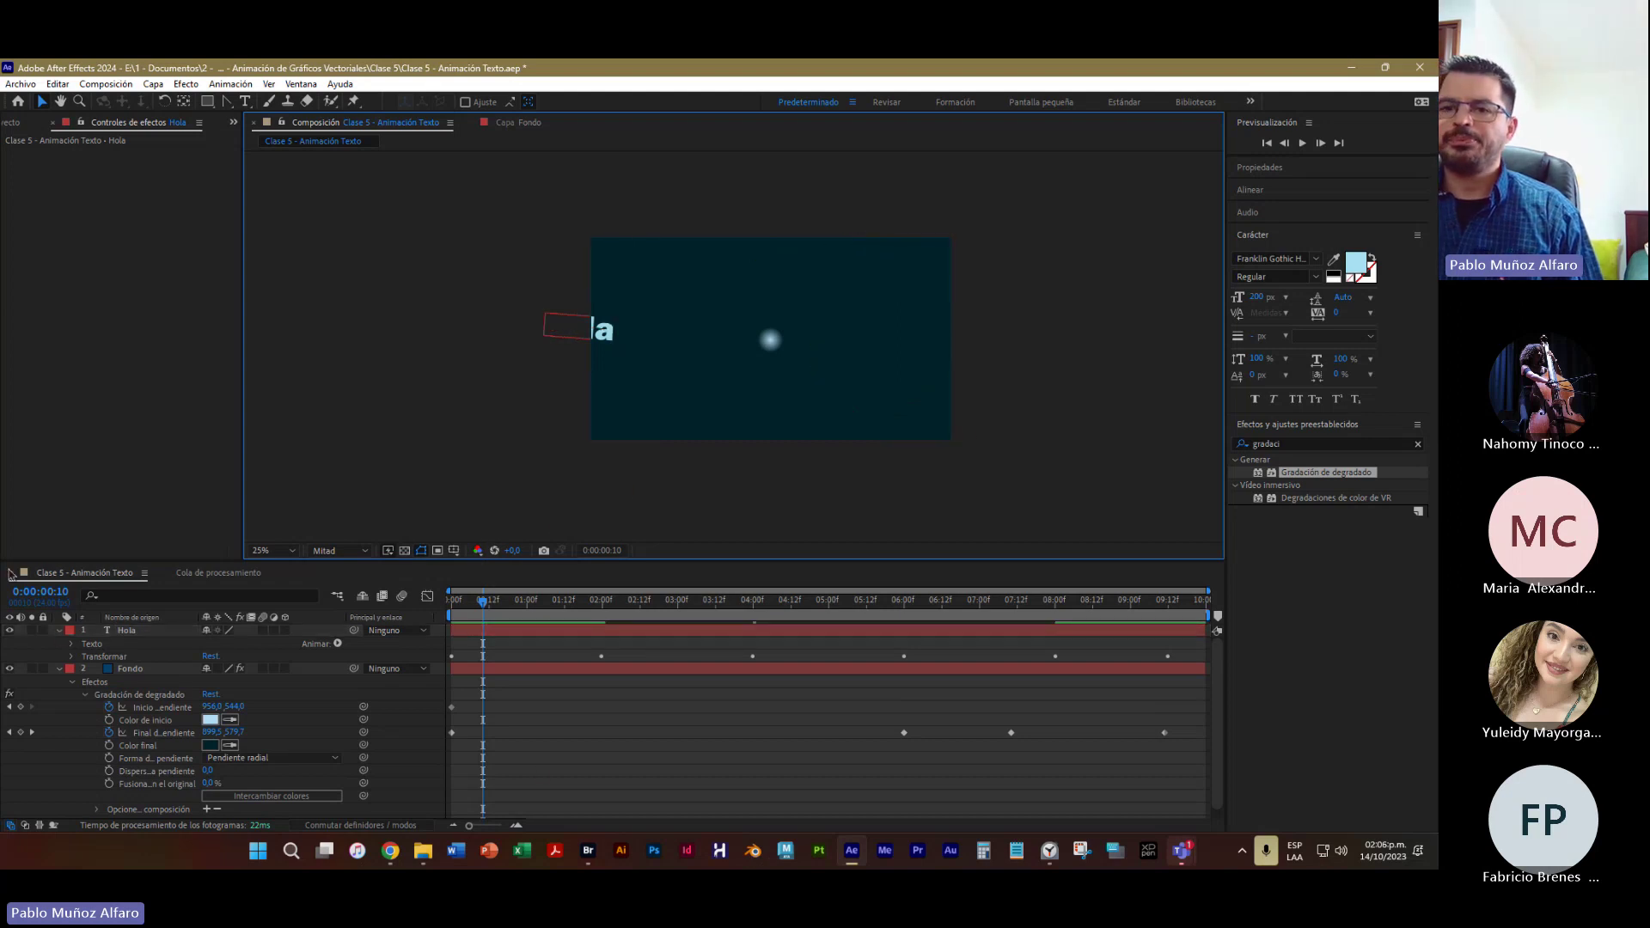
# Collapse the properties of the Hola and Fondo layers and deselect everything
pyautogui.click(65, 632)
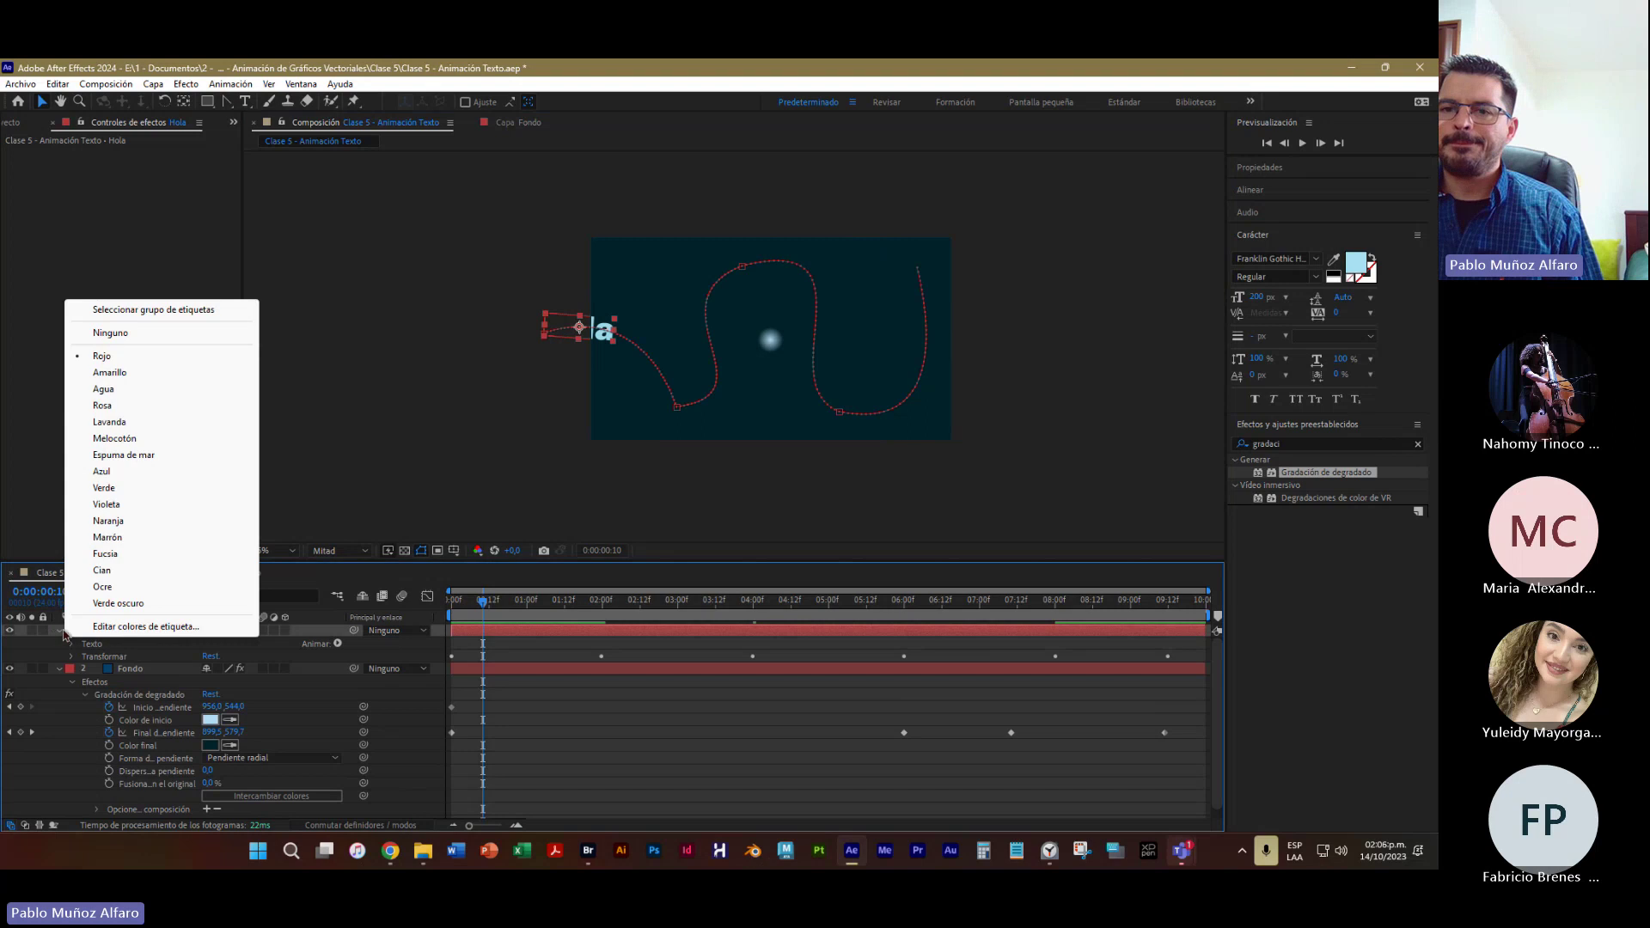
pyautogui.click(62, 632)
pyautogui.click(59, 630)
pyautogui.click(59, 644)
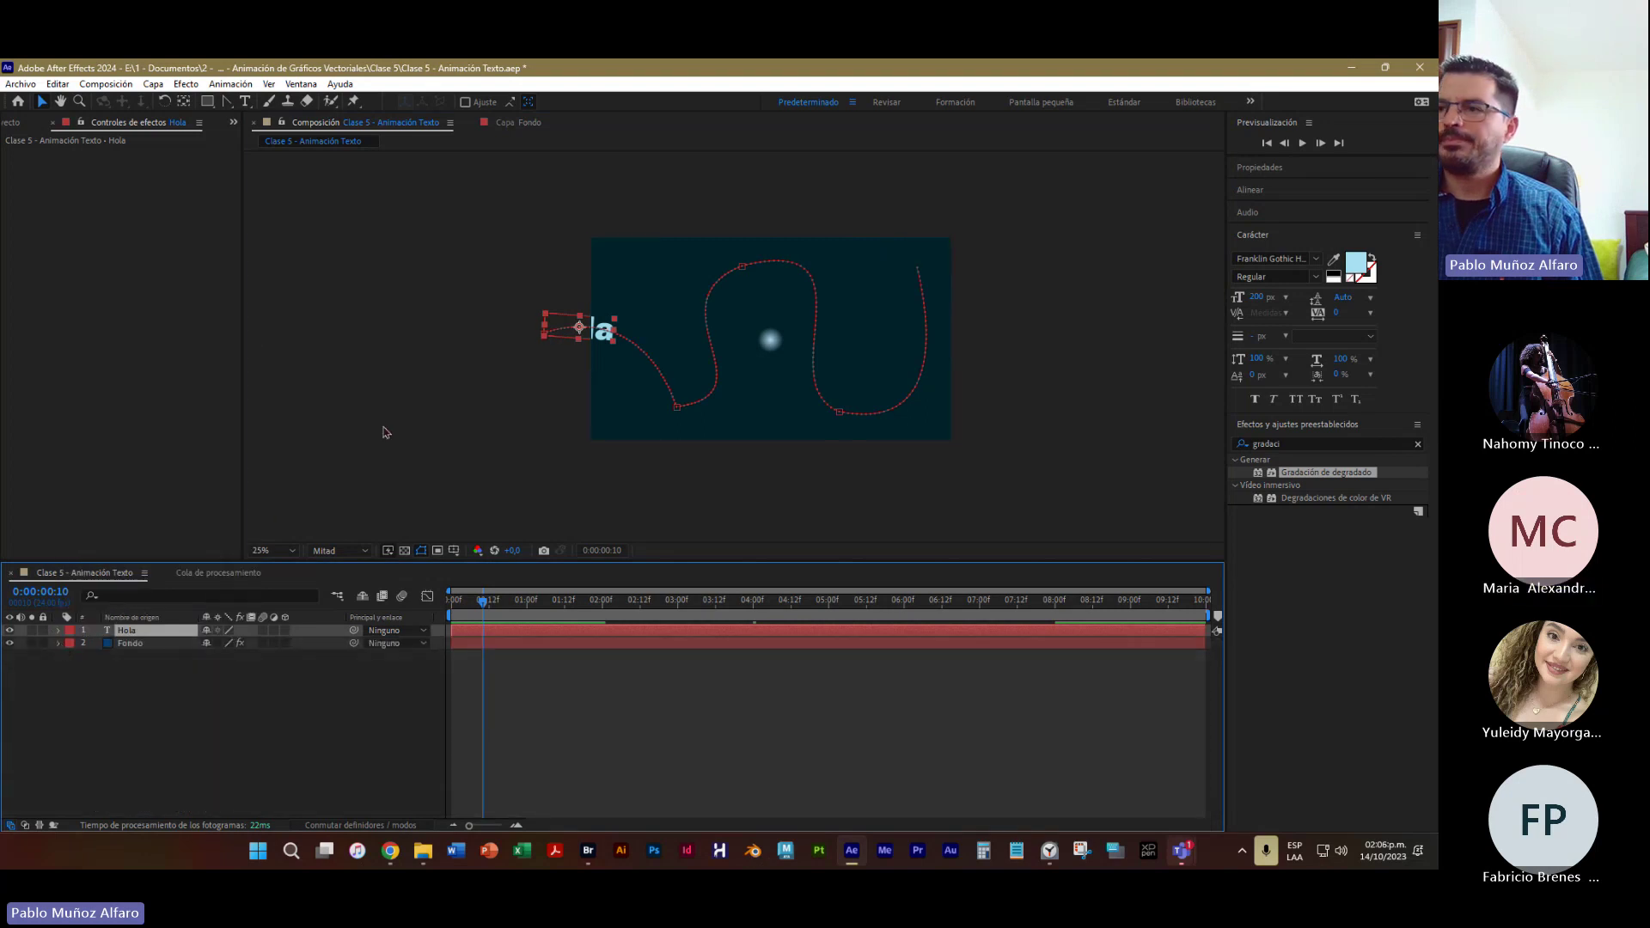
pyautogui.click(385, 433)
# Scrub the Hola text's path animation up to 0:00:05:06 and enlarge the composition view by shrinking the timeline area
pyautogui.moveTo(484, 607); pyautogui.dragTo(464, 682)
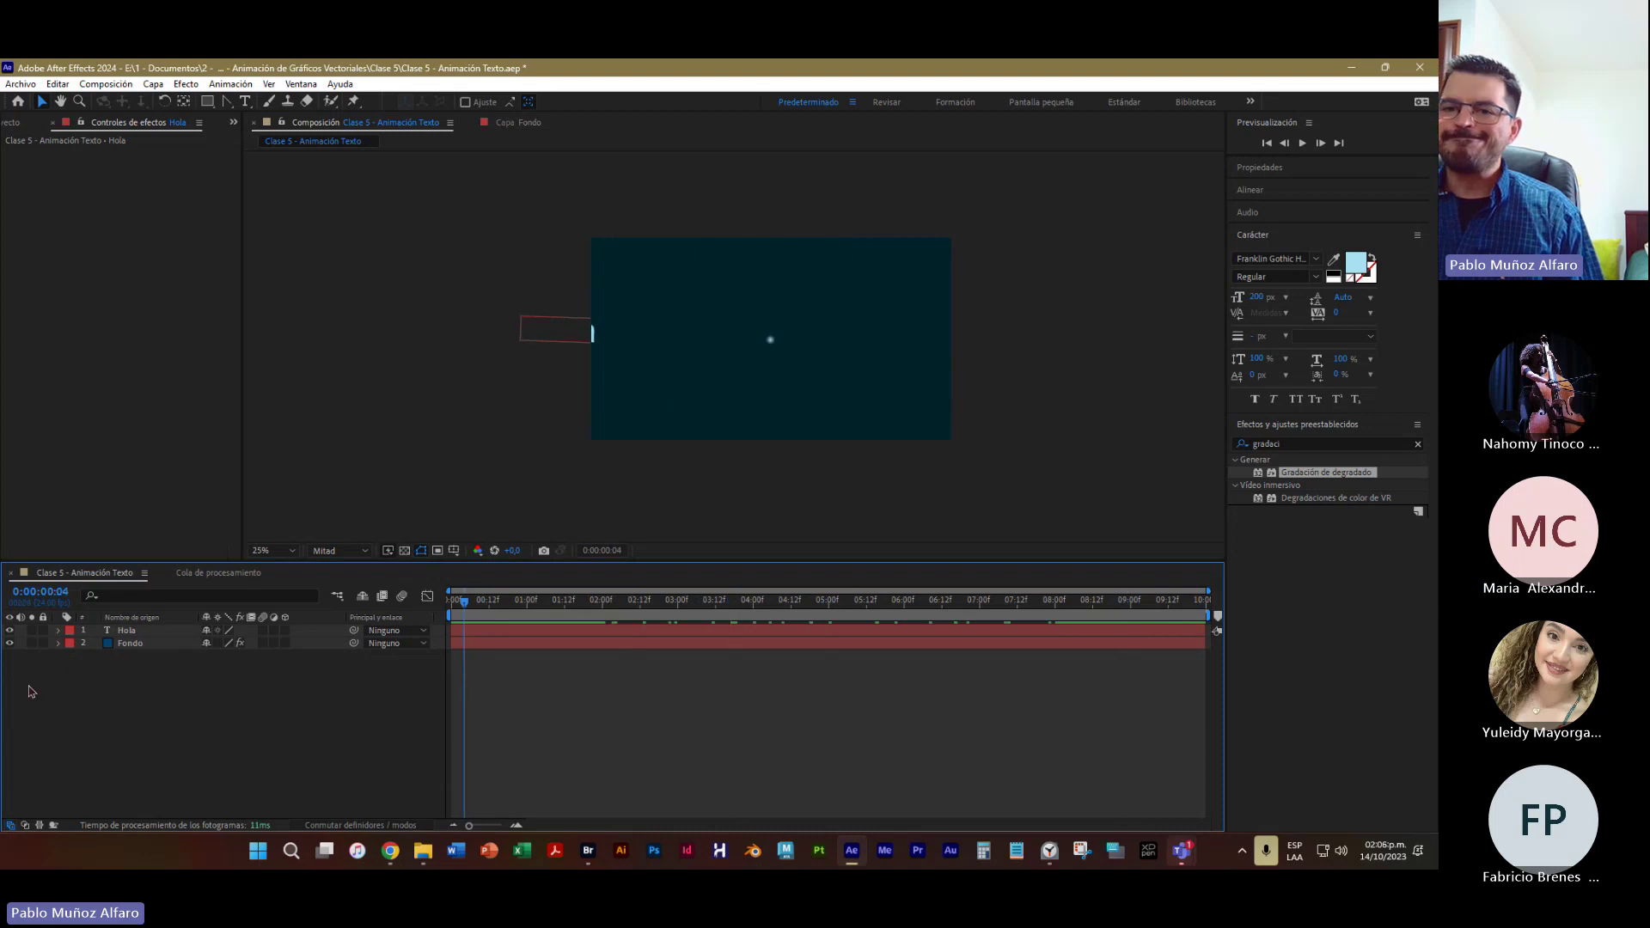
pyautogui.click(129, 631)
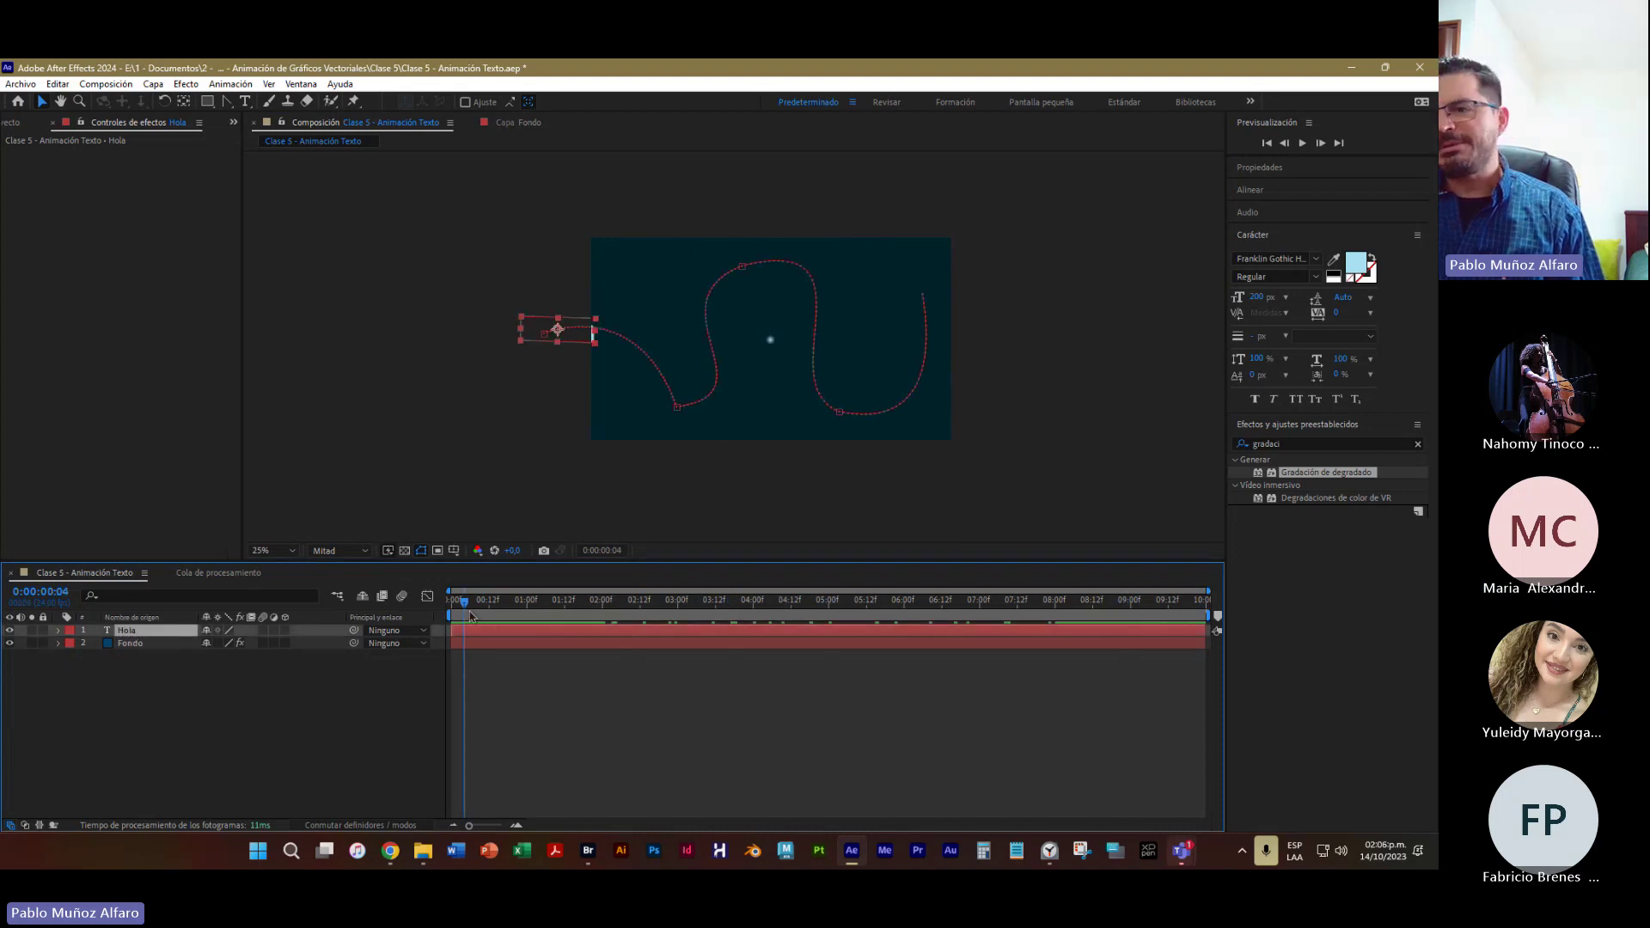
pyautogui.moveTo(465, 601); pyautogui.dragTo(848, 627)
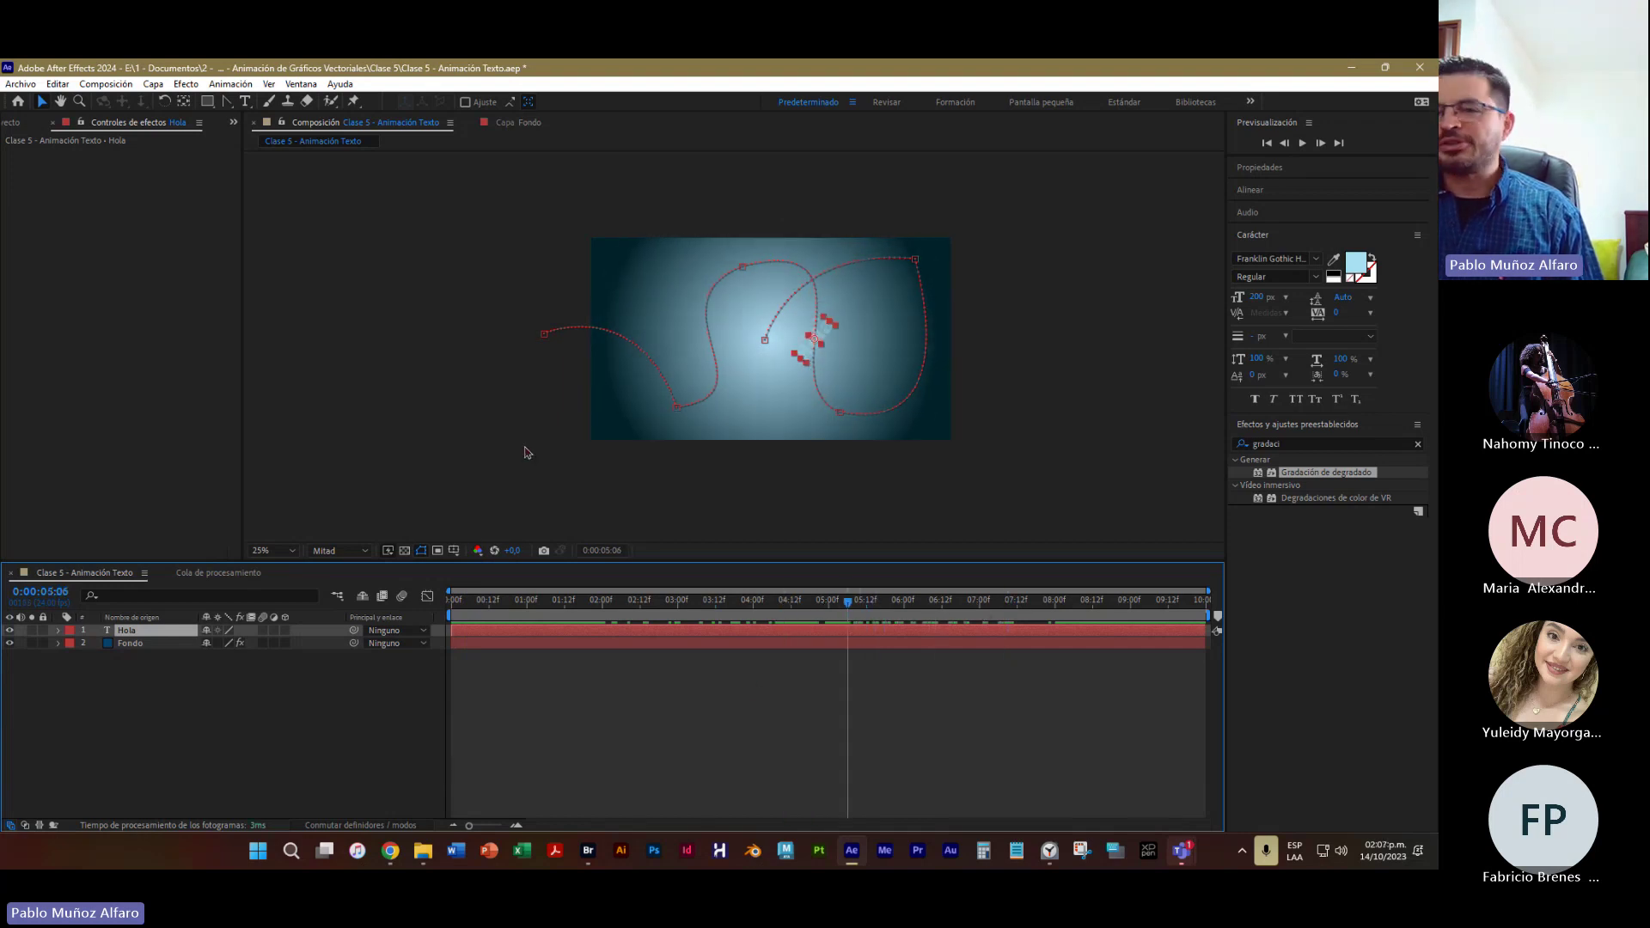
pyautogui.moveTo(260, 562); pyautogui.dragTo(262, 690)
pyautogui.click(824, 441)
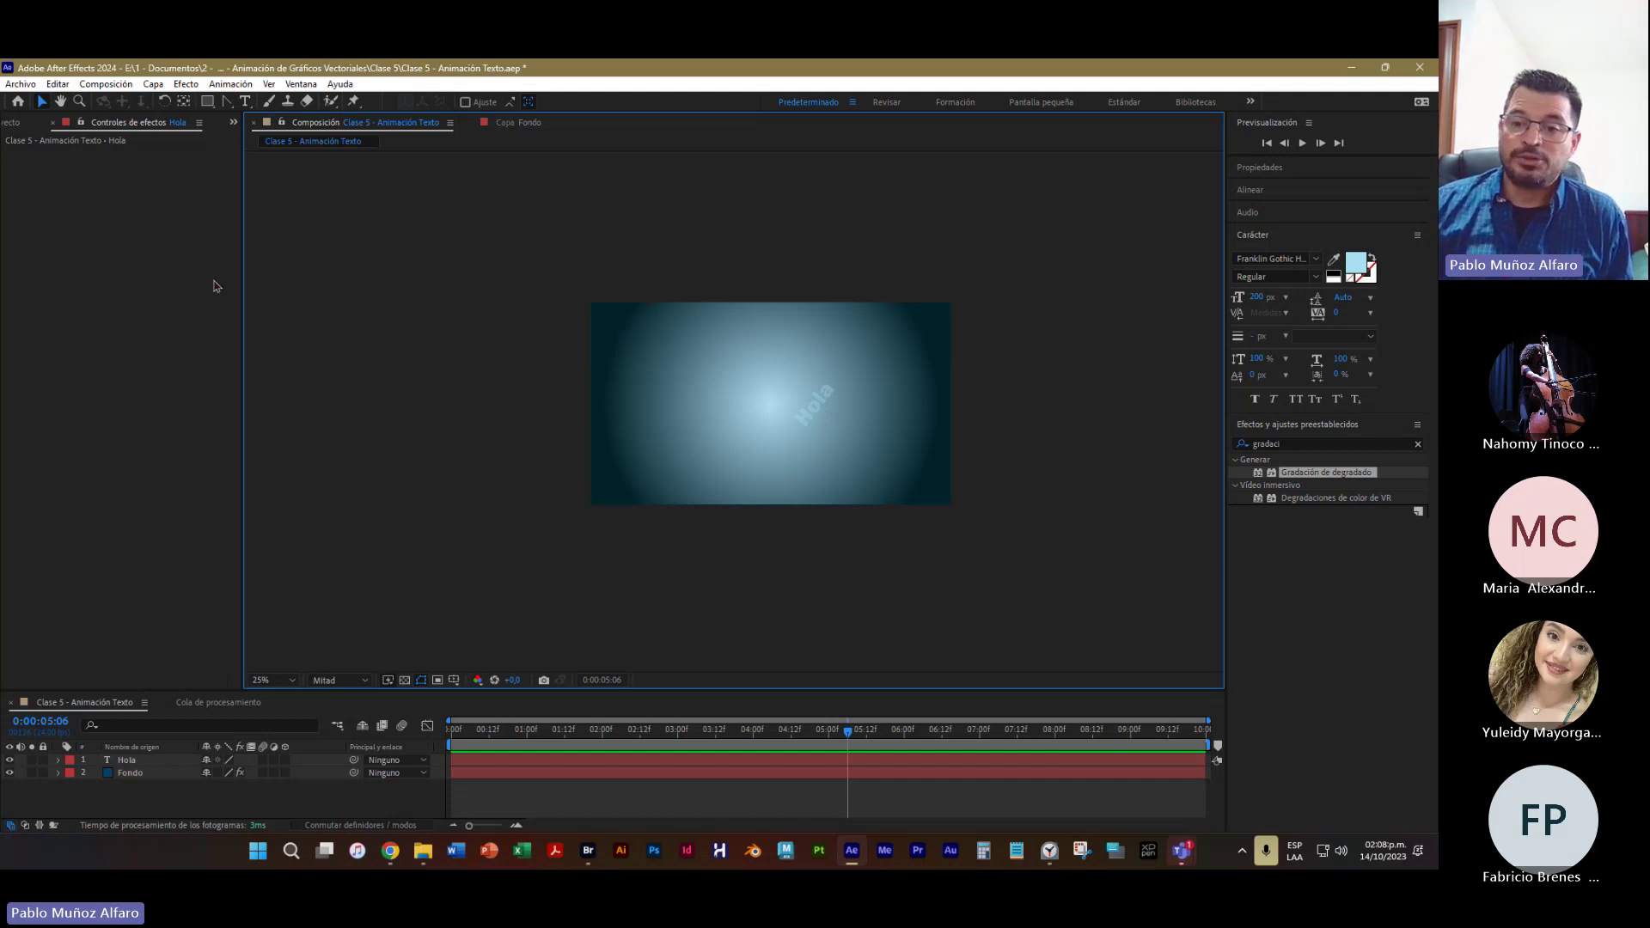
# Display the layer styles available for the Hola layer and capture a screenshot of the viewer, timeline and open list
pyautogui.click(127, 762)
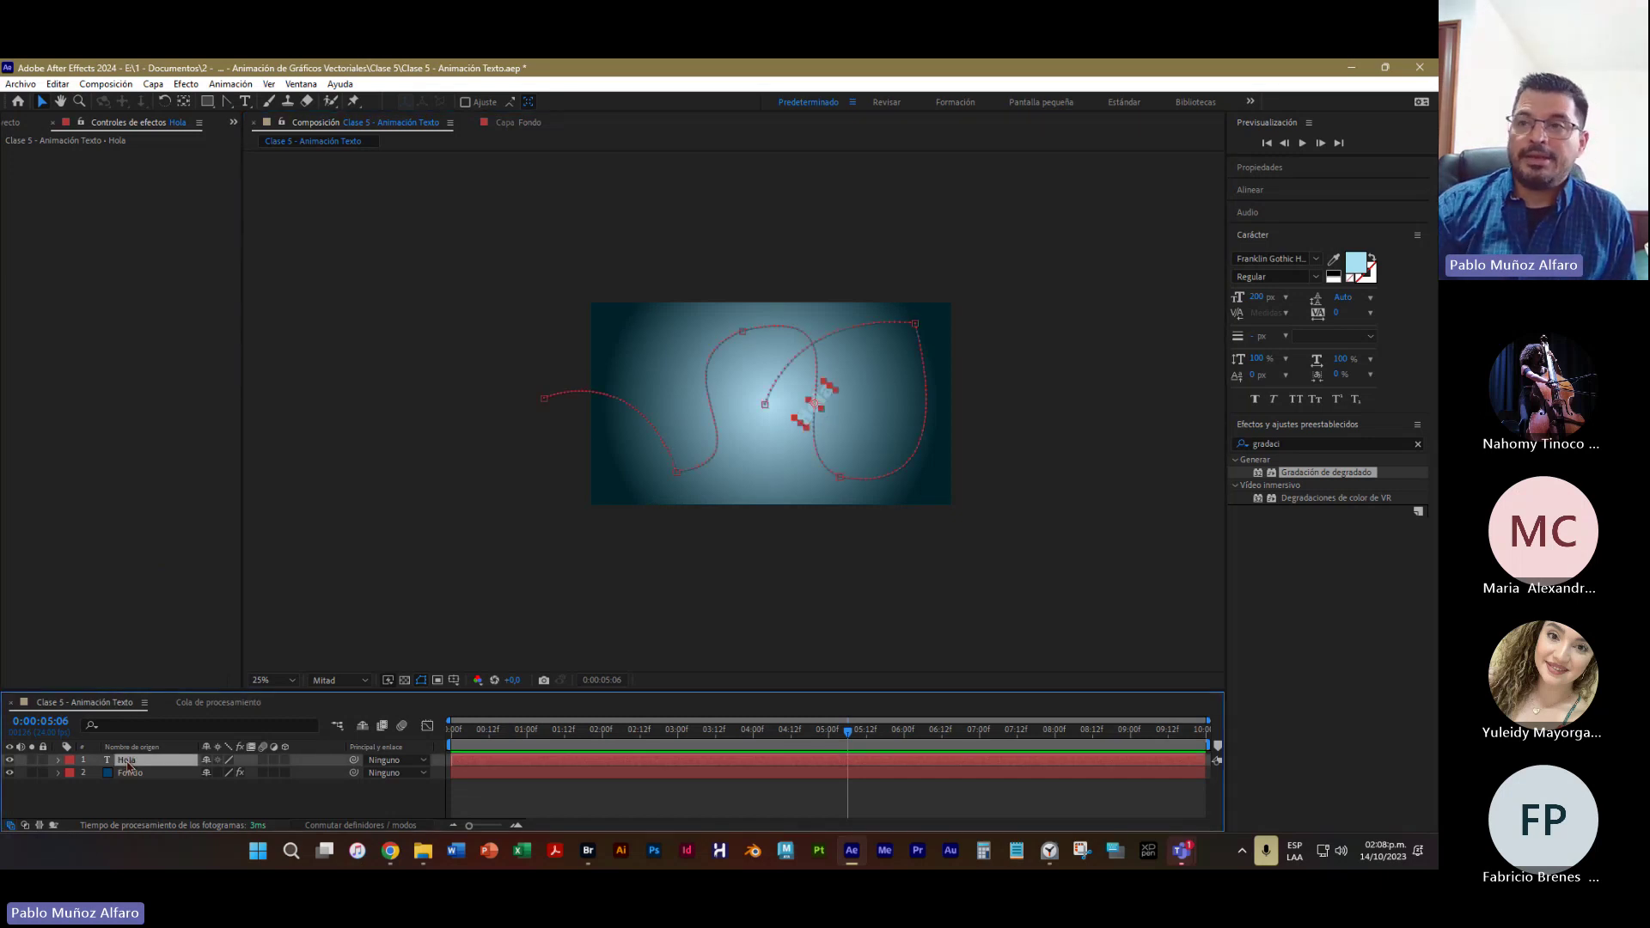
pyautogui.click(155, 86)
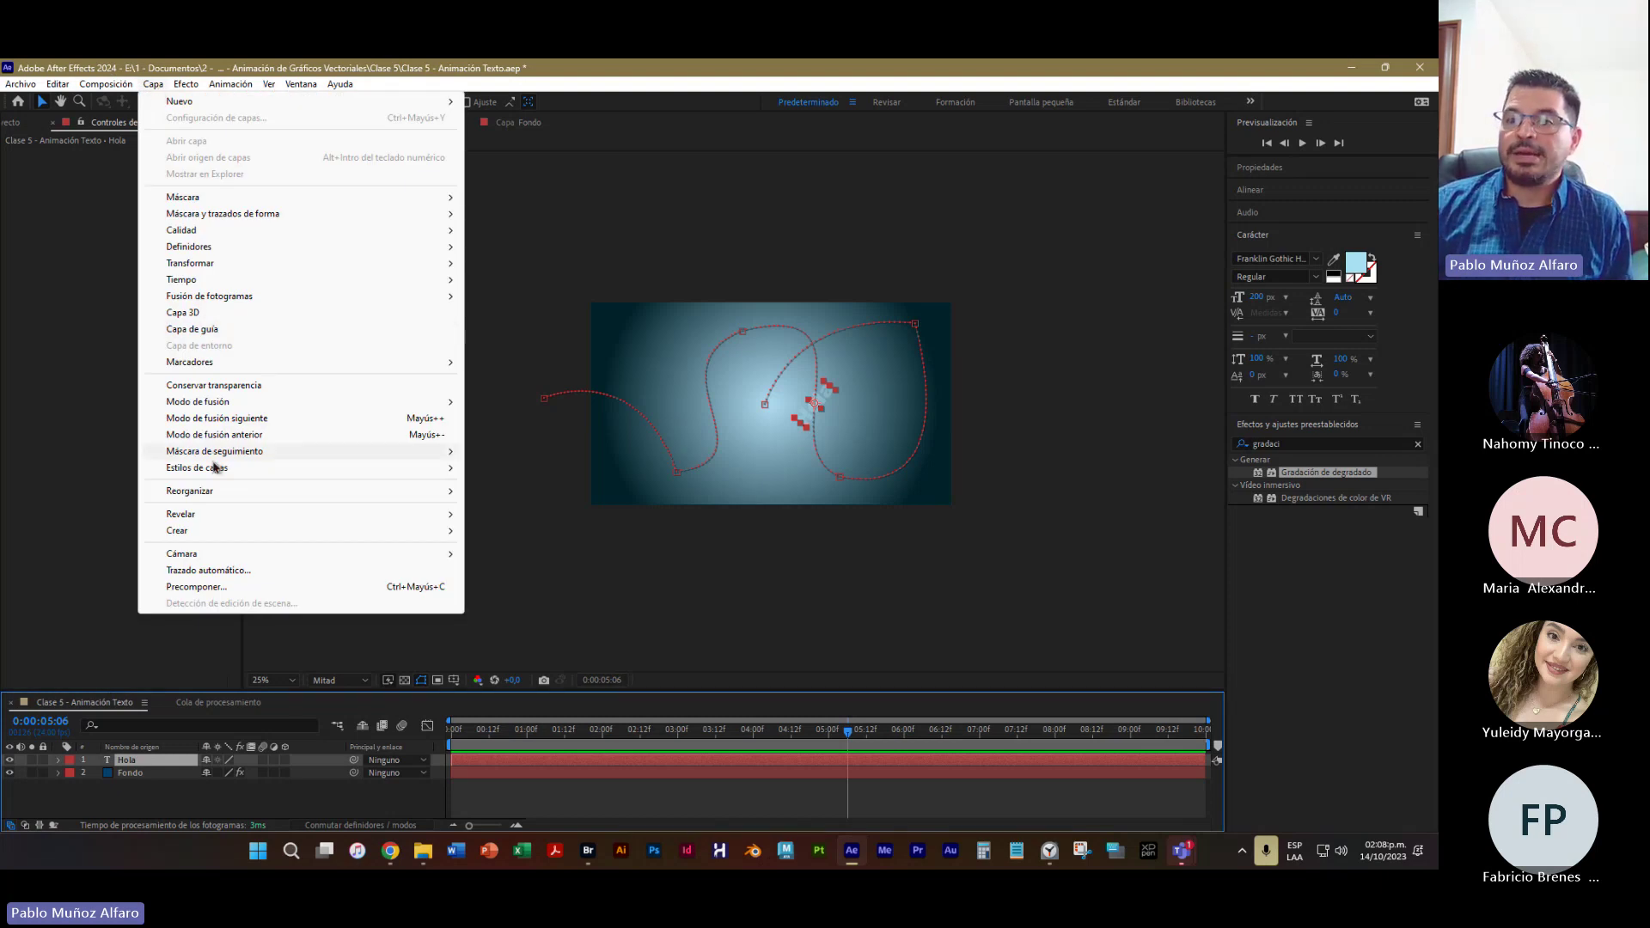
pyautogui.moveTo(214, 468)
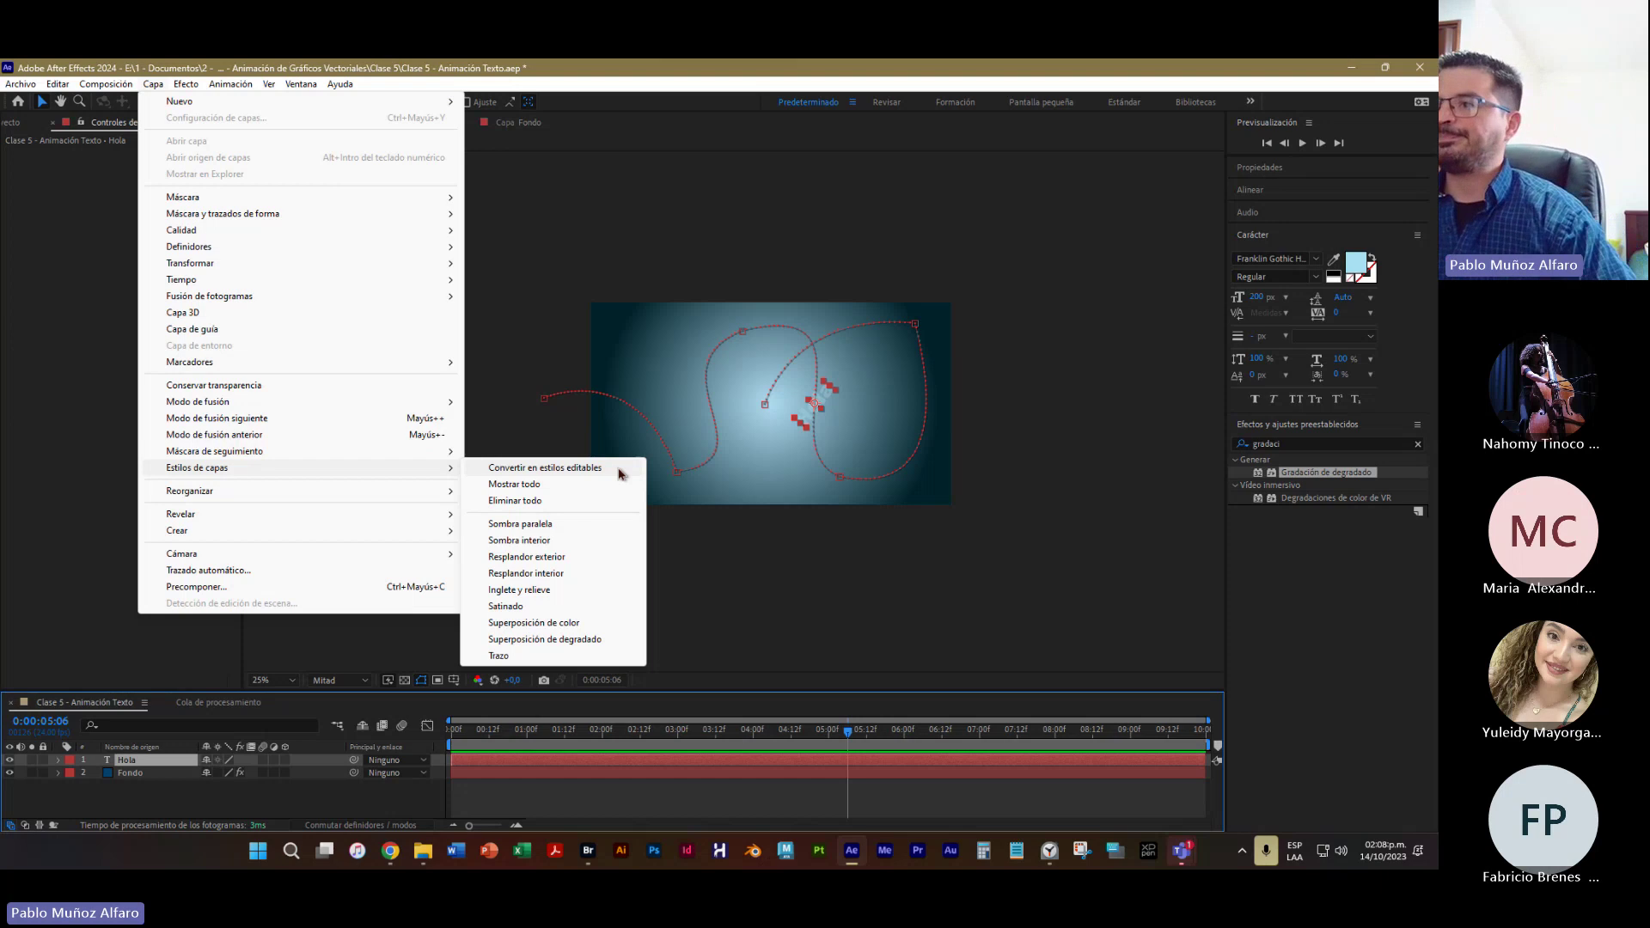
pyautogui.press('super+shift+s')
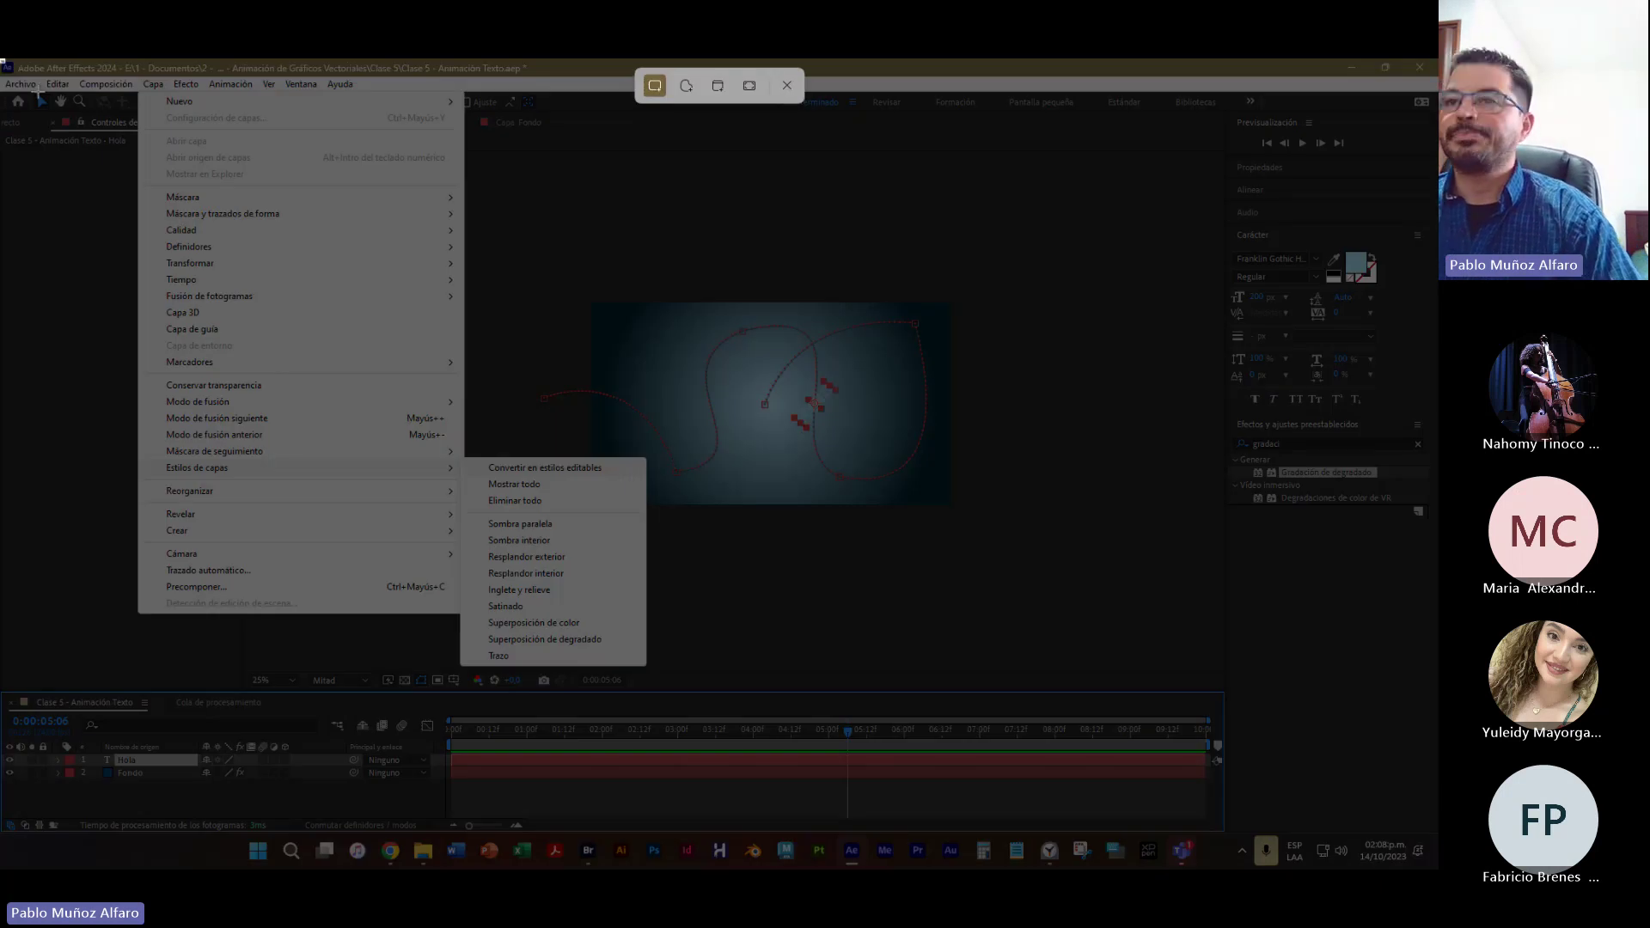
pyautogui.moveTo(1, 57); pyautogui.dragTo(1241, 846)
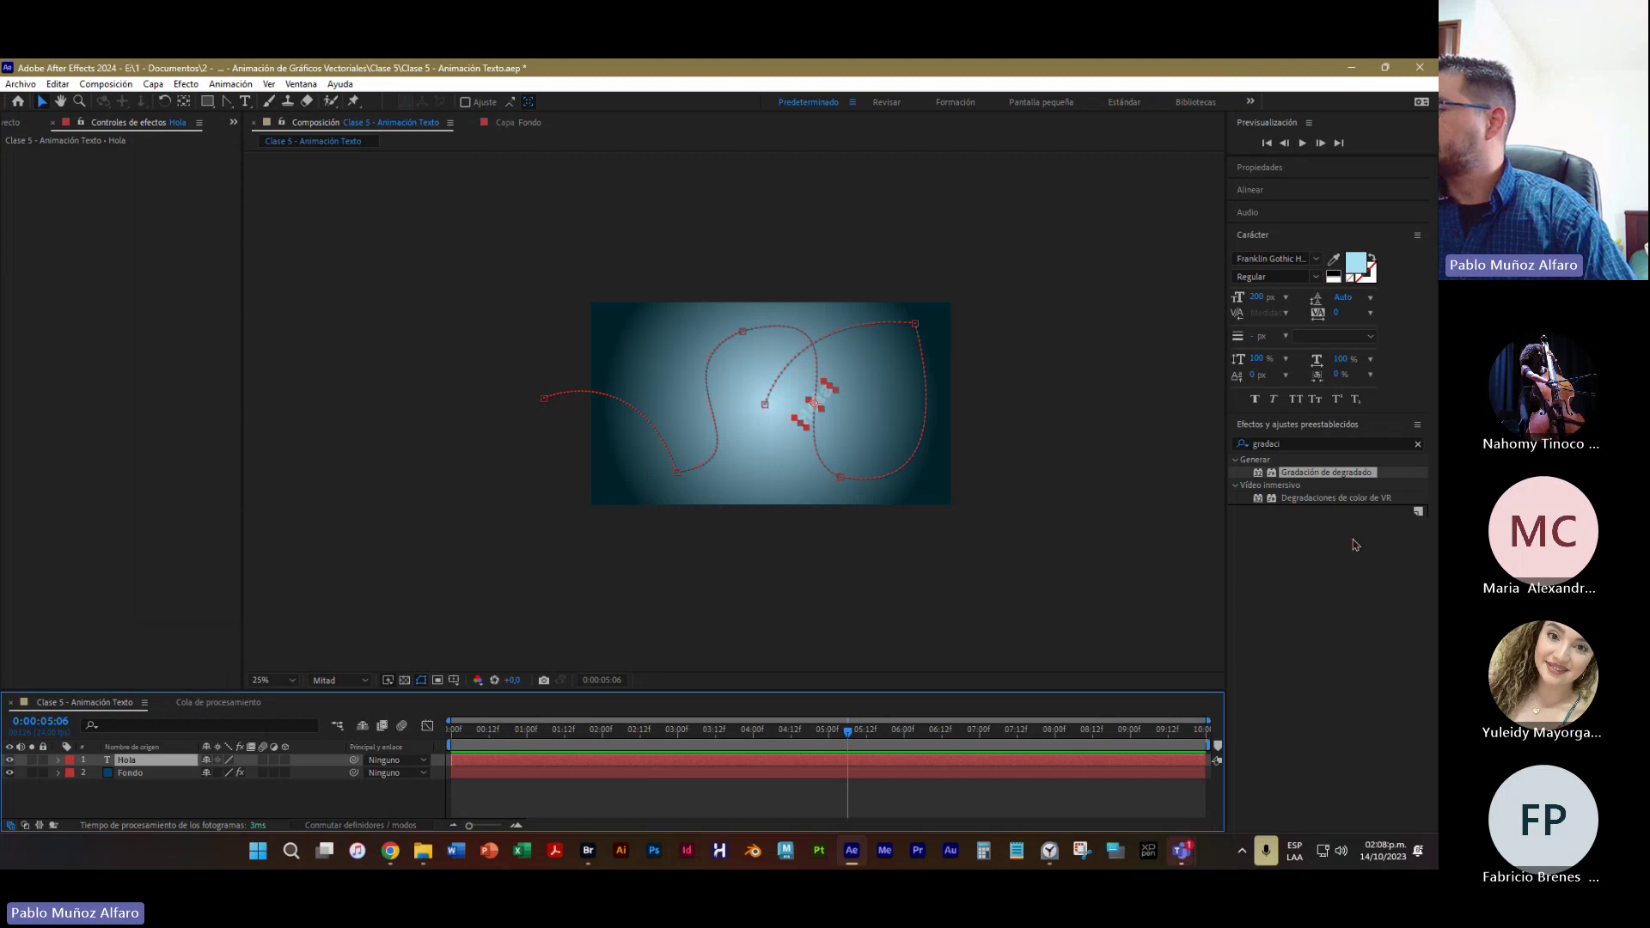
# Open the new capture in Herramienta Recortes, maximize its window and choose red for the pen
pyautogui.click(1385, 856)
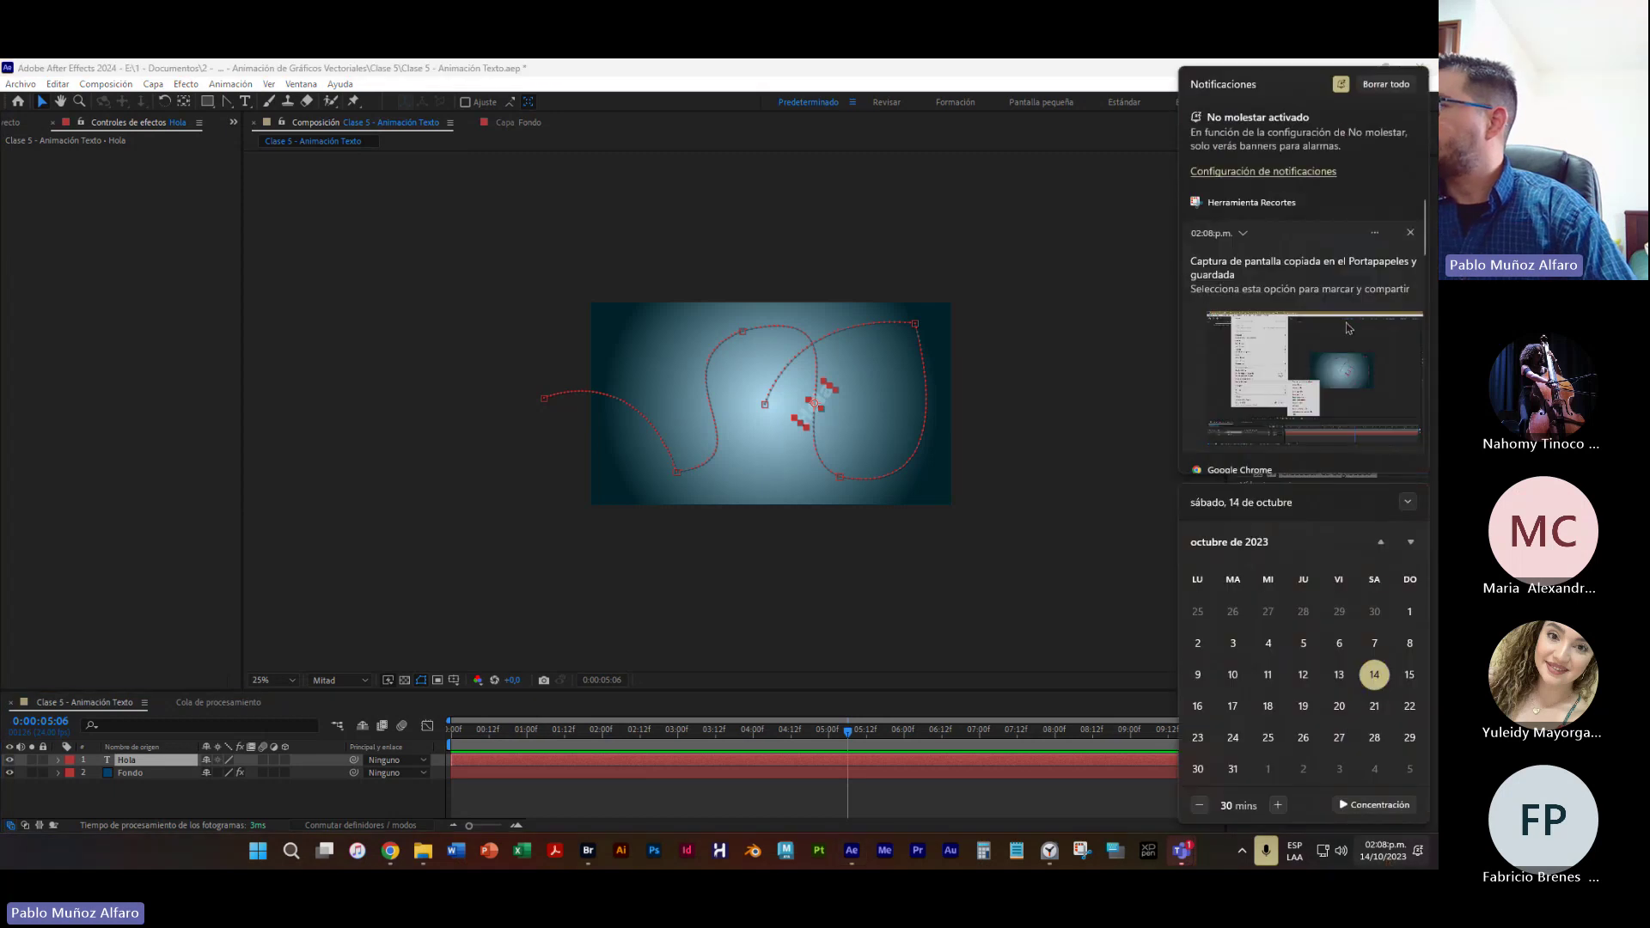
pyautogui.click(1334, 349)
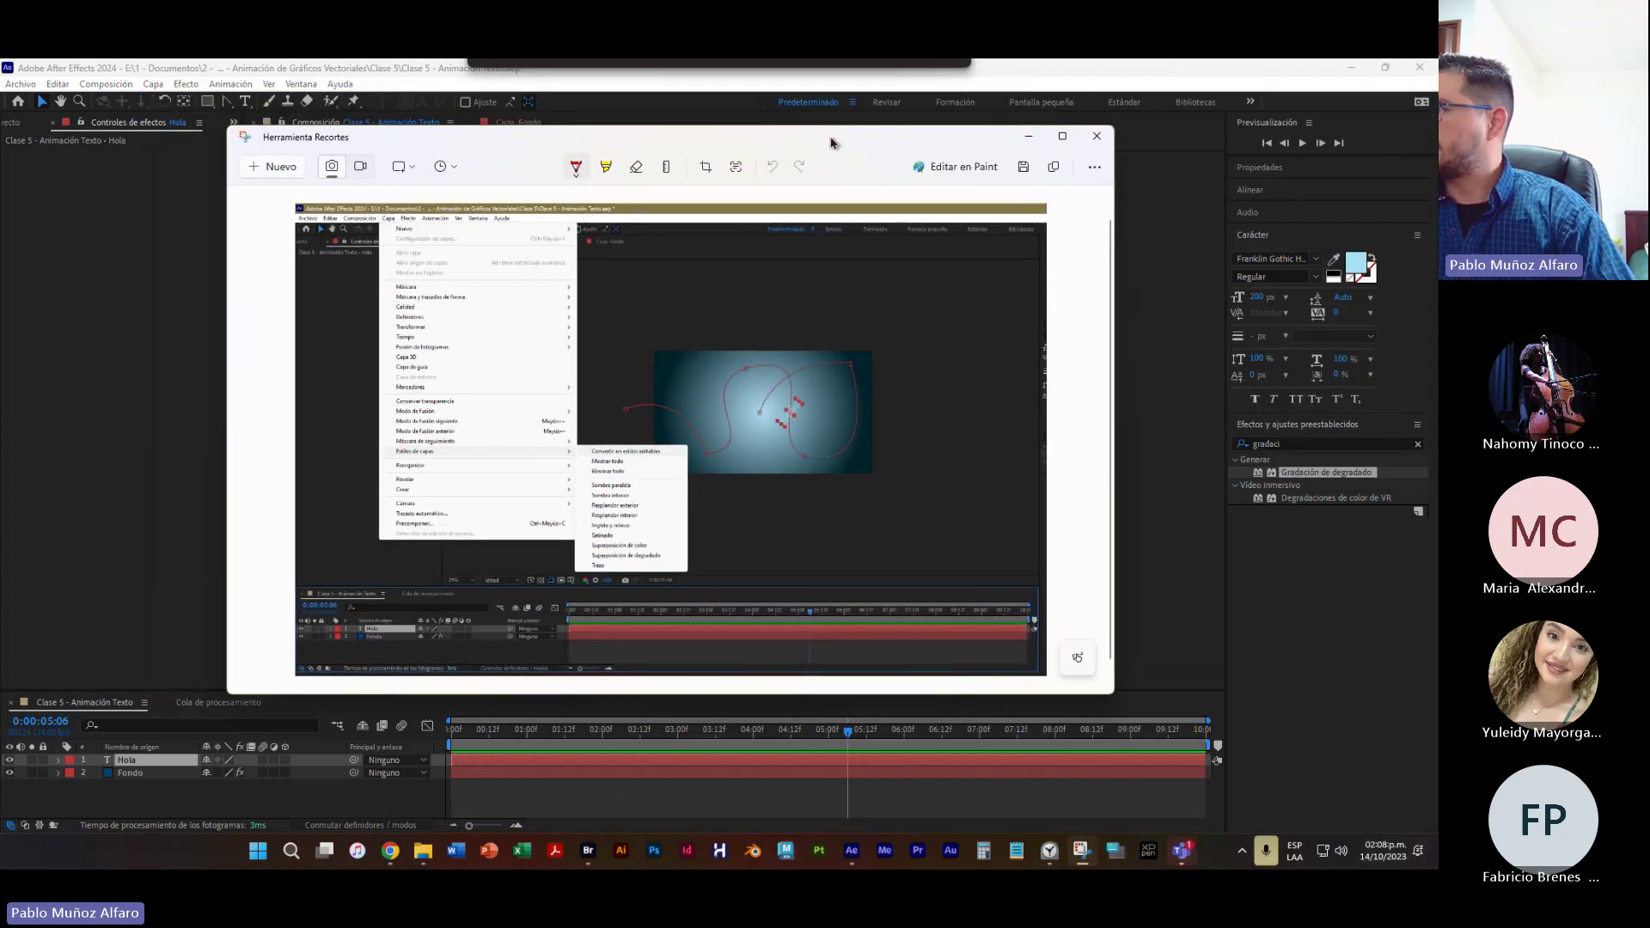
pyautogui.doubleClick(1003, 140)
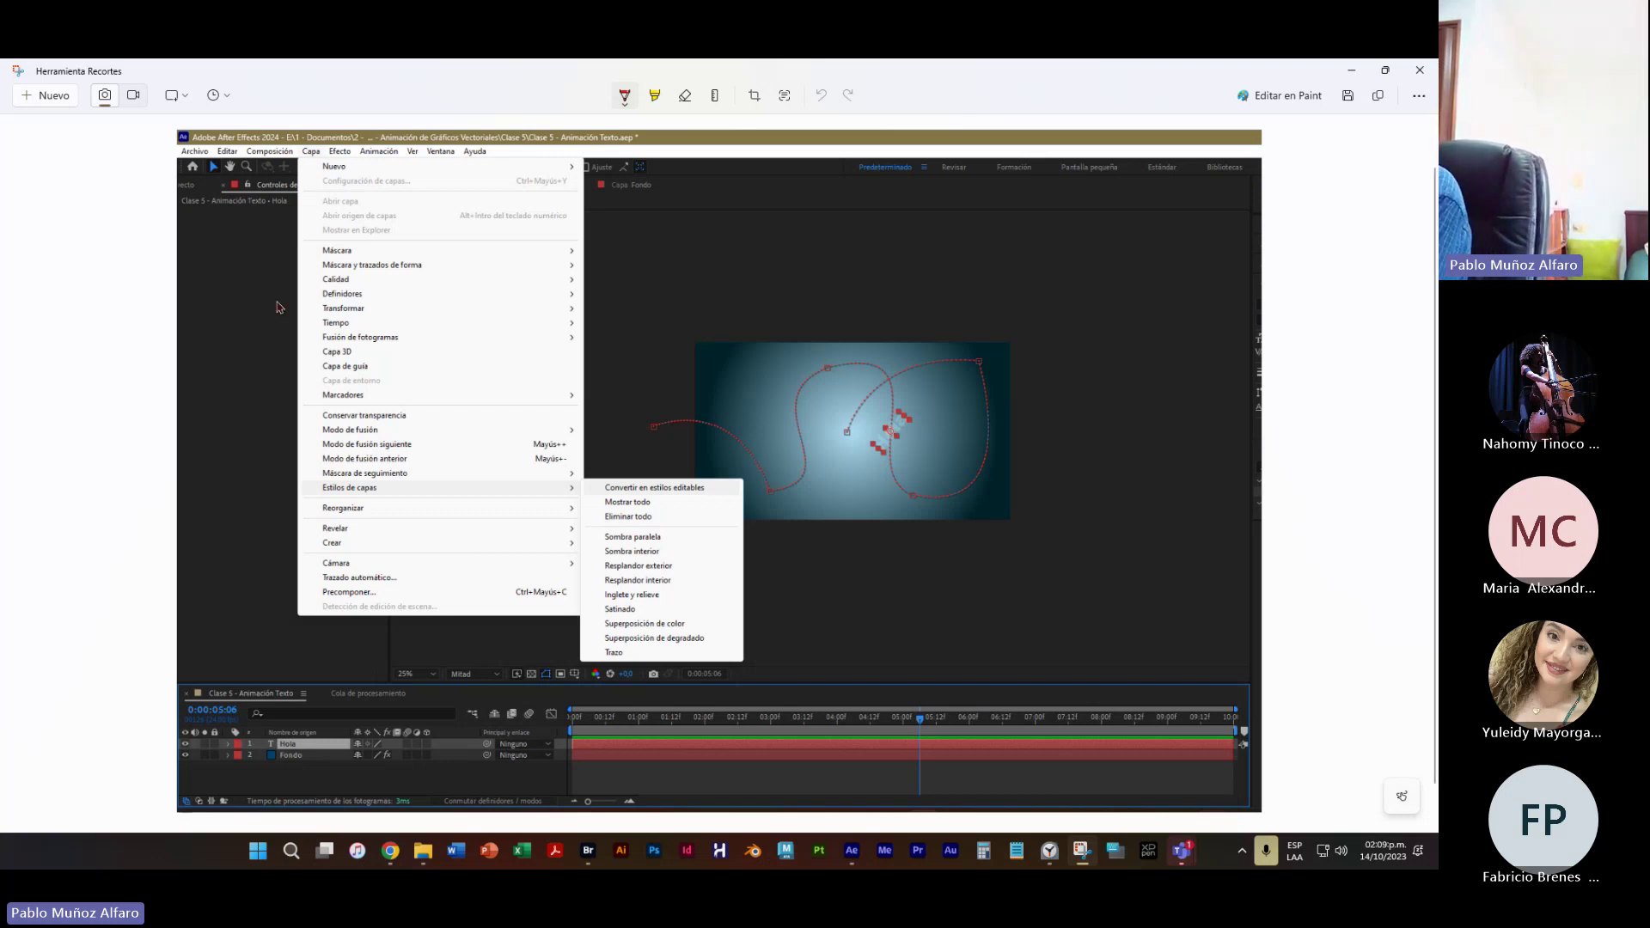
pyautogui.click(627, 96)
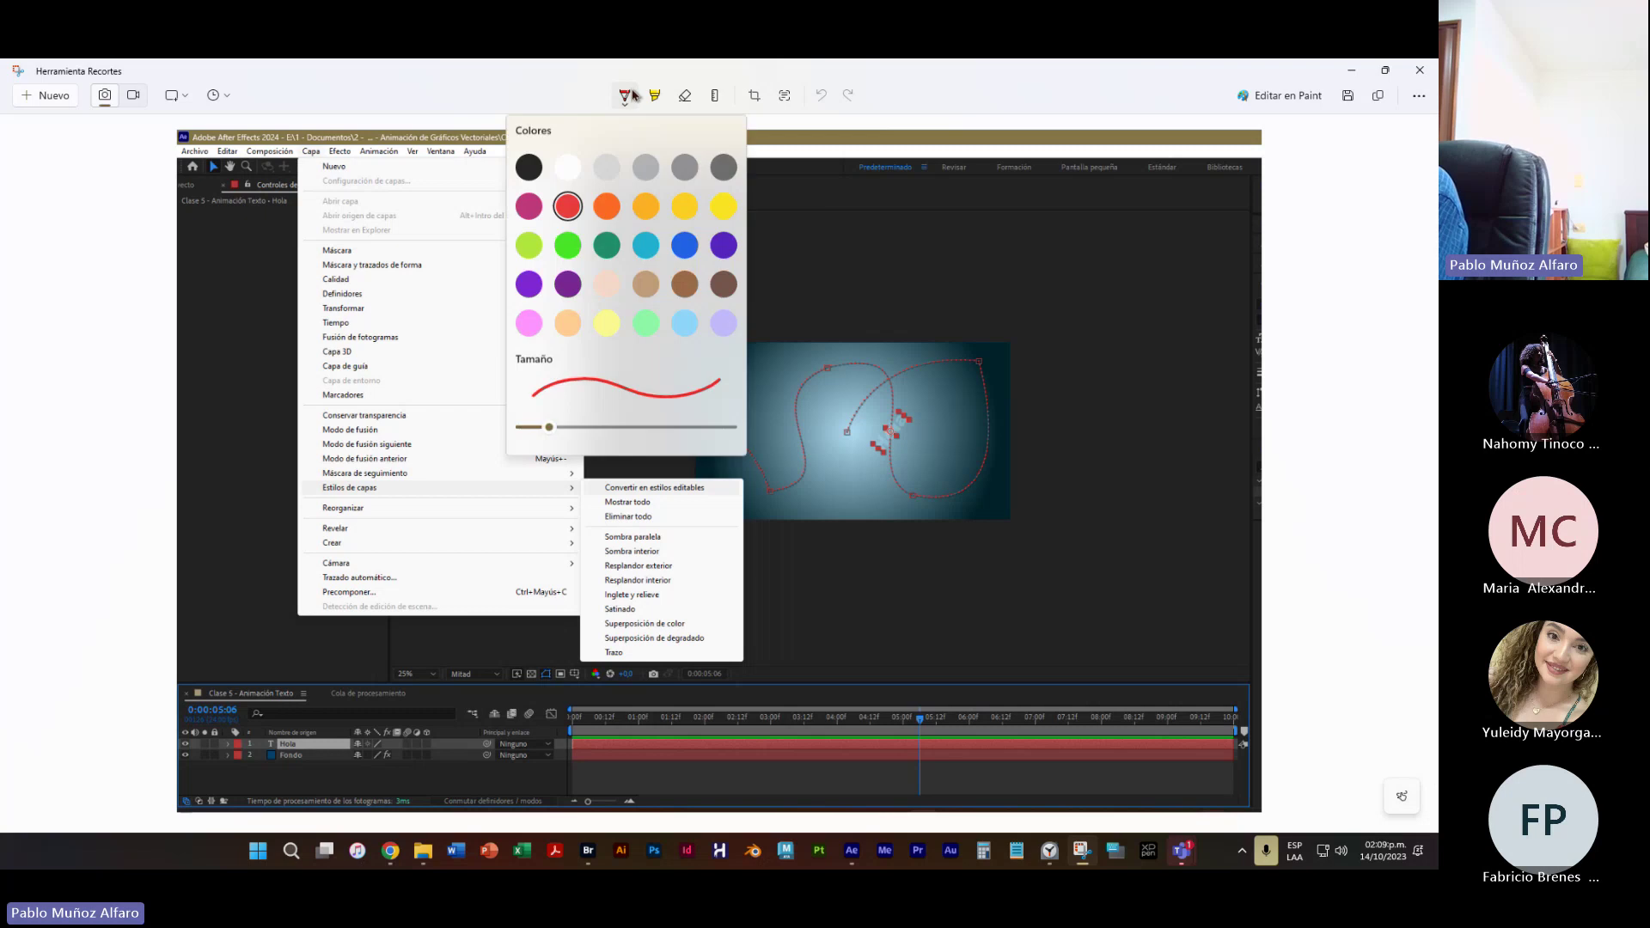
pyautogui.click(582, 209)
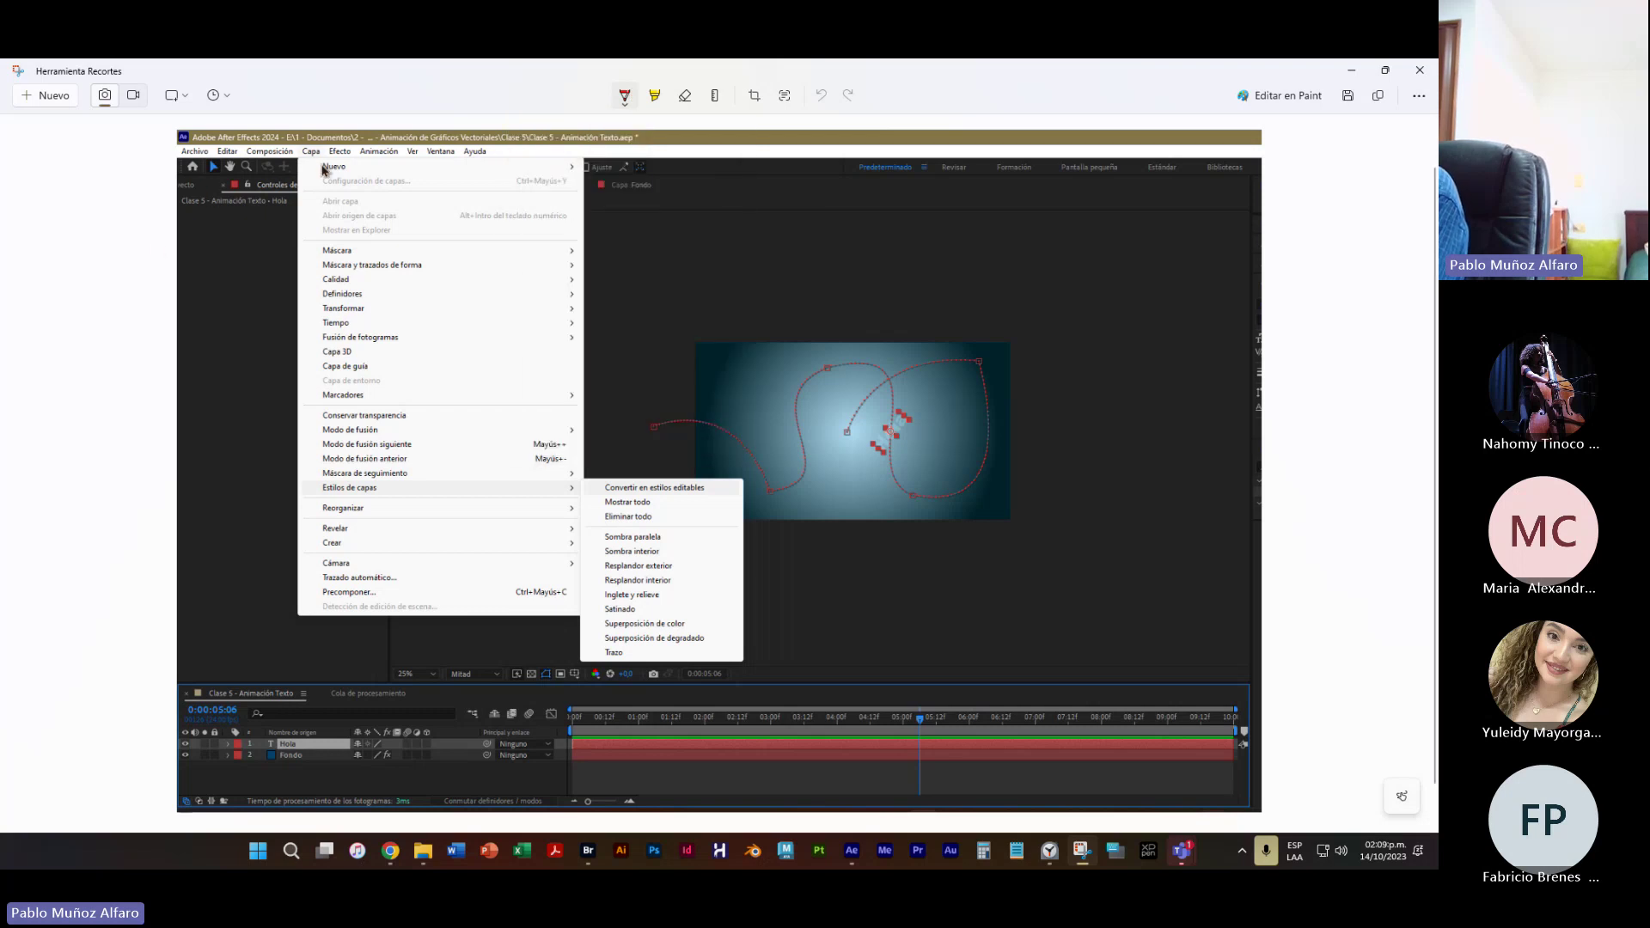
# Underline Capa and Estilos de capas in red on the screenshot, redoing the first stroke under Capa
pyautogui.moveTo(302, 166); pyautogui.dragTo(357, 152)
pyautogui.hotkey('ctrl', 'z')
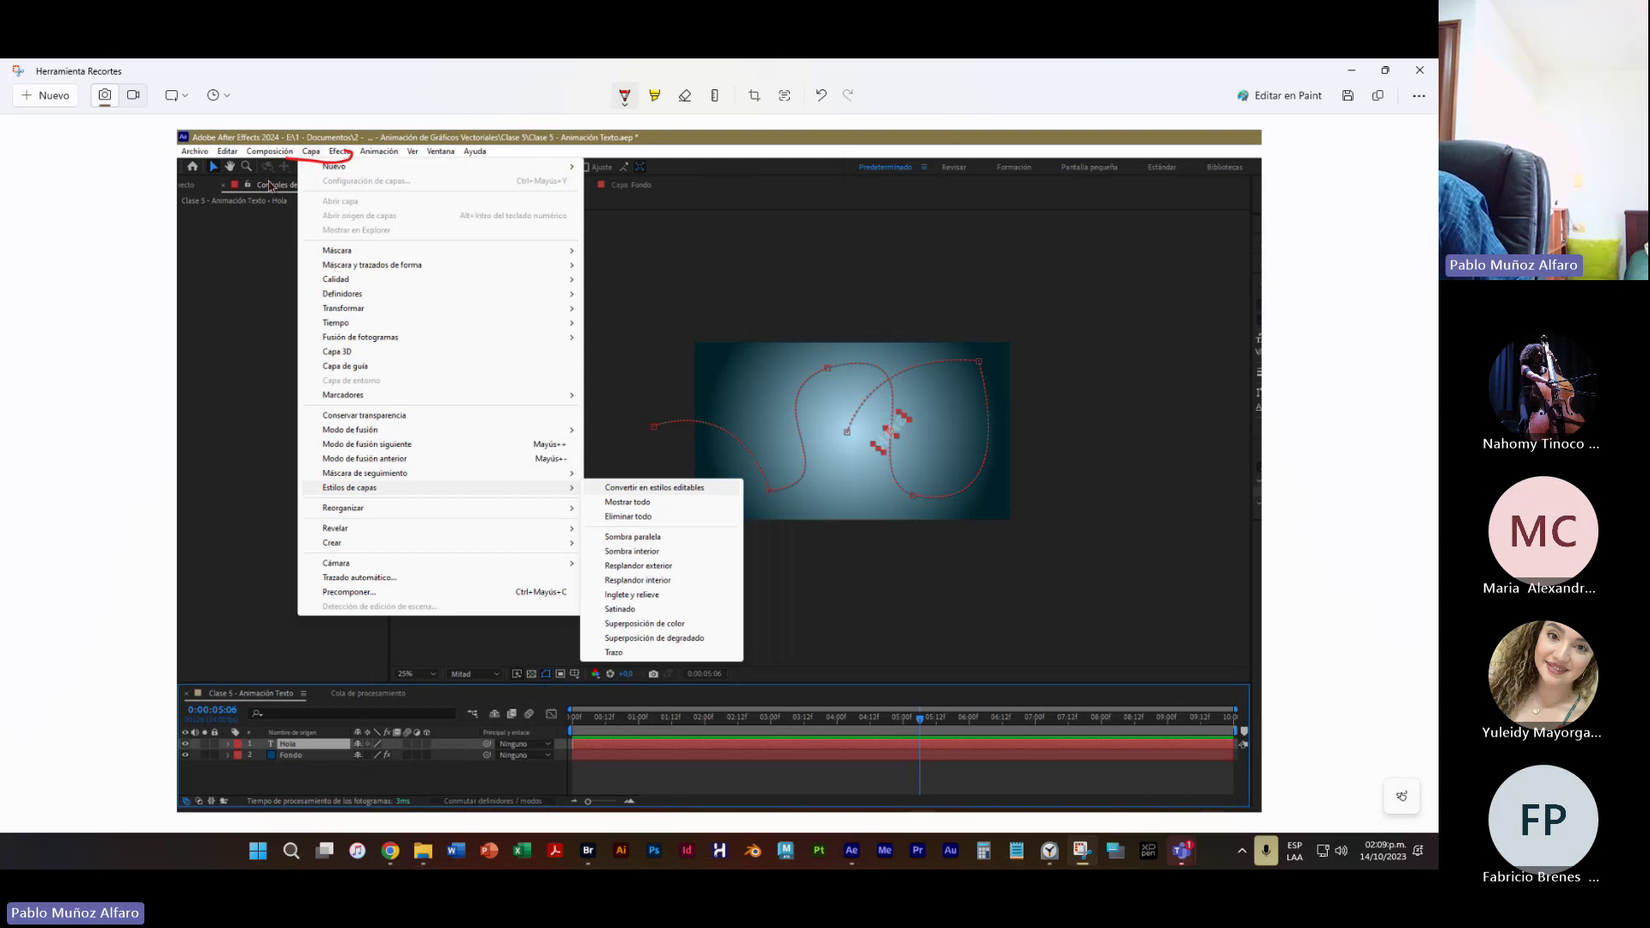
pyautogui.moveTo(297, 157); pyautogui.dragTo(338, 156)
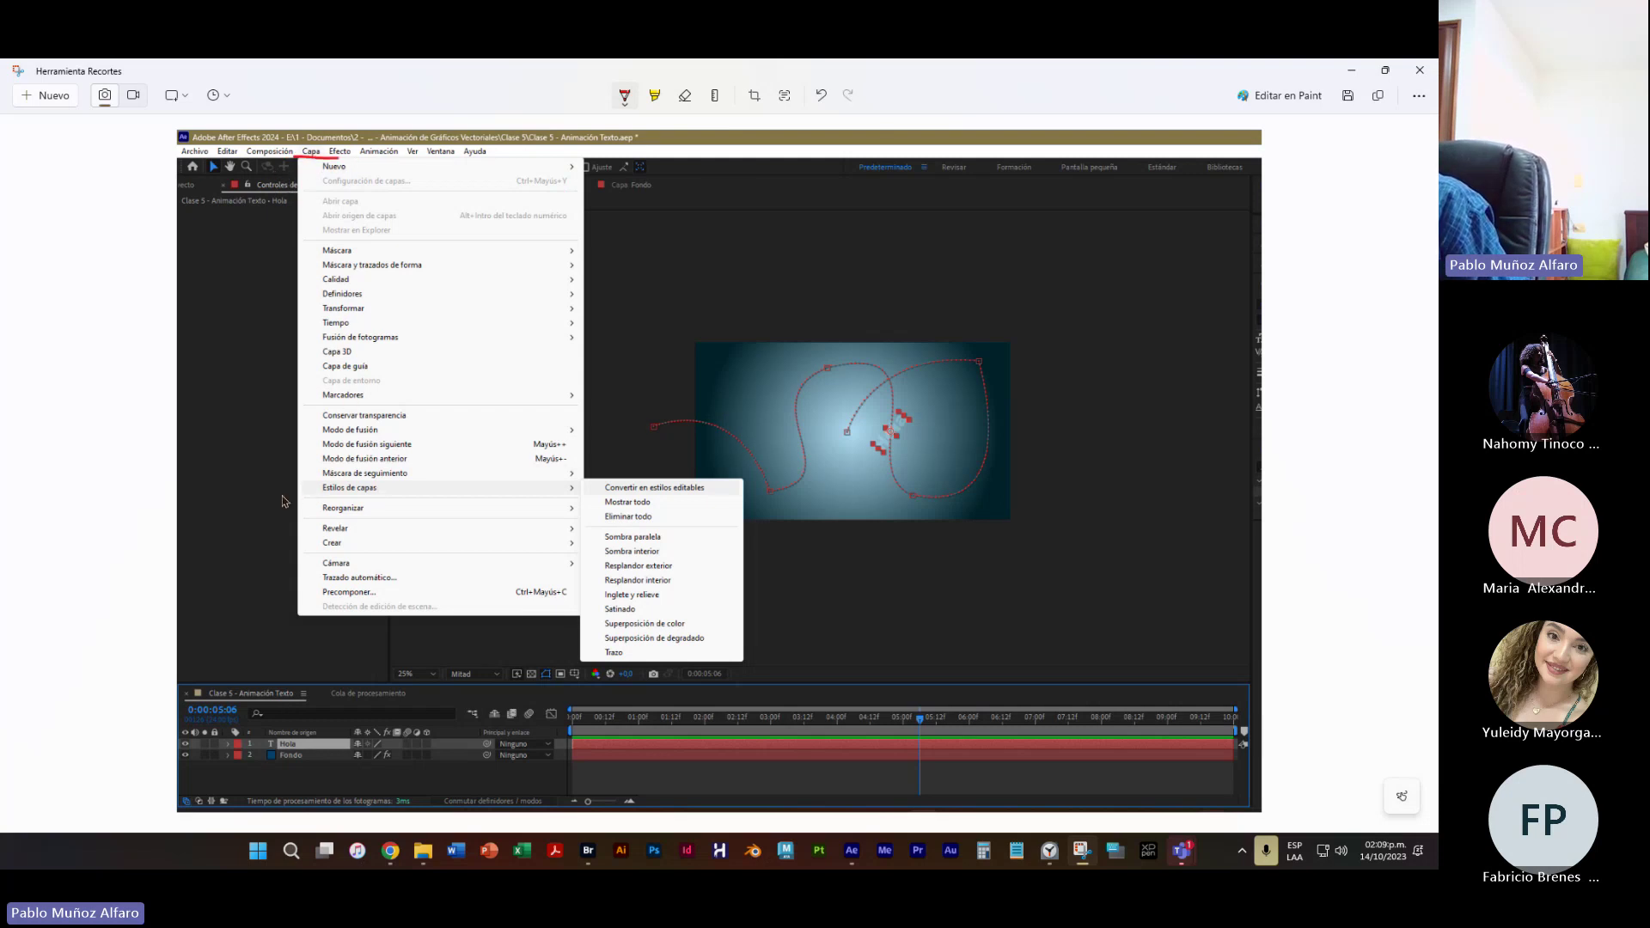
pyautogui.moveTo(277, 495); pyautogui.dragTo(398, 496)
# Draw a red bracket beside the layer styles from Sombra paralela to Trazo, replacing the shorter first attempt
pyautogui.moveTo(605, 534)
pyautogui.mouseDown()
pyautogui.moveTo(584, 534)
pyautogui.moveTo(576, 587)
pyautogui.mouseUp()
pyautogui.hotkey('ctrl', 'z')
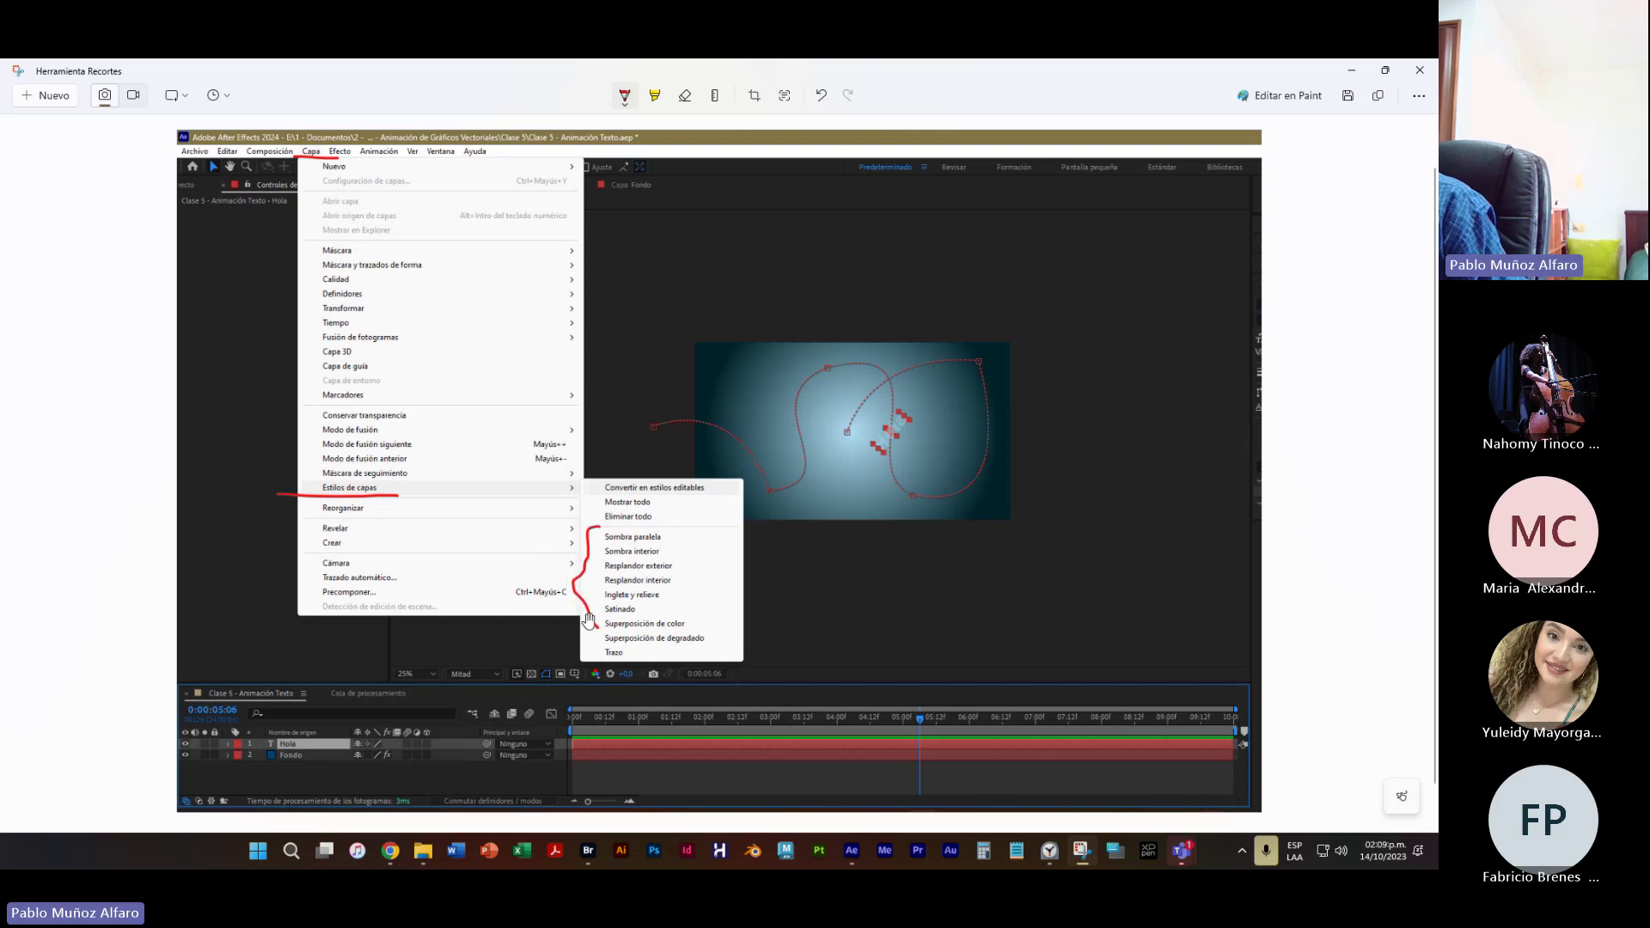
pyautogui.hotkey('ctrl', 'z')
pyautogui.moveTo(606, 527)
pyautogui.mouseDown()
pyautogui.moveTo(576, 597)
pyautogui.moveTo(606, 646)
pyautogui.mouseUp()
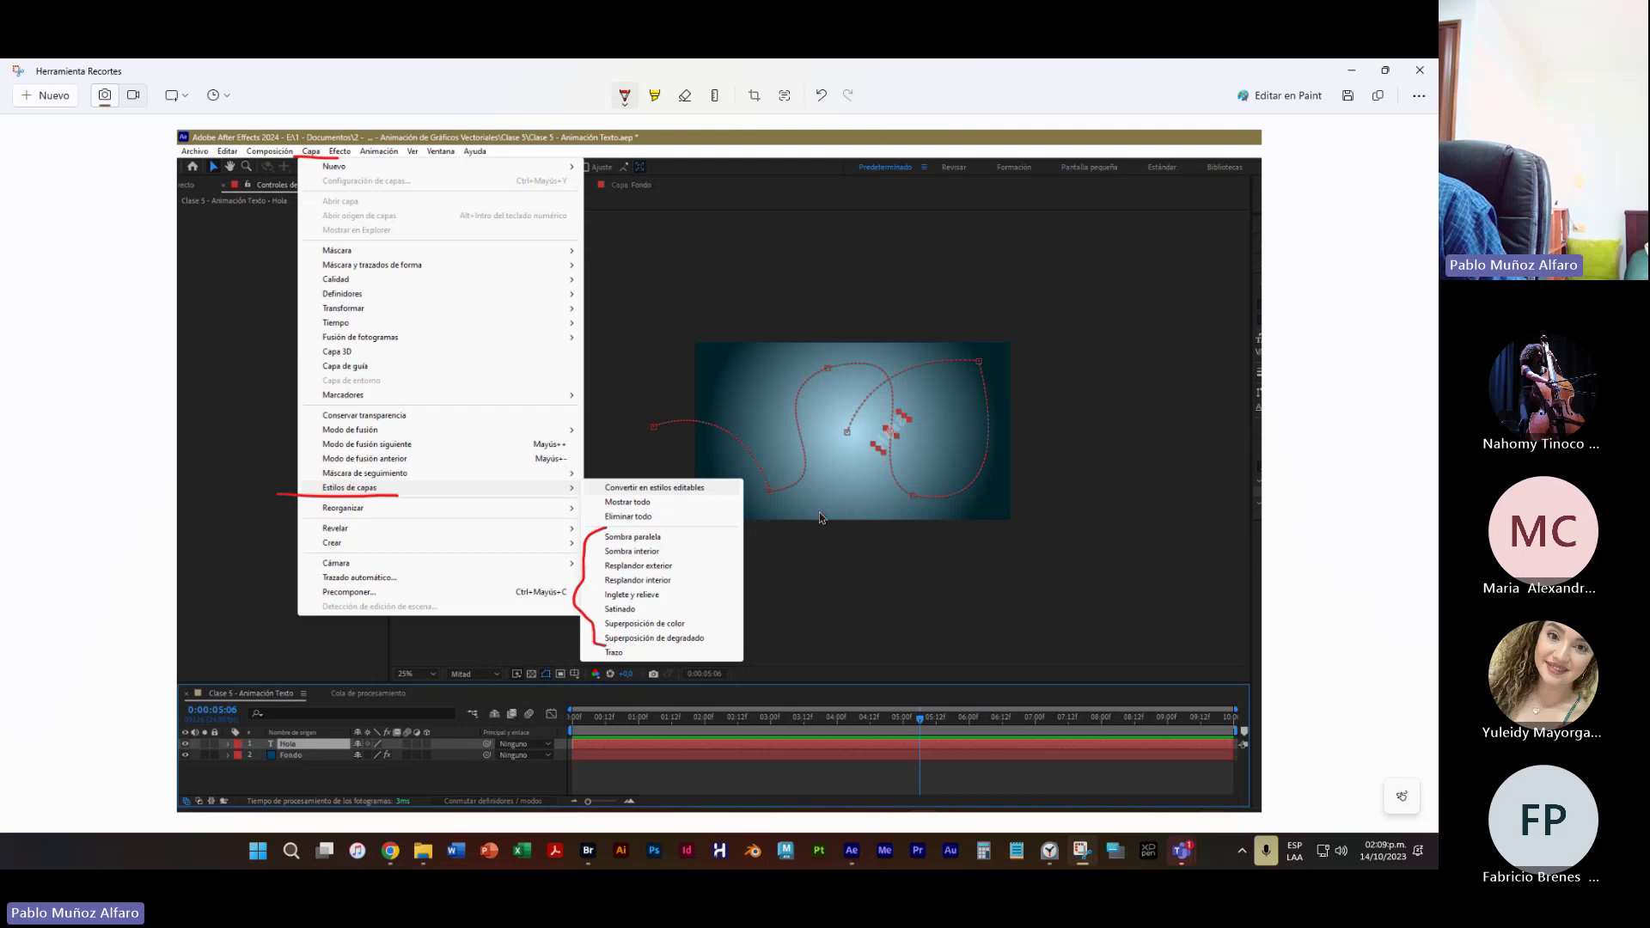
# Replace the red bracket with a red arrow running from Estilos de capas to the list of layer styles
pyautogui.hotkey('ctrl', 'z')
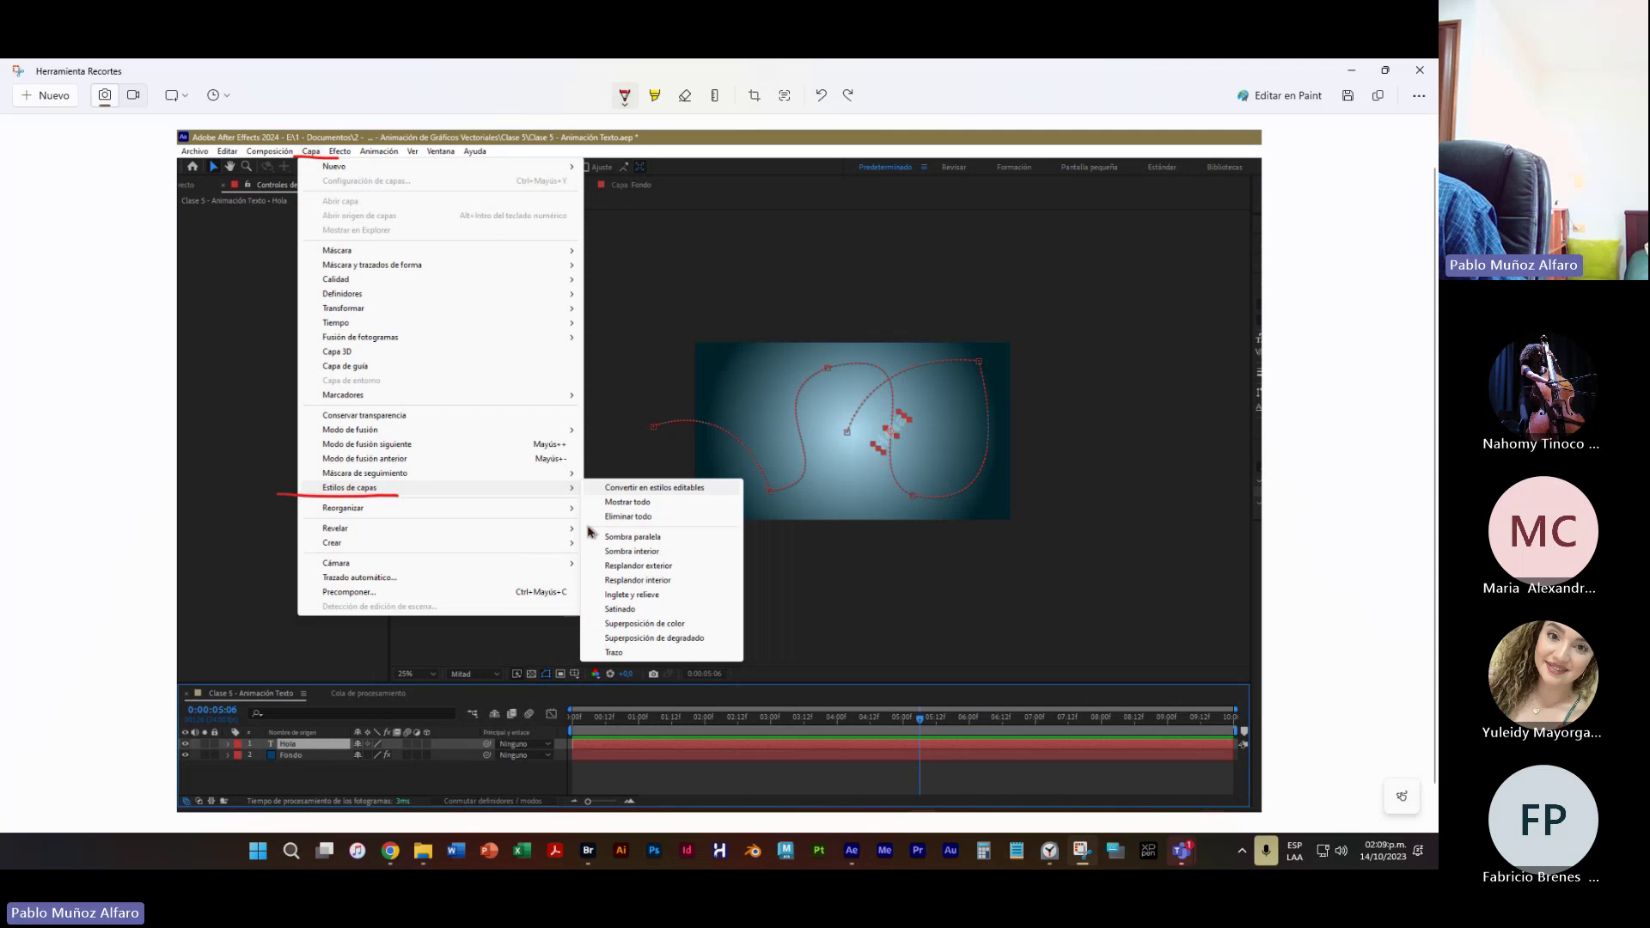
pyautogui.moveTo(600, 528)
pyautogui.mouseDown()
pyautogui.moveTo(587, 622)
pyautogui.moveTo(612, 643)
pyautogui.mouseUp()
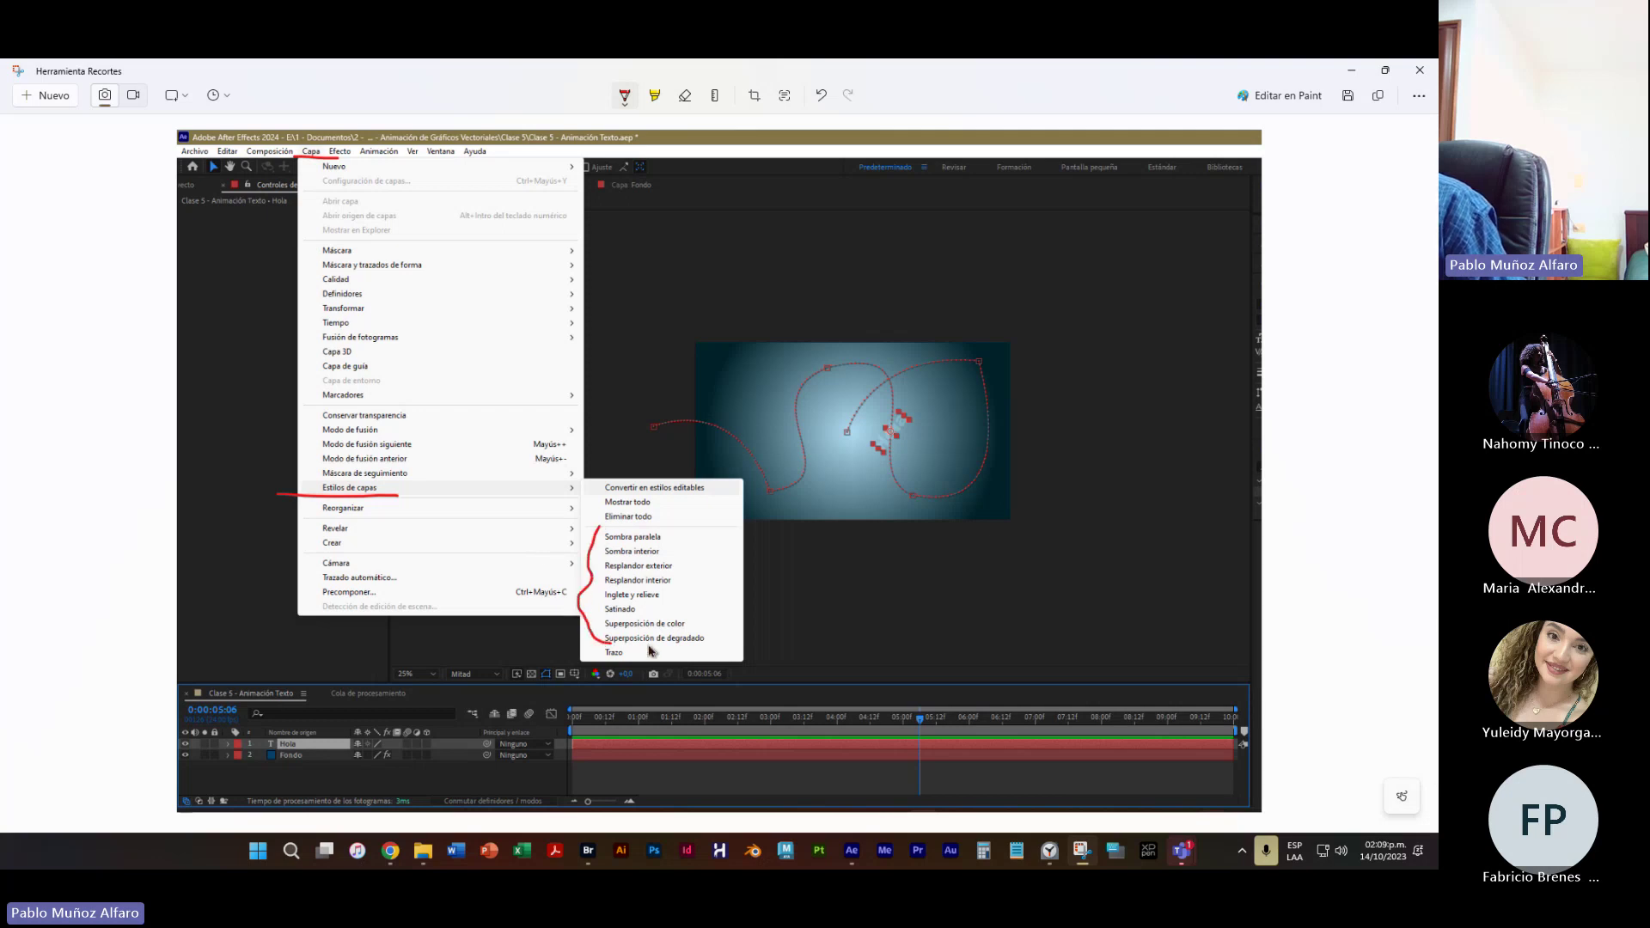
pyautogui.hotkey('ctrl', 'z')
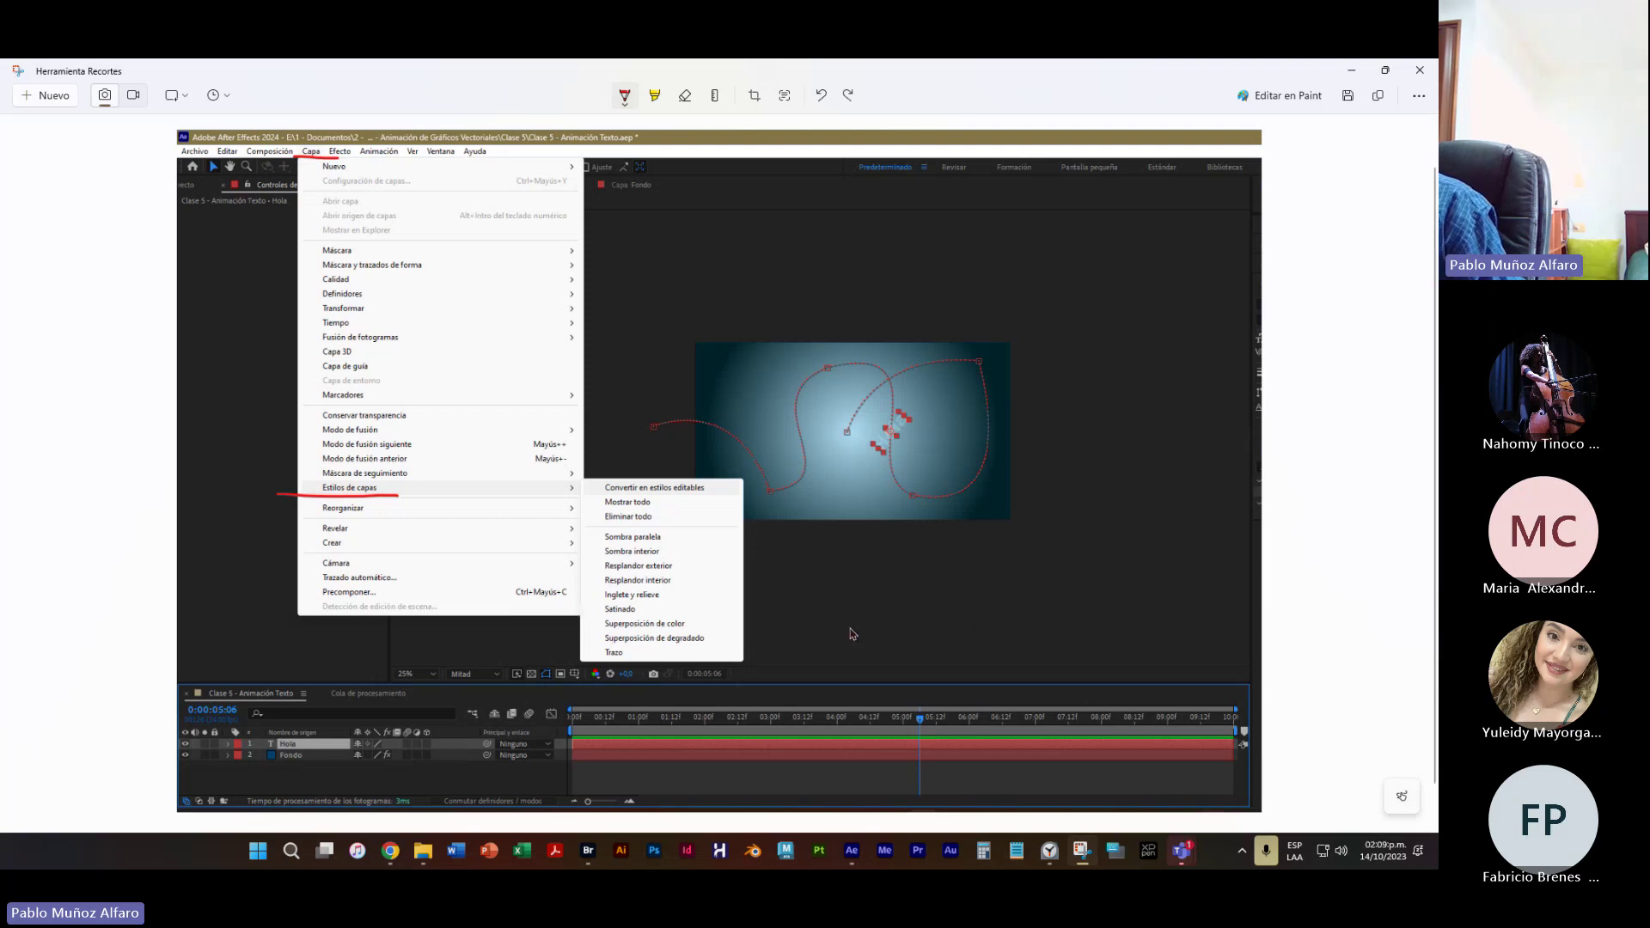
pyautogui.moveTo(409, 503)
pyautogui.mouseDown()
pyautogui.moveTo(525, 524)
pyautogui.moveTo(573, 565)
pyautogui.mouseUp()
pyautogui.hotkey('ctrl', 'z')
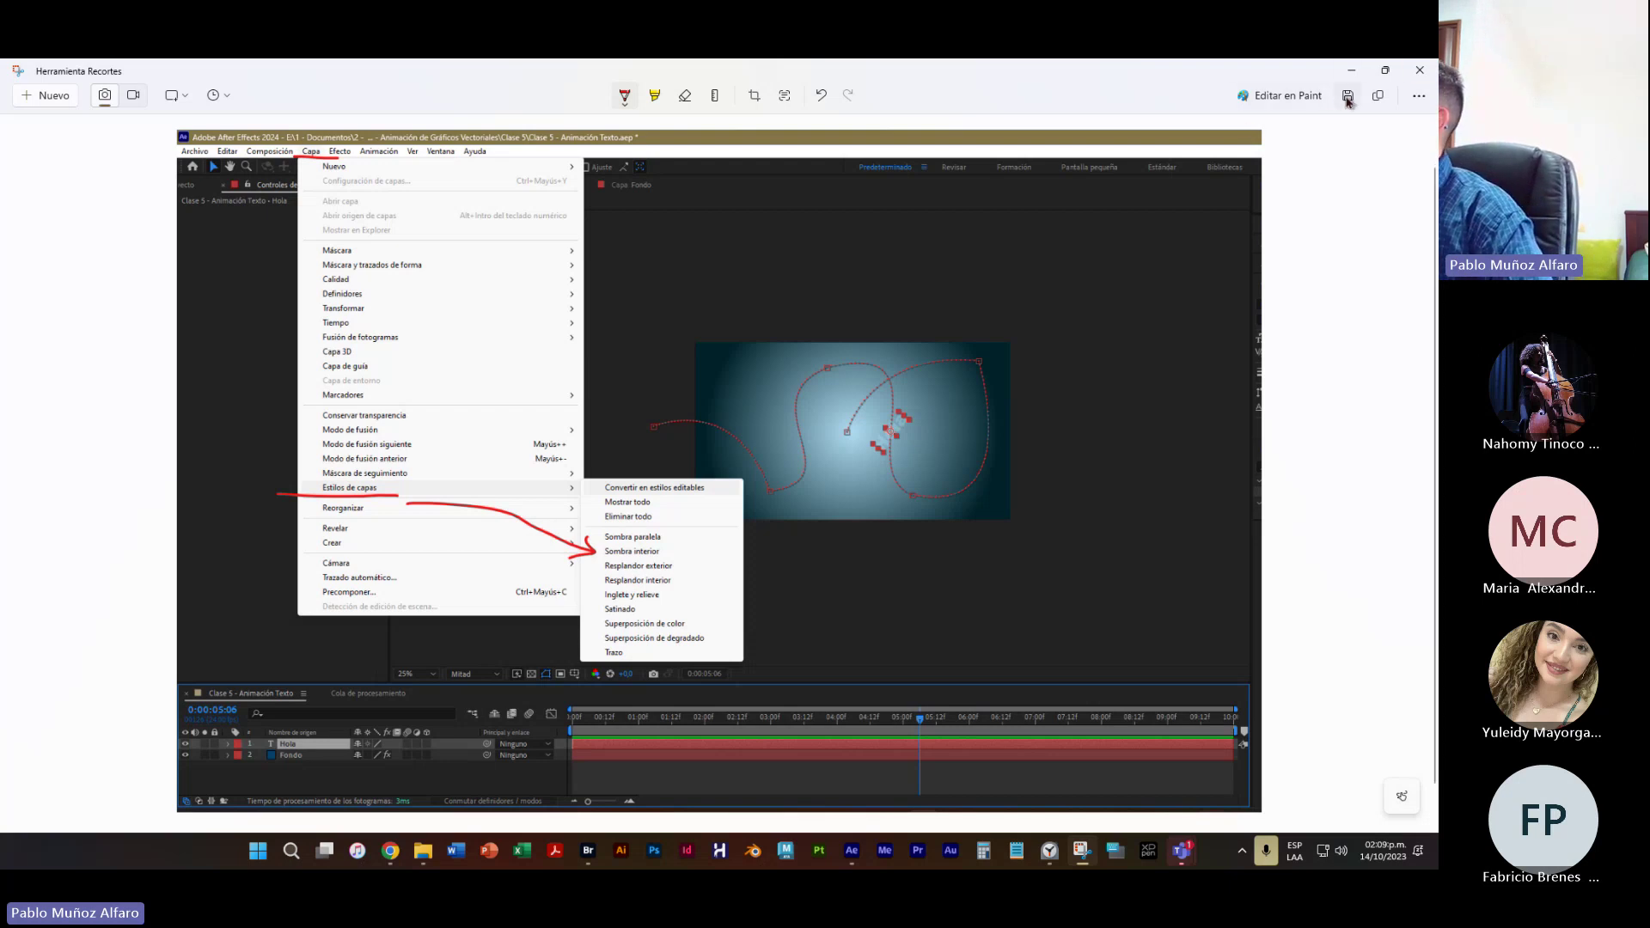
# Copy the annotated screenshot and close Herramienta Recortes without saving the changes
pyautogui.click(1378, 96)
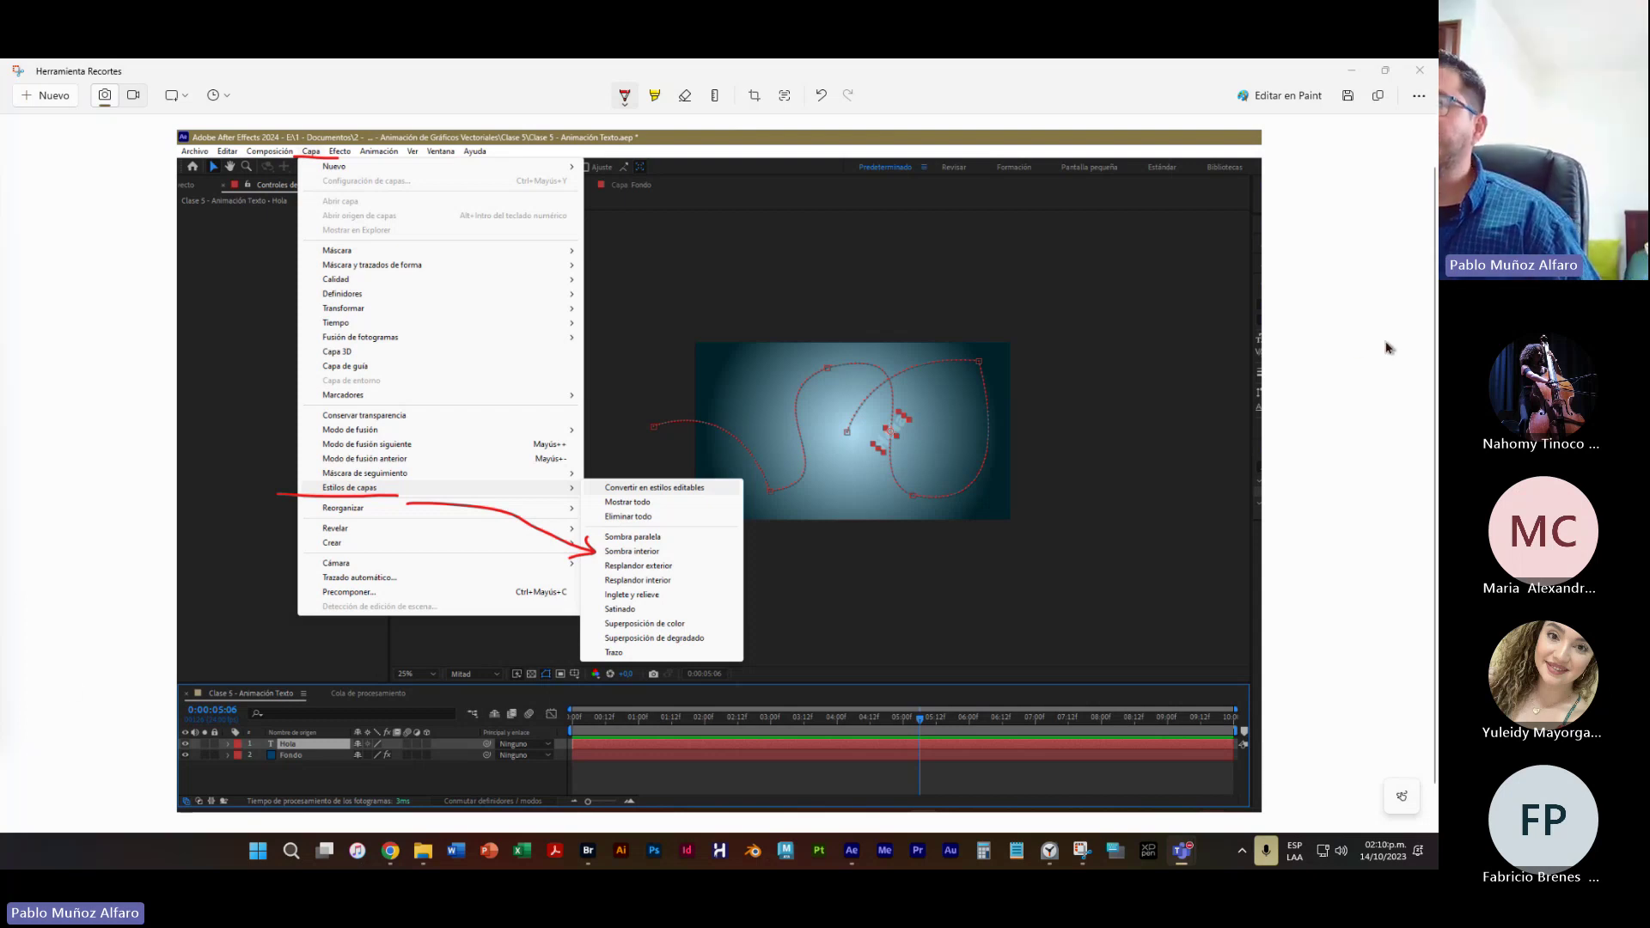
pyautogui.click(1430, 78)
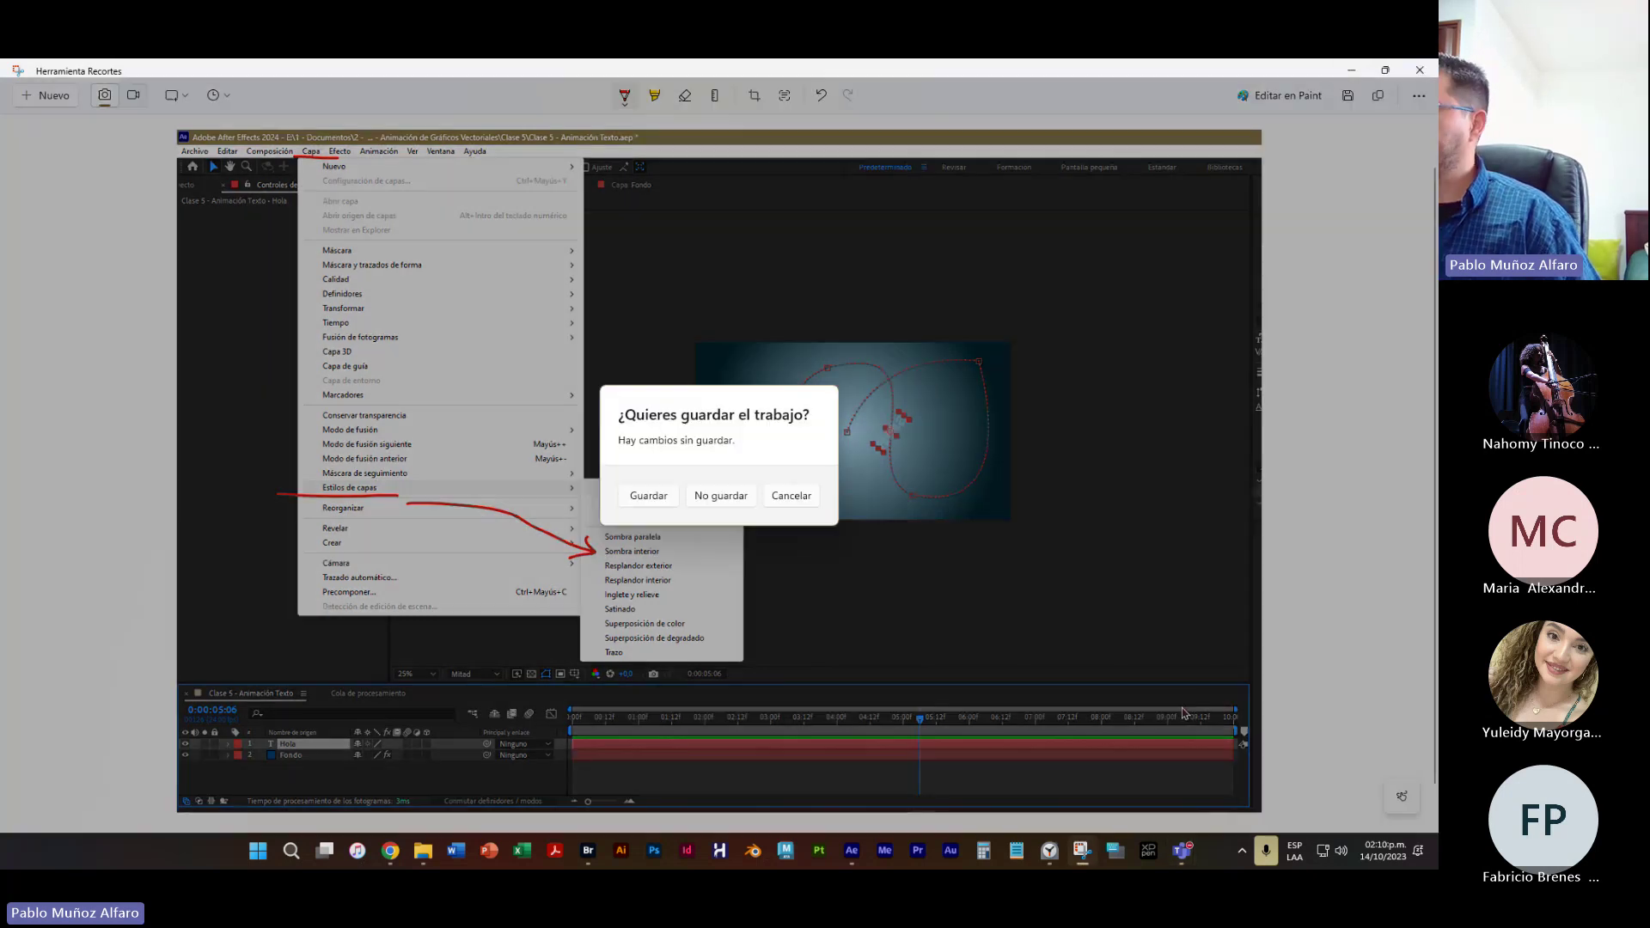
pyautogui.click(726, 497)
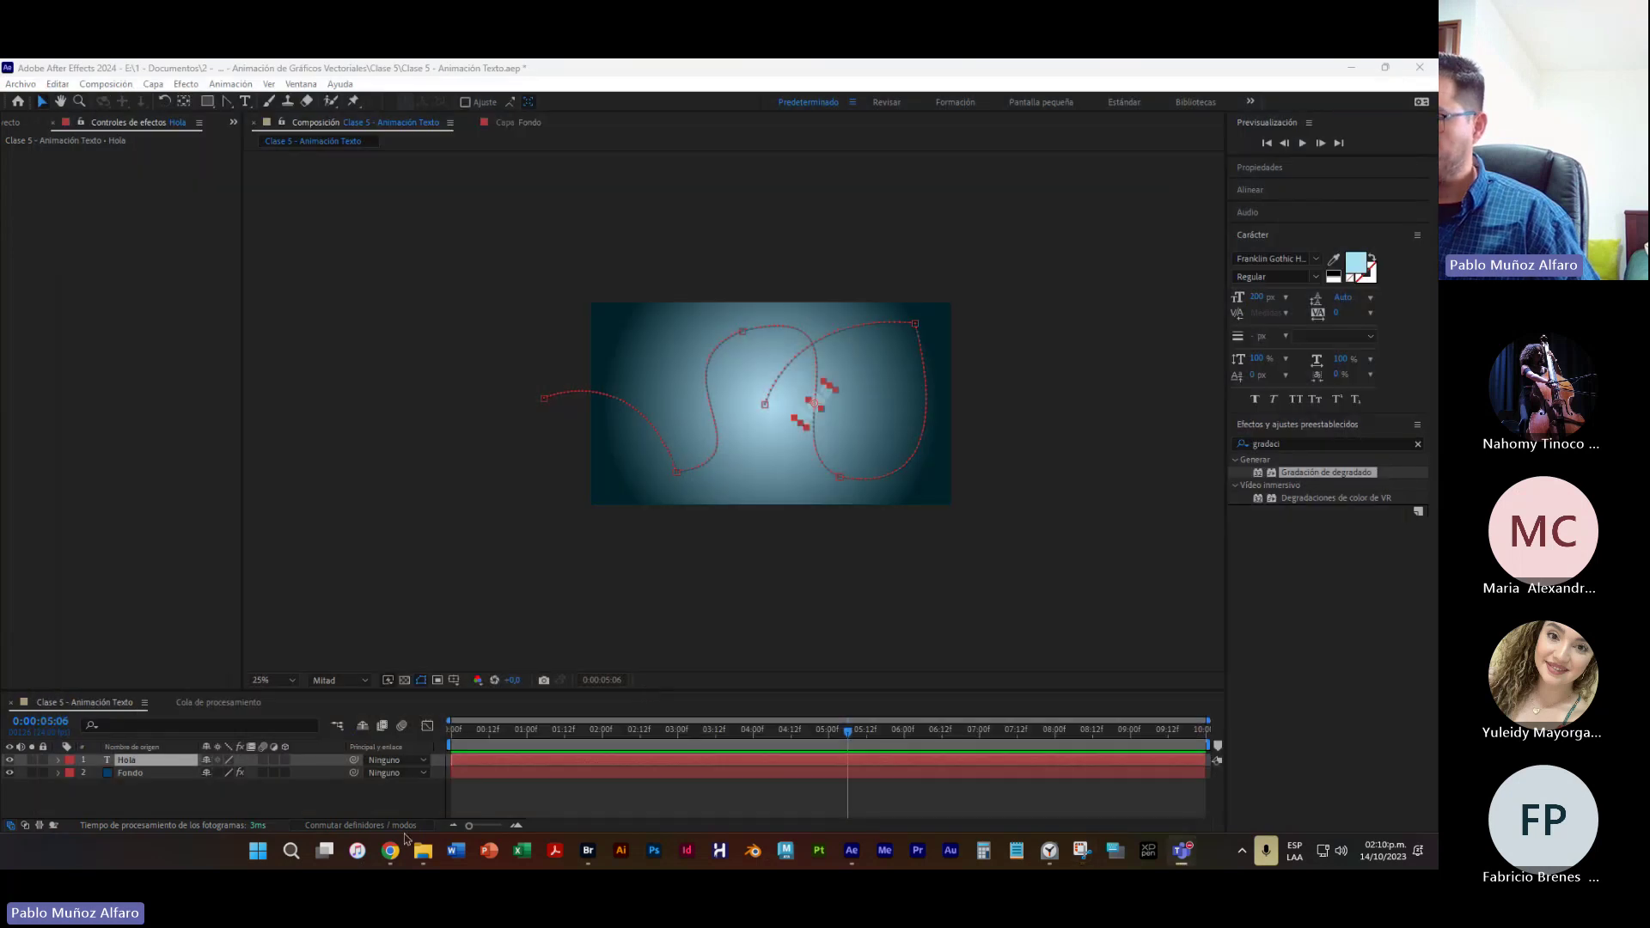
# Switch to Chrome, bring up the WhatsApp page and return to After Effects
pyautogui.click(391, 851)
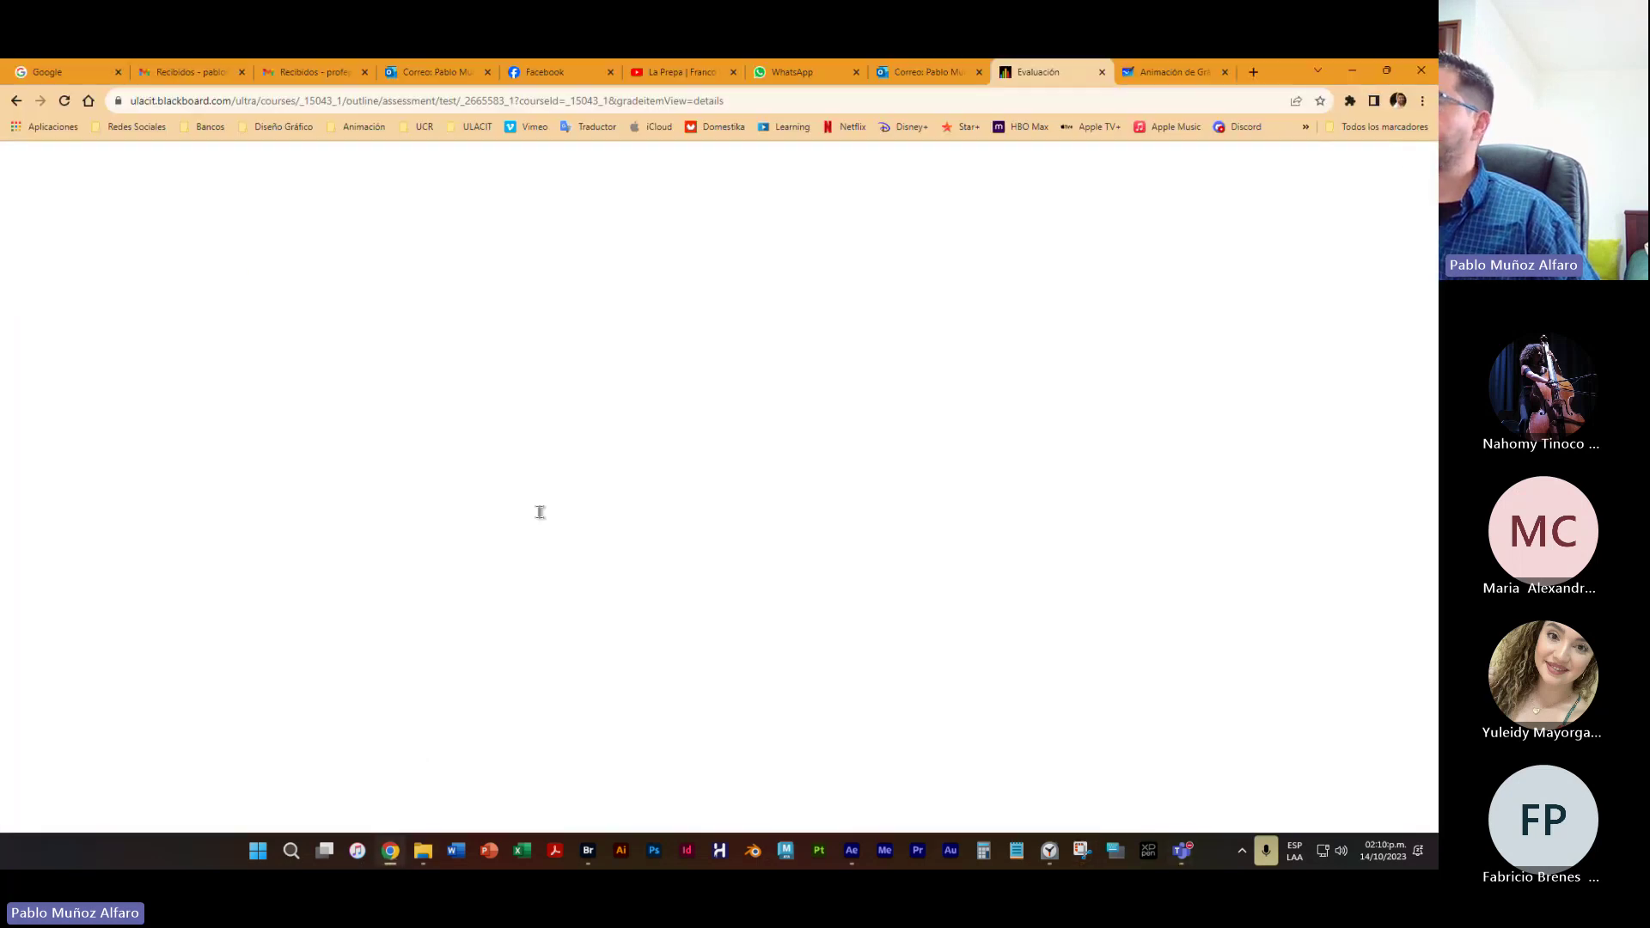
pyautogui.hotkey('ctrl', '7')
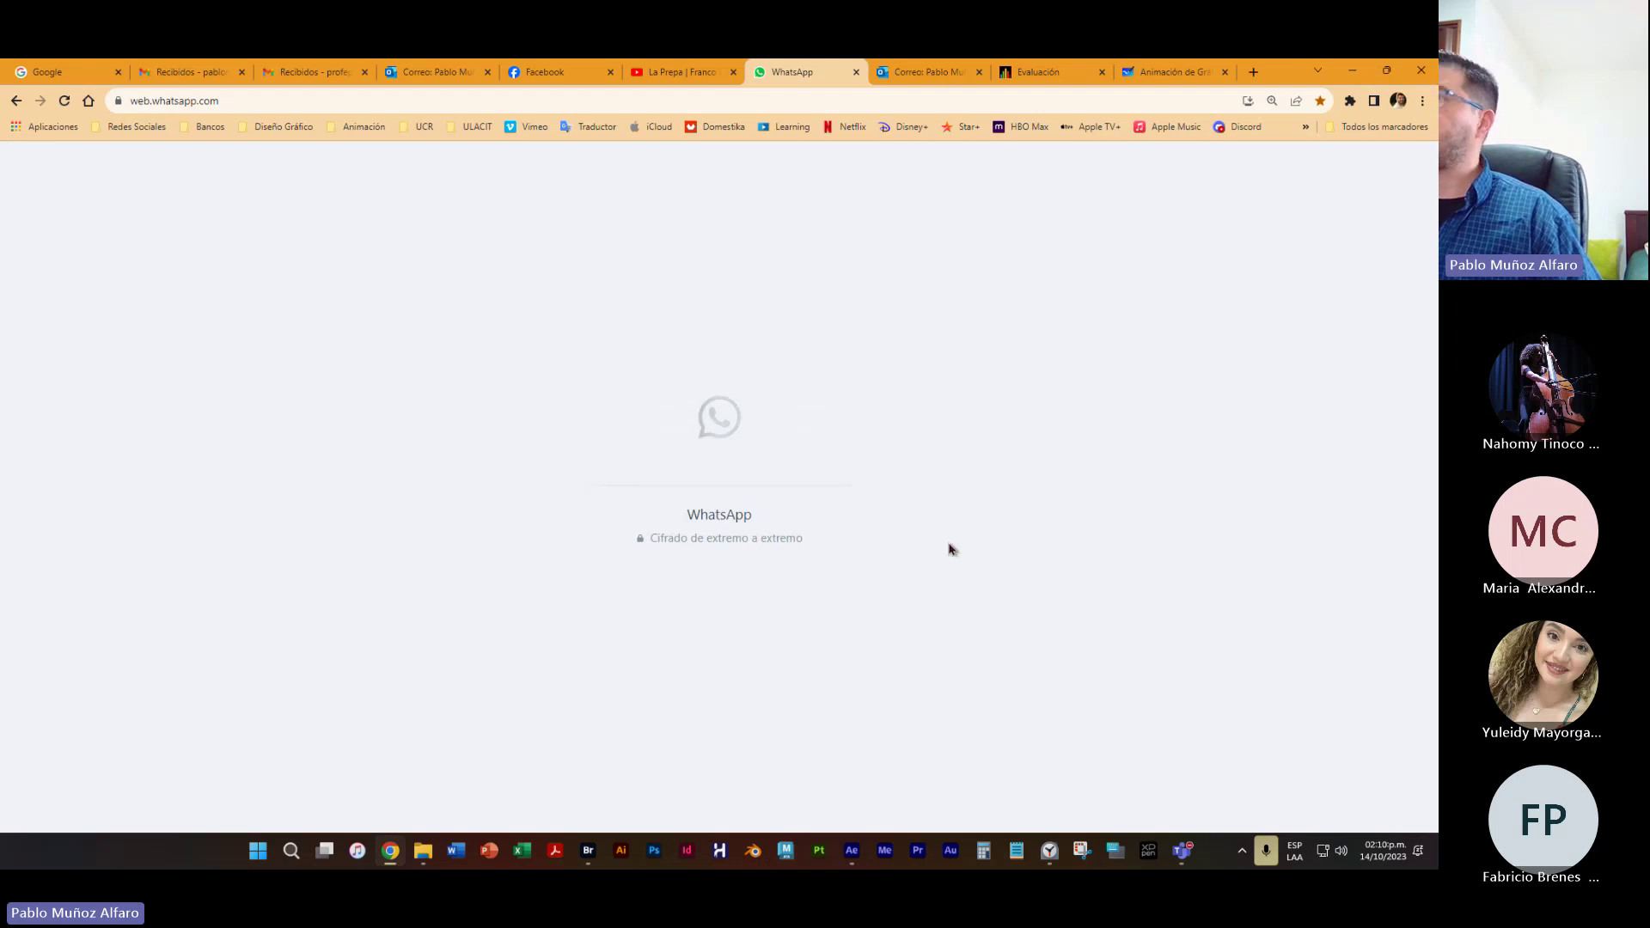
pyautogui.click(1352, 71)
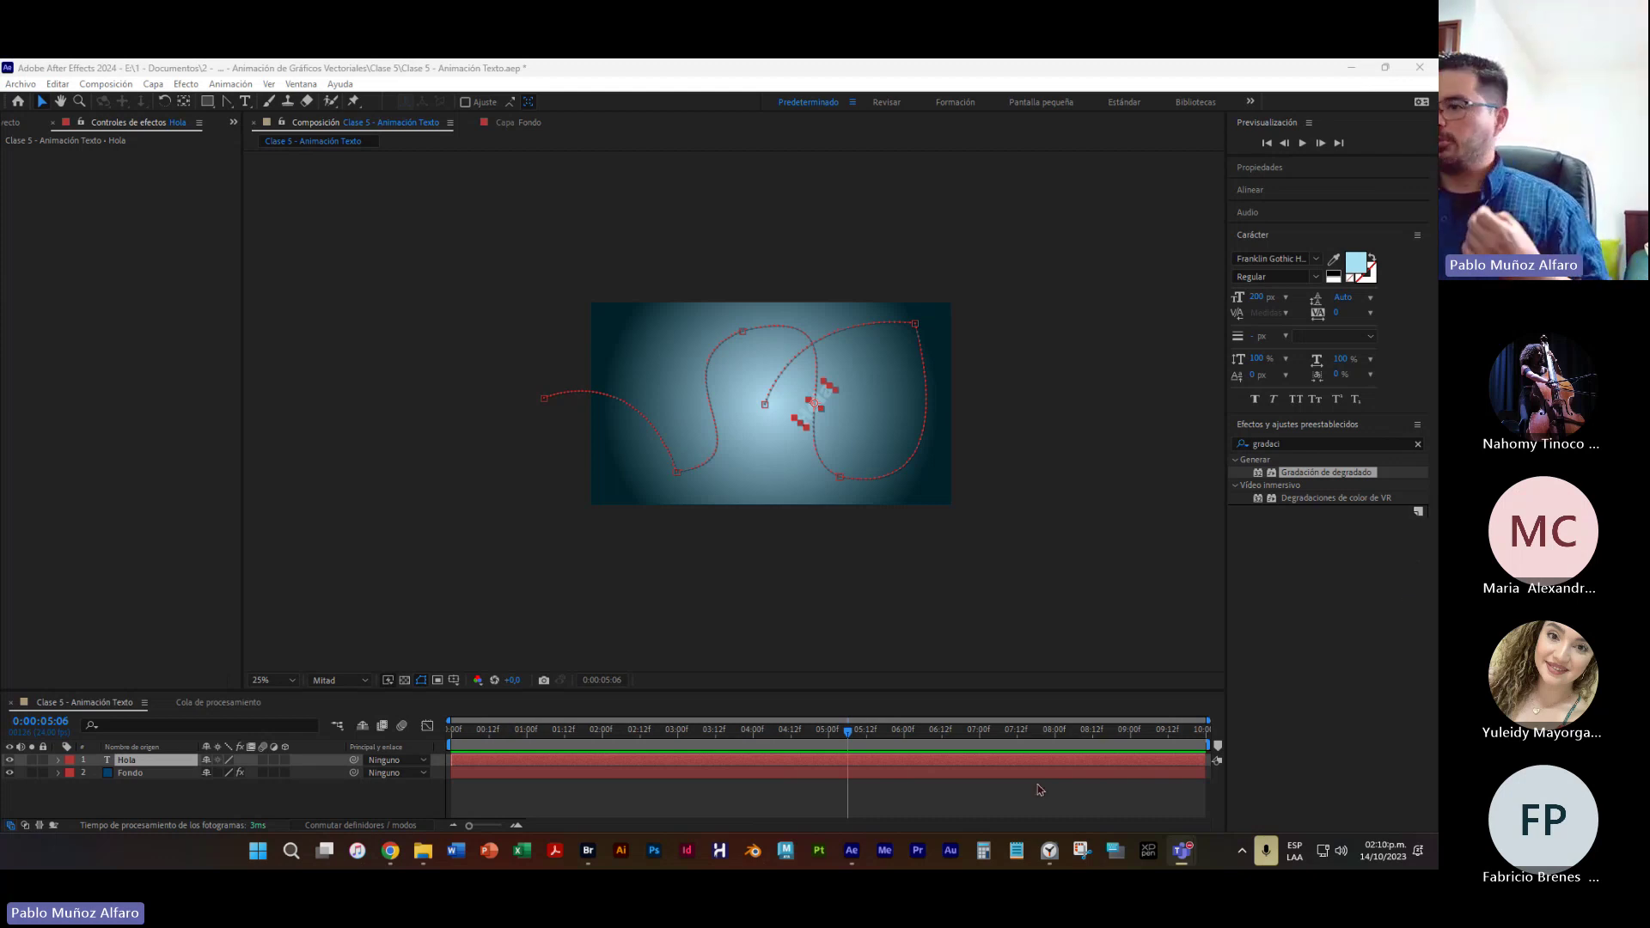
# Apply the Sombra paralela layer style to the Hola text layer, with the composition viewed at 50%
pyautogui.click(150, 766)
pyautogui.moveTo(842, 739); pyautogui.dragTo(849, 772)
pyautogui.press('.')
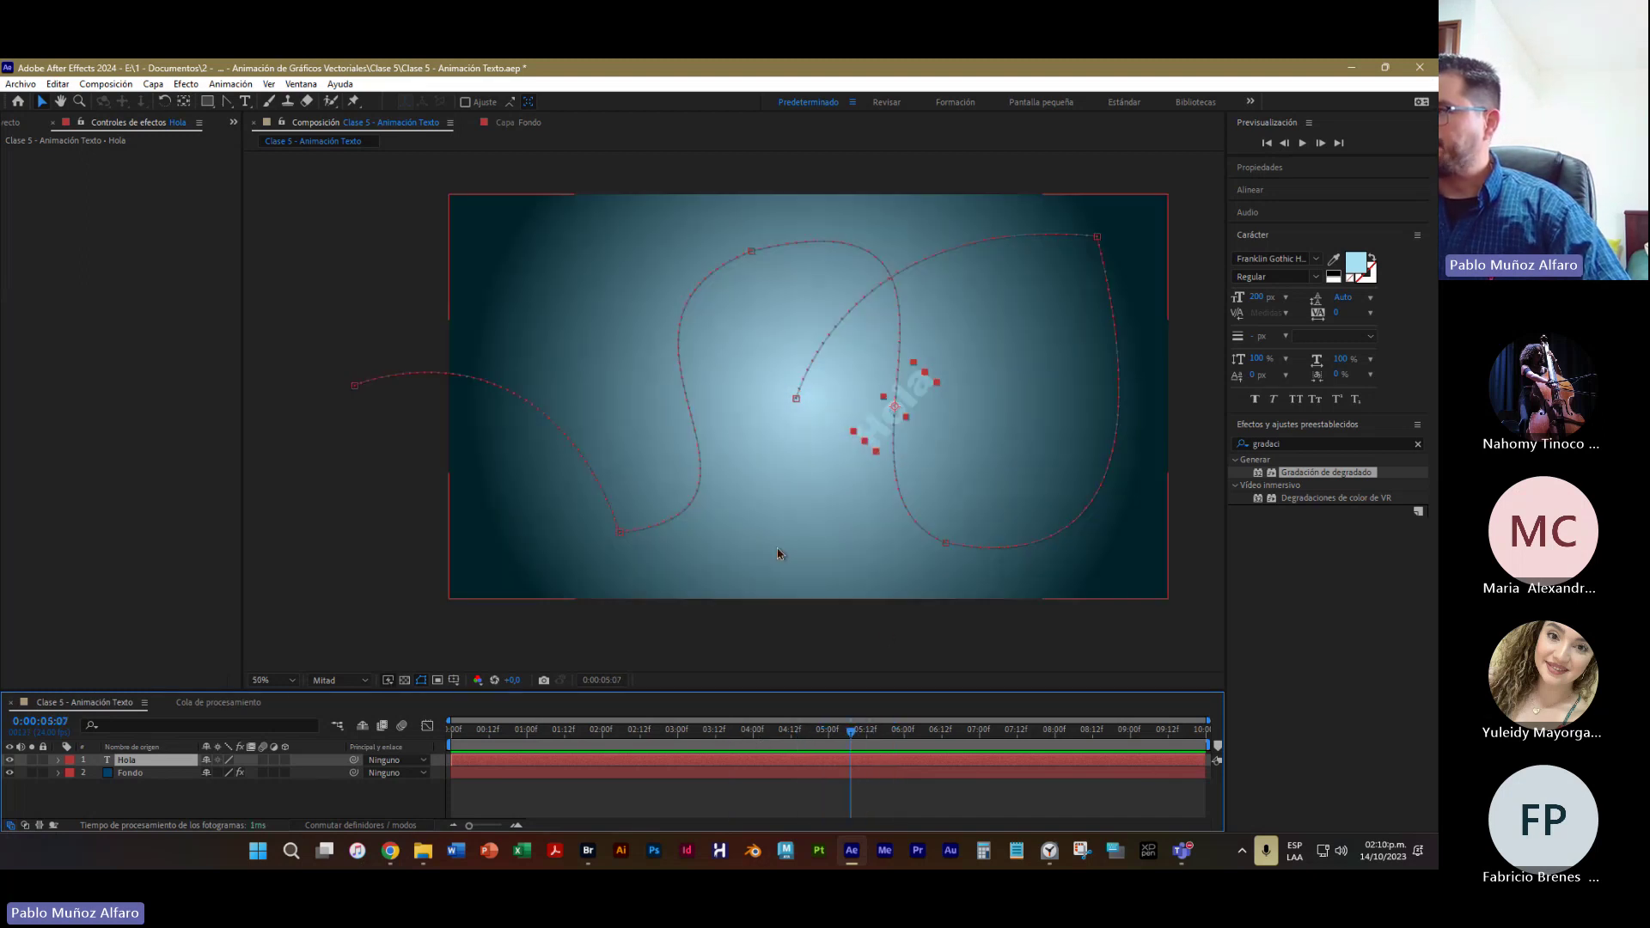
pyautogui.click(304, 612)
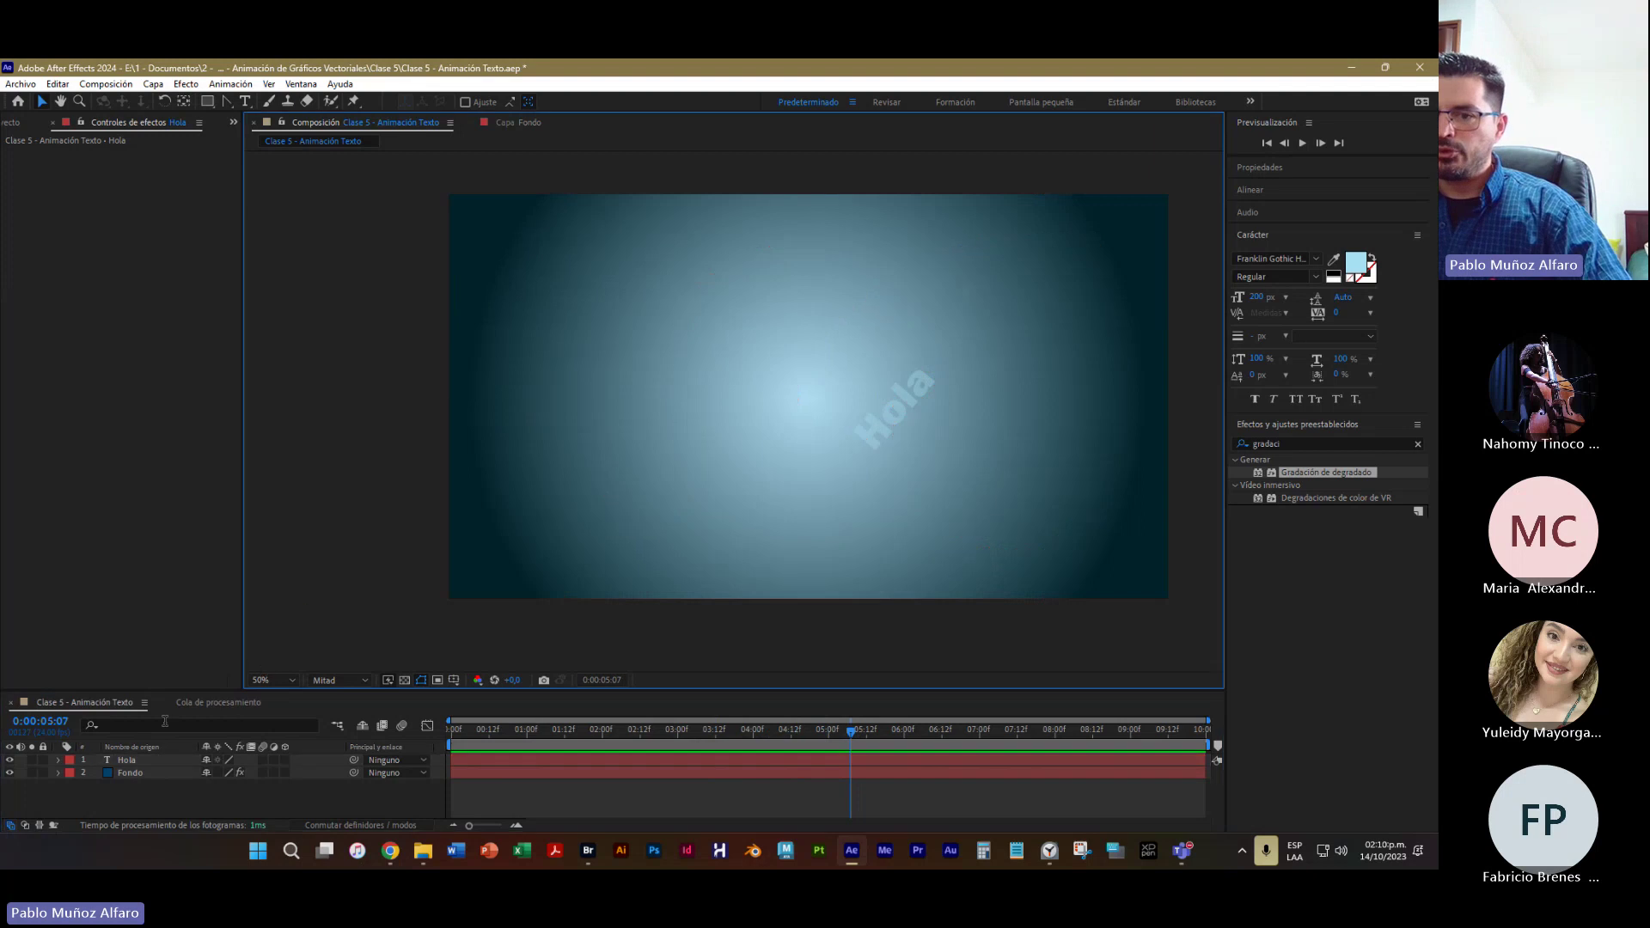
pyautogui.click(137, 762)
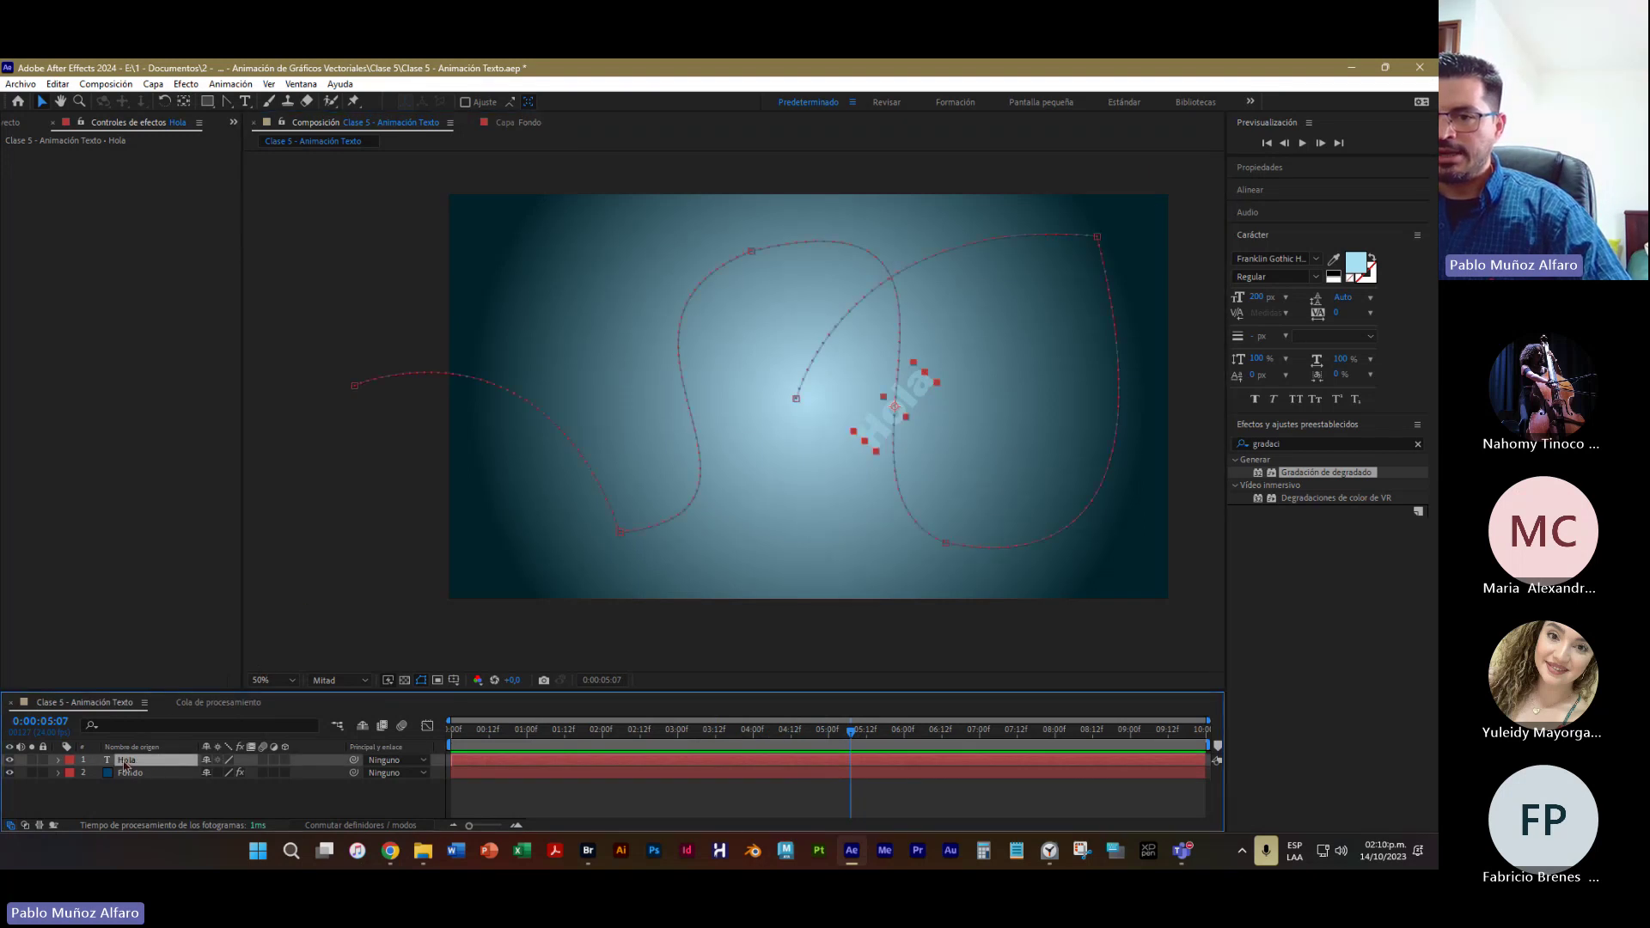
pyautogui.click(153, 84)
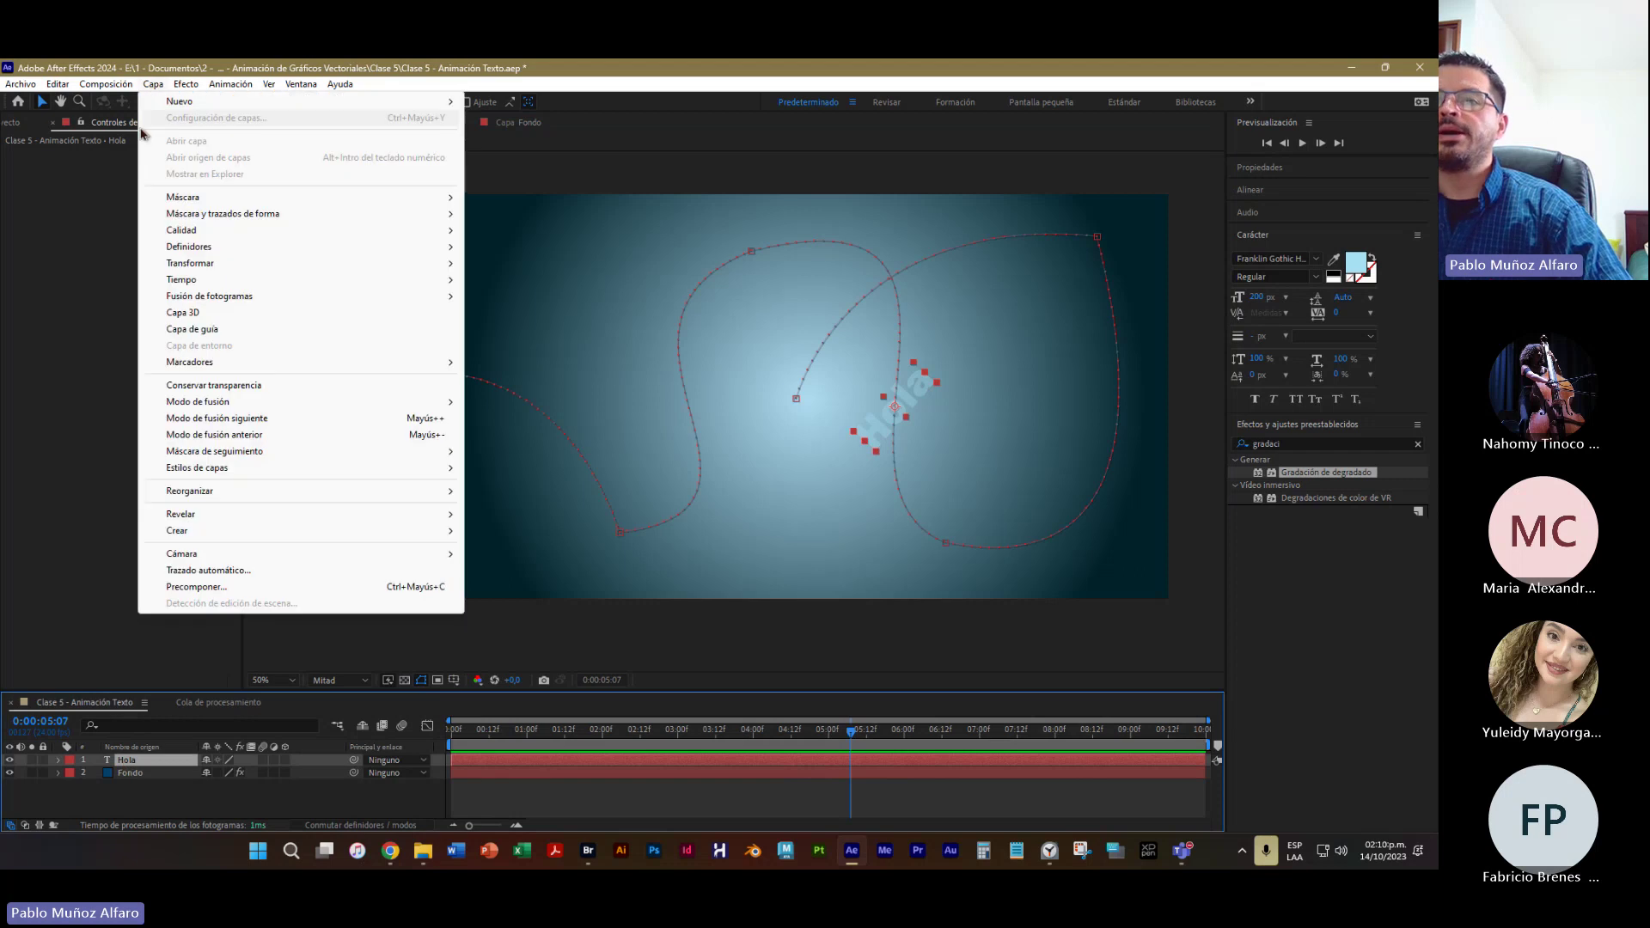
pyautogui.moveTo(369, 468)
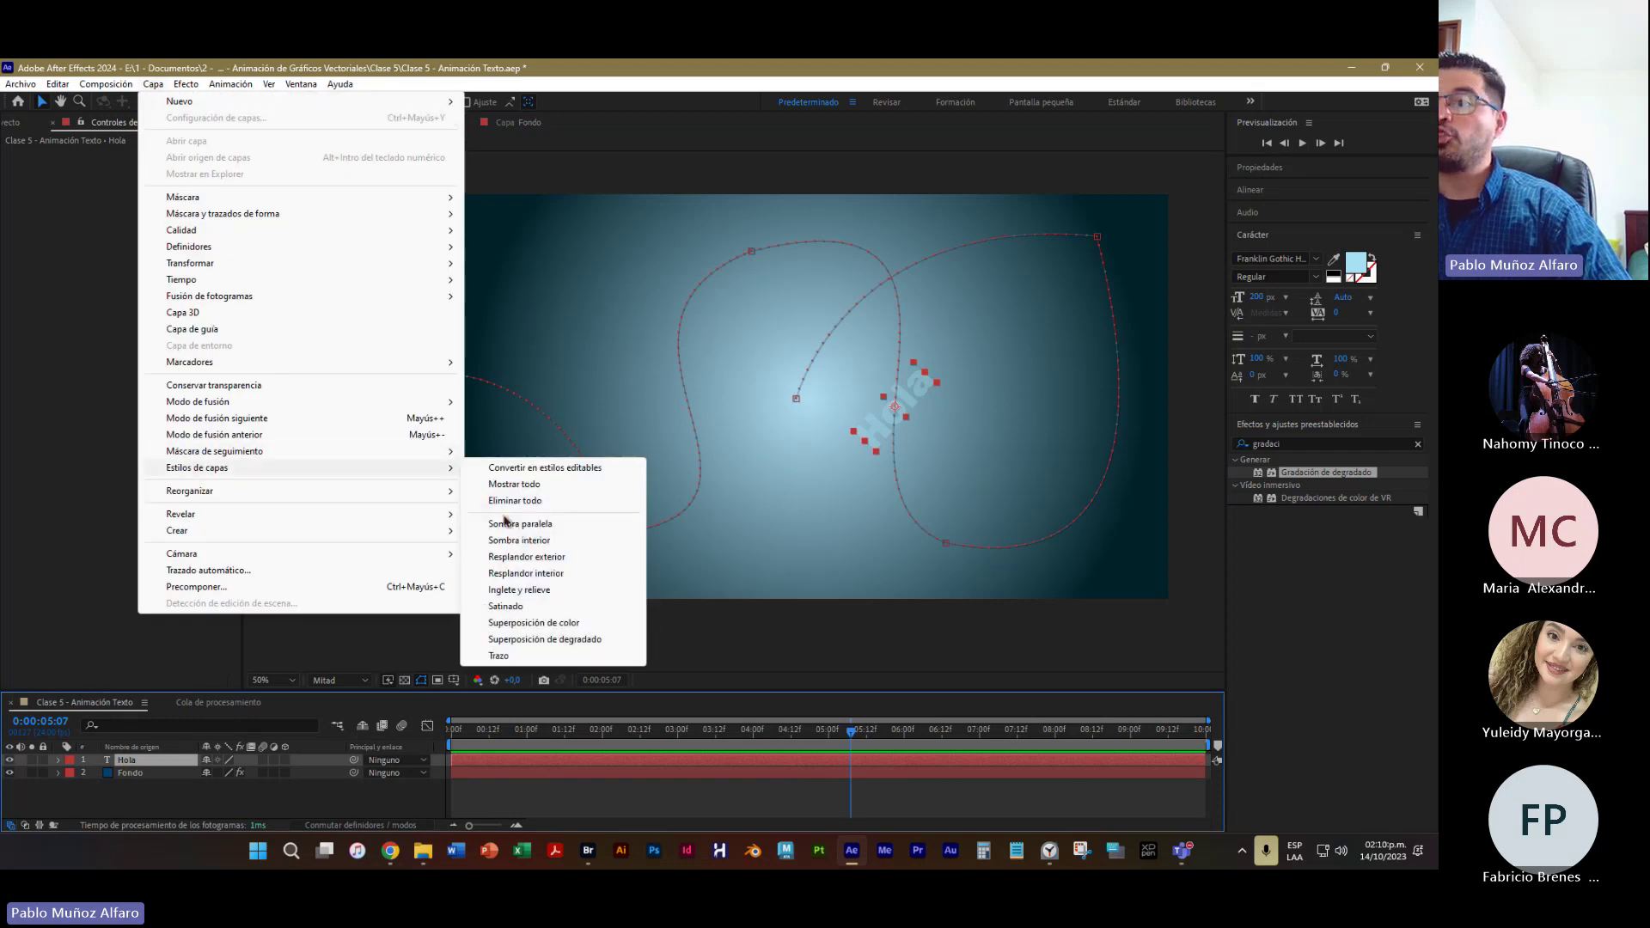
pyautogui.click(561, 526)
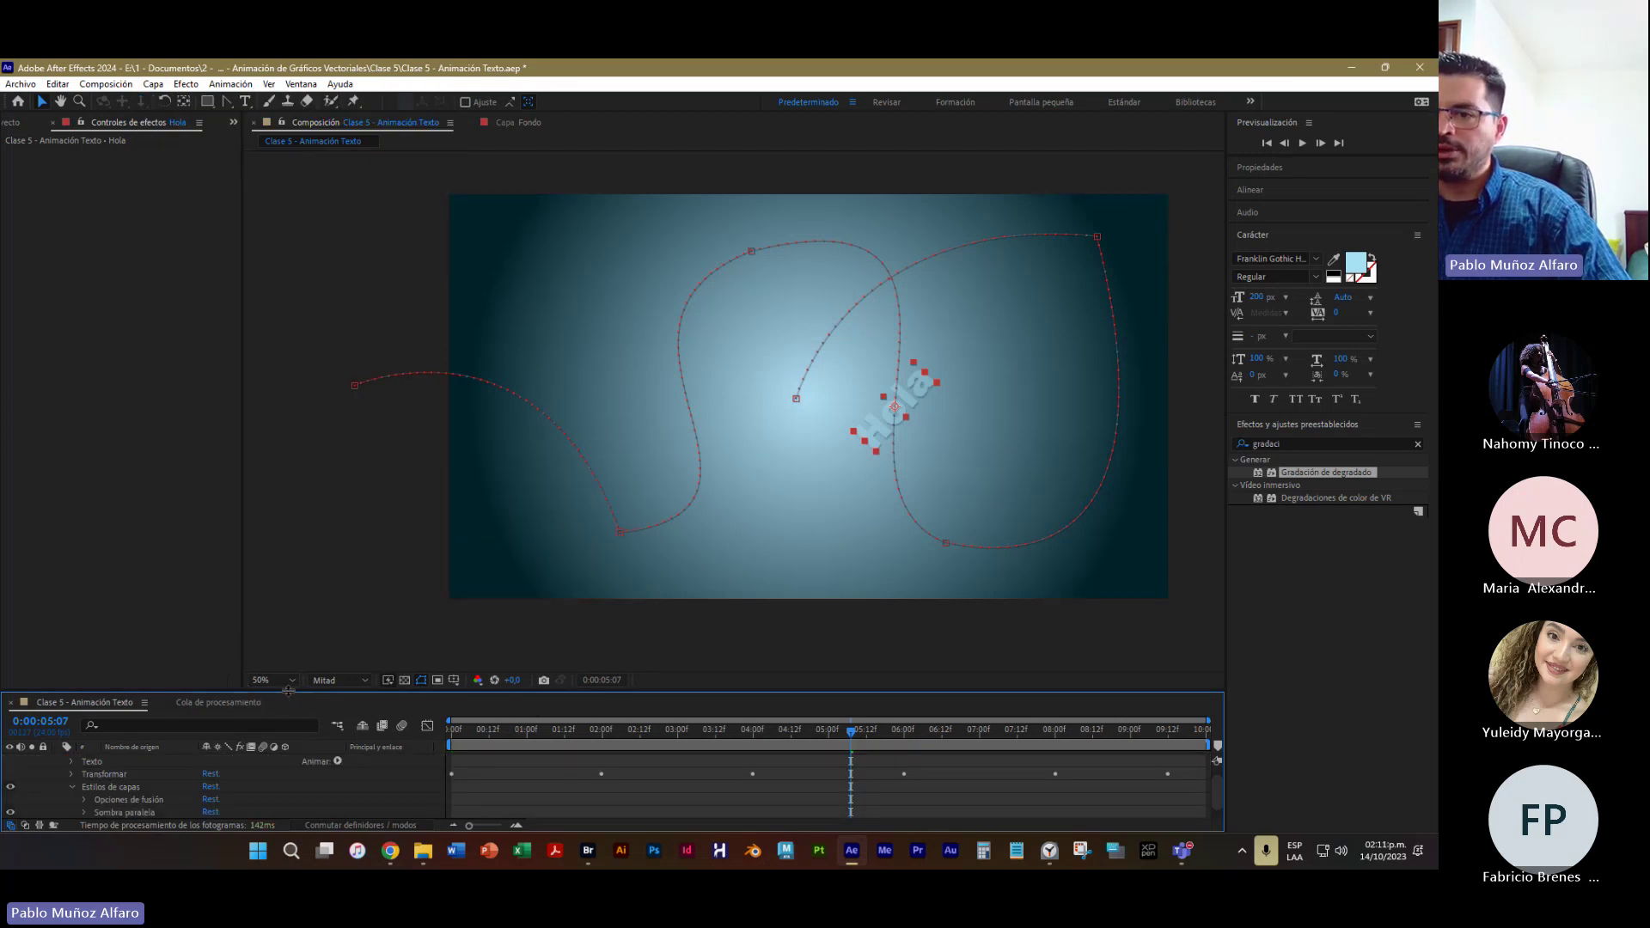
# Enlarge the timeline area upward and collapse the Estilos de capas group of the Hola layer
pyautogui.moveTo(288, 690); pyautogui.dragTo(288, 574)
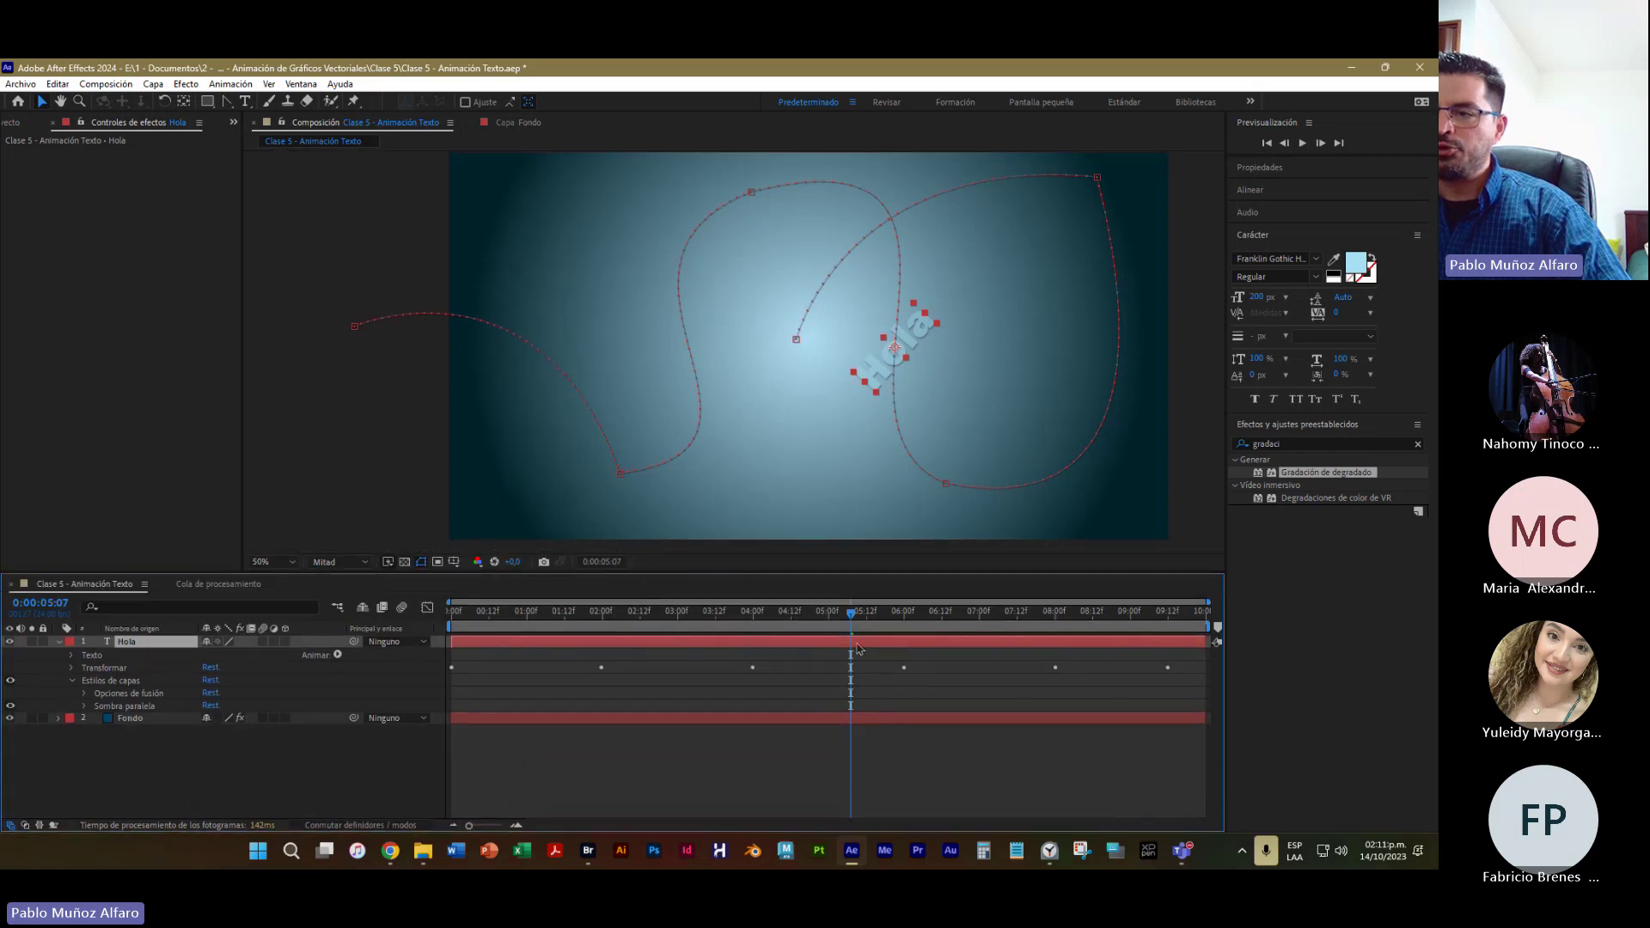
pyautogui.click(72, 680)
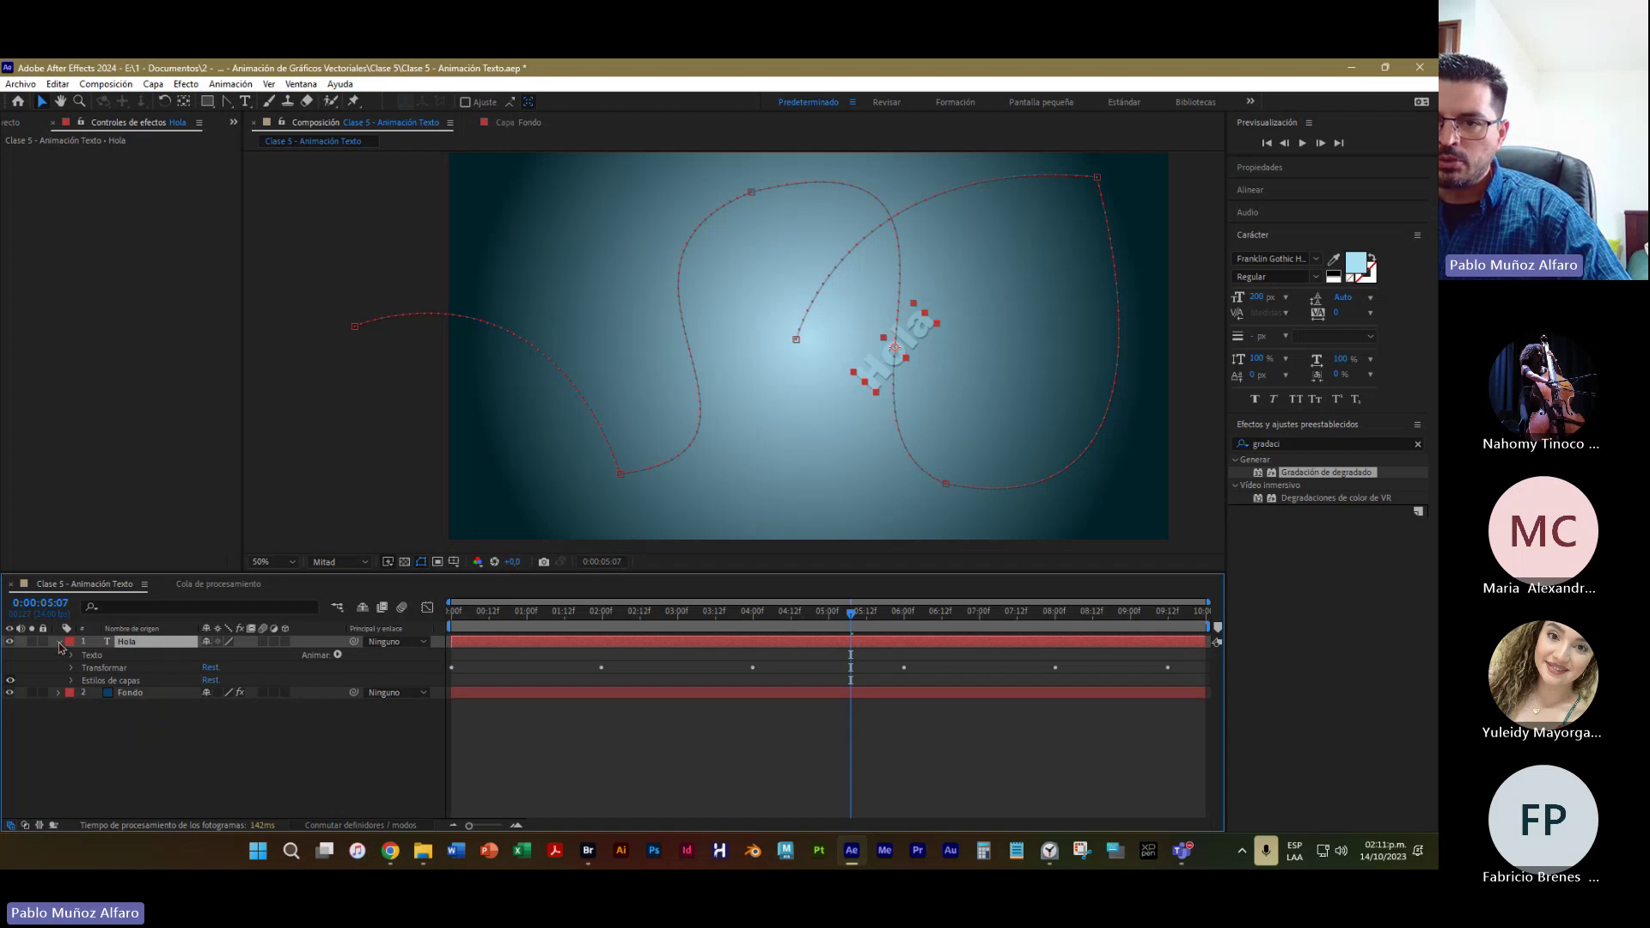
pyautogui.click(59, 642)
pyautogui.click(59, 643)
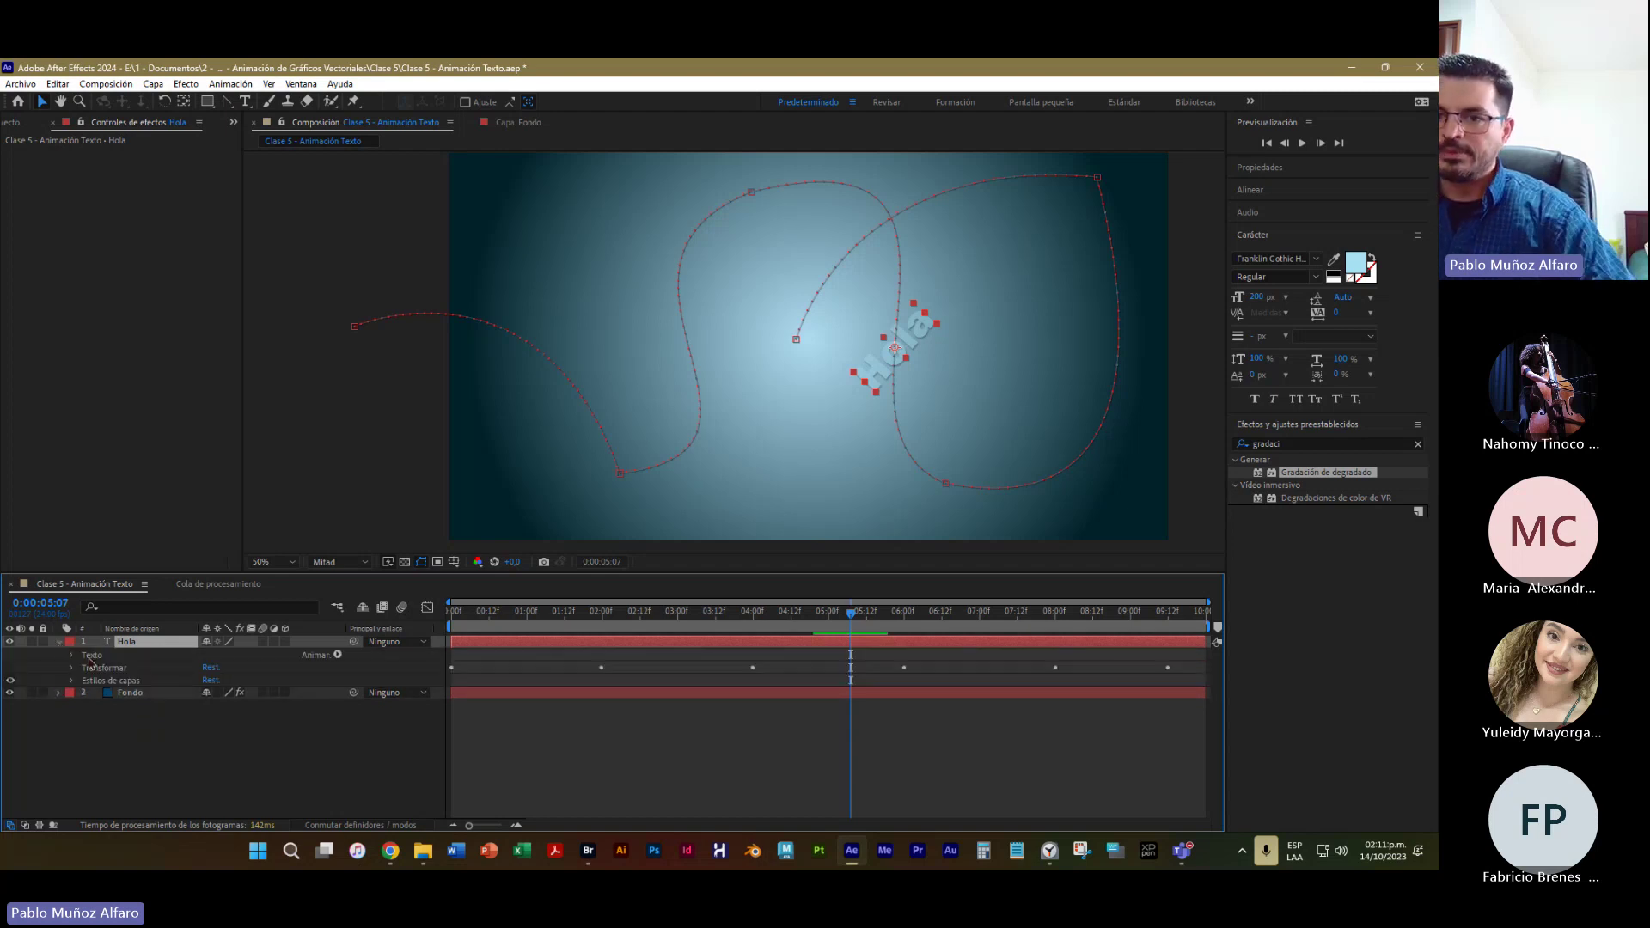
# Magnify the timeline with Lupa and examine the Texto and Transformar properties of the Hola layer
pyautogui.press('super+plus')
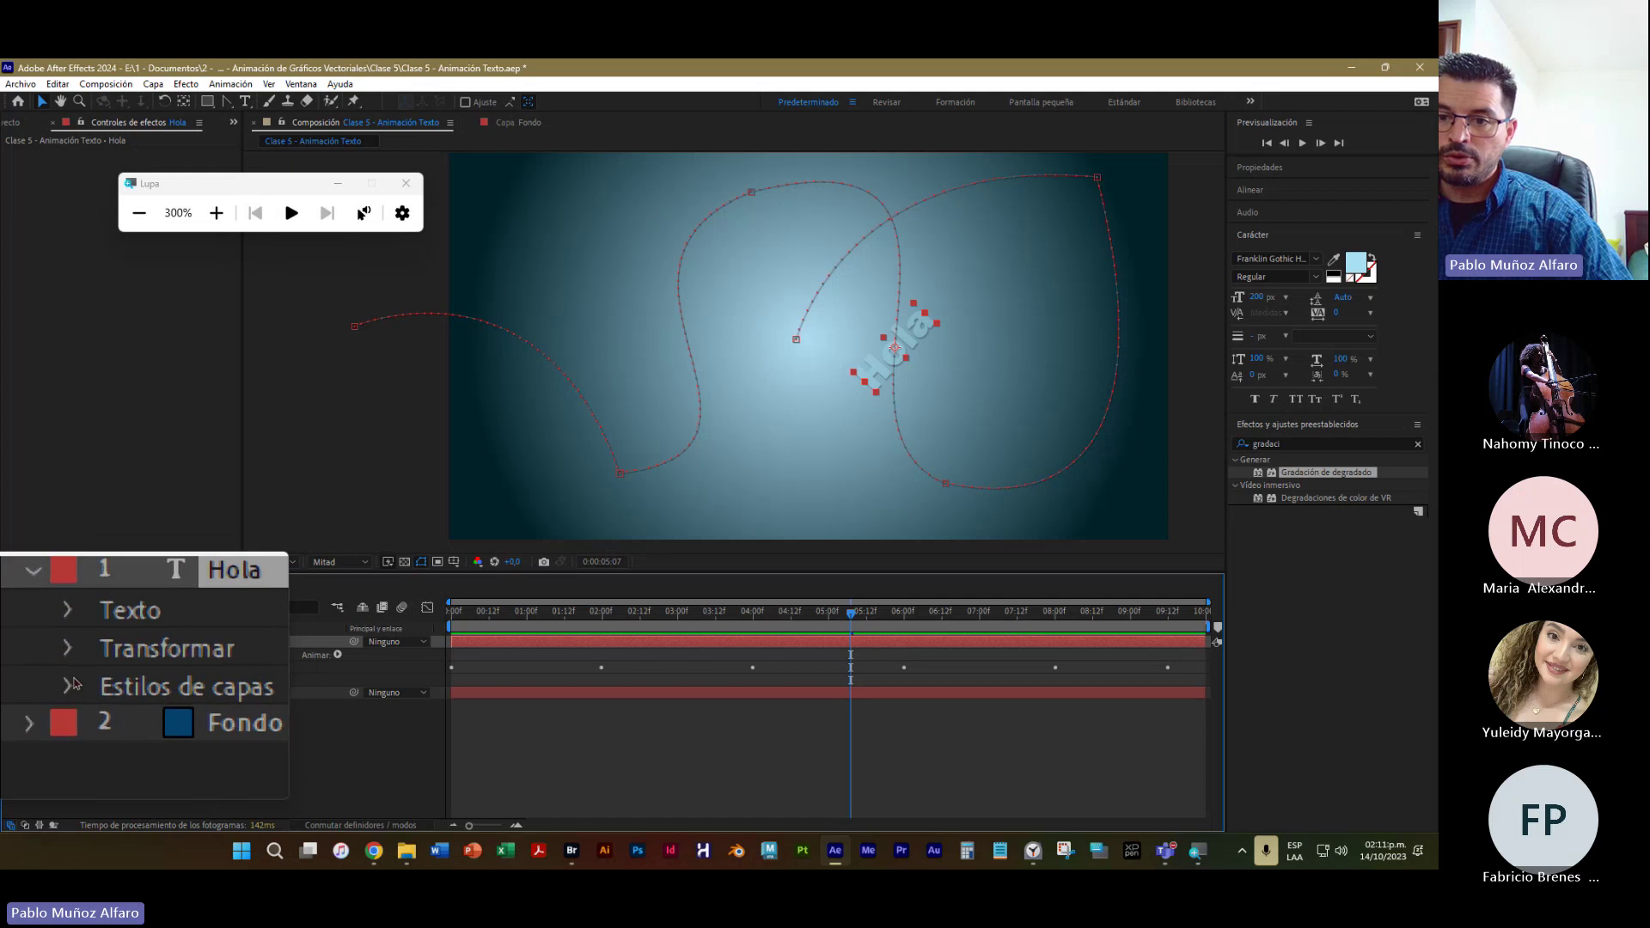
pyautogui.click(73, 655)
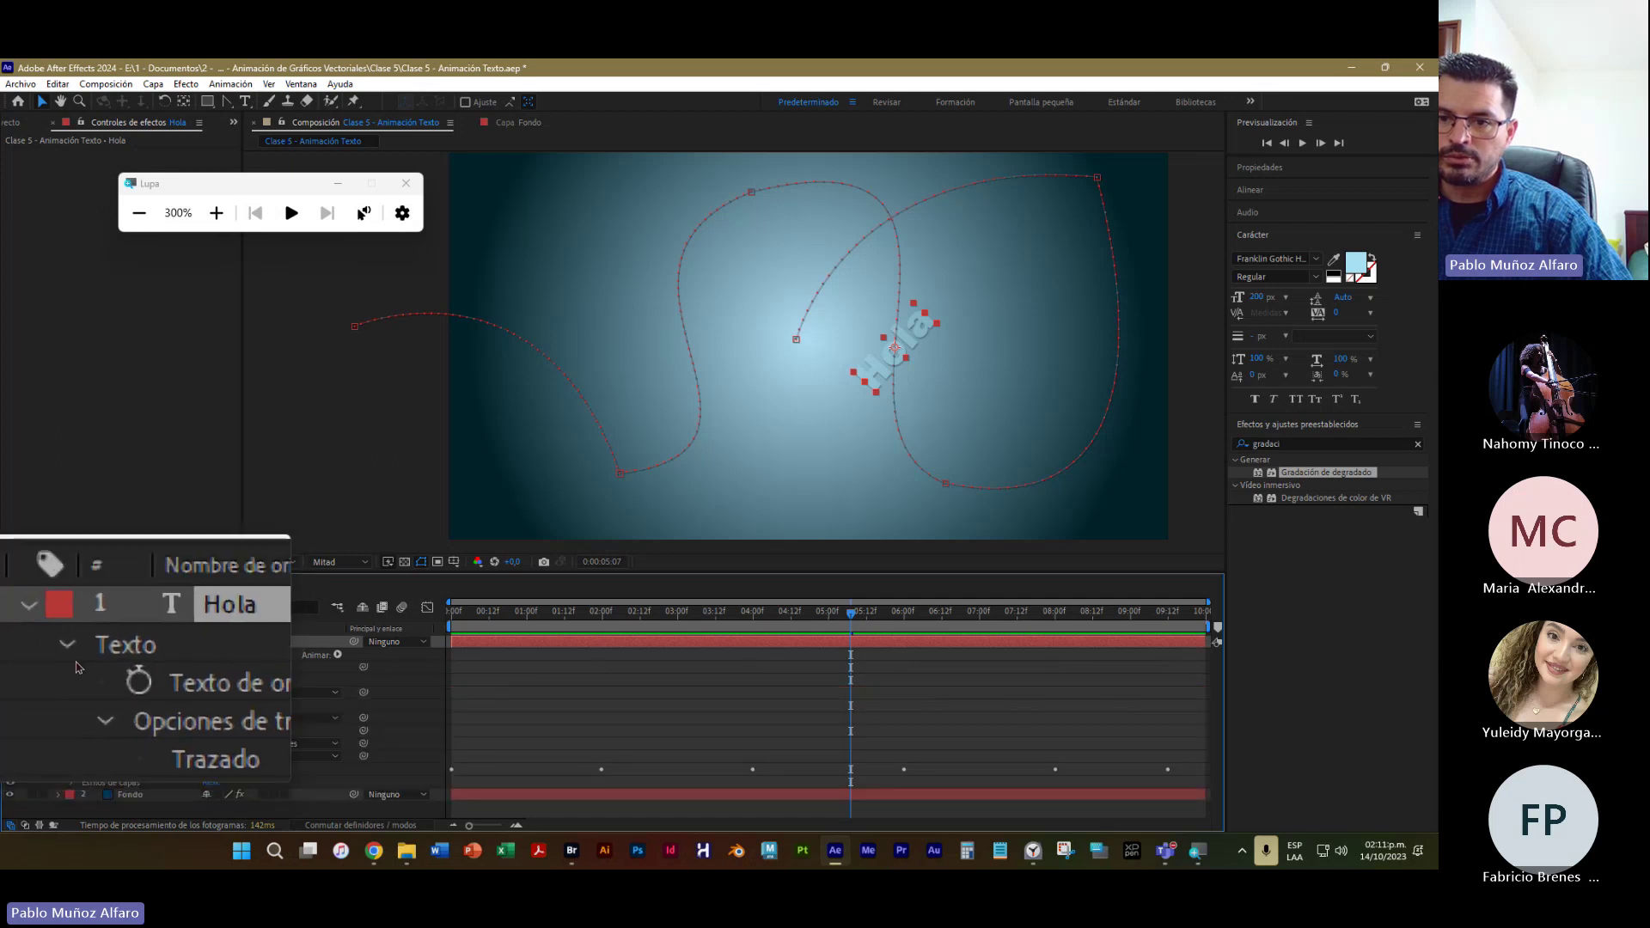
pyautogui.click(73, 667)
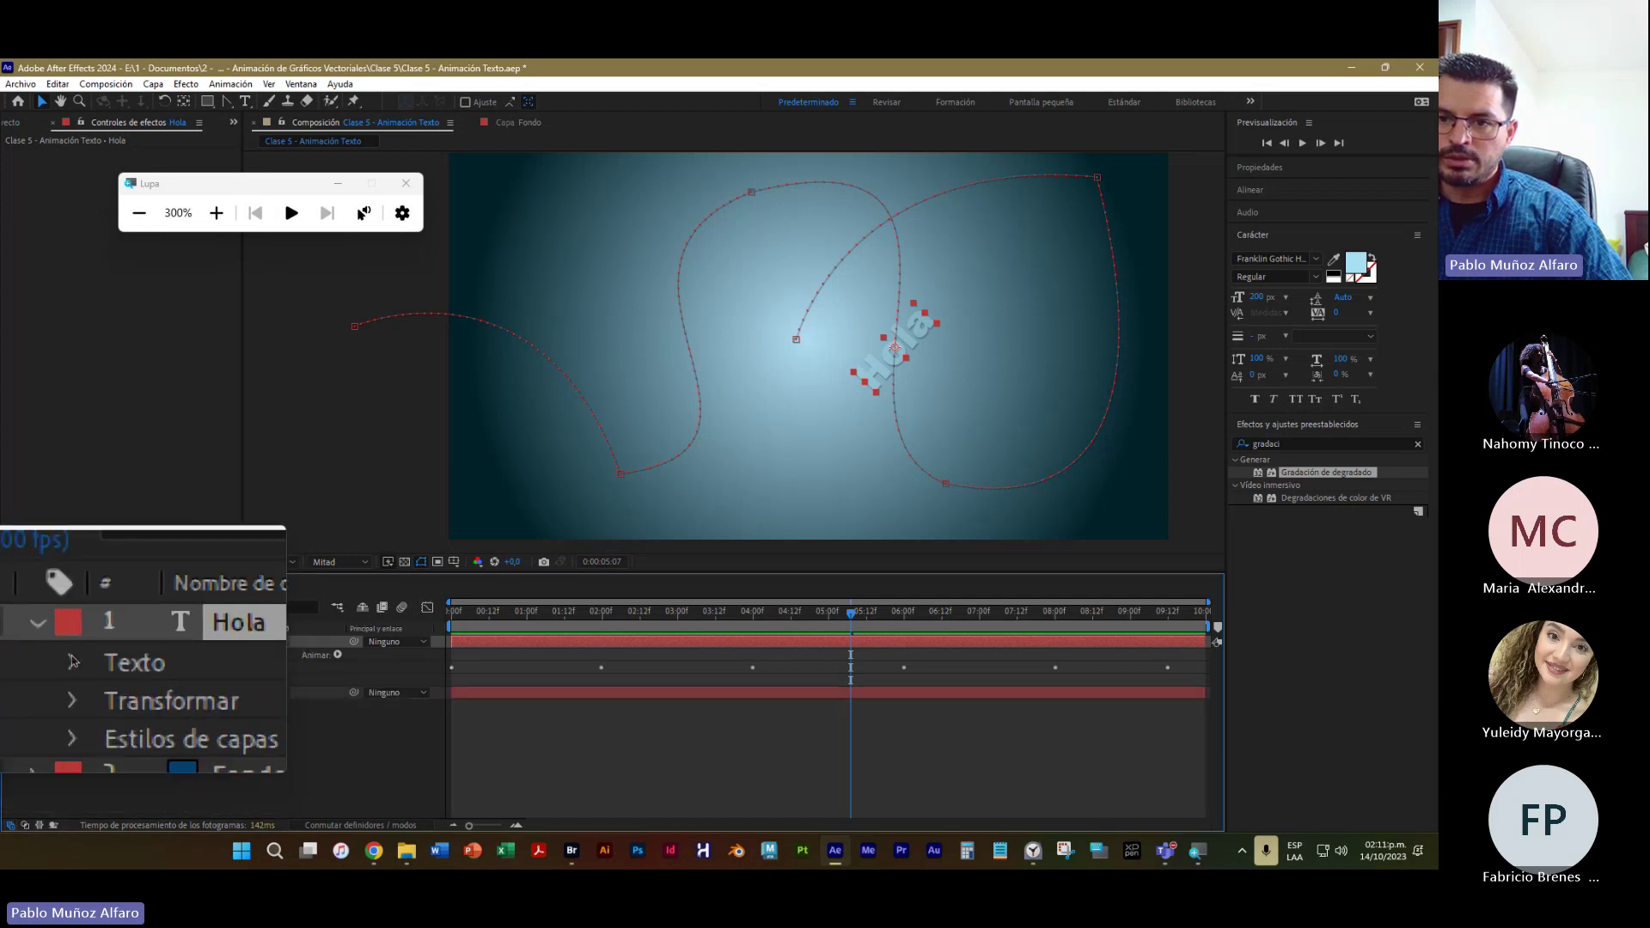
pyautogui.click(73, 672)
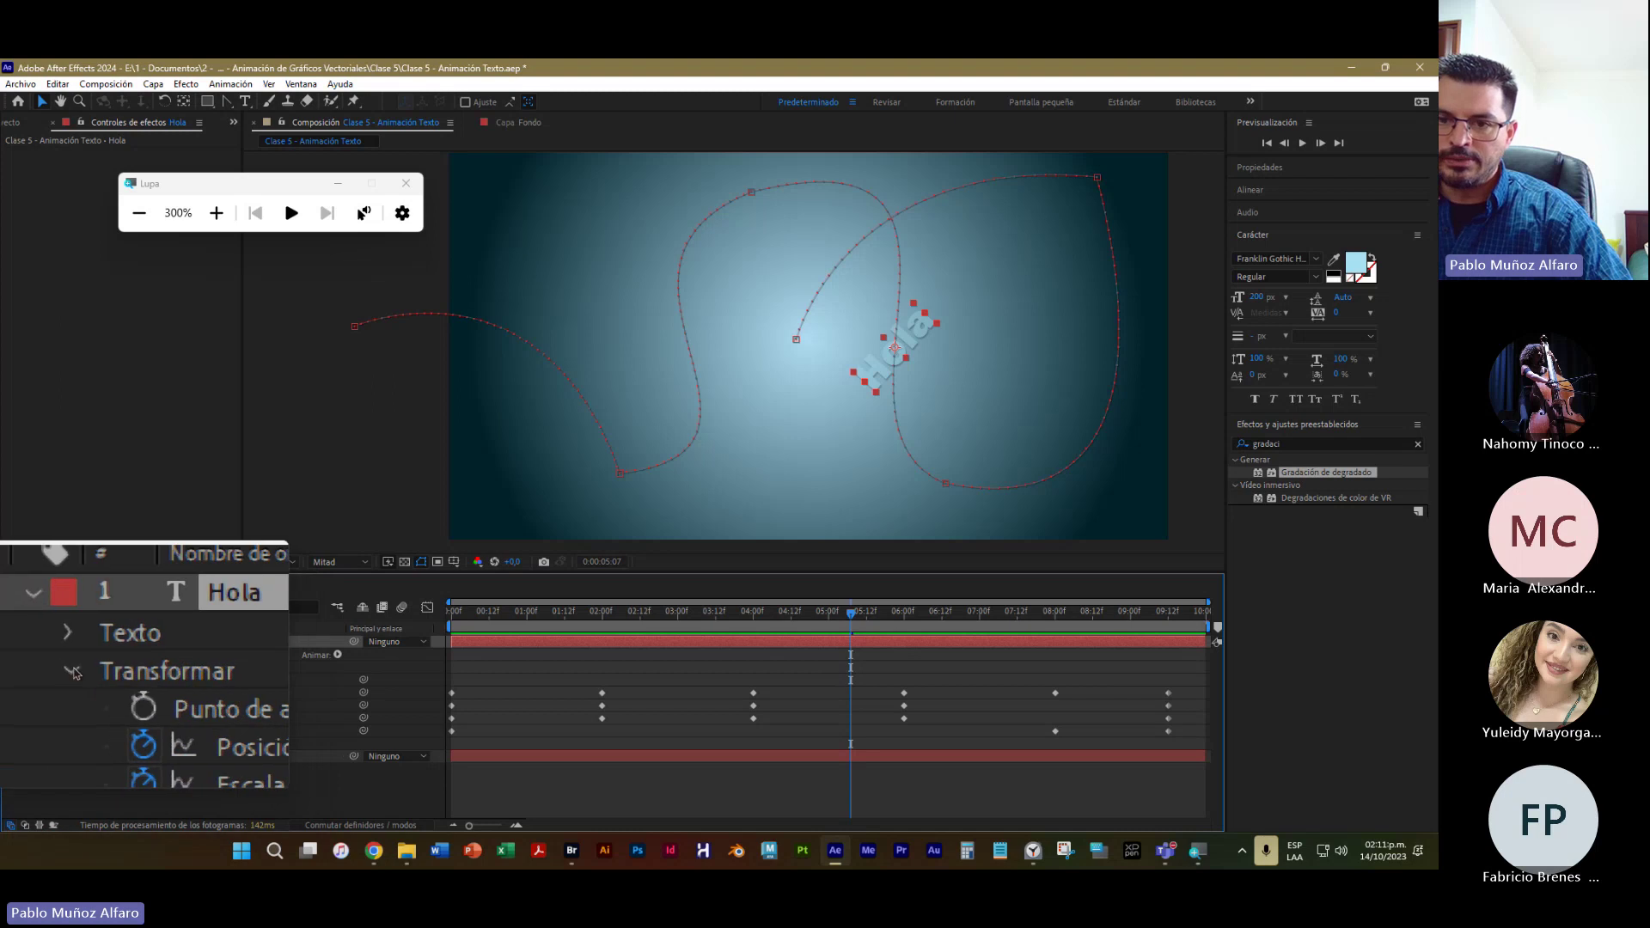
pyautogui.click(24, 667)
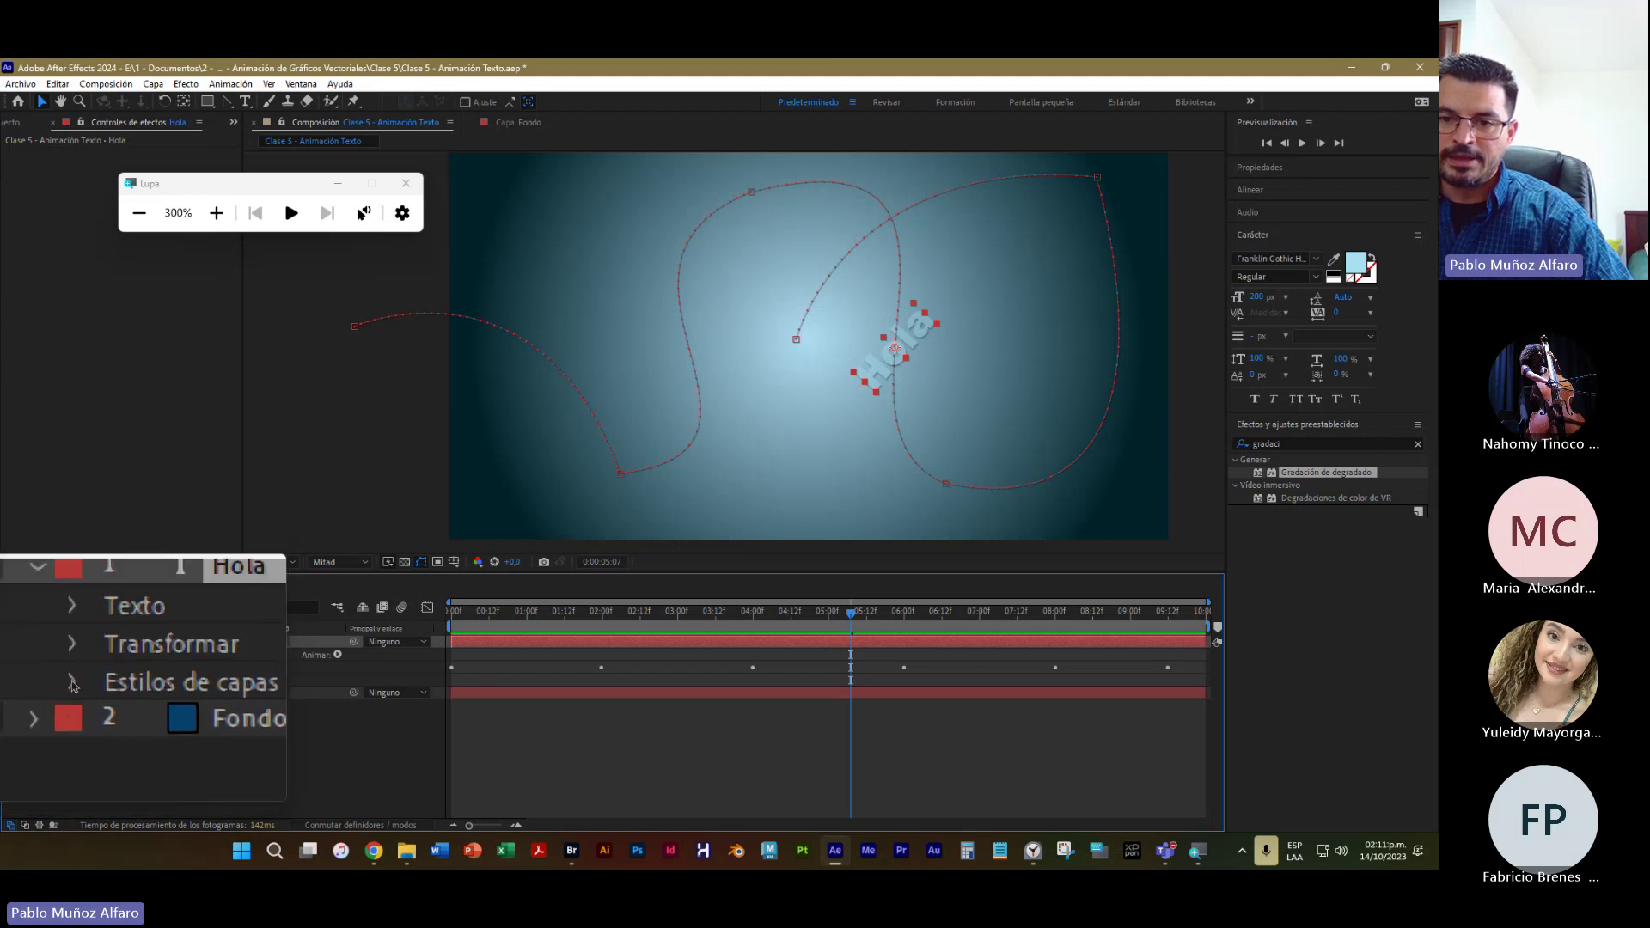
# Expand the Sombra paralela settings under Estilos de capas for the Hola layer and close Lupa
pyautogui.click(25, 681)
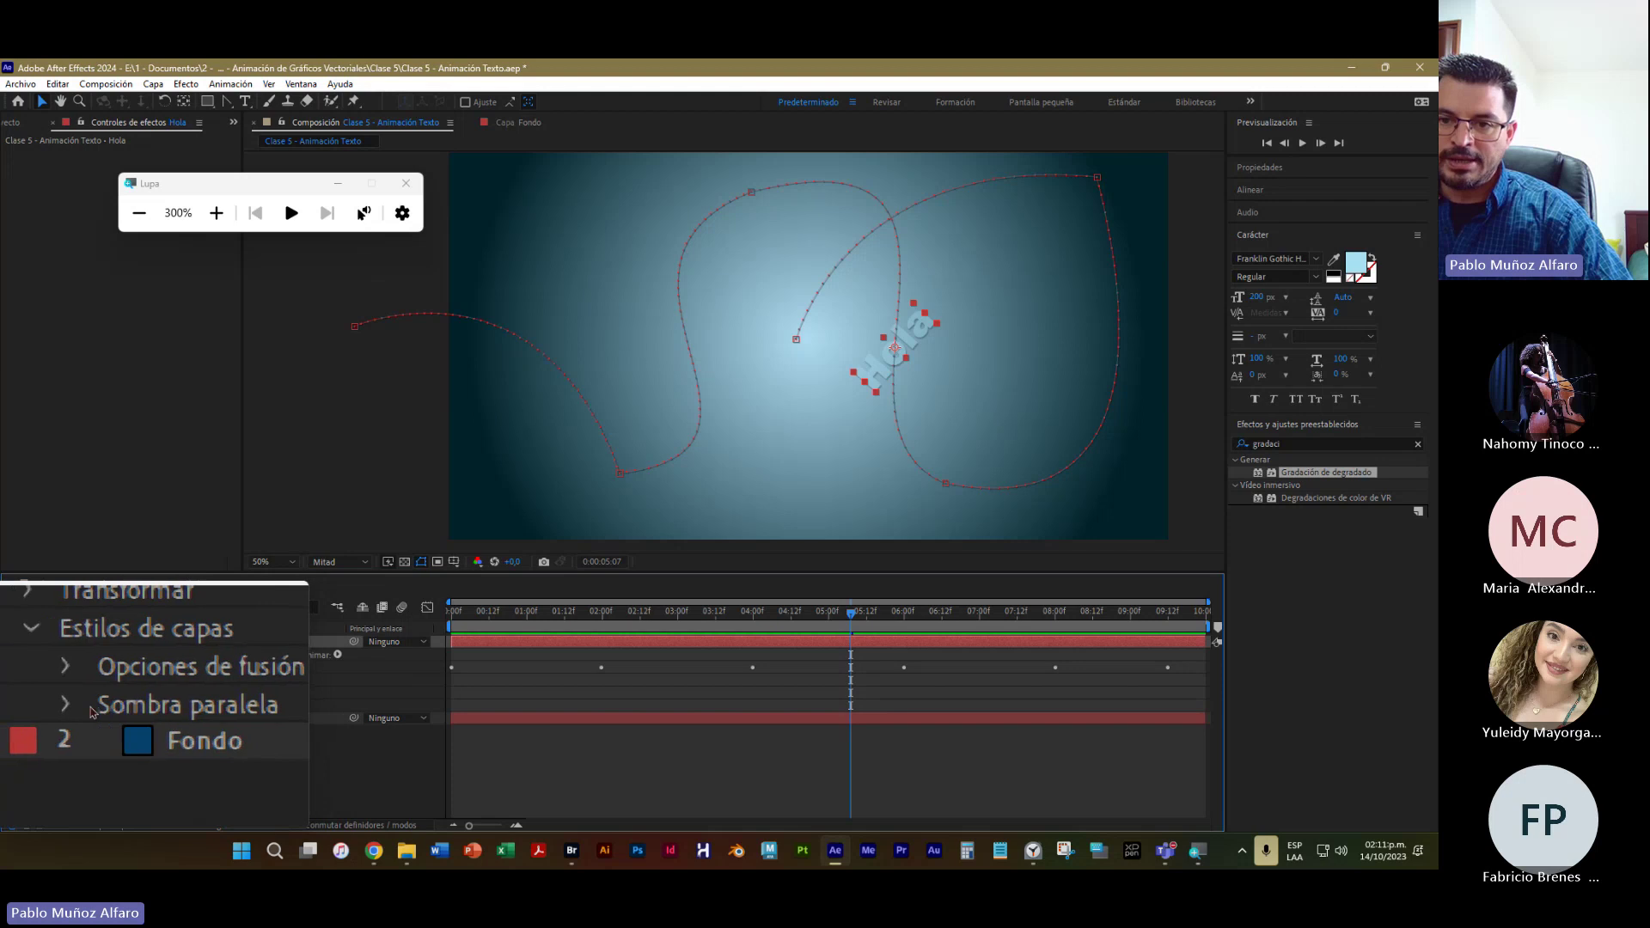
pyautogui.click(27, 705)
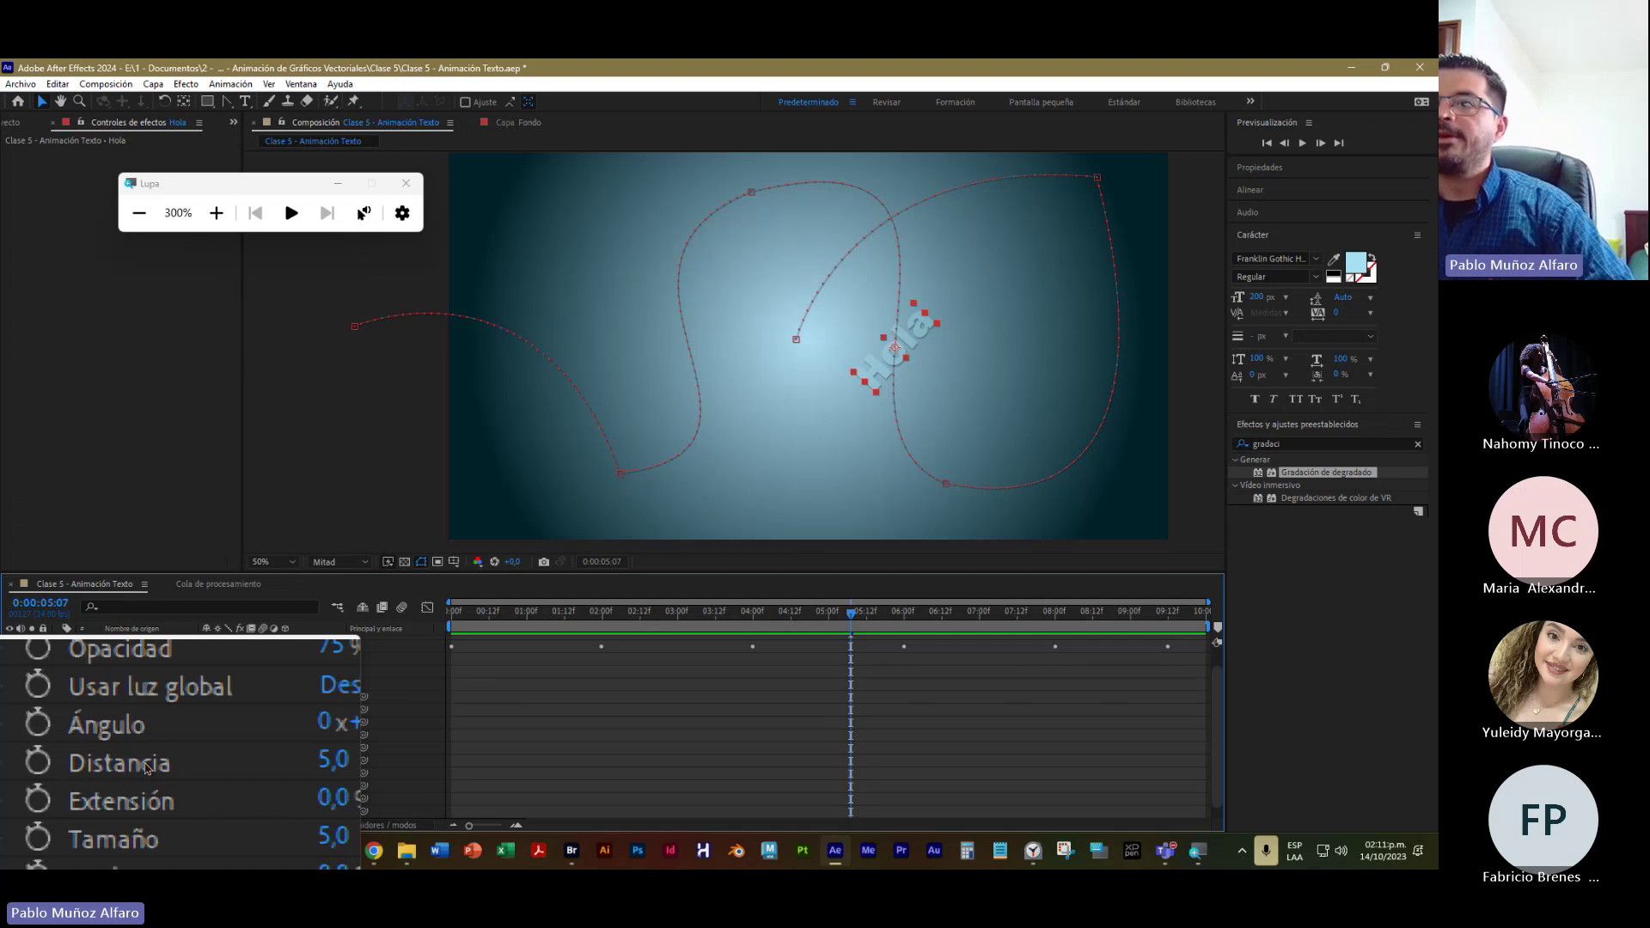
pyautogui.click(395, 191)
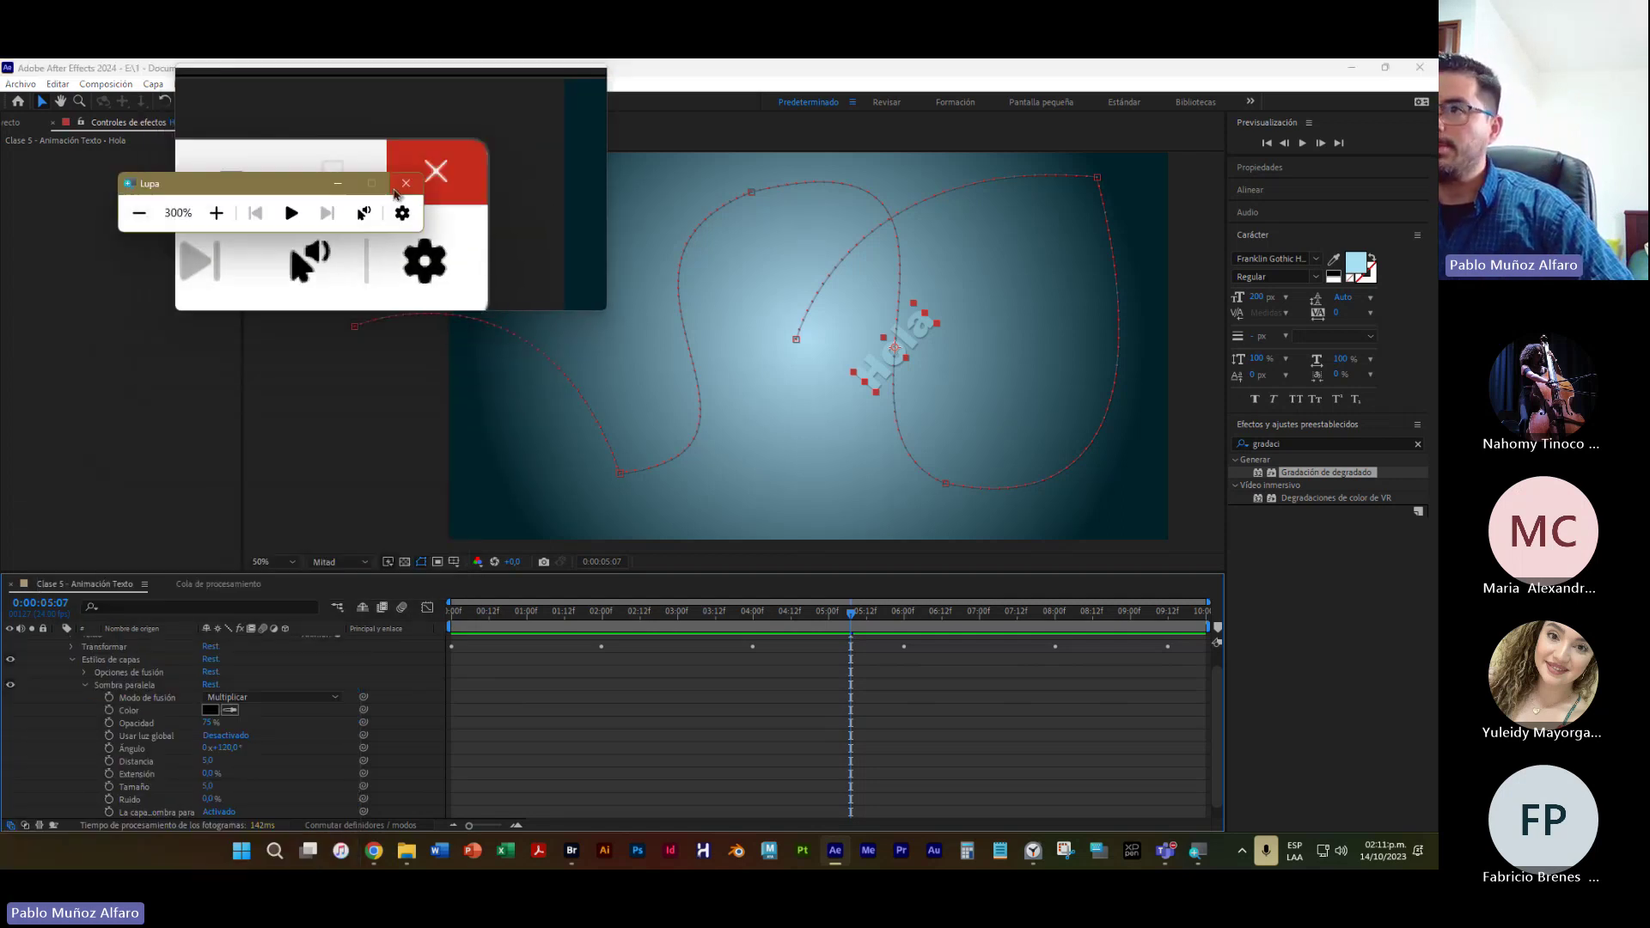
pyautogui.click(401, 185)
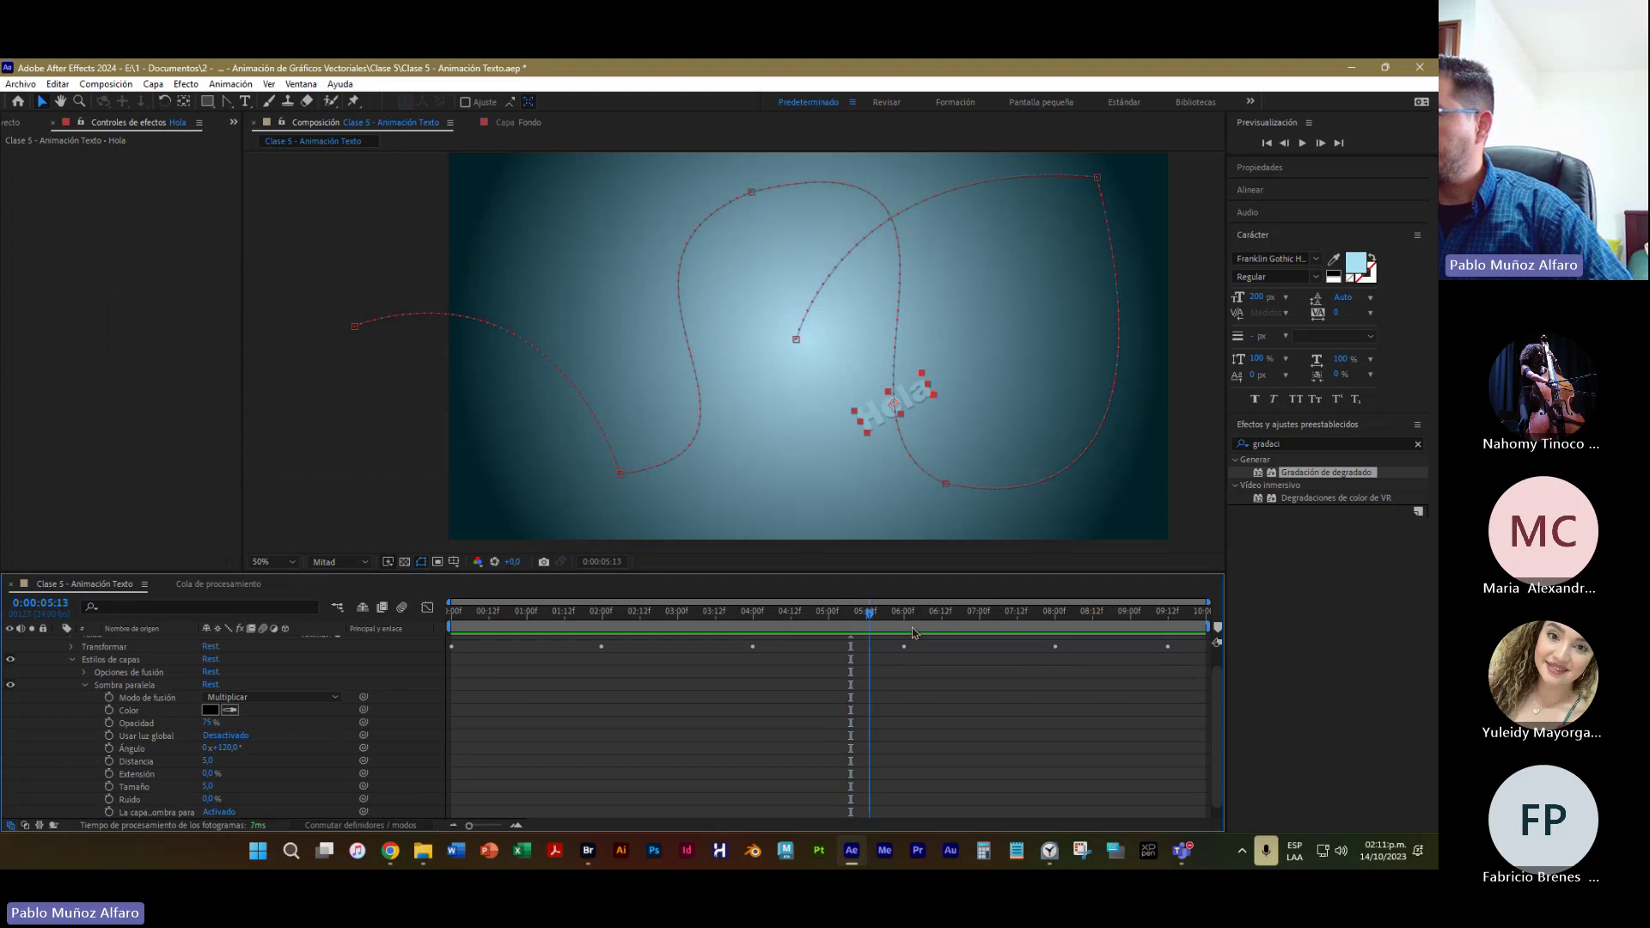
# At 0:00:09:23, set the Hola layer's Sombra paralela Tamaño to 19 and Extensión to 14%
pyautogui.moveTo(853, 622); pyautogui.dragTo(1203, 614)
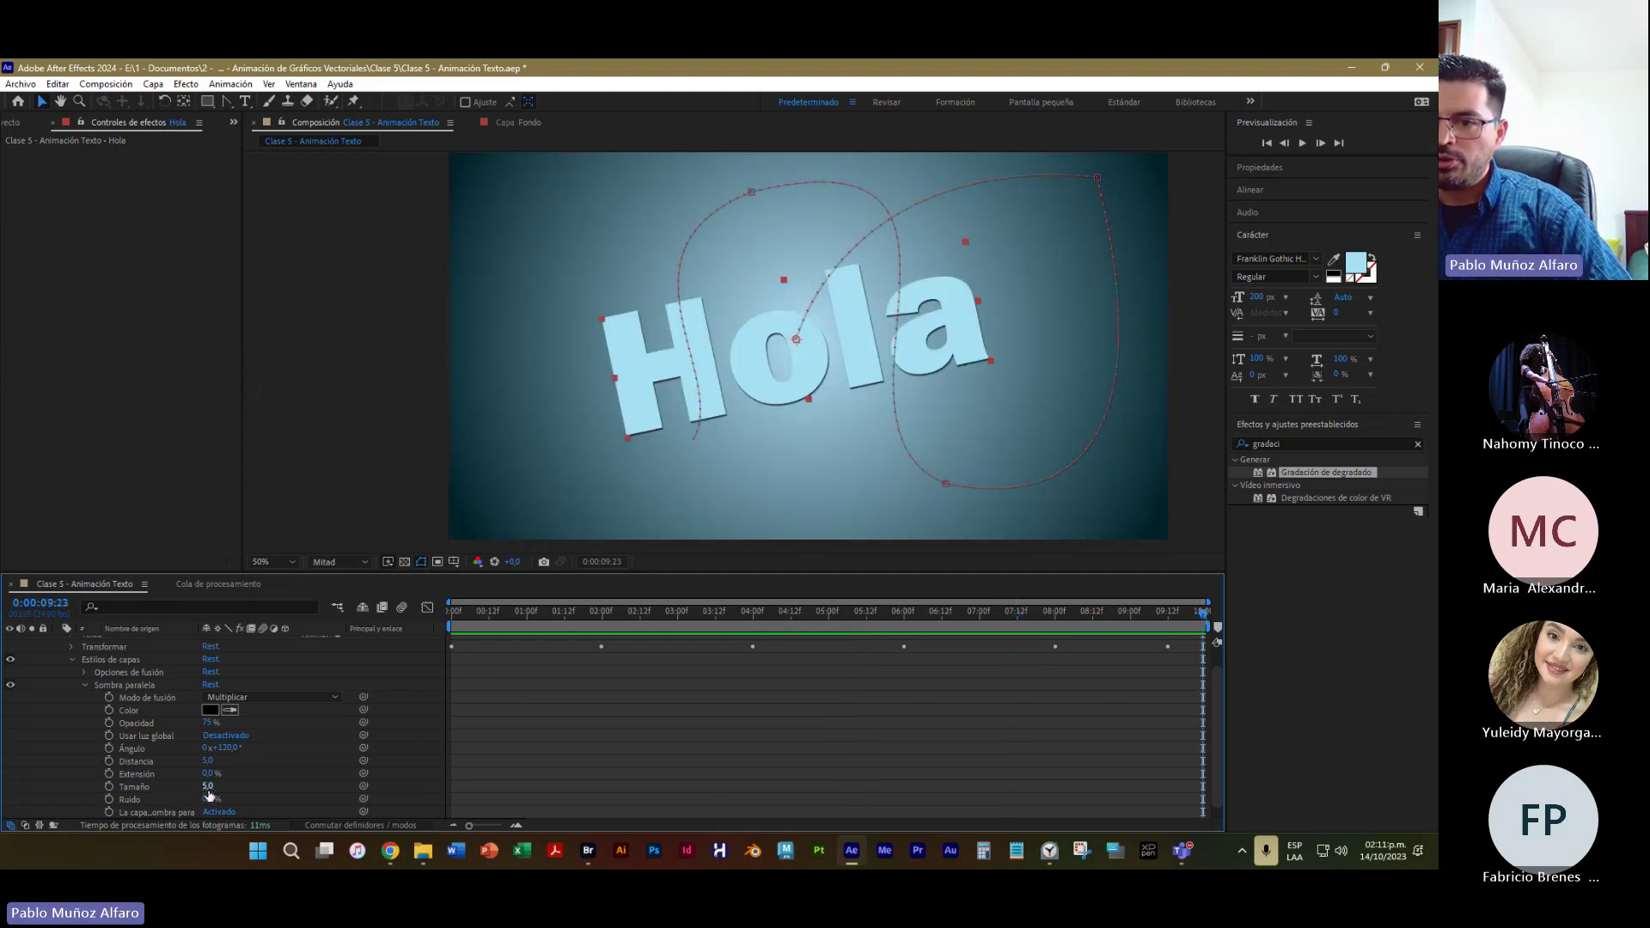
pyautogui.moveTo(208, 786); pyautogui.dragTo(222, 786)
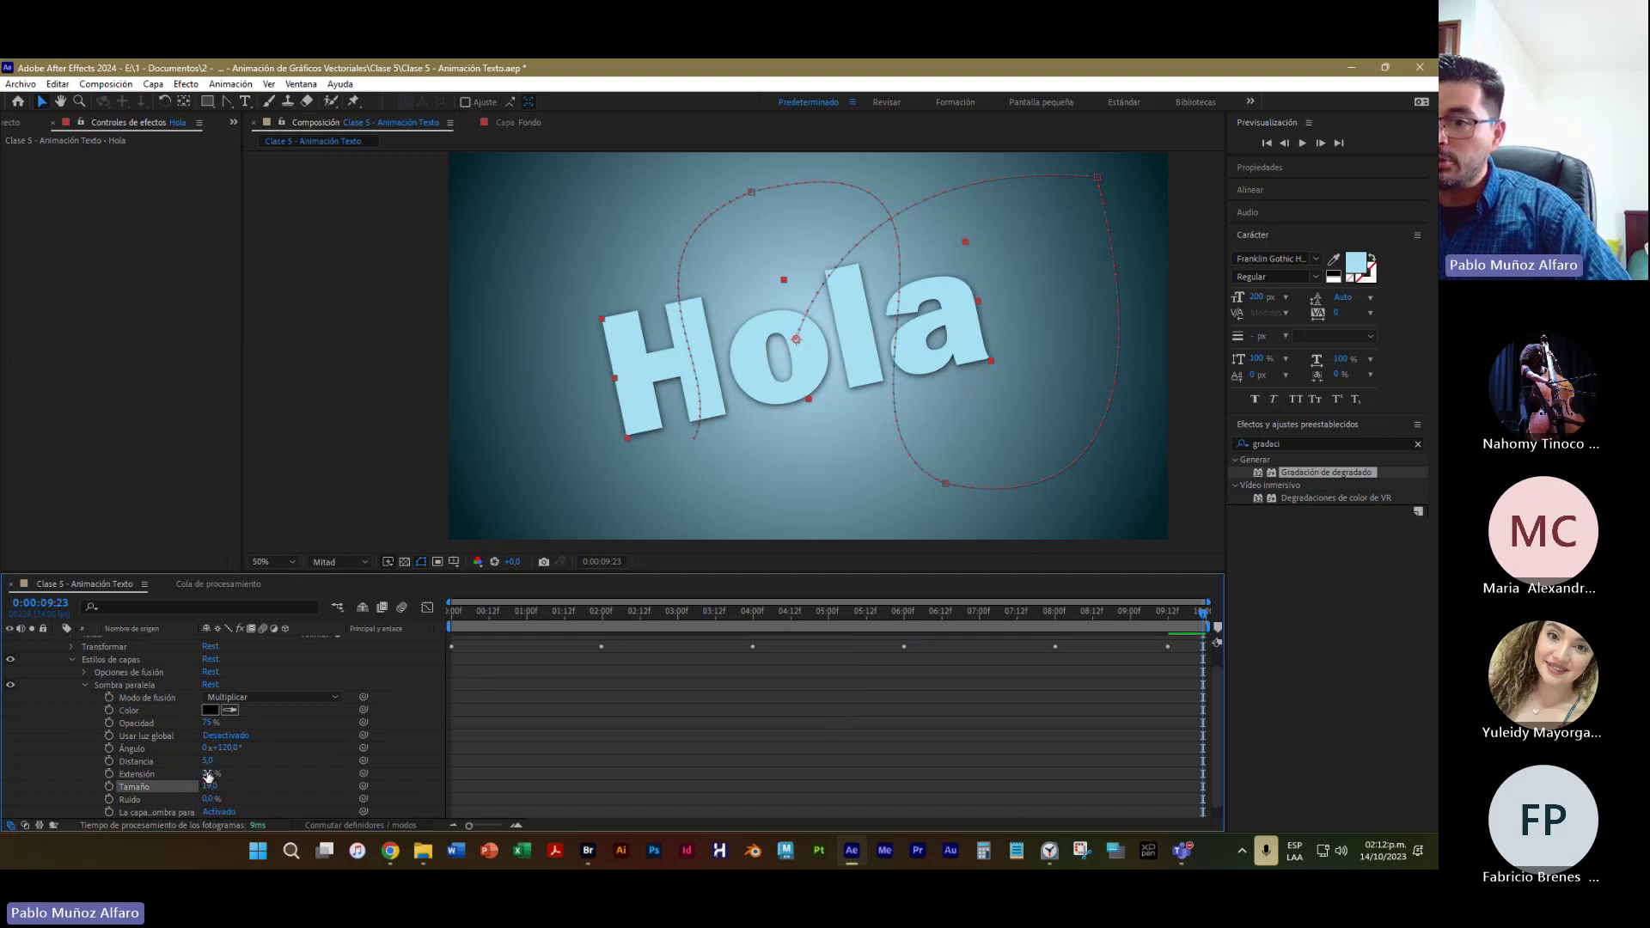
pyautogui.moveTo(207, 776); pyautogui.dragTo(231, 775)
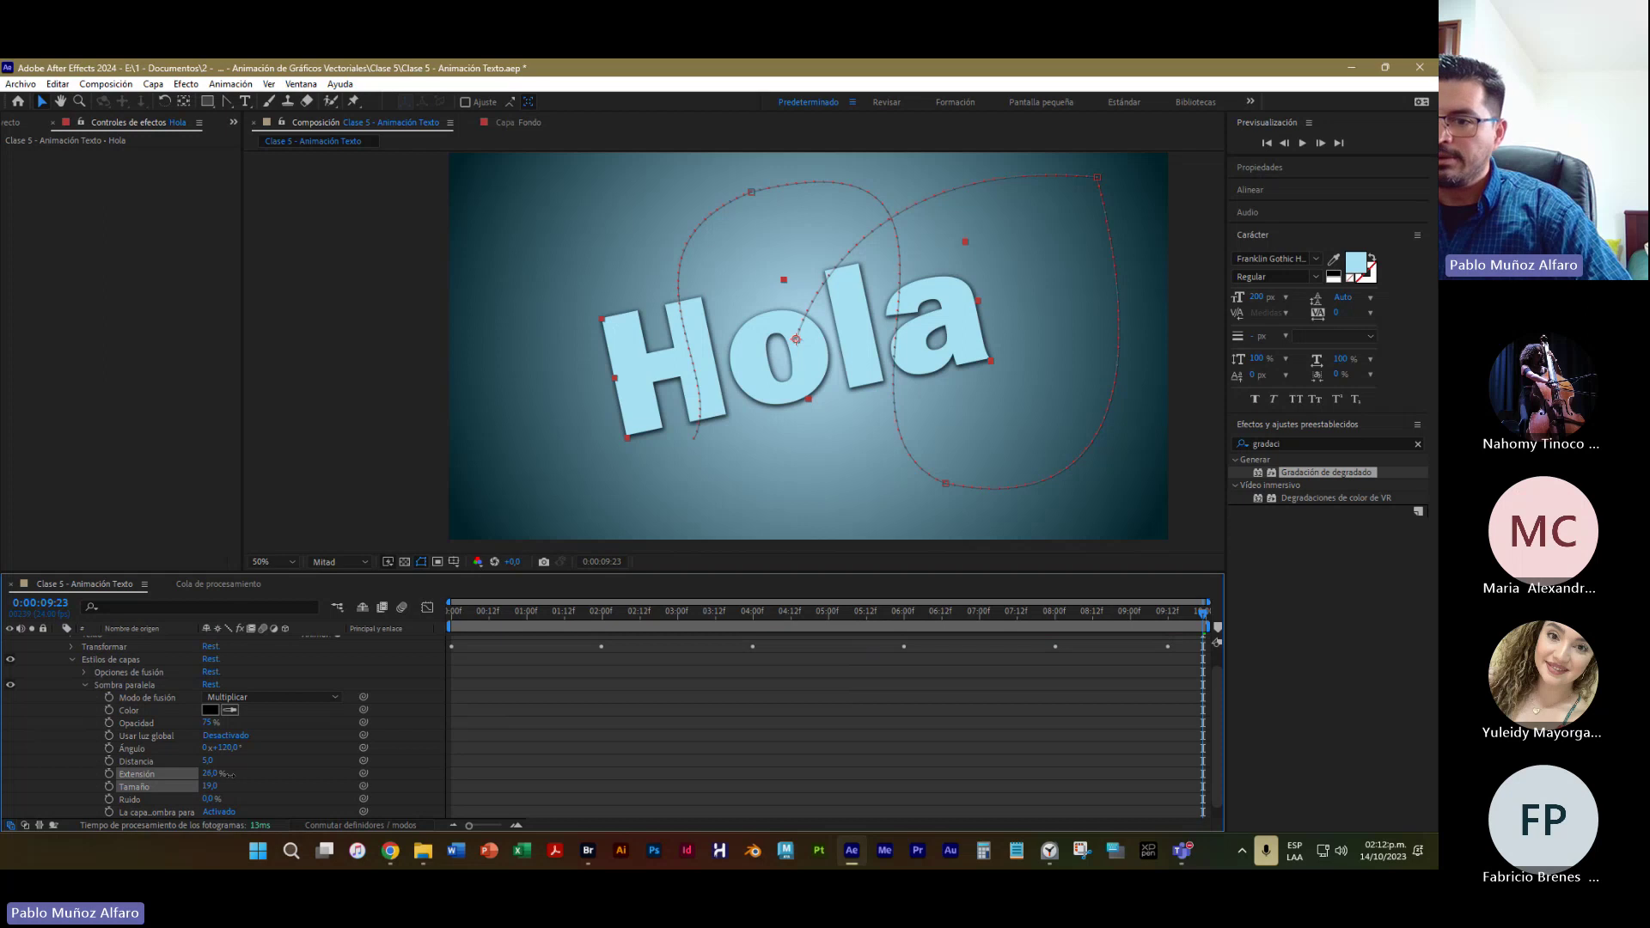
pyautogui.click(220, 773)
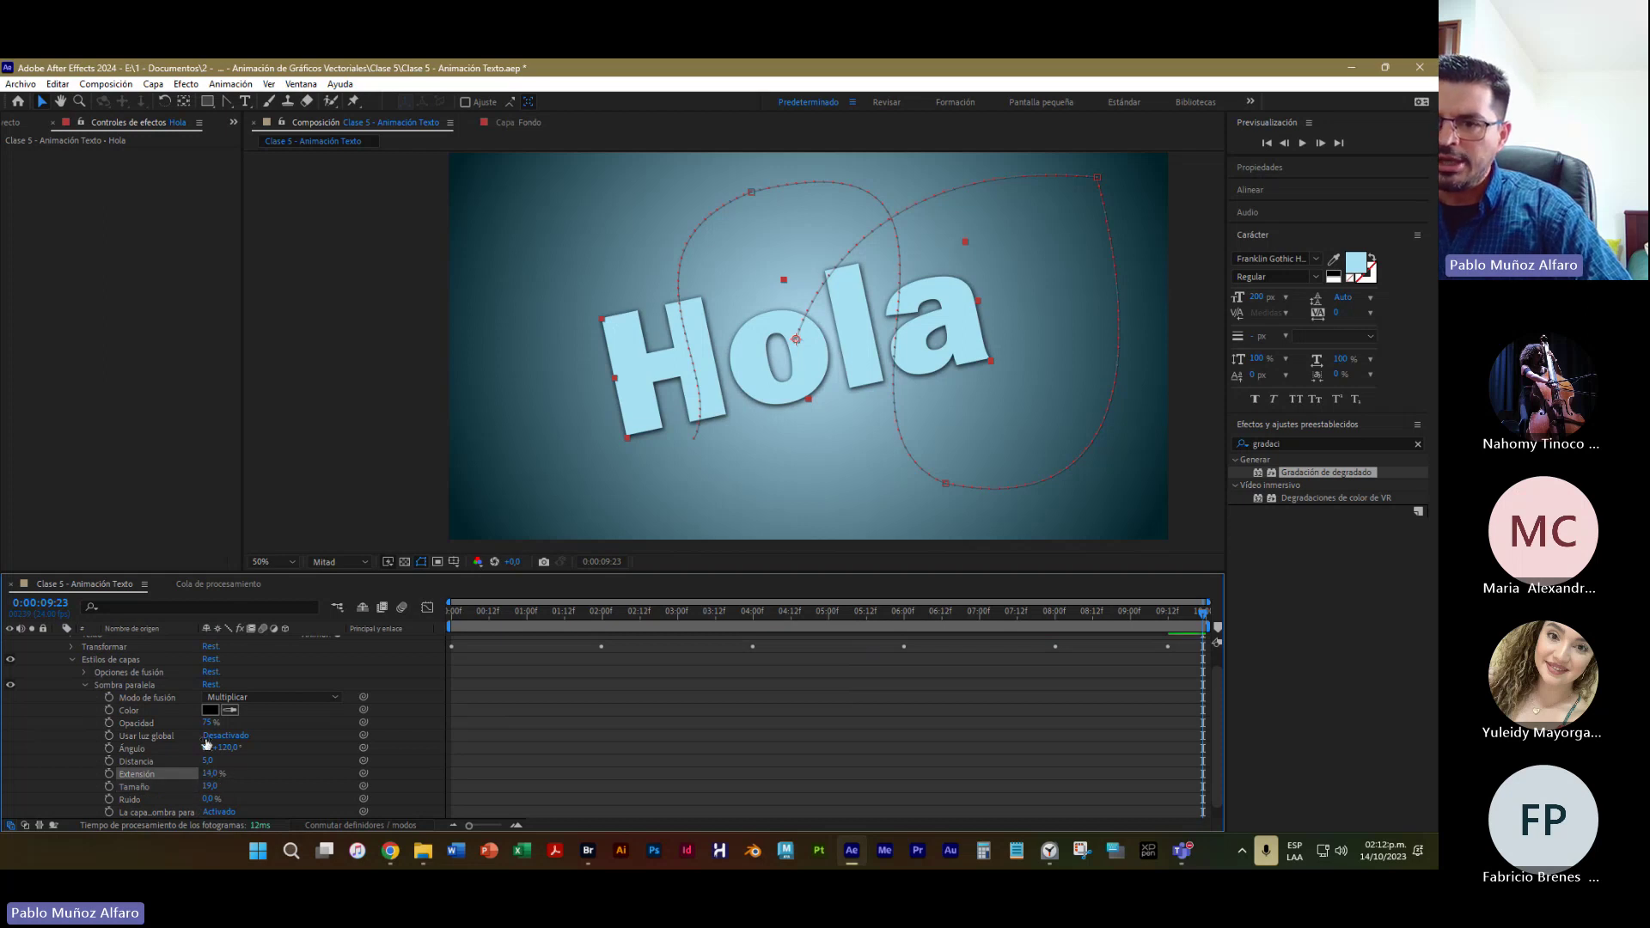
# Set the Sombra paralela Opacidad to 80% and Extensión to 10%
pyautogui.moveTo(207, 728); pyautogui.dragTo(245, 735)
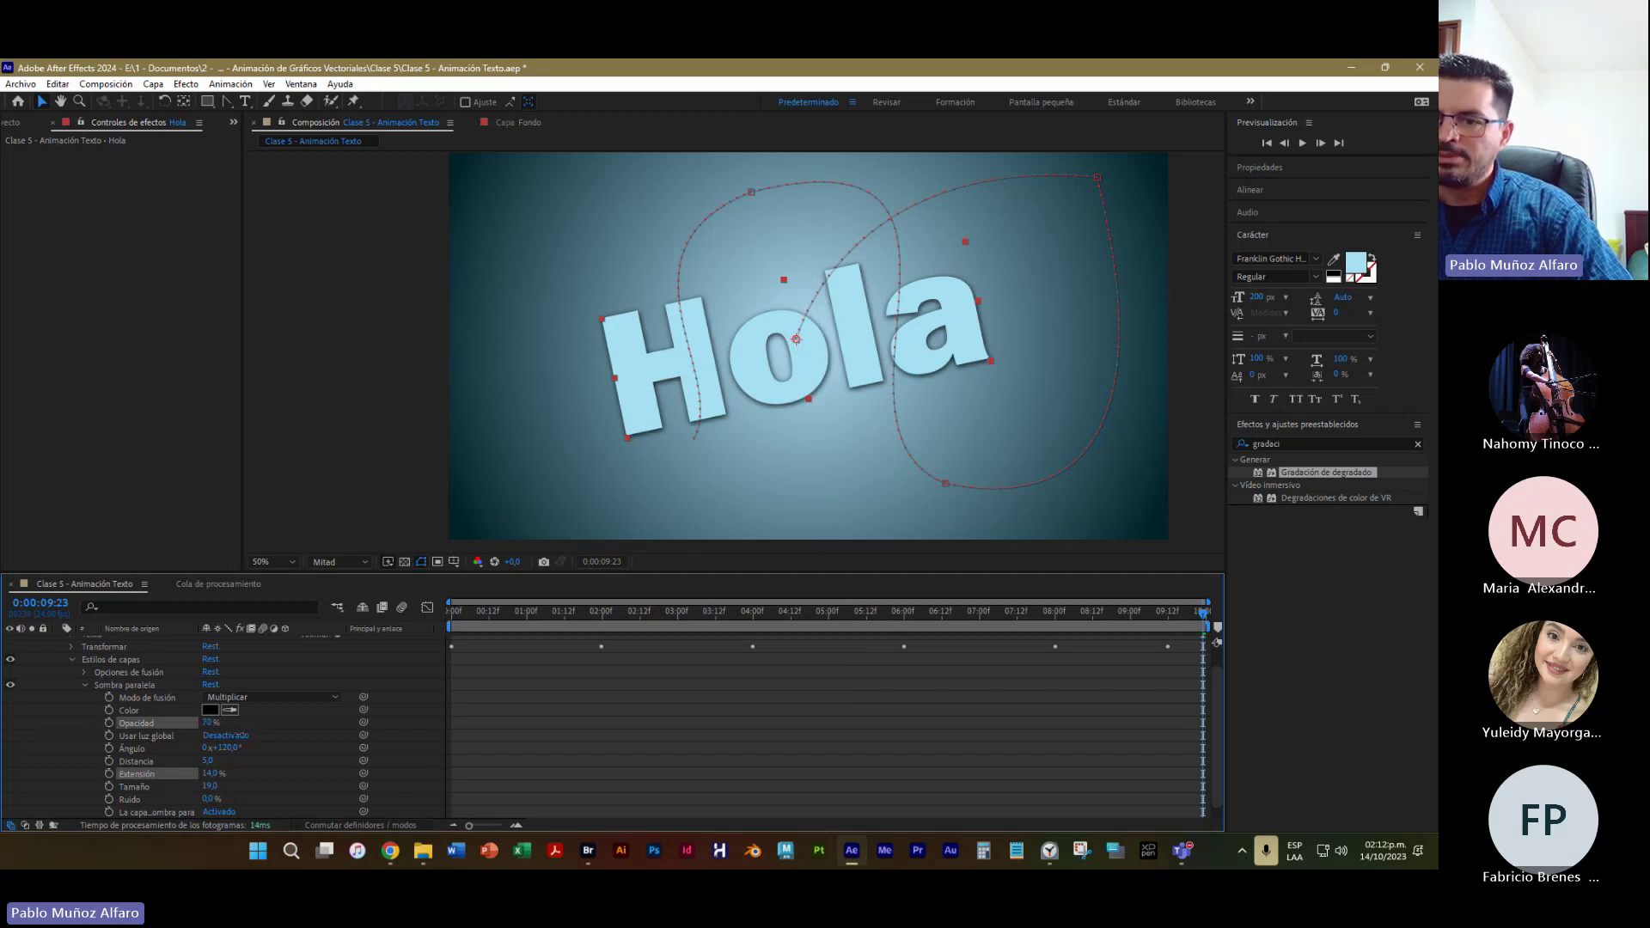
pyautogui.click(208, 723)
pyautogui.write('80')
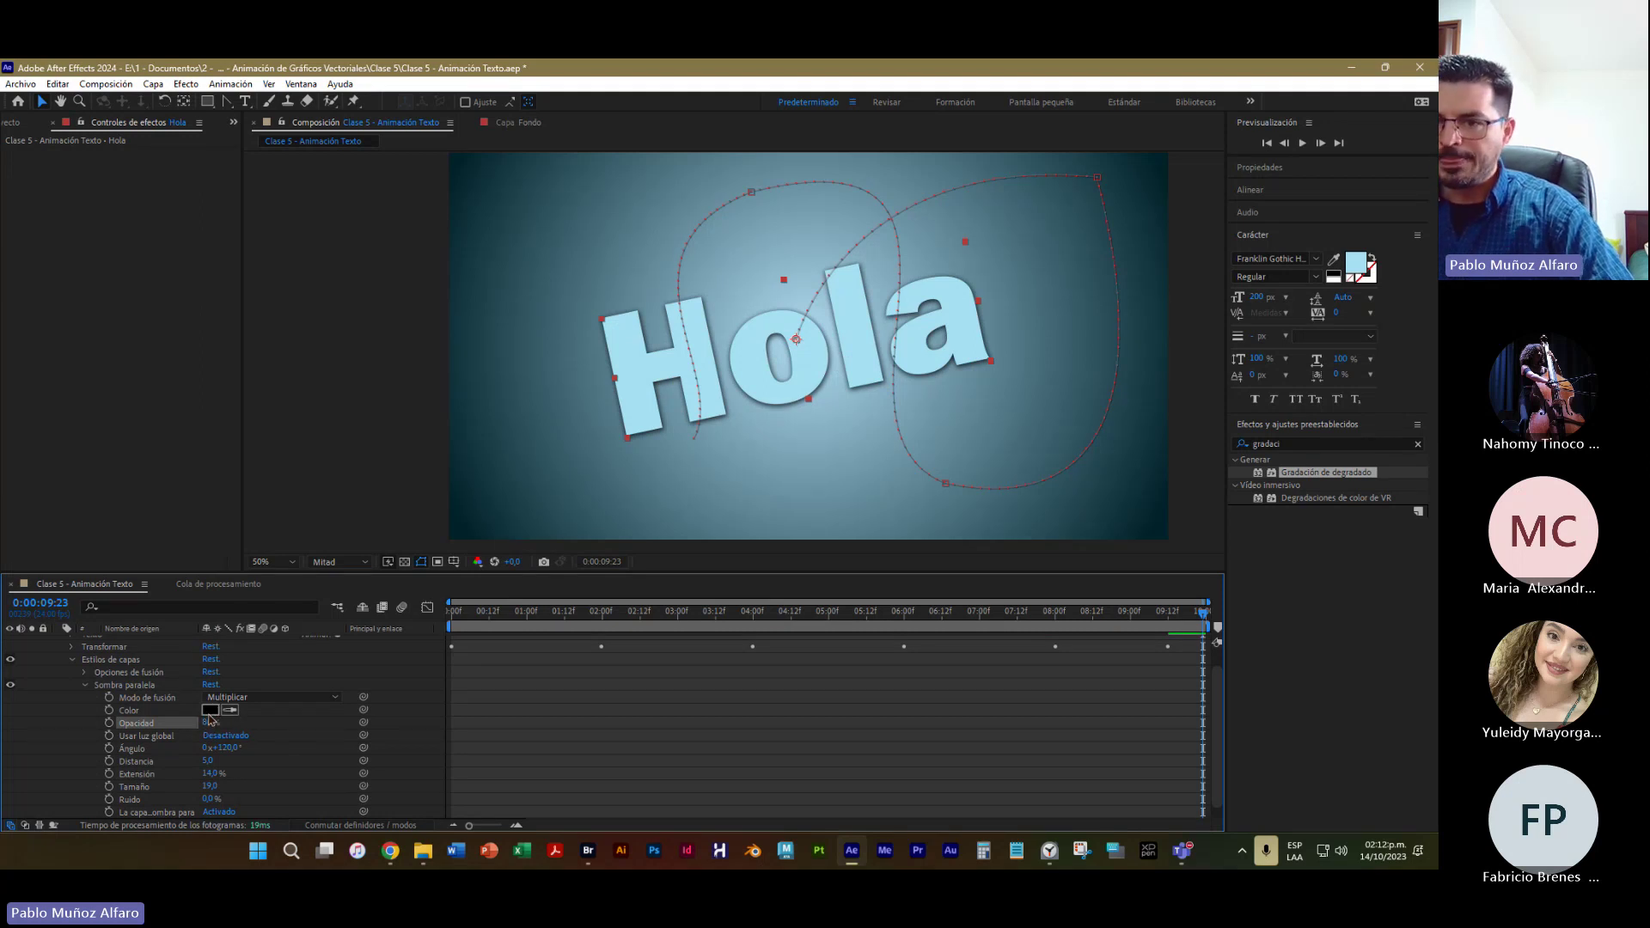
pyautogui.moveTo(205, 773); pyautogui.dragTo(183, 770)
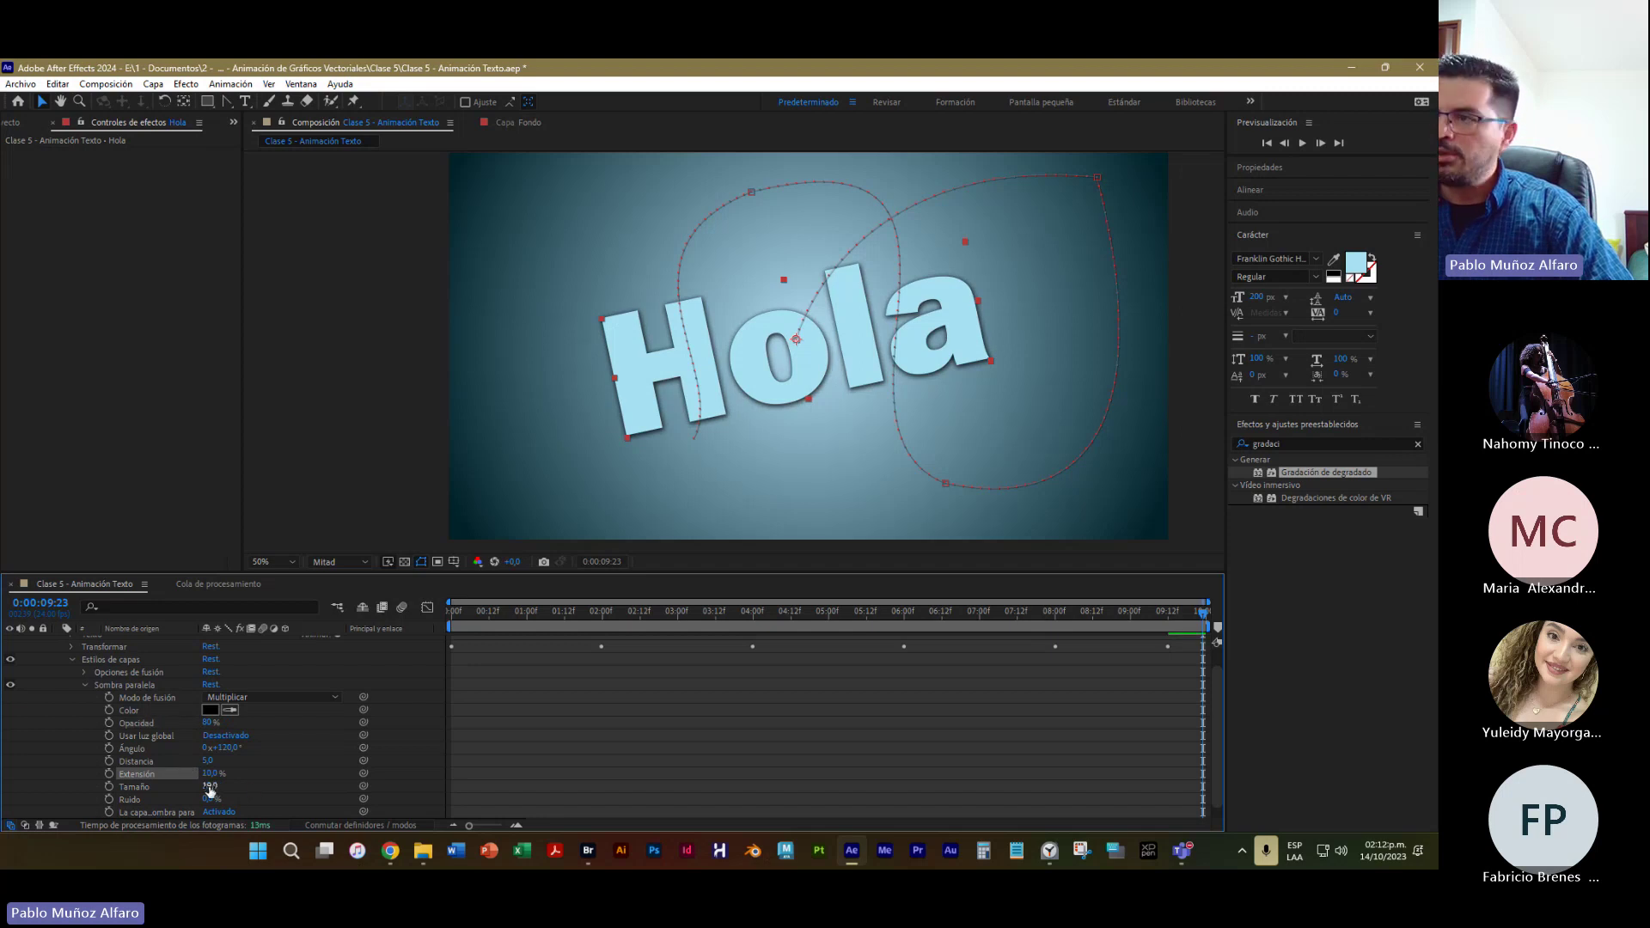
# Set the Hola layer's Sombra paralela Tamaño to 15 and collapse the layer's properties
pyautogui.moveTo(209, 787); pyautogui.dragTo(203, 785)
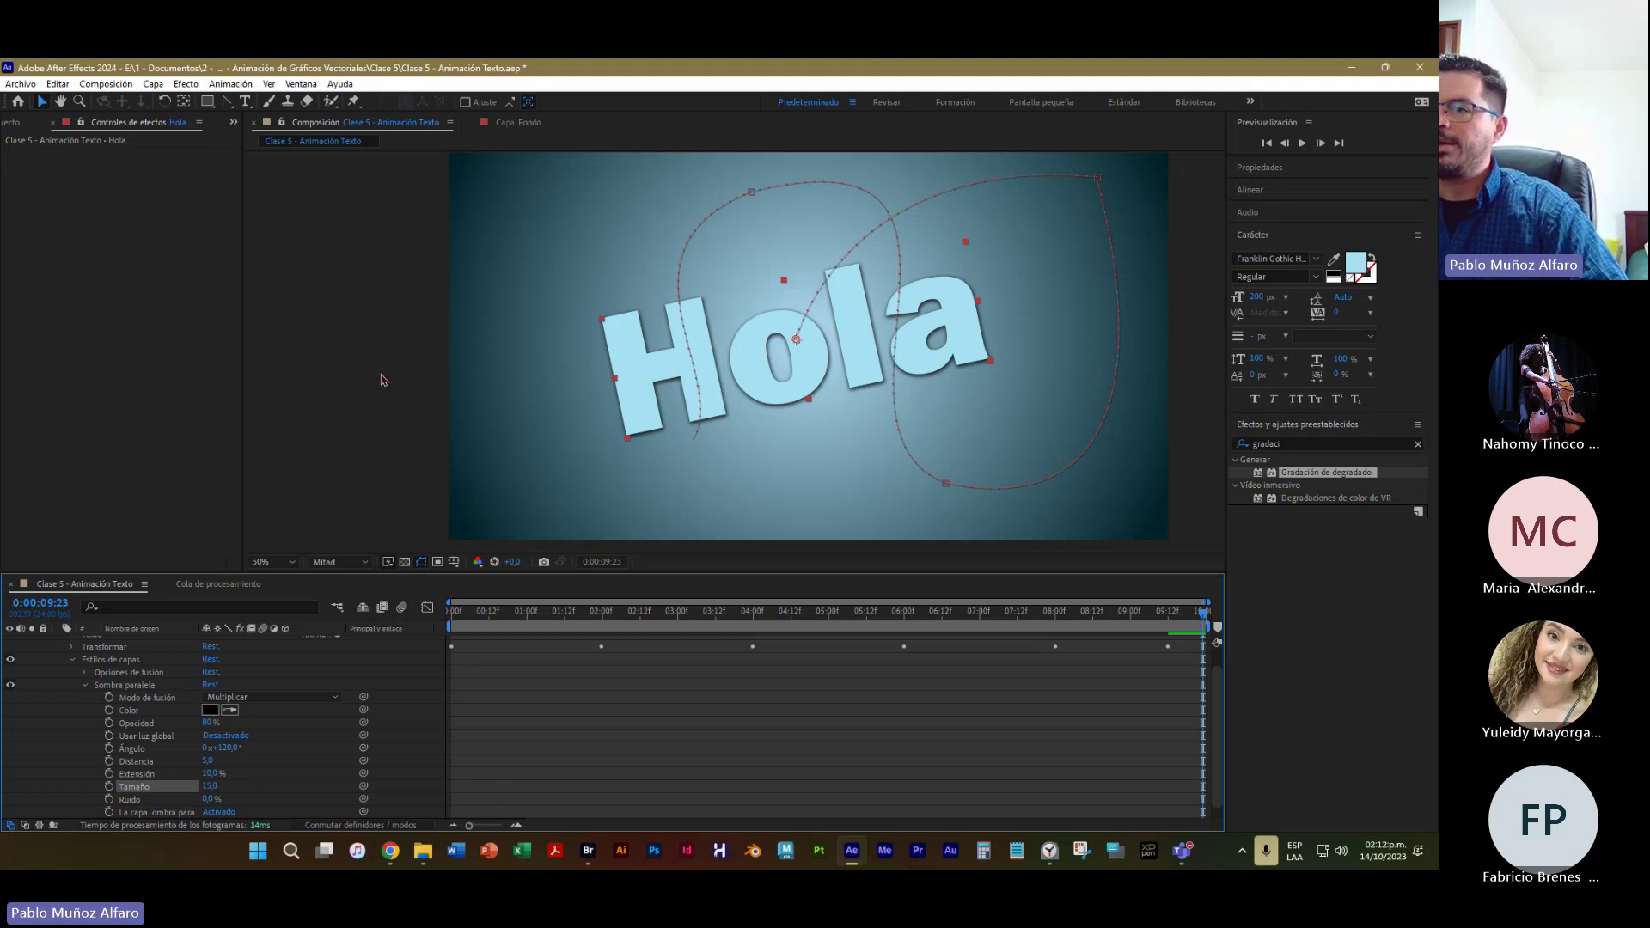
pyautogui.click(541, 425)
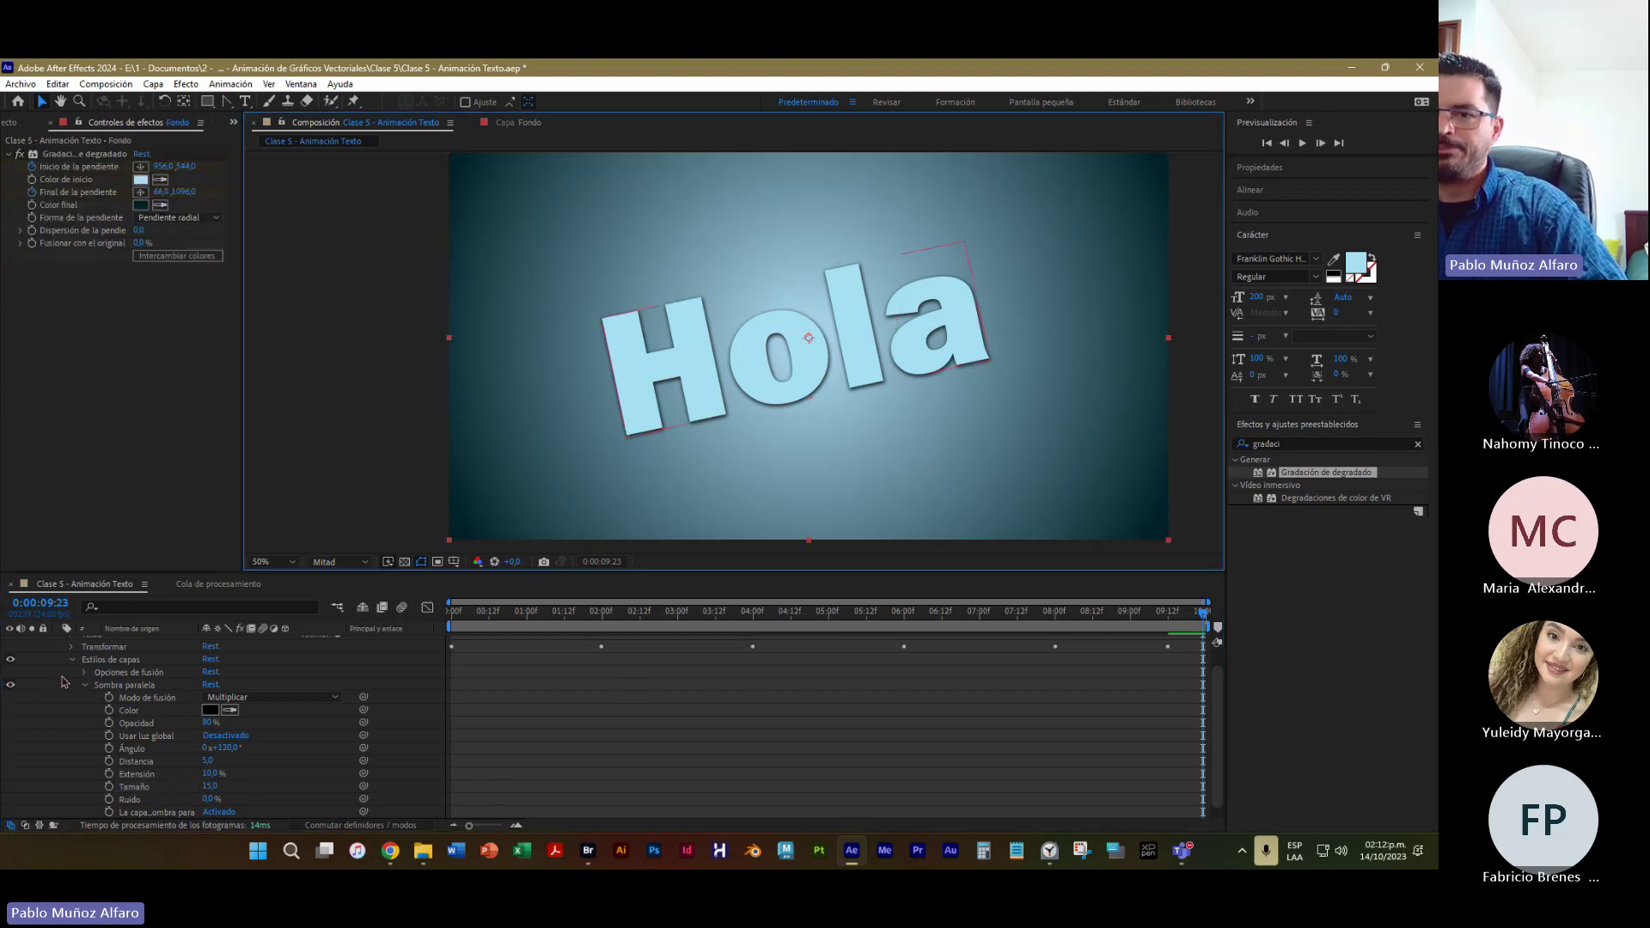
pyautogui.scroll(1, 66, 675)
pyautogui.click(58, 641)
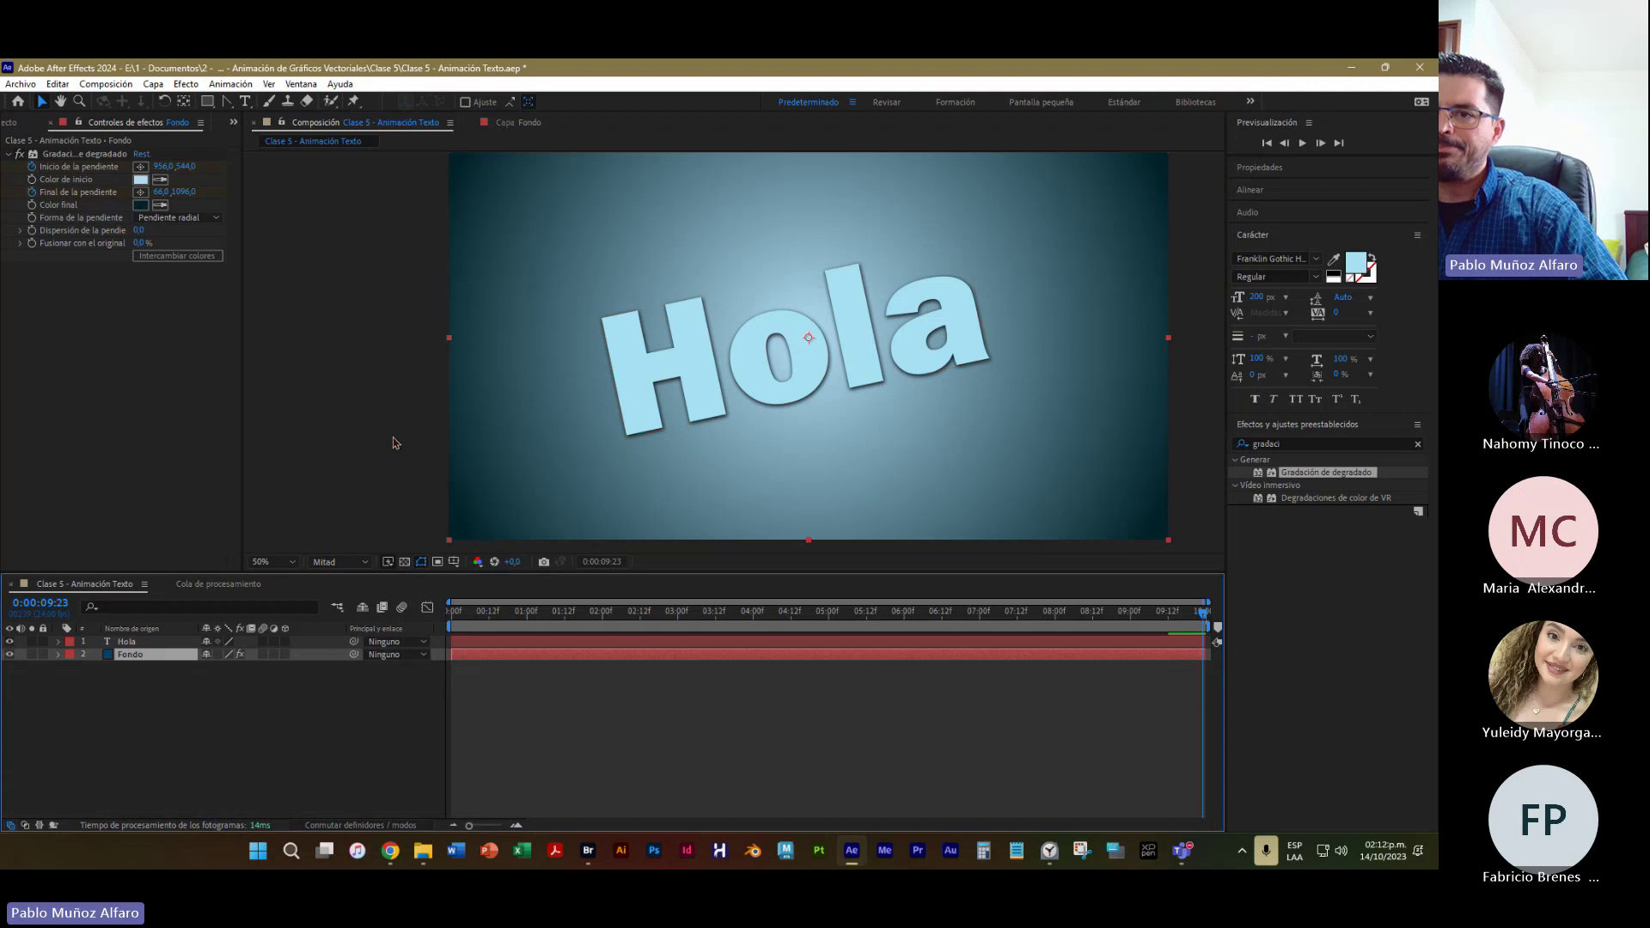
# Deselect the layers and preview the composition from 0:00:00:00
pyautogui.click(397, 443)
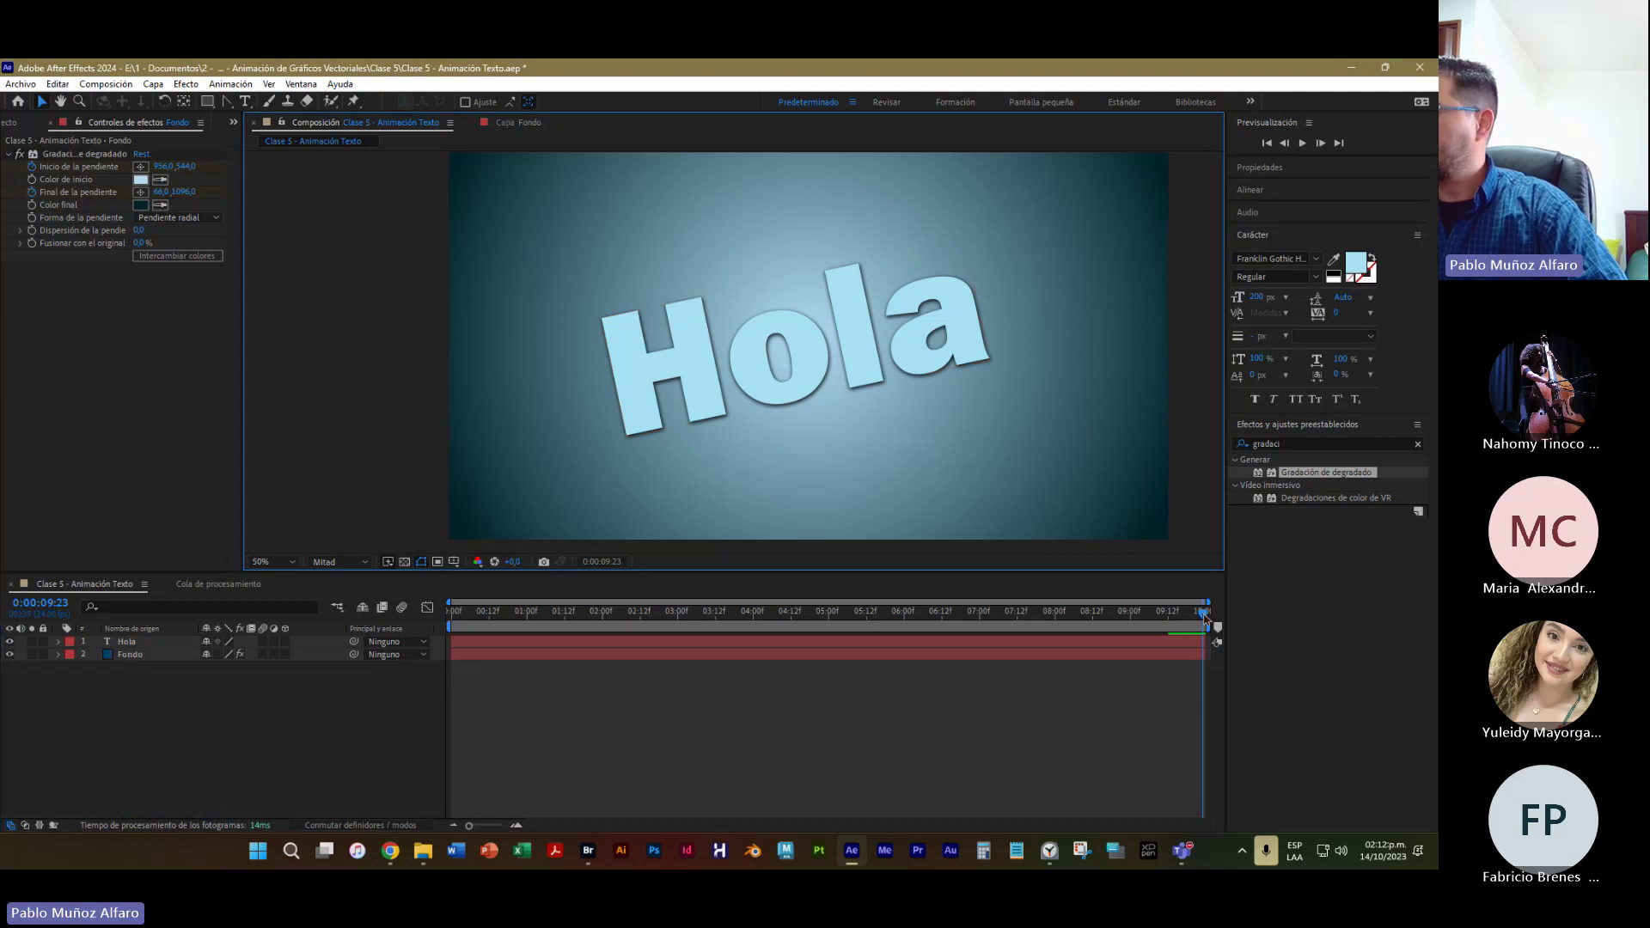
pyautogui.moveTo(1205, 615); pyautogui.dragTo(452, 612)
pyautogui.press('space')
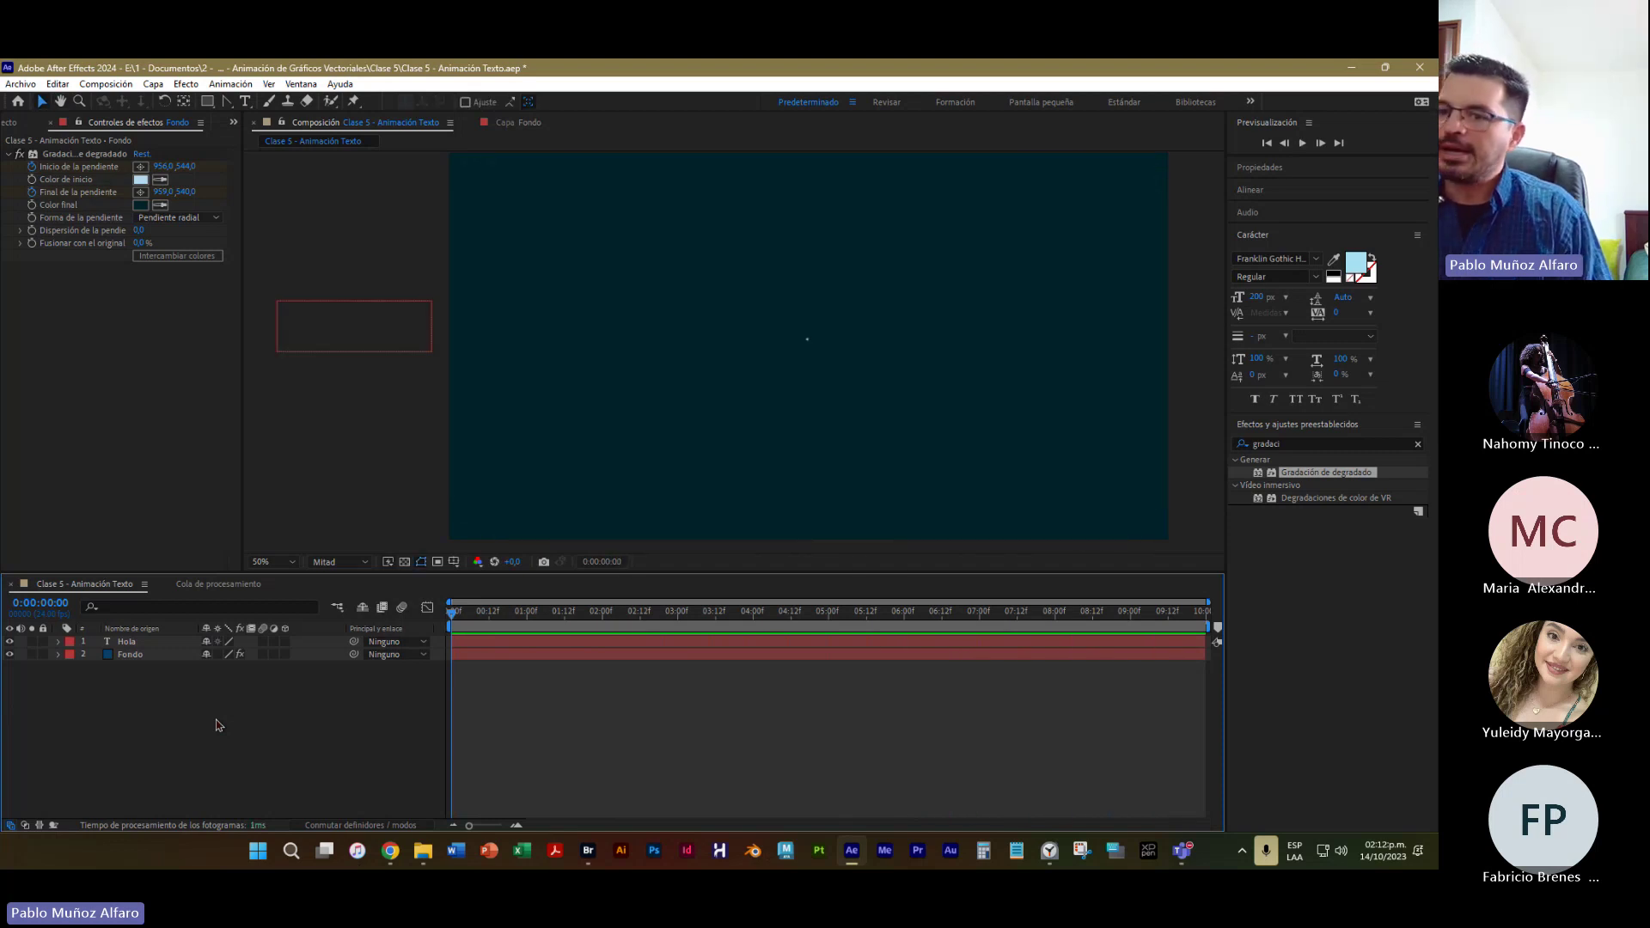
# Expand the Hola layer and, at 0:00:01:01, move the text upward to add a Posición keyframe that arches the path
pyautogui.click(58, 642)
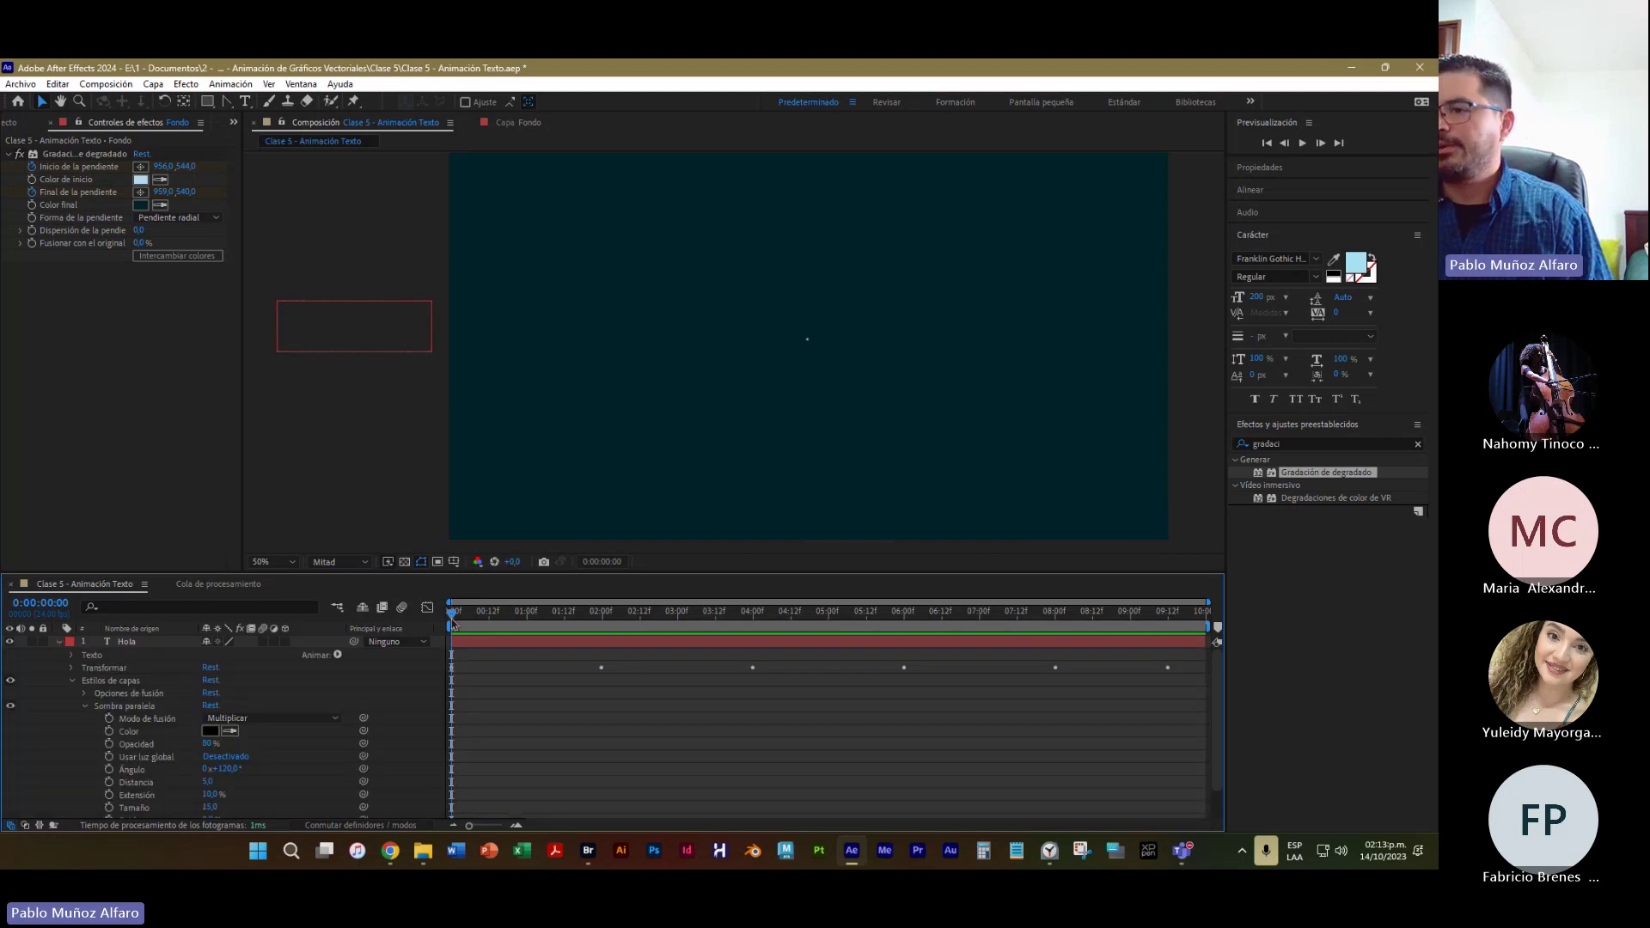
pyautogui.moveTo(453, 617); pyautogui.dragTo(530, 639)
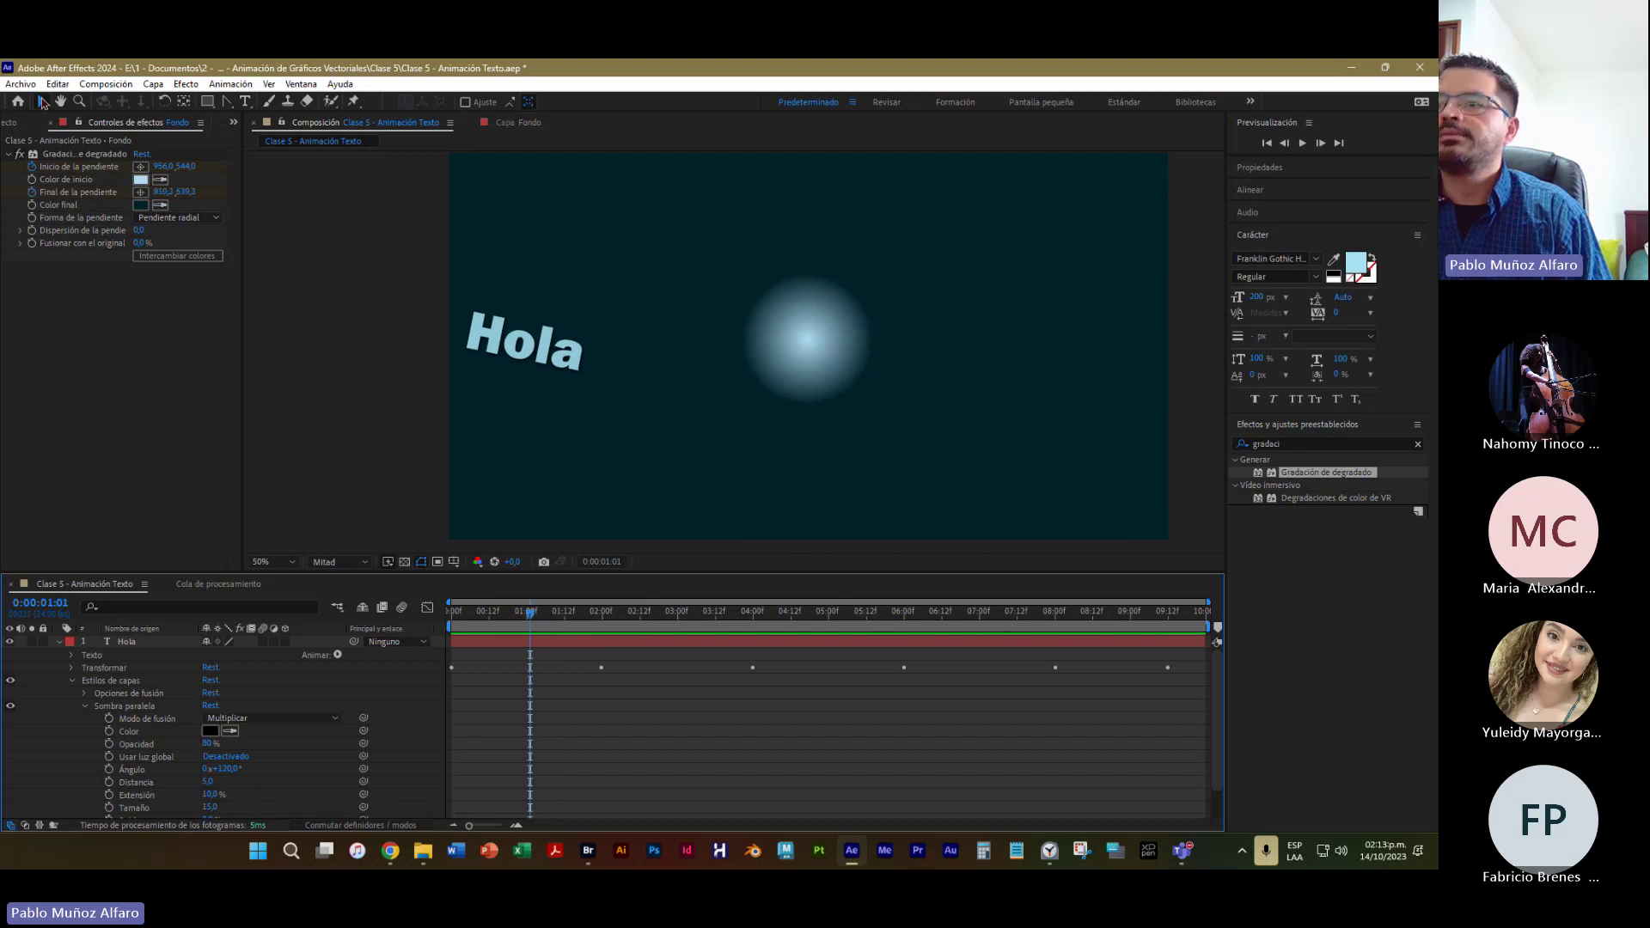
pyautogui.moveTo(535, 366); pyautogui.dragTo(584, 254)
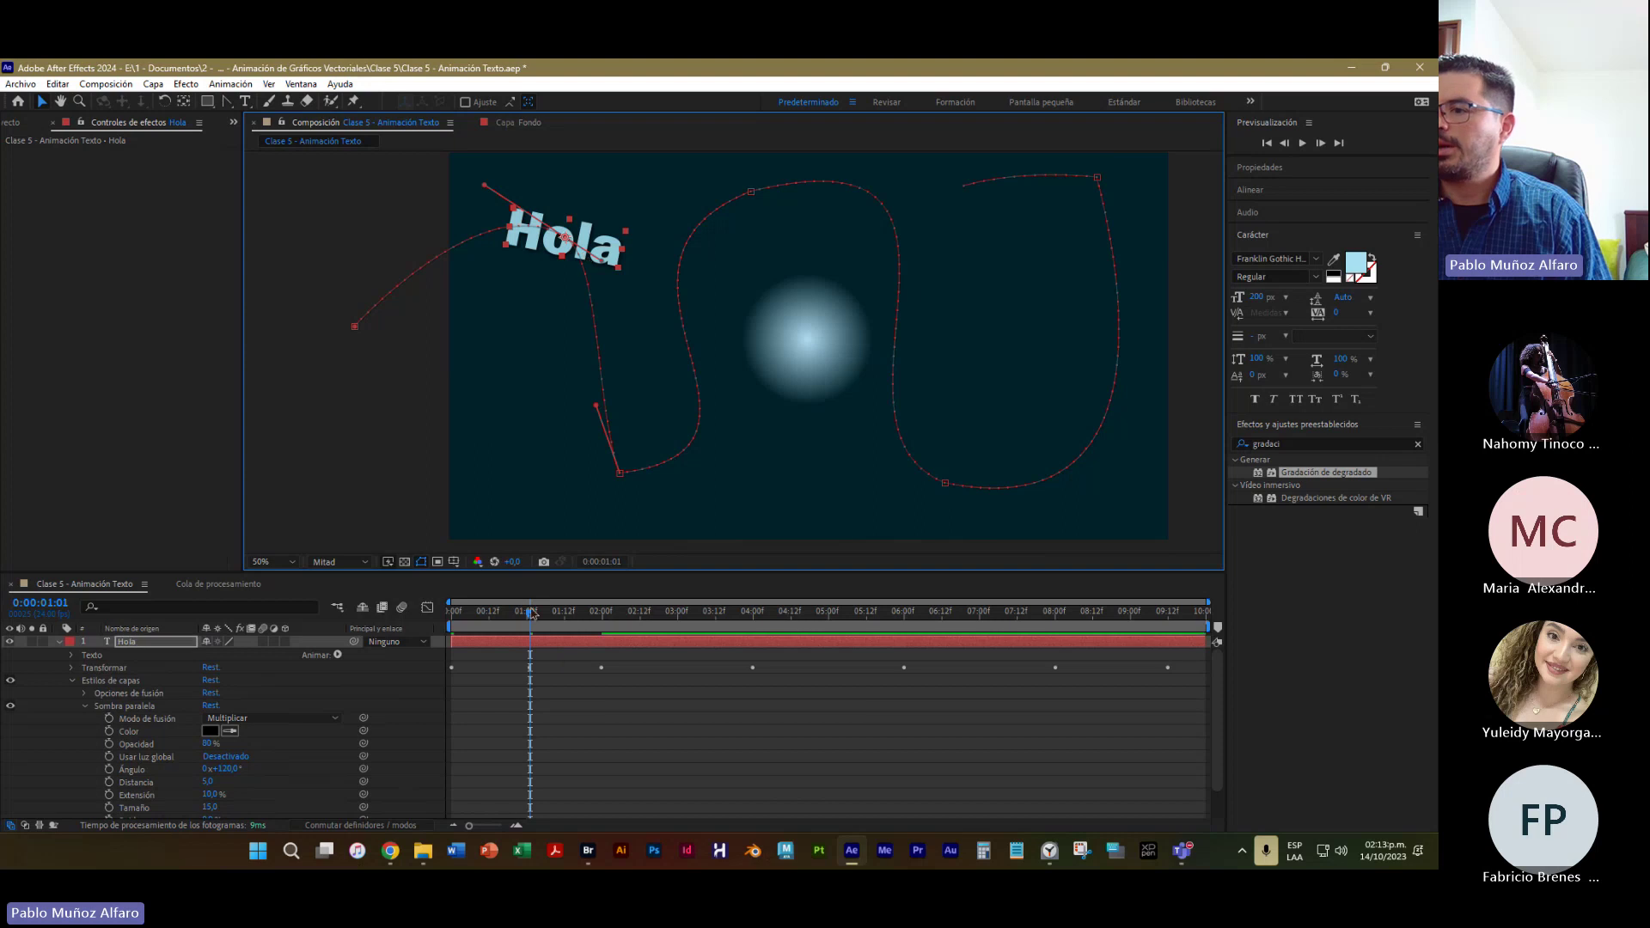
# At 0:00:03:07, add a Rotación keyframe to the Hola layer, rotating the text counterclockwise until it is nearly upside down
pyautogui.moveTo(530, 638); pyautogui.dragTo(701, 638)
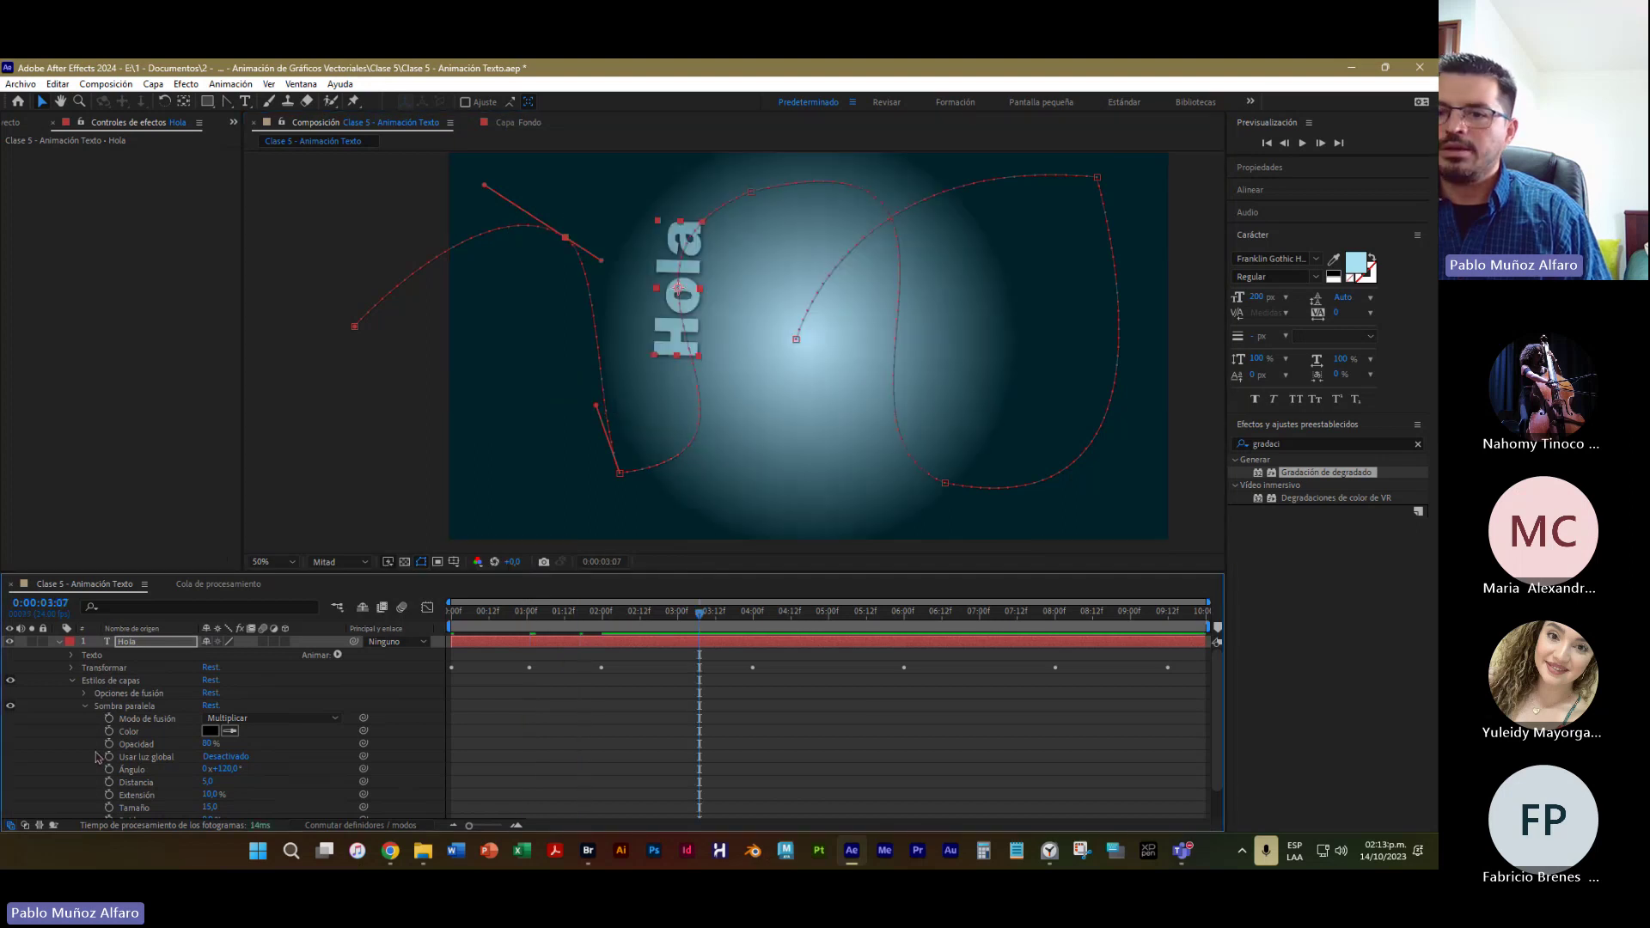
pyautogui.click(73, 670)
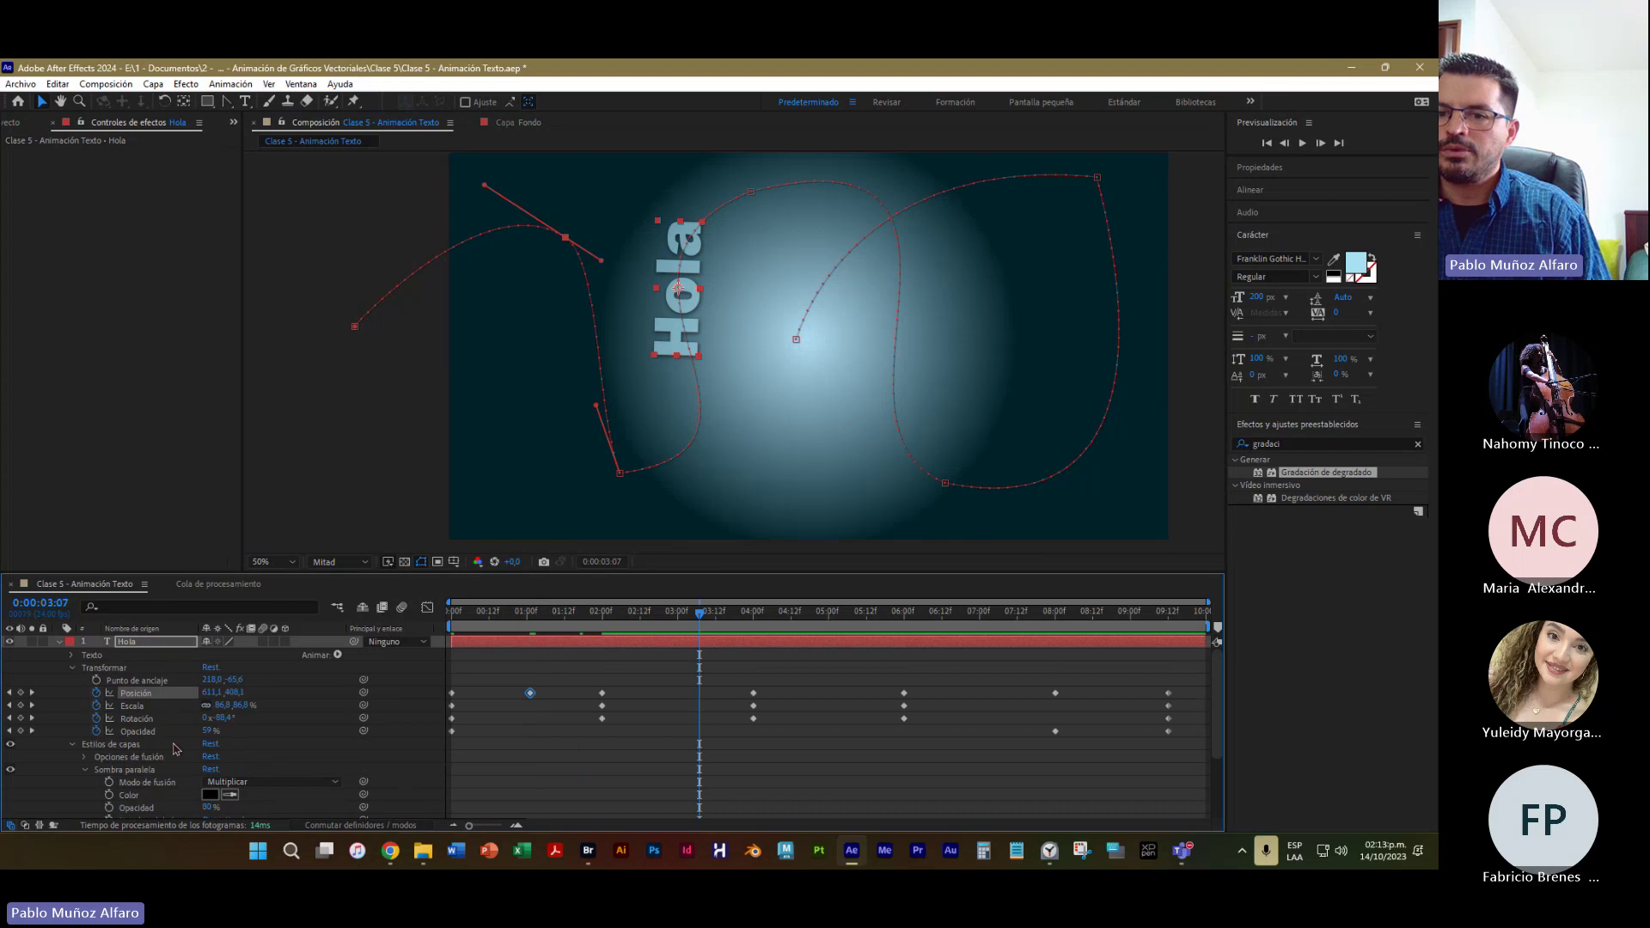
pyautogui.moveTo(228, 722); pyautogui.dragTo(155, 722)
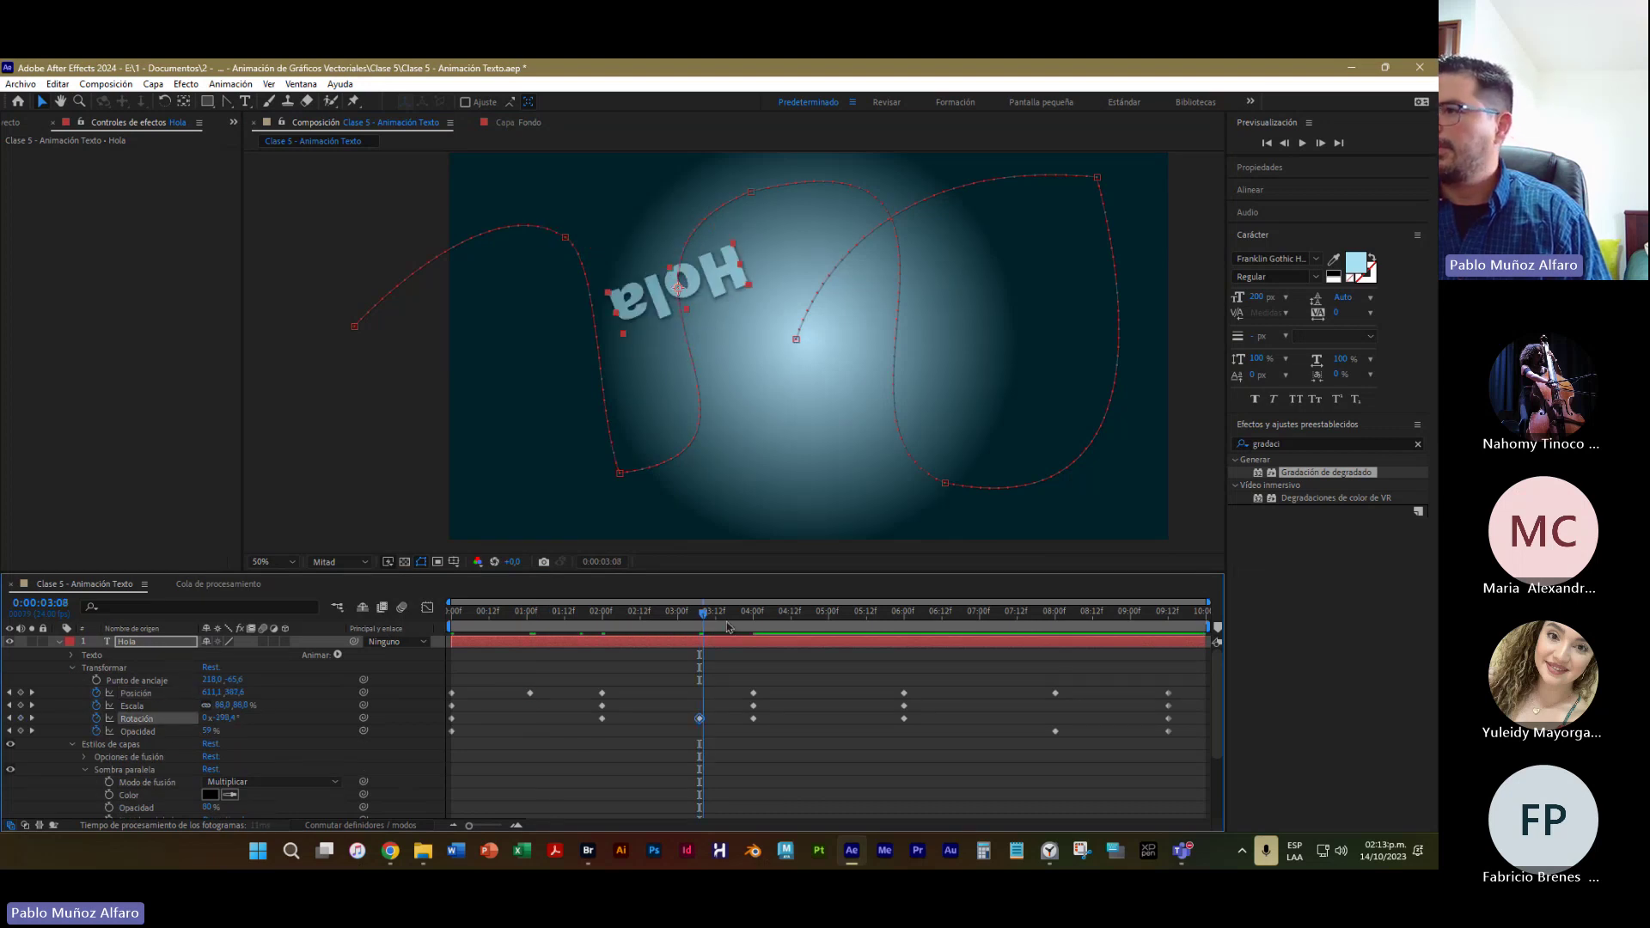
# Add Posición keyframes by moving Hola left at 0:00:05:05 and 0:00:07:03, and up and left at 0:00:08:19
pyautogui.moveTo(700, 653); pyautogui.dragTo(843, 659)
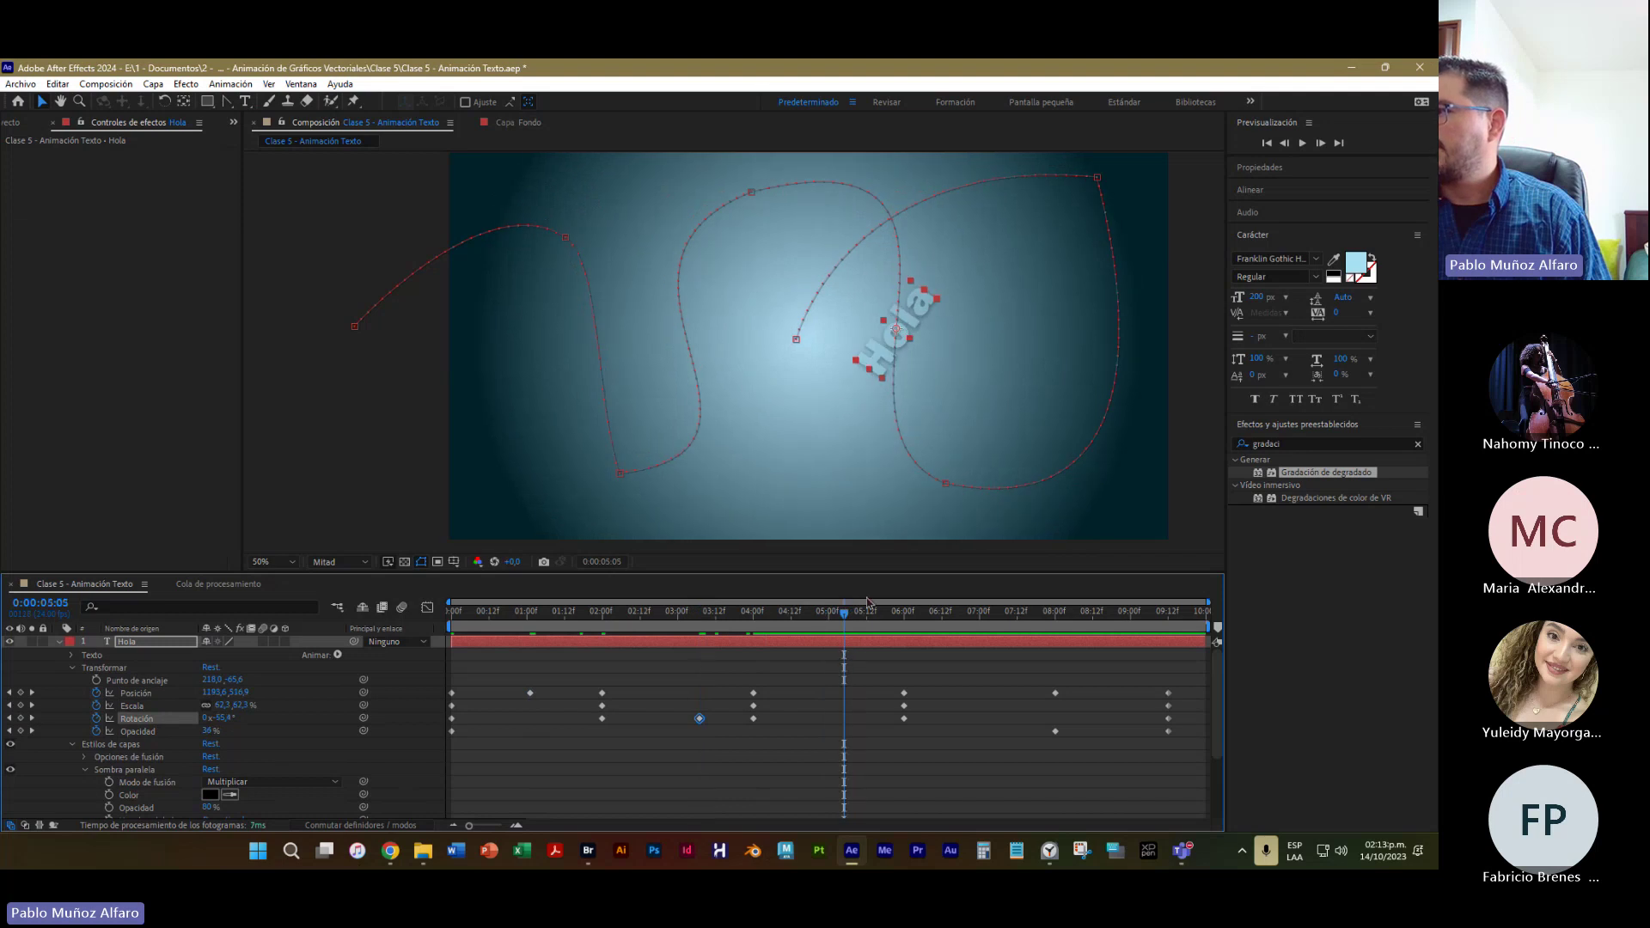
pyautogui.moveTo(874, 403); pyautogui.dragTo(799, 421)
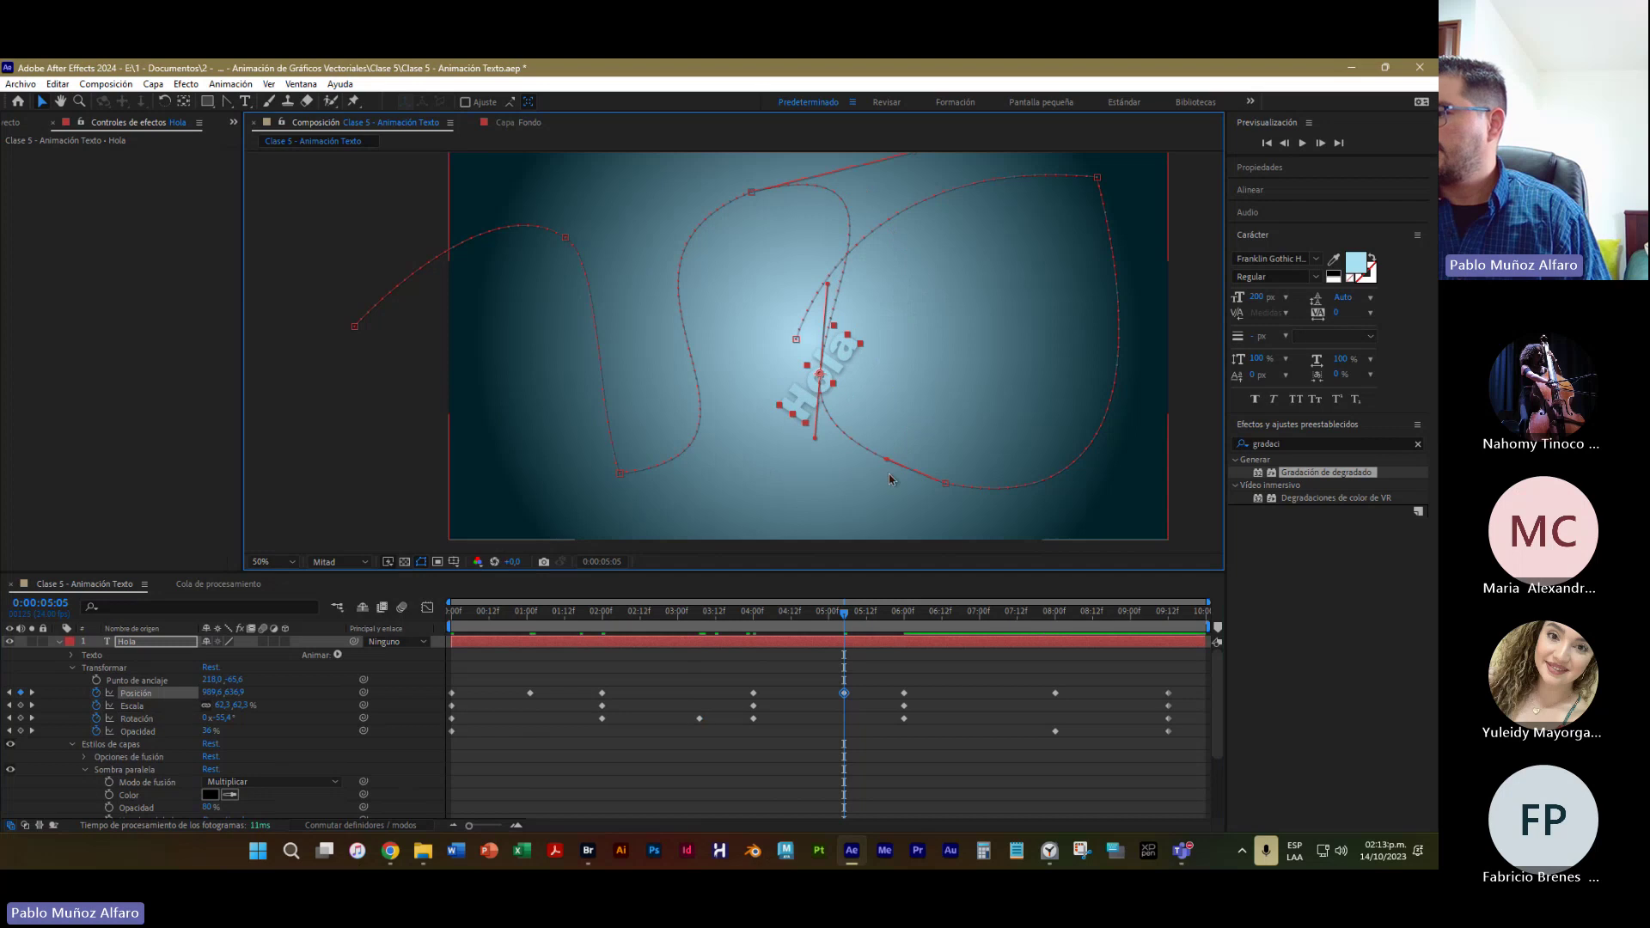
pyautogui.moveTo(847, 621); pyautogui.dragTo(988, 648)
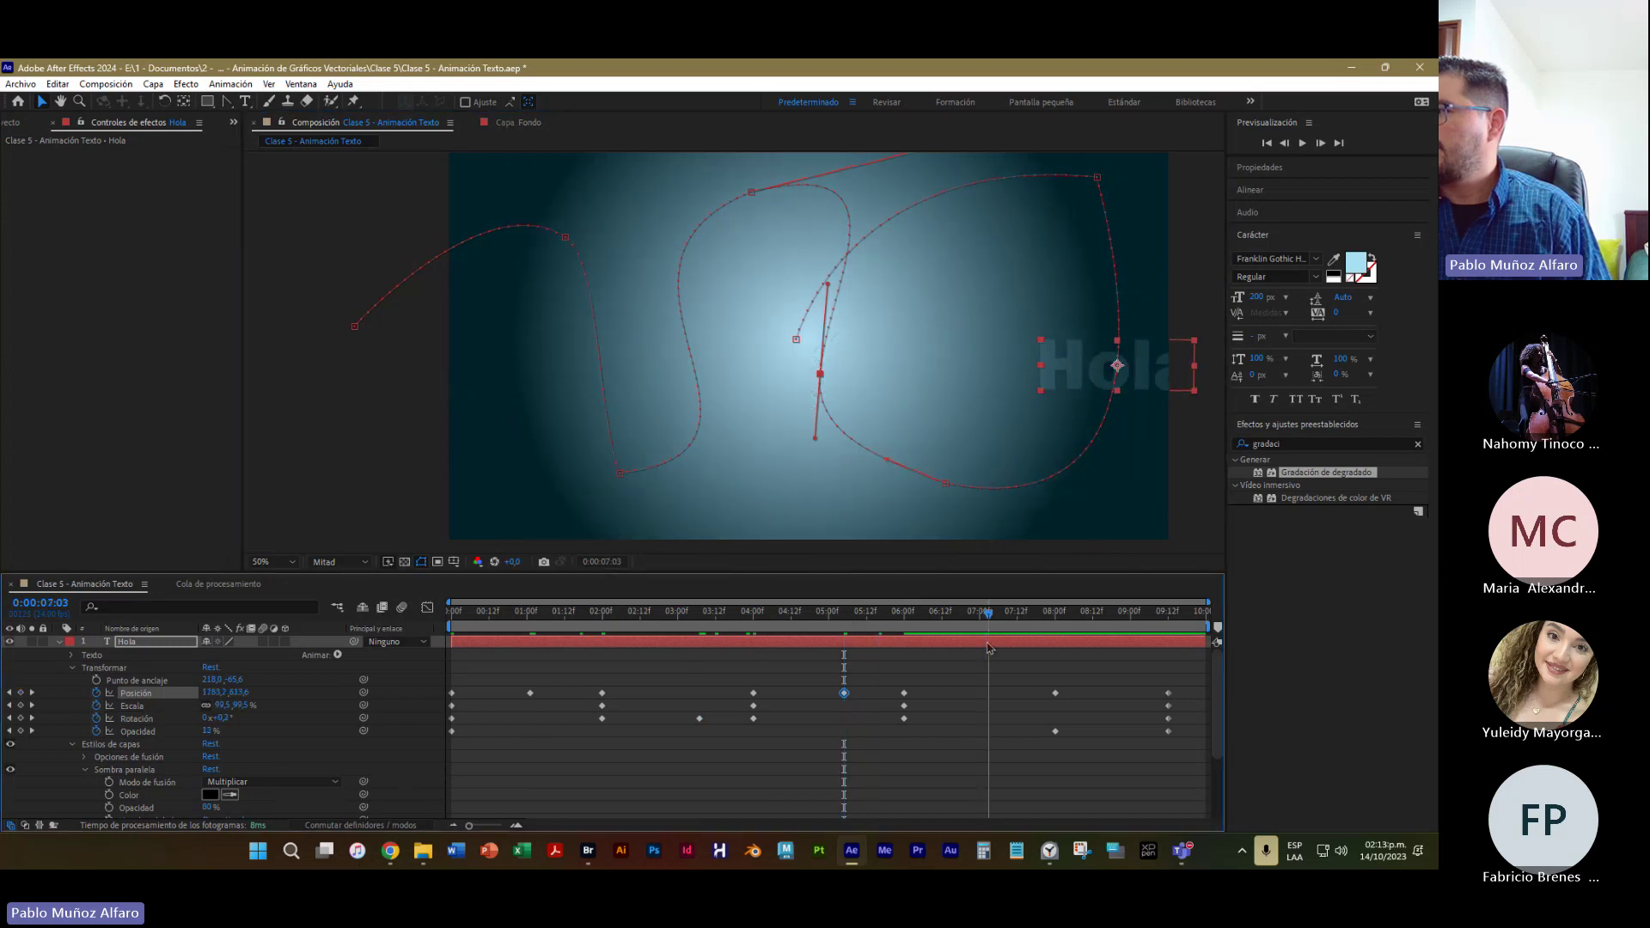
pyautogui.moveTo(1136, 396); pyautogui.dragTo(1028, 364)
pyautogui.moveTo(986, 622); pyautogui.dragTo(1114, 628)
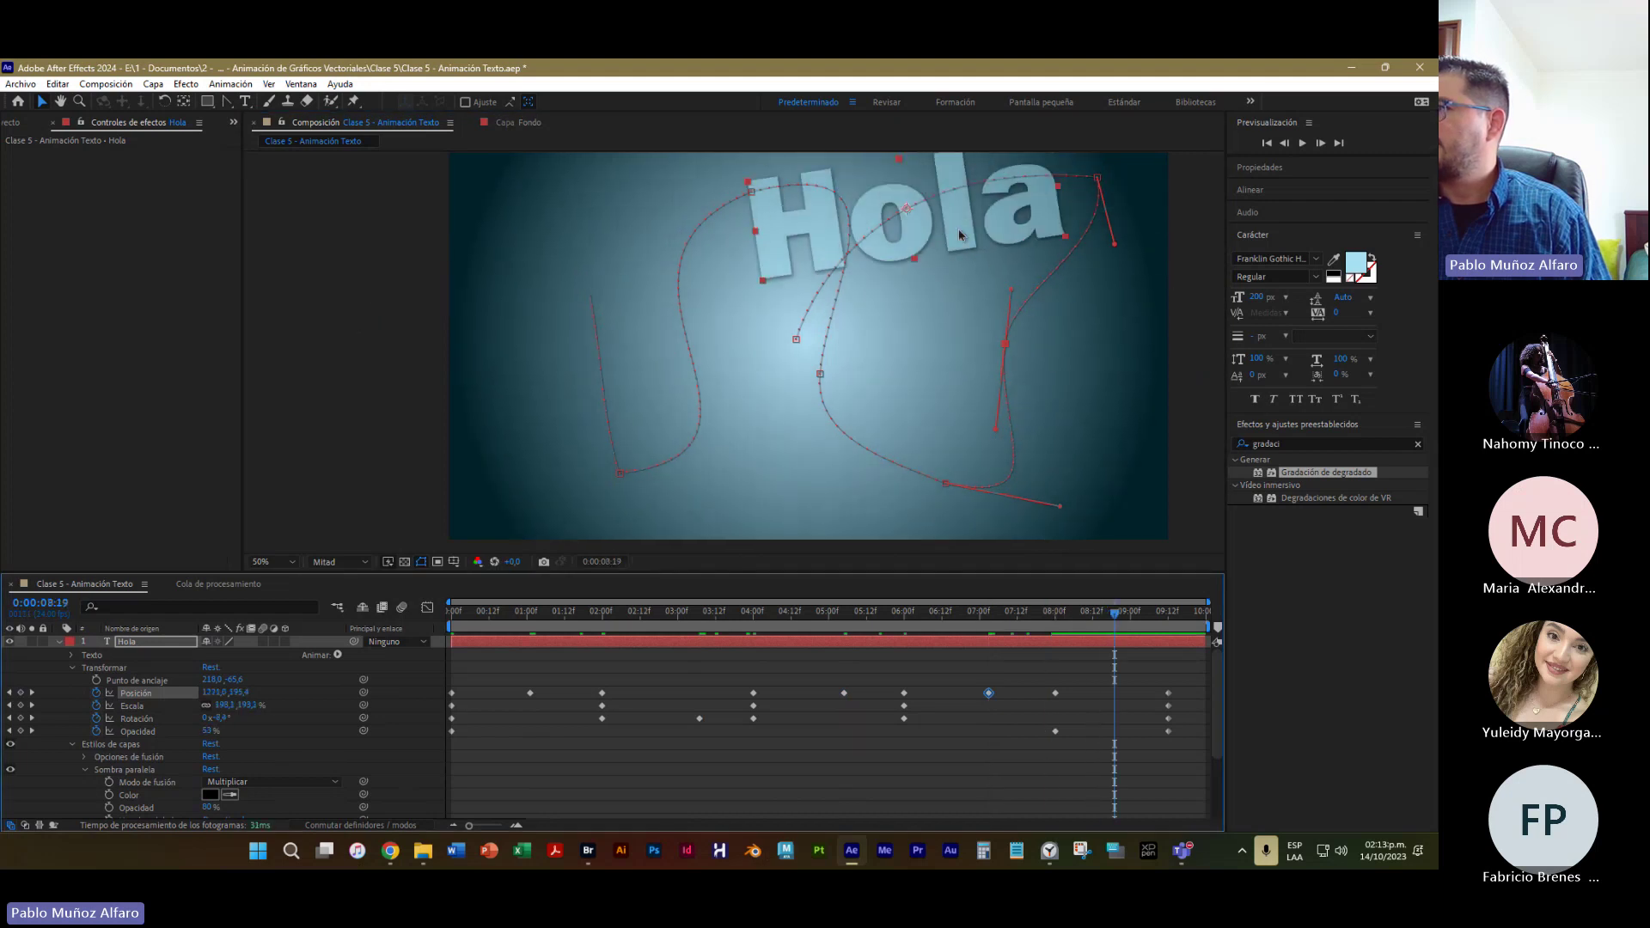
pyautogui.moveTo(956, 225); pyautogui.dragTo(853, 179)
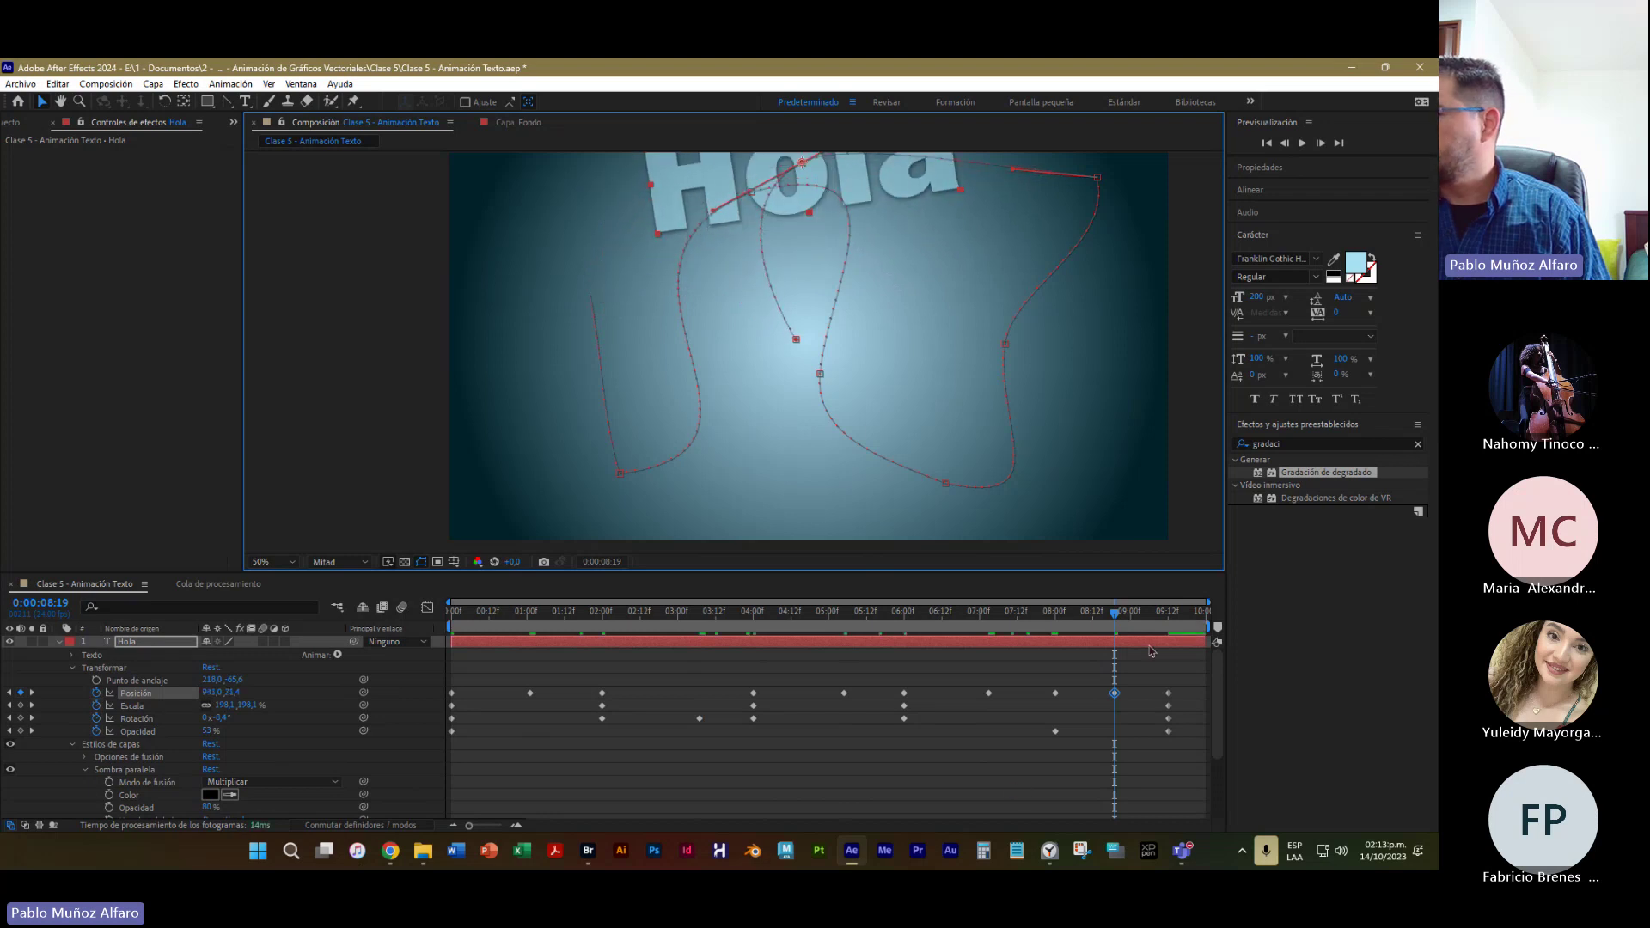
# Preview the Hola animation and scrub through its opening seconds to review the new motion path and rotation
pyautogui.moveTo(1122, 617); pyautogui.dragTo(1203, 615)
pyautogui.press('space')
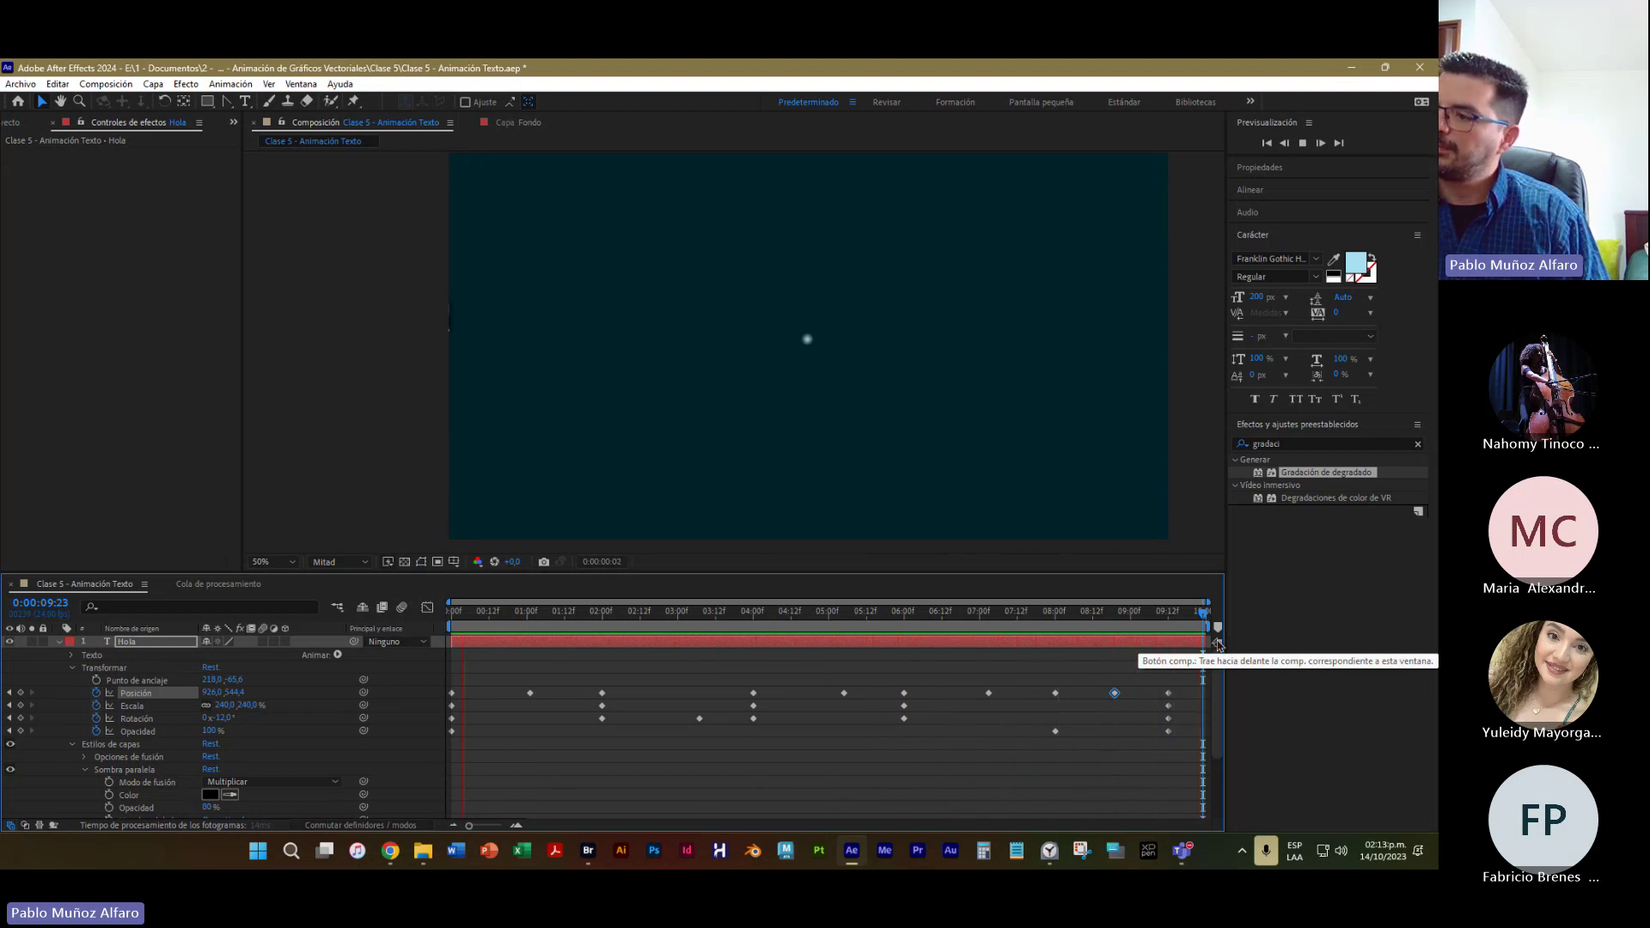
pyautogui.press('space')
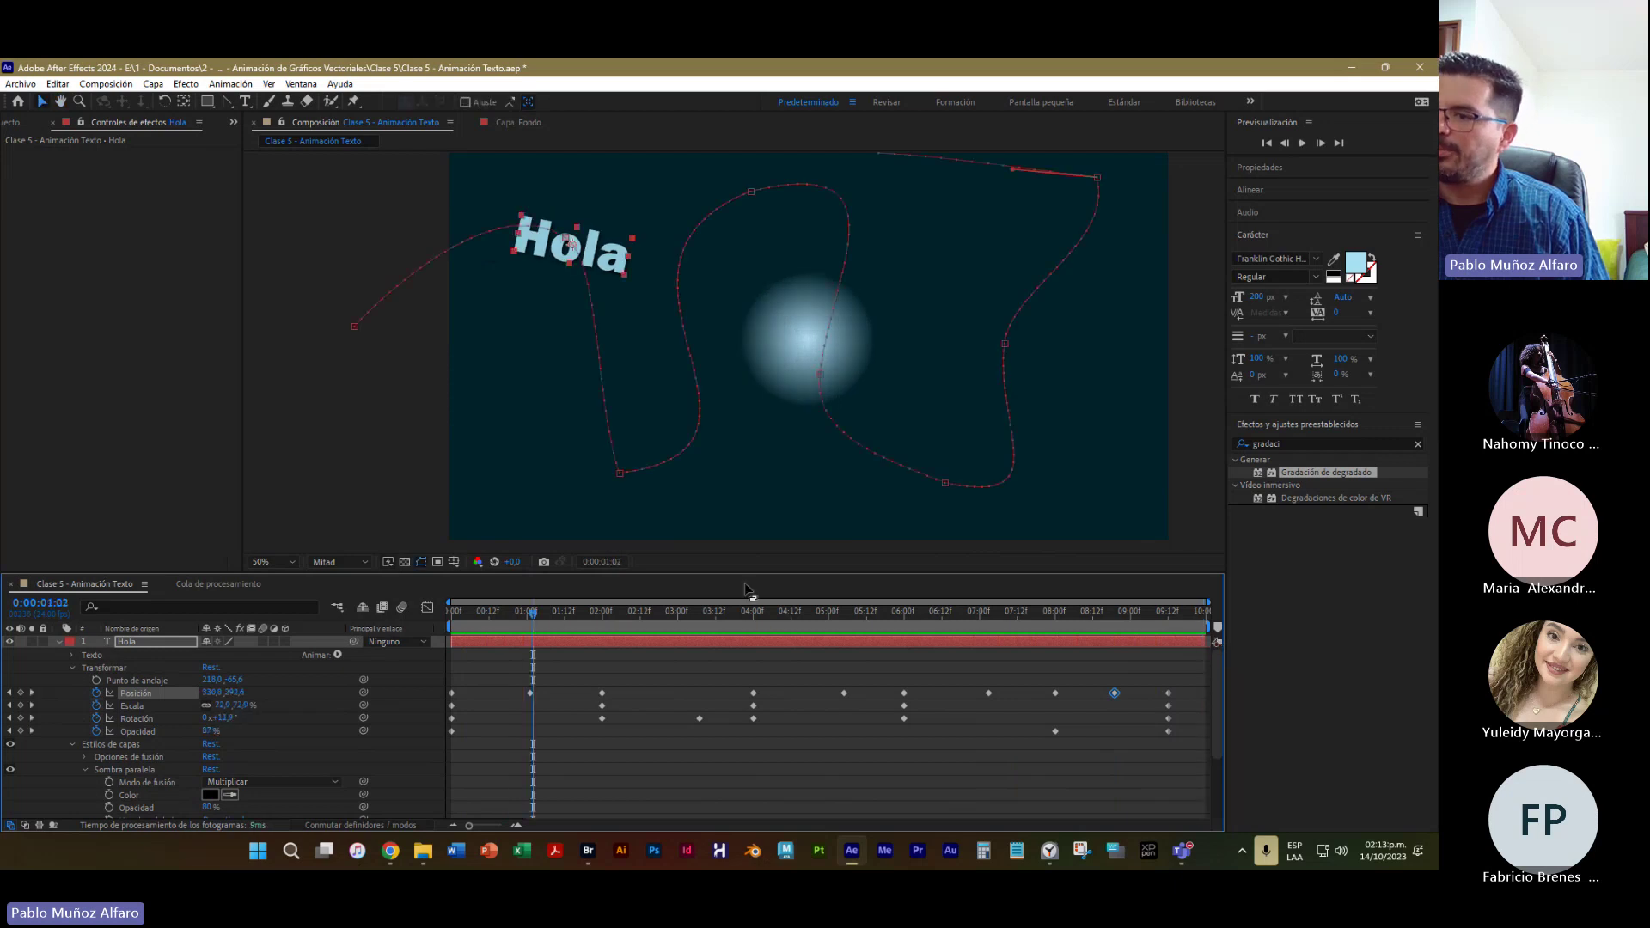
pyautogui.moveTo(556, 613); pyautogui.dragTo(653, 634)
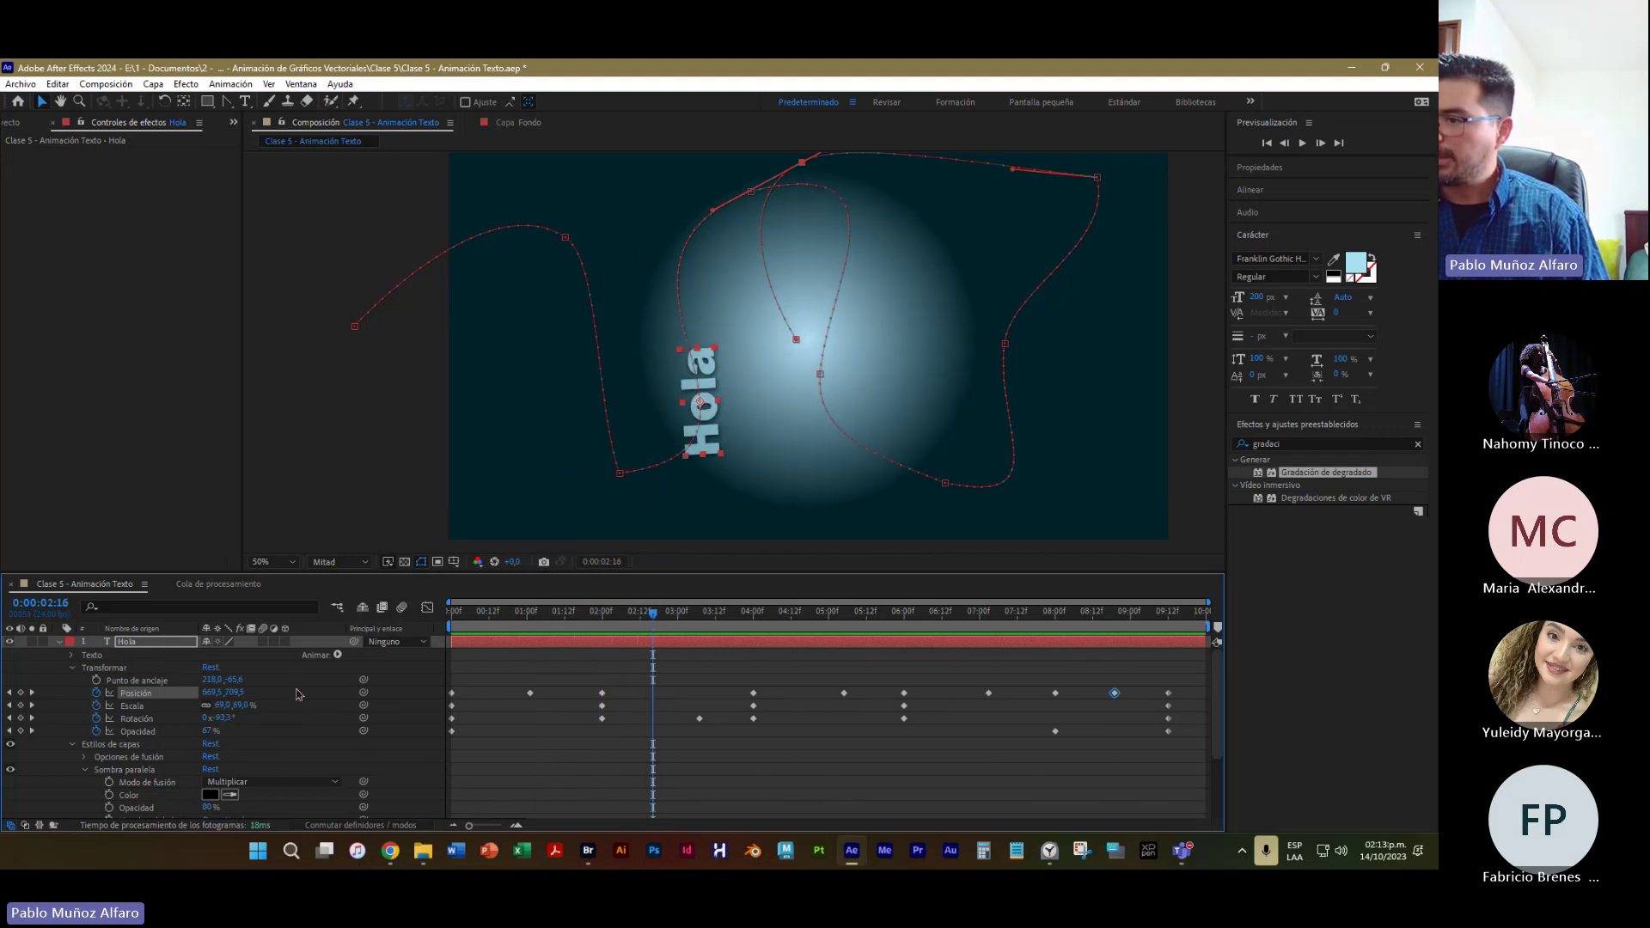
pyautogui.moveTo(653, 612); pyautogui.dragTo(577, 756)
pyautogui.press('space')
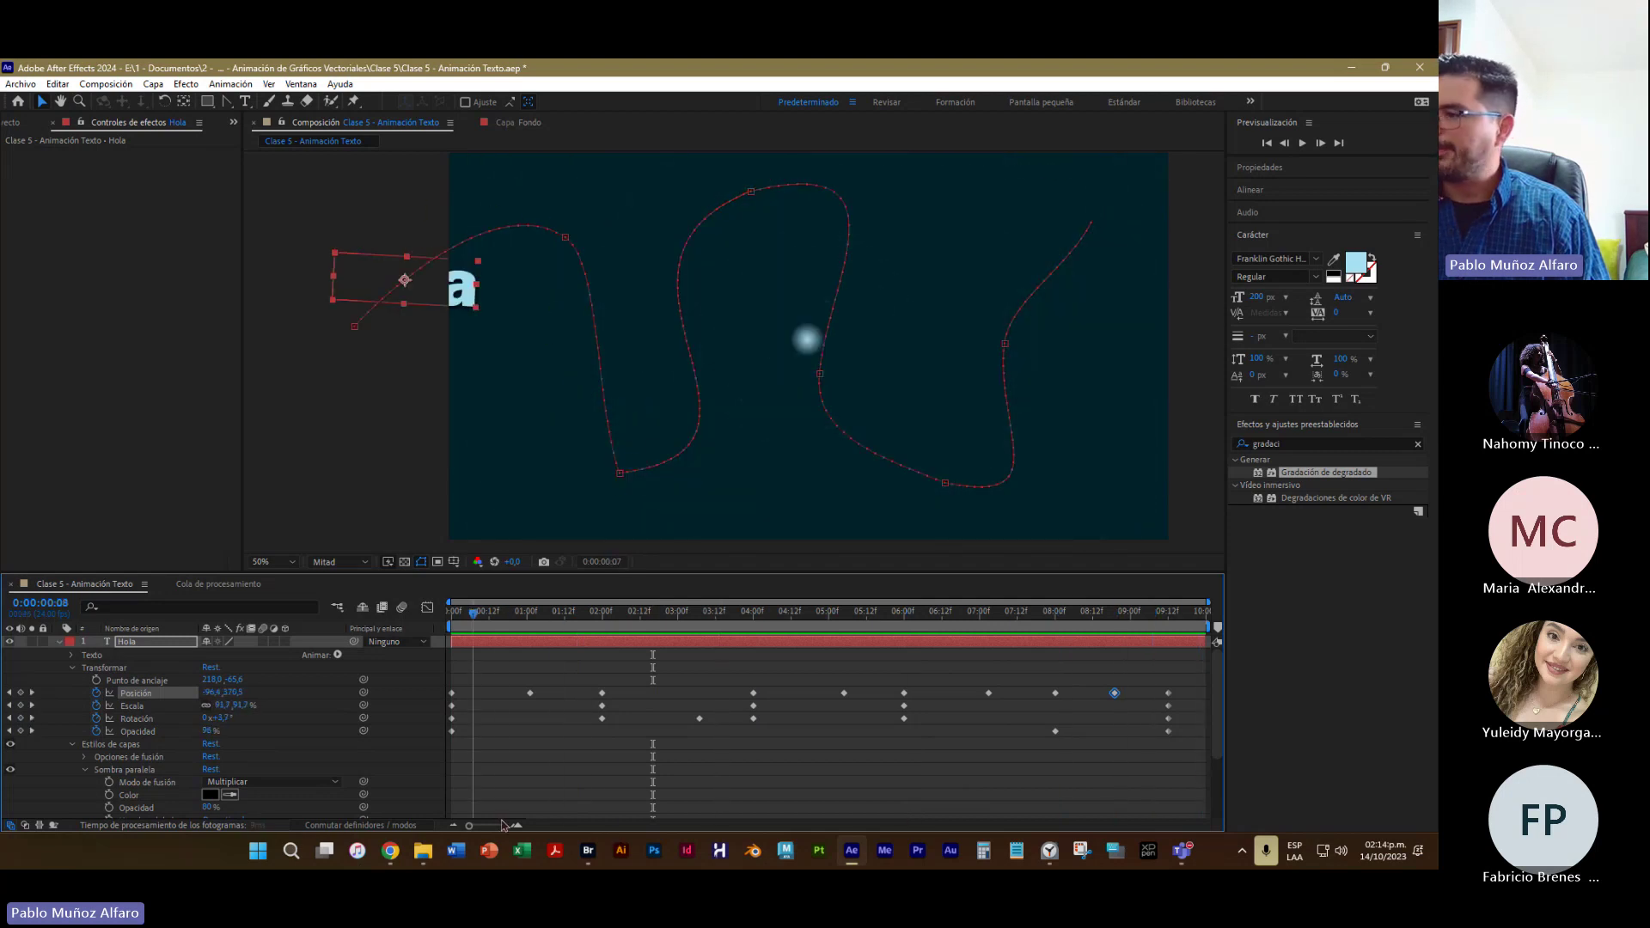
# Collapse and deselect the Hola layer, and save the project
pyautogui.click(73, 668)
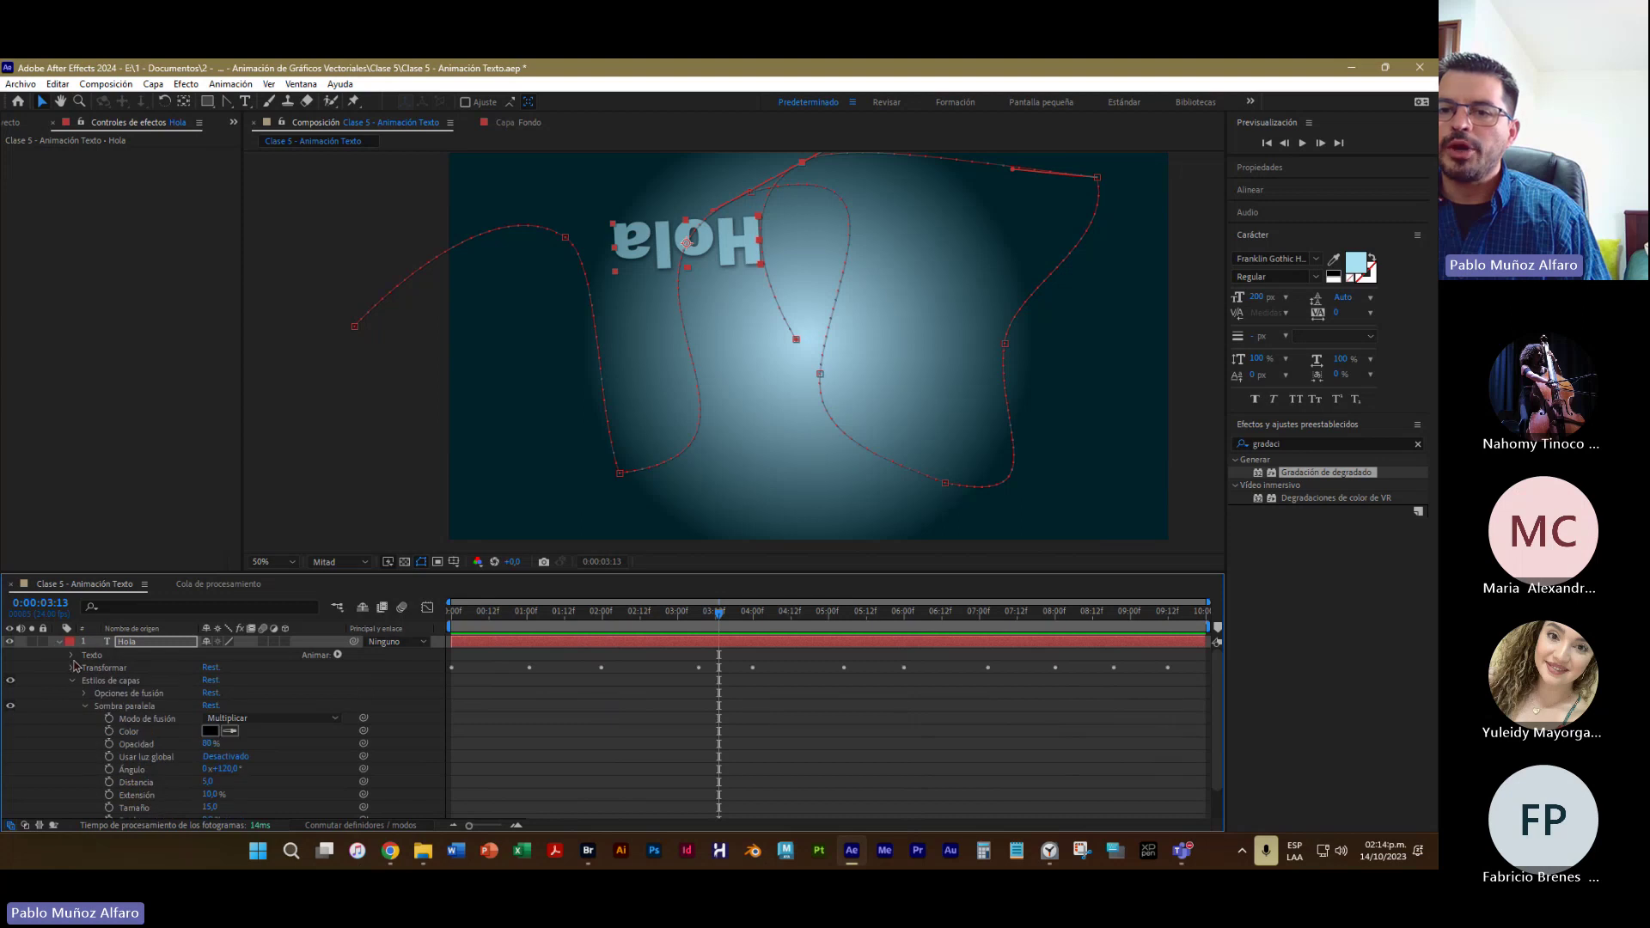
pyautogui.click(57, 643)
pyautogui.click(264, 754)
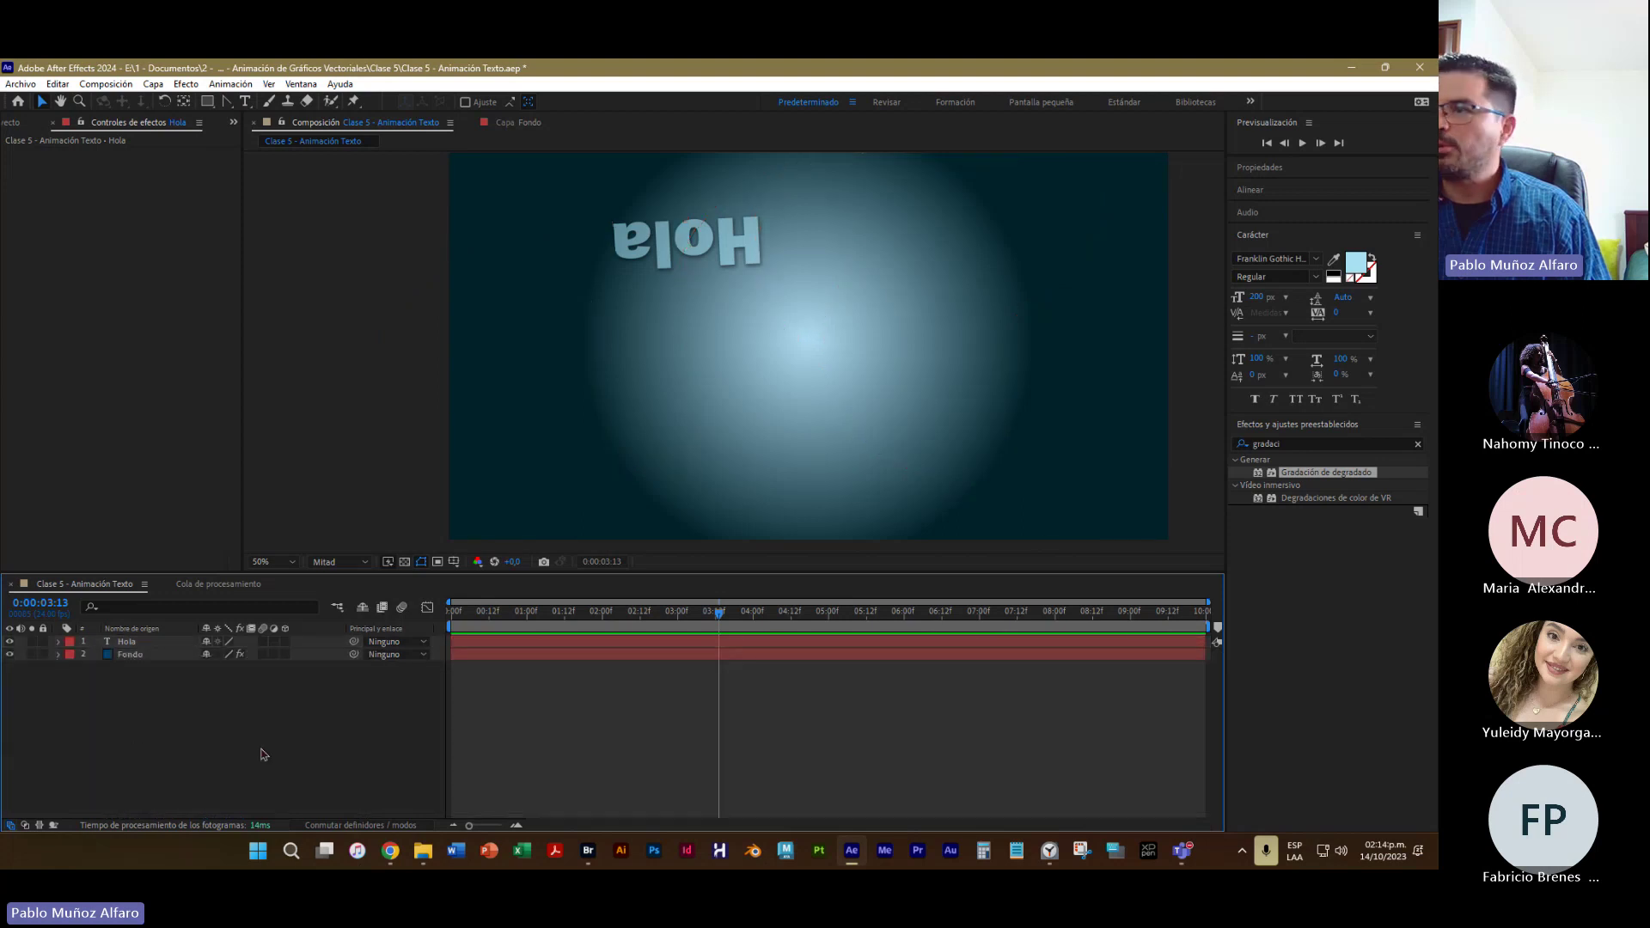
pyautogui.press(',')
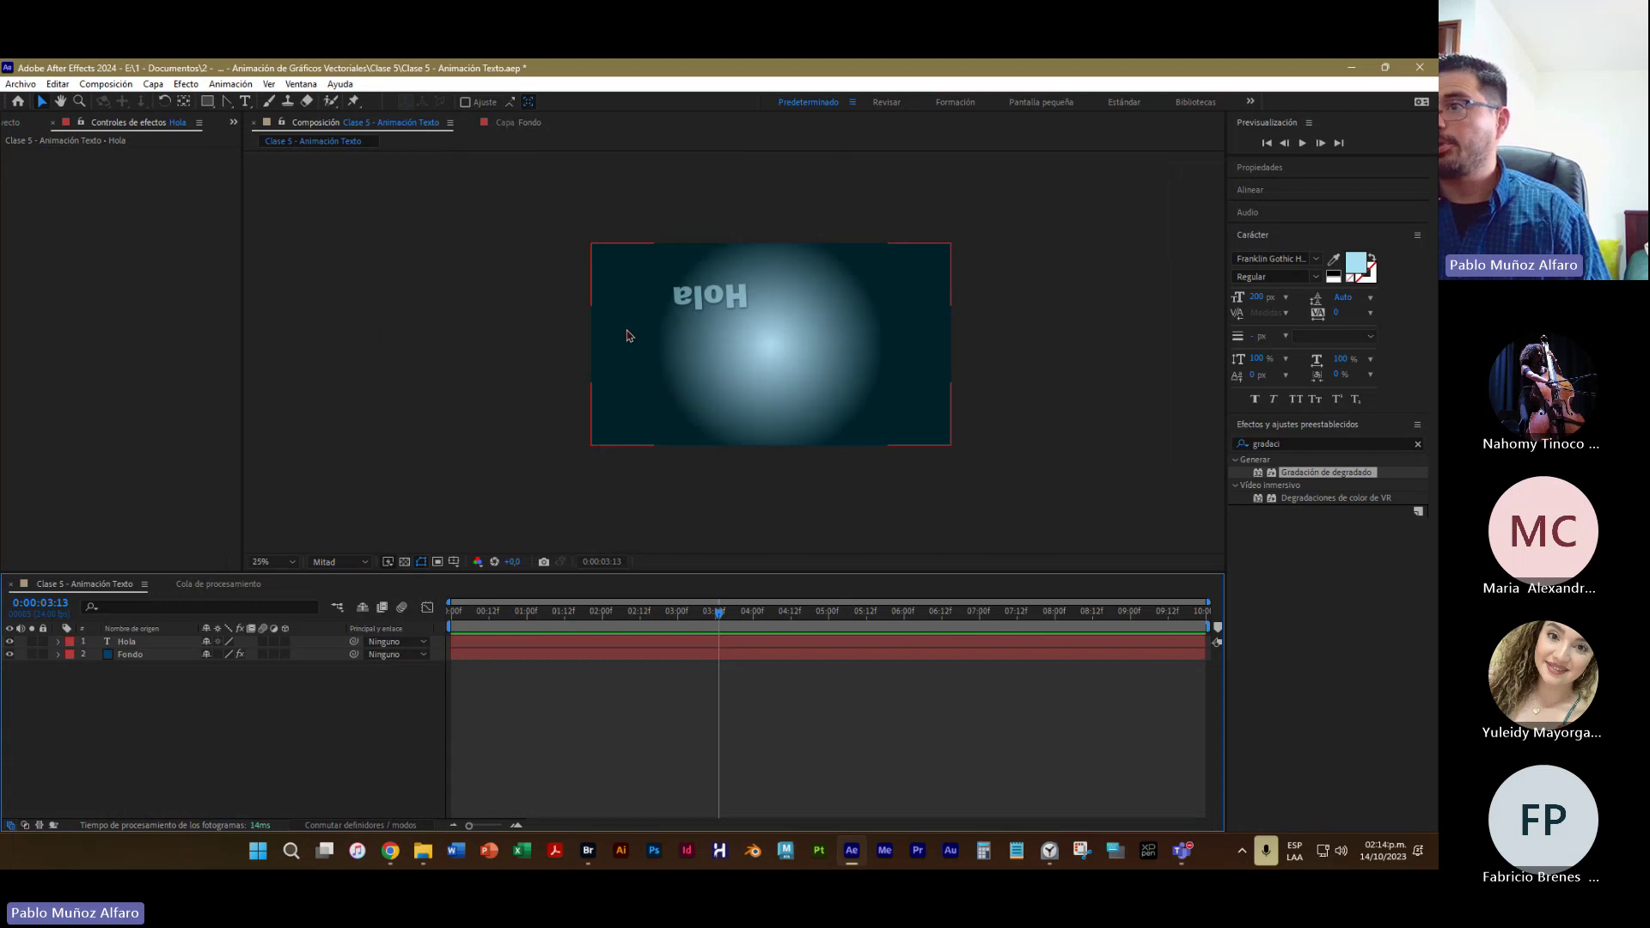
pyautogui.click(19, 85)
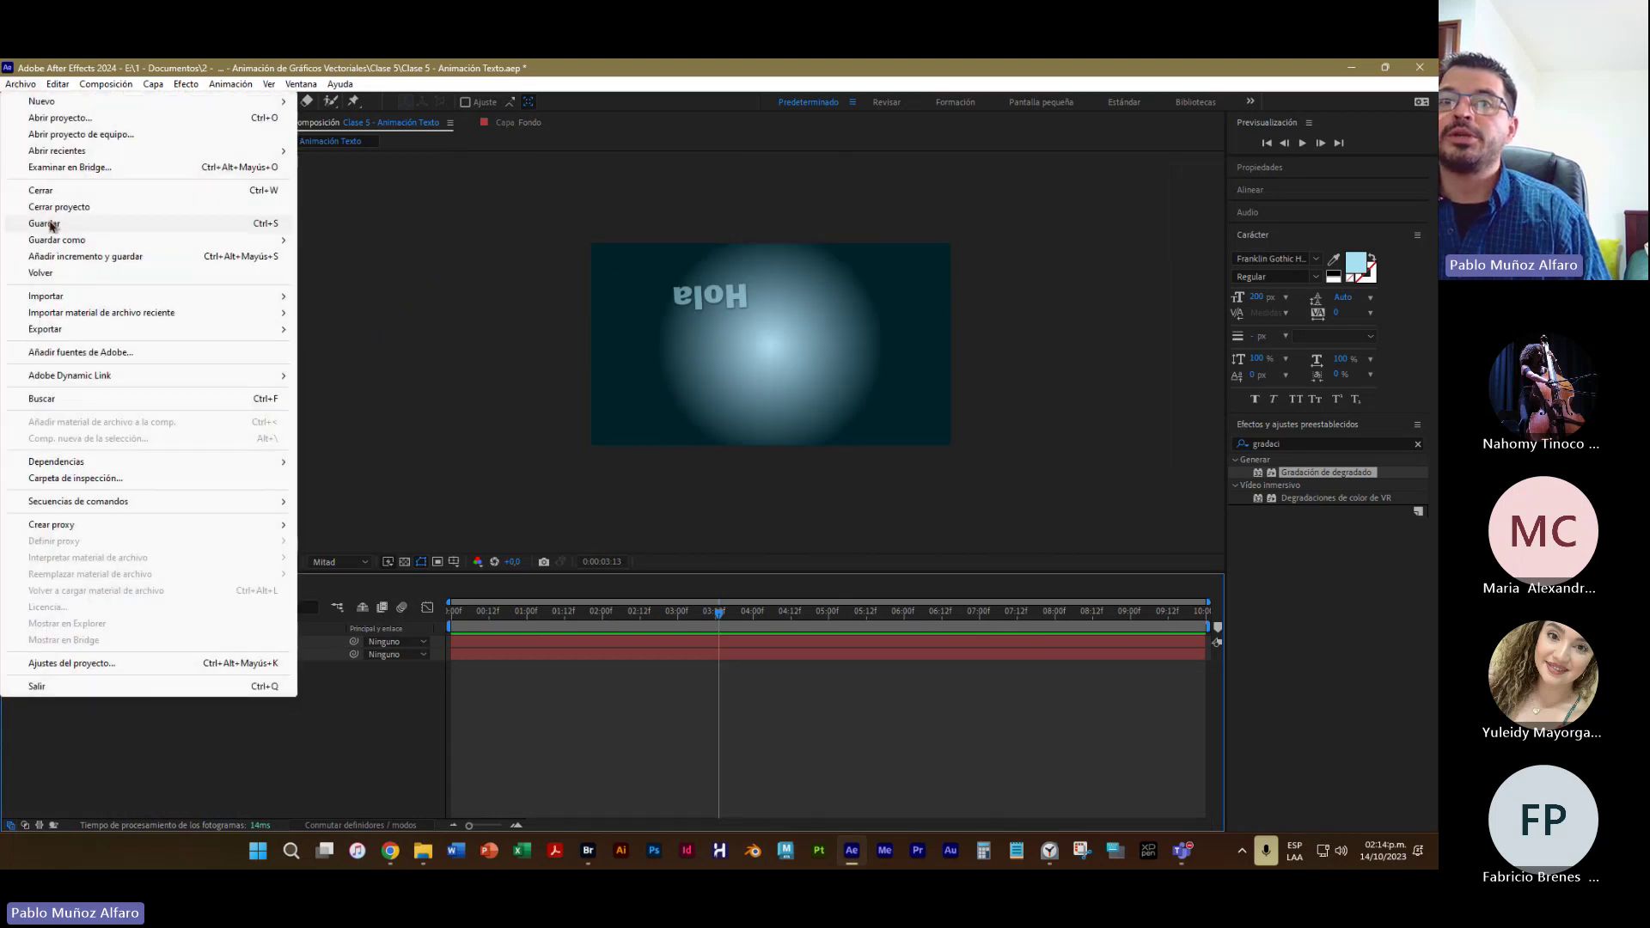
pyautogui.click(52, 221)
pyautogui.click(612, 573)
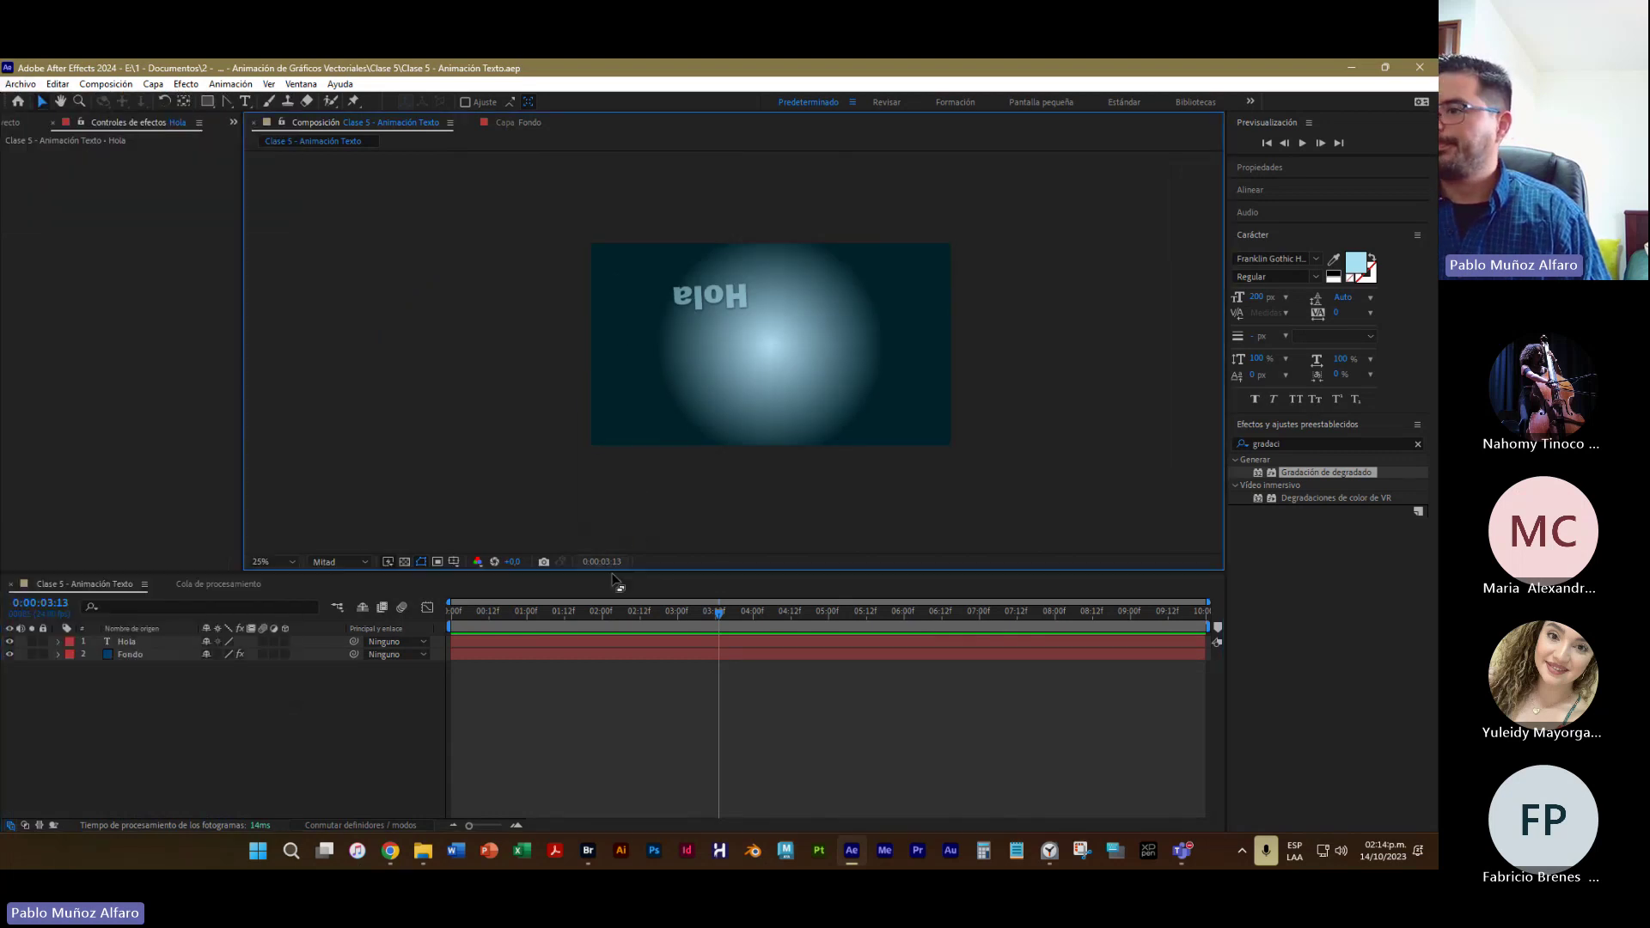
# Play the finished animation from 0:00:00:00 and stop it near the end
pyautogui.moveTo(720, 615); pyautogui.dragTo(448, 632)
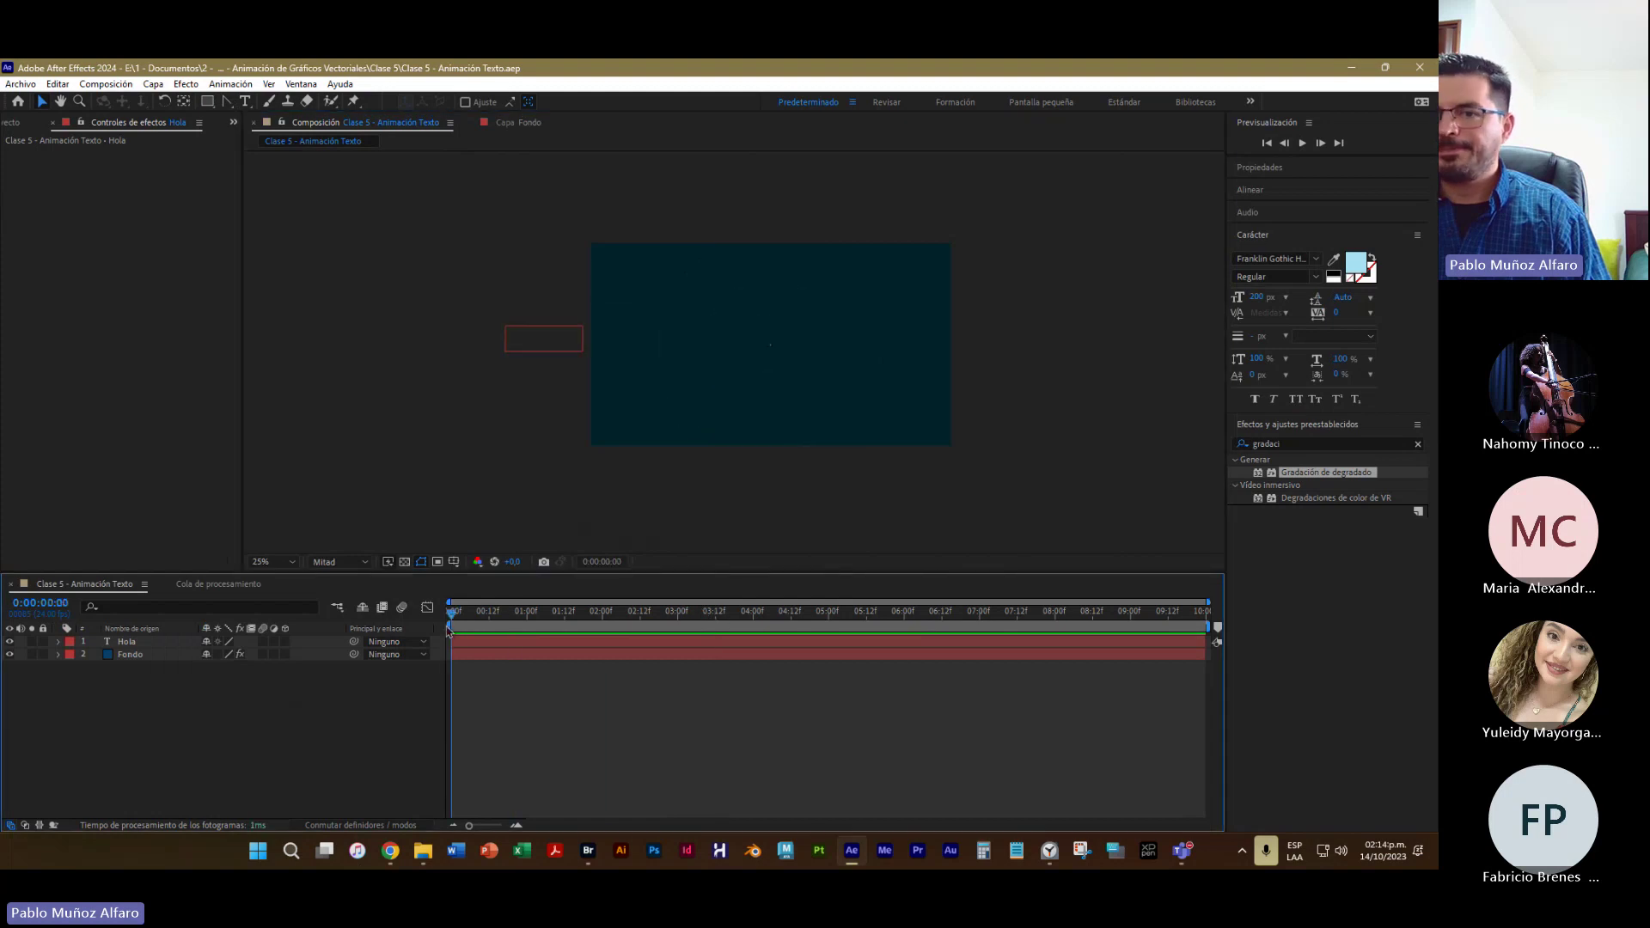
pyautogui.press('space')
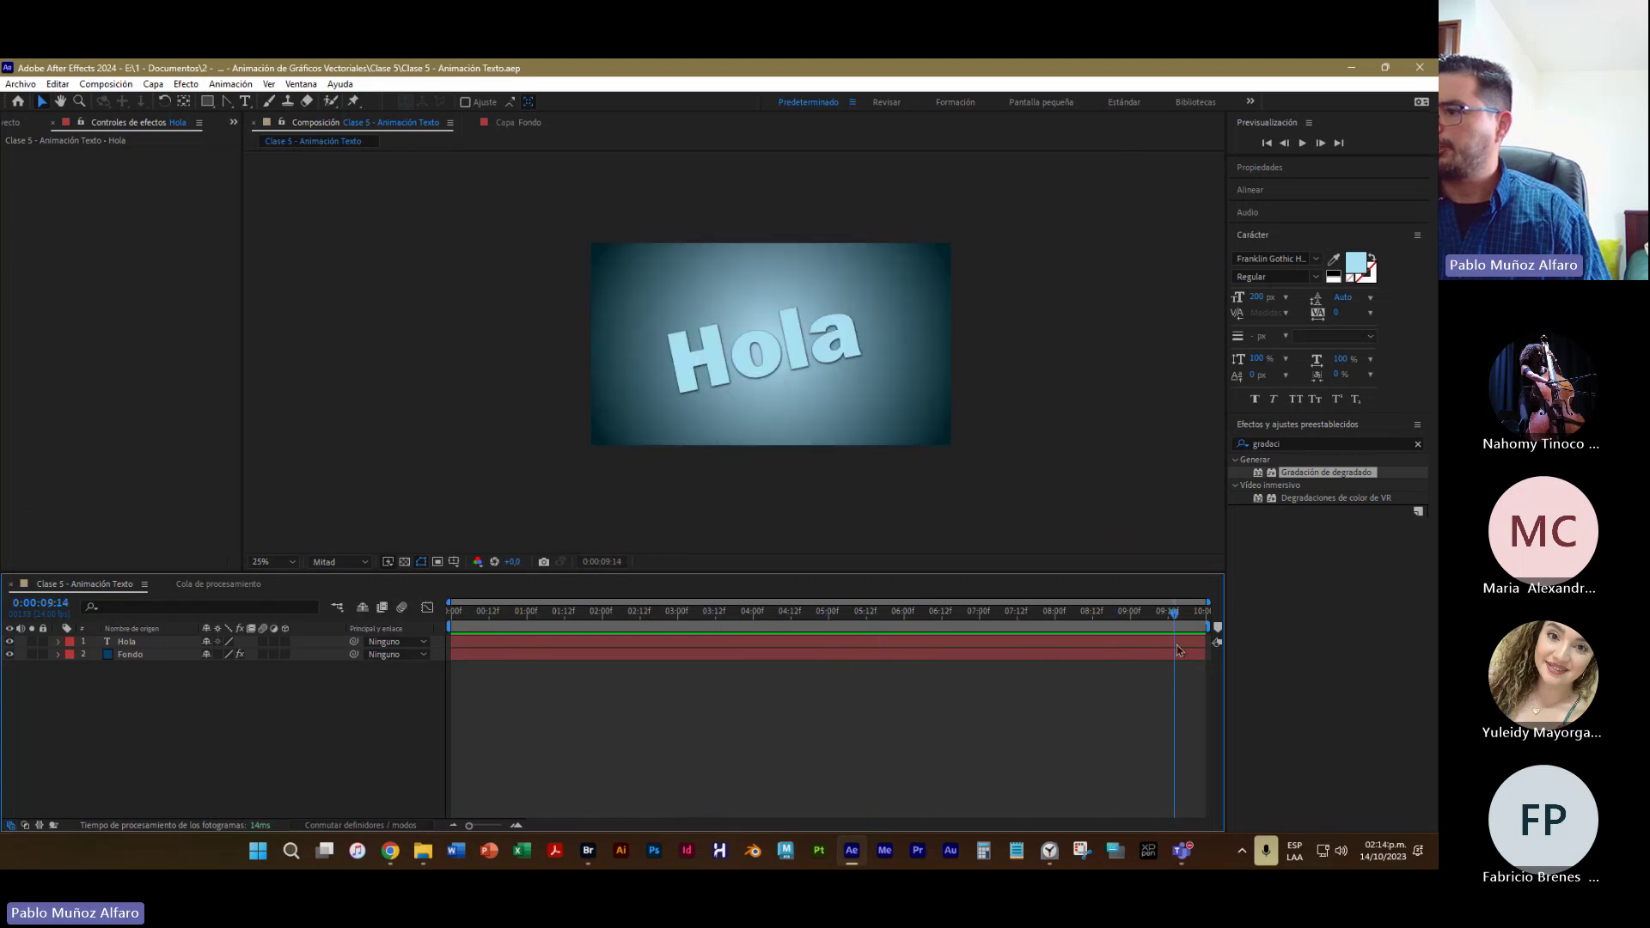
pyautogui.press('space')
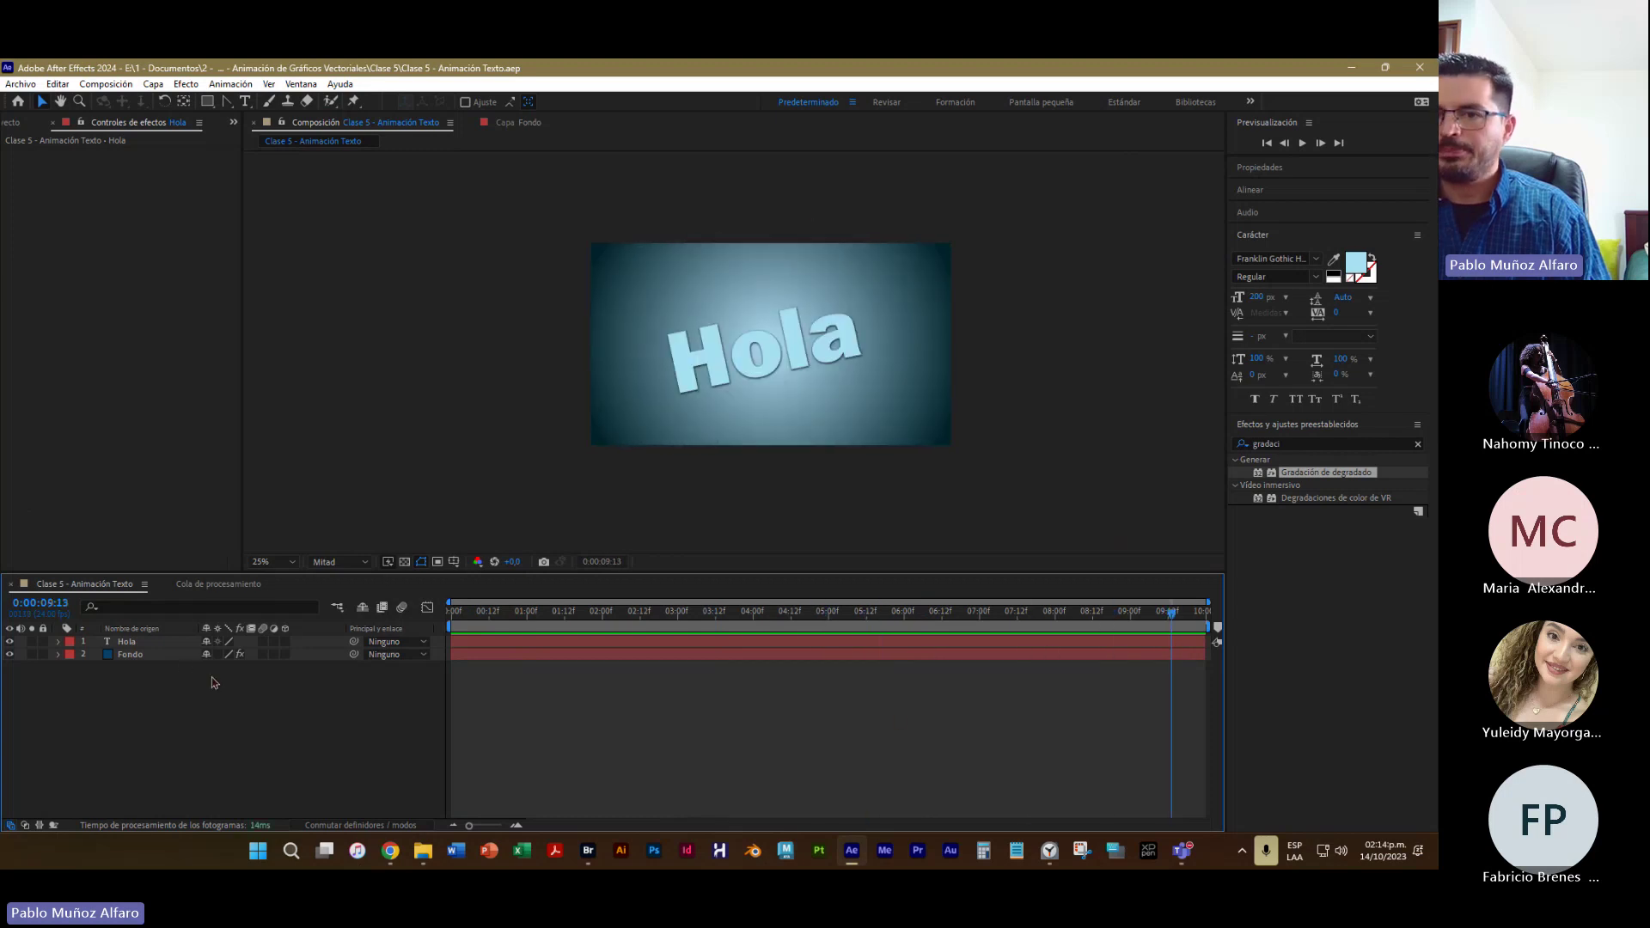
# Show the project items, examine the Fondo layer's Gradación de degradado properties with Lupa at 200%, and collapse the layer
pyautogui.click(10, 126)
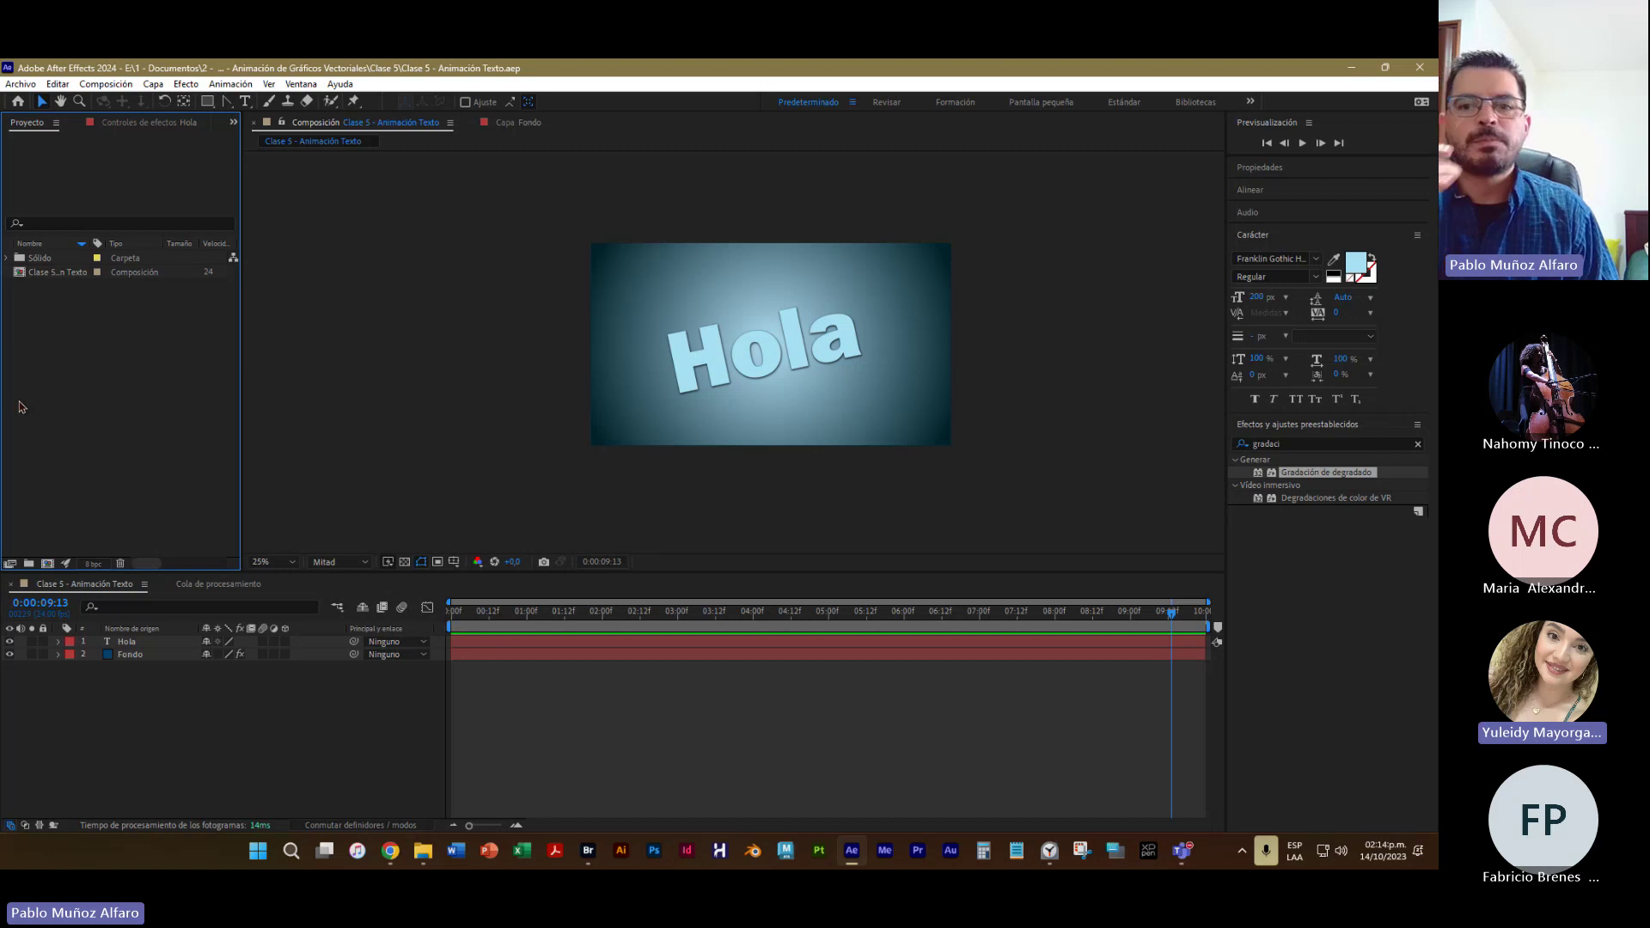
pyautogui.click(58, 655)
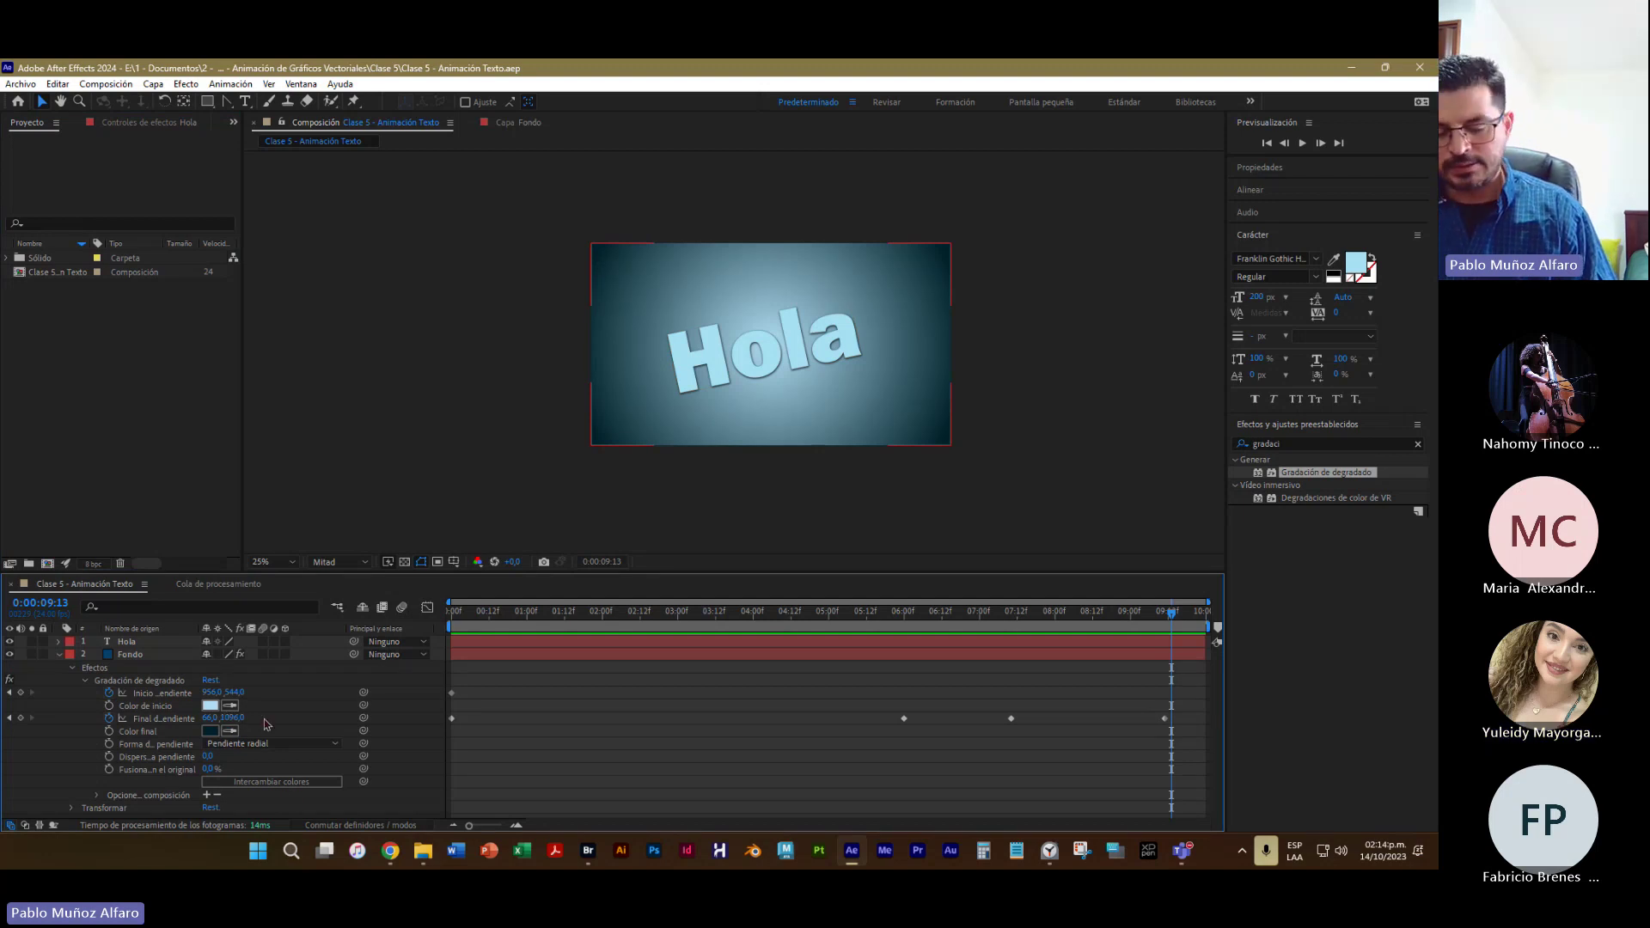
pyautogui.press('super+plus')
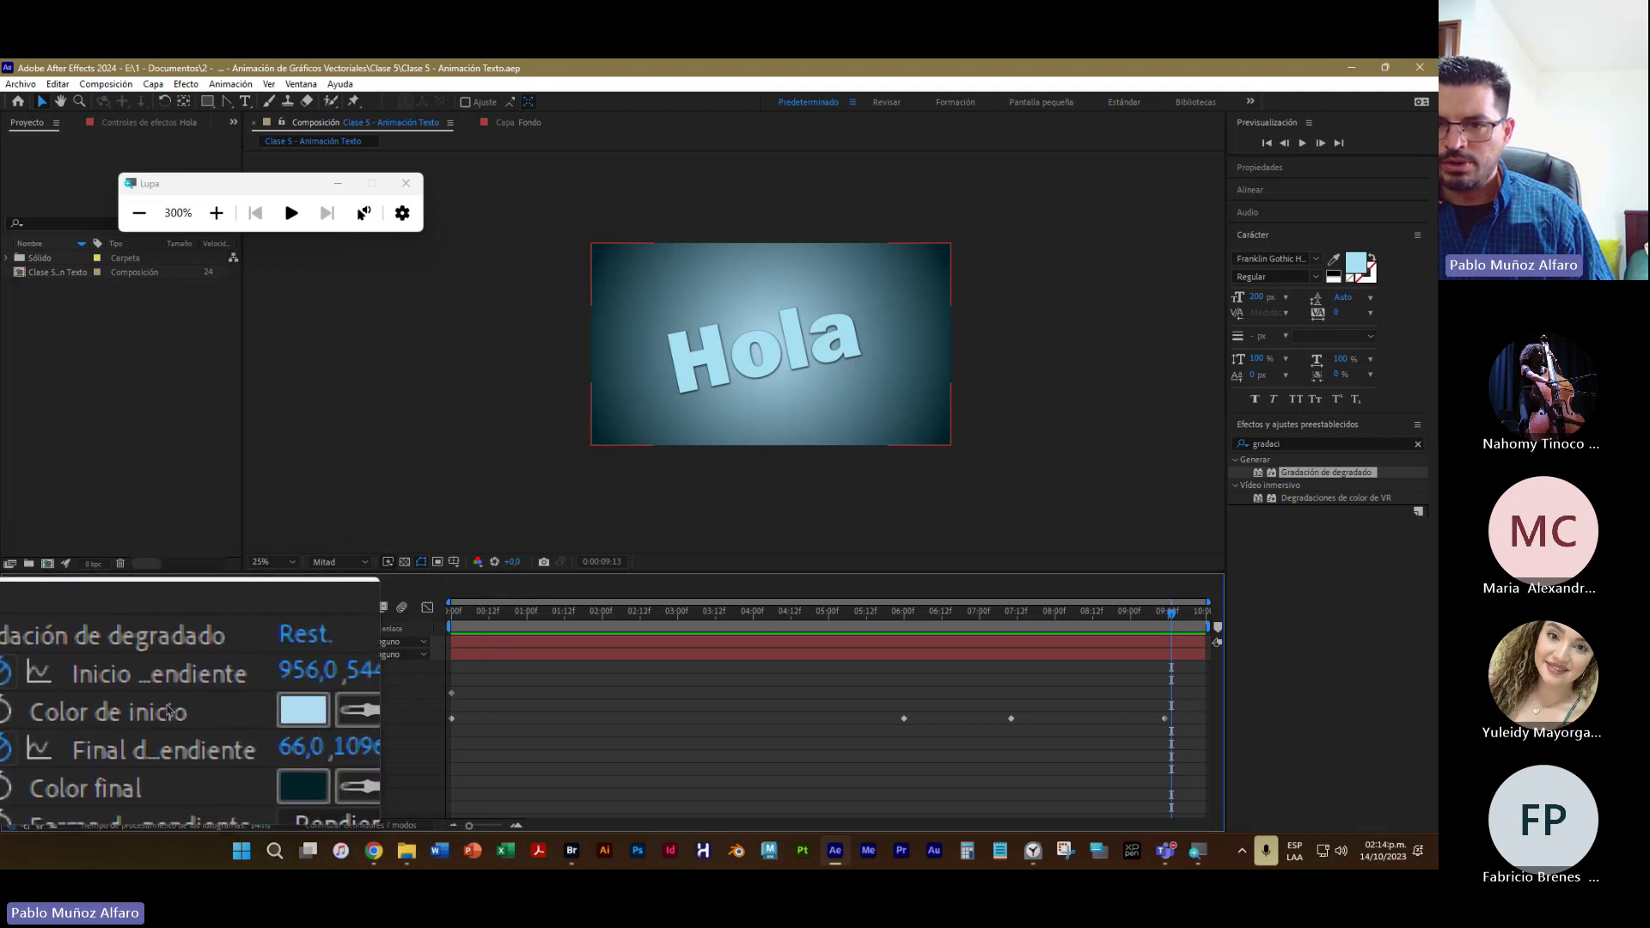
pyautogui.press('super+minus')
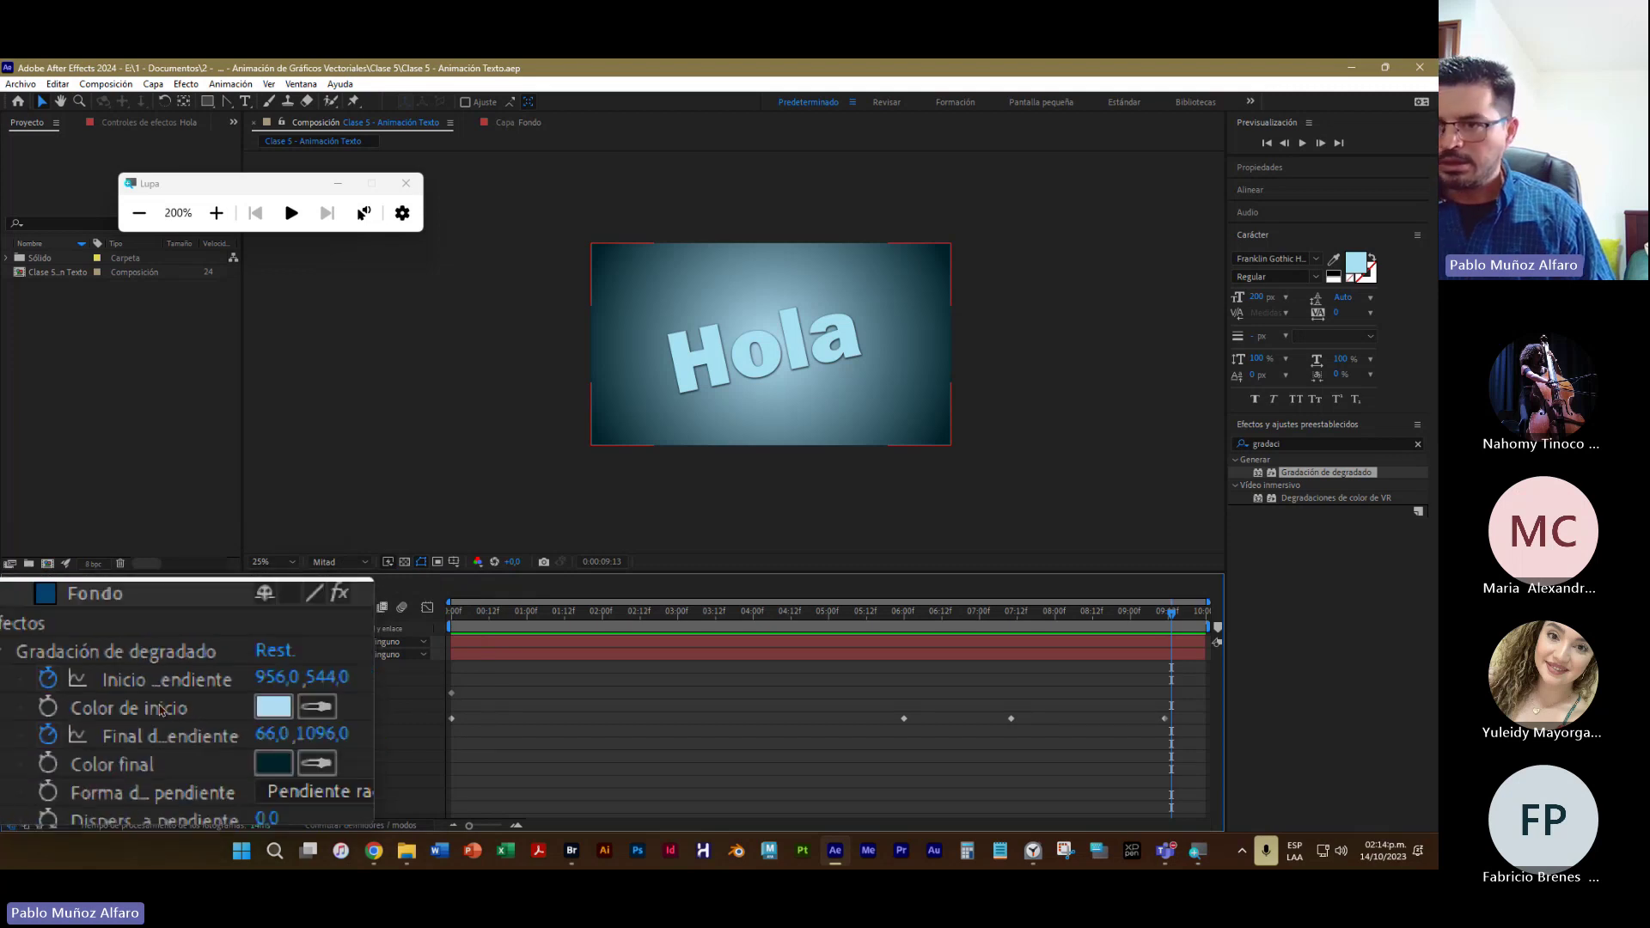
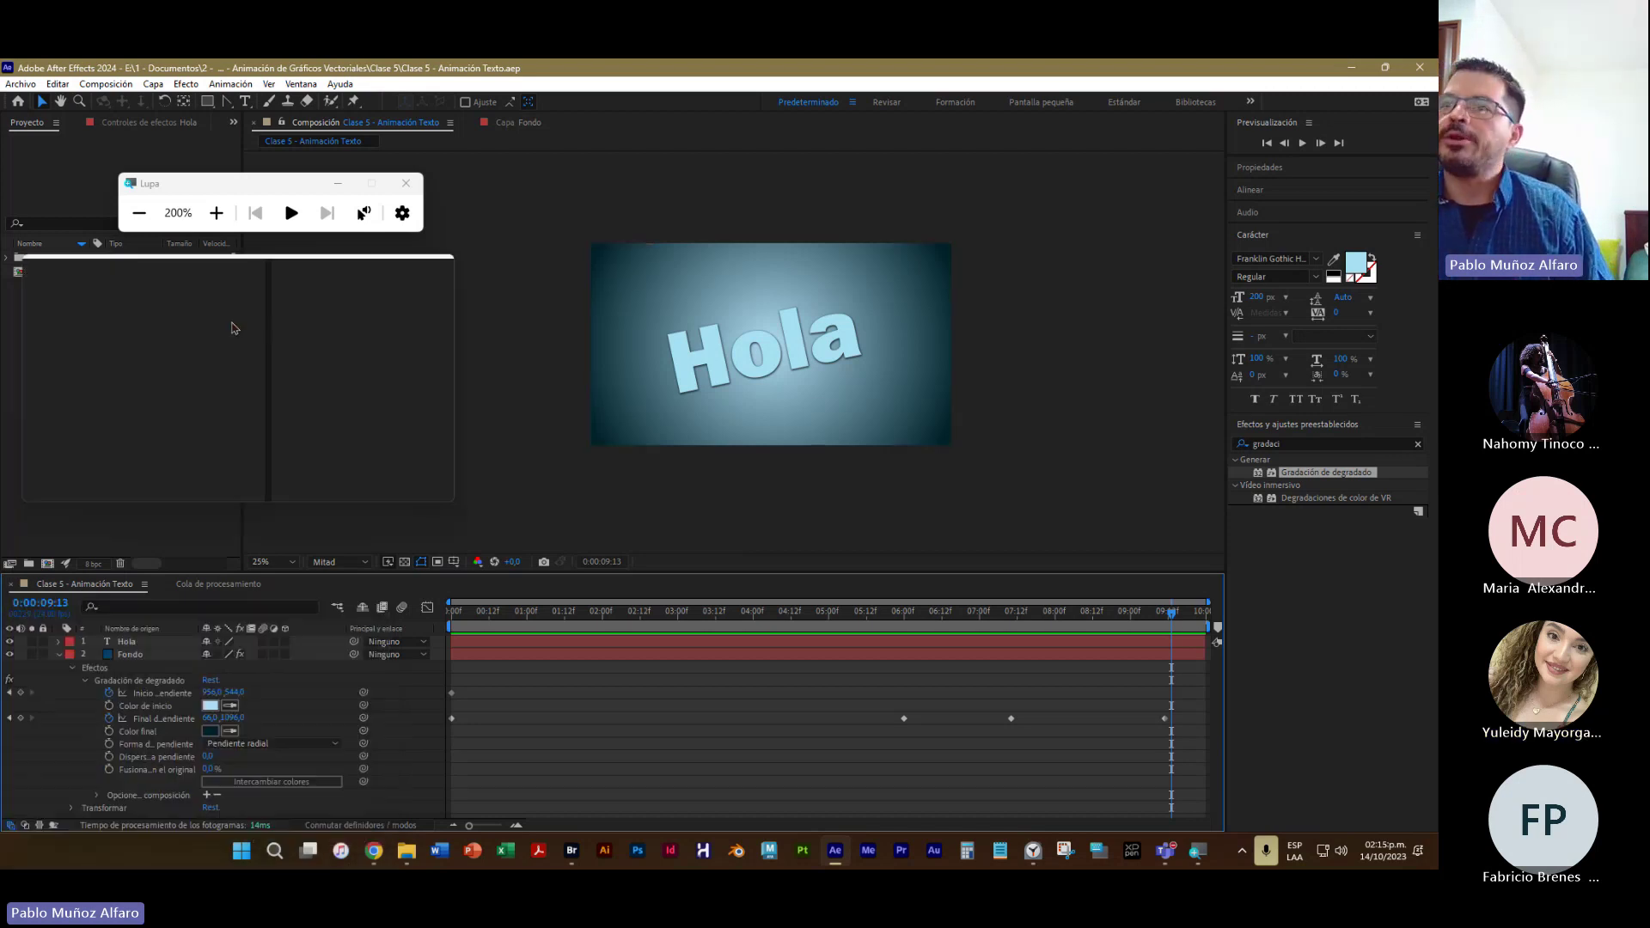
pyautogui.click(399, 184)
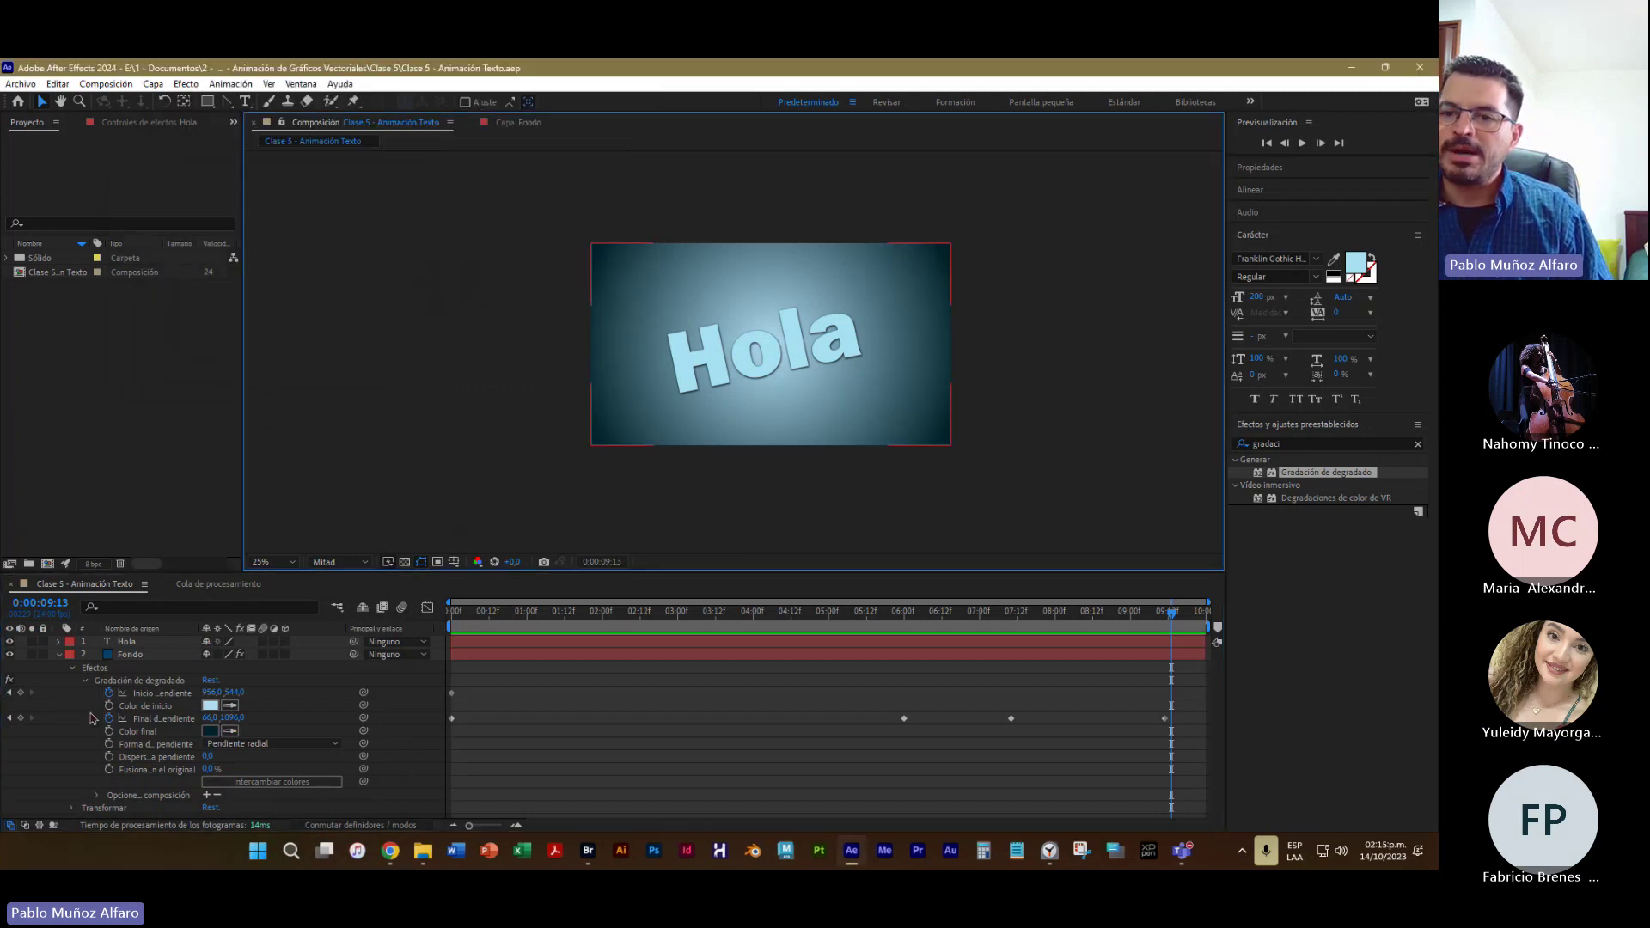
pyautogui.click(59, 654)
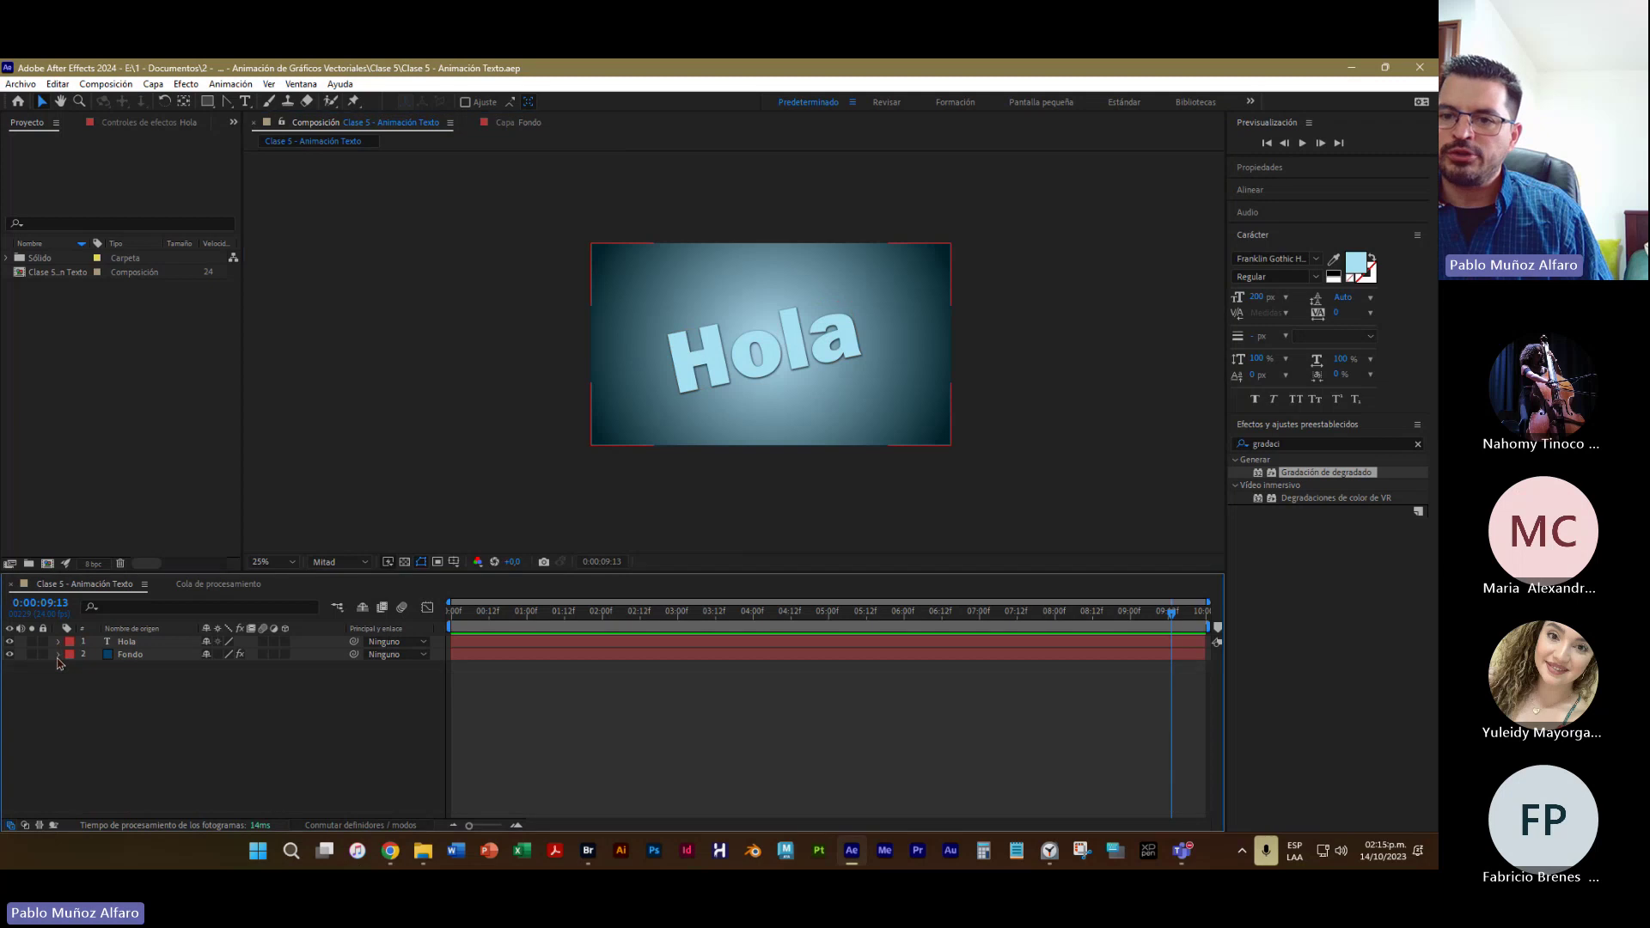
pyautogui.click(148, 776)
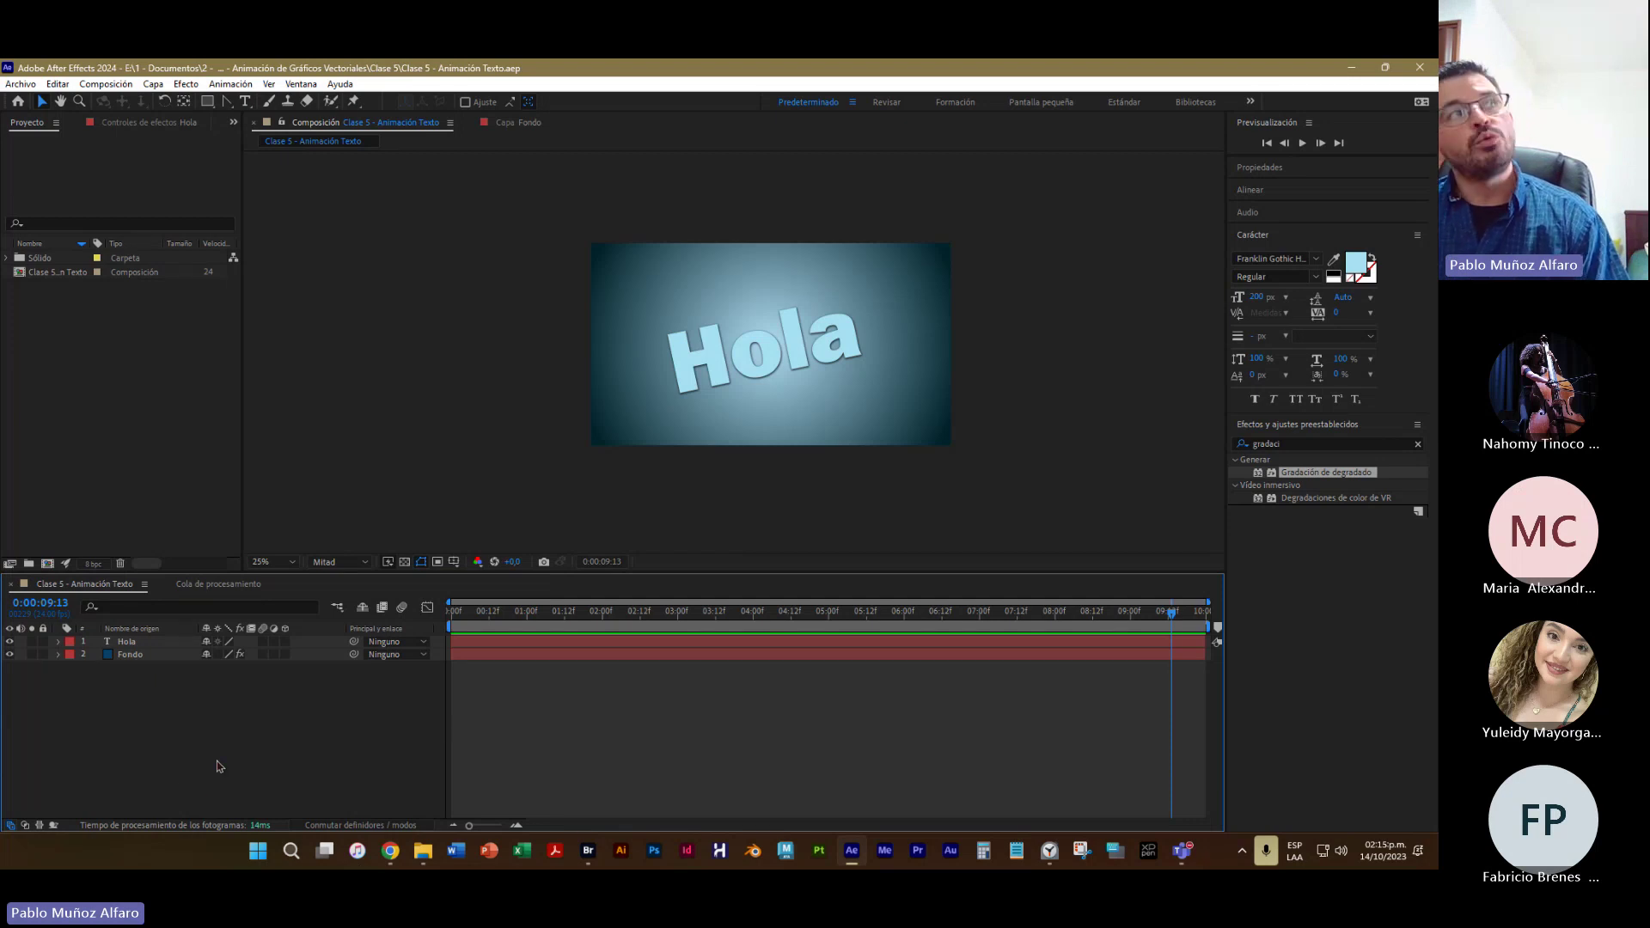
pyautogui.click(137, 454)
pyautogui.click(24, 84)
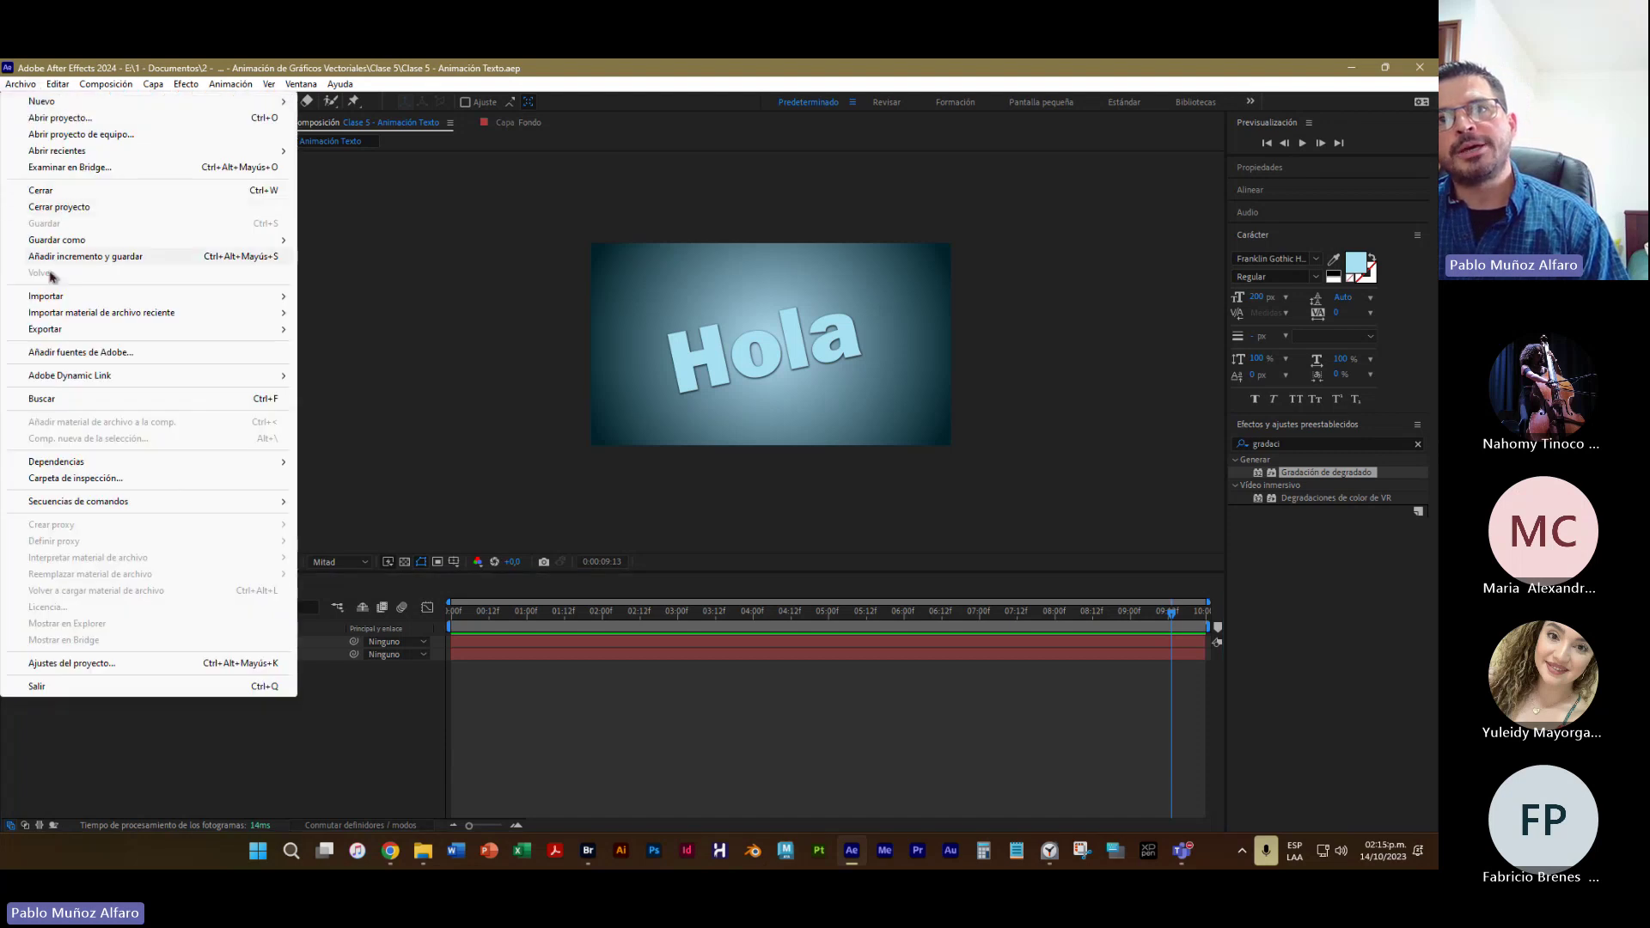
pyautogui.click(421, 217)
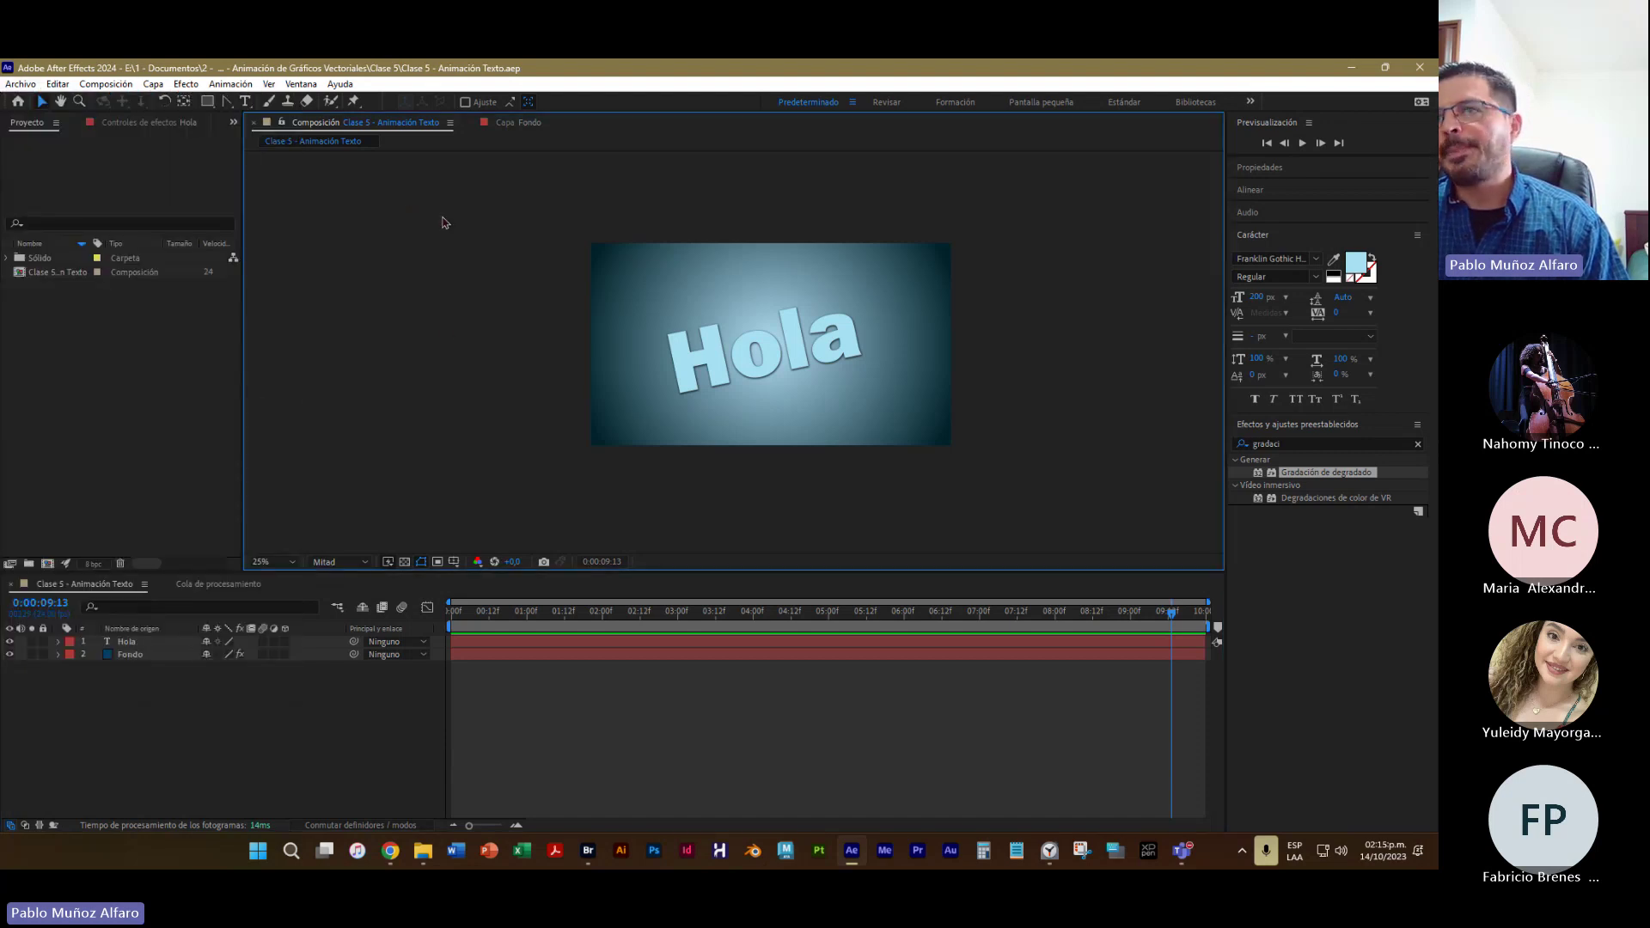
# Create a new HD 1920x1080, 24 fps composition named Animación Texto Agregar with a 10-second duration
pyautogui.click(125, 85)
pyautogui.click(112, 103)
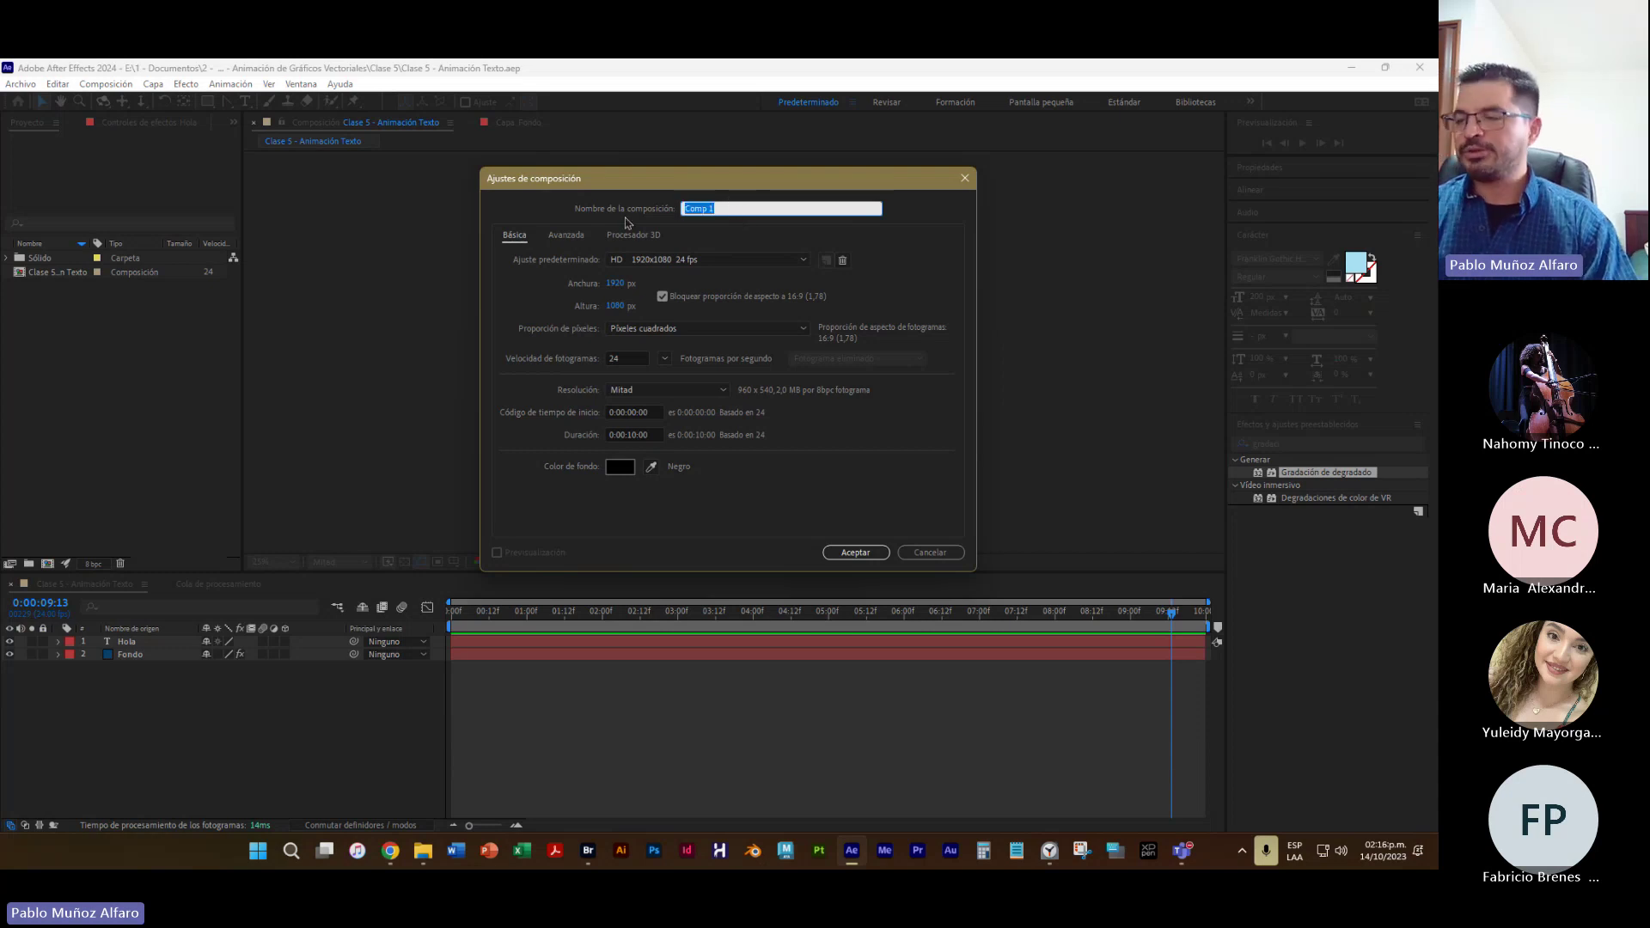
pyautogui.write('Animación TY')
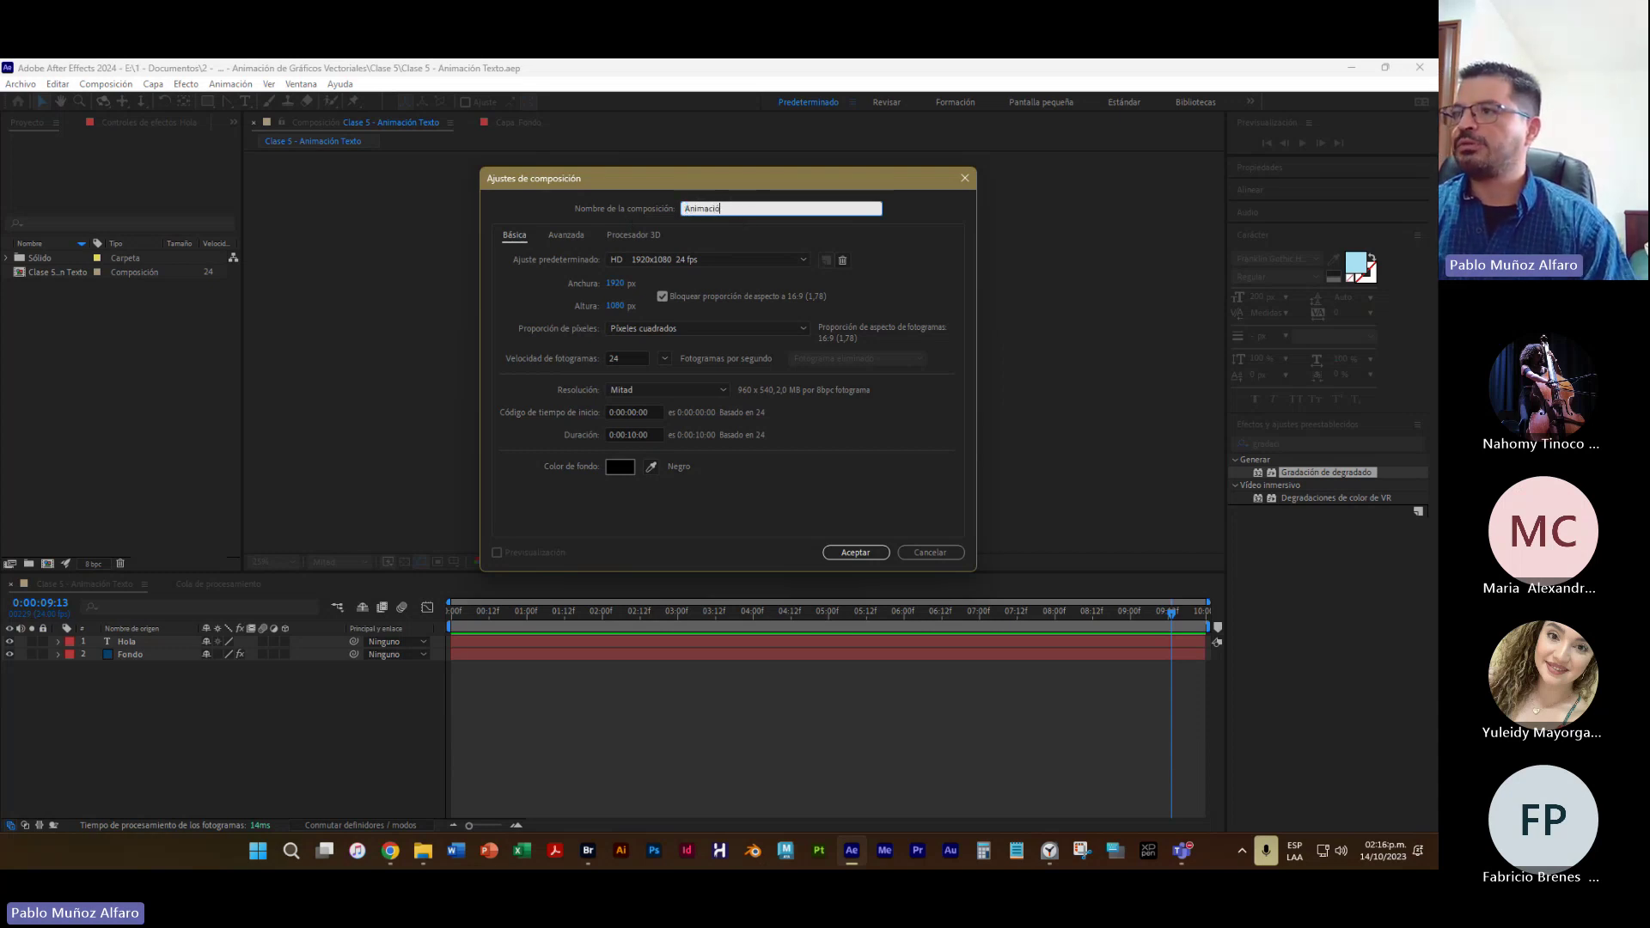
pyautogui.press('BackSpace')
pyautogui.write('e')
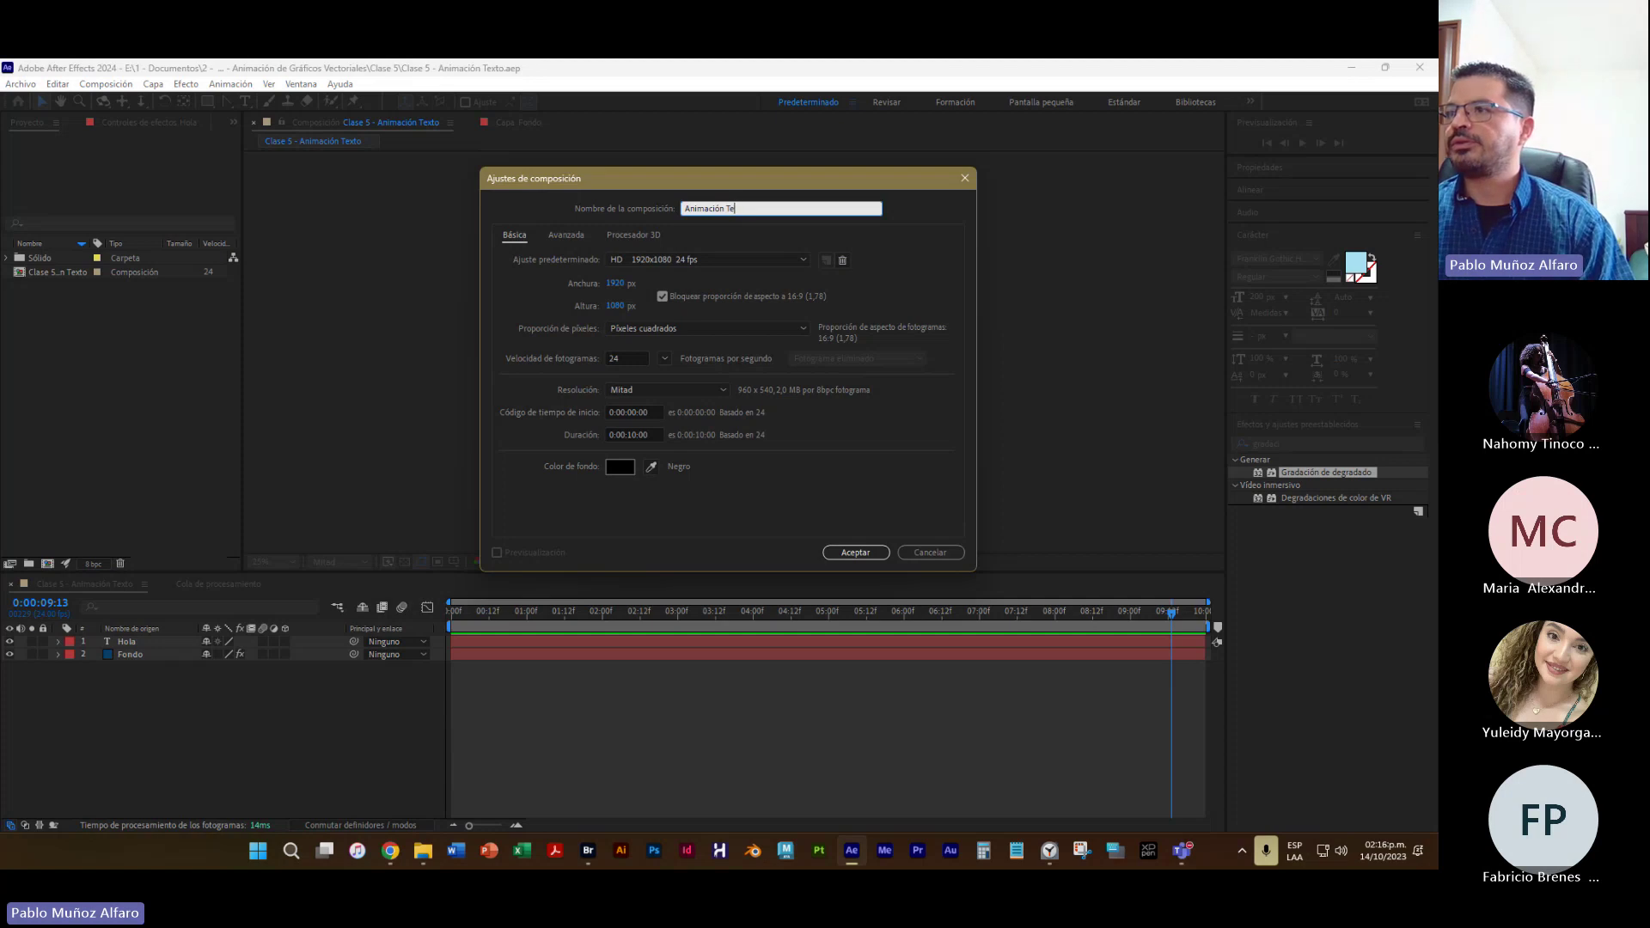
pyautogui.write('xto')
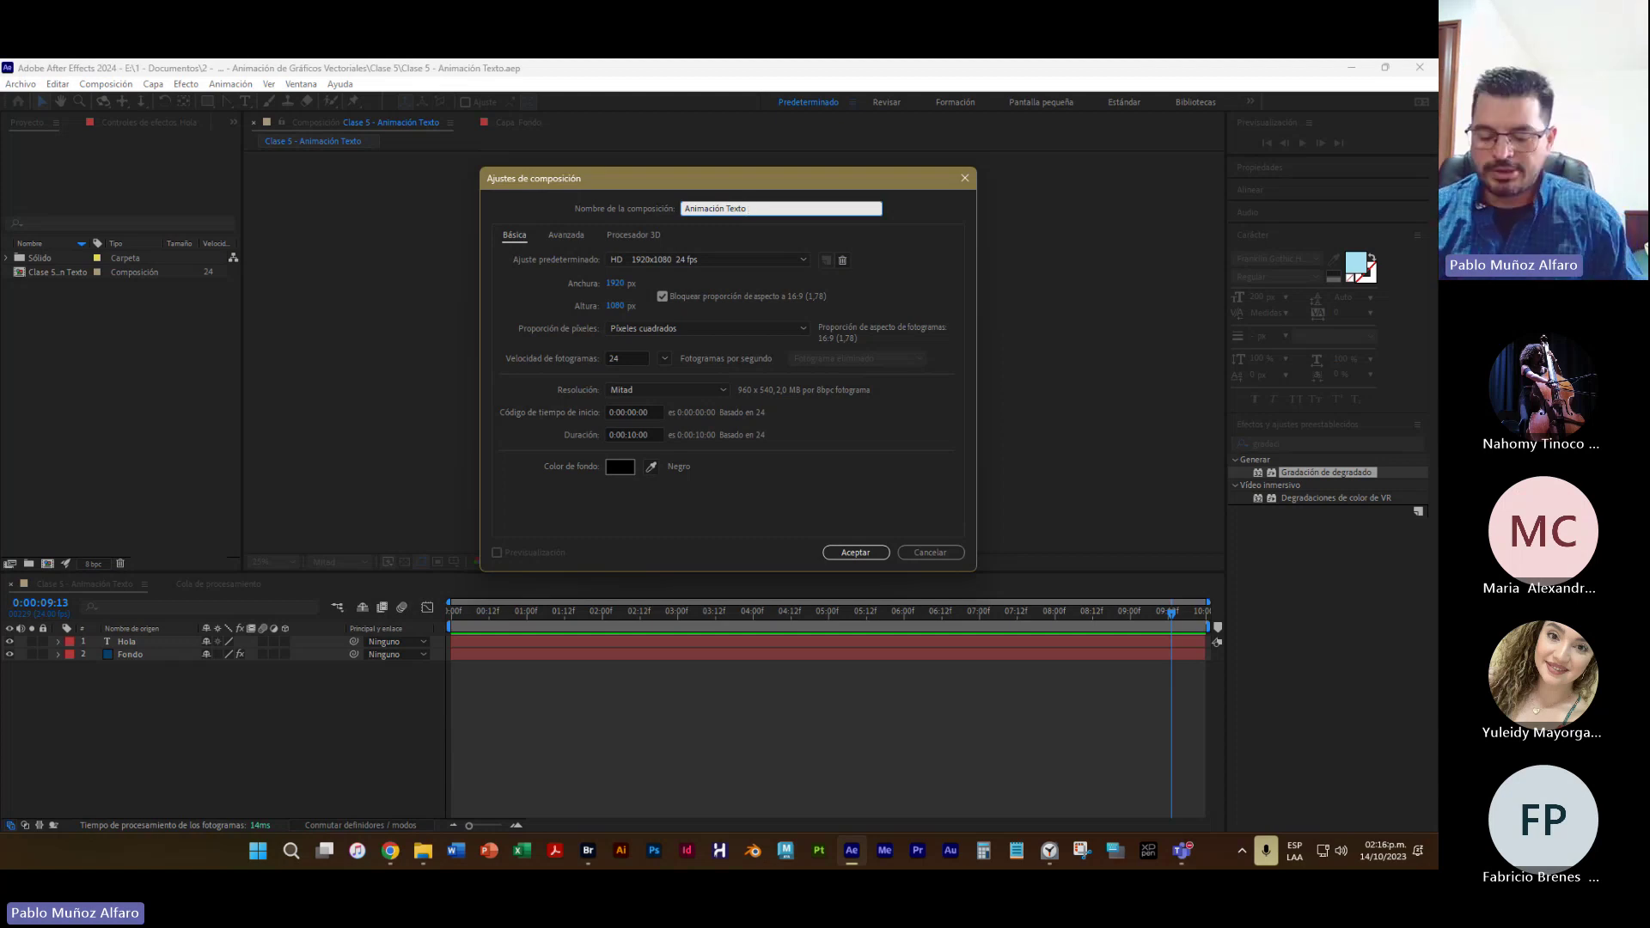
pyautogui.write('Agregar')
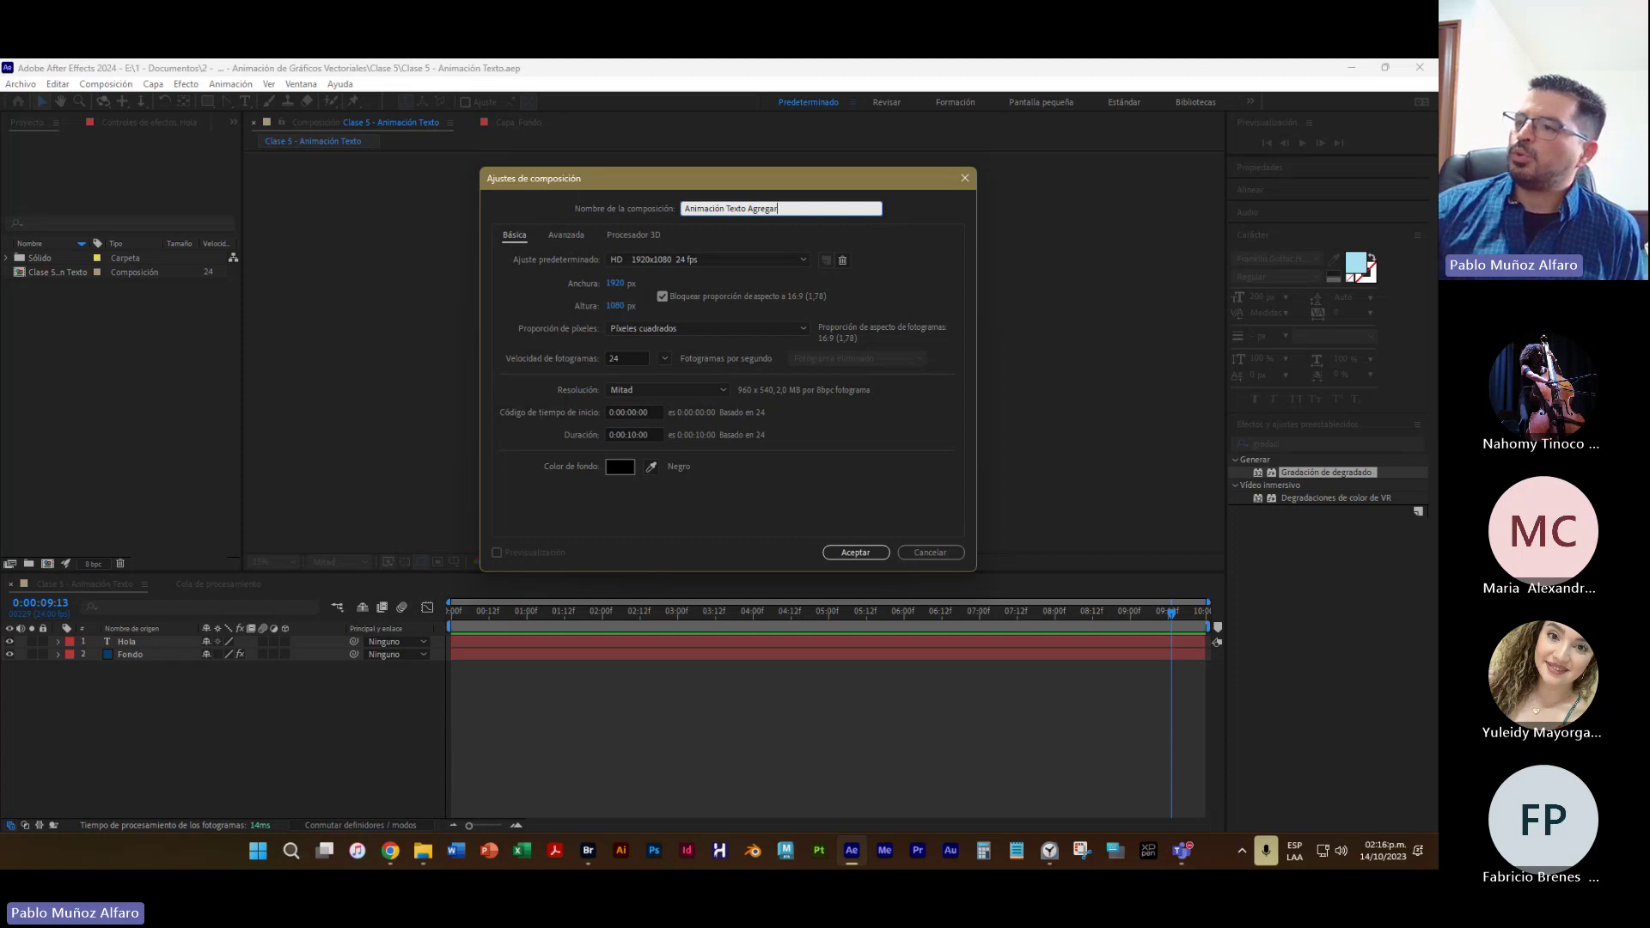
pyautogui.click(863, 555)
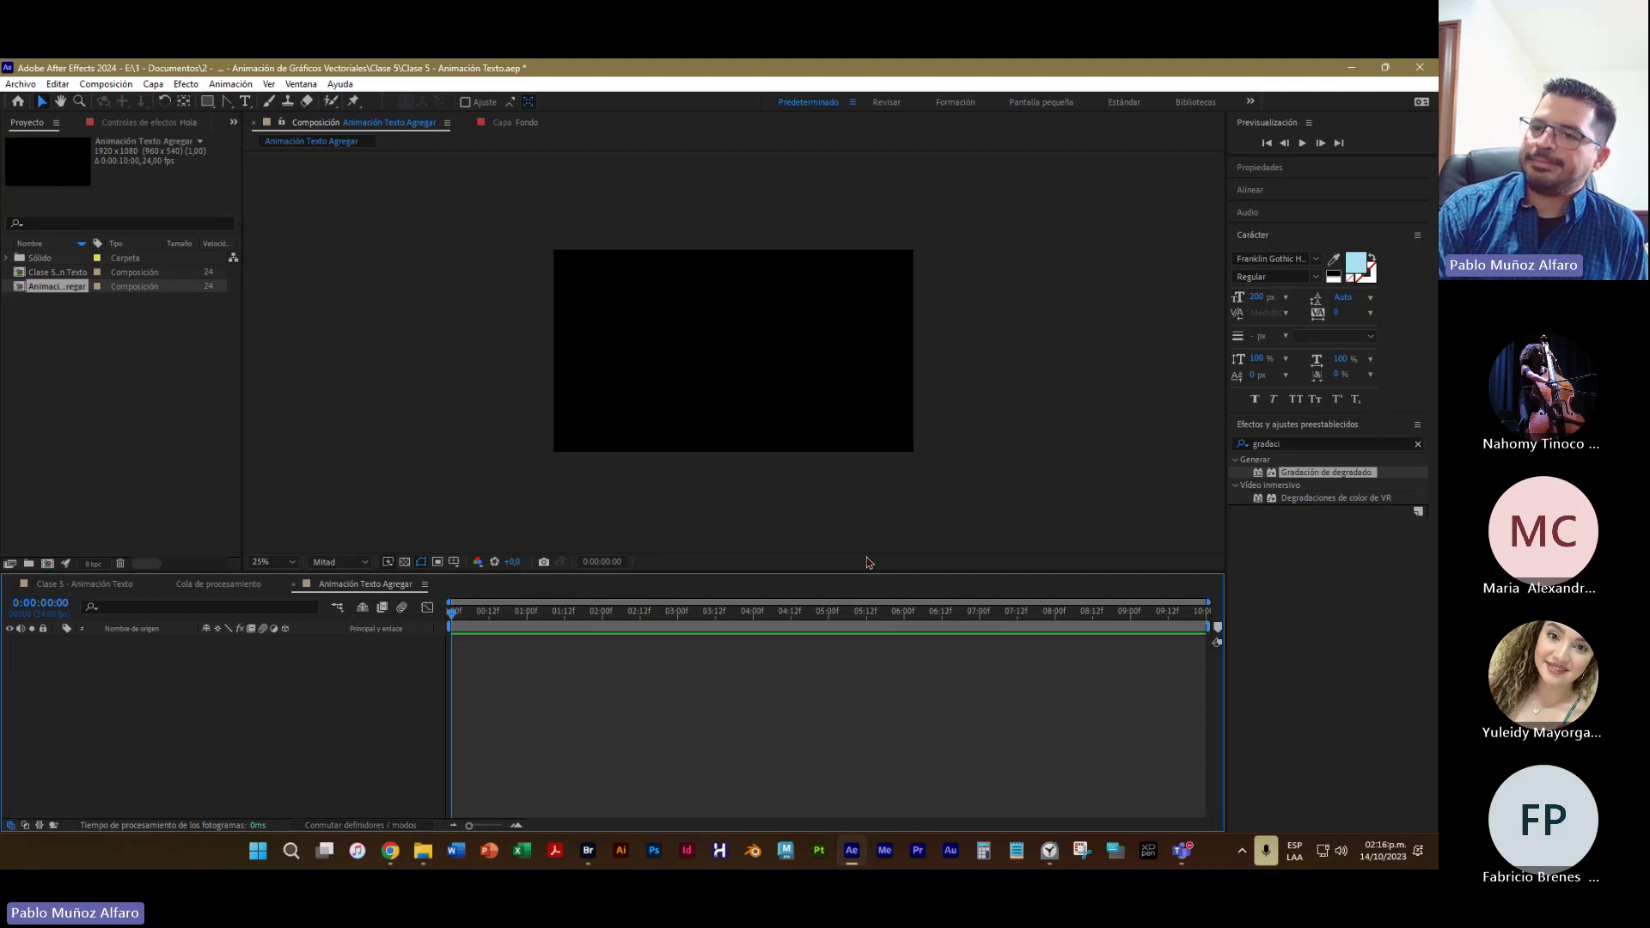
# Close the Cola de procesamiento panel so only the two composition timelines stay open
pyautogui.click(215, 584)
pyautogui.click(166, 584)
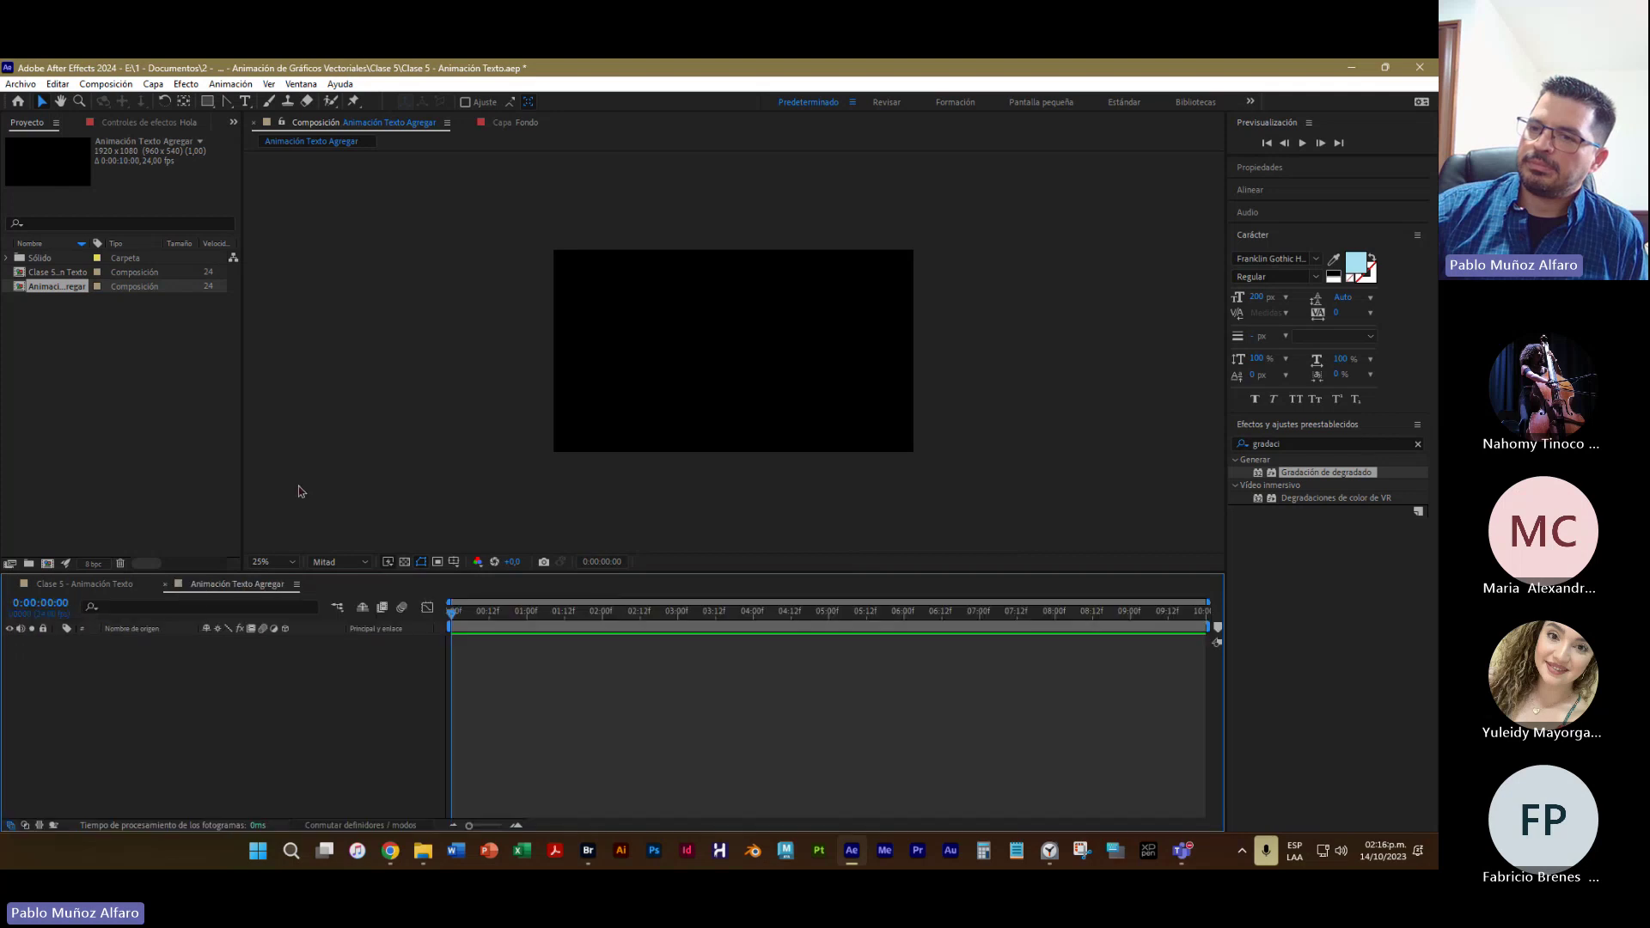
pyautogui.click(348, 443)
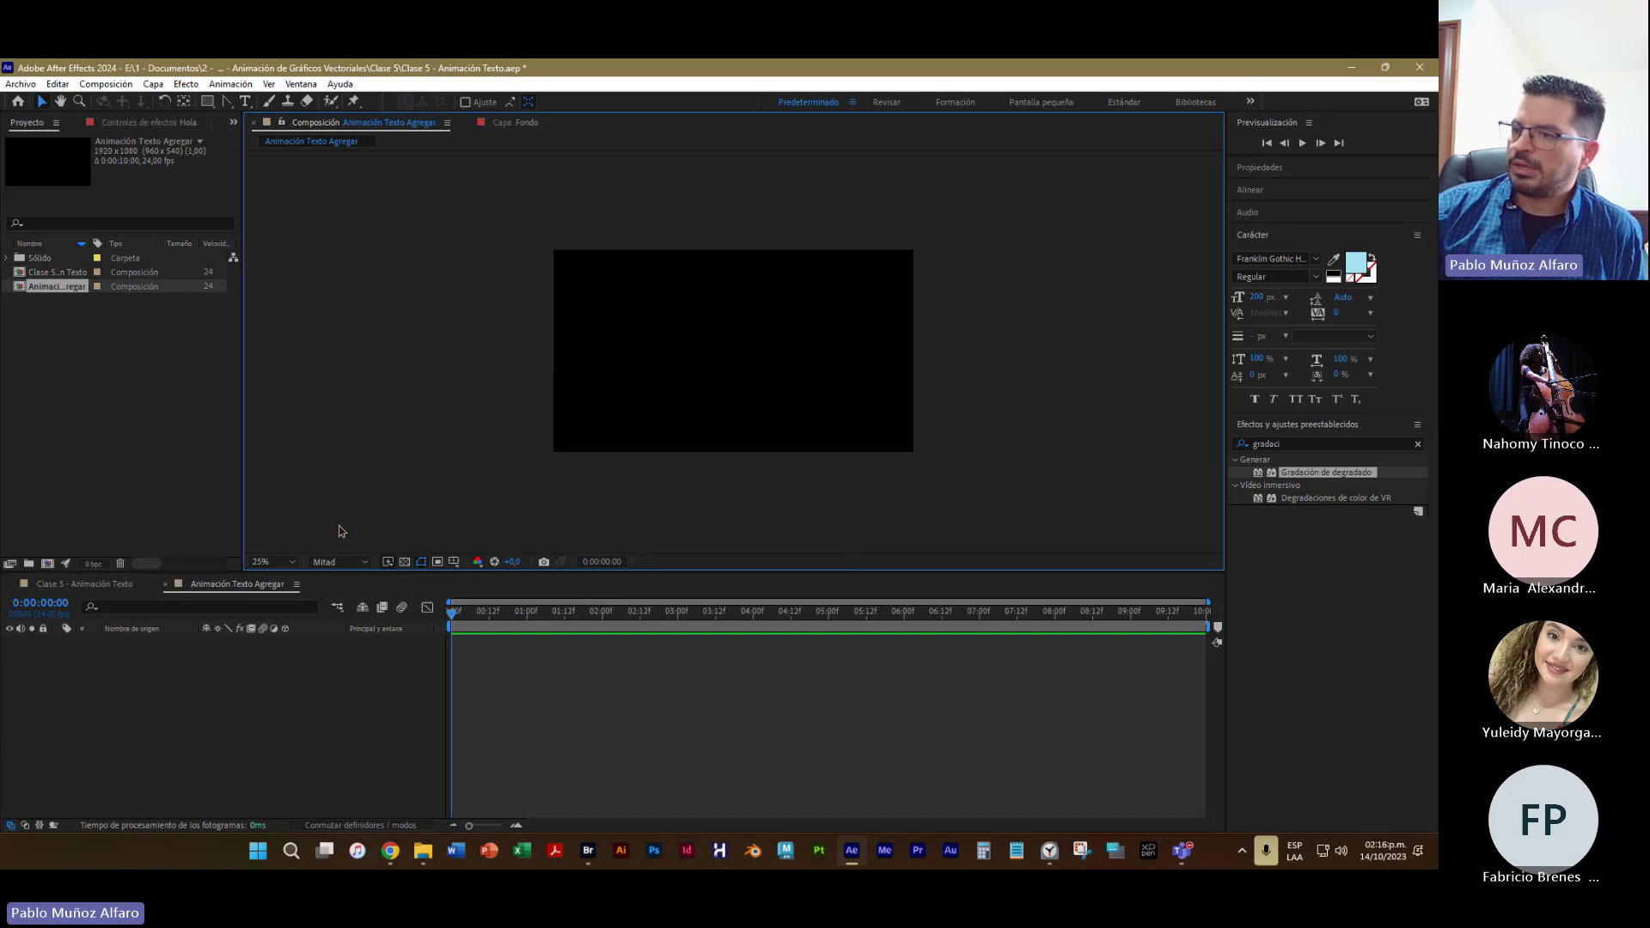
pyautogui.click(257, 853)
pyautogui.click(305, 720)
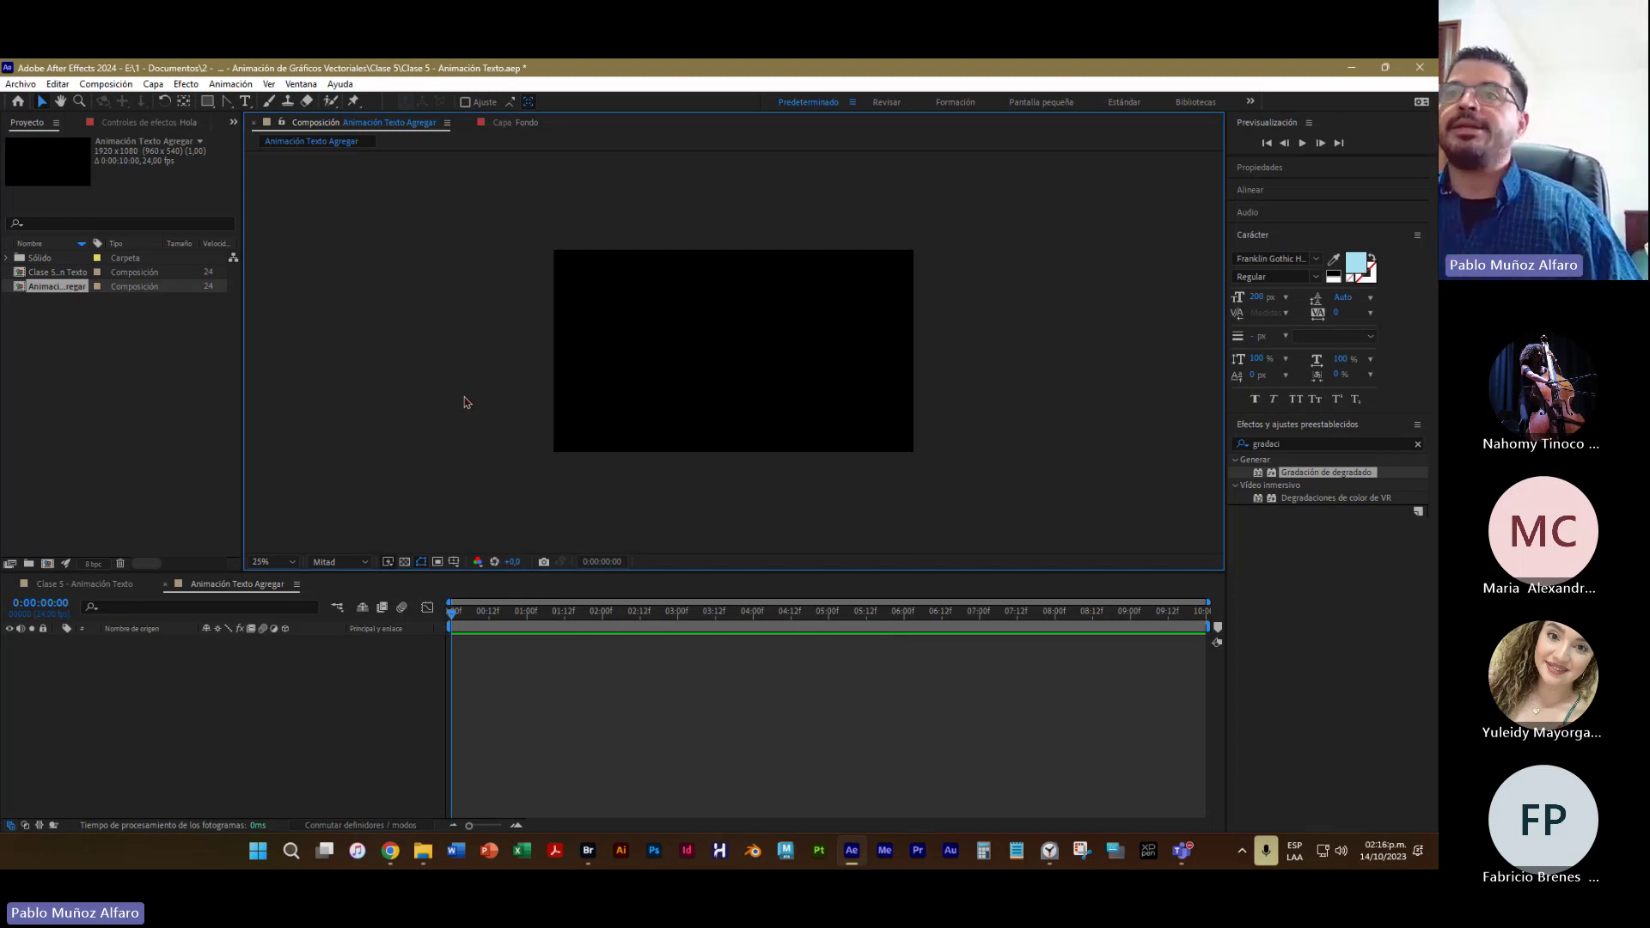
# Add a text layer reading Saludos in the upper middle of the composition and return to the Selection tool
pyautogui.click(245, 101)
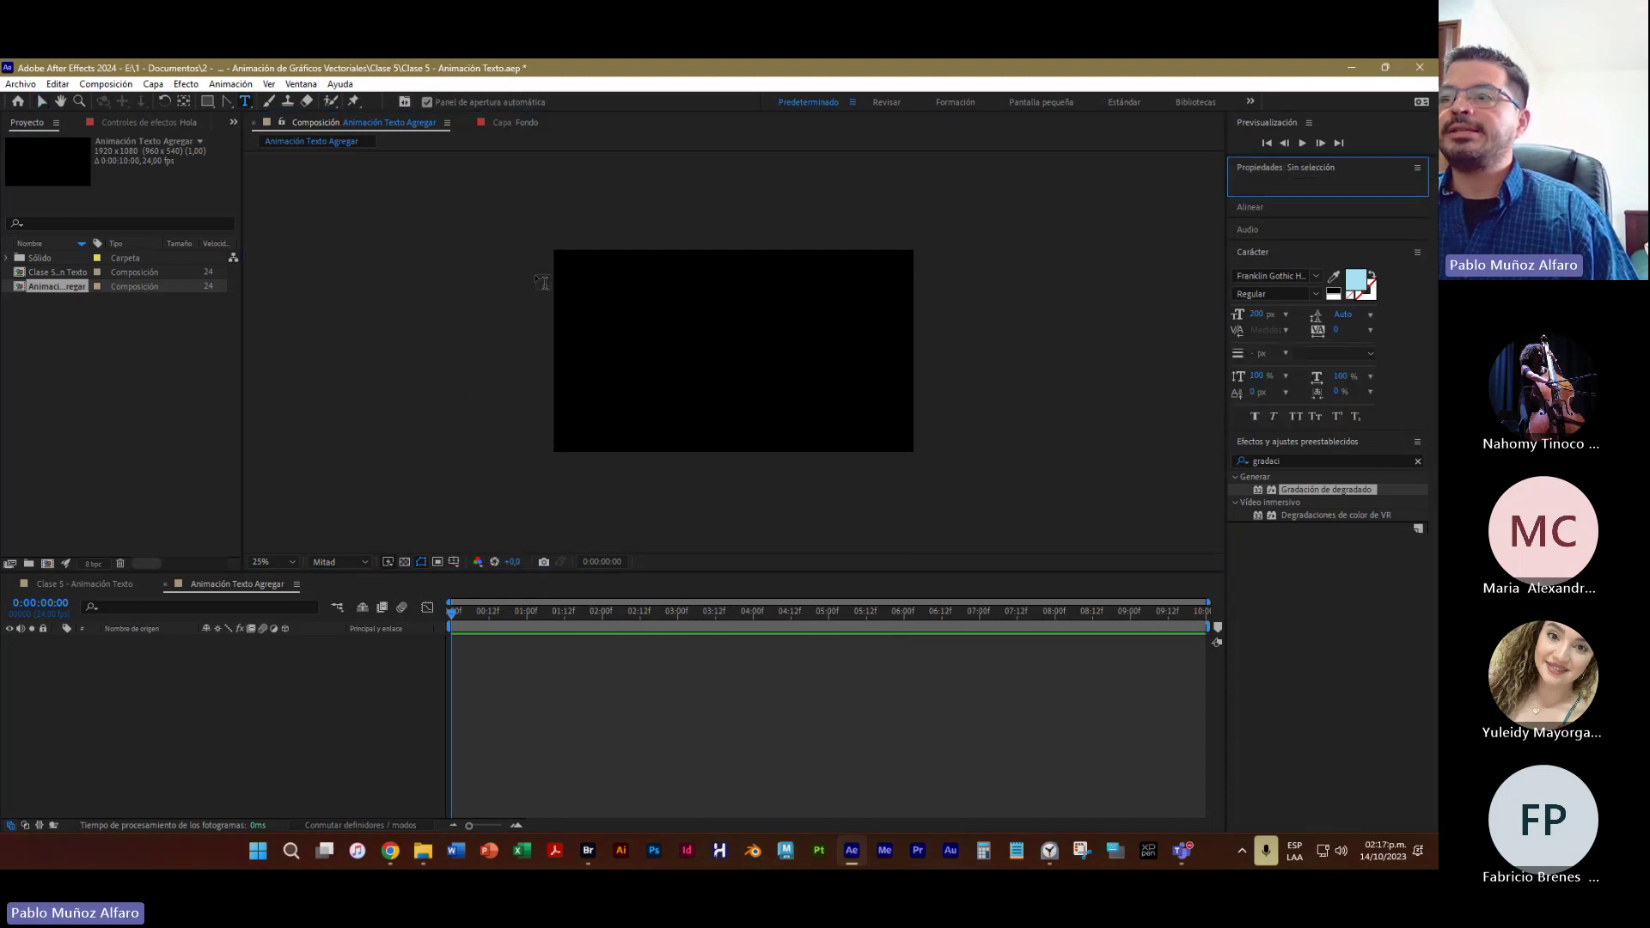
pyautogui.click(679, 338)
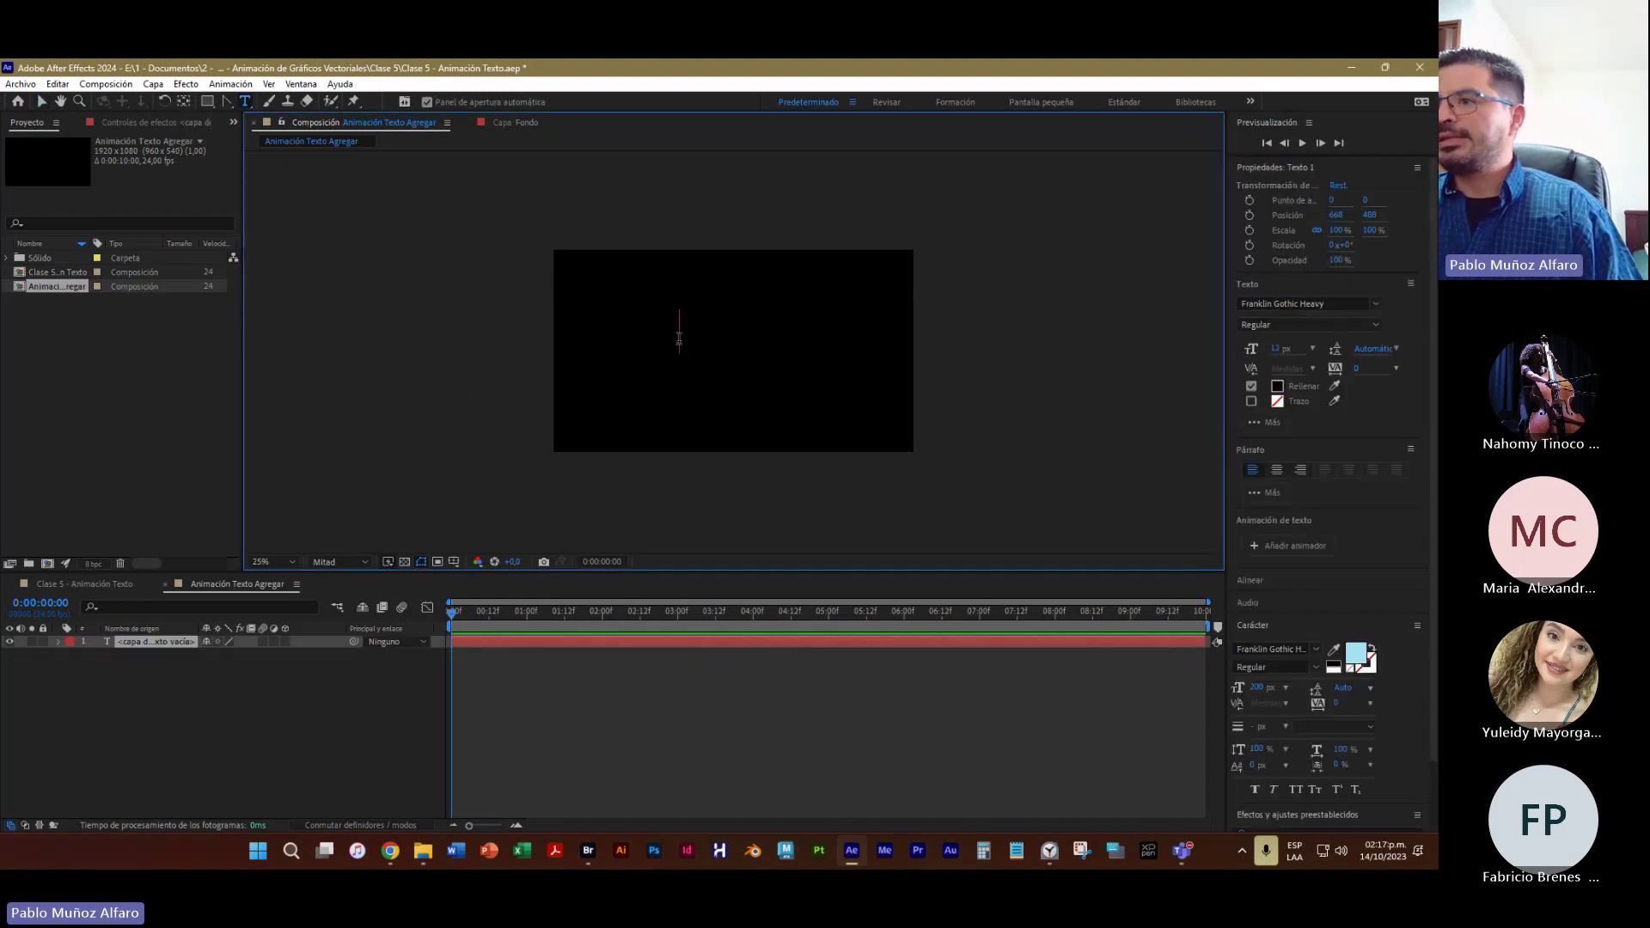
pyautogui.write('Saludls')
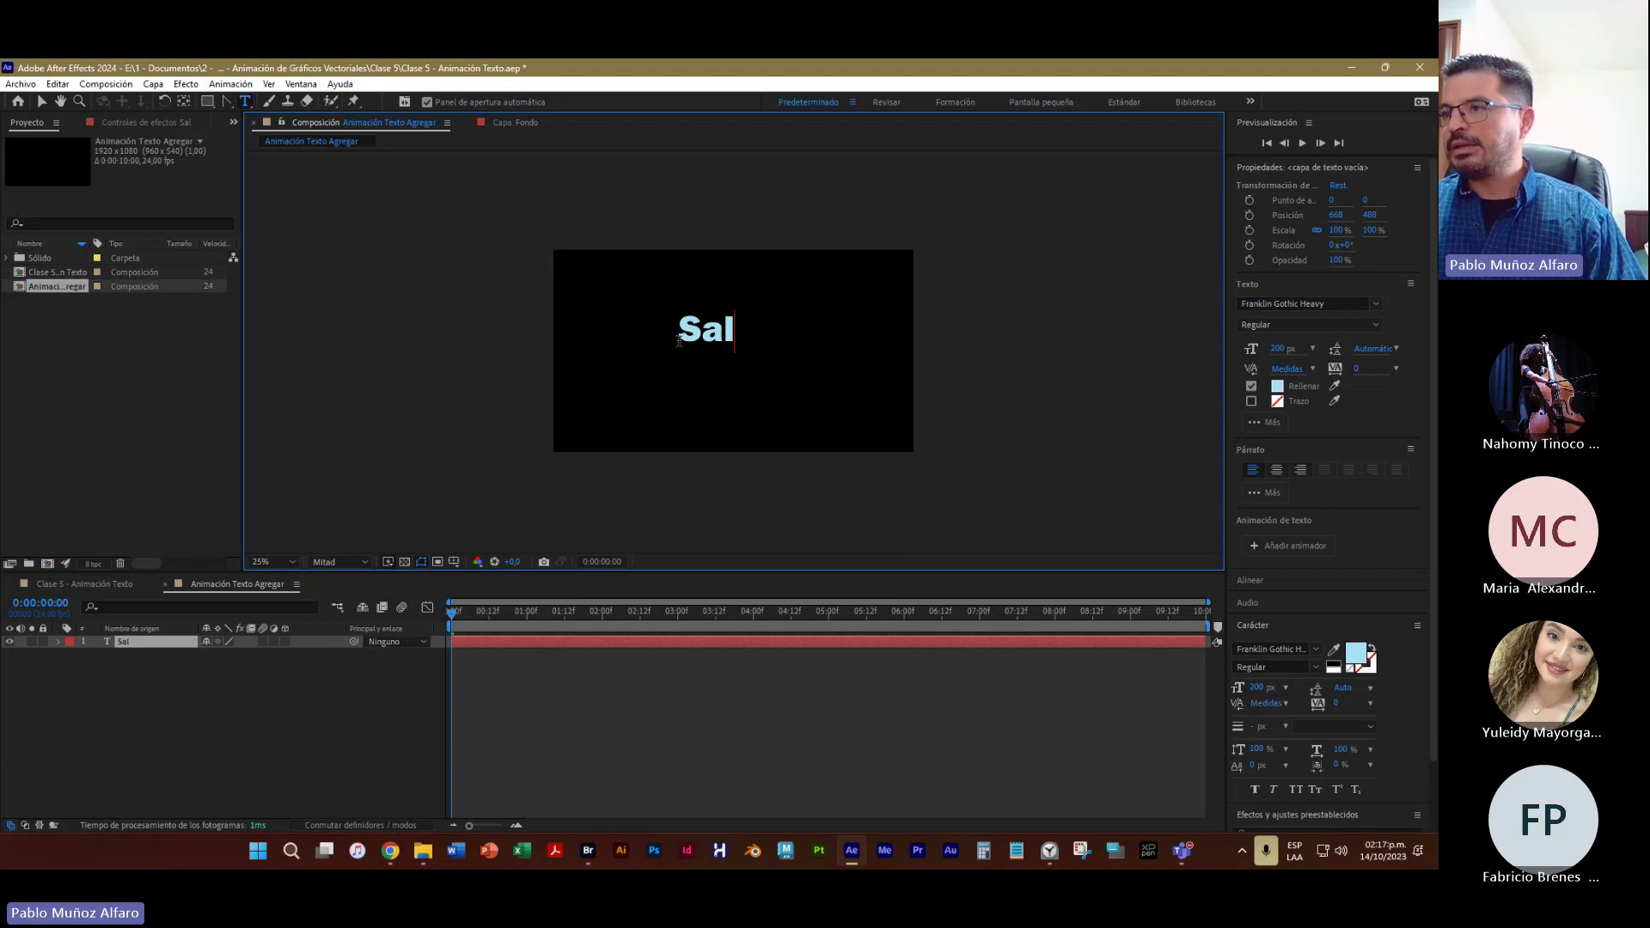
pyautogui.press('BackSpace')
pyautogui.press('BackSpace')
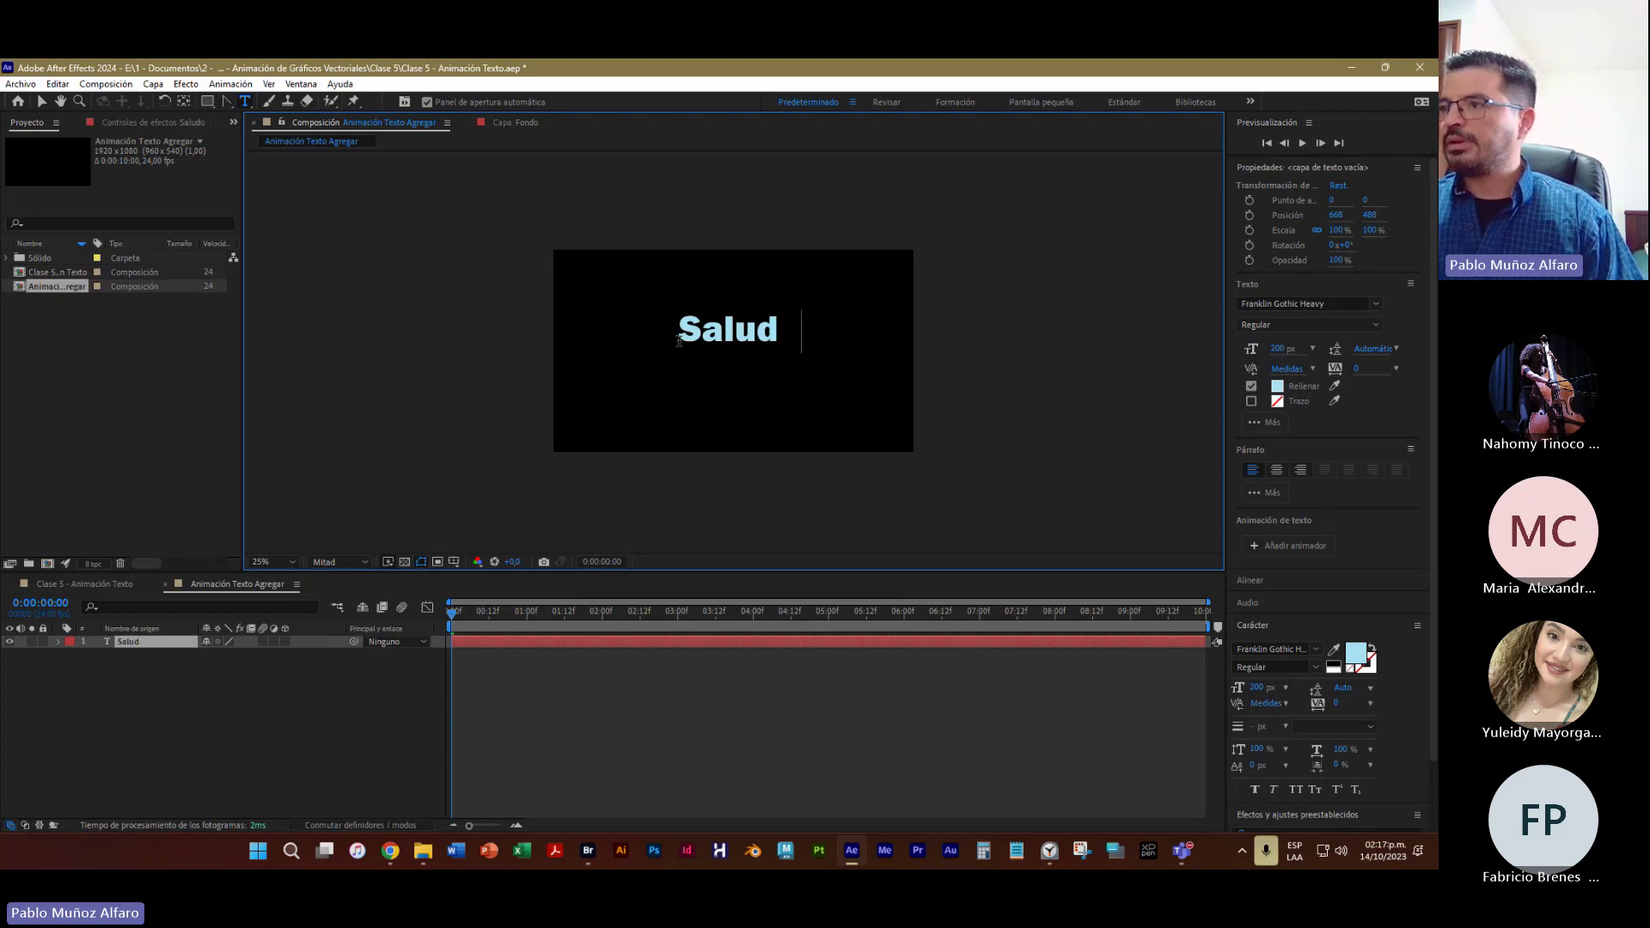
pyautogui.write('os')
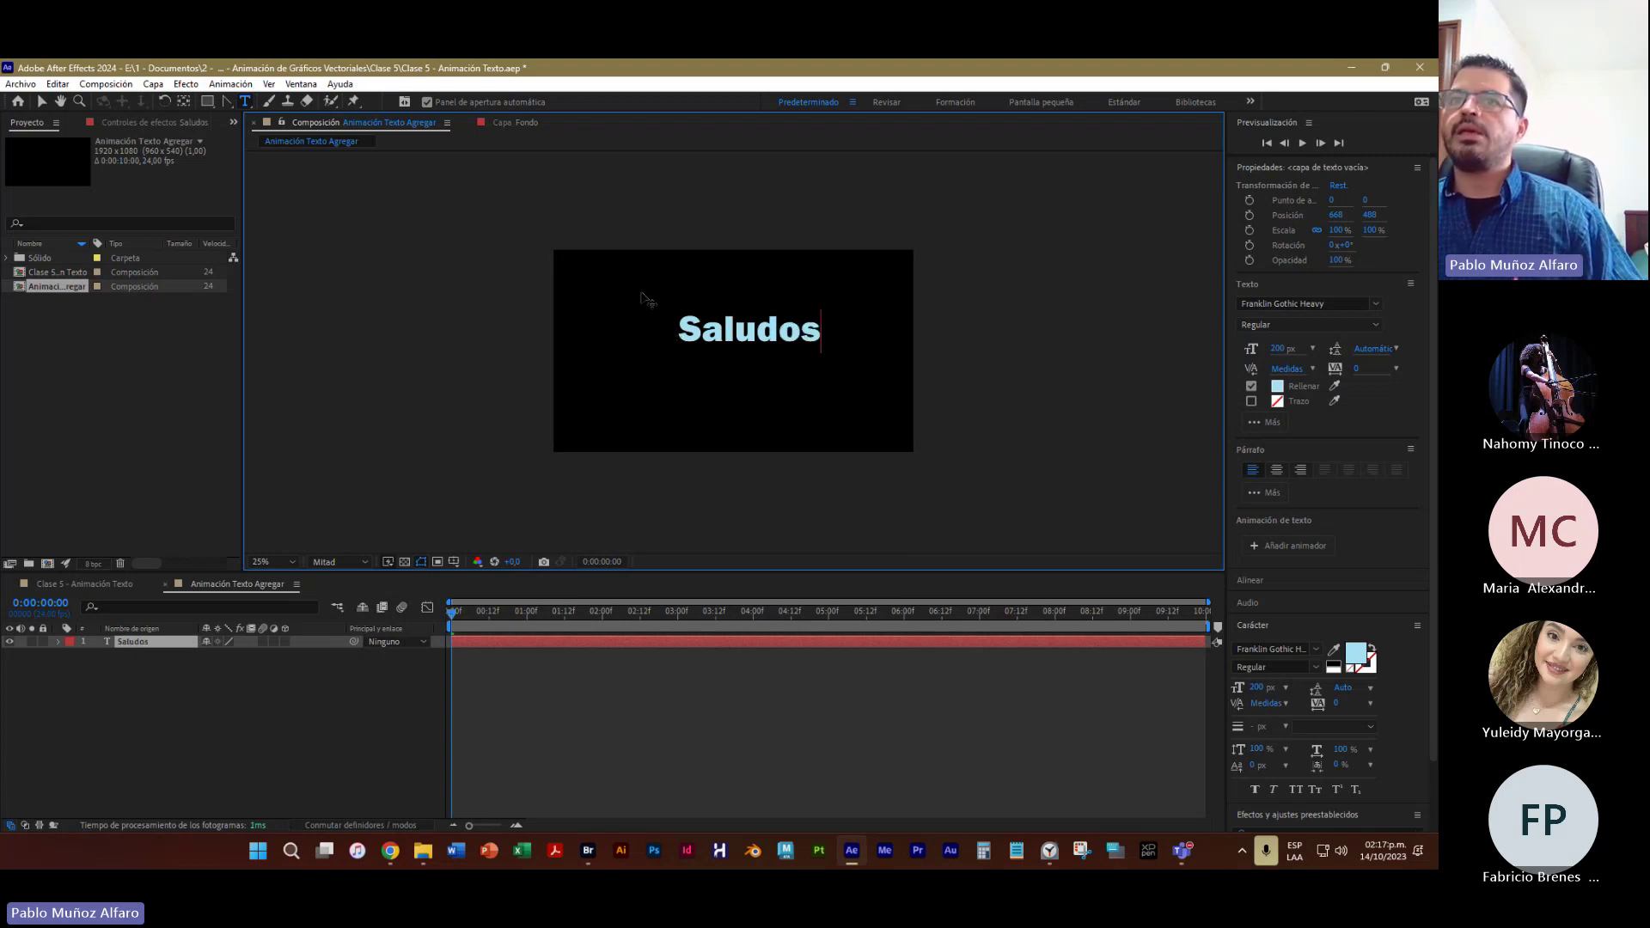
pyautogui.click(42, 102)
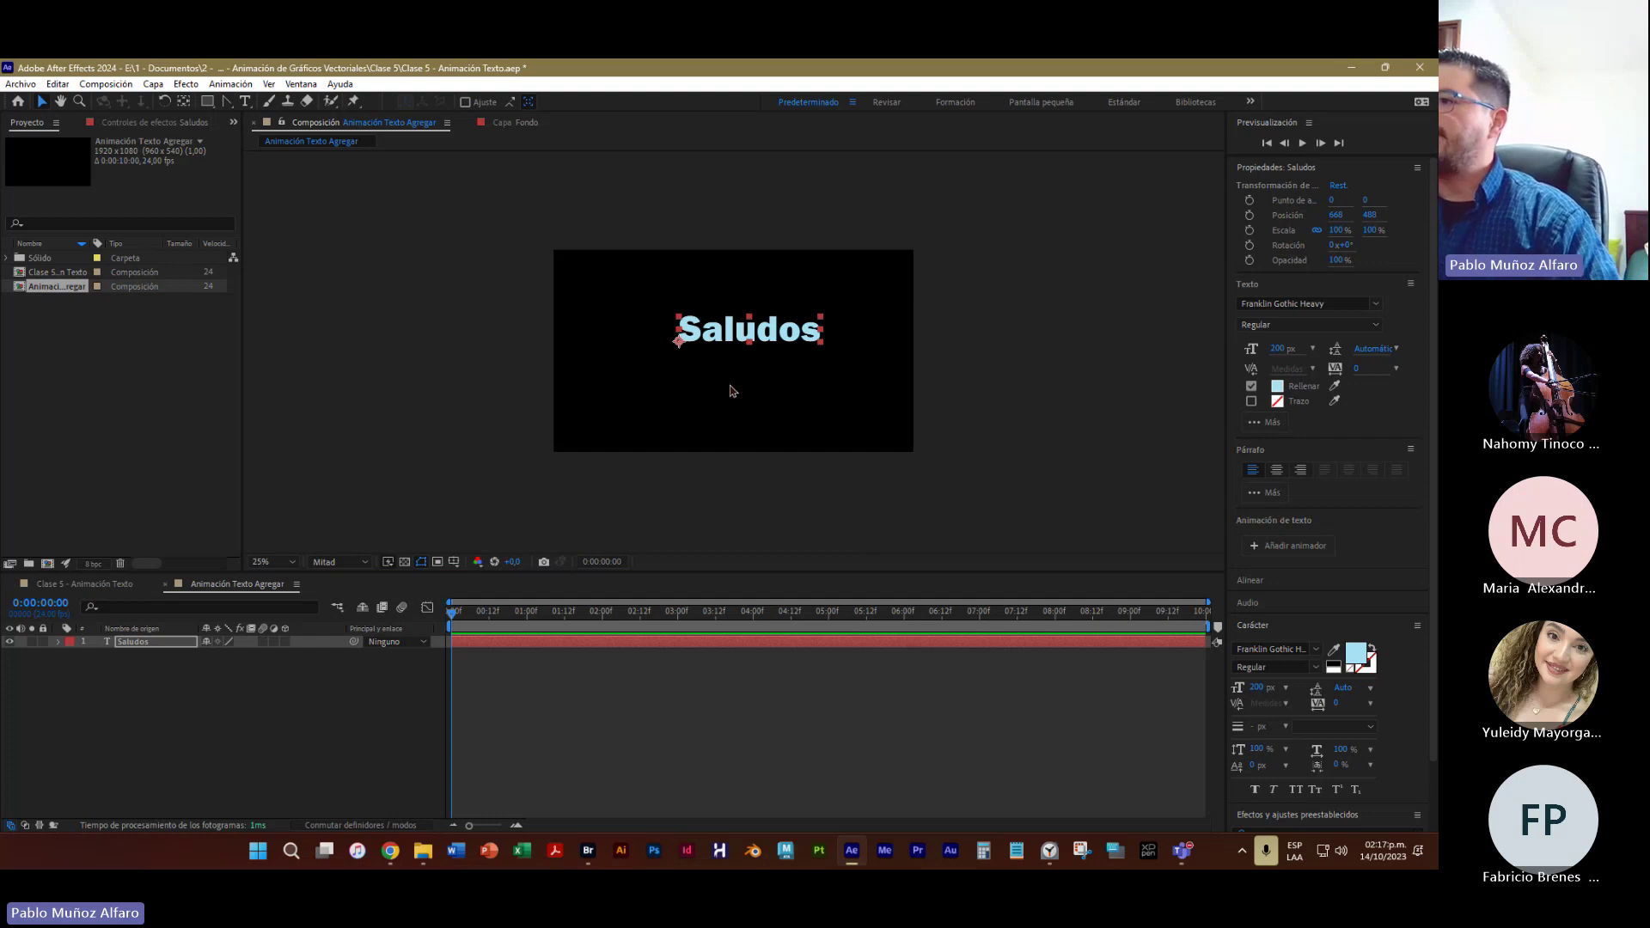
# Center the anchor point in the Saludos layer's content and keep the layer selected
pyautogui.press('.')
pyautogui.click(729, 322)
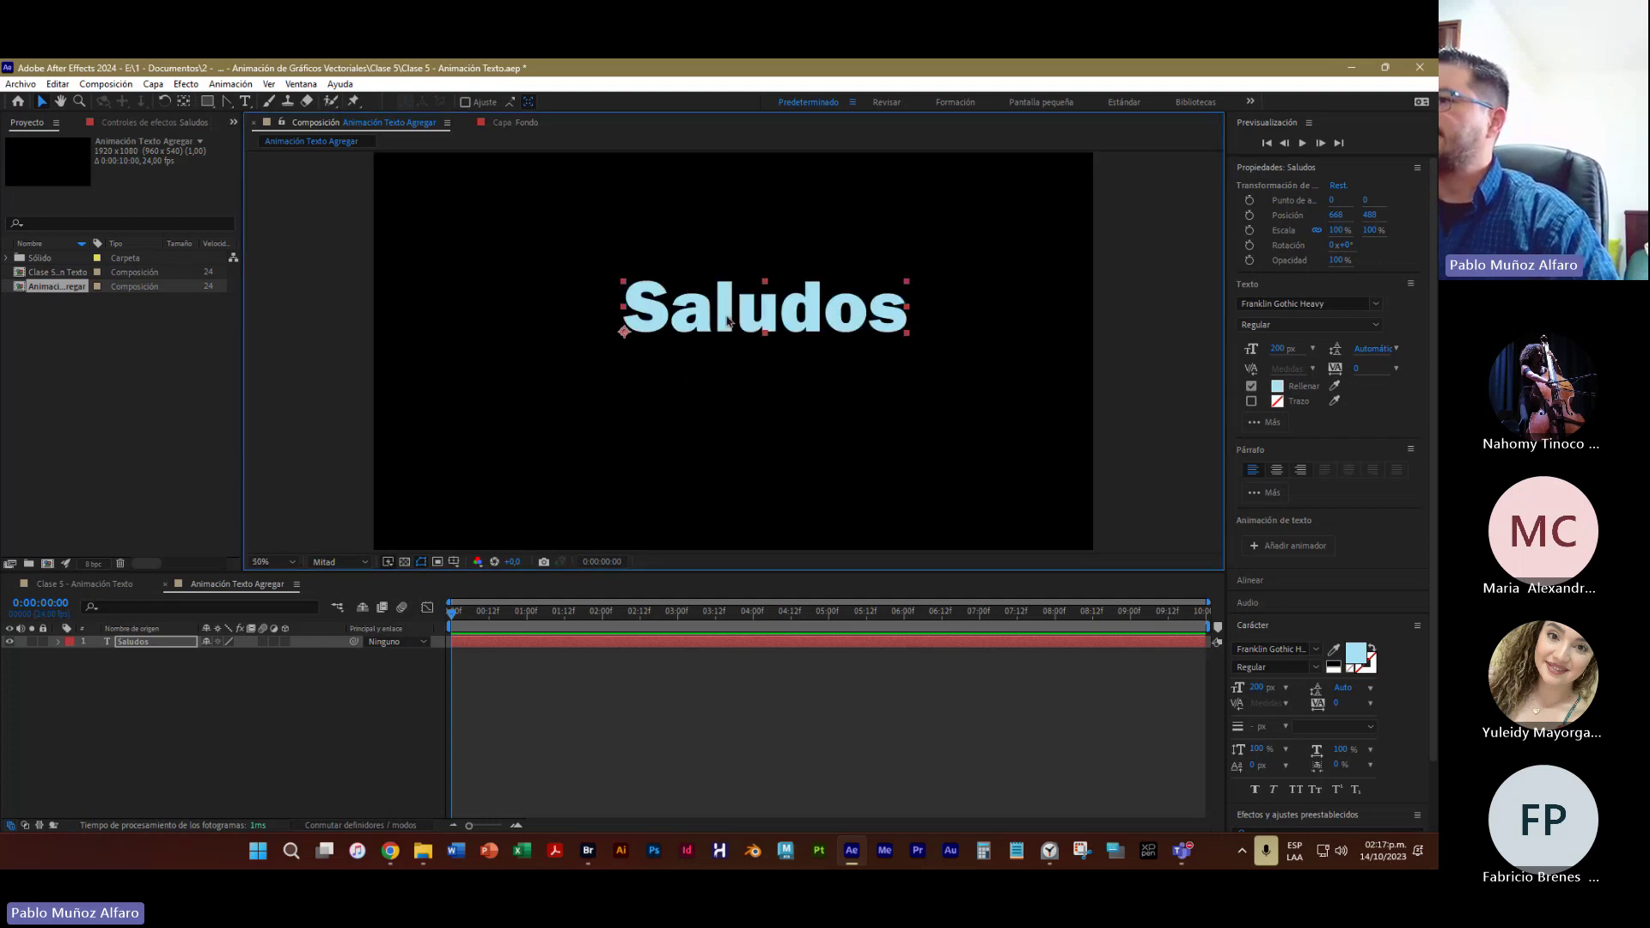
pyautogui.rightClick(729, 322)
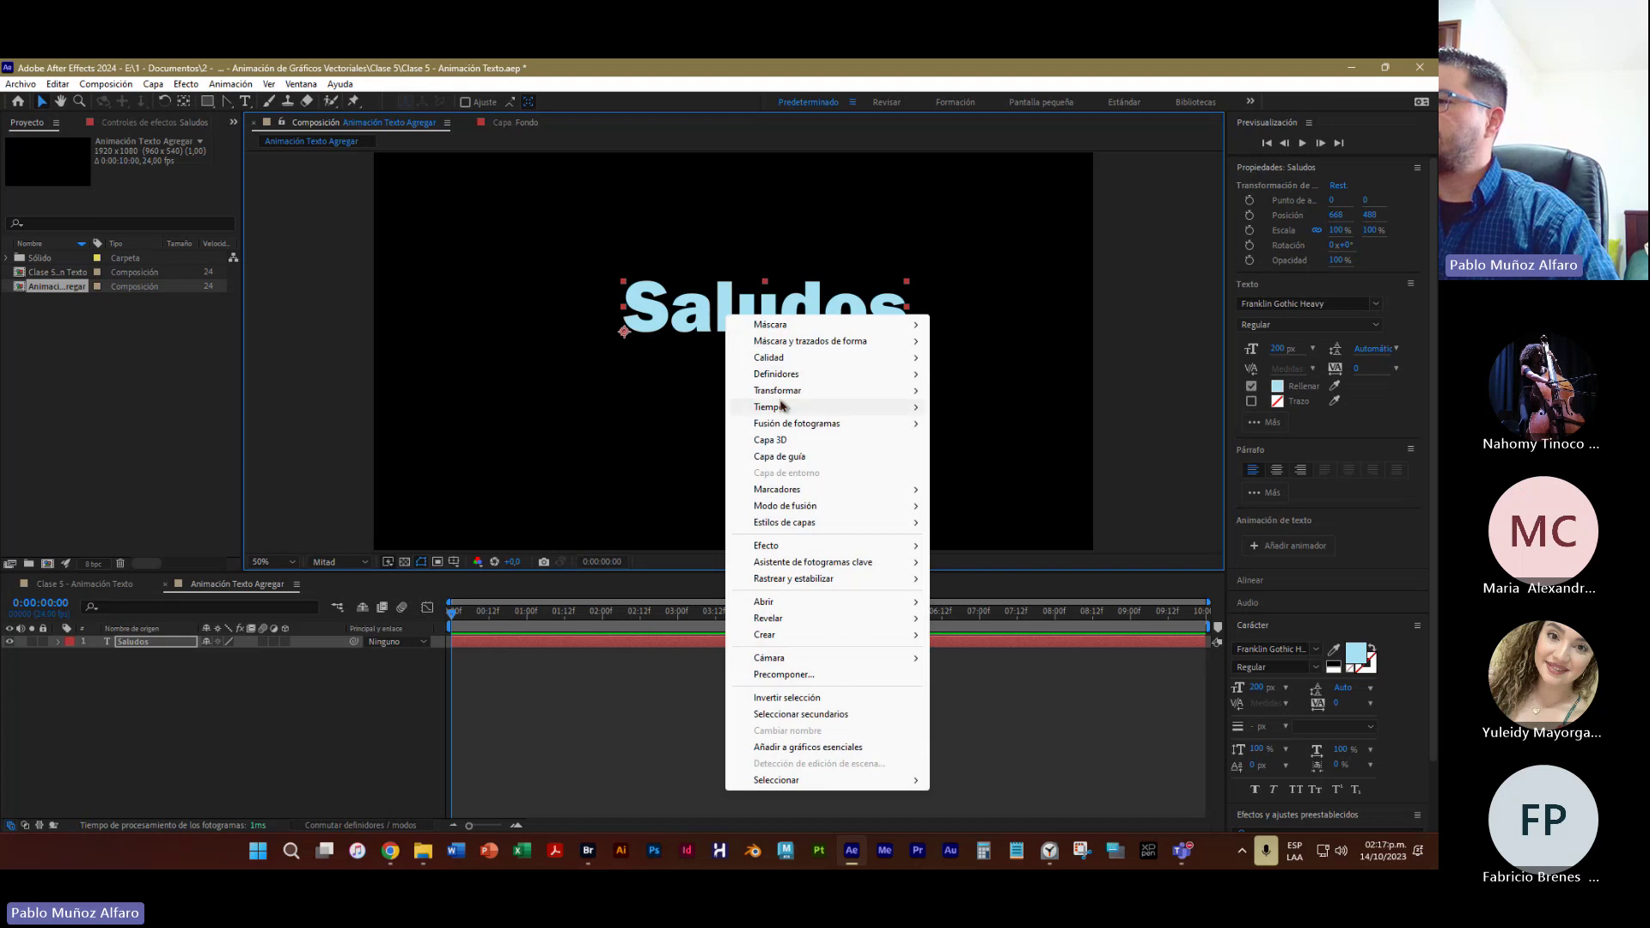
pyautogui.moveTo(894, 390)
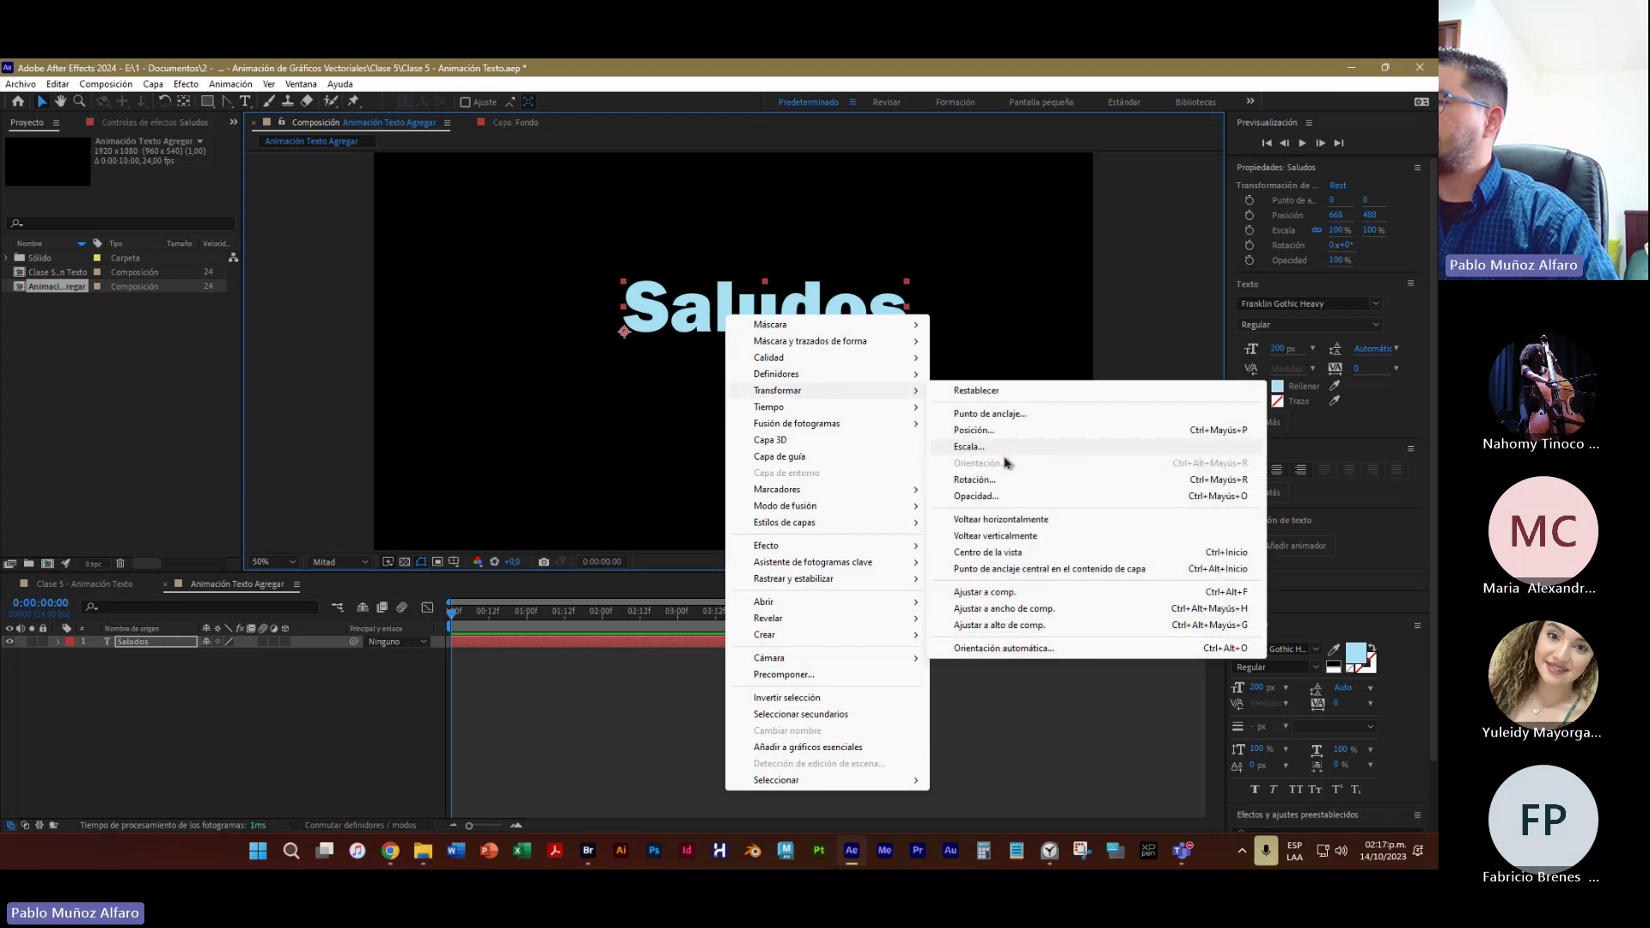
pyautogui.click(1022, 569)
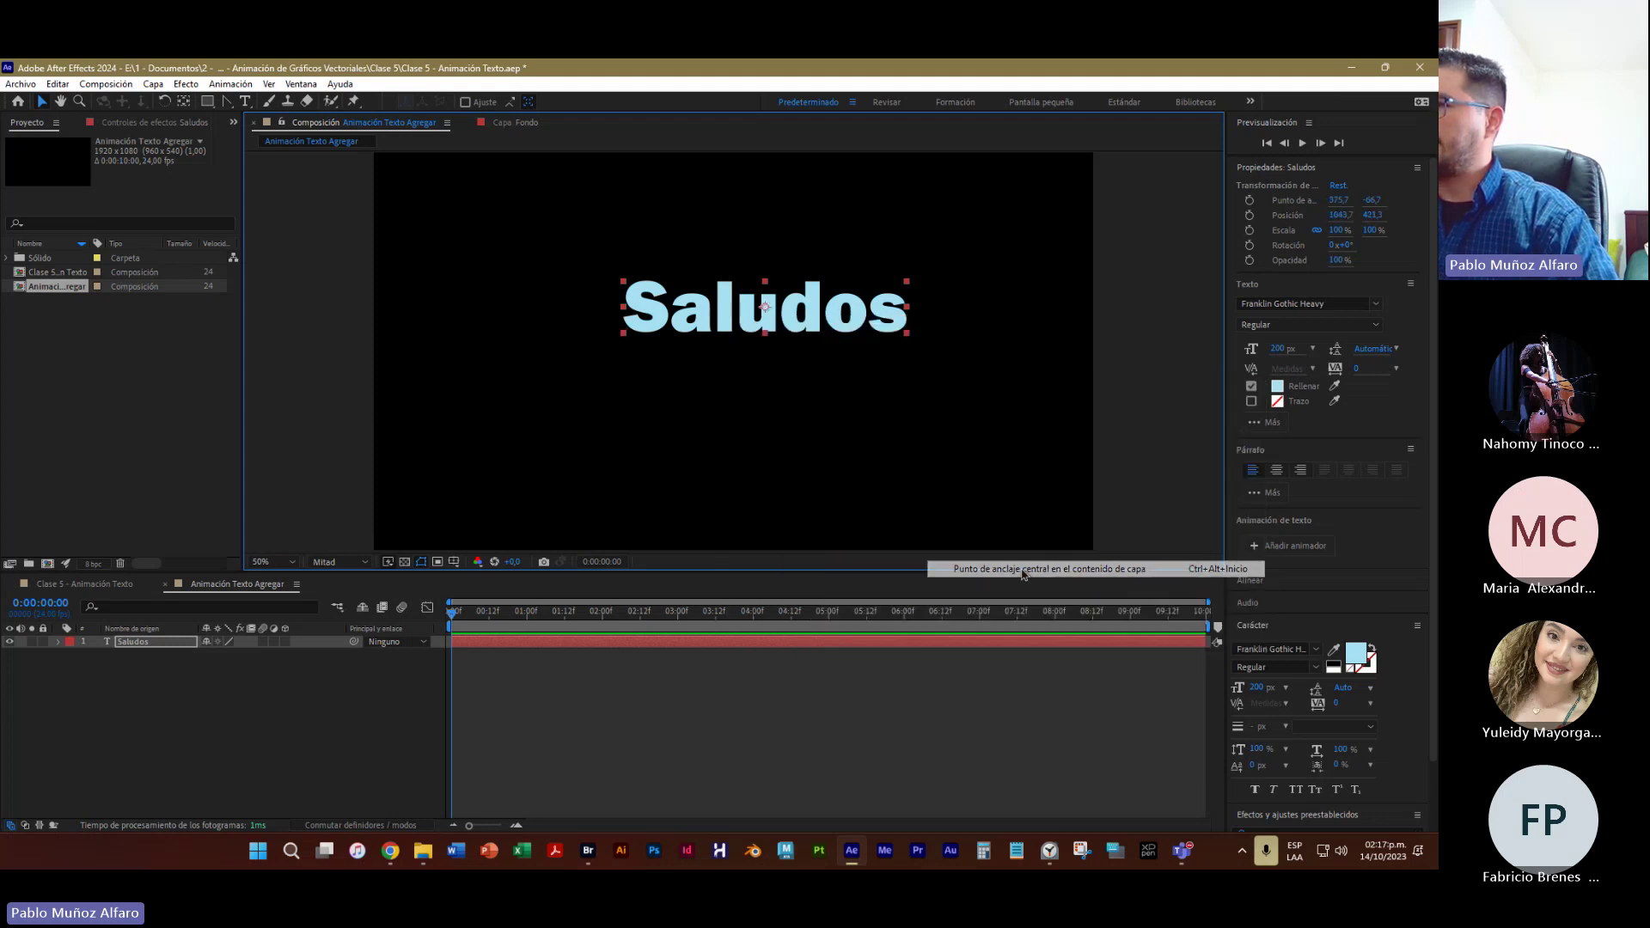
pyautogui.click(1152, 397)
pyautogui.click(753, 331)
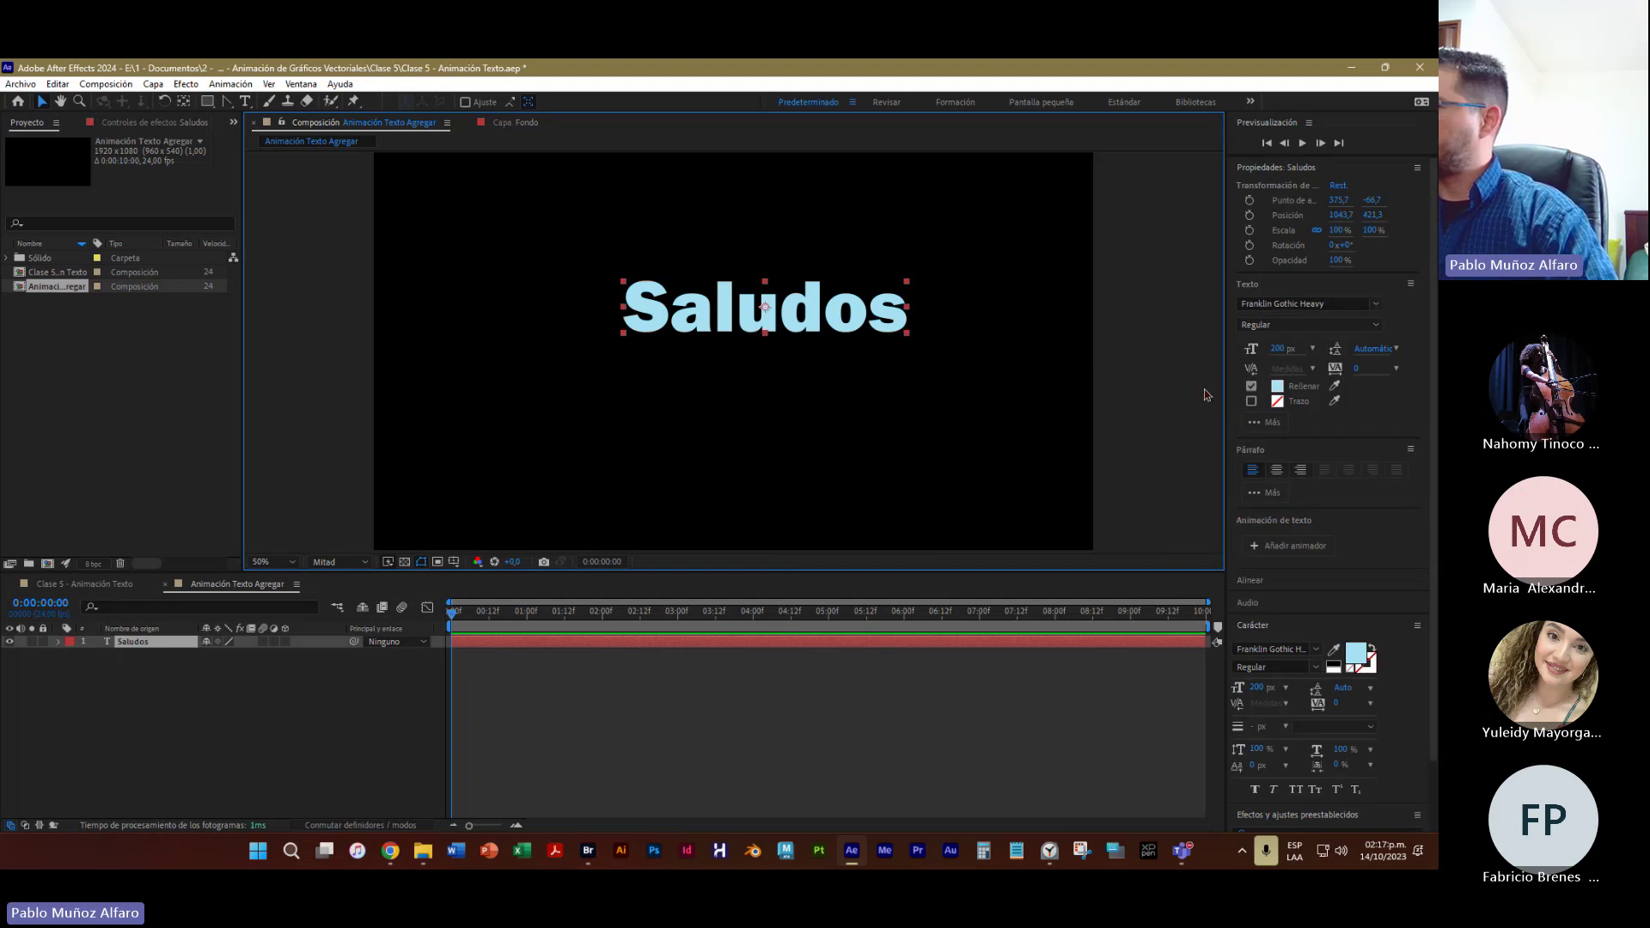
# Change the Saludos text fill to light purple, D9A6F3
pyautogui.click(1355, 655)
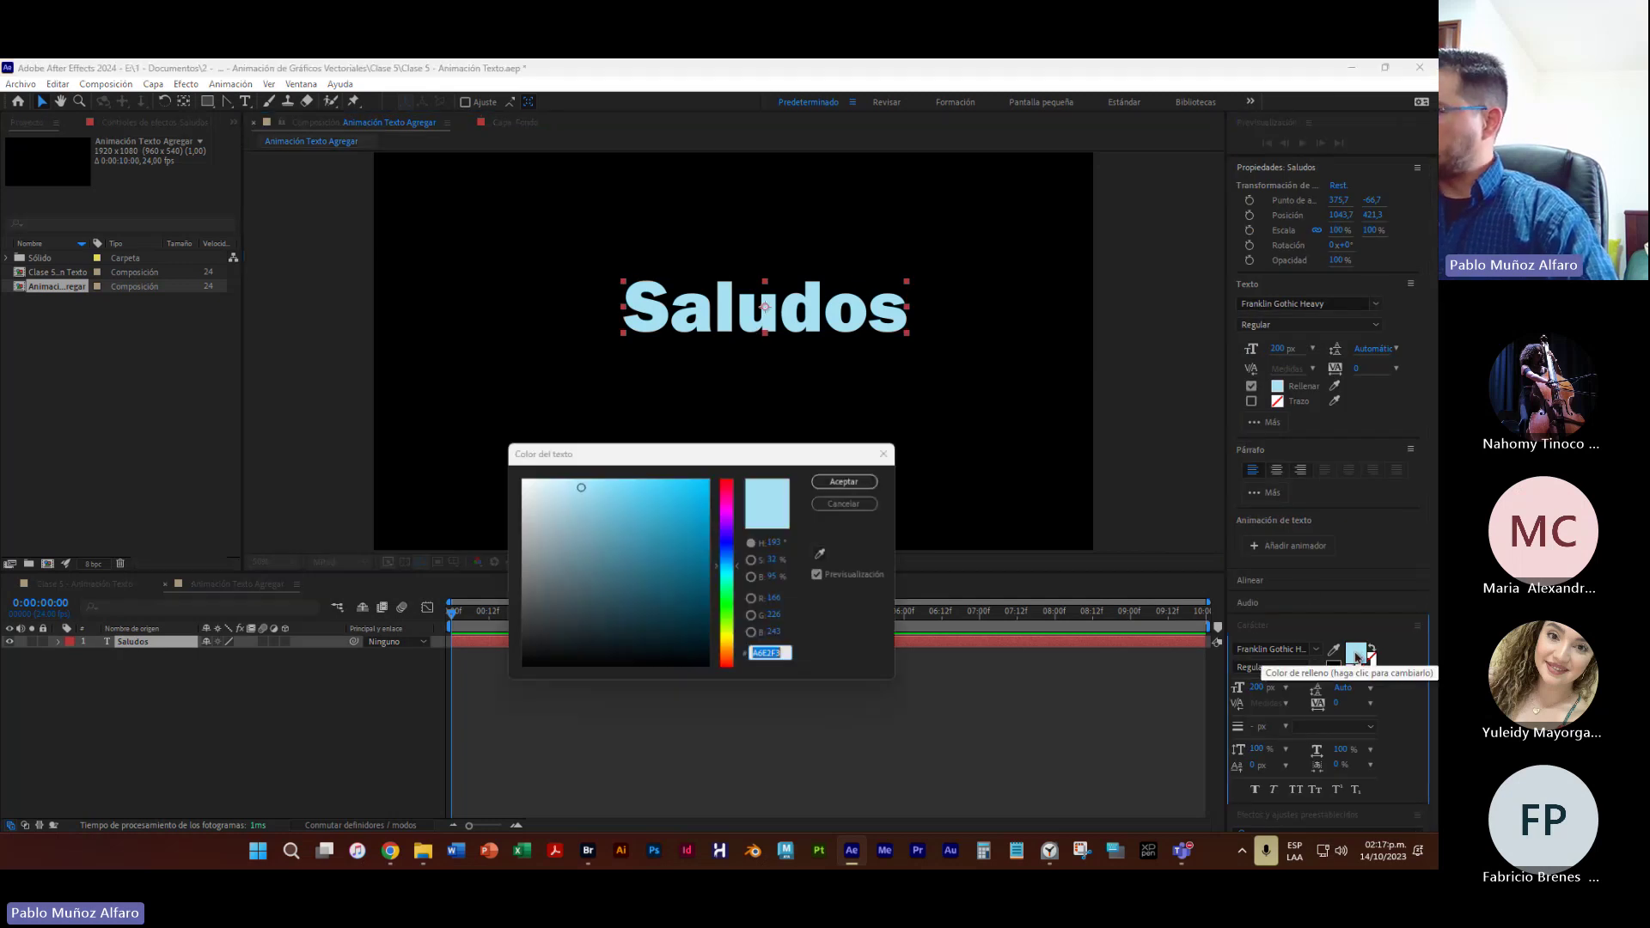
pyautogui.click(728, 521)
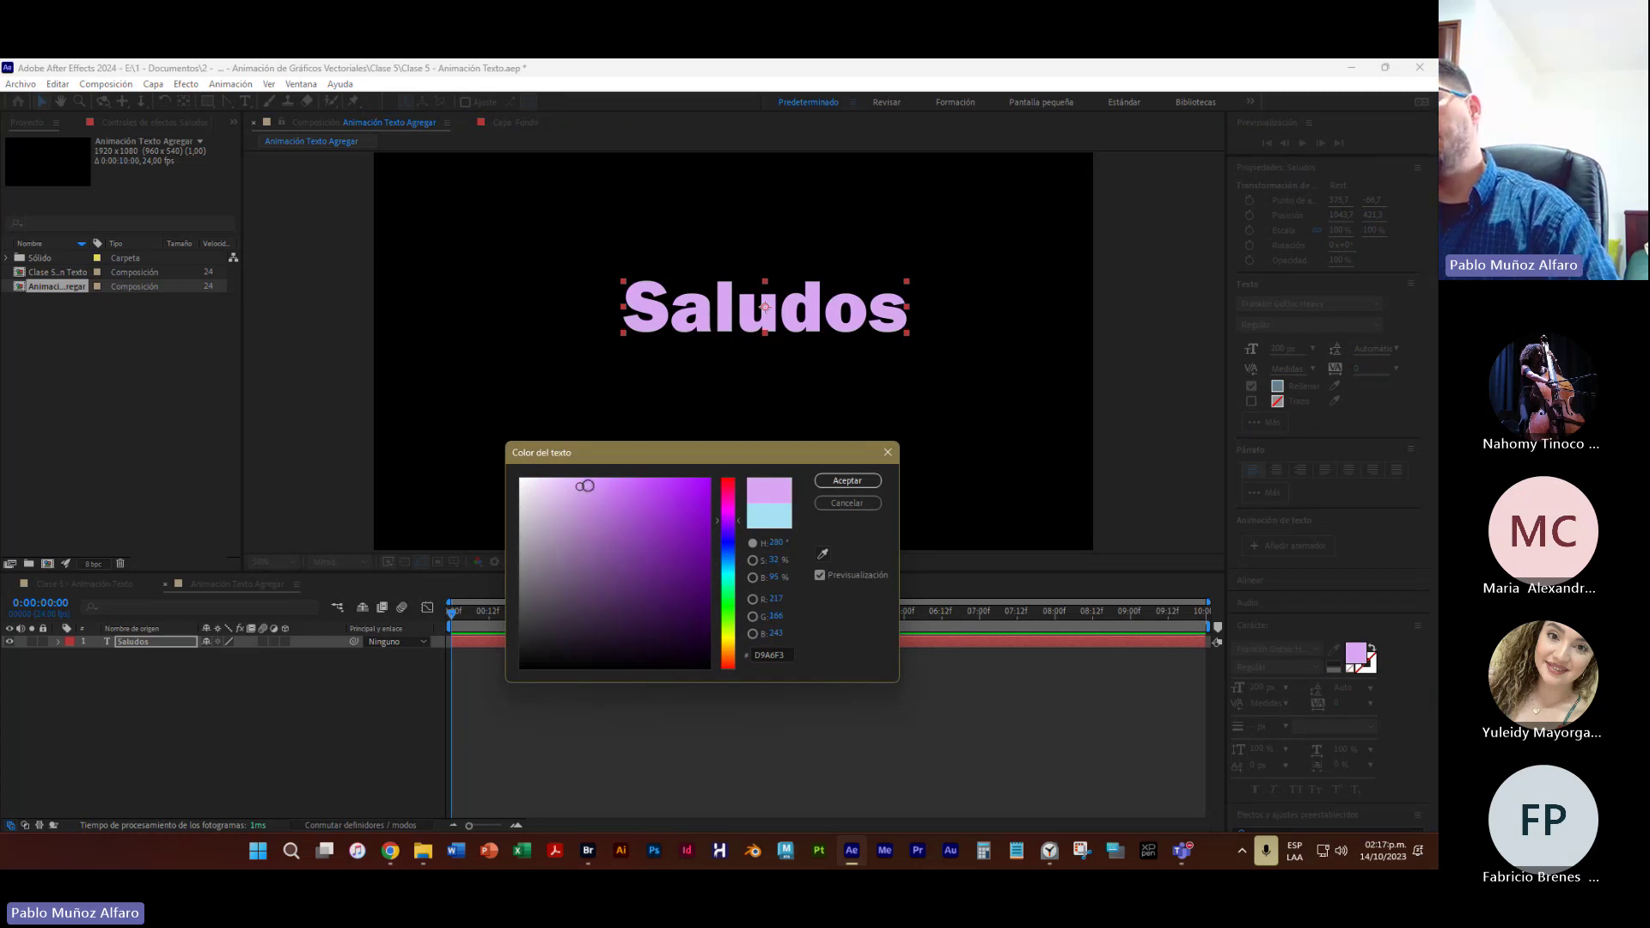
pyautogui.click(848, 481)
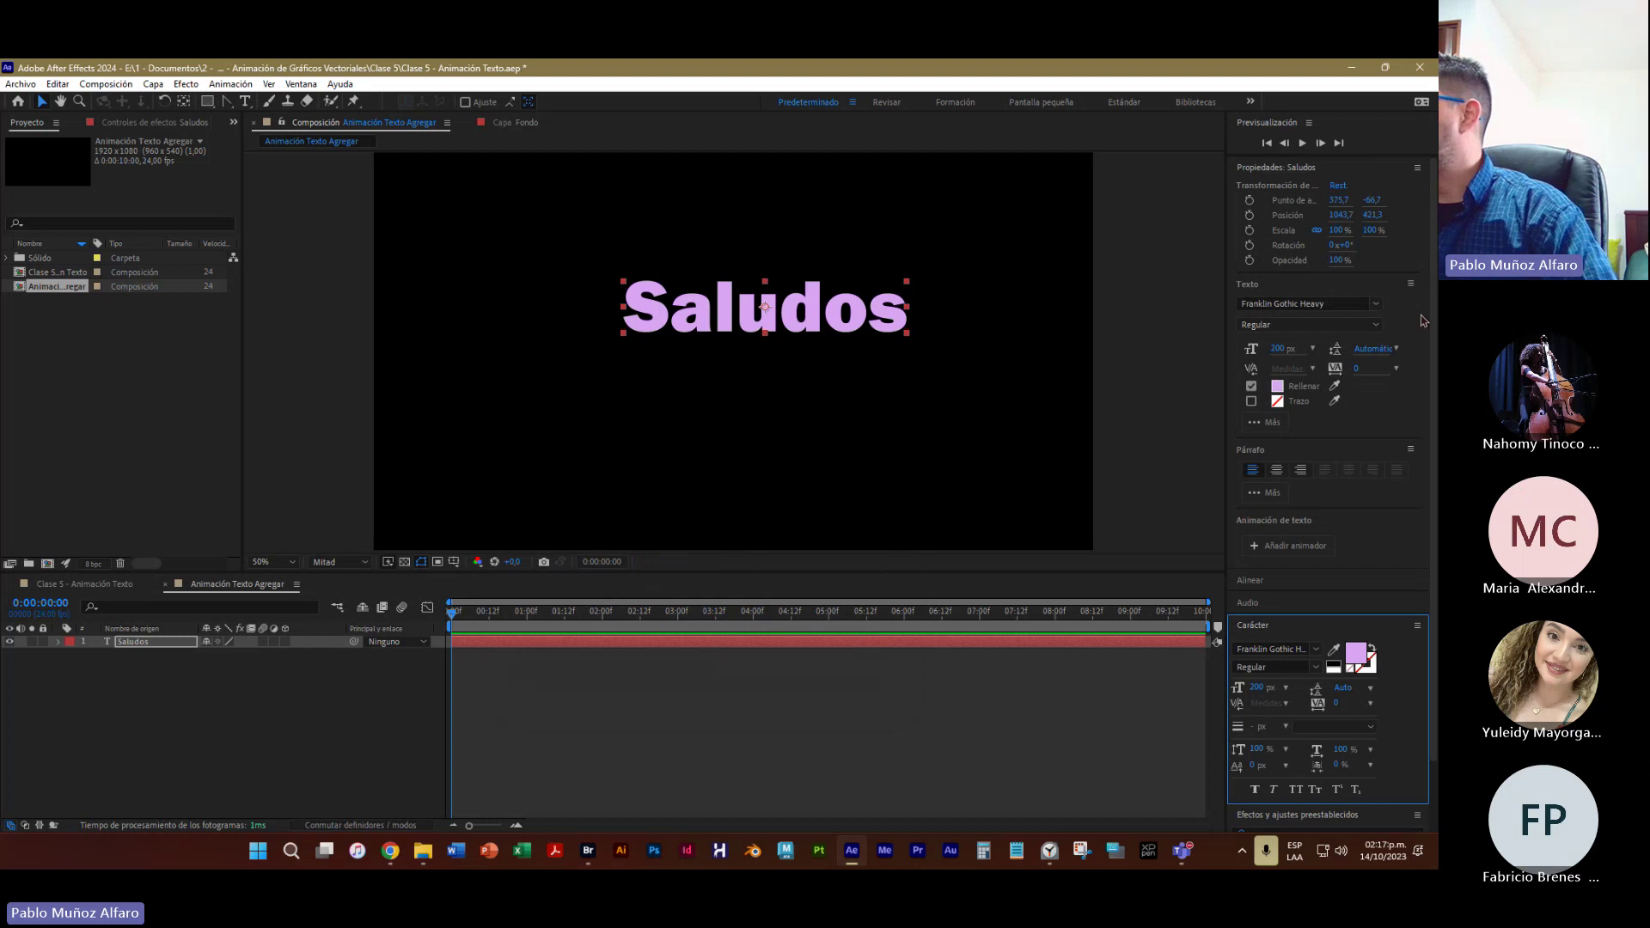
# Set the Saludos font to Gloucester MT Extra Condensed and move the text slightly down and to the right
pyautogui.click(1315, 650)
pyautogui.scroll(-4, 1332, 558)
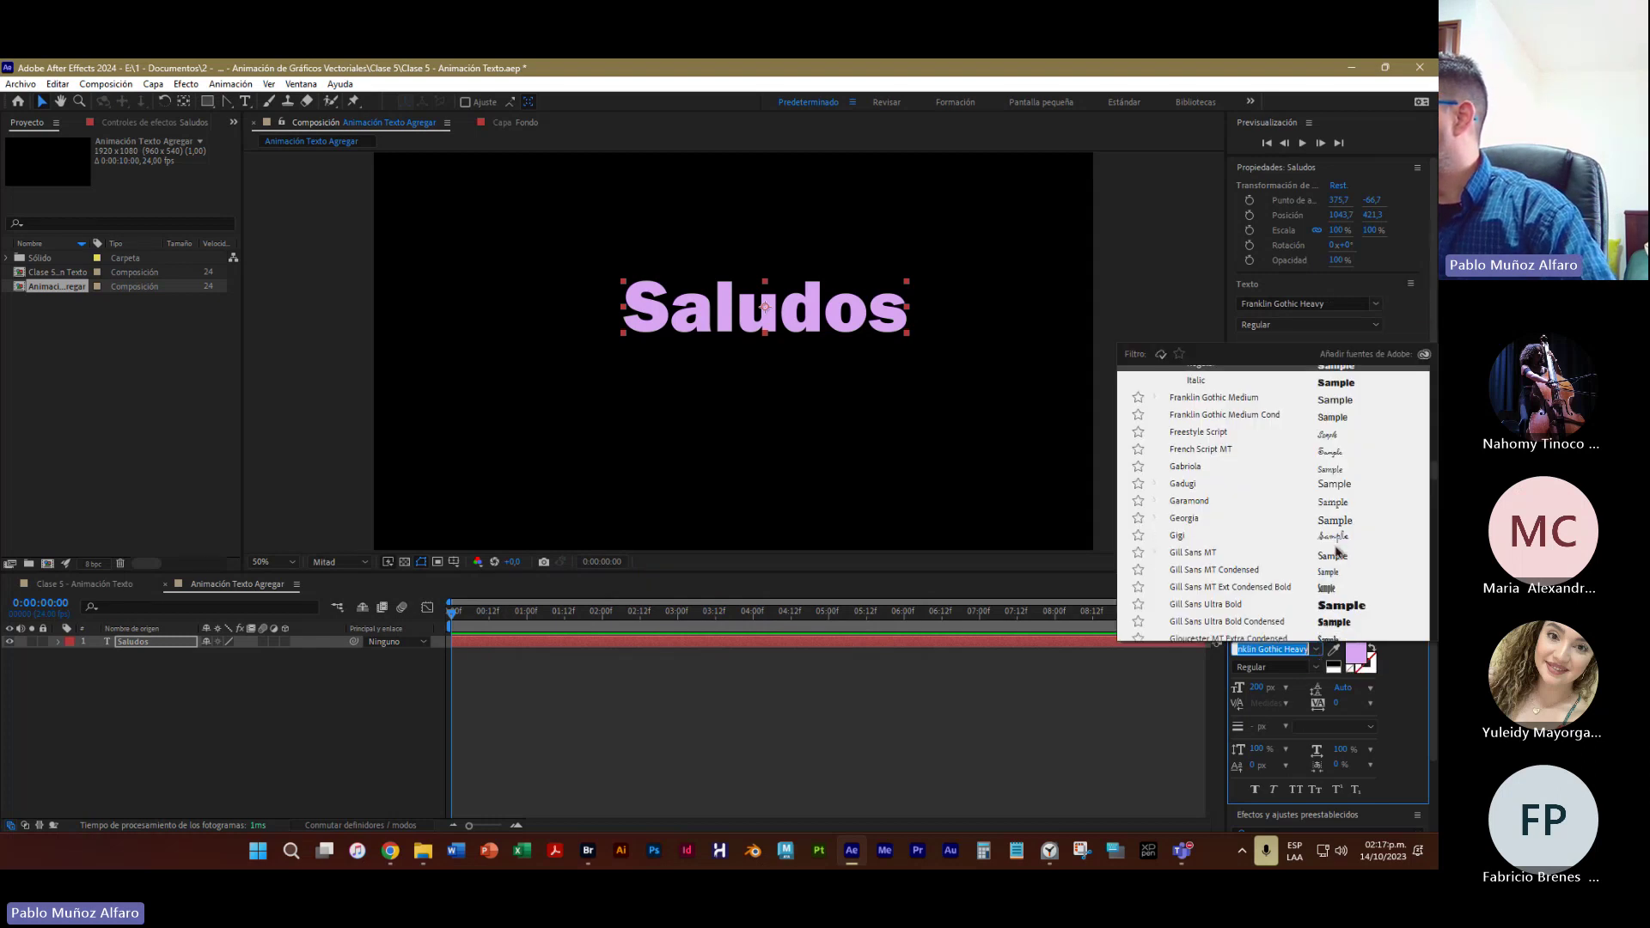
pyautogui.click(1330, 589)
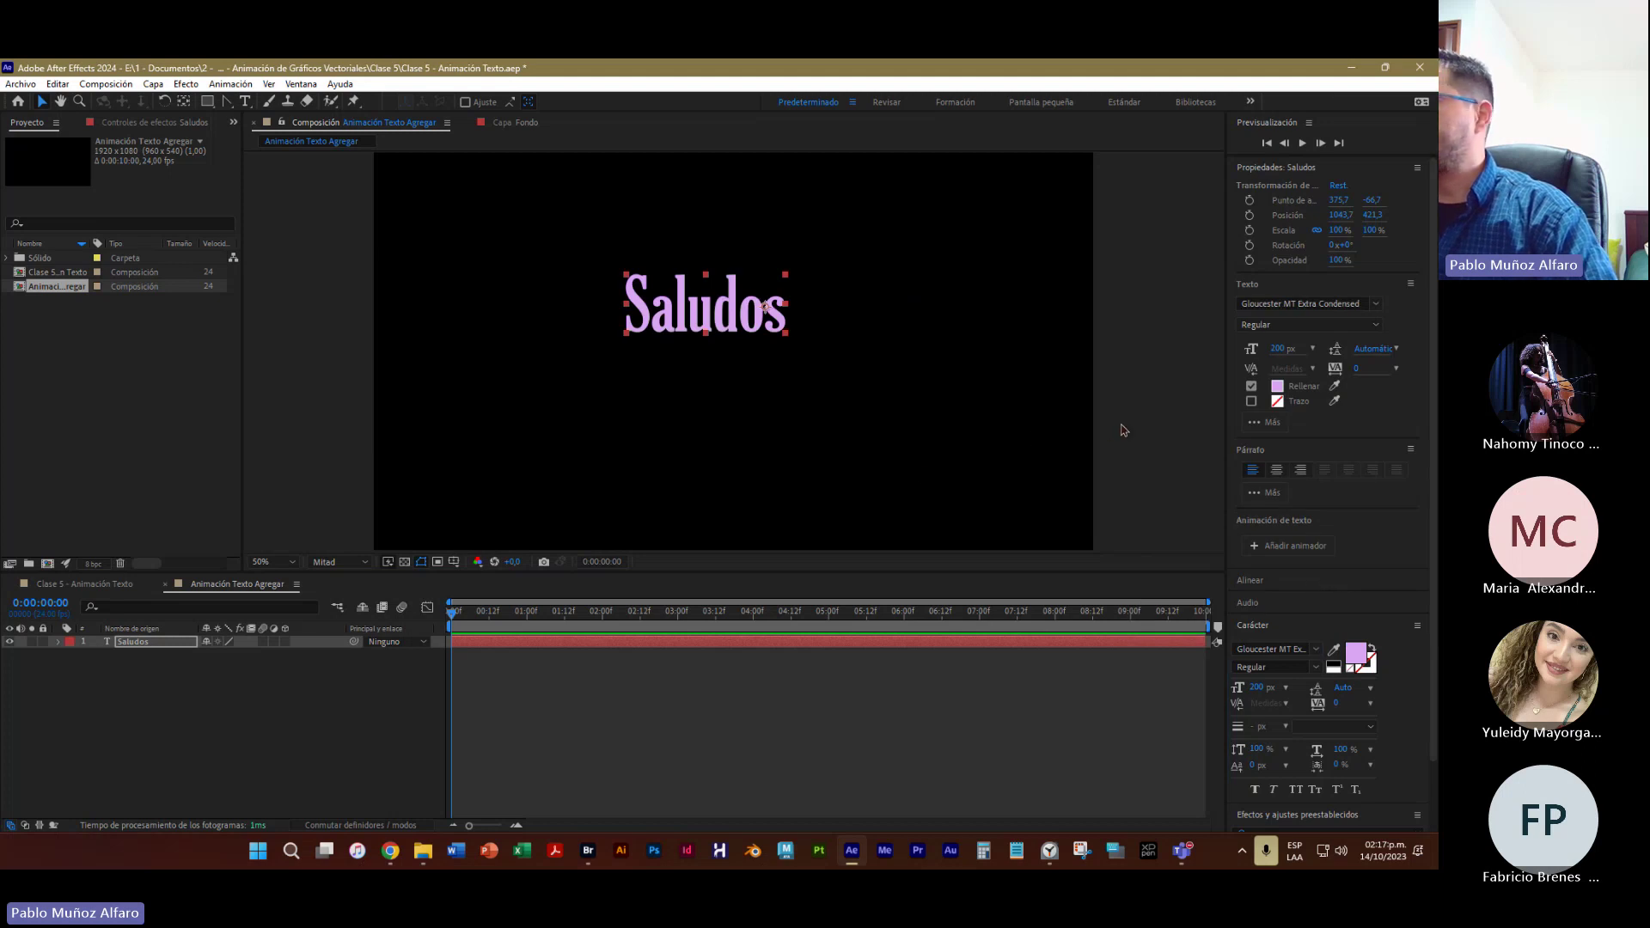
pyautogui.click(928, 430)
pyautogui.moveTo(696, 341)
pyautogui.mouseDown()
pyautogui.moveTo(781, 364)
pyautogui.moveTo(722, 360)
pyautogui.mouseUp()
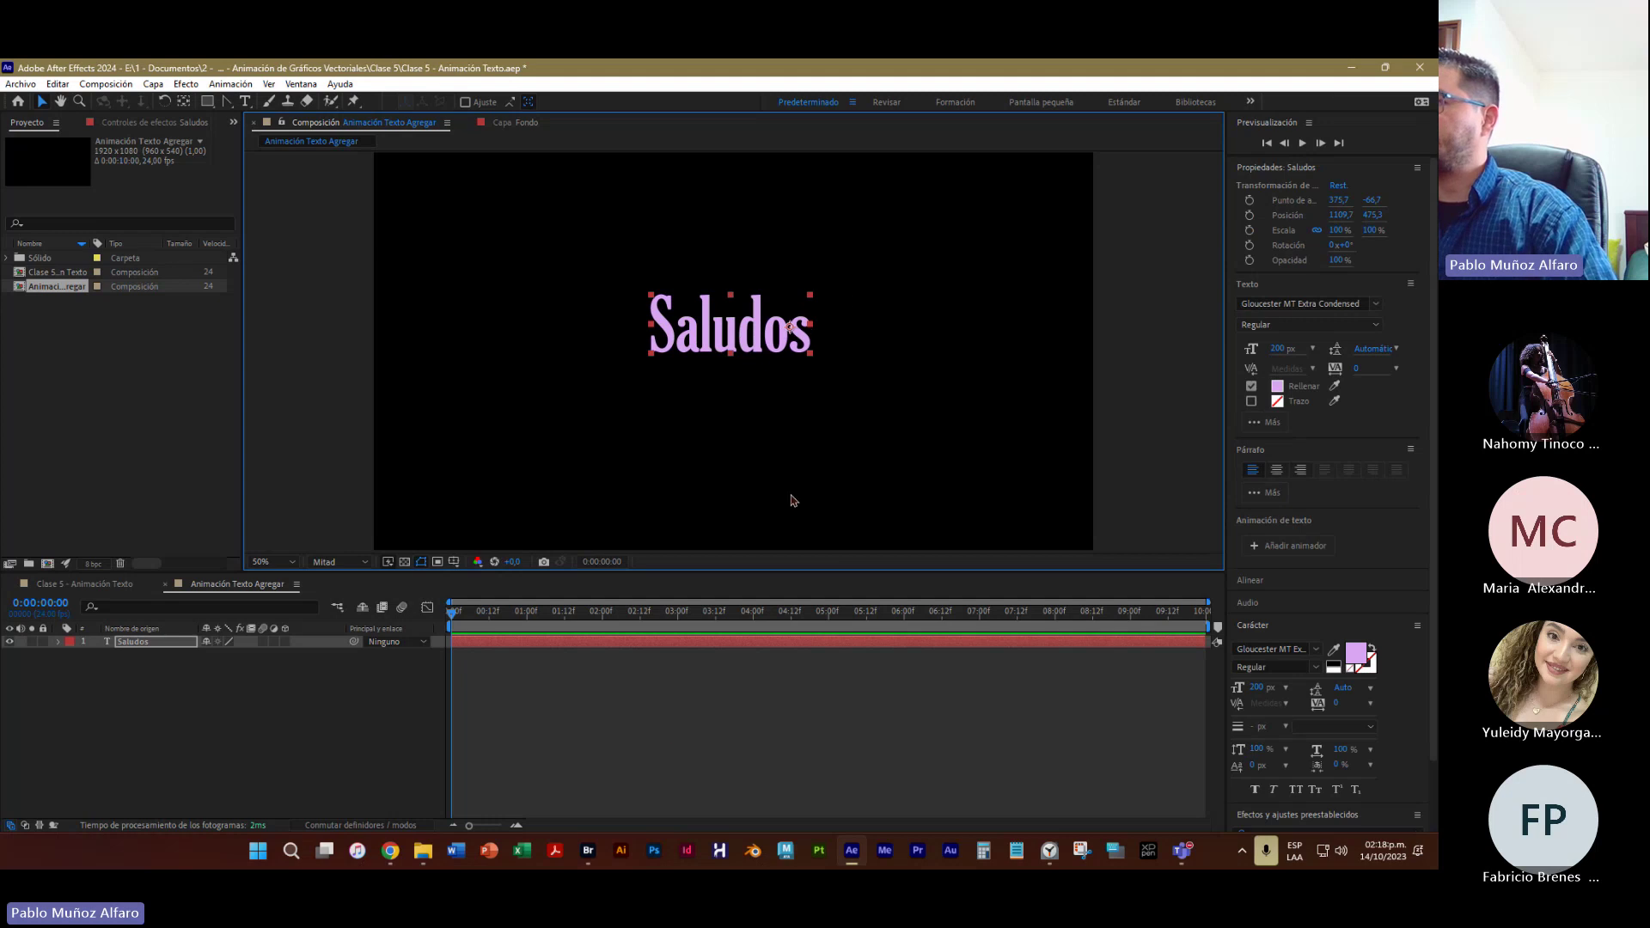
# Recenter the anchor point in the Saludos content and enlarge the text to about 241.5% near the middle of the frame
pyautogui.rightClick(755, 342)
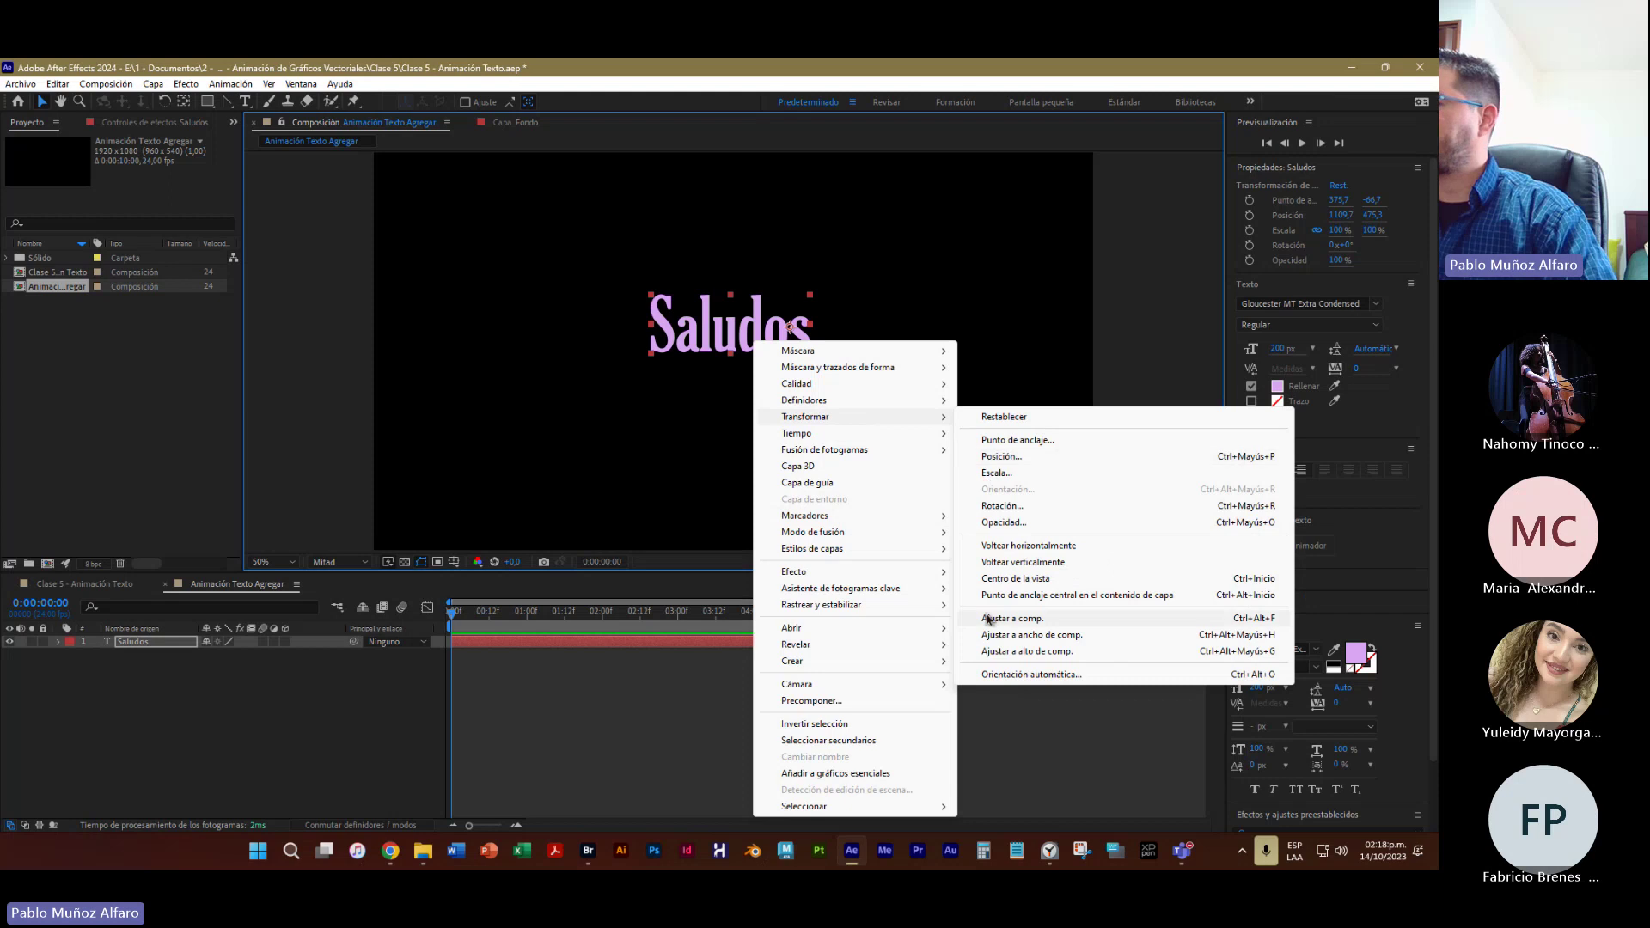
pyautogui.click(1075, 595)
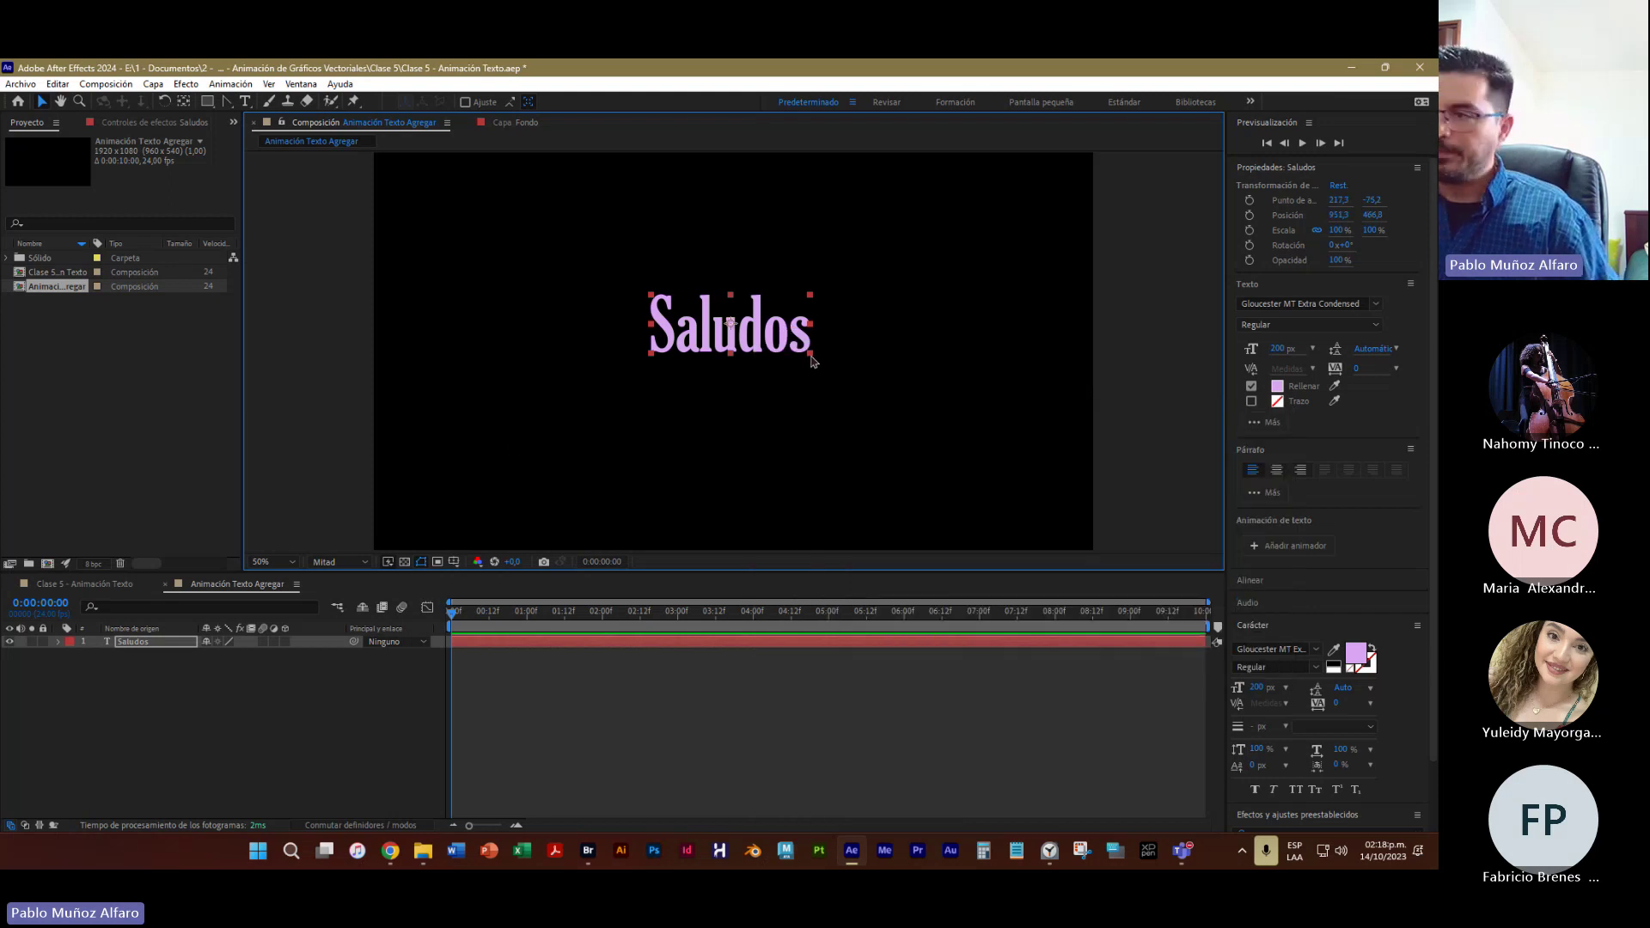
pyautogui.moveTo(810, 353); pyautogui.dragTo(942, 393)
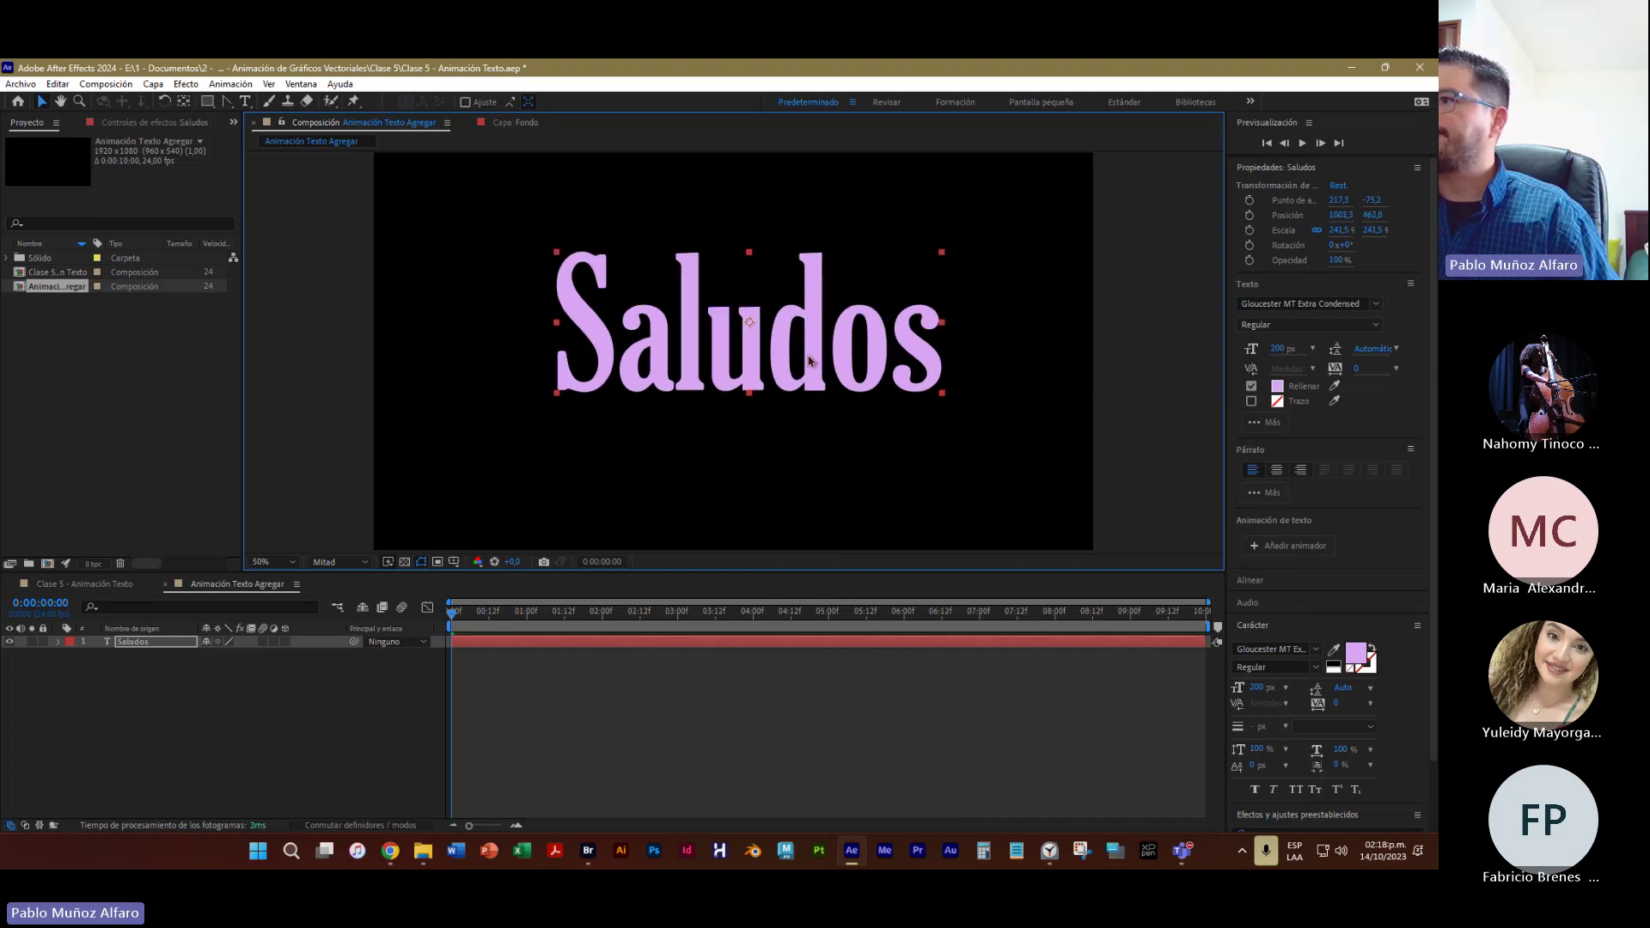
pyautogui.press(',')
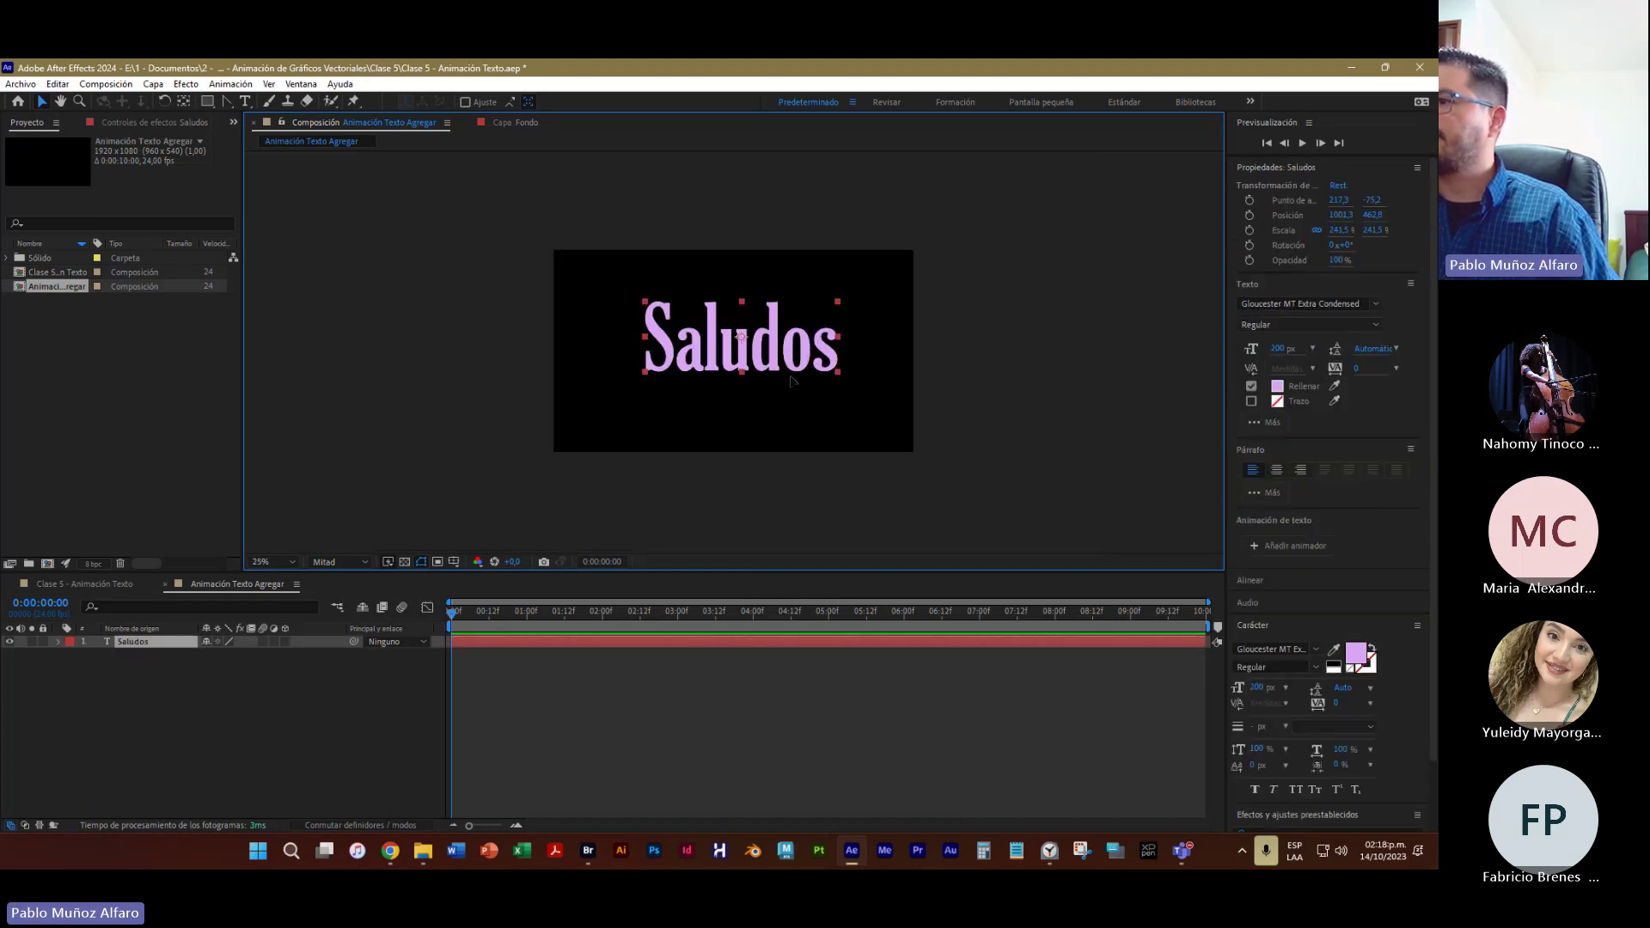
pyautogui.moveTo(792, 381); pyautogui.dragTo(797, 385)
# Save the project and deselect the Saludos layer
pyautogui.click(21, 84)
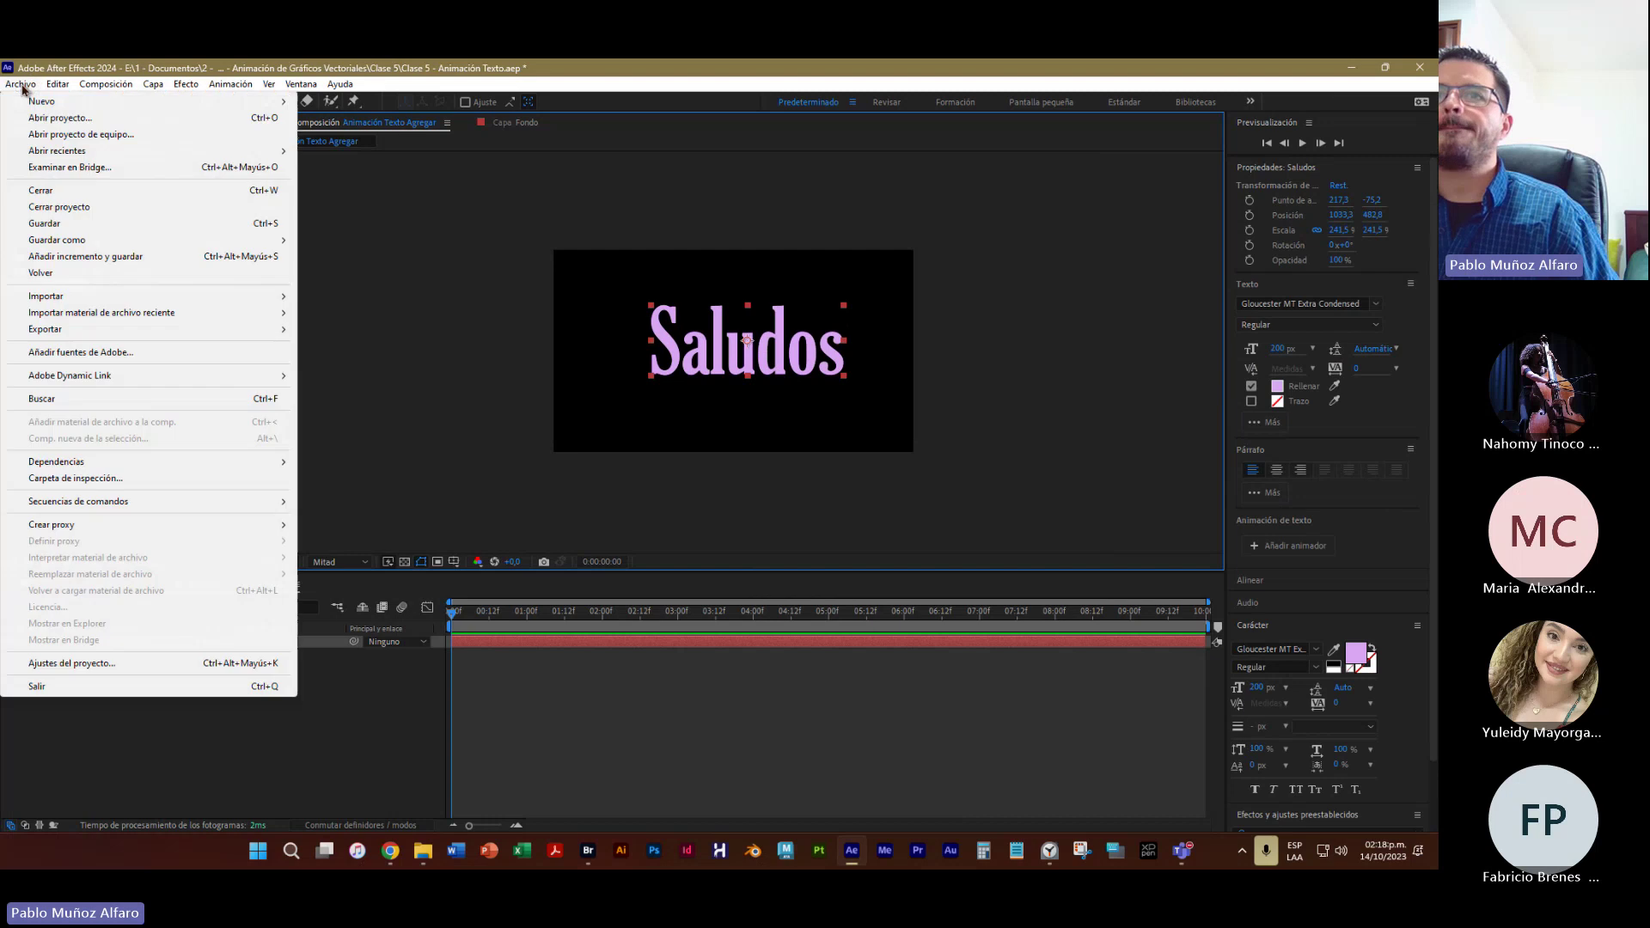
pyautogui.click(45, 224)
pyautogui.click(356, 296)
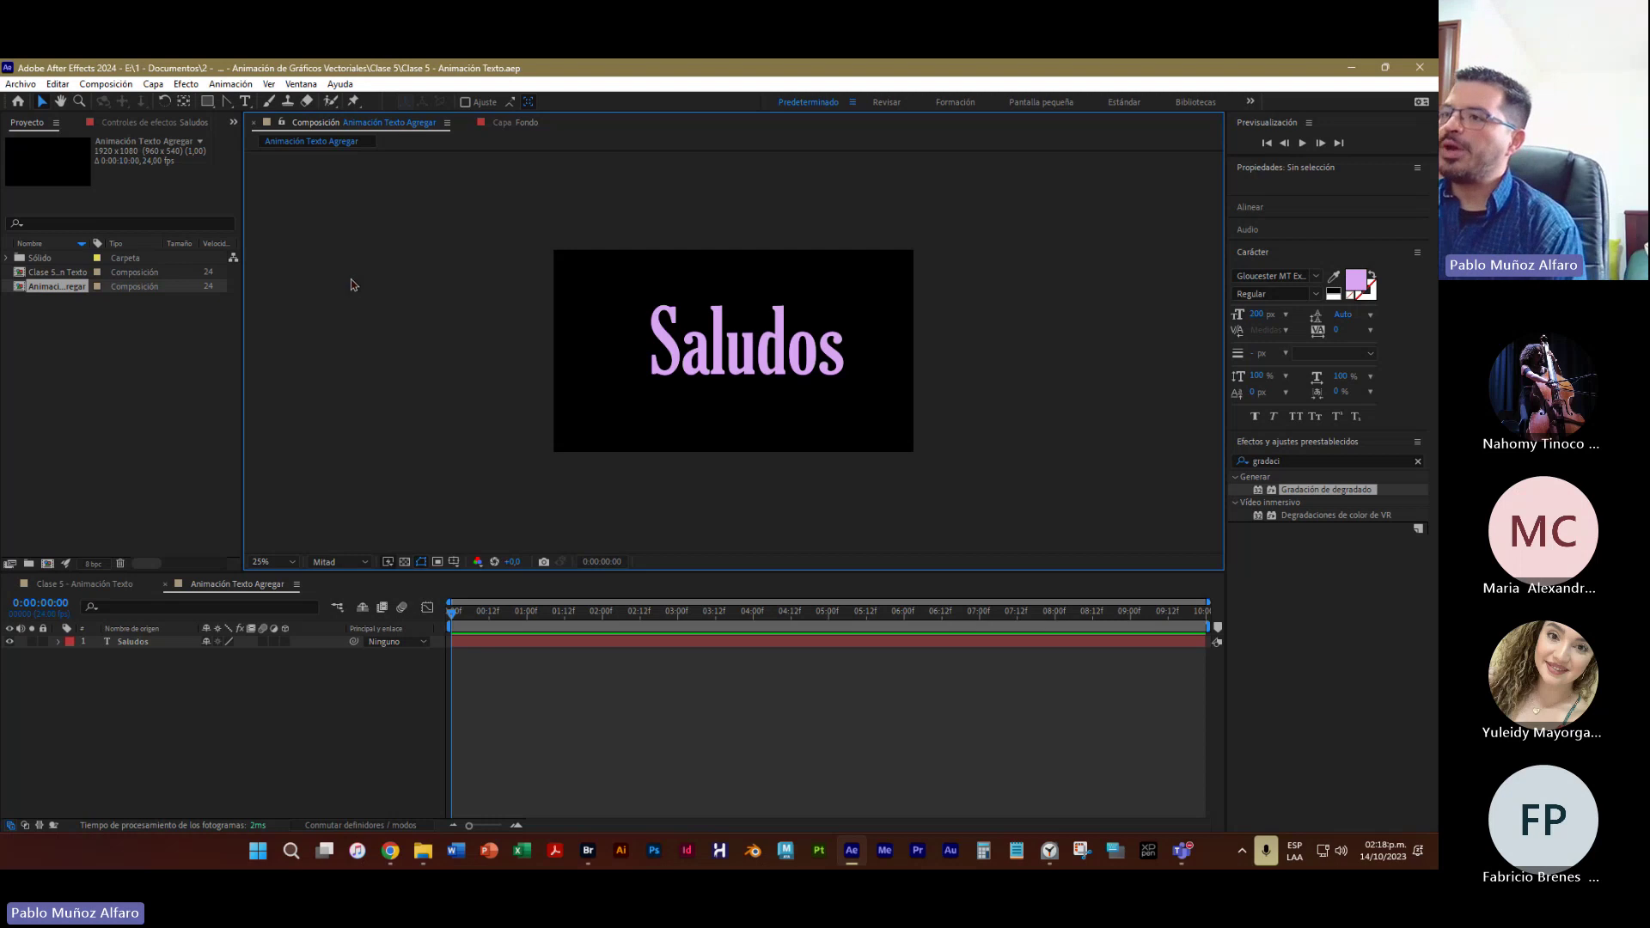
# Move the Saludos text slightly left to centre it in the frame, and expand its layer properties with Transformar collapsed
pyautogui.moveTo(767, 367); pyautogui.dragTo(753, 370)
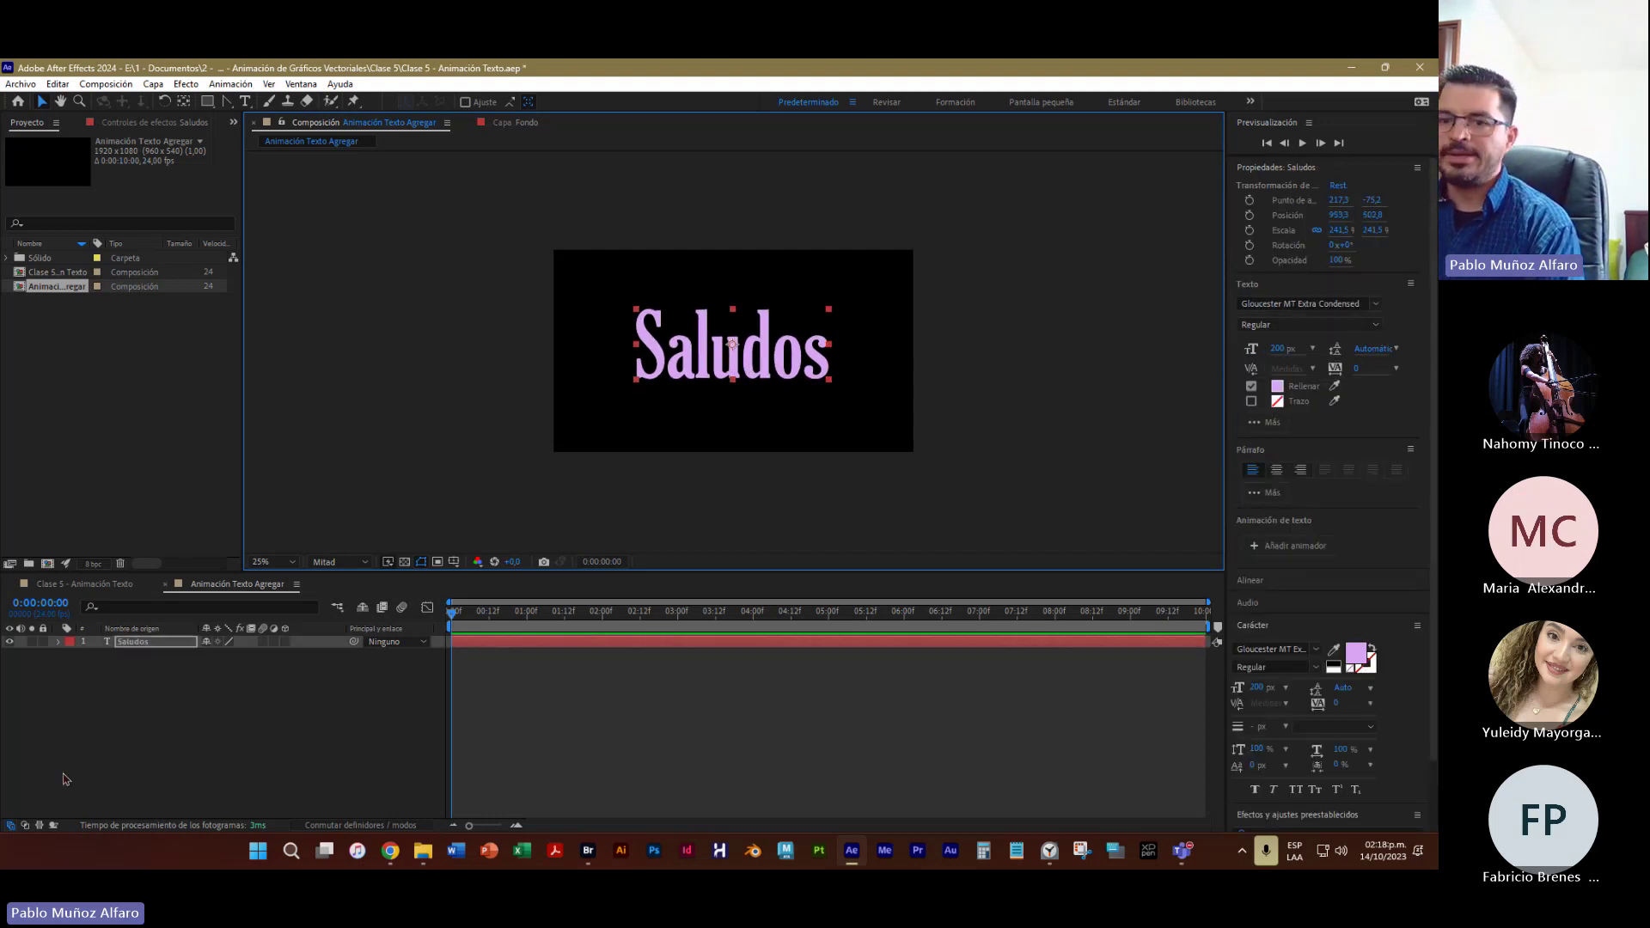
pyautogui.click(58, 643)
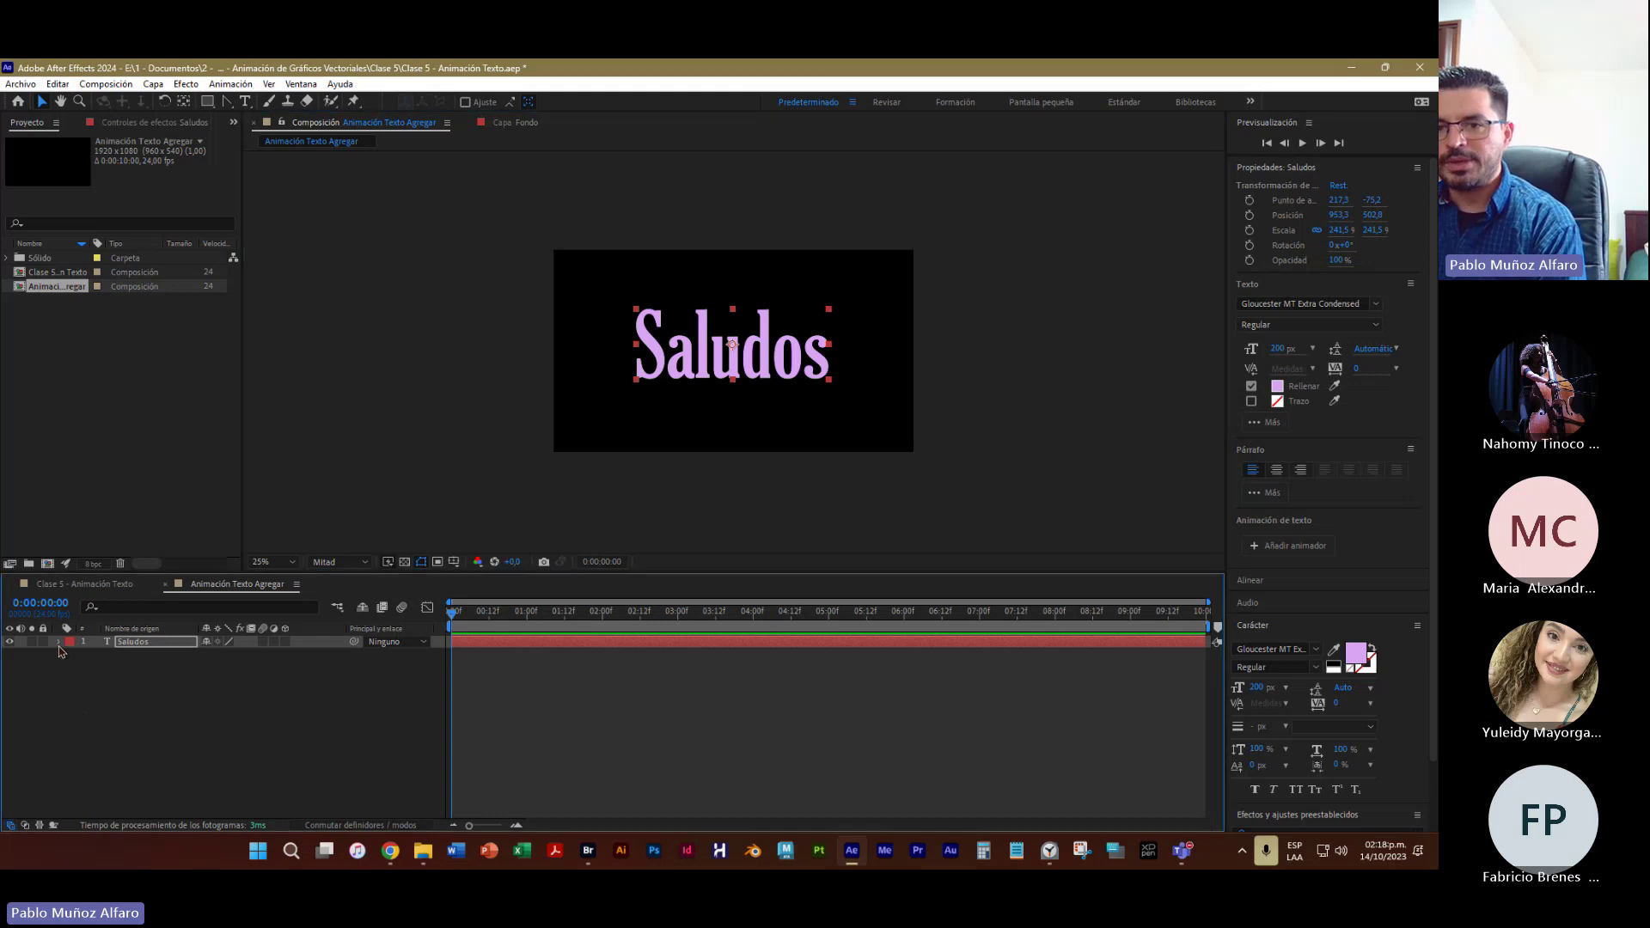
pyautogui.click(71, 669)
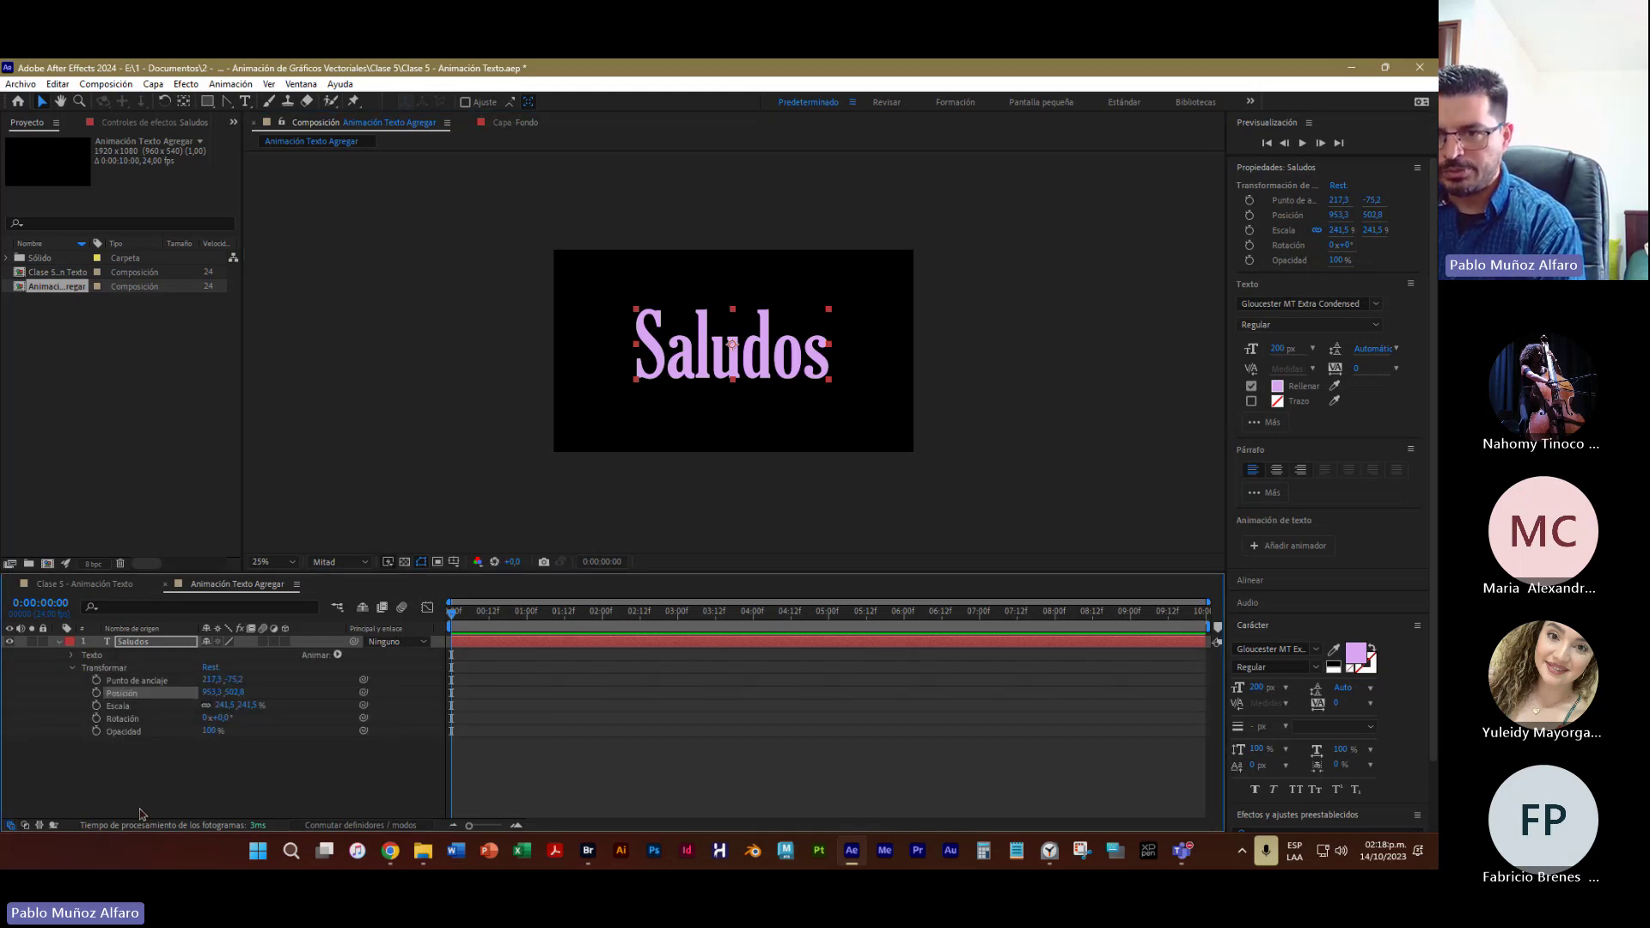
pyautogui.click(71, 669)
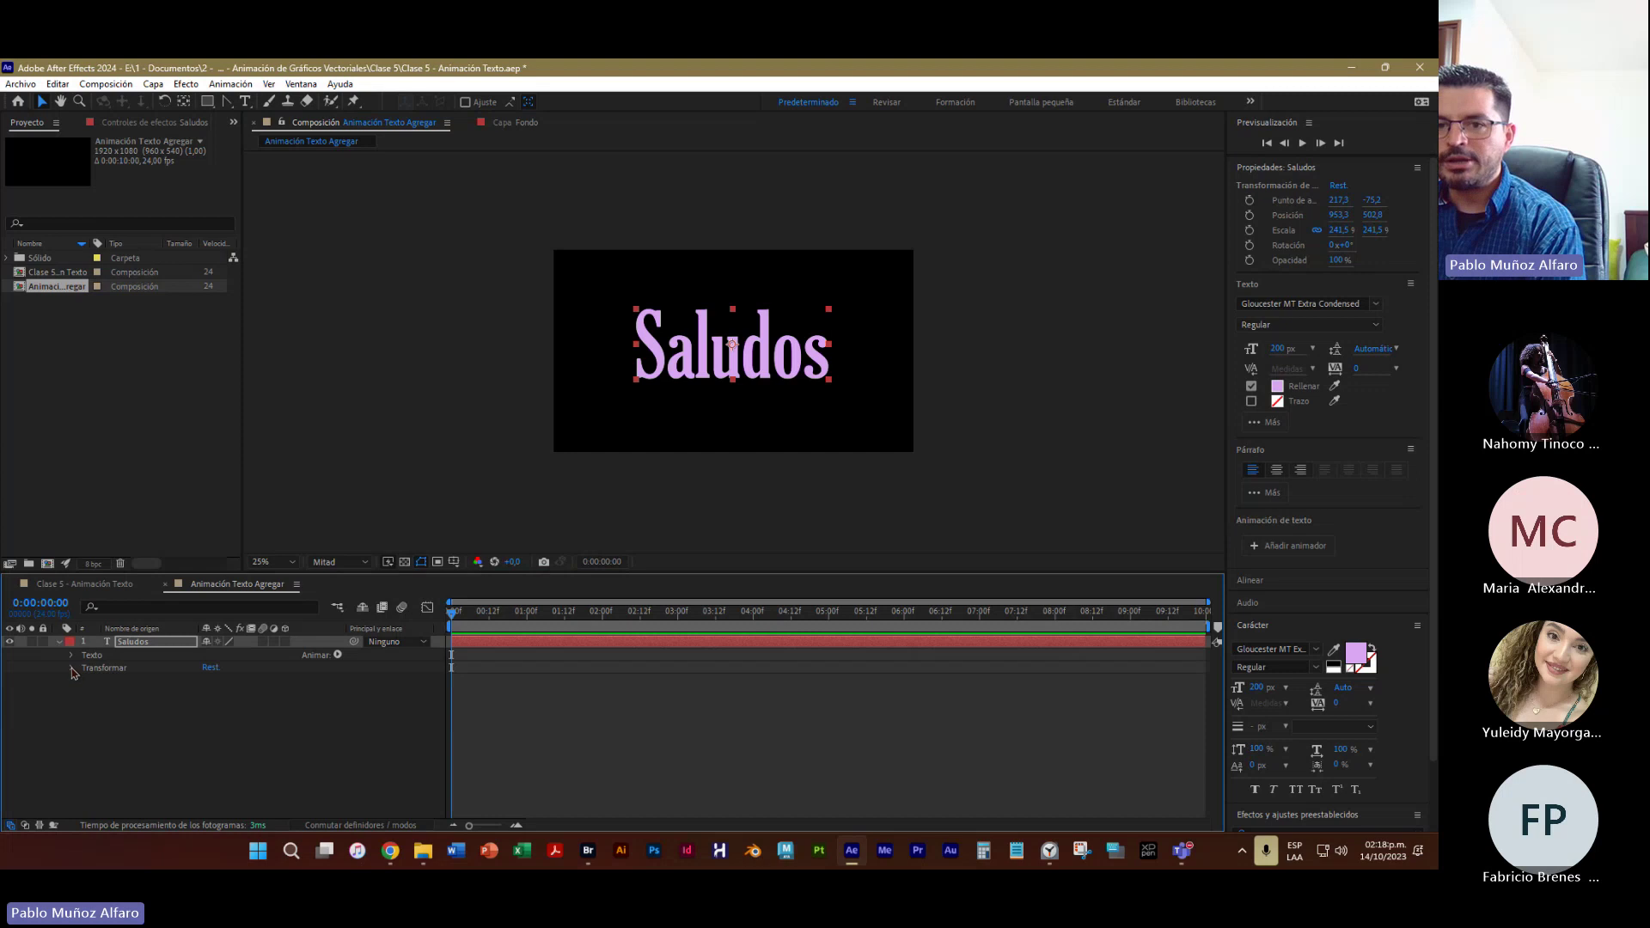
# Capture a screenshot of the whole window with the Saludos text's Animar property list open, and dismiss the list
pyautogui.click(338, 655)
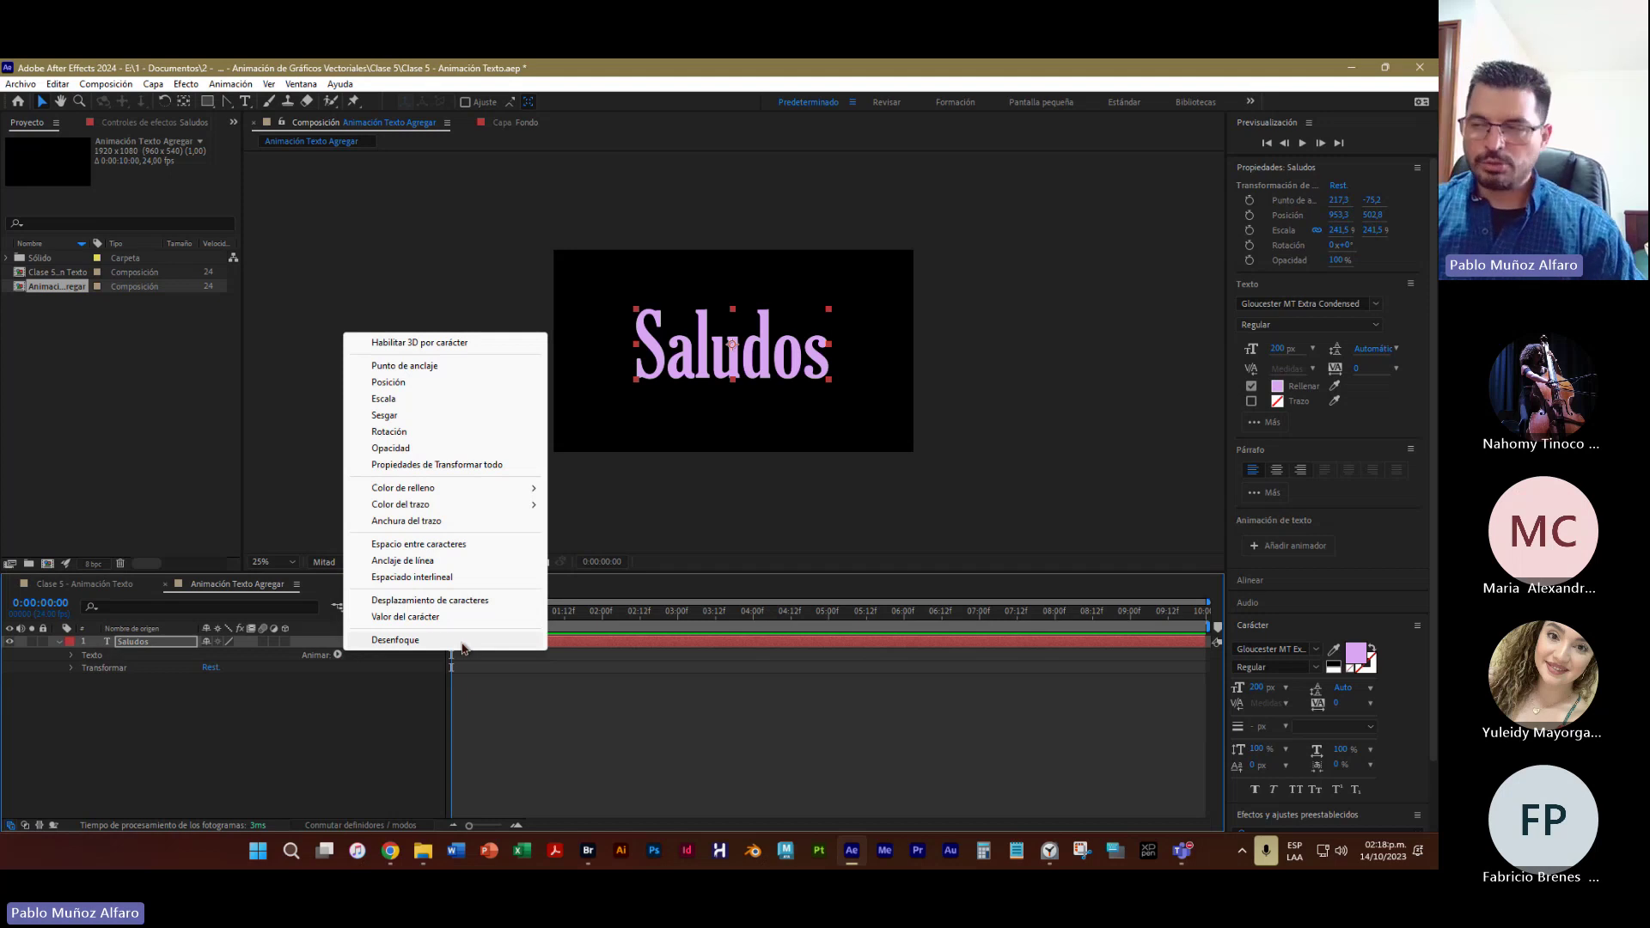
pyautogui.press('super+shift+s')
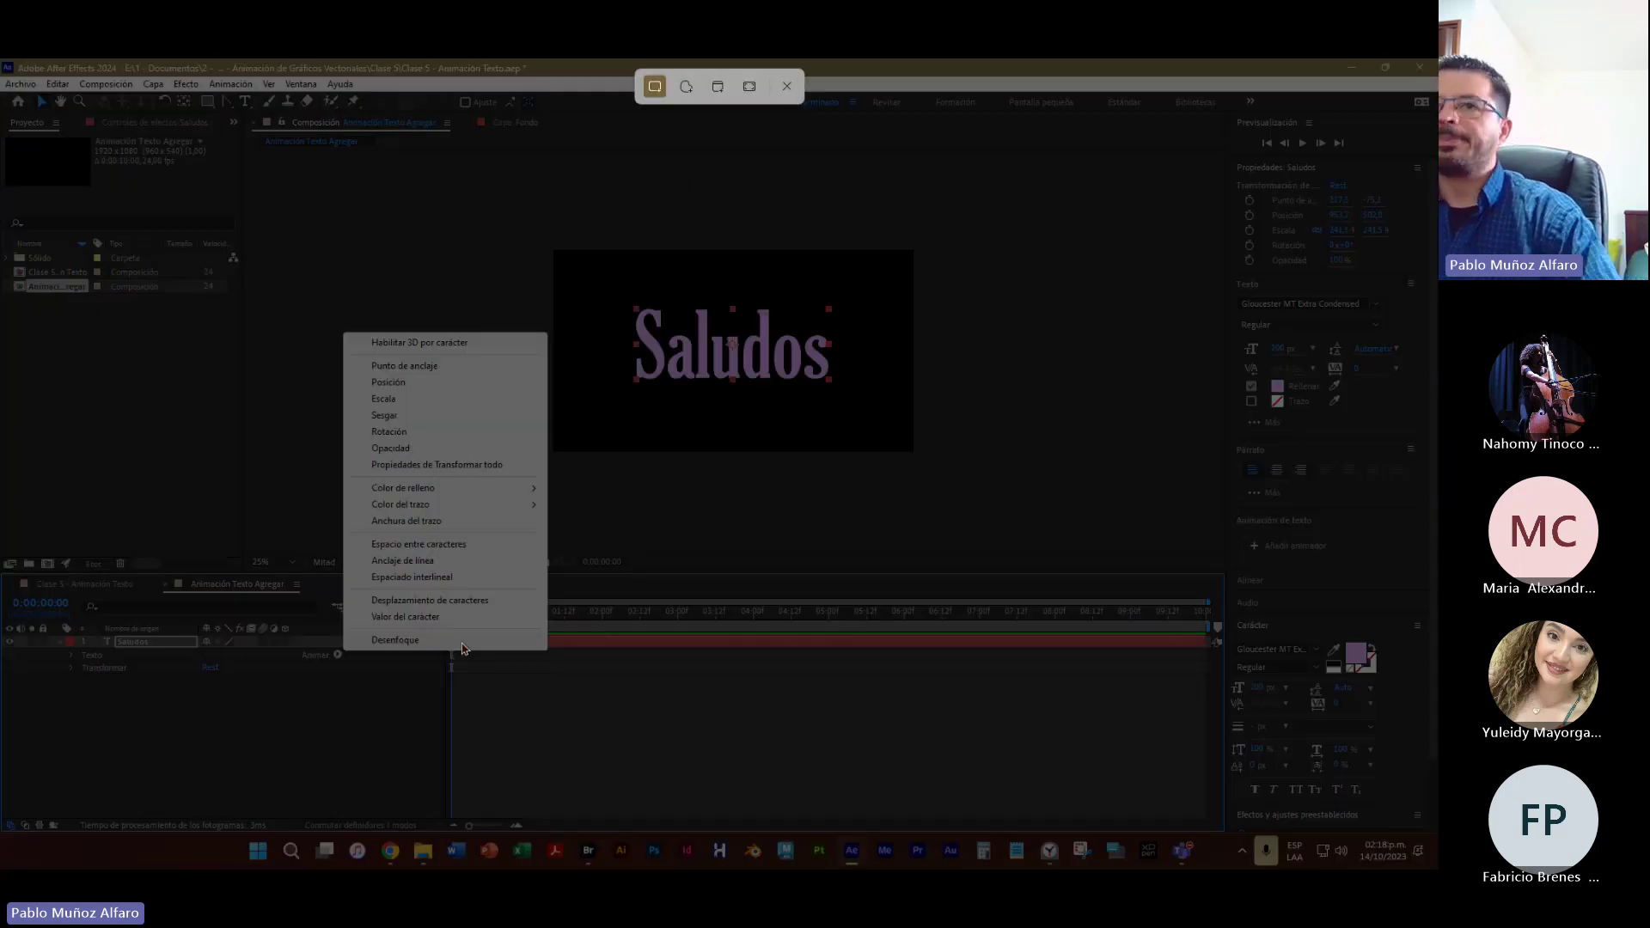
pyautogui.moveTo(2, 59); pyautogui.dragTo(333, 296)
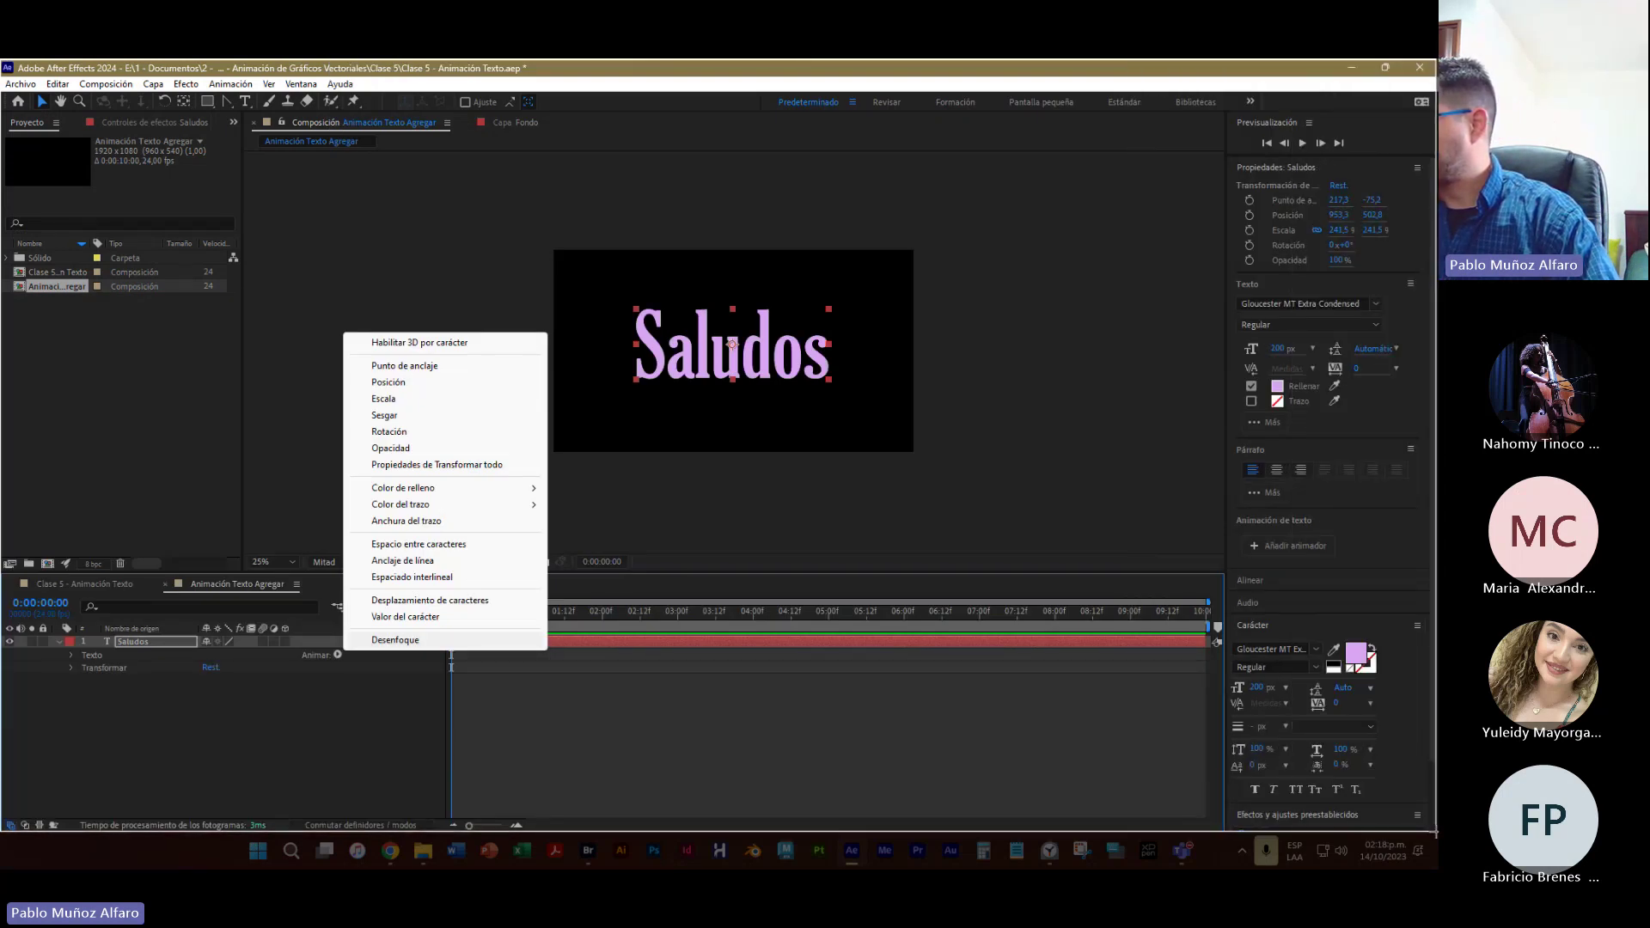
pyautogui.press('Escape')
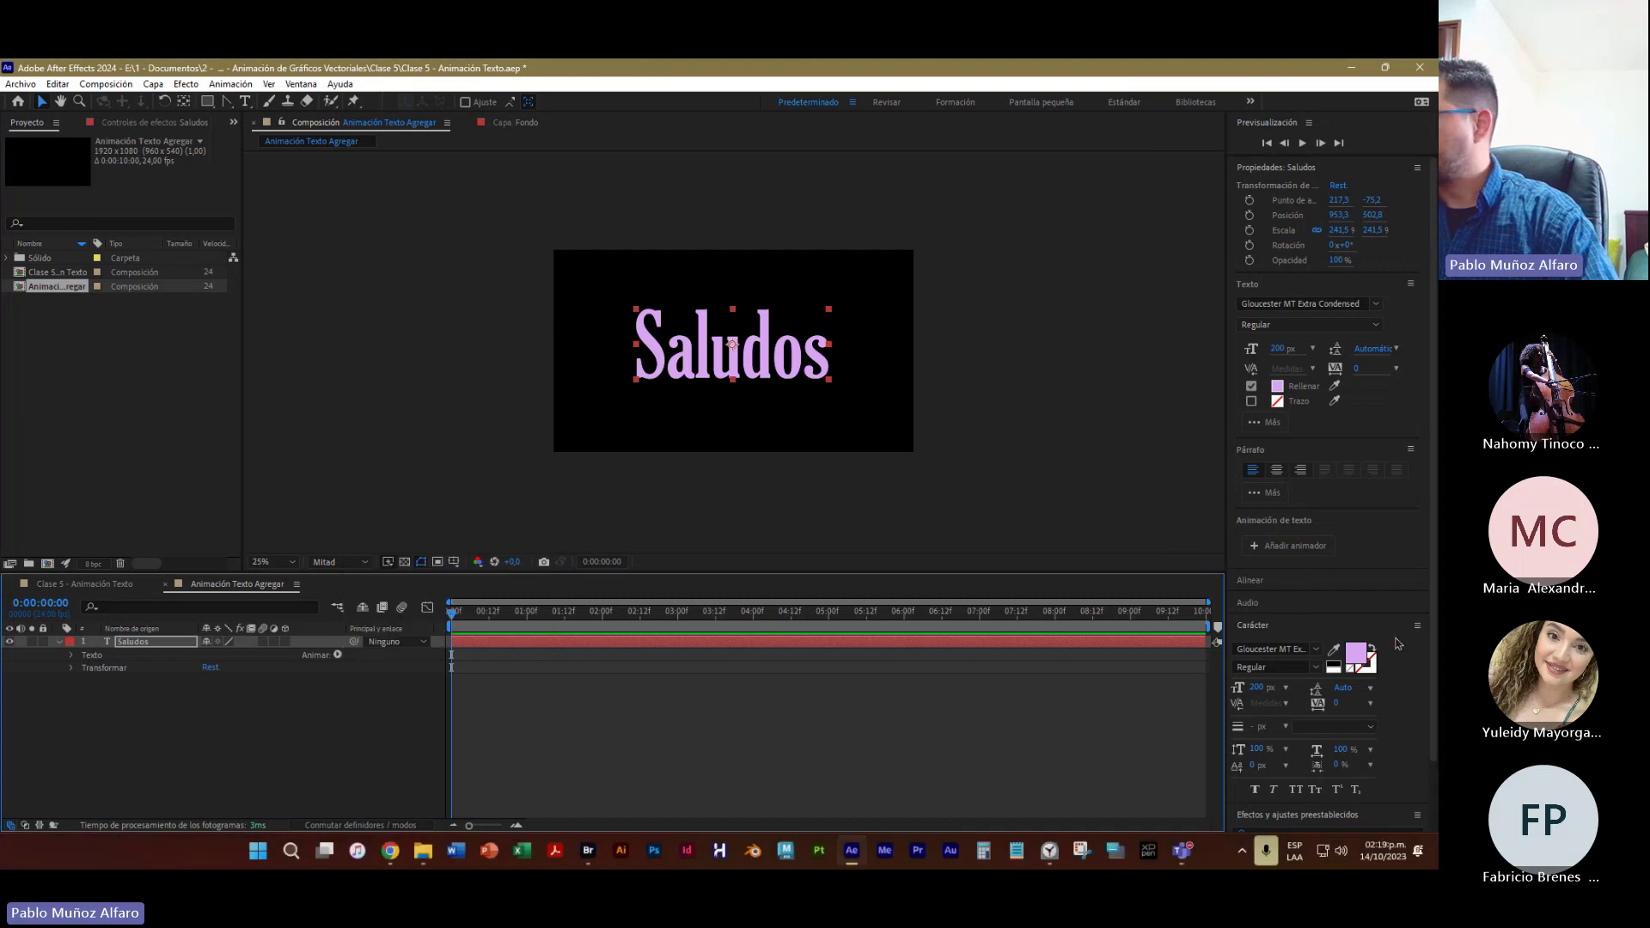
# Switch to Herramienta Recortes with the new screenshot opened from the notifications, and maximize its window
pyautogui.press('super+n')
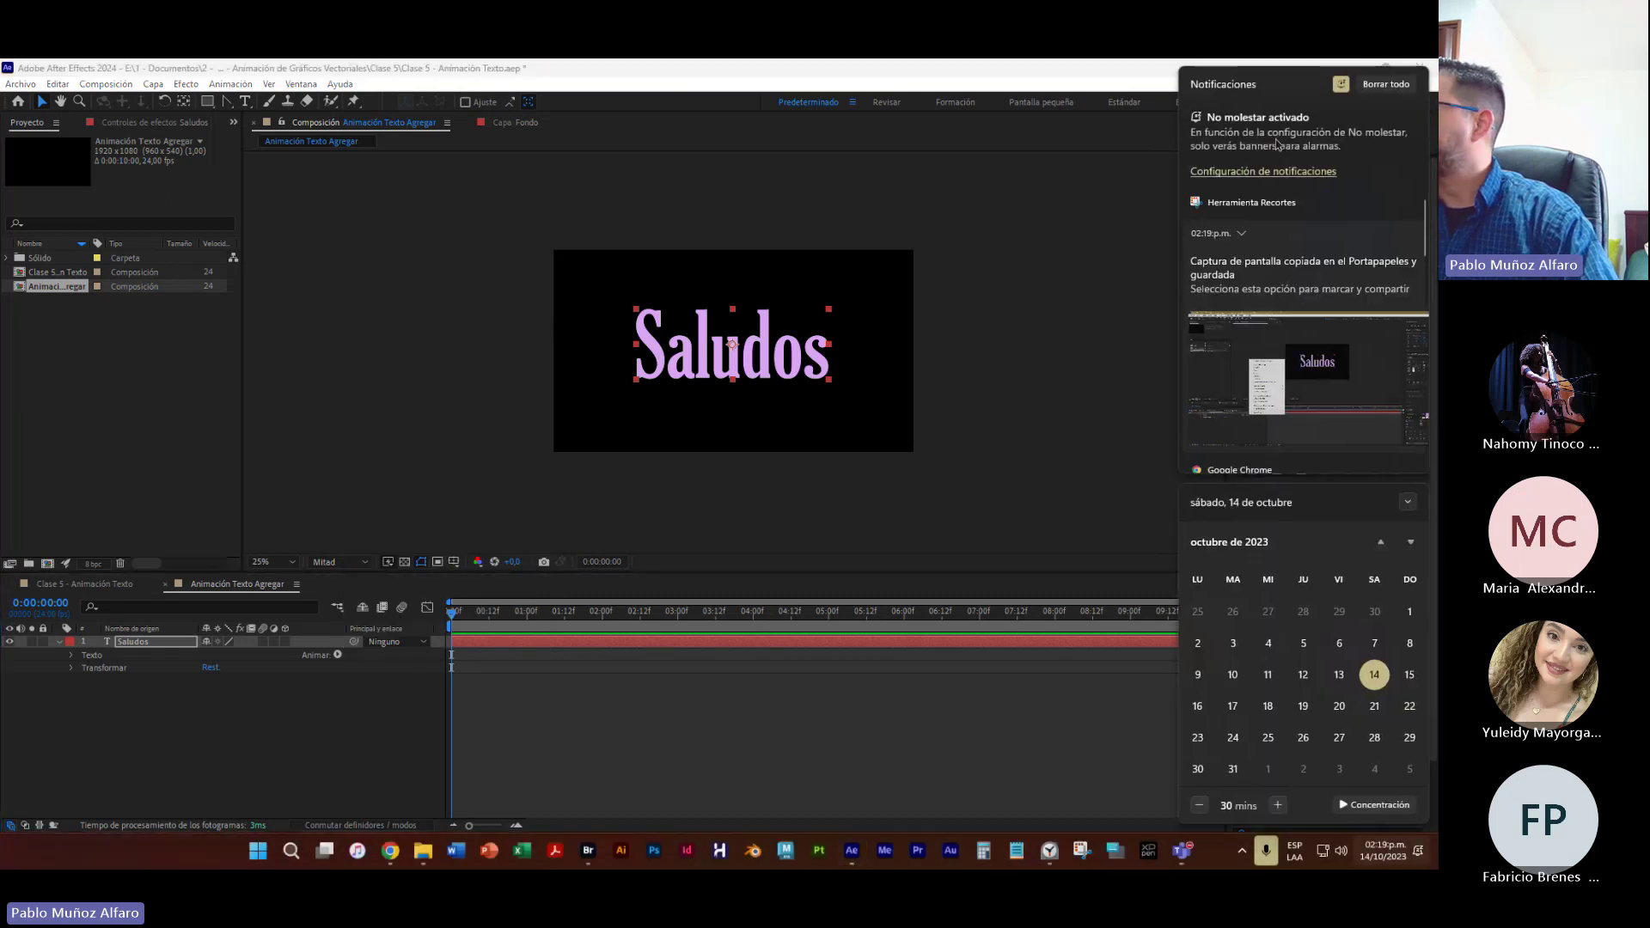
pyautogui.click(1280, 310)
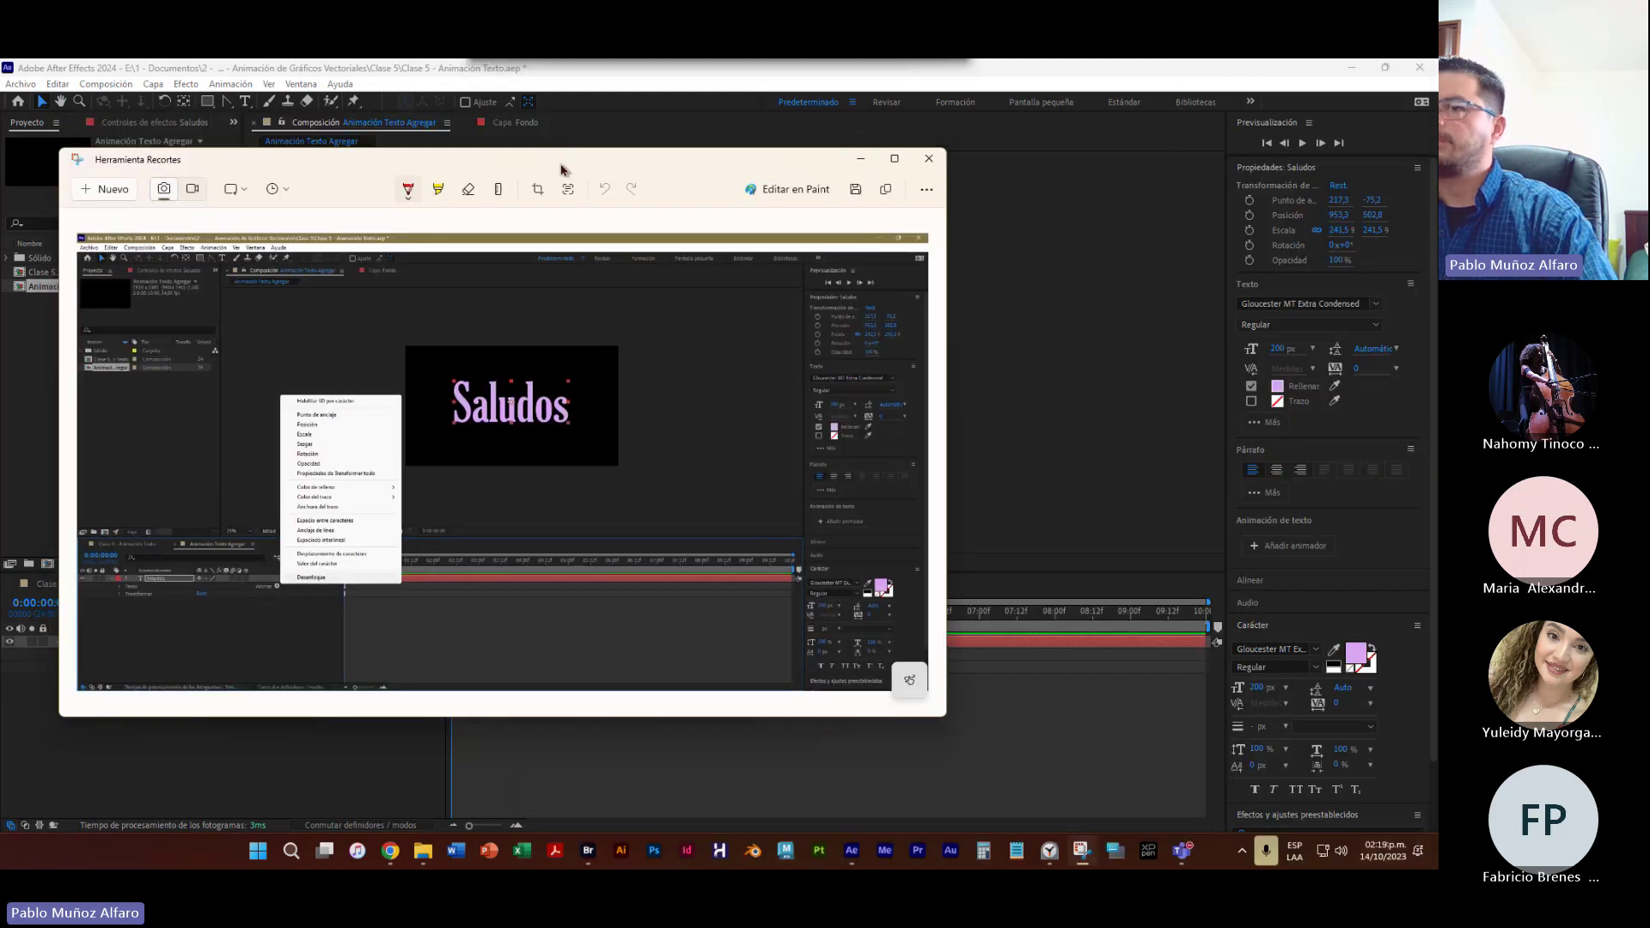
pyautogui.click(894, 163)
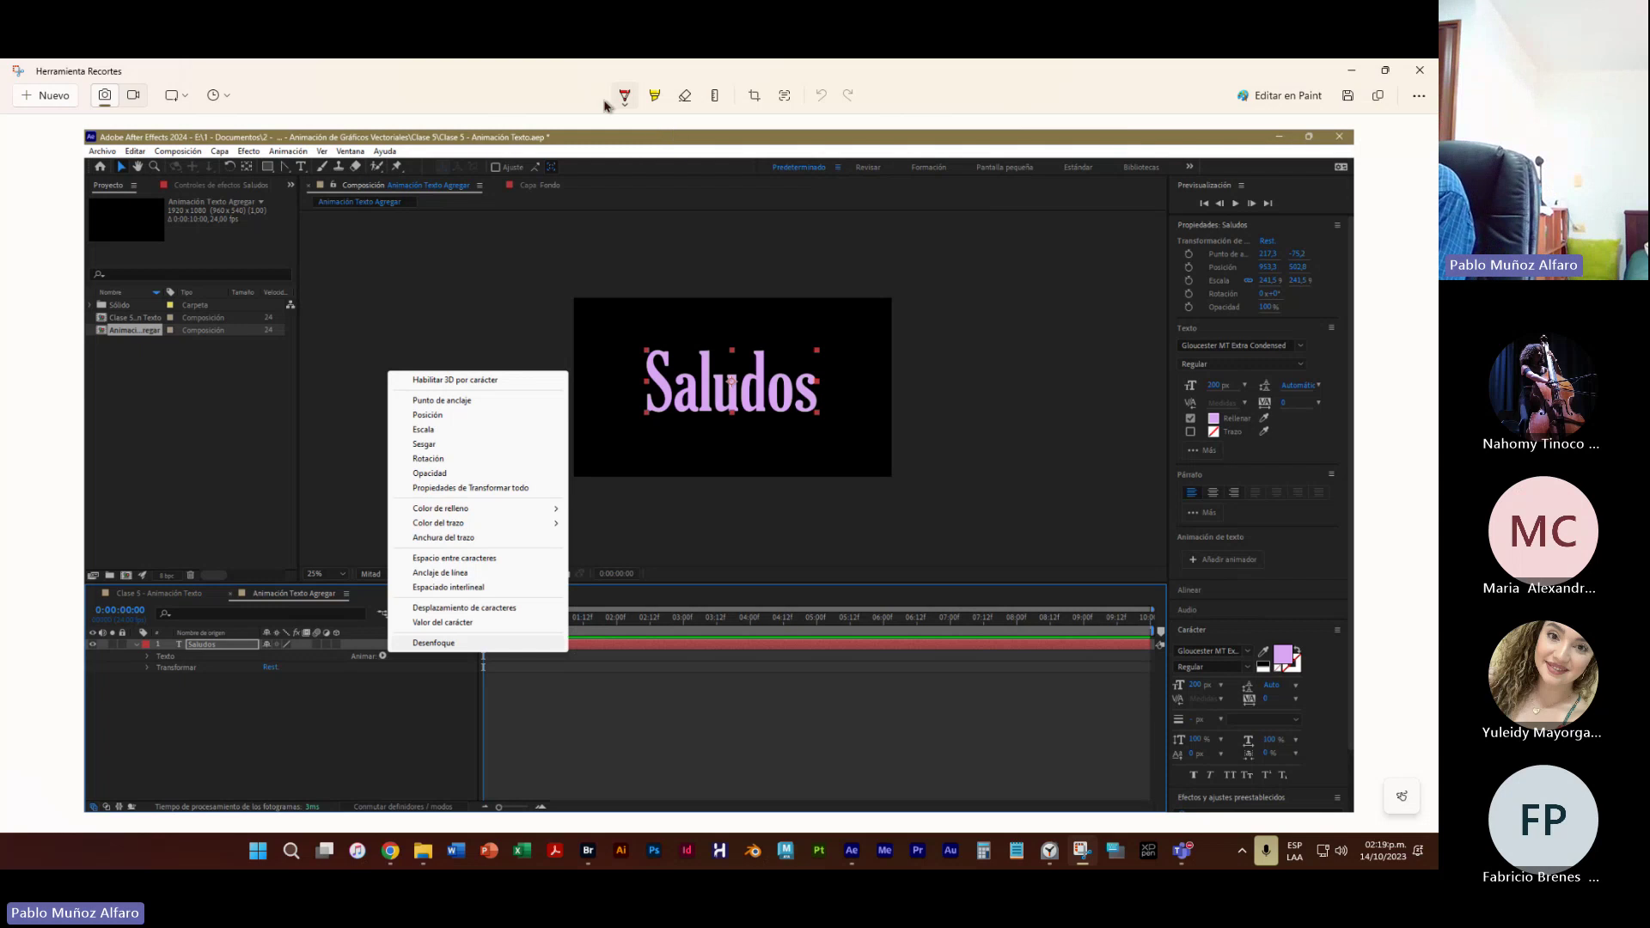
# Thicken the red pen and underline the Saludos layer and its Animar option on the screenshot
pyautogui.click(632, 94)
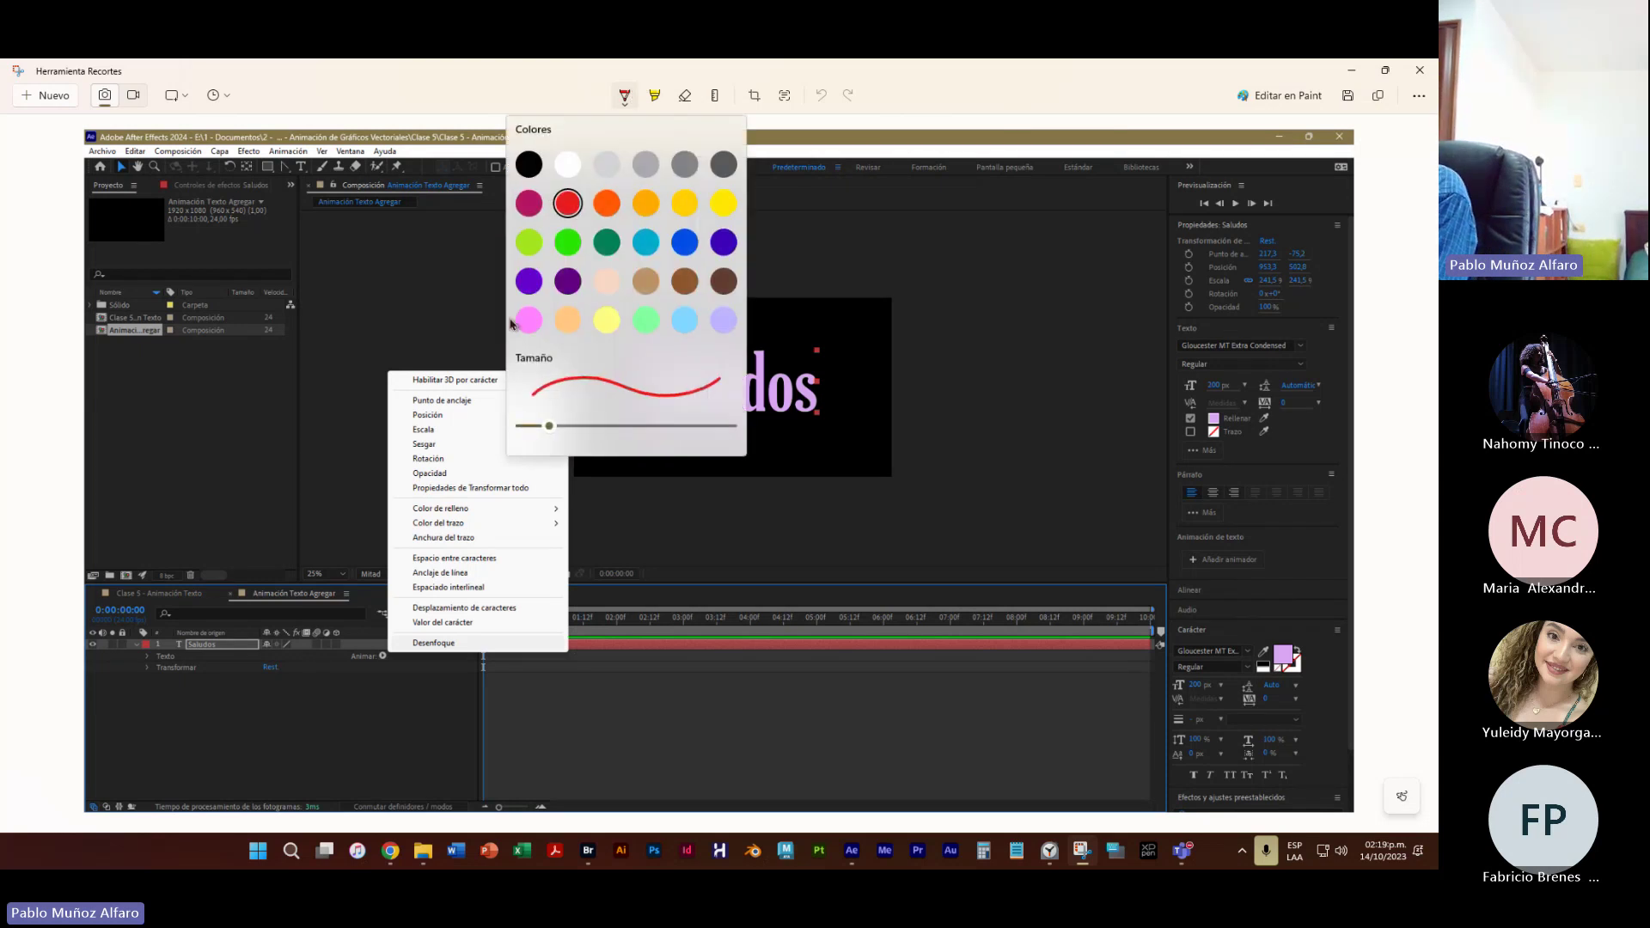
pyautogui.moveTo(549, 427); pyautogui.dragTo(568, 434)
pyautogui.press('Escape')
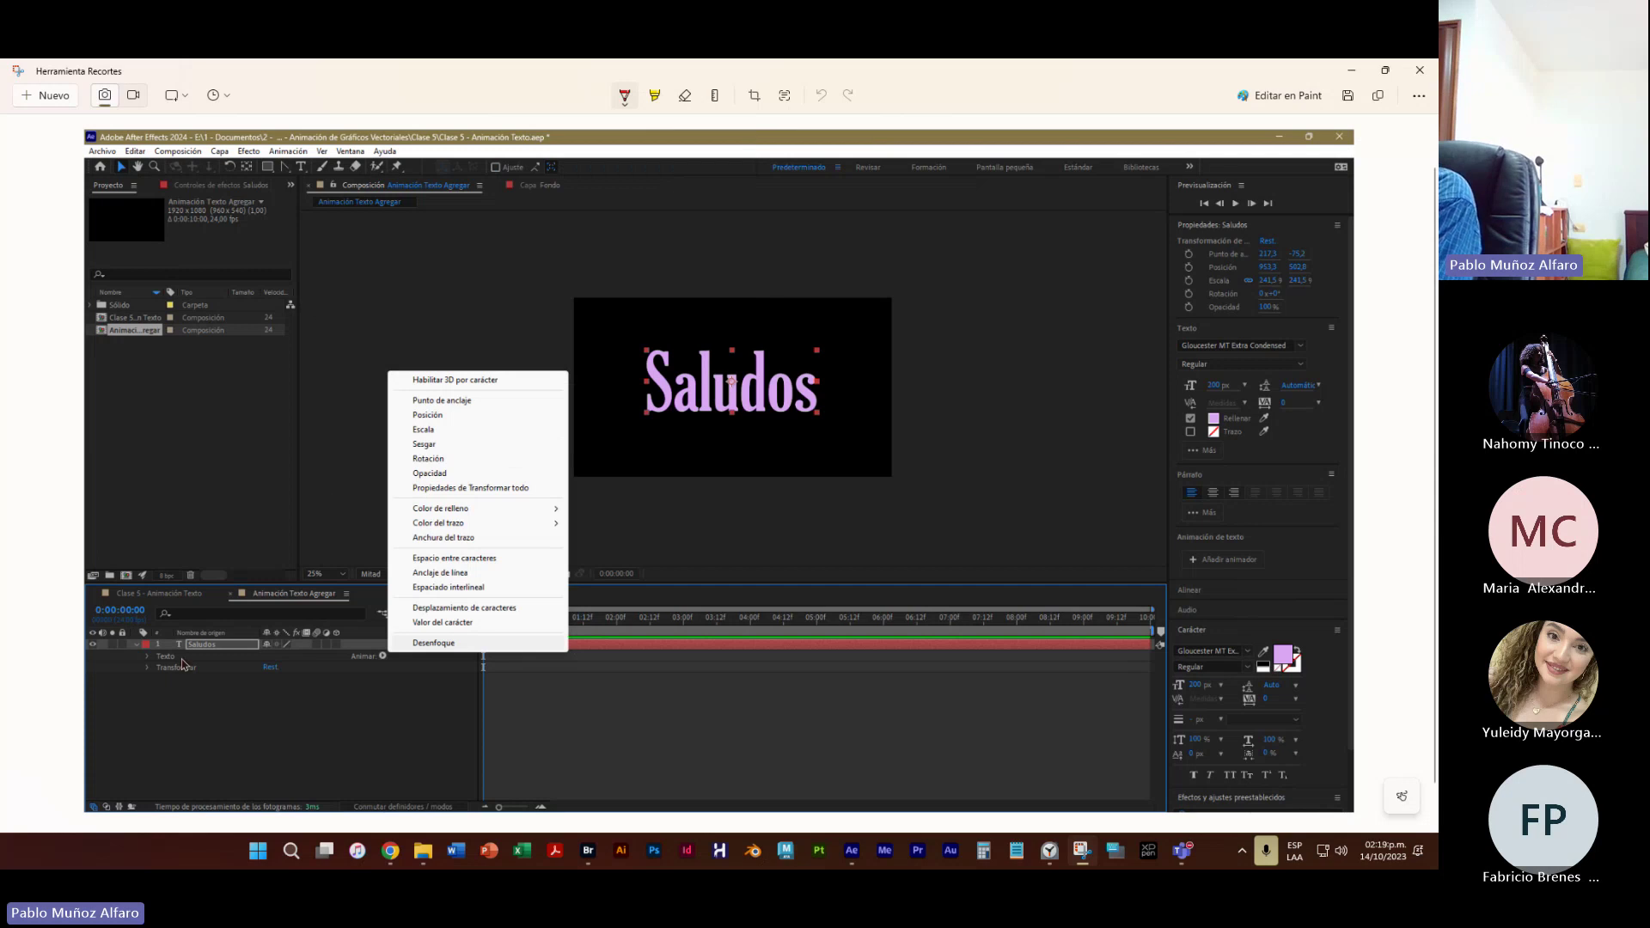
pyautogui.moveTo(121, 655); pyautogui.dragTo(406, 659)
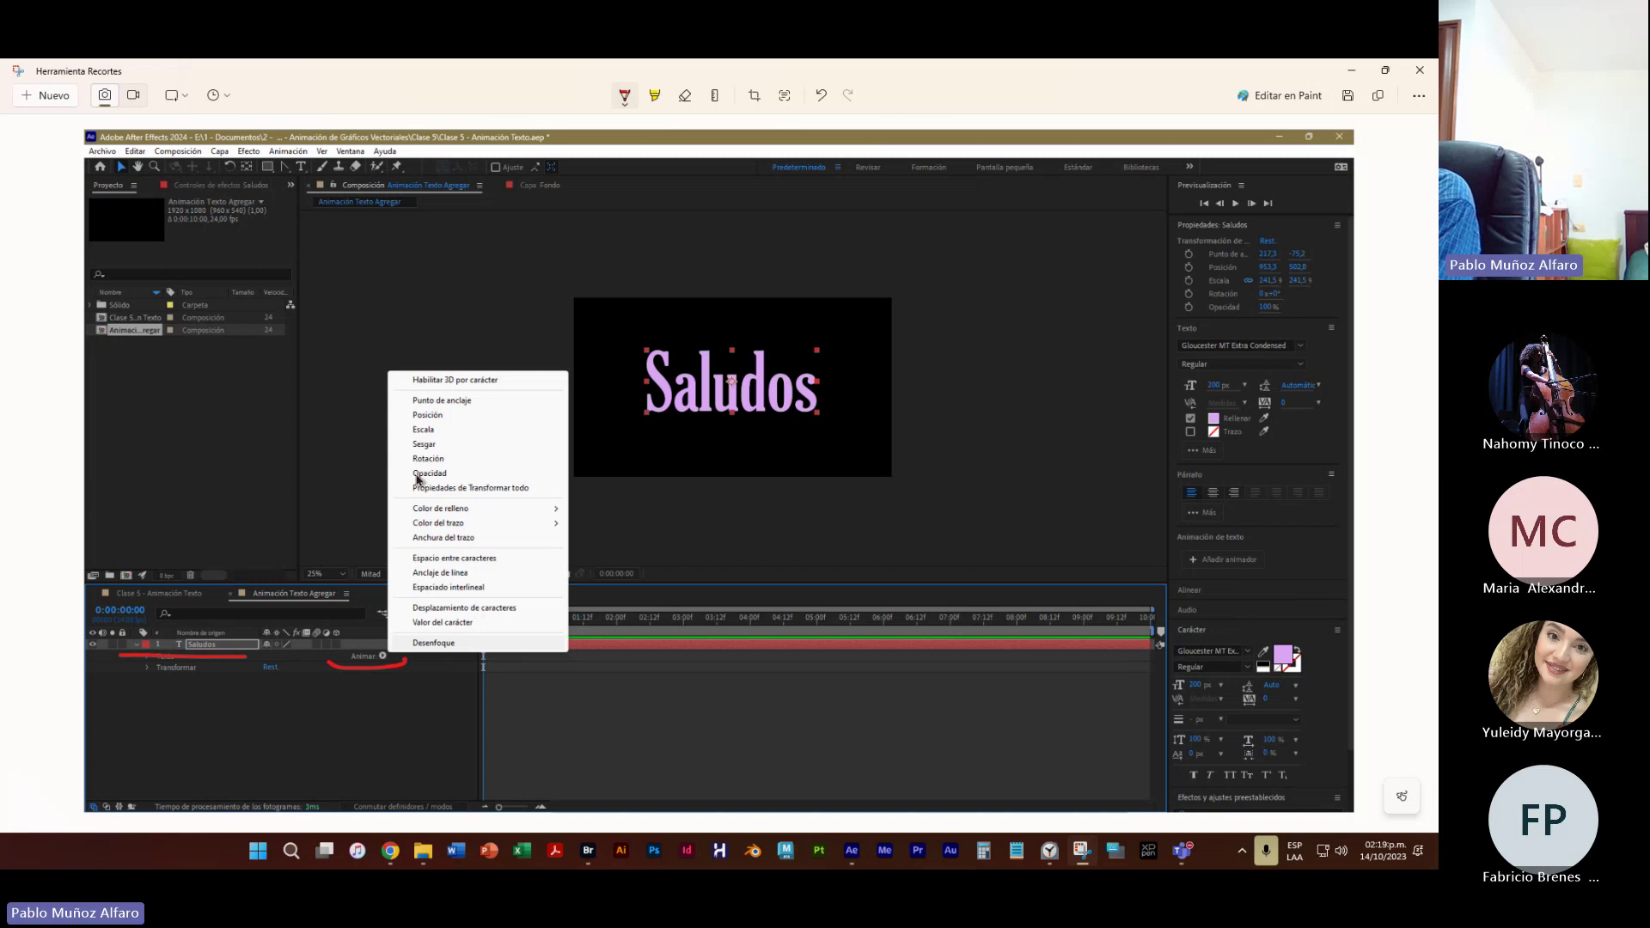
pyautogui.moveTo(387, 648); pyautogui.dragTo(430, 665)
pyautogui.hotkey('ctrl', 'z')
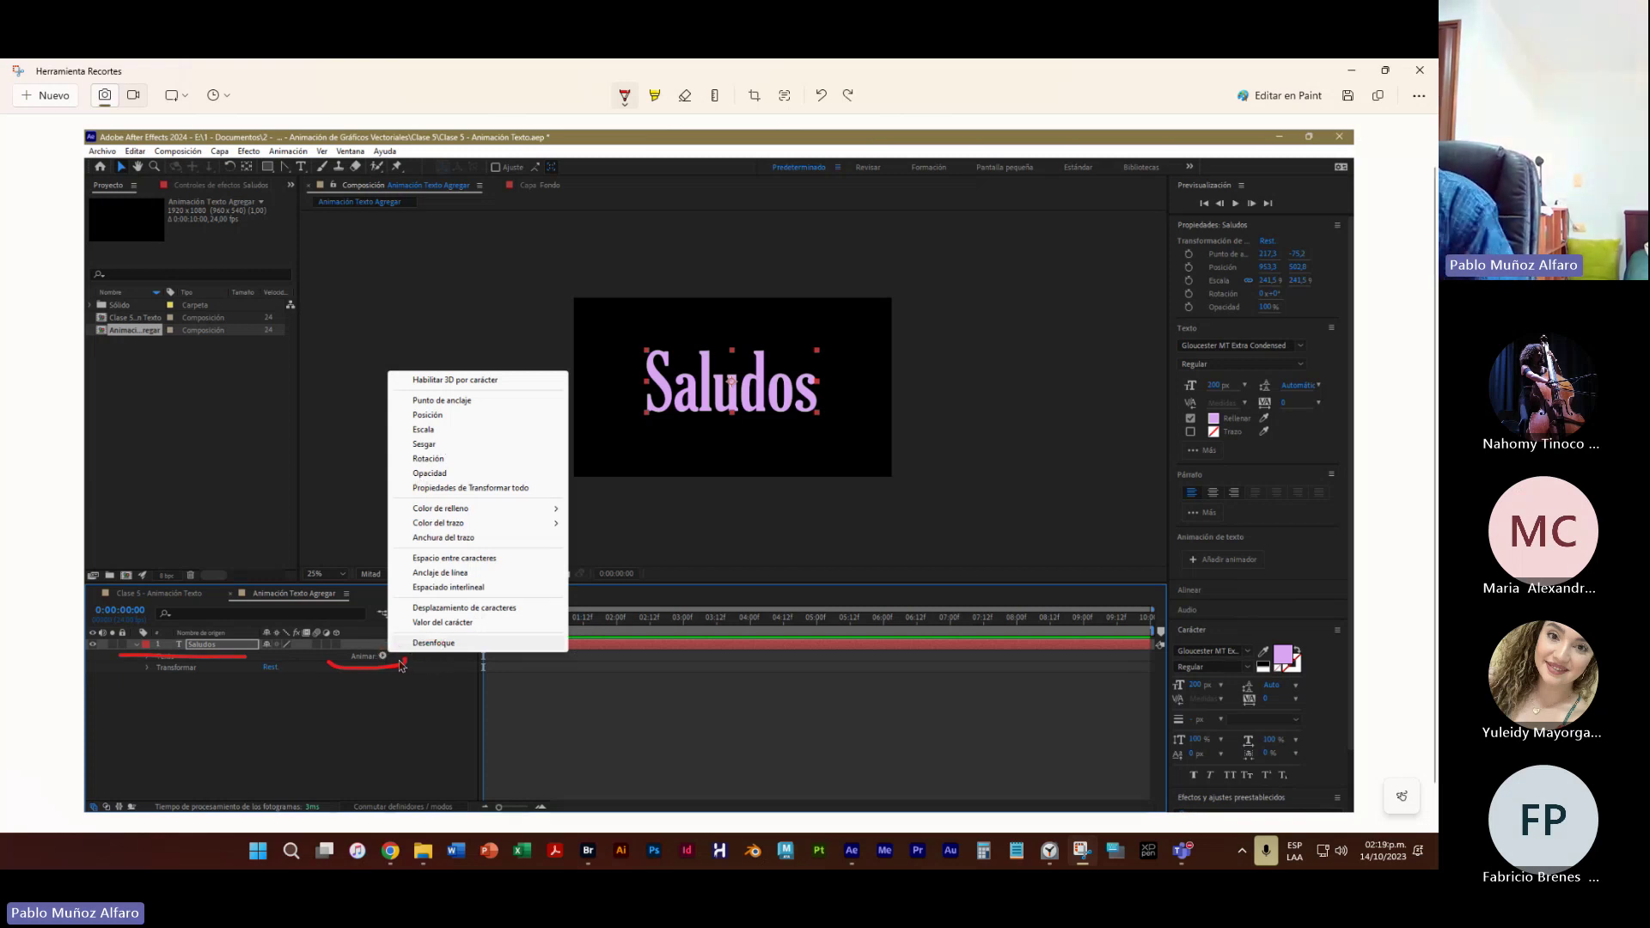
pyautogui.moveTo(398, 658)
pyautogui.mouseDown()
pyautogui.moveTo(413, 541)
pyautogui.moveTo(401, 497)
pyautogui.mouseUp()
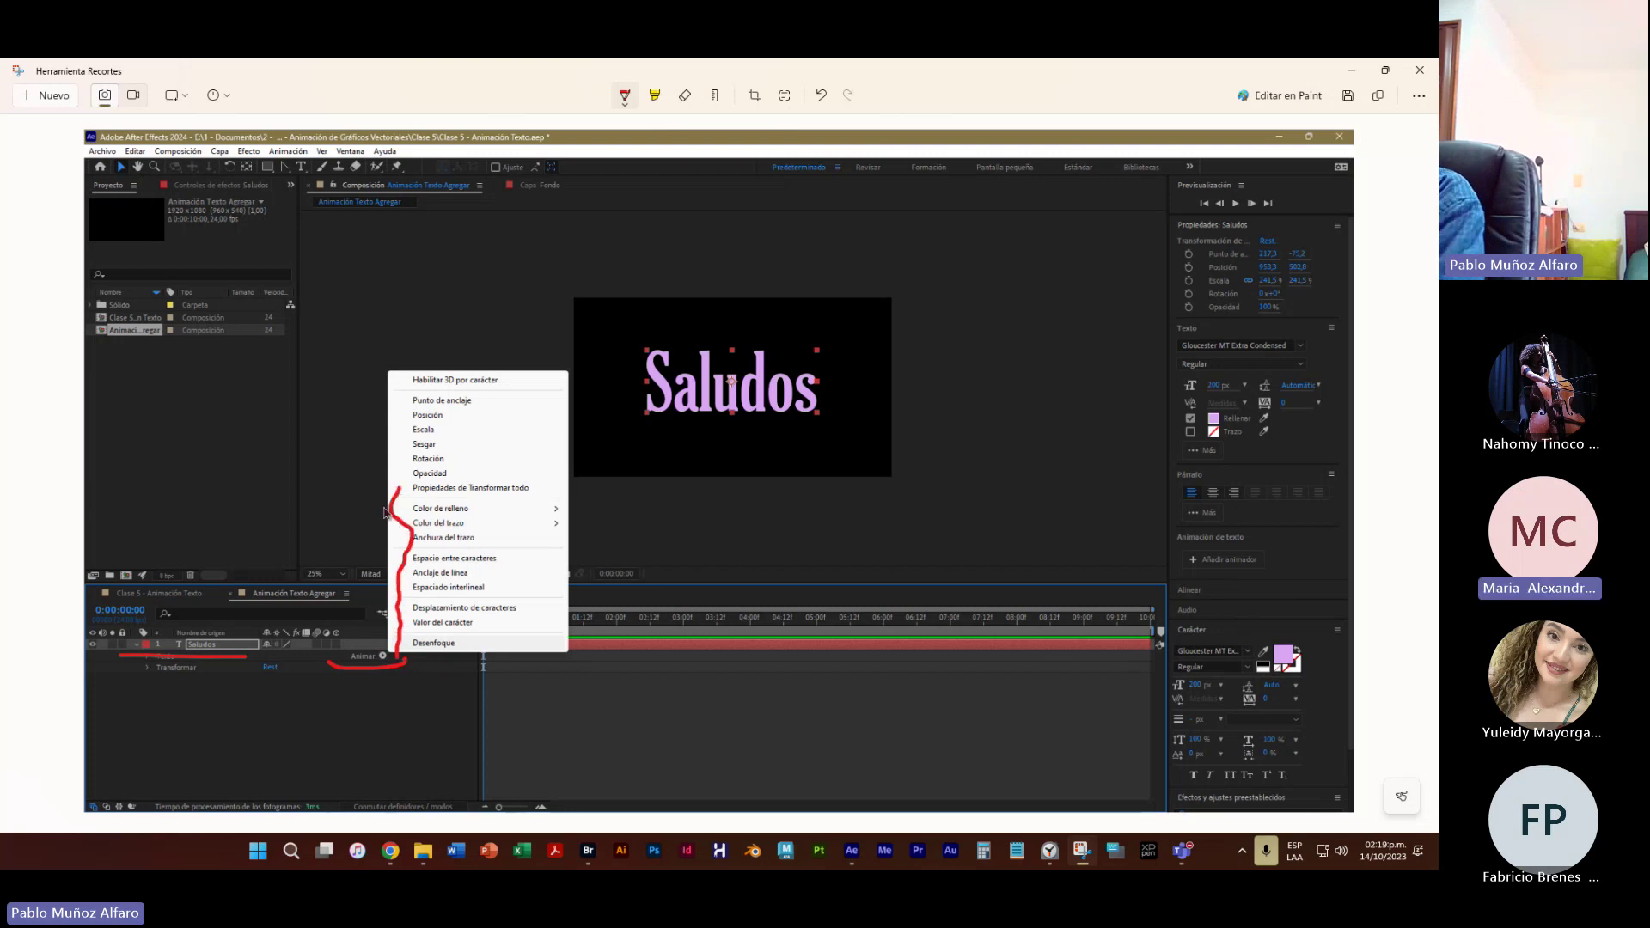
pyautogui.hotkey('ctrl', 'z')
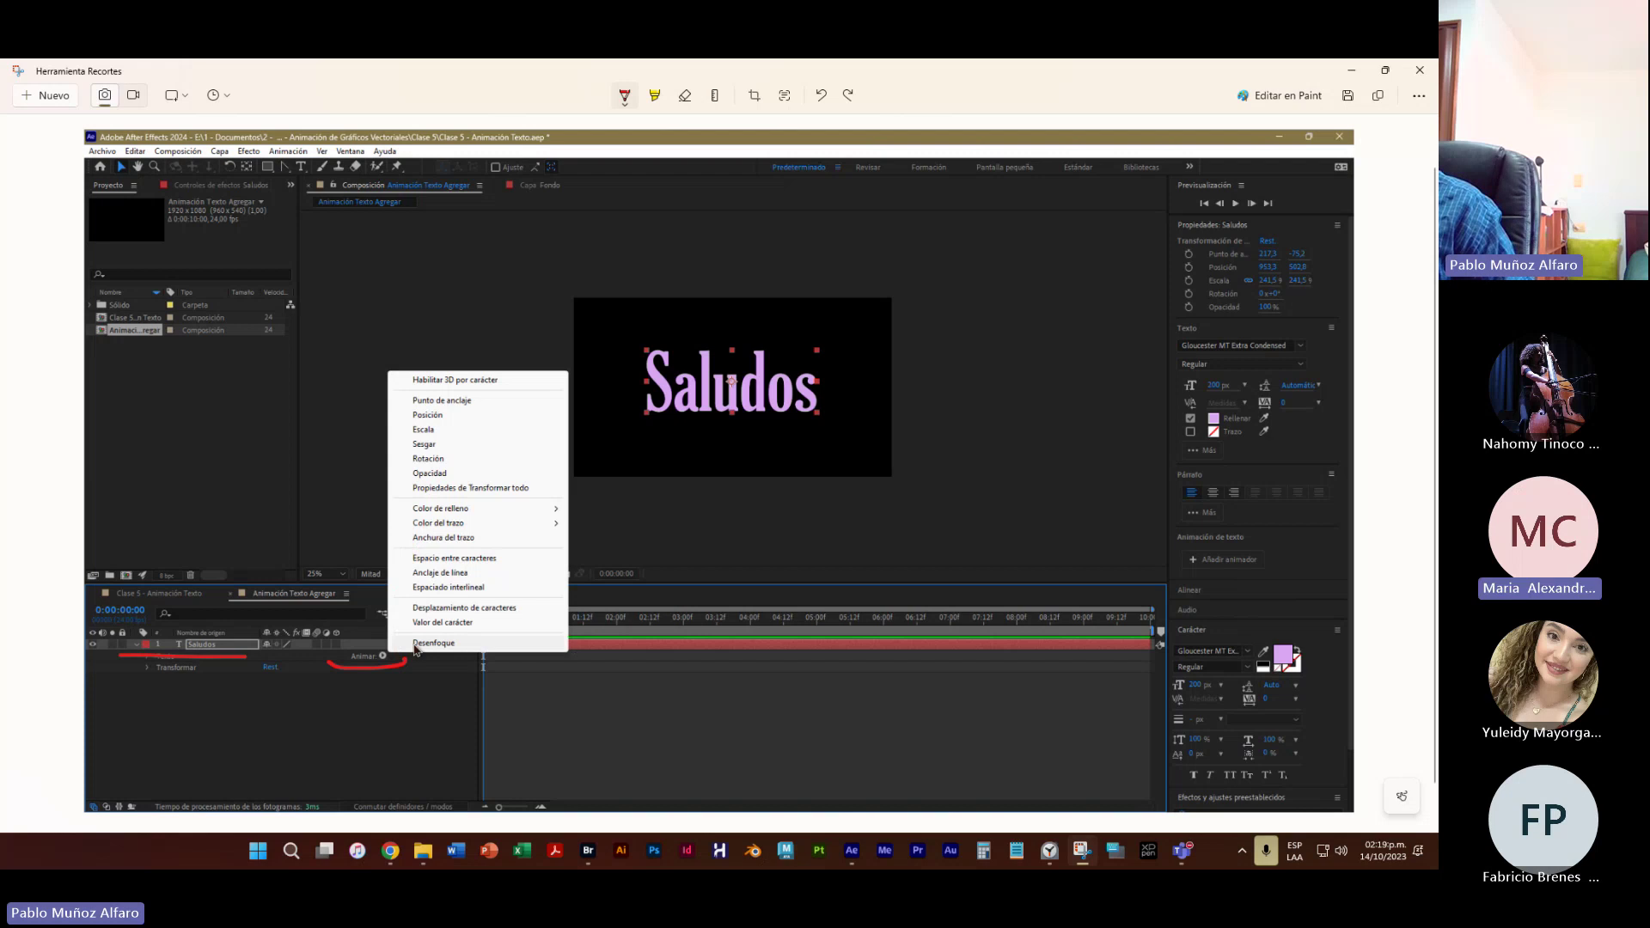
pyautogui.moveTo(406, 664); pyautogui.dragTo(426, 646)
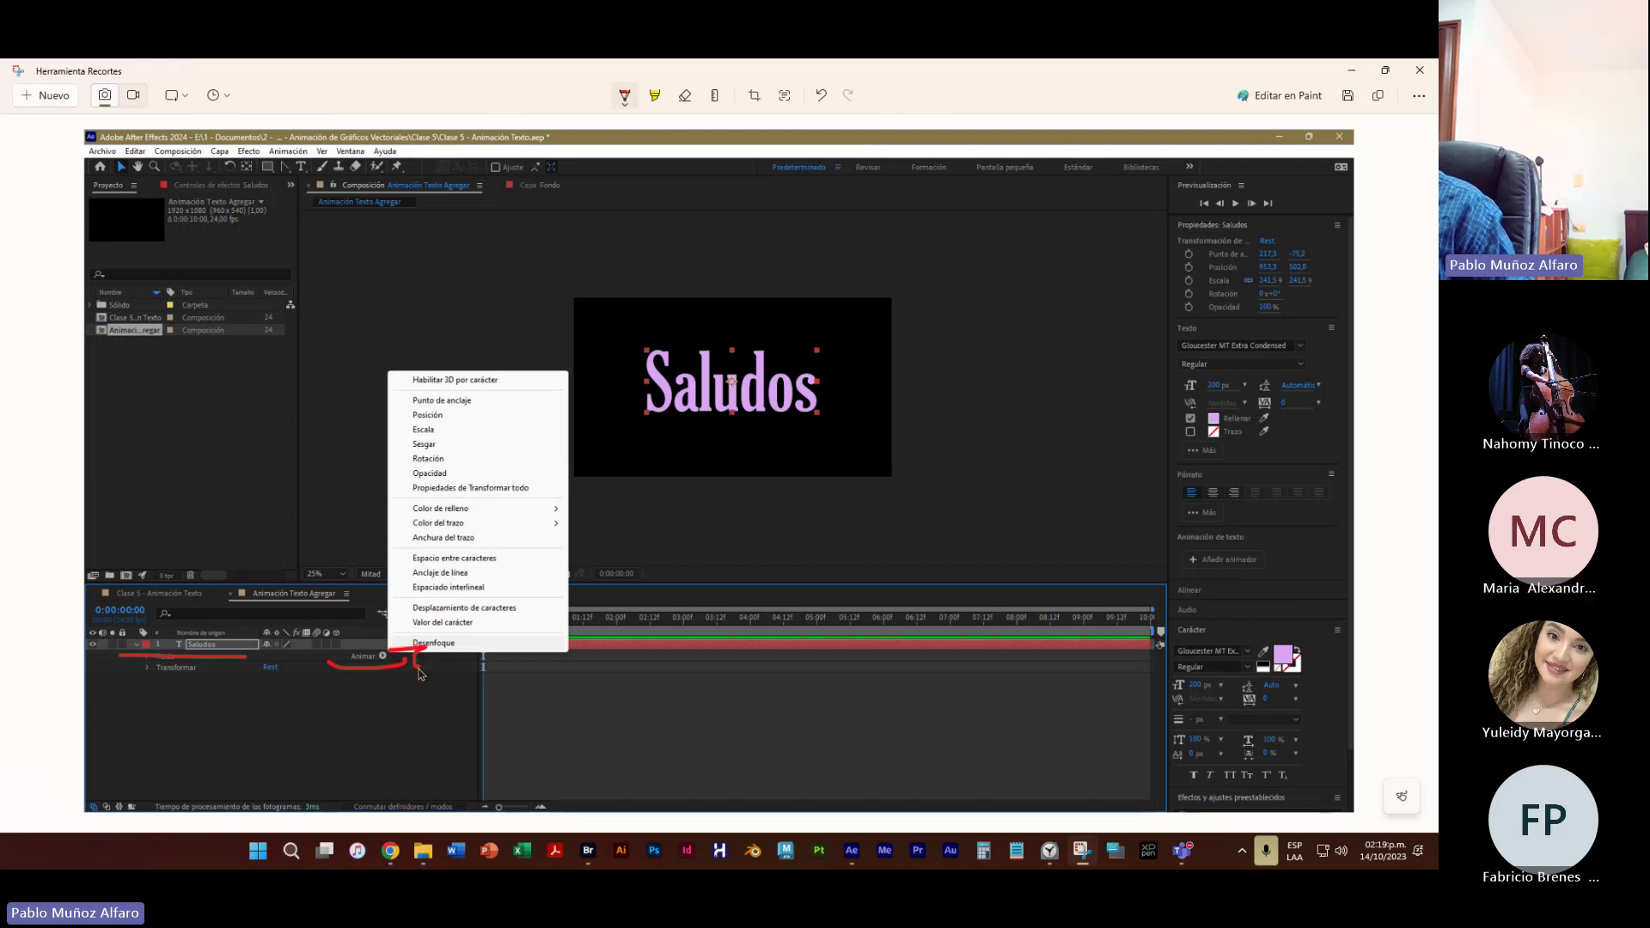
pyautogui.hotkey('ctrl', 'z')
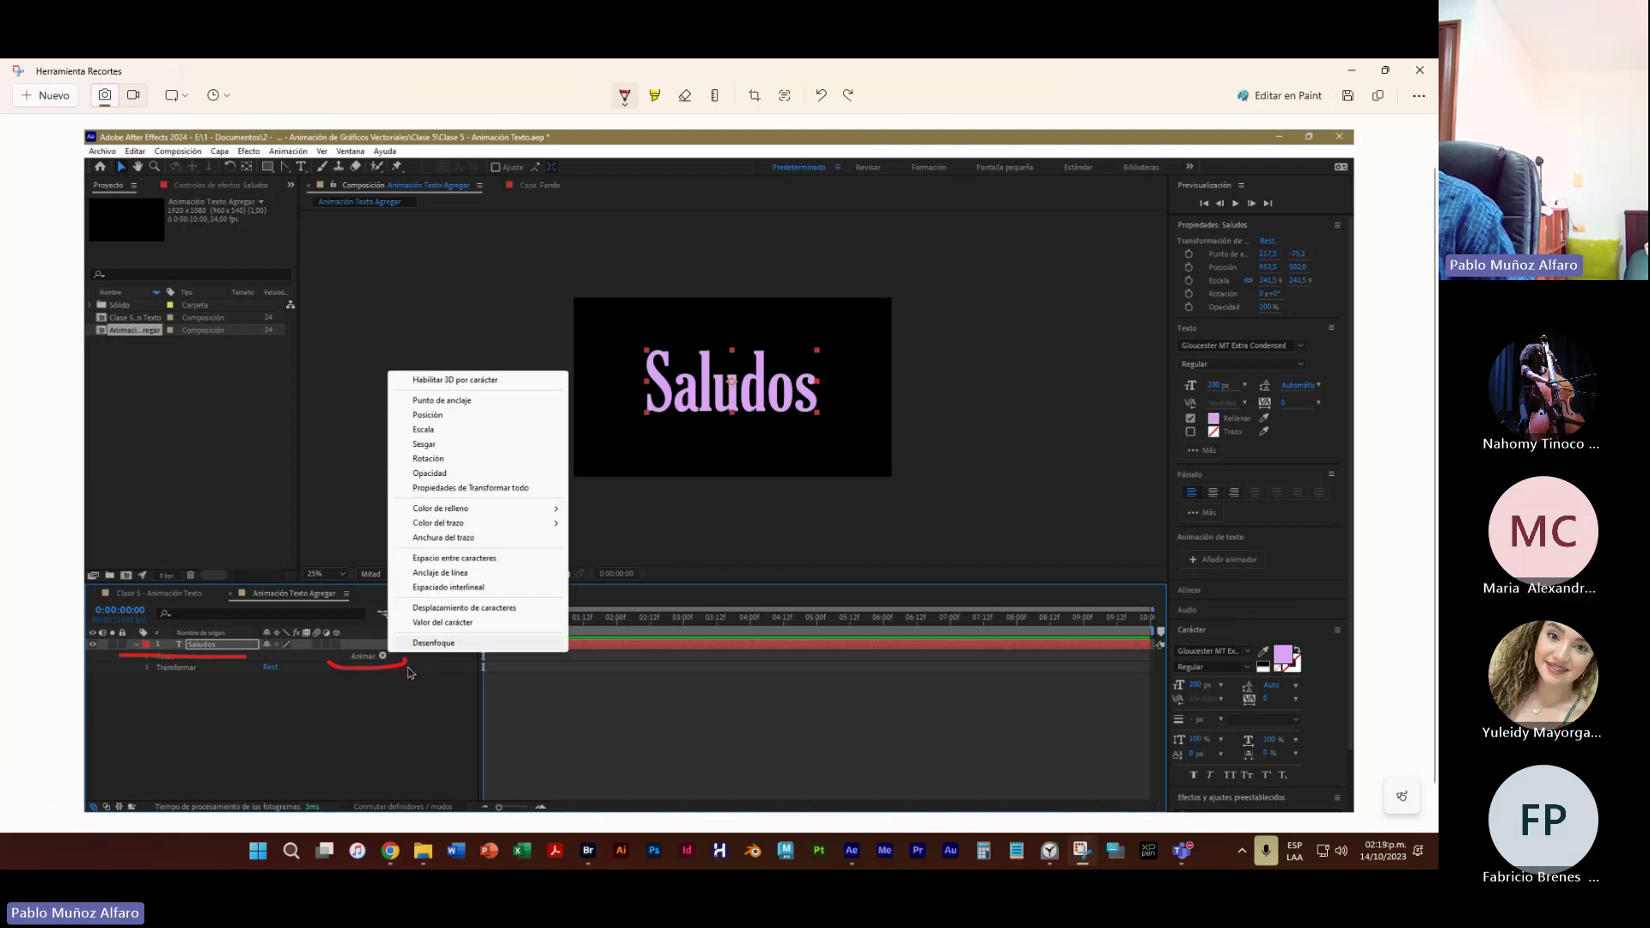
# Mark the Desenfoque end of the Animar list in red and copy the annotated screenshot
pyautogui.moveTo(389, 648); pyautogui.dragTo(420, 666)
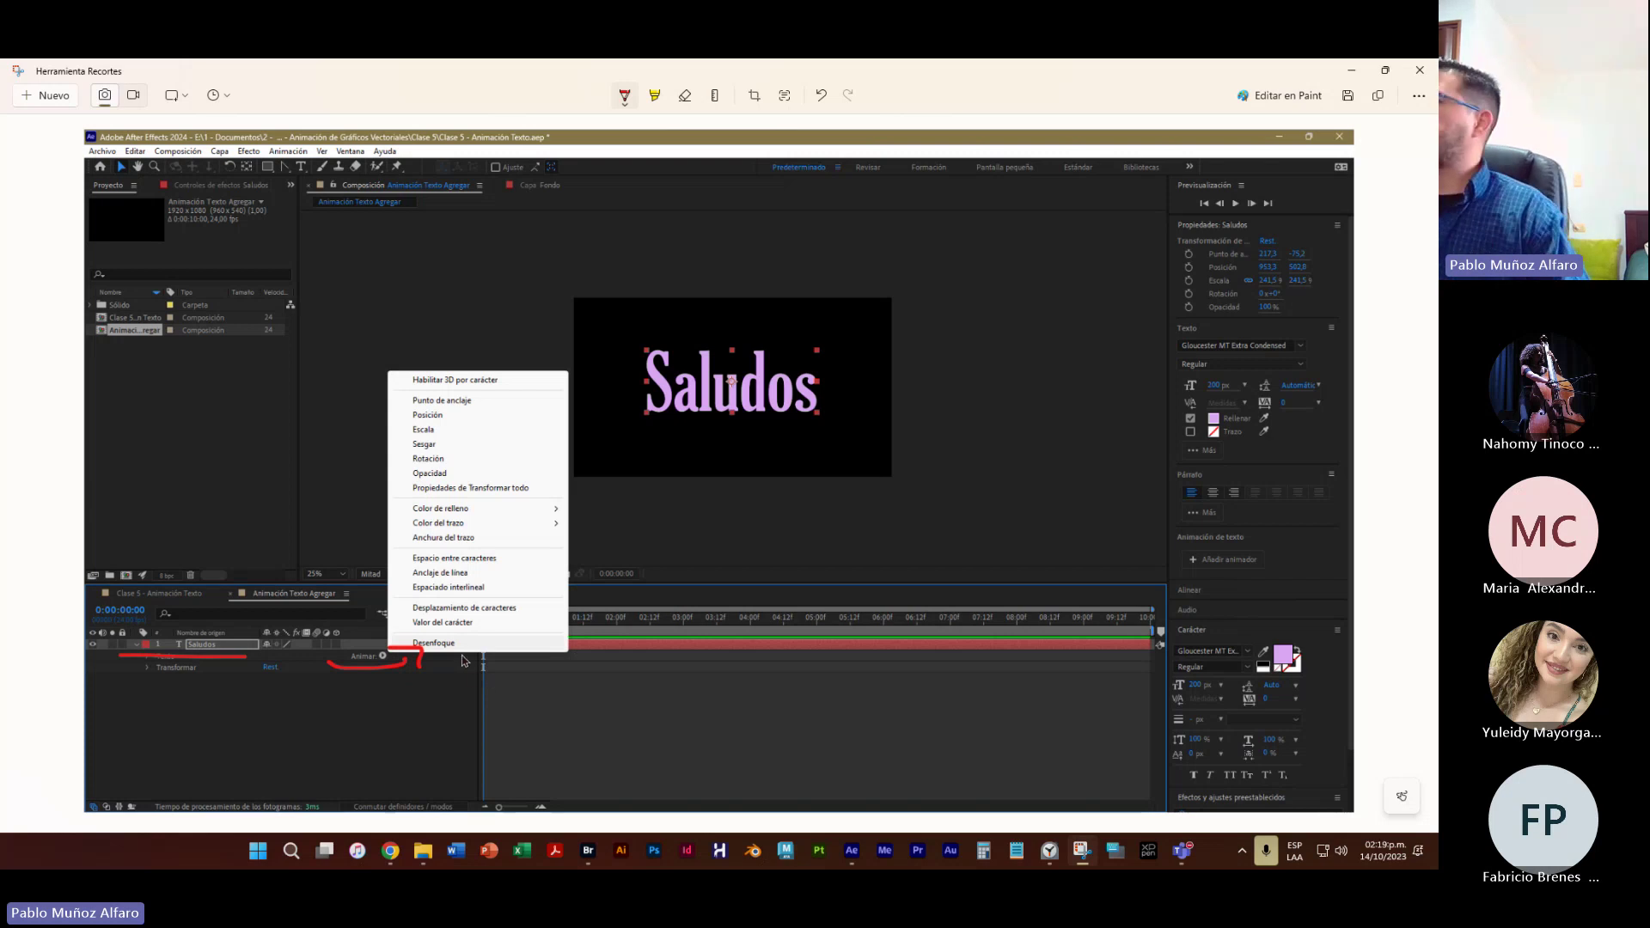
pyautogui.click(1377, 99)
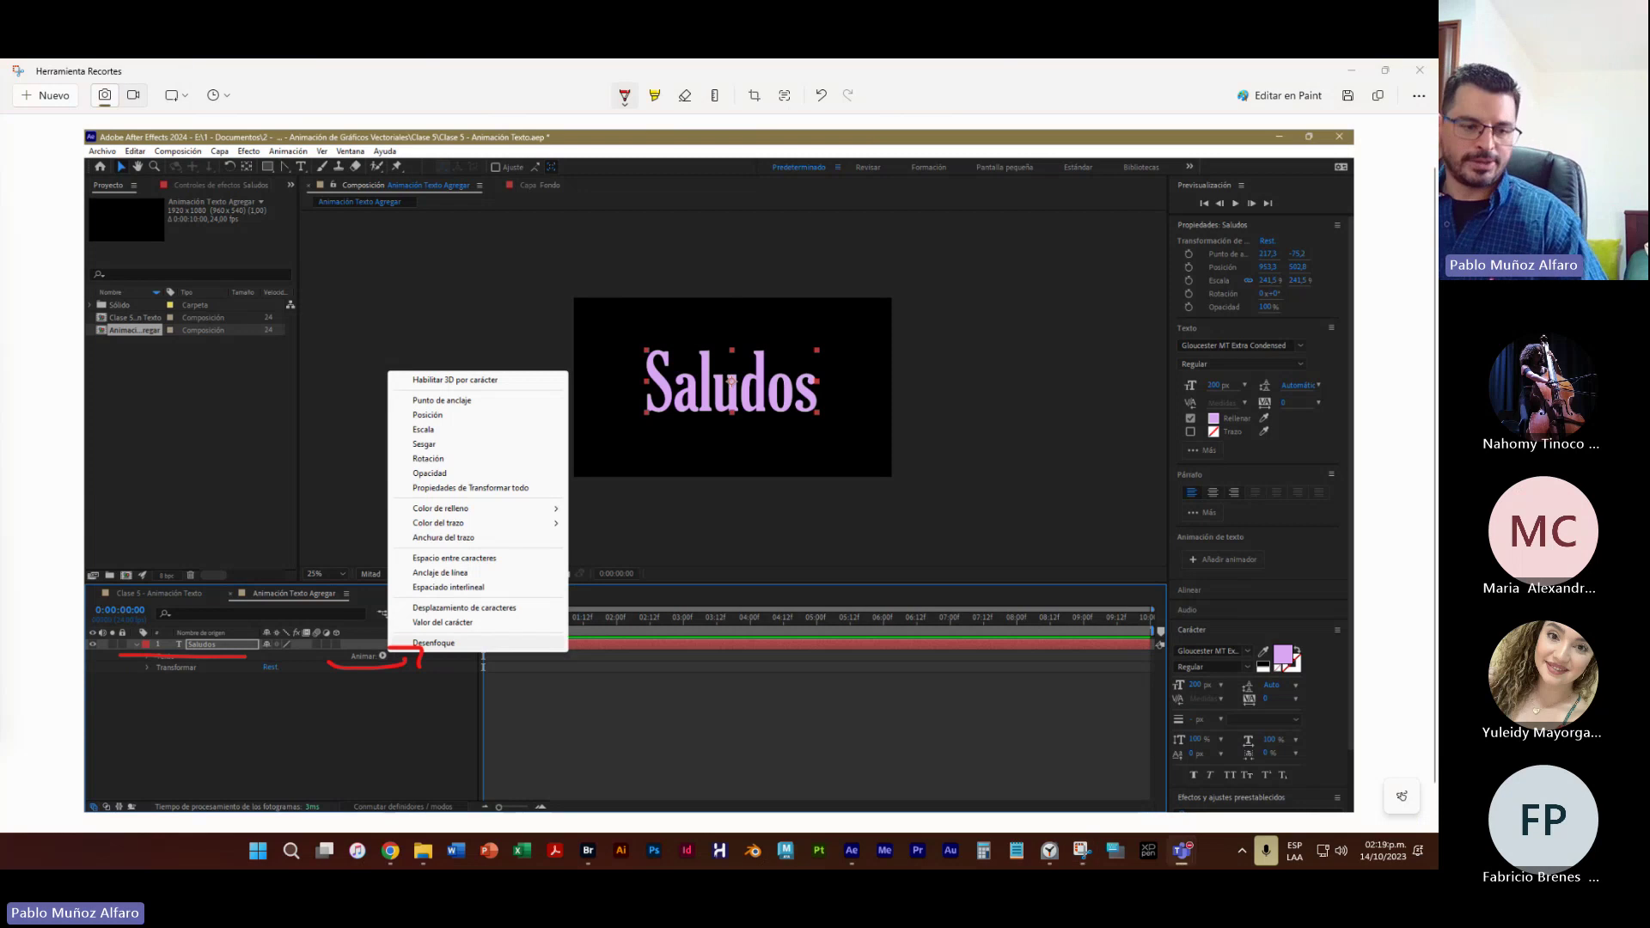
pyautogui.hotkey('alt', 'Tab')
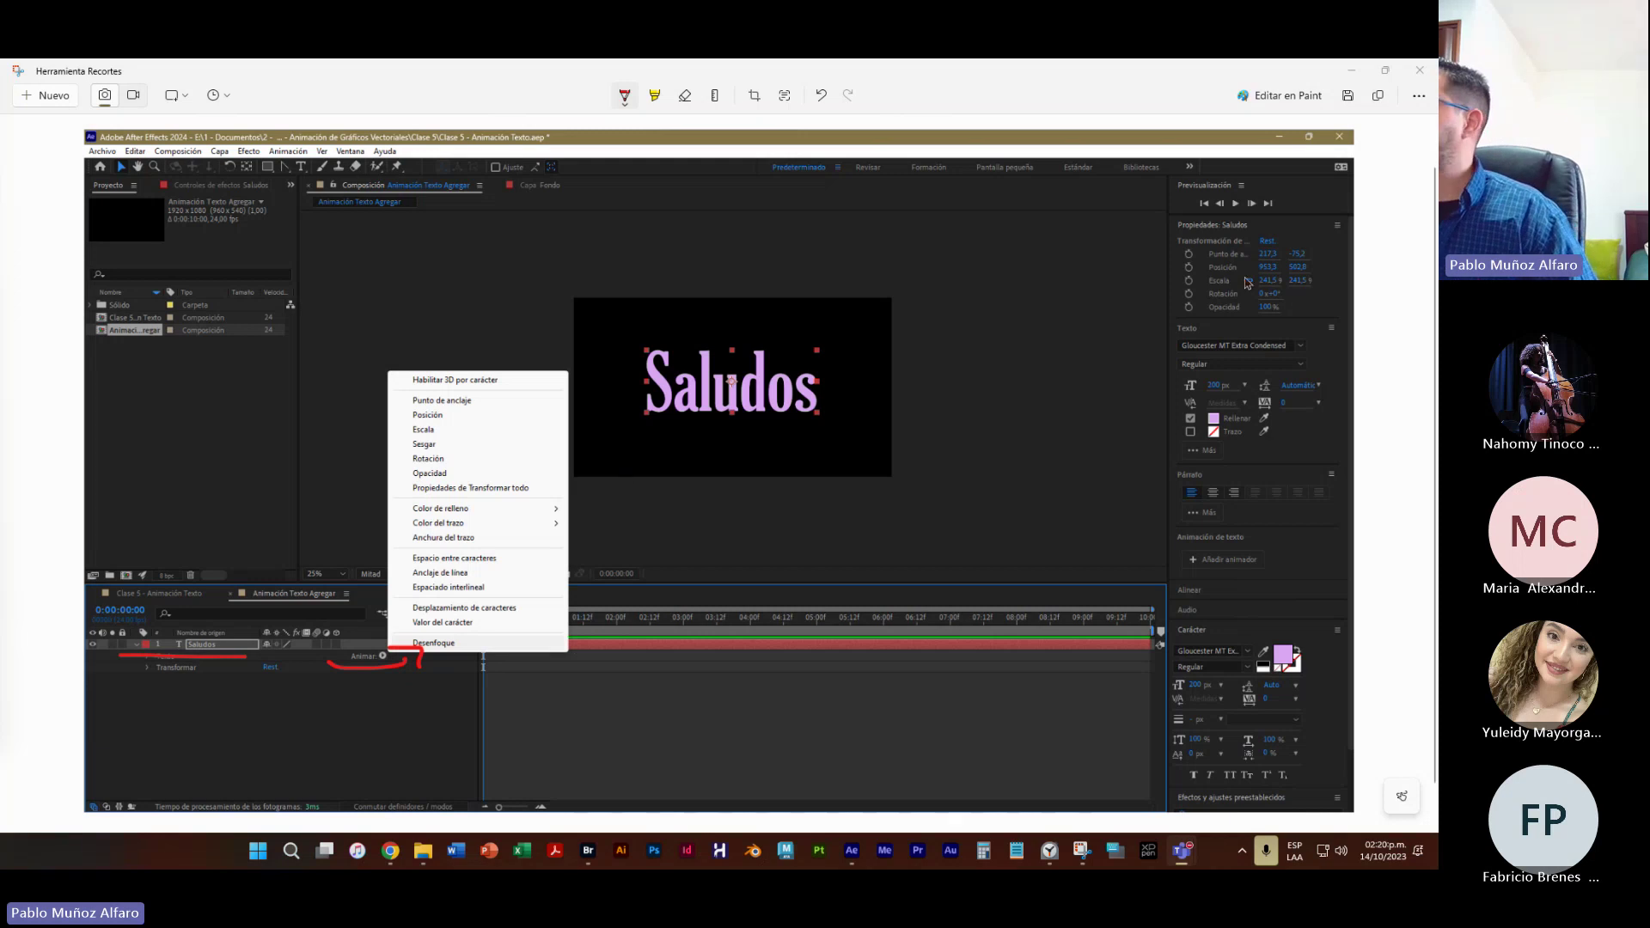
# Close the screenshot, return to After Effects and add an Escala animator to the Saludos text
pyautogui.click(1418, 71)
pyautogui.click(746, 500)
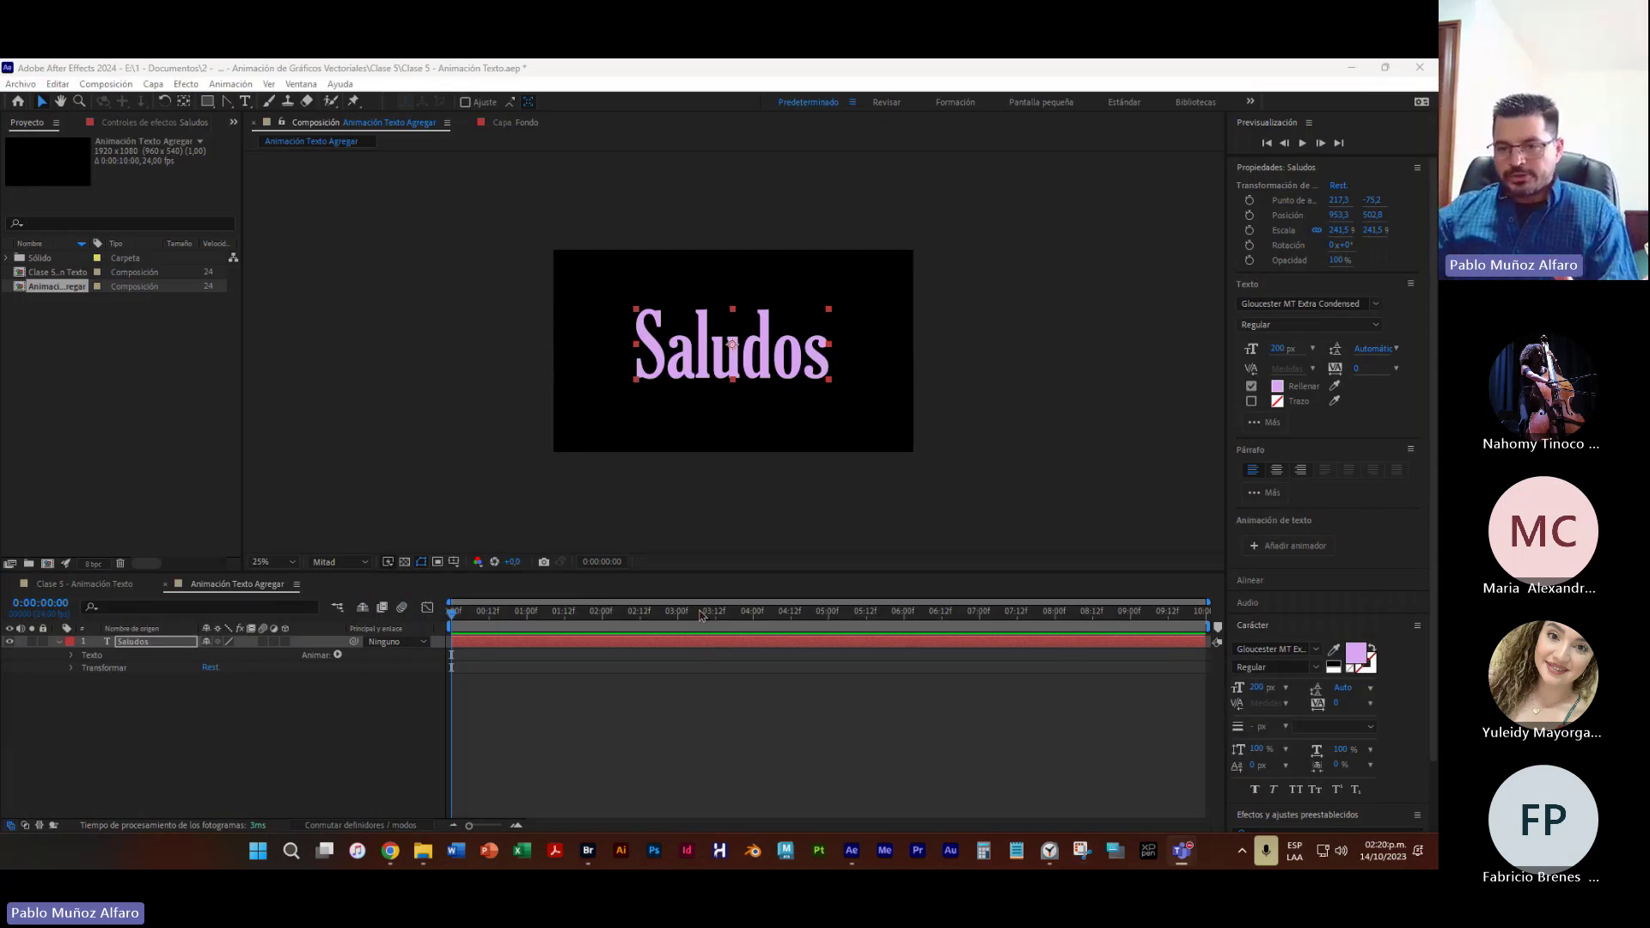
pyautogui.click(338, 655)
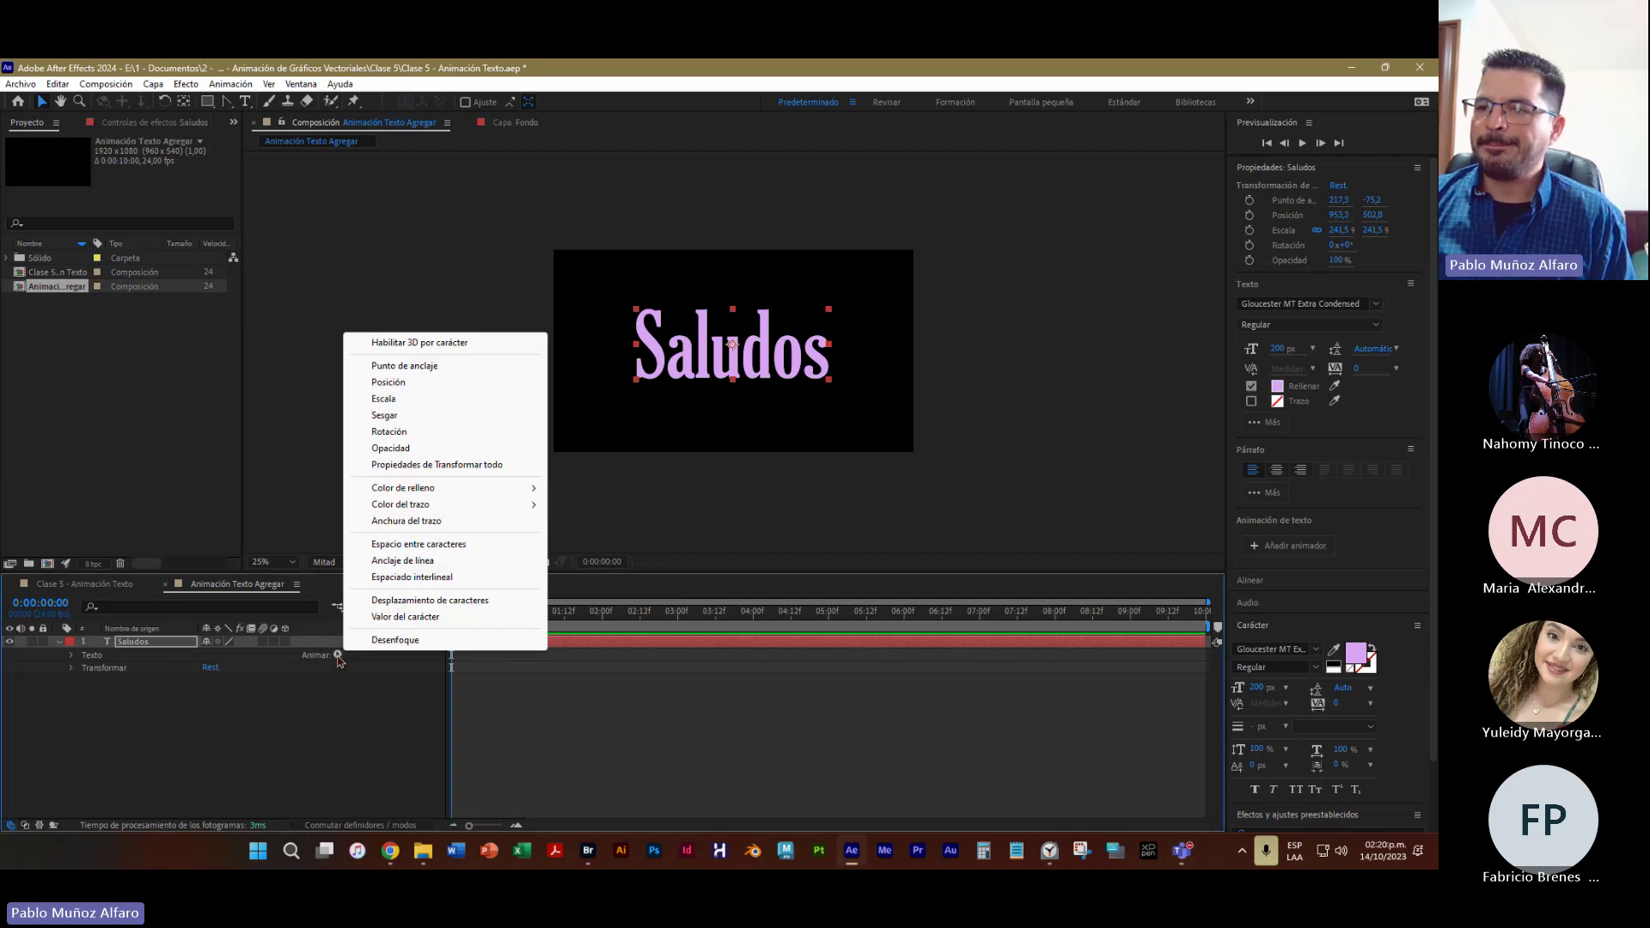
pyautogui.click(384, 399)
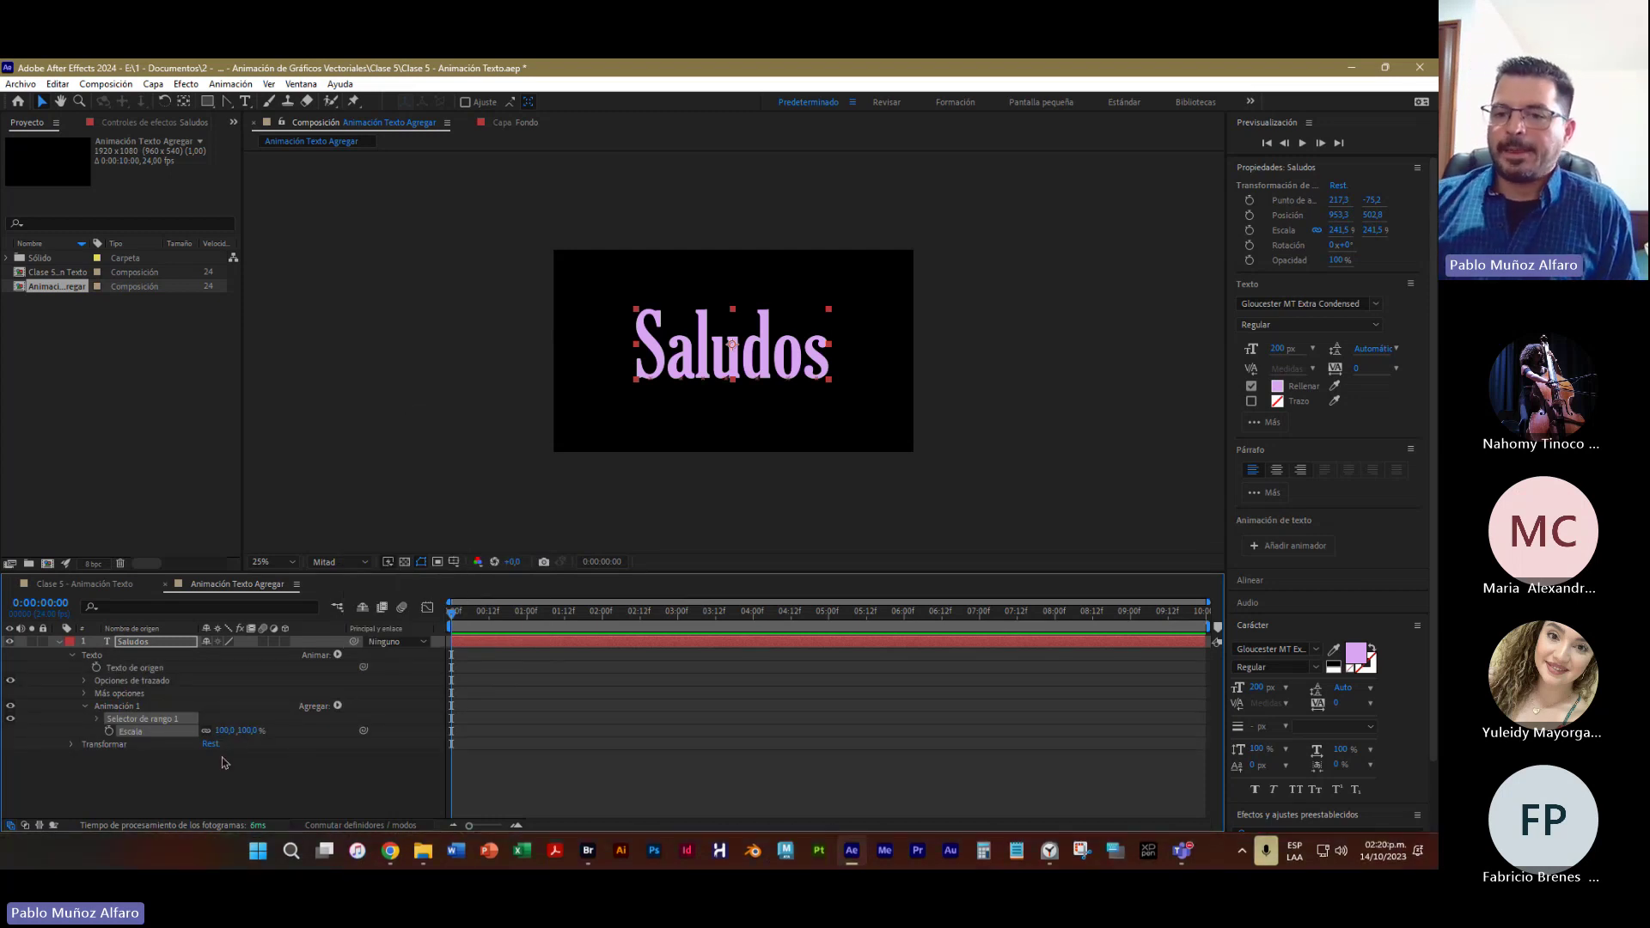
# Examine how Animación 1 is nested within the Saludos layer's Texto properties, leaving its contents expanded
pyautogui.click(85, 707)
pyautogui.click(73, 655)
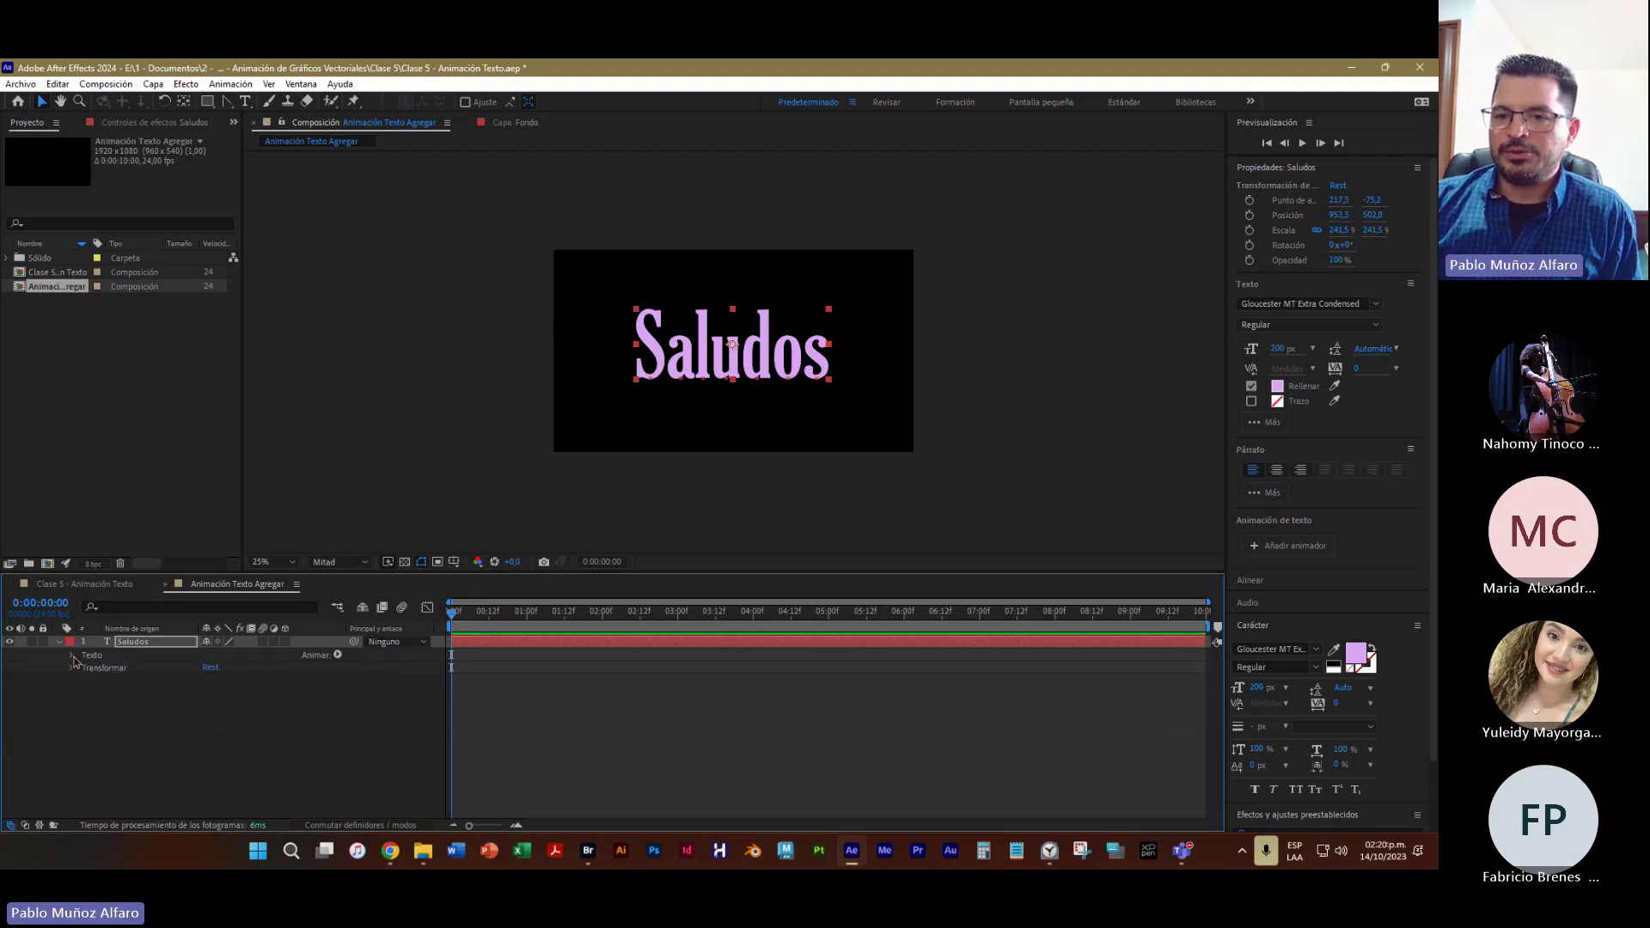
pyautogui.click(73, 656)
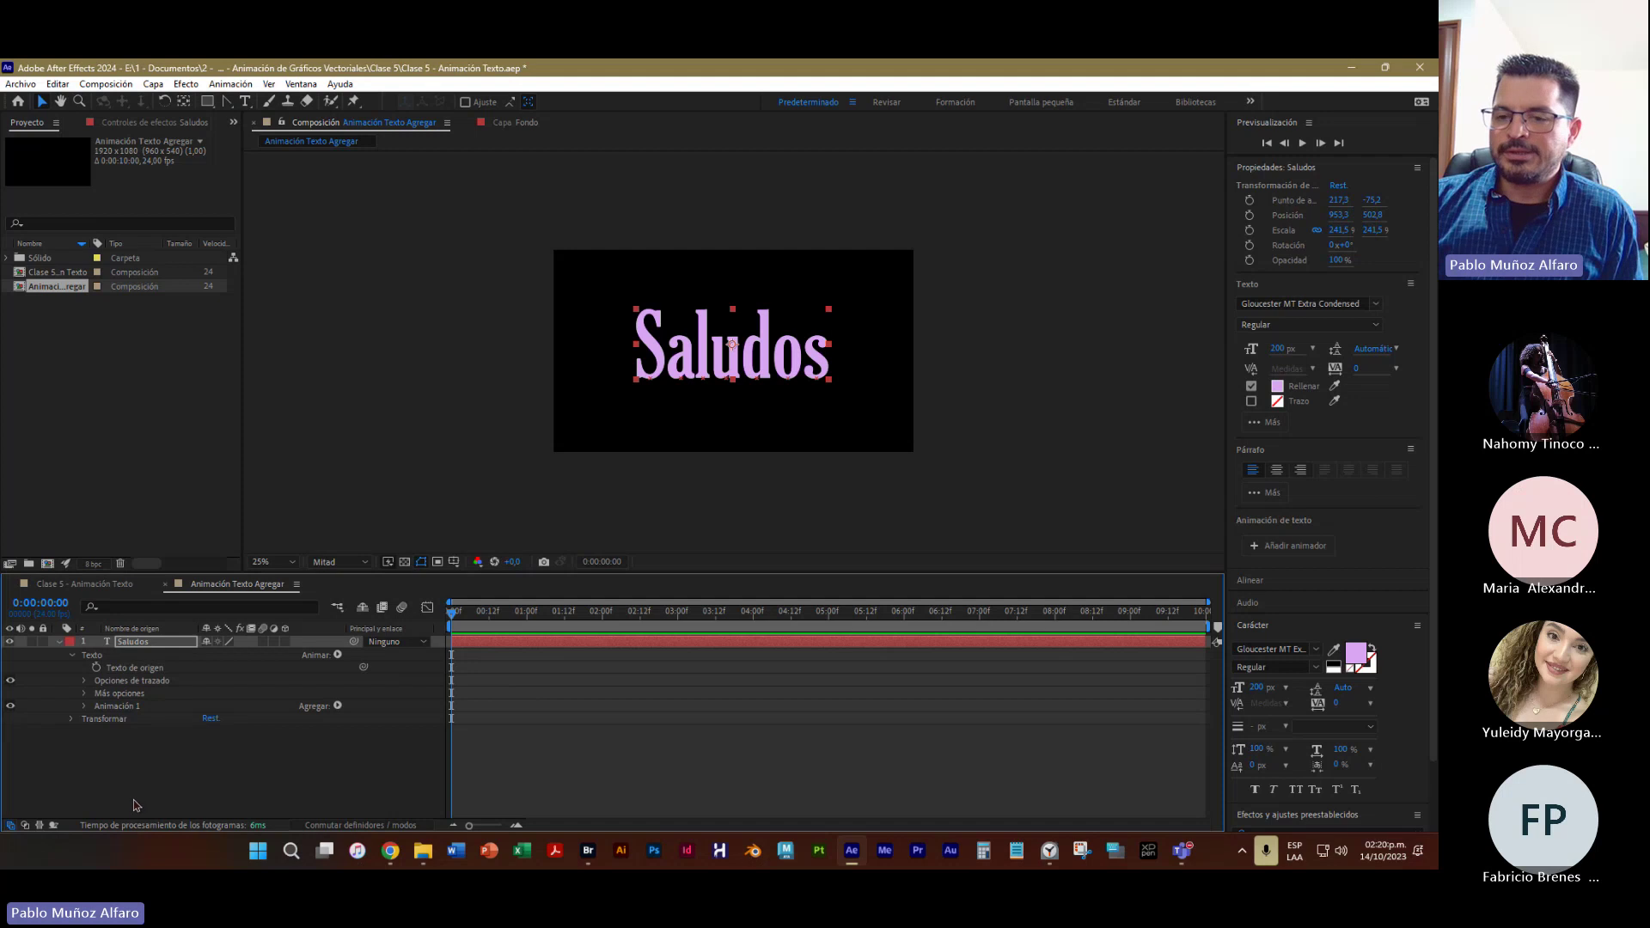
pyautogui.click(103, 707)
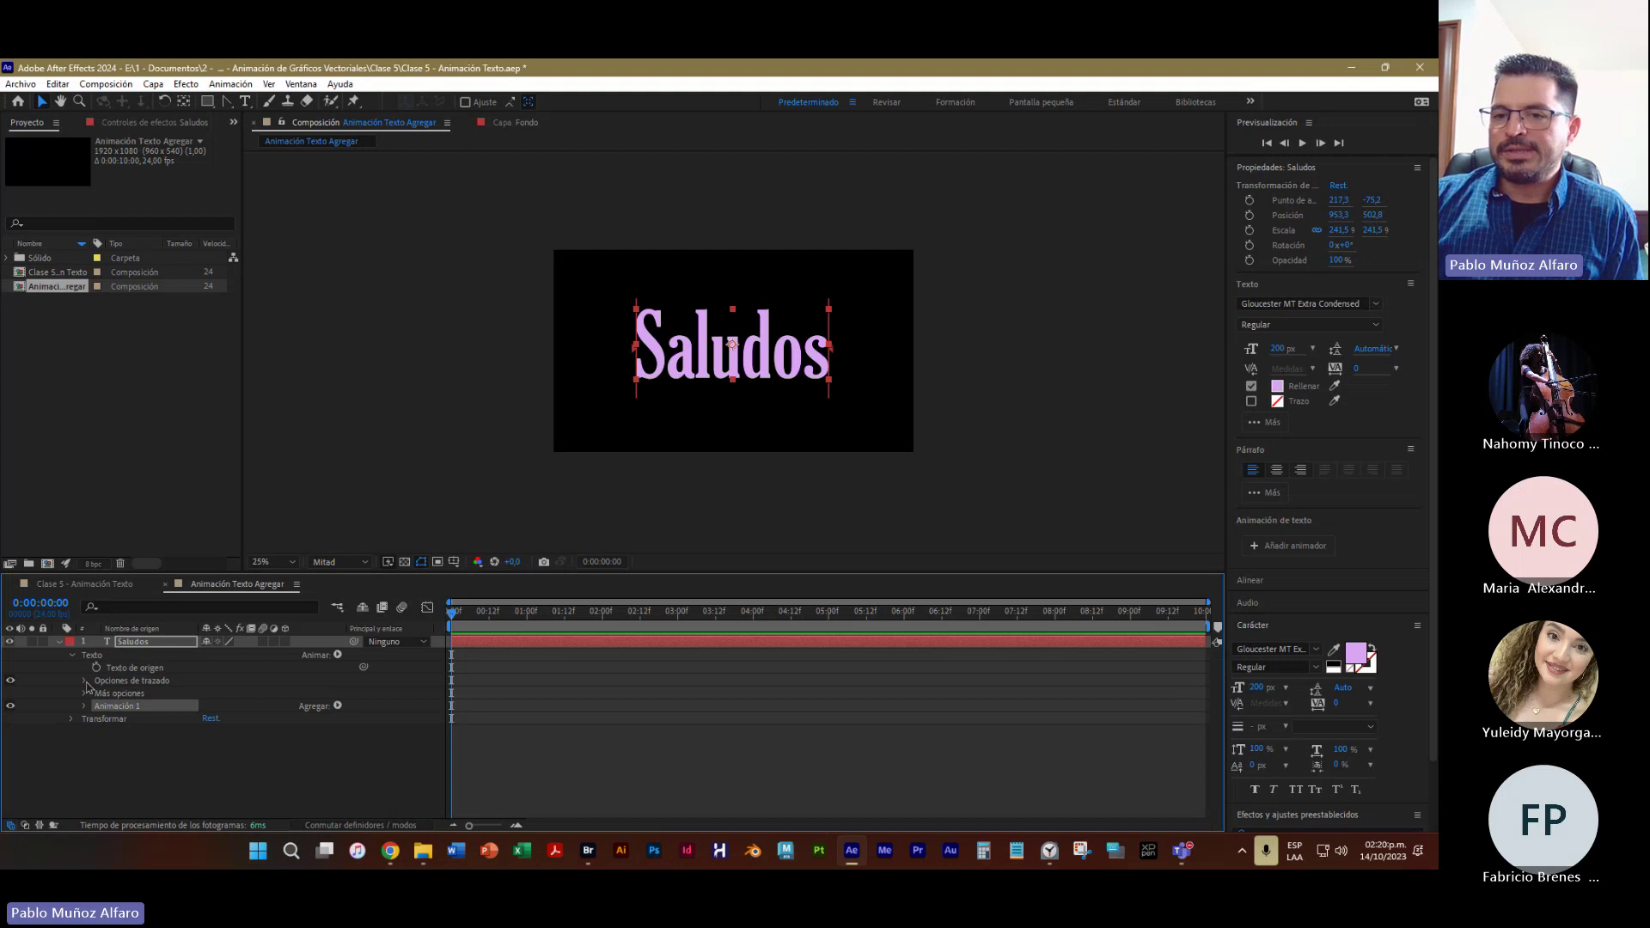
pyautogui.click(60, 642)
pyautogui.click(61, 641)
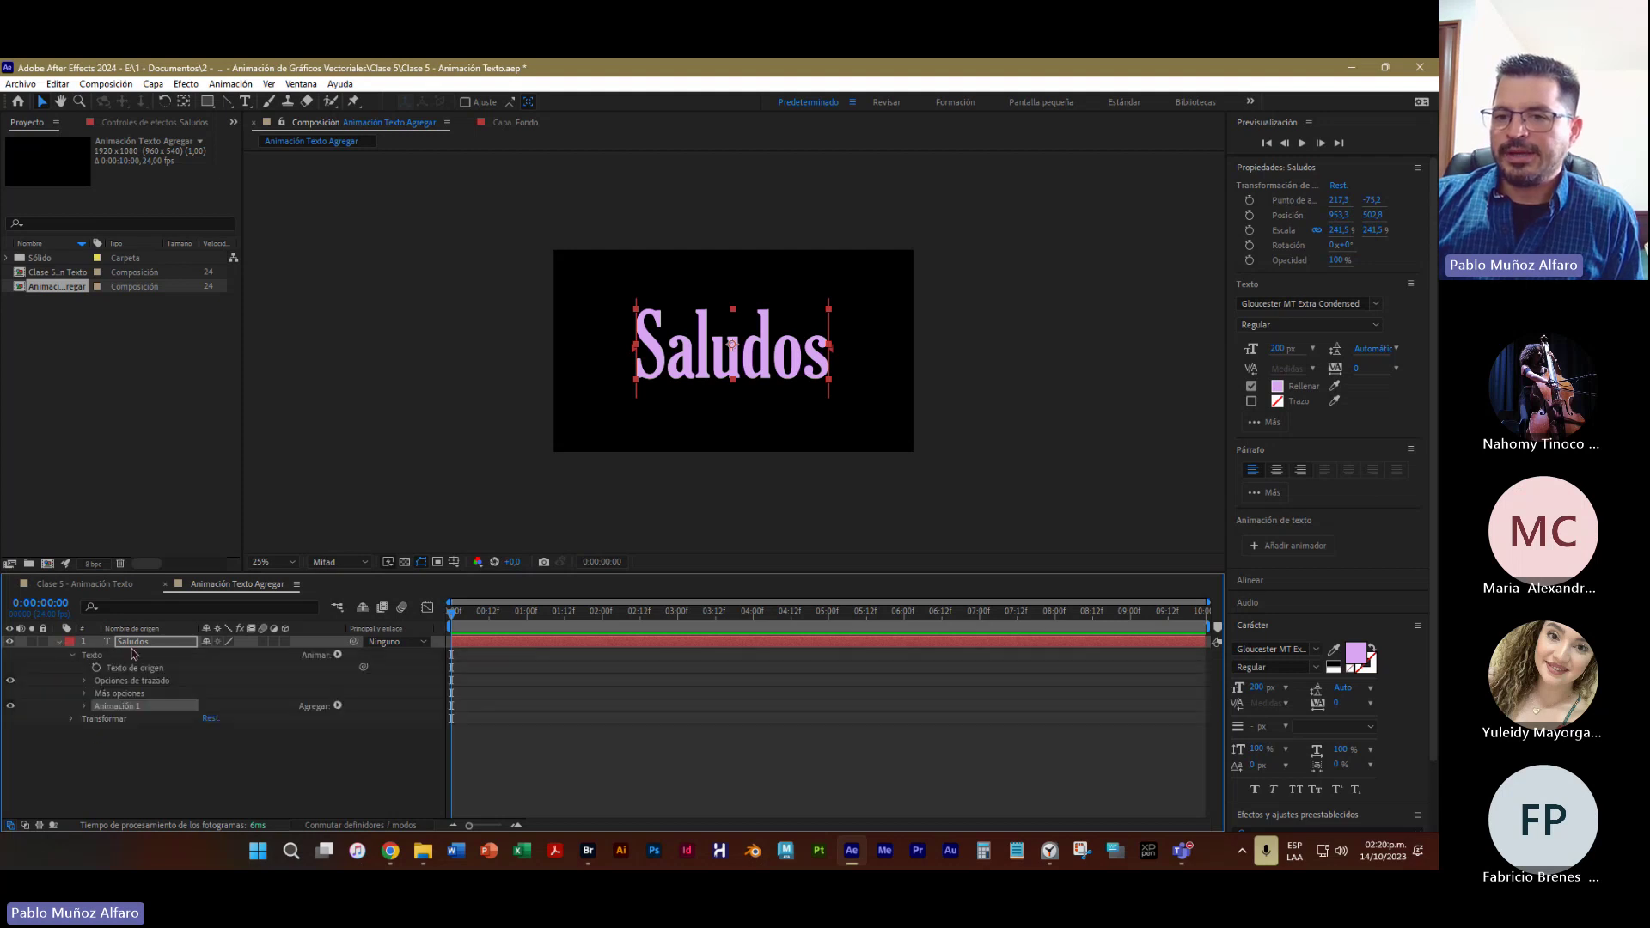
pyautogui.click(144, 644)
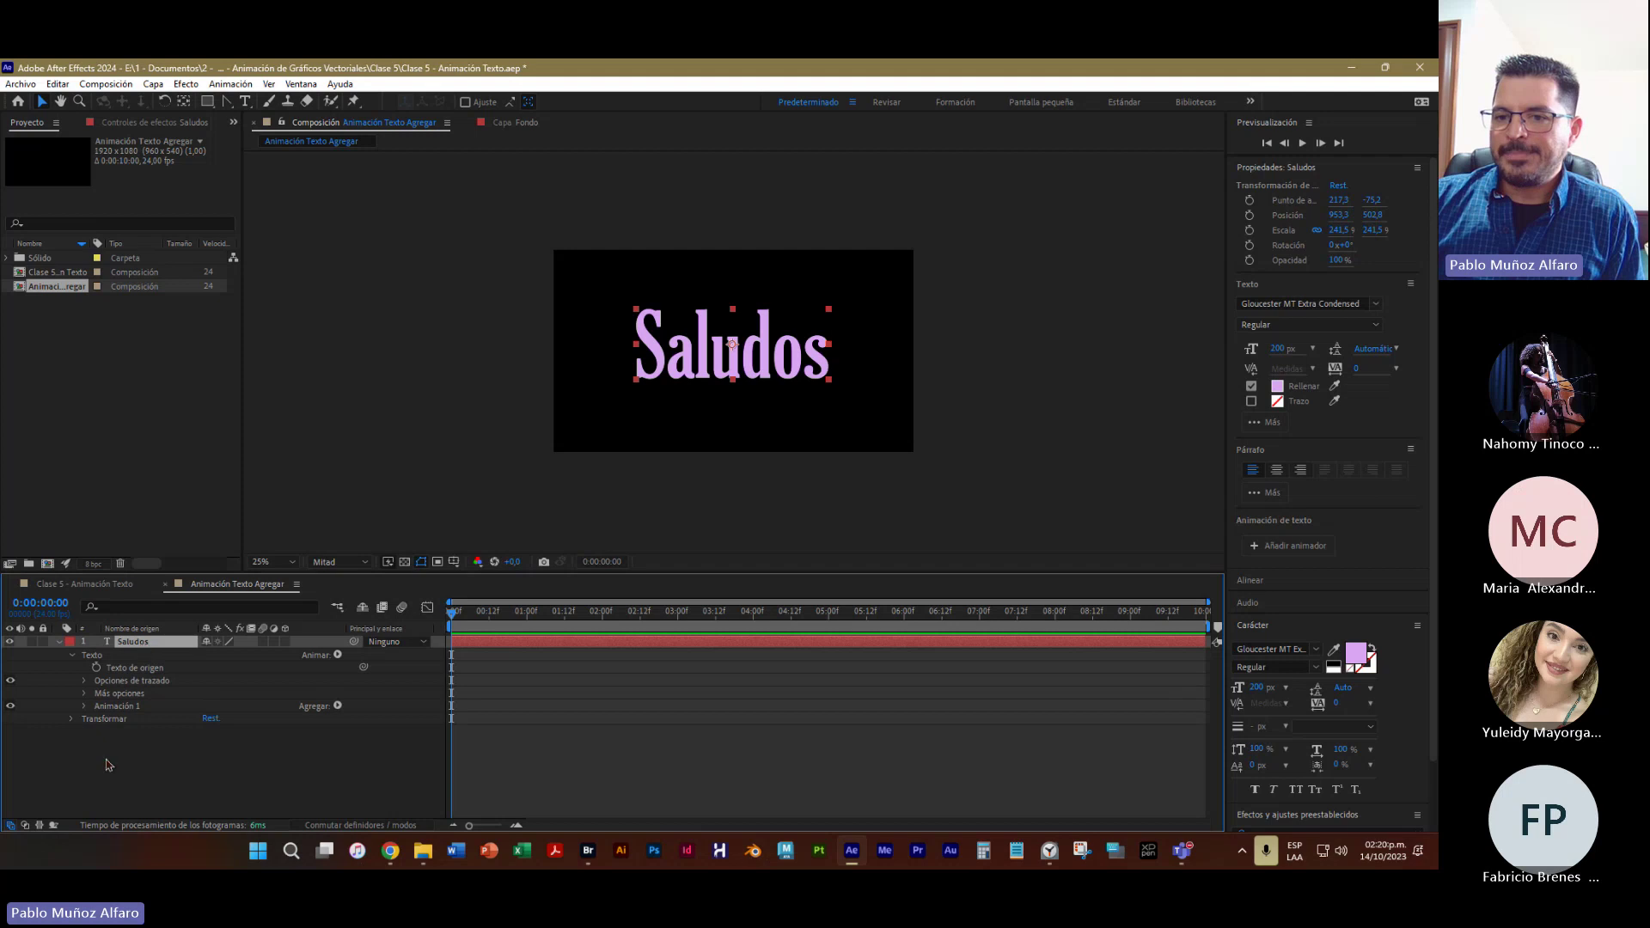
pyautogui.click(85, 707)
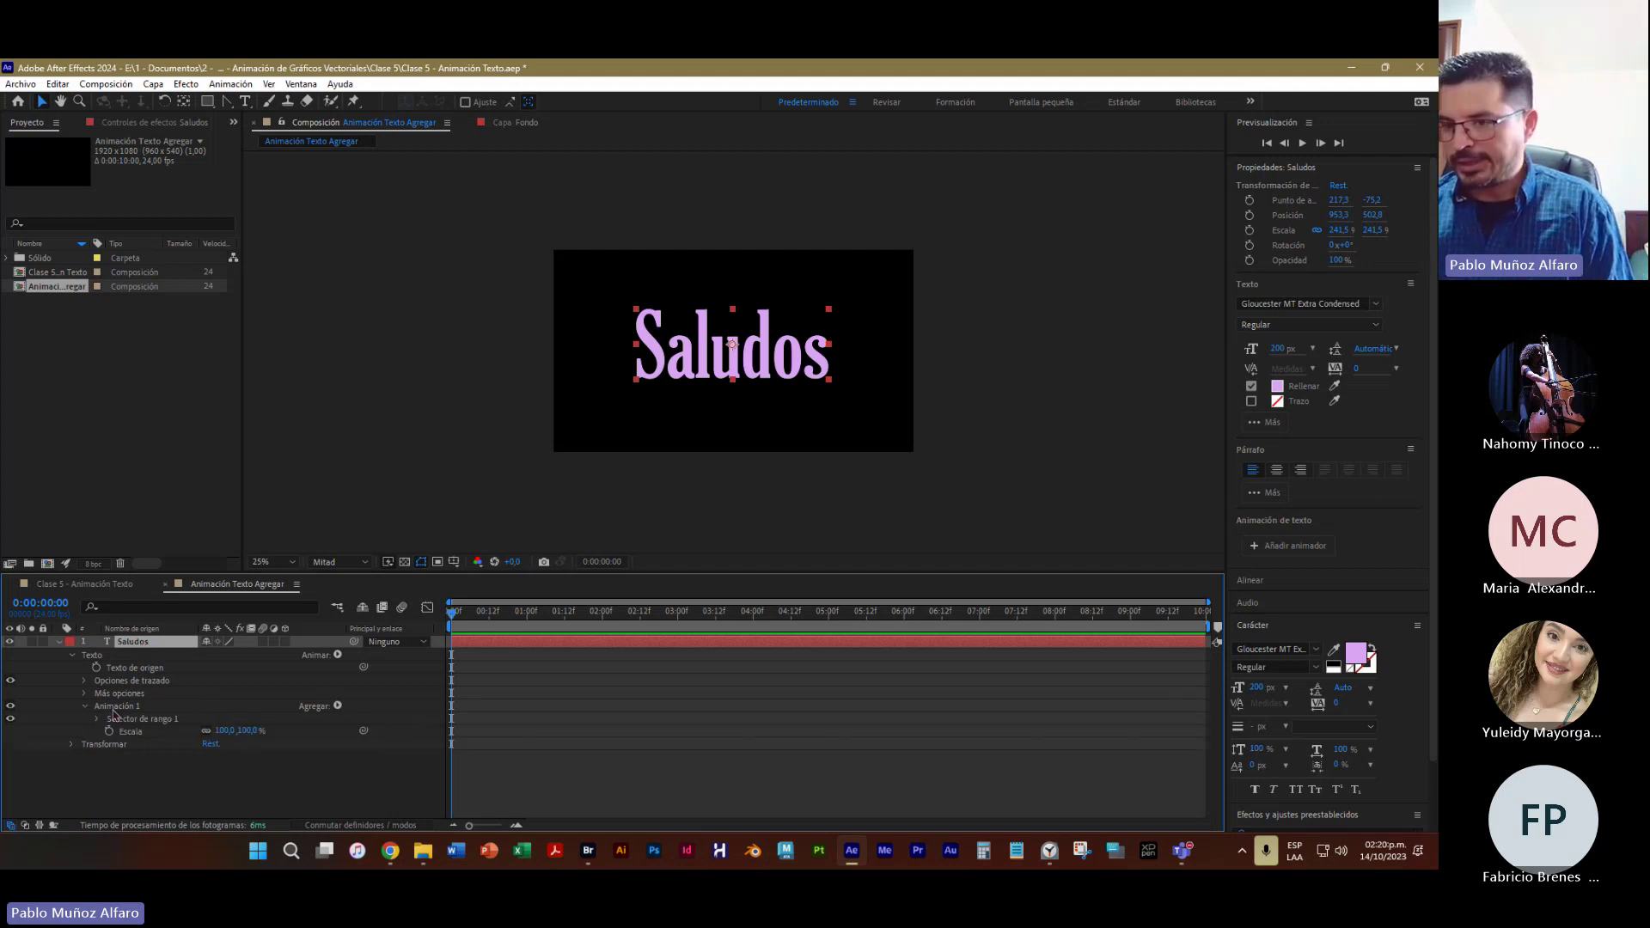
# Magnify the screen to 200% and review the Saludos hierarchy from Texto down to Animación 1's range selector and Escala
pyautogui.press('super+plus')
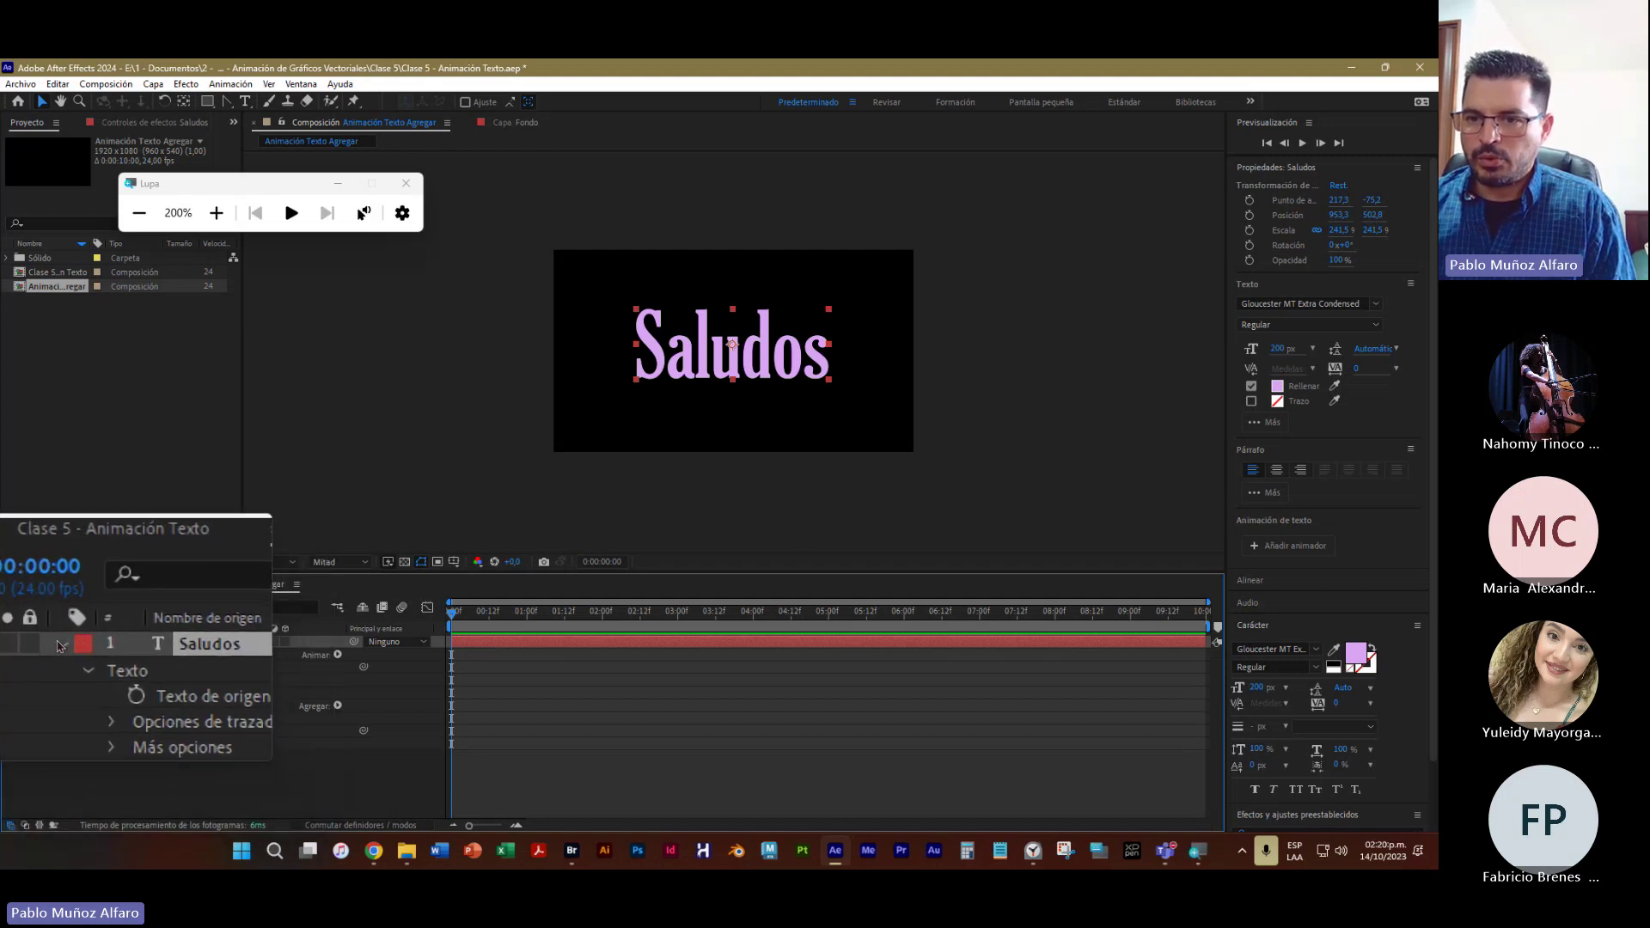
pyautogui.click(60, 645)
pyautogui.click(59, 645)
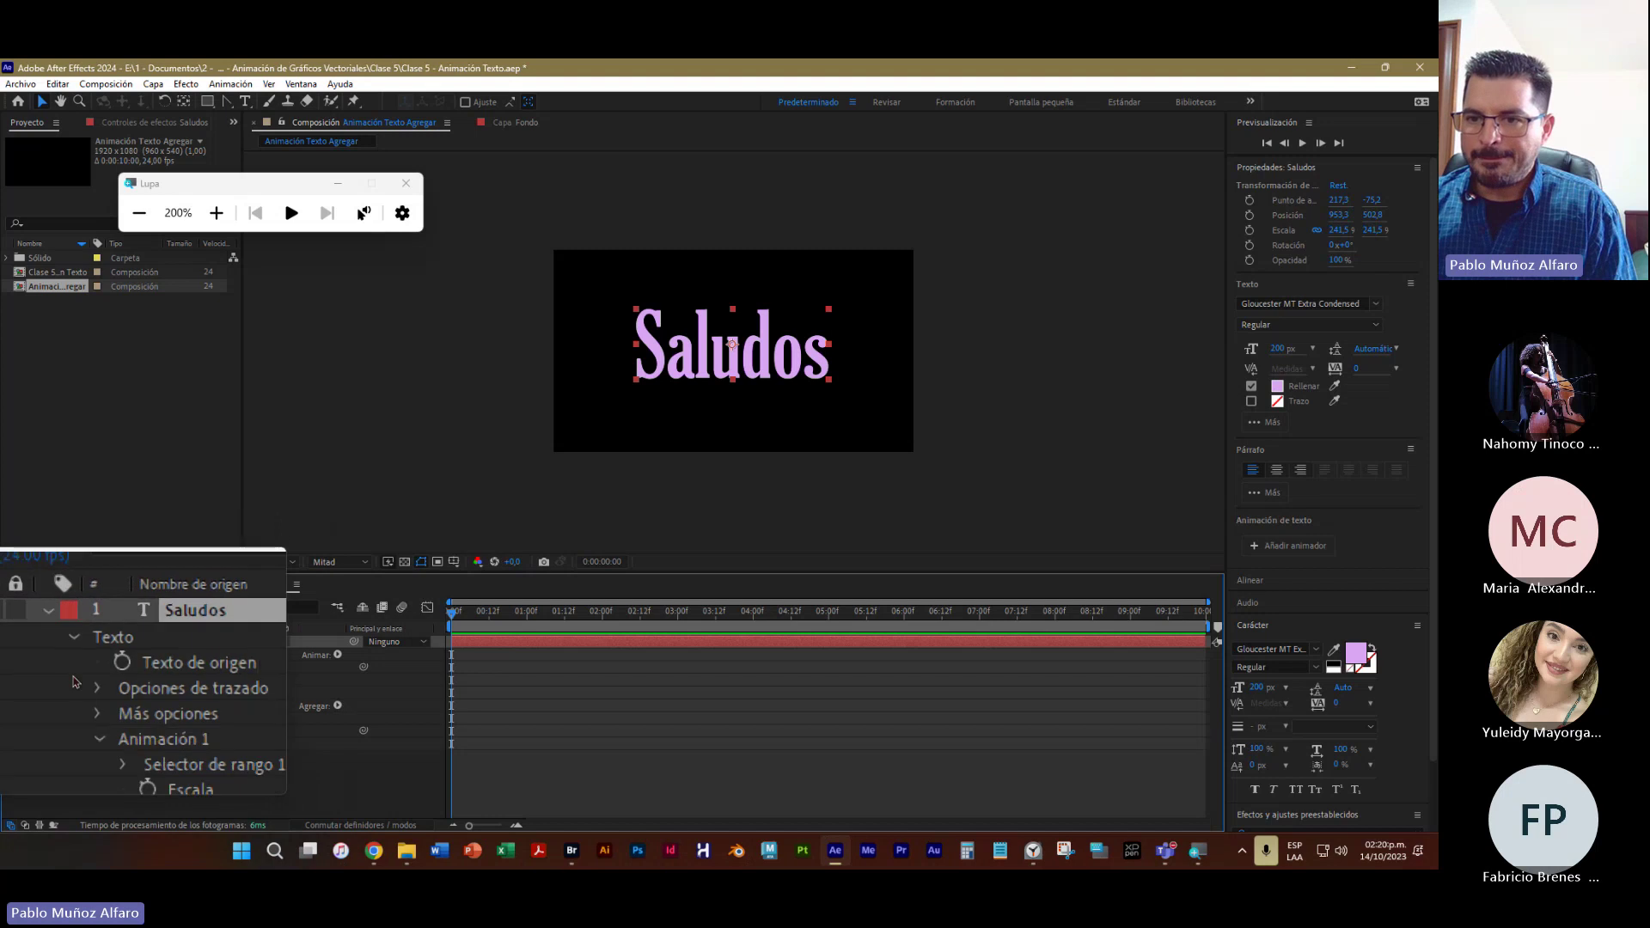
pyautogui.click(72, 659)
pyautogui.click(72, 660)
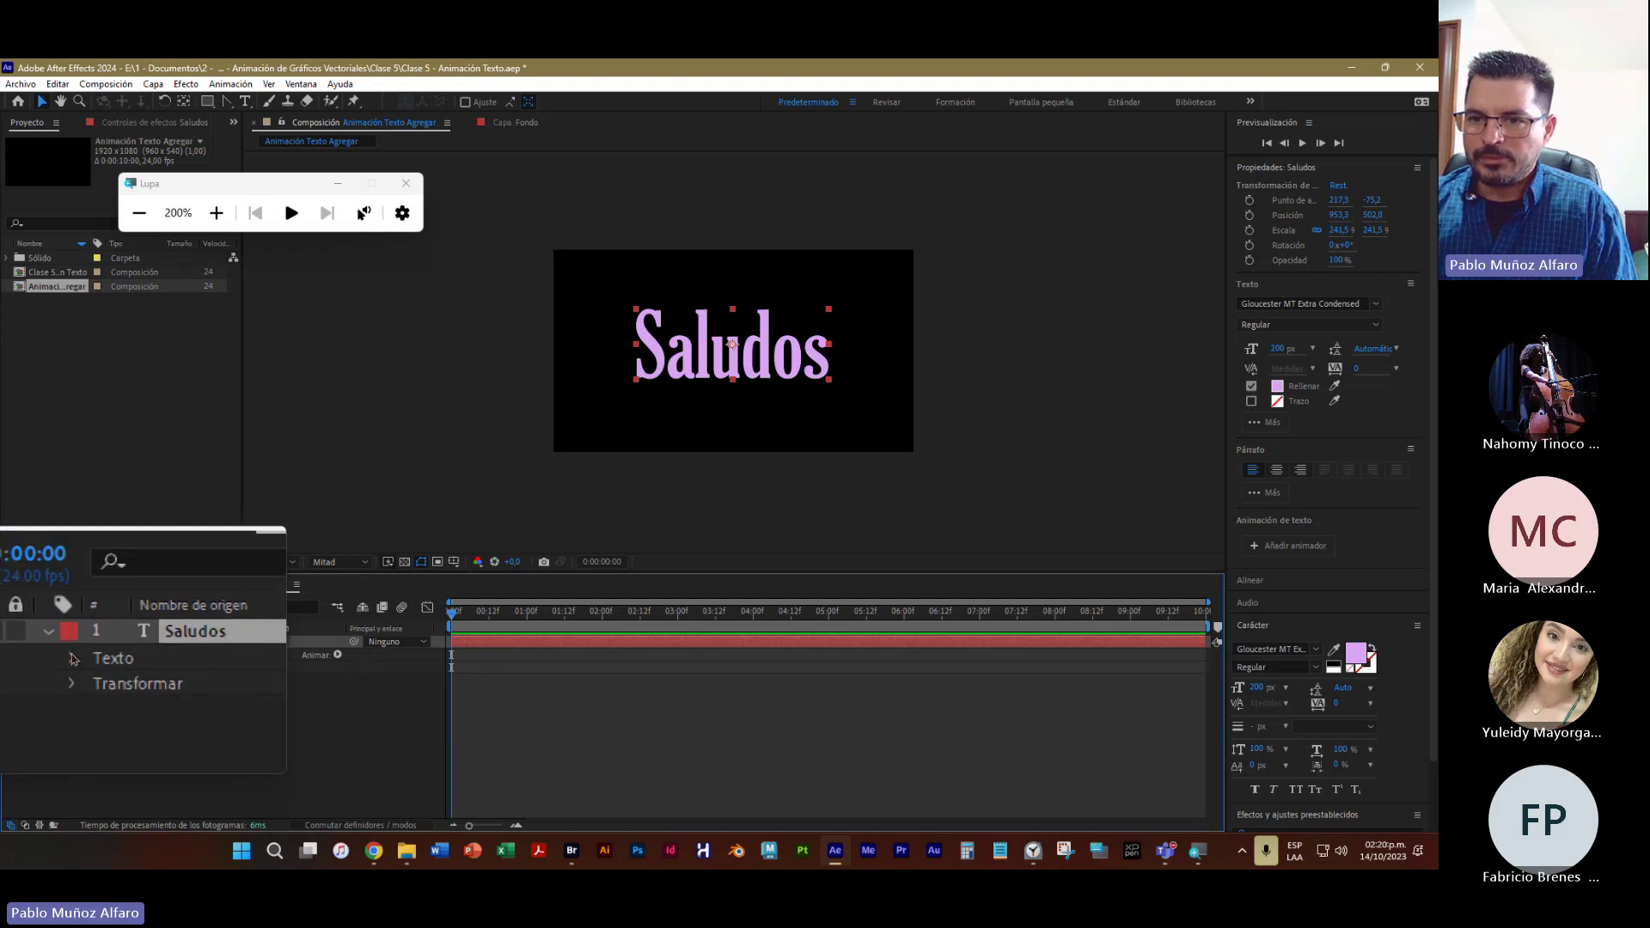
pyautogui.click(86, 710)
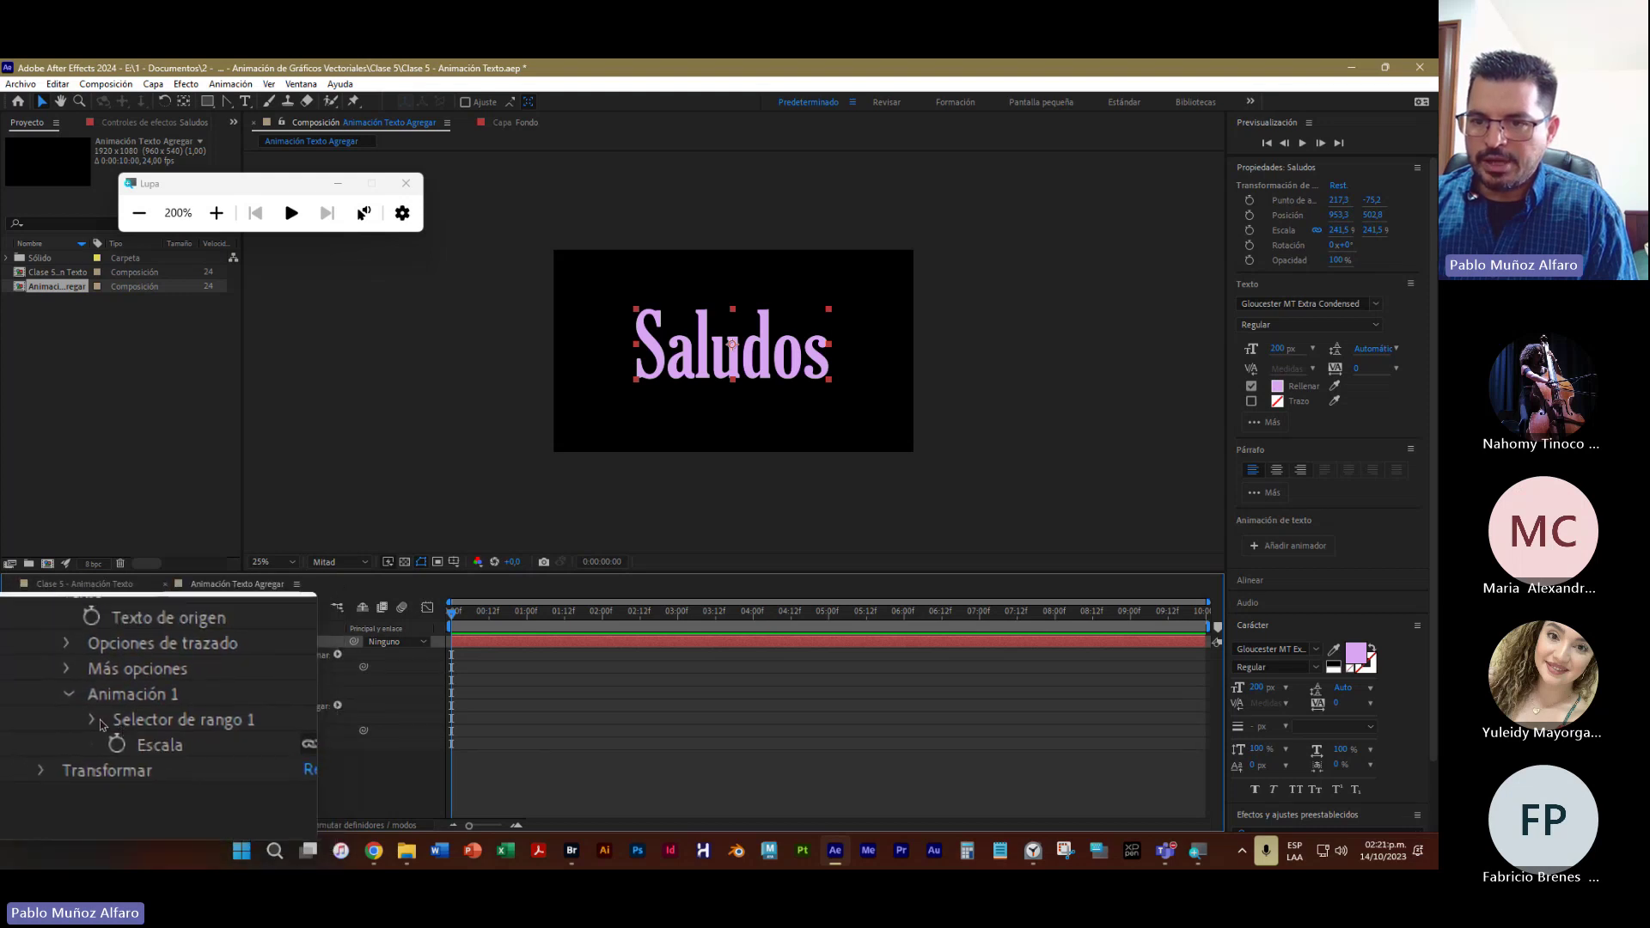
# Expand Selector de rango 1 to review its Inicio, Fin and Desplazamiento properties, close the magnifier, and leave Animación 1 expanded
pyautogui.click(99, 722)
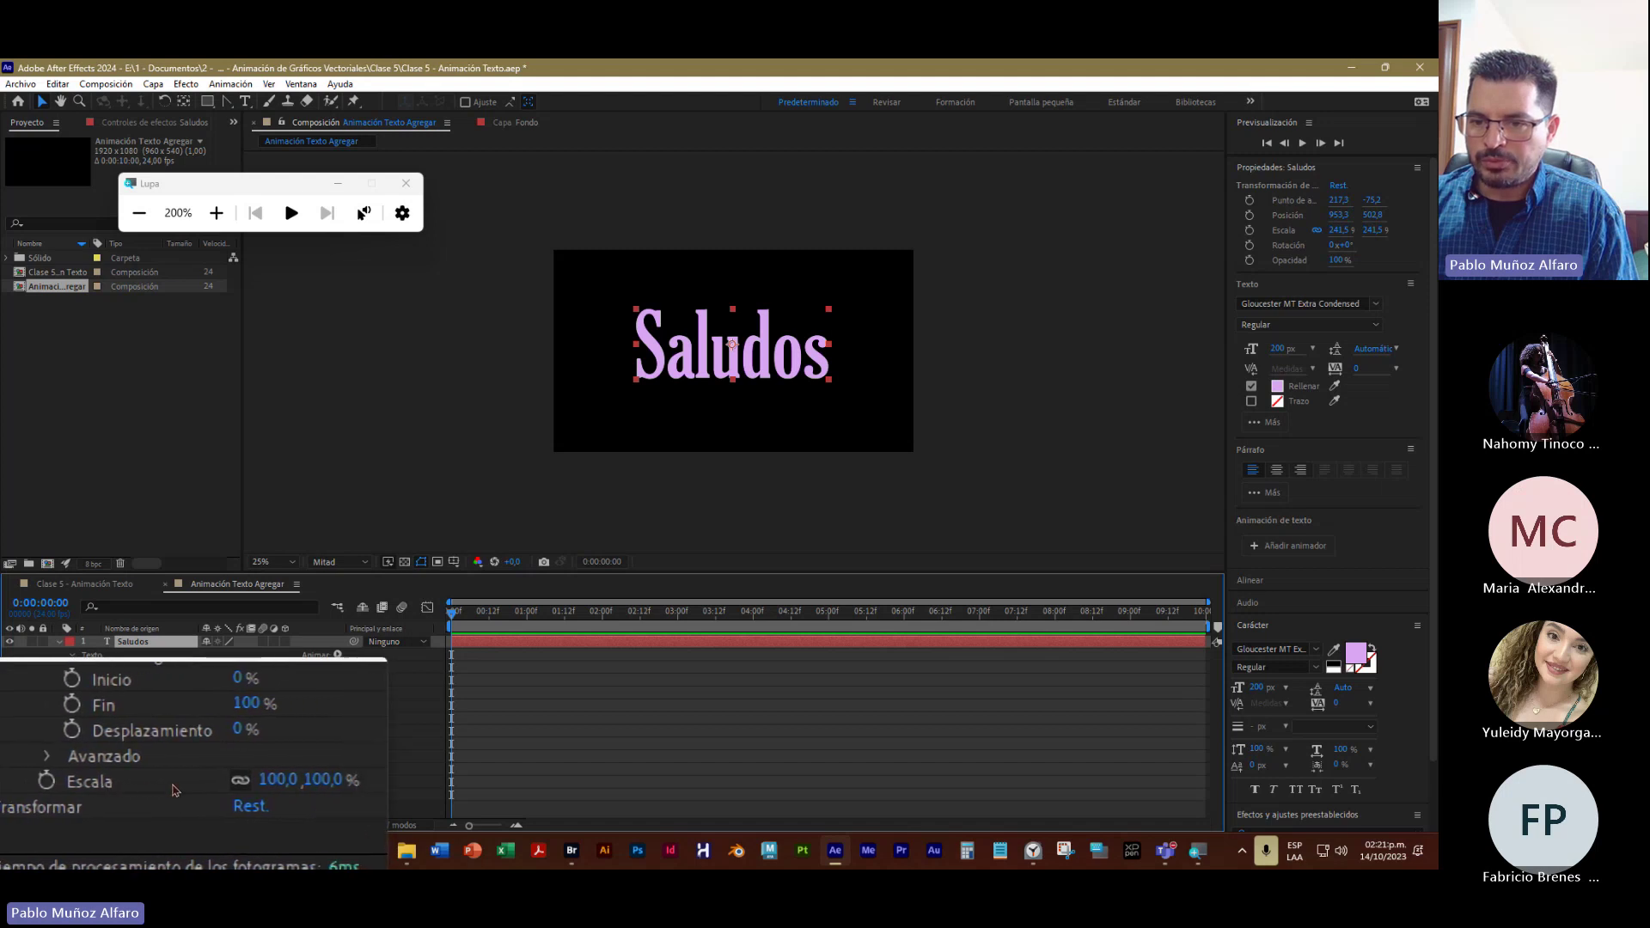
pyautogui.click(398, 200)
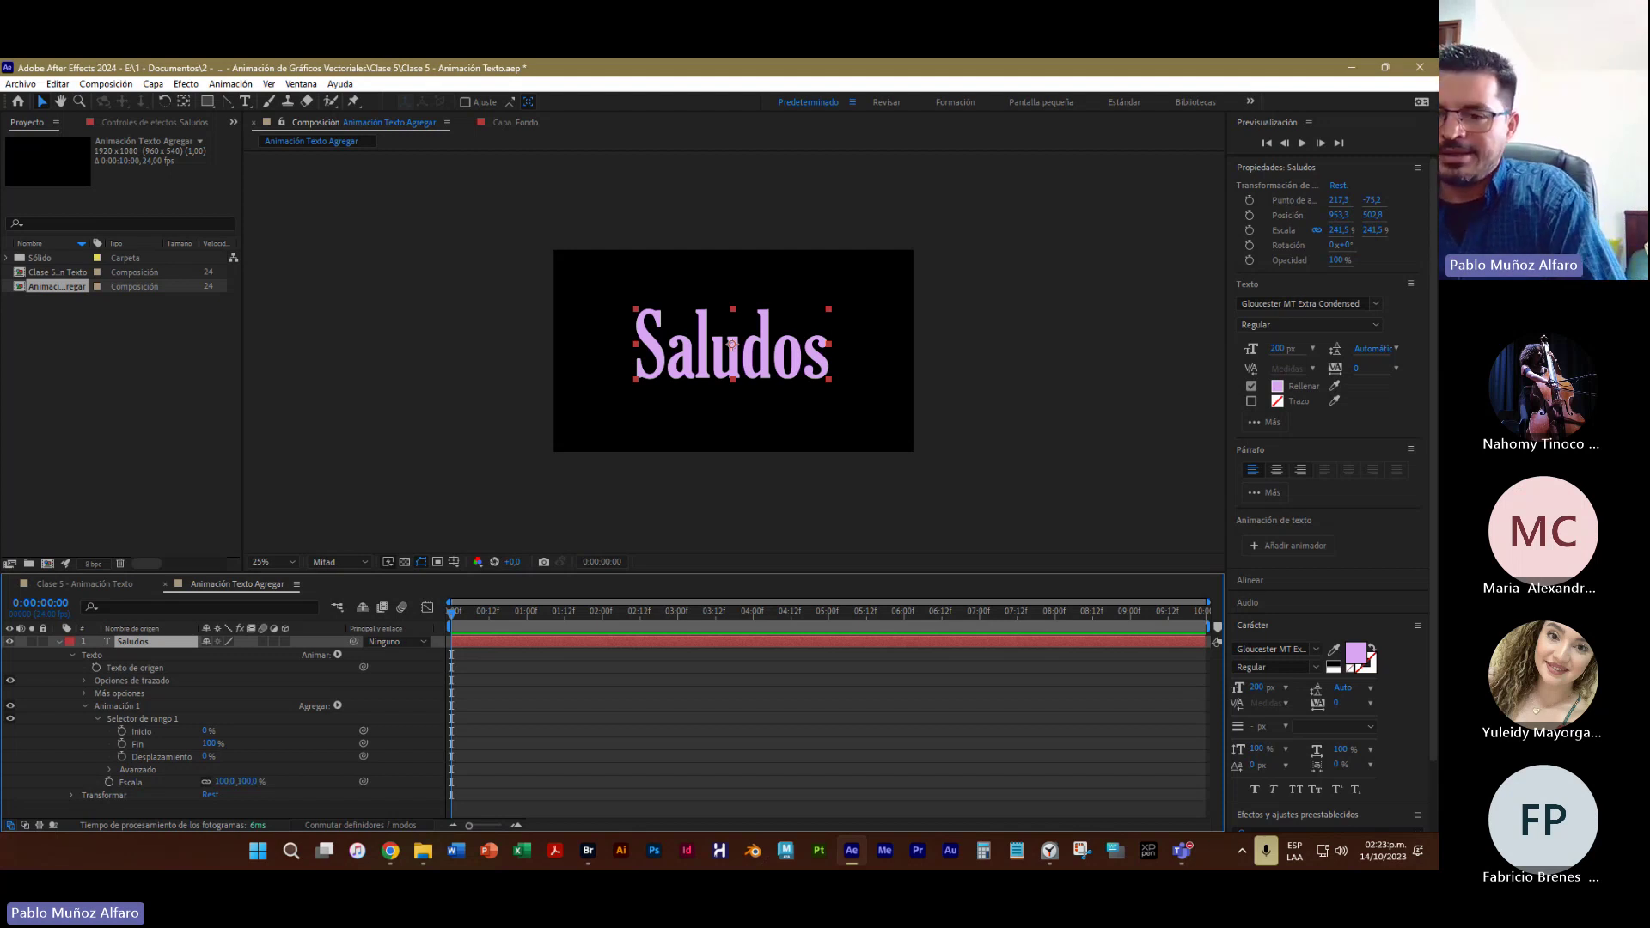
pyautogui.click(84, 706)
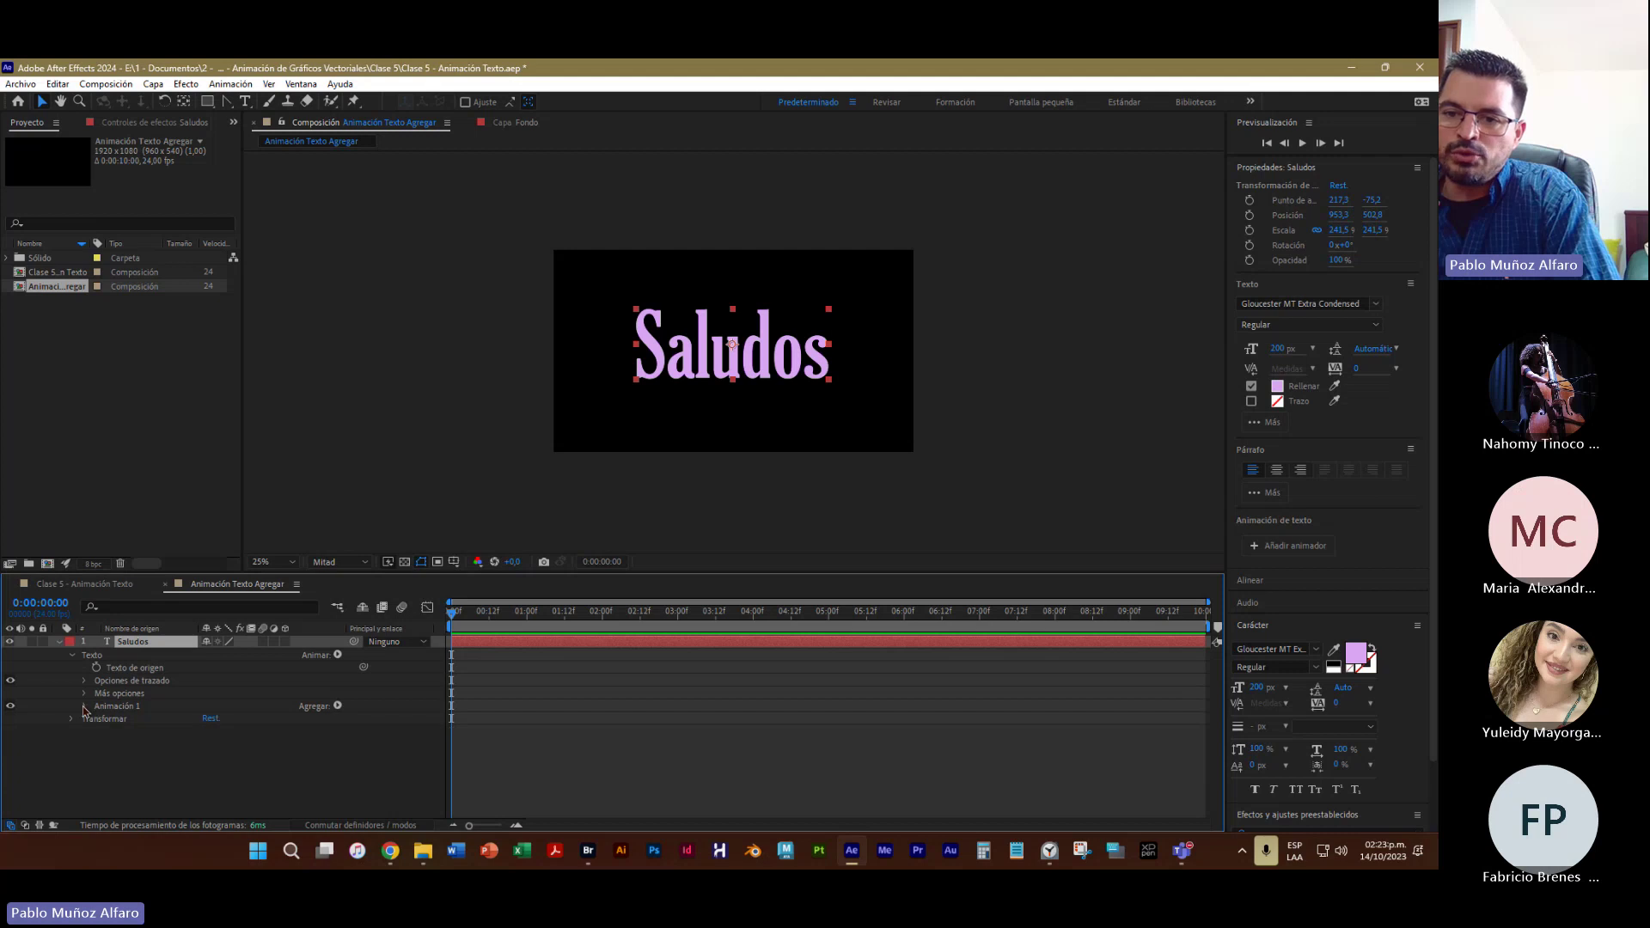
pyautogui.click(84, 707)
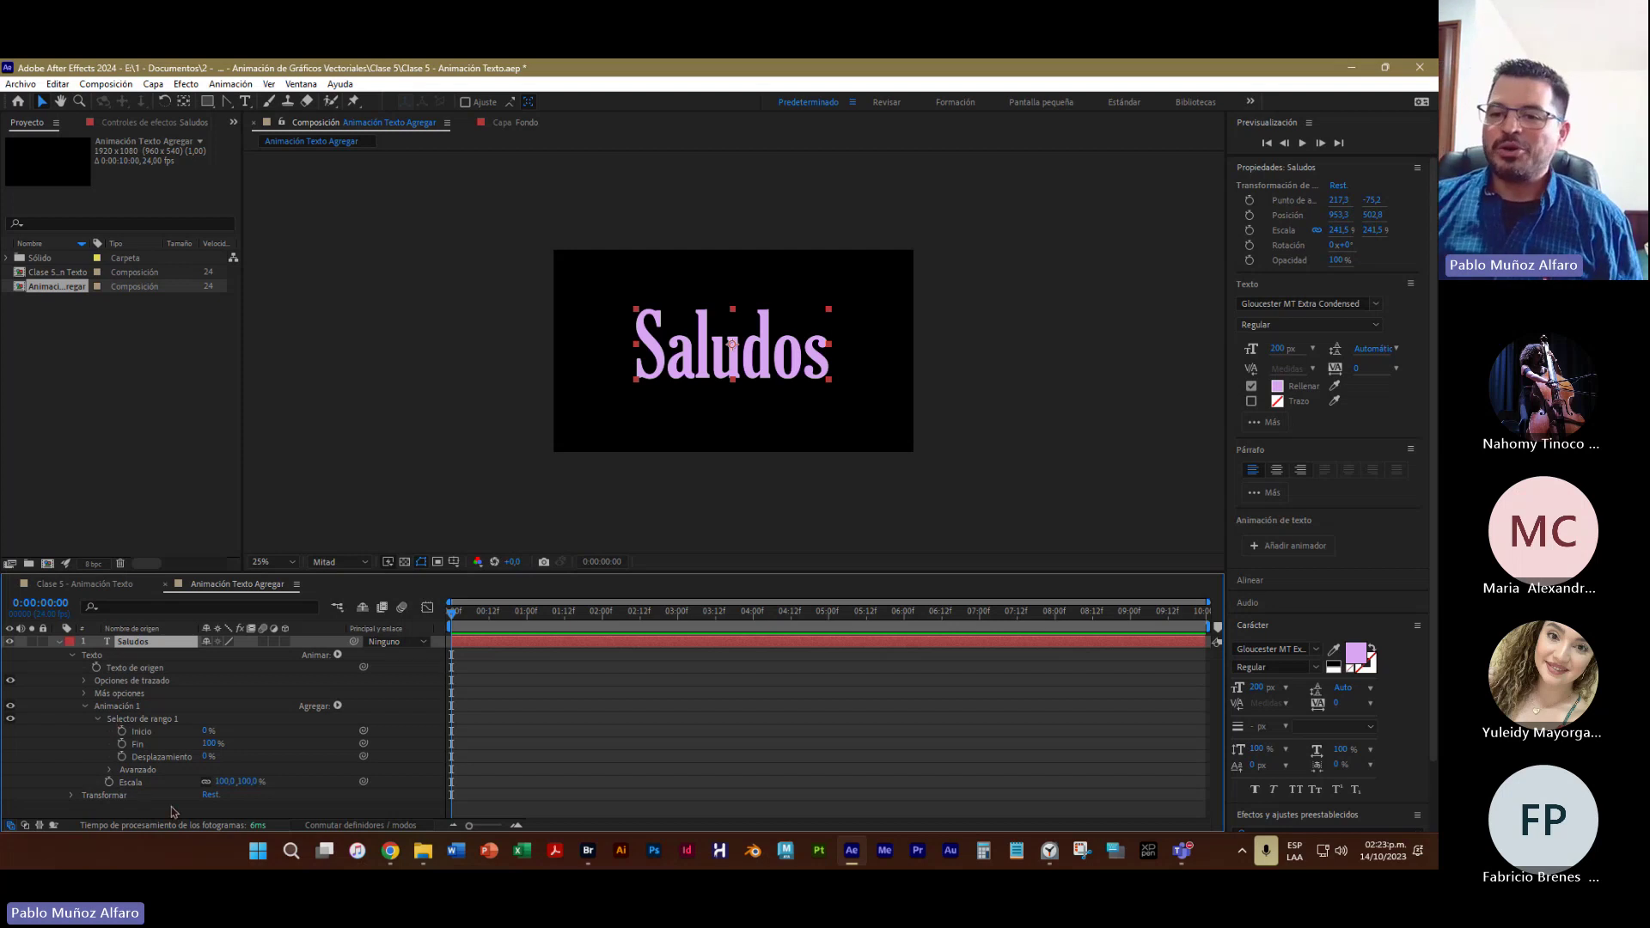
# Try out a different Escala value on the Saludos text and delete Animación 1 from the layer
pyautogui.moveTo(254, 781); pyautogui.dragTo(334, 864)
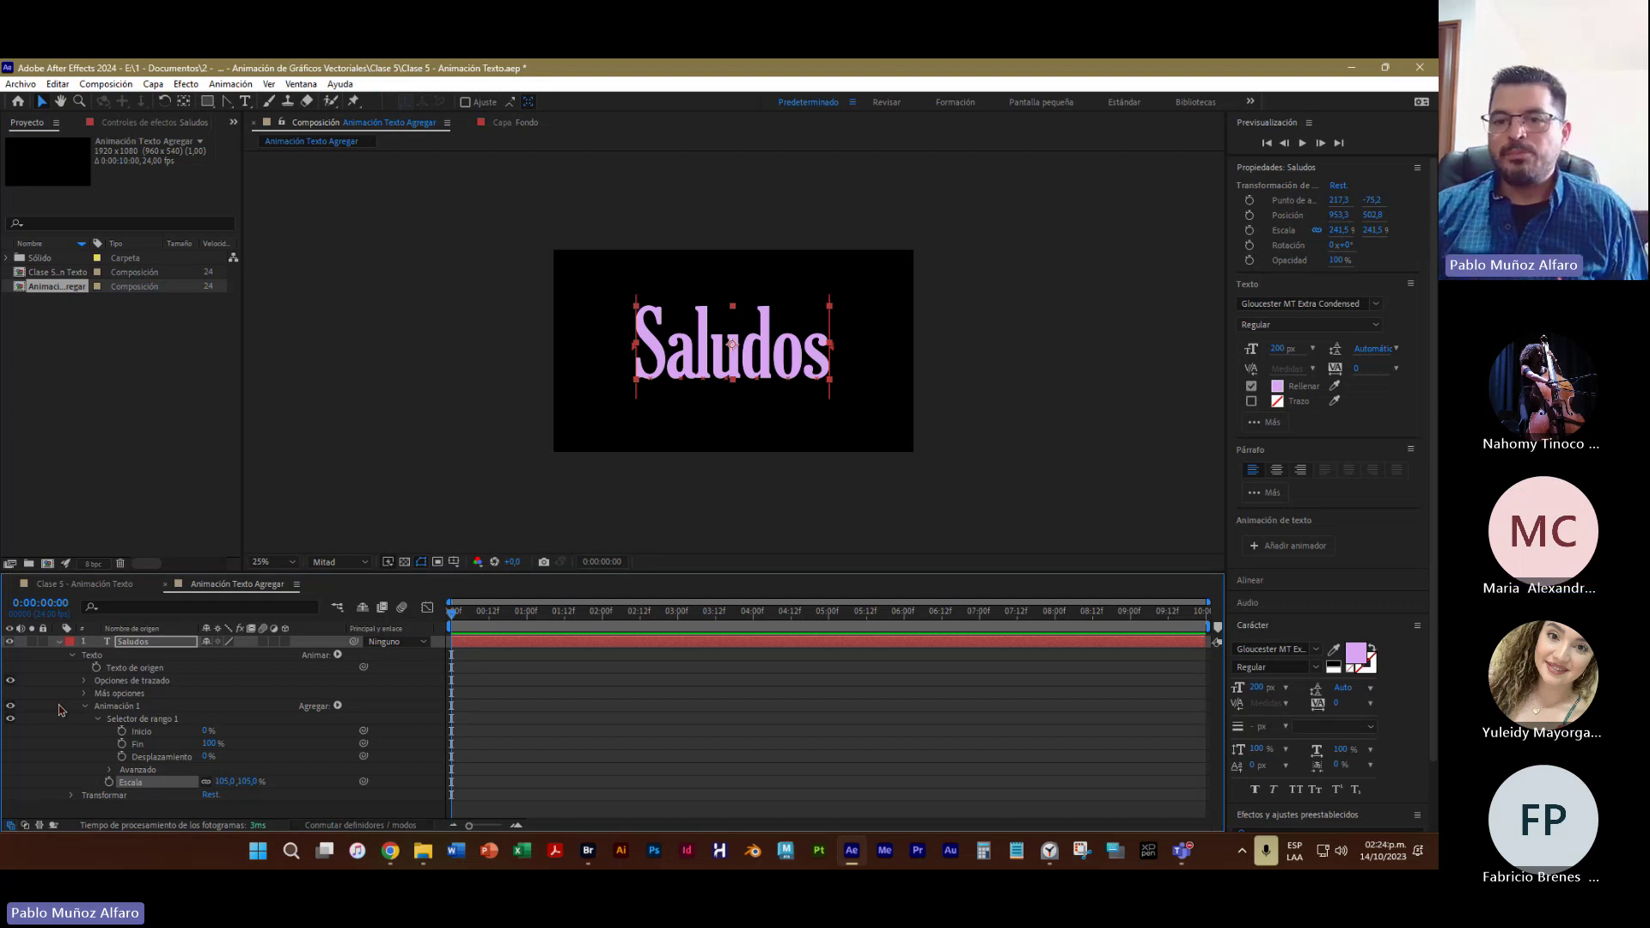
pyautogui.click(124, 708)
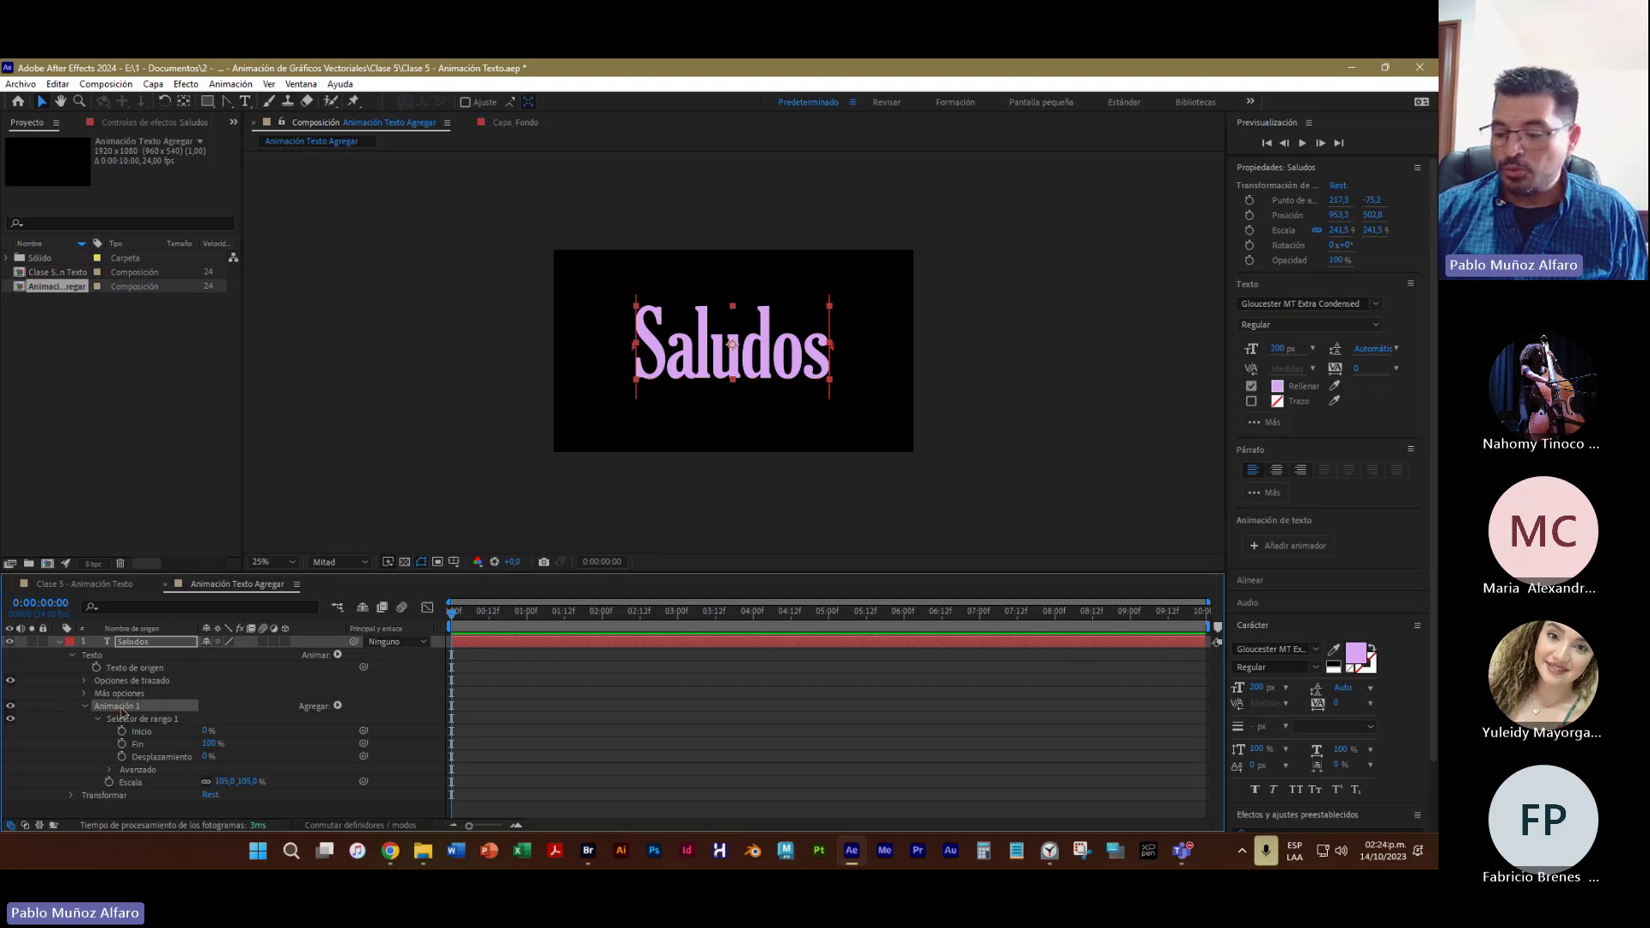
pyautogui.press('Delete')
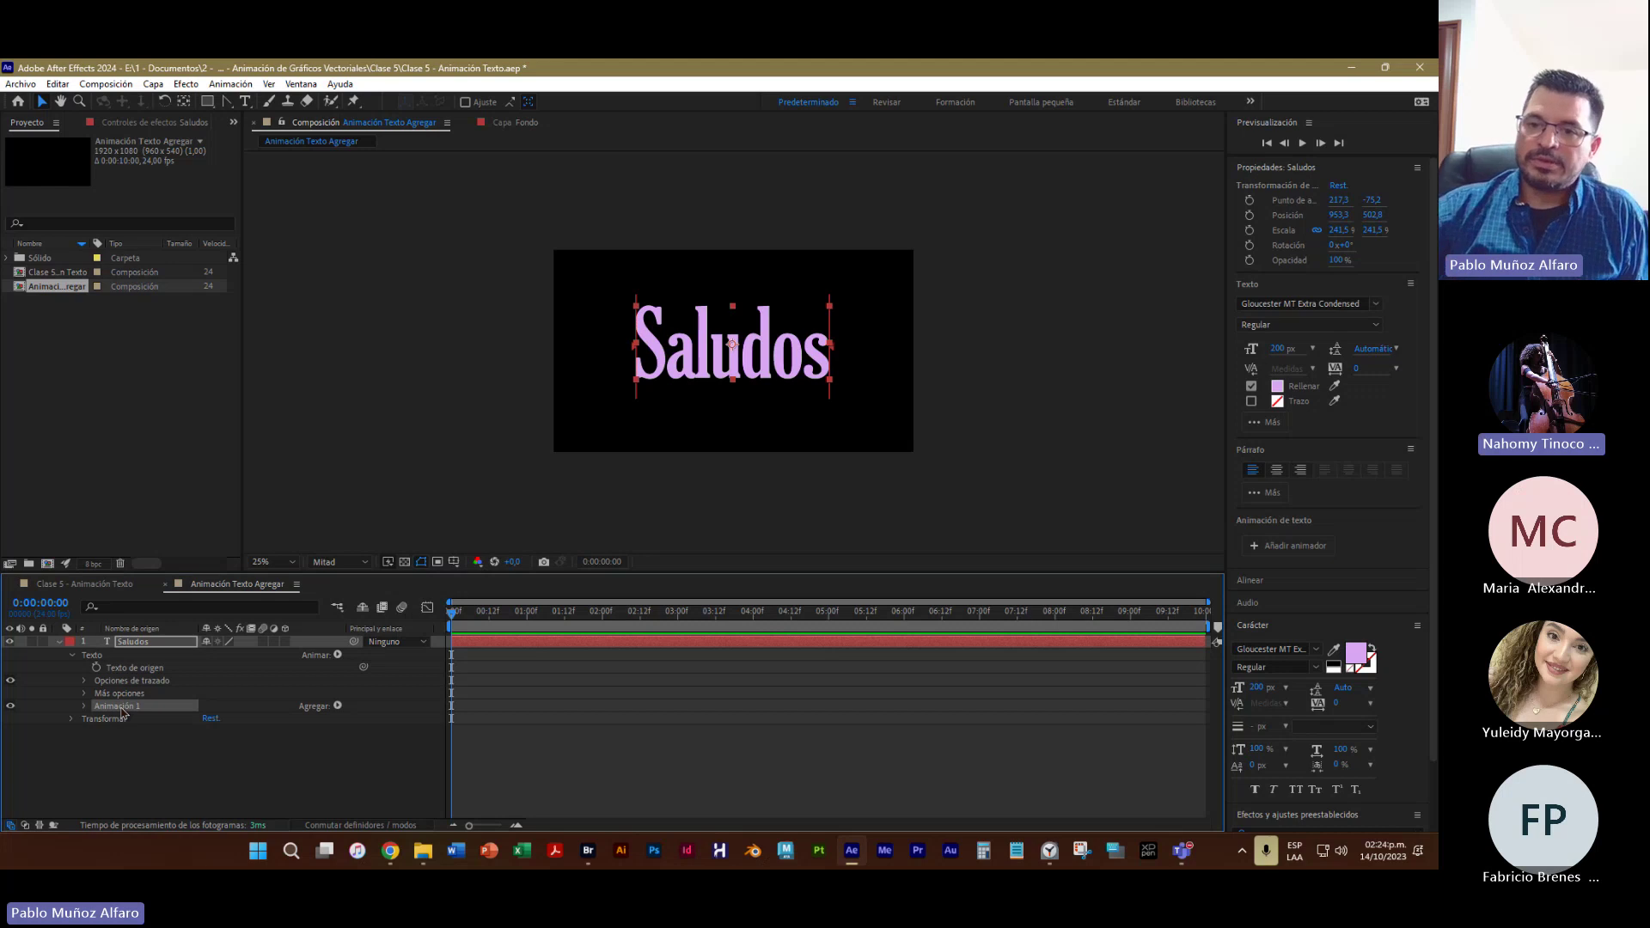
pyautogui.click(84, 705)
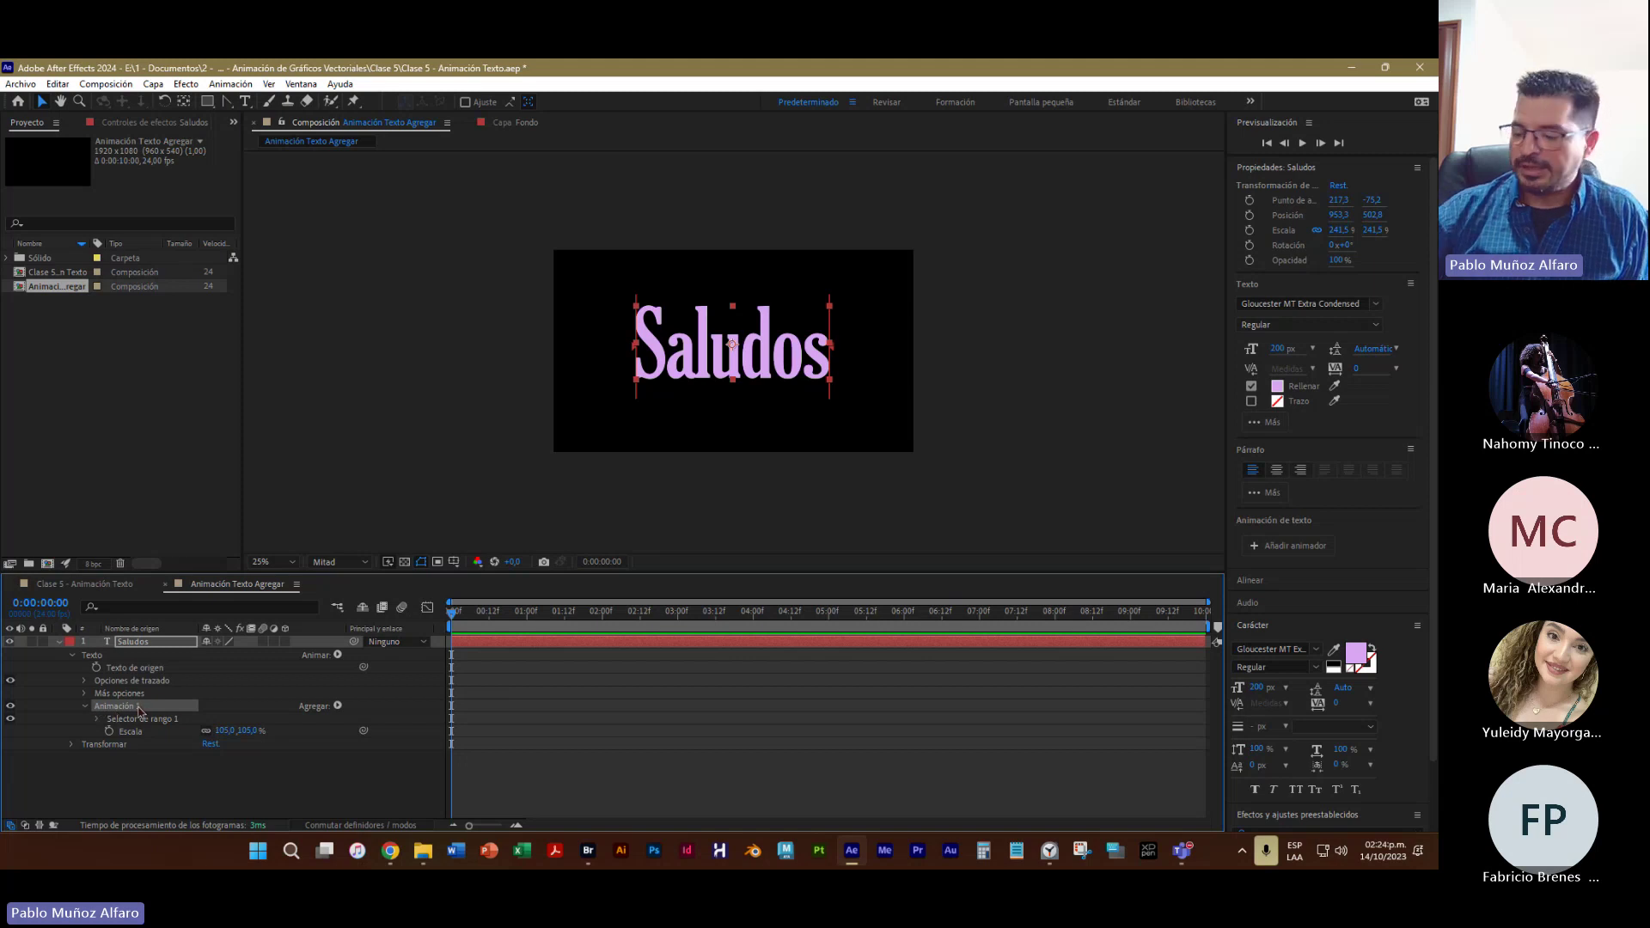
pyautogui.press('Delete')
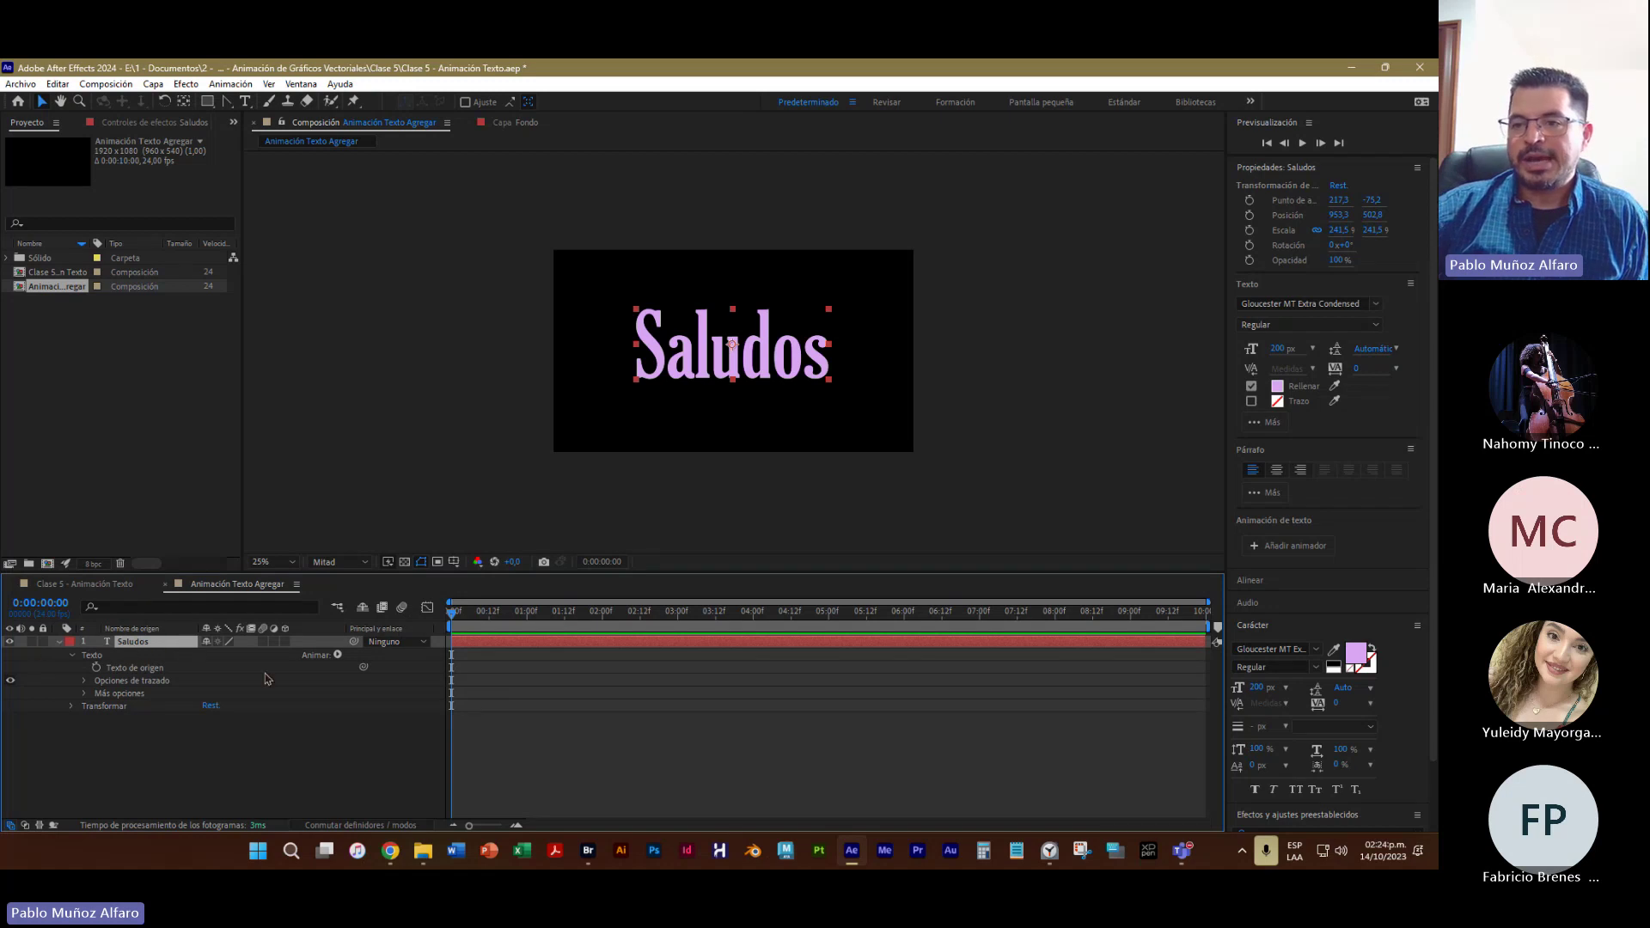
# Add a Sesgar animator to the Saludos text, set Sesgar to 24 and try different Sesgar el eje angles
pyautogui.click(337, 656)
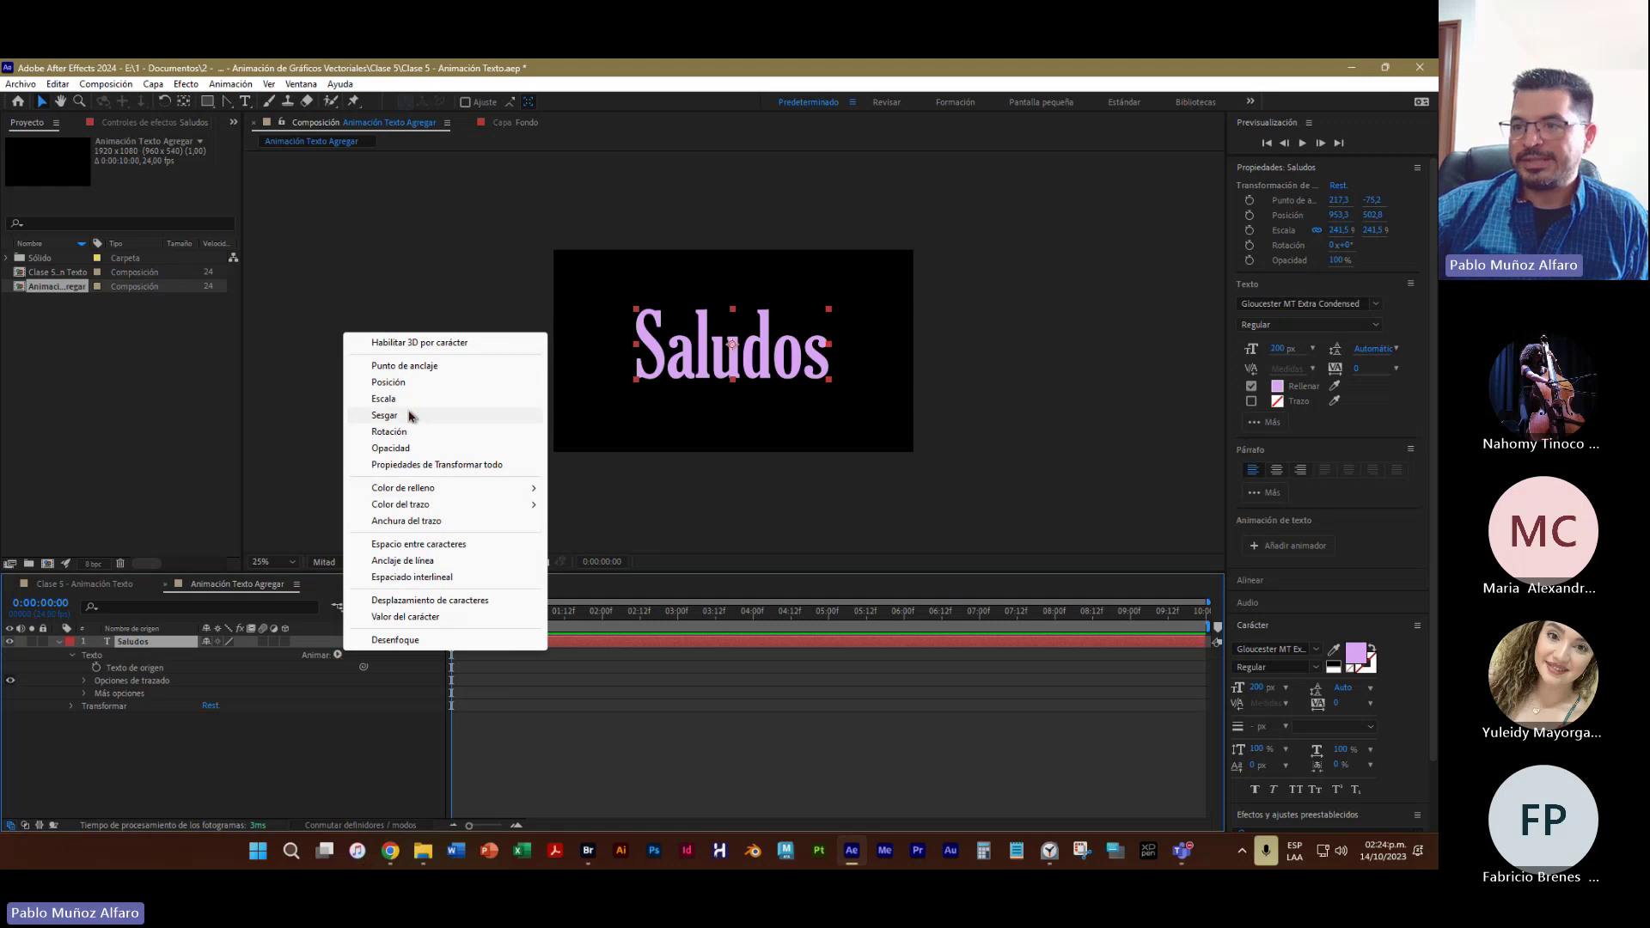
pyautogui.click(409, 416)
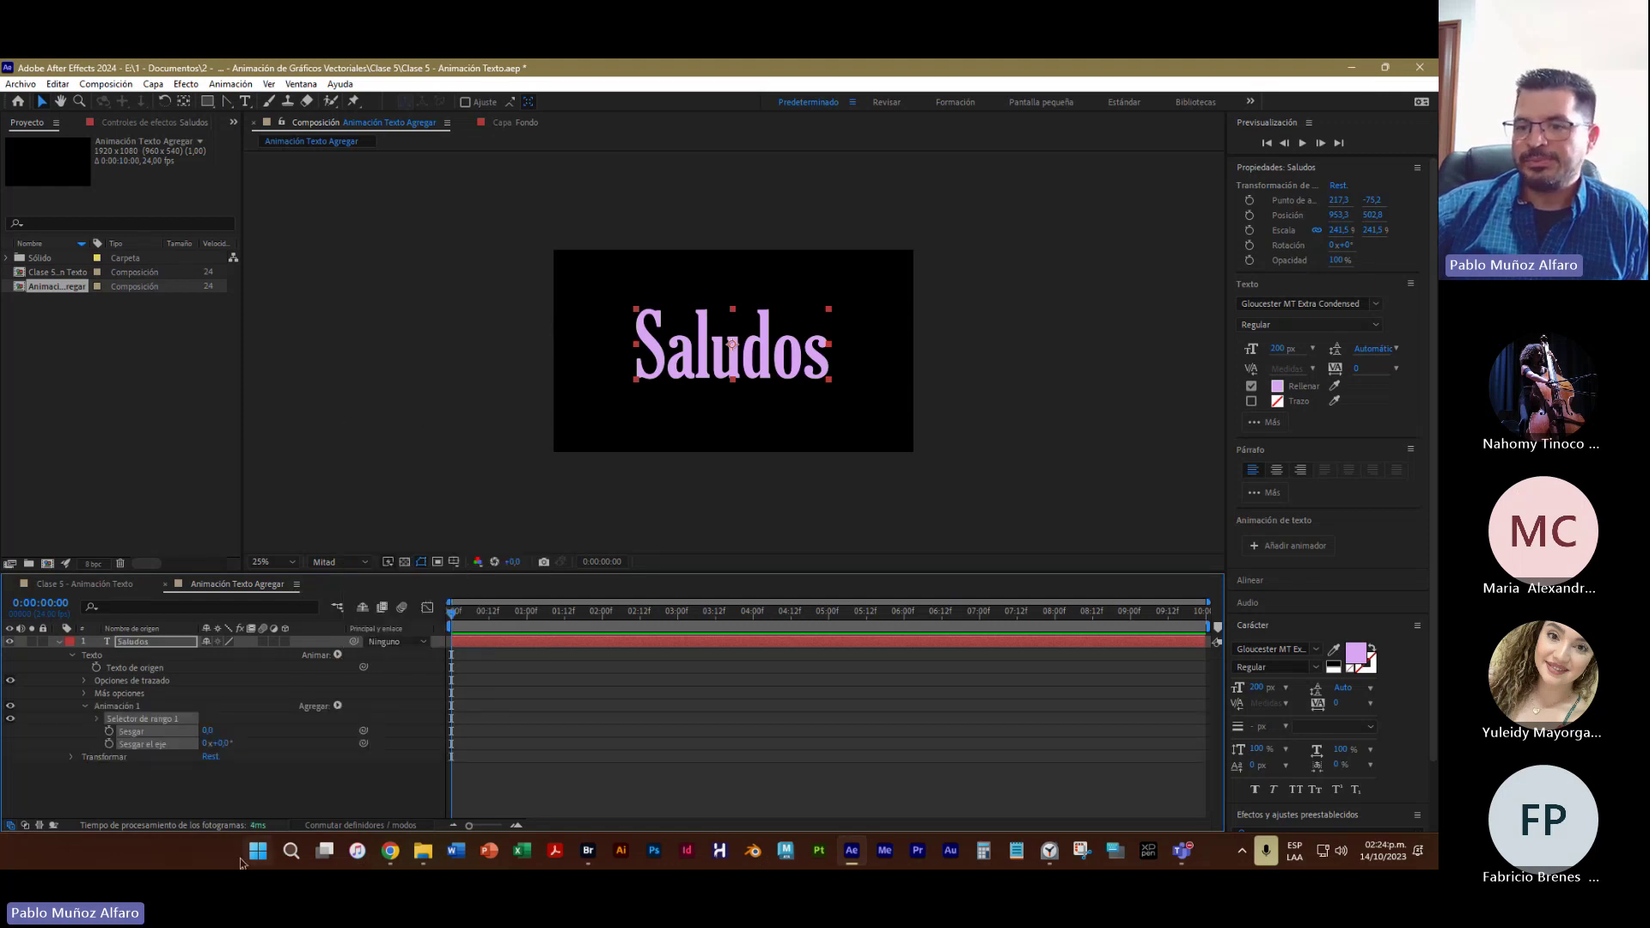
pyautogui.moveTo(219, 743)
pyautogui.mouseDown()
pyautogui.moveTo(336, 742)
pyautogui.moveTo(168, 733)
pyautogui.moveTo(210, 760)
pyautogui.moveTo(249, 744)
pyautogui.moveTo(206, 746)
pyautogui.moveTo(256, 754)
pyautogui.moveTo(202, 732)
pyautogui.moveTo(150, 741)
pyautogui.moveTo(230, 746)
pyautogui.mouseUp()
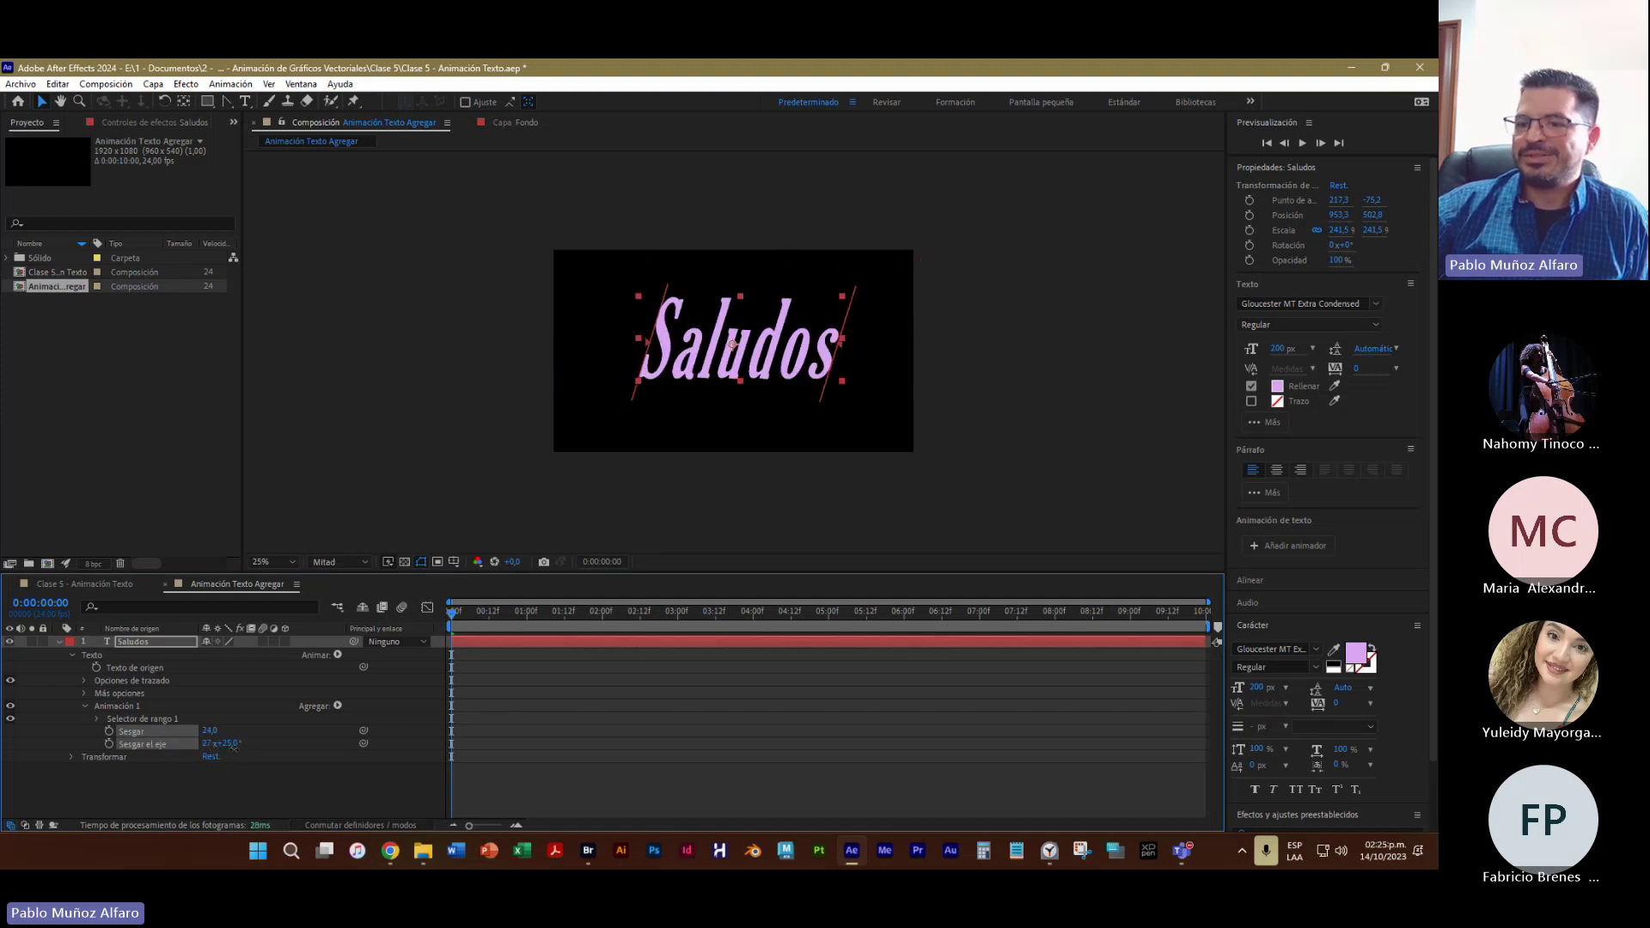
pyautogui.hotkey('ctrl', 'z')
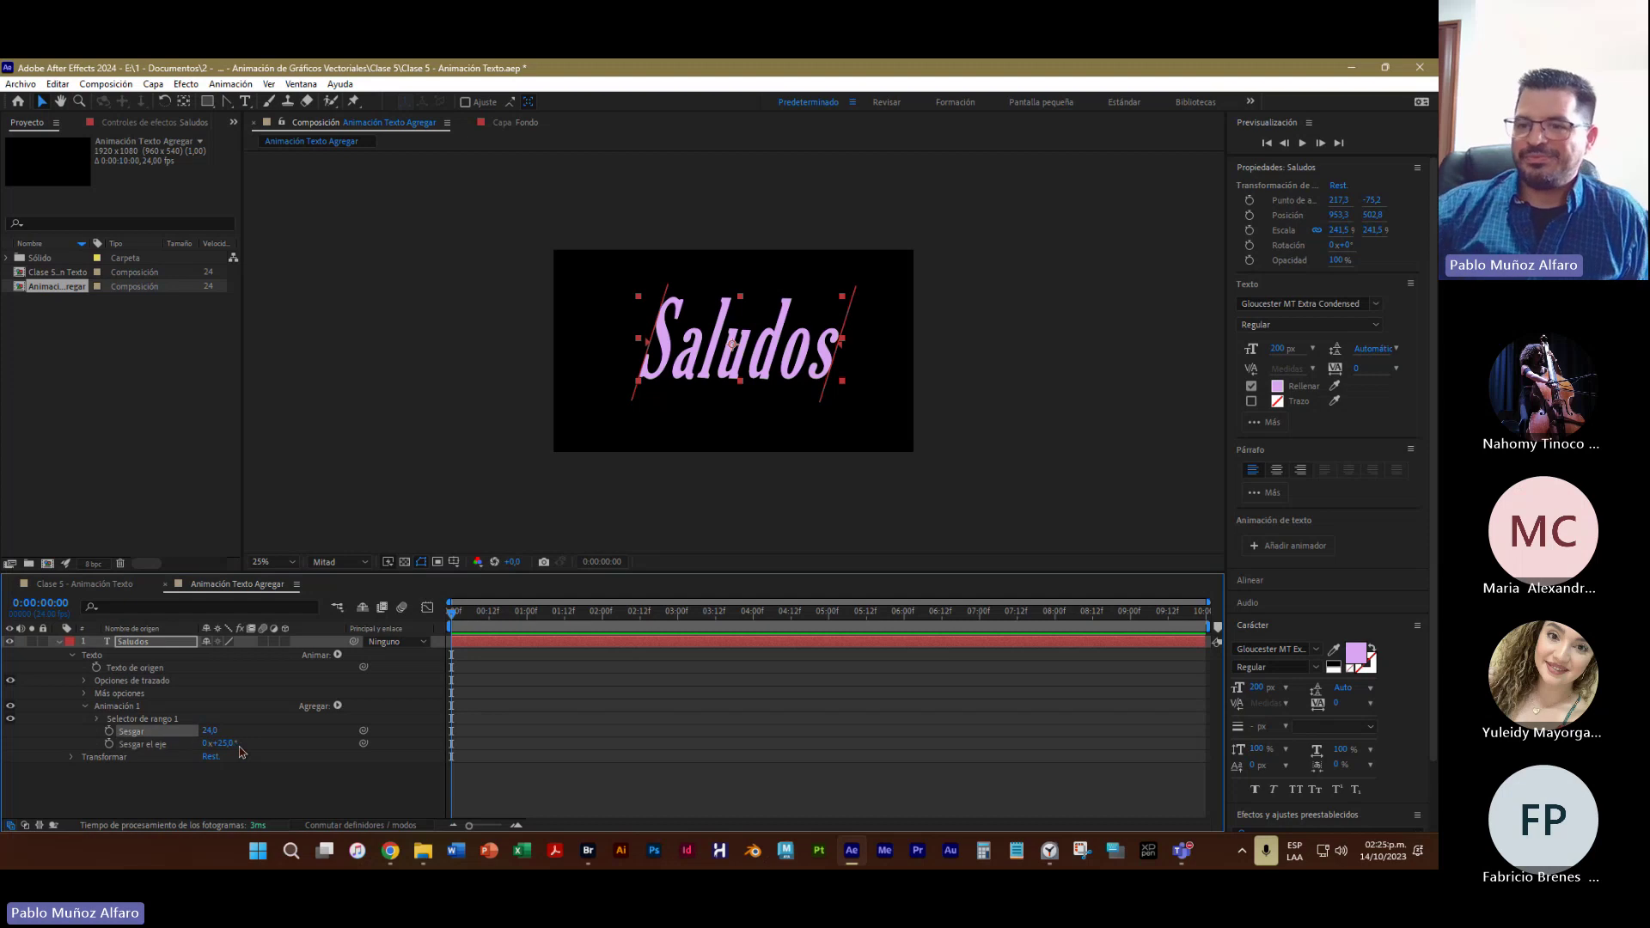
pyautogui.moveTo(219, 744); pyautogui.dragTo(327, 741)
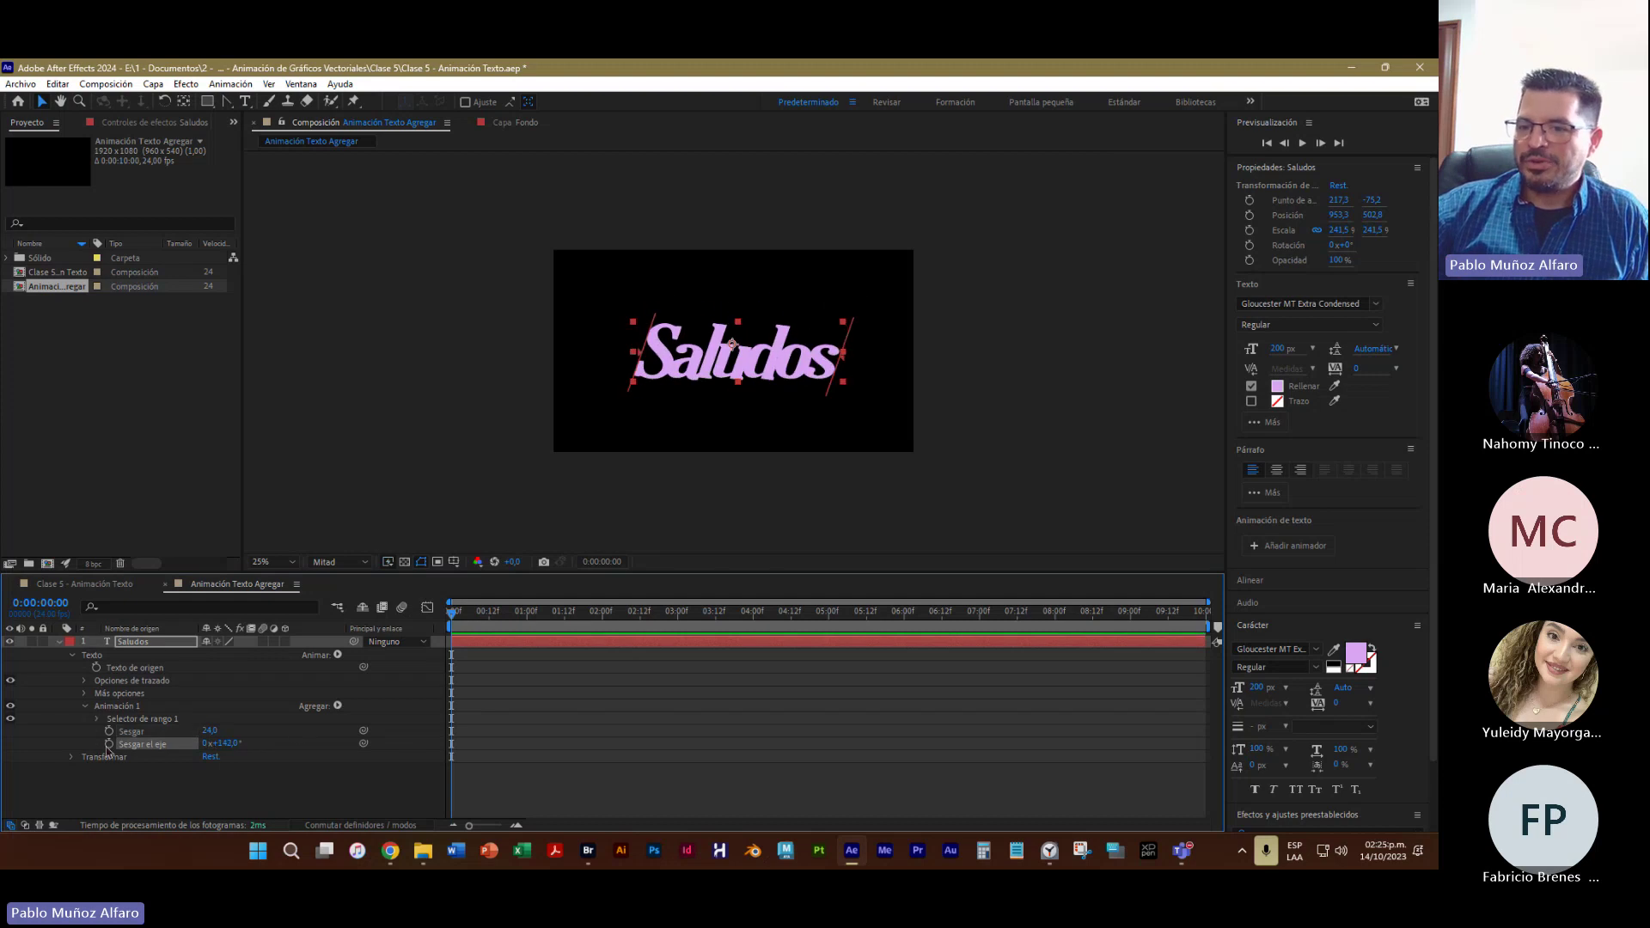
pyautogui.moveTo(221, 744)
pyautogui.mouseDown()
pyautogui.moveTo(407, 726)
pyautogui.moveTo(190, 744)
pyautogui.mouseUp()
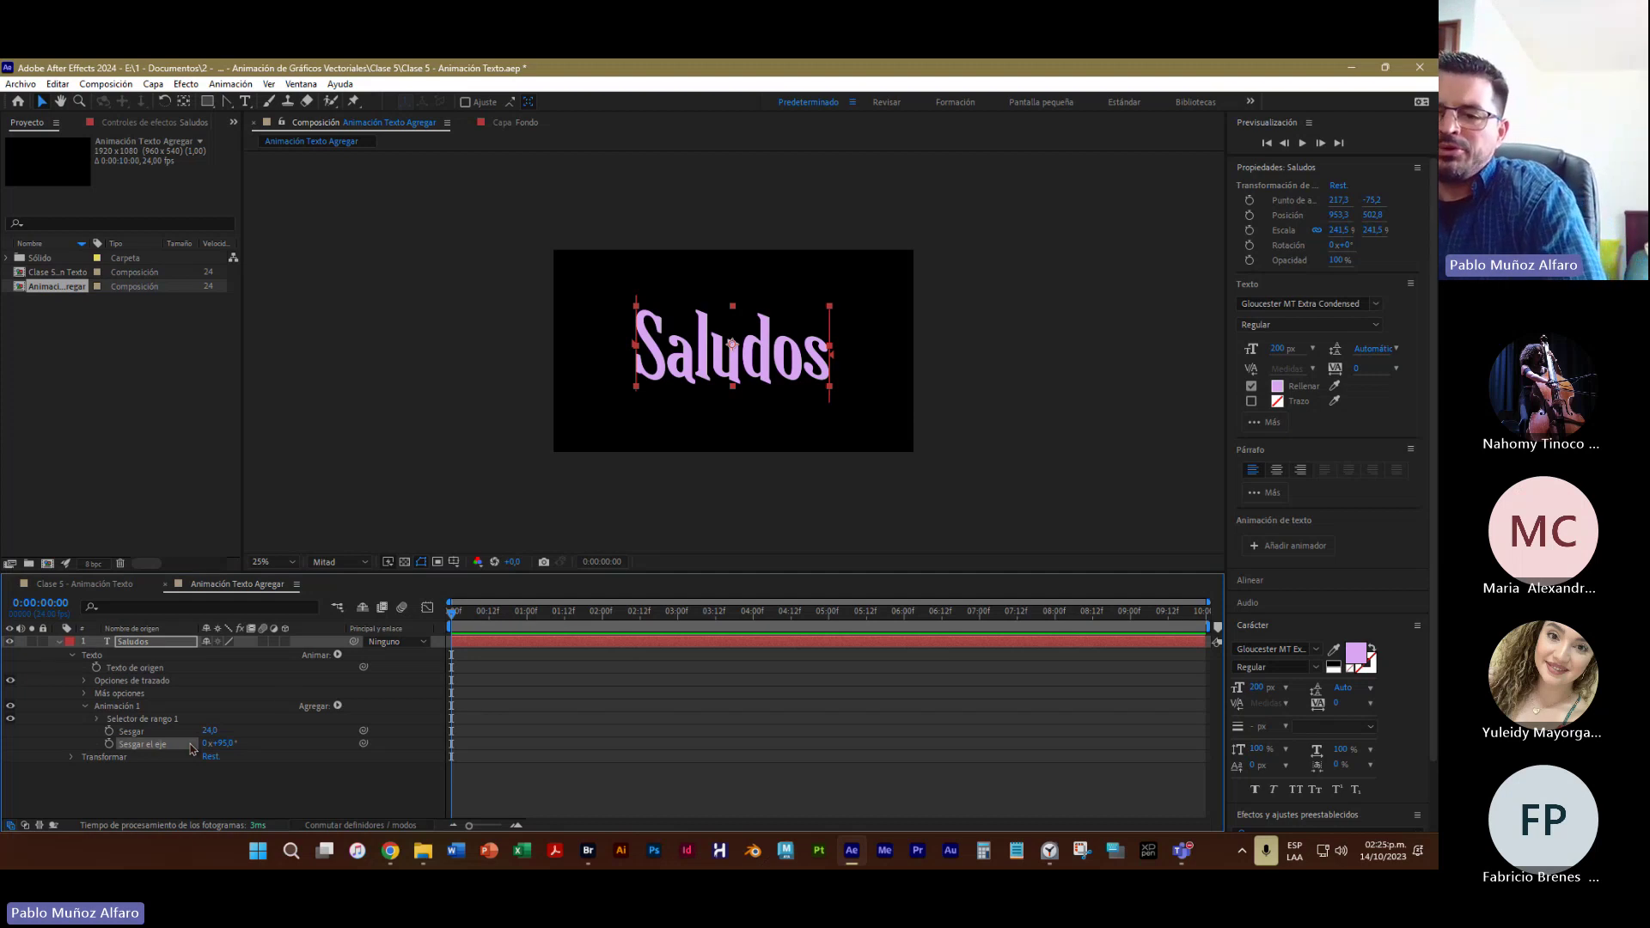
pyautogui.click(232, 793)
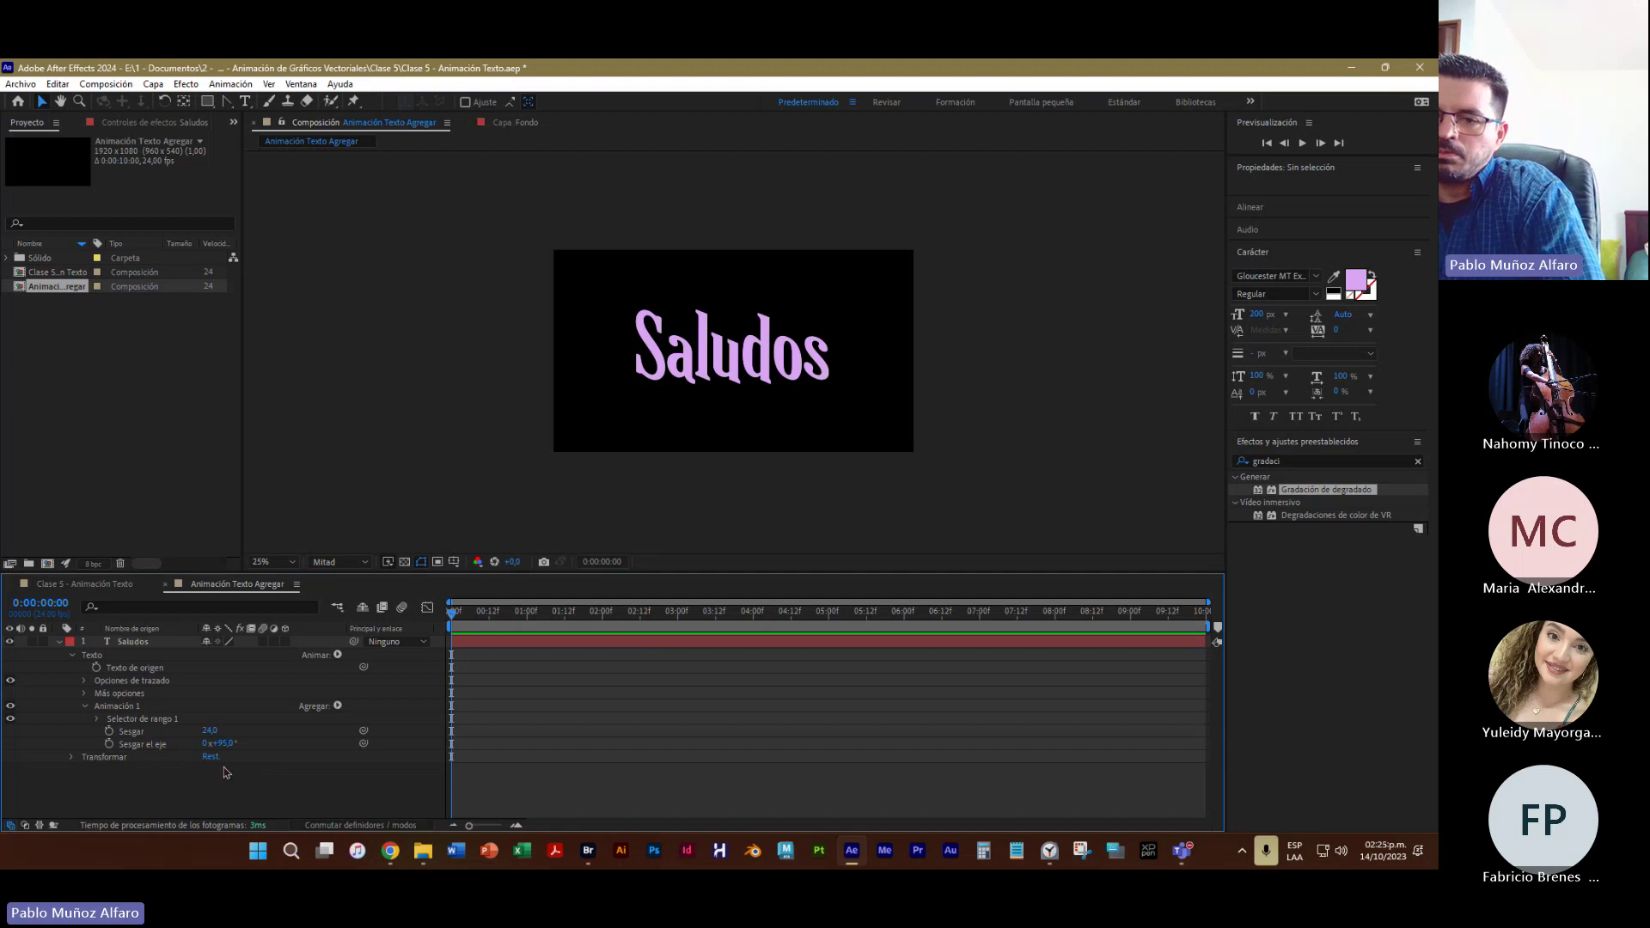
# Delete the Sesgar animator from the Saludos layer
pyautogui.click(123, 721)
pyautogui.click(123, 707)
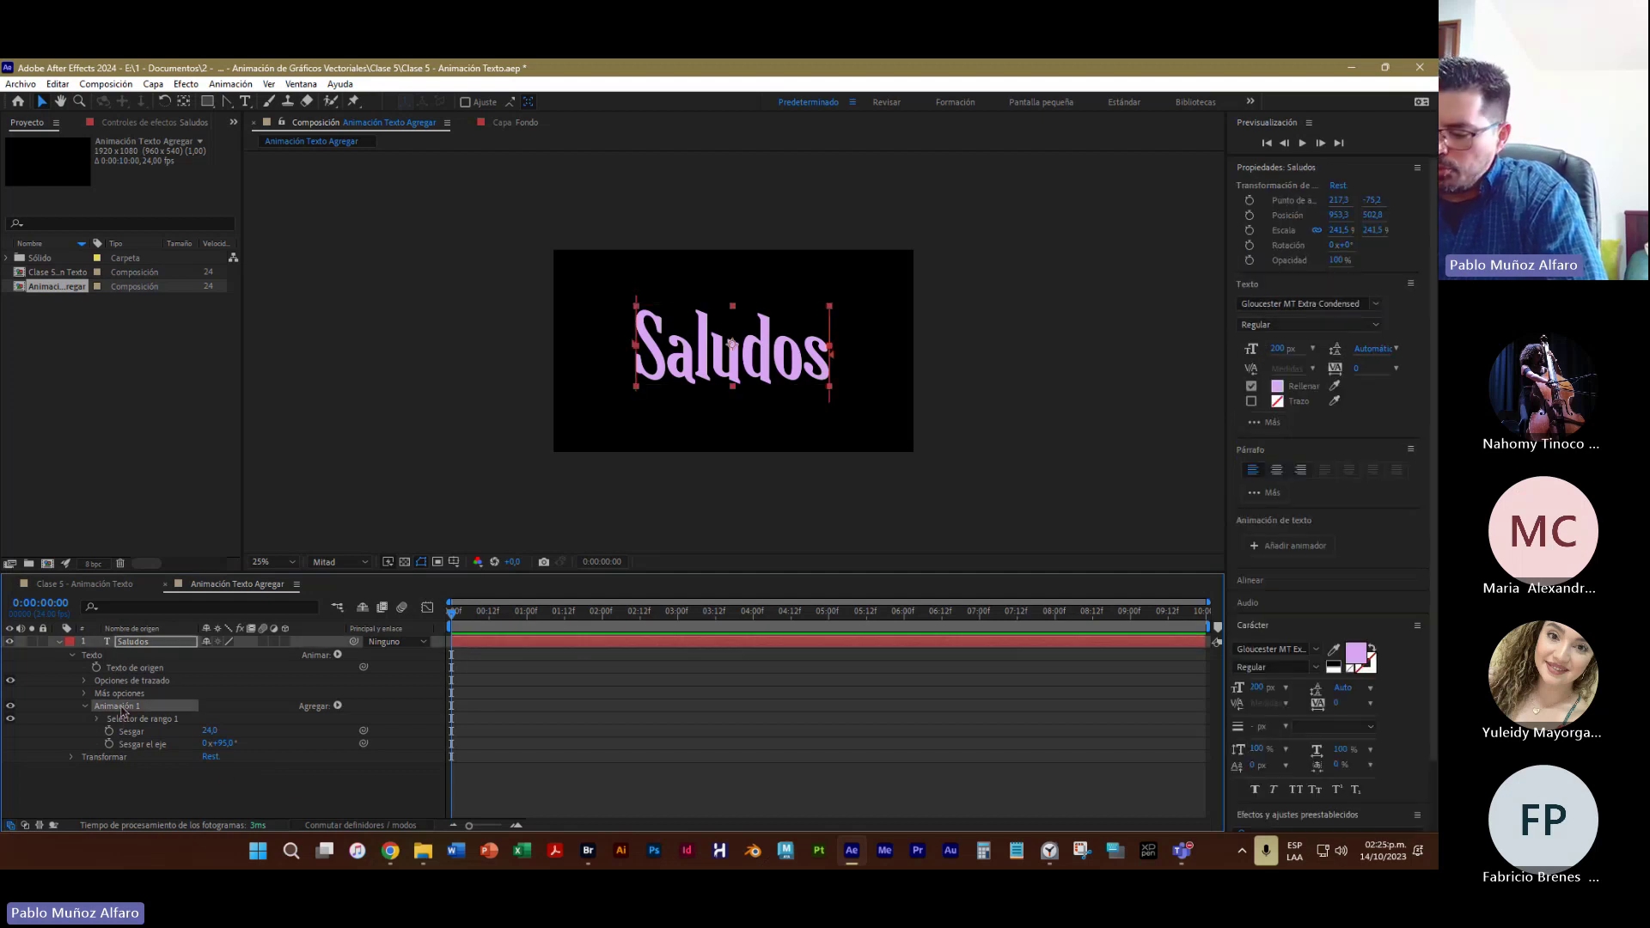
pyautogui.press('Delete')
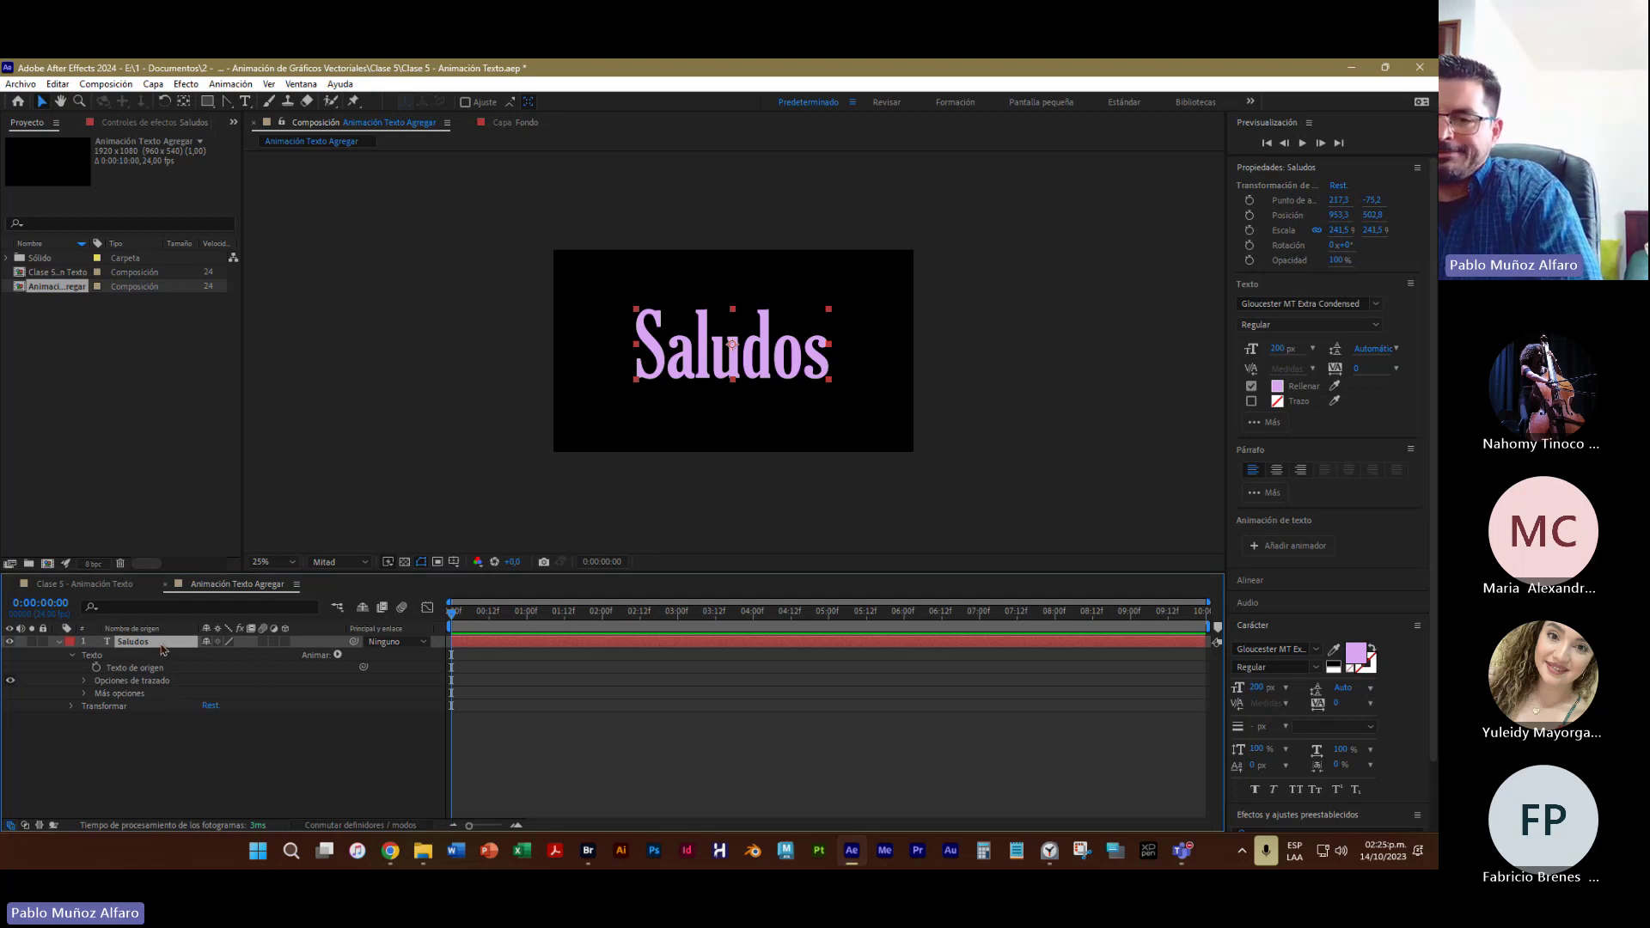
# Add a Rotación animator to the Saludos text and tilt its letters slightly counter-clockwise
pyautogui.click(337, 655)
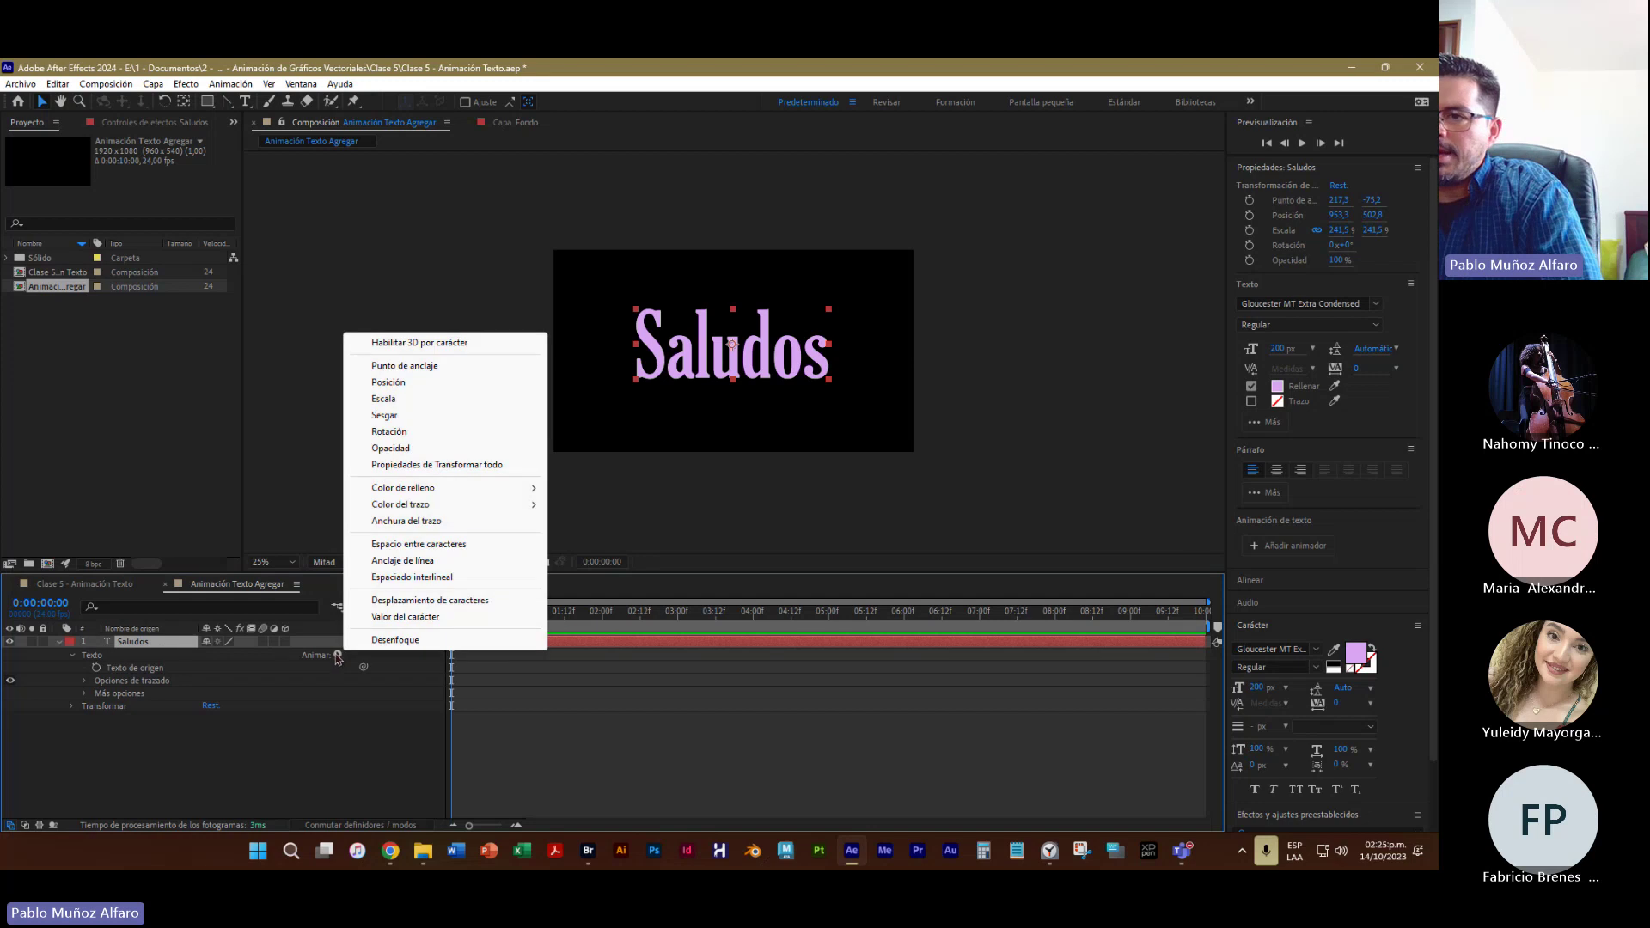
pyautogui.click(420, 432)
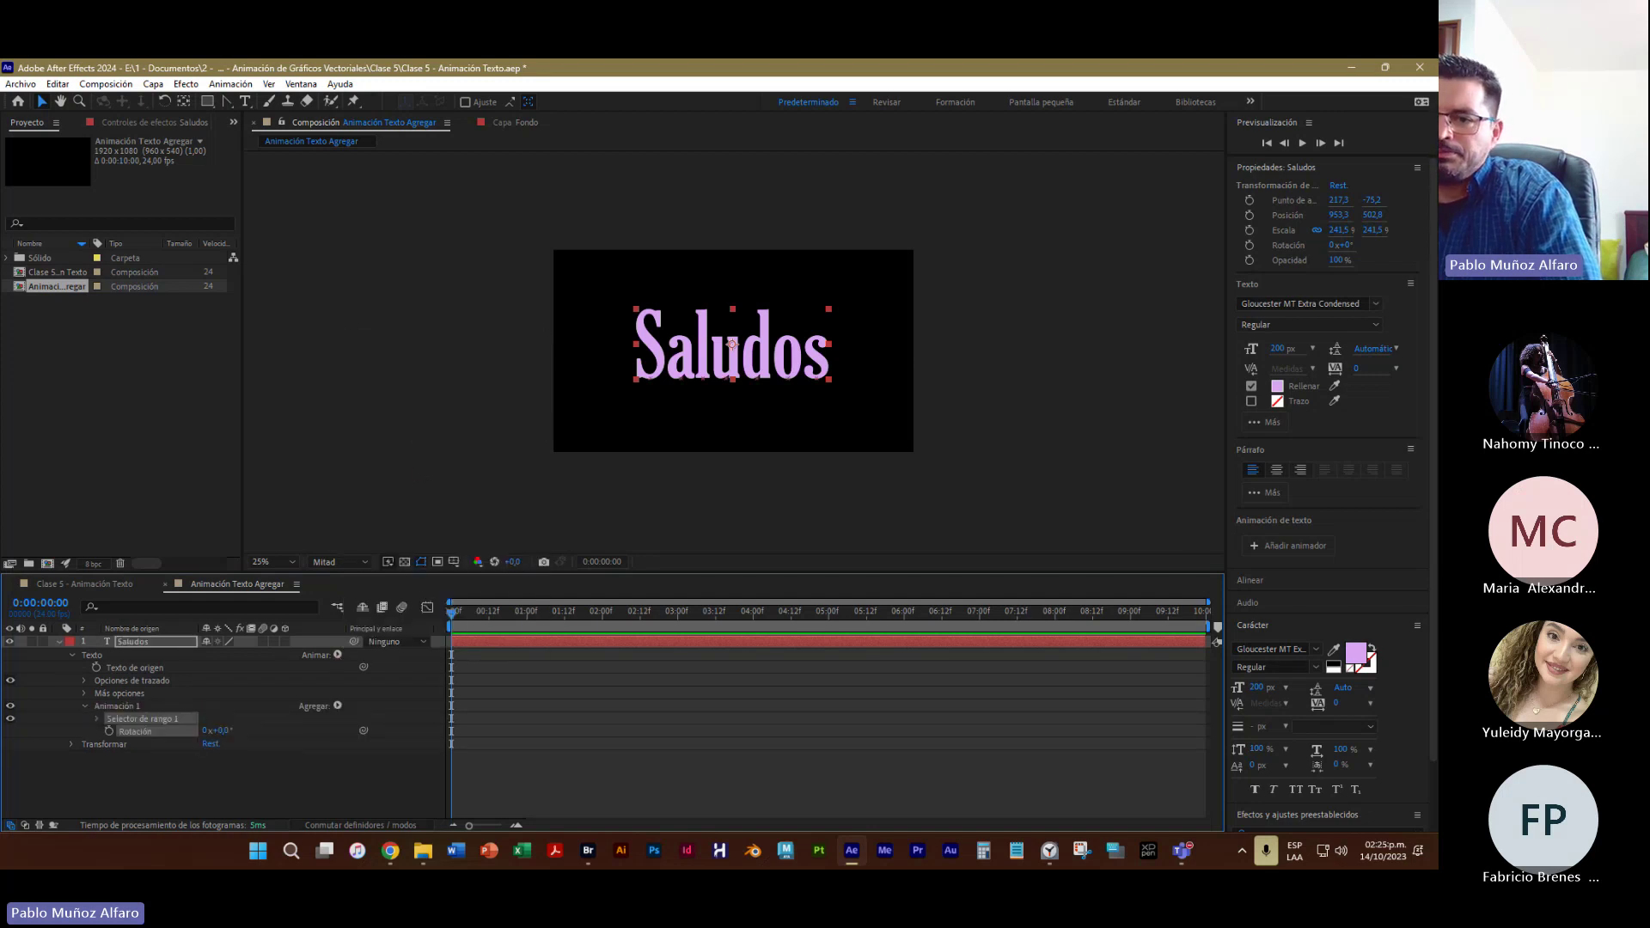
pyautogui.moveTo(219, 729)
pyautogui.mouseDown()
pyautogui.moveTo(146, 737)
pyautogui.moveTo(273, 757)
pyautogui.moveTo(191, 770)
pyautogui.moveTo(391, 731)
pyautogui.moveTo(220, 732)
pyautogui.moveTo(258, 731)
pyautogui.moveTo(197, 716)
pyautogui.mouseUp()
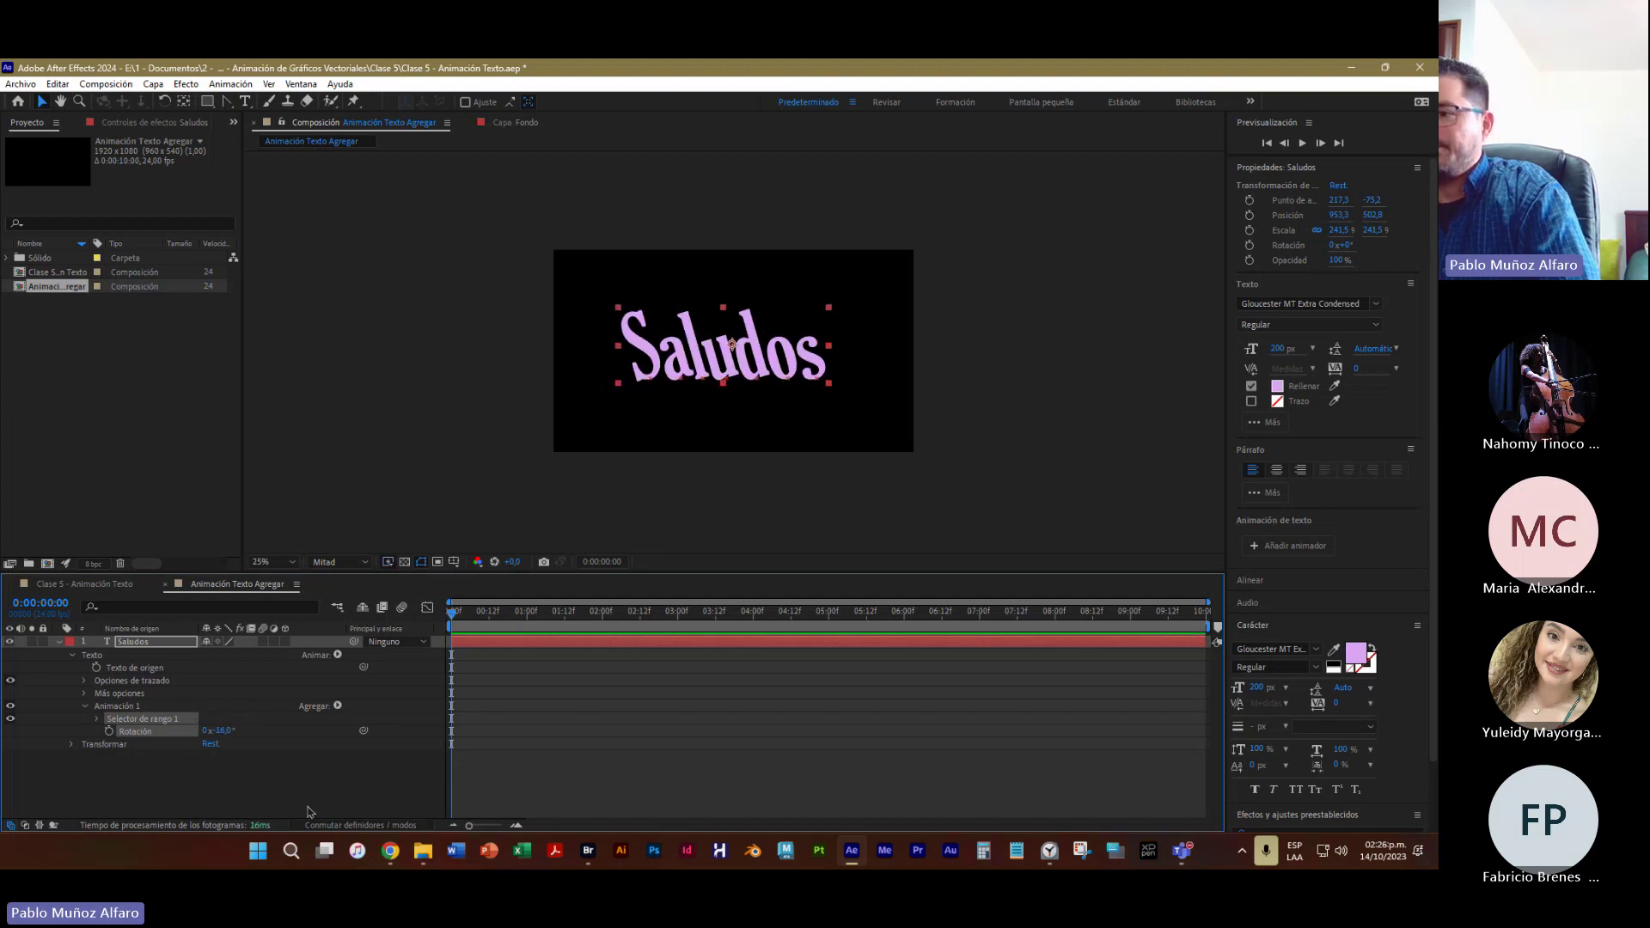
pyautogui.click(344, 775)
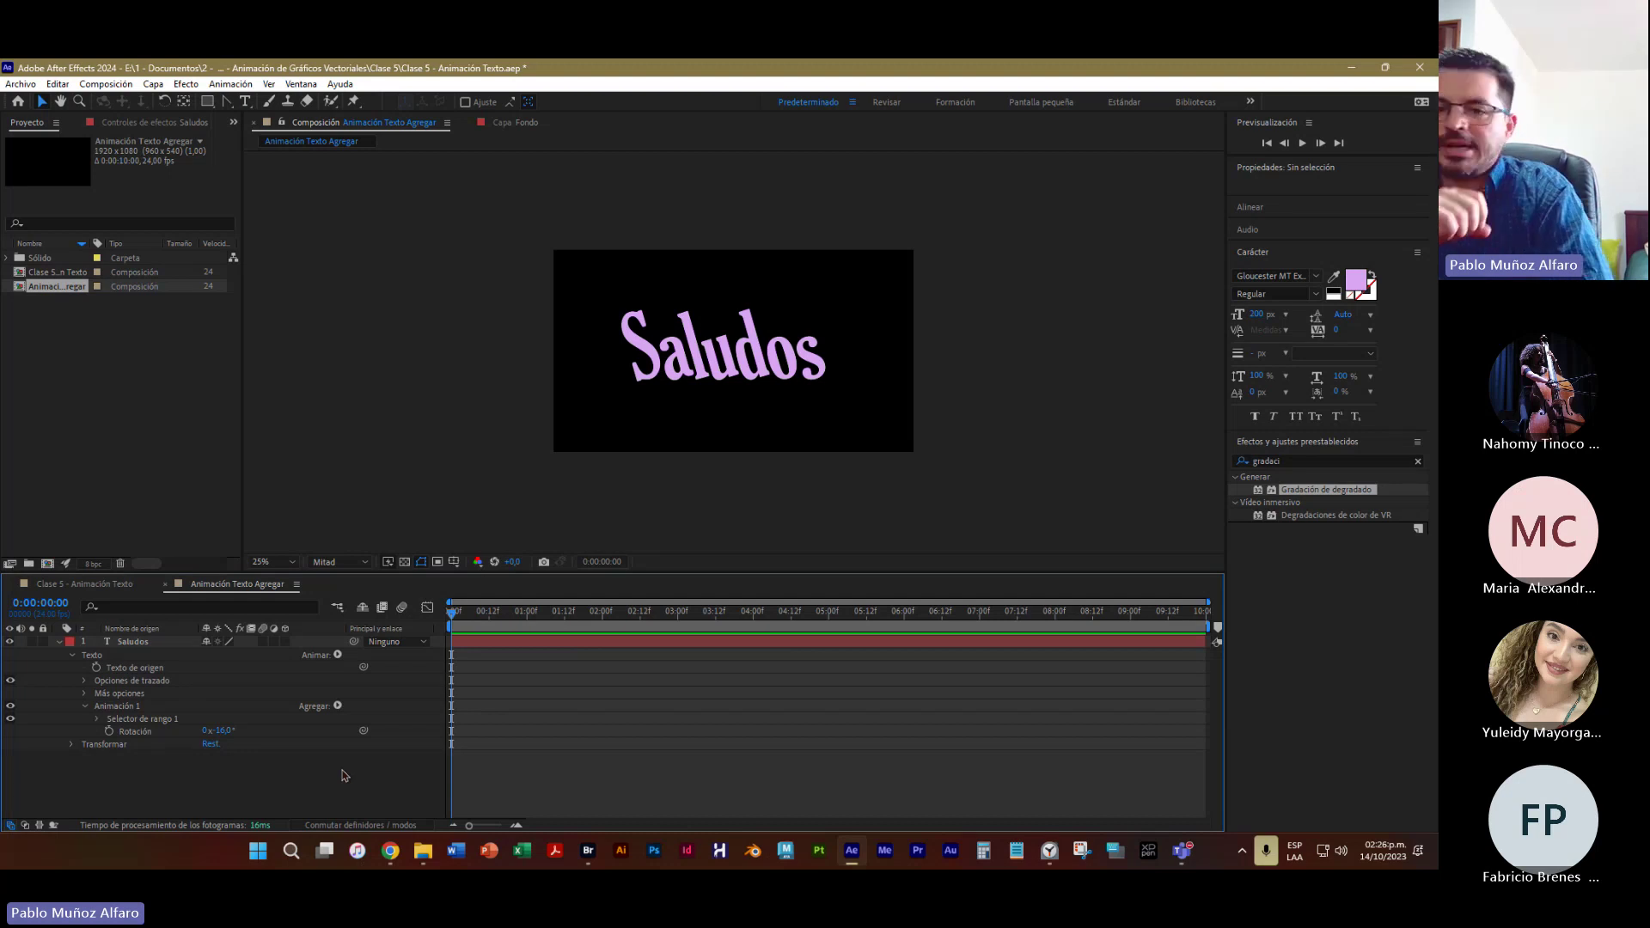
# Delete the Rotación animator from the Saludos layer
pyautogui.click(283, 740)
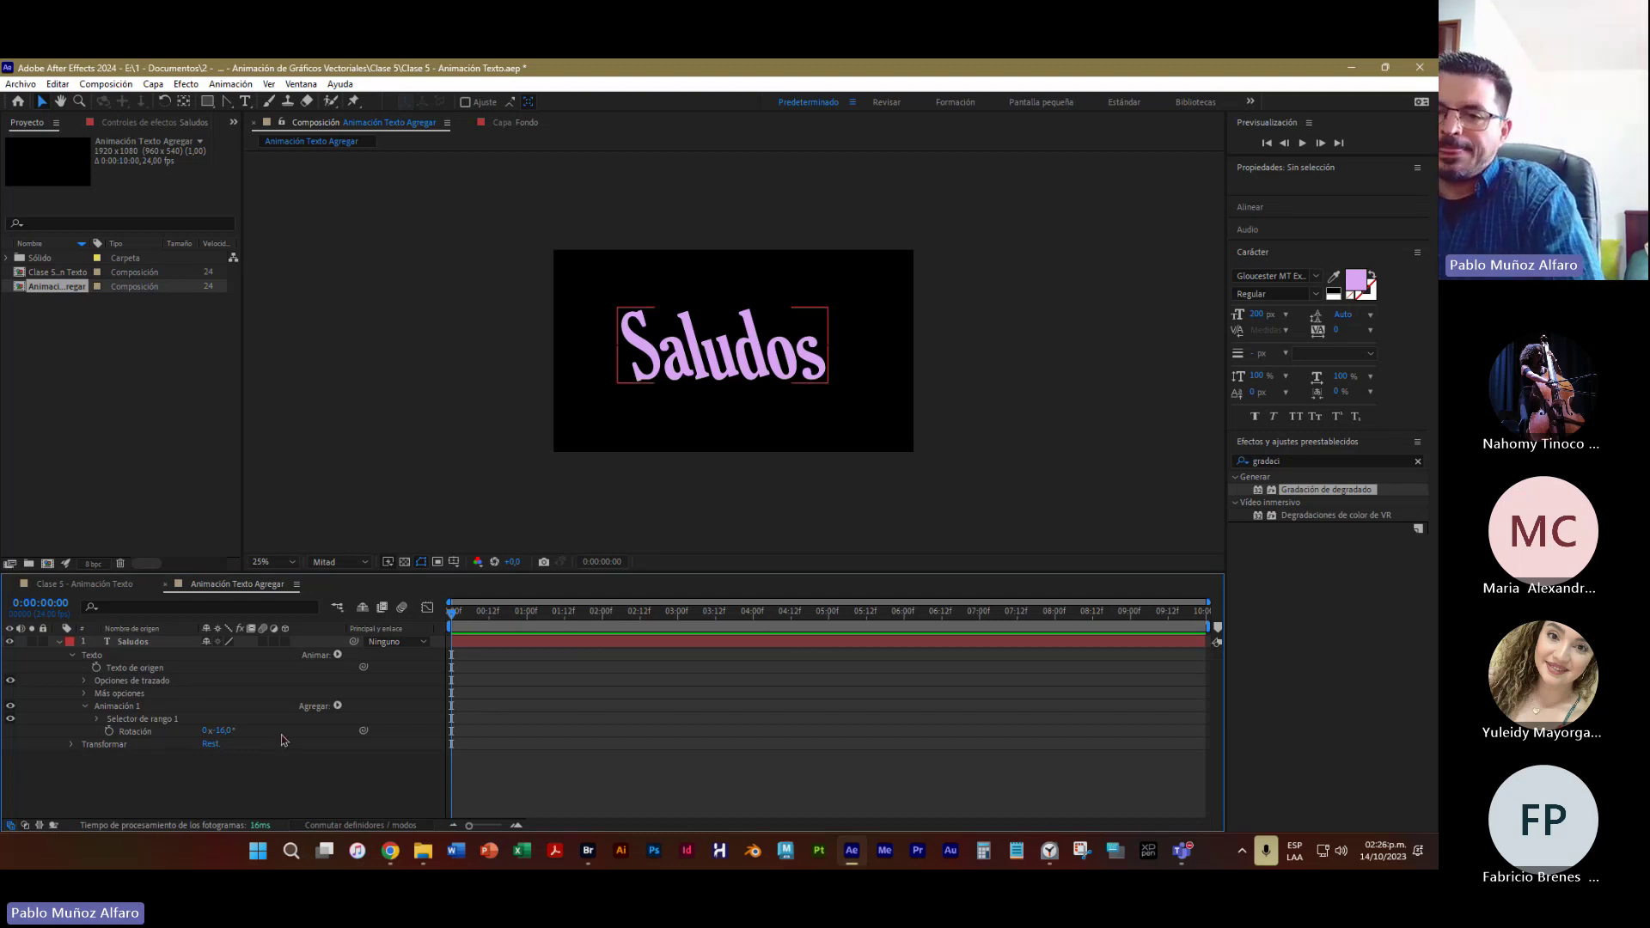
pyautogui.click(106, 710)
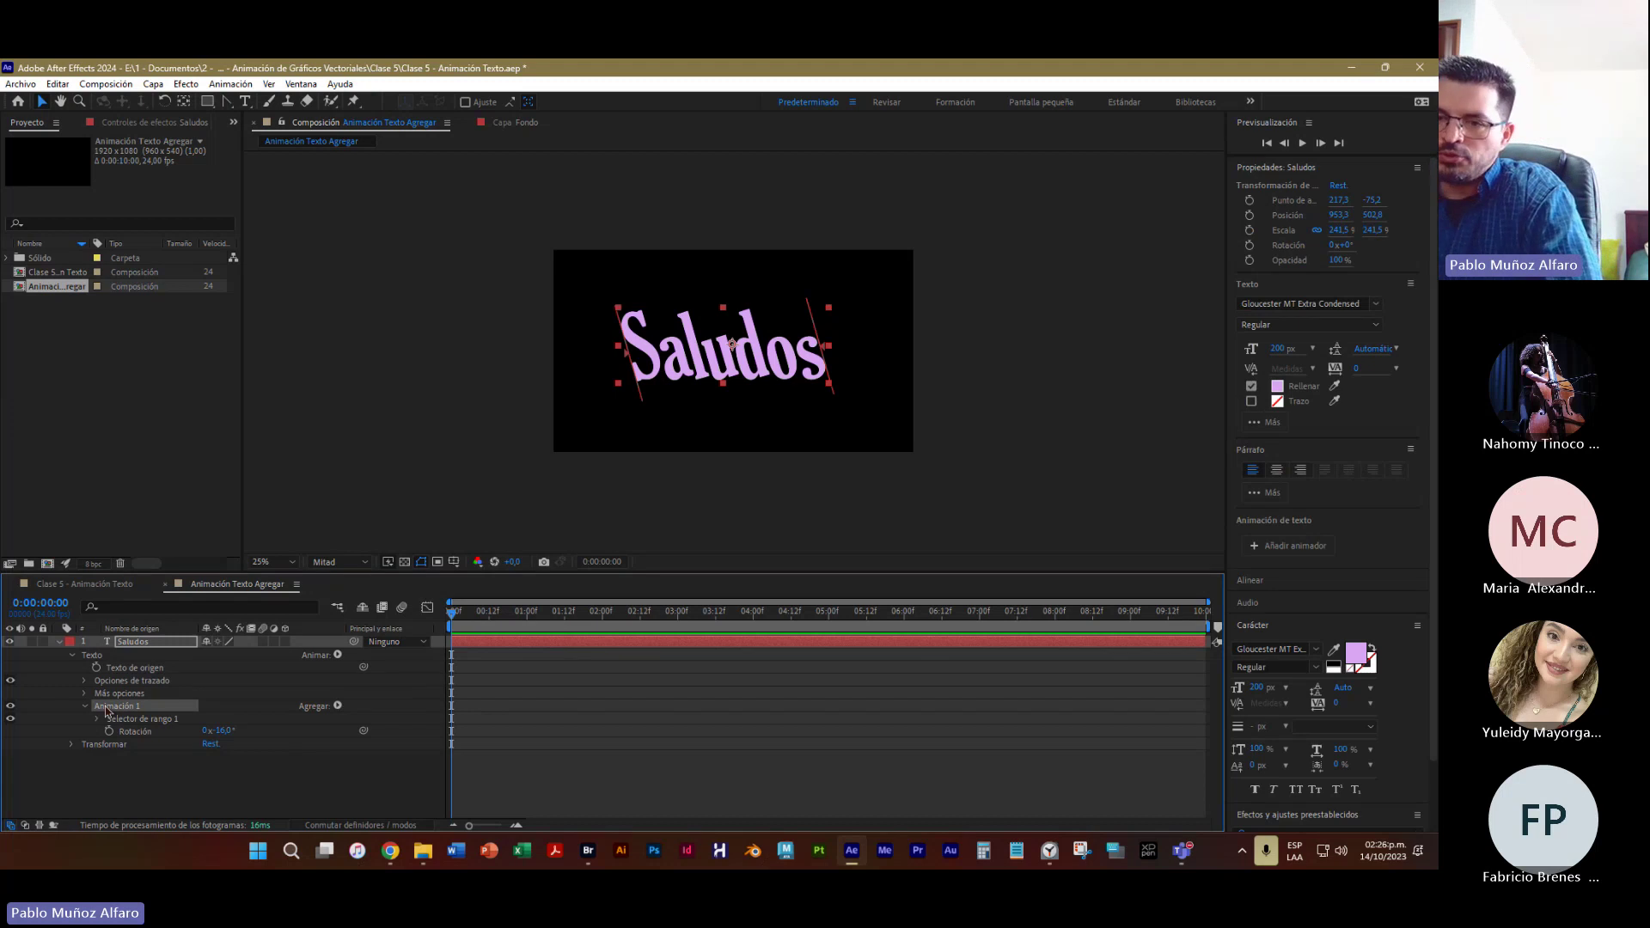
pyautogui.press('Delete')
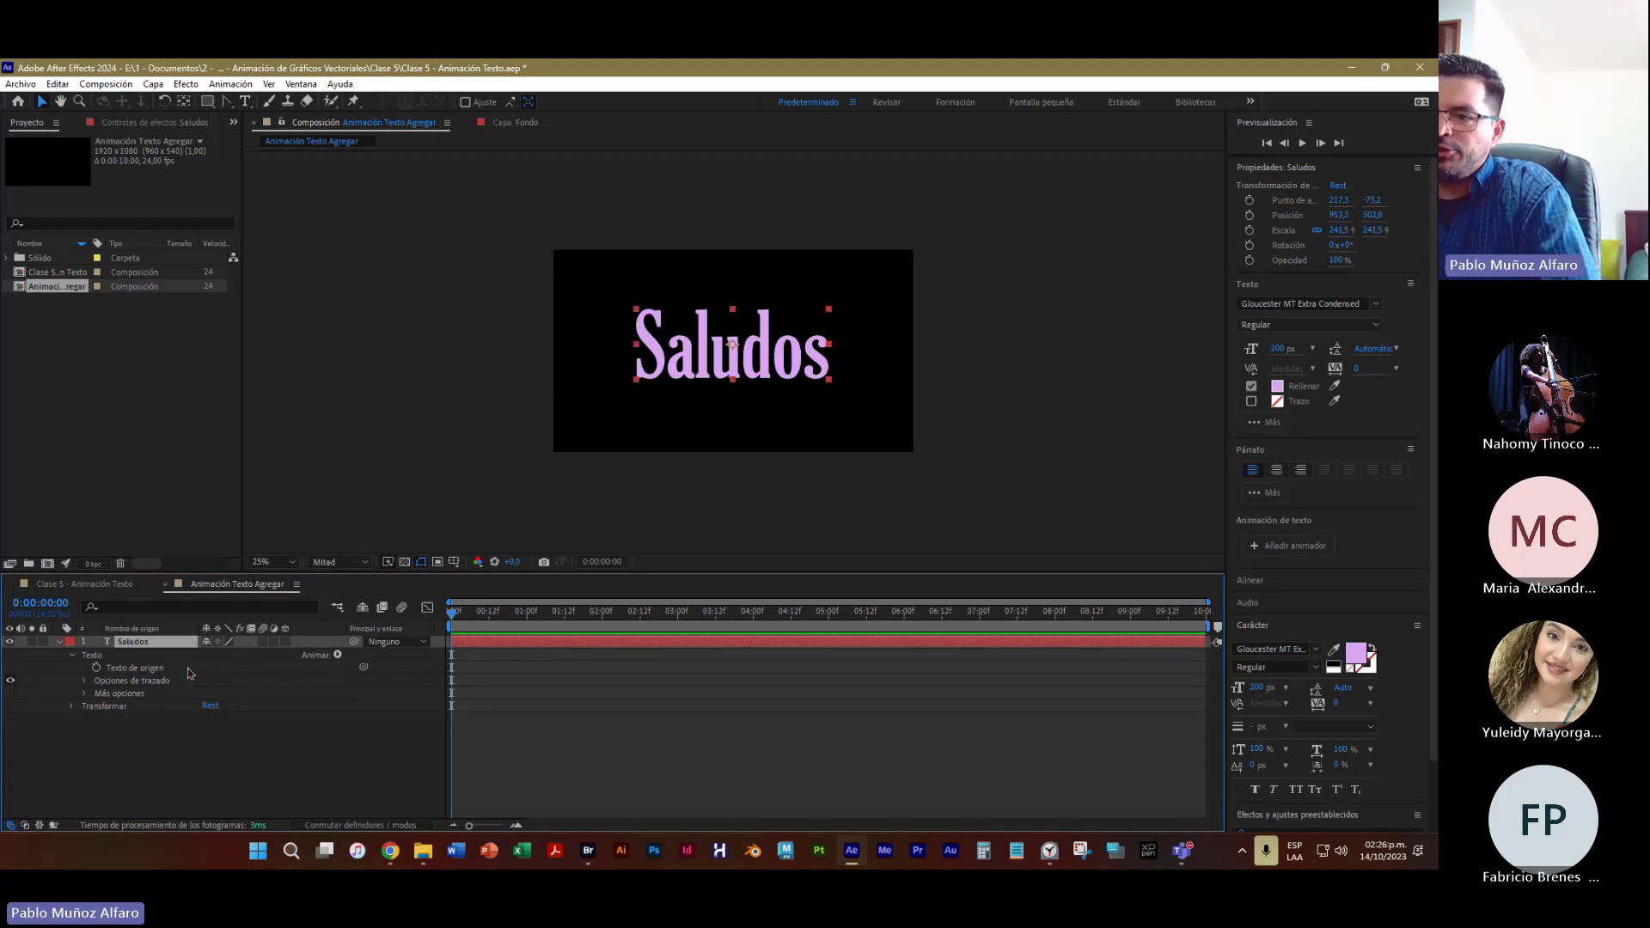
# Add a new Sesgar animator to the Saludos text and create starting keyframes for Sesgar and Sesgar el eje at 0:00:00:00
pyautogui.click(320, 663)
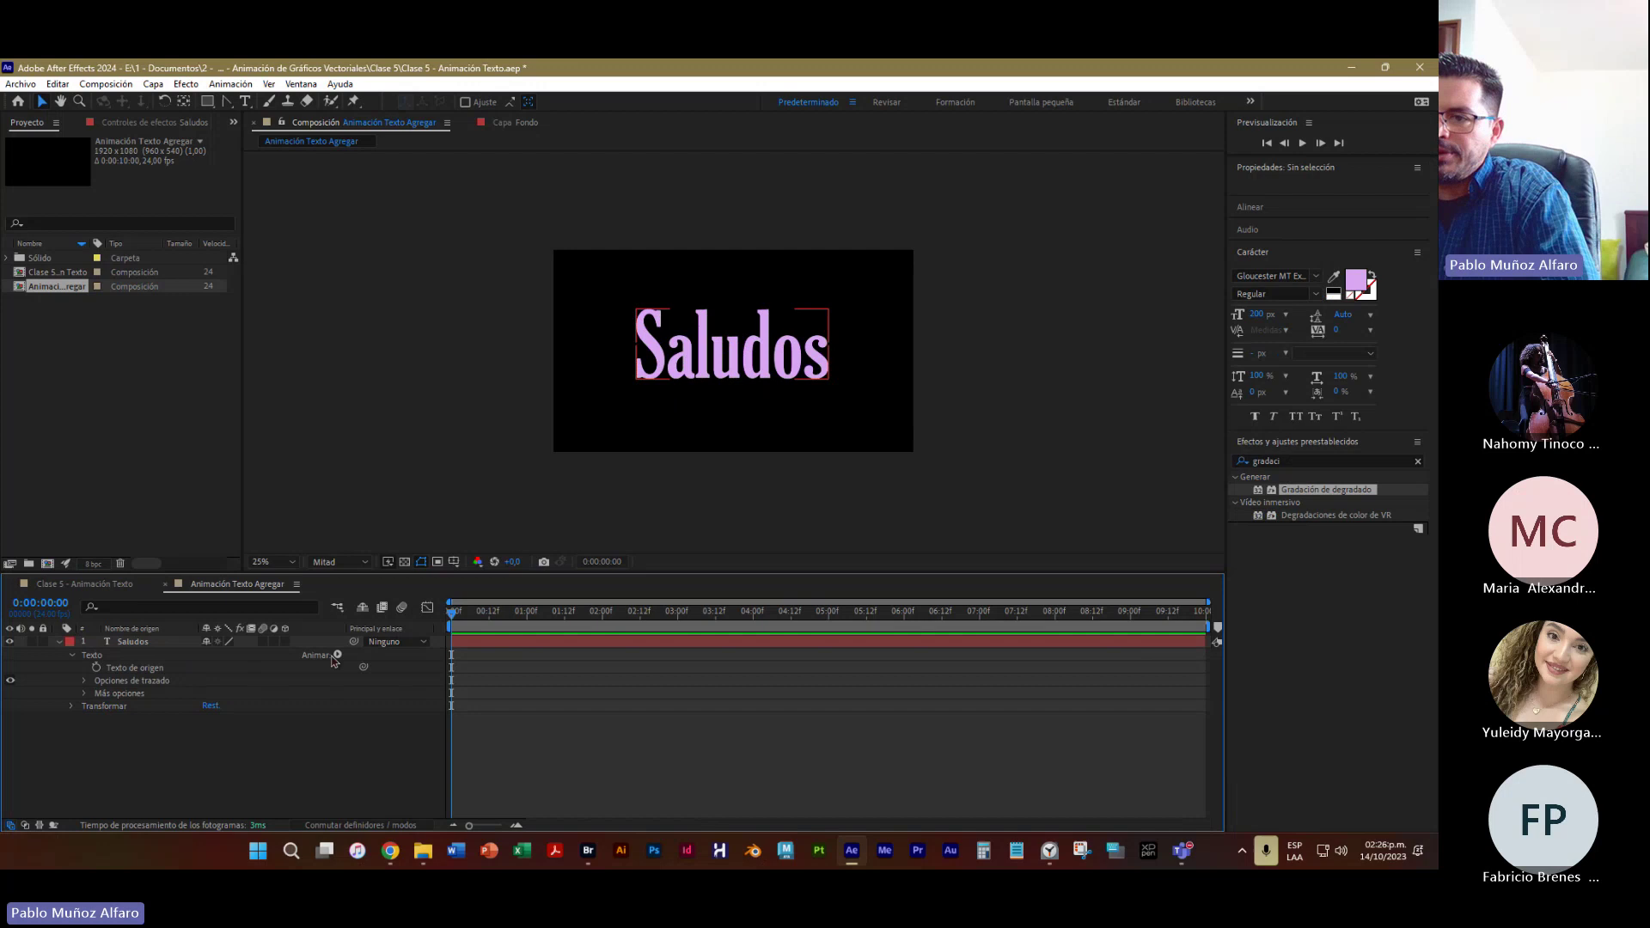
pyautogui.click(137, 642)
pyautogui.click(337, 655)
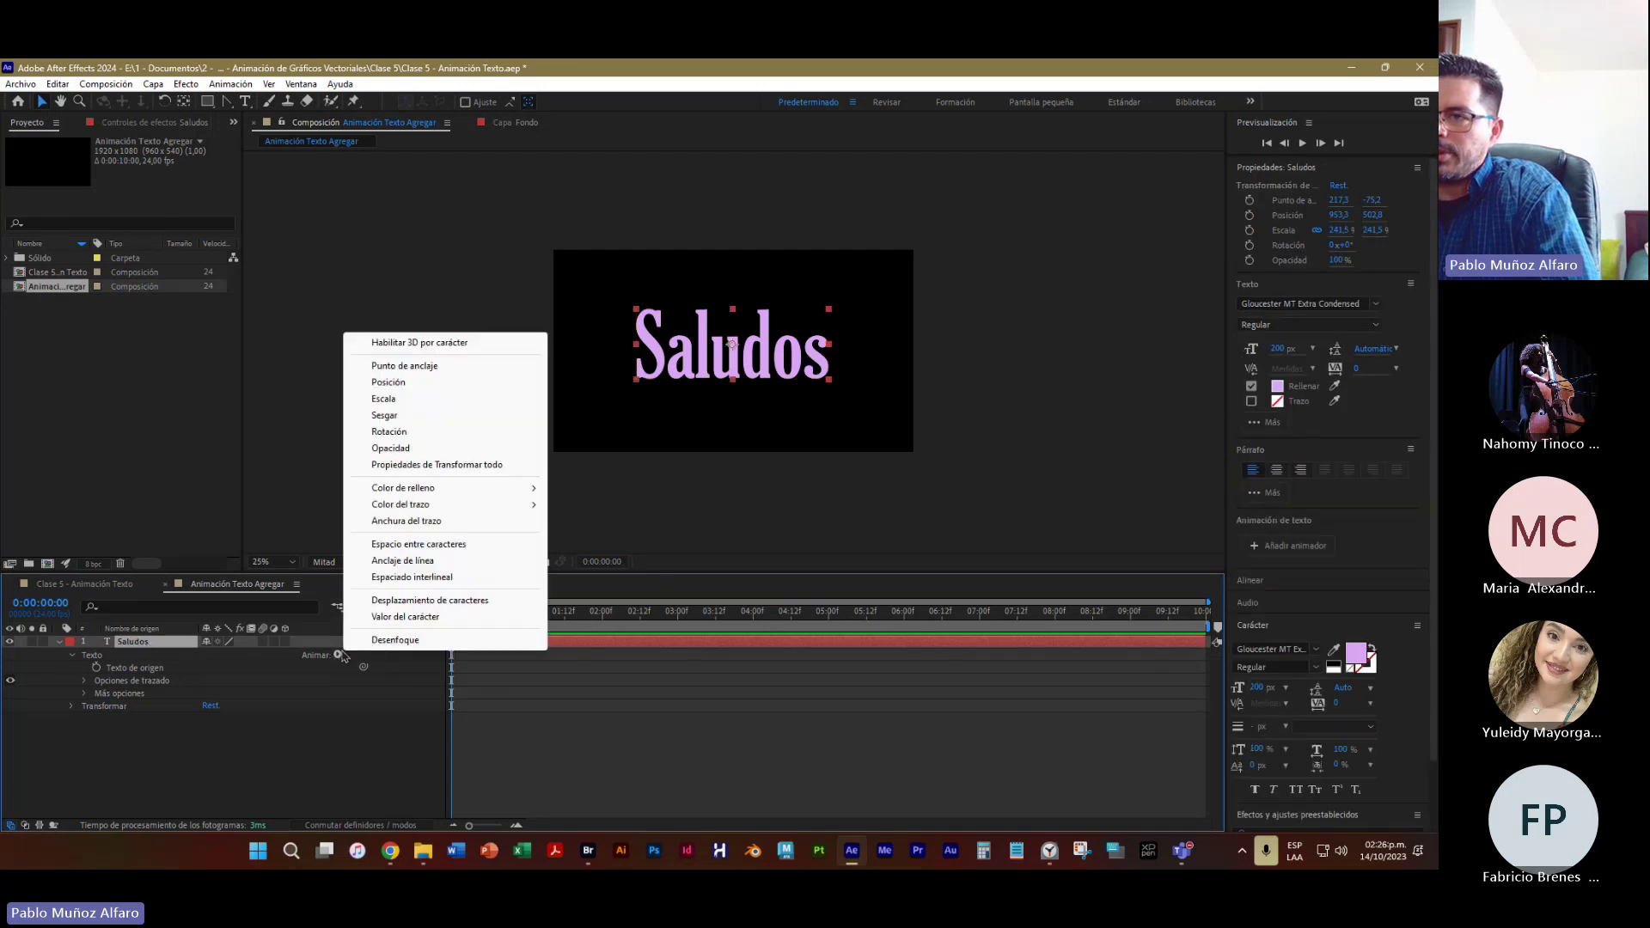
pyautogui.click(384, 415)
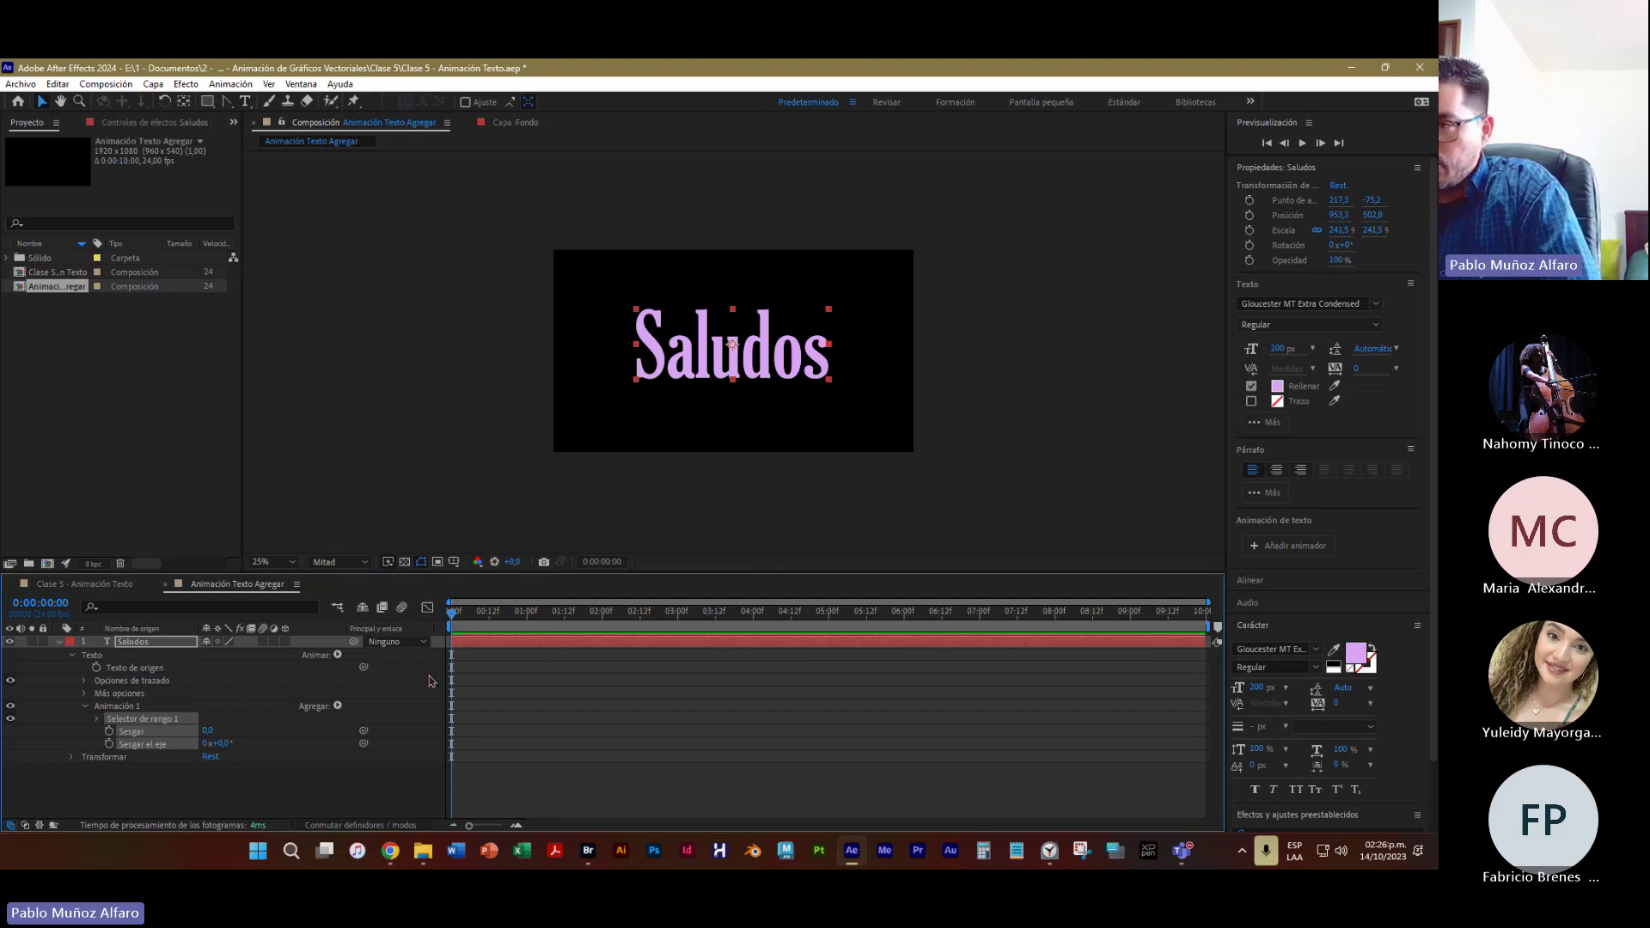
pyautogui.moveTo(451, 611)
pyautogui.mouseDown()
pyautogui.moveTo(573, 612)
pyautogui.moveTo(454, 612)
pyautogui.moveTo(445, 631)
pyautogui.mouseUp()
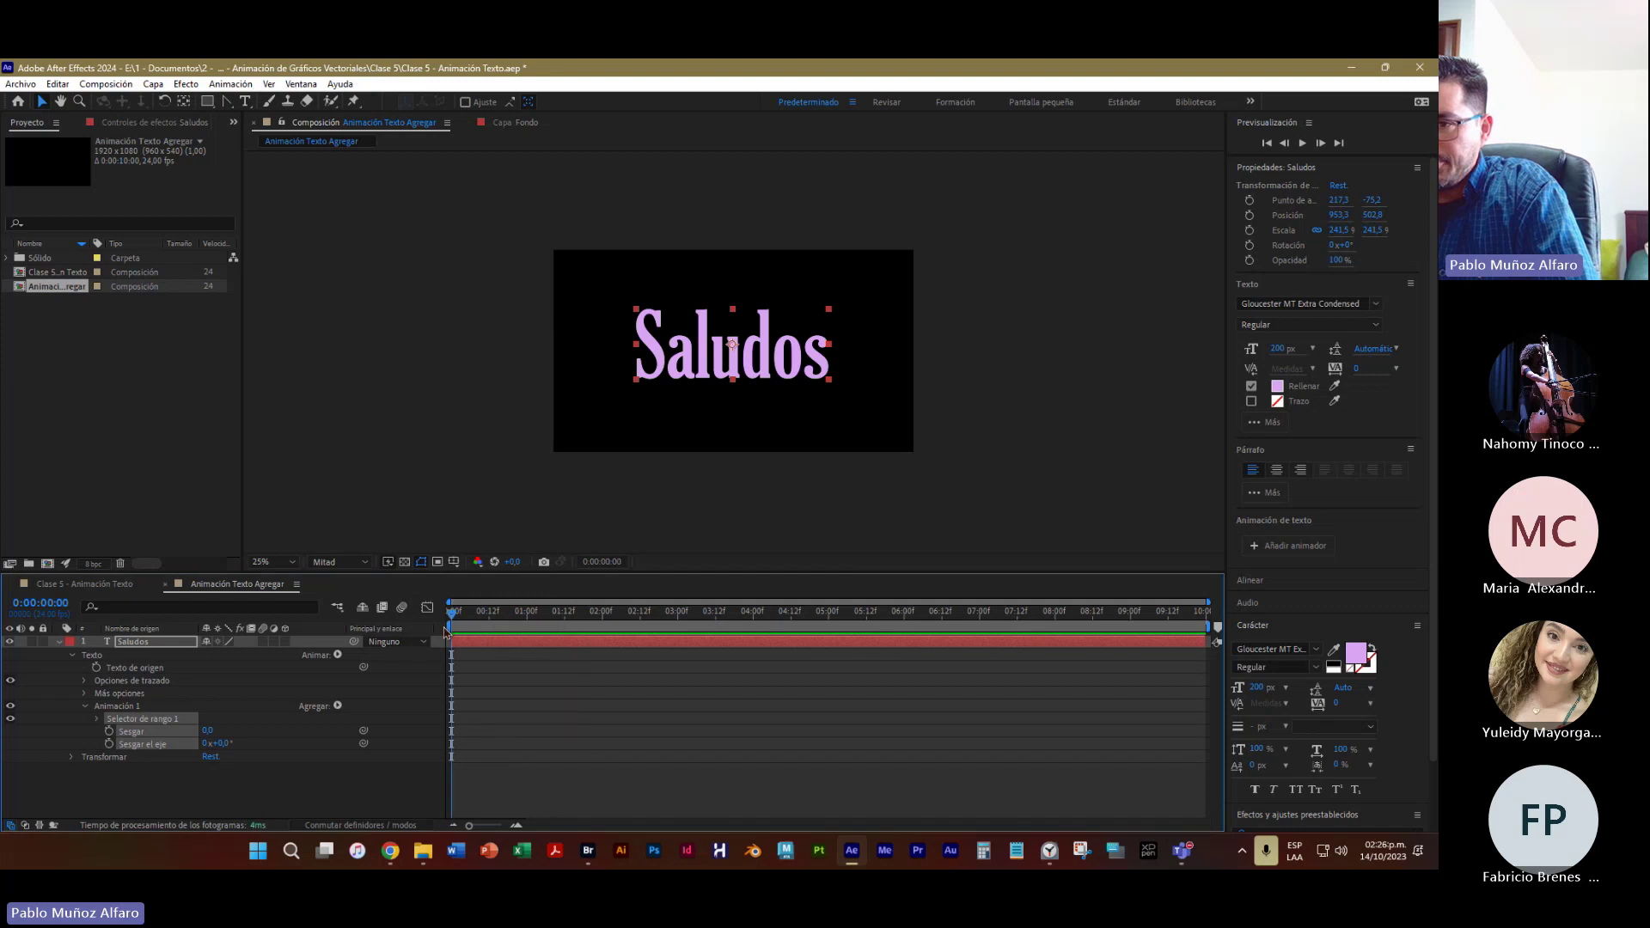
pyautogui.click(109, 731)
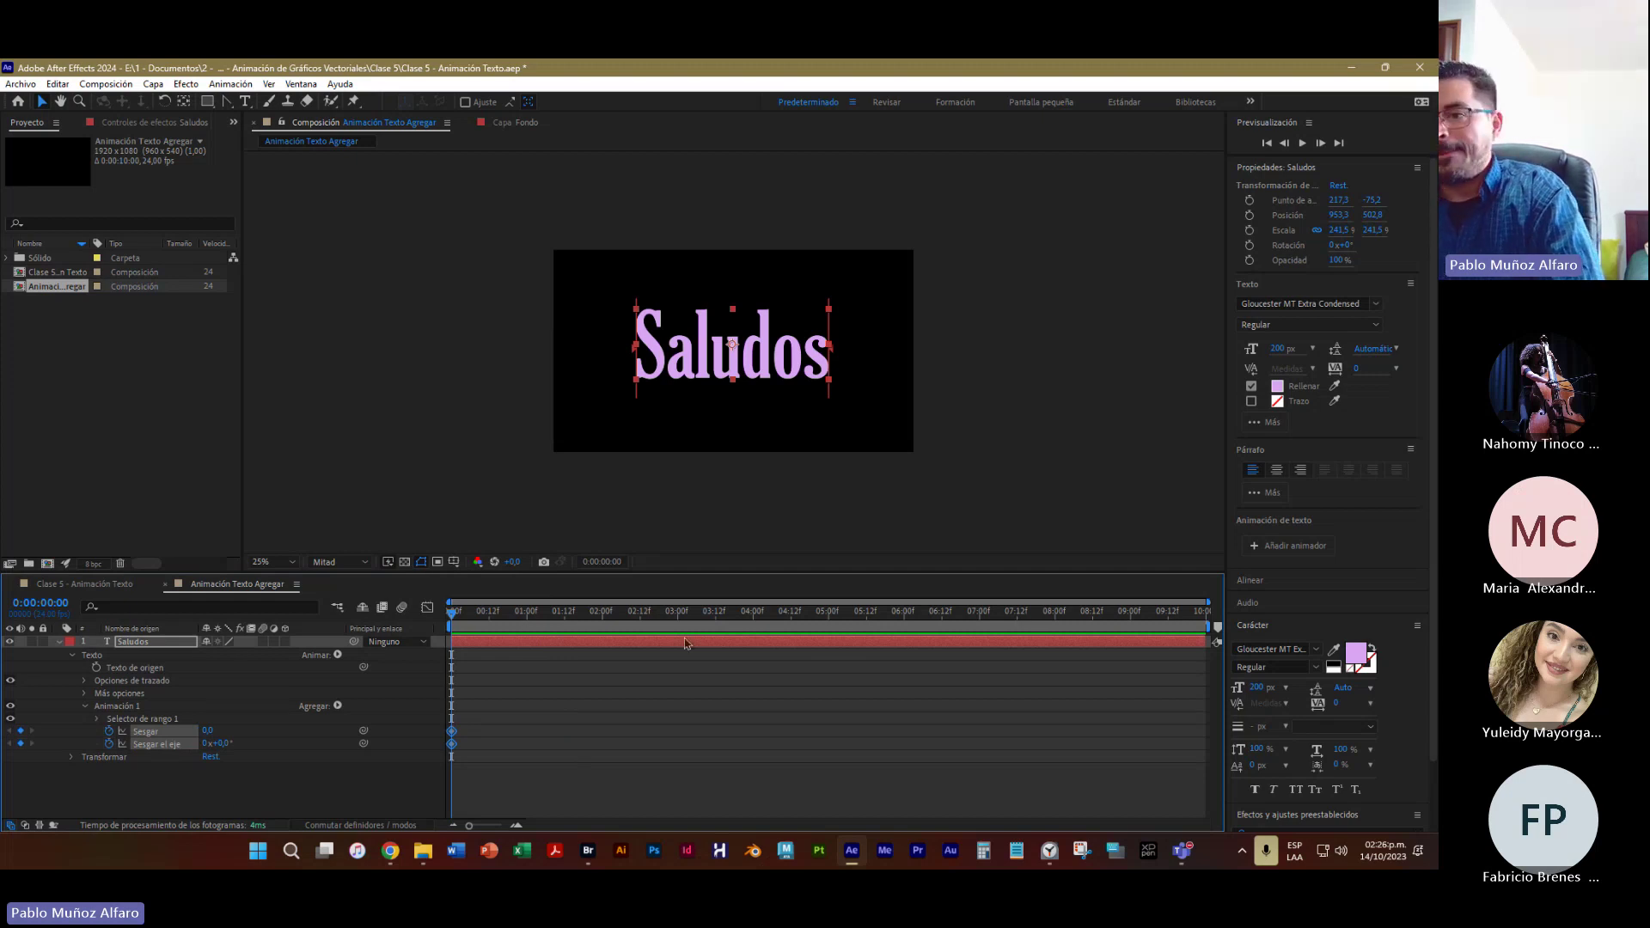
# Keyframe a rightward slant with Sesgar at 0:00:02:23 and an increased Sesgar el eje angle at 0:00:06:00
pyautogui.moveTo(452, 615); pyautogui.dragTo(676, 702)
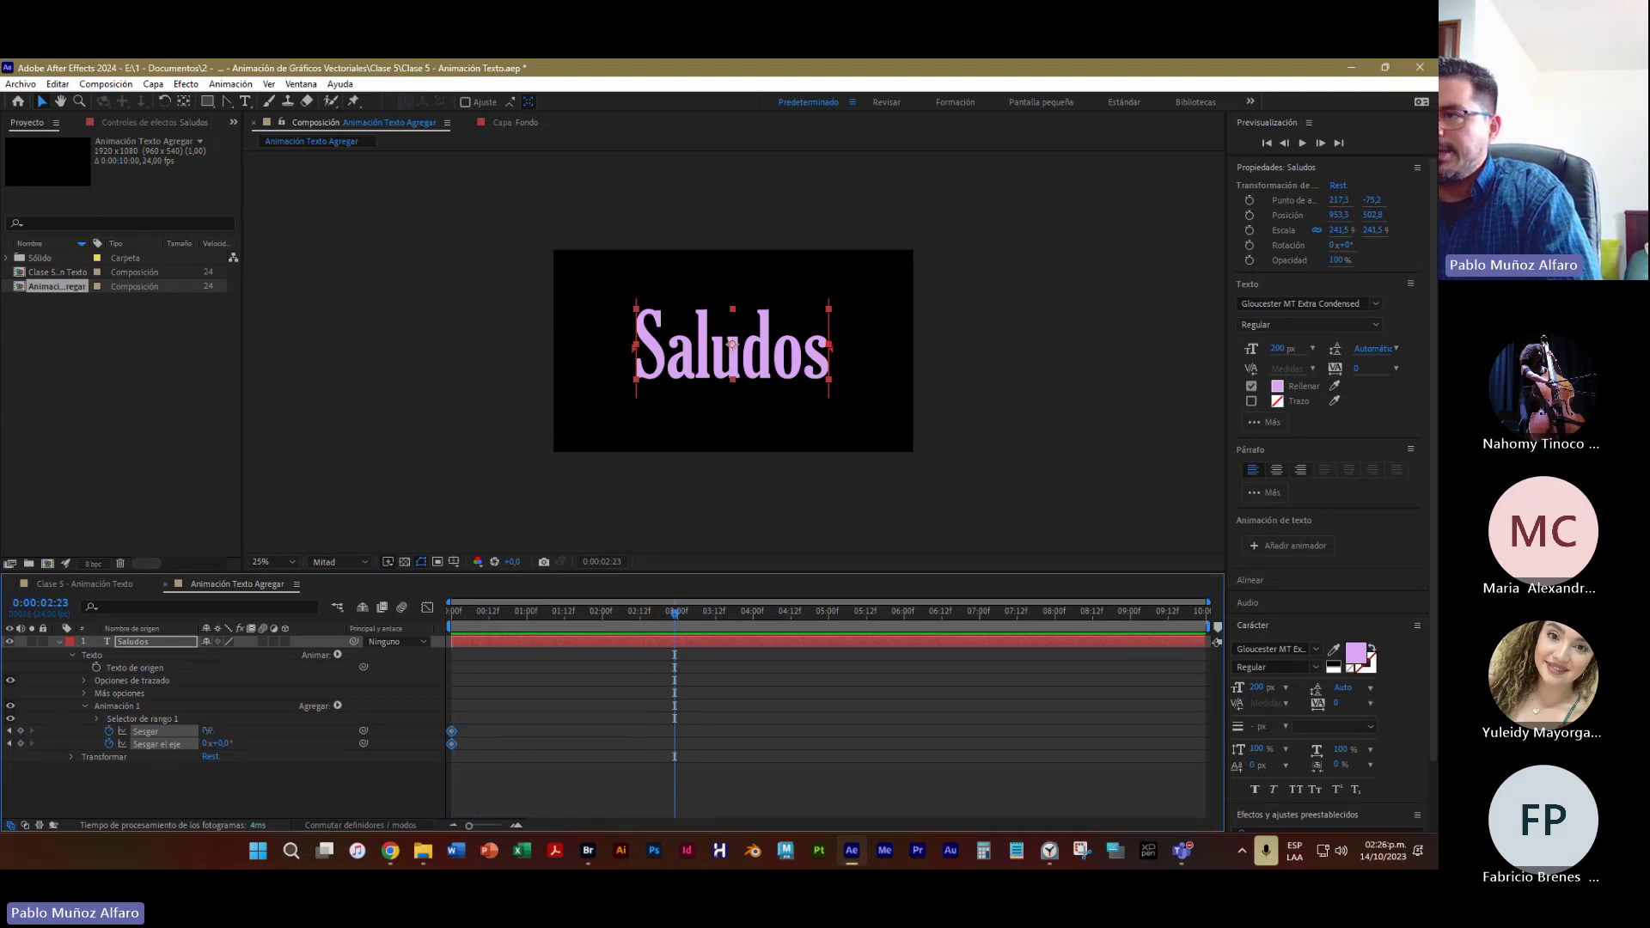
pyautogui.moveTo(207, 730); pyautogui.dragTo(224, 730)
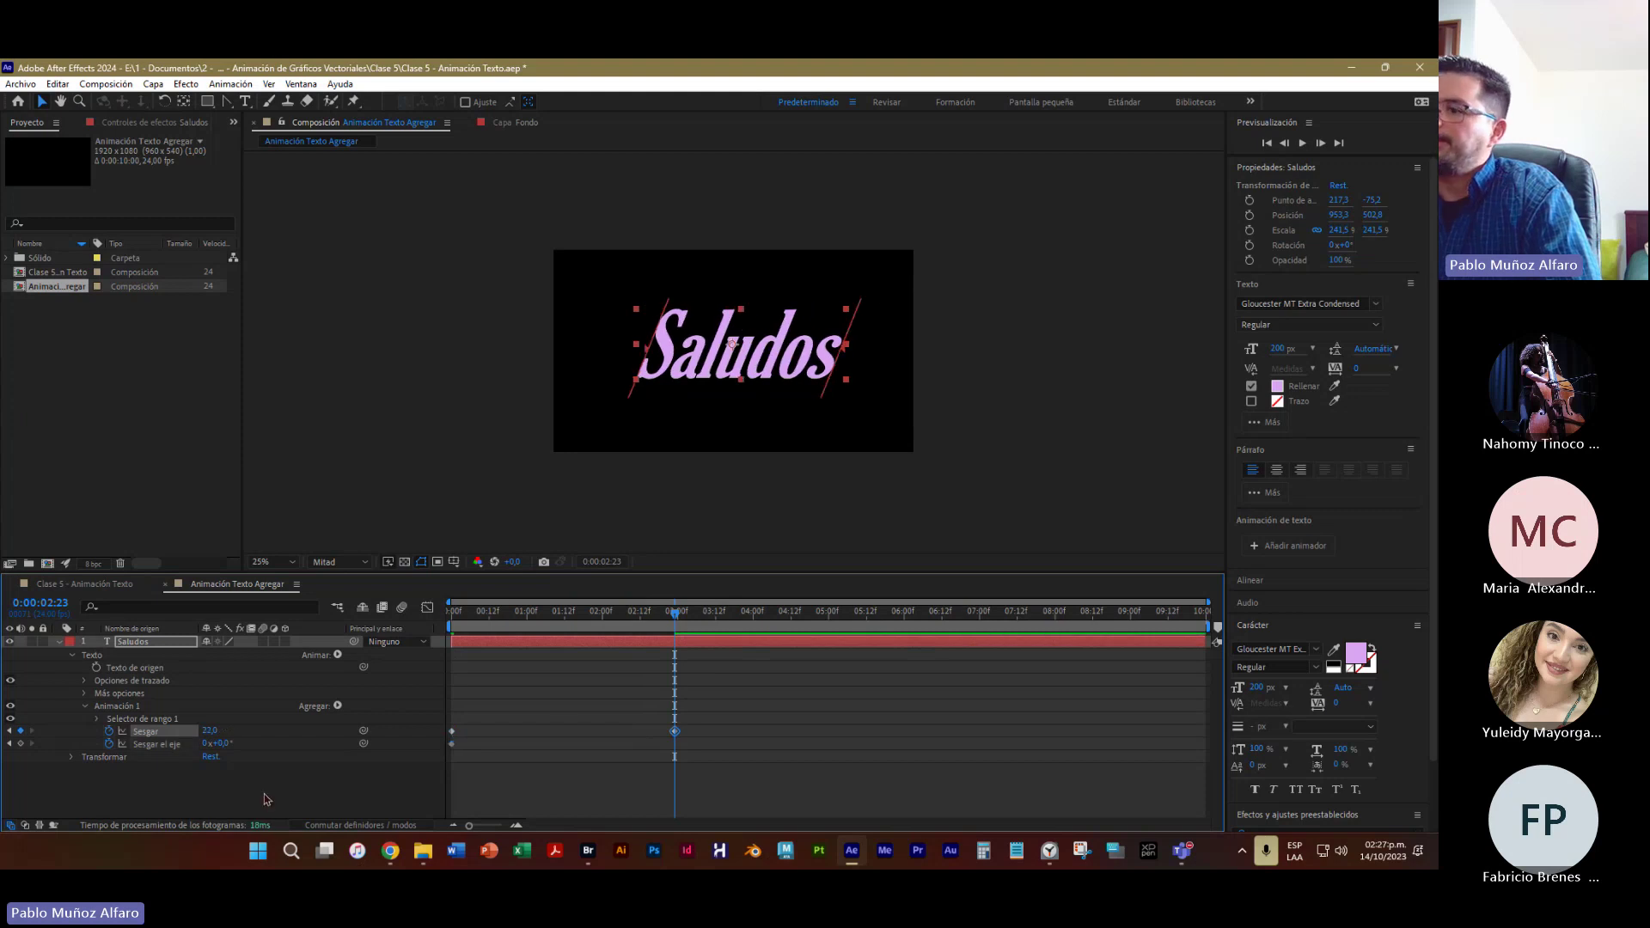
pyautogui.moveTo(669, 627); pyautogui.dragTo(901, 664)
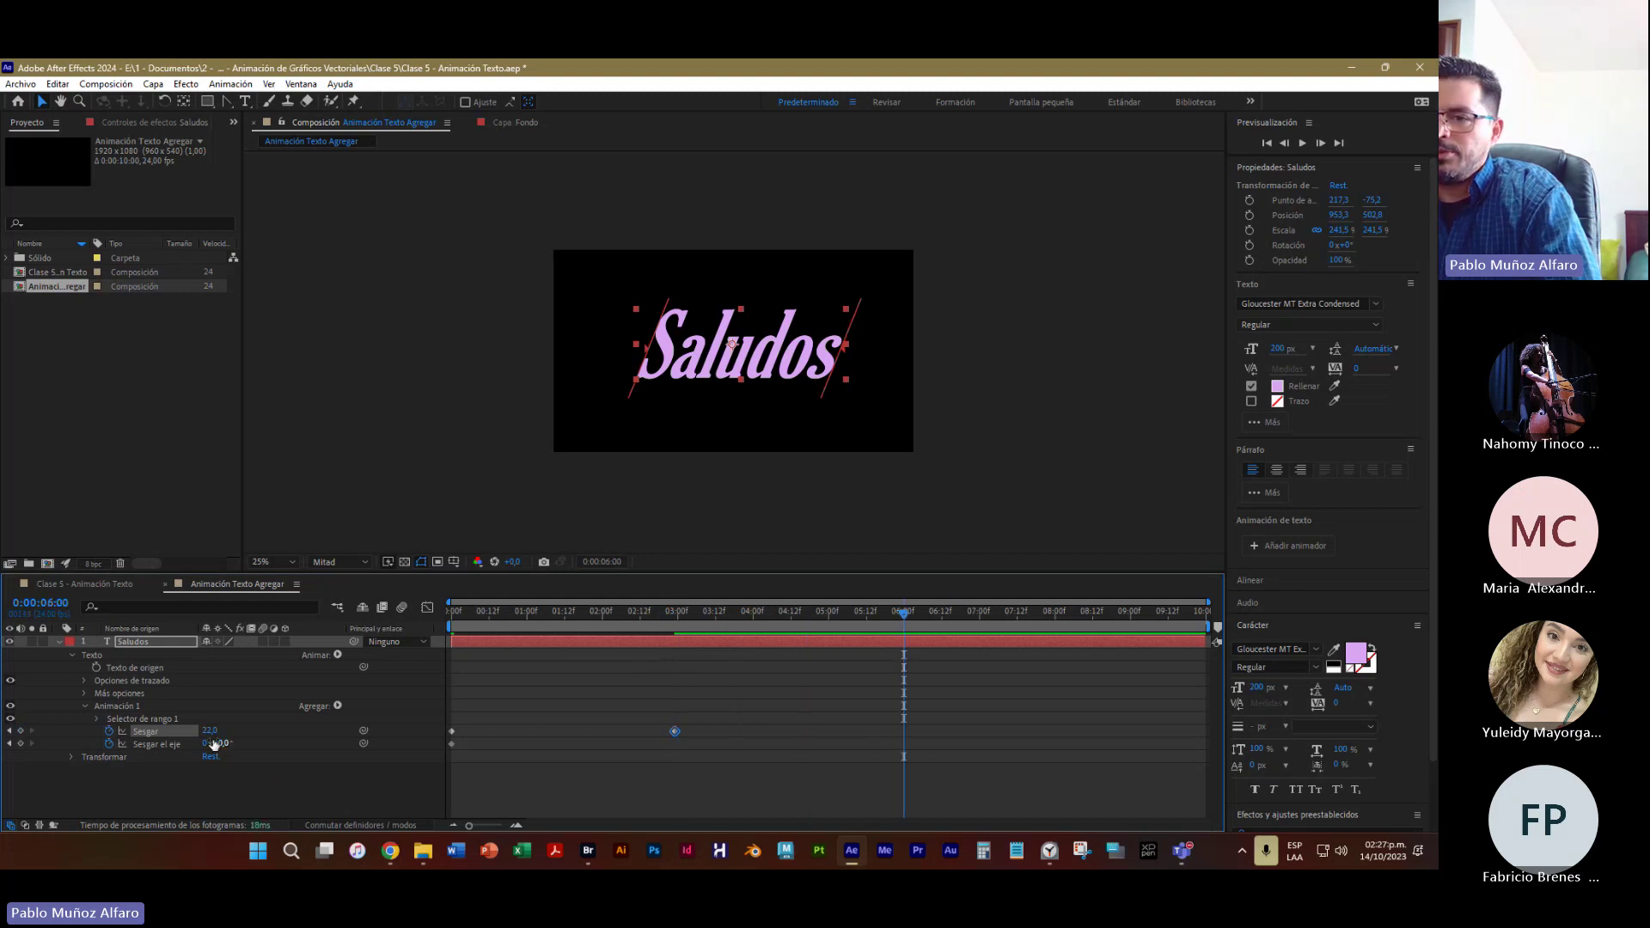
pyautogui.moveTo(215, 744); pyautogui.dragTo(263, 768)
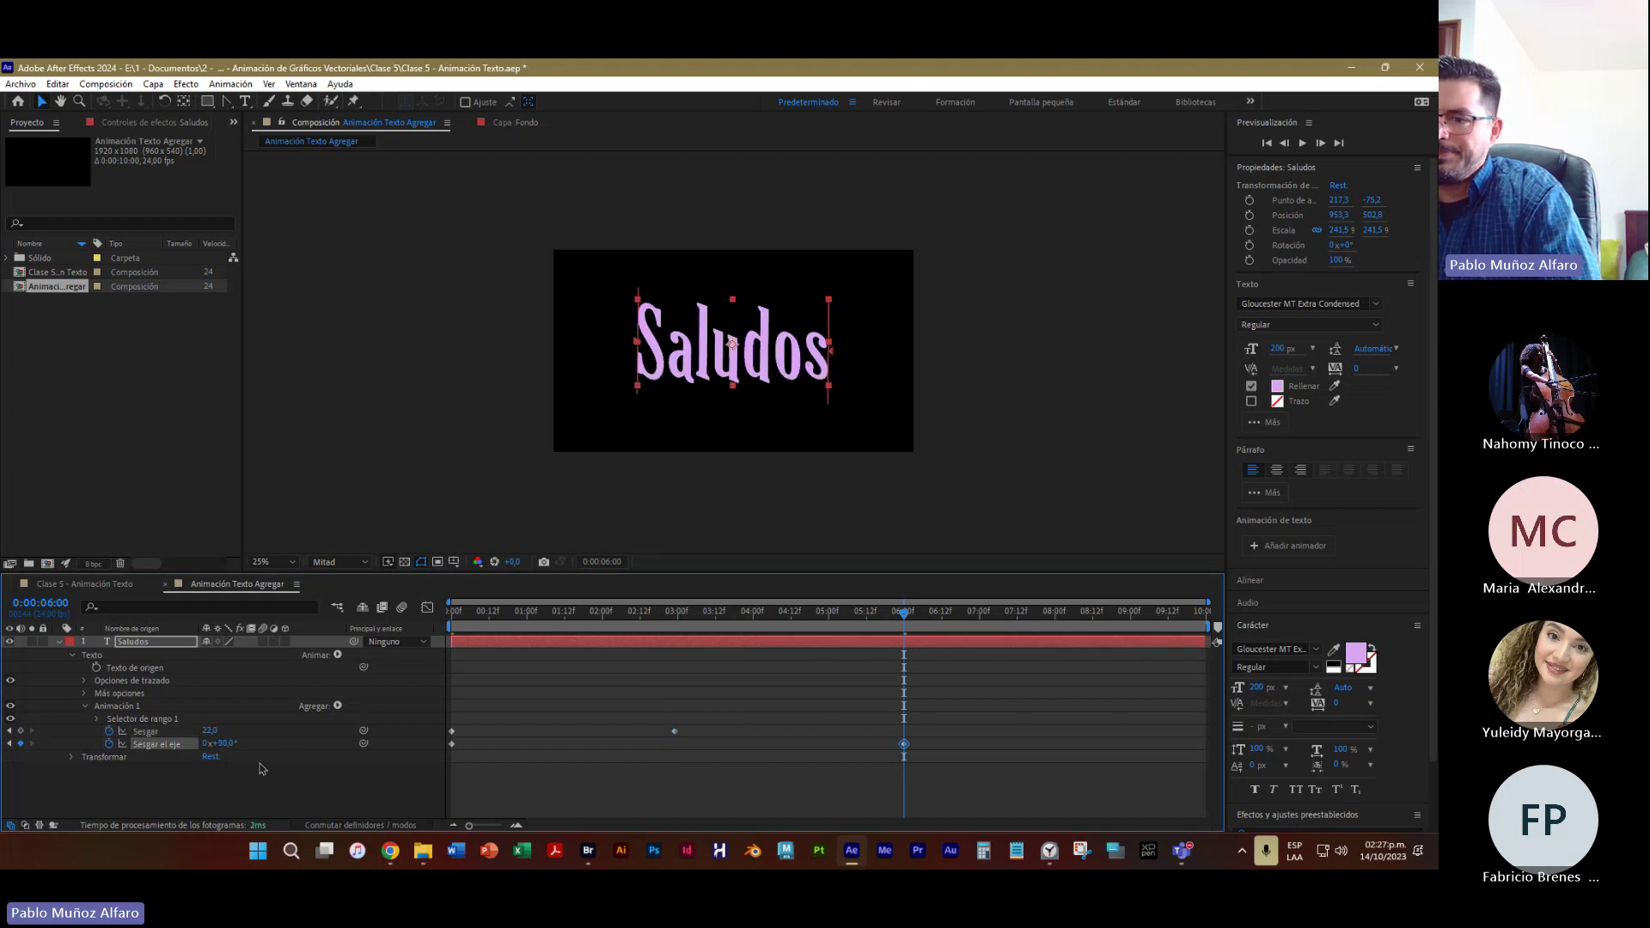
# Keyframe a backward slant for the Saludos text by setting Sesgar to -26 at 0:00:08:12
pyautogui.click(909, 614)
pyautogui.moveTo(914, 619); pyautogui.dragTo(1093, 643)
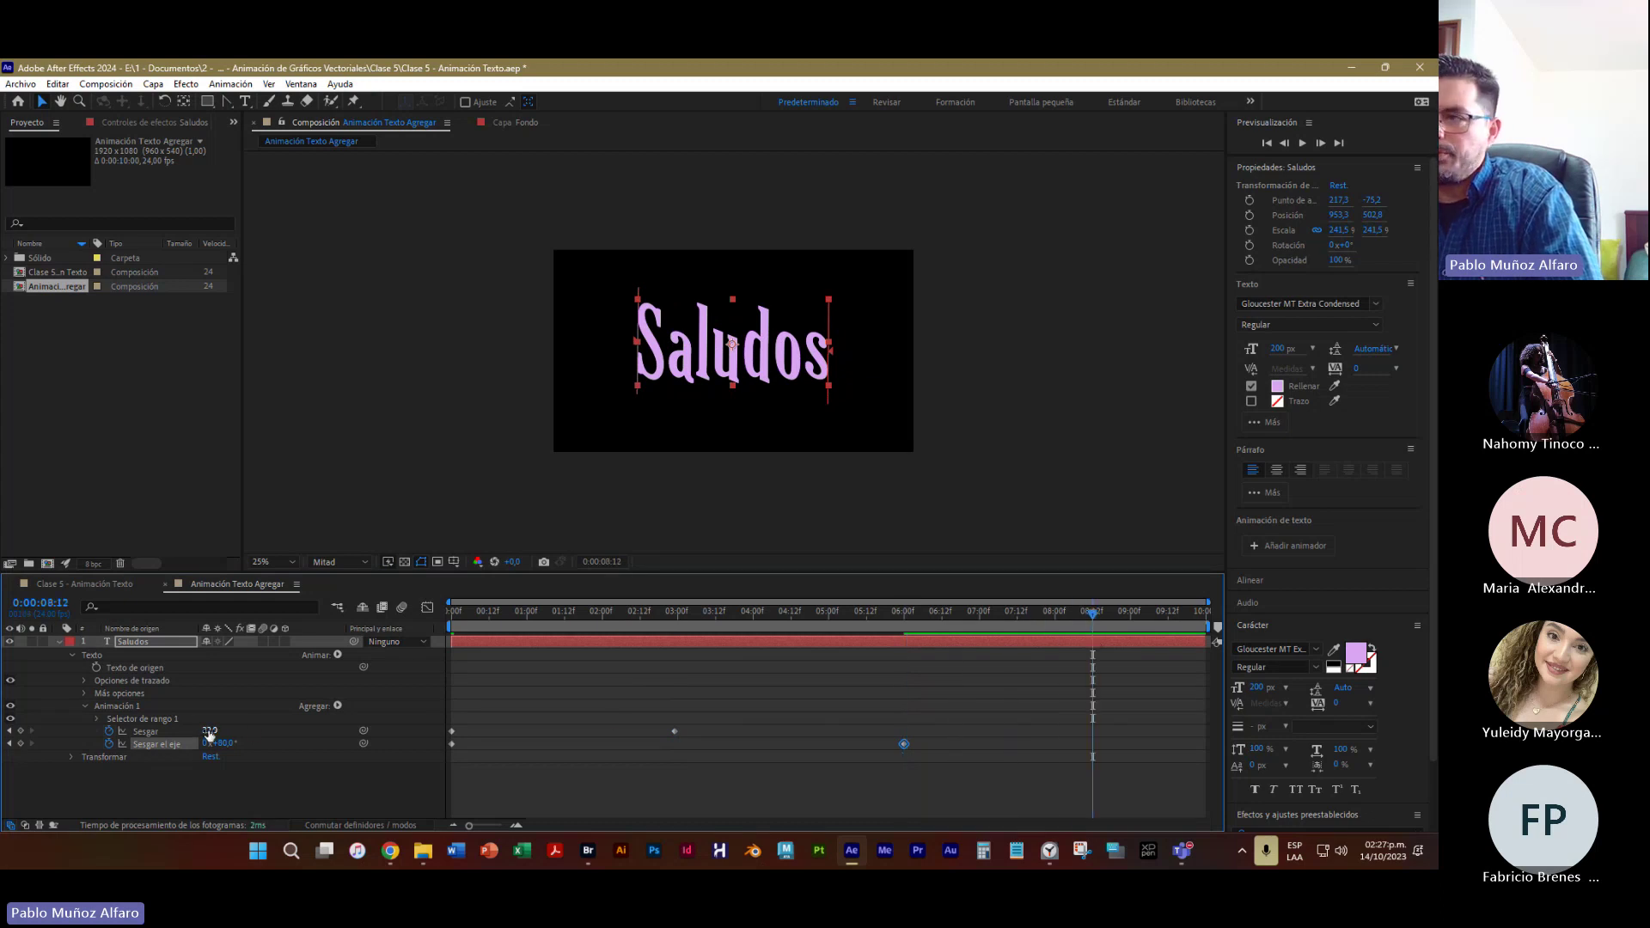
pyautogui.moveTo(210, 731); pyautogui.dragTo(166, 722)
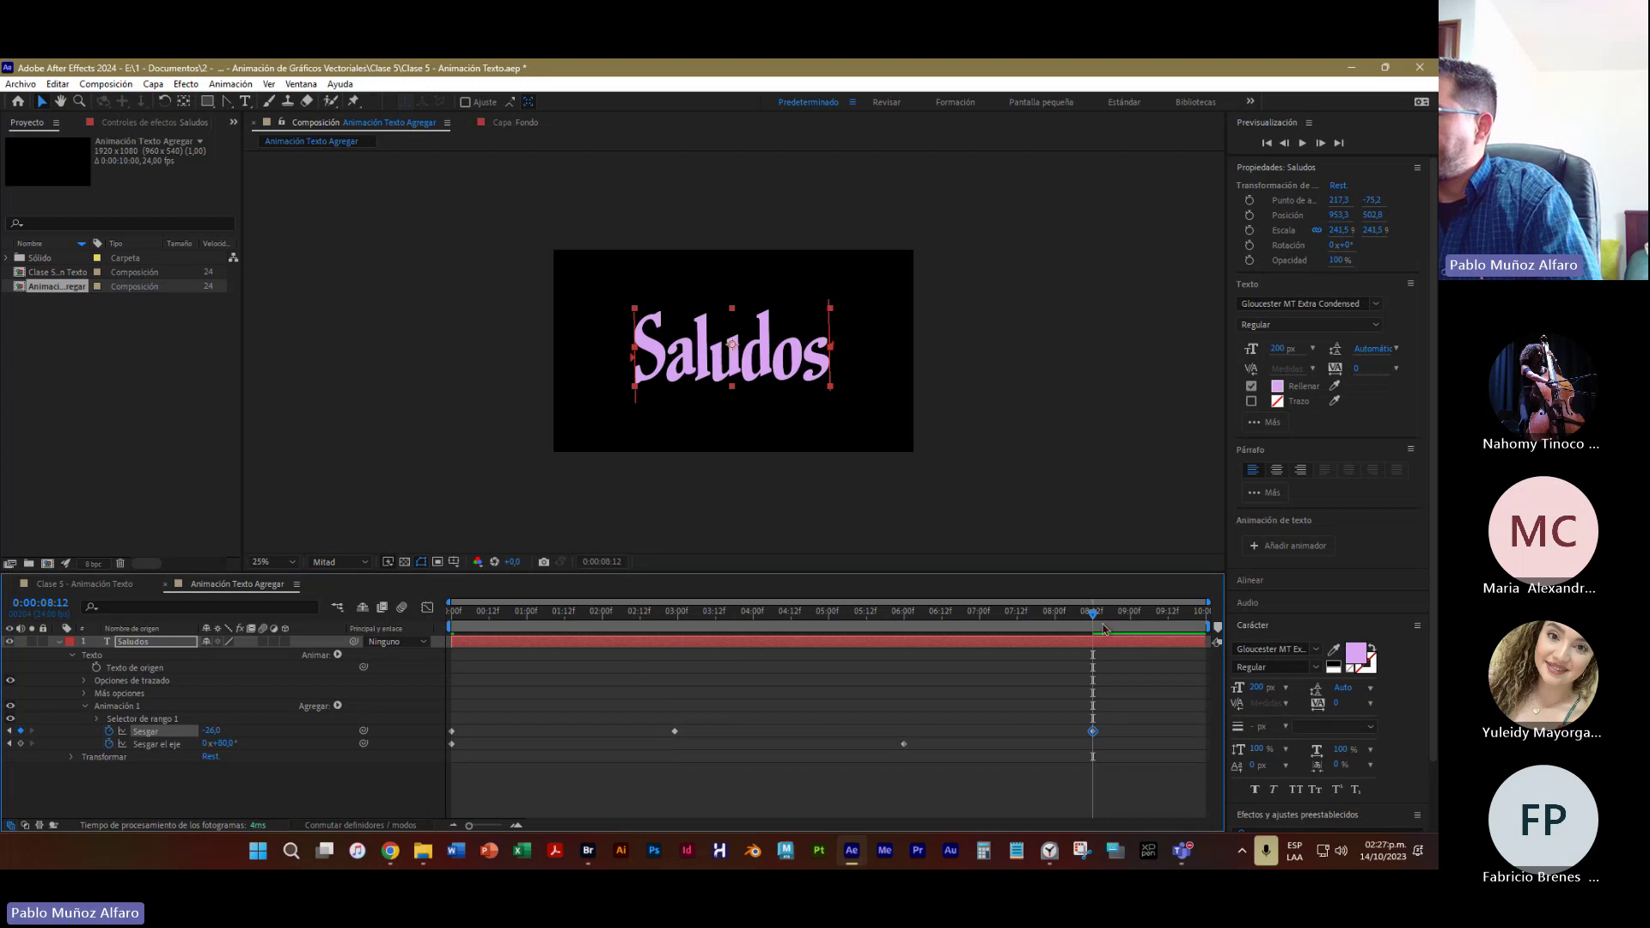
# Straighten the Saludos text at 0:00:09:16 by keyframing both Sesgar and Sesgar el eje to 0
pyautogui.moveTo(1104, 630); pyautogui.dragTo(1181, 646)
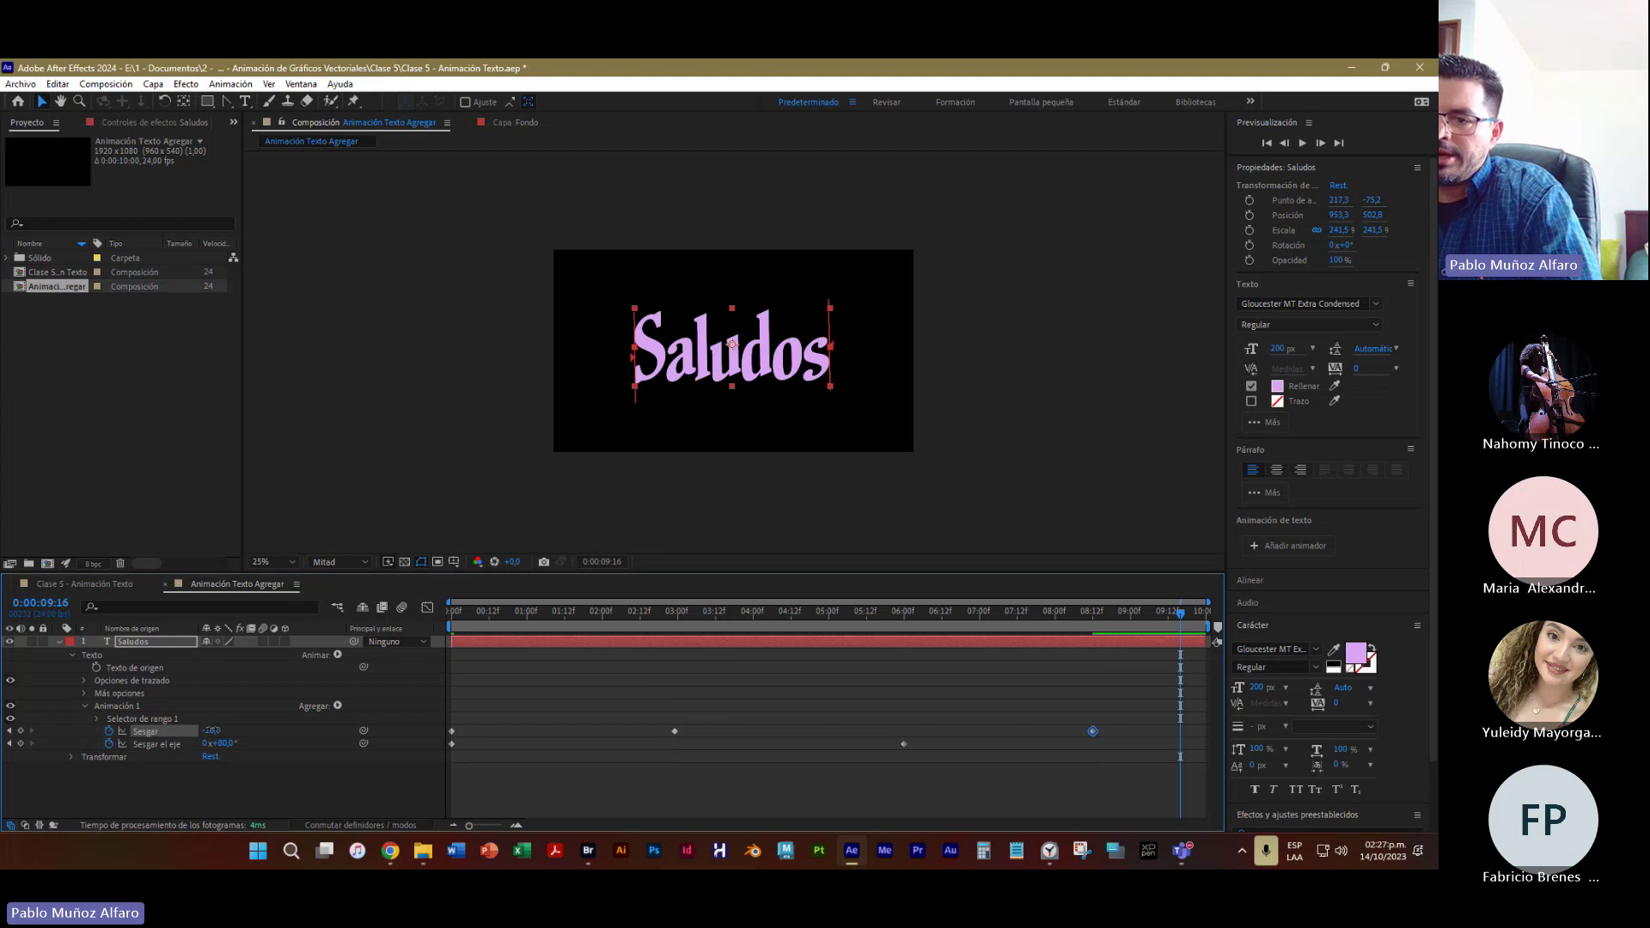
pyautogui.click(212, 729)
pyautogui.write('0')
pyautogui.press('Return')
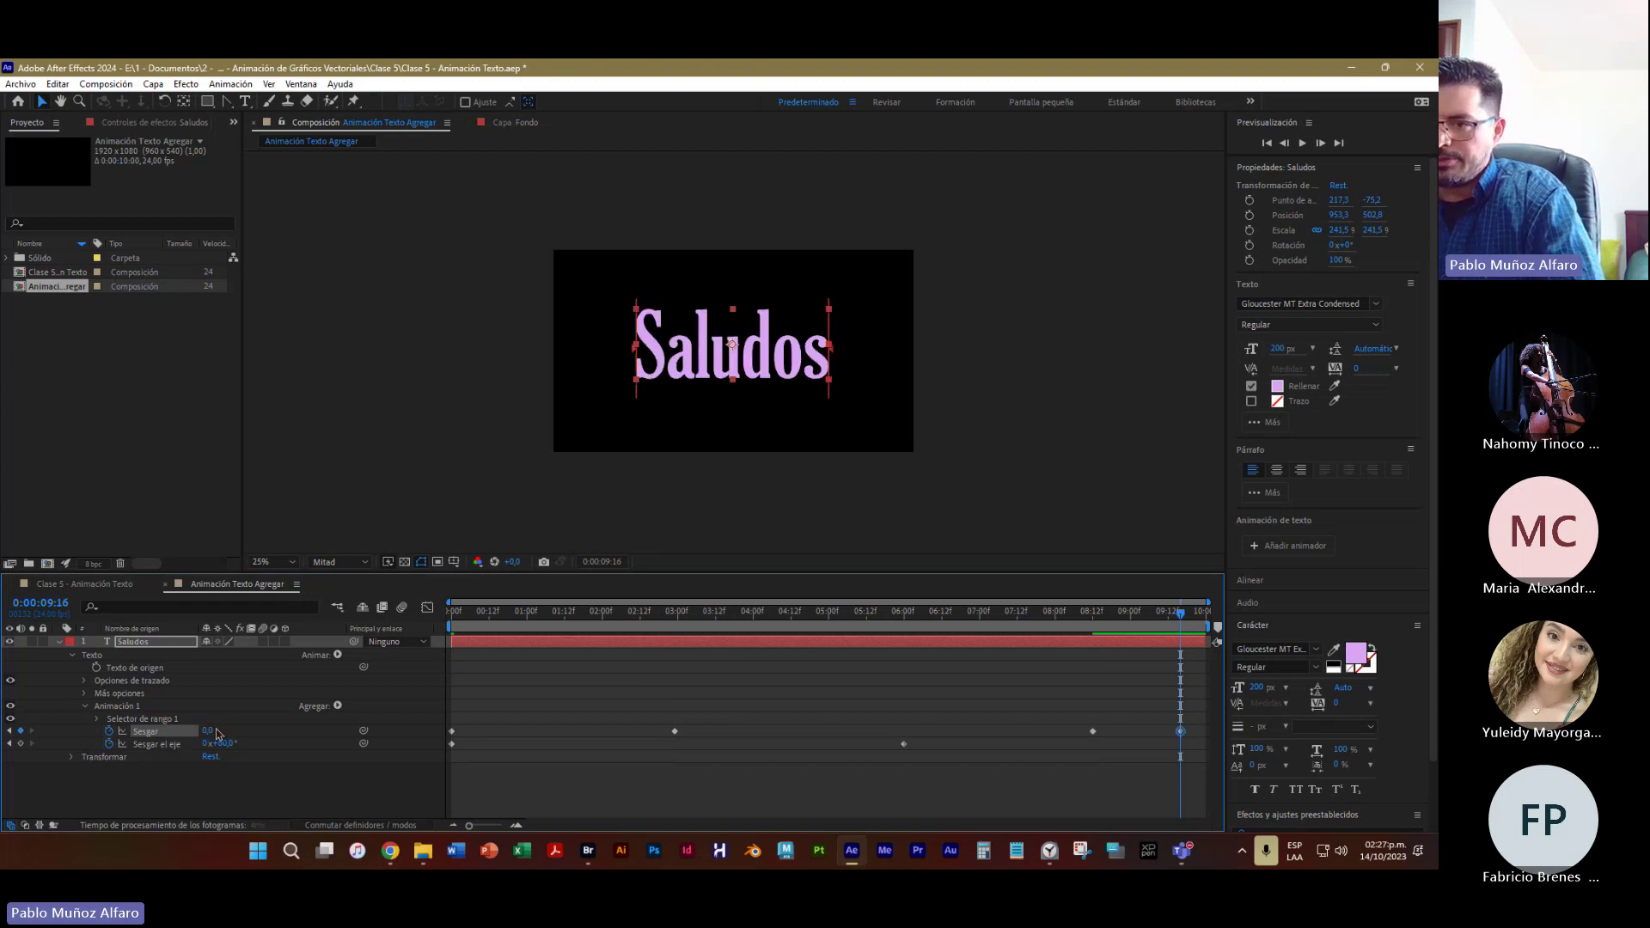
pyautogui.click(227, 744)
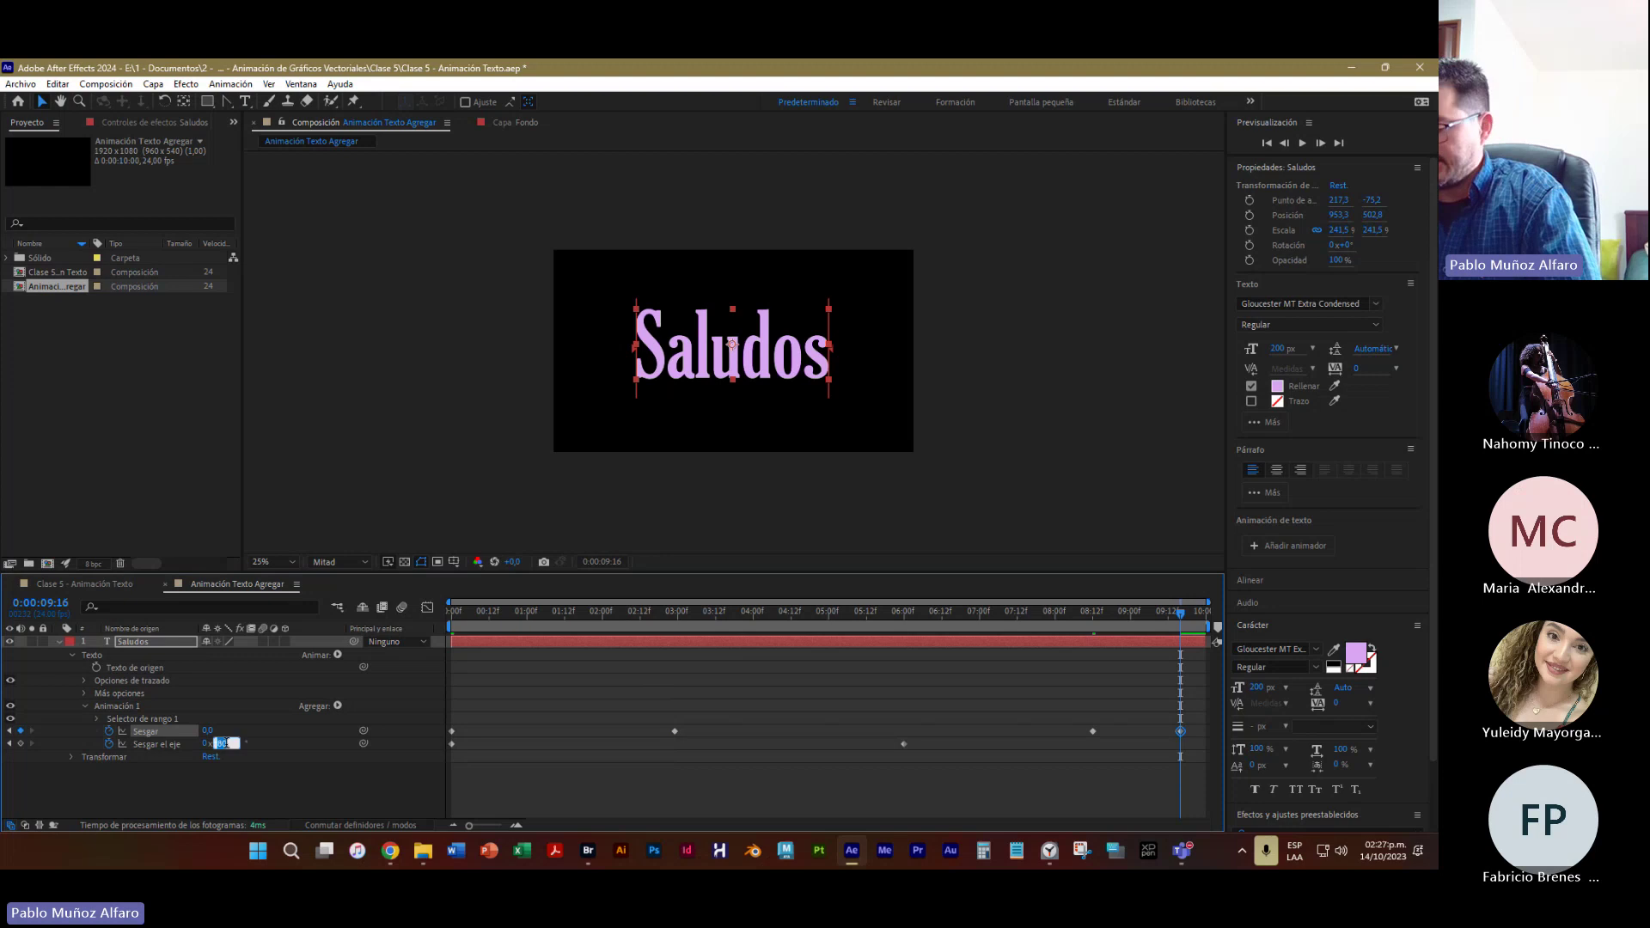
pyautogui.write('0')
pyautogui.press('Return')
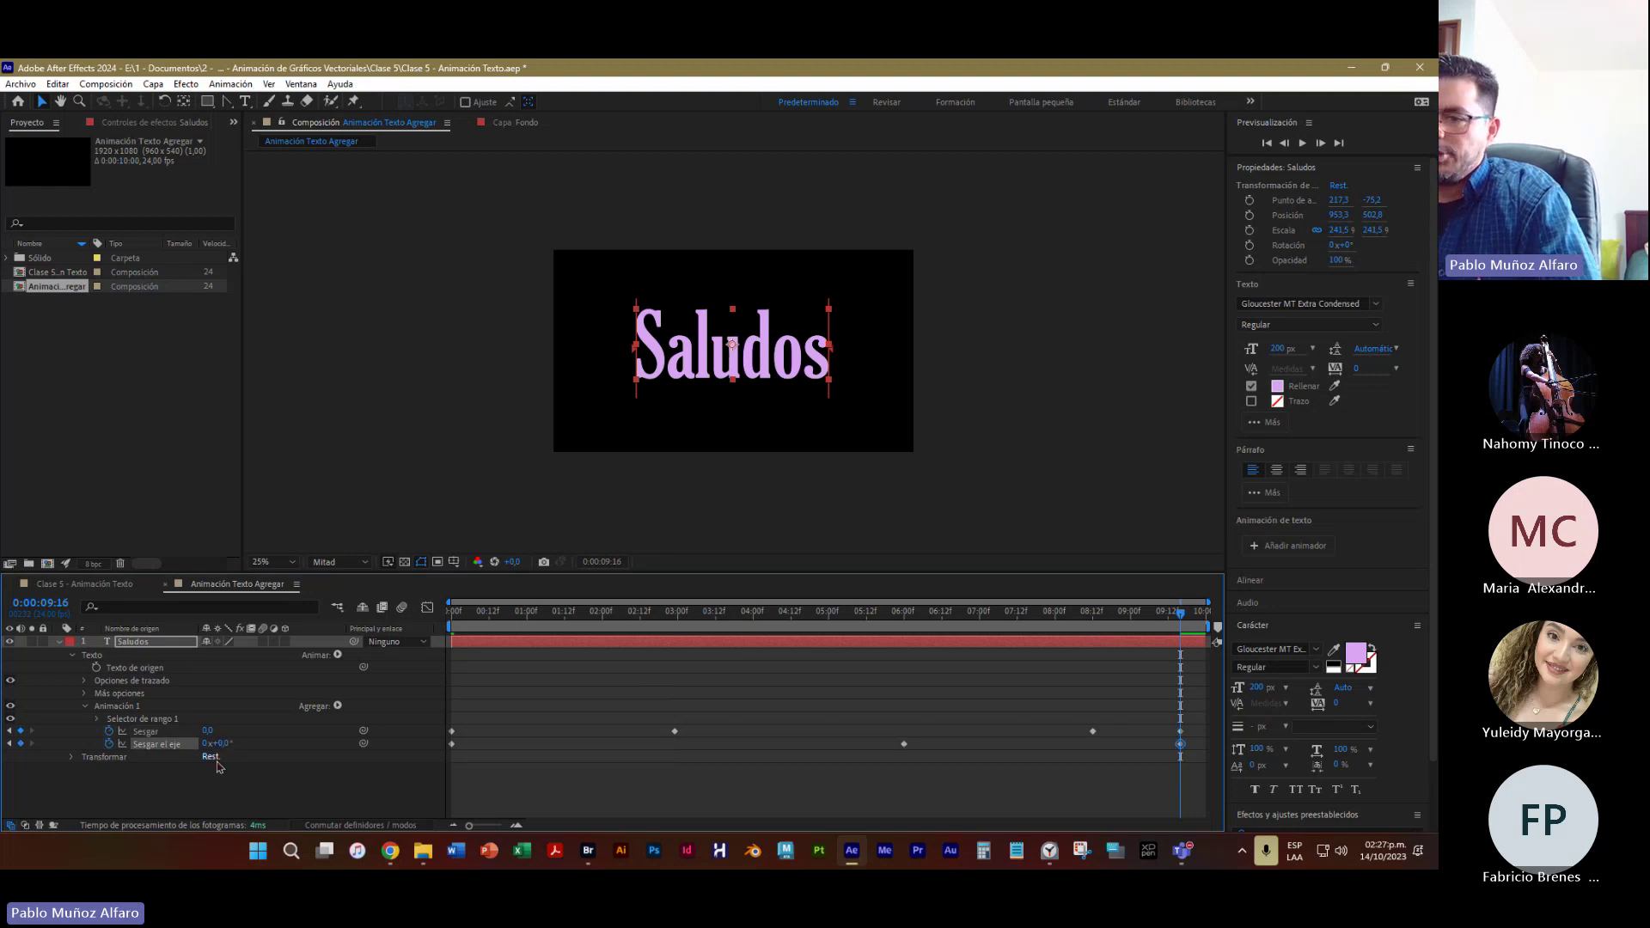
# Shift the second Sesgar keyframe to about 0:00:02:12, the second Sesgar el eje keyframe to about 0:00:05:12, and the third Sesgar keyframe slightly earlier
pyautogui.moveTo(677, 734); pyautogui.dragTo(642, 735)
pyautogui.moveTo(903, 745); pyautogui.dragTo(870, 744)
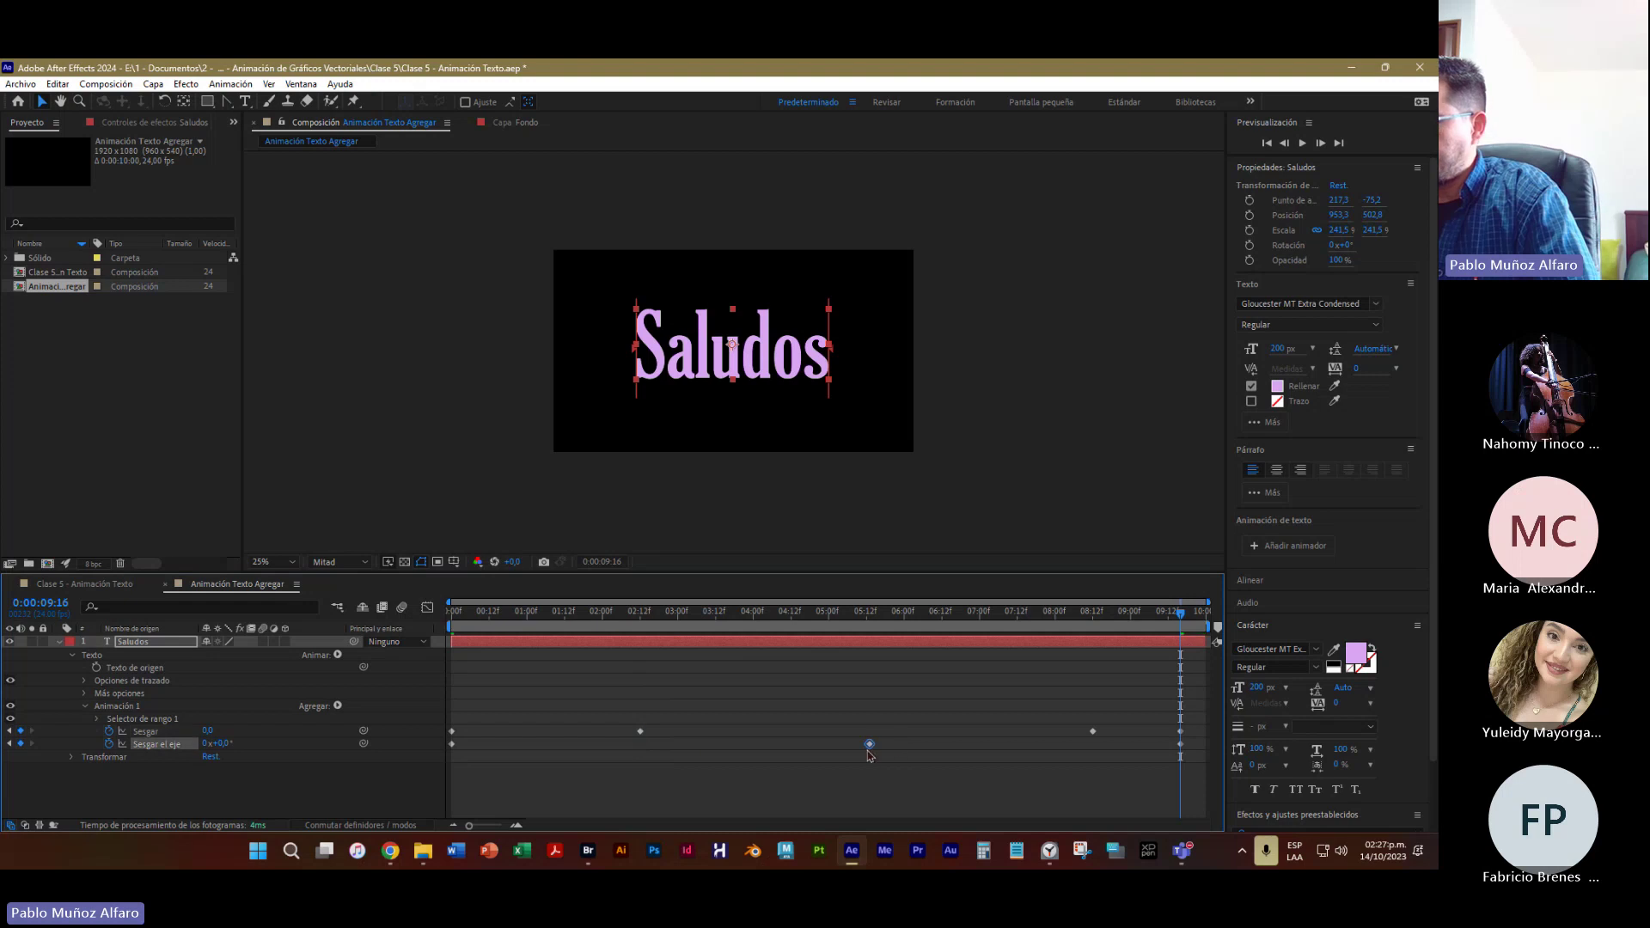
pyautogui.moveTo(1093, 733); pyautogui.dragTo(1083, 733)
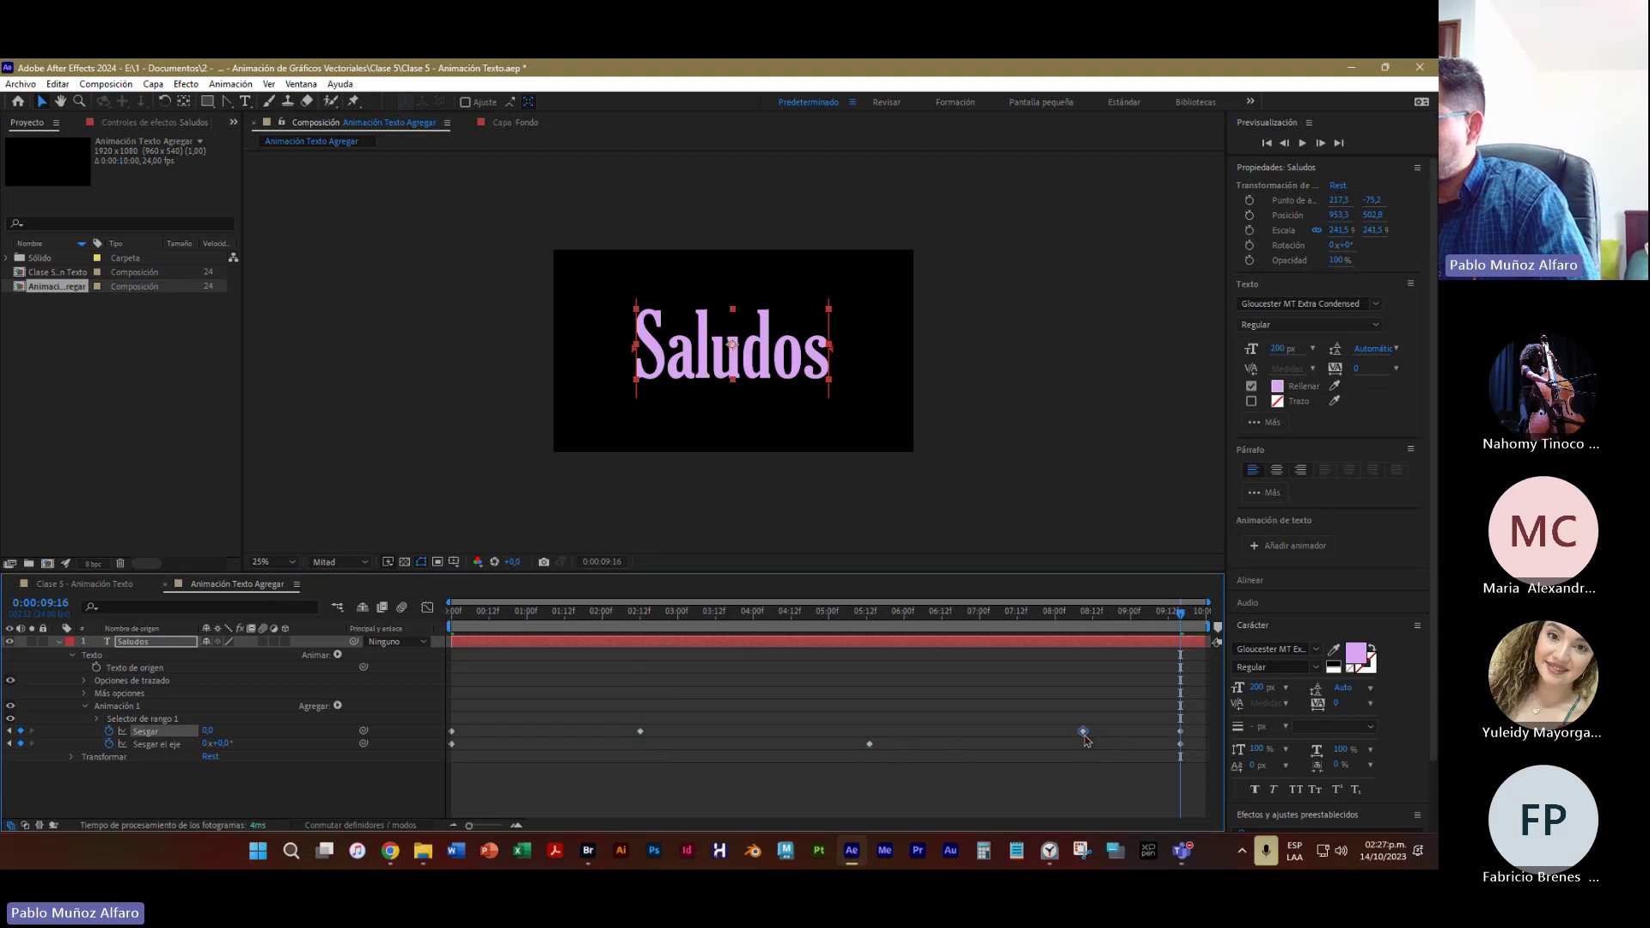
# Move the current time to 0:00:09:23 and save the project
pyautogui.moveTo(1182, 614); pyautogui.dragTo(1206, 616)
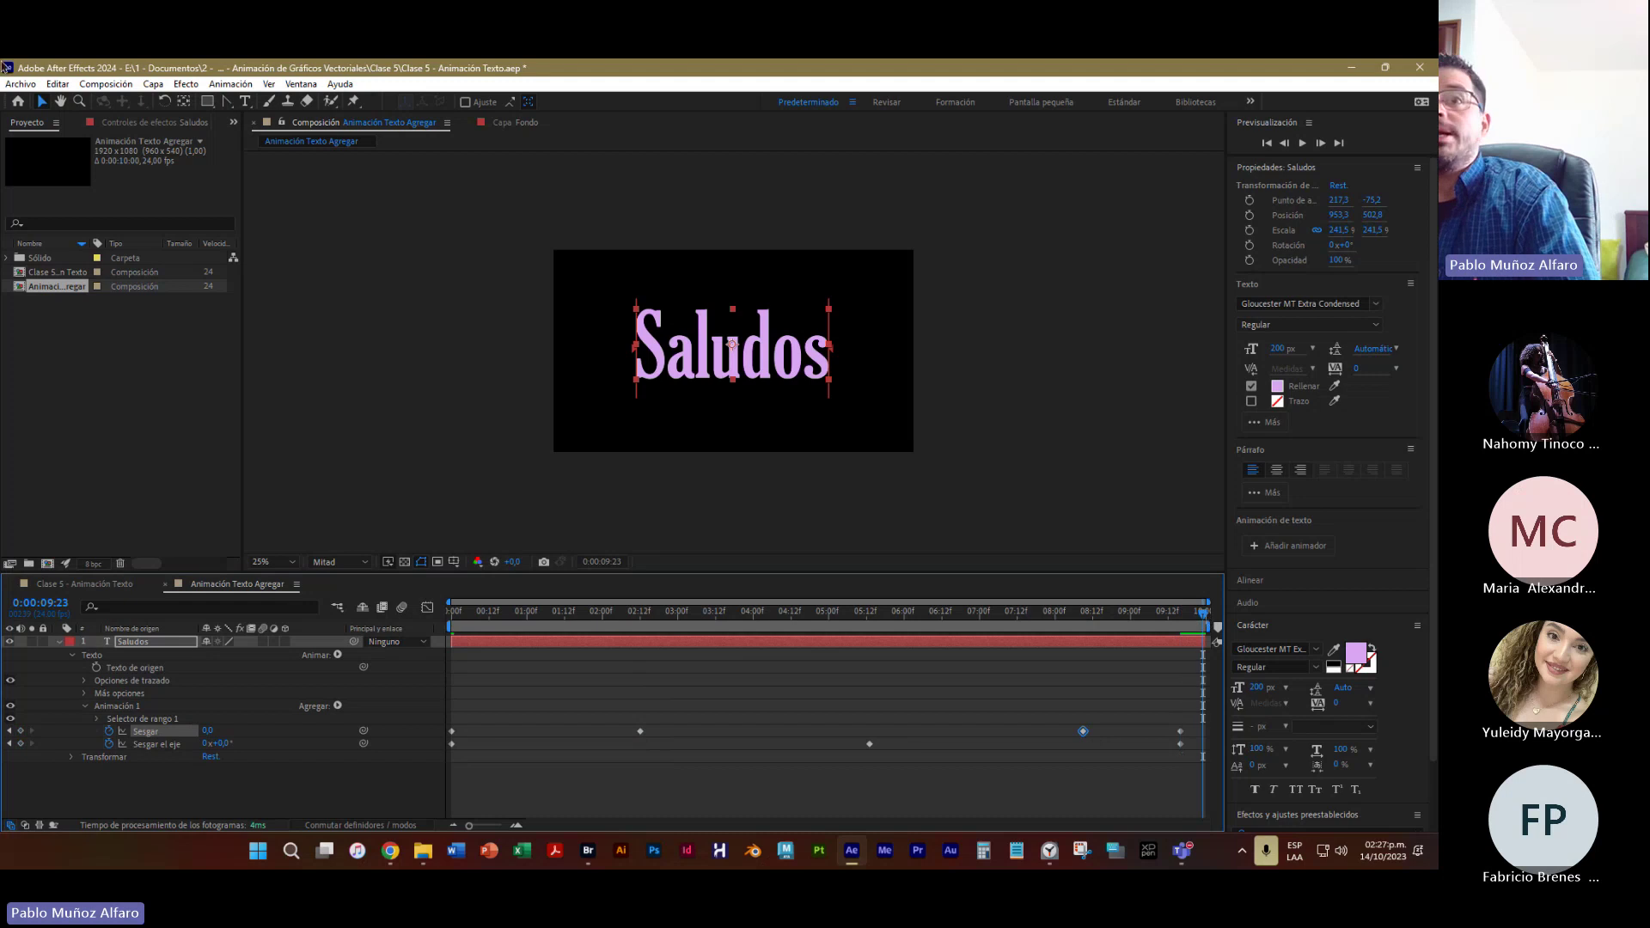
pyautogui.click(19, 84)
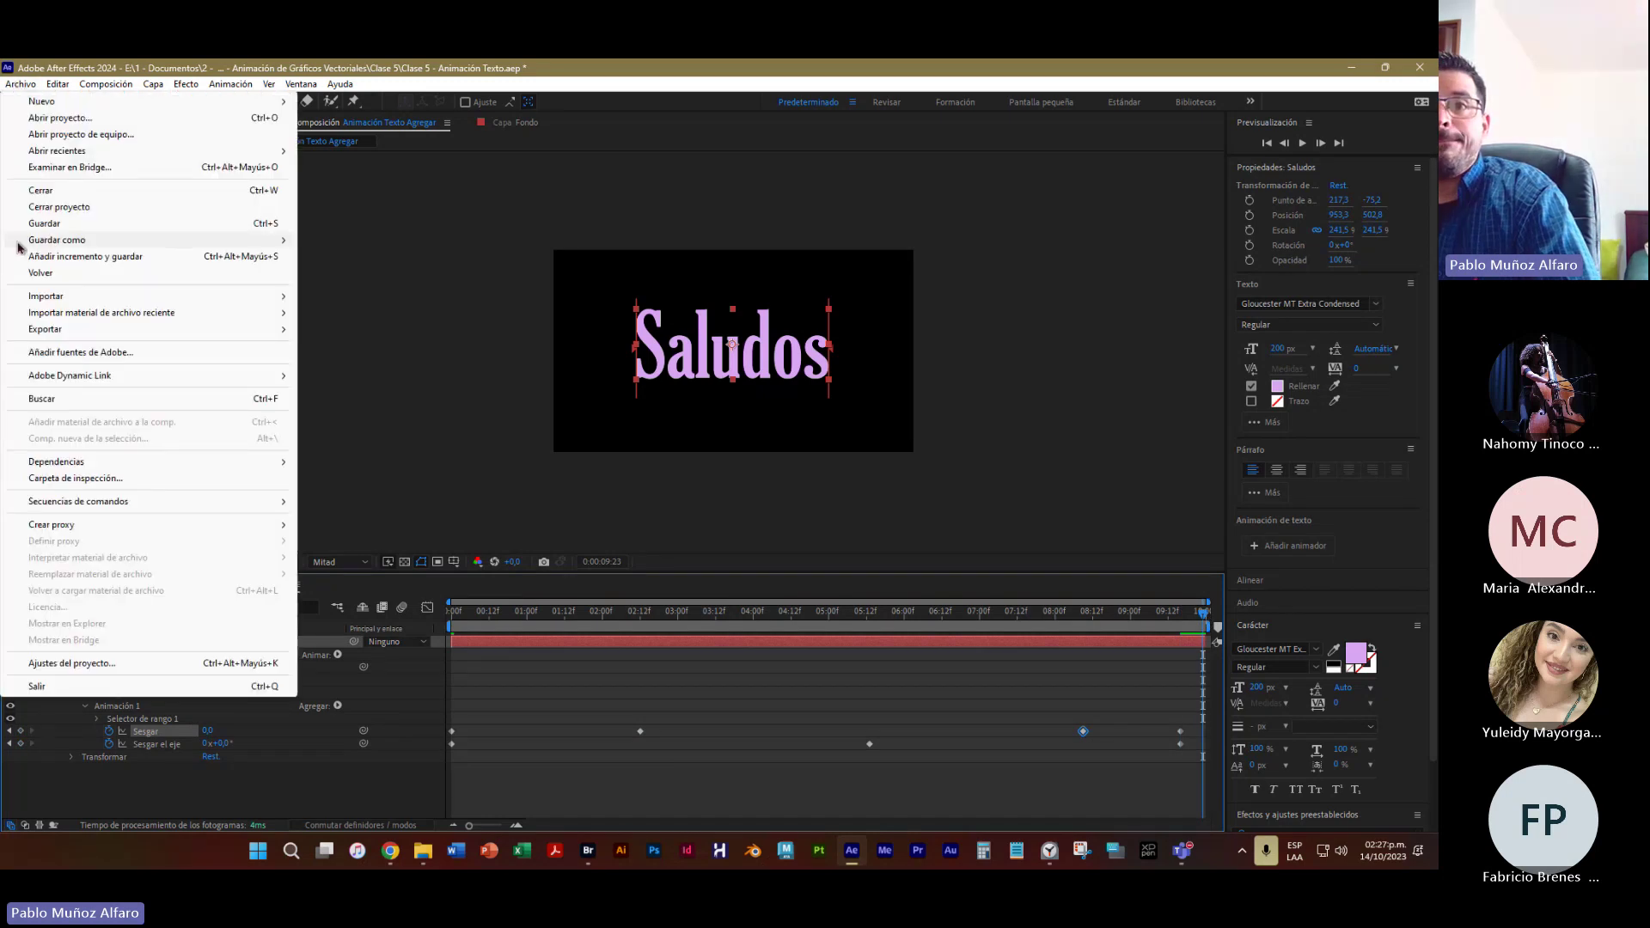
pyautogui.click(43, 223)
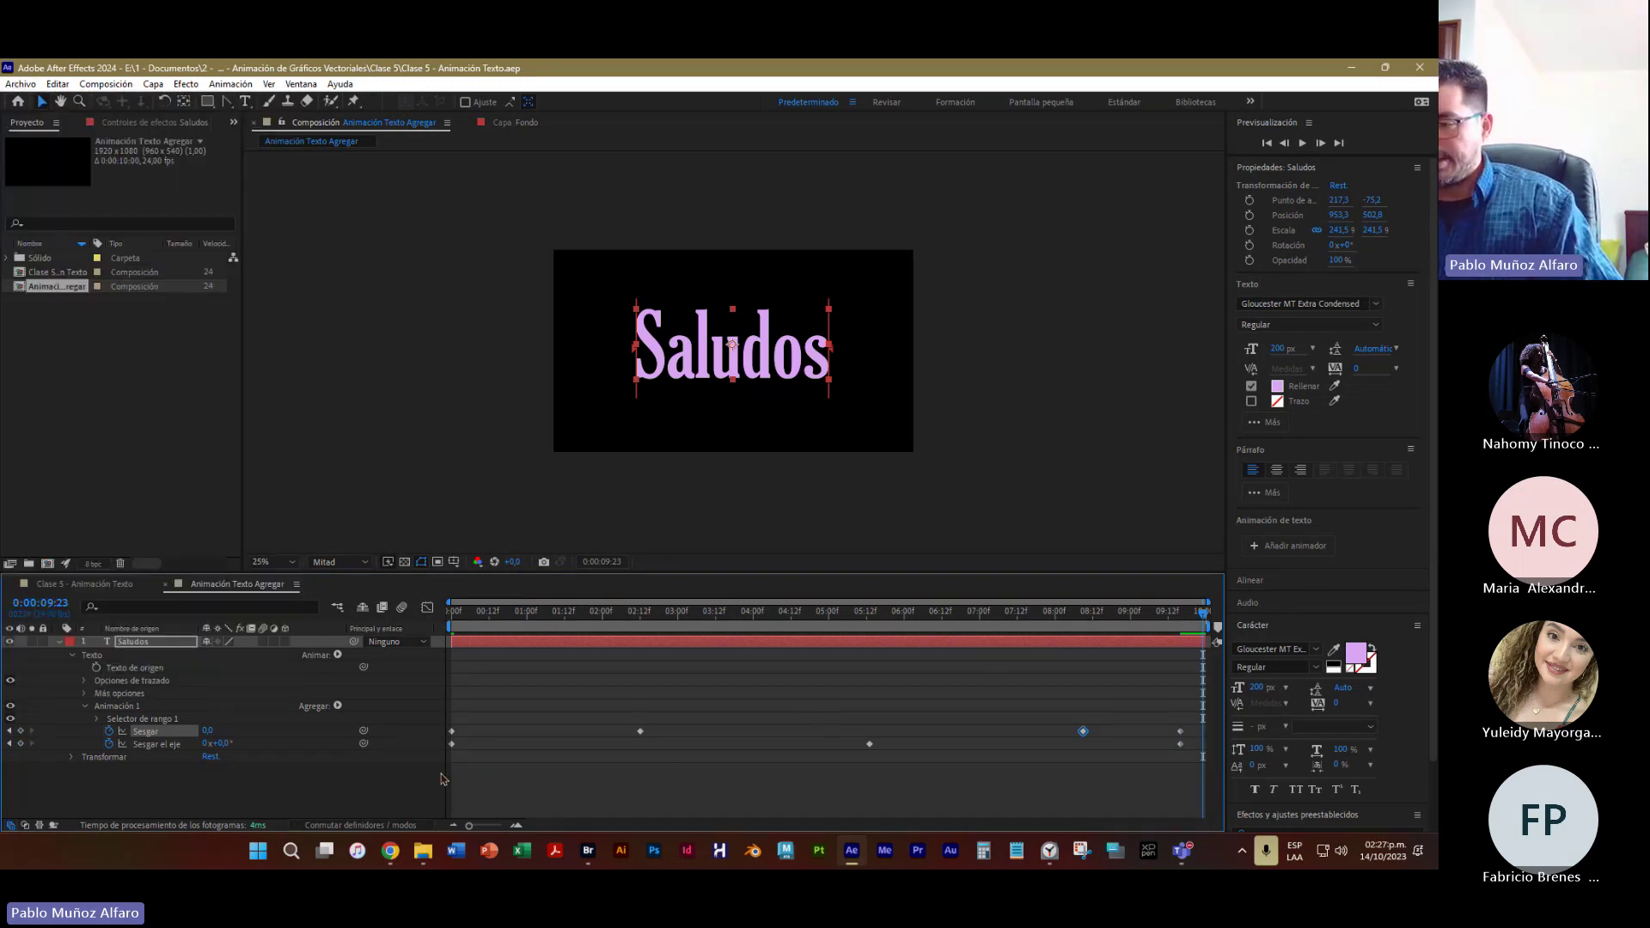
# Play a preview of the Sesgar animation and scrub through it to examine the slant of the text
pyautogui.press('space')
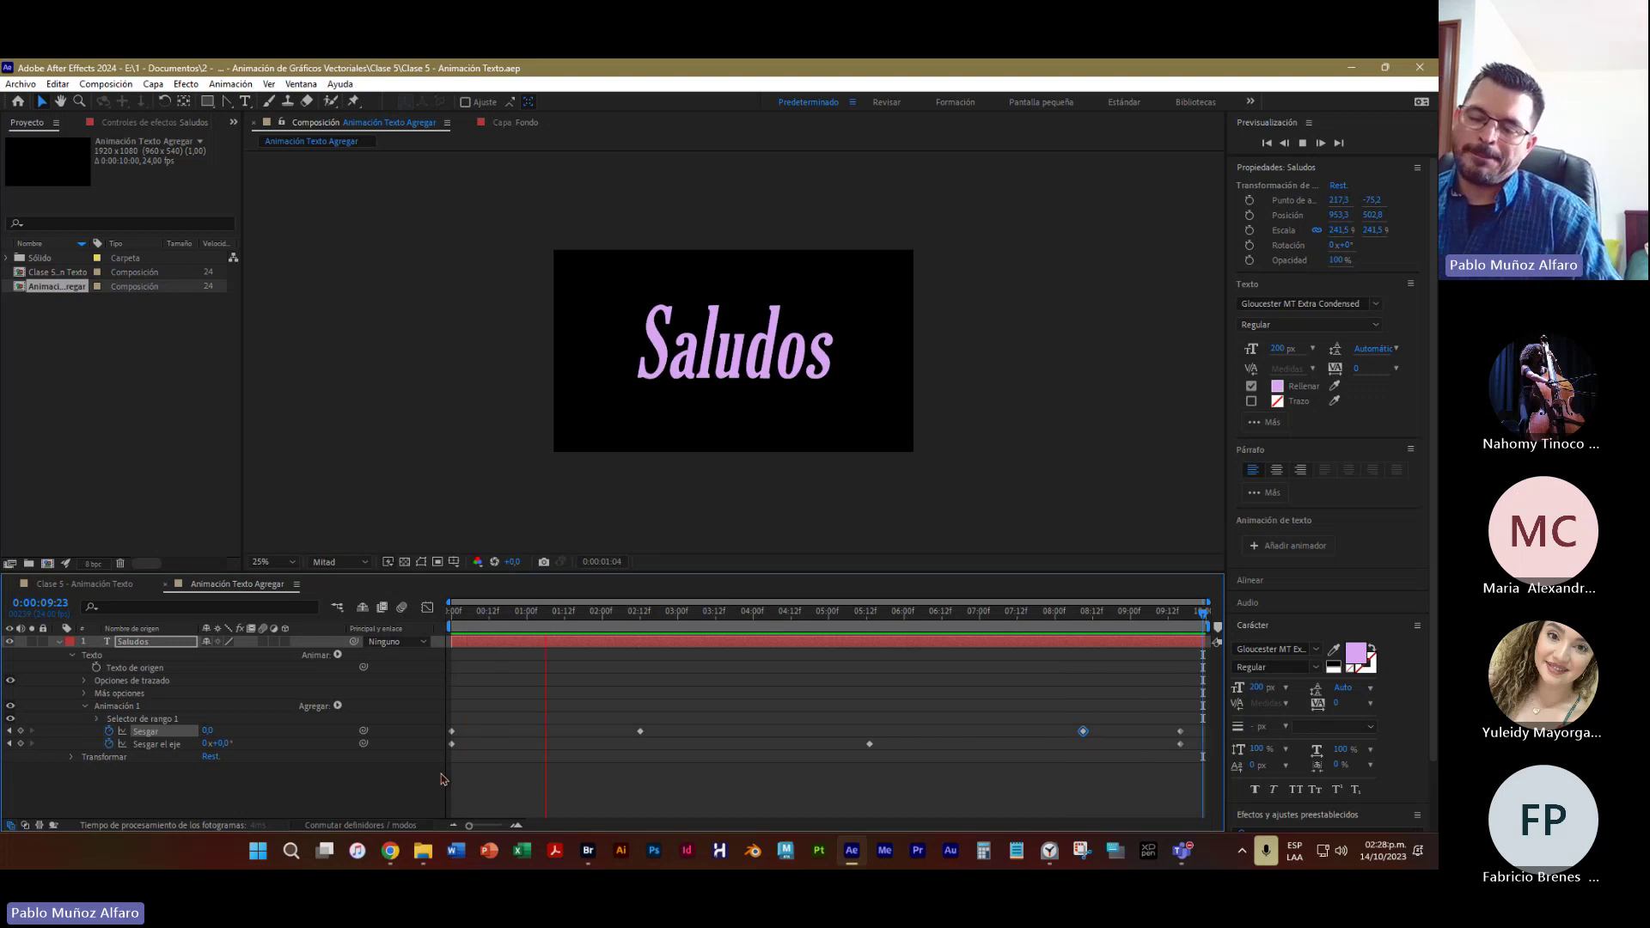
pyautogui.press('space')
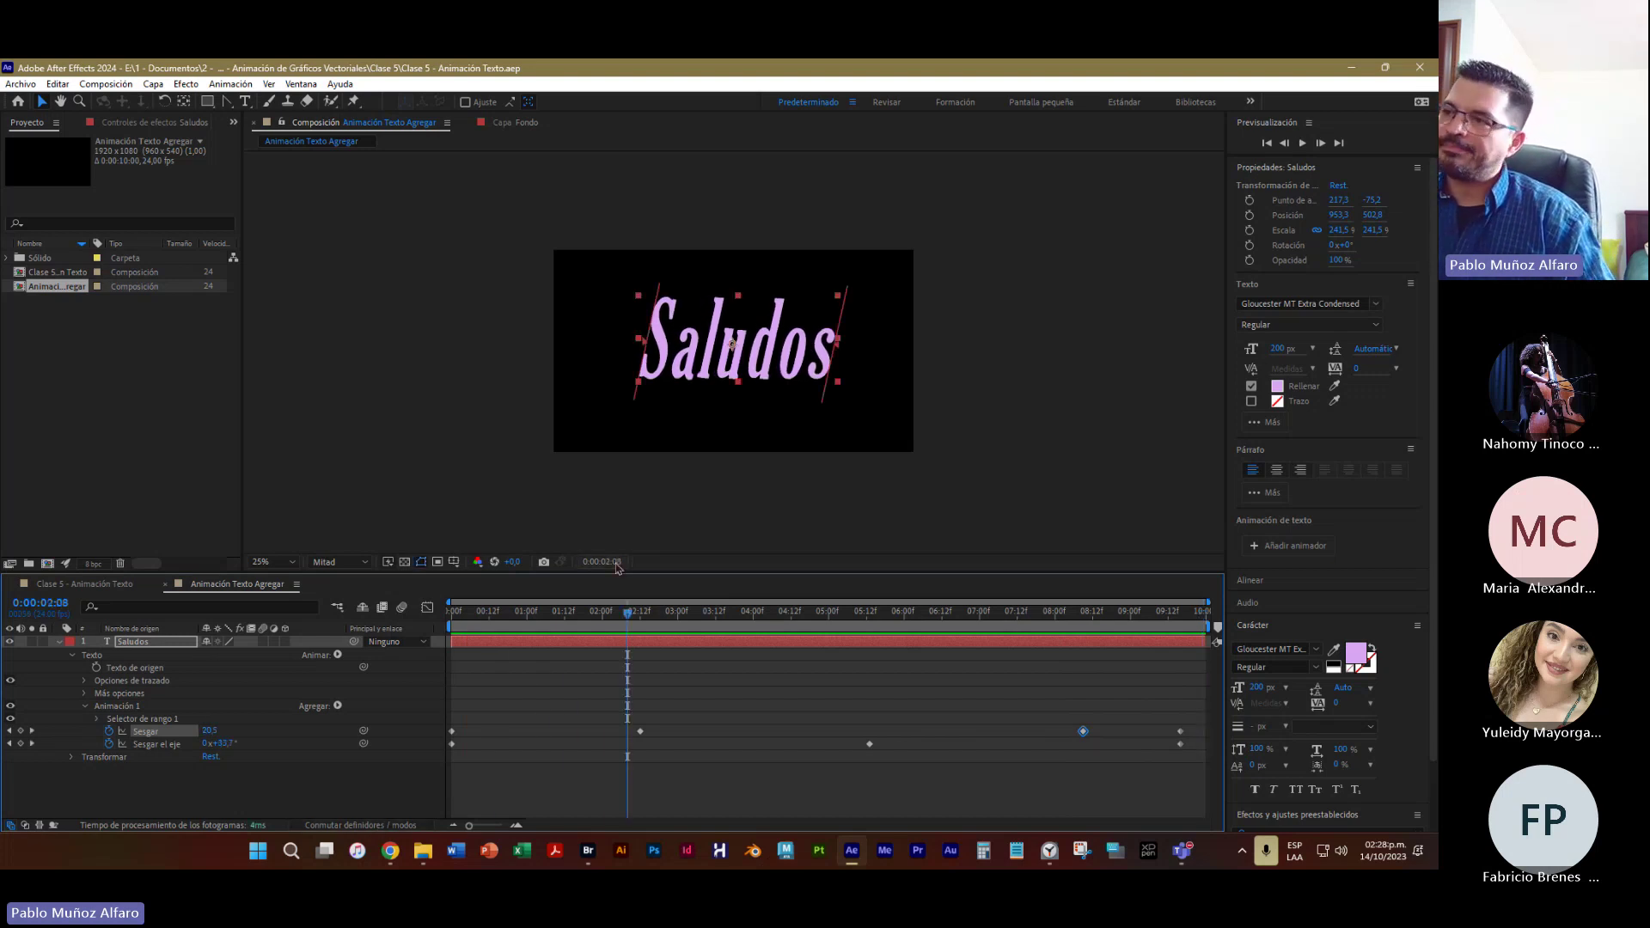
pyautogui.moveTo(627, 611); pyautogui.dragTo(969, 613)
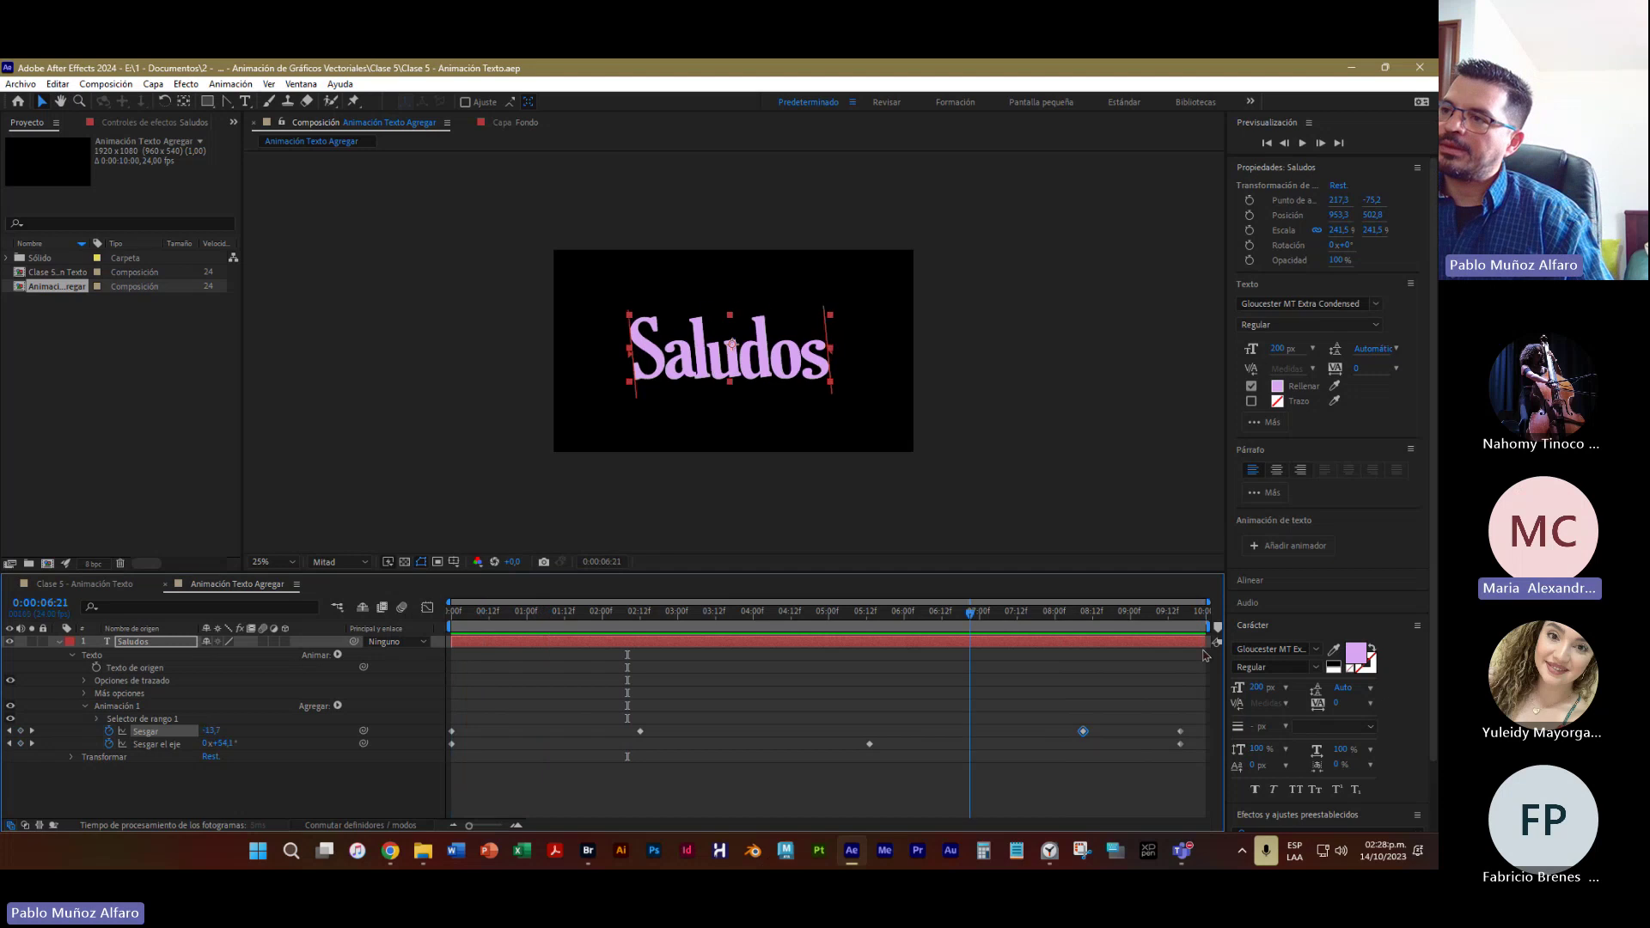
pyautogui.moveTo(970, 744); pyautogui.dragTo(534, 753)
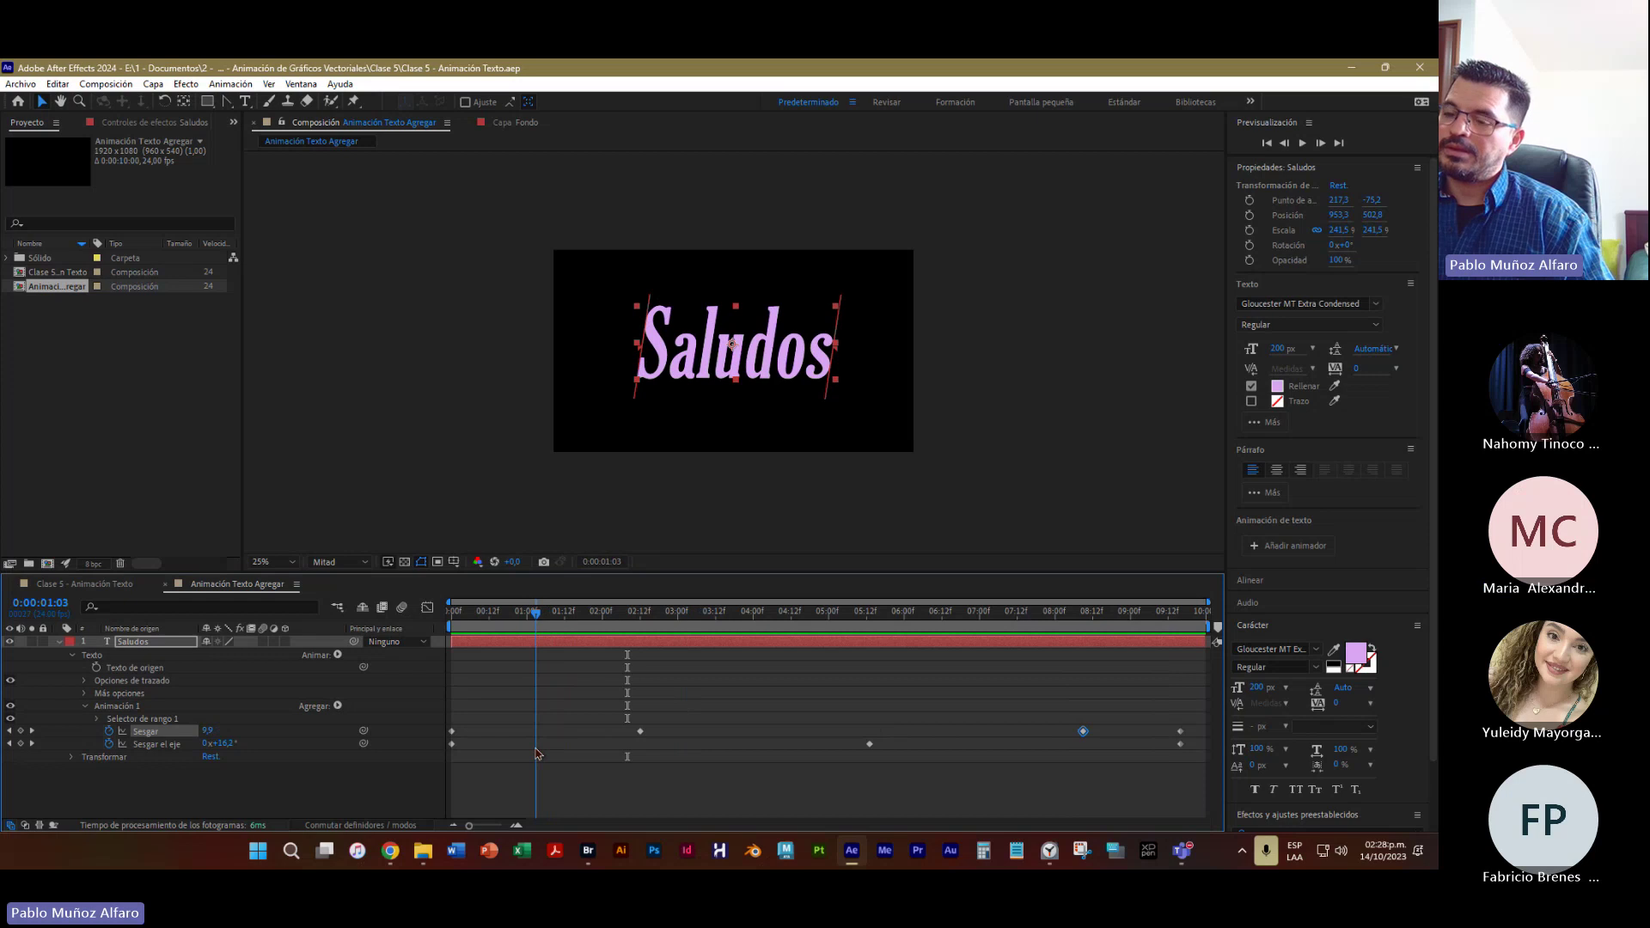
# Try a different Sesgar value at 0:00:01:05, undo it, and scrub through the animation
pyautogui.moveTo(533, 619); pyautogui.dragTo(543, 623)
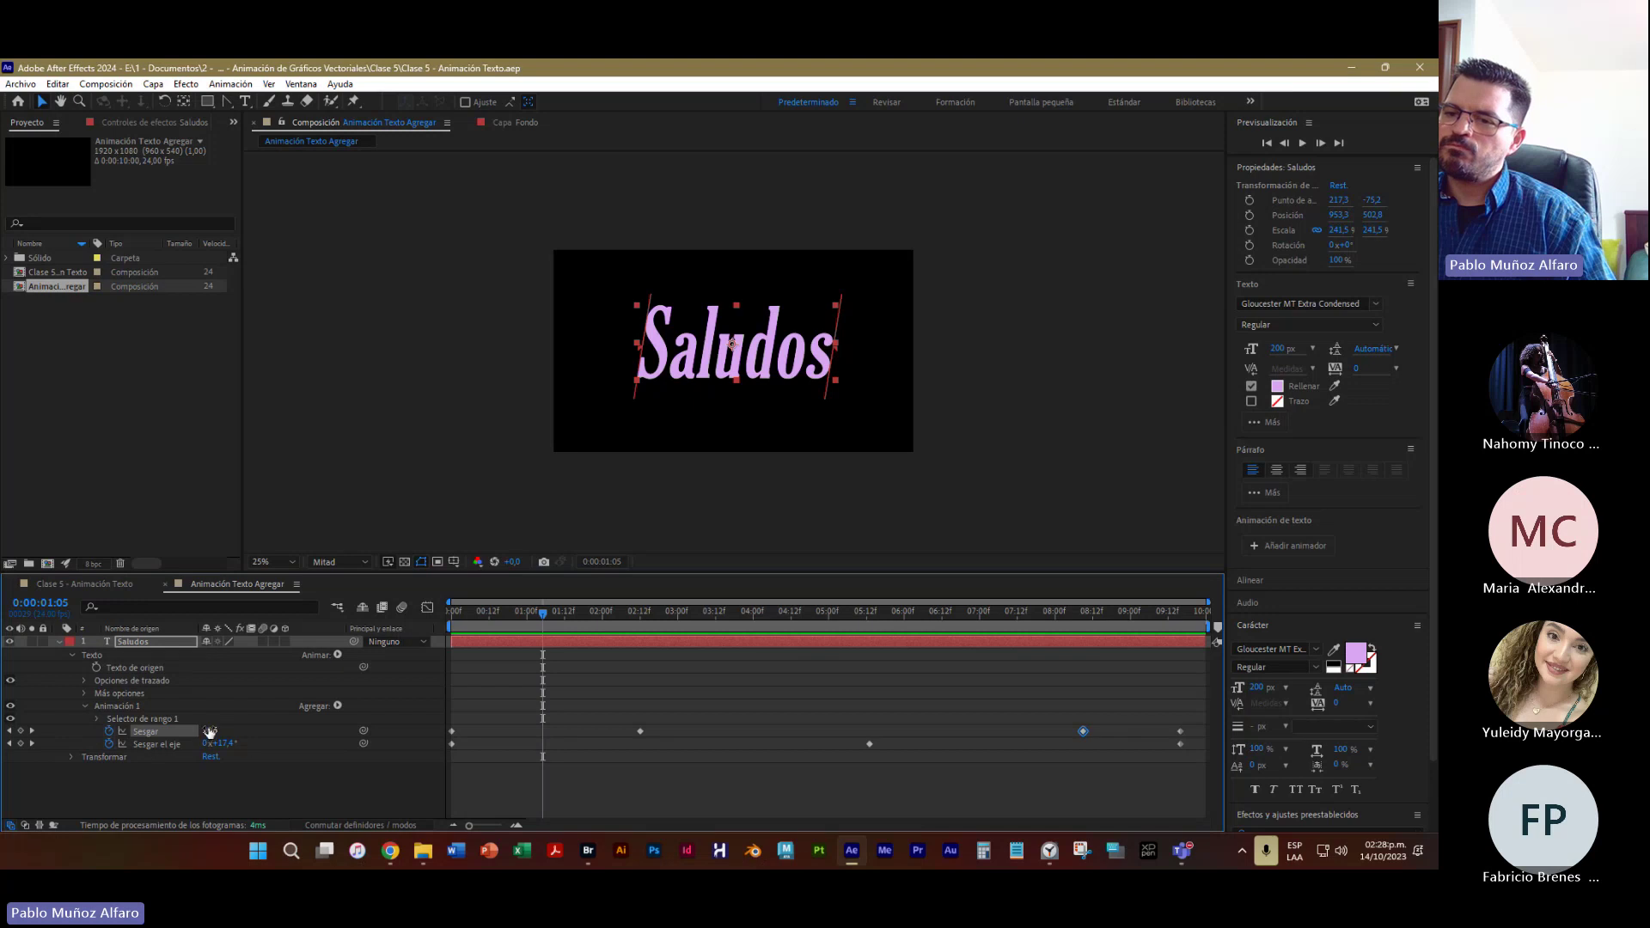
pyautogui.moveTo(210, 731)
pyautogui.mouseDown()
pyautogui.moveTo(176, 735)
pyautogui.moveTo(191, 740)
pyautogui.mouseUp()
pyautogui.hotkey('ctrl', 'z')
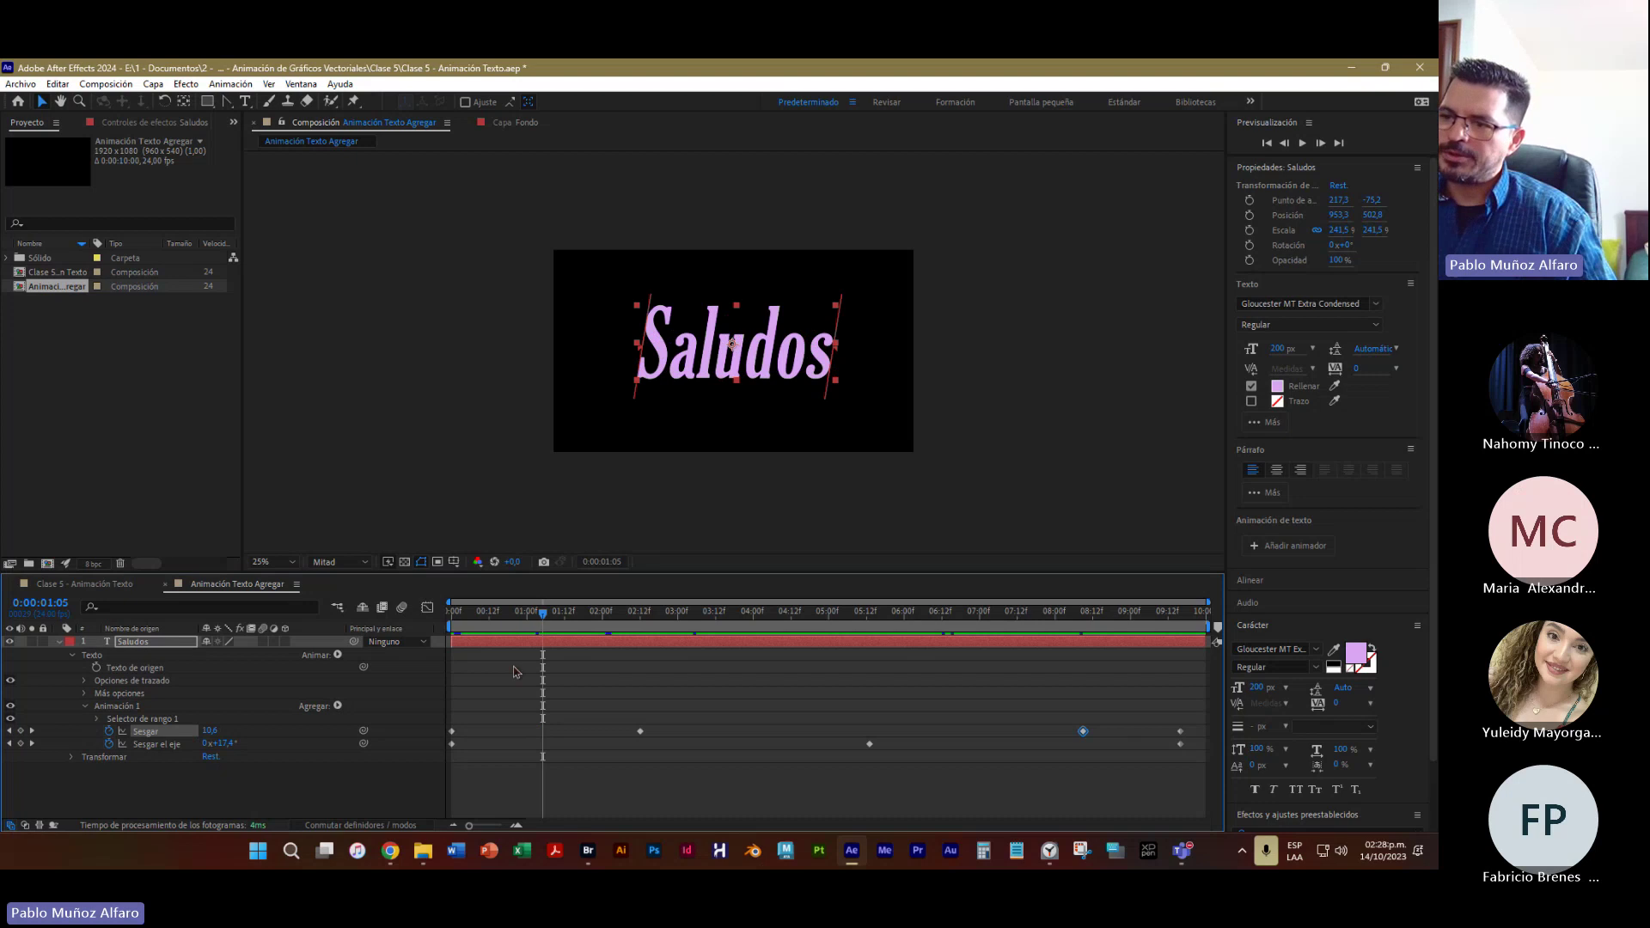
pyautogui.click(567, 611)
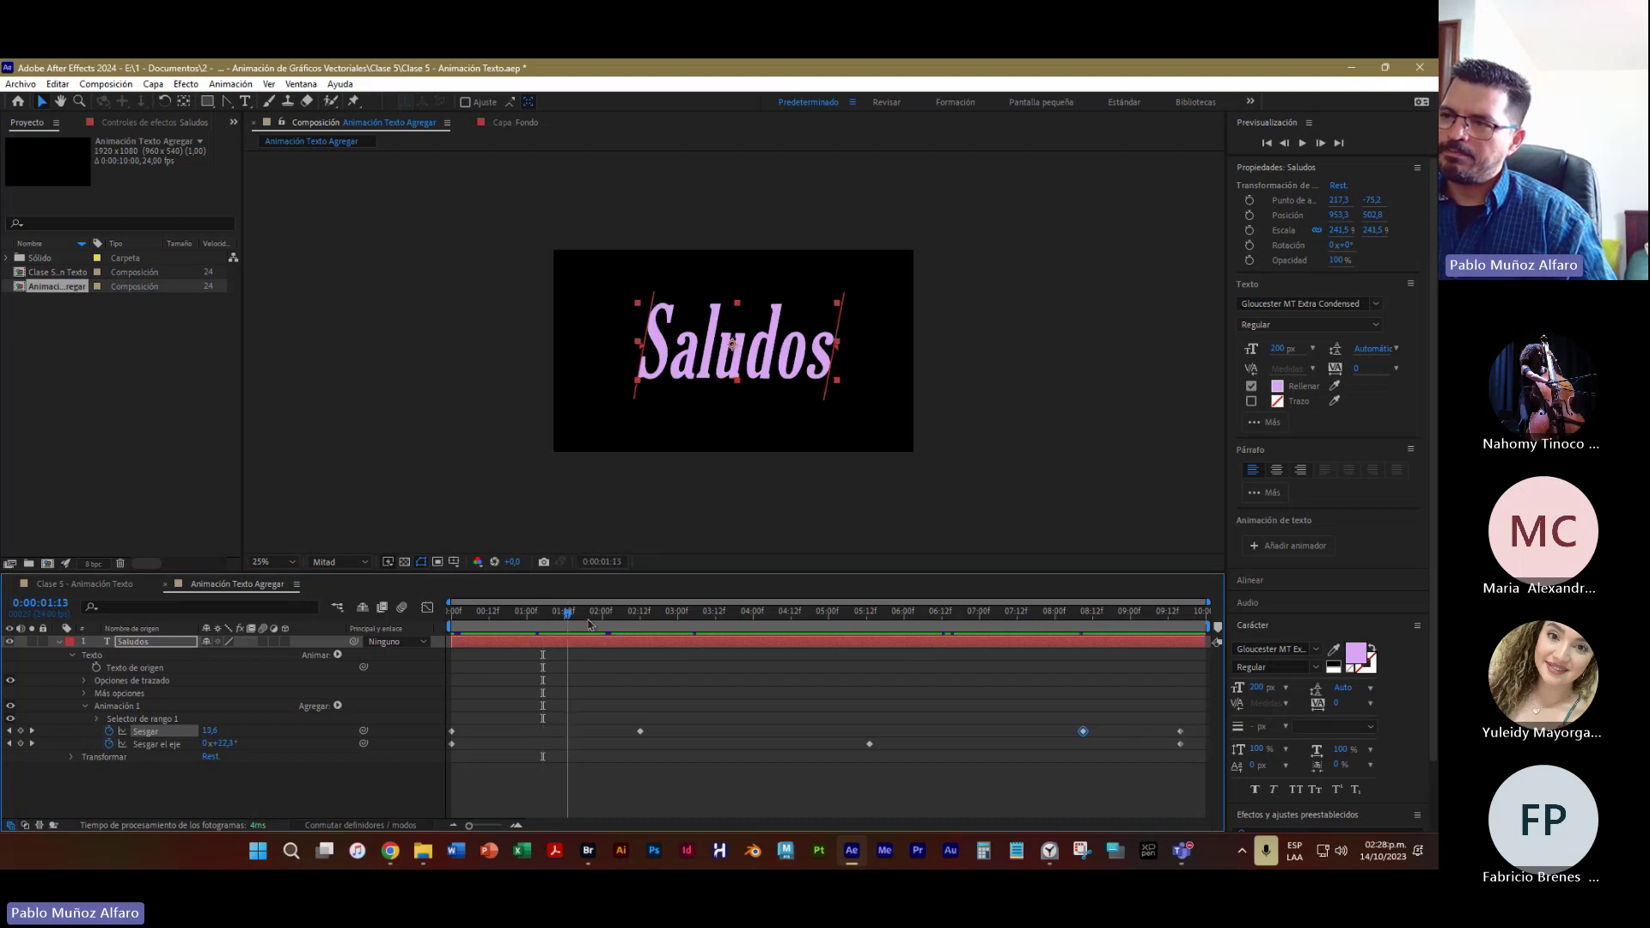
pyautogui.moveTo(590, 611); pyautogui.dragTo(1185, 611)
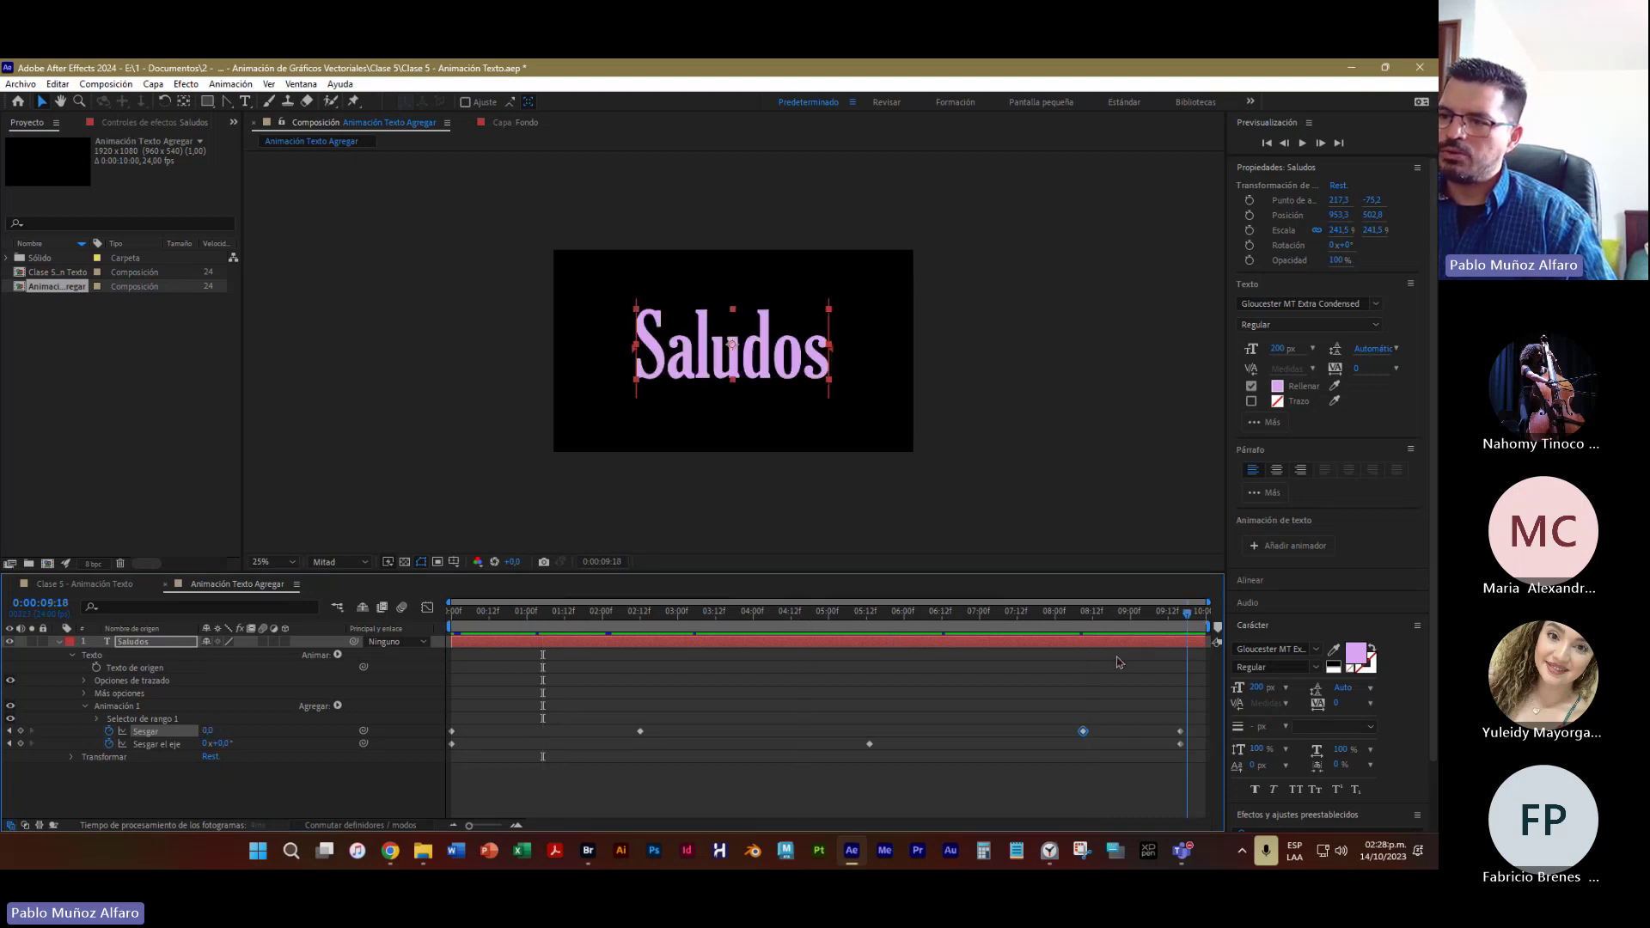
pyautogui.click(542, 611)
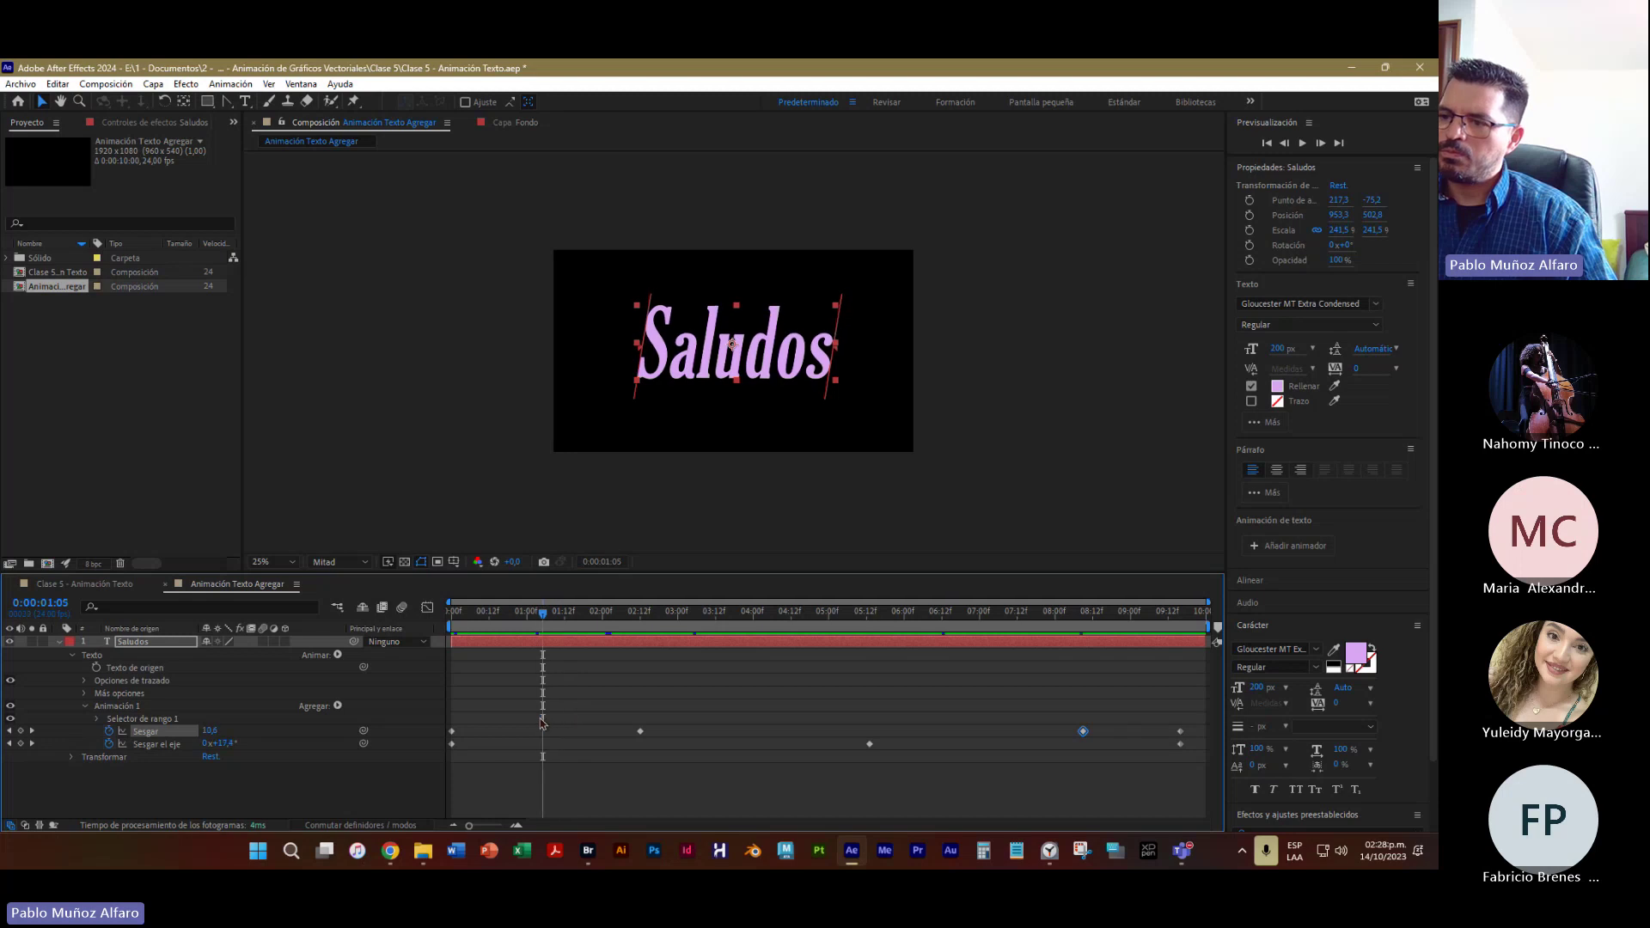
# Keyframe Sesgar el eje to 43° at 0:00:01:06, undoing the accidental change to its revolutions
pyautogui.press('pagedown')
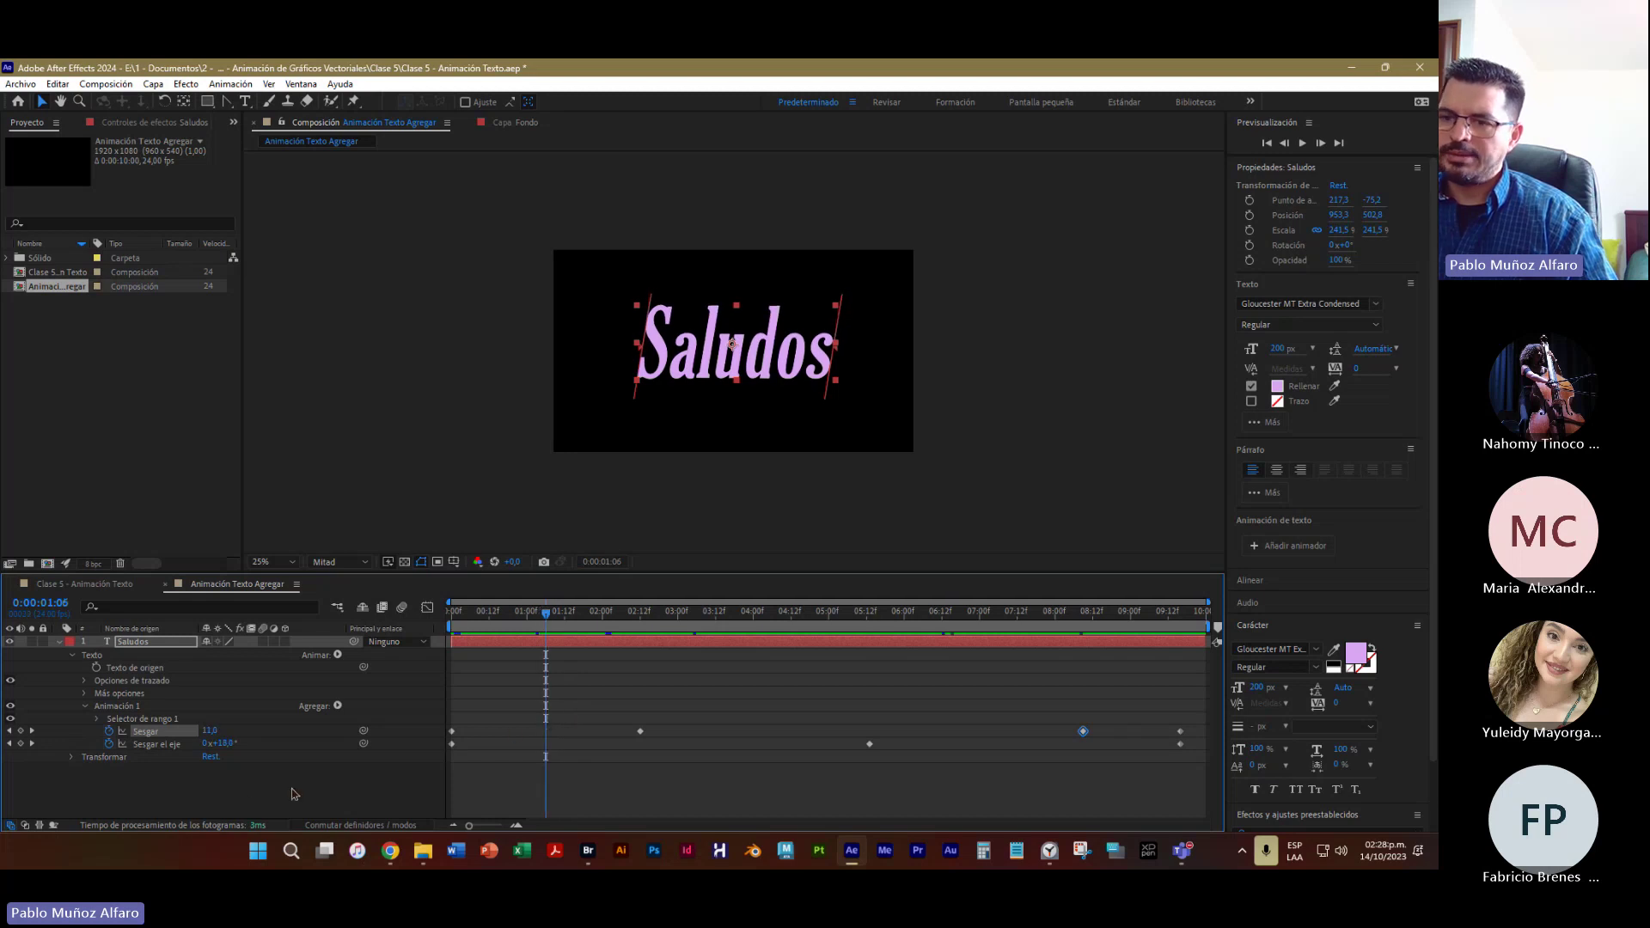
pyautogui.moveTo(210, 744); pyautogui.dragTo(212, 746)
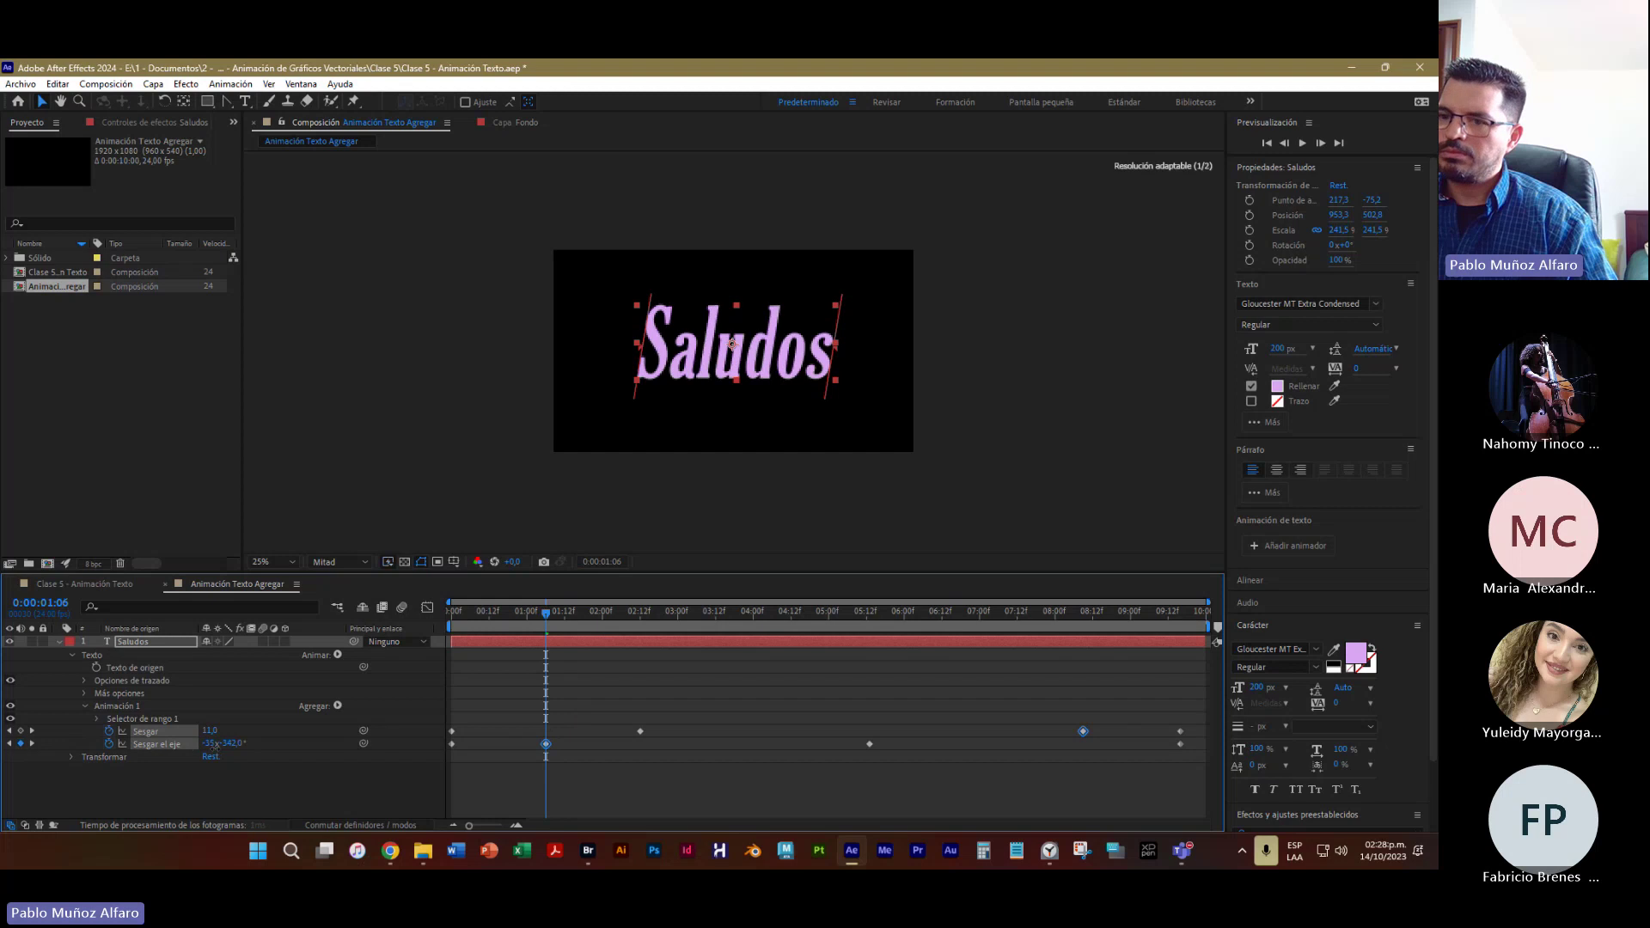
pyautogui.hotkey('ctrl', 'z')
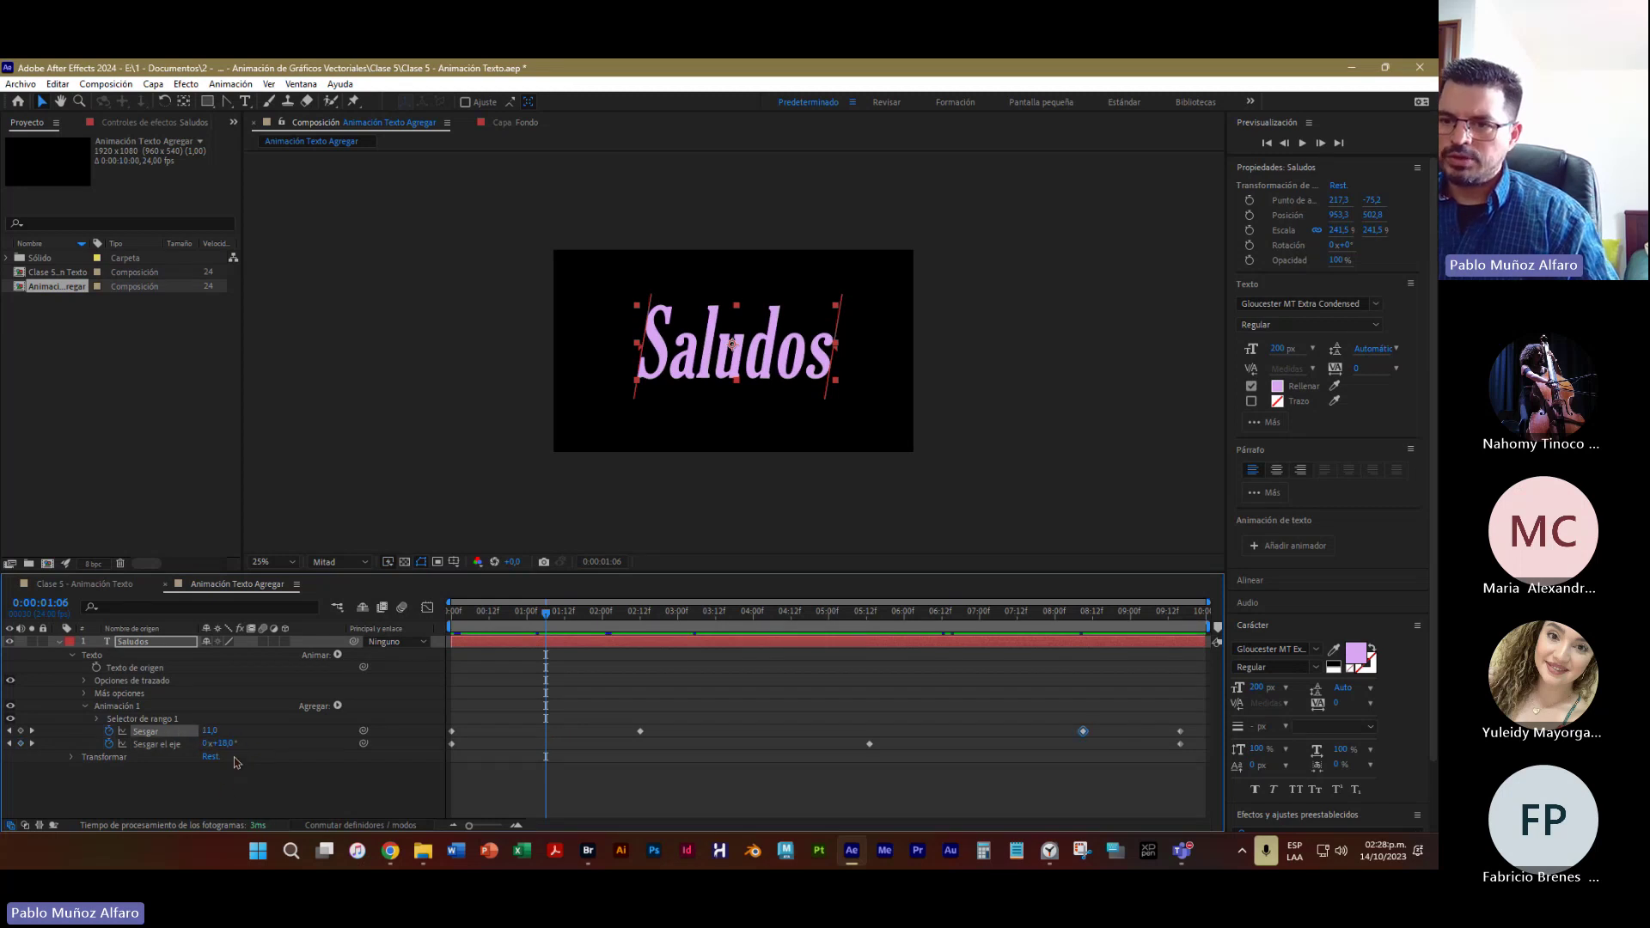
pyautogui.moveTo(220, 744); pyautogui.dragTo(272, 768)
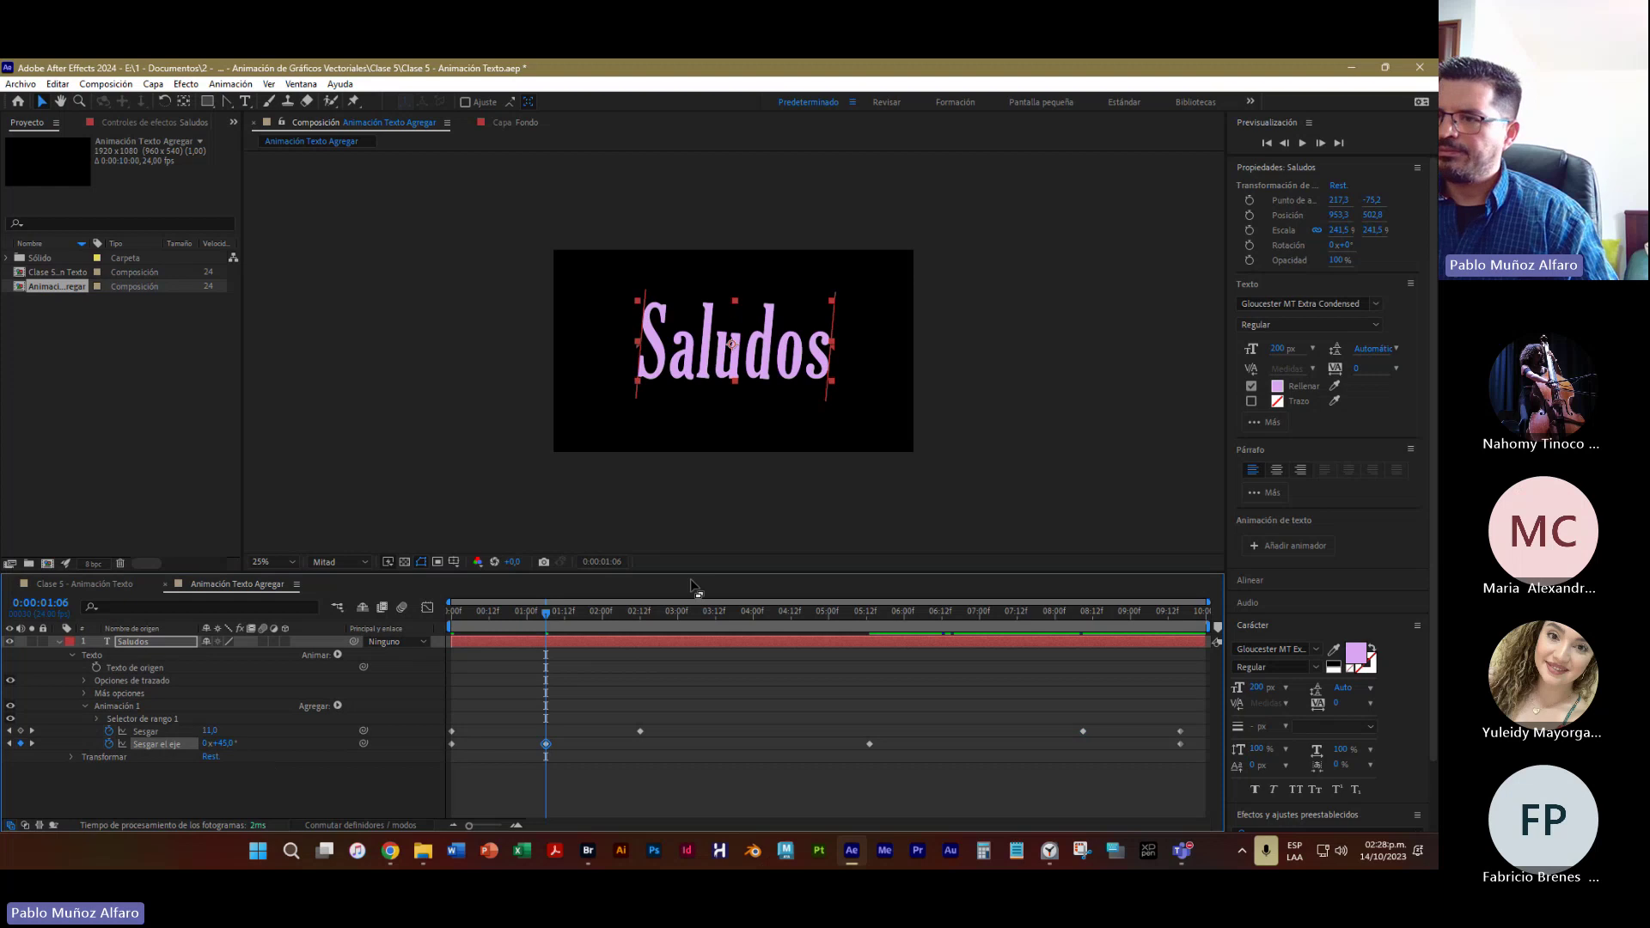
# Add stronger slants to the Saludos text by keyframing Sesgar to 49 at 0:00:04:01 and -36 at 0:00:06:17
pyautogui.moveTo(546, 614); pyautogui.dragTo(757, 619)
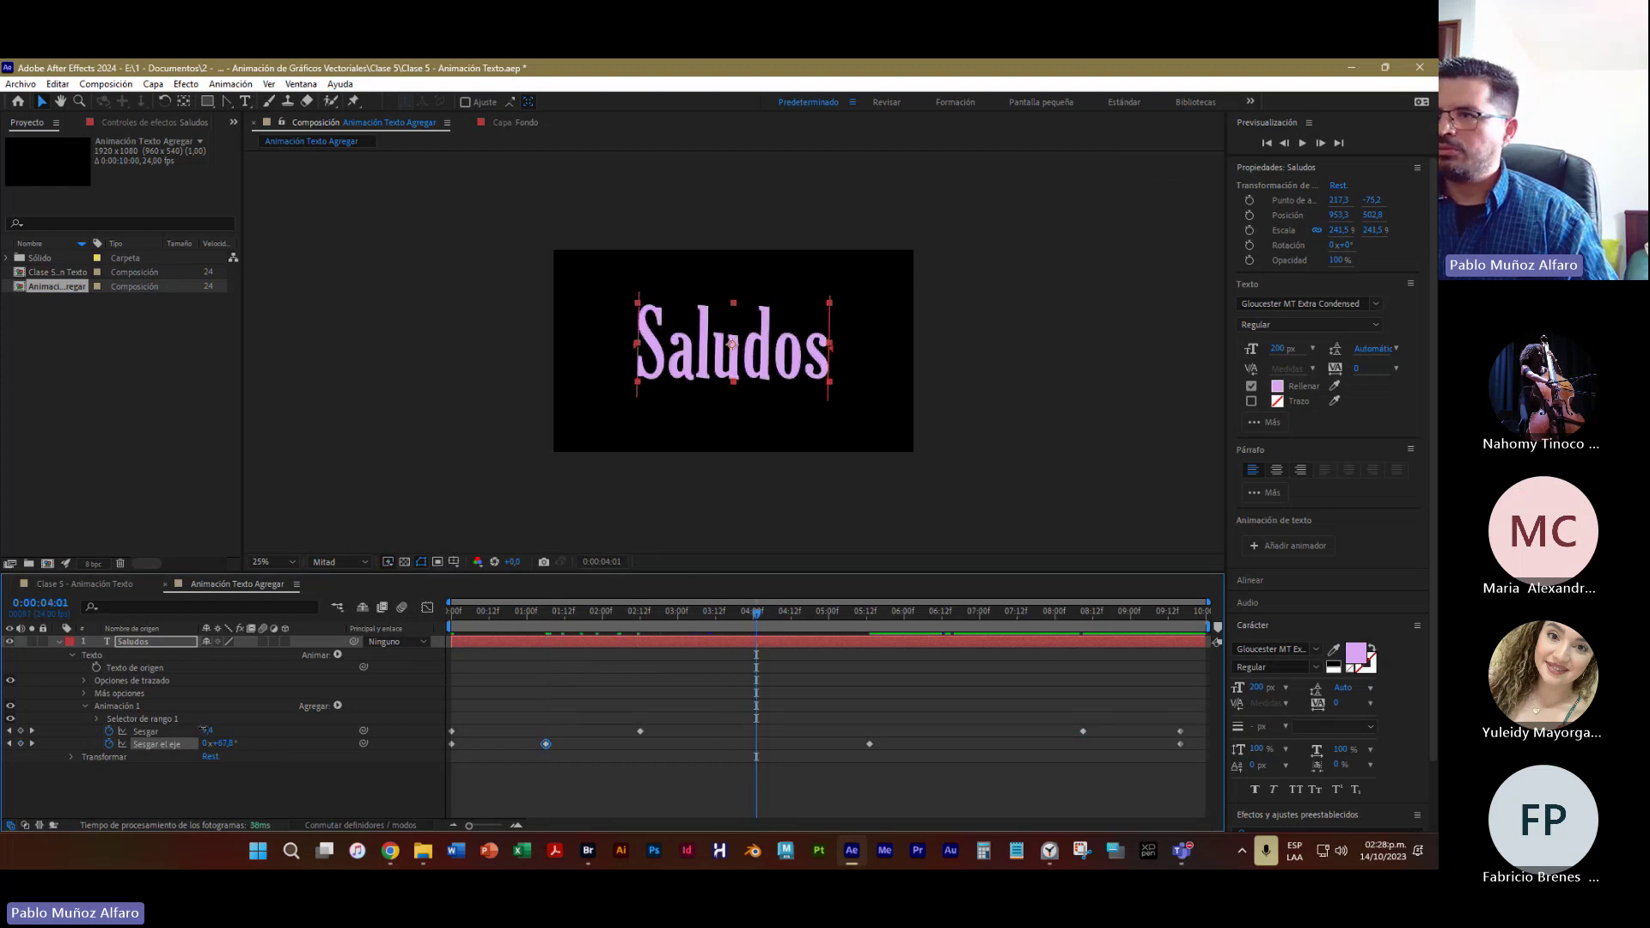
pyautogui.moveTo(207, 730); pyautogui.dragTo(313, 731)
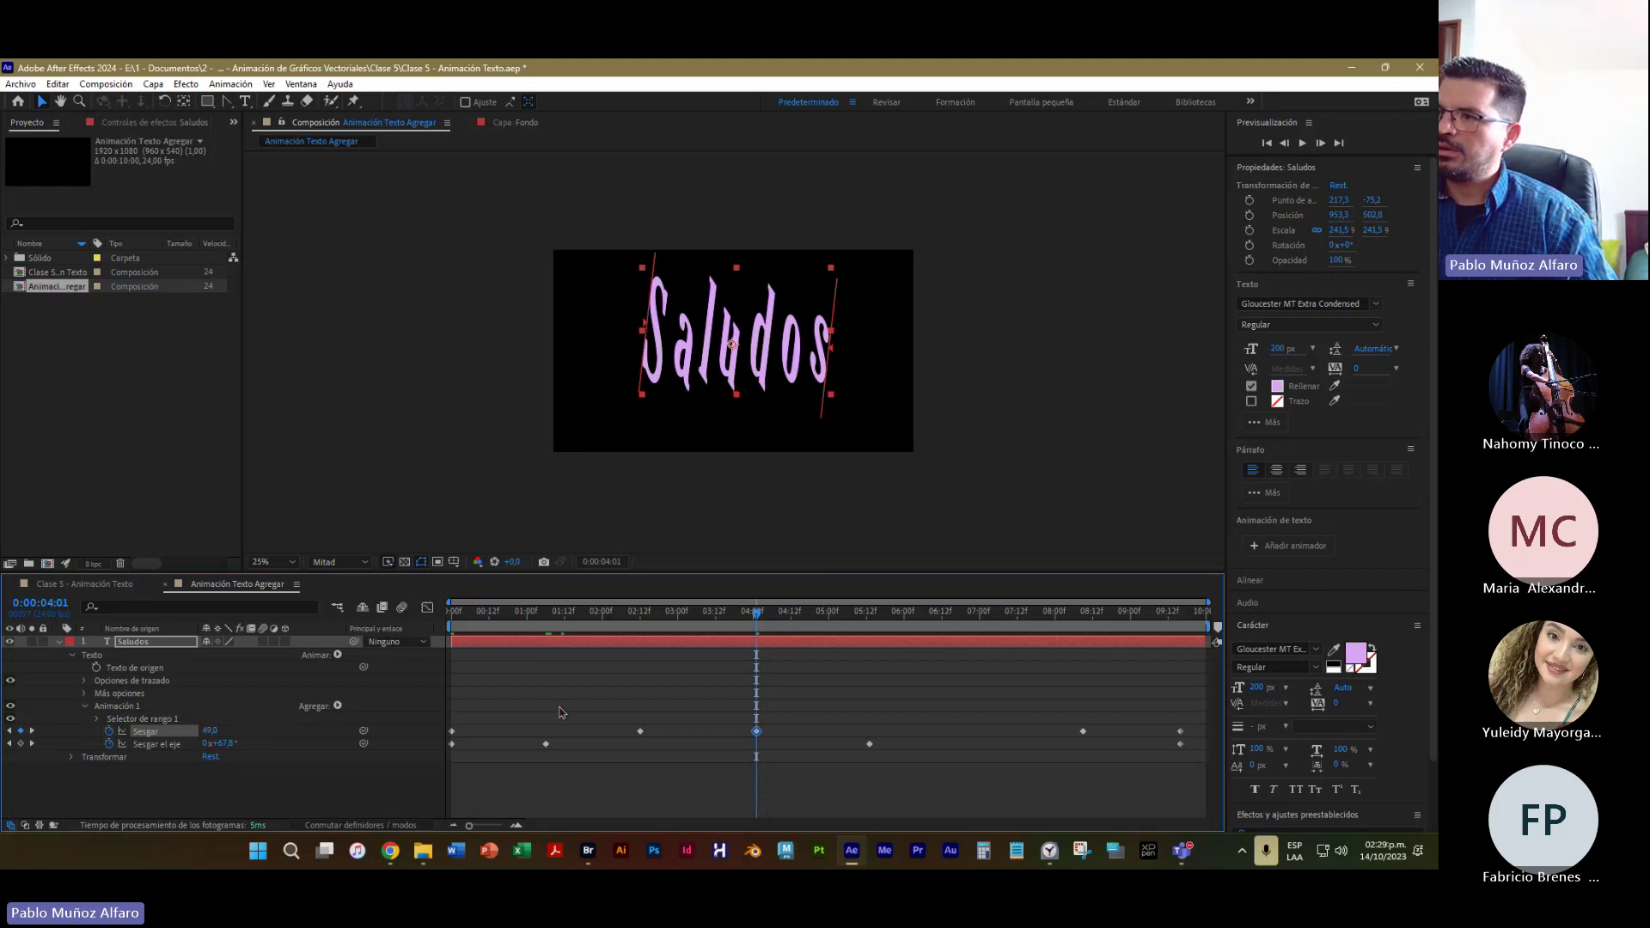
pyautogui.moveTo(756, 612); pyautogui.dragTo(958, 629)
pyautogui.moveTo(208, 730); pyautogui.dragTo(112, 732)
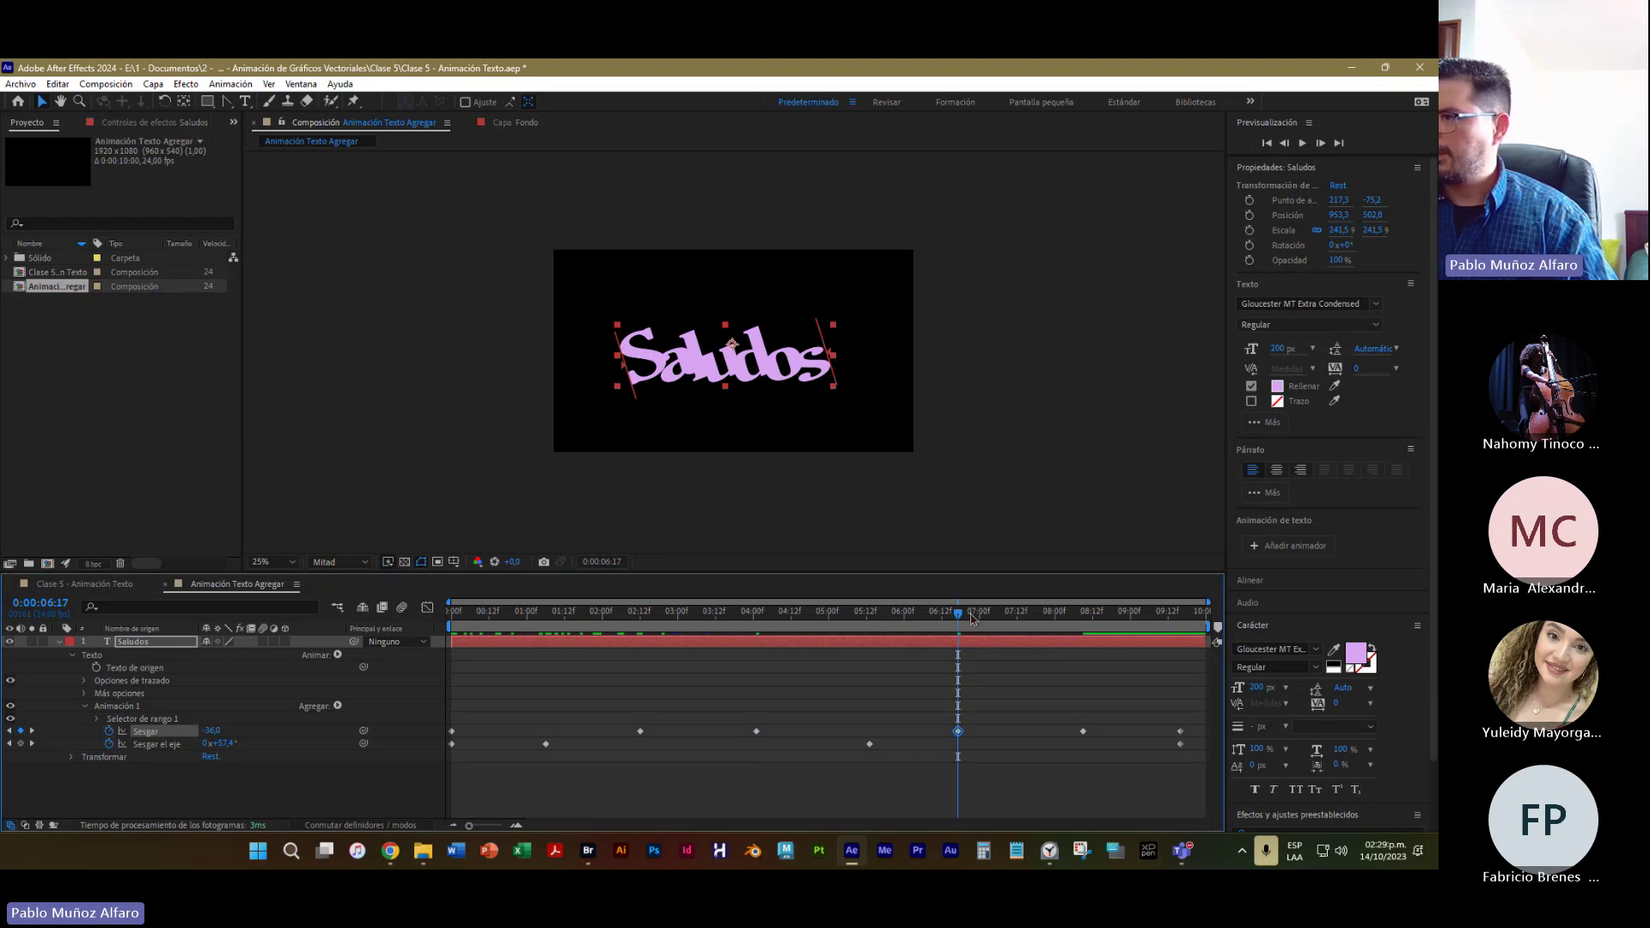
# Keyframe Sesgar el eje to about -32° at 0:00:07:11 and Sesgar to 27.9 at 0:00:08:22
pyautogui.moveTo(972, 618); pyautogui.dragTo(1014, 618)
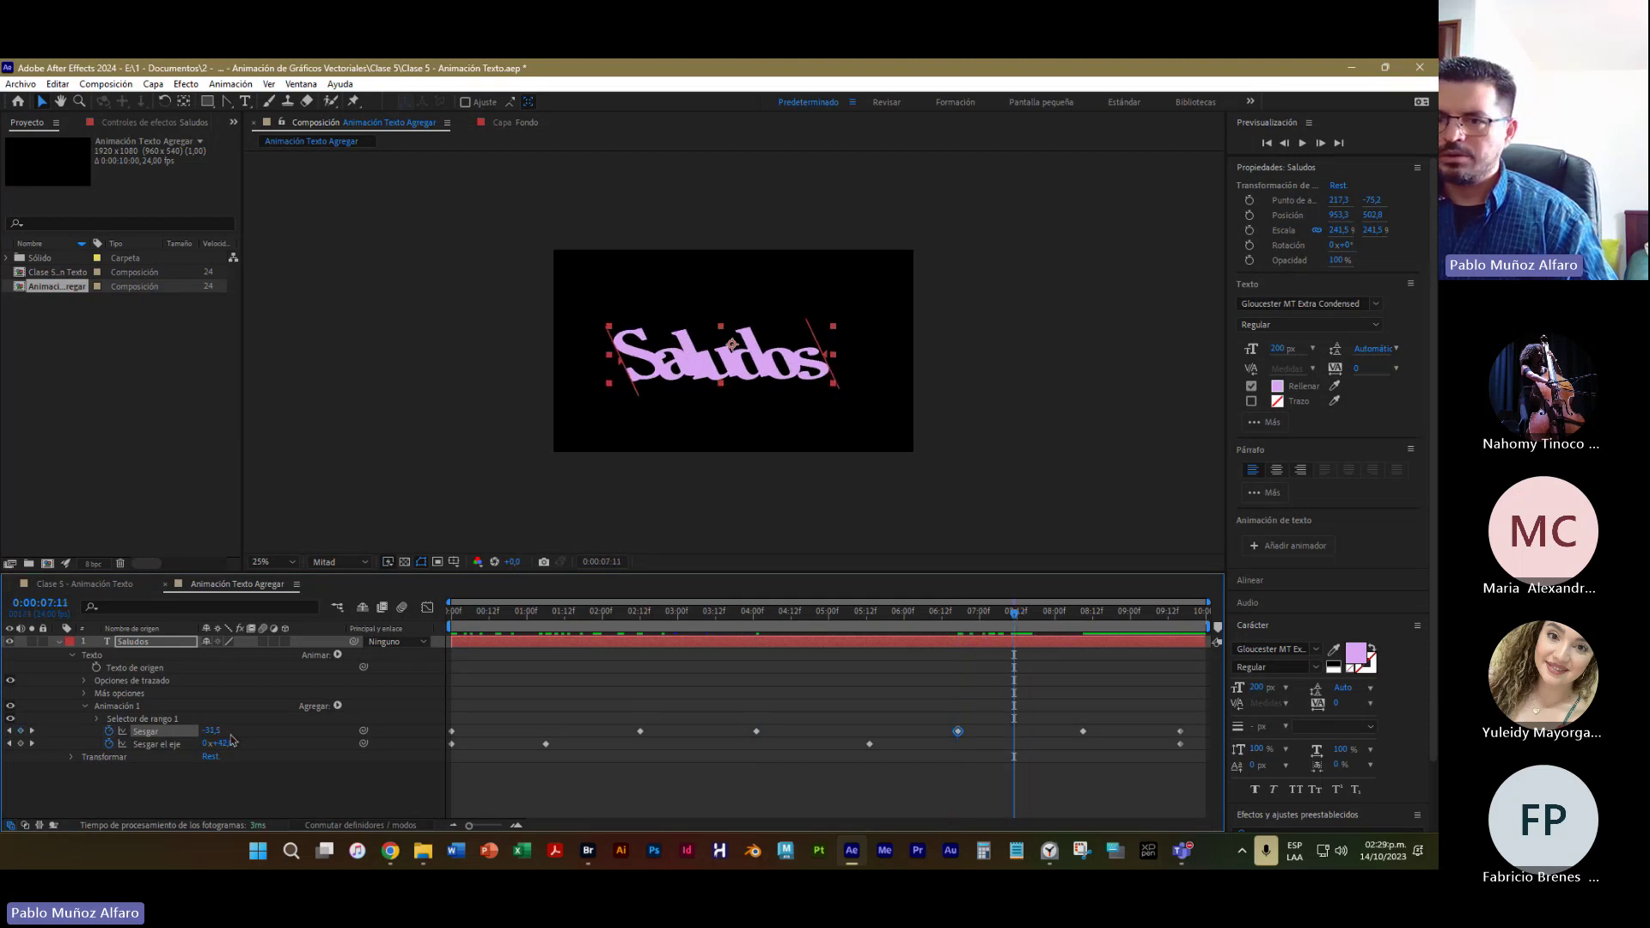
pyautogui.moveTo(232, 741); pyautogui.dragTo(166, 741)
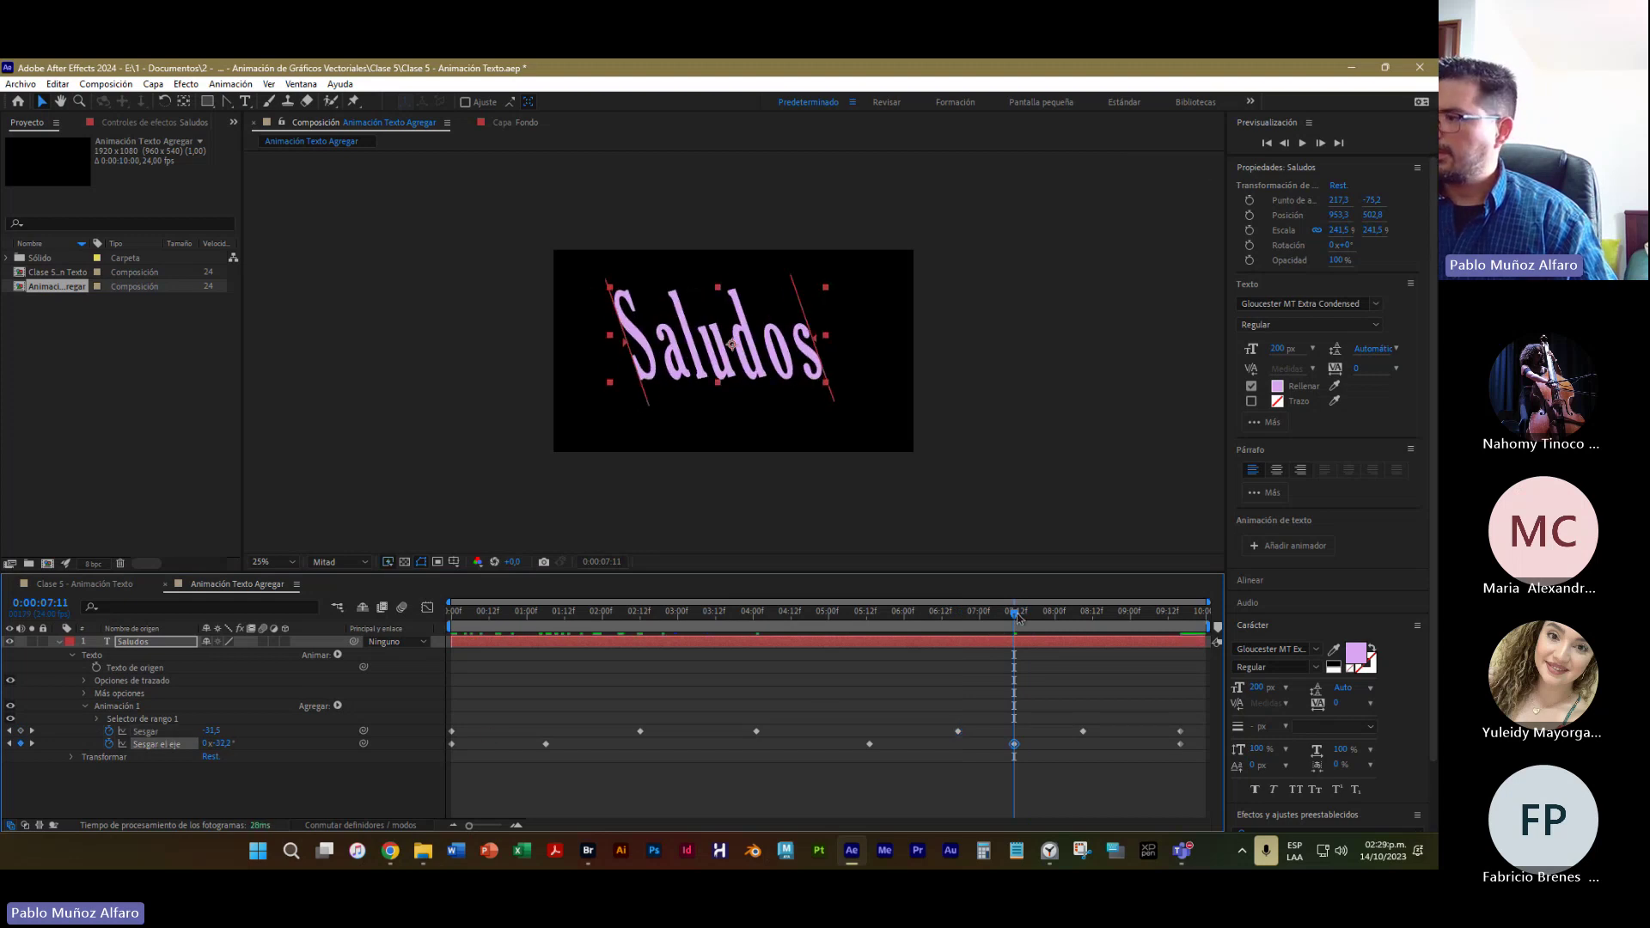
pyautogui.moveTo(1017, 614); pyautogui.dragTo(1125, 633)
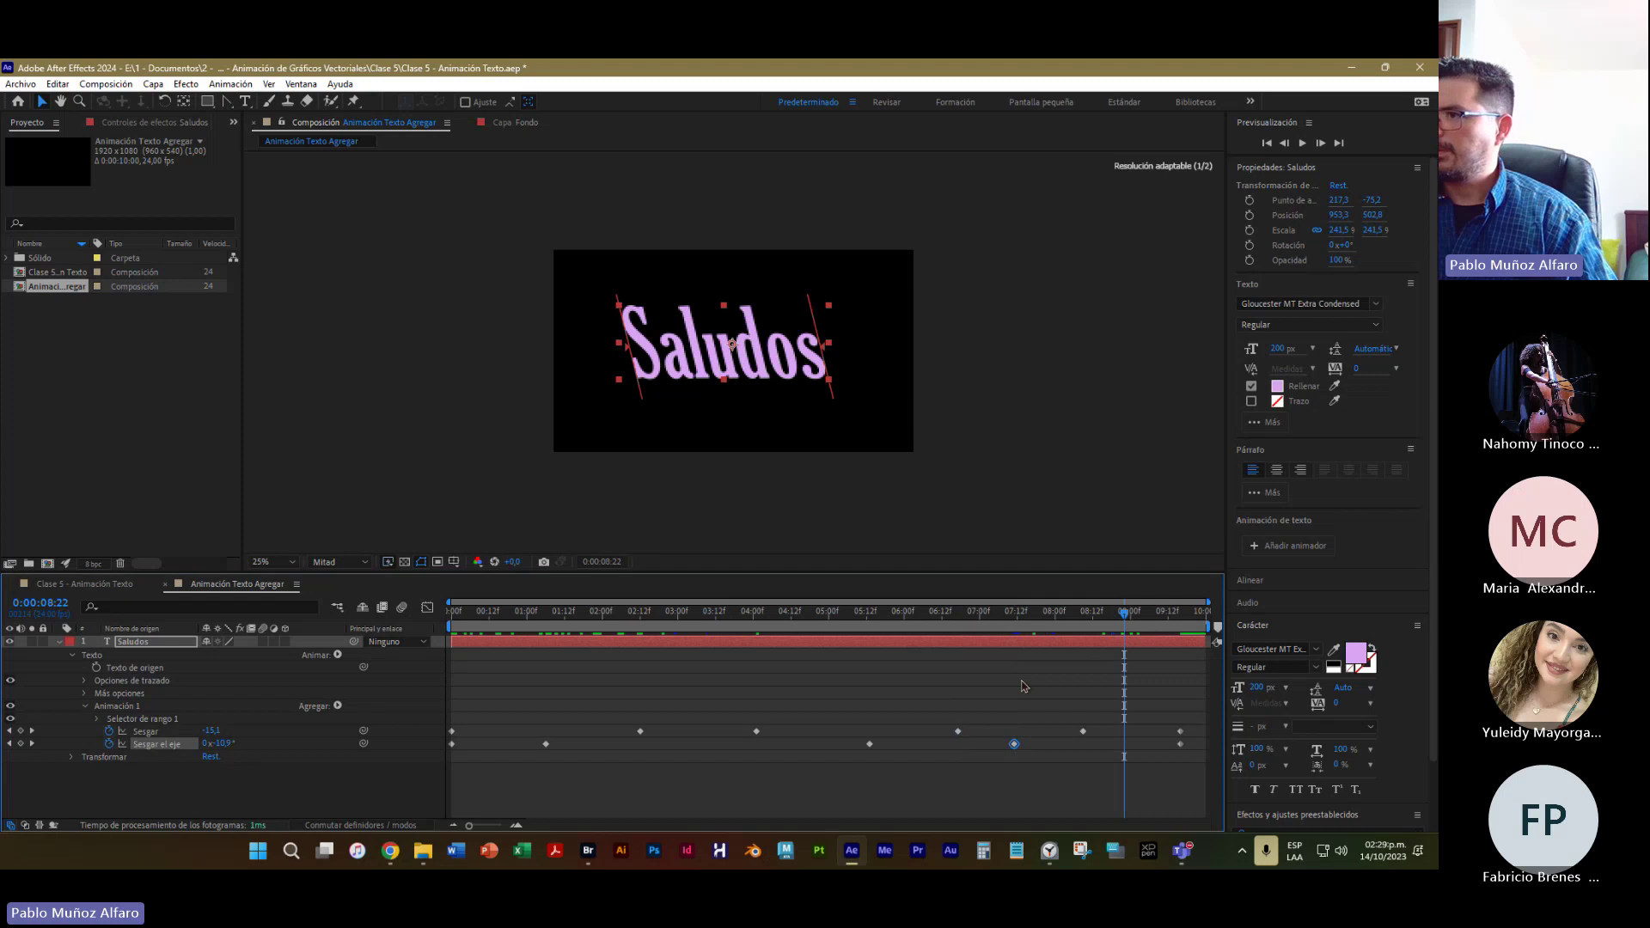
pyautogui.moveTo(208, 730); pyautogui.dragTo(247, 739)
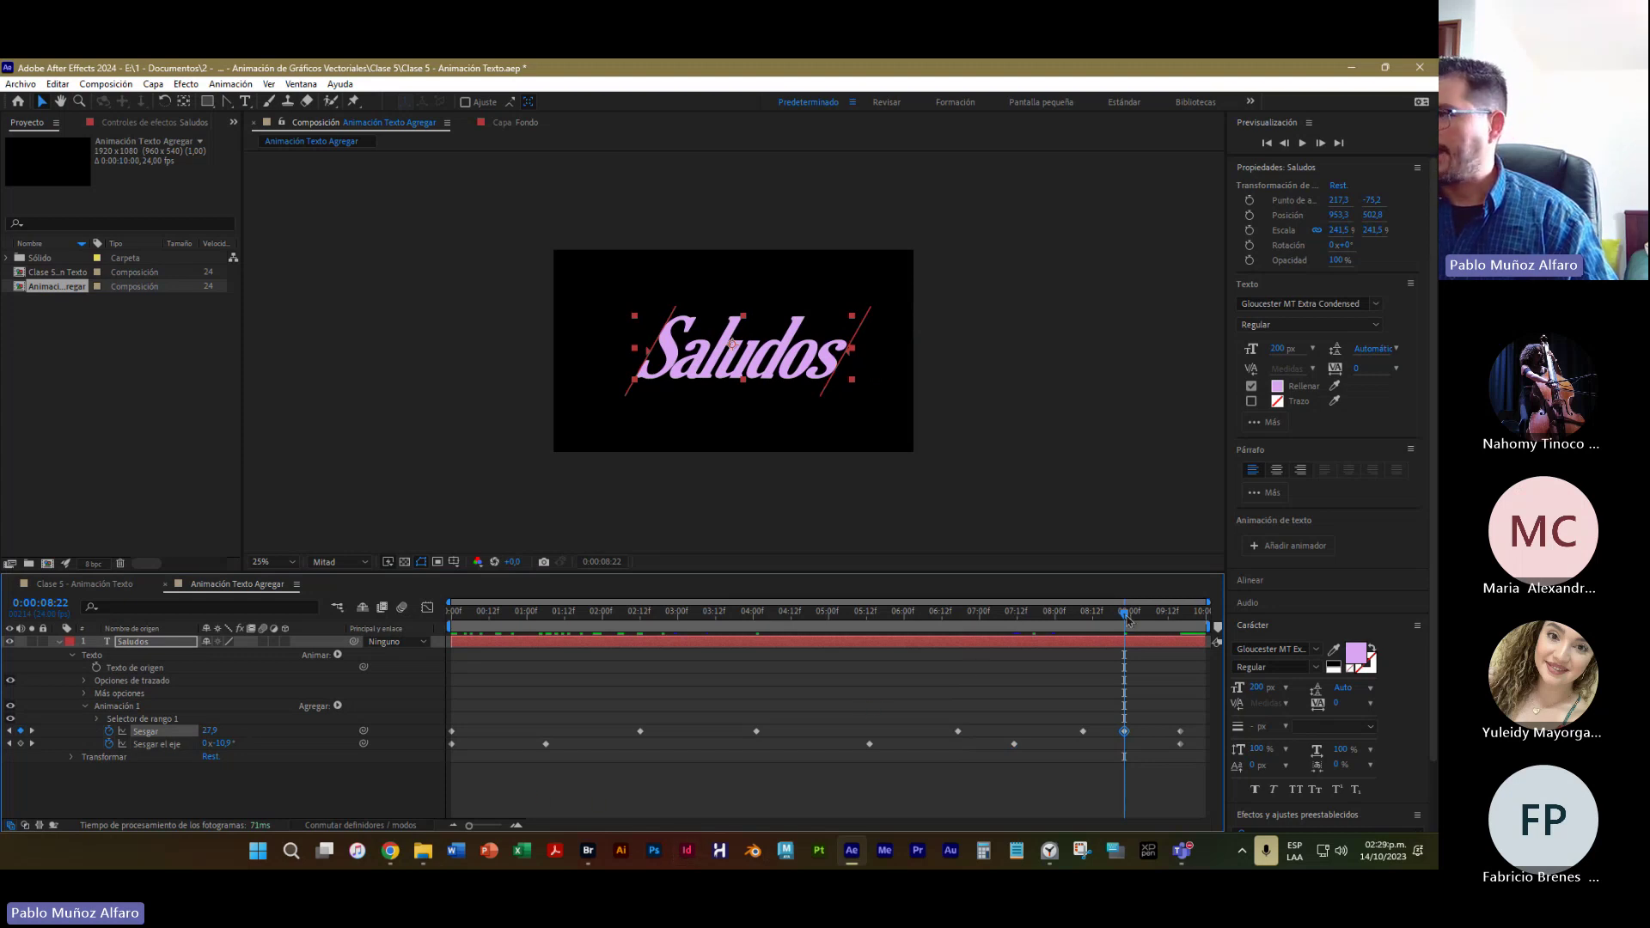
# Play the Saludos animation from 0:00:00:00 to review the added skew keyframes
pyautogui.moveTo(1125, 622); pyautogui.dragTo(477, 622)
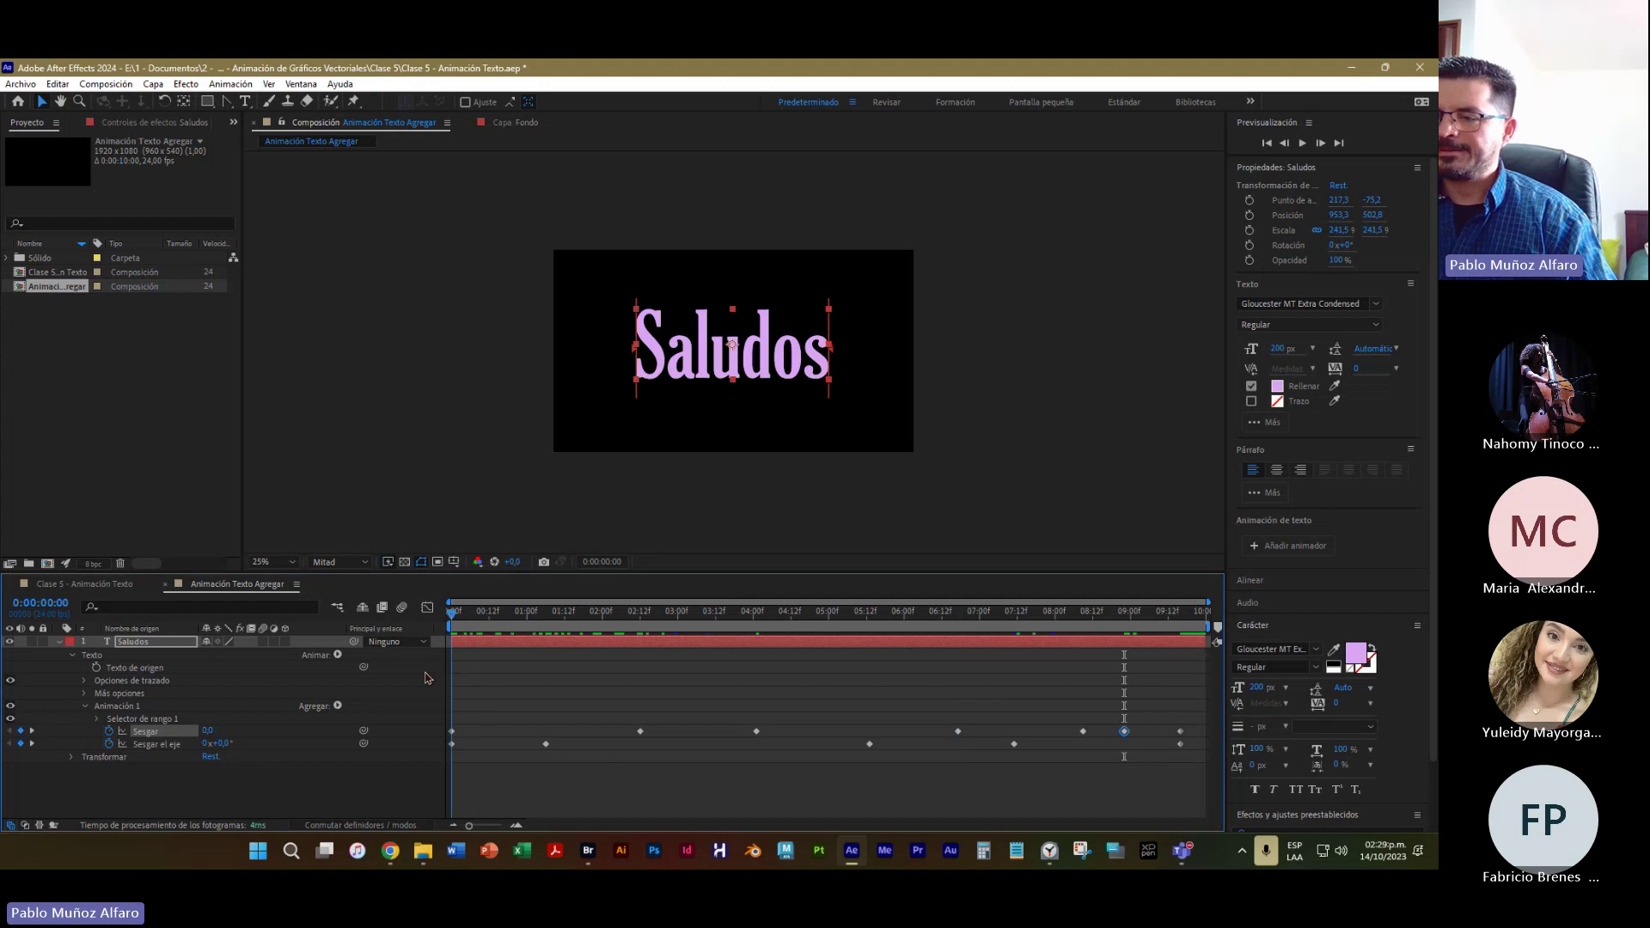
pyautogui.press('space')
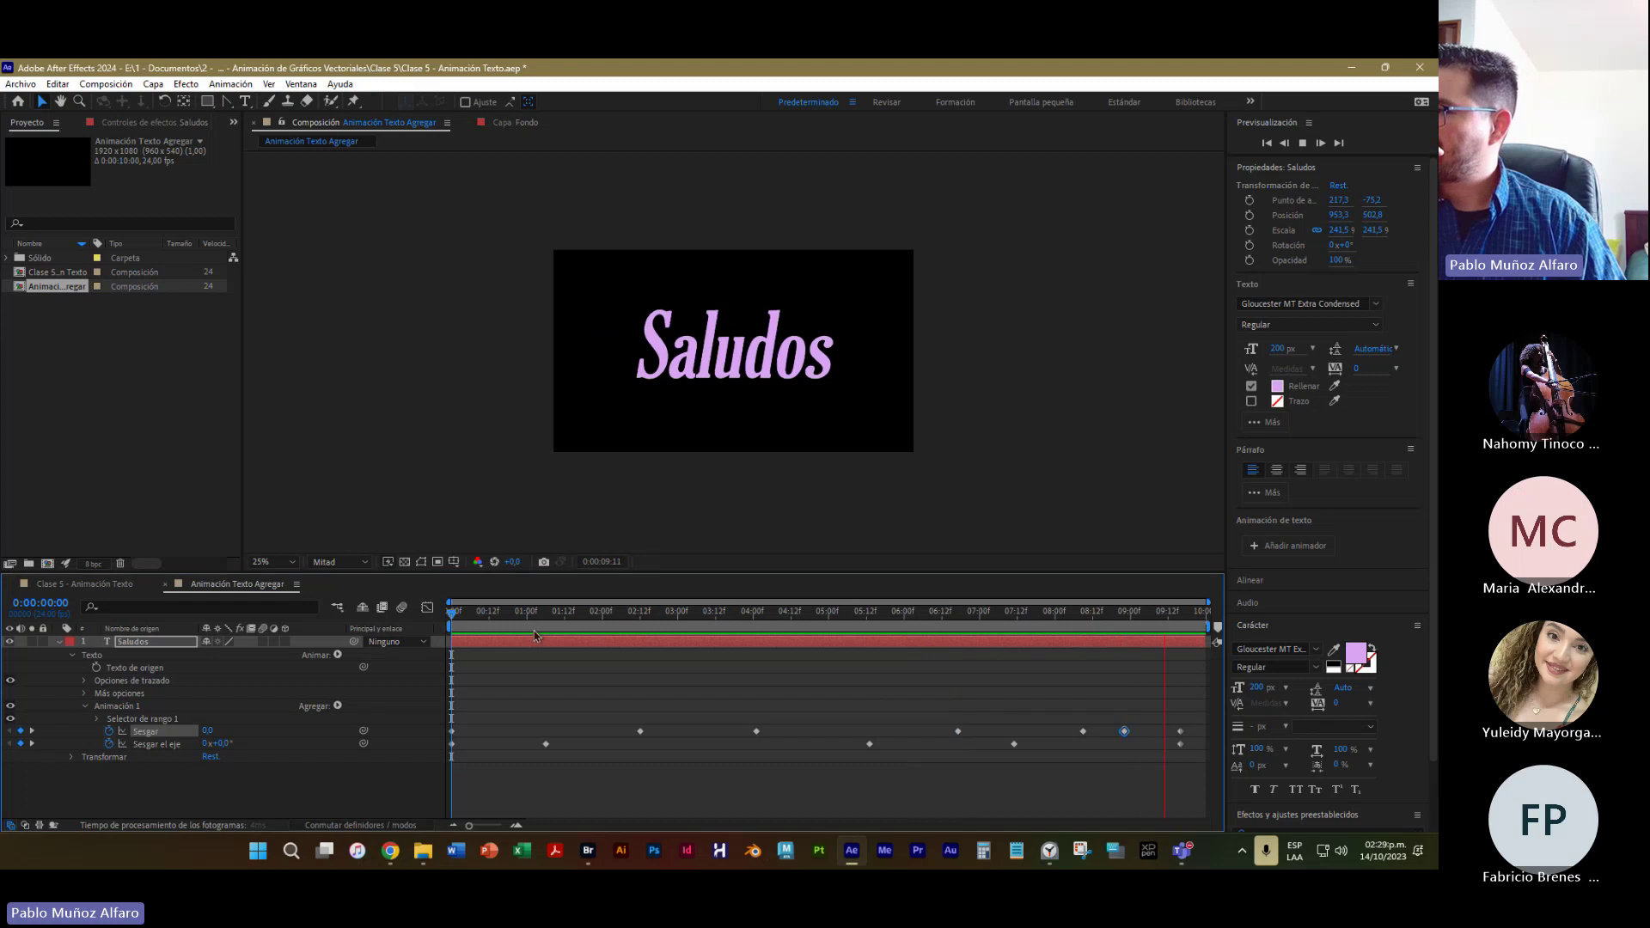
pyautogui.press('space')
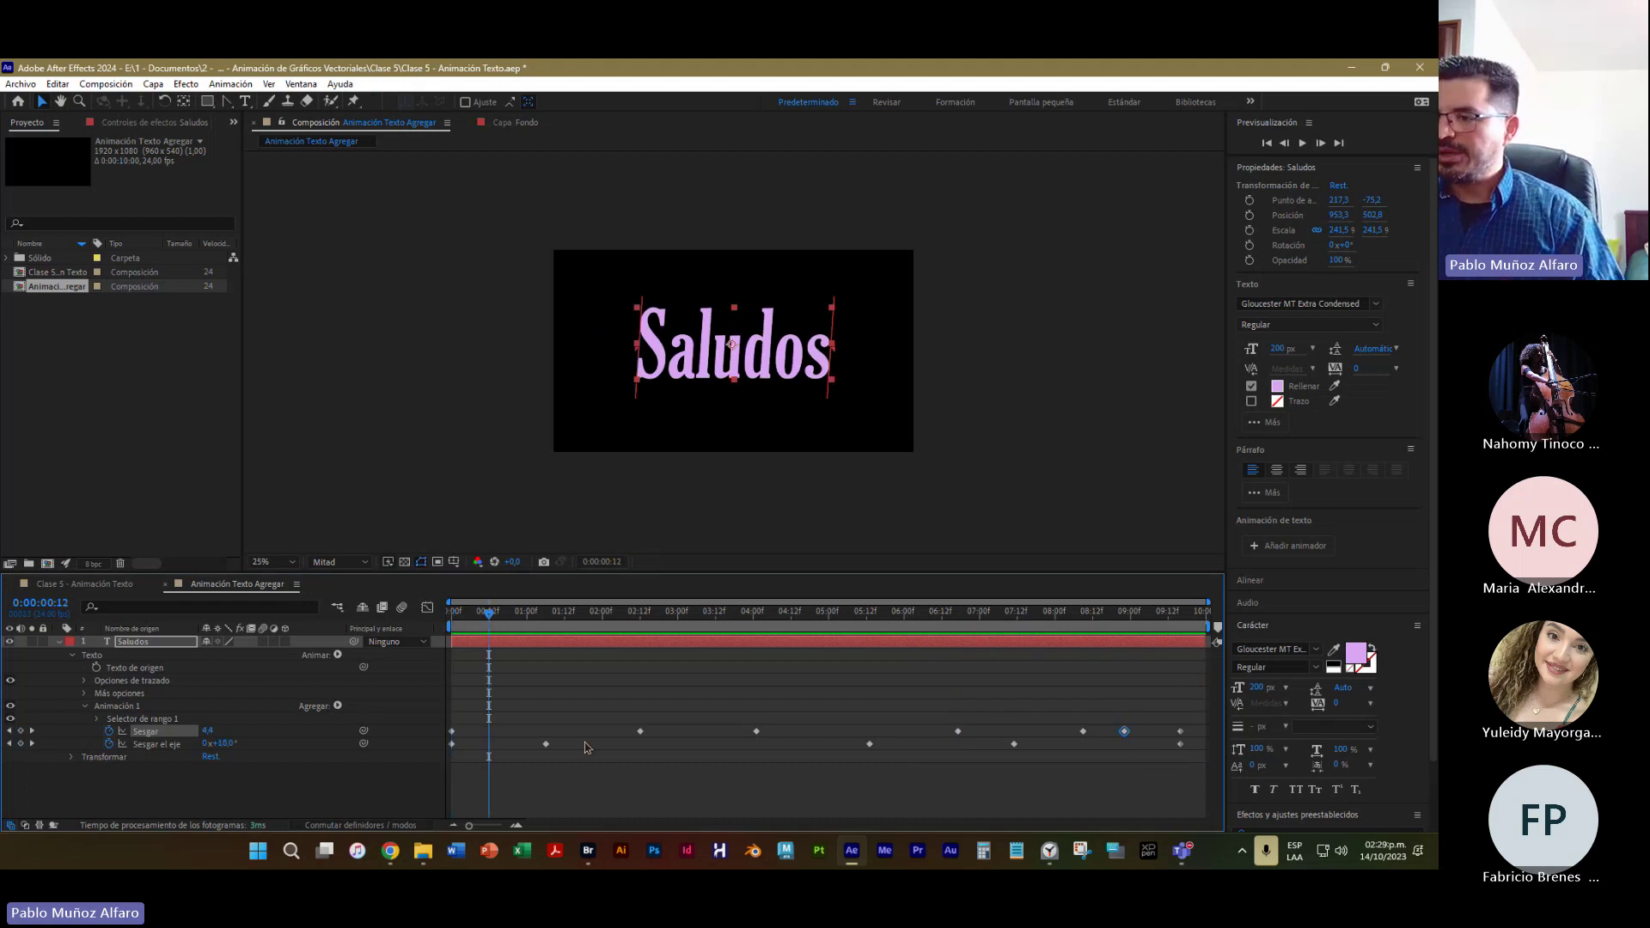
# Retime the Sesgar and Sesgar el eje animation by shifting the intermediate keyframes of both properties slightly earlier
pyautogui.moveTo(545, 744); pyautogui.dragTo(533, 743)
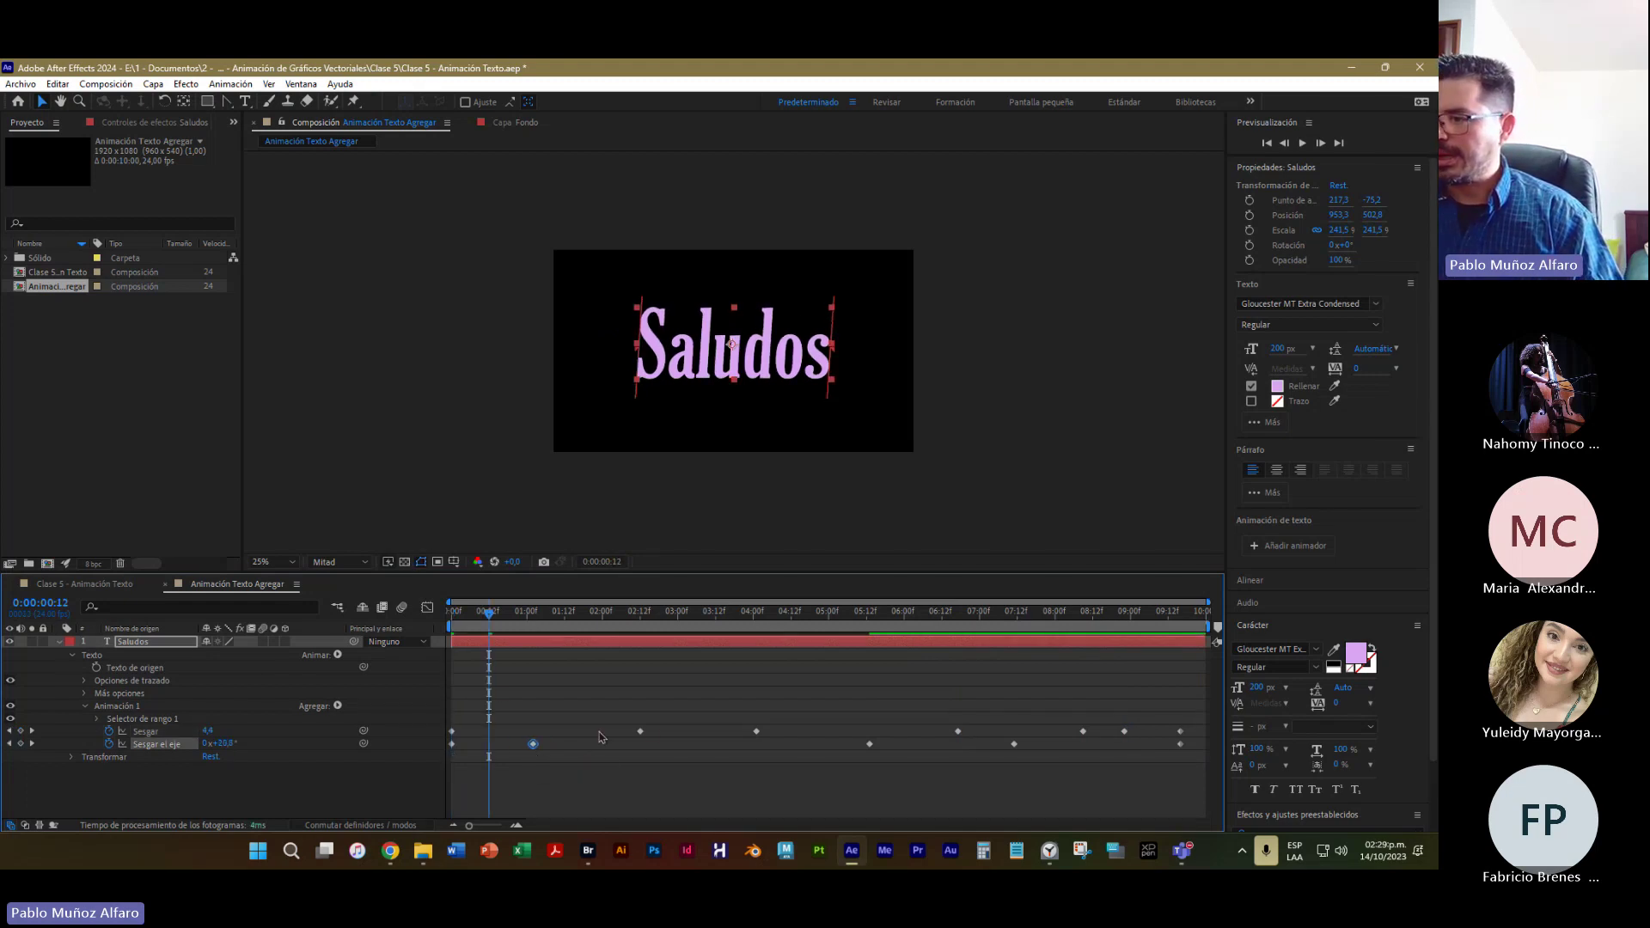
pyautogui.moveTo(640, 731); pyautogui.dragTo(624, 731)
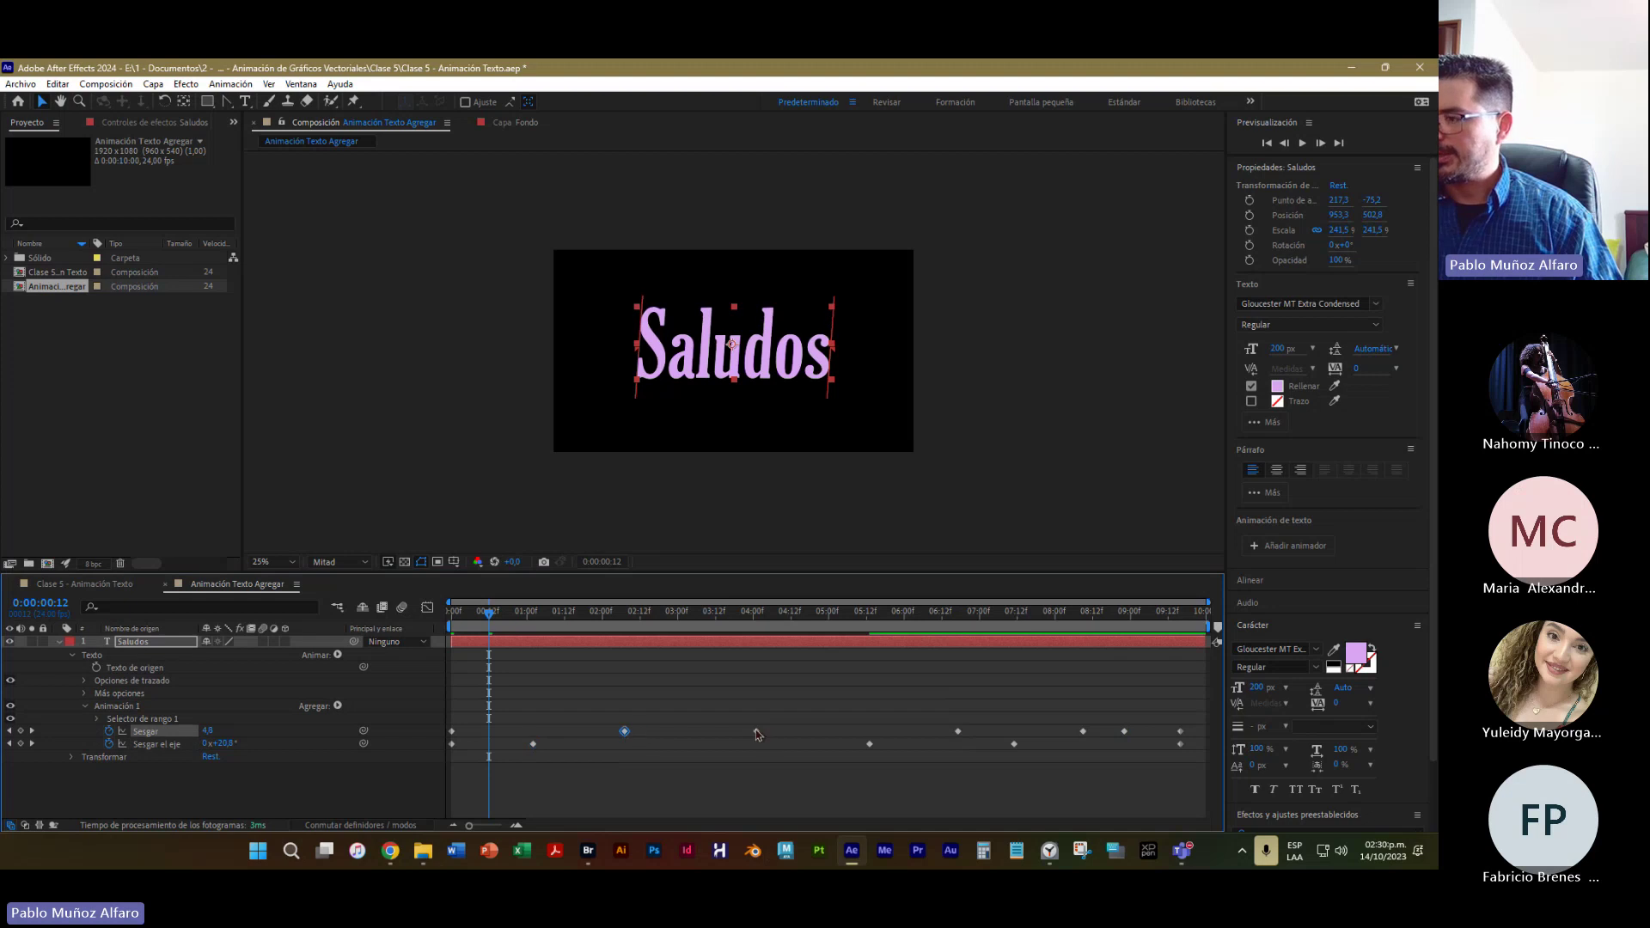
pyautogui.moveTo(756, 732); pyautogui.dragTo(725, 732)
pyautogui.moveTo(869, 744); pyautogui.dragTo(835, 743)
pyautogui.moveTo(954, 732); pyautogui.dragTo(1002, 744)
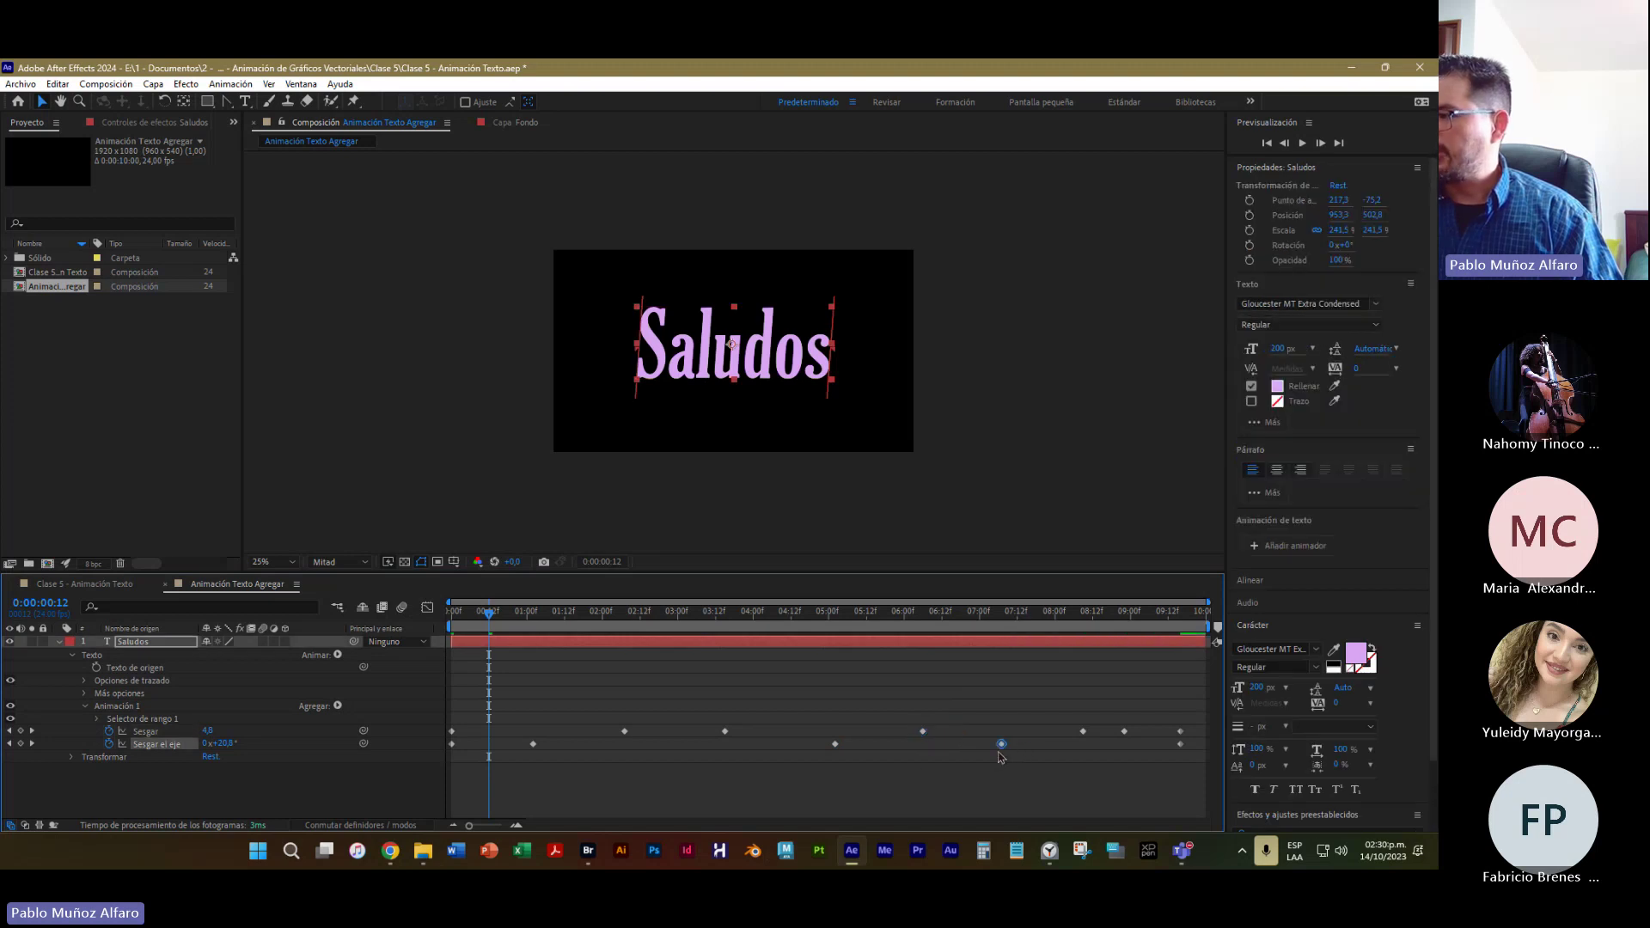
# Collapse Animación 1, add a separate Escala animator to the Saludos text, and expand Animación 2 to show its Escala property
pyautogui.click(84, 706)
pyautogui.click(136, 766)
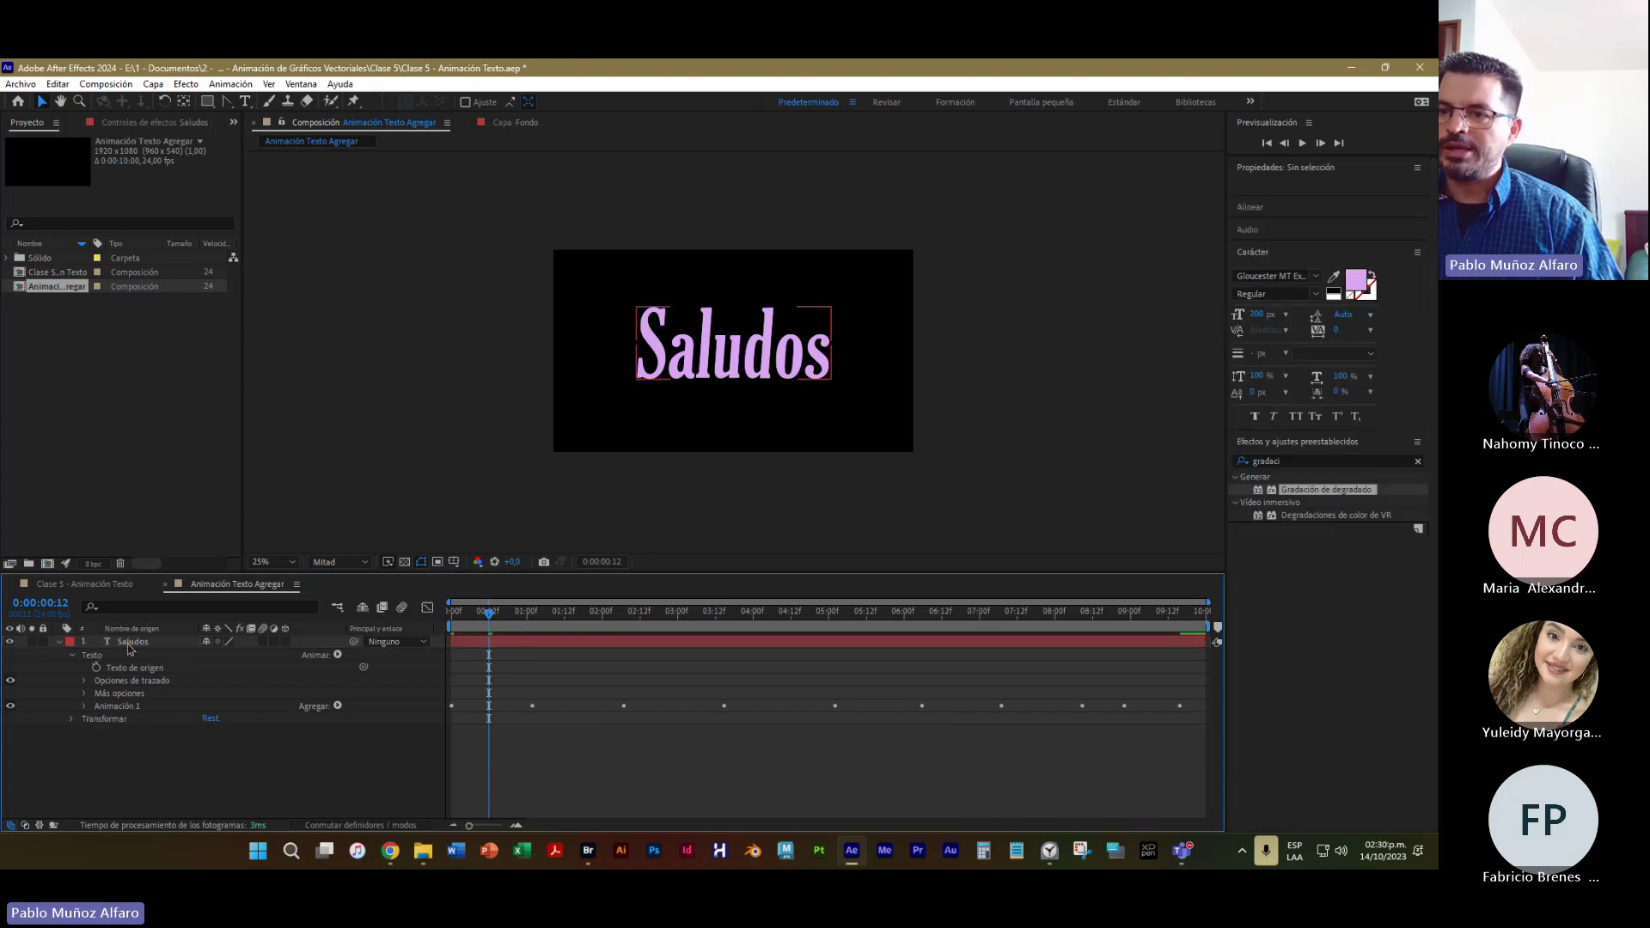
pyautogui.click(337, 655)
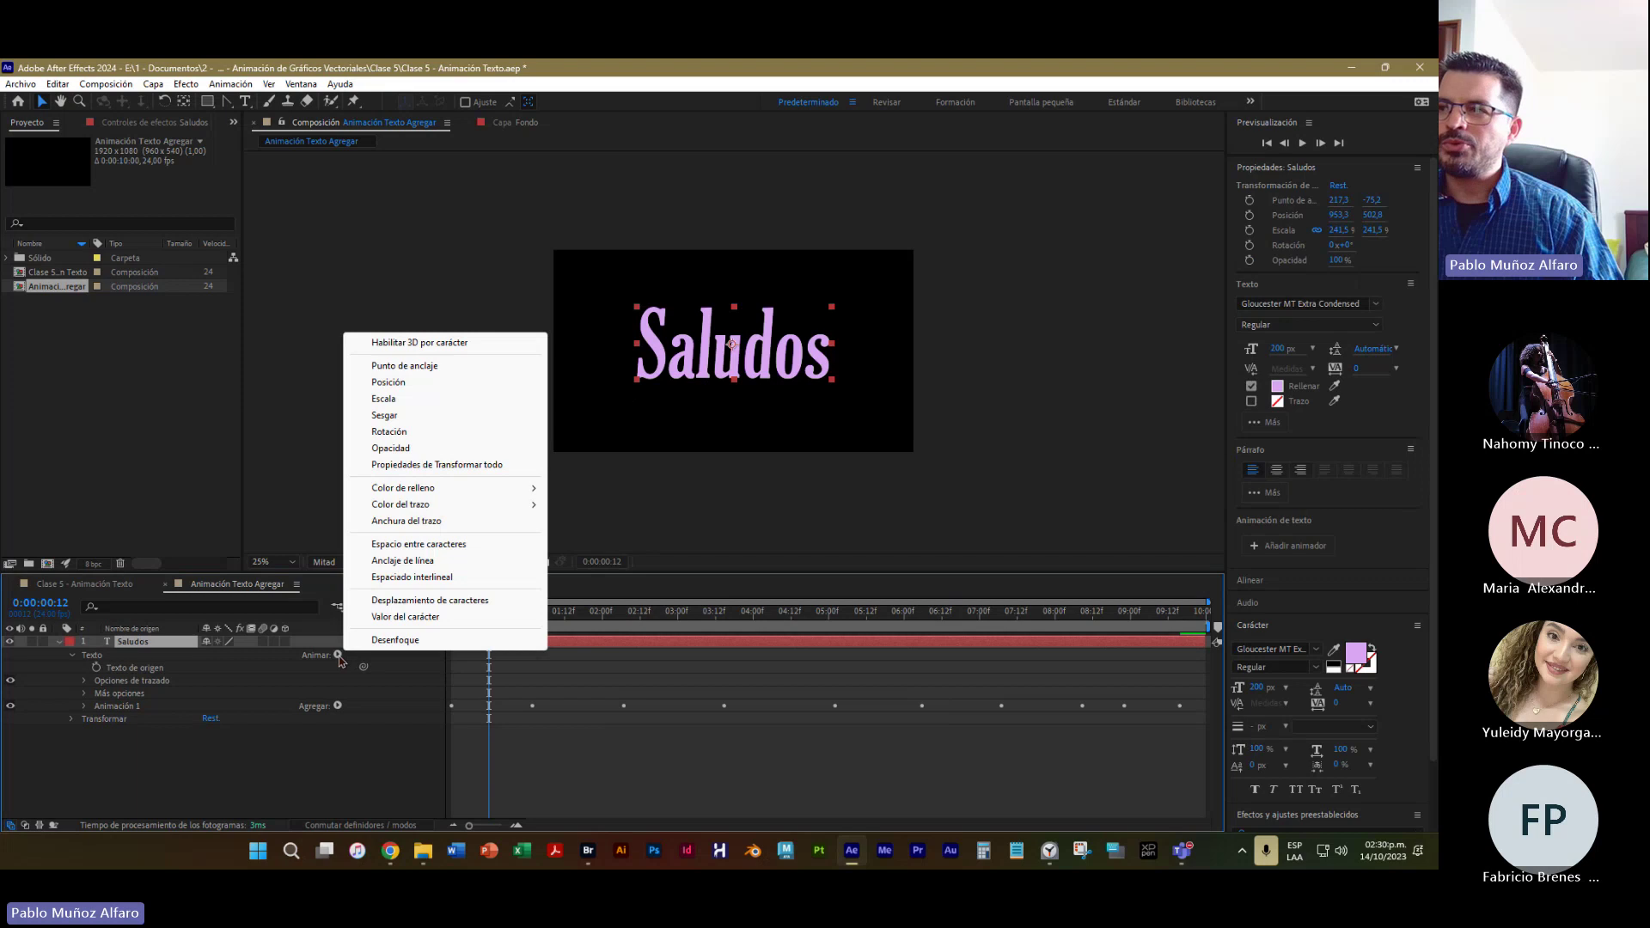
pyautogui.click(384, 399)
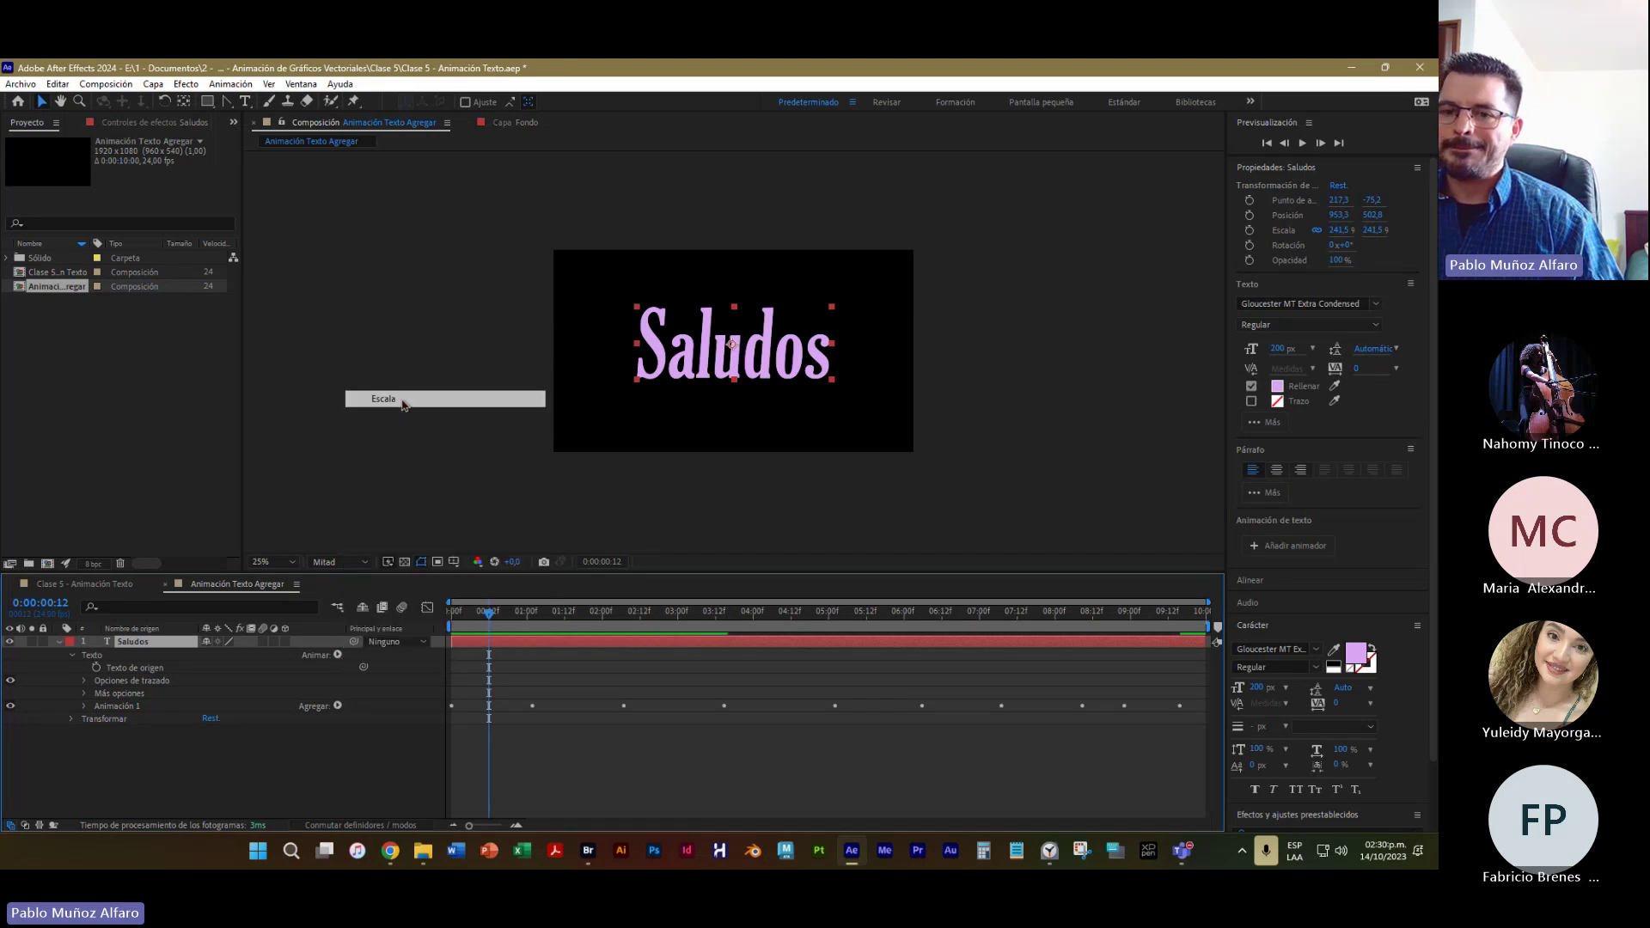
pyautogui.click(85, 718)
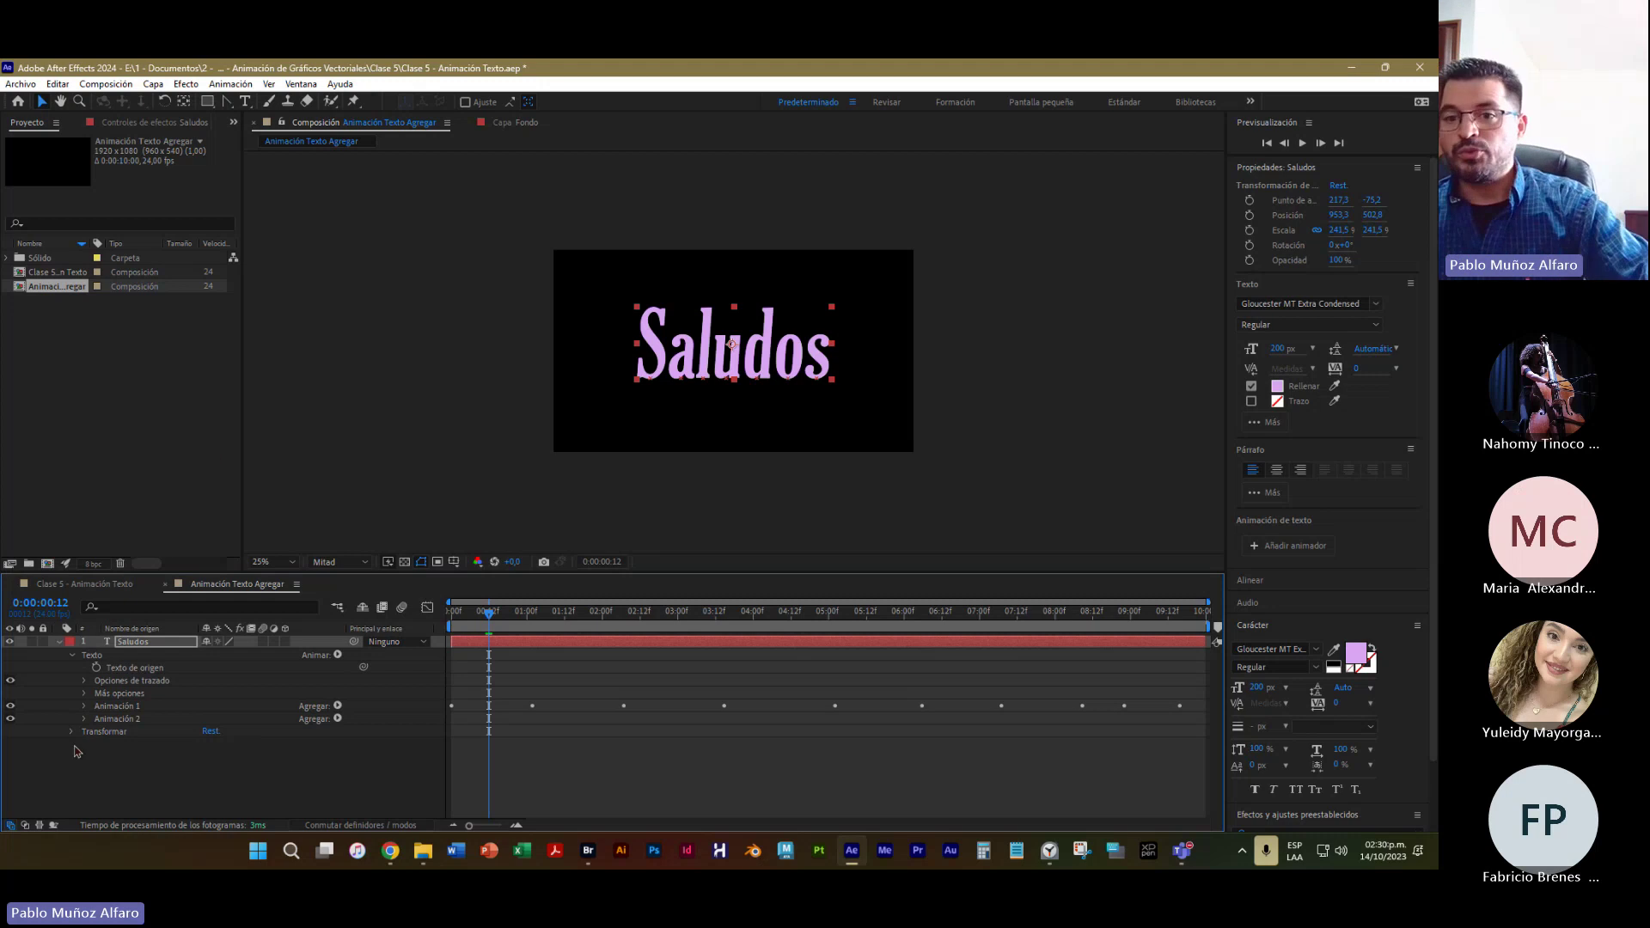
pyautogui.click(84, 719)
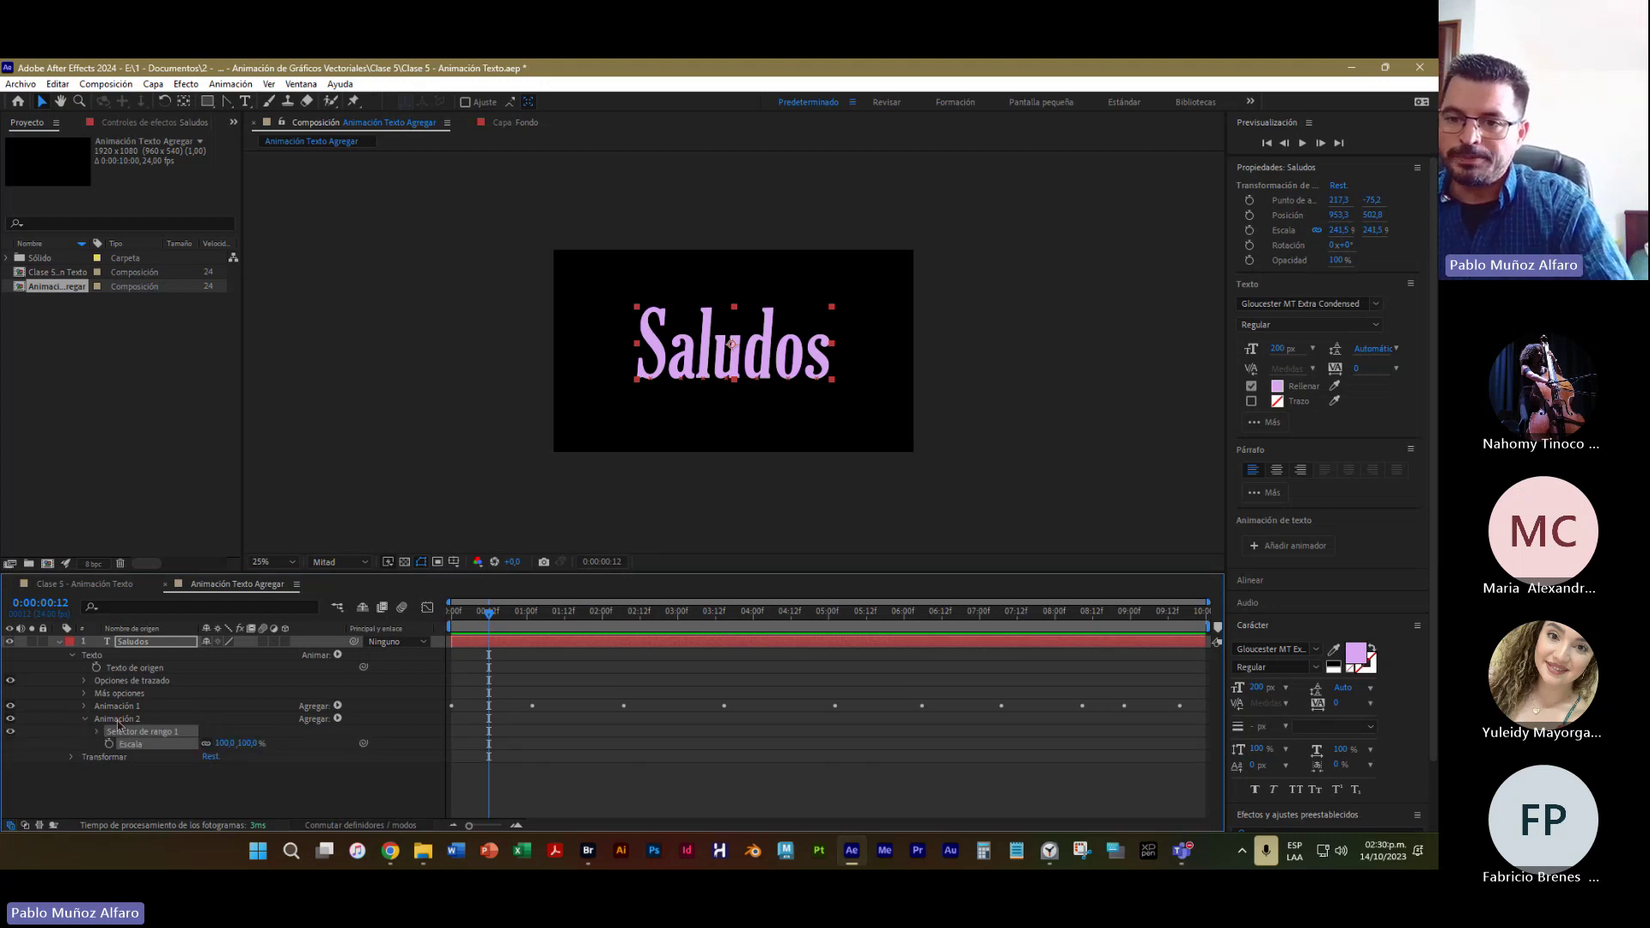
pyautogui.click(98, 732)
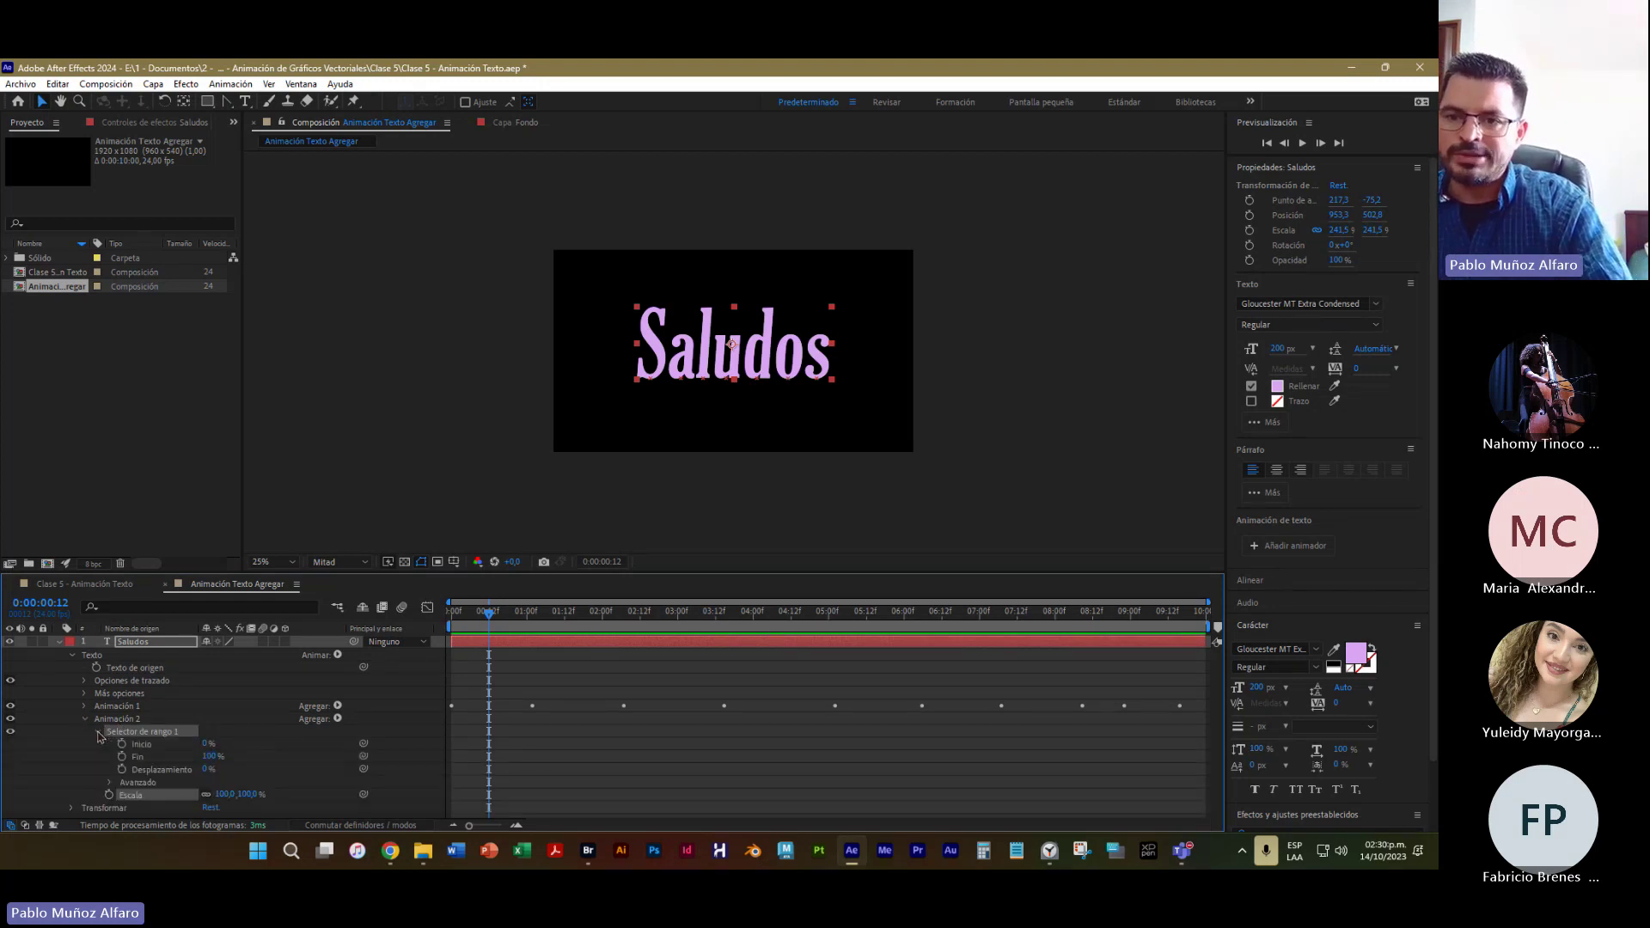
pyautogui.click(97, 732)
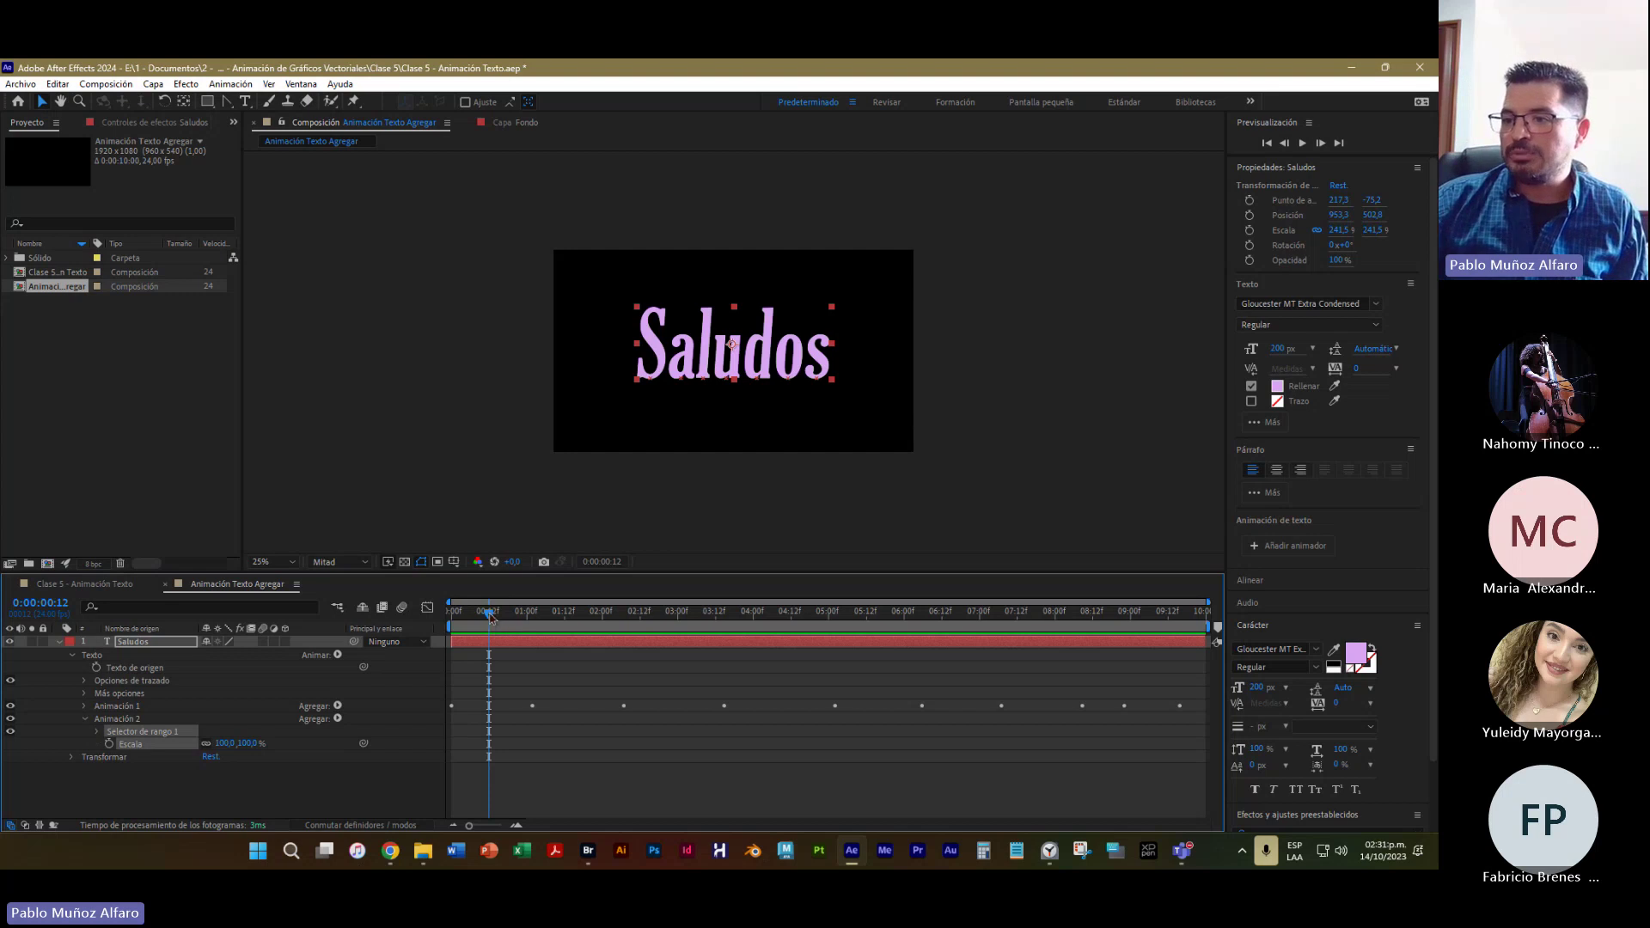
# Keyframe Animación 2's Escala at 100% at 0:00:00:00 and at 142% at 0:00:01:17
pyautogui.moveTo(489, 614); pyautogui.dragTo(450, 626)
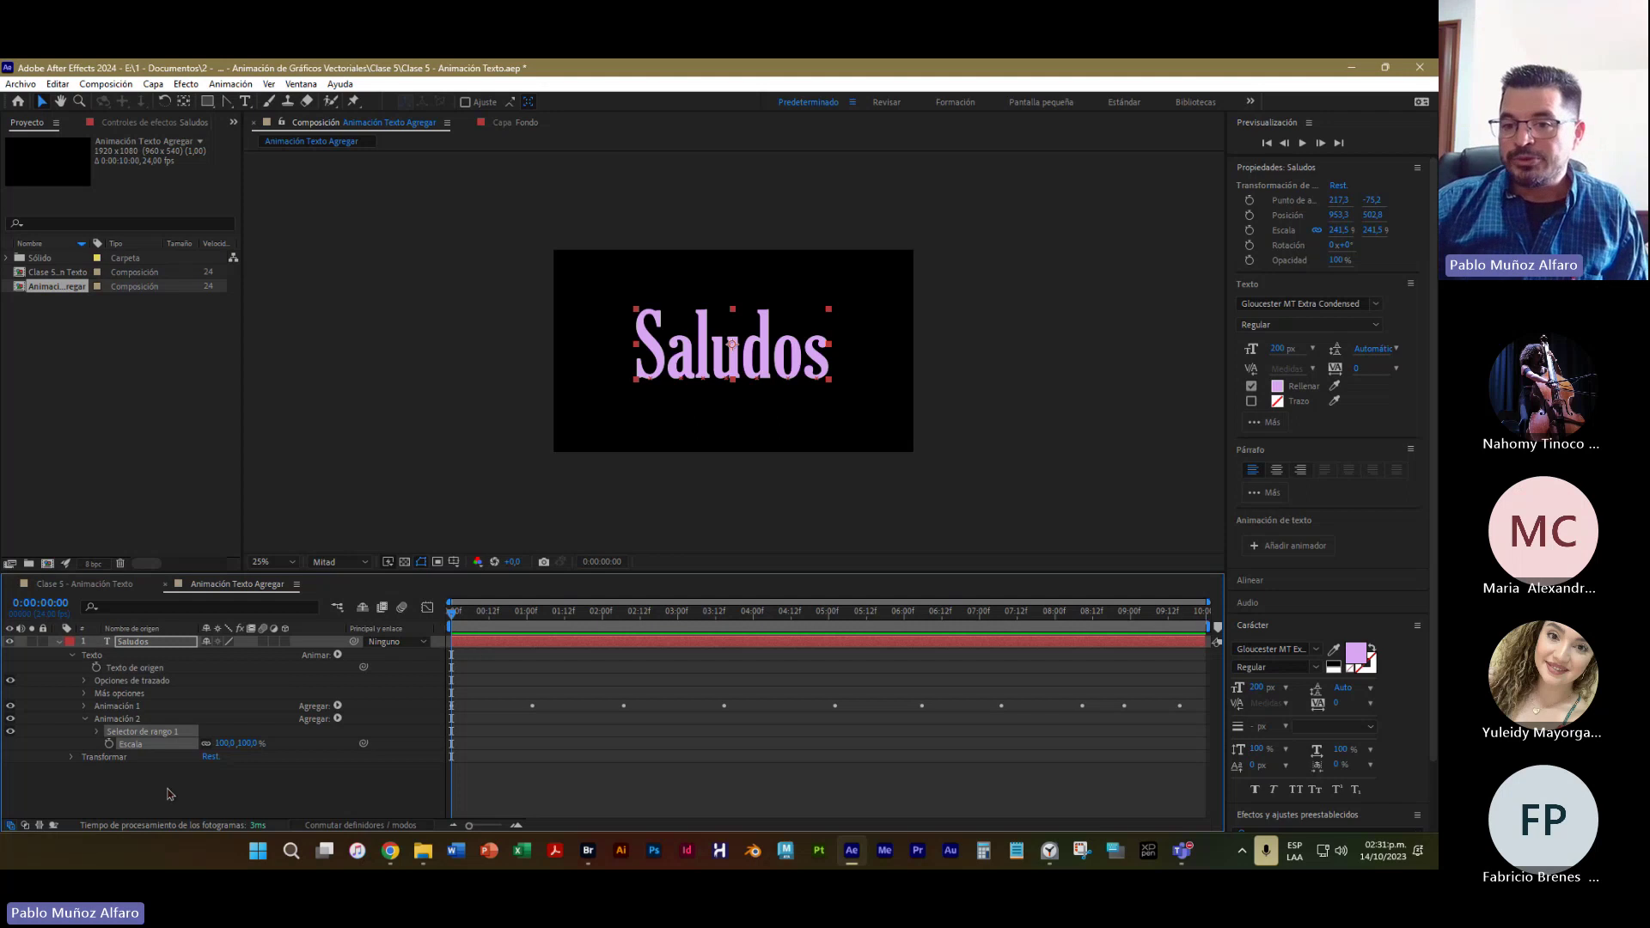
pyautogui.click(109, 745)
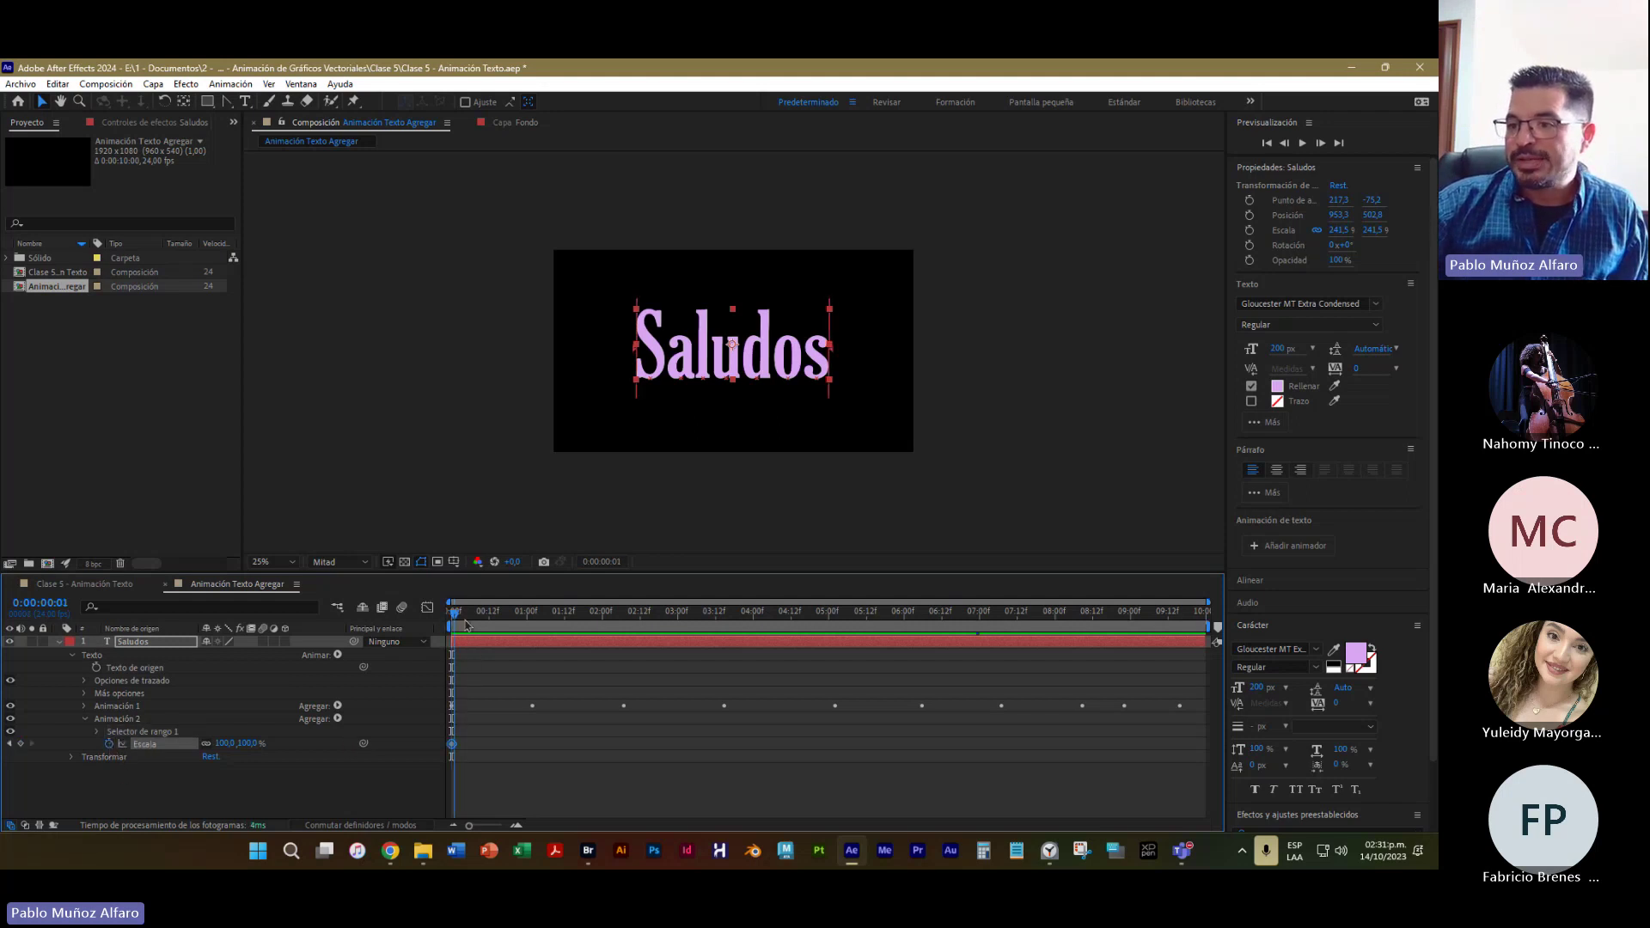
pyautogui.moveTo(452, 611); pyautogui.dragTo(582, 643)
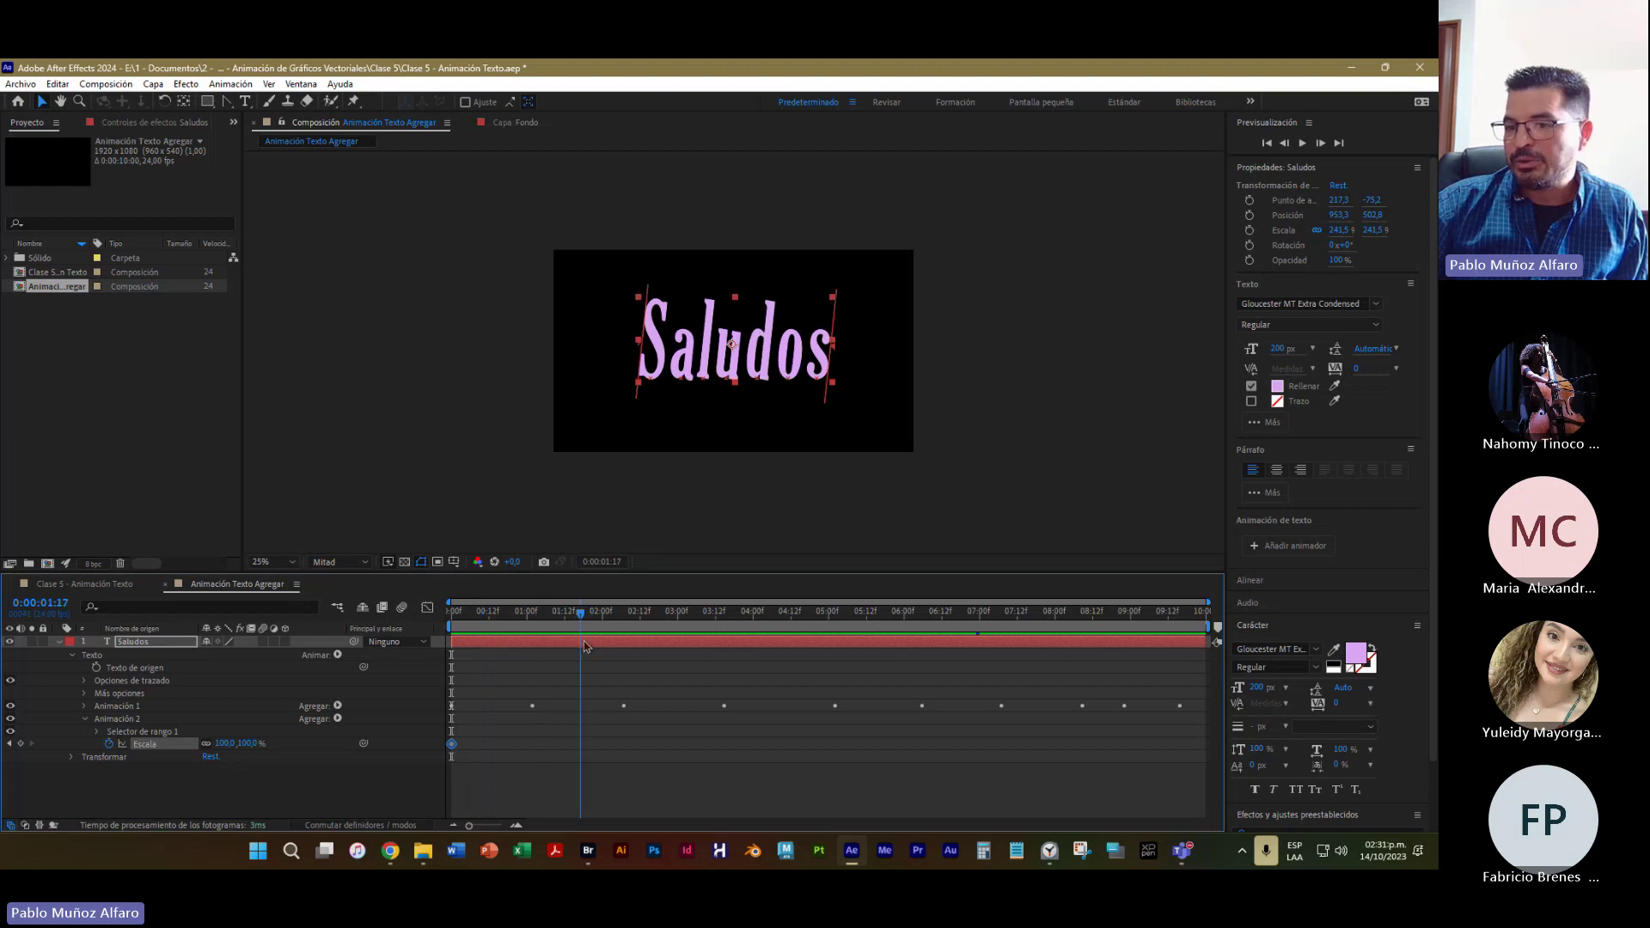
pyautogui.moveTo(245, 744); pyautogui.dragTo(281, 744)
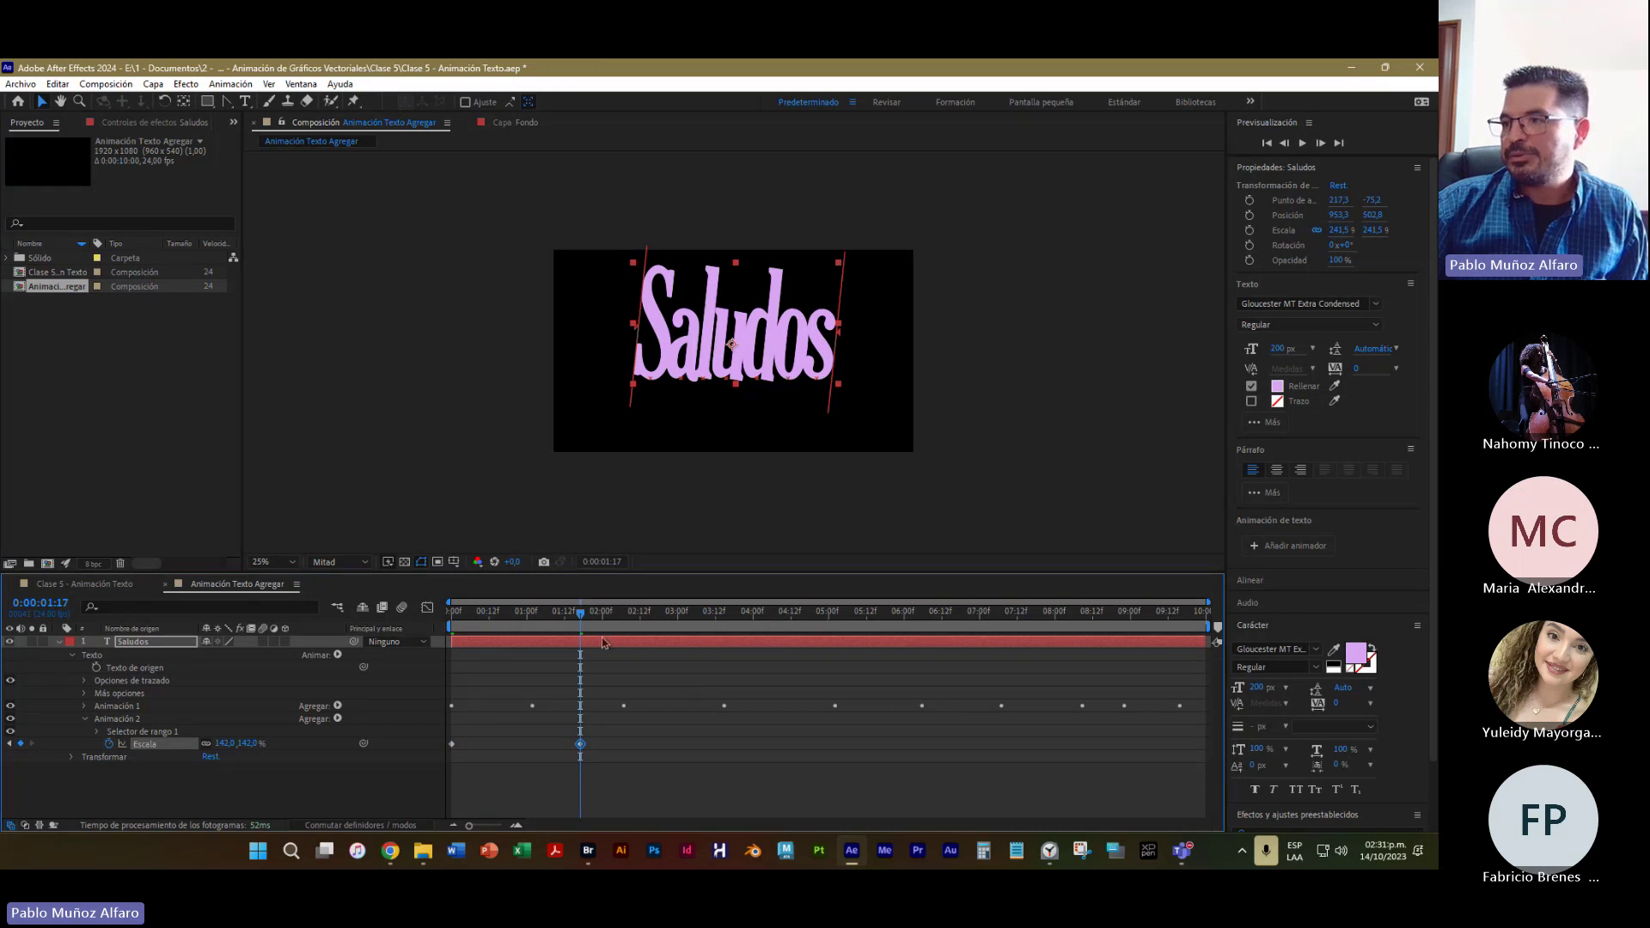
# Add Escala keyframes of 49% at 0:00:04:09 and 129% at 0:00:06:18
pyautogui.moveTo(602, 612); pyautogui.dragTo(788, 611)
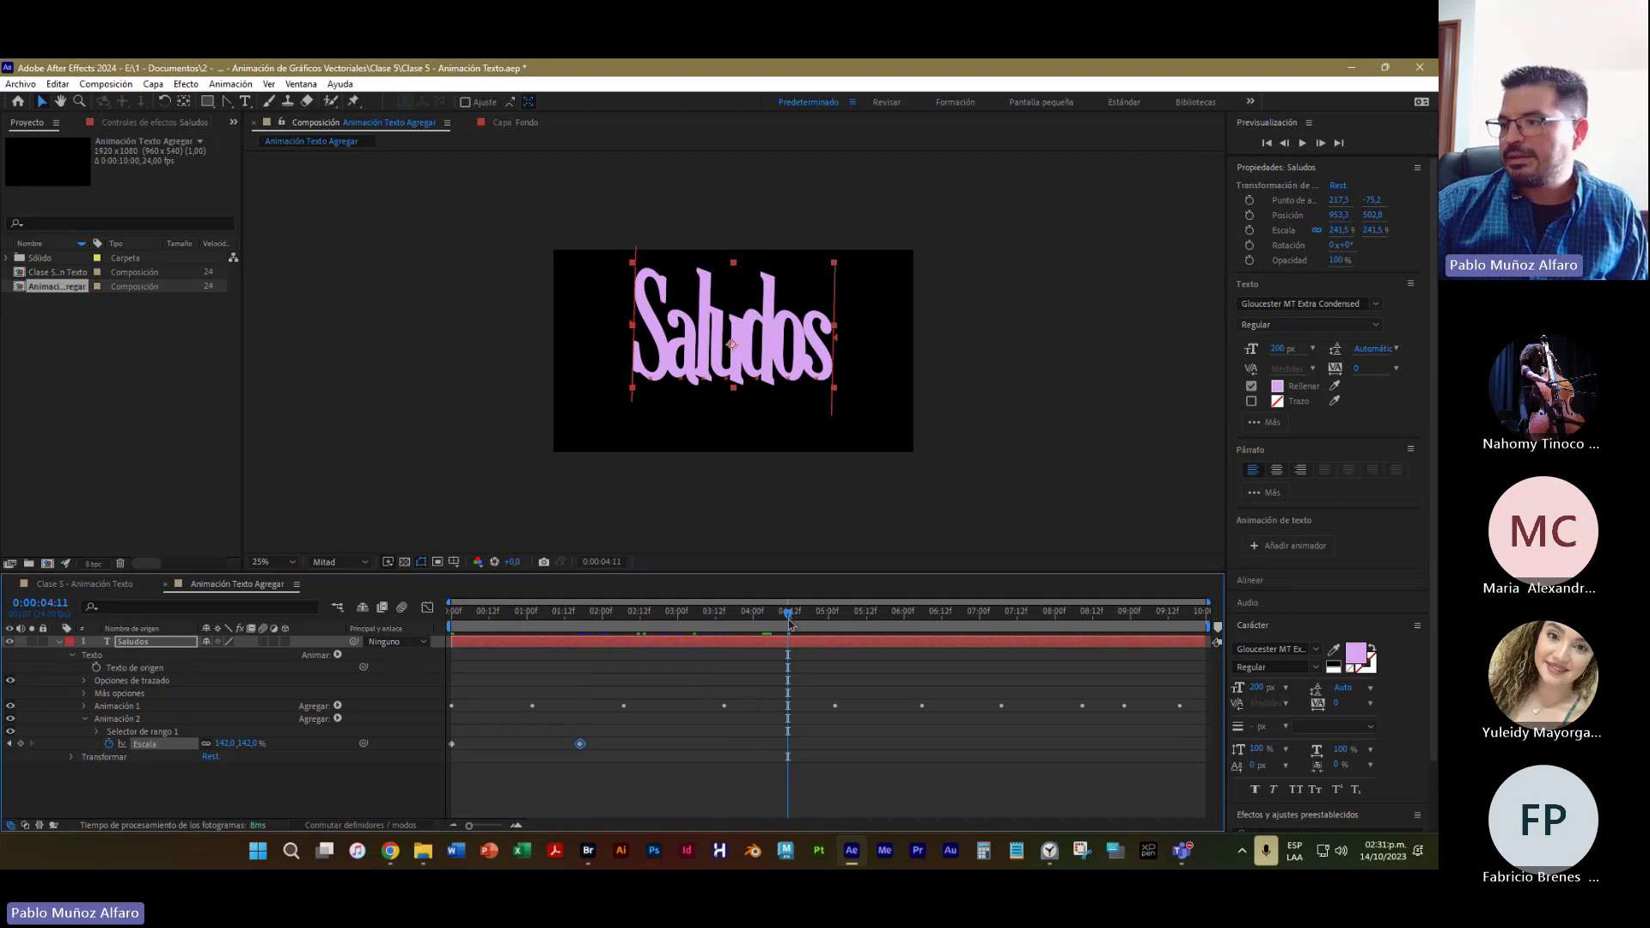
pyautogui.moveTo(788, 612); pyautogui.dragTo(781, 612)
pyautogui.moveTo(226, 743); pyautogui.dragTo(172, 744)
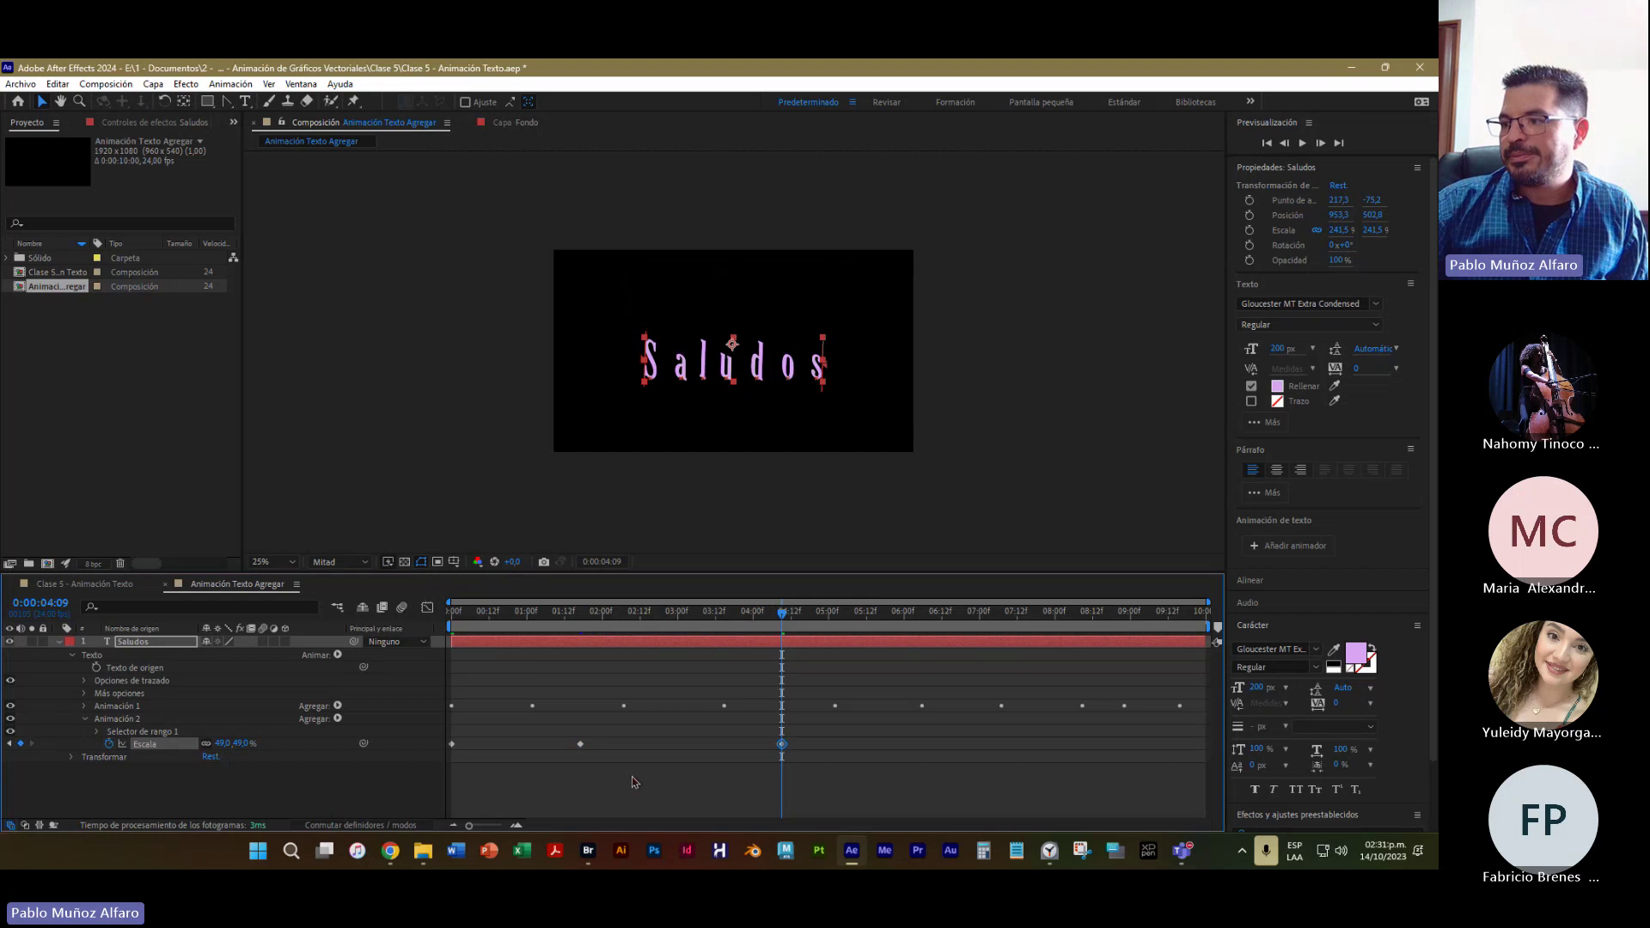
pyautogui.moveTo(784, 613); pyautogui.dragTo(961, 636)
pyautogui.moveTo(238, 748); pyautogui.dragTo(306, 748)
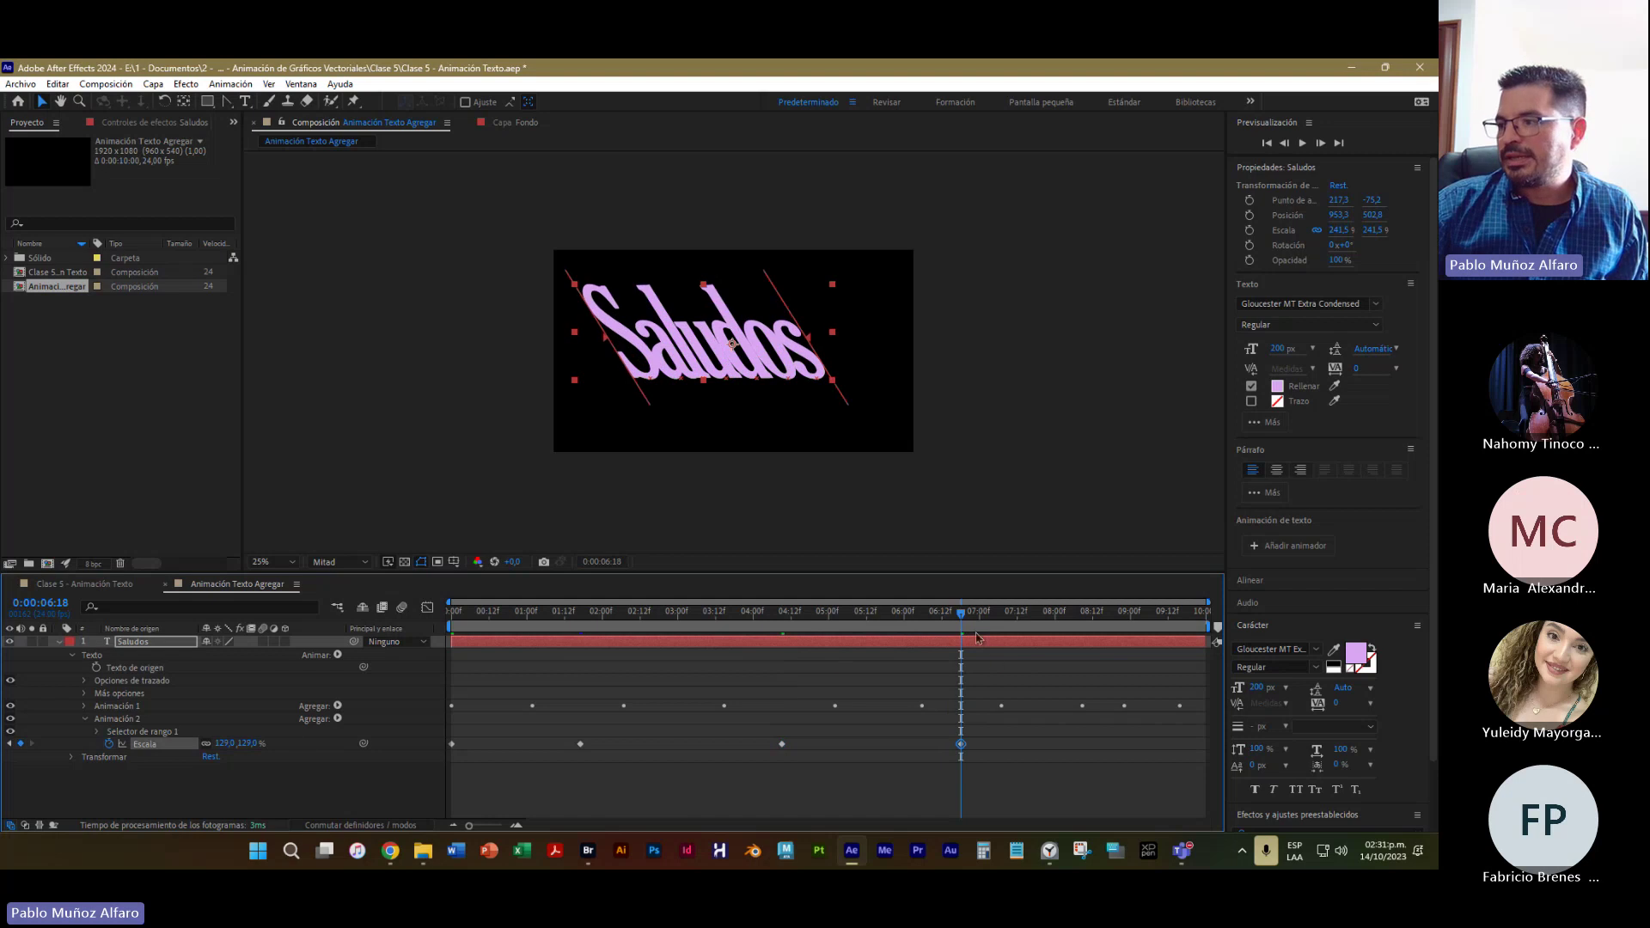
# Finish the scale animation by keyframing Escala to 41% at 0:00:08:16 and 97% at 0:00:09:19
pyautogui.moveTo(964, 620); pyautogui.dragTo(1106, 650)
pyautogui.moveTo(245, 745); pyautogui.dragTo(170, 745)
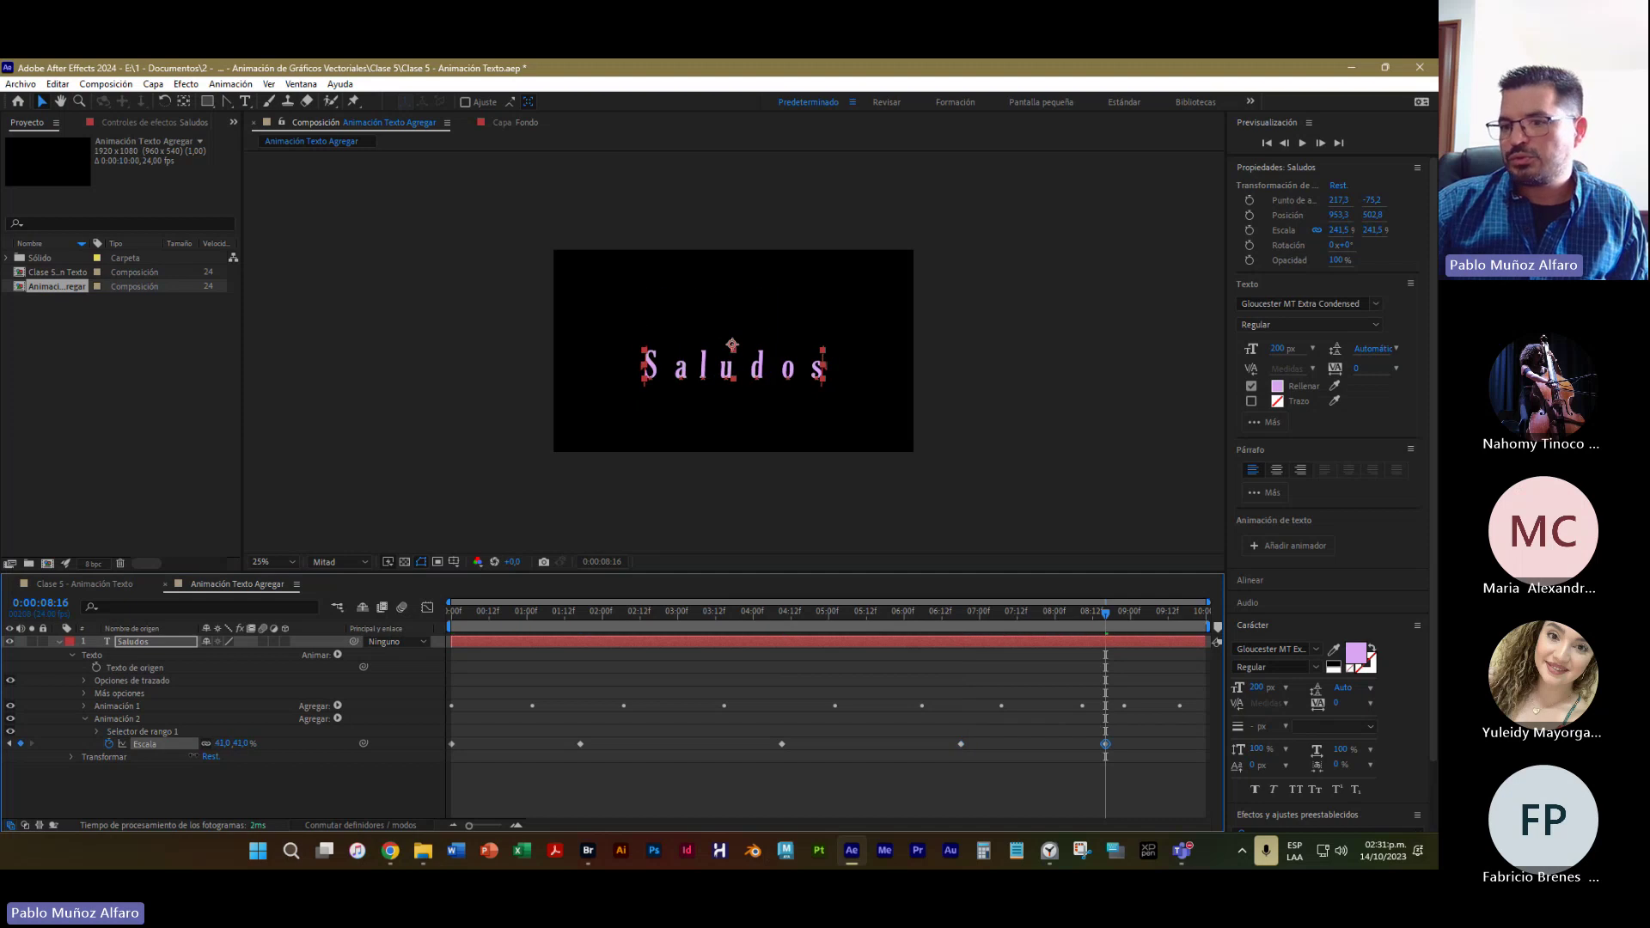
pyautogui.click(1109, 613)
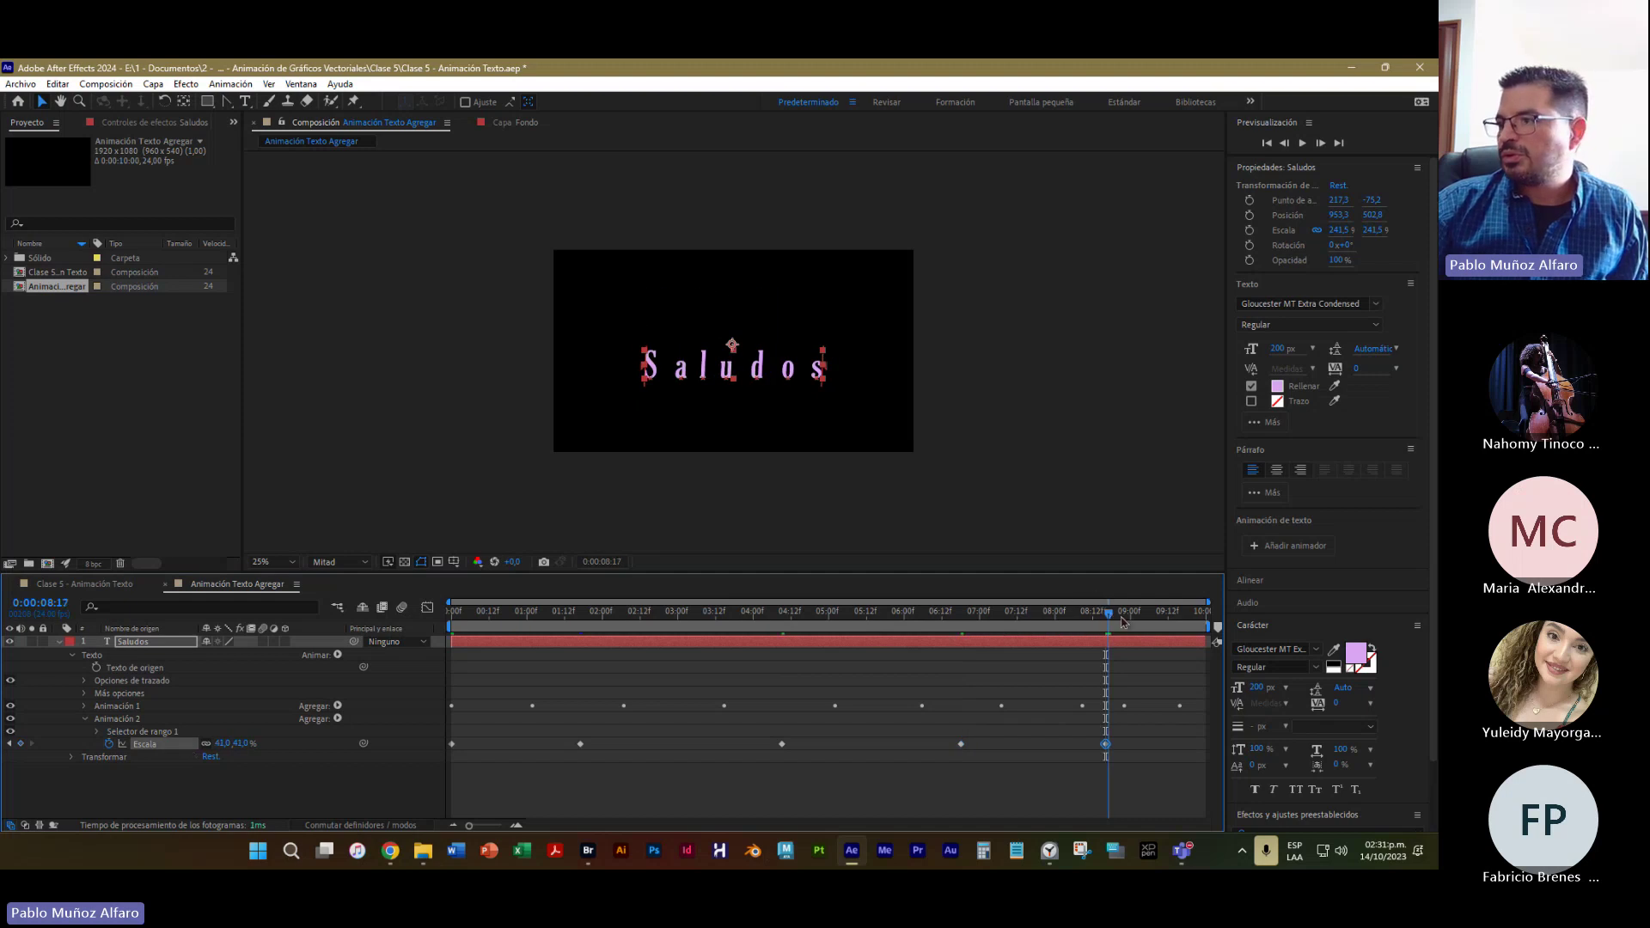
pyautogui.moveTo(1121, 621); pyautogui.dragTo(1199, 632)
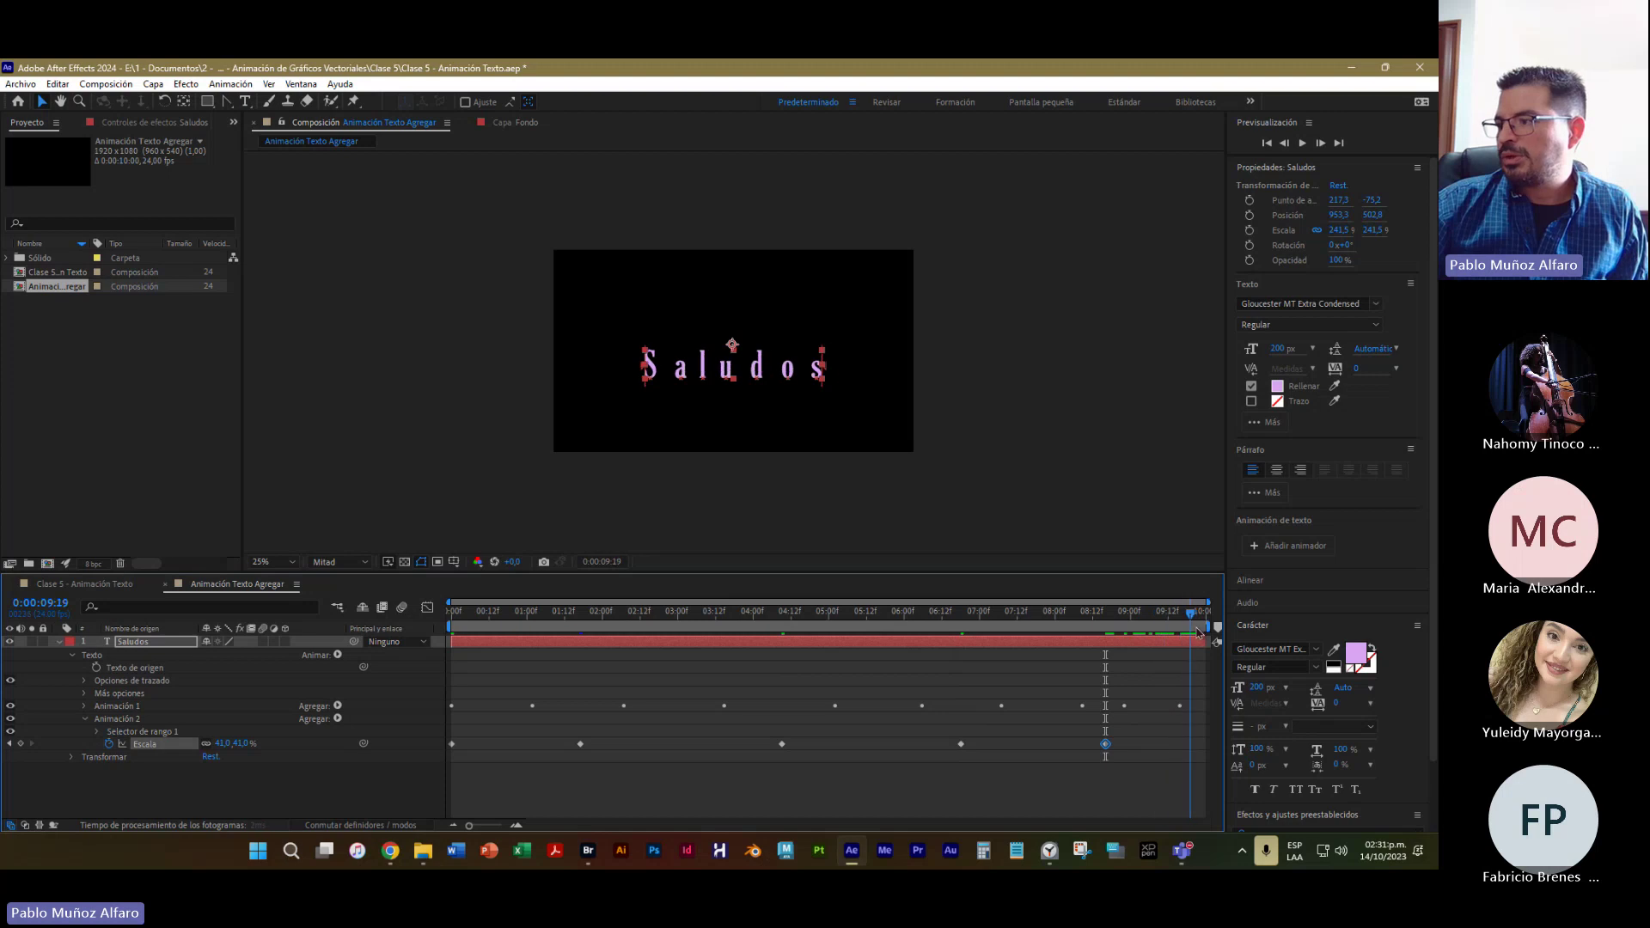
pyautogui.moveTo(240, 744); pyautogui.dragTo(302, 760)
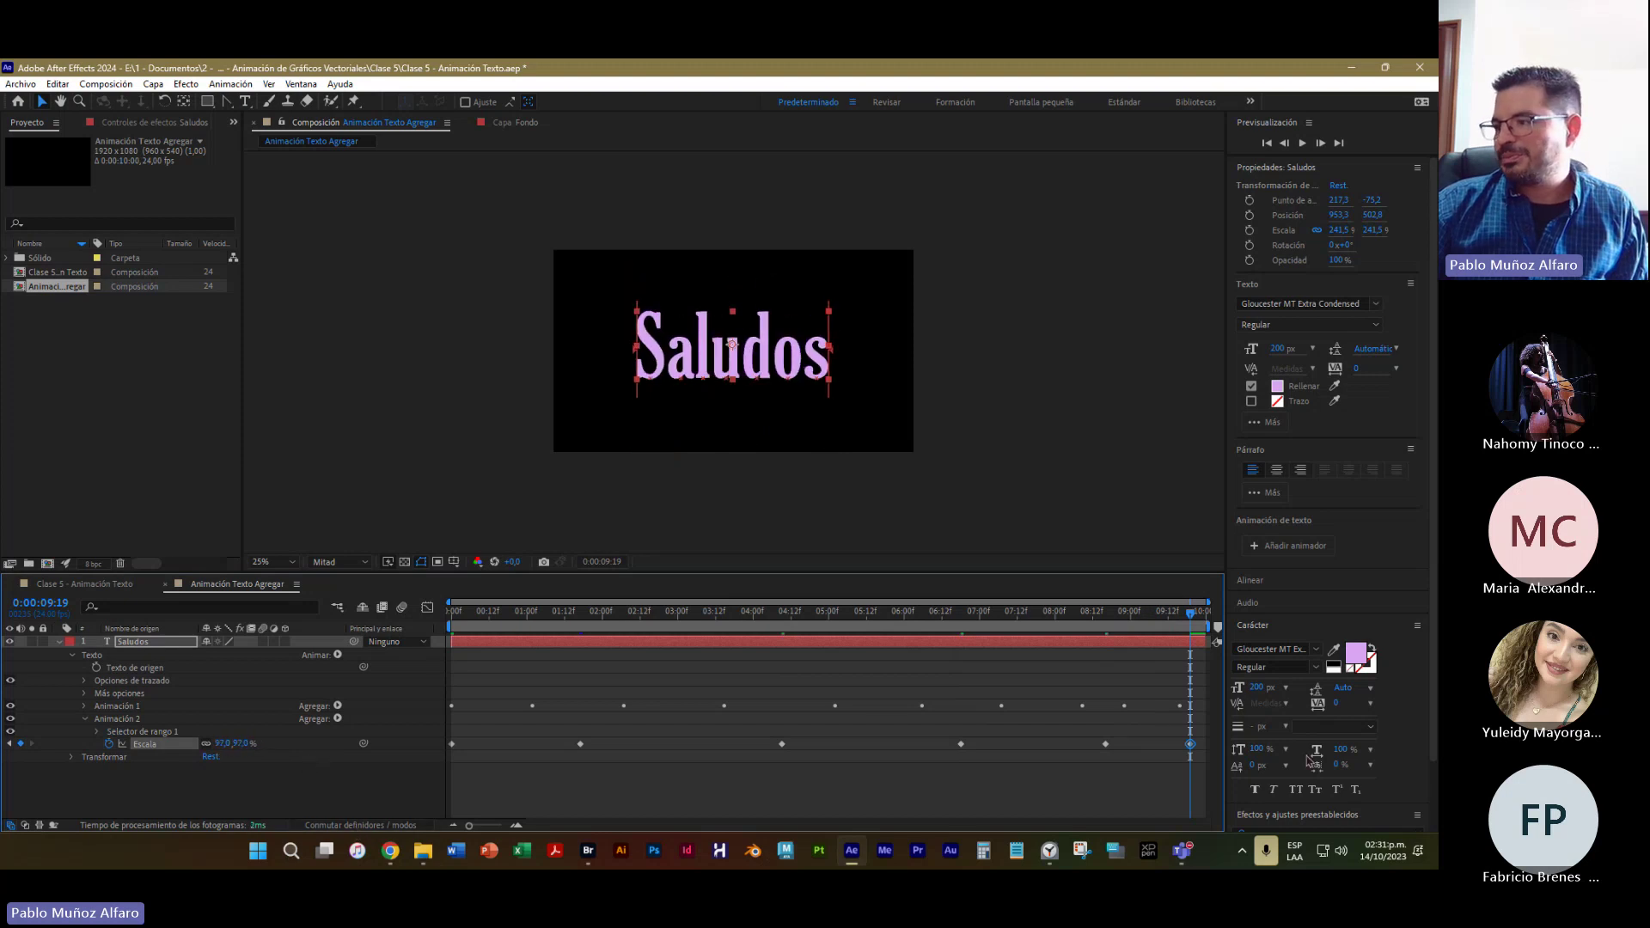
# Save the project and play the Saludos animation from 0:00:00:00 to review the combined skew and scale
pyautogui.press('Home')
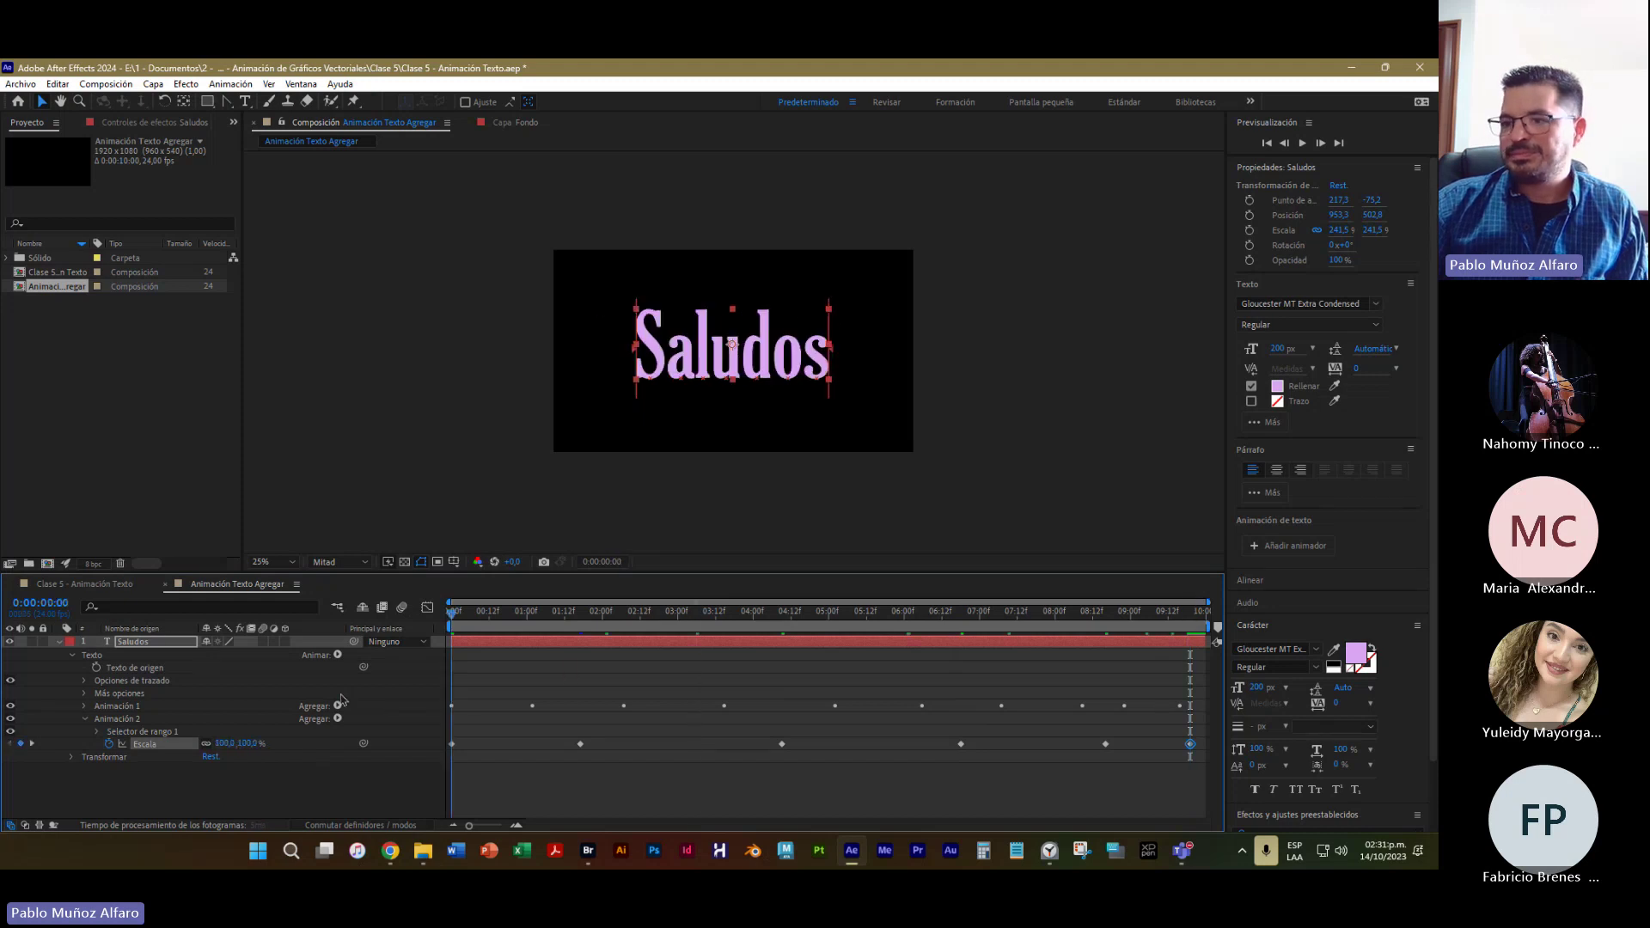
pyautogui.click(21, 84)
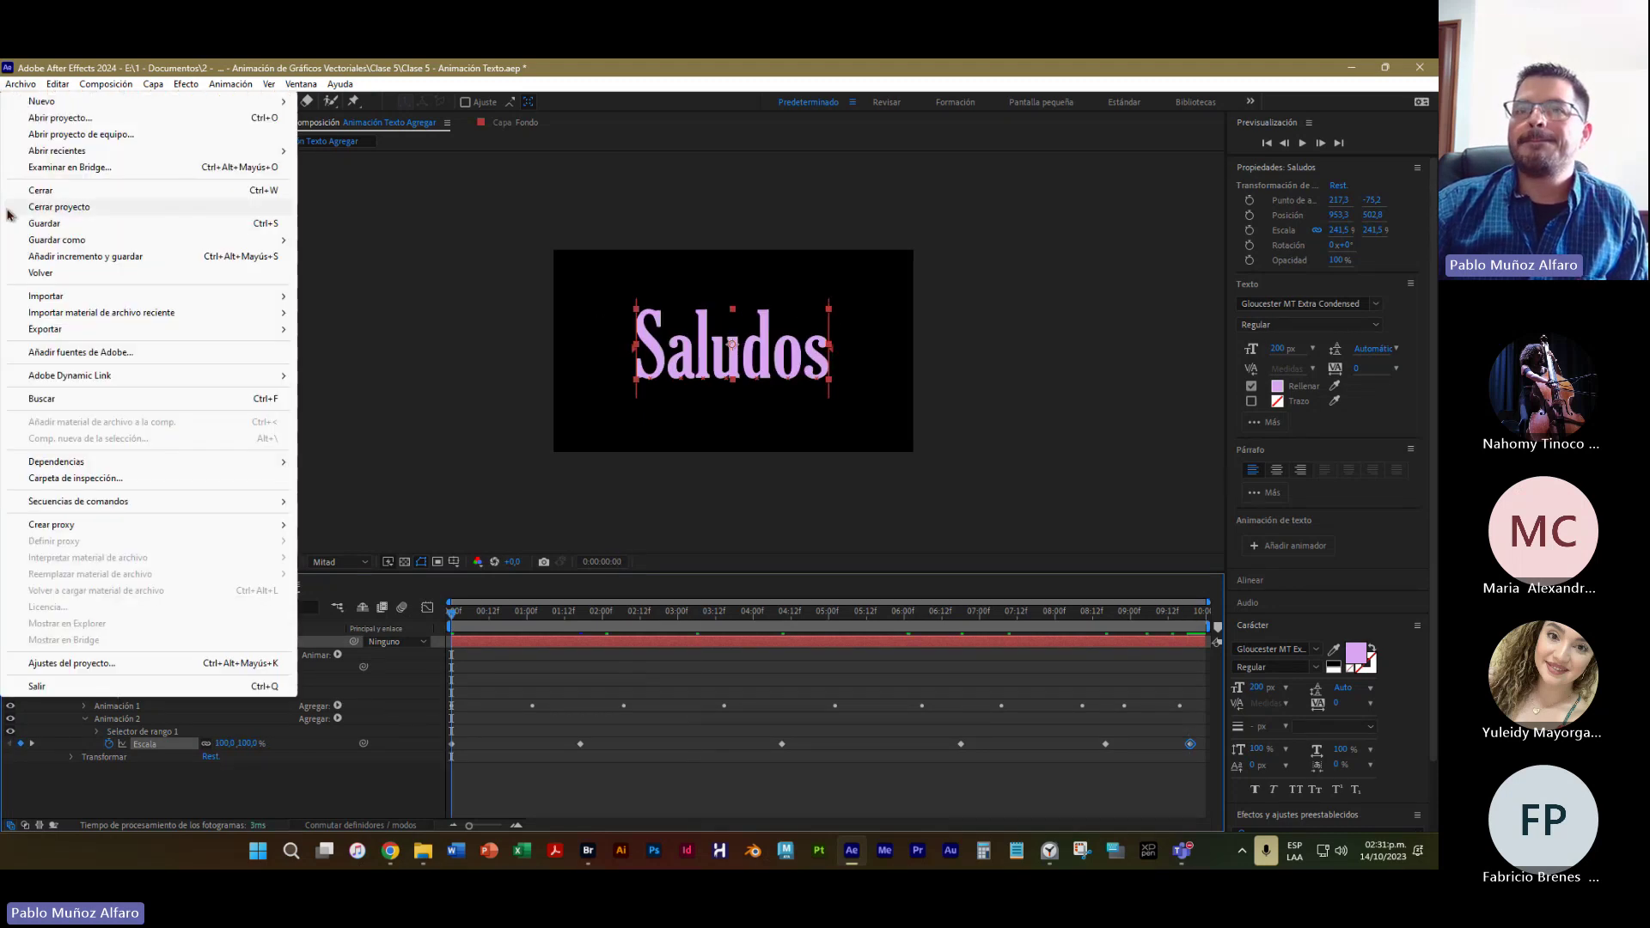
pyautogui.click(52, 226)
pyautogui.click(363, 301)
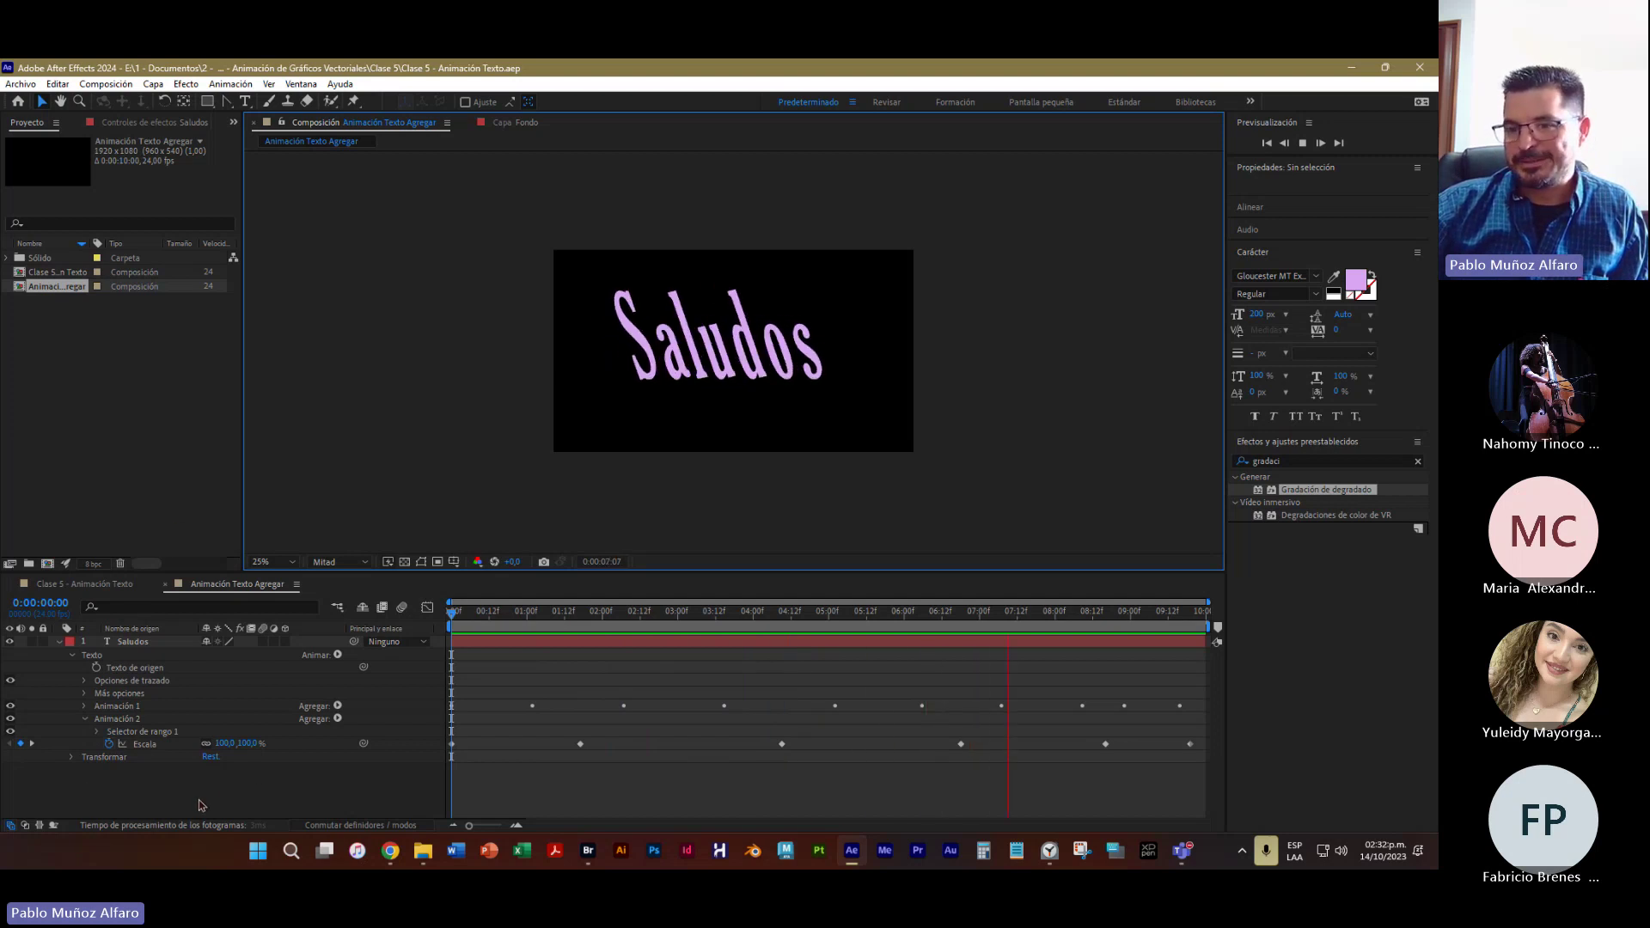
pyautogui.press('space')
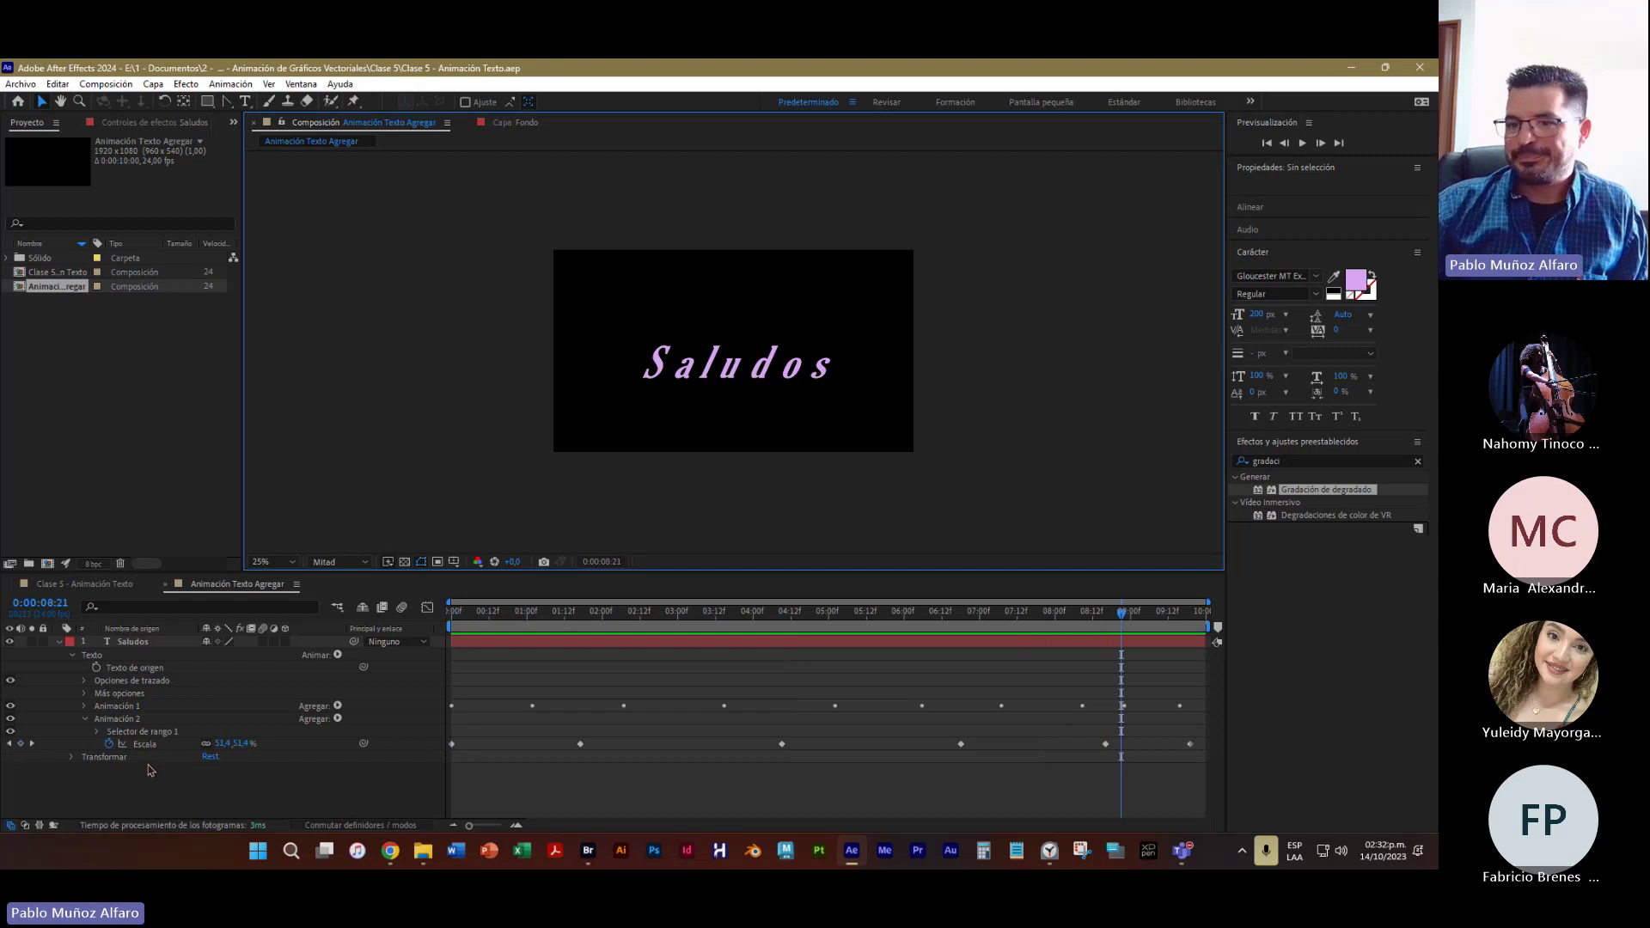
# Expose both animators' keyframes and move the last two intermediate Sesgar keyframes and the middle two Escala keyframes earlier
pyautogui.click(86, 718)
pyautogui.click(84, 707)
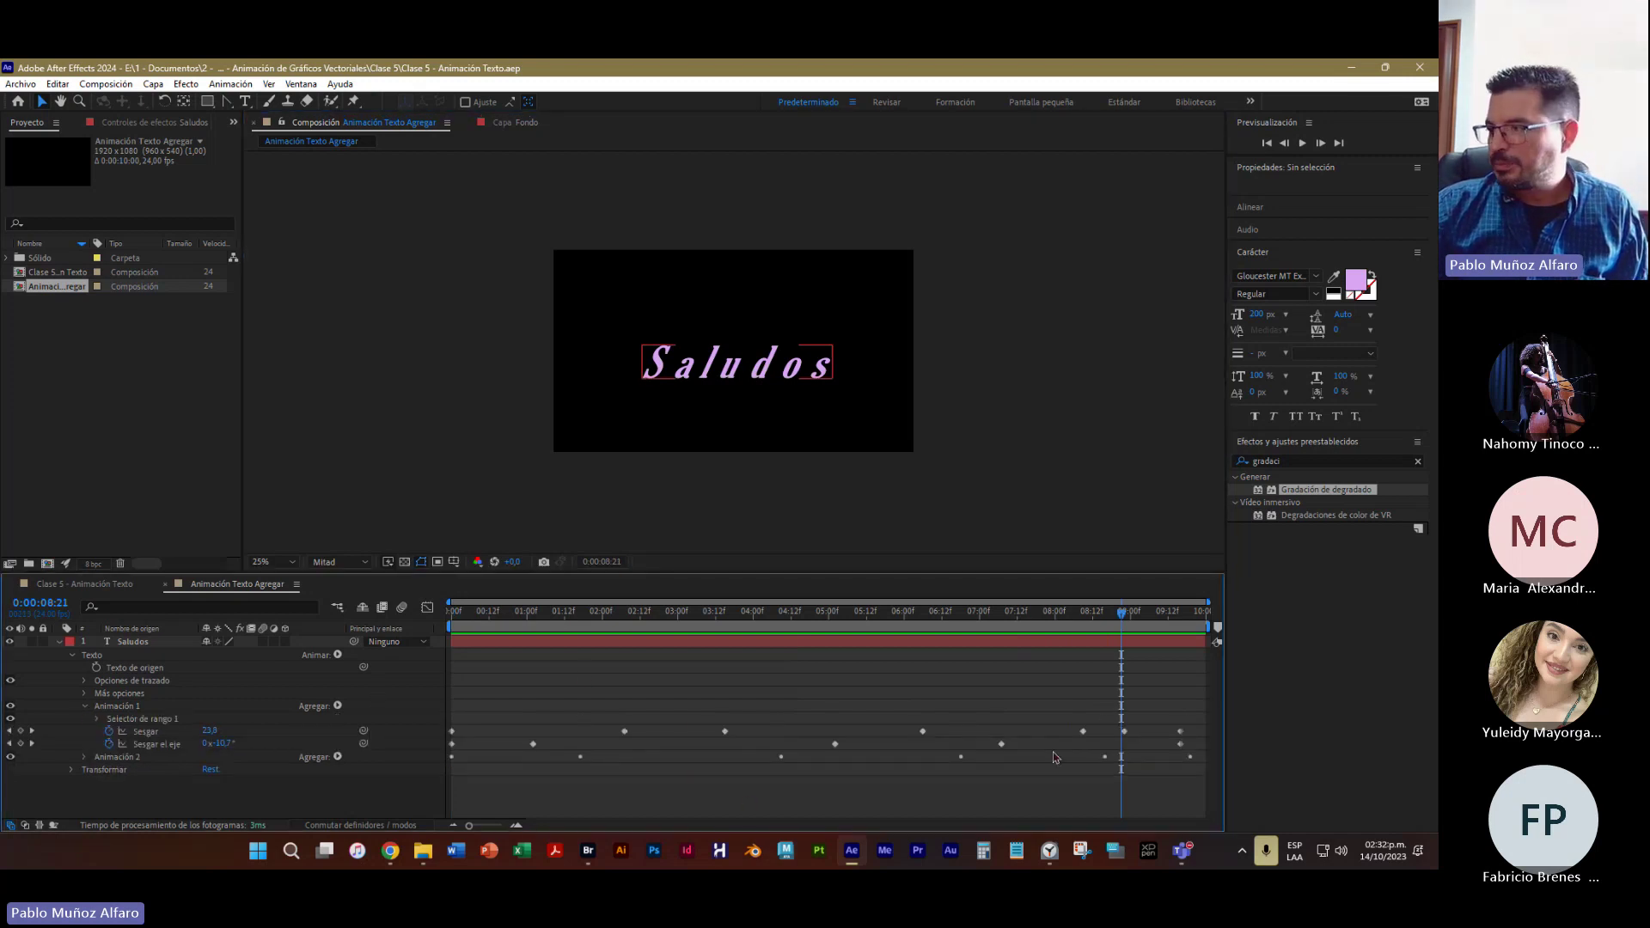
pyautogui.moveTo(1081, 731)
pyautogui.mouseDown()
pyautogui.moveTo(1050, 731)
pyautogui.moveTo(1106, 732)
pyautogui.mouseUp()
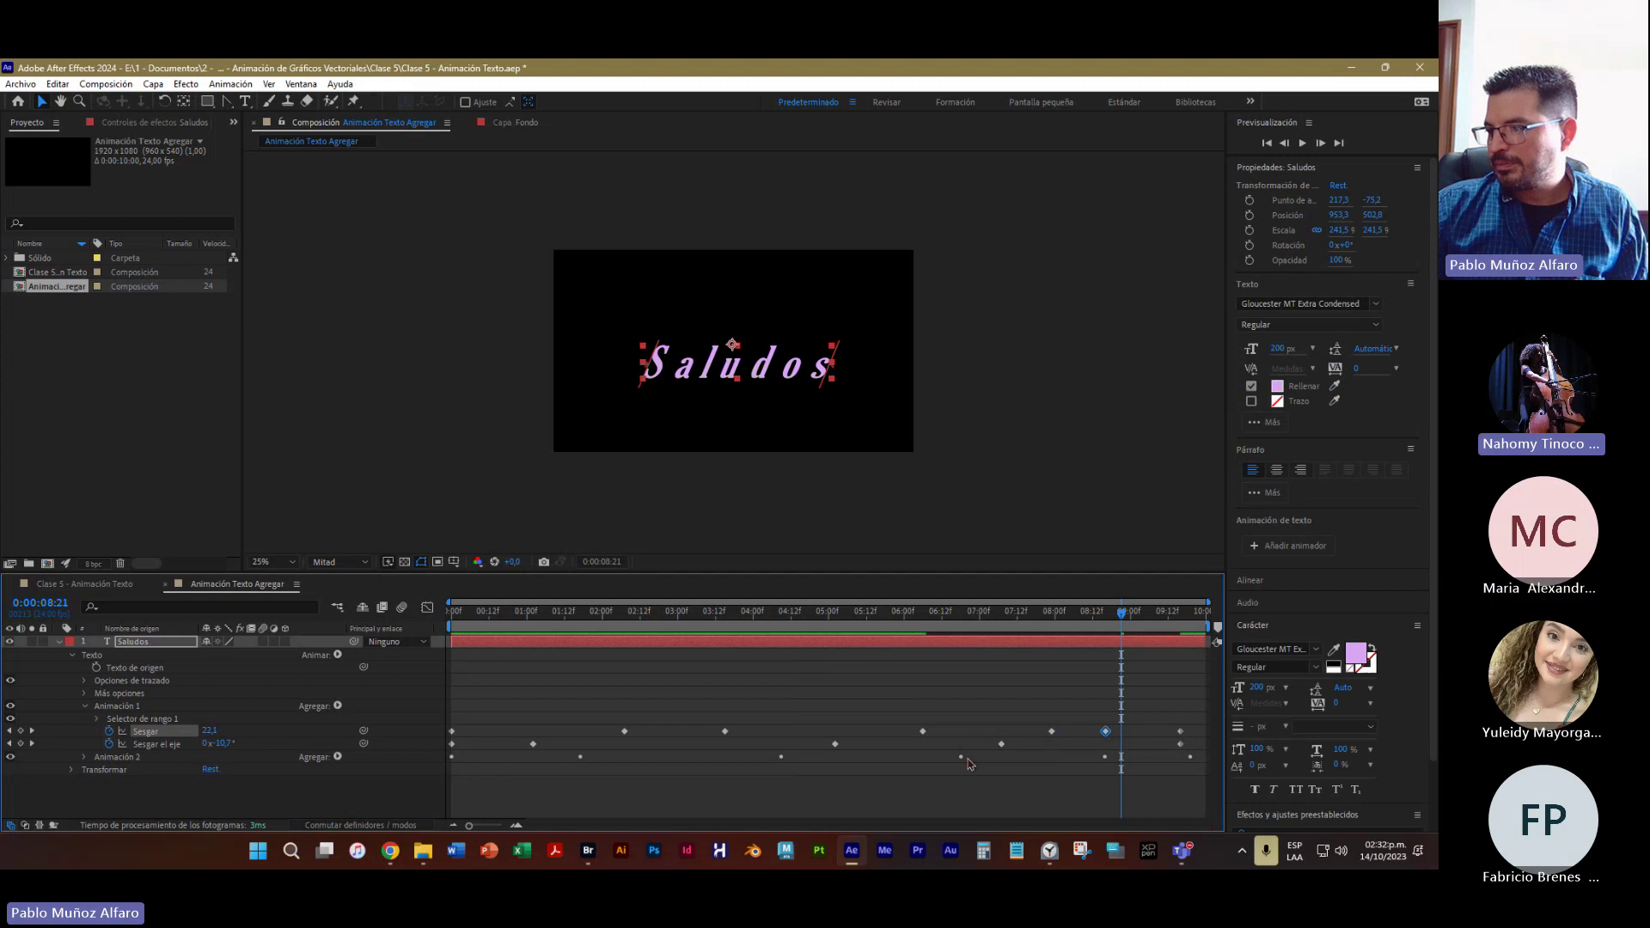
pyautogui.click(85, 757)
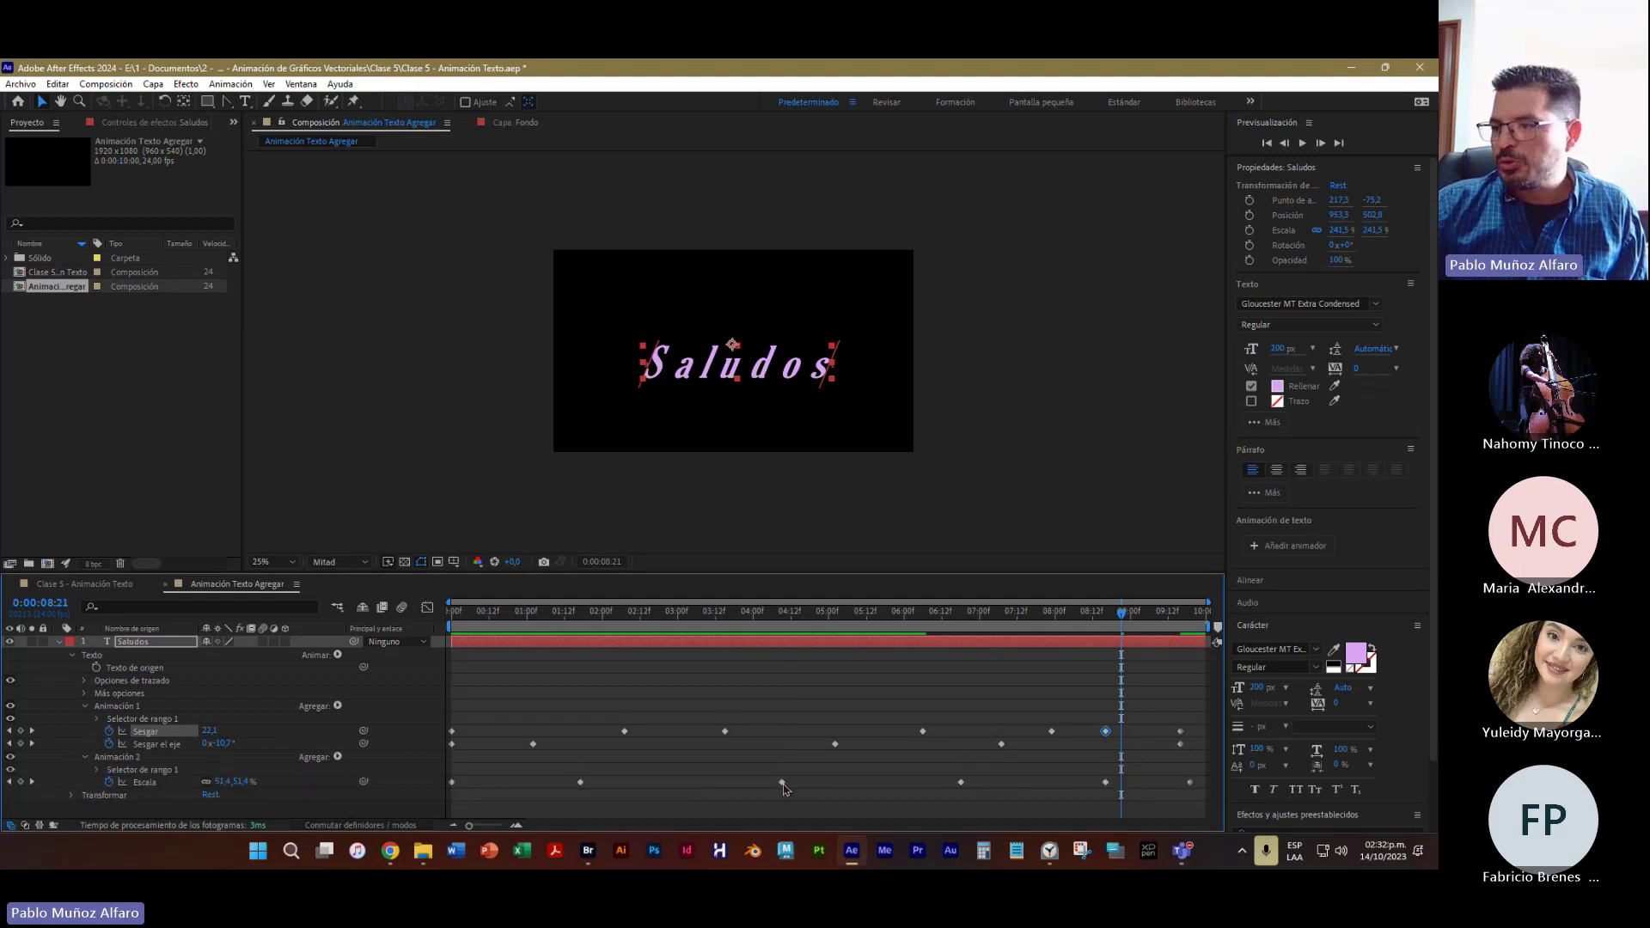
pyautogui.moveTo(781, 782); pyautogui.dragTo(765, 782)
pyautogui.moveTo(961, 782); pyautogui.dragTo(945, 782)
# Nudge the Sesgar keyframes near six and eight seconds and the Sesgar el eje keyframe near seven seconds slightly earlier
pyautogui.click(920, 731)
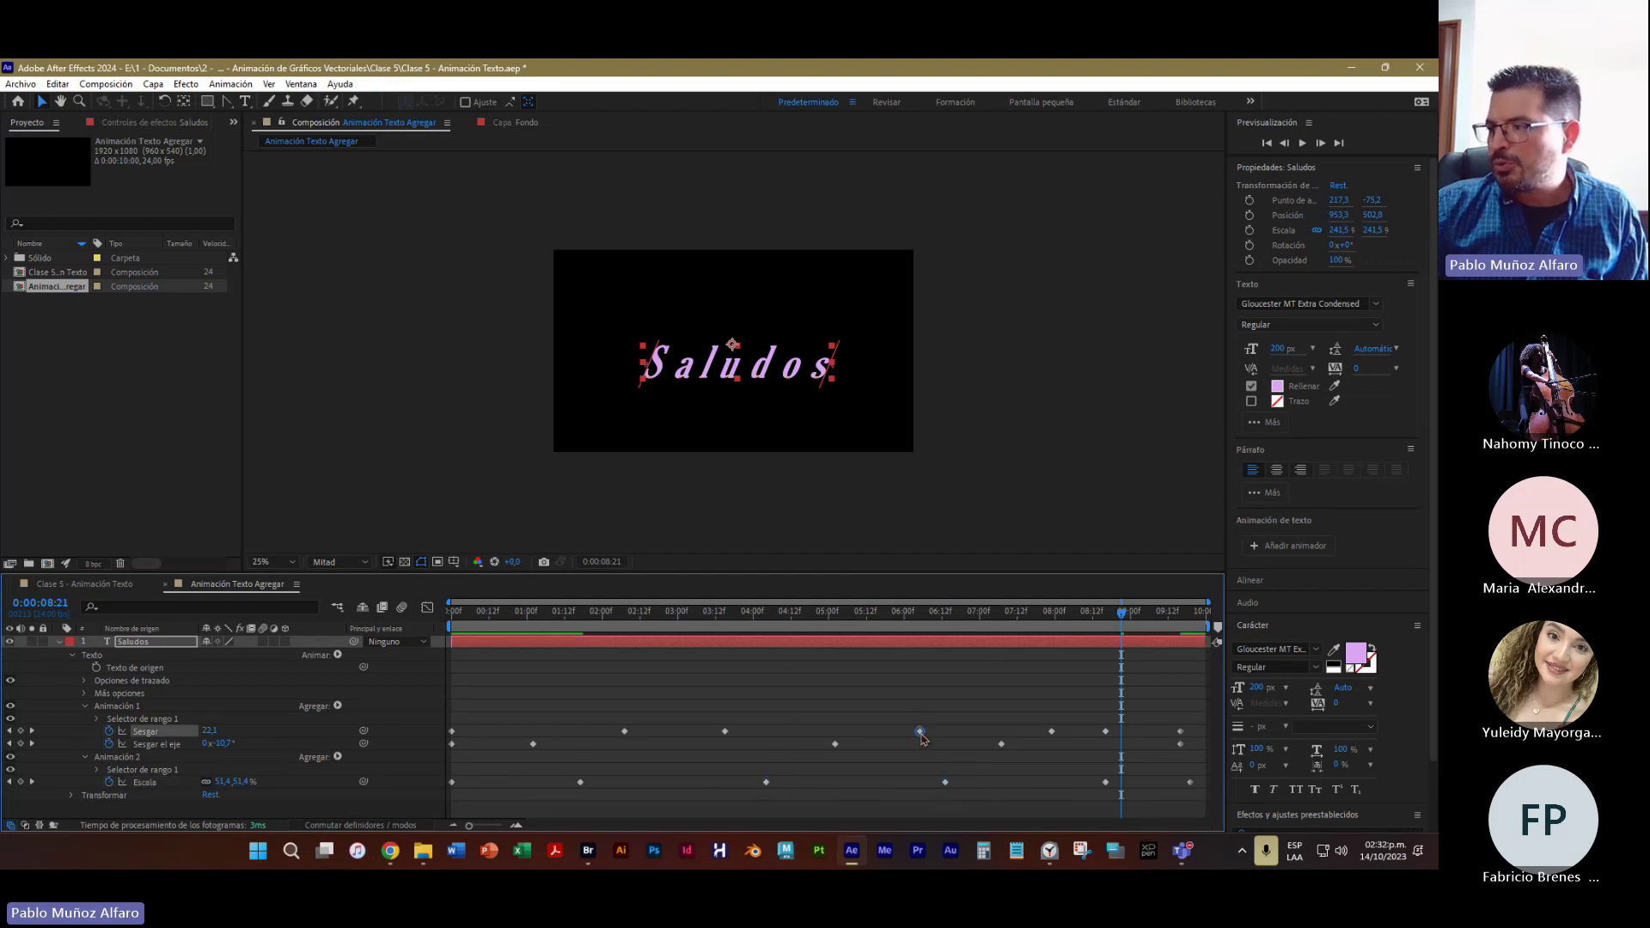
pyautogui.click(1002, 743)
pyautogui.moveTo(1002, 745); pyautogui.dragTo(989, 745)
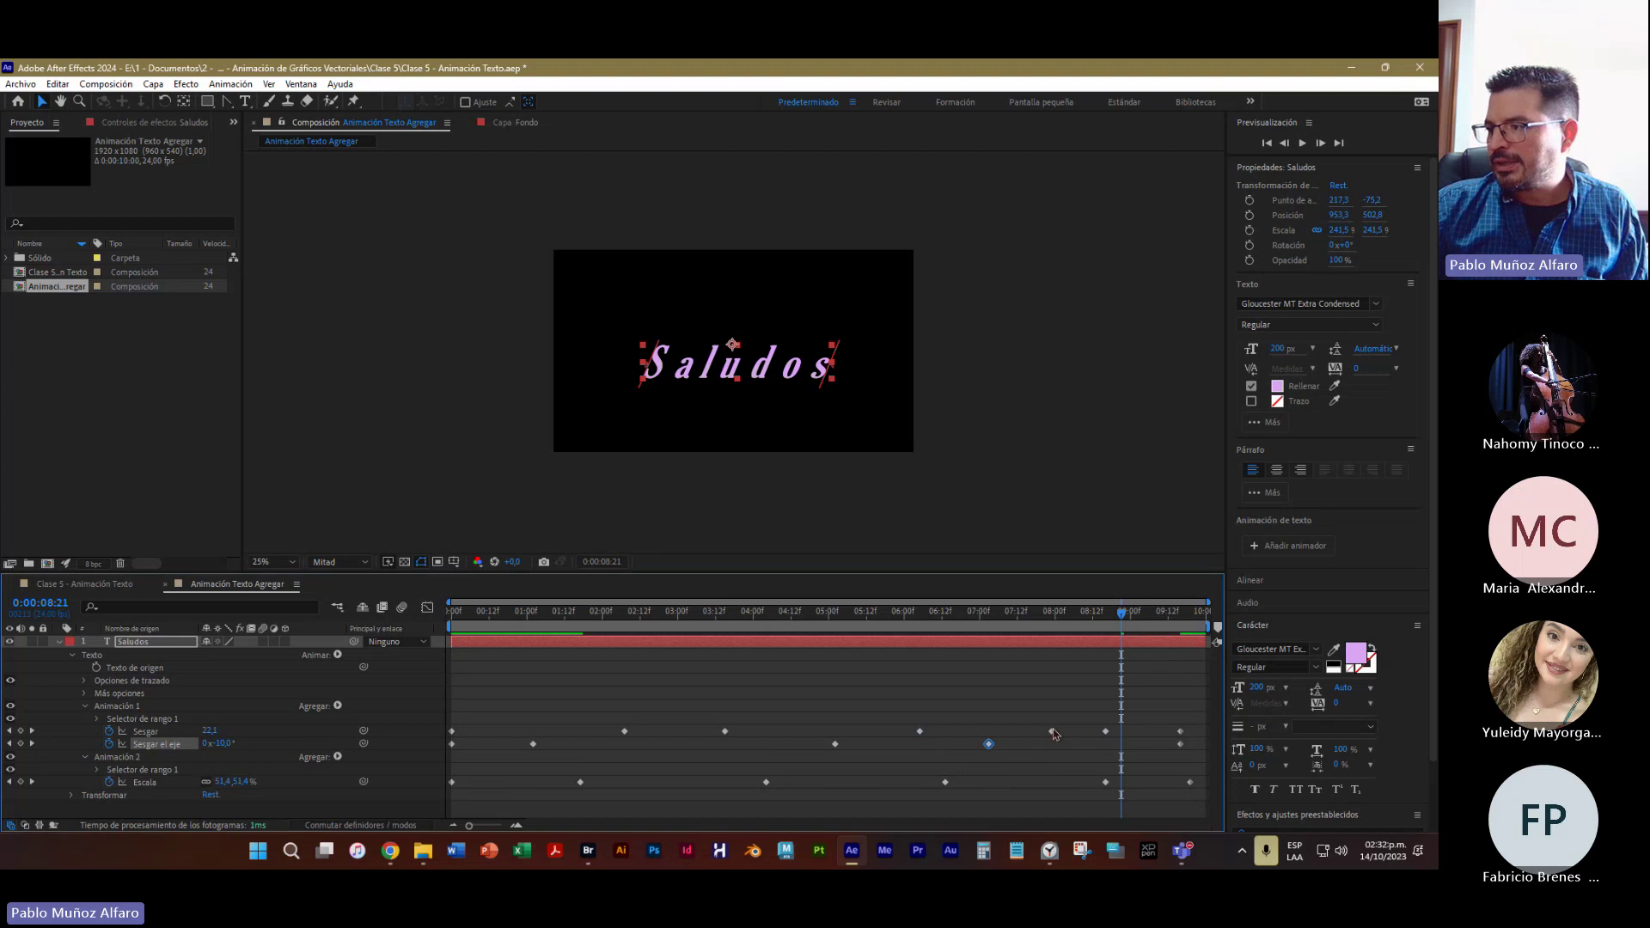
pyautogui.click(1049, 731)
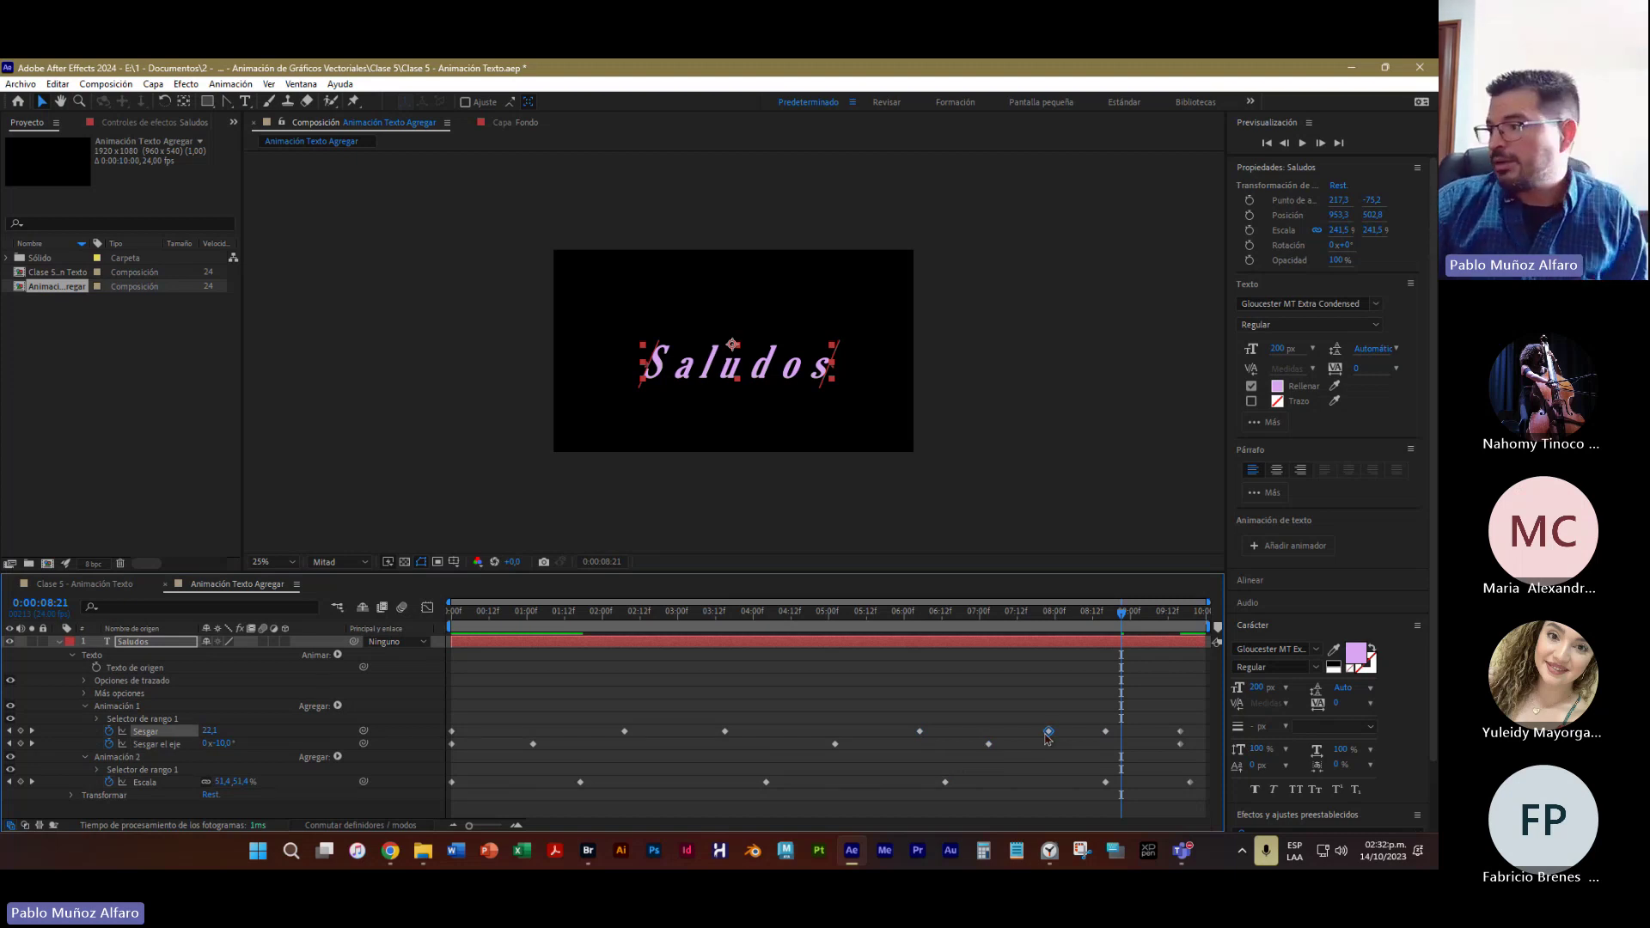
pyautogui.click(1106, 731)
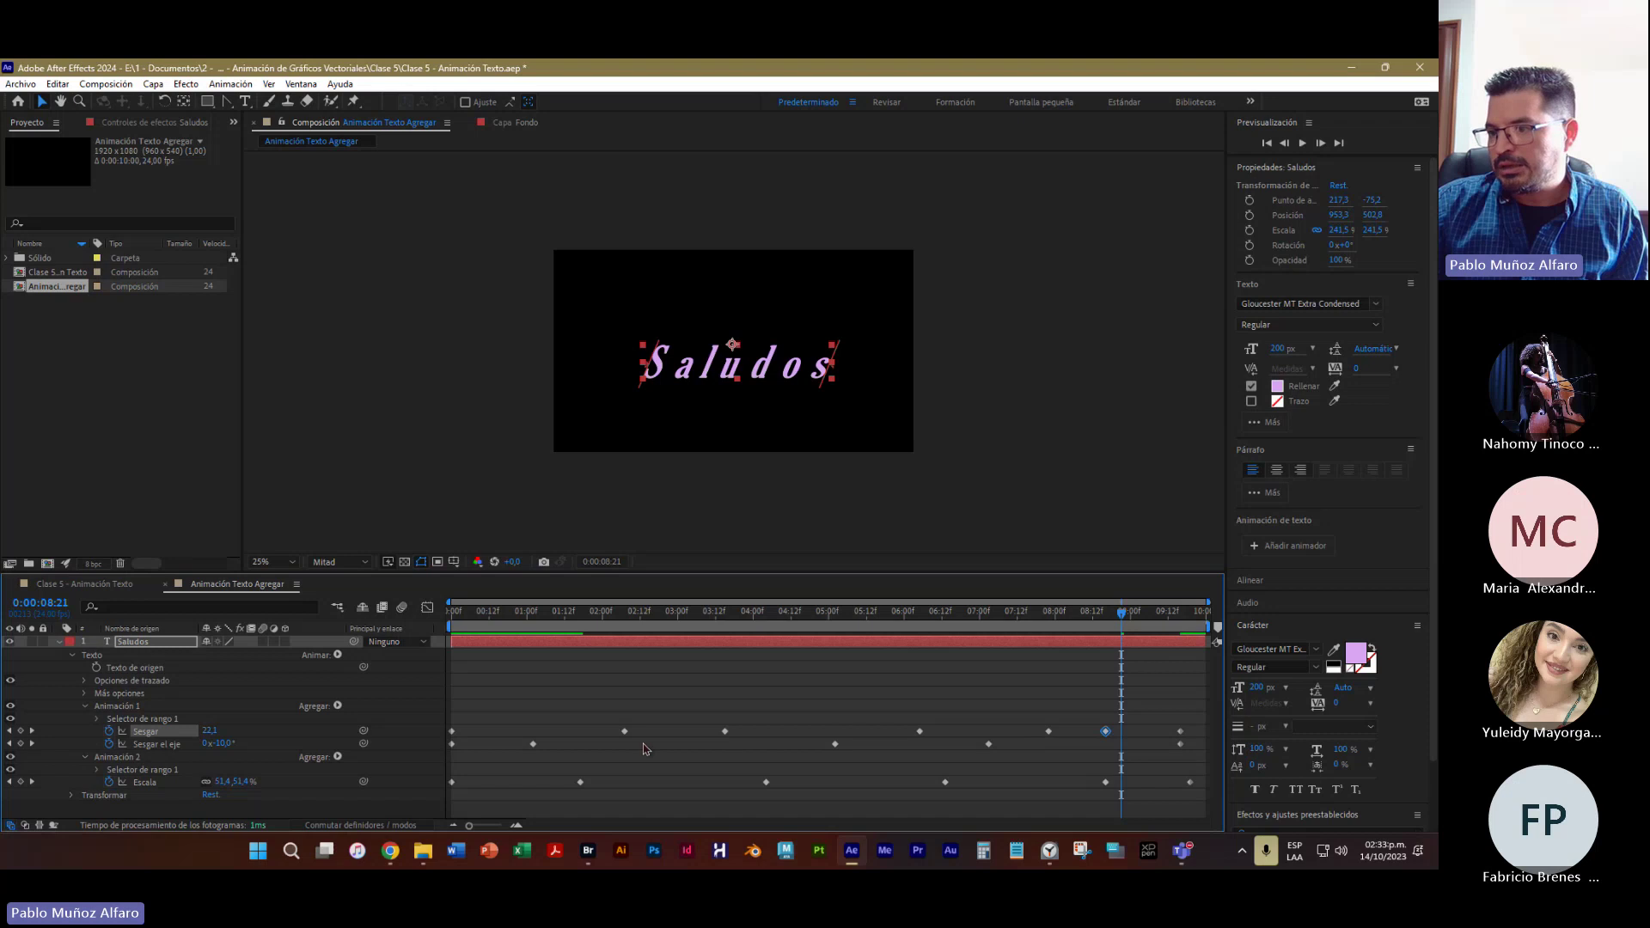
# Move the first intermediate Sesgar el eje keyframe earlier, bring the first two intermediate Sesgar keyframes closer together, and collapse the Saludos layer
pyautogui.moveTo(532, 743); pyautogui.dragTo(524, 744)
pyautogui.moveTo(624, 731); pyautogui.dragTo(715, 731)
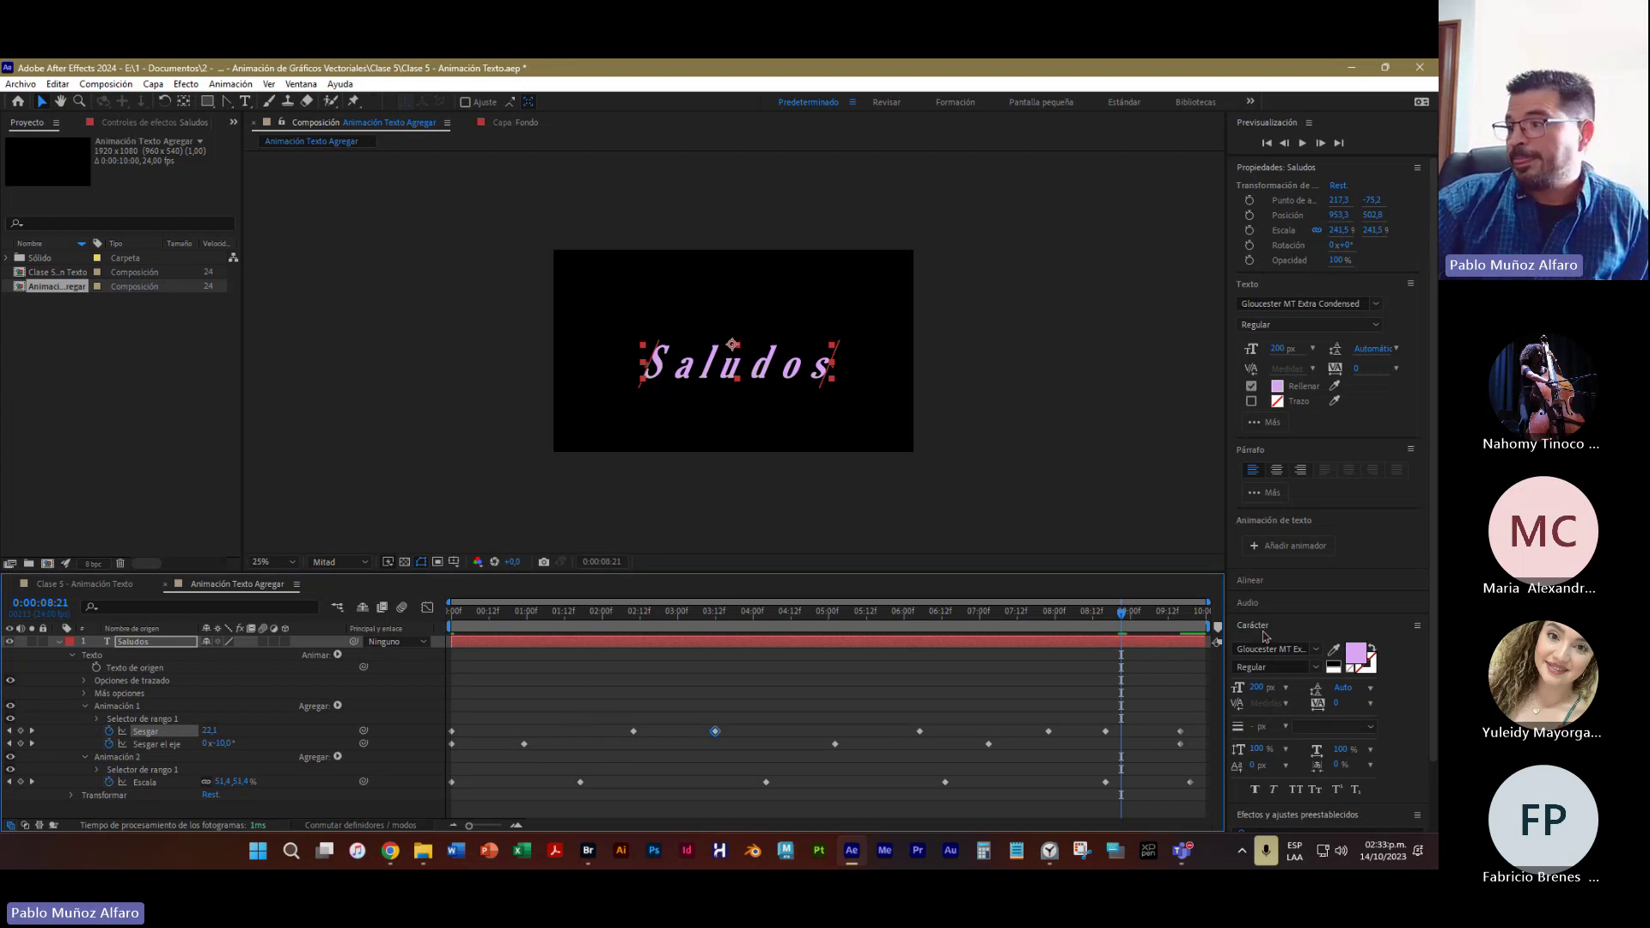
pyautogui.moveTo(1123, 617); pyautogui.dragTo(1075, 620)
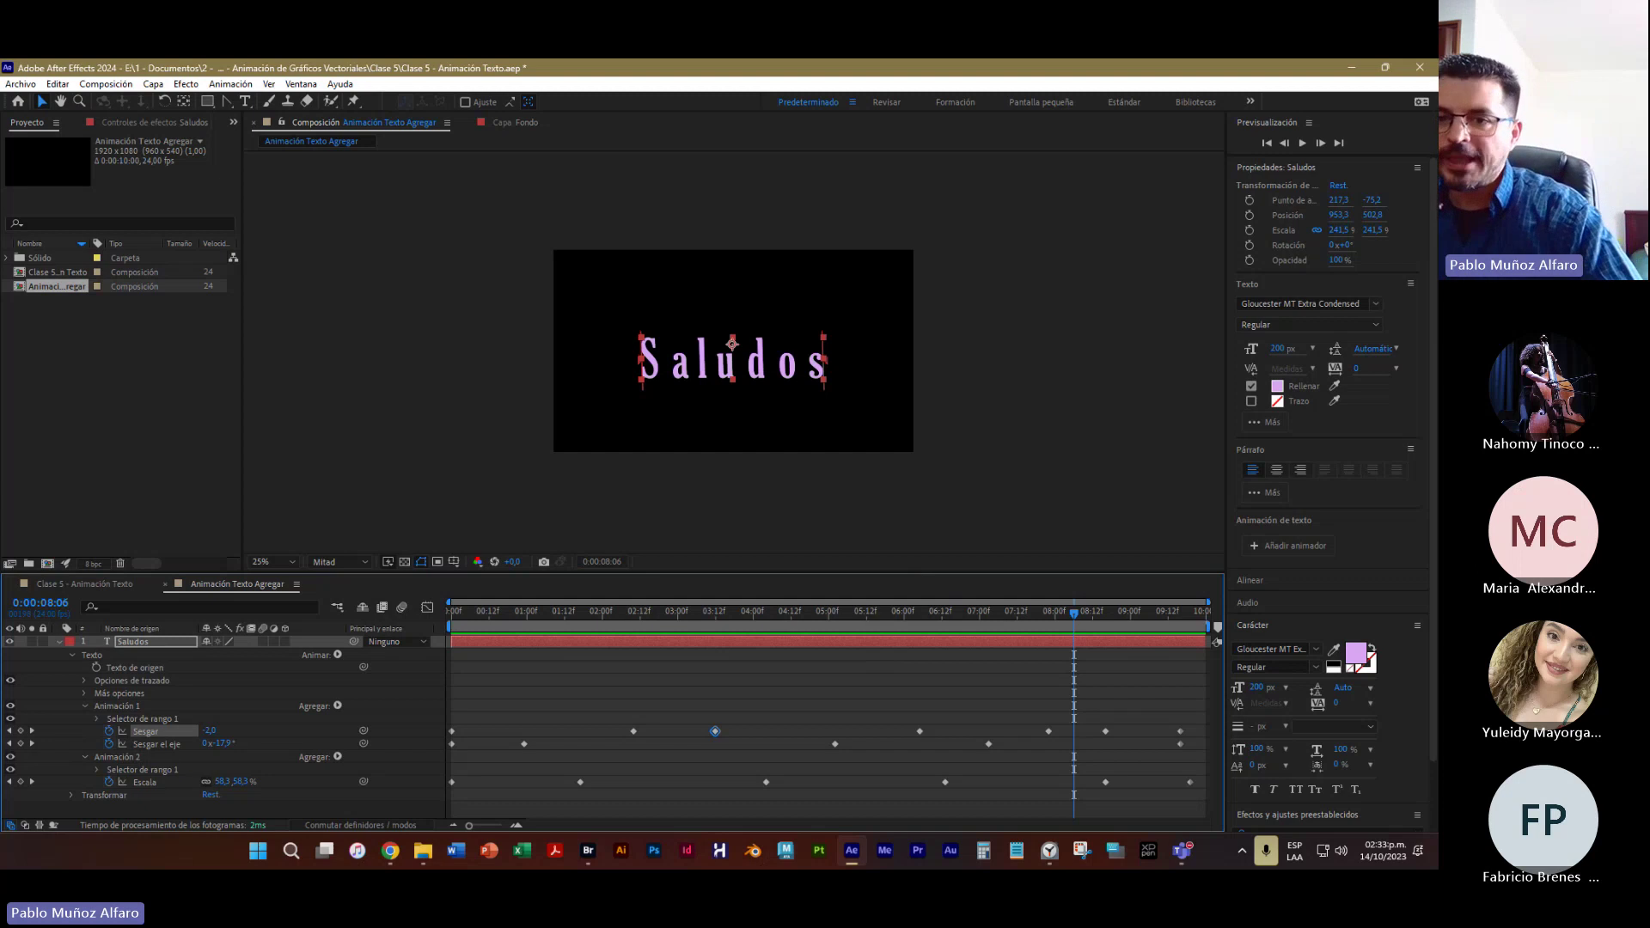
pyautogui.click(57, 643)
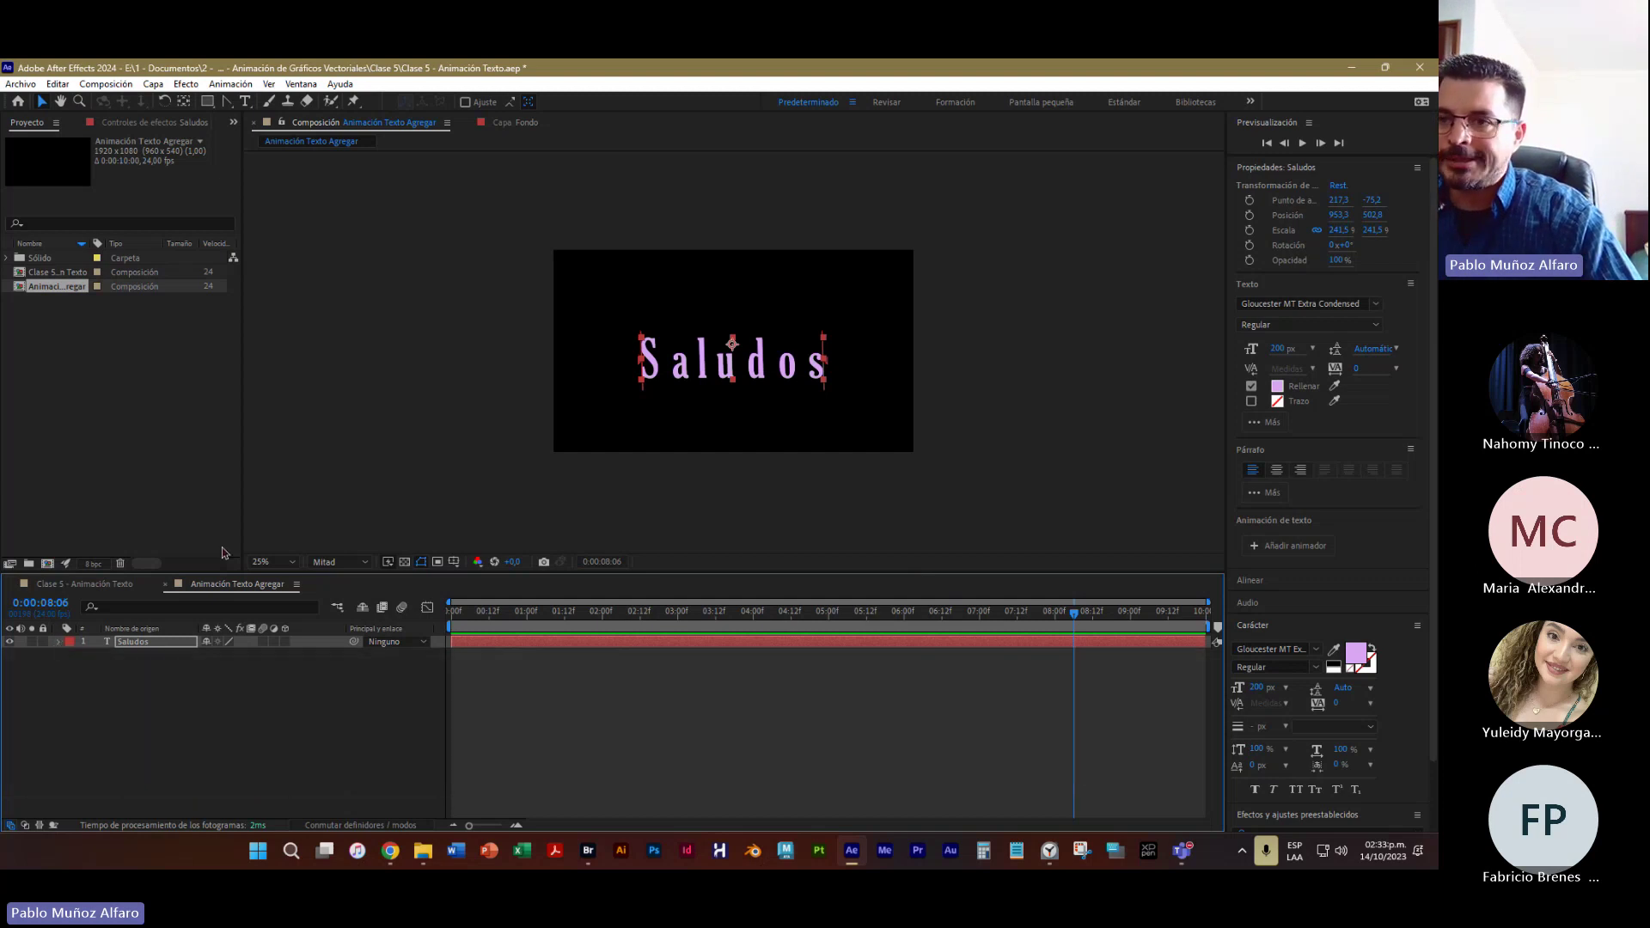
# Deselect the Saludos layer, switch to Chrome and search Google Images for "degradados morados"
pyautogui.click(277, 471)
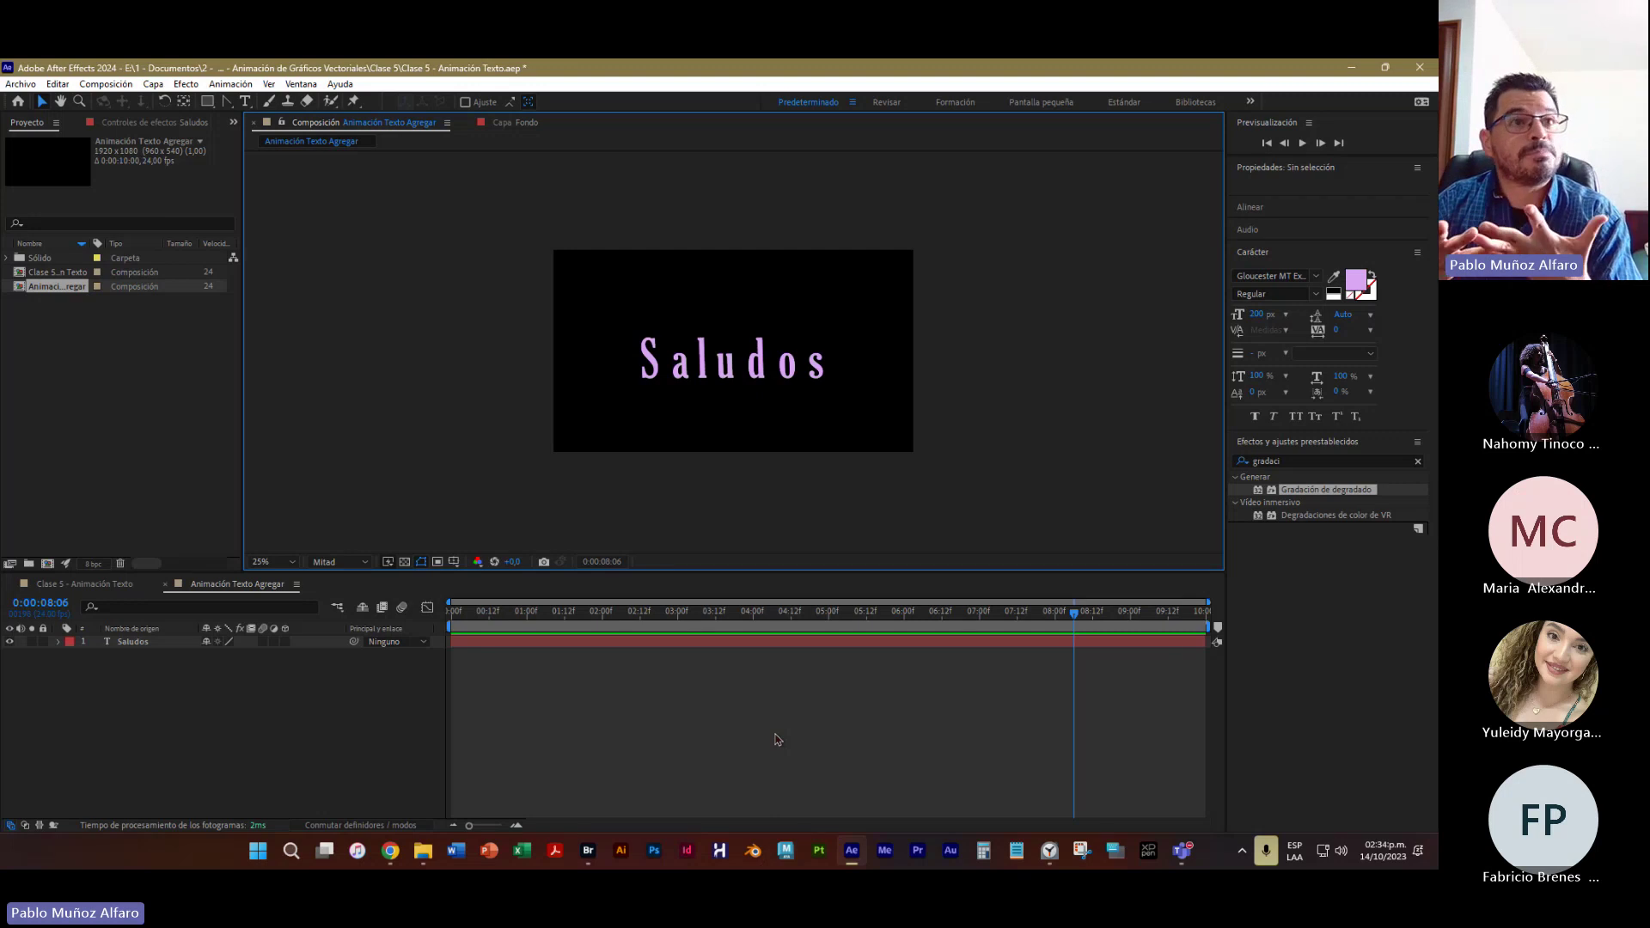
pyautogui.click(390, 851)
pyautogui.hotkey('ctrl', '1')
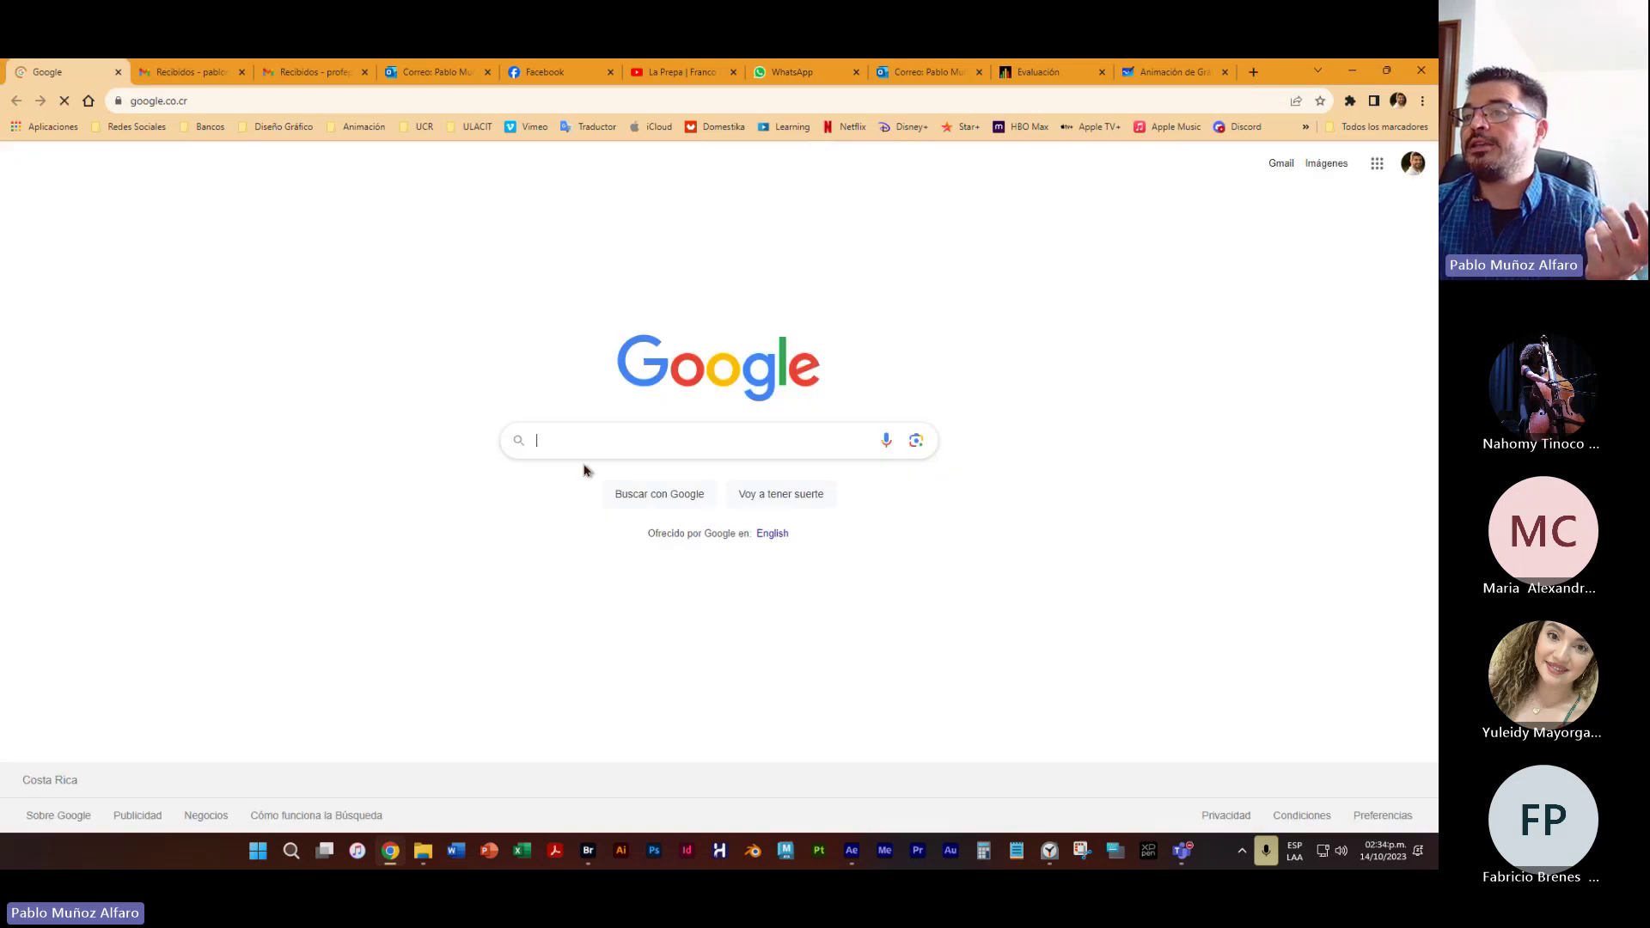
pyautogui.click(577, 441)
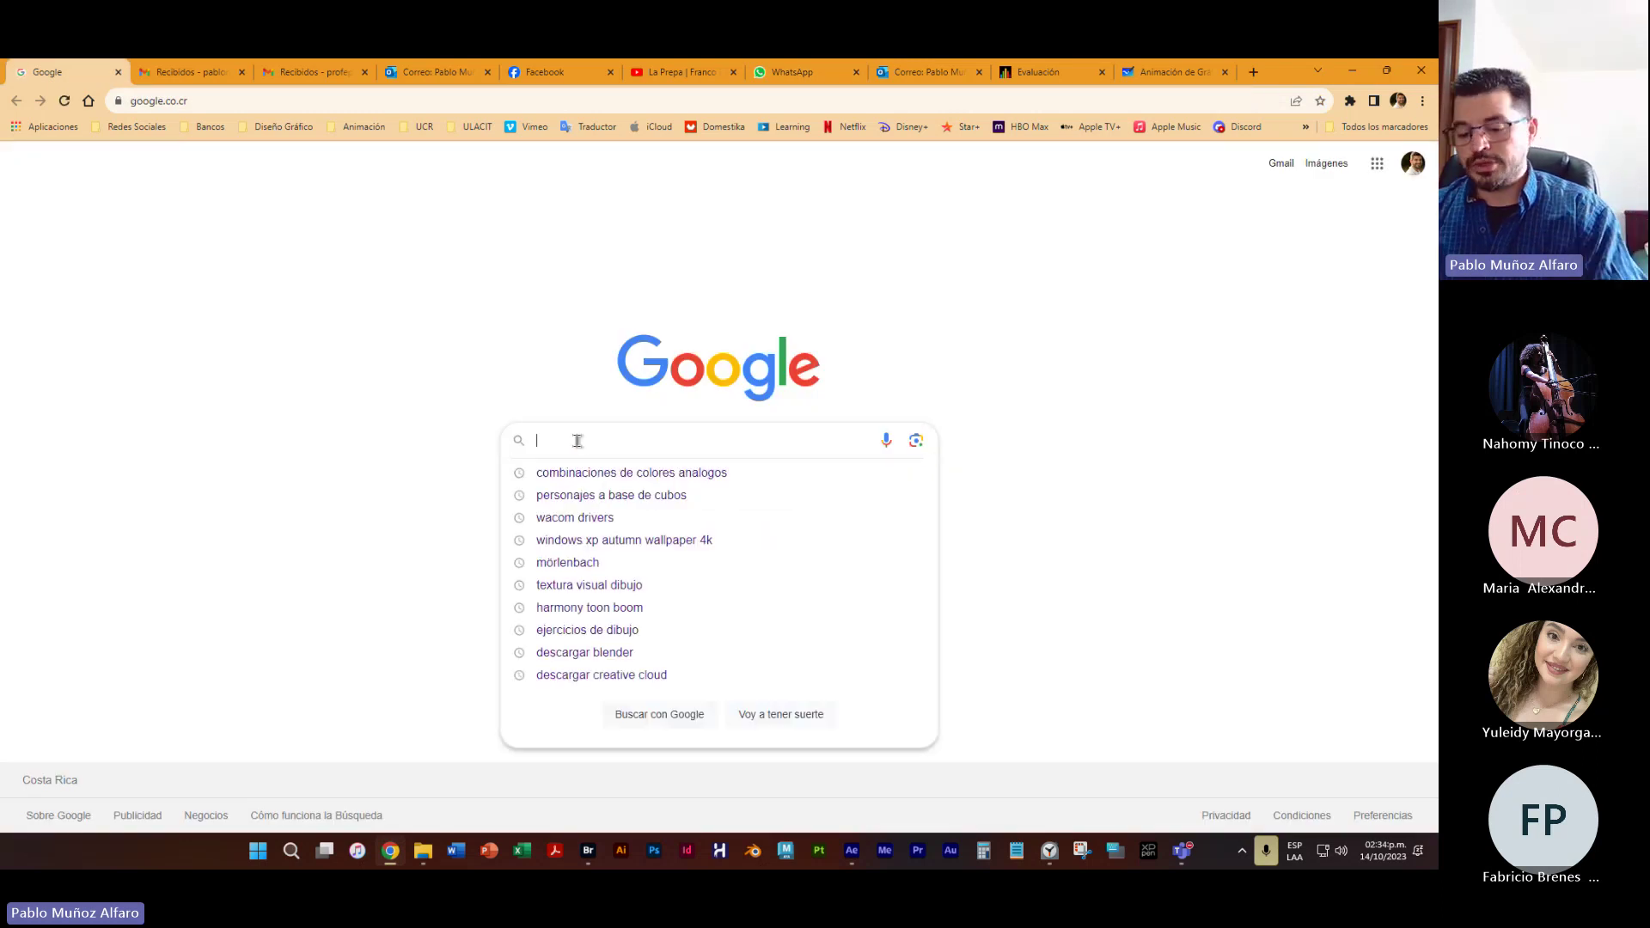
pyautogui.write('de')
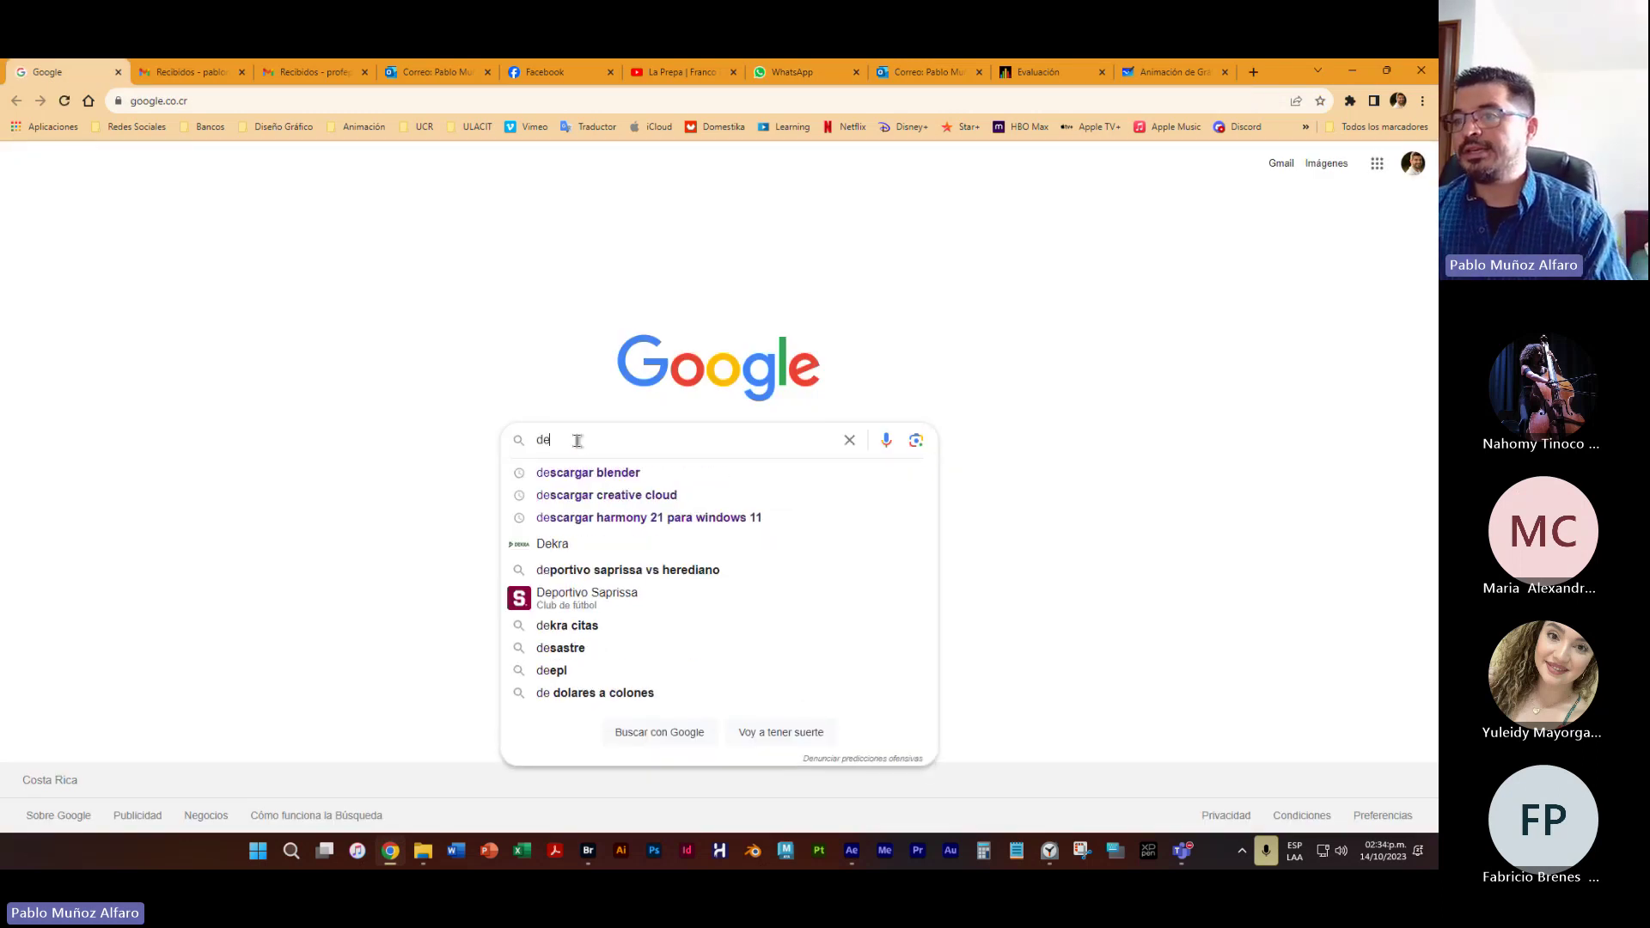
pyautogui.write('gradados morados')
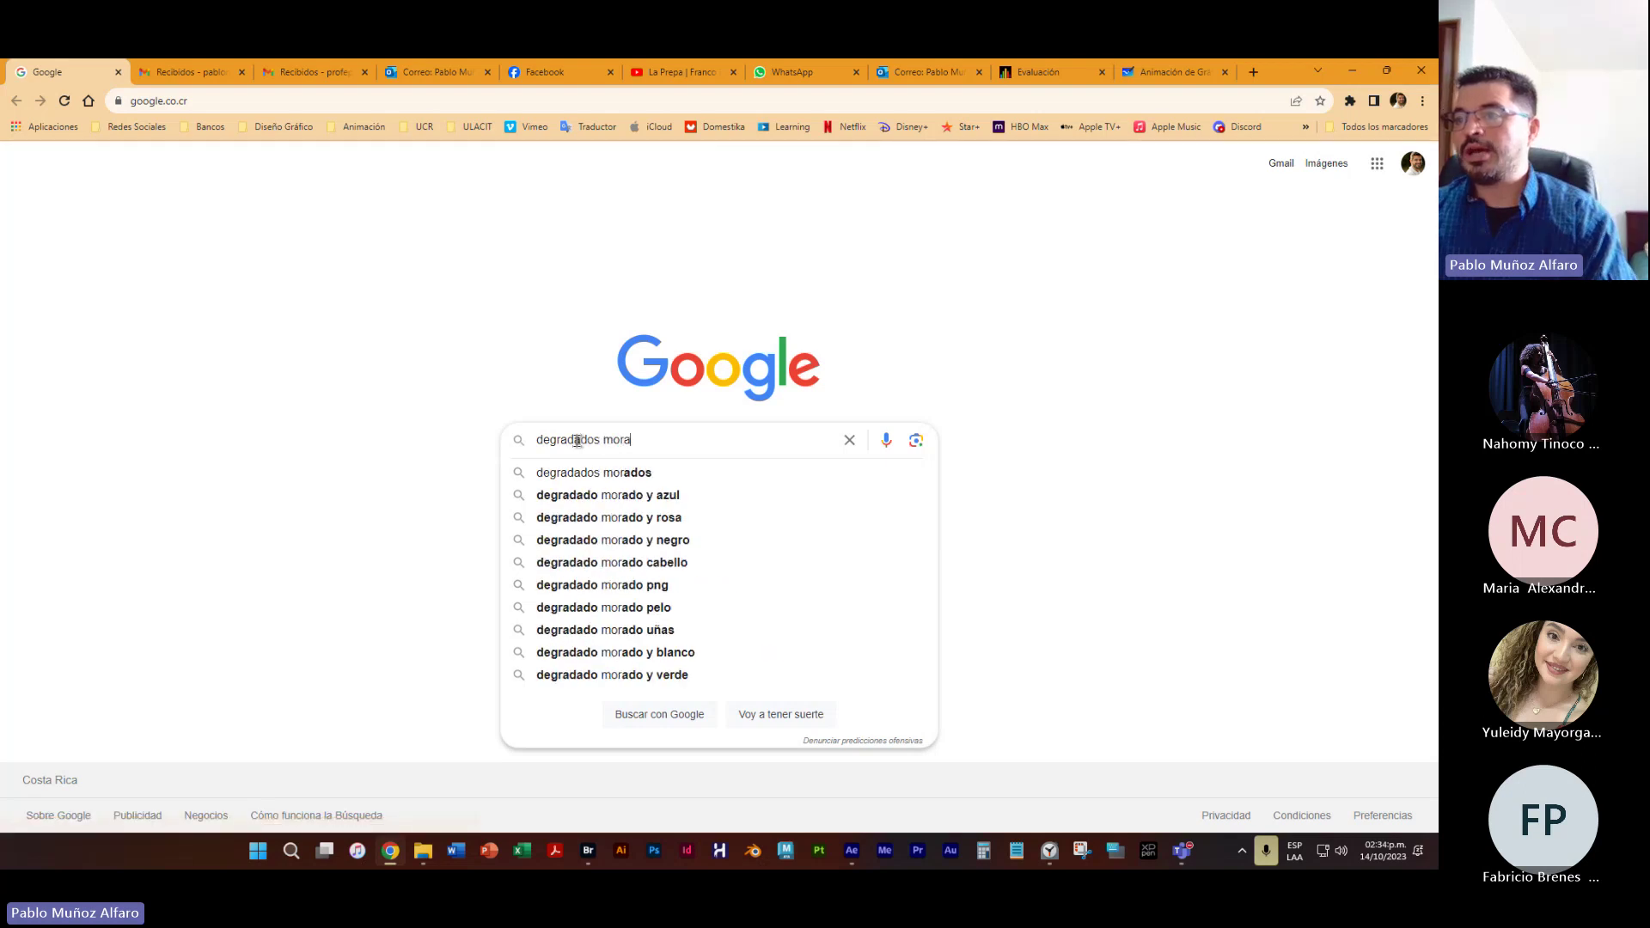
pyautogui.click(585, 474)
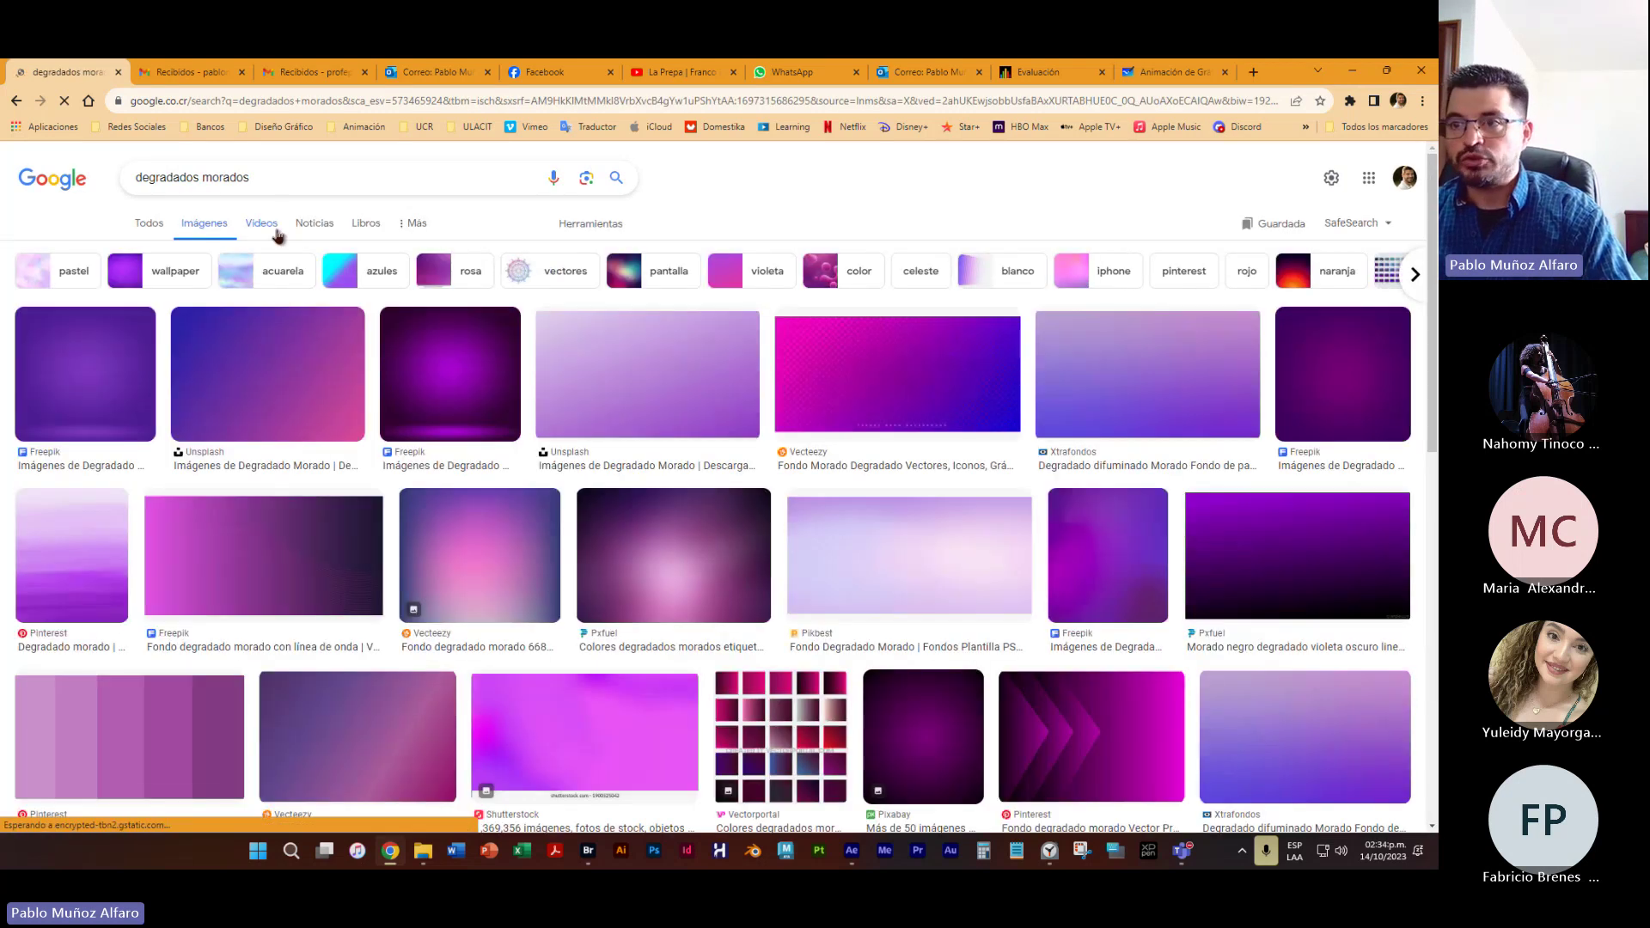
# Preview several purple gradient results and examine their related images for a suitable background
pyautogui.click(709, 567)
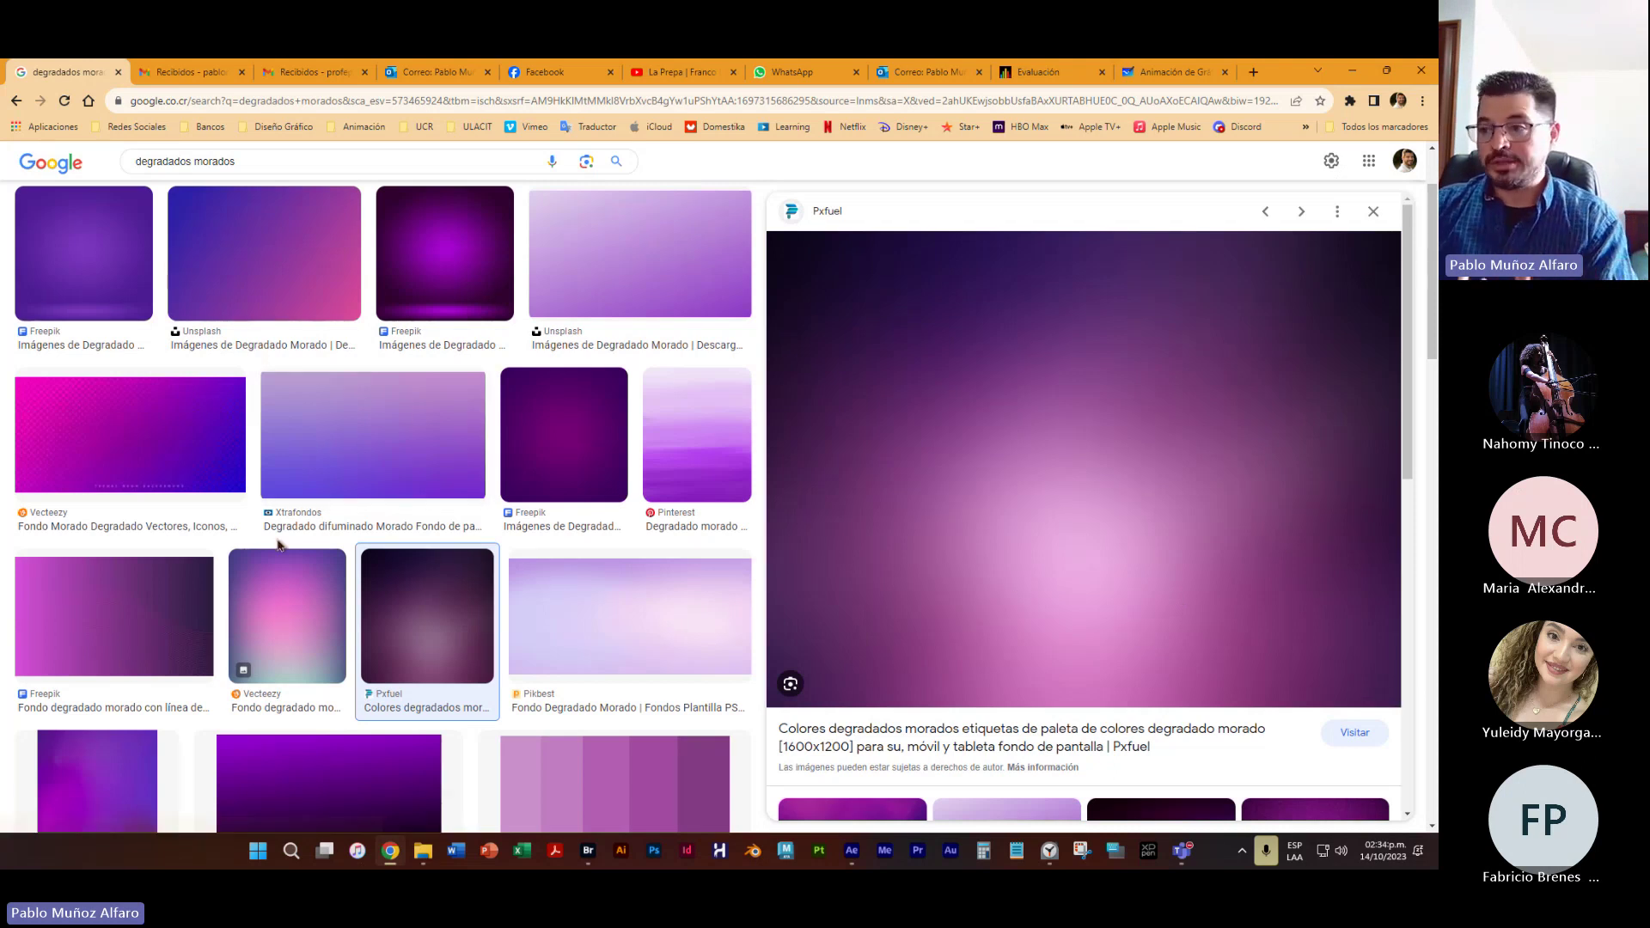
pyautogui.scroll(-7, 278, 543)
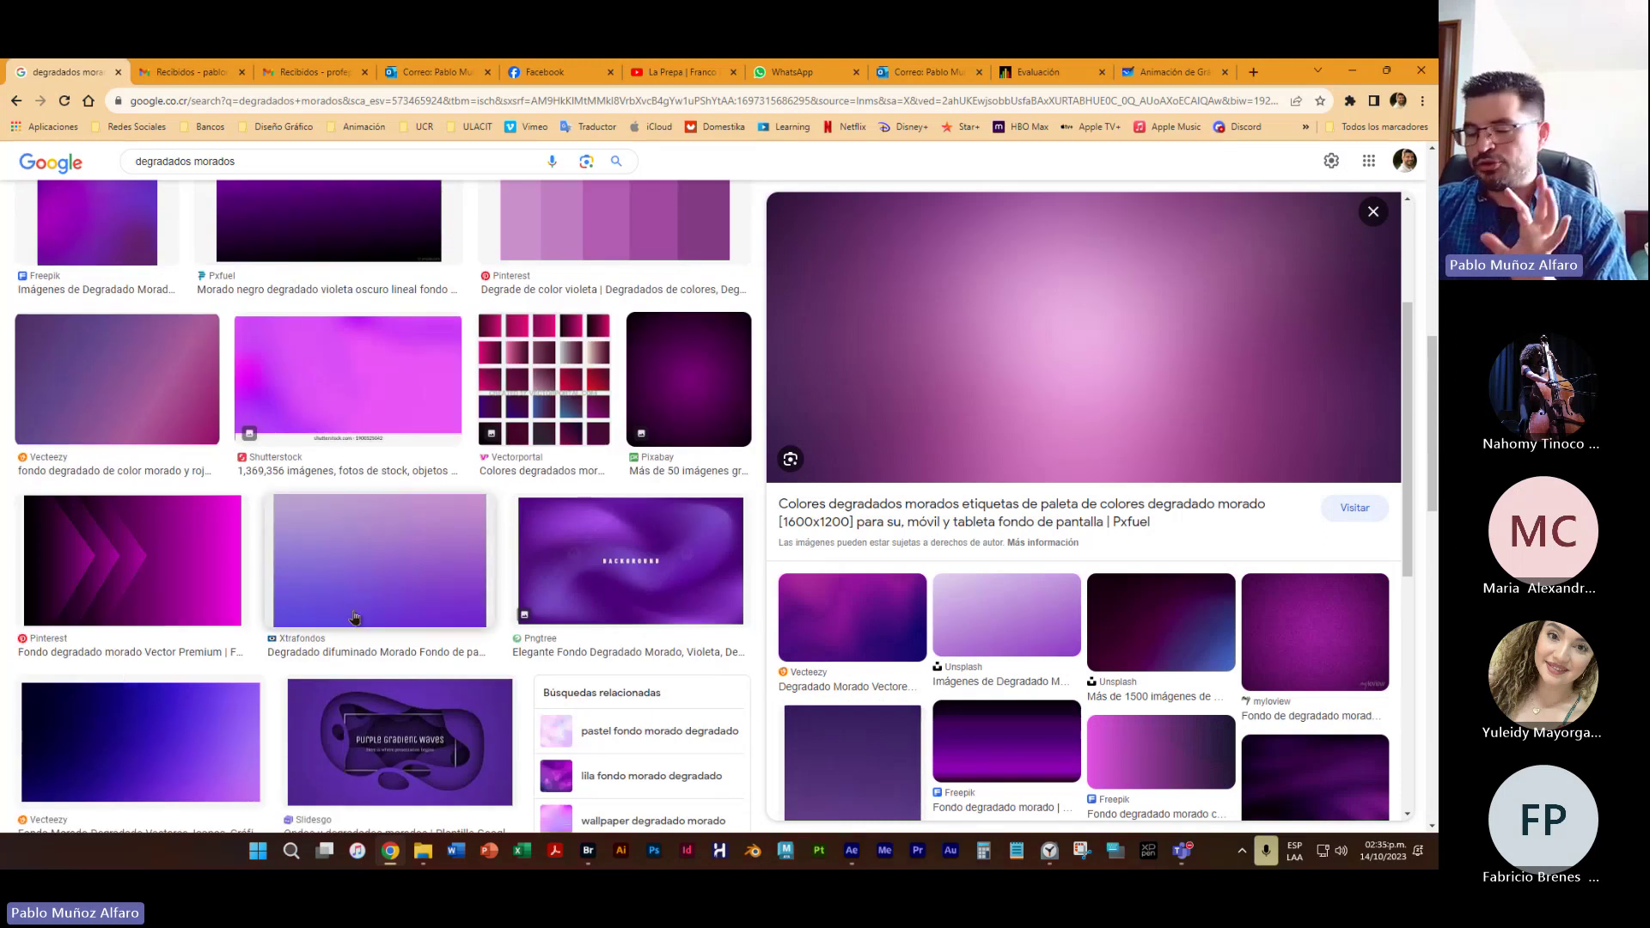
pyautogui.scroll(-2, 1126, 674)
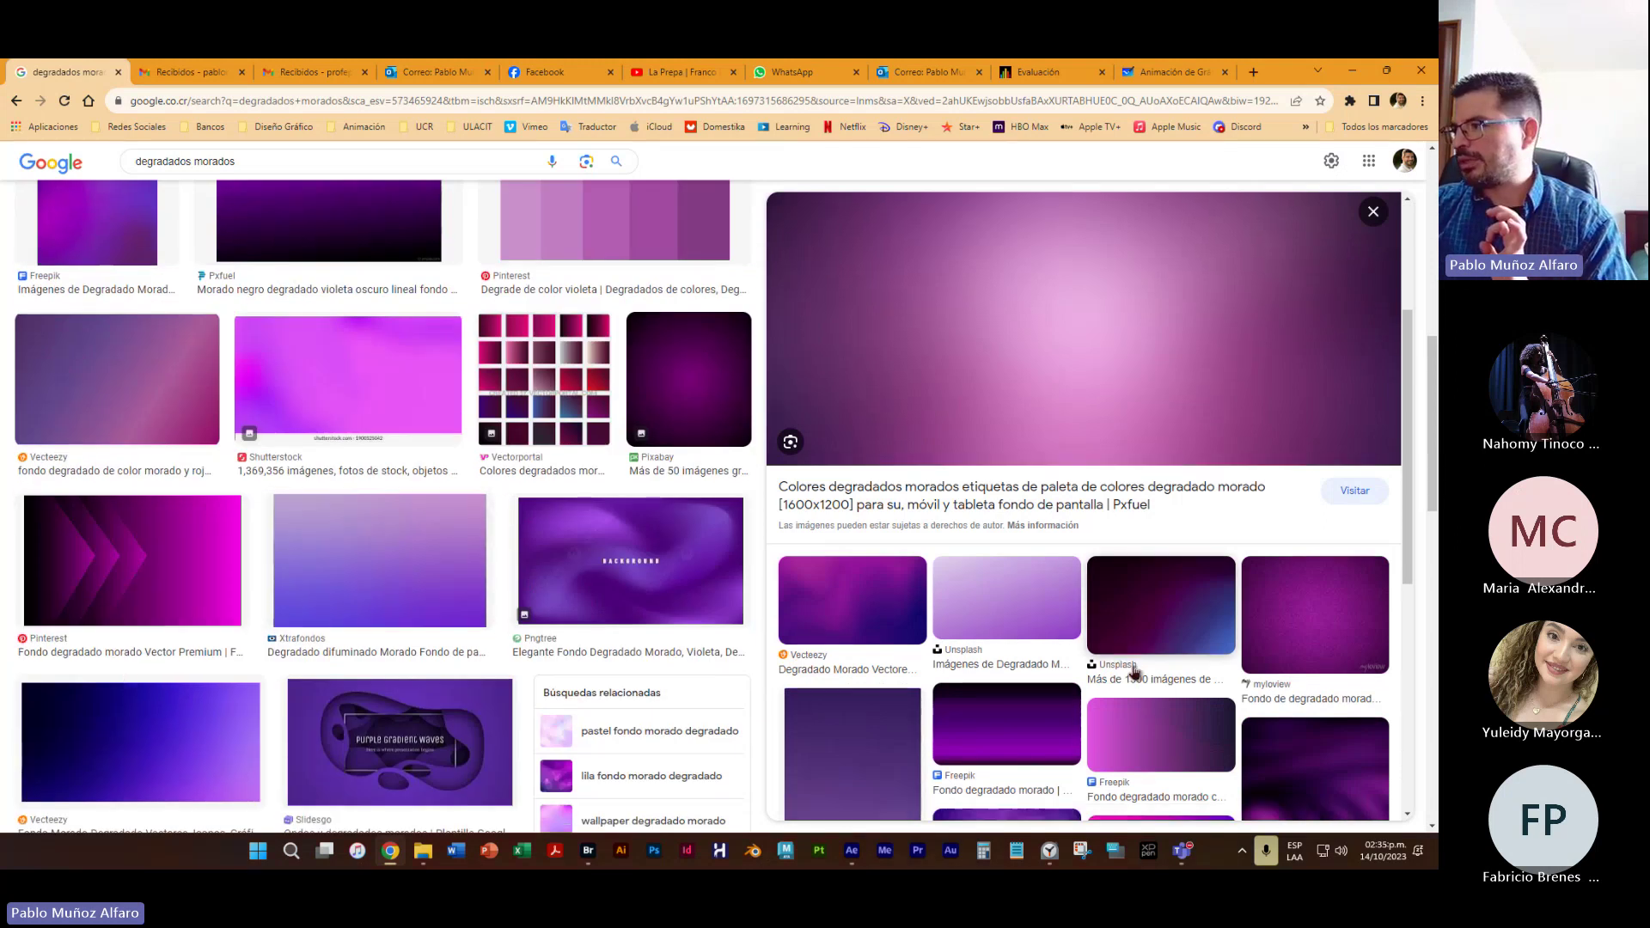
pyautogui.click(1331, 660)
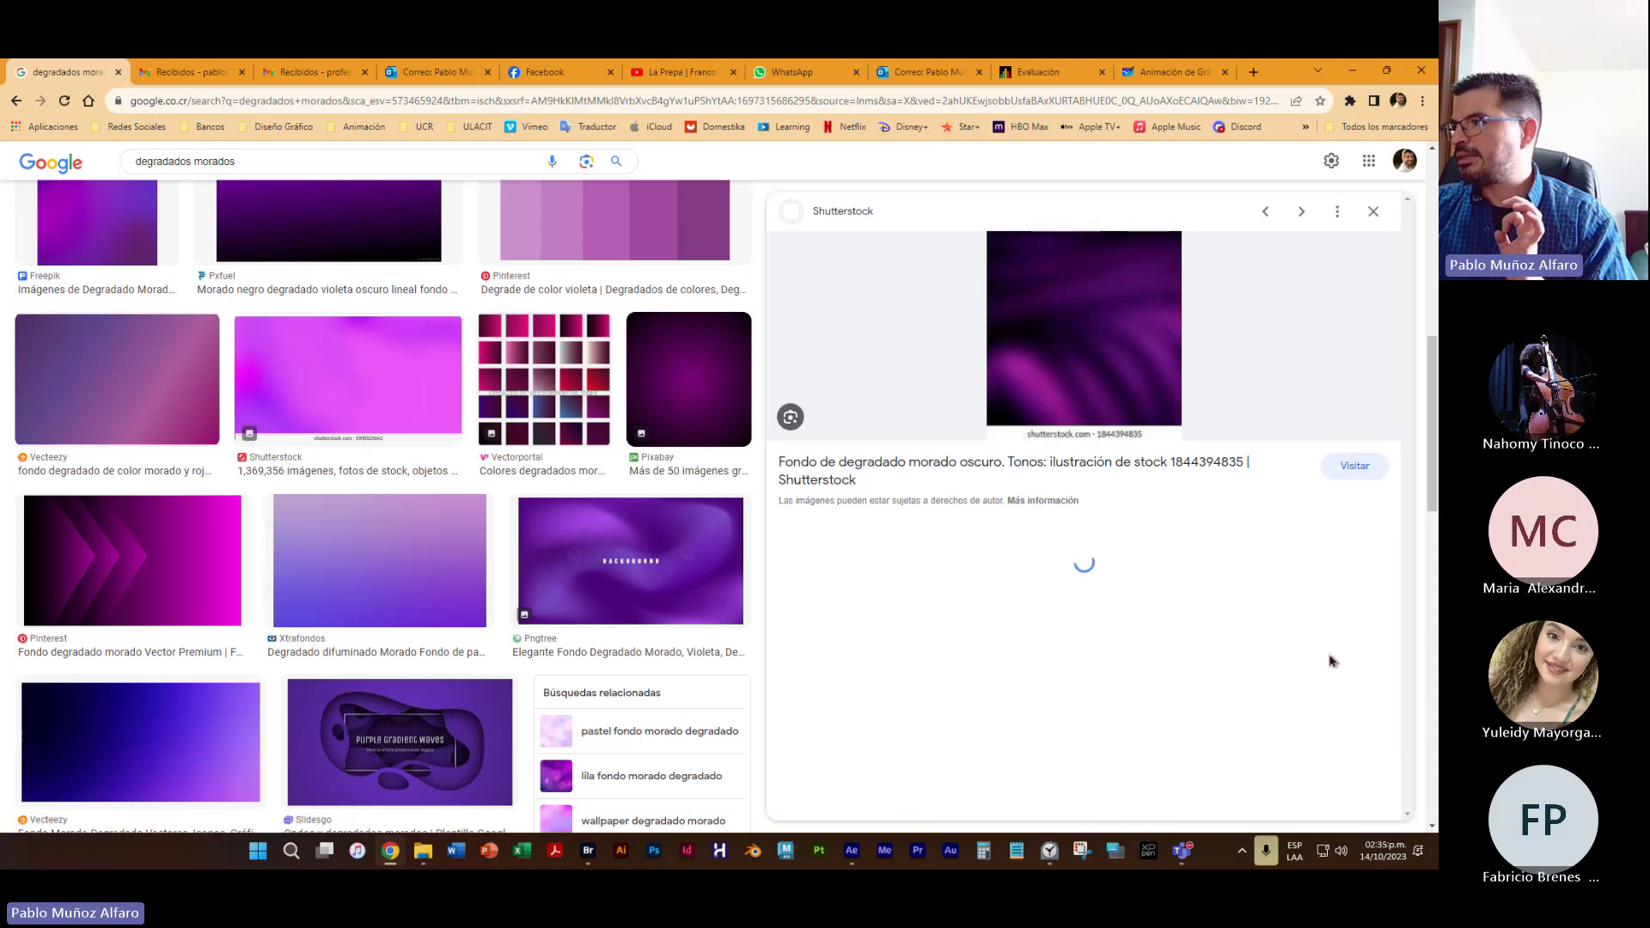
pyautogui.click(885, 604)
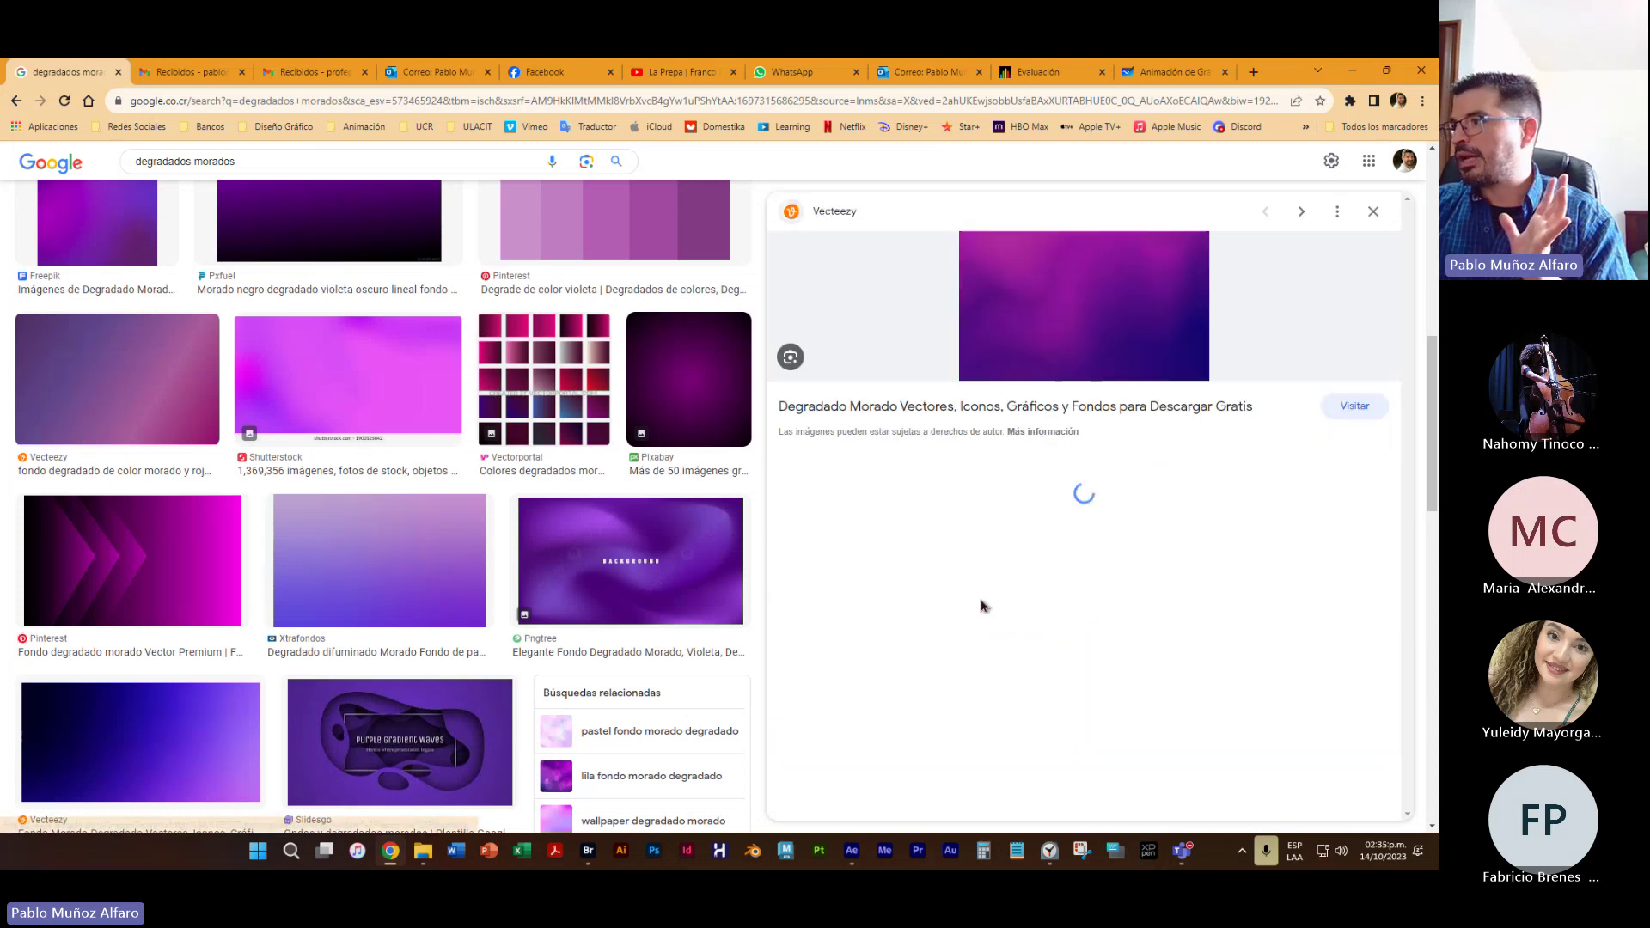
pyautogui.scroll(2, 484, 478)
pyautogui.scroll(5, 484, 478)
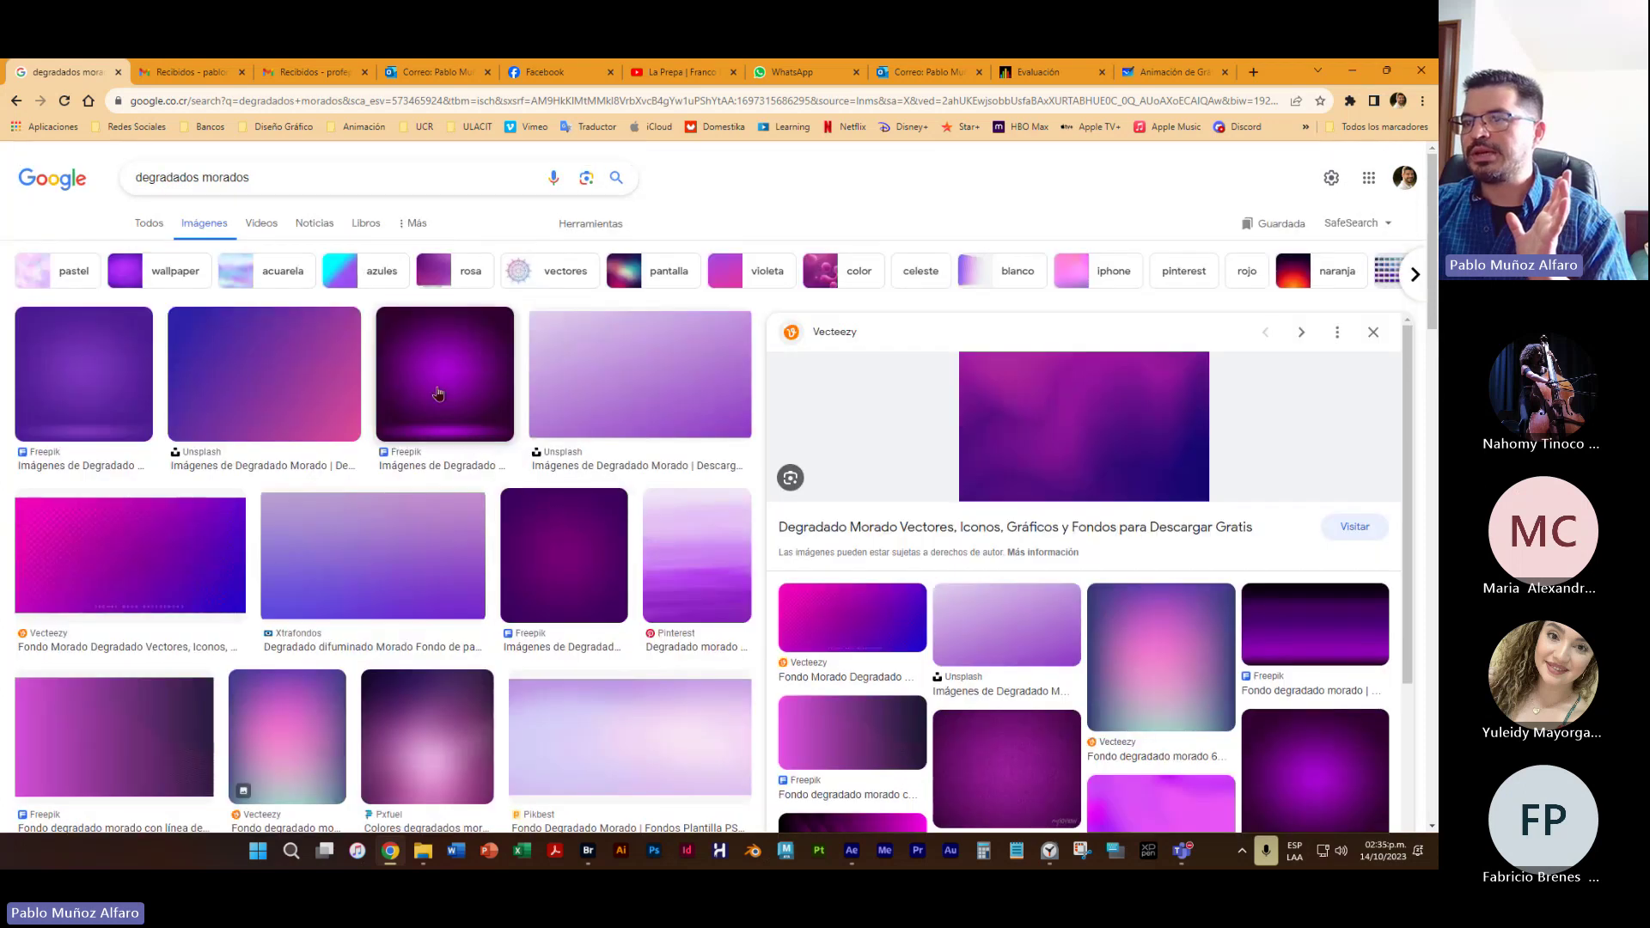
pyautogui.click(564, 559)
pyautogui.scroll(-4, 1220, 683)
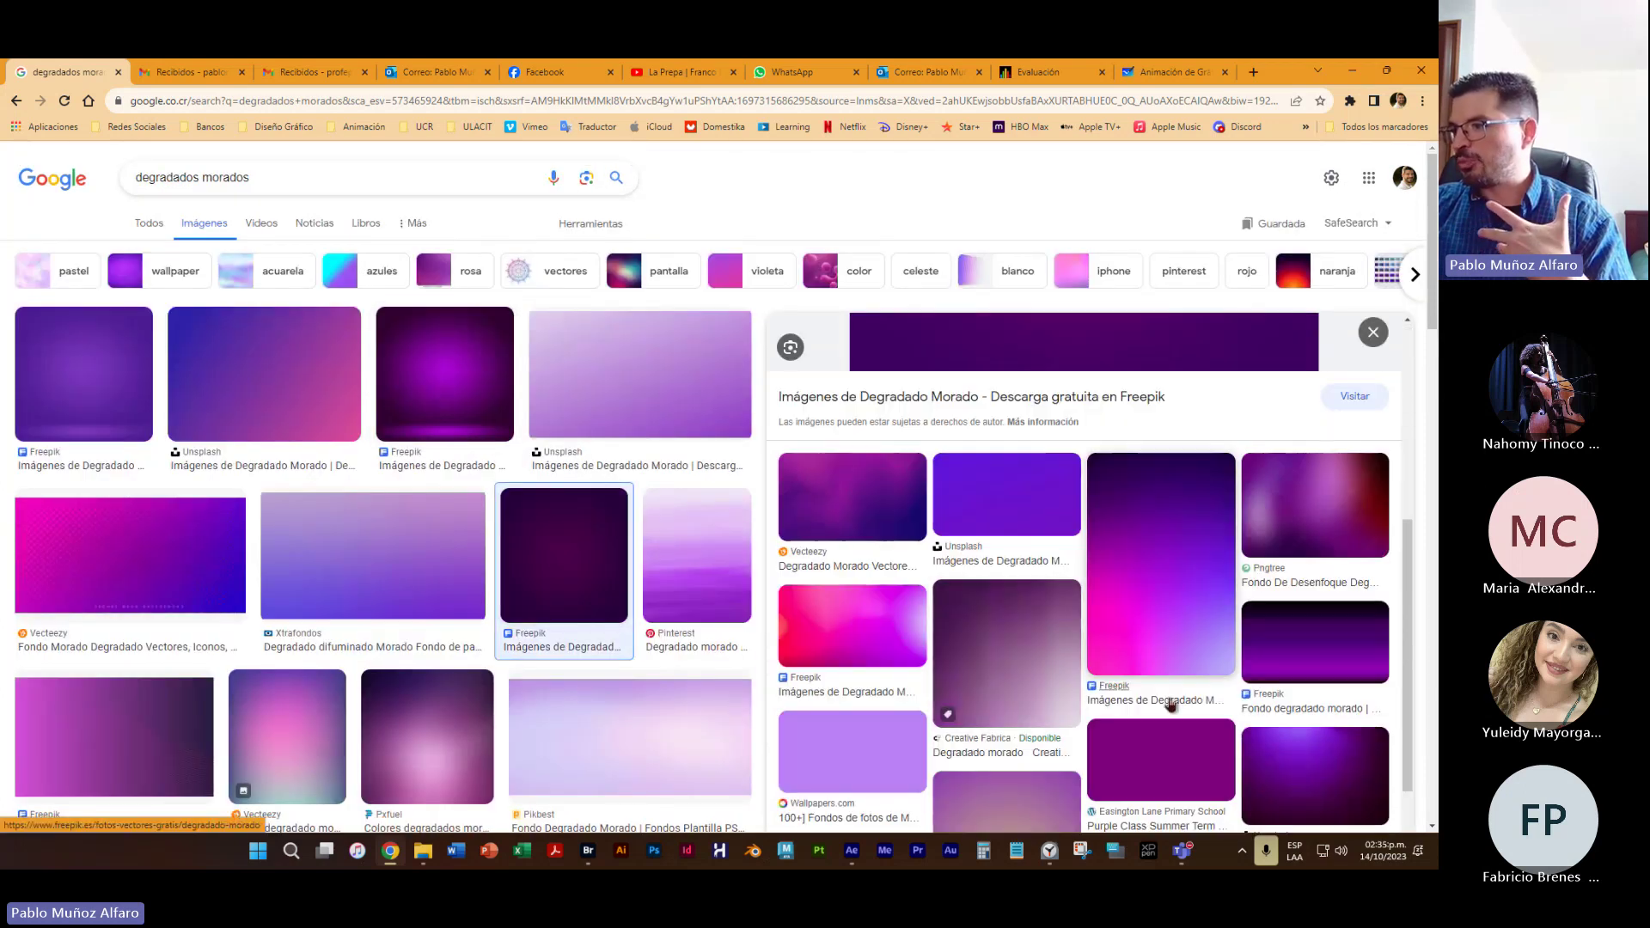
pyautogui.scroll(-3, 1031, 739)
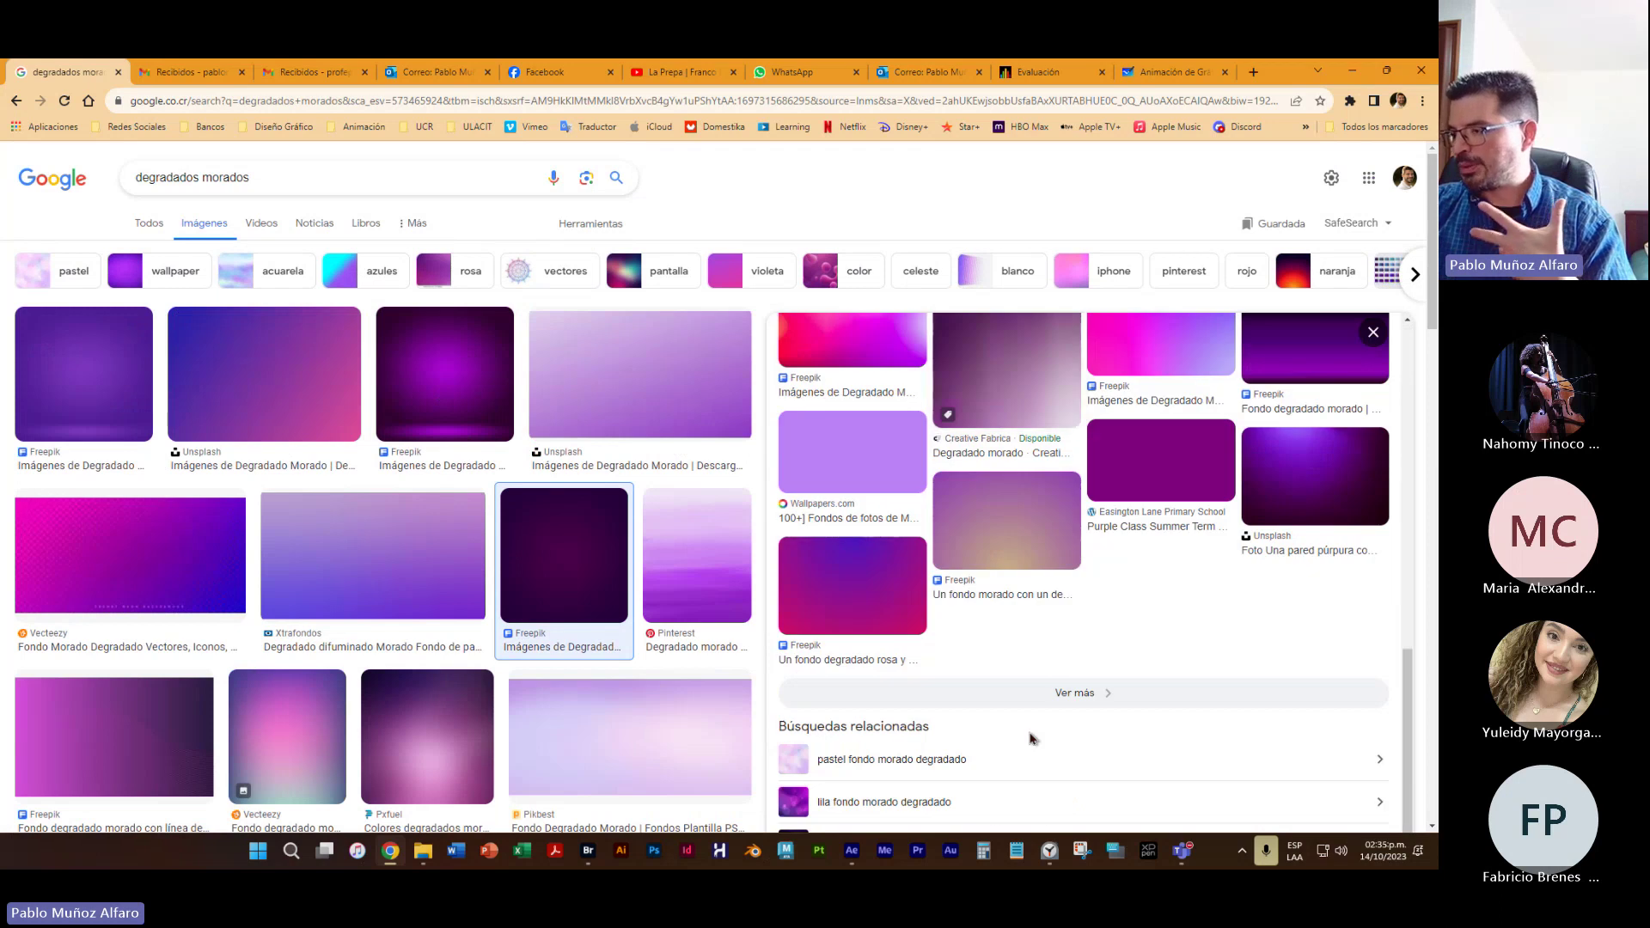
# Show more related images and preview the kidsdream purple gradient with a light glow along its upper edge
pyautogui.click(1074, 676)
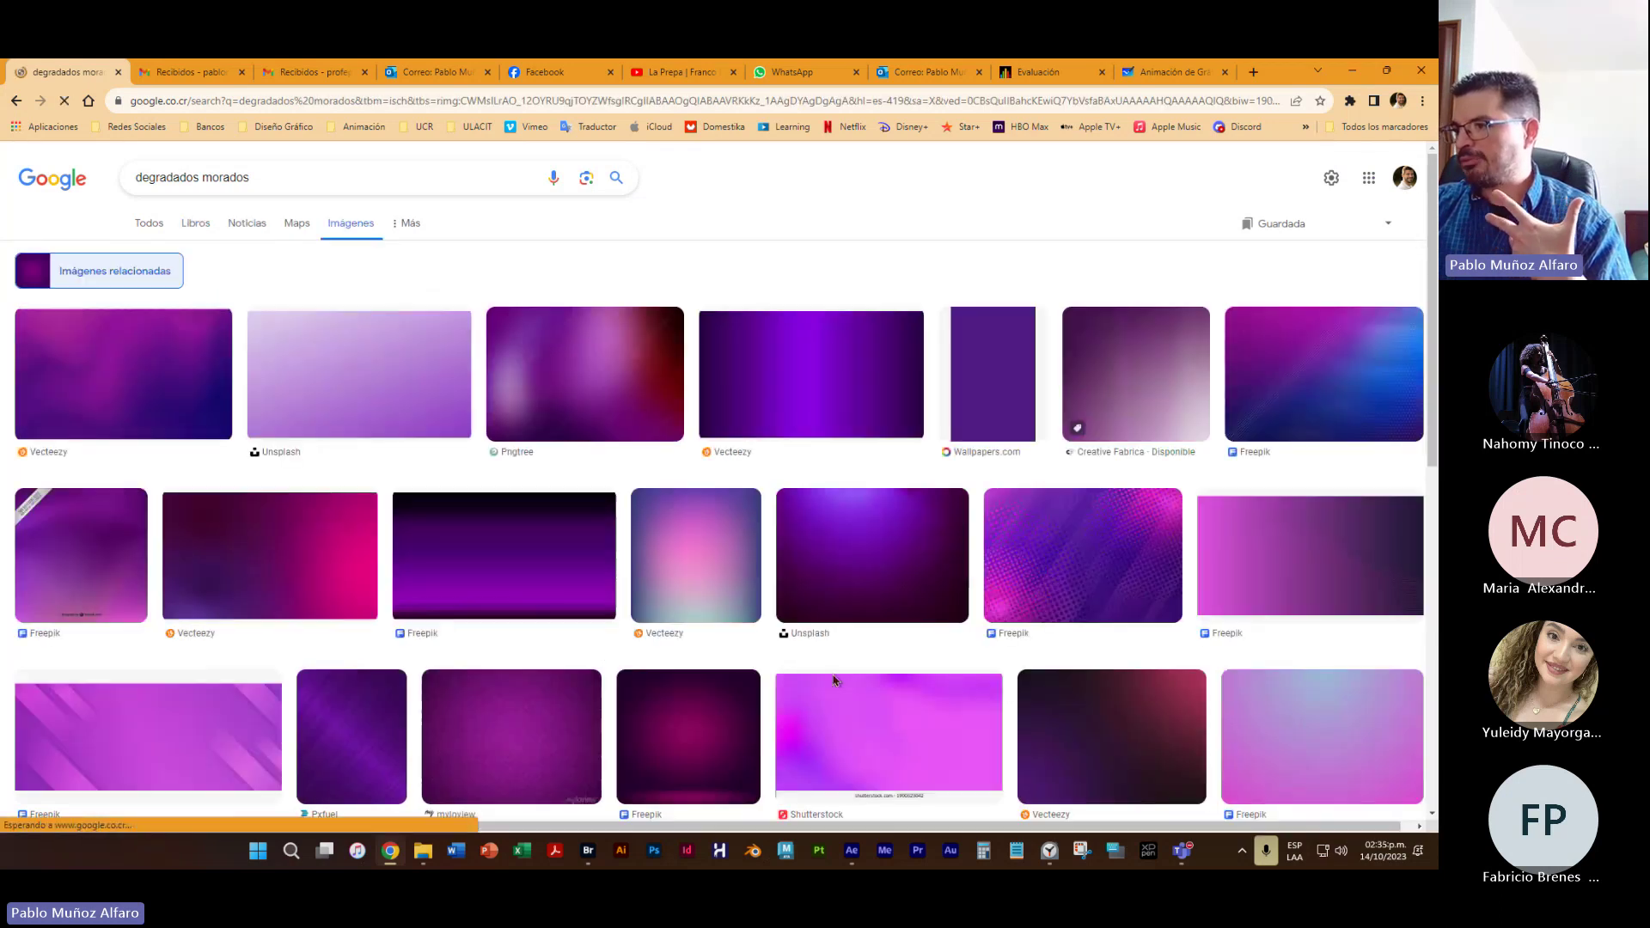
pyautogui.scroll(-5, 773, 739)
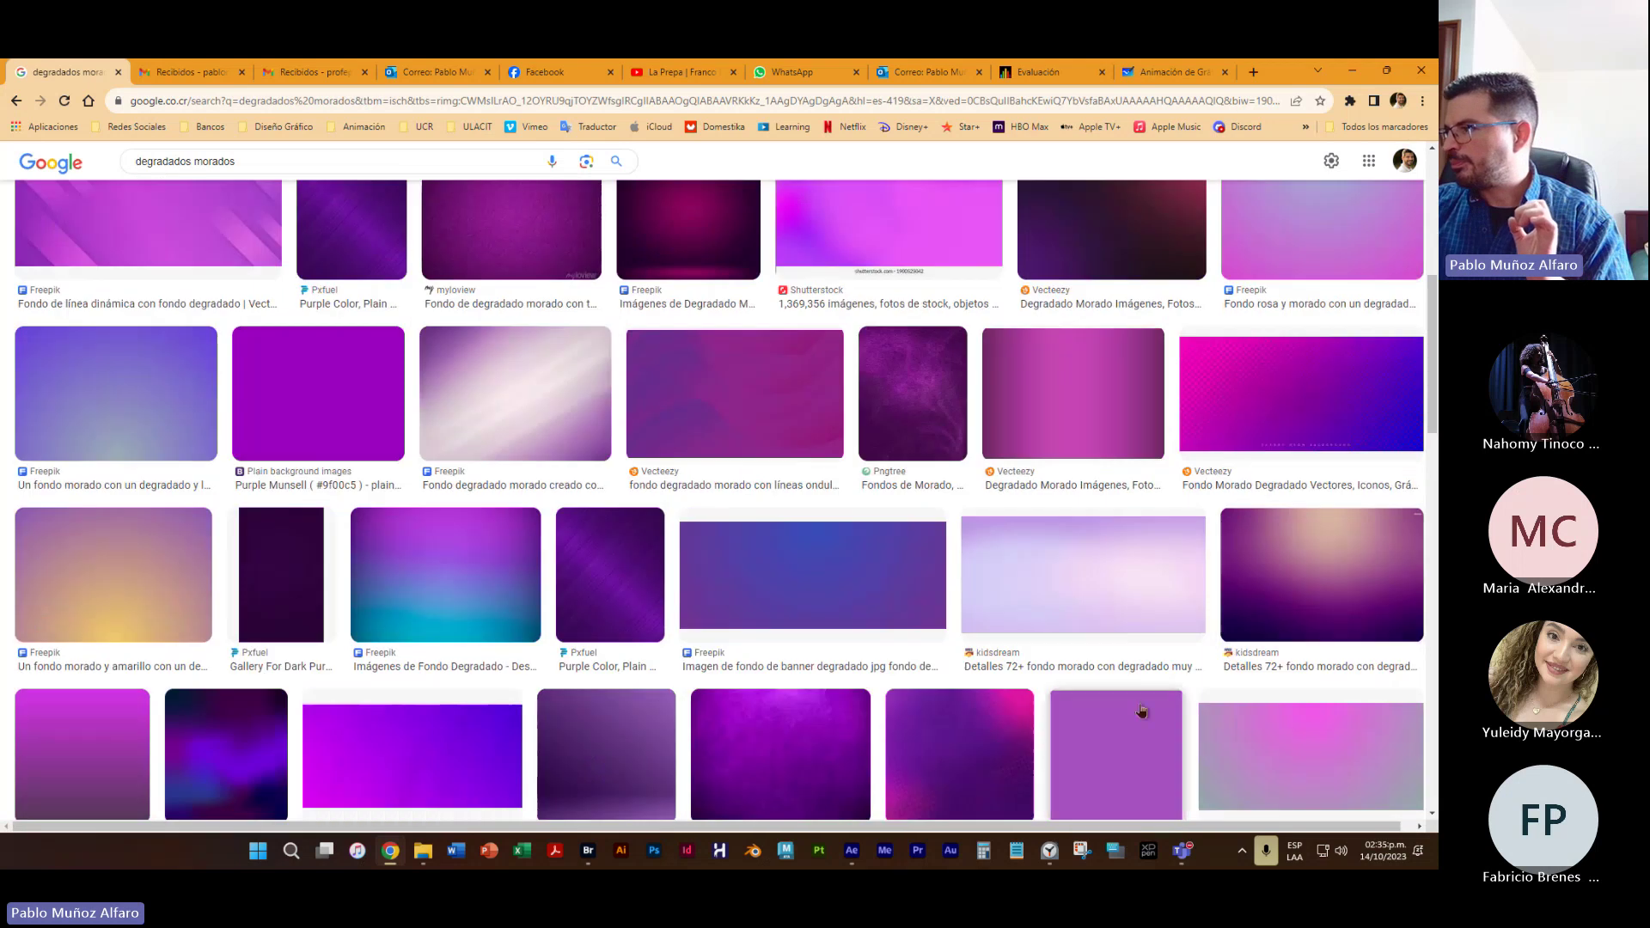
pyautogui.scroll(-1, 1203, 618)
pyautogui.click(1302, 566)
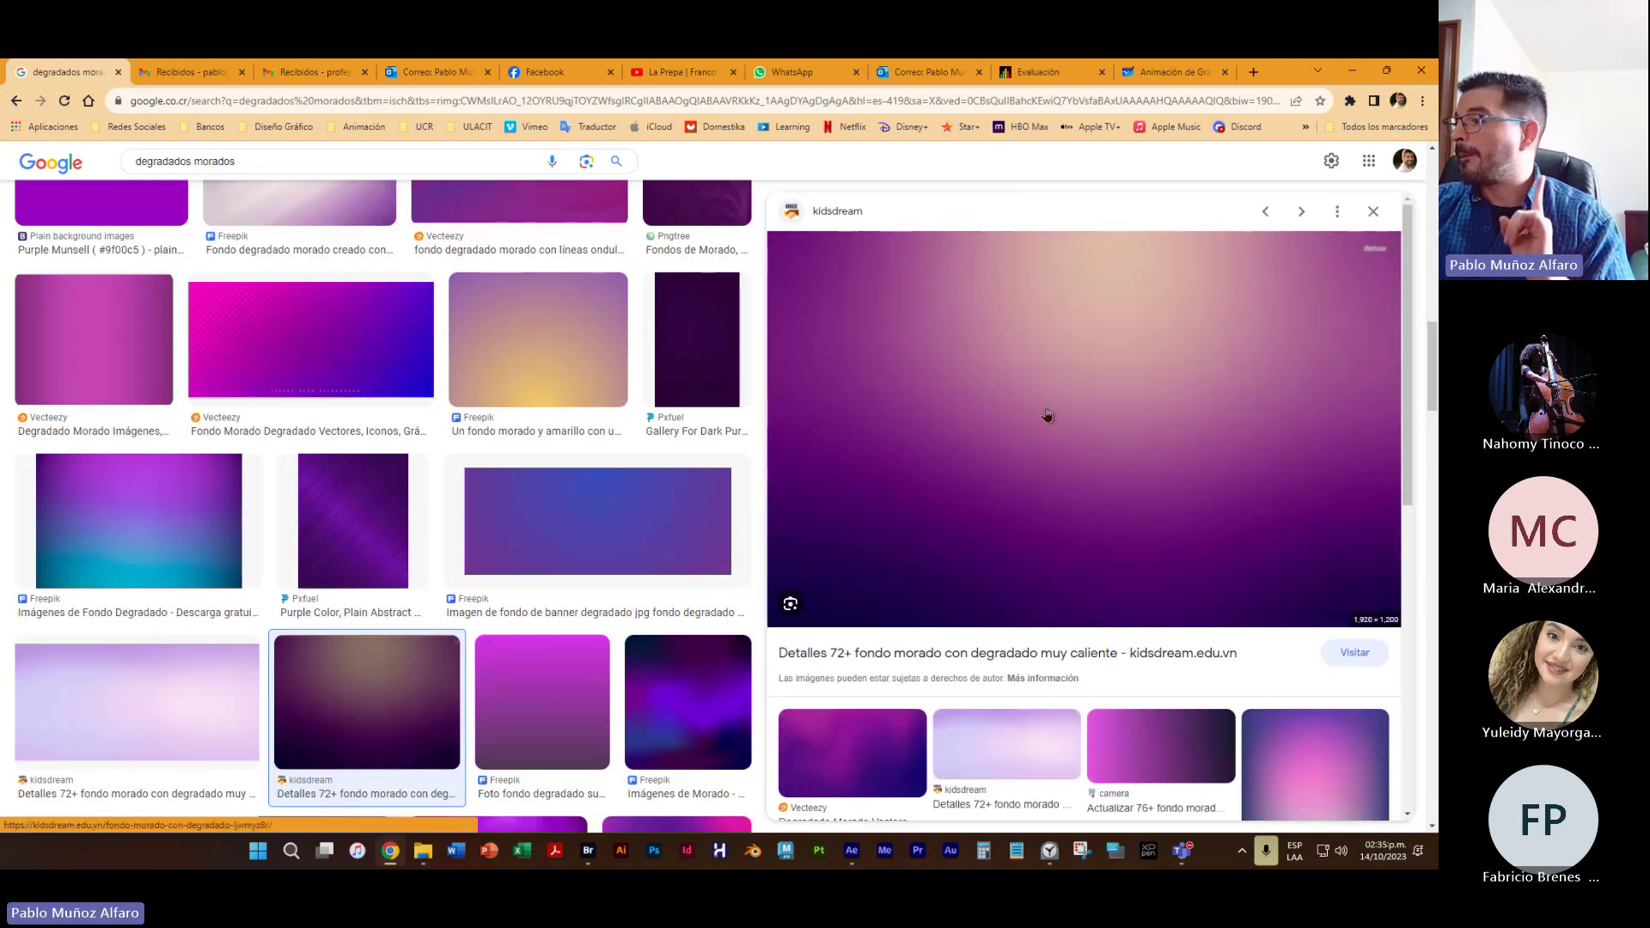
pyautogui.scroll(-3, 1111, 516)
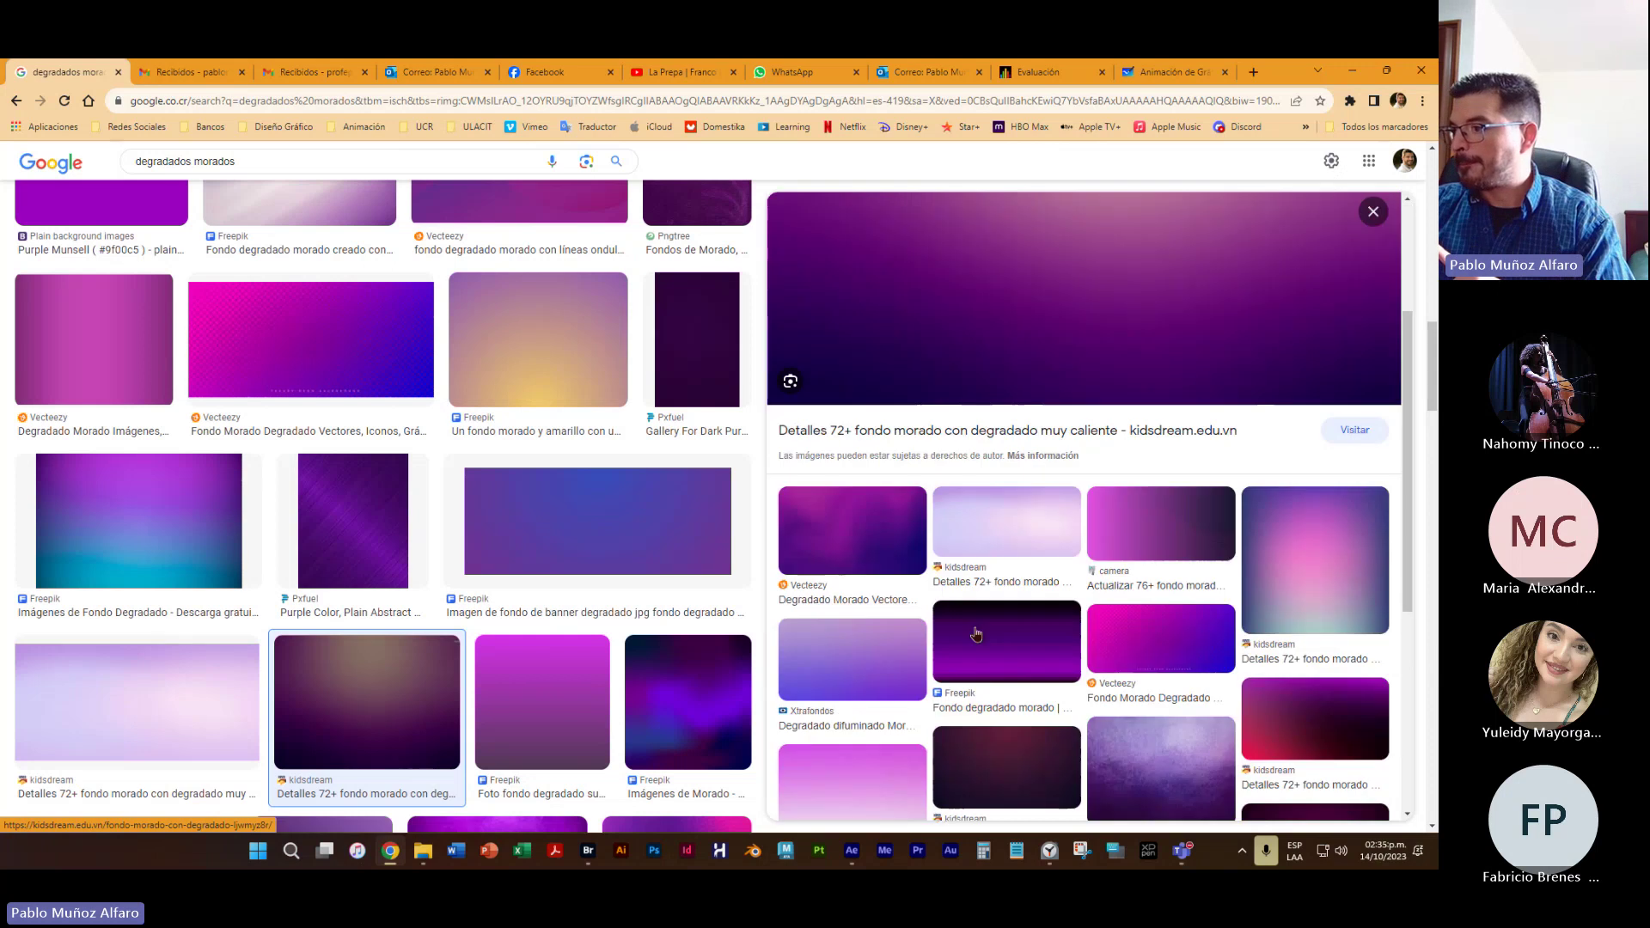
pyautogui.scroll(2, 1158, 660)
pyautogui.scroll(-1, 1159, 661)
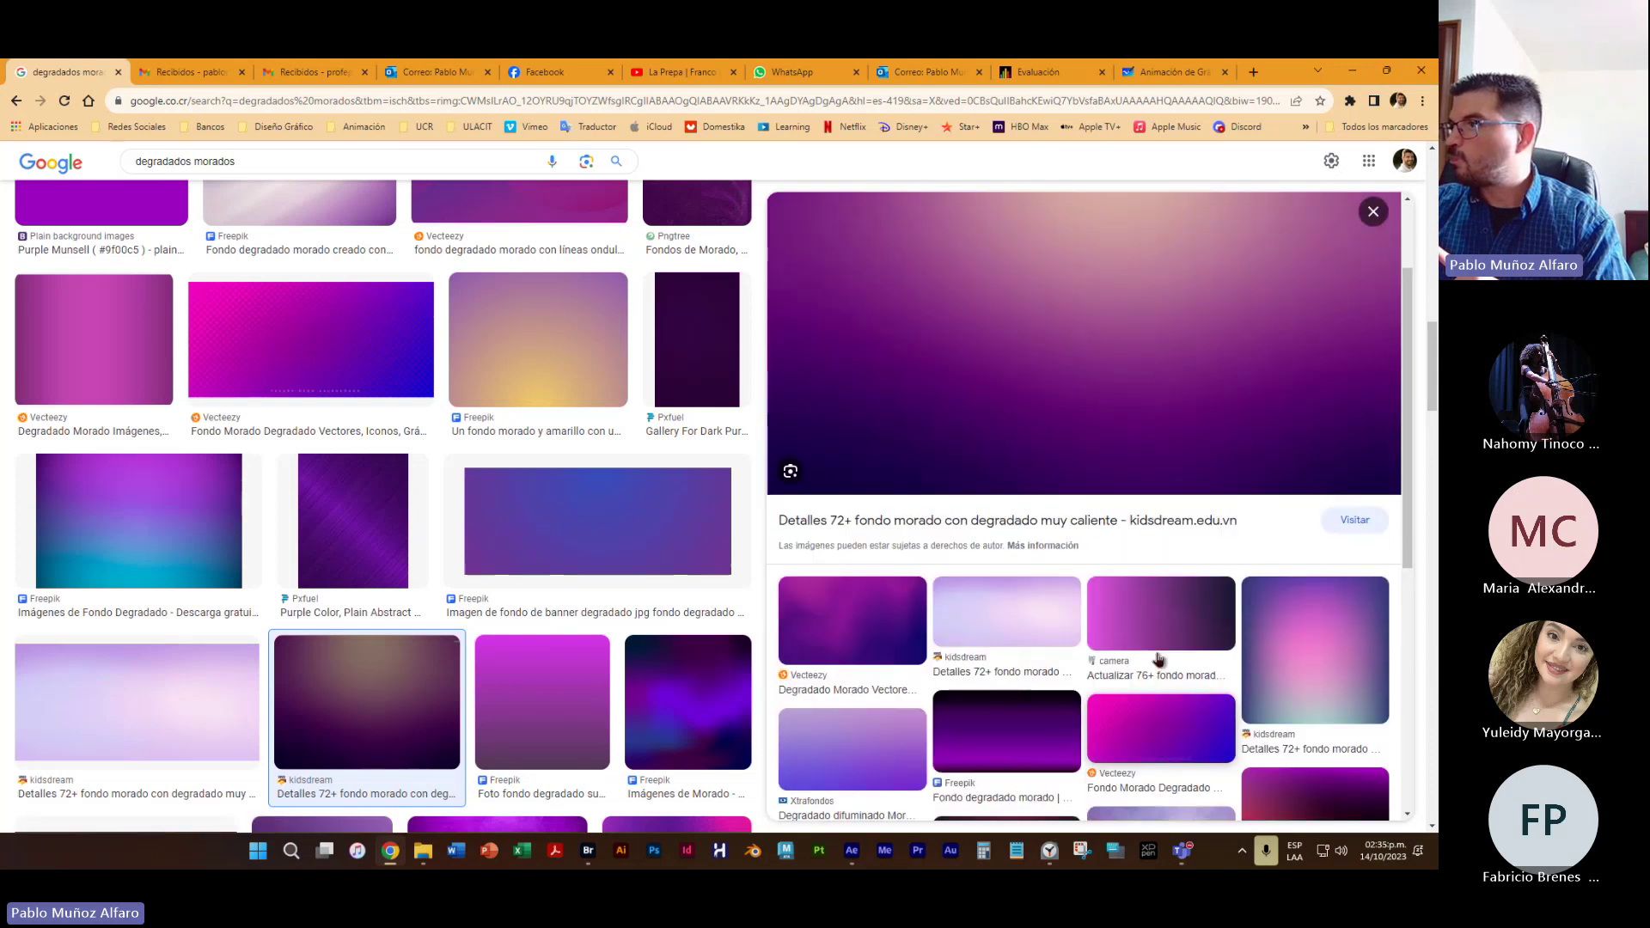
pyautogui.scroll(3, 1159, 662)
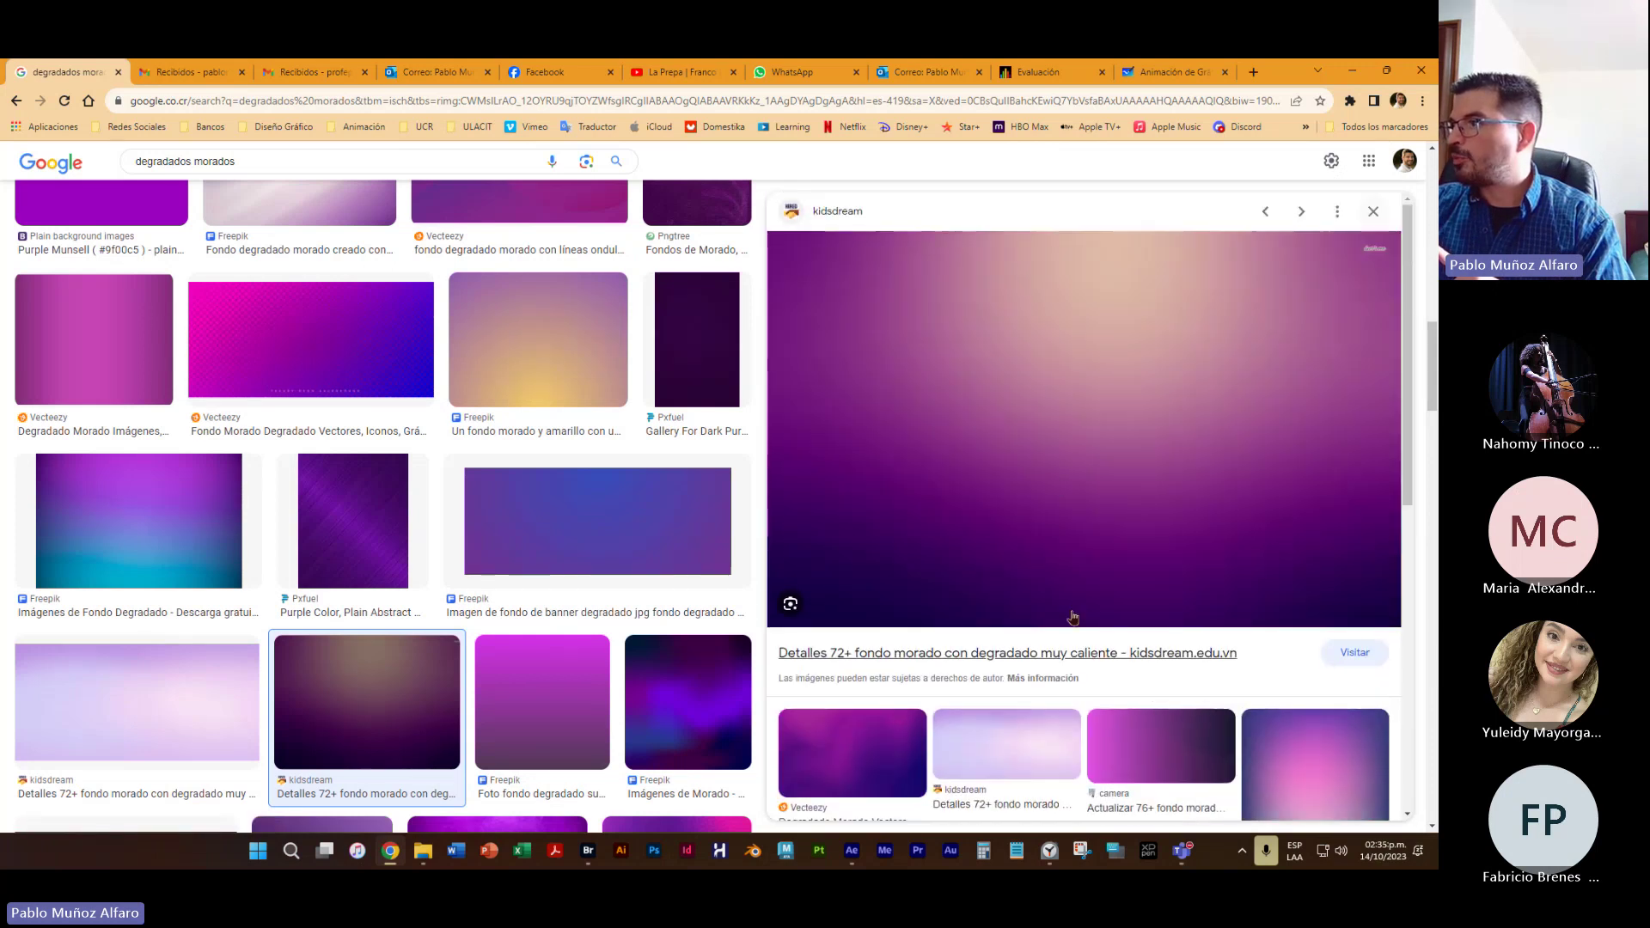
# Save the previewed kidsdream gradient to Descargas as a JPG named Degradado Morado
pyautogui.rightClick(1056, 417)
pyautogui.click(1141, 572)
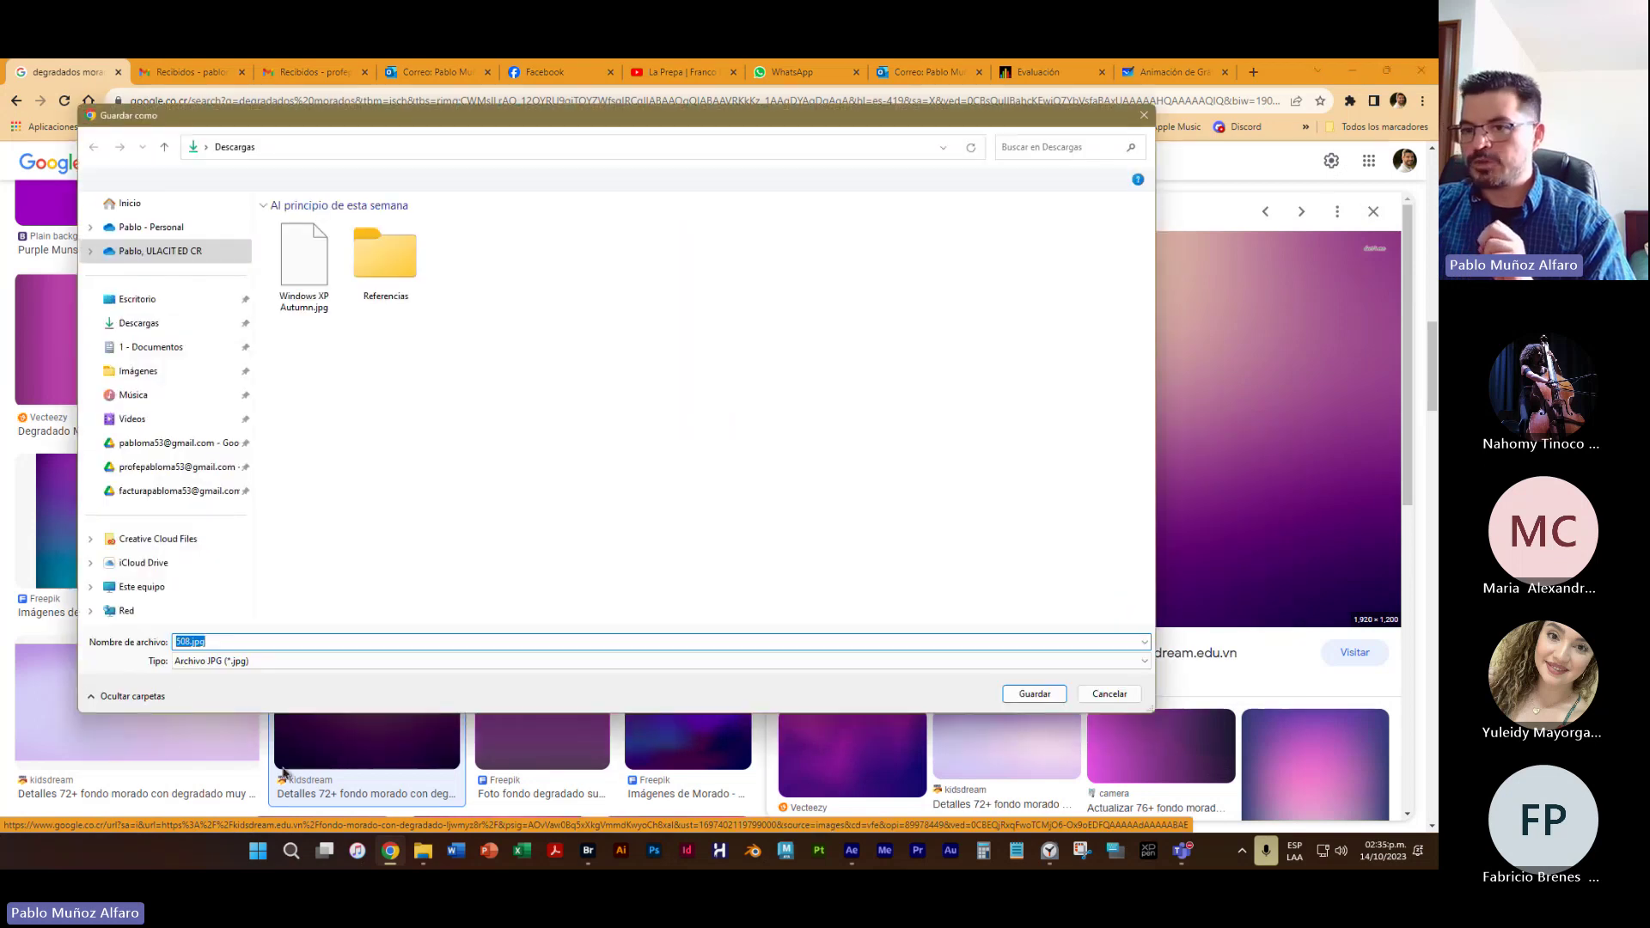
pyautogui.write('Degradado Morado')
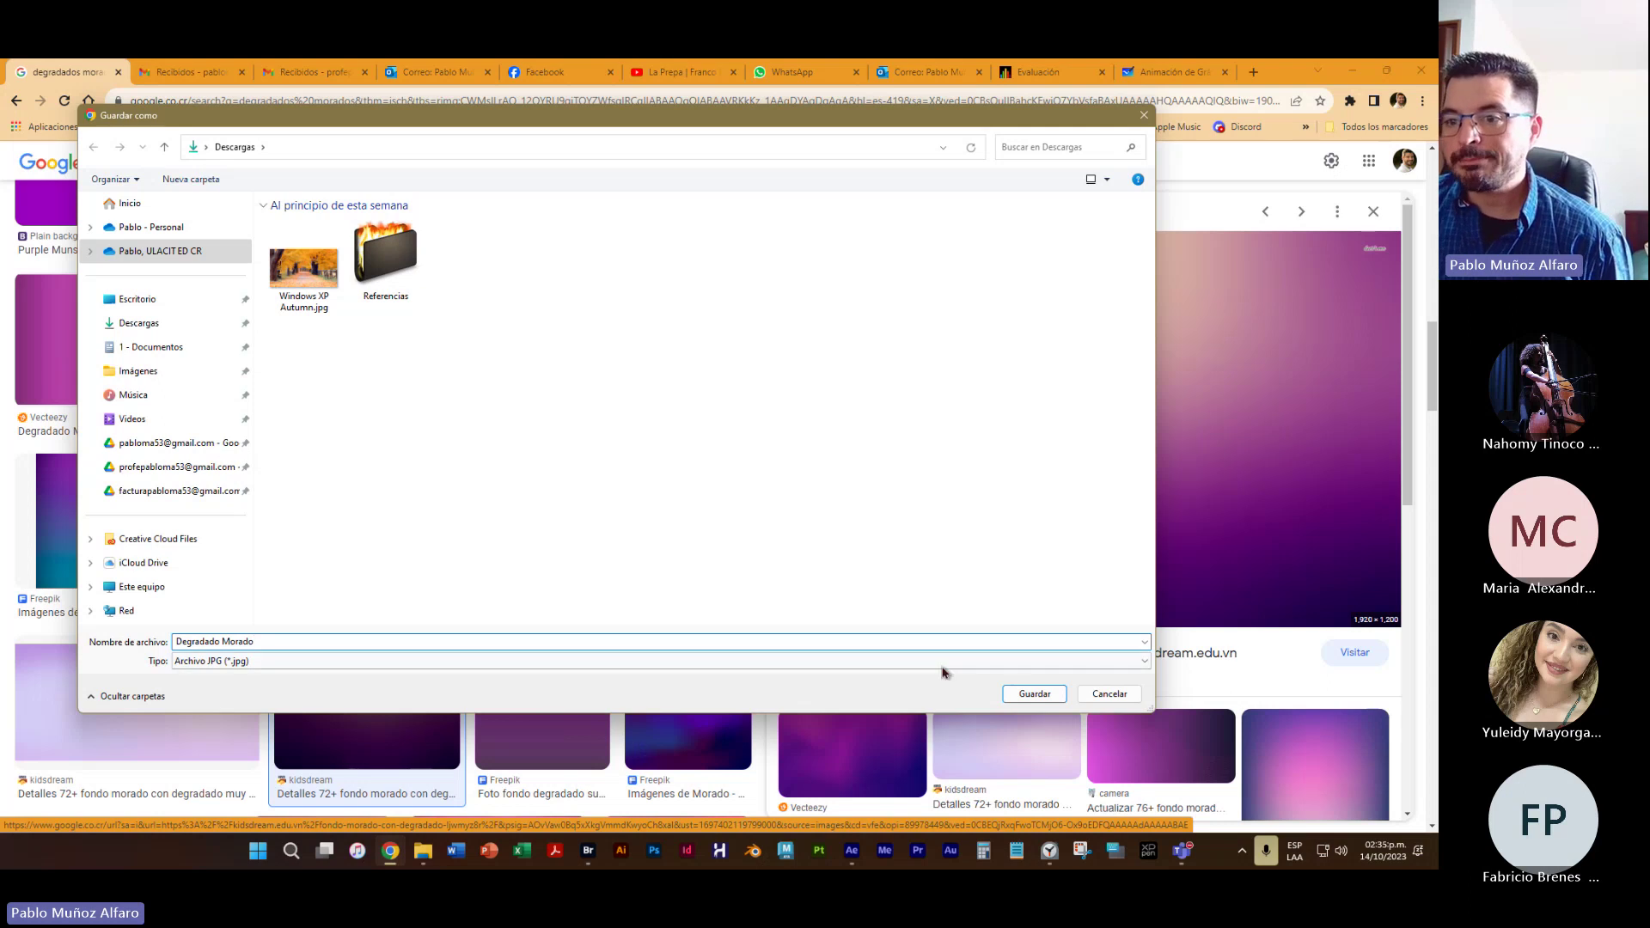
pyautogui.click(1043, 696)
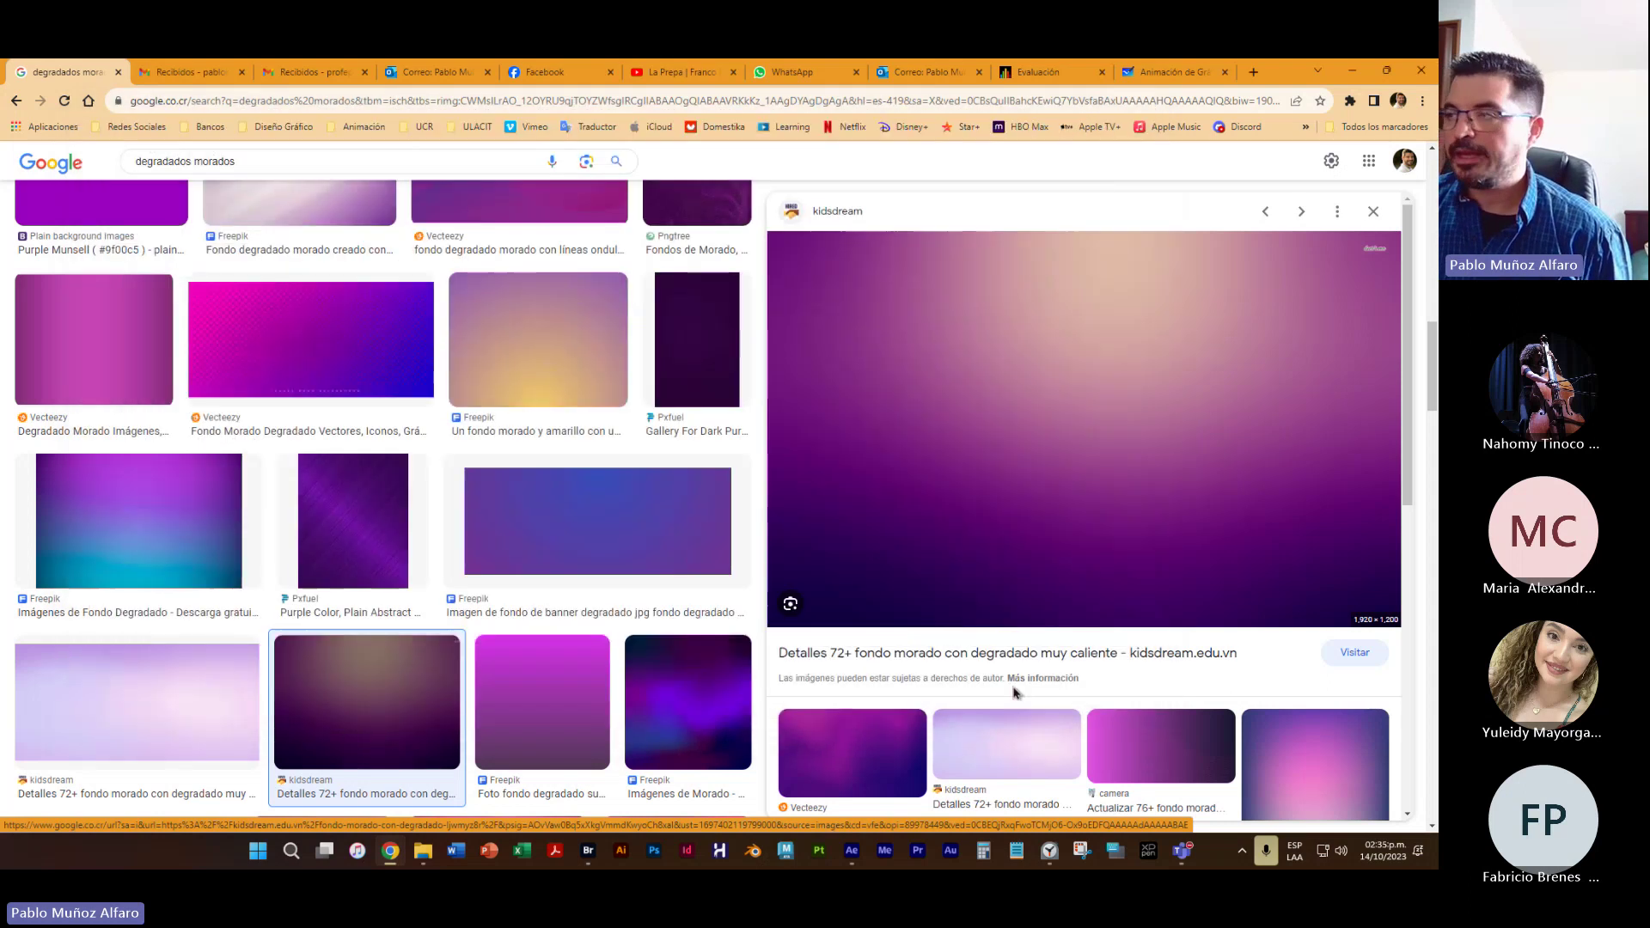
# Minimize Chrome and After Effects to reach the file windows, and dismiss the Bridge error report without sending it
pyautogui.click(1364, 72)
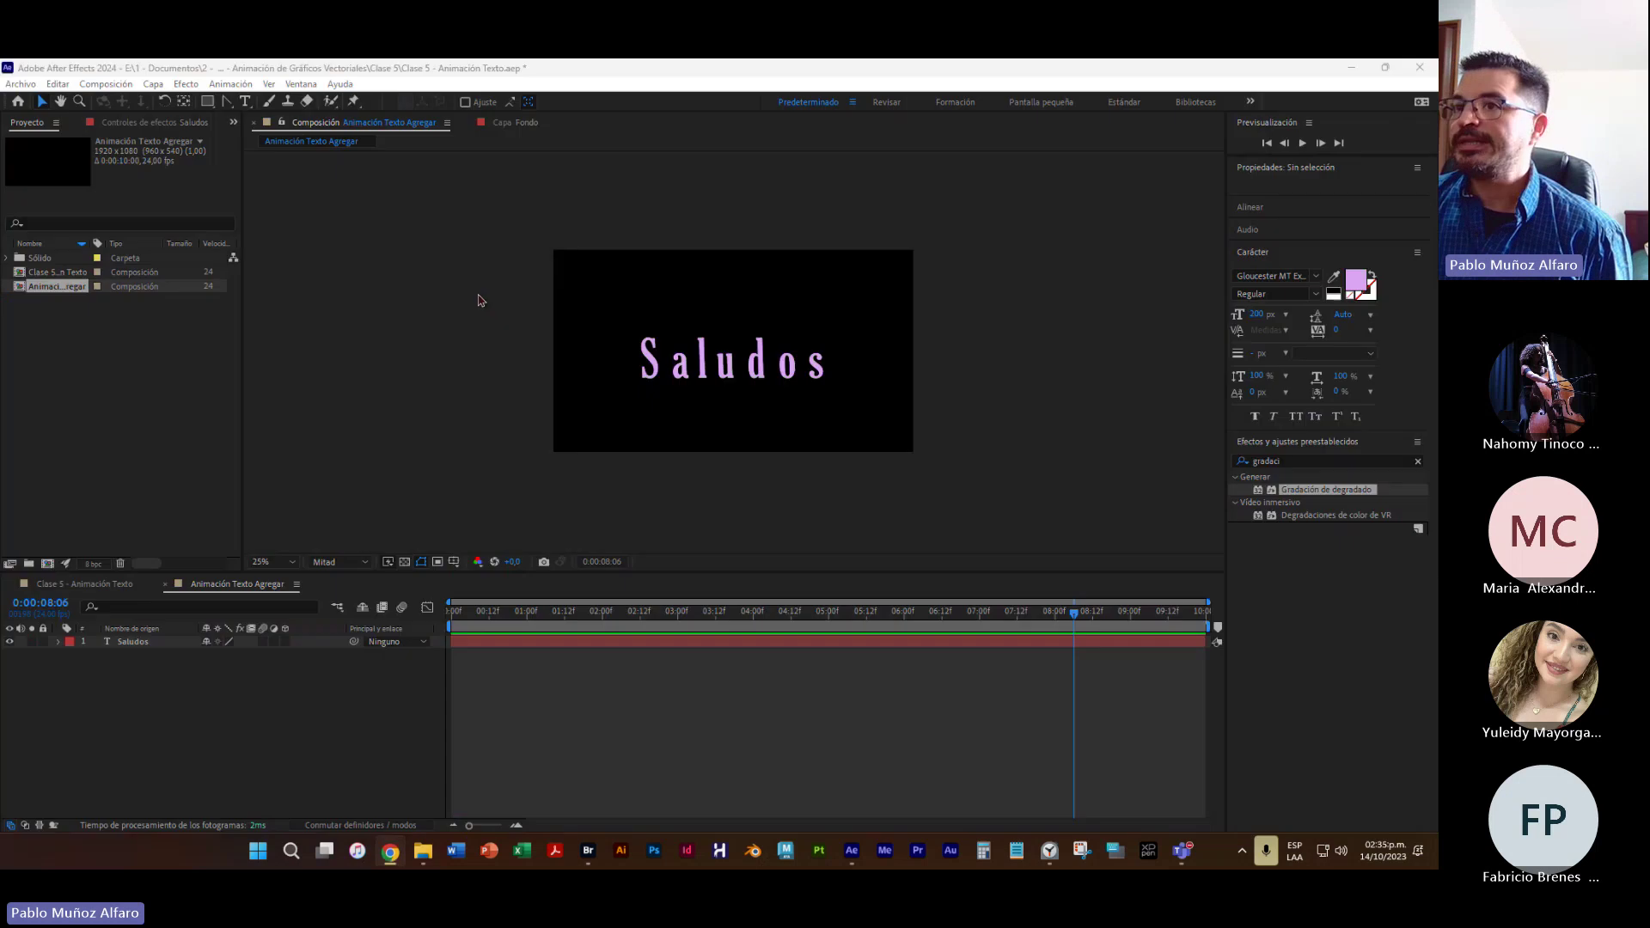
pyautogui.click(1351, 69)
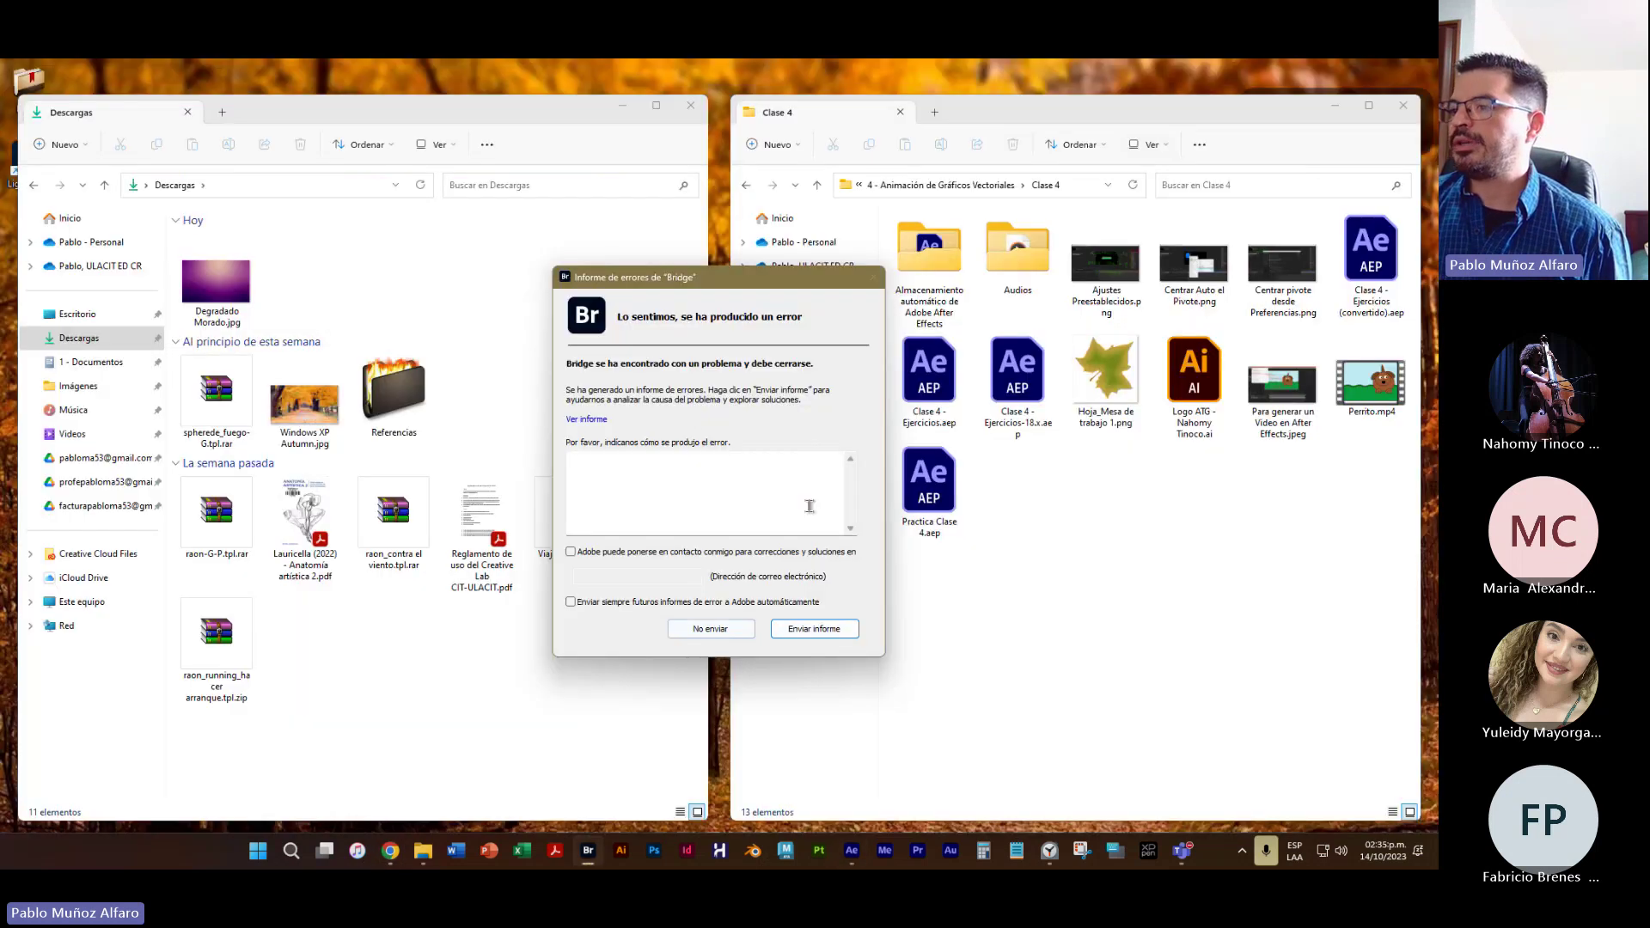
pyautogui.click(751, 632)
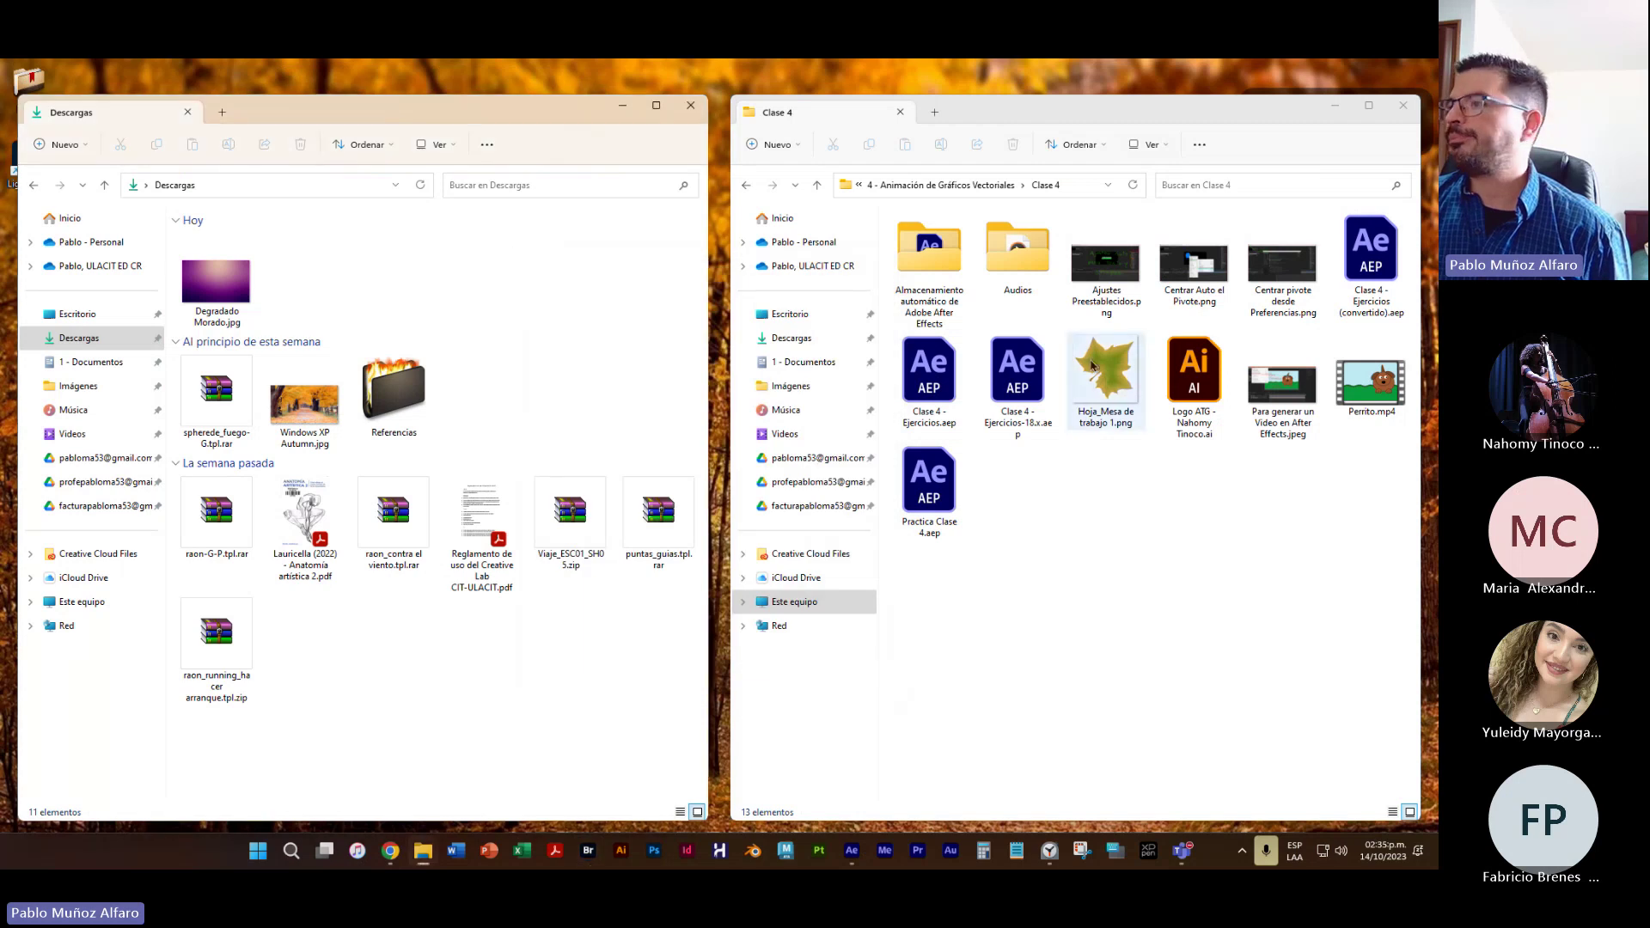
# Open the Clase 5 folder within 4 - Animación de Gráficos Vectoriales and move Degradado Morado.jpg from Descargas into it
pyautogui.click(926, 186)
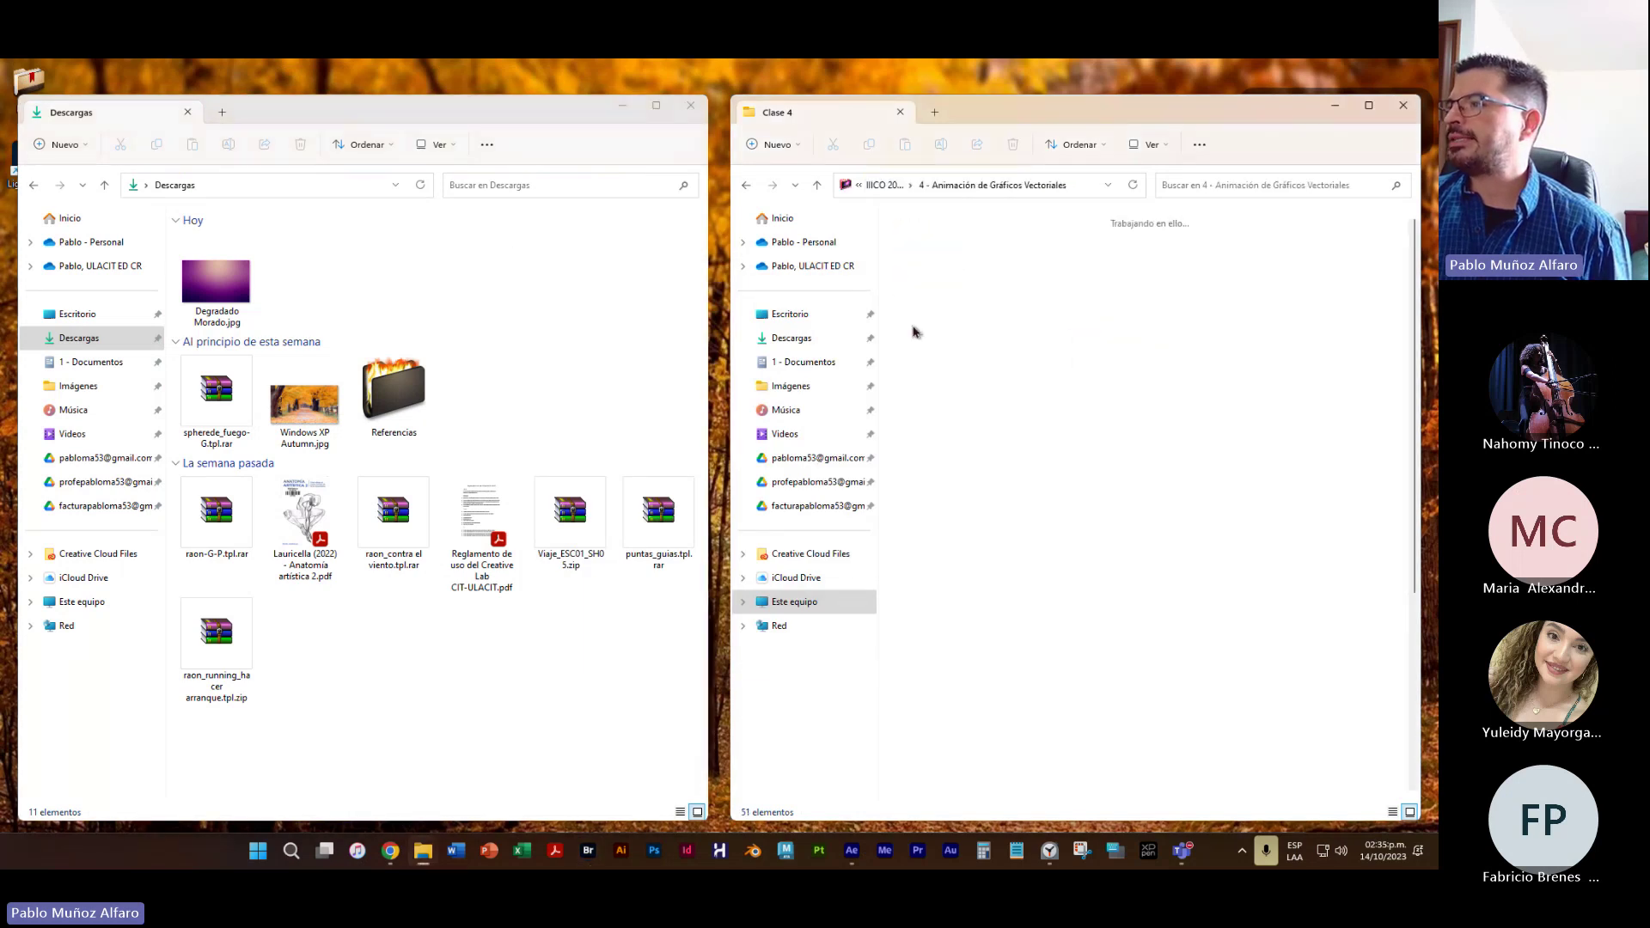
pyautogui.doubleClick(969, 347)
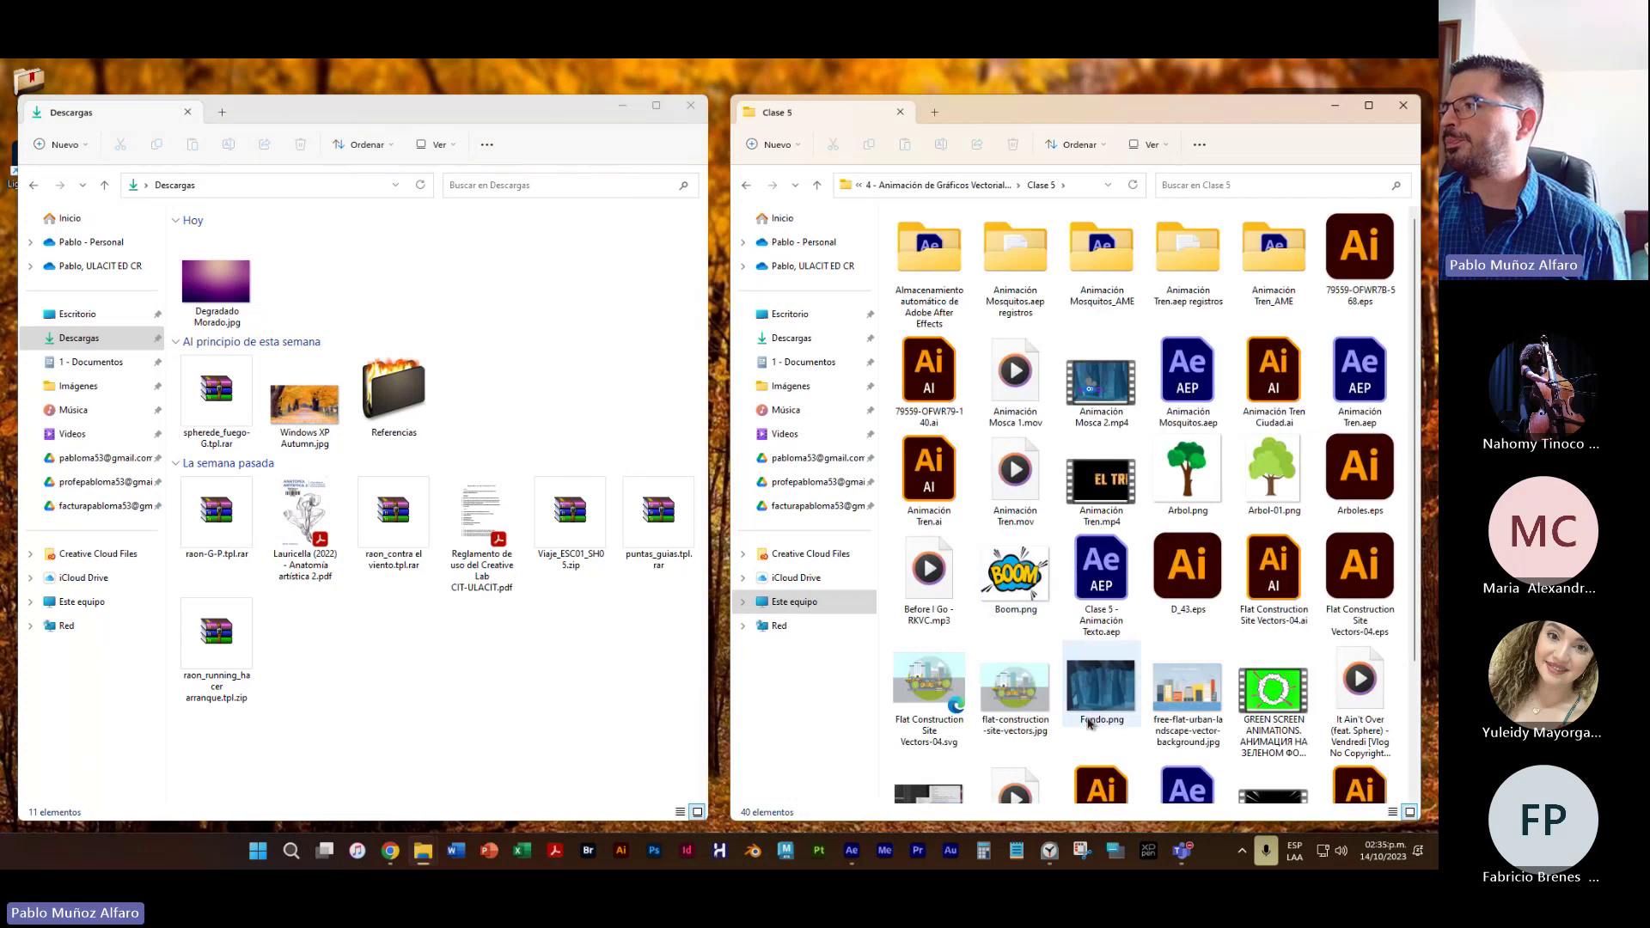
pyautogui.scroll(-3, 1152, 515)
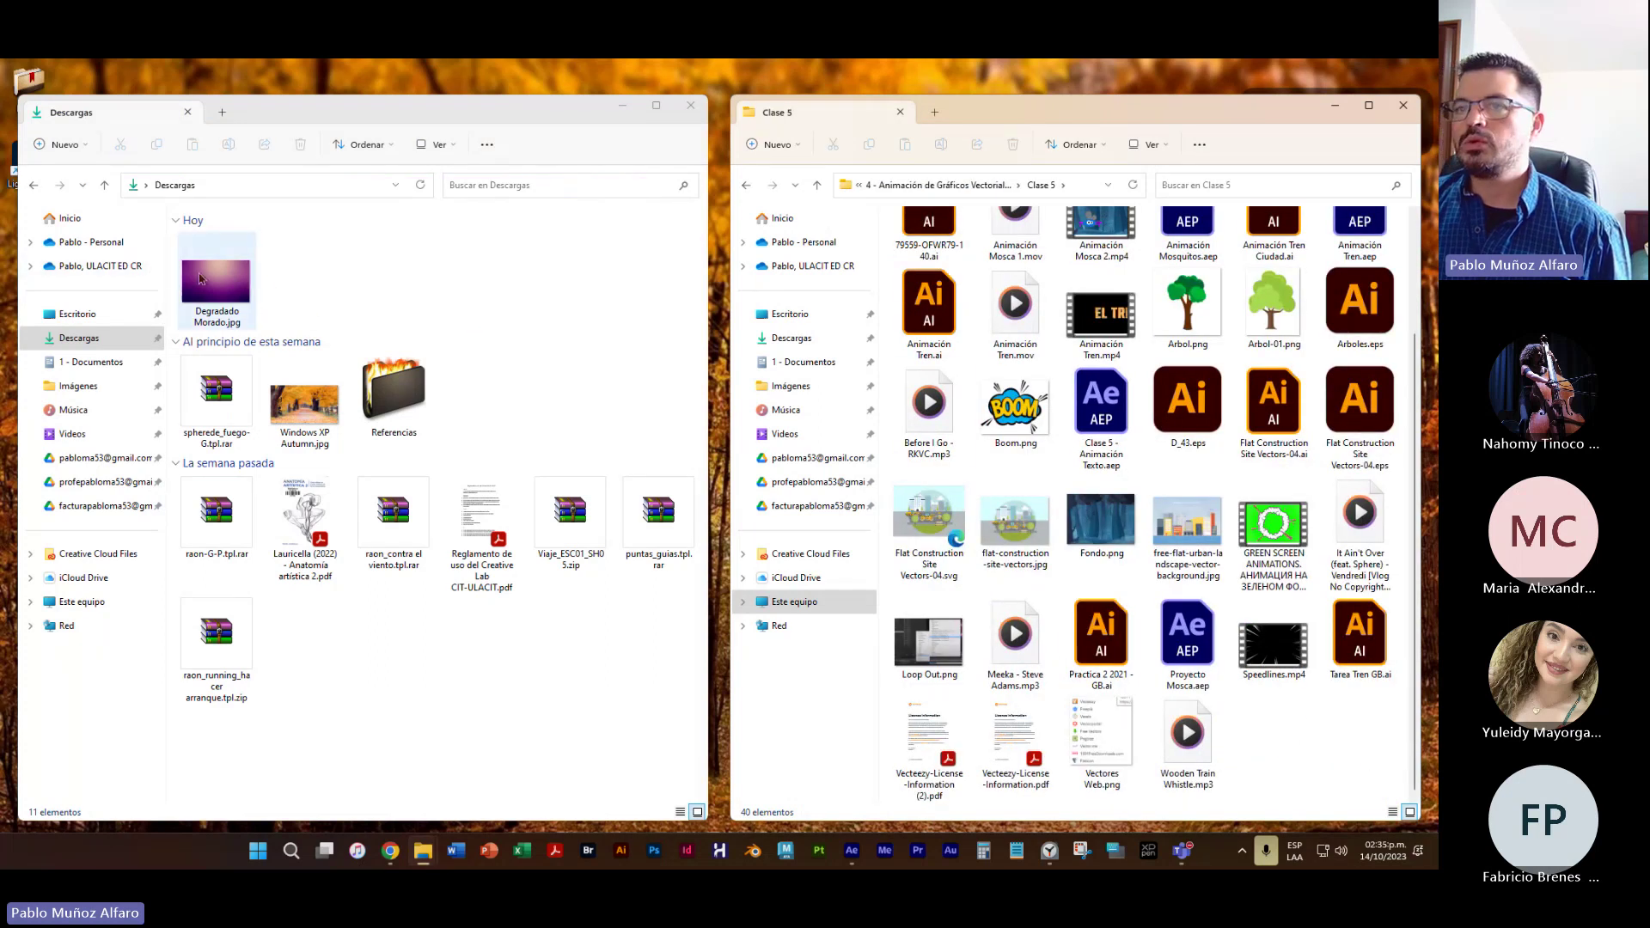
pyautogui.moveTo(200, 277); pyautogui.dragTo(1302, 767)
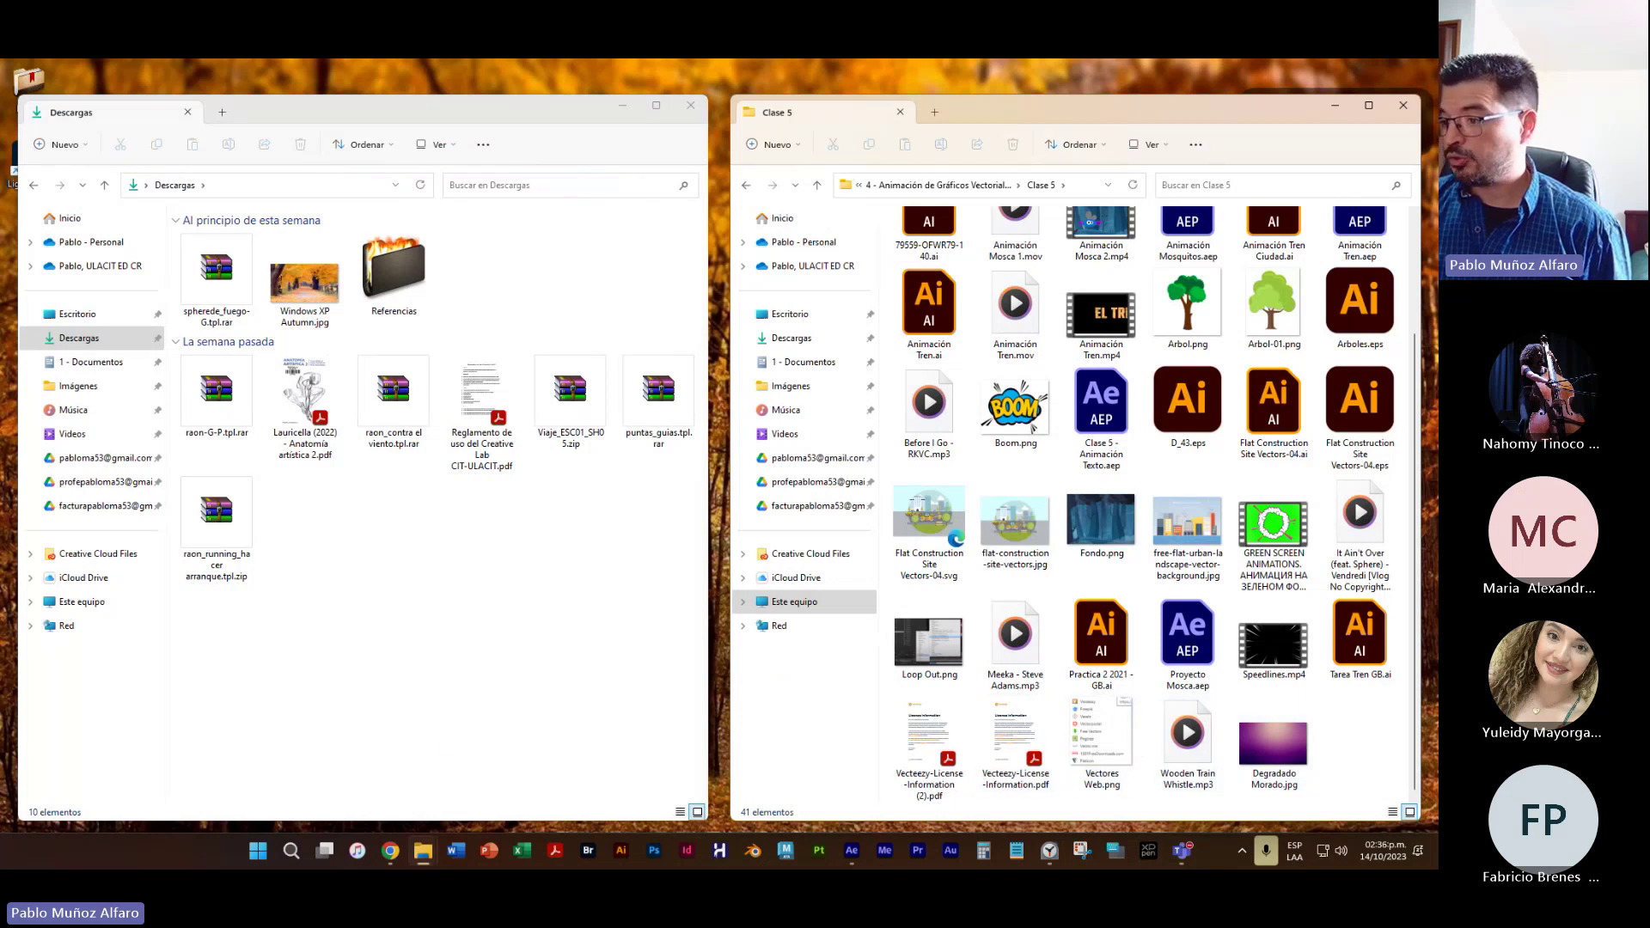
# Switch to After Effects and open the file import dialog for the project
pyautogui.click(852, 850)
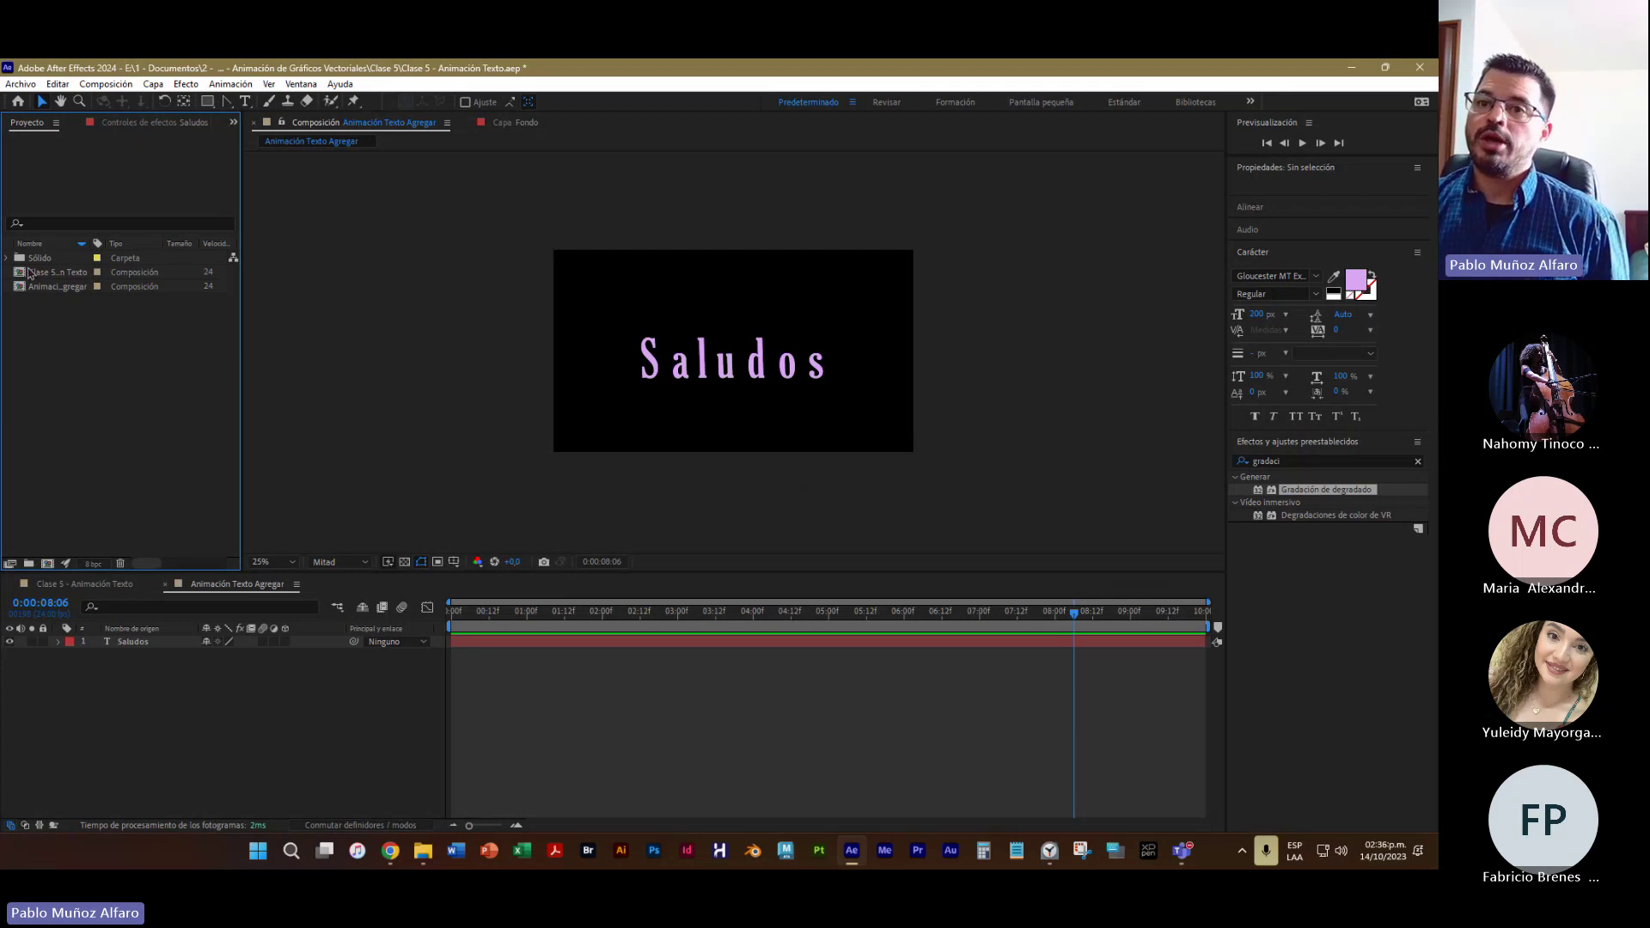
pyautogui.rightClick(39, 342)
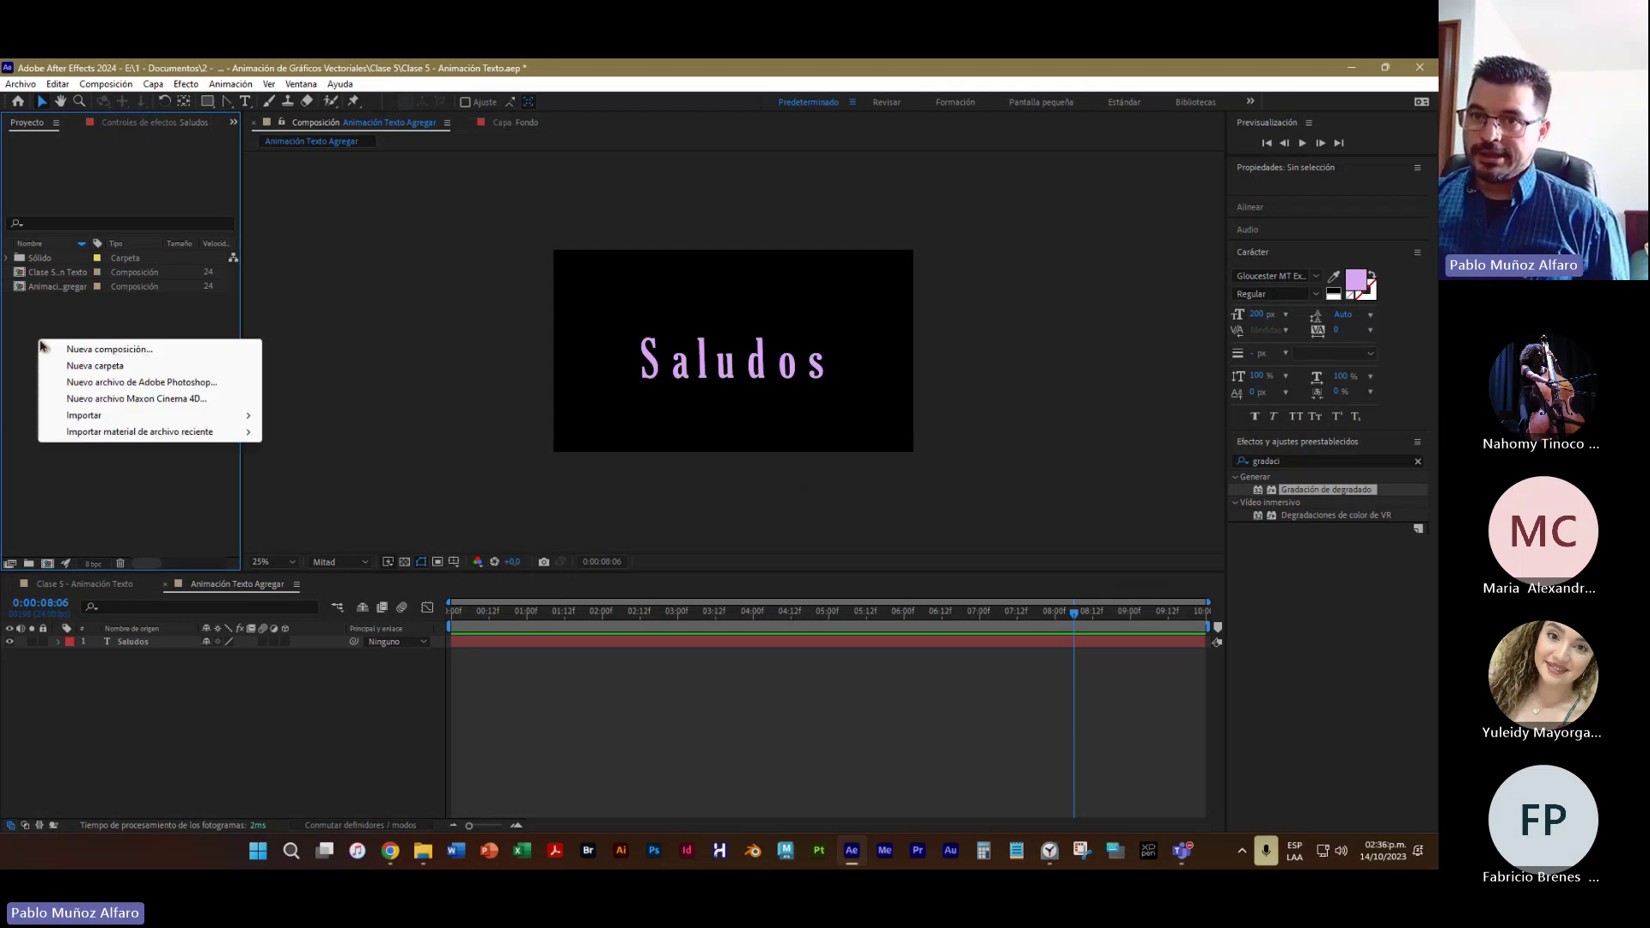
pyautogui.moveTo(78, 415)
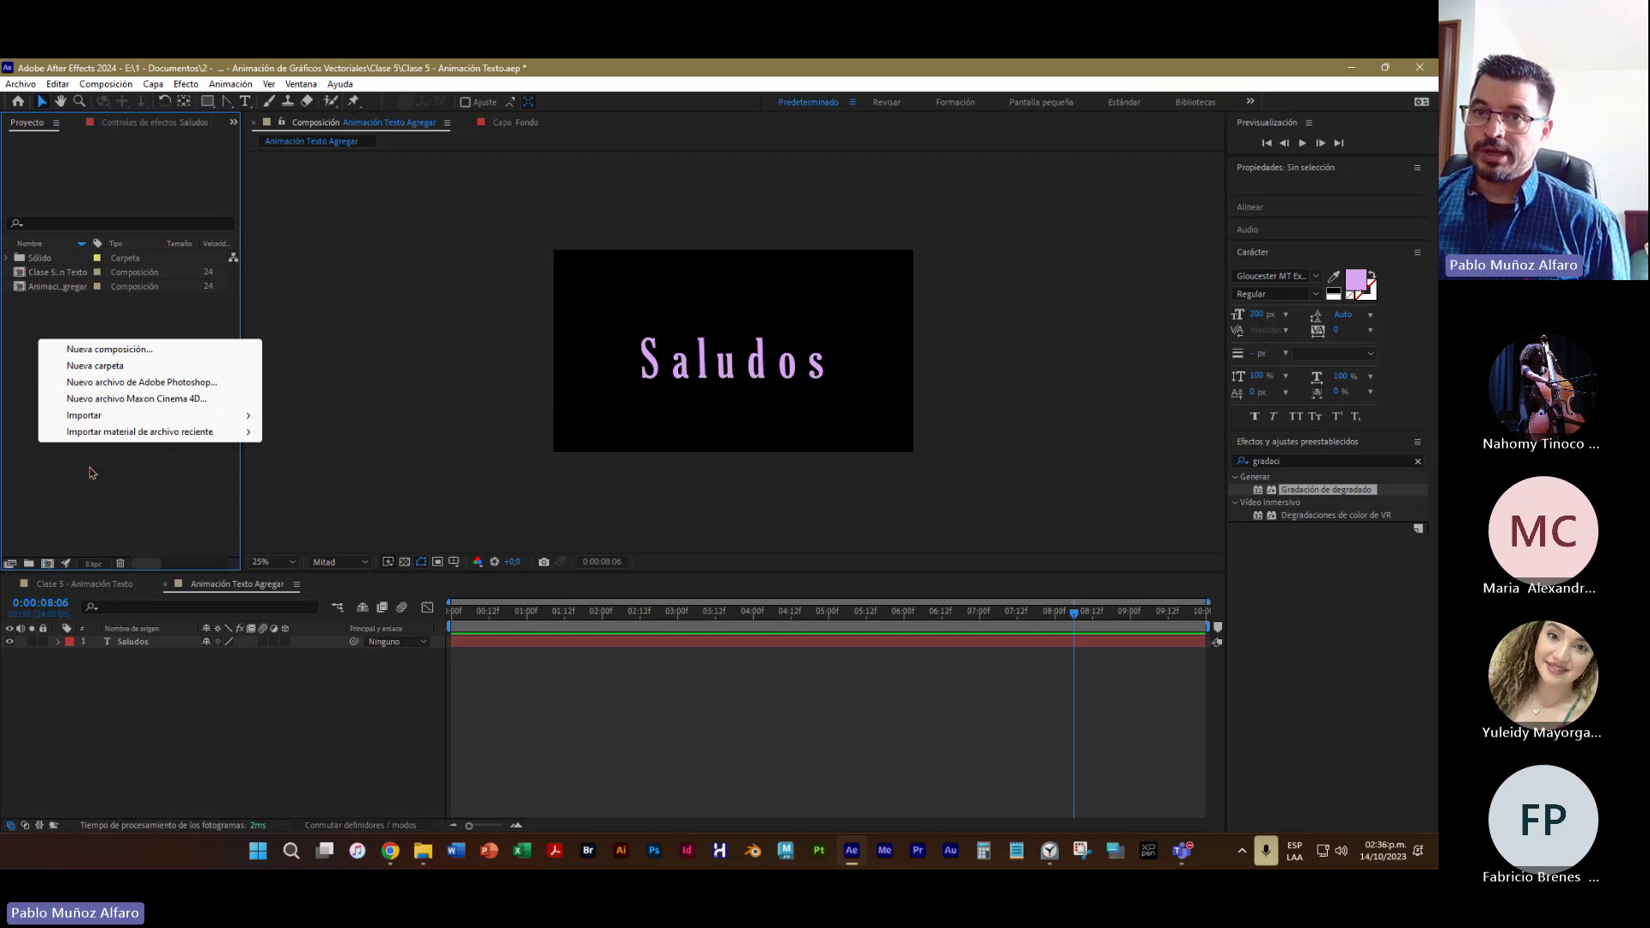
pyautogui.click(75, 501)
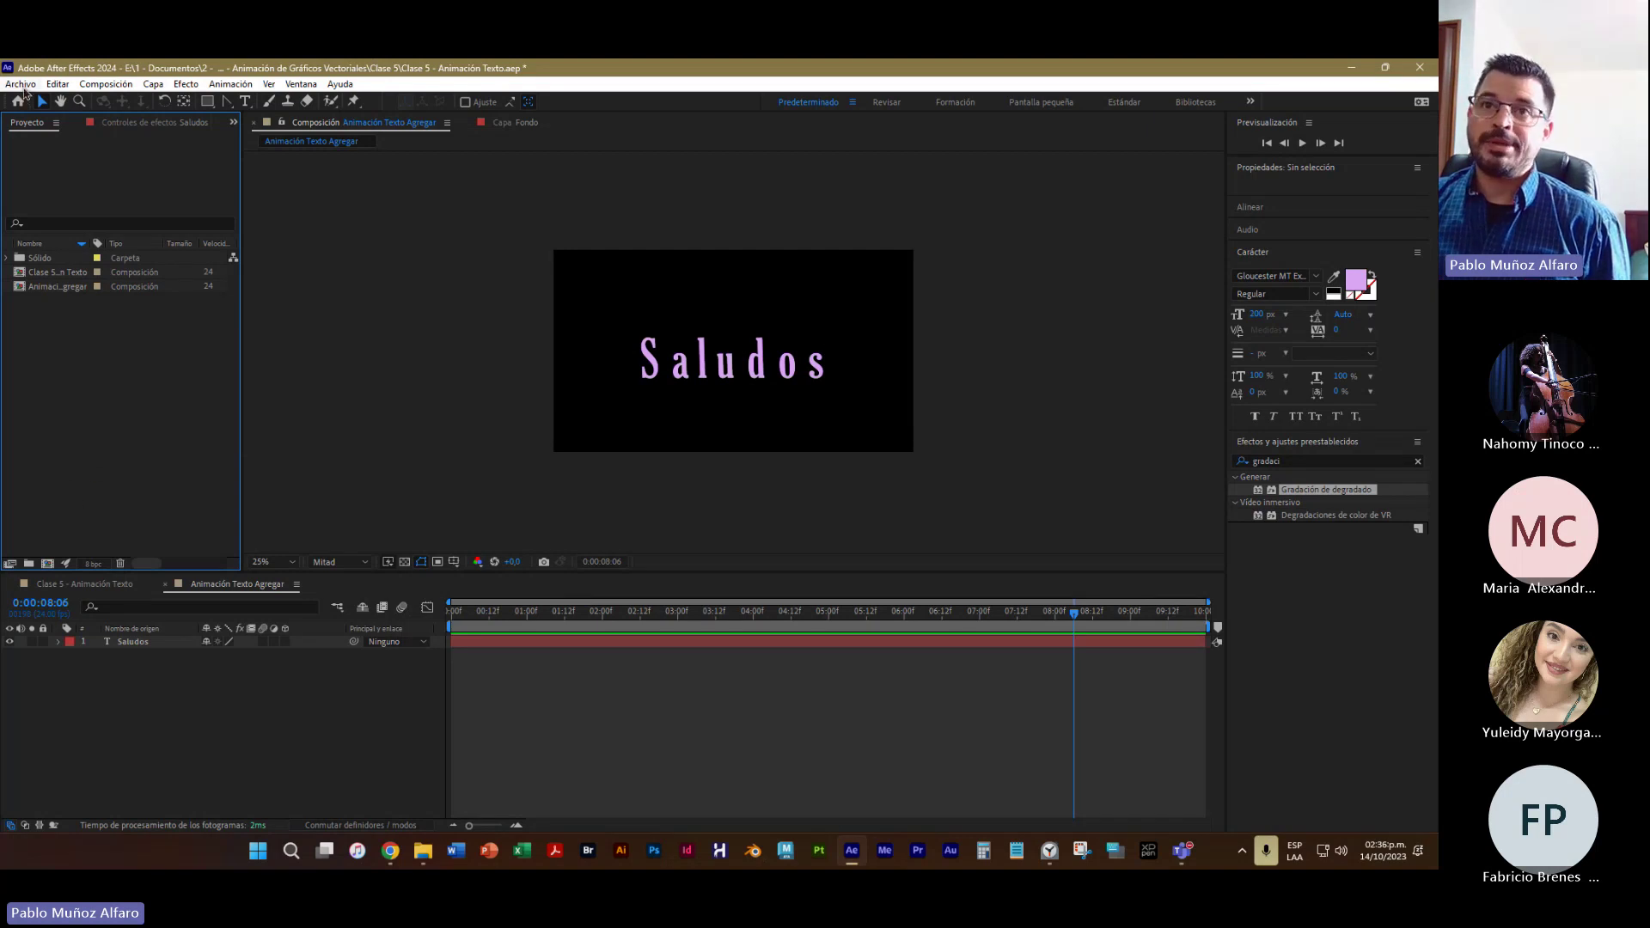
pyautogui.click(22, 86)
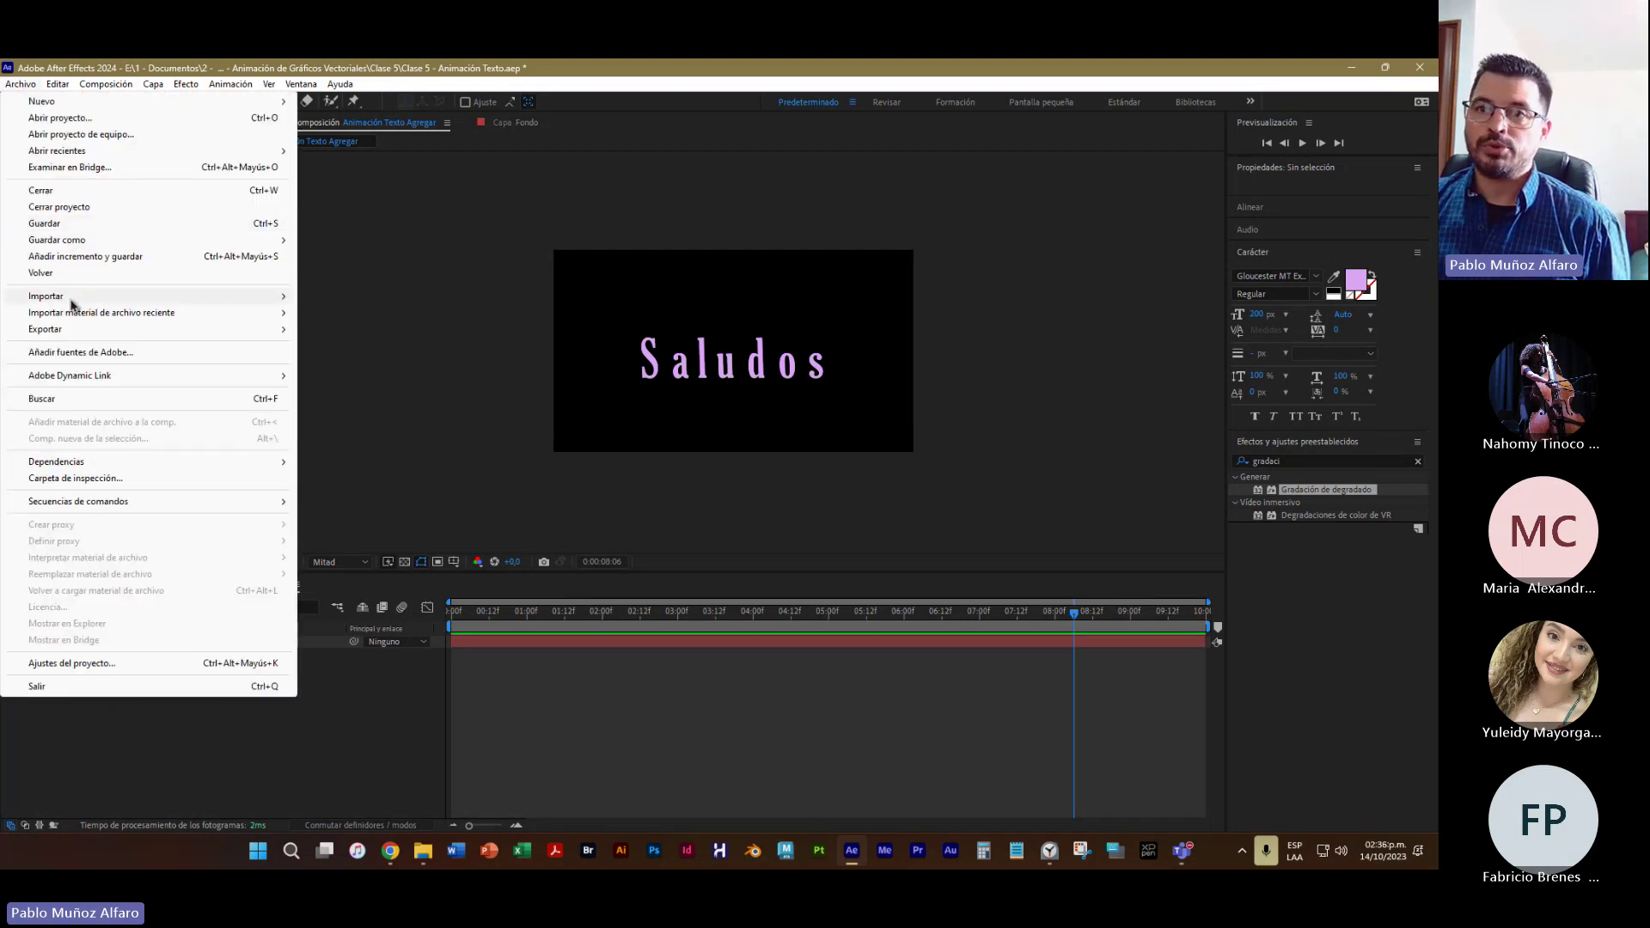
pyautogui.moveTo(72, 304)
pyautogui.click(375, 303)
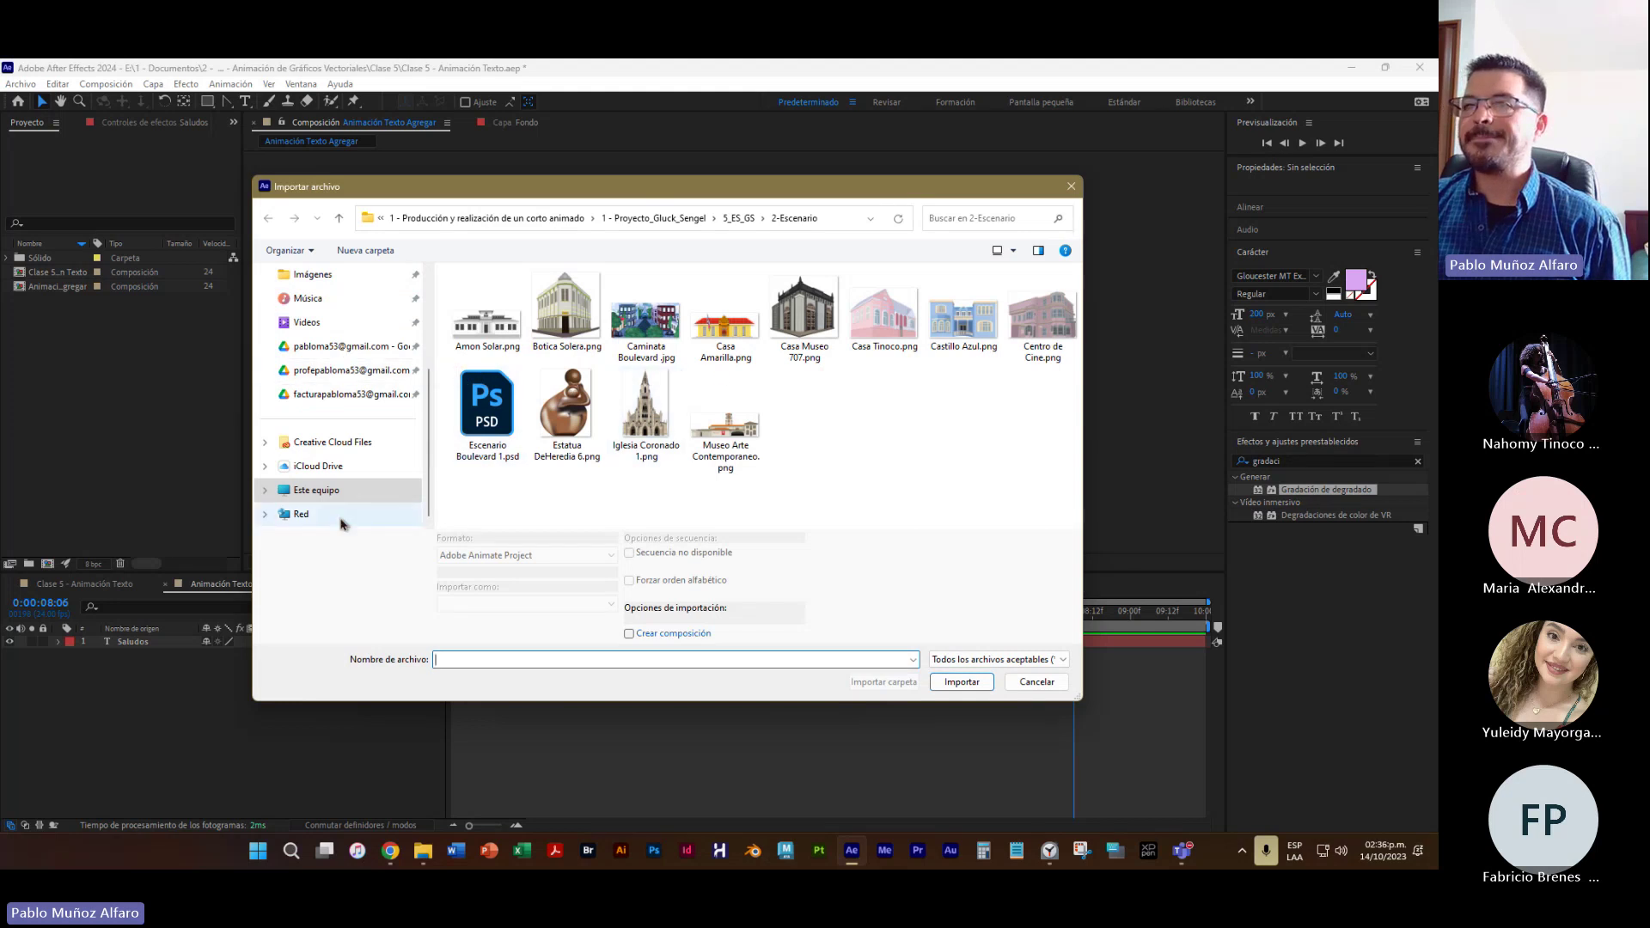
# Import Degradado Morado.jpg from 1 - Documentos, 2 - ULACIT, IIICO 2023, 4 - Animación de Gráficos Vectoriales, Clase 5
pyautogui.scroll(3, 336, 352)
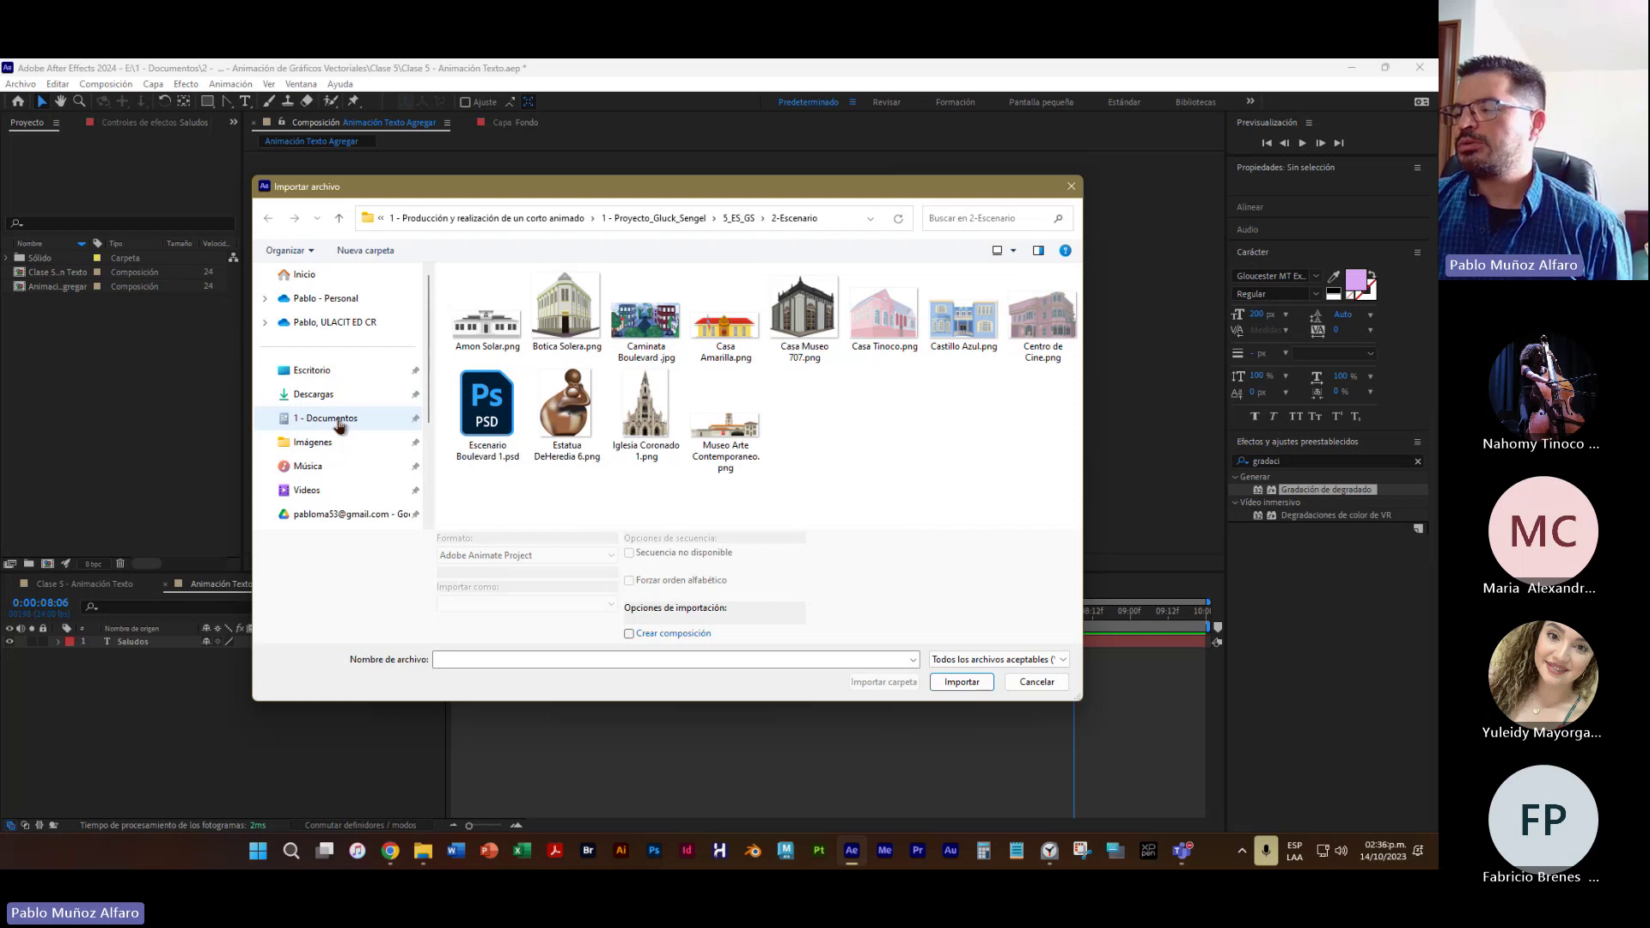
pyautogui.click(340, 424)
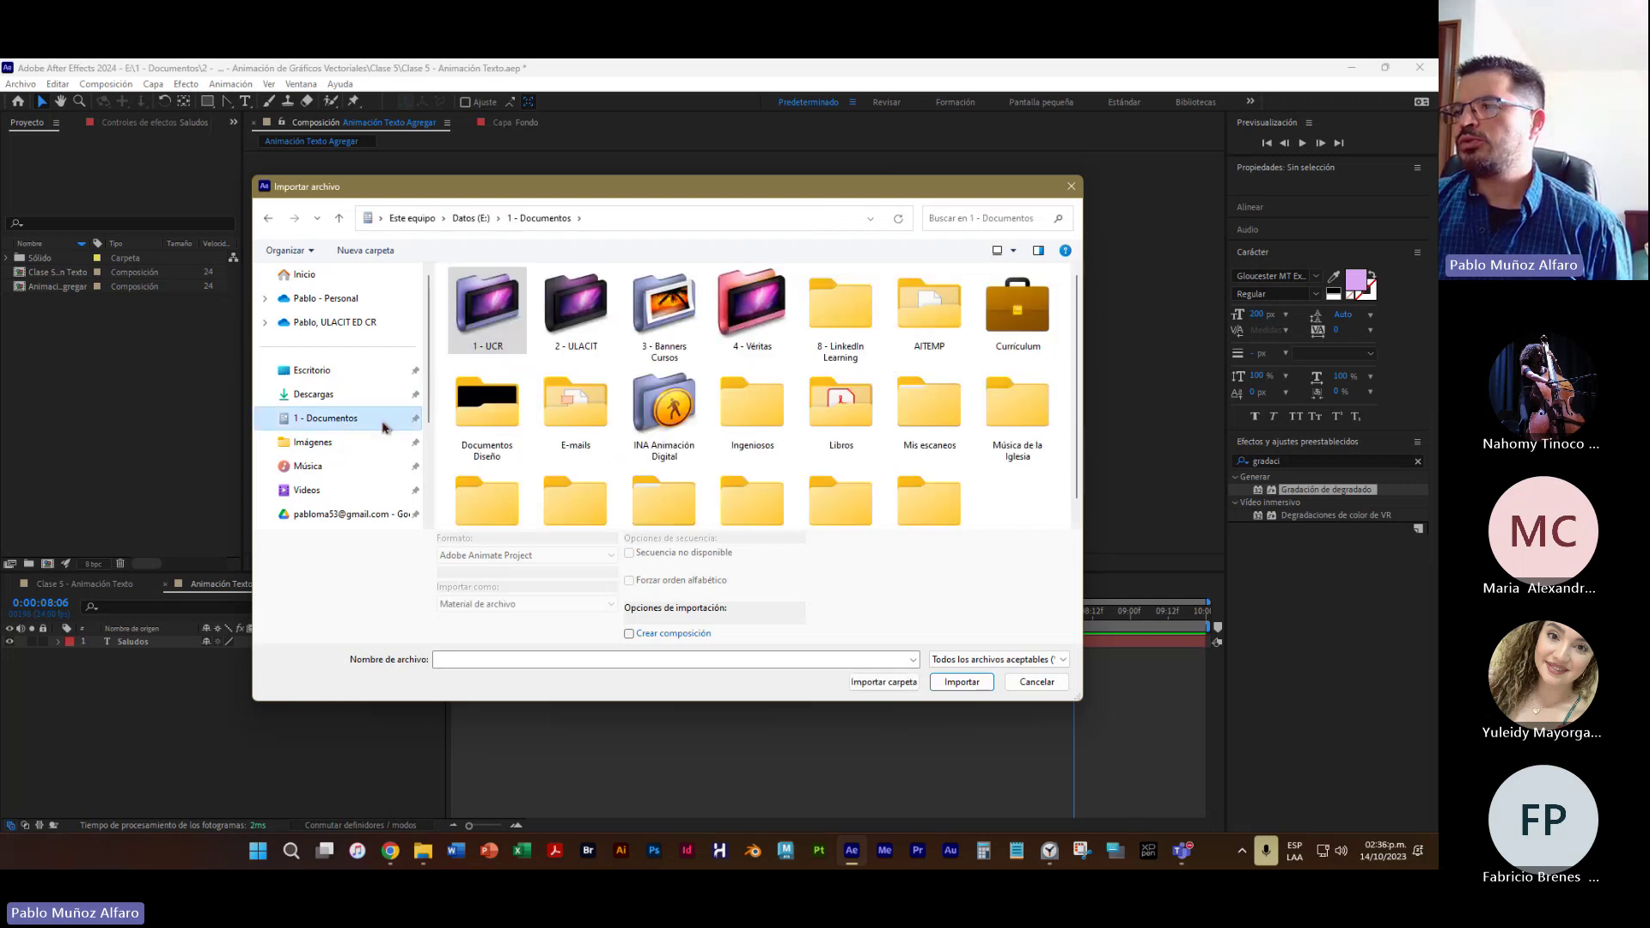
pyautogui.doubleClick(573, 298)
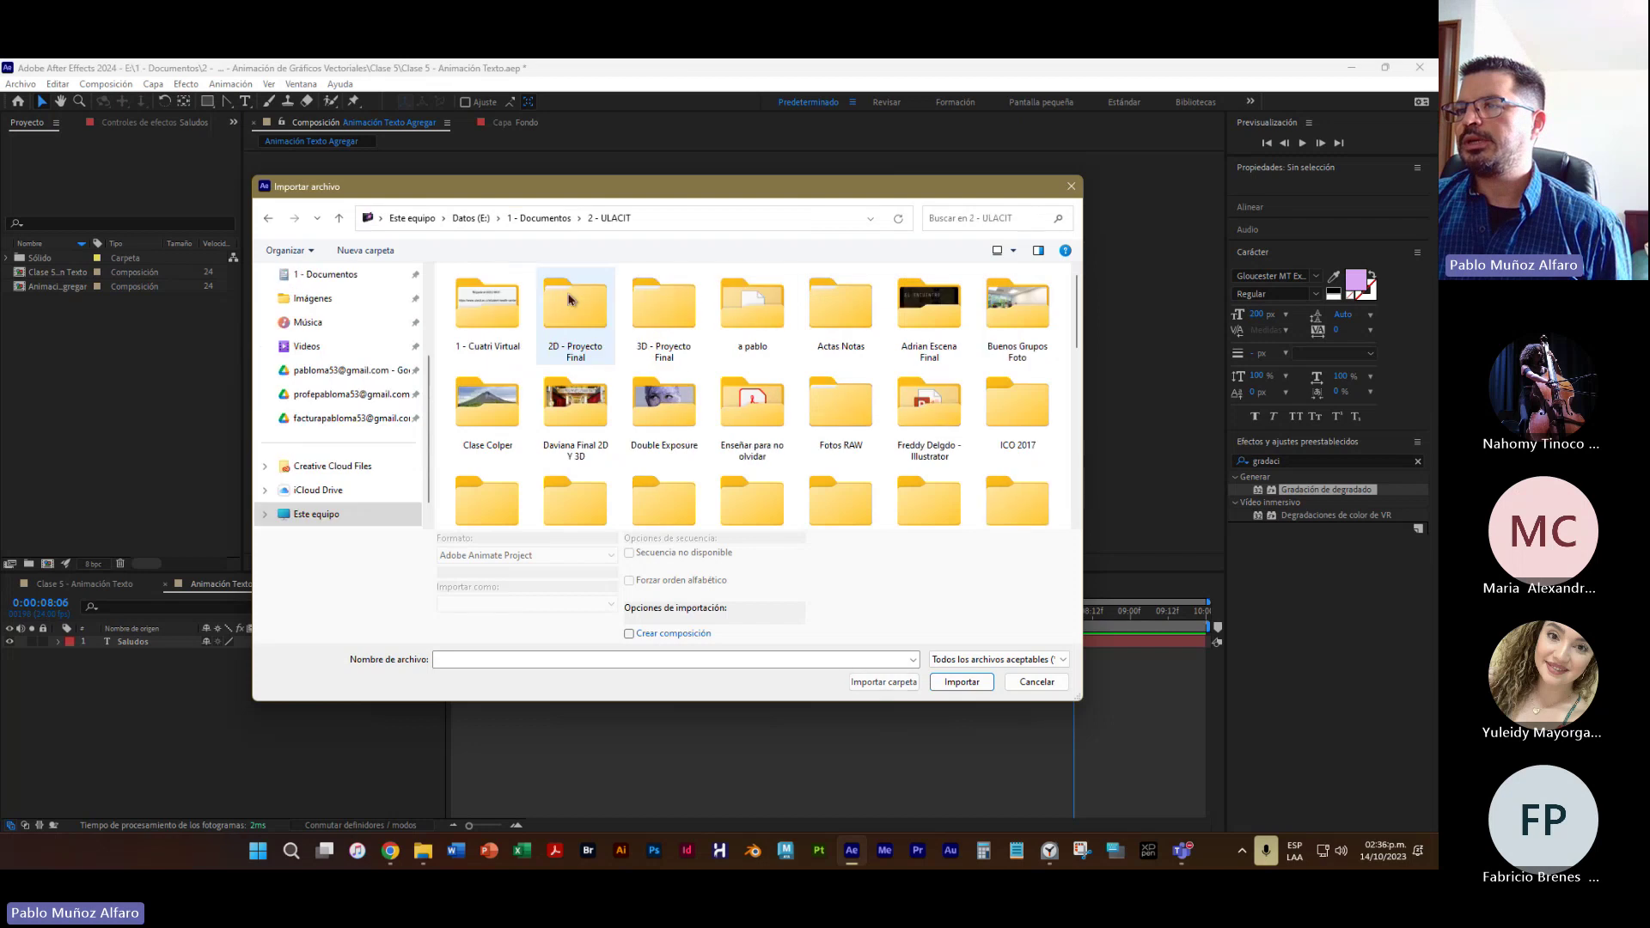
pyautogui.scroll(-10, 653, 404)
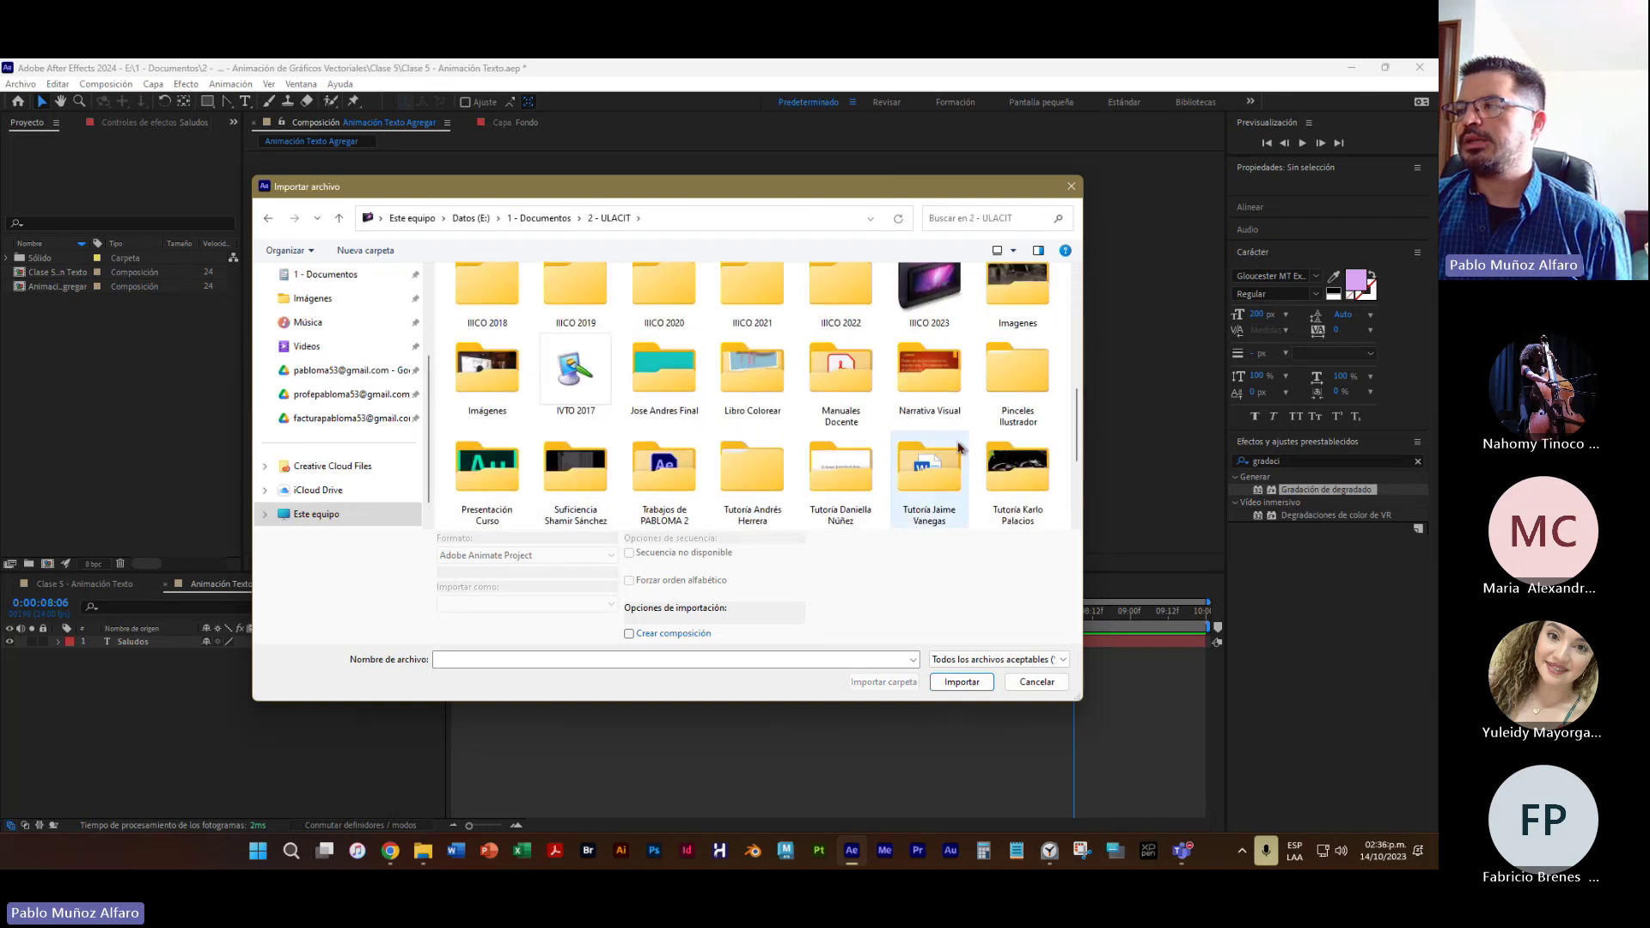
pyautogui.doubleClick(911, 297)
pyautogui.doubleClick(752, 301)
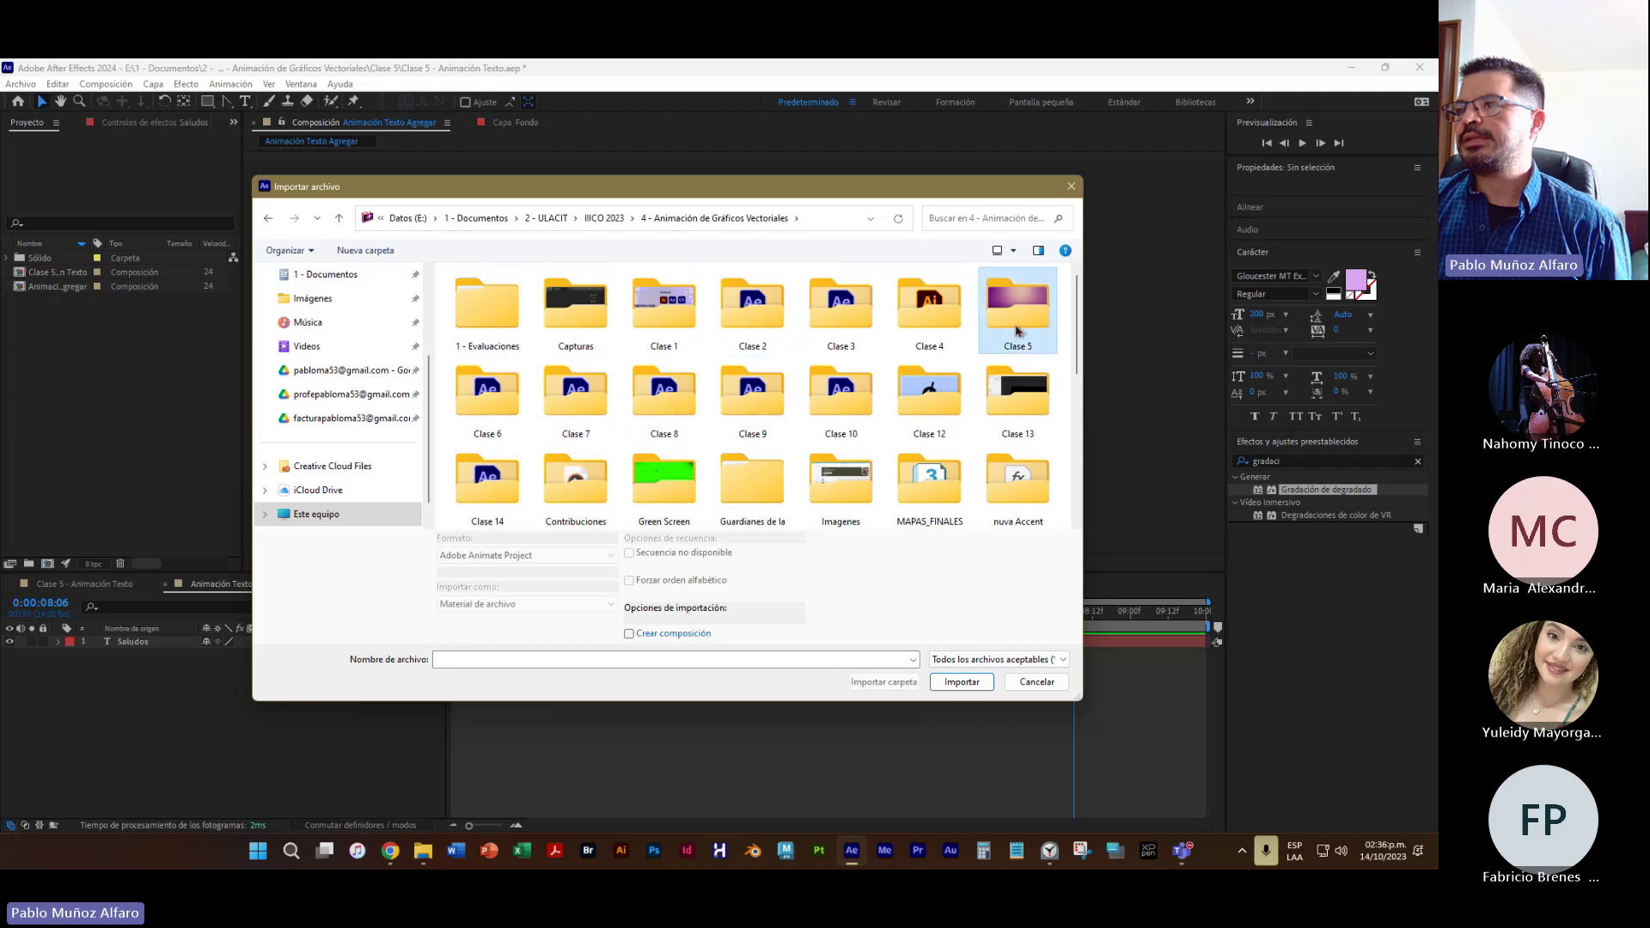
pyautogui.doubleClick(1017, 305)
pyautogui.scroll(-3, 918, 443)
pyautogui.click(575, 344)
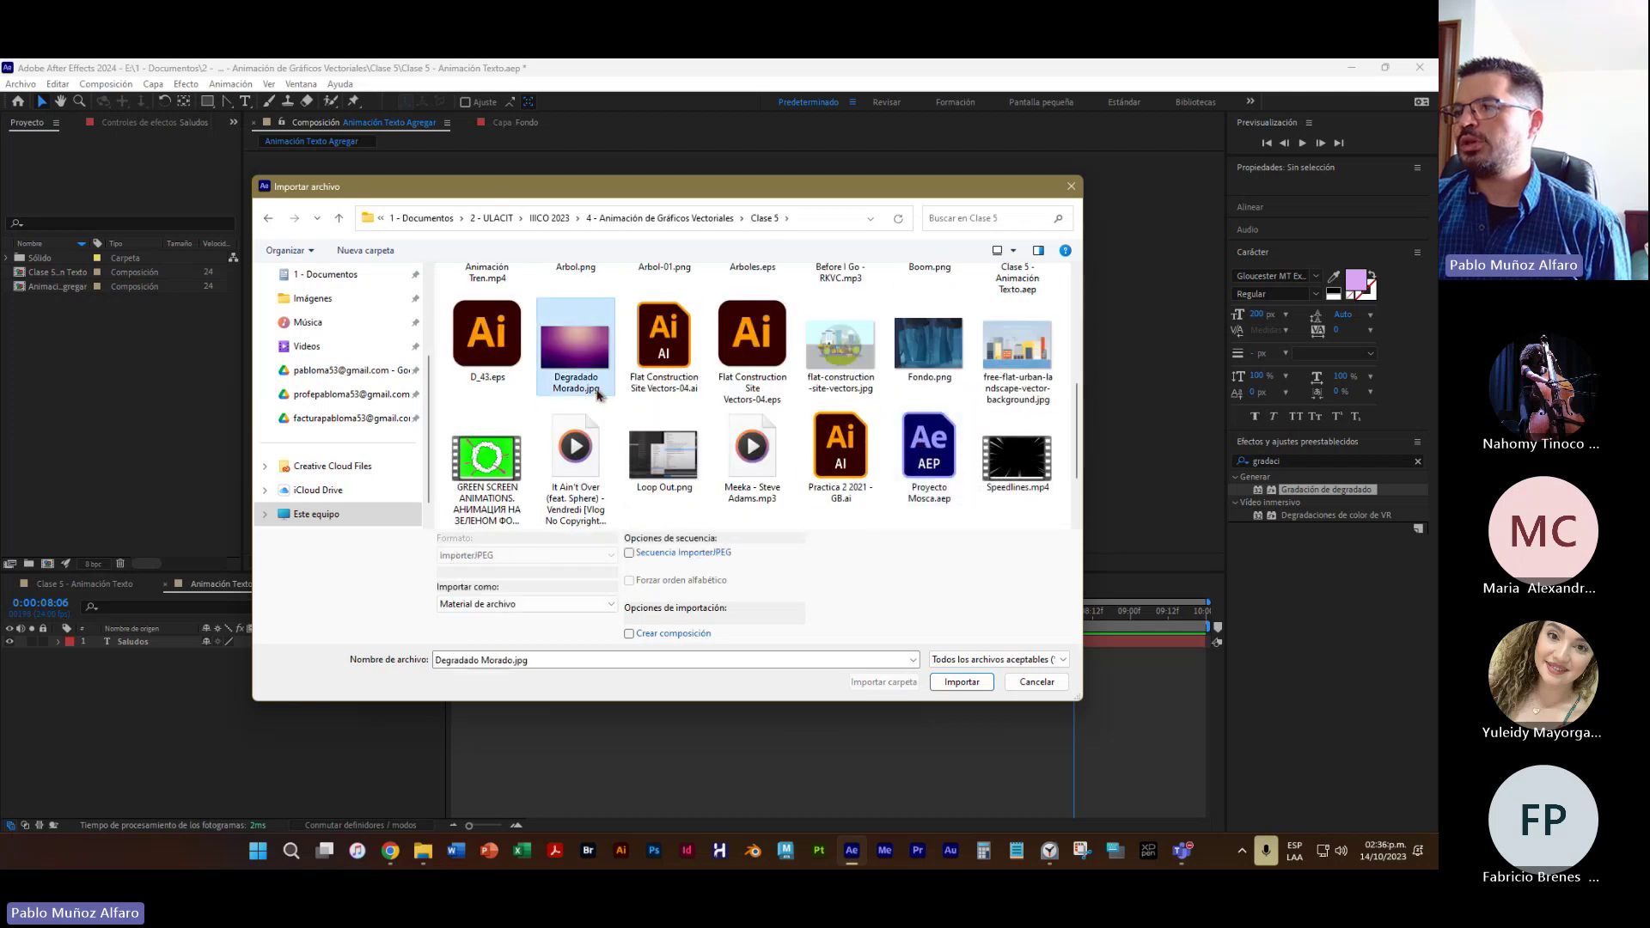
pyautogui.click(953, 683)
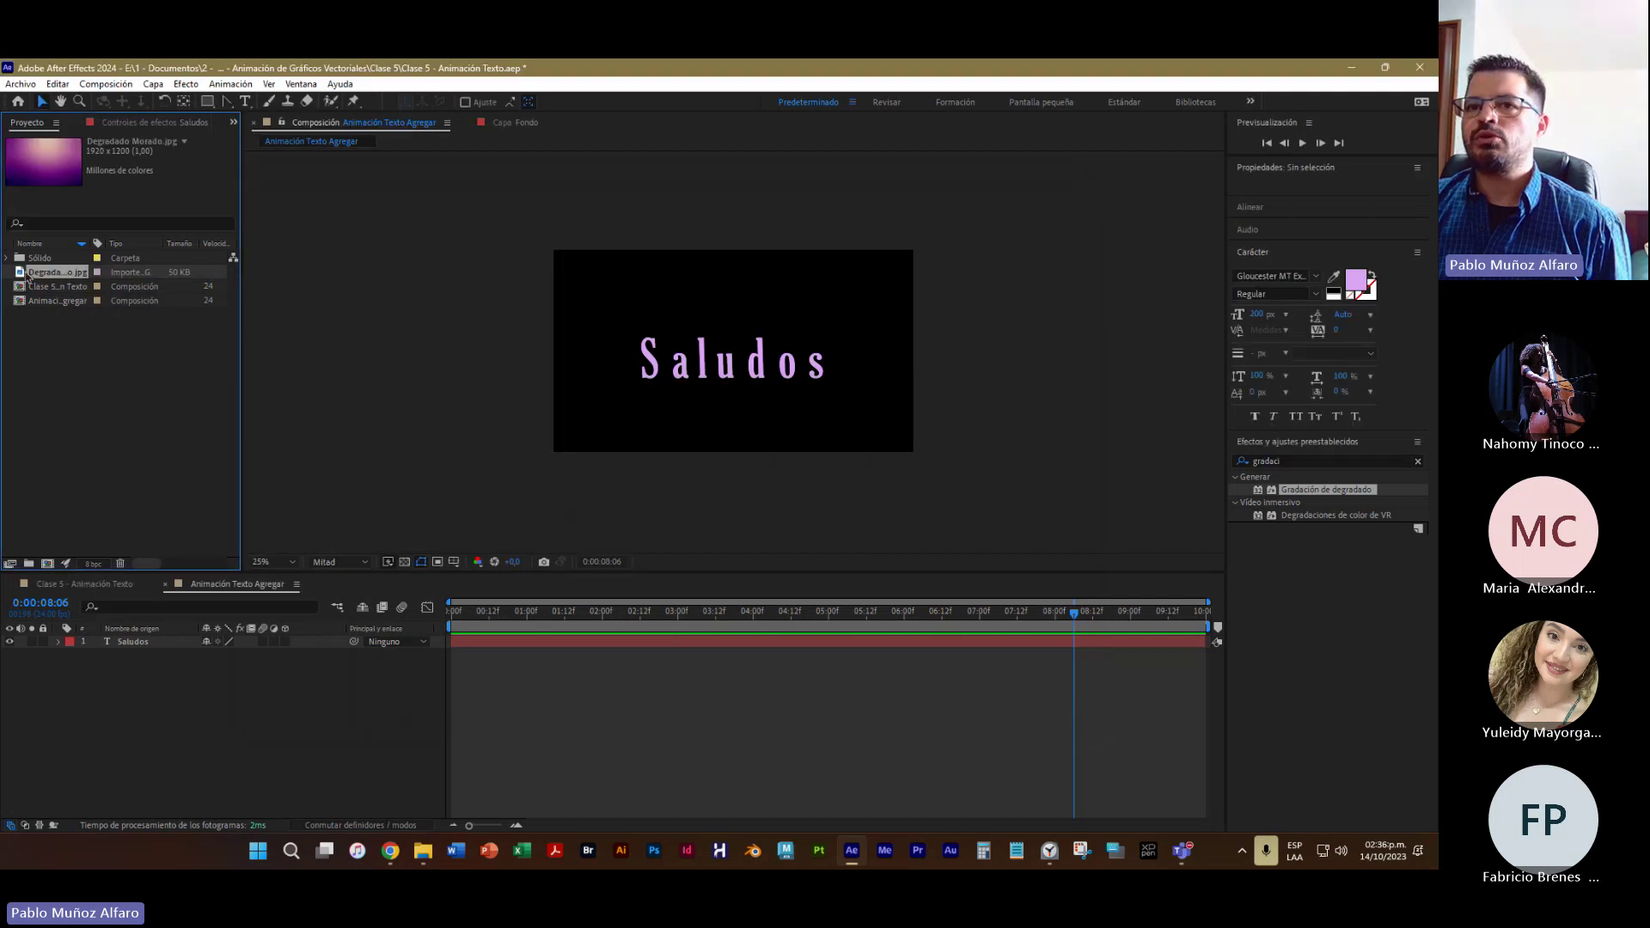
# Place Degradado Morado.jpg in the Animación Texto Agregar composition as a layer above Saludos
pyautogui.moveTo(28, 273); pyautogui.dragTo(728, 359)
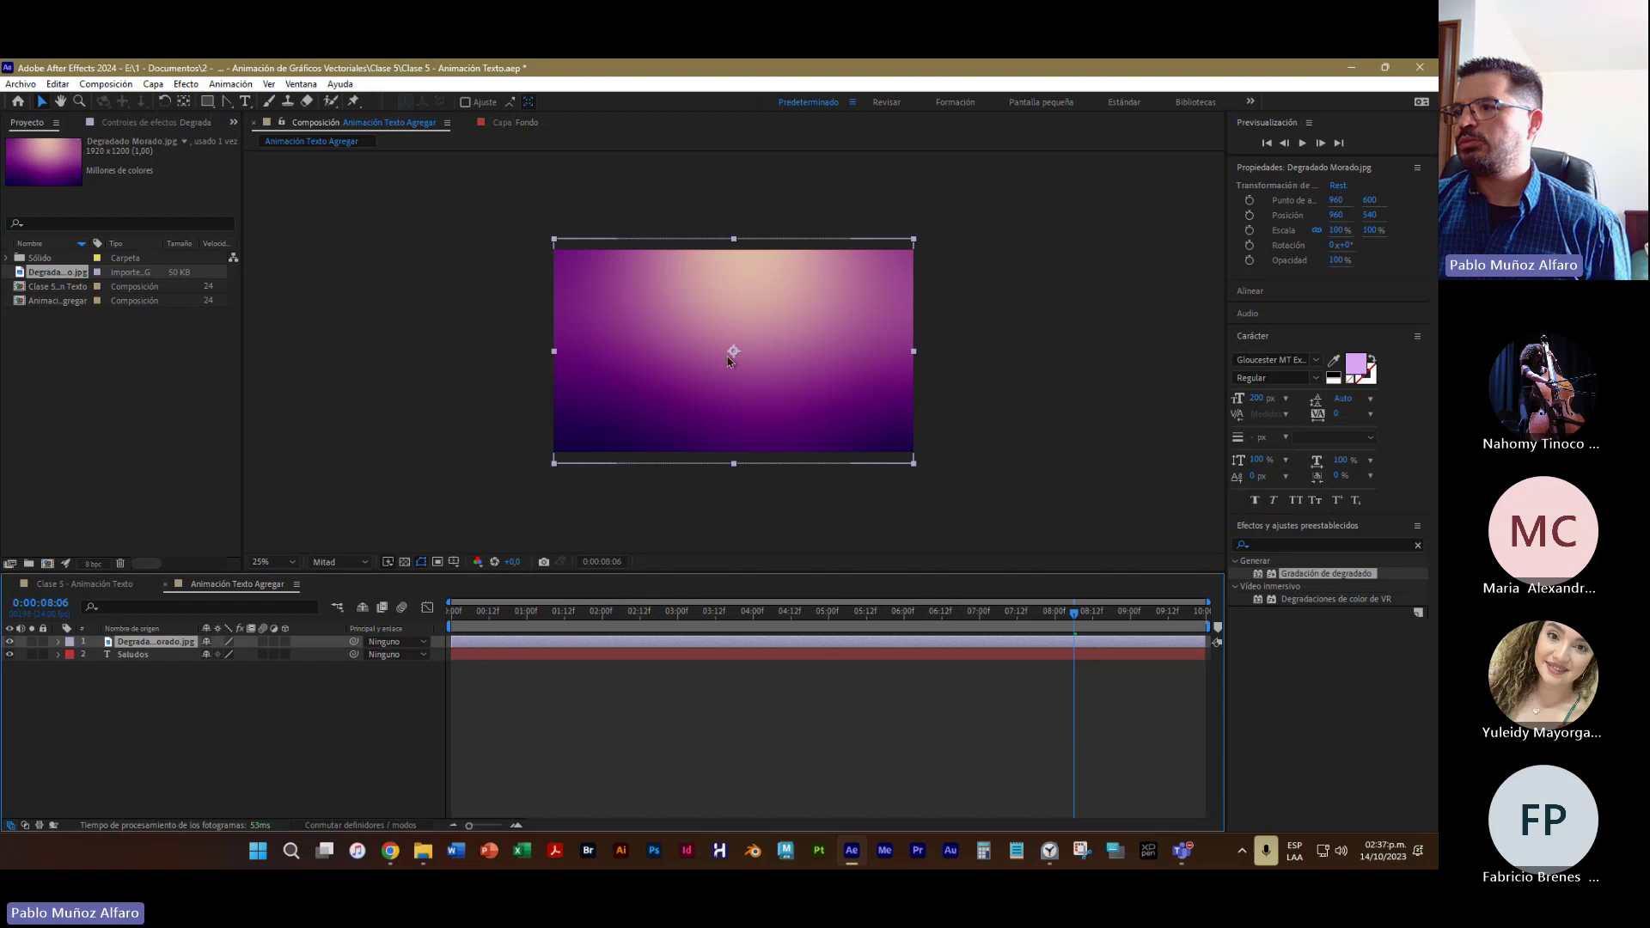
pyautogui.rightClick(658, 353)
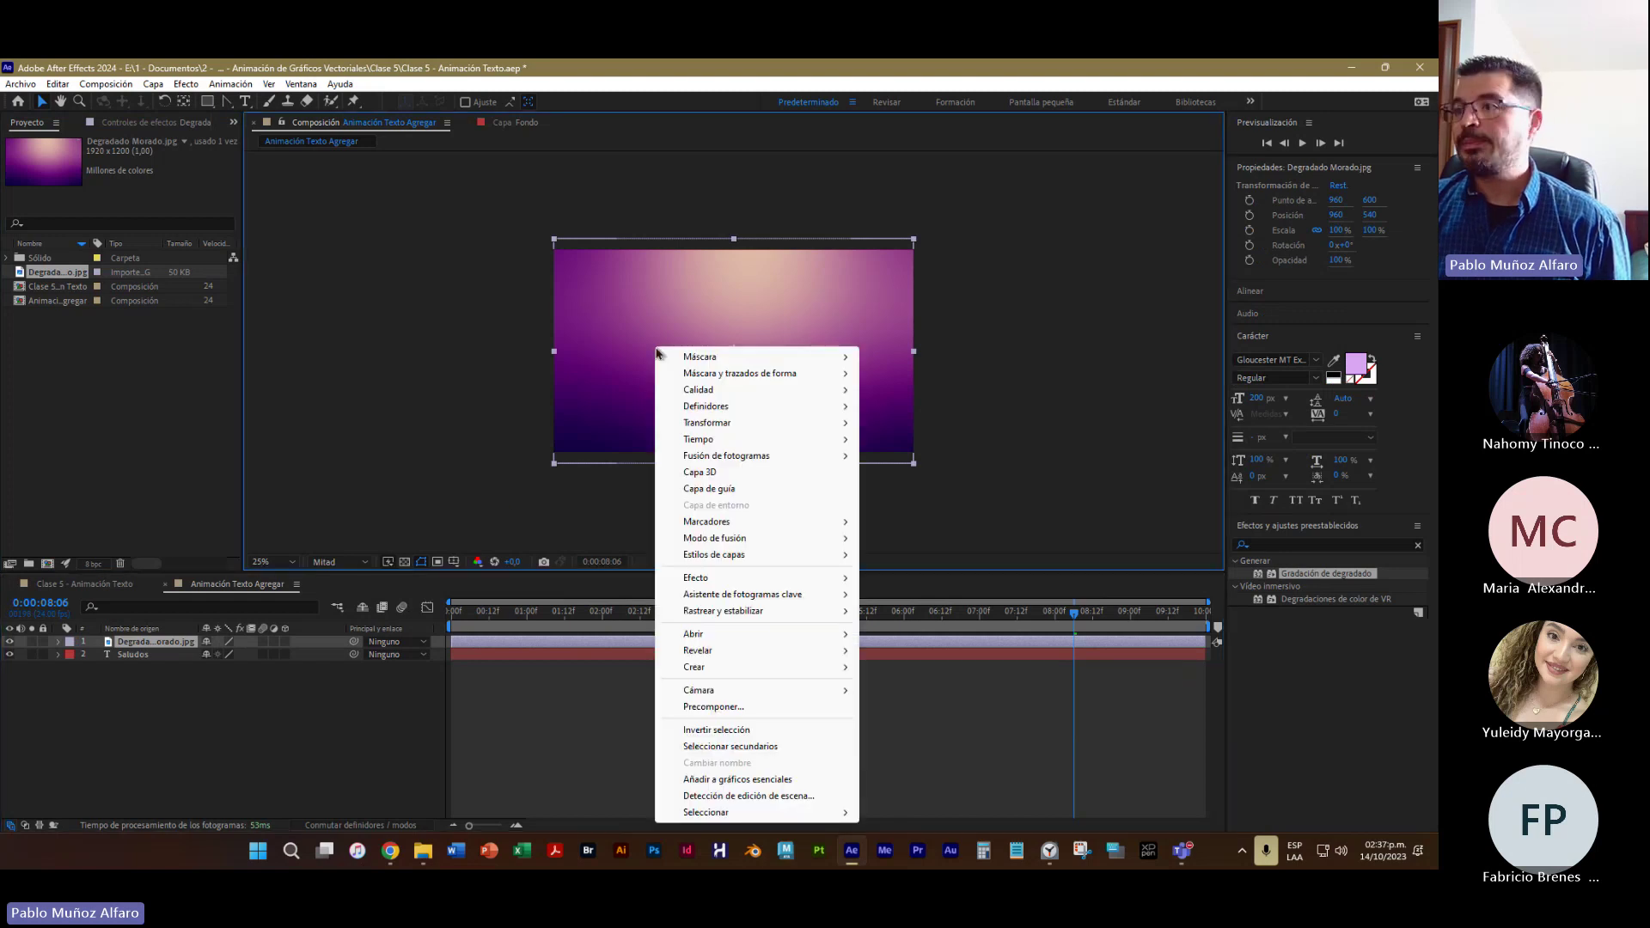
pyautogui.click(571, 469)
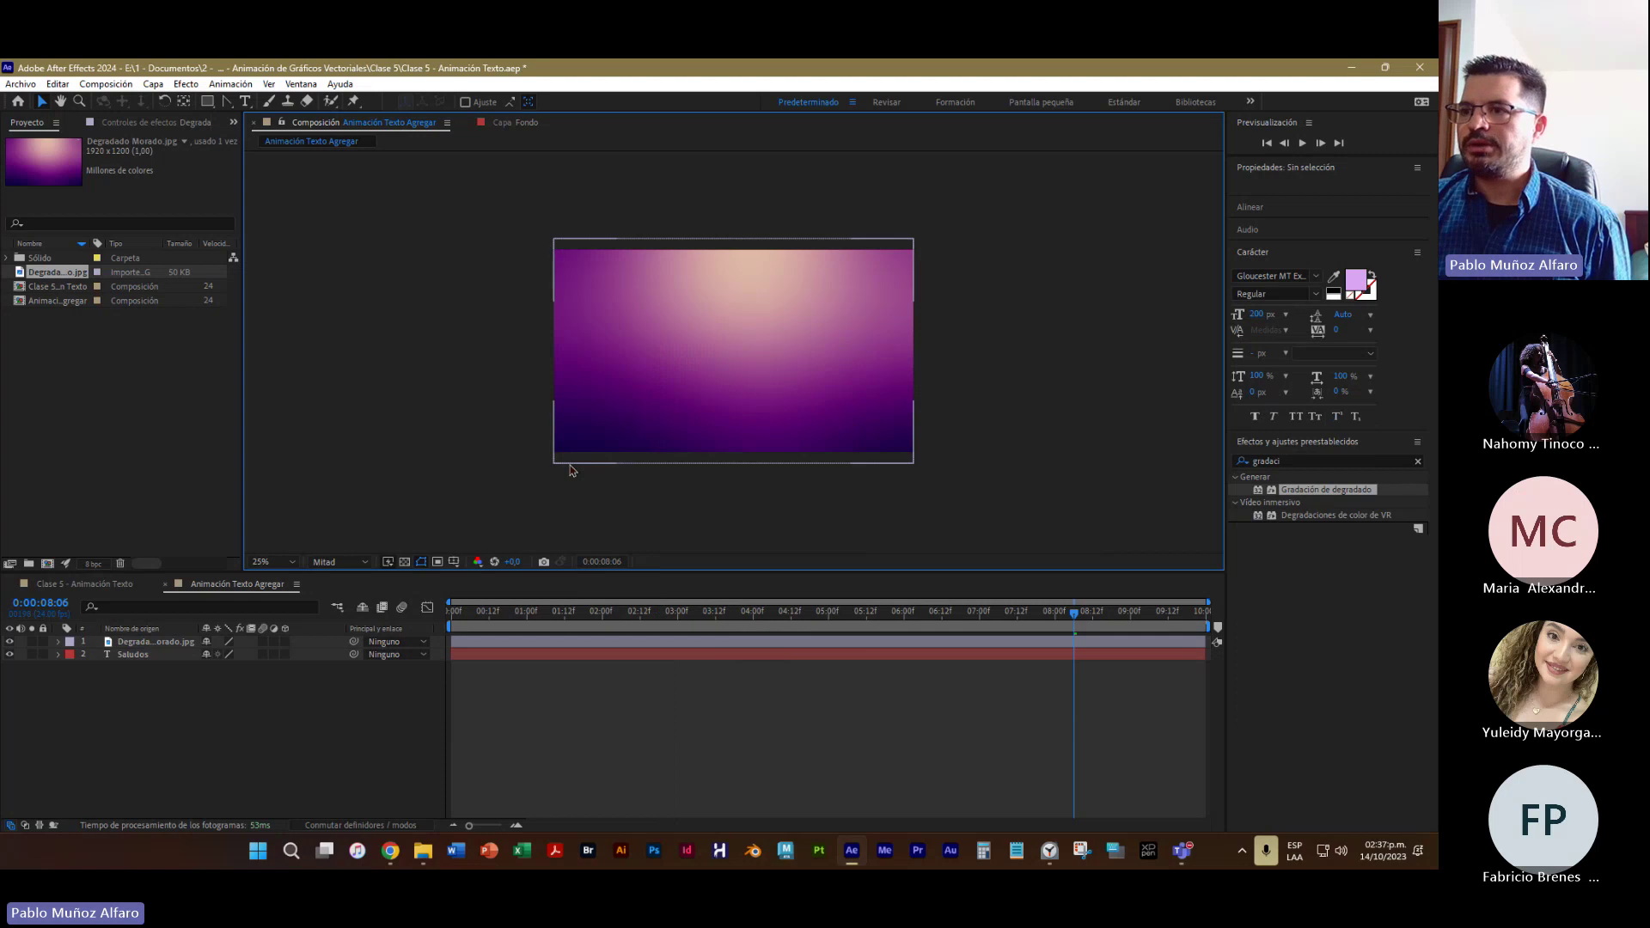
# Enlarge the Degradado Morado layer beyond the frame to about 137% wide and 132% high, shifted slightly upward
pyautogui.click(555, 464)
pyautogui.moveTo(556, 465); pyautogui.dragTo(484, 490)
pyautogui.click(483, 486)
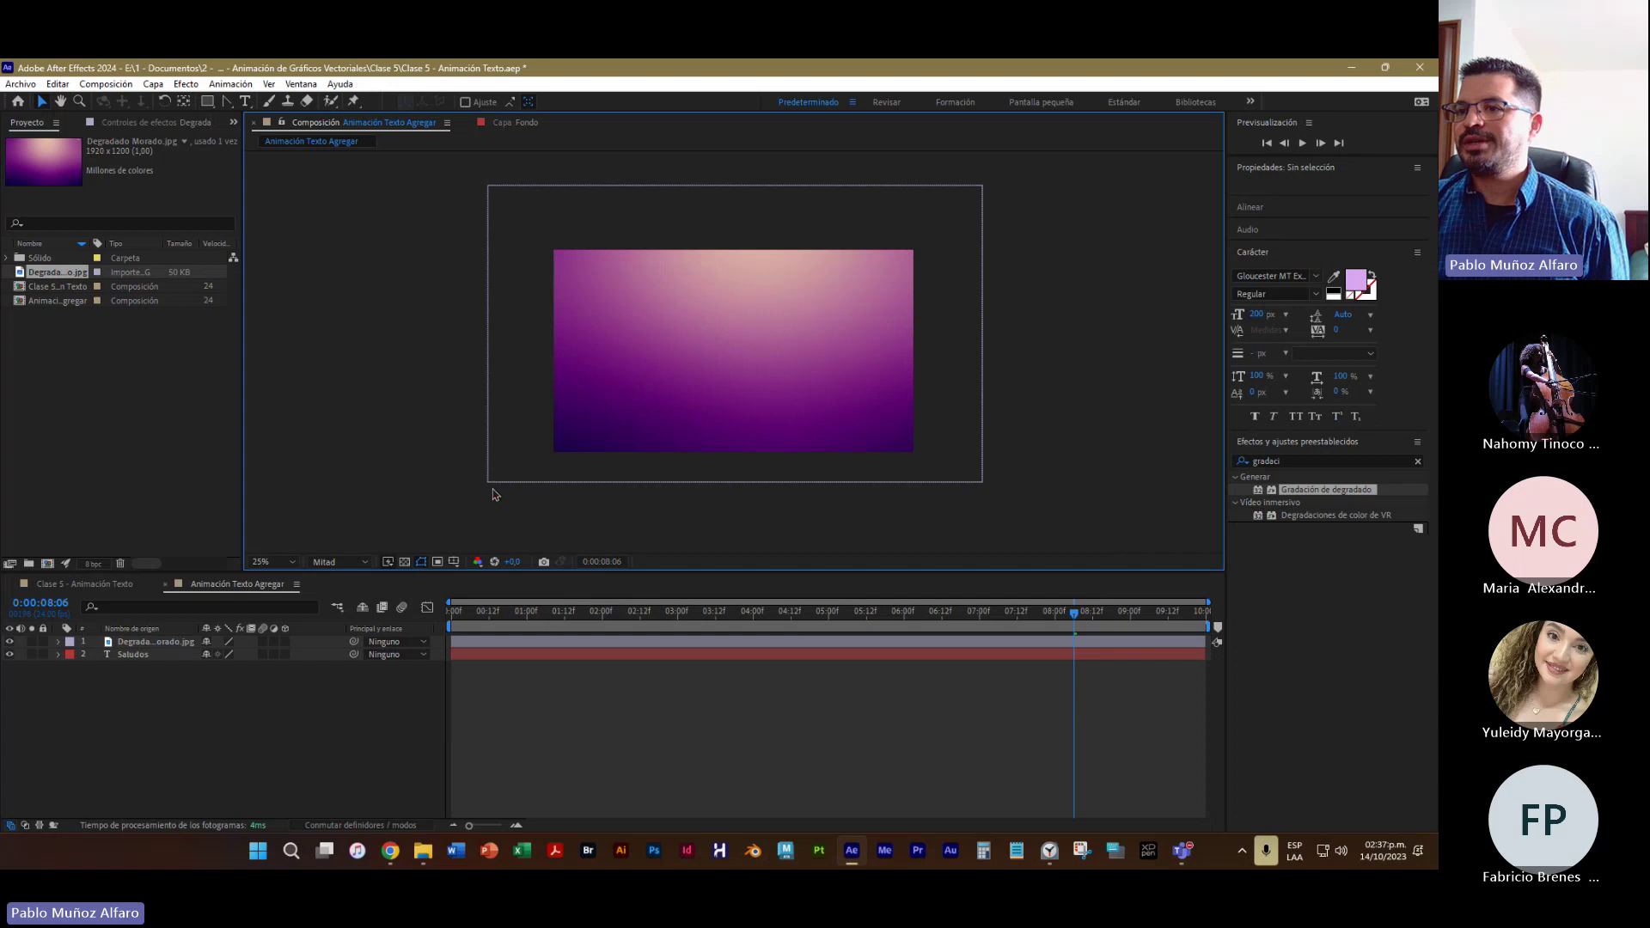
pyautogui.click(488, 481)
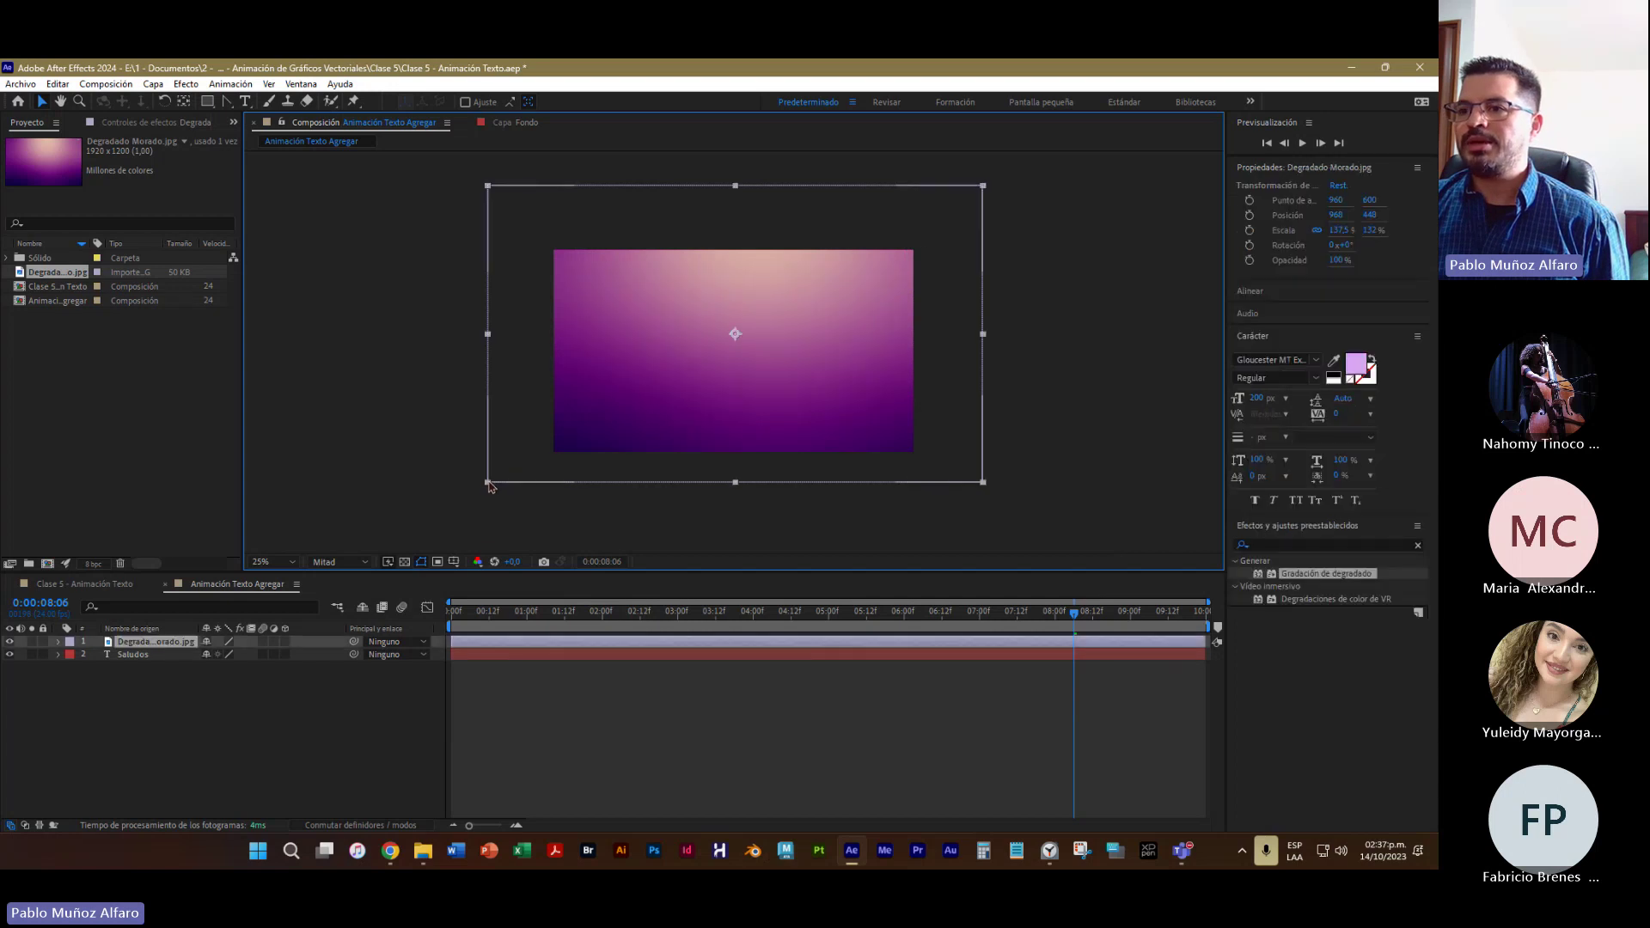
# Fit the purple gradient image layer to the composition's full size using the layer's transform options
pyautogui.moveTo(487, 481); pyautogui.dragTo(518, 493)
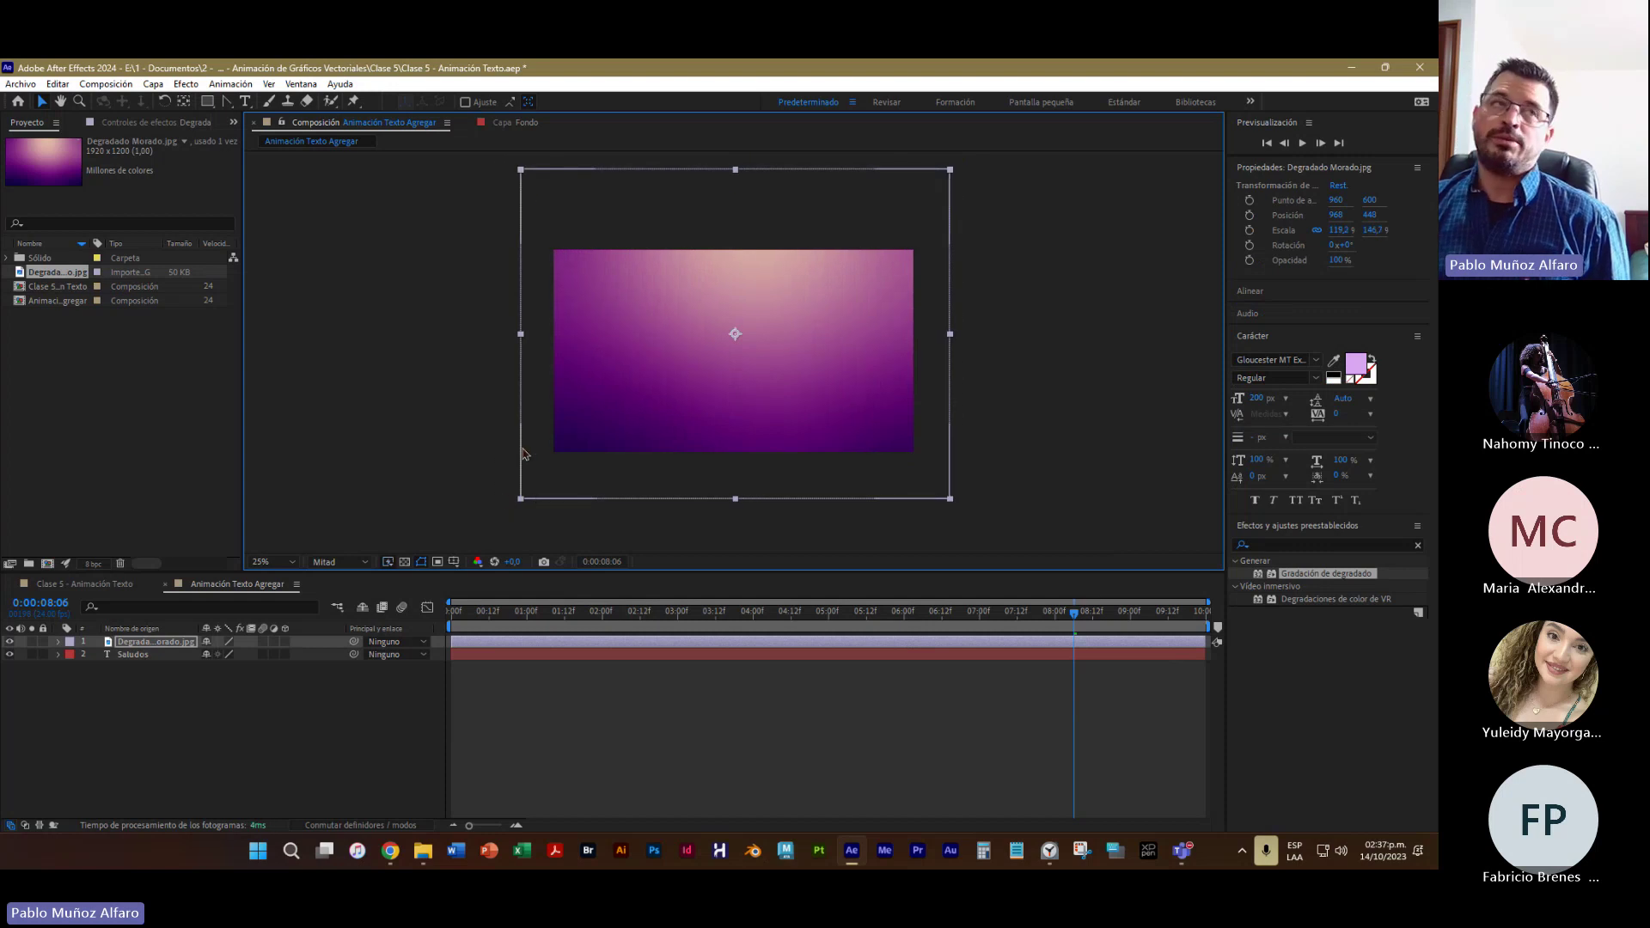
pyautogui.rightClick(617, 357)
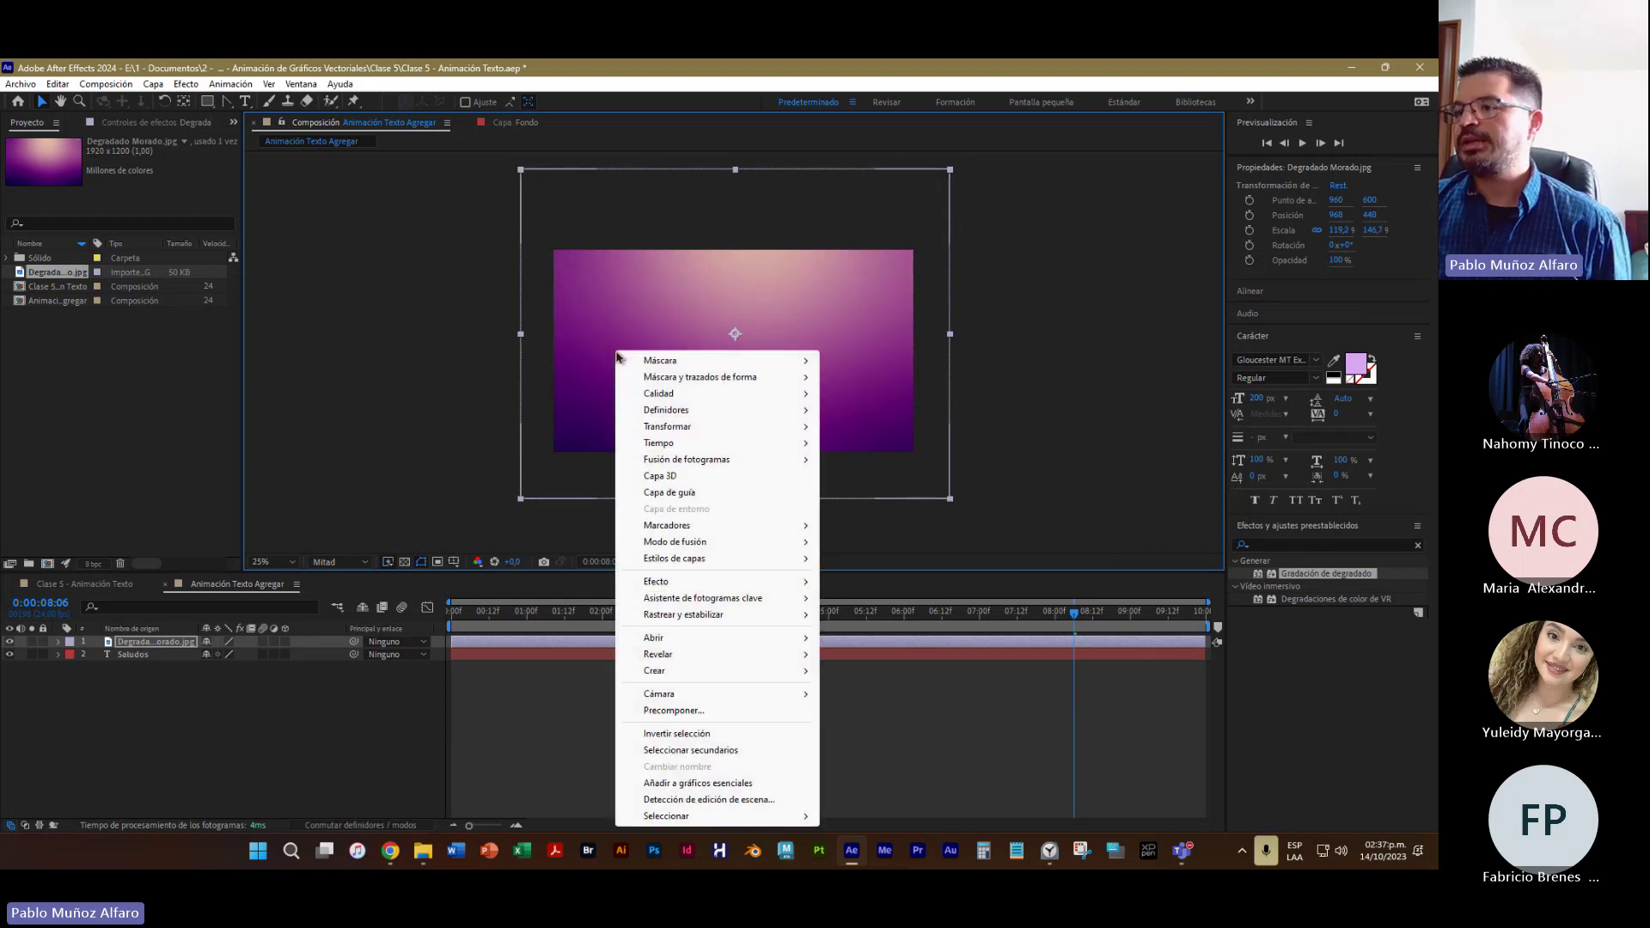
pyautogui.moveTo(671, 428)
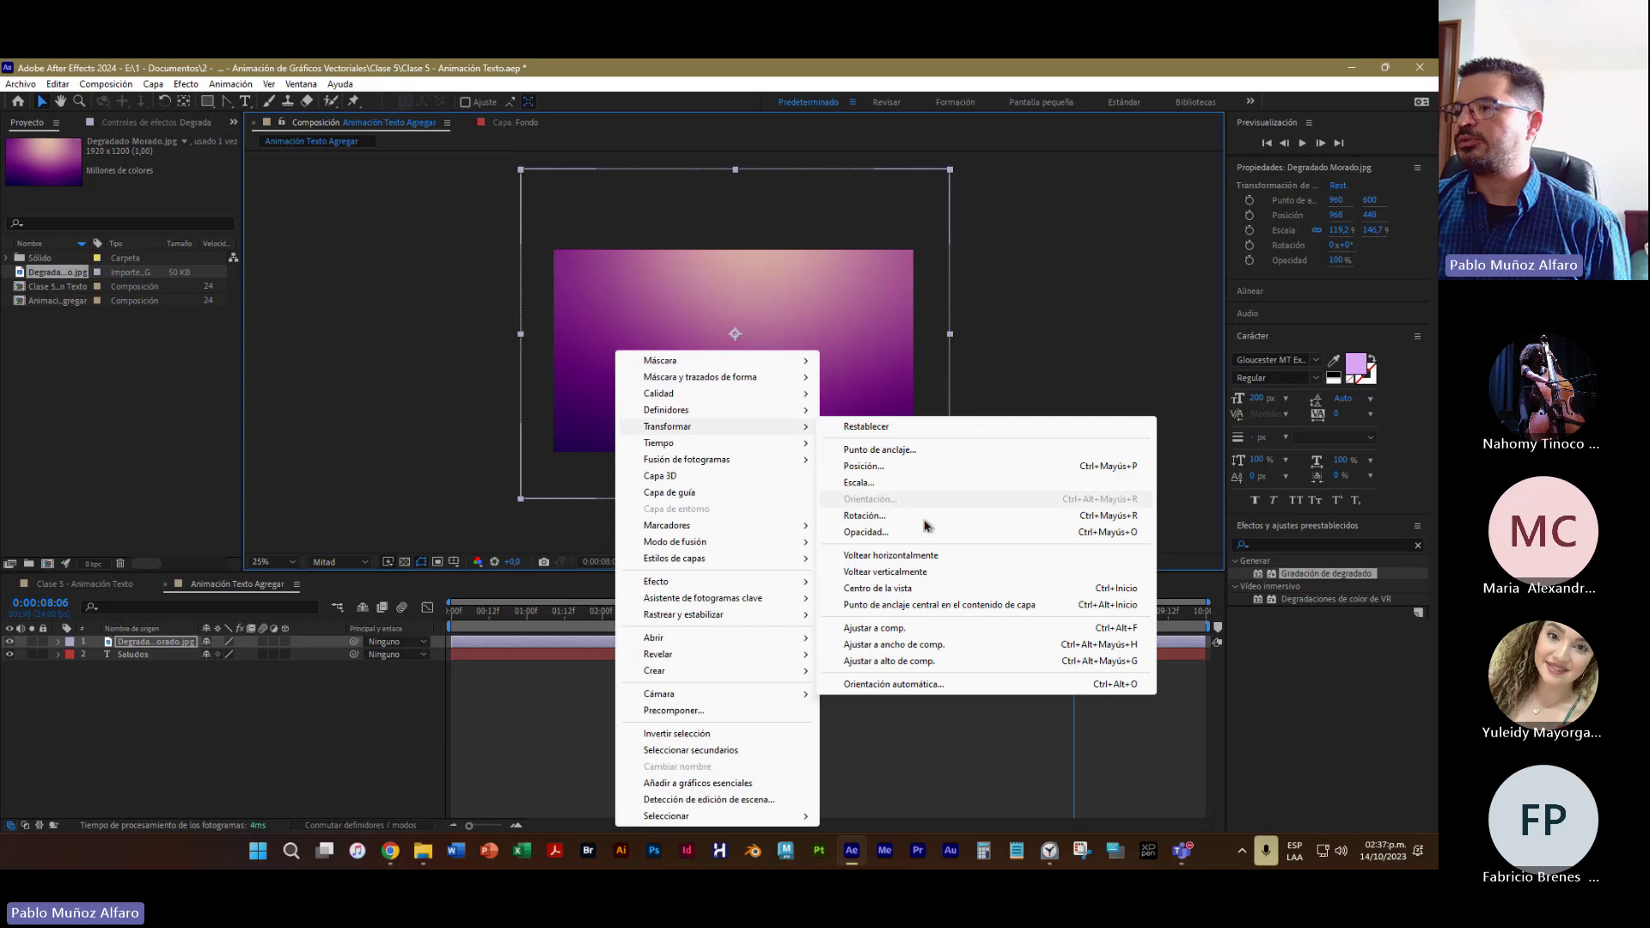
pyautogui.click(917, 626)
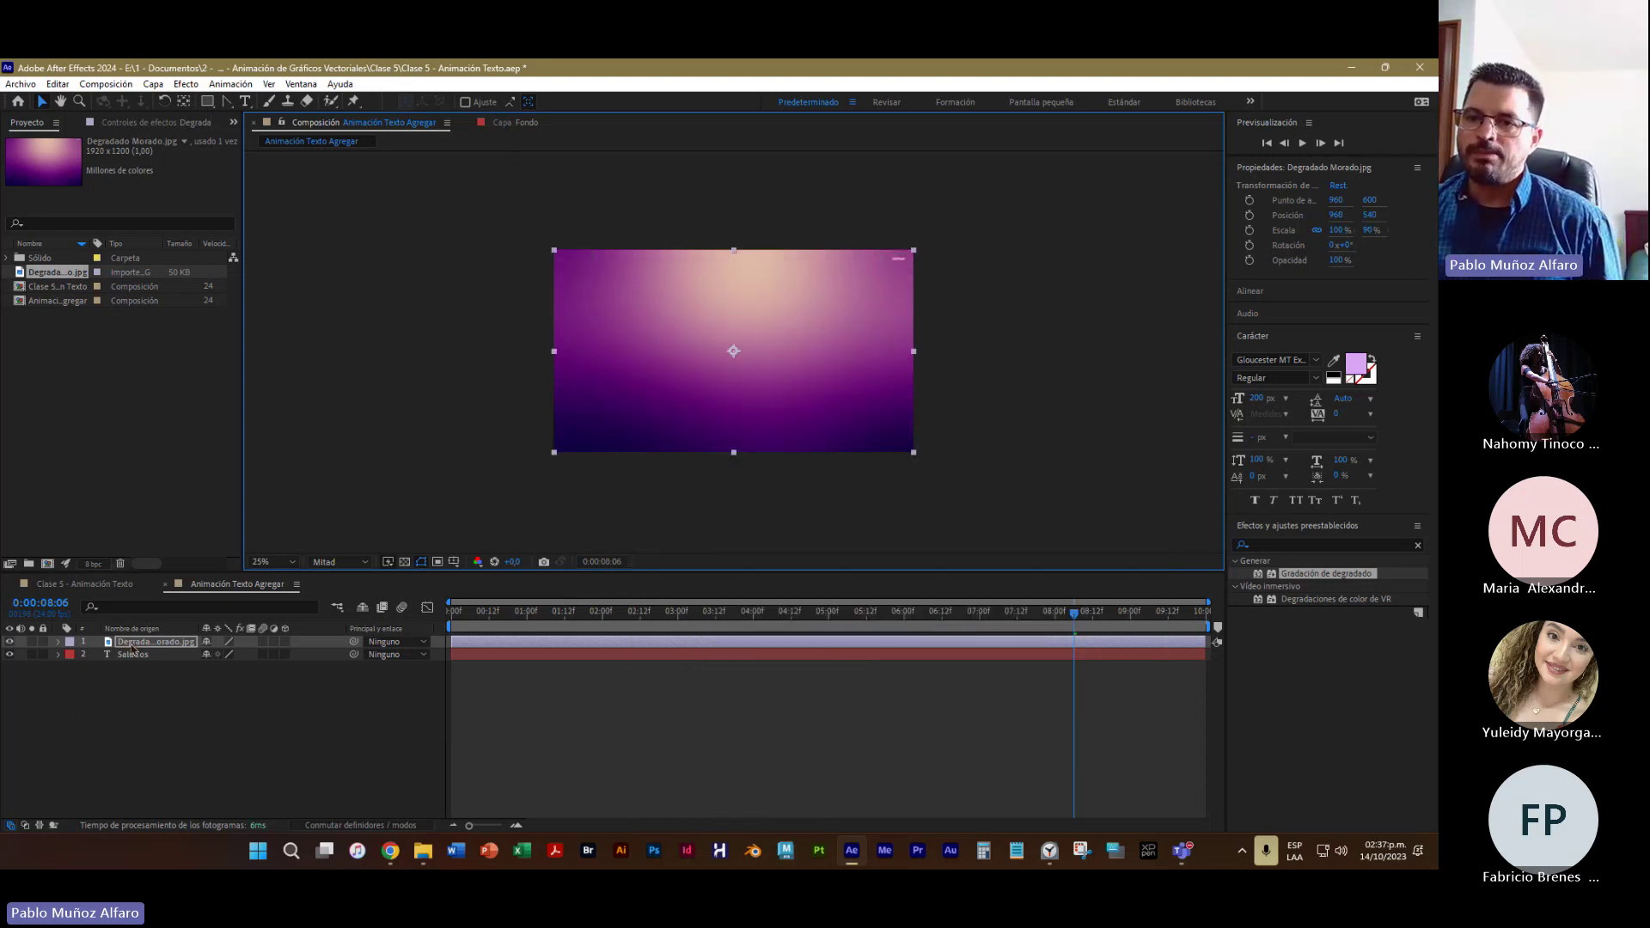
# Place the purple gradient layer beneath the Saludos text layer and save the project
pyautogui.moveTo(168, 675); pyautogui.dragTo(101, 689)
pyautogui.hotkey('ctrl', '[')
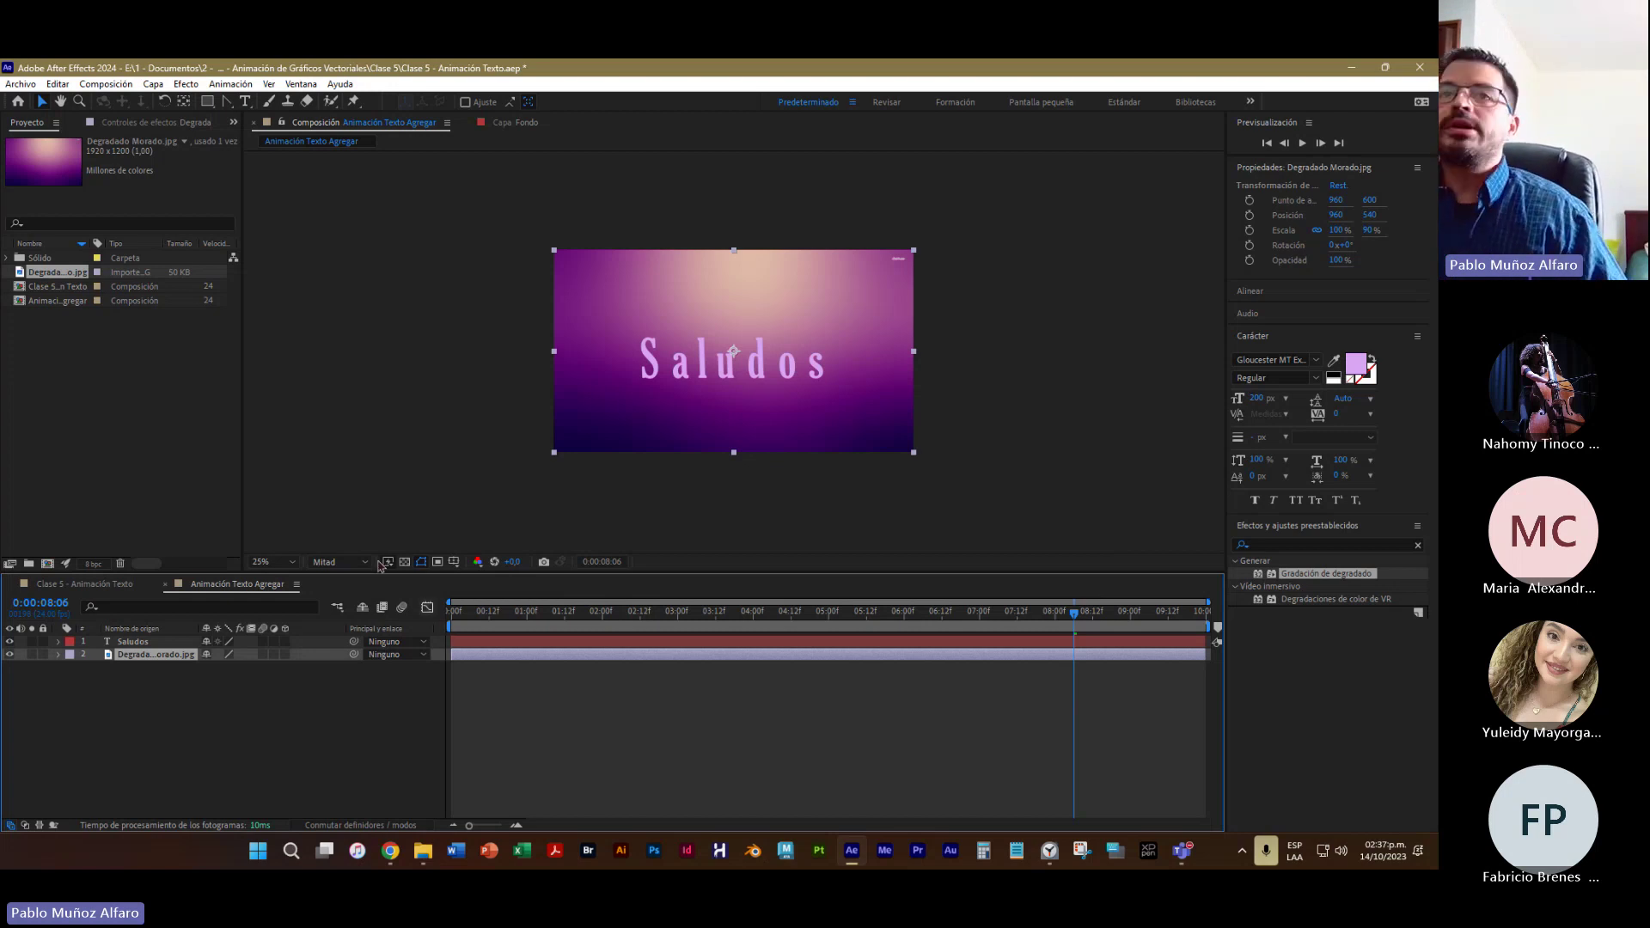
pyautogui.click(20, 83)
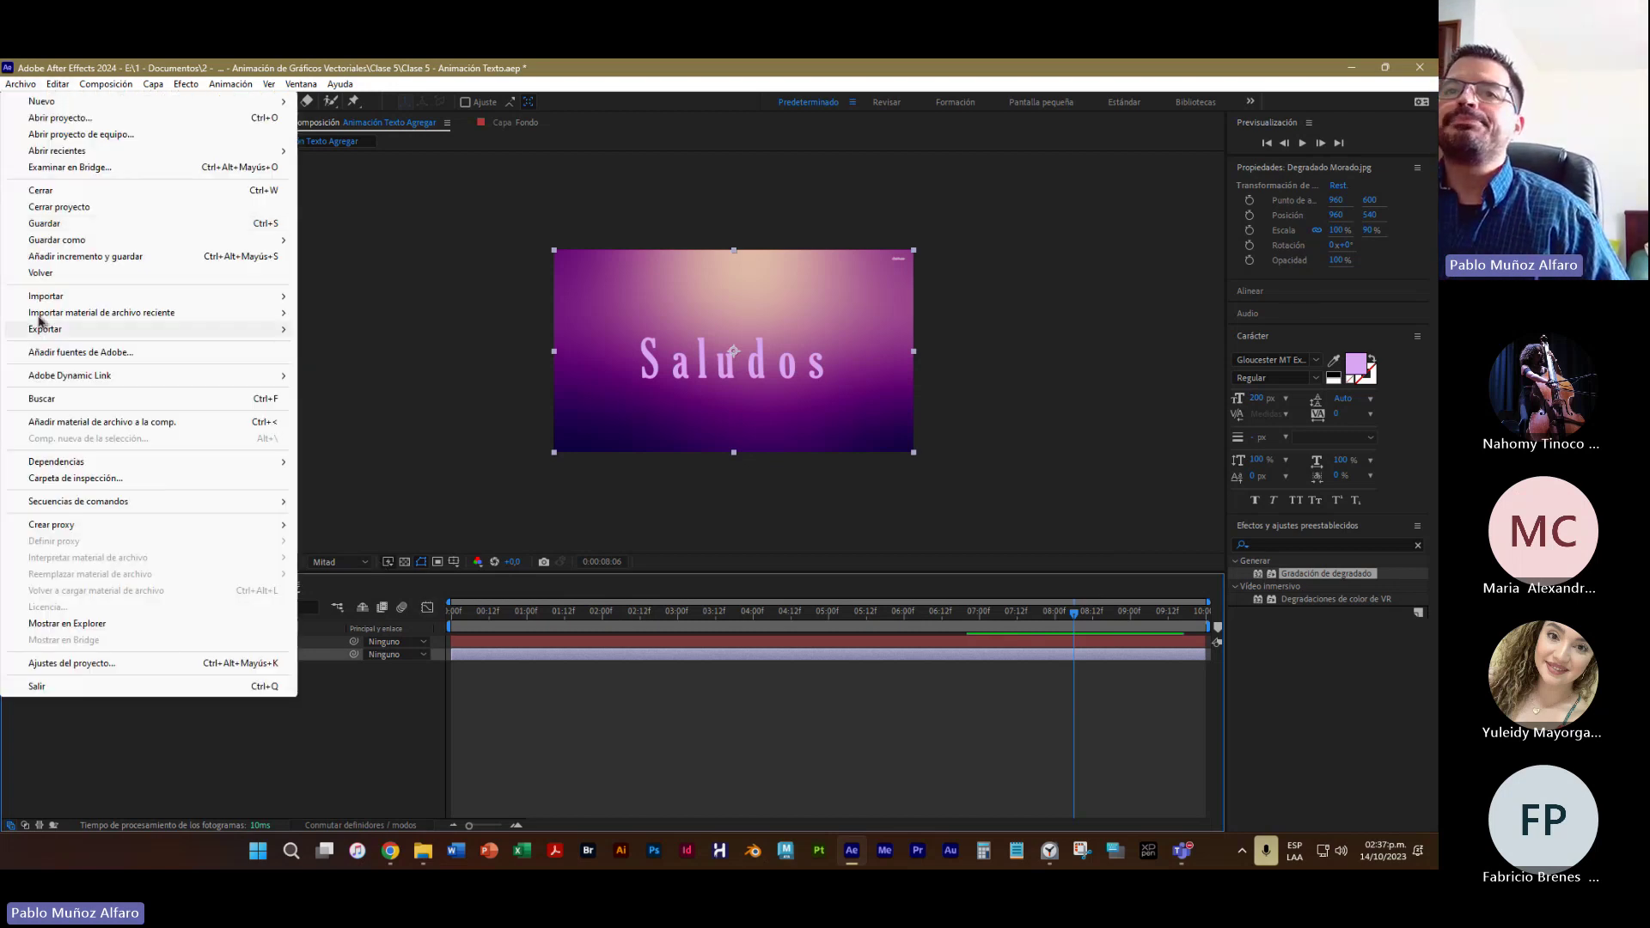
pyautogui.click(66, 222)
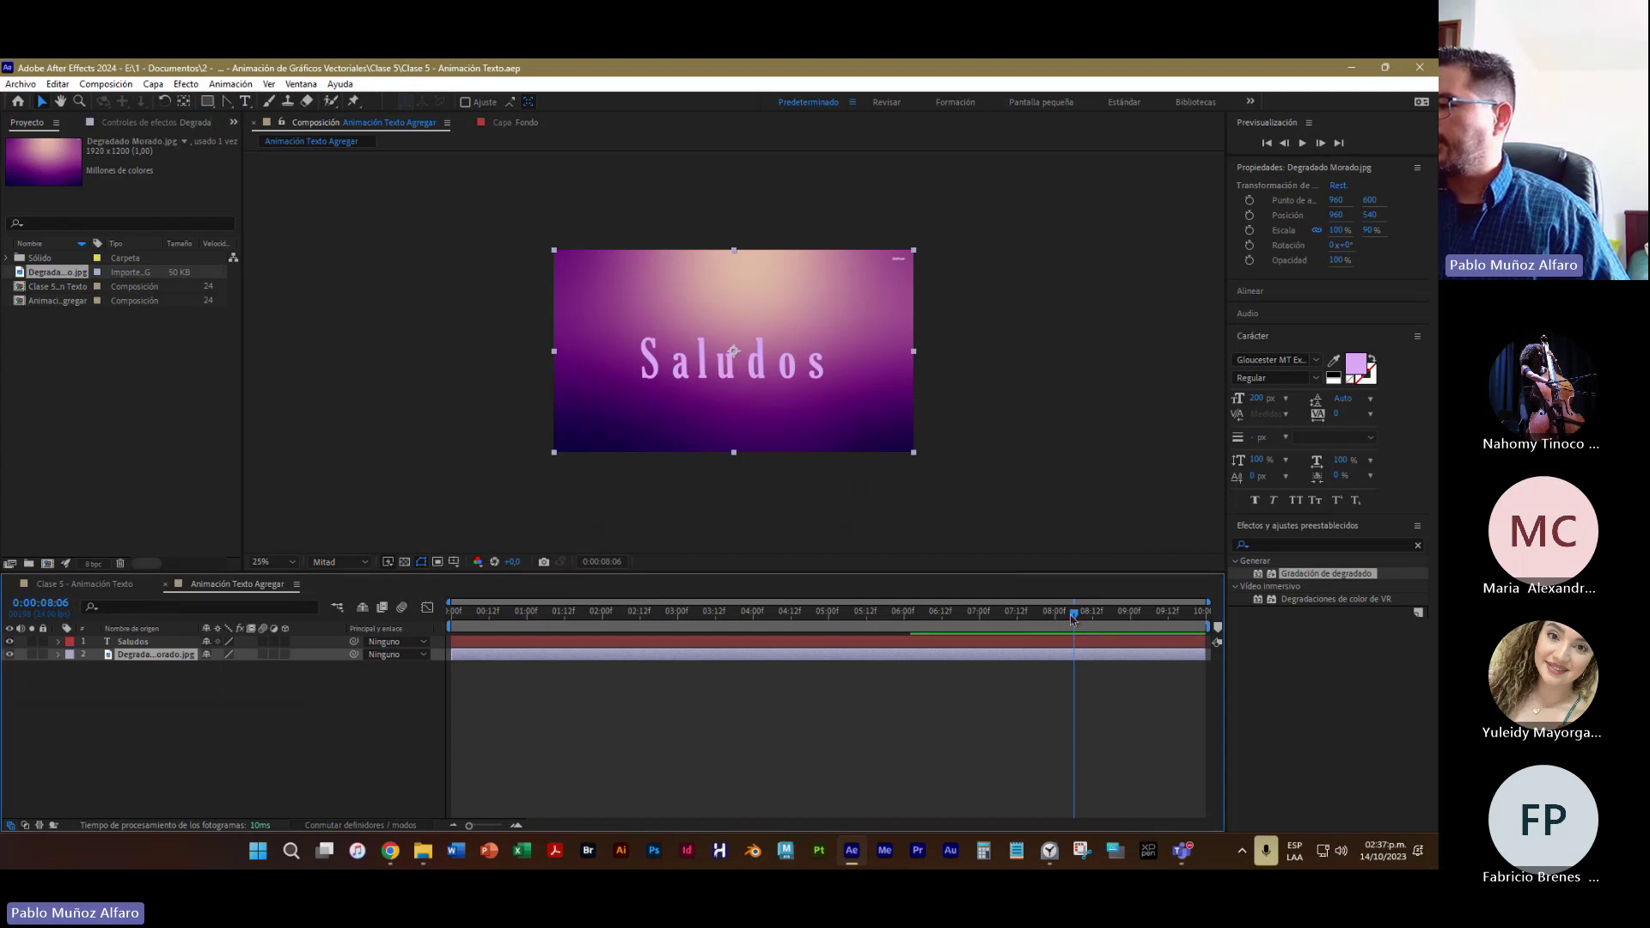
# Preview the Saludos text animation over the gradient, return the playhead to 0:00:00:00 and clear the selection
pyautogui.press('space')
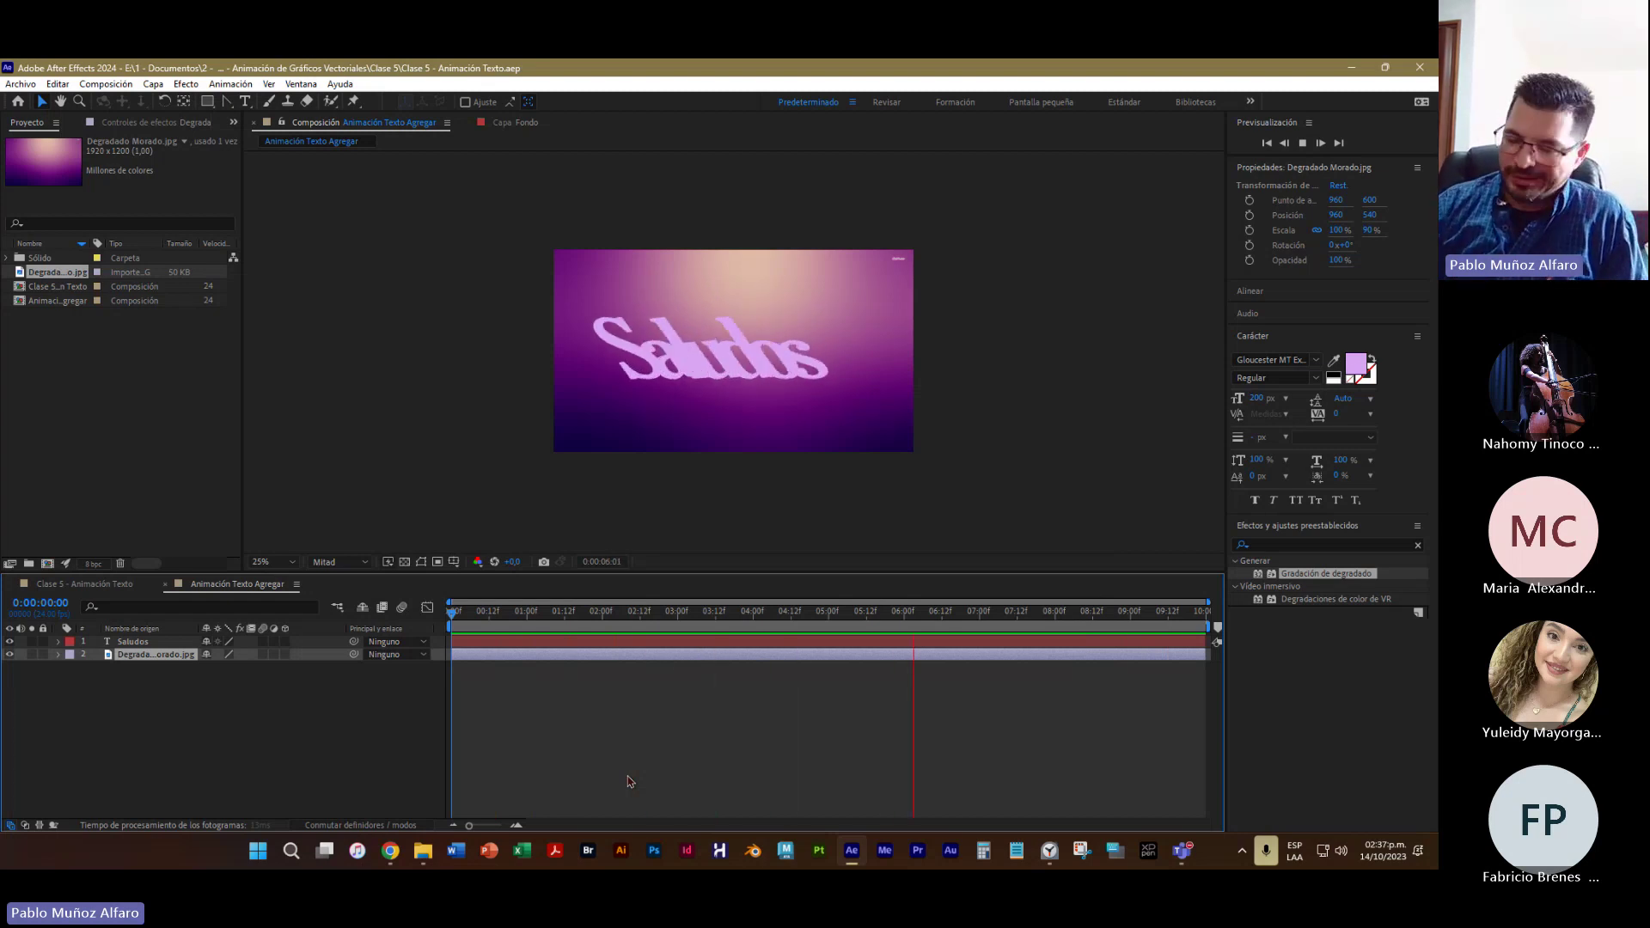
pyautogui.press('space')
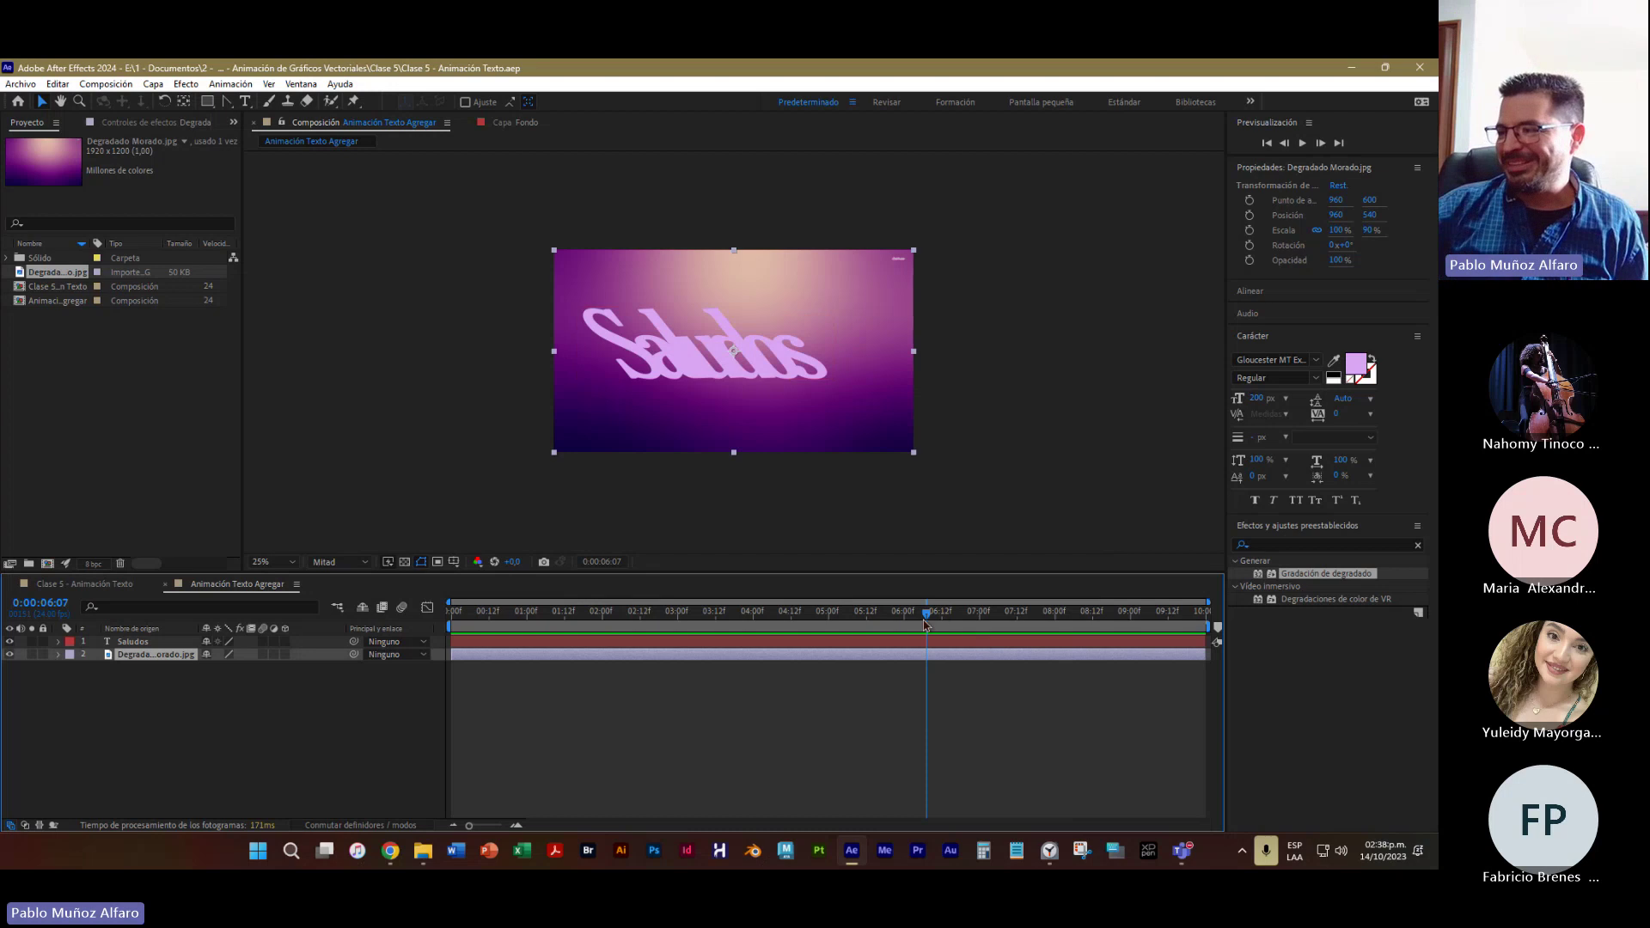
pyautogui.moveTo(921, 618); pyautogui.dragTo(450, 616)
pyautogui.click(510, 705)
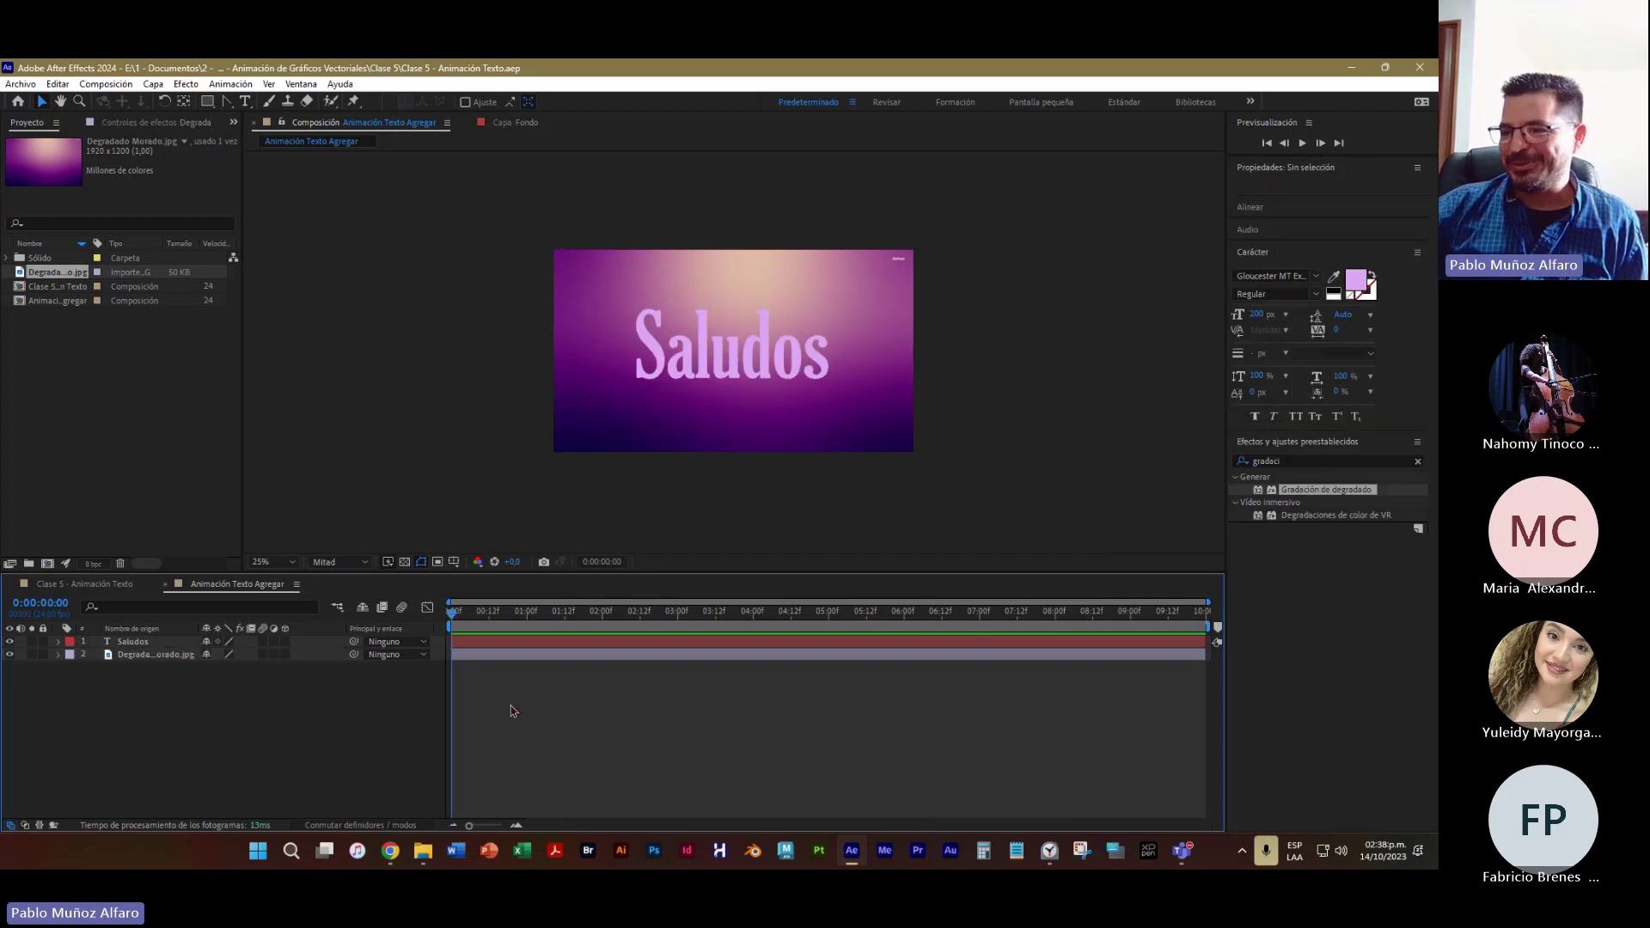
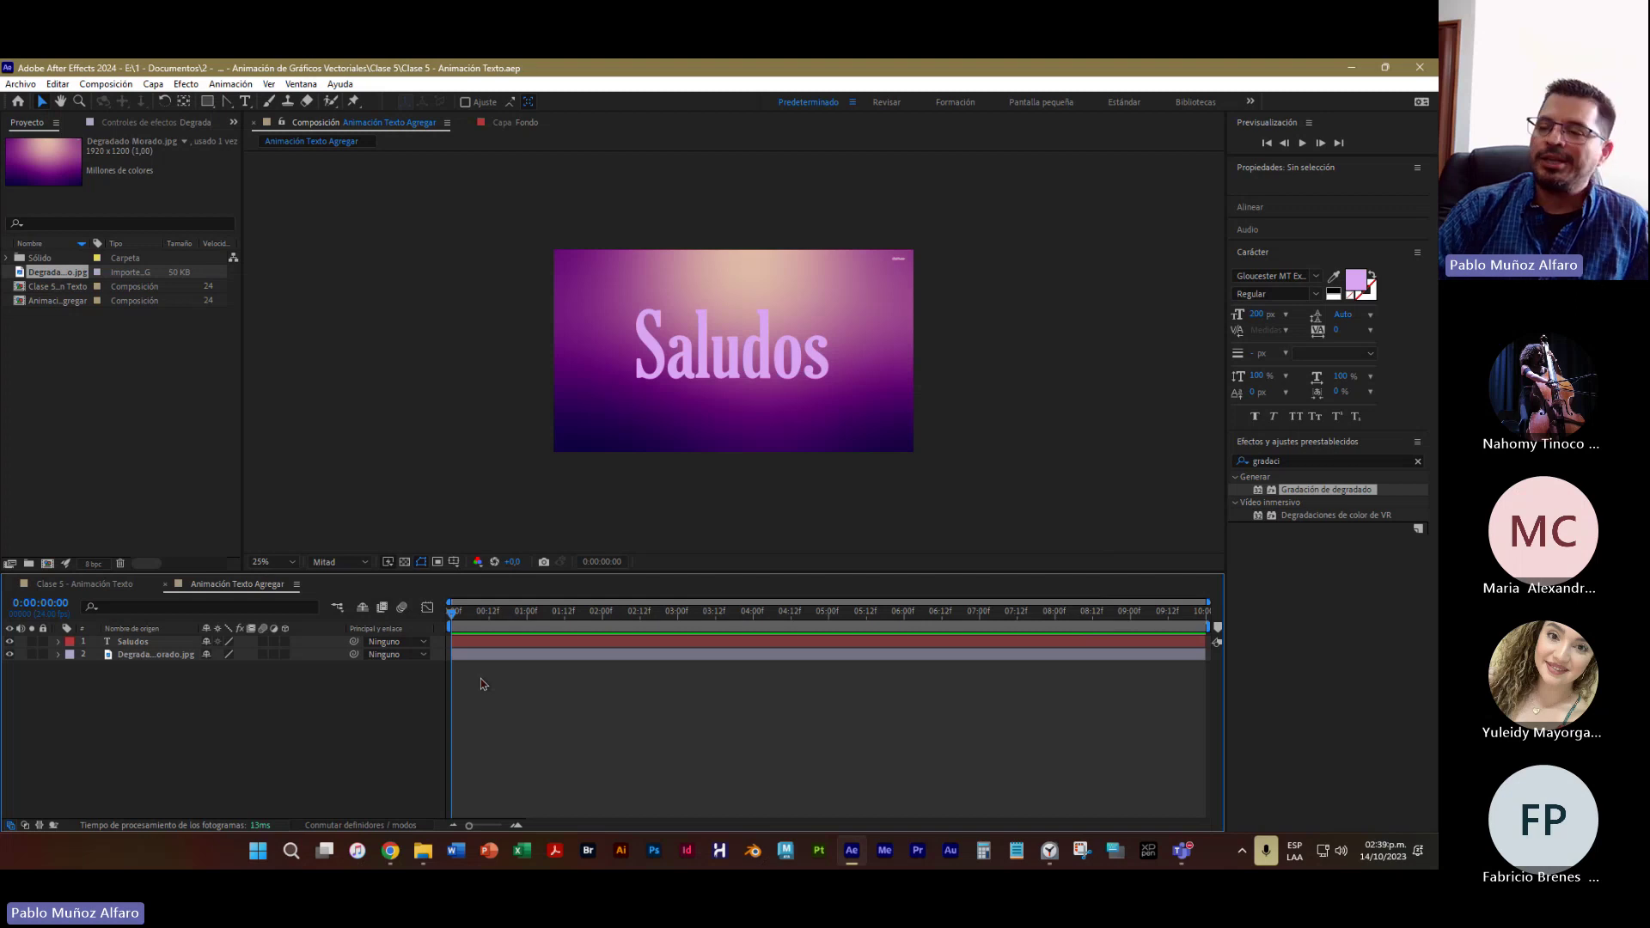
# Switch to Chrome and open the larger preview of Freepik's purple halftone background in the image results
pyautogui.click(390, 851)
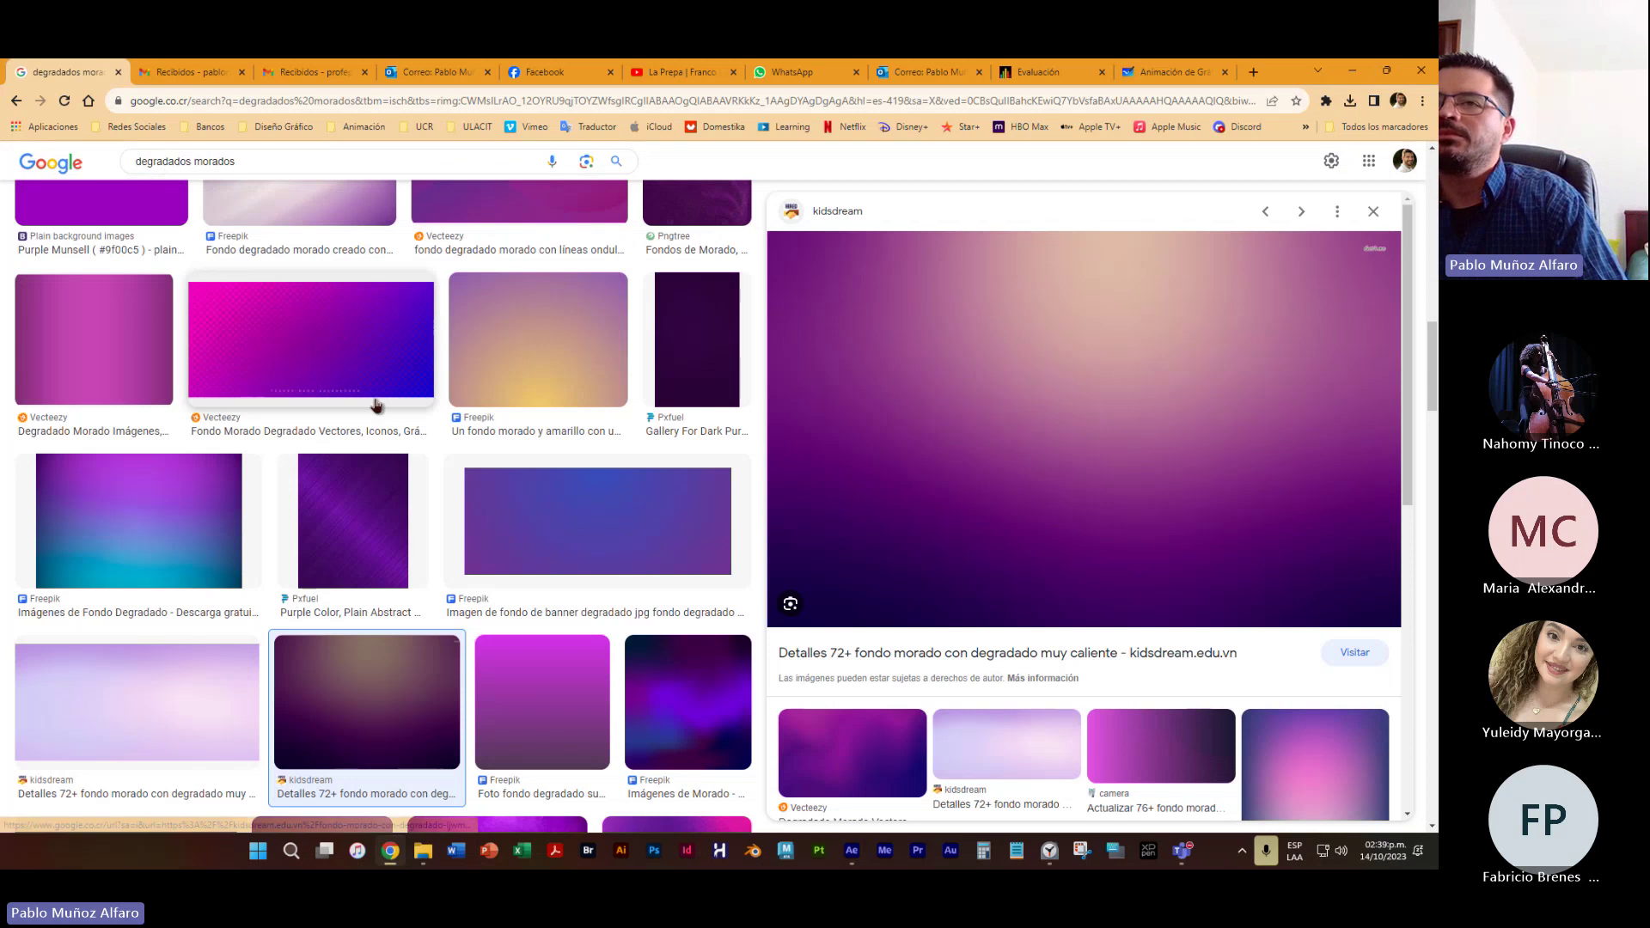
pyautogui.scroll(6, 181, 368)
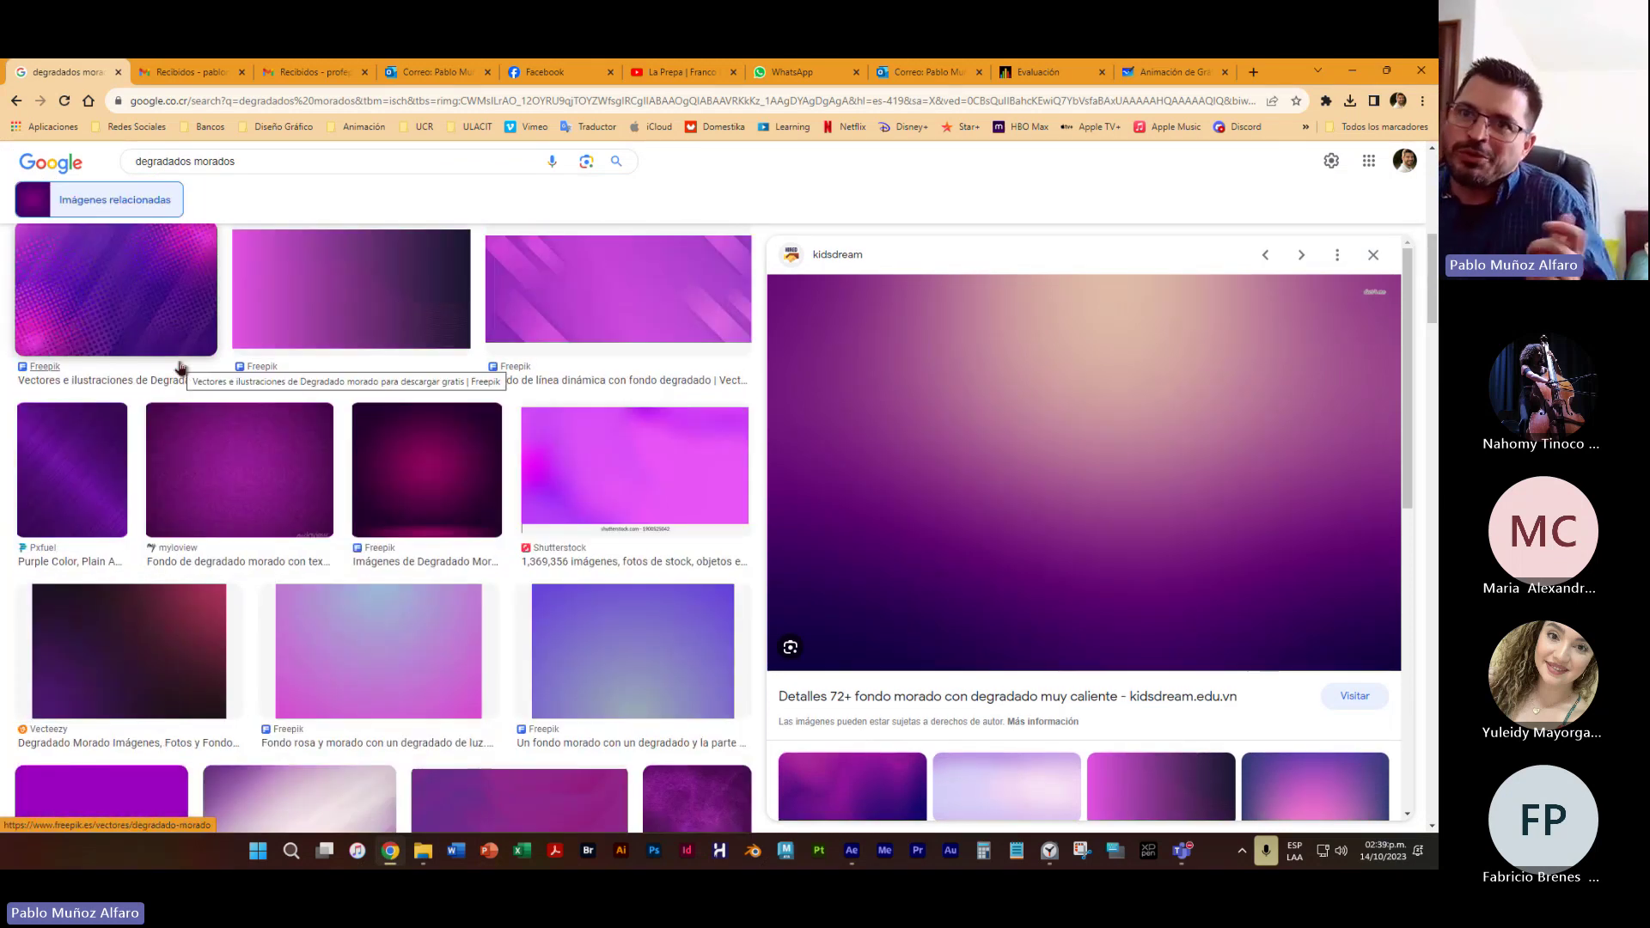
pyautogui.click(172, 340)
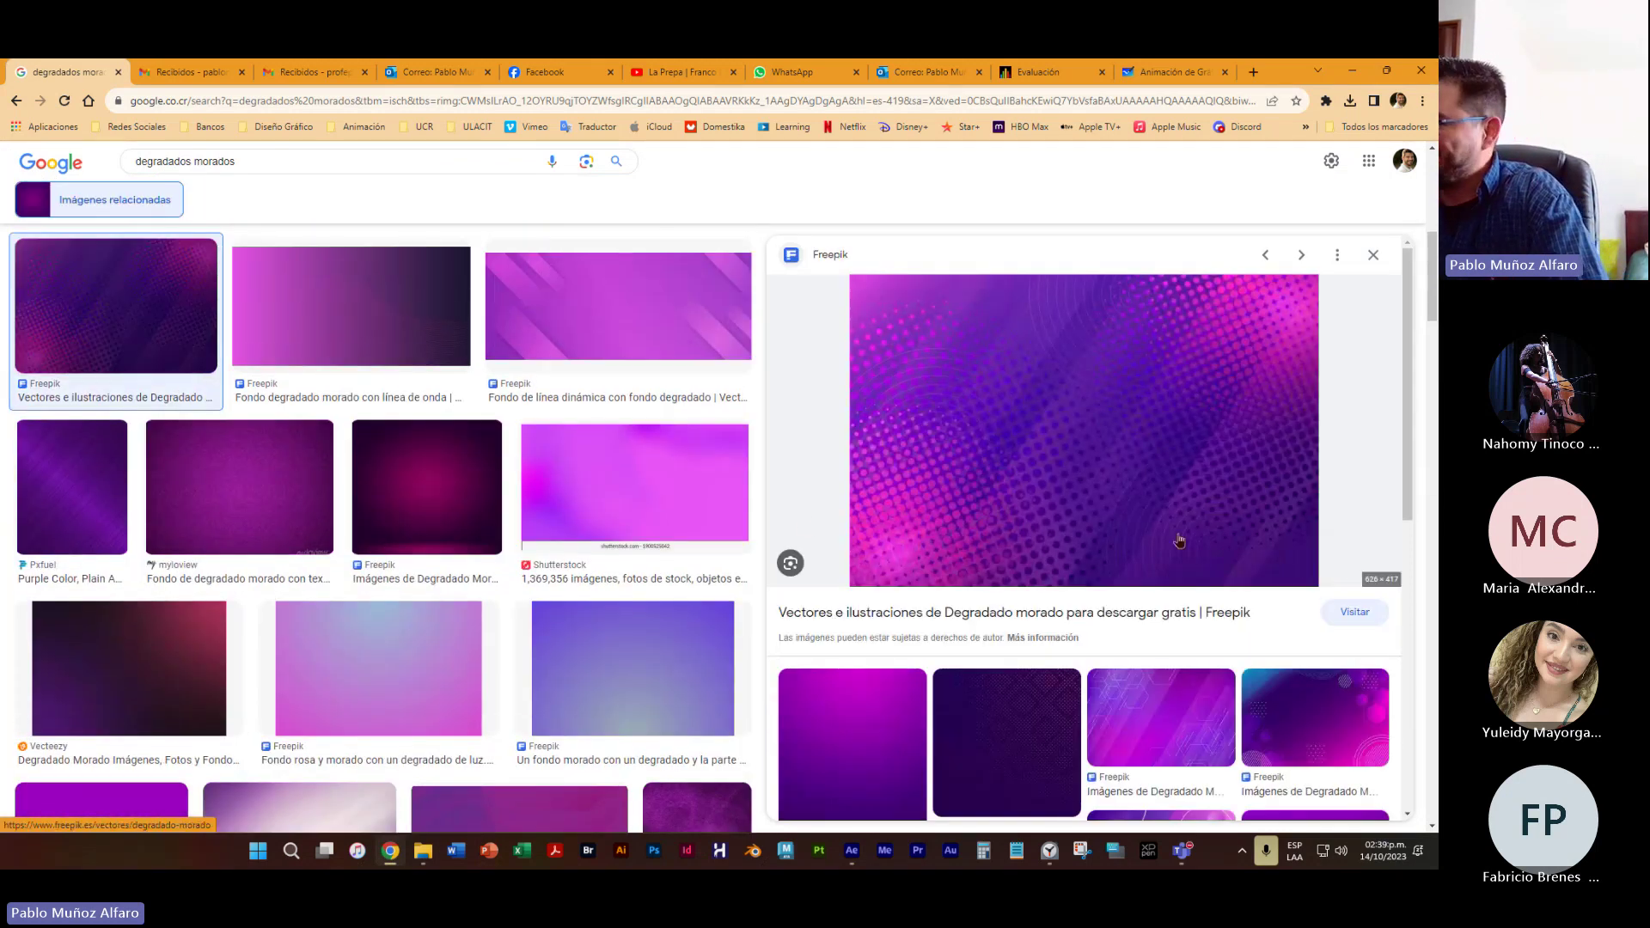
pyautogui.scroll(-3, 1178, 792)
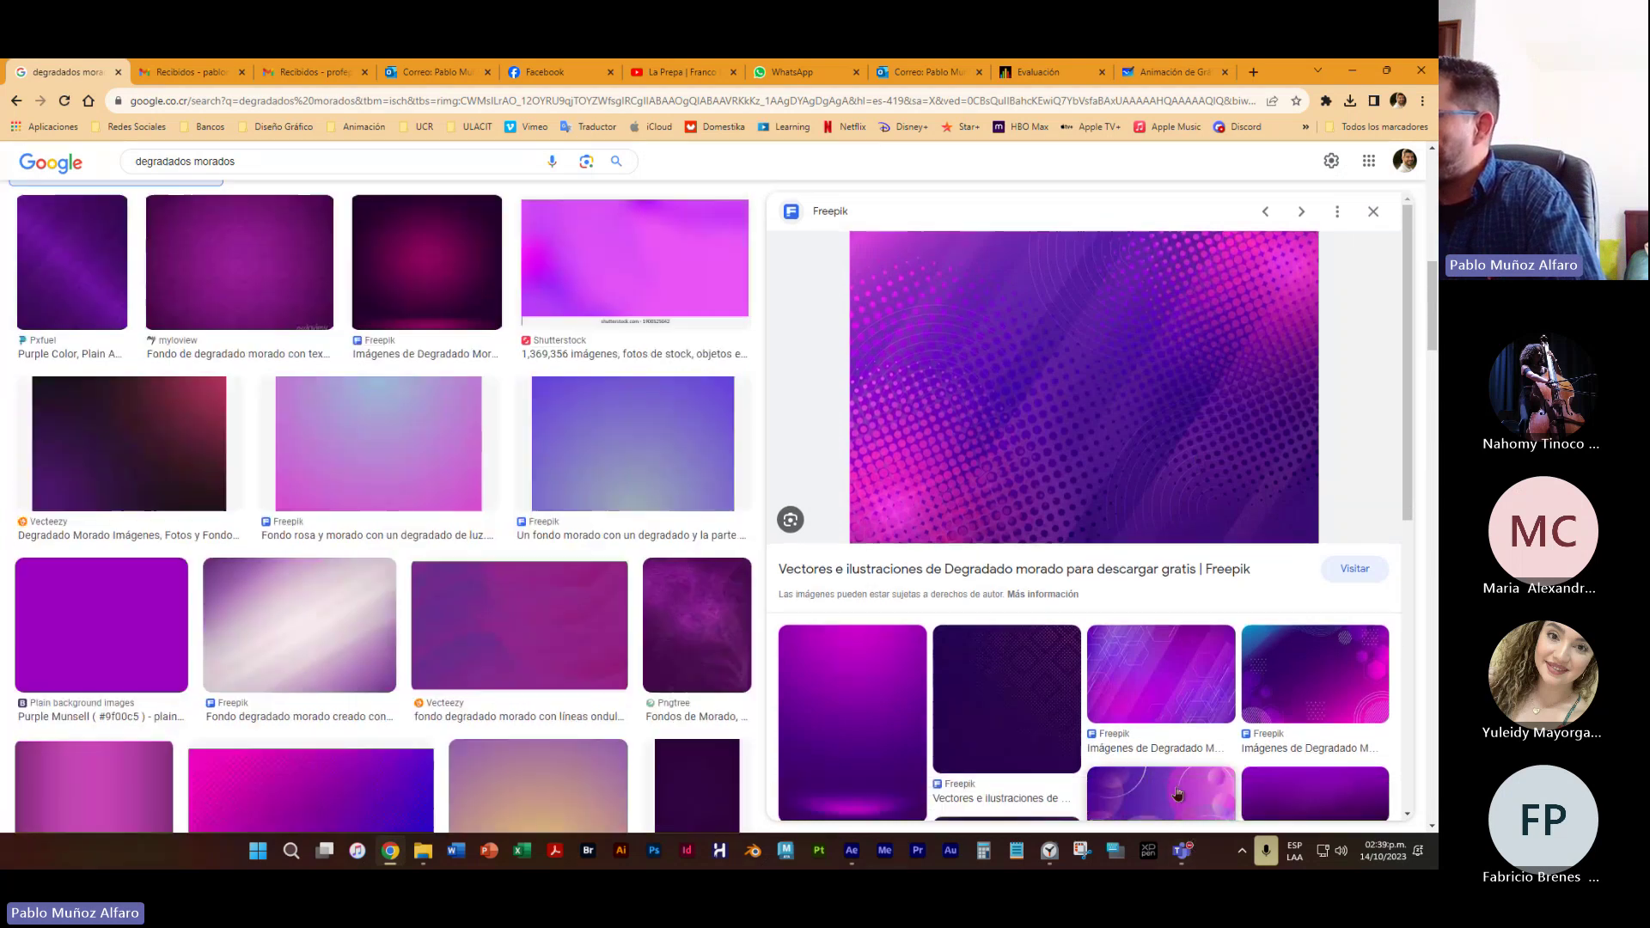
# Start saving the halftone image, magnify the proposed file name to check its extension, and cancel the save
pyautogui.rightClick(1105, 315)
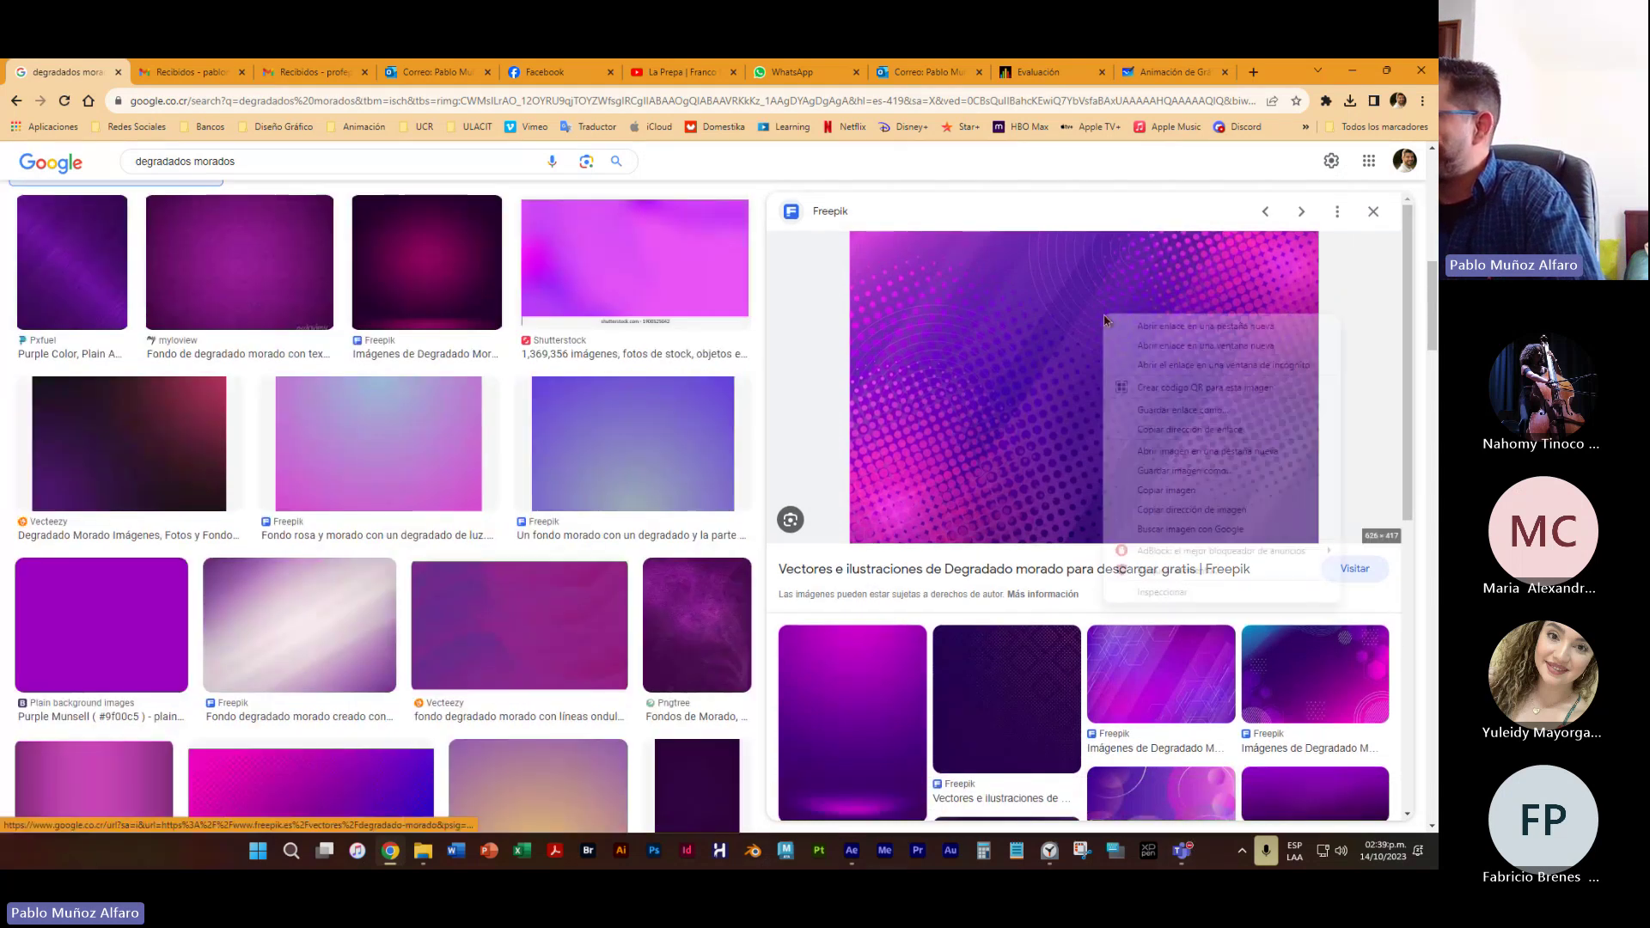
pyautogui.click(1221, 471)
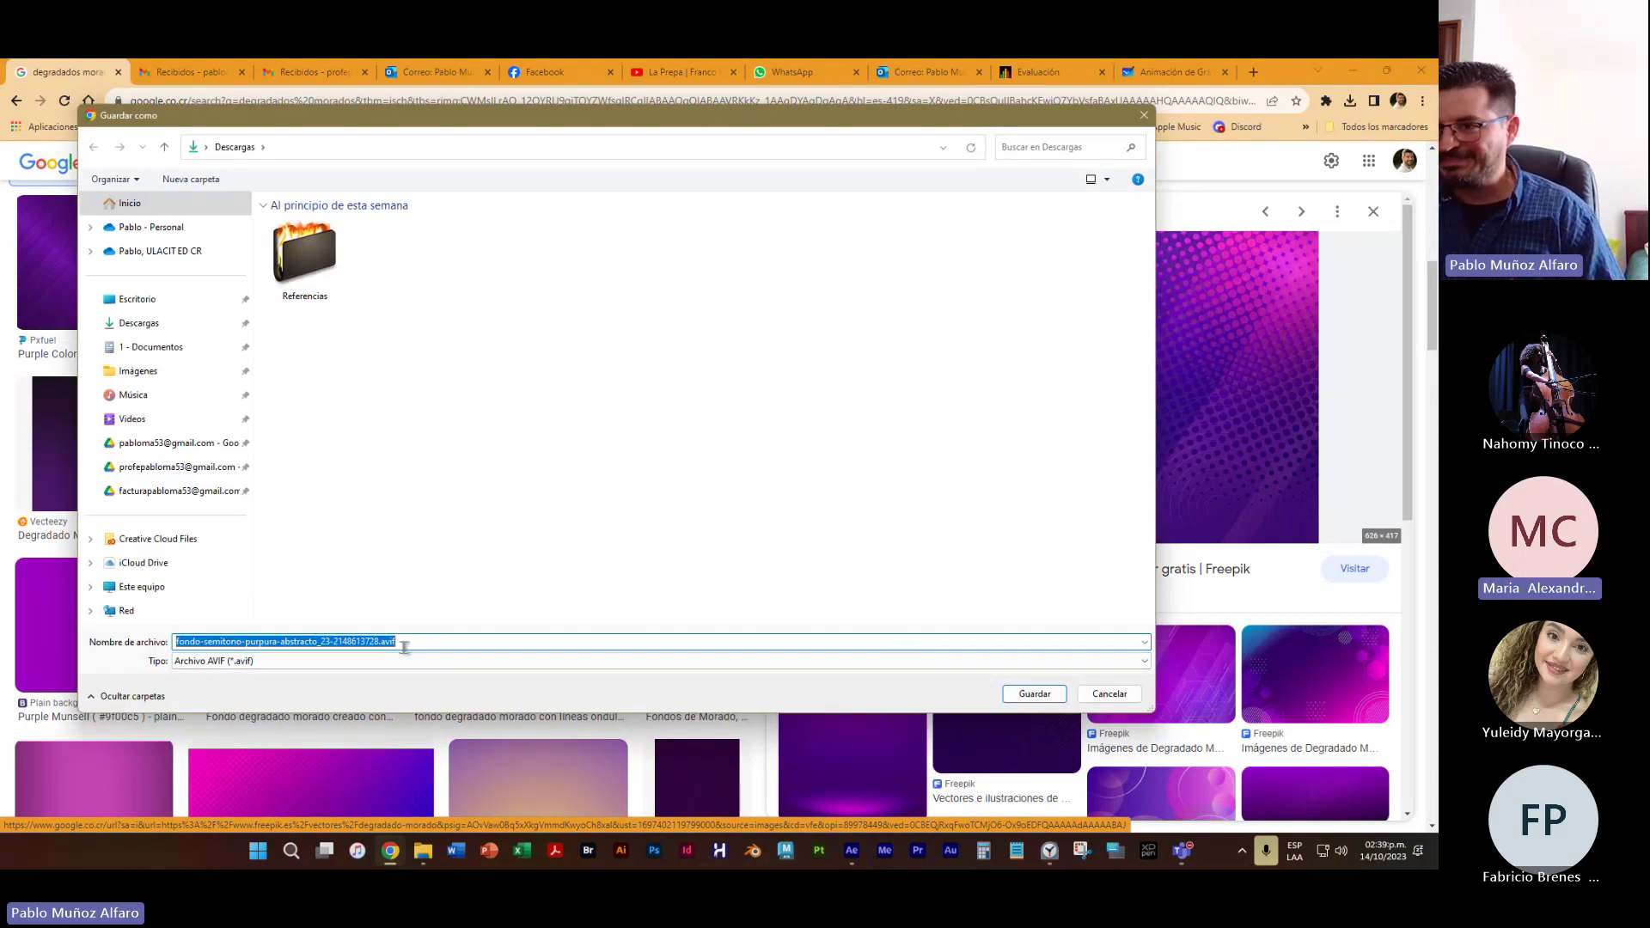
pyautogui.press('super+plus')
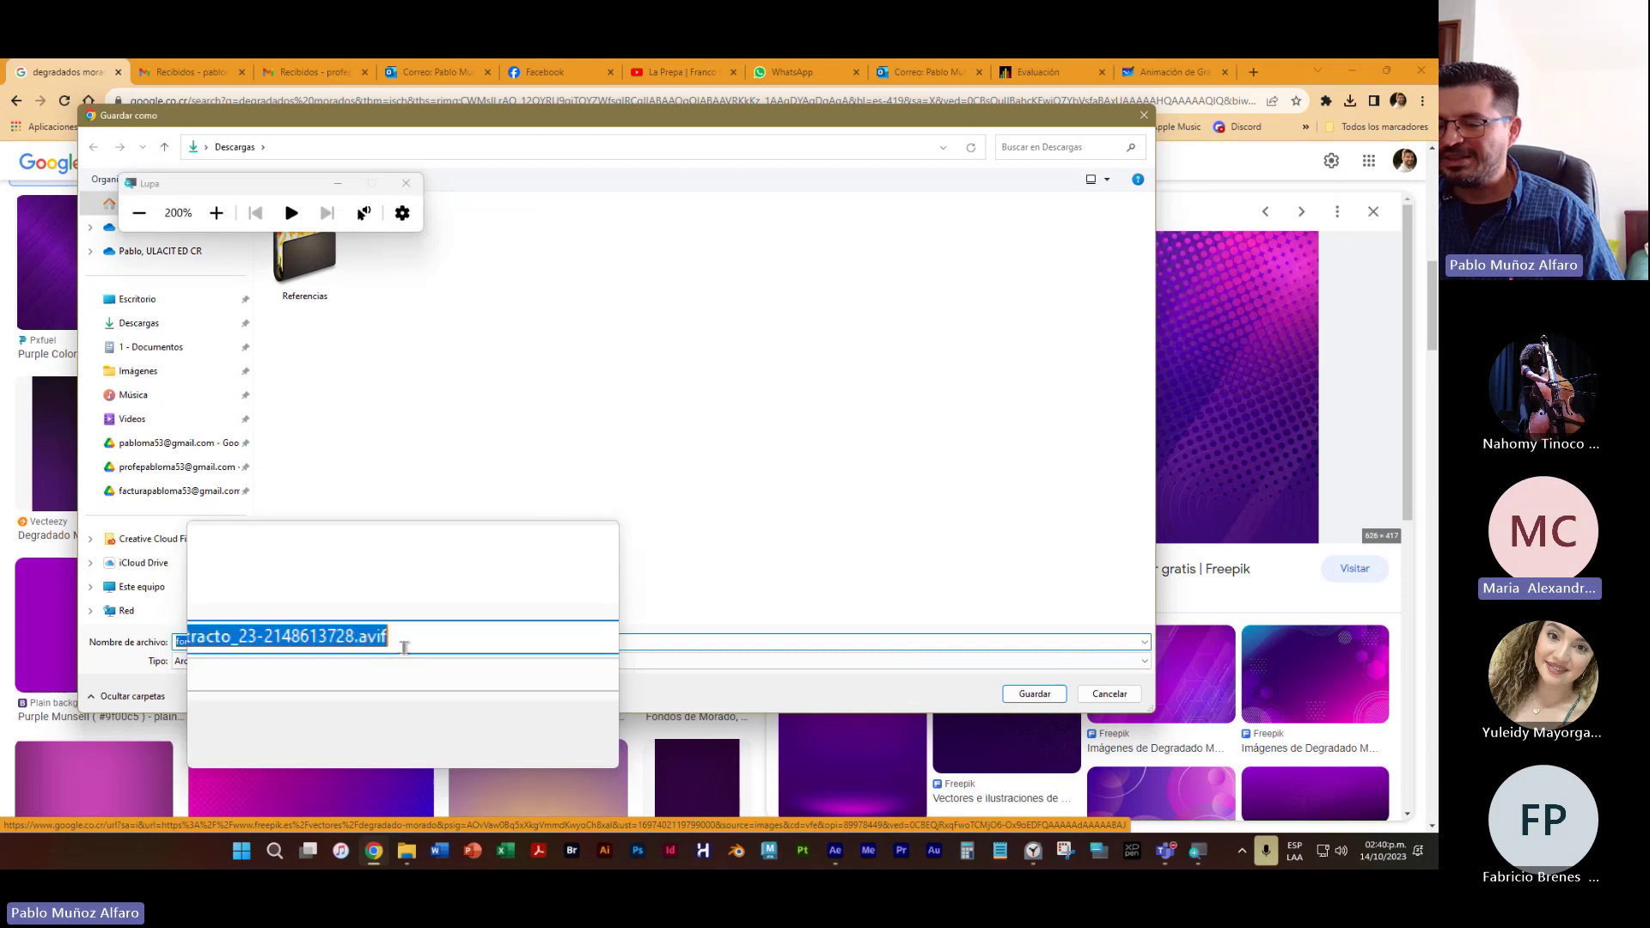
pyautogui.press('super+plus')
pyautogui.press('super+plus')
pyautogui.press('super+plus')
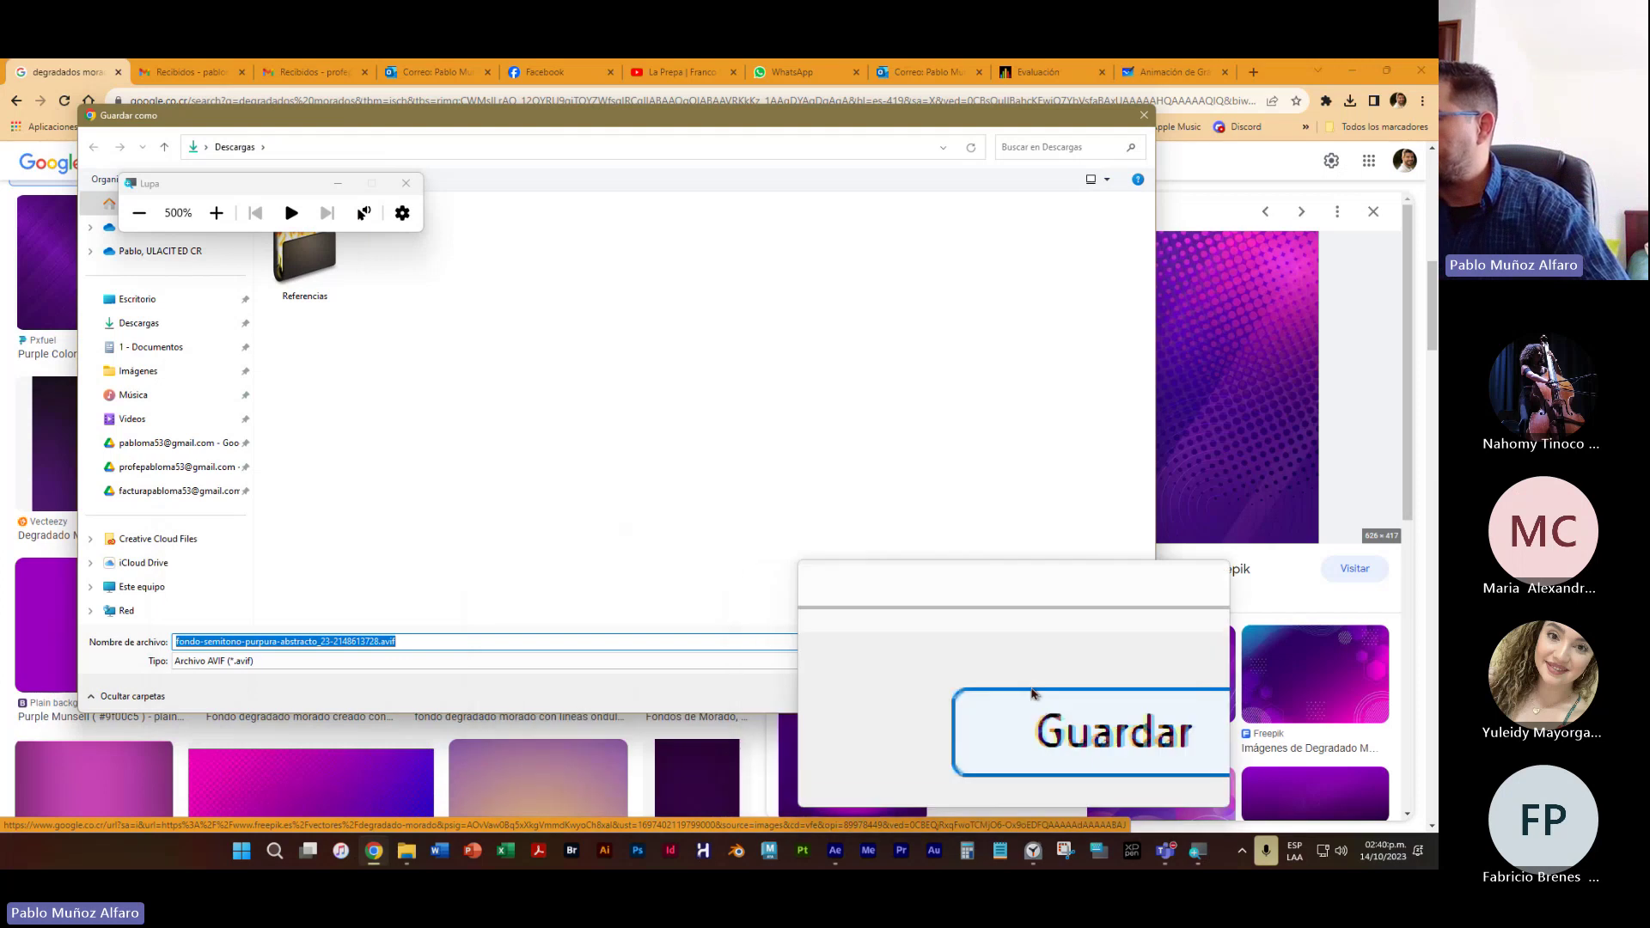
pyautogui.click(1082, 704)
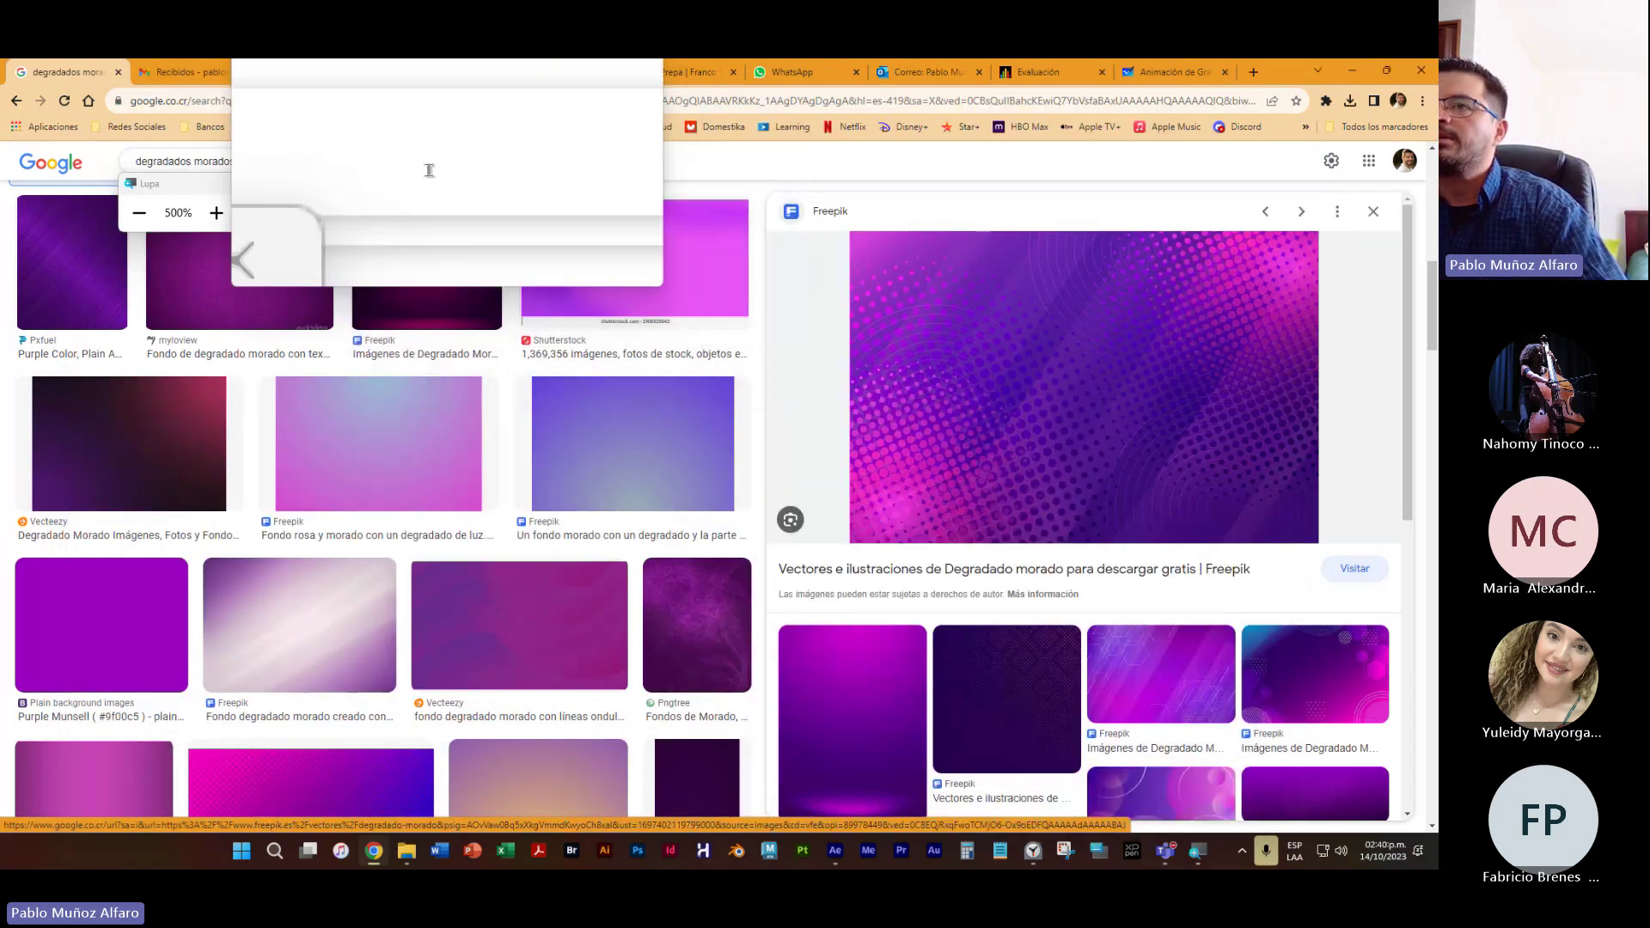
pyautogui.click(429, 183)
# Copy the halftone image and send it through WhatsApp Web to the personal contact's chat
pyautogui.rightClick(1052, 391)
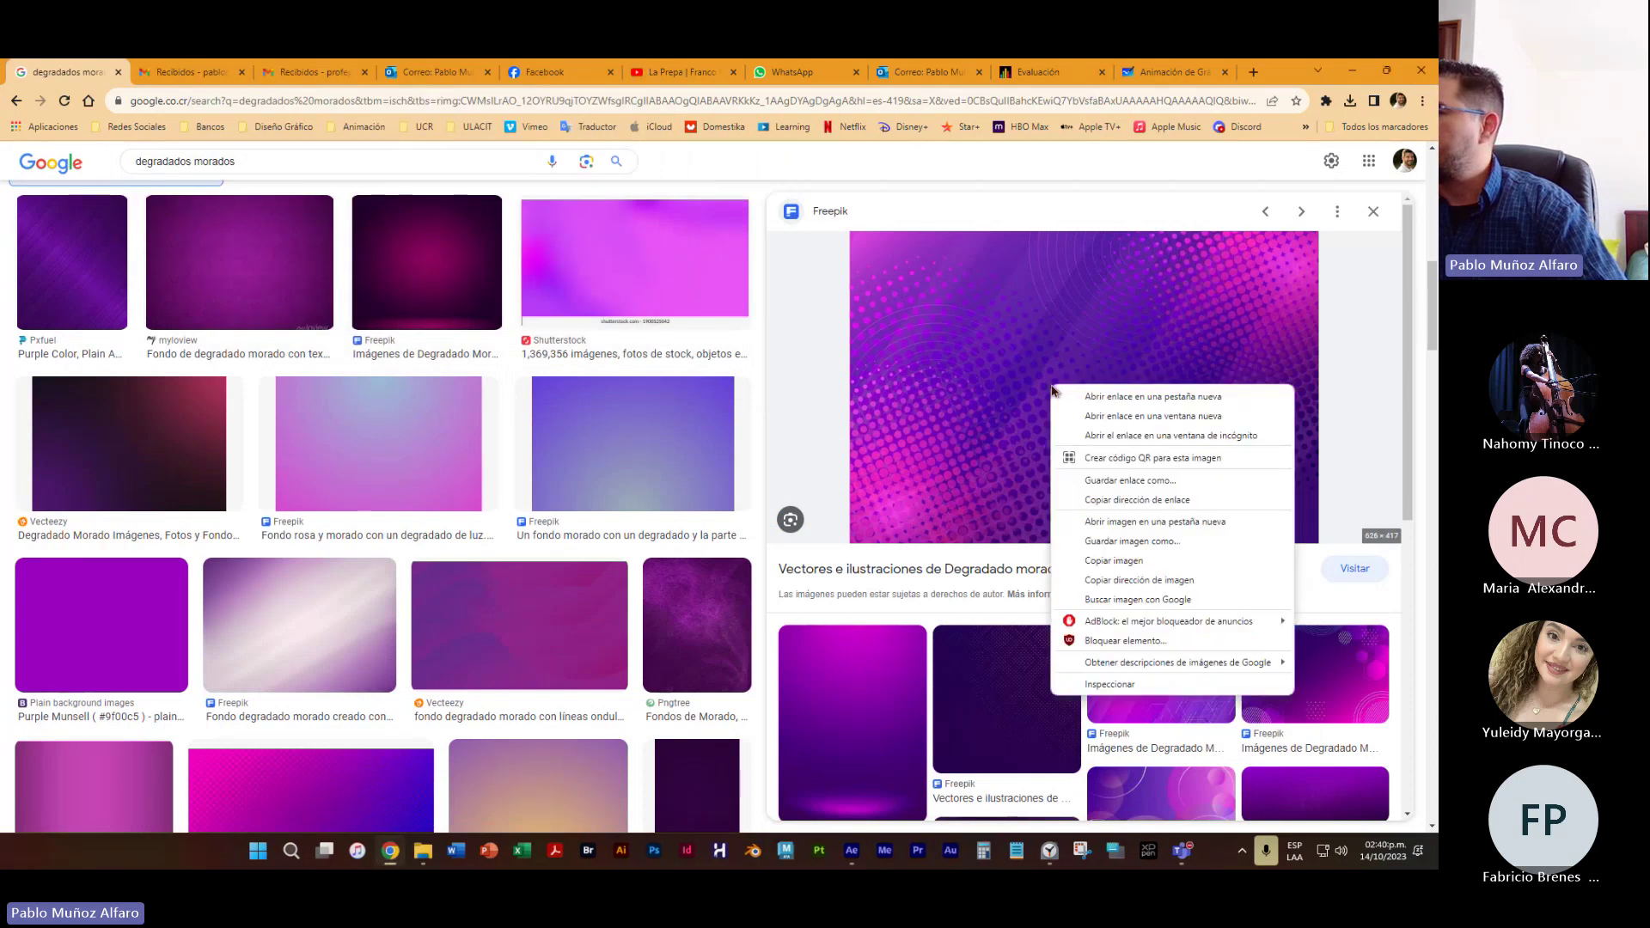
pyautogui.click(1113, 560)
pyautogui.click(784, 74)
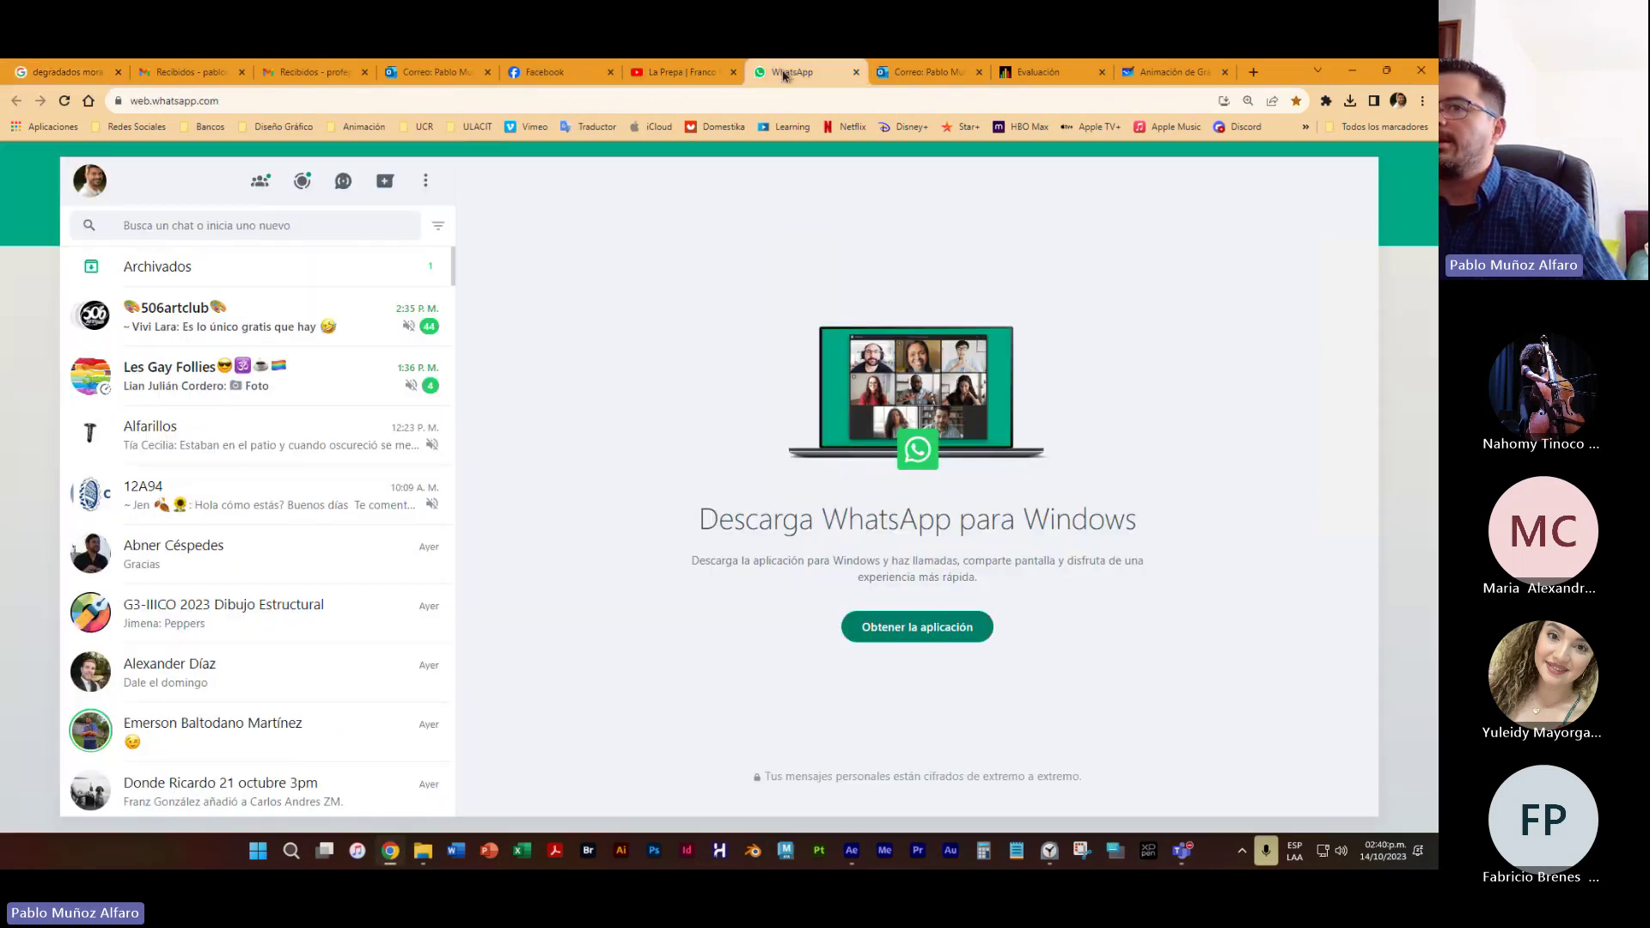
pyautogui.scroll(-10, 286, 644)
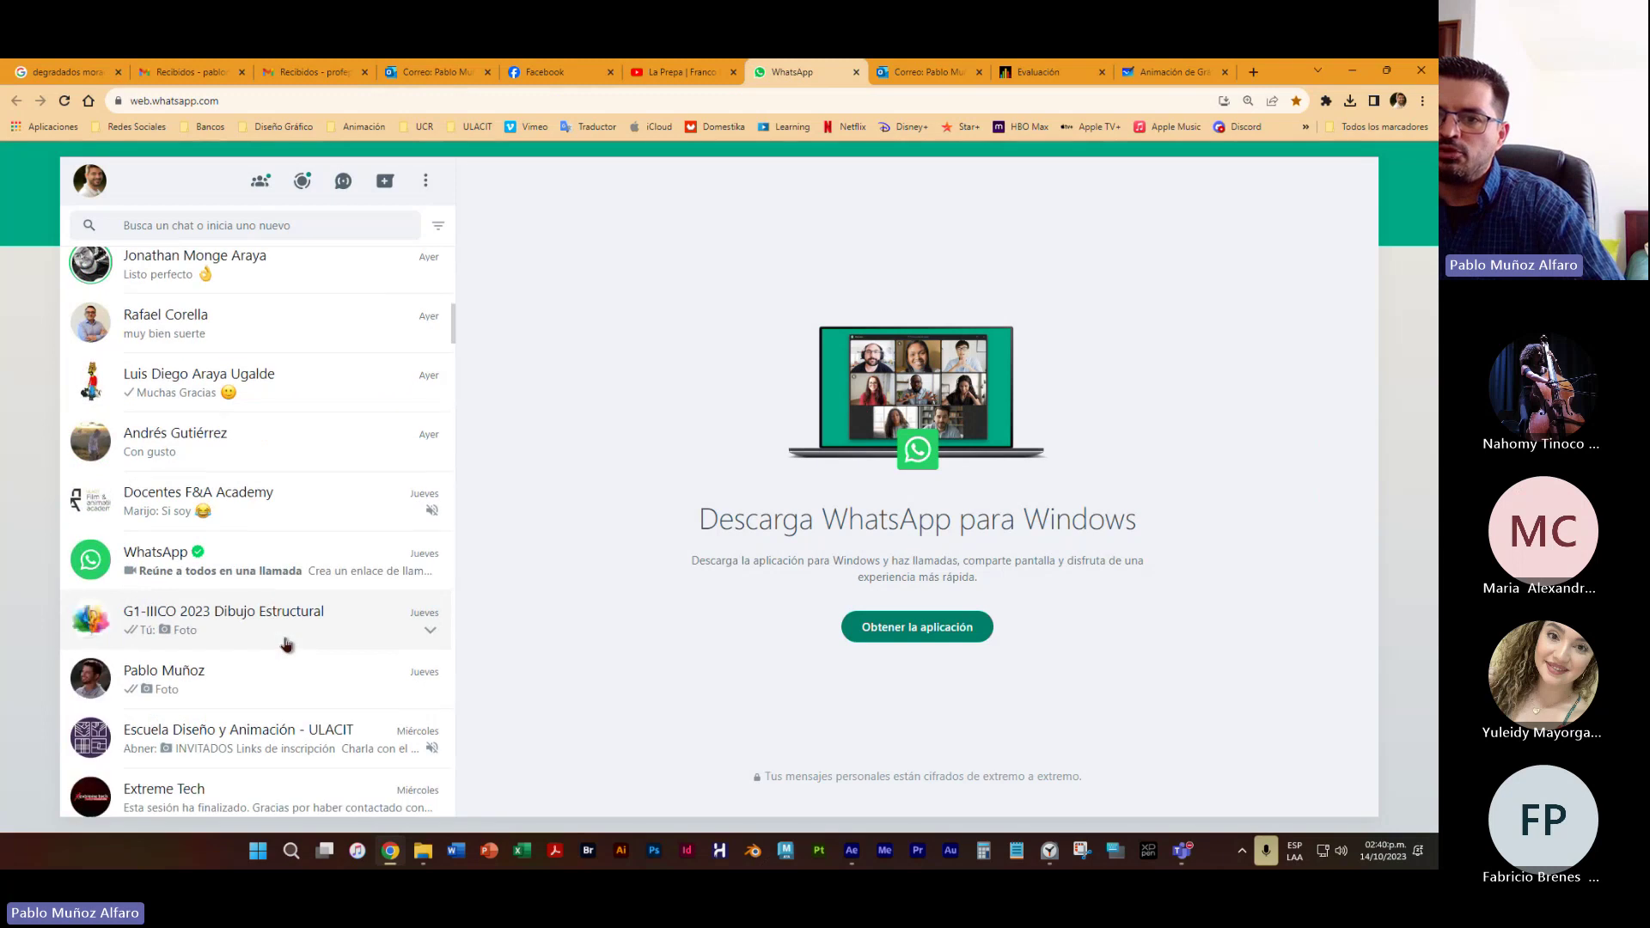
pyautogui.click(271, 678)
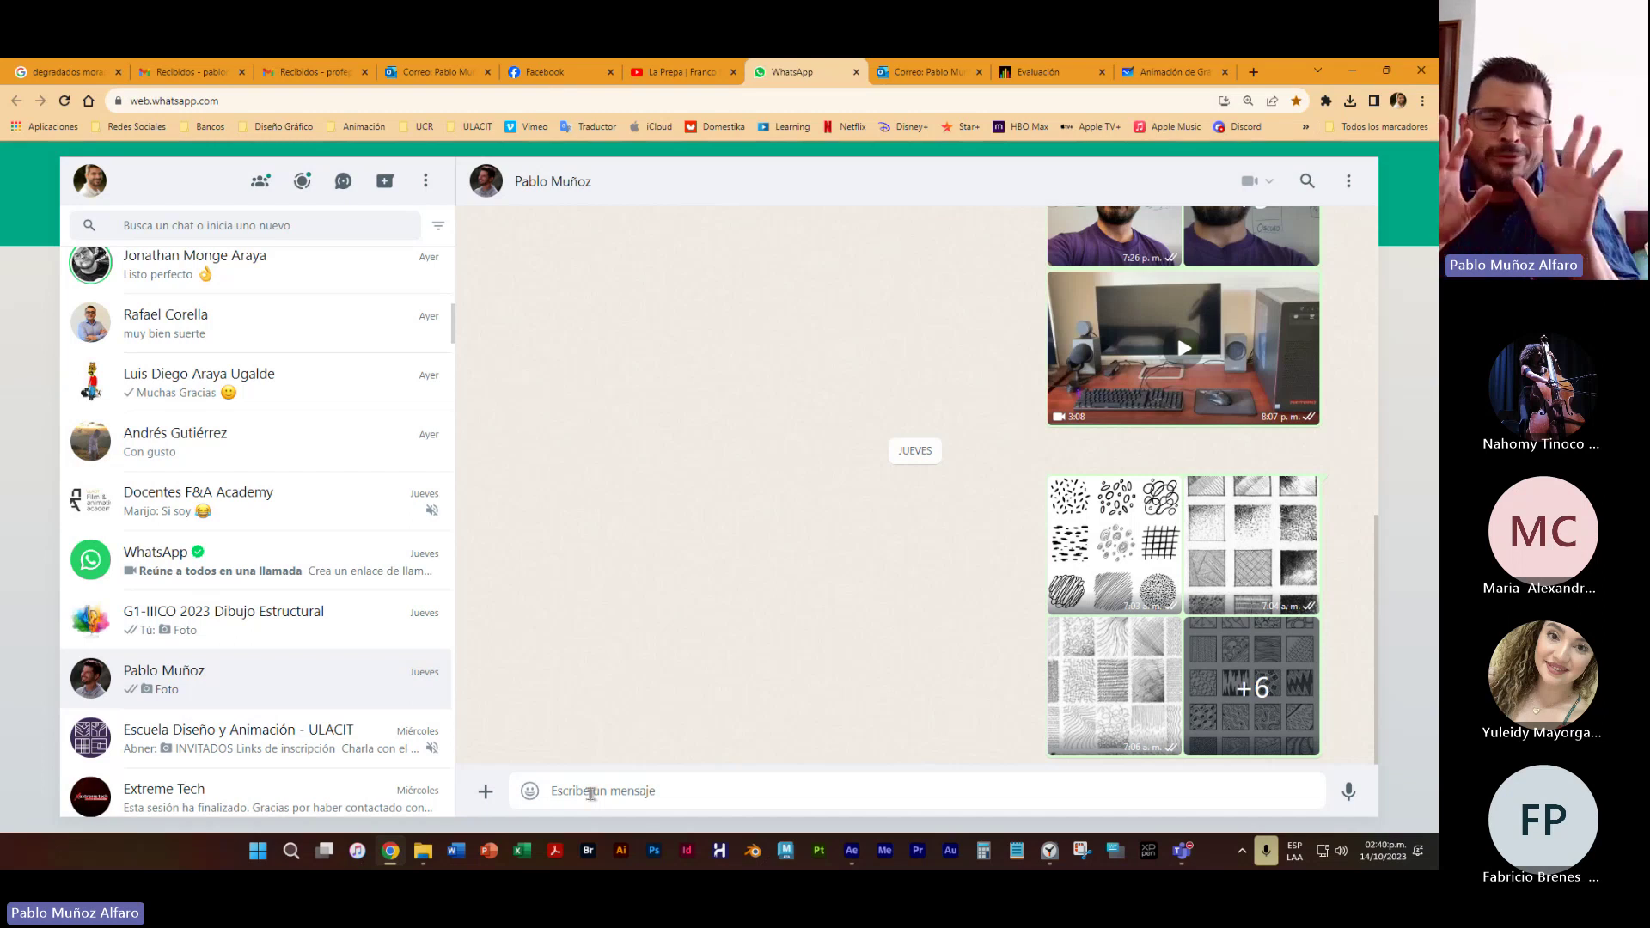
pyautogui.hotkey('ctrl', 'v')
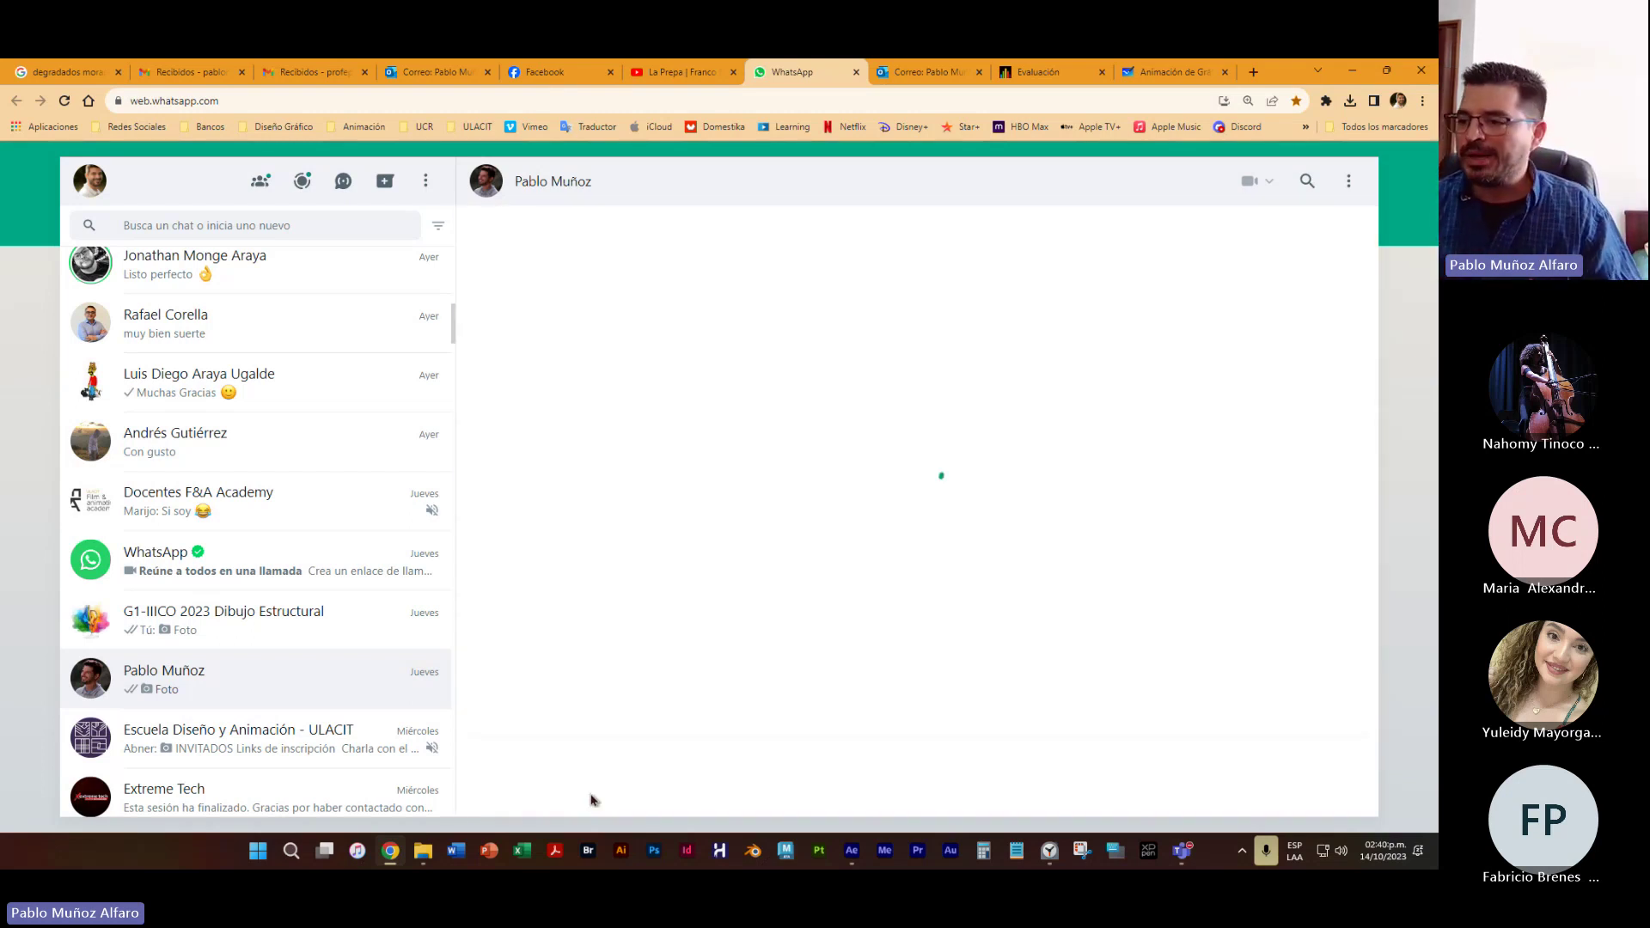
pyautogui.press('Return')
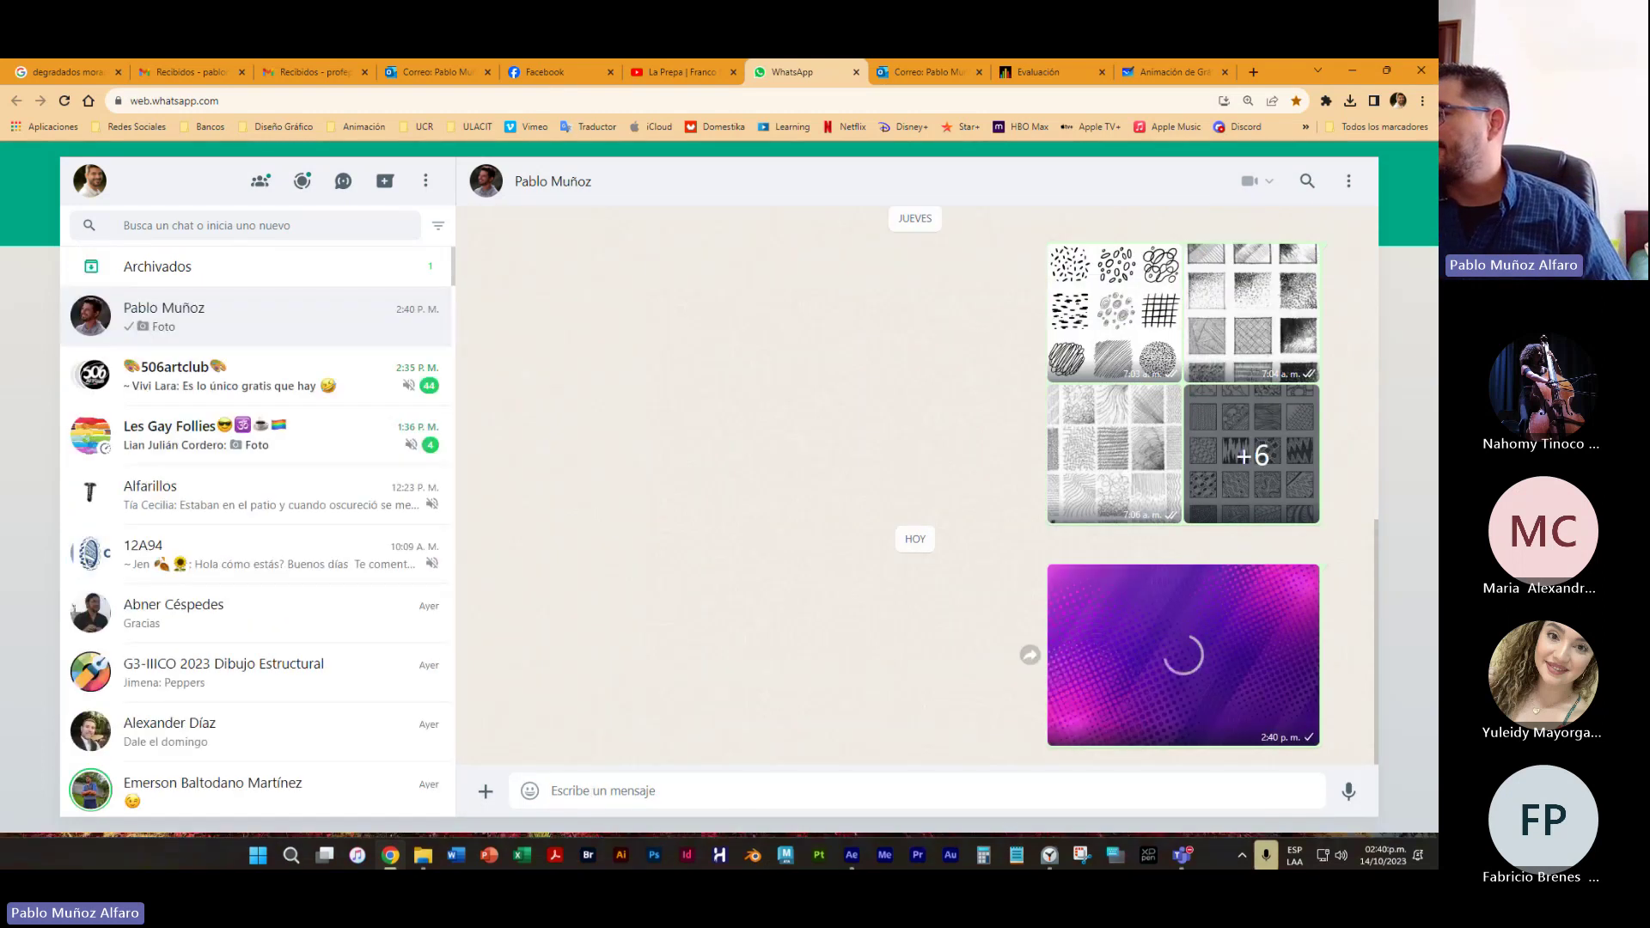
# Download the sent halftone image from WhatsApp and check the downloaded file's name in the Descargas folder
pyautogui.click(1256, 671)
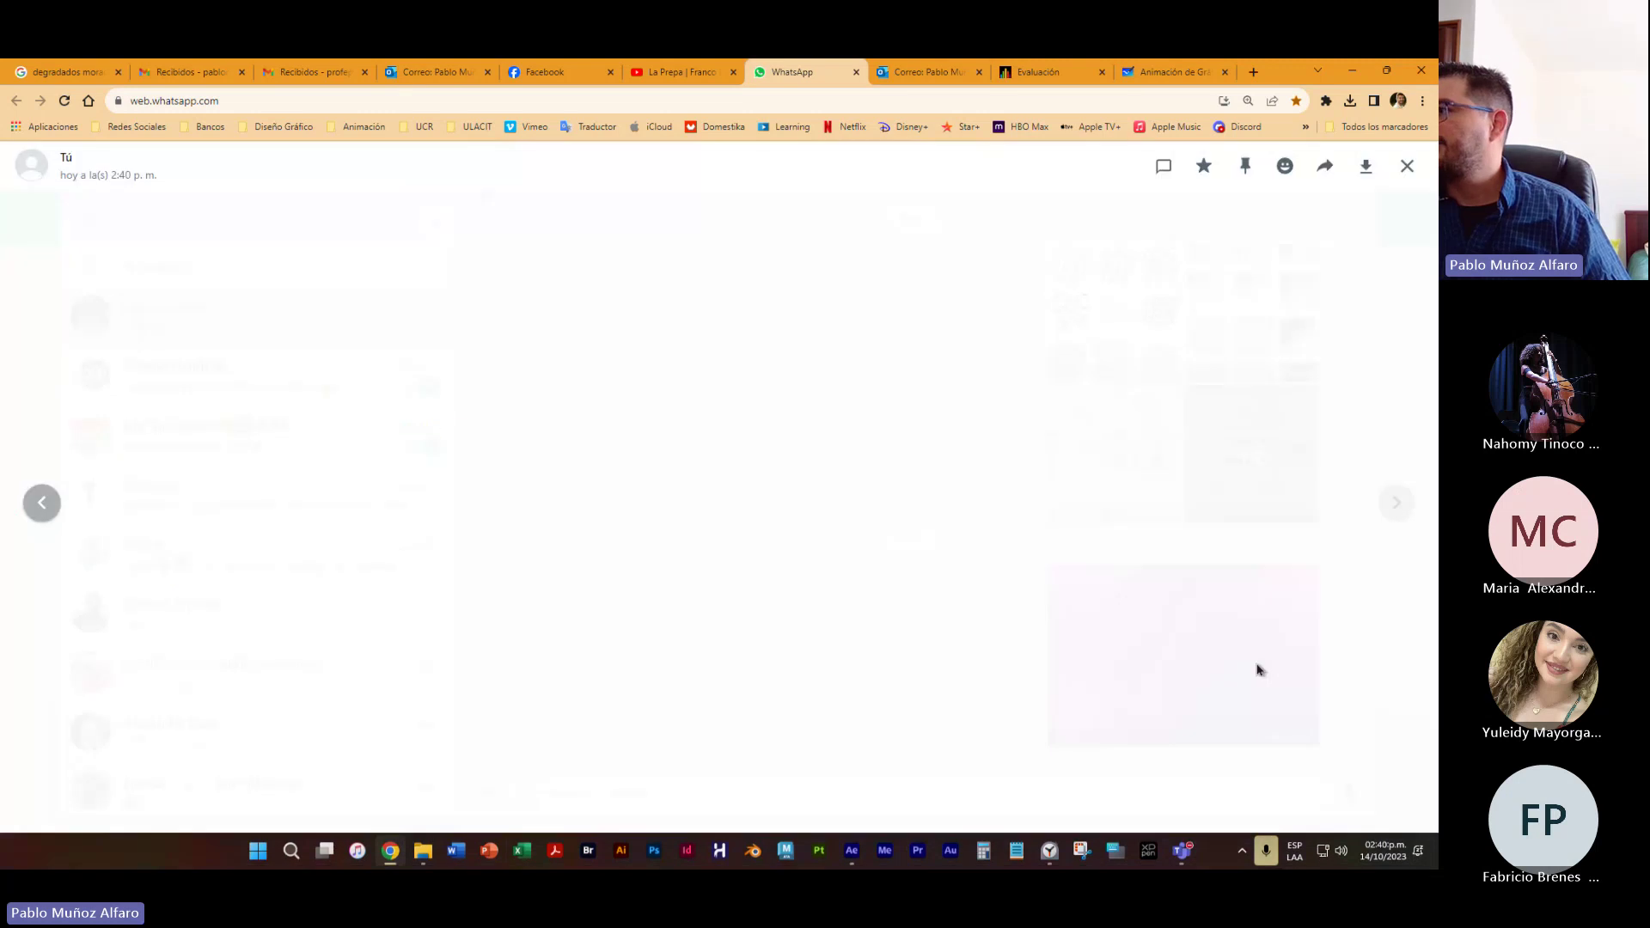
pyautogui.click(1365, 168)
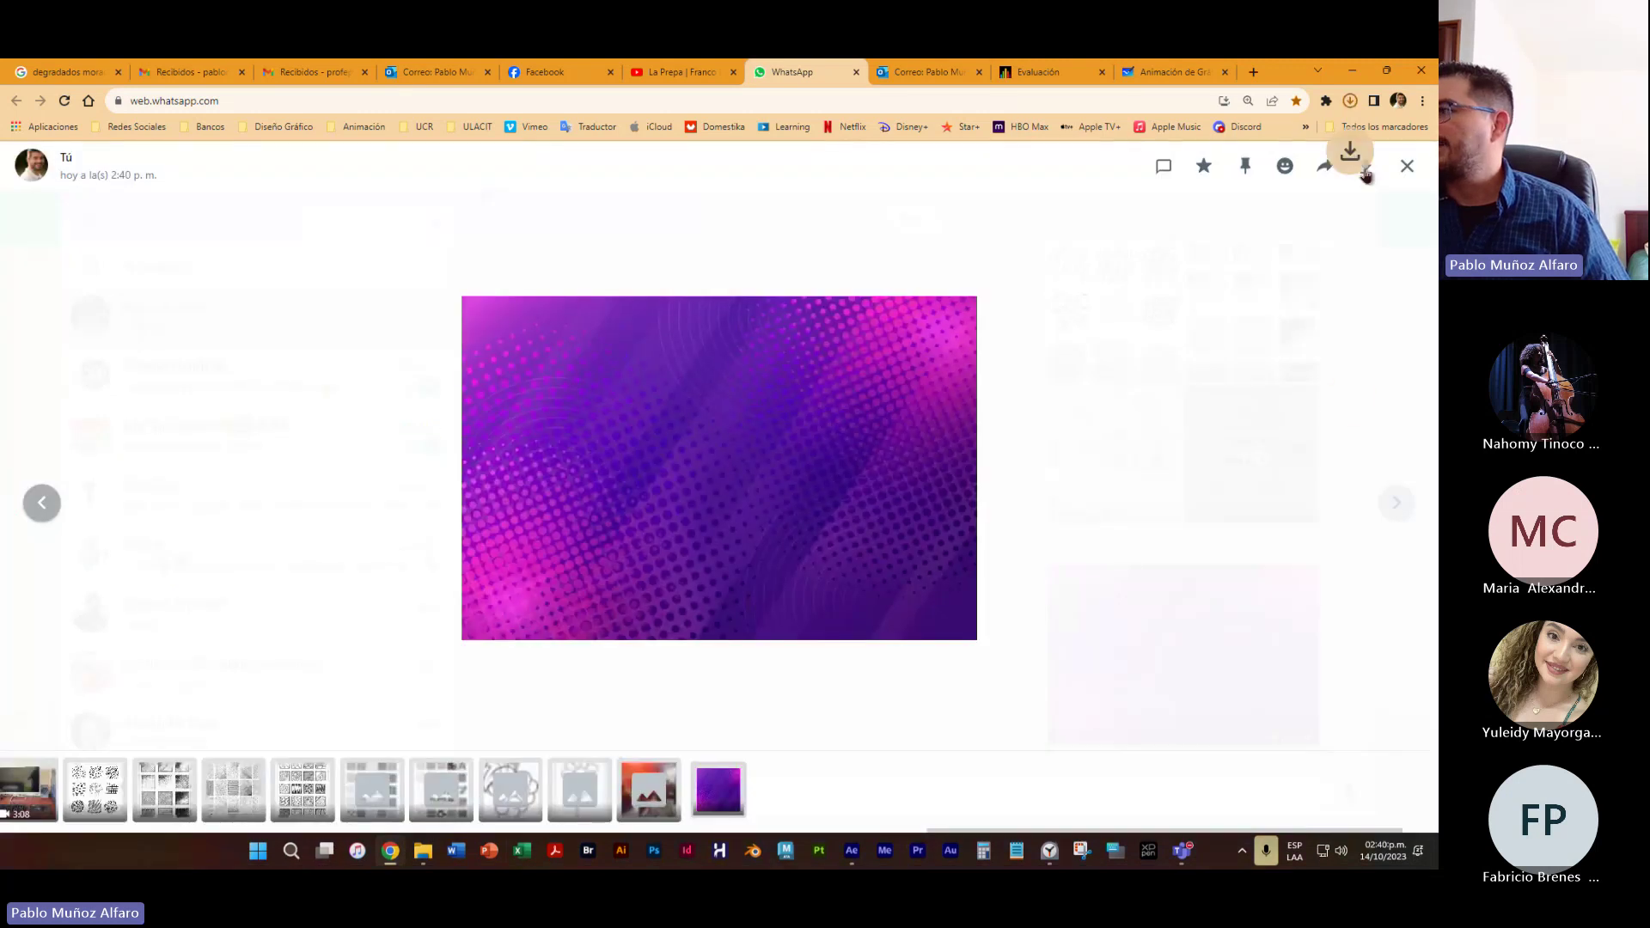
pyautogui.click(1352, 70)
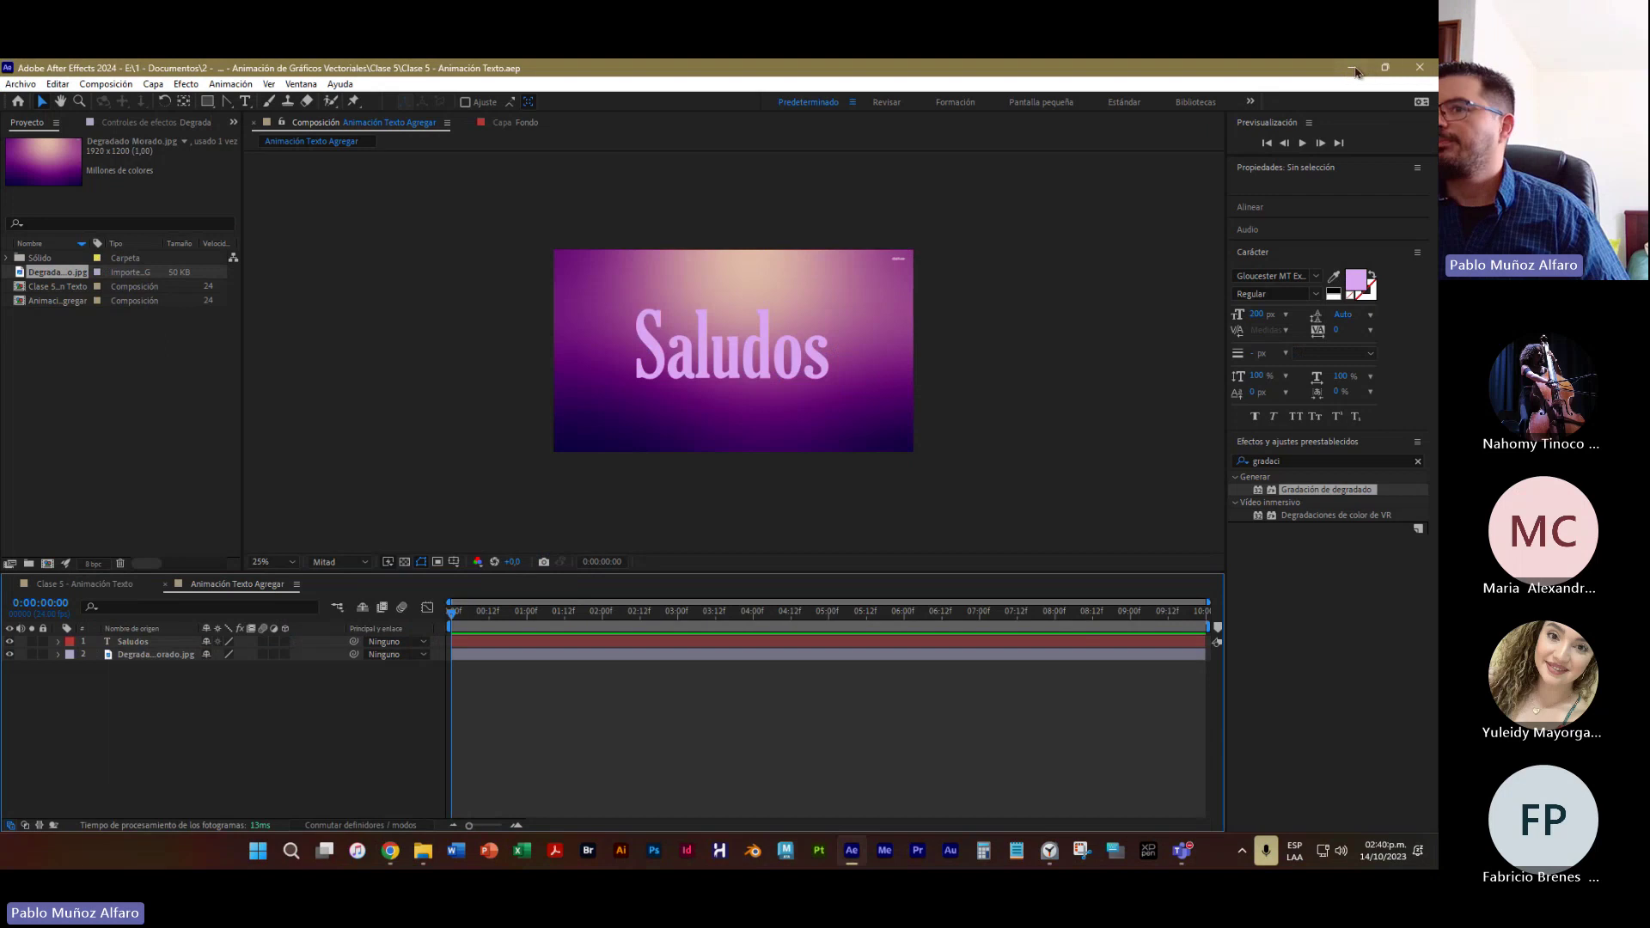
pyautogui.click(1354, 69)
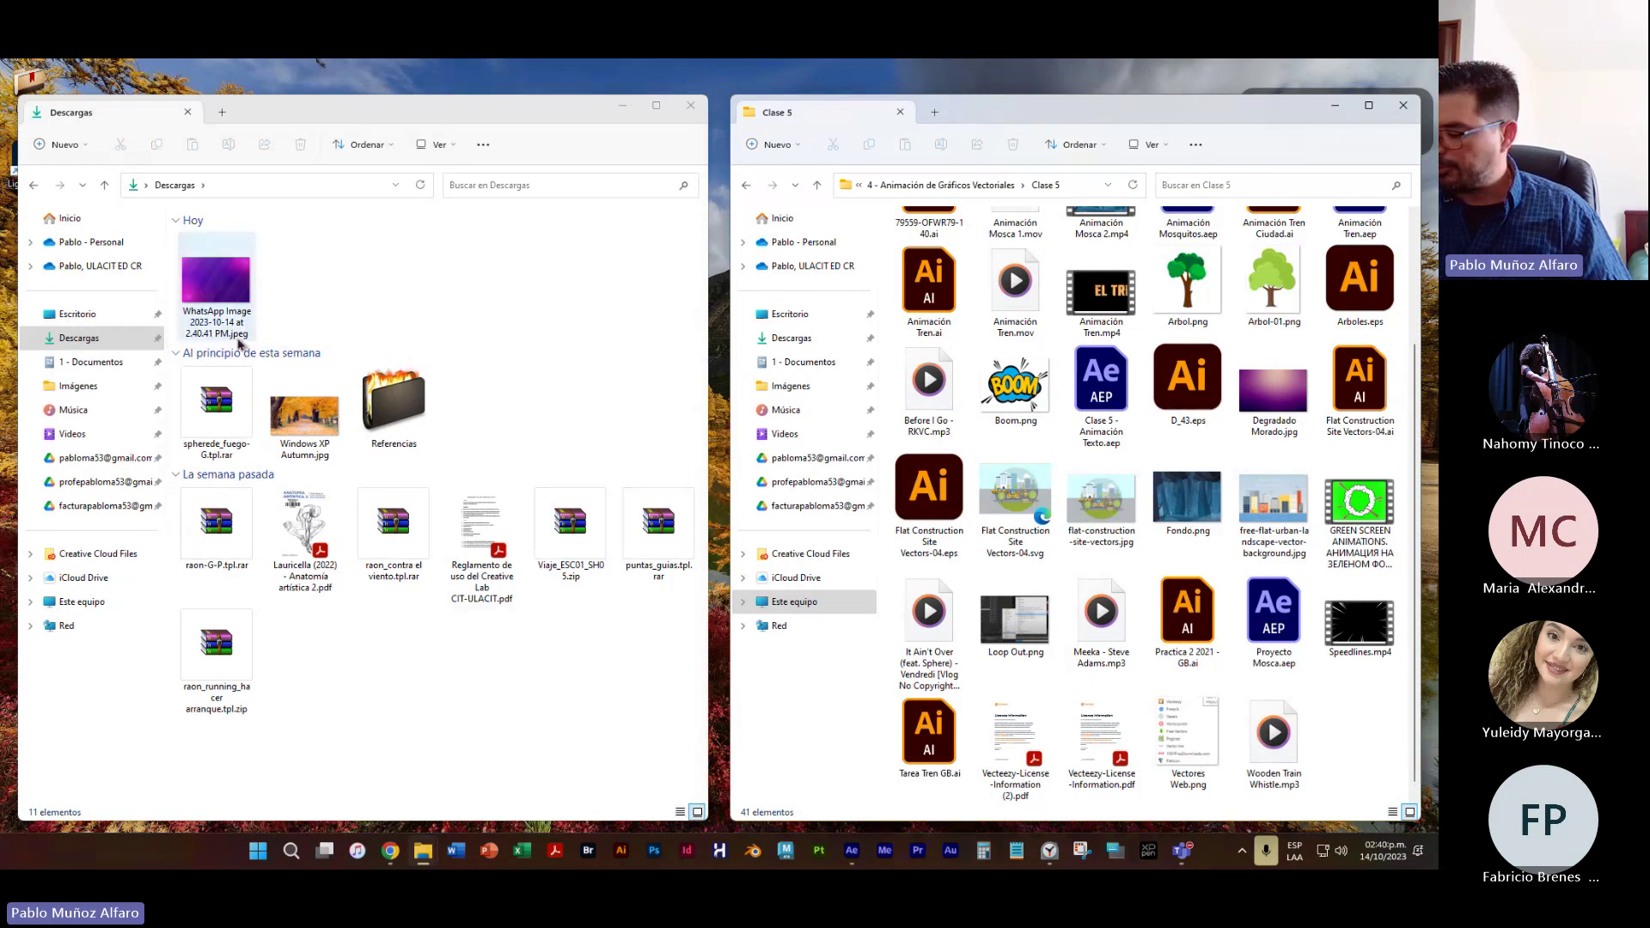
pyautogui.press('super+plus')
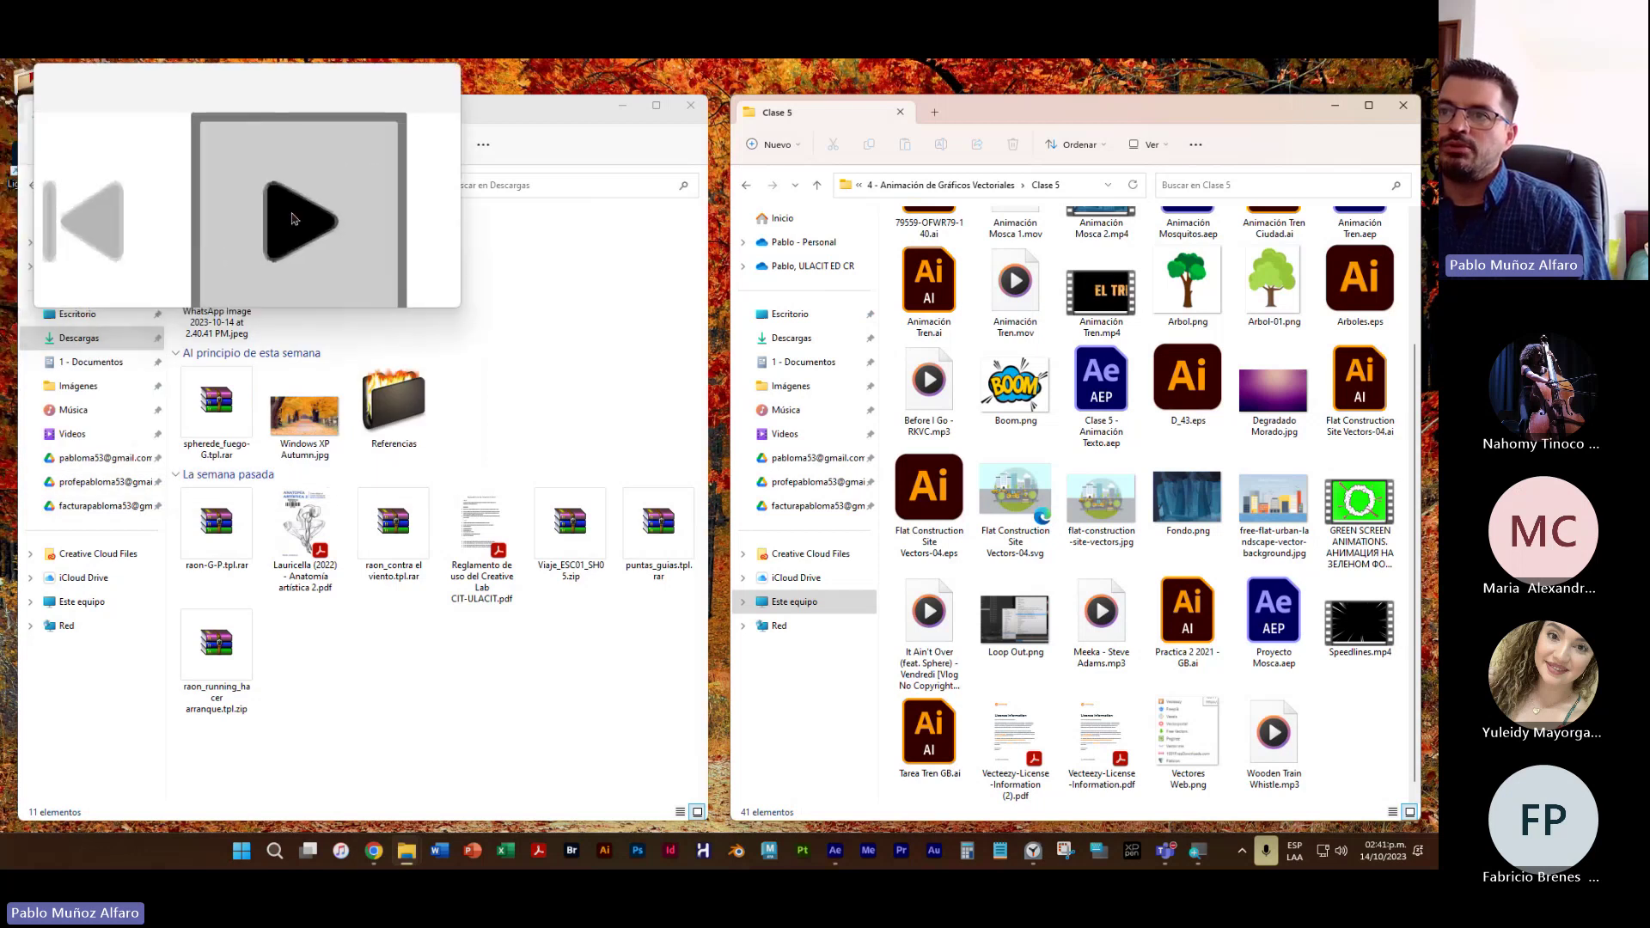
pyautogui.click(361, 186)
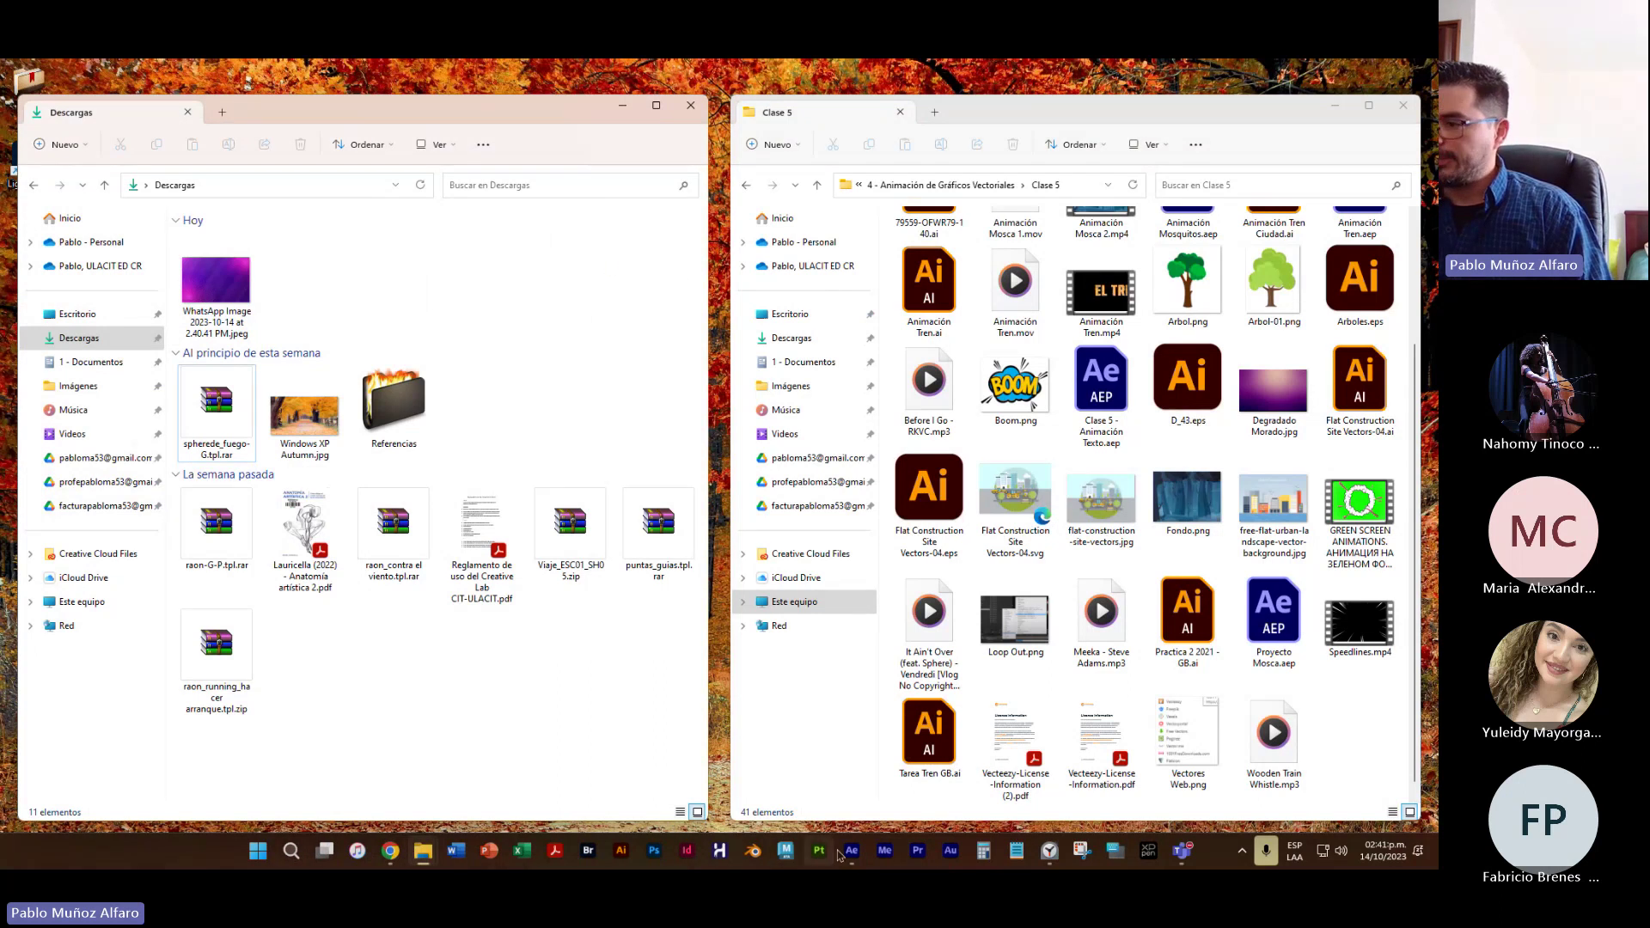
# Switch to After Effects and add the Resplandor exterior layer style to the Saludos text layer
pyautogui.click(851, 851)
pyautogui.click(432, 497)
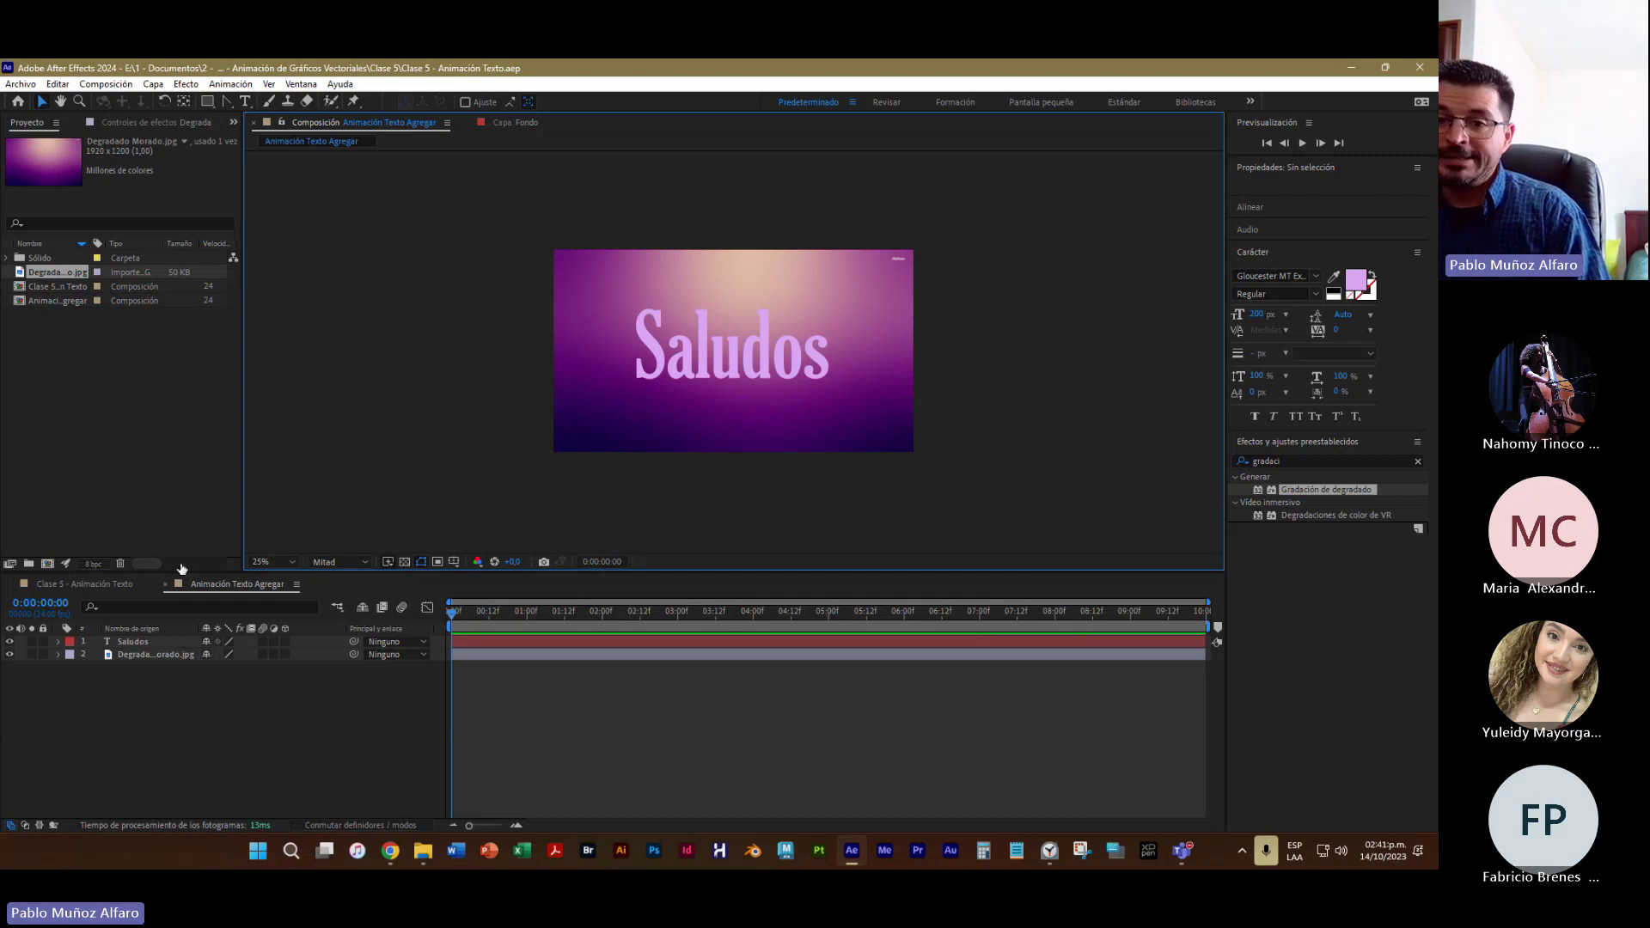
pyautogui.click(135, 645)
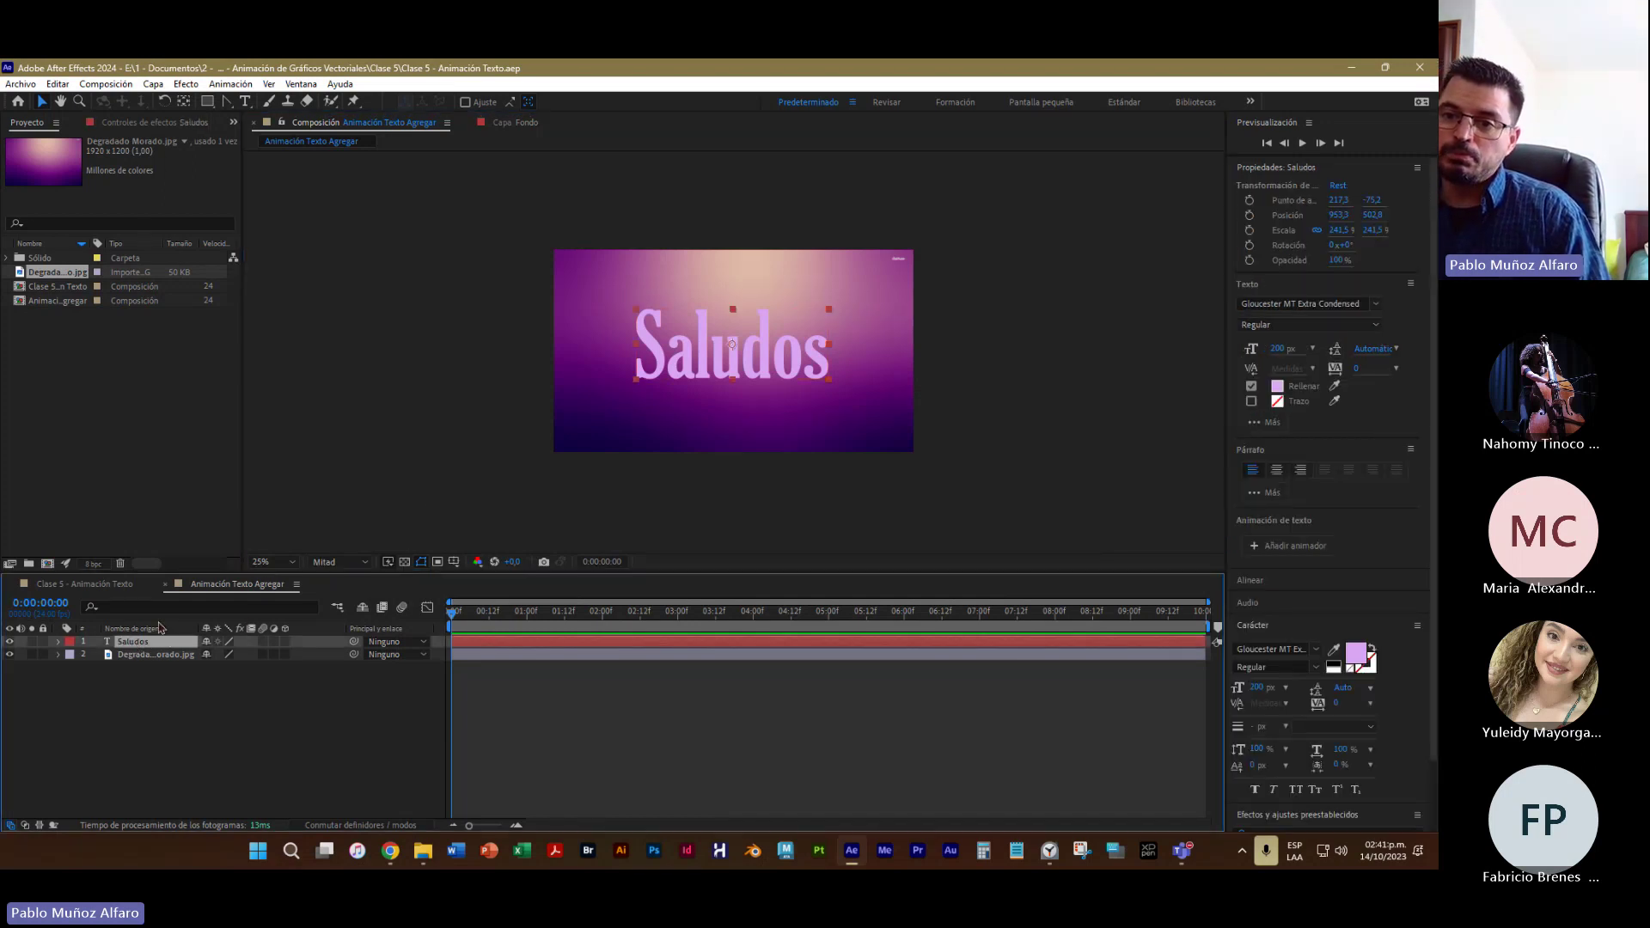
pyautogui.click(154, 85)
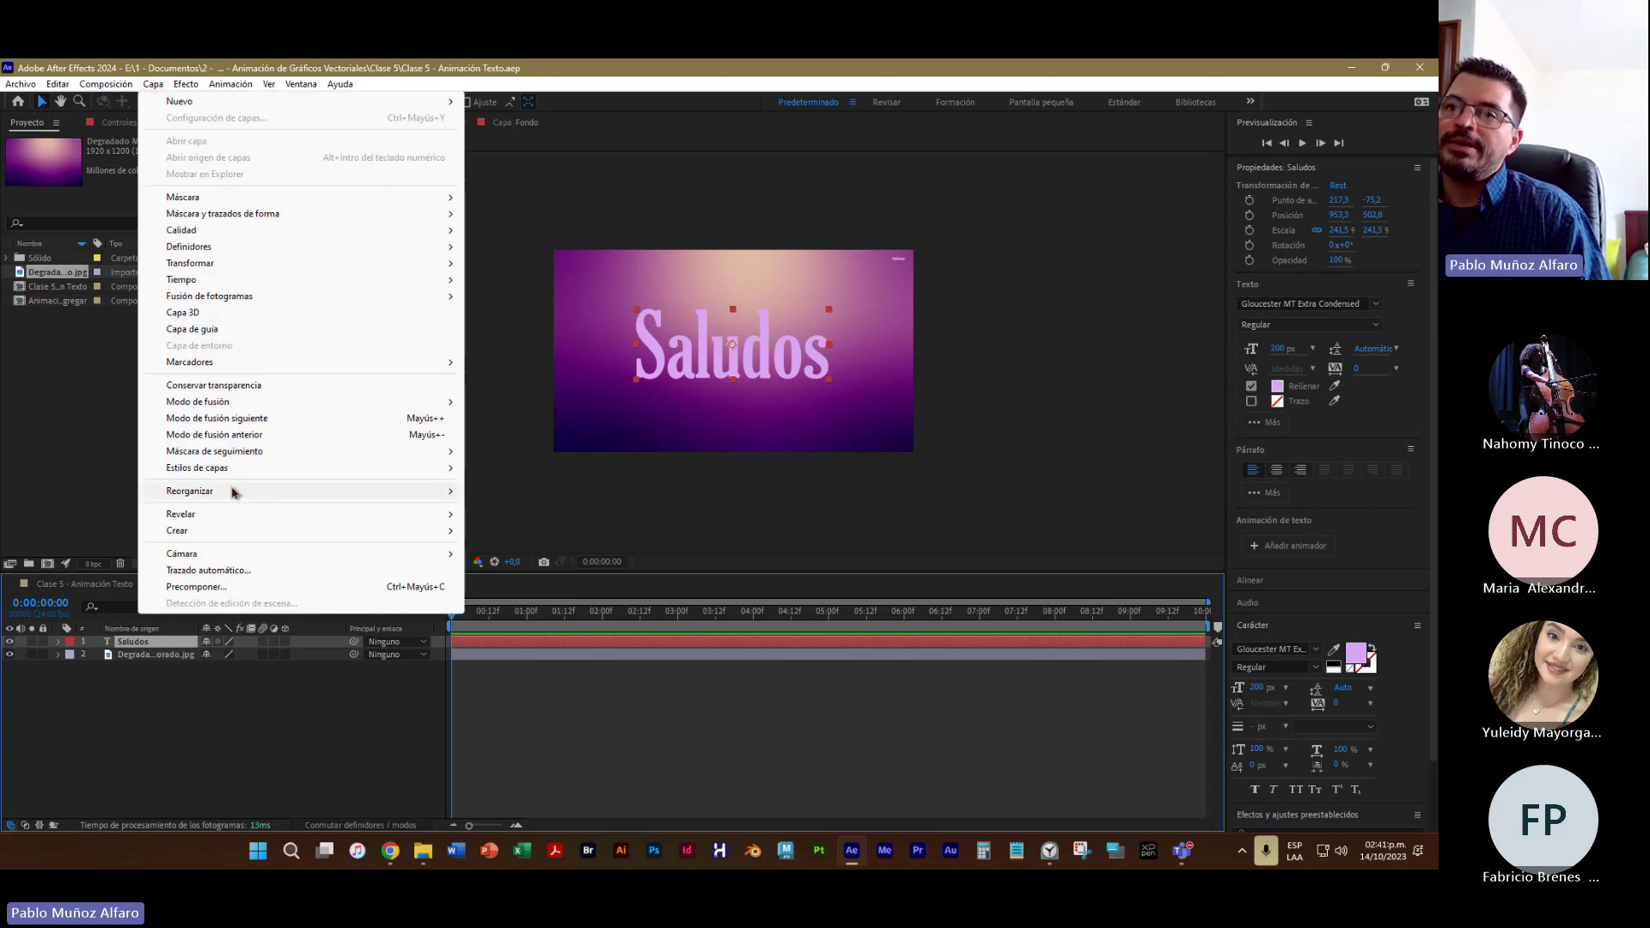
pyautogui.moveTo(221, 468)
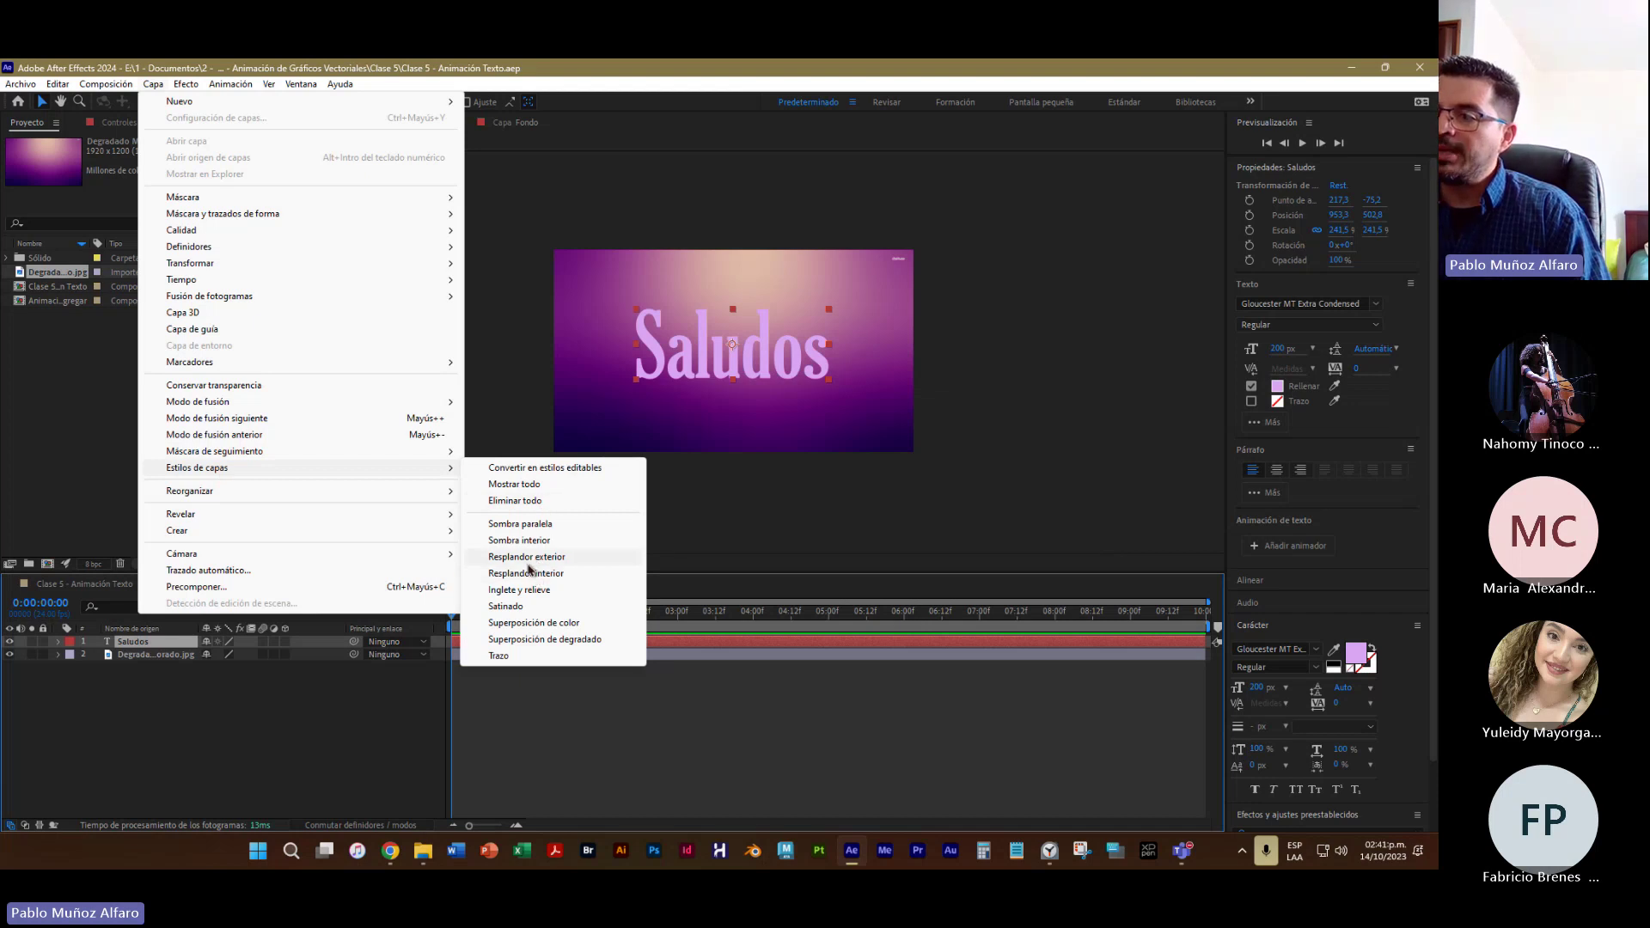
pyautogui.click(557, 562)
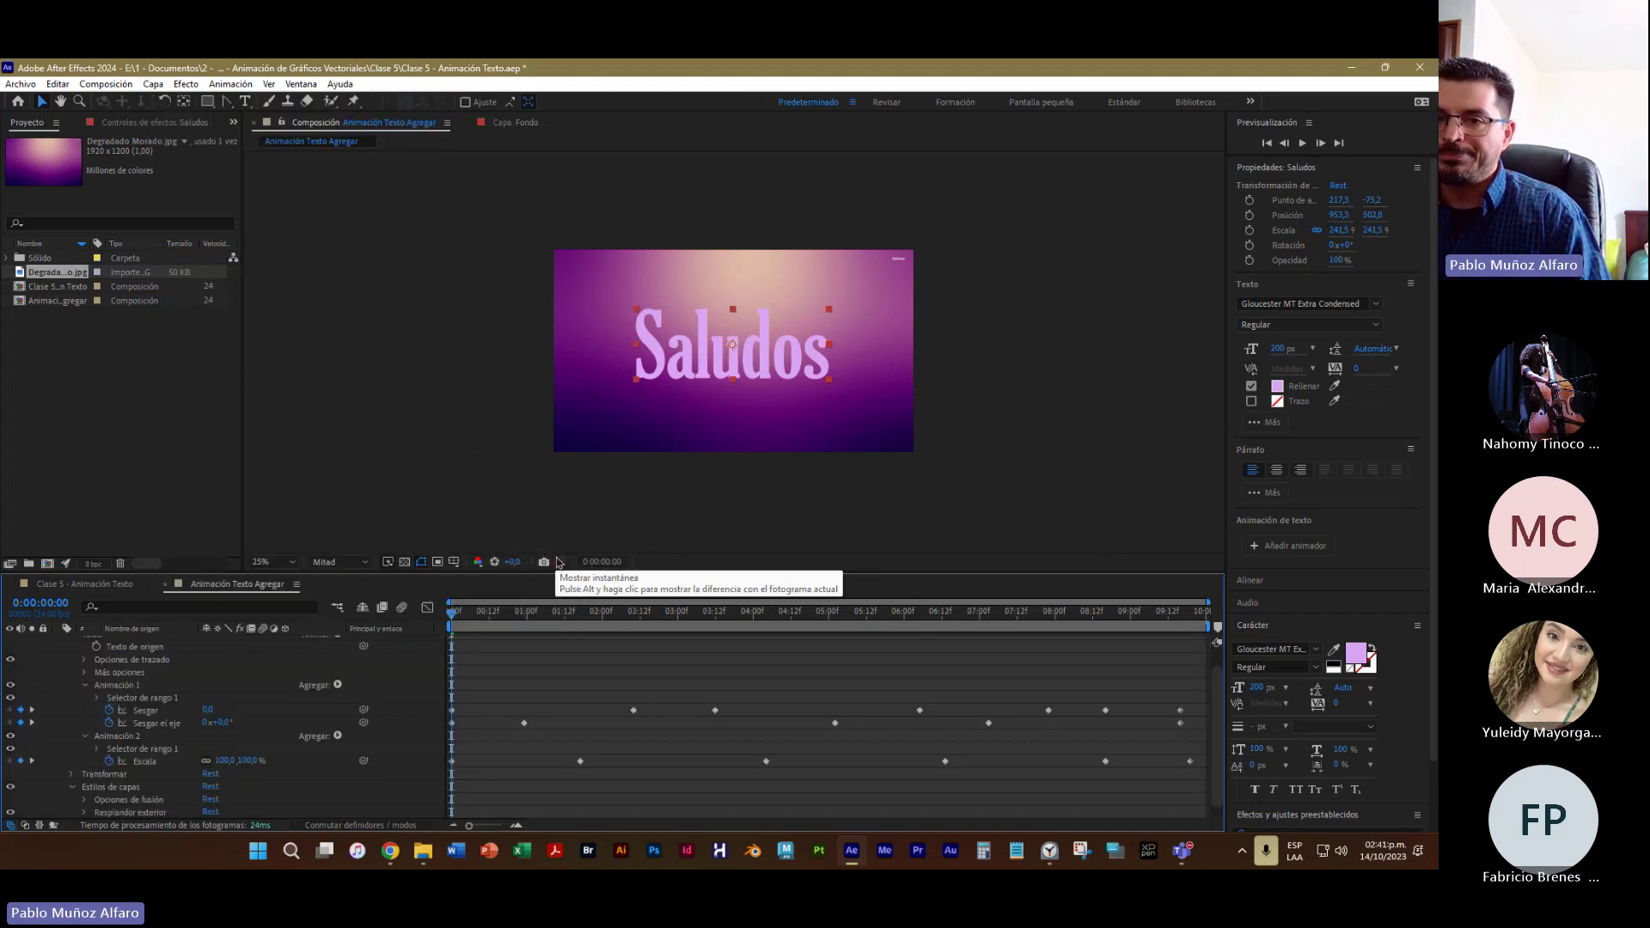
pyautogui.scroll(1, 127, 759)
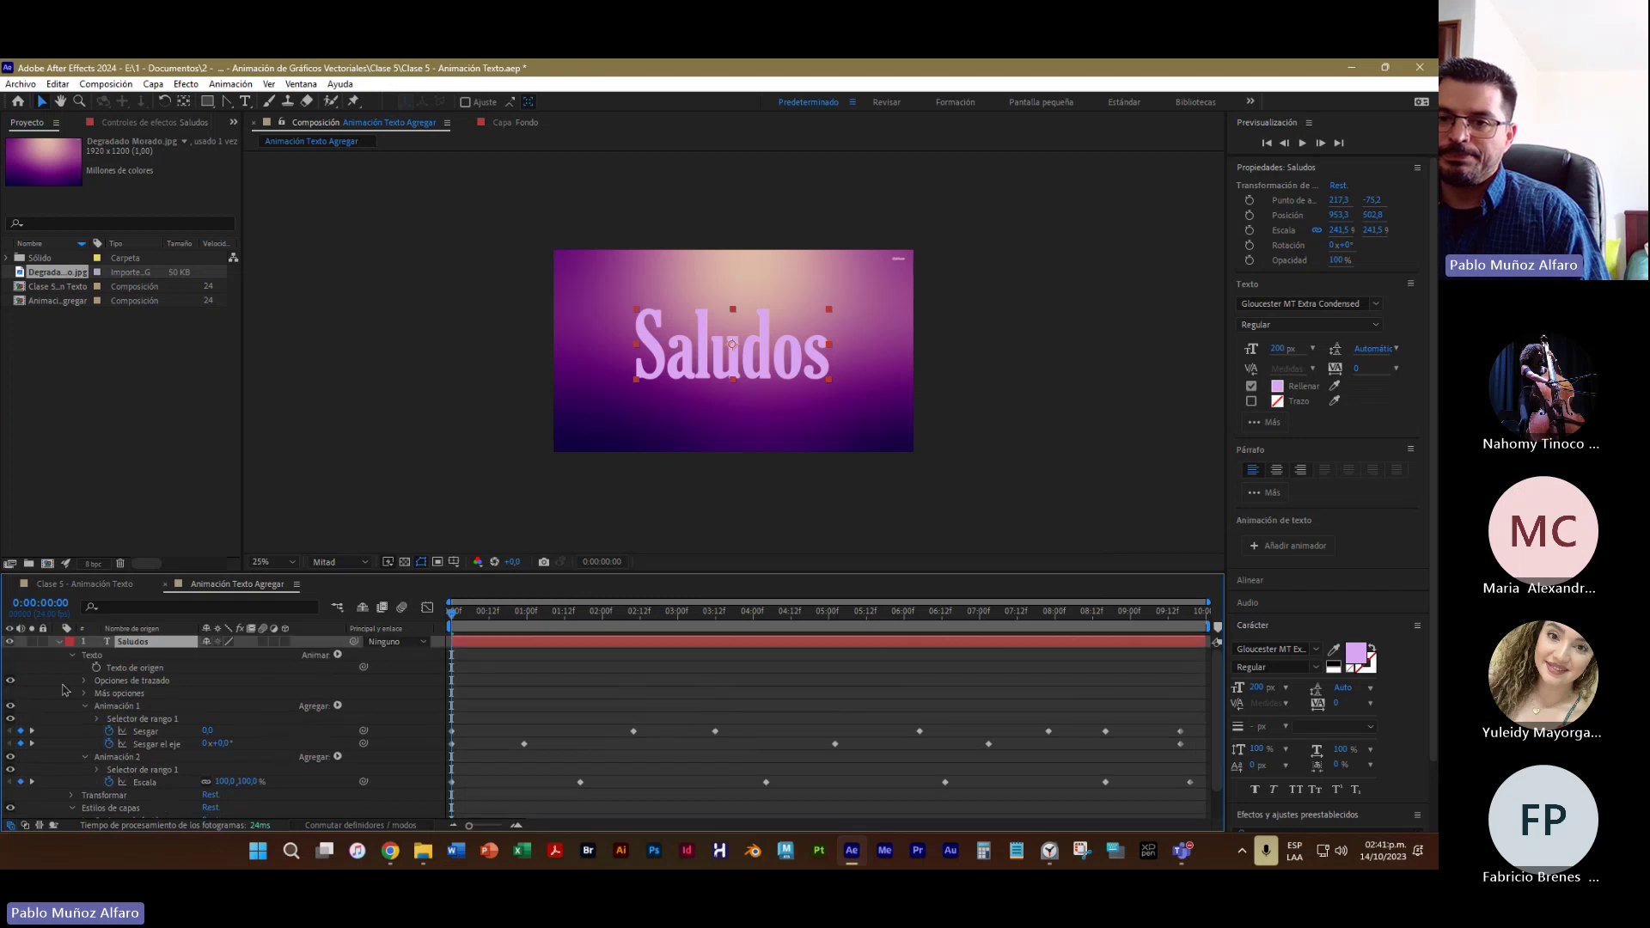
# Examine the Saludos layer's Texto, Transformar and Estilos de capas property groups by expanding and collapsing them in turn
pyautogui.click(58, 643)
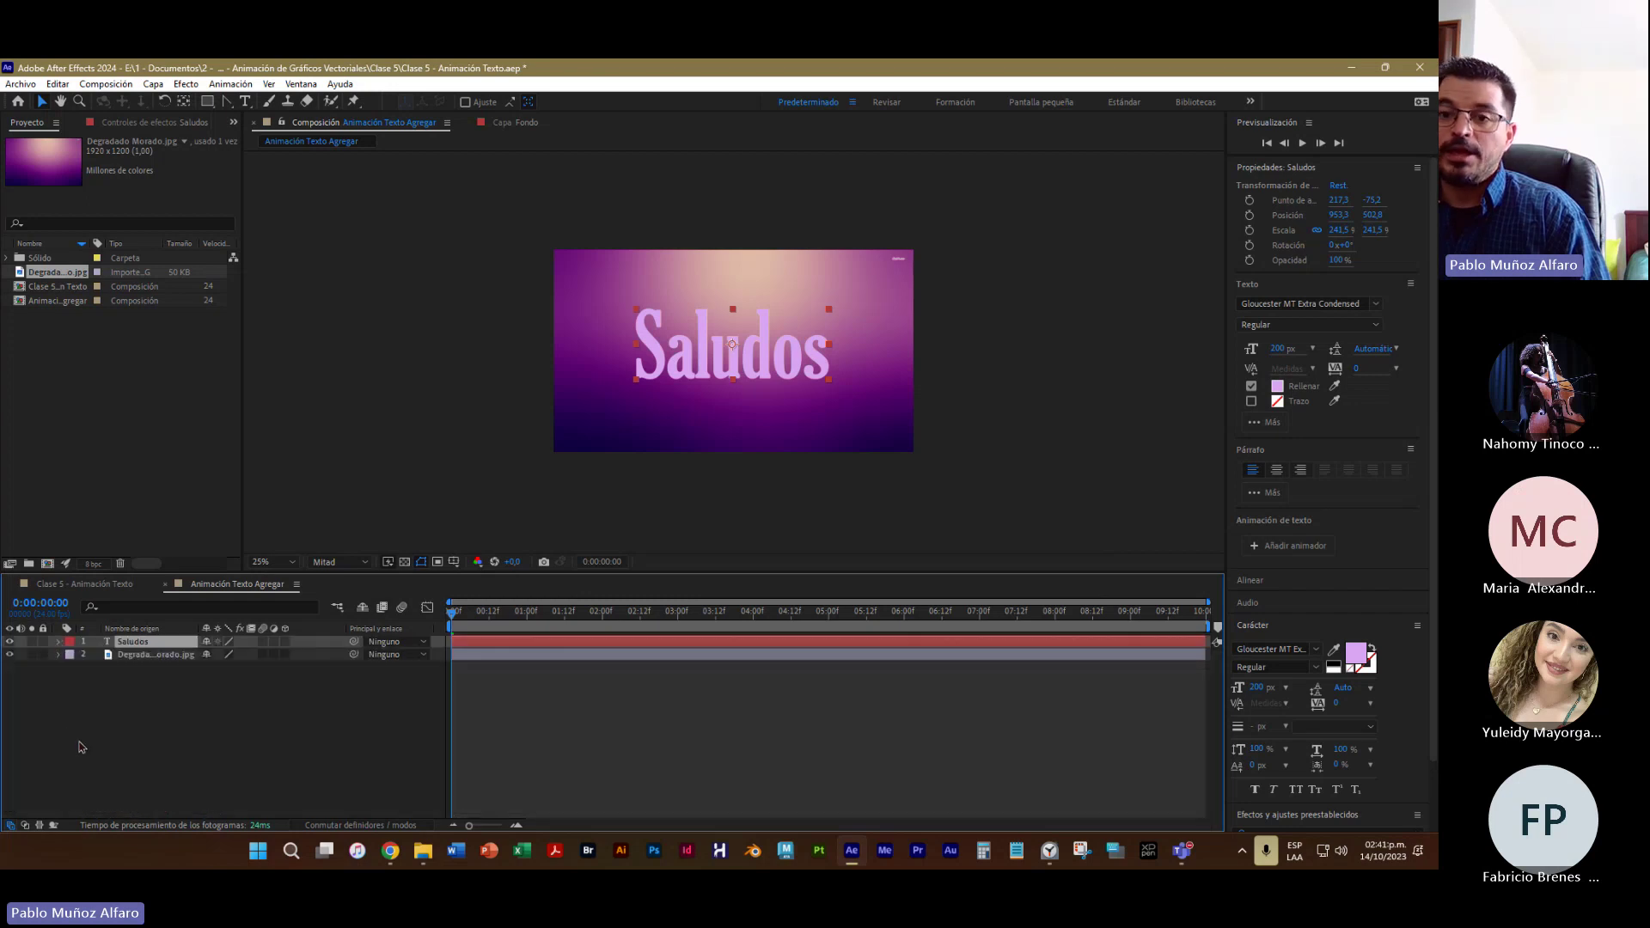
pyautogui.click(58, 643)
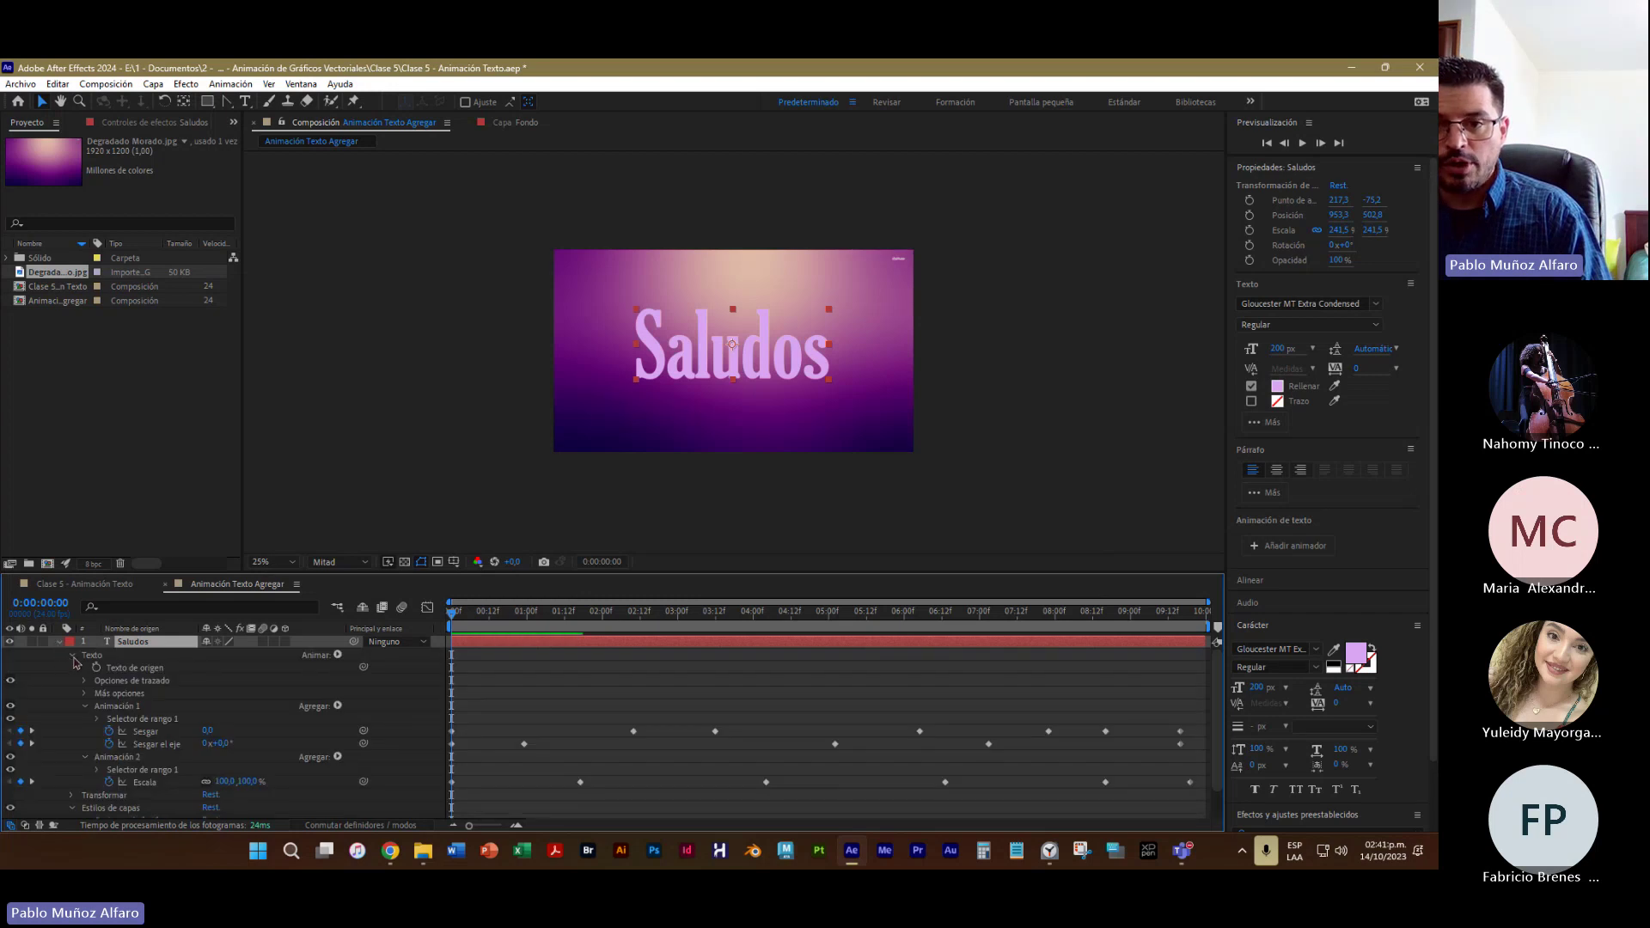
pyautogui.click(72, 656)
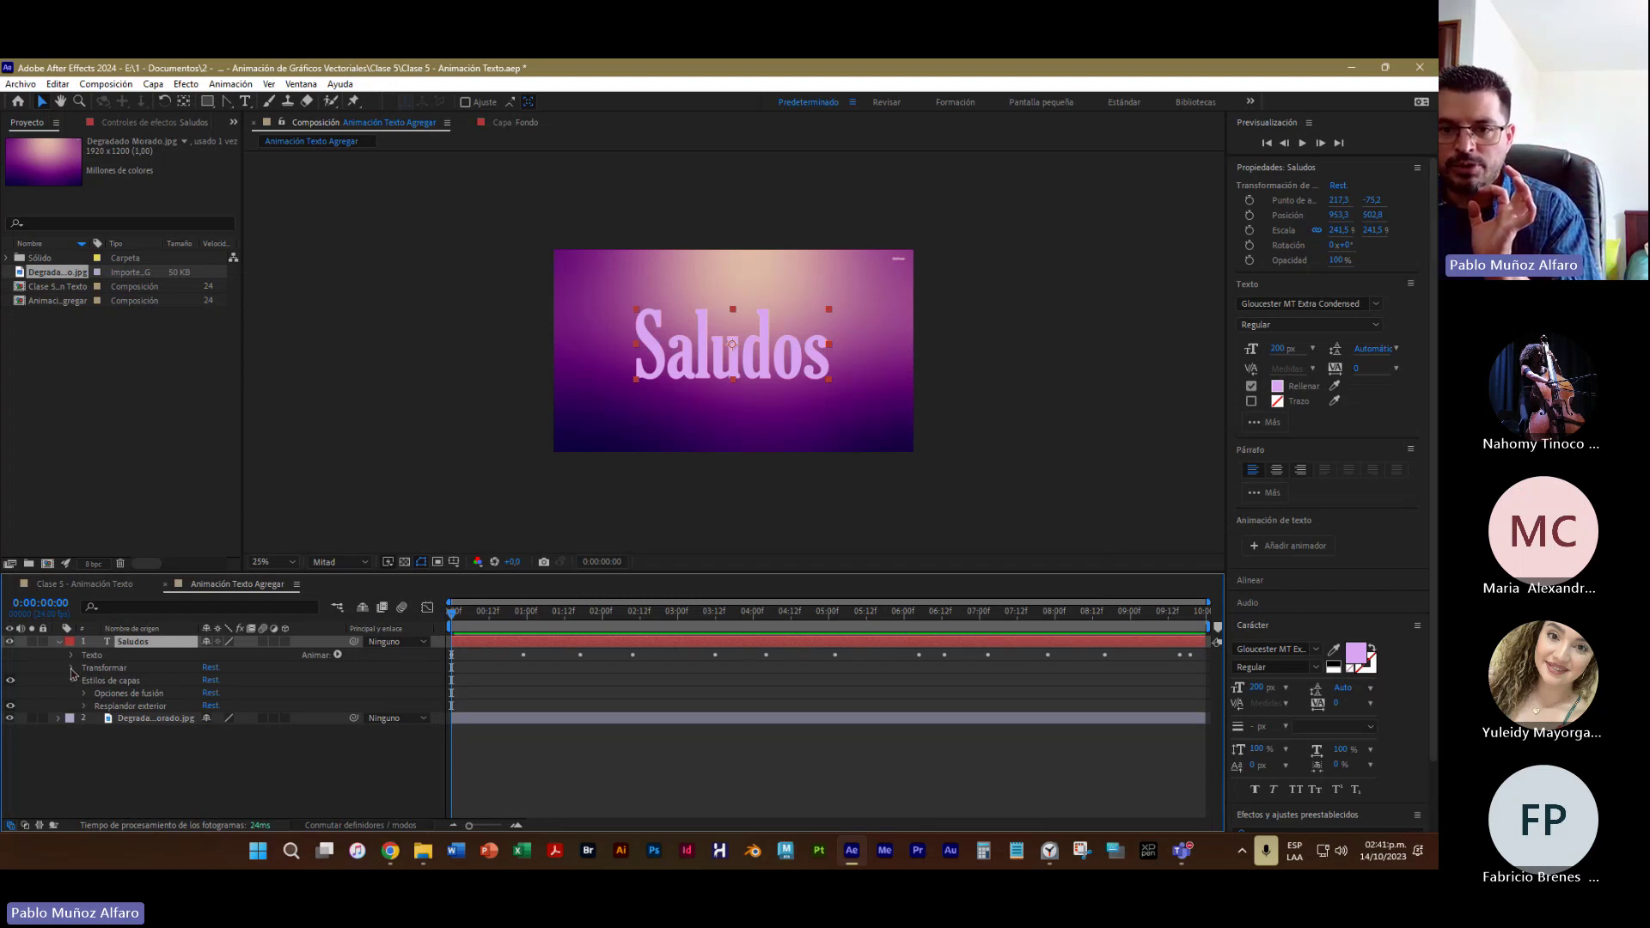
pyautogui.click(71, 655)
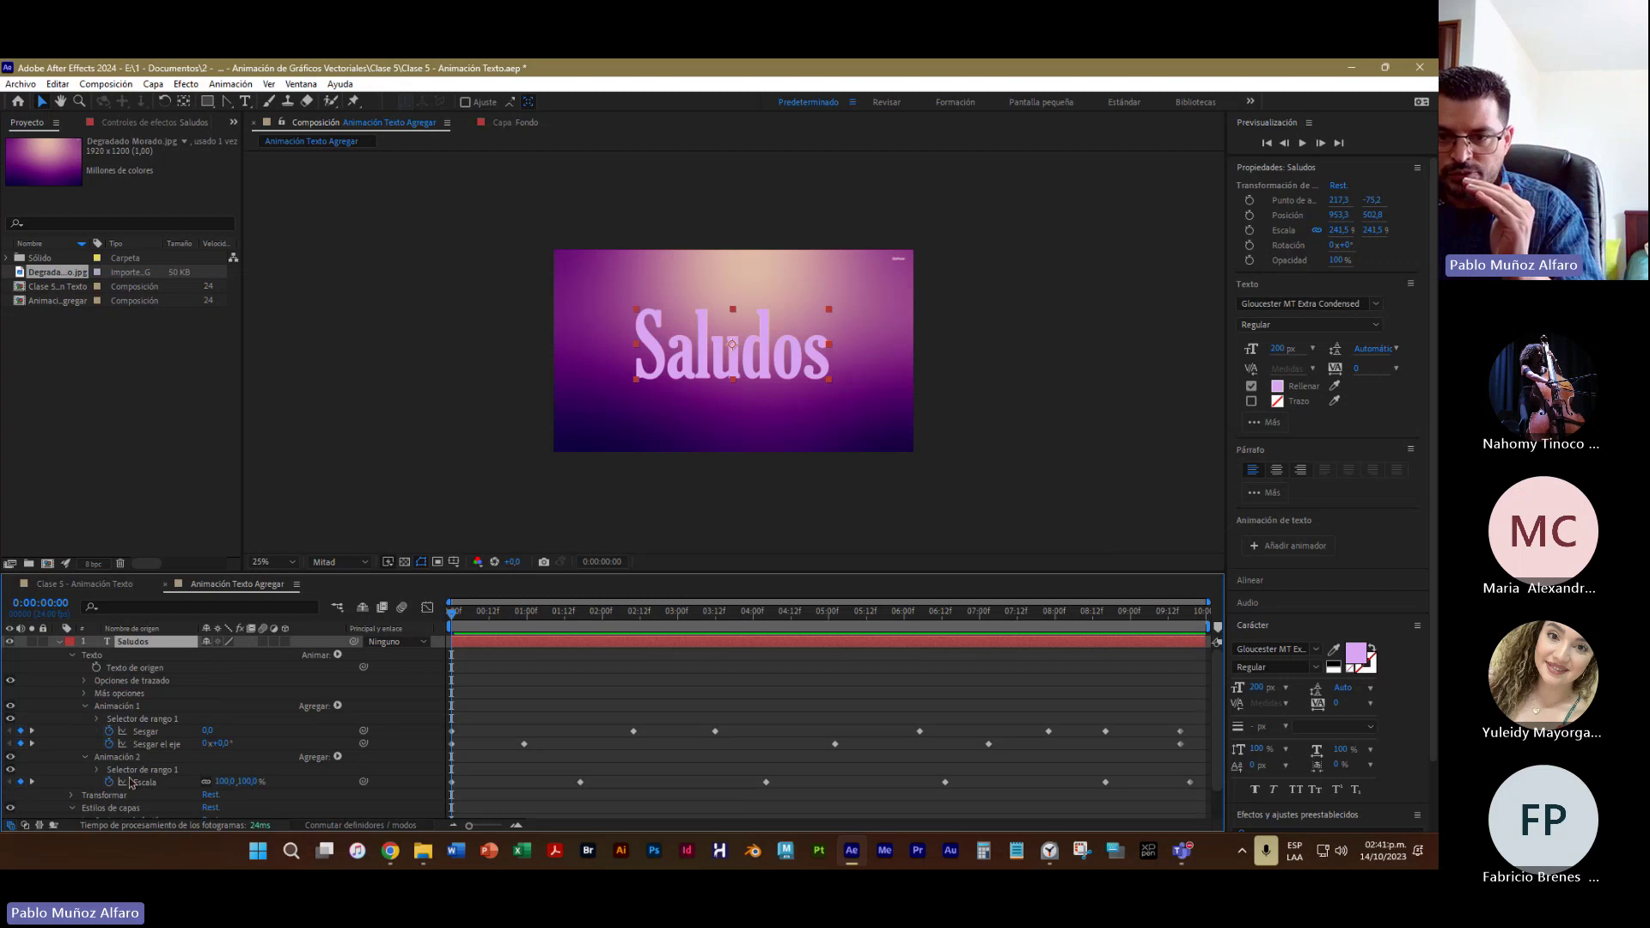
pyautogui.click(72, 655)
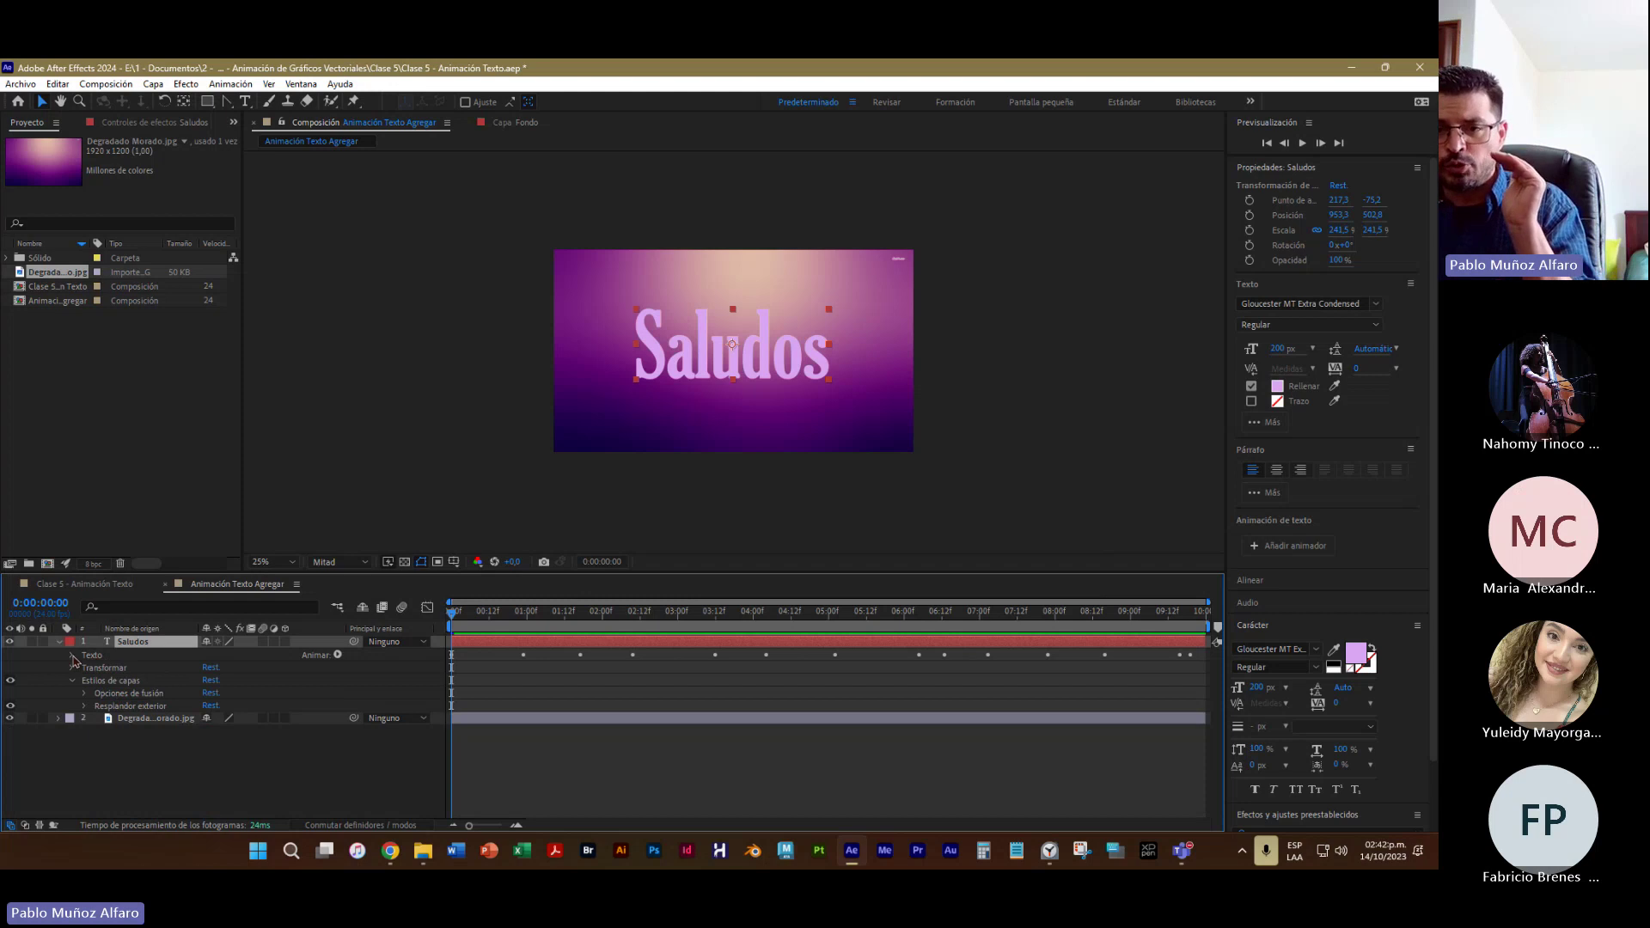
pyautogui.click(74, 669)
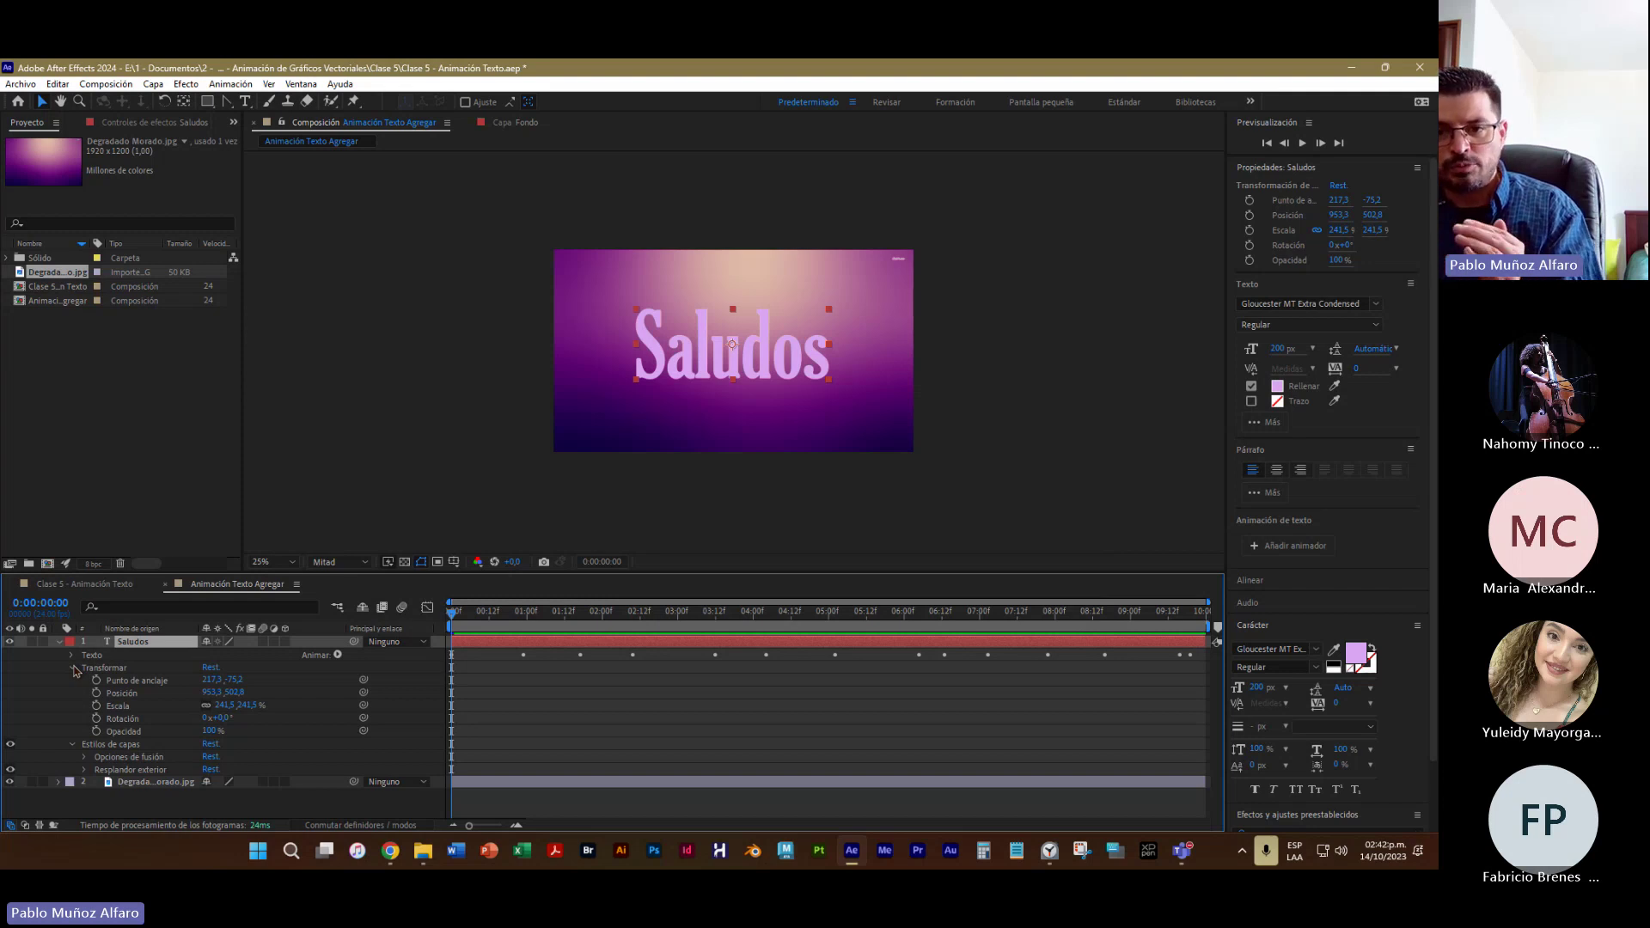
pyautogui.click(72, 668)
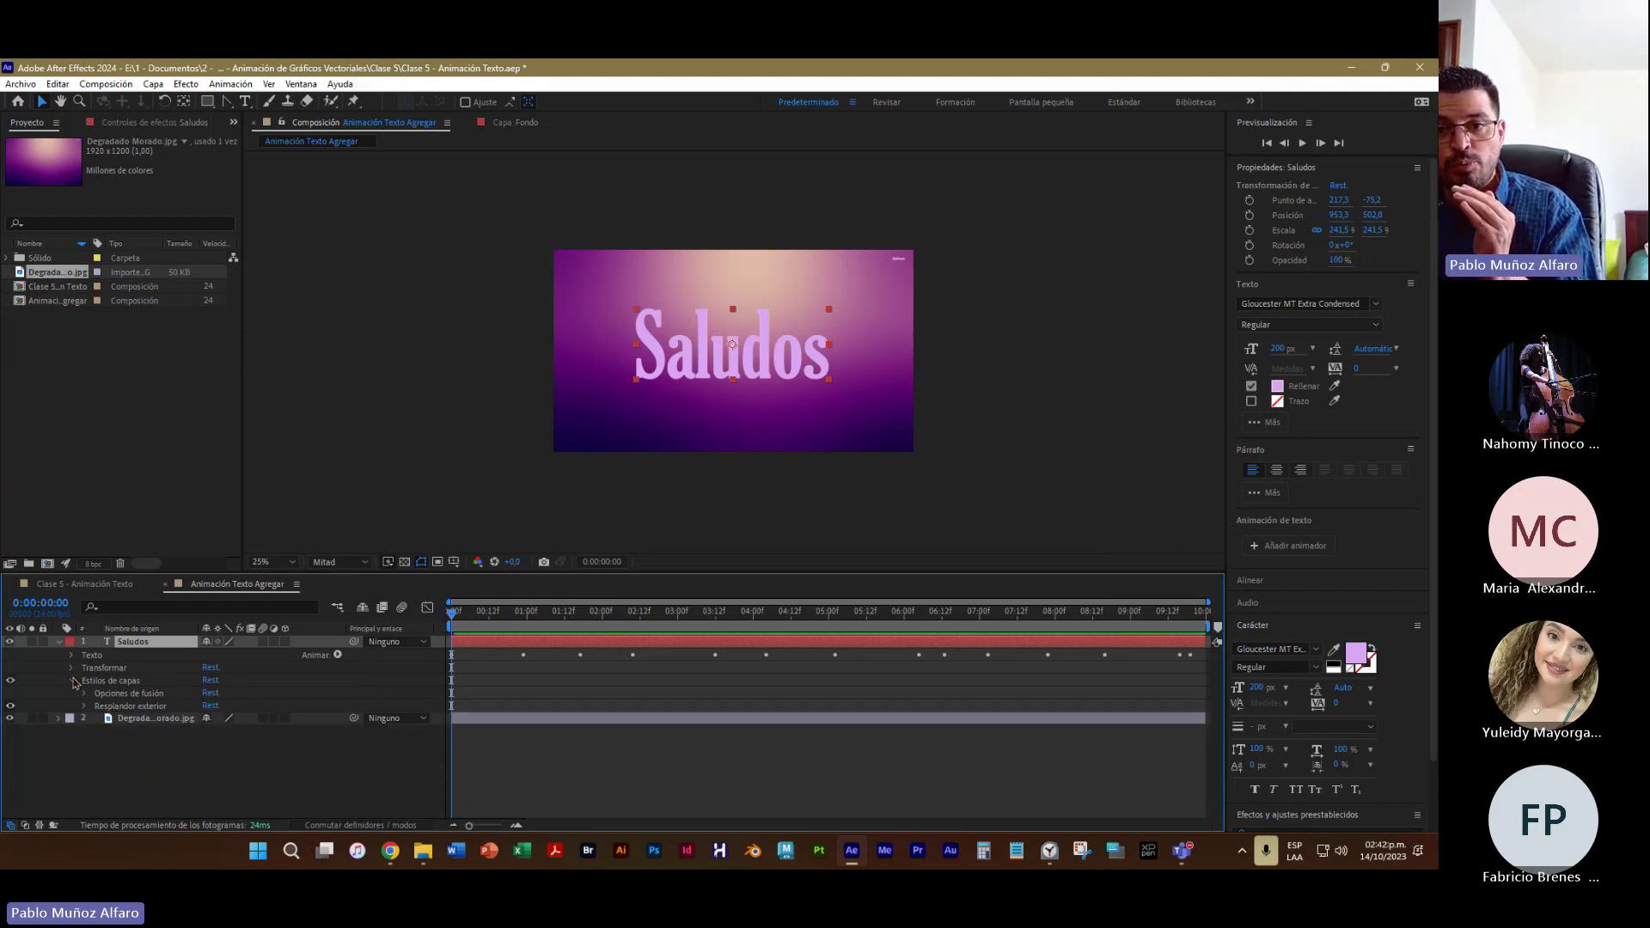
pyautogui.click(72, 681)
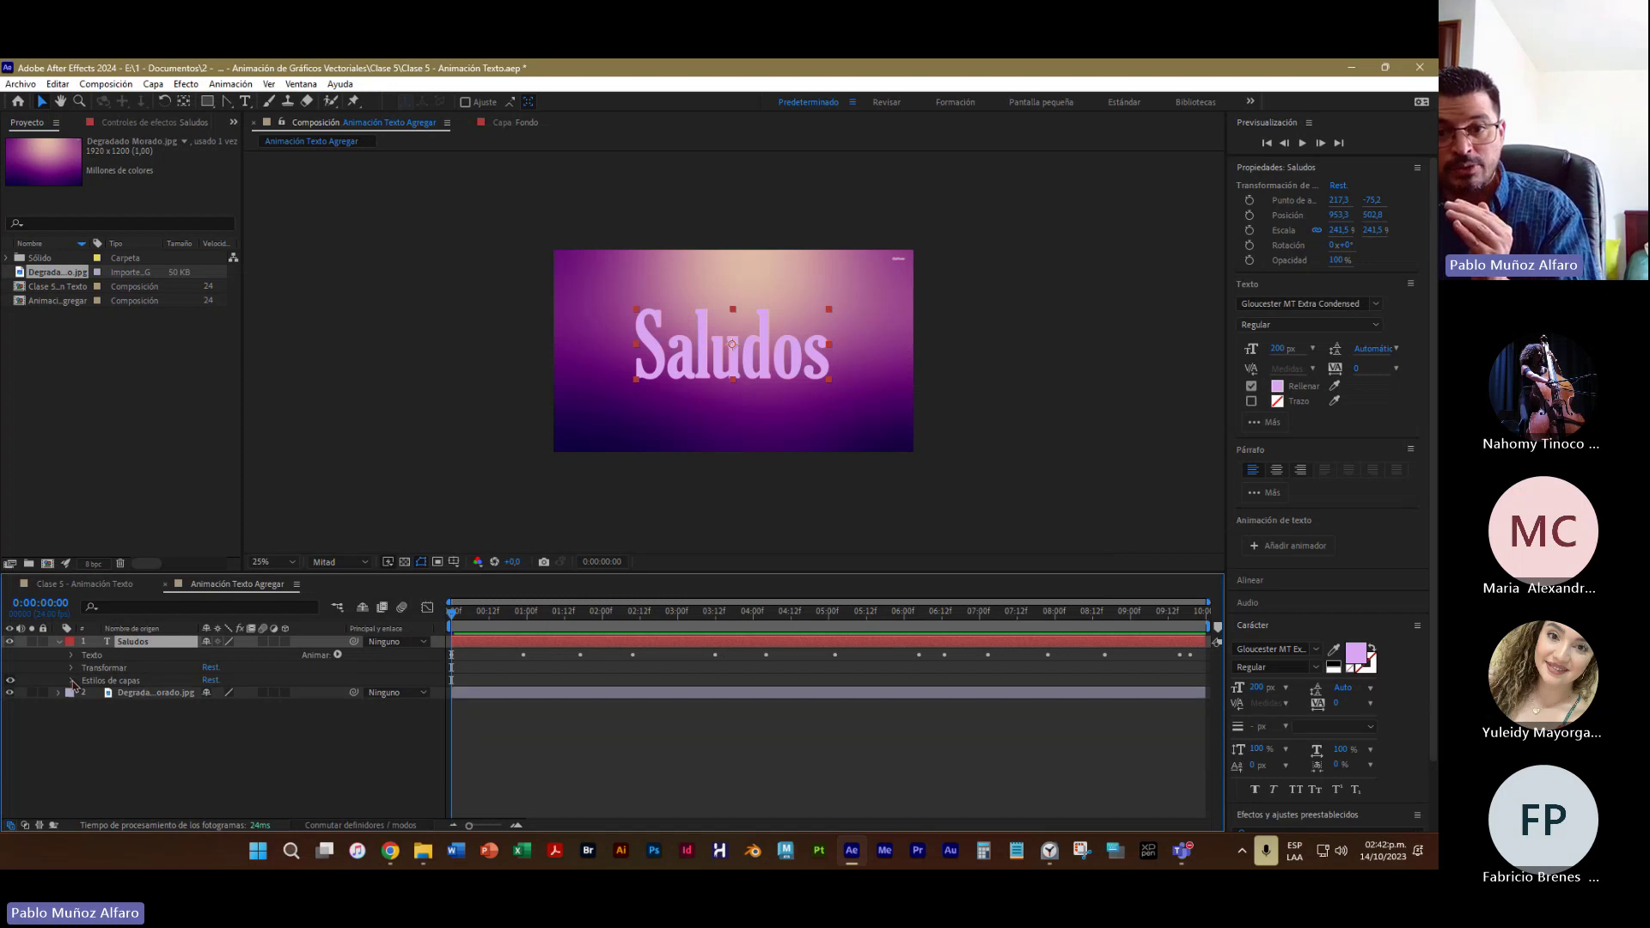
pyautogui.click(72, 680)
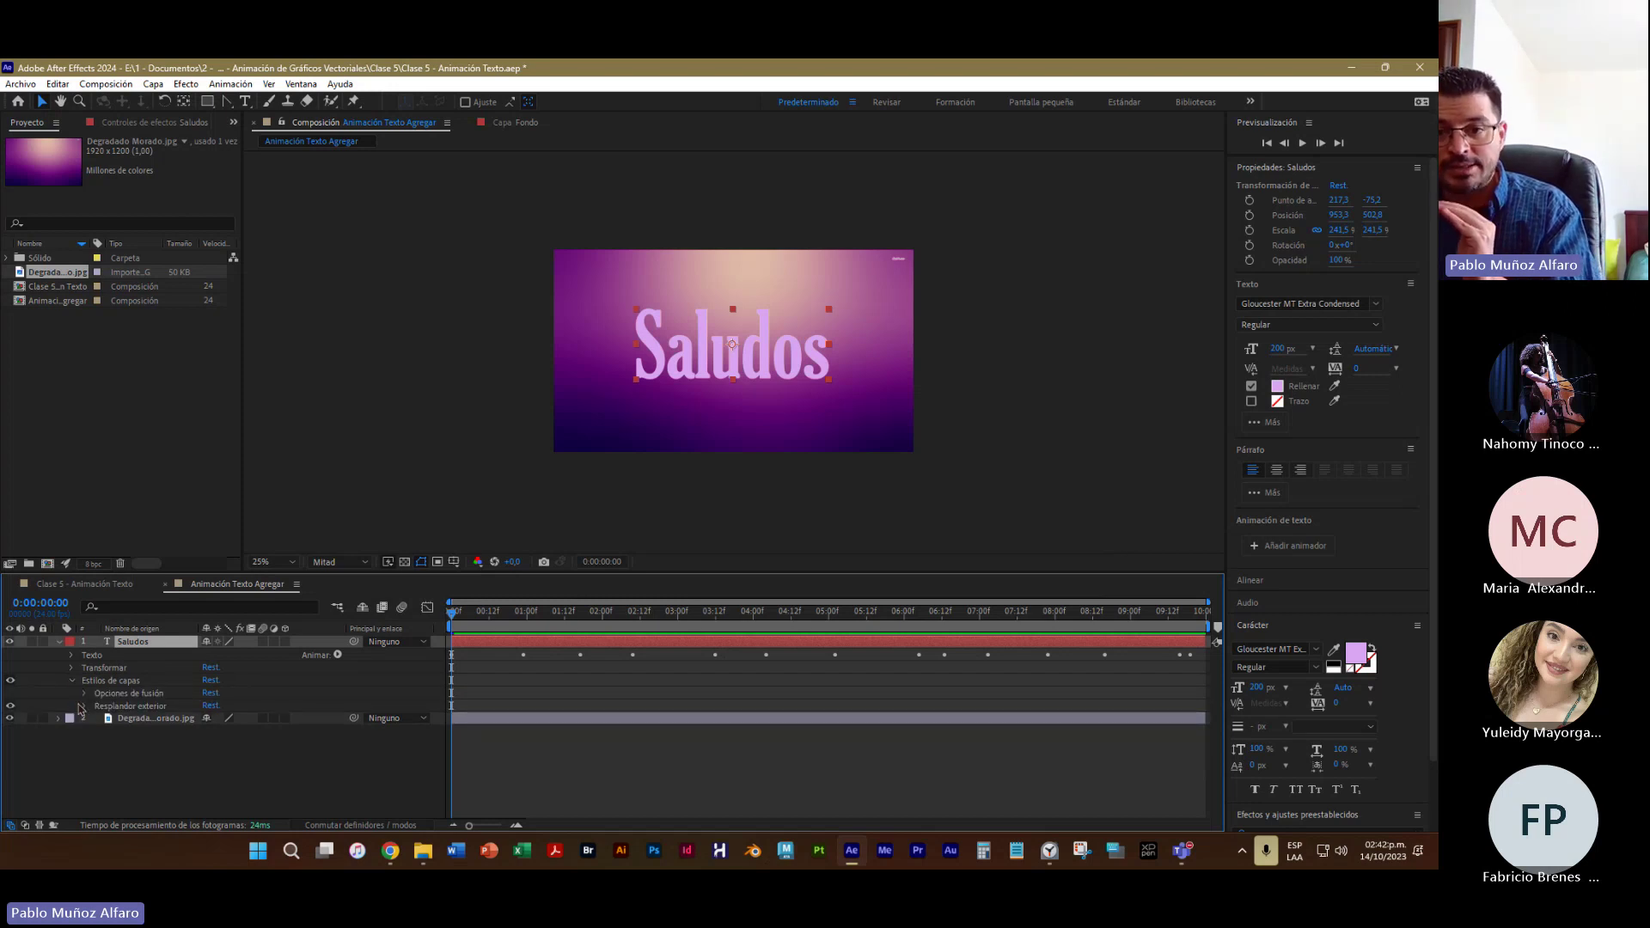
# Set the Saludos outer glow's Extensión to 33% and Tamaño to 23, and magnify the composition view to 50% to judge it
pyautogui.click(85, 706)
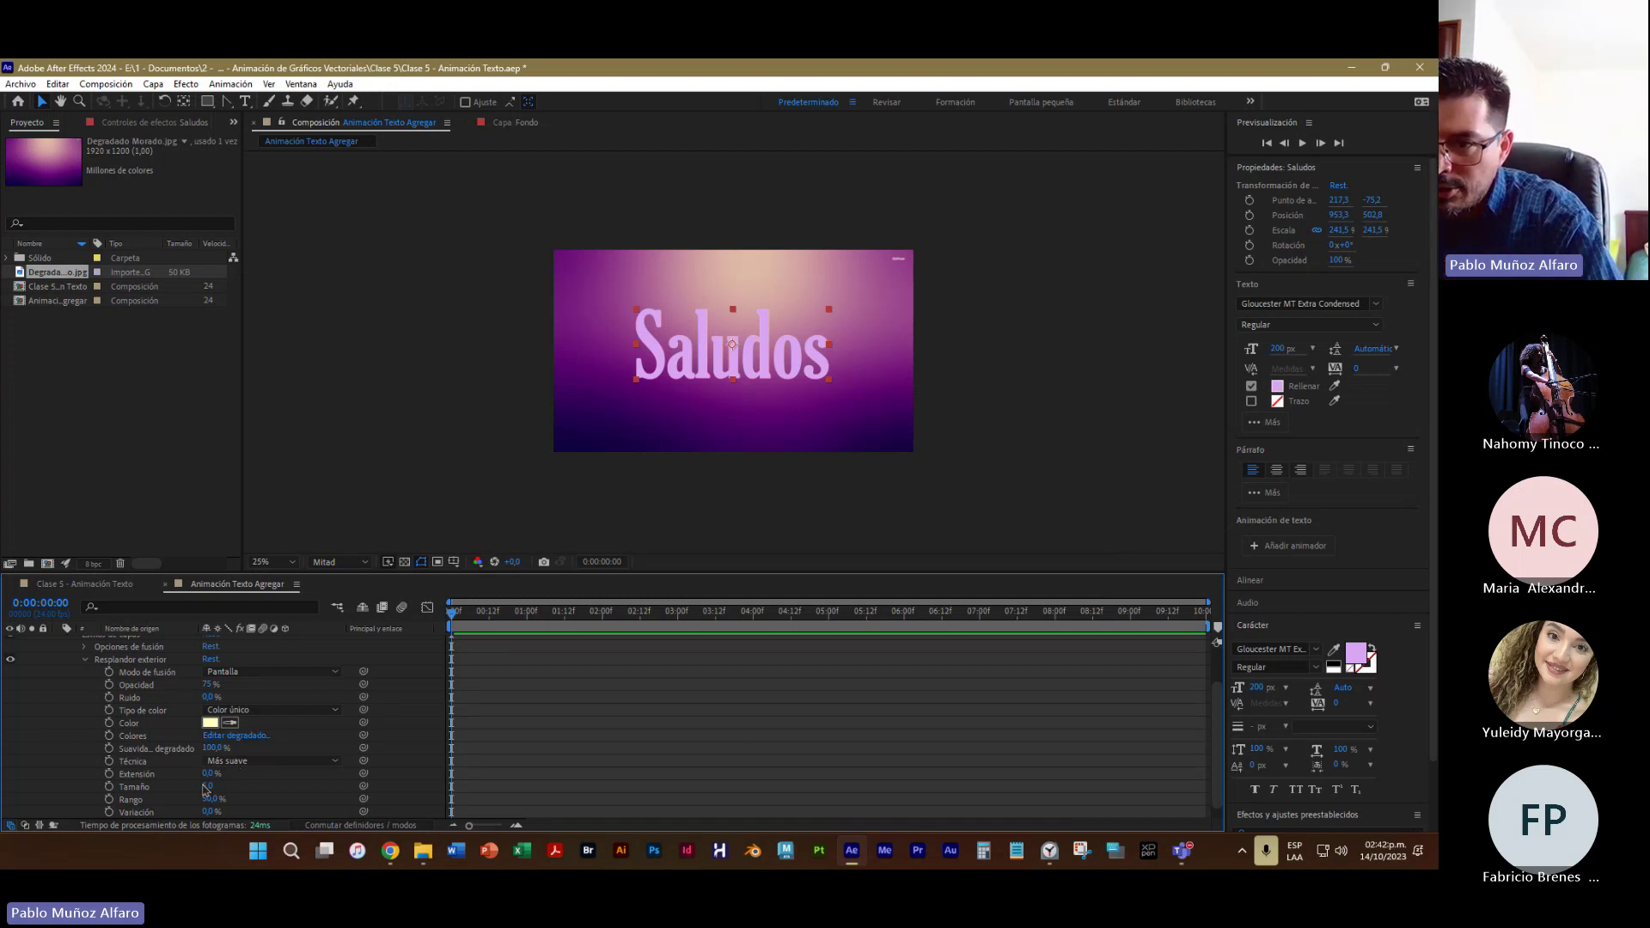
pyautogui.moveTo(207, 772)
pyautogui.mouseDown()
pyautogui.moveTo(241, 777)
pyautogui.moveTo(224, 788)
pyautogui.mouseUp()
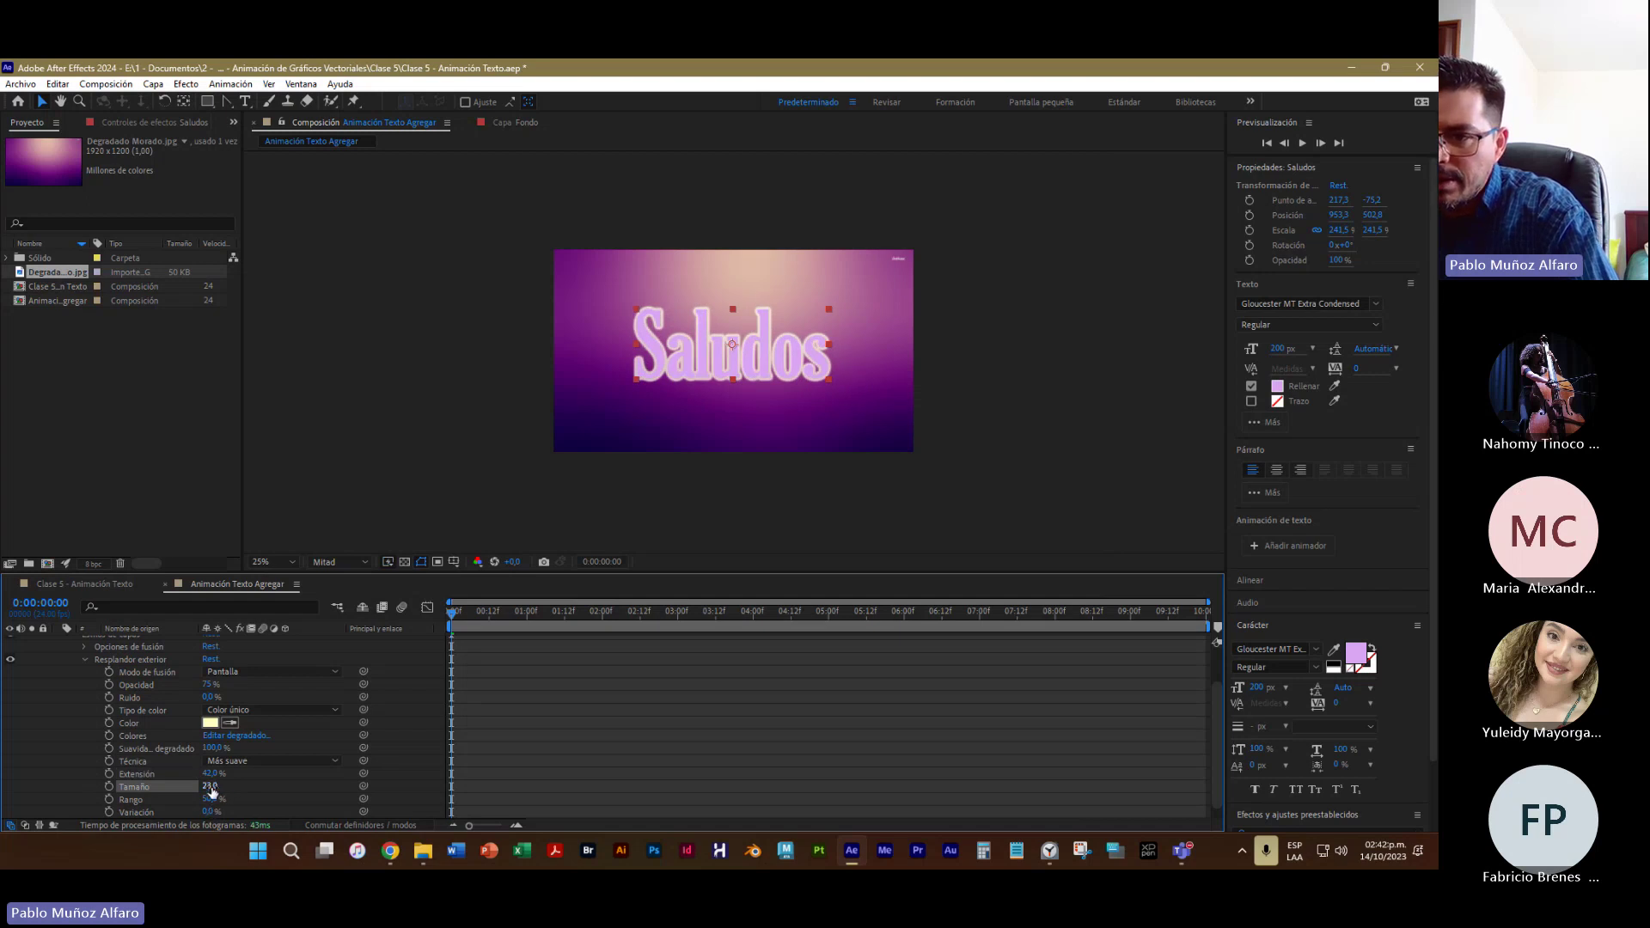
pyautogui.moveTo(211, 774); pyautogui.dragTo(201, 774)
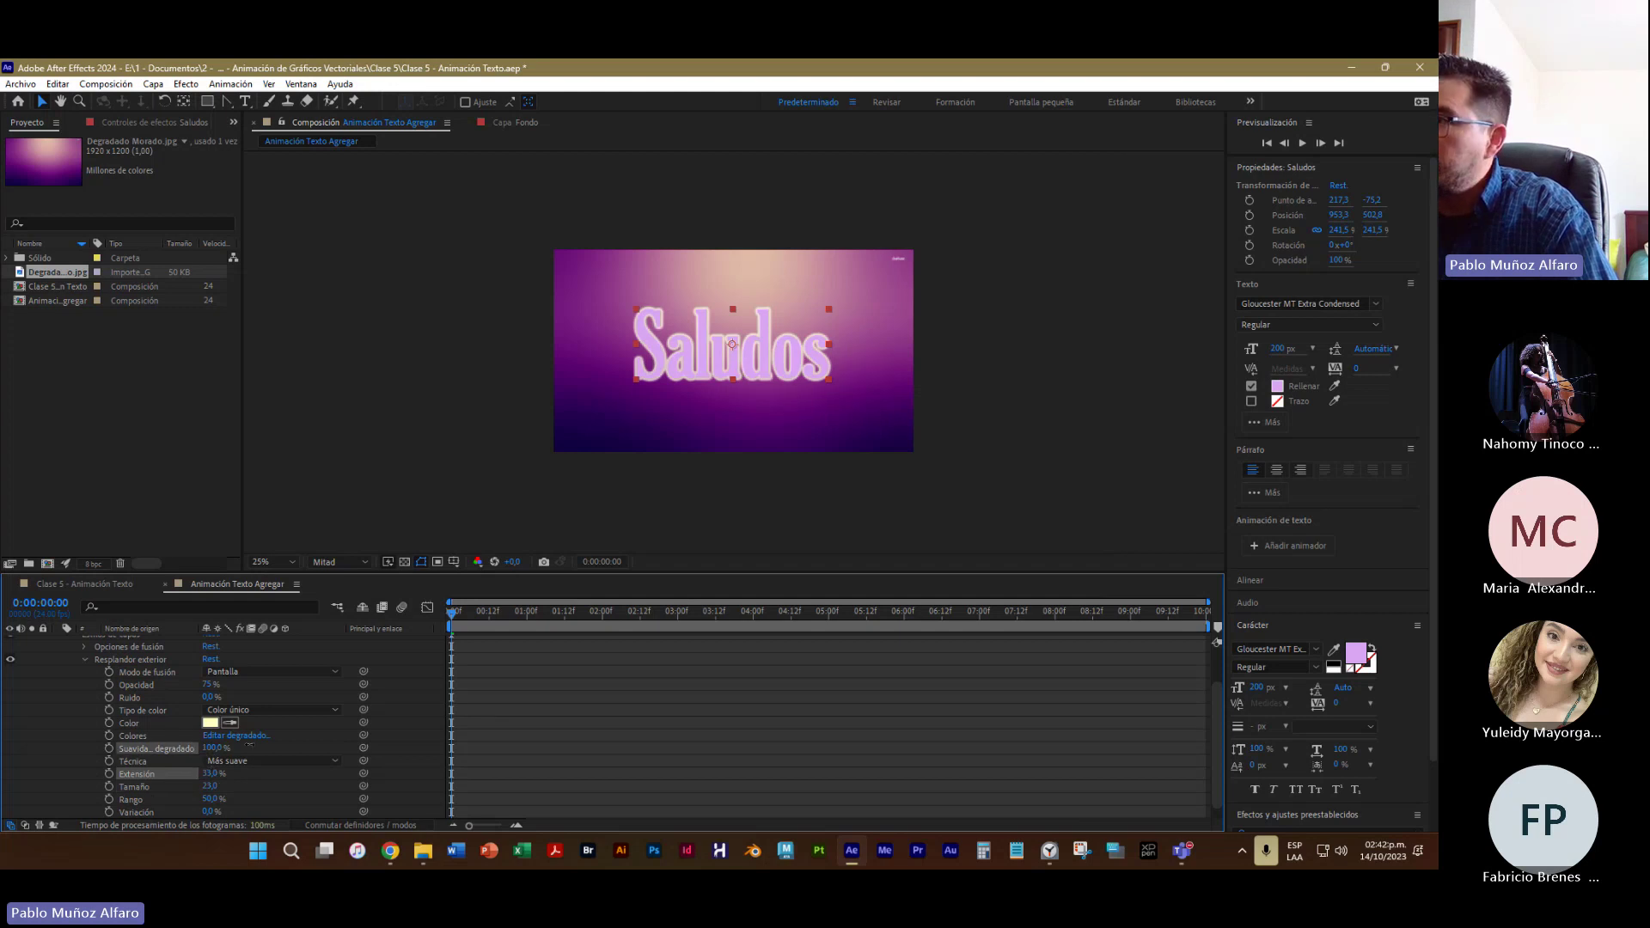
pyautogui.press('.')
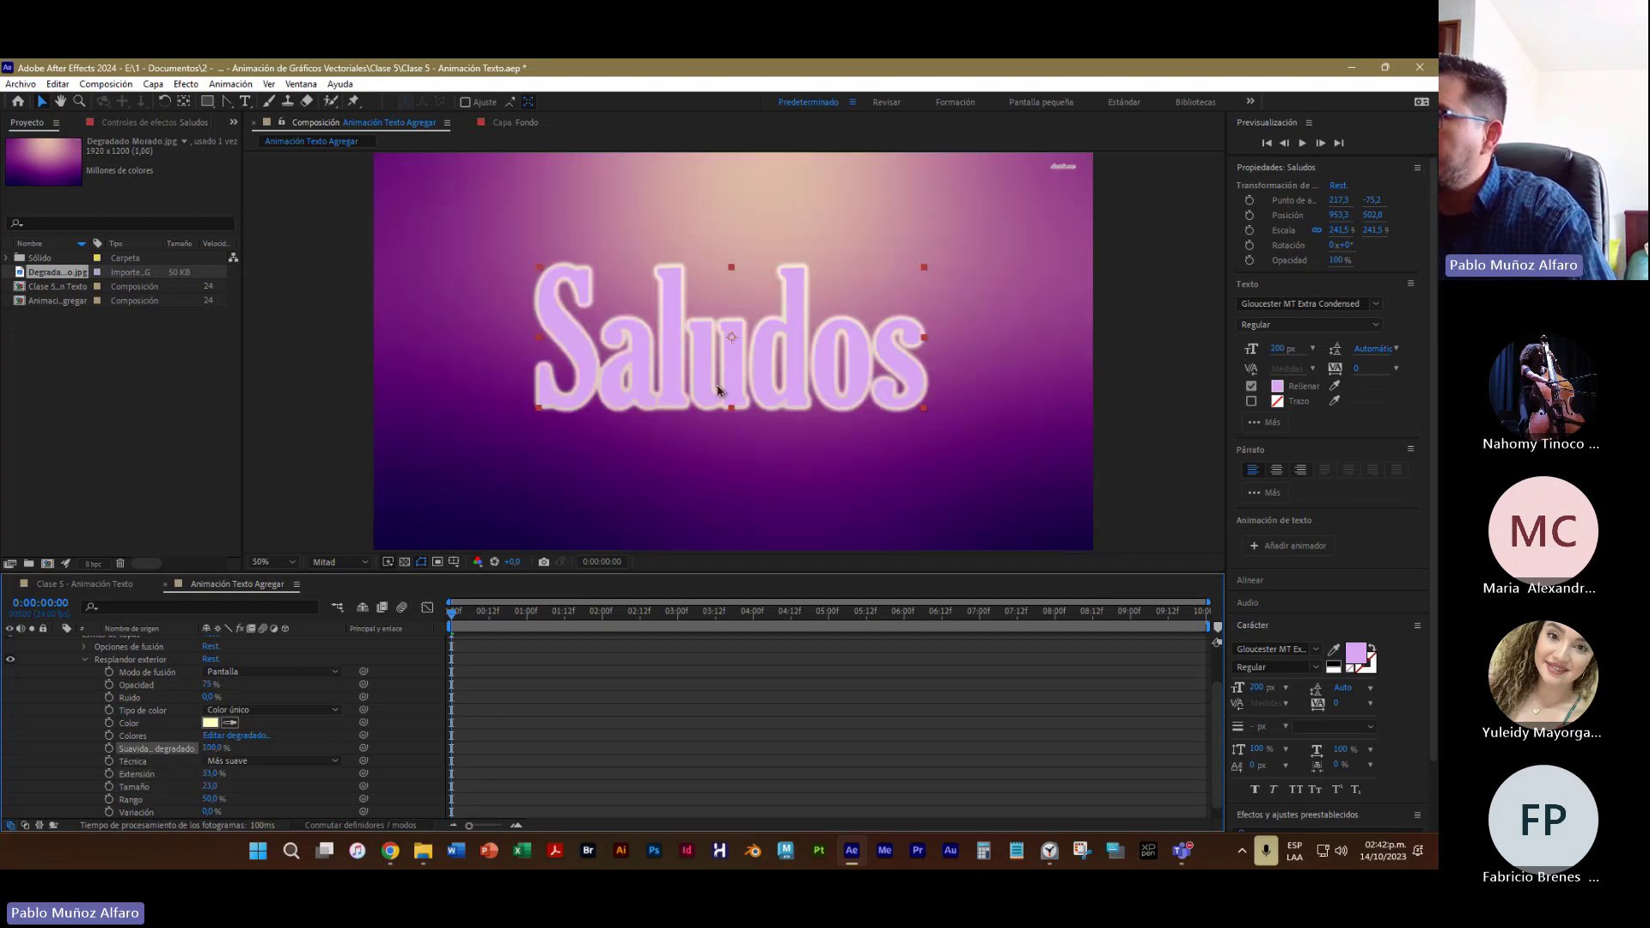
pyautogui.press('.')
pyautogui.press(',')
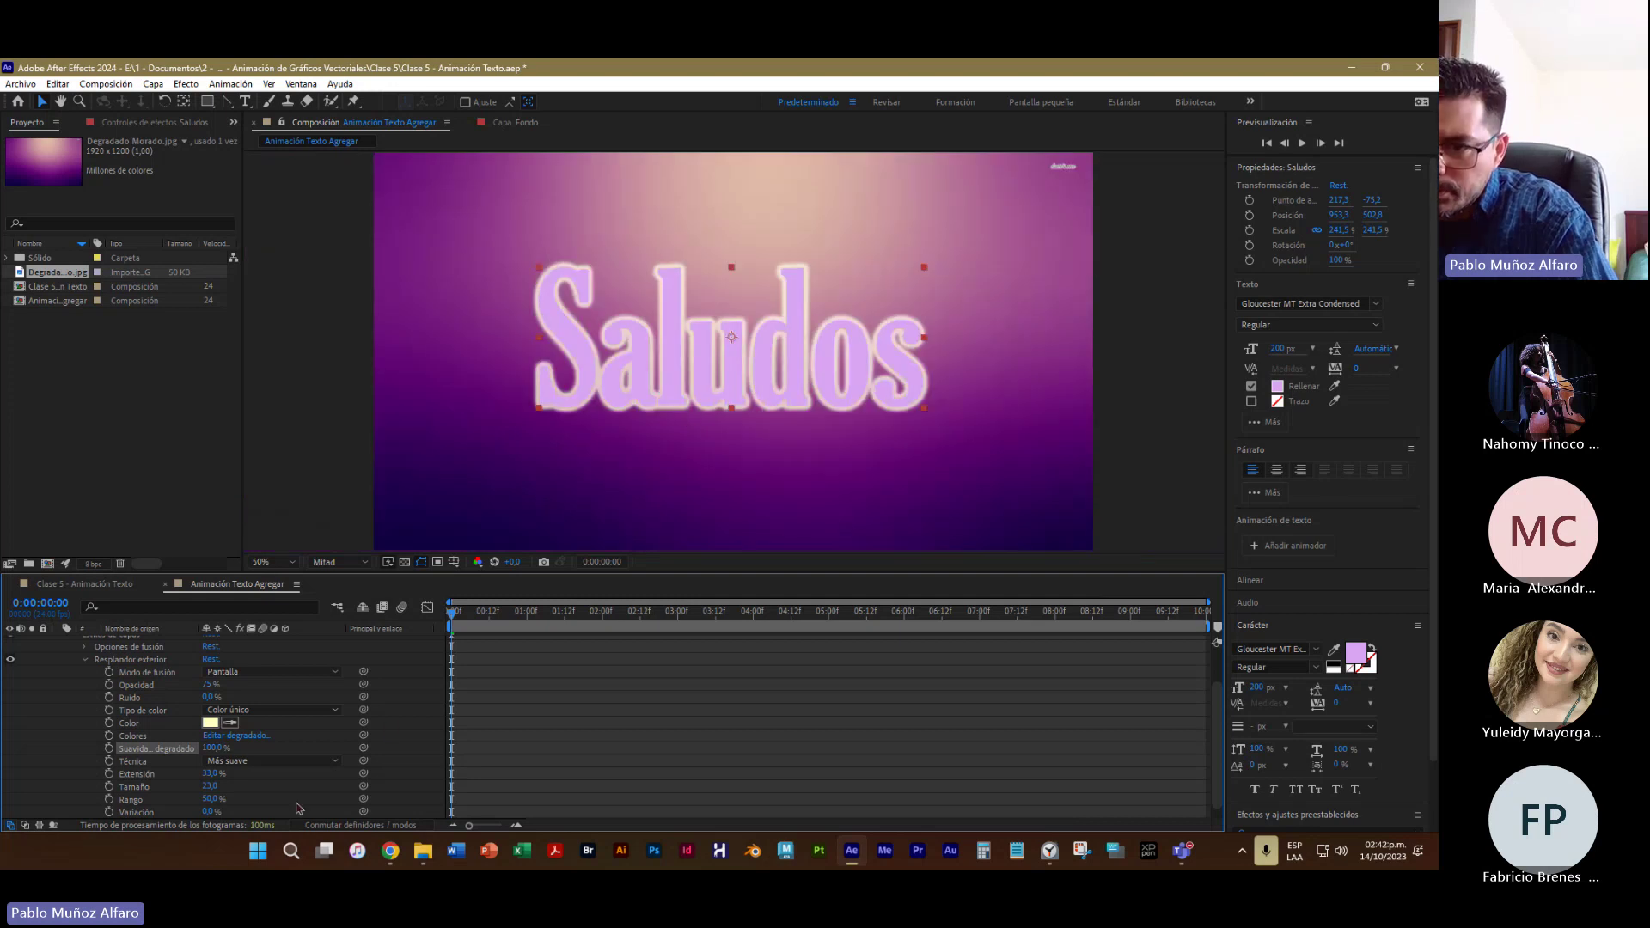
# Reduce the outer glow's Extensión to 14% and Tamaño to 14, and set its Técnica to Preciso
pyautogui.scroll(-1, 206, 800)
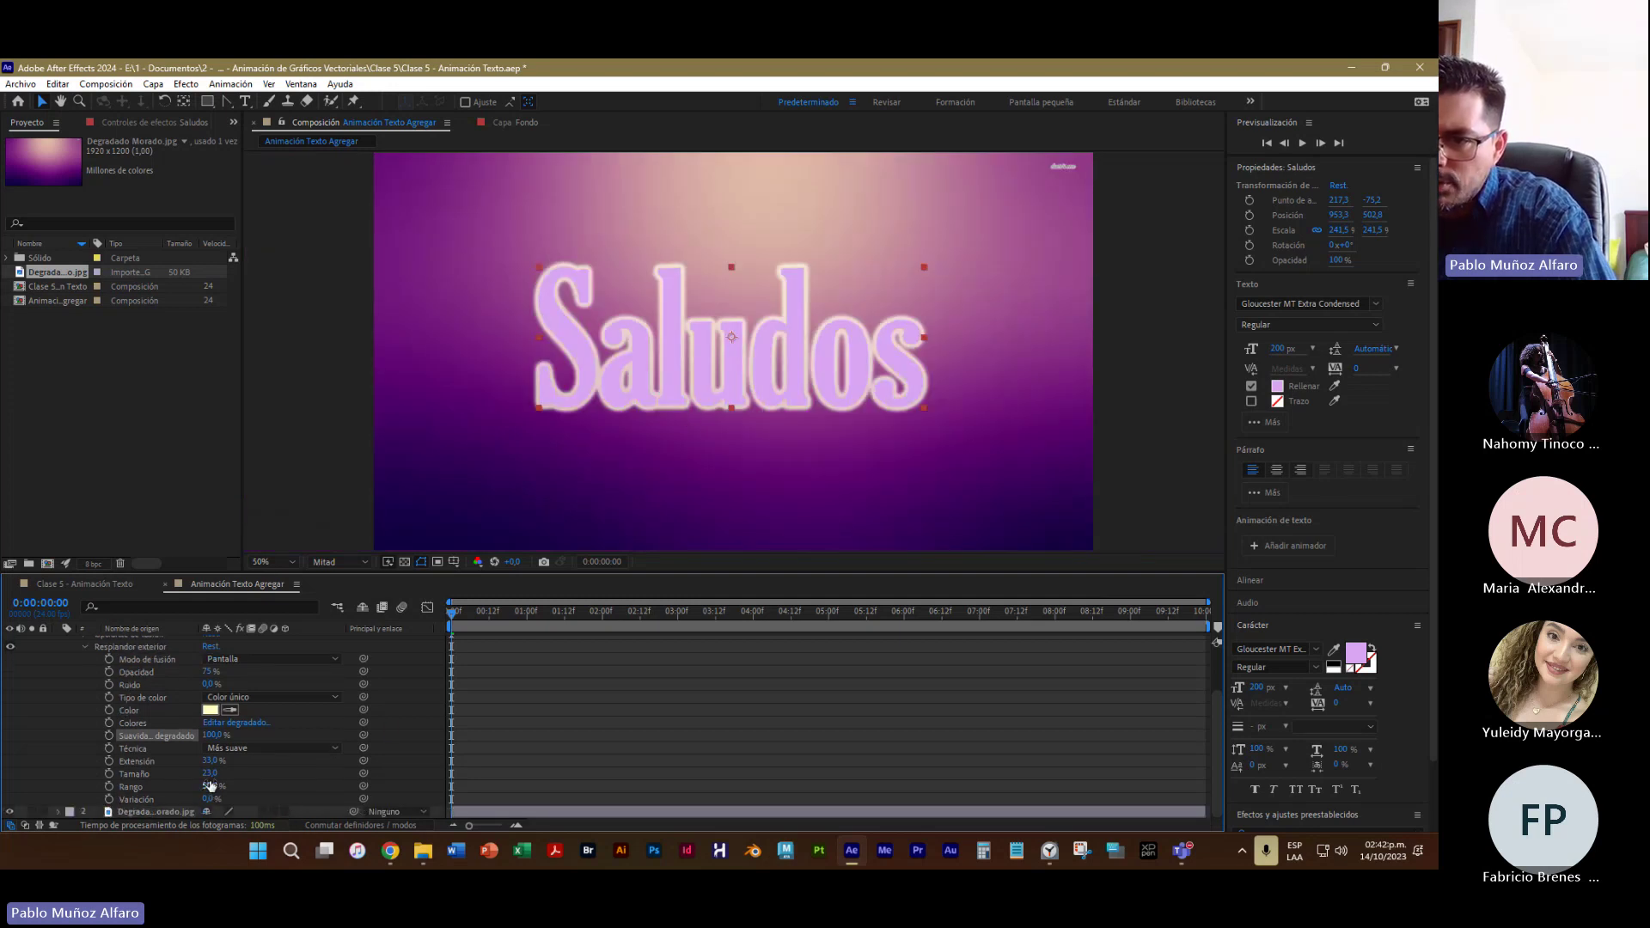
pyautogui.moveTo(211, 774)
pyautogui.mouseDown()
pyautogui.moveTo(219, 761)
pyautogui.moveTo(191, 762)
pyautogui.mouseUp()
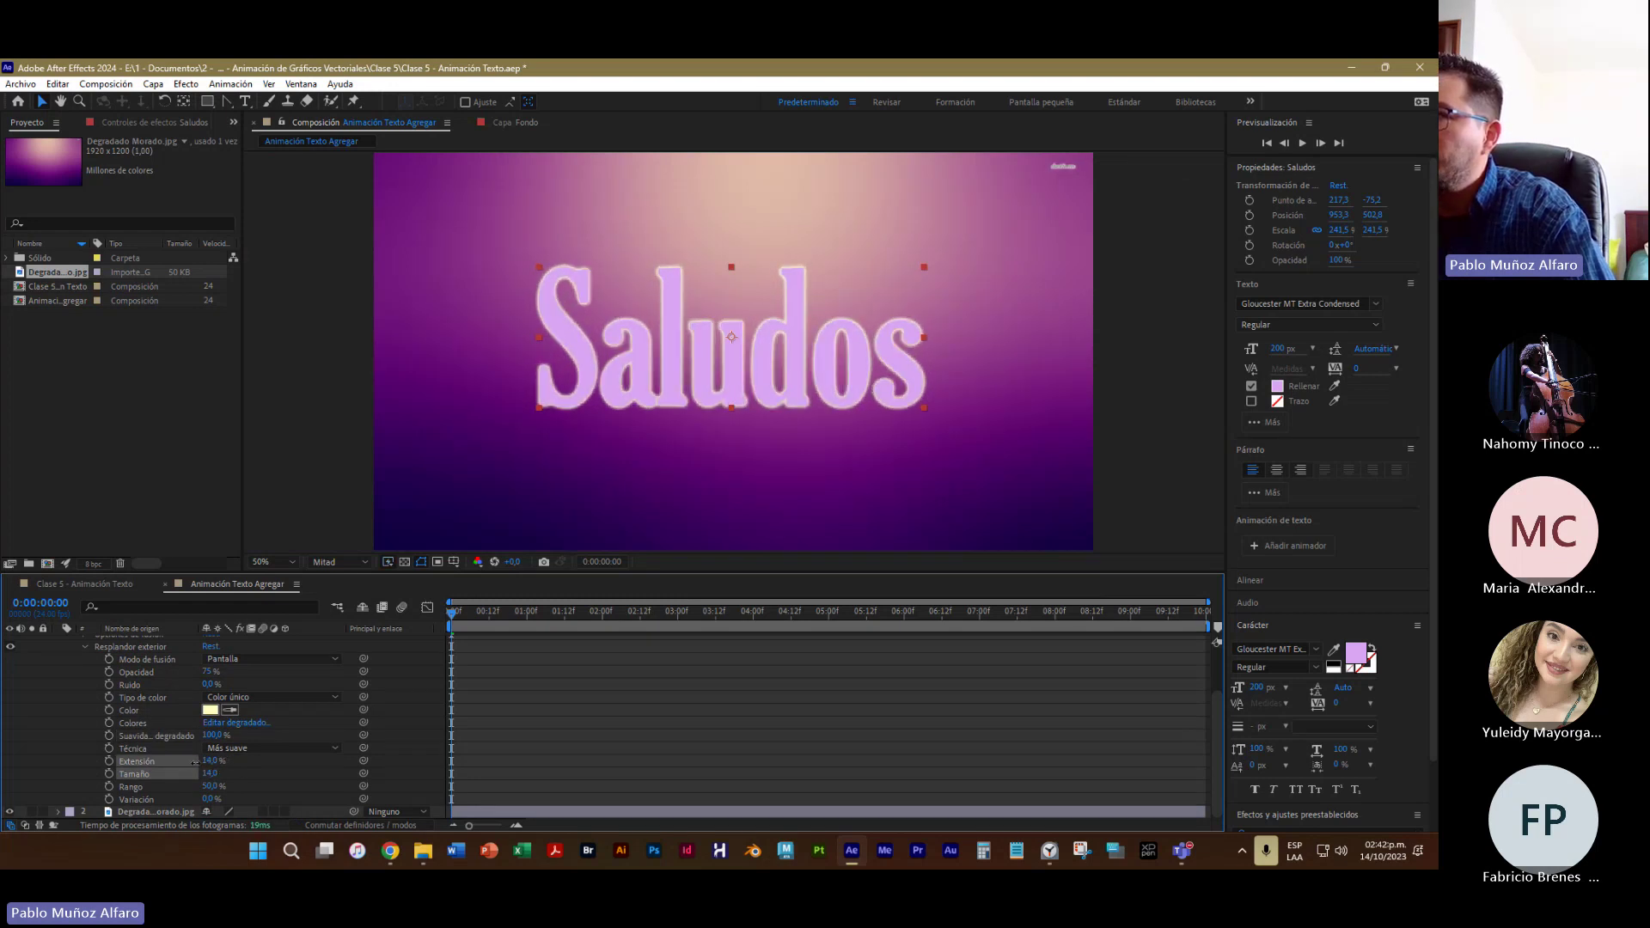
pyautogui.click(195, 763)
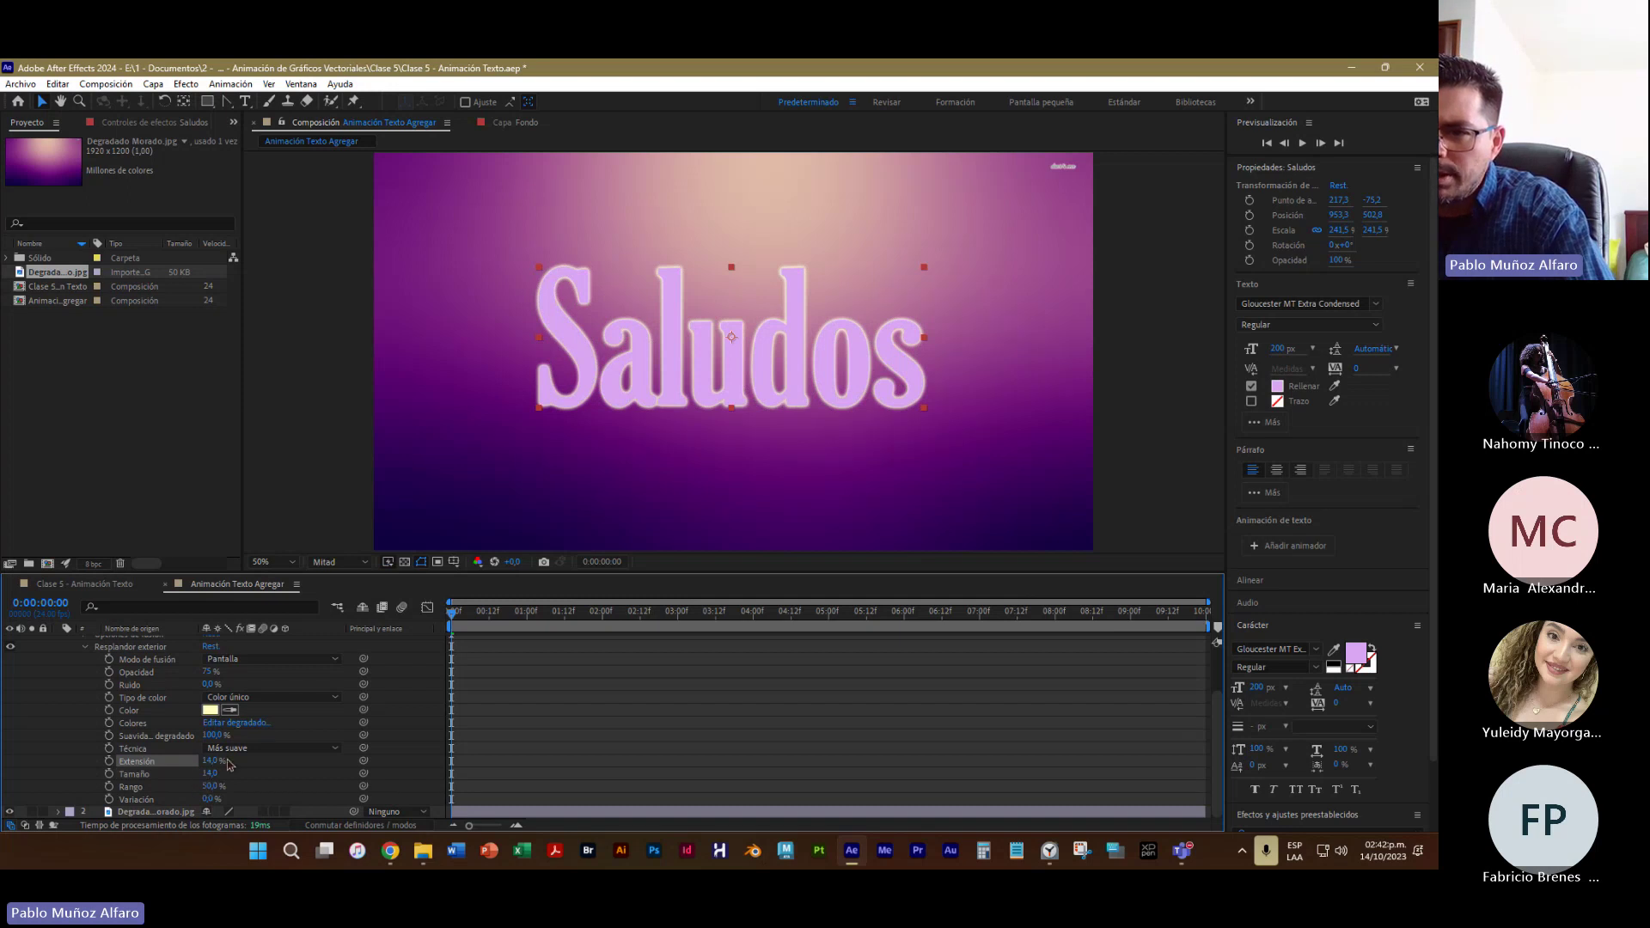
pyautogui.click(240, 749)
pyautogui.click(244, 781)
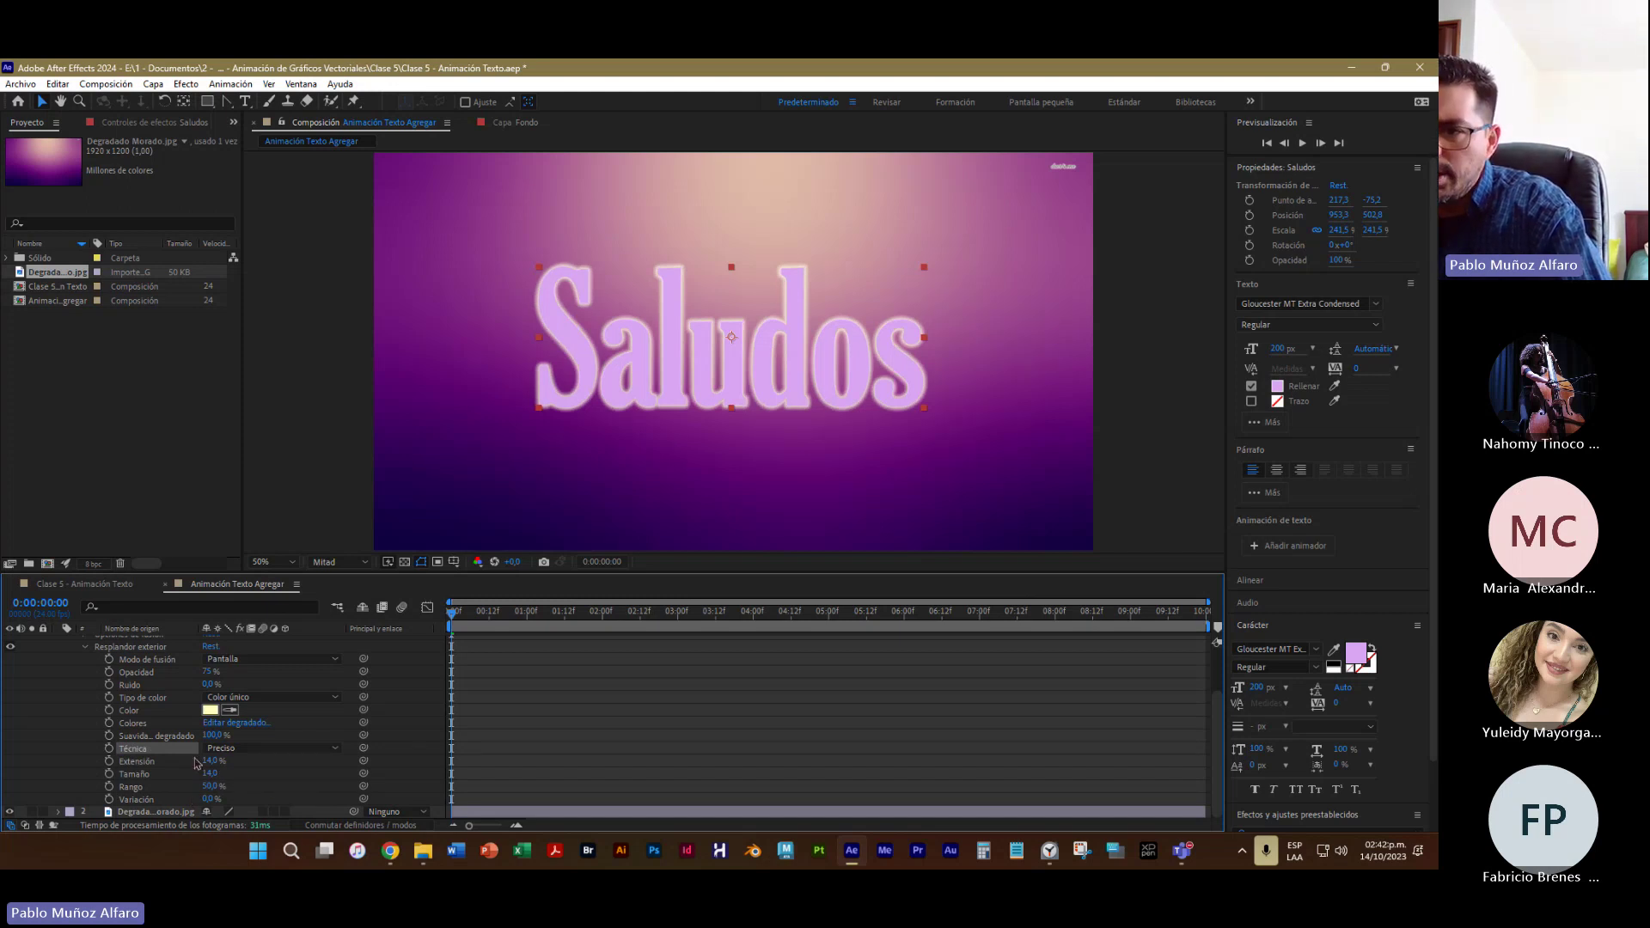
# Try several hues for the outer glow, settle on soft gold F7DD81, and set Extensión to 20% and Tamaño to 20
pyautogui.click(210, 710)
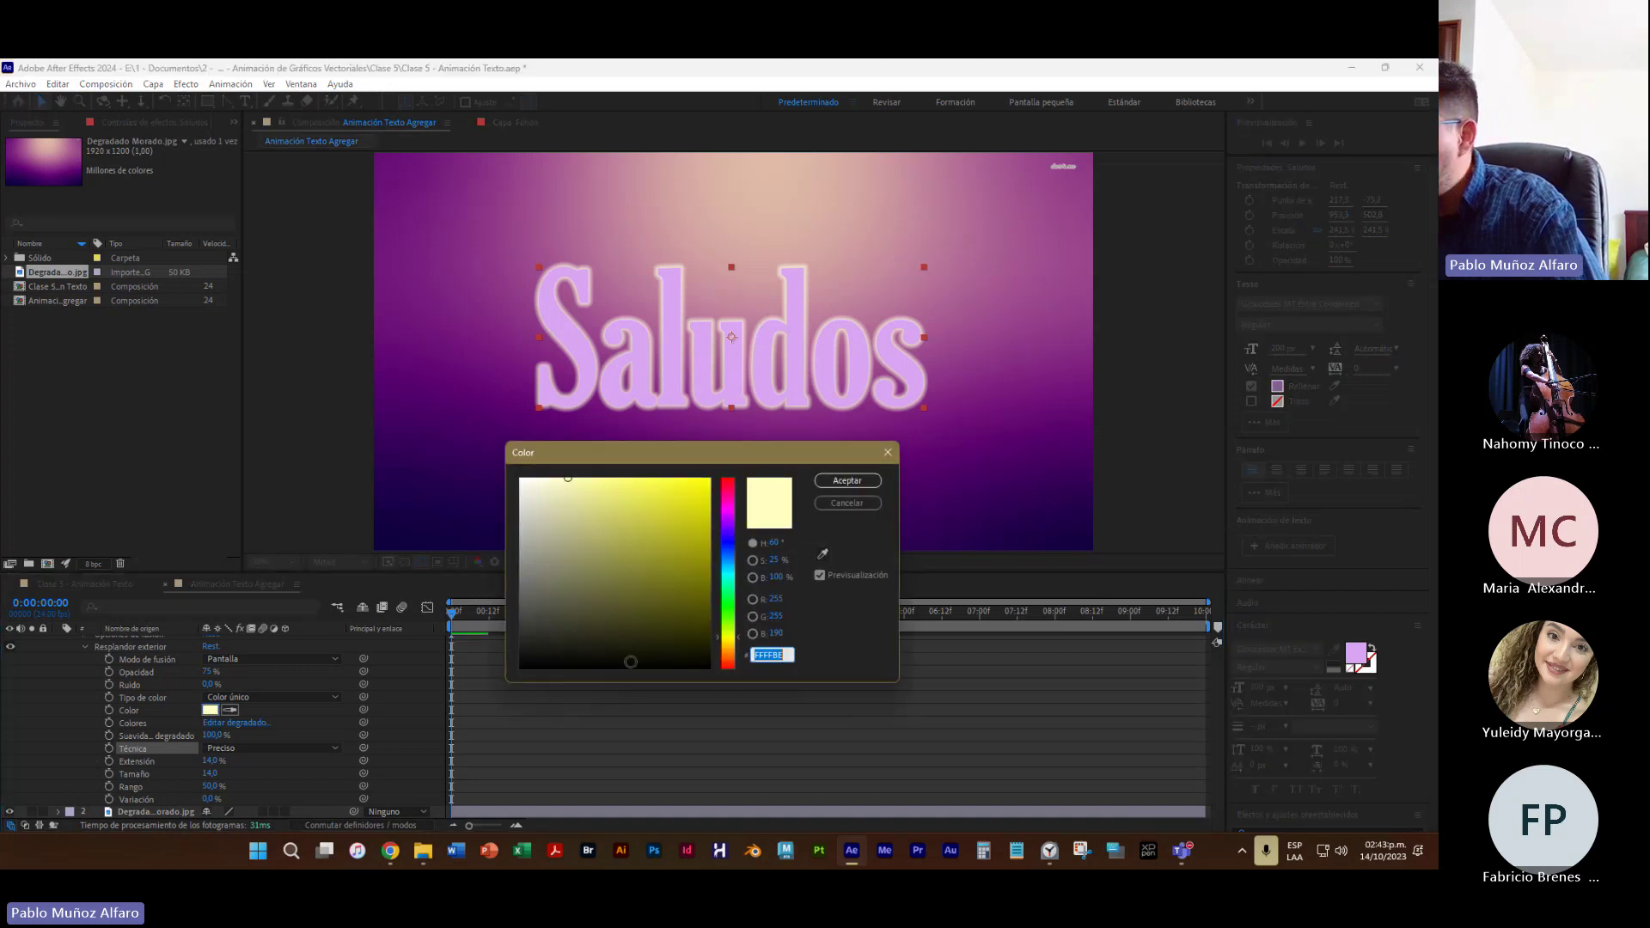
pyautogui.click(731, 556)
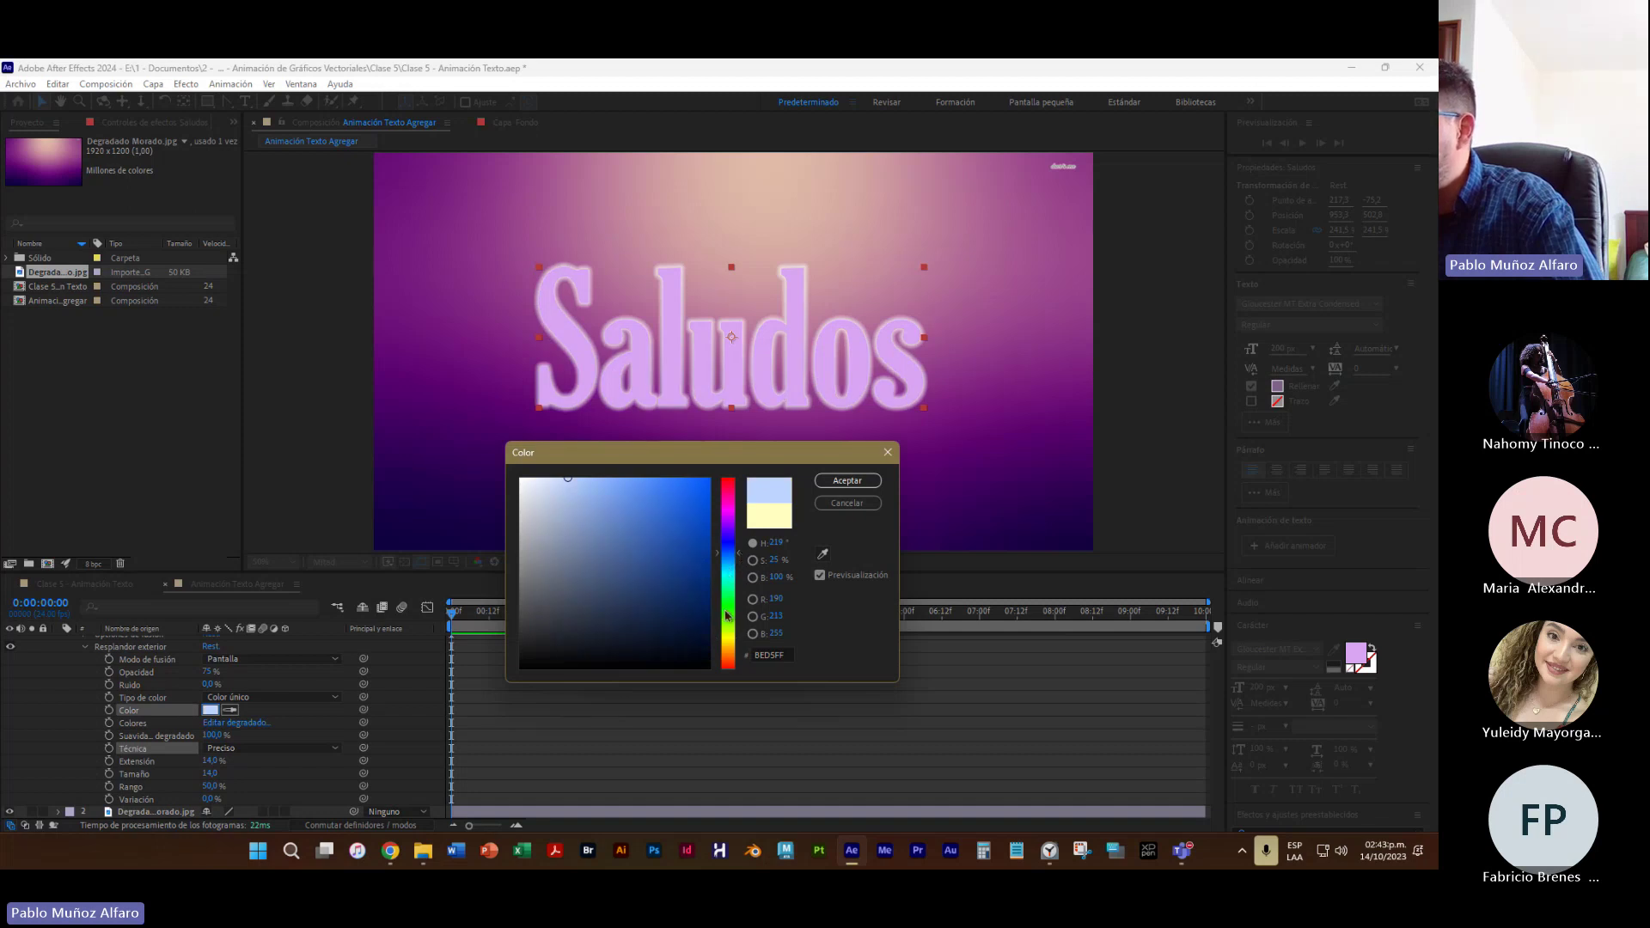
pyautogui.click(730, 646)
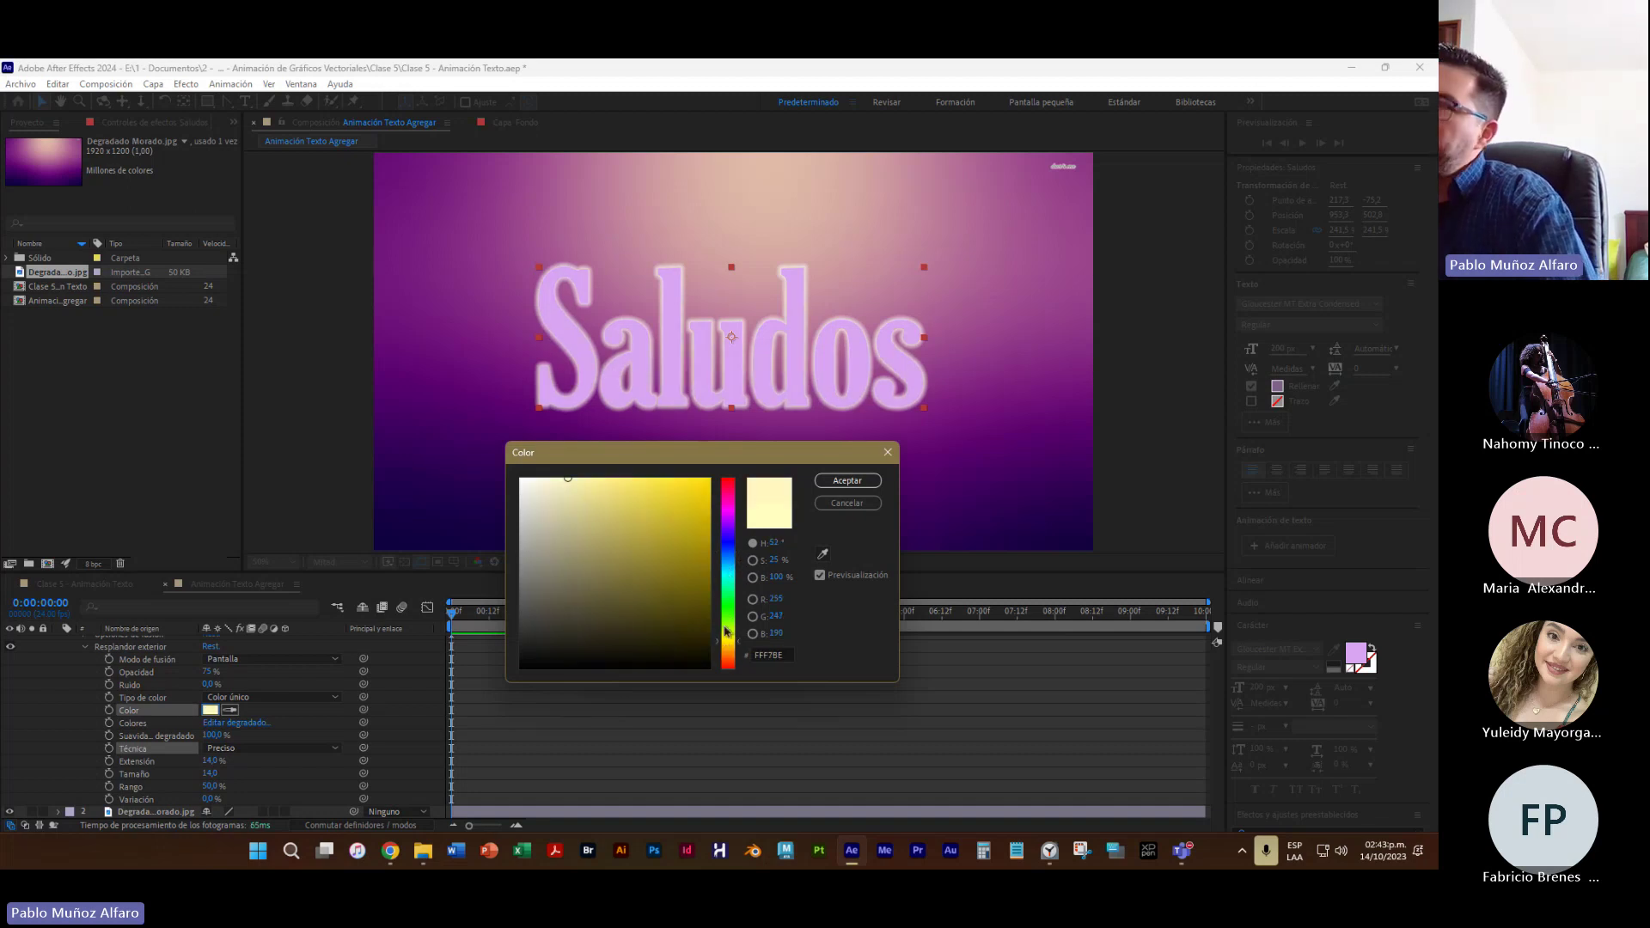
pyautogui.click(666, 496)
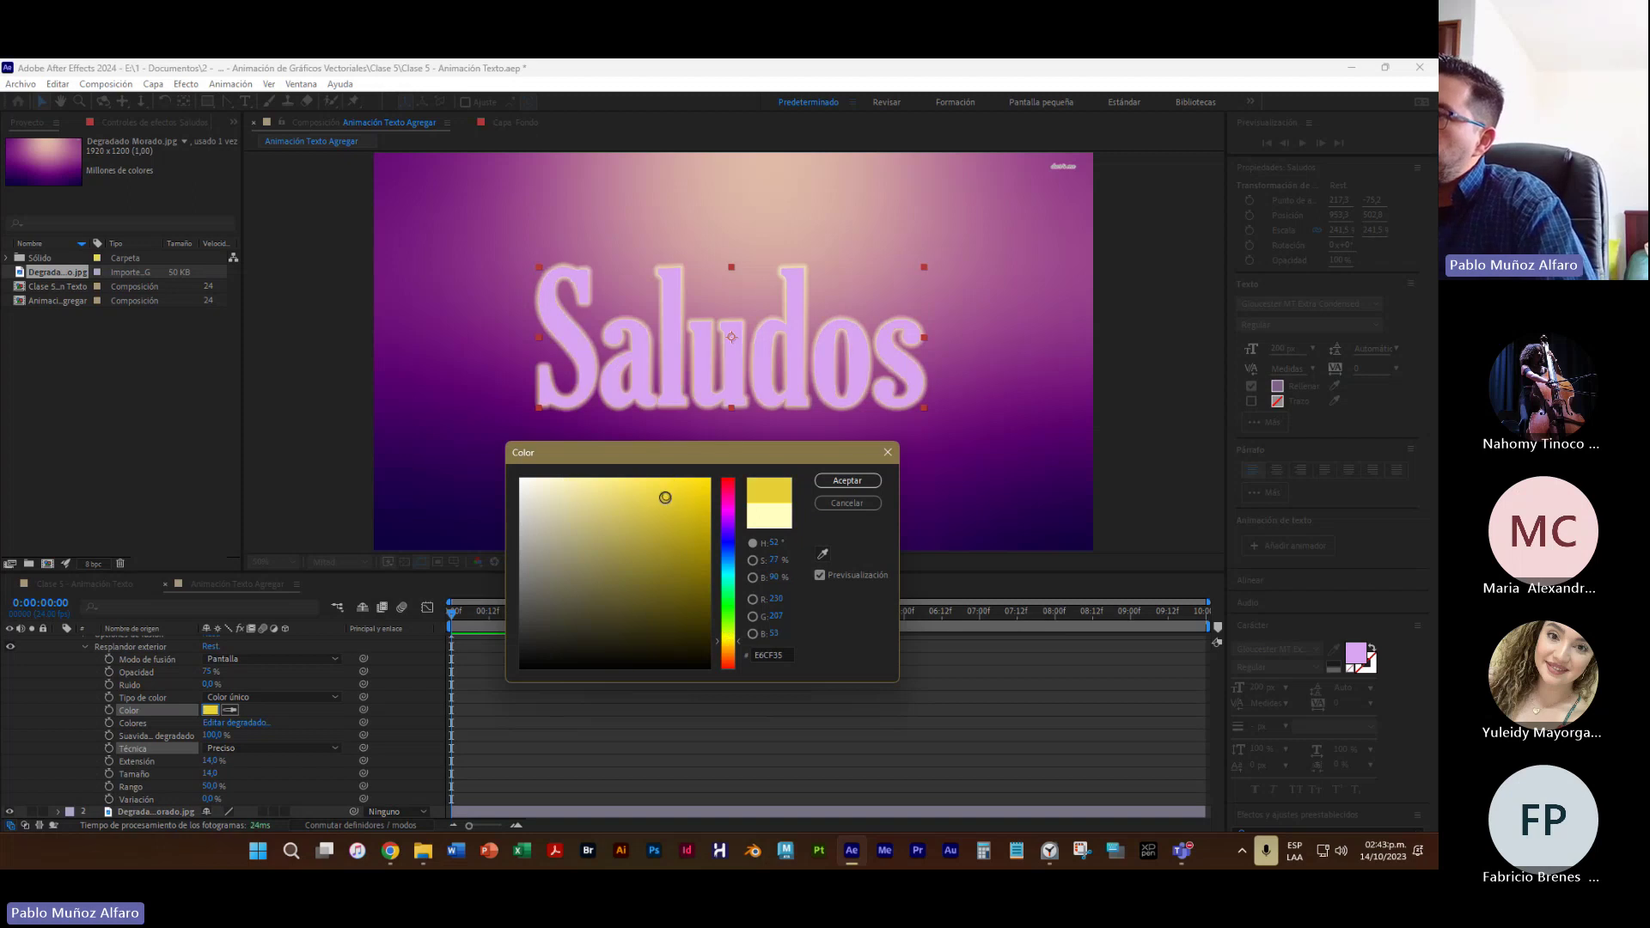
pyautogui.click(731, 659)
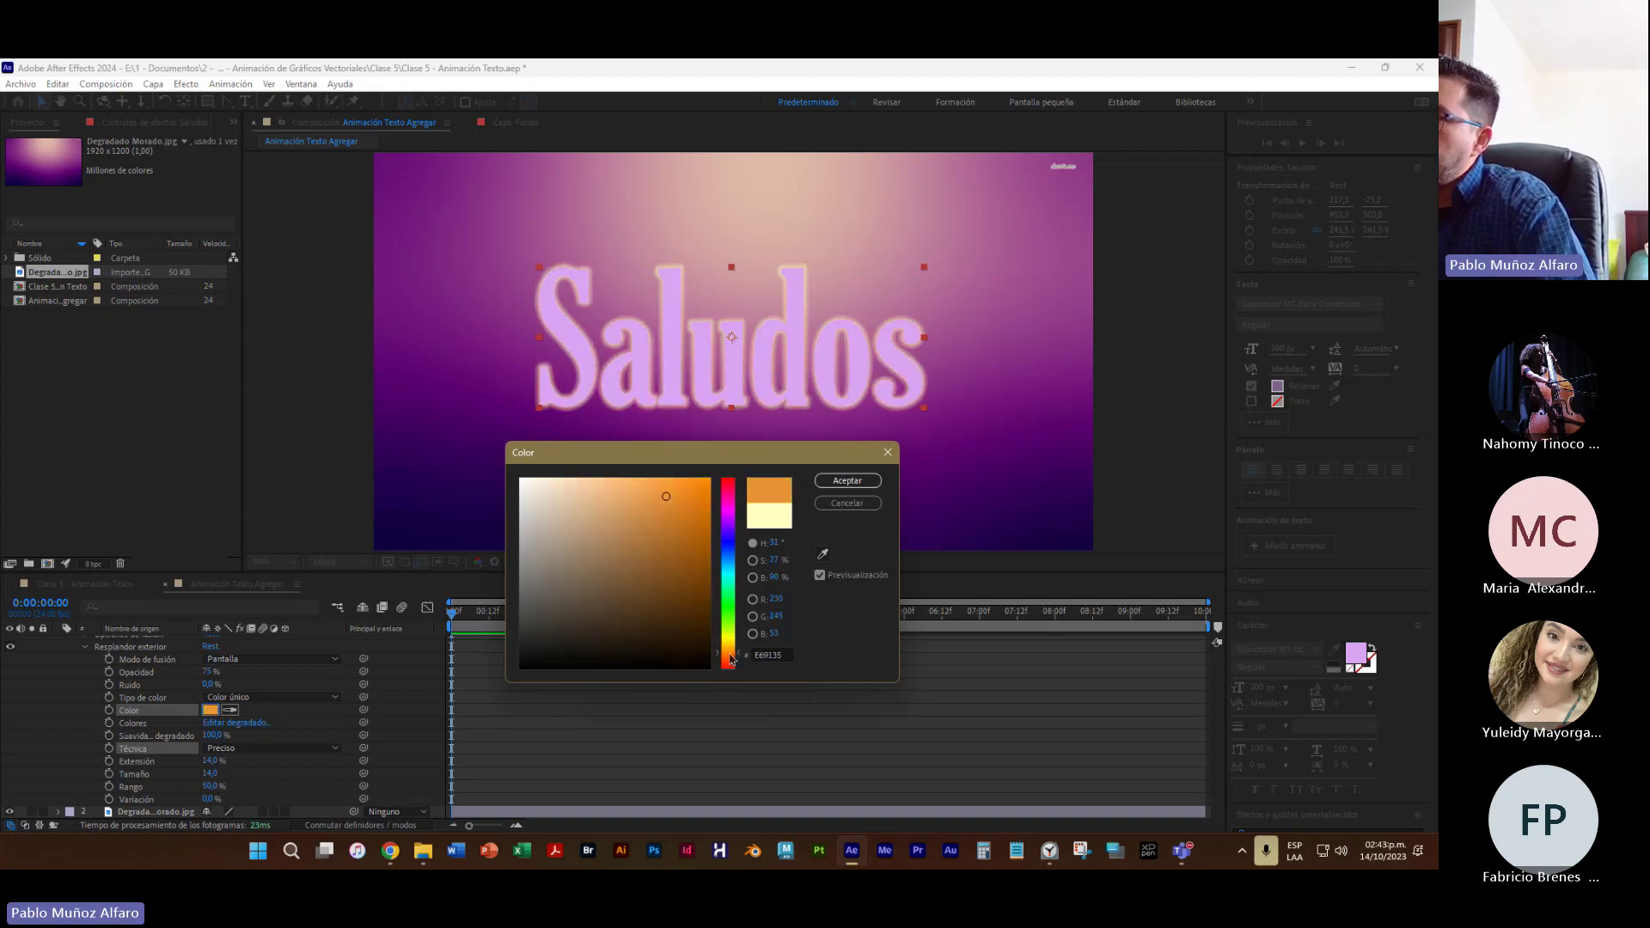
pyautogui.click(727, 556)
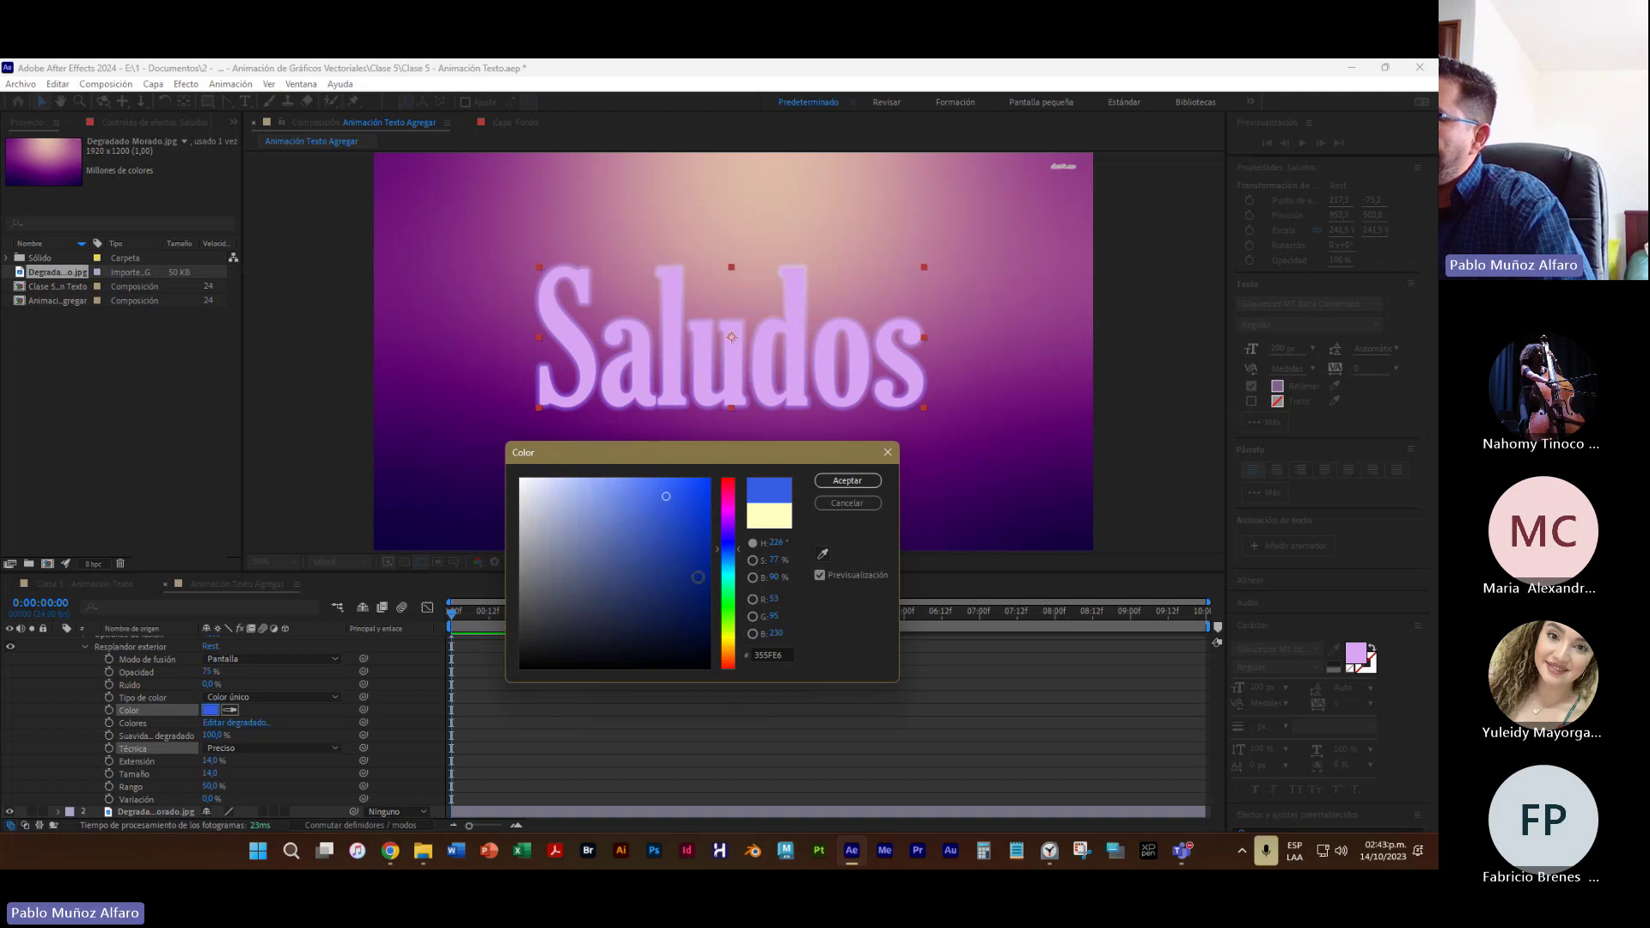
pyautogui.click(731, 645)
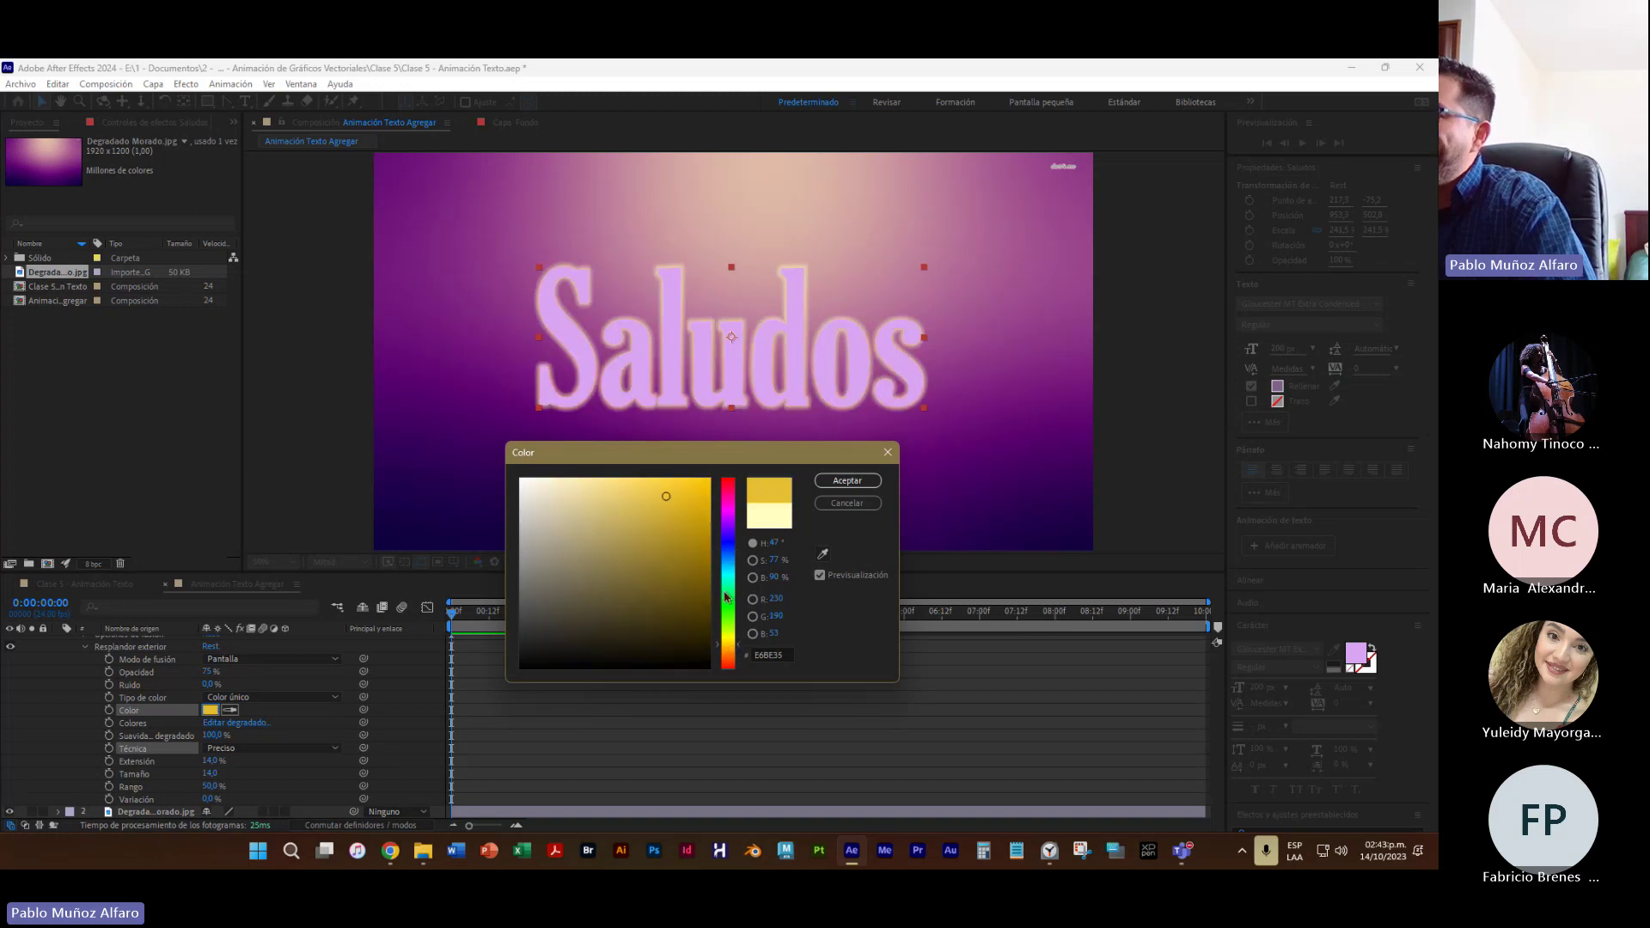
pyautogui.click(624, 488)
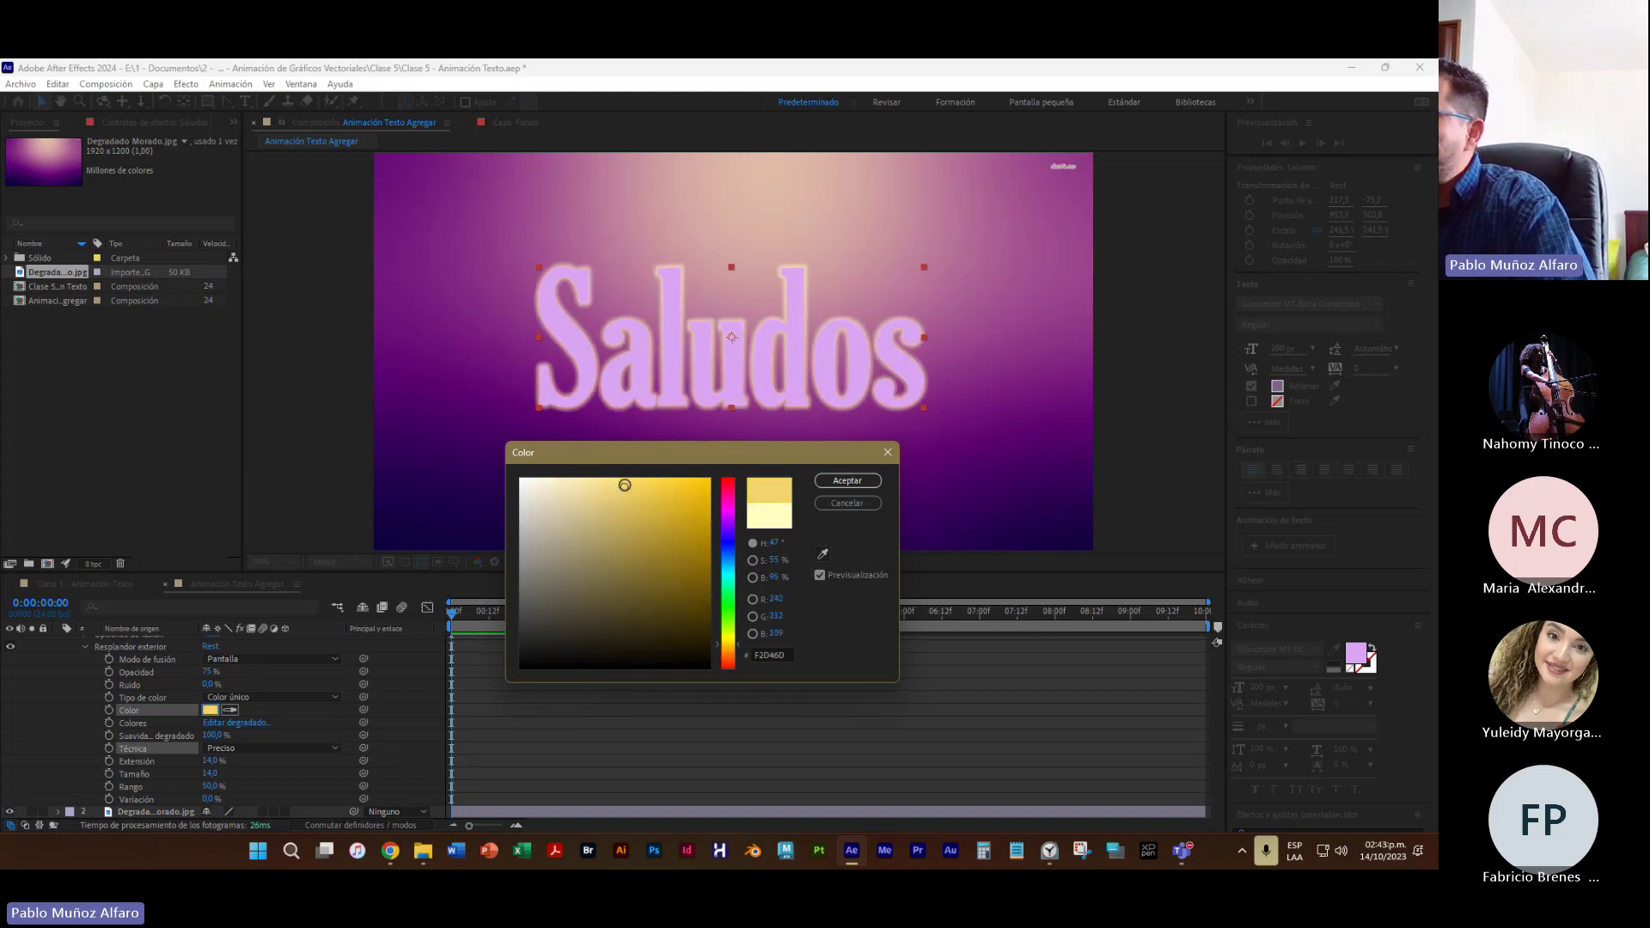
pyautogui.click(611, 483)
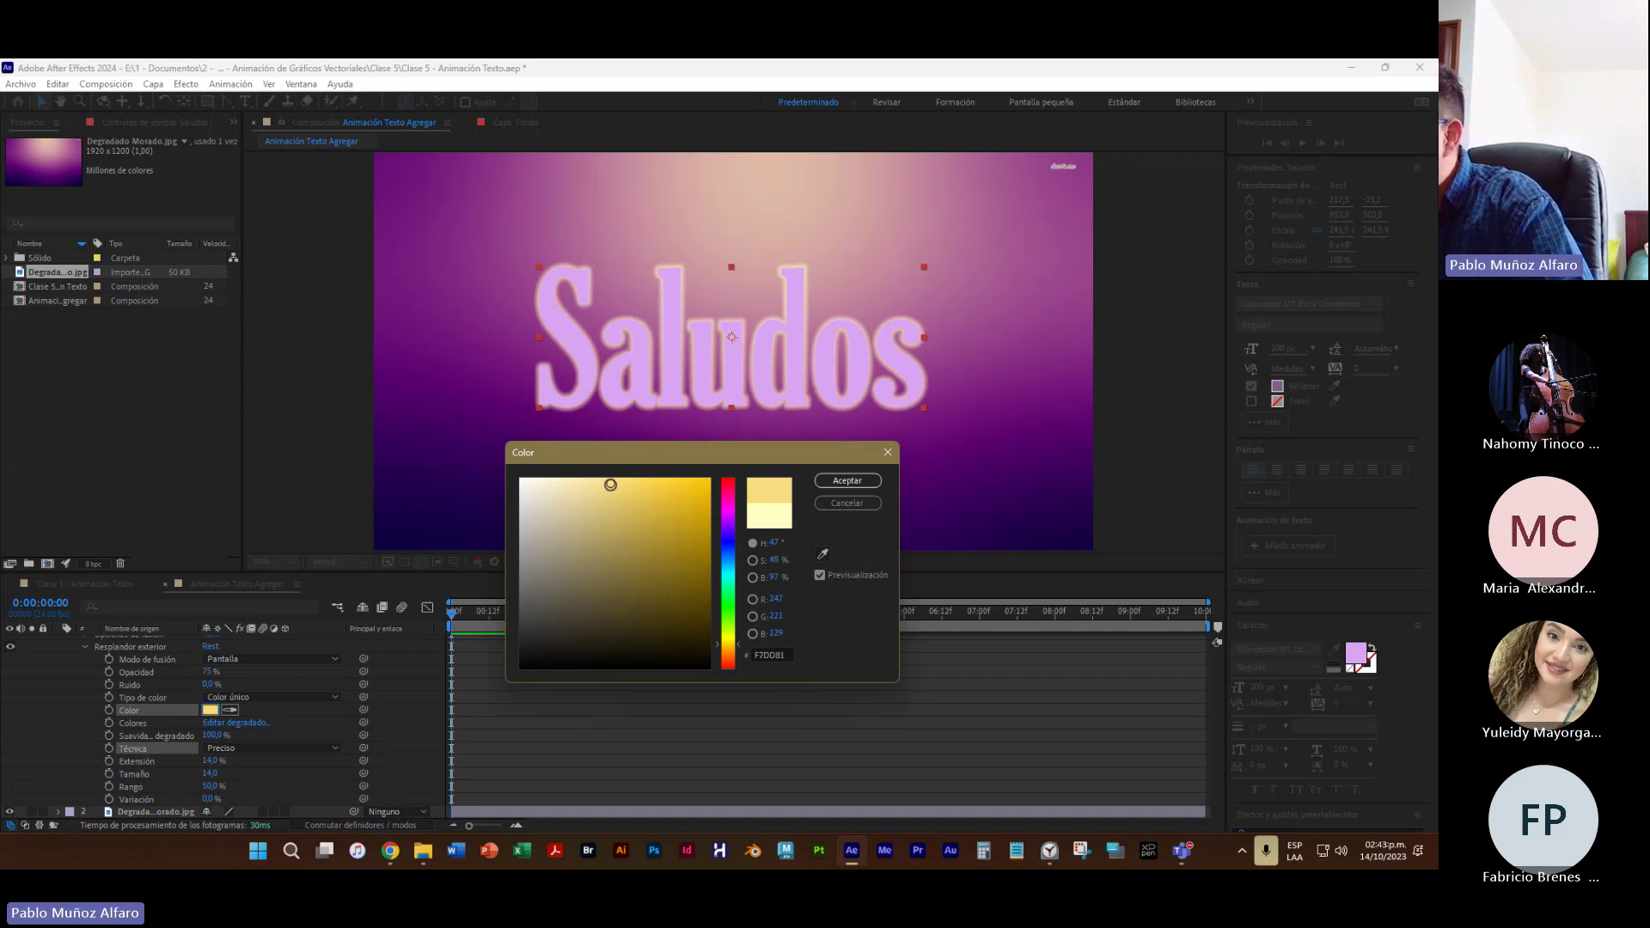
pyautogui.click(847, 480)
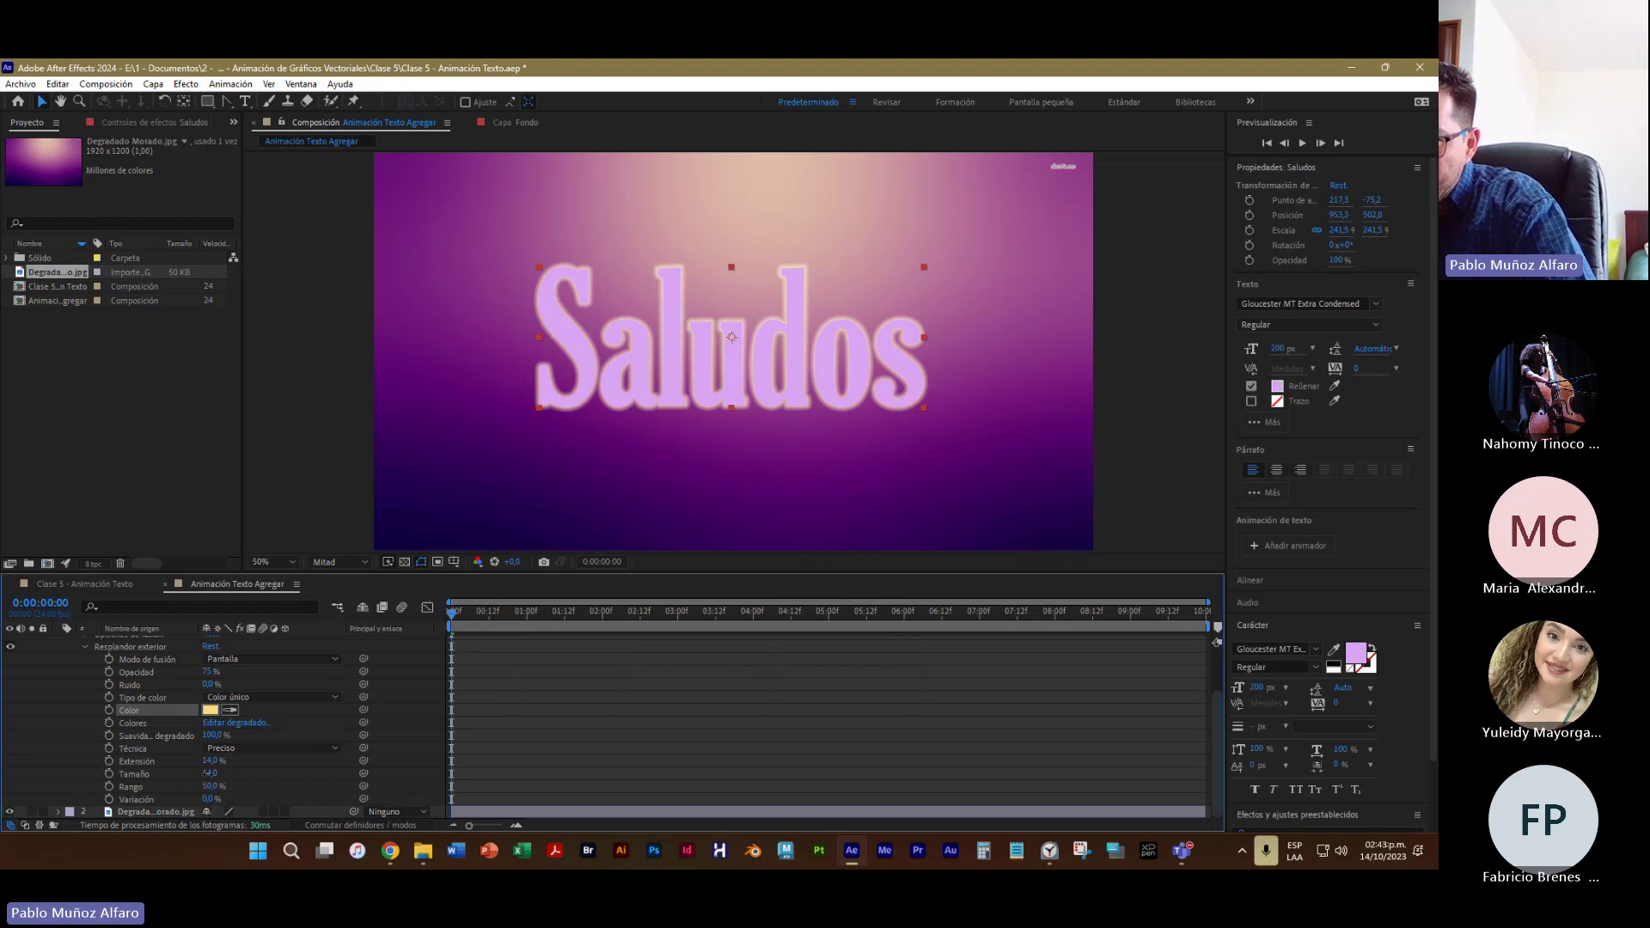
pyautogui.moveTo(209, 773)
pyautogui.mouseDown()
pyautogui.moveTo(219, 762)
pyautogui.moveTo(203, 767)
pyautogui.mouseUp()
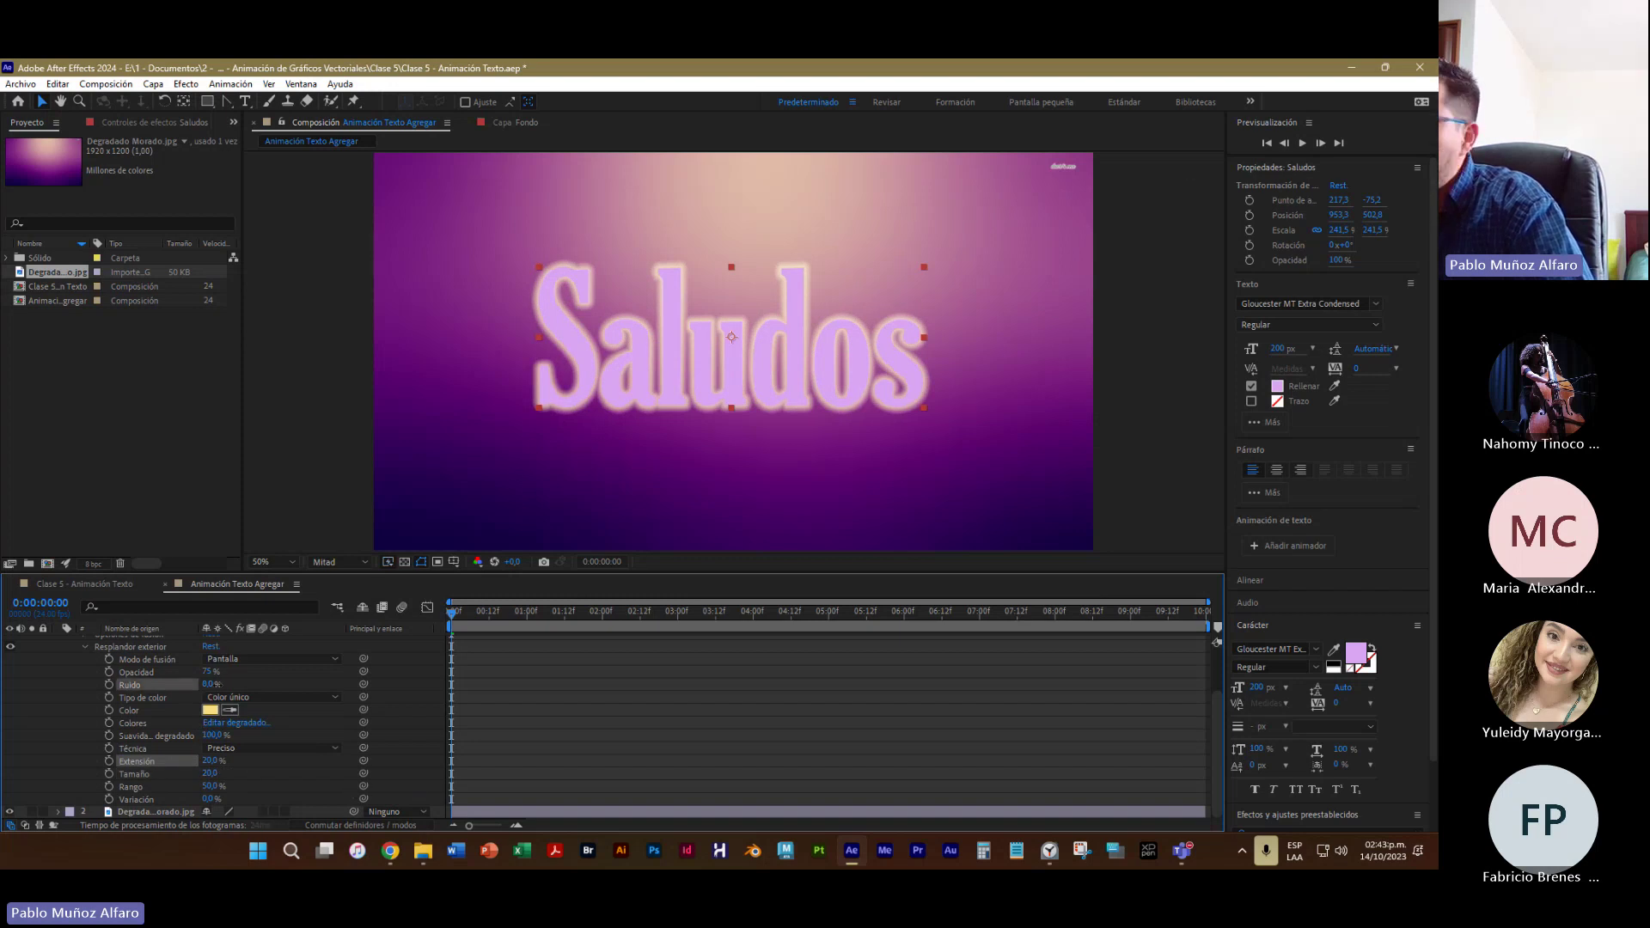
# Try added Ruido on the Saludos outer glow, return it to 0%, set Opacidad to 80%, and collapse the layer
pyautogui.moveTo(207, 684); pyautogui.dragTo(304, 696)
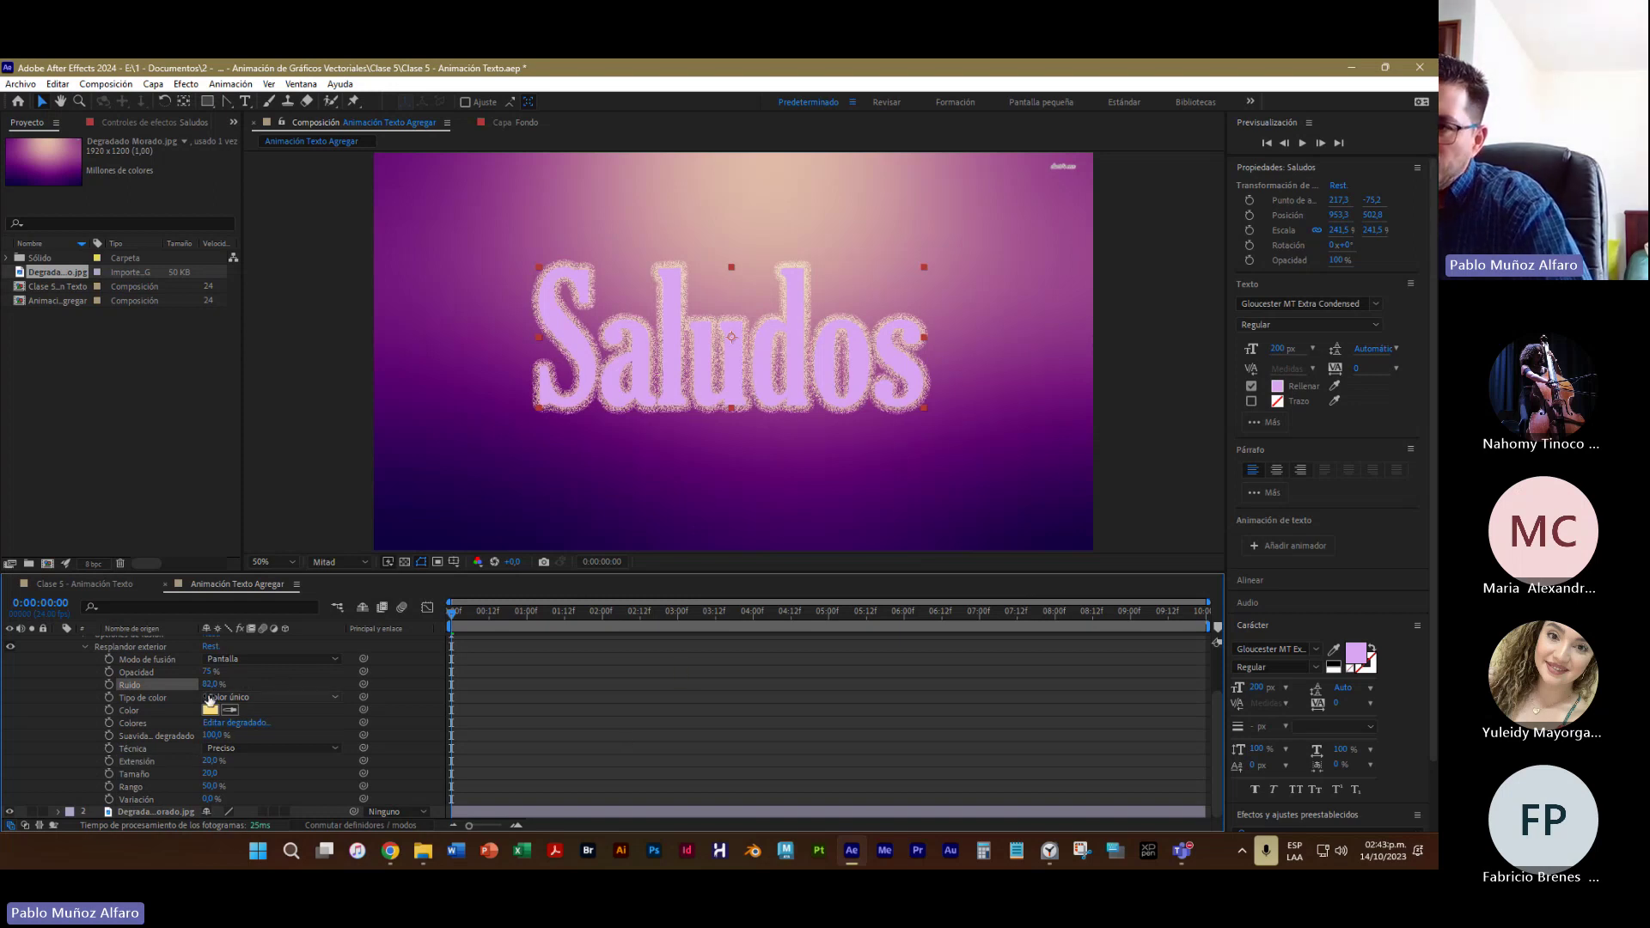
pyautogui.moveTo(211, 684)
pyautogui.mouseDown()
pyautogui.moveTo(149, 704)
pyautogui.moveTo(237, 671)
pyautogui.moveTo(220, 671)
pyautogui.mouseUp()
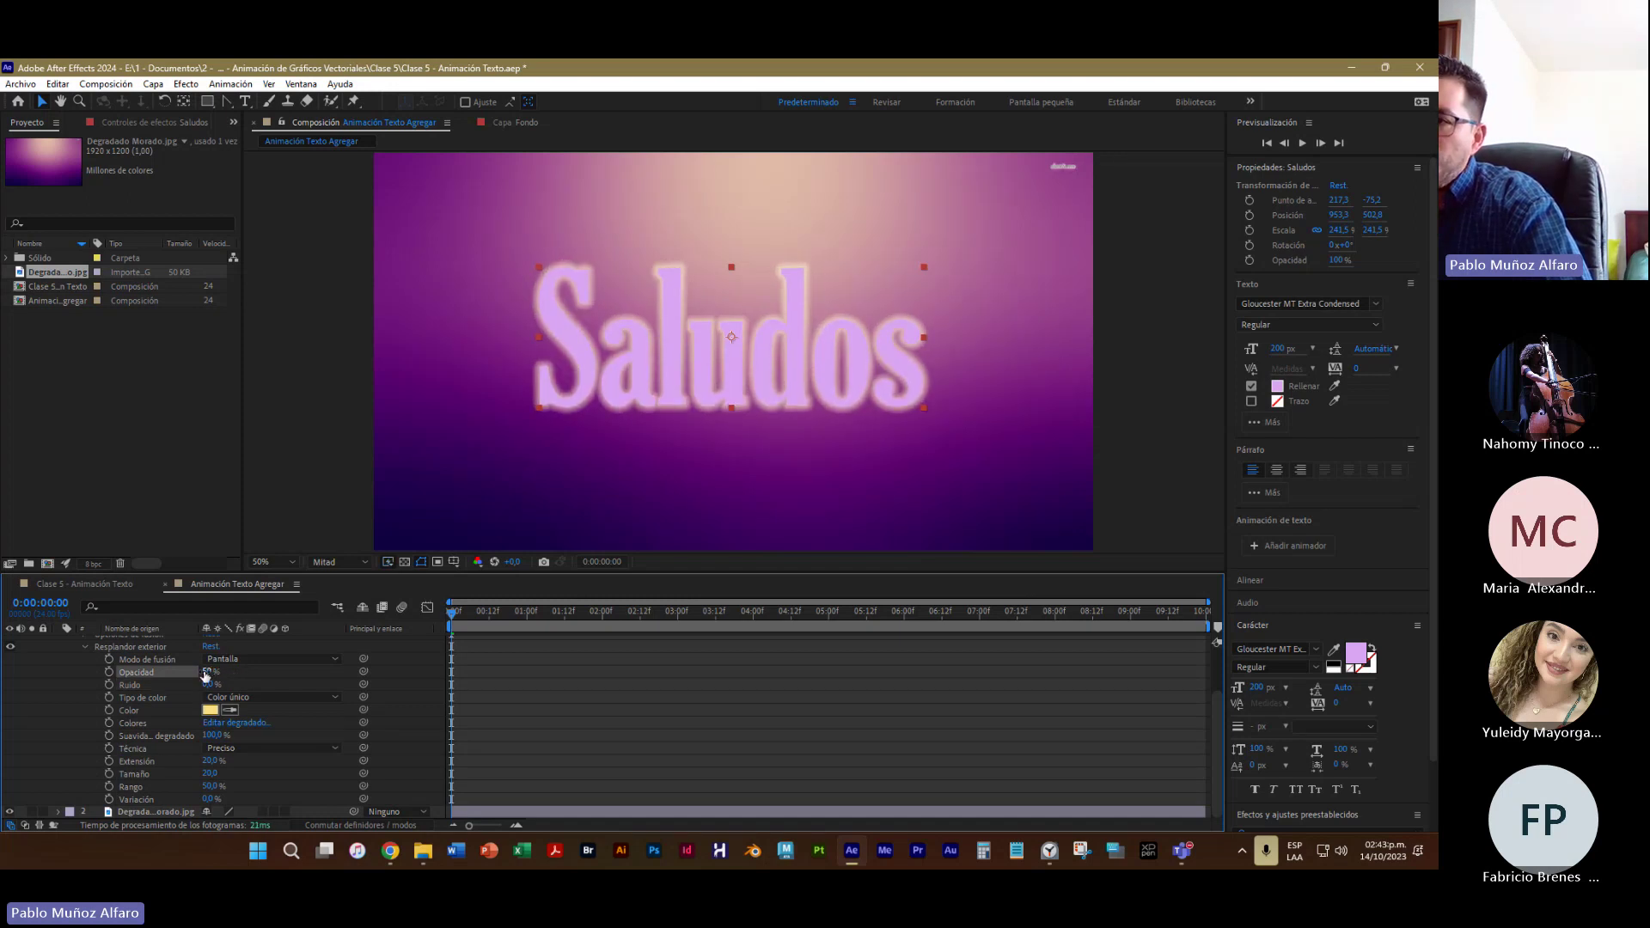
pyautogui.click(208, 672)
pyautogui.write('8')
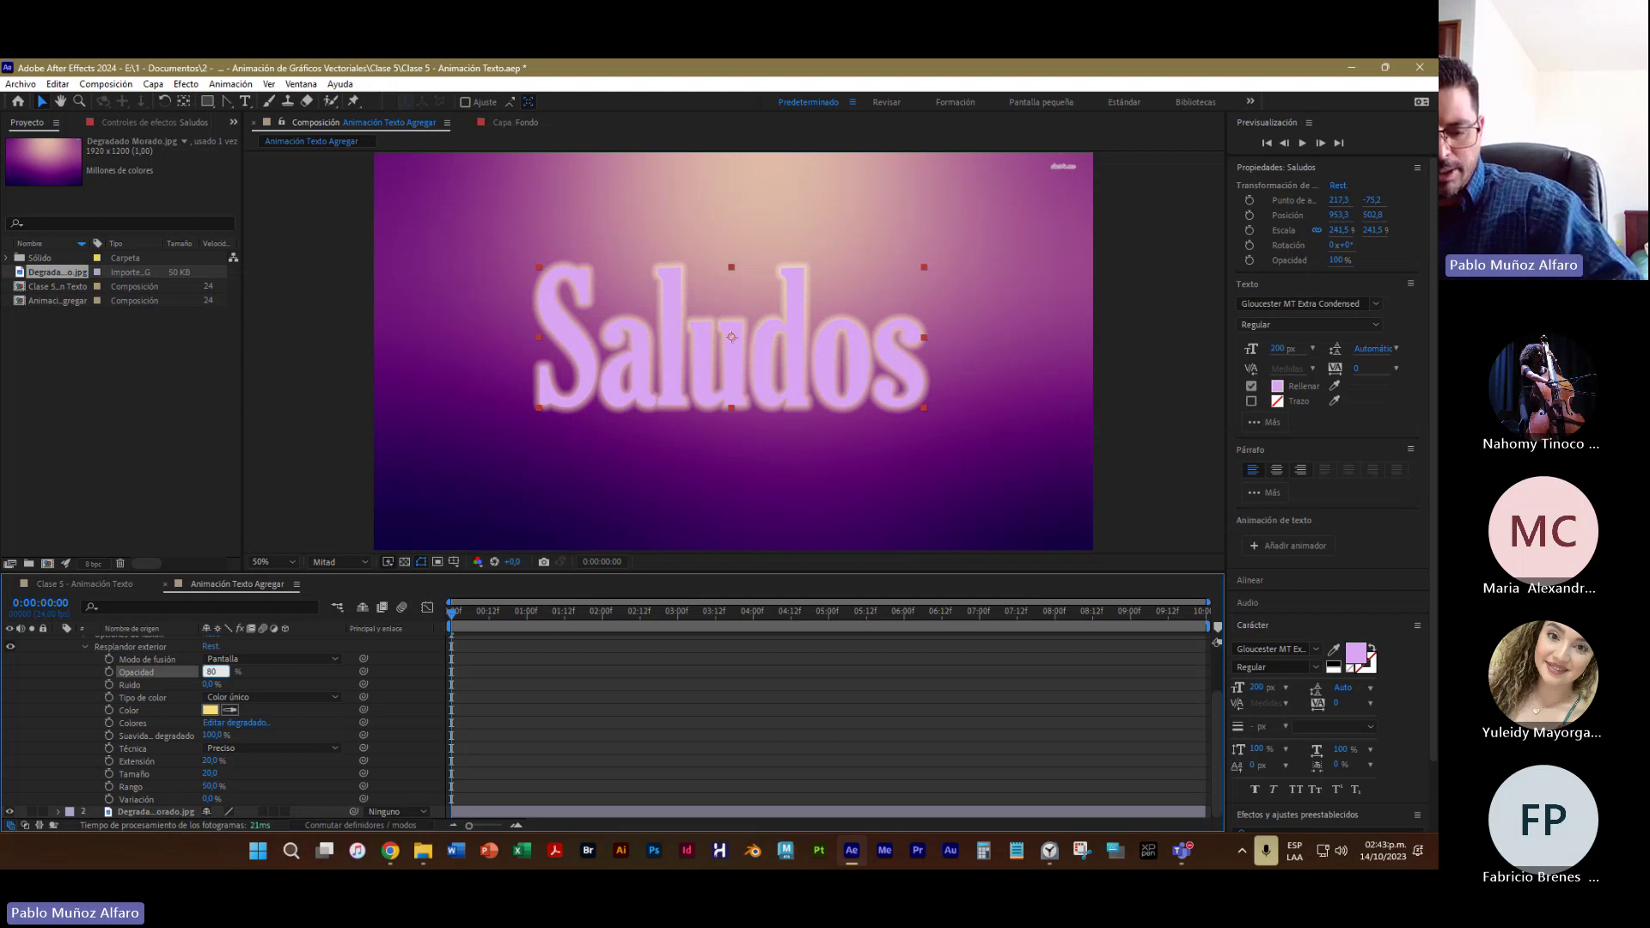
pyautogui.write('0')
pyautogui.press('Tab')
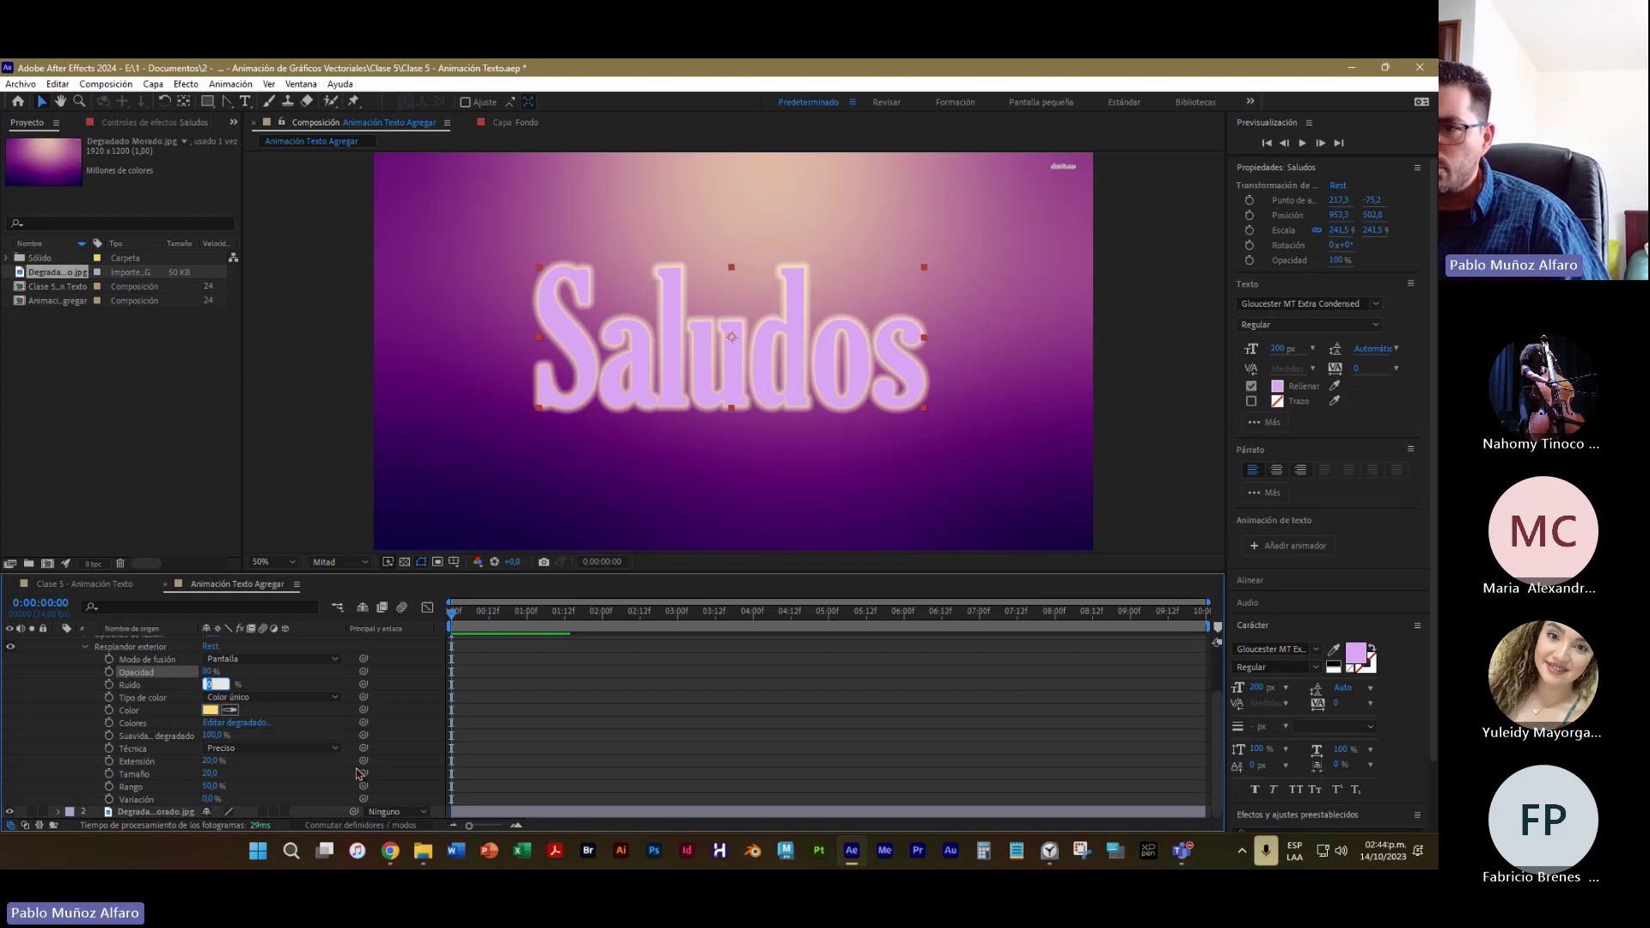
pyautogui.click(75, 712)
pyautogui.scroll(2, 65, 666)
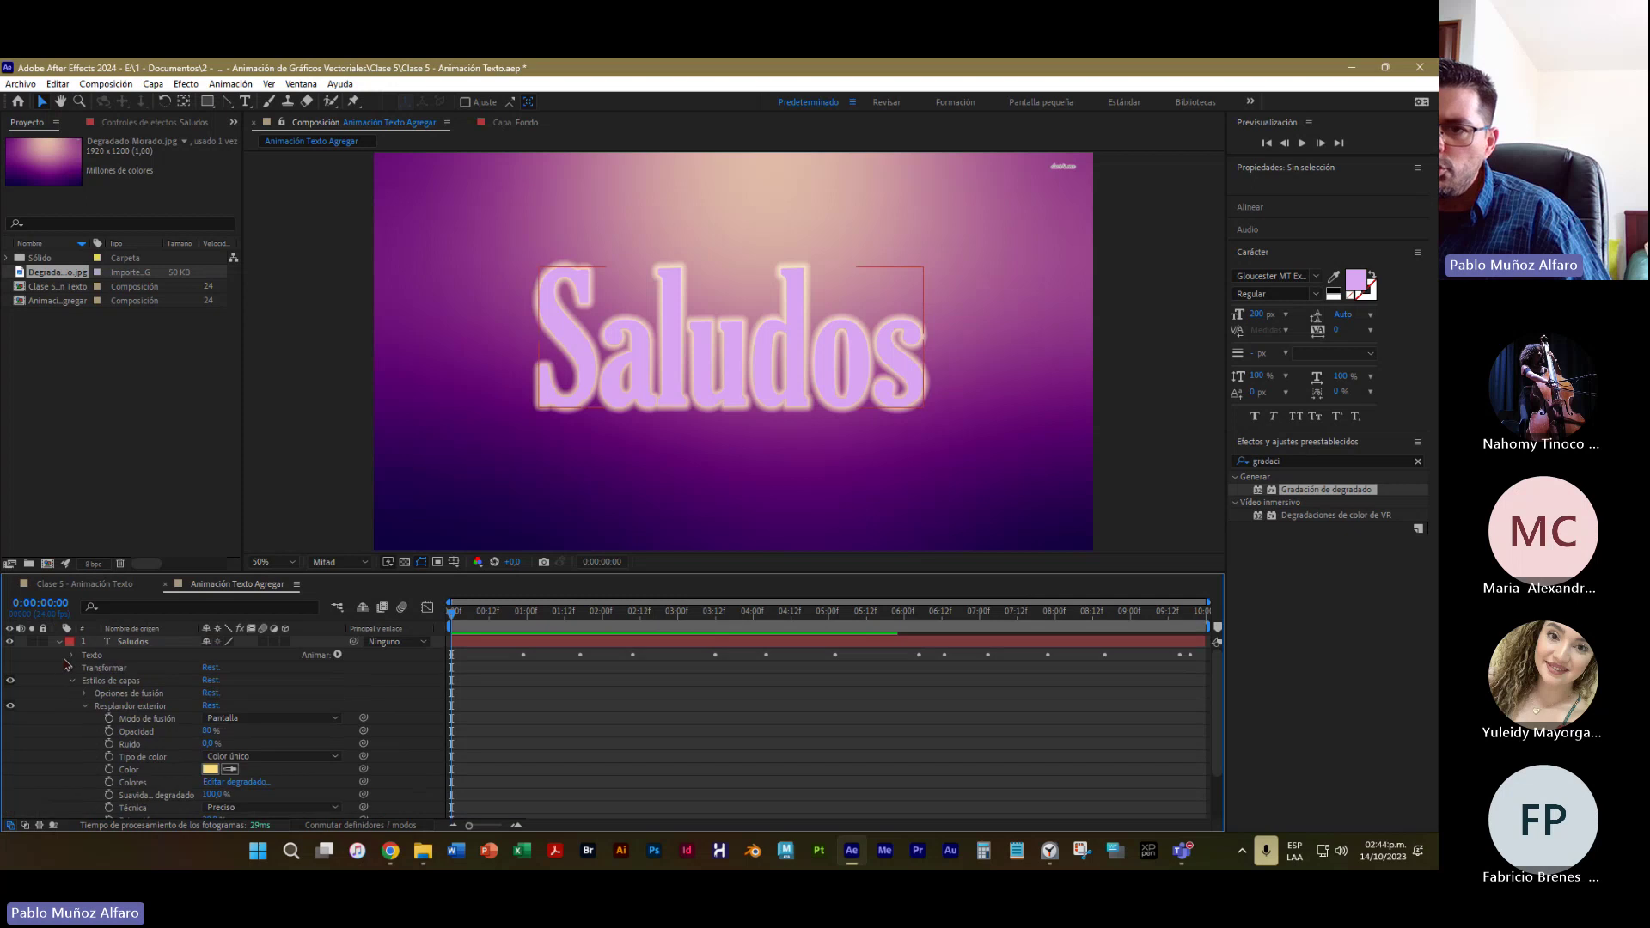
pyautogui.click(58, 641)
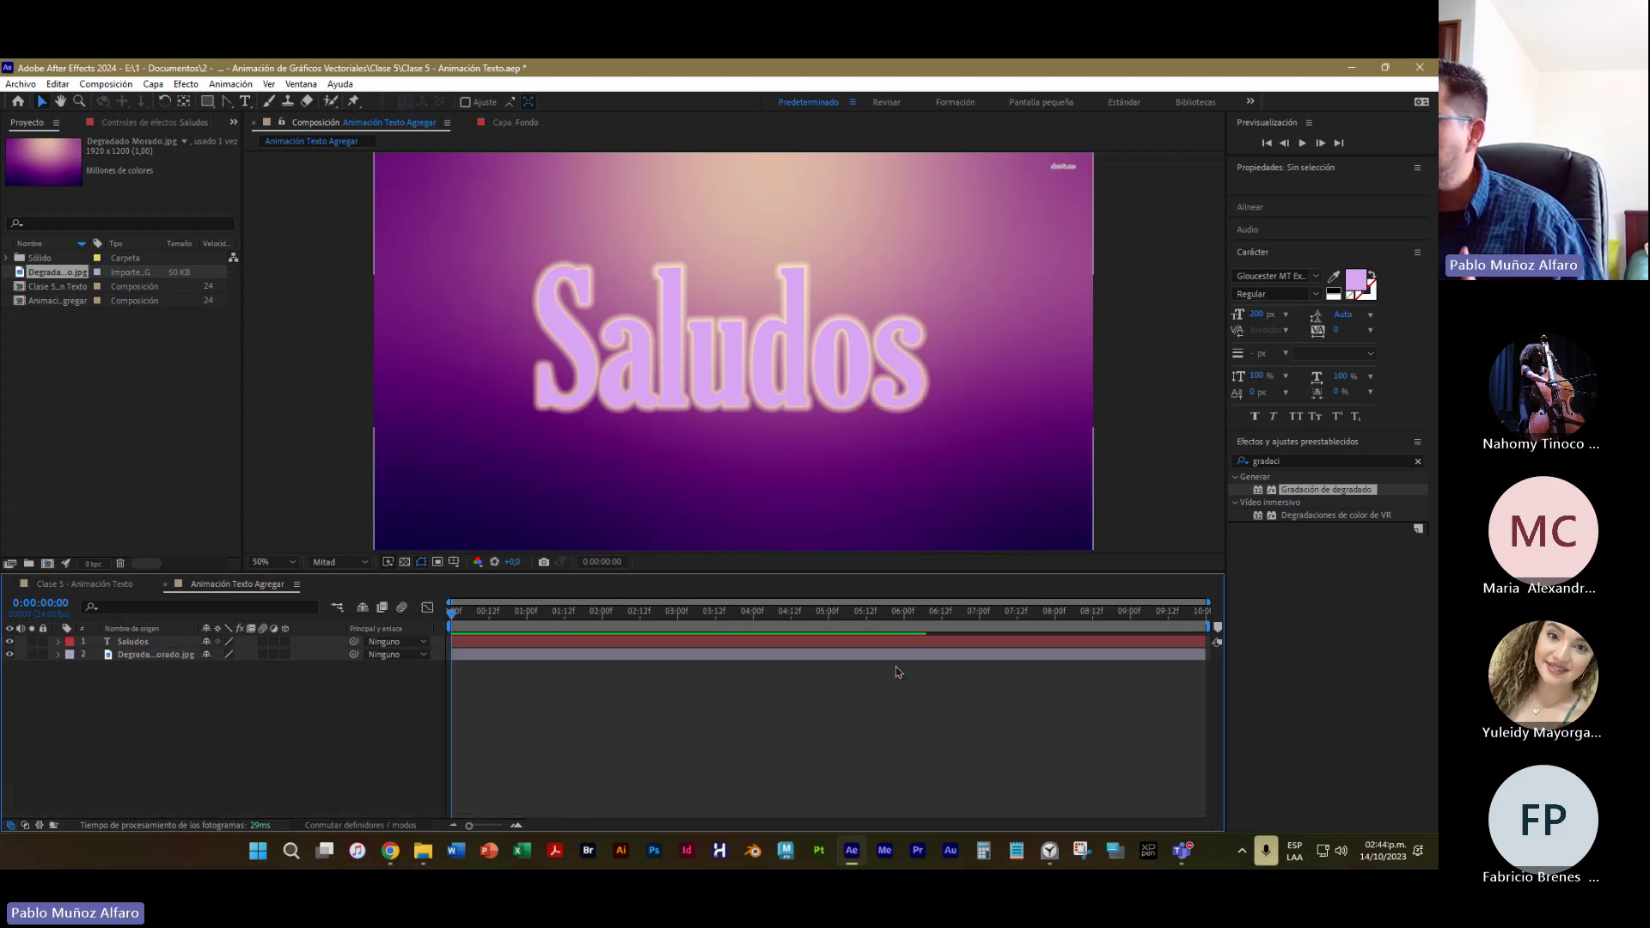
# Add a stroke to the Saludos text, trying dark and light purples before settling on D16AF7
pyautogui.click(762, 359)
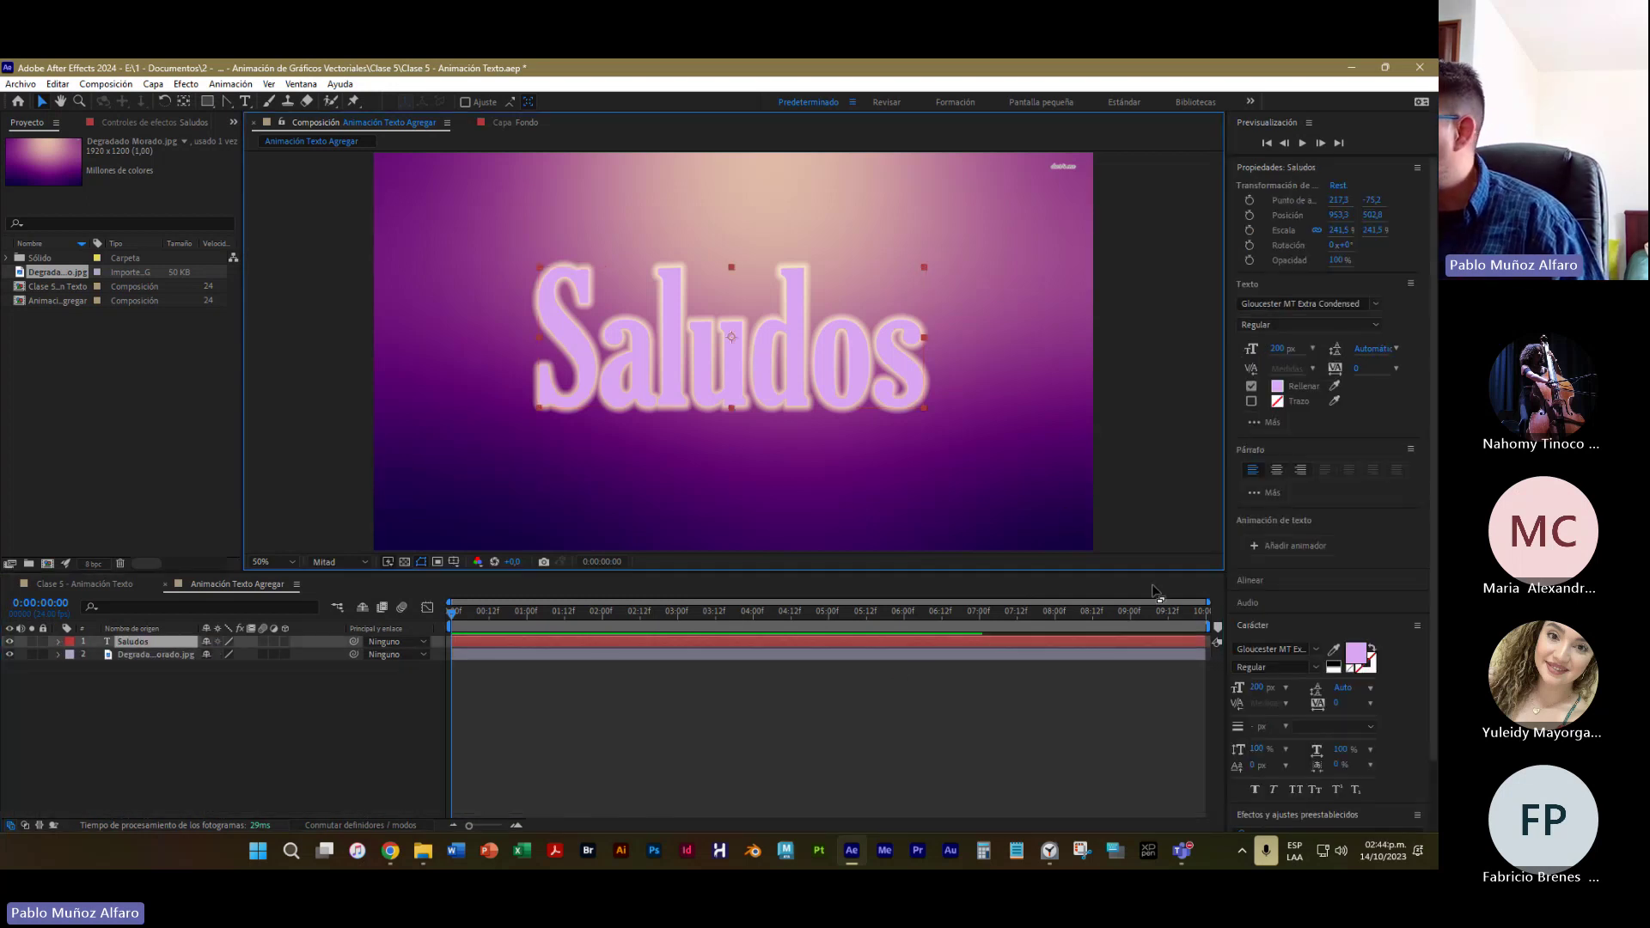
pyautogui.click(1374, 675)
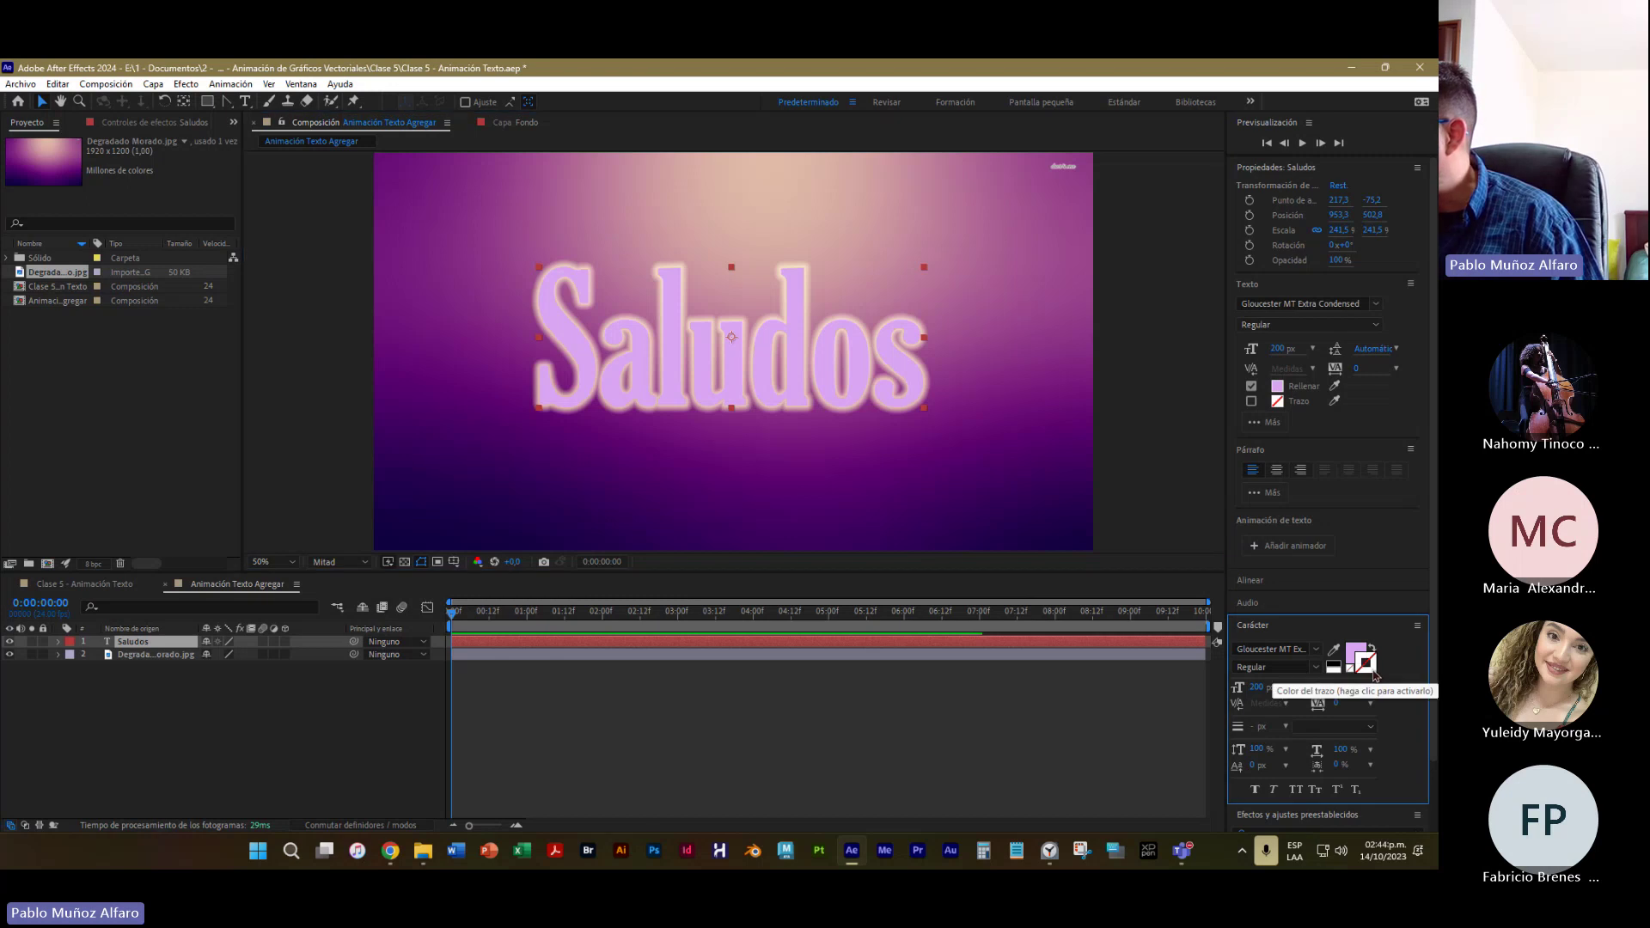
pyautogui.click(1374, 674)
pyautogui.moveTo(763, 464); pyautogui.dragTo(1076, 491)
pyautogui.click(1042, 547)
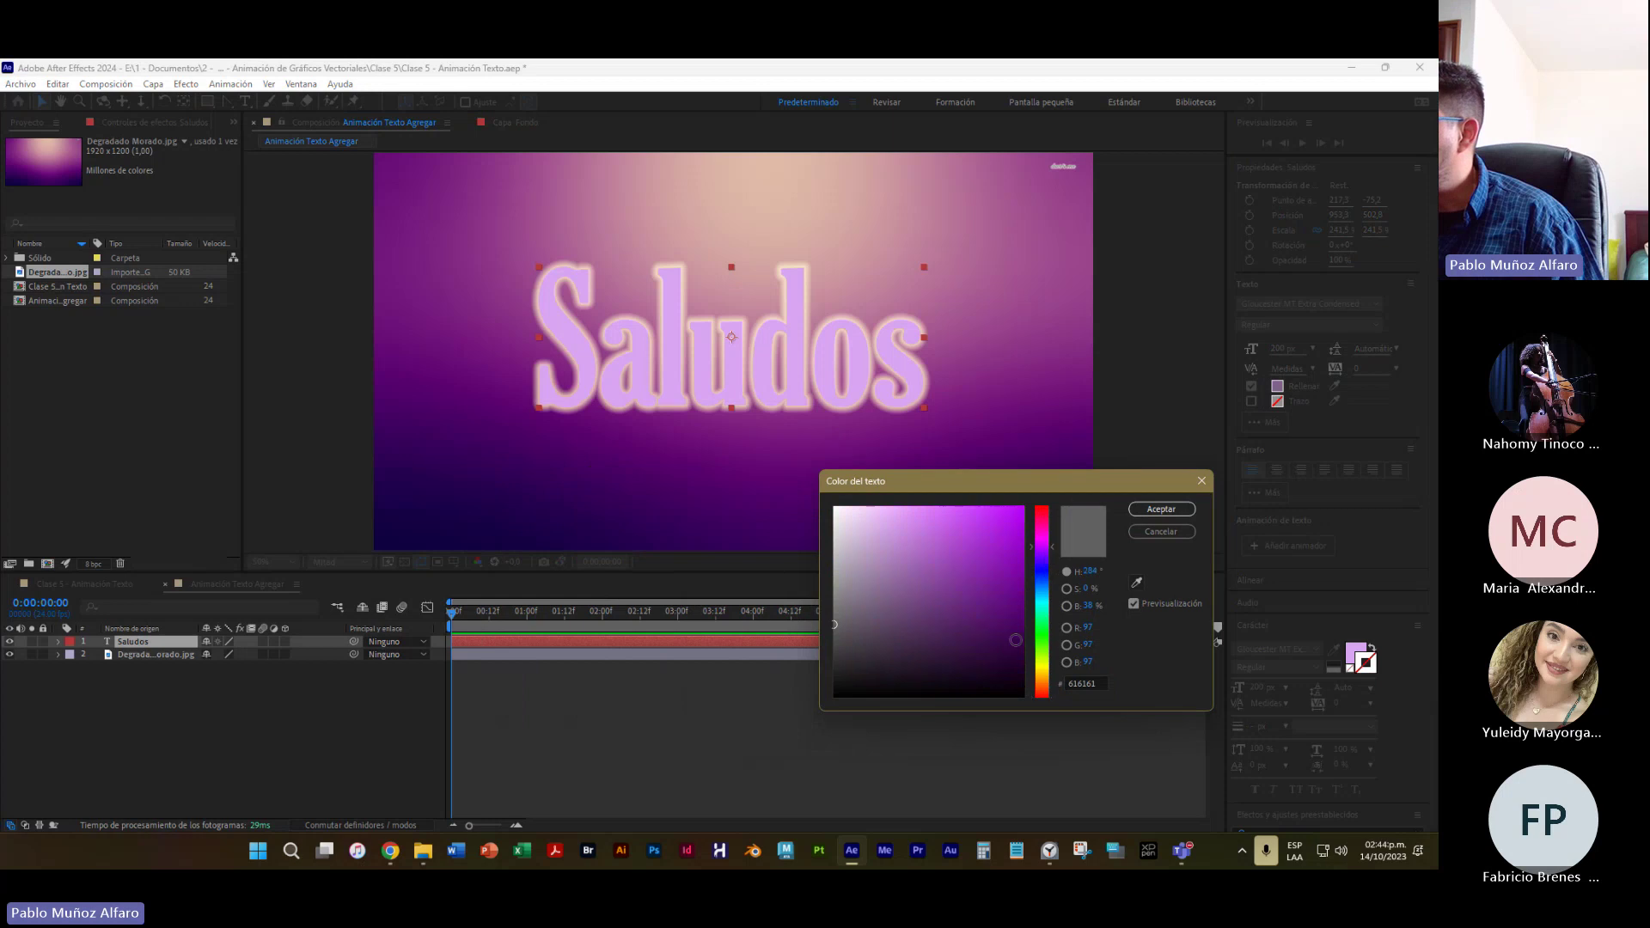
pyautogui.click(1018, 646)
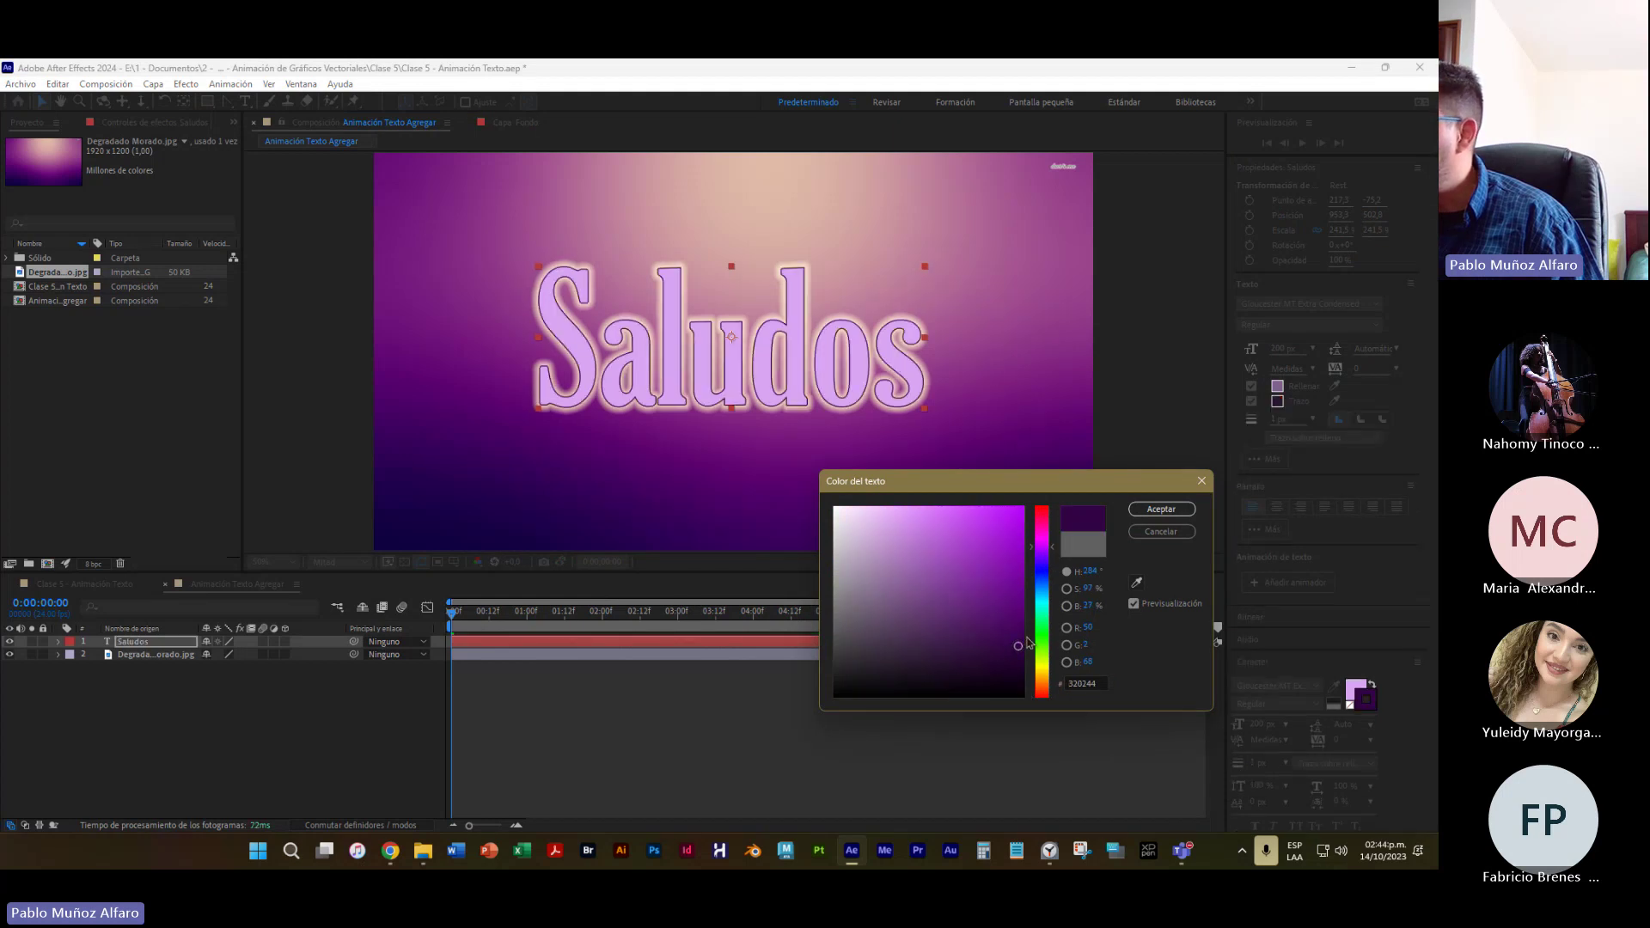
pyautogui.click(1024, 580)
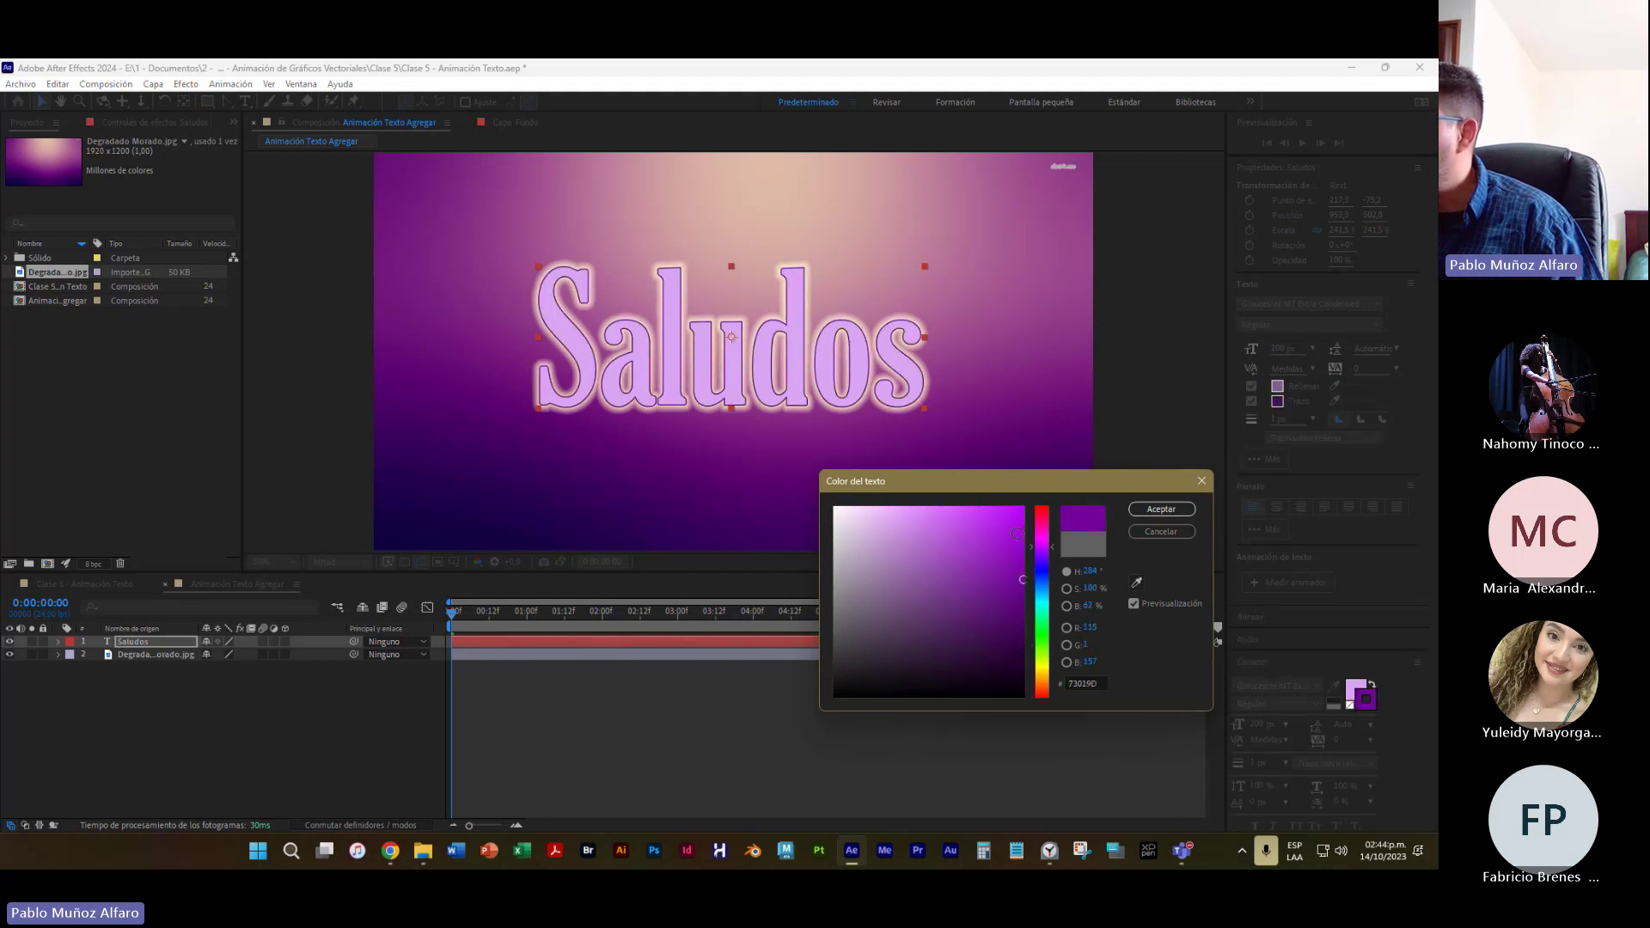
pyautogui.moveTo(1018, 534); pyautogui.dragTo(946, 513)
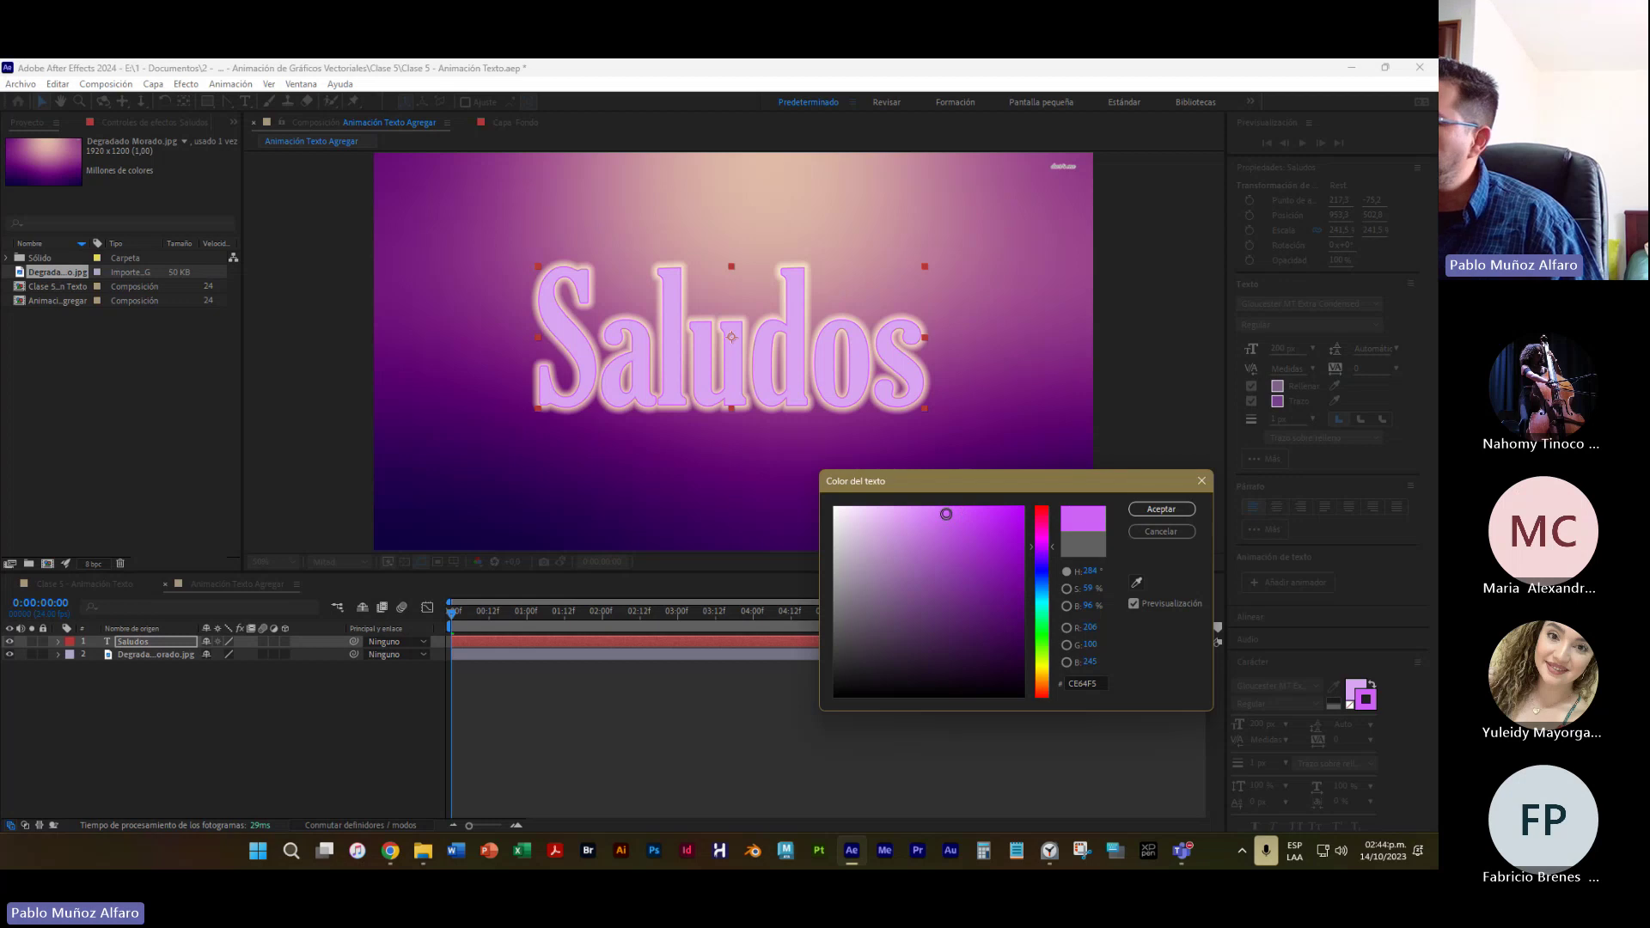
pyautogui.click(1020, 615)
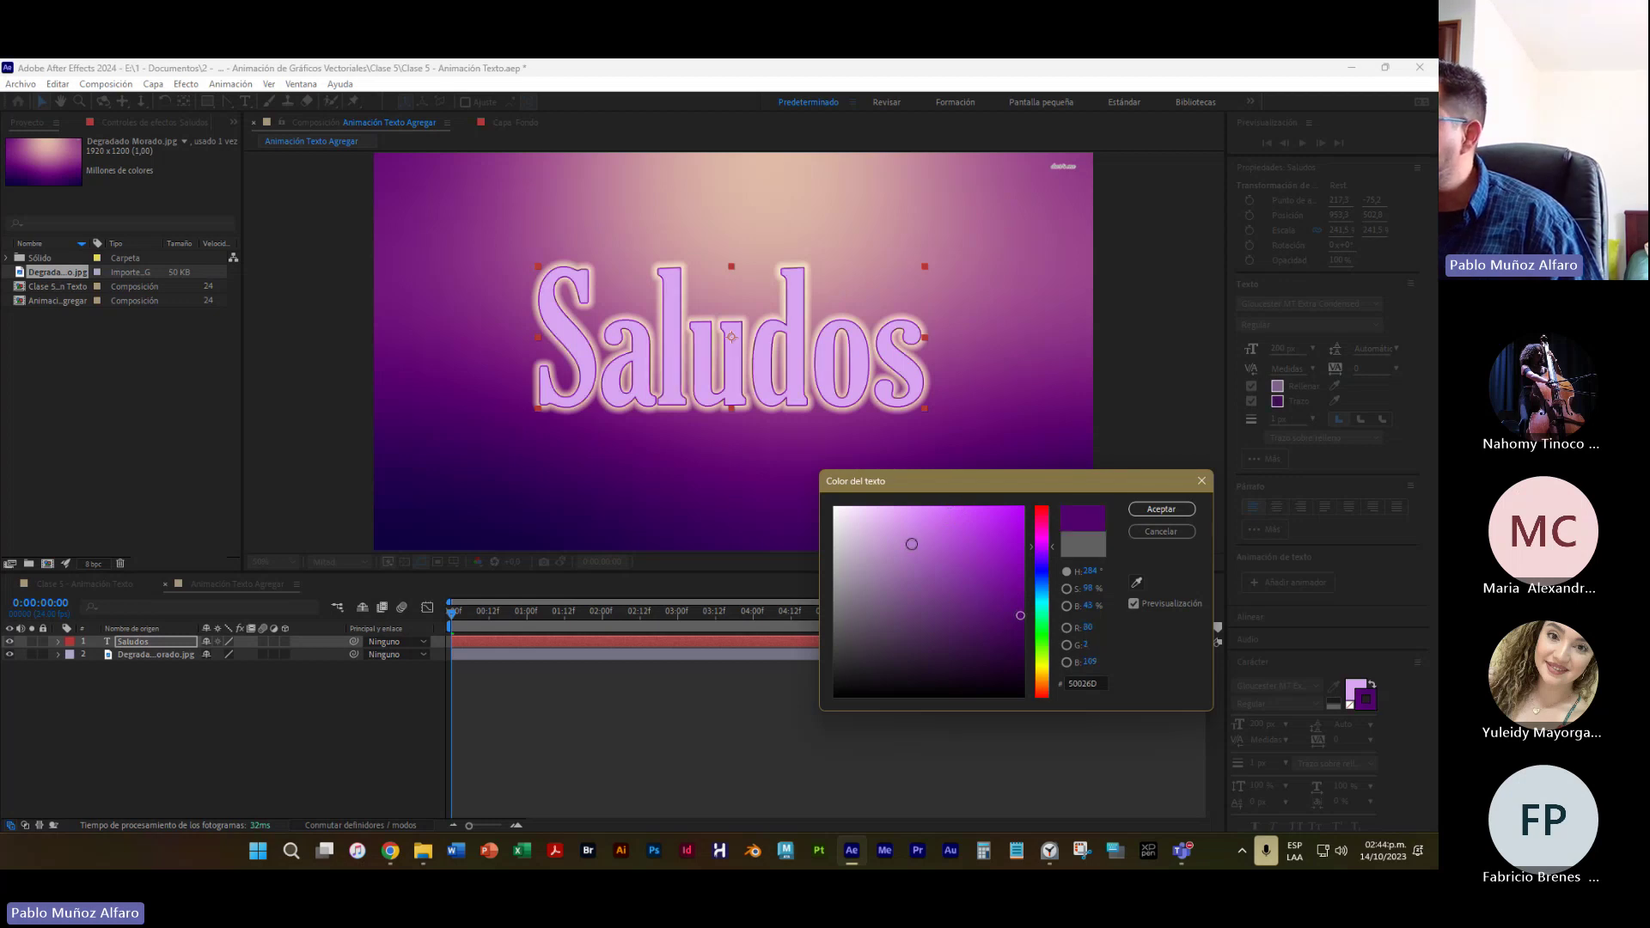
pyautogui.click(929, 508)
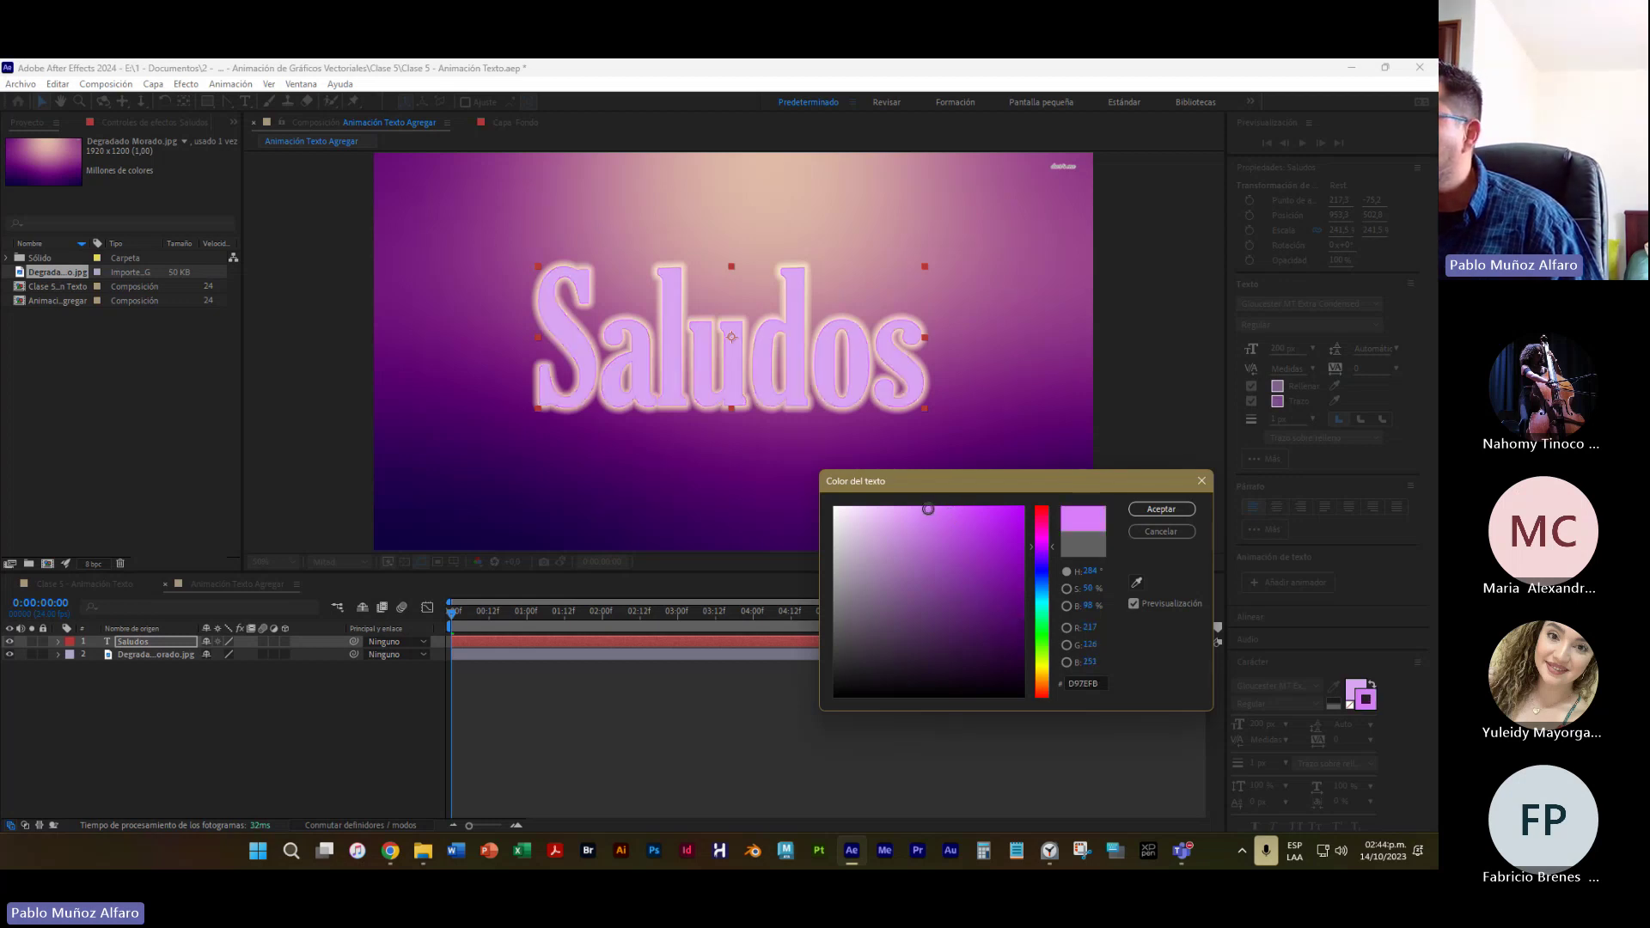
pyautogui.moveTo(928, 509); pyautogui.dragTo(942, 512)
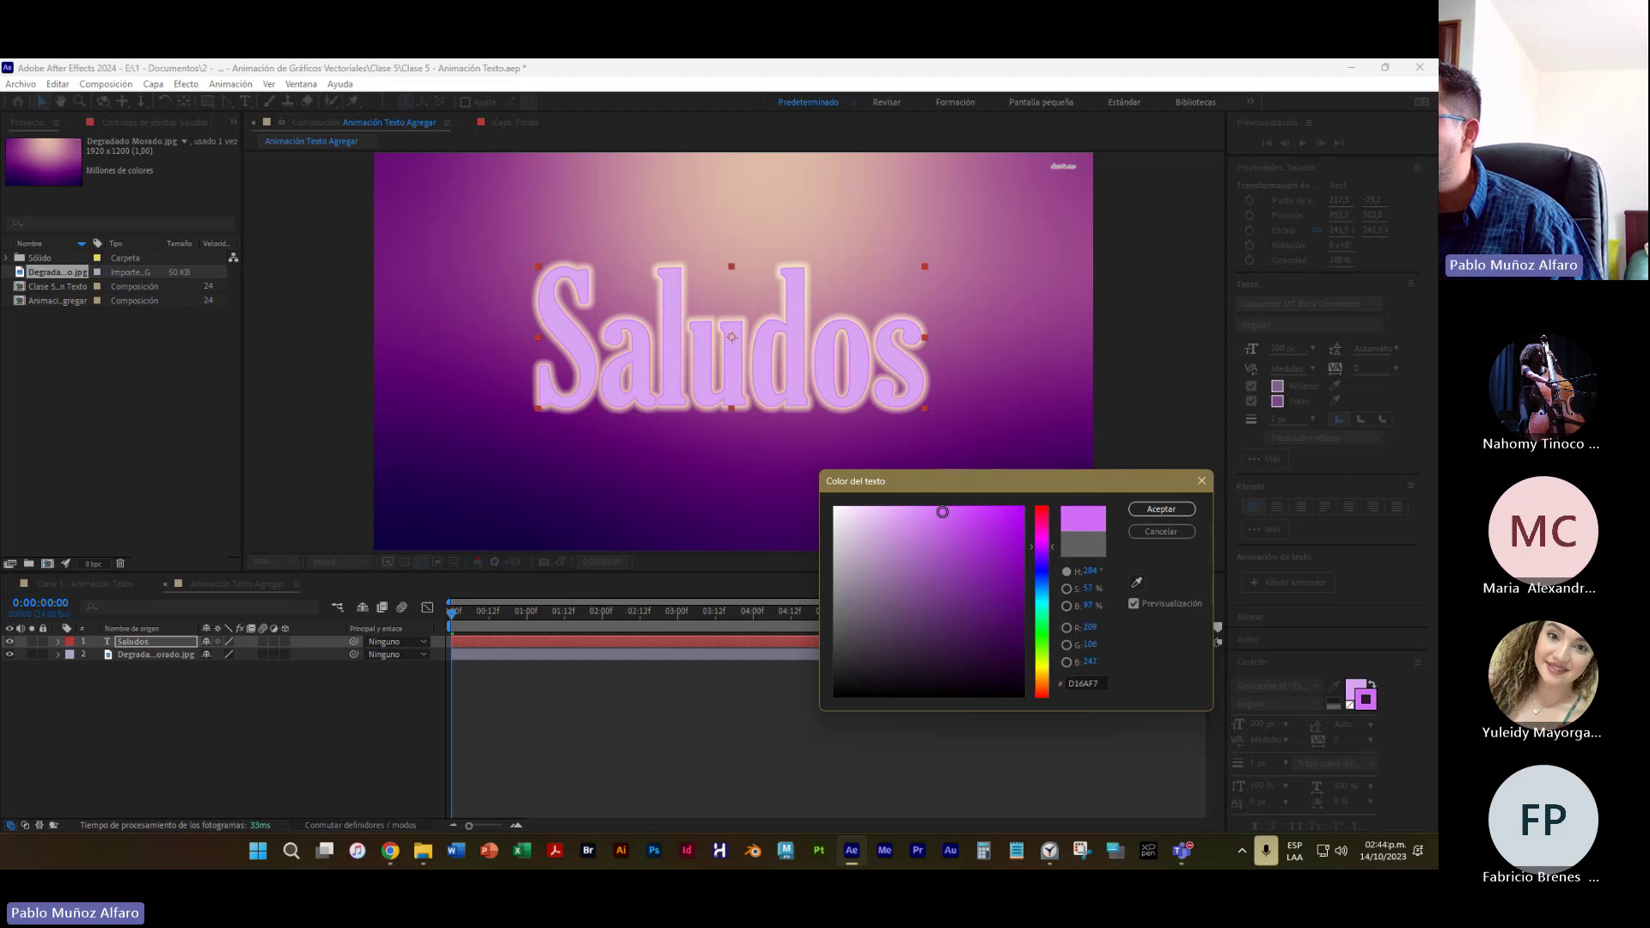
pyautogui.click(1160, 509)
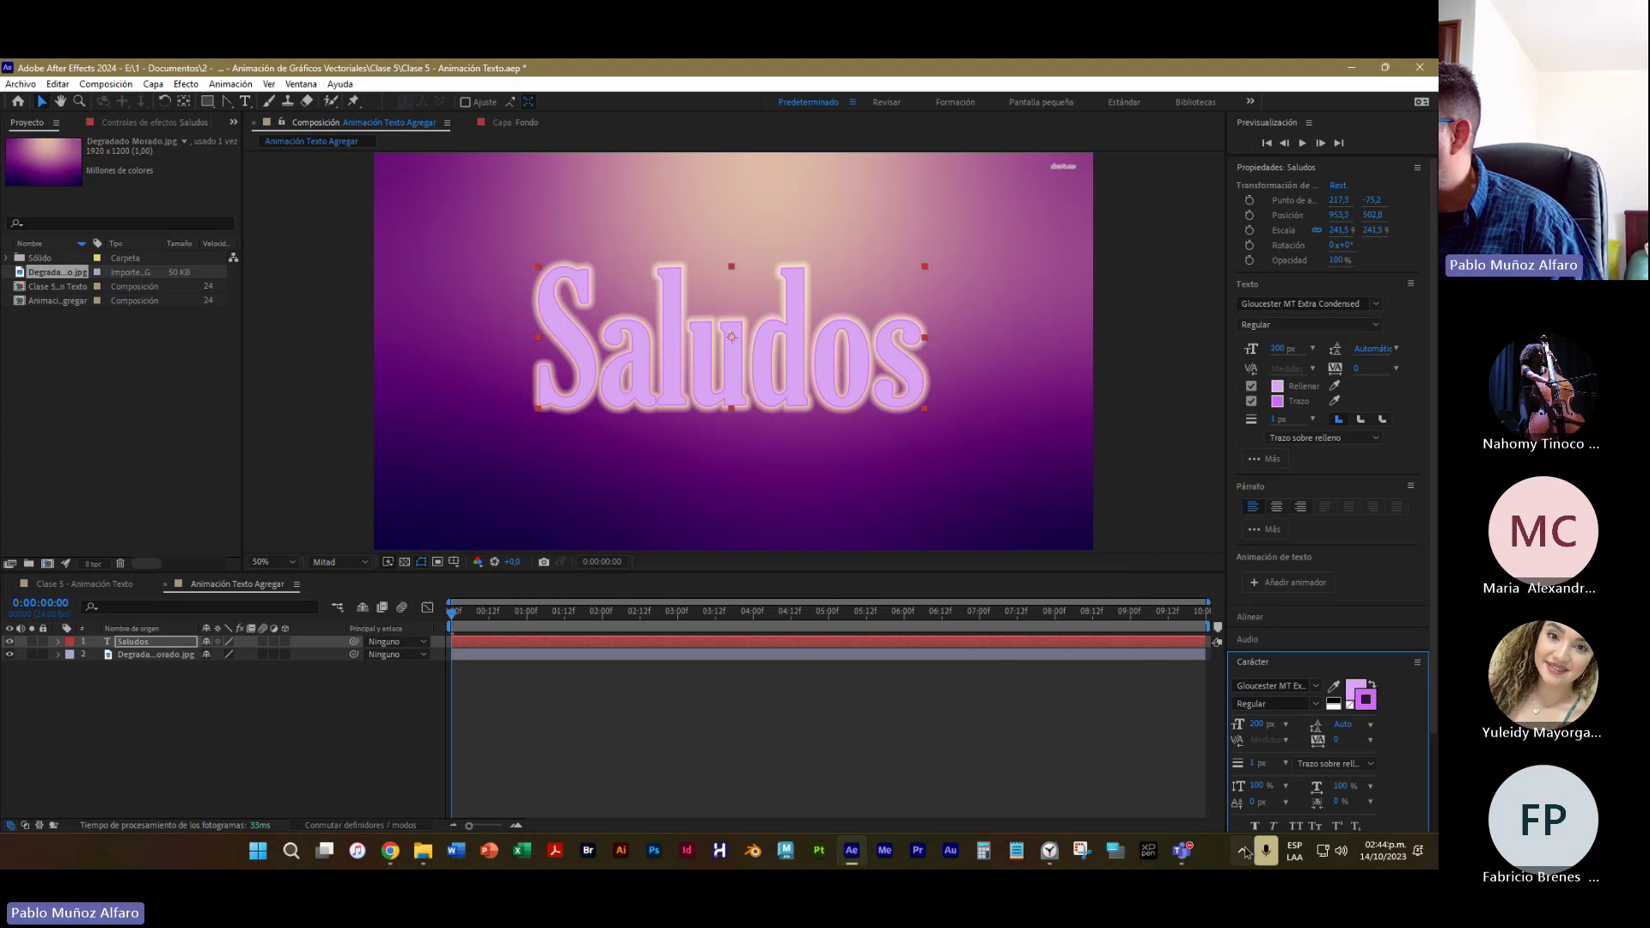
# Save the project and play a preview of the Saludos text animation
pyautogui.click(1116, 432)
pyautogui.press(',')
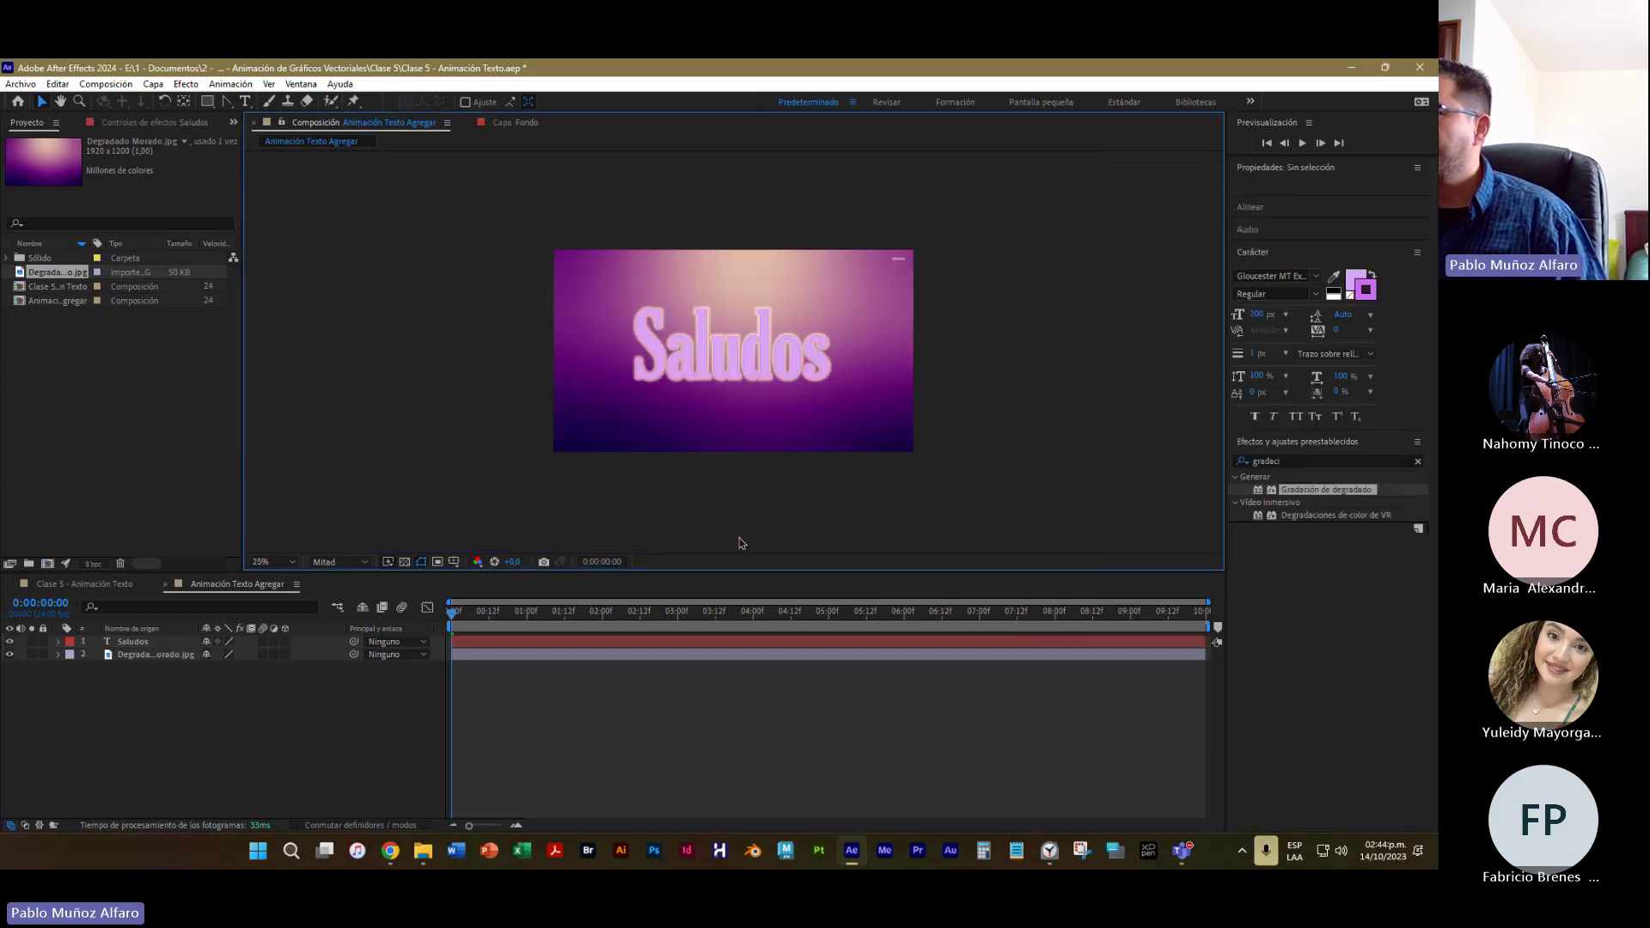
pyautogui.click(19, 85)
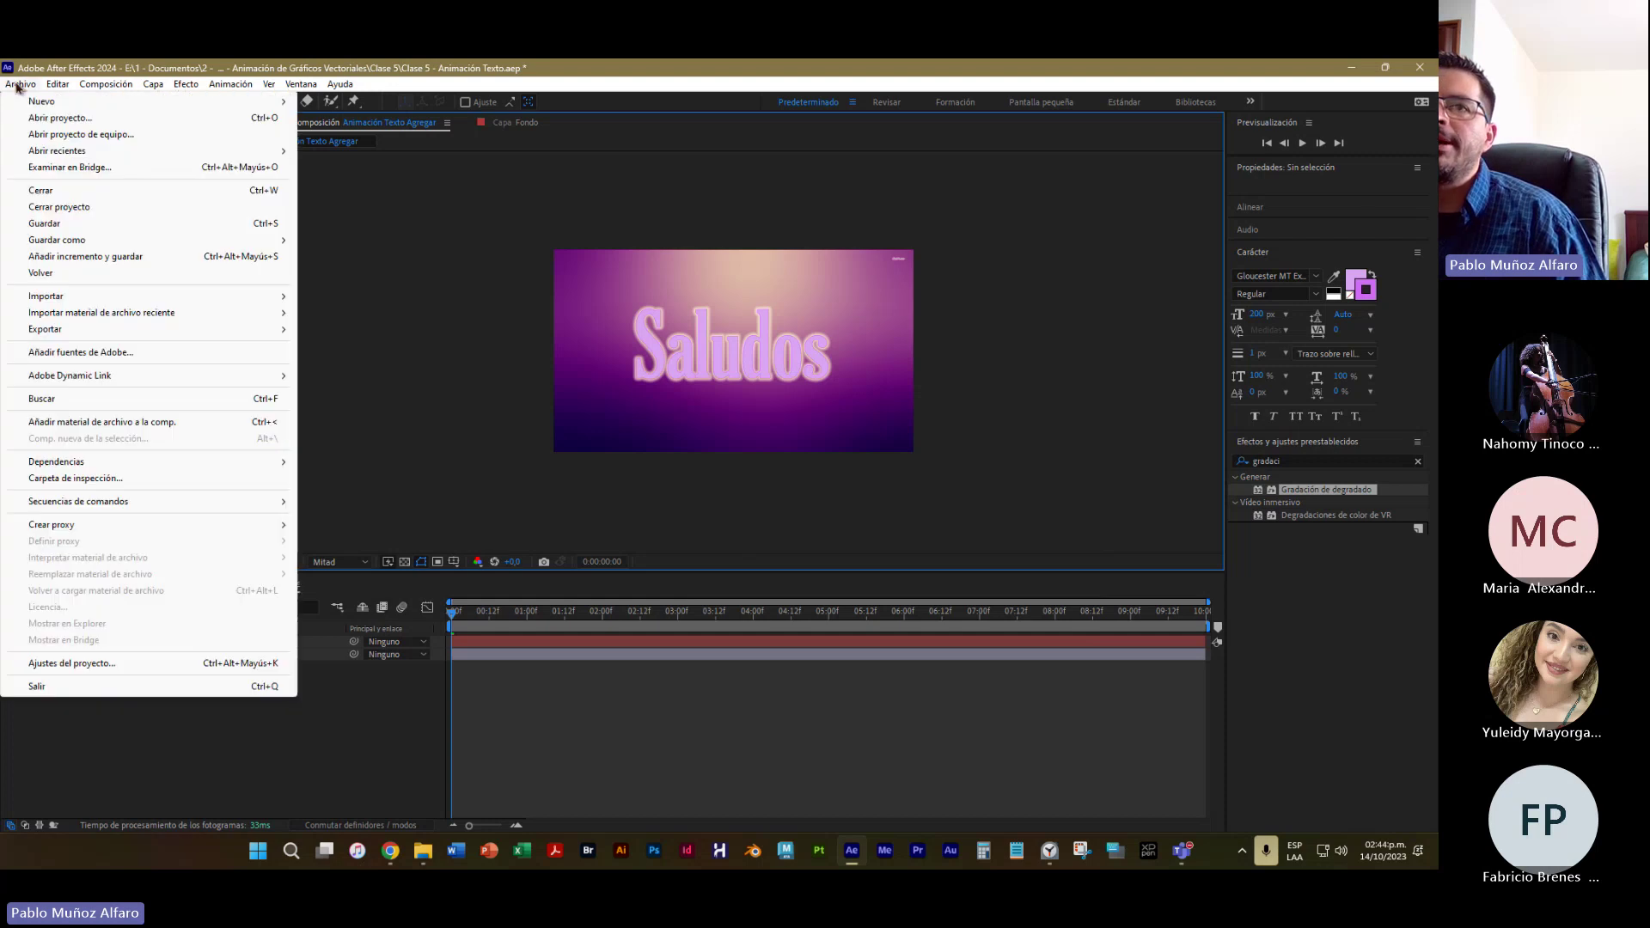
pyautogui.click(47, 225)
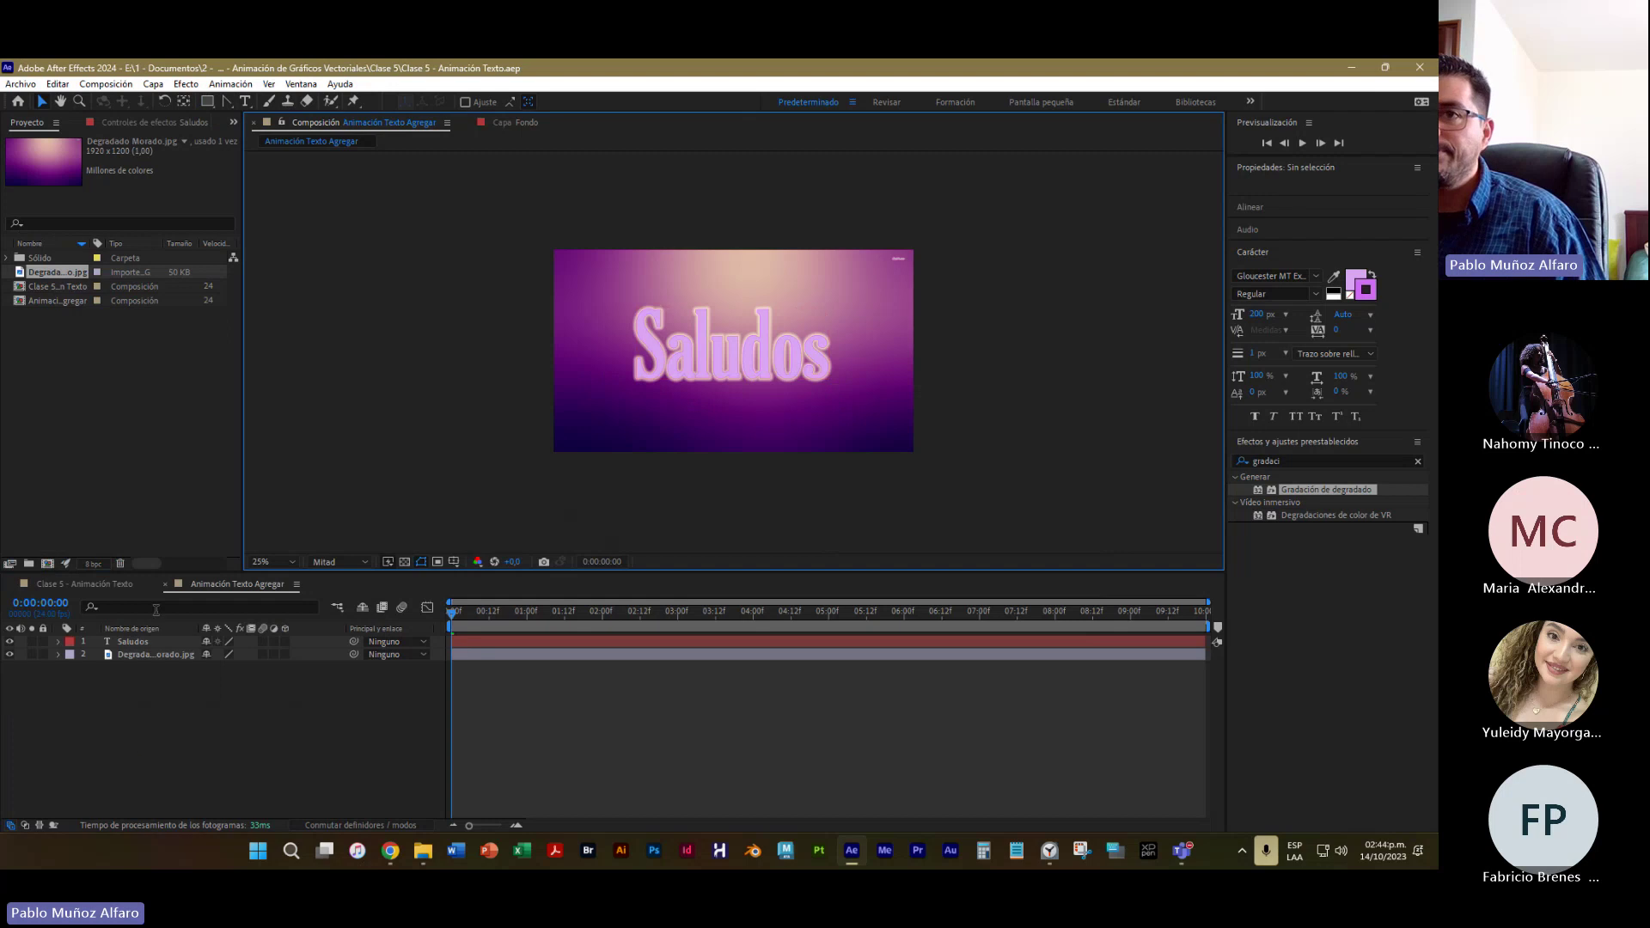
pyautogui.press('space')
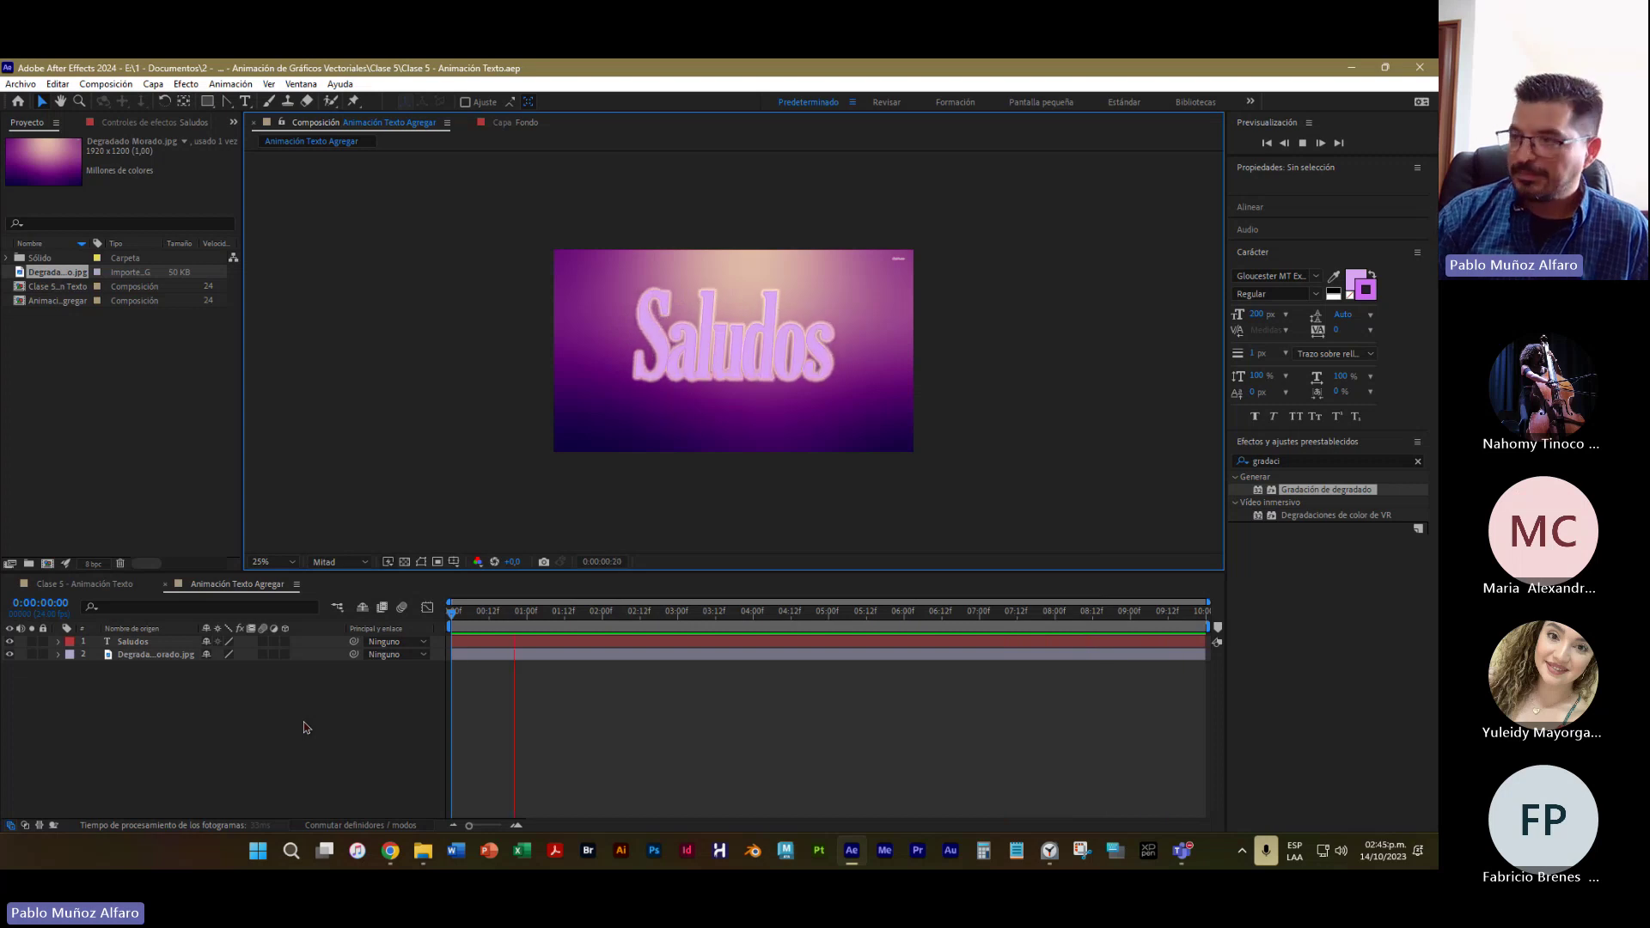
pyautogui.press('space')
# Reveal the Degradado Morado.jpg layer's Transformar properties and start Escala keyframing at 0:00:00:00
pyautogui.click(60, 658)
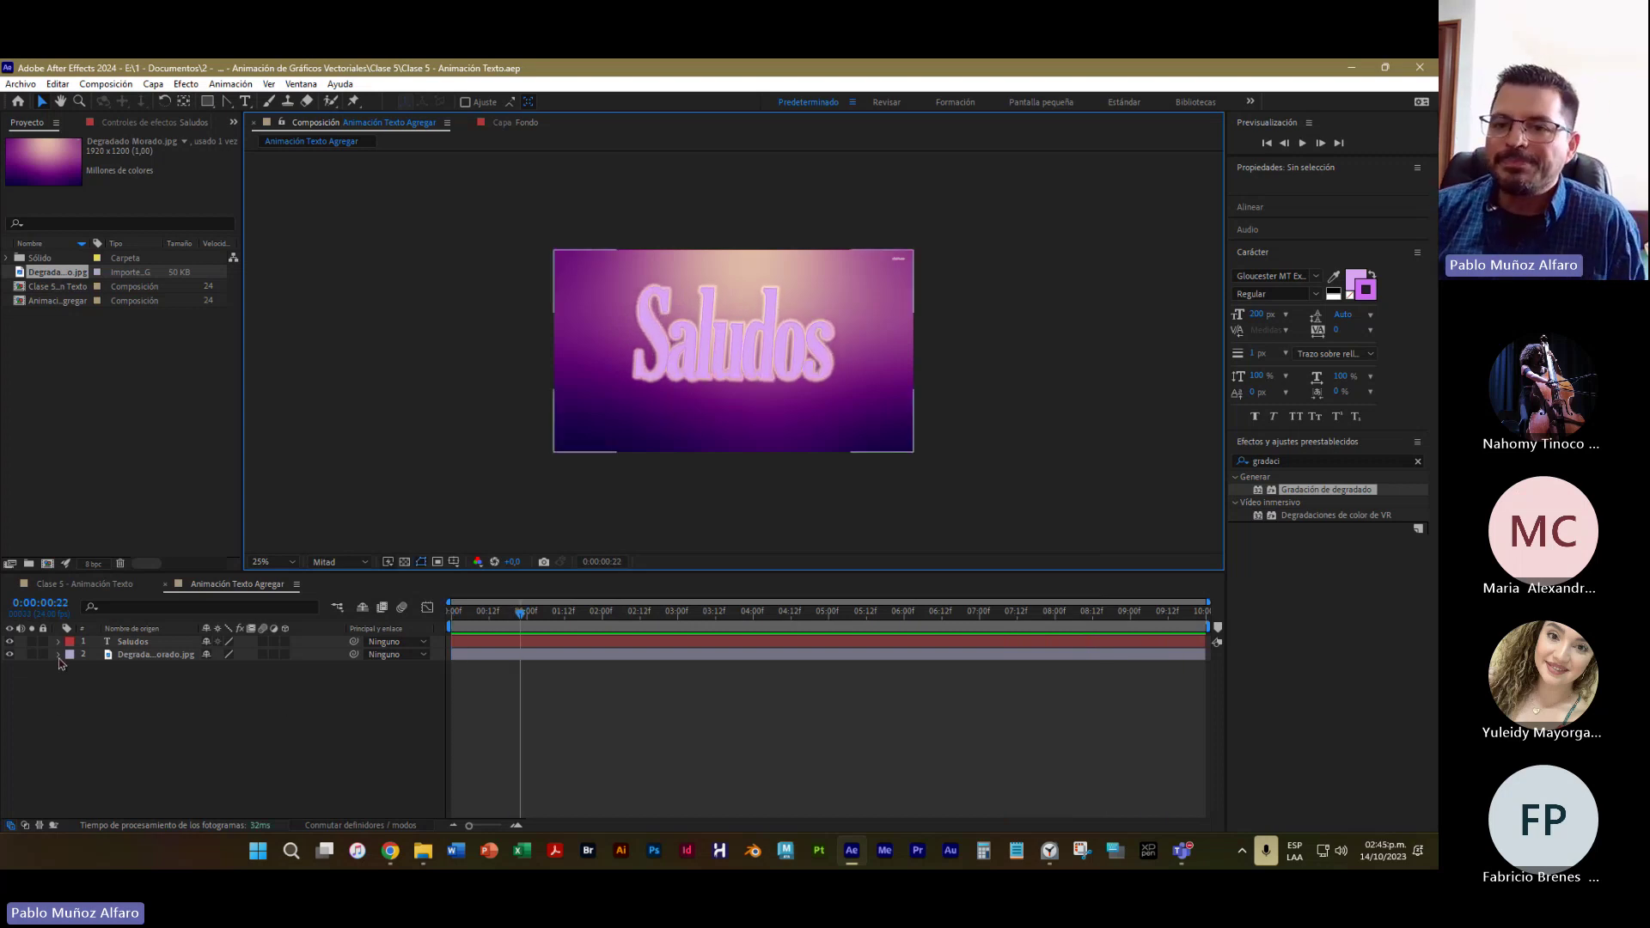
pyautogui.click(58, 655)
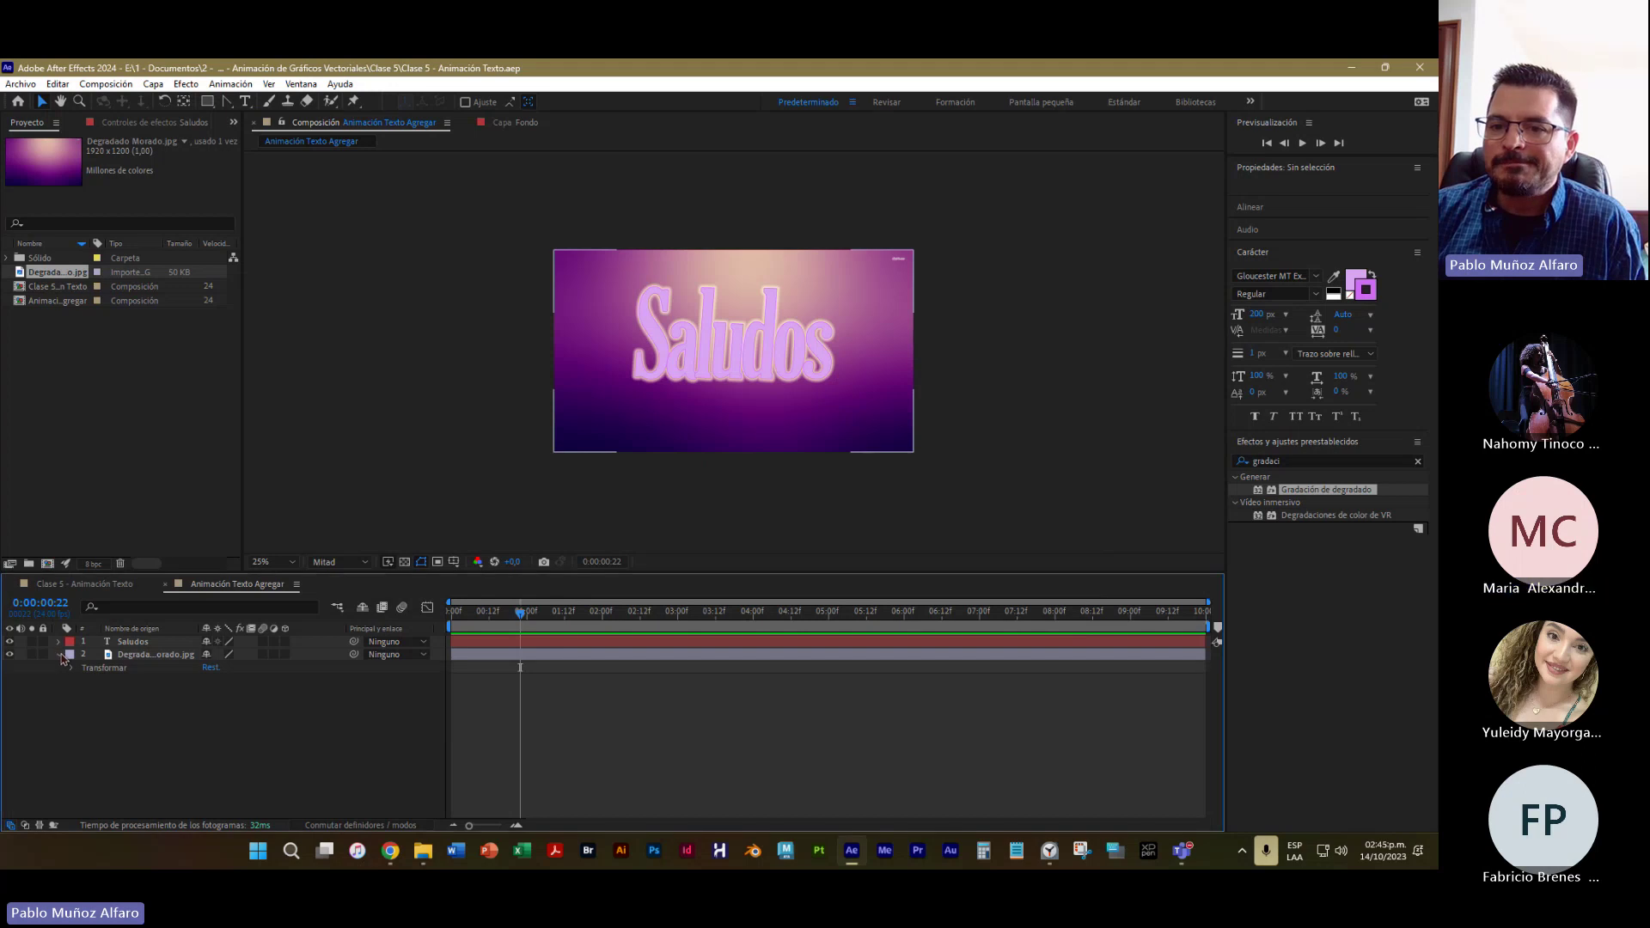
pyautogui.click(58, 656)
pyautogui.click(98, 658)
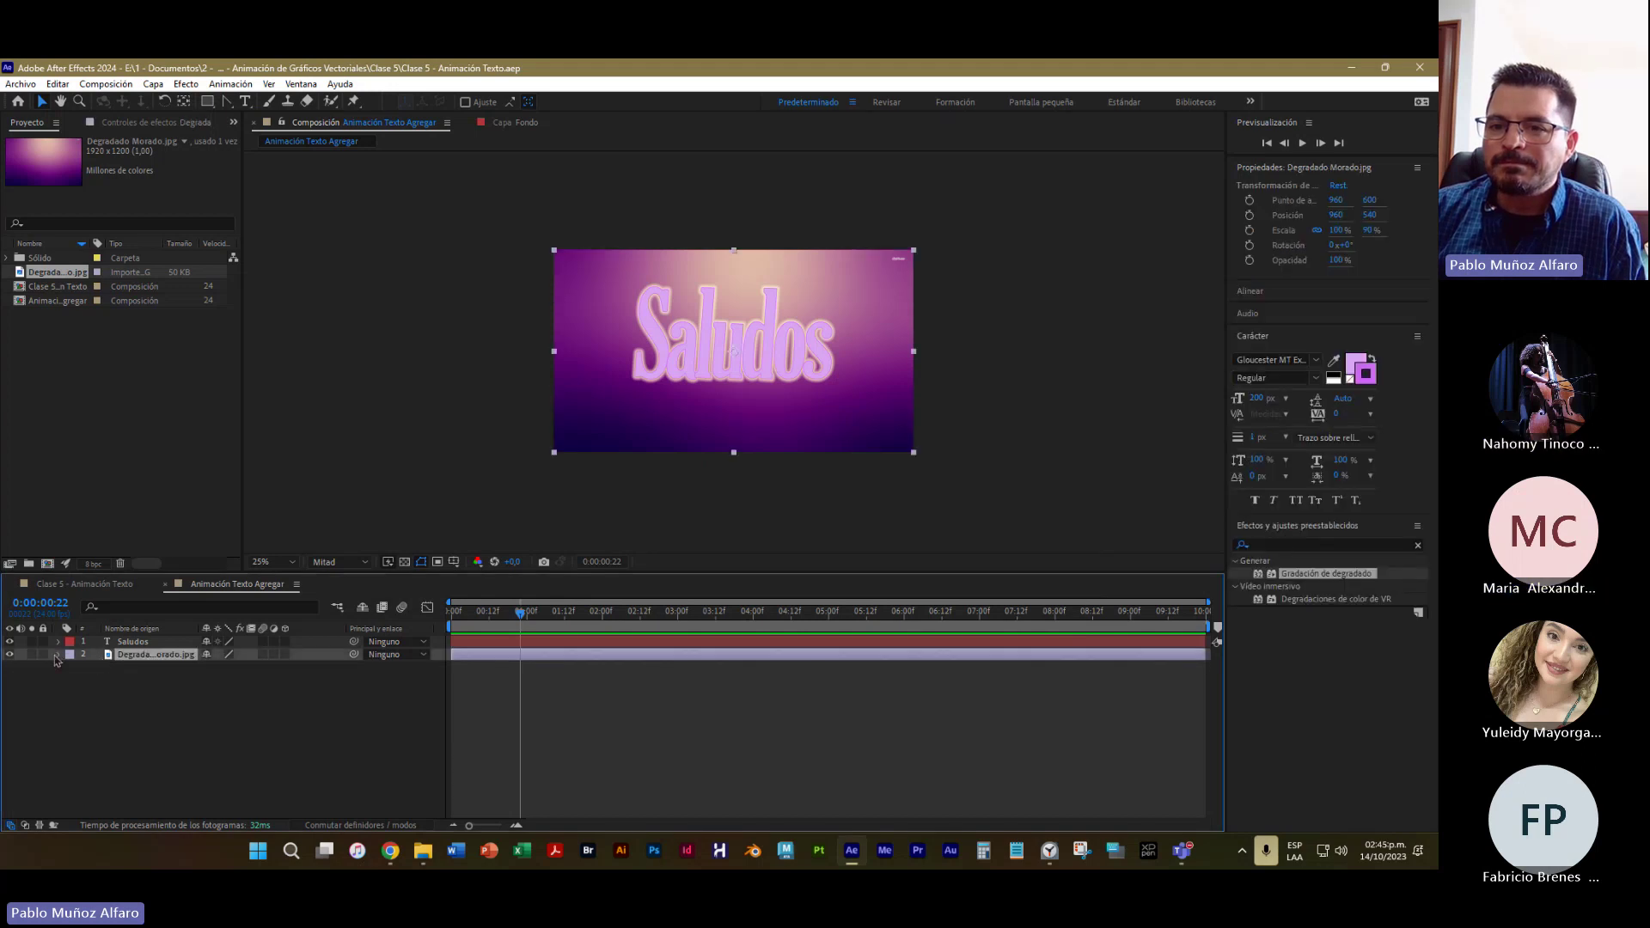
pyautogui.click(58, 656)
pyautogui.click(72, 668)
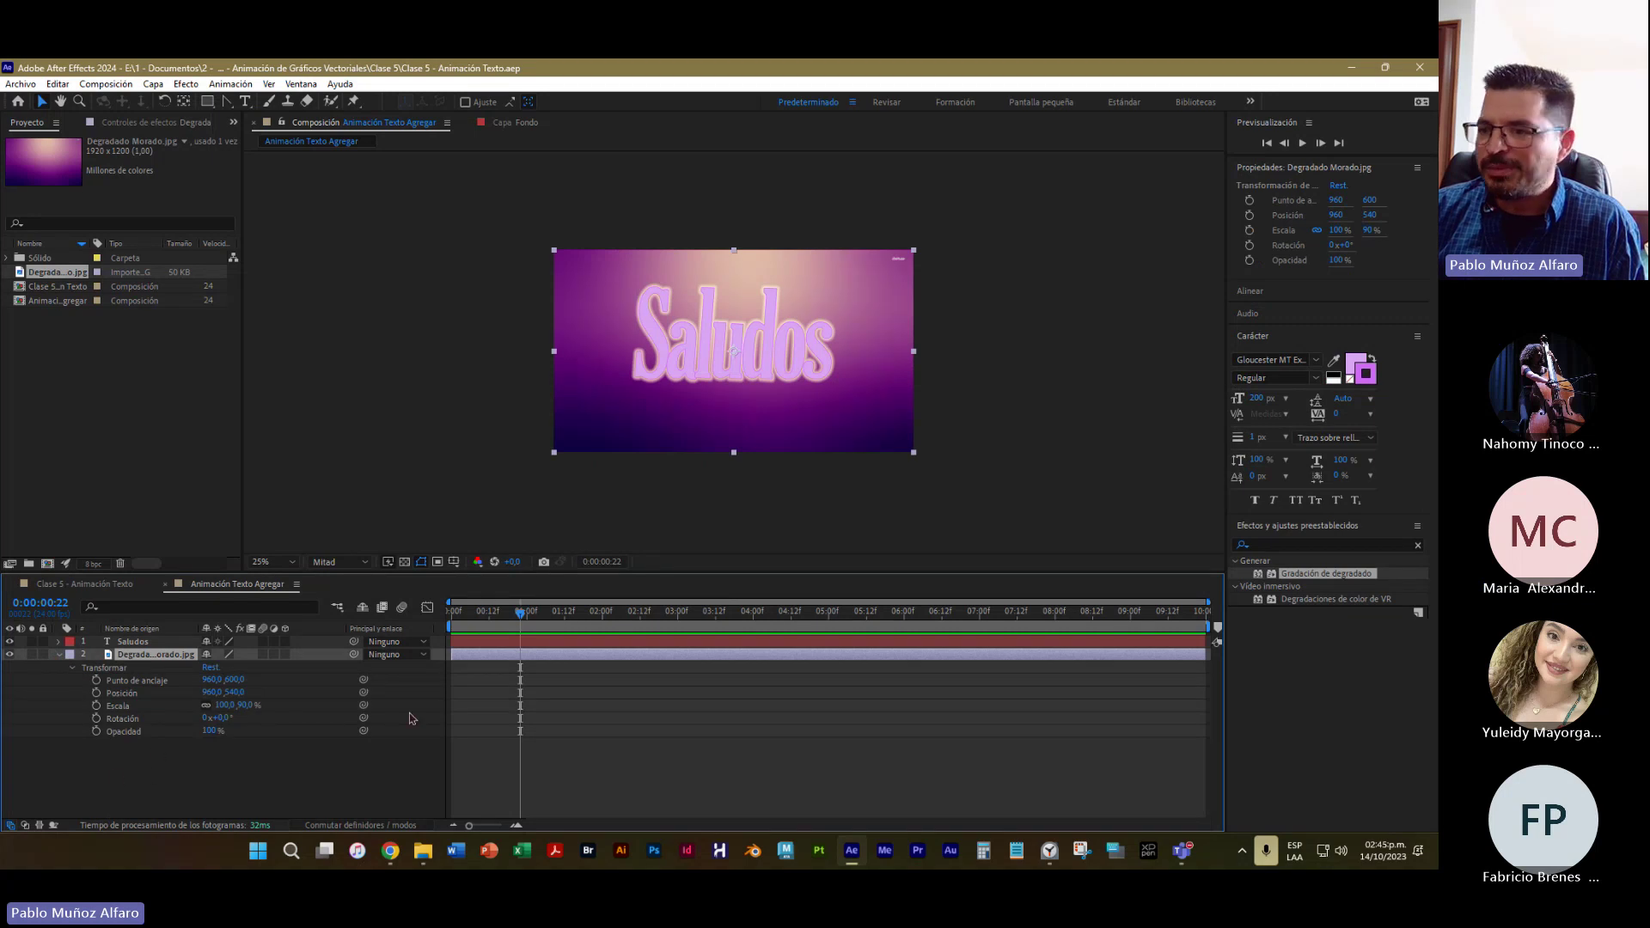
pyautogui.press('Home')
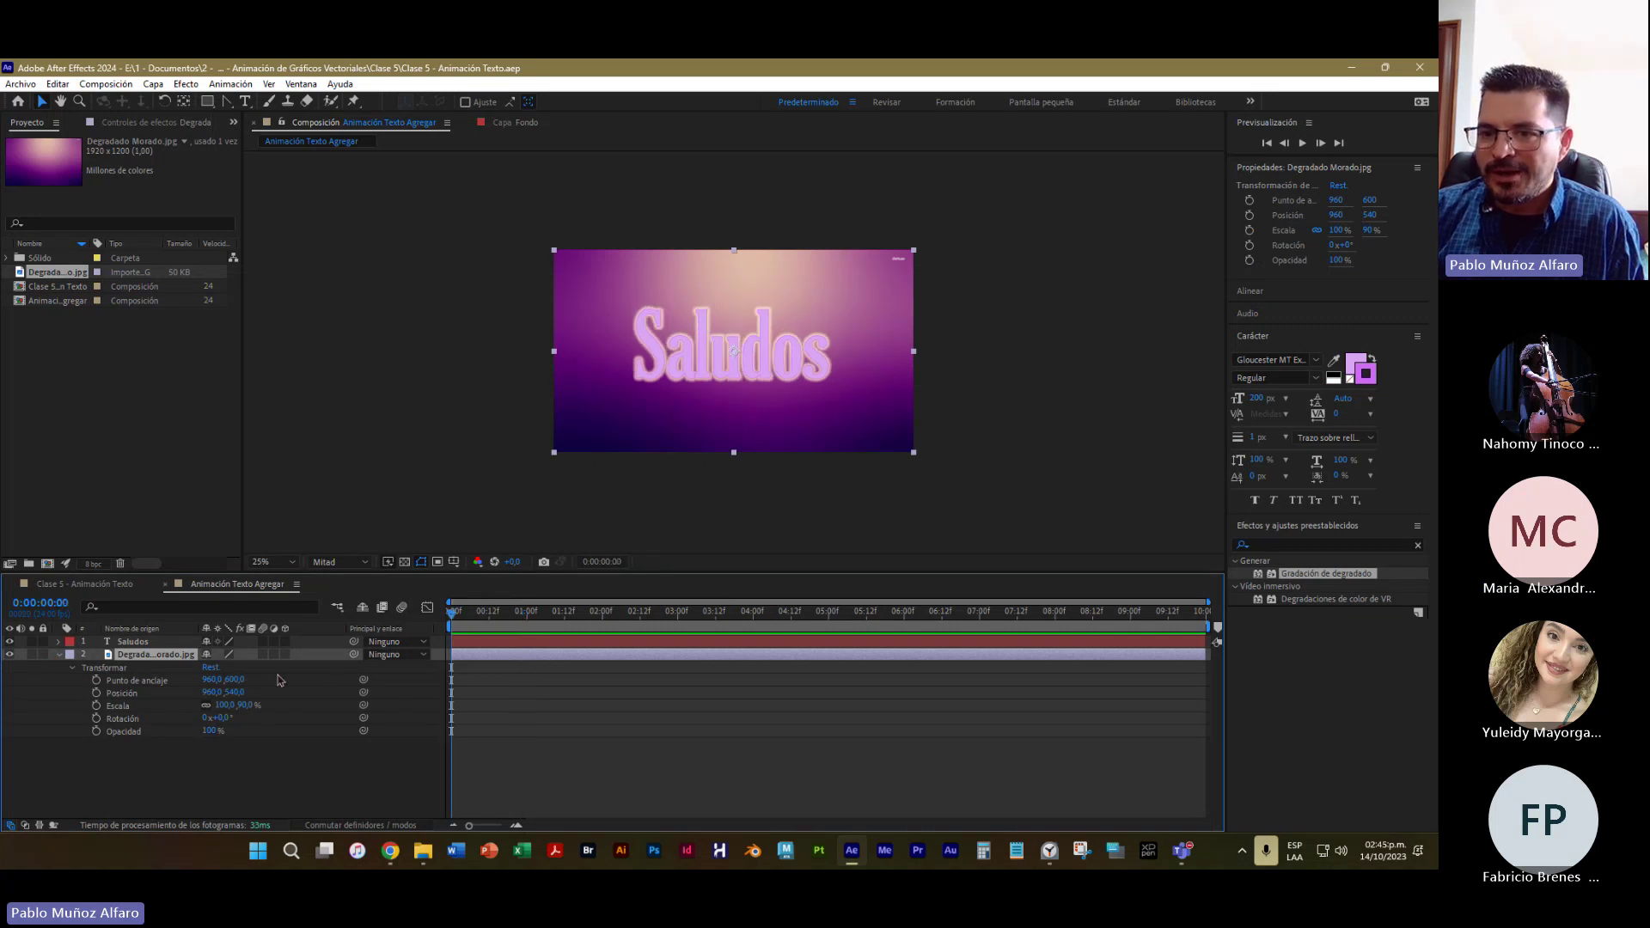
pyautogui.click(96, 706)
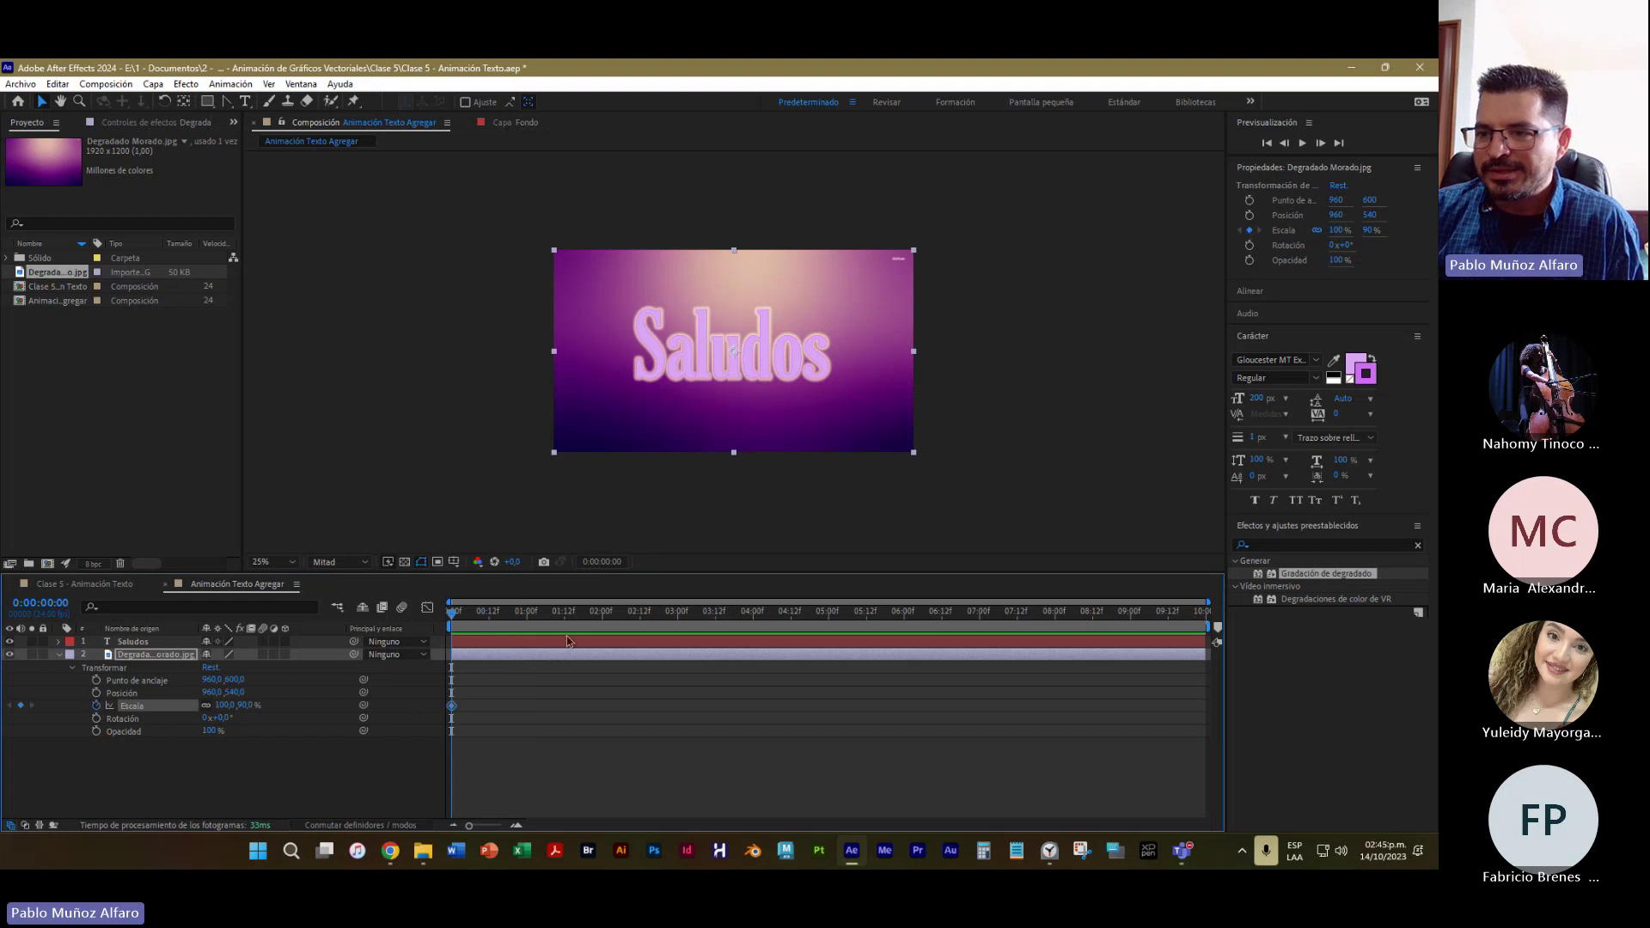
# Keyframe the gradient background's Escala to 127.8, 115% at 0:00:03:00 and 180, 162% at 0:00:05:23
pyautogui.moveTo(453, 613); pyautogui.dragTo(678, 669)
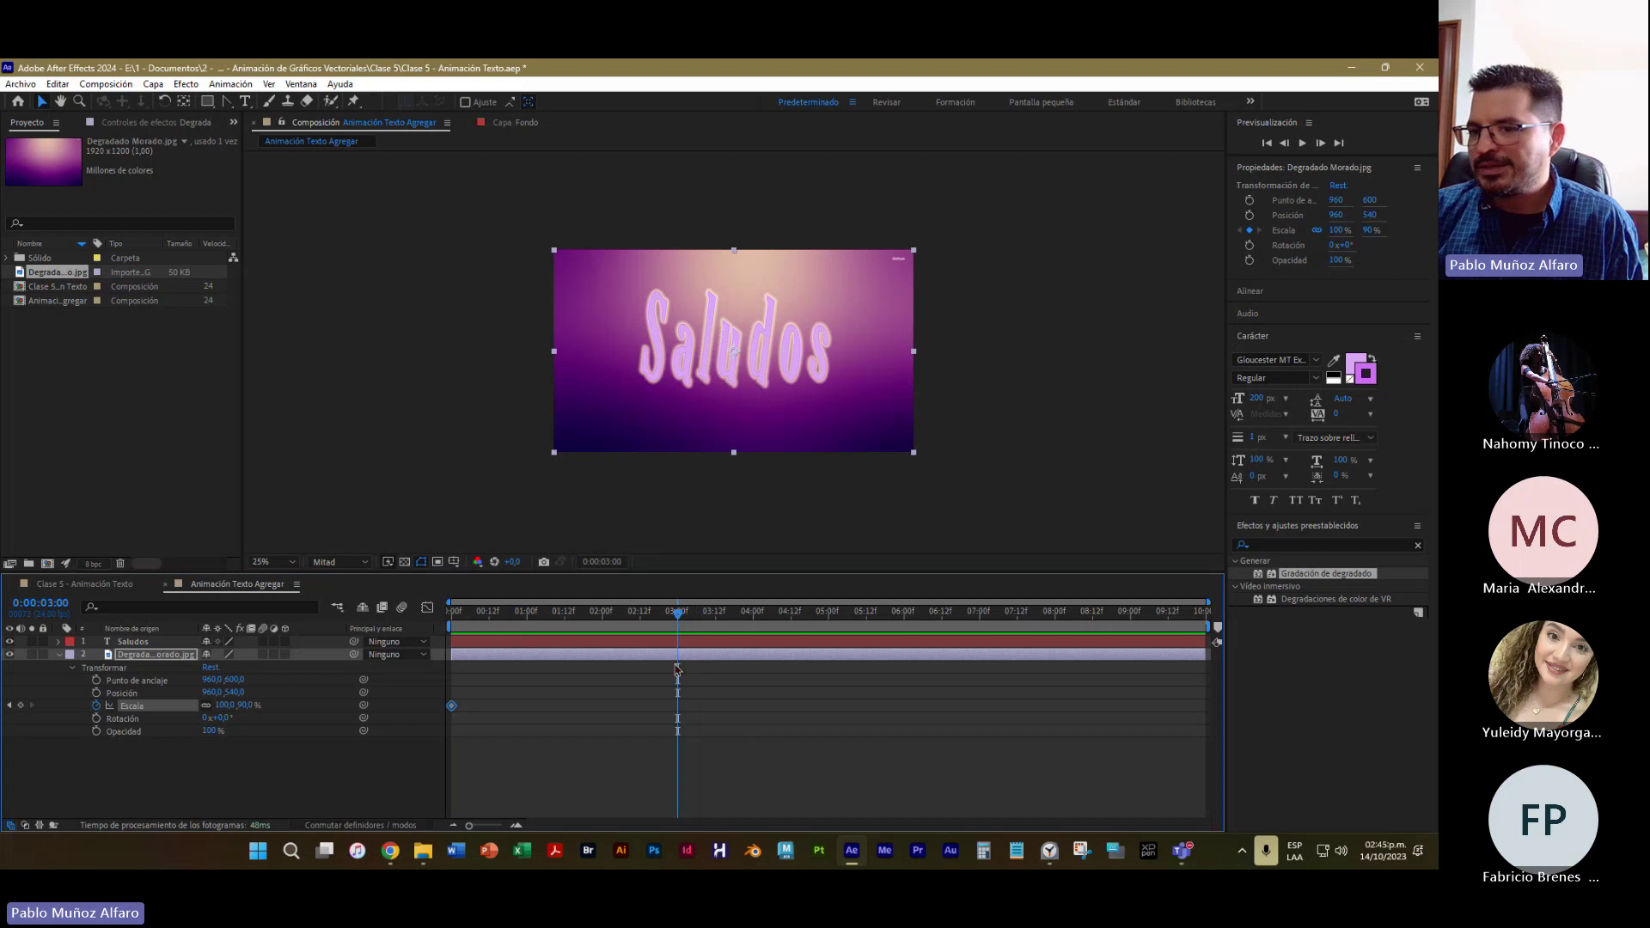
pyautogui.moveTo(247, 708)
pyautogui.mouseDown()
pyautogui.moveTo(289, 699)
pyautogui.moveTo(251, 691)
pyautogui.mouseUp()
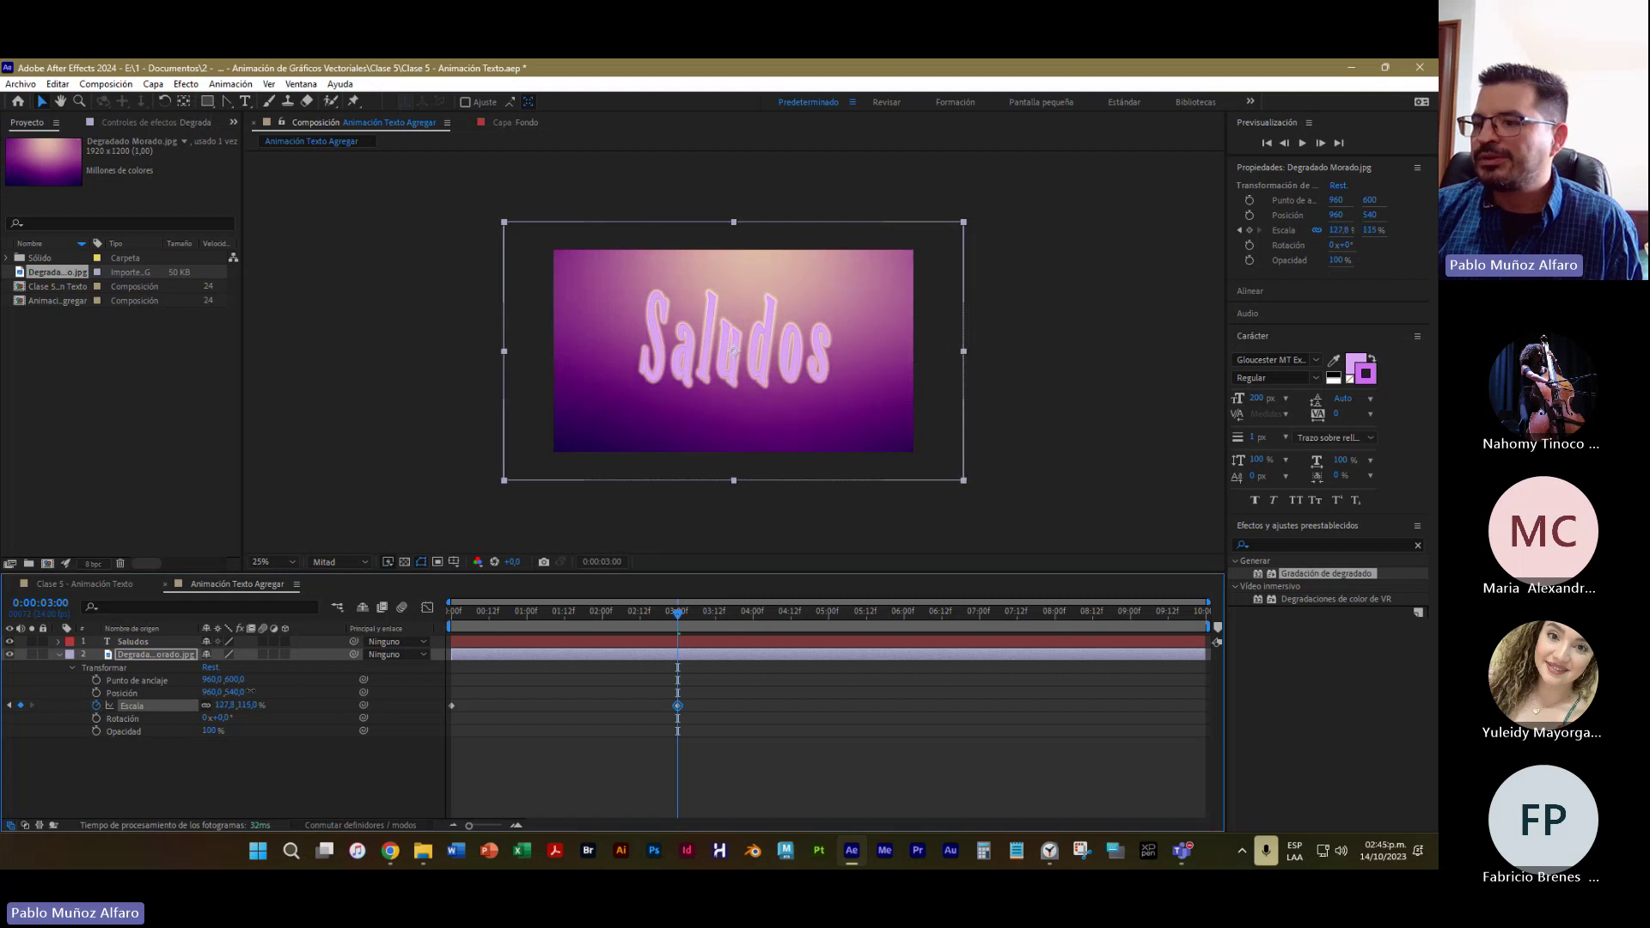
pyautogui.moveTo(677, 628); pyautogui.dragTo(901, 655)
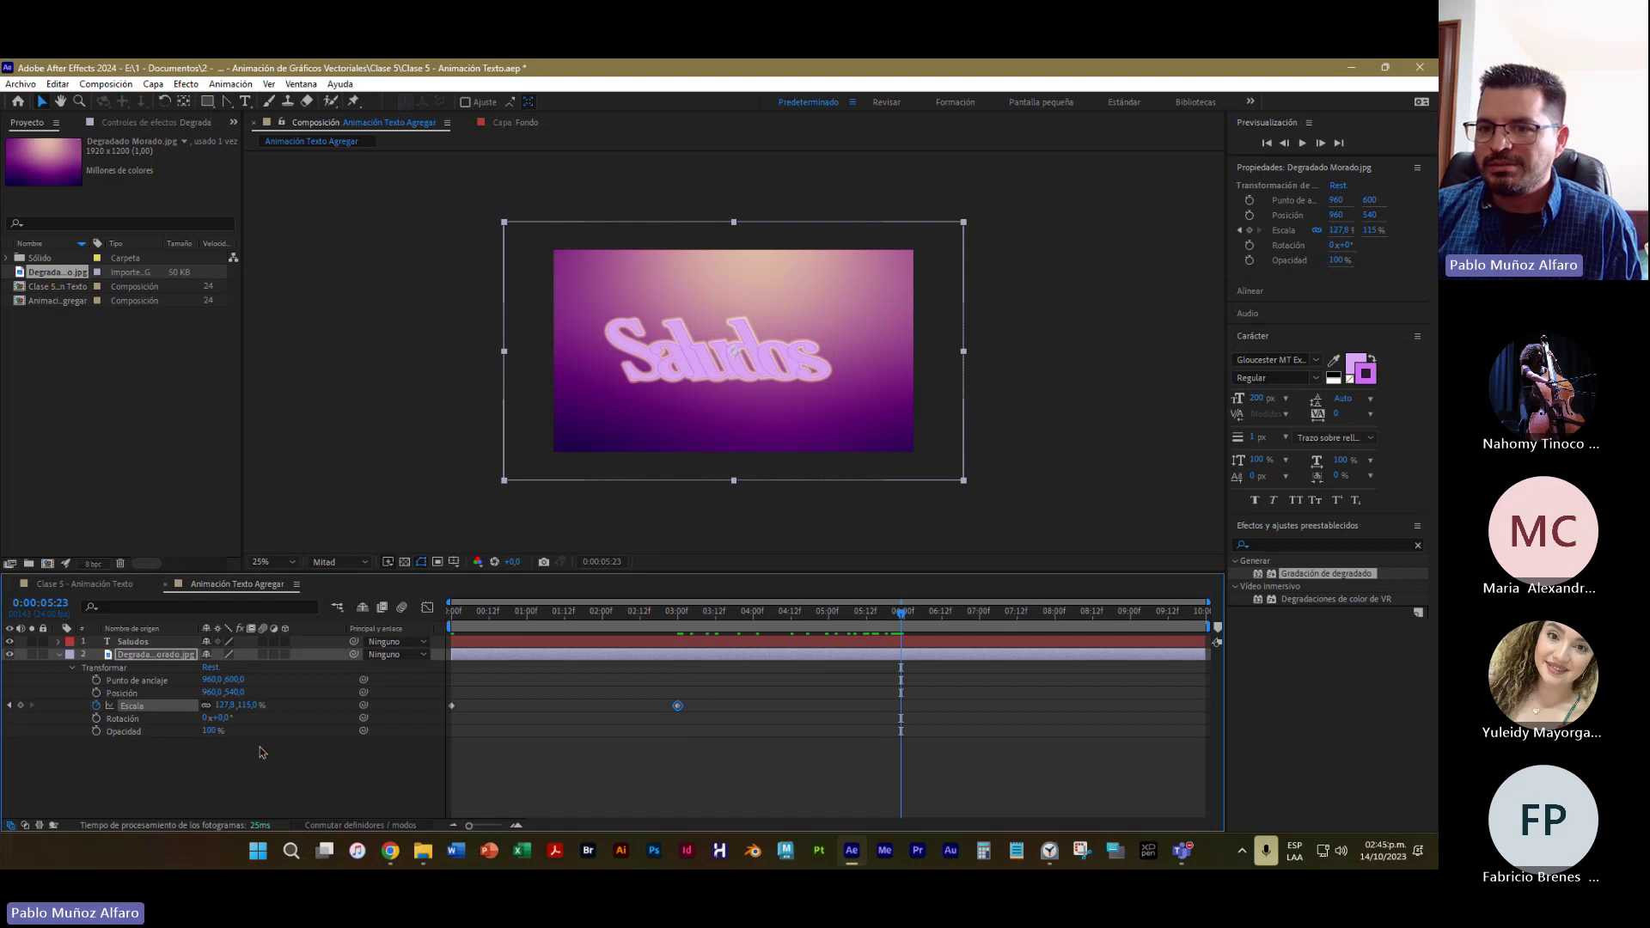
pyautogui.moveTo(244, 705); pyautogui.dragTo(273, 699)
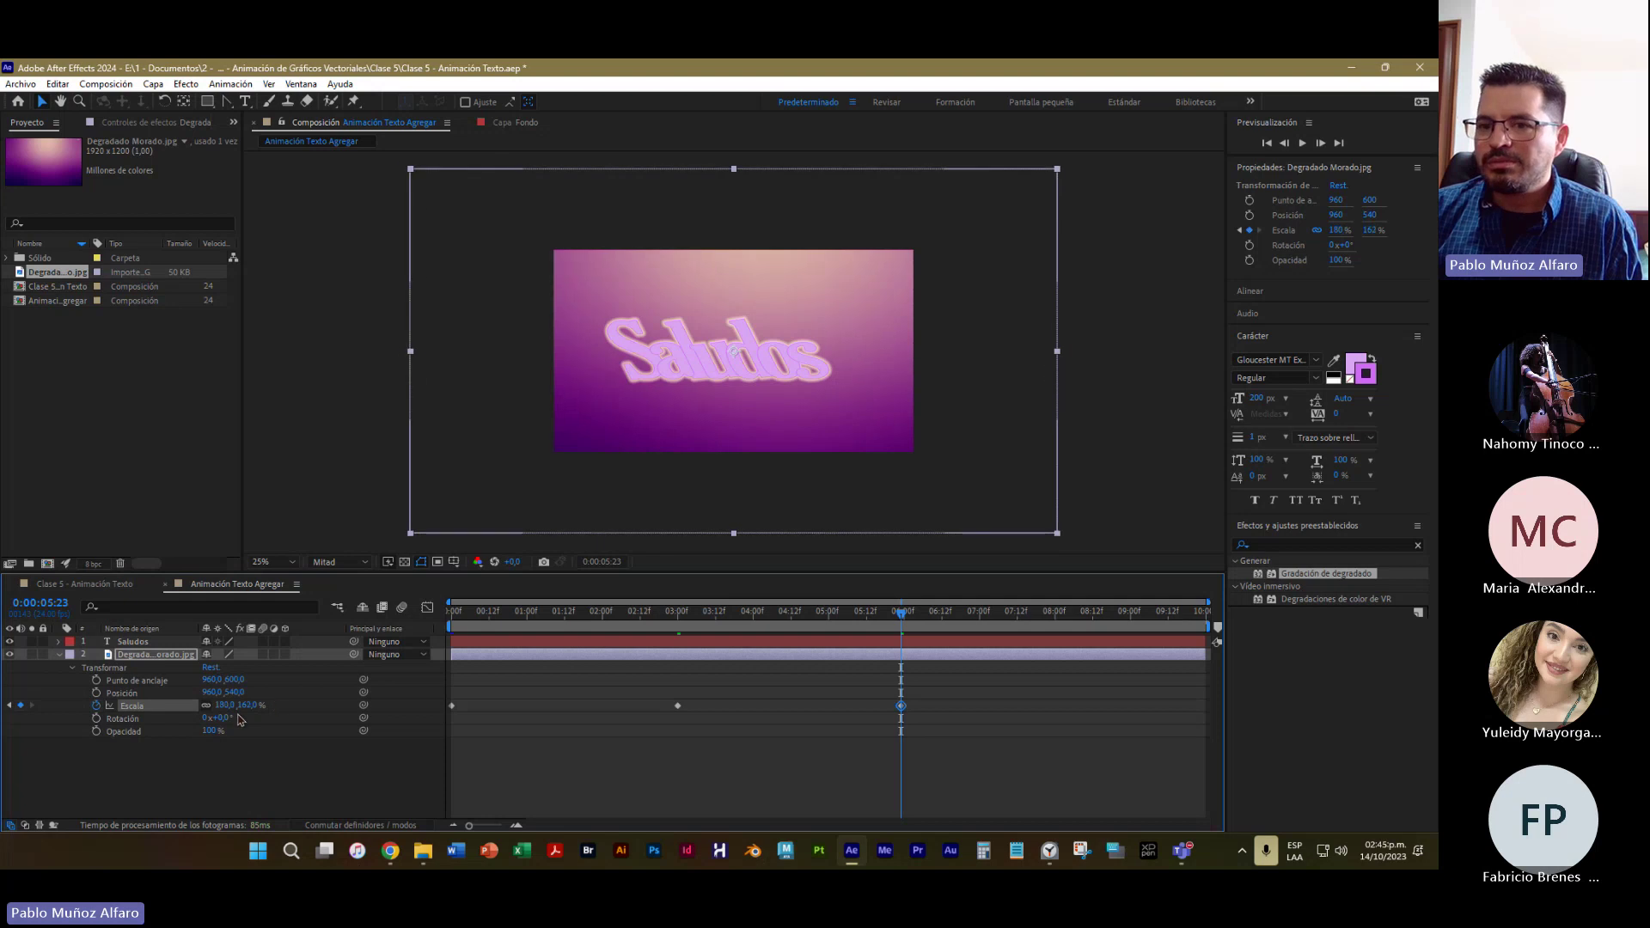
# Set the gradient background's Rotación to 4° at 0:00:03:00 and to -11° at 0:00:06:19, and scrub back towards the start
pyautogui.moveTo(900, 614); pyautogui.dragTo(679, 614)
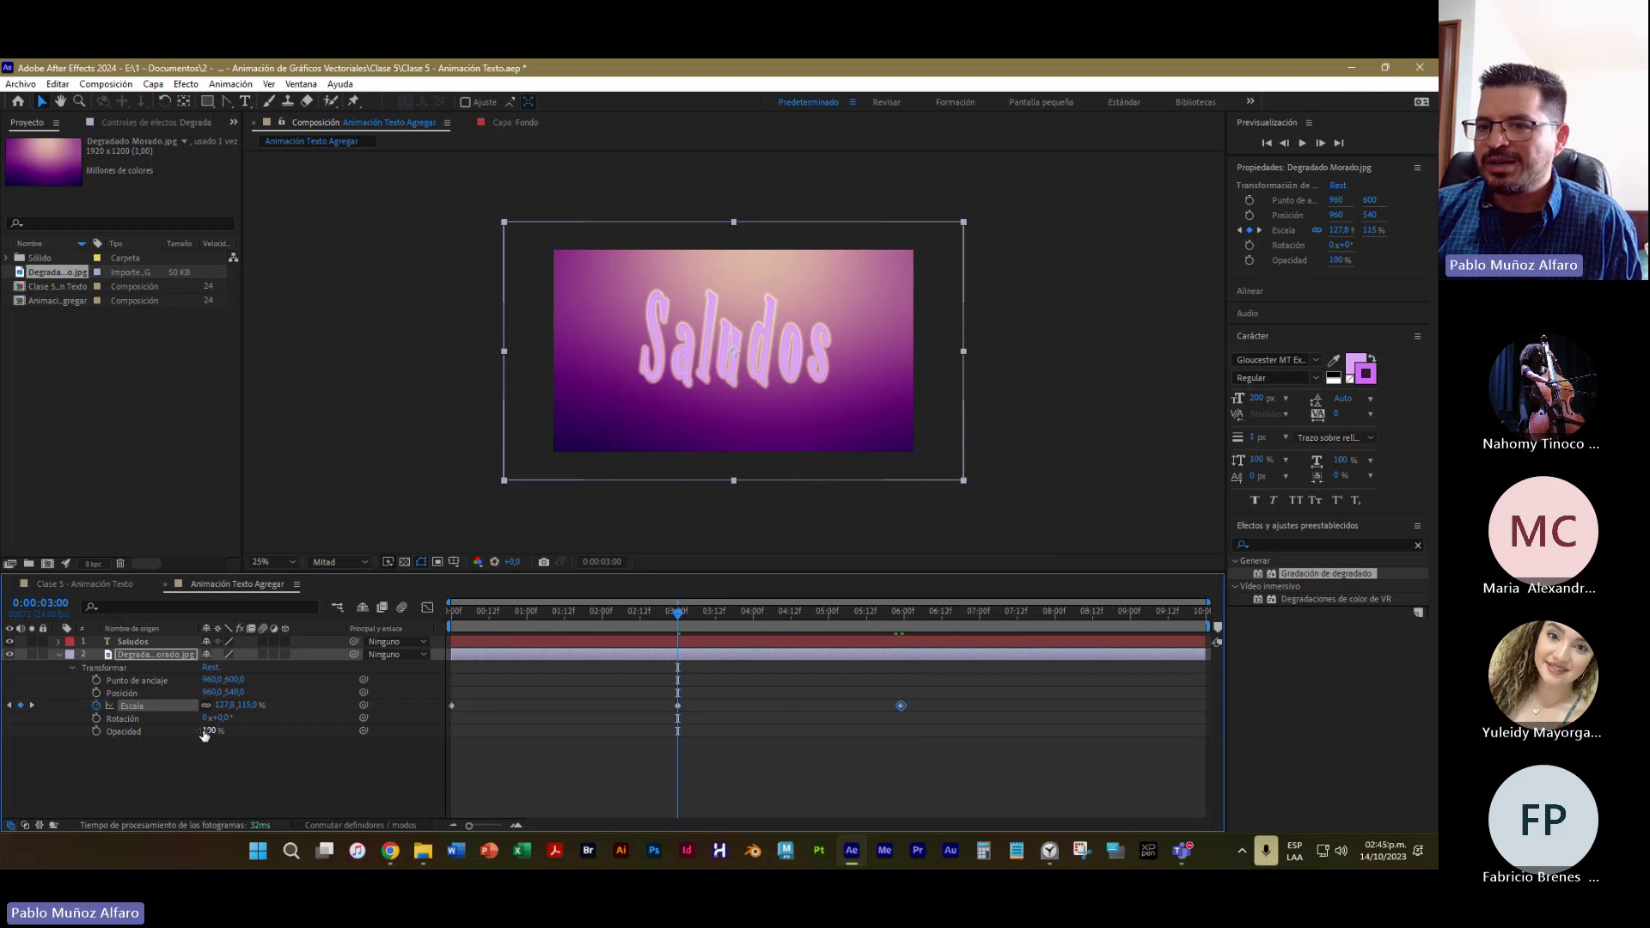
pyautogui.moveTo(224, 720)
pyautogui.mouseDown()
pyautogui.moveTo(246, 721)
pyautogui.moveTo(228, 720)
pyautogui.mouseUp()
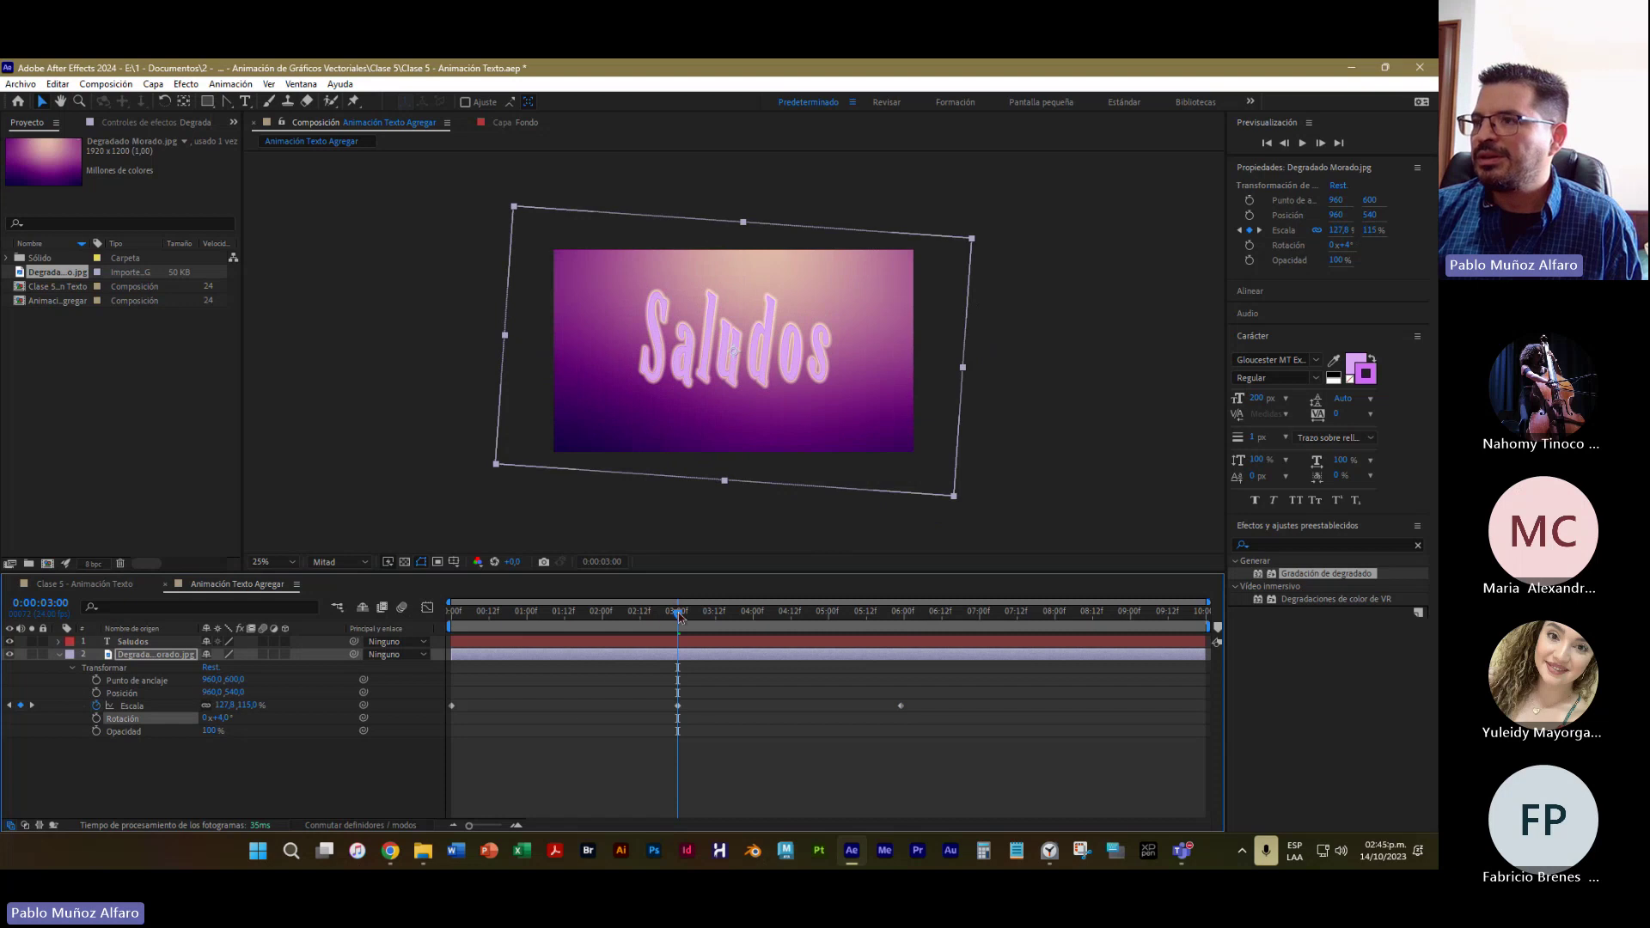
pyautogui.moveTo(679, 616); pyautogui.dragTo(964, 634)
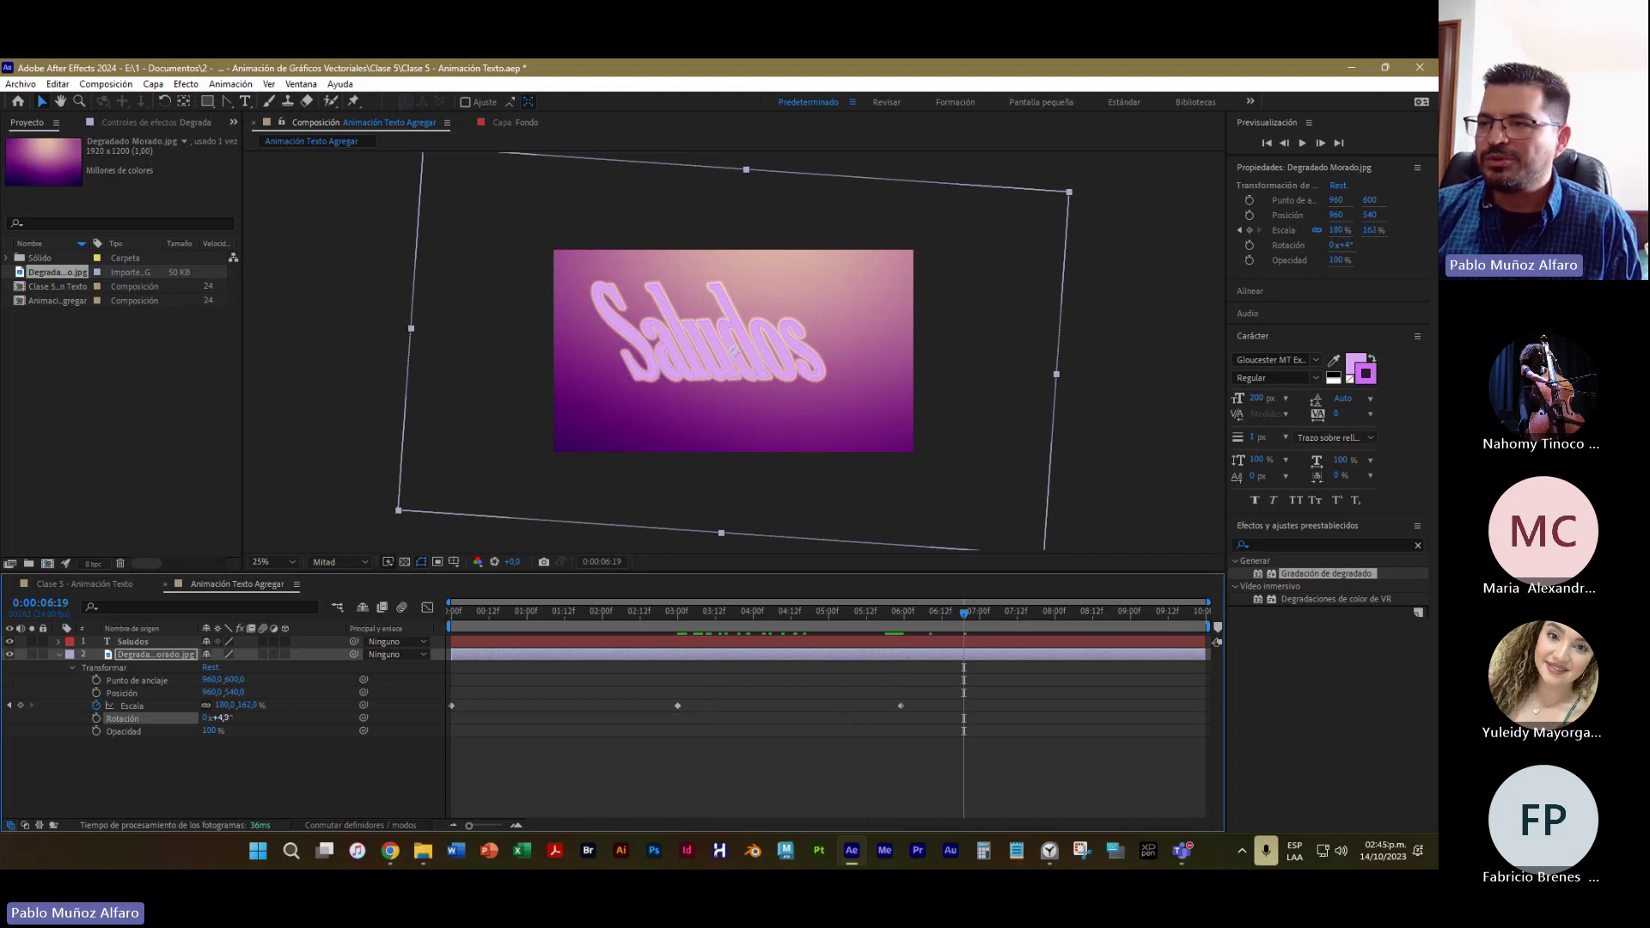
pyautogui.moveTo(228, 717); pyautogui.dragTo(210, 714)
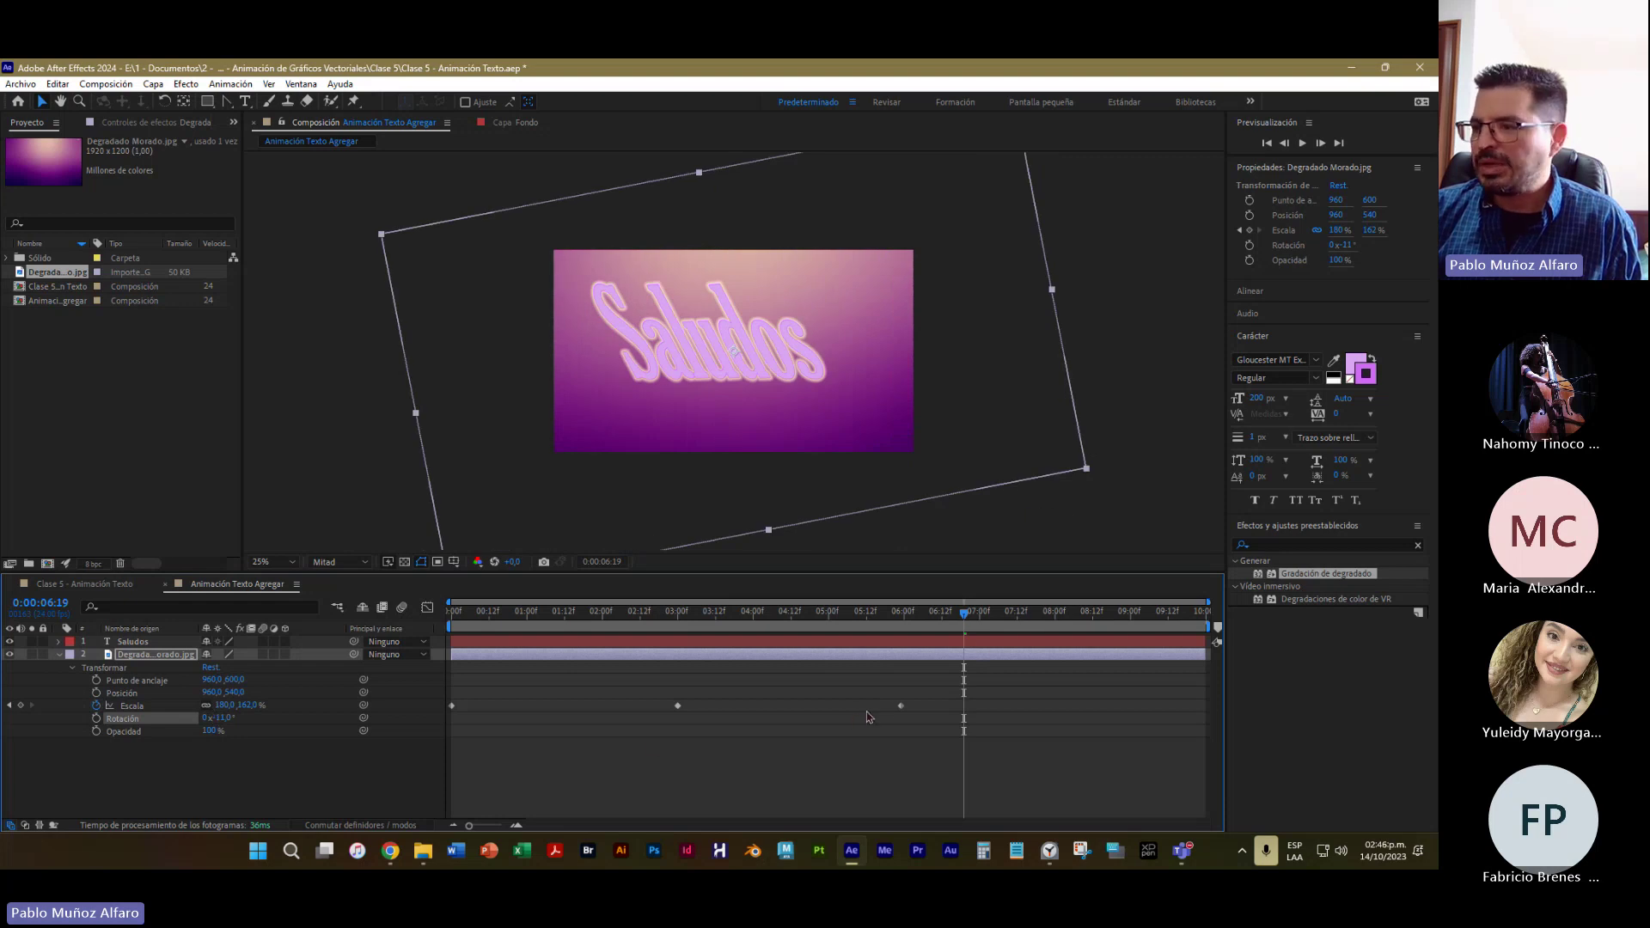
pyautogui.moveTo(967, 621); pyautogui.dragTo(444, 654)
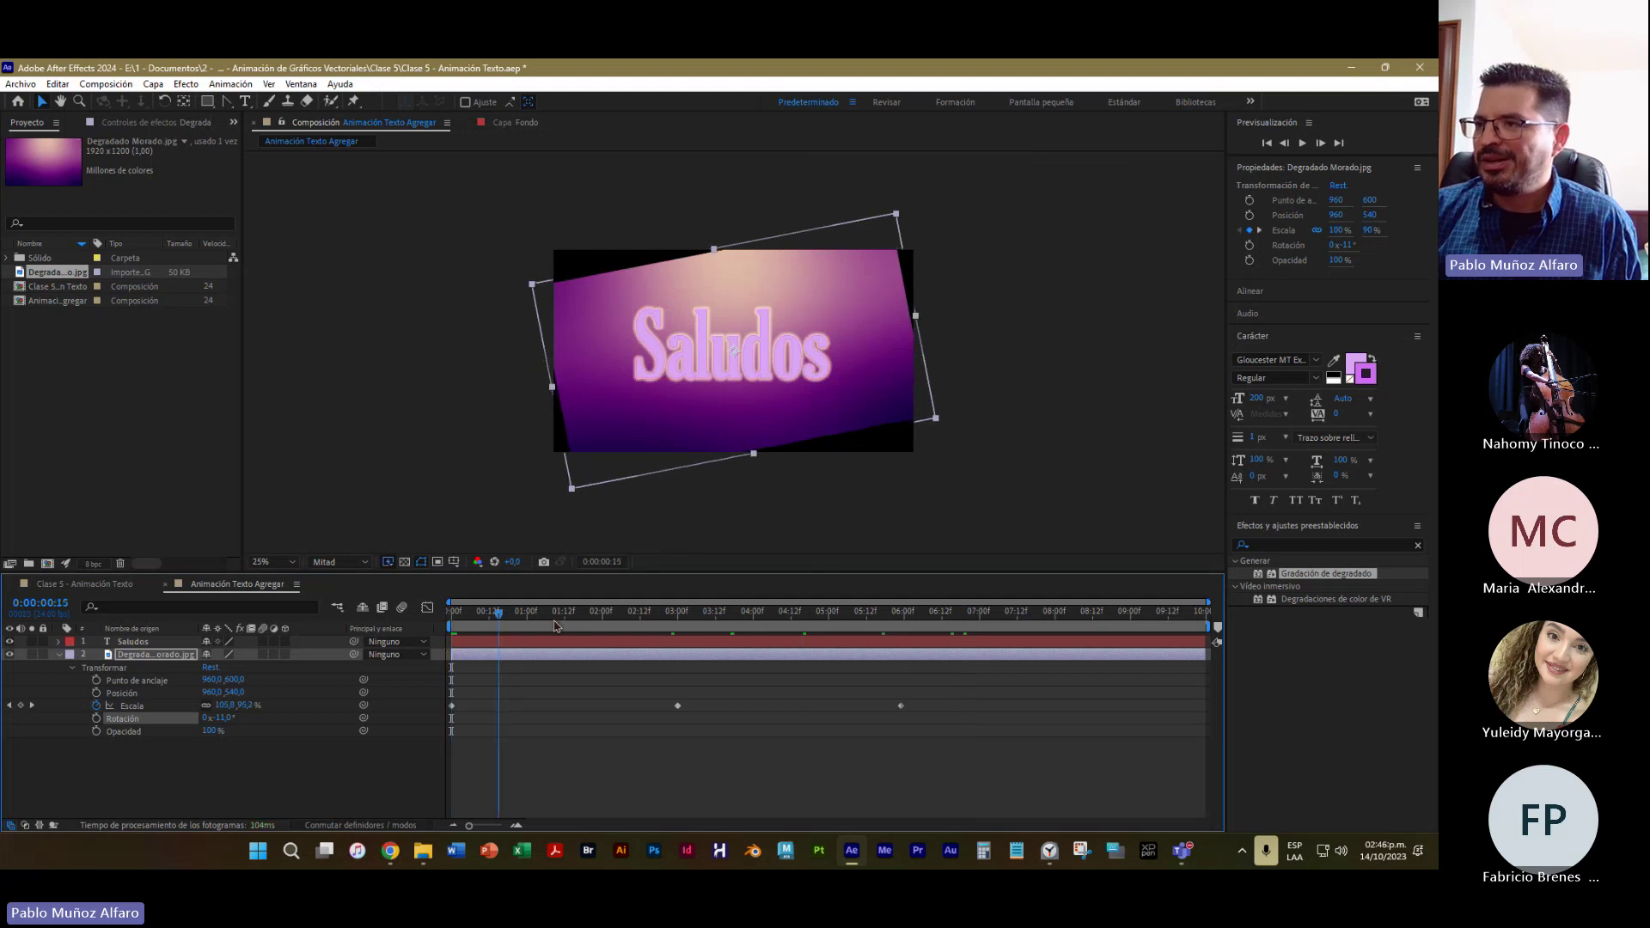
# Reset the gradient background's Rotación to 0° and start Rotación keyframing at 0:00:00:00 in the Animación Texto Agregar composition
pyautogui.moveTo(222, 726); pyautogui.dragTo(227, 722)
pyautogui.doubleClick(228, 722)
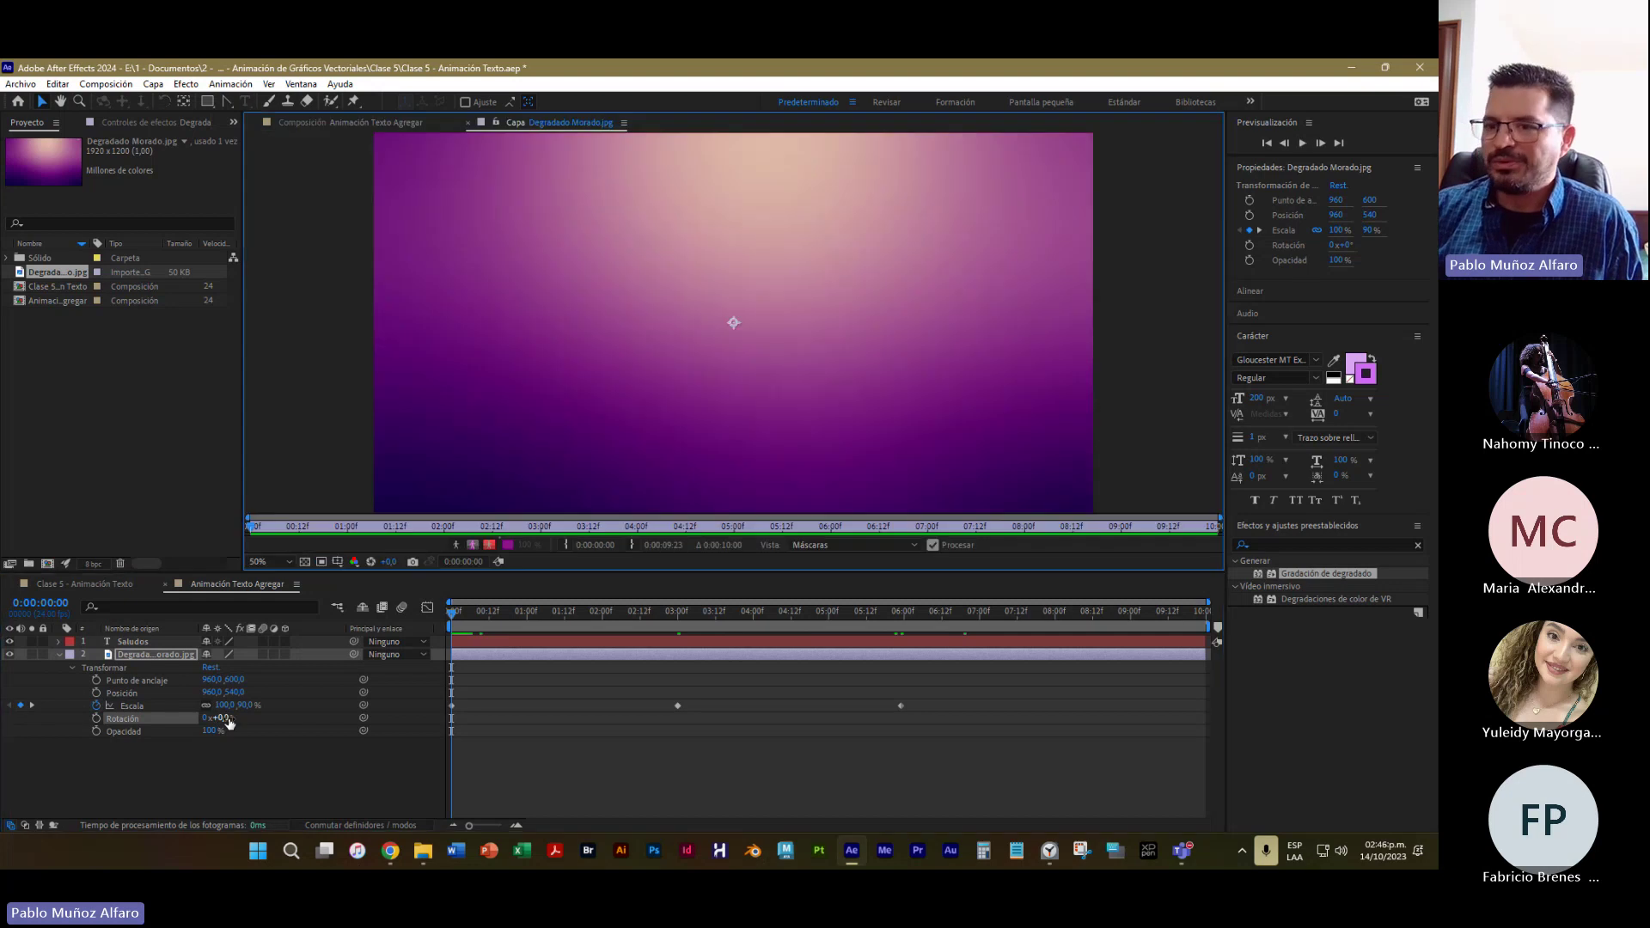
pyautogui.click(348, 122)
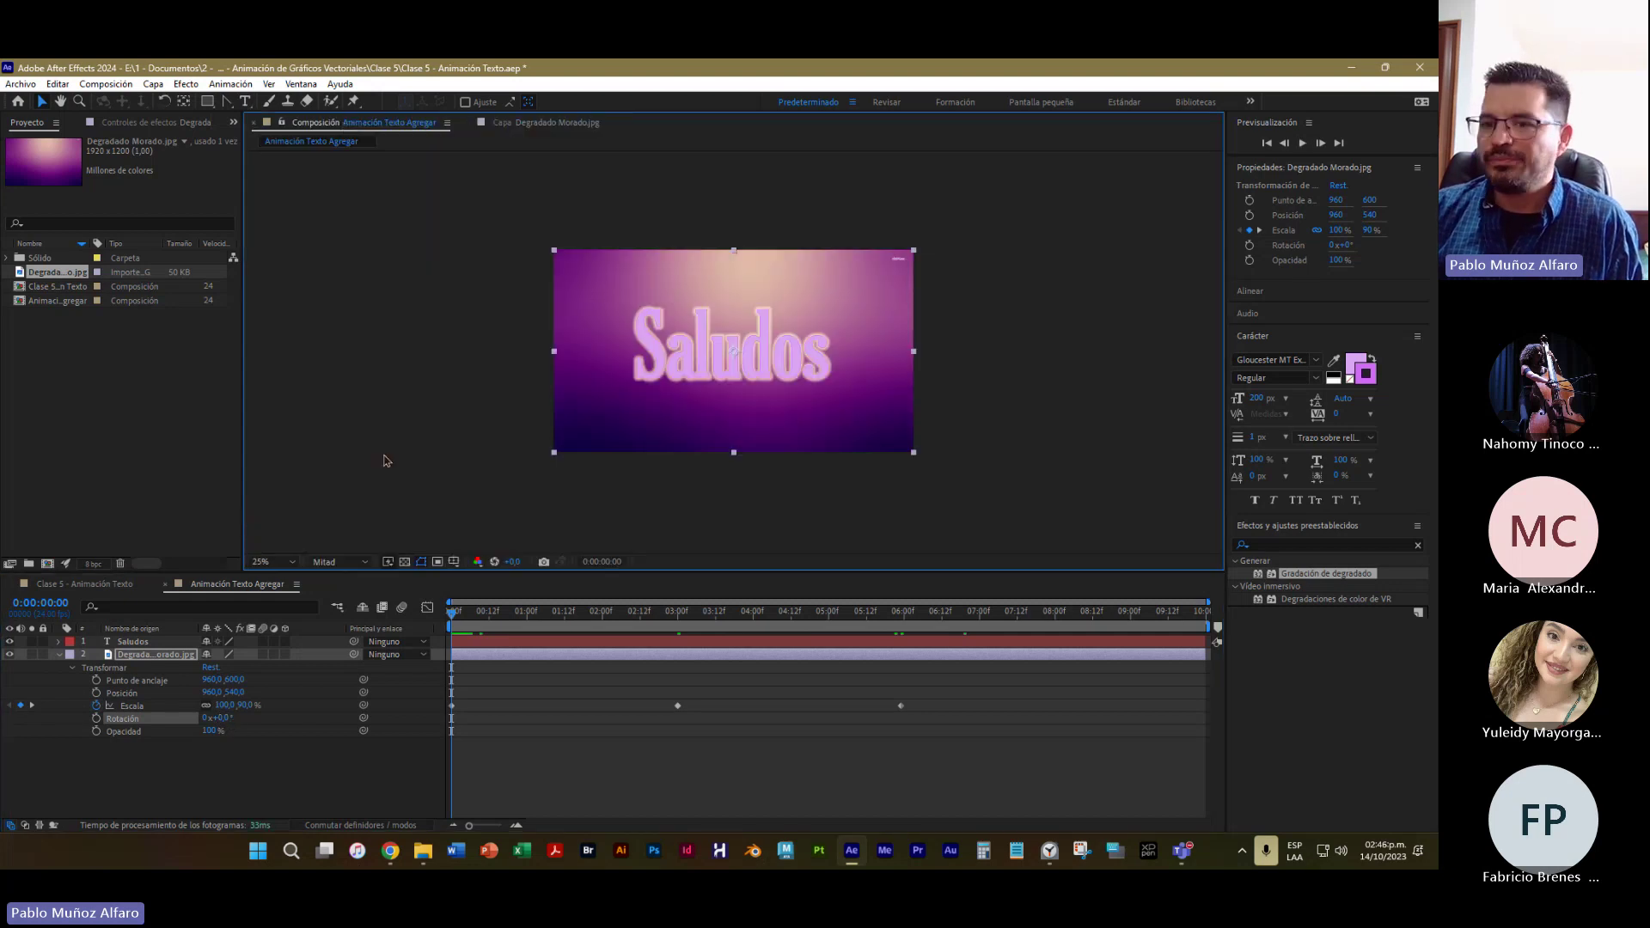
pyautogui.click(96, 718)
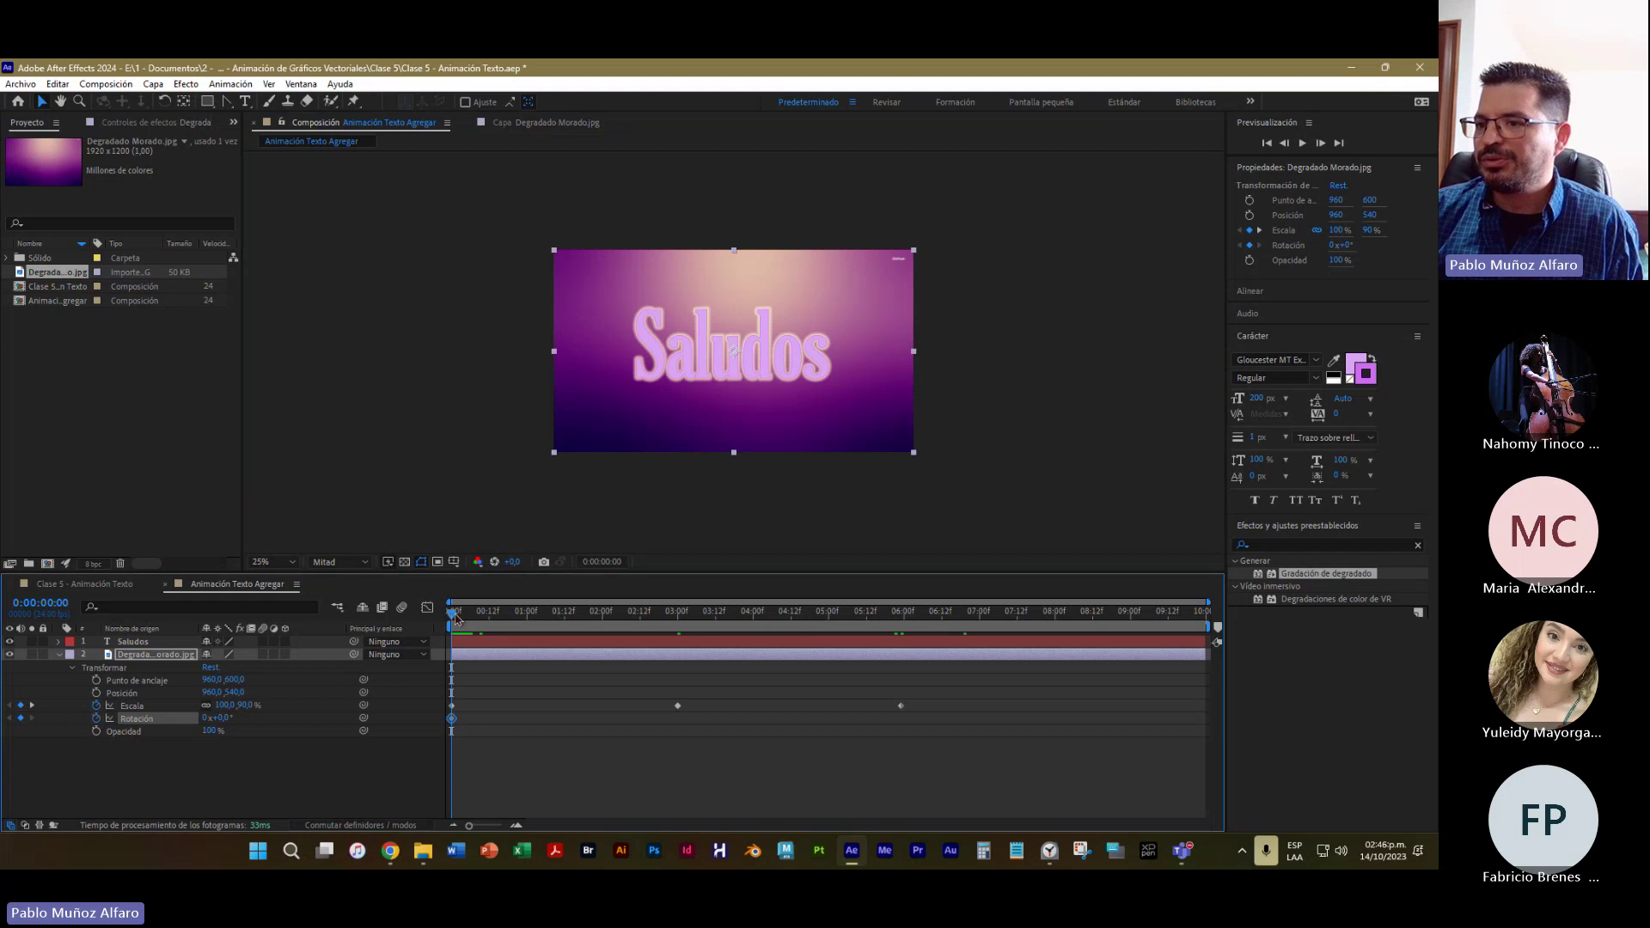
# Keyframe the gradient background's Rotación to 8° at 0:00:03:22 and to -11° at 0:00:06:19
pyautogui.moveTo(456, 615); pyautogui.dragTo(752, 630)
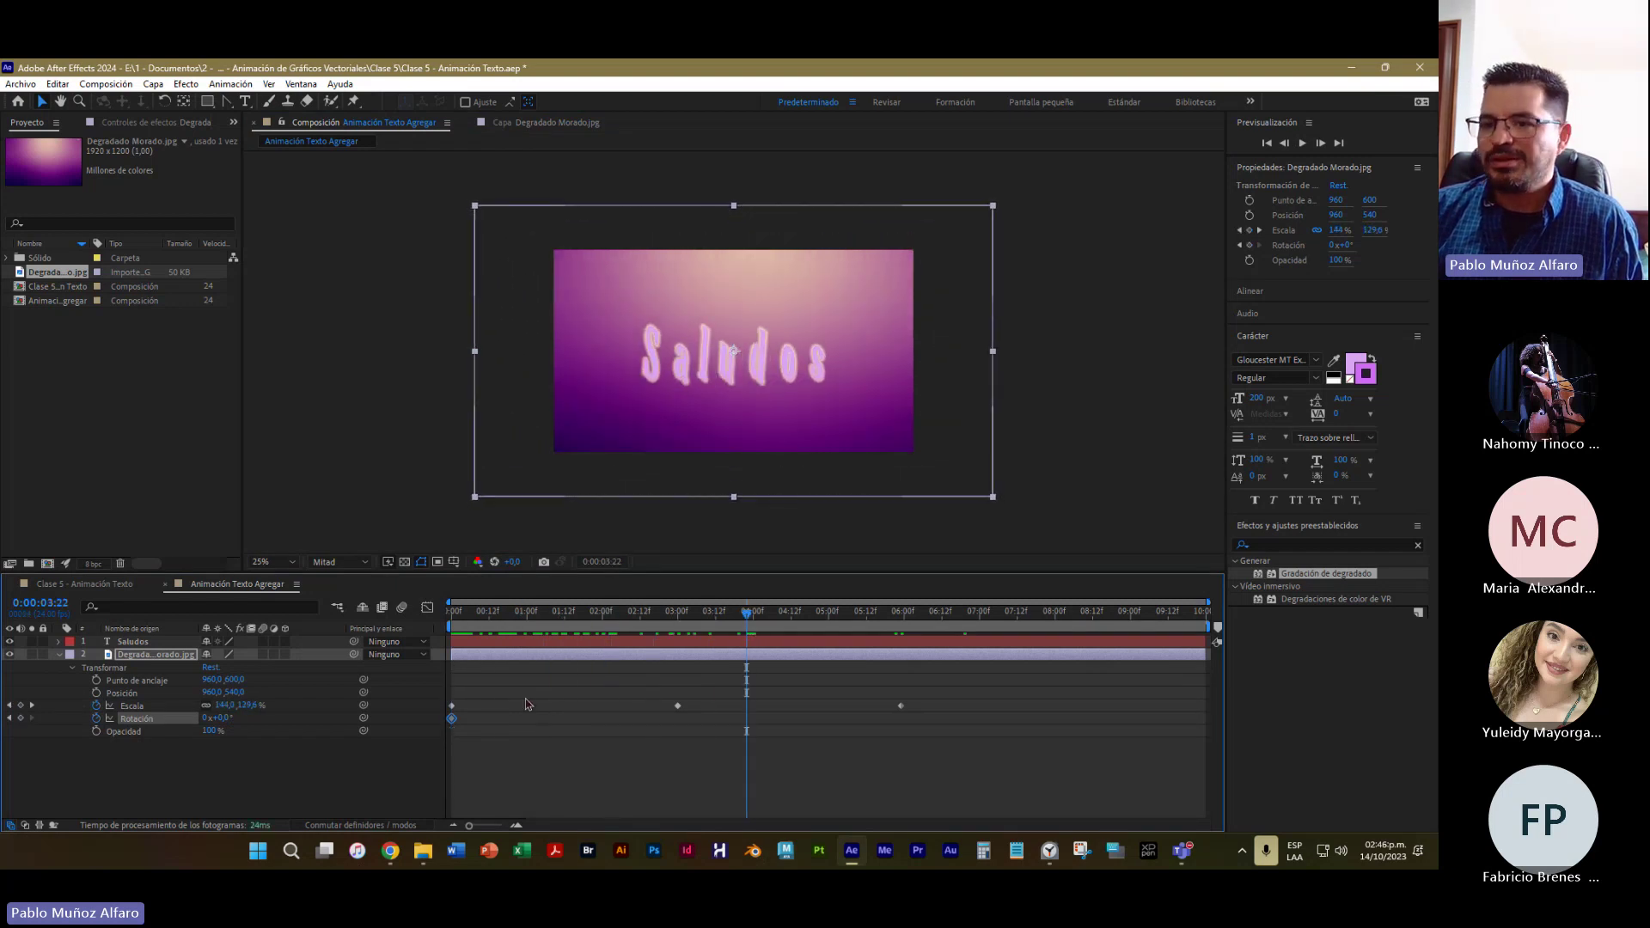
pyautogui.moveTo(230, 718); pyautogui.dragTo(206, 692)
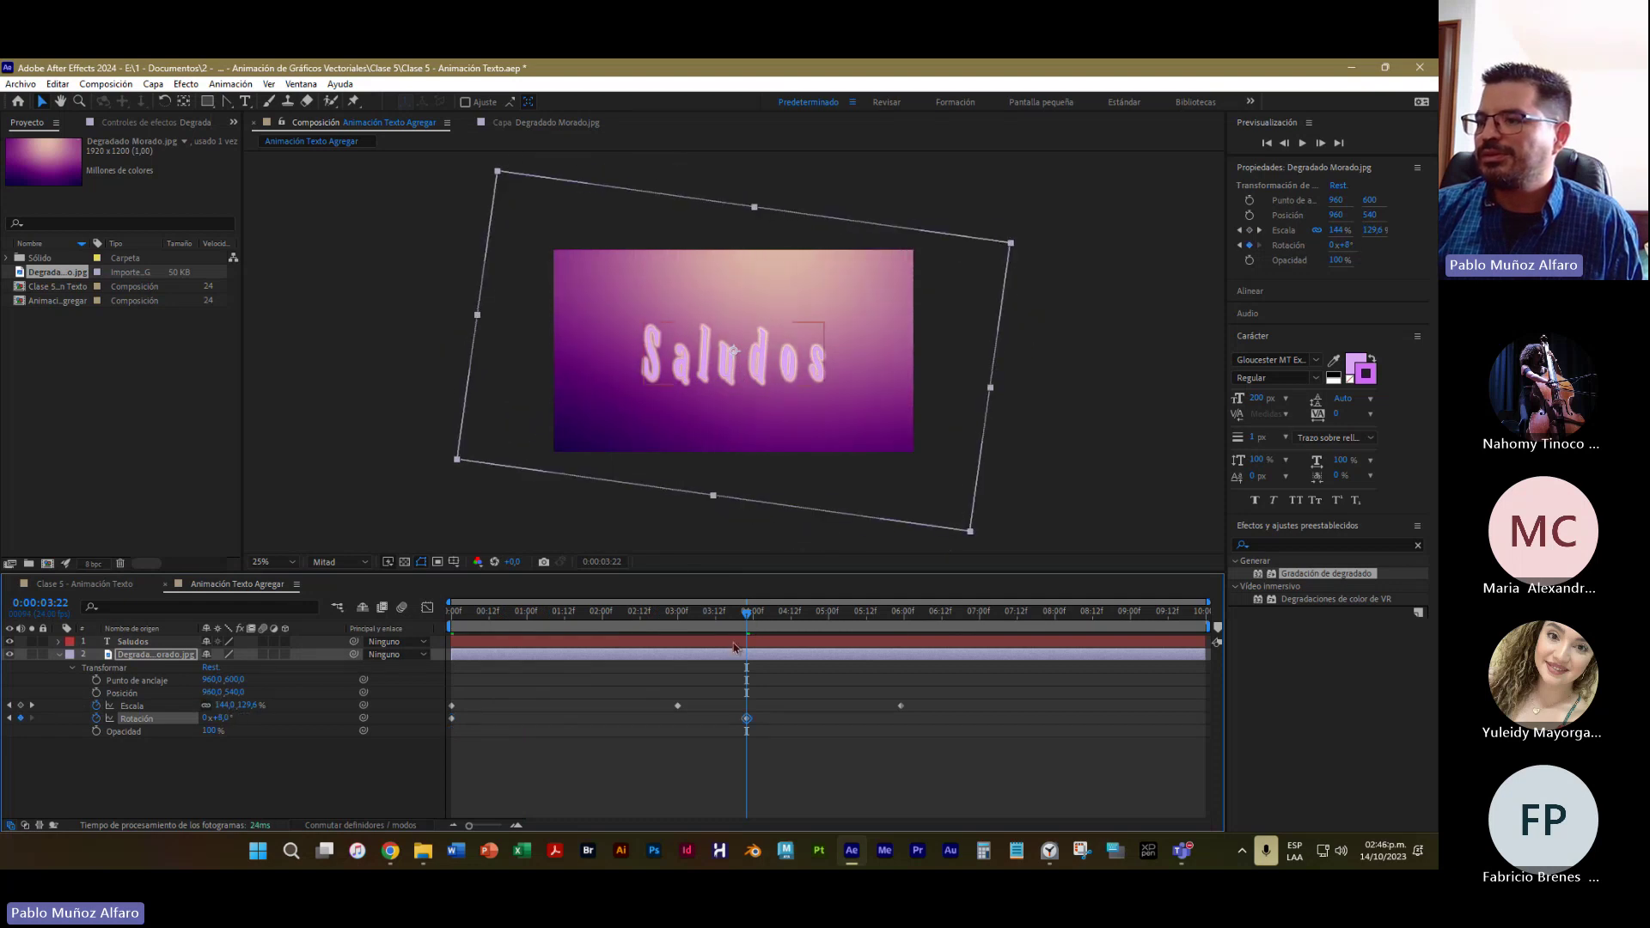
pyautogui.moveTo(752, 613); pyautogui.dragTo(964, 640)
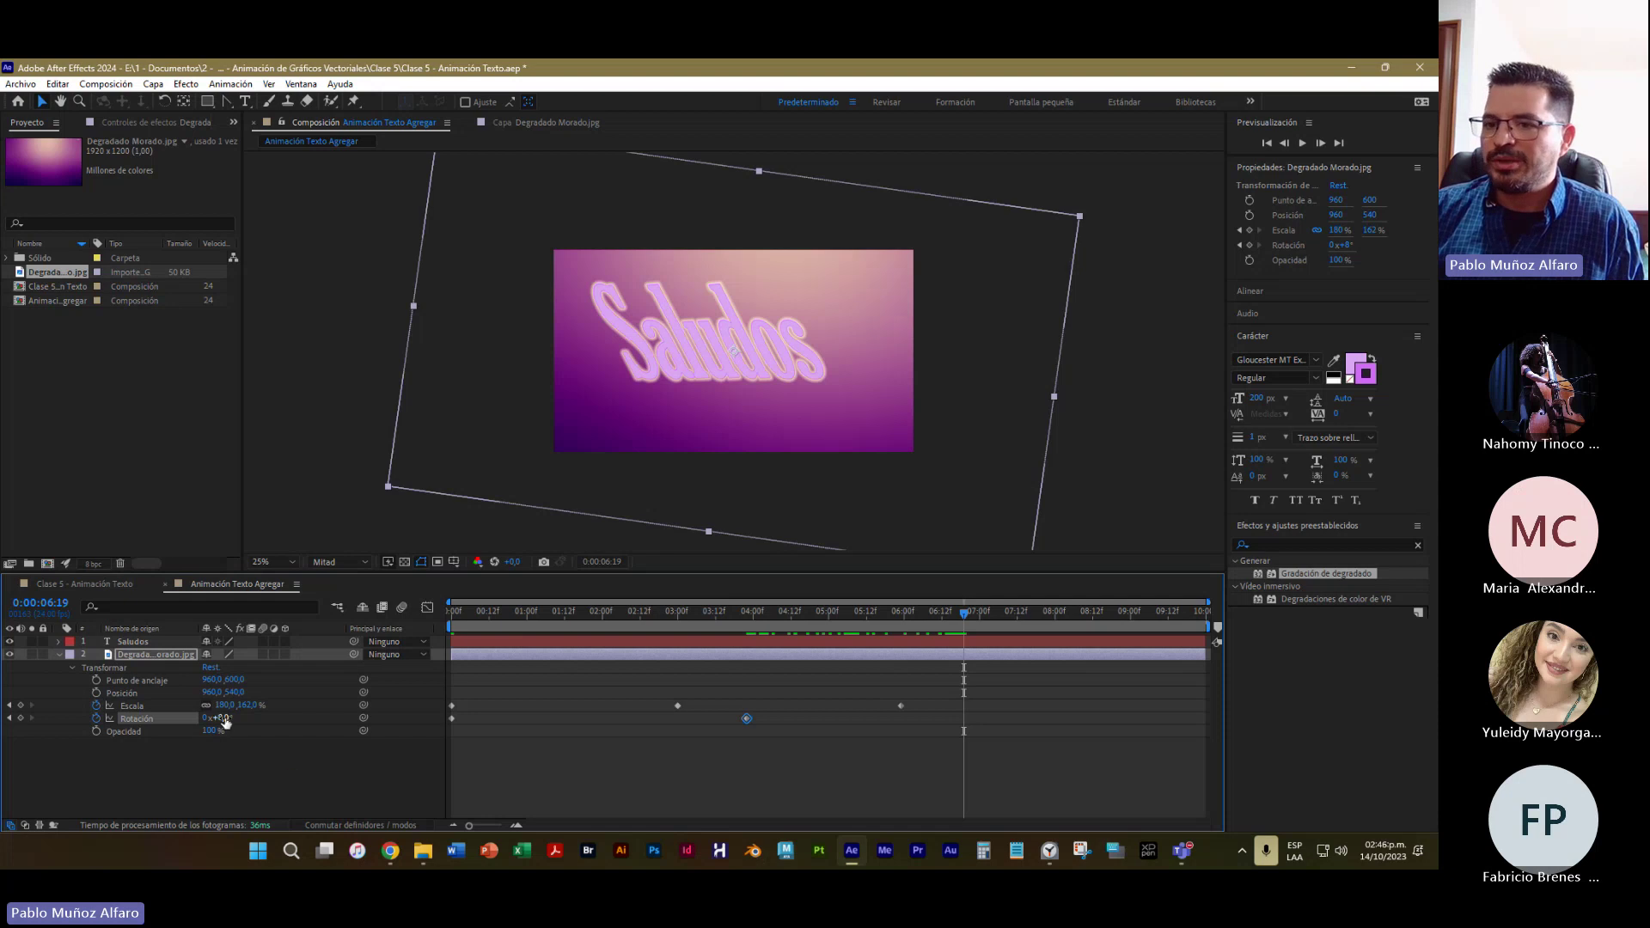
pyautogui.moveTo(216, 717)
pyautogui.mouseDown()
pyautogui.moveTo(230, 717)
pyautogui.moveTo(208, 718)
pyautogui.mouseUp()
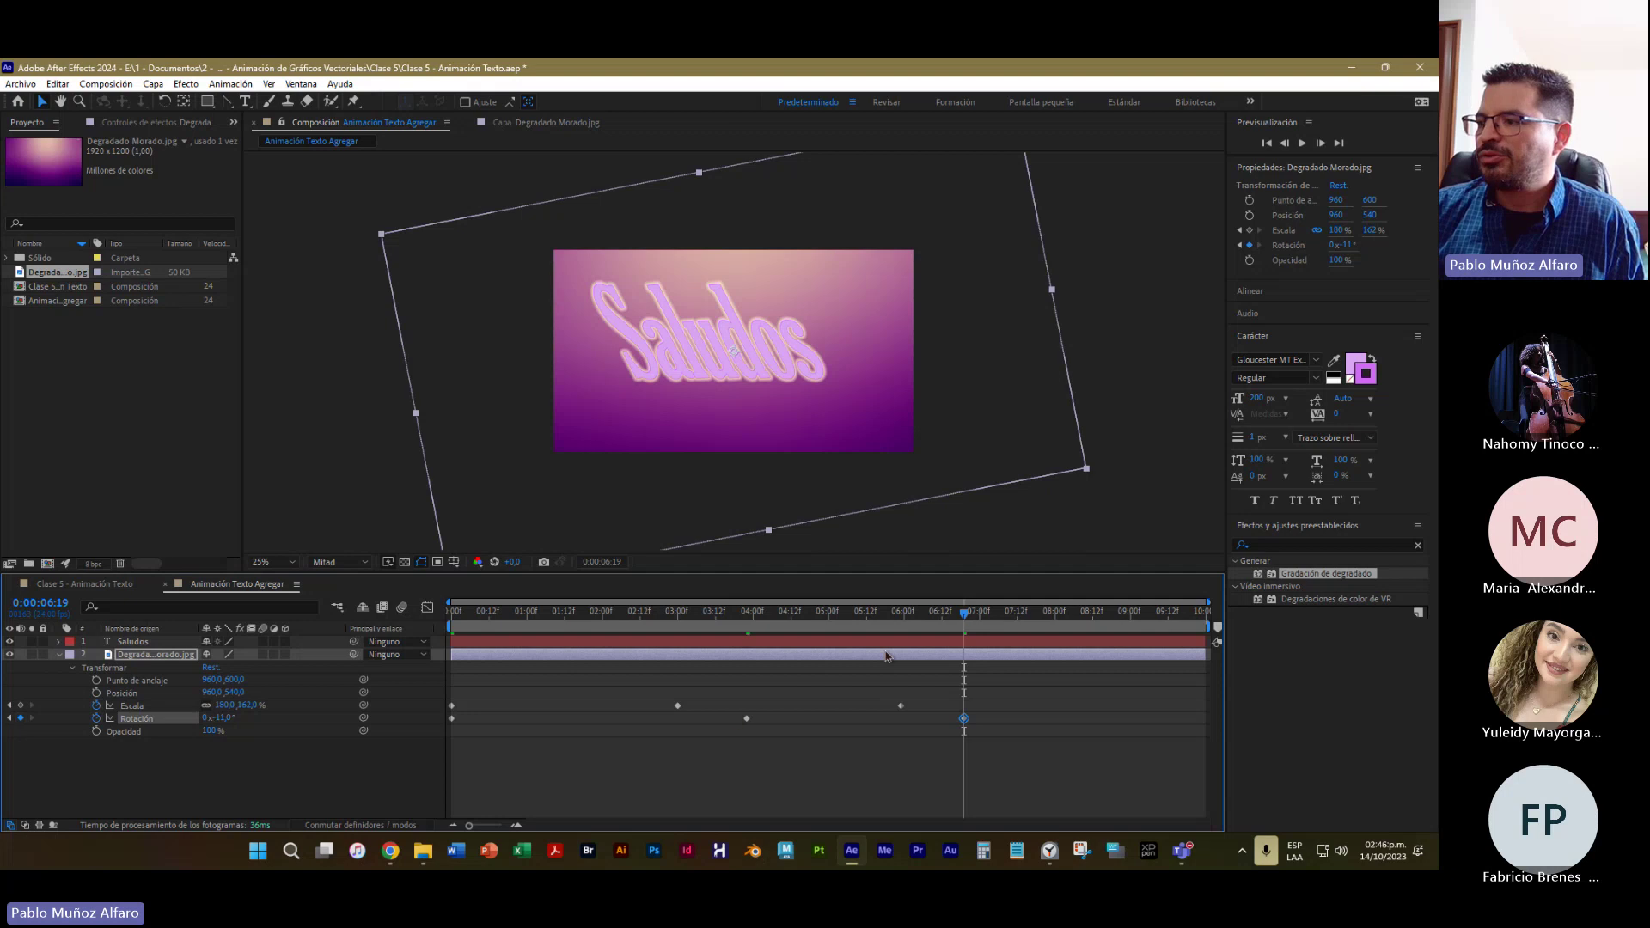
# Keyframe the gradient background's Rotación to 0° and its Escala to 100, 90% at 0:00:09:07
pyautogui.moveTo(961, 619); pyautogui.dragTo(1146, 646)
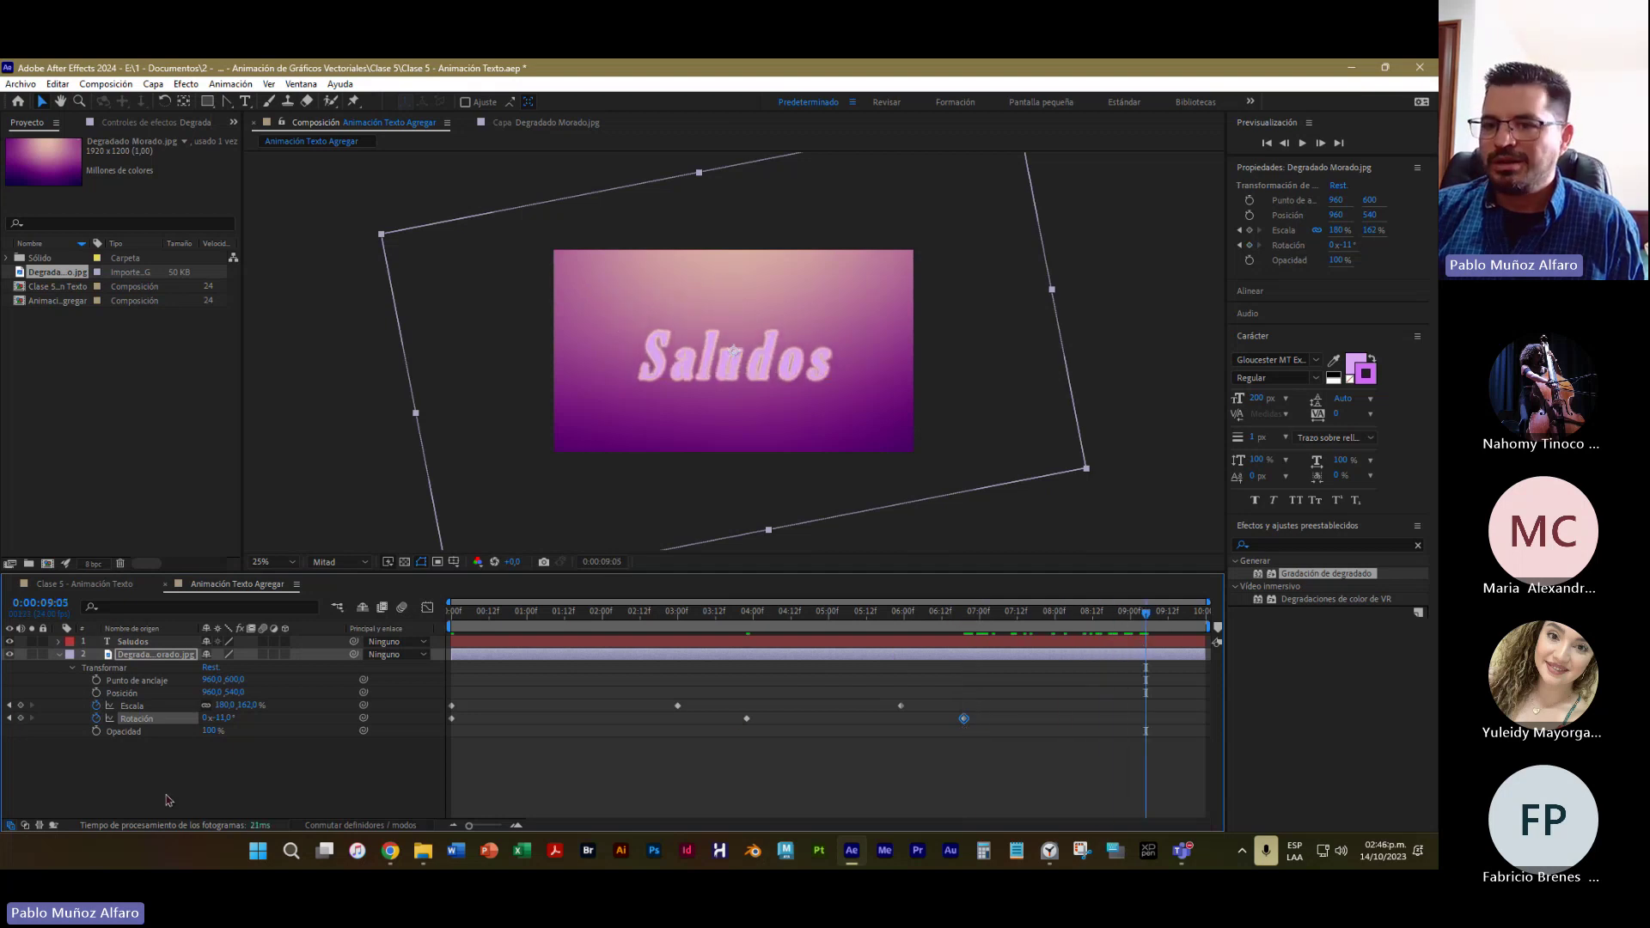
pyautogui.moveTo(1140, 627); pyautogui.dragTo(1152, 627)
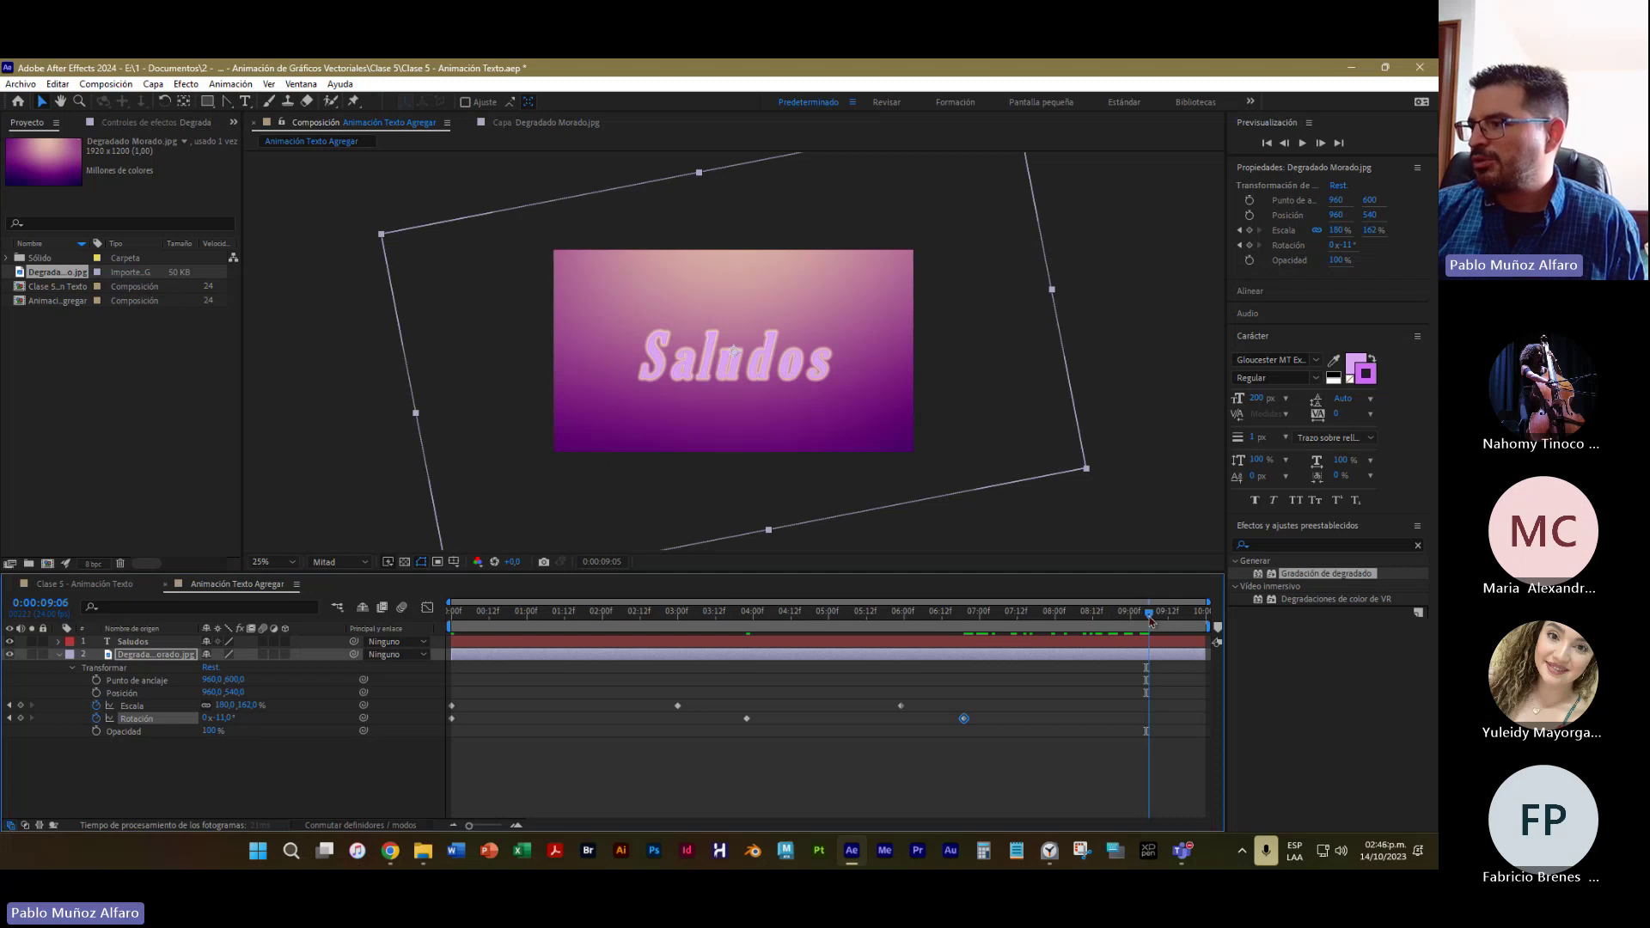
pyautogui.click(224, 718)
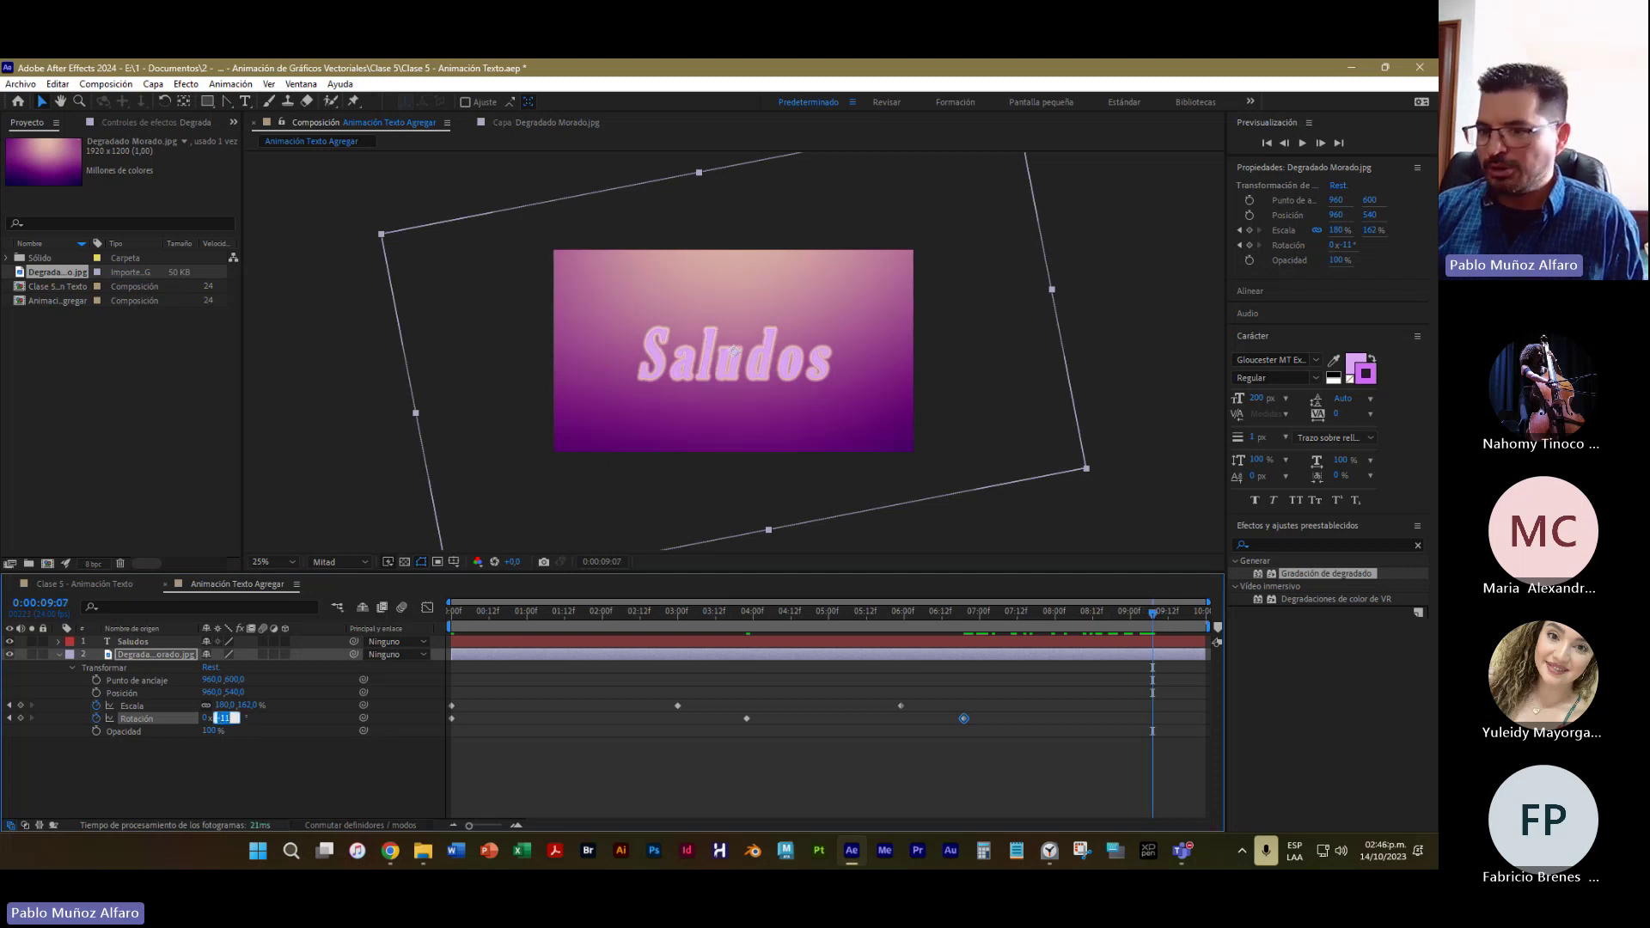
pyautogui.write('0')
pyautogui.press('Return')
pyautogui.click(223, 704)
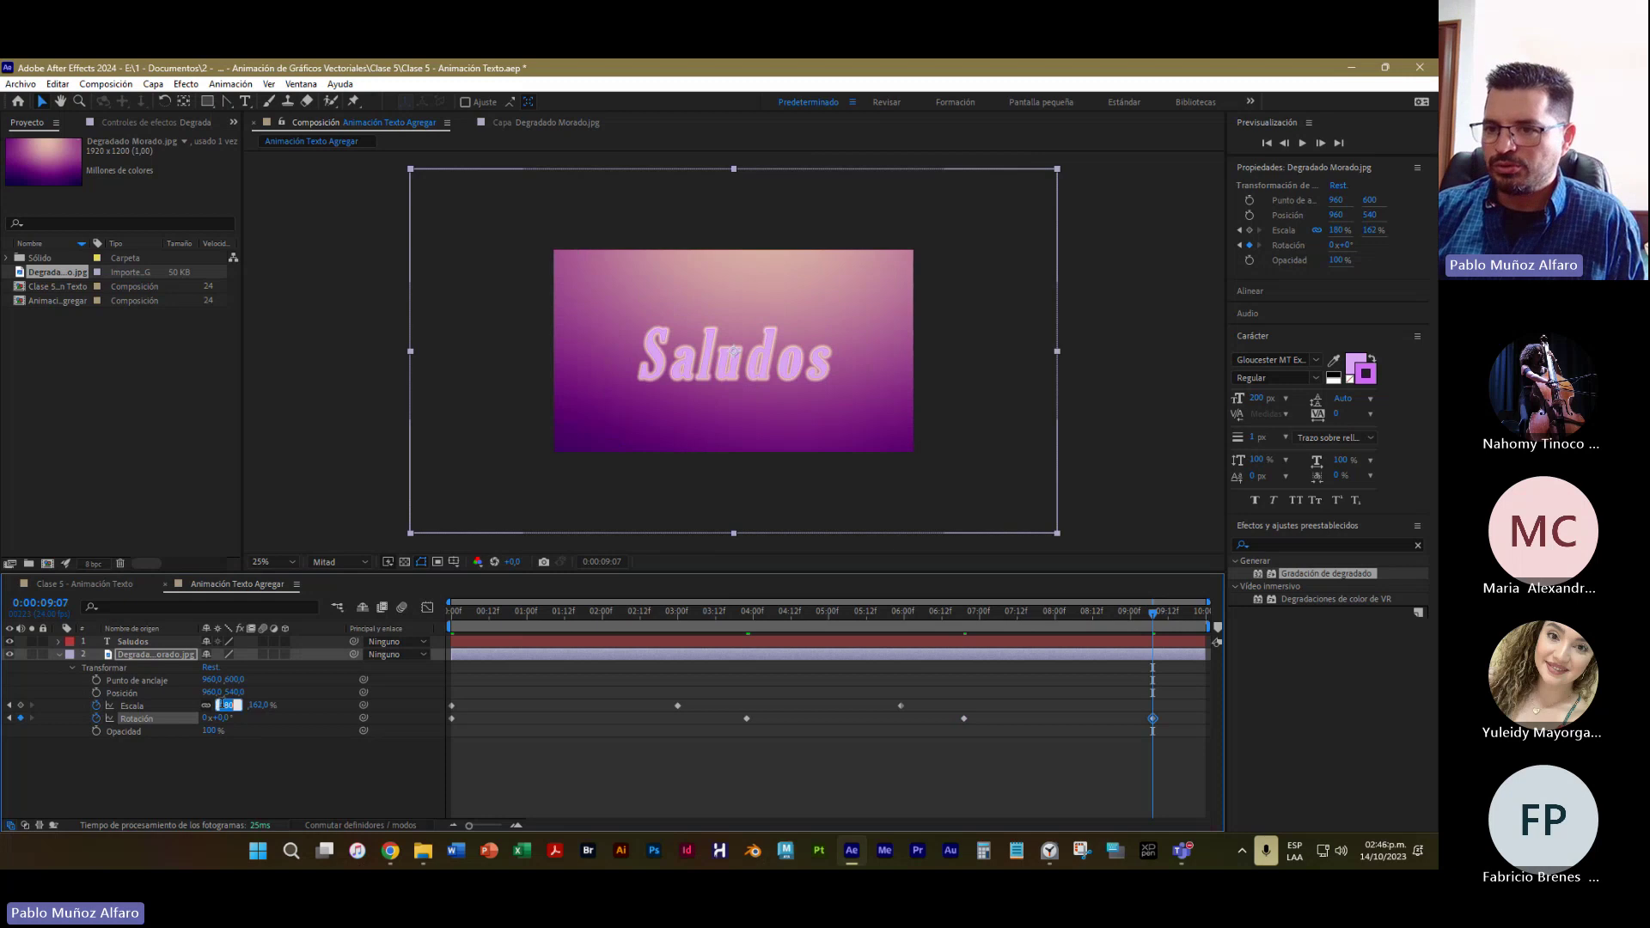
pyautogui.write('100')
pyautogui.press('Return')
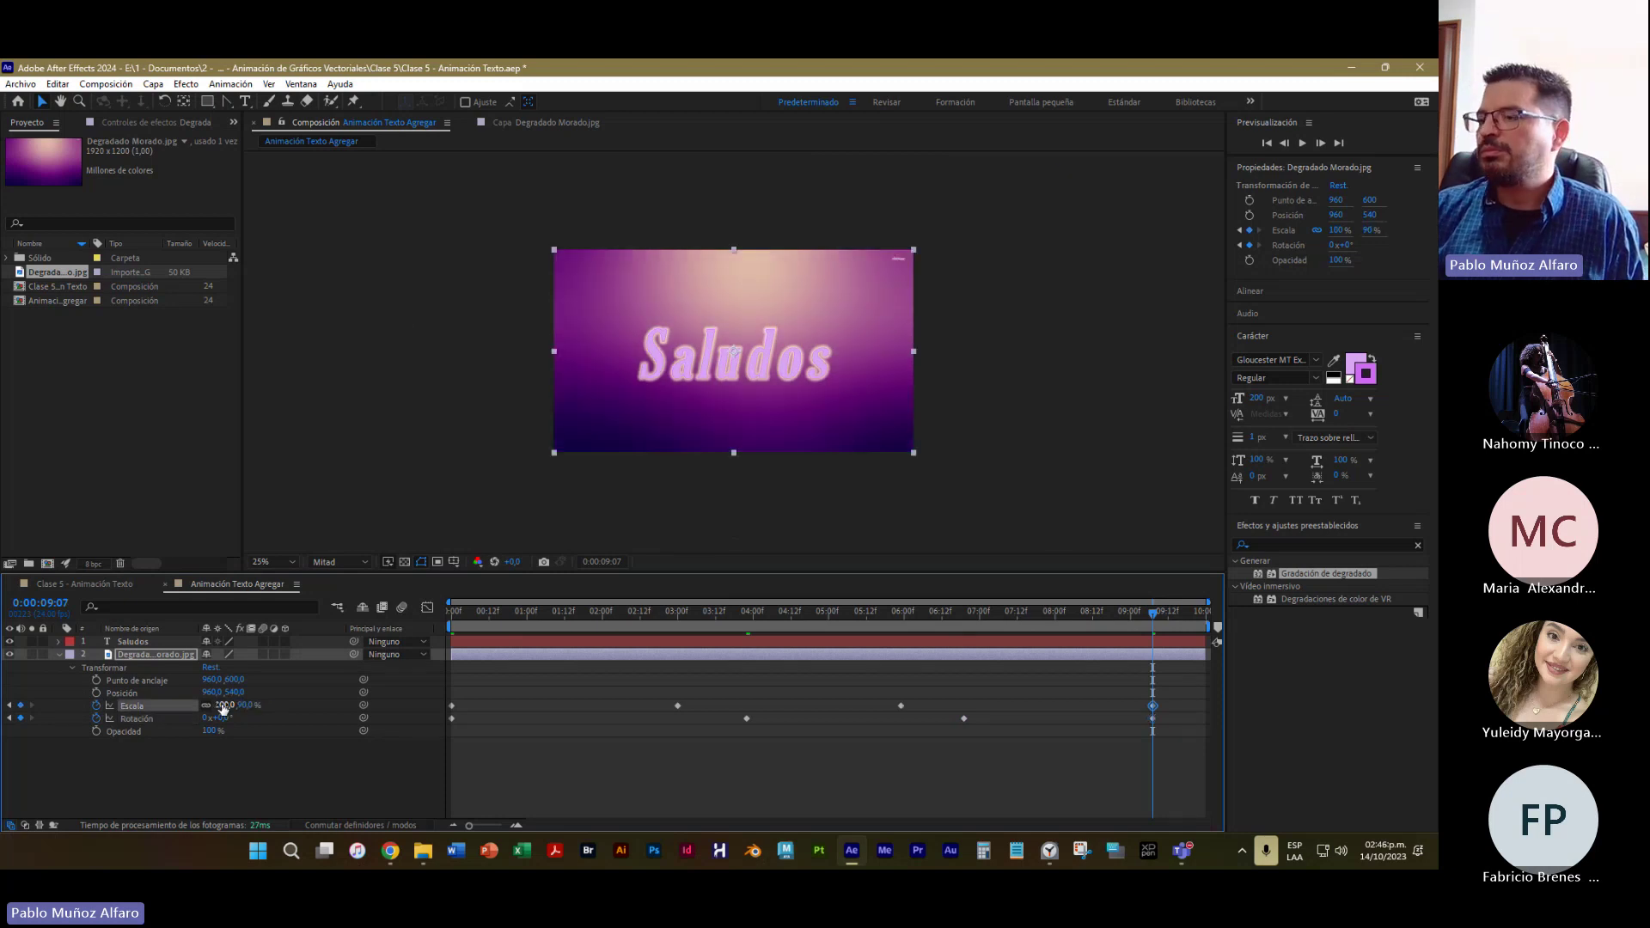
# Deselect the background layer and preview the Saludos animation from the start of the timeline
pyautogui.click(426, 450)
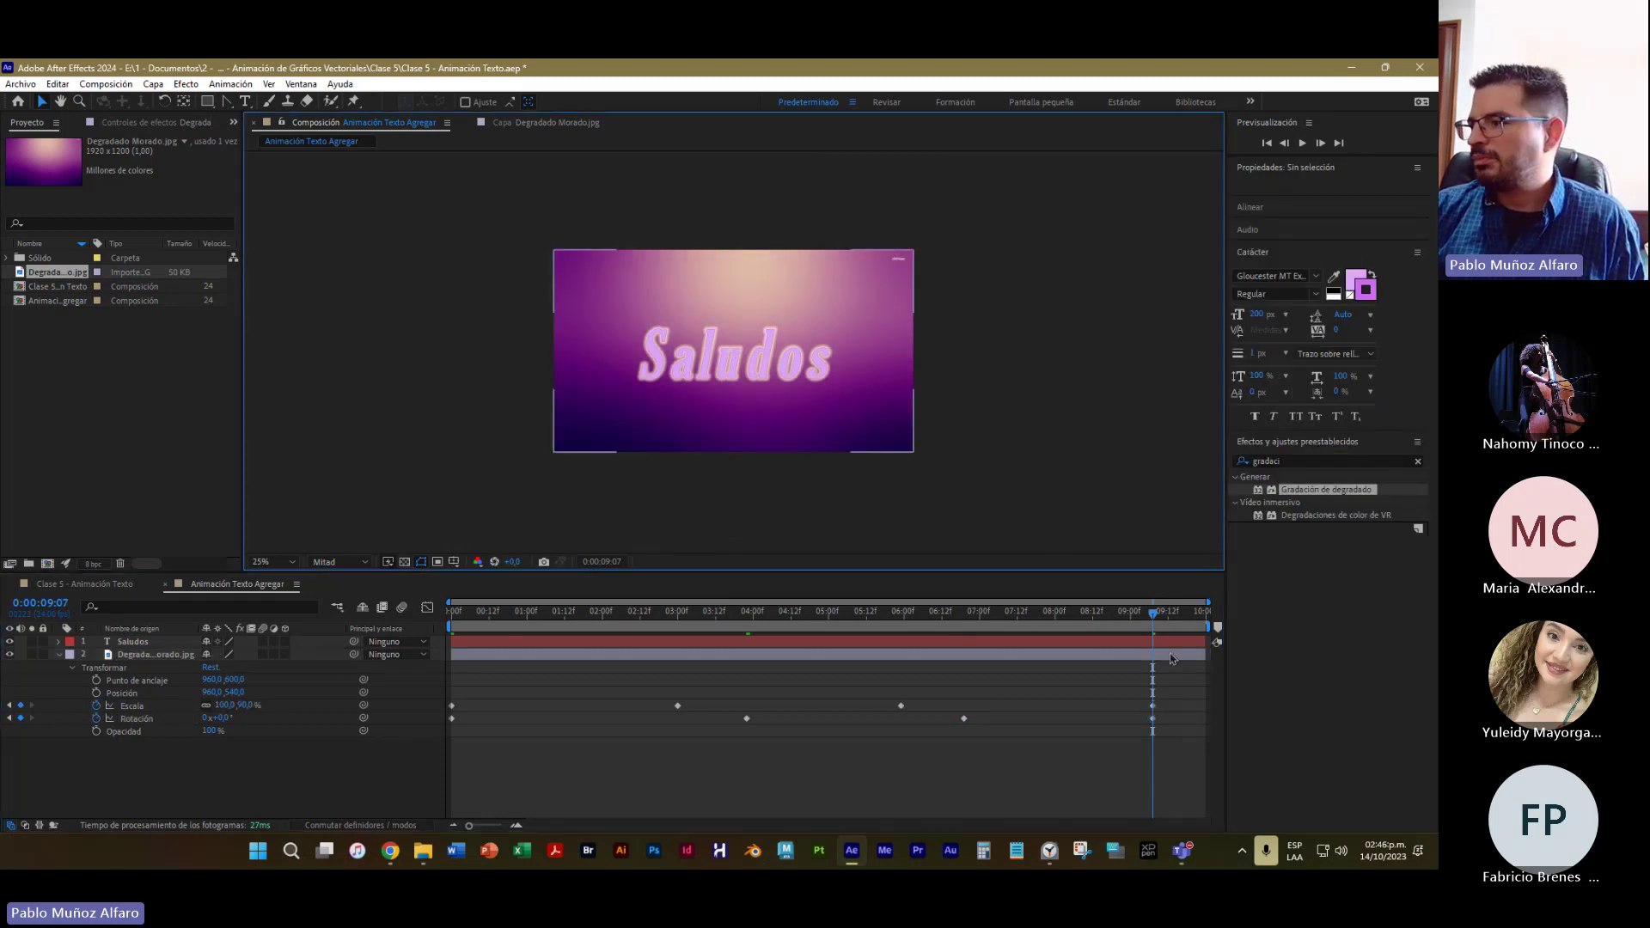
pyautogui.click(1059, 769)
pyautogui.press('Home')
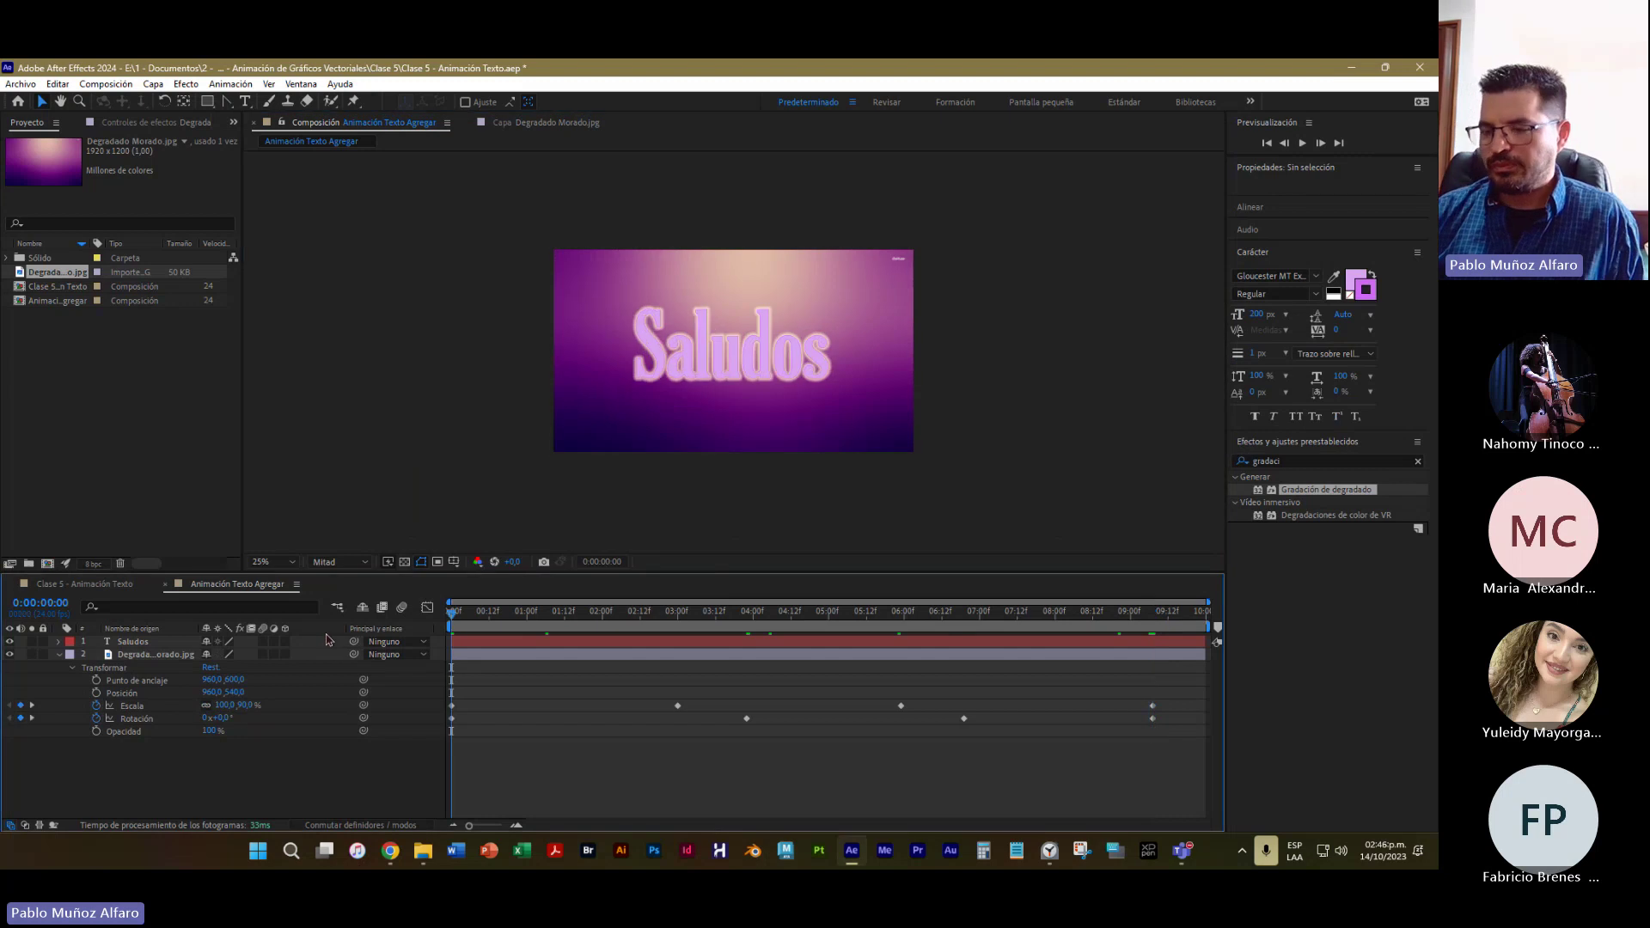
pyautogui.press('space')
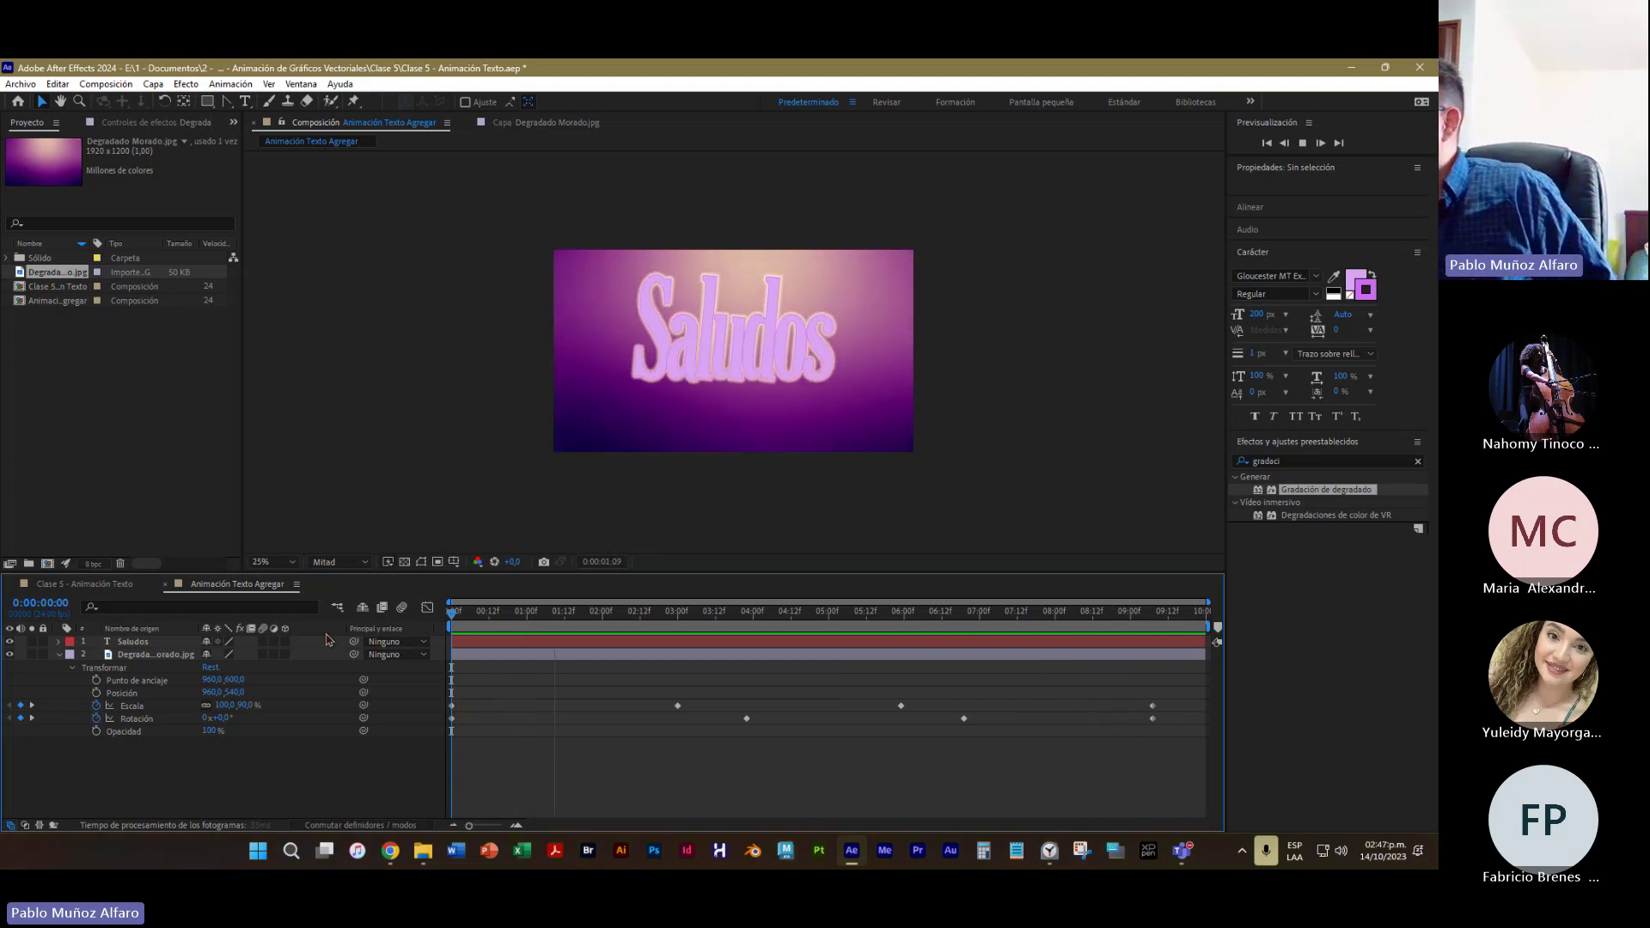
pyautogui.press('space')
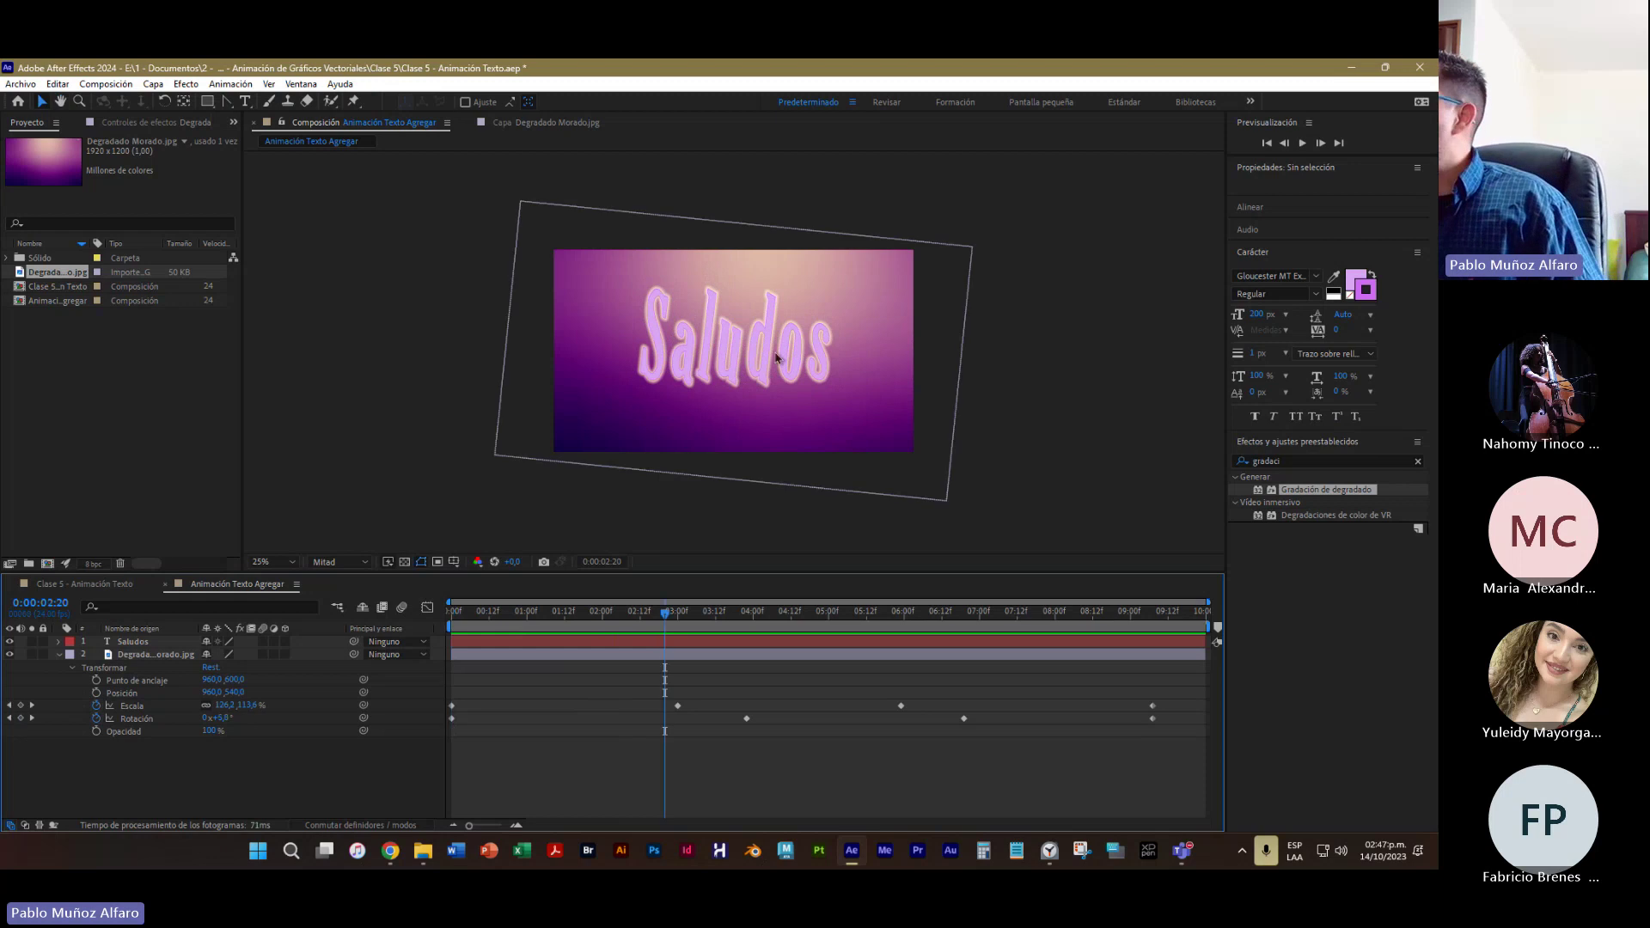
# Switch to the file folders and view the downloaded WhatsApp image and Degradado Morado.jpg full size, closing each one
pyautogui.click(1349, 68)
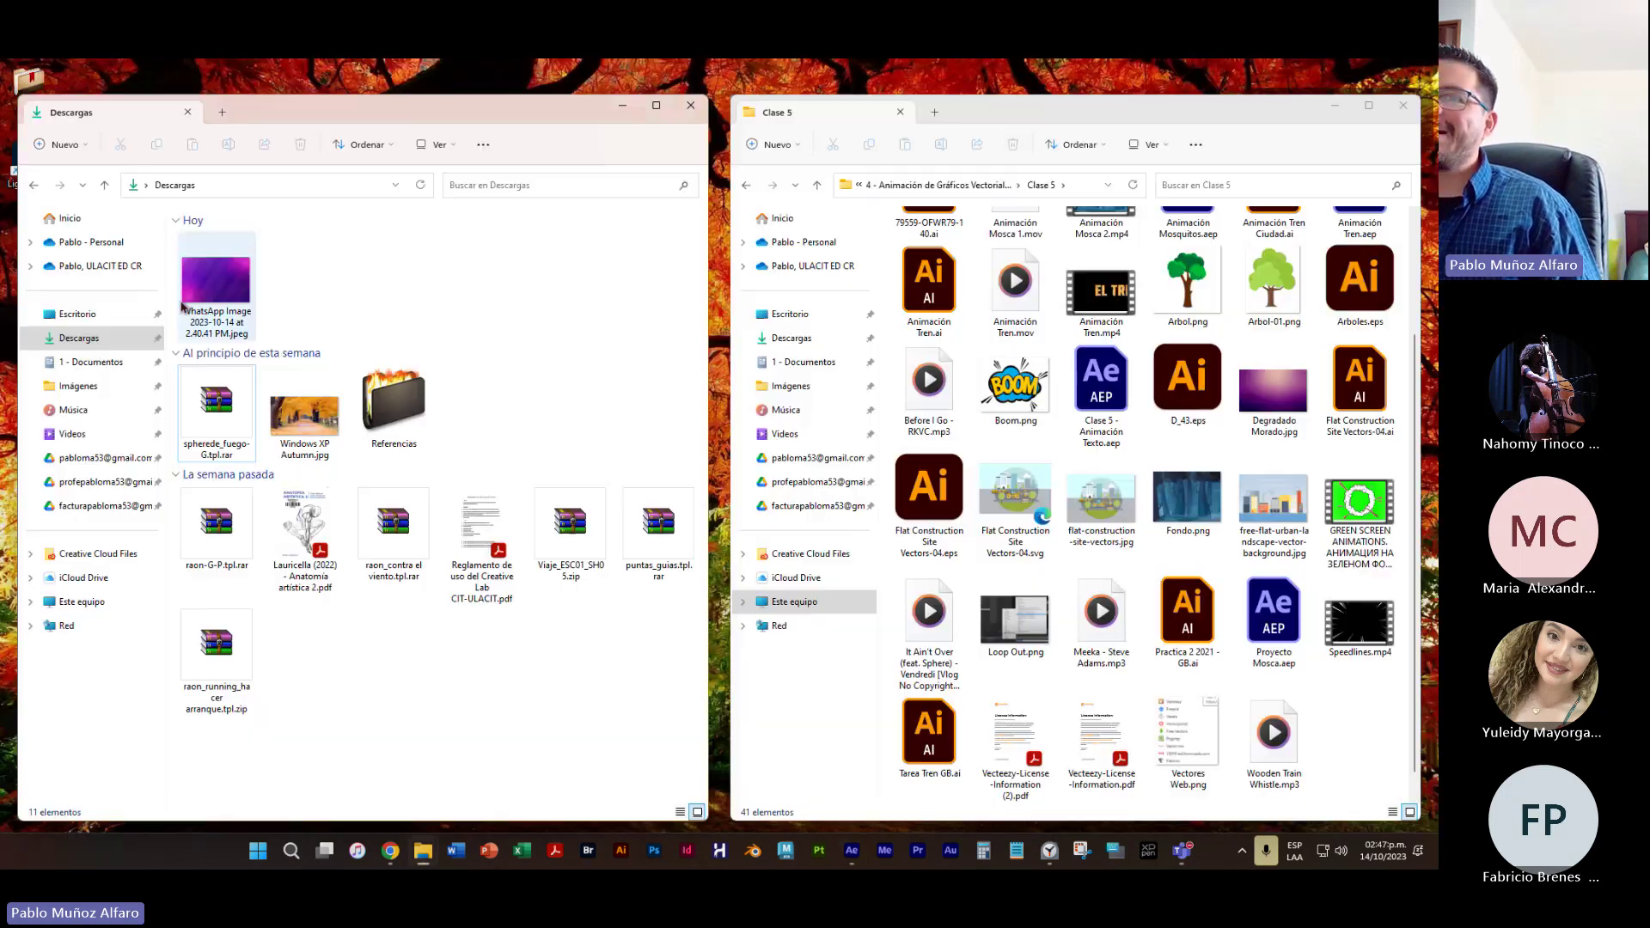
pyautogui.click(201, 293)
pyautogui.press('Return')
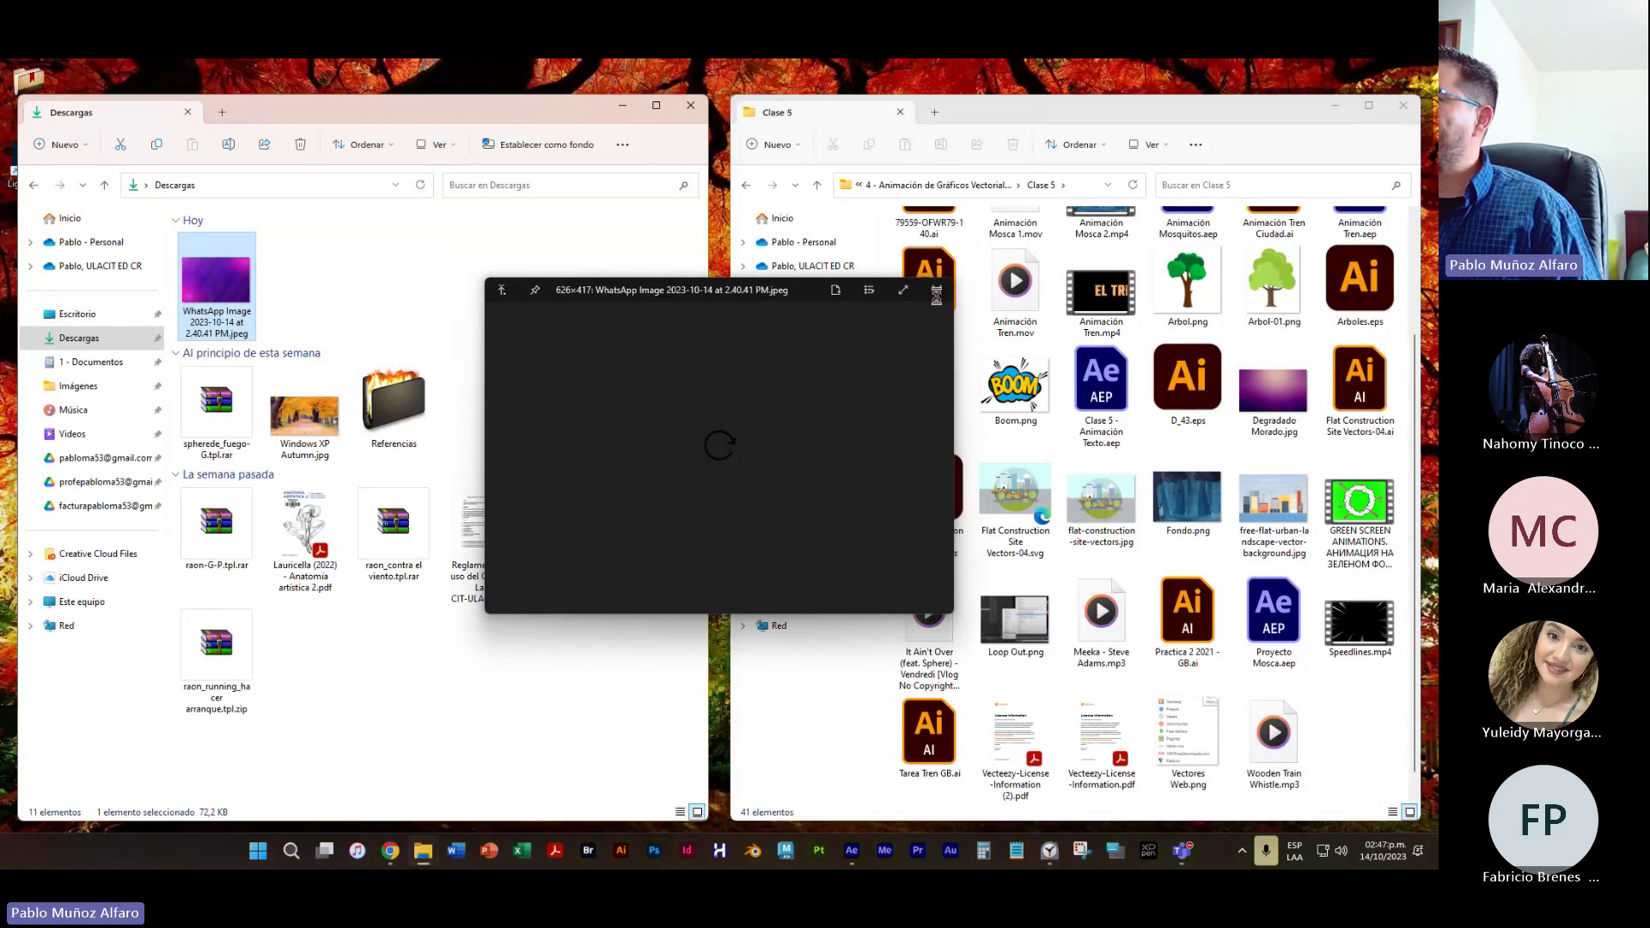
pyautogui.click(936, 290)
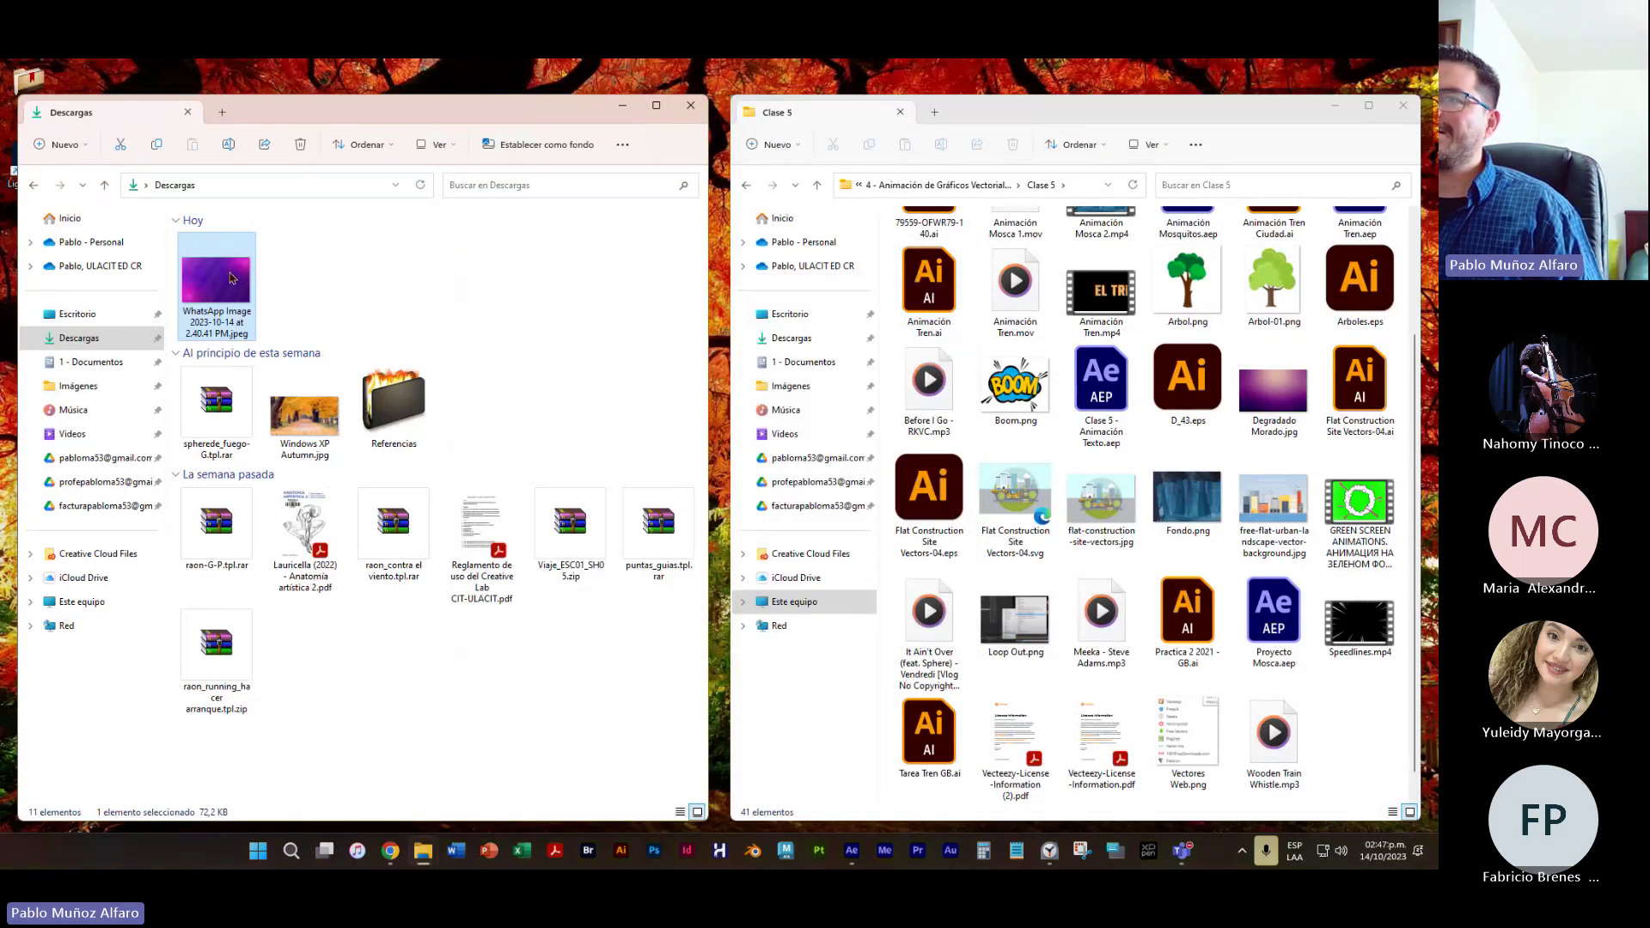
pyautogui.doubleClick(228, 279)
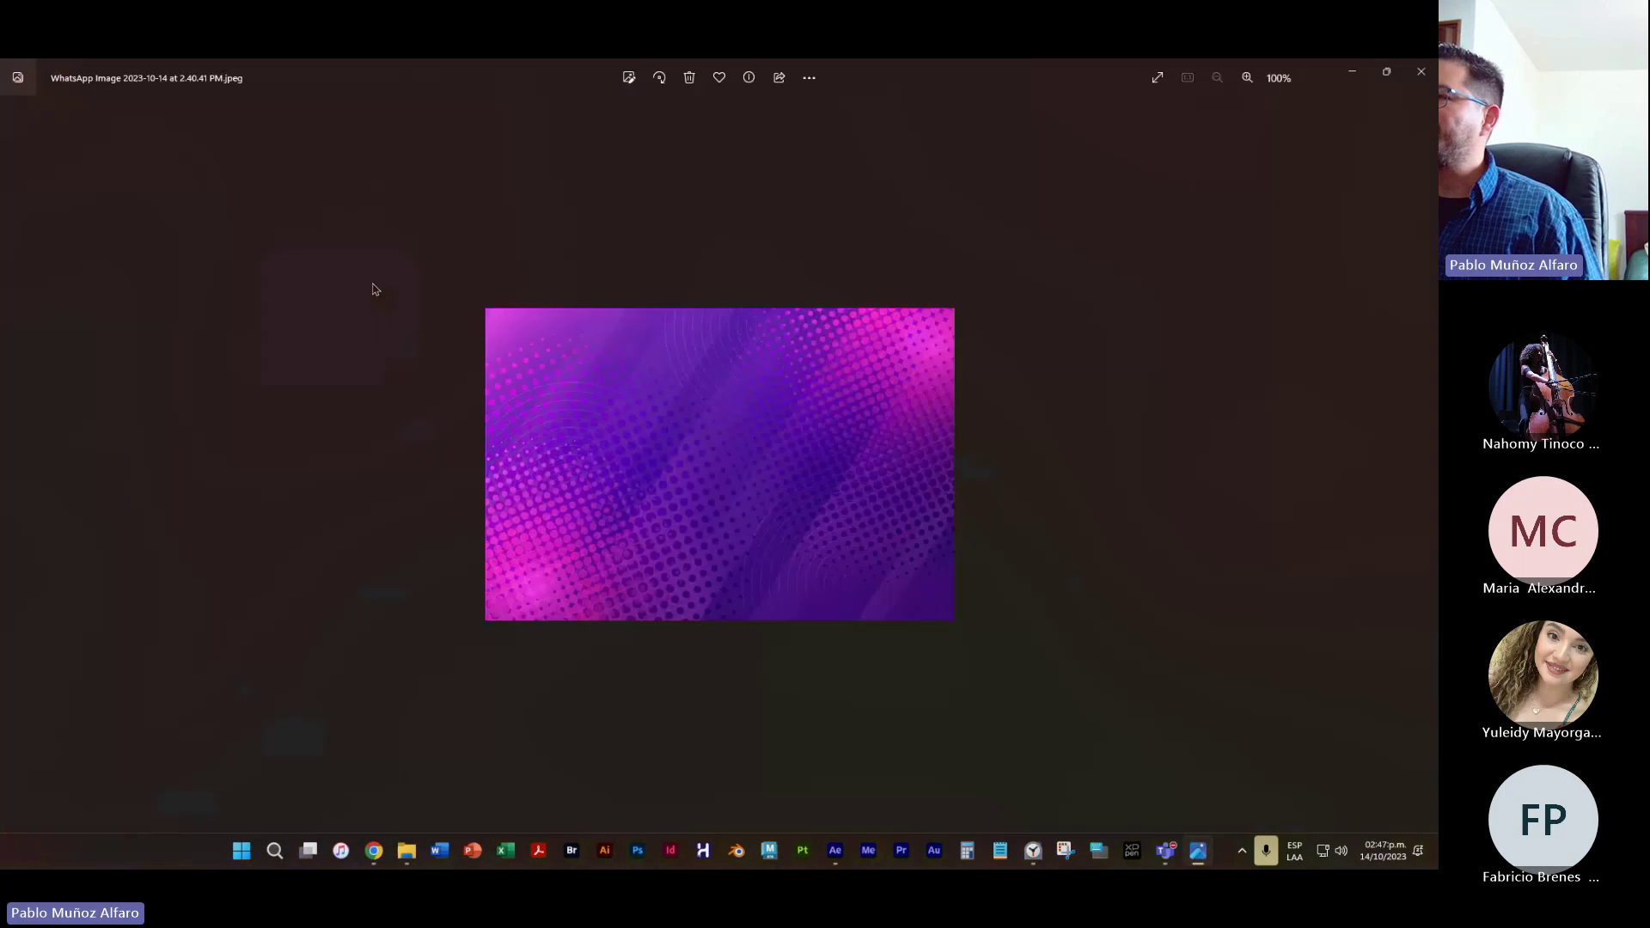
pyautogui.click(1419, 74)
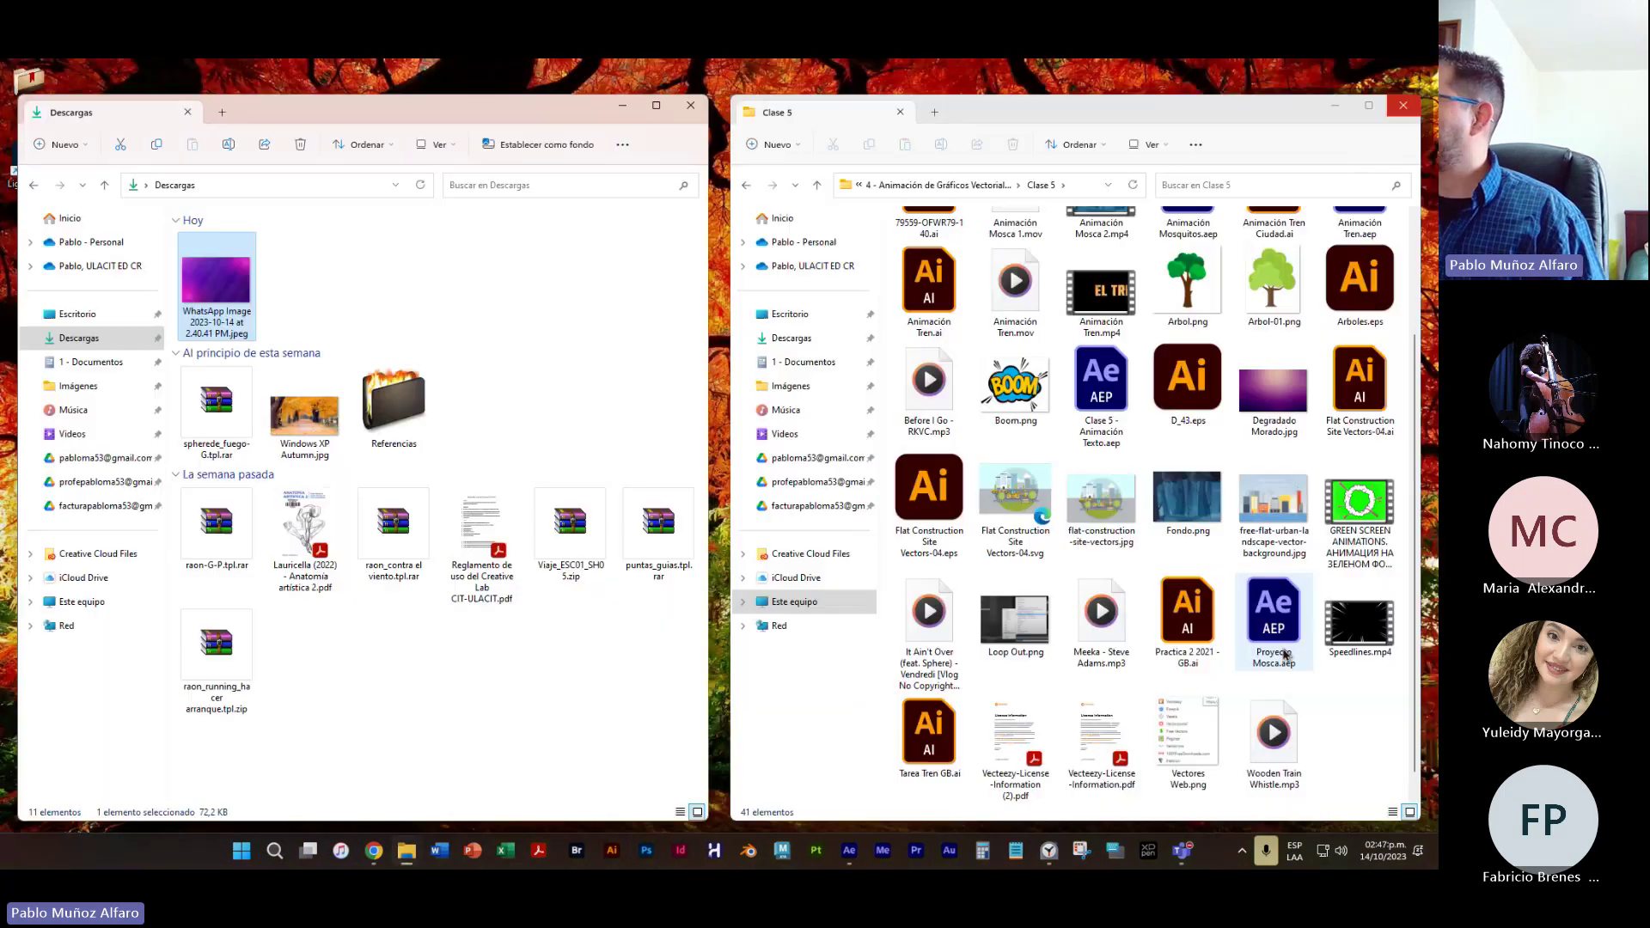
pyautogui.doubleClick(1285, 396)
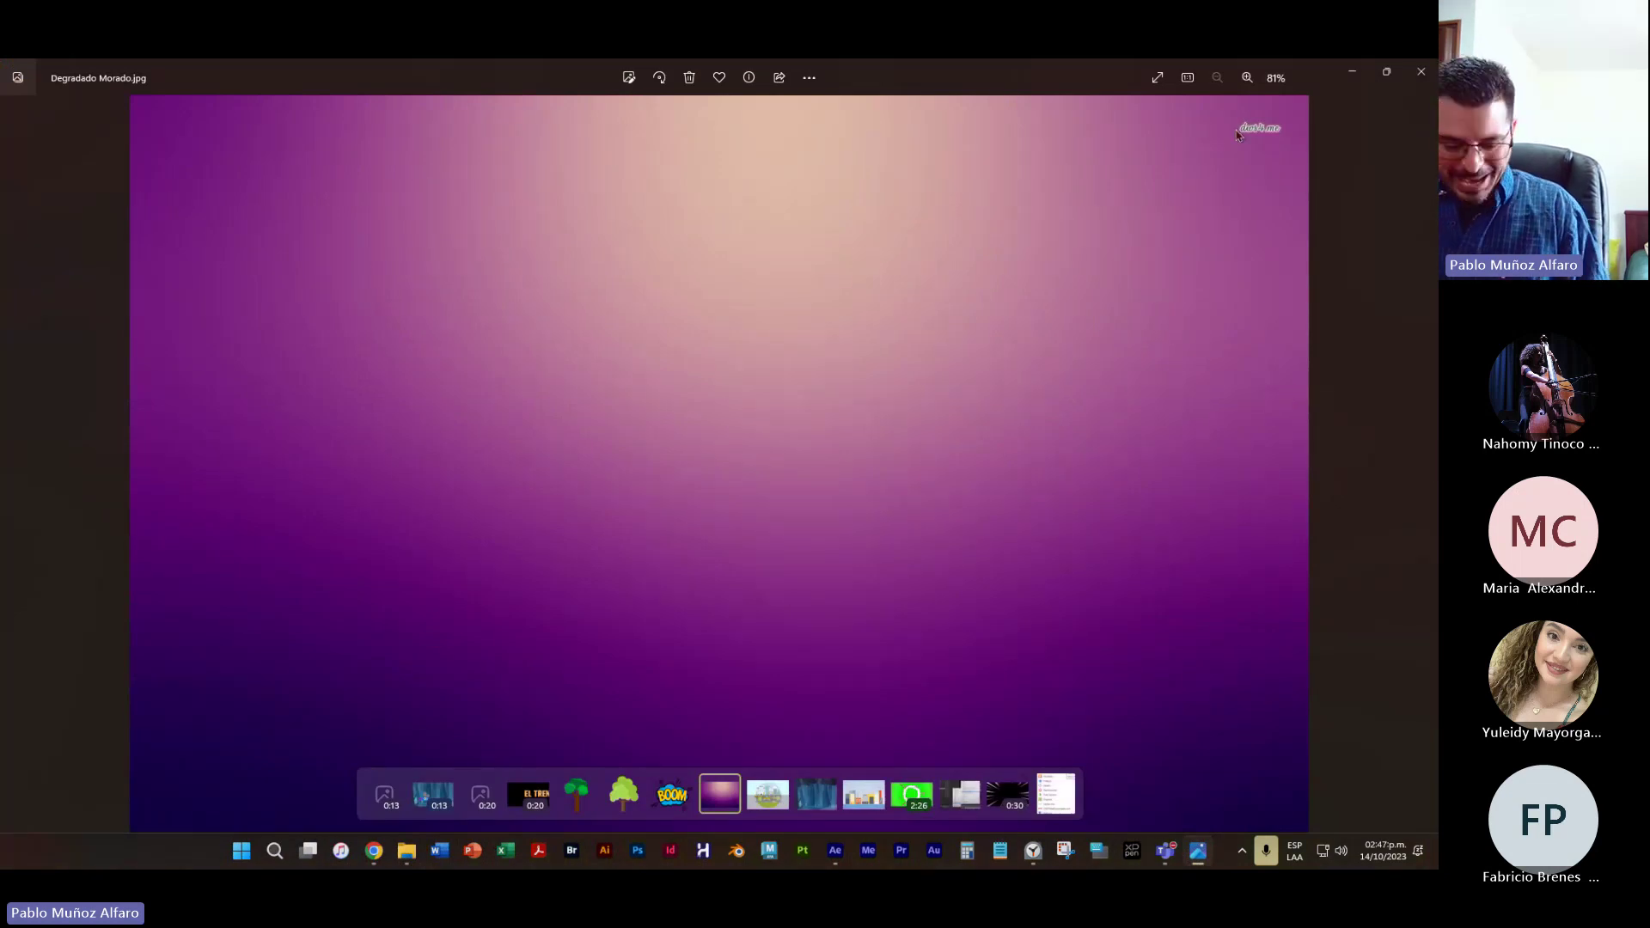
pyautogui.press('ctrl')
pyautogui.press('ctrl')
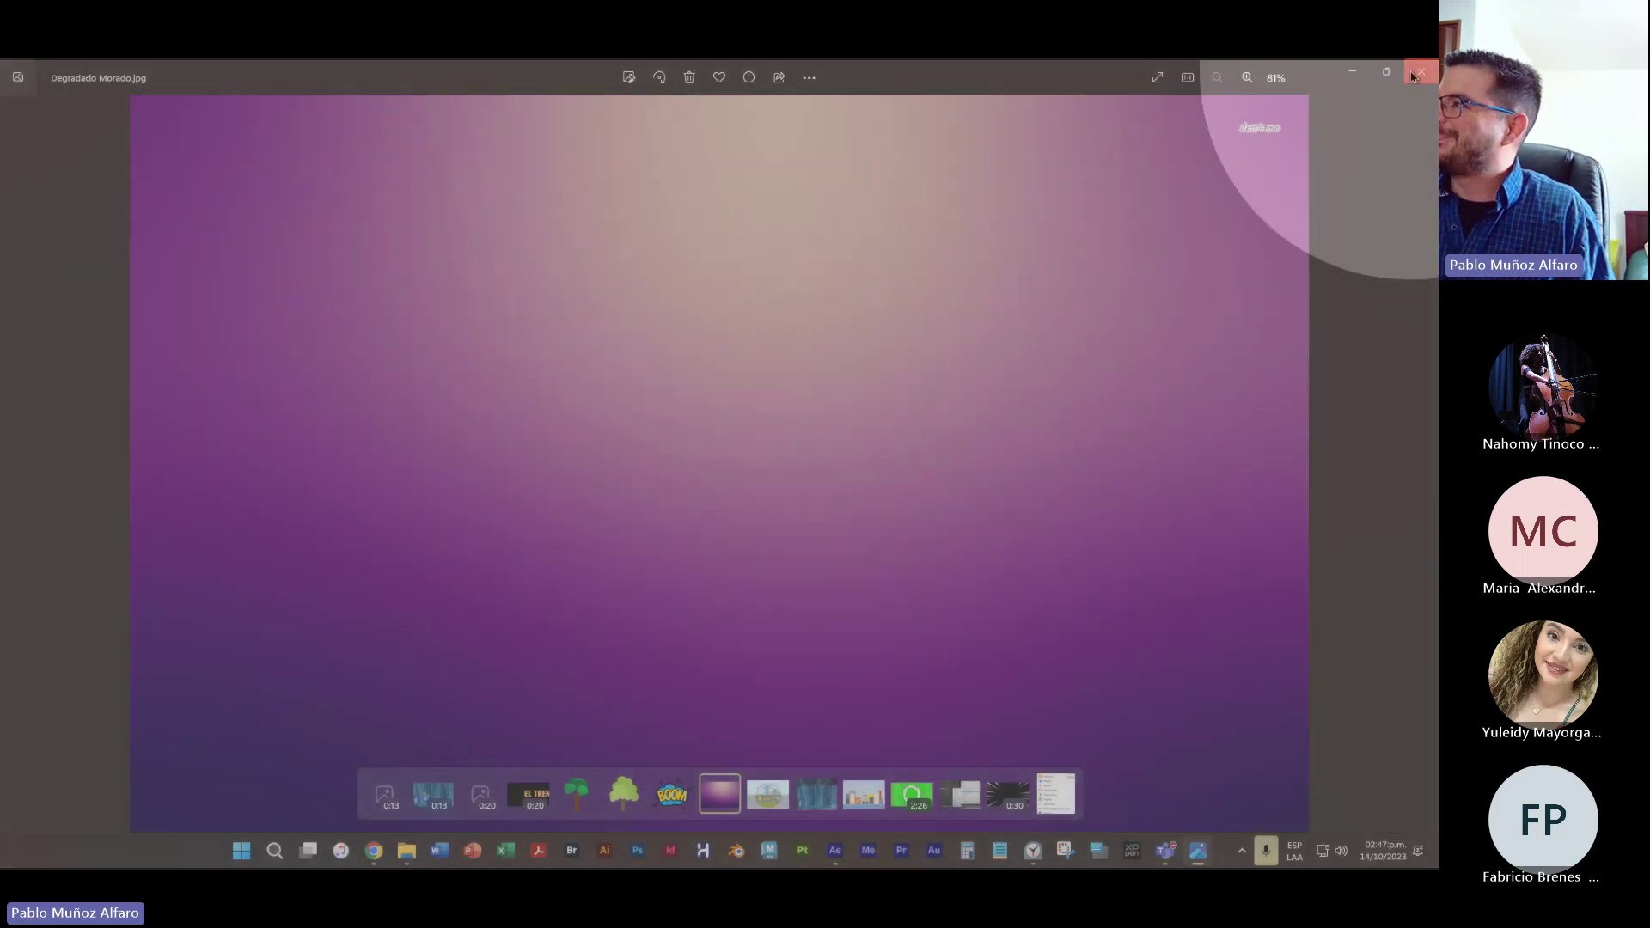
pyautogui.click(1410, 76)
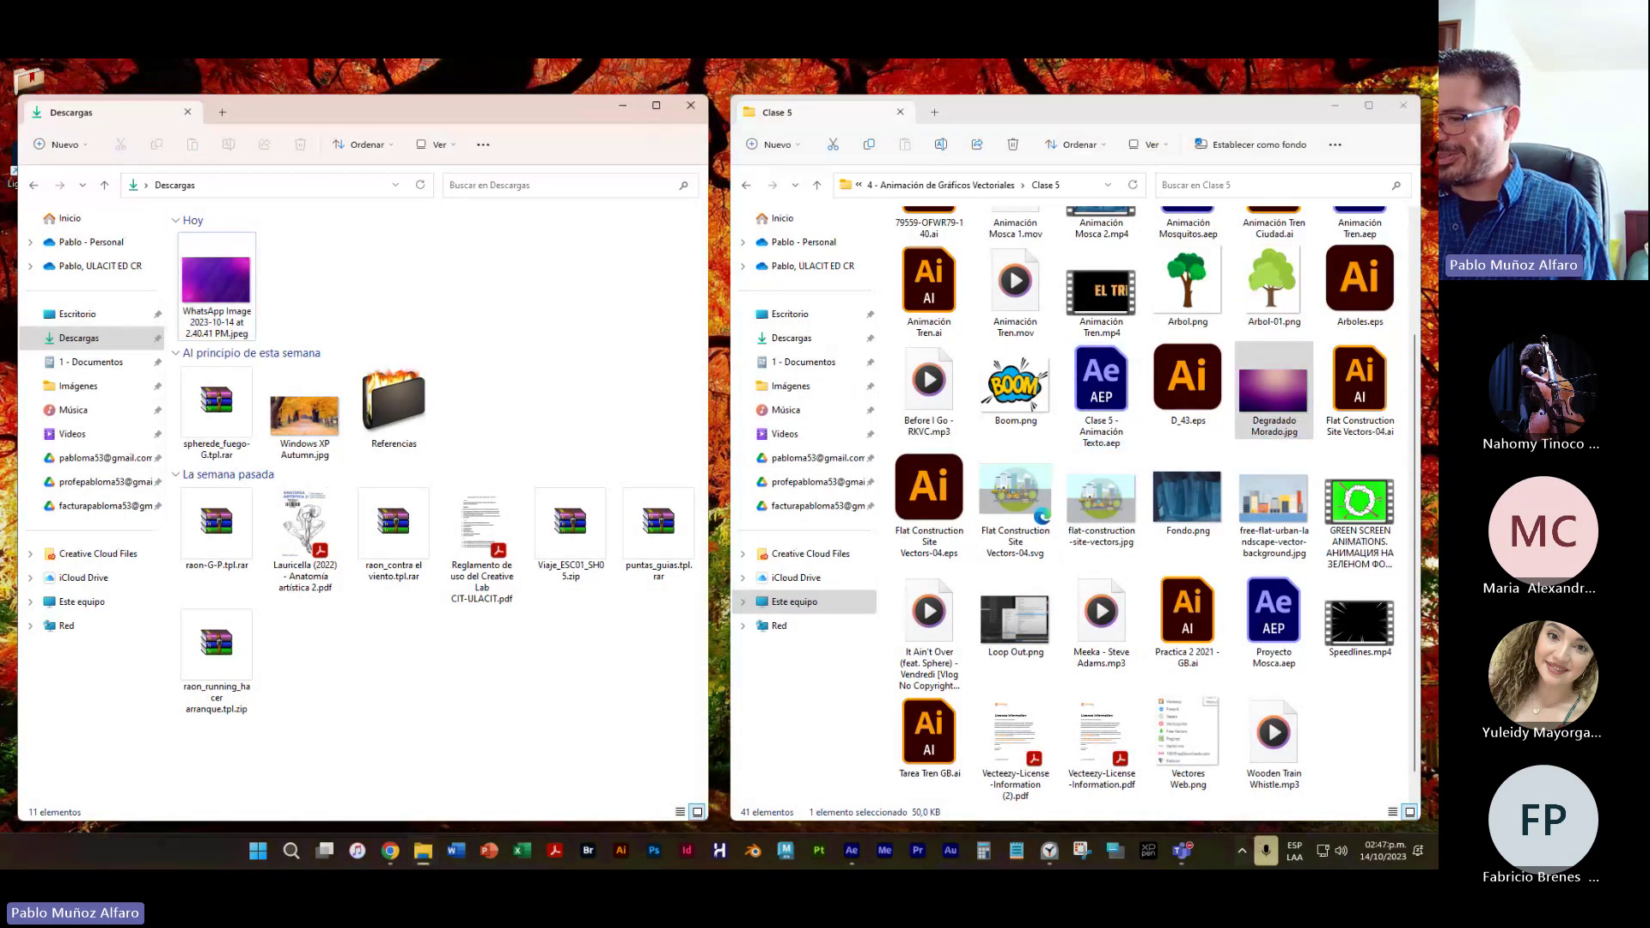
# Switch to Chrome, close the enlarged purple image in WhatsApp Web and minimise the browser
pyautogui.moveTo(391, 853)
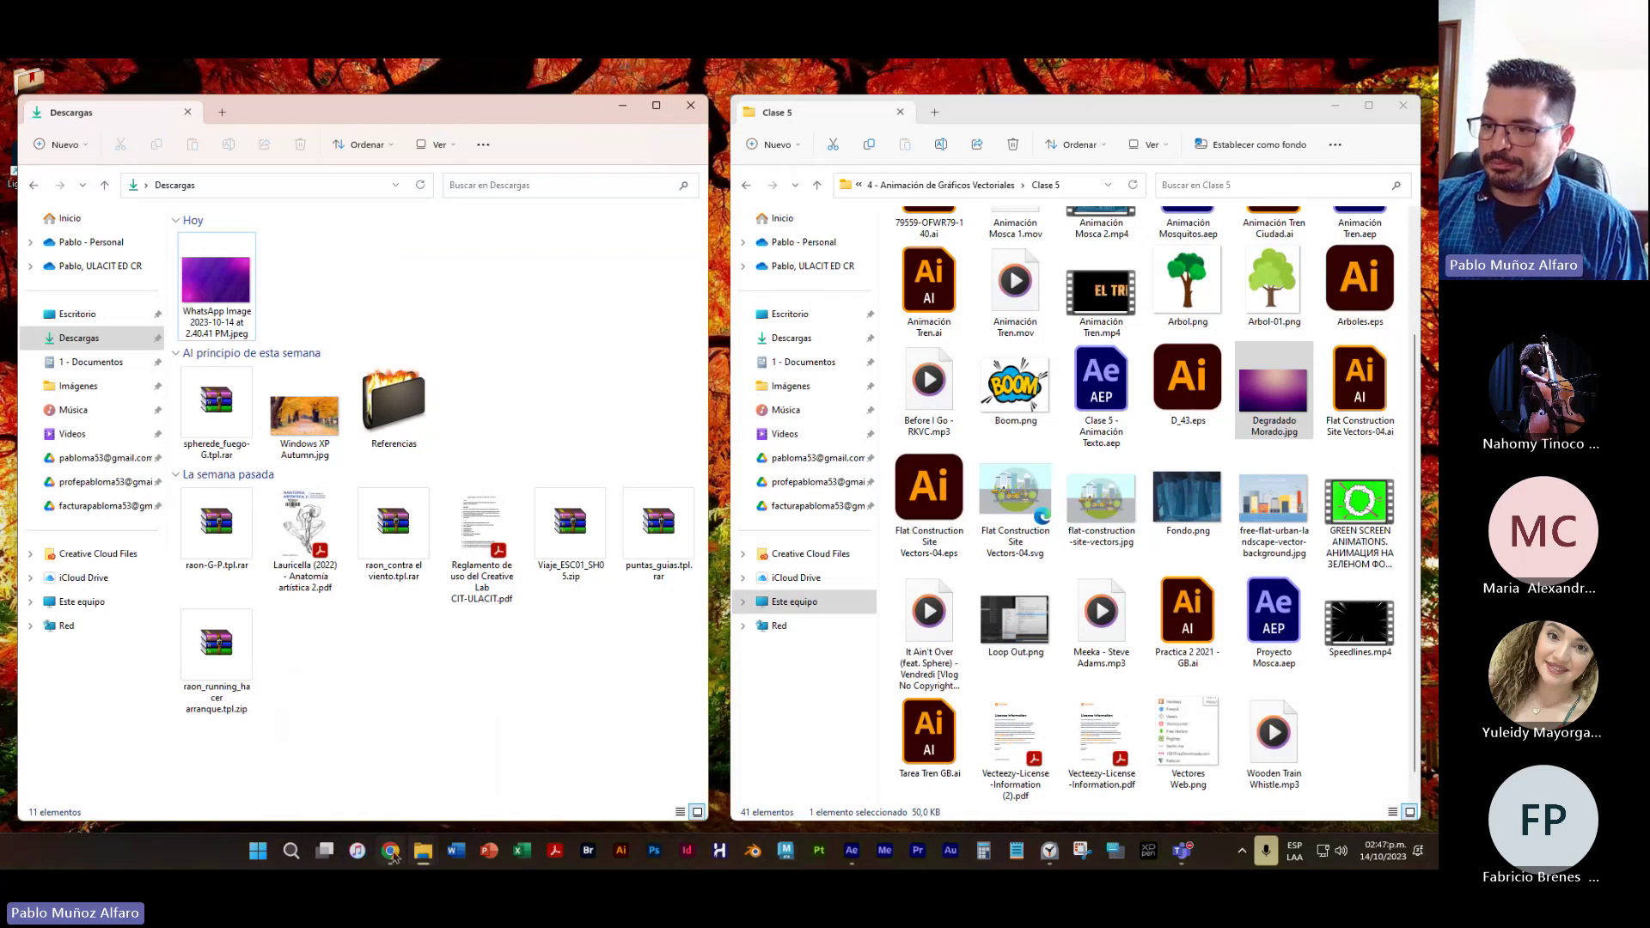
pyautogui.click(384, 856)
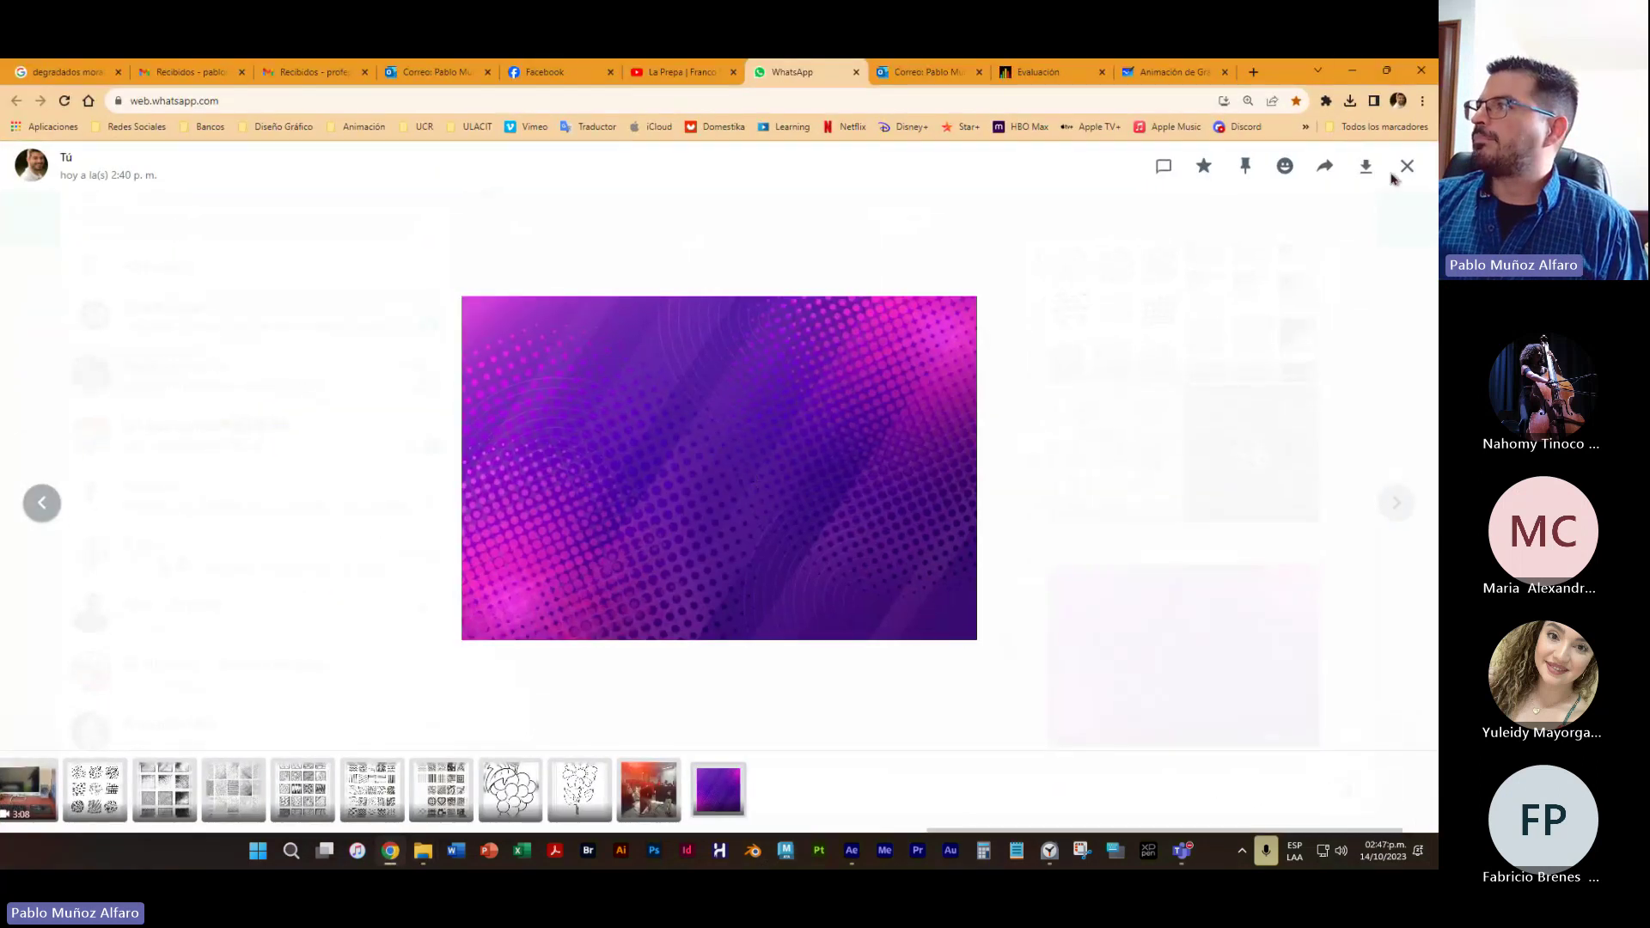
pyautogui.click(1406, 167)
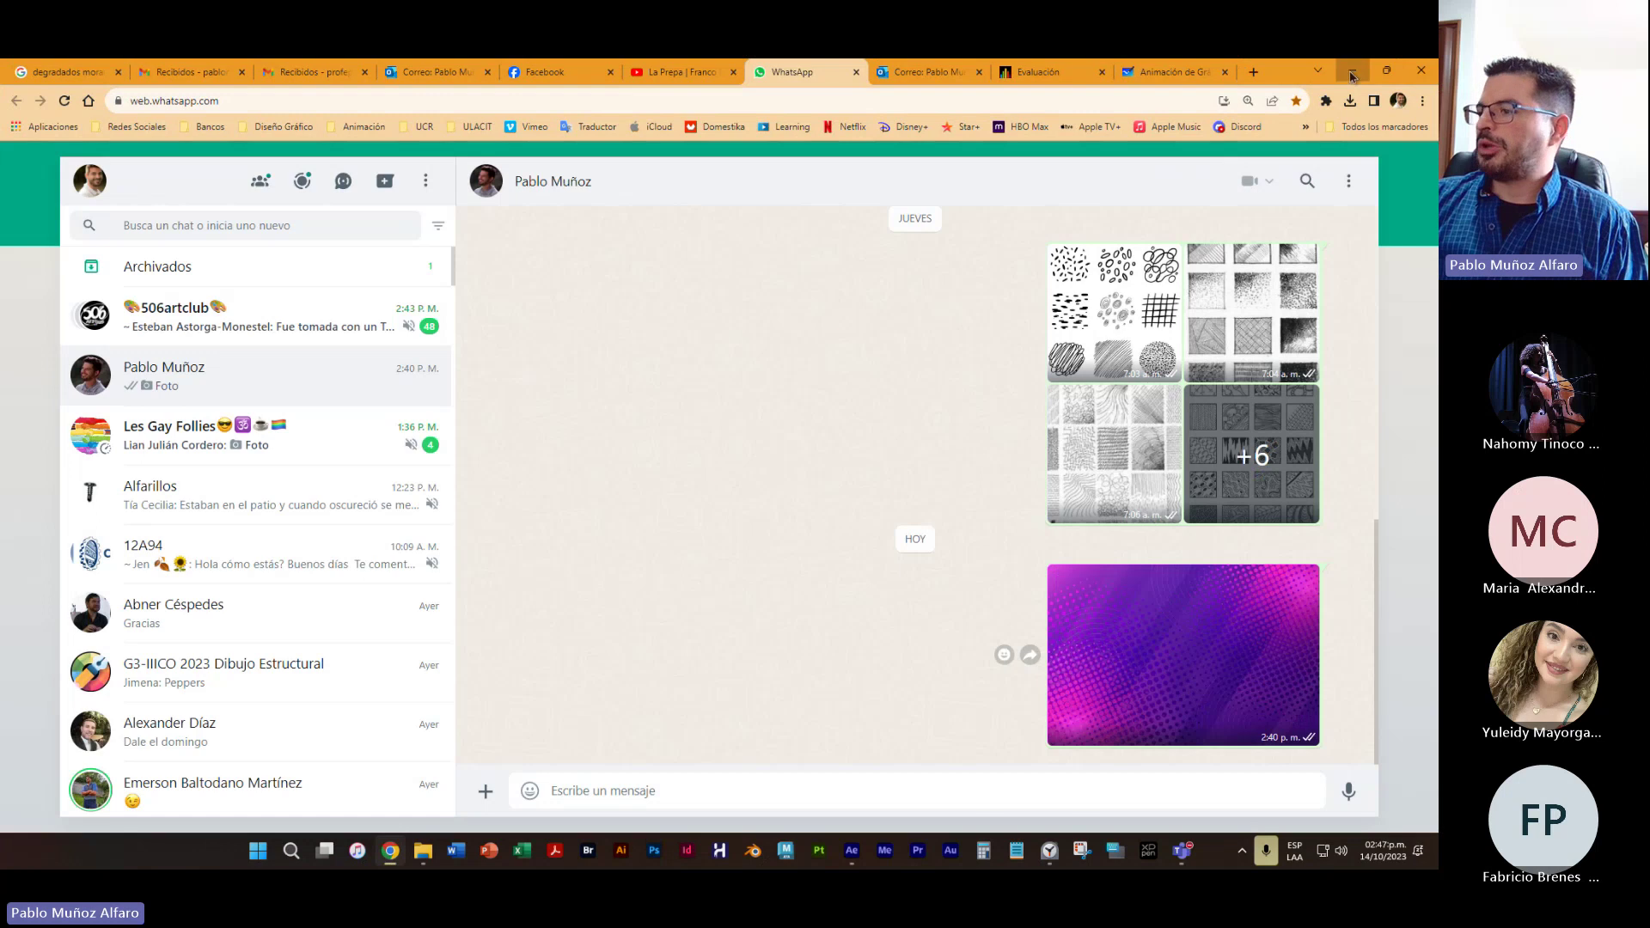
pyautogui.click(1351, 77)
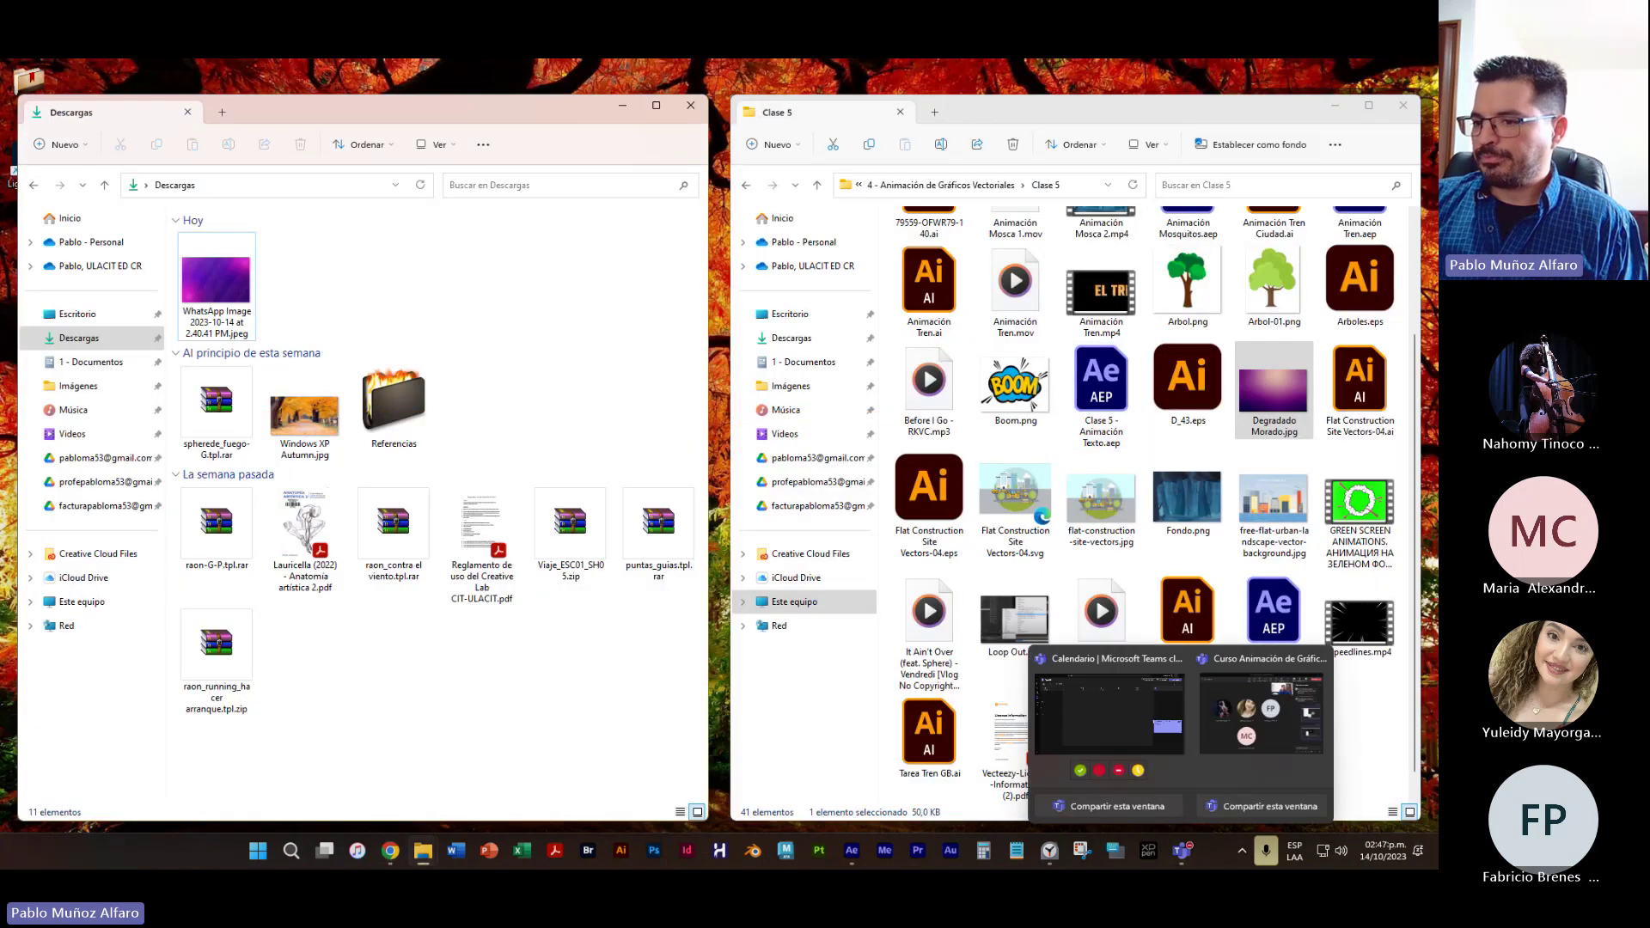
# Switch back to After Effects, play a preview of the Saludos animation and save the project
pyautogui.click(852, 851)
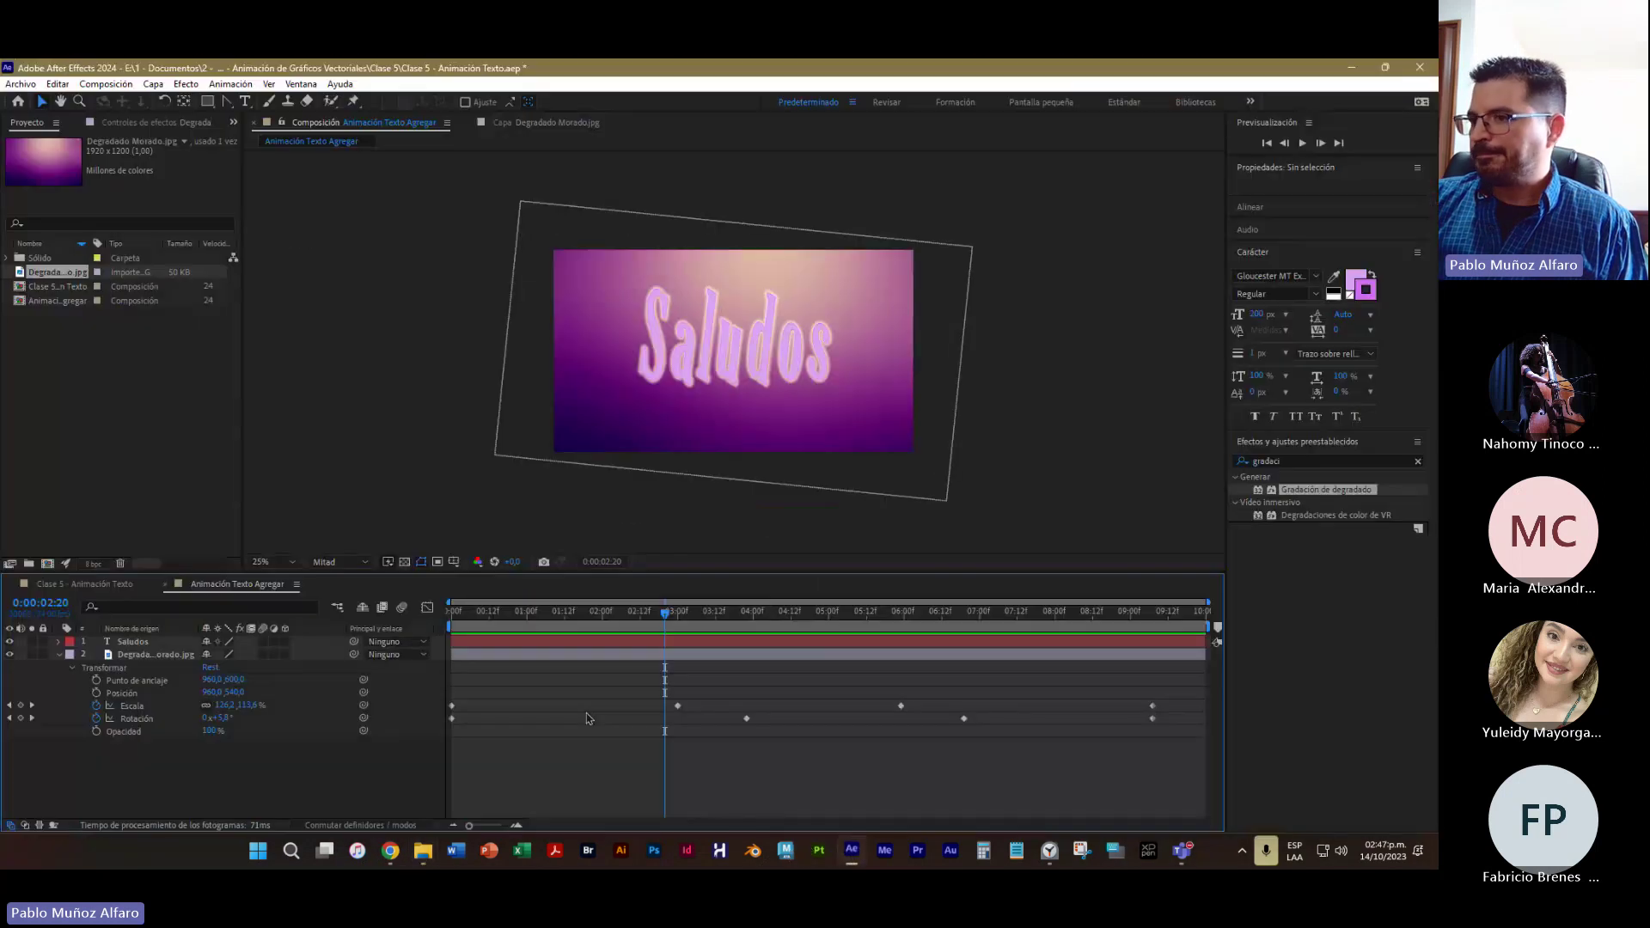
pyautogui.click(397, 472)
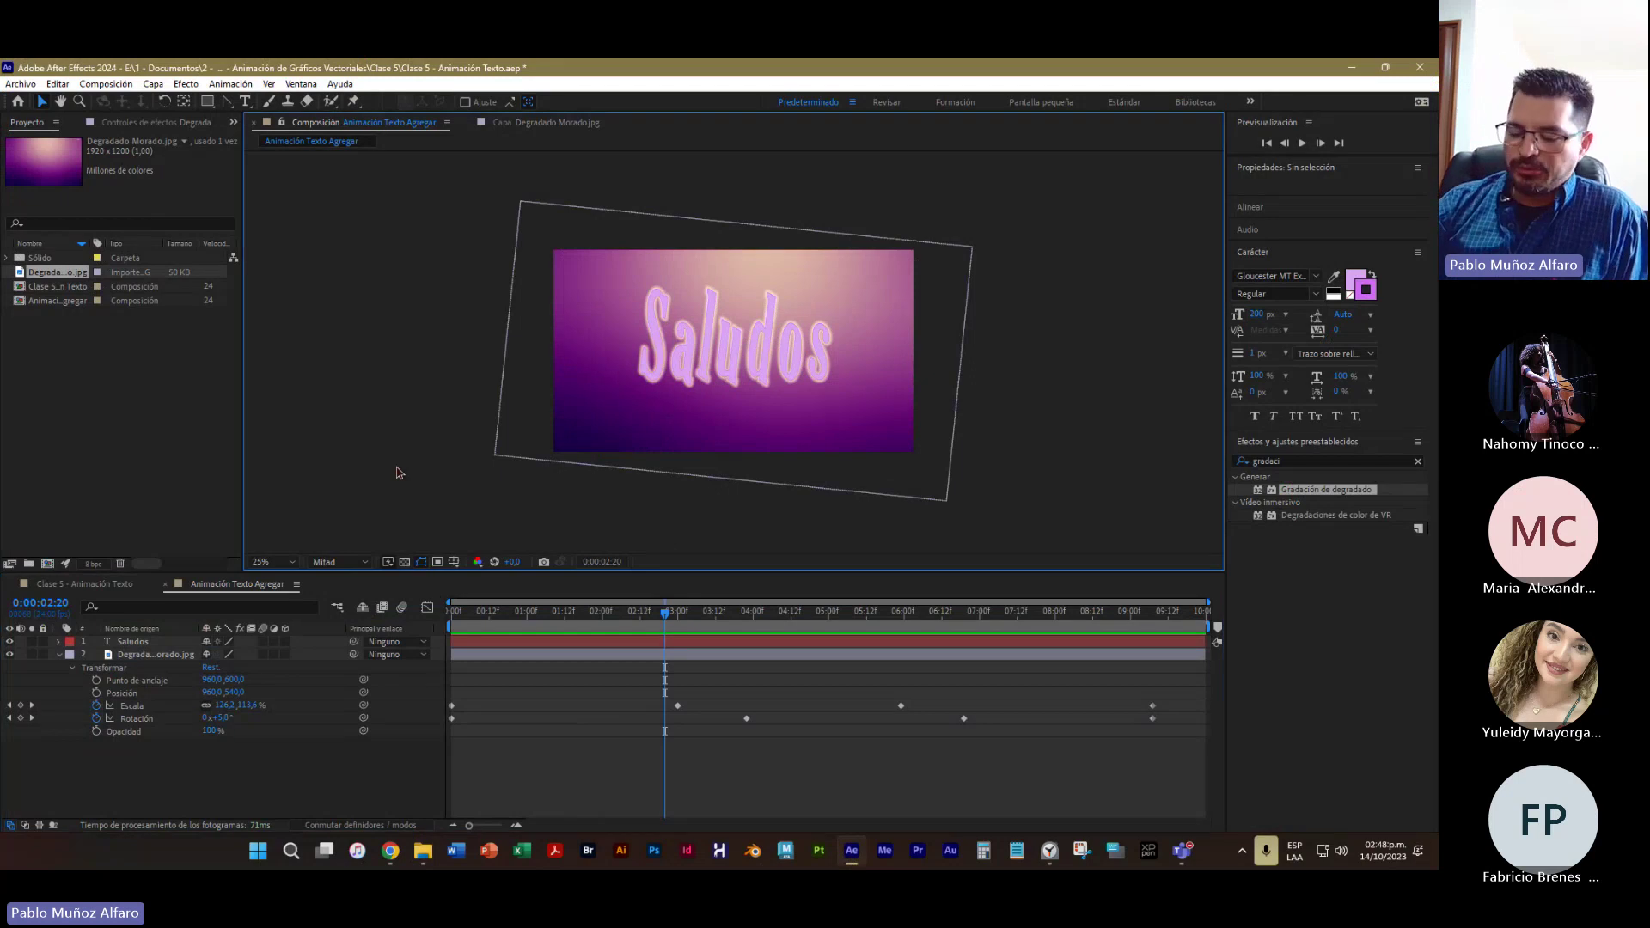
pyautogui.press('space')
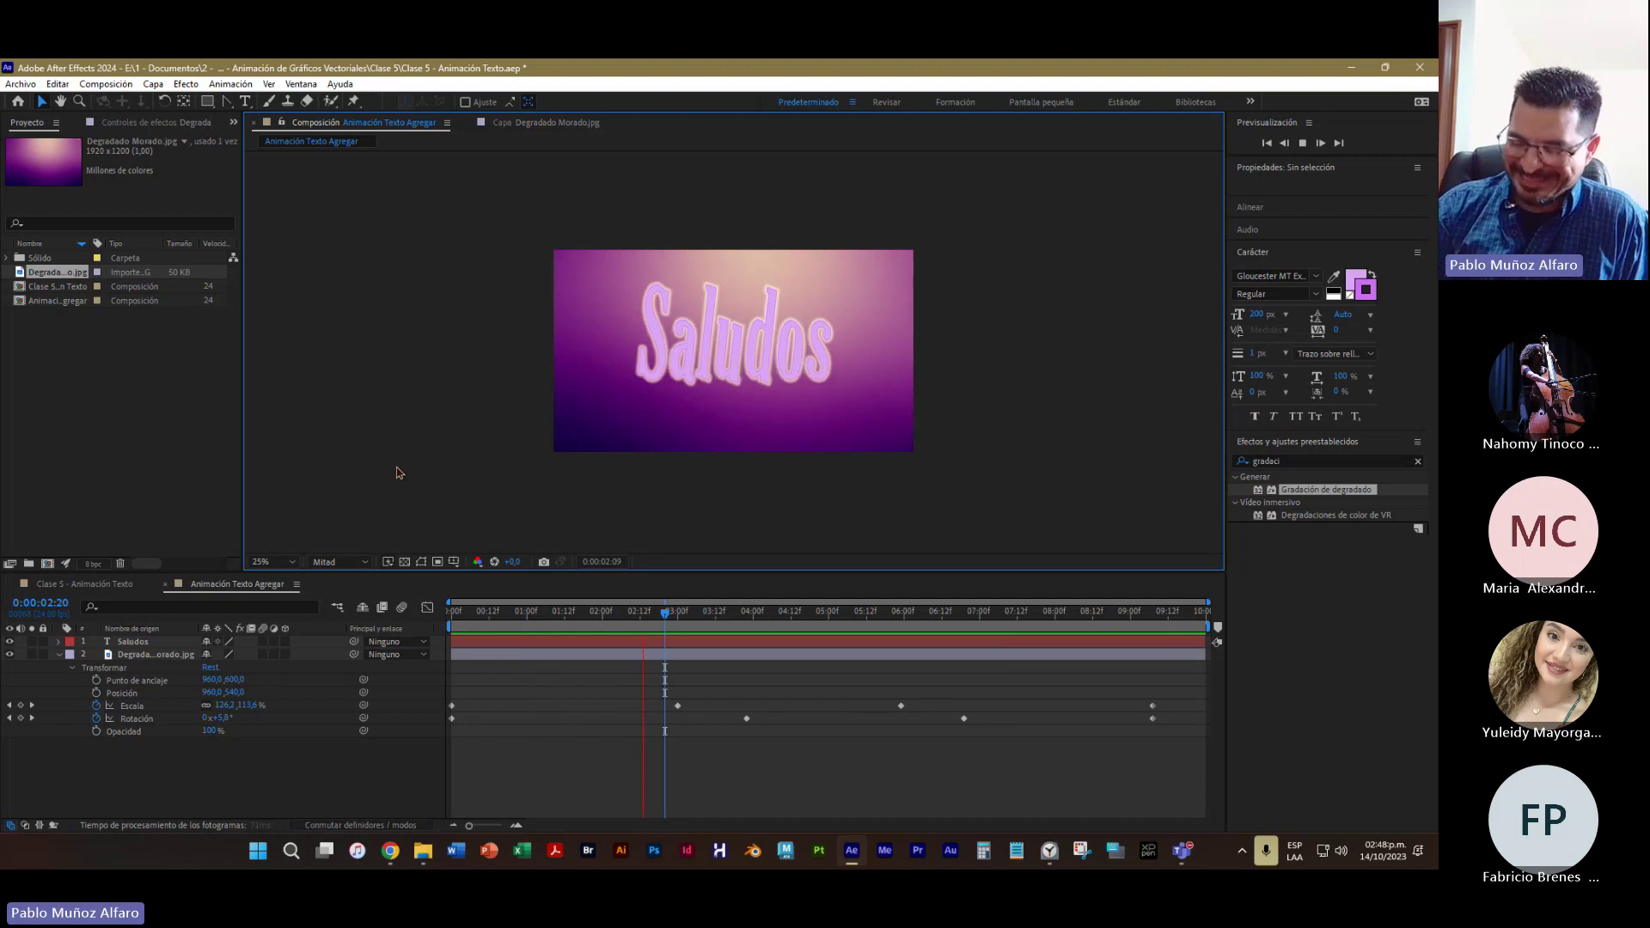
pyautogui.press('space')
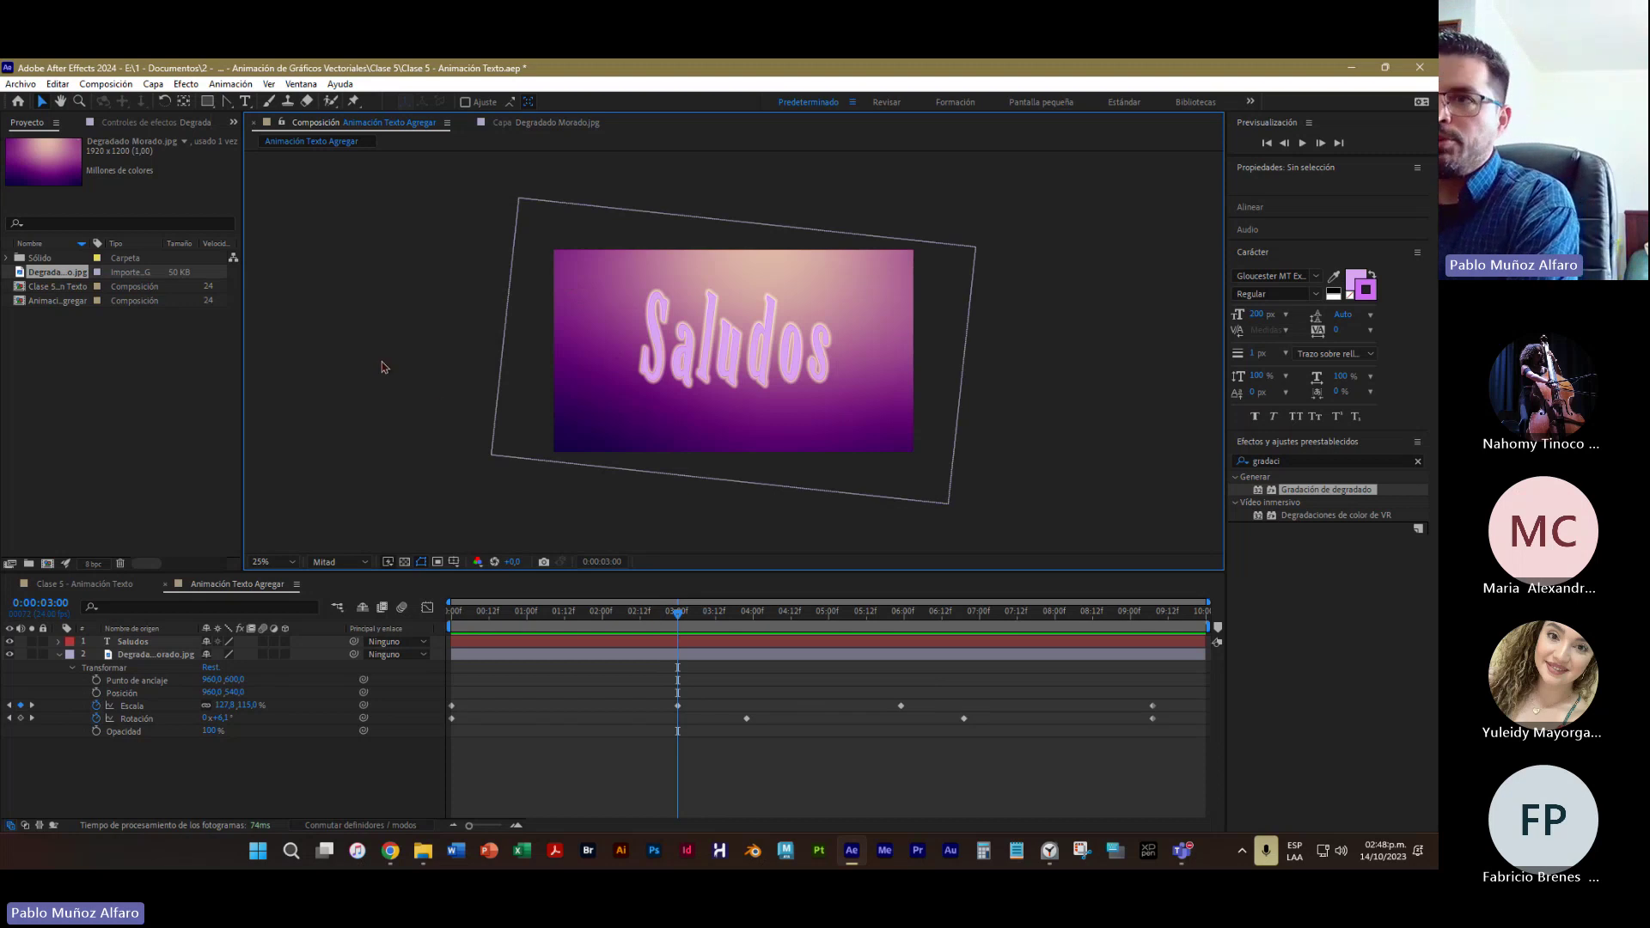
pyautogui.click(21, 84)
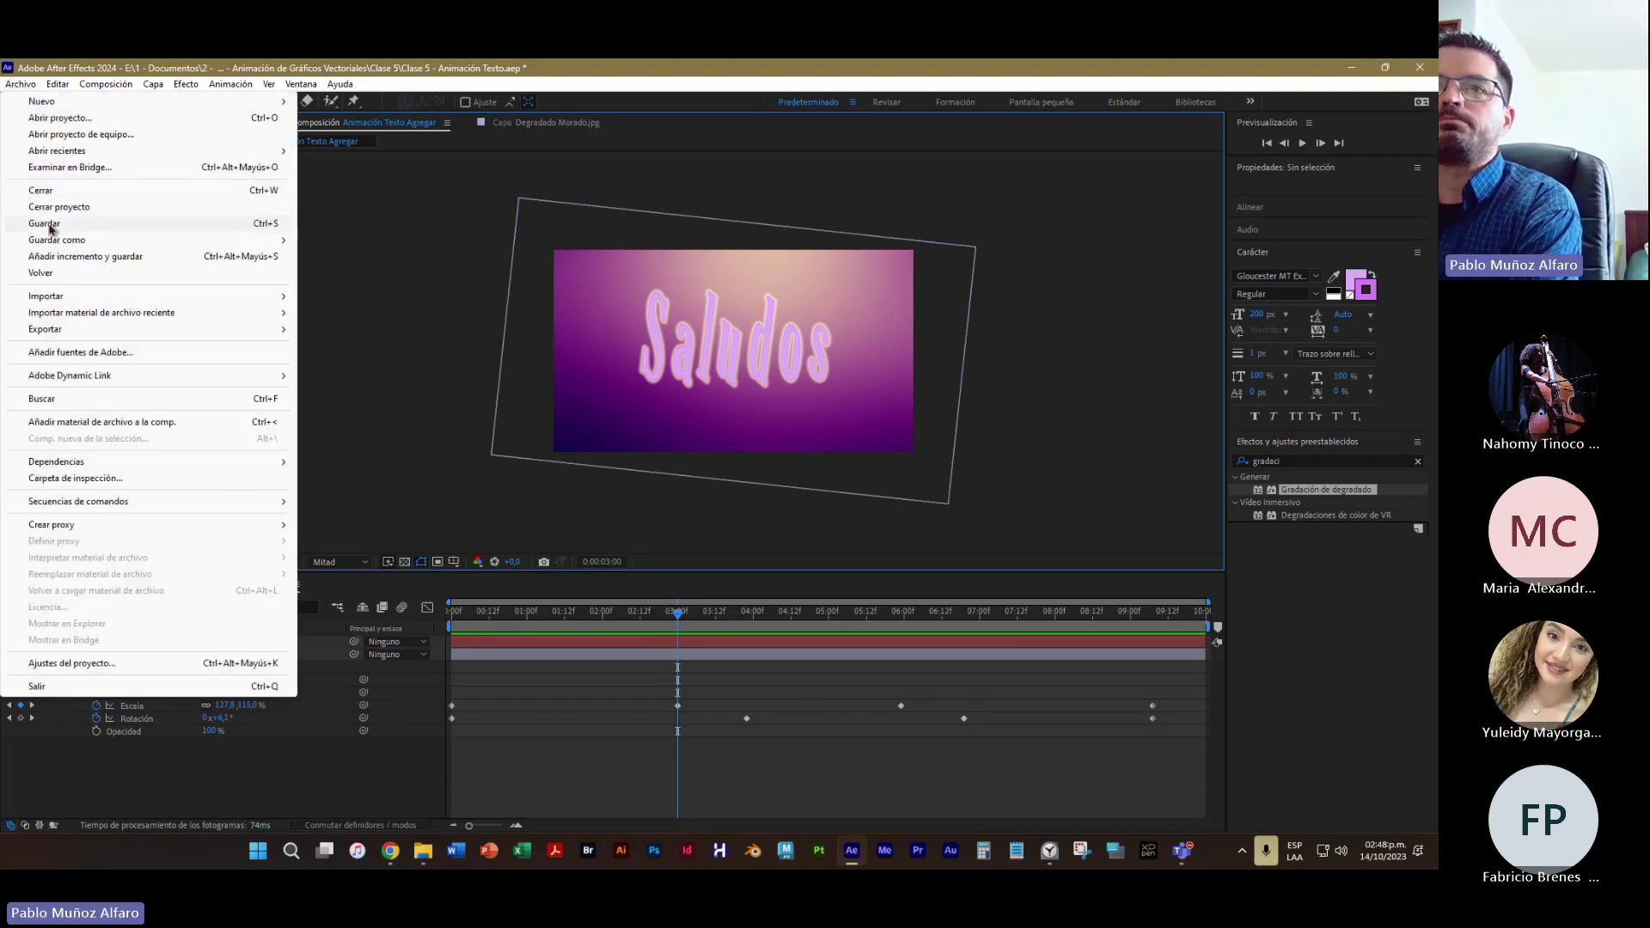
pyautogui.click(48, 224)
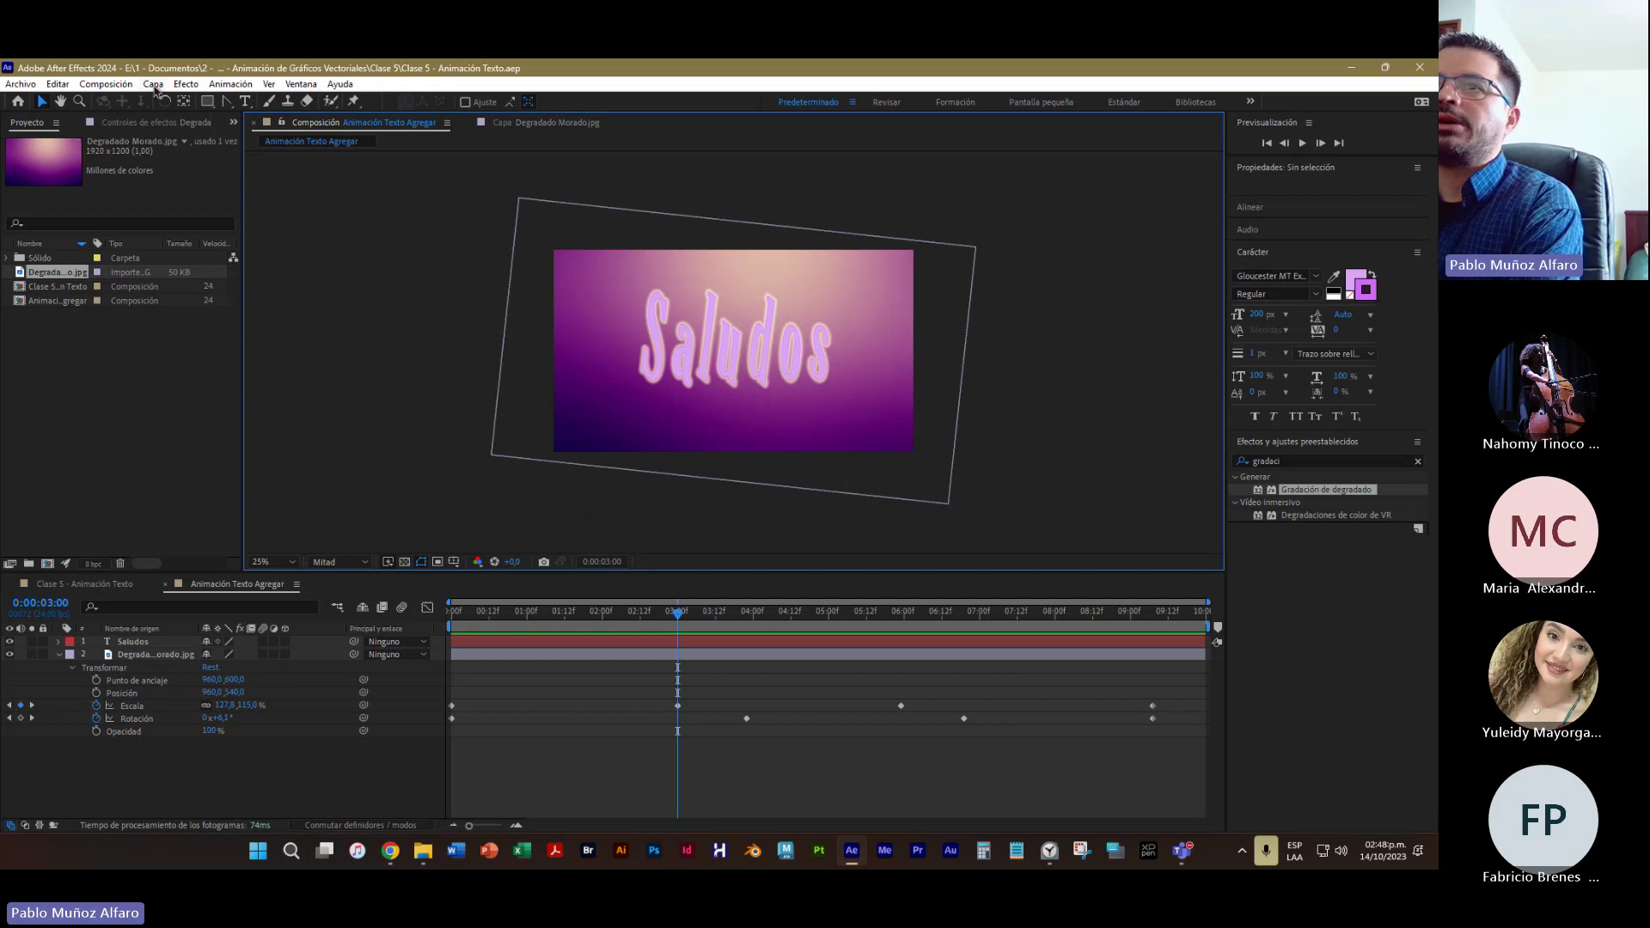
# Create a new 1920x1080, 24 fps composition named "Animación Texto Automático" with a 10-second duration
pyautogui.click(105, 83)
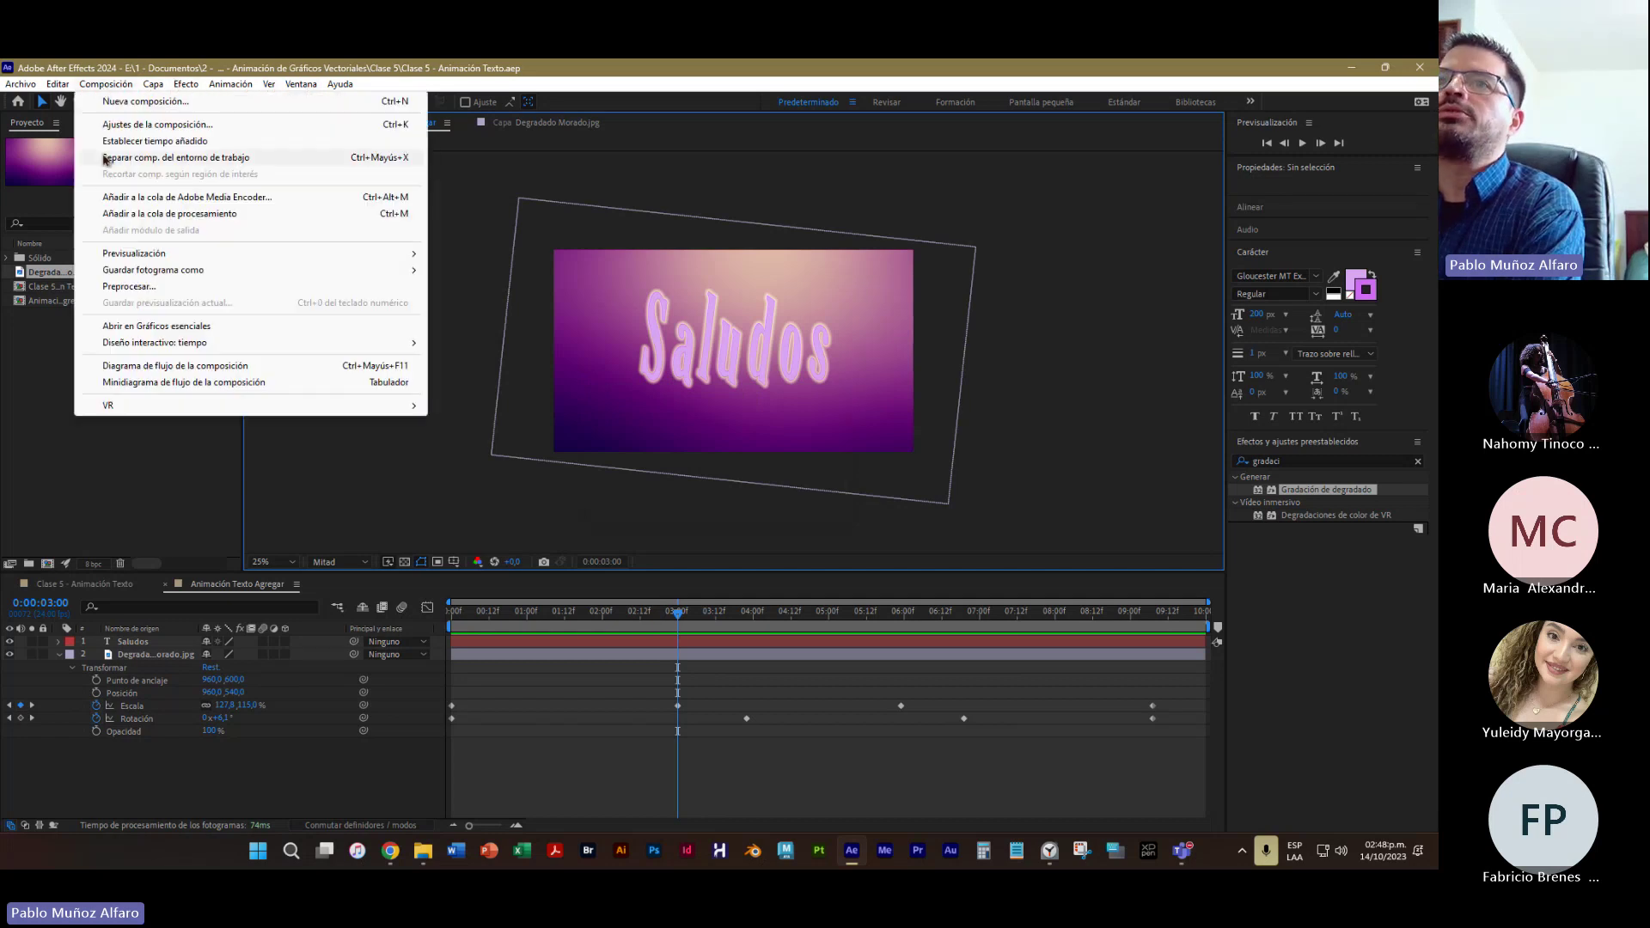
pyautogui.click(137, 101)
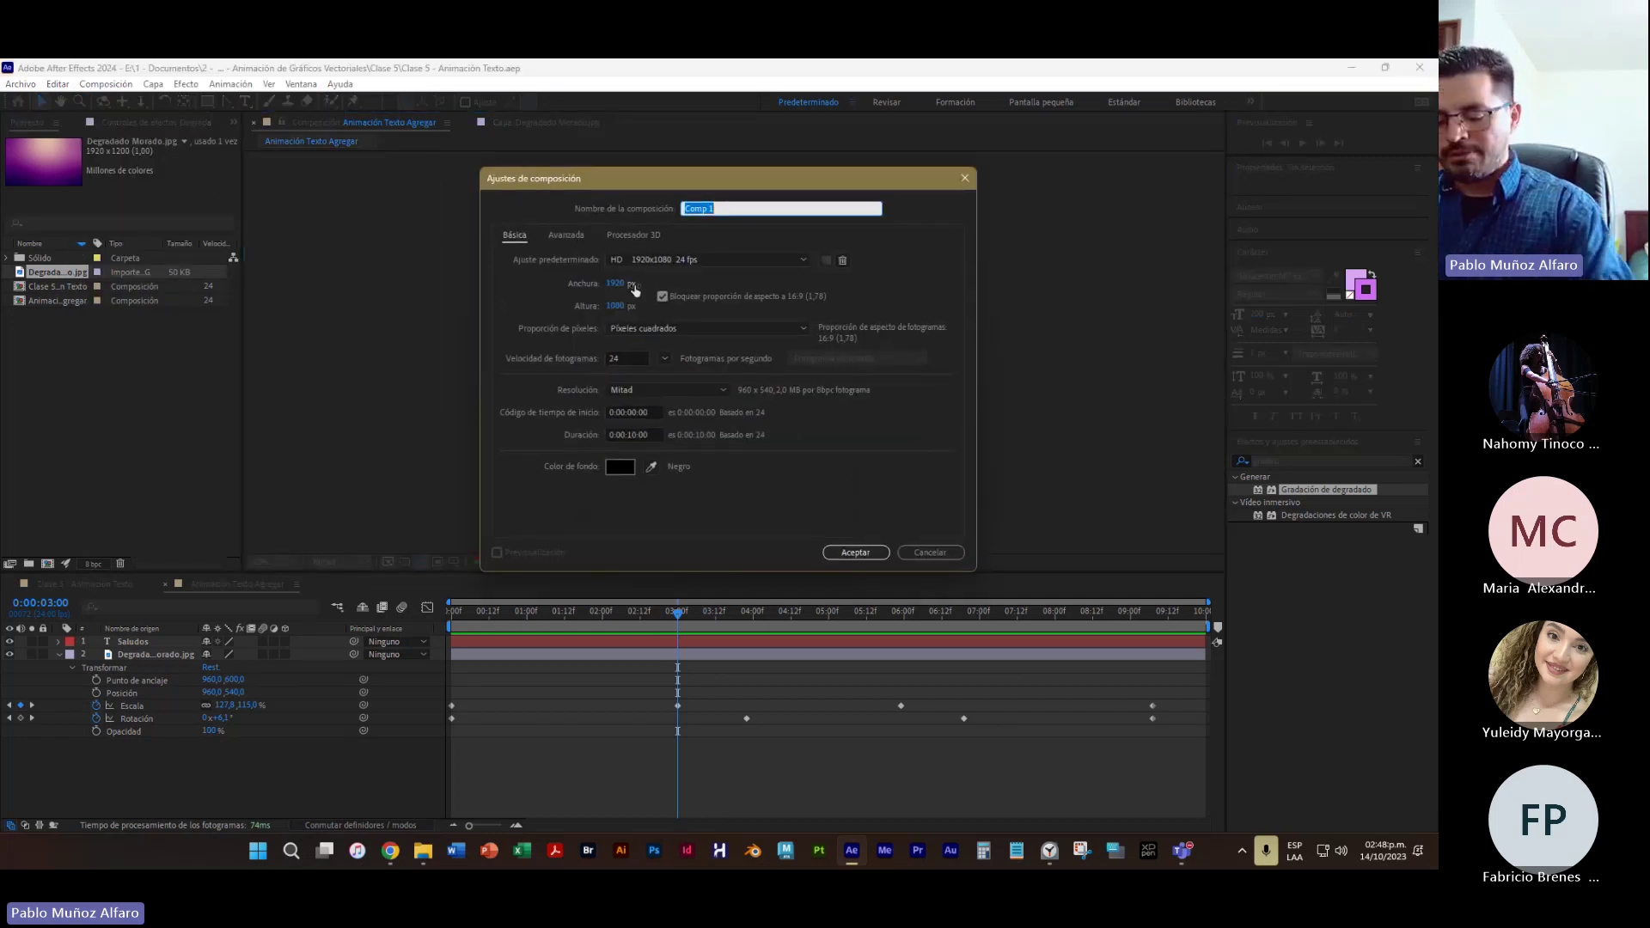
pyautogui.write('Animación Texto Automático')
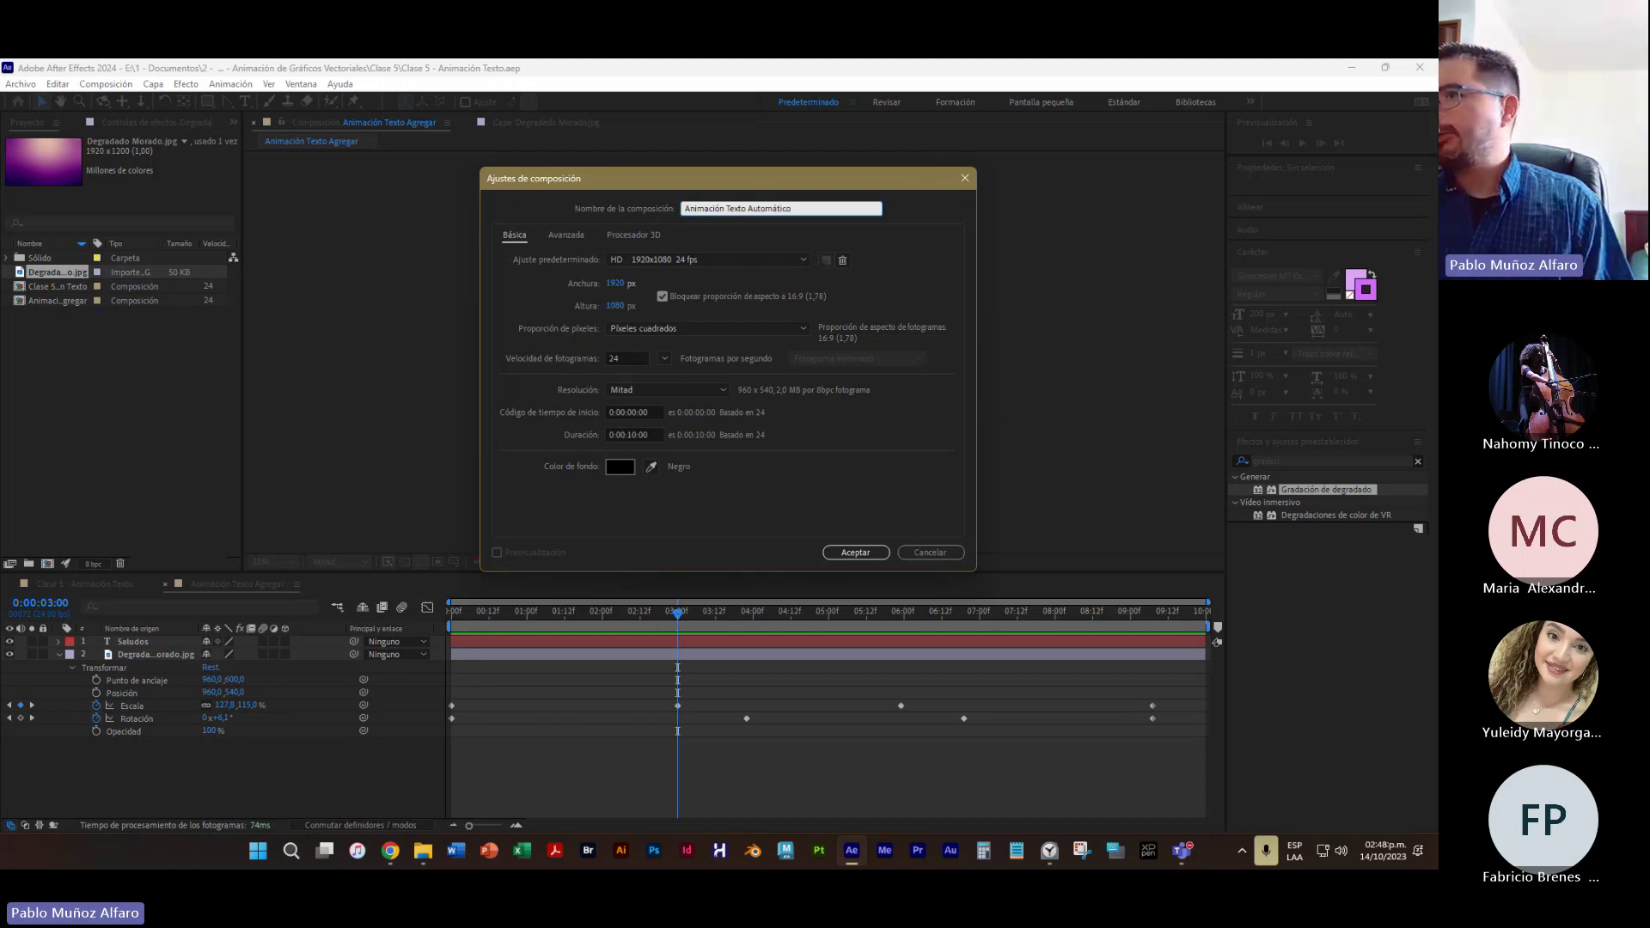
pyautogui.click(855, 552)
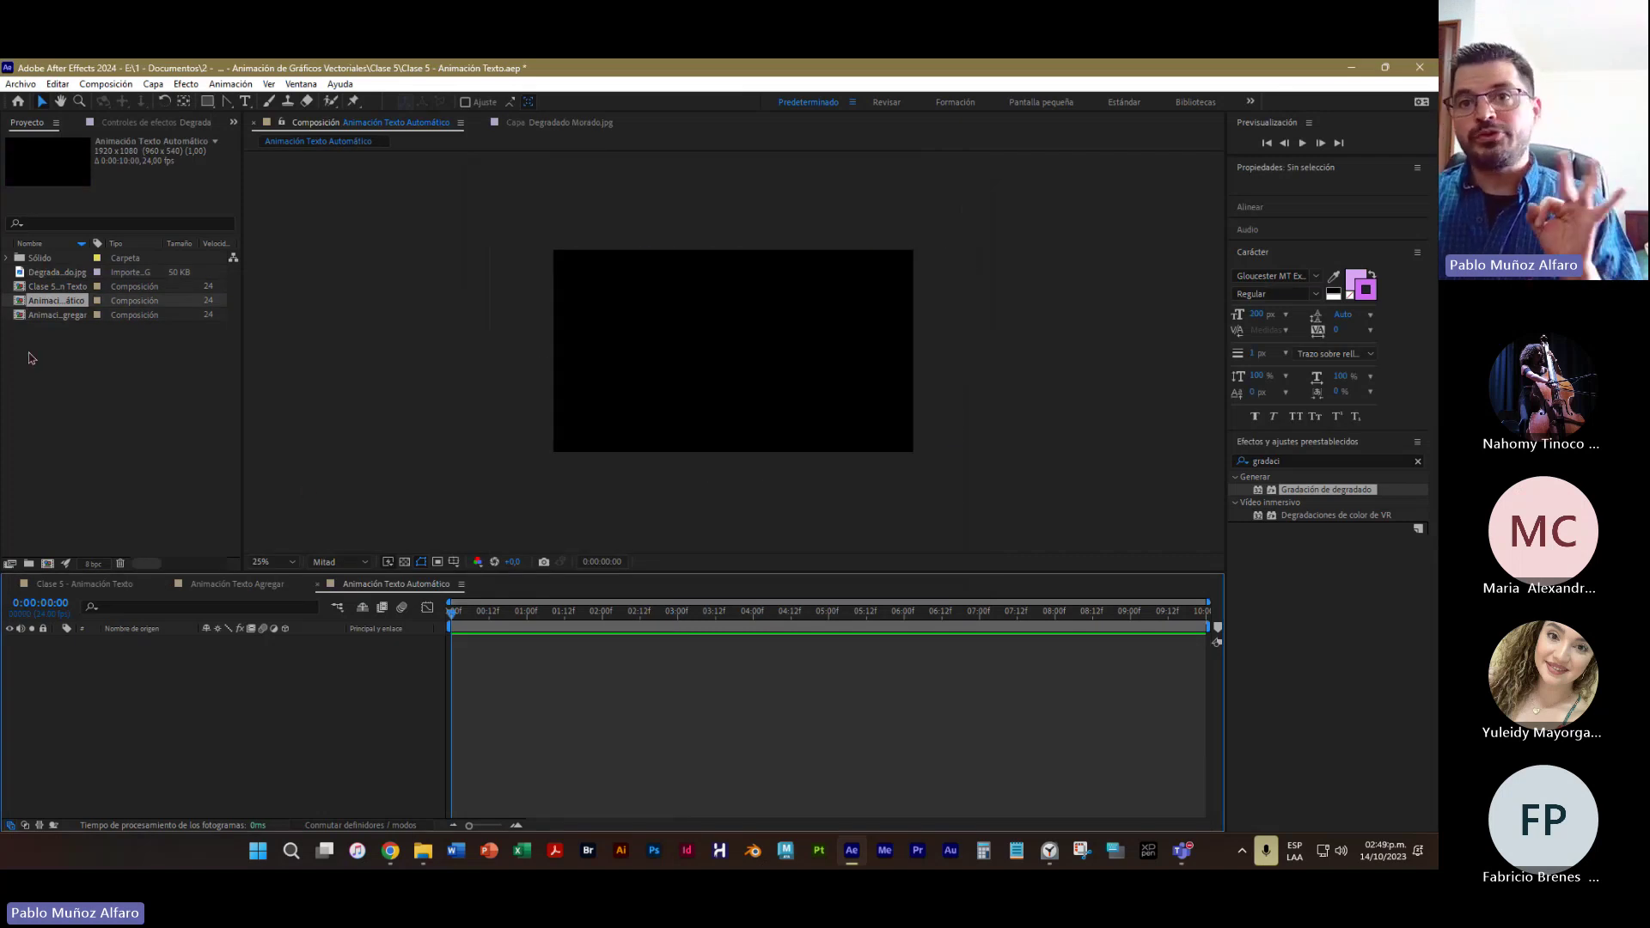
# Clear the search term from the effects and presets list
pyautogui.click(1290, 464)
pyautogui.press('BackSpace')
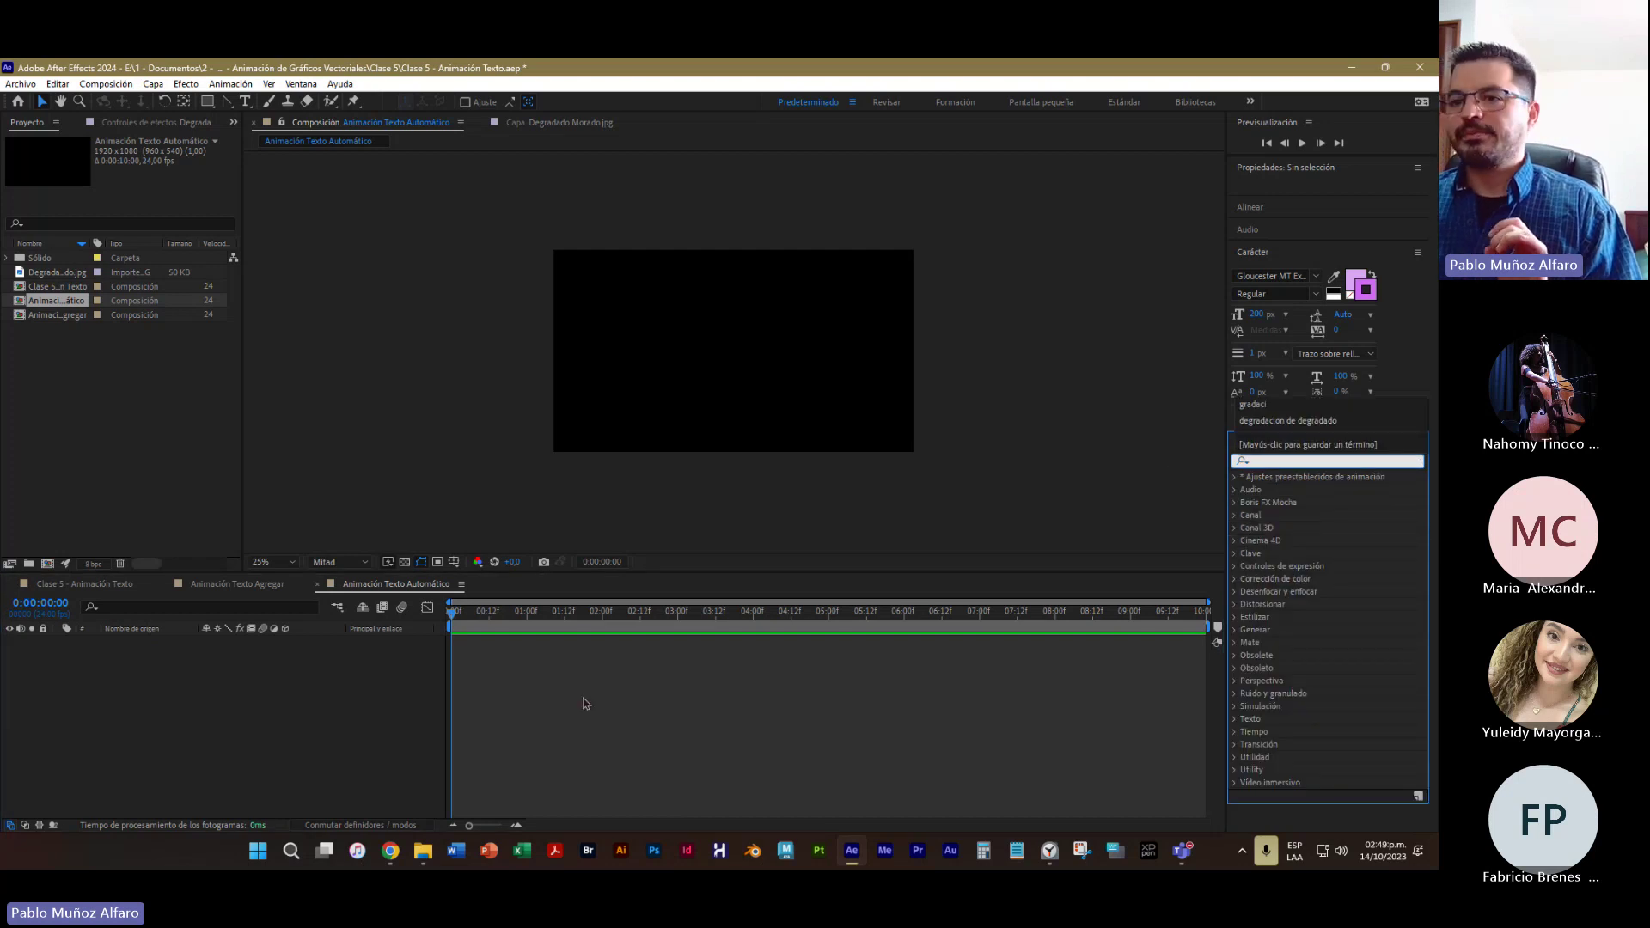
pyautogui.click(368, 439)
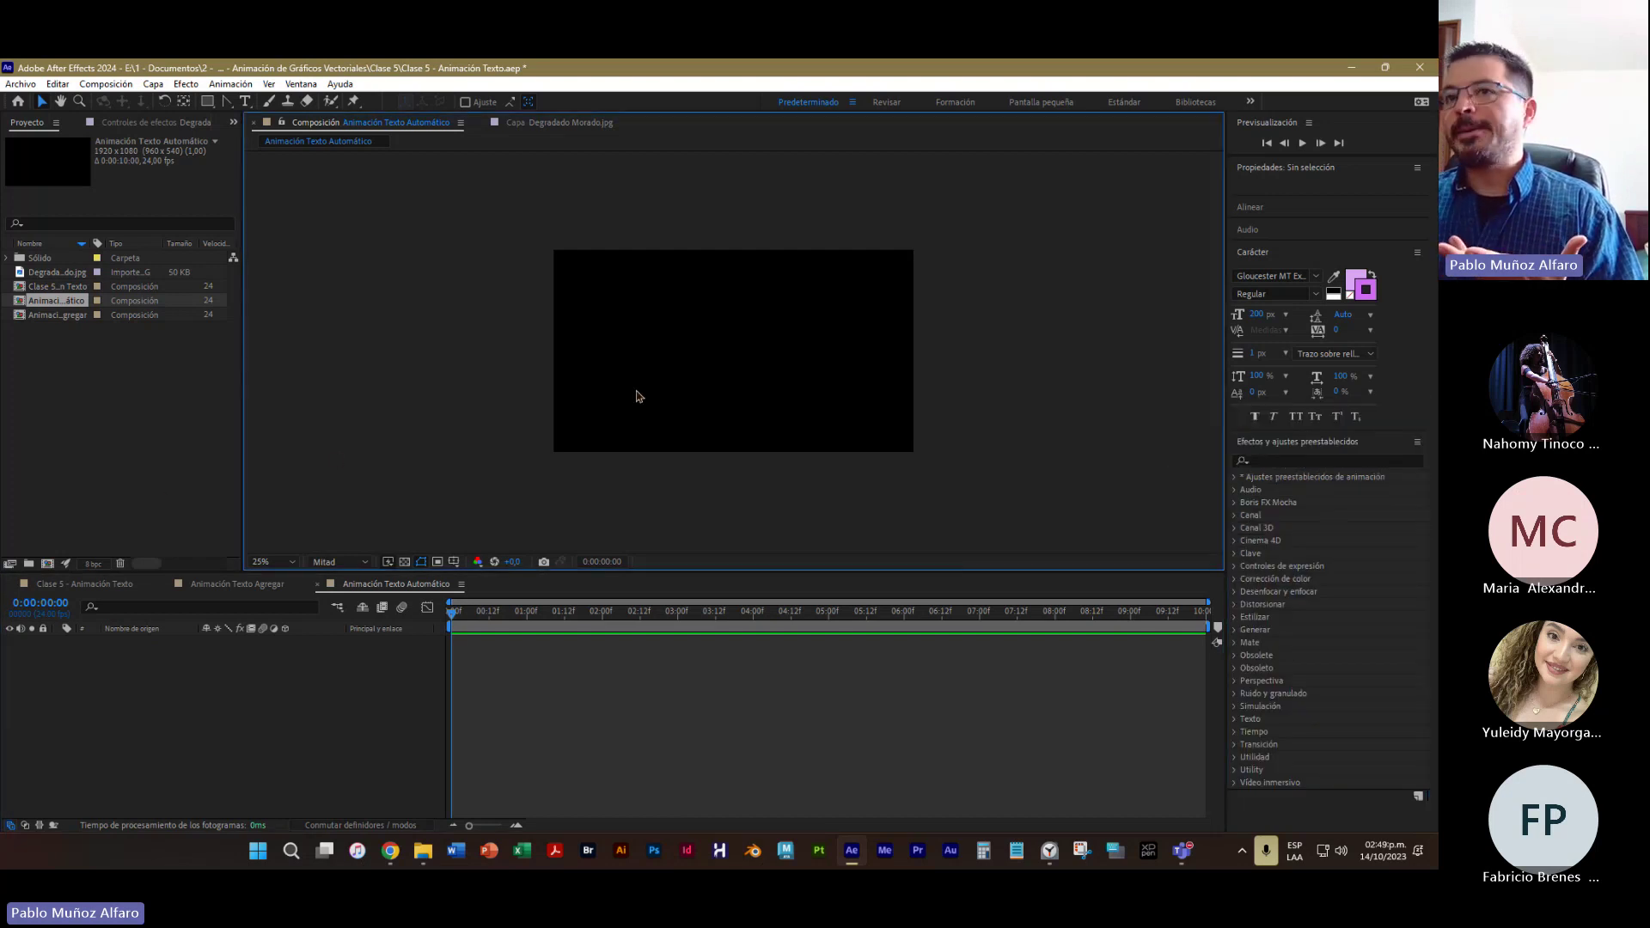
# Add a text layer reading "Eureka" near the centre of the composition
pyautogui.click(245, 102)
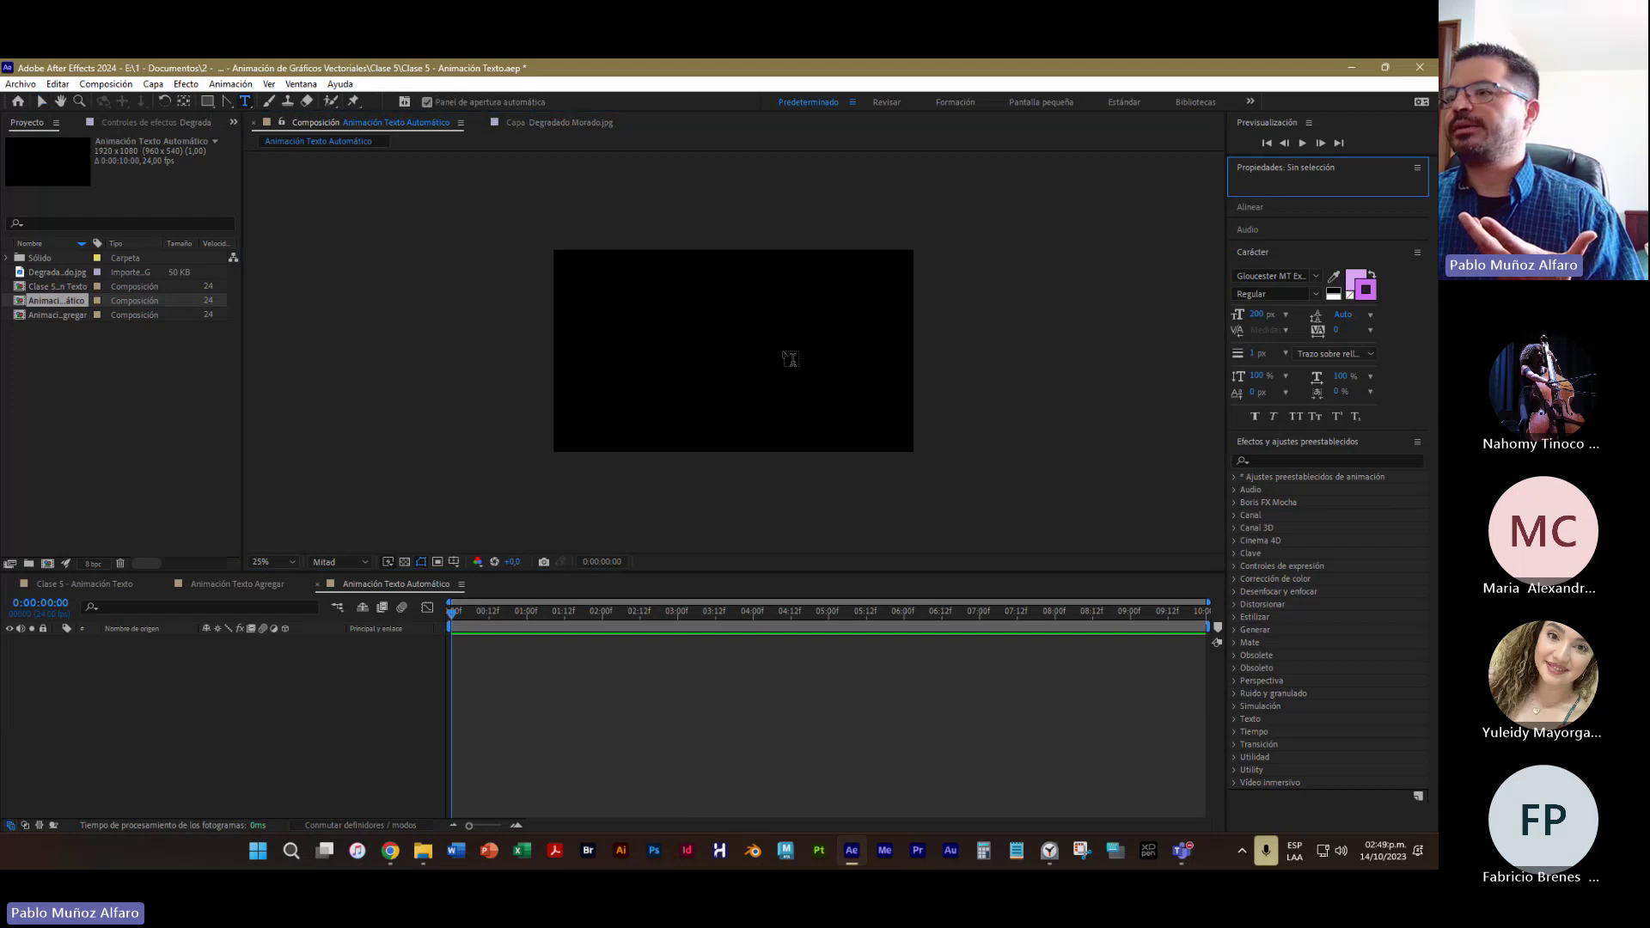
pyautogui.click(719, 351)
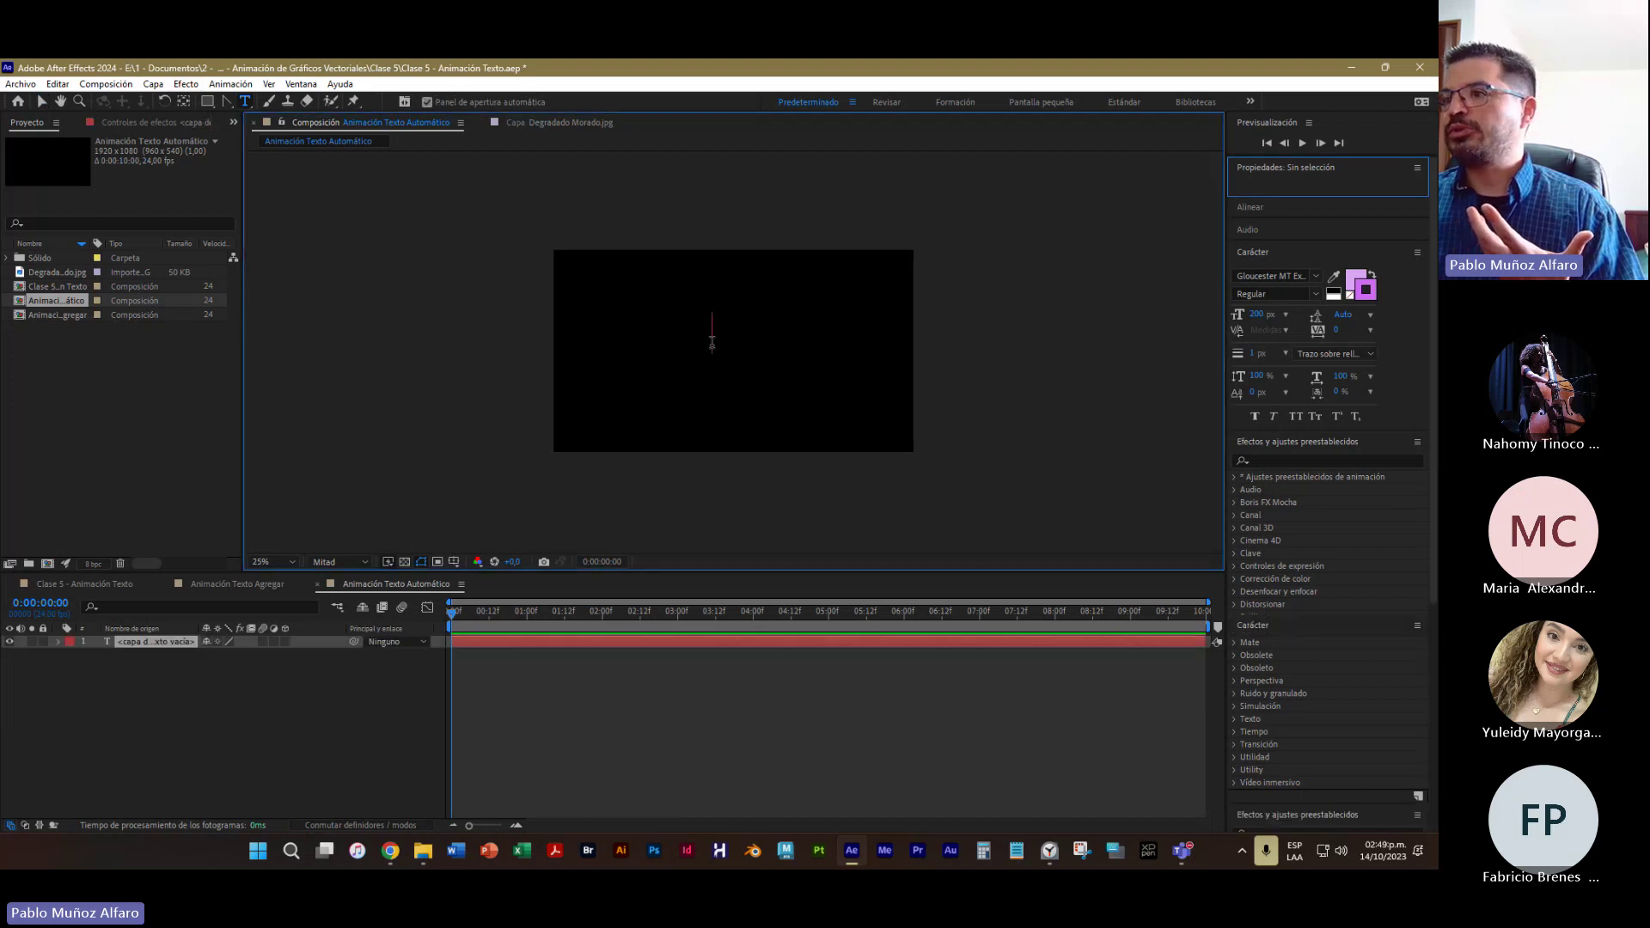
pyautogui.write('Eureka')
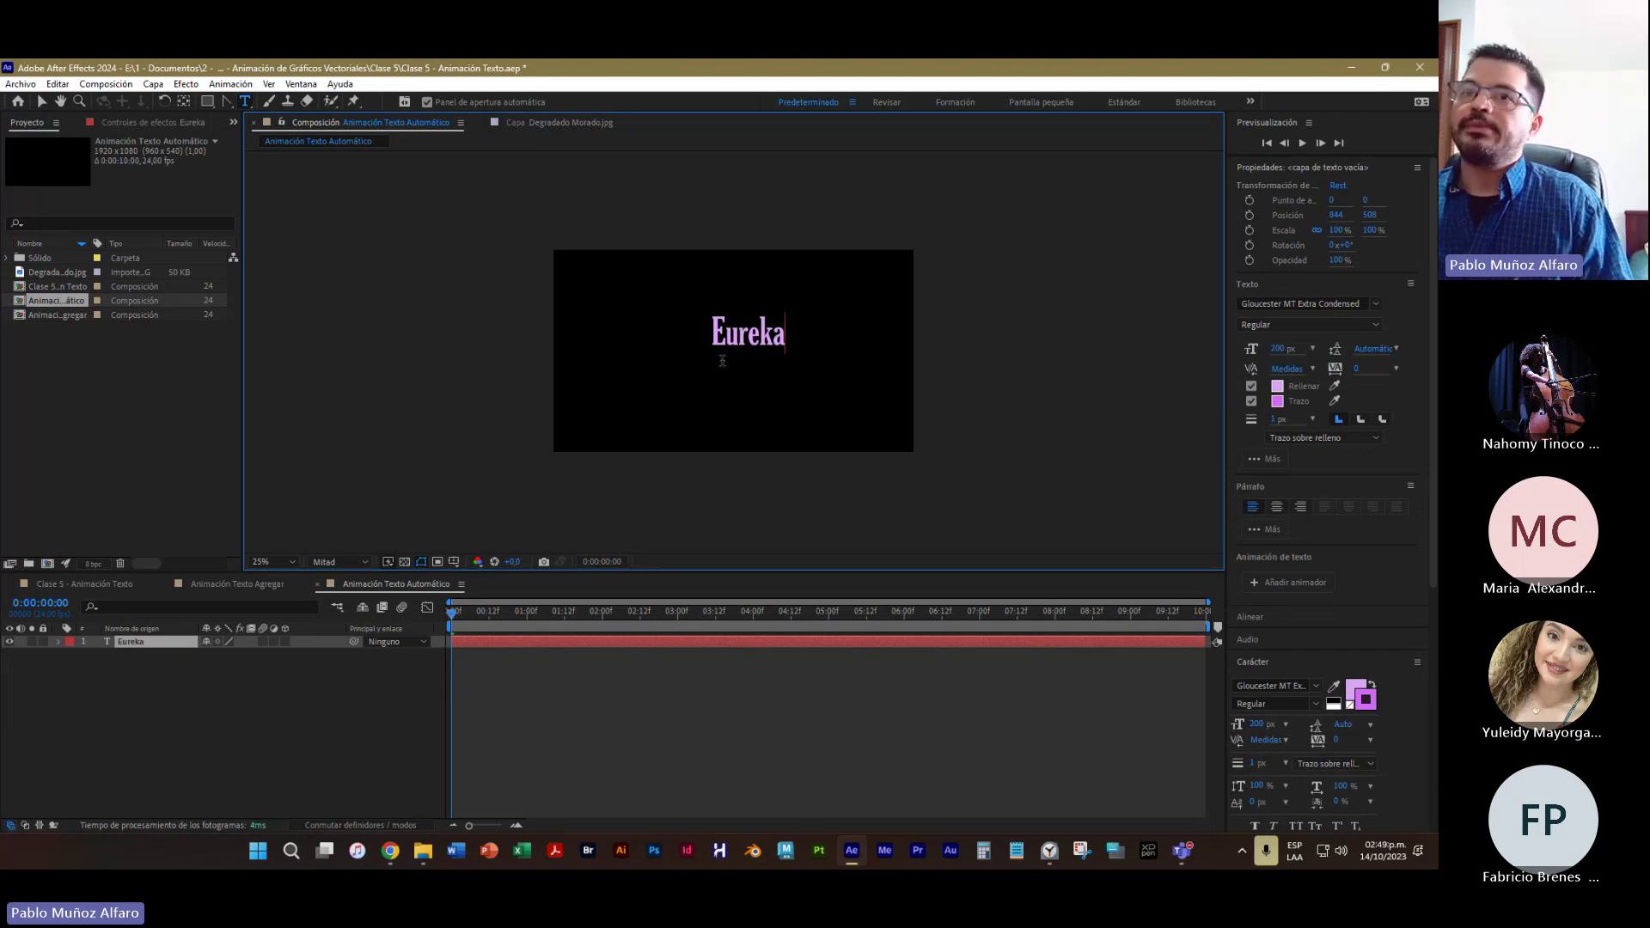
# Enlarge the Eureka text to about 171% wide and 231% high near the frame's middle, and centre its anchor point in the layer content
pyautogui.click(38, 102)
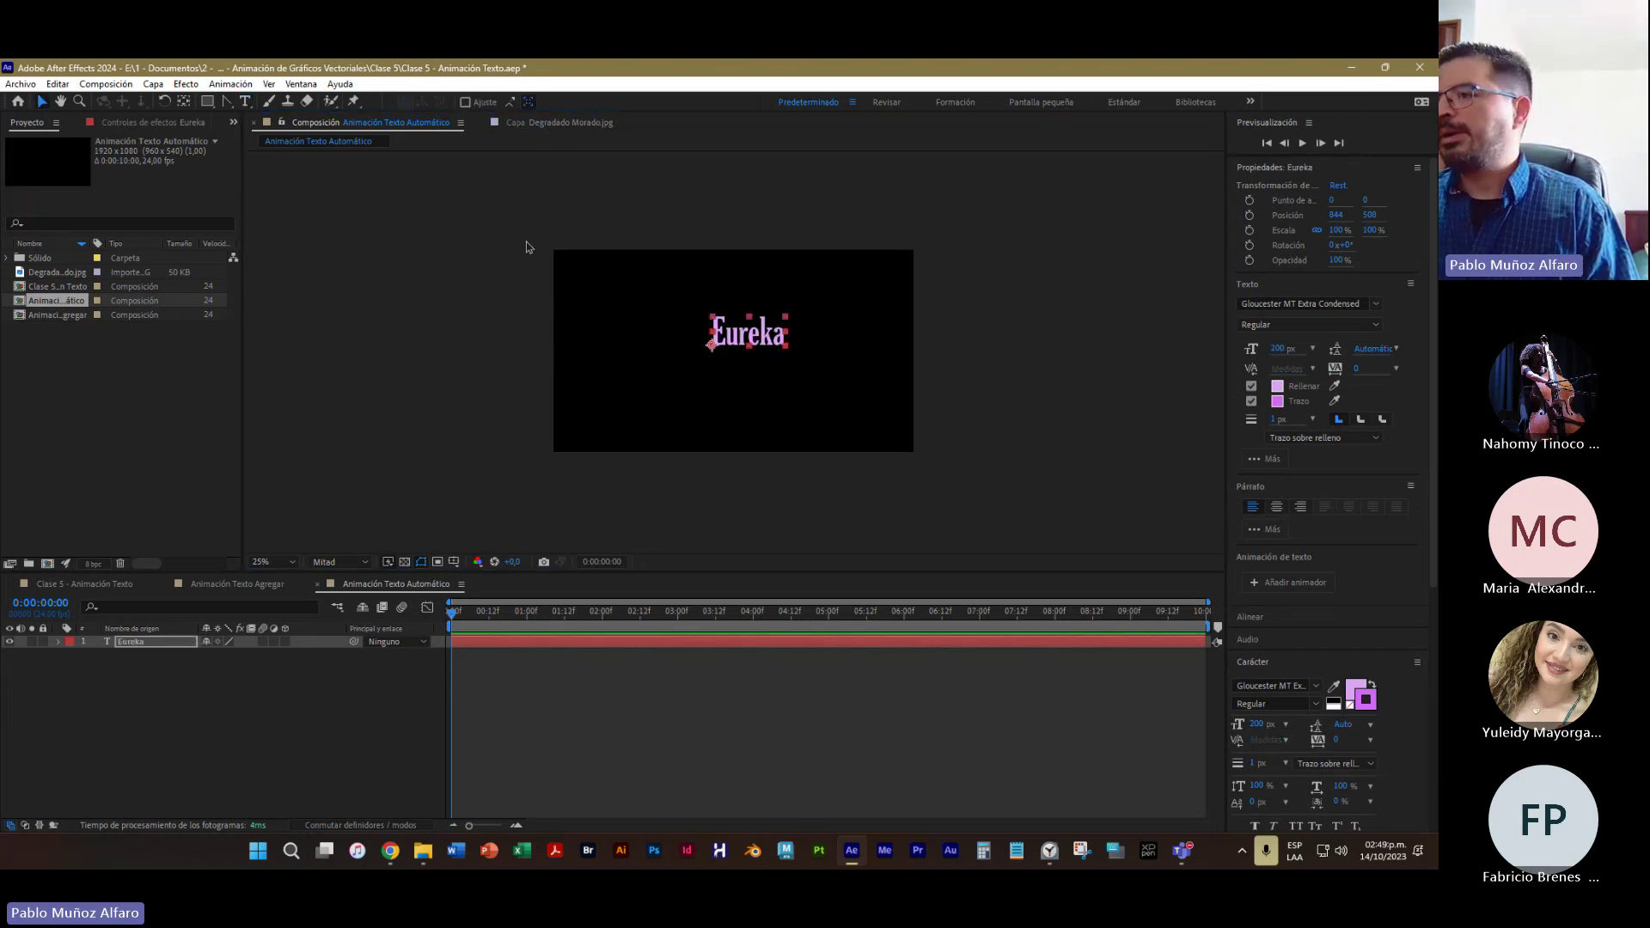
pyautogui.moveTo(788, 350); pyautogui.dragTo(753, 376)
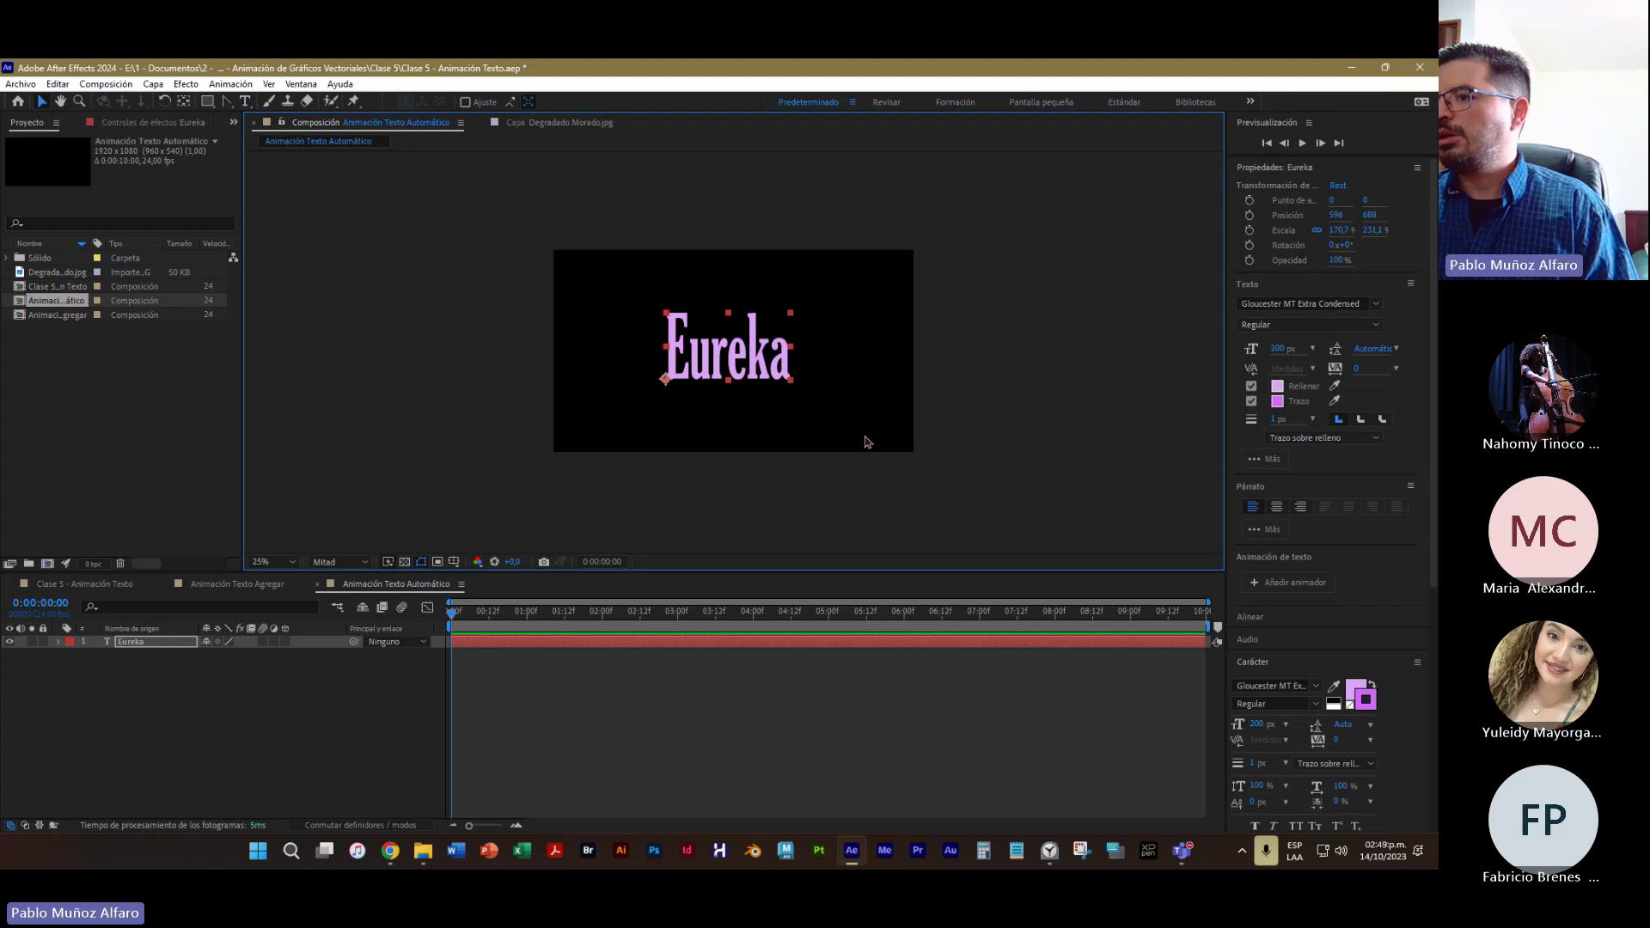
pyautogui.rightClick(732, 358)
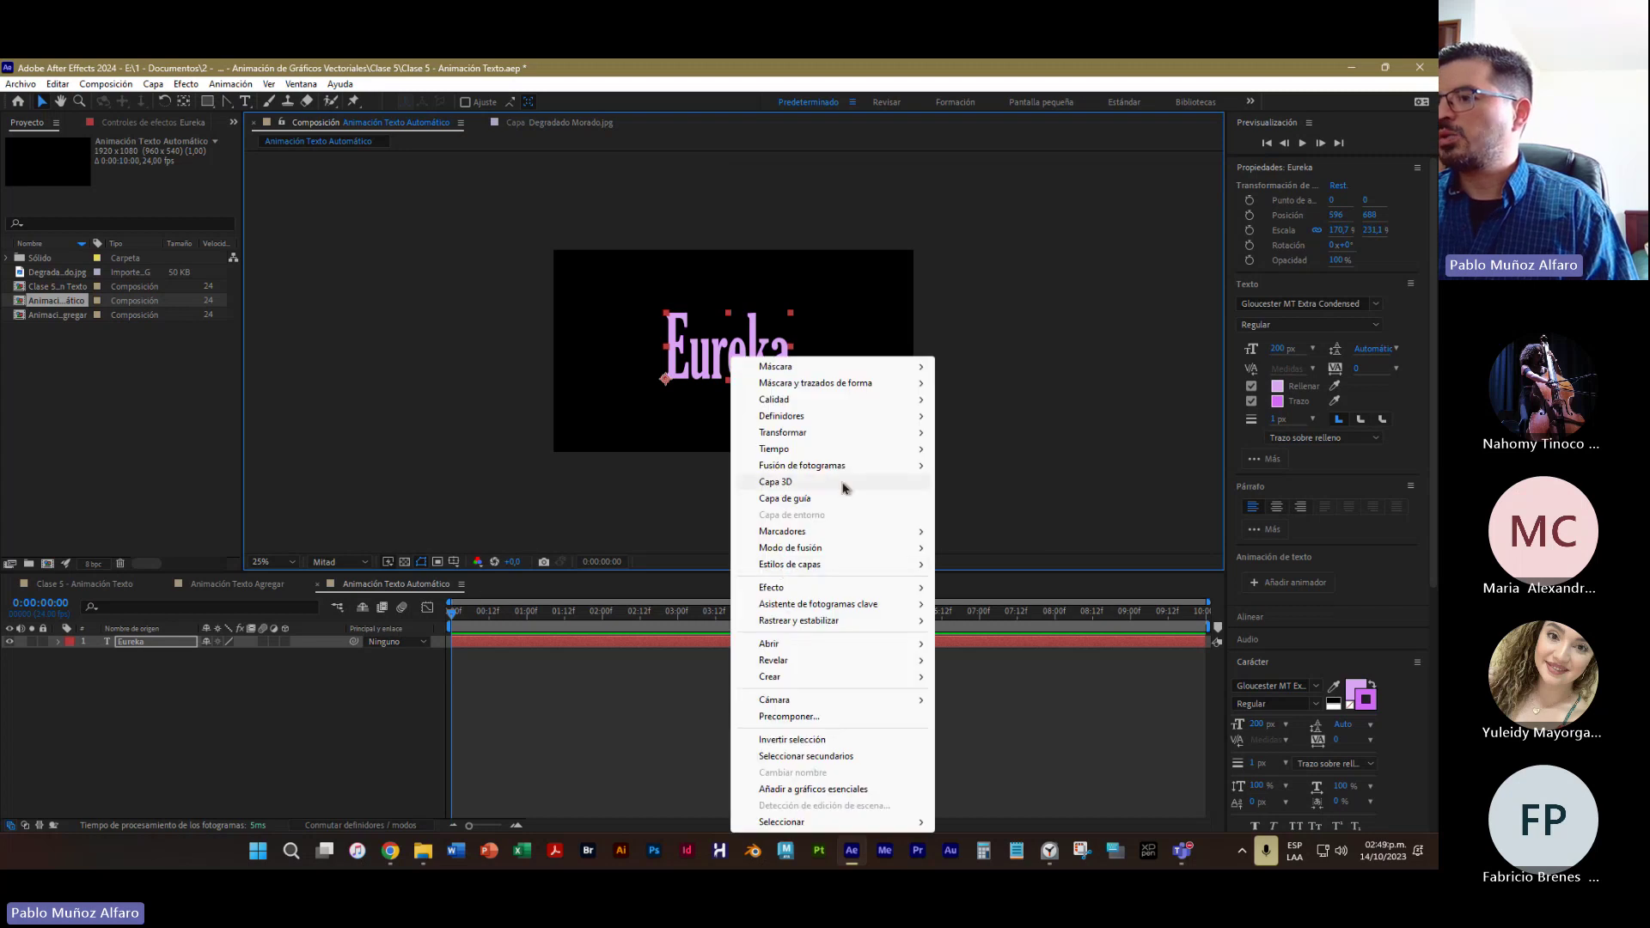
pyautogui.moveTo(913, 434)
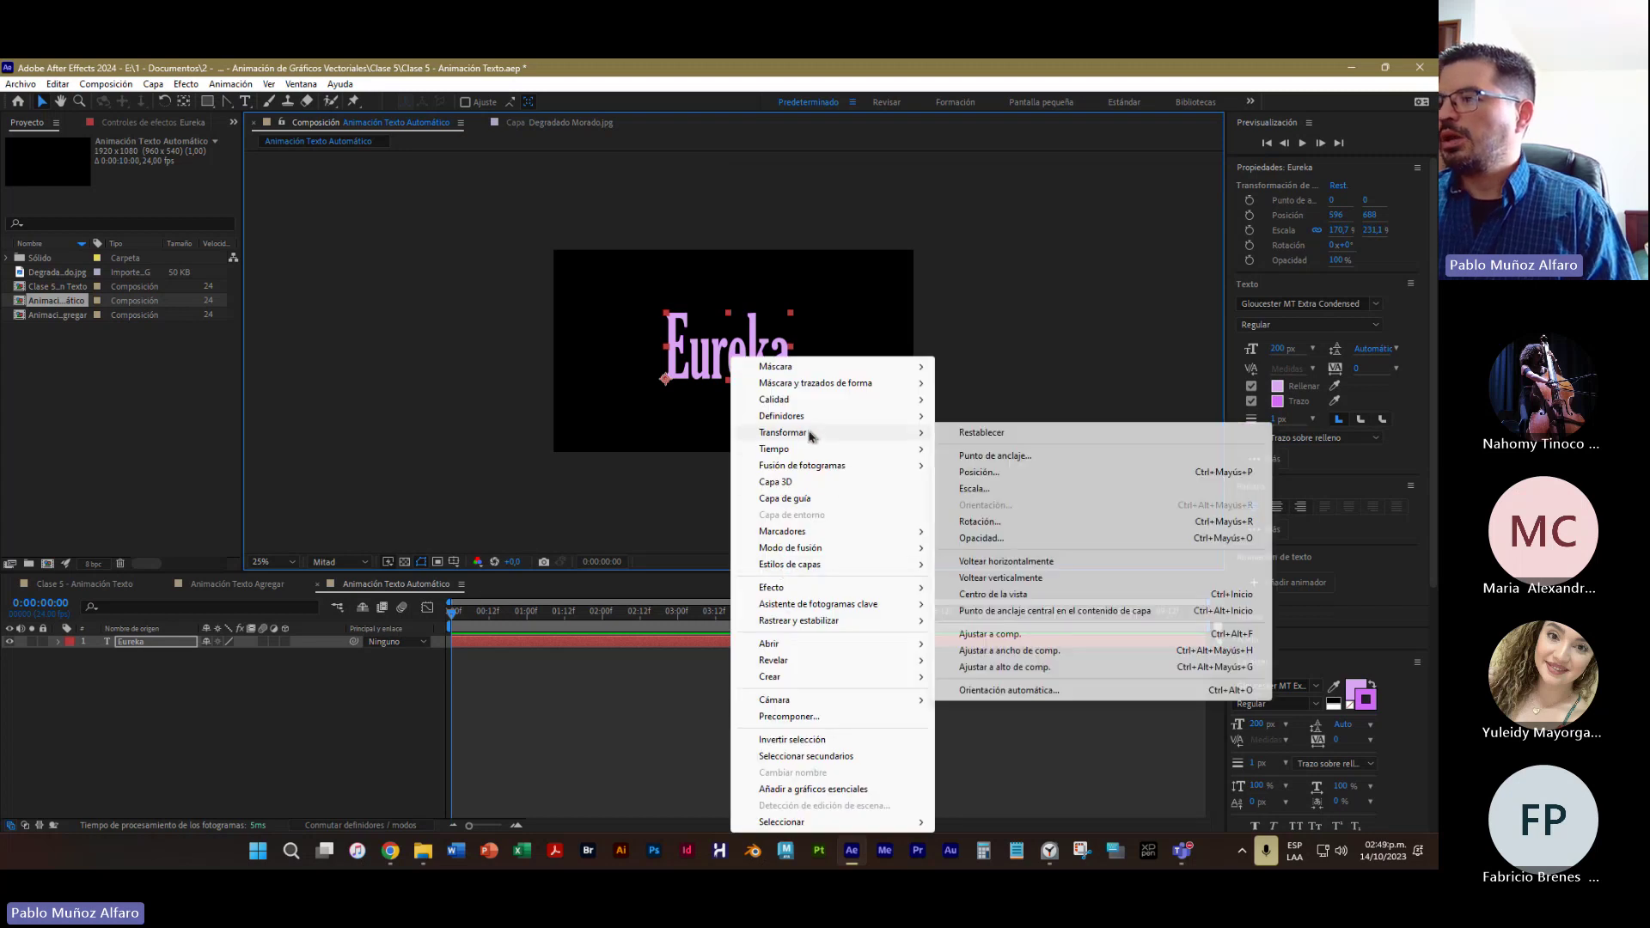
pyautogui.click(1020, 611)
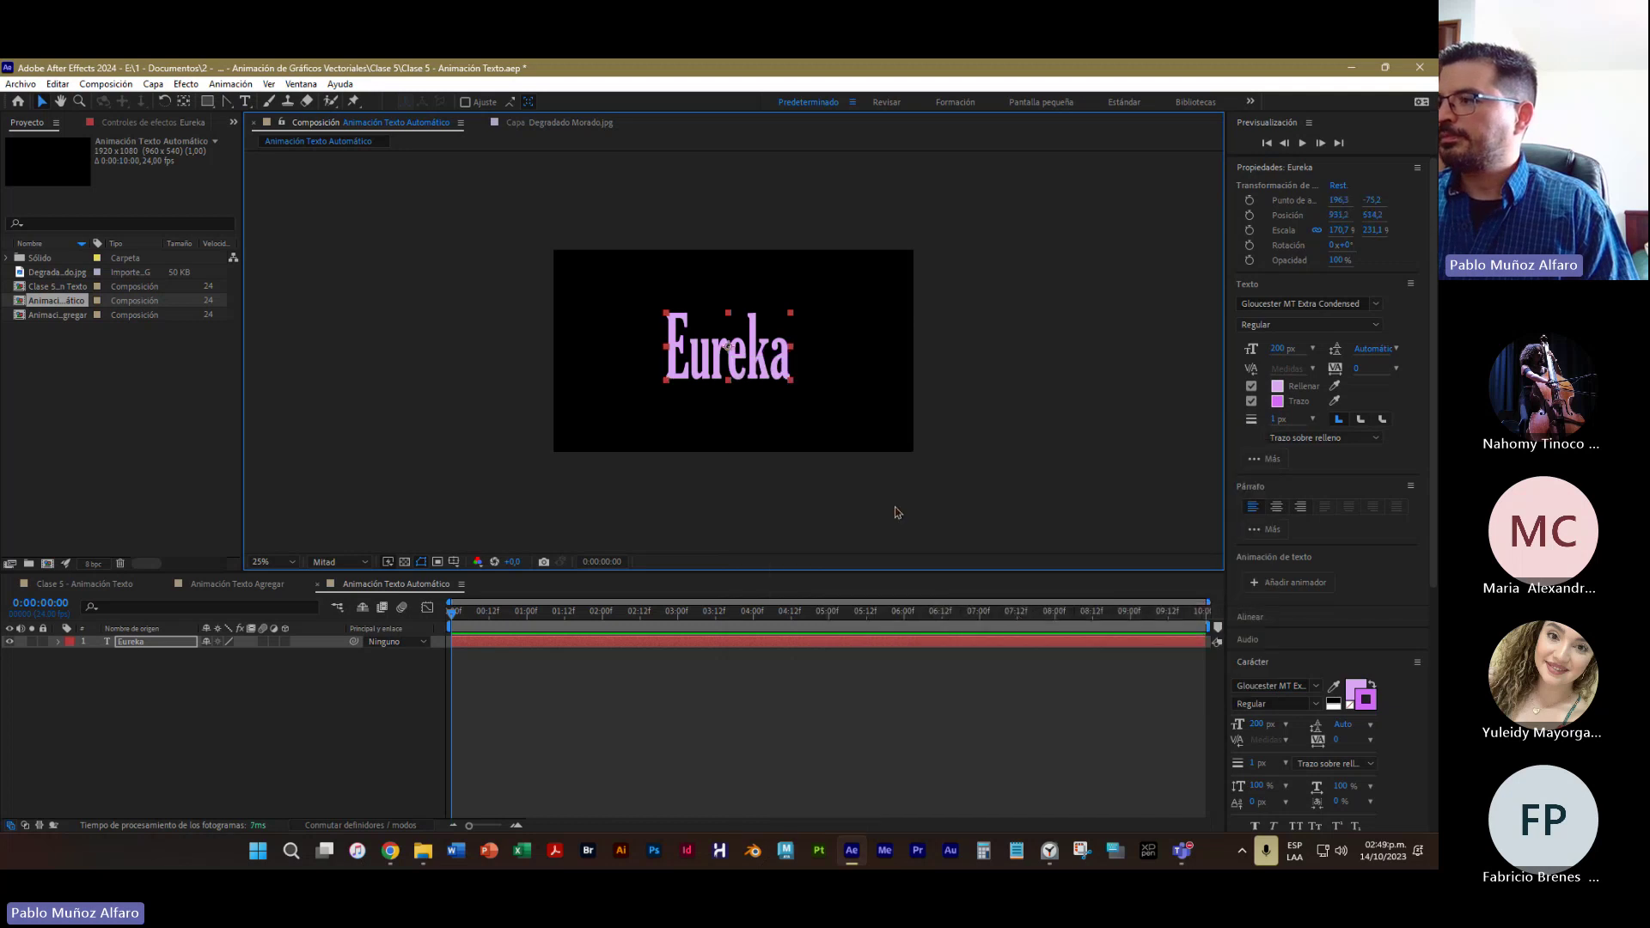
# Change the Eureka text's font to Kristen ITC
pyautogui.click(1375, 303)
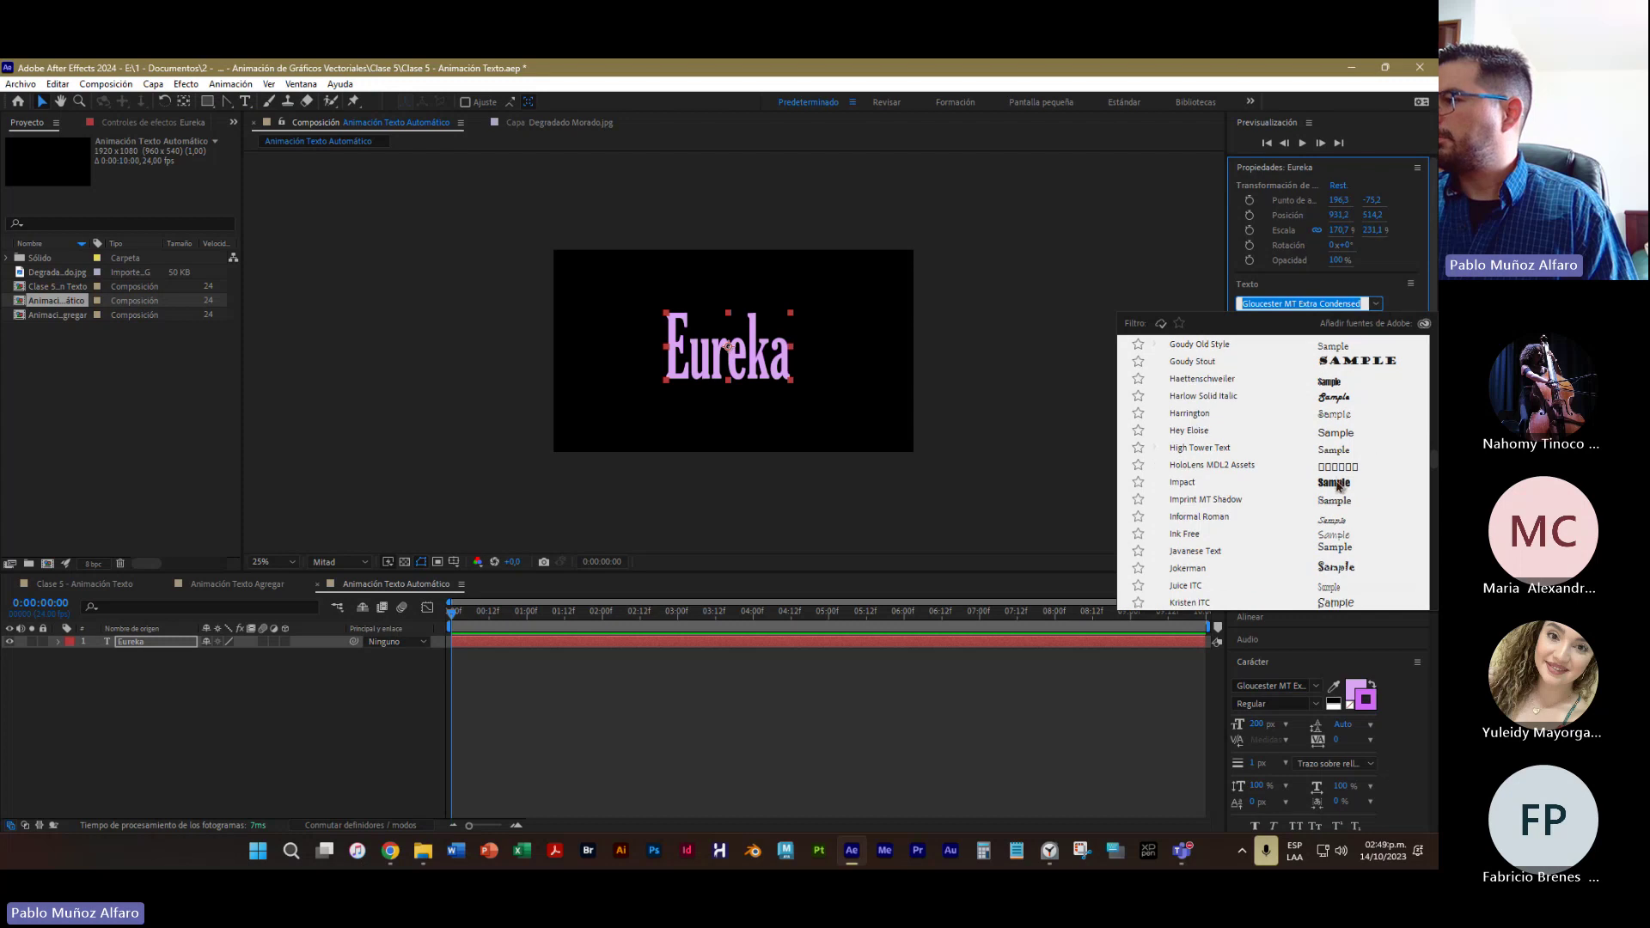
pyautogui.scroll(-2, 1380, 516)
pyautogui.scroll(-1, 1368, 567)
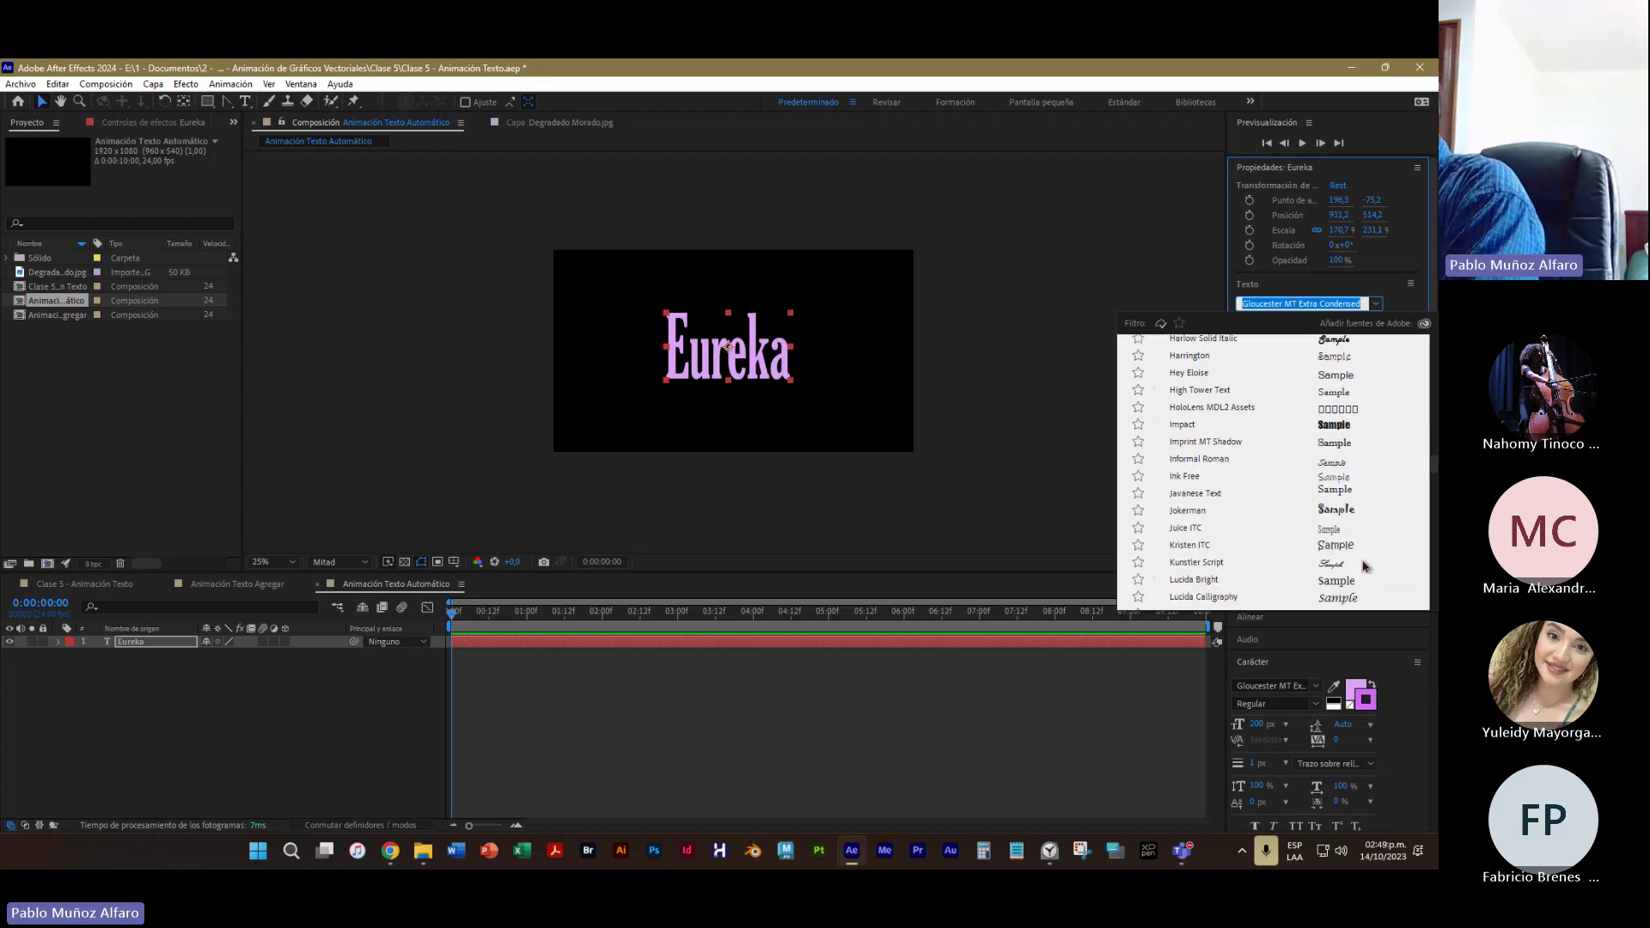
pyautogui.click(1356, 548)
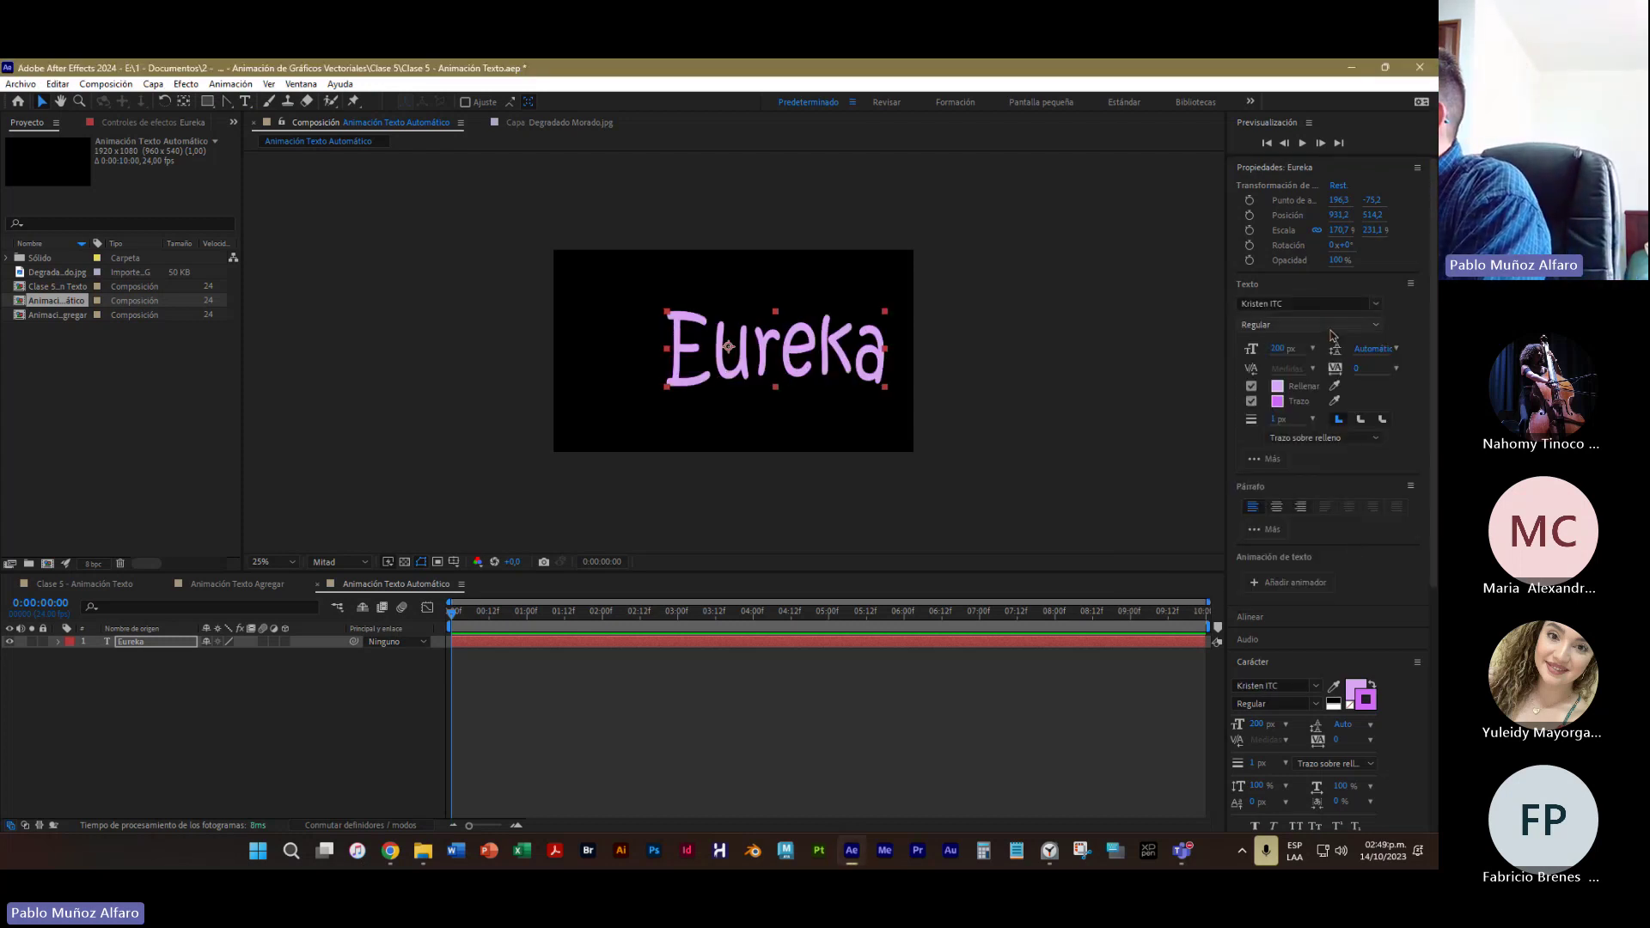
# Try the Mortise font on the Eureka text and check its available styles, keeping X-Light
pyautogui.click(1375, 304)
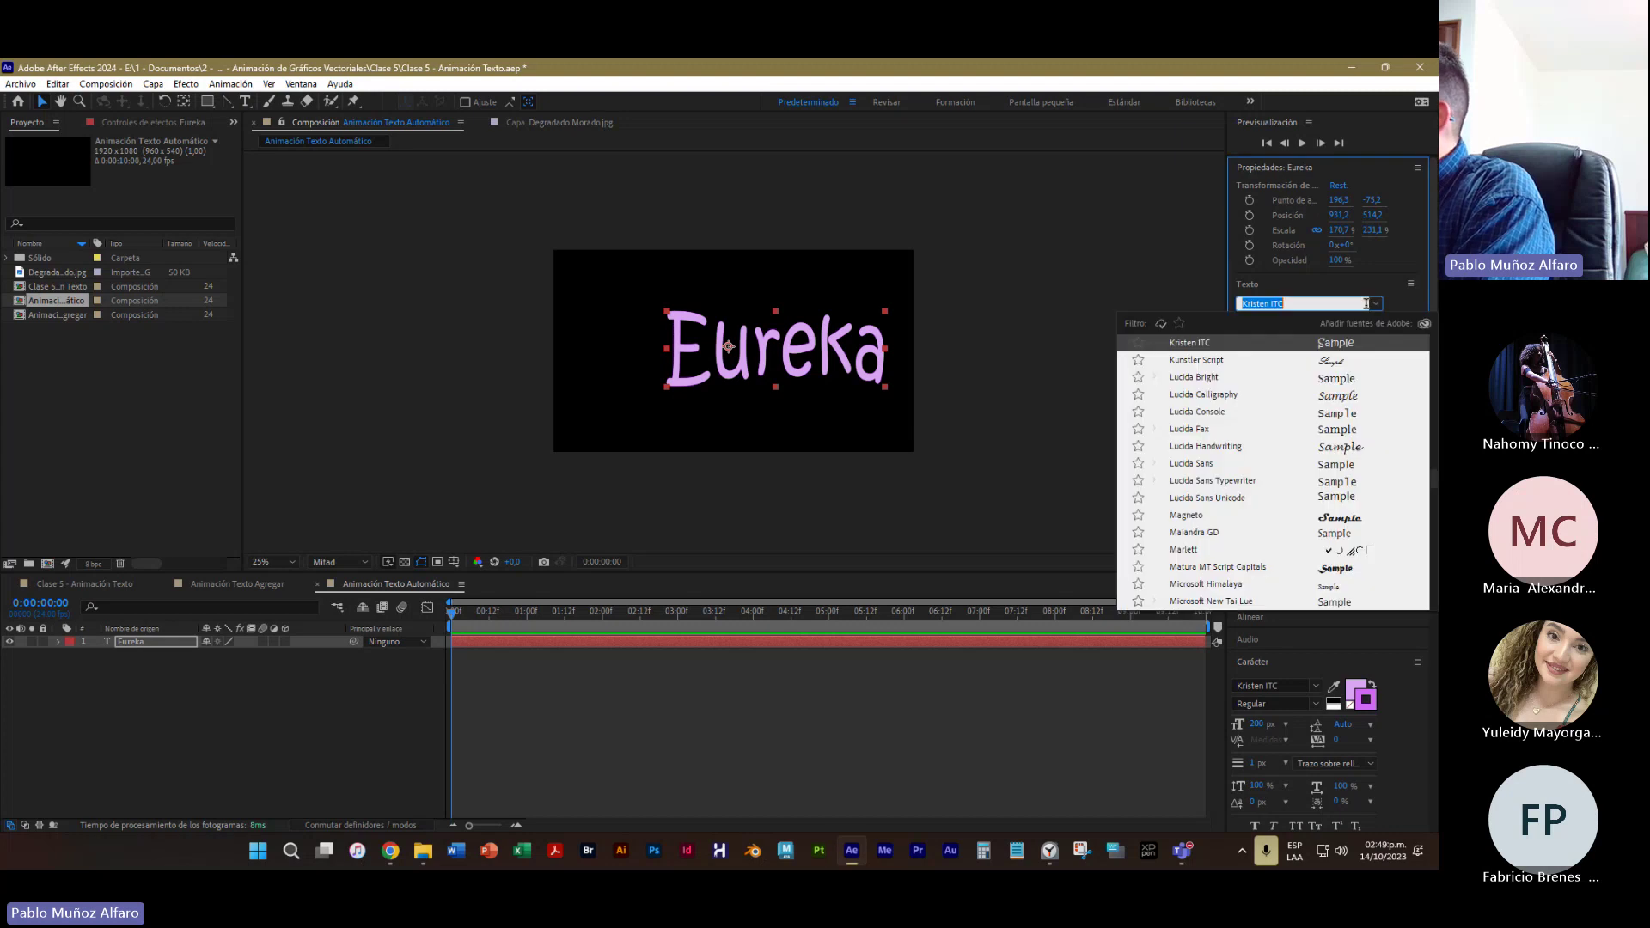
pyautogui.scroll(-3, 1293, 531)
pyautogui.scroll(-3, 1293, 531)
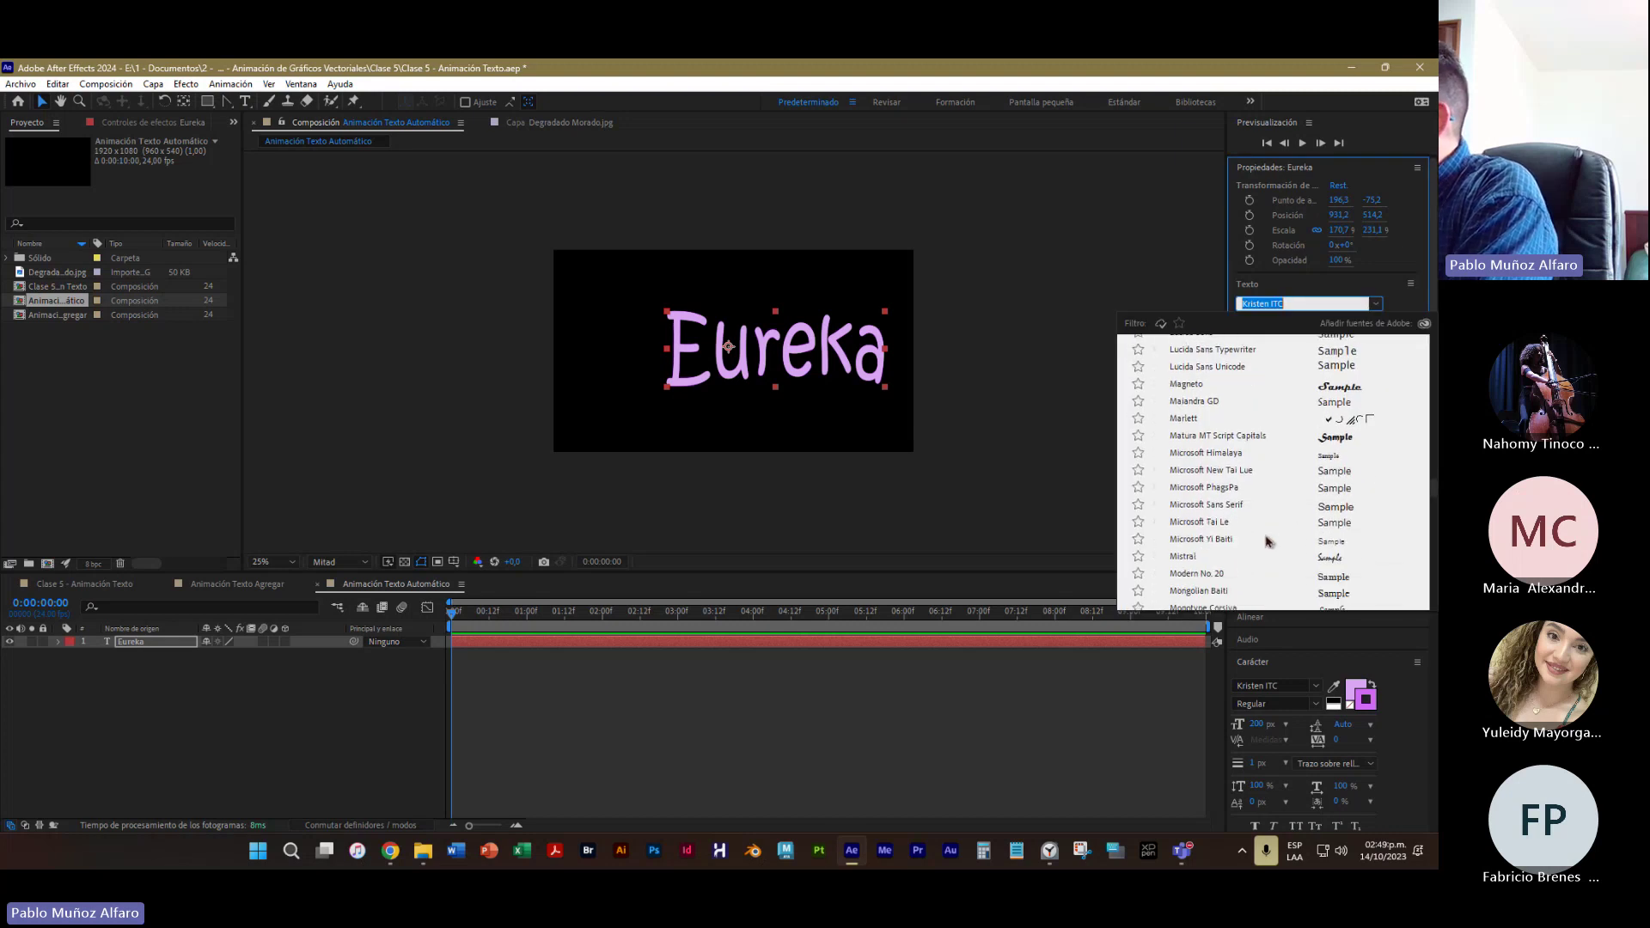
pyautogui.scroll(-3, 1294, 535)
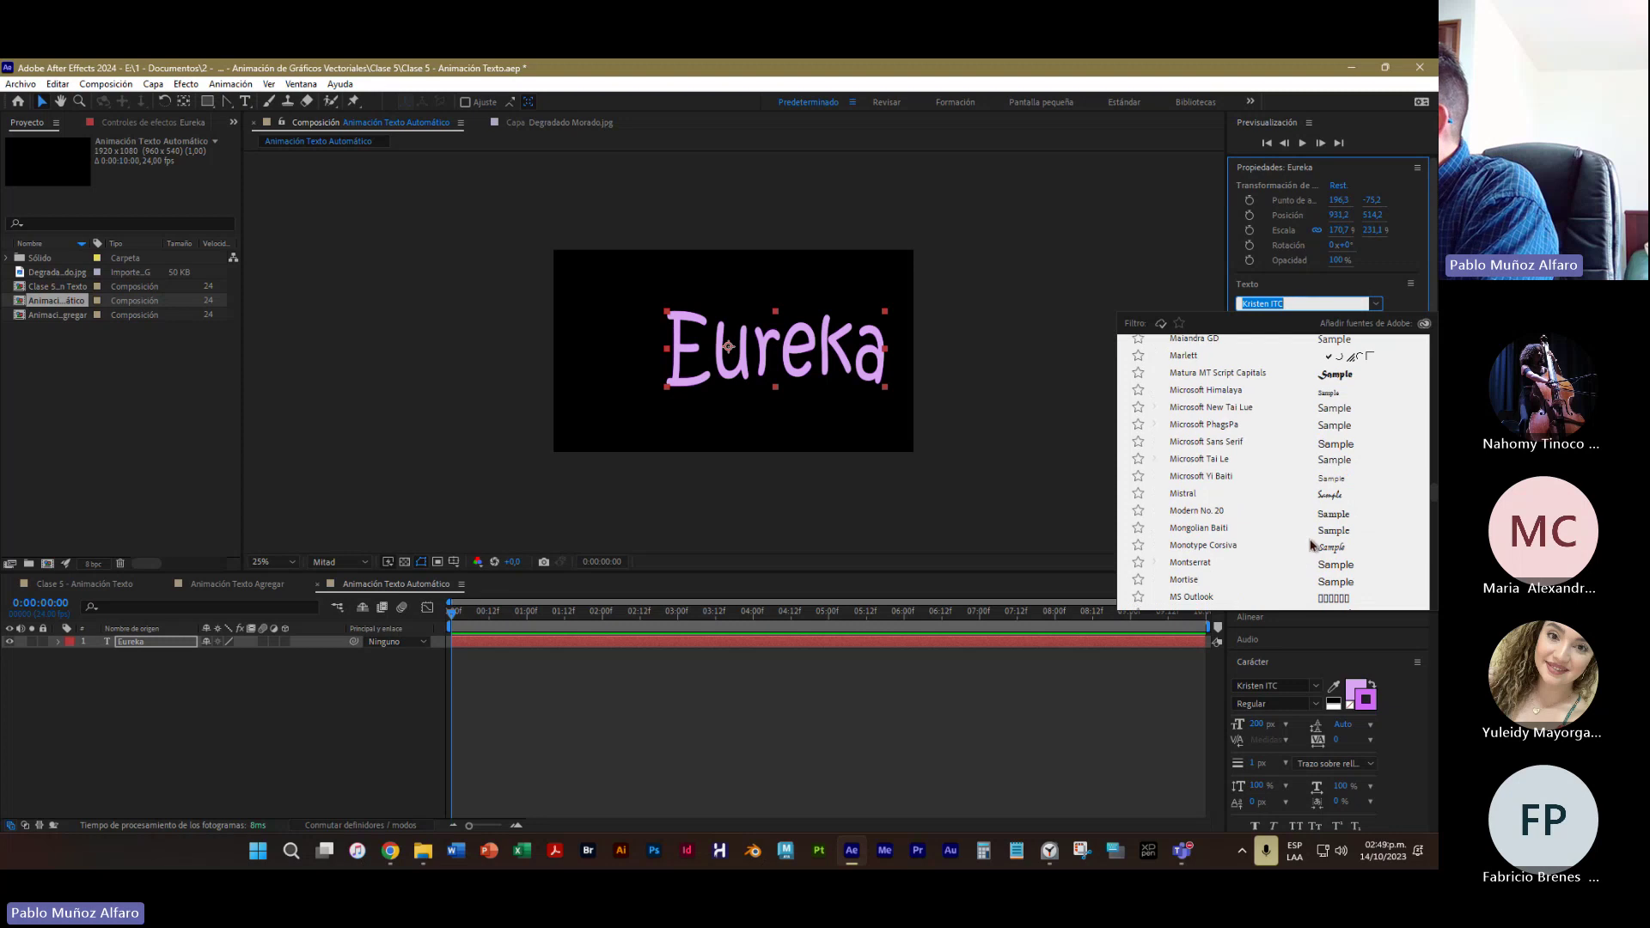
pyautogui.click(1308, 557)
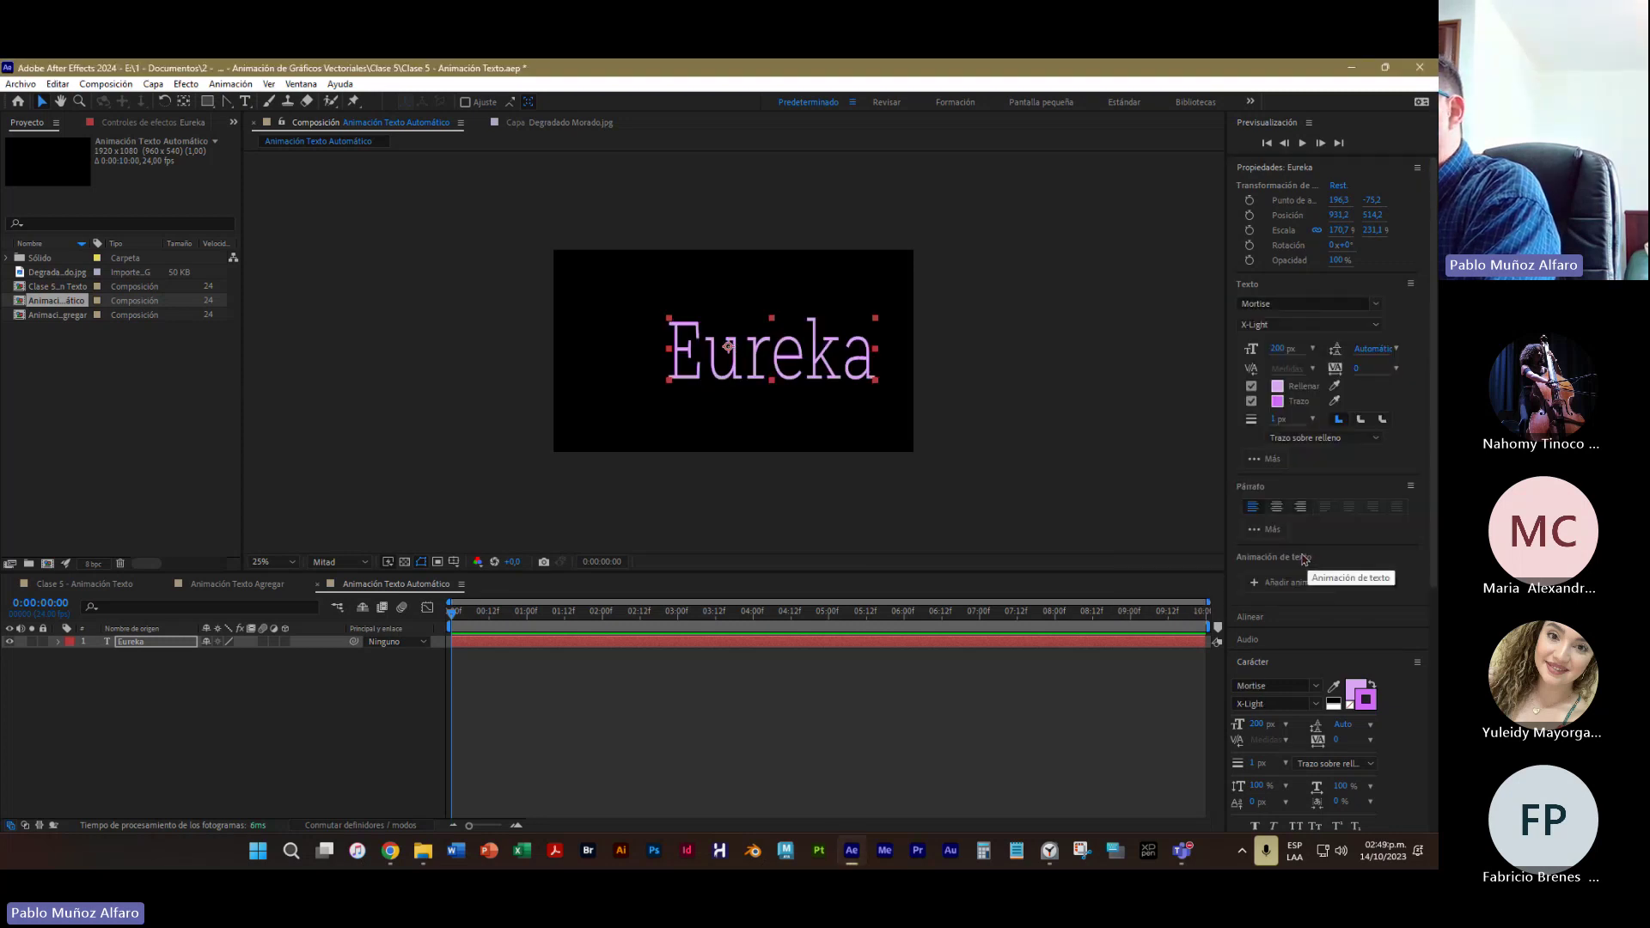
pyautogui.click(1337, 327)
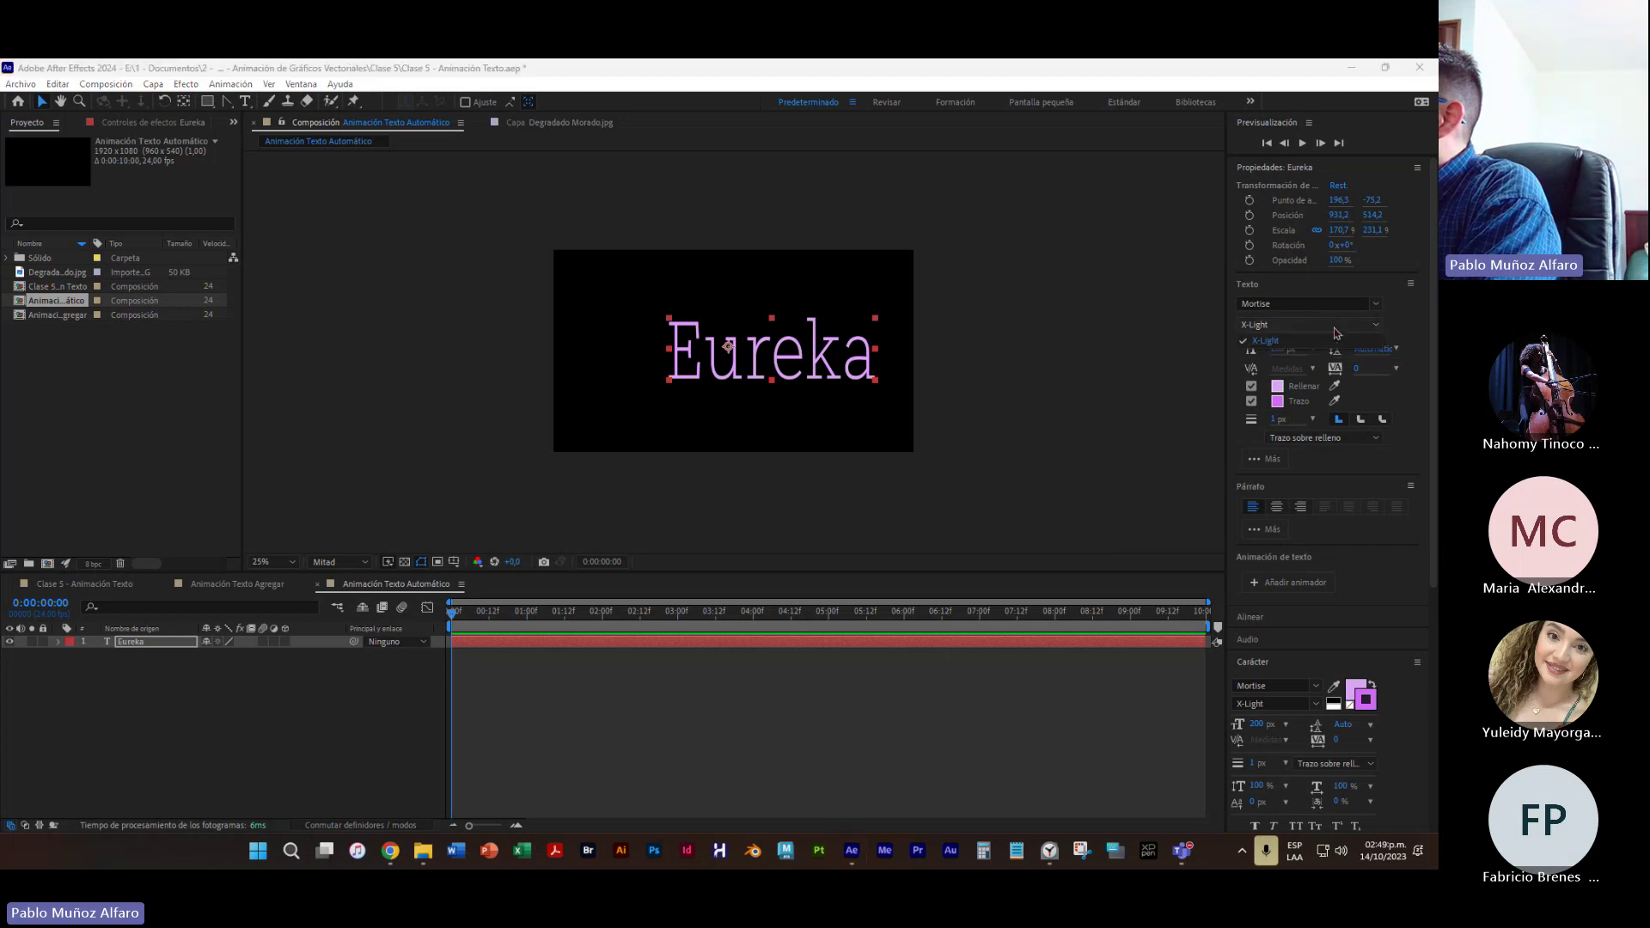
pyautogui.click(1336, 336)
# Try the Raleway font in Medium style on the Eureka text
pyautogui.click(1376, 303)
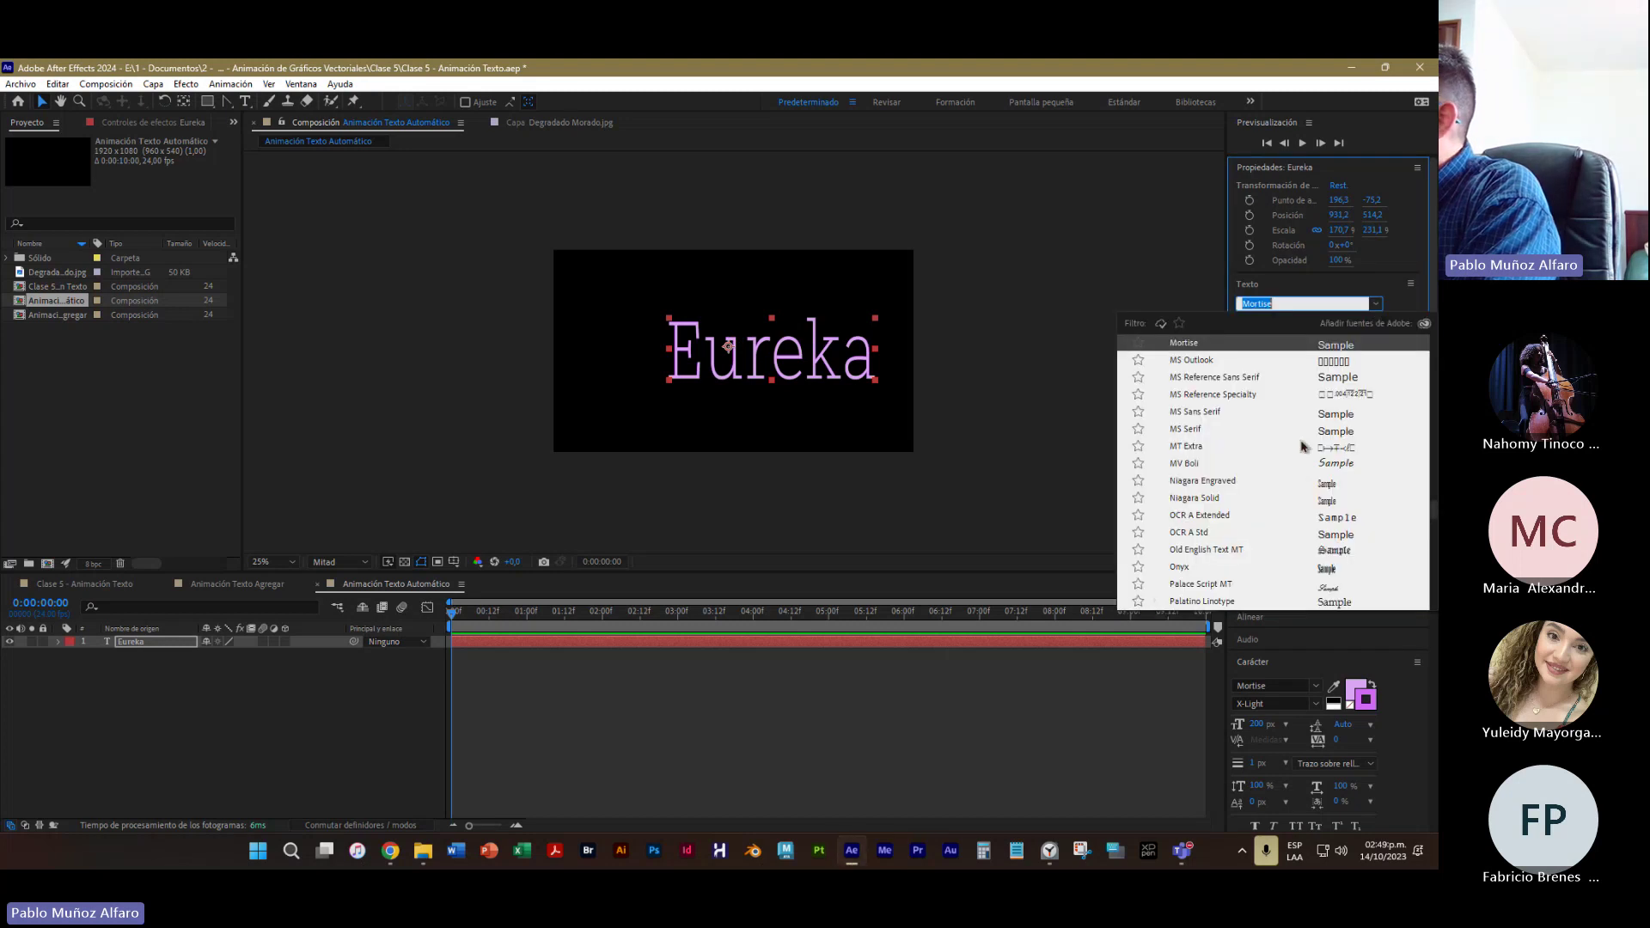
pyautogui.scroll(-4, 1297, 474)
pyautogui.scroll(-3, 1298, 475)
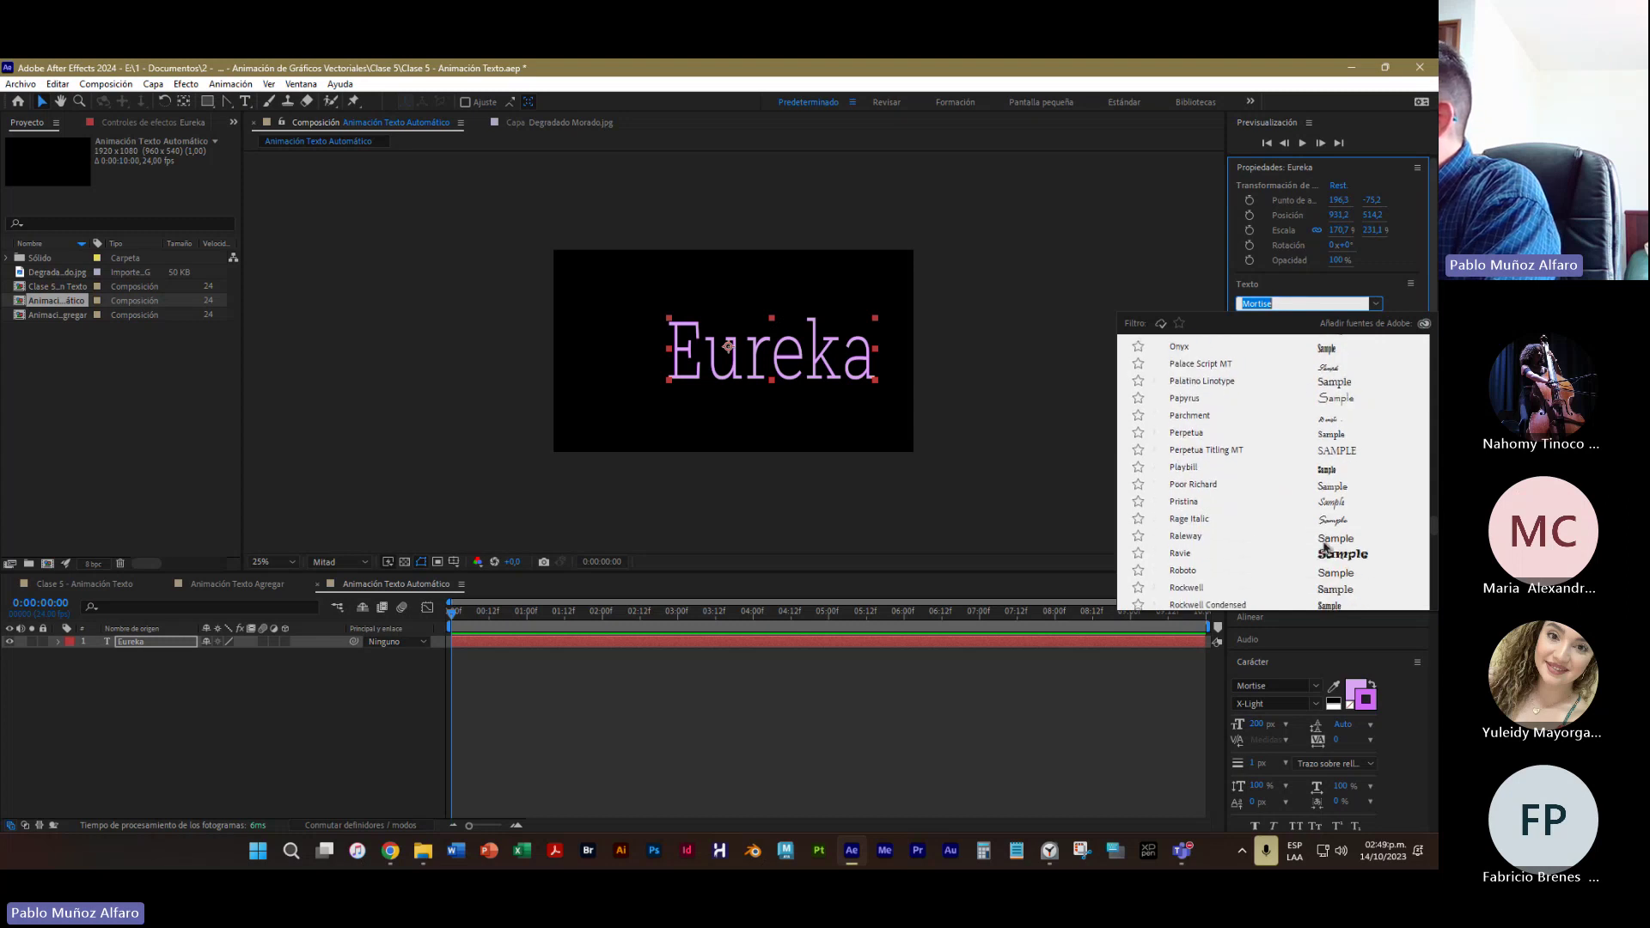
pyautogui.click(1323, 554)
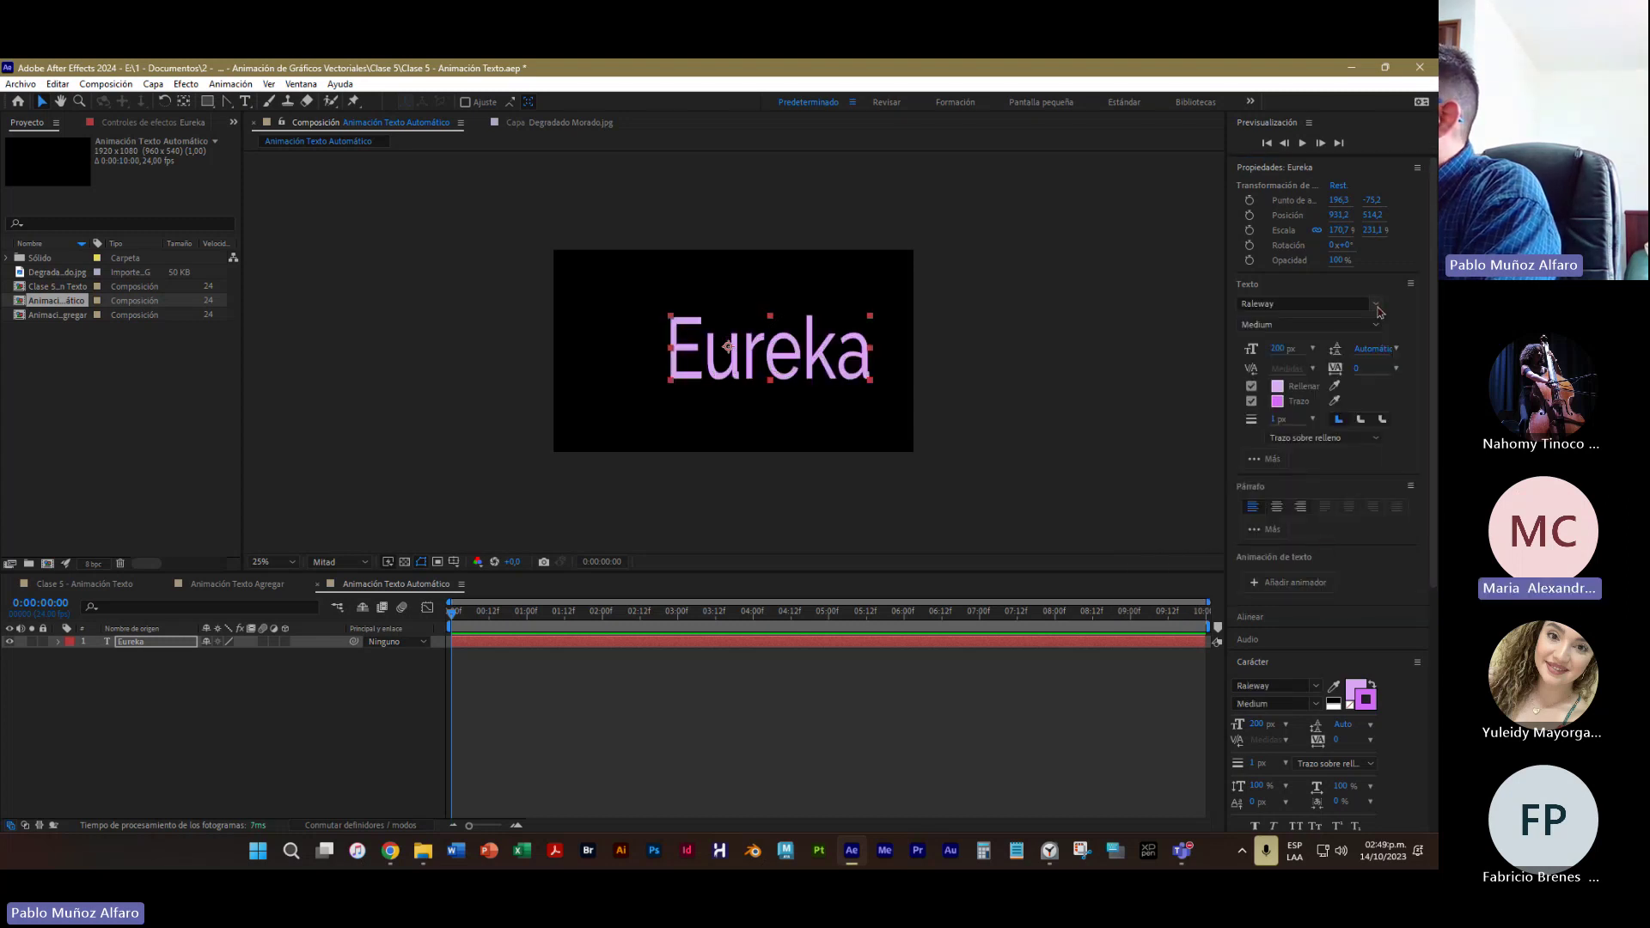
# Set the Eureka text's font to Tw Cen MT Condensed Regular
pyautogui.click(1302, 303)
pyautogui.scroll(-5, 1326, 472)
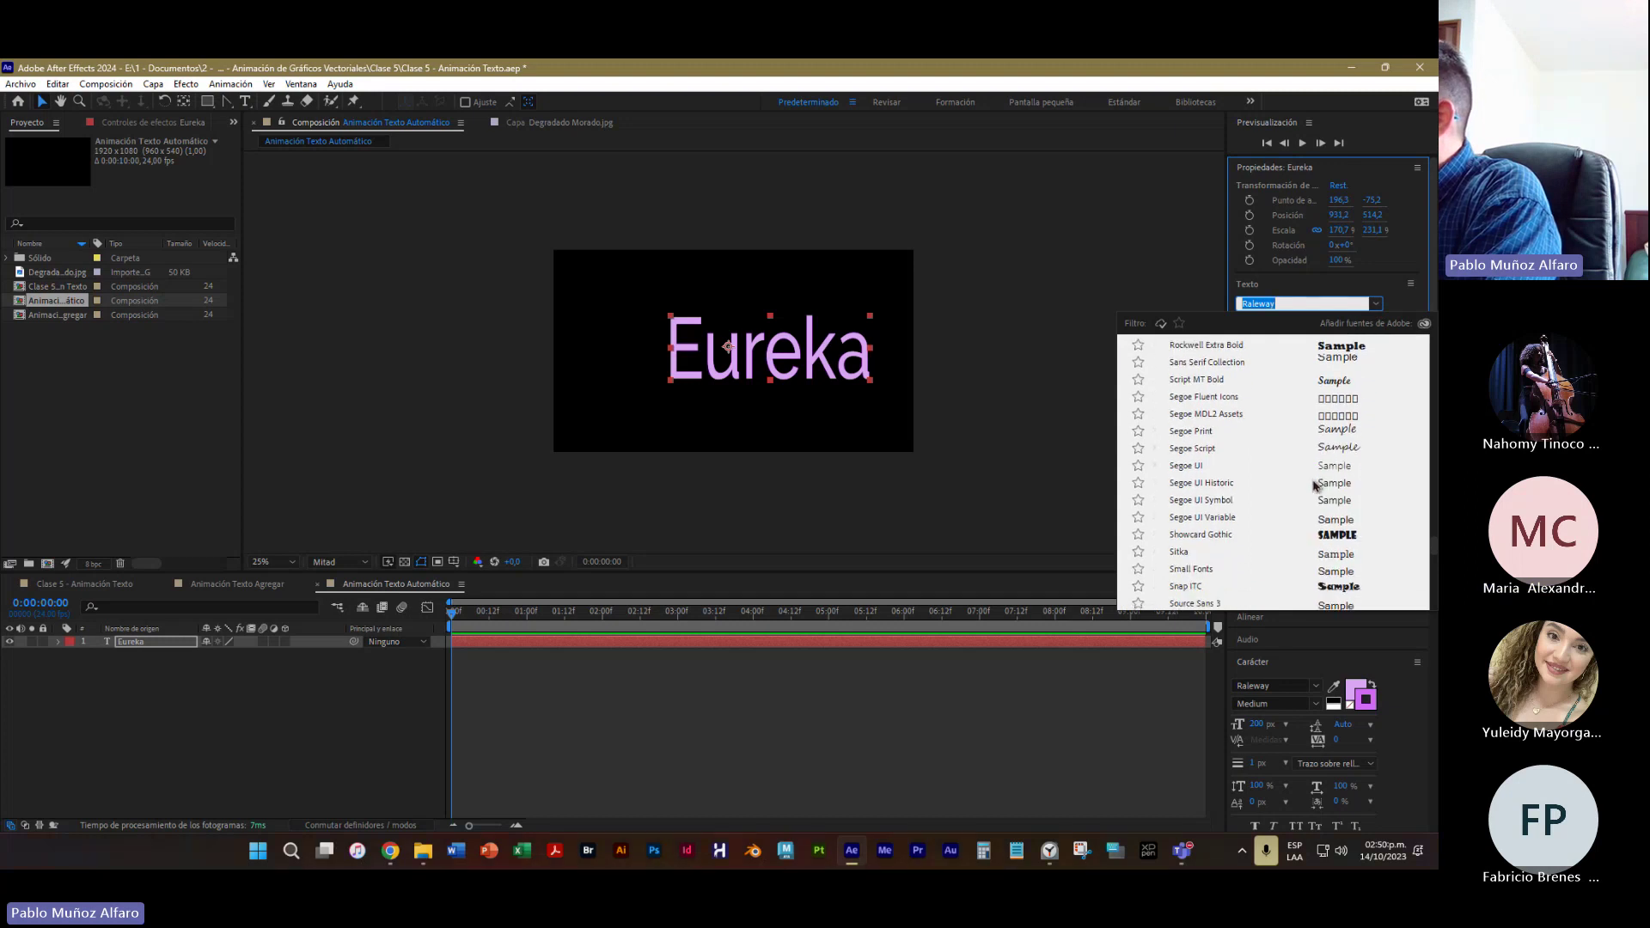
pyautogui.scroll(-2, 1289, 501)
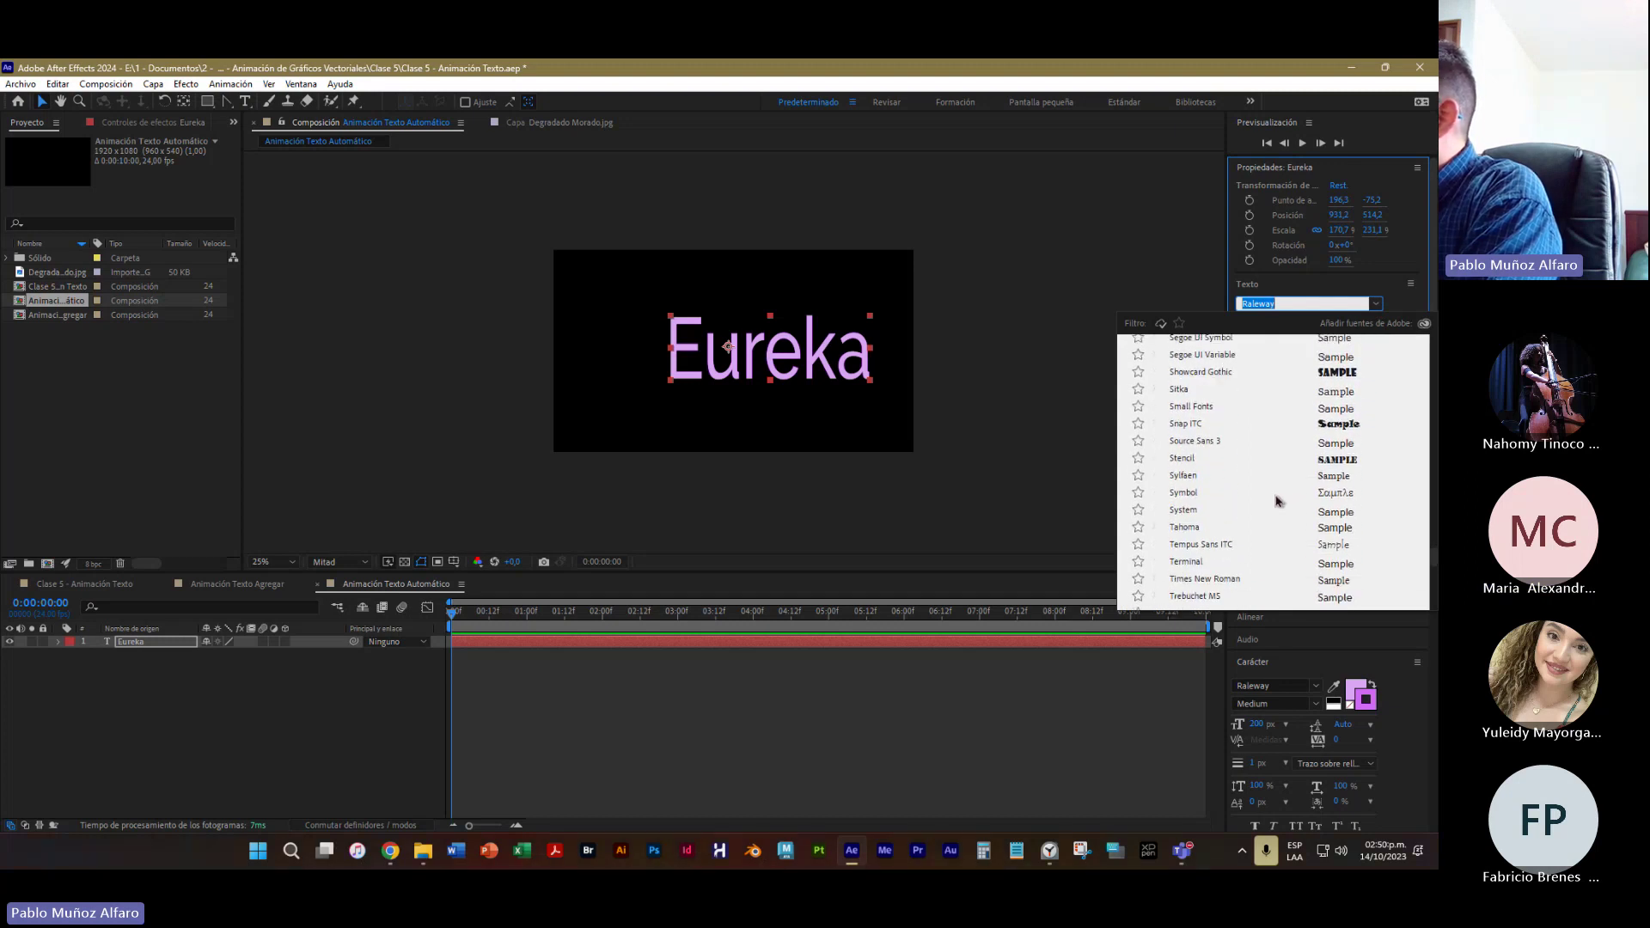
pyautogui.scroll(-3, 1341, 533)
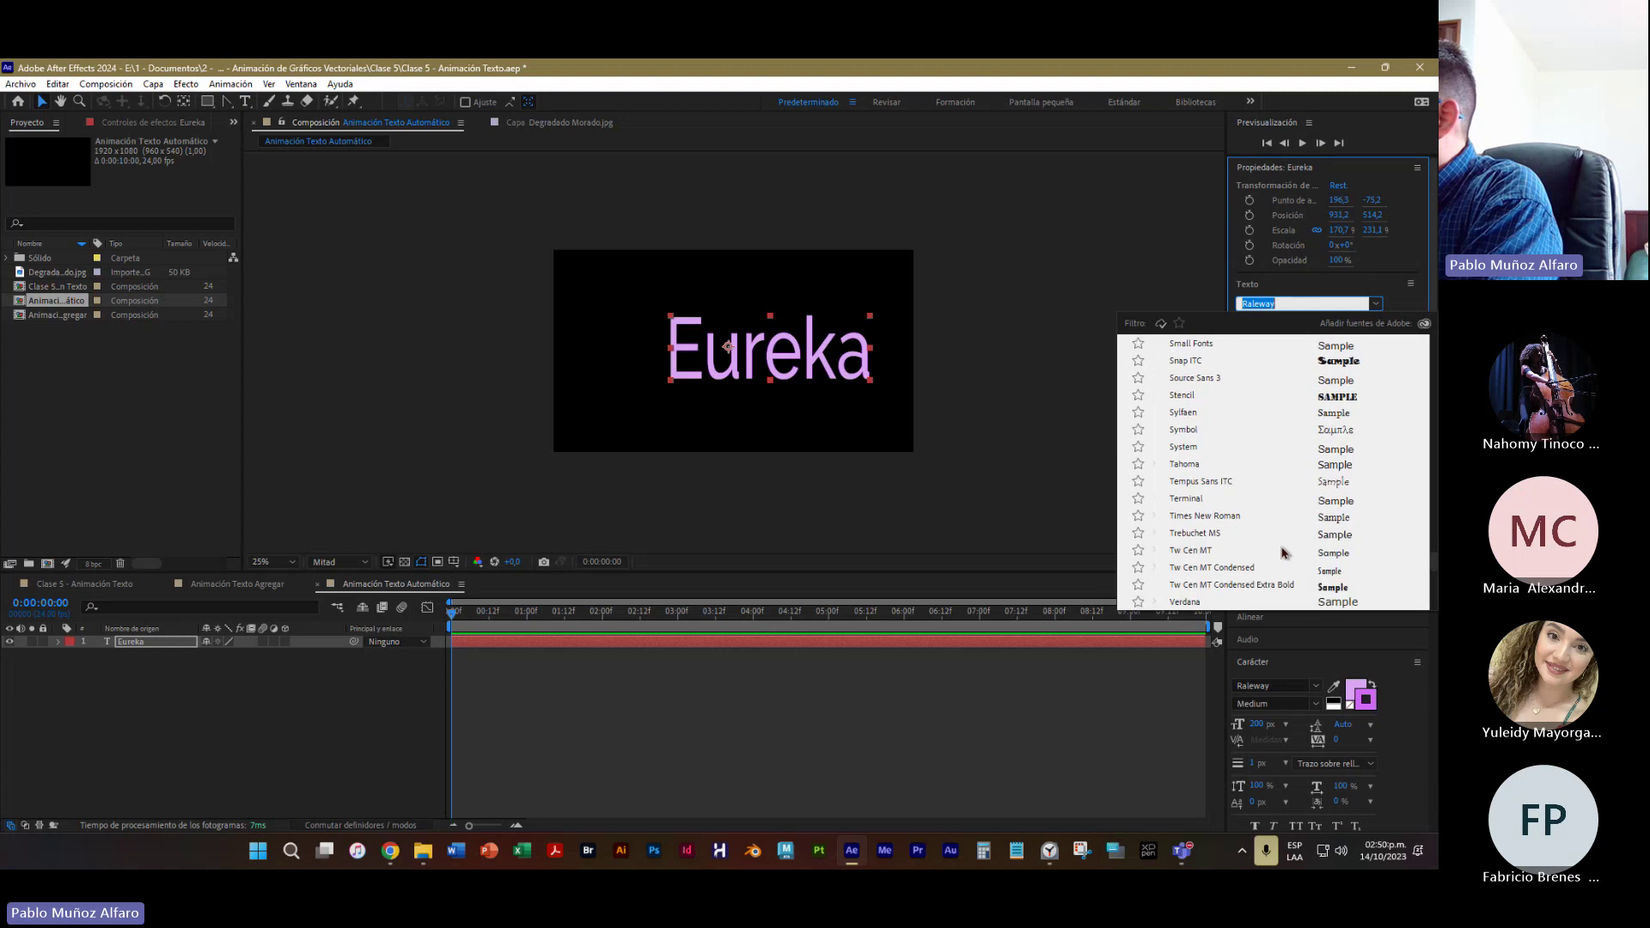
pyautogui.click(1324, 540)
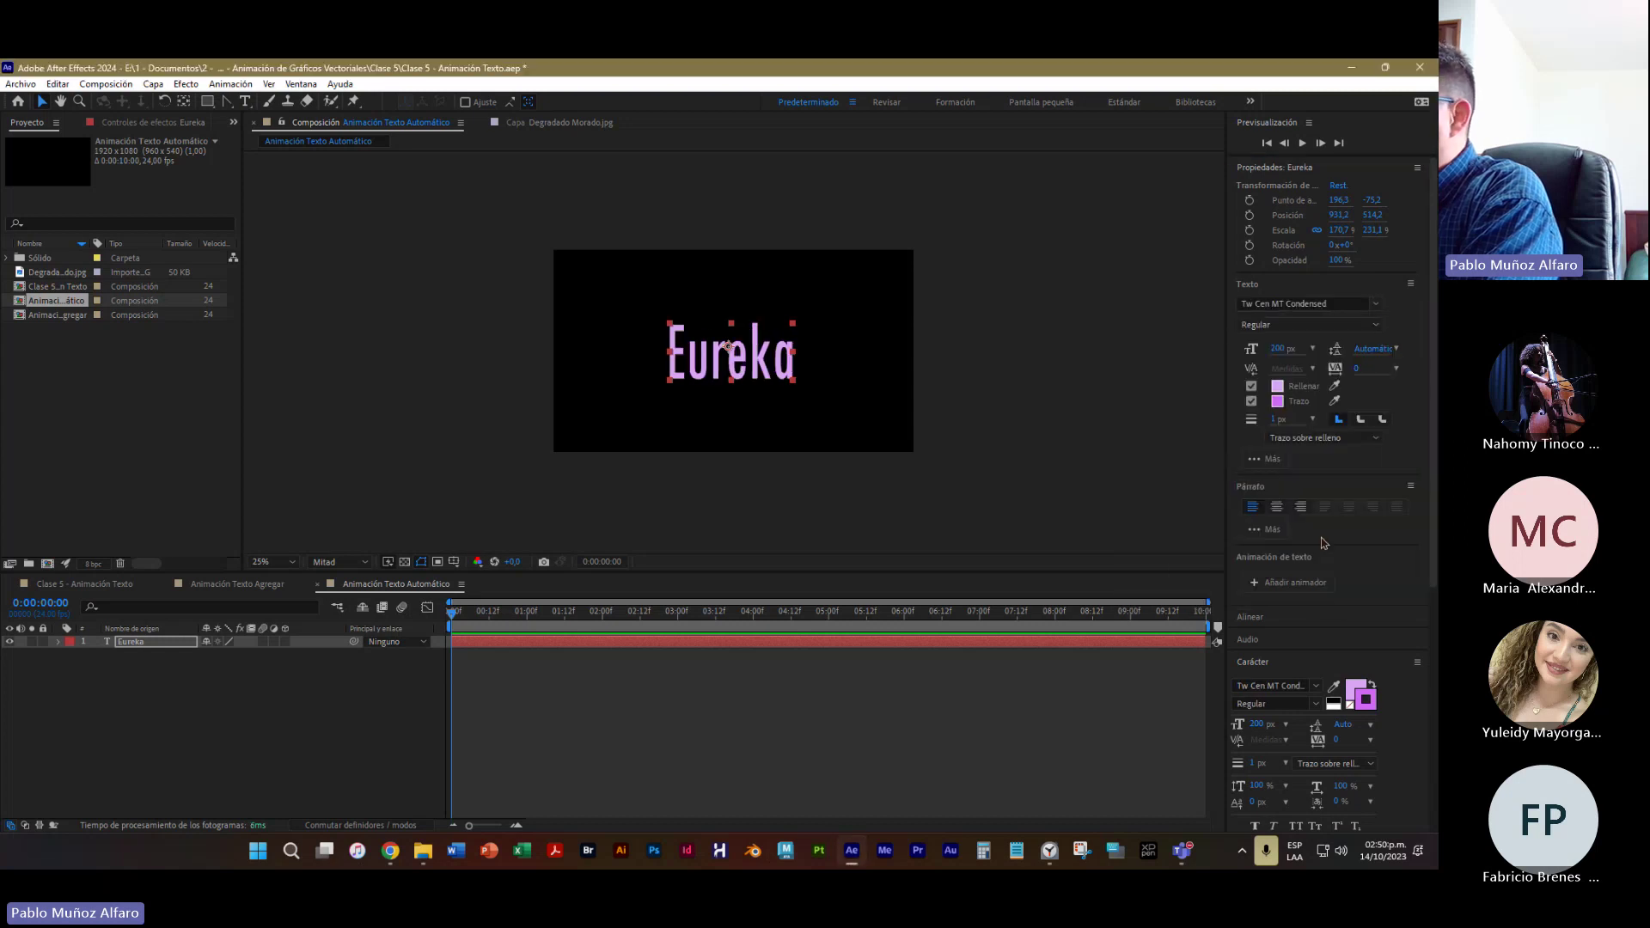
# Try the Bodoni MT font in Poster Compressed style on the Eureka text
pyautogui.click(1376, 303)
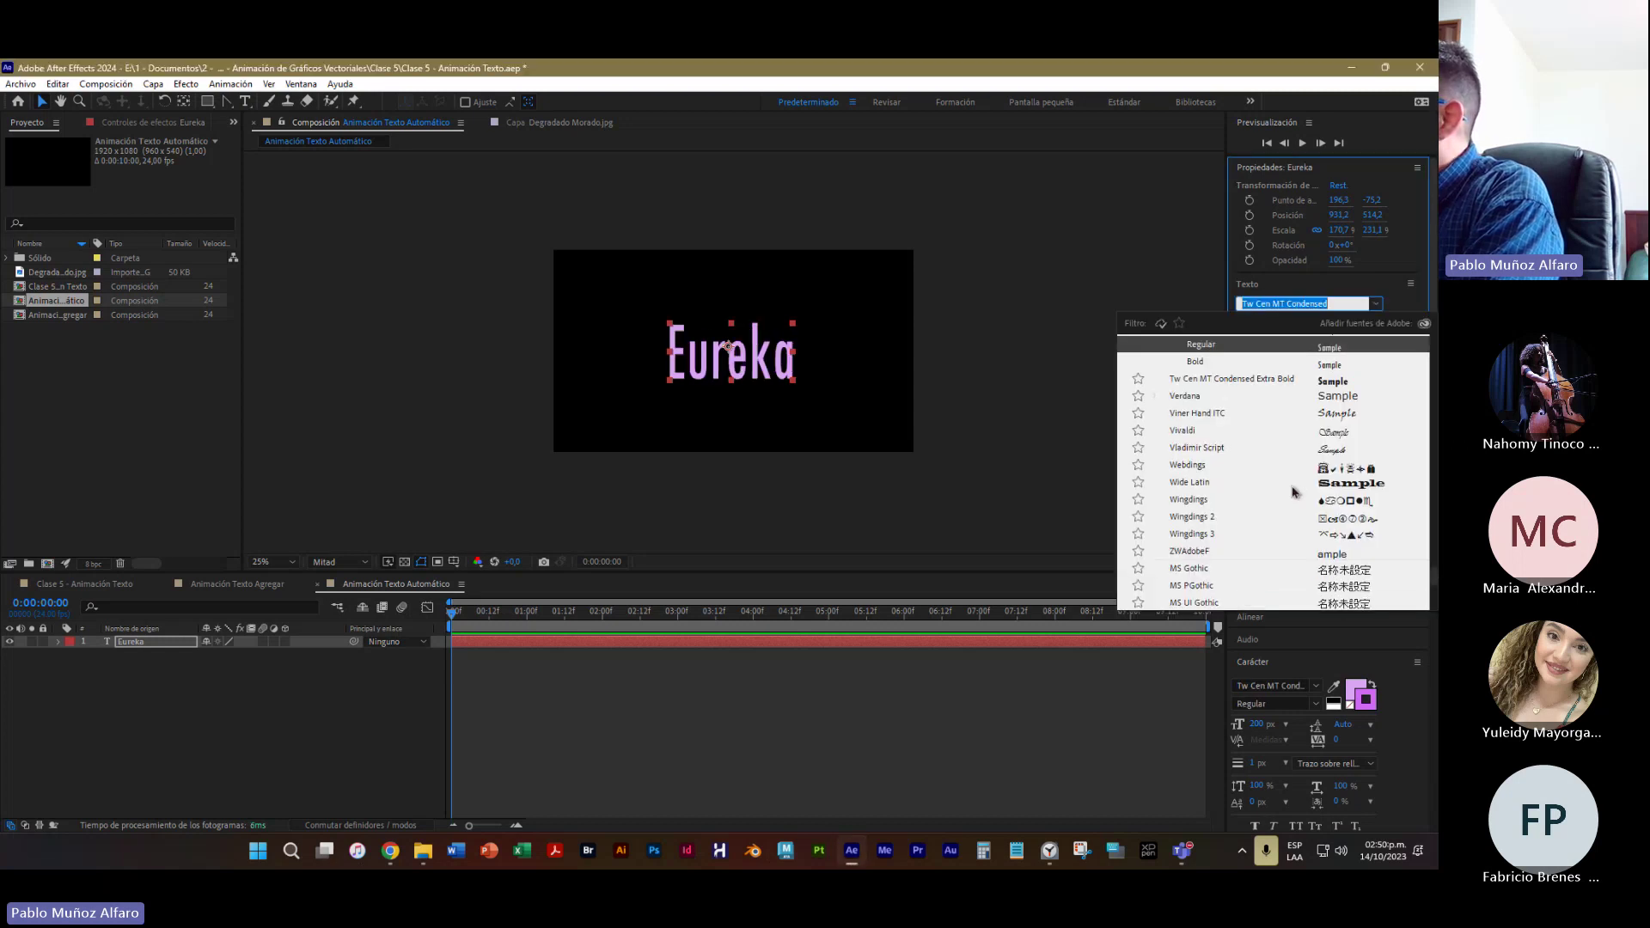
pyautogui.scroll(2, 1291, 492)
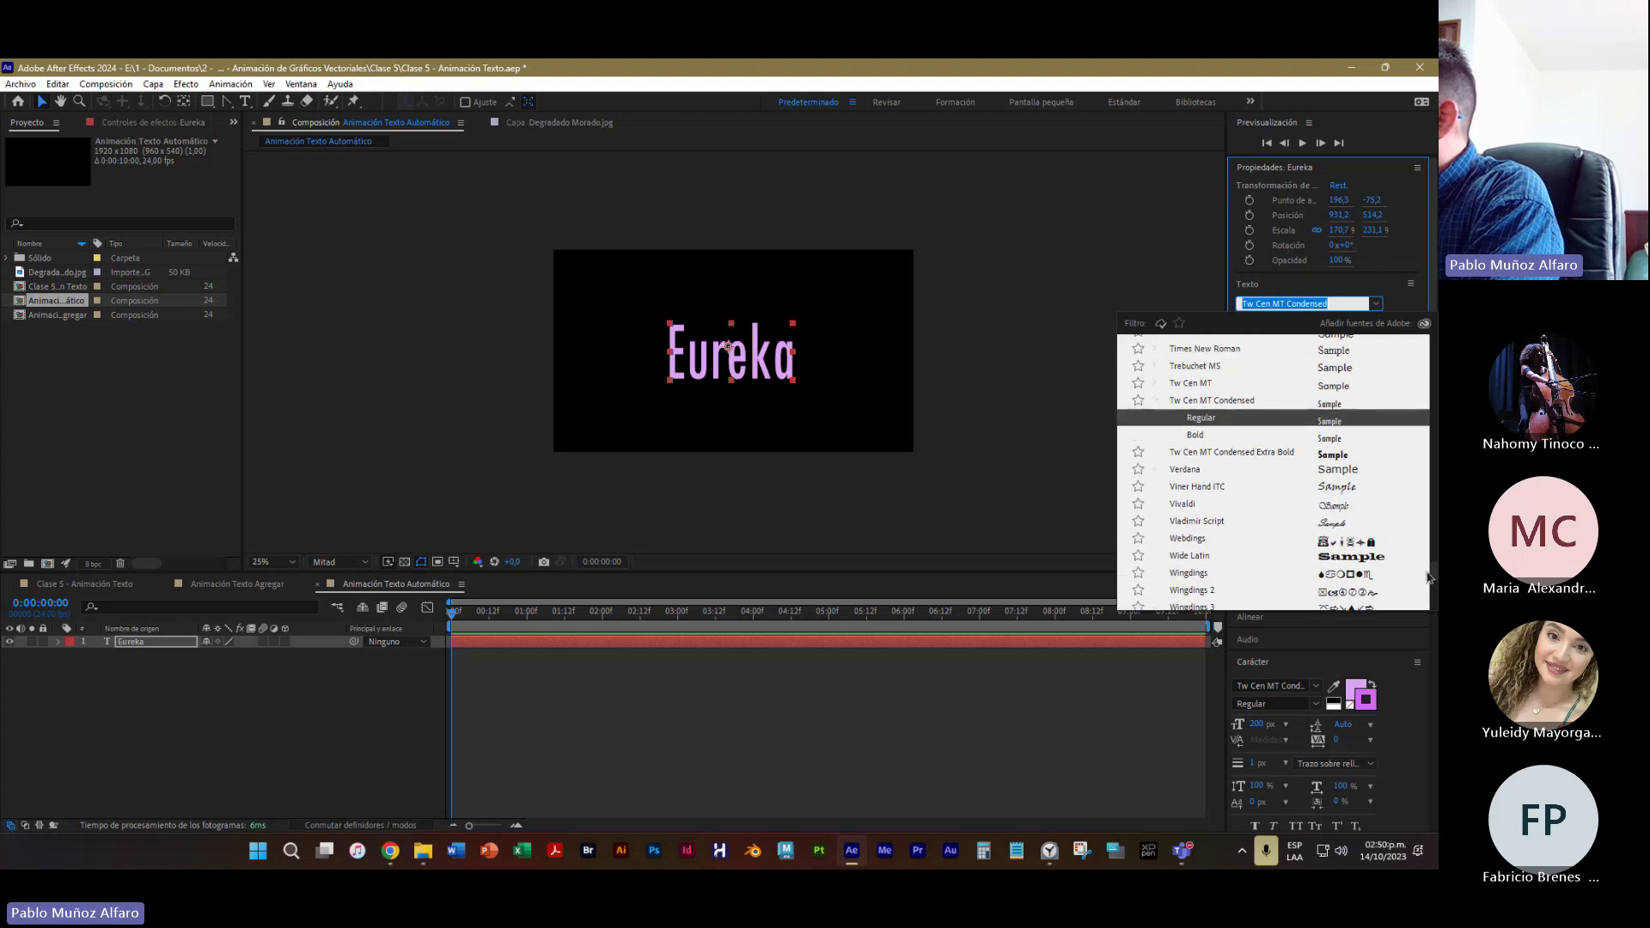
pyautogui.moveTo(1430, 578); pyautogui.dragTo(1433, 442)
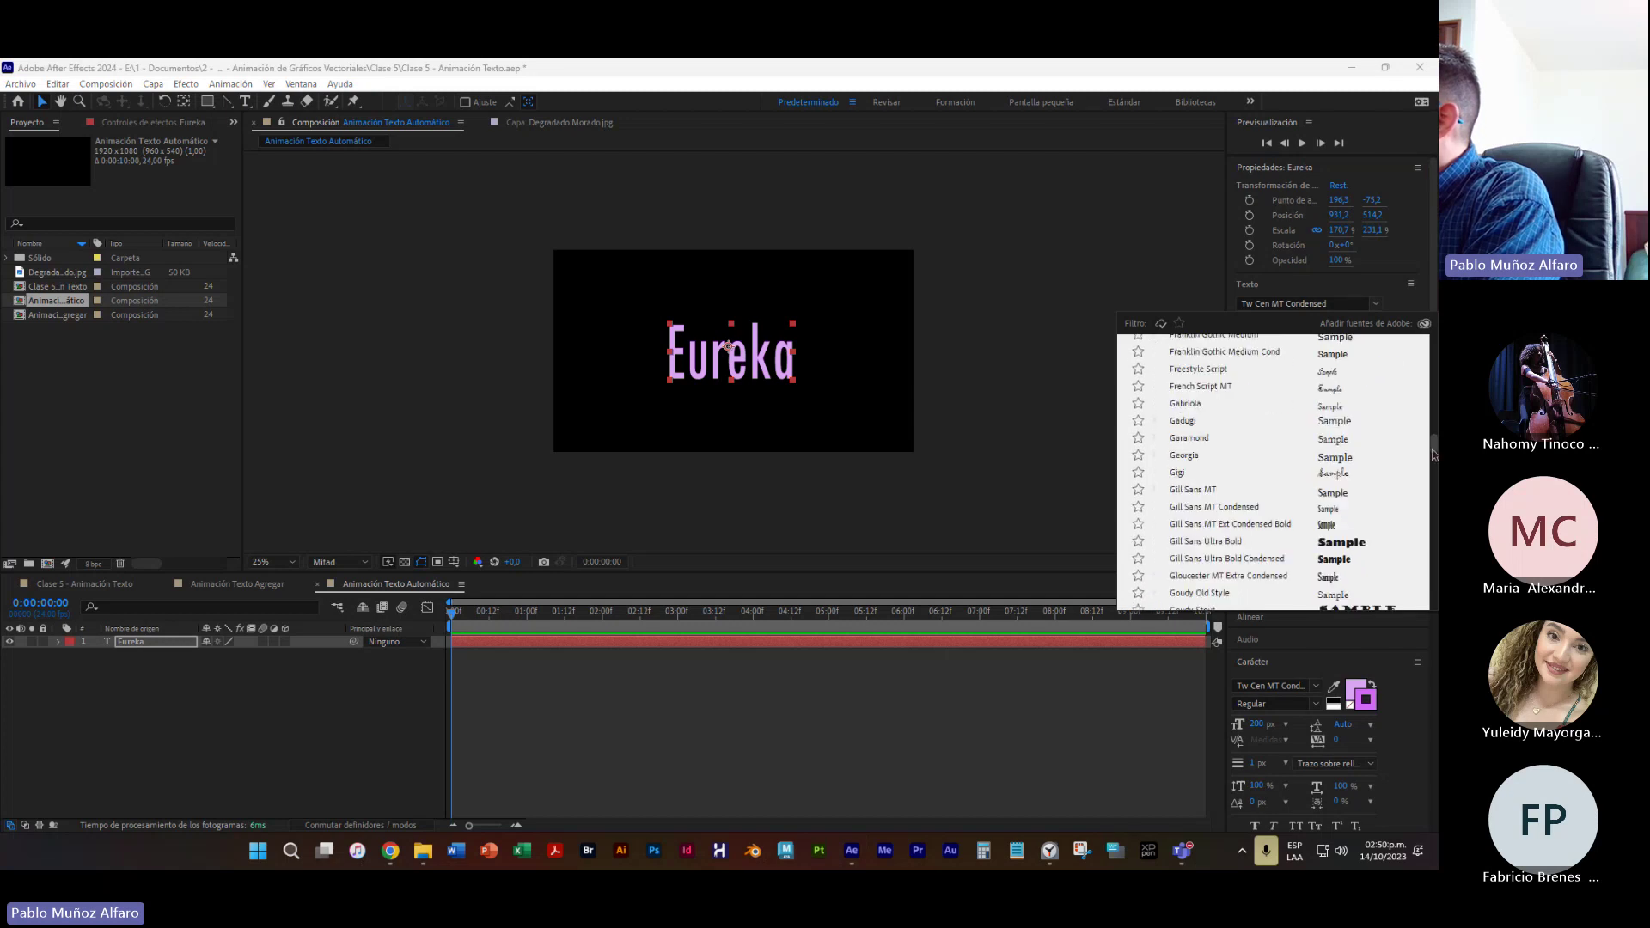
pyautogui.scroll(5, 1367, 433)
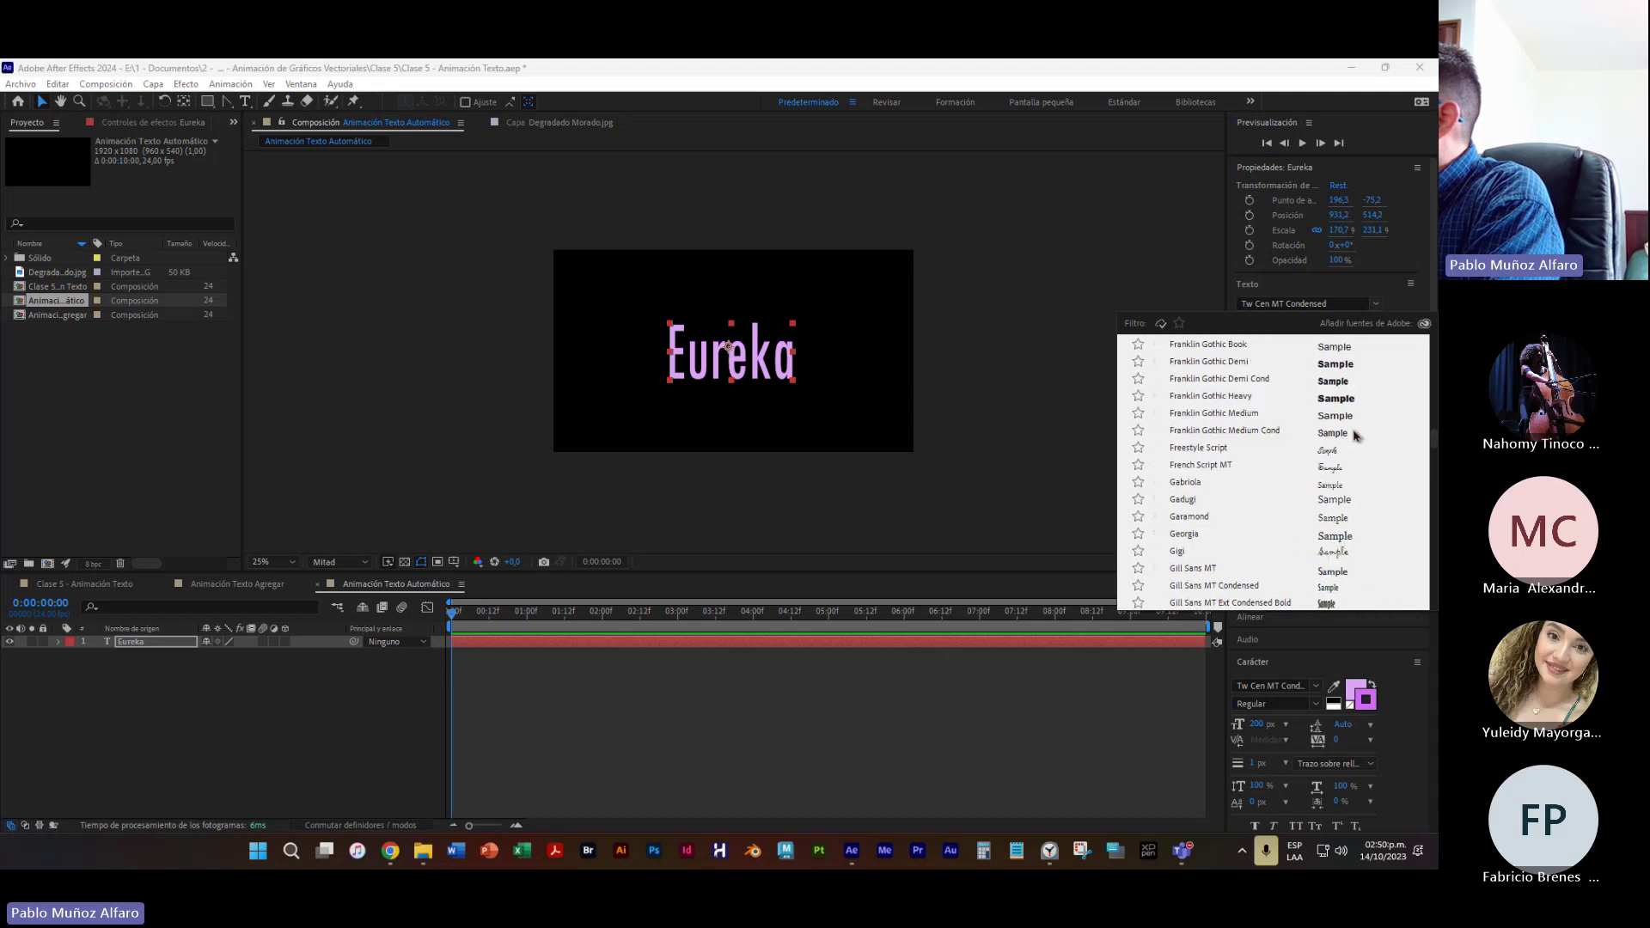
pyautogui.scroll(4, 1333, 450)
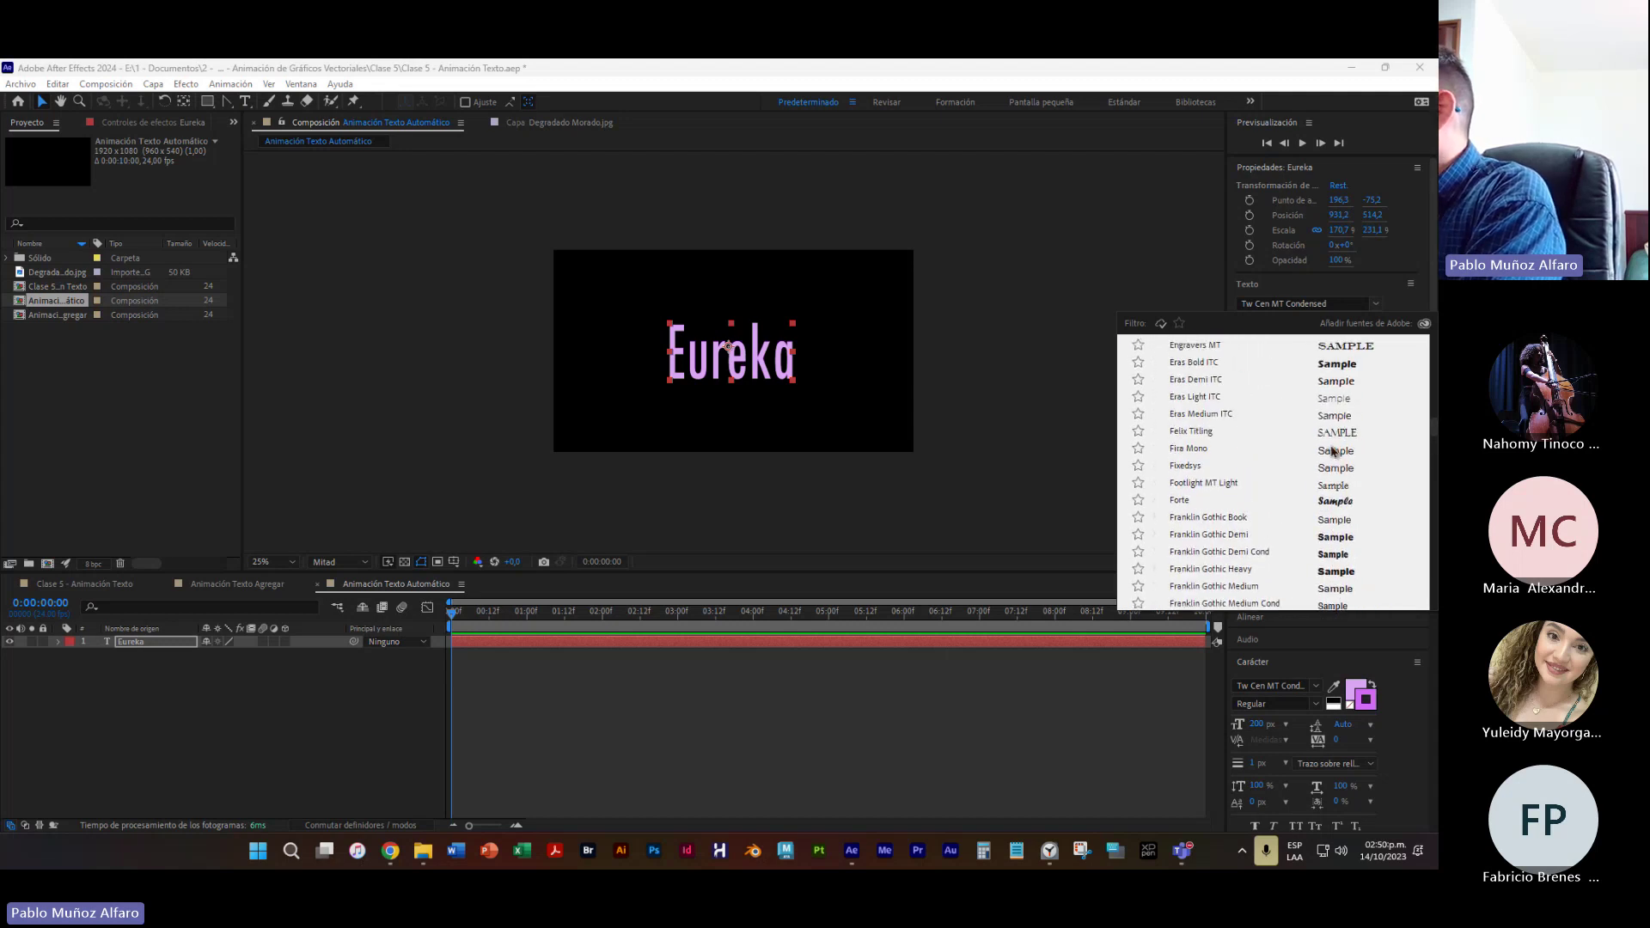
pyautogui.scroll(3, 1321, 452)
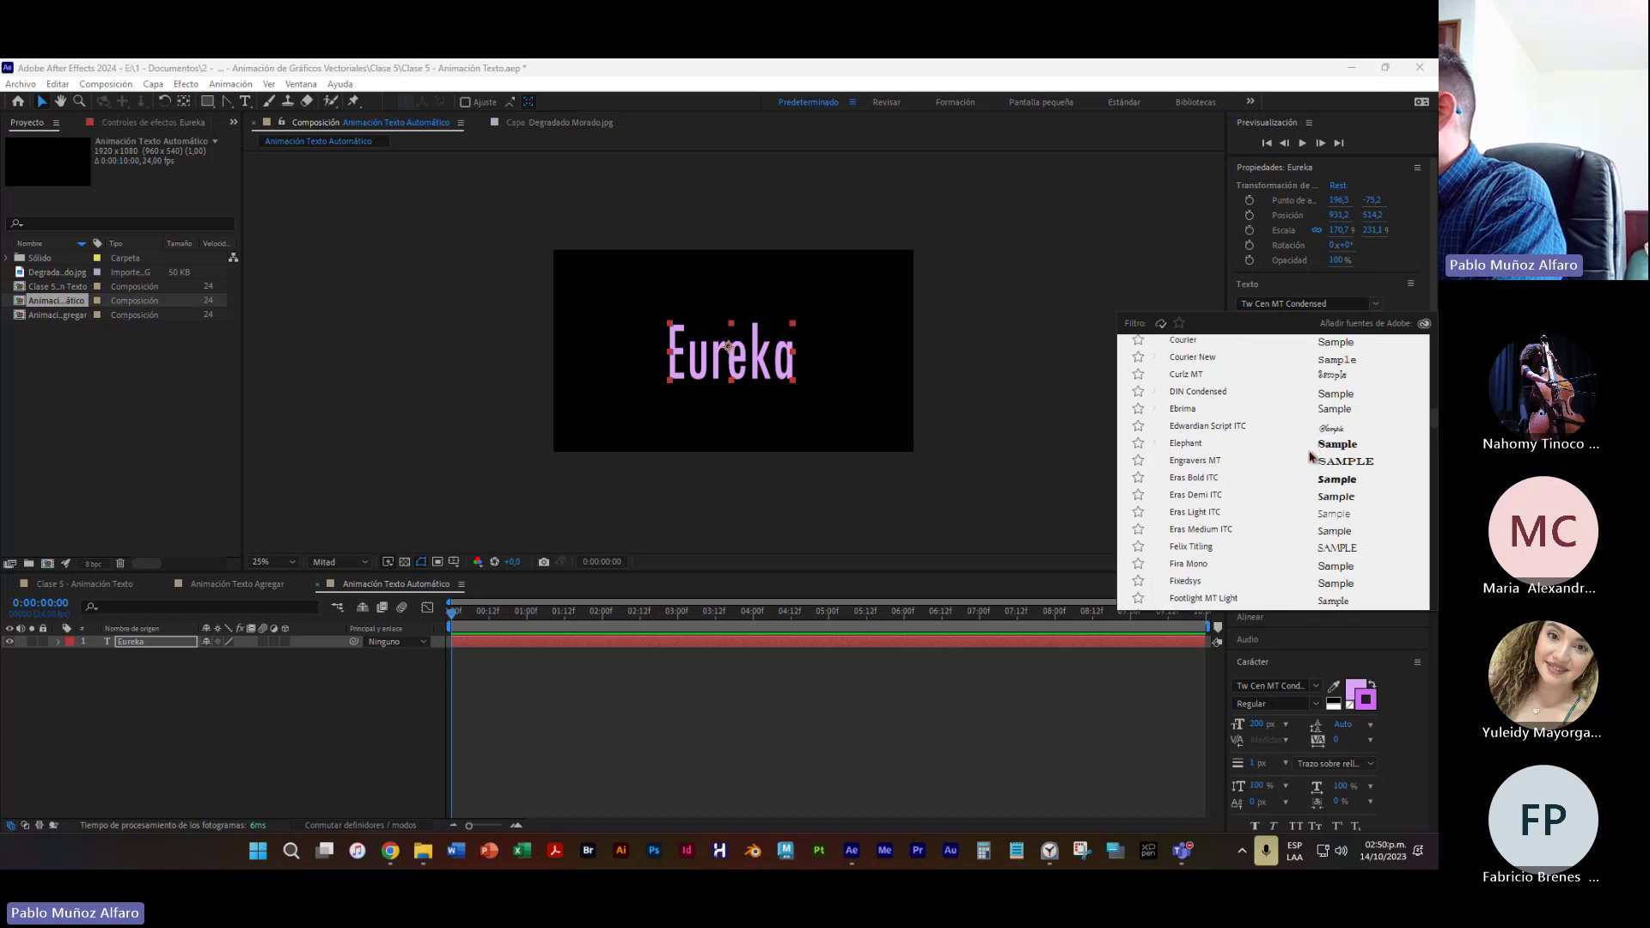
pyautogui.scroll(5, 1307, 456)
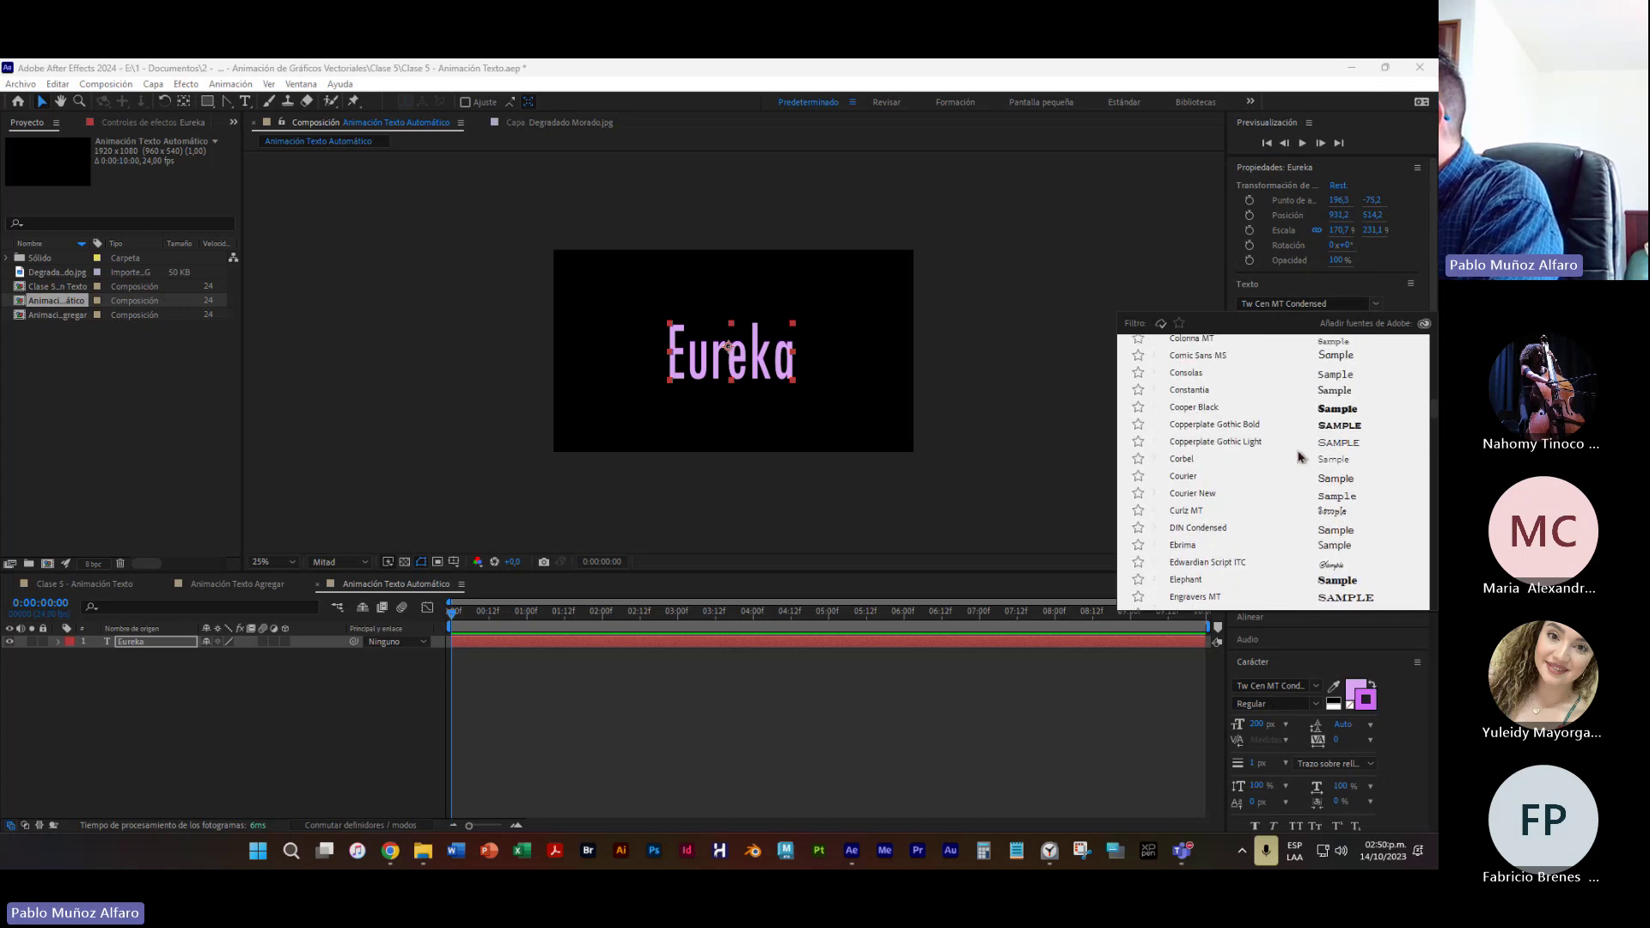
pyautogui.scroll(2, 1276, 447)
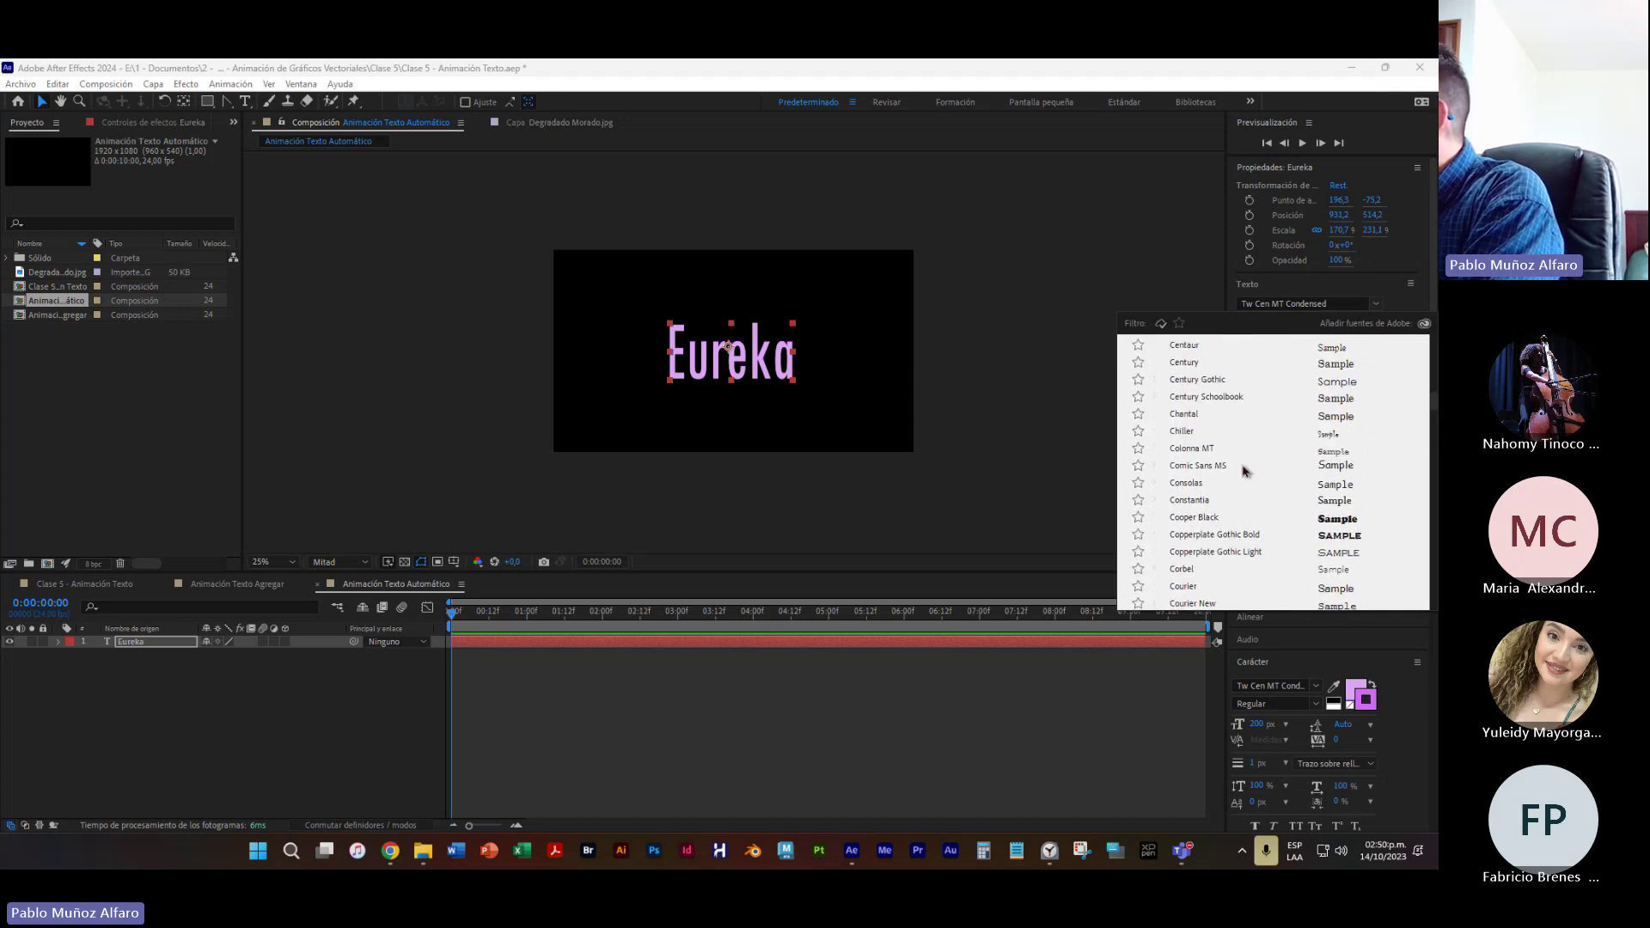
pyautogui.scroll(2, 1297, 475)
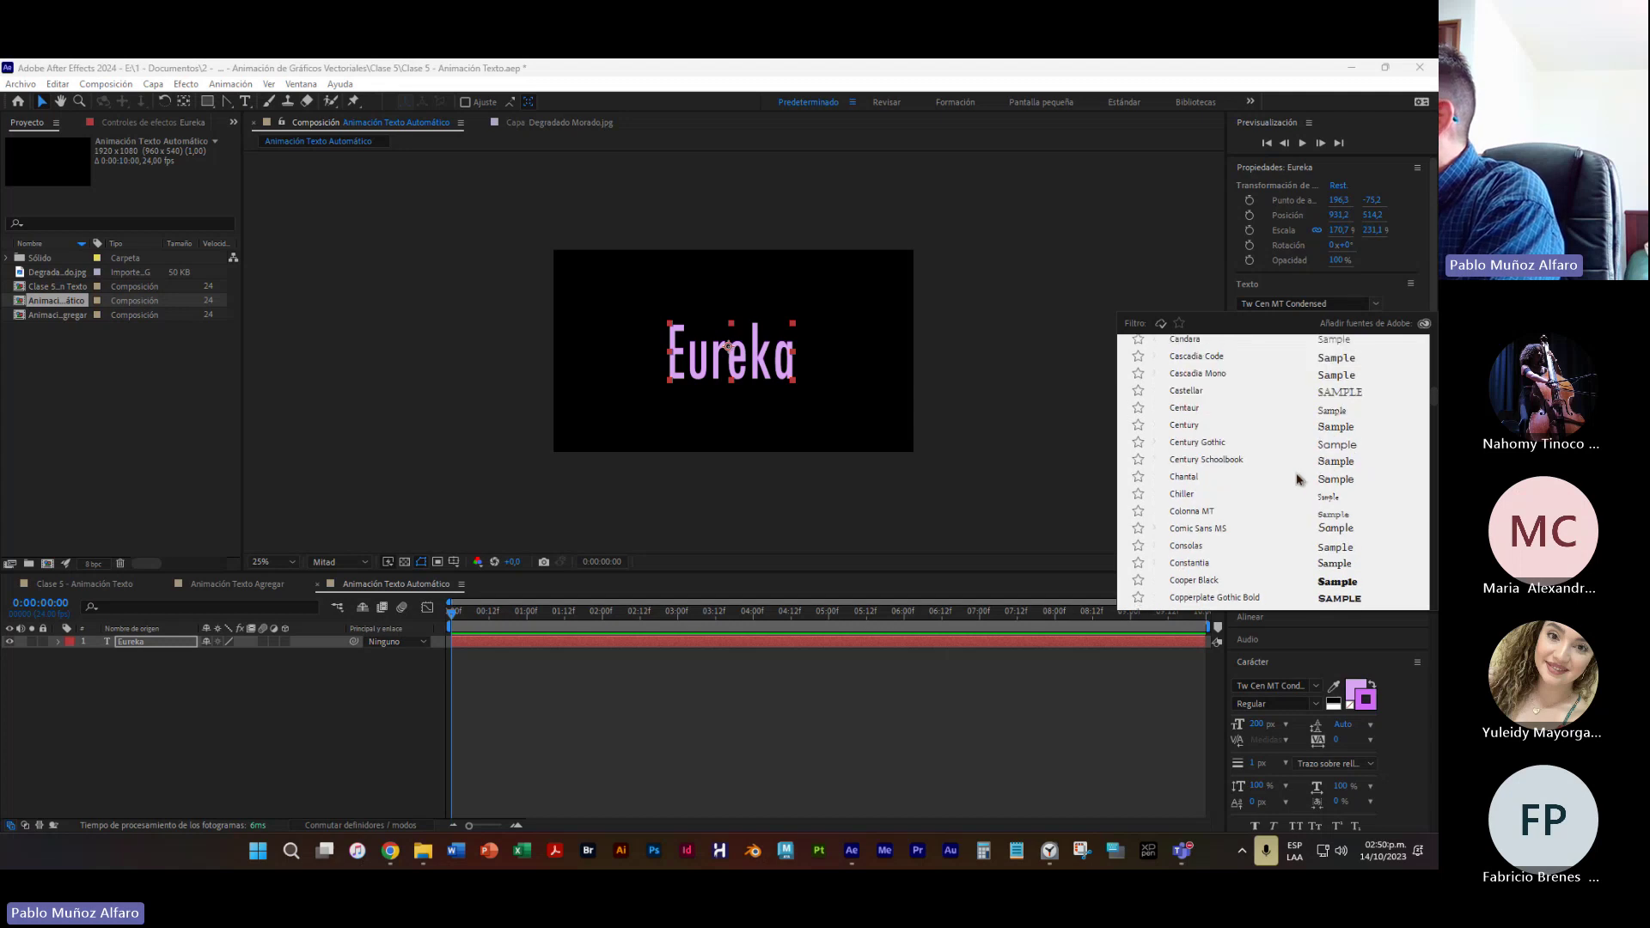
pyautogui.scroll(3, 1273, 482)
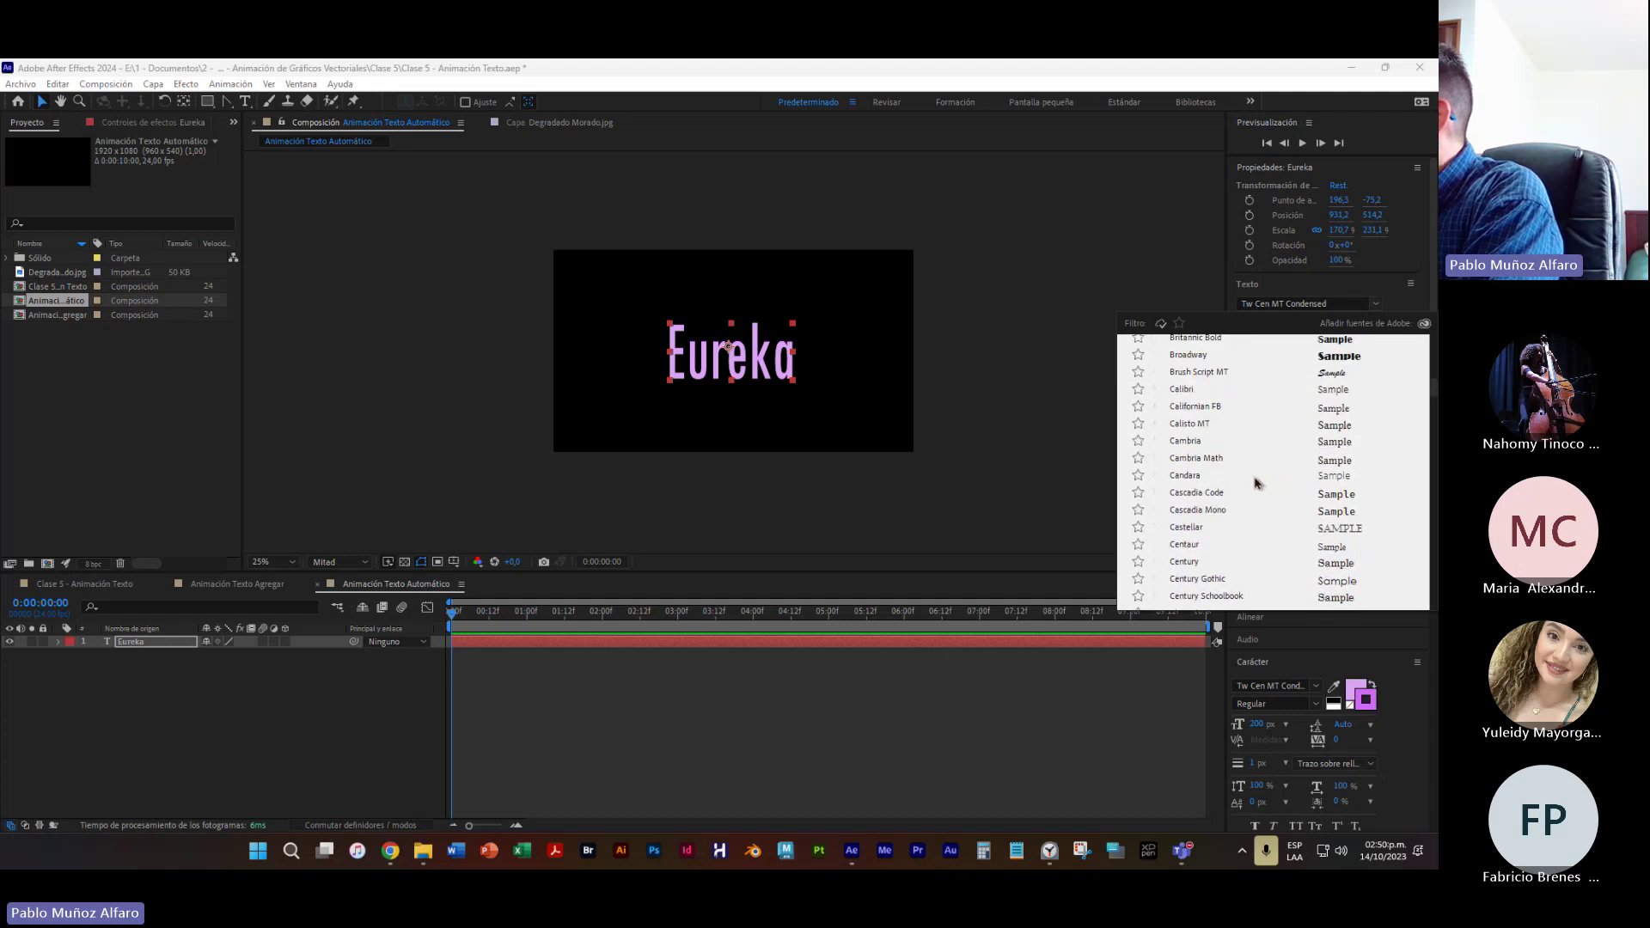
pyautogui.scroll(2, 1241, 423)
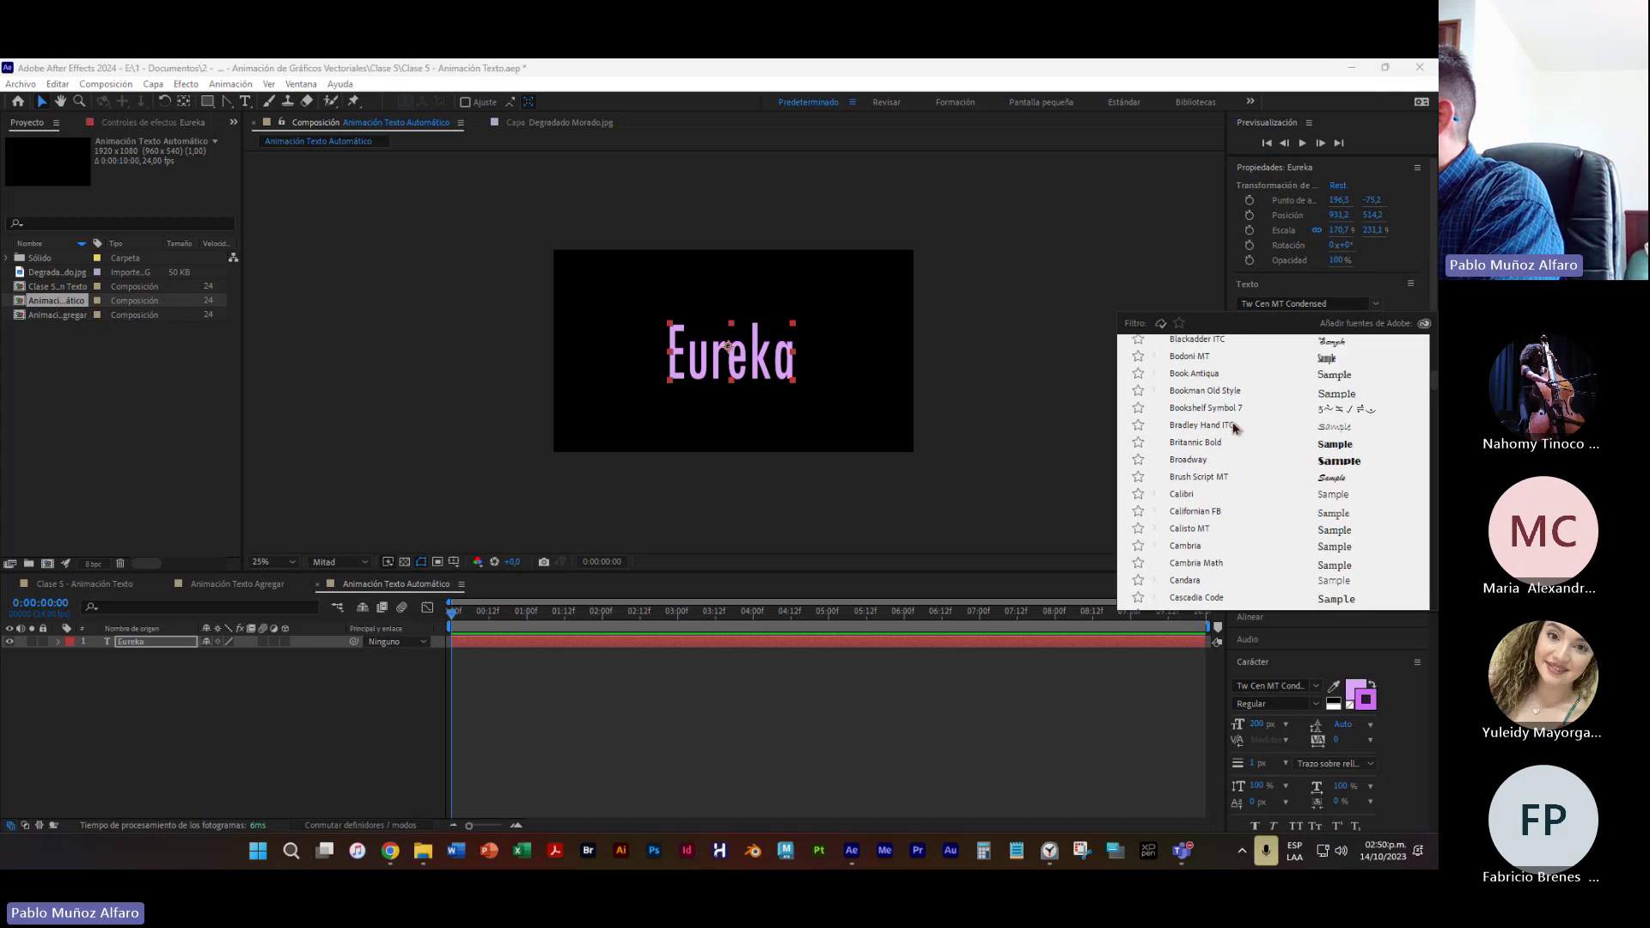
pyautogui.scroll(1, 1254, 434)
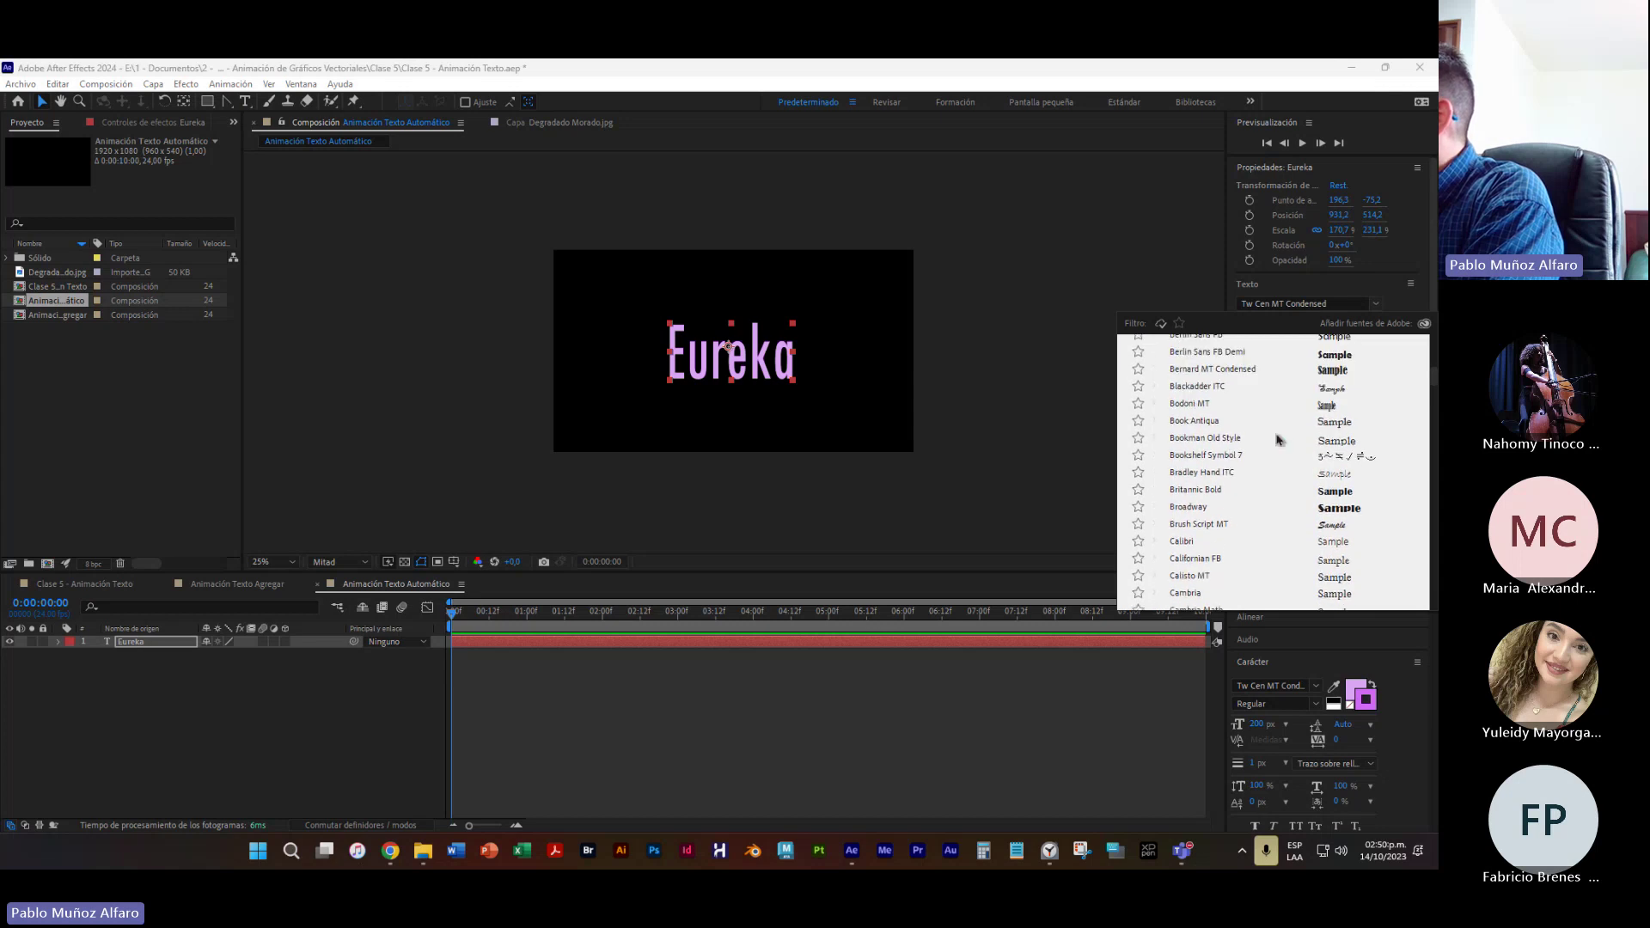
pyautogui.click(1315, 409)
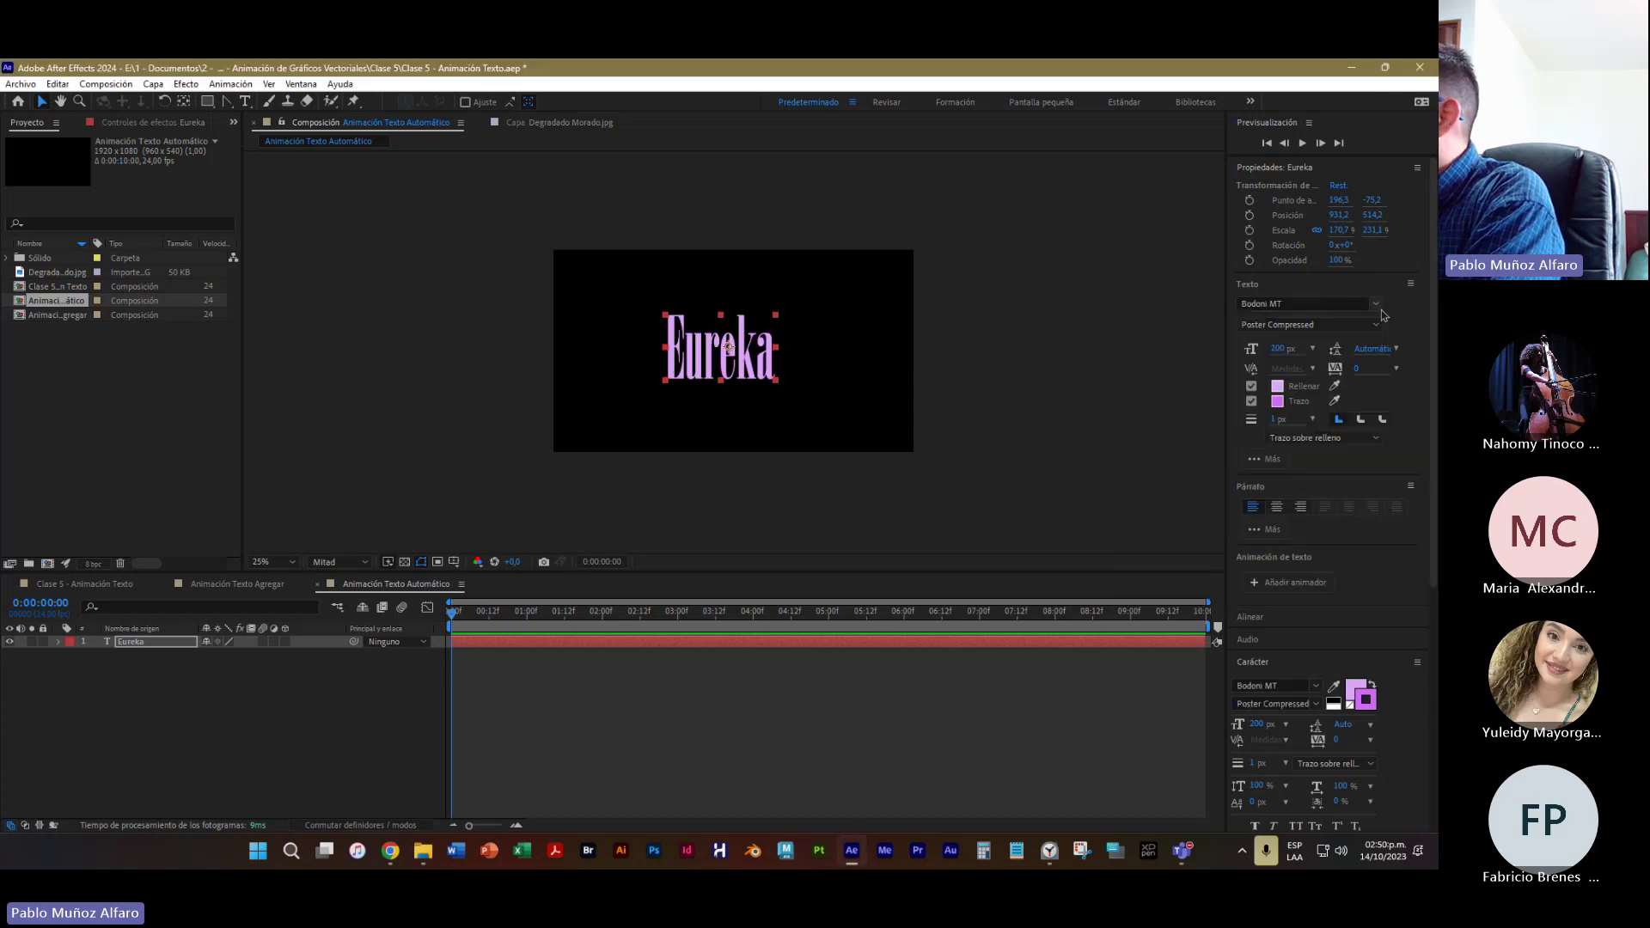
# Try the Freestyle Script font on the Eureka text
pyautogui.click(1375, 303)
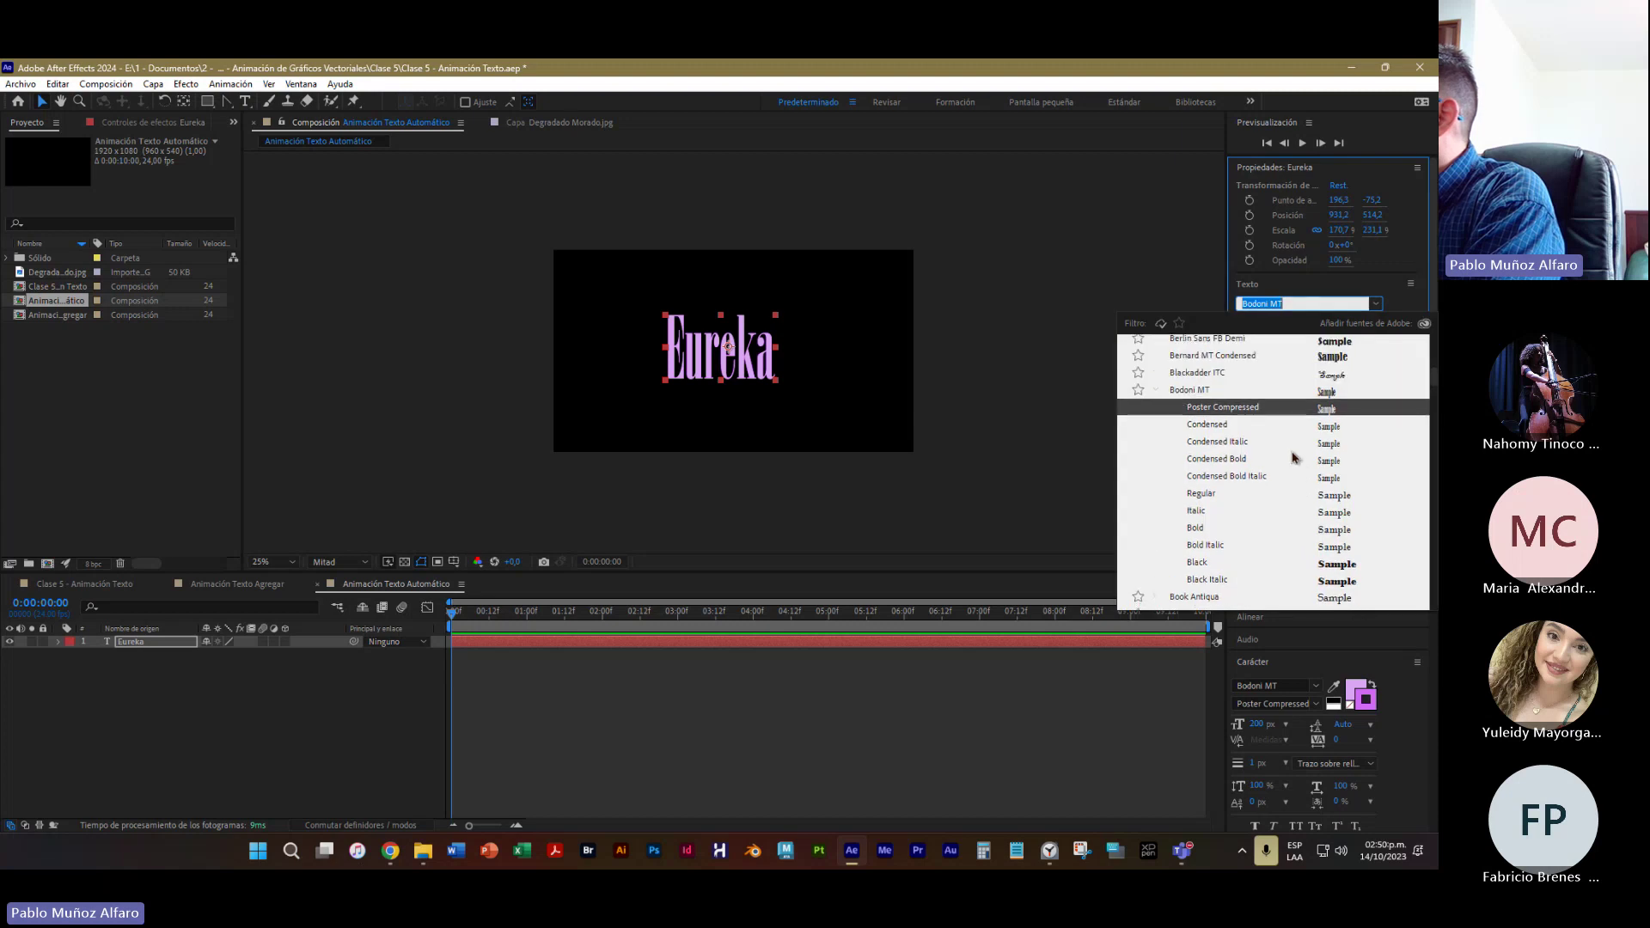
pyautogui.scroll(2, 1293, 458)
pyautogui.scroll(4, 1319, 396)
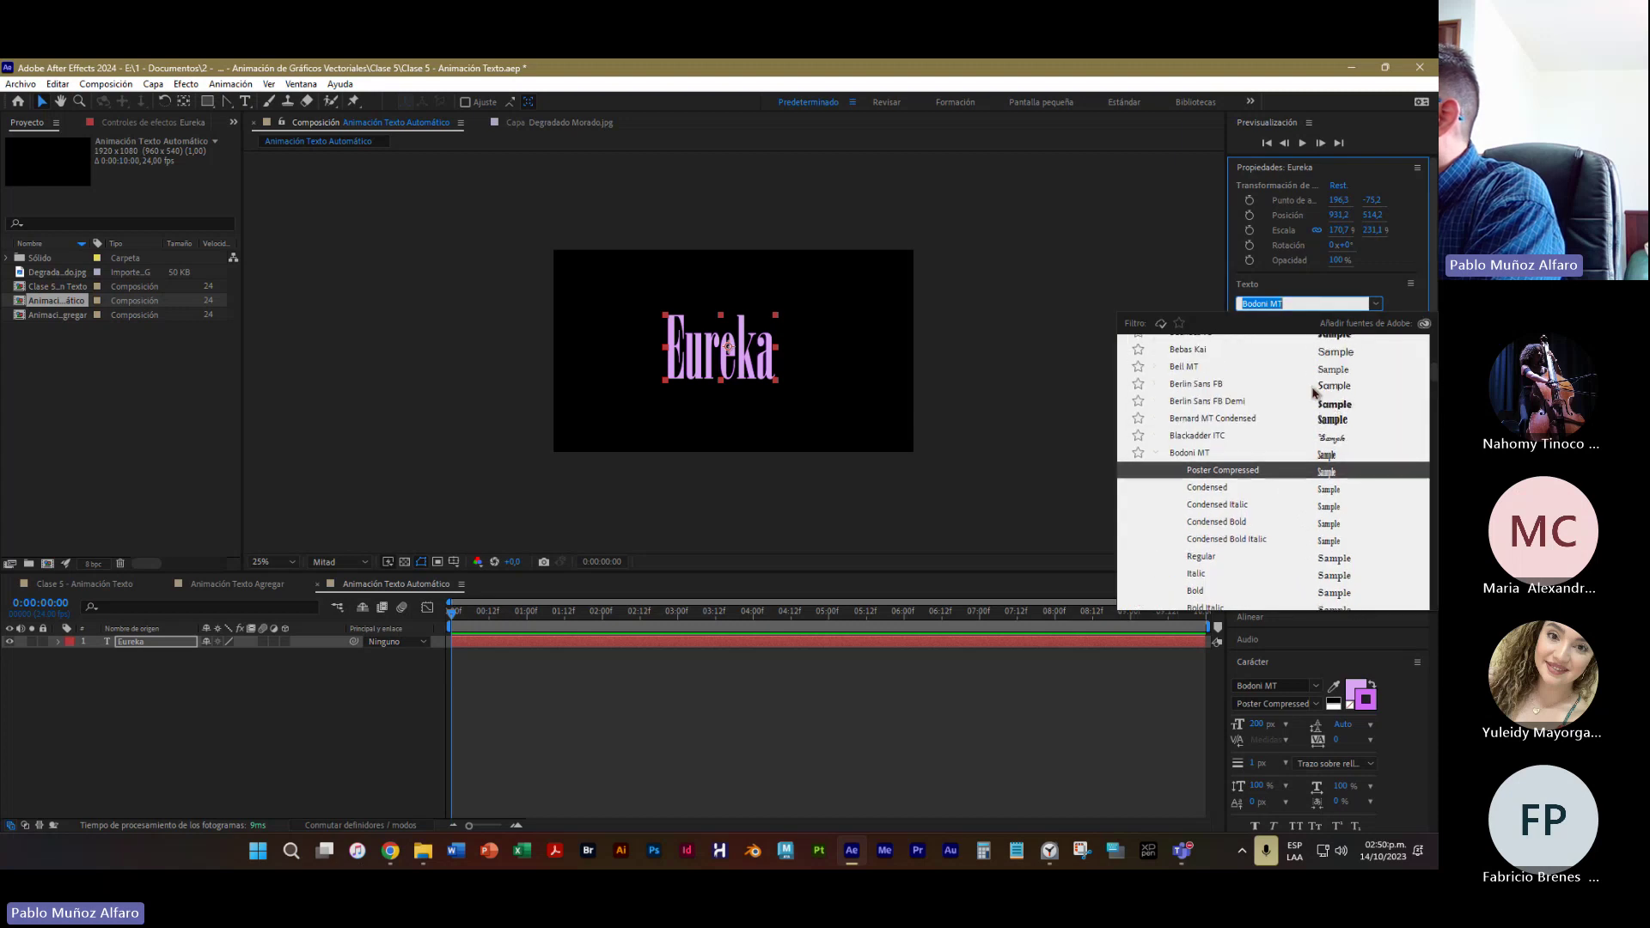
pyautogui.scroll(4, 1294, 409)
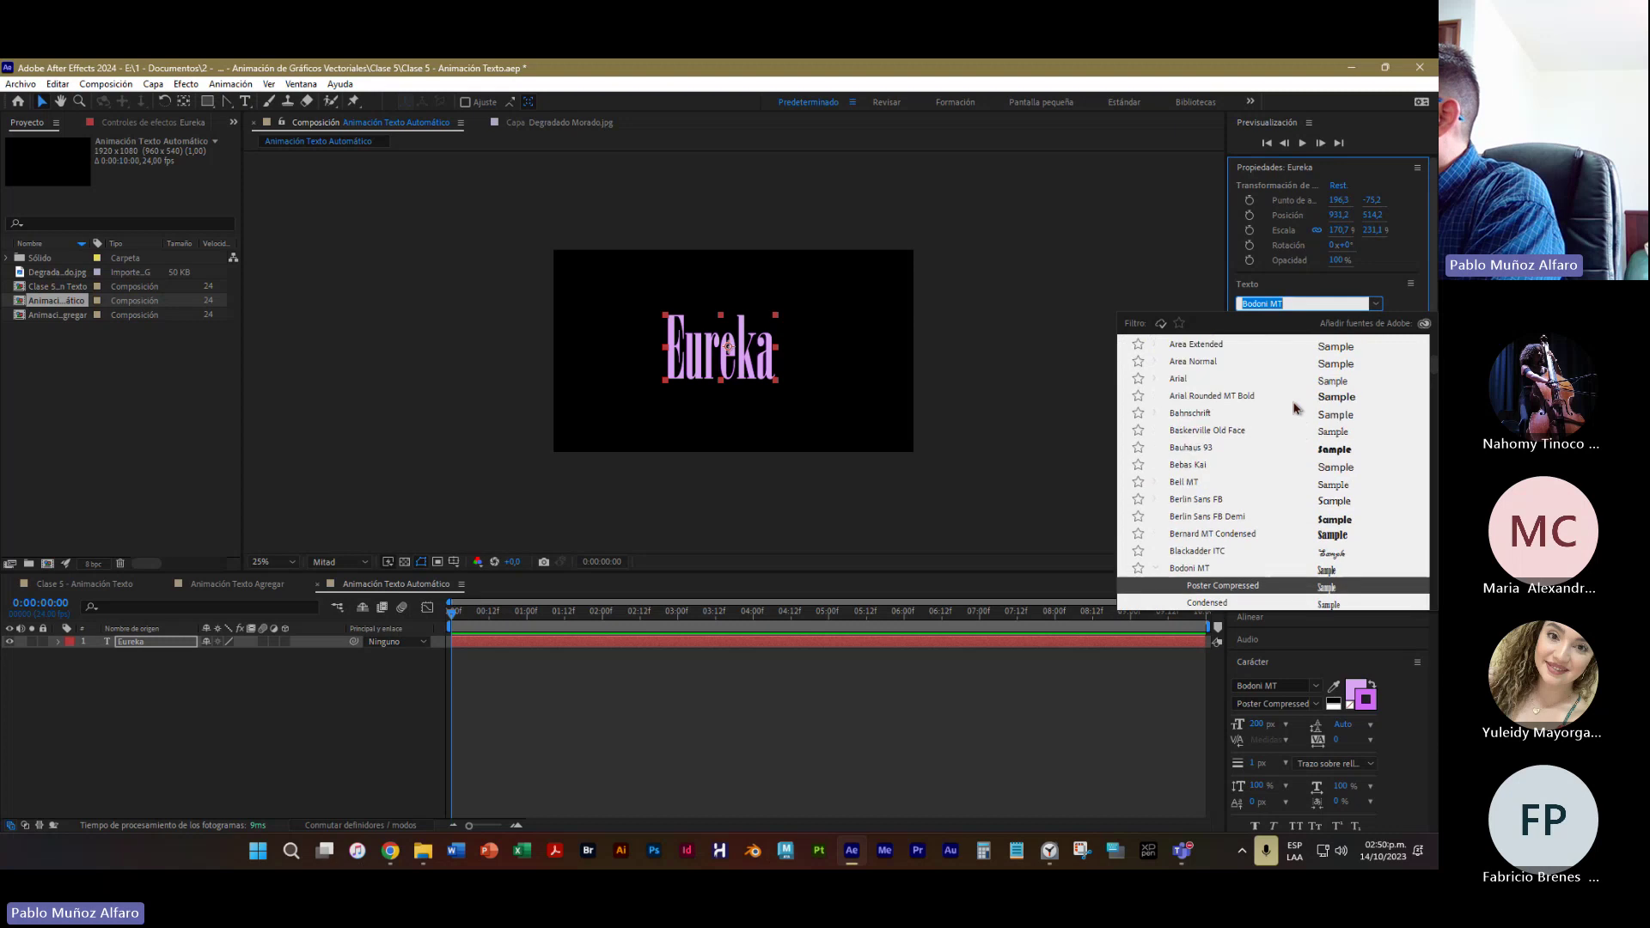
pyautogui.scroll(1, 1280, 417)
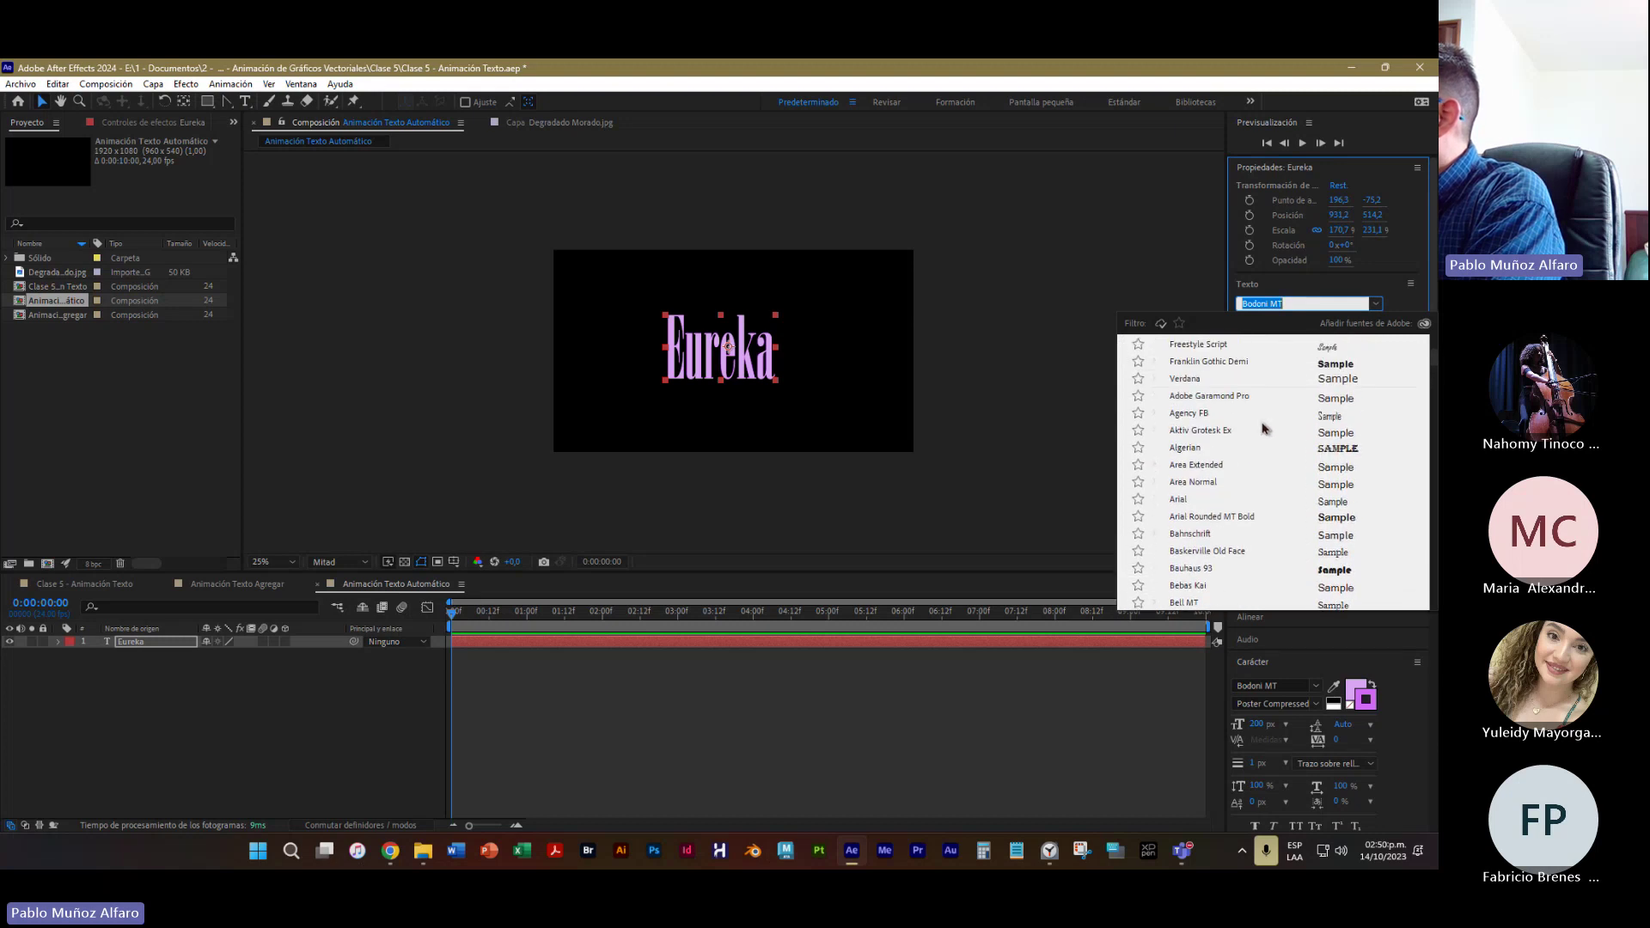
pyautogui.scroll(2, 1324, 424)
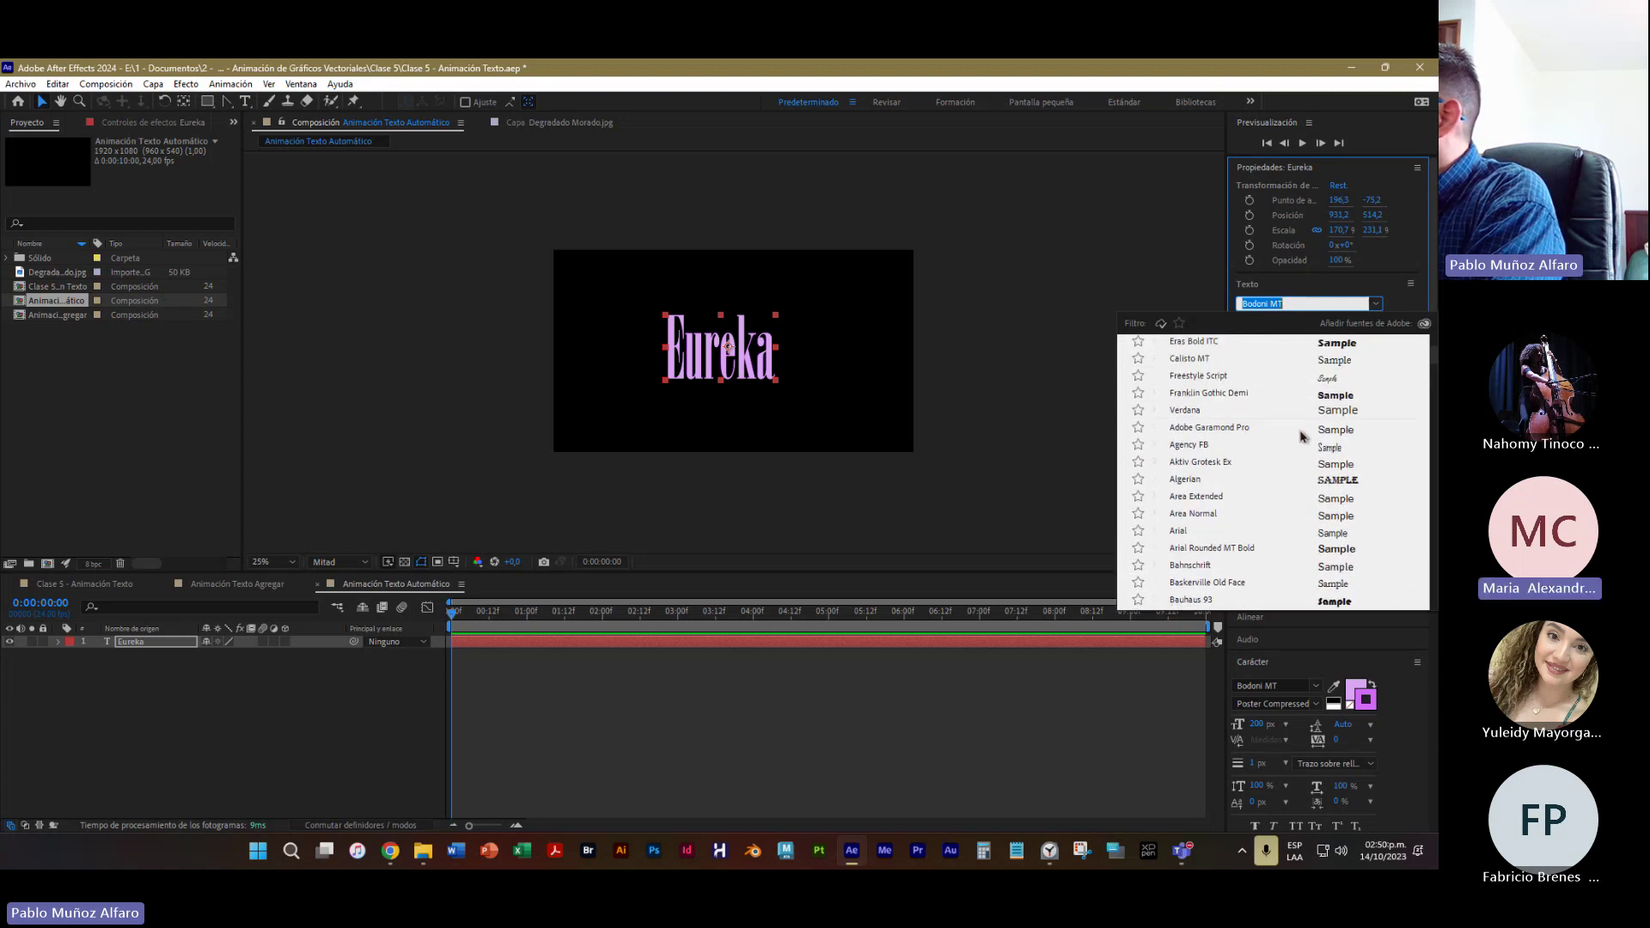
pyautogui.click(1334, 411)
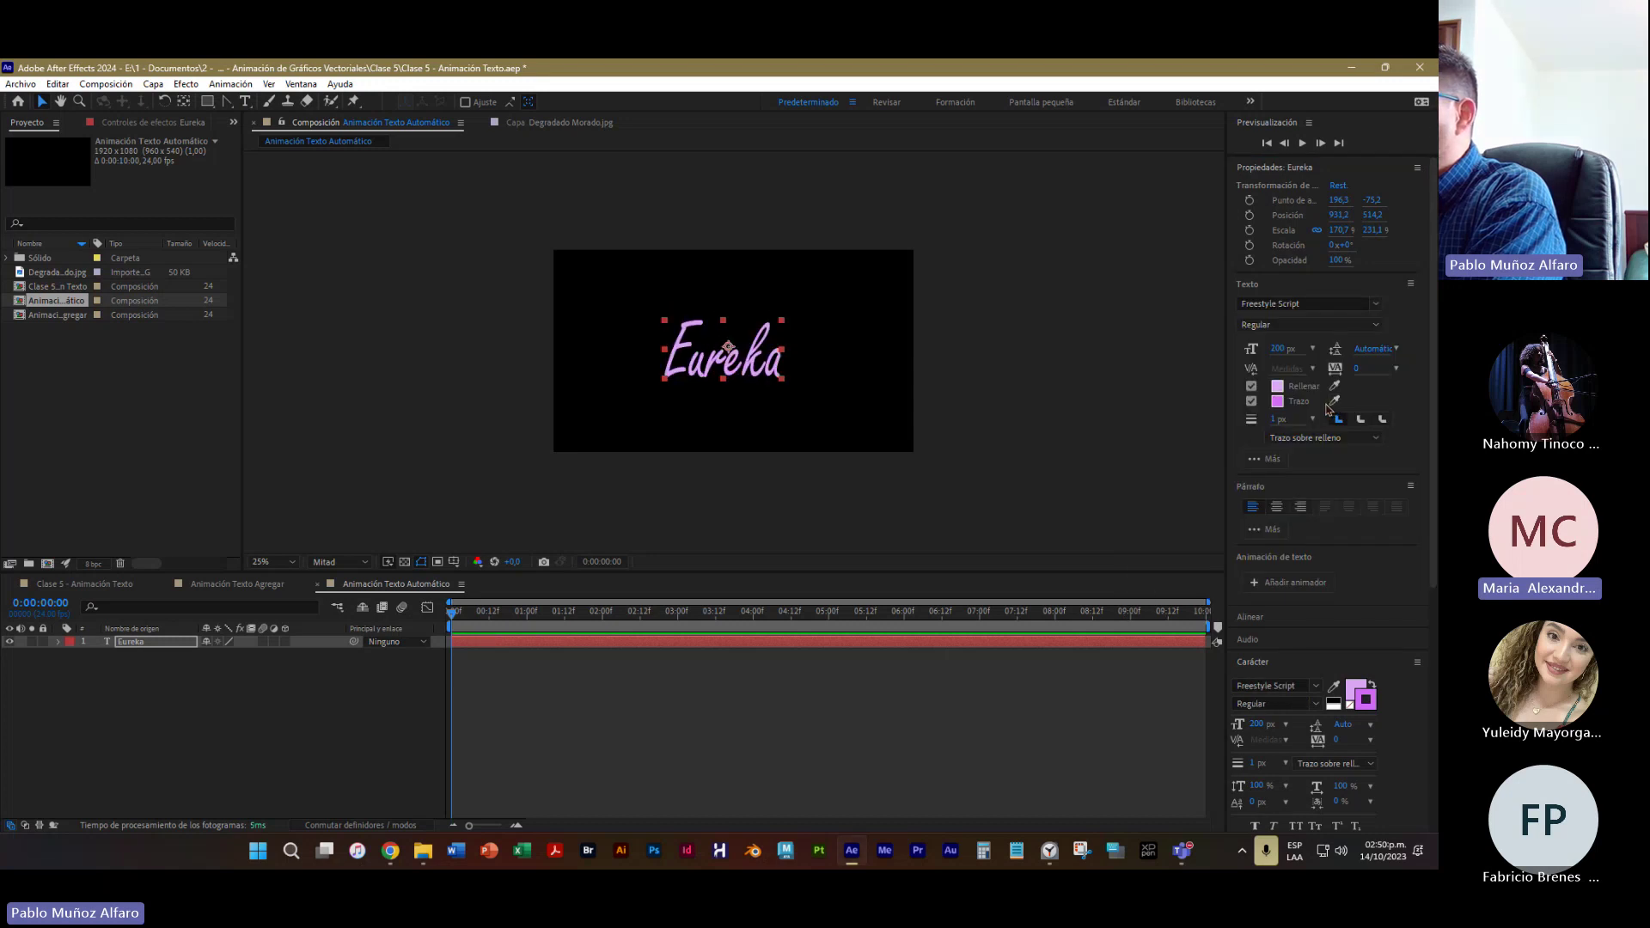
# Try the Forte font on the Eureka text
pyautogui.click(1302, 303)
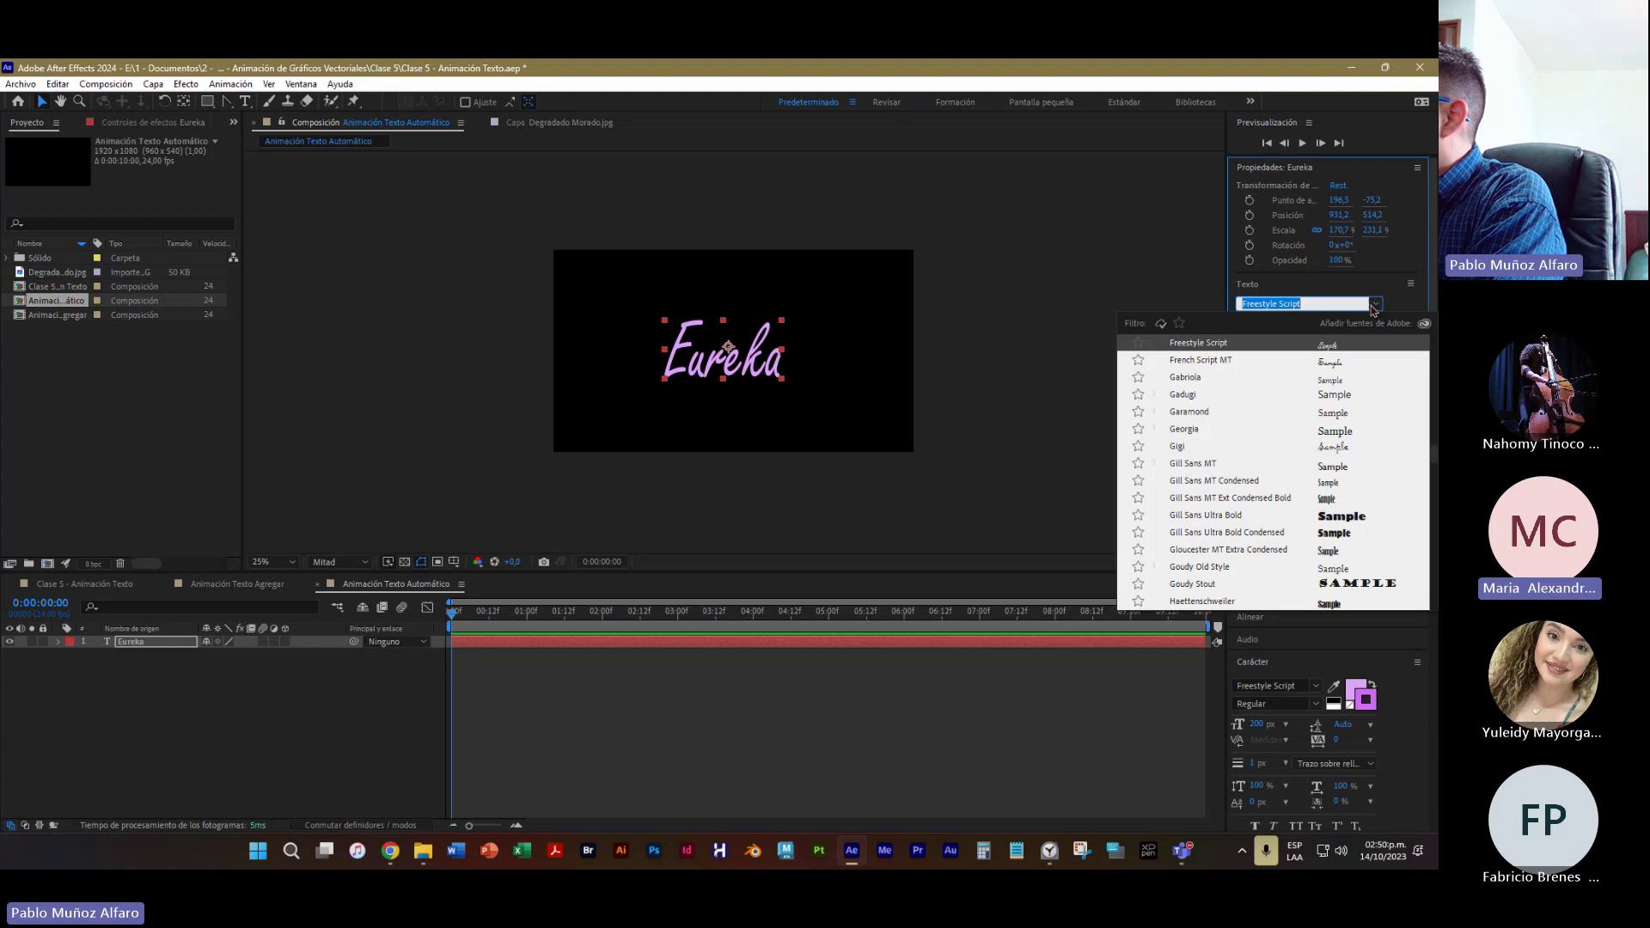
pyautogui.scroll(4, 1296, 416)
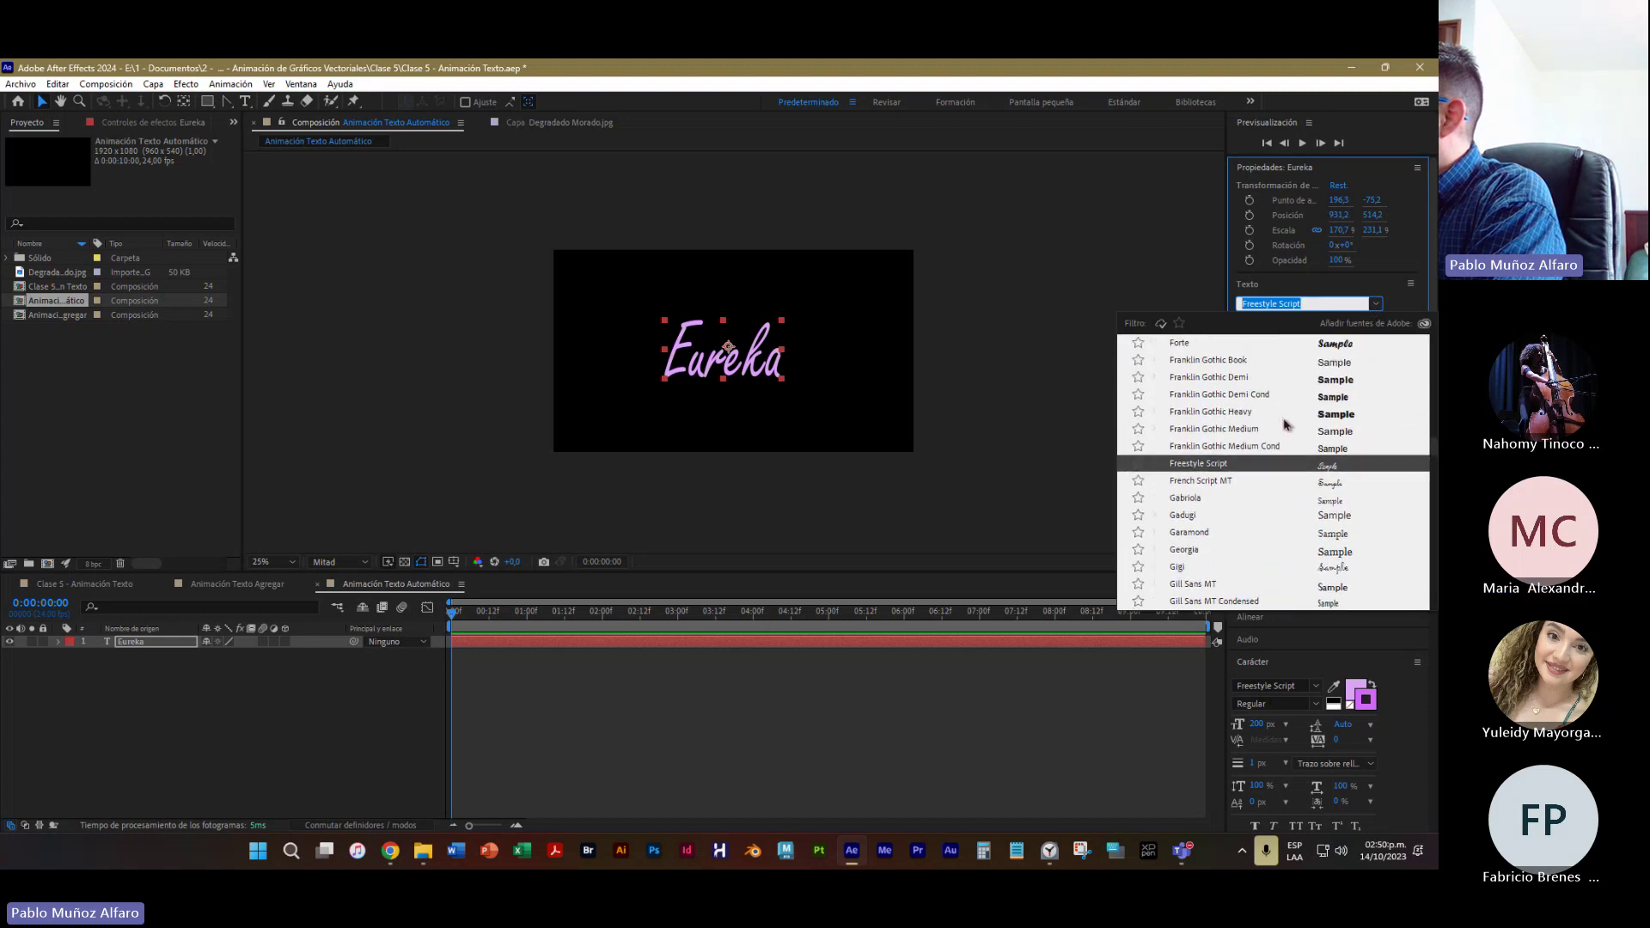
pyautogui.scroll(1, 1280, 428)
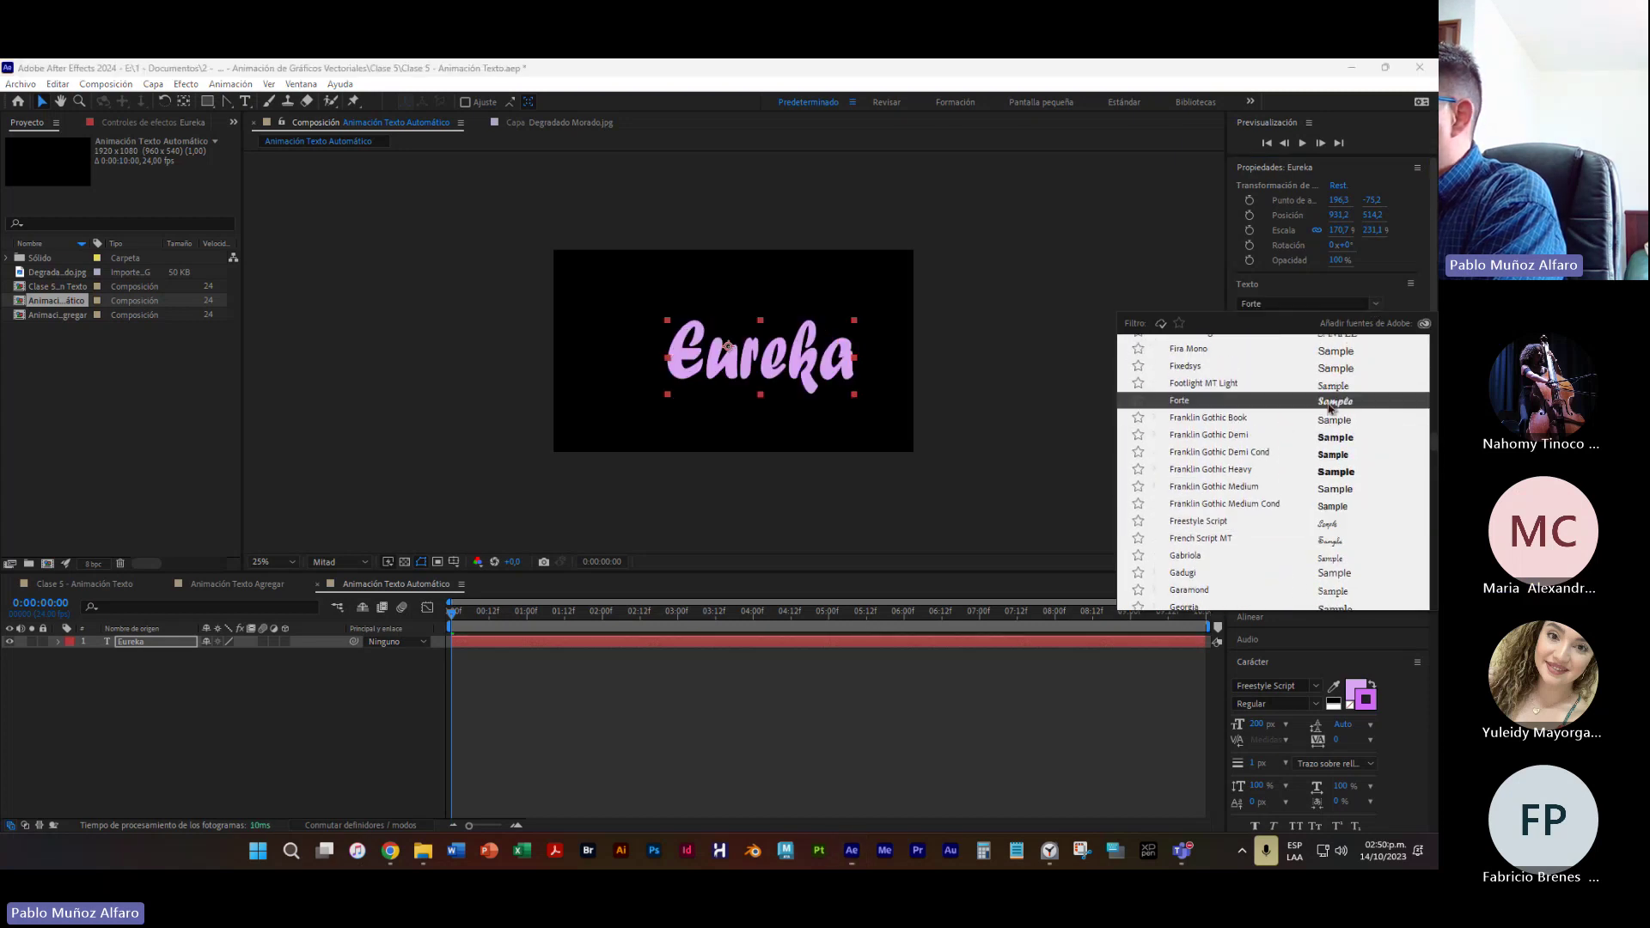
pyautogui.click(1286, 426)
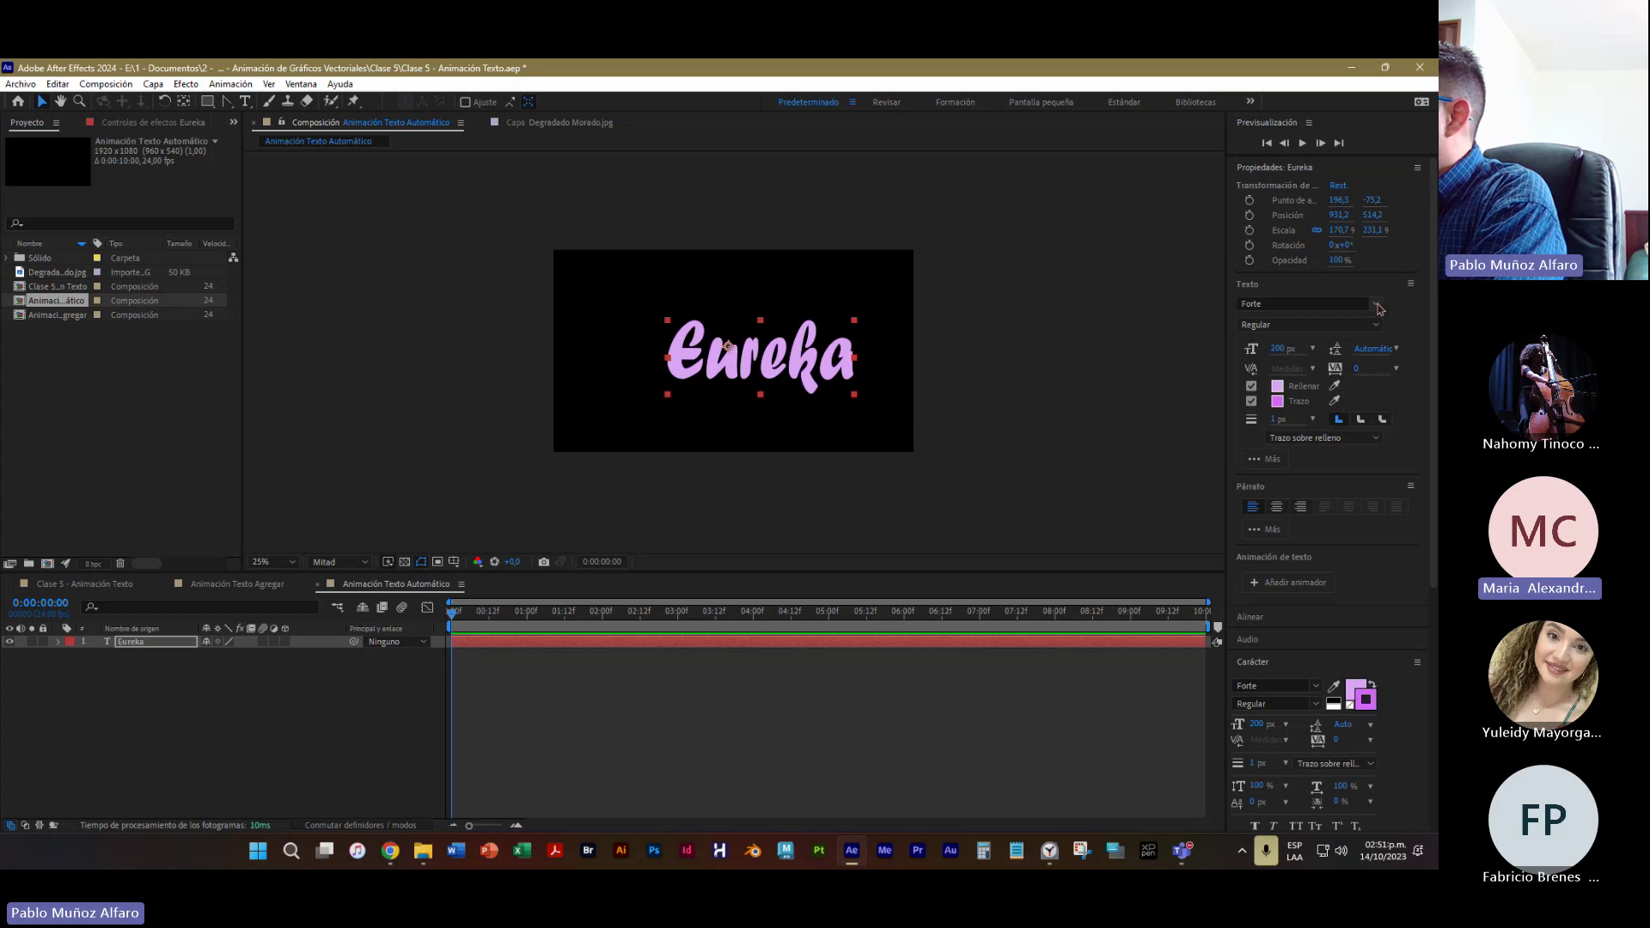
# Set the Eureka text's font to Copperplate Gothic Light and reposition the text near the middle of the frame
pyautogui.click(1374, 306)
pyautogui.scroll(3, 1269, 473)
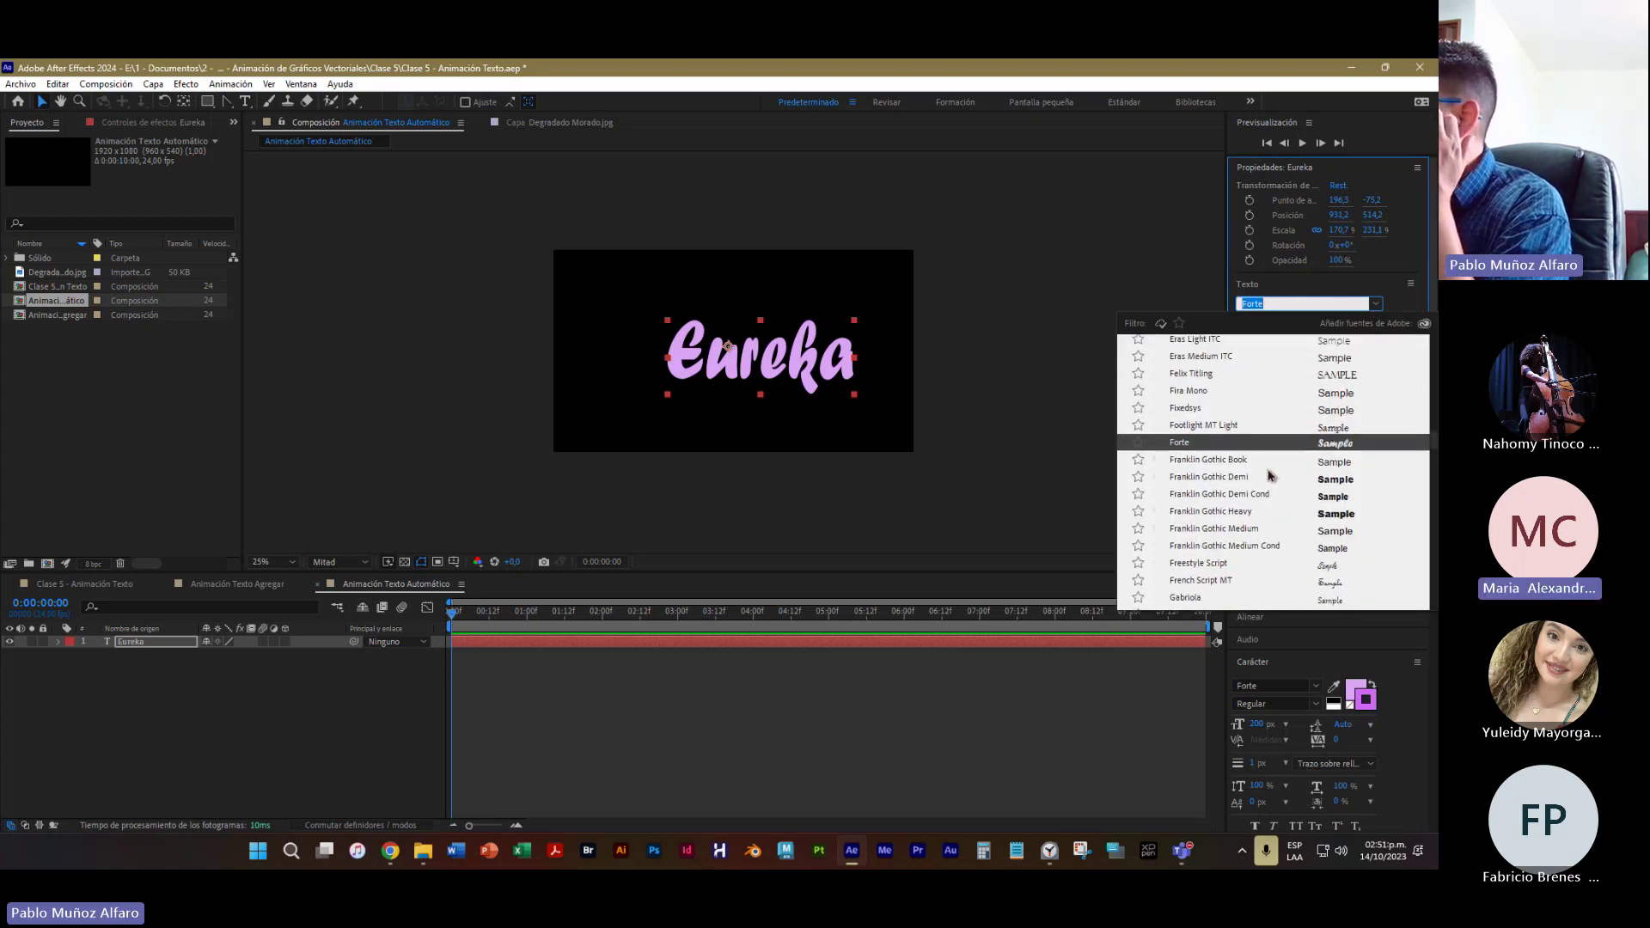
pyautogui.scroll(3, 1269, 475)
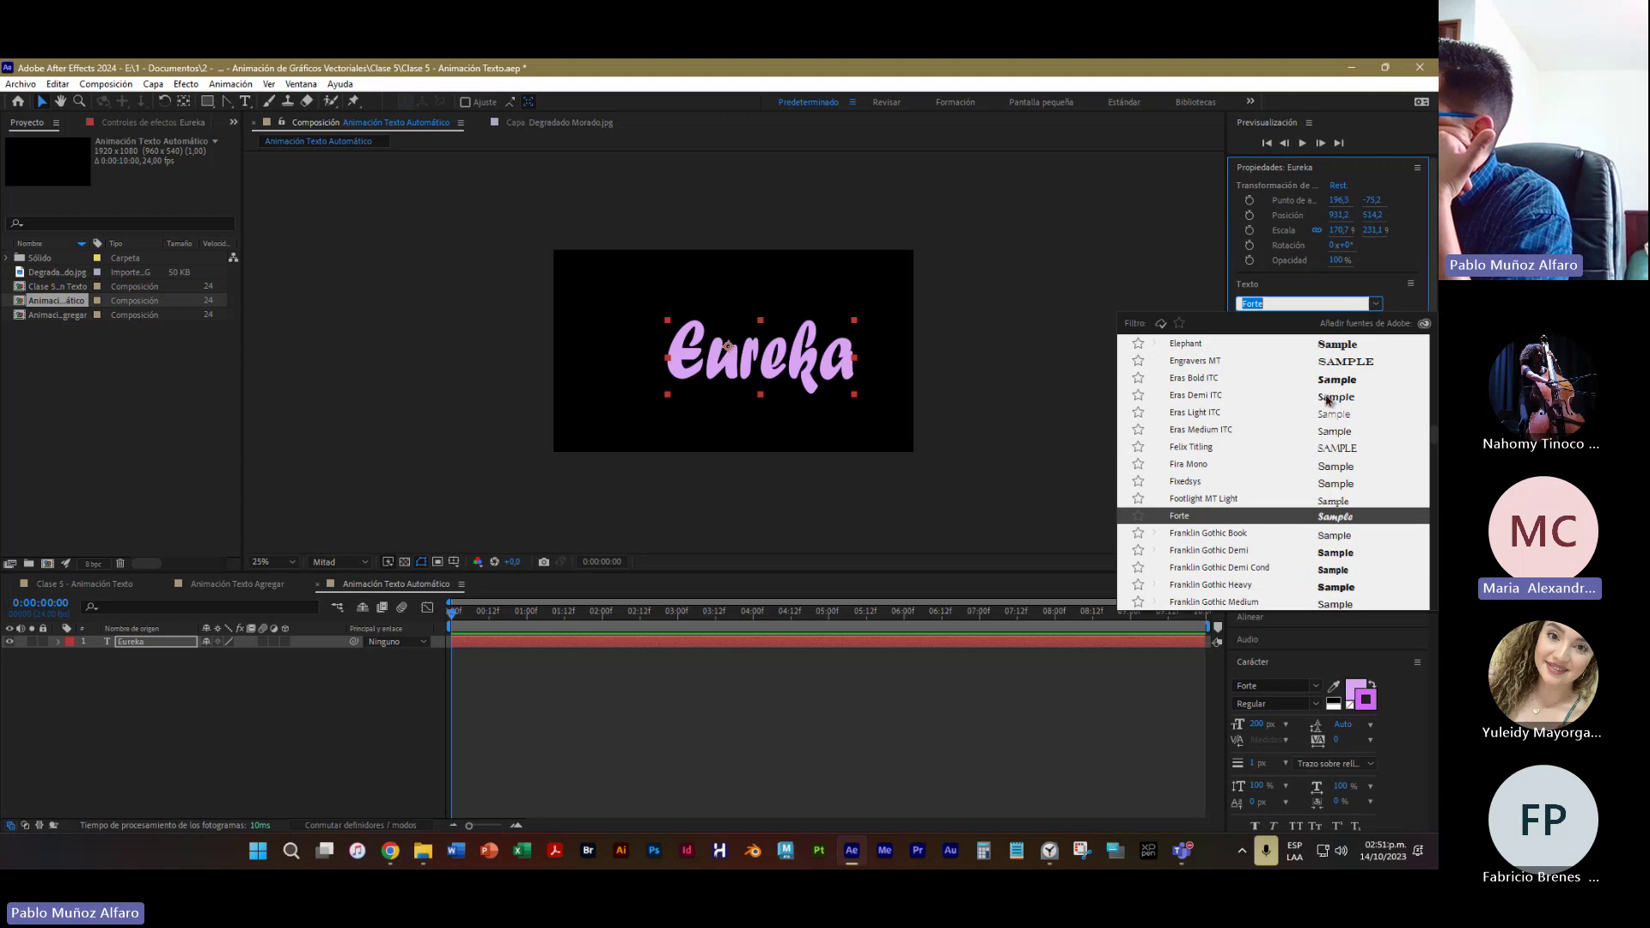
pyautogui.scroll(4, 1315, 412)
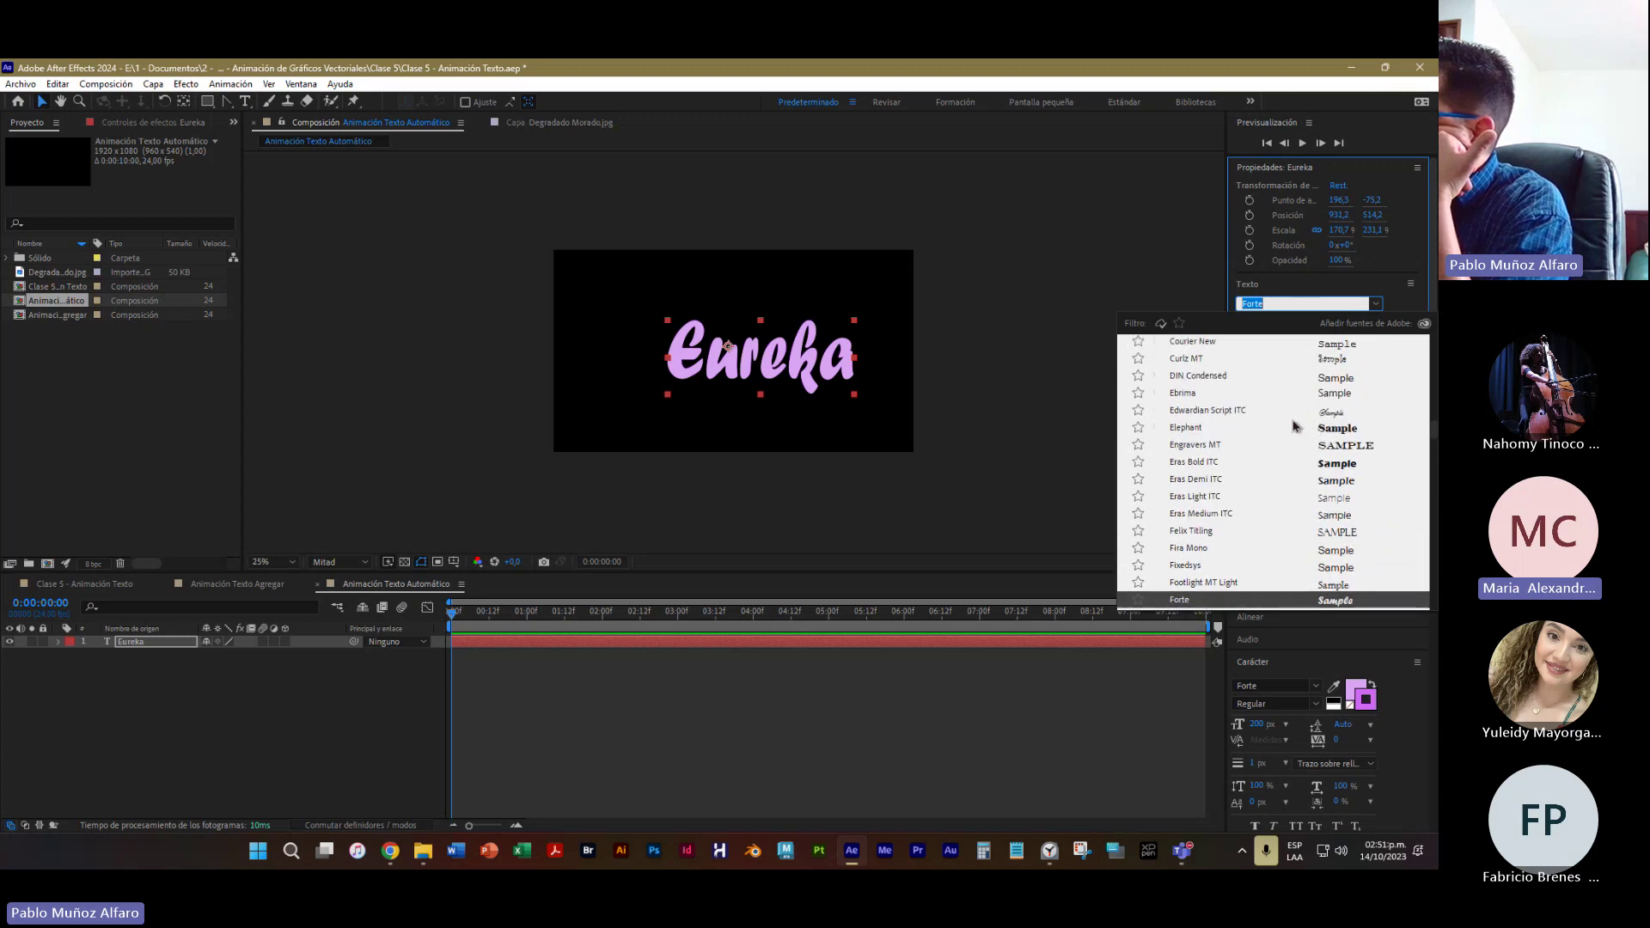
pyautogui.scroll(3, 1289, 455)
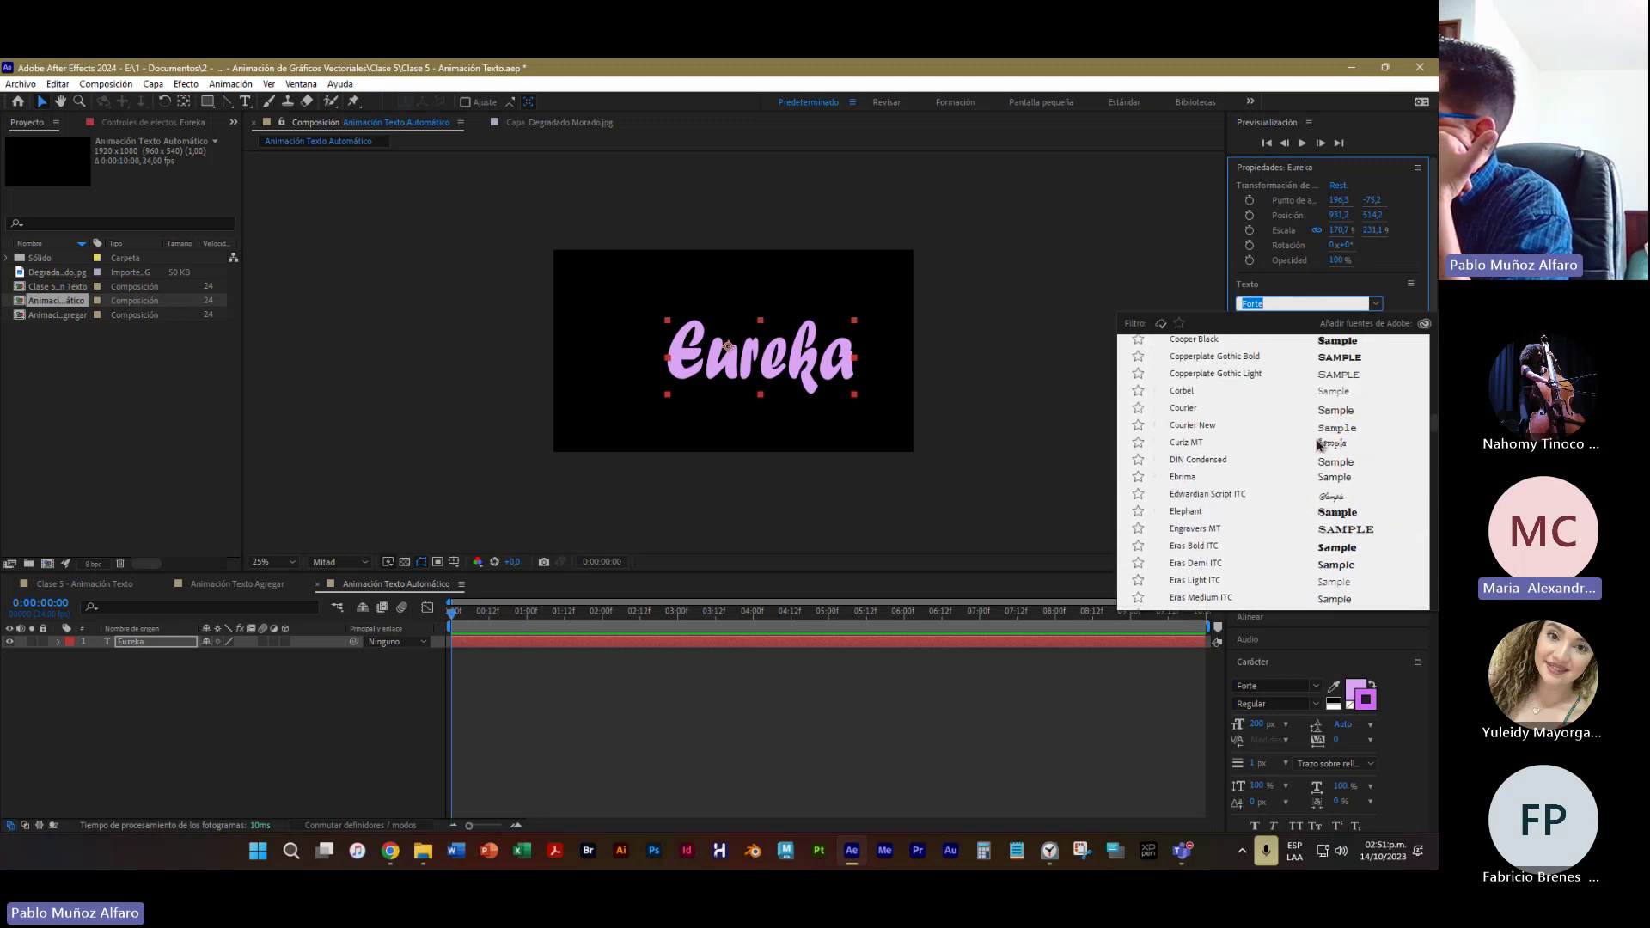
pyautogui.scroll(1, 1295, 461)
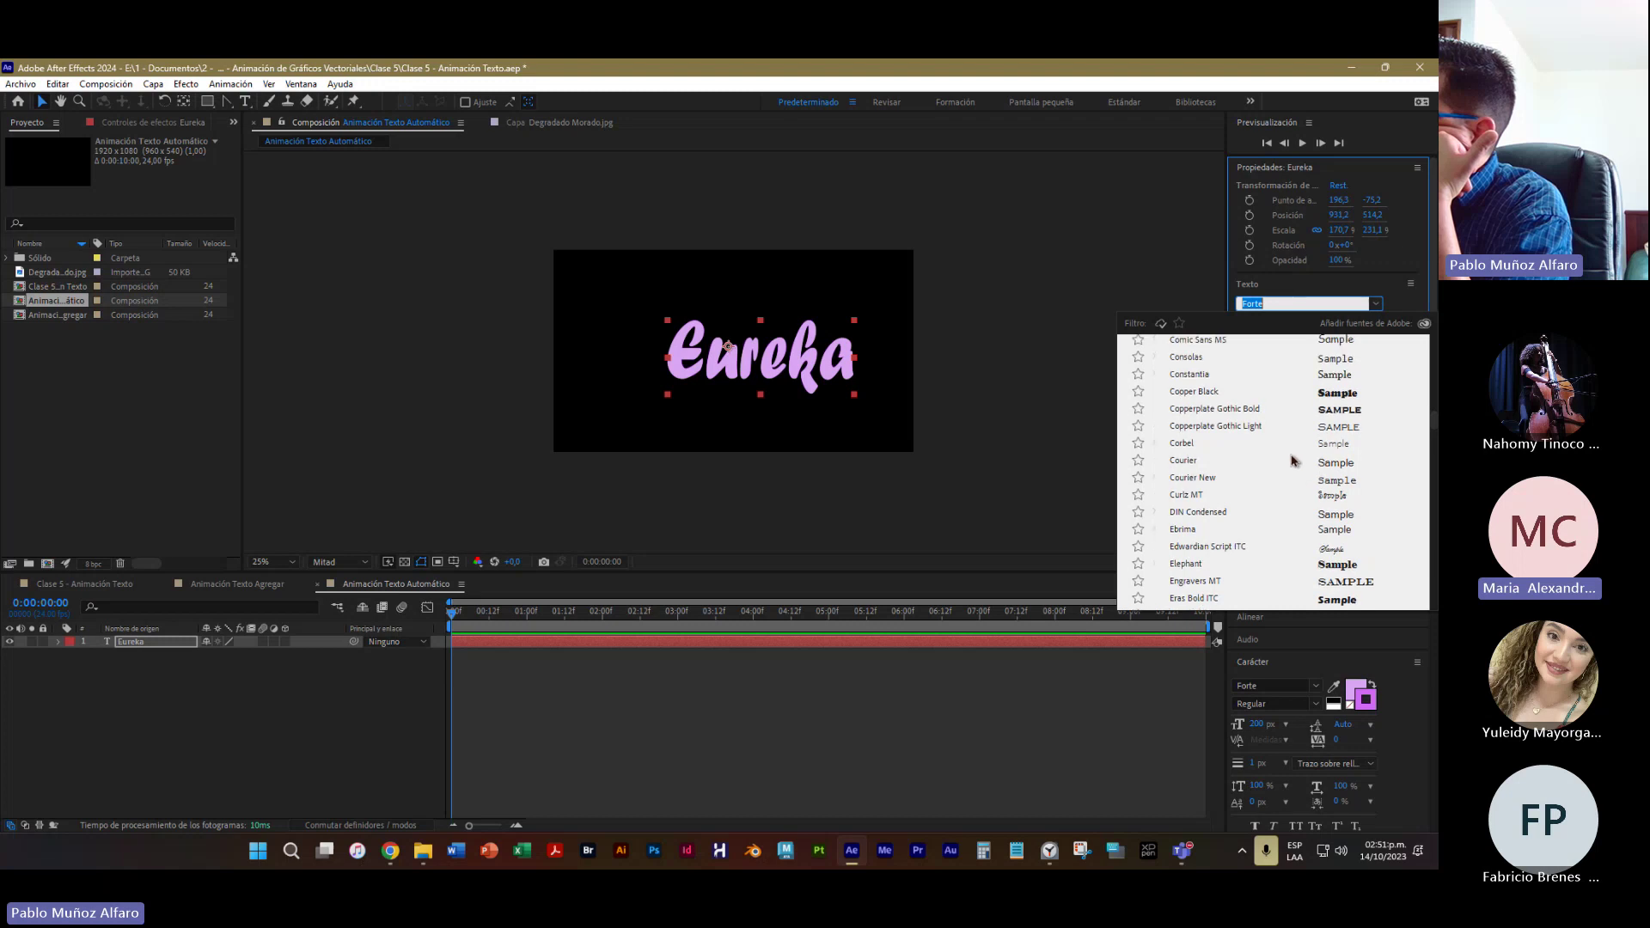
pyautogui.click(1345, 428)
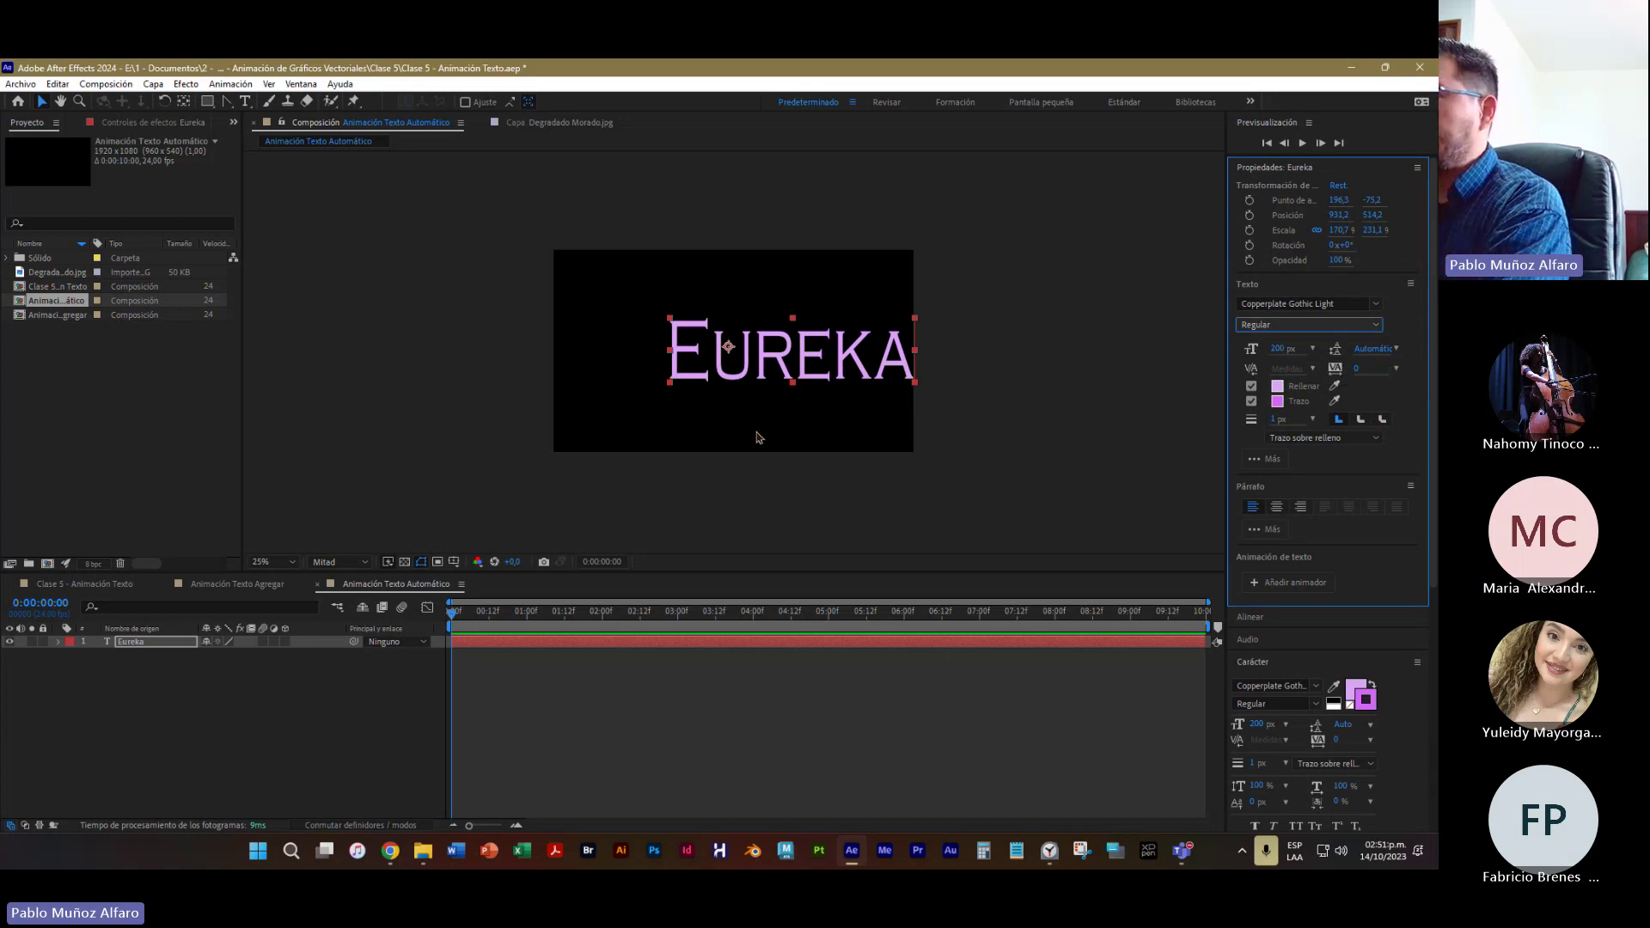
pyautogui.moveTo(797, 375); pyautogui.dragTo(745, 366)
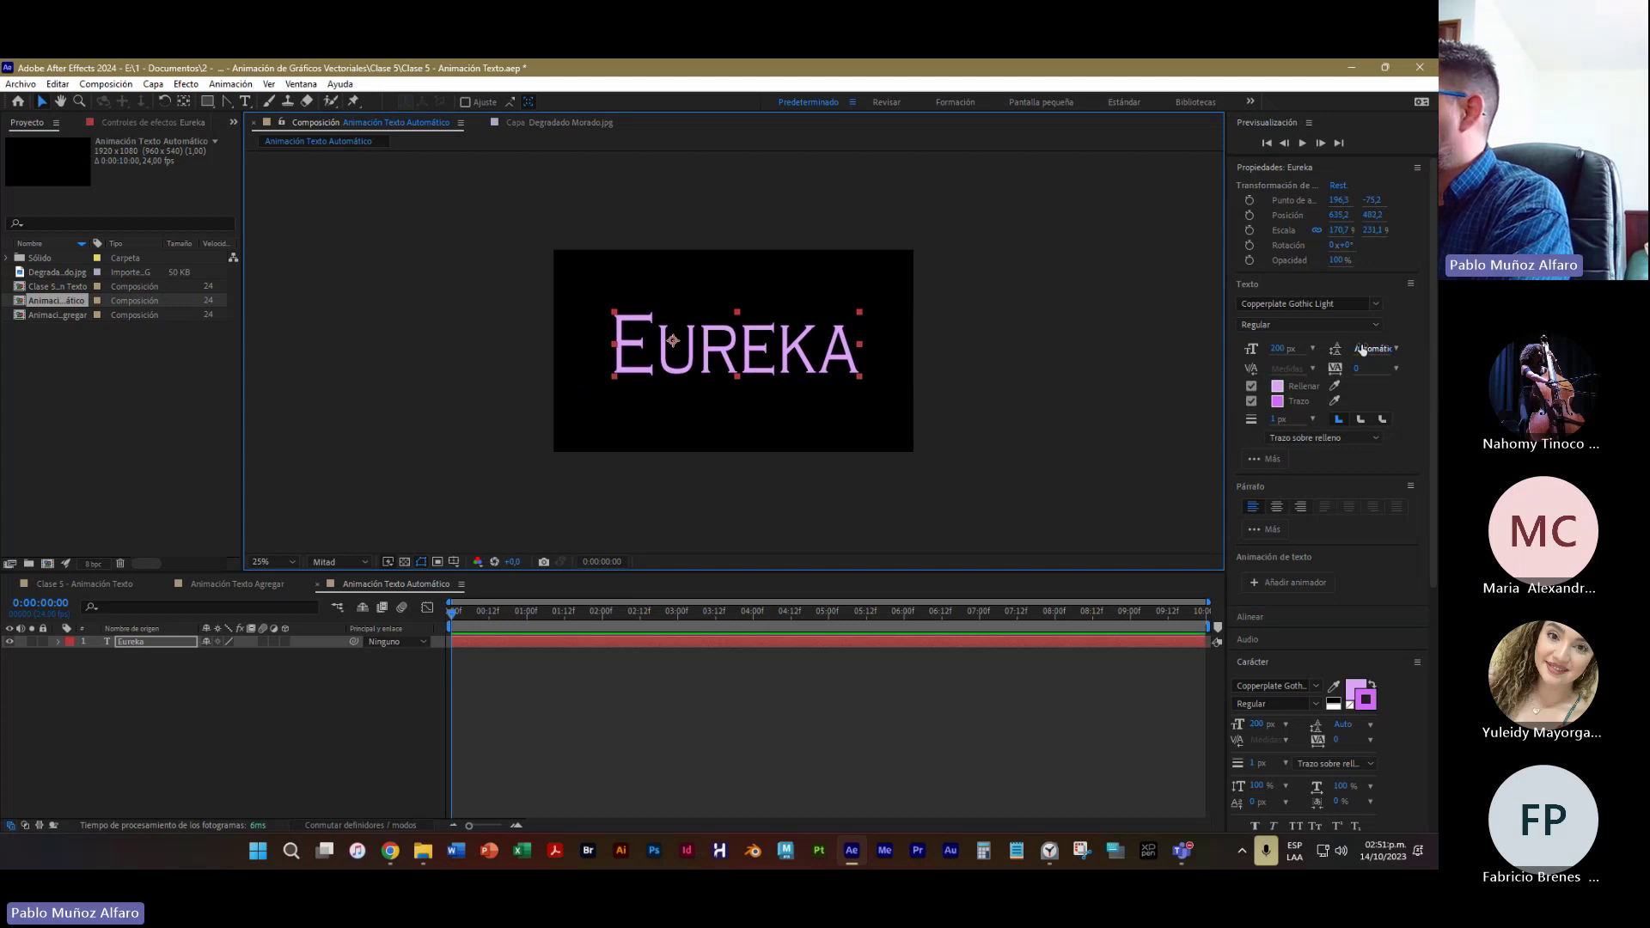
# Remove the Eureka text's stroke and set its fill to the teal green 02B797
pyautogui.click(1252, 402)
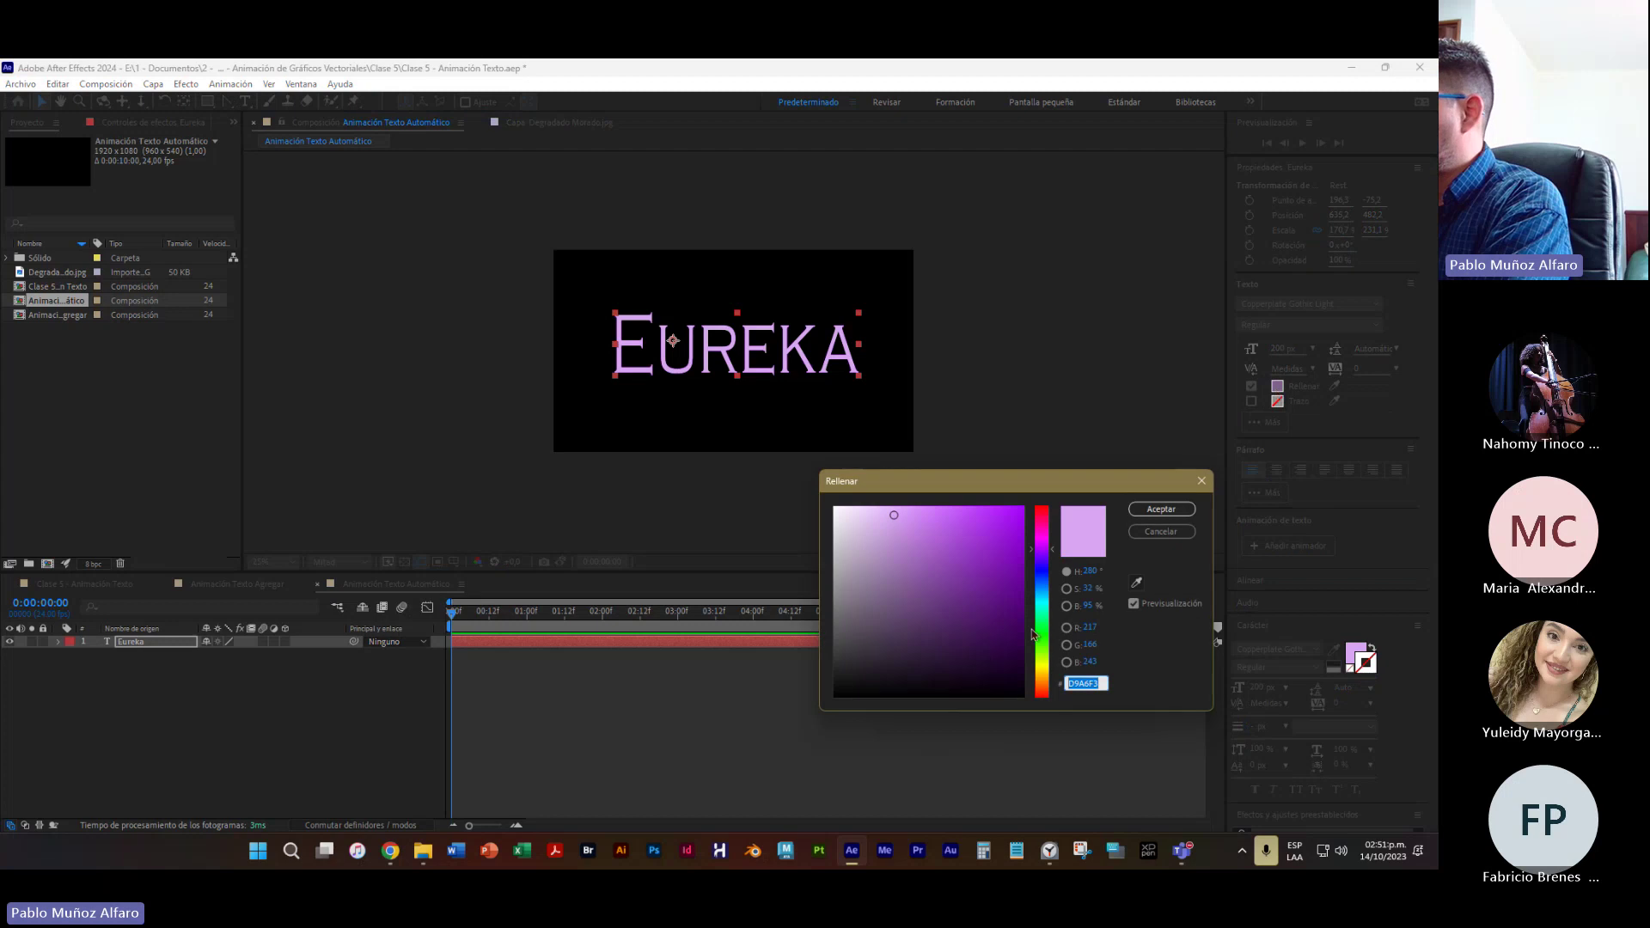
pyautogui.click(1034, 602)
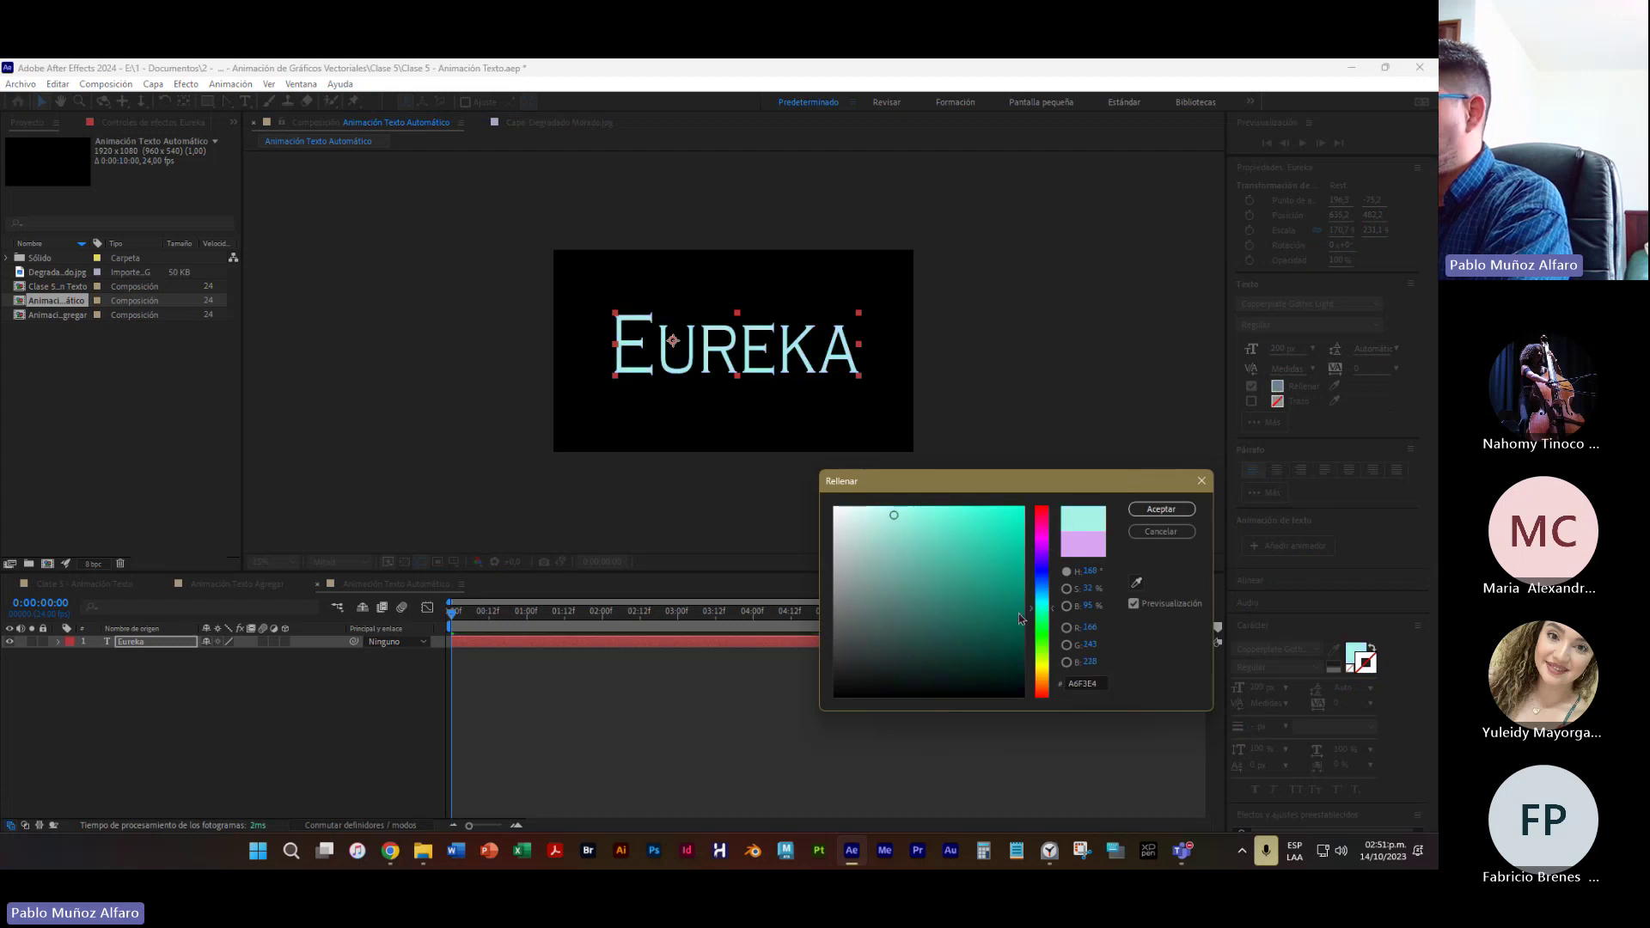
pyautogui.click(1019, 568)
pyautogui.click(1019, 568)
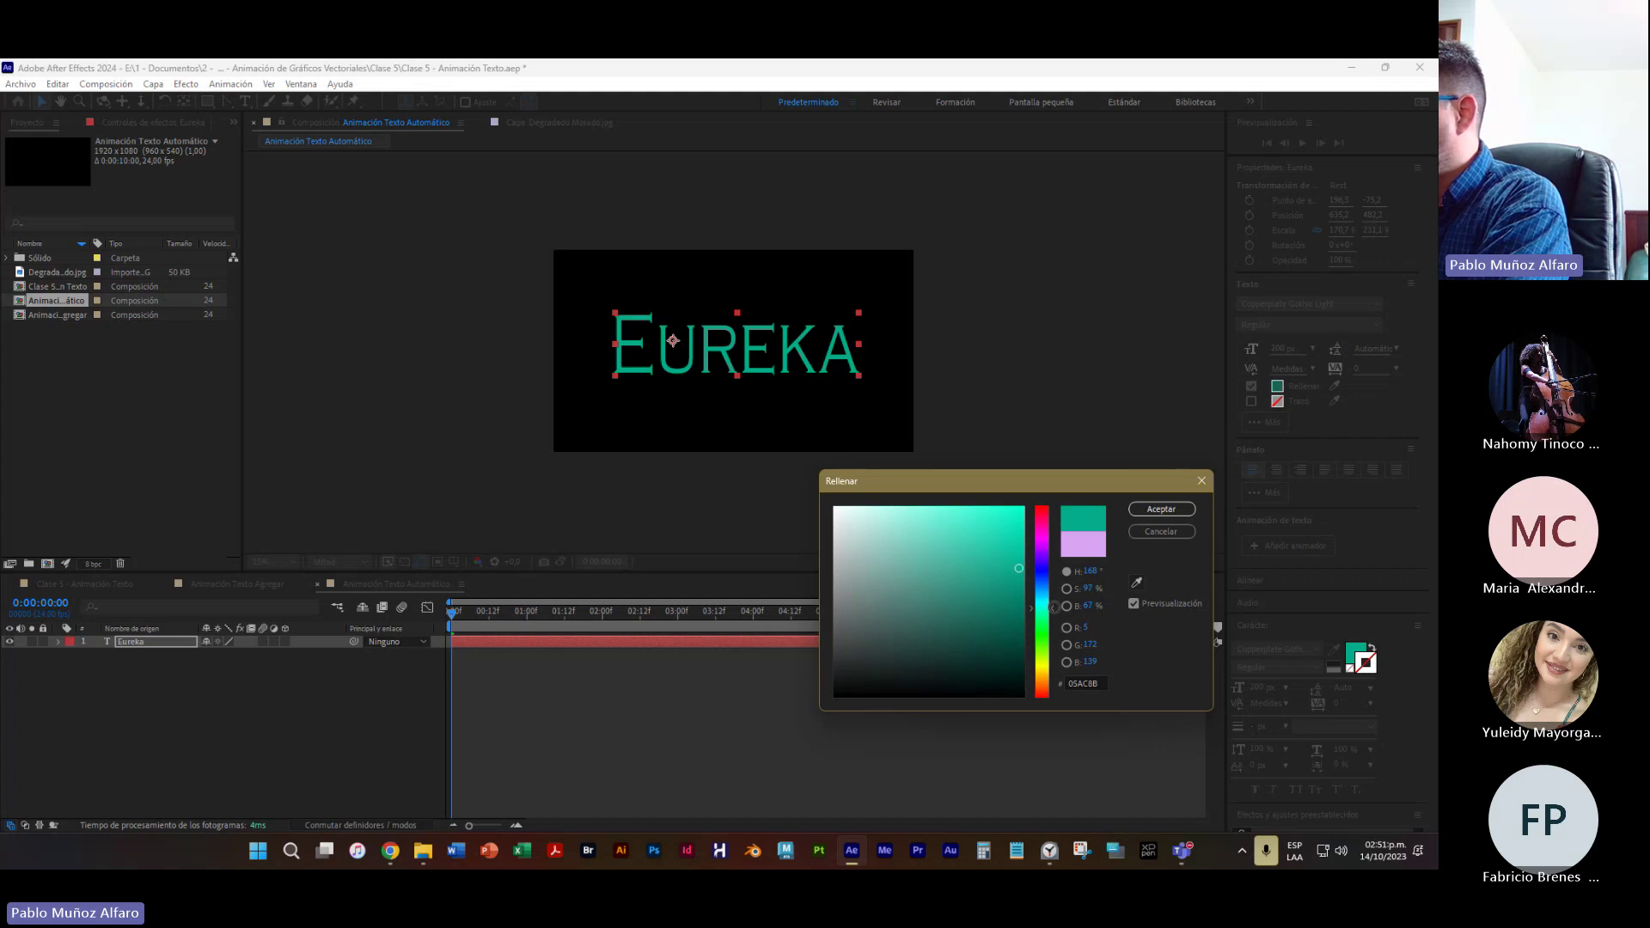
pyautogui.click(1017, 582)
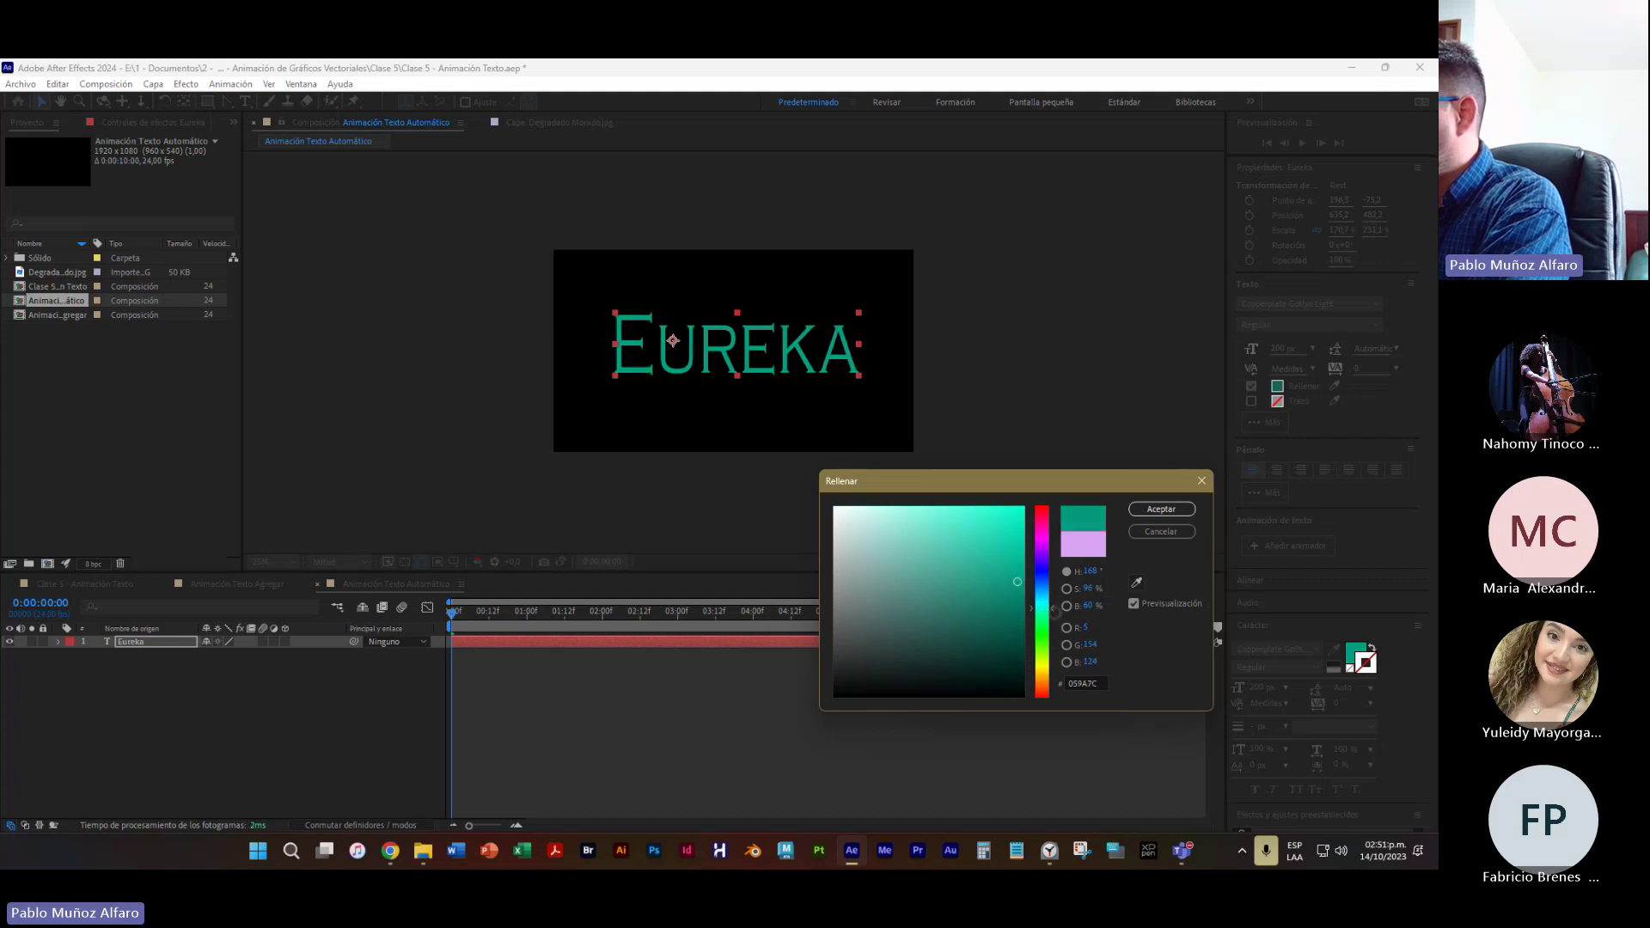
pyautogui.click(1017, 535)
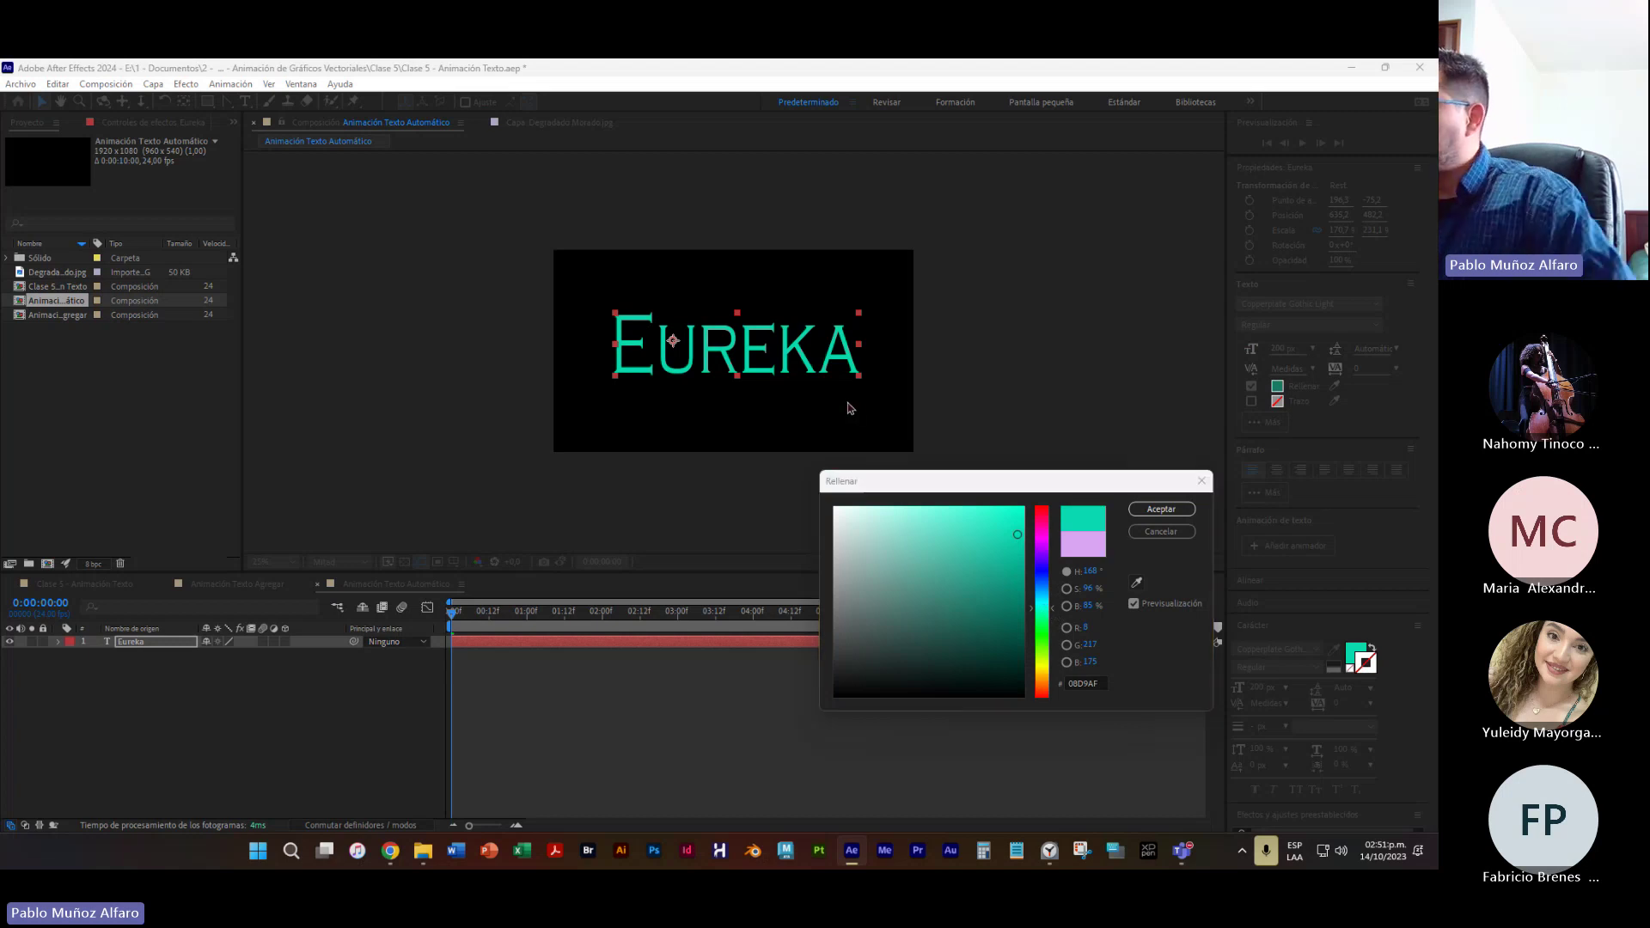
pyautogui.moveTo(962, 481); pyautogui.dragTo(499, 401)
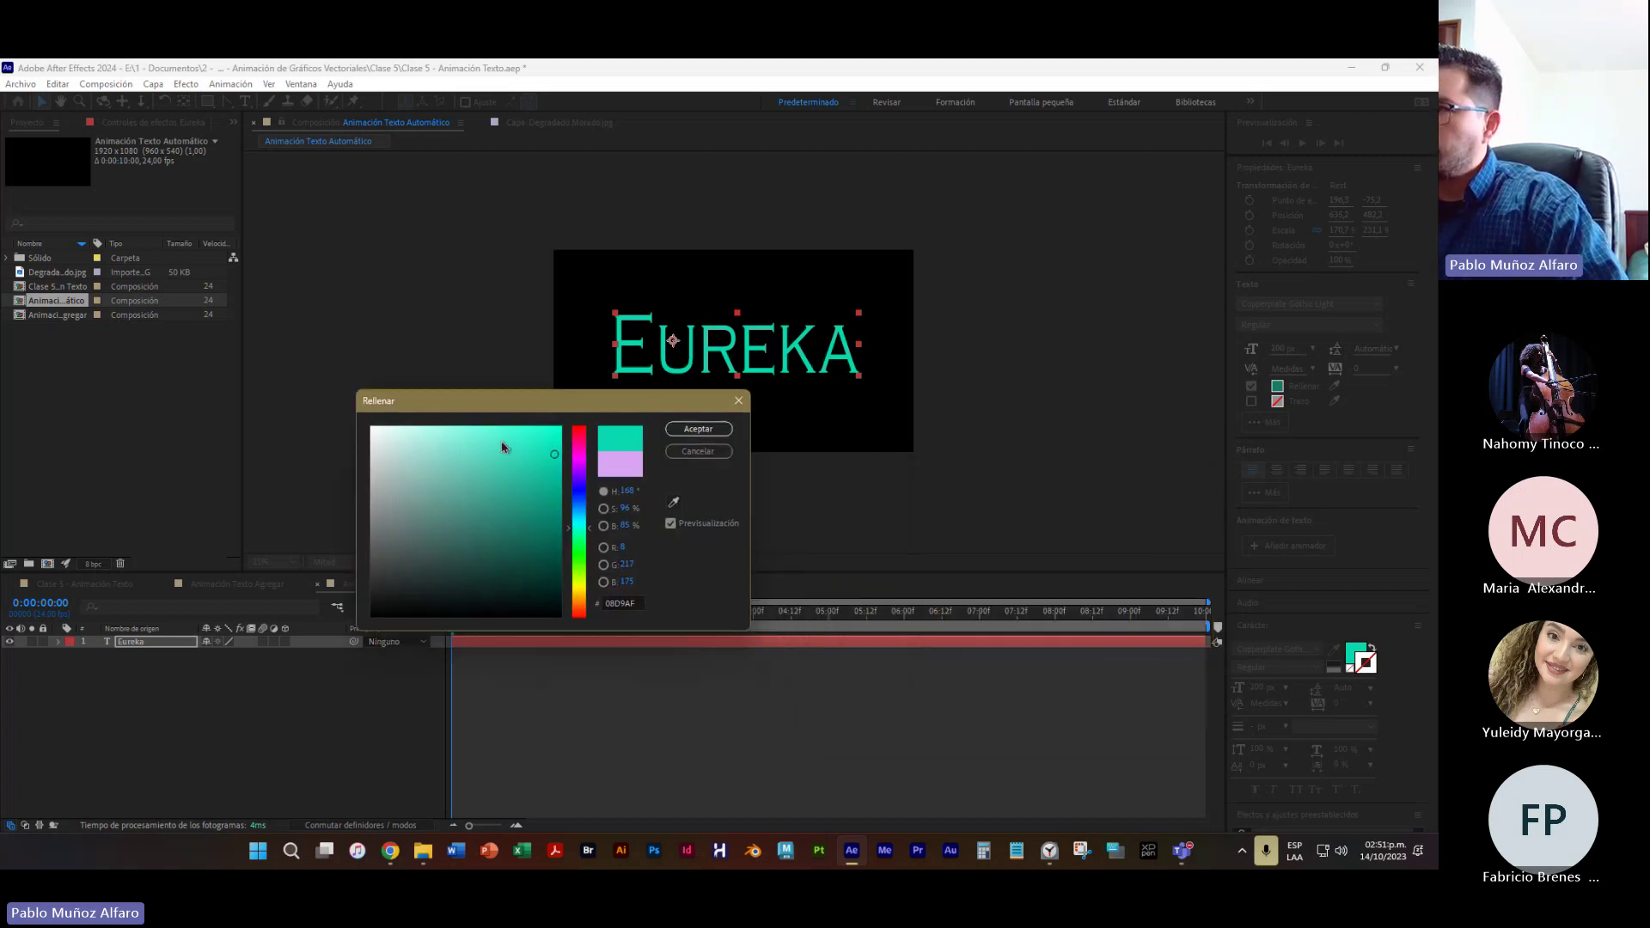
pyautogui.click(576, 519)
pyautogui.click(576, 526)
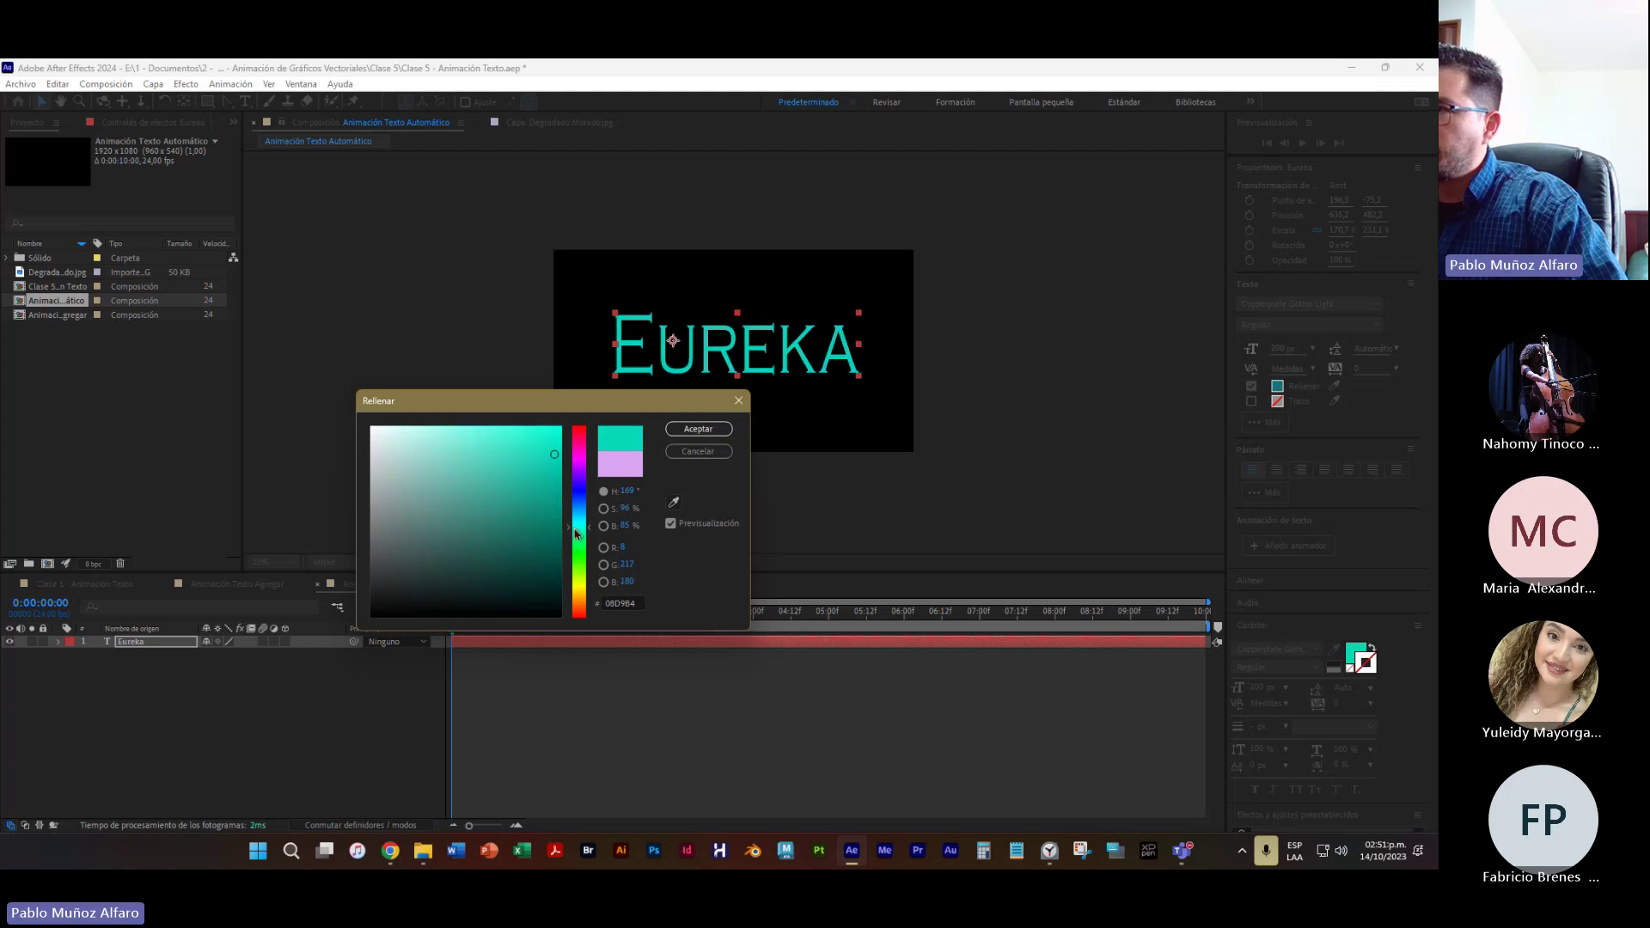
pyautogui.click(552, 493)
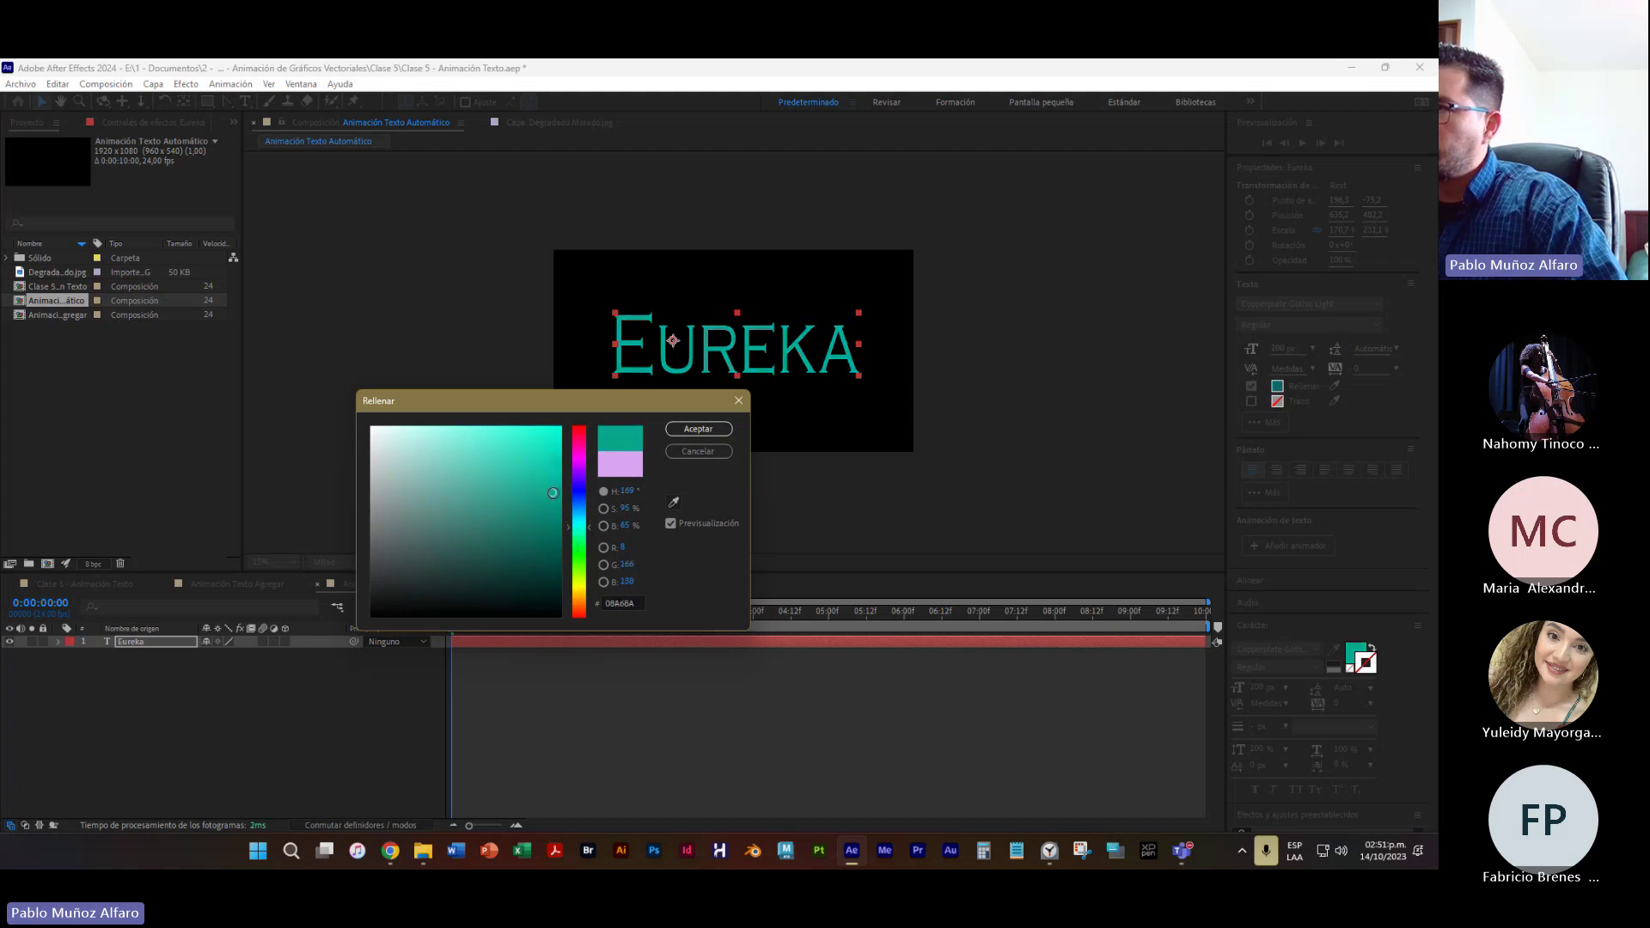
pyautogui.click(558, 479)
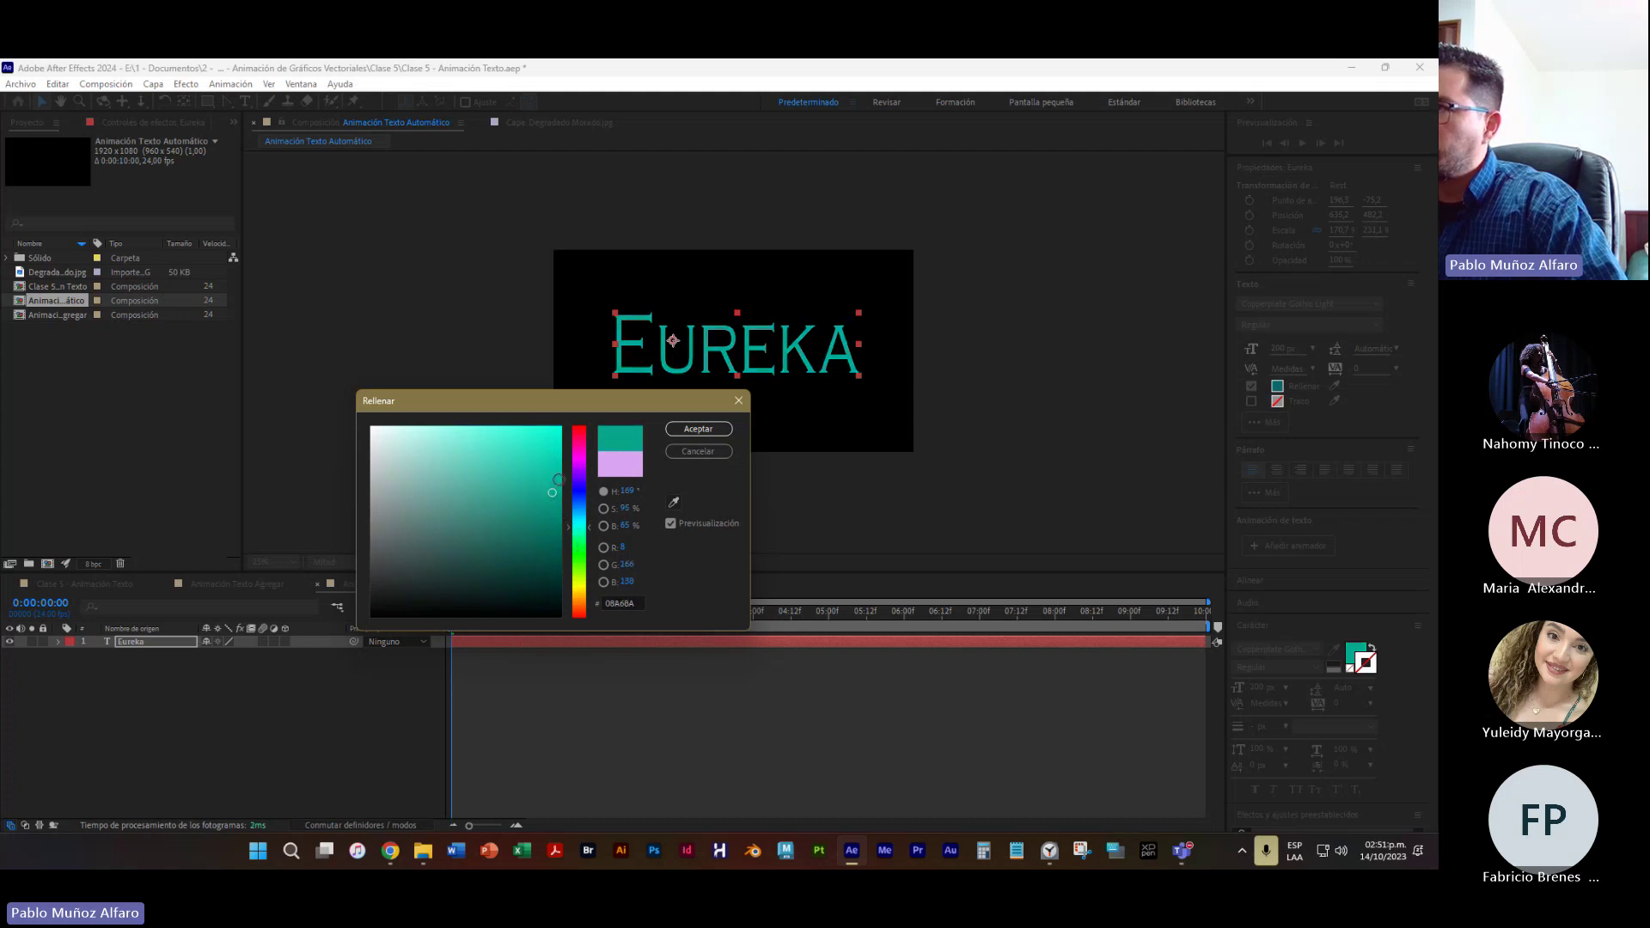
pyautogui.click(699, 429)
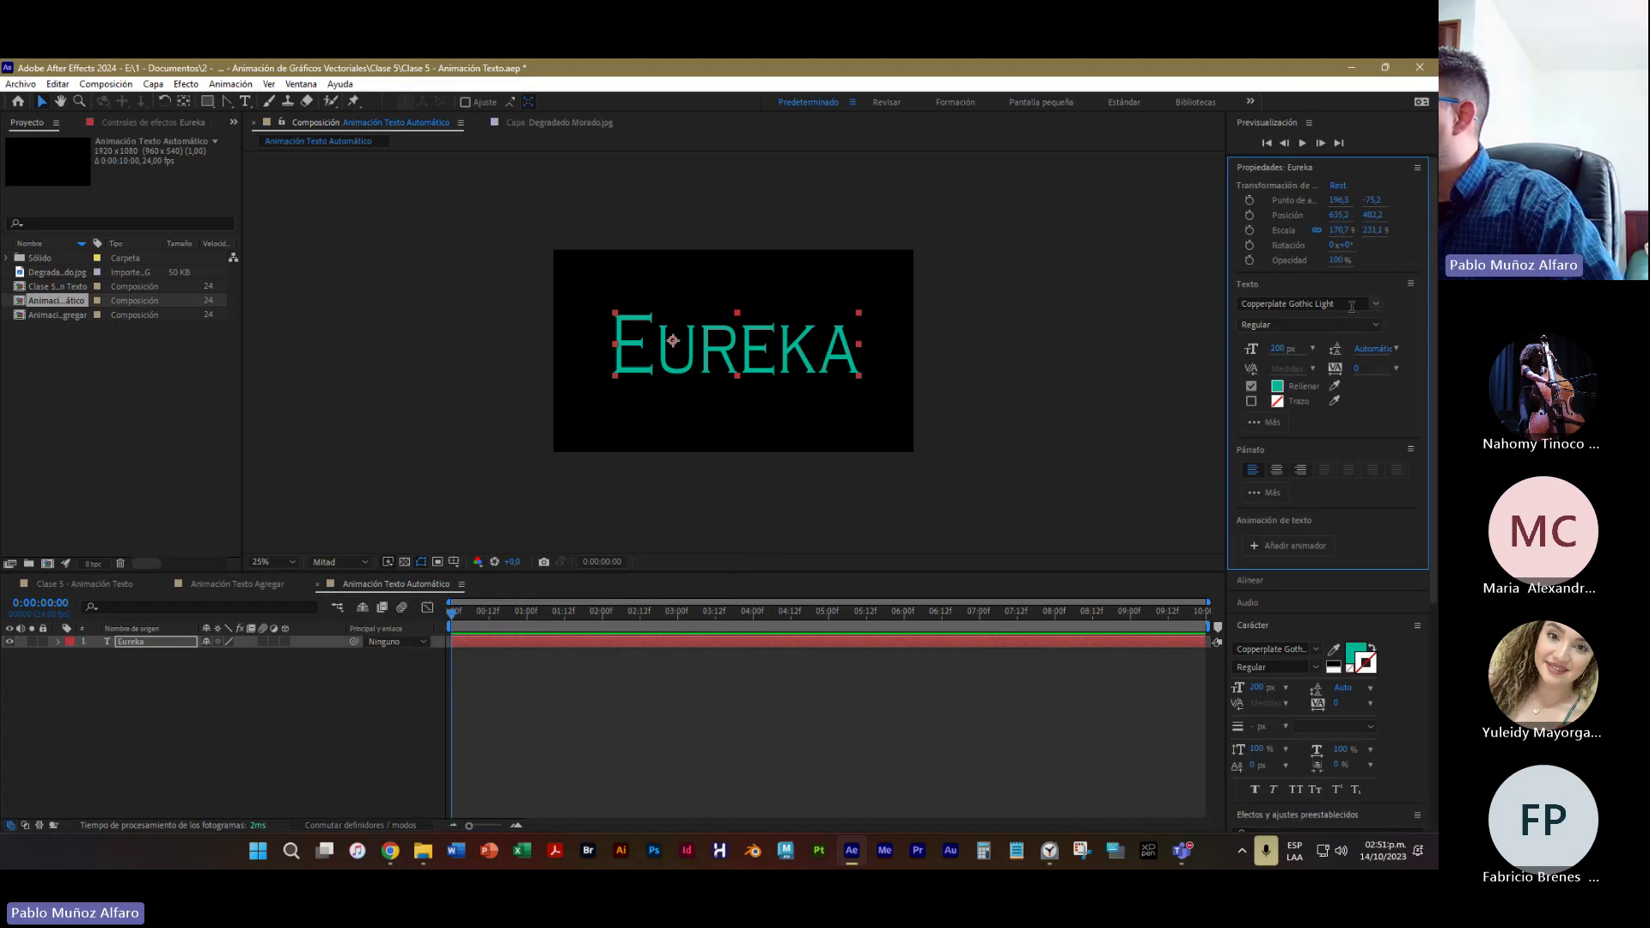
# Set the Eureka text's font to Franklin Gothic Medium after trying Eras Bold ITC
pyautogui.click(1352, 307)
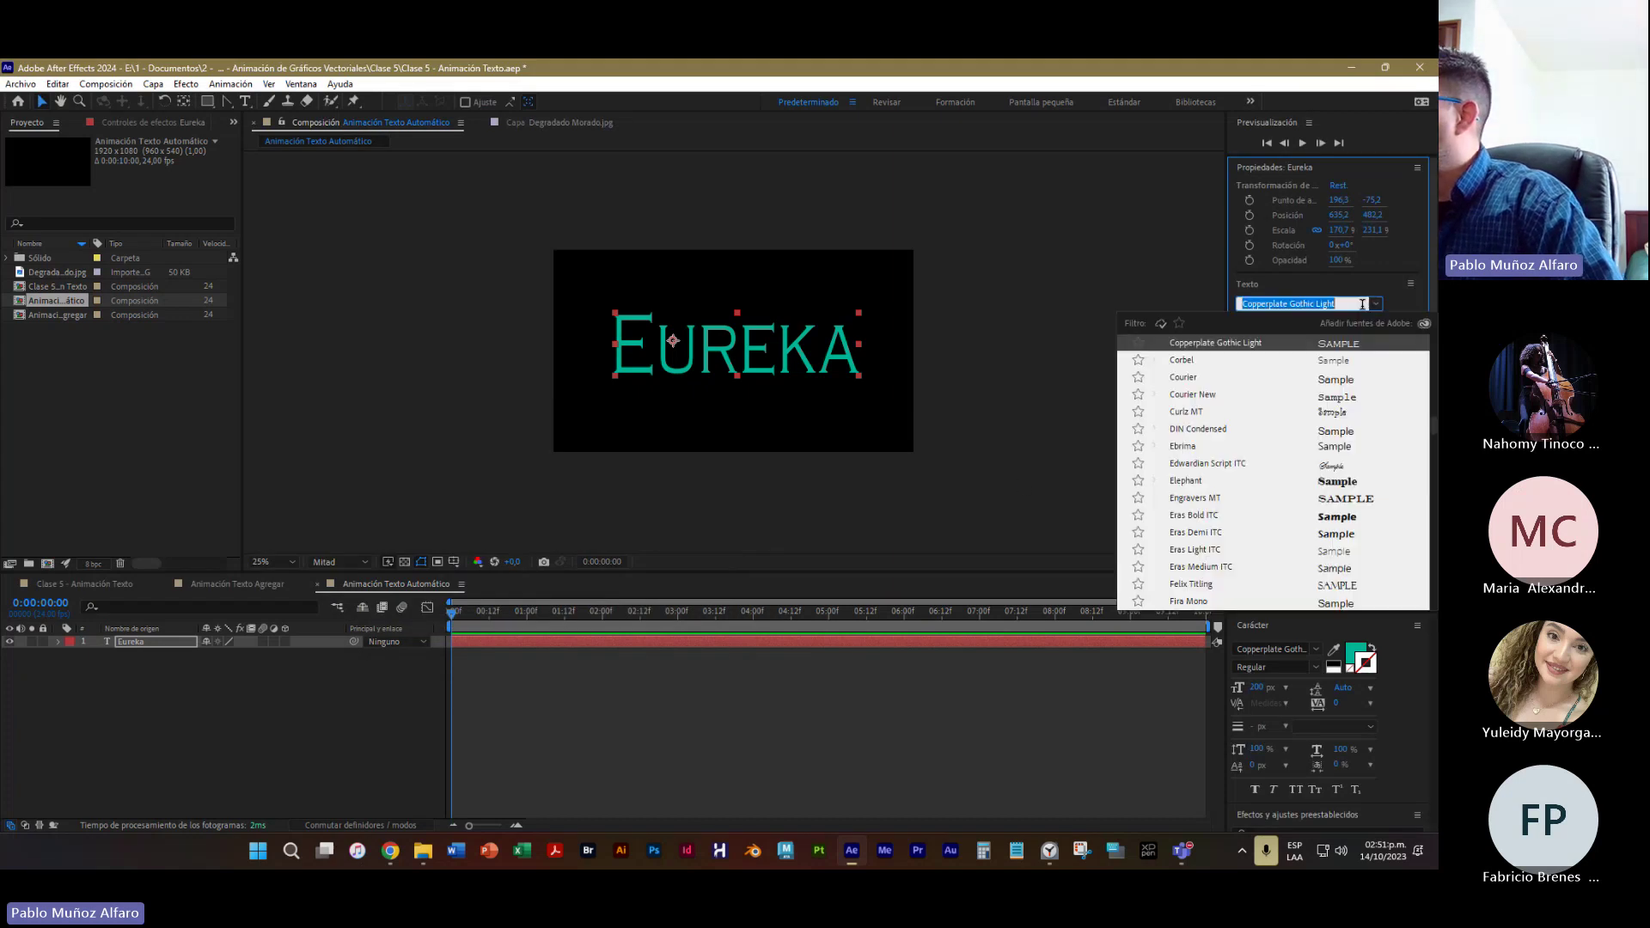
pyautogui.click(1348, 519)
pyautogui.click(1306, 304)
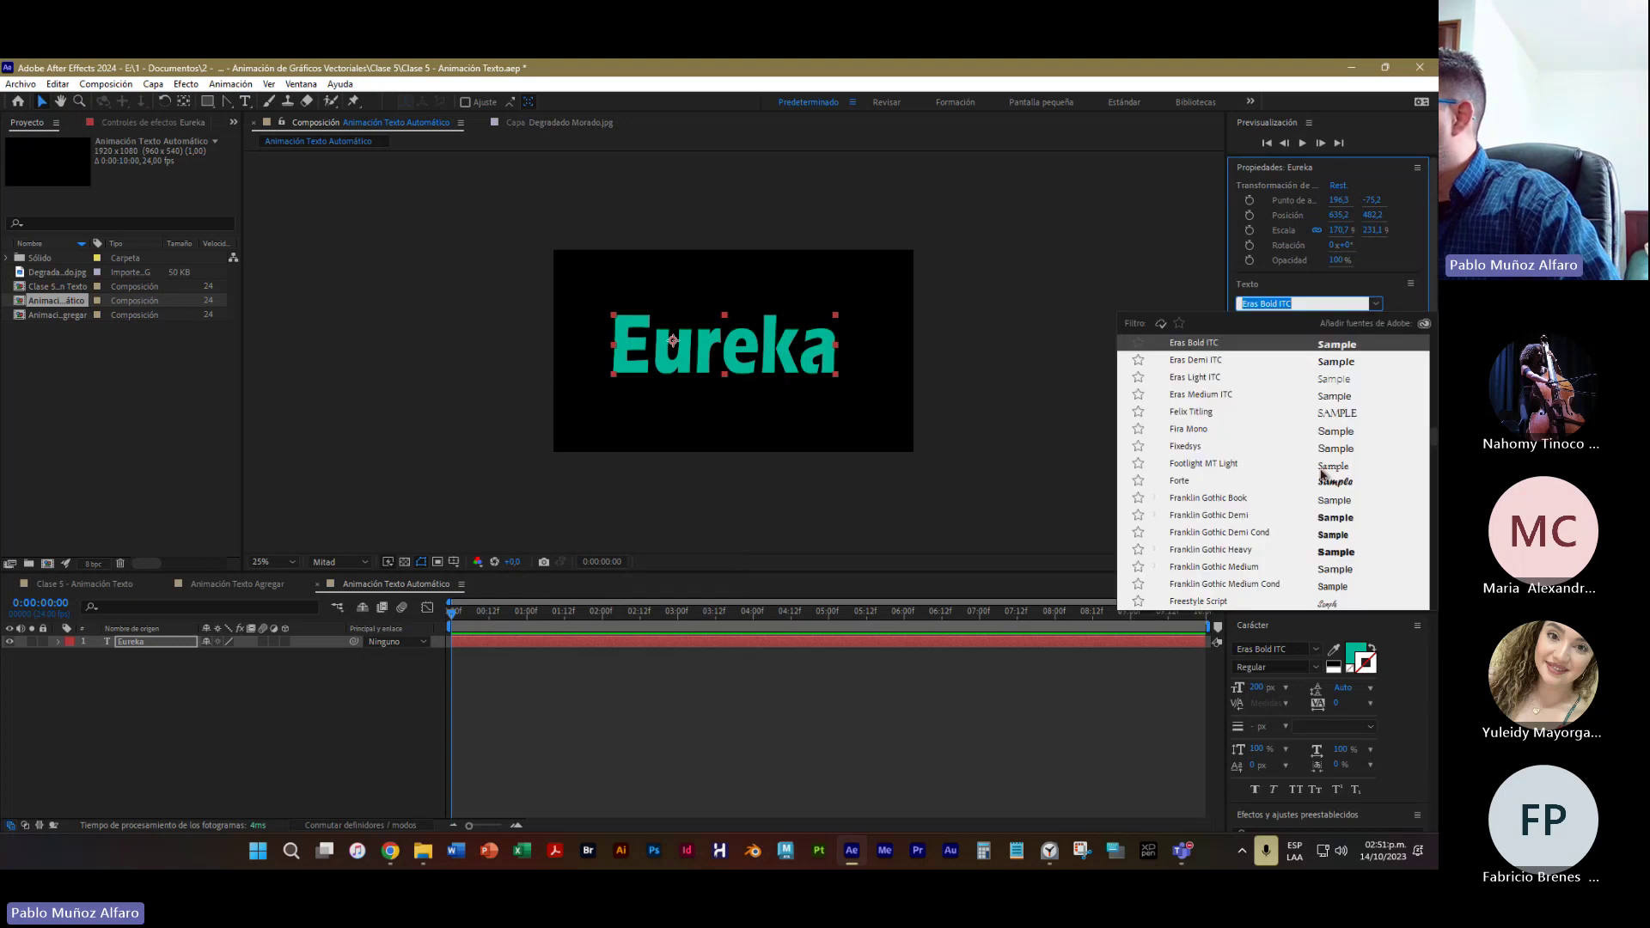
pyautogui.click(1346, 569)
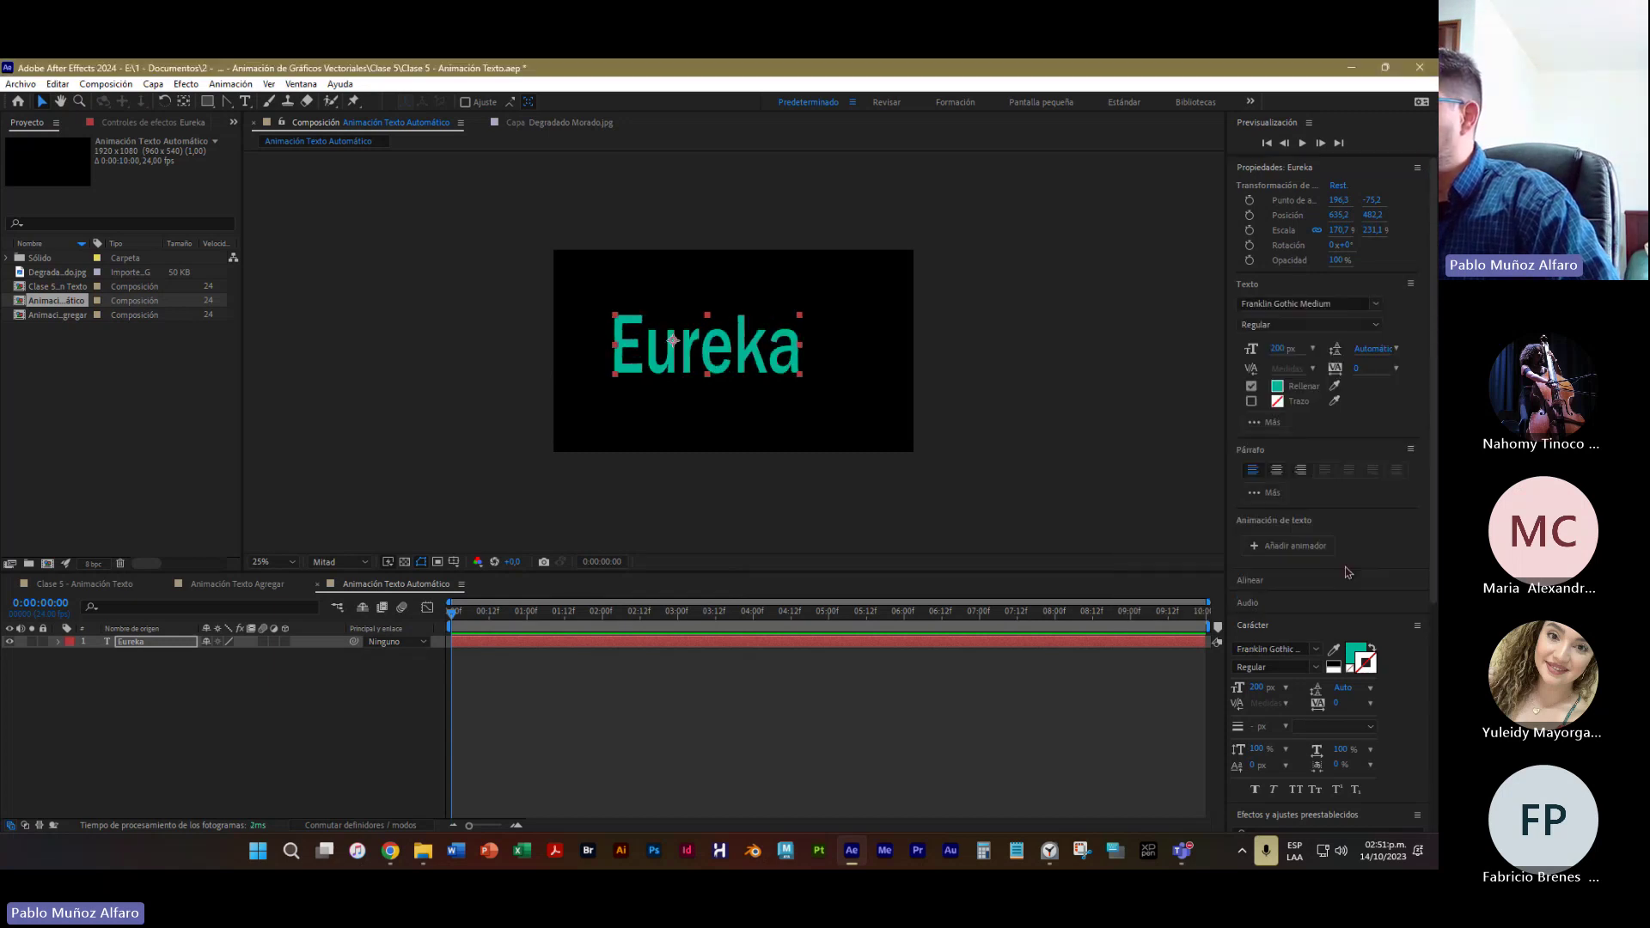
# Widen the Eureka text and flatten it slightly, to a scale of about 225% by 205%
pyautogui.click(808, 353)
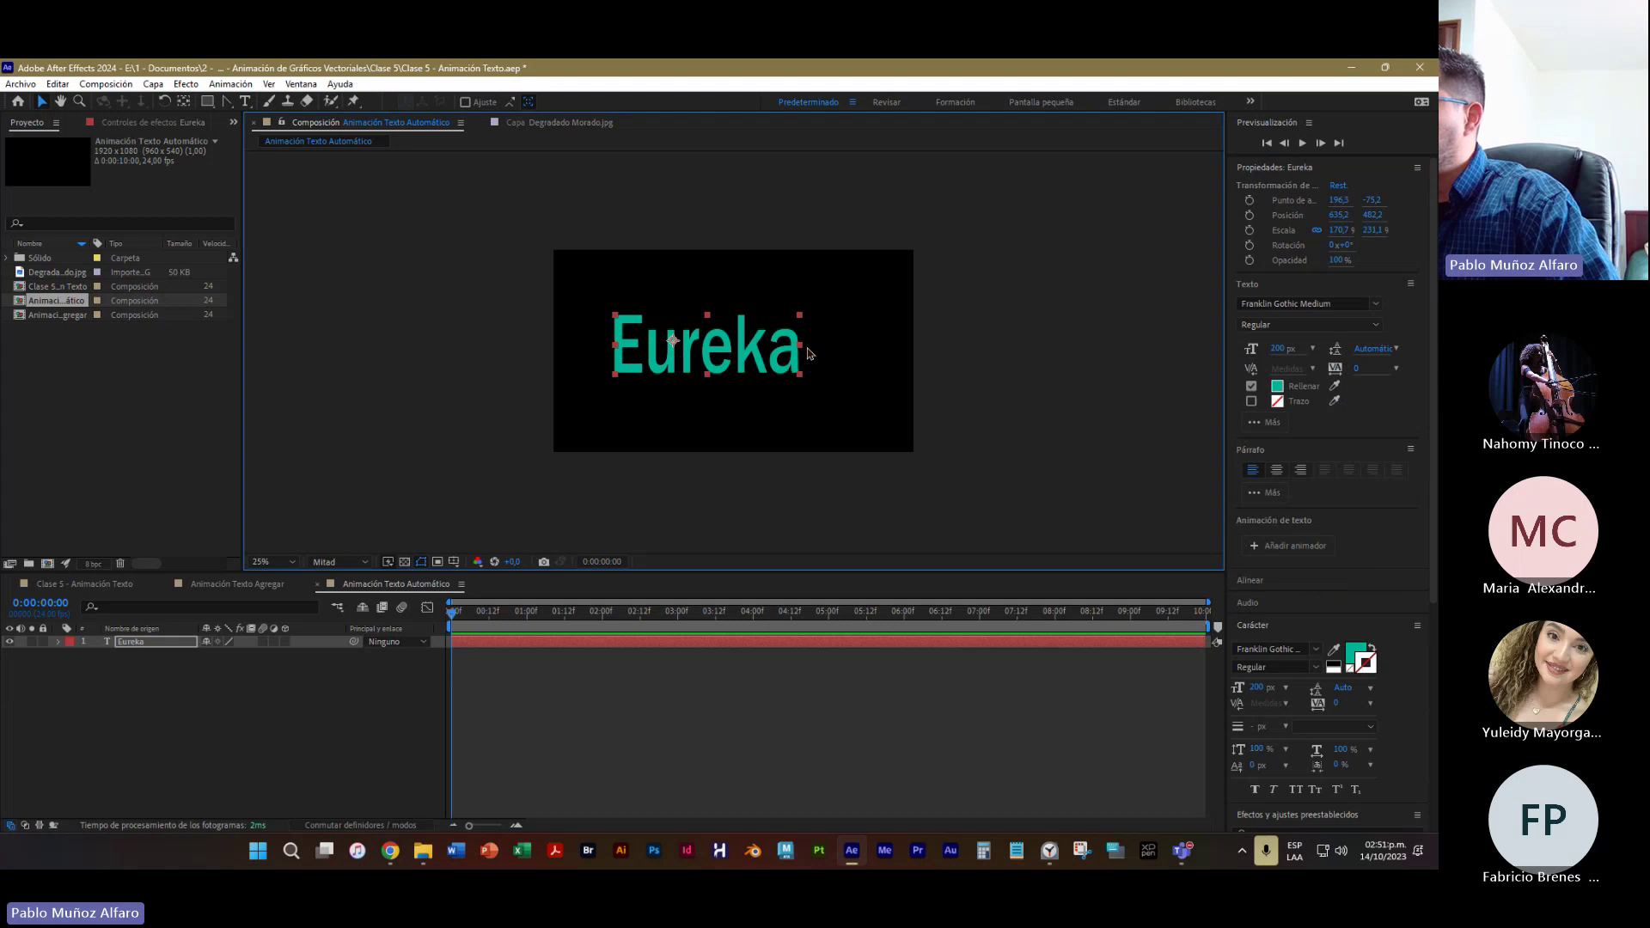
pyautogui.moveTo(808, 353); pyautogui.dragTo(838, 357)
pyautogui.moveTo(722, 383); pyautogui.dragTo(720, 376)
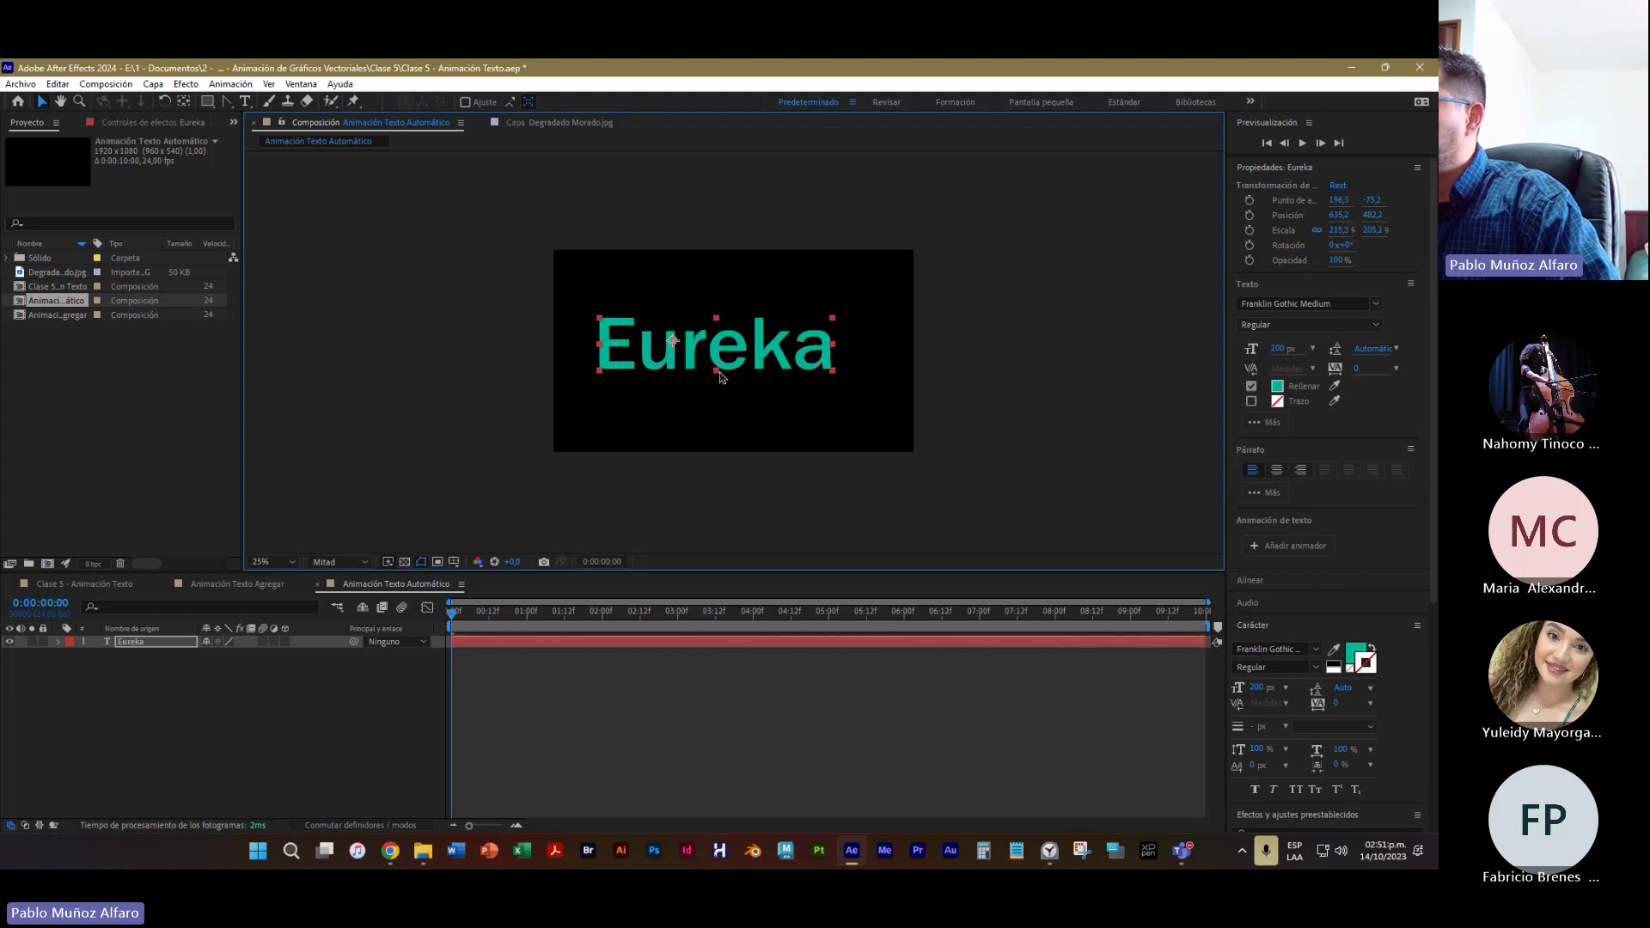
# Centre the Eureka layer's anchor point in its content and shrink the text to about 186% by 187% at the middle of the frame
pyautogui.rightClick(726, 356)
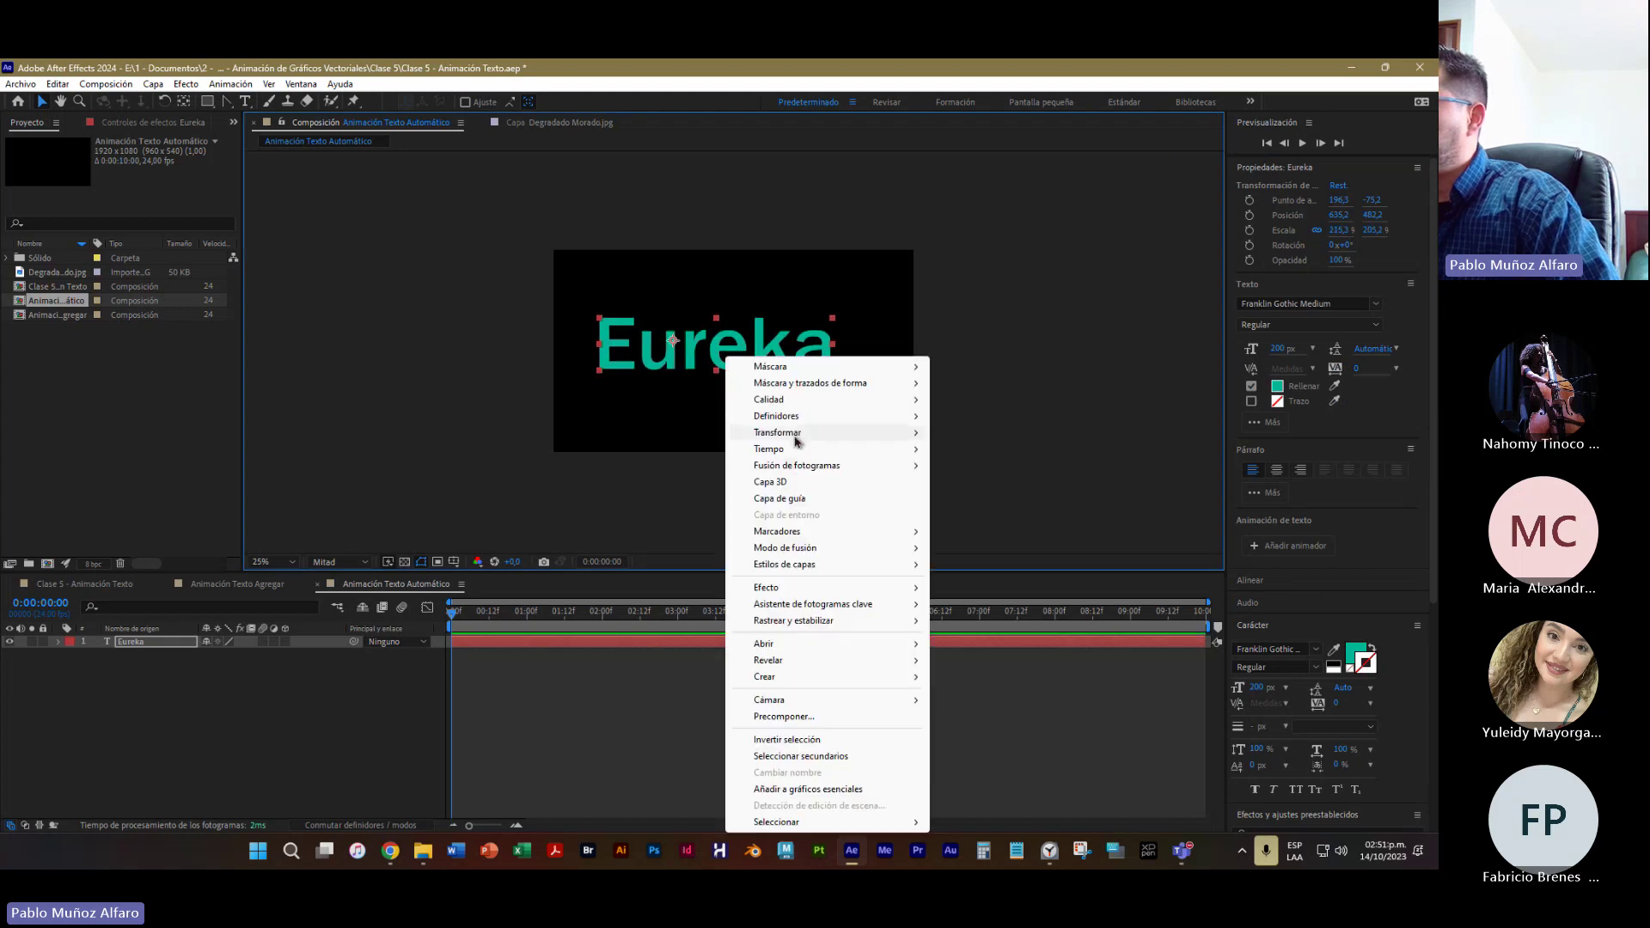
pyautogui.moveTo(842, 433)
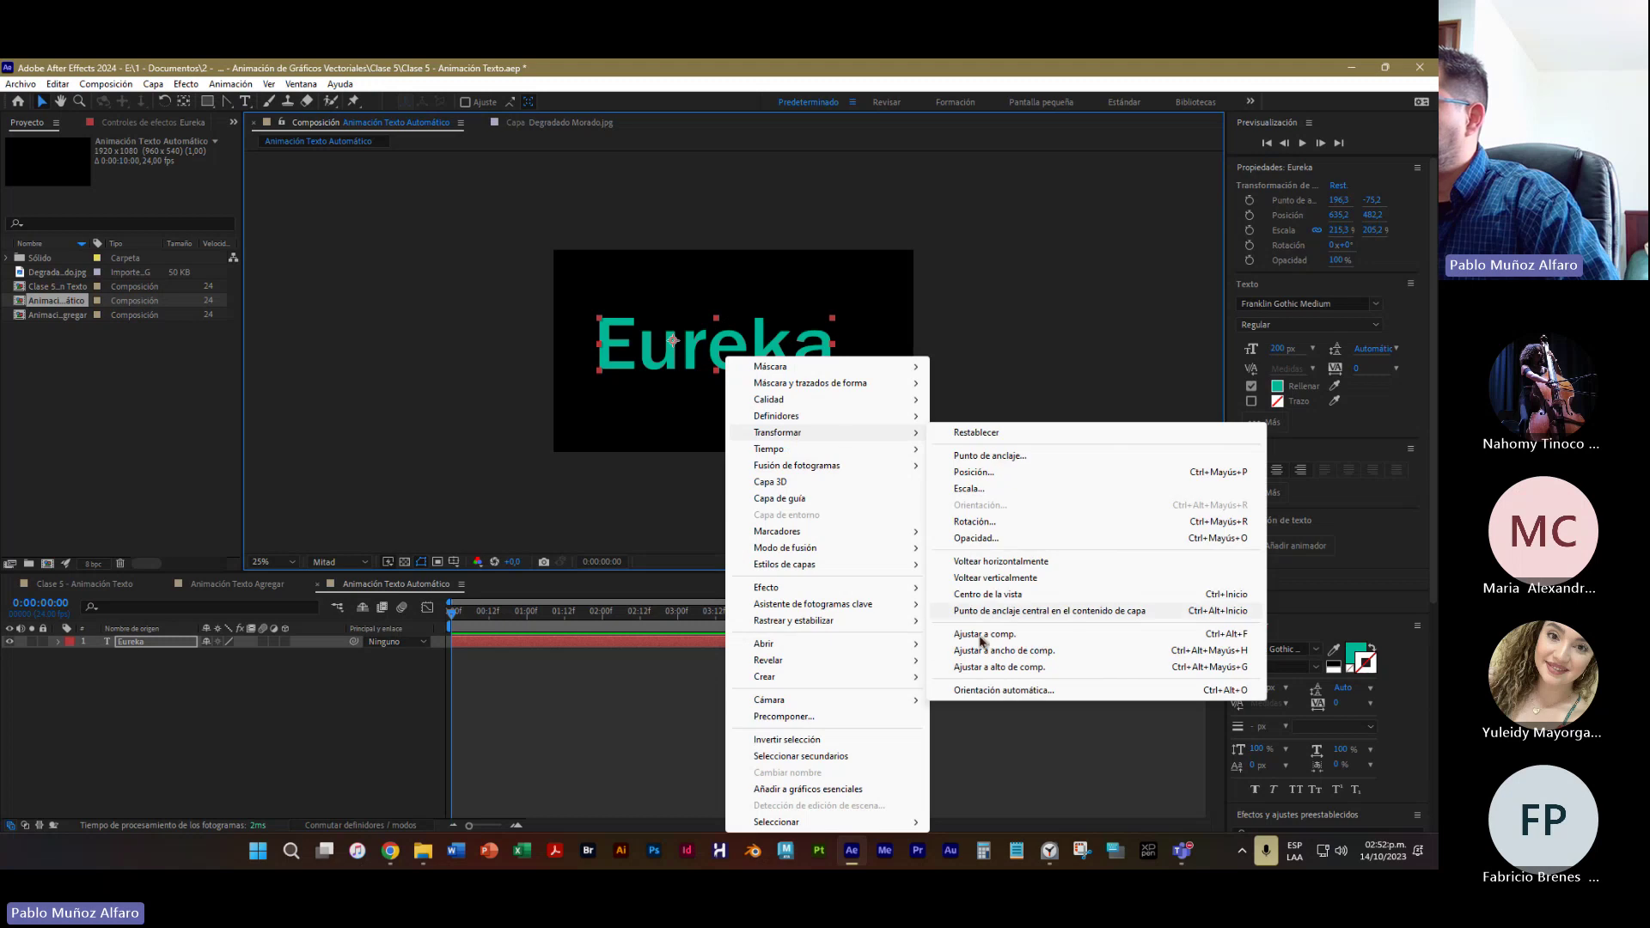
pyautogui.click(1076, 619)
pyautogui.moveTo(786, 362); pyautogui.dragTo(838, 376)
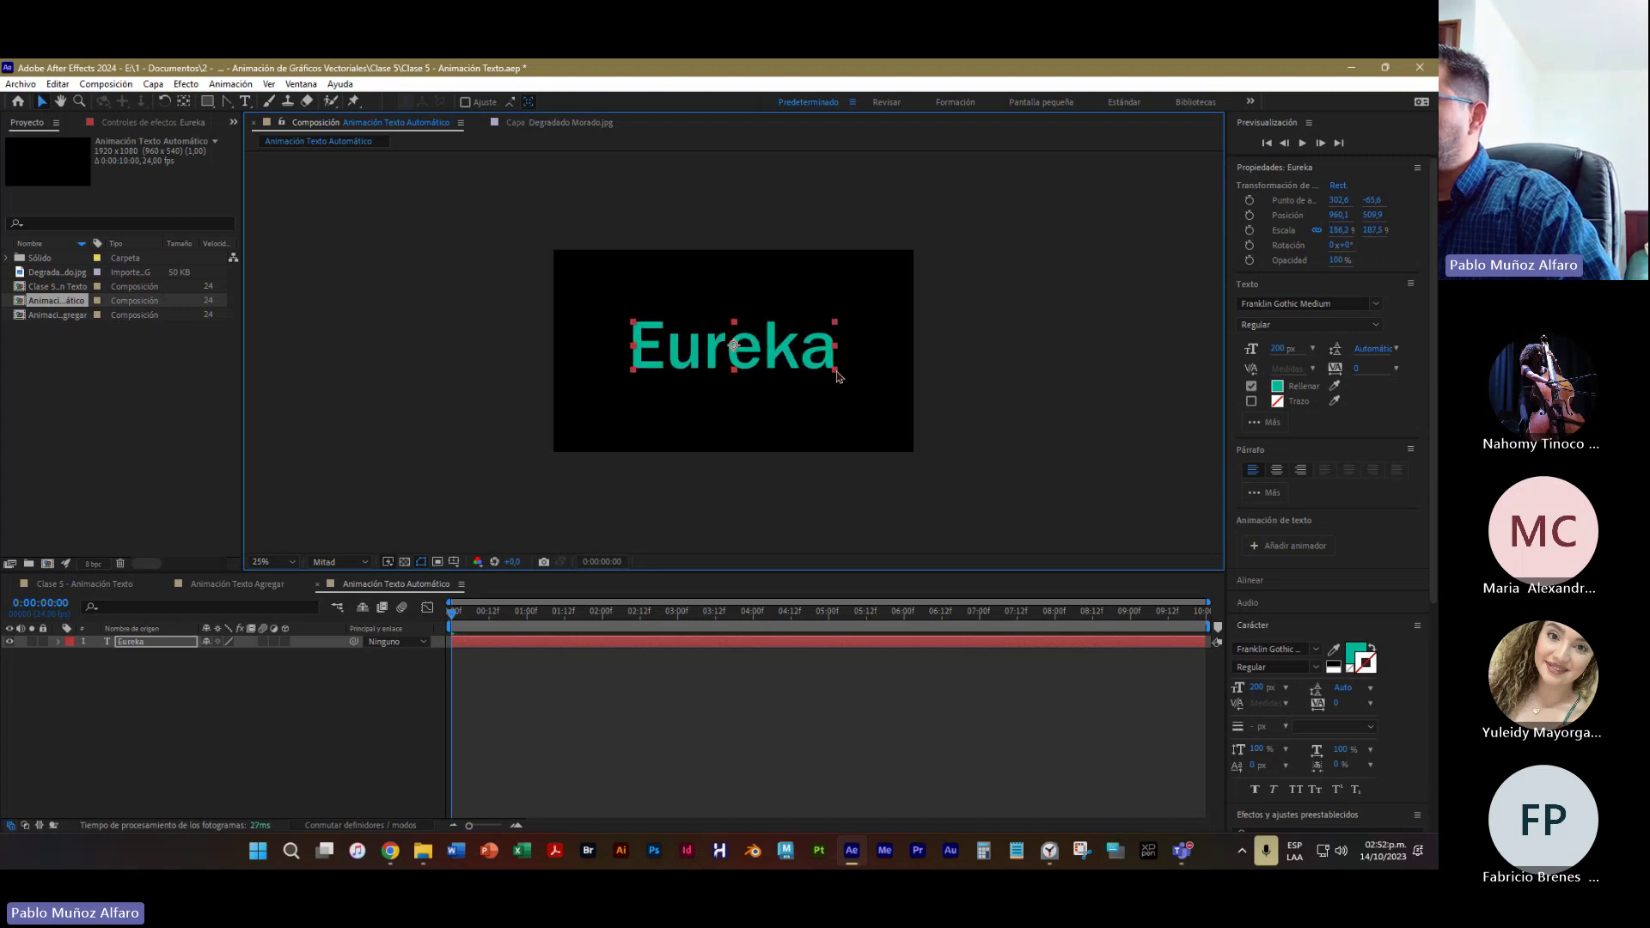
pyautogui.click(957, 372)
pyautogui.click(755, 345)
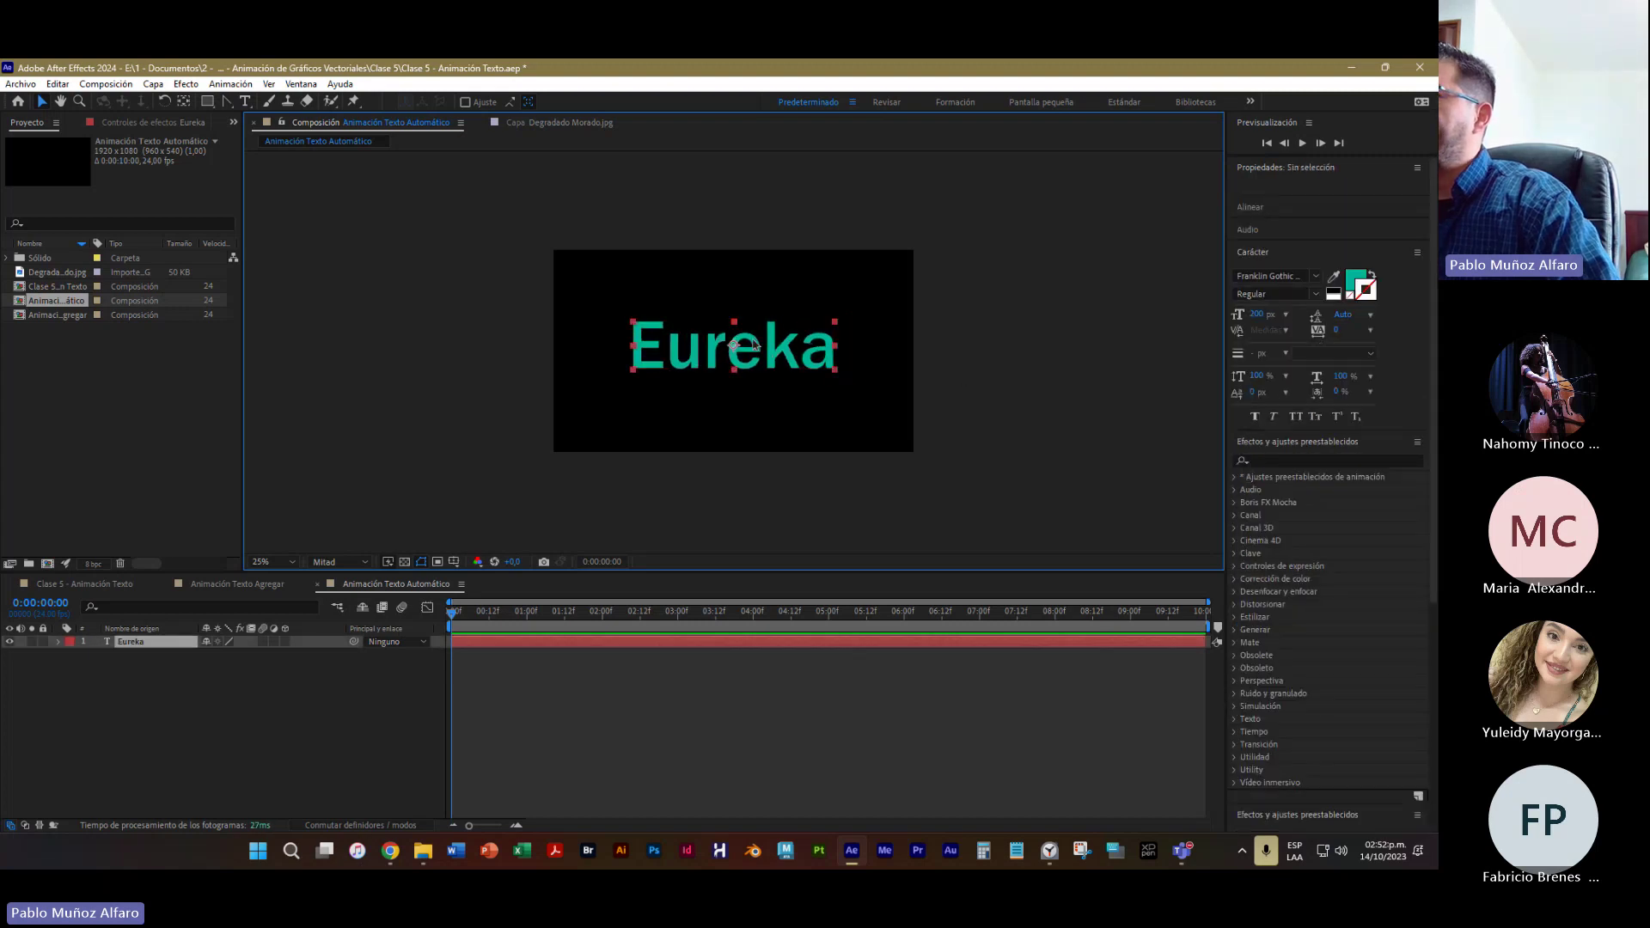
pyautogui.moveTo(755, 345); pyautogui.dragTo(768, 345)
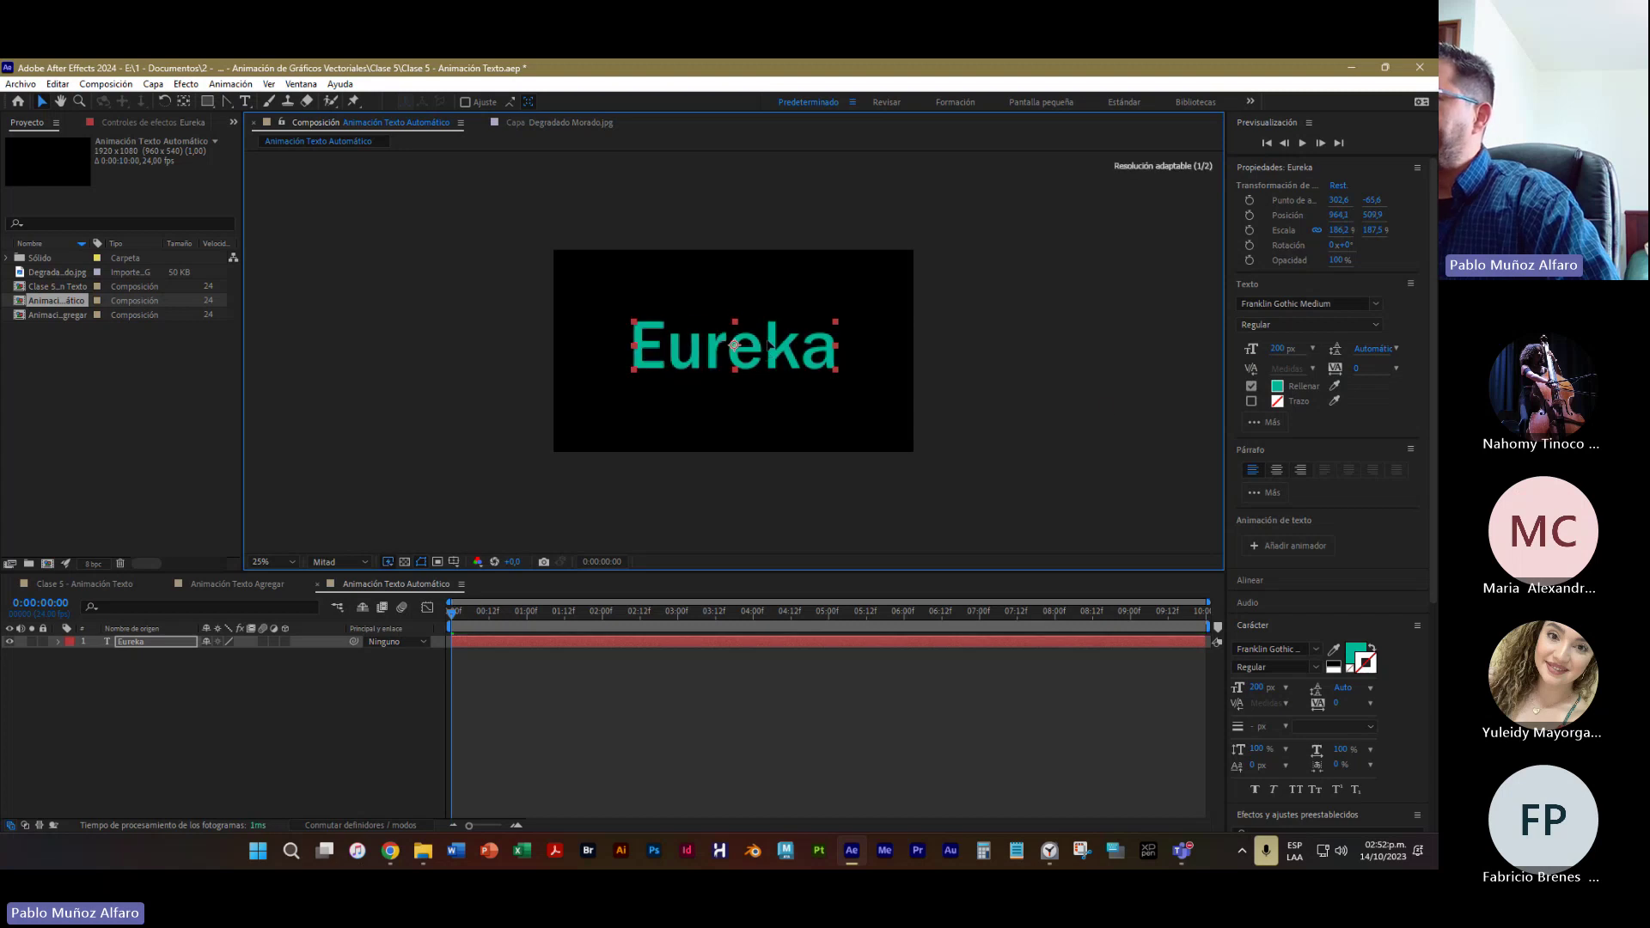
# Change the Eureka text's fill to the brighter turquoise 20E2C0 and deselect the layer
pyautogui.click(1278, 386)
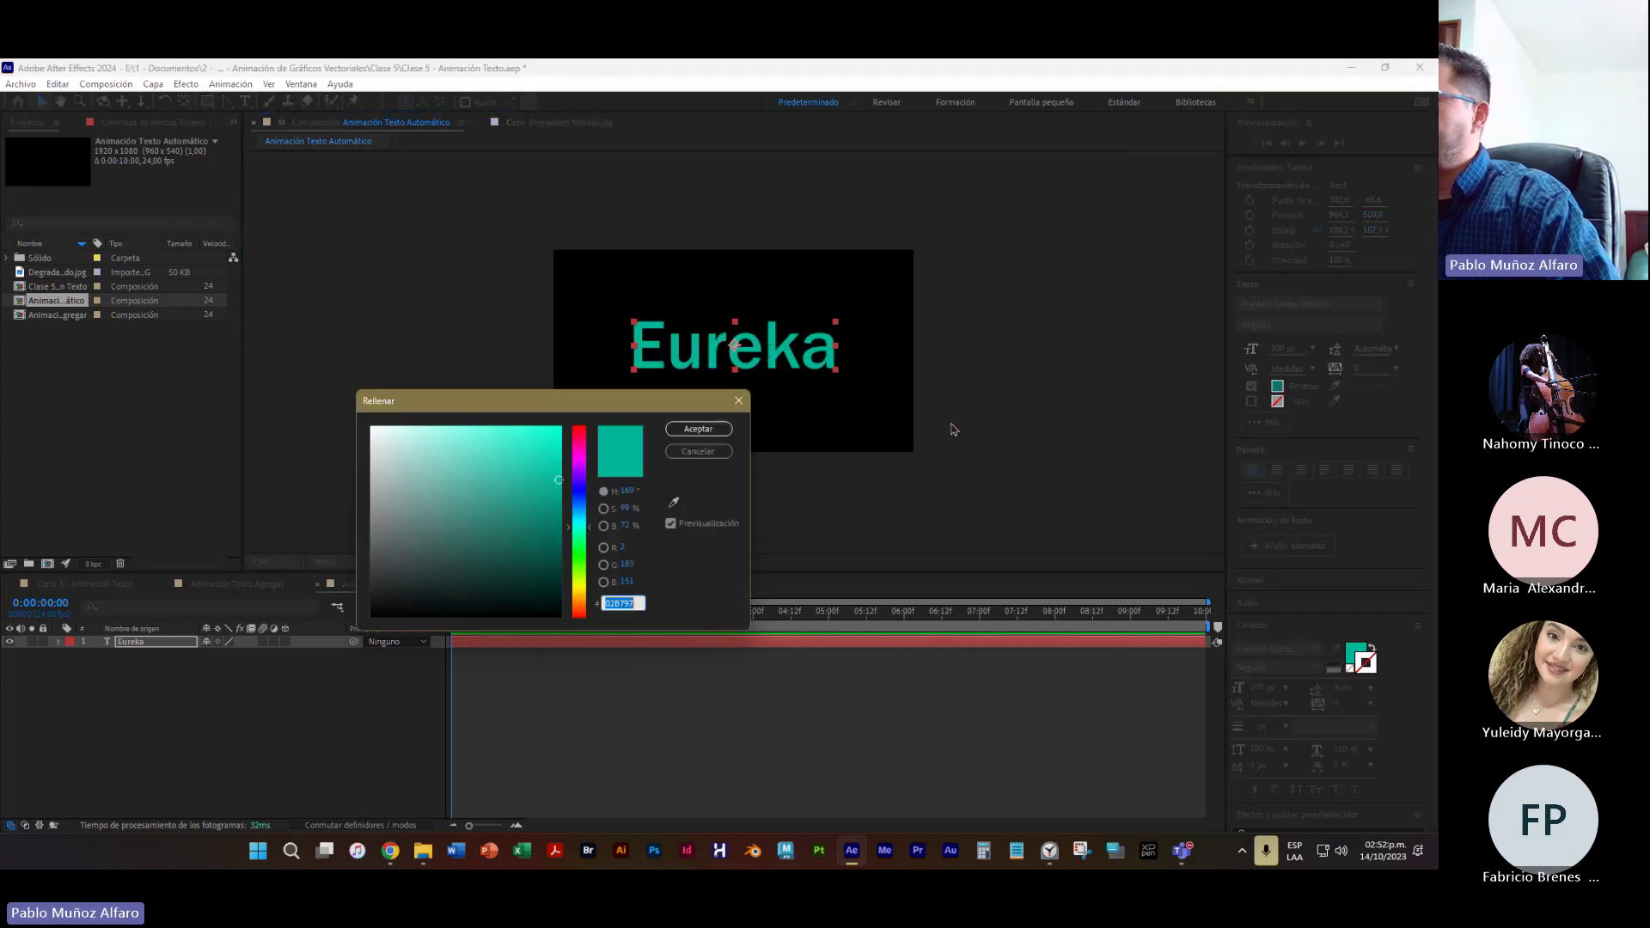
pyautogui.click(535, 453)
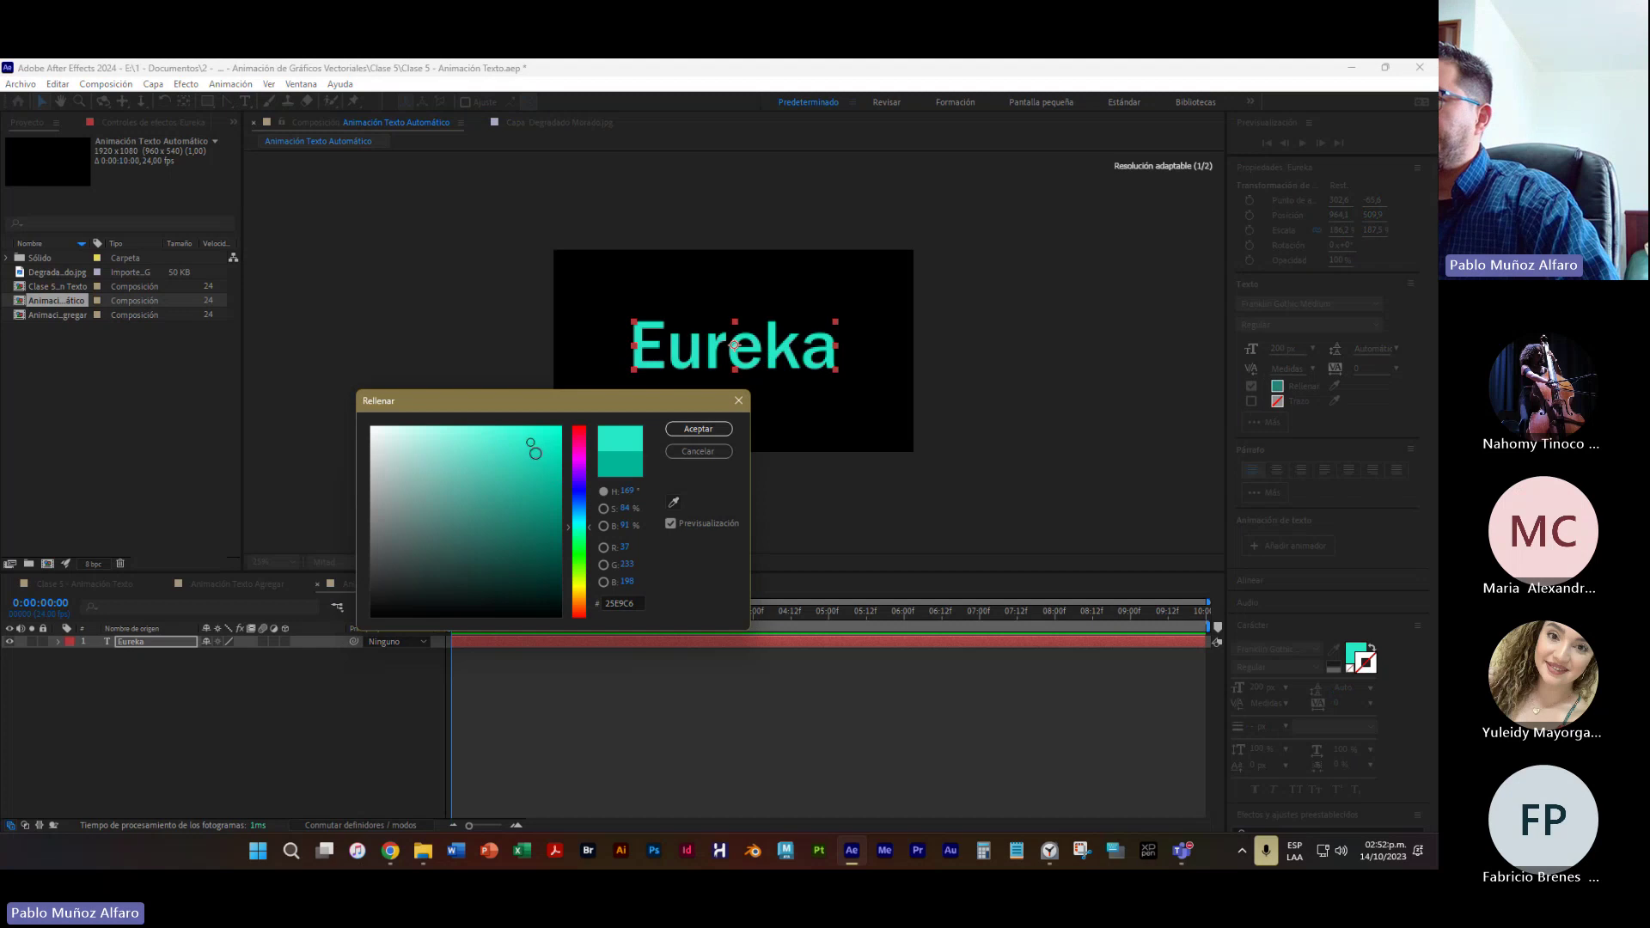
pyautogui.click(534, 448)
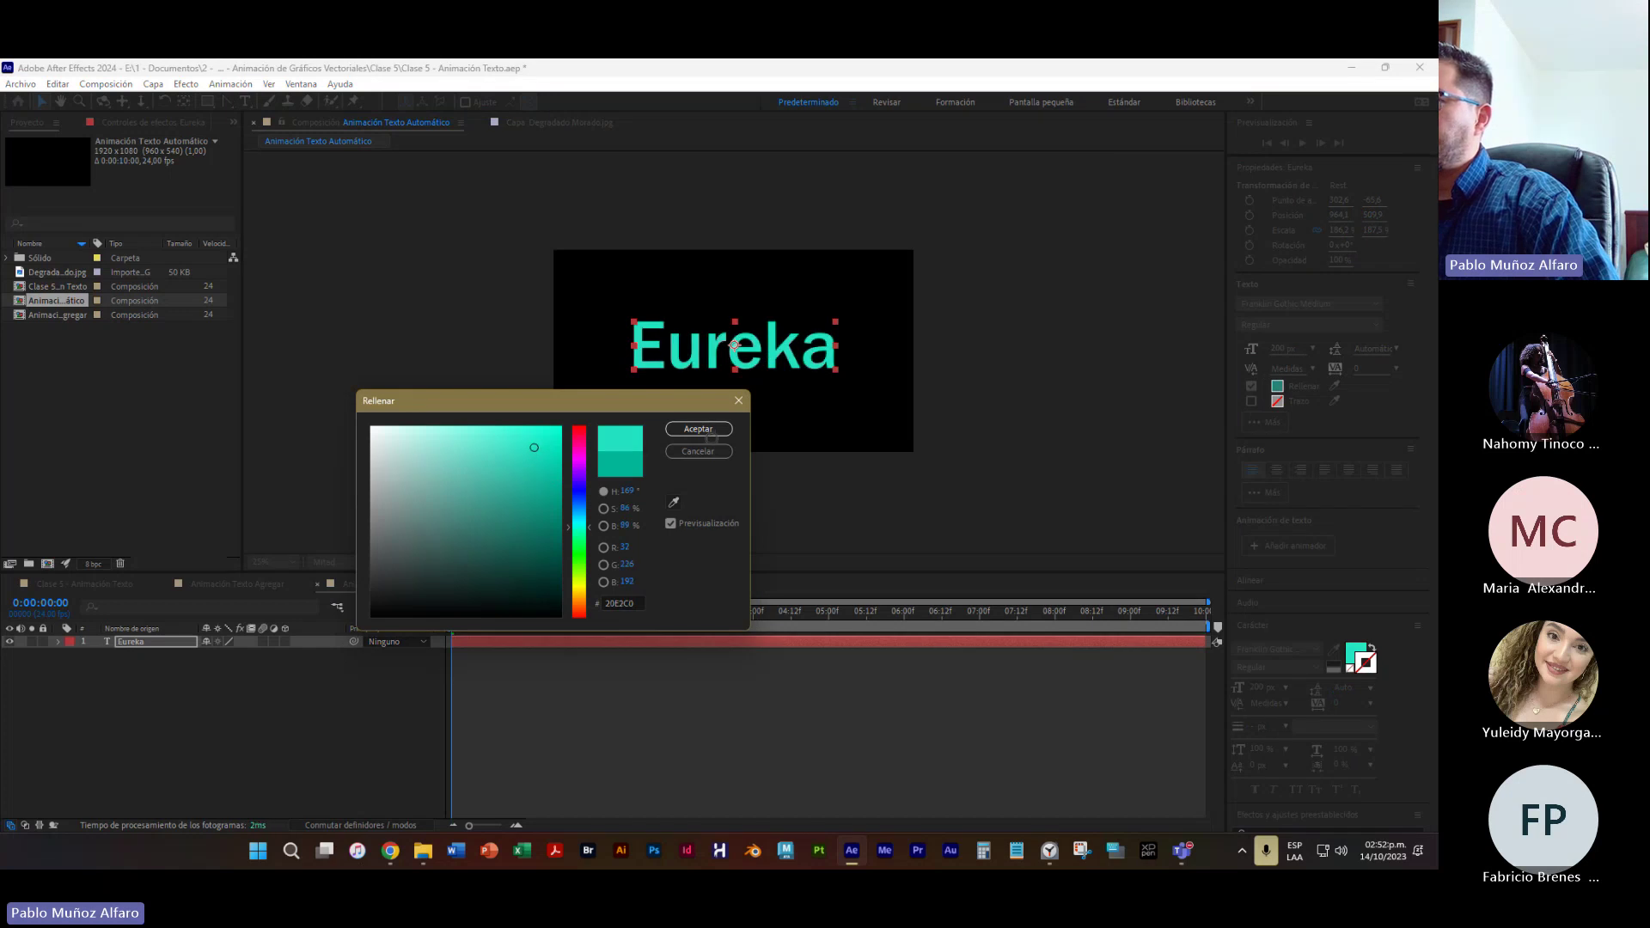
pyautogui.click(710, 433)
pyautogui.click(799, 395)
# Enlarge the composition viewing area and save the project
pyautogui.press('.')
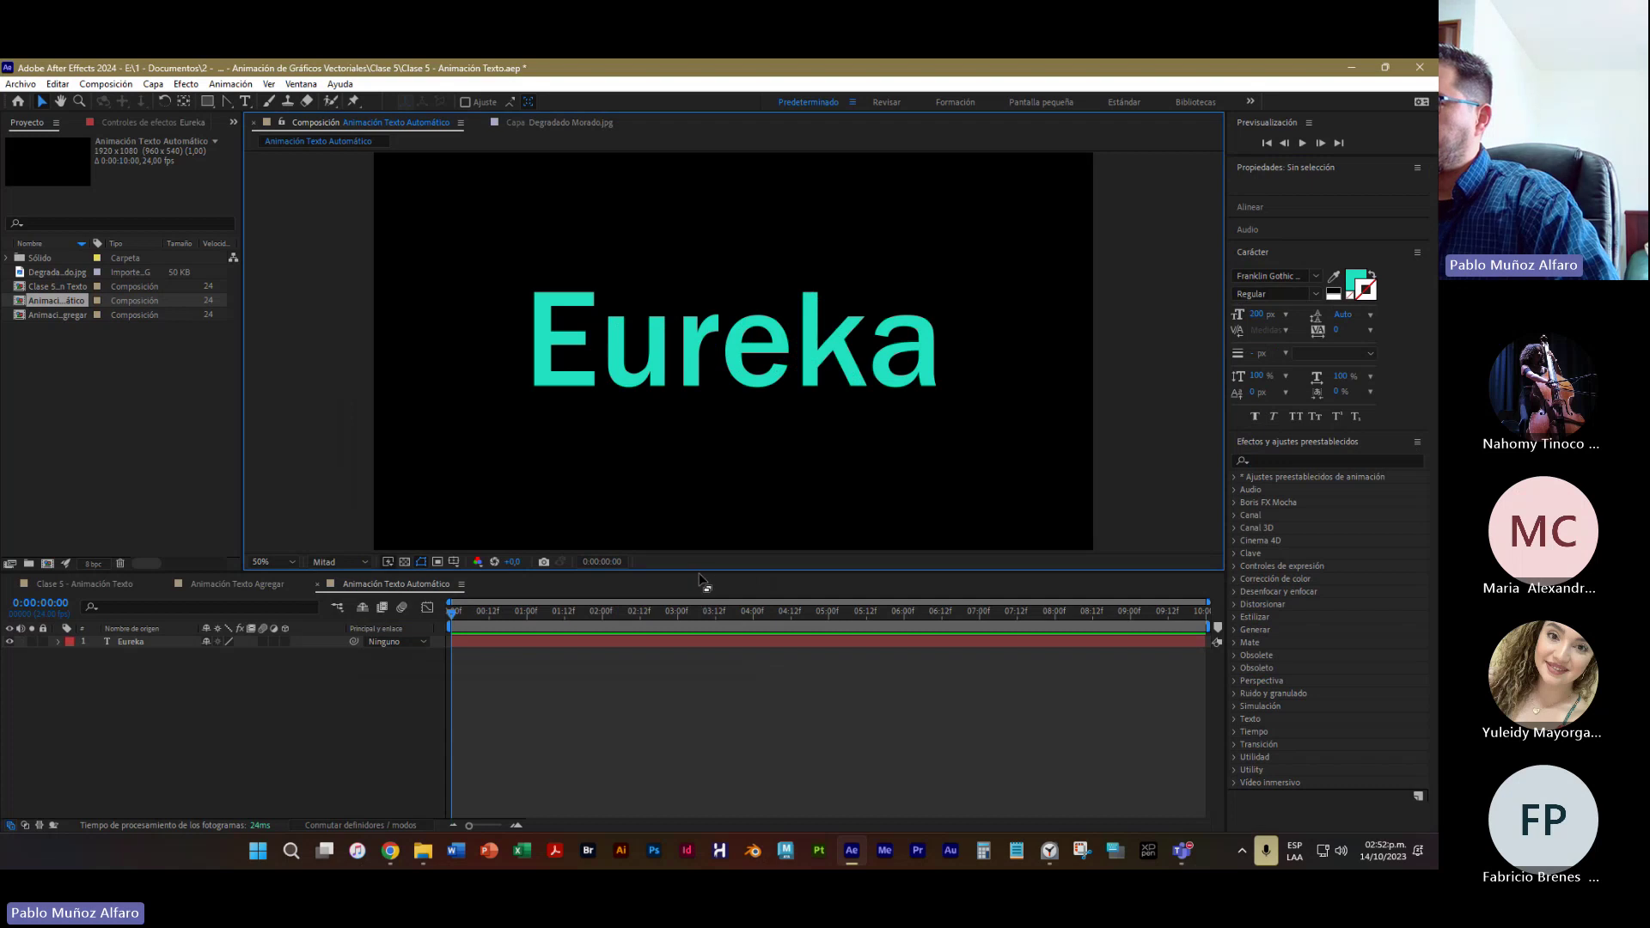
pyautogui.moveTo(699, 572); pyautogui.dragTo(698, 641)
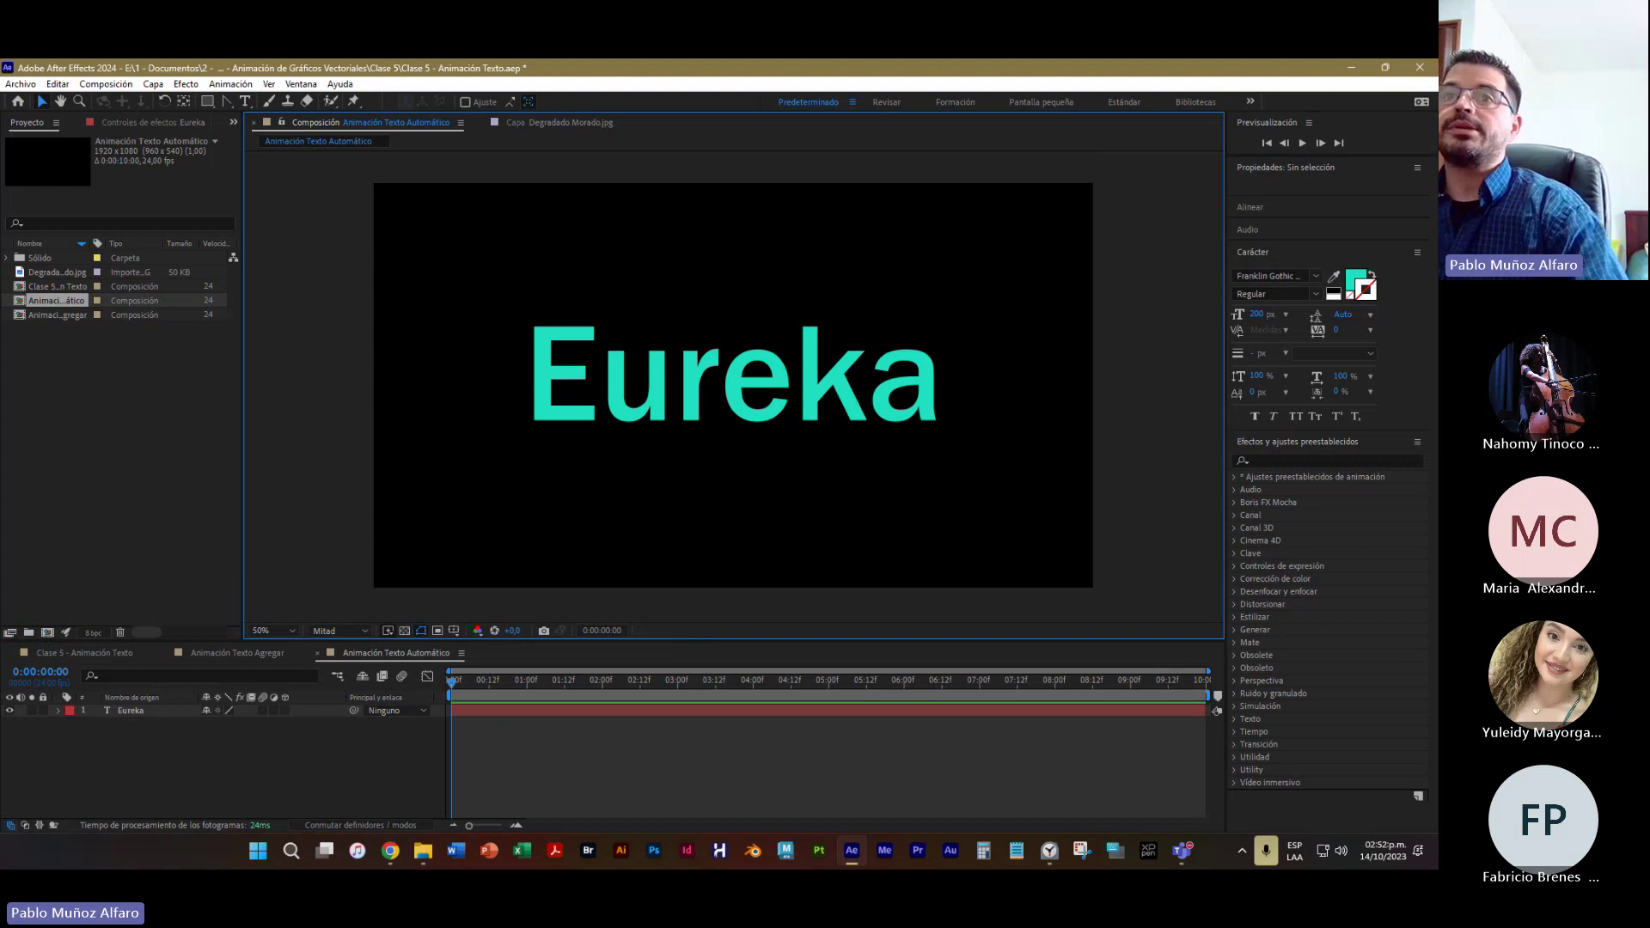
pyautogui.click(24, 85)
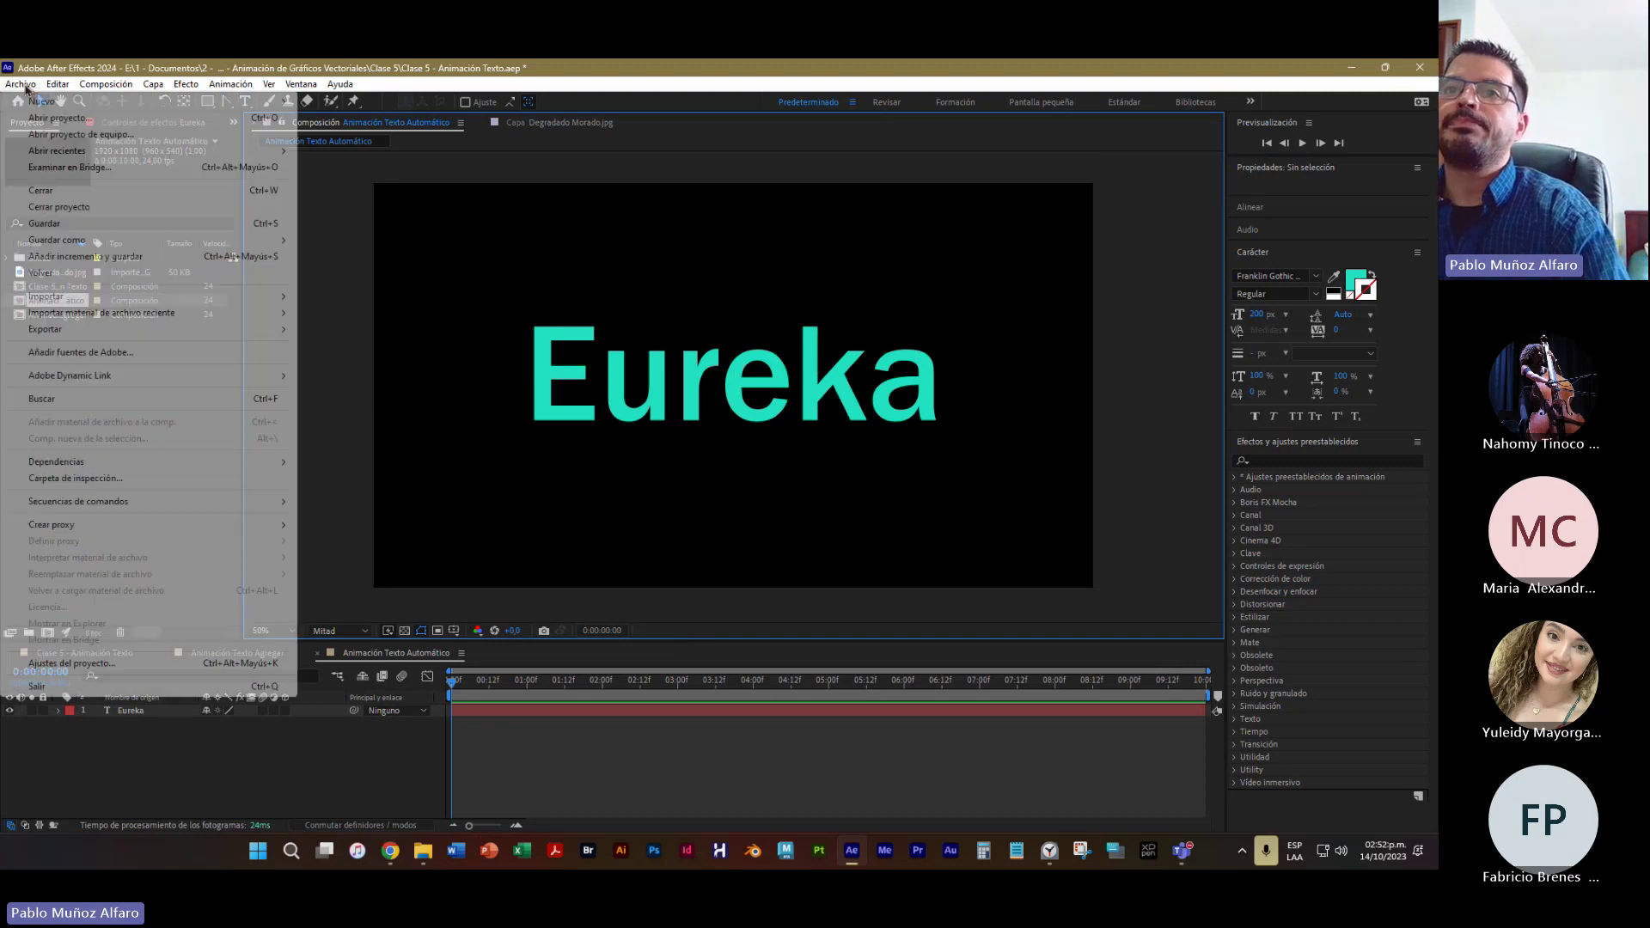
pyautogui.click(35, 225)
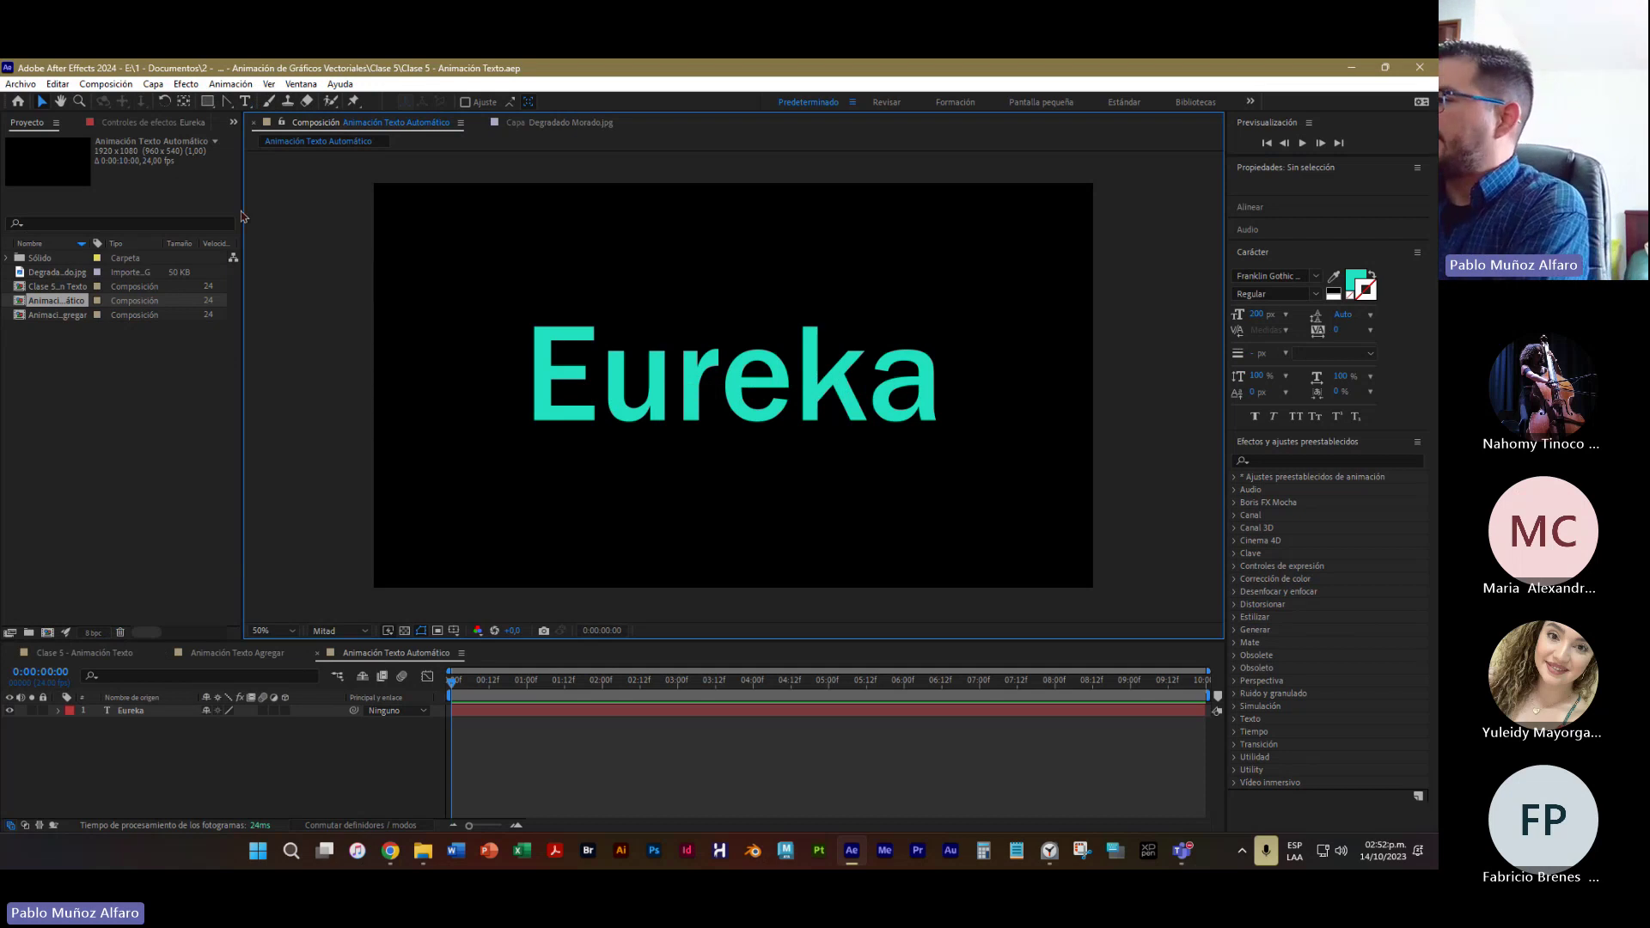
# Check where the effects and presets list is enabled among the available windows and expand it
pyautogui.click(1255, 445)
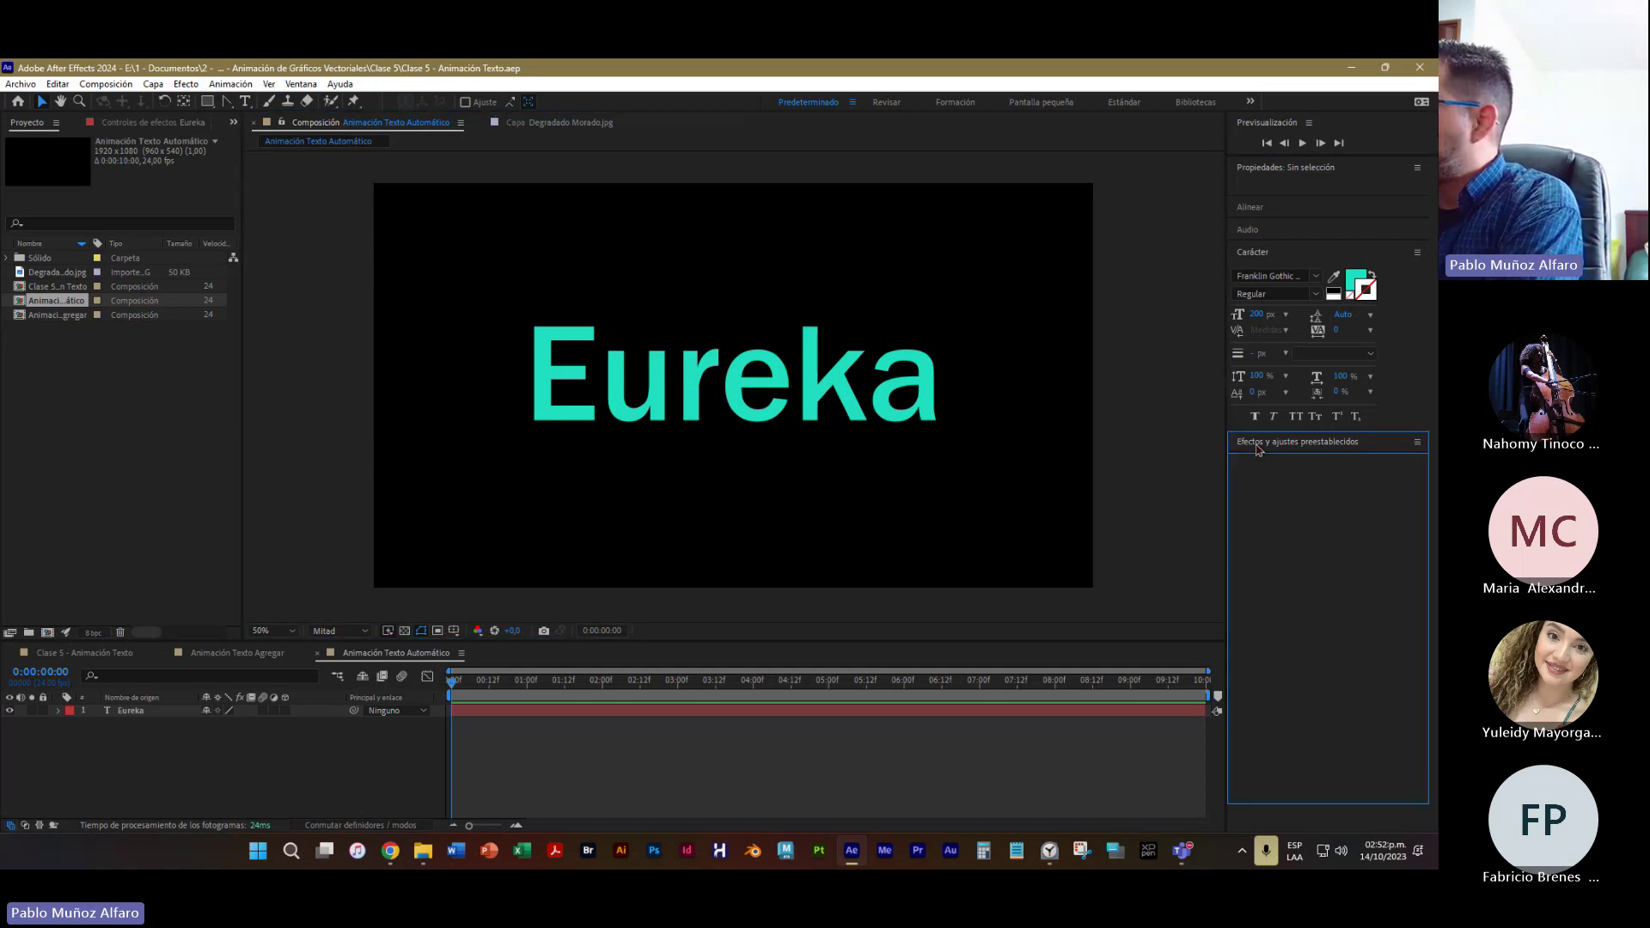
pyautogui.click(297, 85)
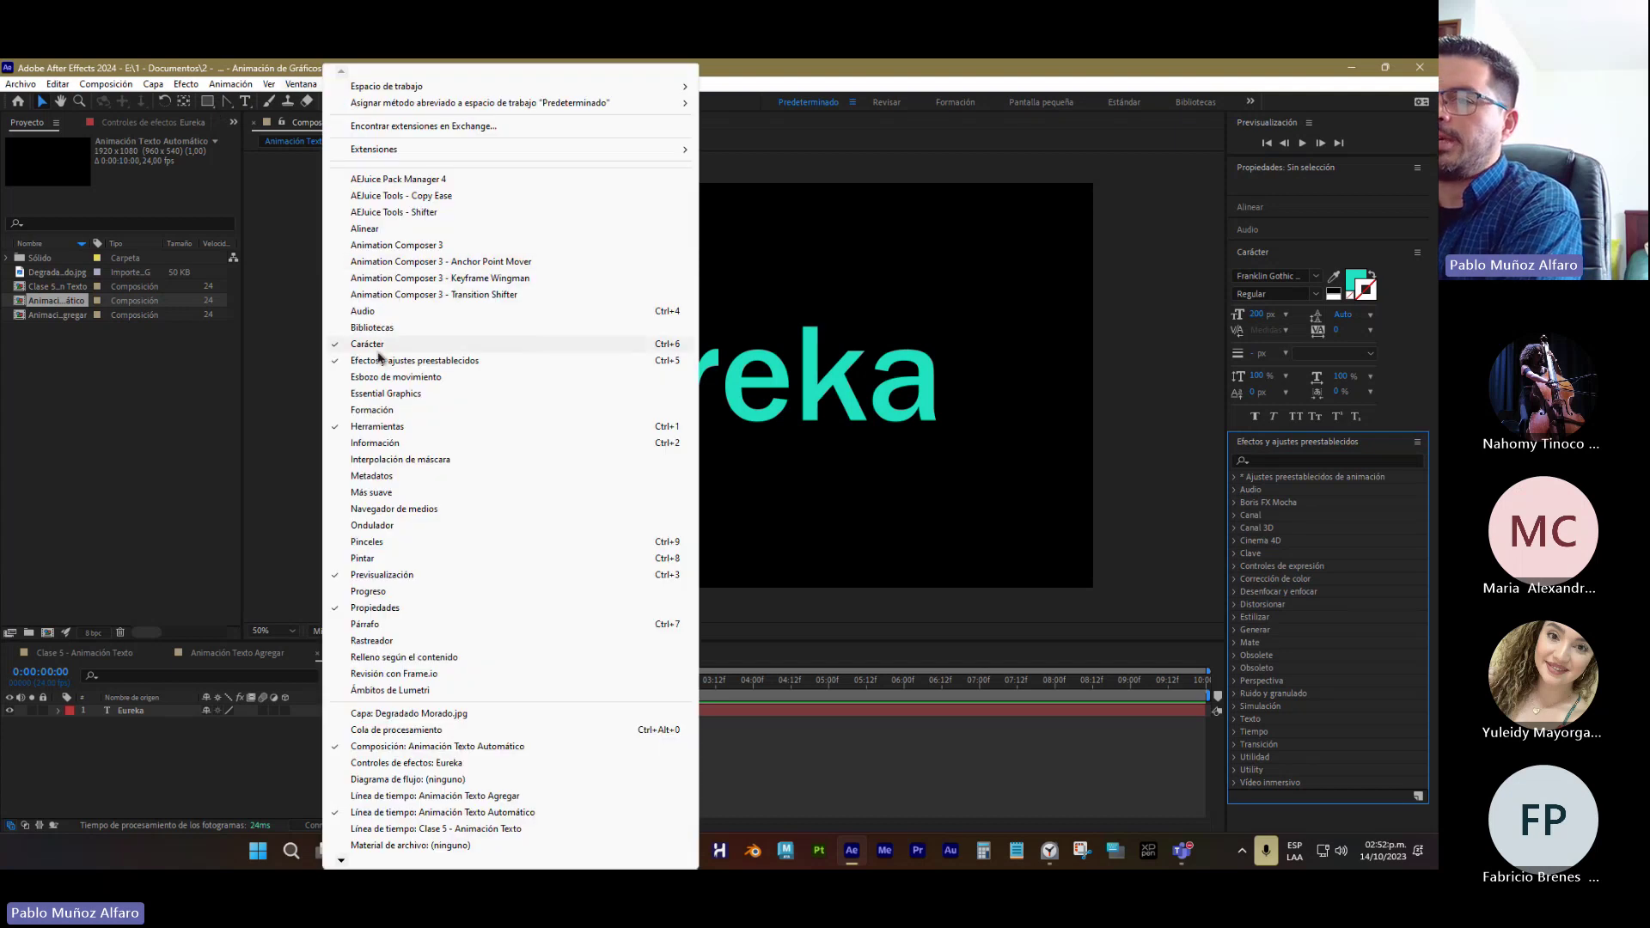
pyautogui.click(1389, 550)
pyautogui.click(1330, 440)
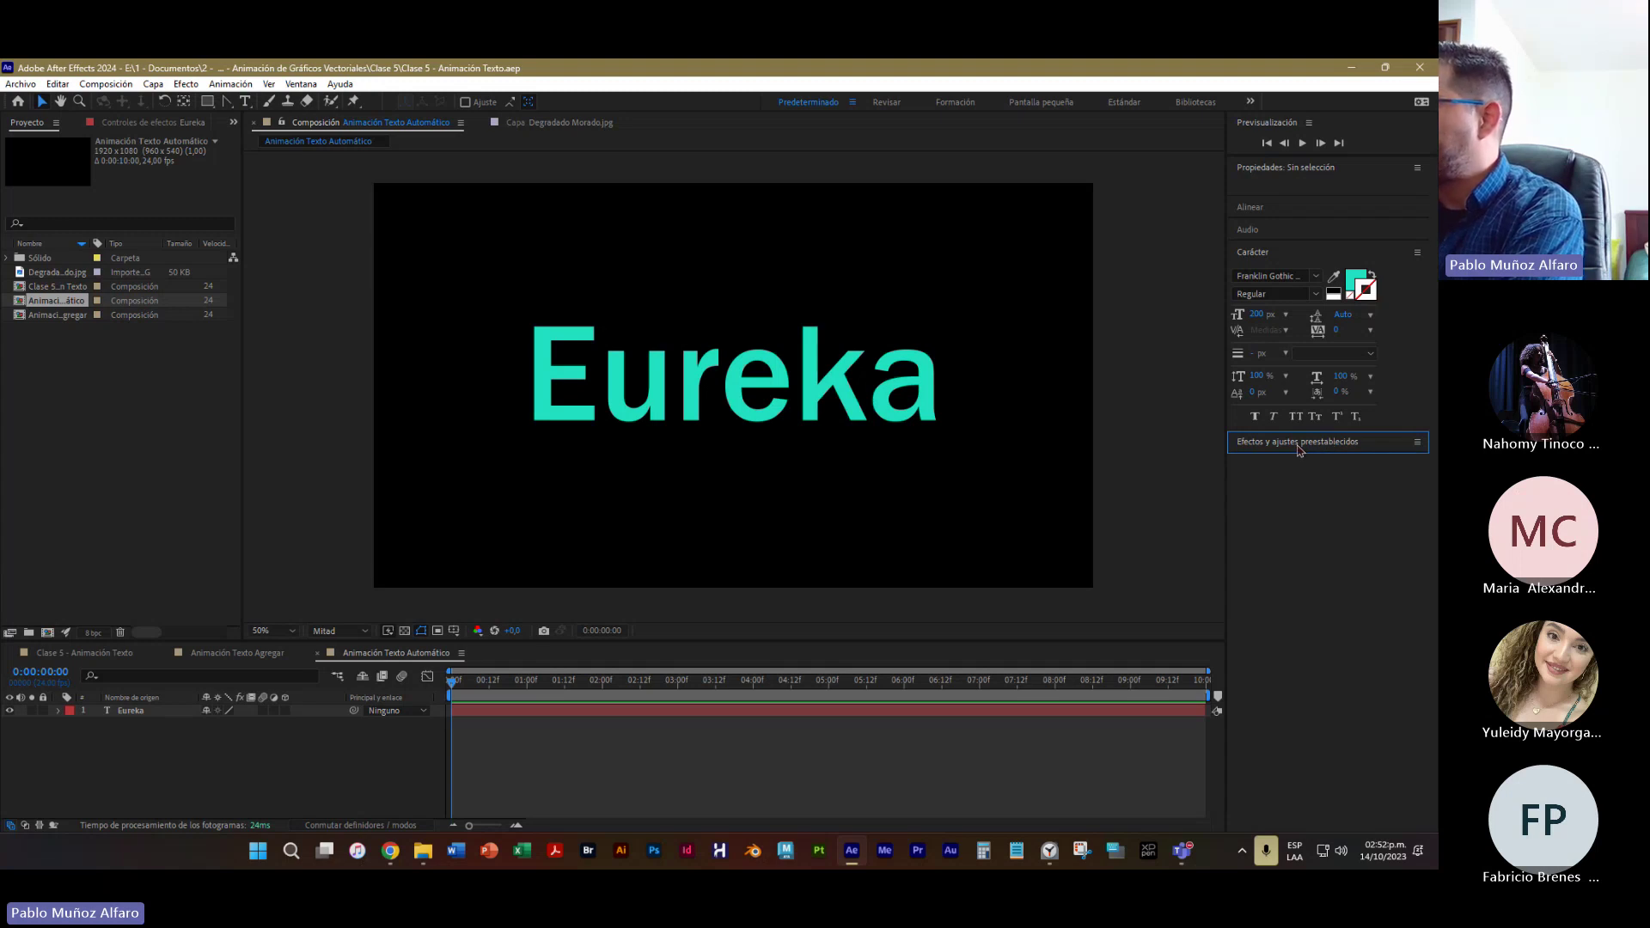
pyautogui.click(1299, 444)
pyautogui.click(1280, 461)
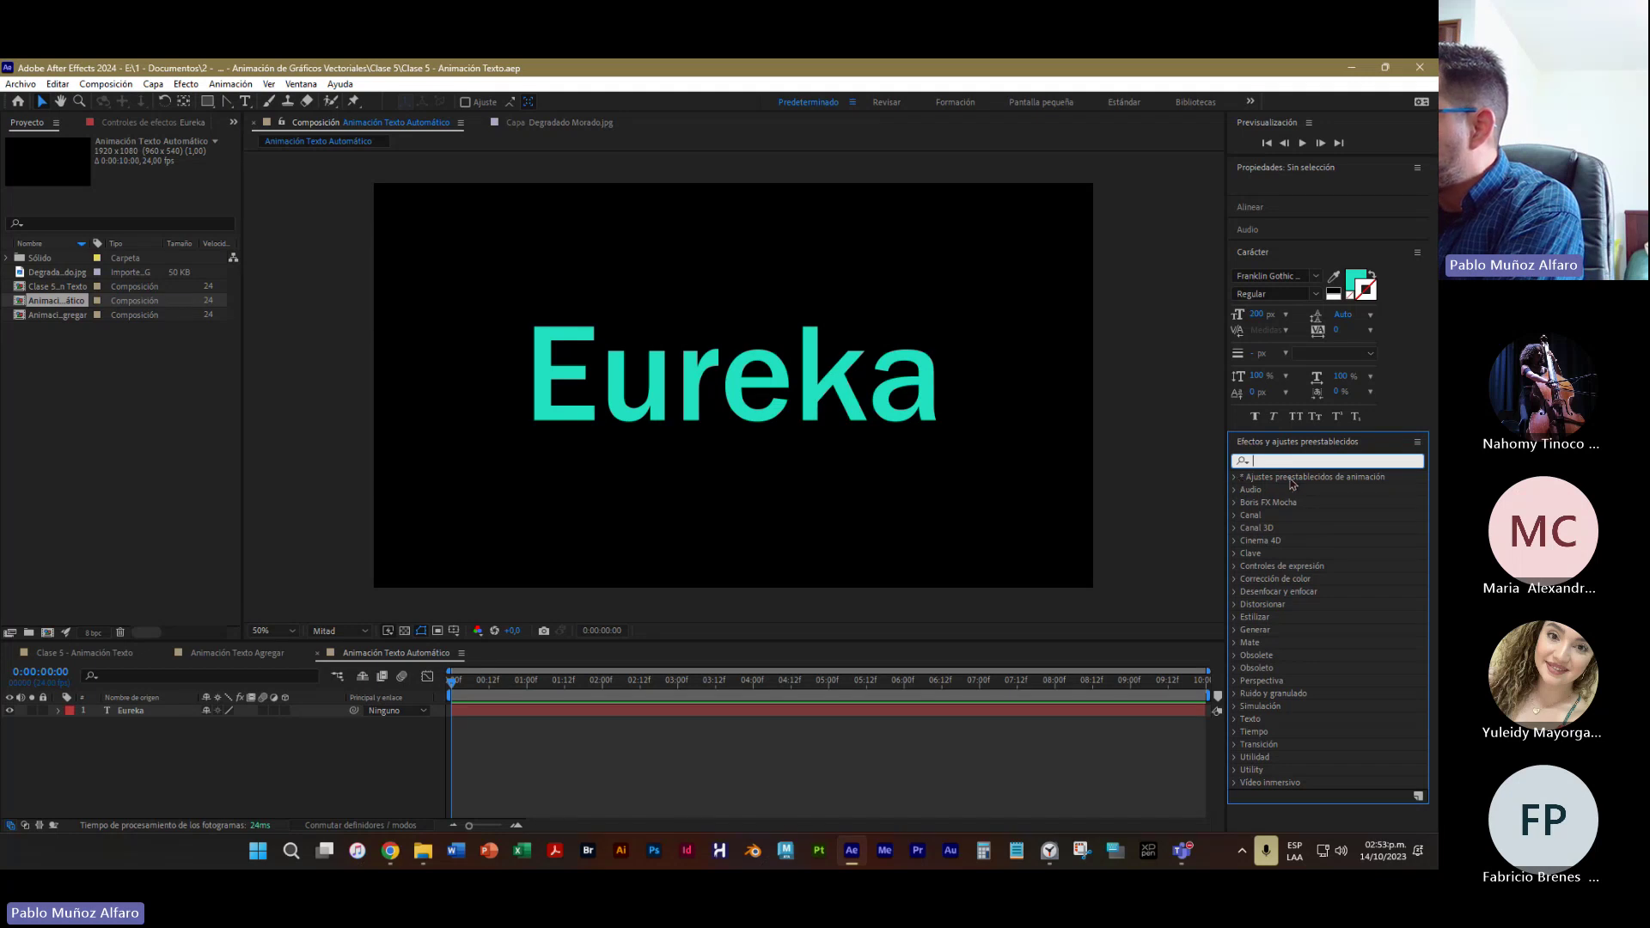
# Expand the animation presets and their Text folder to examine the available text preset categories
pyautogui.click(1237, 480)
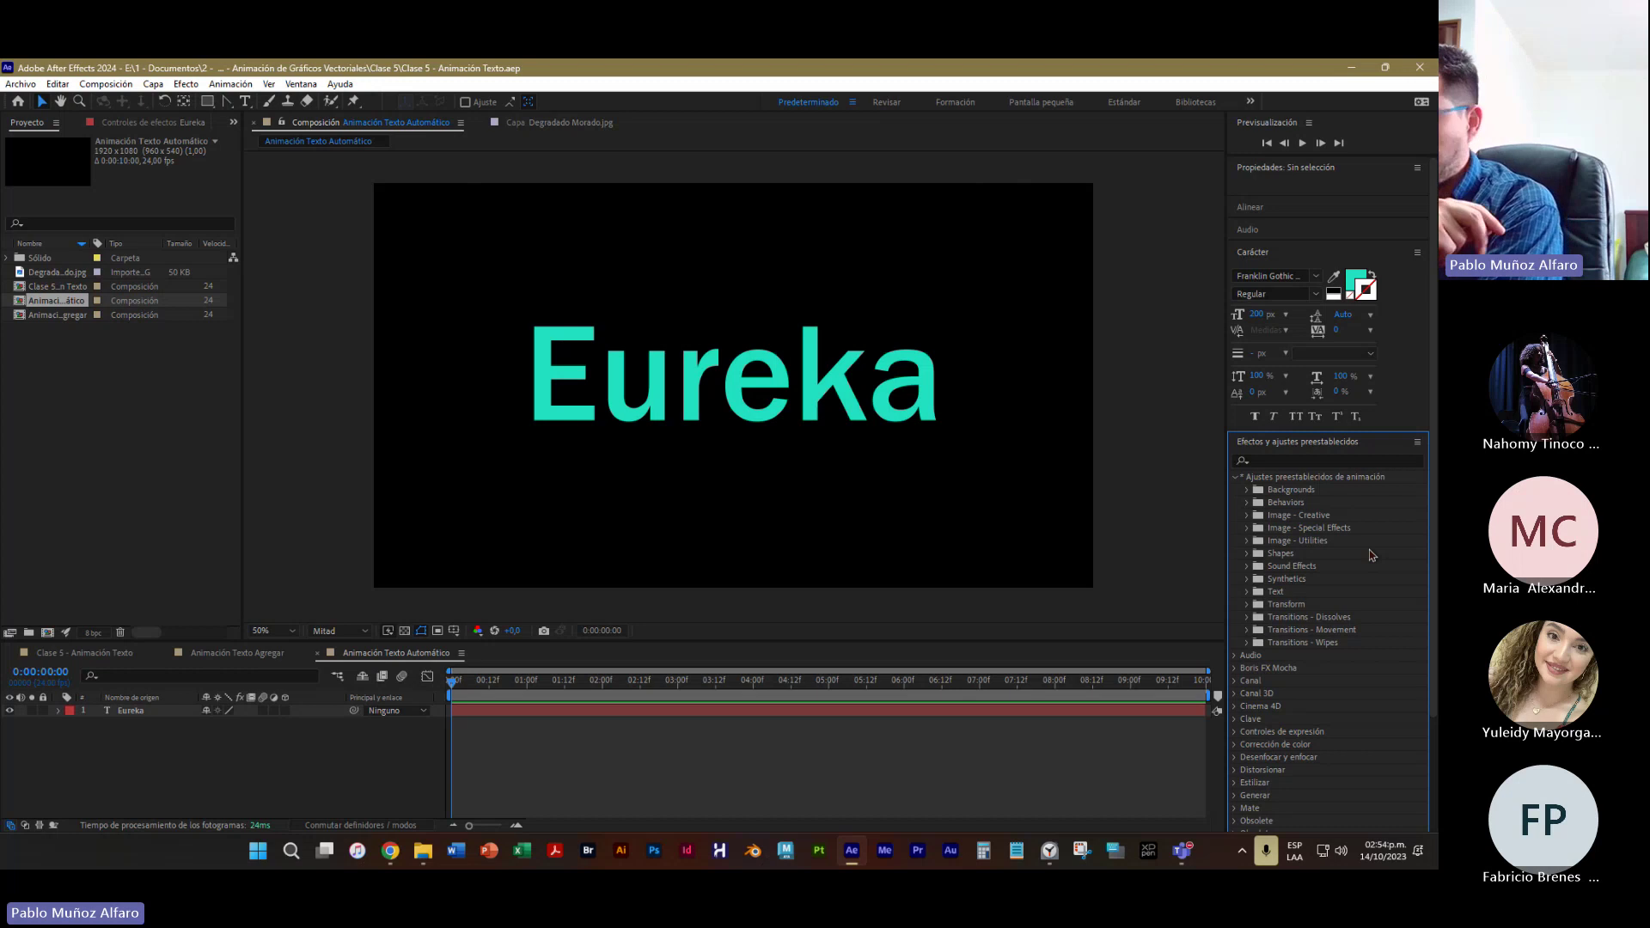
pyautogui.click(1248, 593)
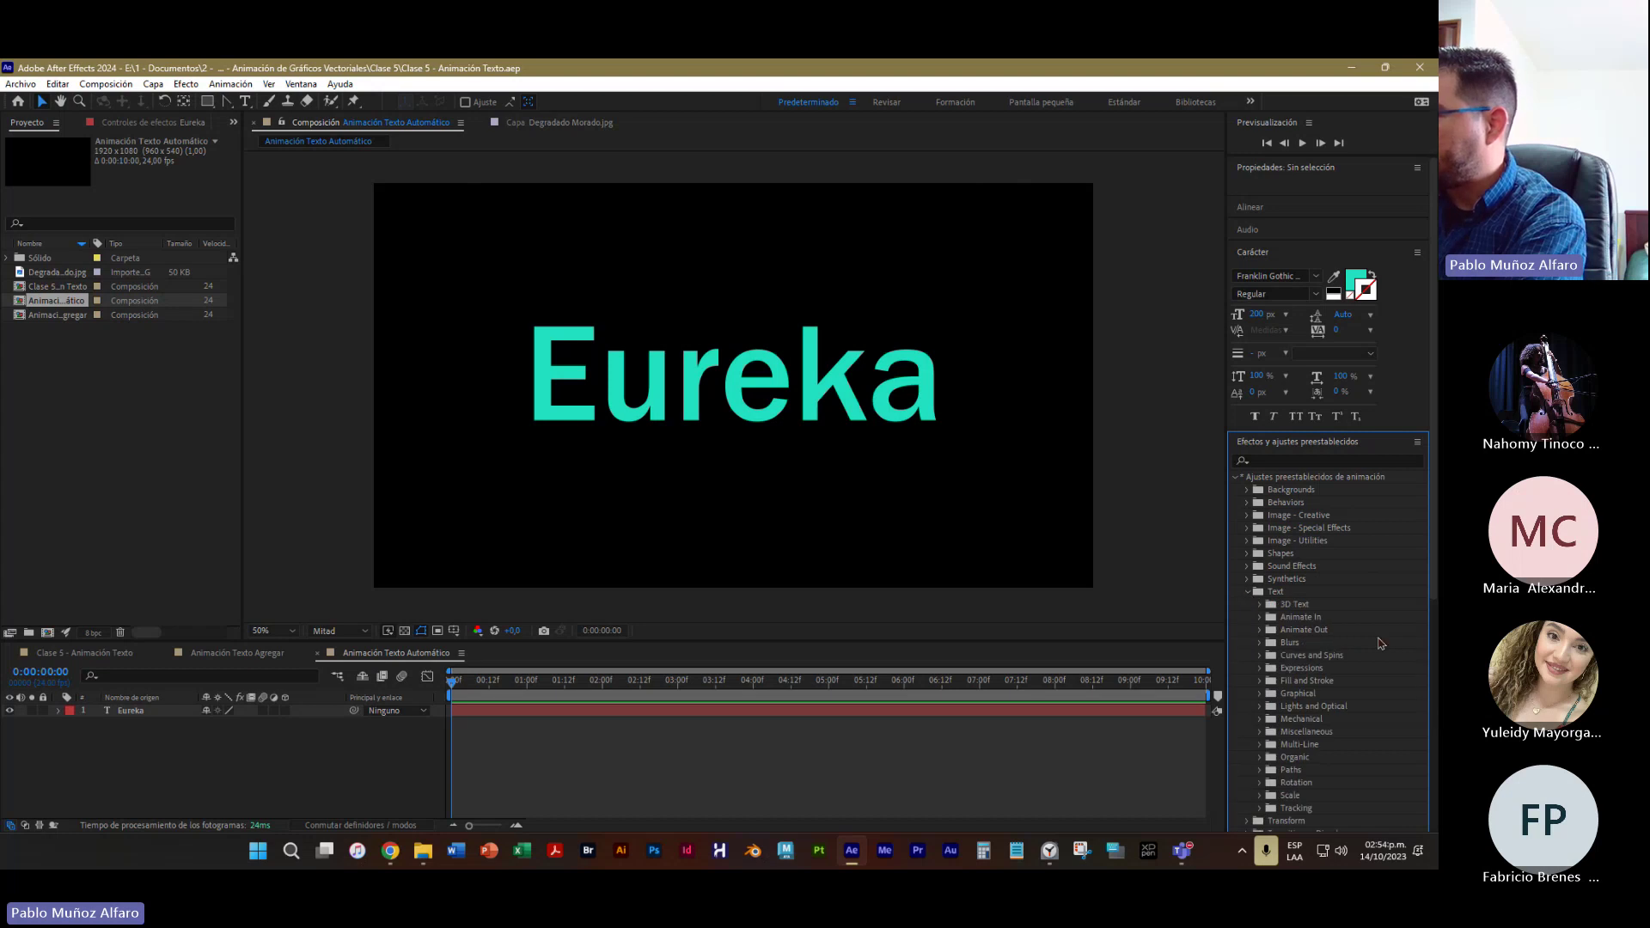
pyautogui.scroll(-3, 1379, 644)
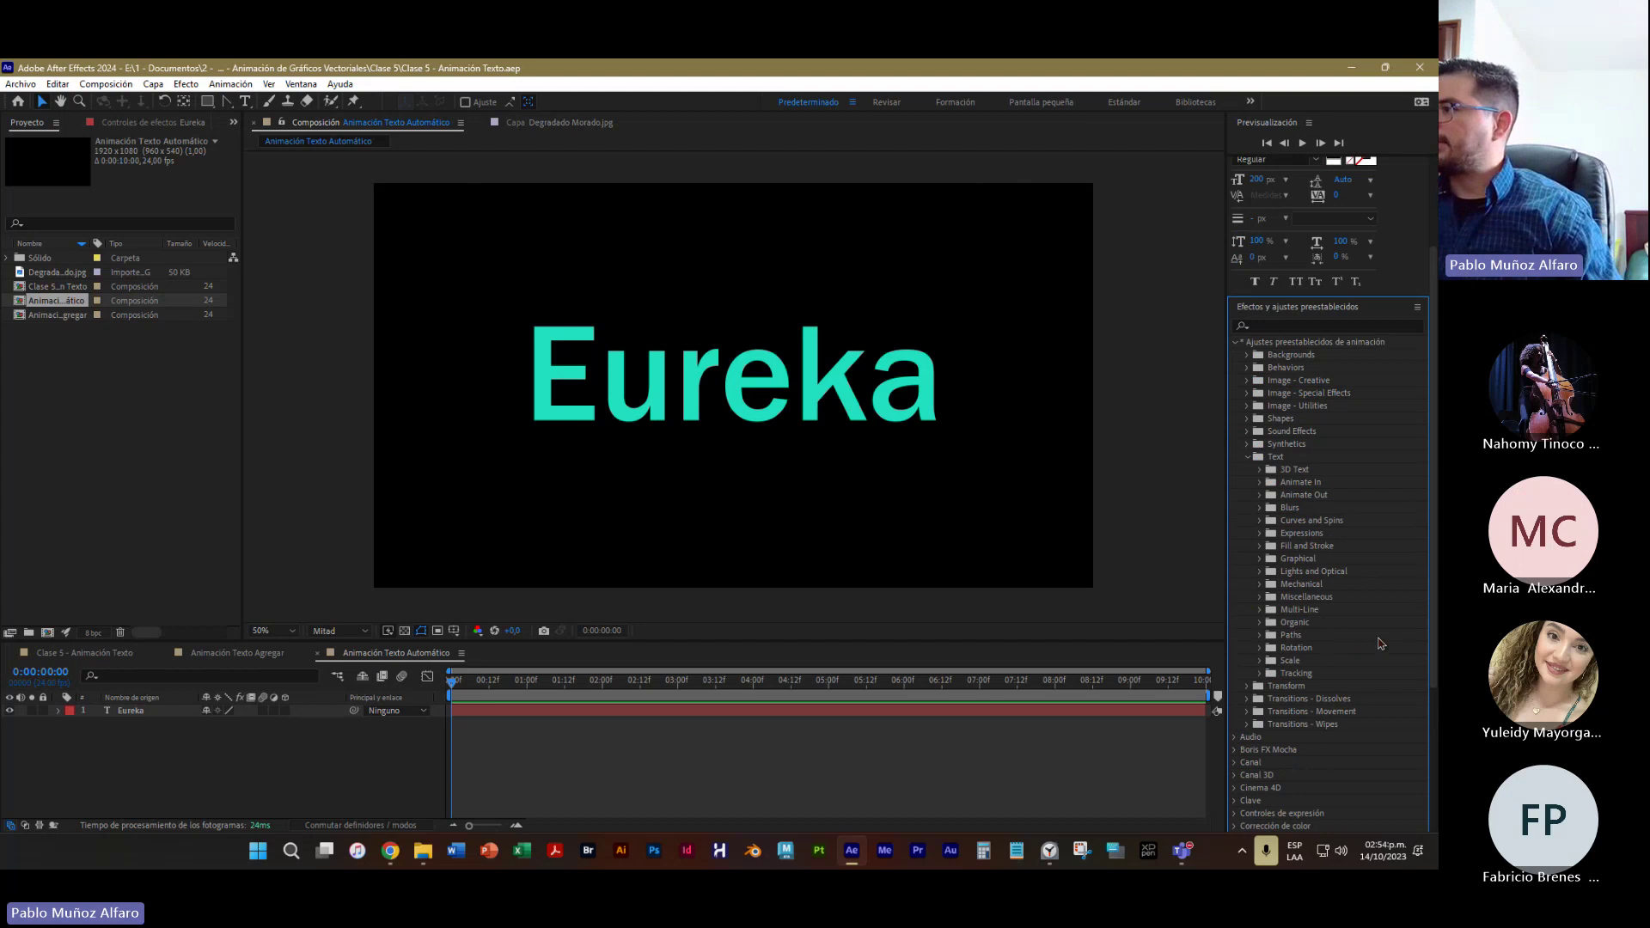
pyautogui.scroll(2, 1379, 644)
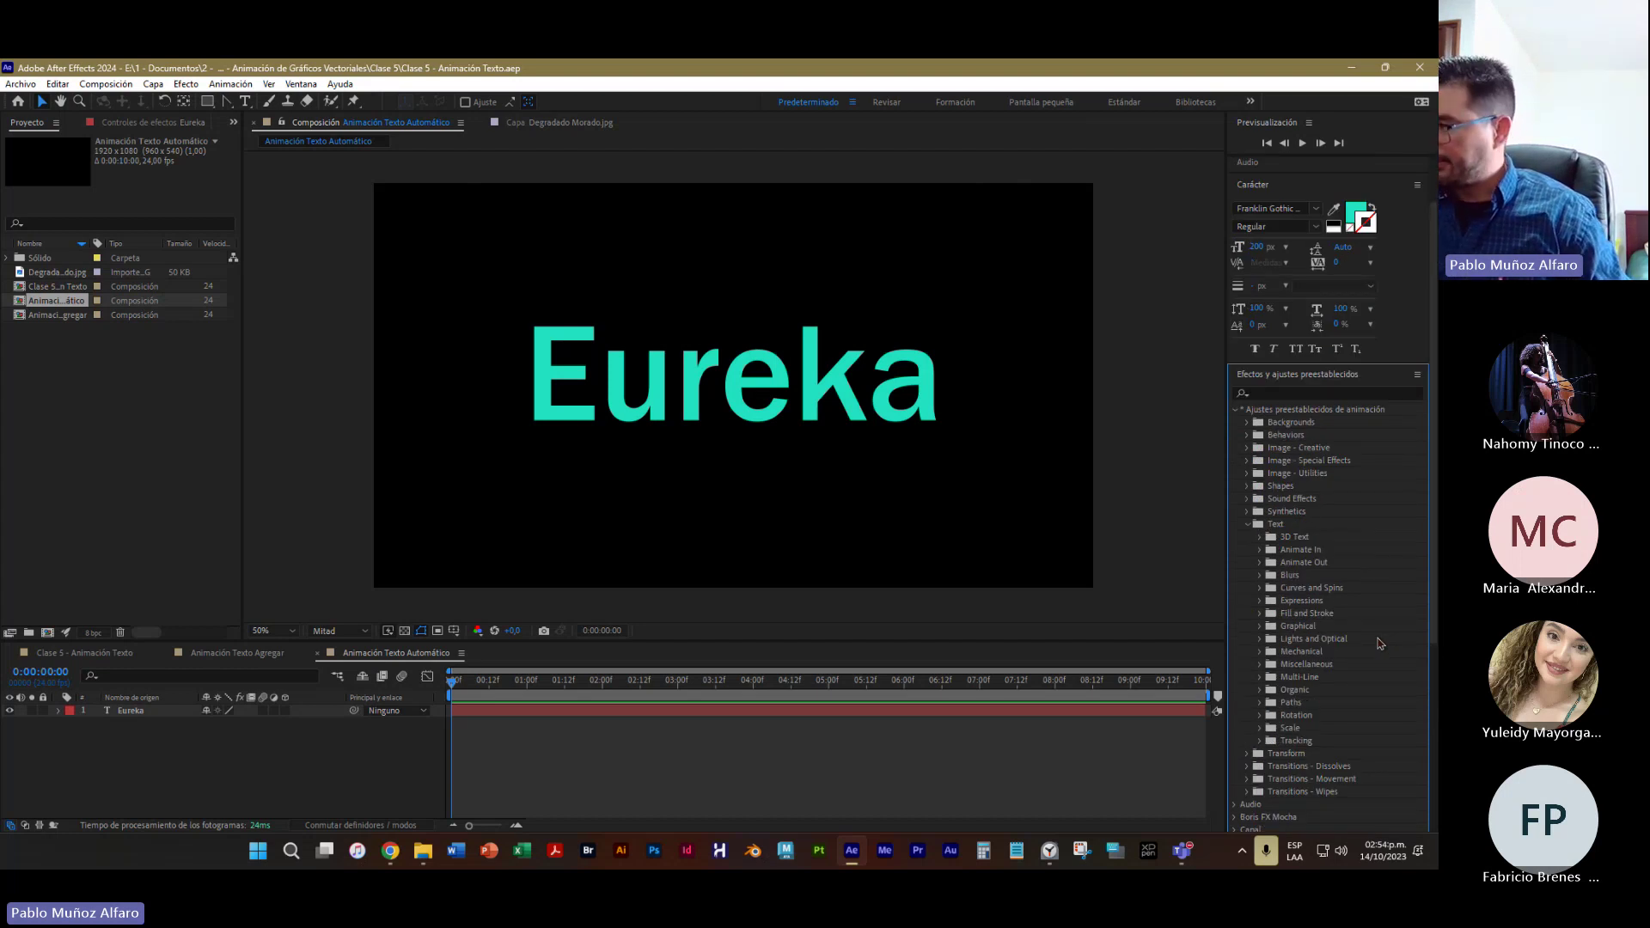
pyautogui.press('super+plus')
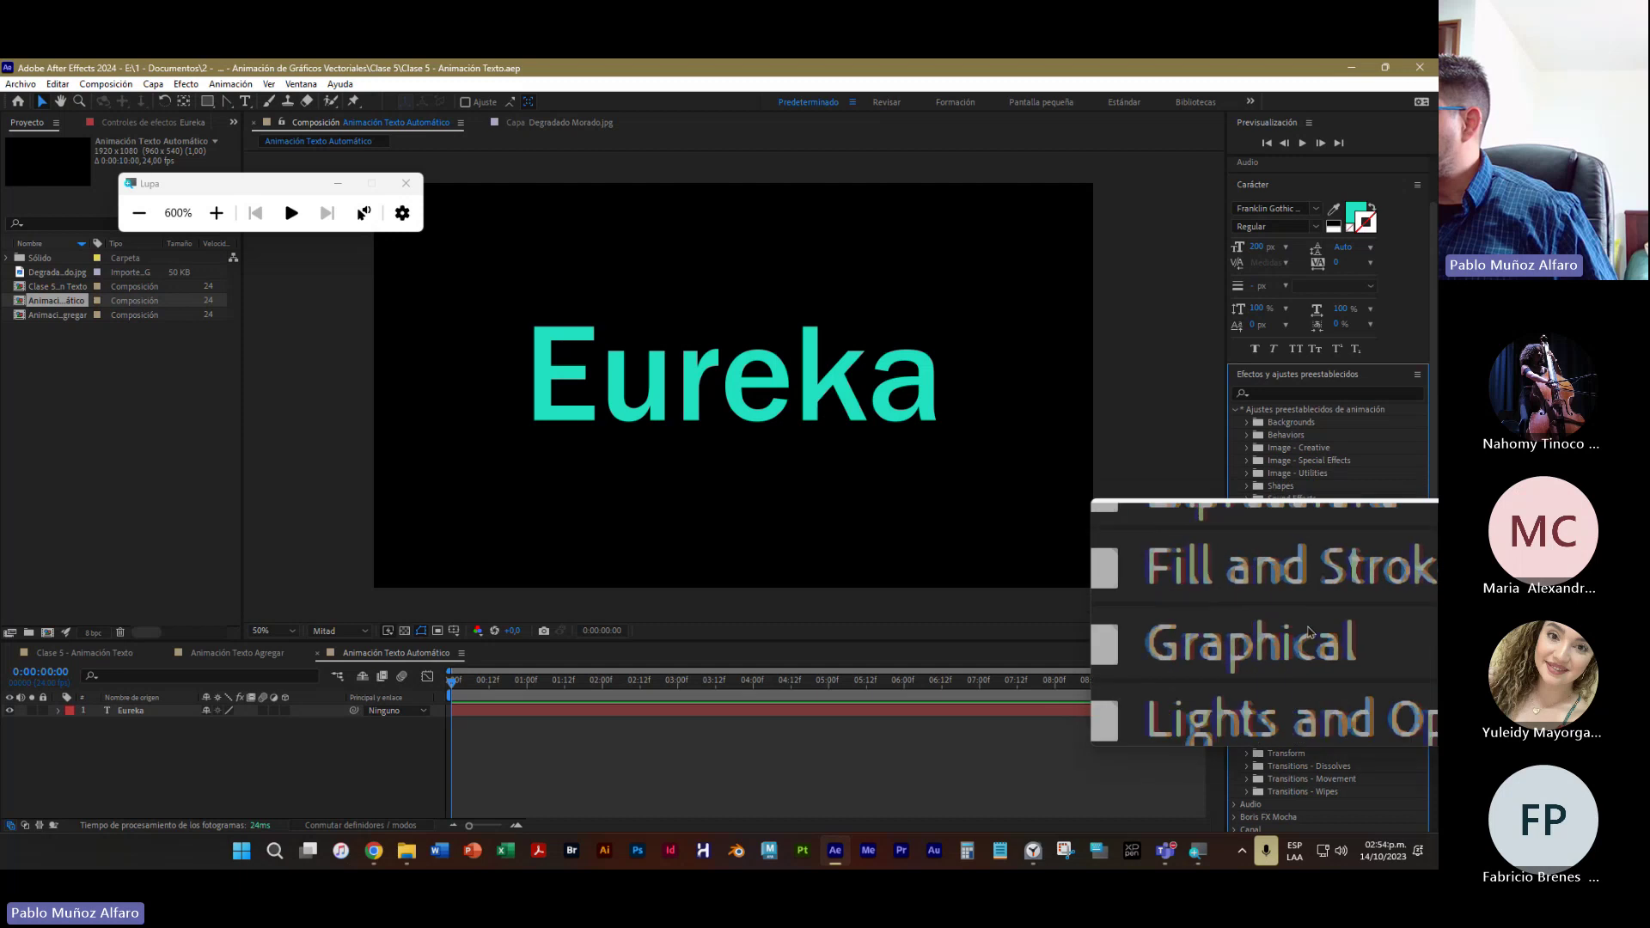
pyautogui.click(378, 183)
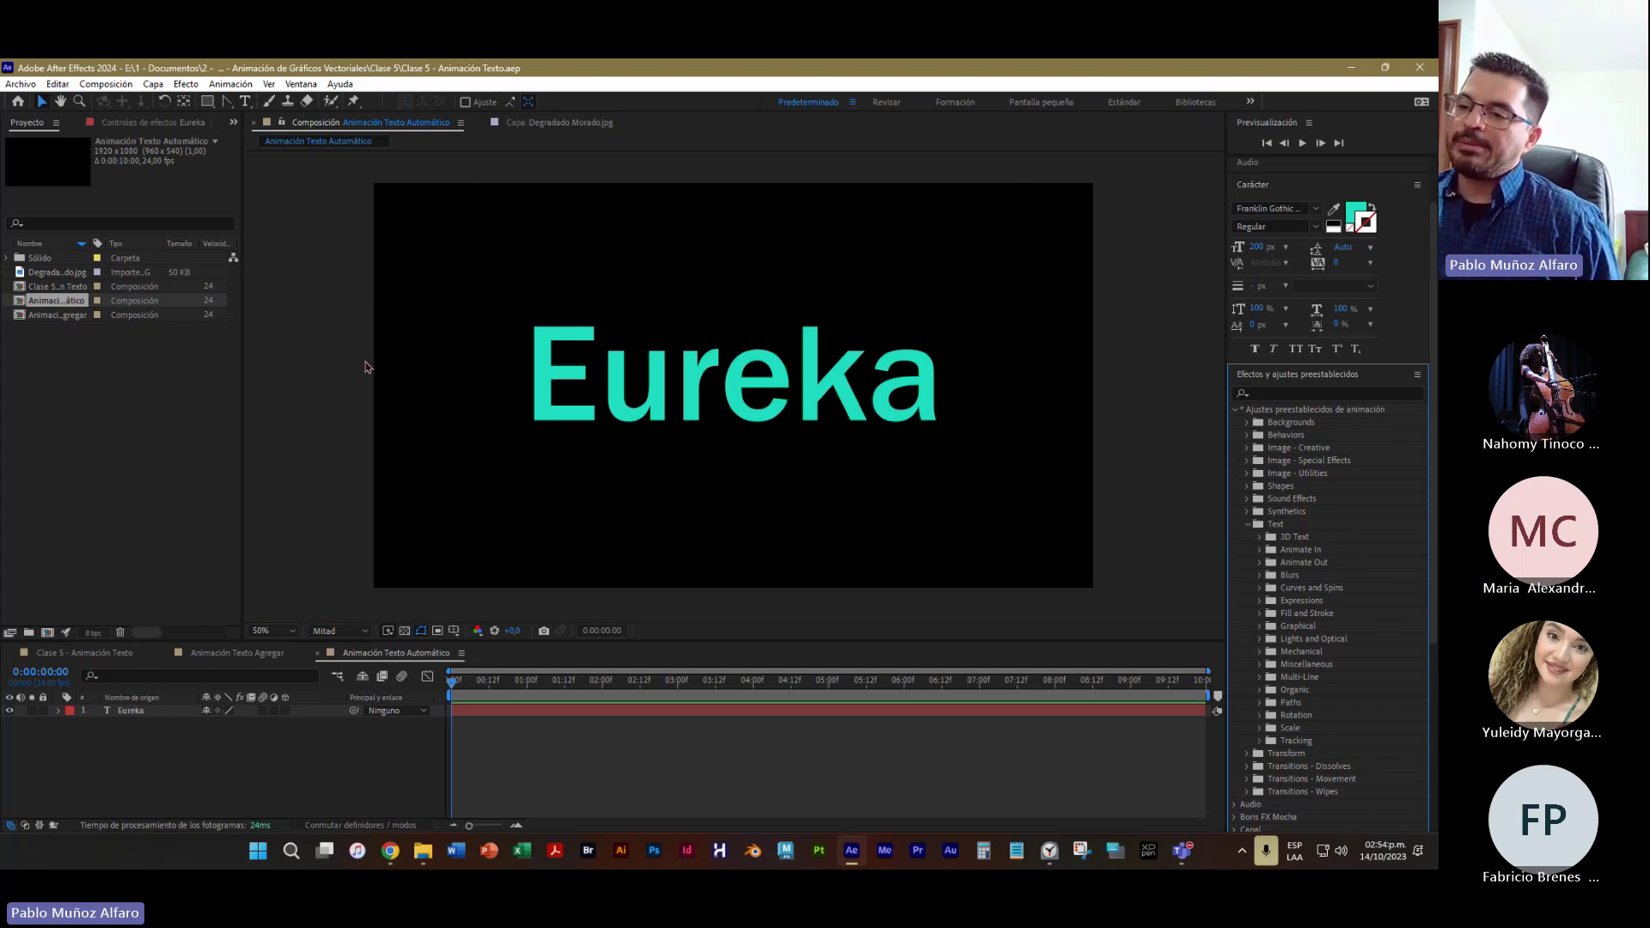
# Try the Animate In preset Aparición inst. palabras clave on the Eureka layer from the first frame, preview it, and undo it
pyautogui.moveTo(453, 684)
pyautogui.mouseDown()
pyautogui.moveTo(626, 698)
pyautogui.moveTo(446, 693)
pyautogui.mouseUp()
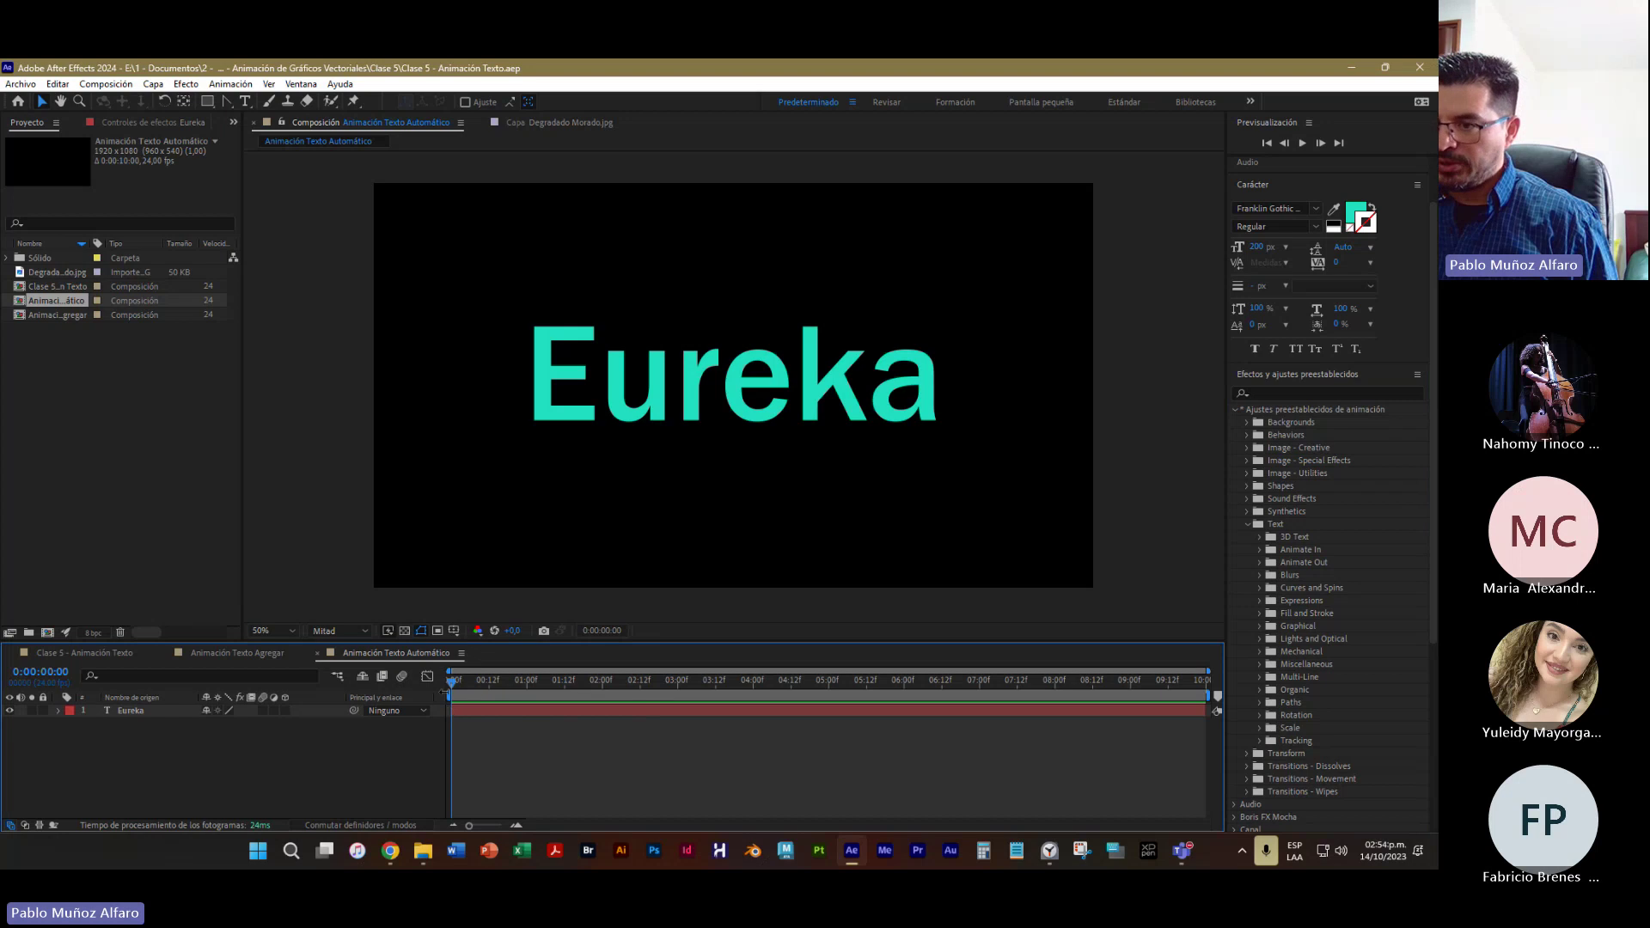
pyautogui.click(133, 713)
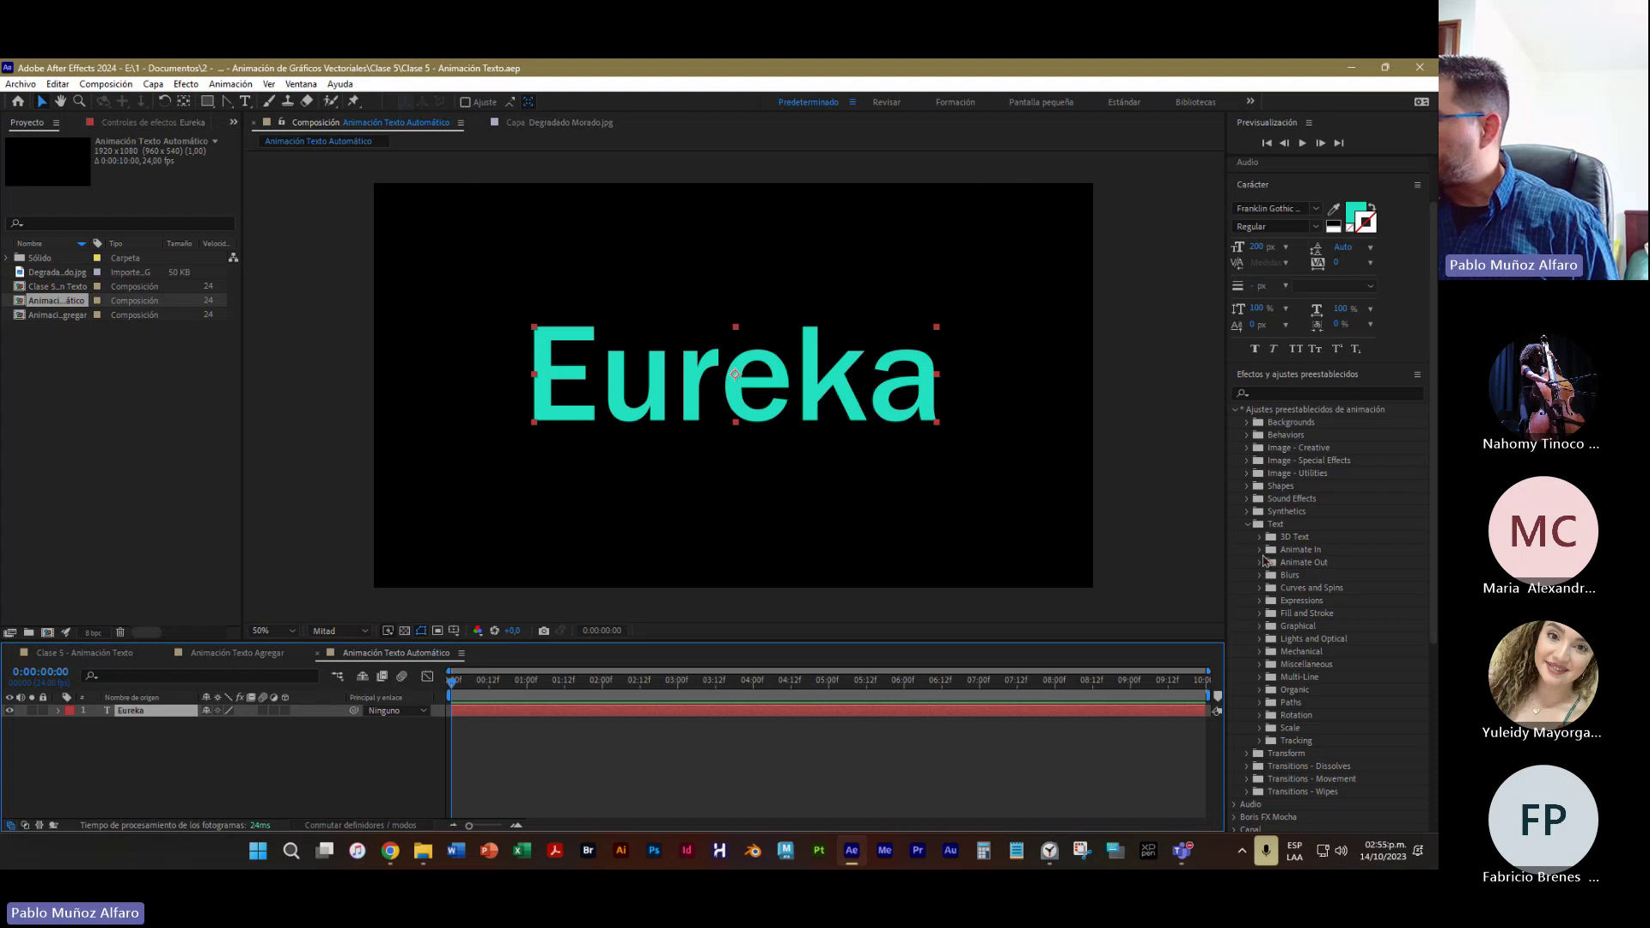
pyautogui.click(1260, 552)
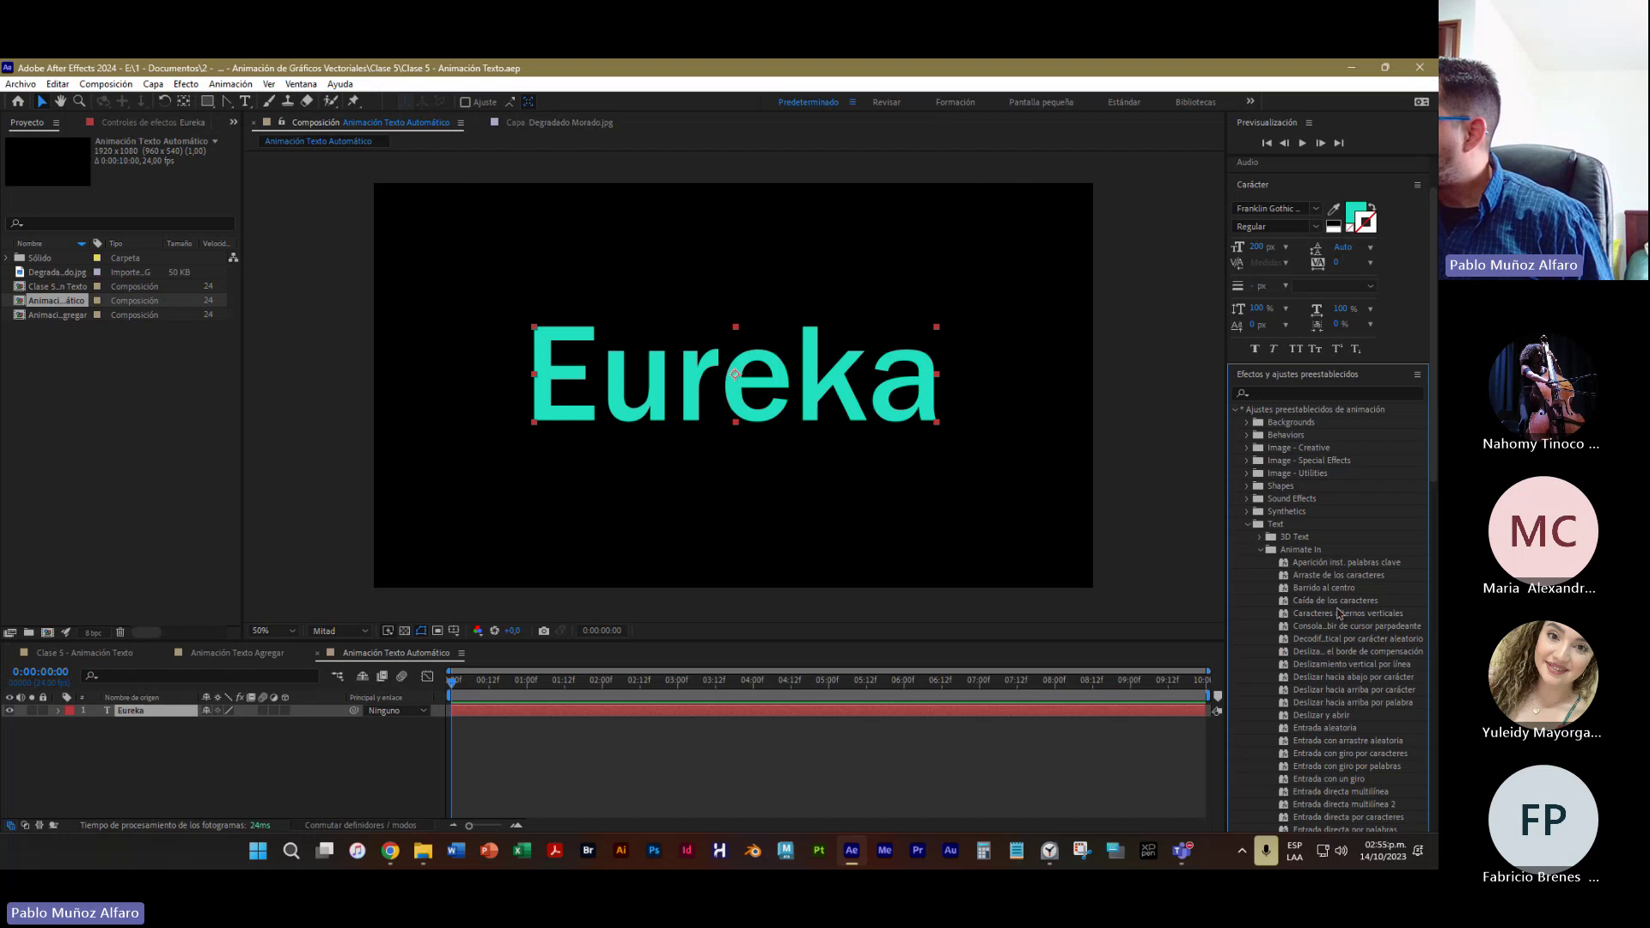
pyautogui.click(1346, 564)
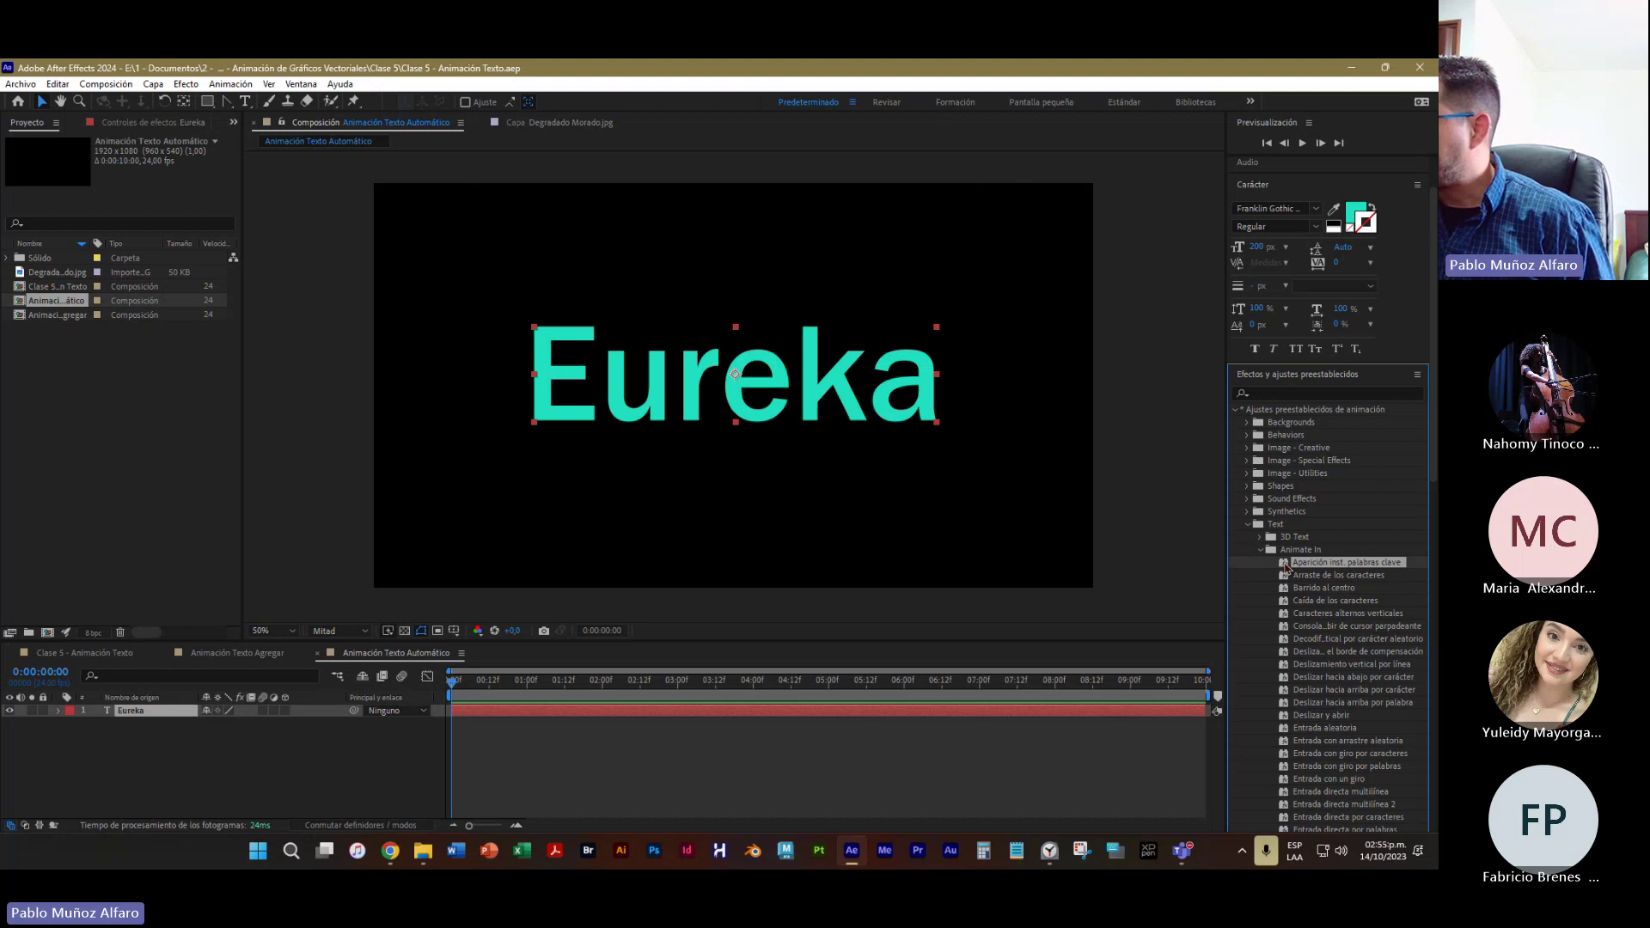
pyautogui.moveTo(1287, 567); pyautogui.dragTo(698, 401)
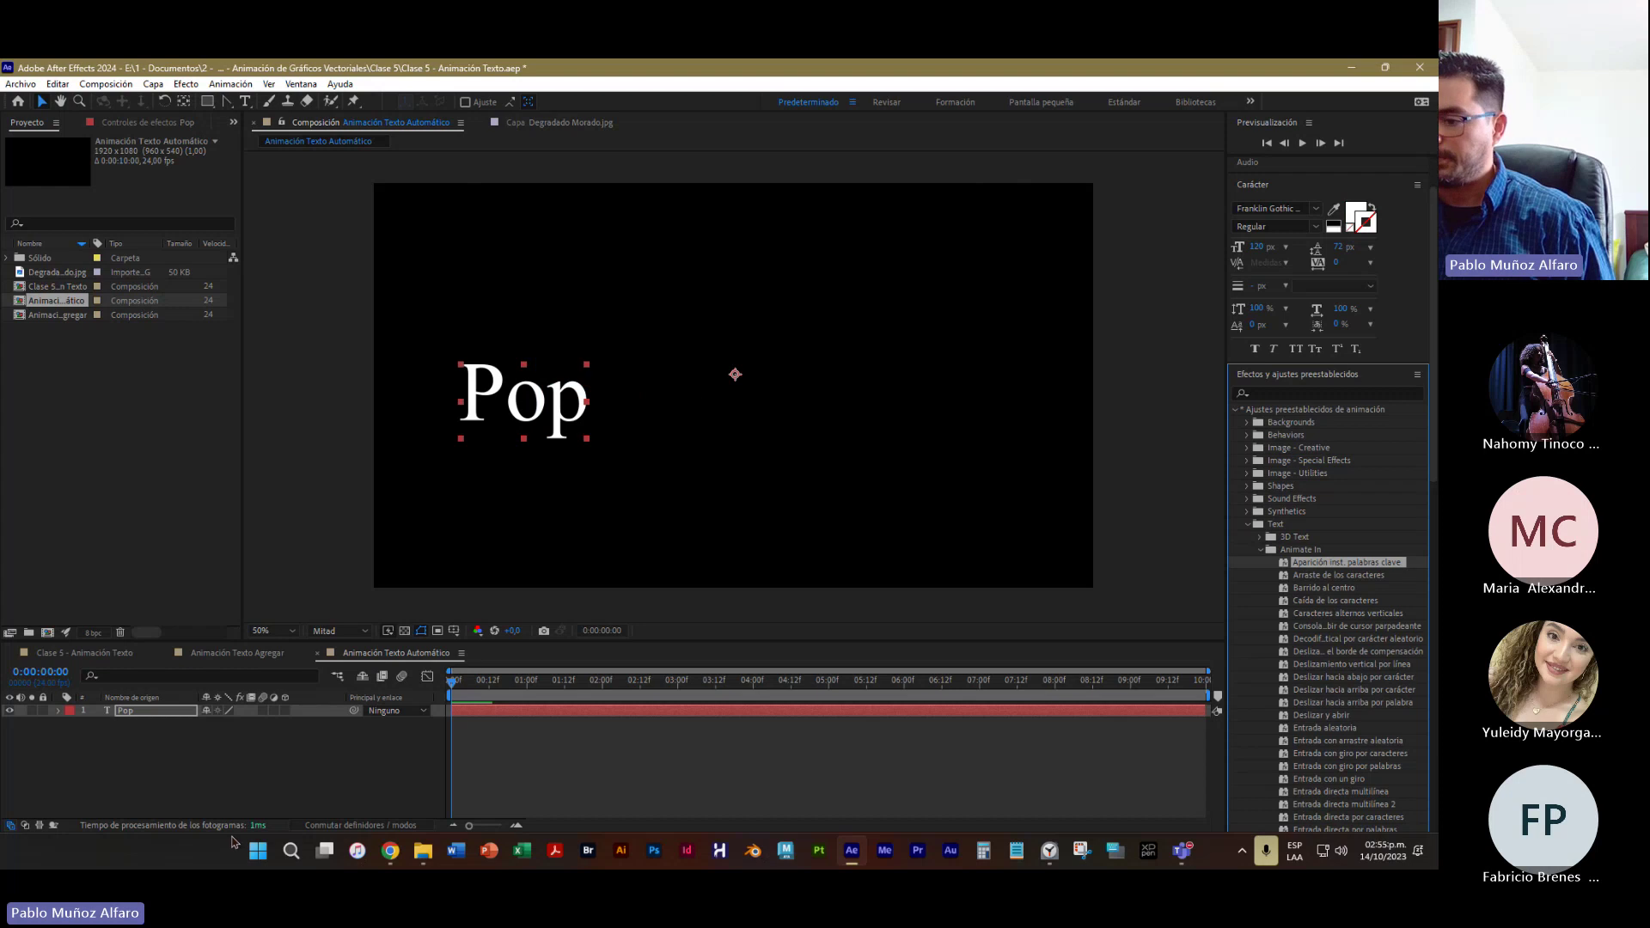
pyautogui.press('space')
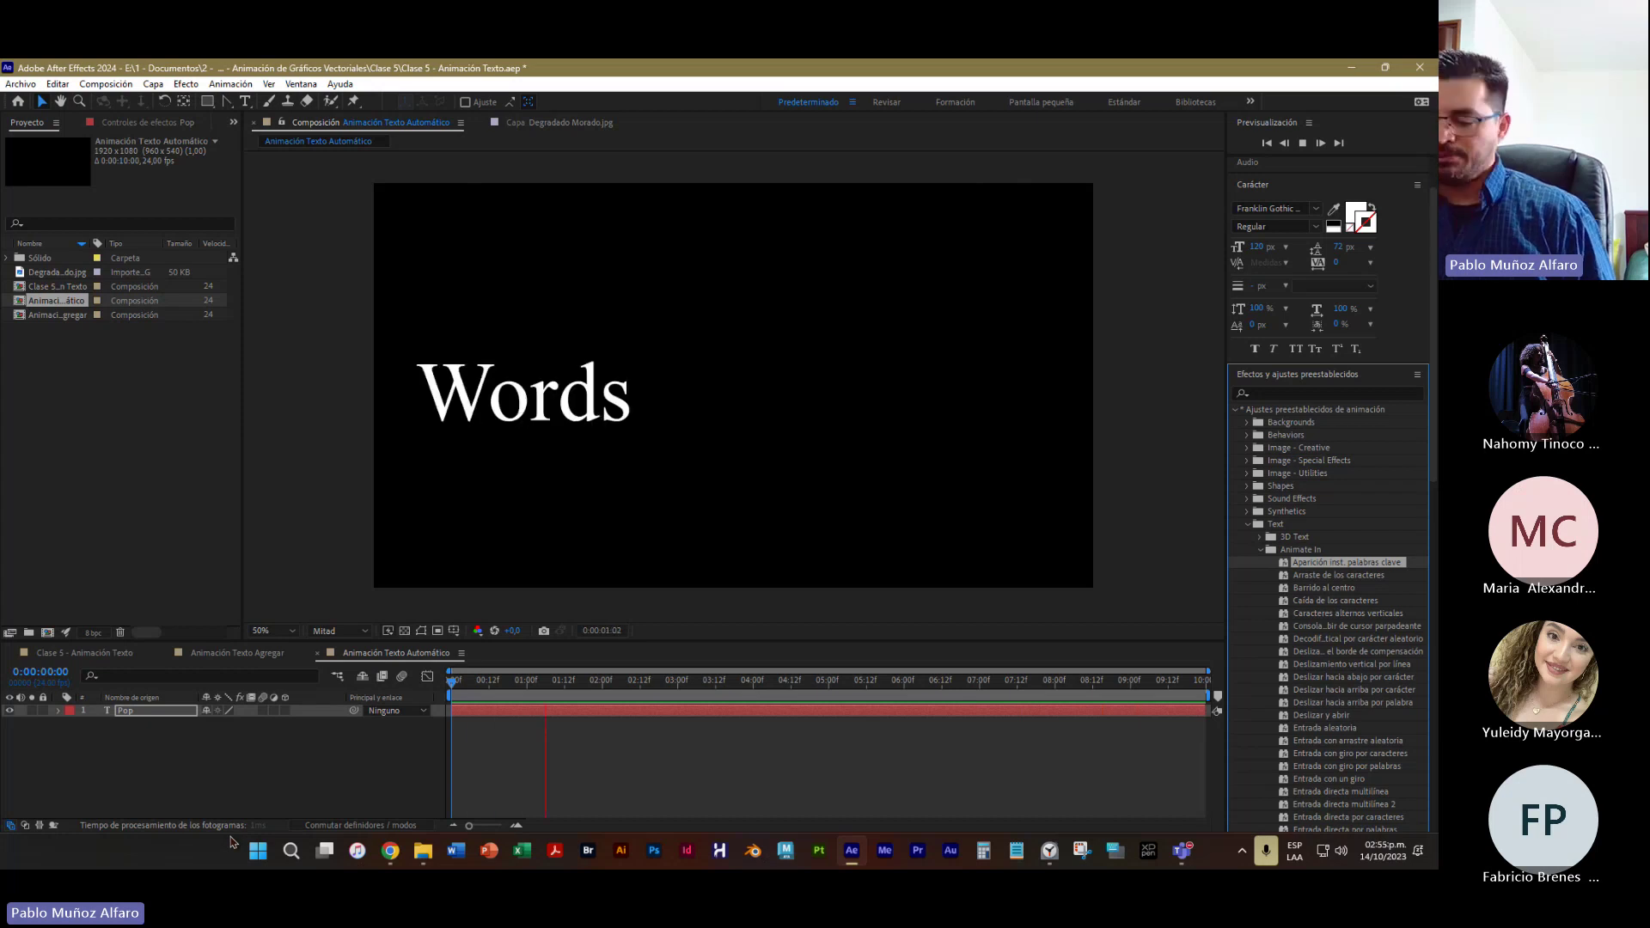
pyautogui.press('space')
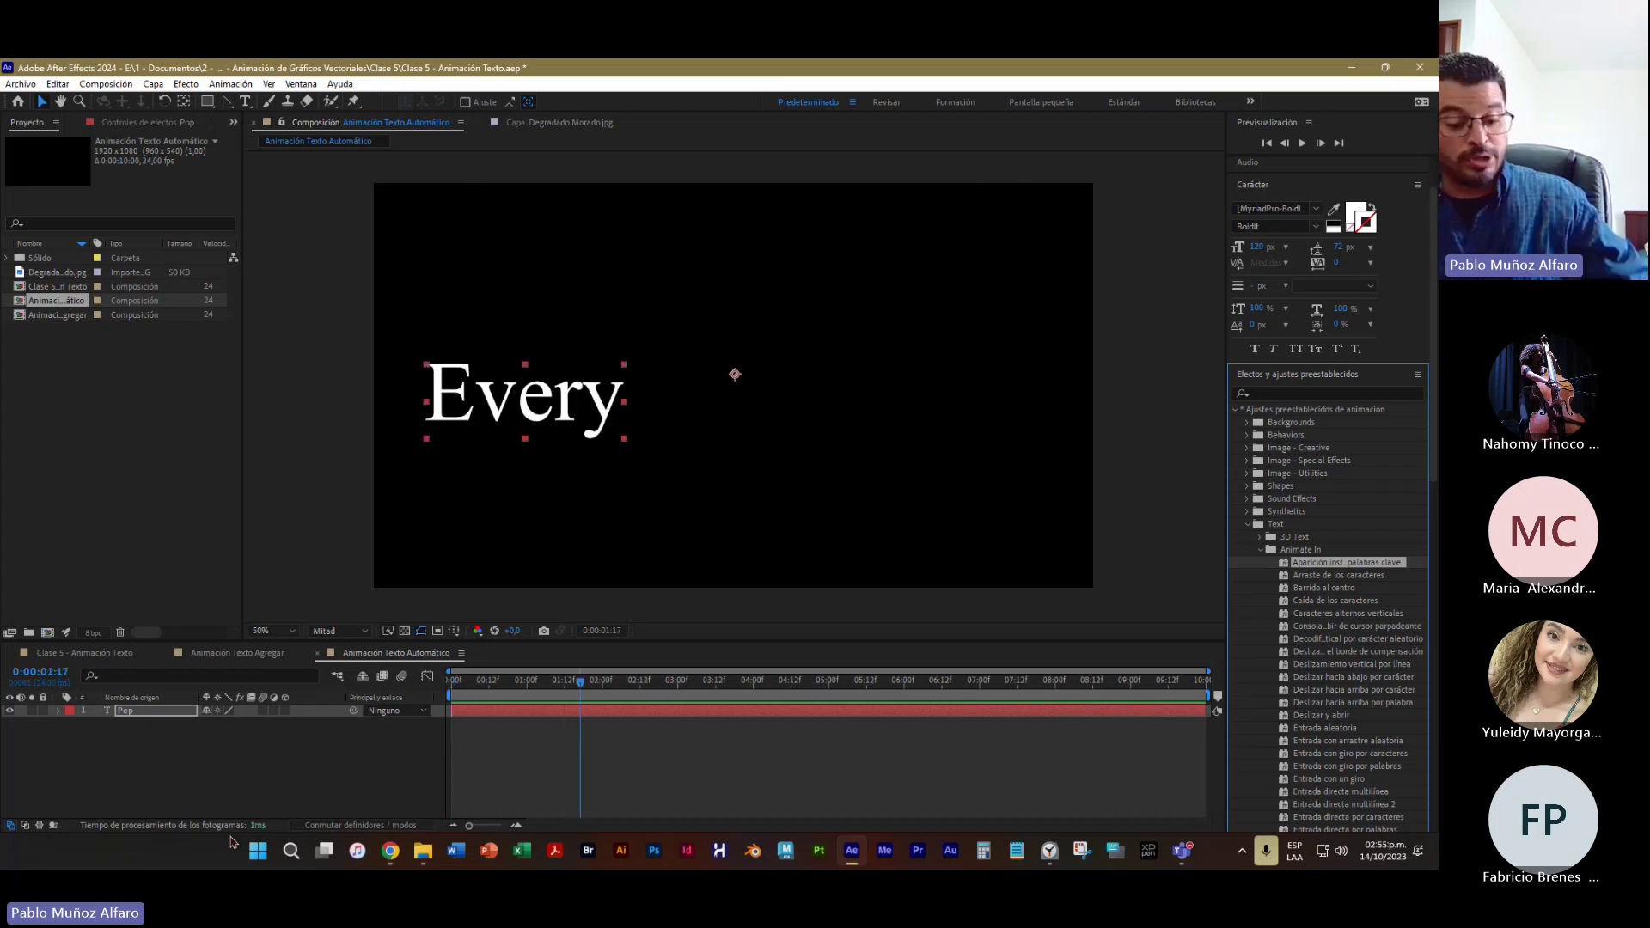
pyautogui.press('Home')
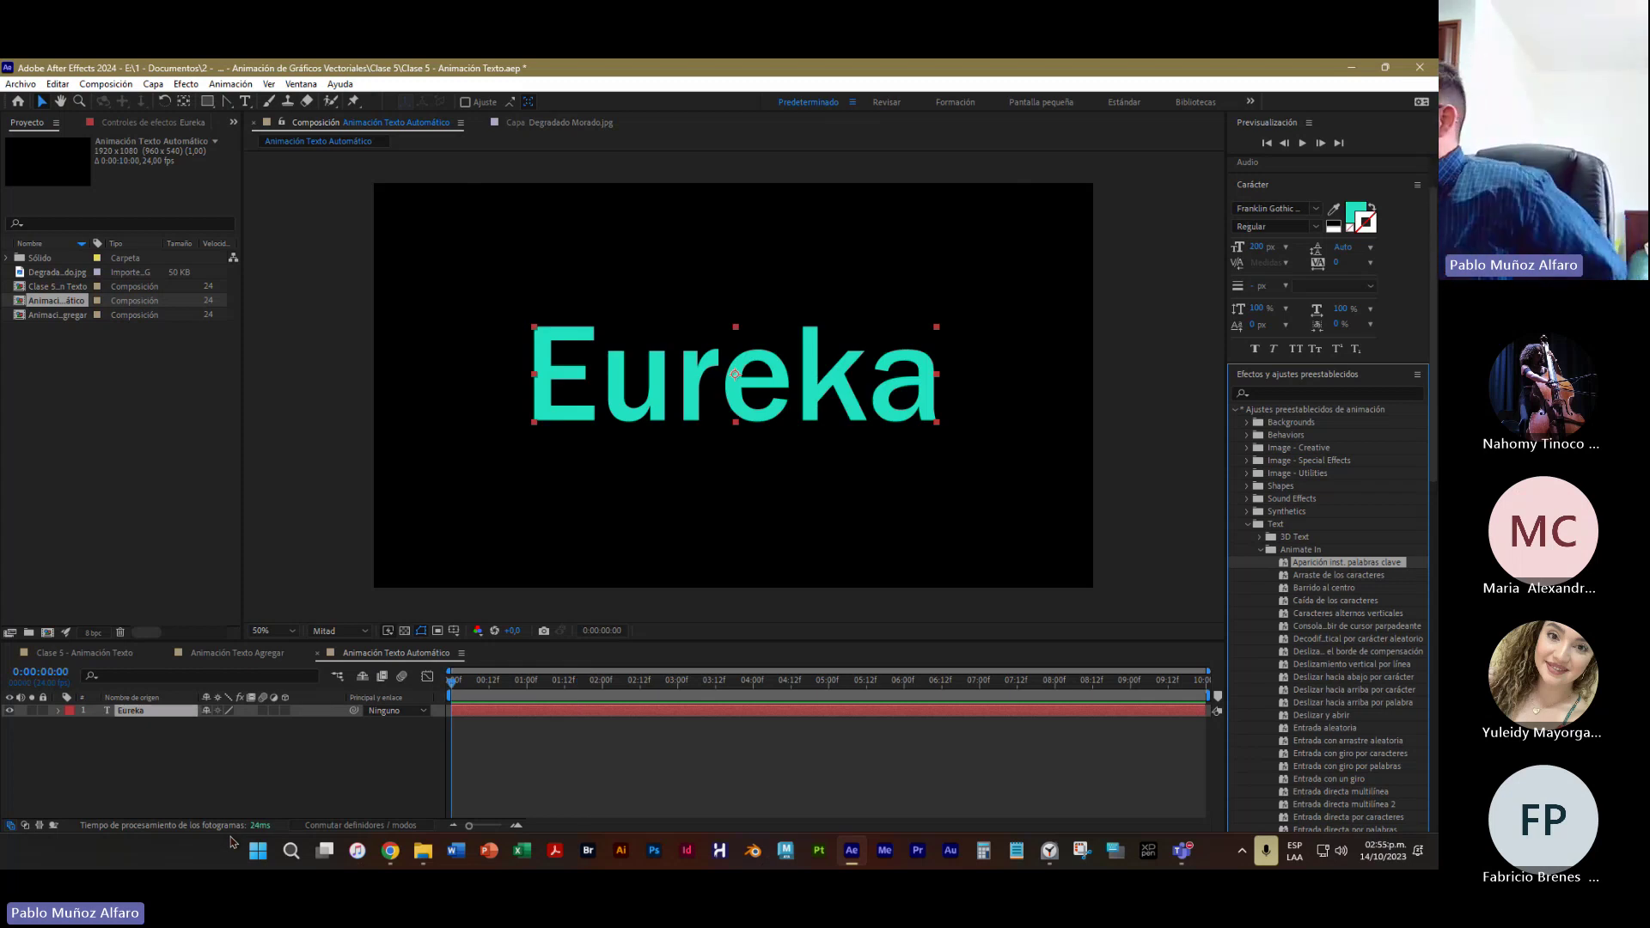
# Try the Caída de los caracteres preset on the Eureka text, preview the animation, and undo it
pyautogui.click(1334, 578)
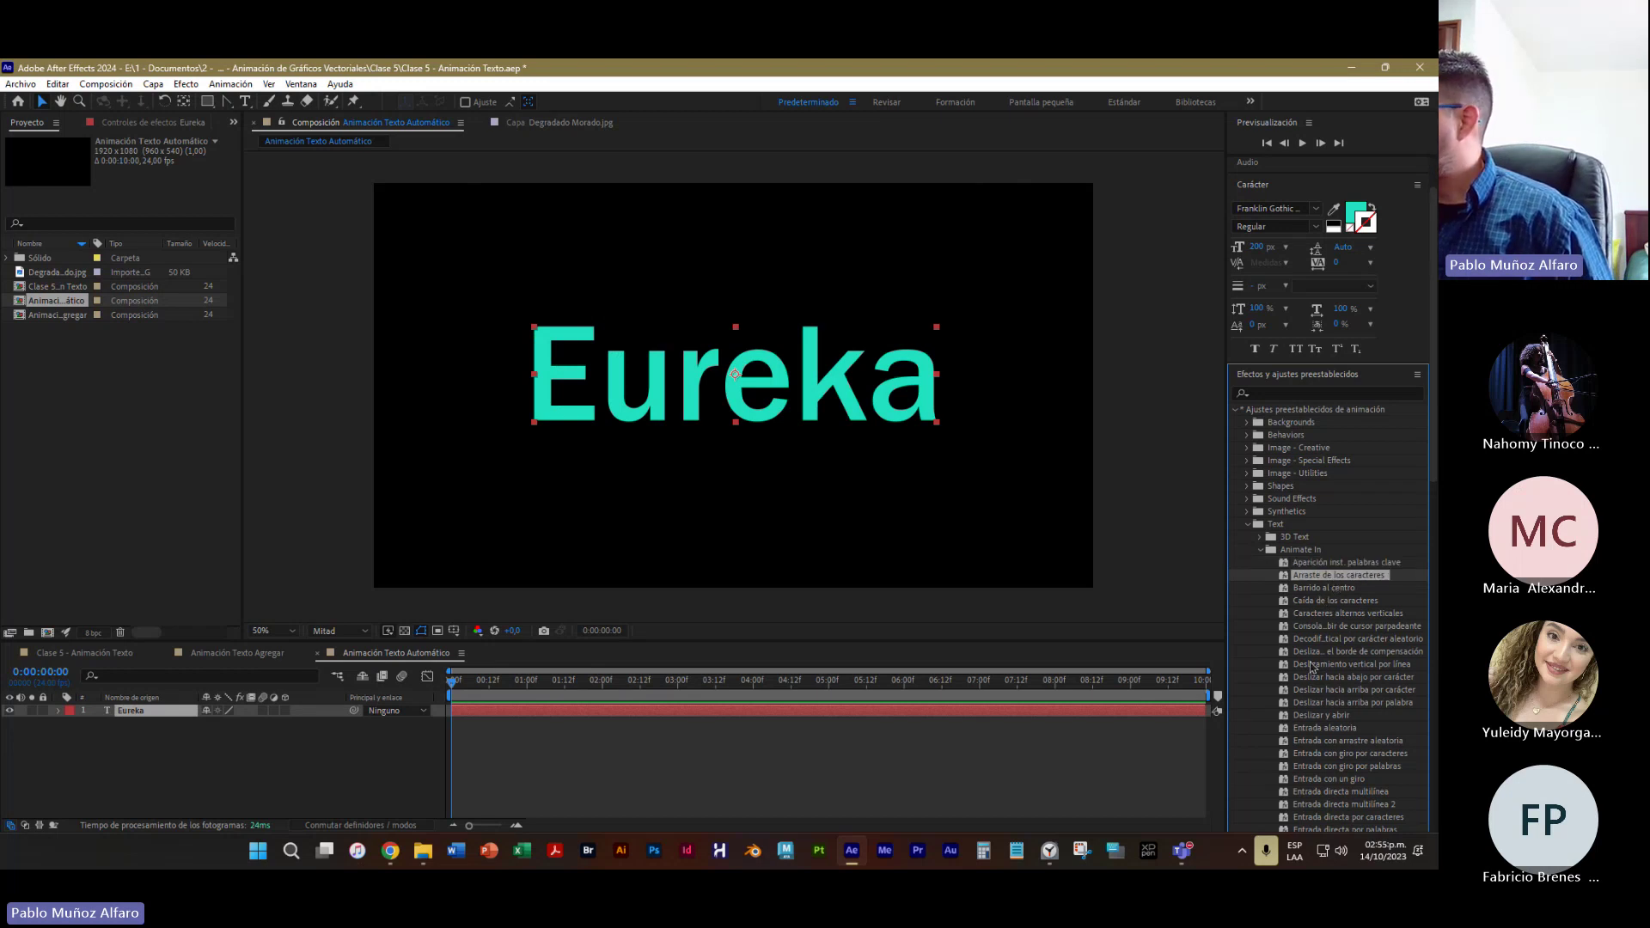
pyautogui.click(1311, 601)
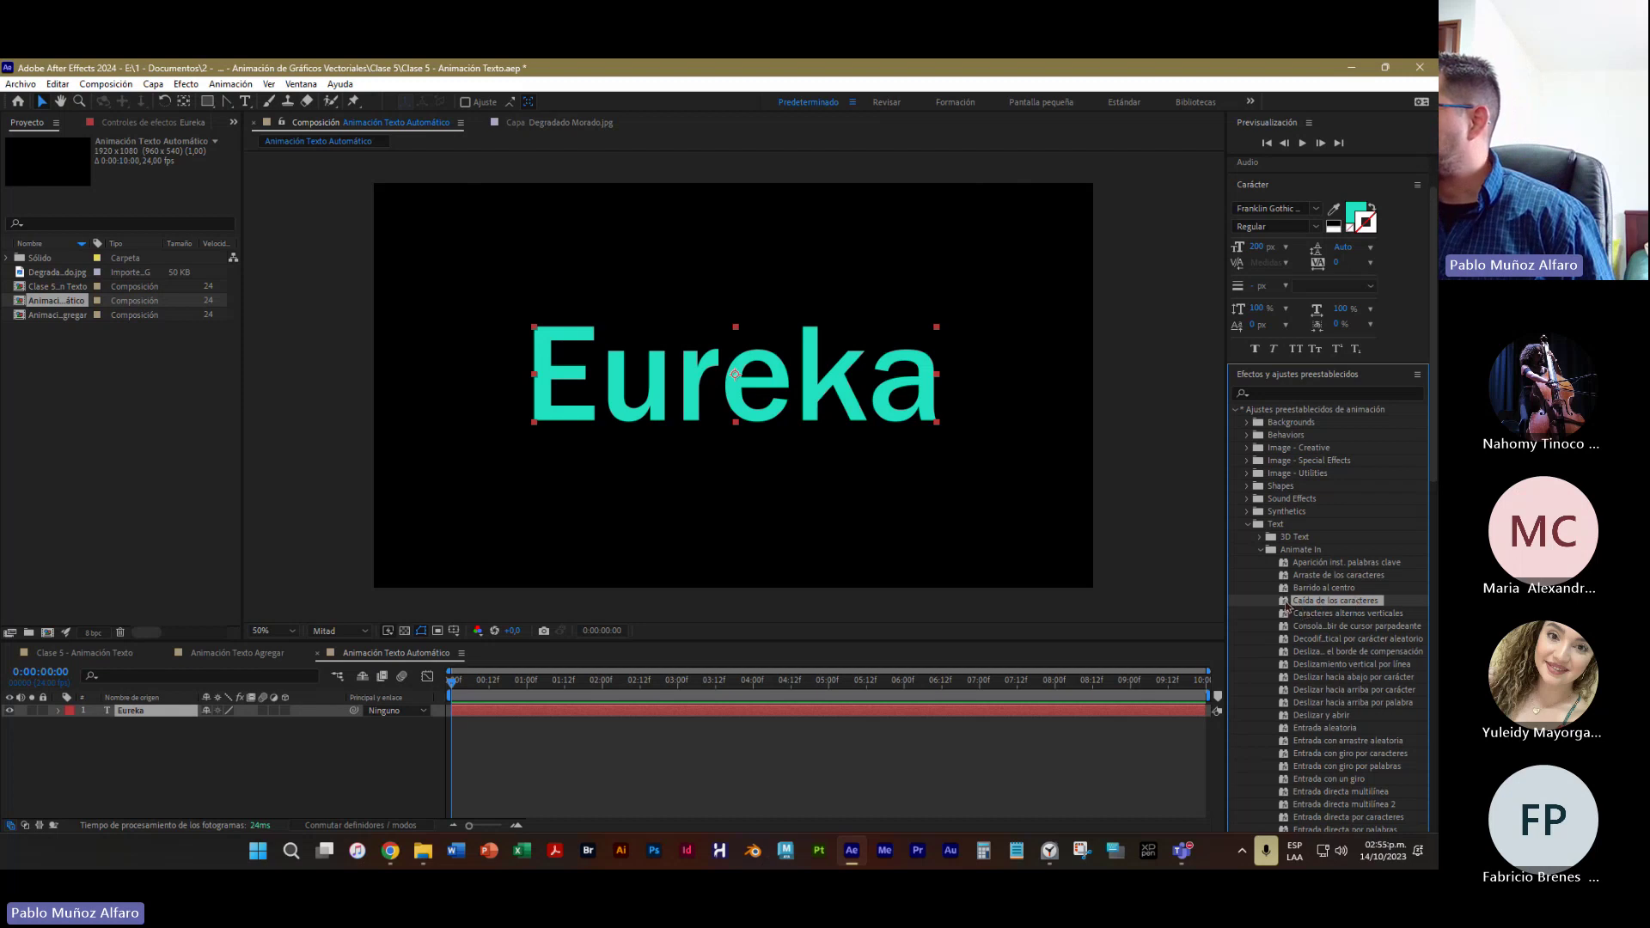
pyautogui.moveTo(1287, 605); pyautogui.dragTo(737, 370)
pyautogui.press('space')
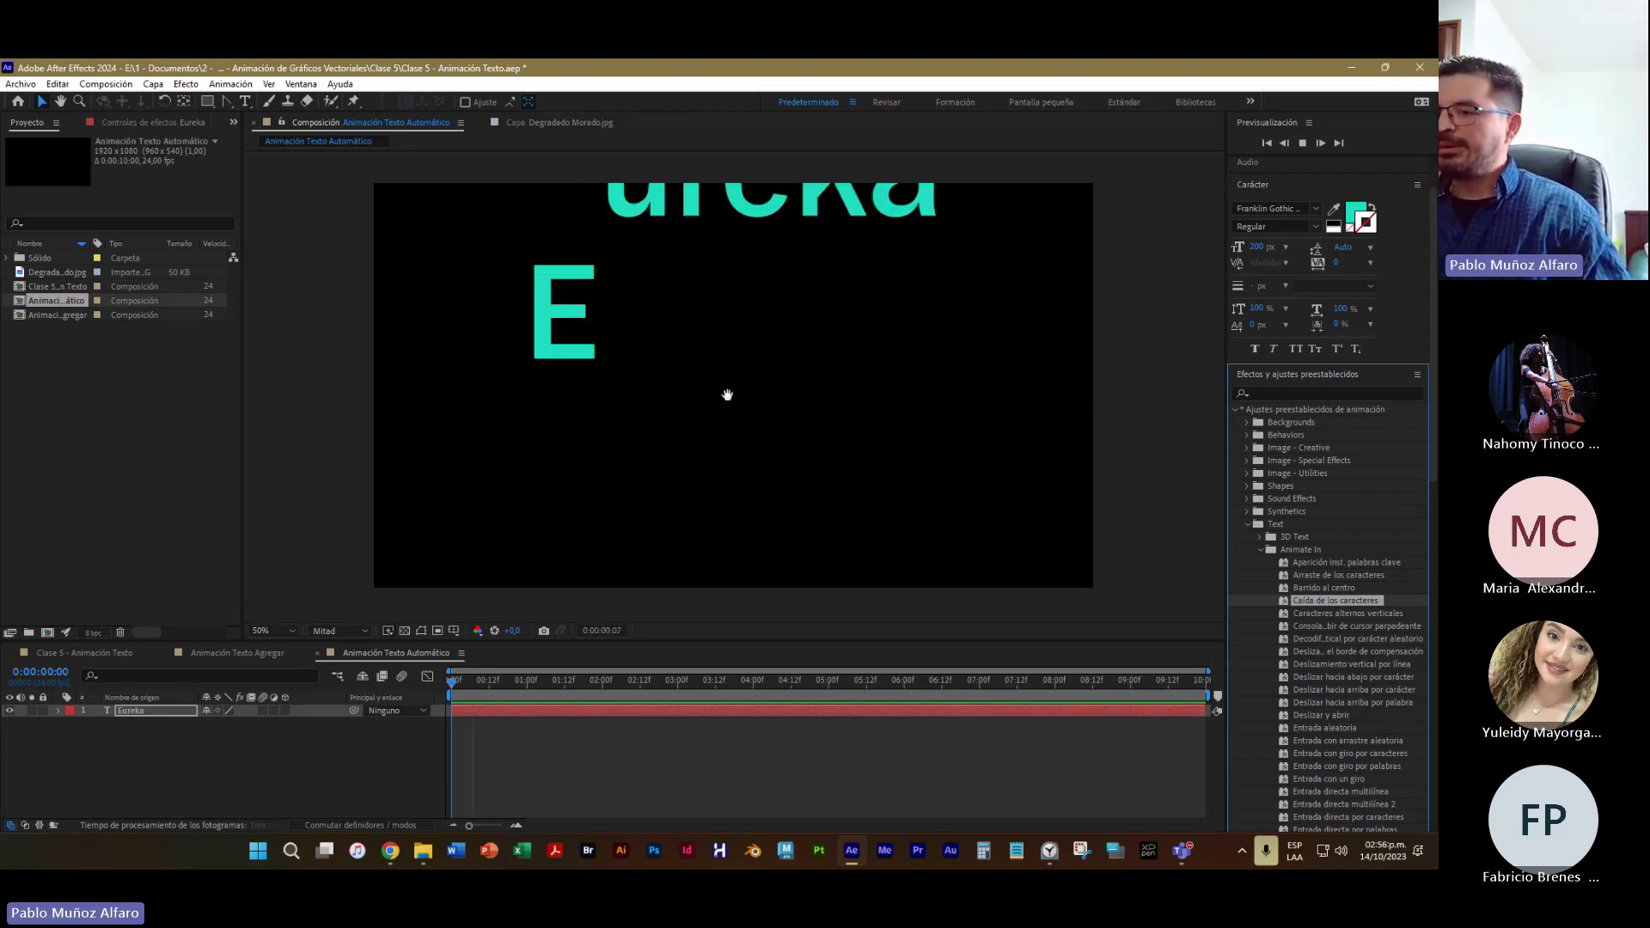
pyautogui.press('space')
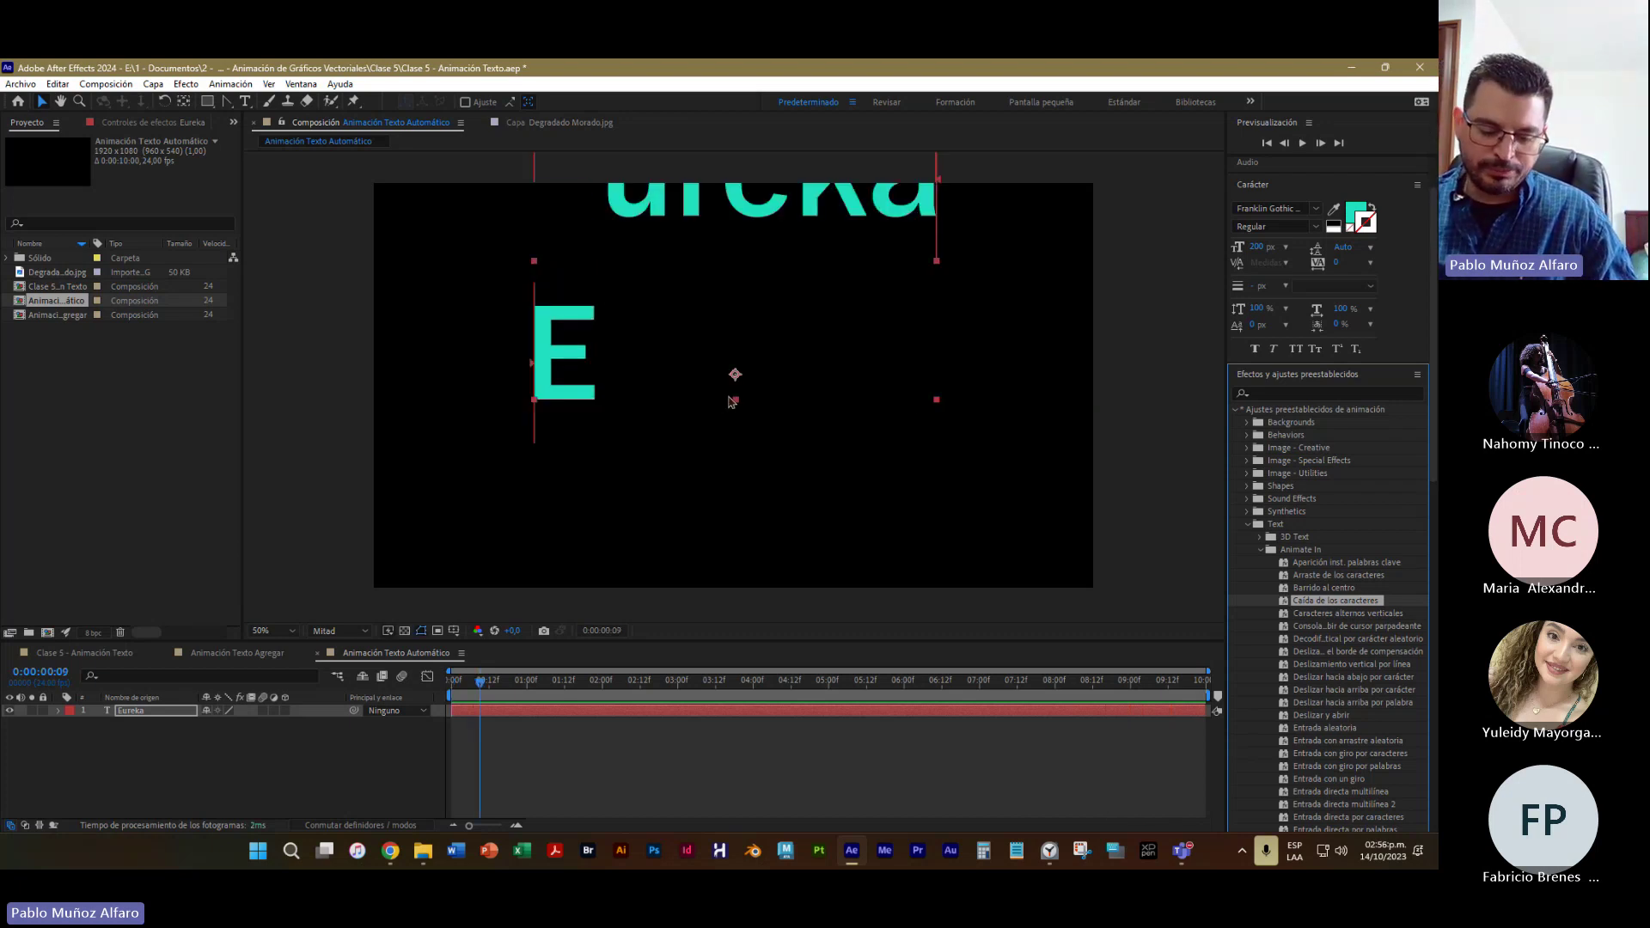
pyautogui.press('Home')
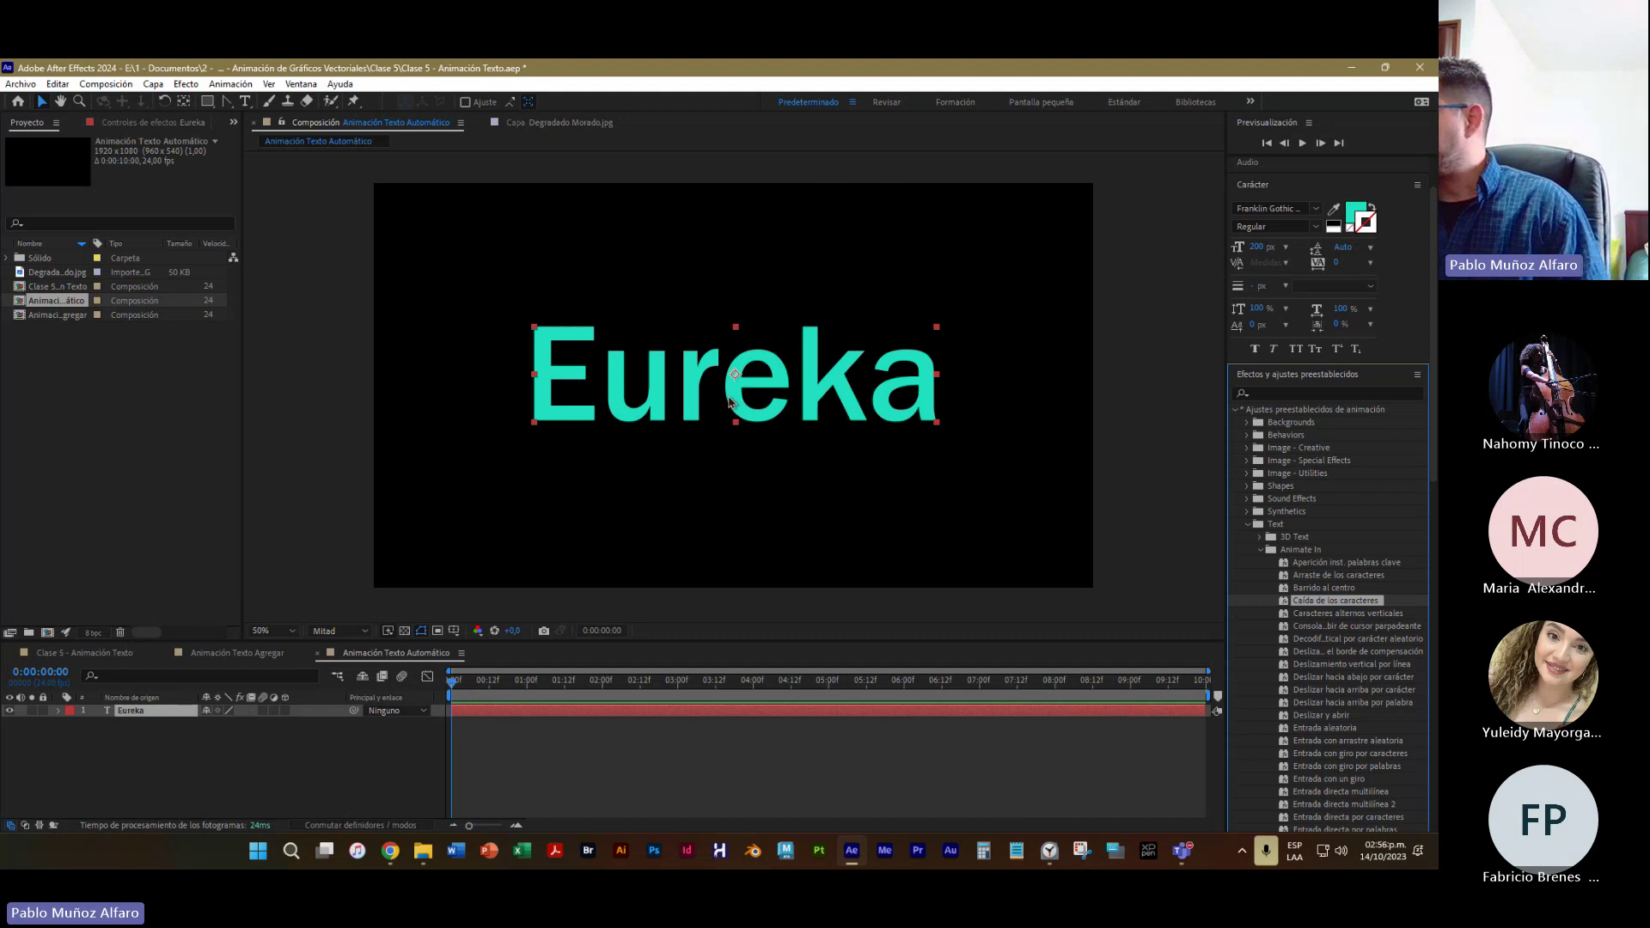
# Try the Entrada aleatoria preset on the Eureka text, play the preview, and undo the preset
pyautogui.scroll(-3, 1315, 601)
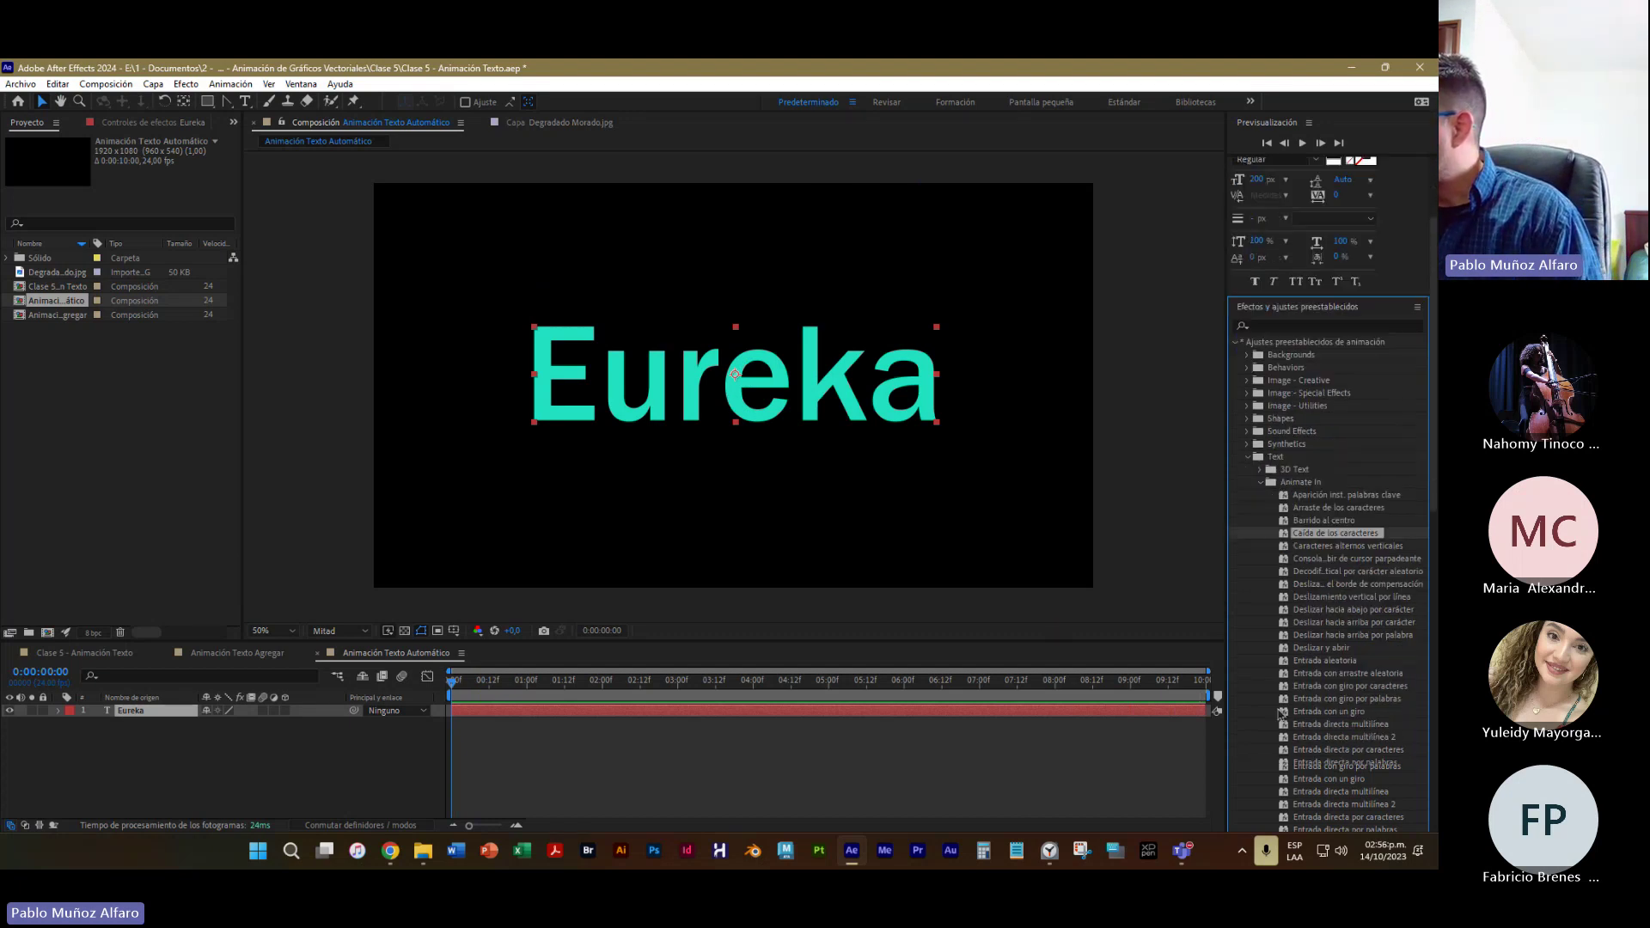
pyautogui.click(1309, 596)
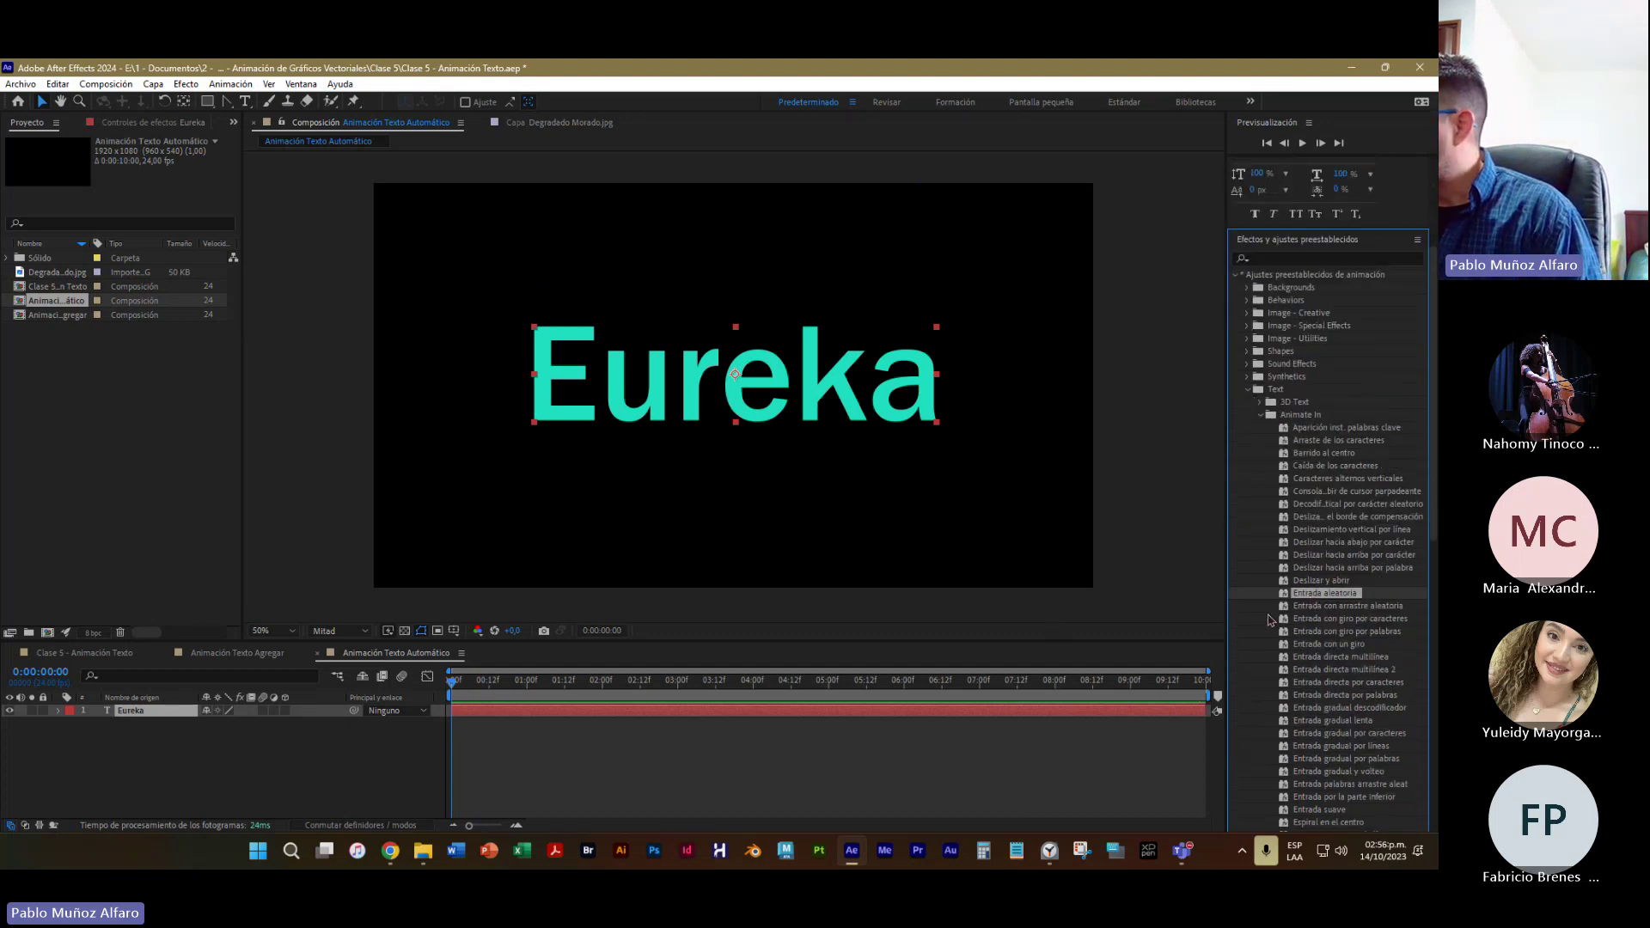
pyautogui.moveTo(1286, 595); pyautogui.dragTo(678, 409)
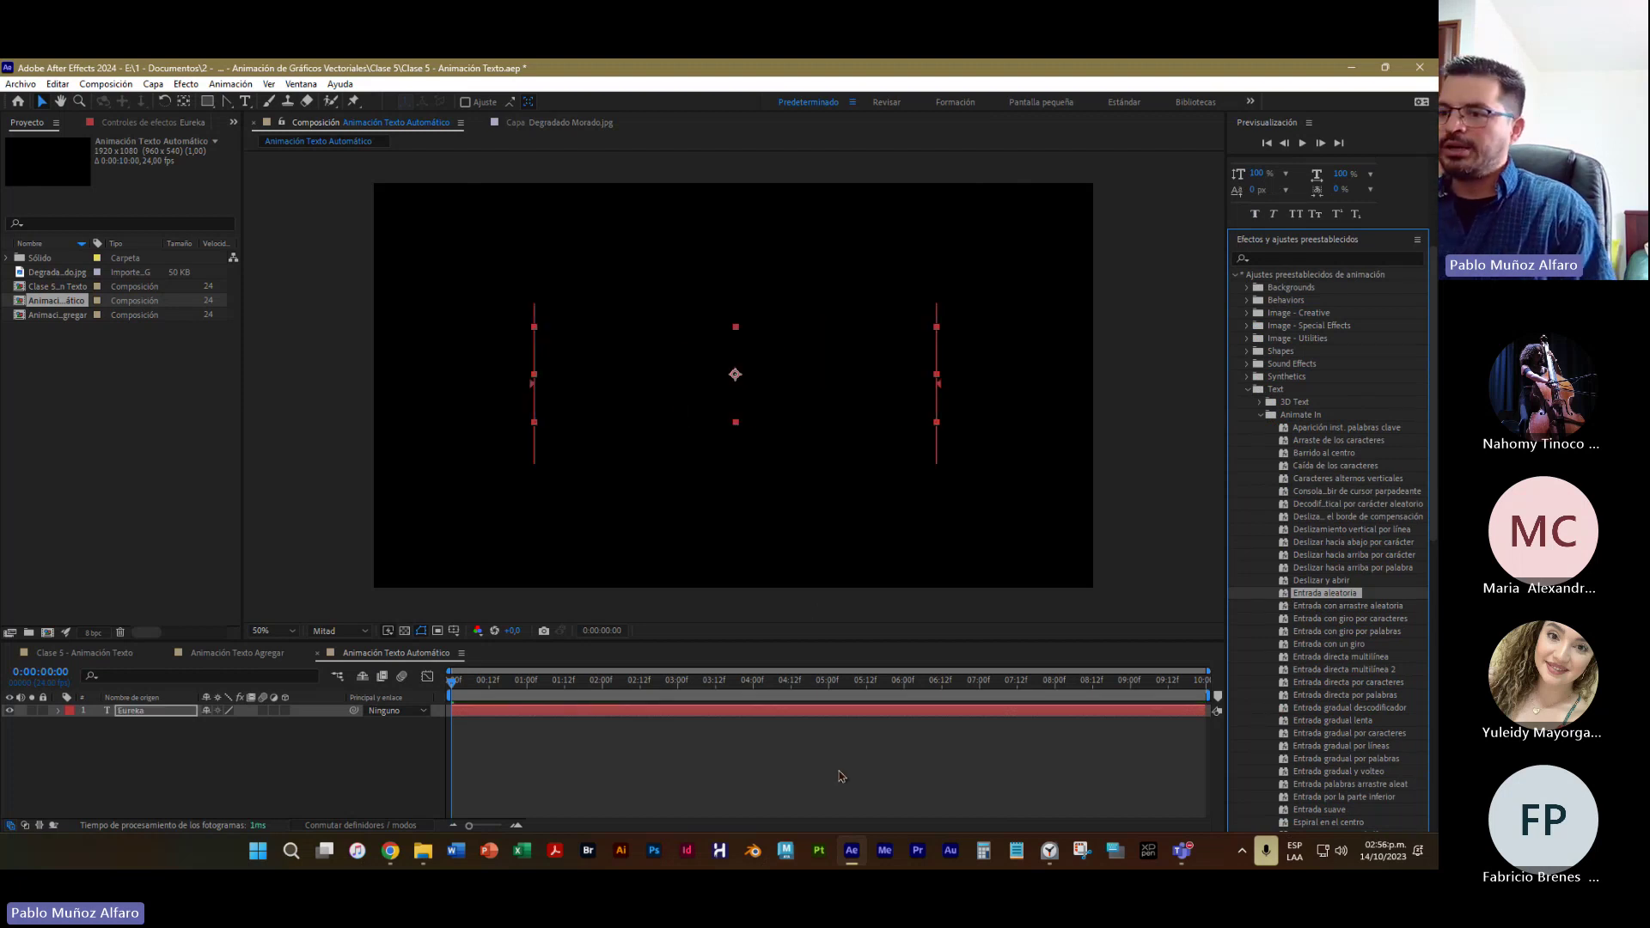
pyautogui.press('space')
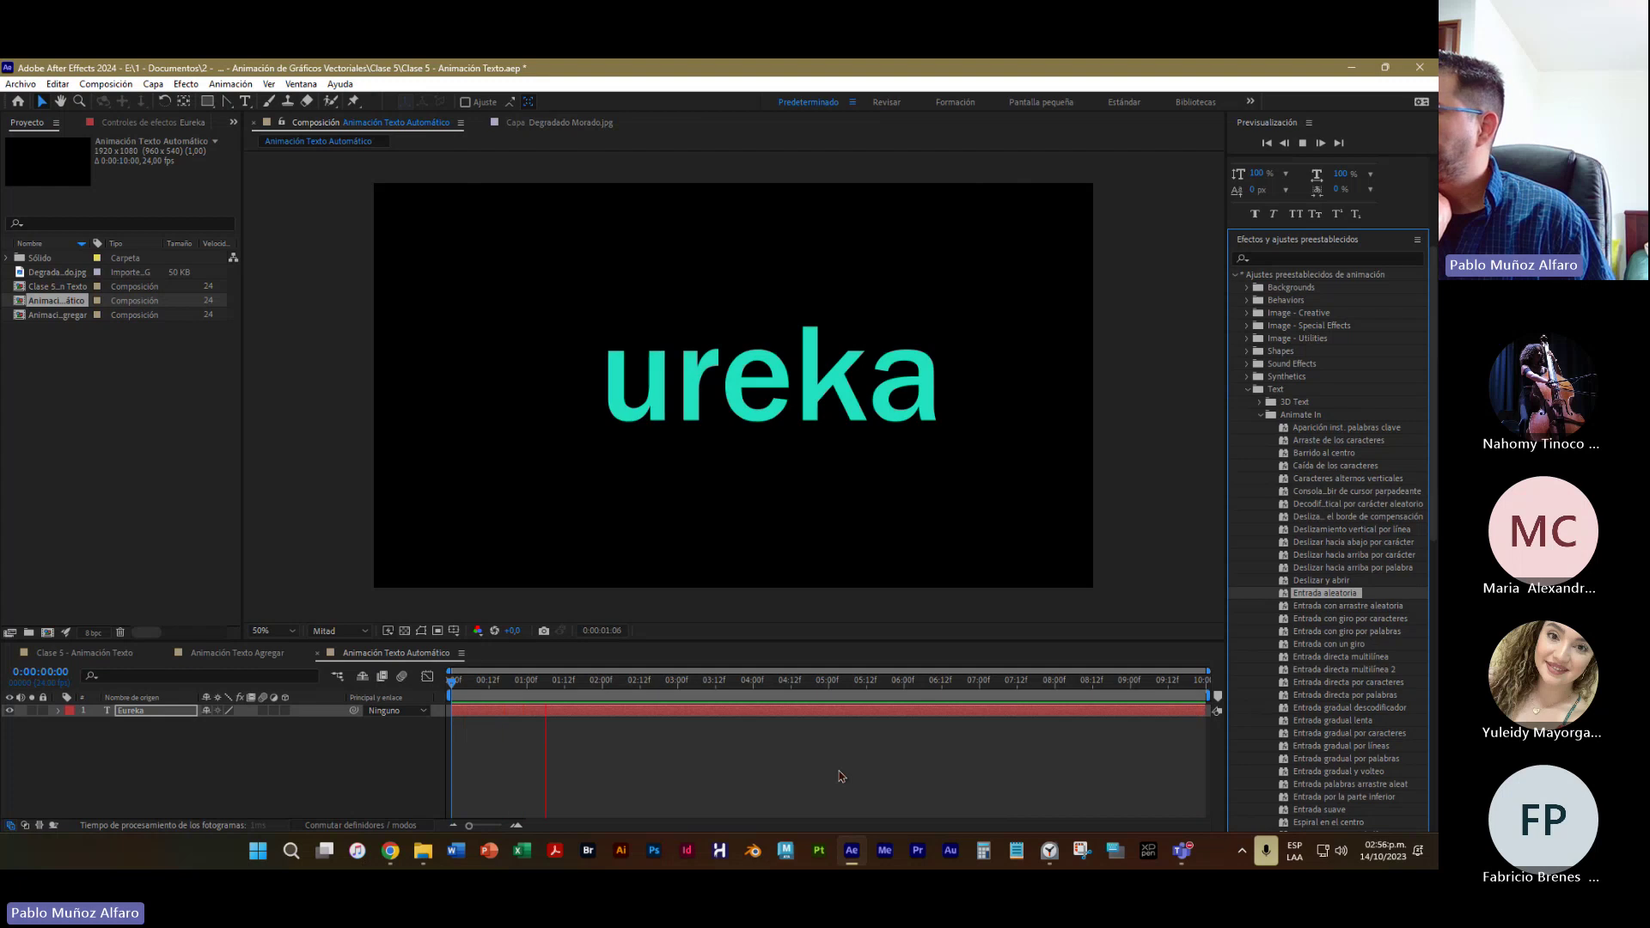
pyautogui.press('space')
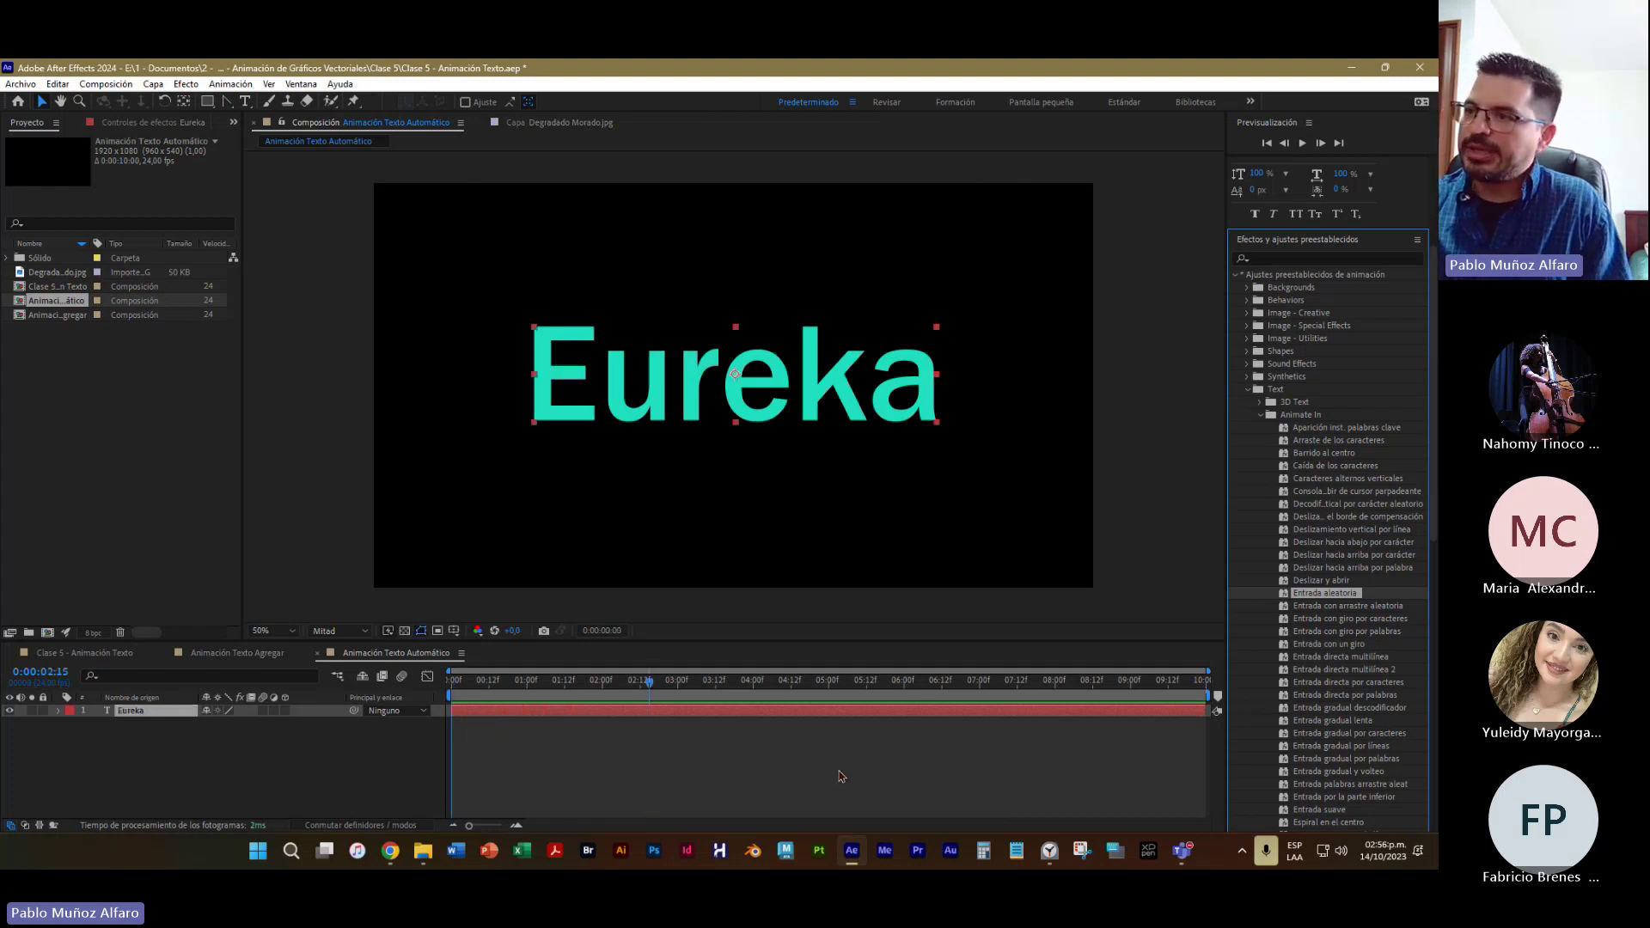
pyautogui.press('Home')
# Apply the Espiral en el centro preset from Animate In to the Eureka text and preview the animation
pyautogui.click(1283, 238)
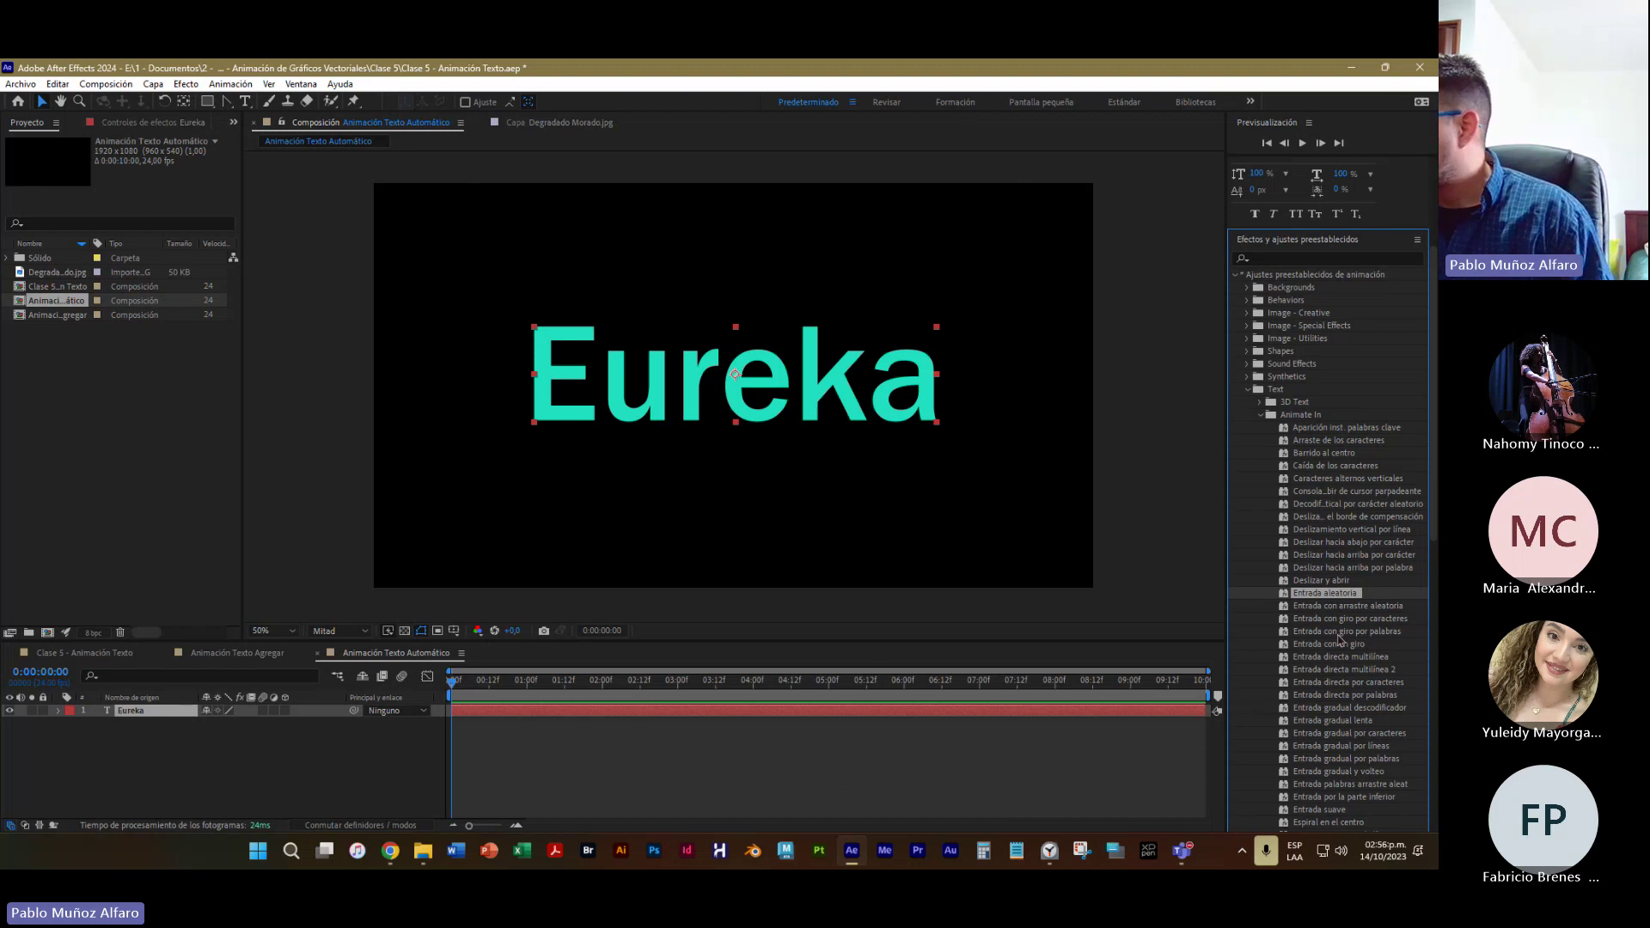
pyautogui.scroll(-5, 1353, 700)
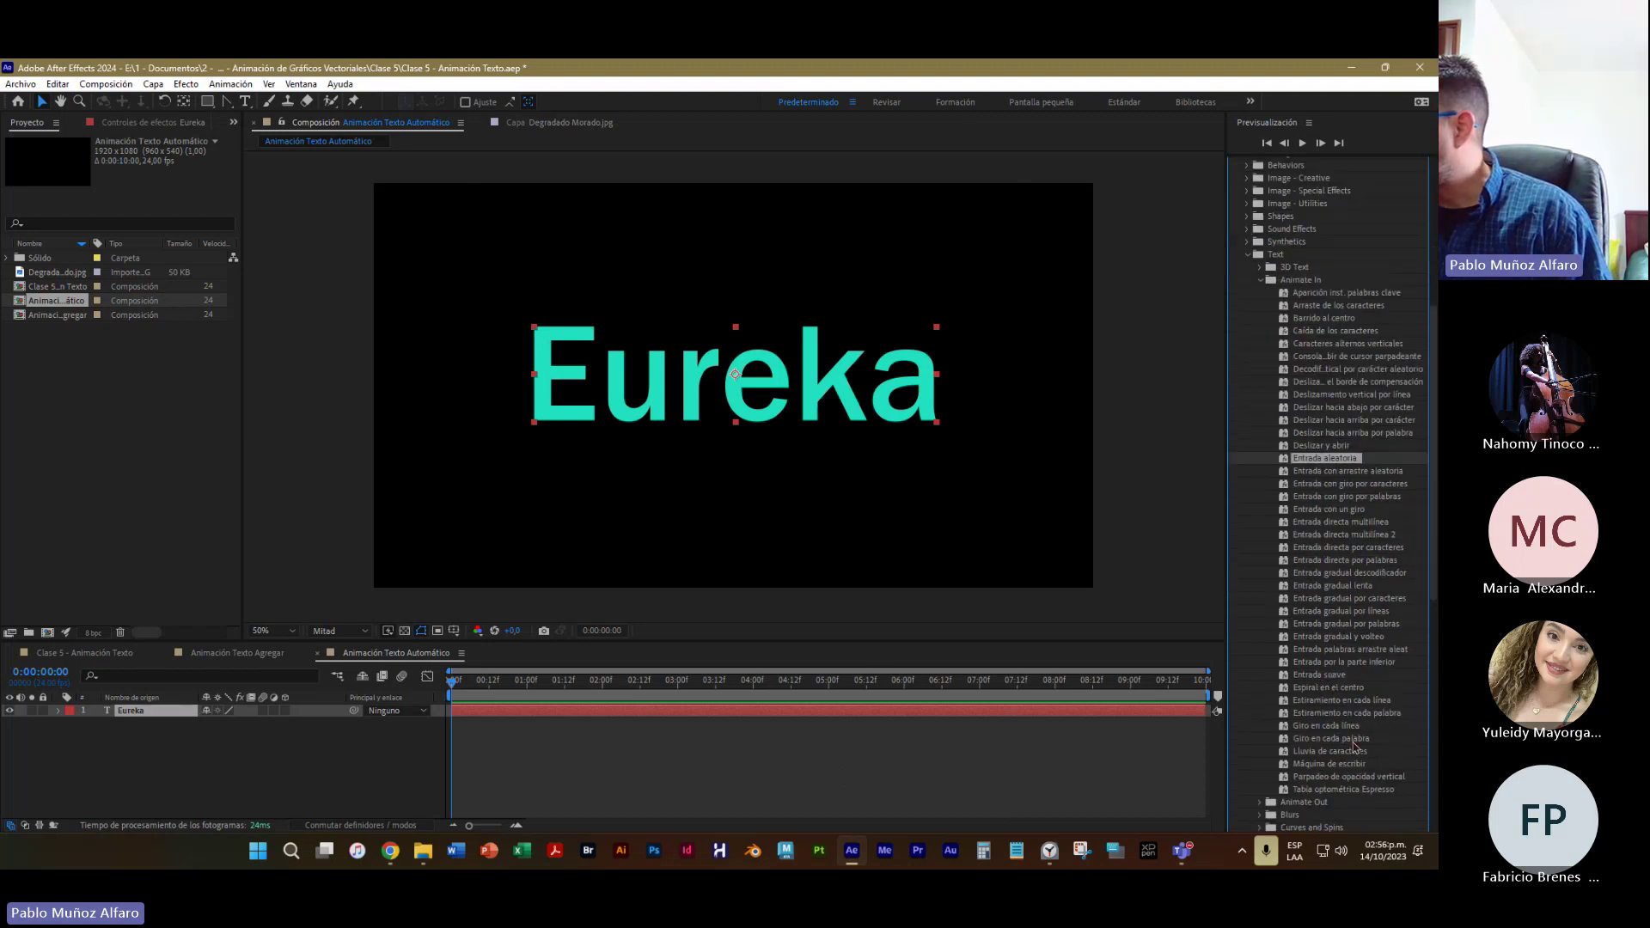
pyautogui.click(1329, 690)
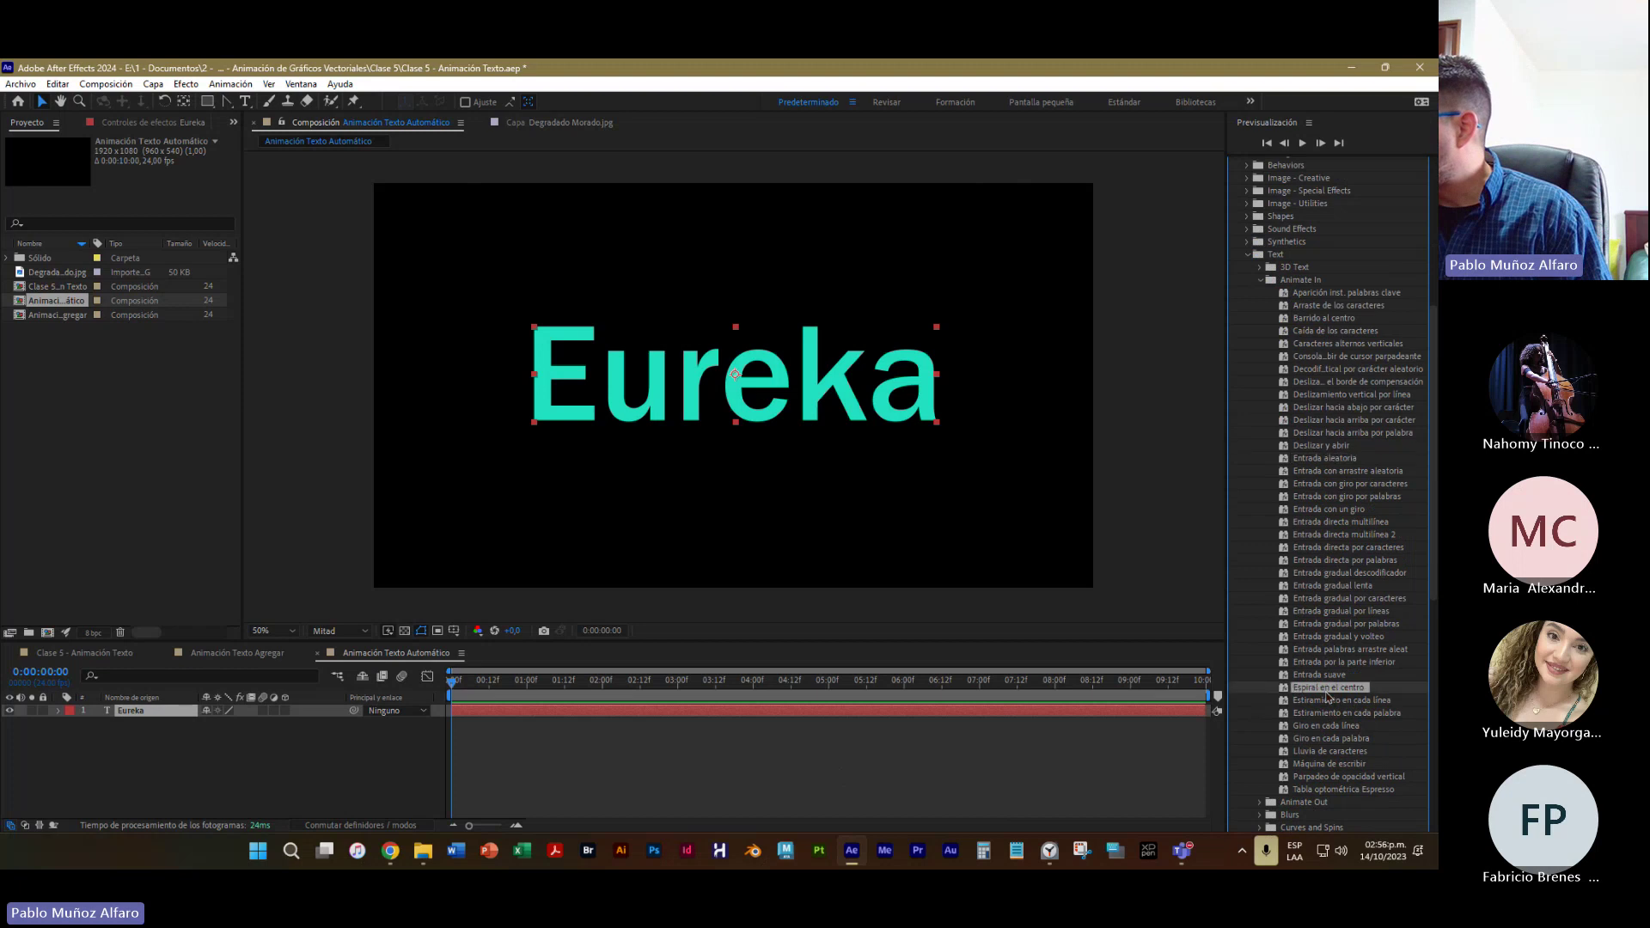
pyautogui.moveTo(1285, 692); pyautogui.dragTo(683, 389)
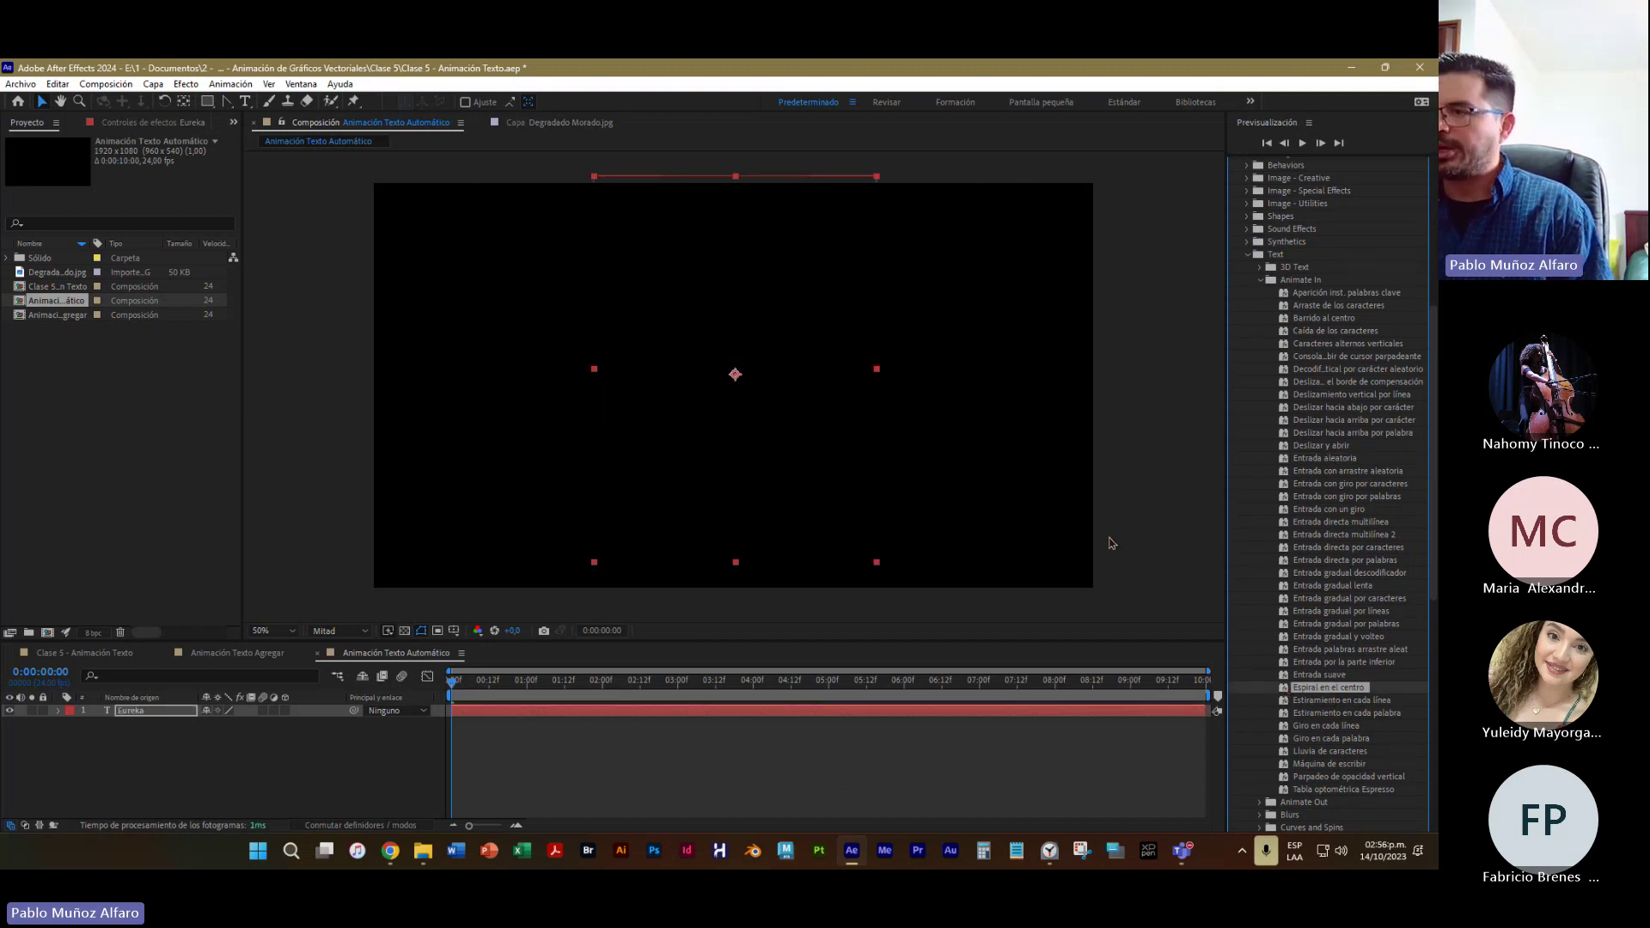
pyautogui.press('space')
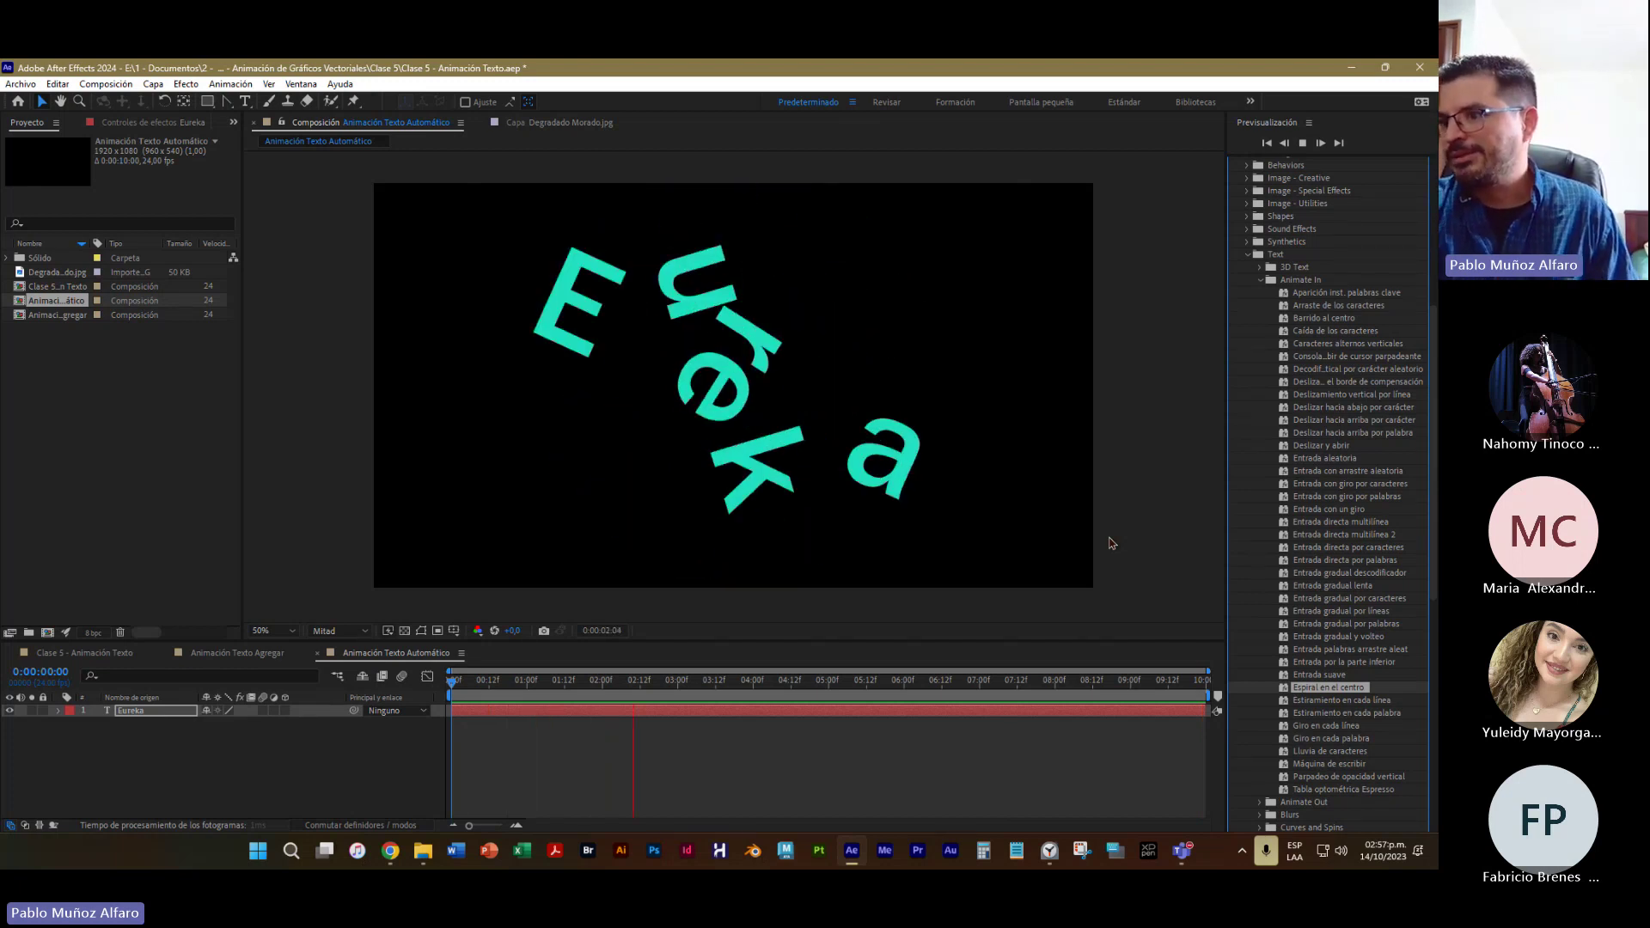
pyautogui.press('space')
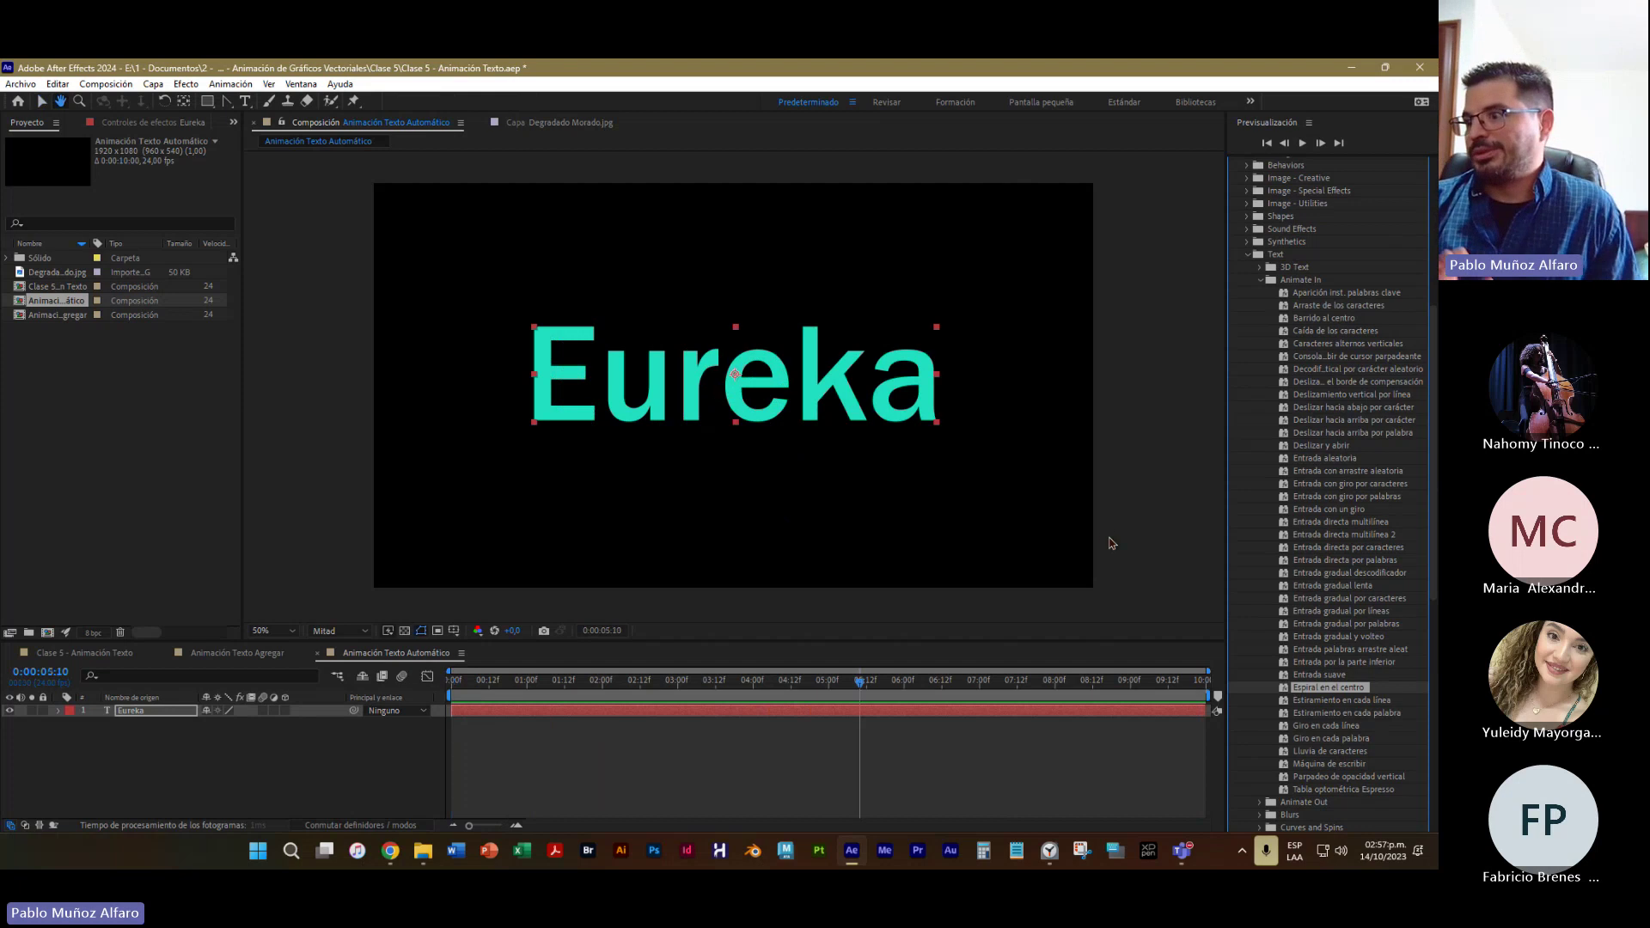
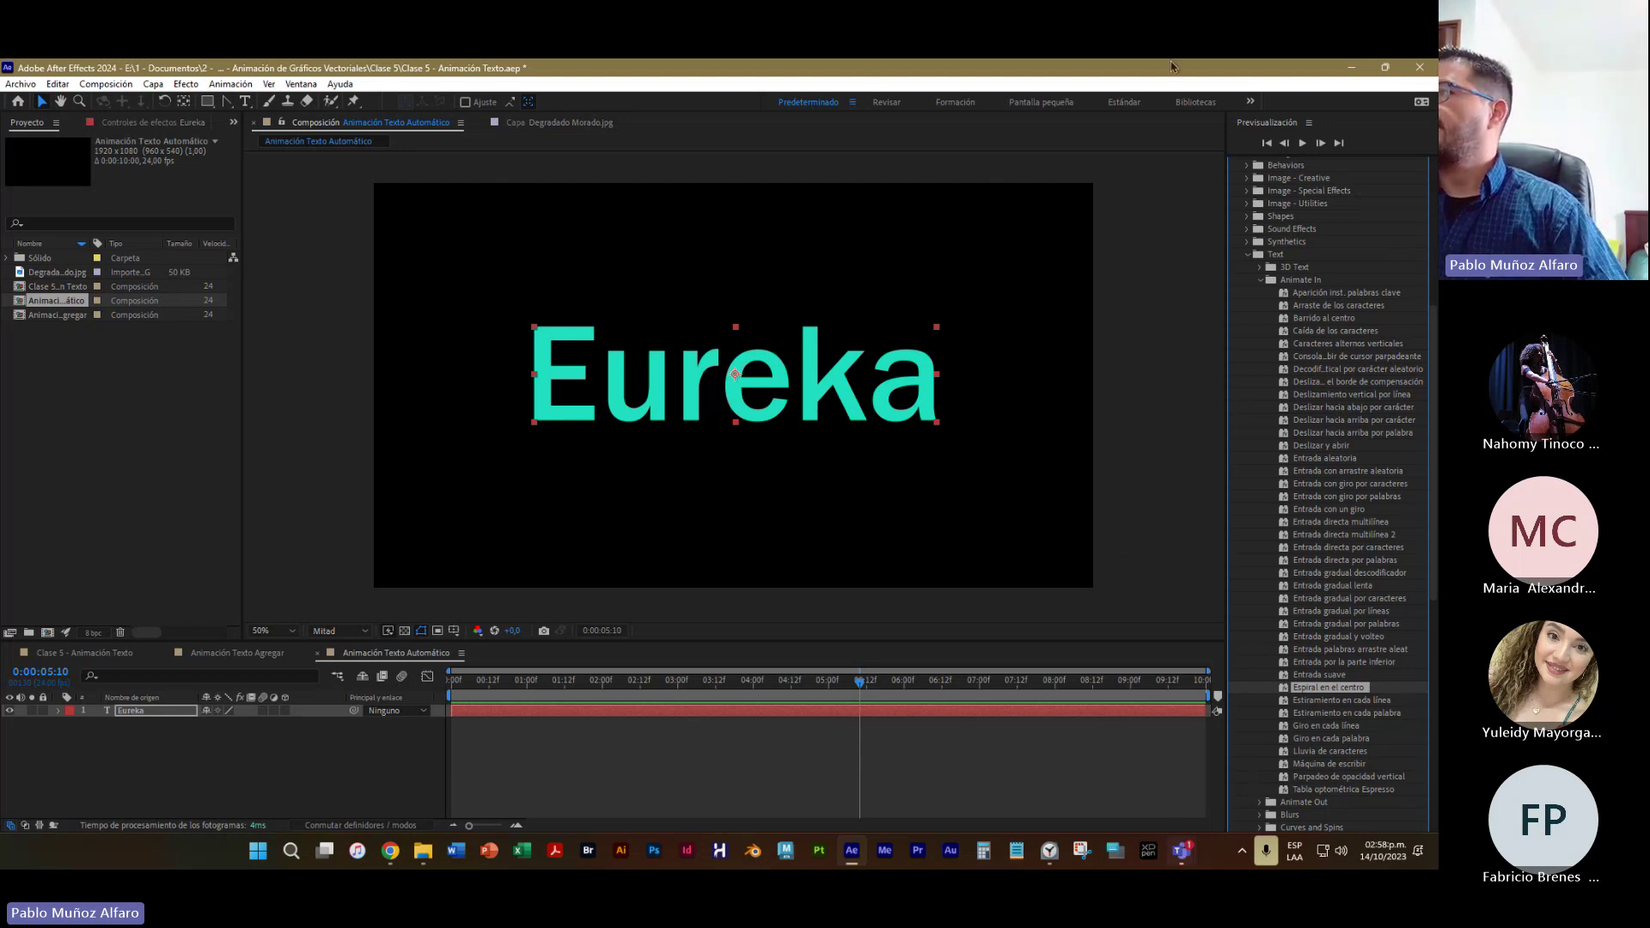
# Switch to the Evaluación page in Chrome and review the Tarea 2 - Animación de Texto instructions, delivery requirements and tutorial videos
pyautogui.click(1351, 73)
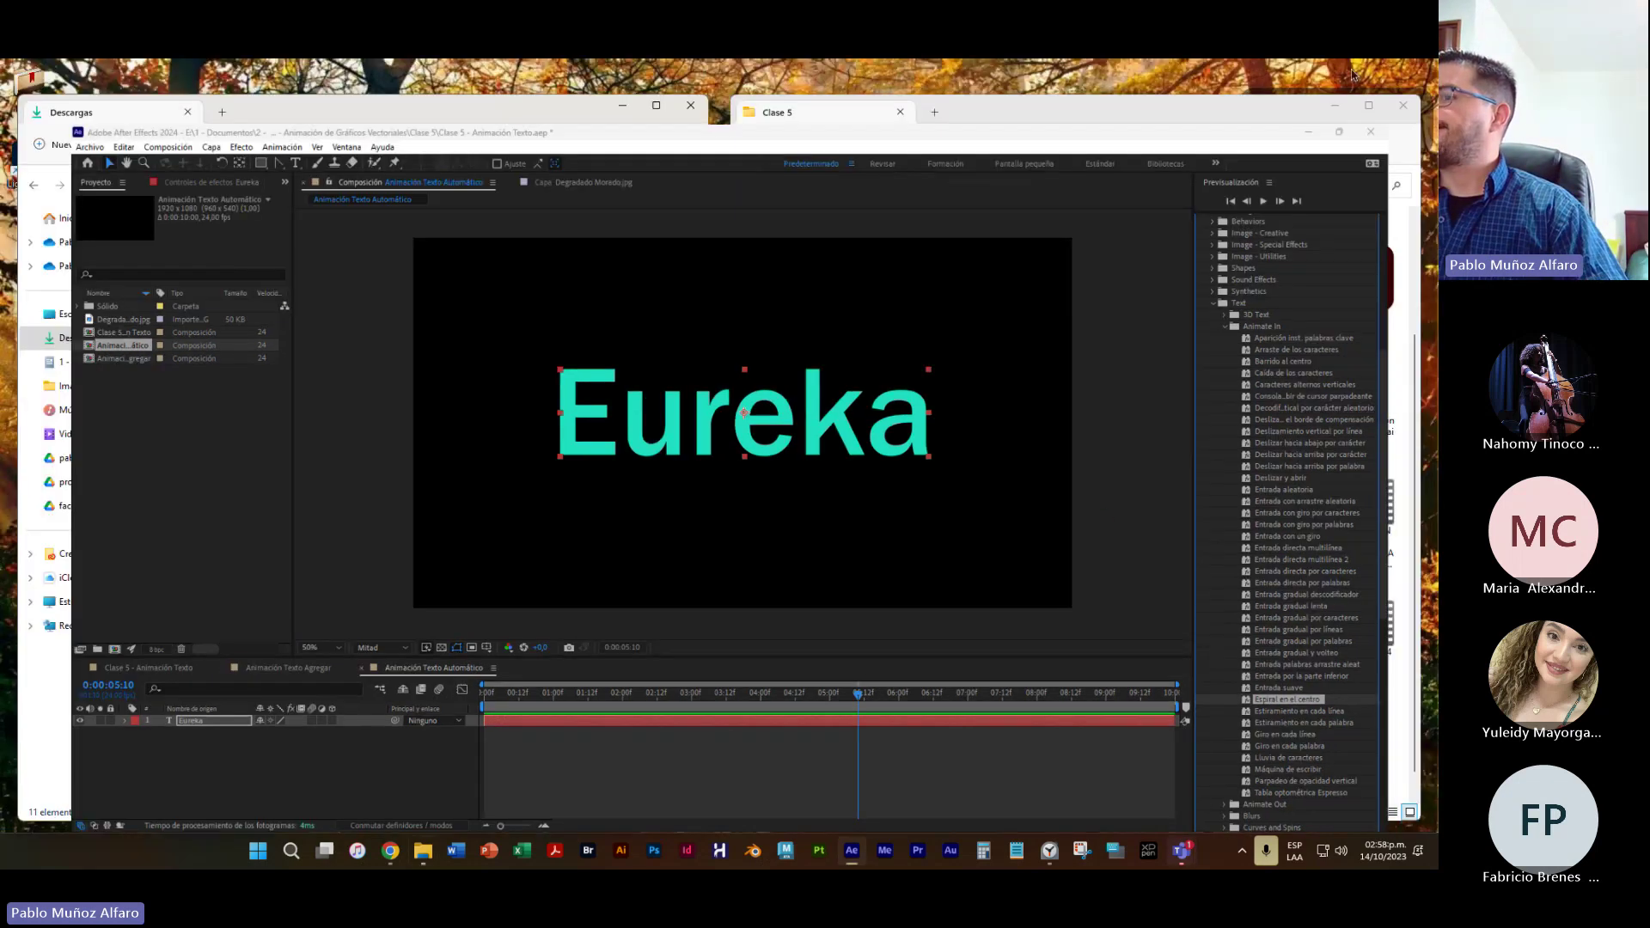
pyautogui.click(394, 858)
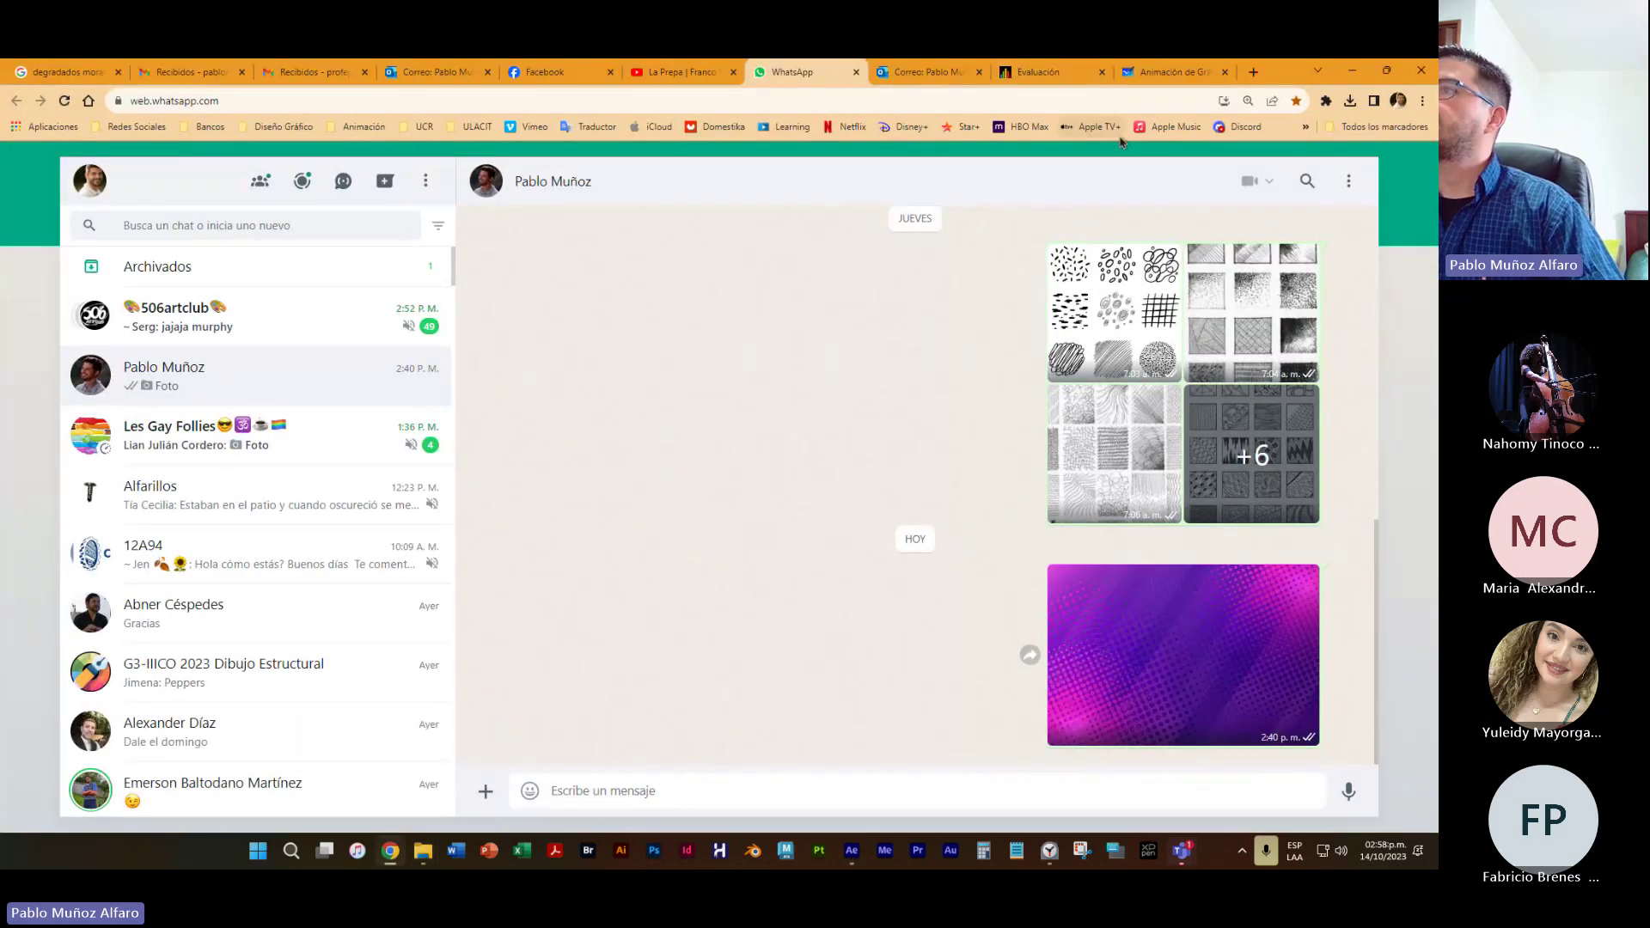
pyautogui.click(1041, 72)
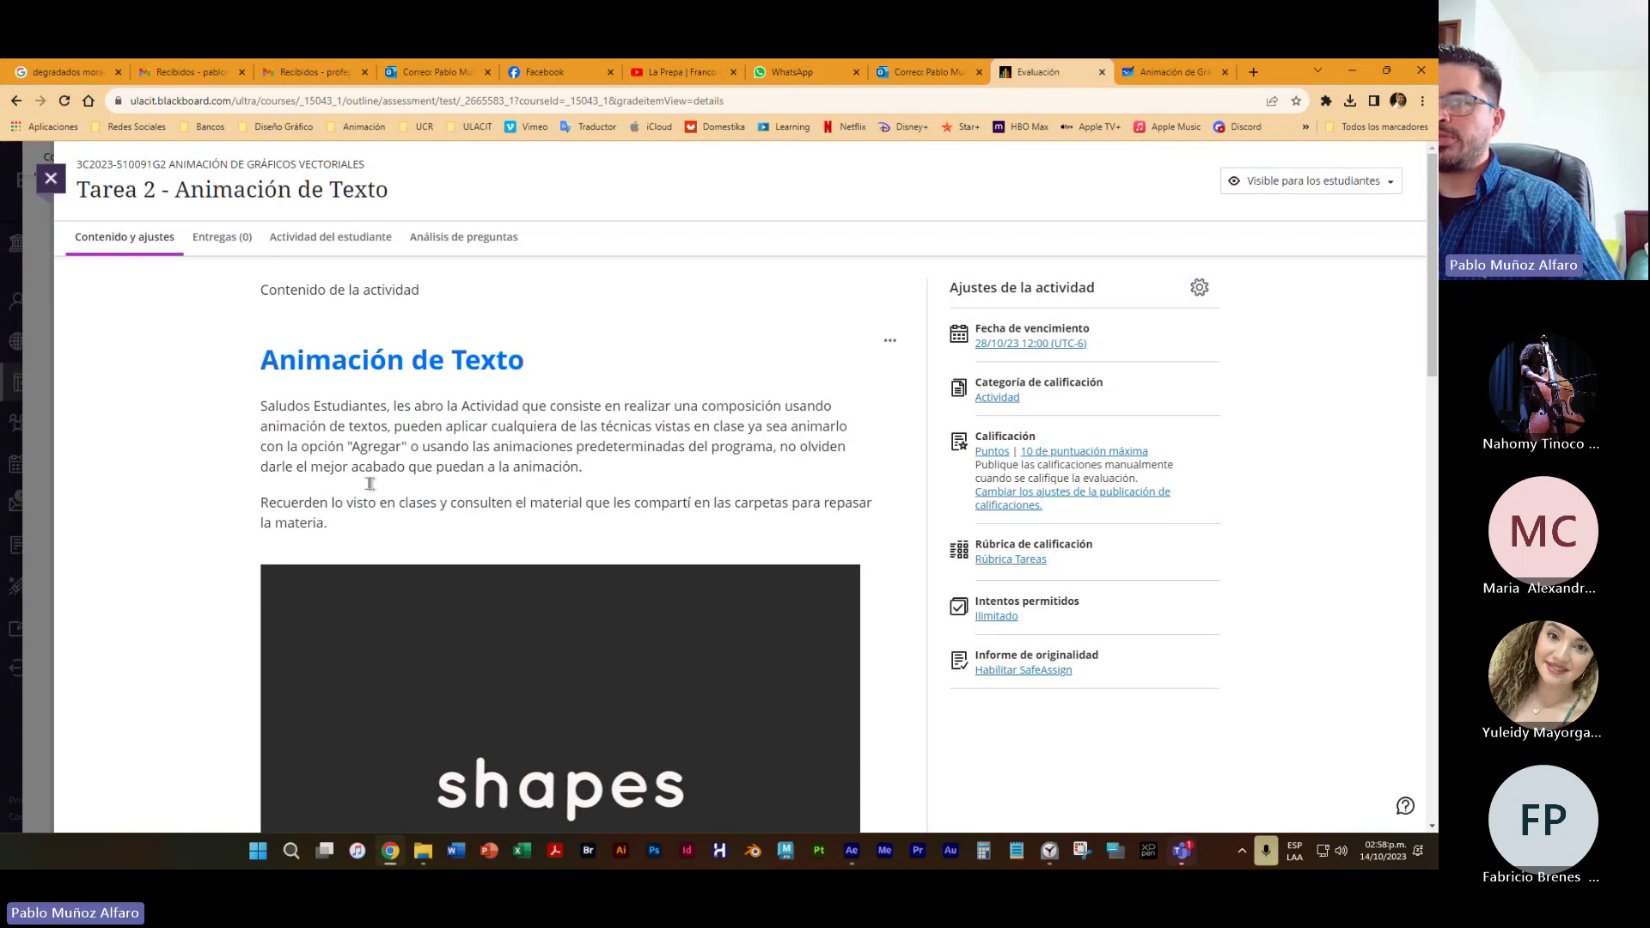
pyautogui.scroll(-7, 343, 450)
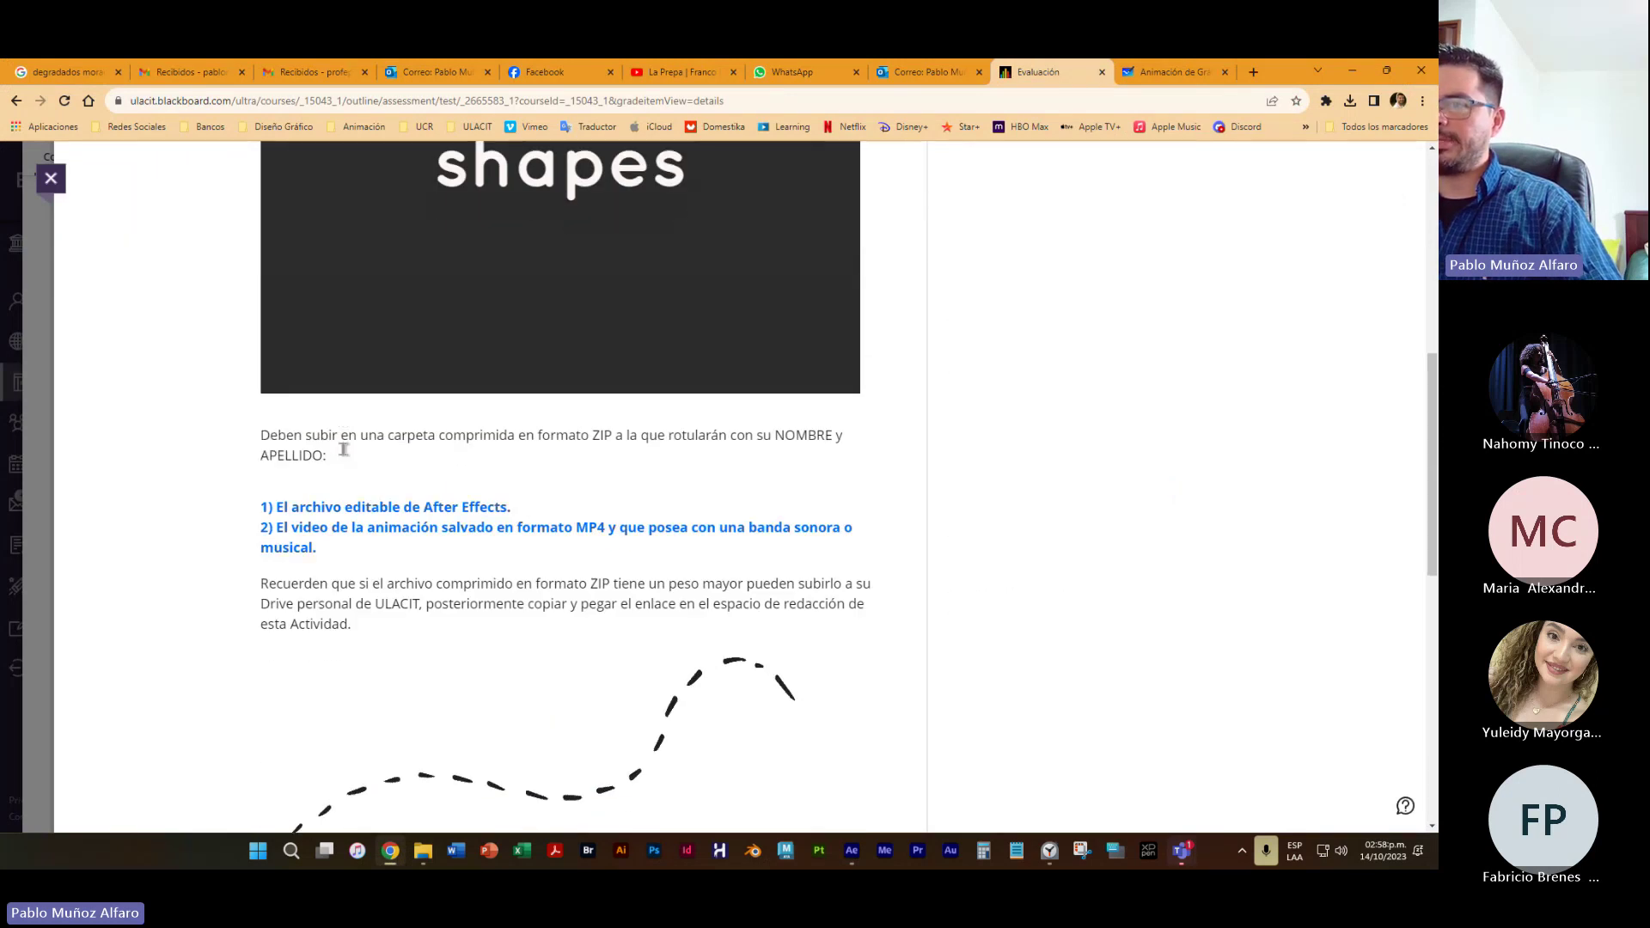
pyautogui.scroll(-4, 343, 449)
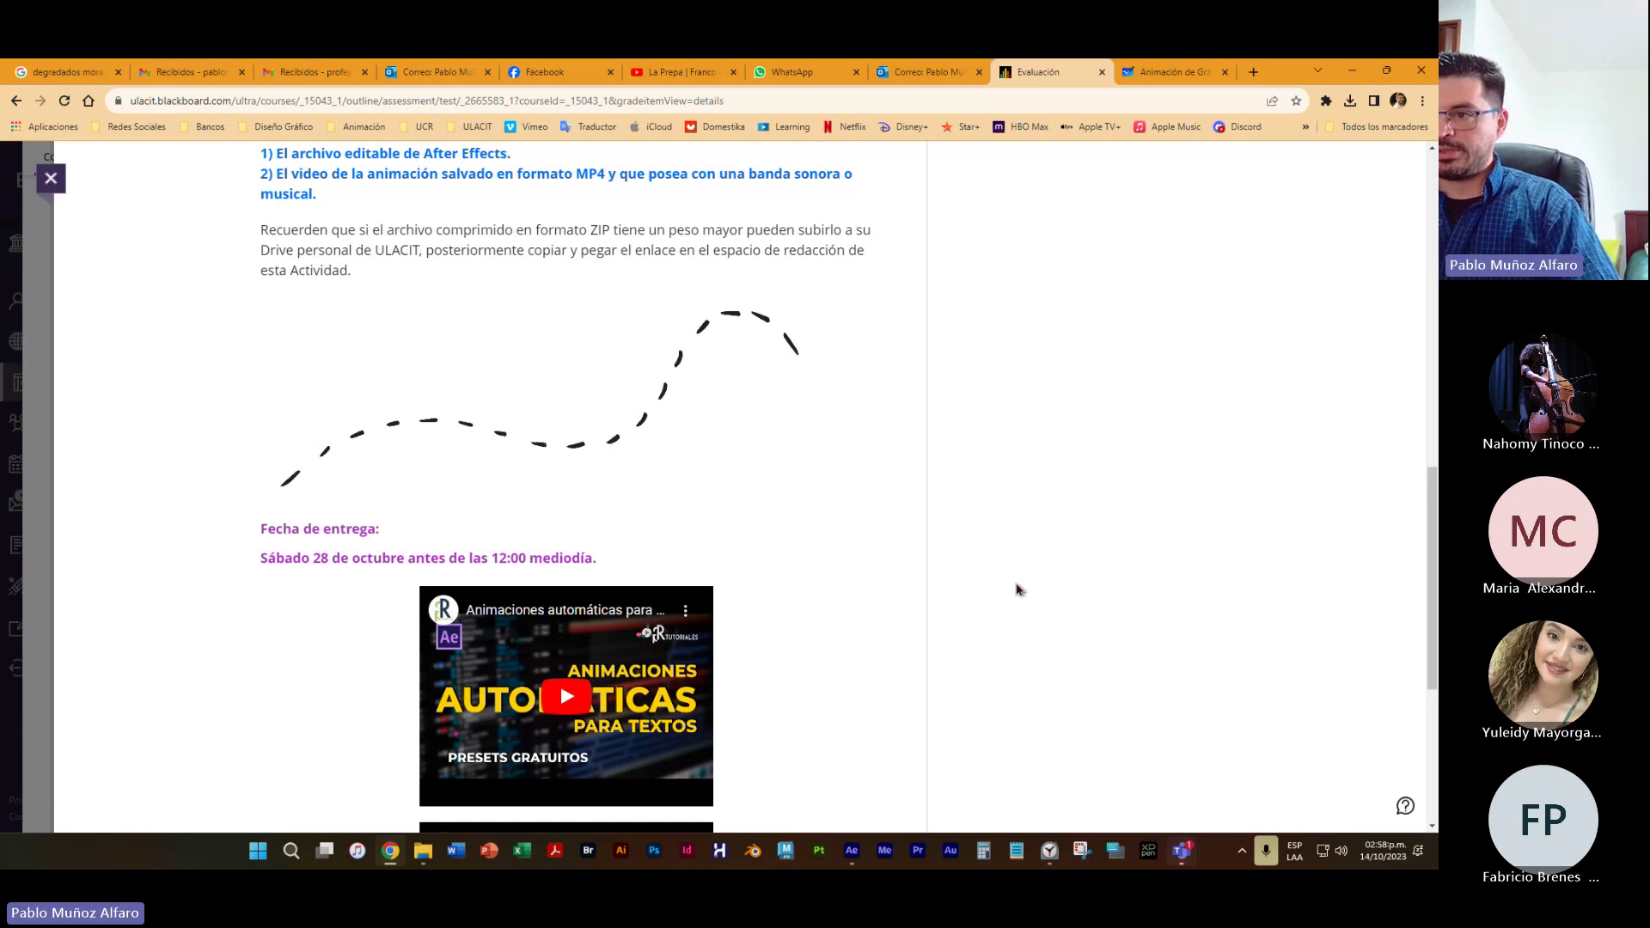
pyautogui.scroll(-4, 1014, 610)
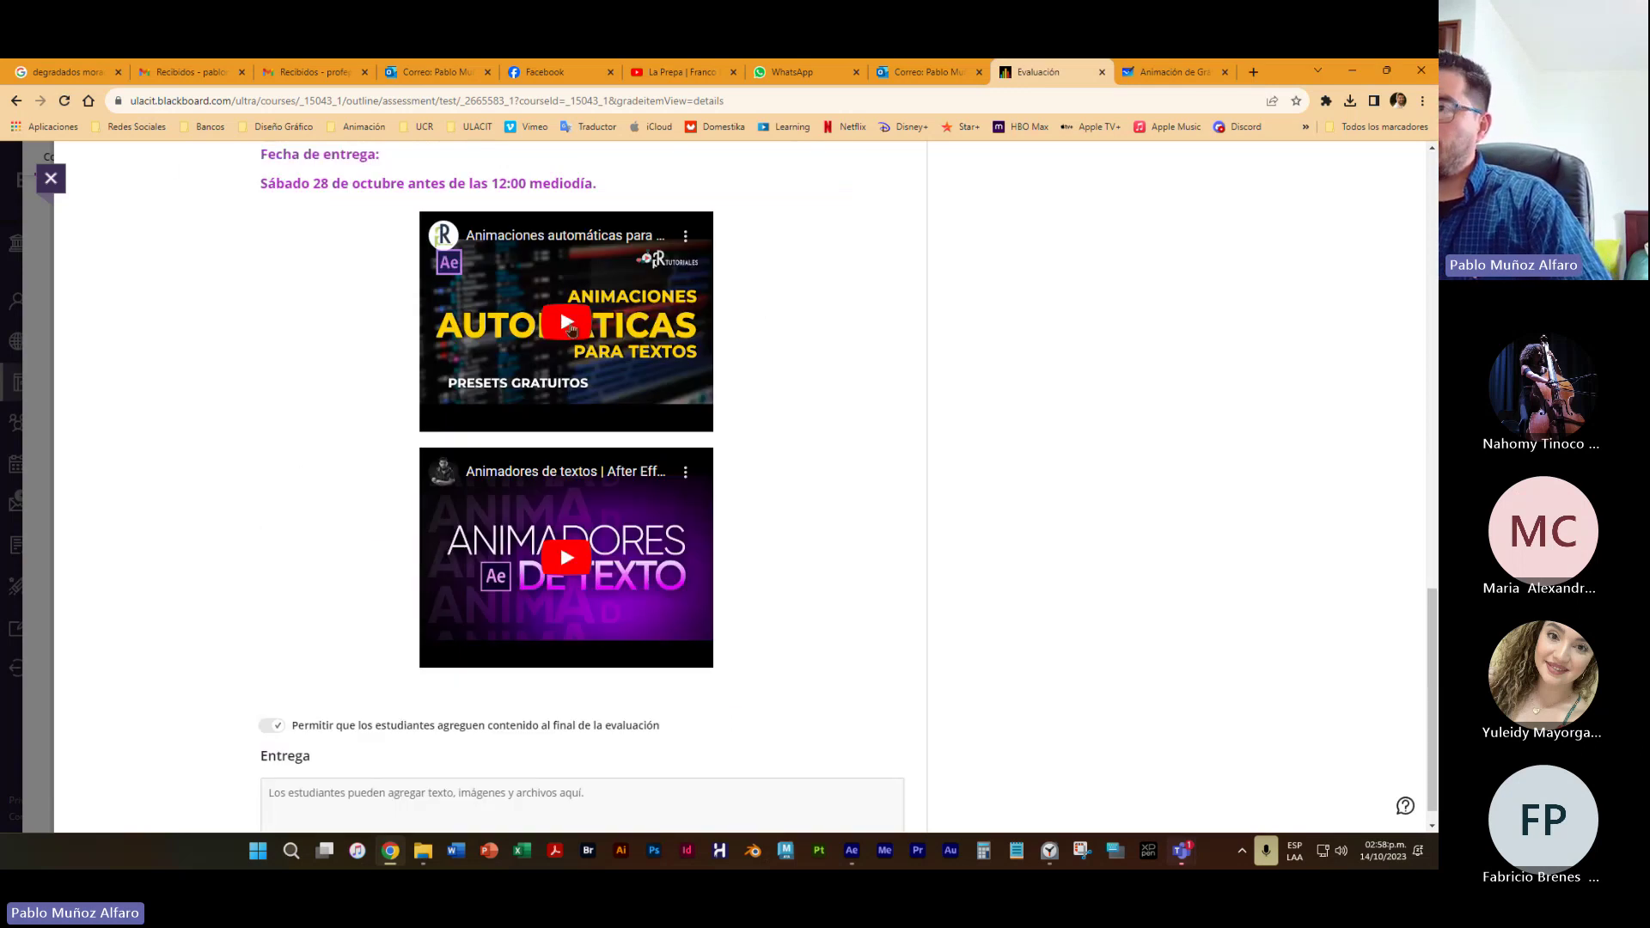
# Play the Animaciones automáticas para textos tutorial video, skip through several of its sections, and pause it
pyautogui.click(569, 324)
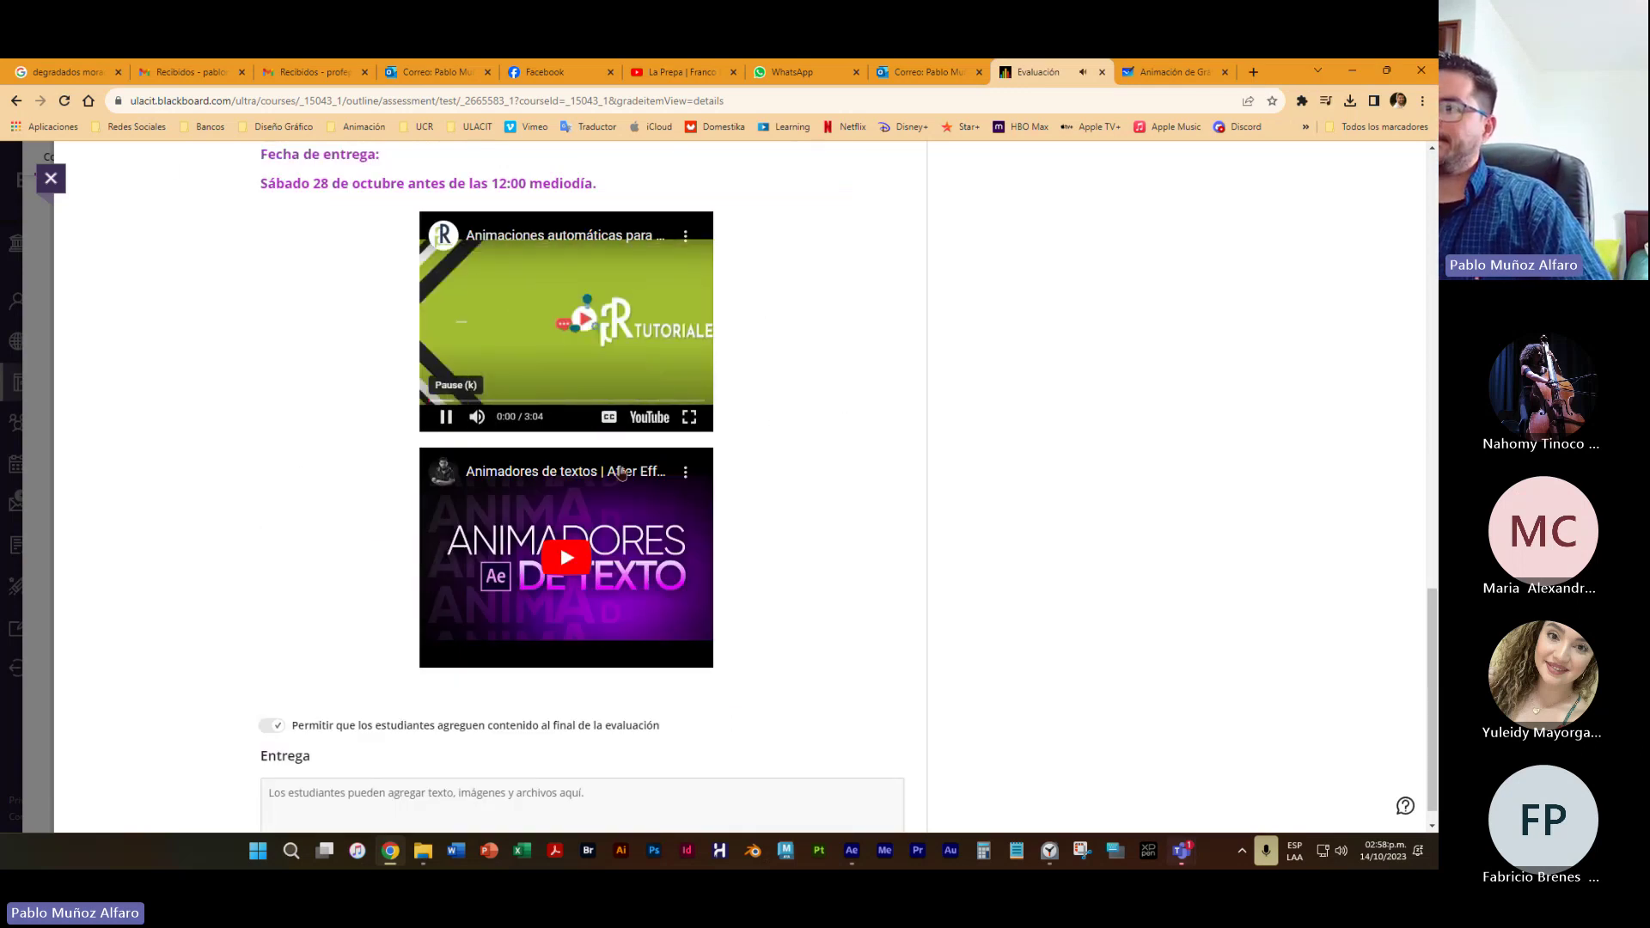
pyautogui.click(515, 401)
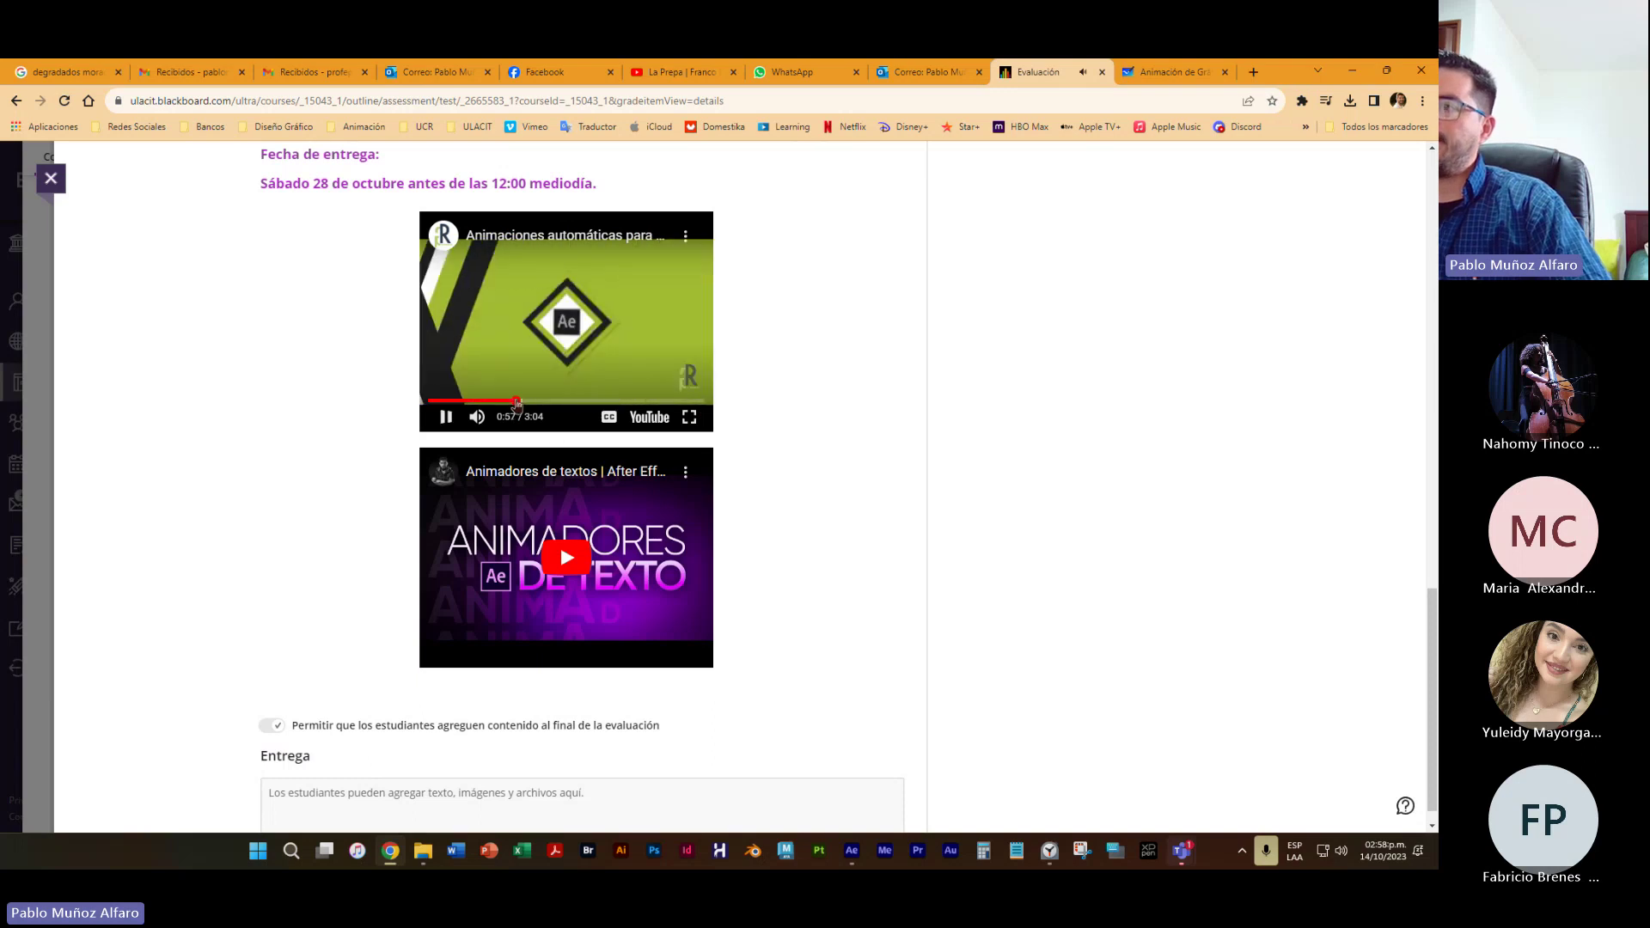
pyautogui.click(577, 401)
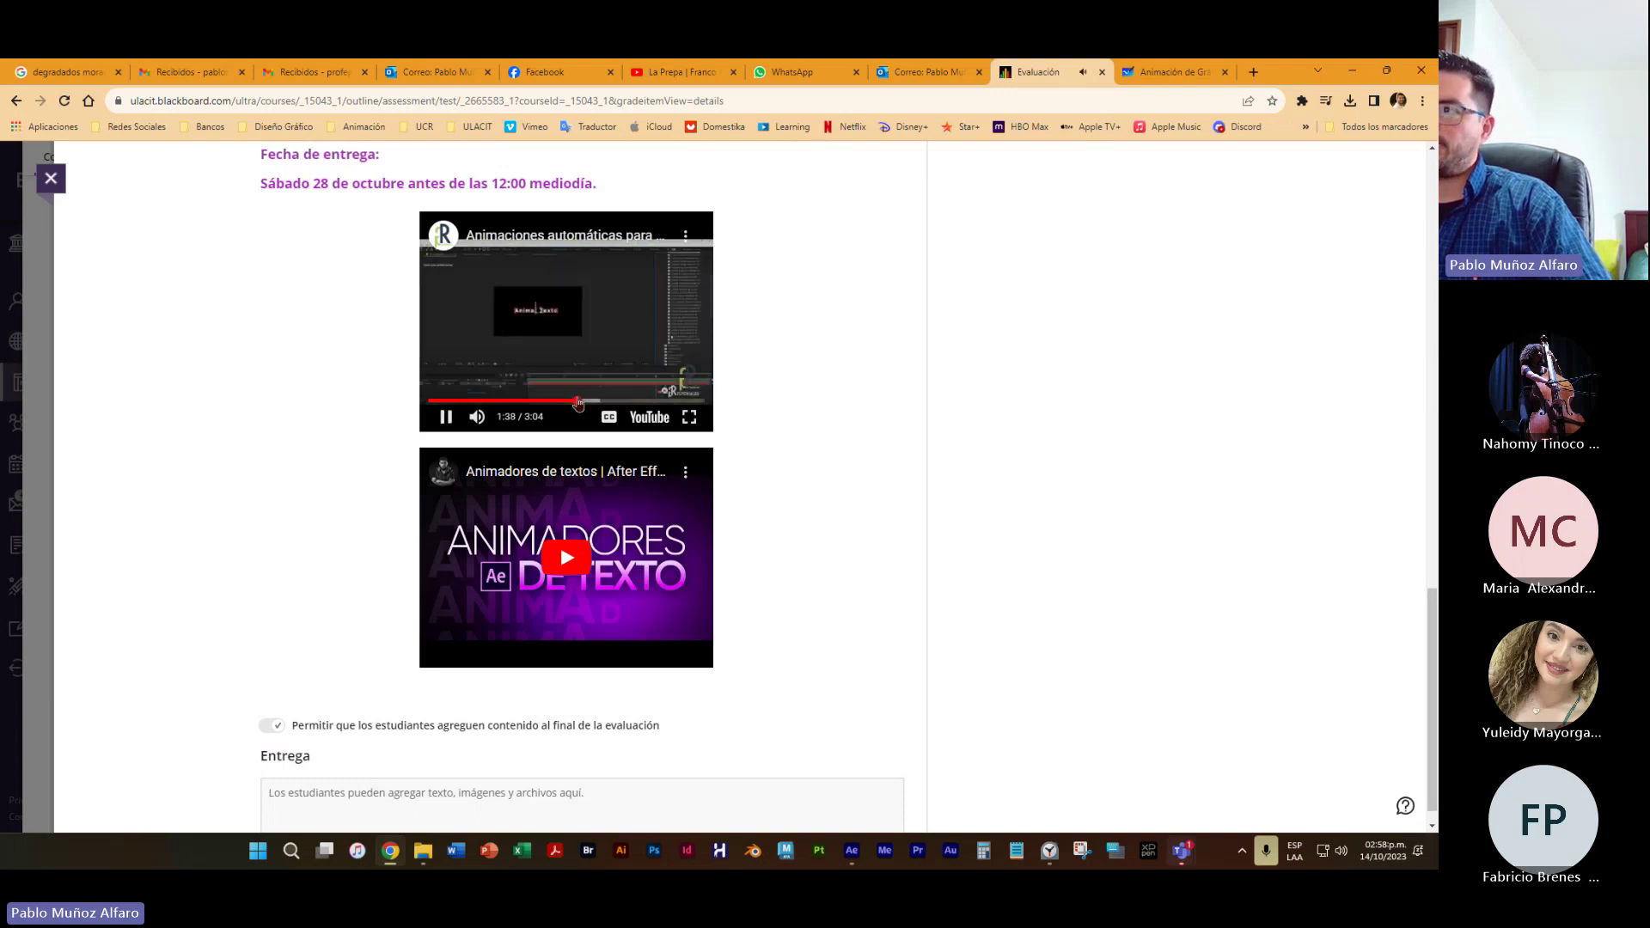
pyautogui.click(647, 402)
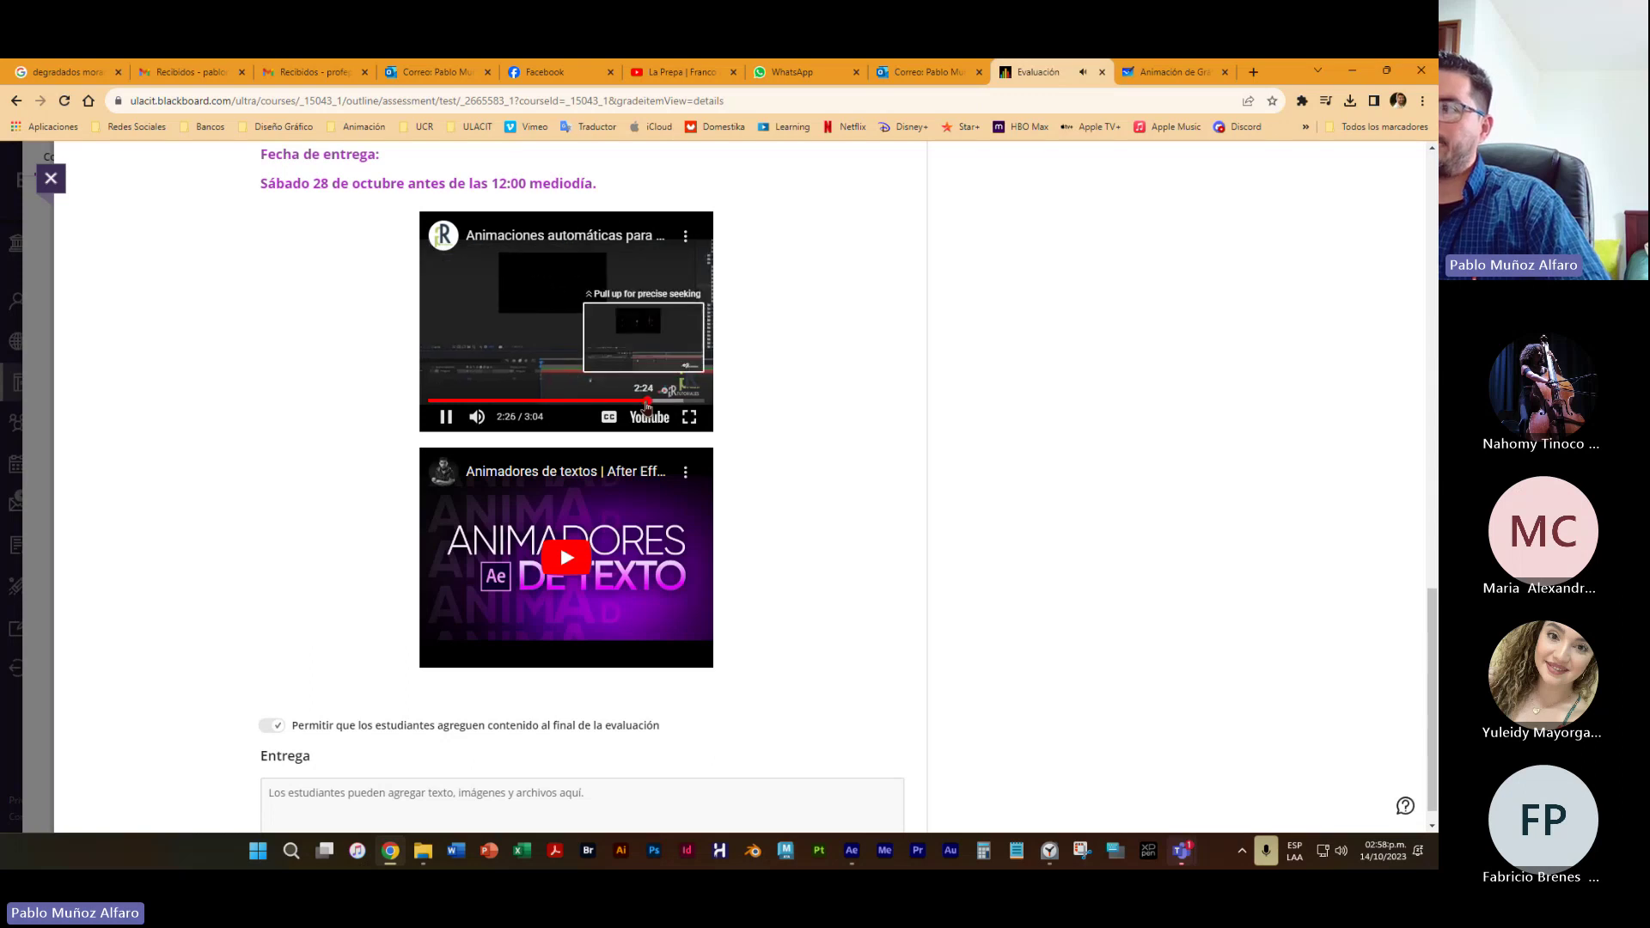
pyautogui.click(446, 419)
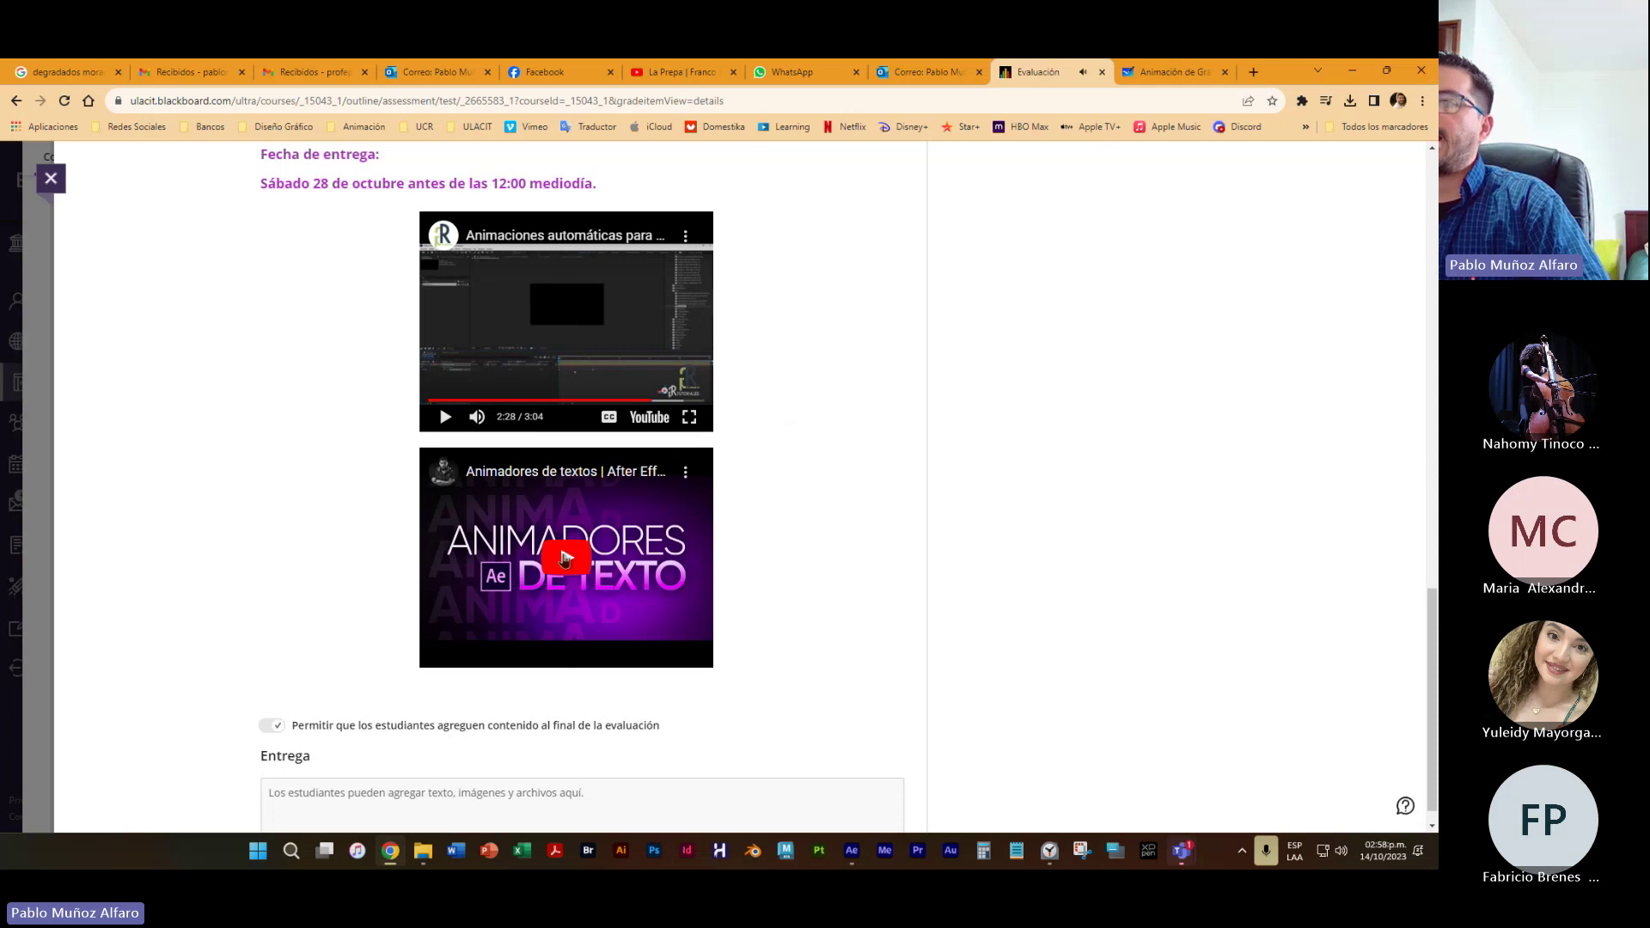
# Play the Animadores de textos tutorial video, skip ahead through several of its sections, and pause it
pyautogui.click(565, 559)
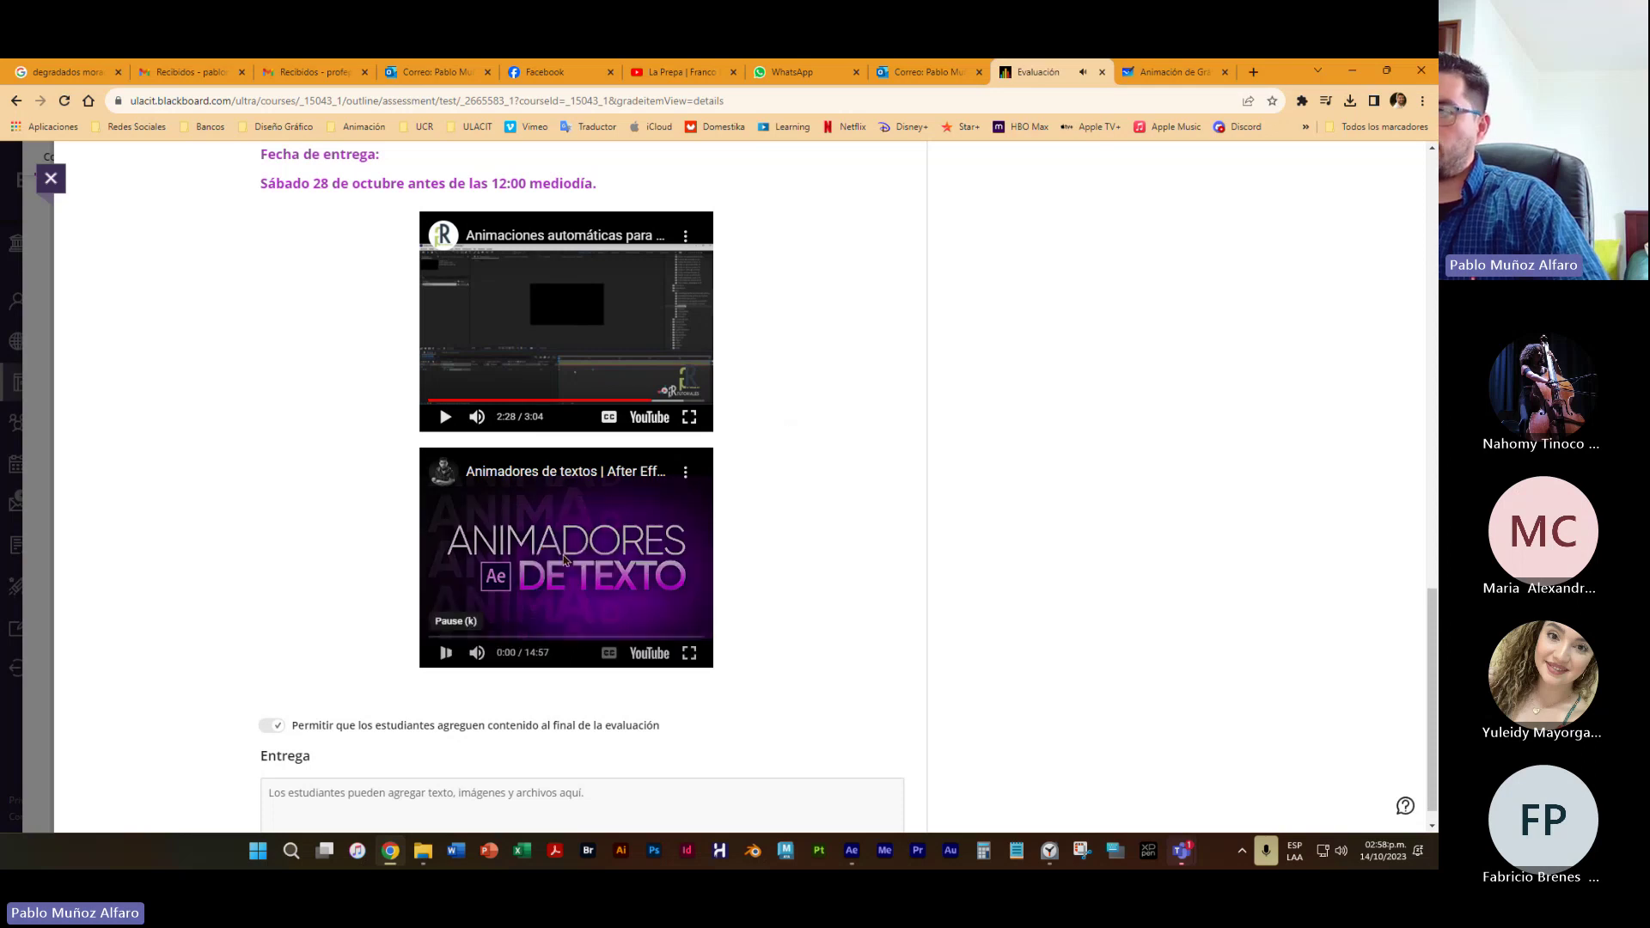
pyautogui.click(486, 638)
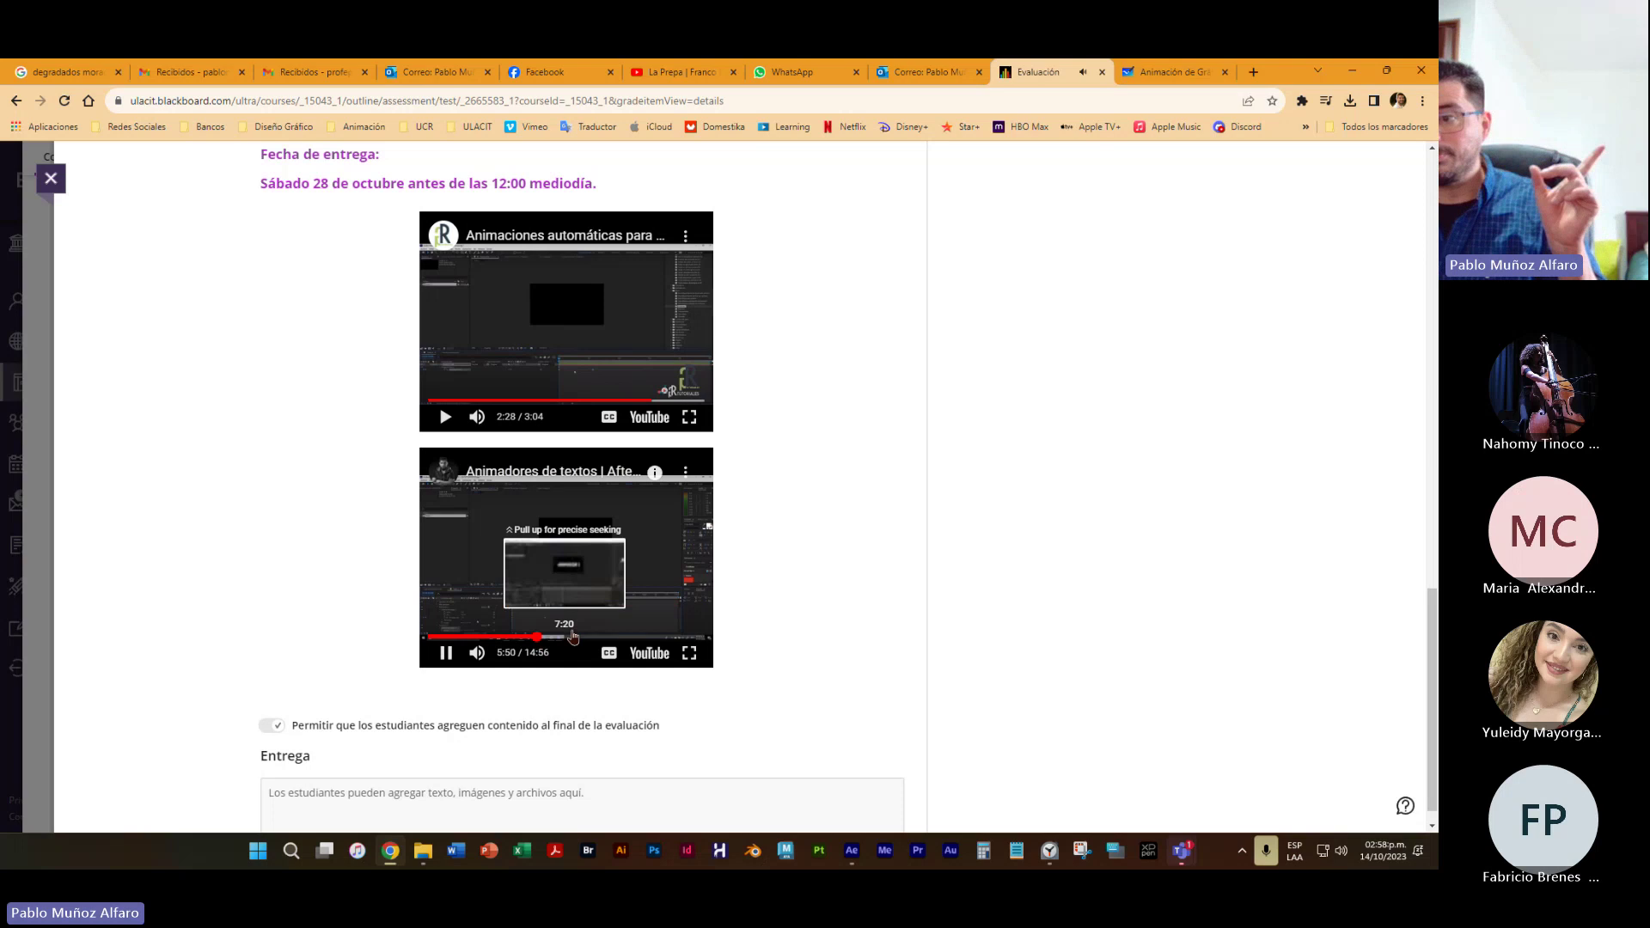
pyautogui.click(592, 637)
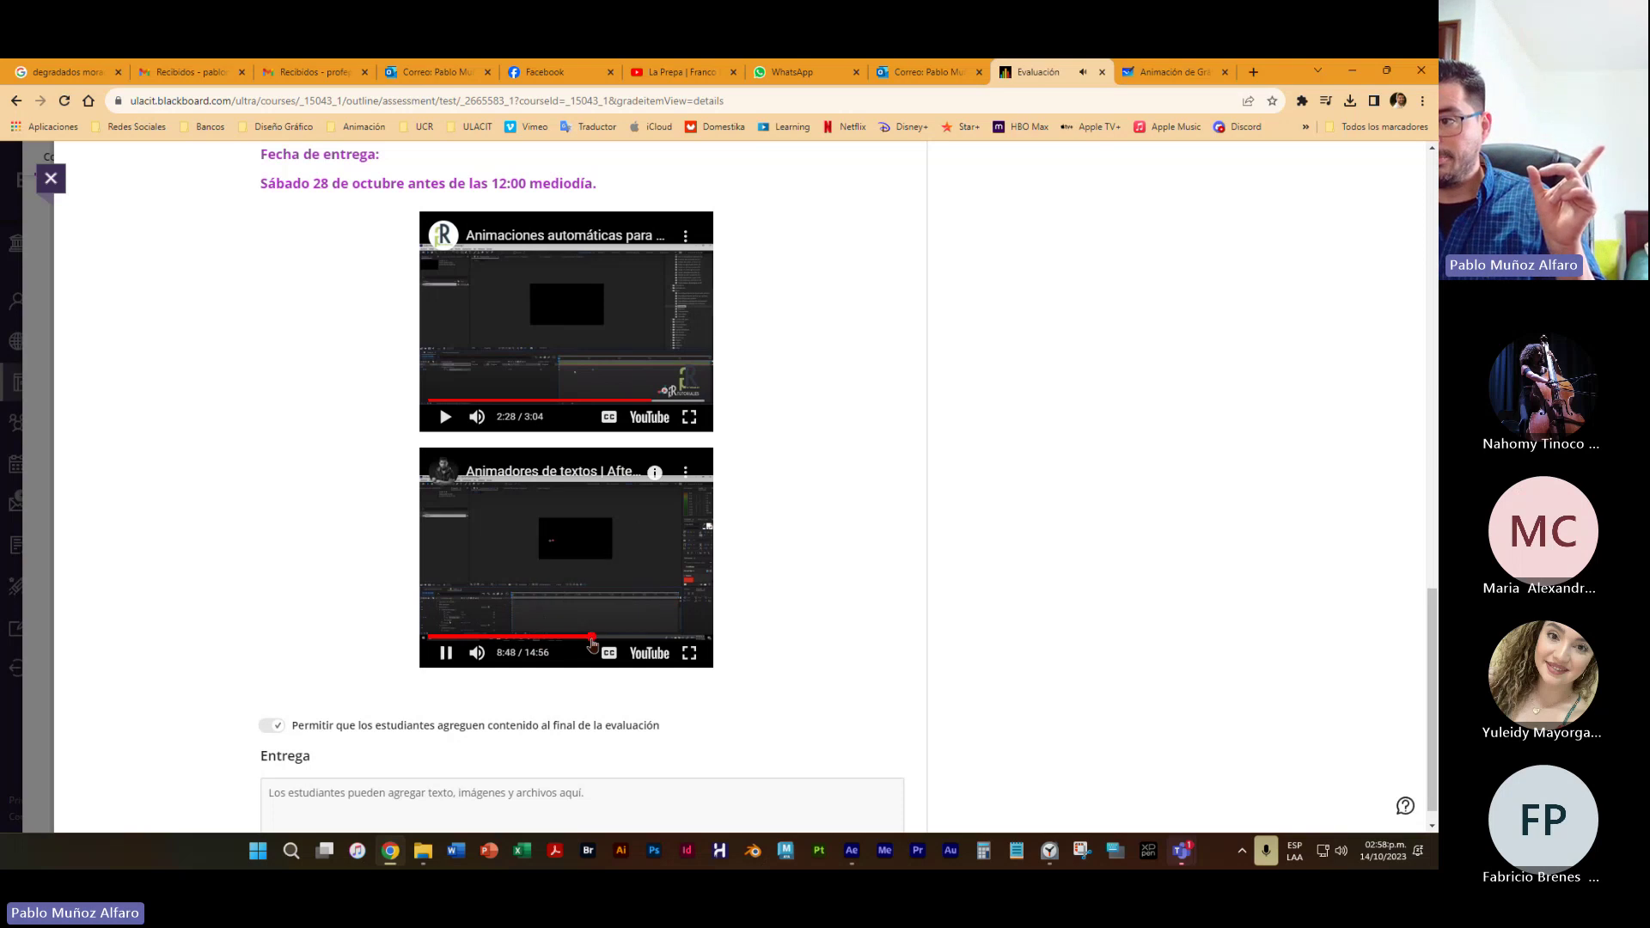
pyautogui.click(643, 638)
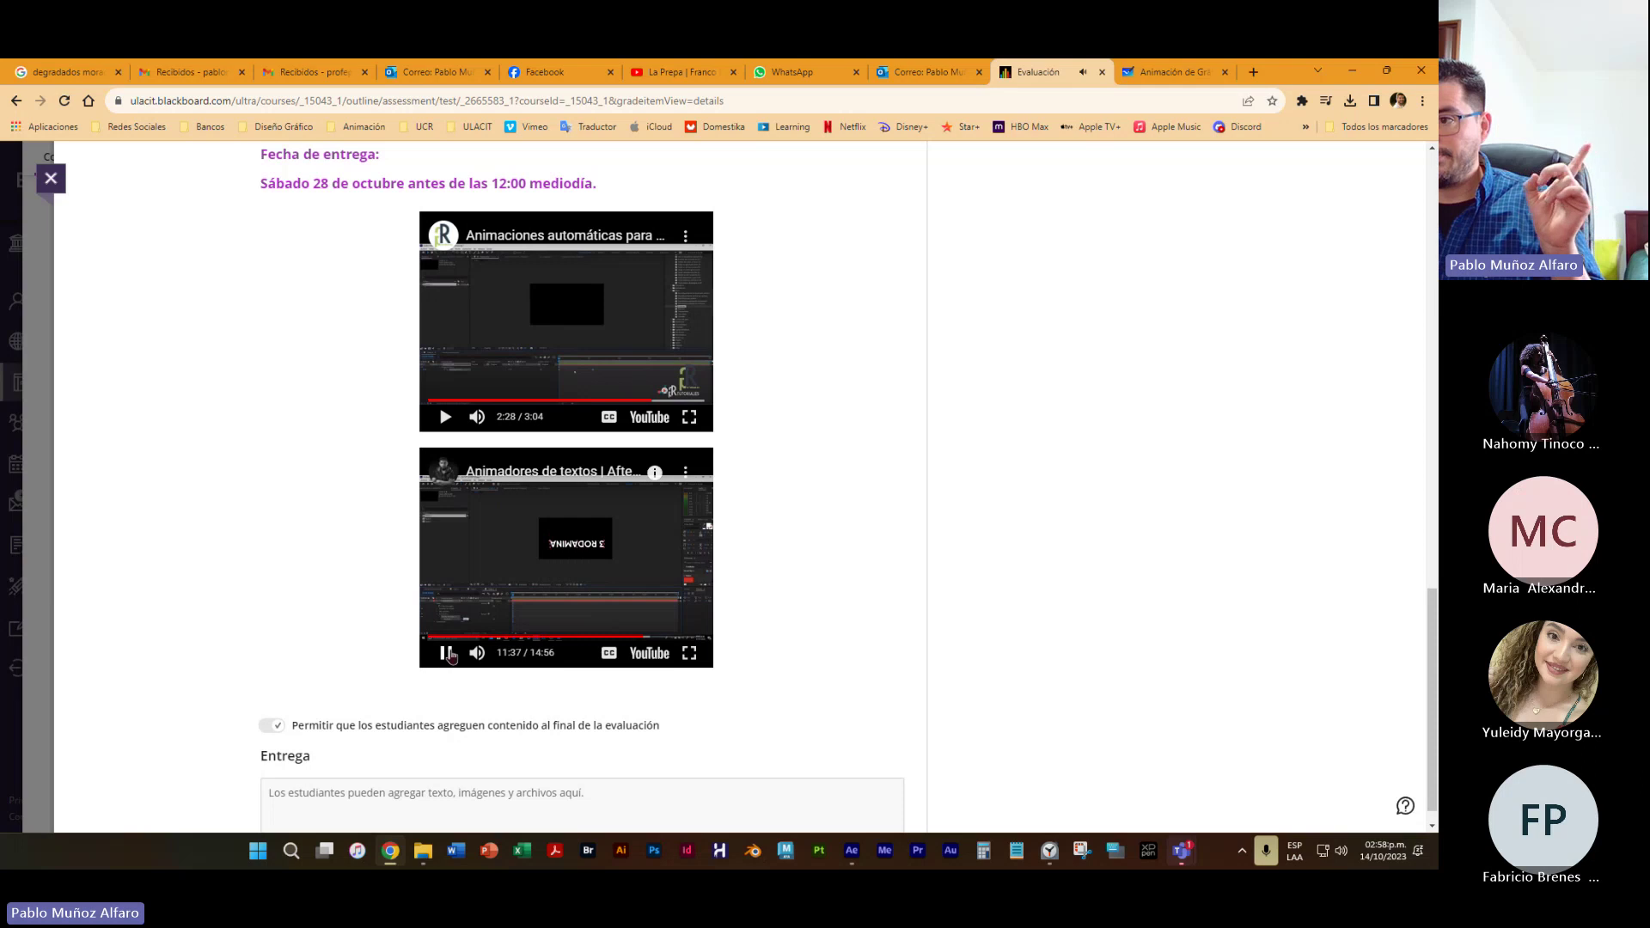
pyautogui.click(447, 655)
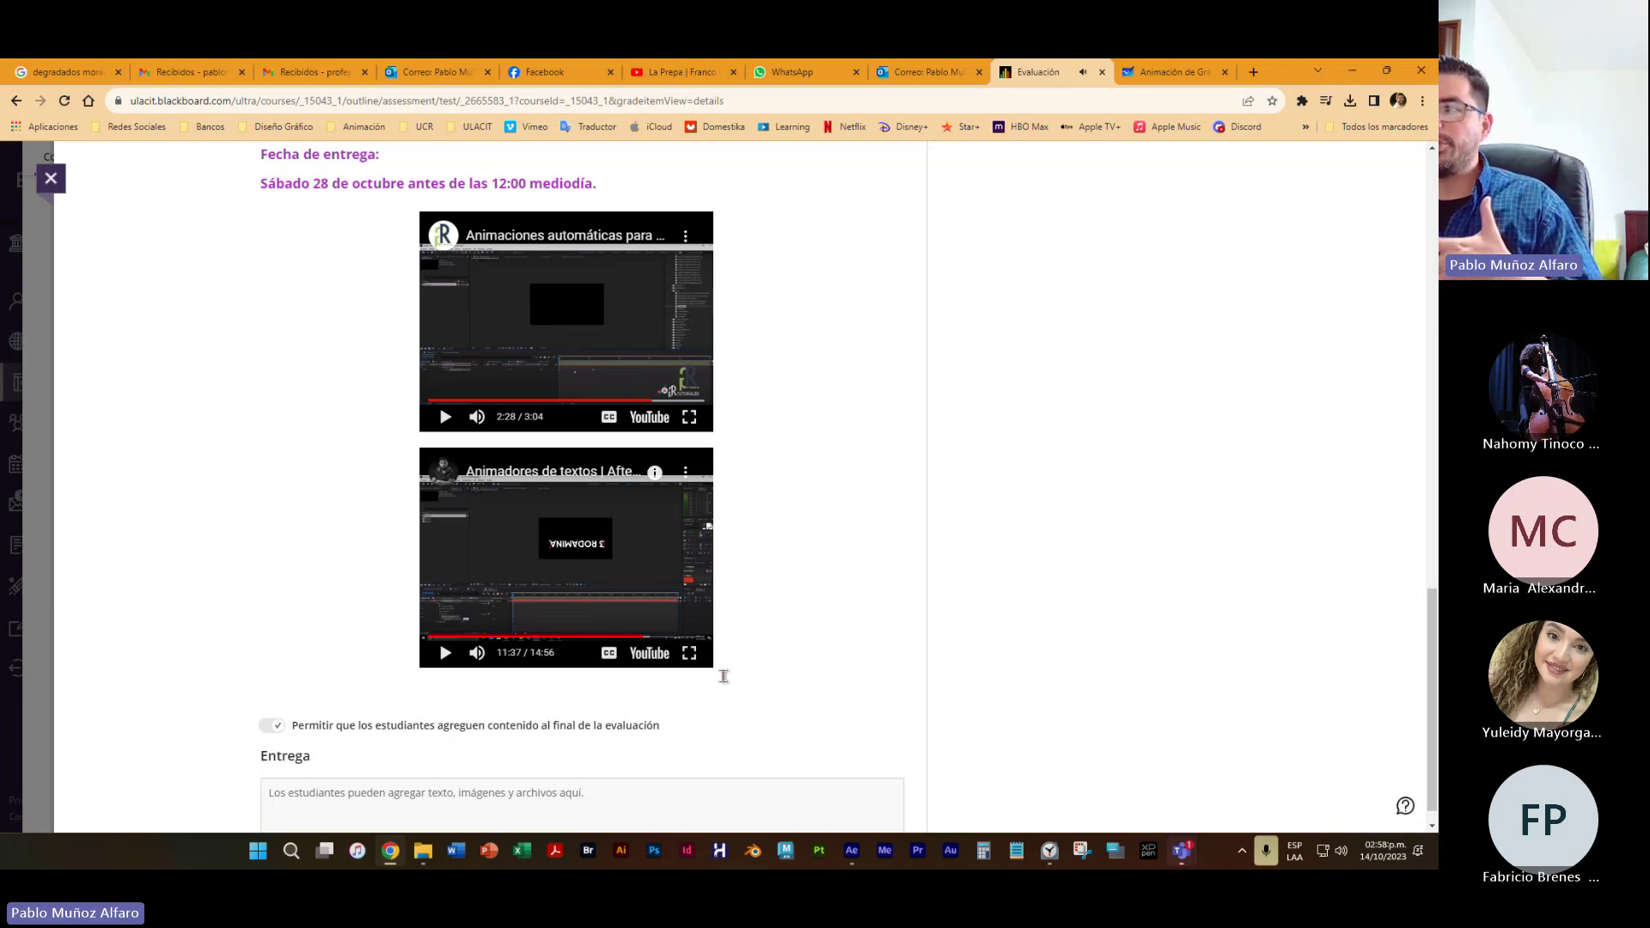
# Look back over the Tarea 2 delivery requirements and instructions, and close the assignment
pyautogui.scroll(2, 723, 676)
pyautogui.scroll(-1, 722, 688)
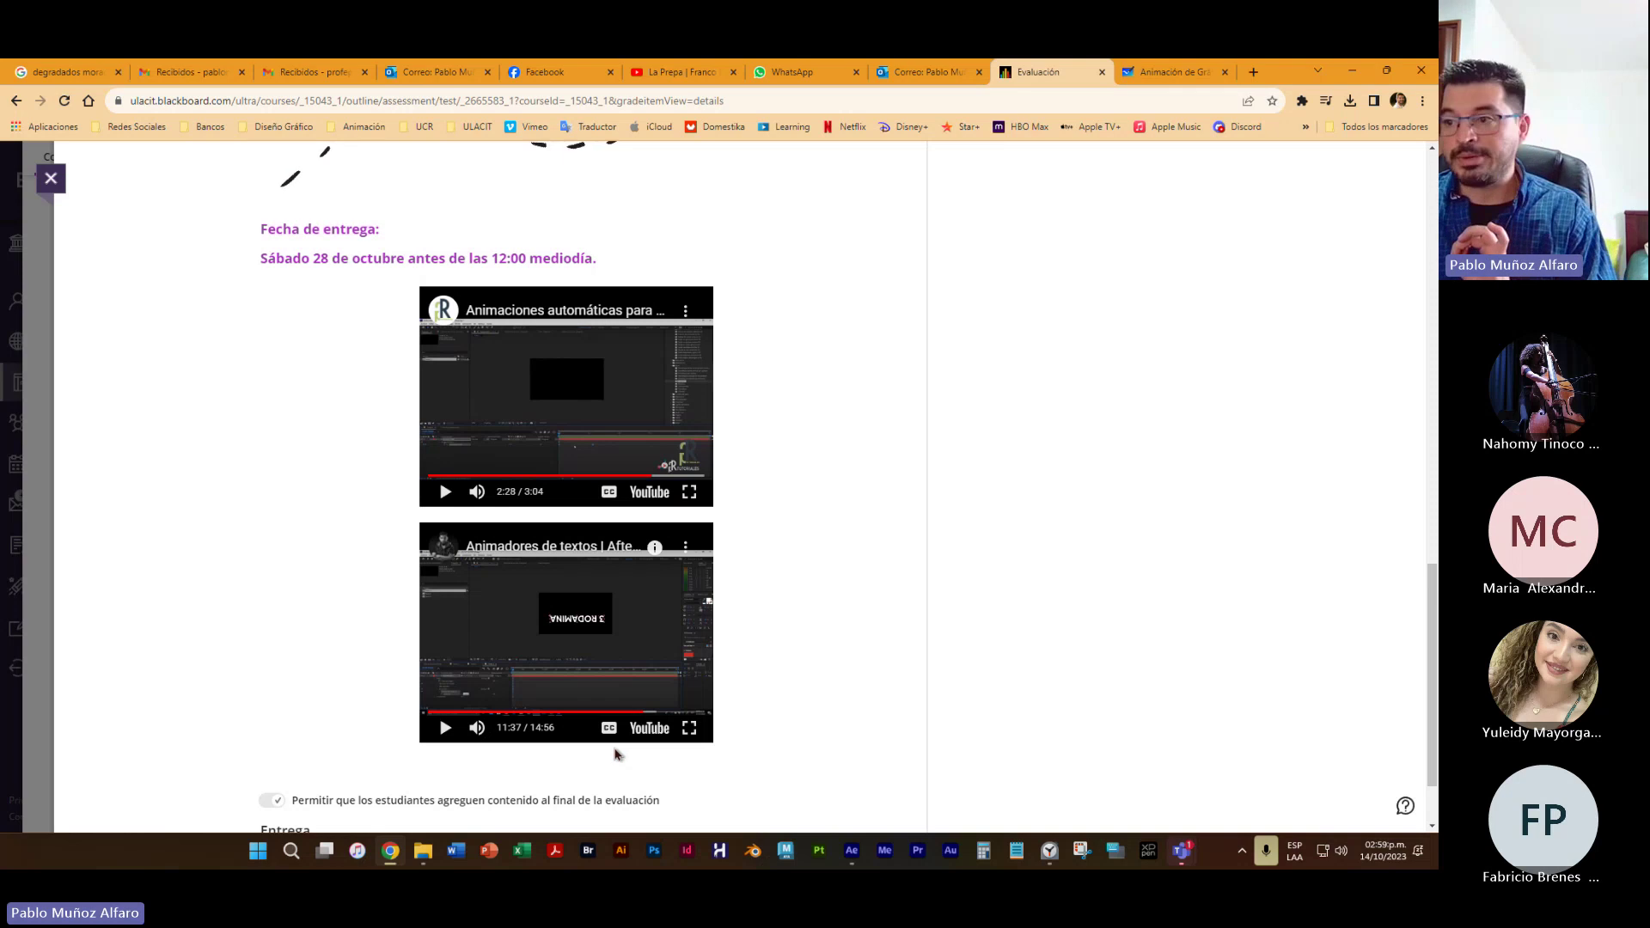
pyautogui.scroll(5, 515, 508)
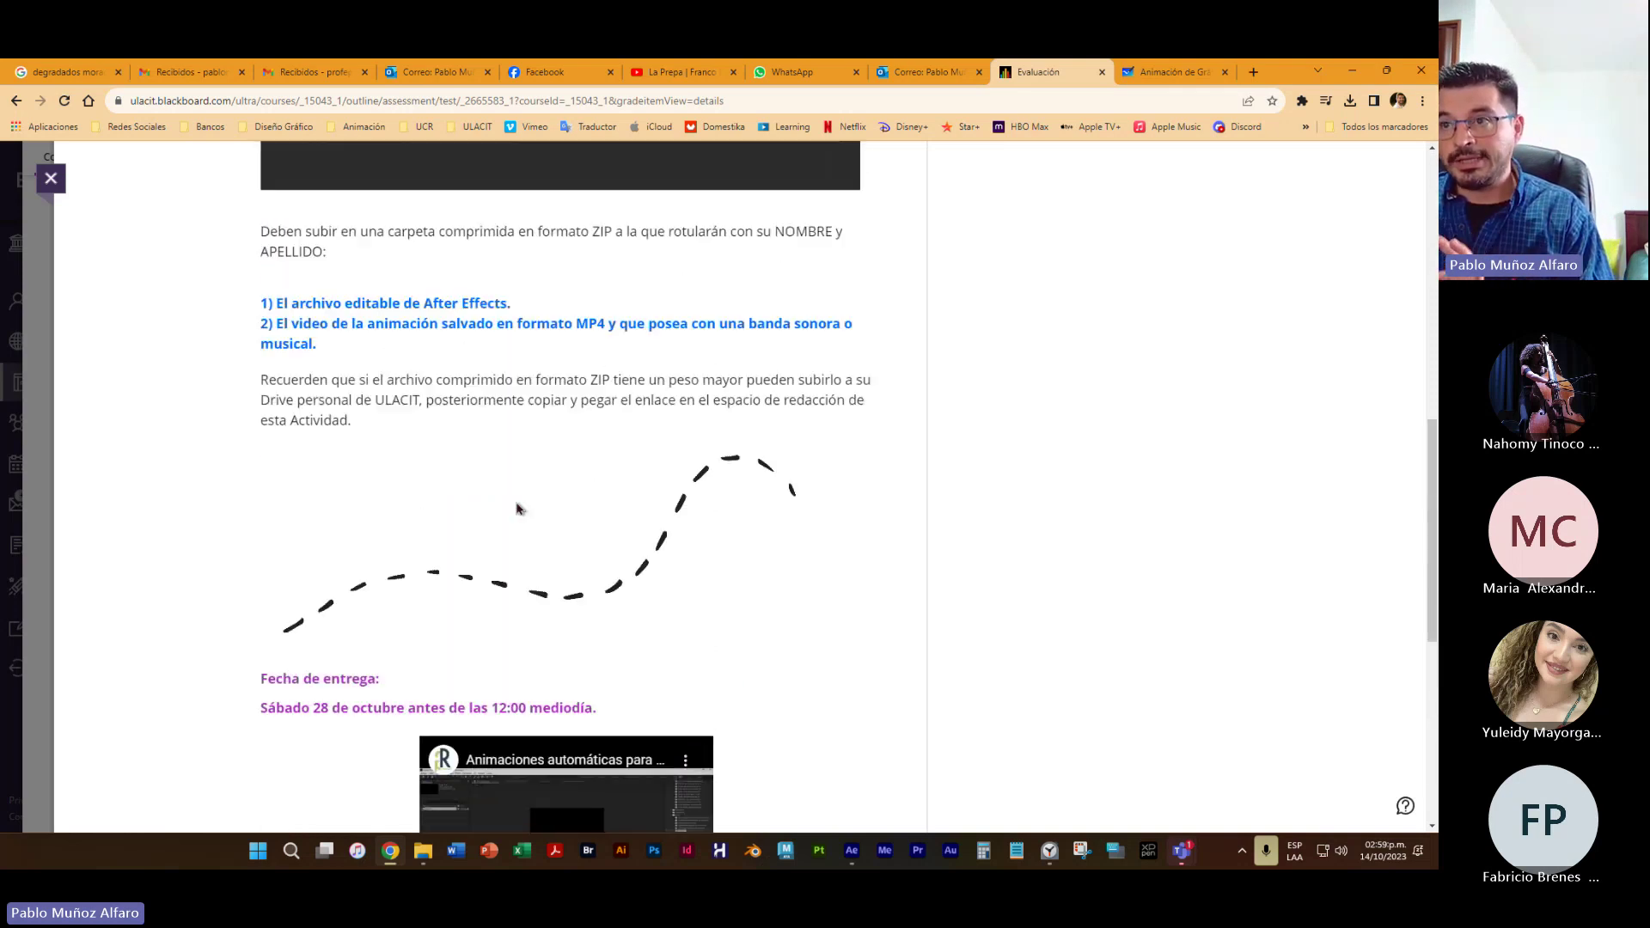
pyautogui.scroll(8, 516, 508)
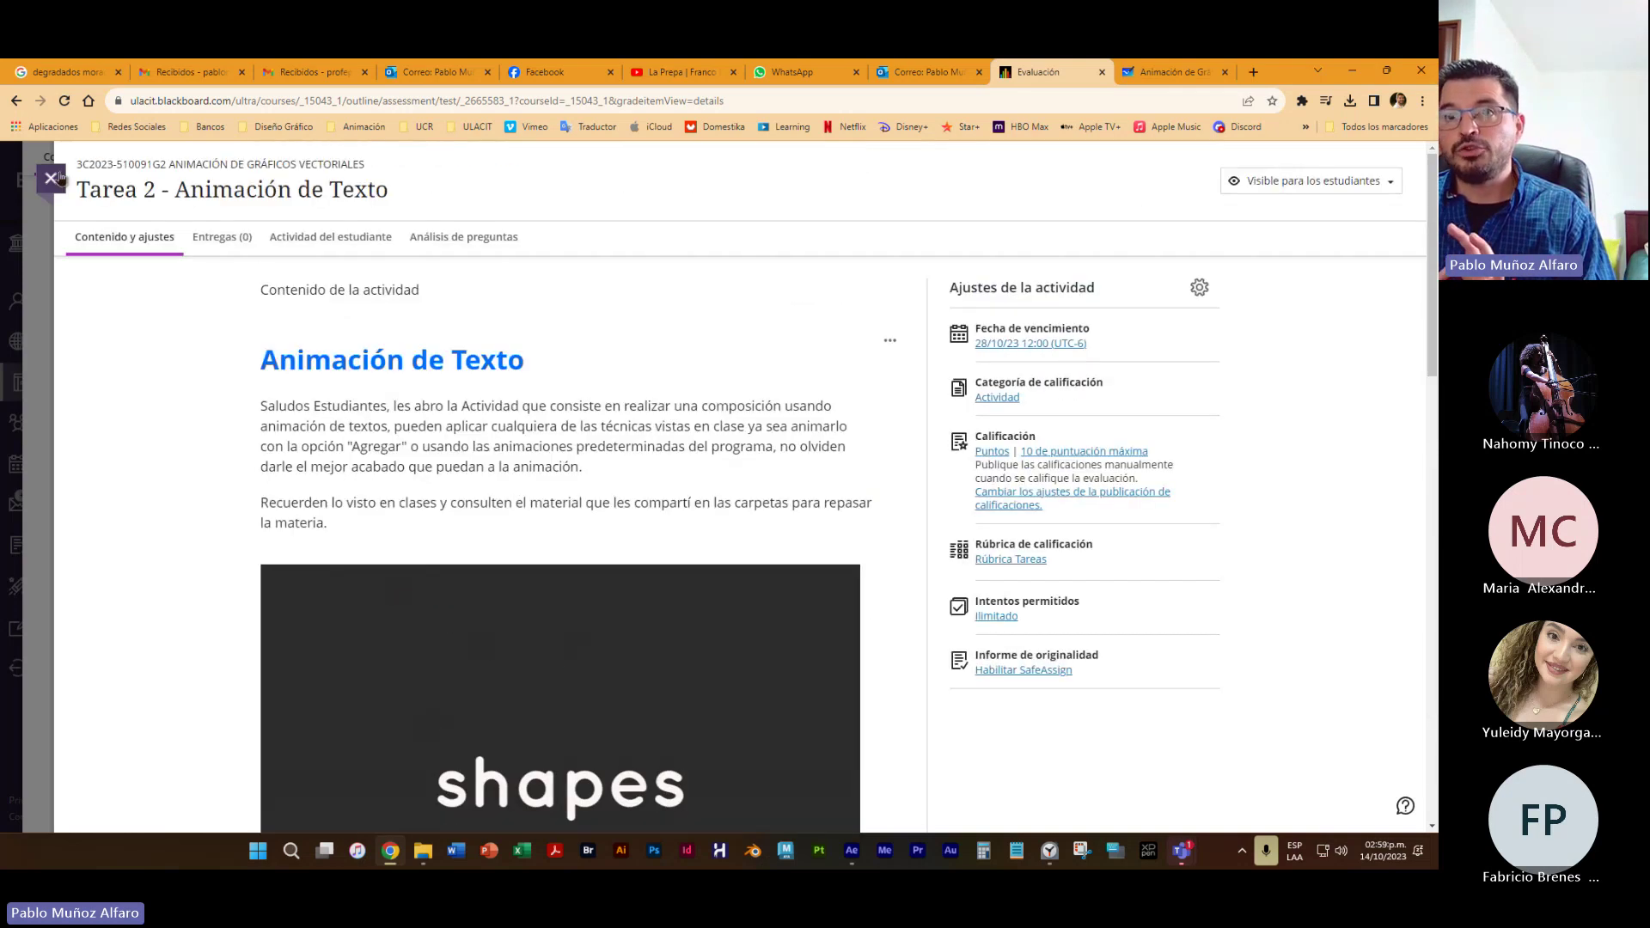
pyautogui.click(50, 178)
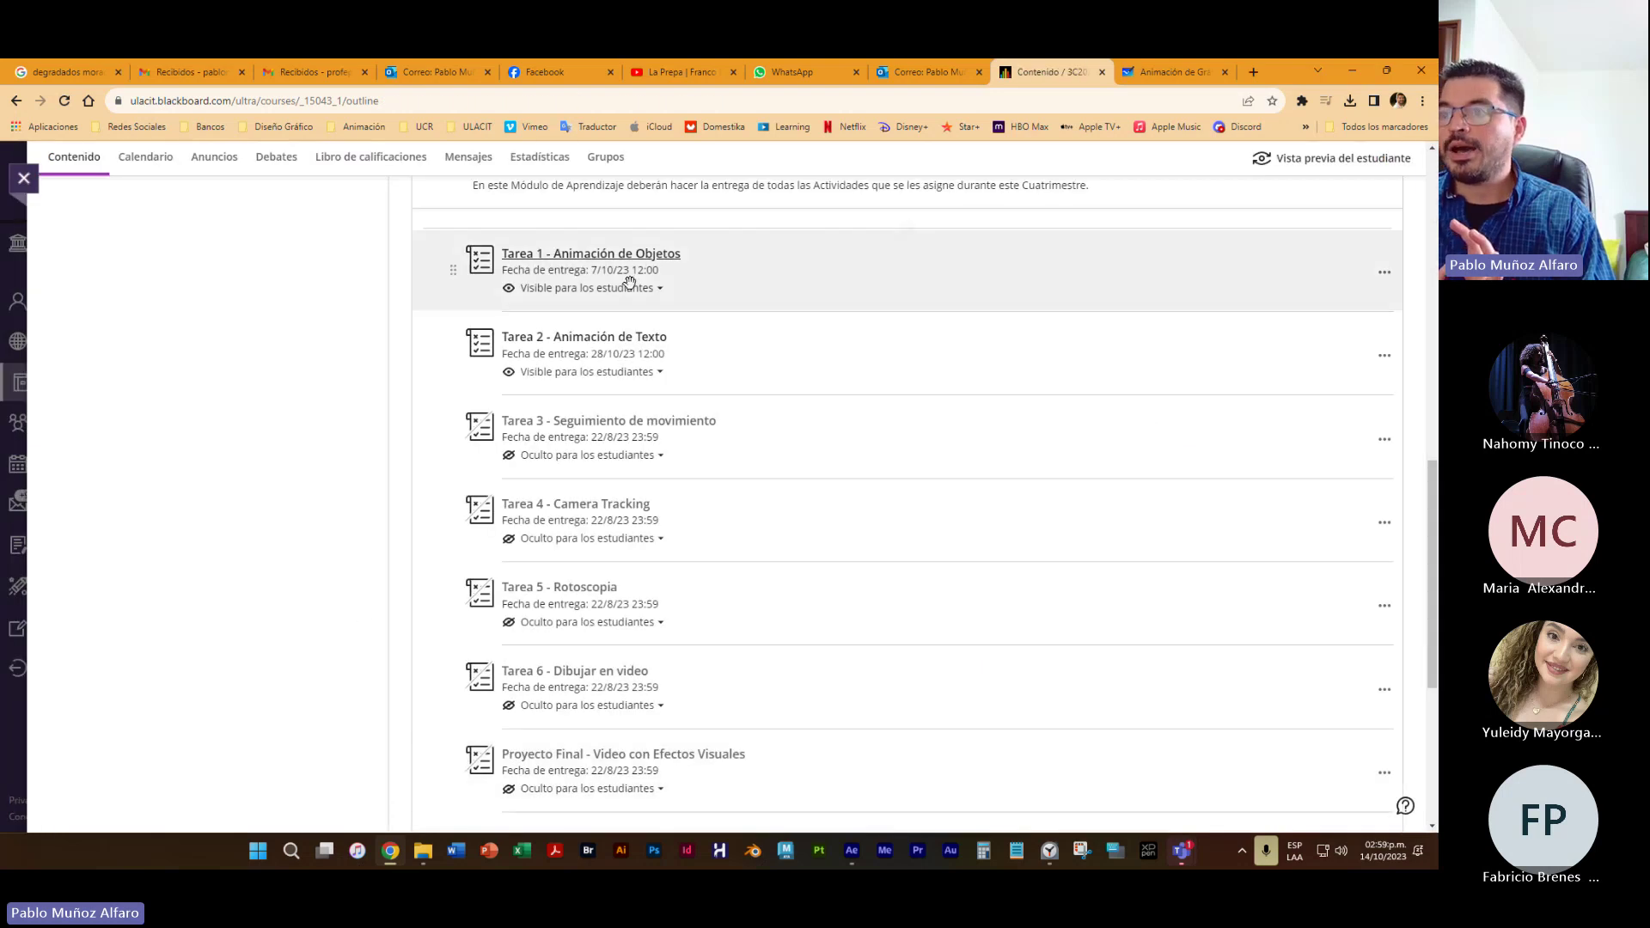
# Open the Animación de Texto document from the Clase 5 - Animación de Texto folder in Contenido del Curso
pyautogui.scroll(6, 630, 284)
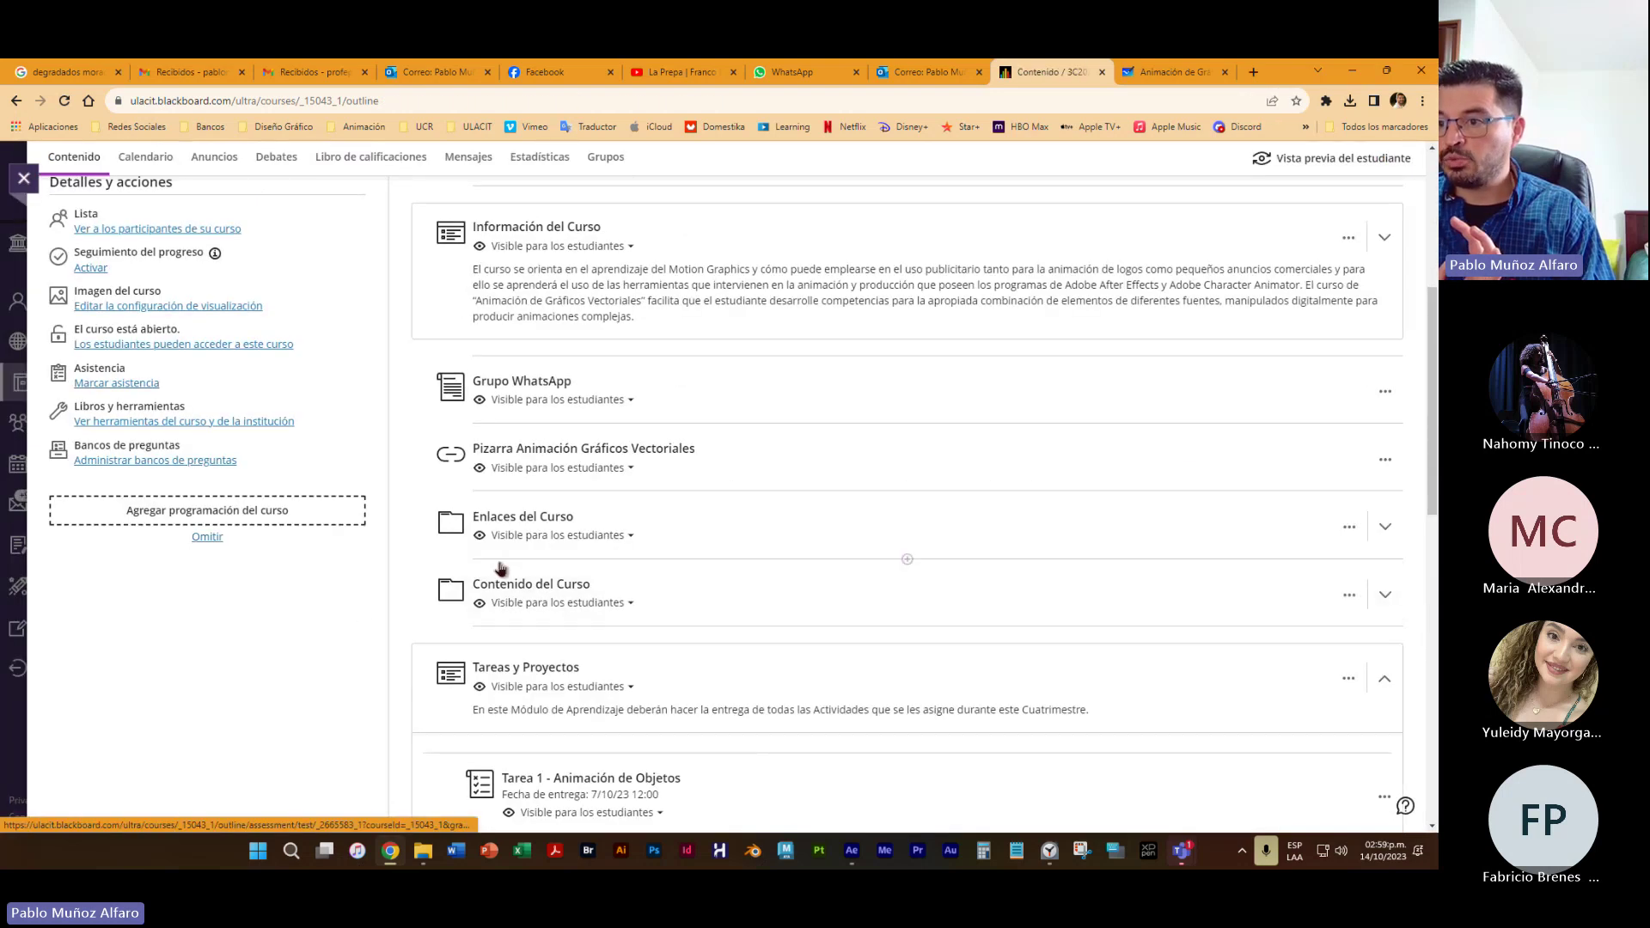
pyautogui.click(503, 590)
pyautogui.scroll(-5, 720, 655)
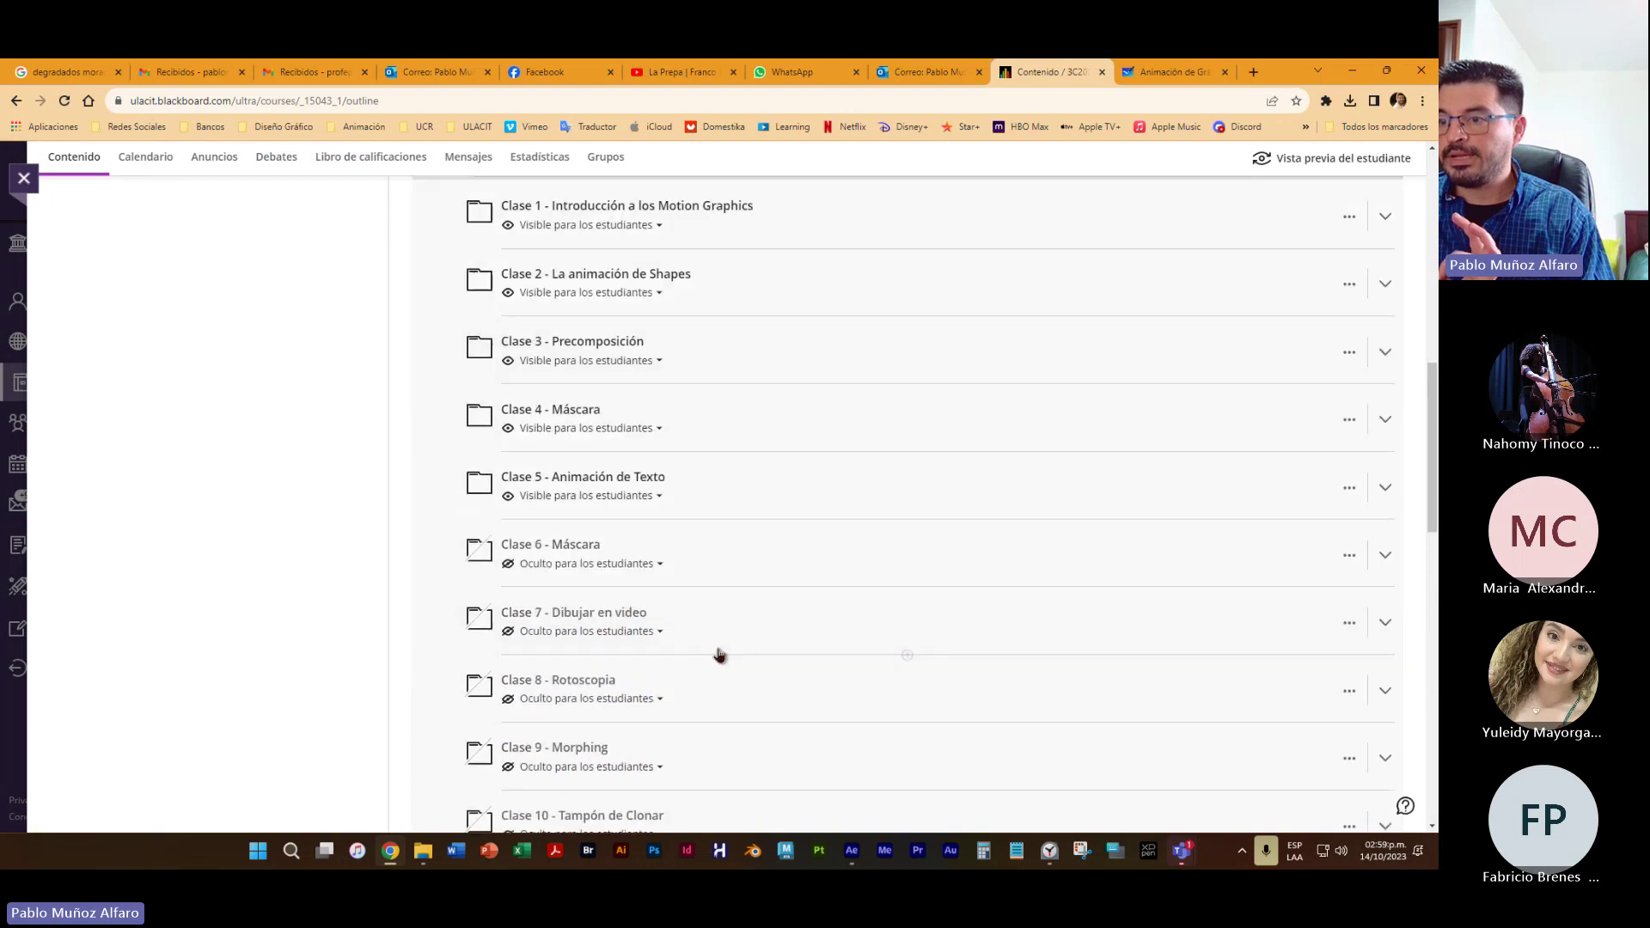
pyautogui.click(568, 479)
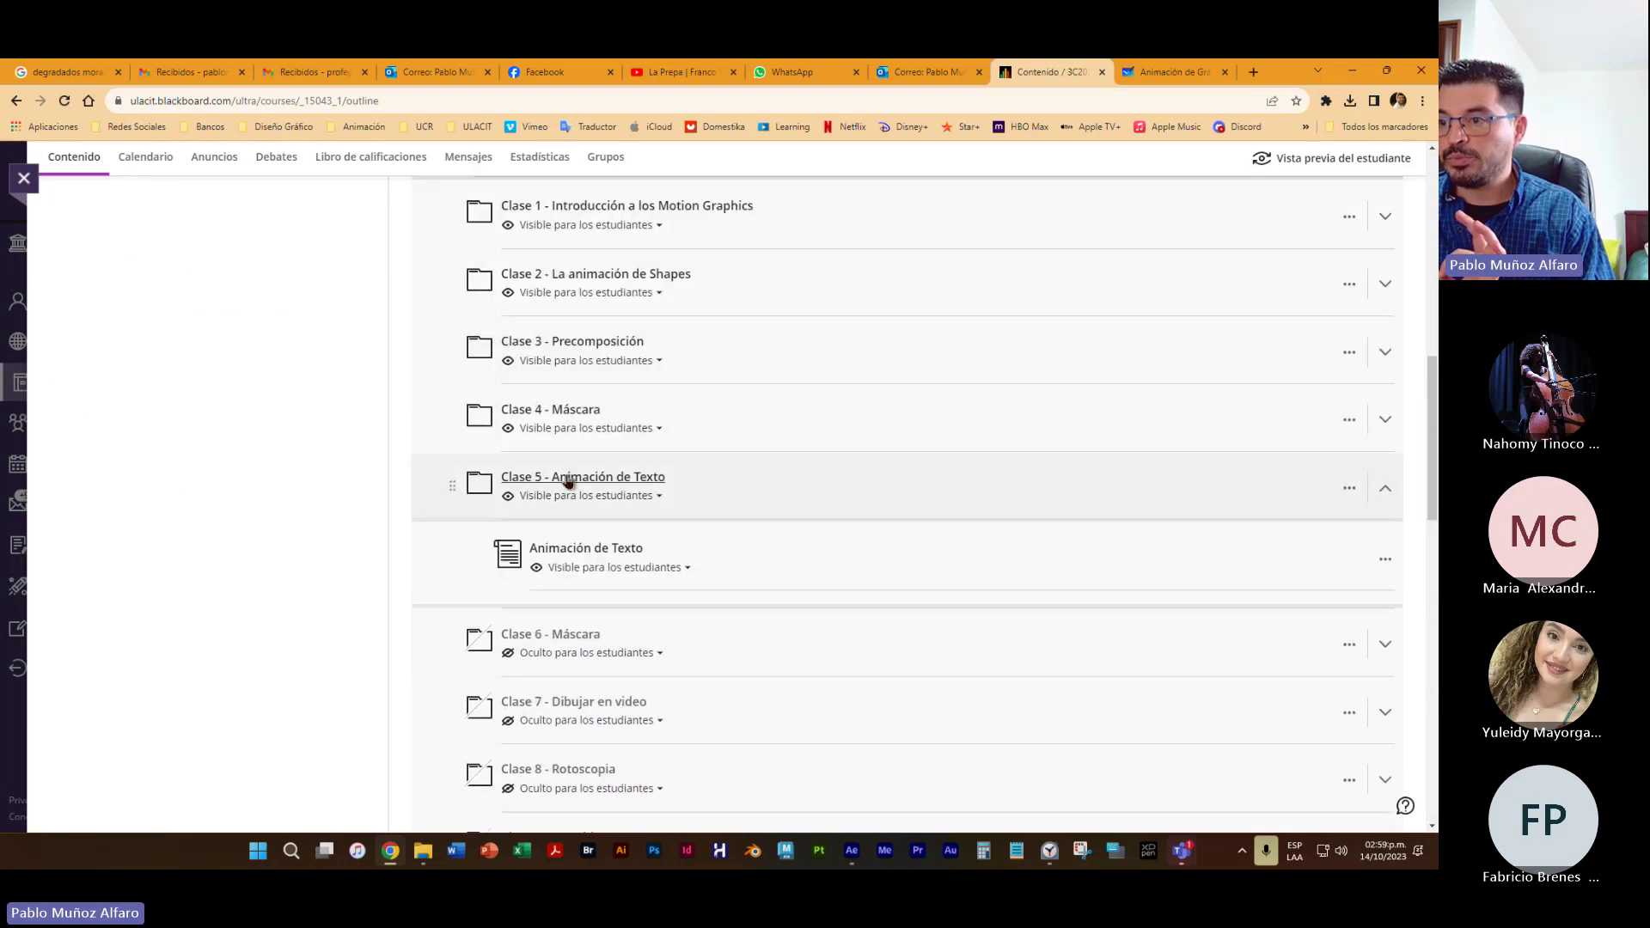
pyautogui.click(554, 552)
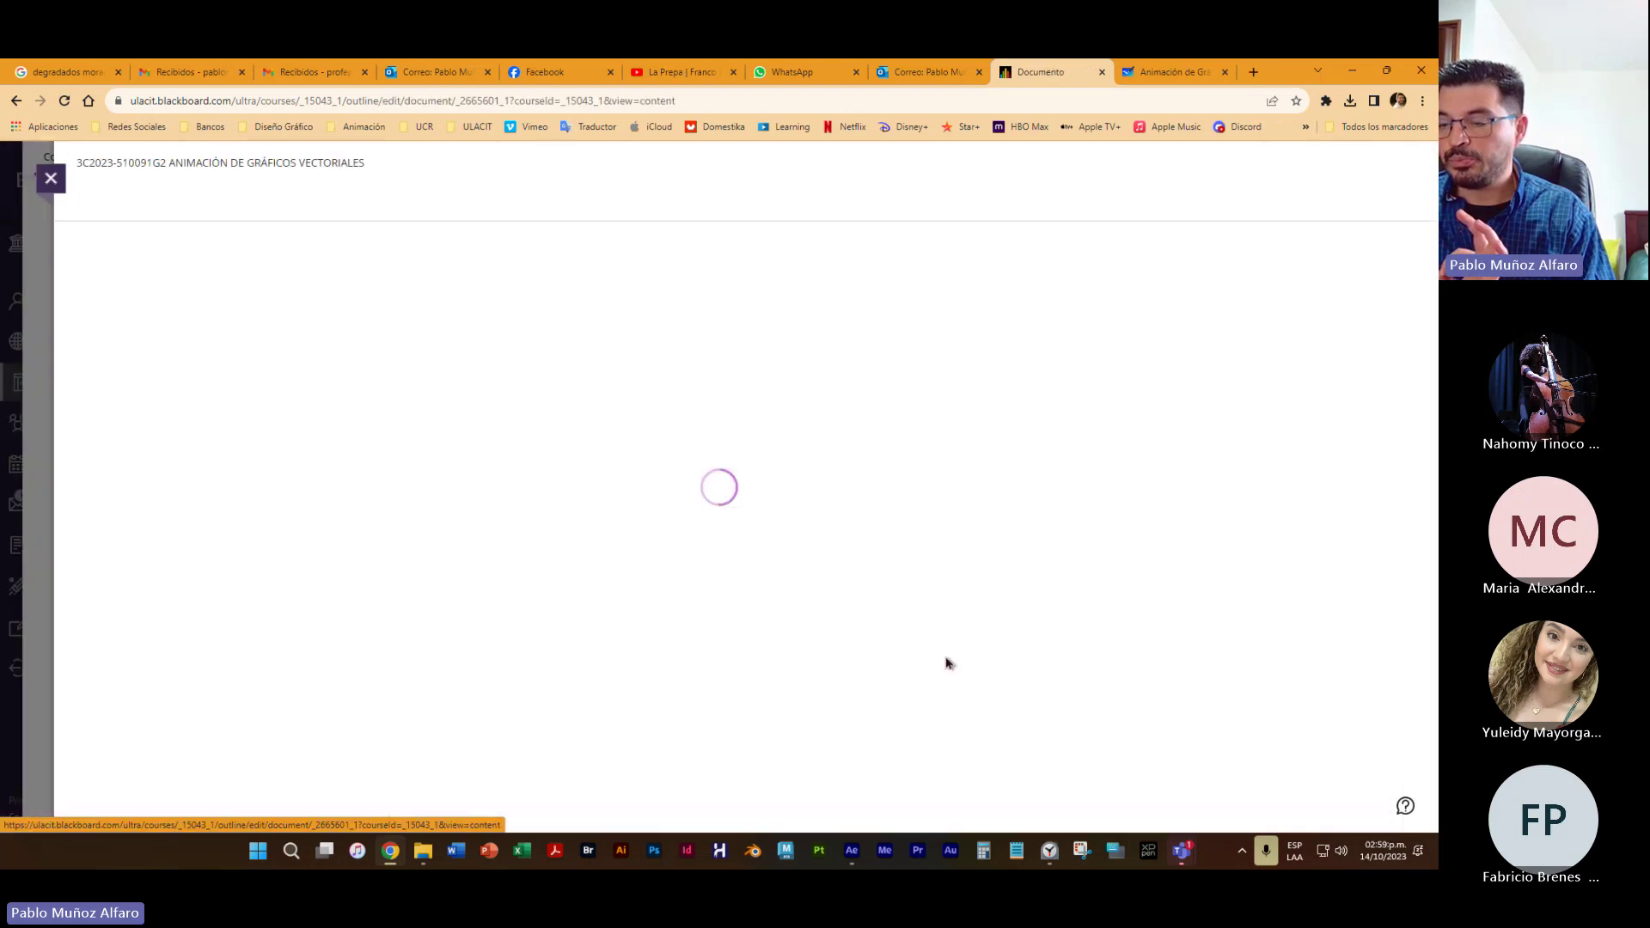
# Review the text animation examples and the embedded tutorial videos in the Animación de Texto document
pyautogui.scroll(-2, 1129, 645)
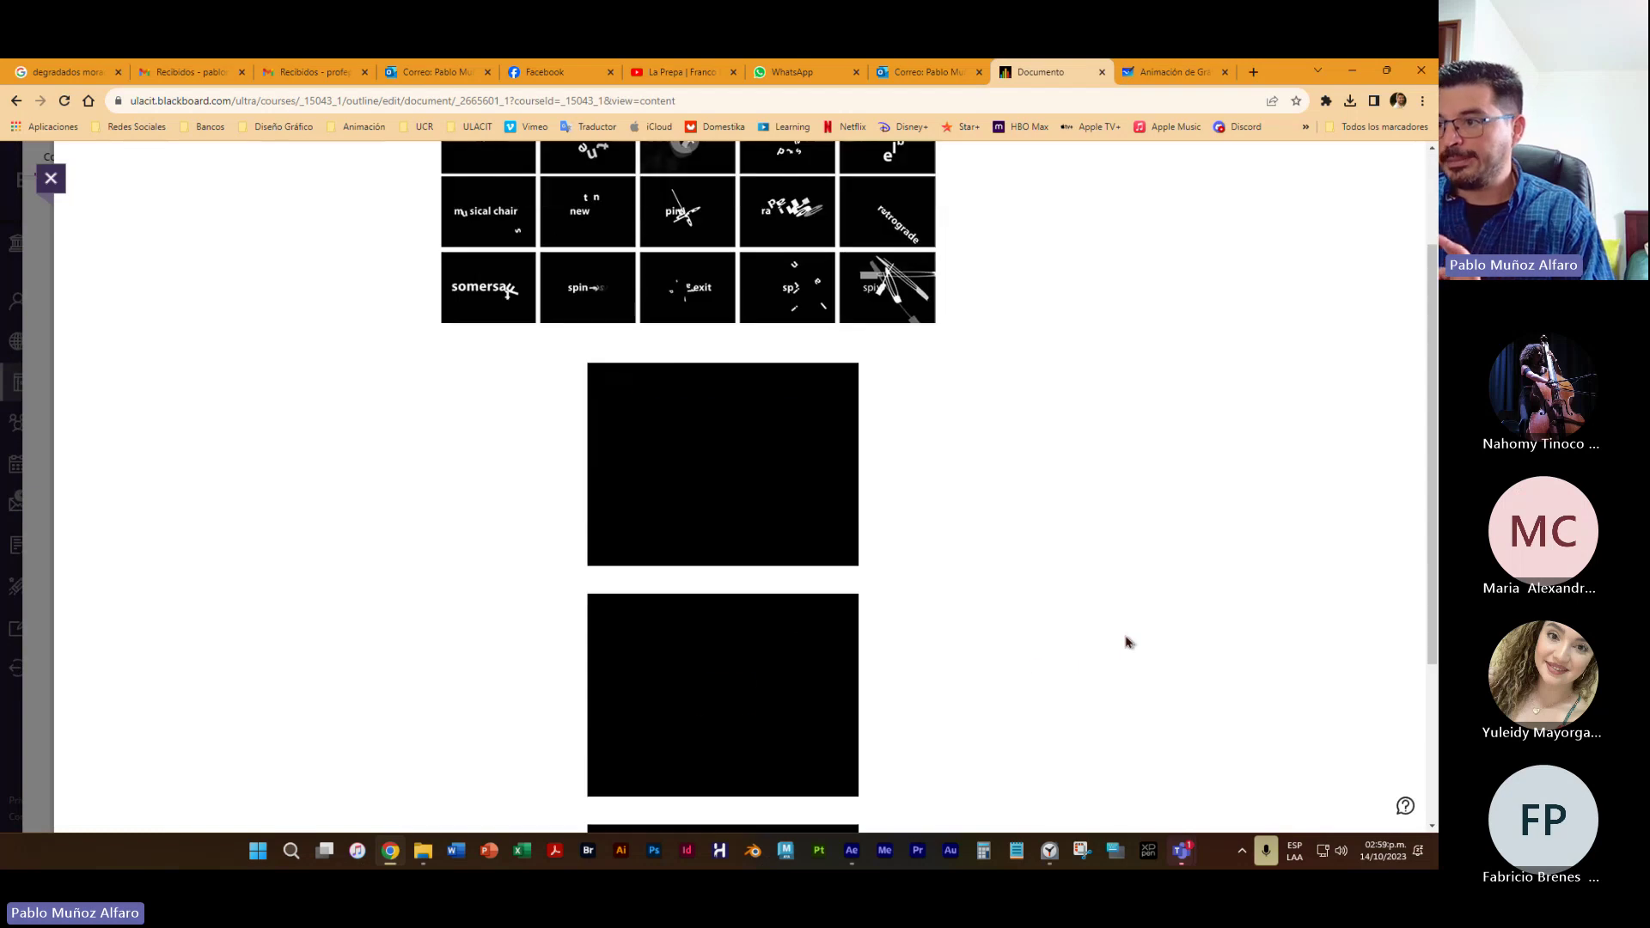
pyautogui.scroll(-3, 660, 530)
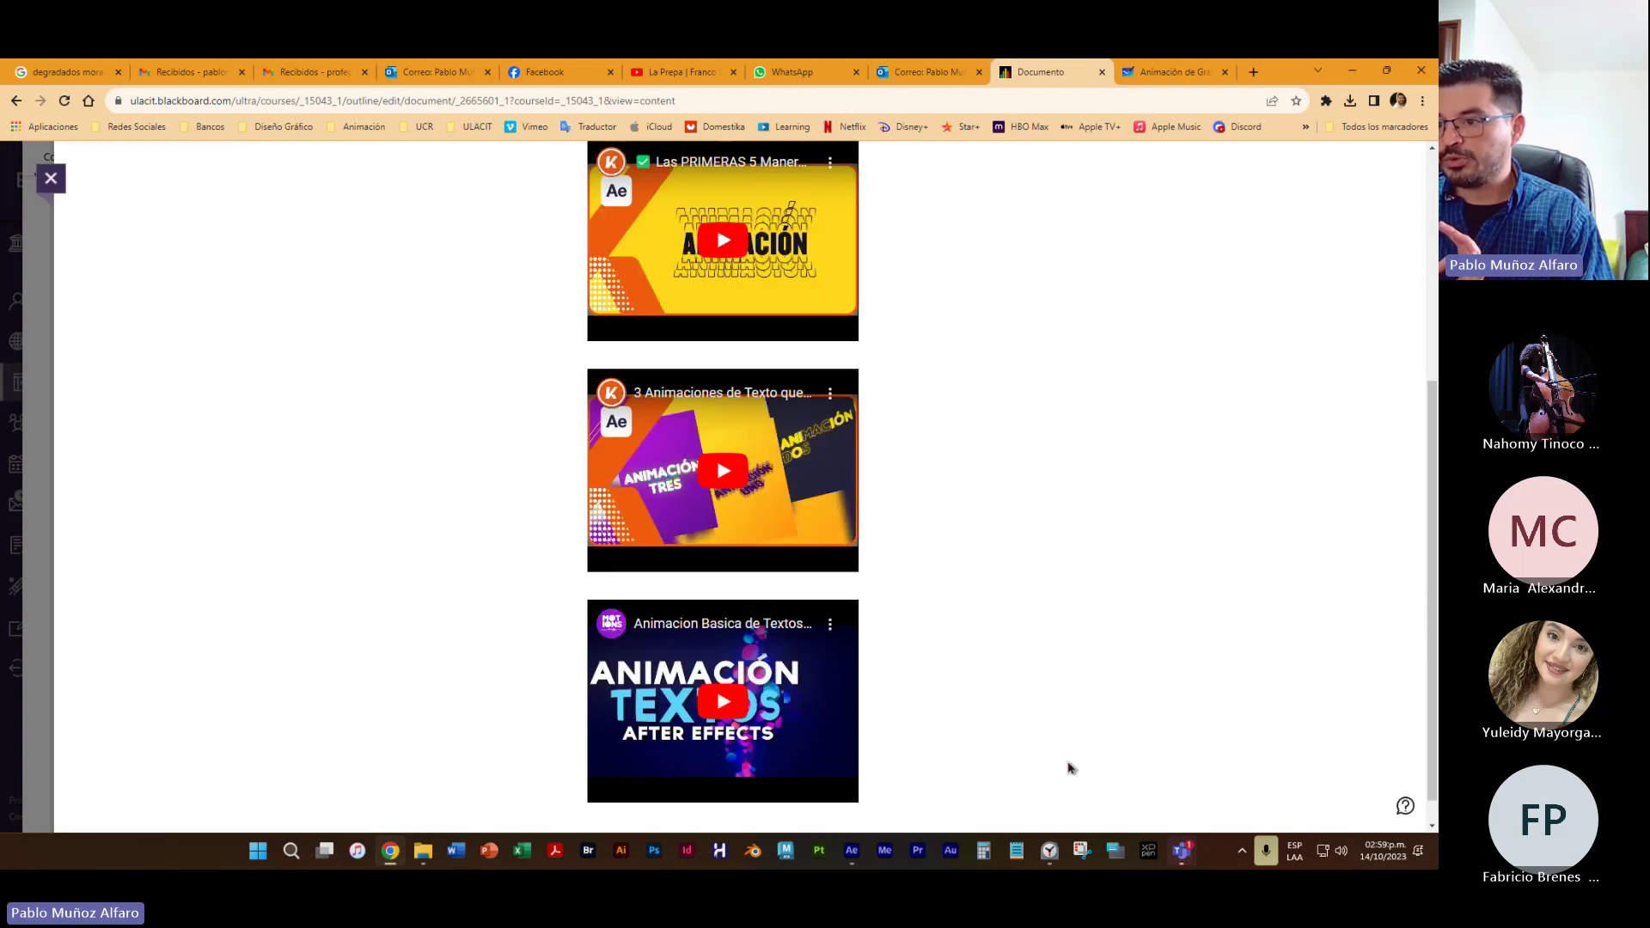
pyautogui.scroll(2, 786, 696)
pyautogui.scroll(-3, 792, 690)
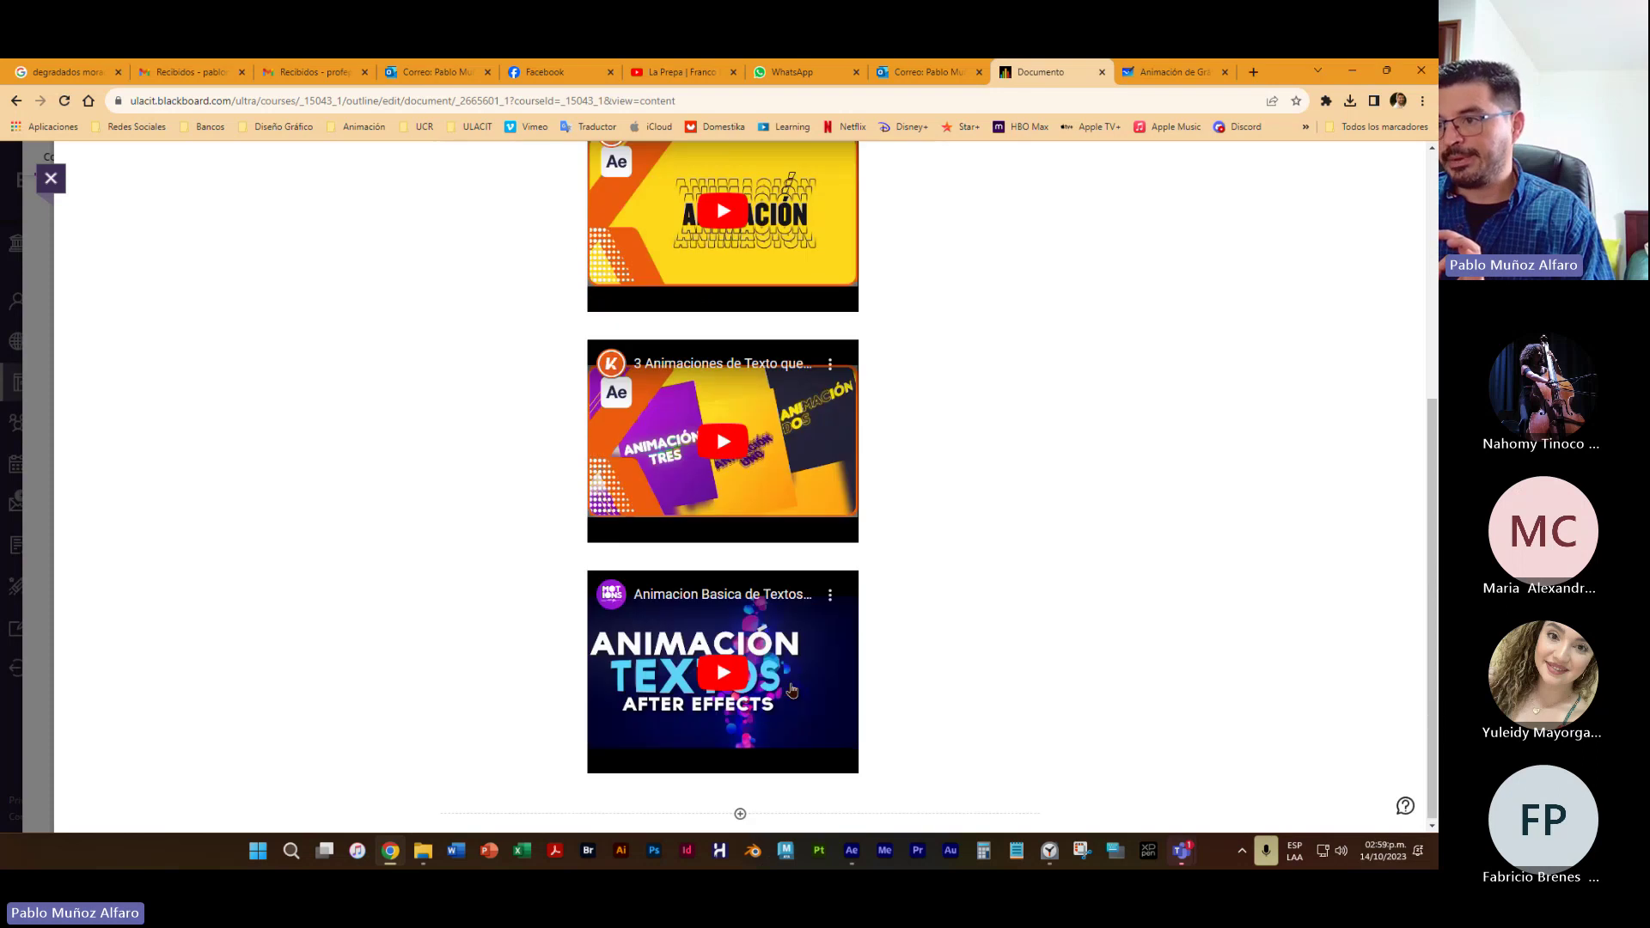
pyautogui.scroll(5, 791, 685)
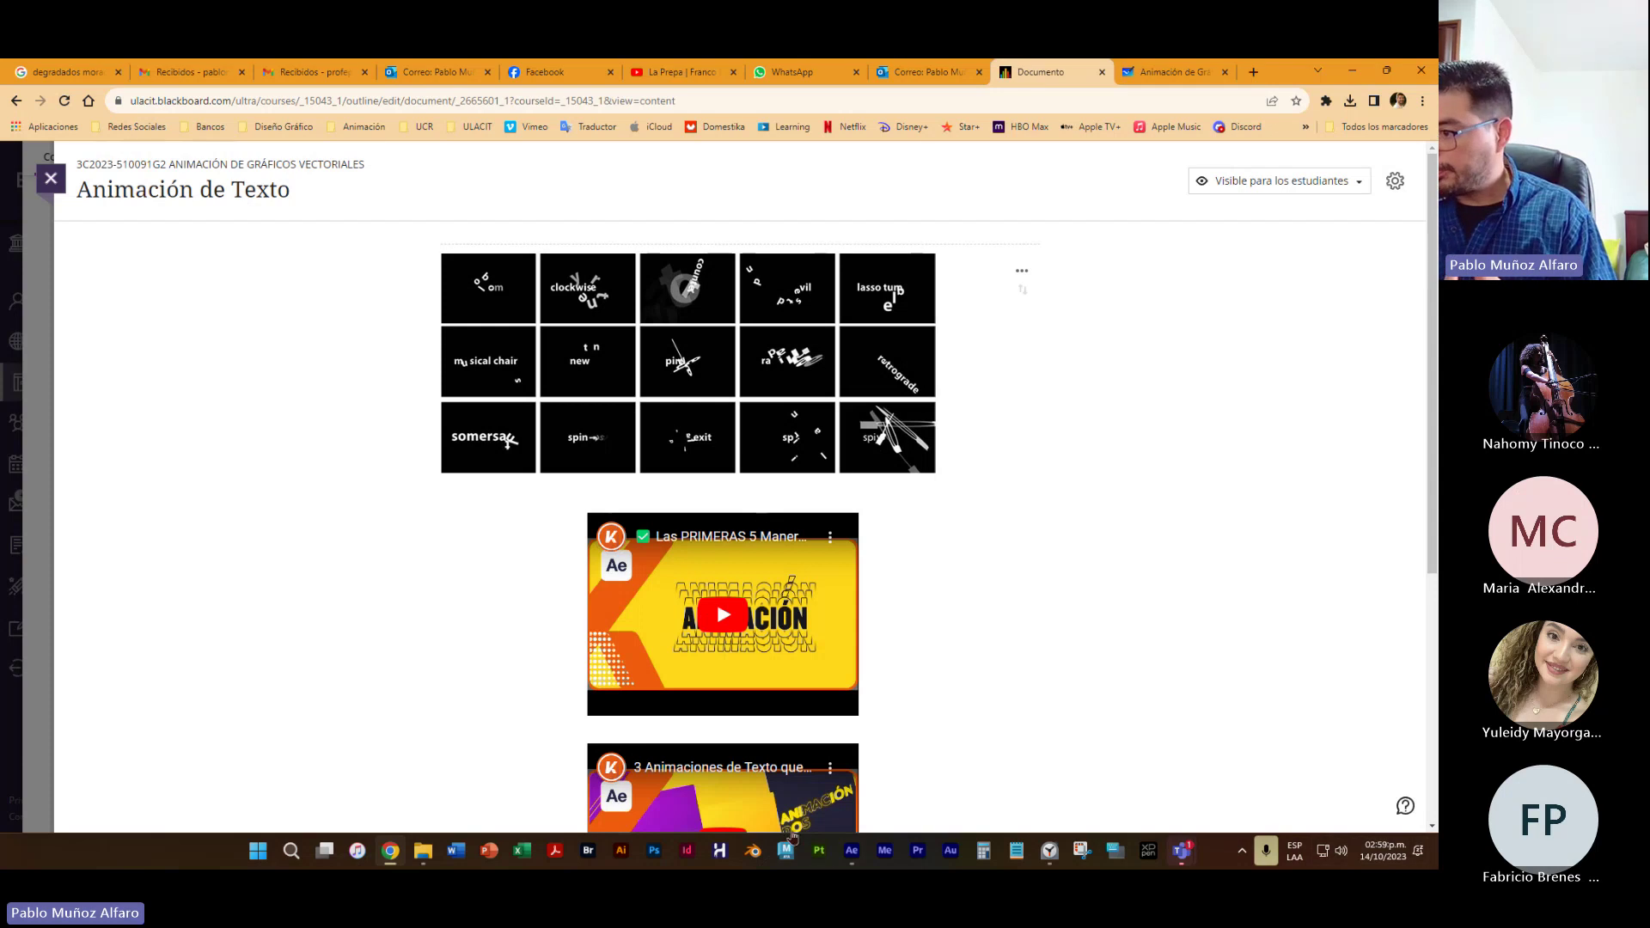
# Switch to After Effects and scrub through the Clase 5 - Animación Texto, Animación Texto Agregar and Animación Texto Automático compositions to review their animations
pyautogui.click(852, 850)
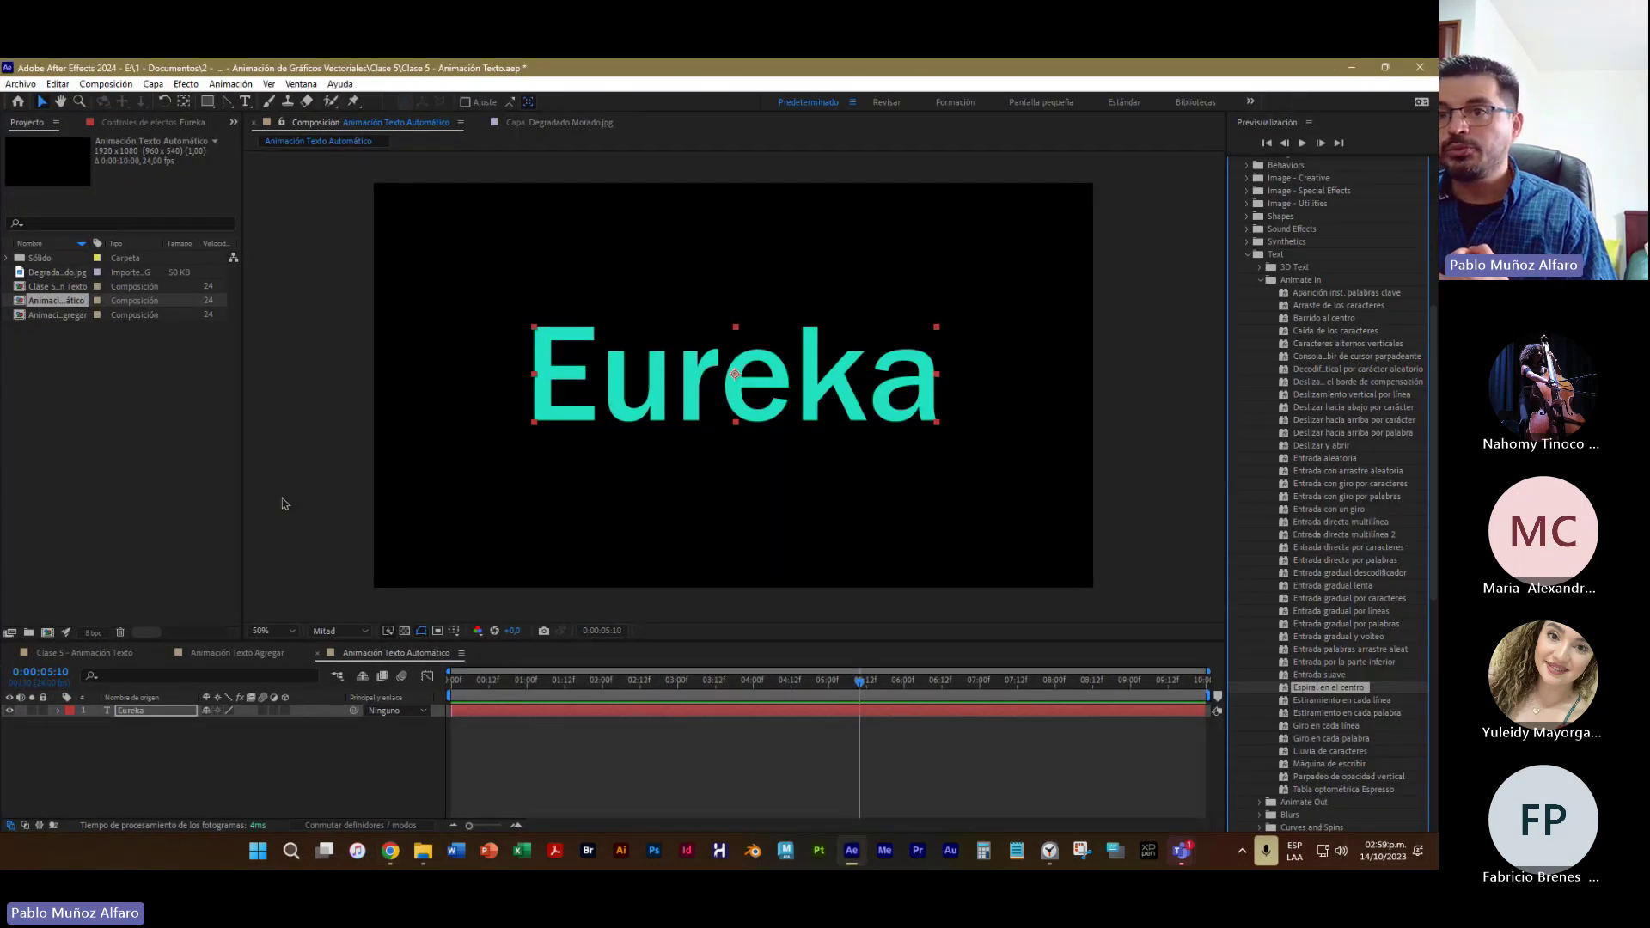
pyautogui.click(309, 444)
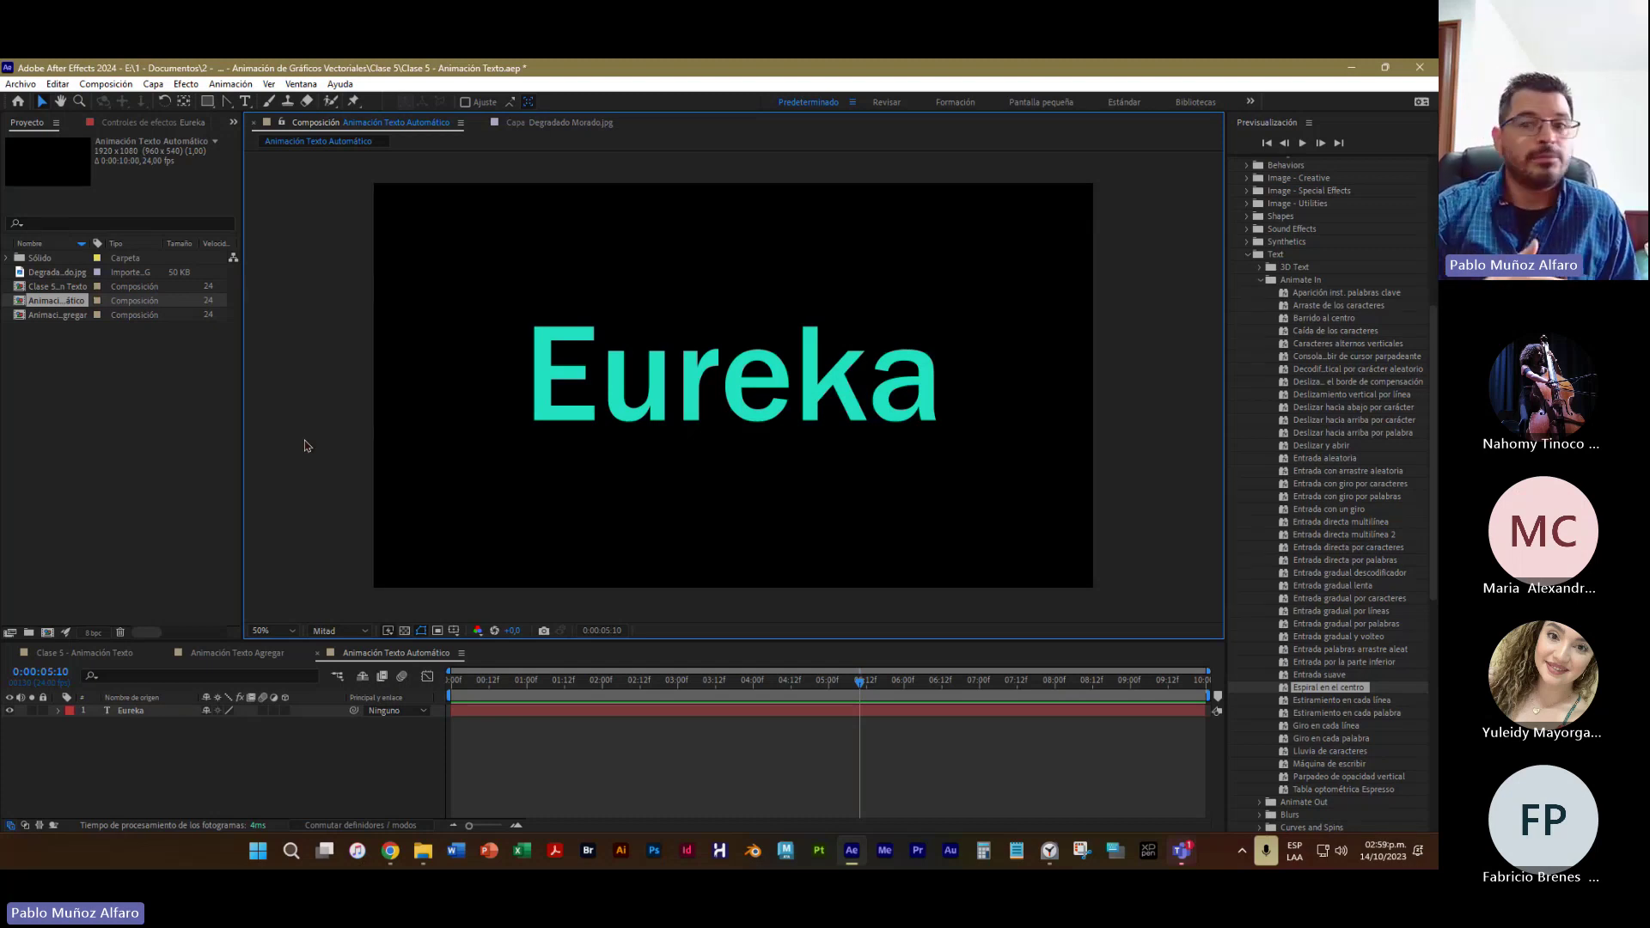
pyautogui.click(71, 656)
pyautogui.moveTo(471, 687); pyautogui.dragTo(1197, 735)
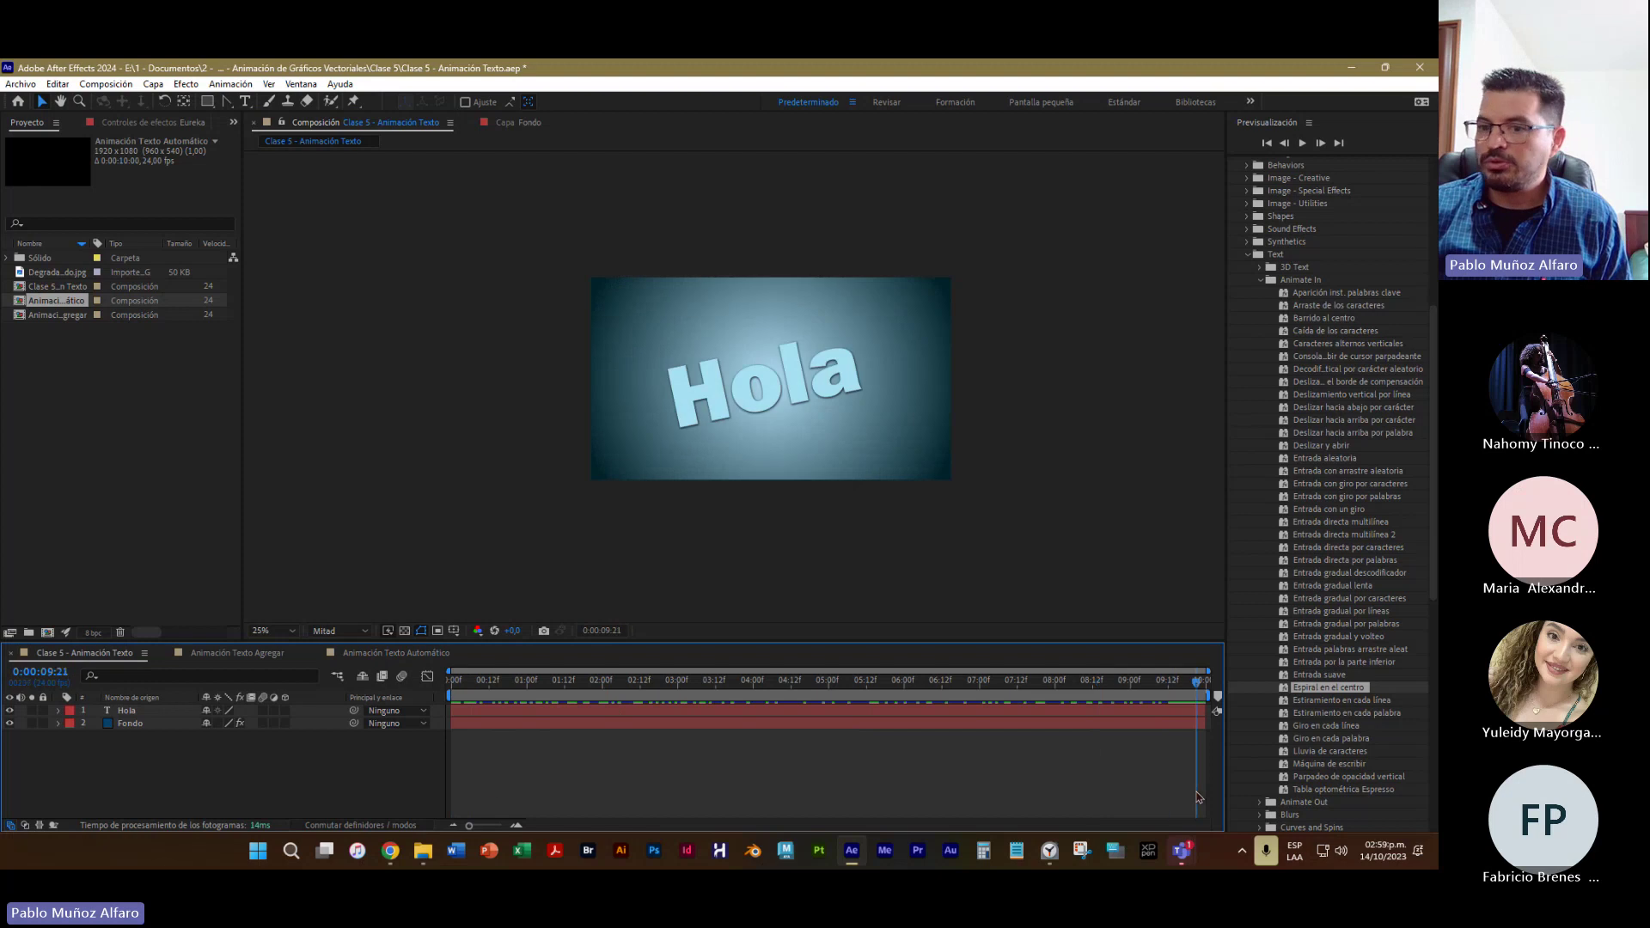
pyautogui.click(264, 655)
pyautogui.moveTo(679, 690); pyautogui.dragTo(1102, 782)
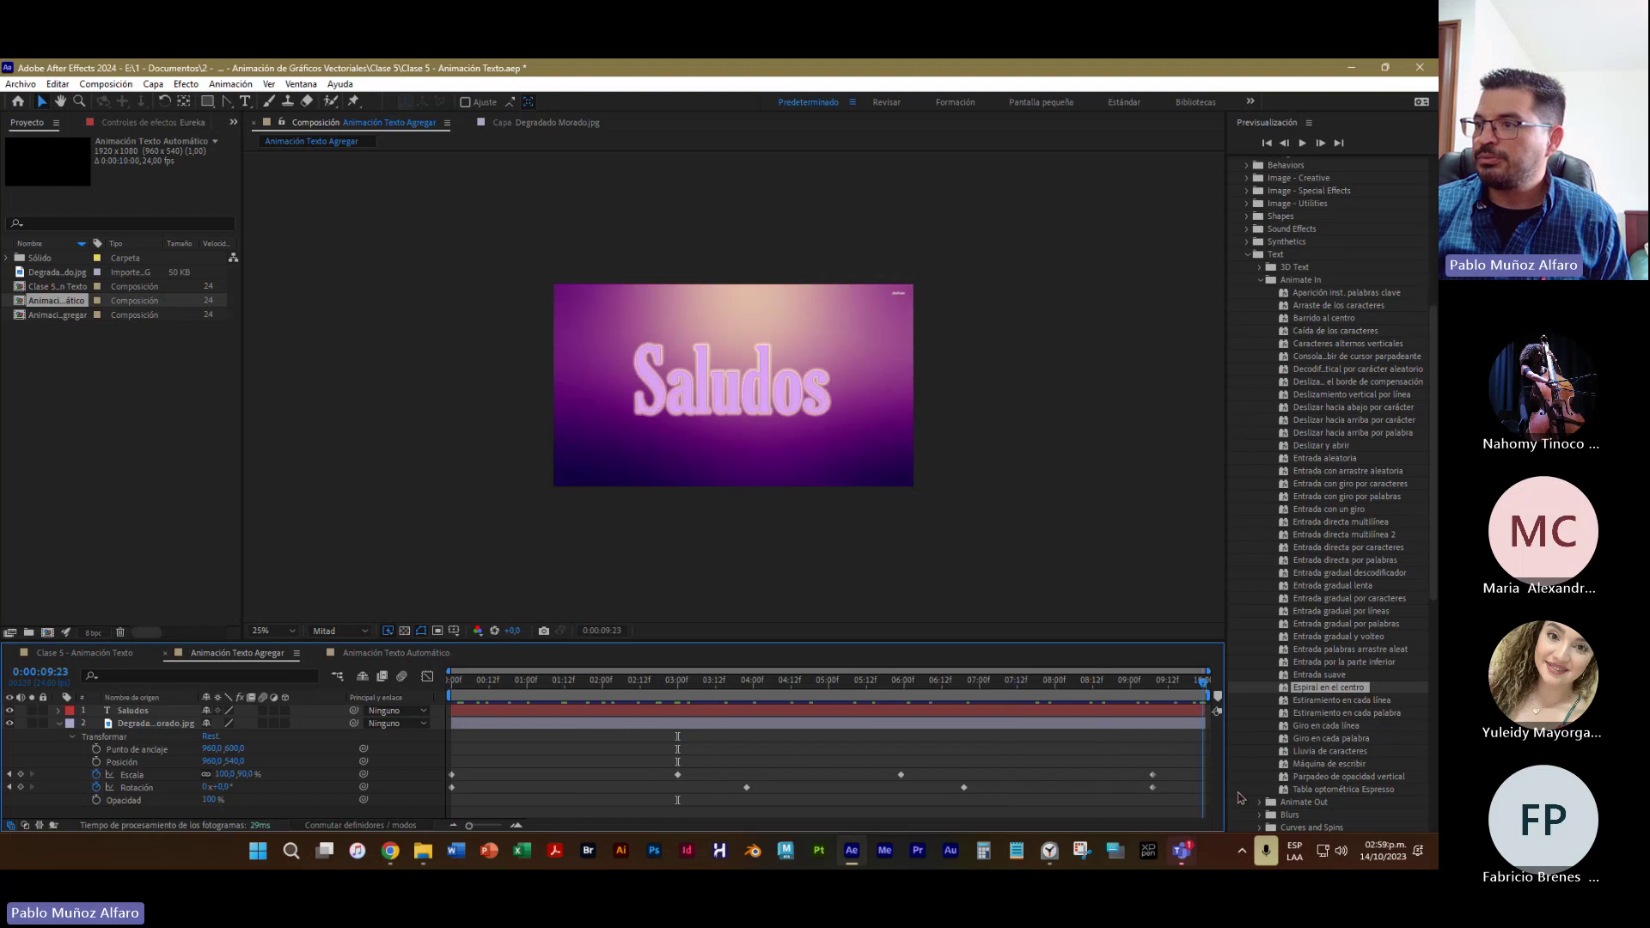
pyautogui.click(416, 655)
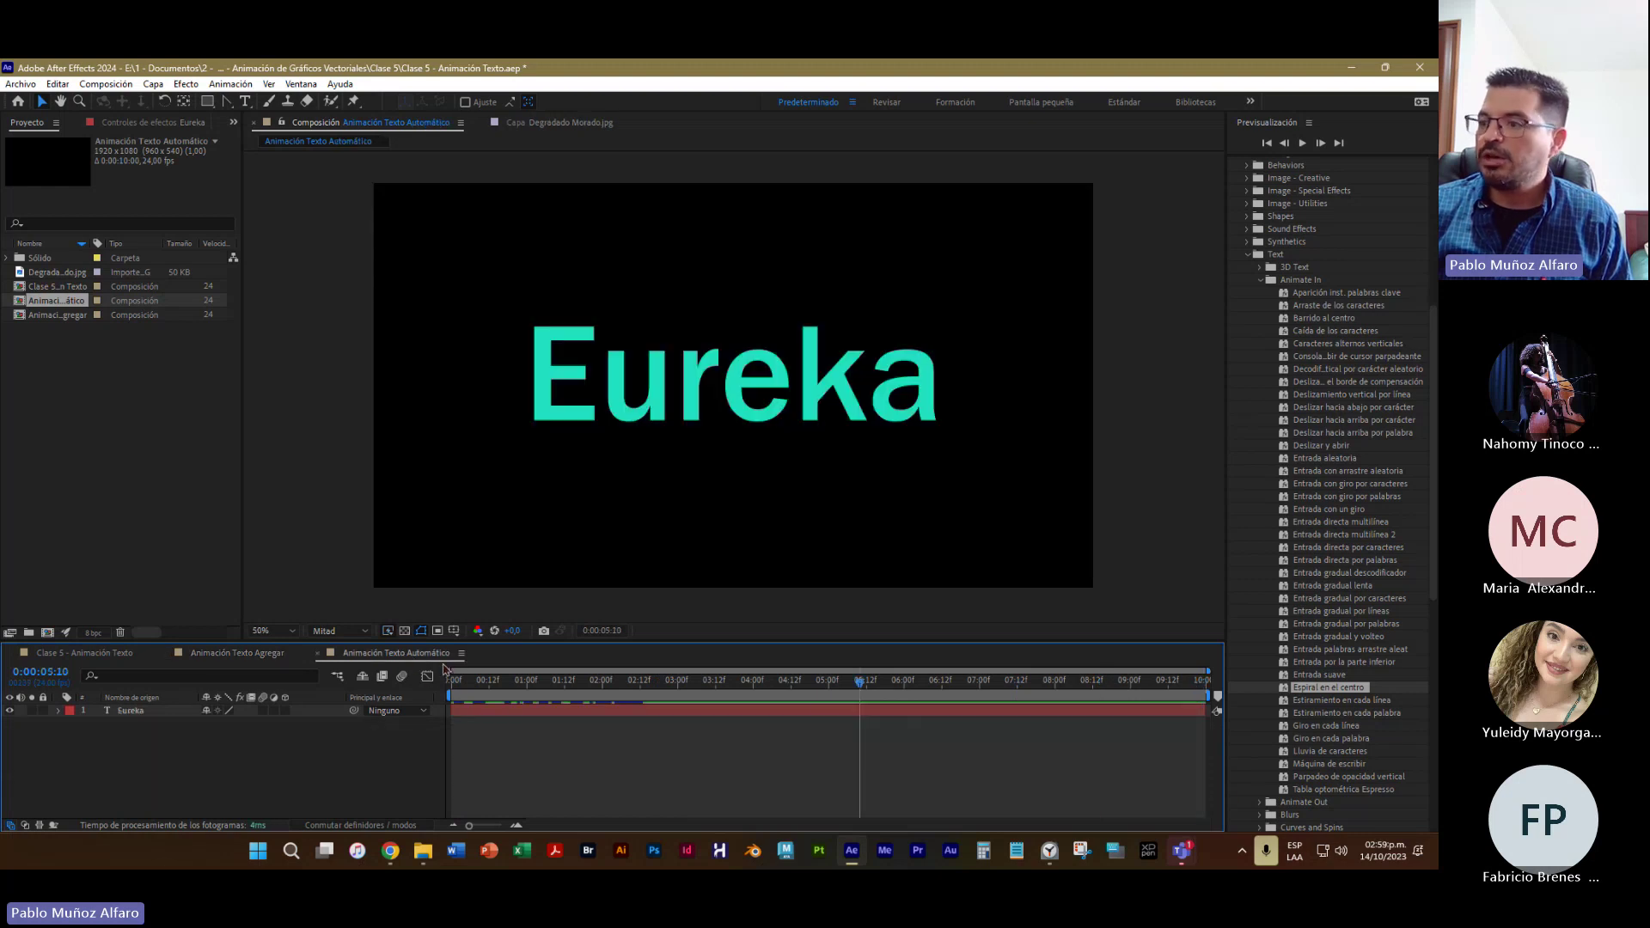
pyautogui.moveTo(853, 688); pyautogui.dragTo(1081, 740)
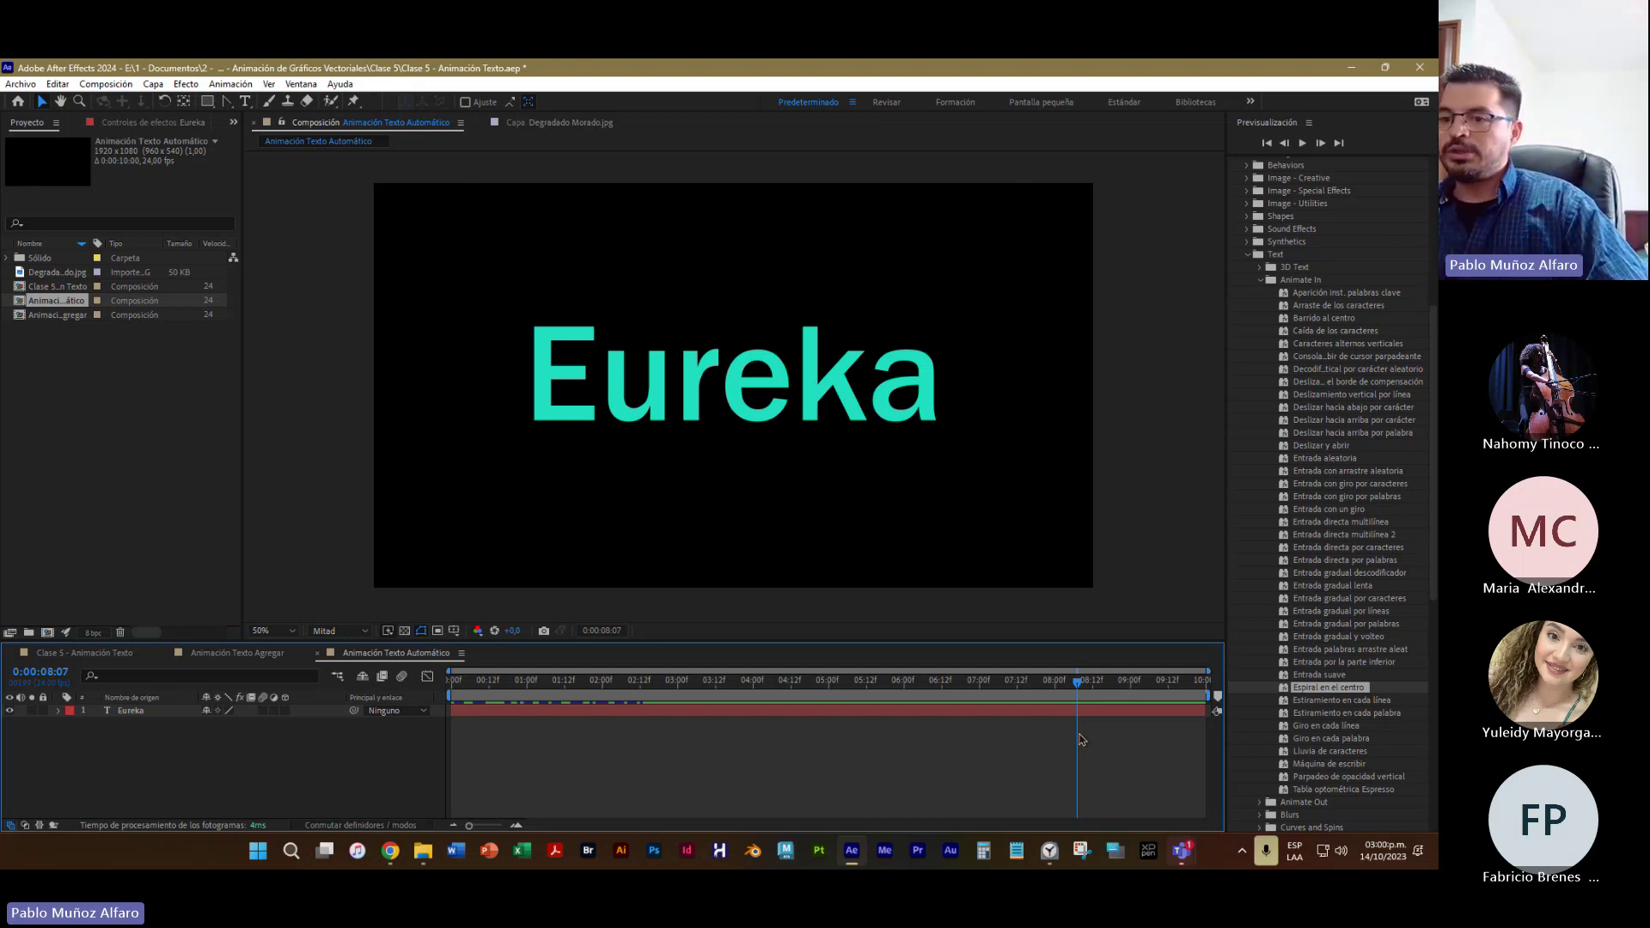
# Switch to Chrome, open the bookmarked Freepik site in a new tab, and search all resources for "Degradados"
pyautogui.click(390, 851)
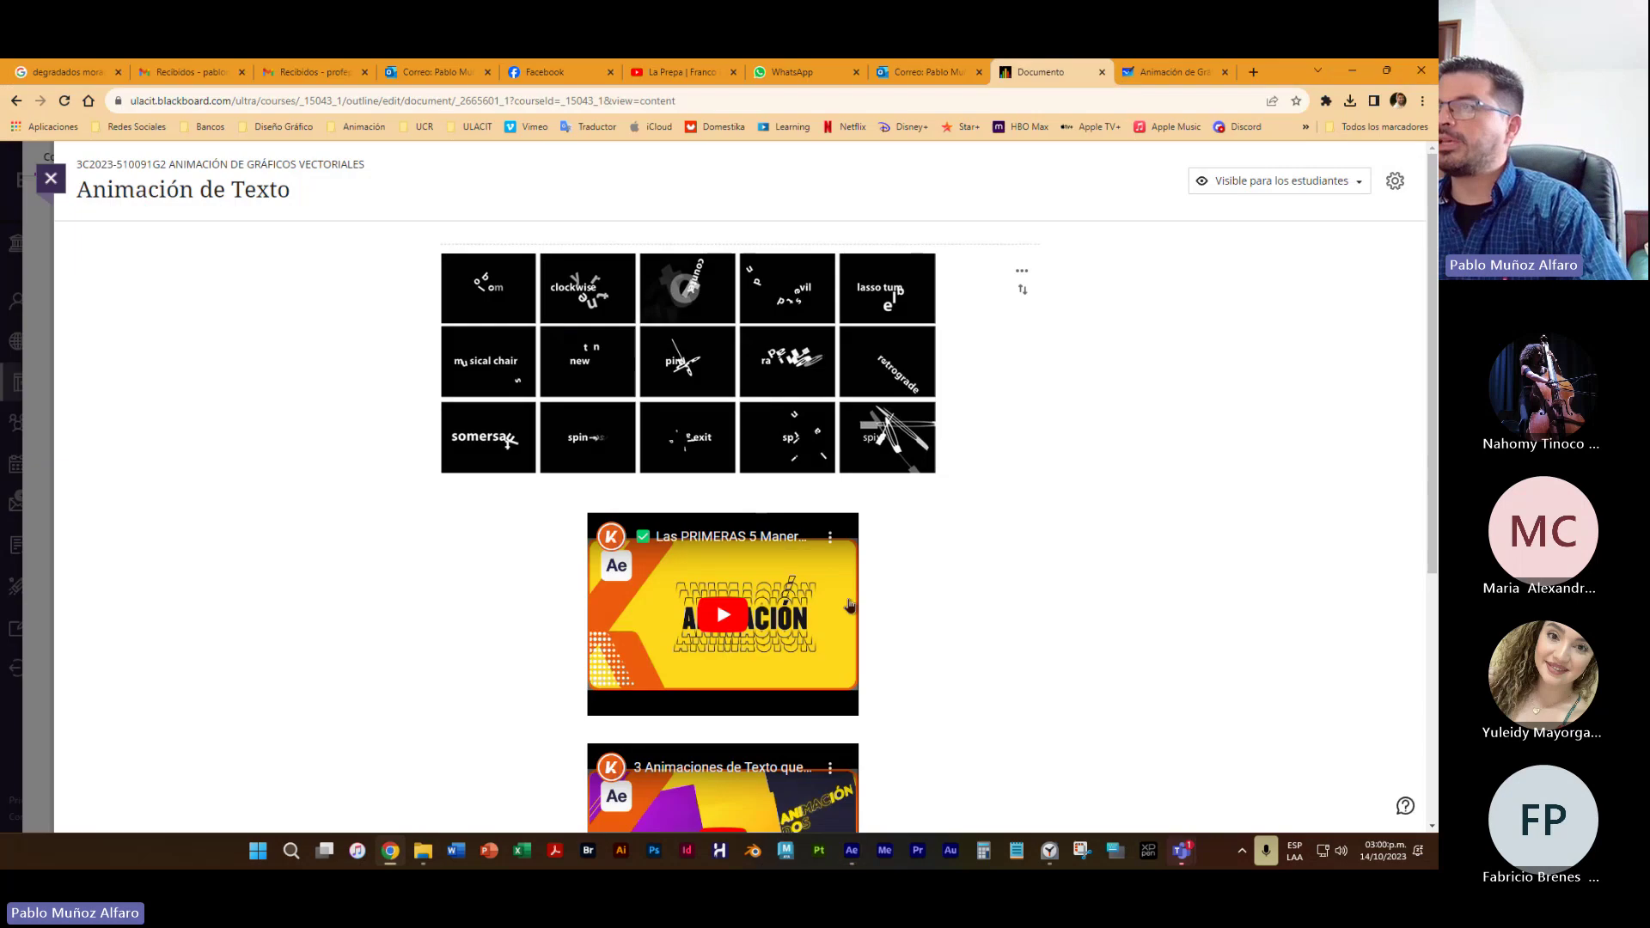
pyautogui.click(1172, 74)
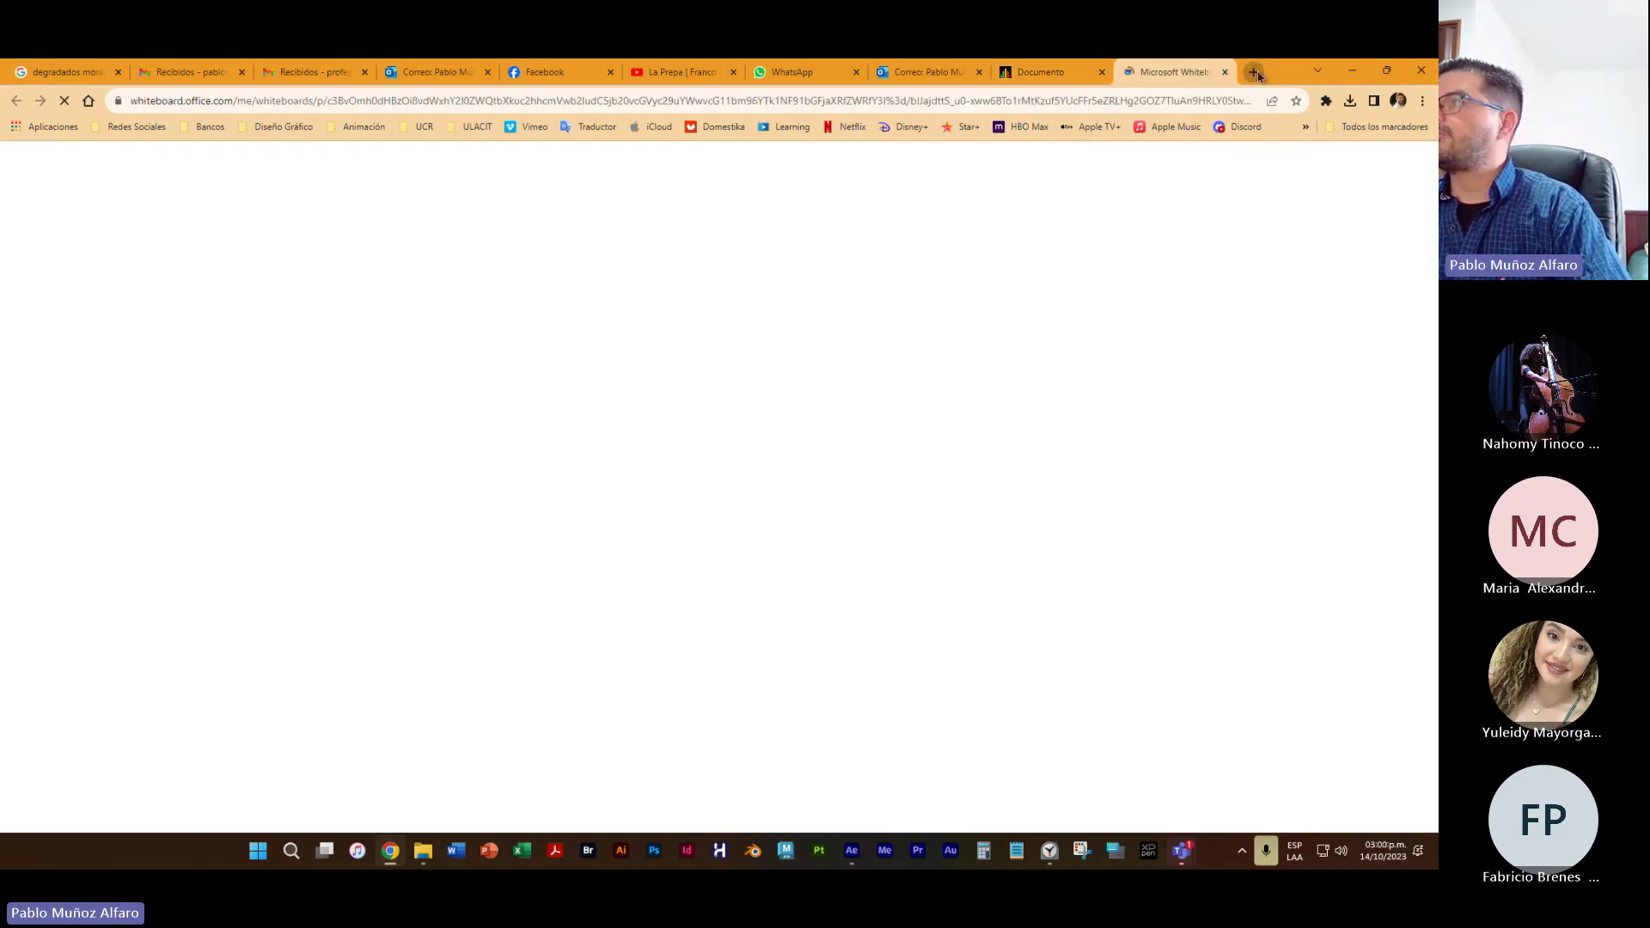
pyautogui.click(1253, 71)
pyautogui.click(284, 126)
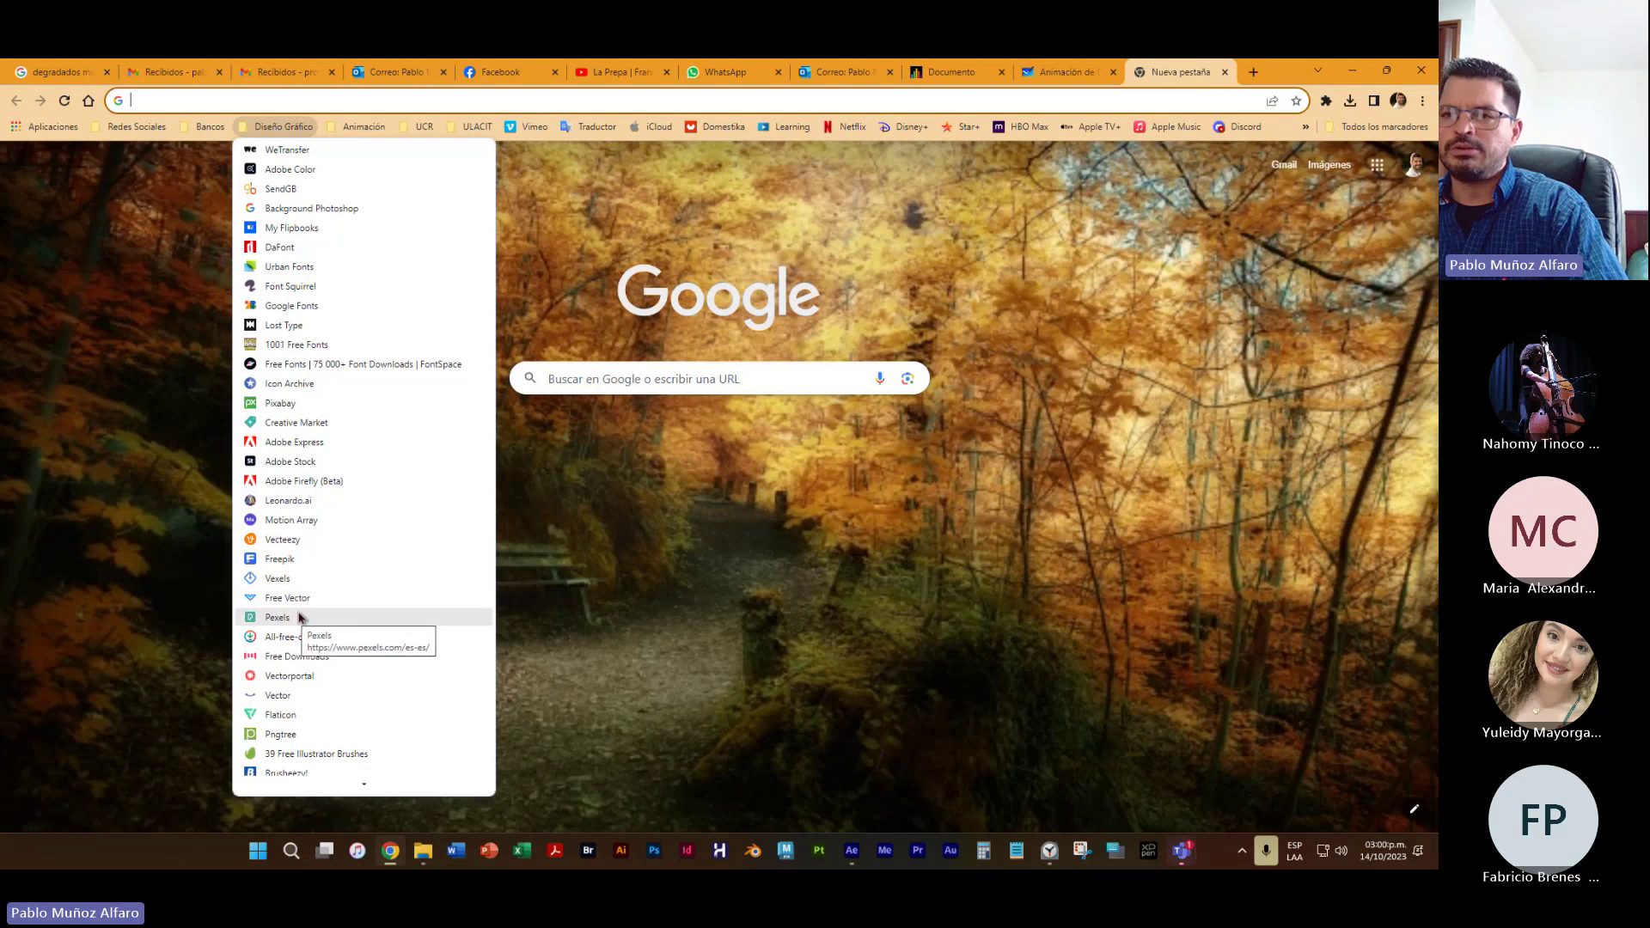
pyautogui.click(301, 559)
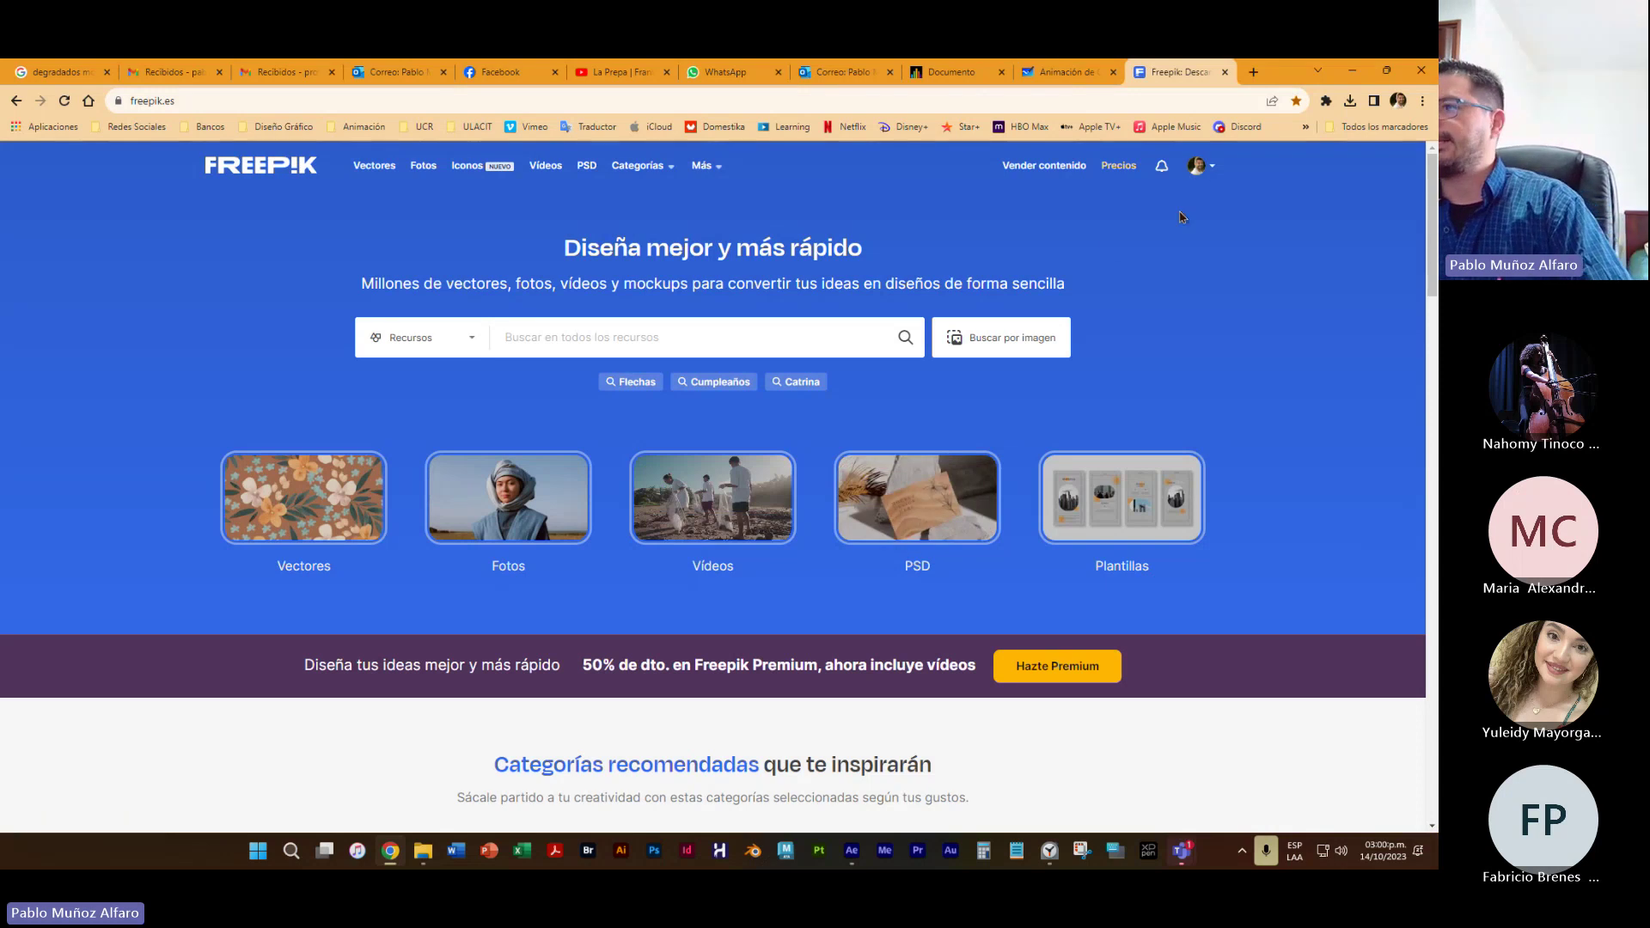
pyautogui.click(551, 338)
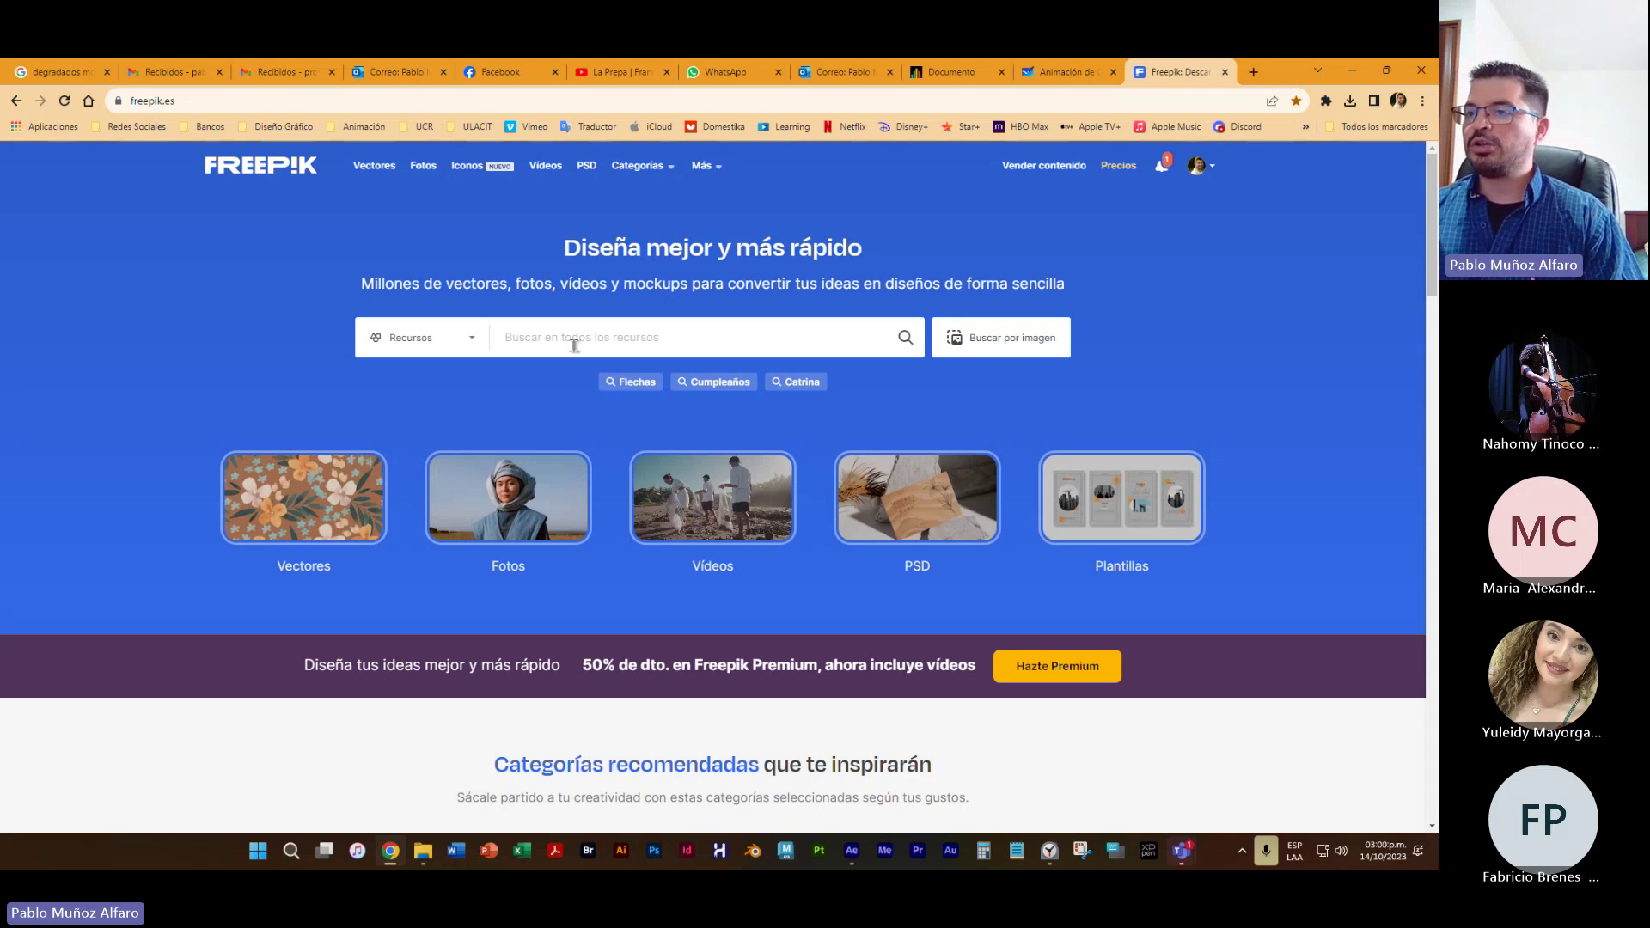
pyautogui.write('Degradados')
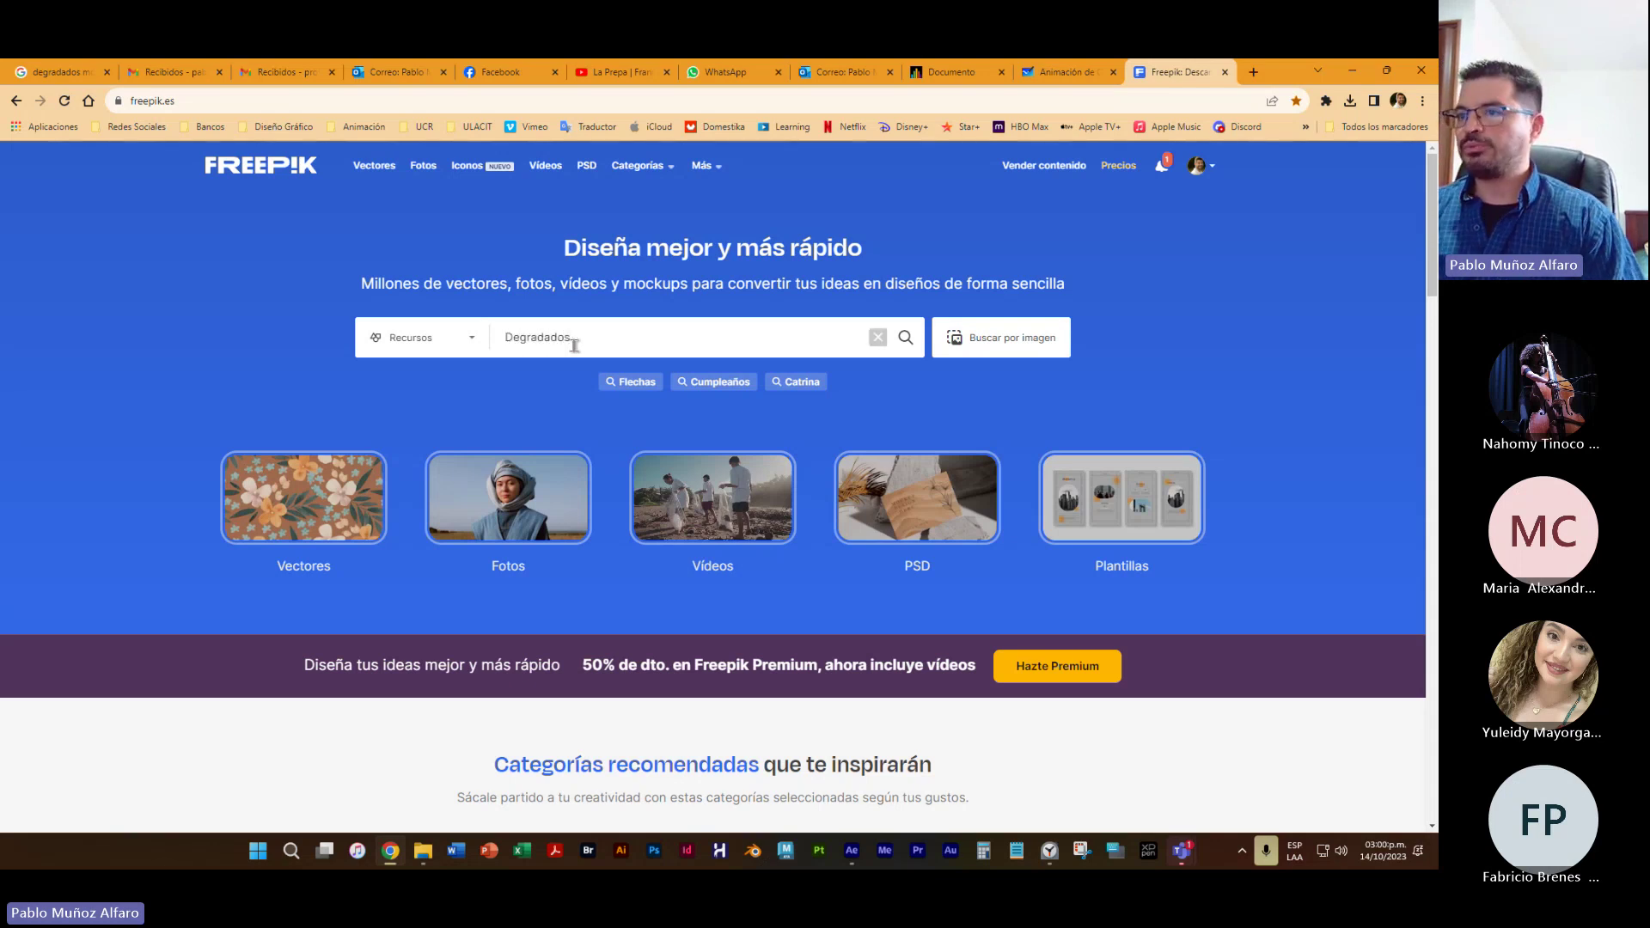
pyautogui.press('Return')
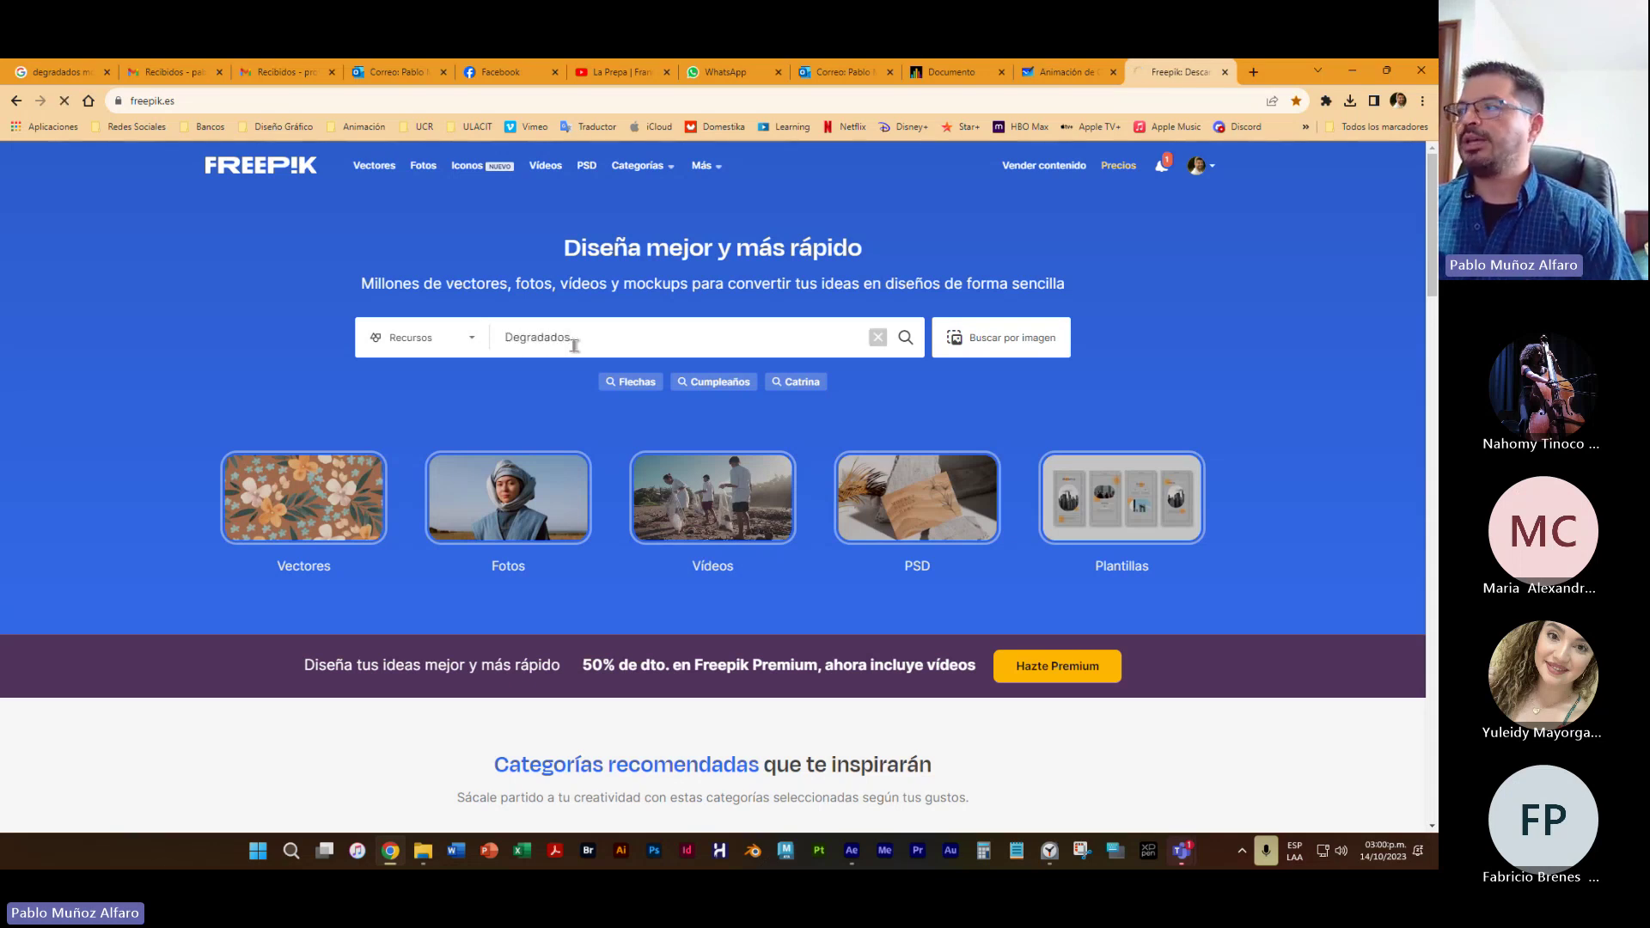
# Browse the Degradados results and download the free photo "fondo de papel tapiz colorido borroso vivo"
pyautogui.scroll(-15, 999, 602)
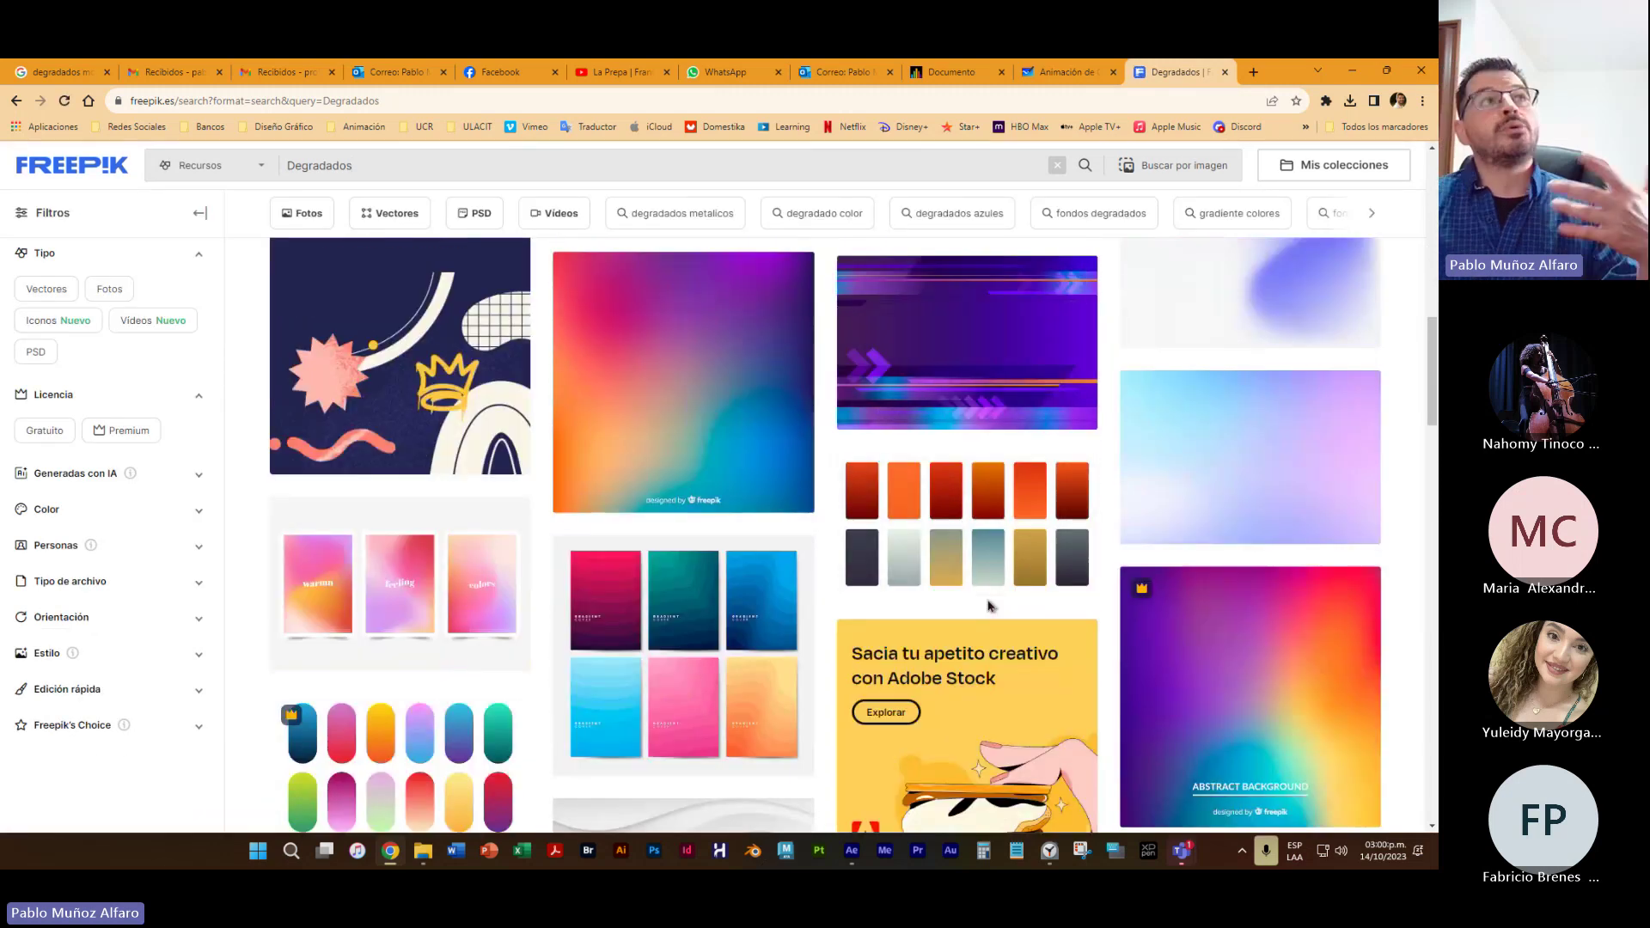
pyautogui.hotkey('ctrl', 'Tab')
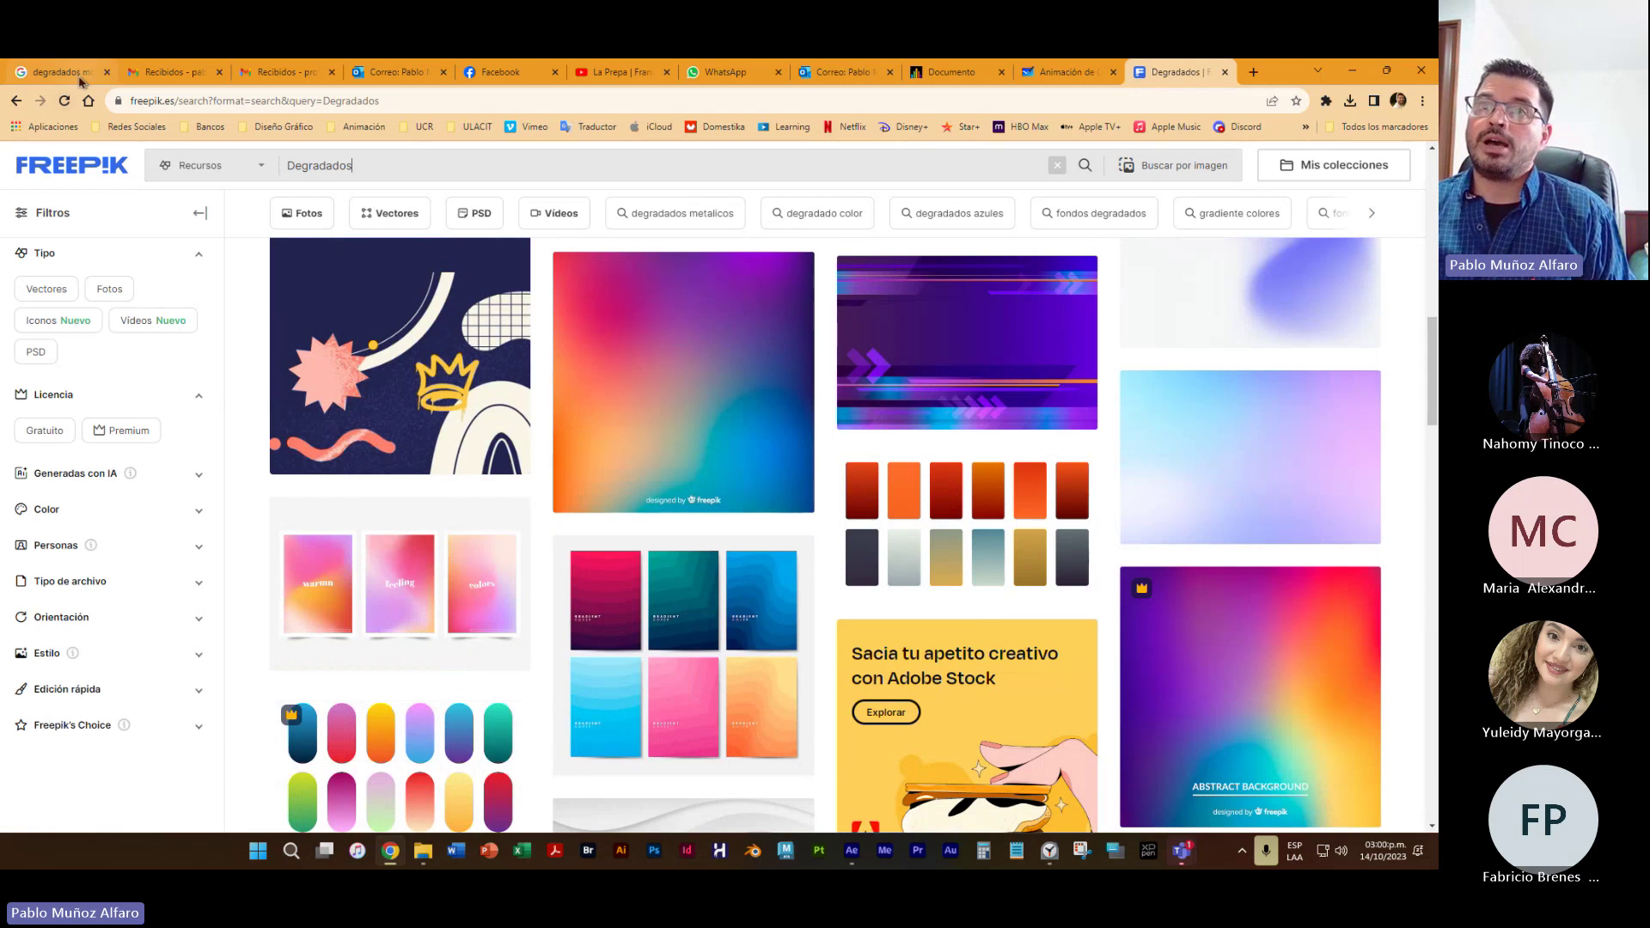
pyautogui.click(1178, 71)
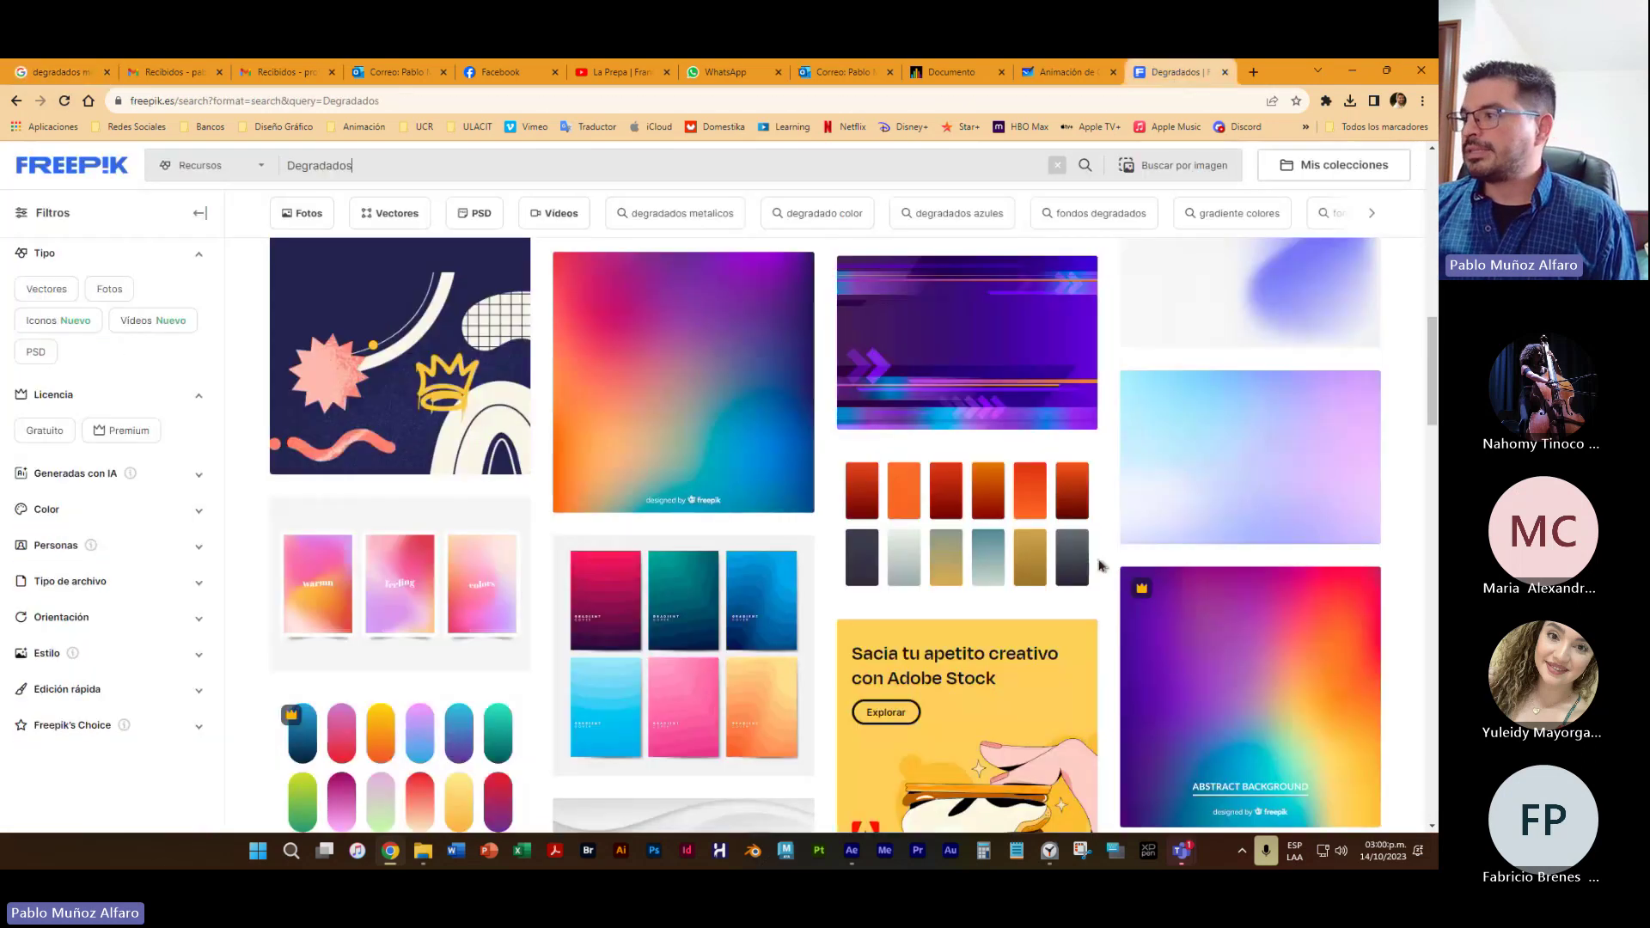
pyautogui.scroll(-5, 1017, 518)
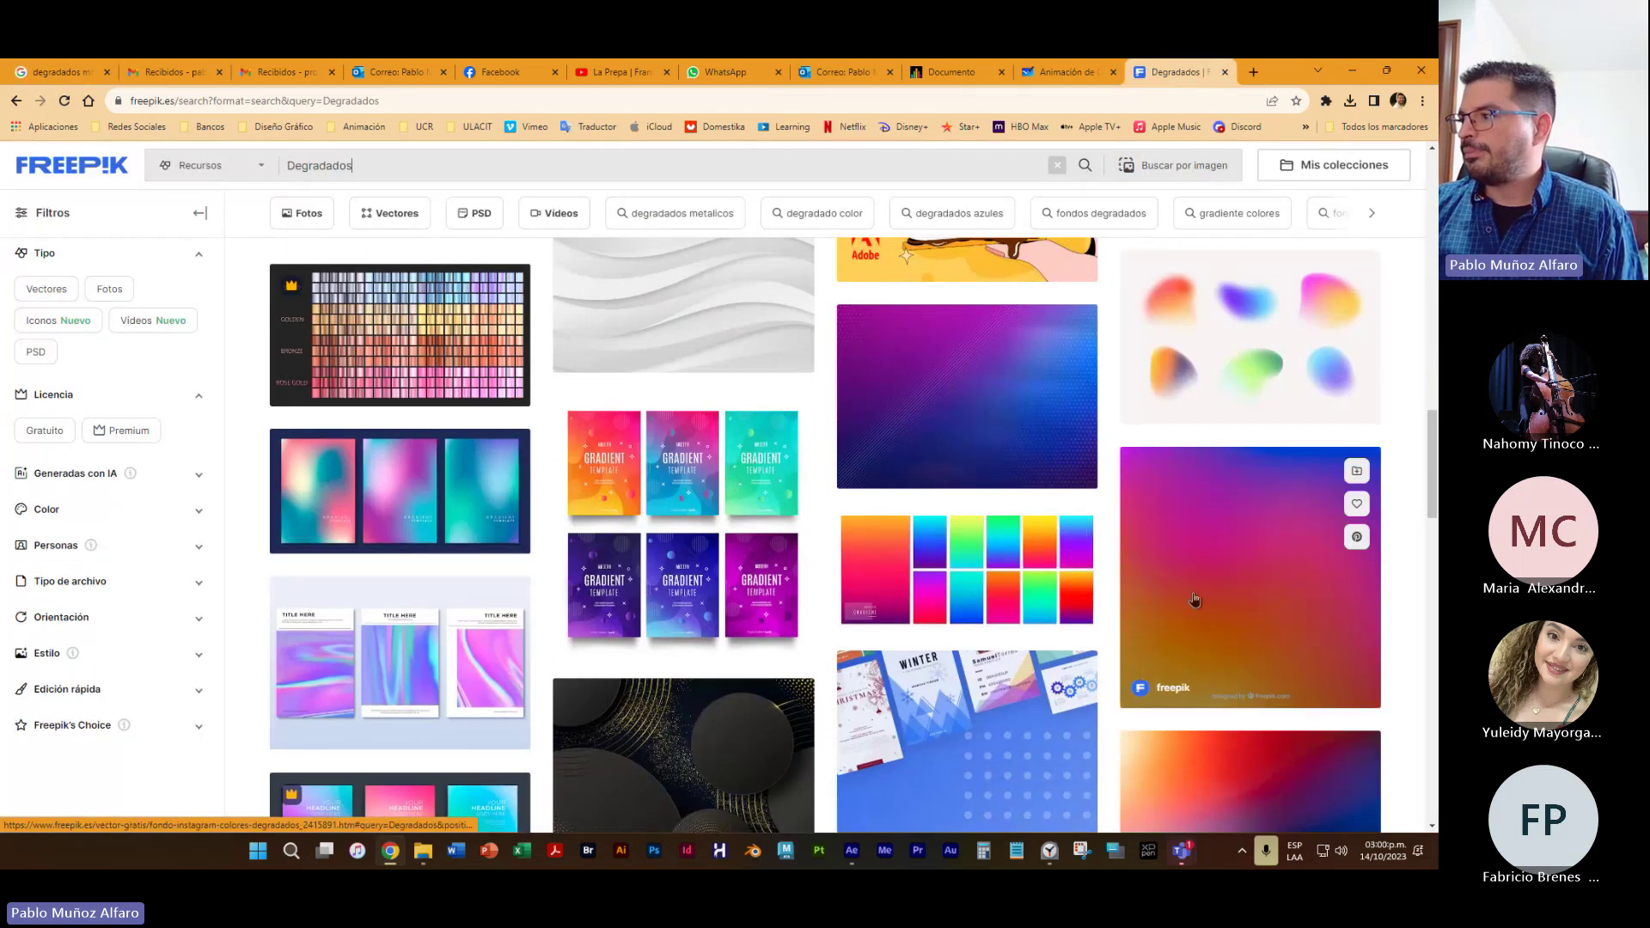
pyautogui.scroll(-3, 1195, 598)
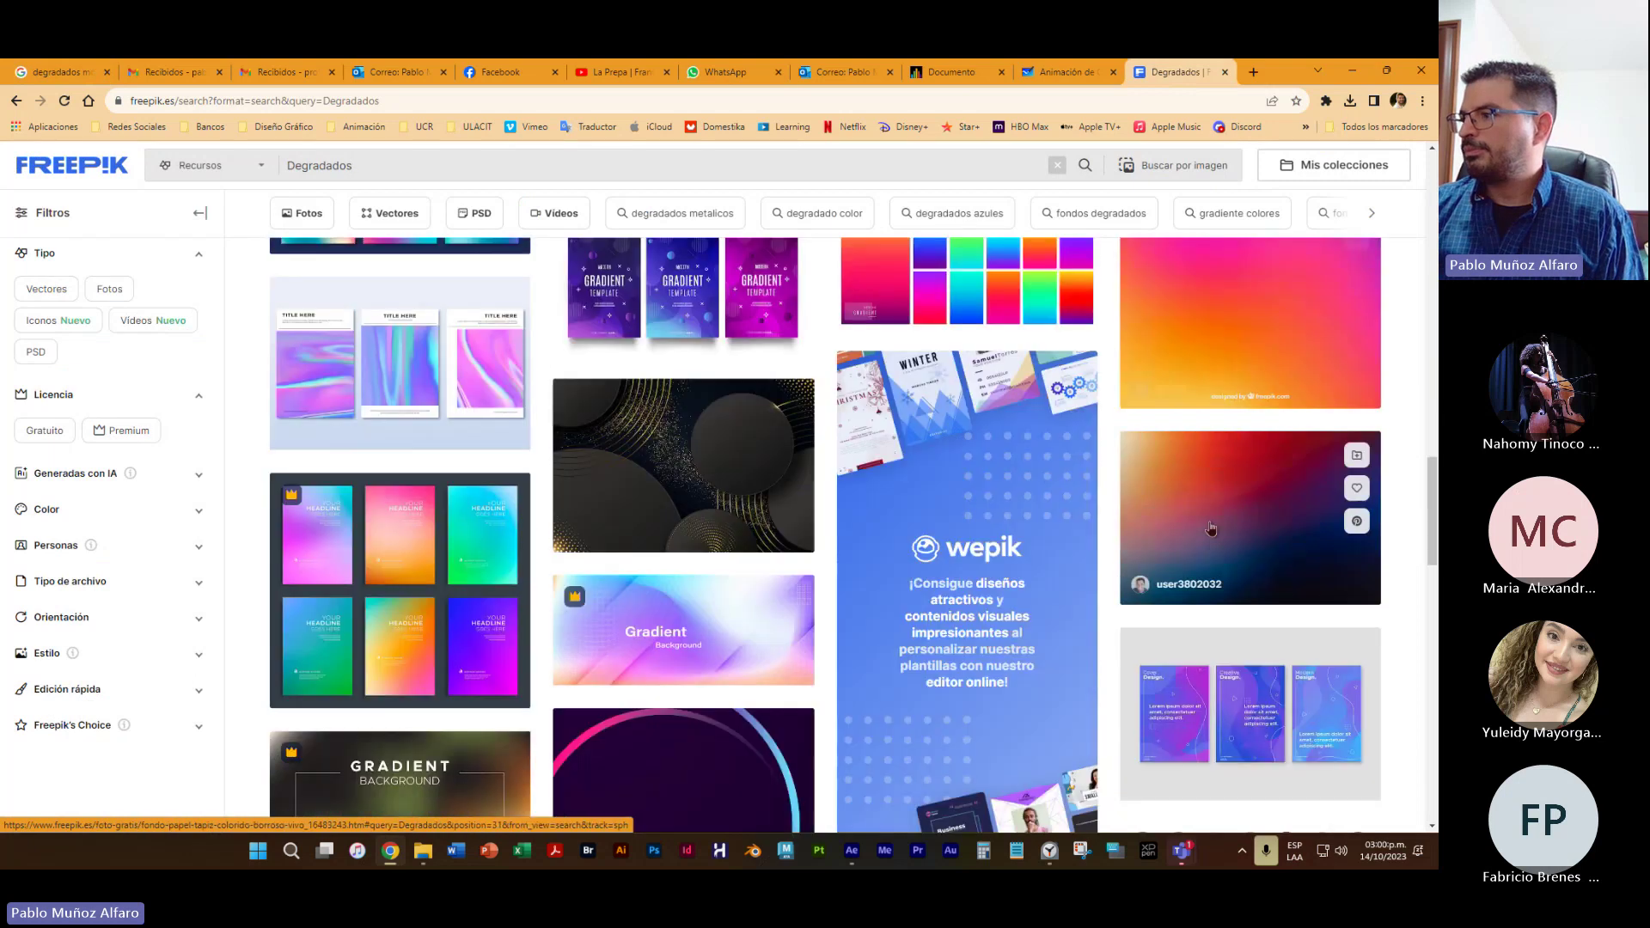
pyautogui.click(1208, 528)
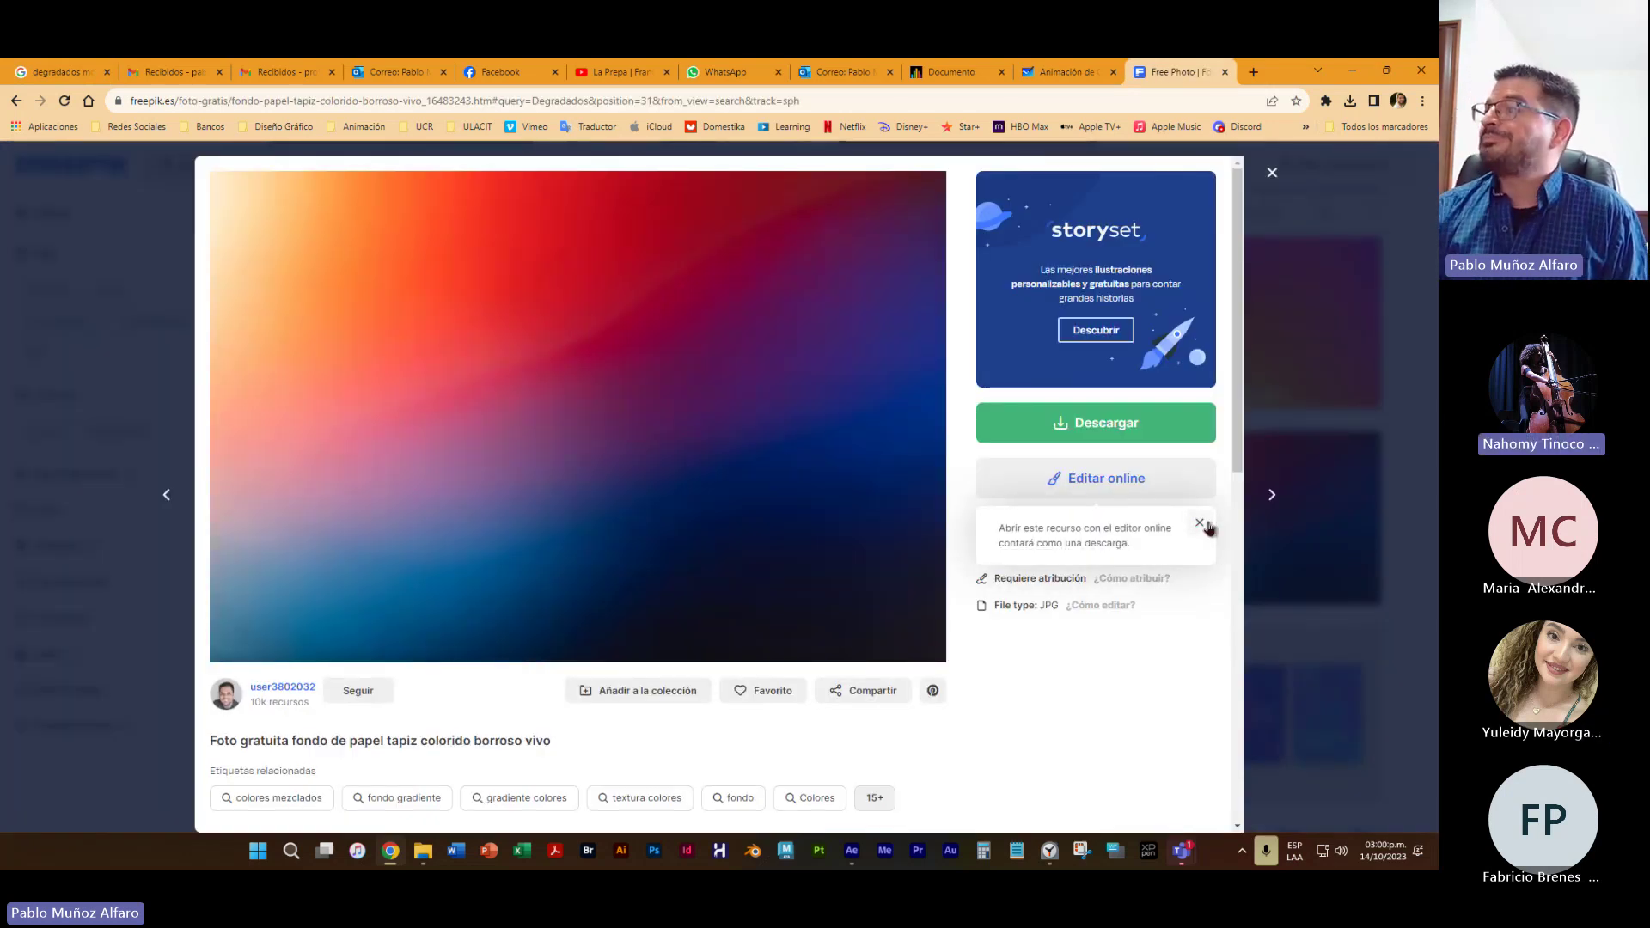
pyautogui.click(1106, 428)
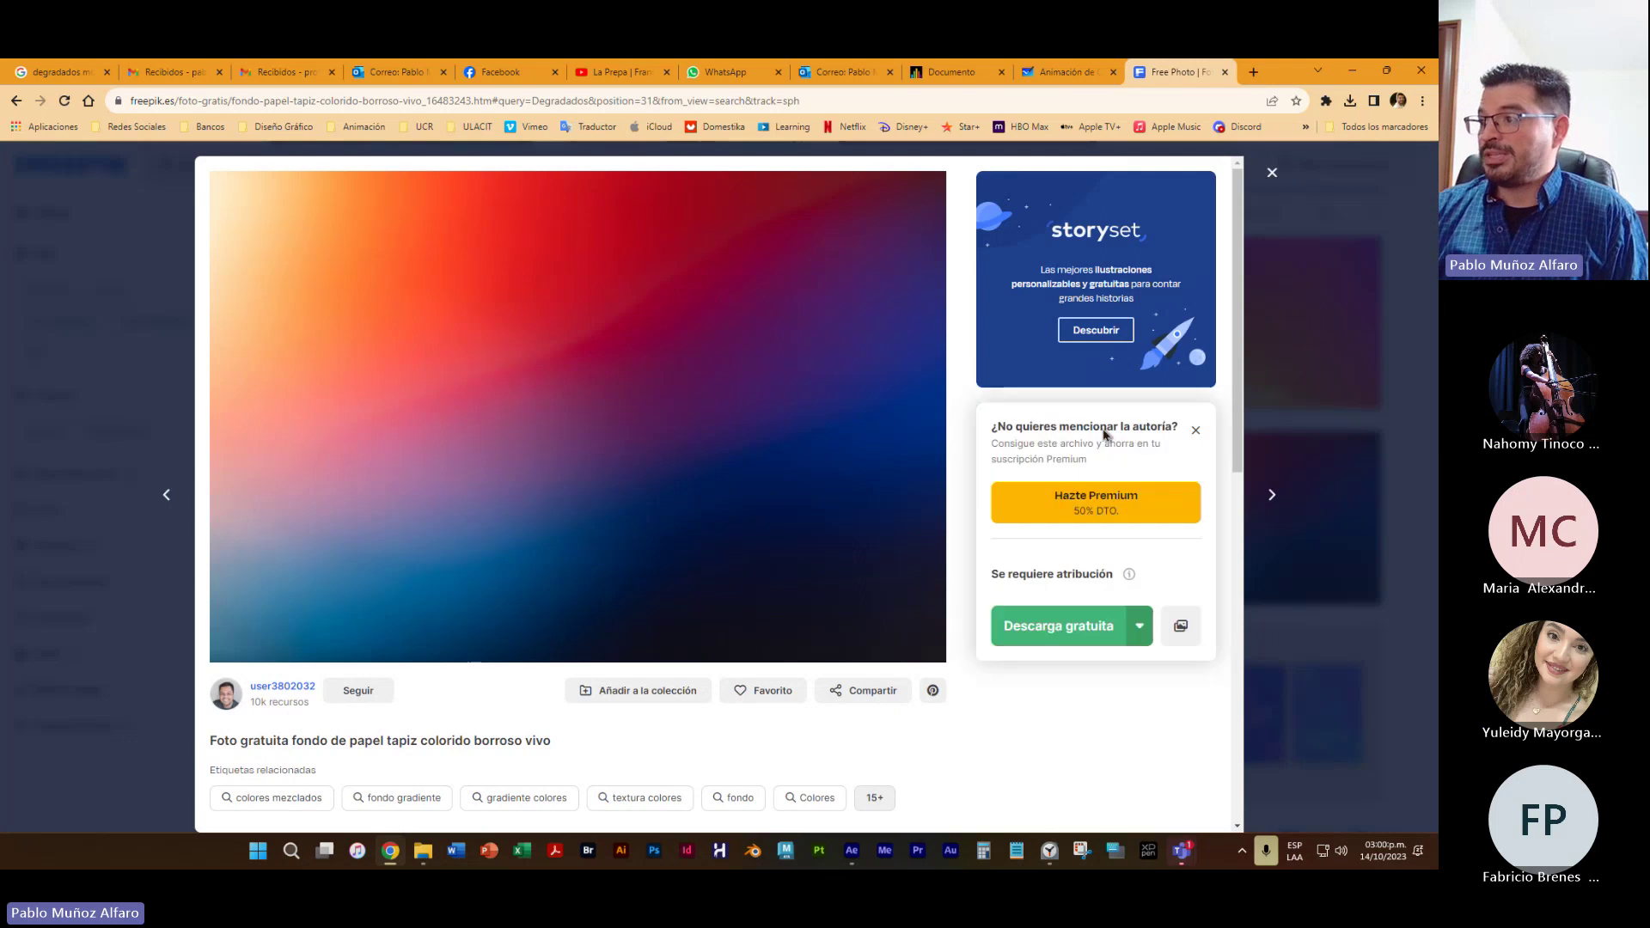
pyautogui.click(1069, 631)
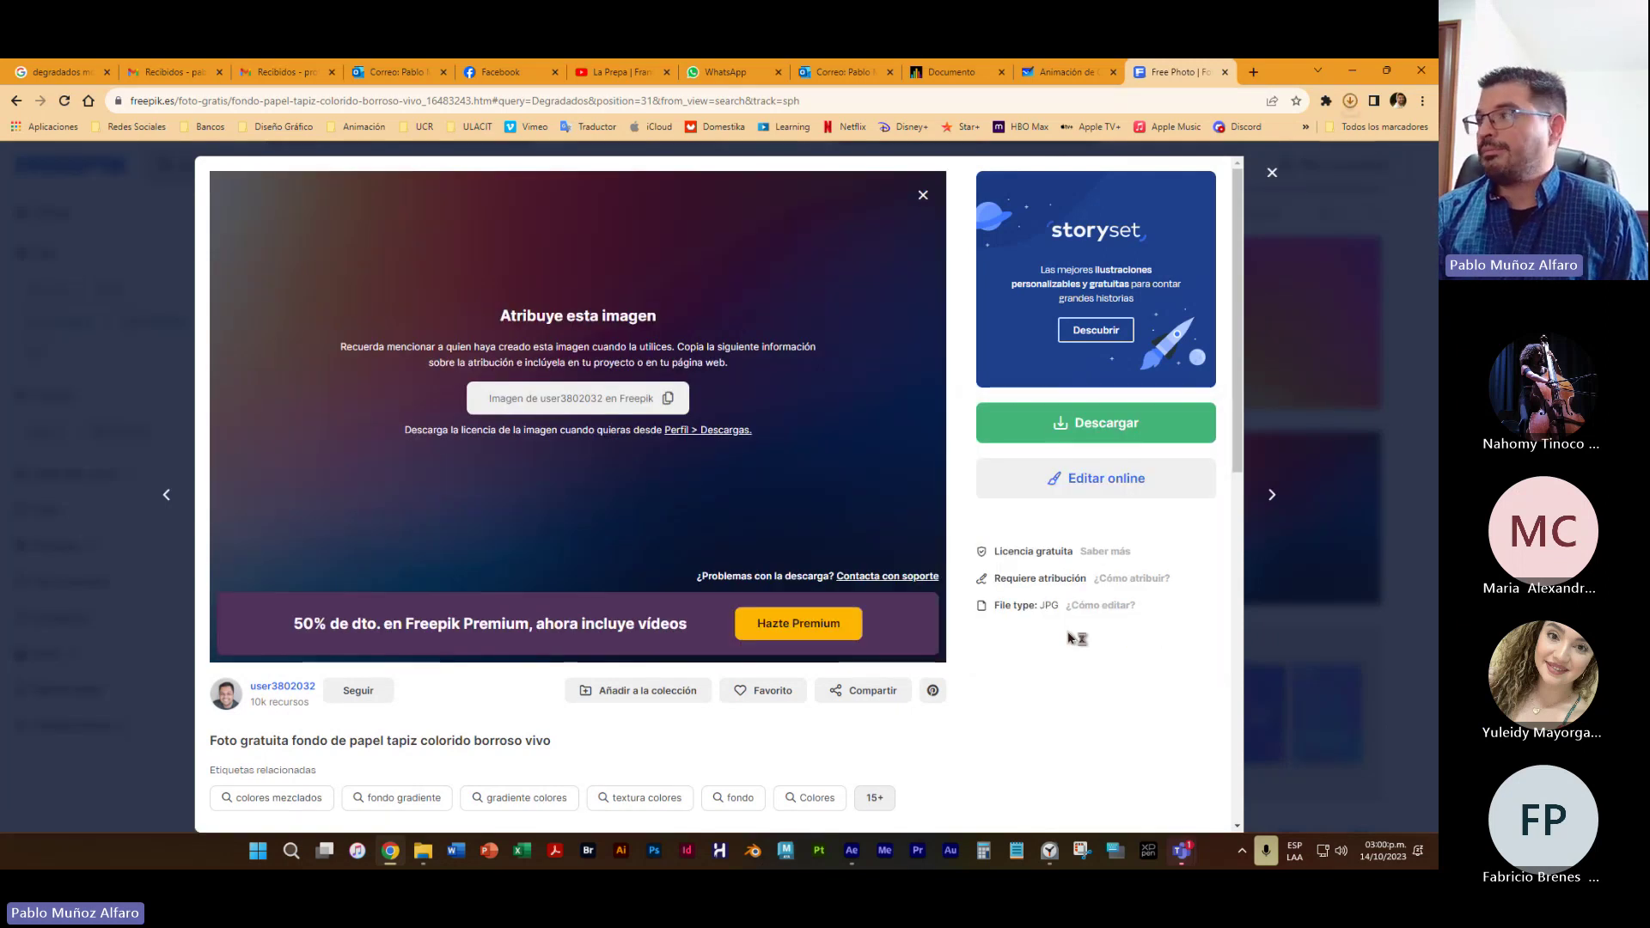
# In File Explorer, rename the downloaded gradient image in Descargas as Degradado and move it into the Clase 5 folder
pyautogui.click(1349, 74)
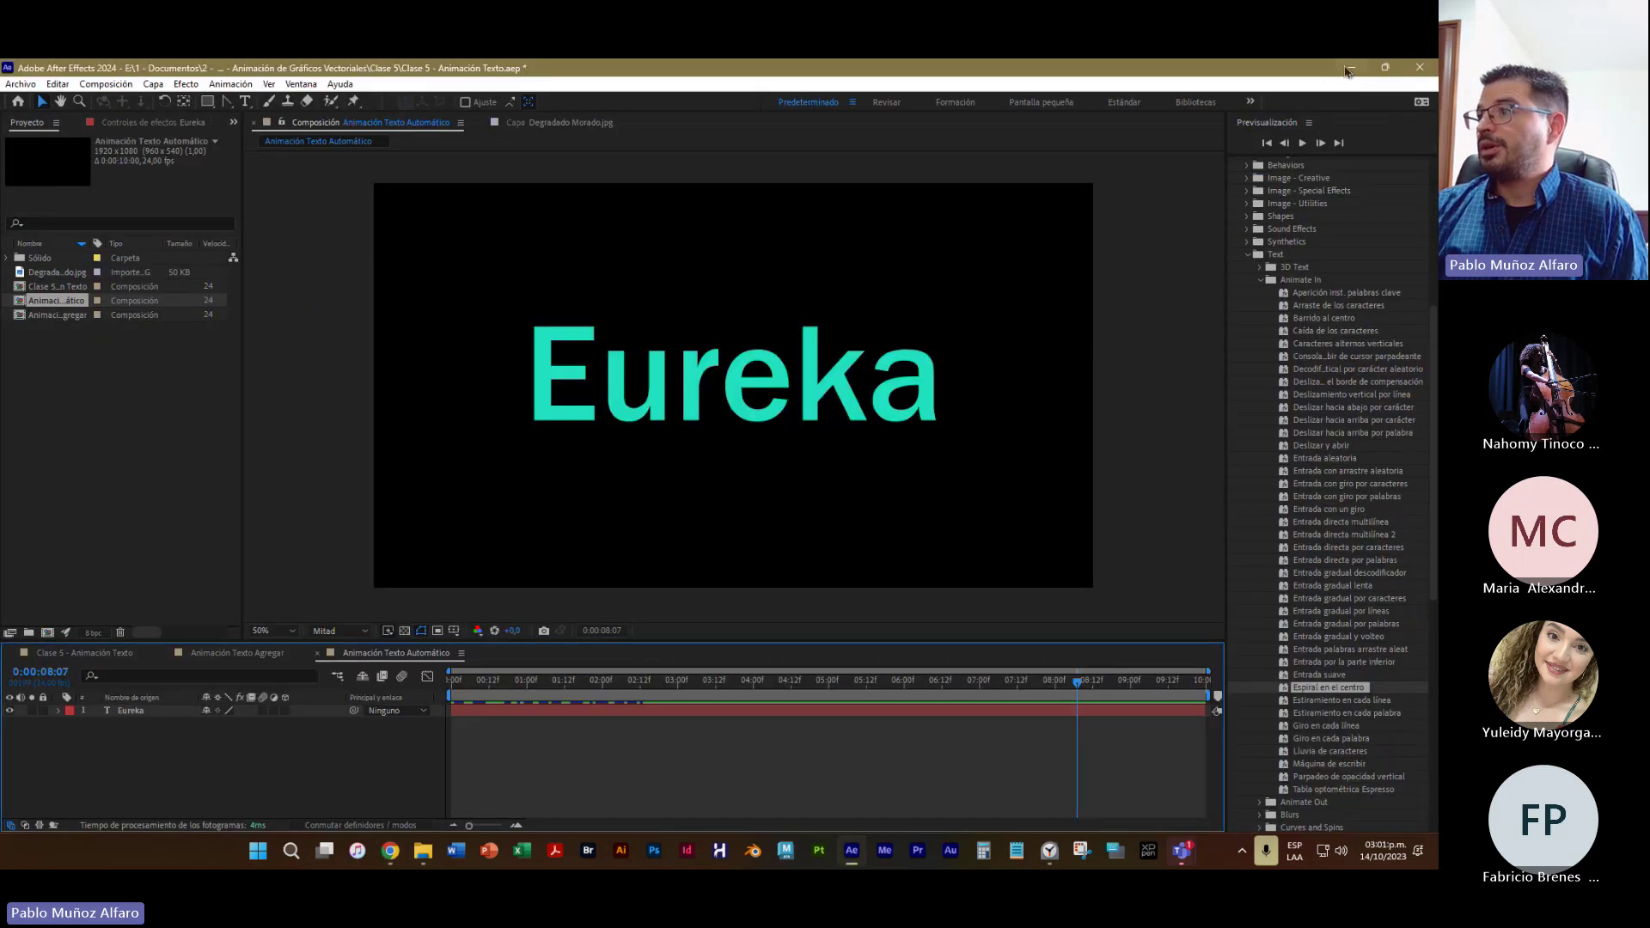
pyautogui.click(1347, 69)
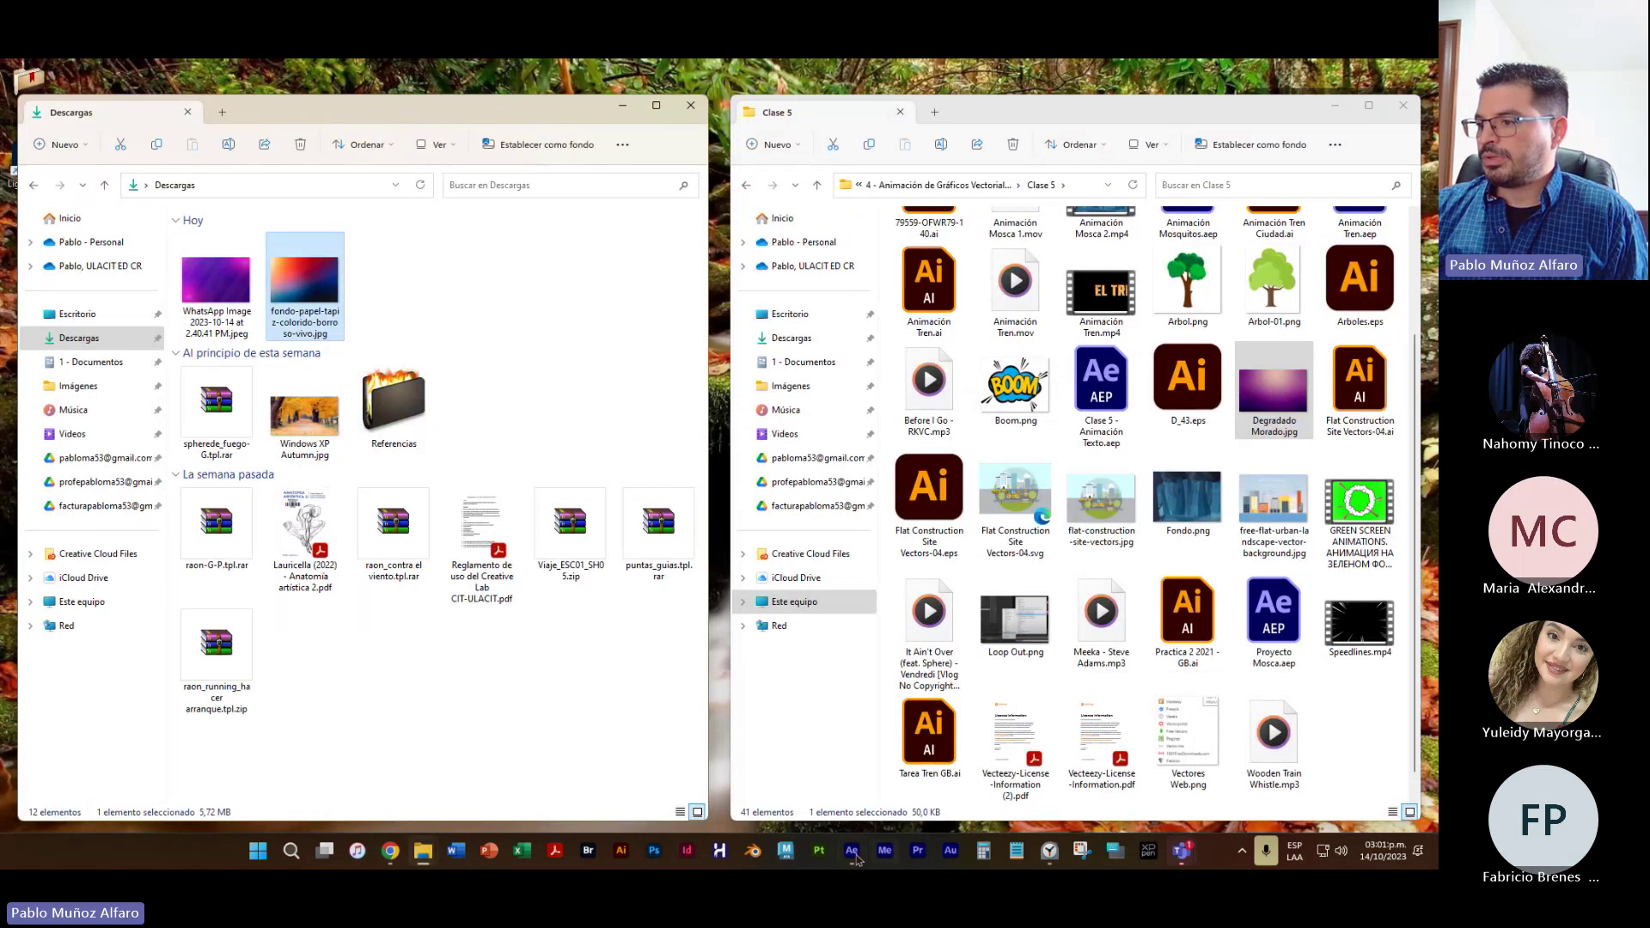
pyautogui.click(292, 321)
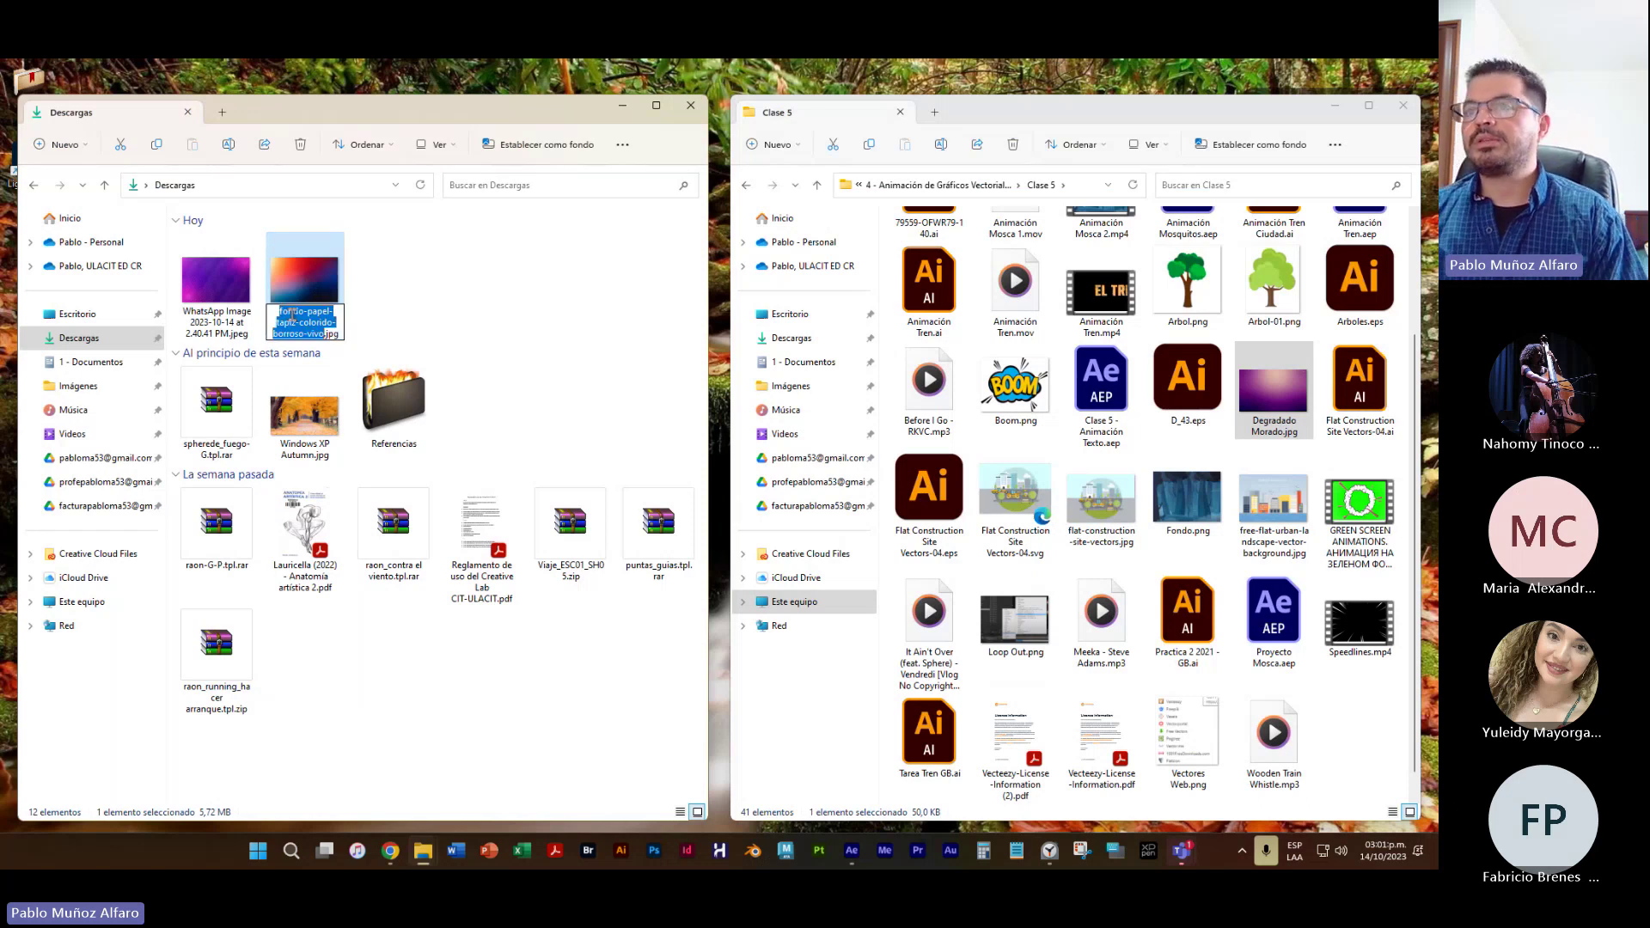
pyautogui.write('Degradado')
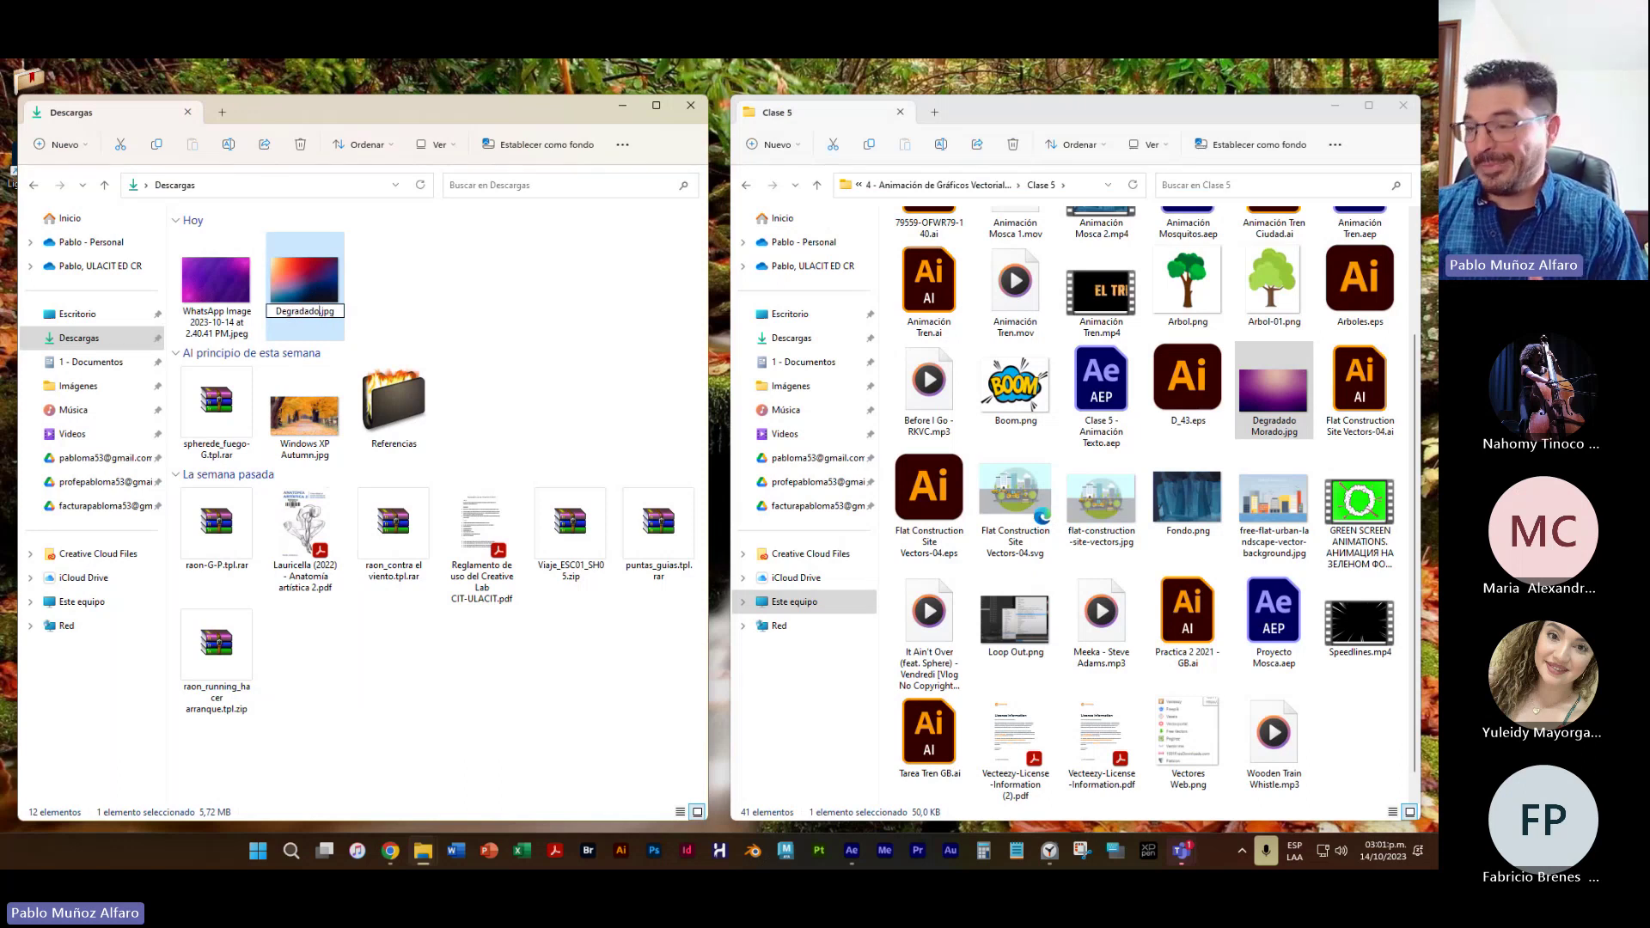
pyautogui.press('Return')
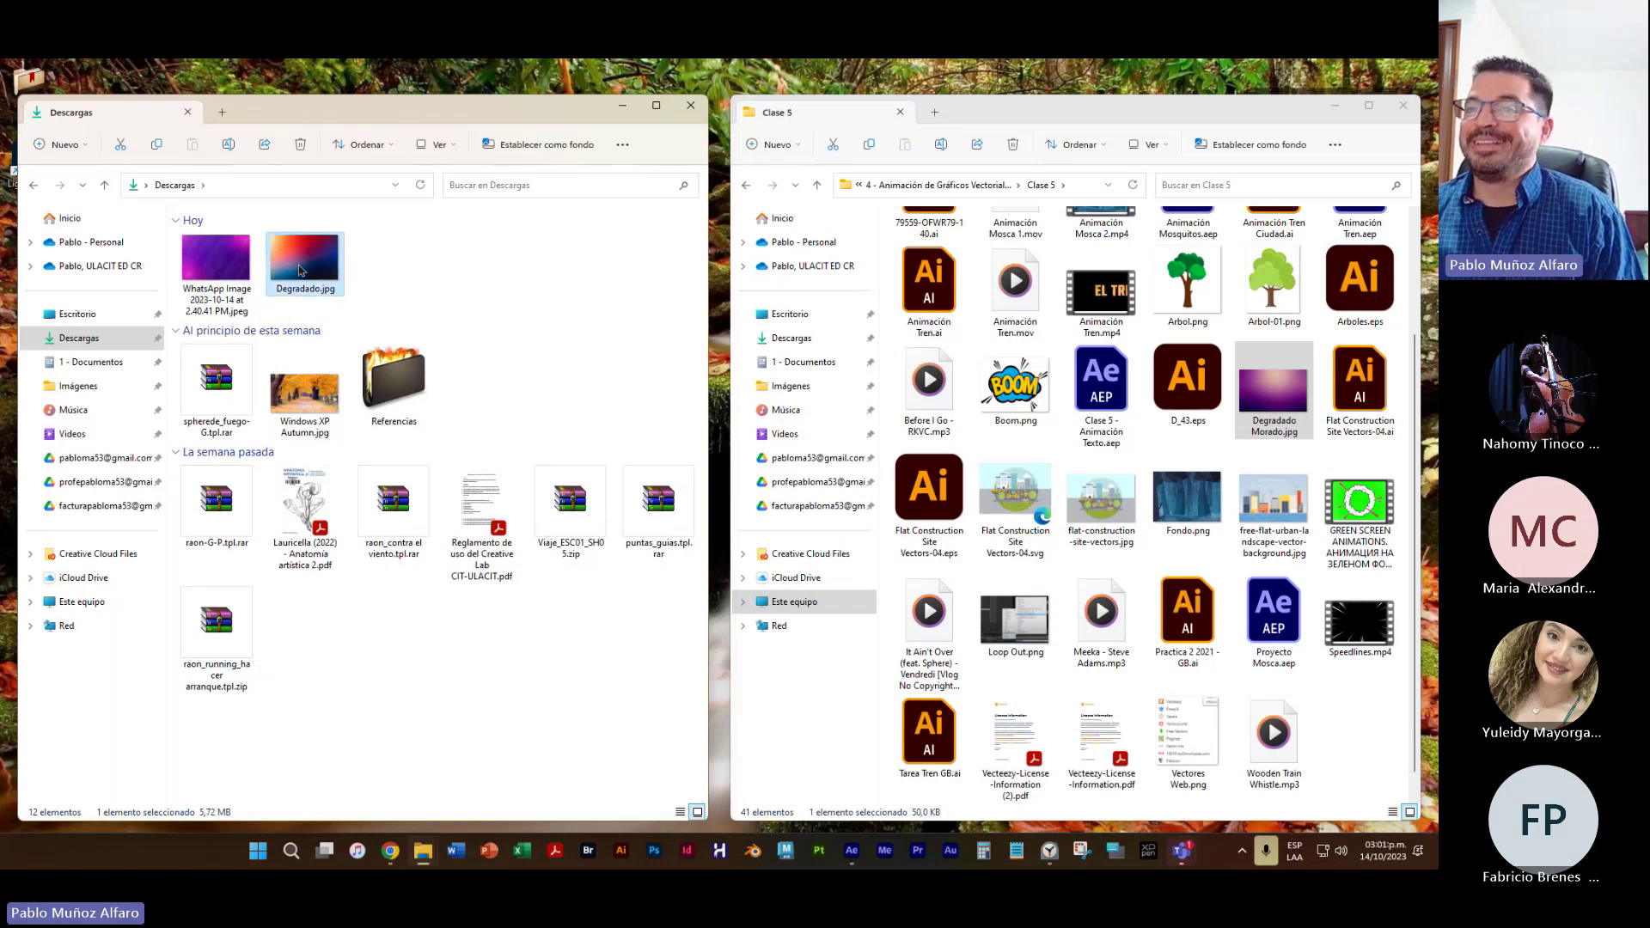
pyautogui.moveTo(299, 271); pyautogui.dragTo(1364, 764)
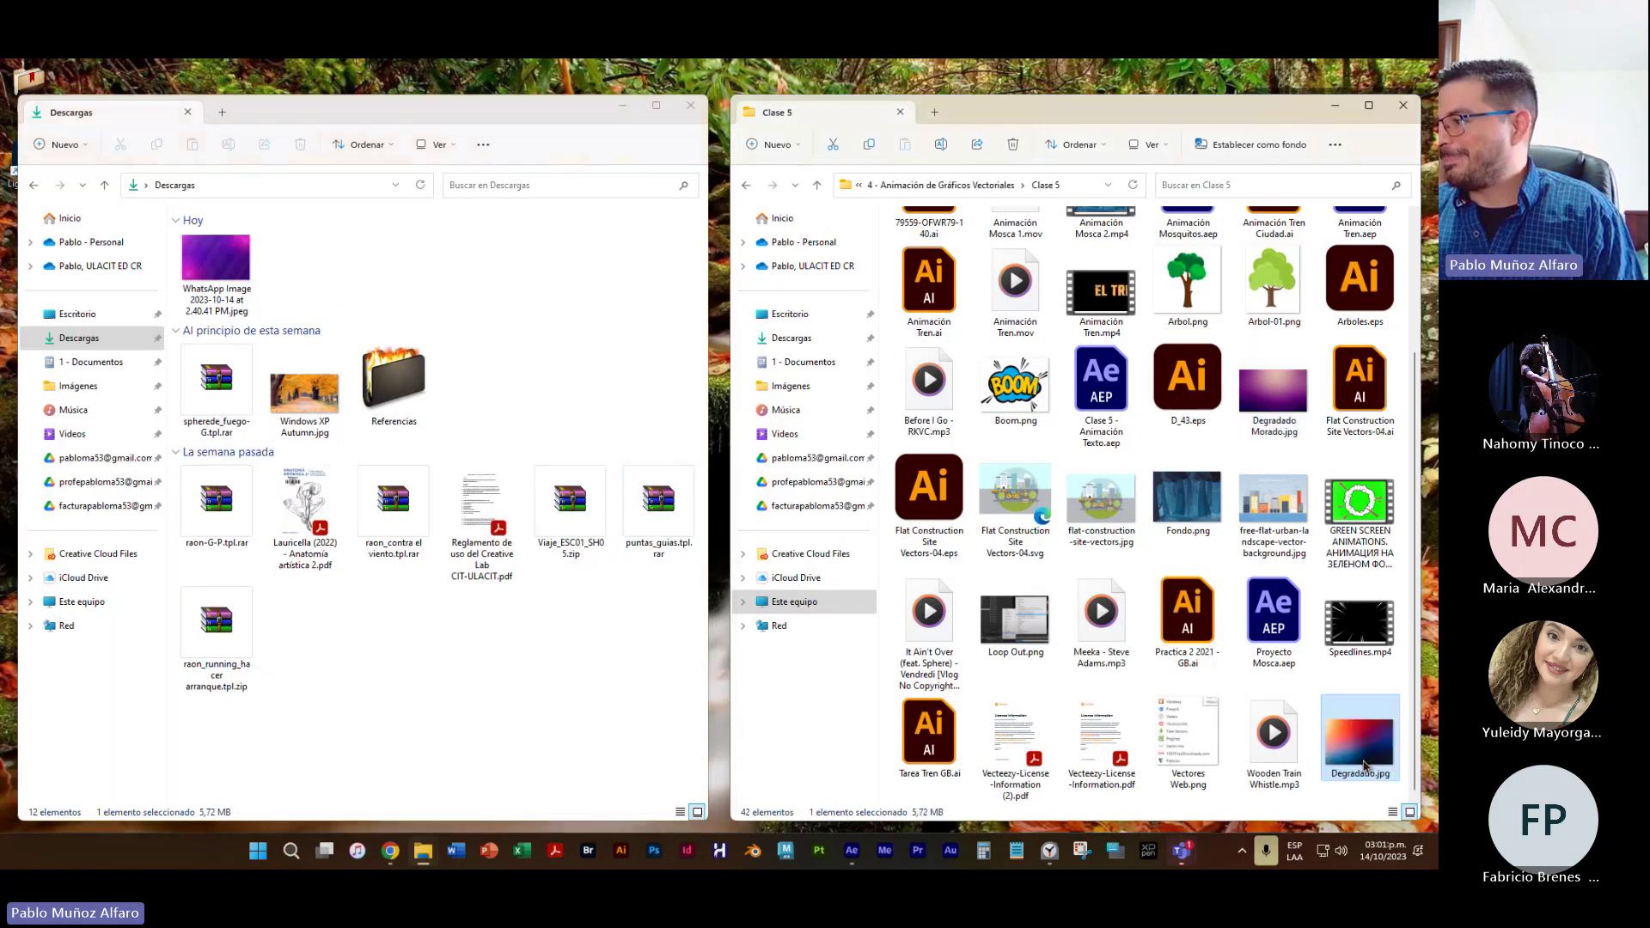
# Switch to After Effects and import Degradado.jpg from the Clase 5 folder into the project
pyautogui.click(851, 854)
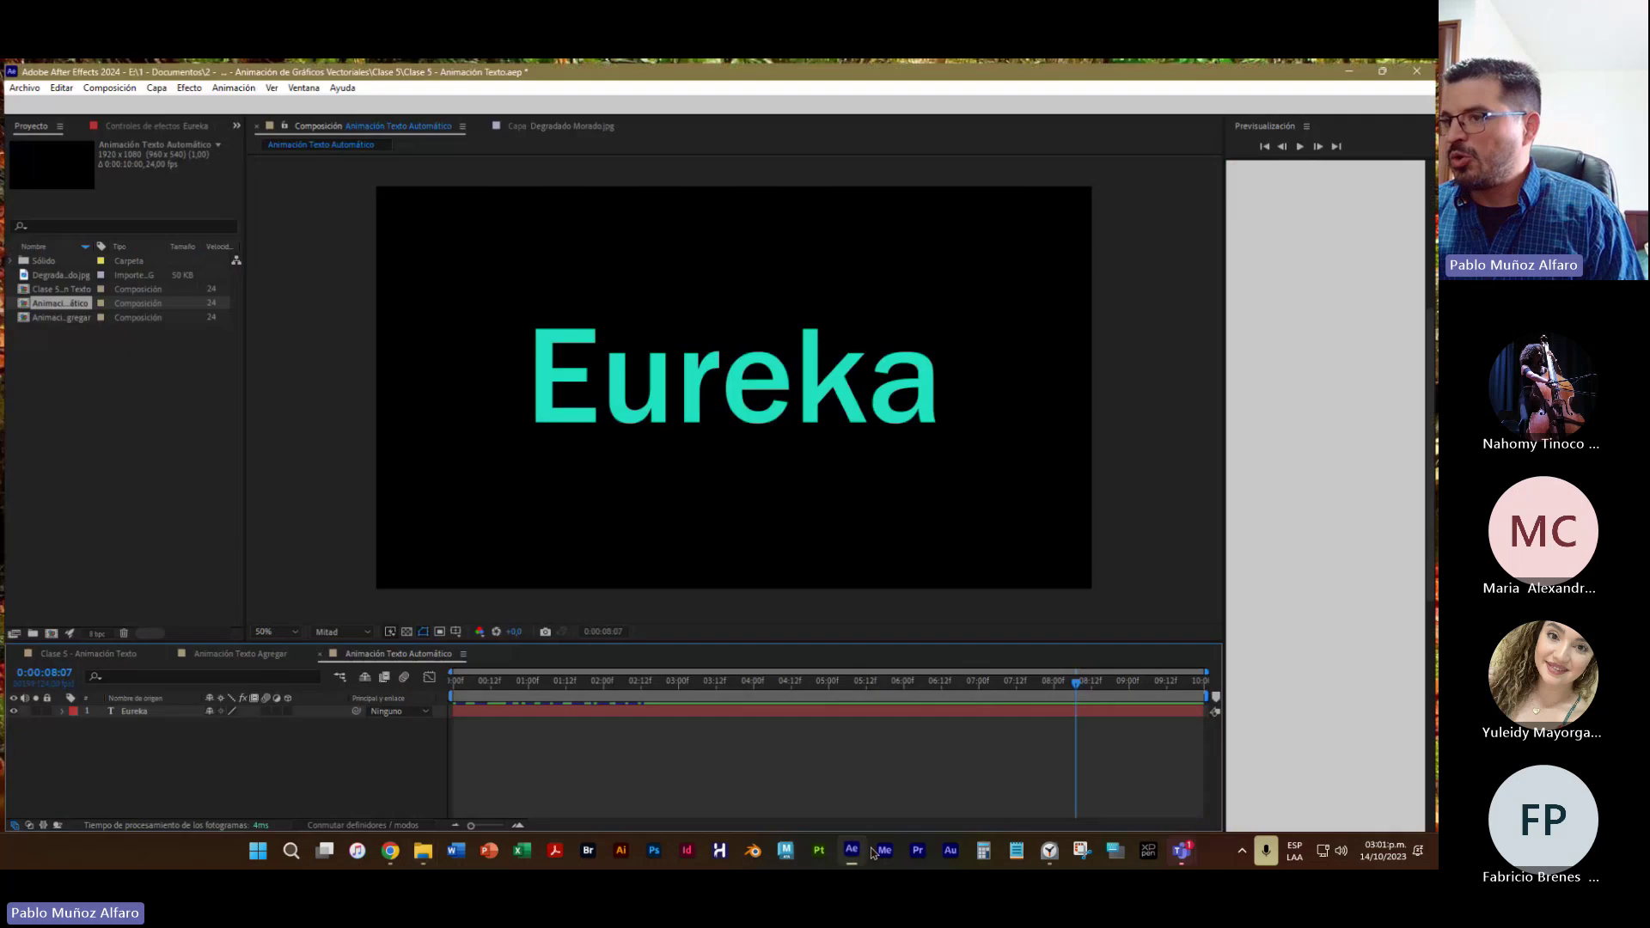
pyautogui.click(24, 84)
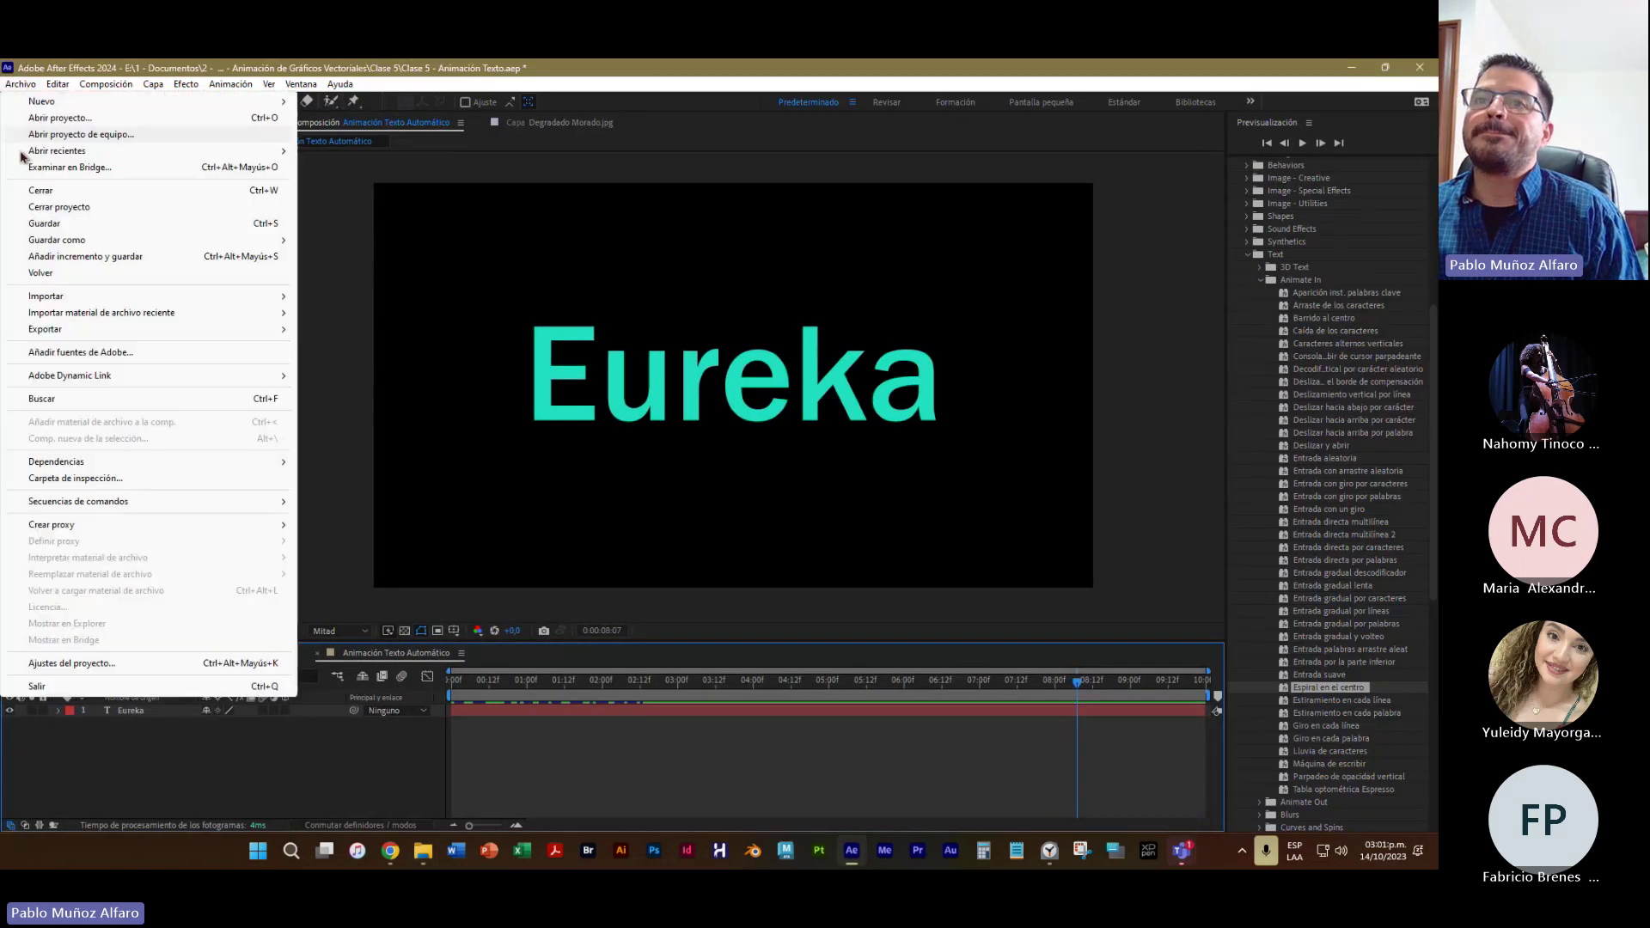
pyautogui.moveTo(141, 301)
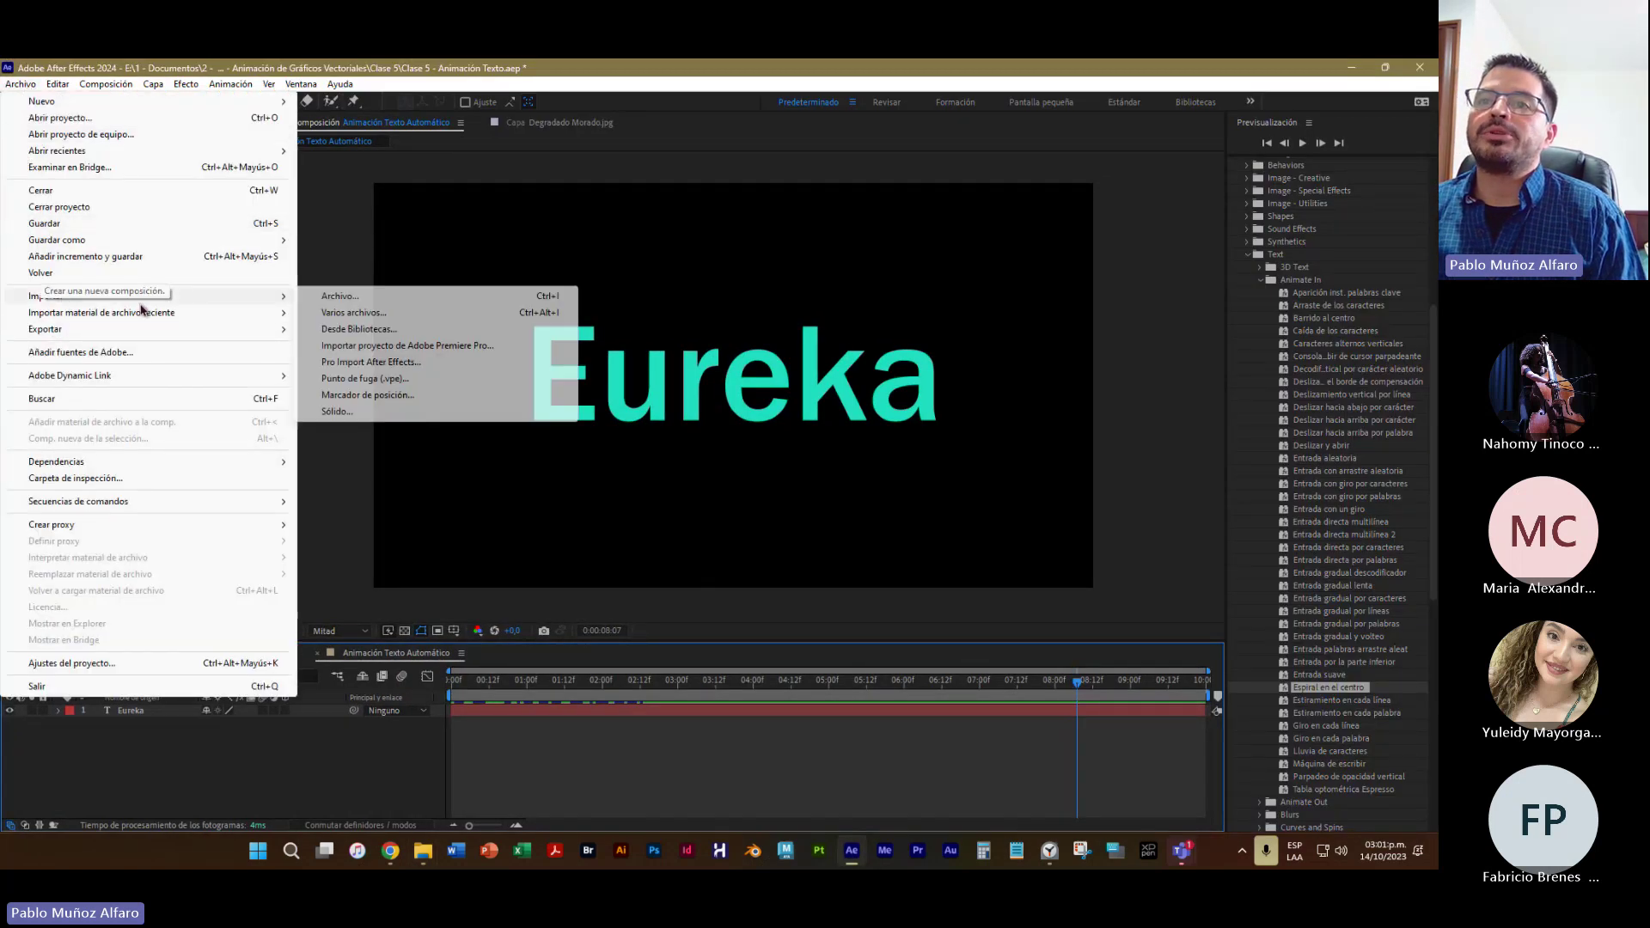
pyautogui.click(337, 297)
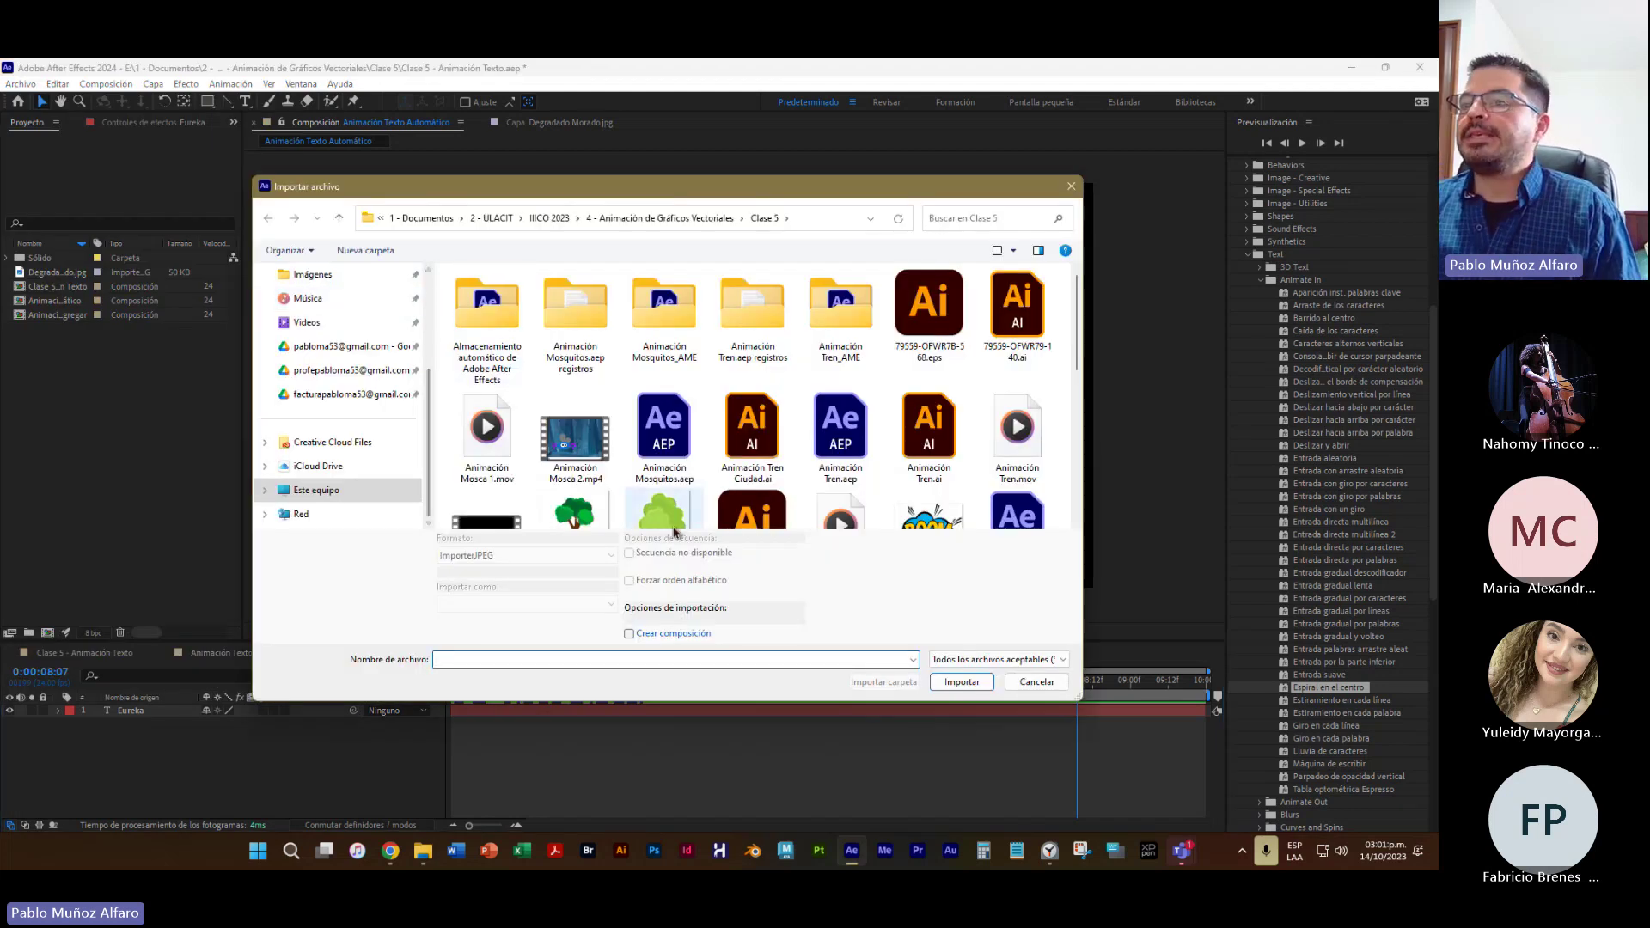
pyautogui.scroll(-10, 810, 456)
pyautogui.scroll(10, 809, 477)
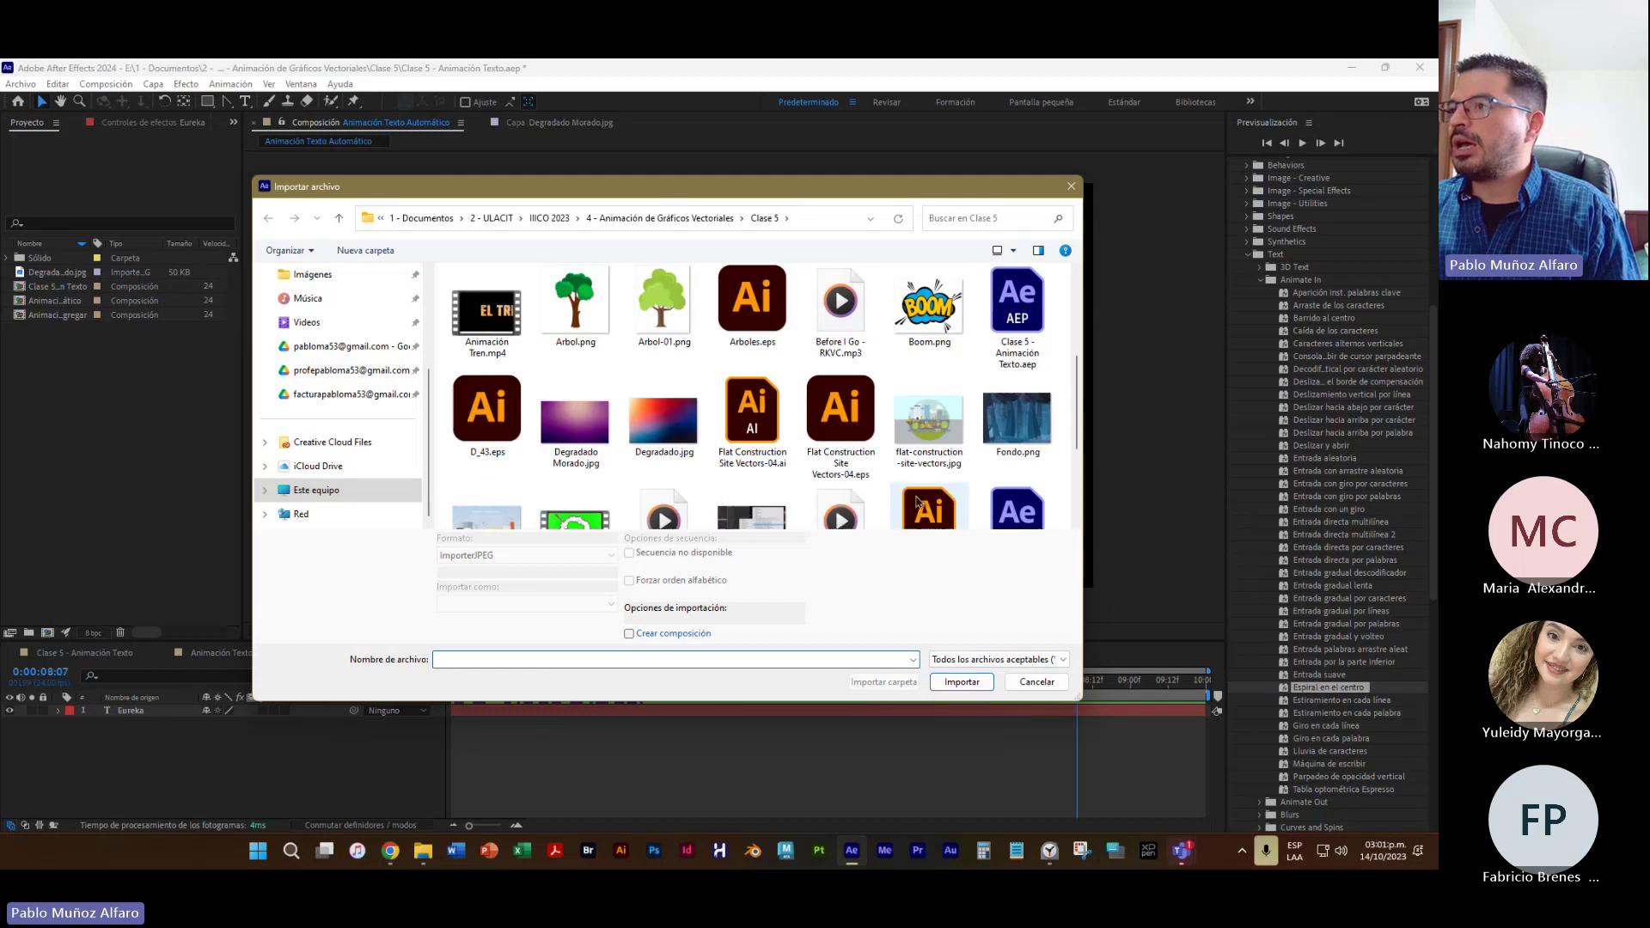
pyautogui.click(679, 430)
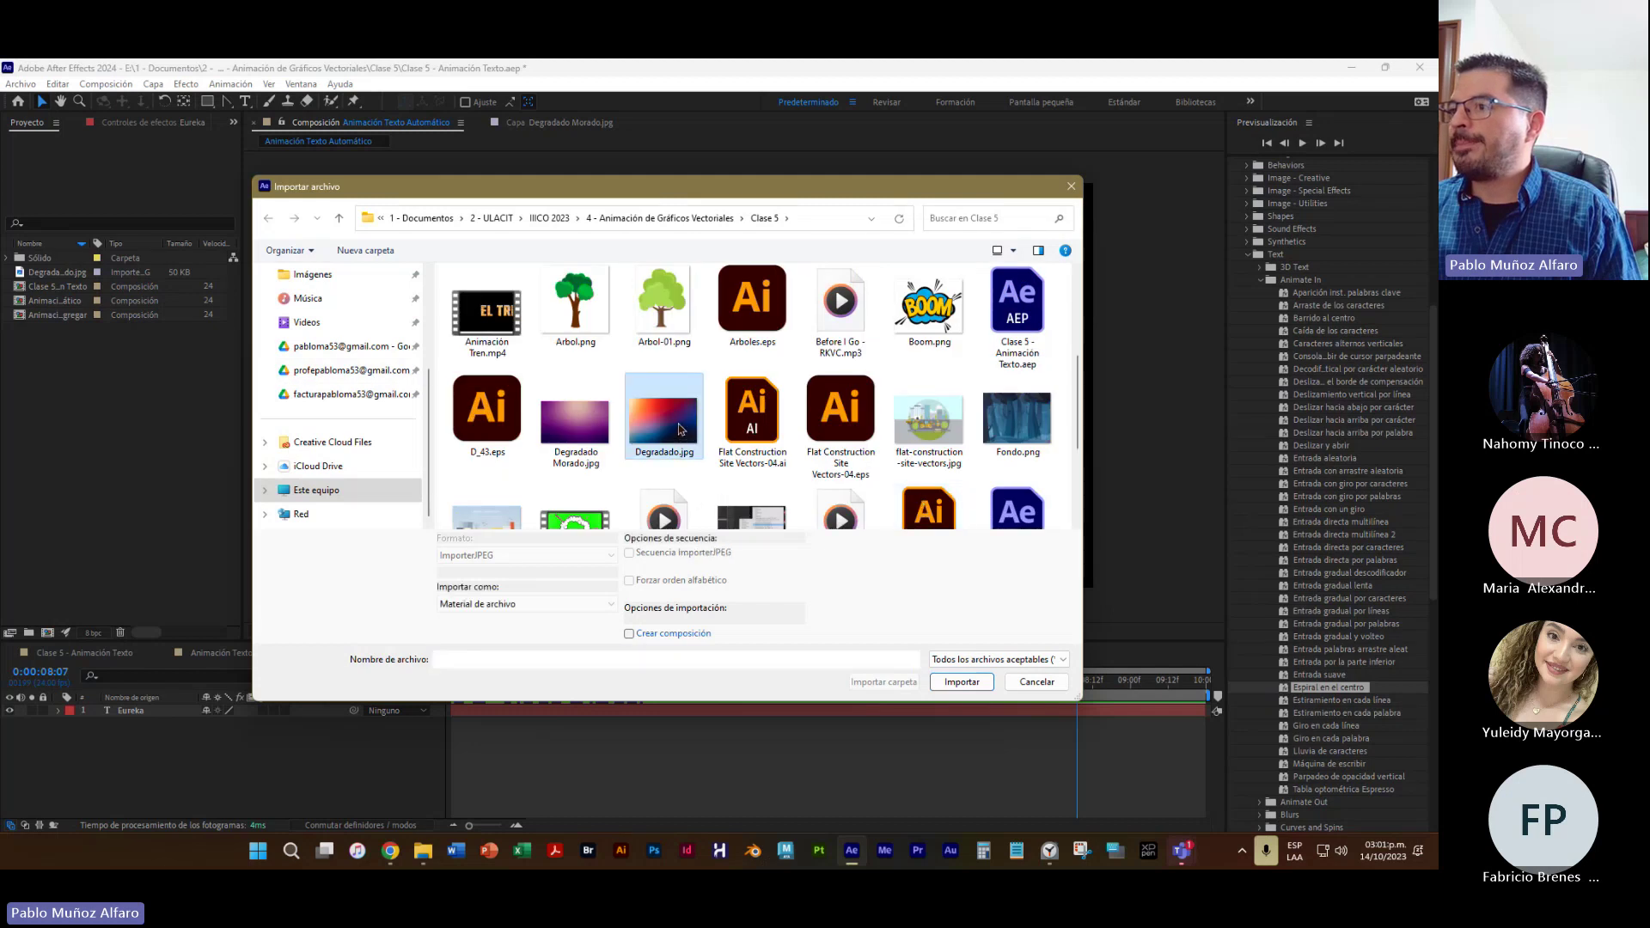
pyautogui.click(980, 682)
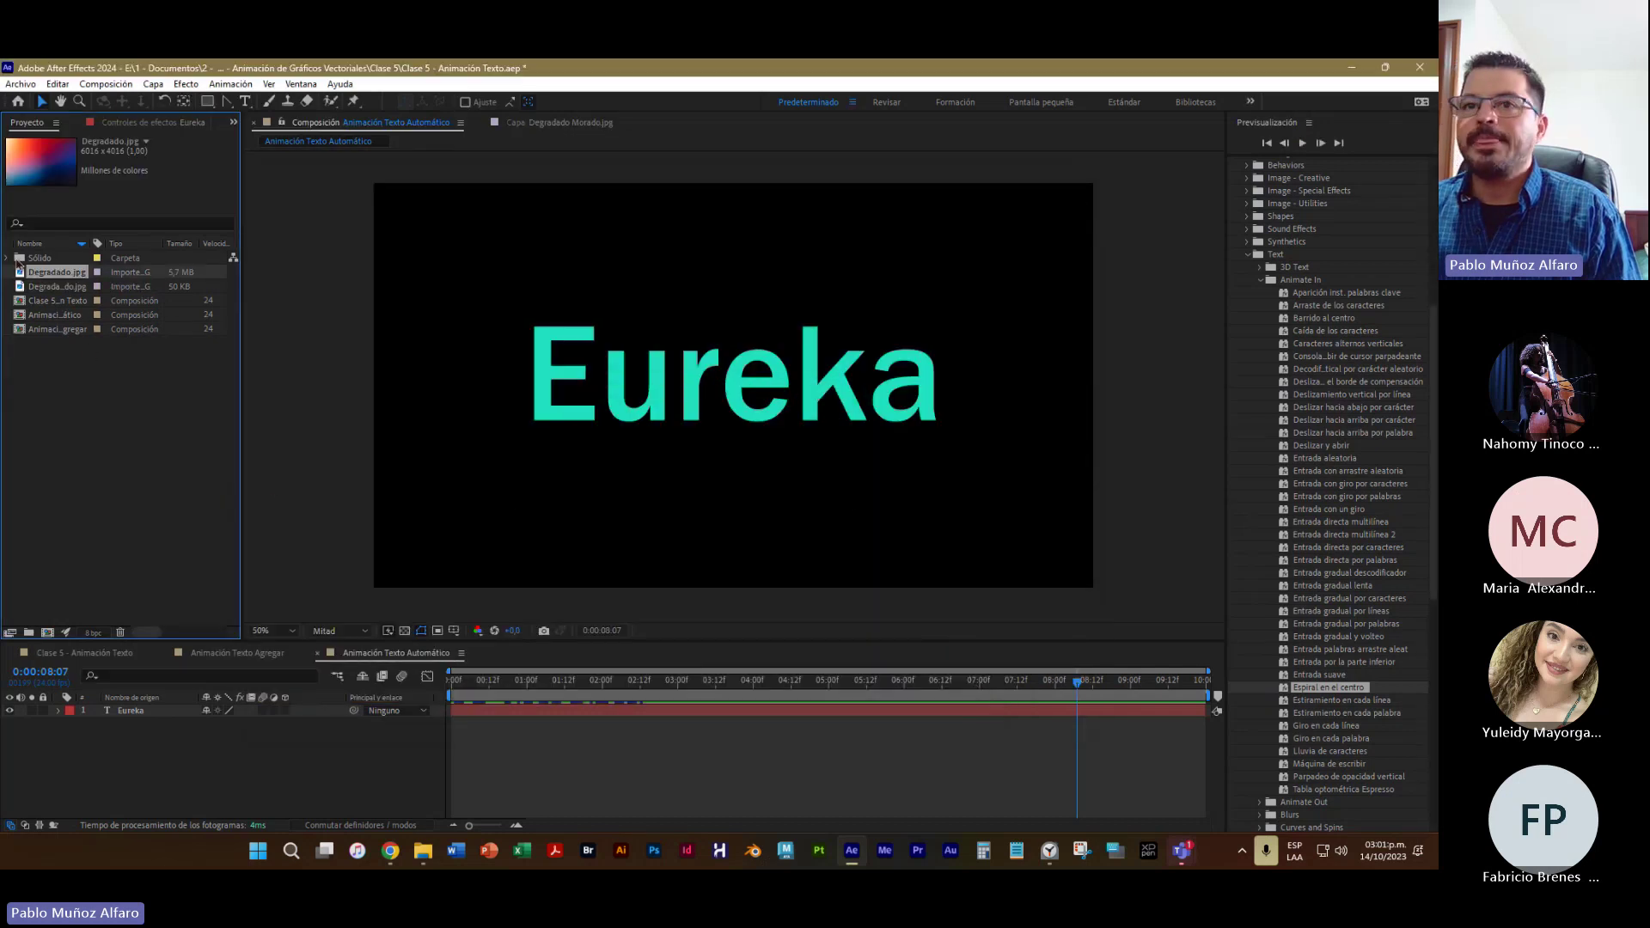
# Add Degradado.jpg to the Animación Texto Automático composition and fit the layer to the composition size
pyautogui.moveTo(21, 273); pyautogui.dragTo(700, 405)
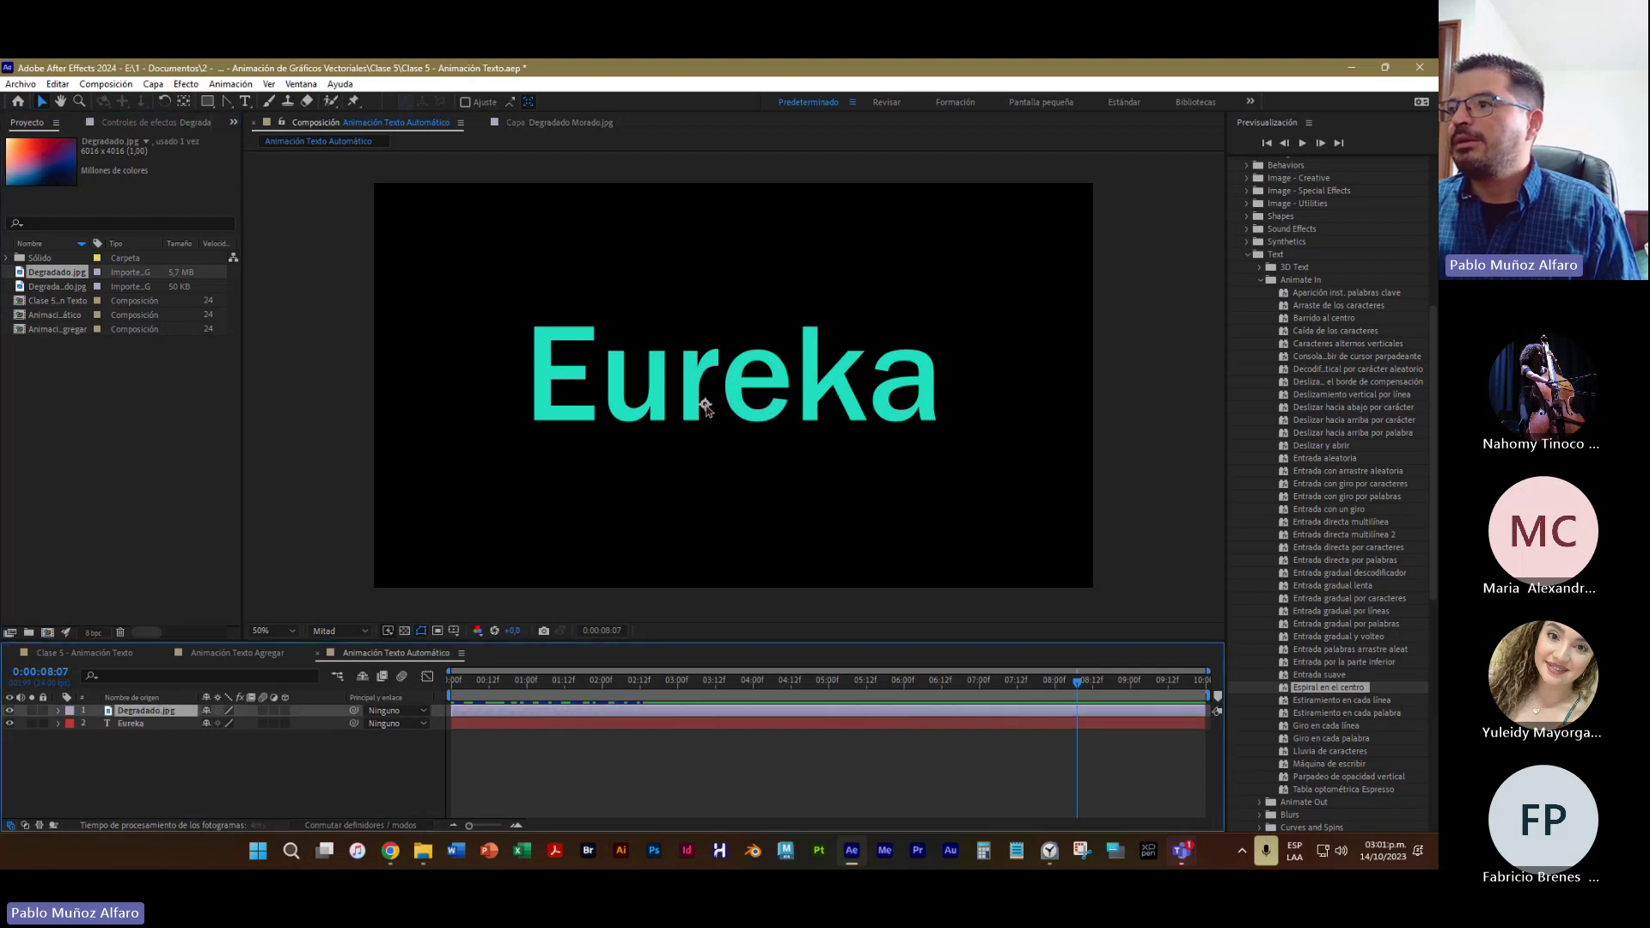
pyautogui.scroll(-8, 855, 431)
pyautogui.scroll(4, 855, 431)
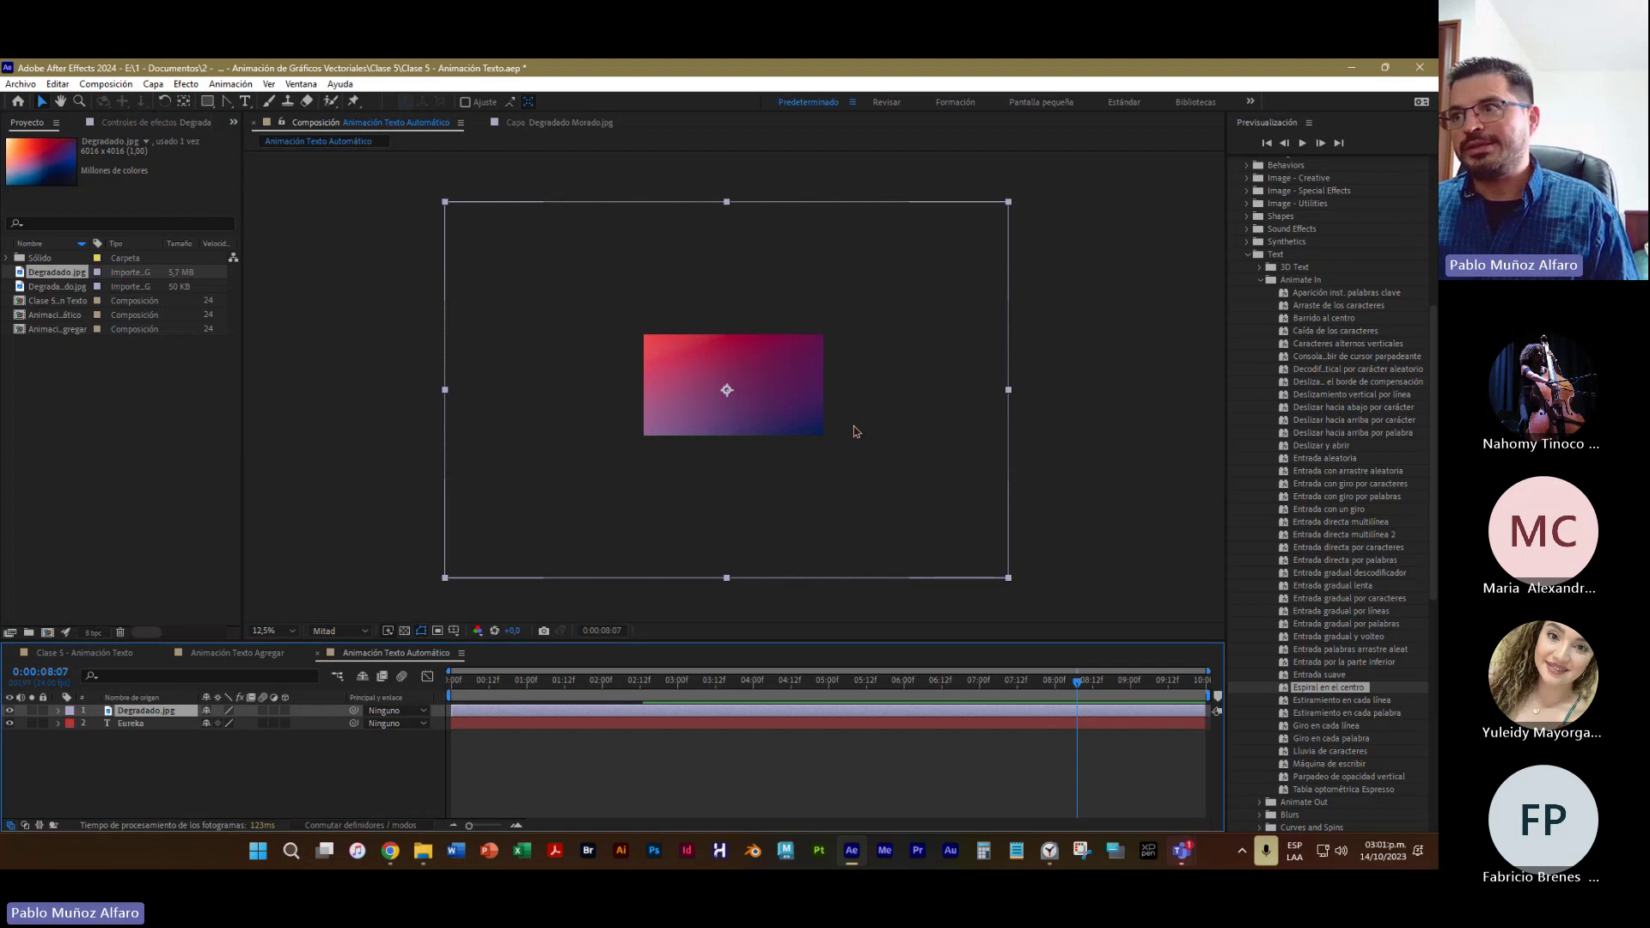
pyautogui.rightClick(798, 410)
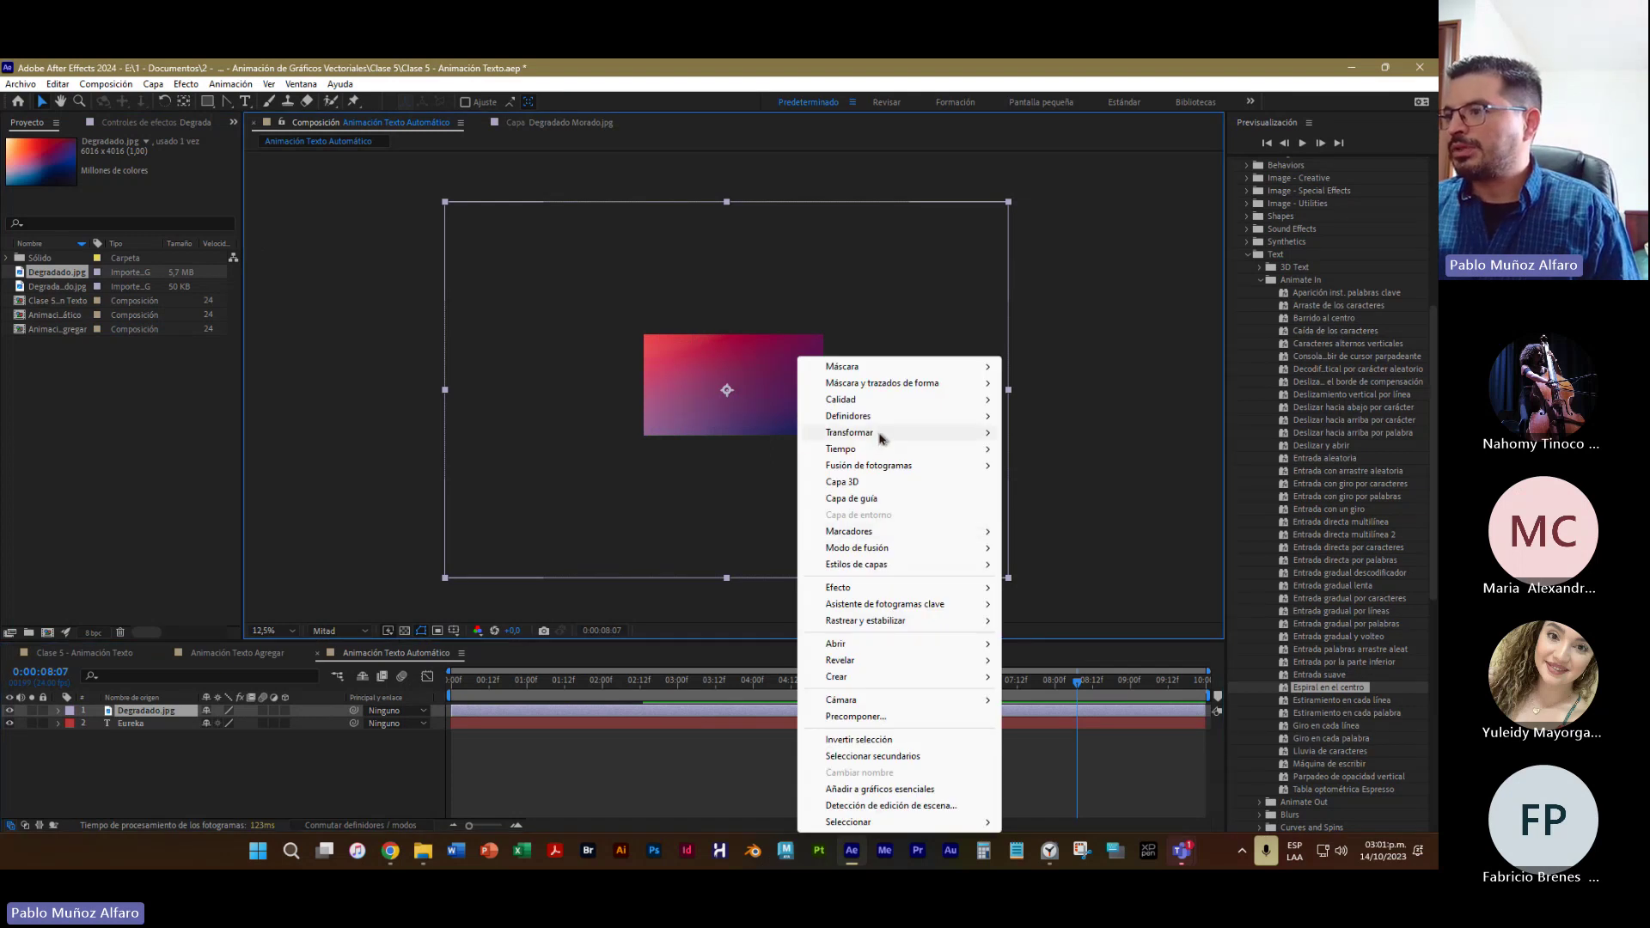
pyautogui.moveTo(878, 434)
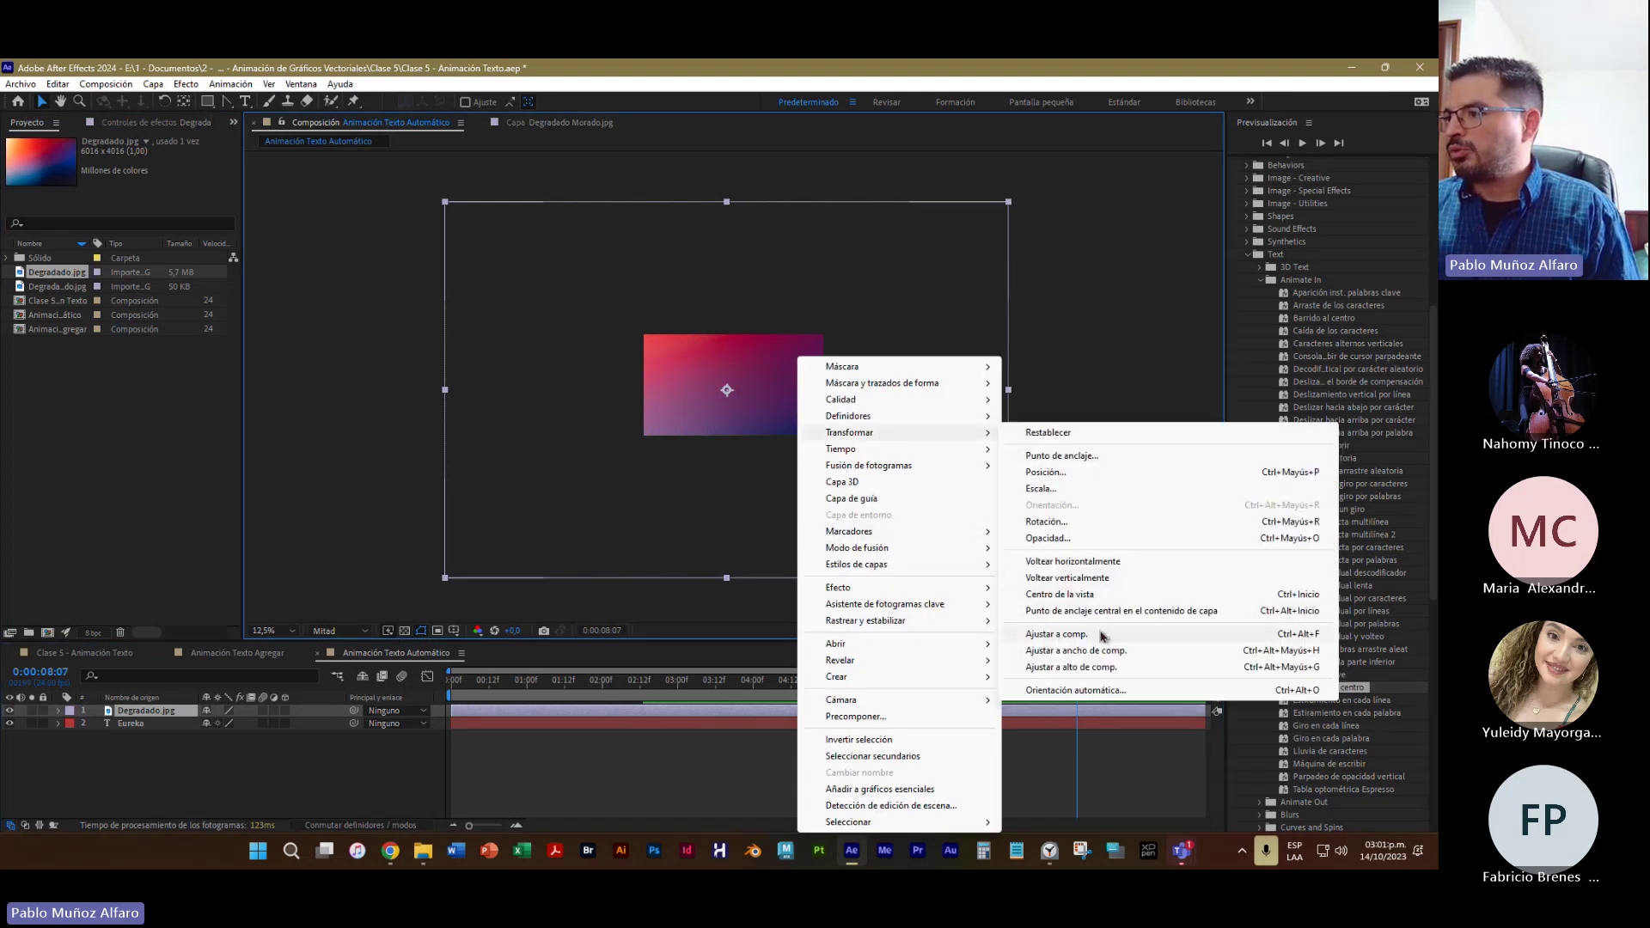
pyautogui.click(1102, 634)
# Move the Degradado.jpg layer below the Eureka text layer so it serves as the background
pyautogui.moveTo(150, 712); pyautogui.dragTo(136, 731)
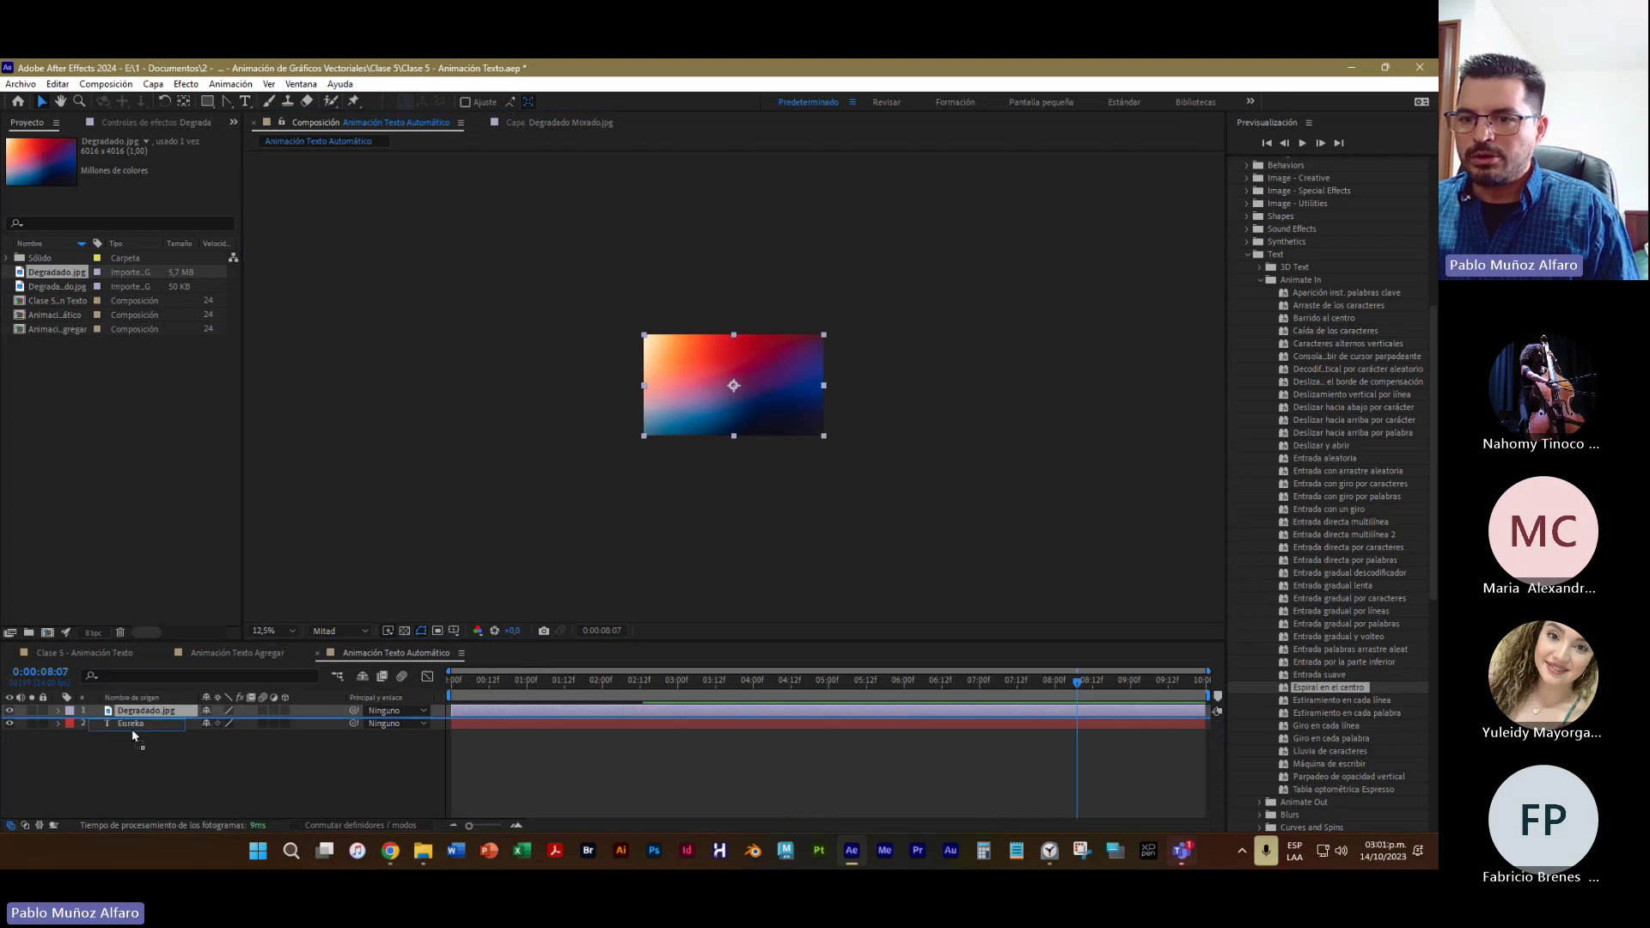
pyautogui.press('.')
pyautogui.press('.')
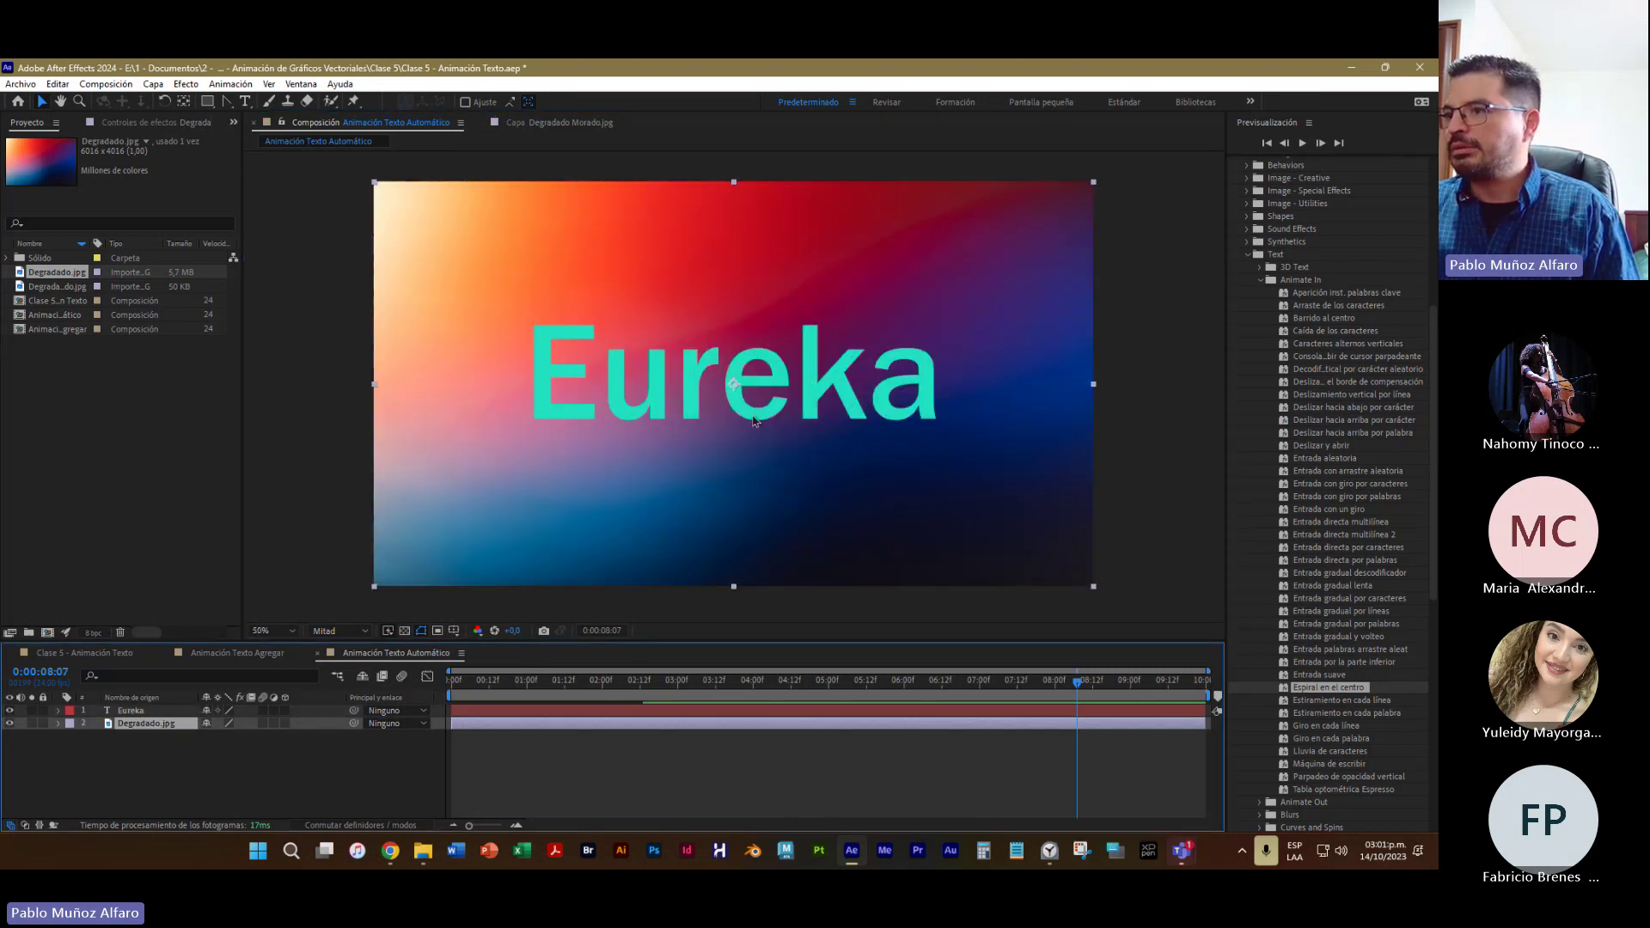
# Change the fill colour of the Eureka text to the pale mint D3F2EC
pyautogui.click(131, 713)
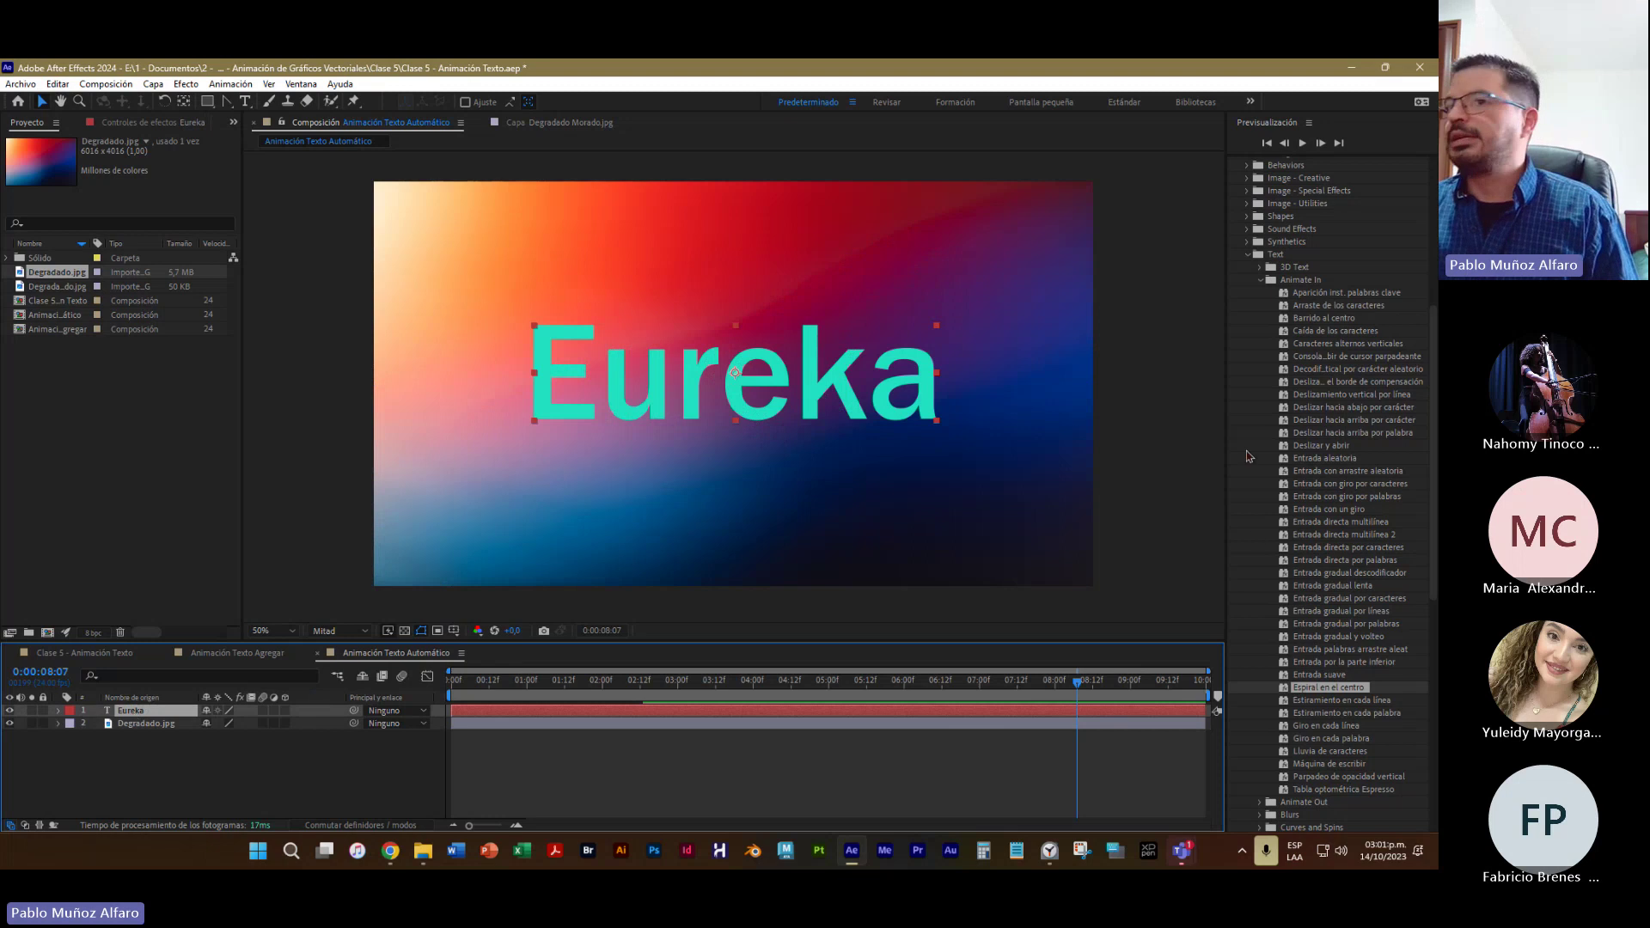
pyautogui.press('.')
pyautogui.press('.')
pyautogui.press('.')
pyautogui.press('.')
pyautogui.press('.')
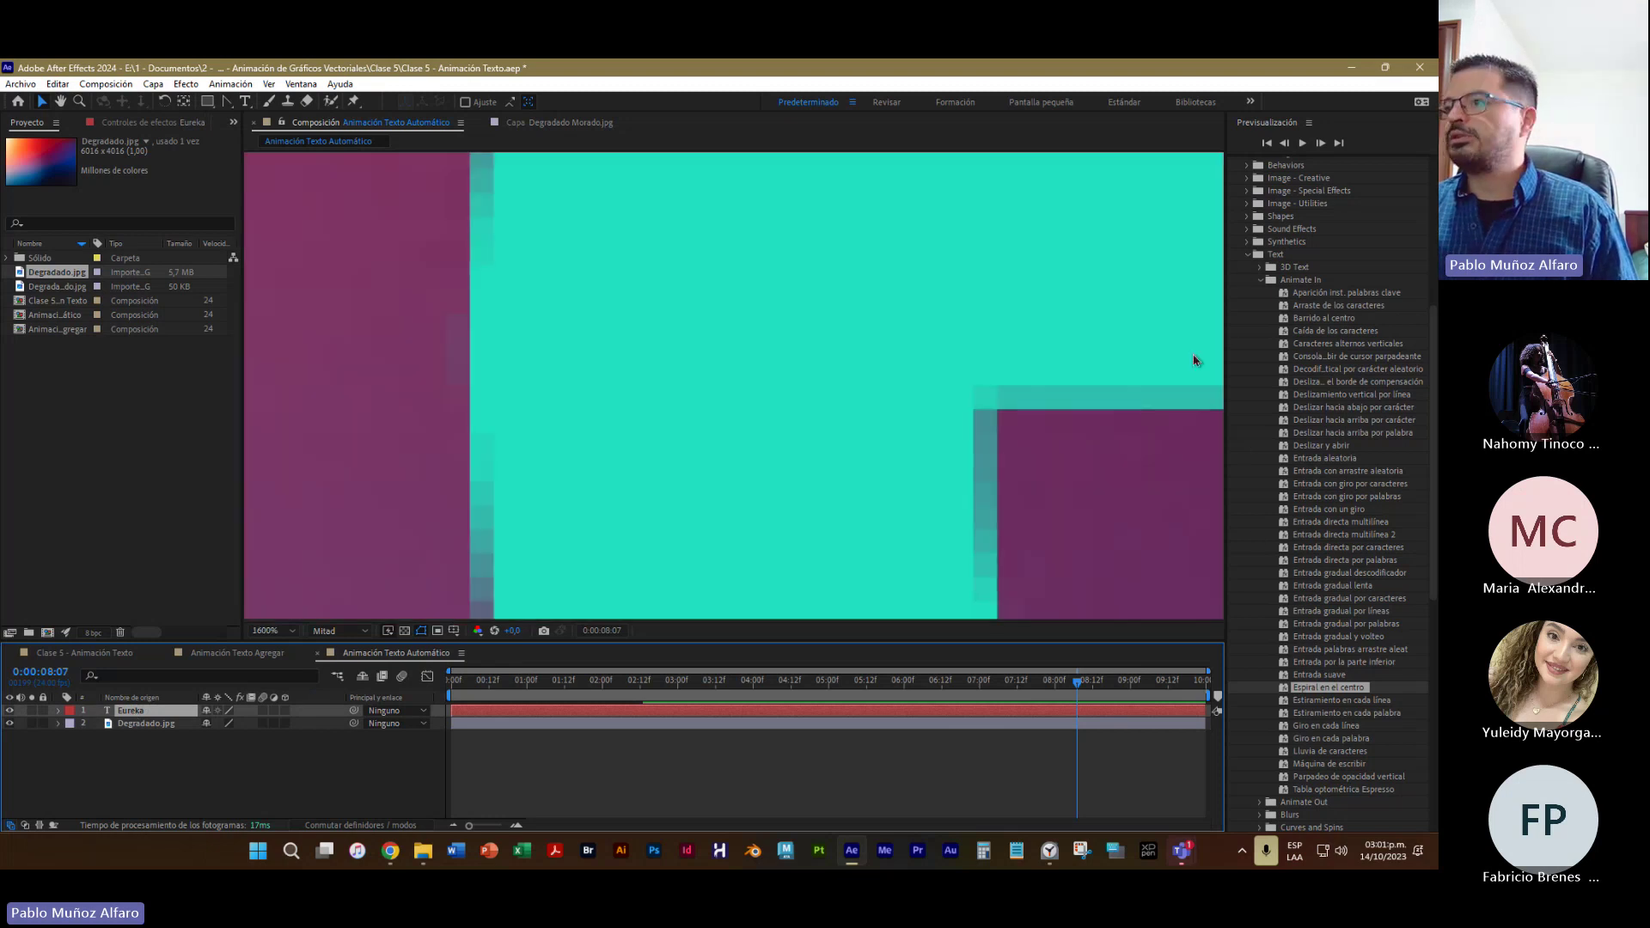
pyautogui.press(',')
pyautogui.press(',')
pyautogui.press(',')
pyautogui.press(',')
pyautogui.press(',')
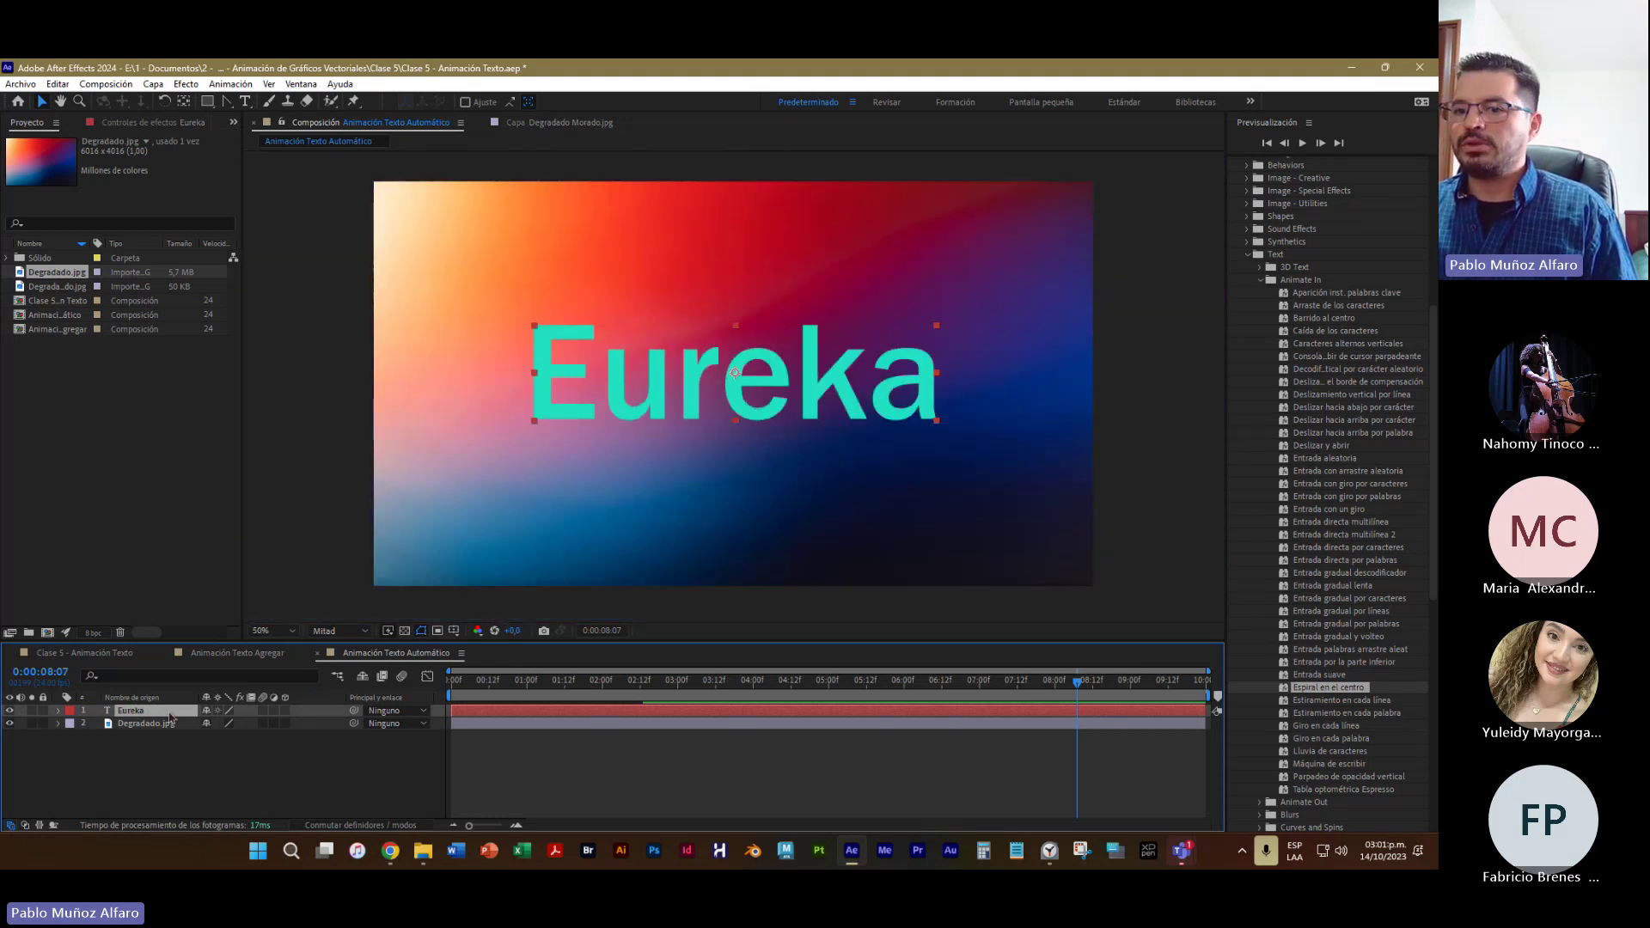
pyautogui.scroll(5, 1312, 243)
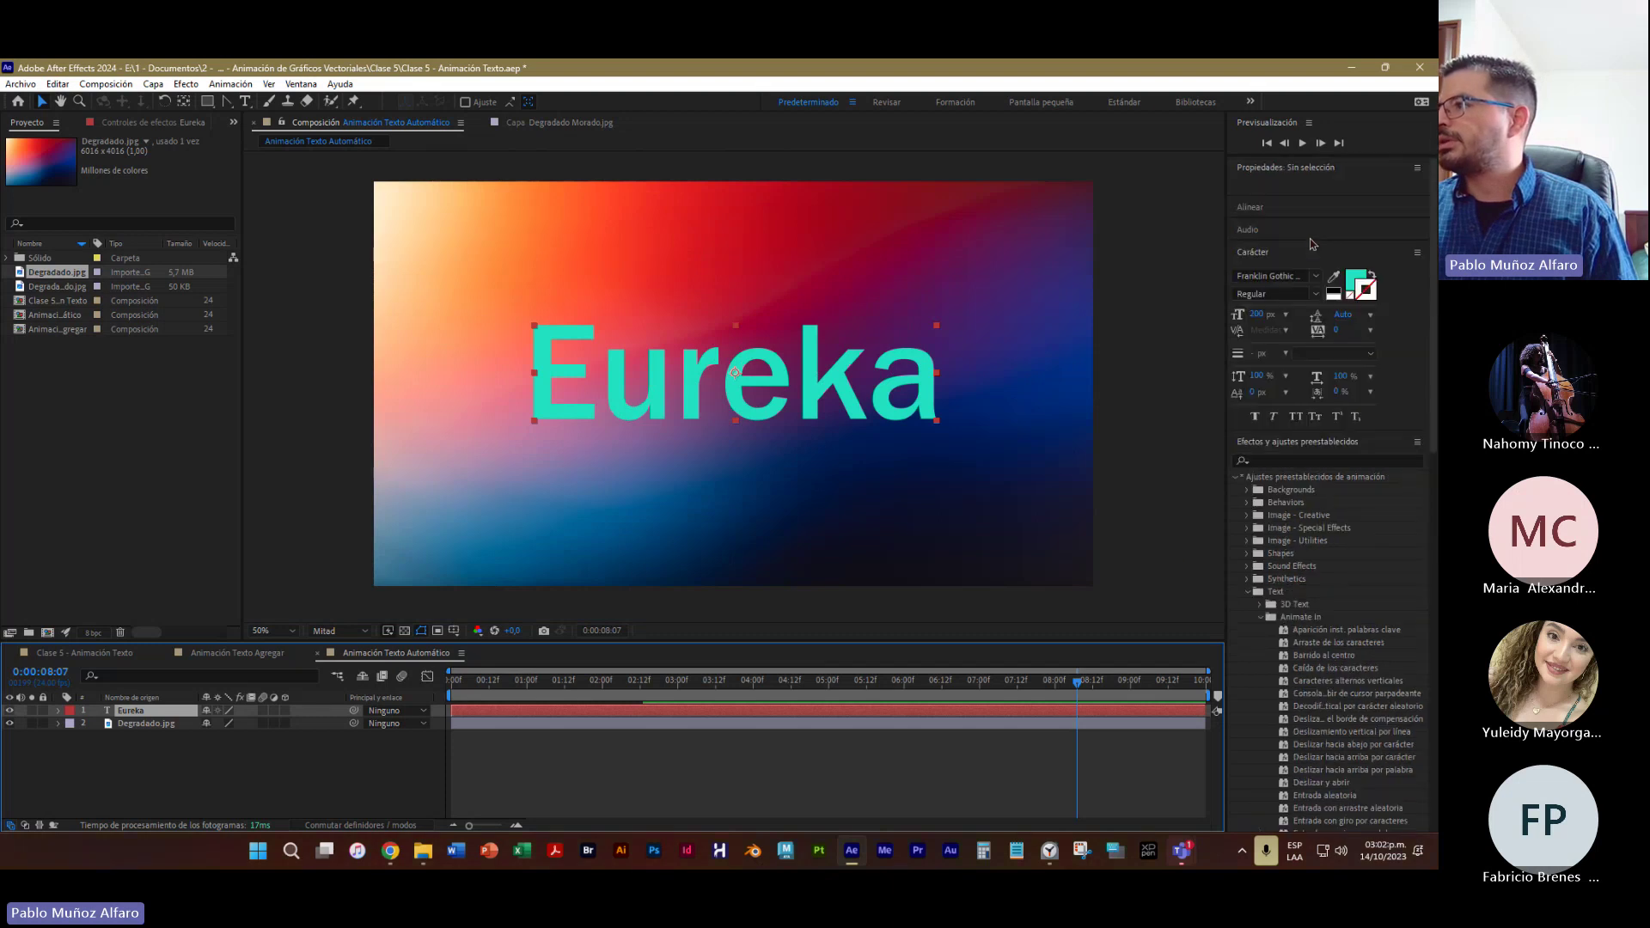
pyautogui.click(1361, 281)
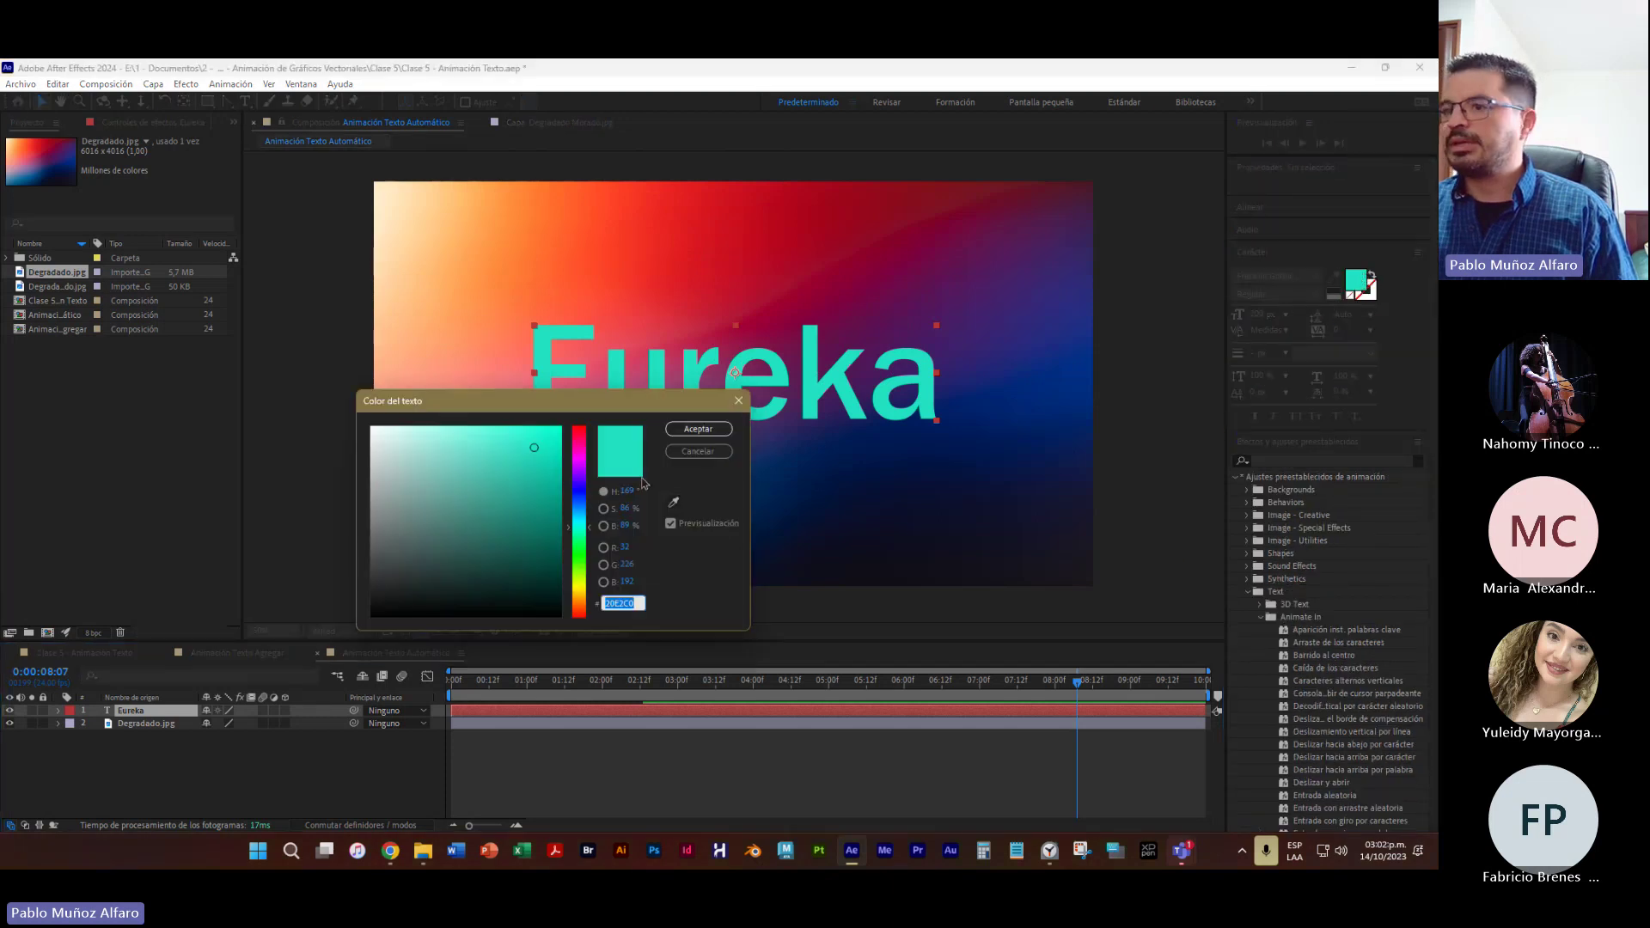
pyautogui.click(561, 596)
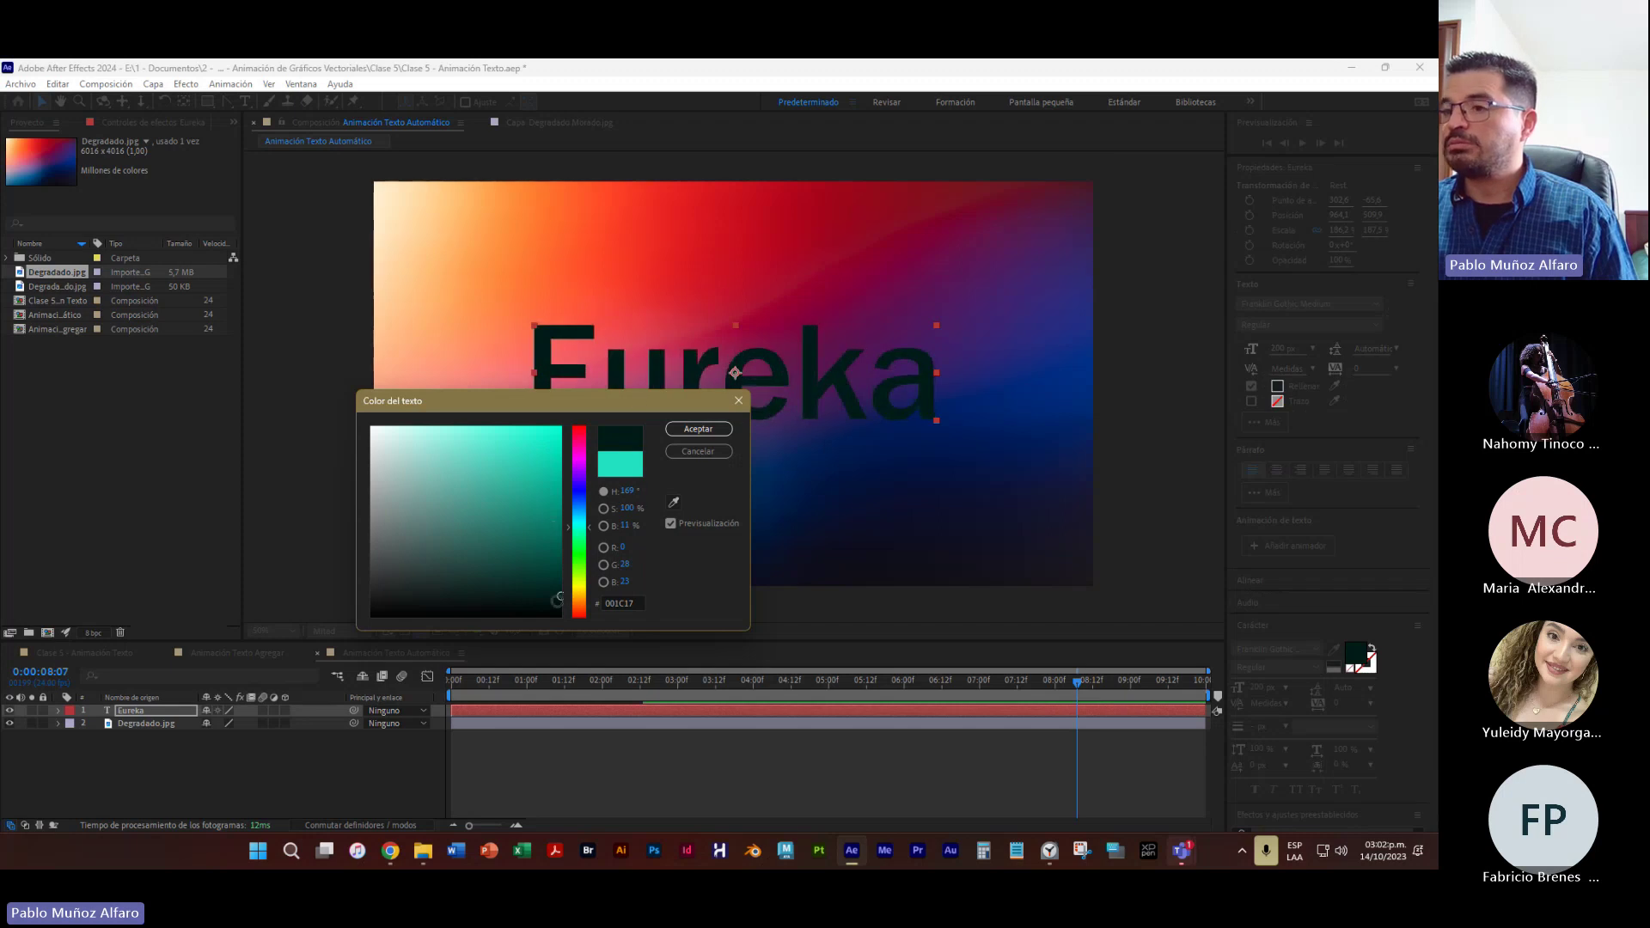
pyautogui.moveTo(494, 433); pyautogui.dragTo(394, 435)
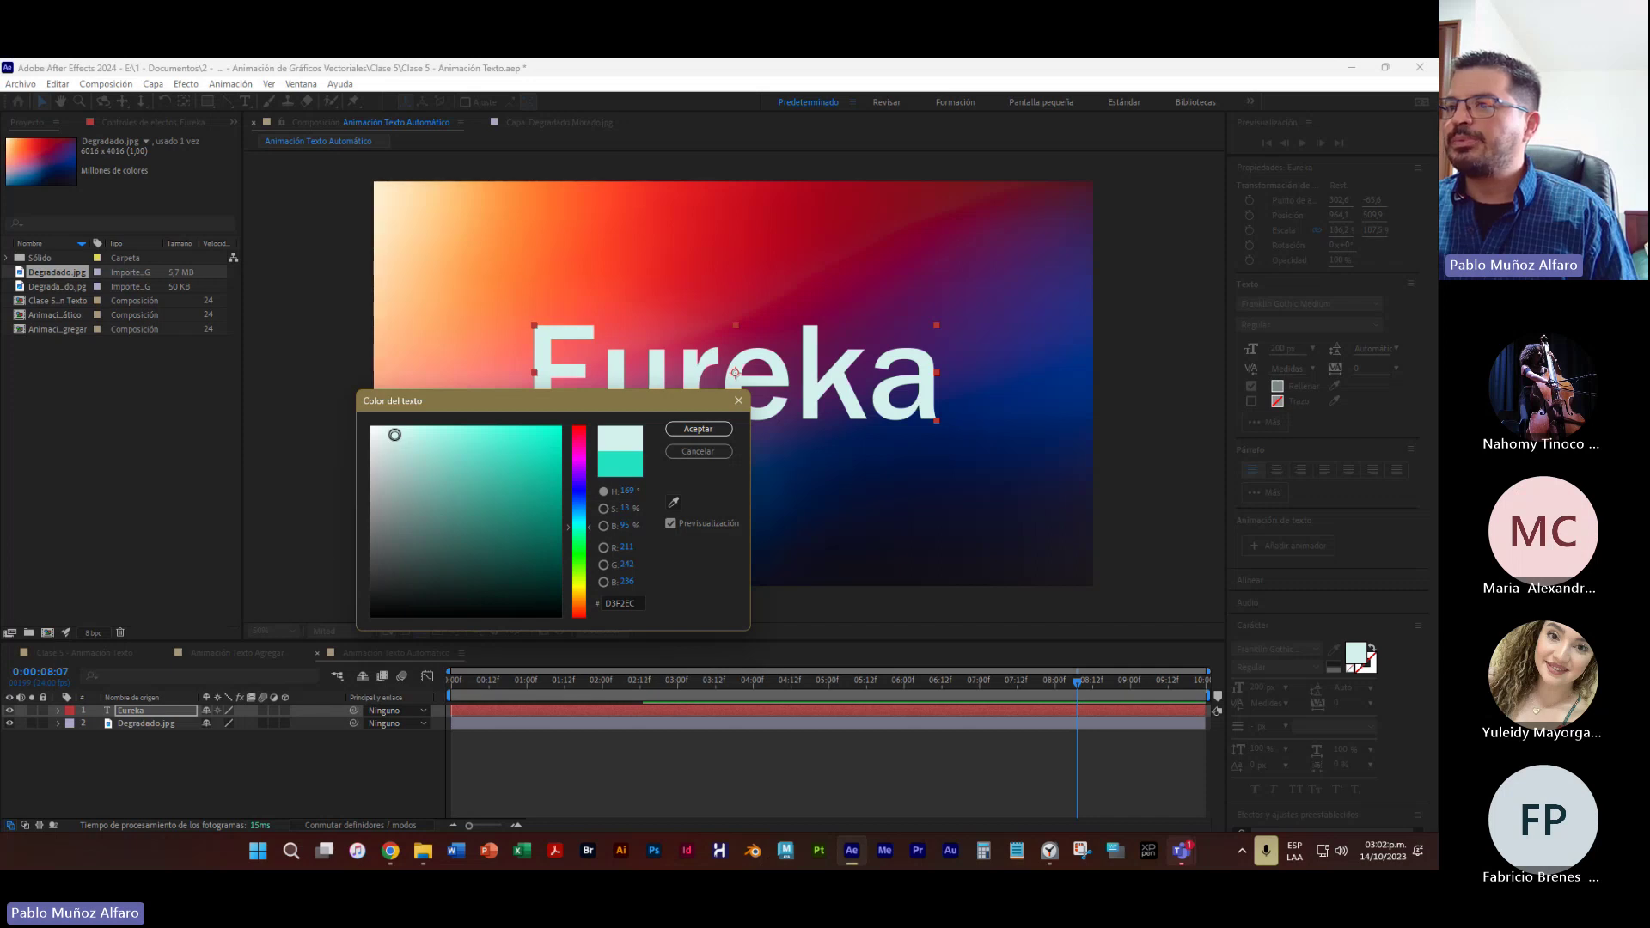
pyautogui.click(698, 429)
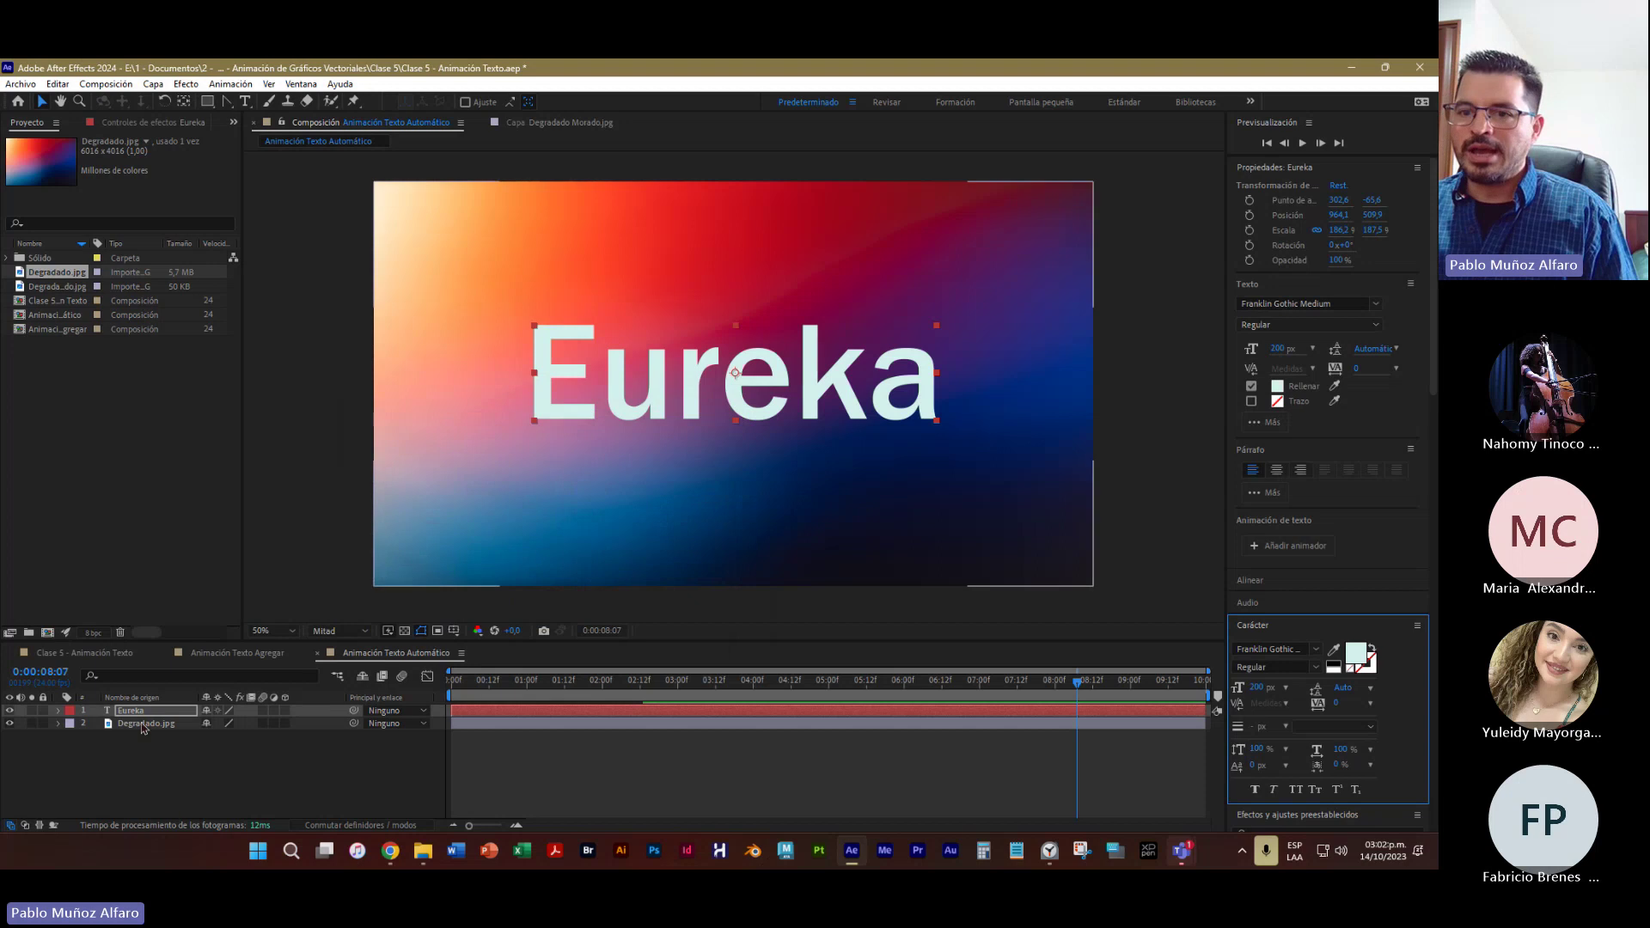
# Apply the bevel and emboss layer style (Inglete y relieve) to the Eureka text layer
pyautogui.click(153, 84)
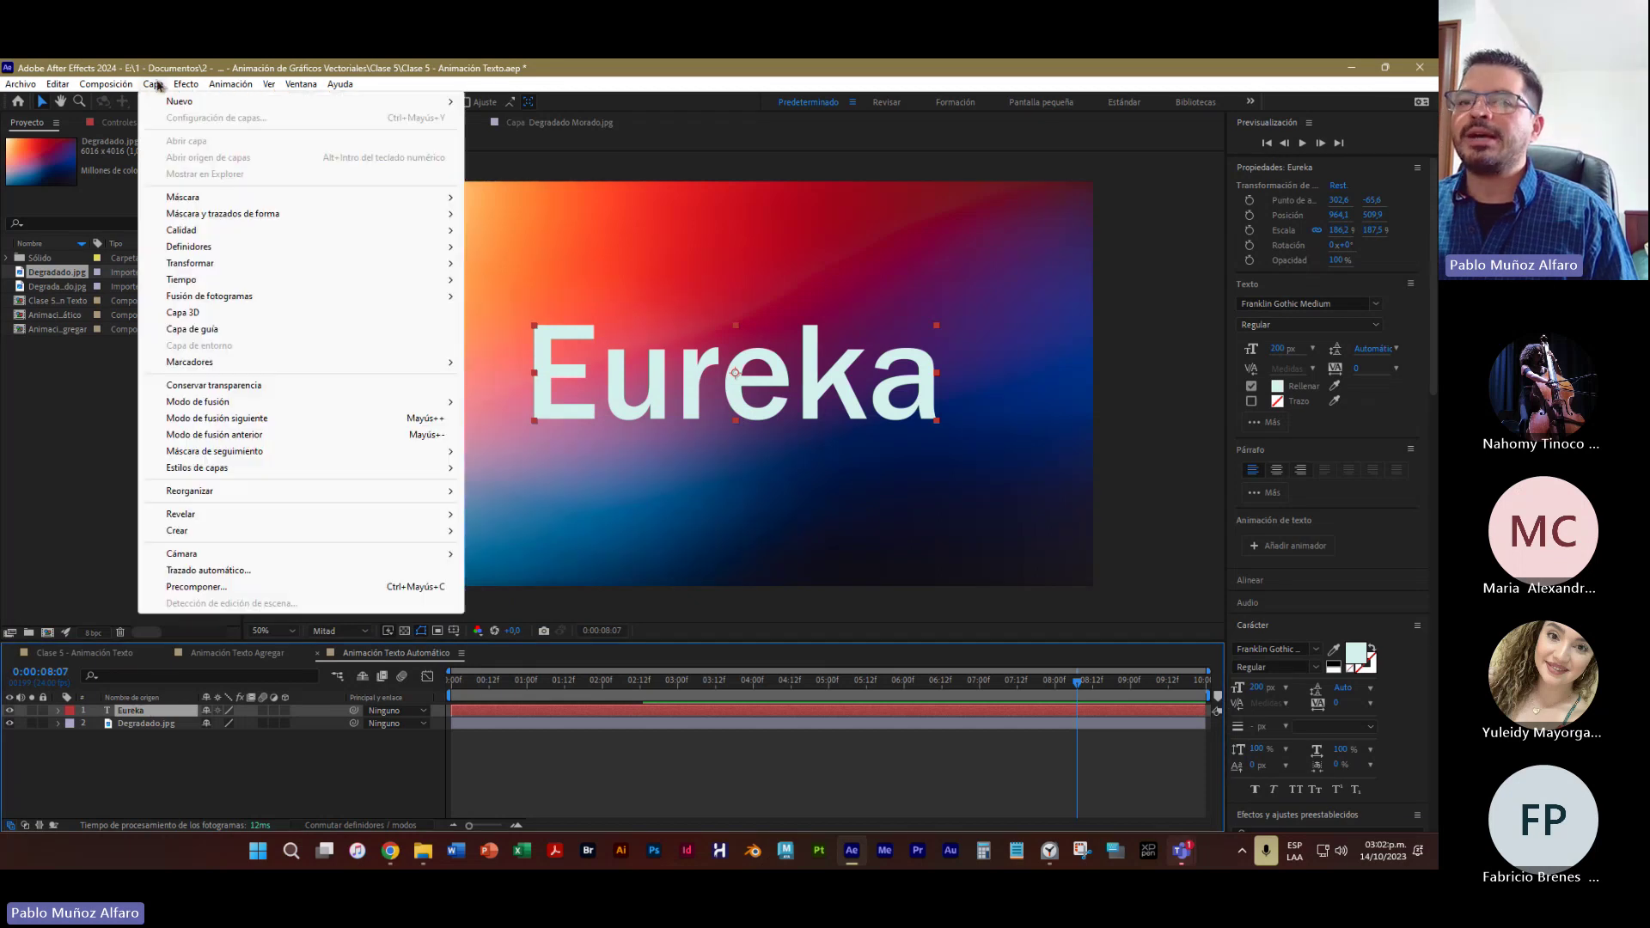
pyautogui.moveTo(239, 470)
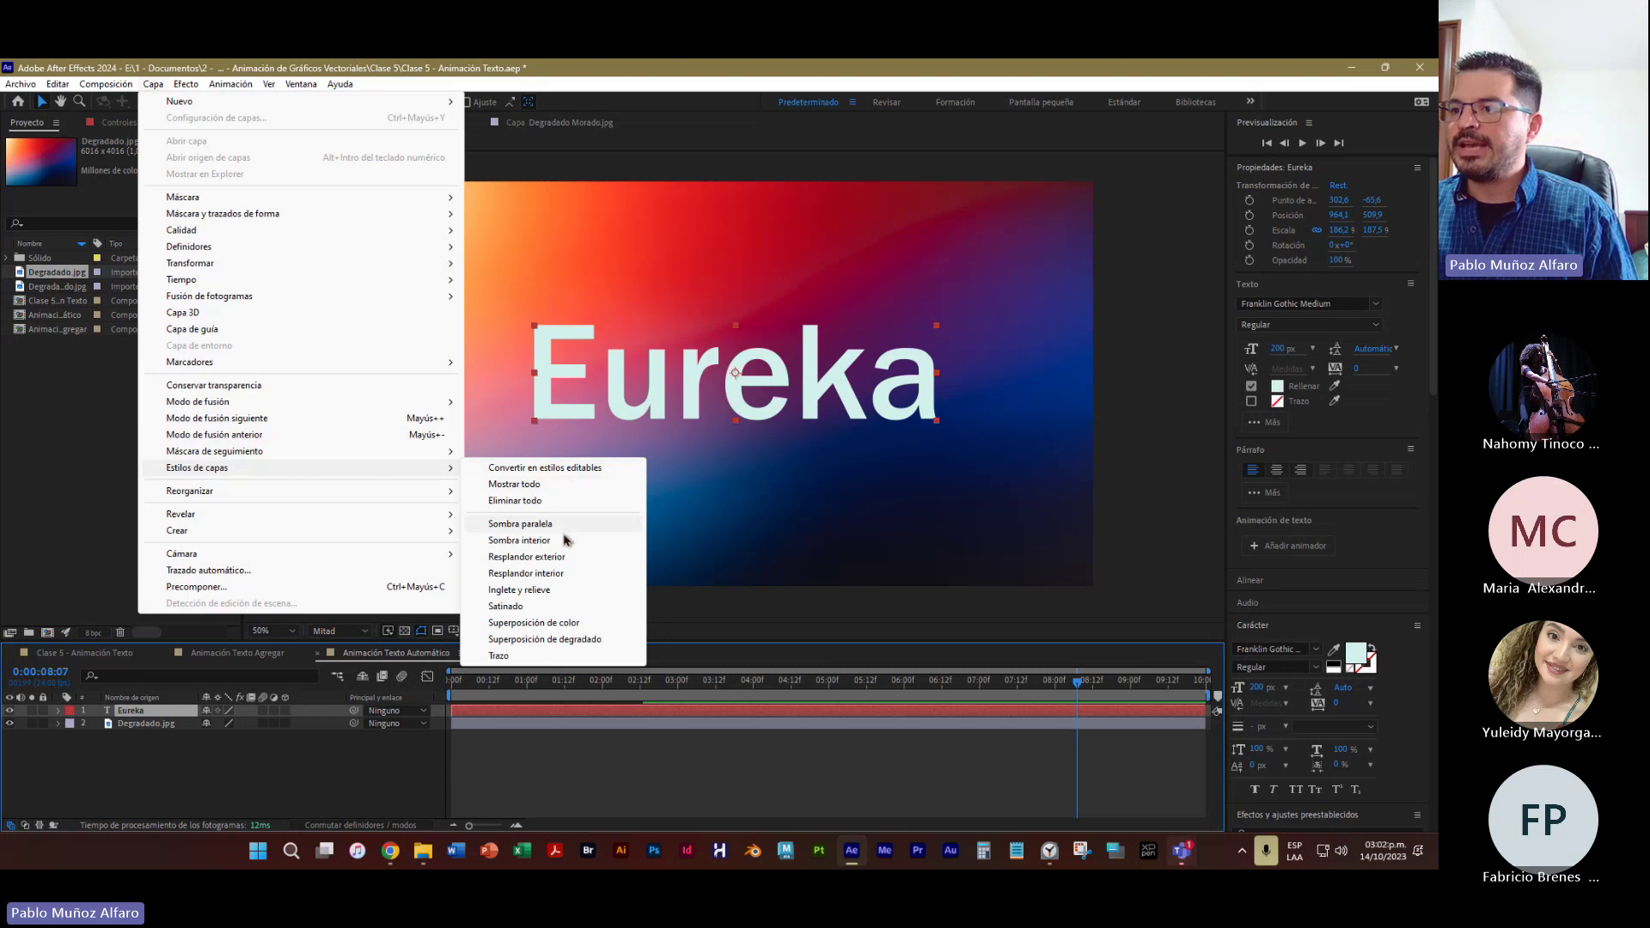
pyautogui.click(563, 592)
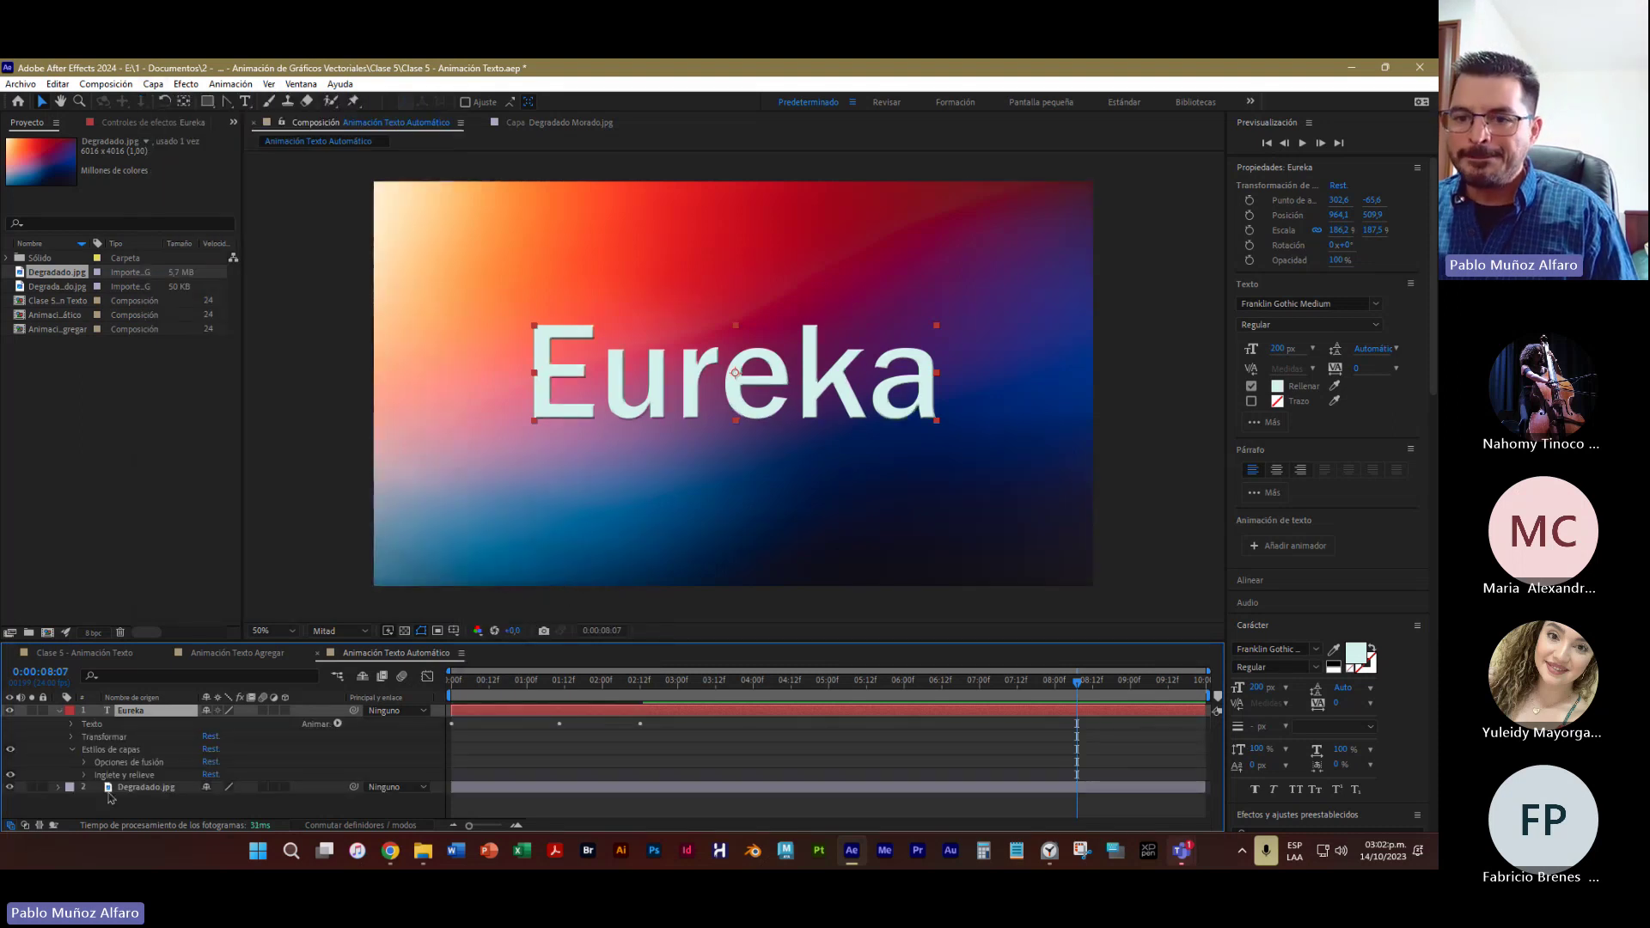
# Set the Eureka bevel's size (Tamaño) to 16 and its depth (Profundidad) to 152%
pyautogui.click(83, 774)
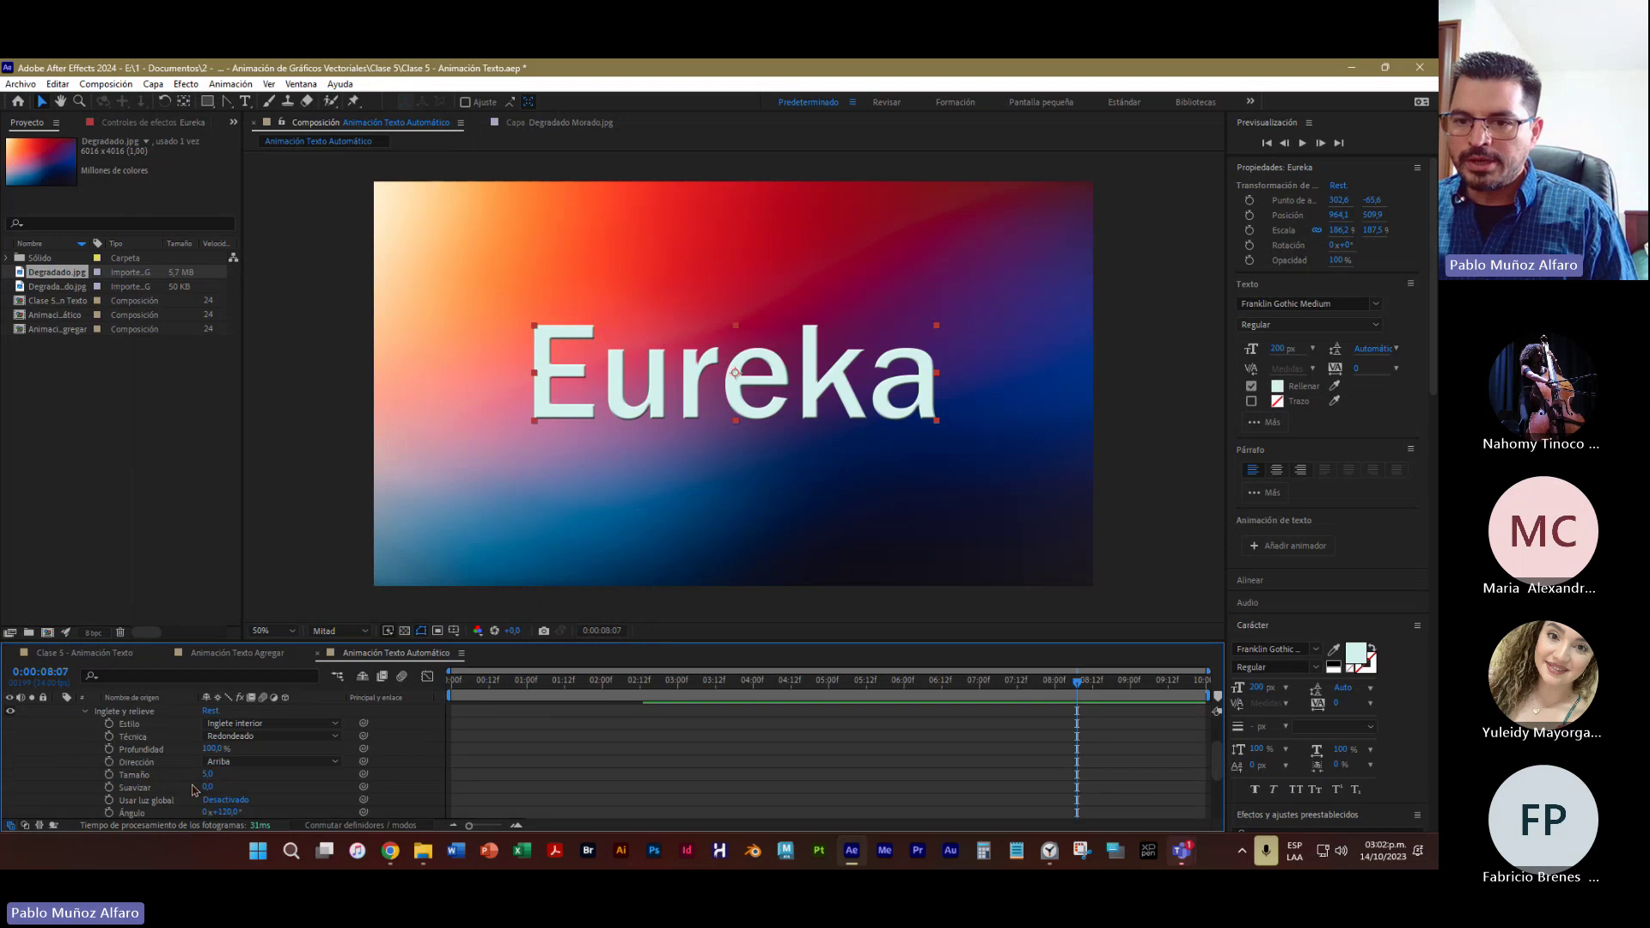
pyautogui.scroll(-3, 209, 784)
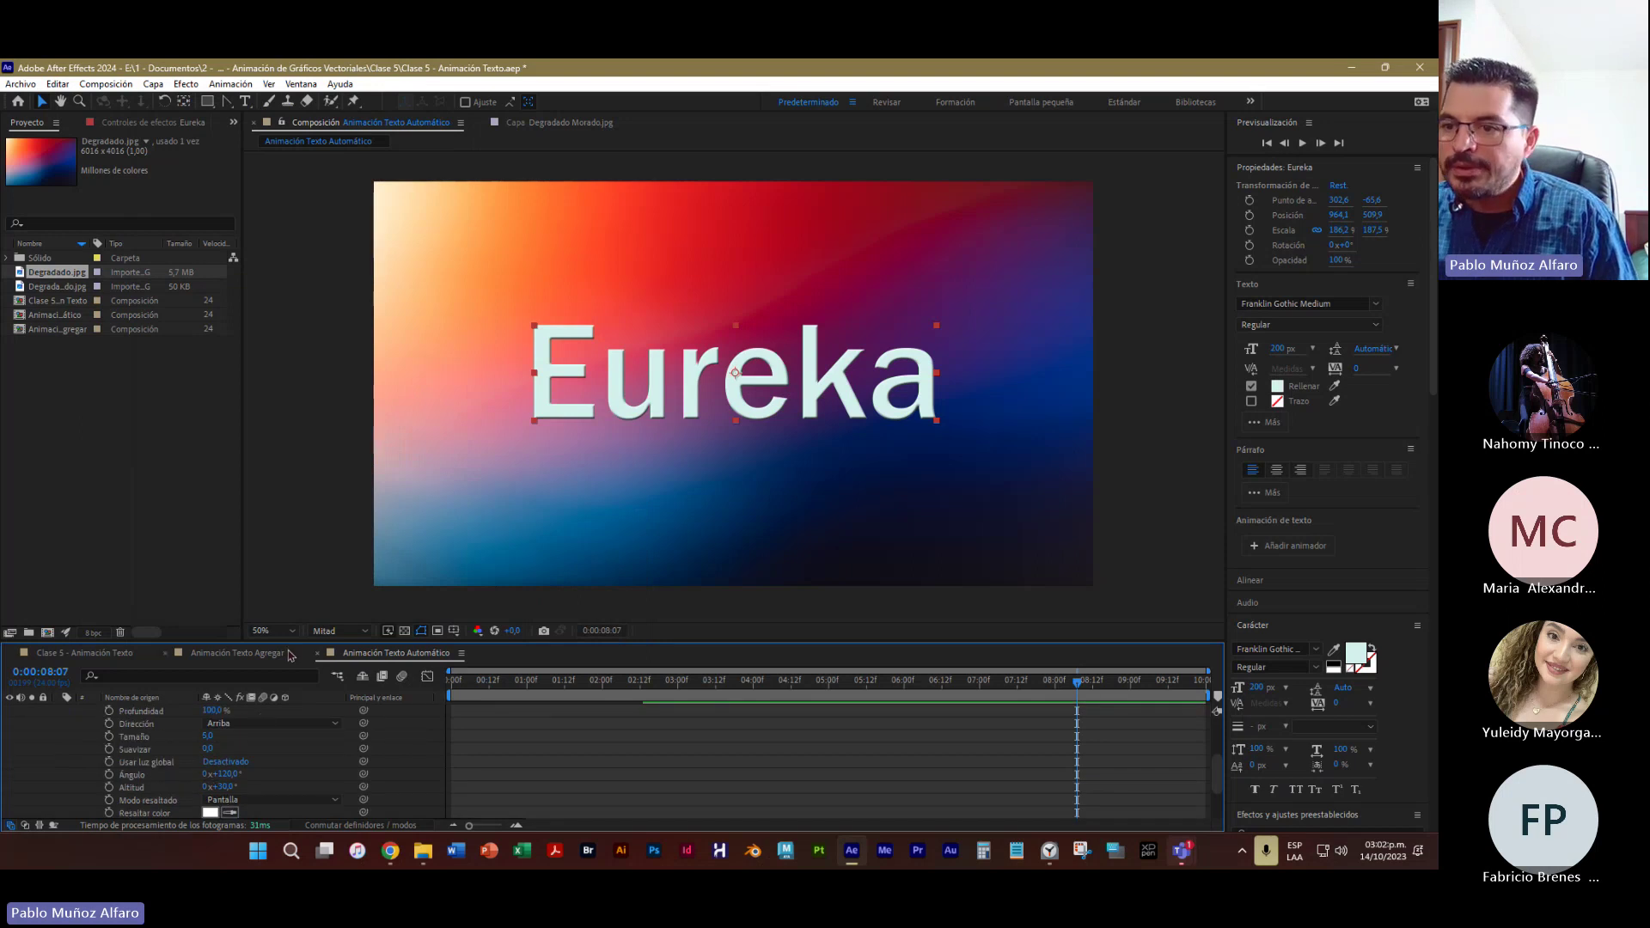
pyautogui.moveTo(293, 641); pyautogui.dragTo(293, 507)
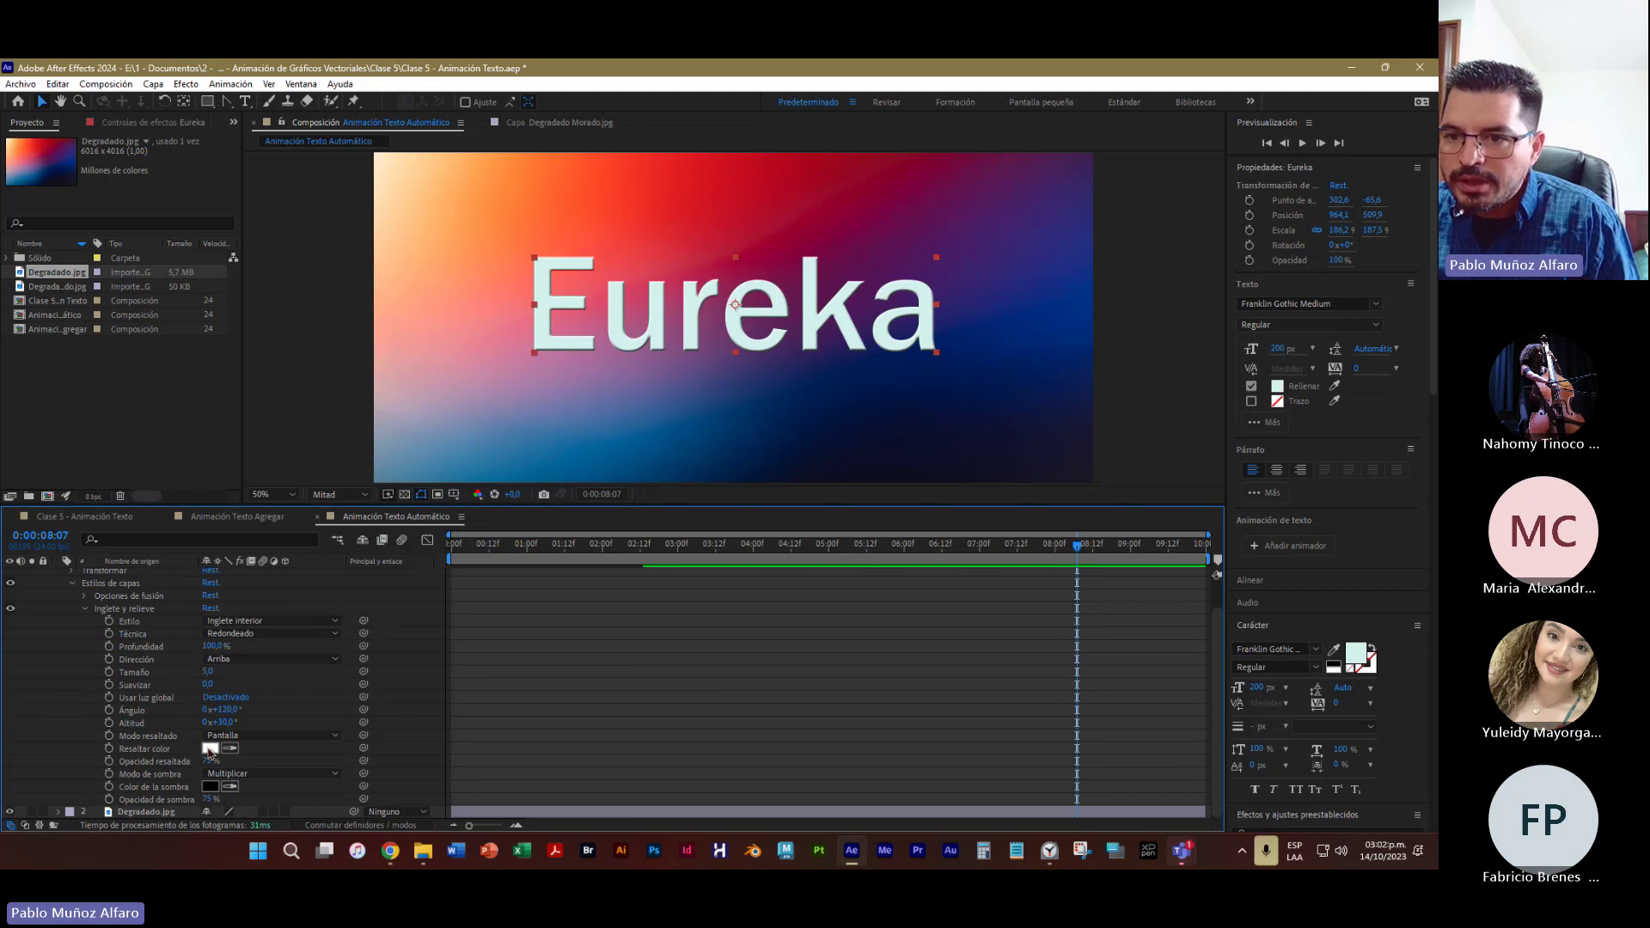
pyautogui.moveTo(207, 672); pyautogui.dragTo(216, 672)
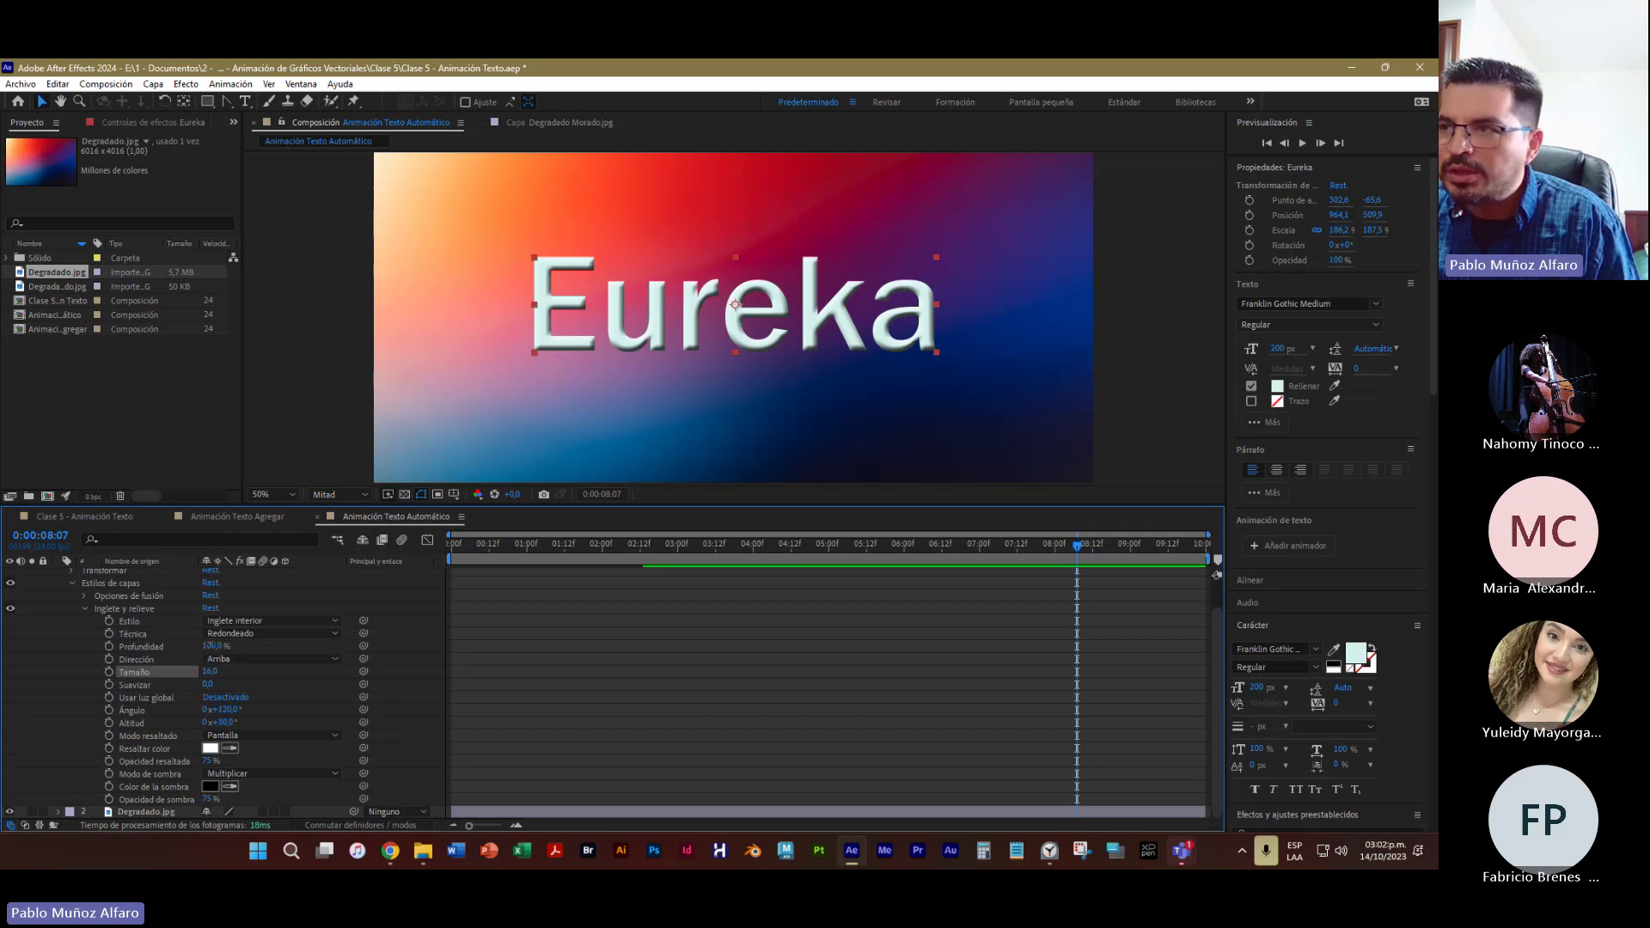
pyautogui.moveTo(209, 646); pyautogui.dragTo(254, 645)
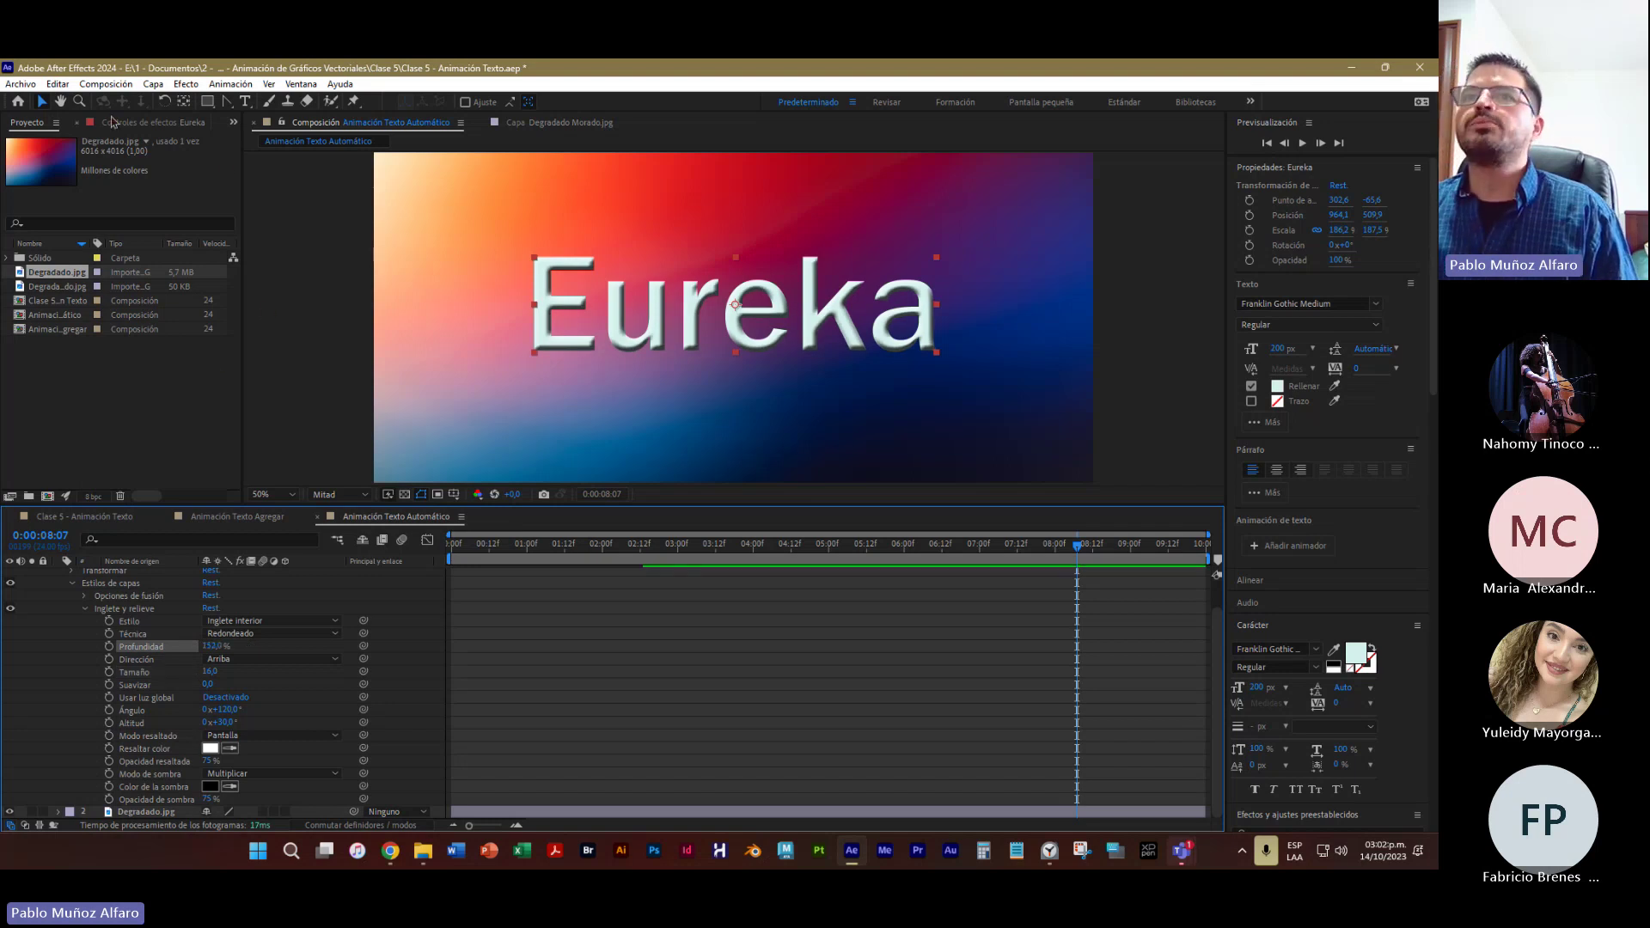
# Add the drop shadow layer style (Sombra paralela) to the Eureka text layer
pyautogui.scroll(2, 173, 652)
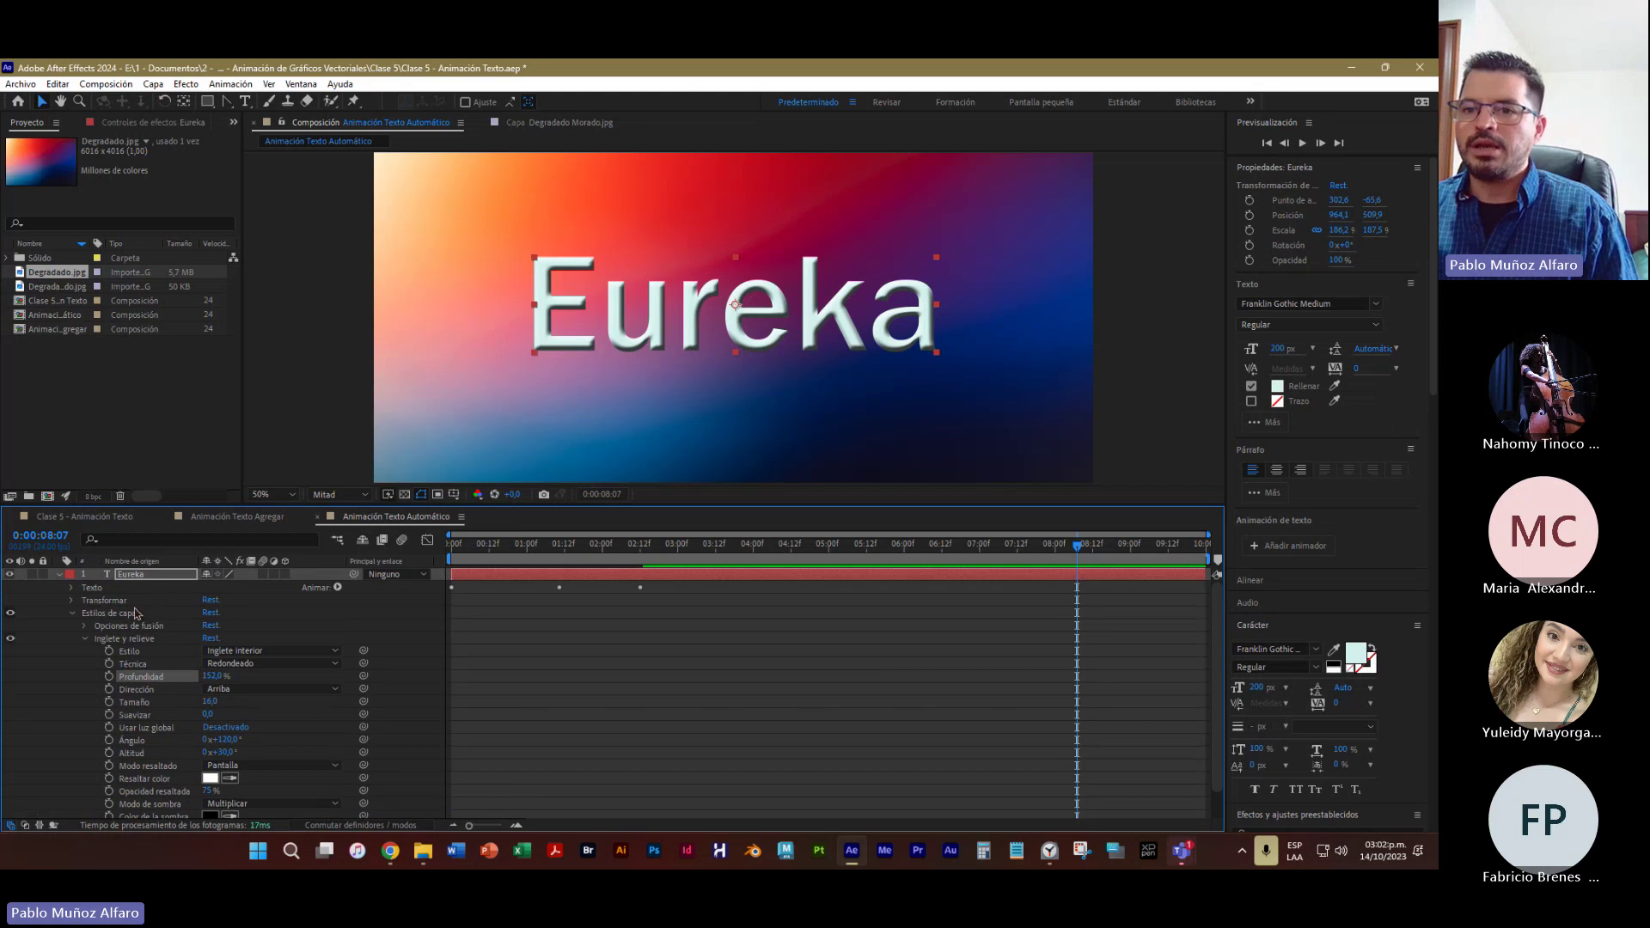
pyautogui.click(131, 575)
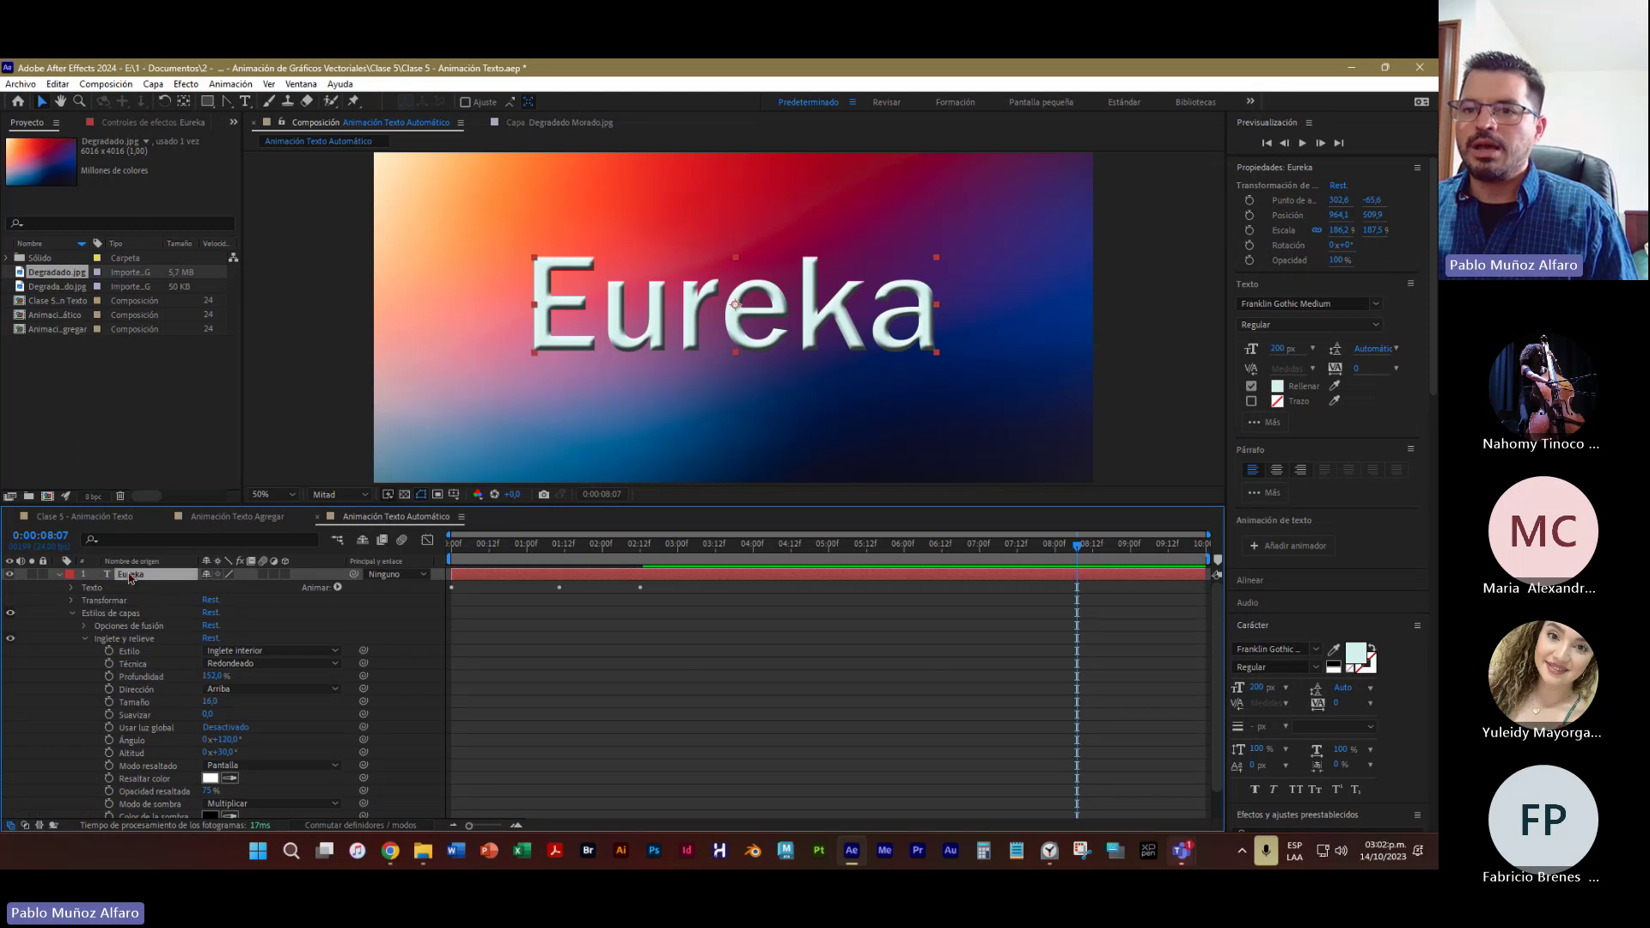
pyautogui.click(154, 89)
pyautogui.moveTo(186, 85)
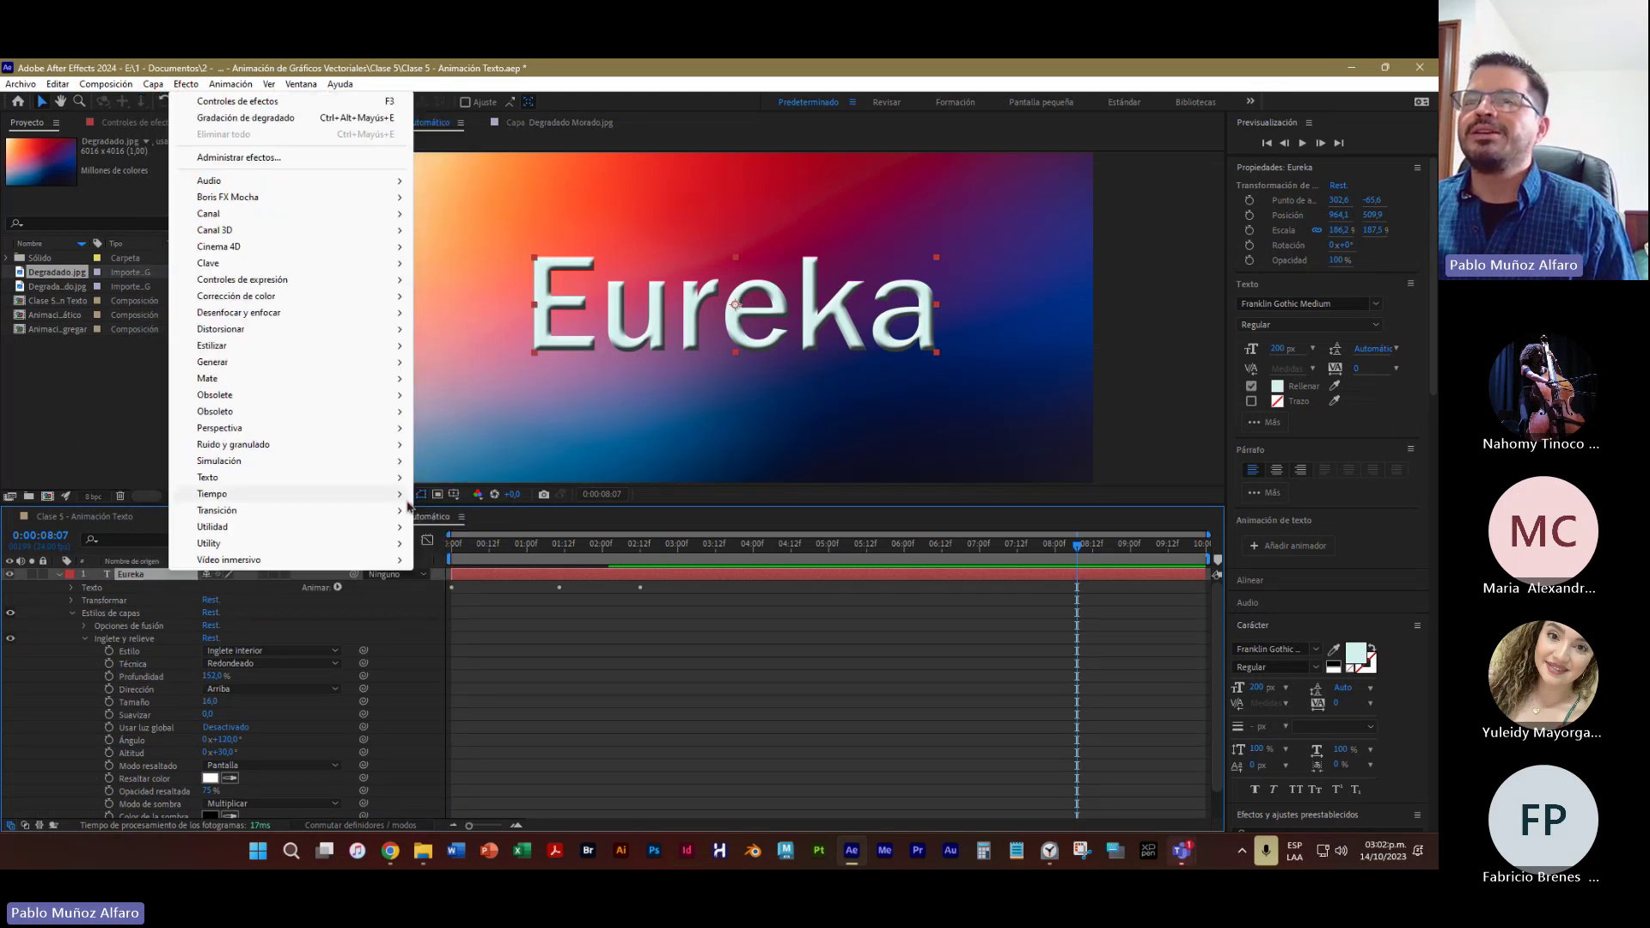
pyautogui.moveTo(348, 445)
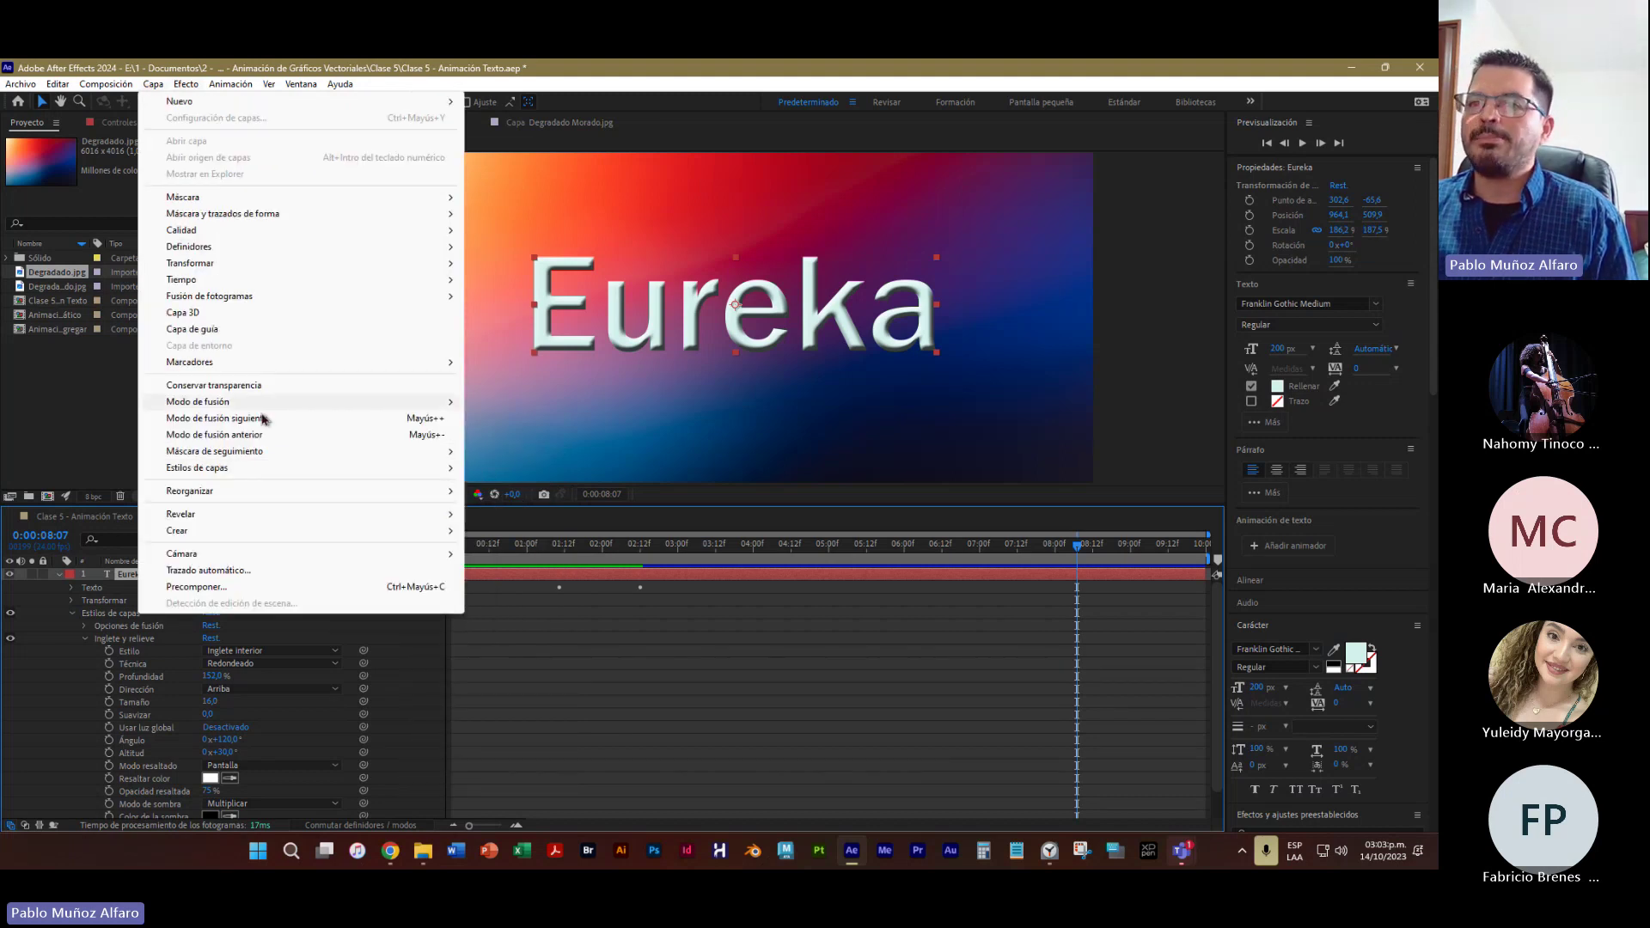
pyautogui.moveTo(265, 470)
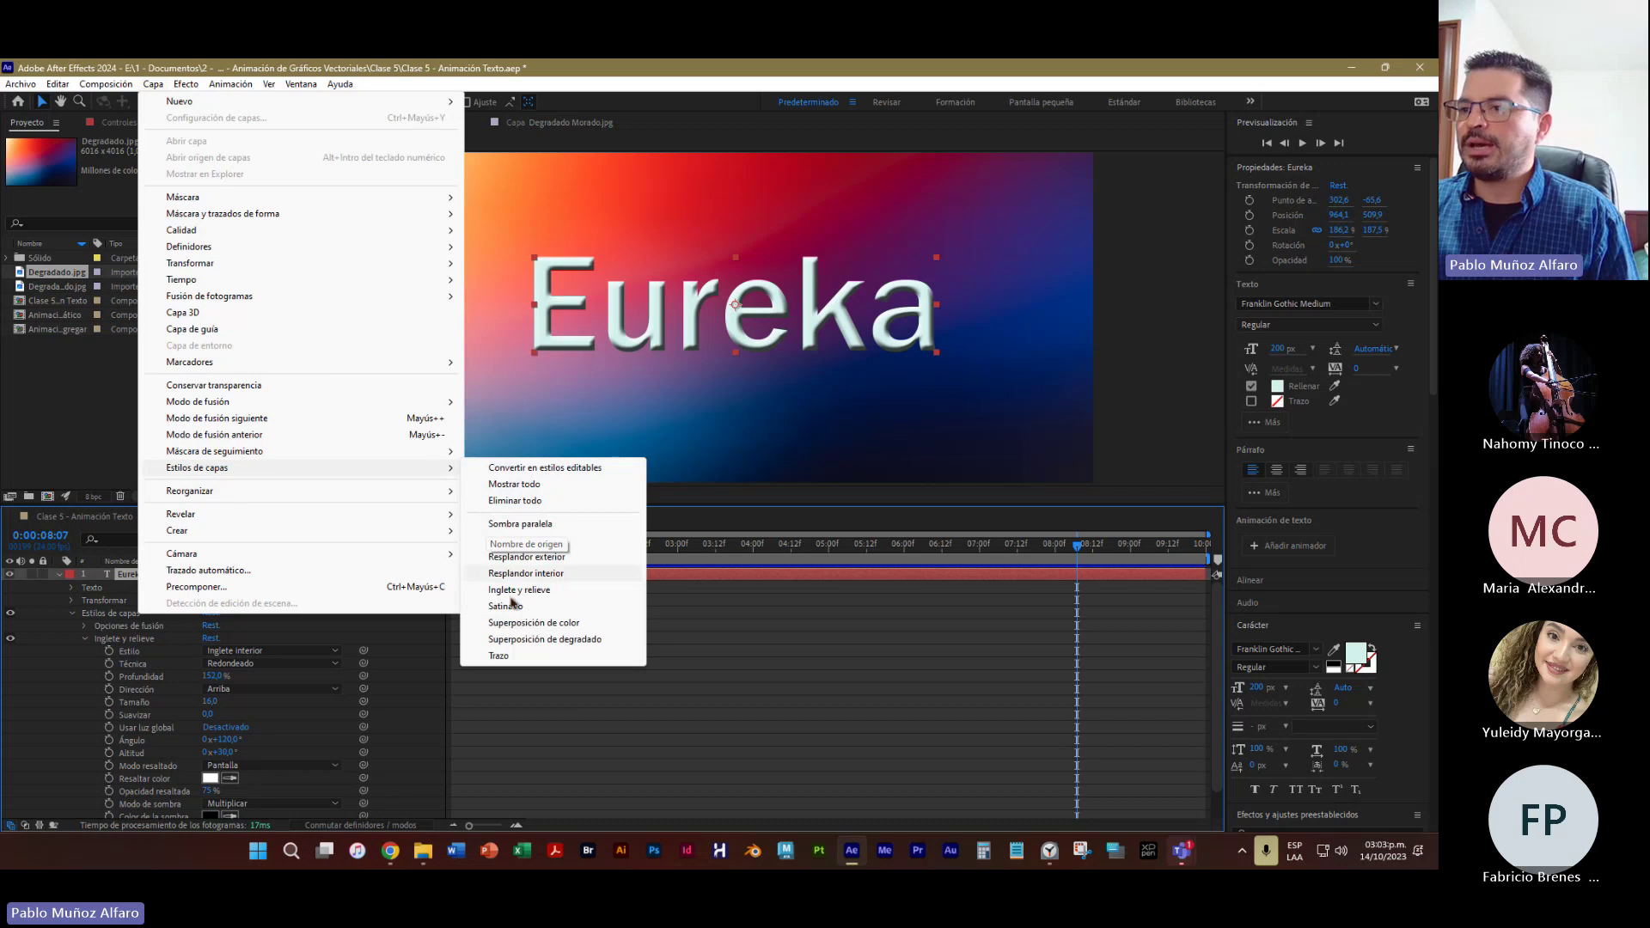
pyautogui.click(578, 520)
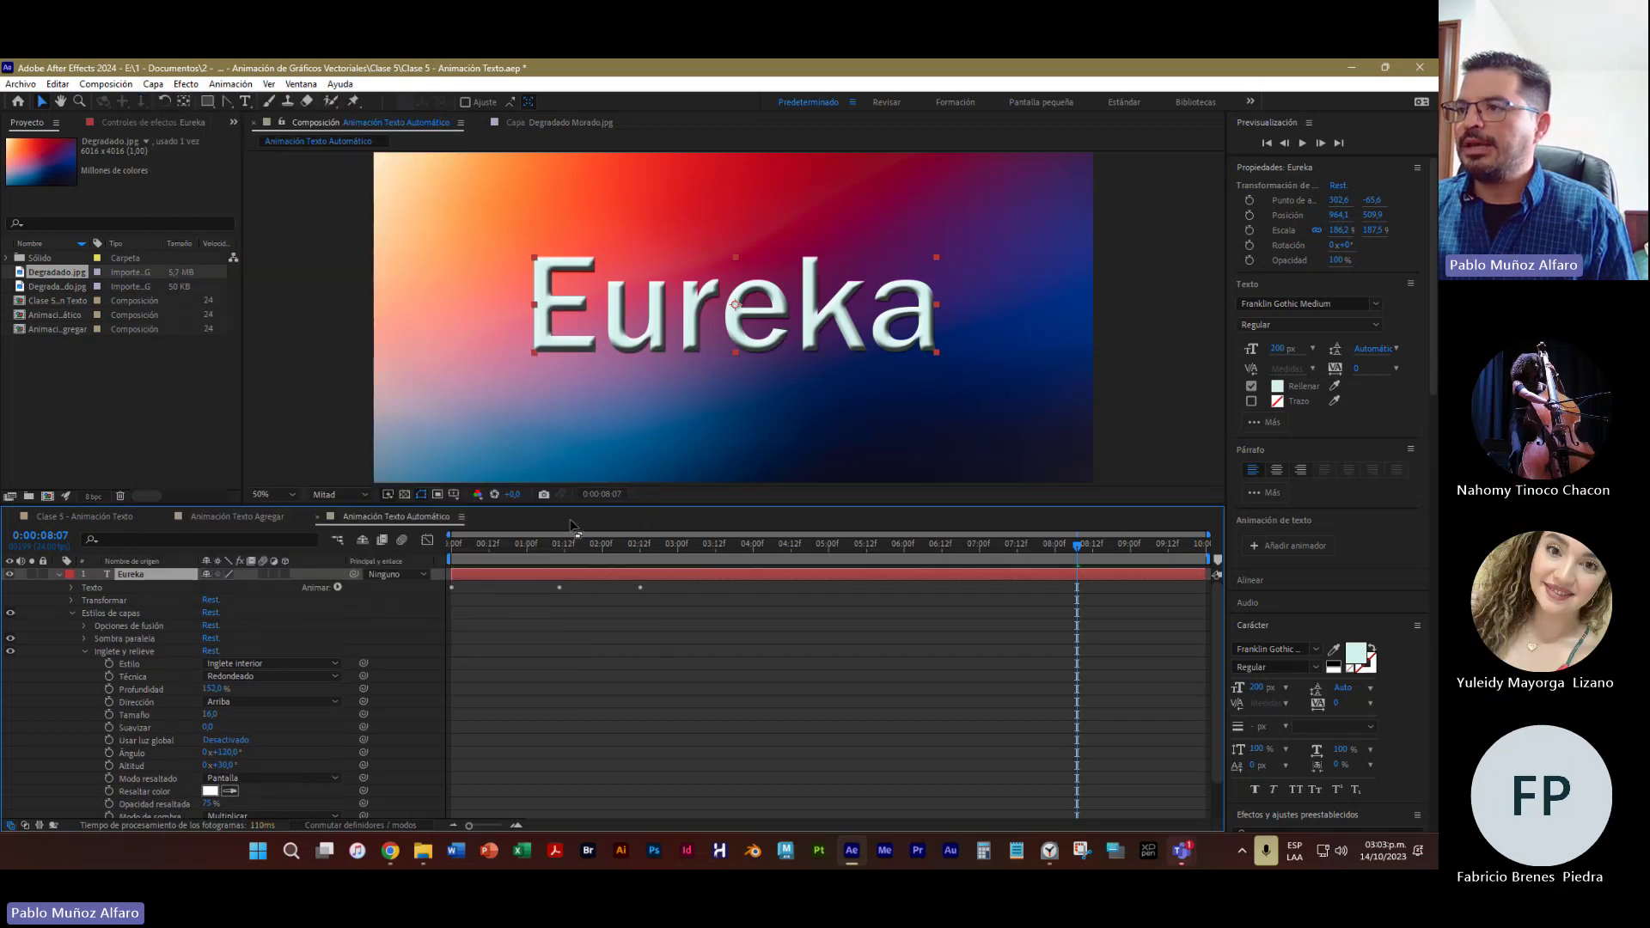
# Set the Eureka drop shadow's distance (Distancia) to 12, spread (Extensión) to 13% and size (Tamaño) to 20
pyautogui.click(85, 652)
pyautogui.click(84, 652)
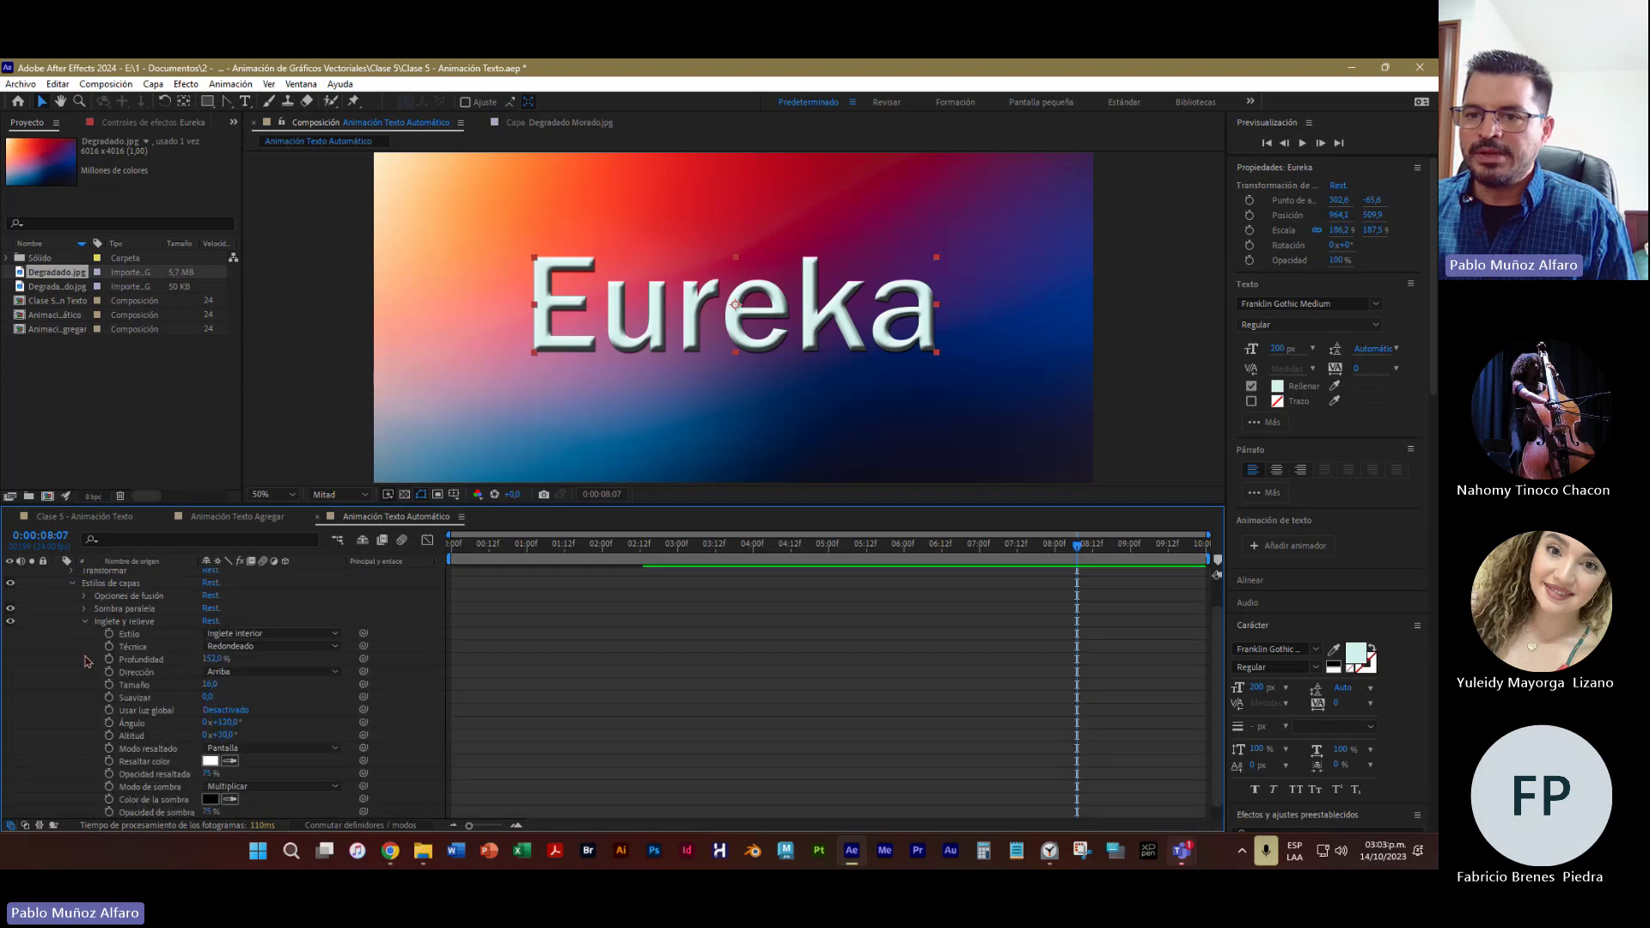
pyautogui.click(85, 622)
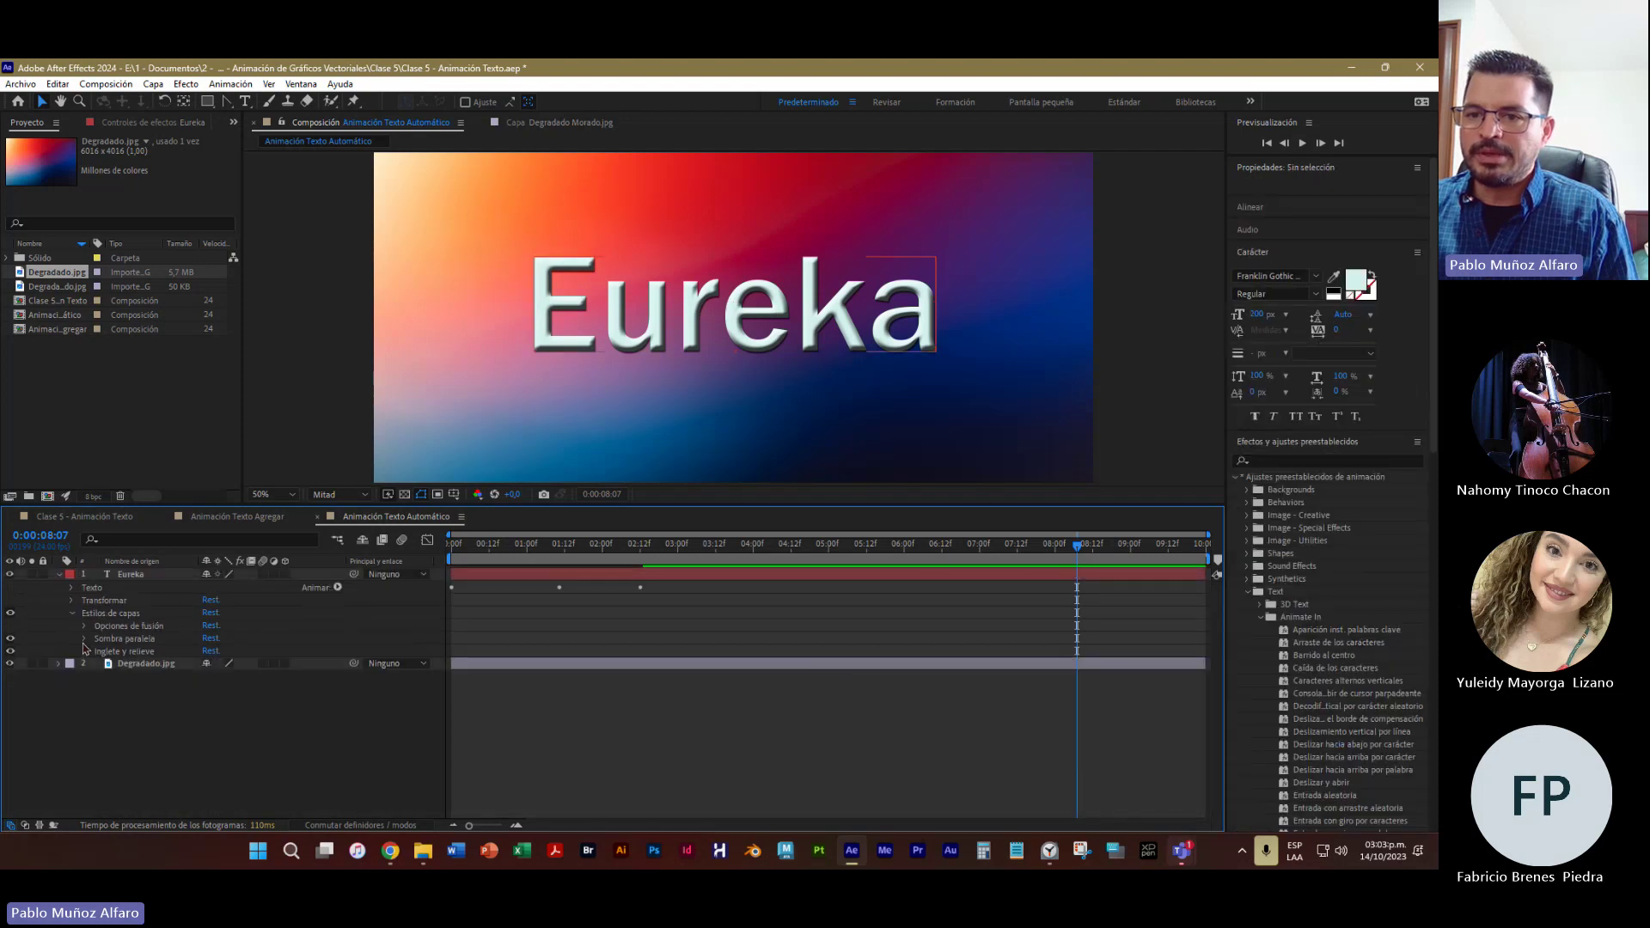
pyautogui.click(85, 640)
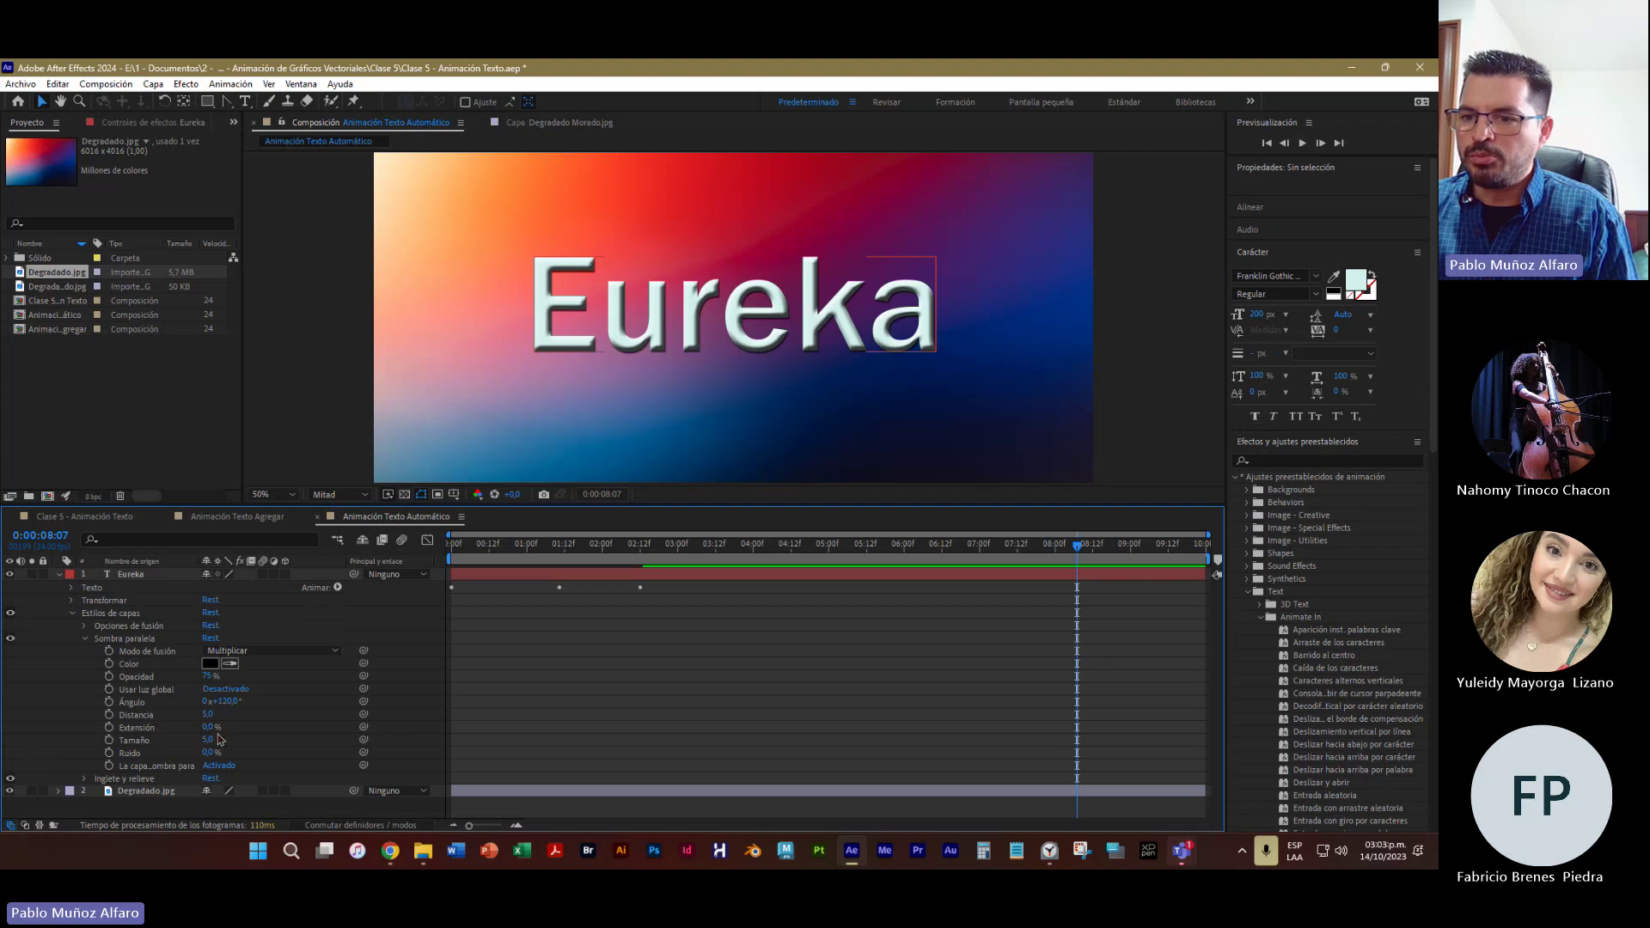
pyautogui.moveTo(207, 727)
pyautogui.mouseDown()
pyautogui.moveTo(228, 726)
pyautogui.moveTo(210, 713)
pyautogui.moveTo(209, 739)
pyautogui.mouseUp()
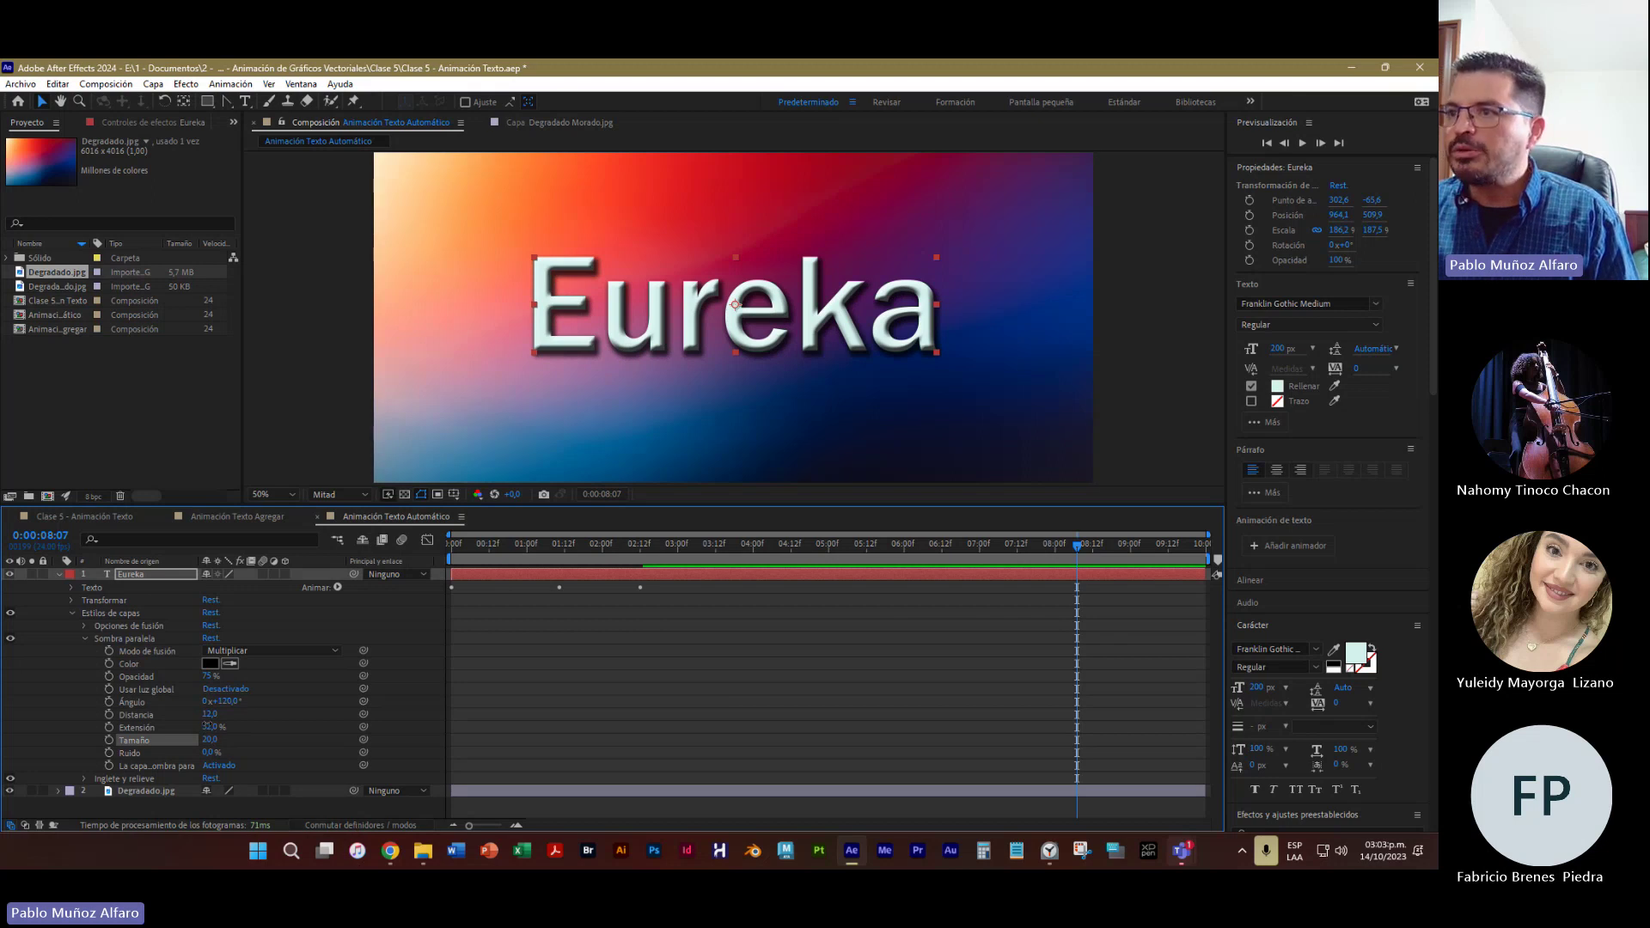
pyautogui.moveTo(207, 726); pyautogui.dragTo(207, 726)
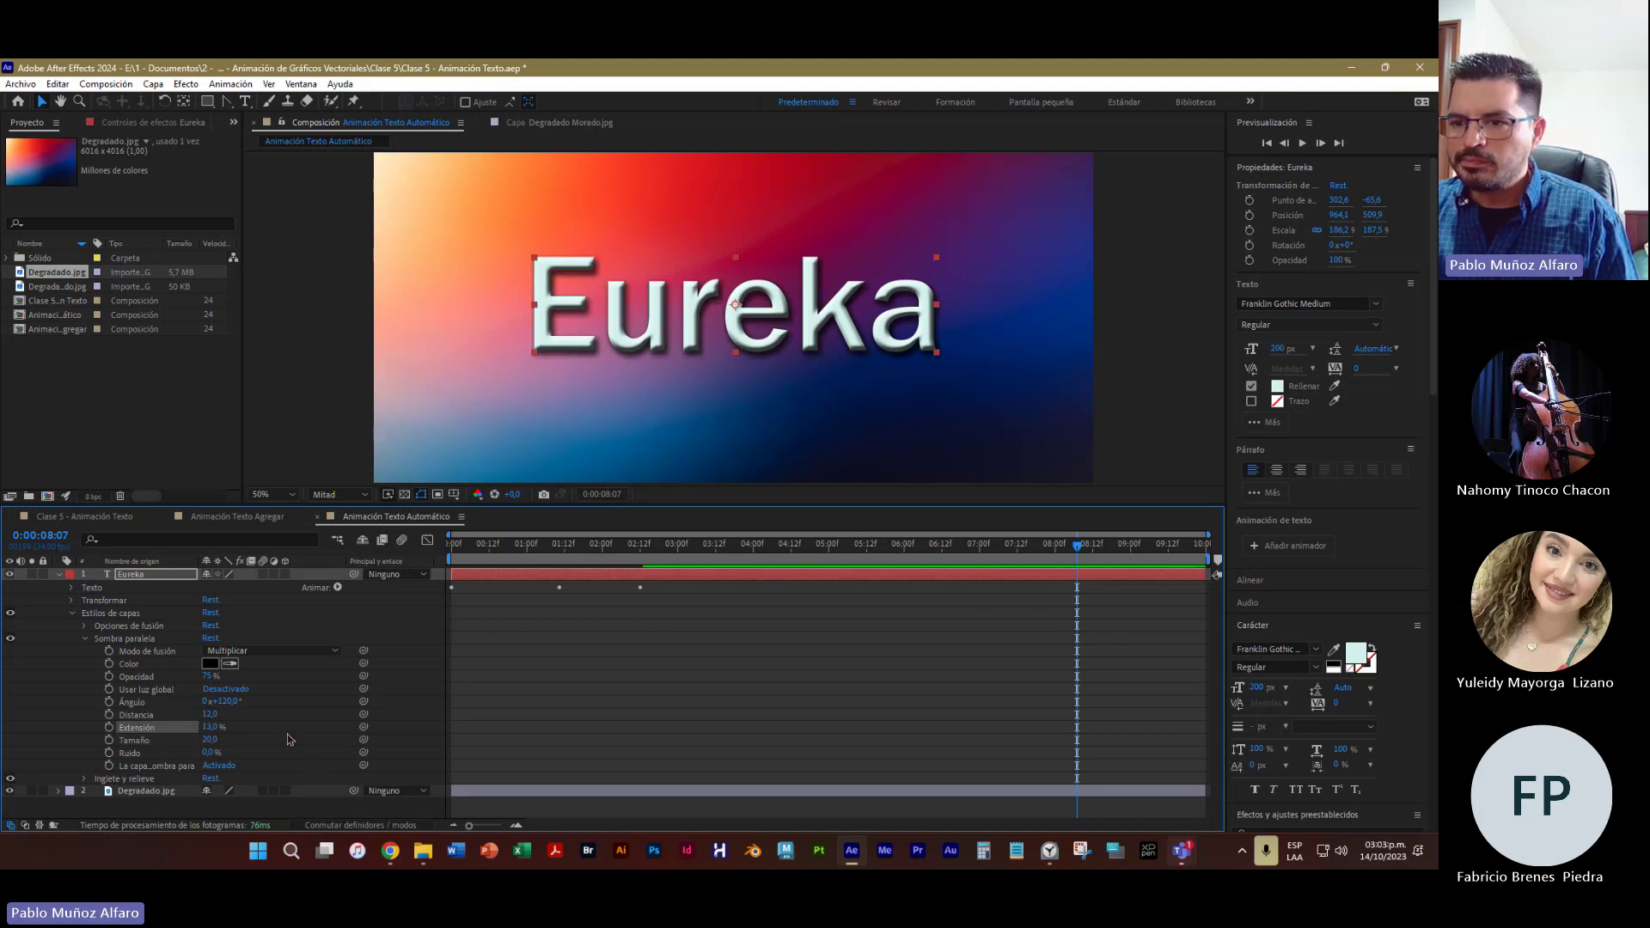
pyautogui.click(1128, 380)
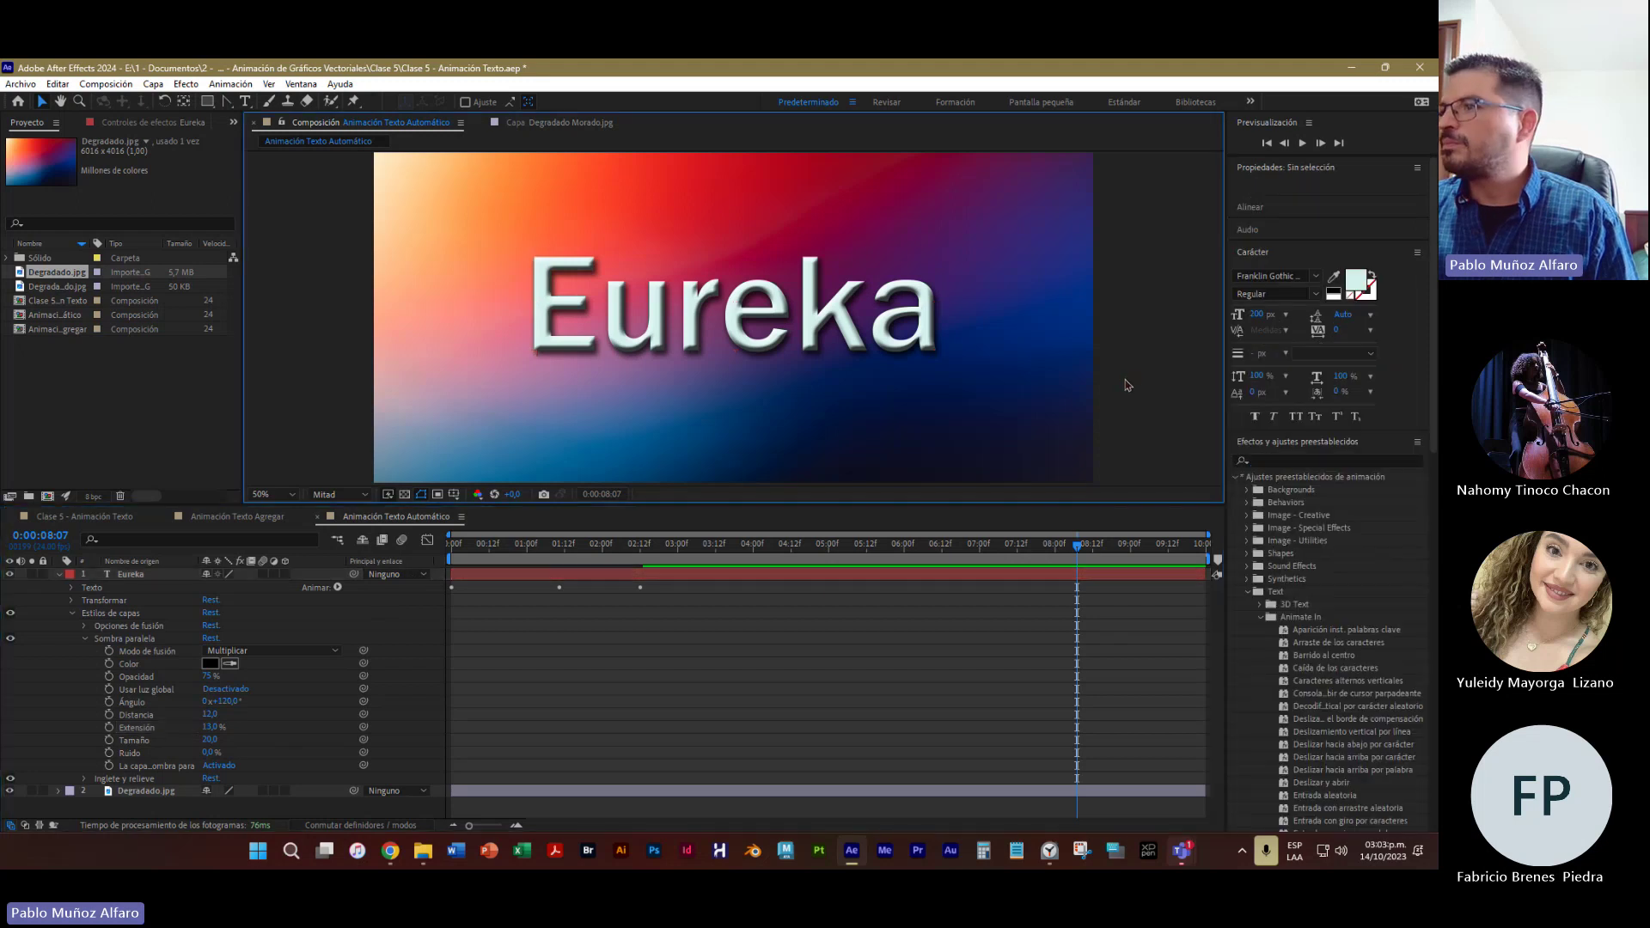
# Collapse the Eureka layer's properties and preview the Animación Texto Automático composition from its first frame
pyautogui.click(59, 574)
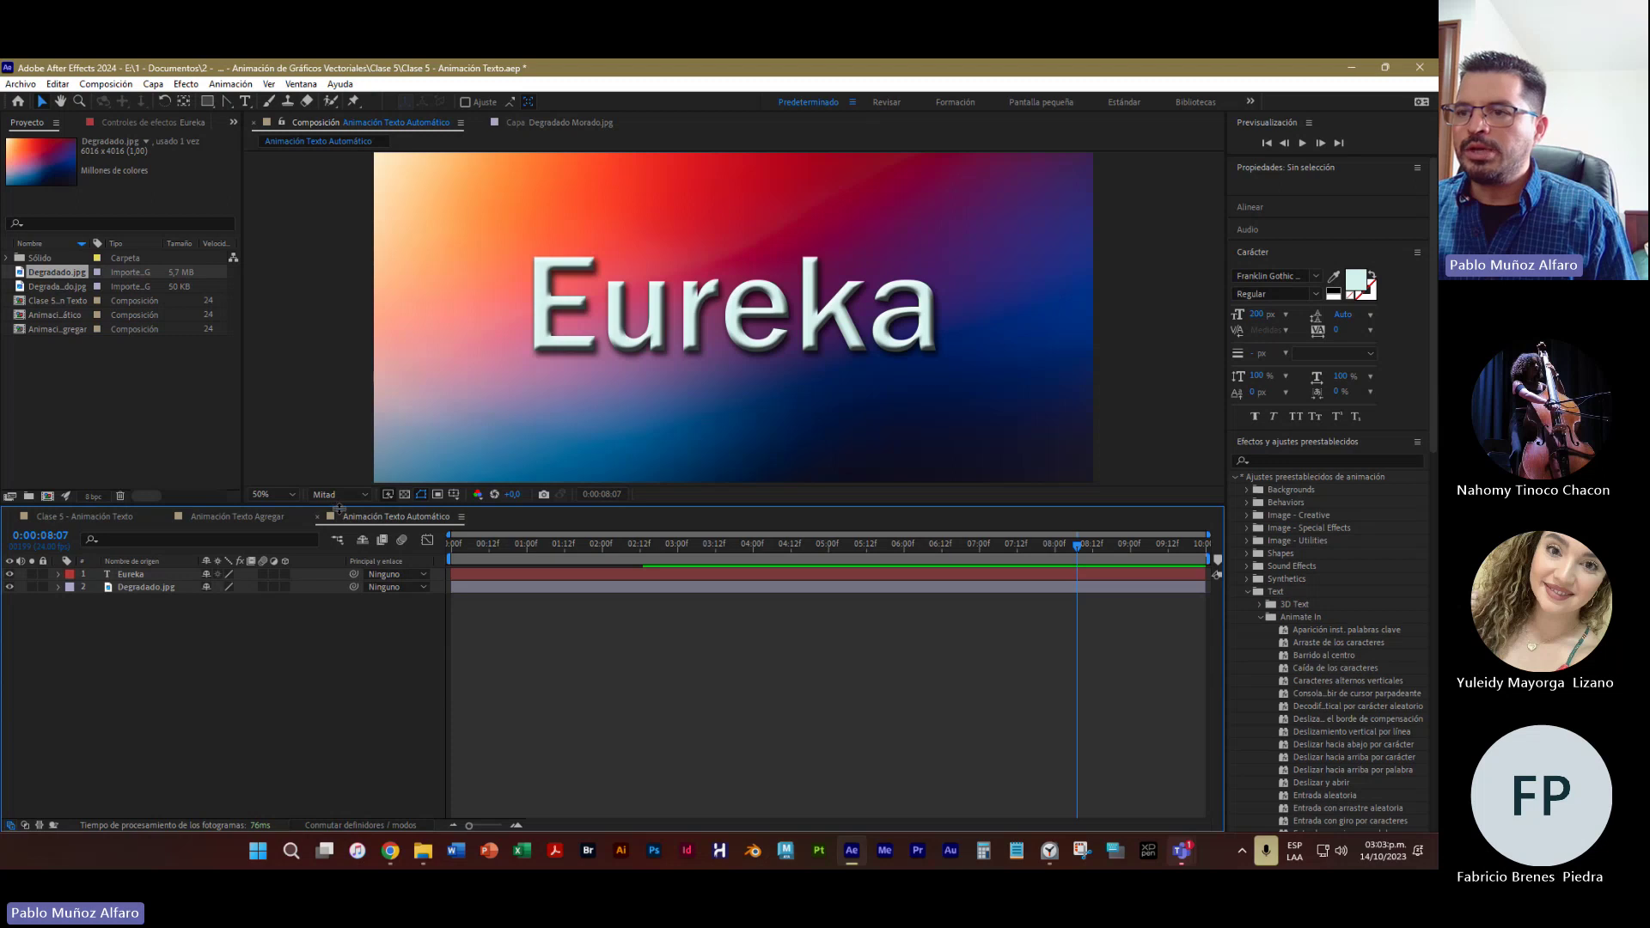
pyautogui.moveTo(340, 509); pyautogui.dragTo(339, 651)
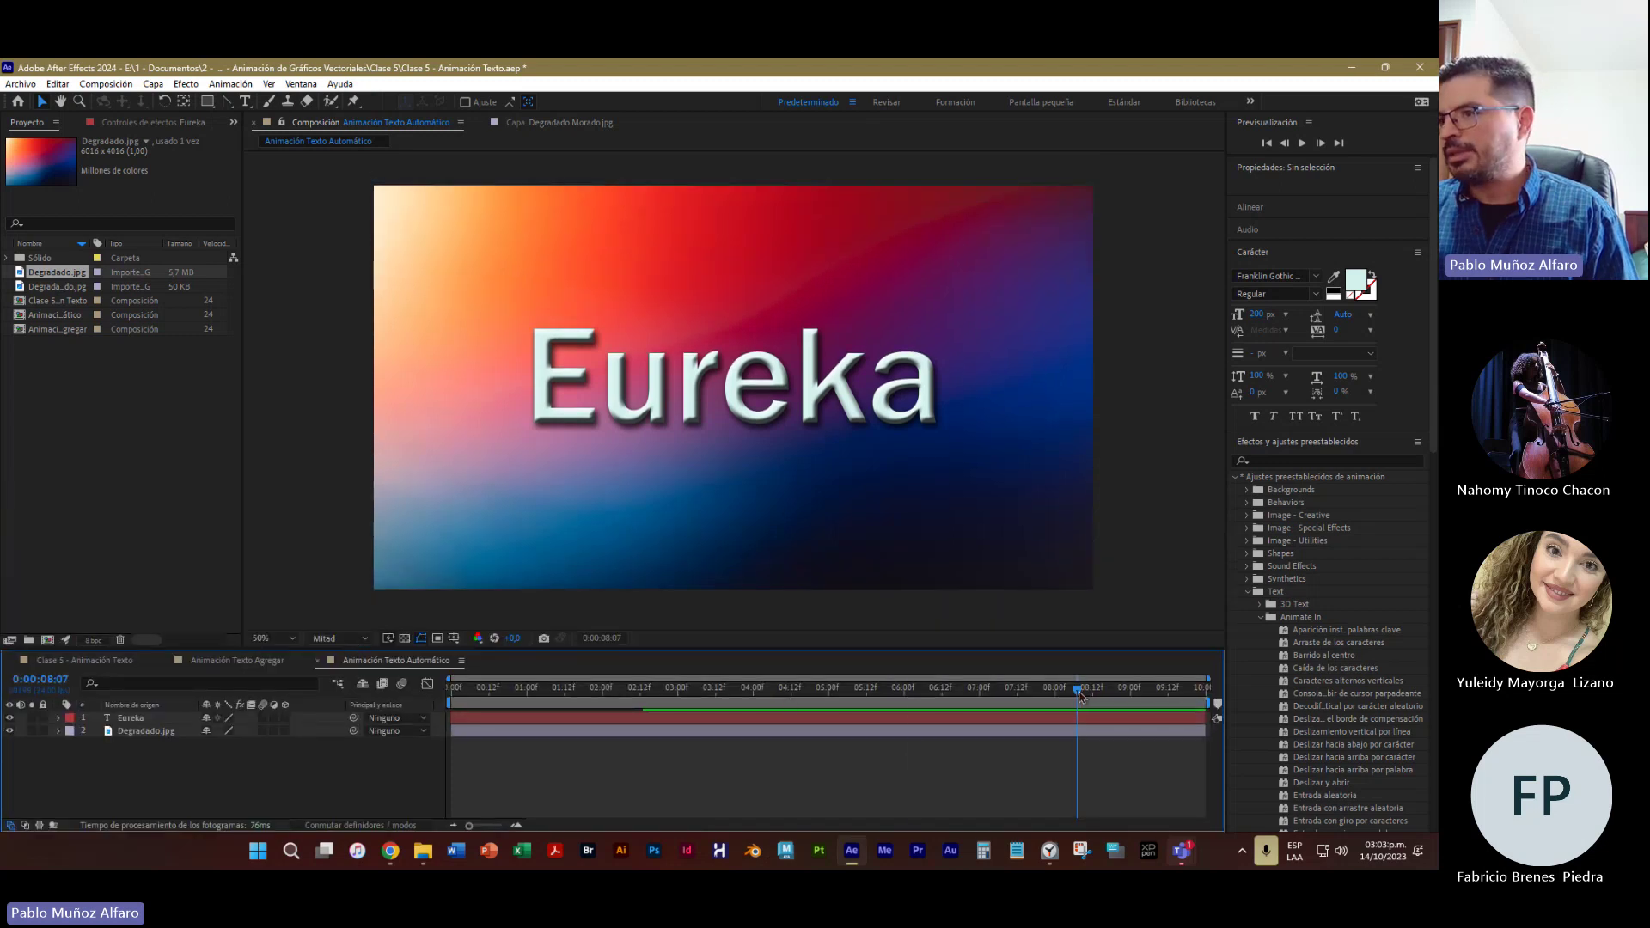
pyautogui.moveTo(1081, 696); pyautogui.dragTo(452, 692)
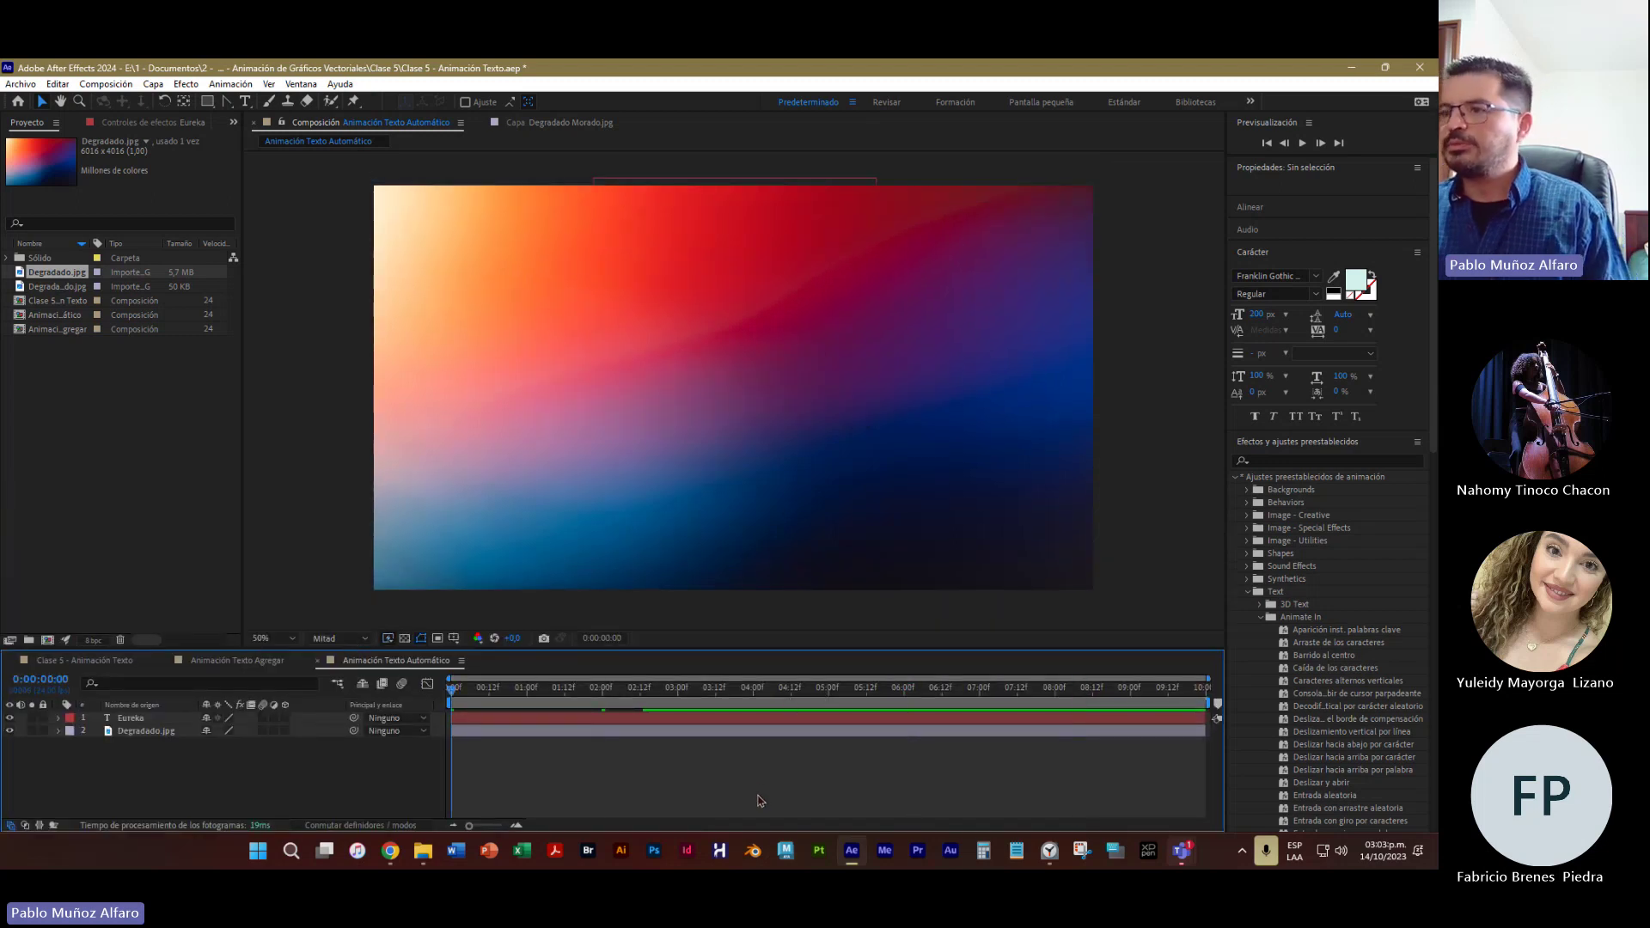
pyautogui.press('space')
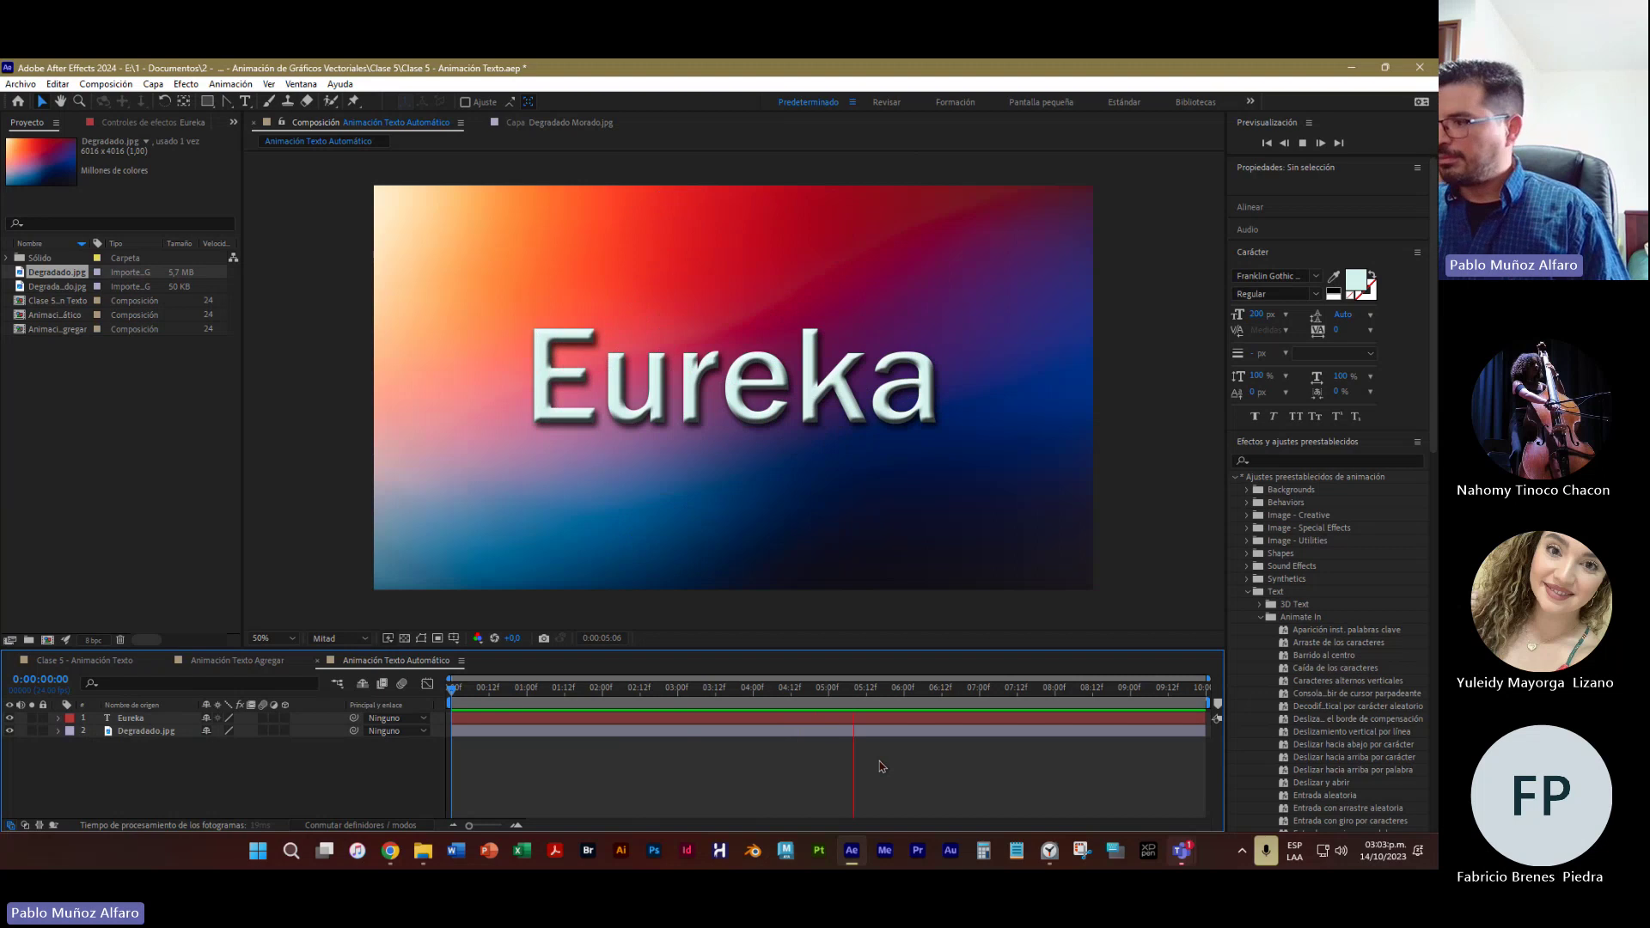
pyautogui.press('space')
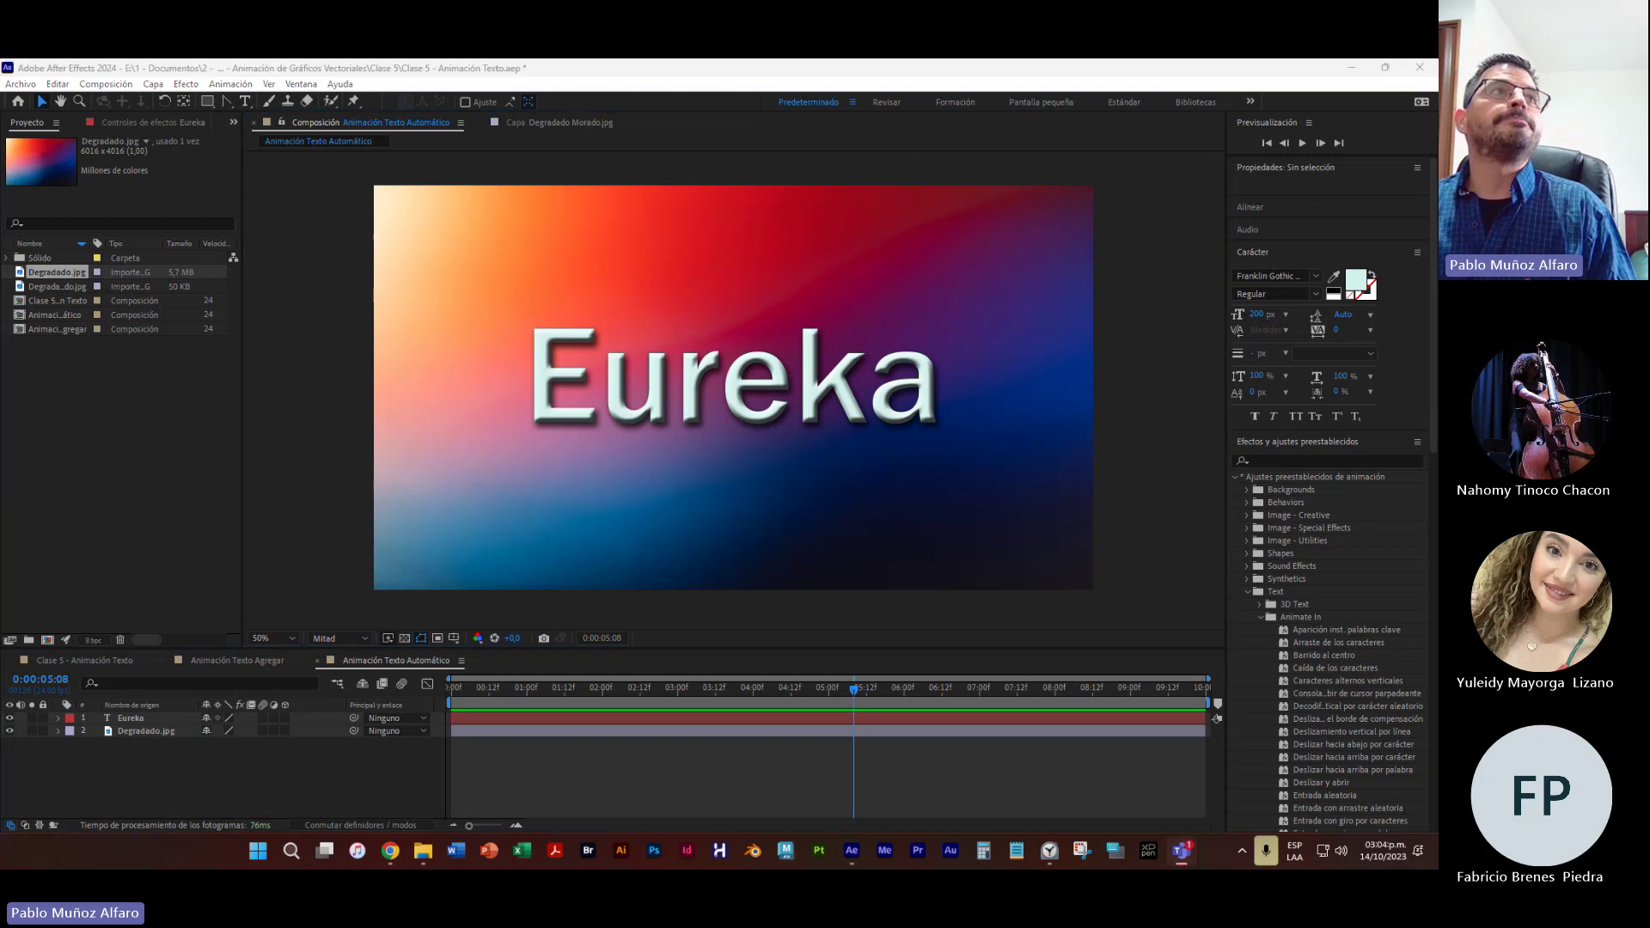
# Switch to the Teams meeting Curso Animación de Gráficos Vectoriales, maximize it and stop sharing the screen
pyautogui.click(1182, 851)
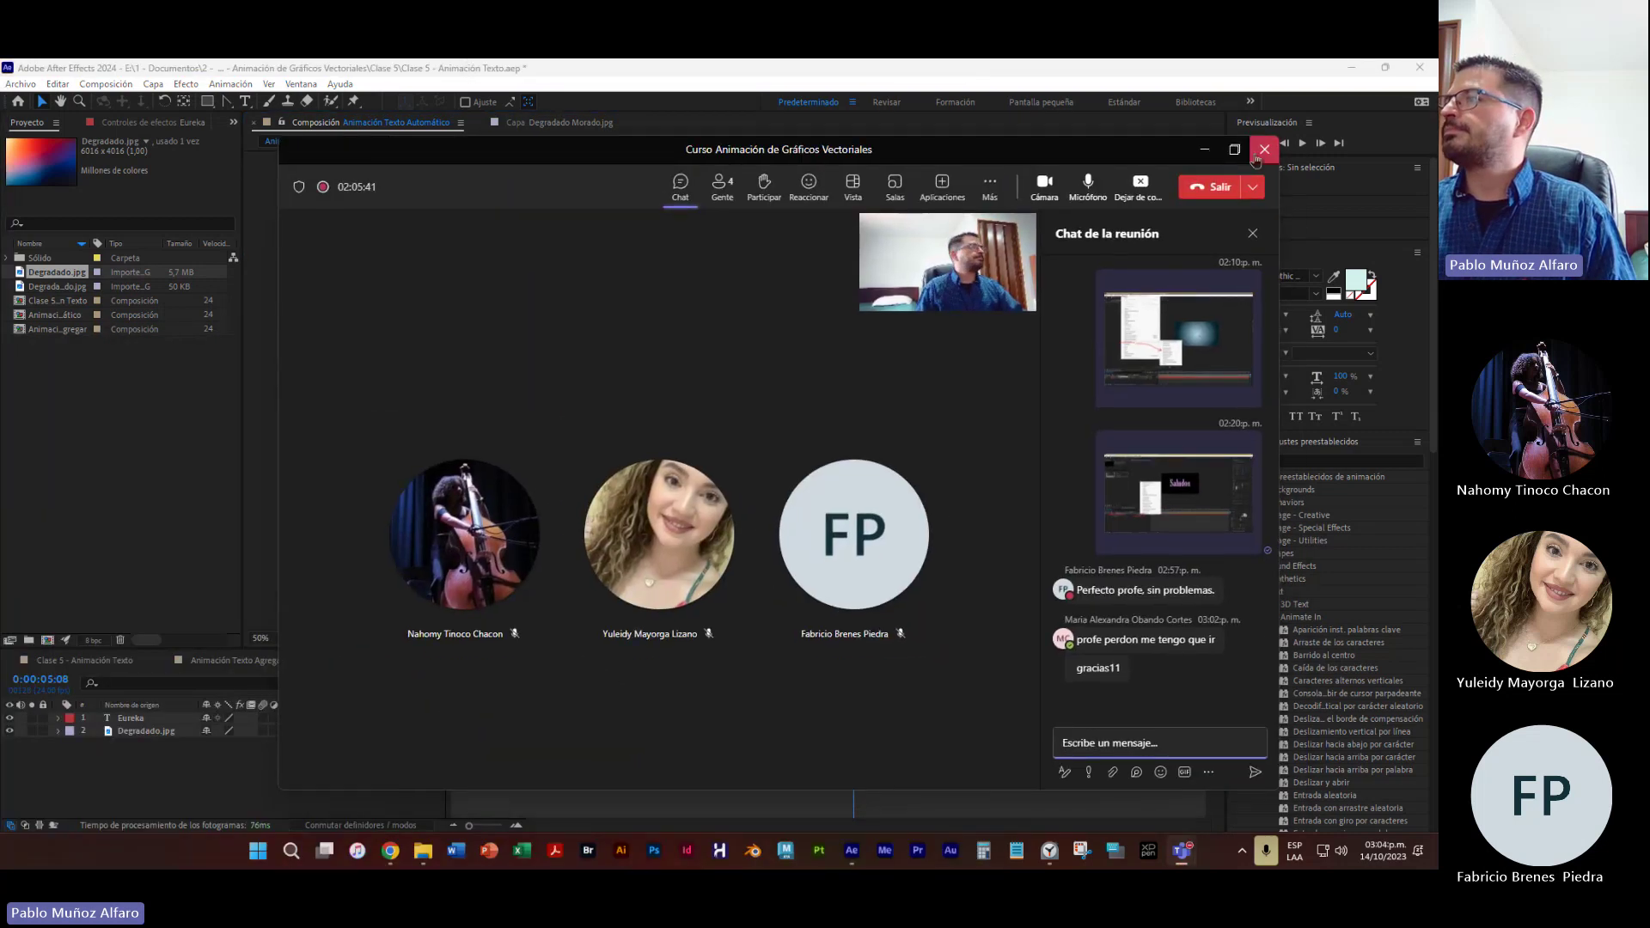
pyautogui.click(1234, 149)
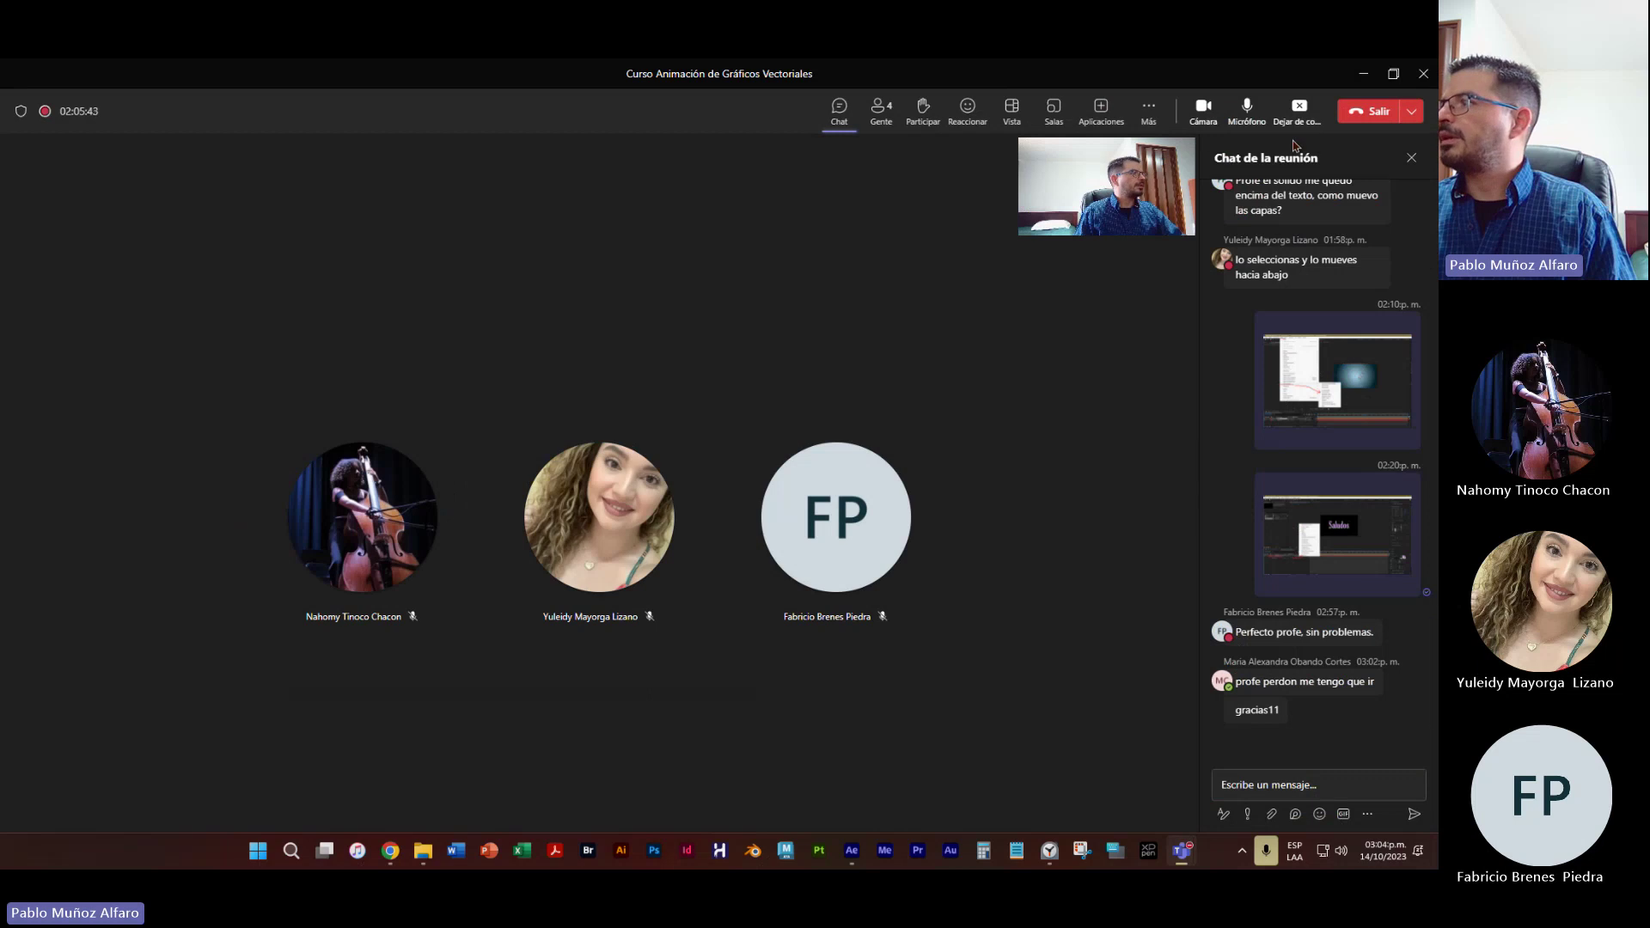
pyautogui.click(1298, 111)
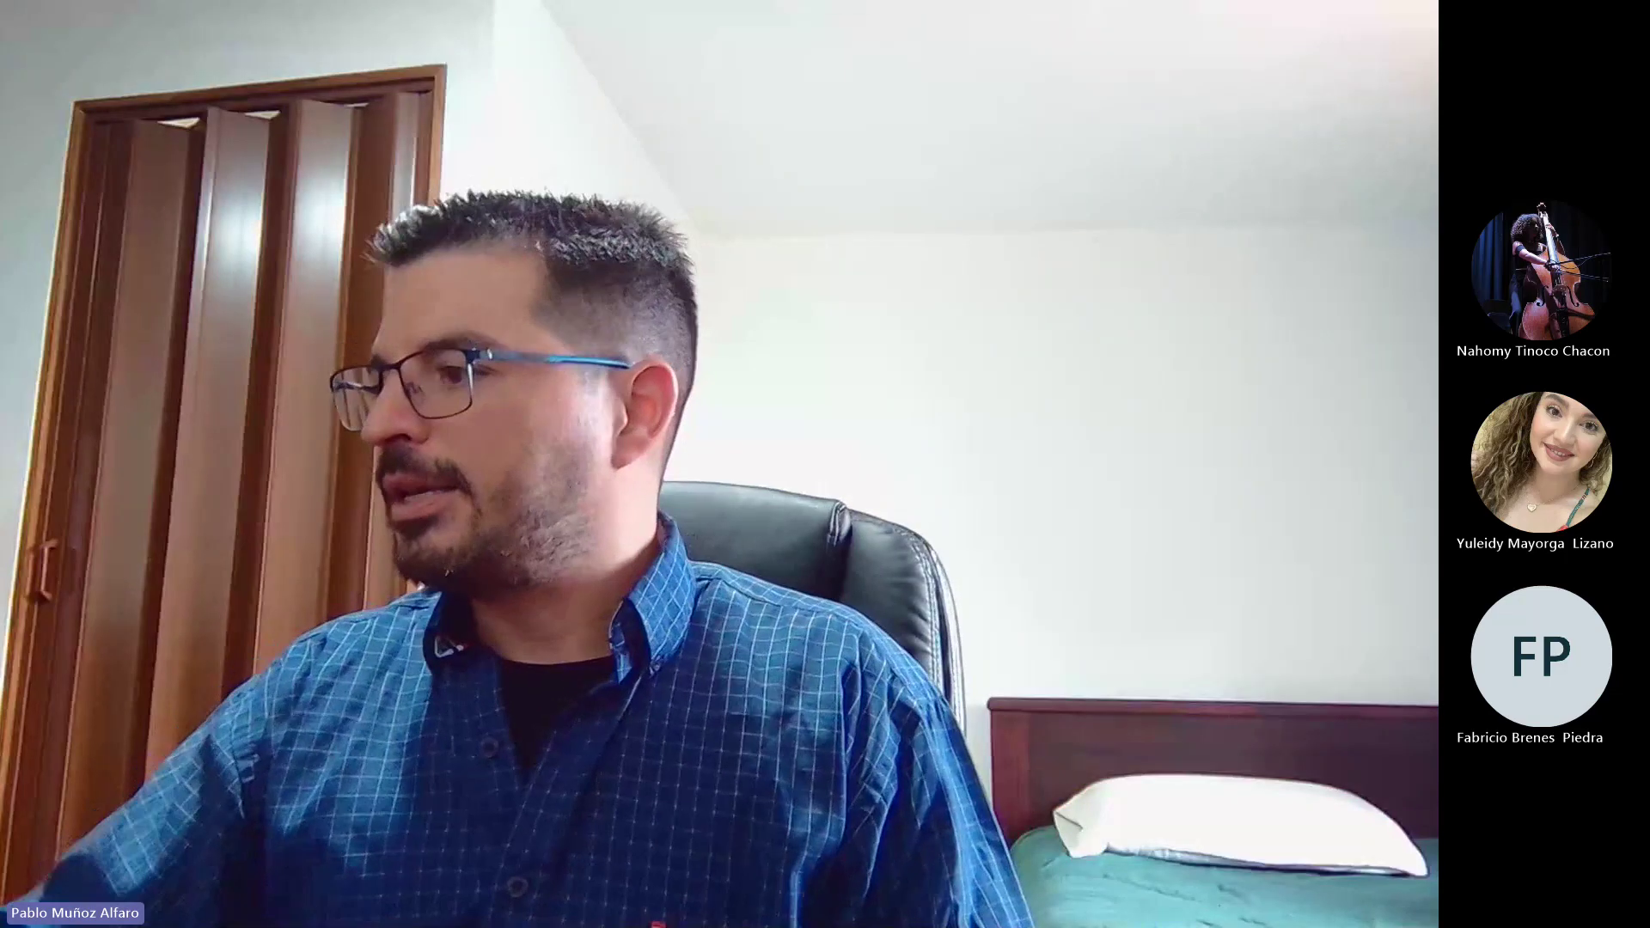